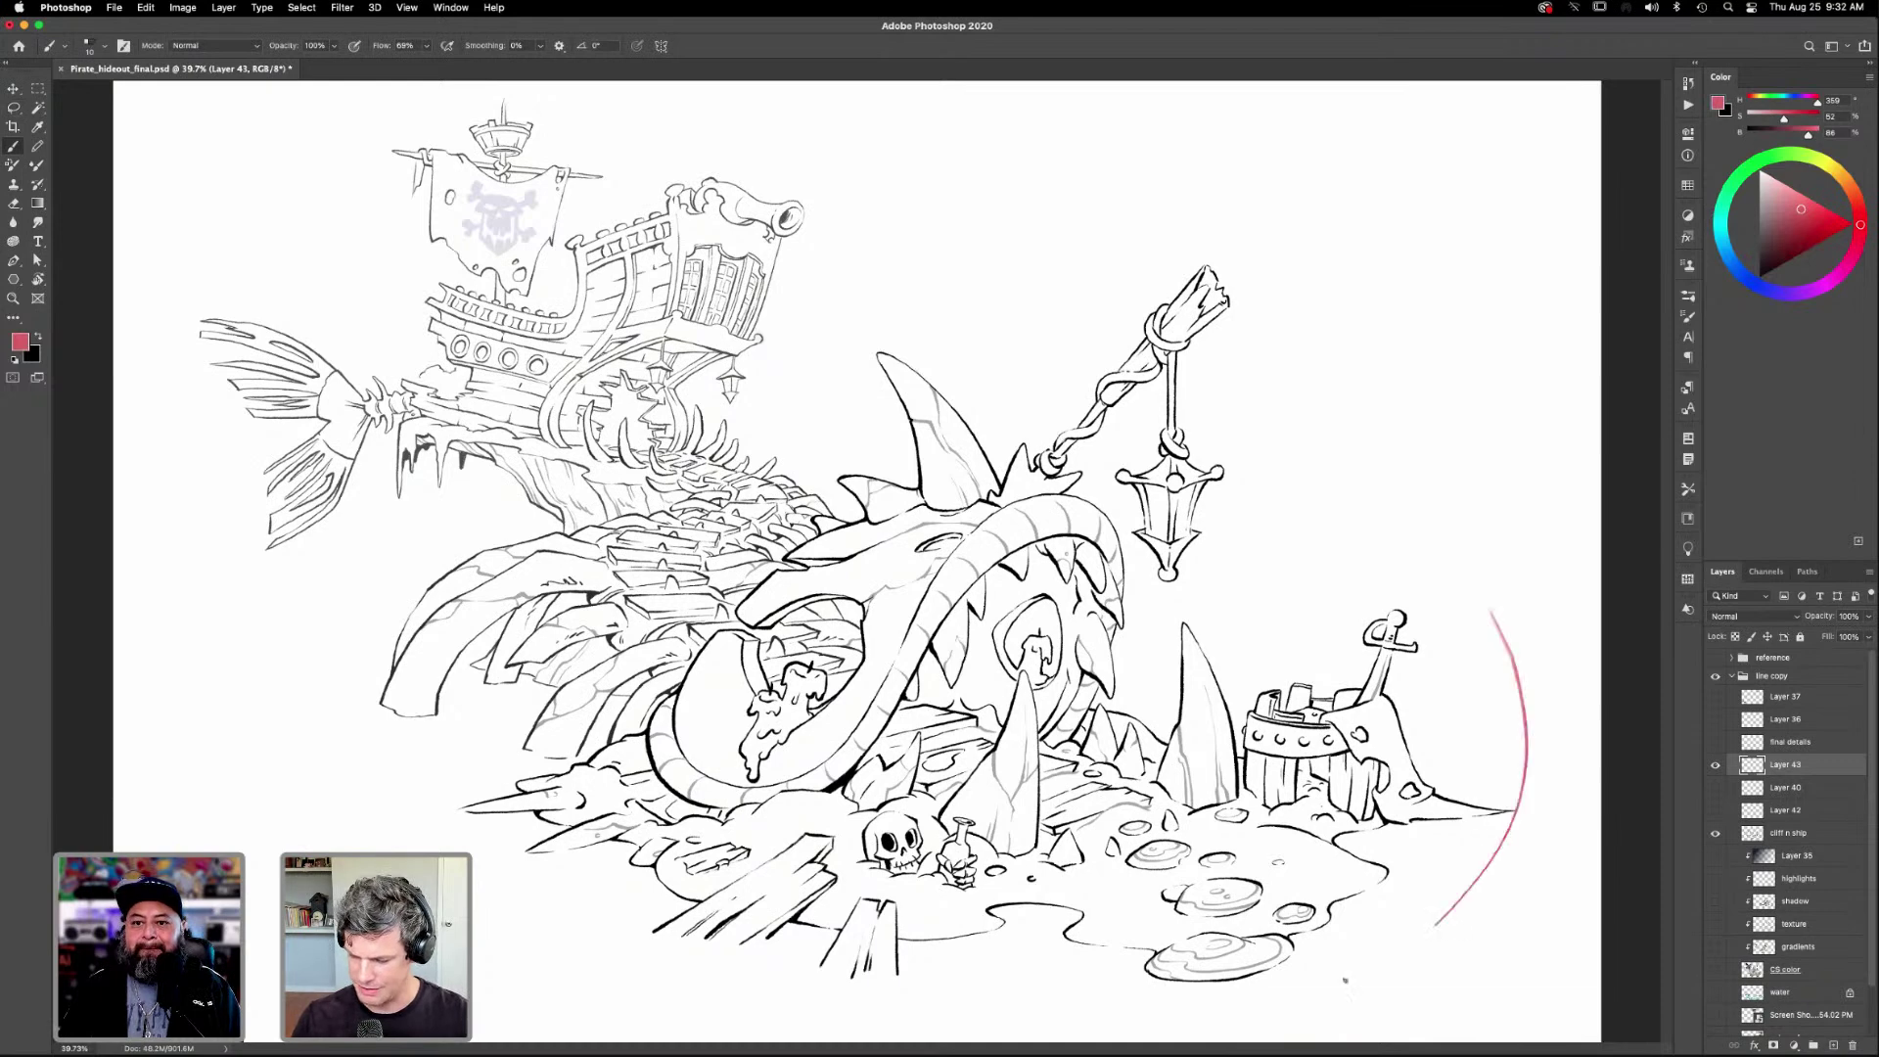
Circle the fish head and foreground in red, point an arrow at the ship's stern, and undo these marks.
mouse_move(1042, 200)
left_mouse_down()
mouse_move(1391, 384)
mouse_move(1424, 532)
left_mouse_up()
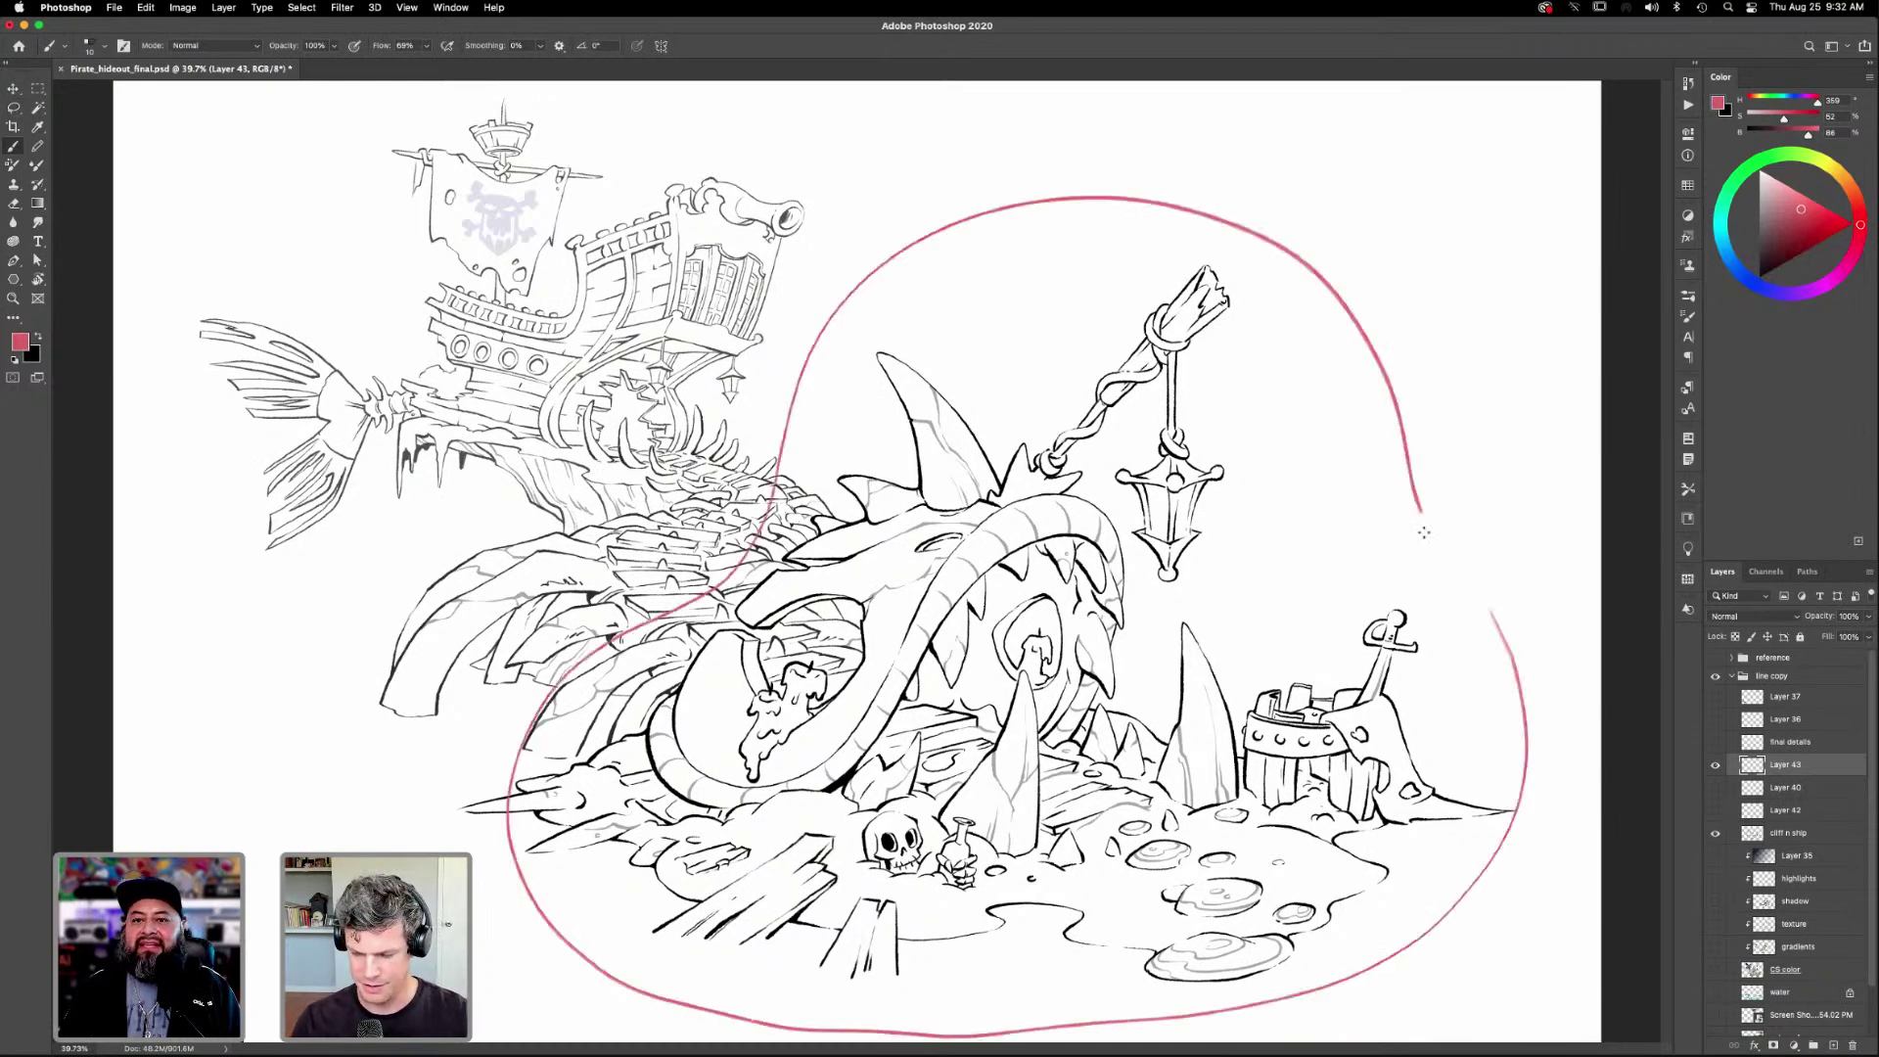
mouse_move(870, 164)
left_mouse_down()
mouse_move(810, 235)
mouse_move(827, 237)
left_mouse_up()
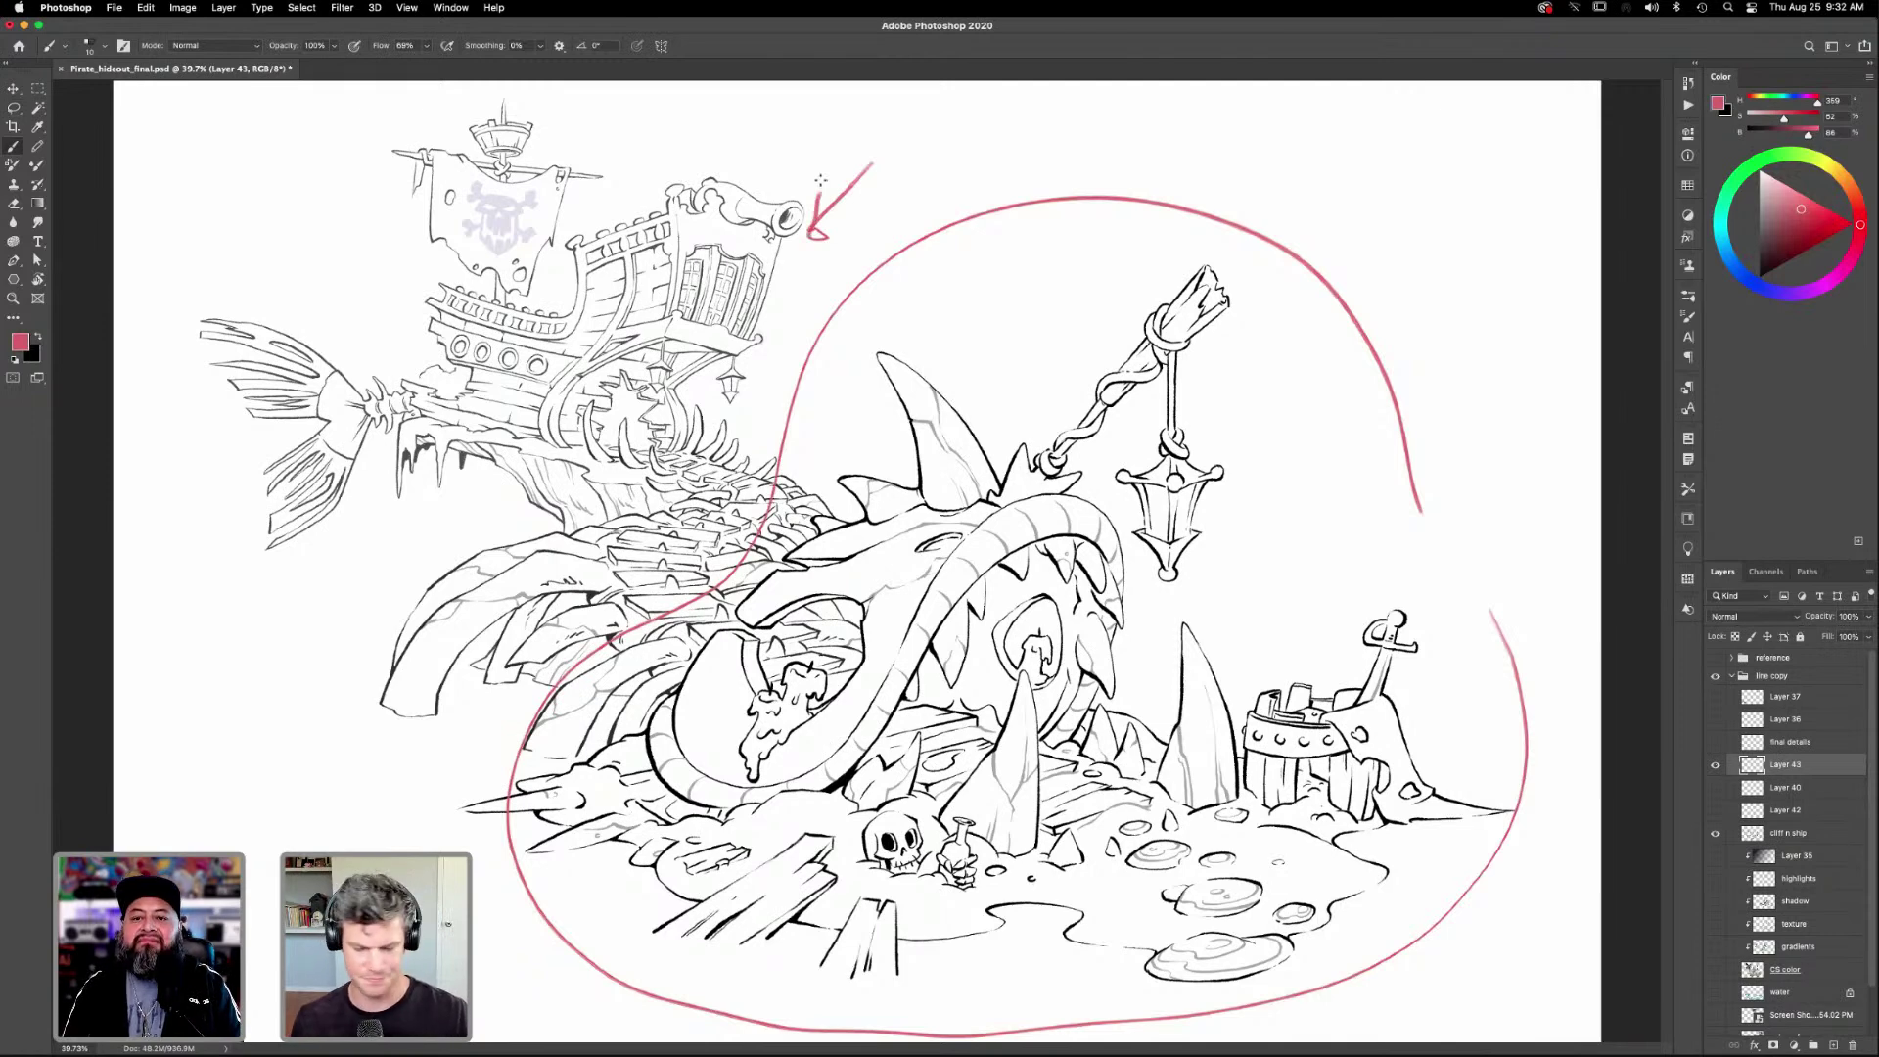
key("super+z")
key("super+z")
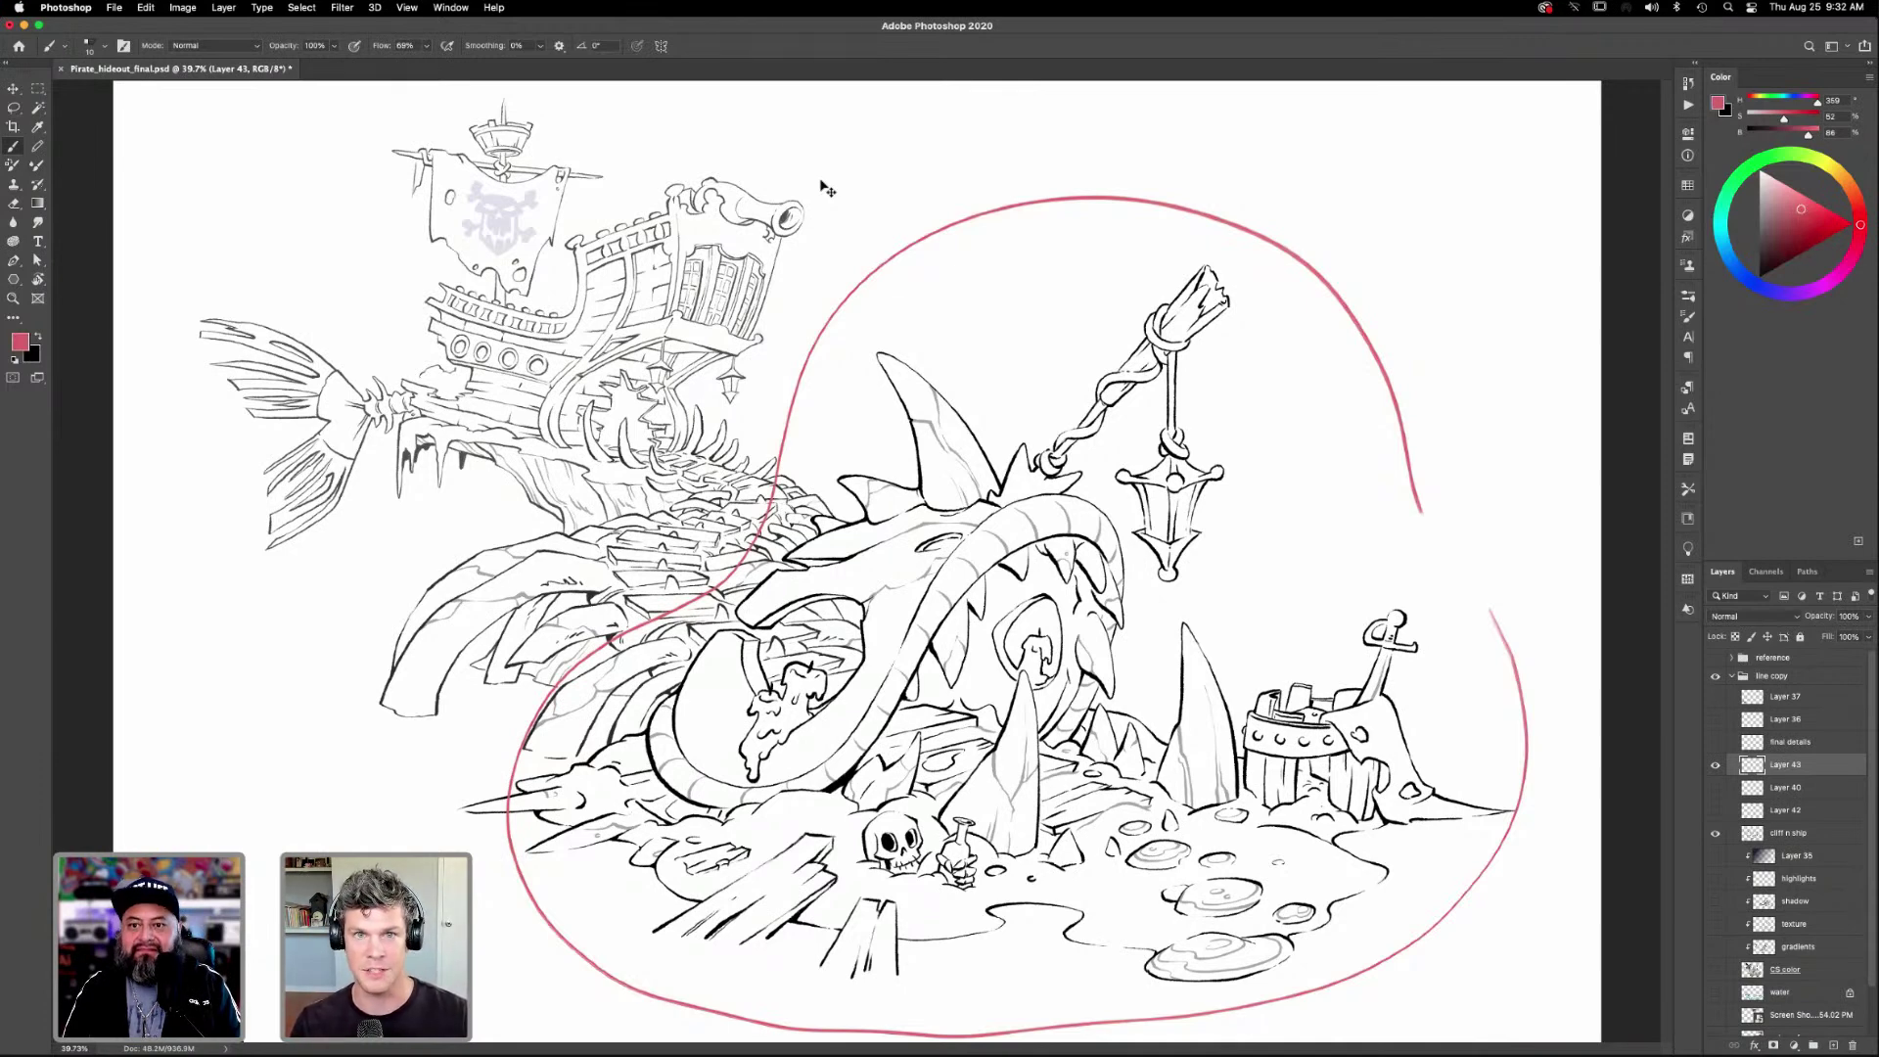
key("super+z")
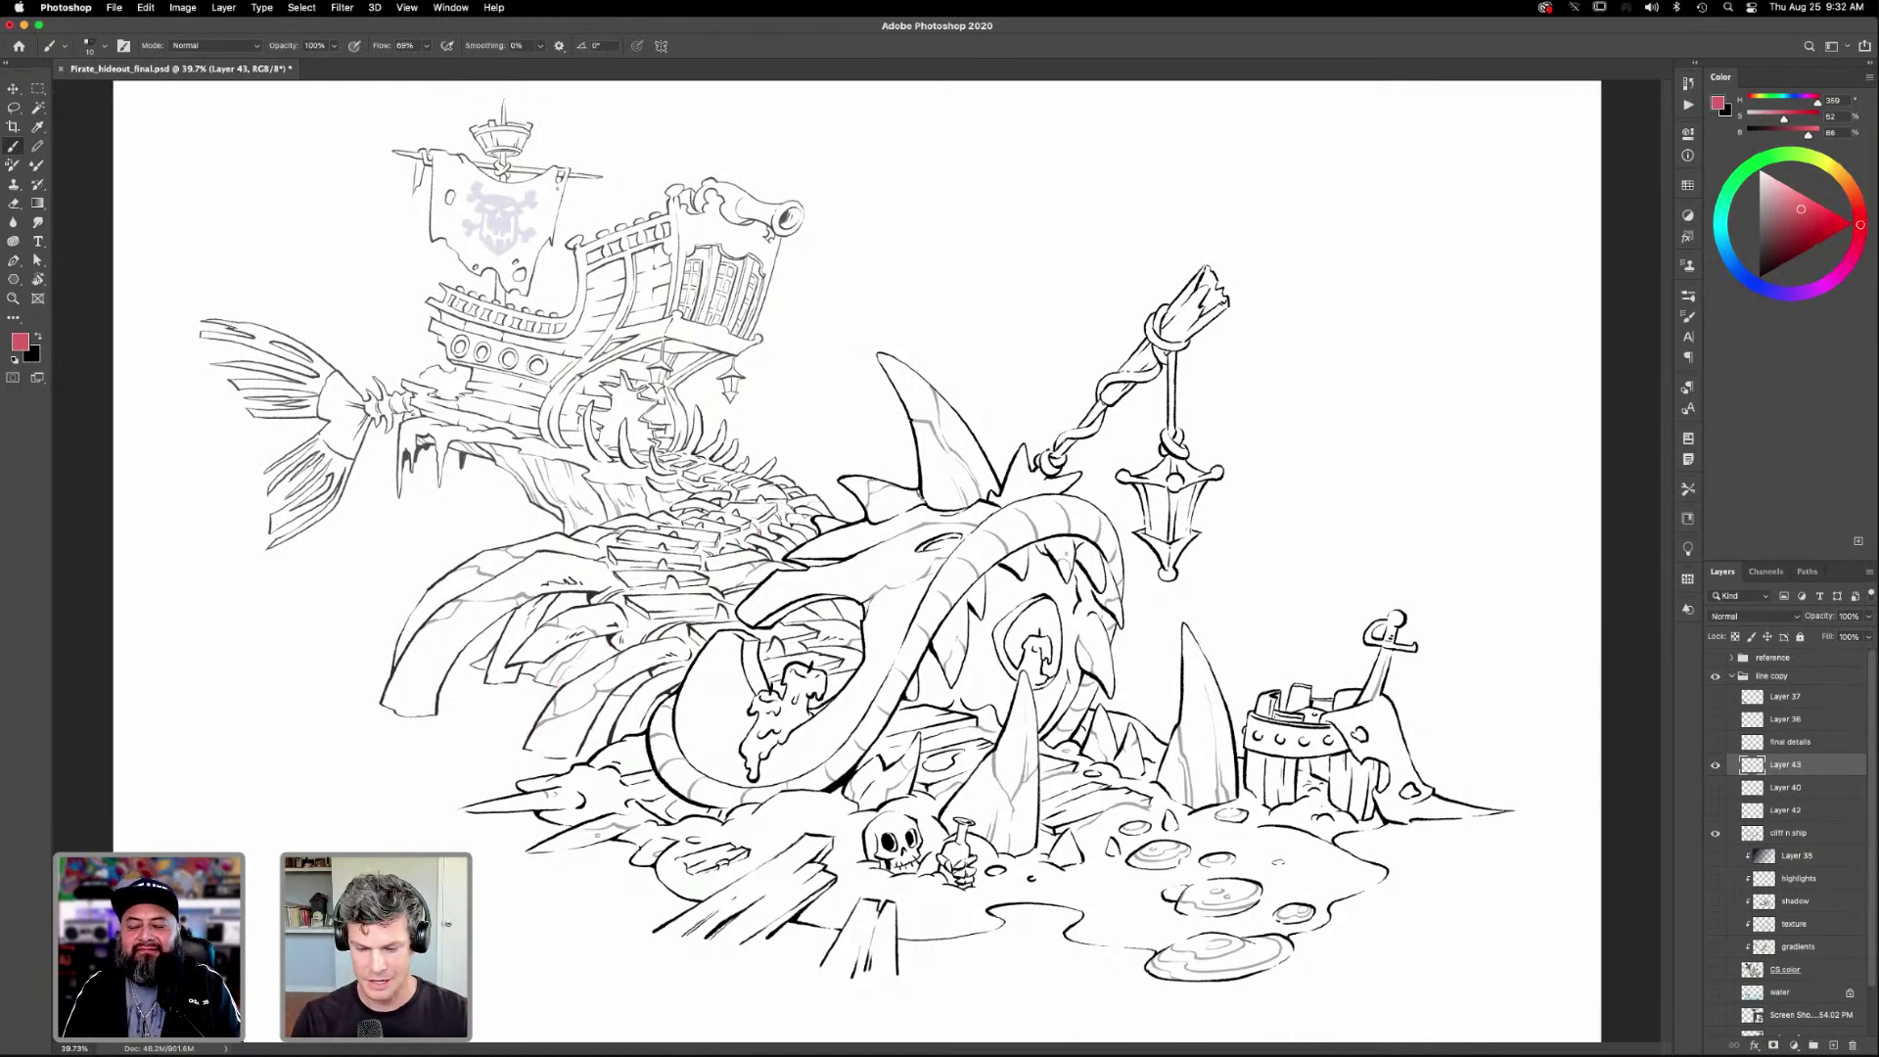
Mark line weights in red: 20pt by the fish head and 15pt by the bone walkway, with dividing lines between the depth zones.
left_click_drag(817, 462, 818, 480)
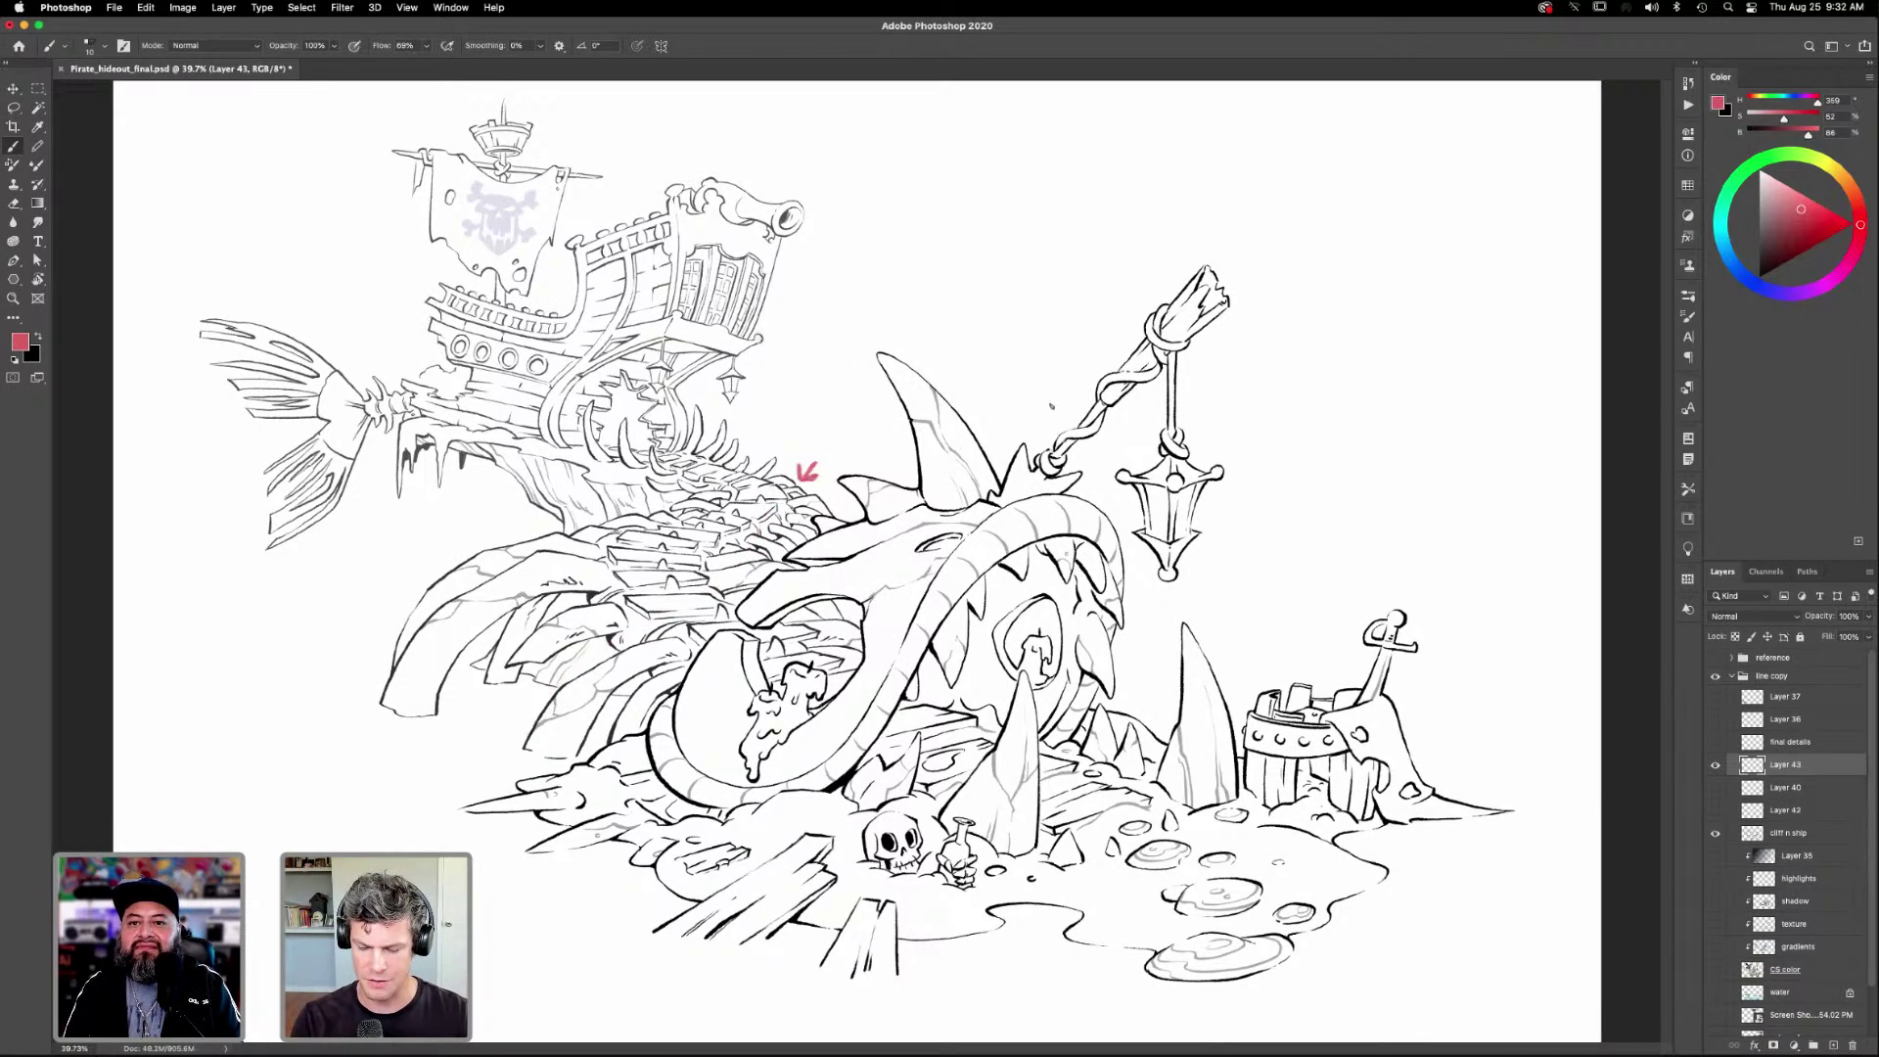
left_click_drag(1039, 383, 1111, 374)
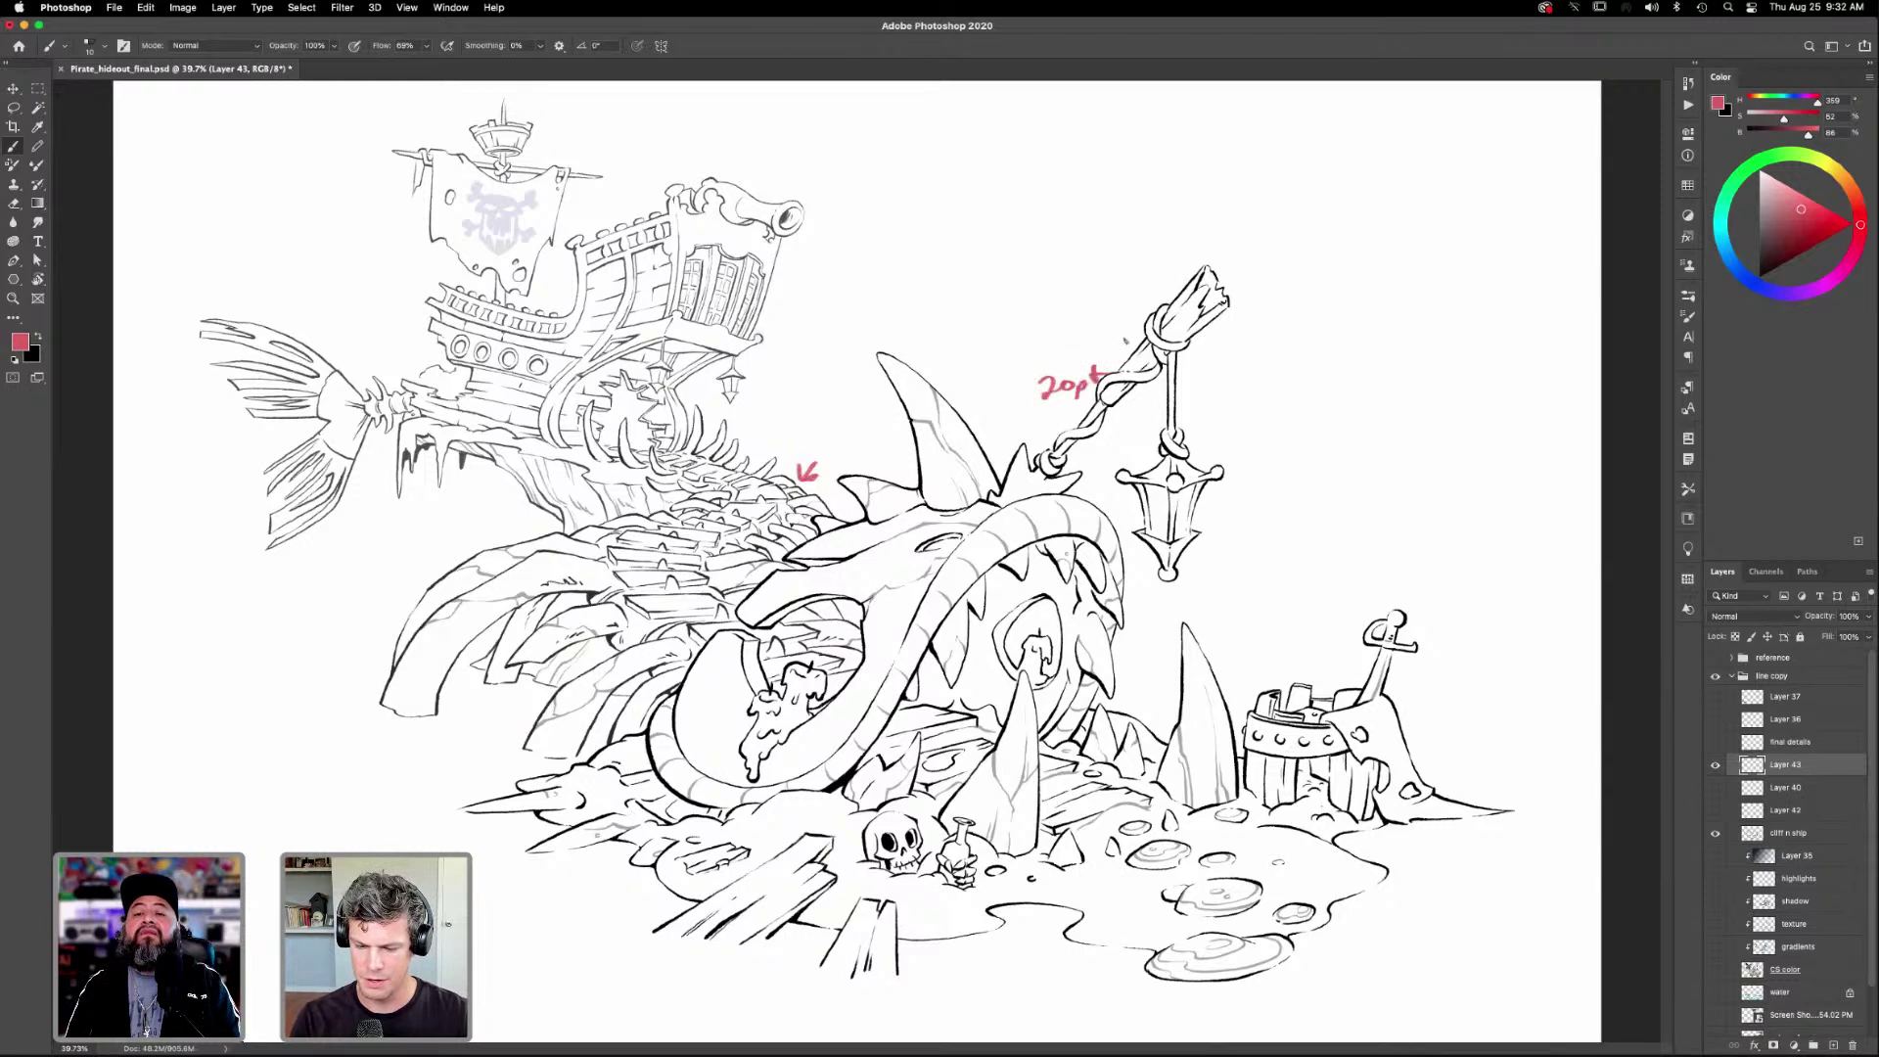
left_click_drag(813, 574, 665, 705)
mouse_move(588, 511)
left_mouse_down()
mouse_move(740, 425)
mouse_move(832, 446)
mouse_move(886, 418)
left_mouse_up()
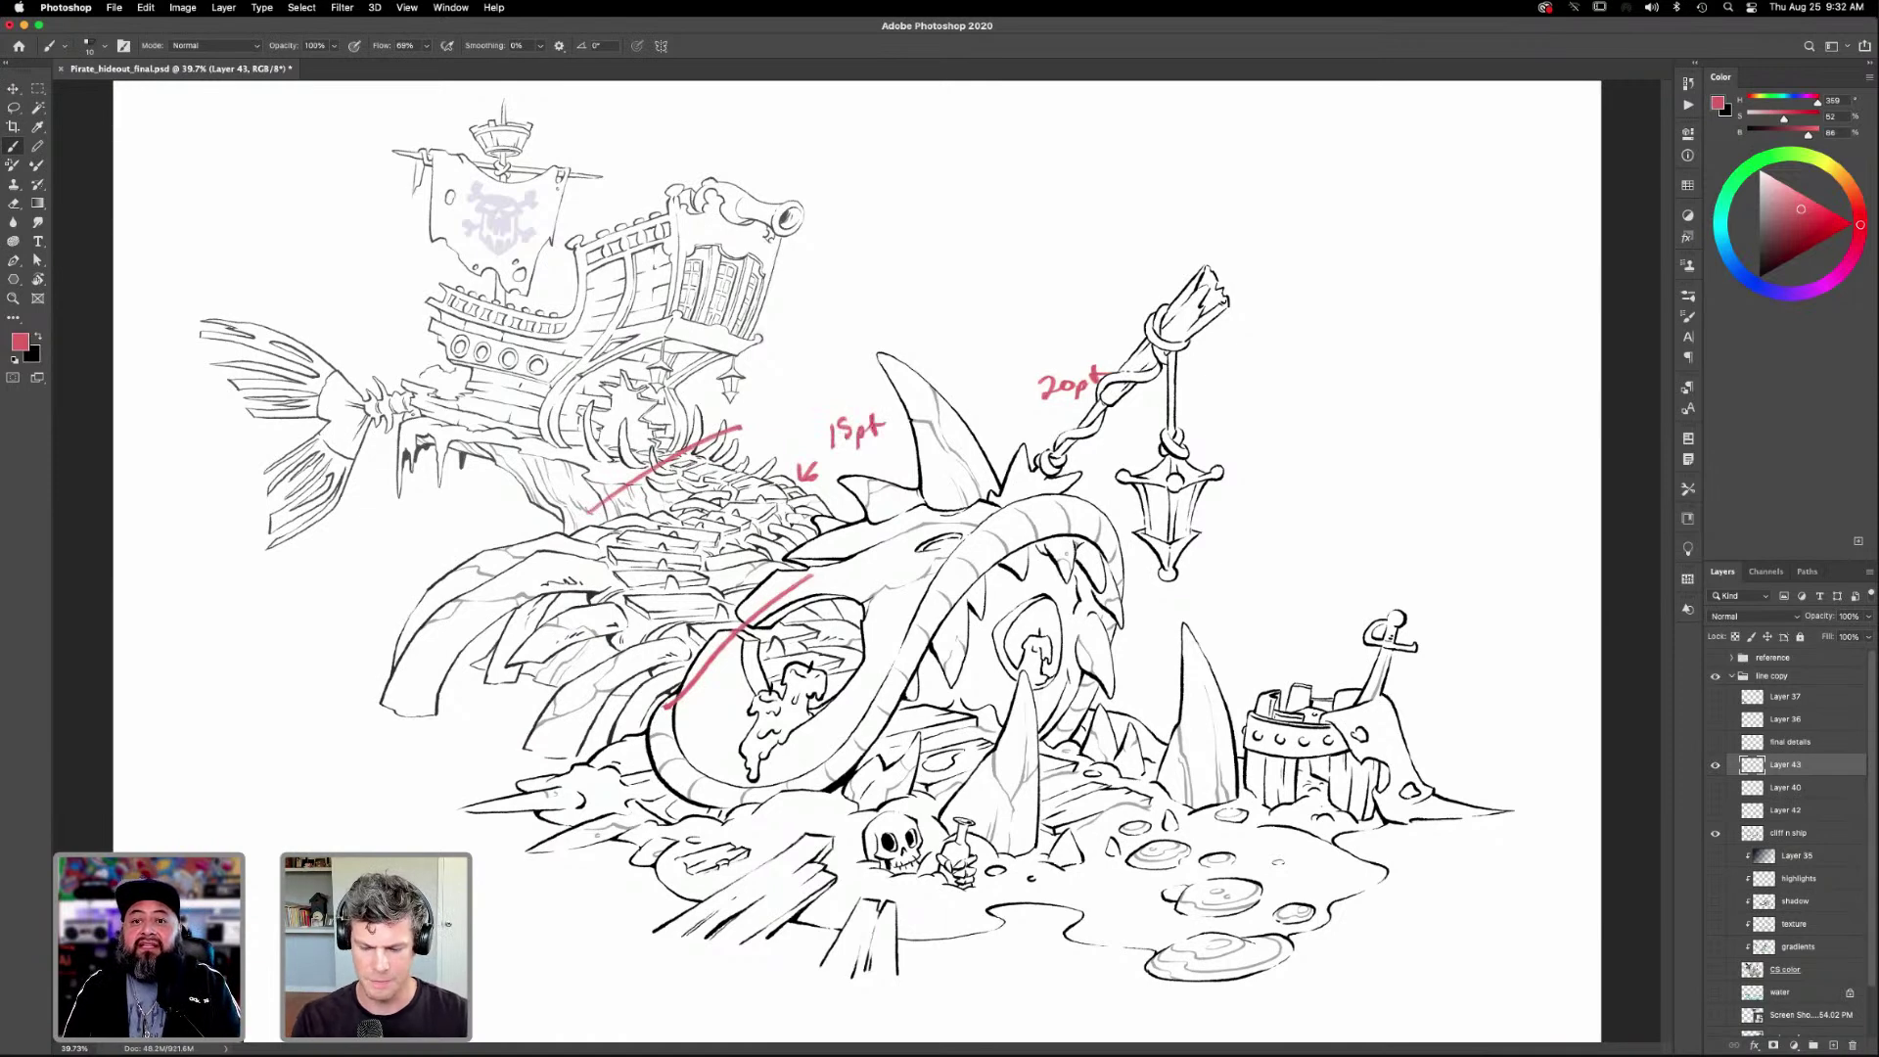
Point a red arrow at the ship, circle the ship and tail, and label them 10pt.
left_click_drag(829, 276, 783, 313)
left_click_drag(798, 309, 782, 313)
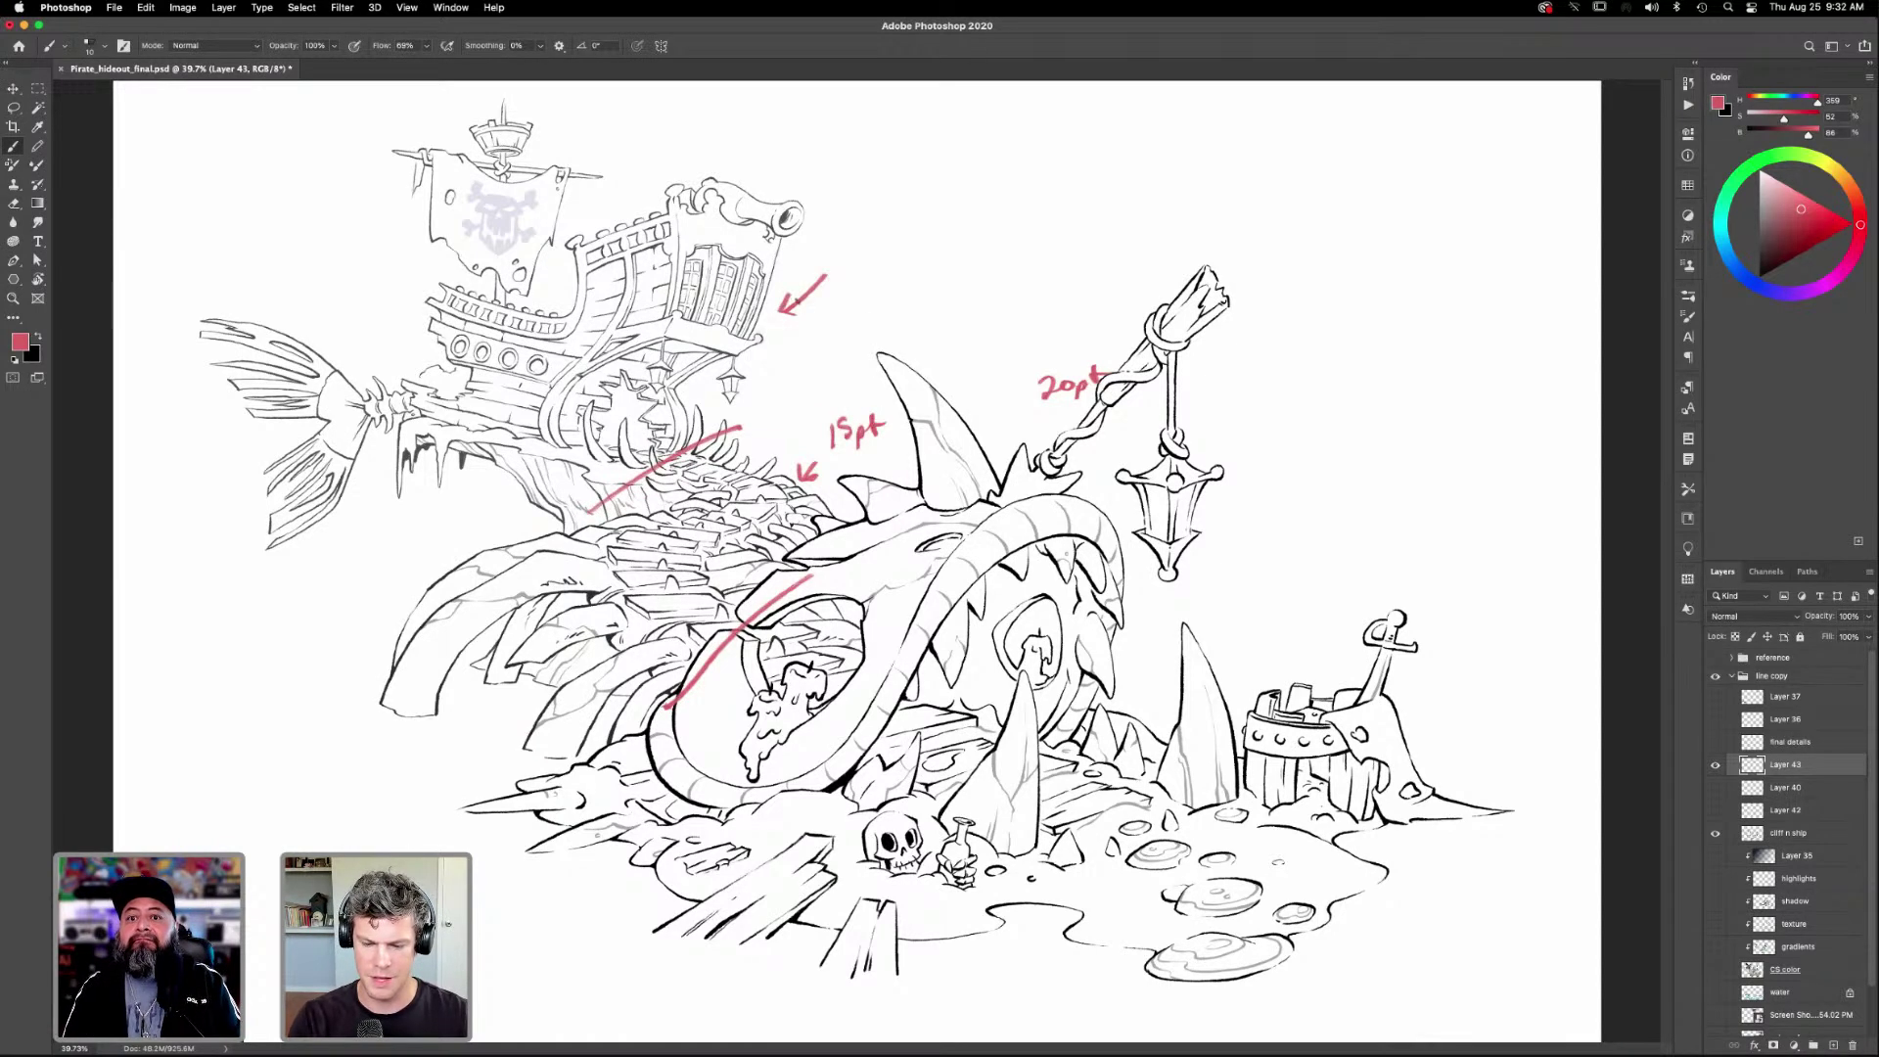
mouse_move(729, 406)
left_mouse_down()
mouse_move(575, 162)
mouse_move(494, 489)
mouse_move(587, 460)
left_mouse_up()
left_click_drag(853, 219, 848, 240)
left_click(885, 228)
left_click_drag(867, 221, 877, 235)
mouse_move(902, 214)
left_mouse_down()
mouse_move(898, 241)
mouse_move(910, 221)
left_mouse_up()
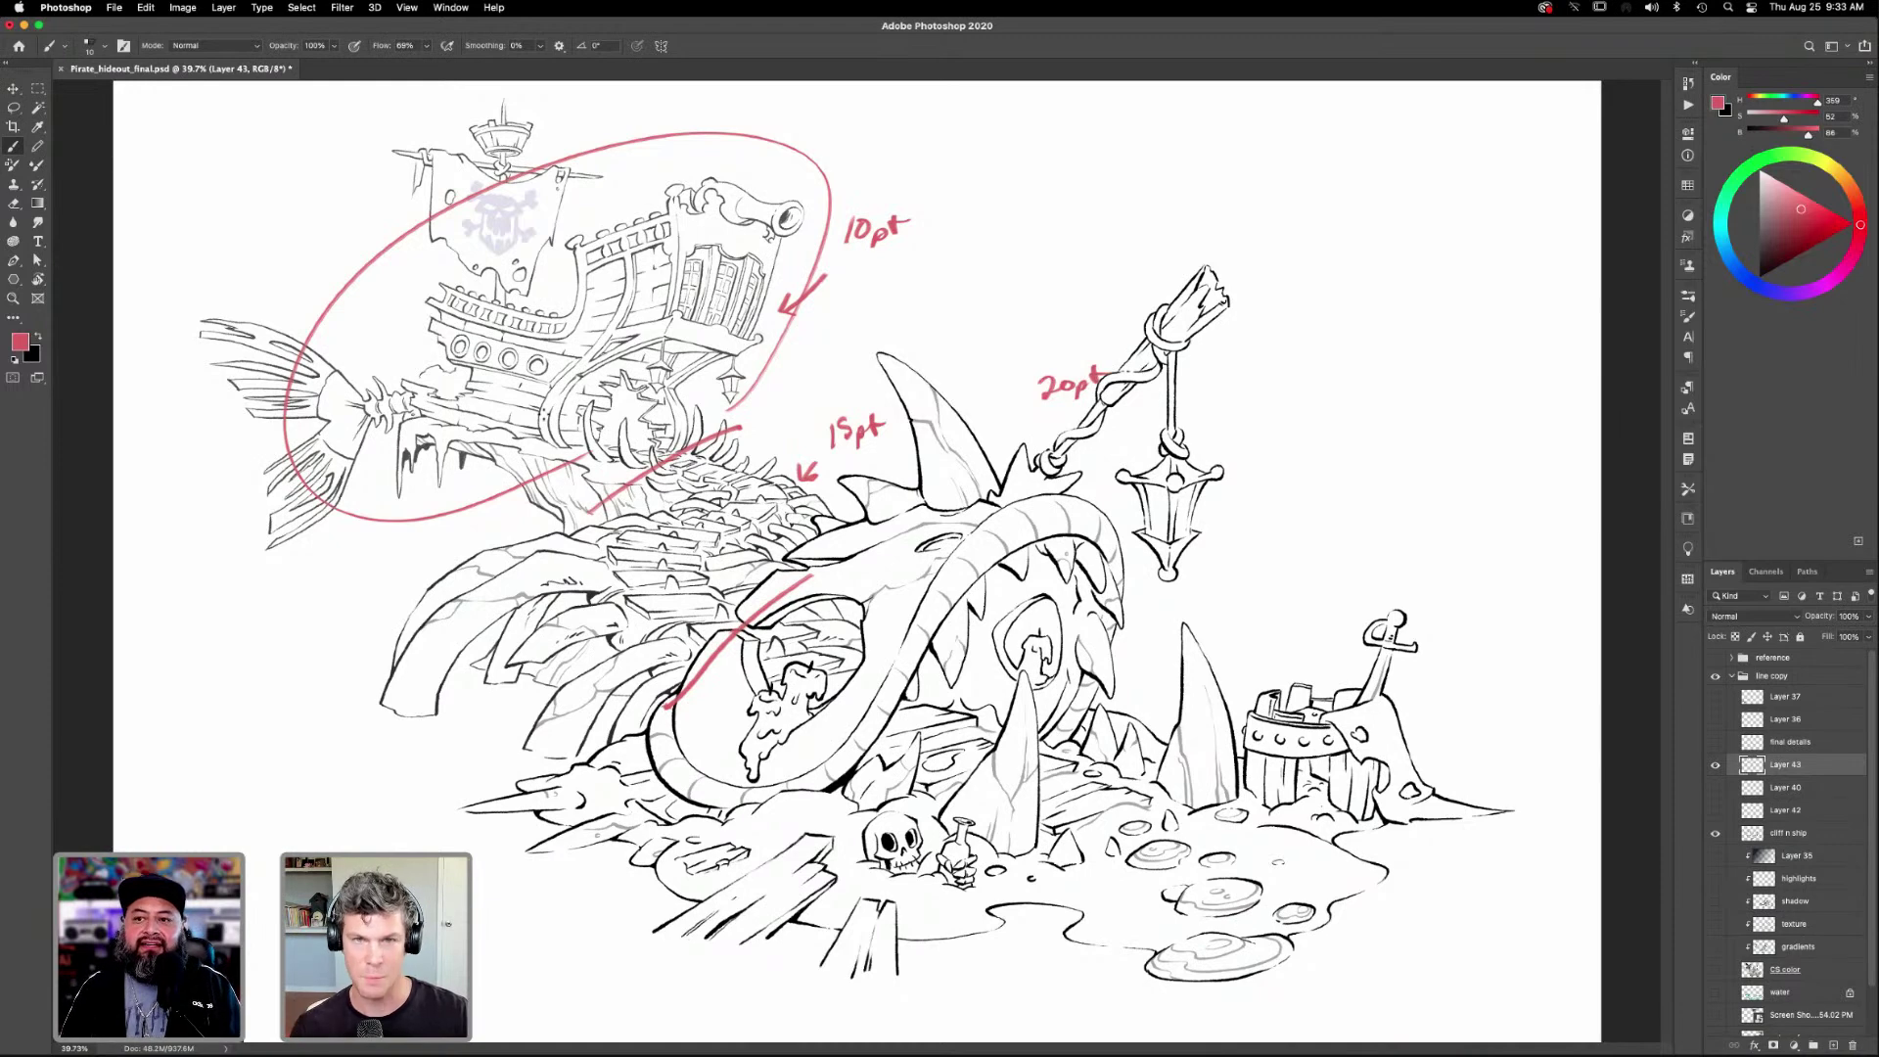
Undo the red line-weight labels, dividing lines and circle drawn over the artwork.
key("super+z")
key("super+z")
key("super+z")
key("super+z")
key("super+z")
key("super+z")
key("super+z")
key("super+z")
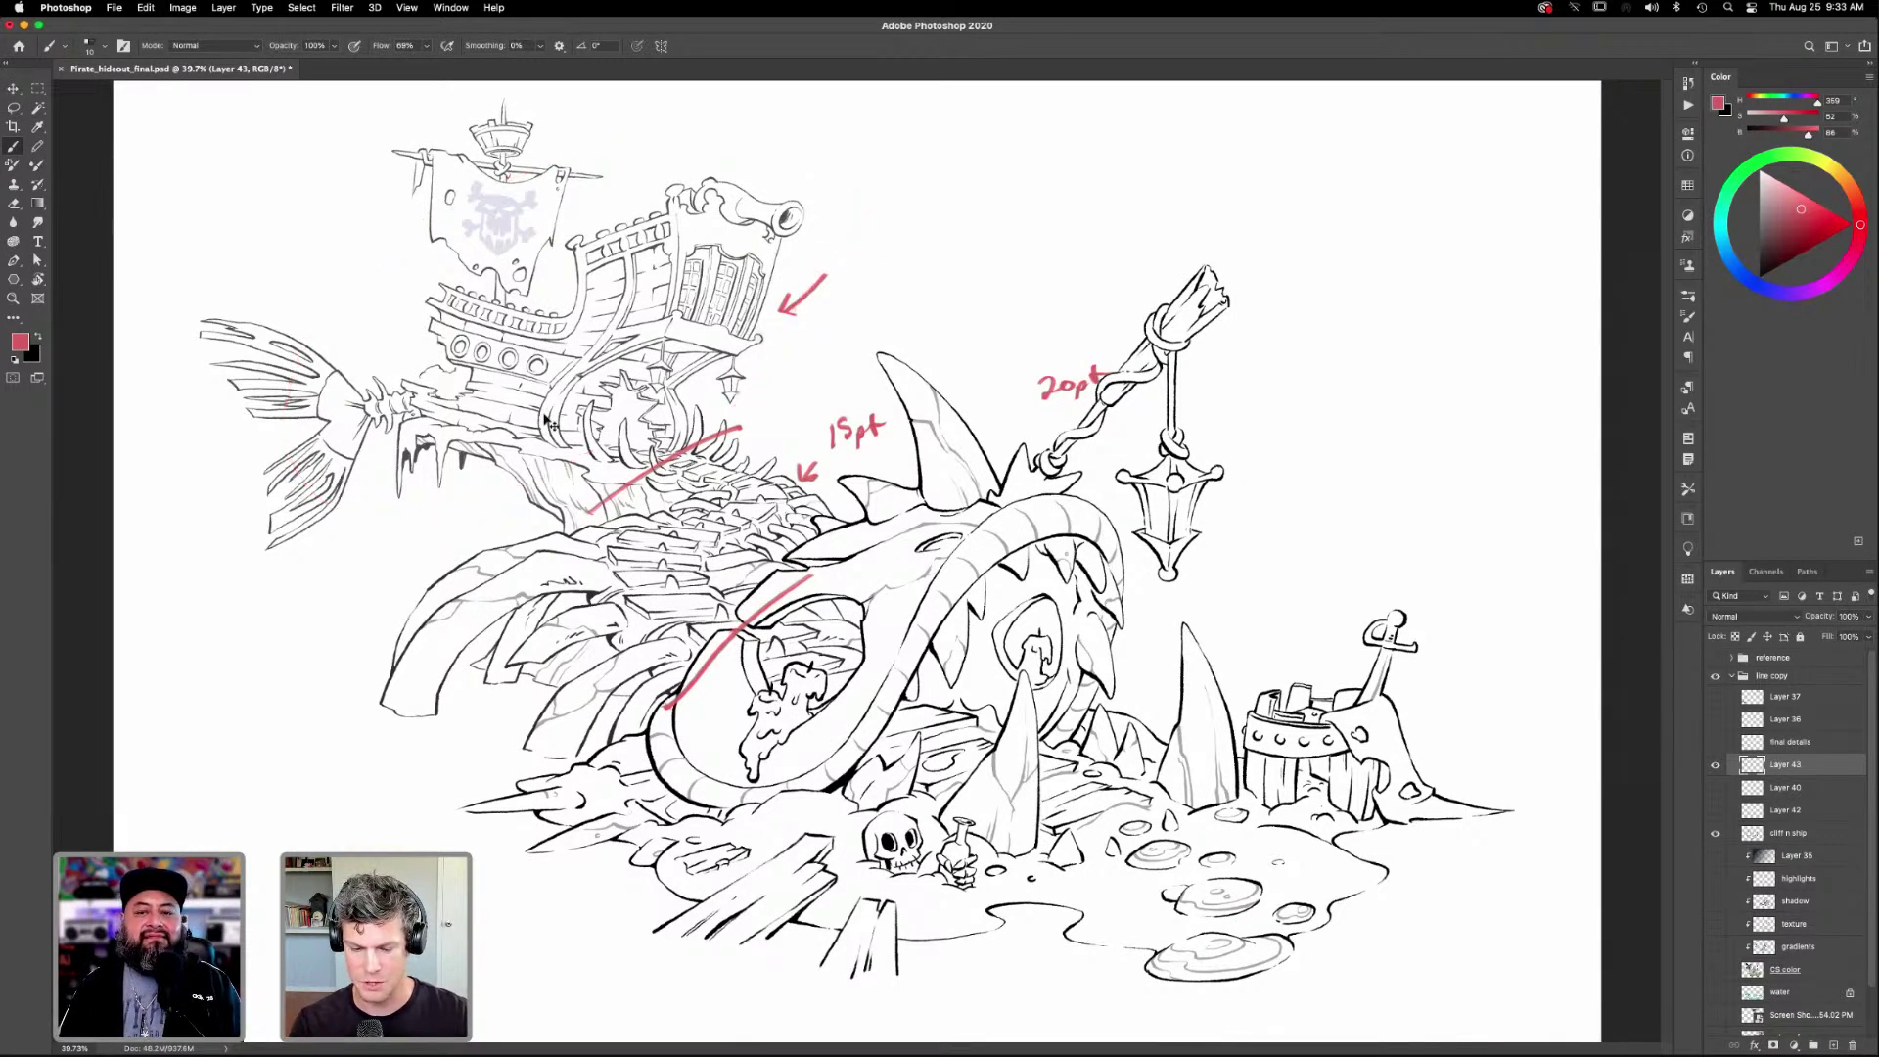
key("super+z")
key("super+z")
key("super+z")
key("super+z")
key("super+z")
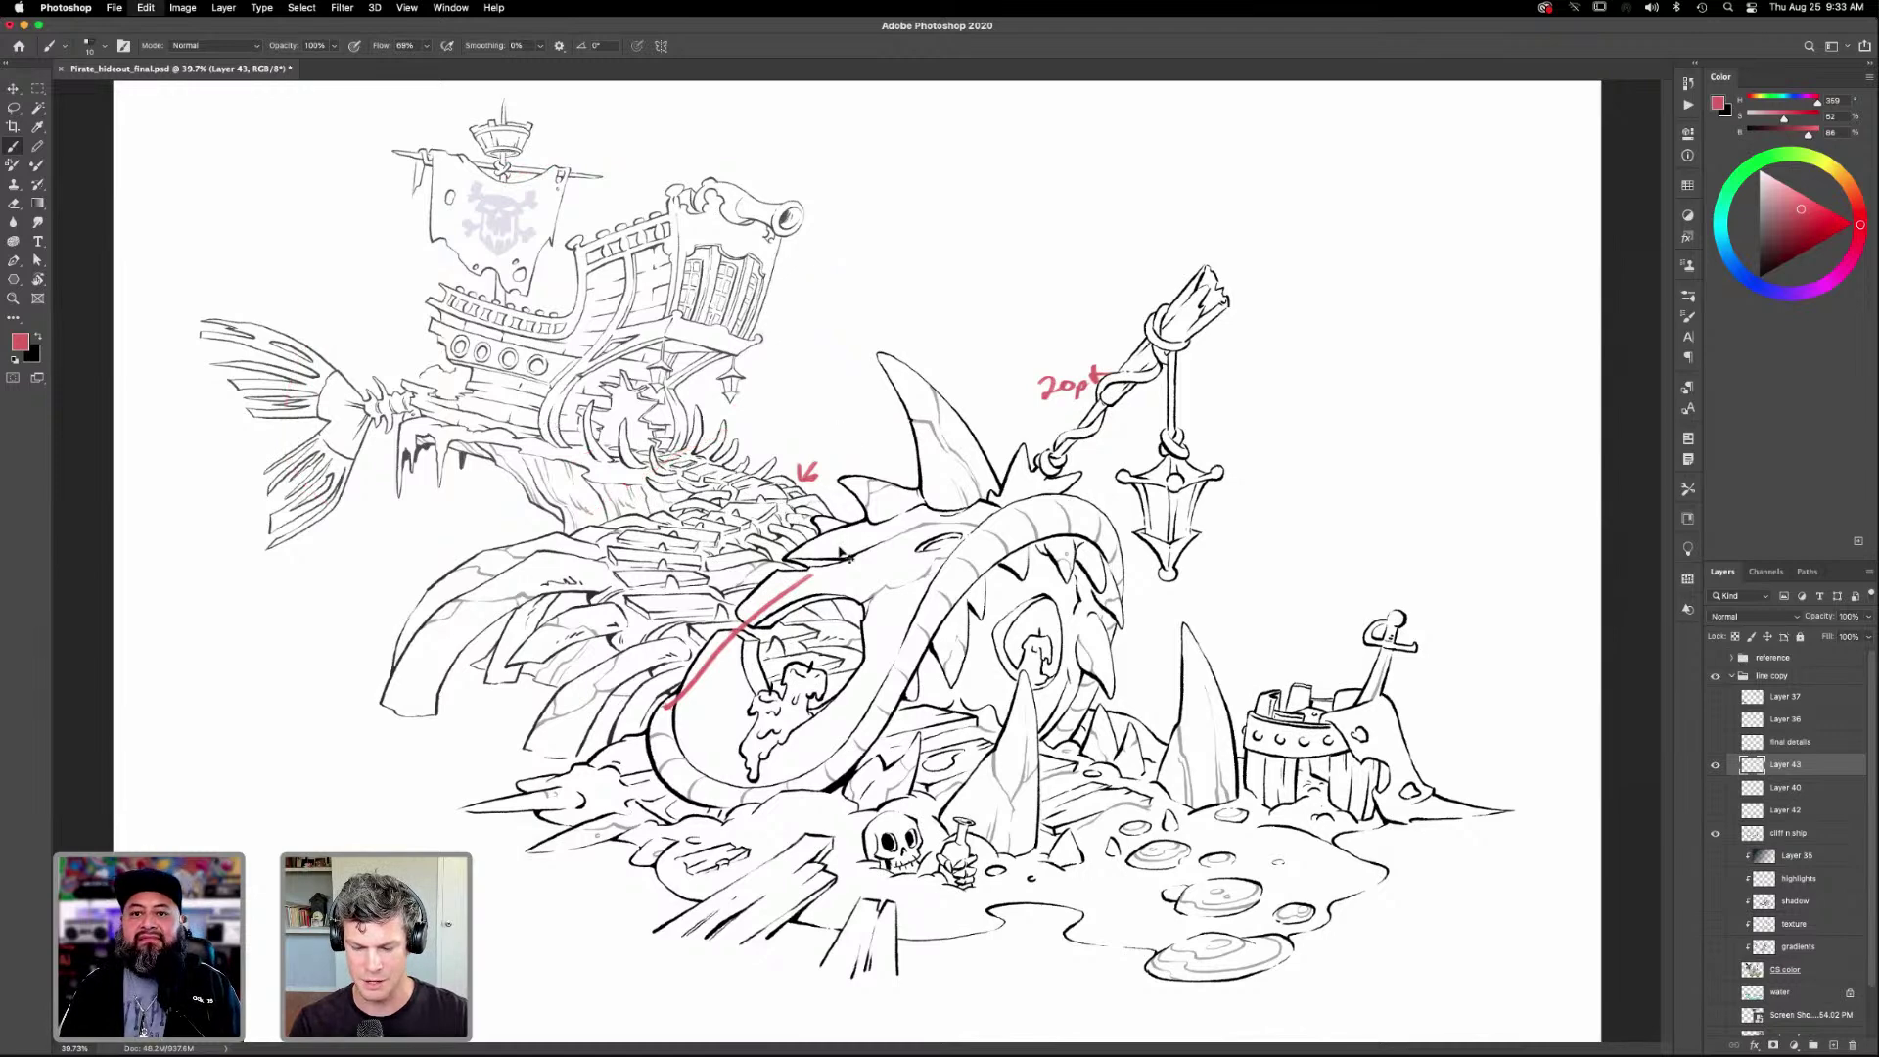
key("super+z")
key("super+z")
key("super+z")
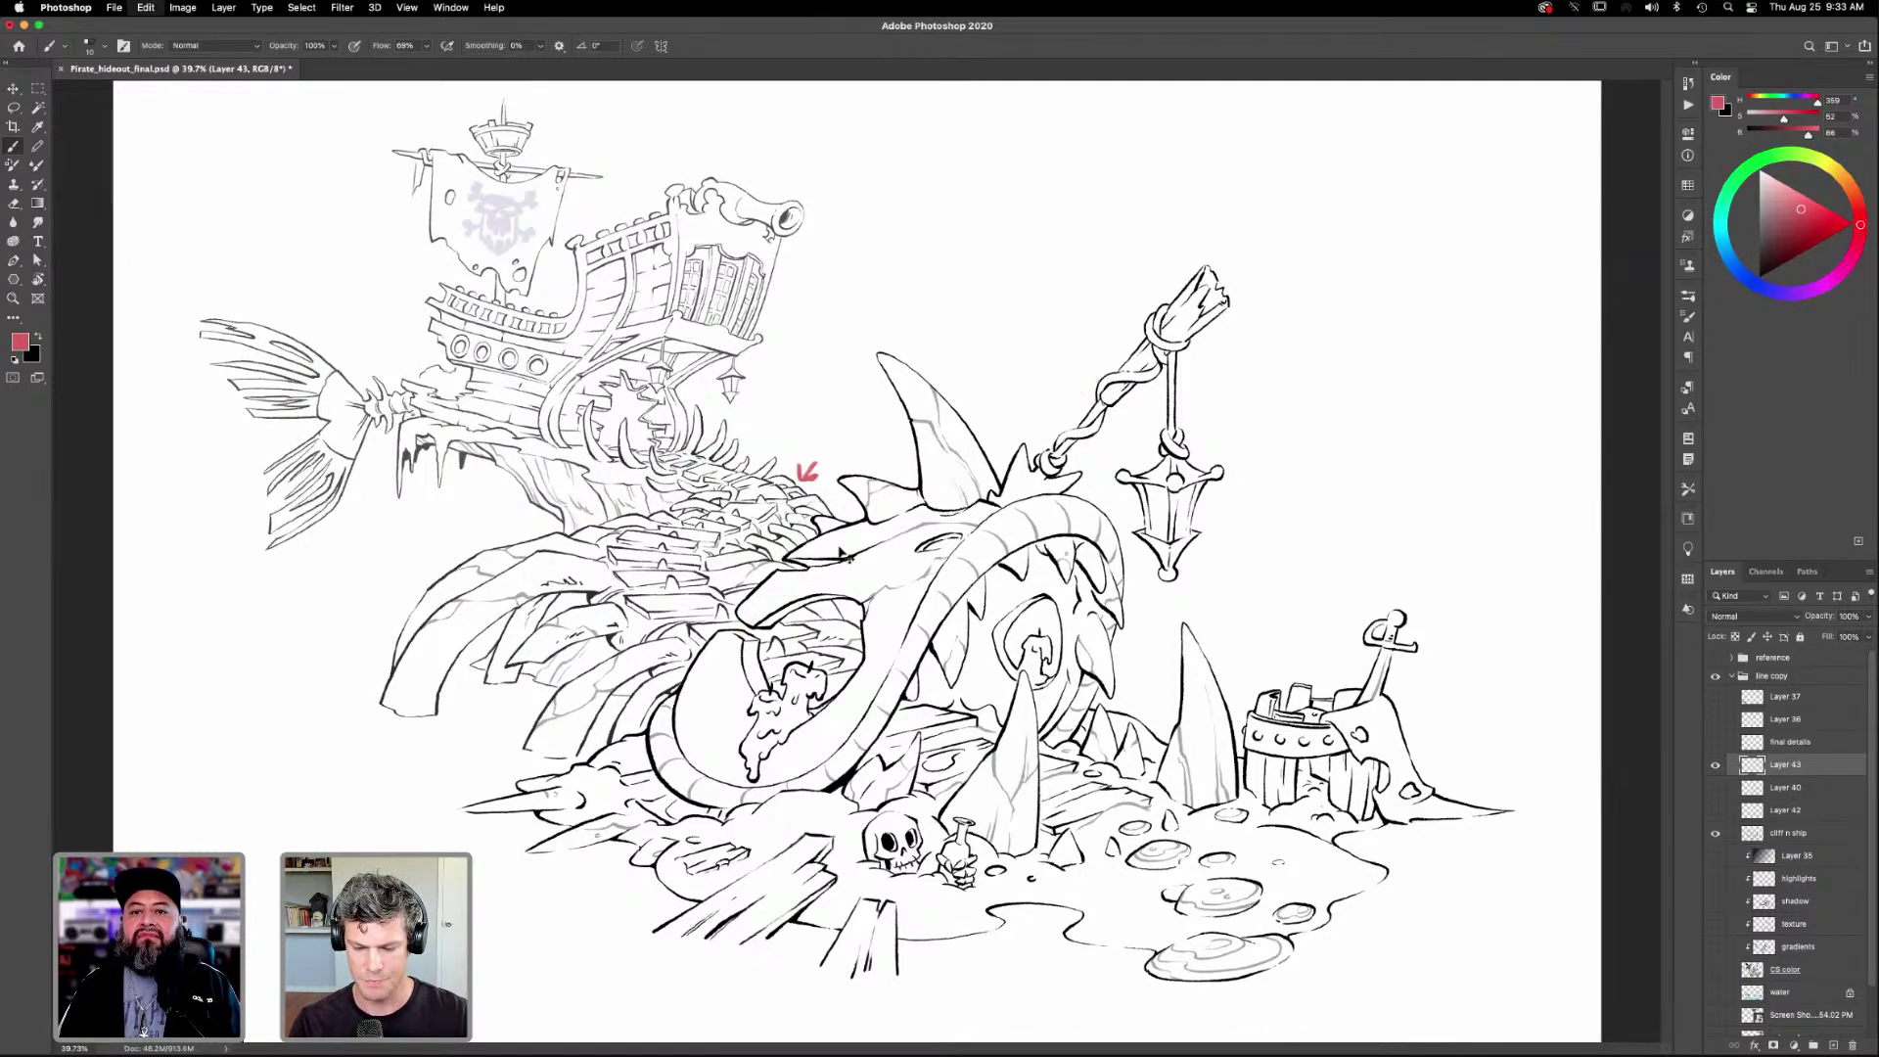
key("super+shift+z")
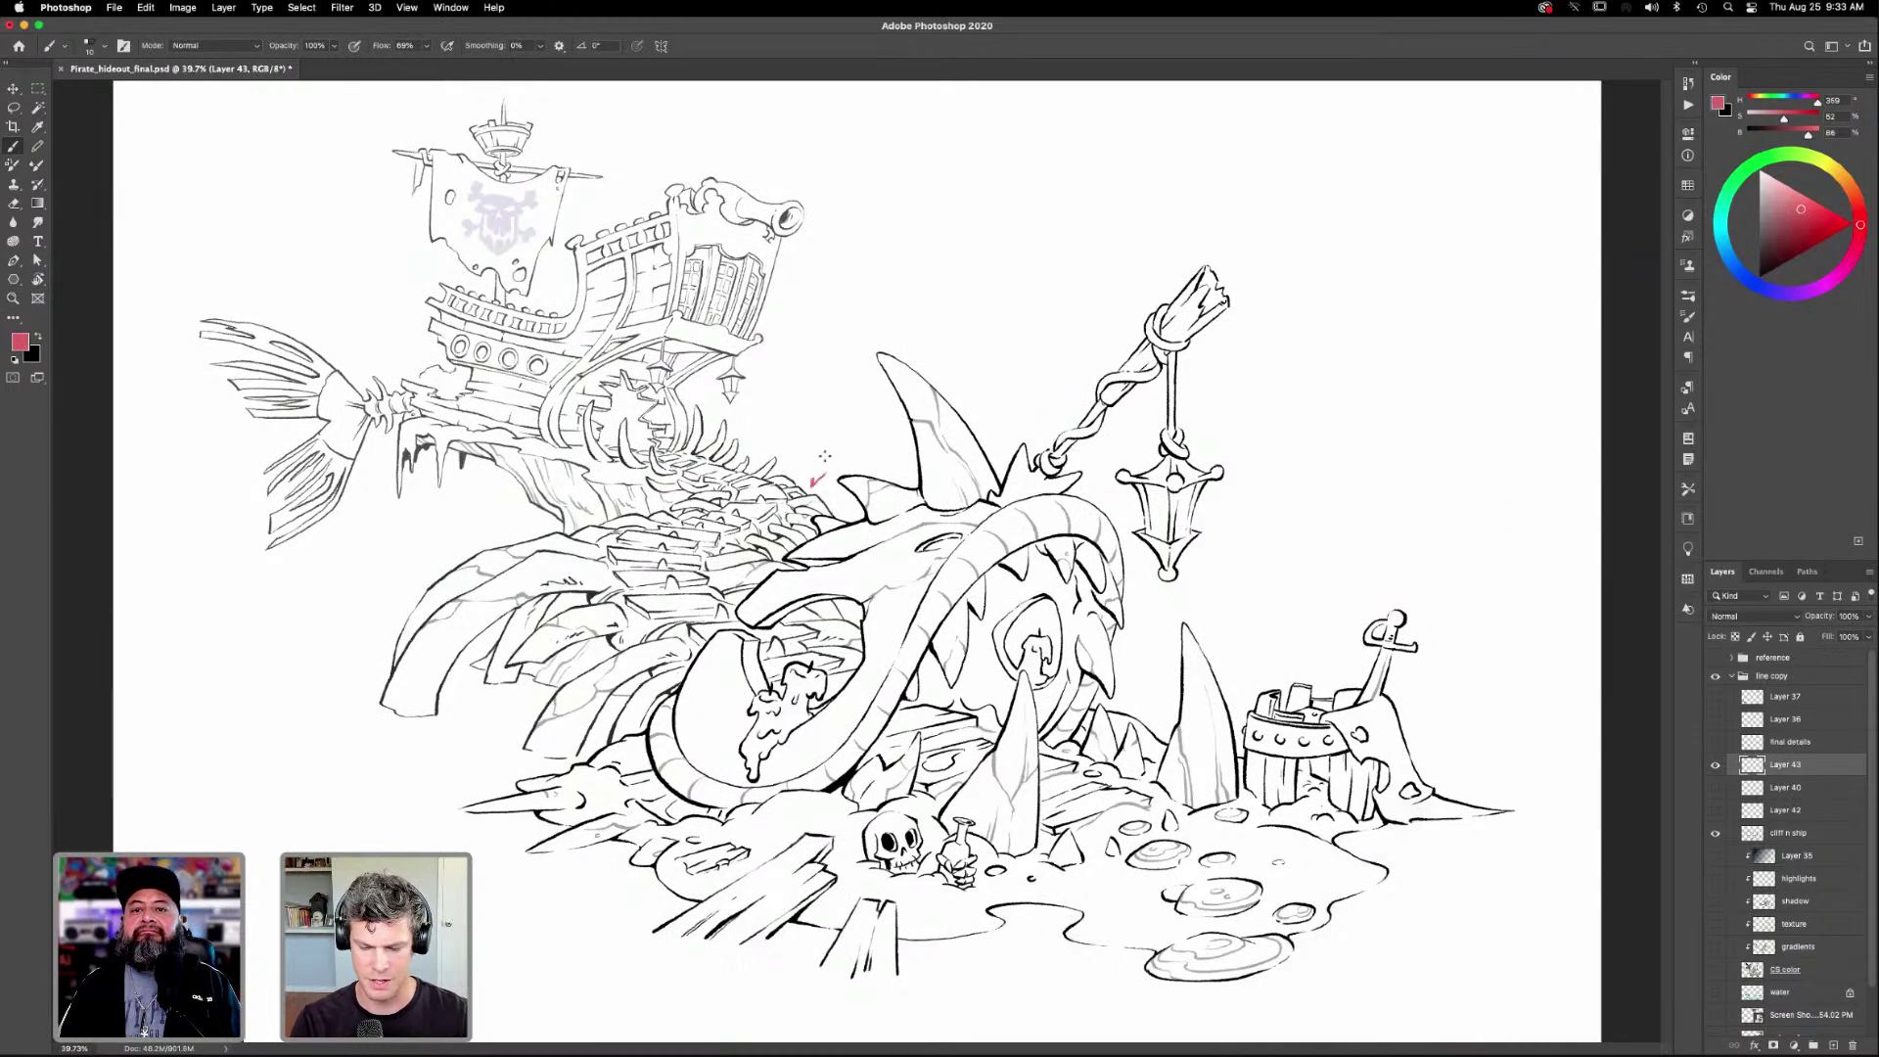
Label the bone walkway 80% and the ship 65% in red, and add an arrow pointing at the foreground below the lantern.
mouse_move(837, 436)
left_mouse_down()
mouse_move(821, 458)
mouse_move(876, 440)
left_mouse_up()
left_click_drag(840, 292, 780, 329)
left_click_drag(791, 311, 796, 331)
mouse_move(854, 275)
left_mouse_down()
mouse_move(842, 292)
mouse_move(881, 286)
left_mouse_up()
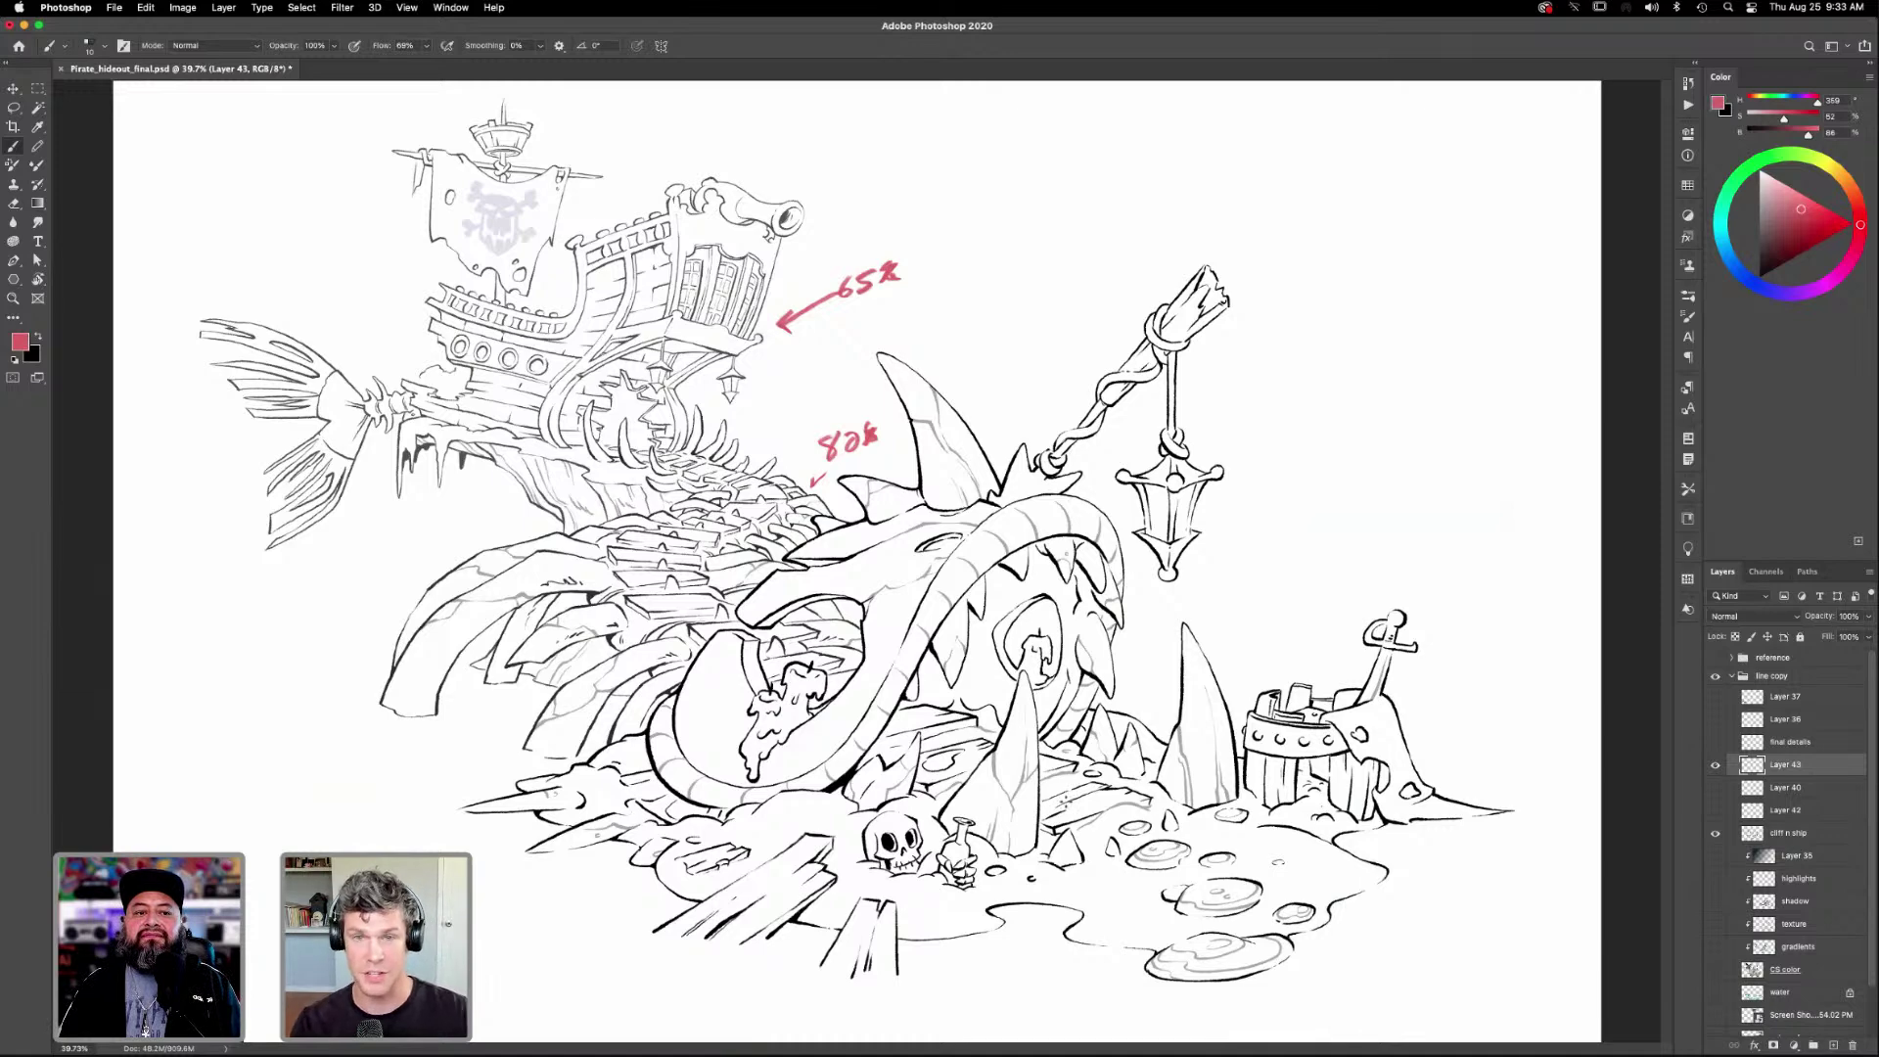
mouse_move(1248, 544)
left_mouse_down()
mouse_move(1213, 589)
mouse_move(1235, 584)
left_mouse_up()
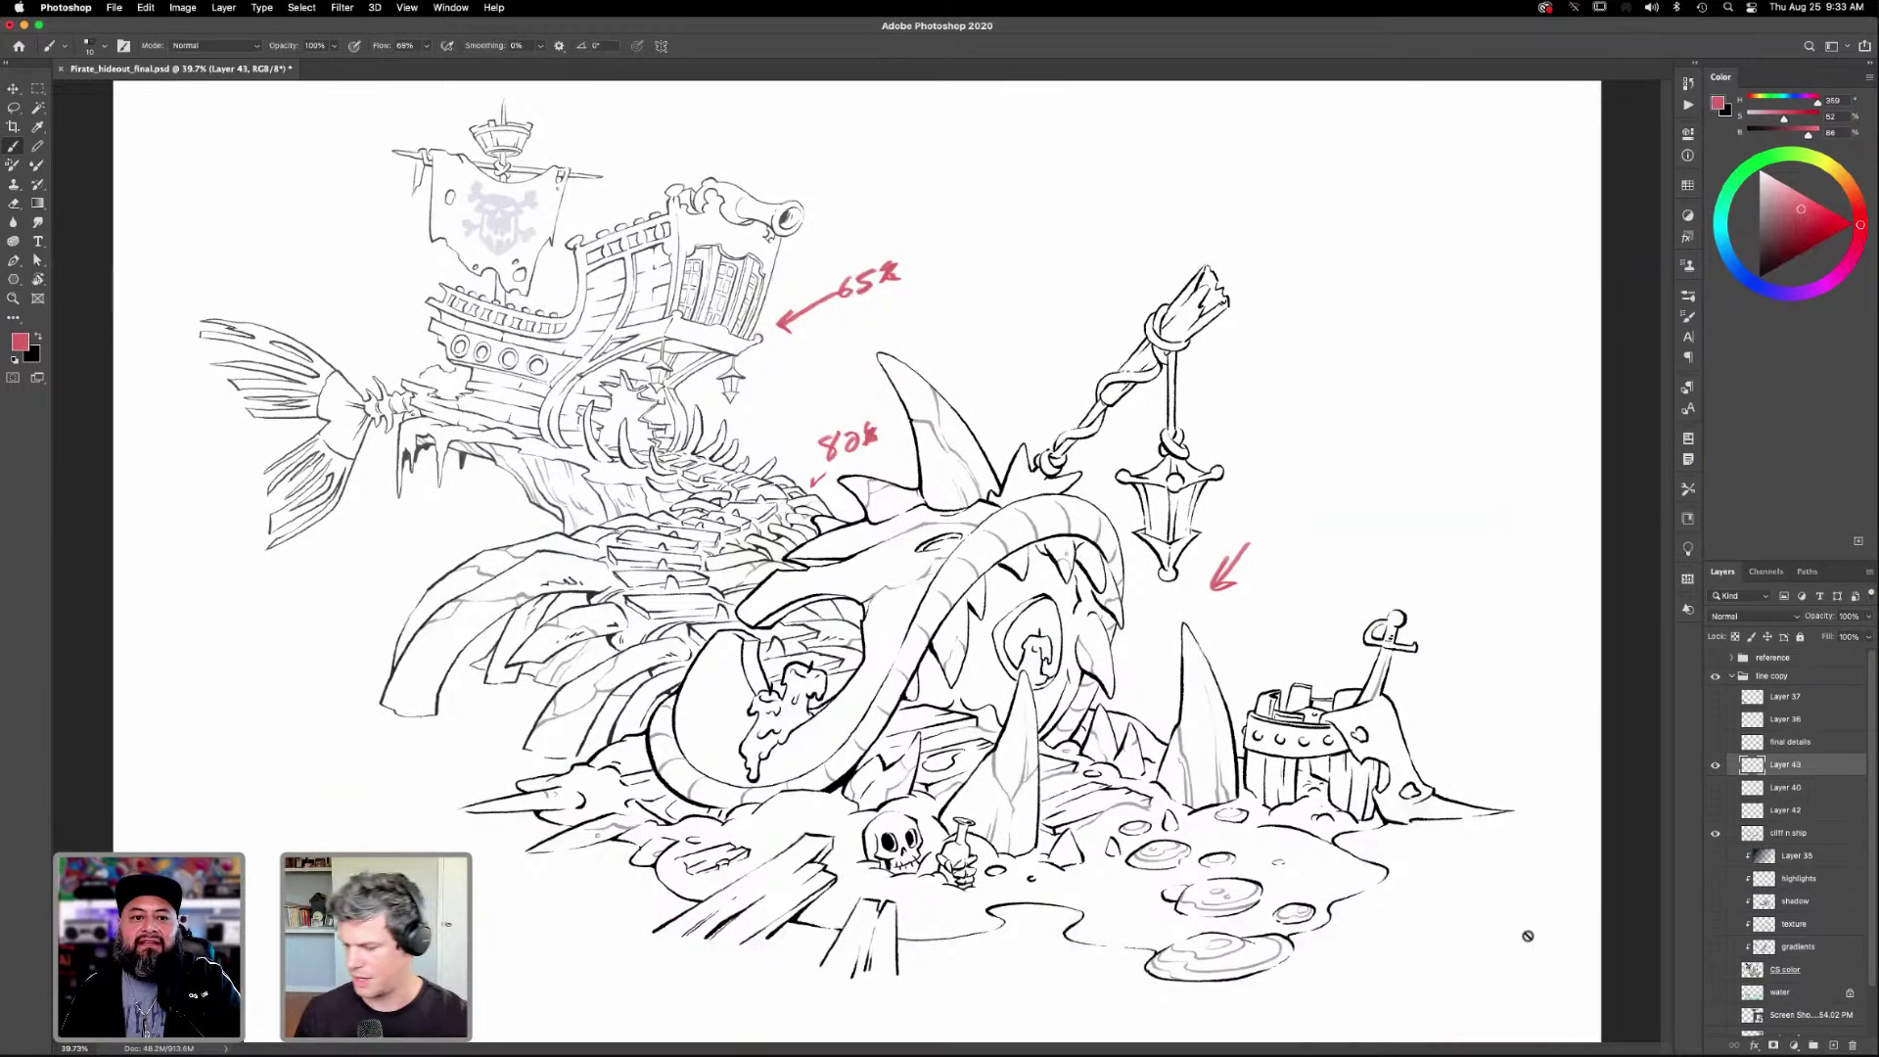
Delete the red annotation layer, Layer 43, and show the CS color flats without the cliff n ship line art.
key("Delete")
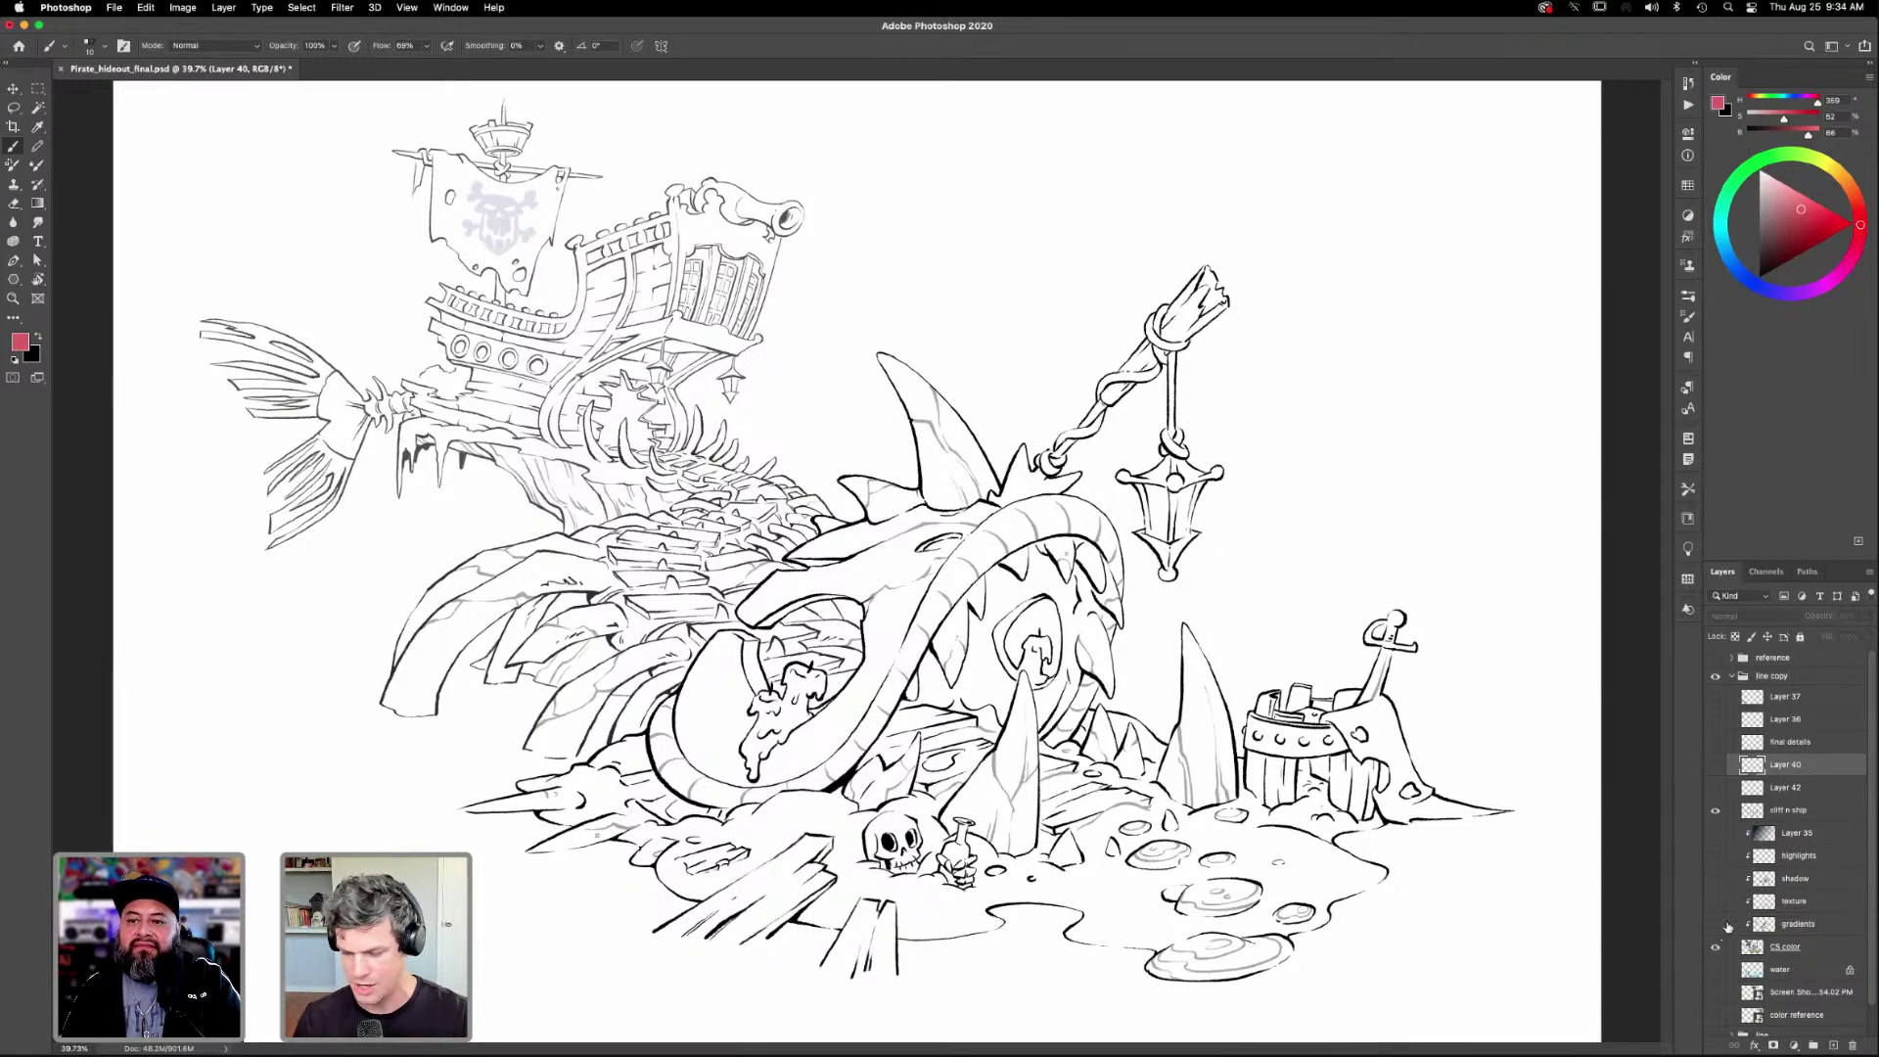
left_click(1715, 947)
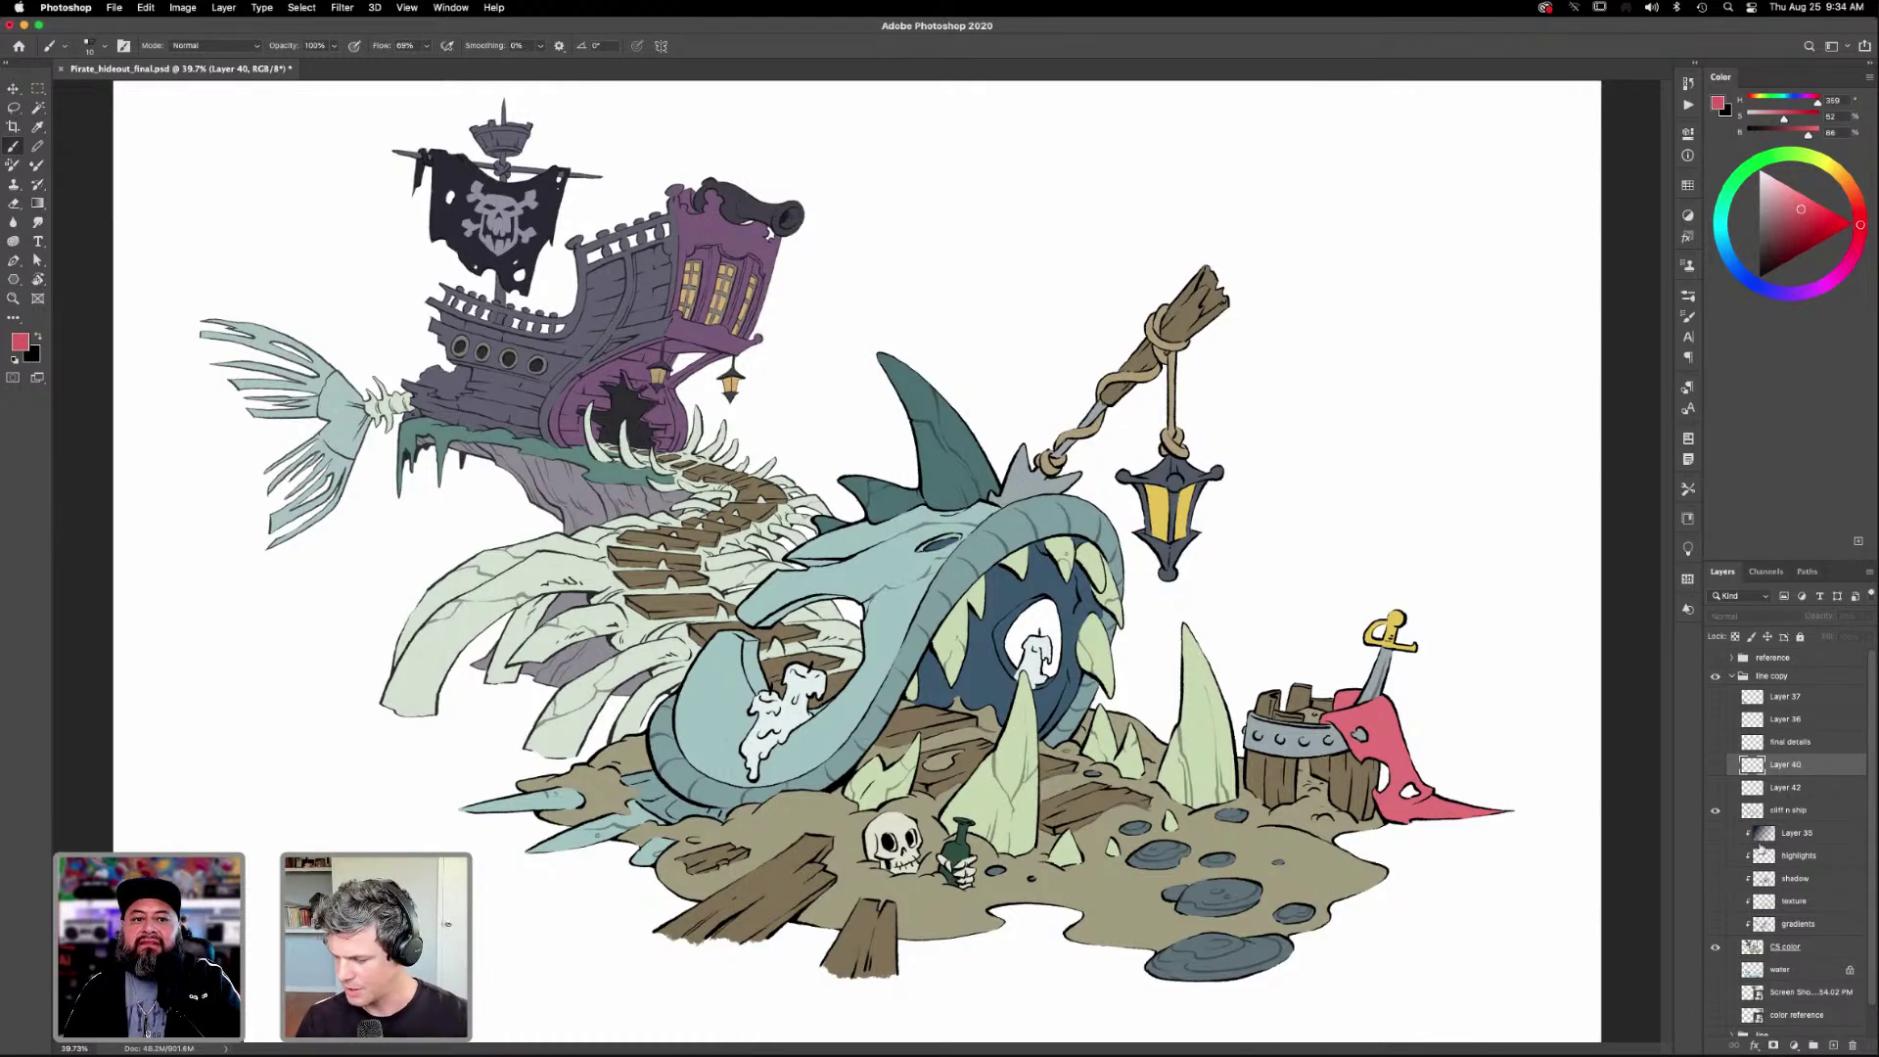
left_click(1714, 810)
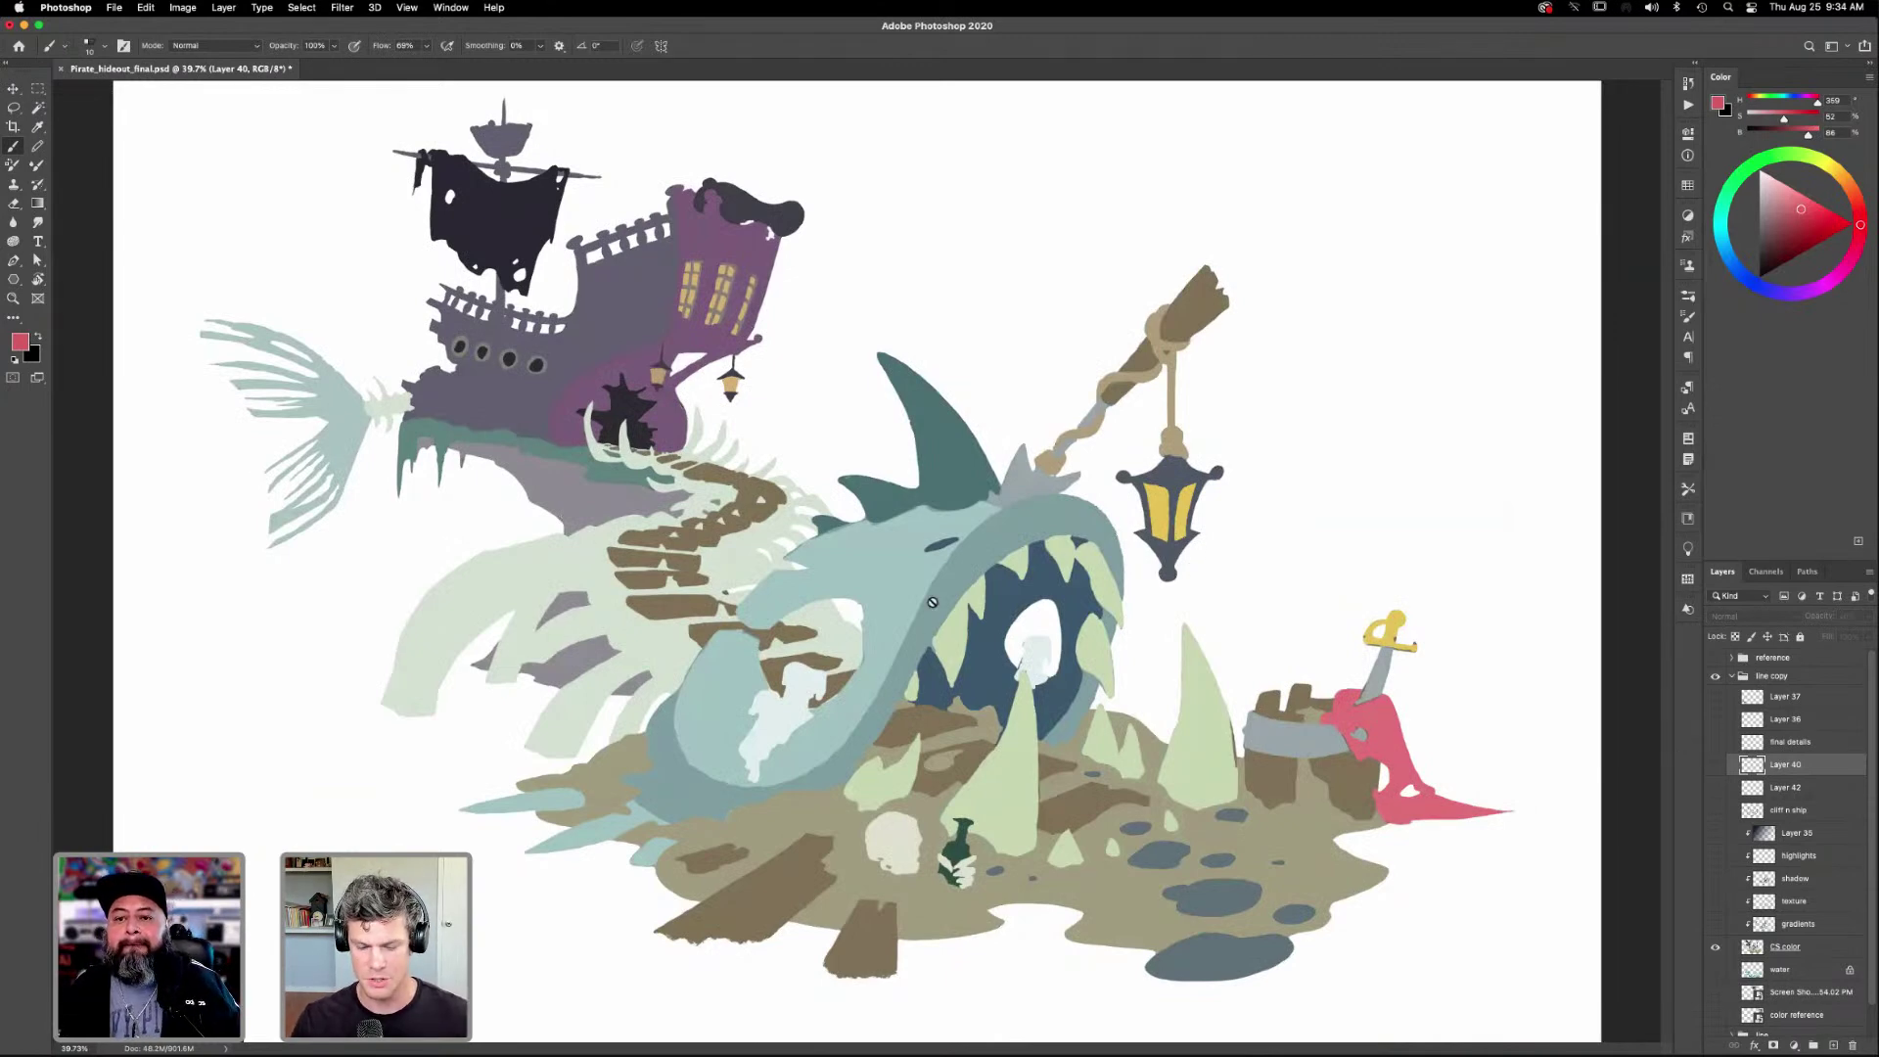
Duplicate the CS color layer and paint the copy's artwork solid black with a large brush to form a silhouette.
left_click(1785, 947)
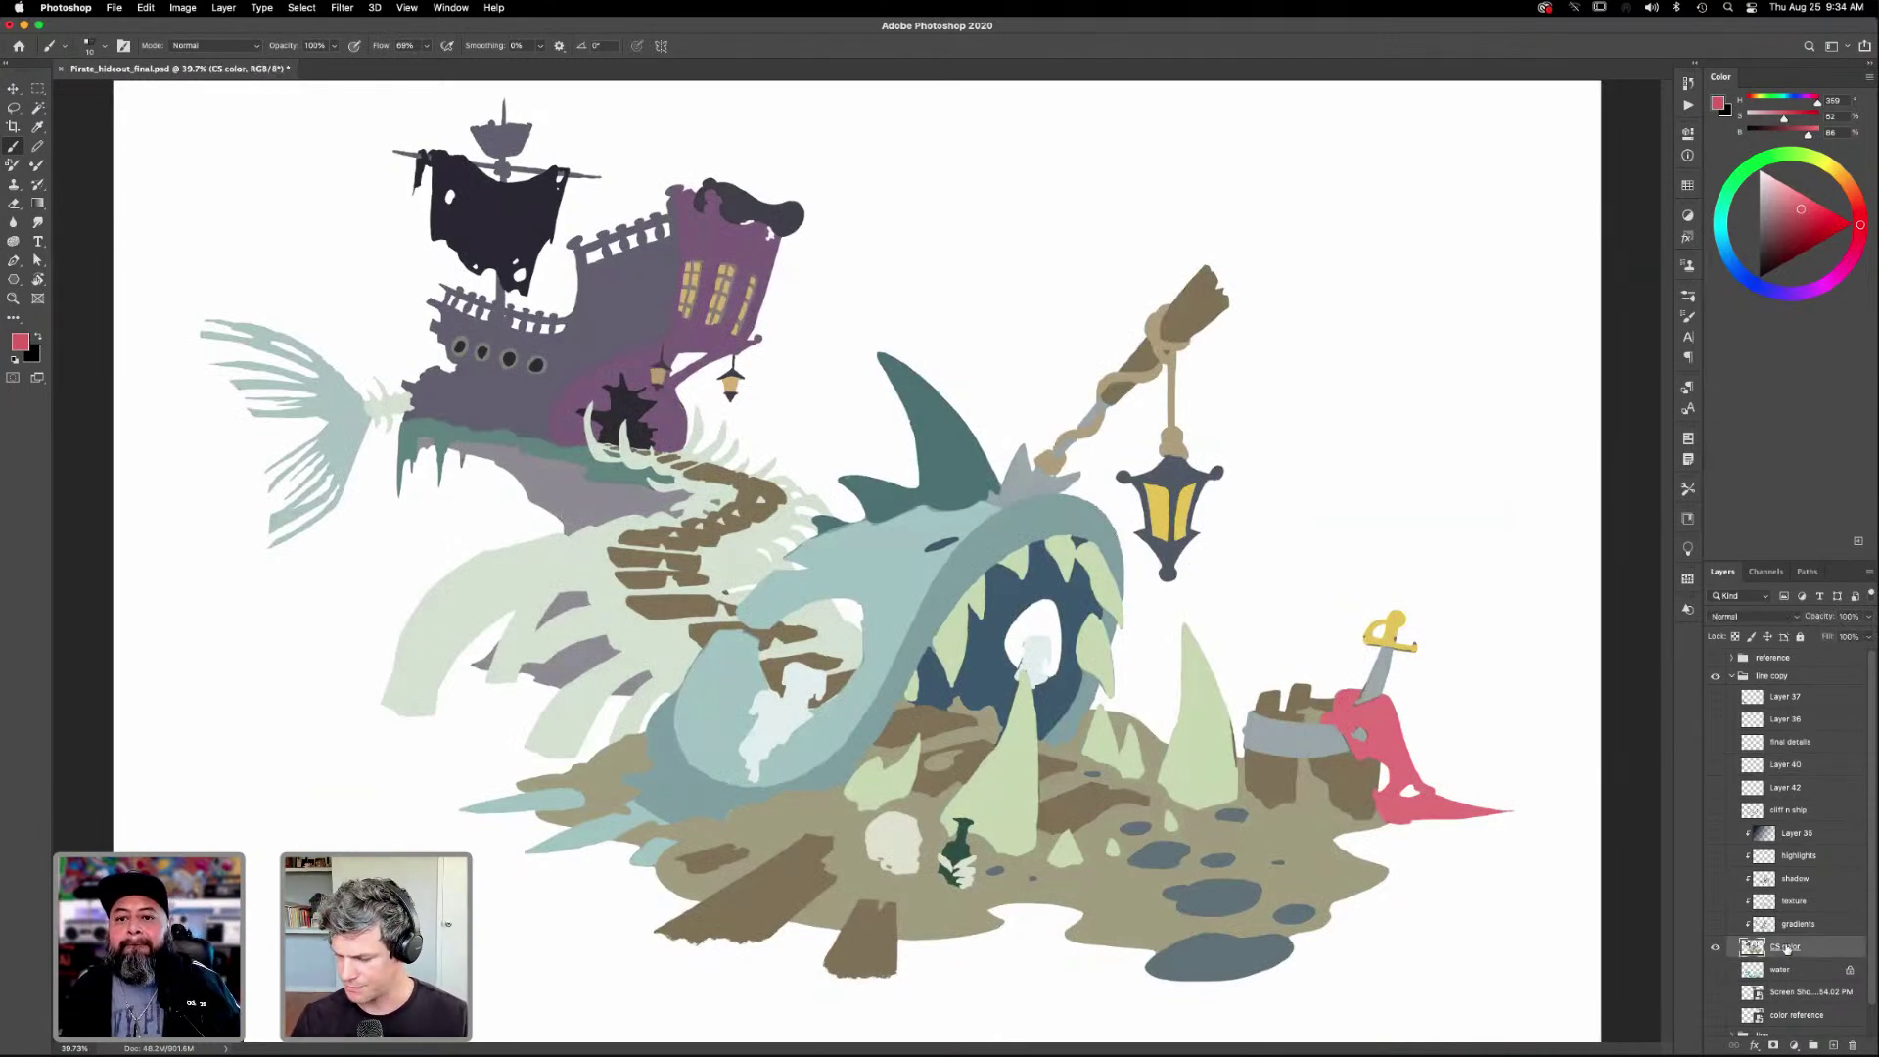
key("super+j")
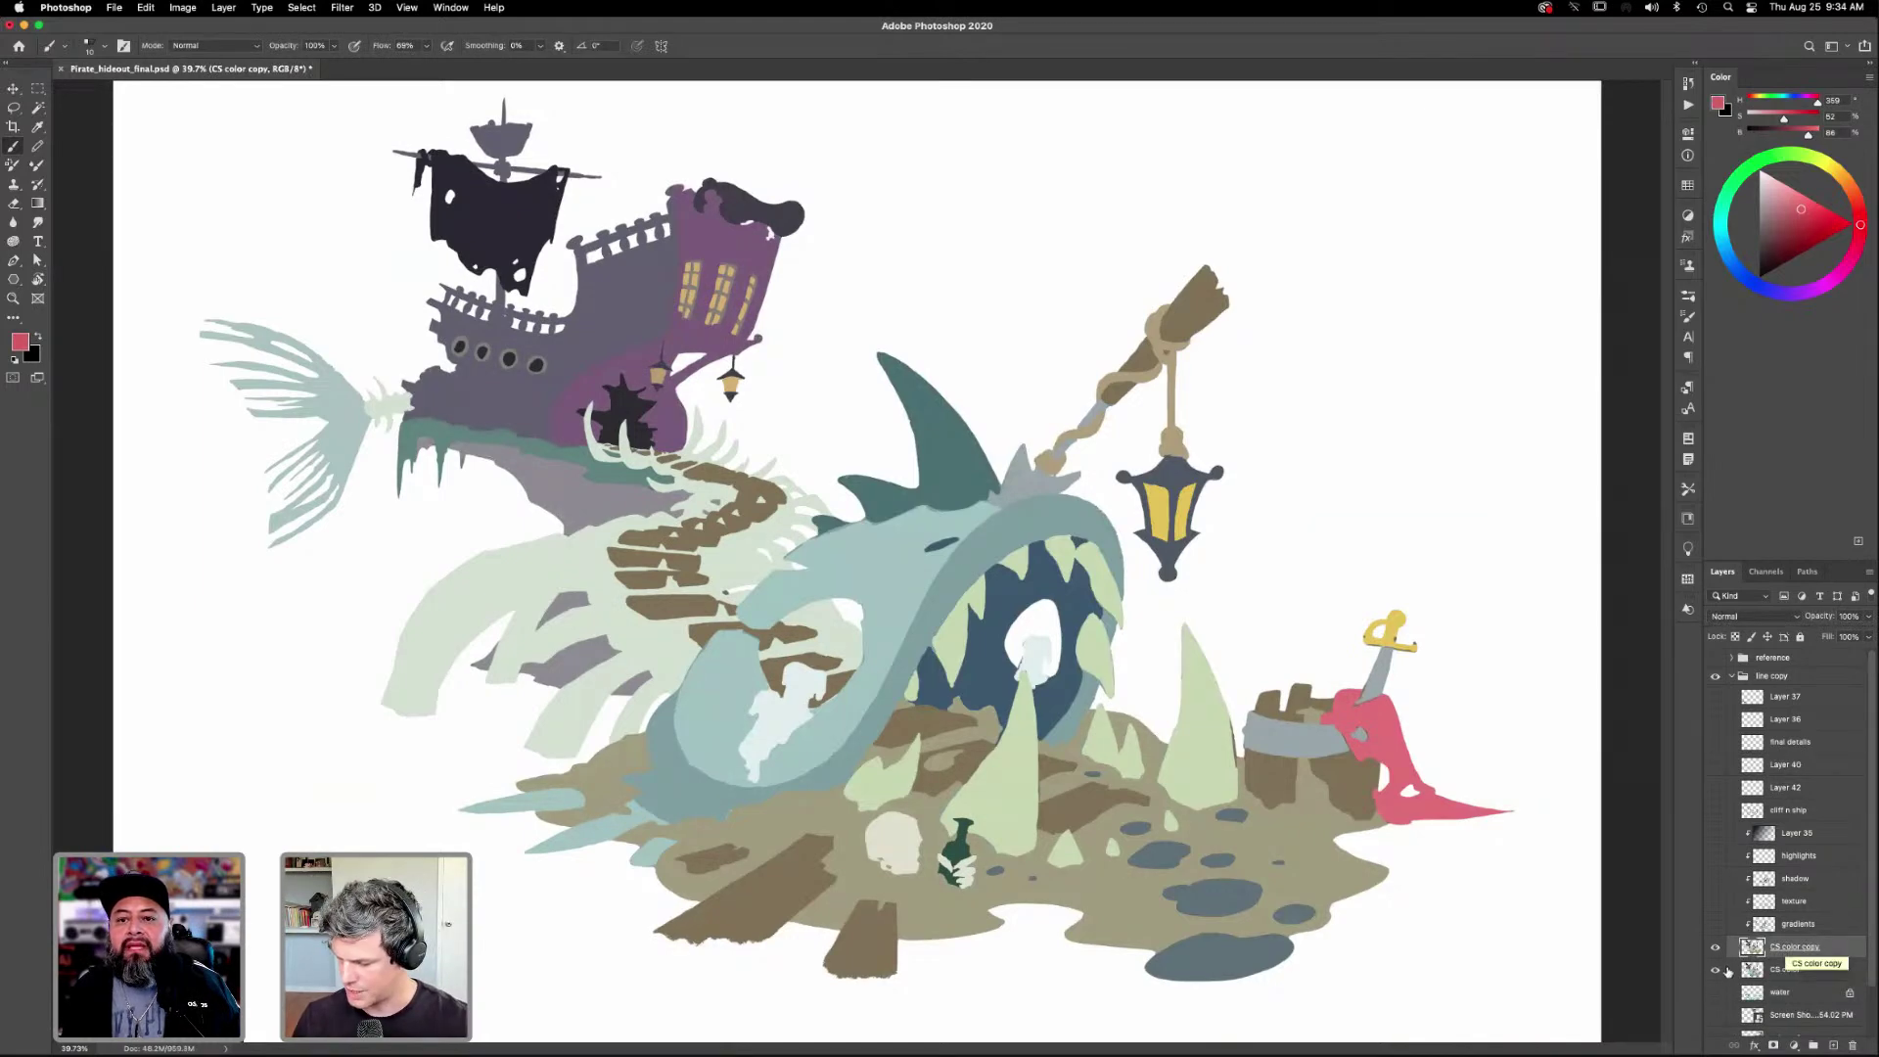
key("d")
key("bracketright")
key("bracketright")
key("bracketright")
key("bracketright")
key("bracketright")
key("bracketright")
key("bracketright")
key("bracketright")
key("bracketright")
mouse_move(1516, 822)
left_mouse_down()
mouse_move(1290, 934)
mouse_move(1468, 758)
mouse_move(1161, 983)
mouse_move(1469, 671)
mouse_move(1087, 947)
mouse_move(1449, 590)
mouse_move(993, 964)
mouse_move(1286, 947)
mouse_move(1212, 979)
mouse_move(1108, 954)
mouse_move(1227, 814)
mouse_move(1297, 647)
mouse_move(897, 978)
mouse_move(1189, 687)
mouse_move(991, 816)
mouse_move(839, 954)
mouse_move(1266, 534)
mouse_move(829, 856)
mouse_move(1170, 563)
mouse_move(952, 704)
mouse_move(627, 954)
mouse_move(648, 982)
mouse_move(1306, 419)
mouse_move(648, 980)
mouse_move(839, 950)
mouse_move(860, 910)
mouse_move(887, 982)
mouse_move(1249, 330)
mouse_move(1258, 279)
mouse_move(618, 980)
mouse_move(1115, 450)
mouse_move(1238, 350)
mouse_move(827, 748)
mouse_move(1079, 462)
mouse_move(930, 544)
mouse_move(1033, 391)
mouse_move(1017, 459)
mouse_move(925, 548)
mouse_move(1005, 390)
mouse_move(851, 499)
mouse_move(880, 411)
mouse_move(653, 772)
mouse_move(851, 525)
mouse_move(575, 915)
mouse_move(783, 672)
mouse_move(649, 873)
mouse_move(916, 592)
mouse_move(676, 861)
mouse_move(908, 601)
mouse_move(592, 857)
mouse_move(802, 508)
mouse_move(491, 861)
mouse_move(795, 463)
mouse_move(543, 707)
mouse_move(786, 390)
mouse_move(506, 666)
mouse_move(530, 585)
mouse_move(819, 293)
mouse_move(361, 763)
mouse_move(770, 260)
mouse_move(492, 746)
mouse_move(785, 306)
mouse_move(735, 393)
mouse_move(620, 397)
mouse_move(479, 518)
mouse_move(489, 381)
mouse_move(479, 534)
mouse_move(499, 337)
mouse_move(455, 313)
mouse_move(323, 489)
left_mouse_up()
mouse_move(406, 337)
left_mouse_down()
mouse_move(284, 489)
mouse_move(257, 440)
mouse_move(264, 347)
mouse_move(227, 354)
mouse_move(626, 176)
mouse_move(568, 235)
mouse_move(548, 133)
mouse_move(475, 181)
mouse_move(411, 190)
mouse_move(514, 485)
left_mouse_up()
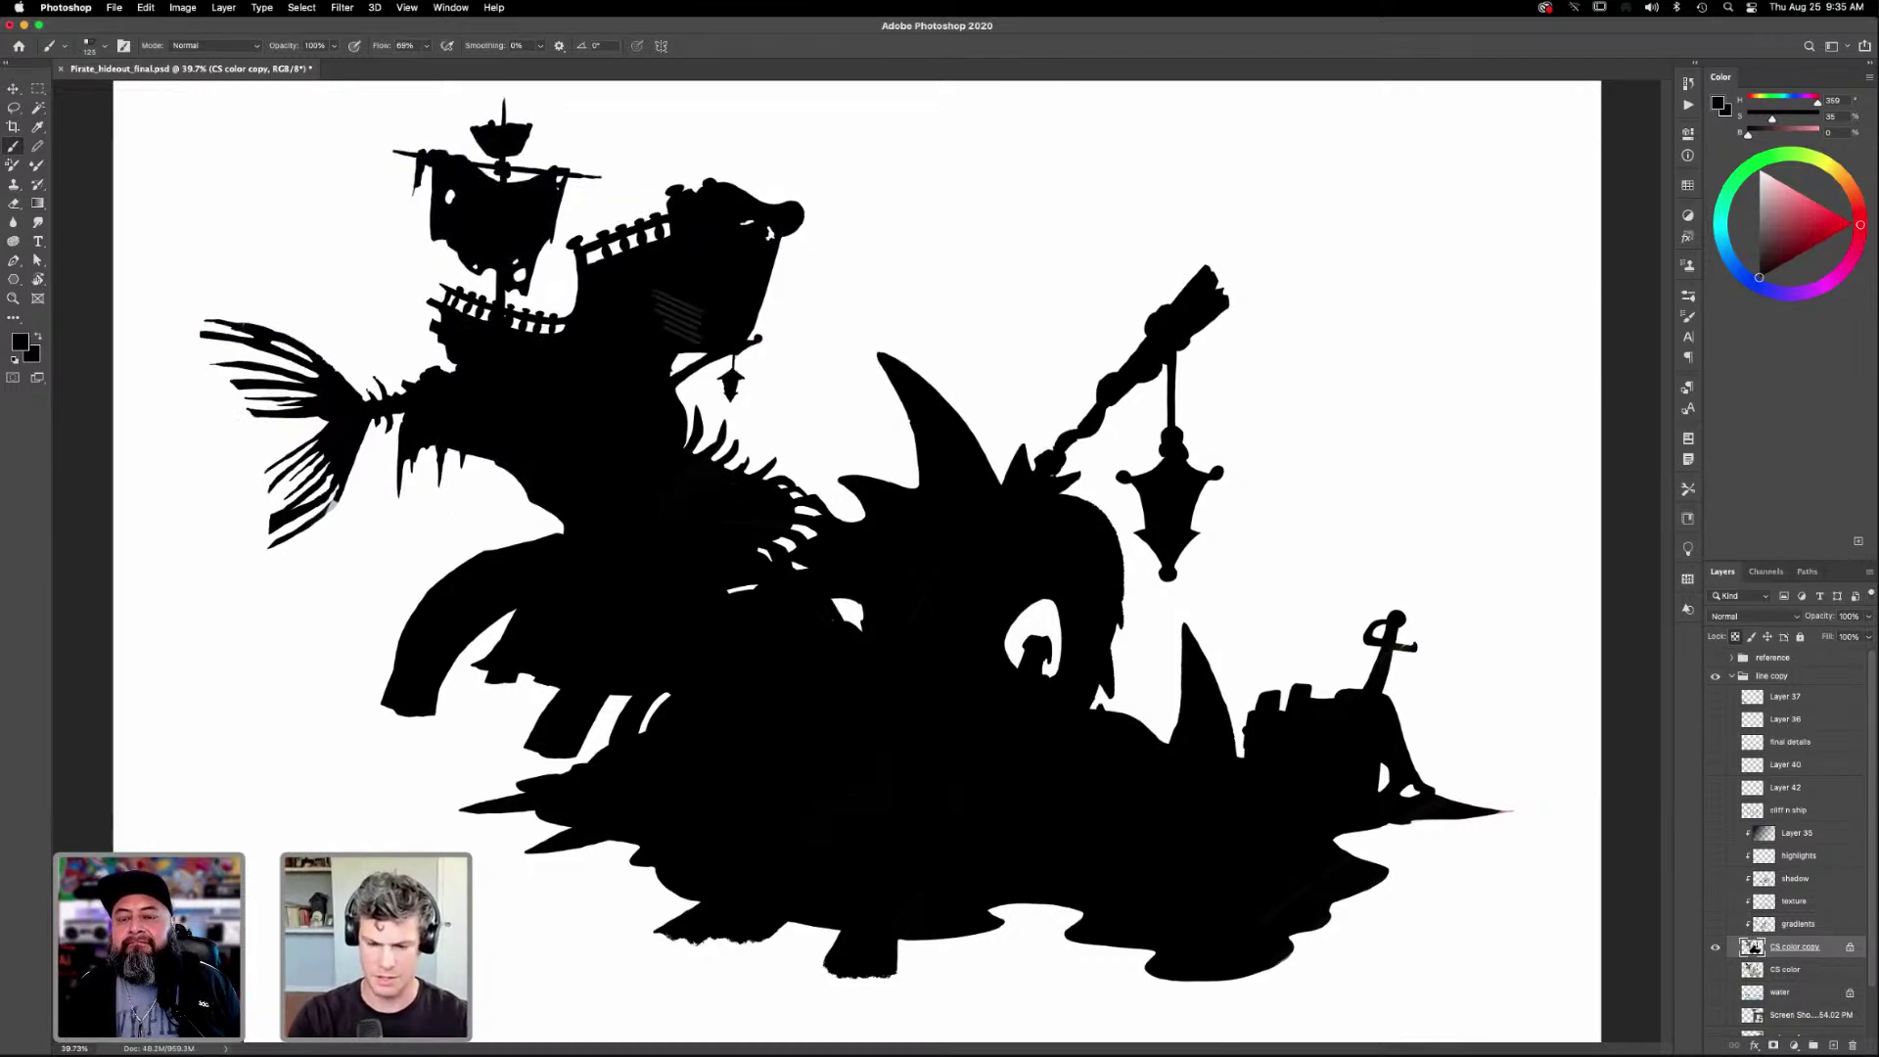
left_click_drag(1296, 934, 1205, 919)
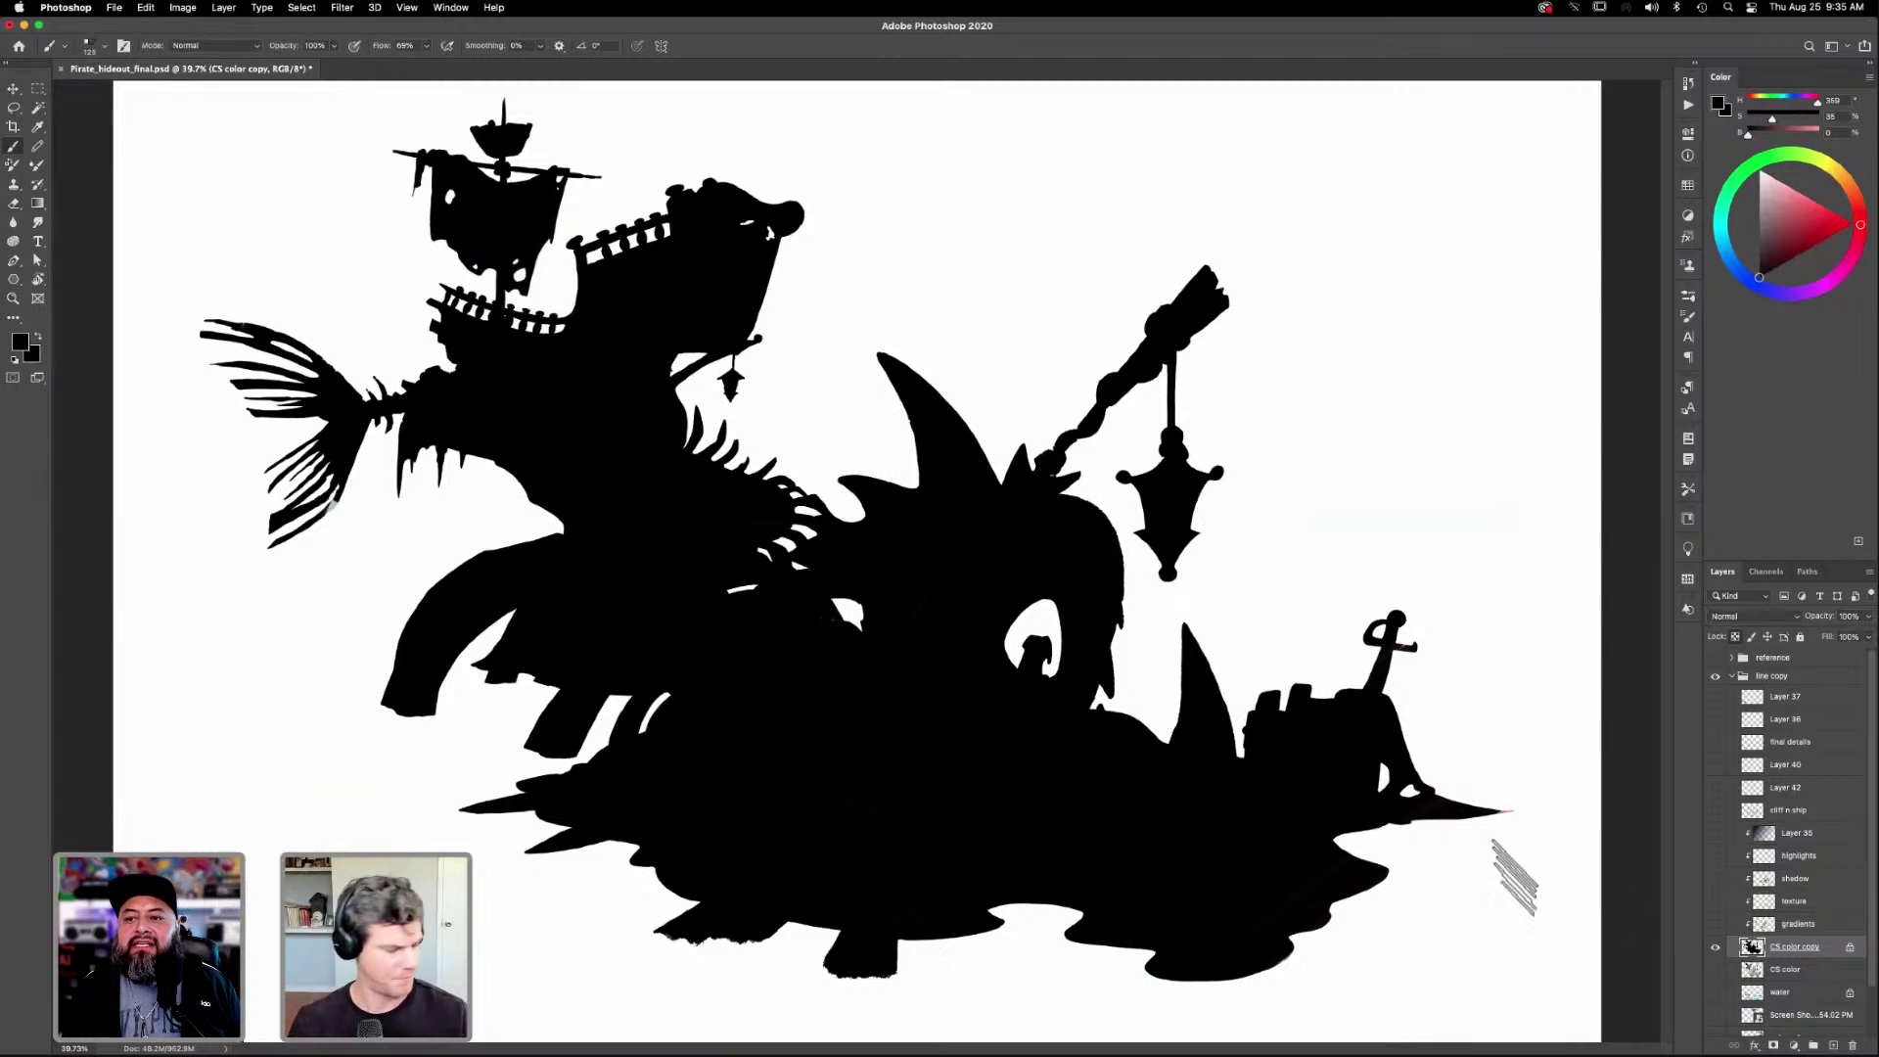
Scale the black silhouette to 31.41% and place it in the lower-left area of the canvas.
key("super+t")
left_click_drag(1512, 97, 657, 795)
left_click_drag(548, 848, 517, 721)
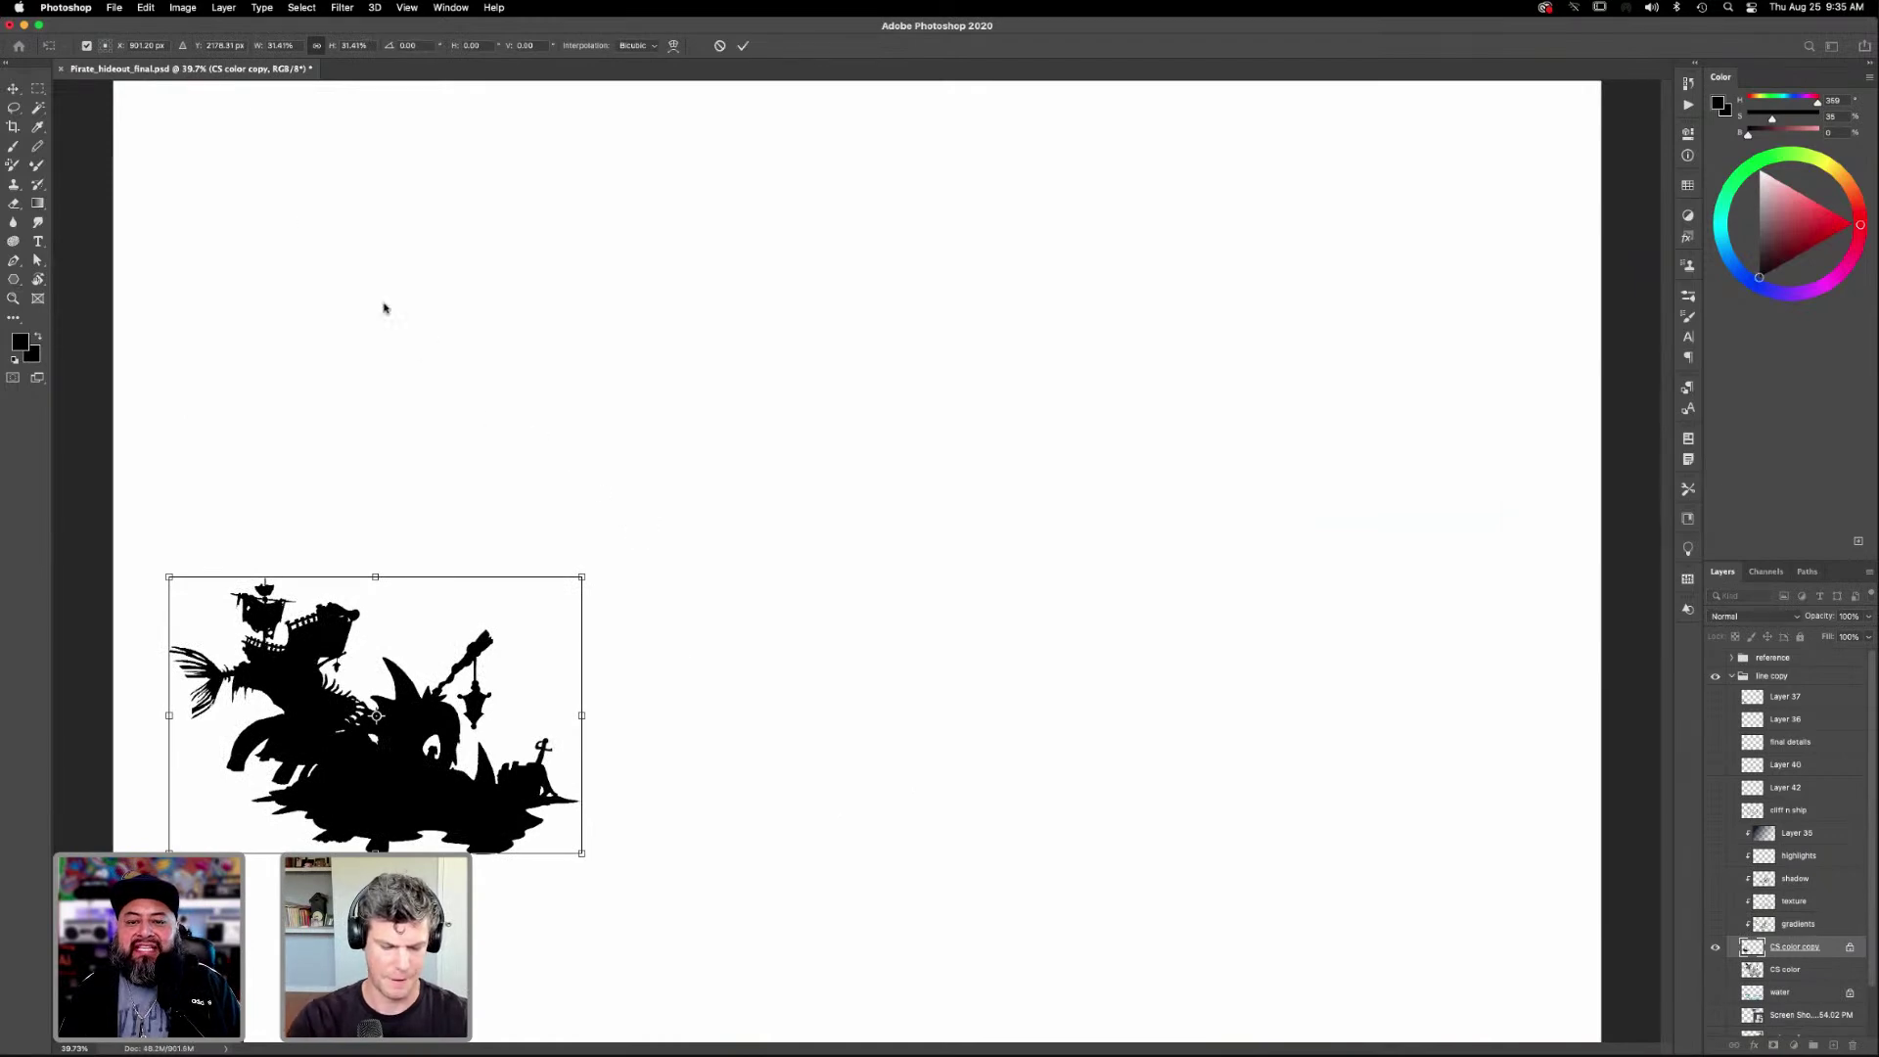
left_click(14, 89)
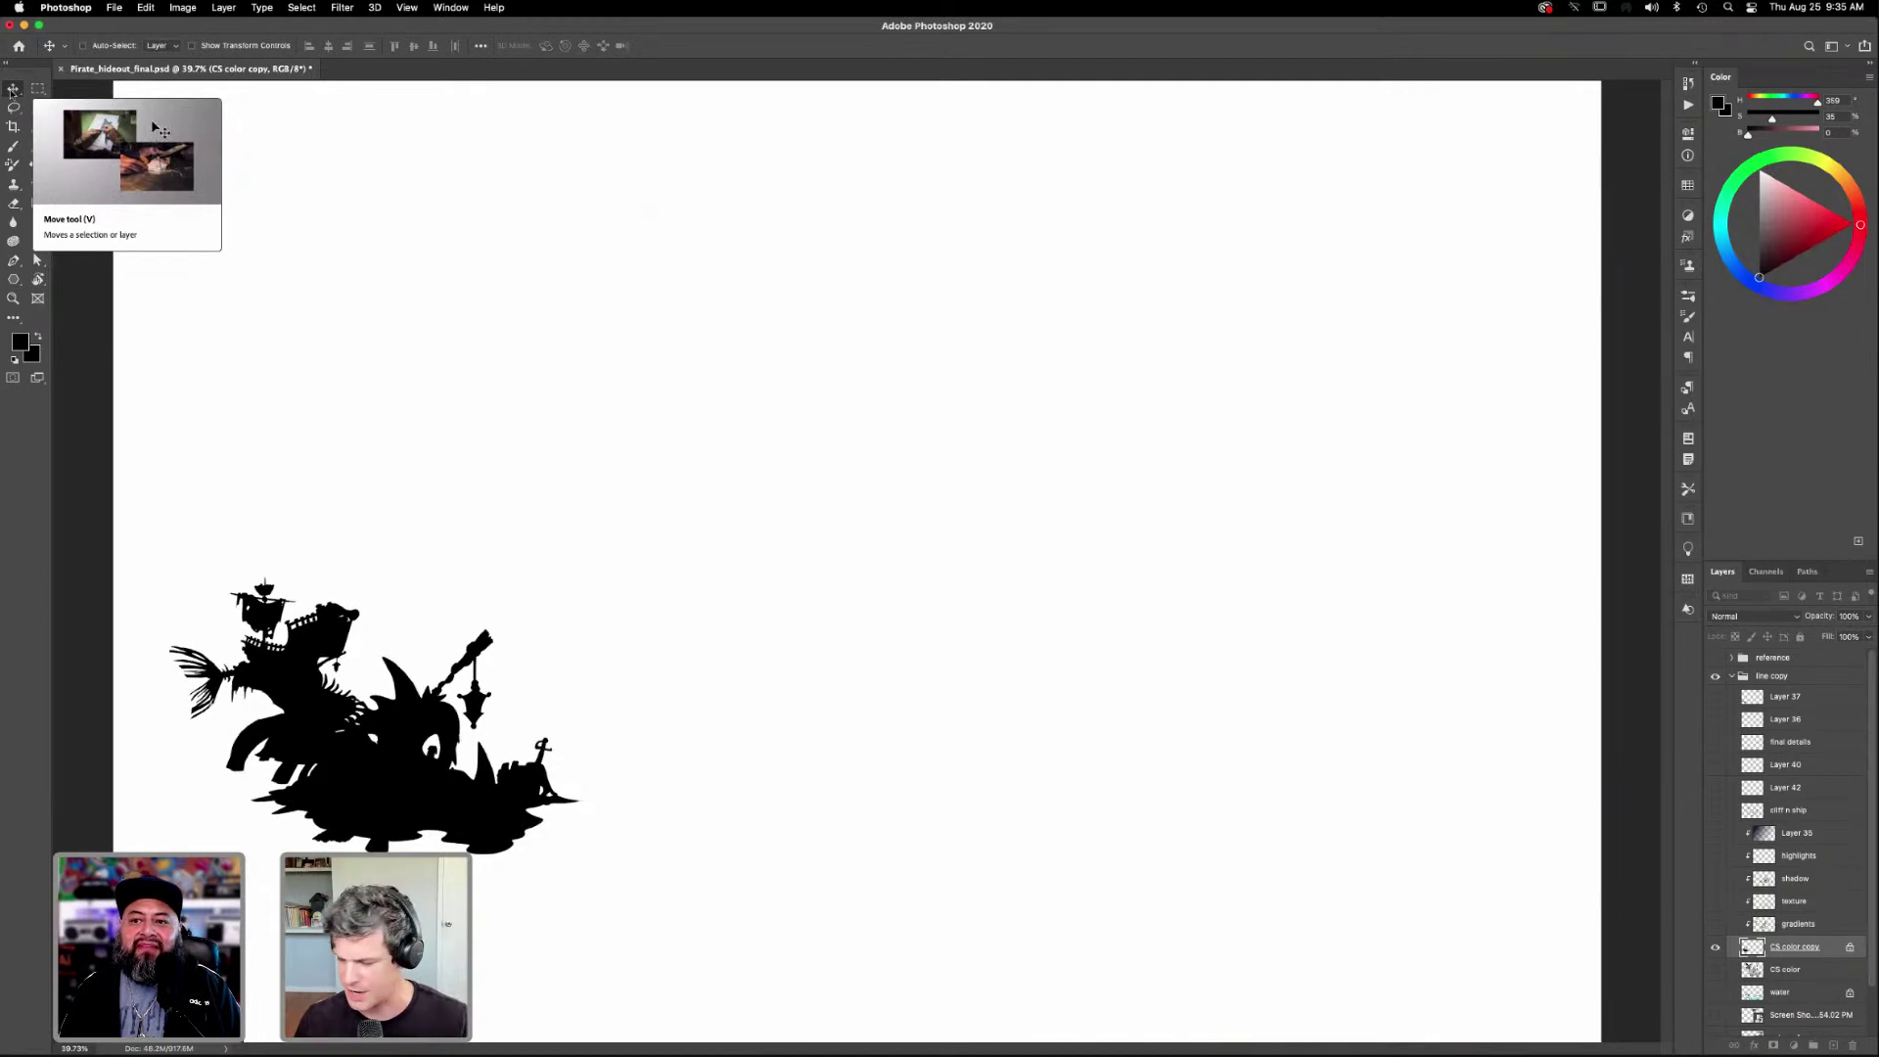
Show the cliff n ship line art, then move the silhouette into the empty area above the fish's fin and scale it to 78.63%.
left_click(1714, 810)
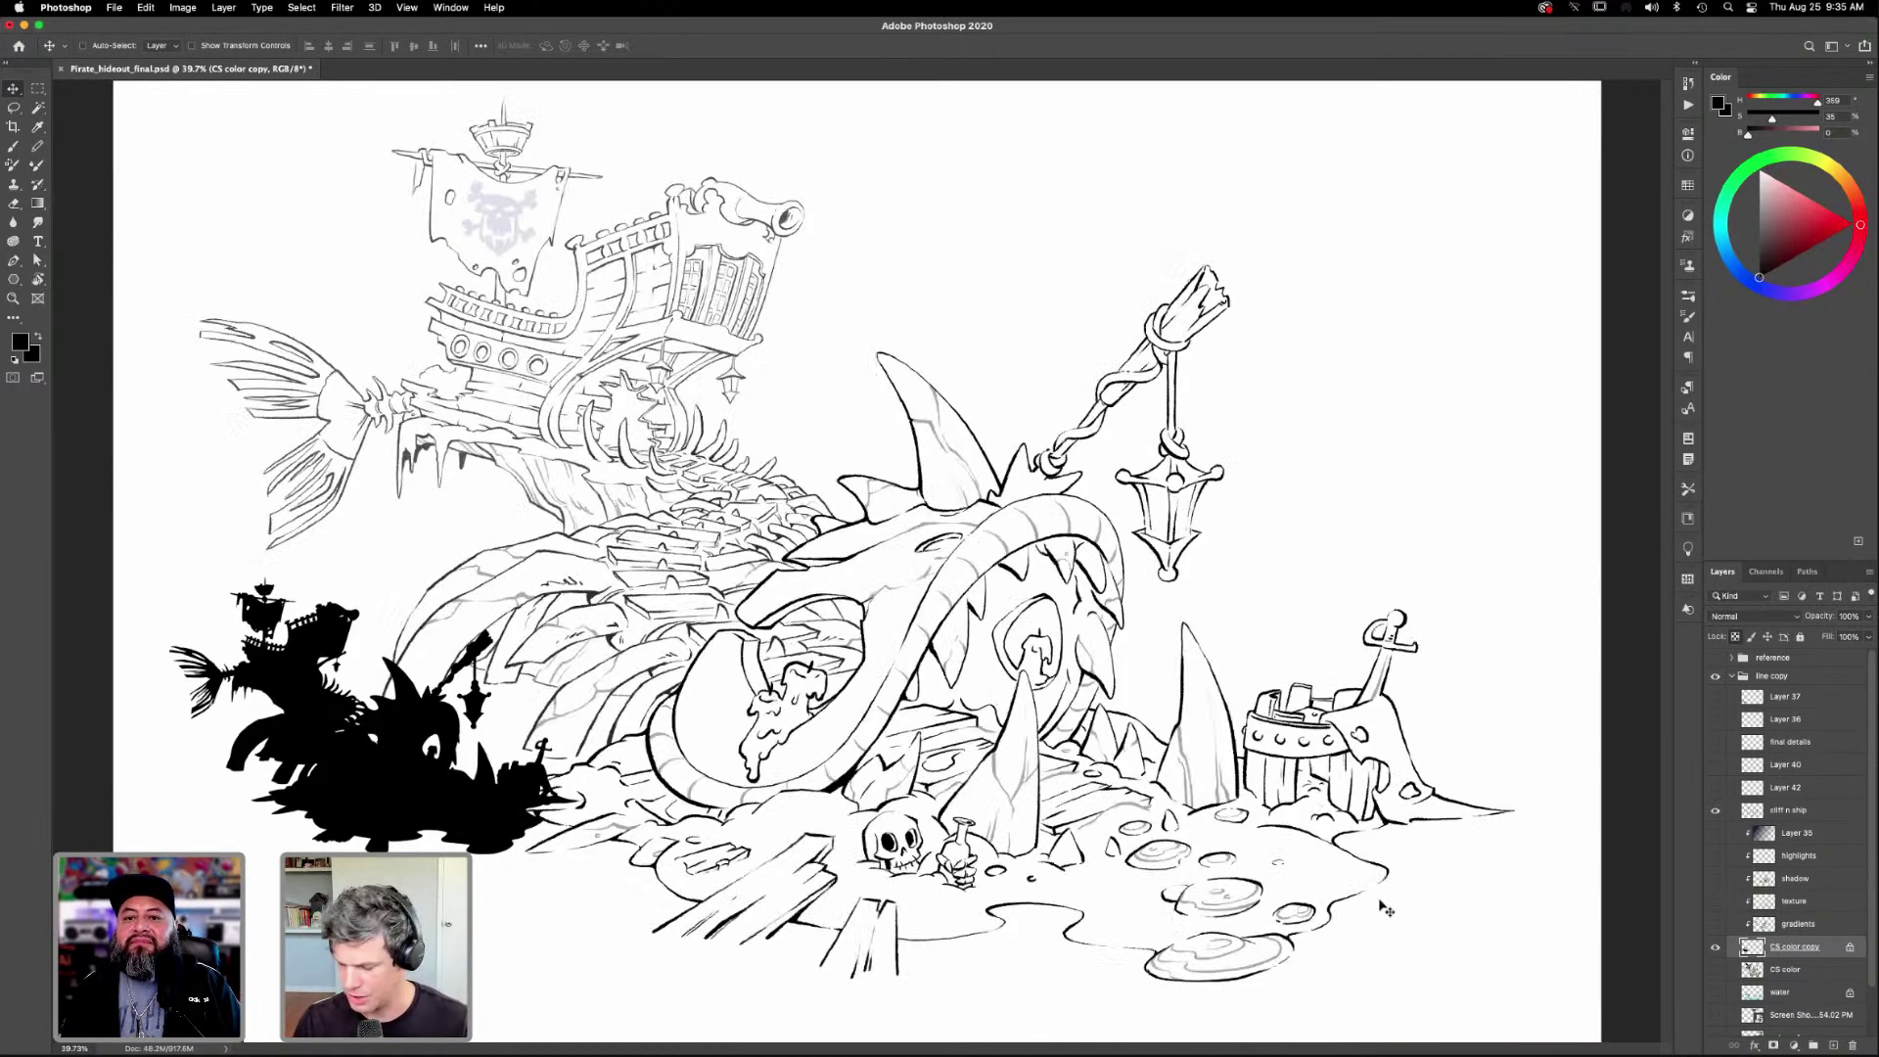
left_click_drag(558, 745, 1091, 311)
key("ctrl+t")
mouse_move(1174, 86)
left_mouse_down()
mouse_move(1086, 196)
mouse_move(1182, 113)
mouse_move(1164, 103)
left_mouse_up()
left_click_drag(1096, 210, 1089, 202)
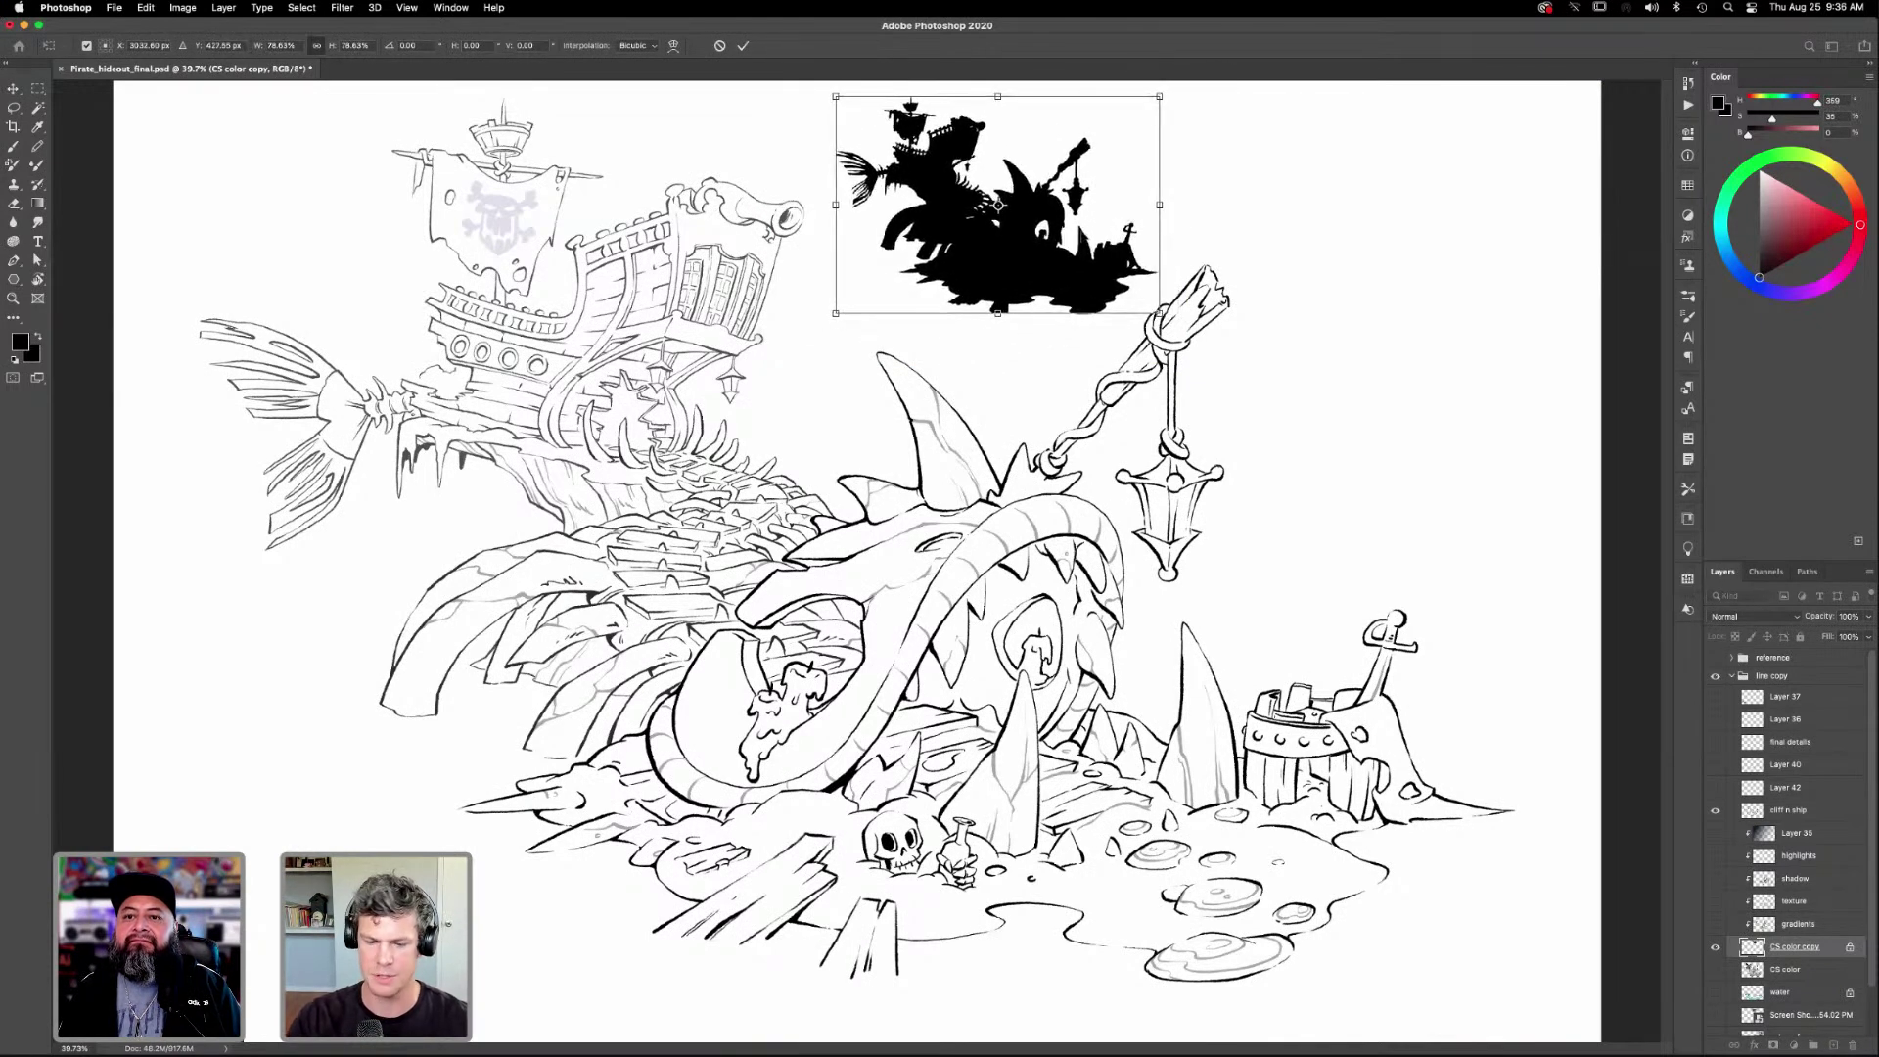
left_click(13, 87)
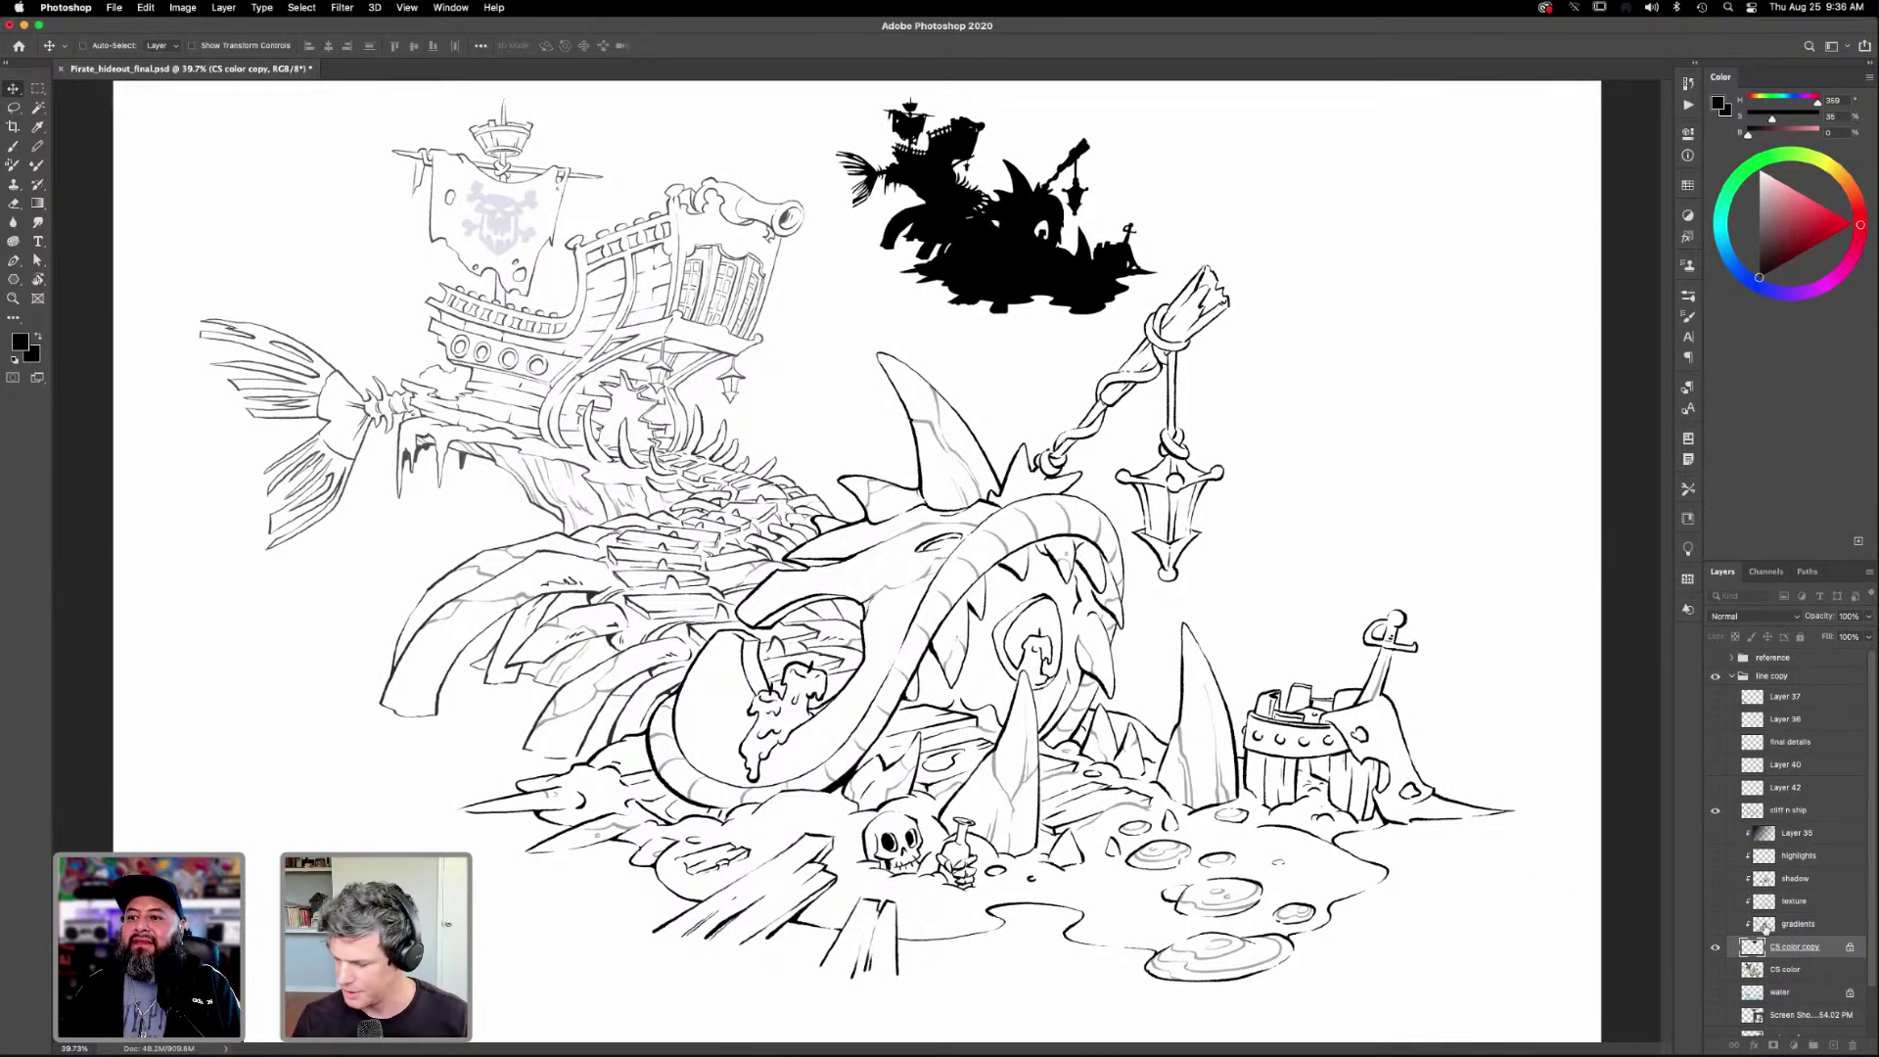
Show the CS color layer and move the CS color copy layer directly below cliff n ship.
left_click(1714, 968)
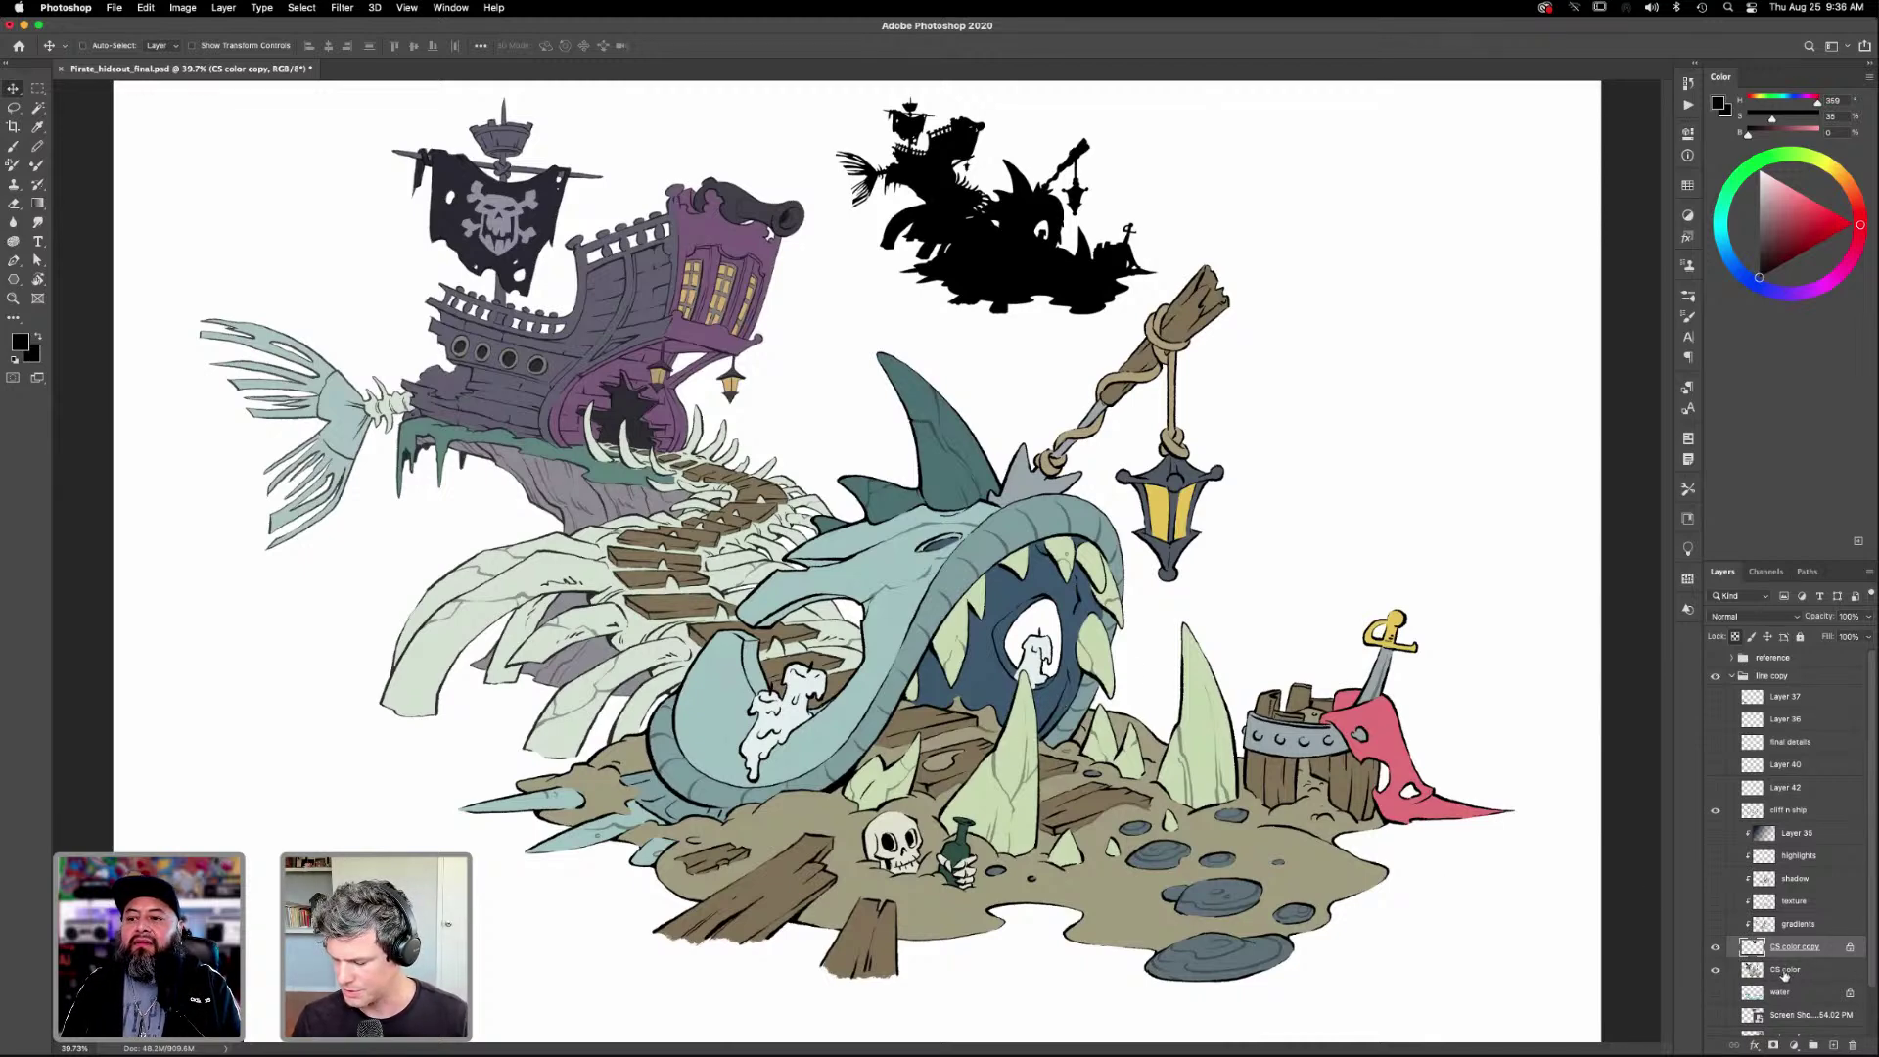
left_click_drag(1795, 958, 1795, 822)
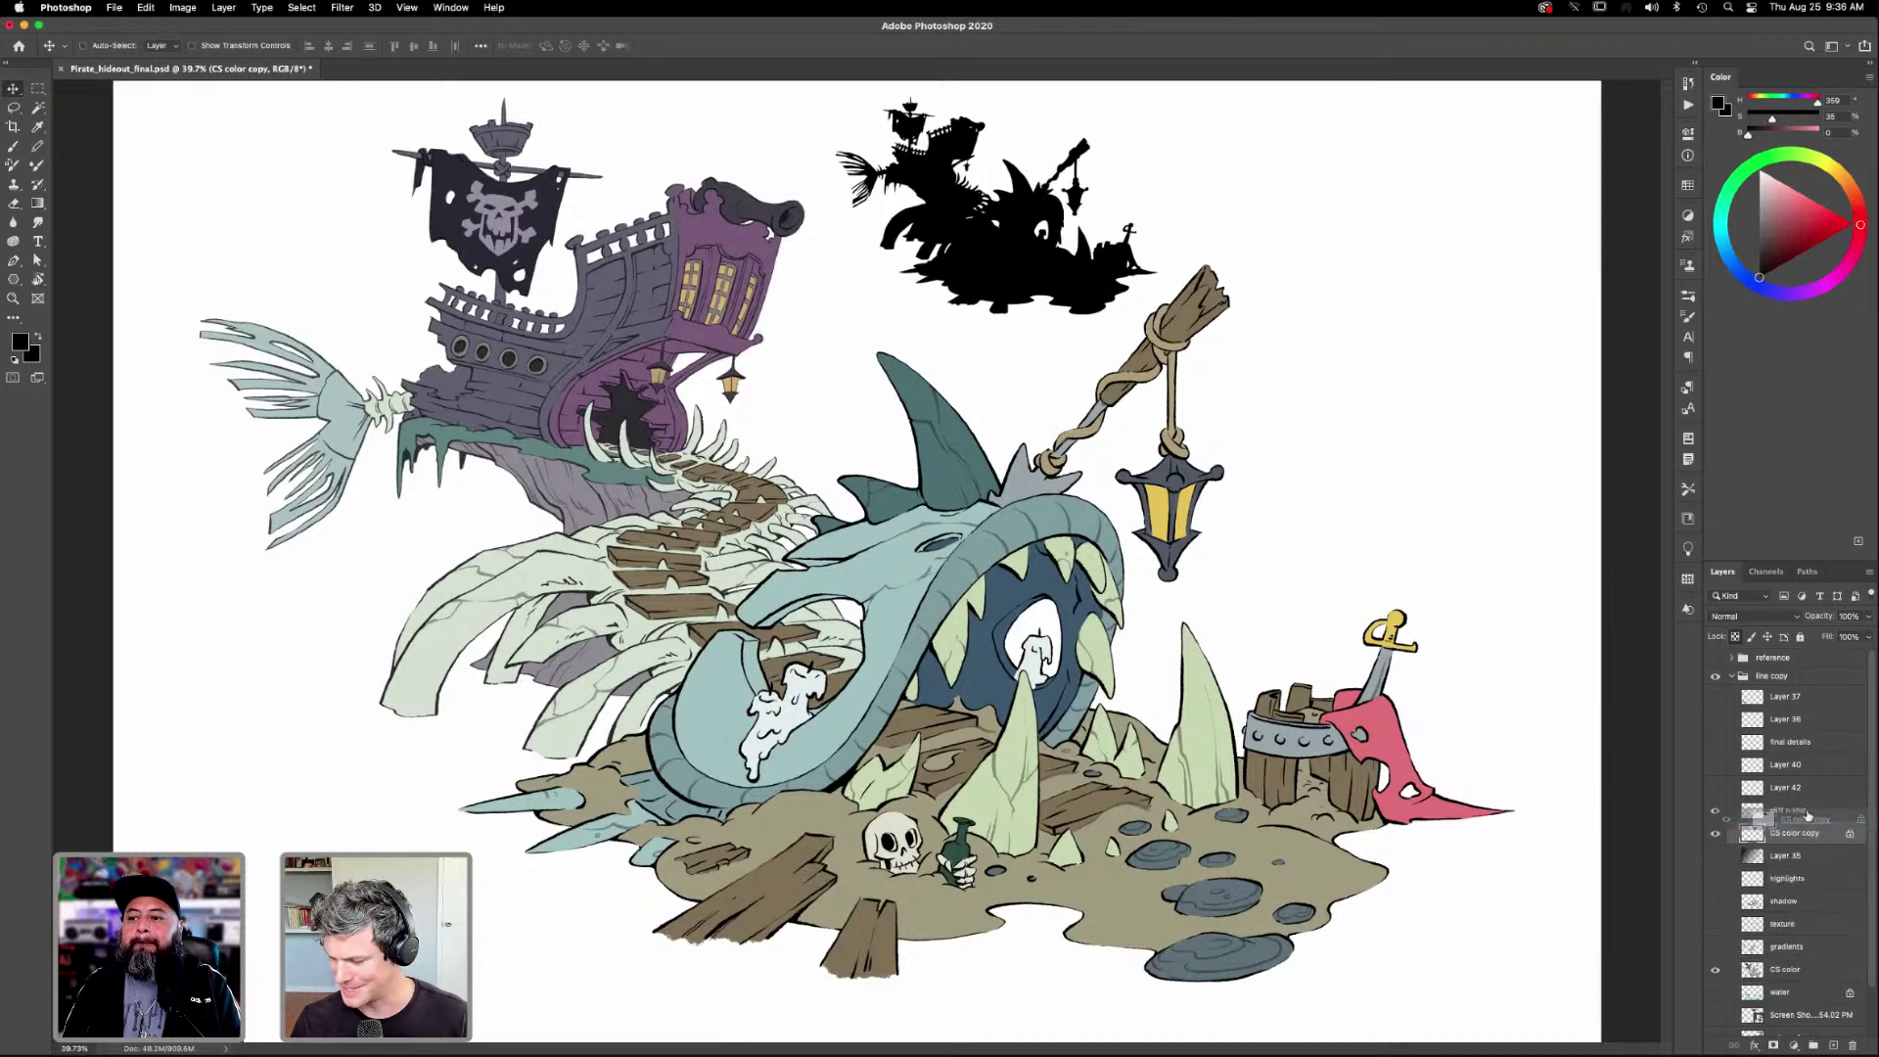
Clip the gradients, texture, shadow and highlights layers and the shading layer above them to the CS color layer again.
left_click(1795, 949)
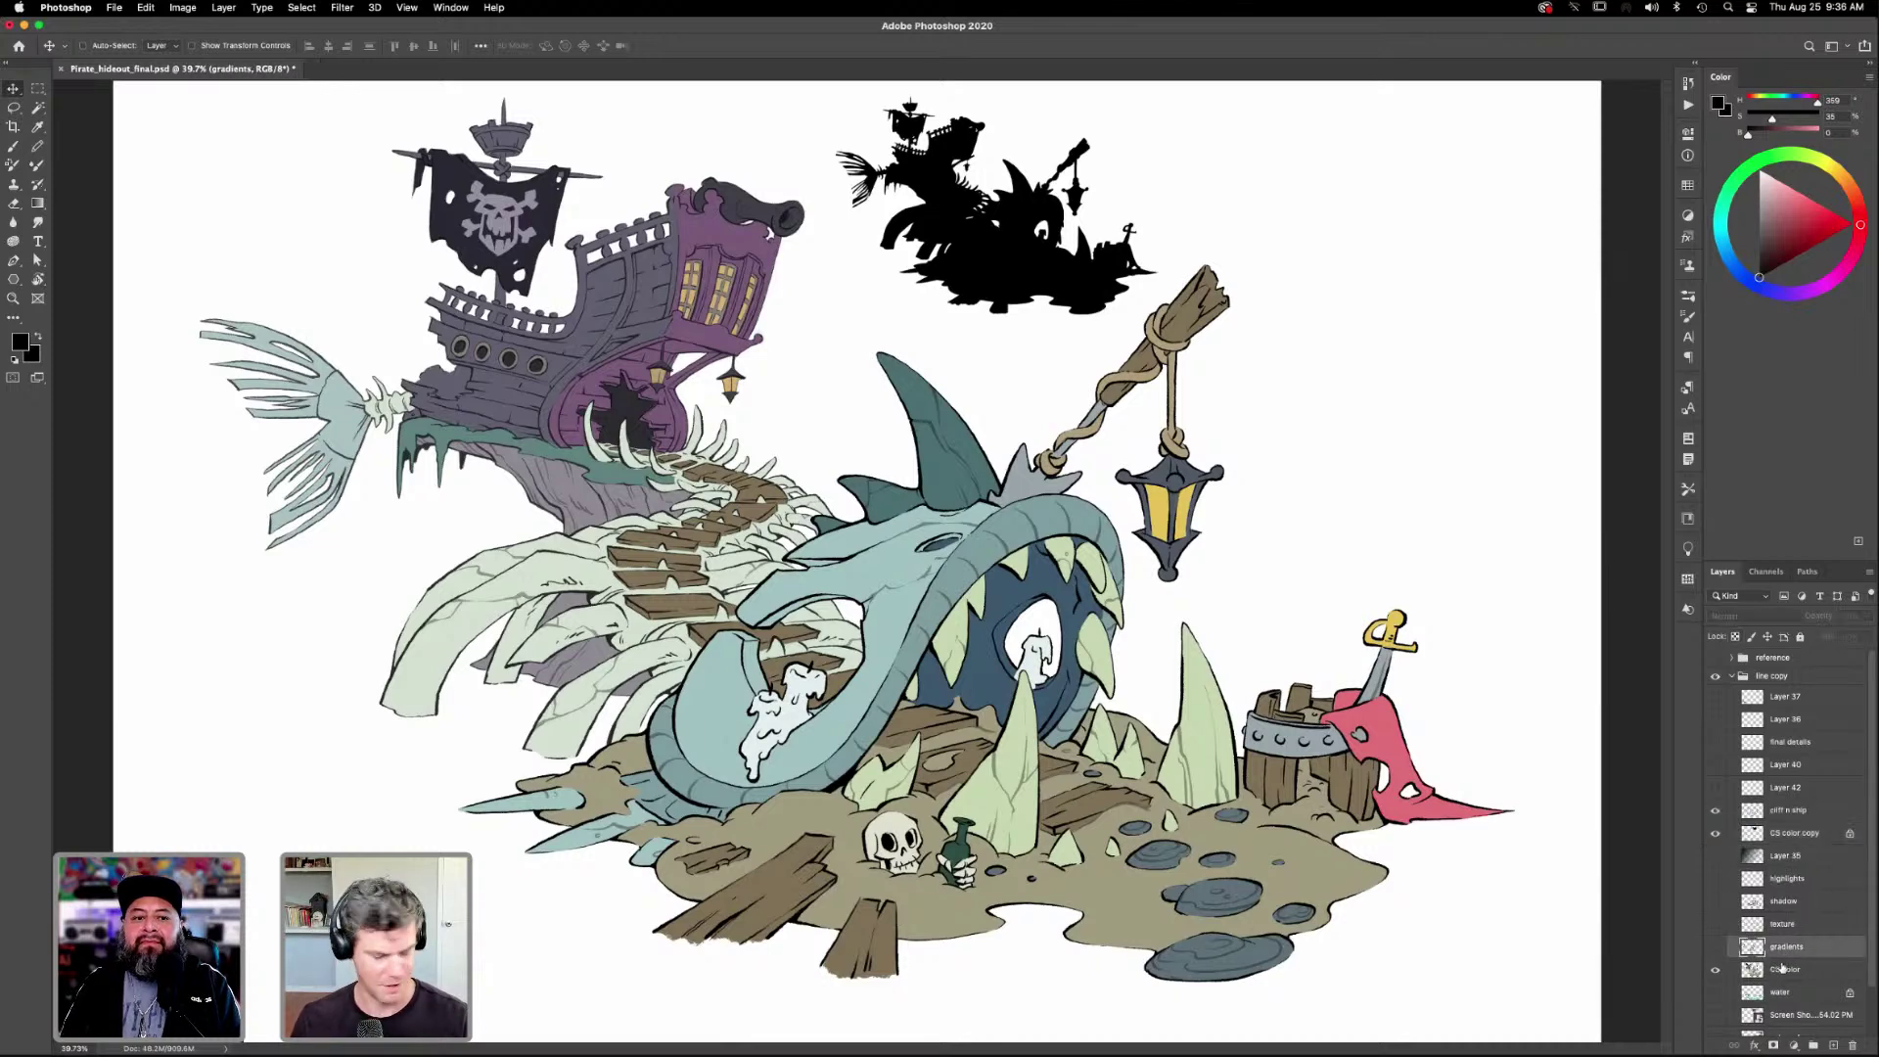
left_click(1818, 957, "alt")
scroll(1805, 936, "up", 3)
left_click(1806, 935, "alt")
left_click(1812, 902, "alt")
left_click(1812, 880, "alt")
left_click(1811, 864, "alt")
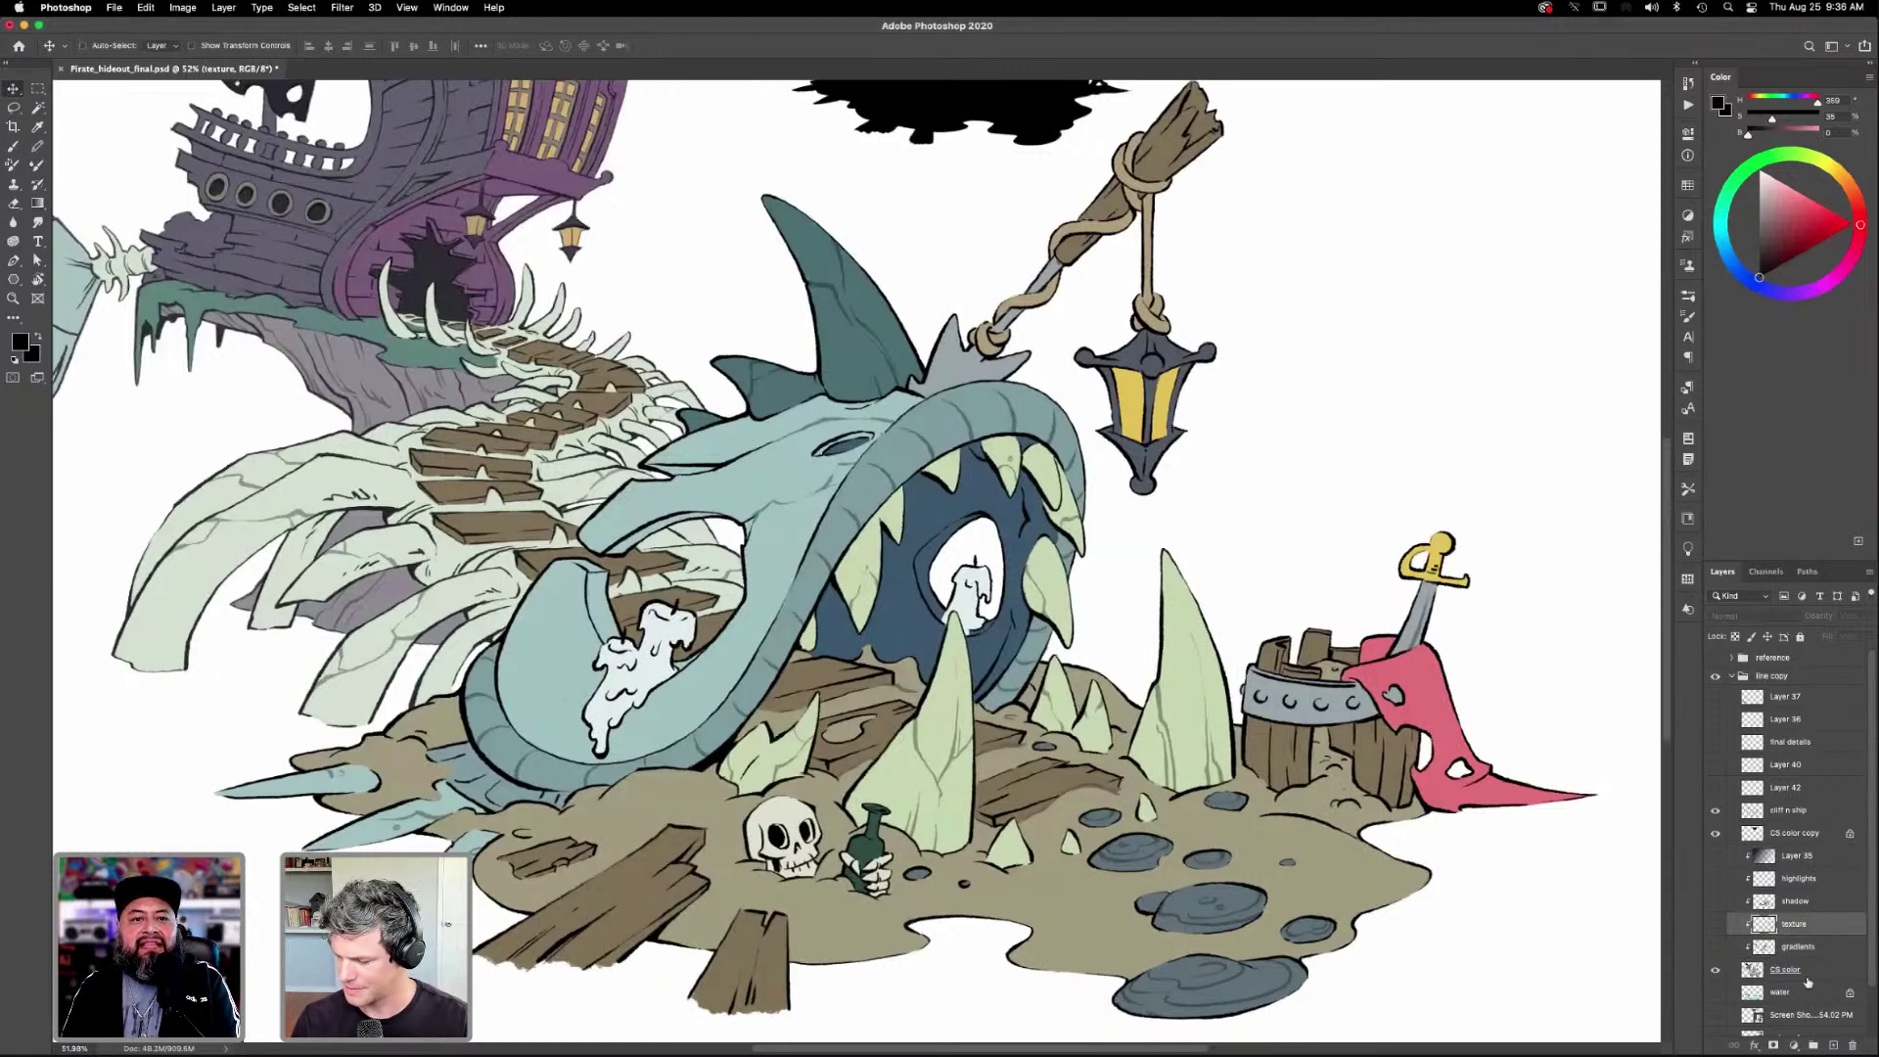
Pick the large tooth beside the barrel on the CS color layer with the Magic Wand, and show the gradients layer.
left_click(1786, 969)
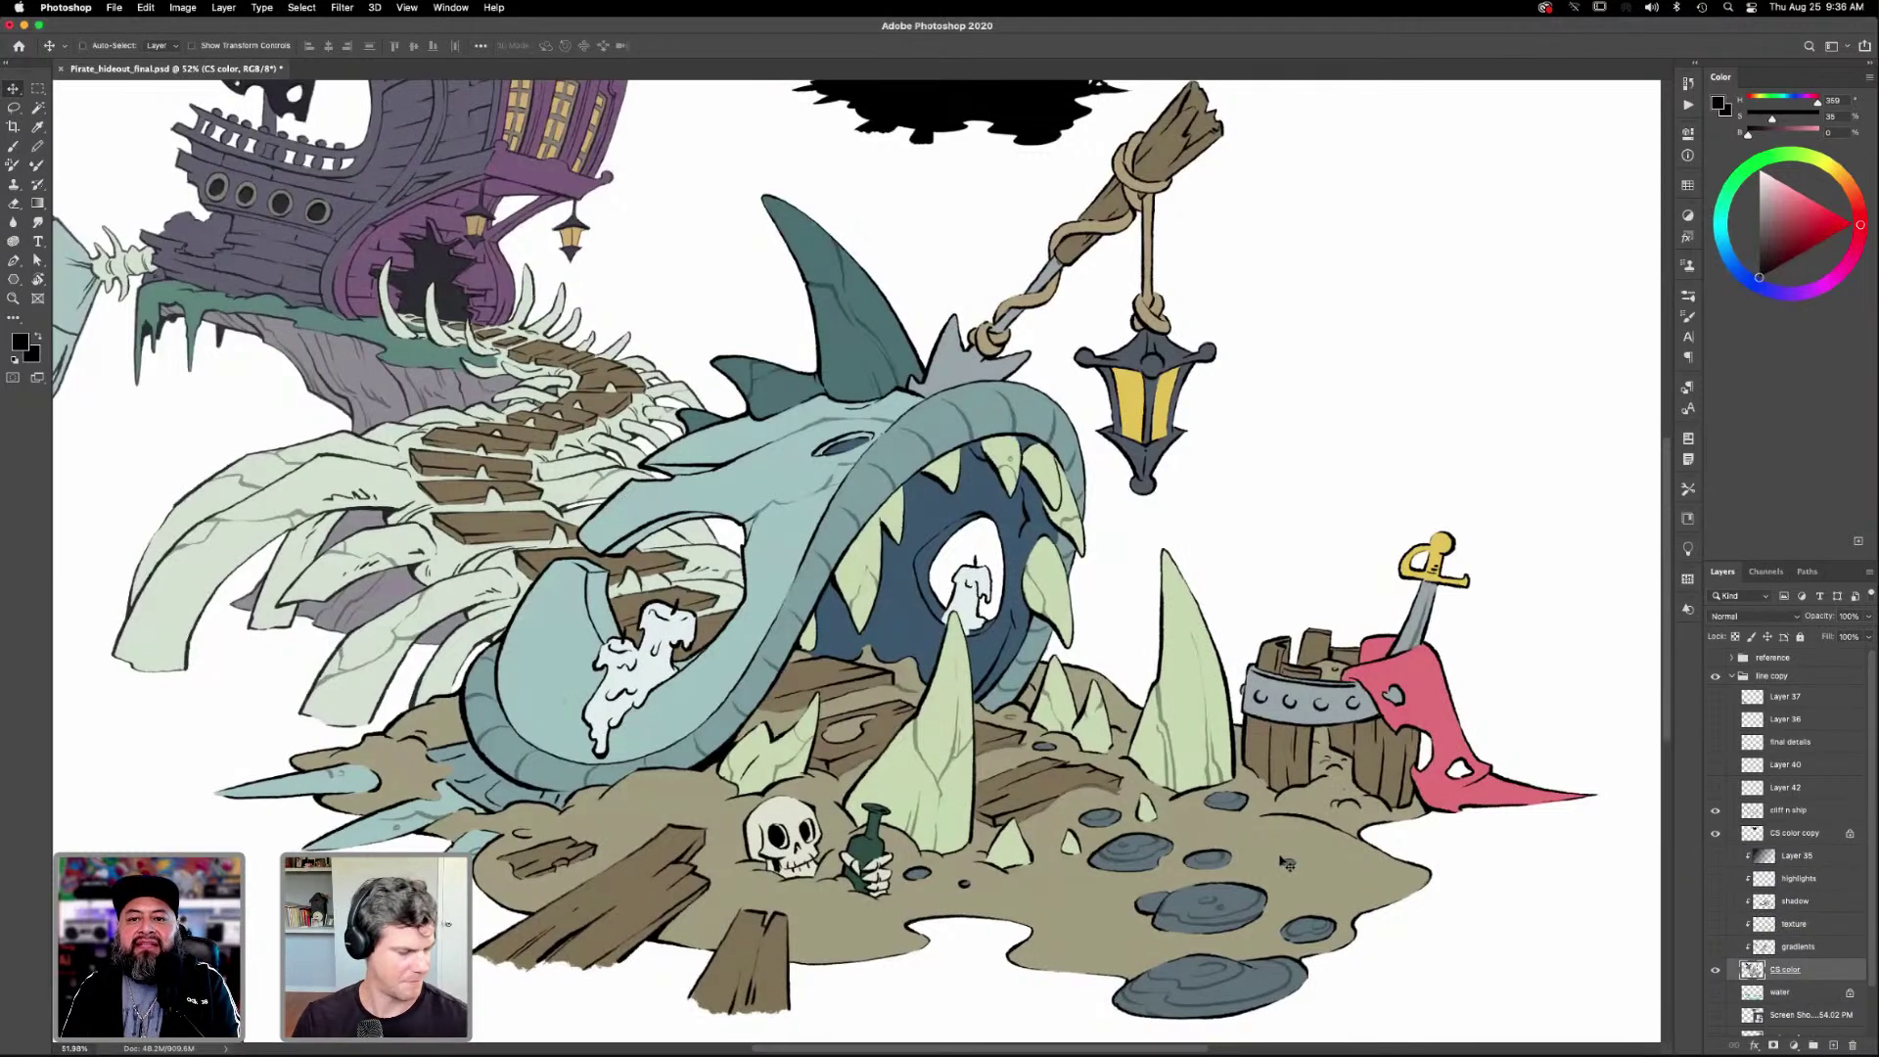
scroll(1287, 863, "down", 3)
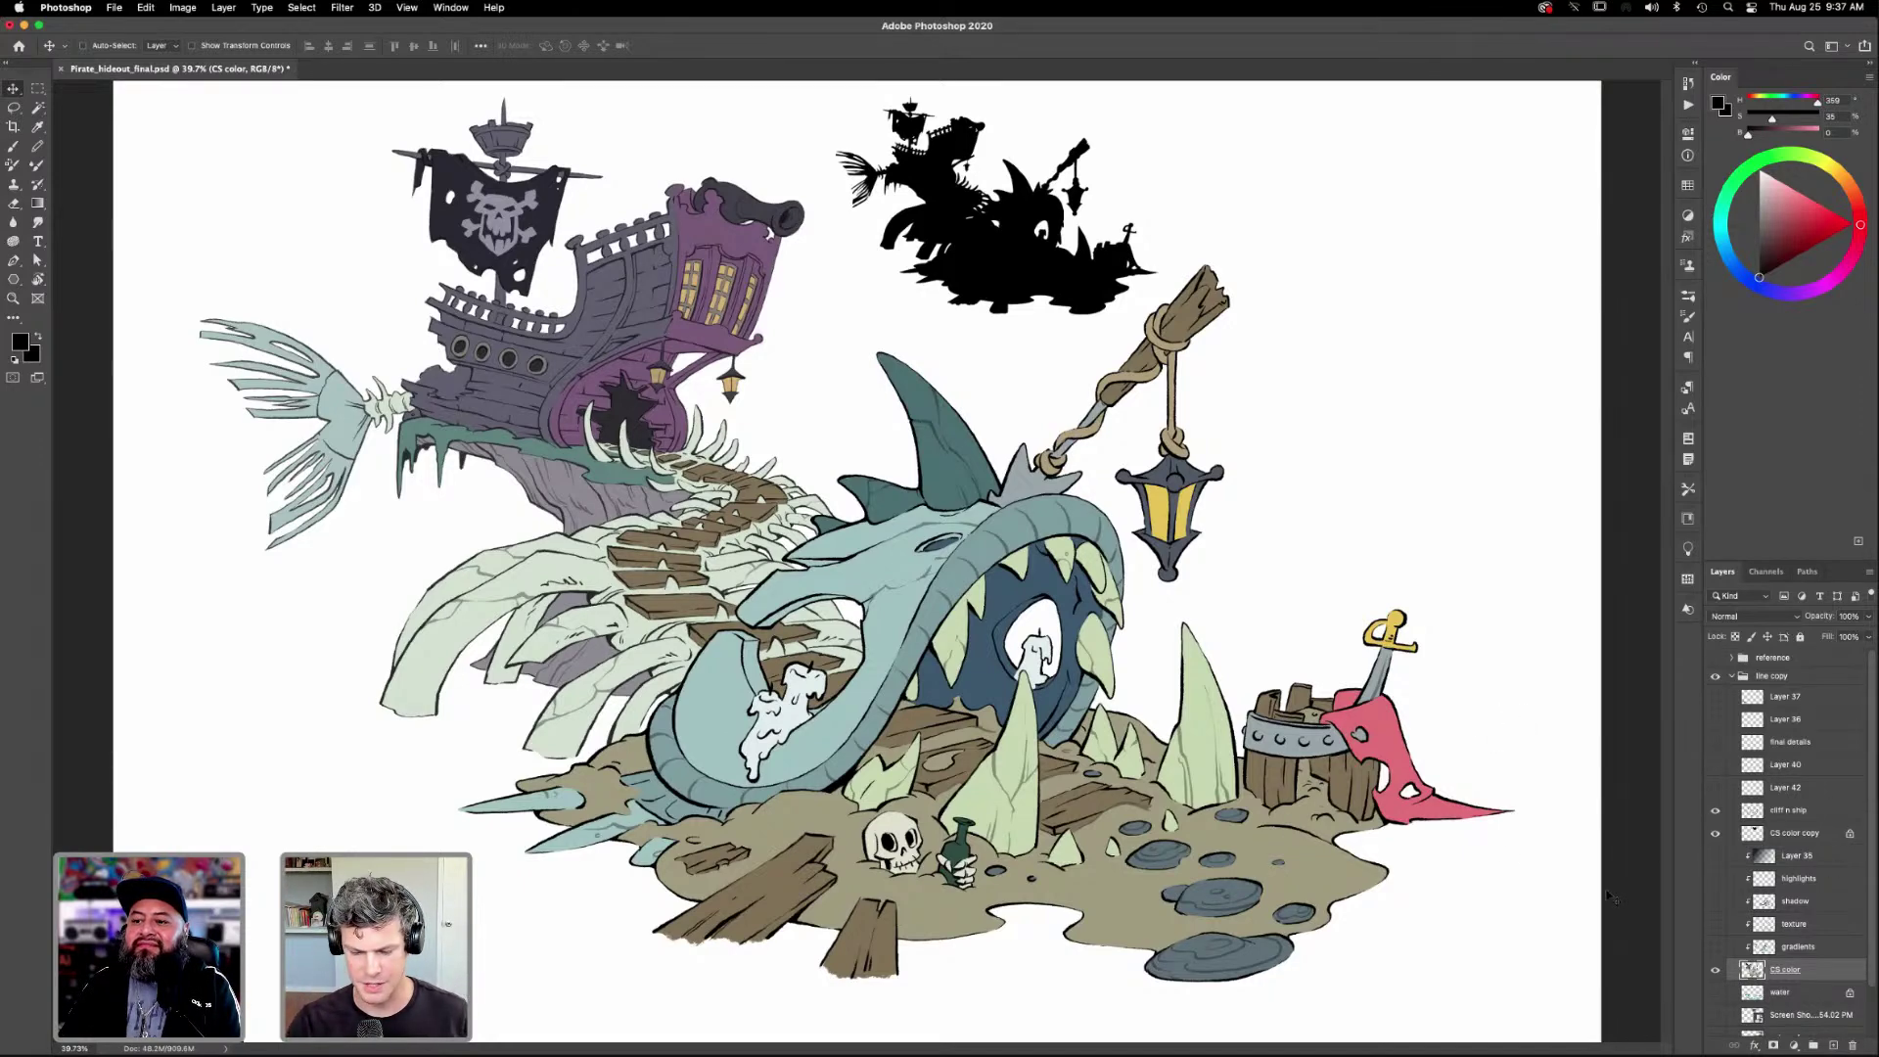
key("w")
left_click(1206, 753)
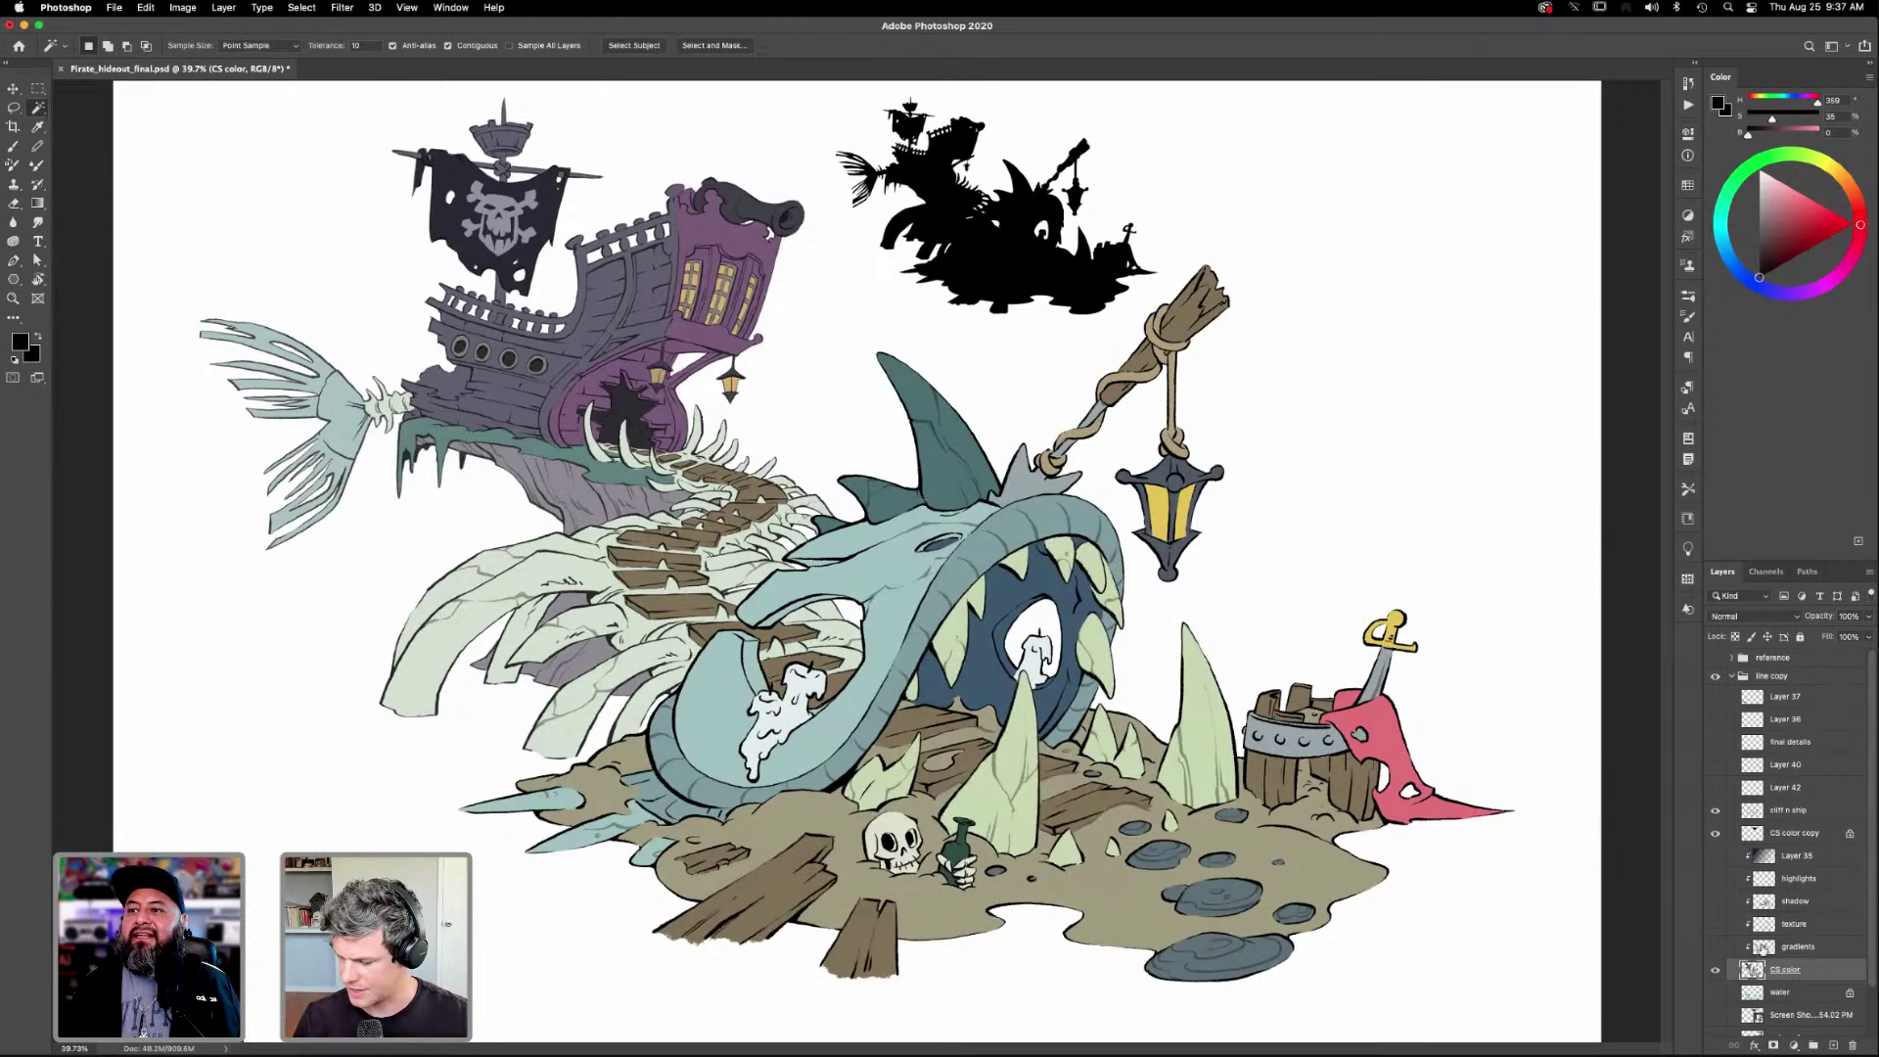
left_click(1714, 946)
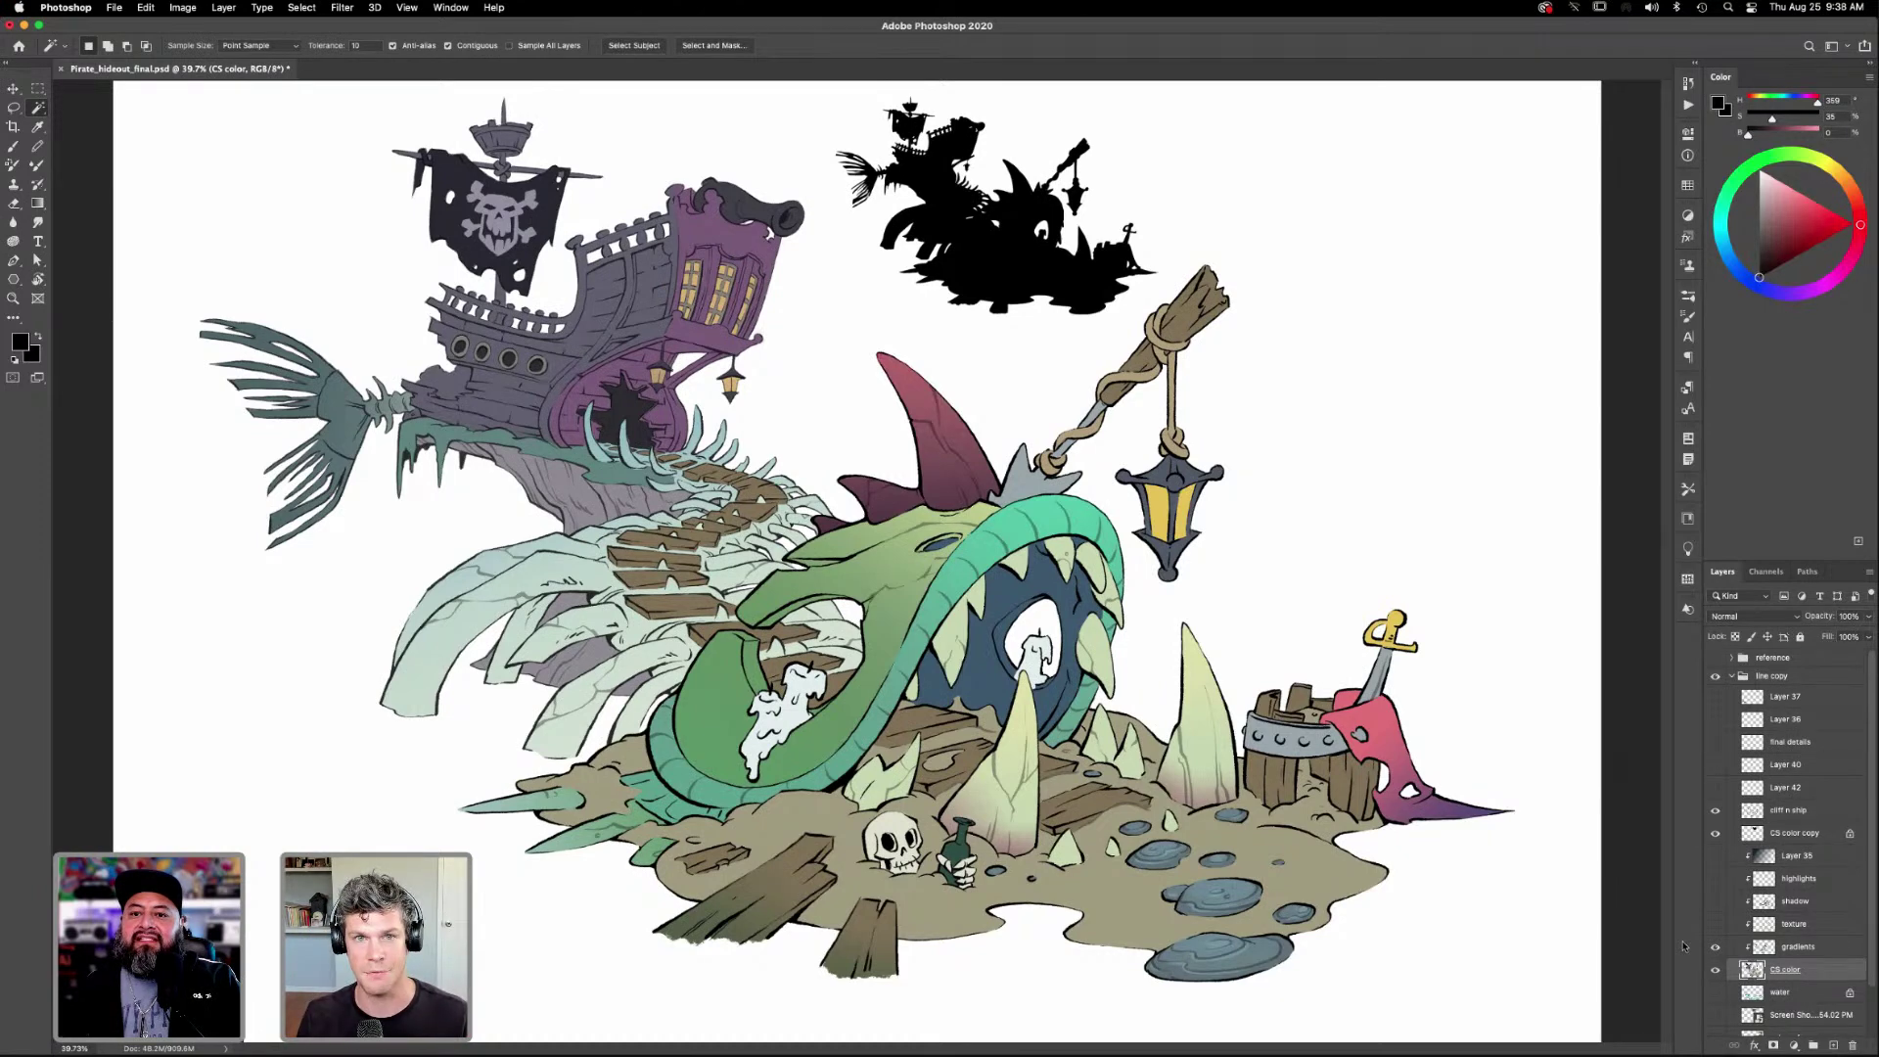
Try to pick the fish's green body on the gradients layer with the Magic Wand, then clear the selection.
key("super+shift+d")
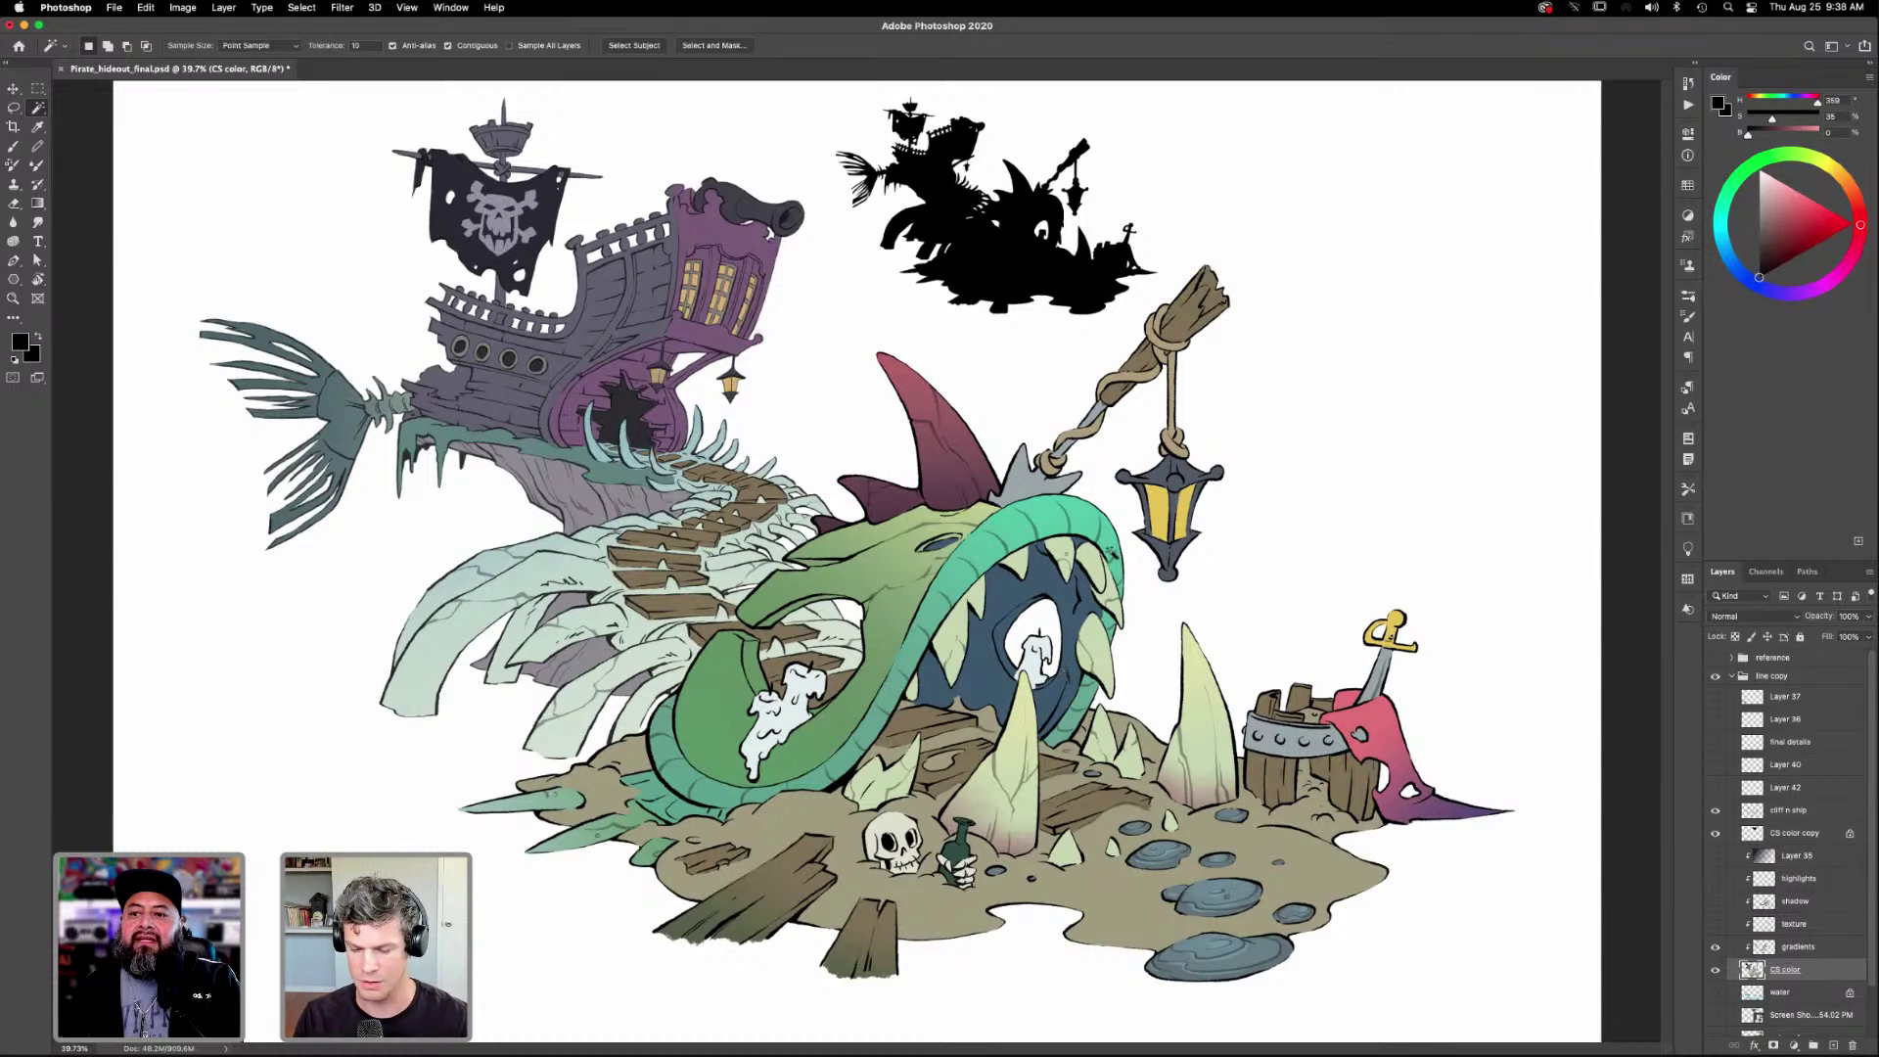
key("alt+bracketright")
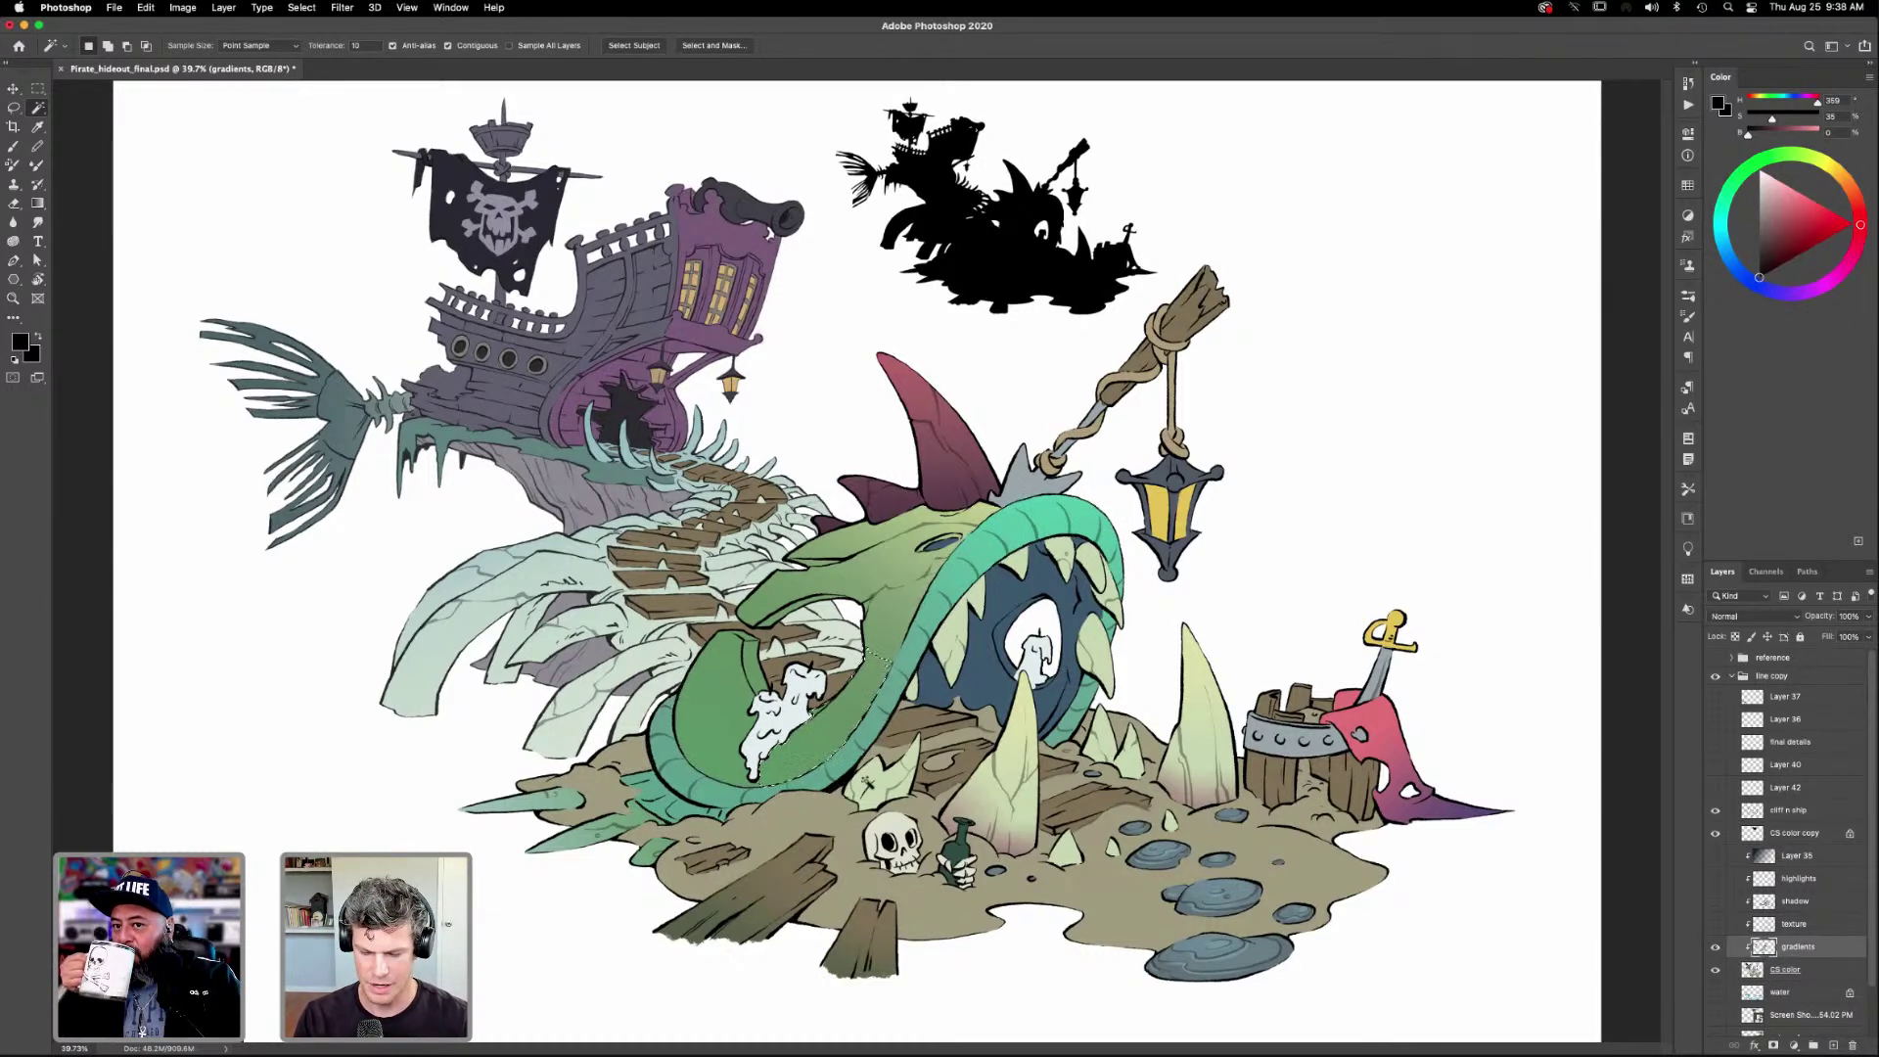
key("z")
left_click_drag(742, 739, 1014, 669)
key("w")
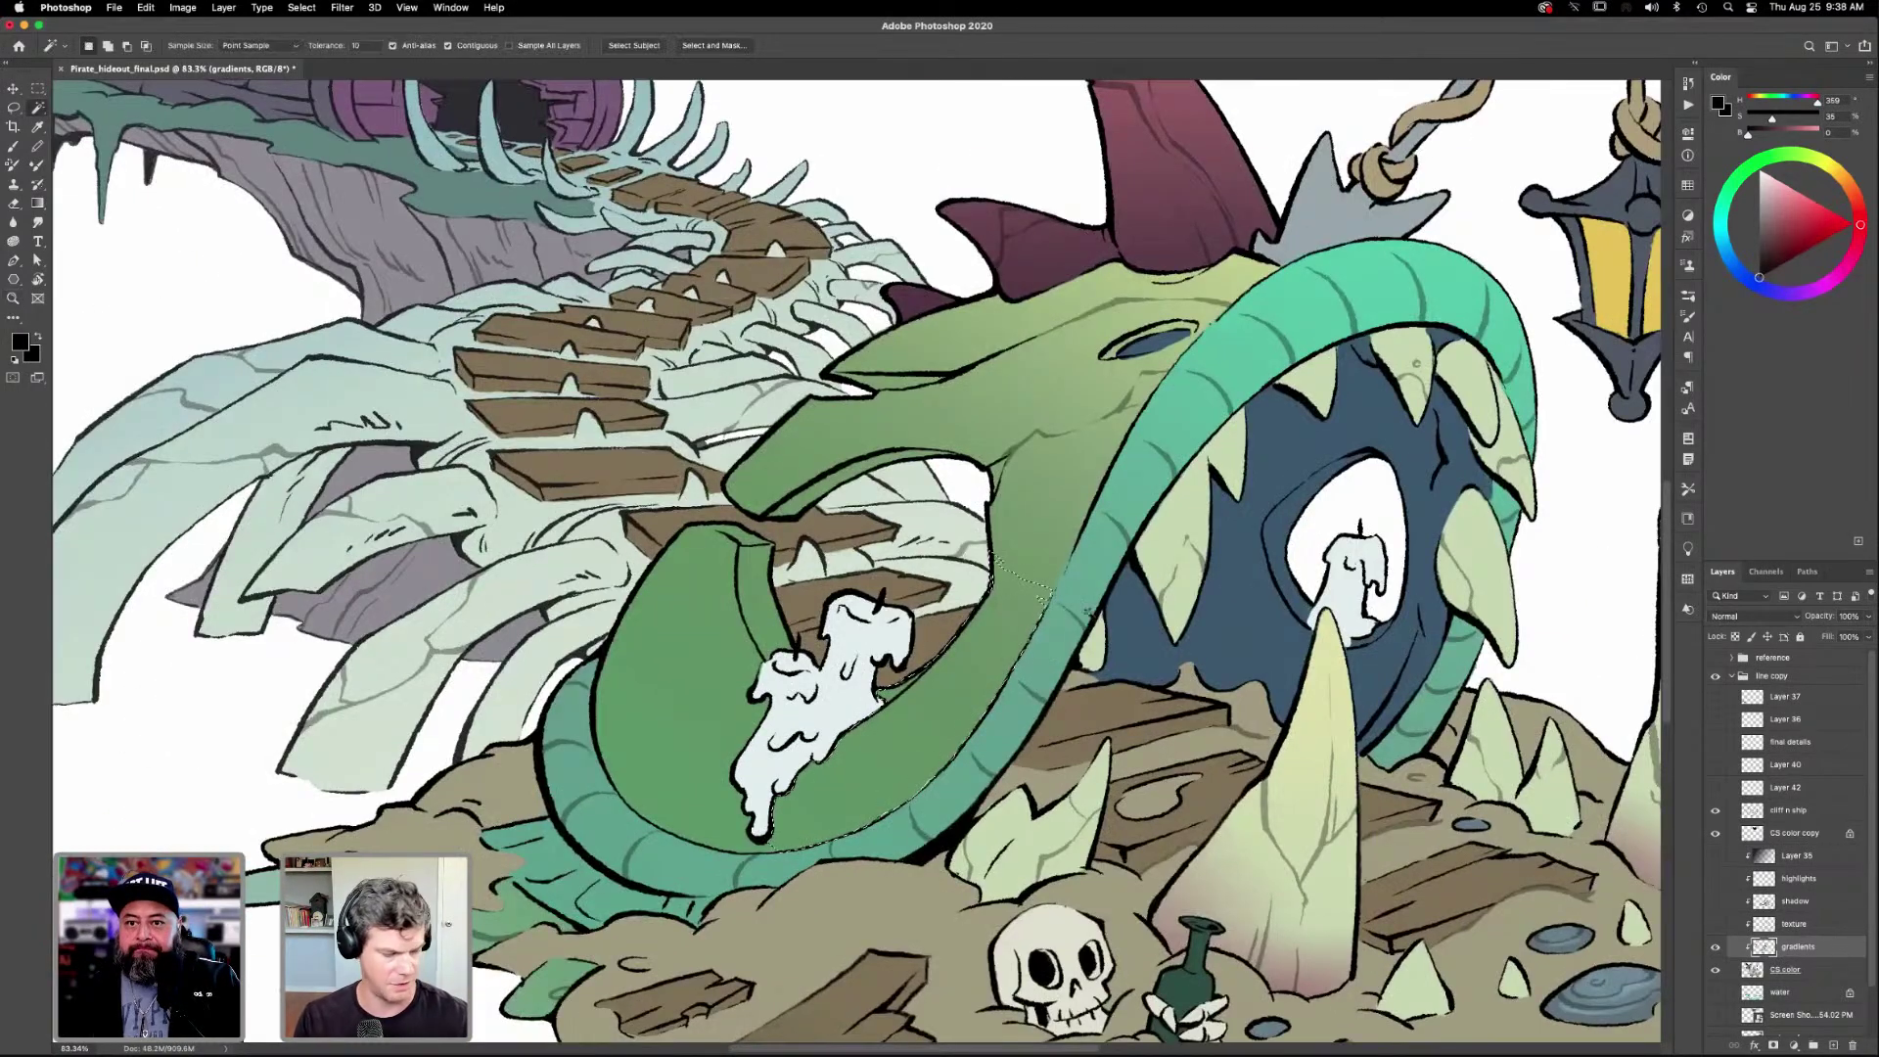
left_click(1027, 561, "shift")
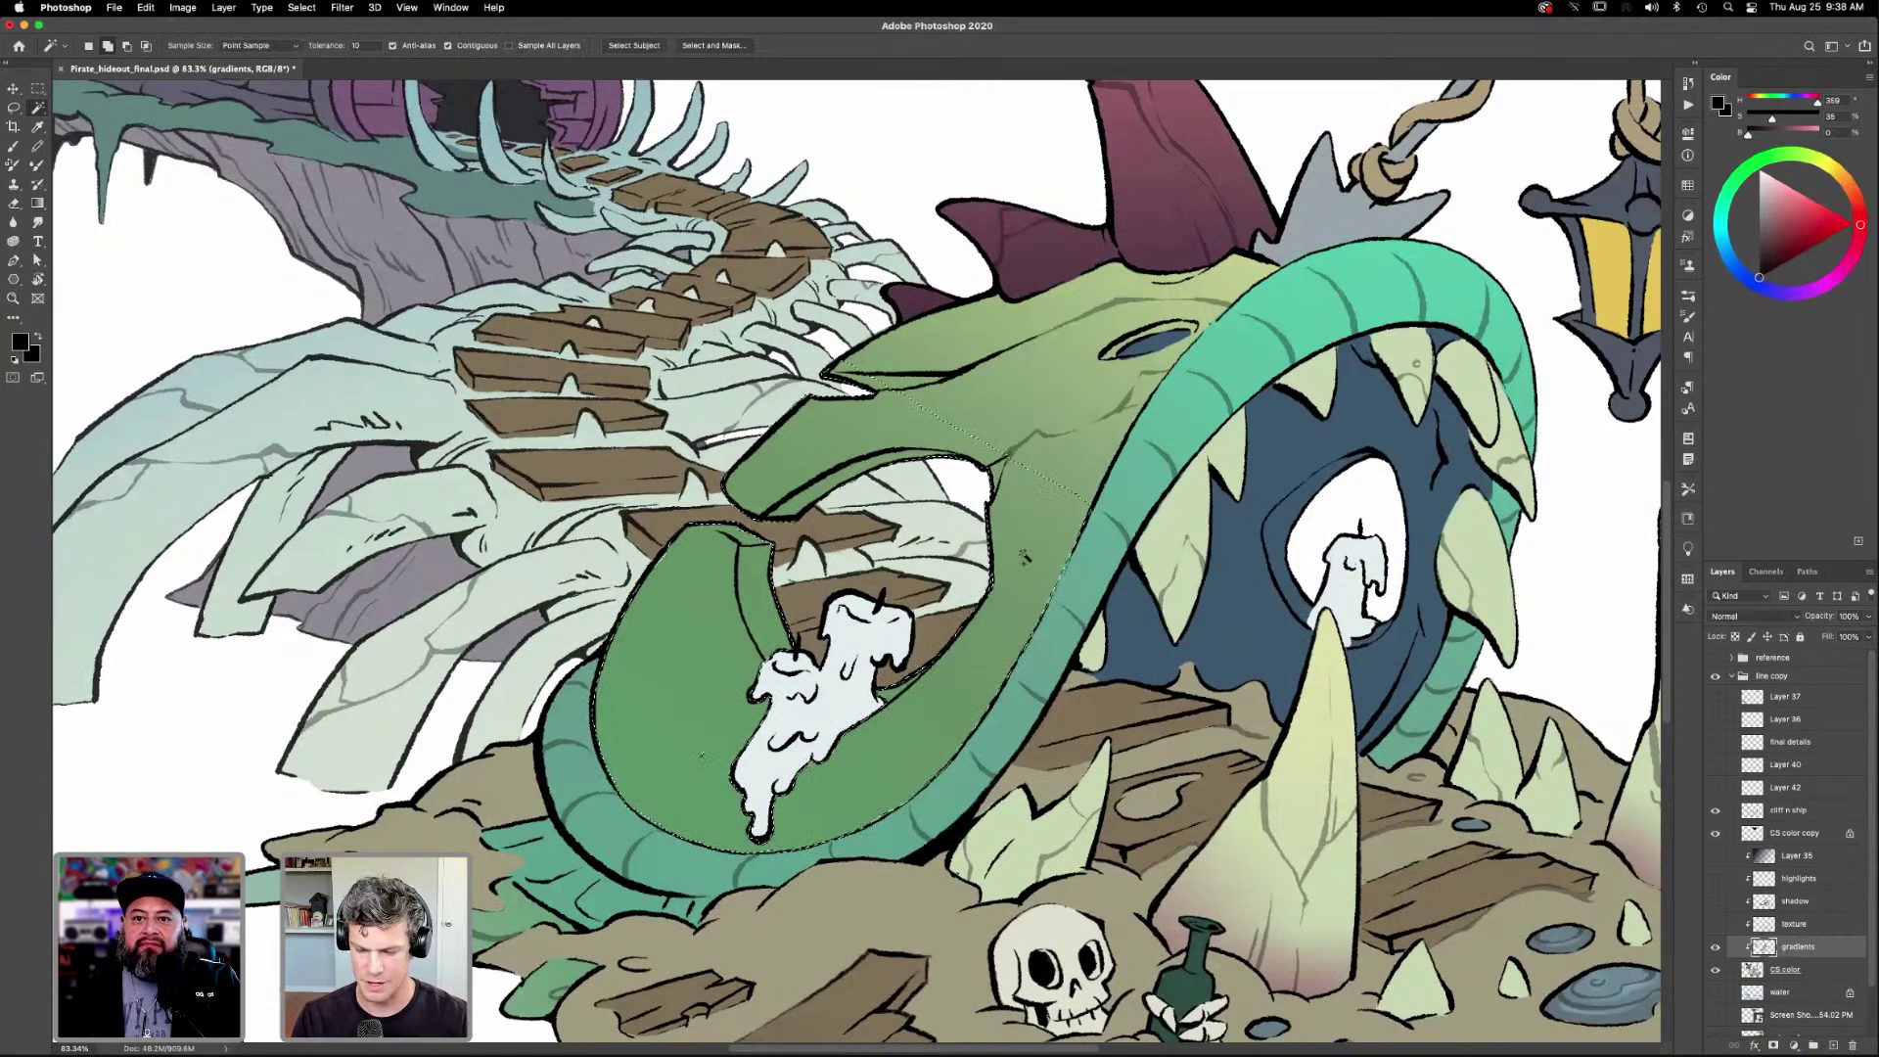
key("super+d")
Restore the selection of the fish's green body with the CS color layer active, then clear it.
left_click(1782, 973)
key("super+shift+d")
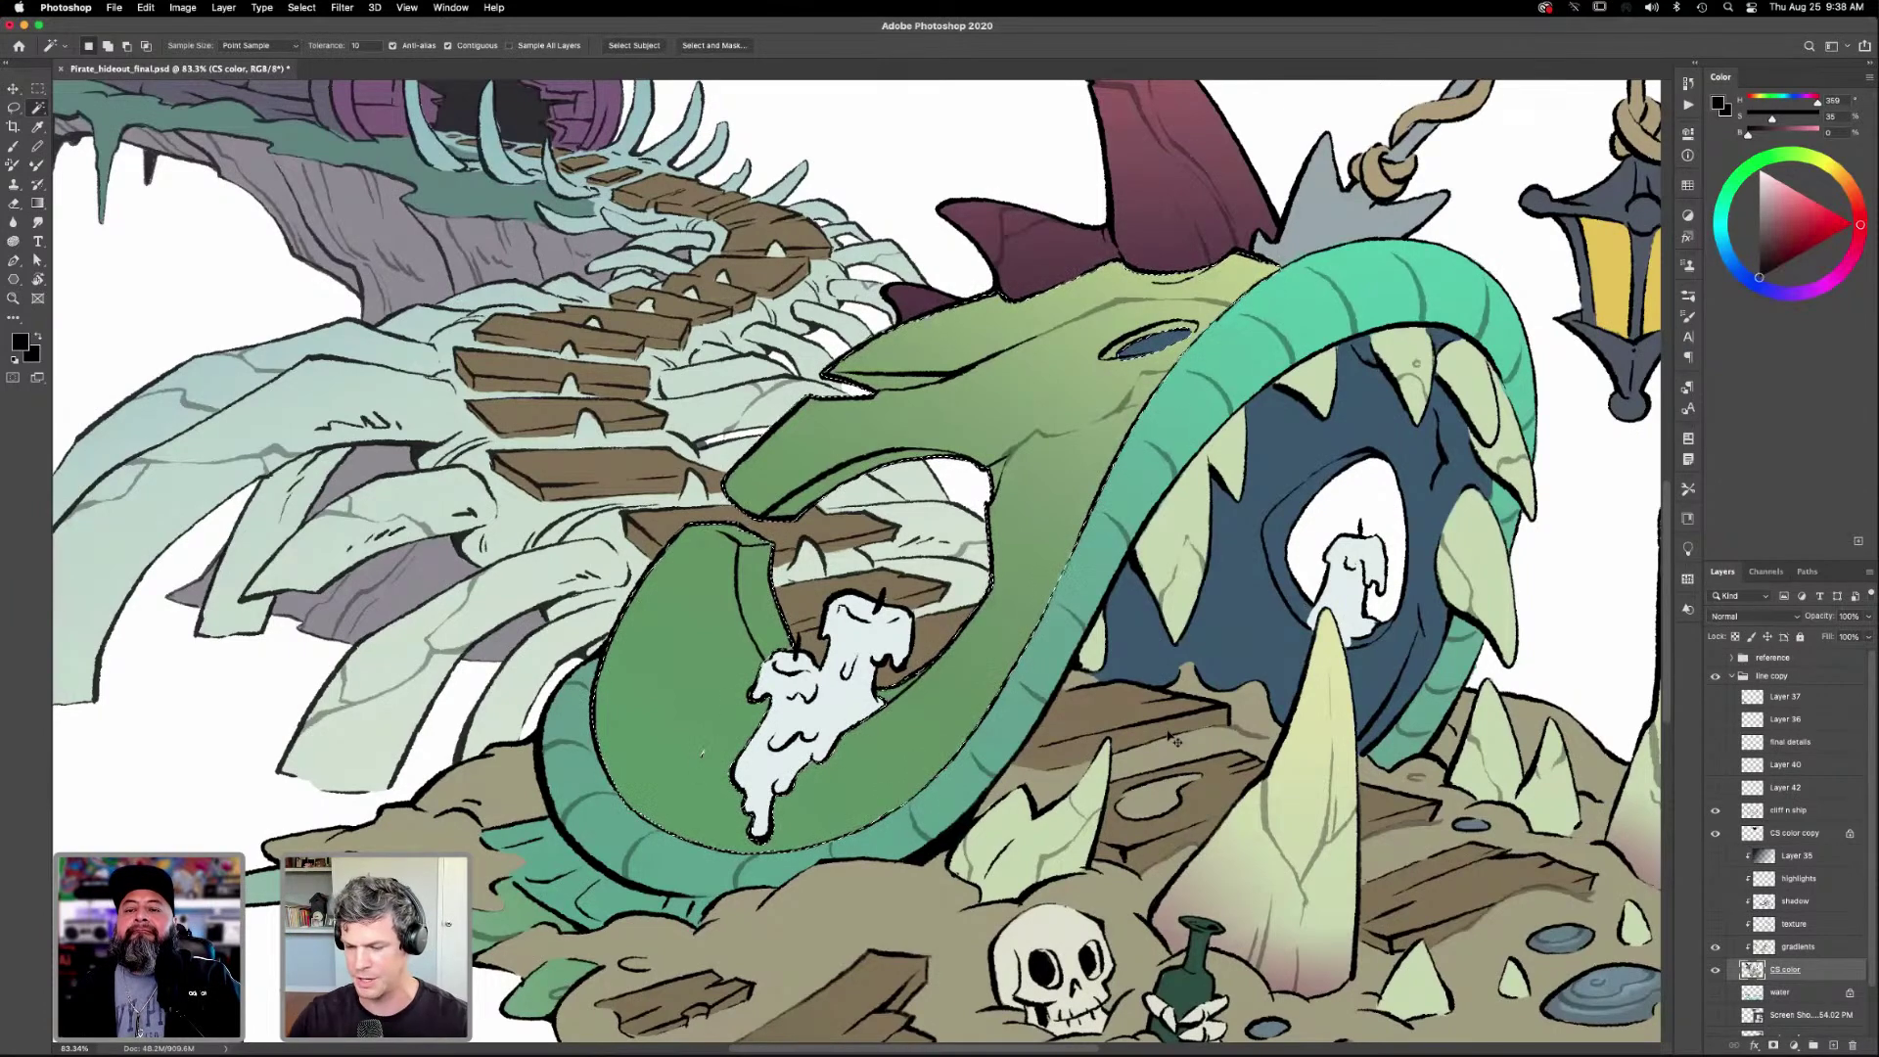
key("super+d")
scroll(1171, 741, "down", 5)
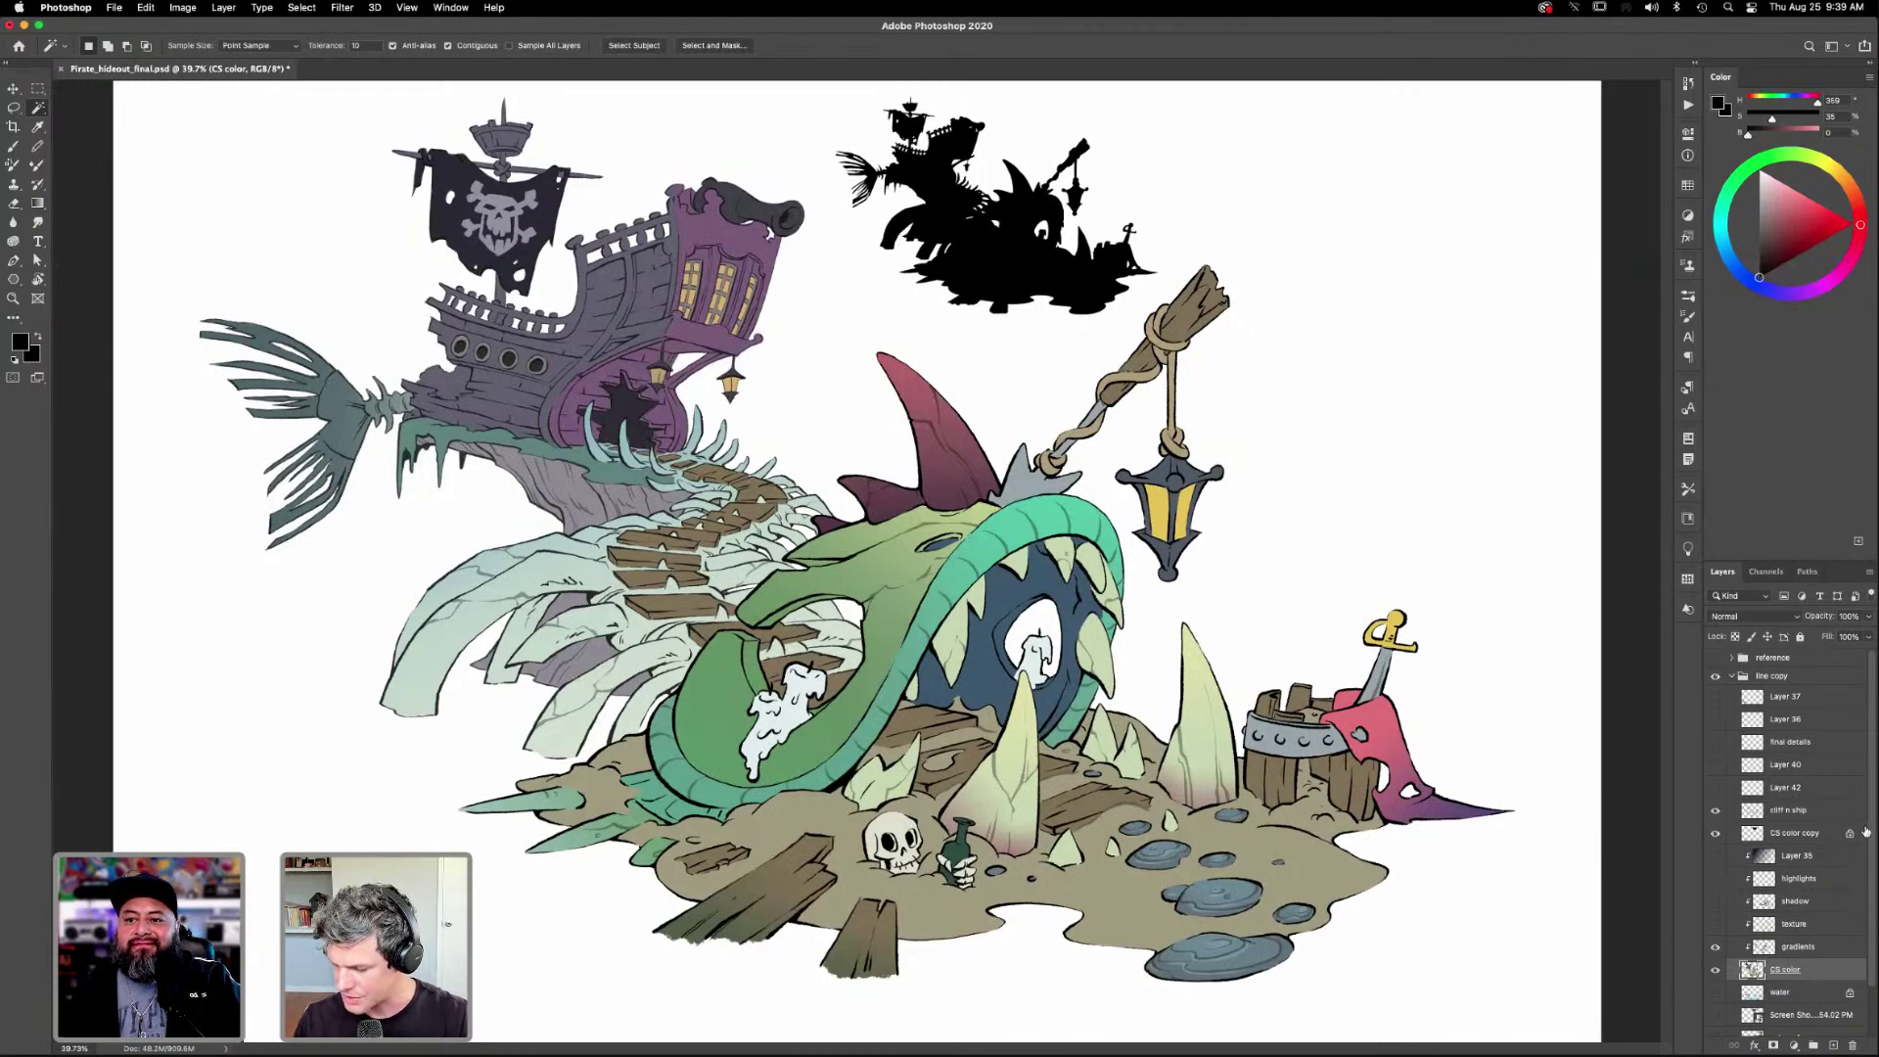
Show the texture layer and compare the barrel and its metal band with the texture off and on.
left_click(1714, 924)
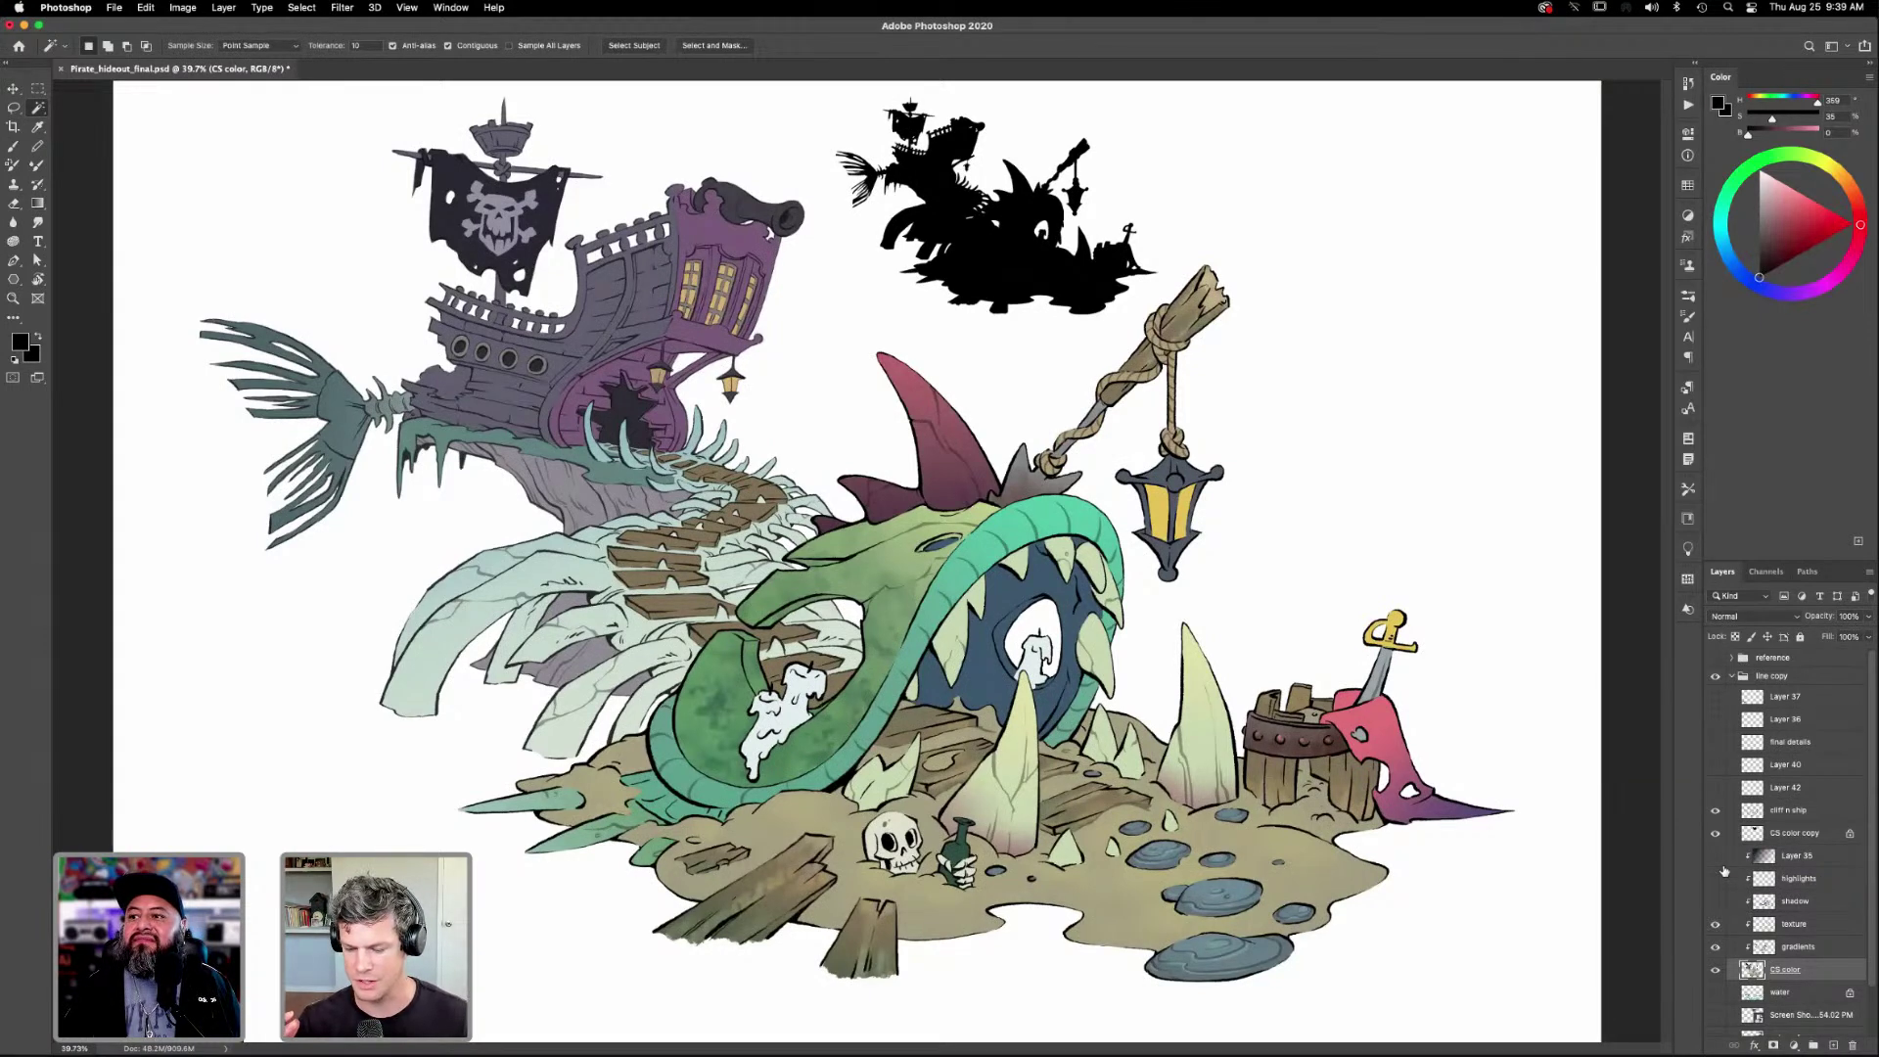
key("z")
left_click_drag(1335, 755, 1084, 642)
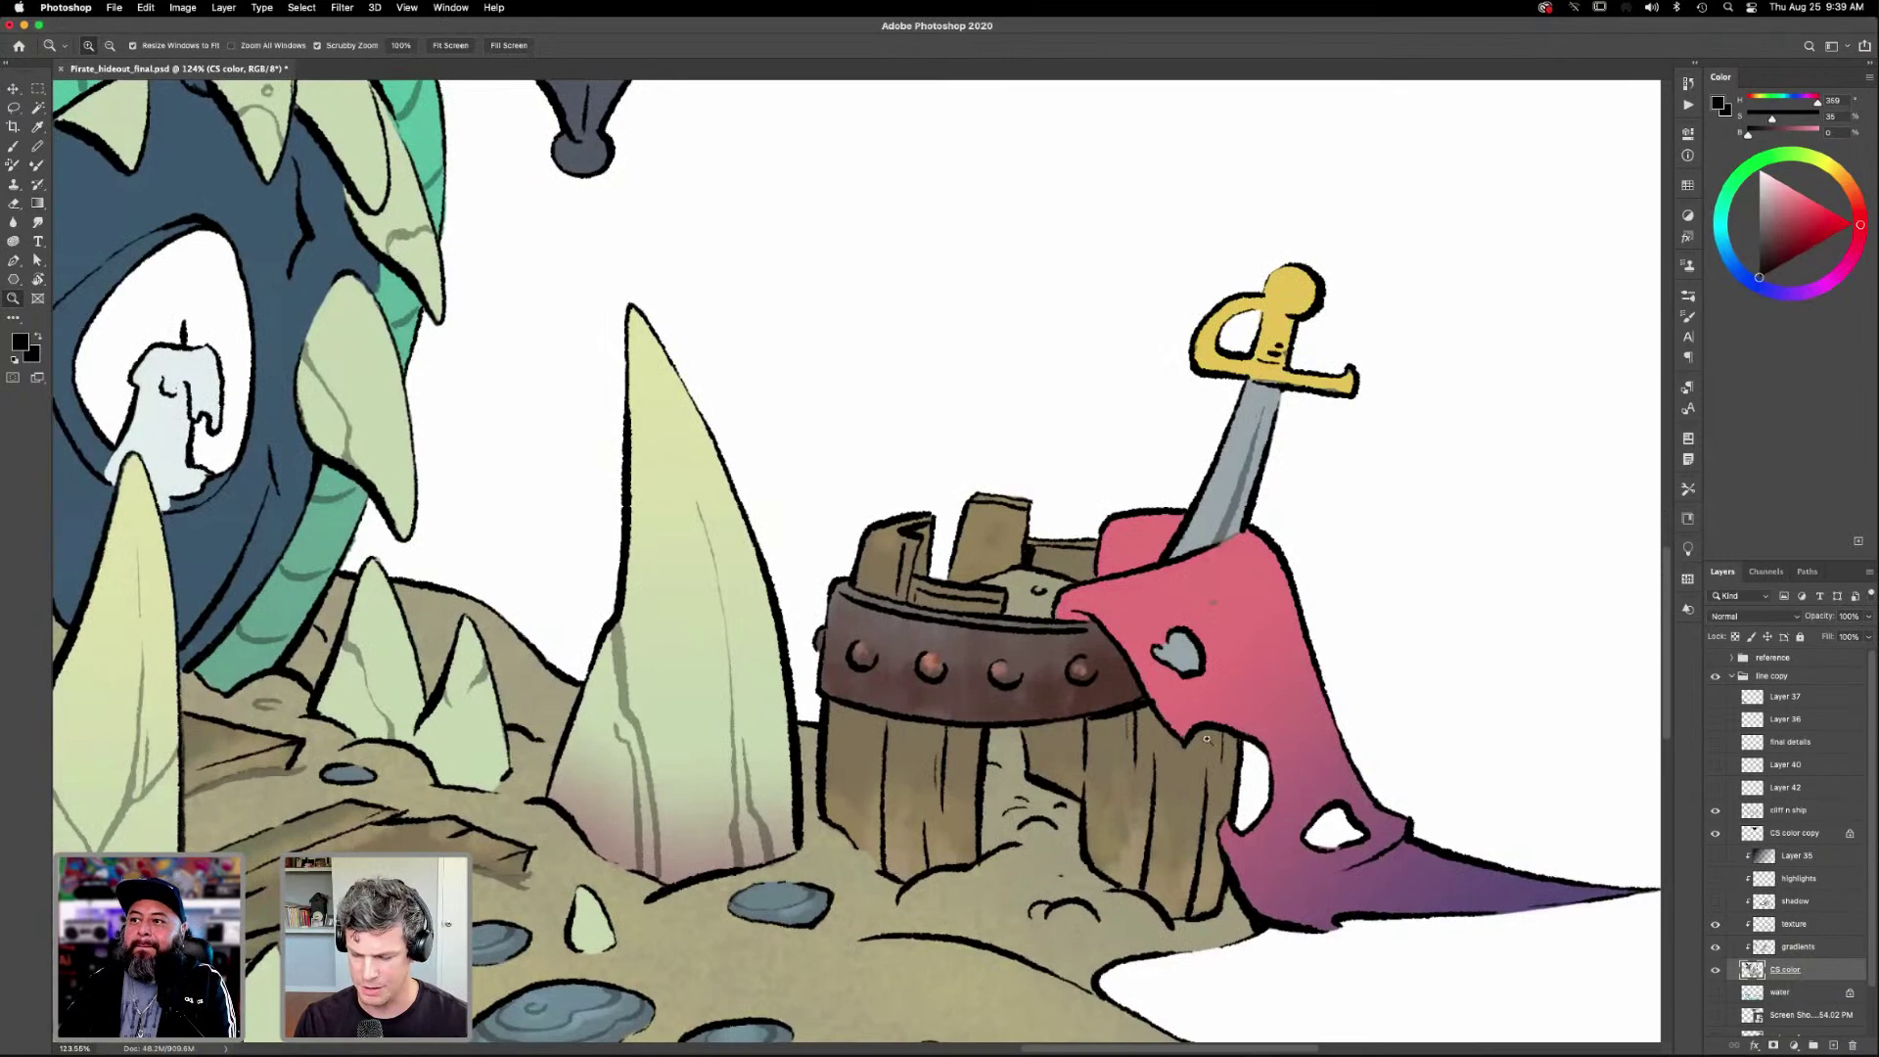
left_click_drag(1221, 738, 1076, 733)
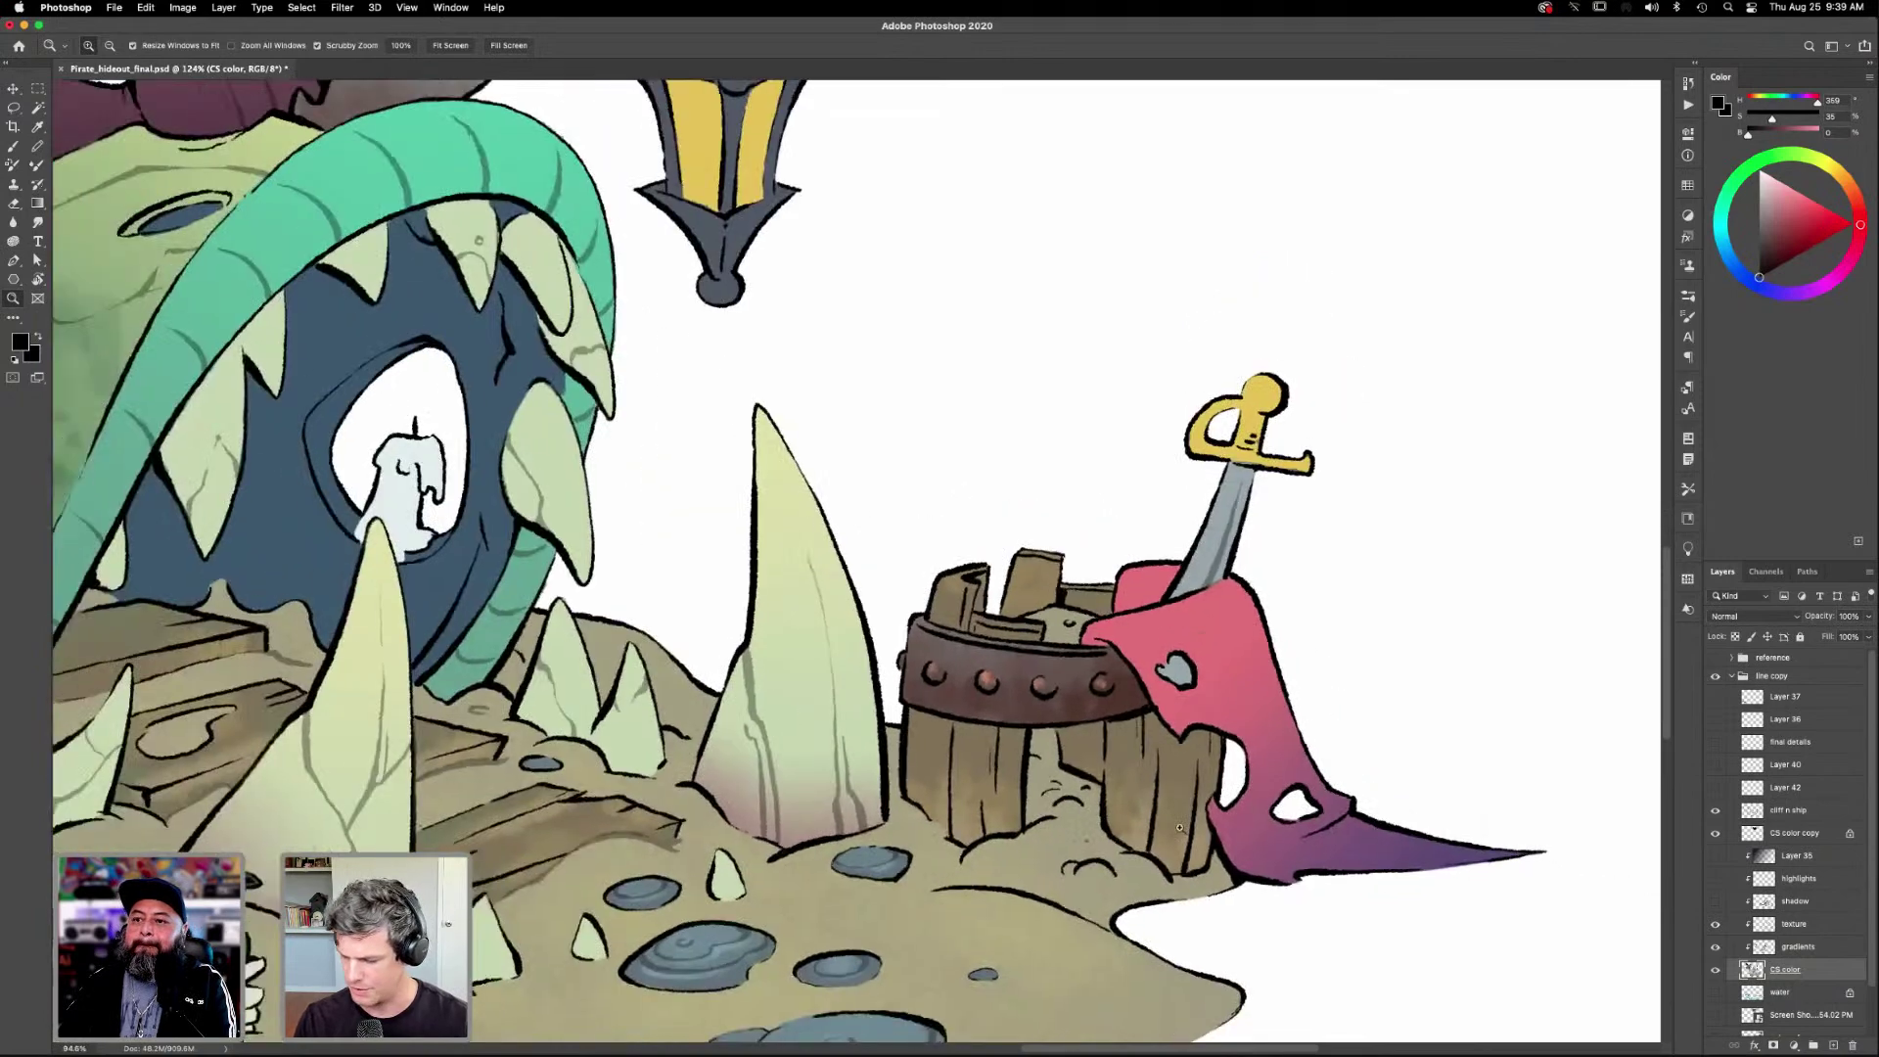
left_click(1717, 925)
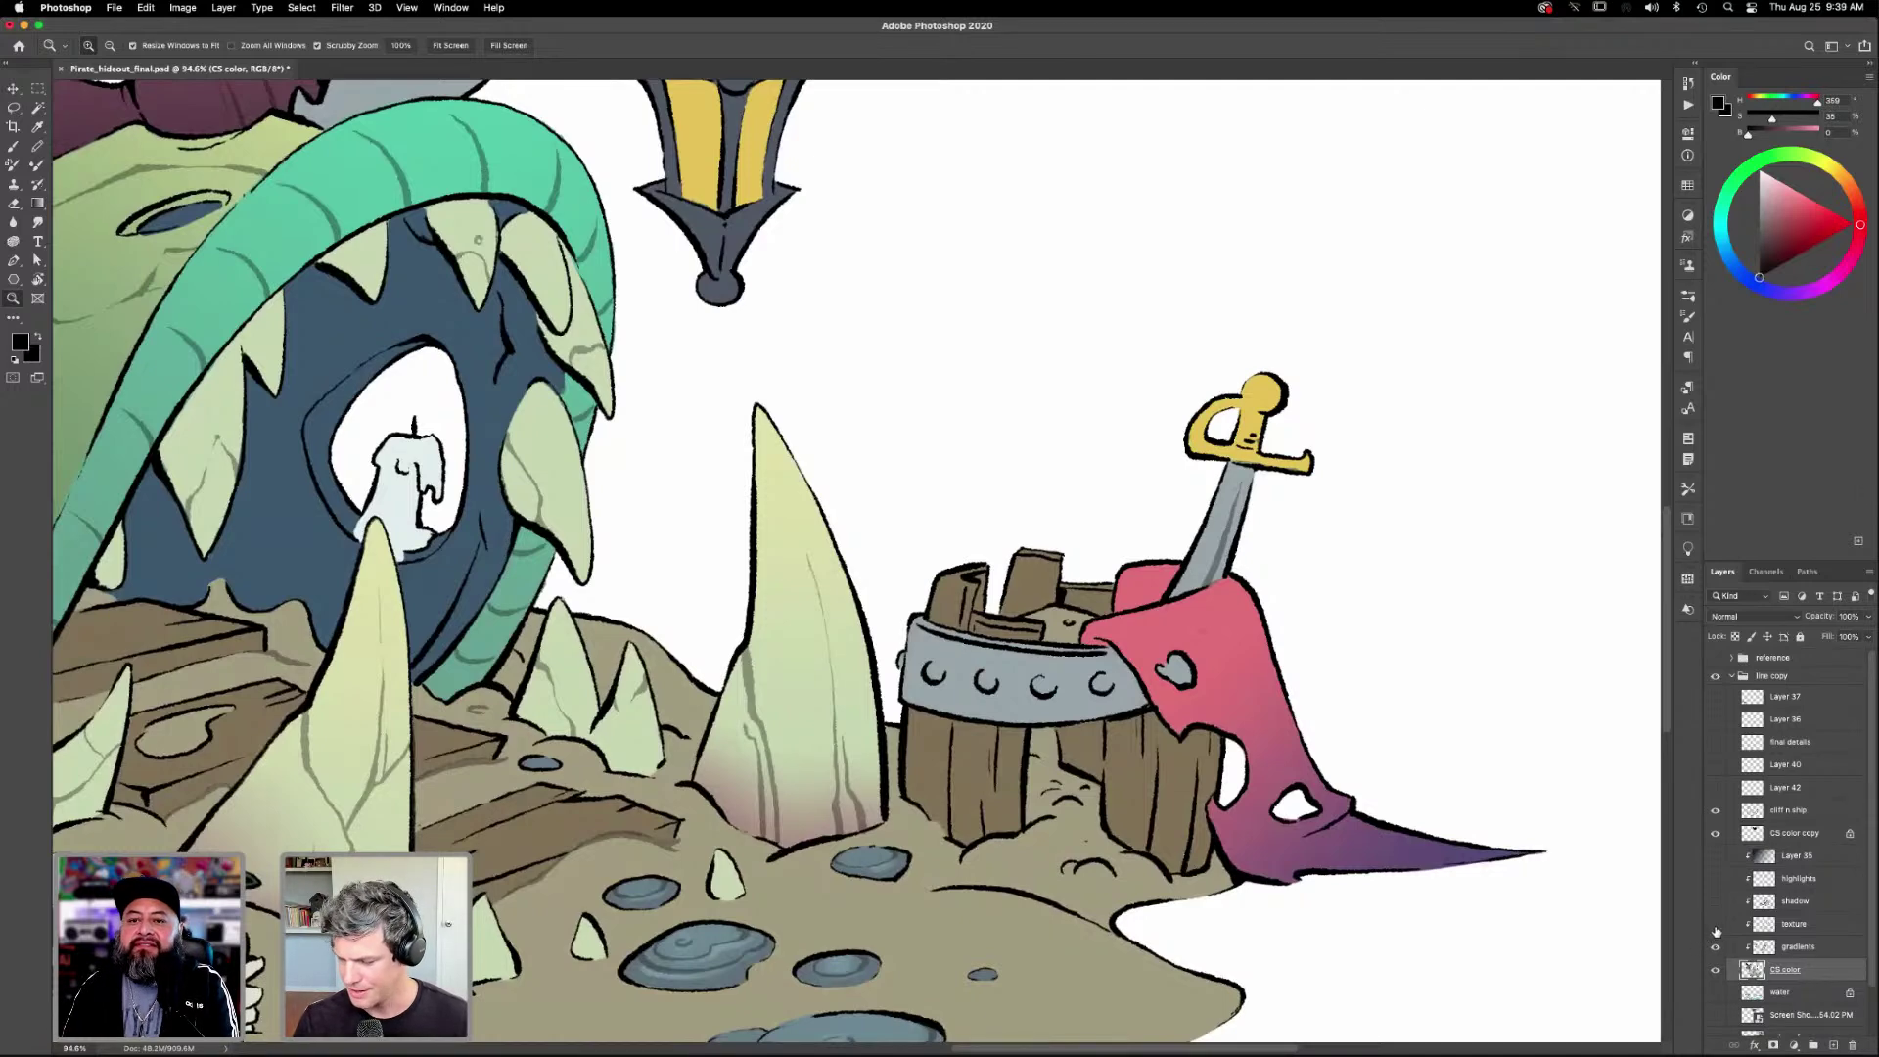
left_click(1714, 925)
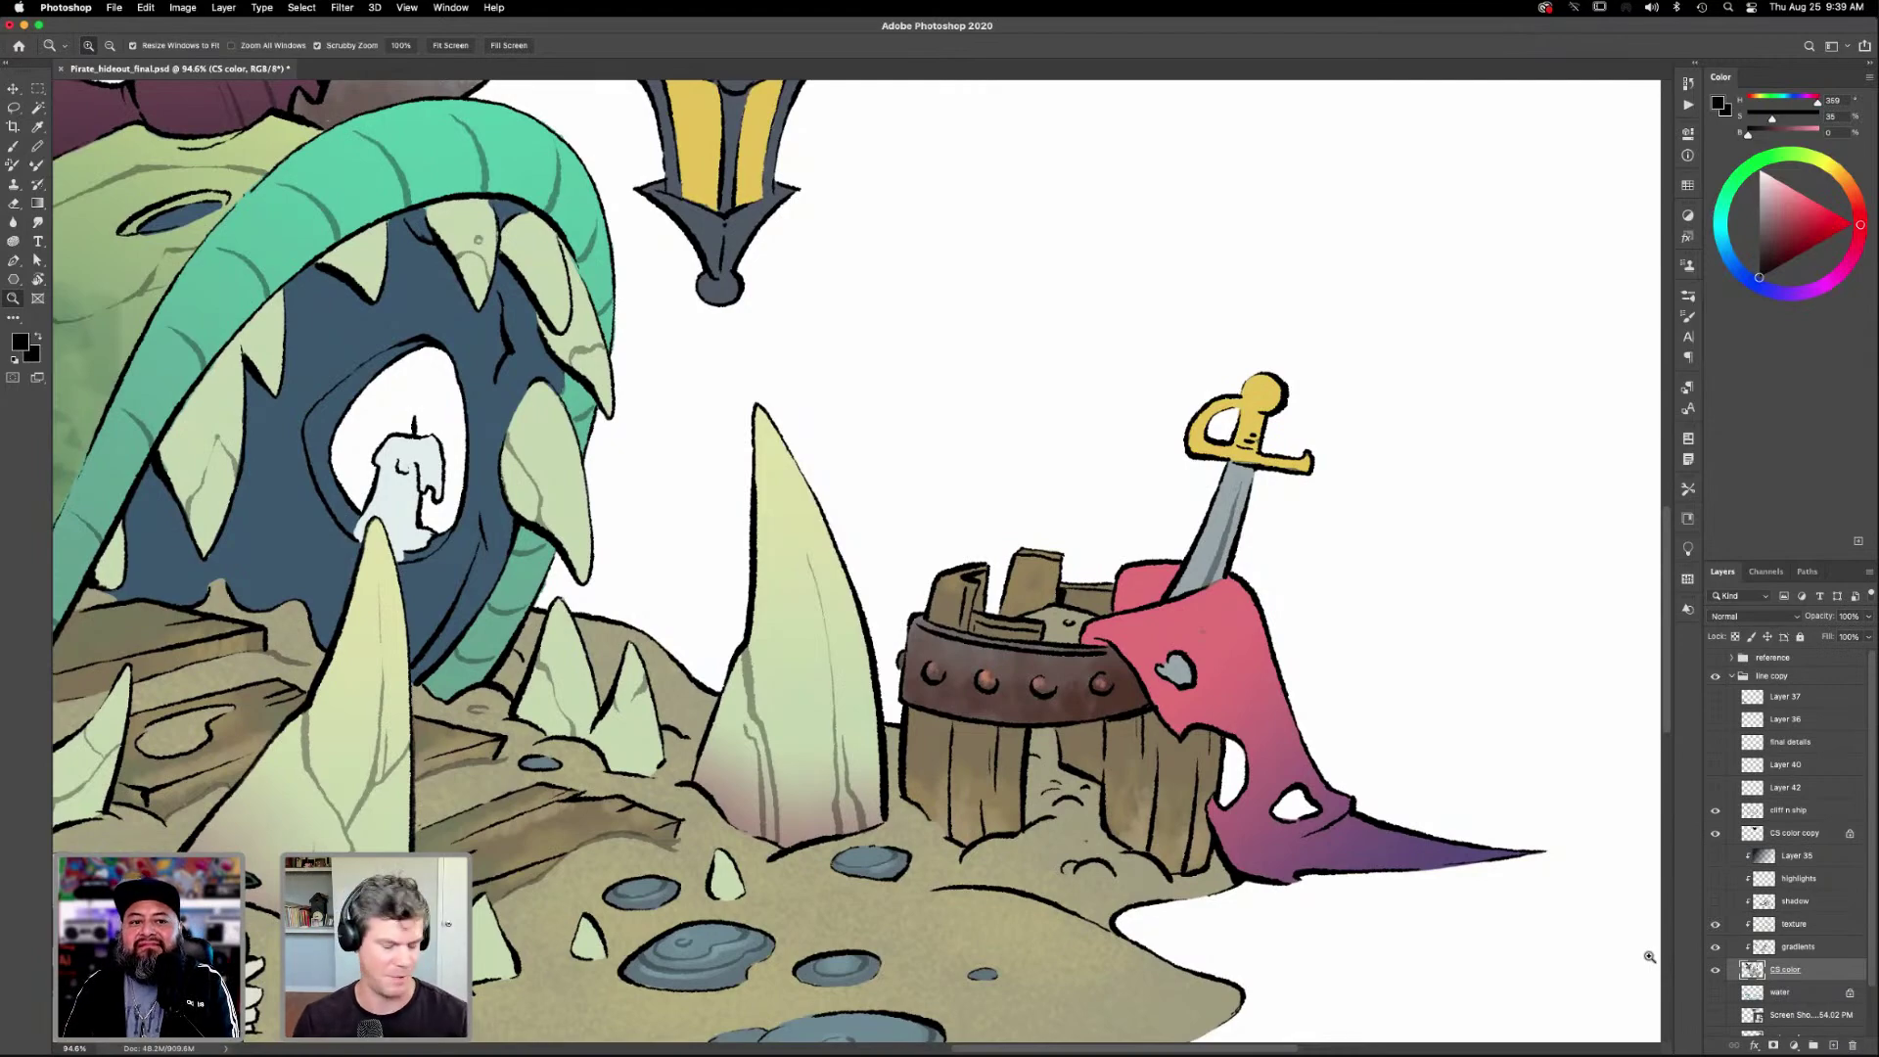
Examine the texture on the broken planks and on the ground around the skull and bottle.
left_click_drag(1030, 882, 1583, 401)
left_click_drag(864, 860, 841, 787)
left_click_drag(978, 606, 1237, 754)
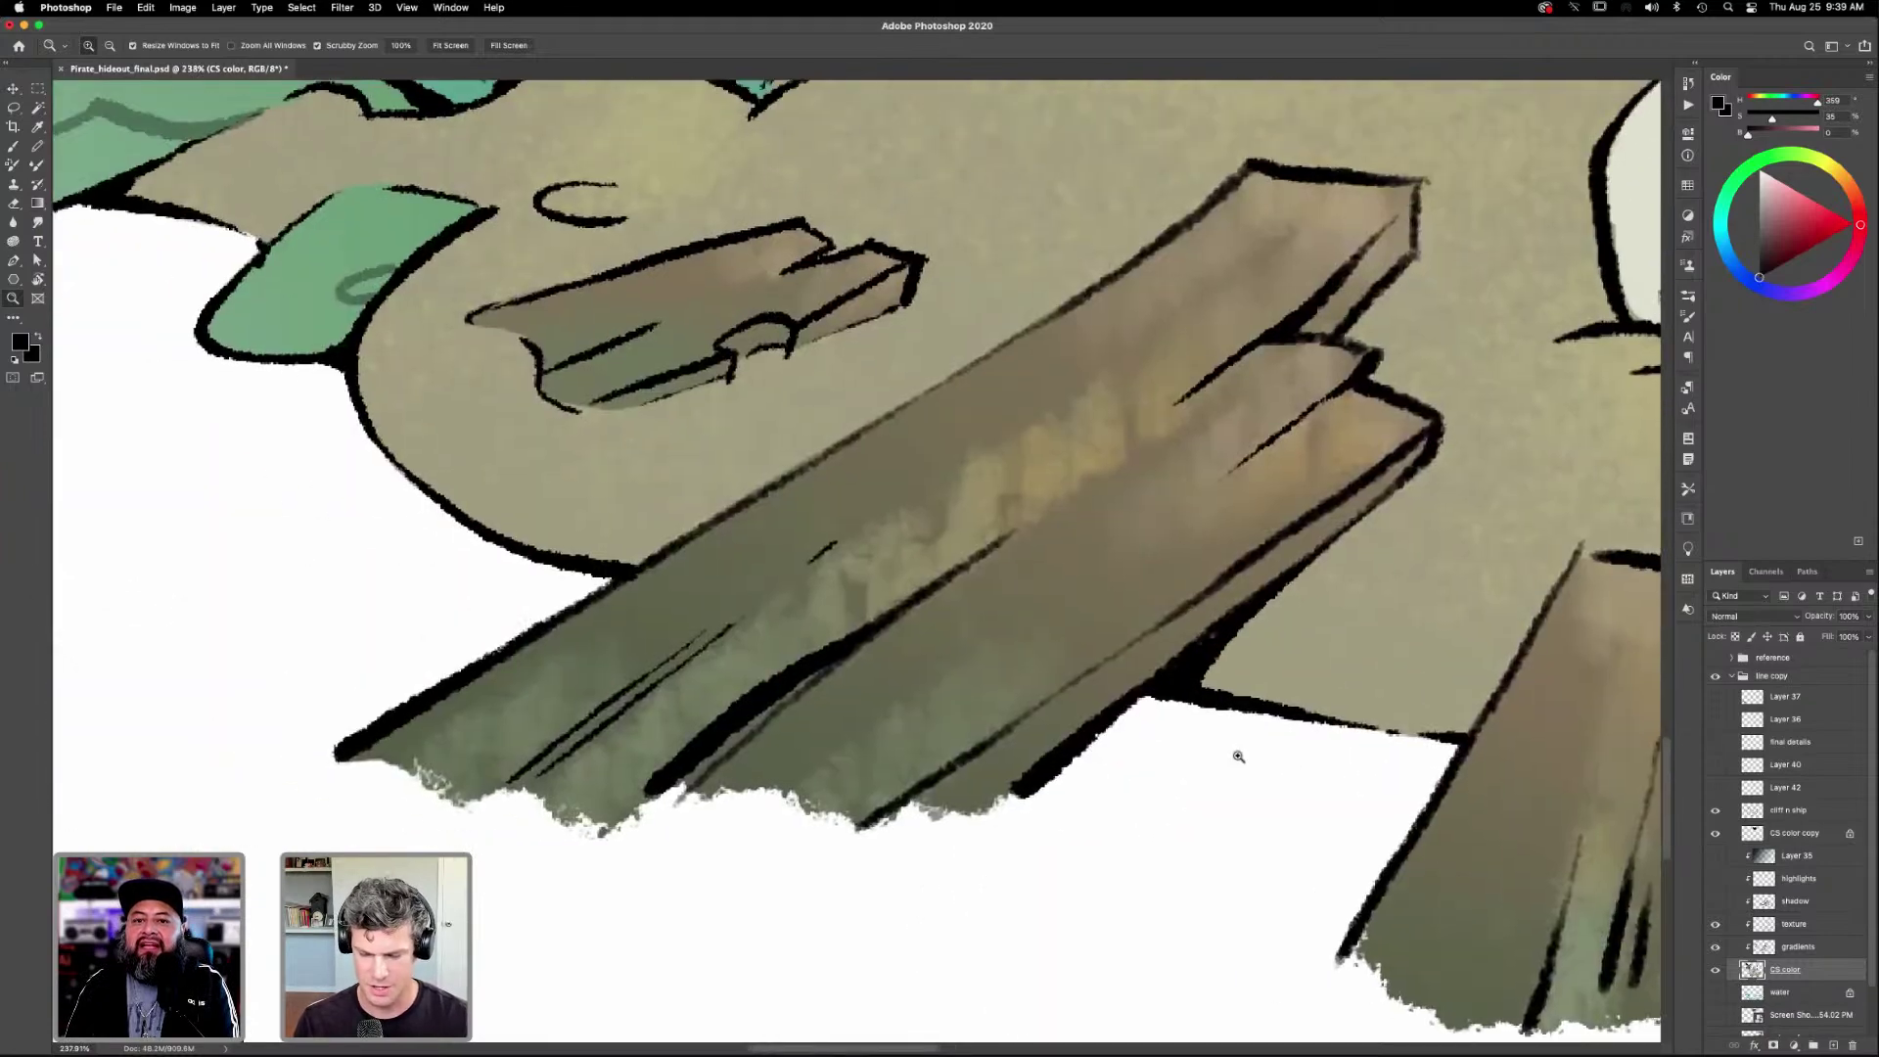
left_click_drag(1195, 647, 646, 1016)
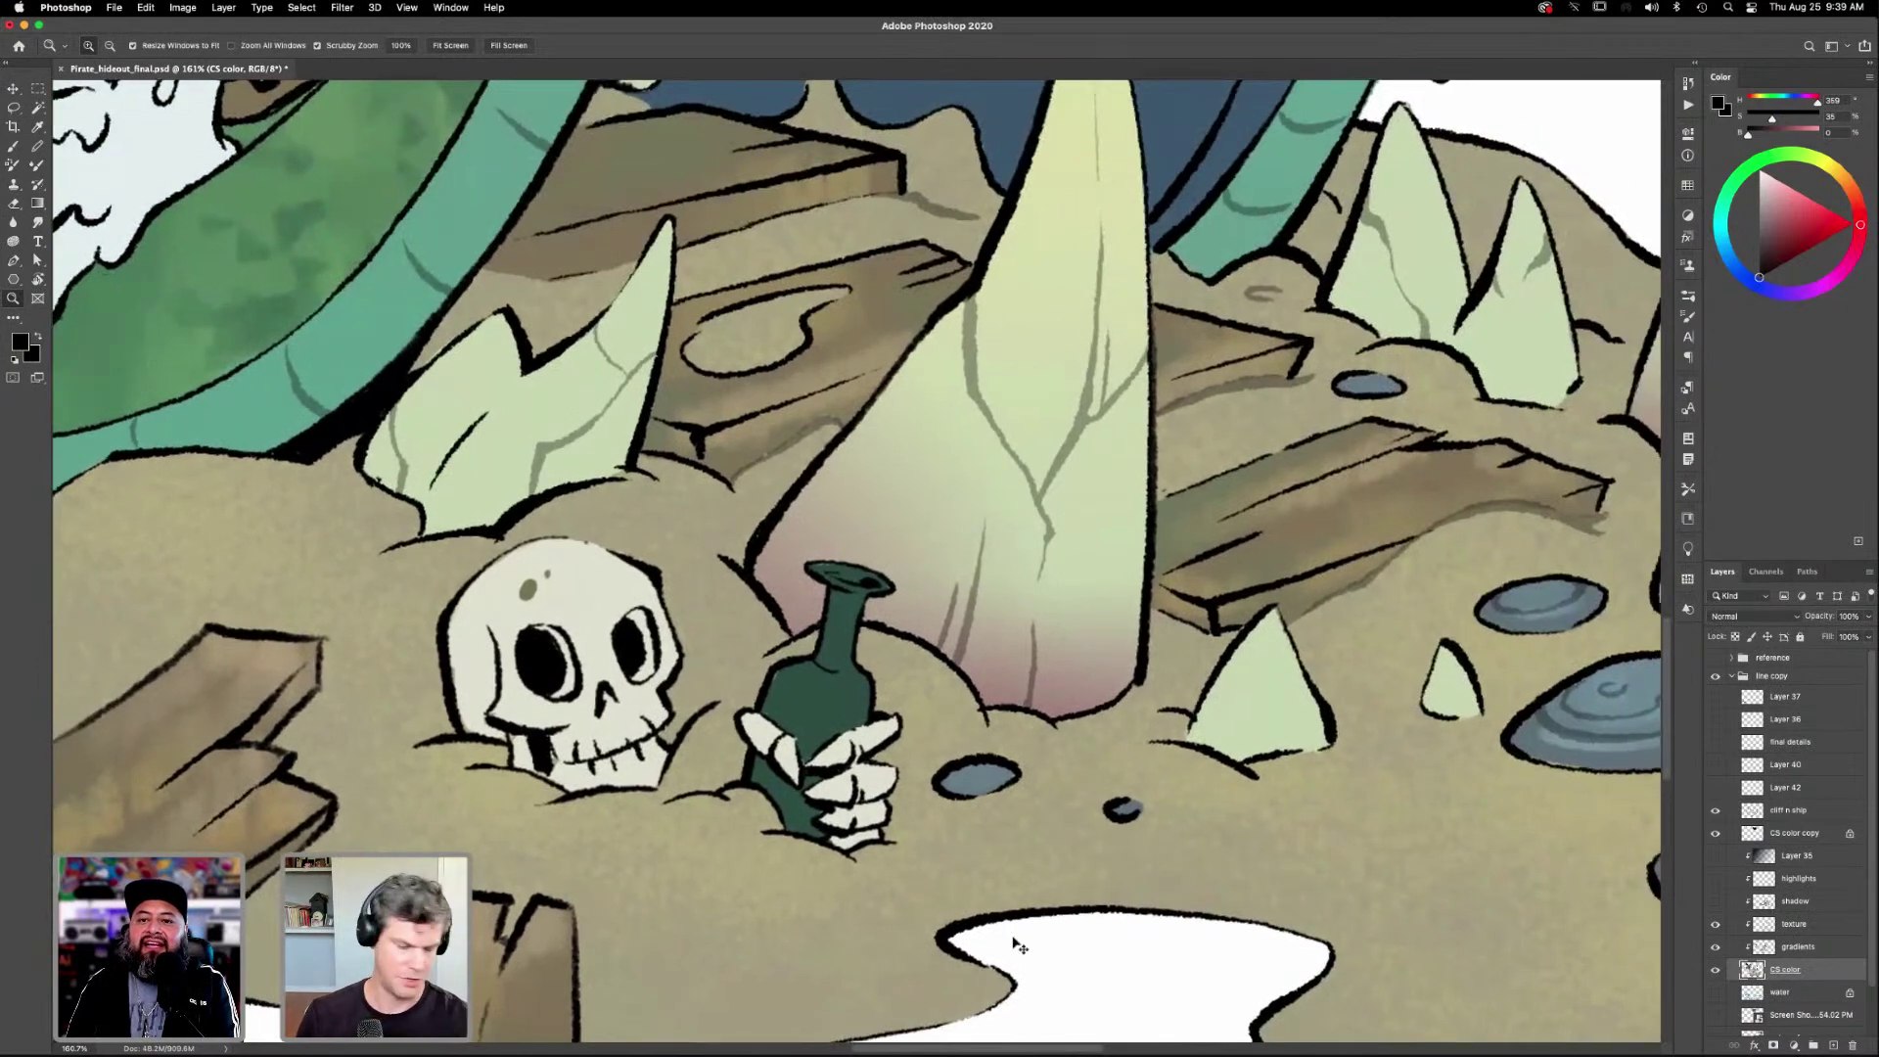
key("super+0")
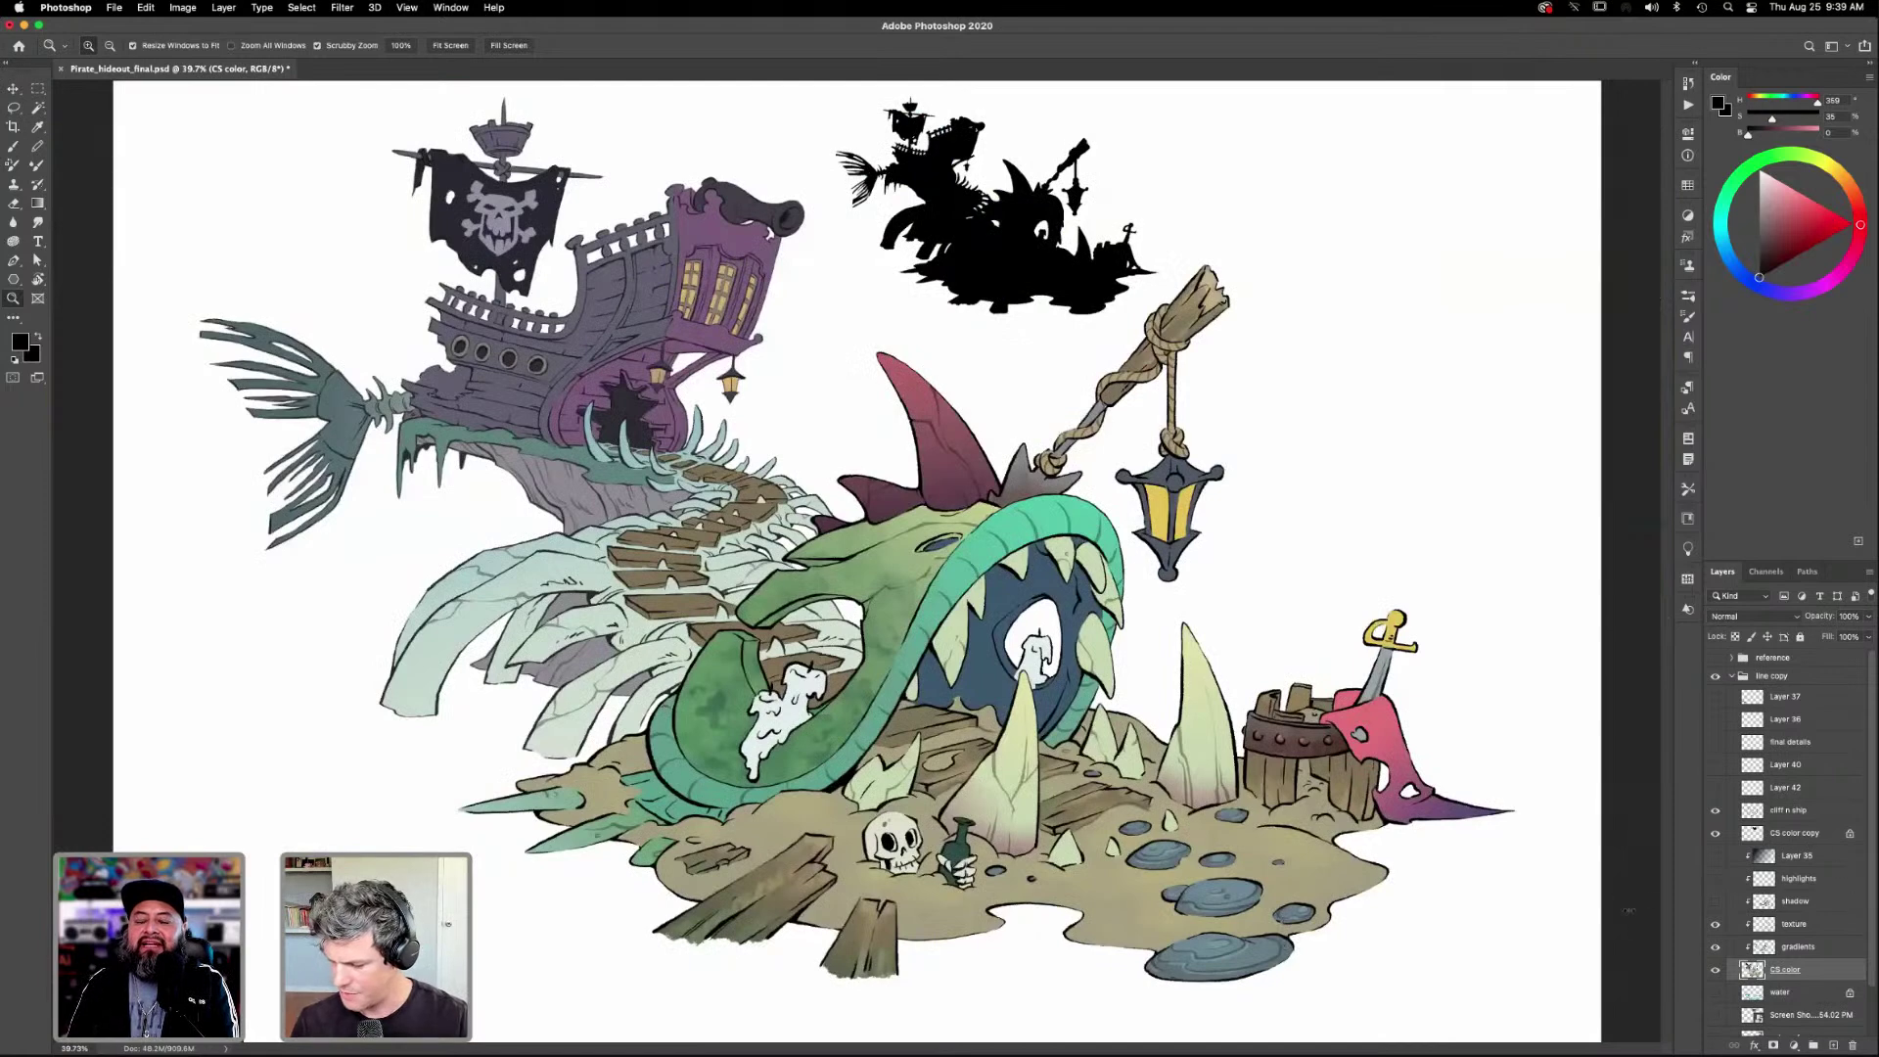
Show the shadow layer, inspect the shading on the fish head, and make the layer active to check its blend mode and opacity.
left_click(1716, 901)
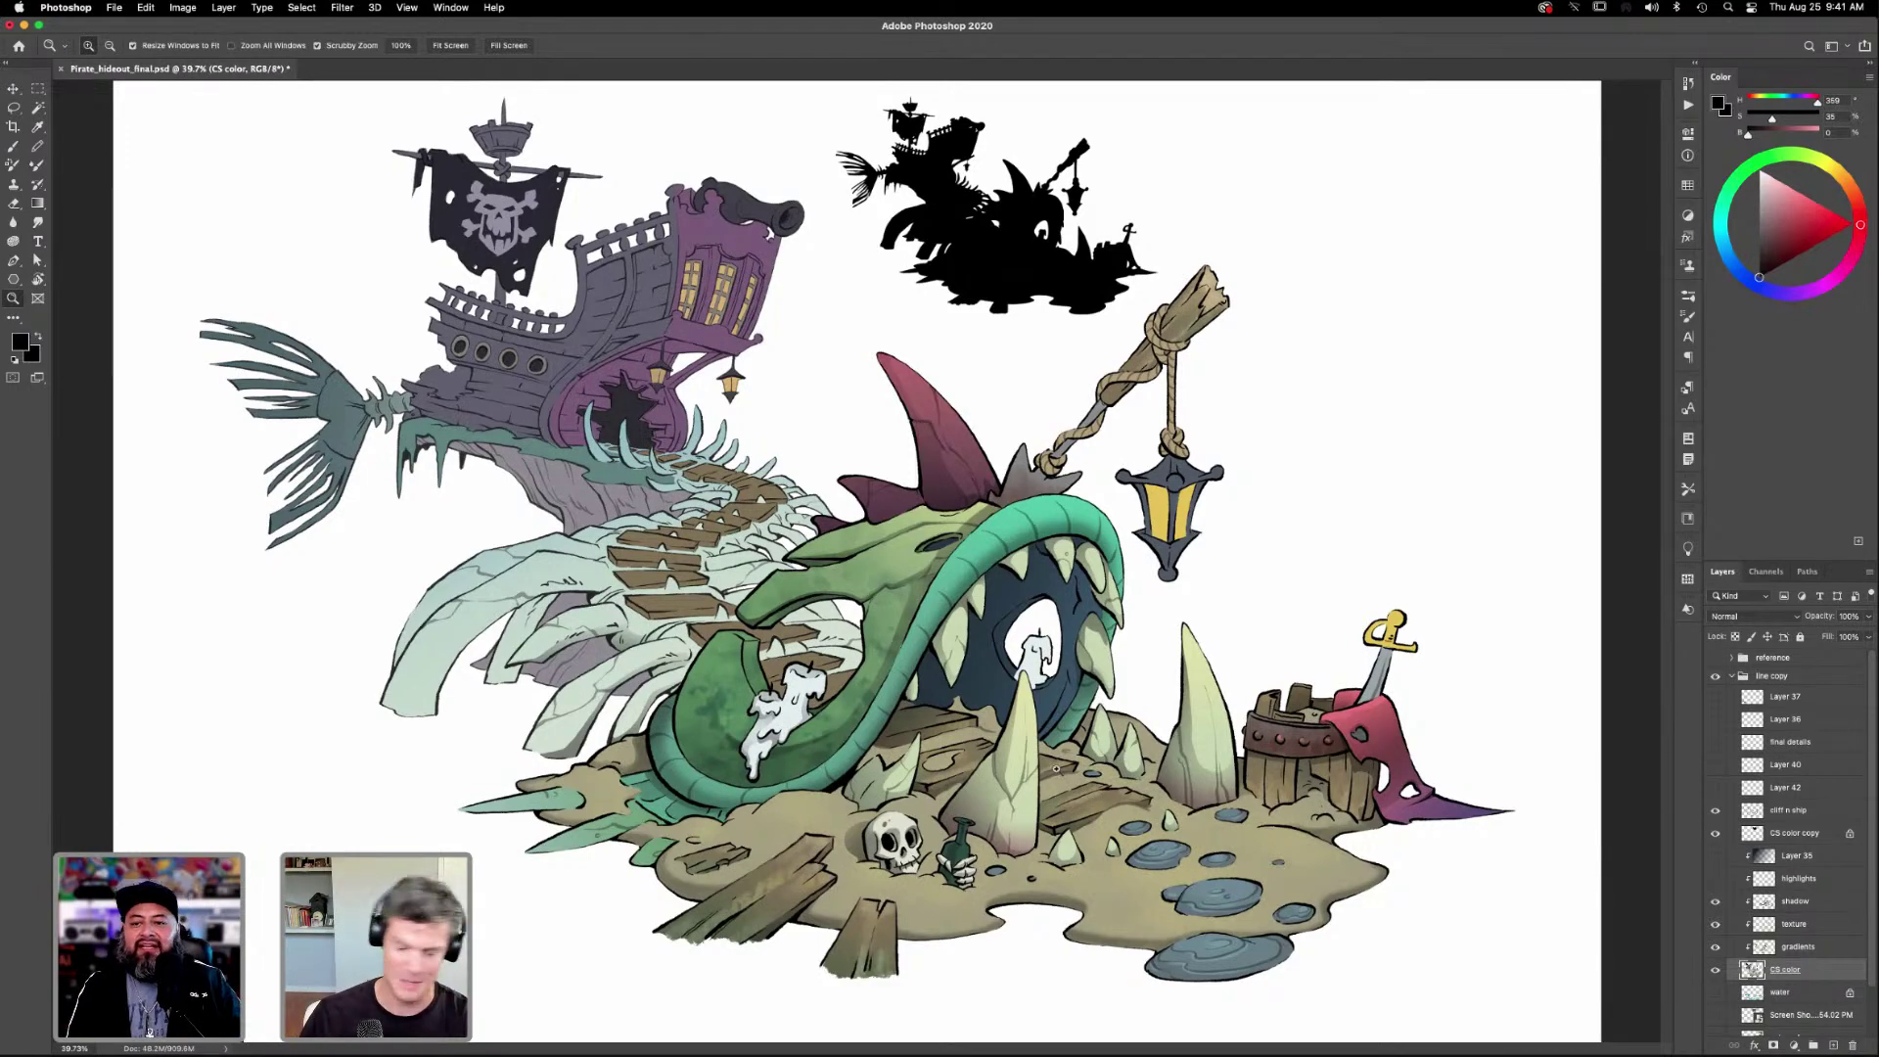
left_click_drag(1140, 666, 1176, 834)
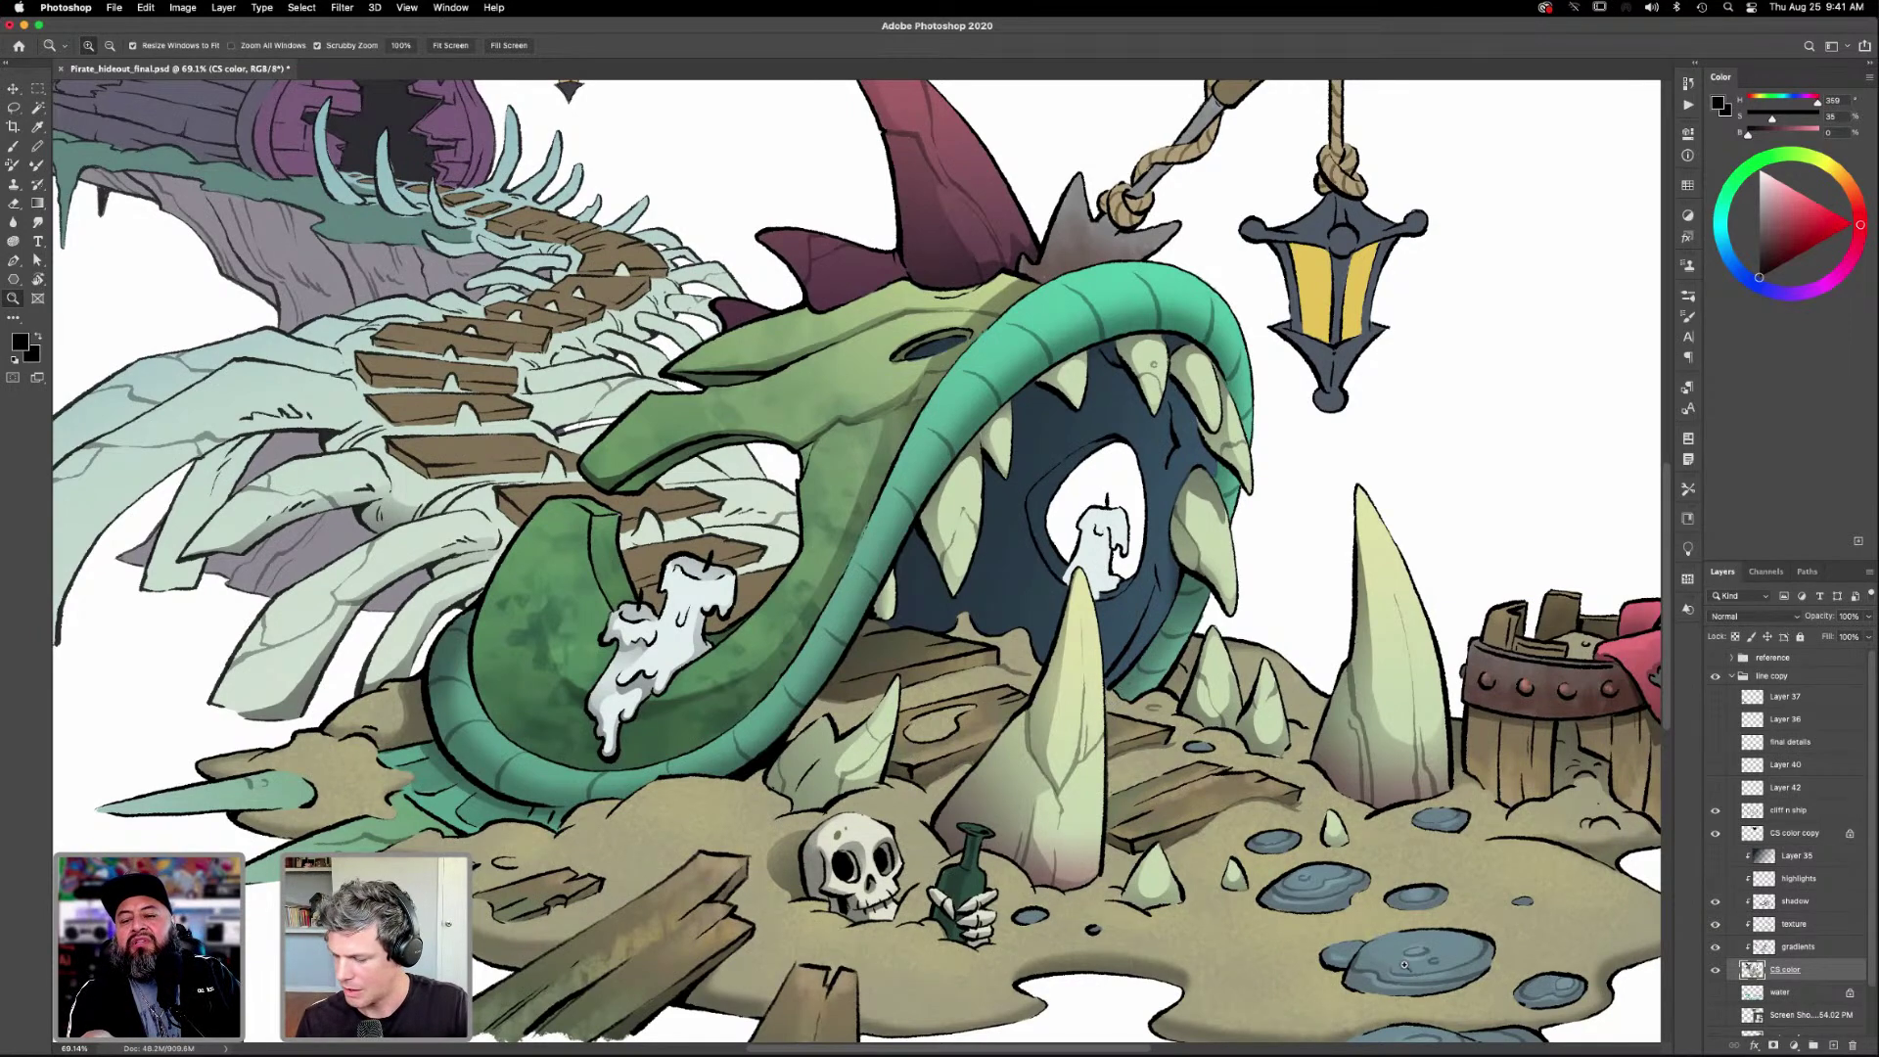
left_click(1802, 902)
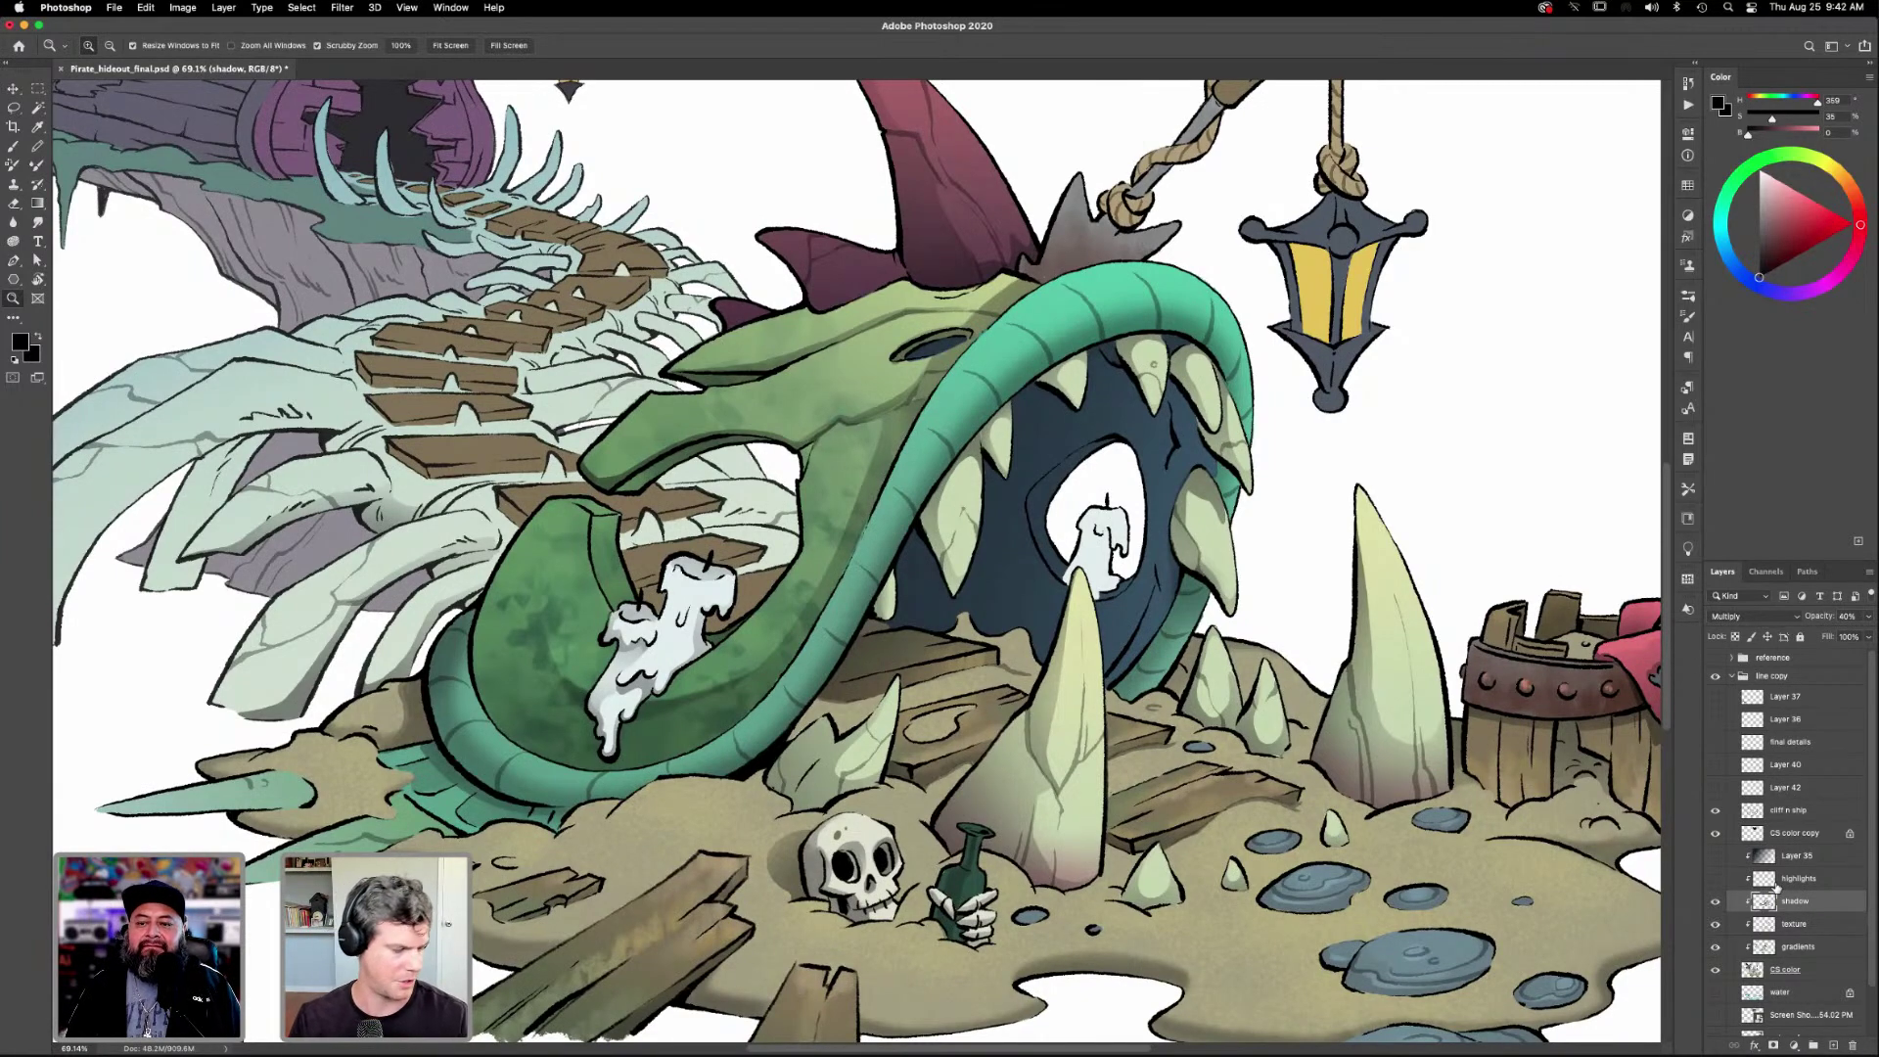
key("super+0")
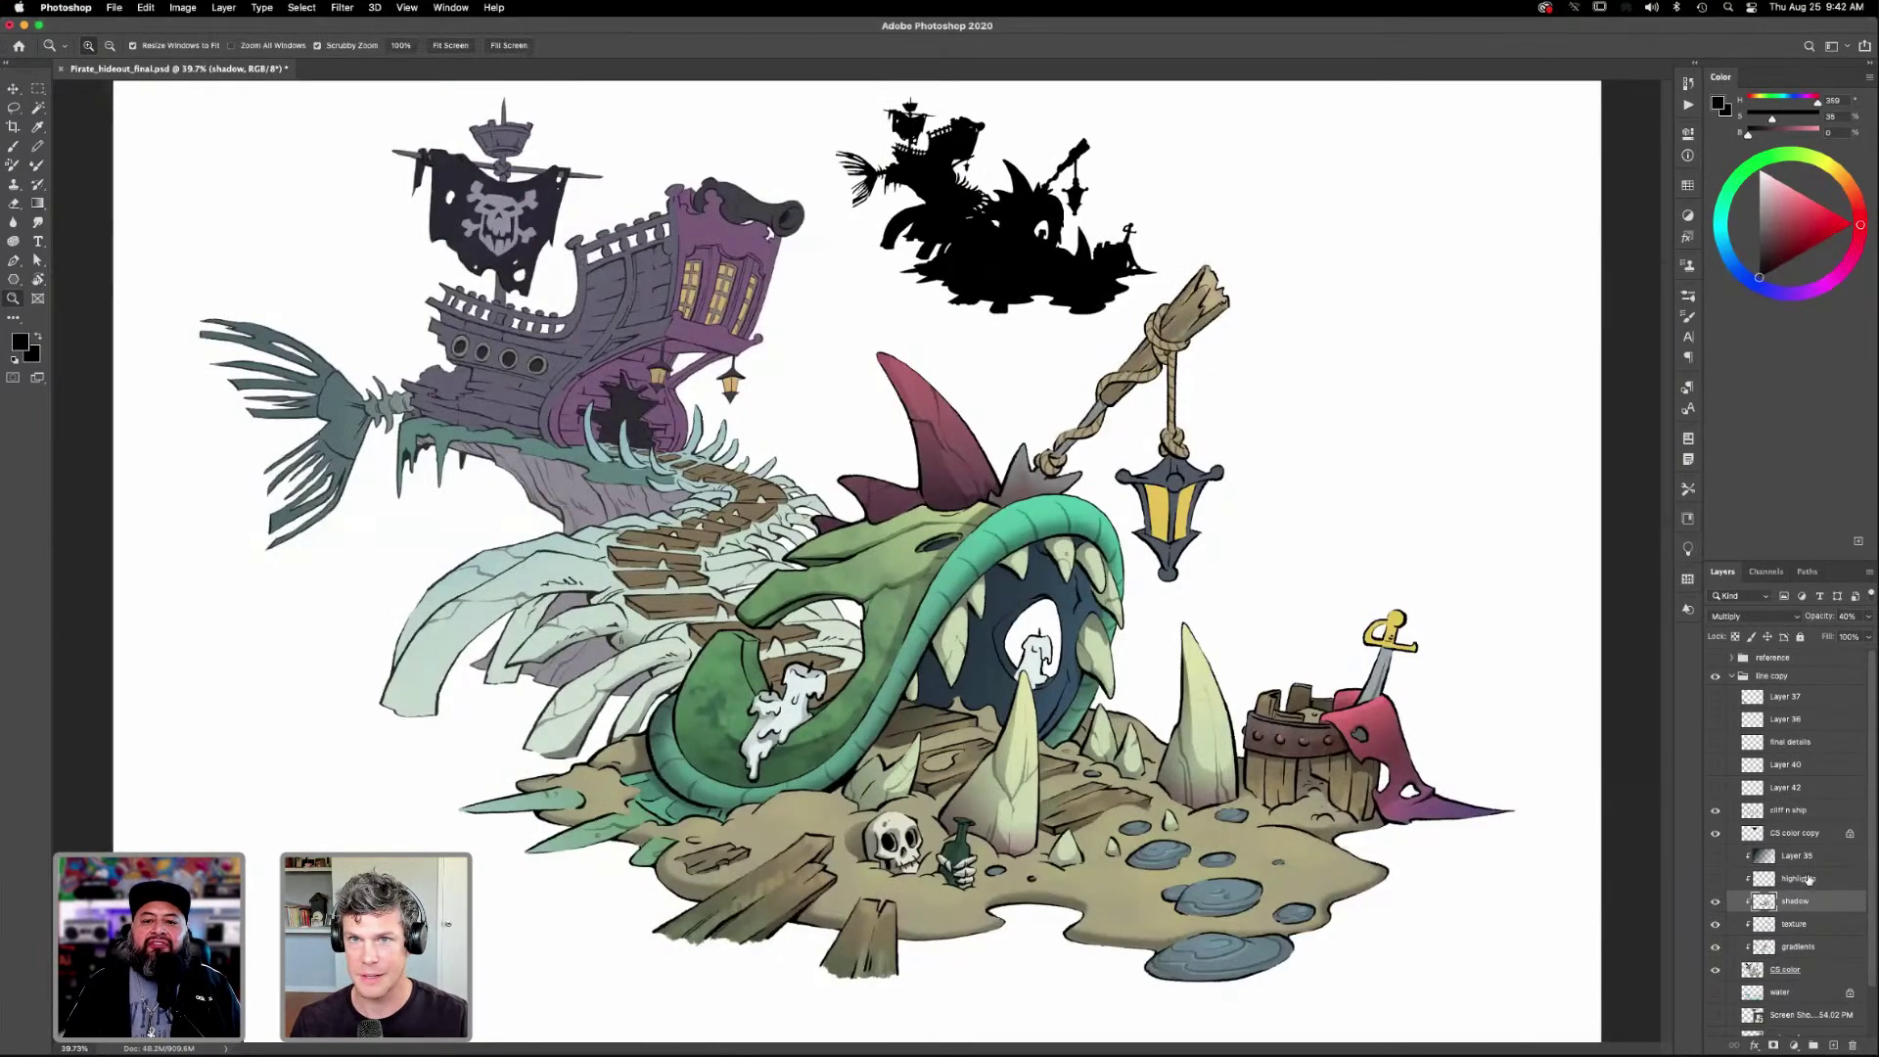
Make the CS color layer active and sample the dark red of the fish's large fin with the Eyedropper.
left_click(1798, 946)
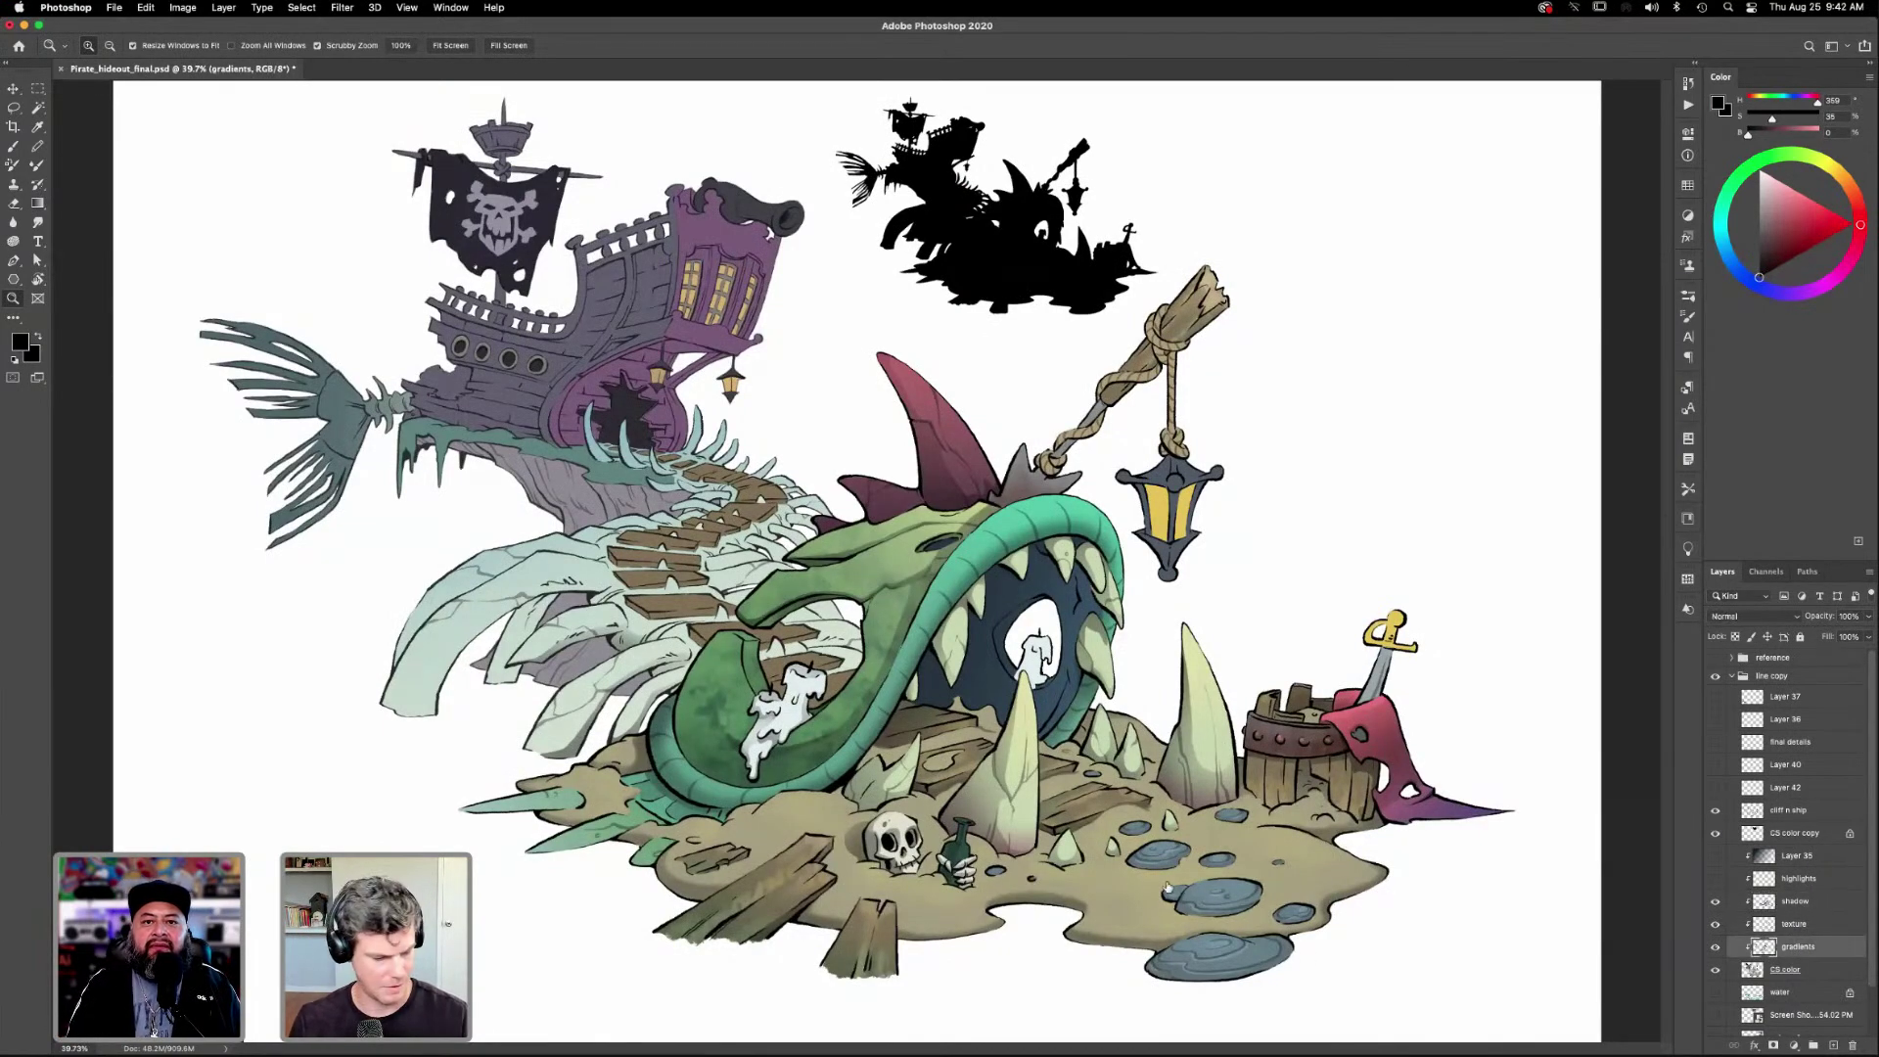
left_click_drag(1076, 848, 1078, 847)
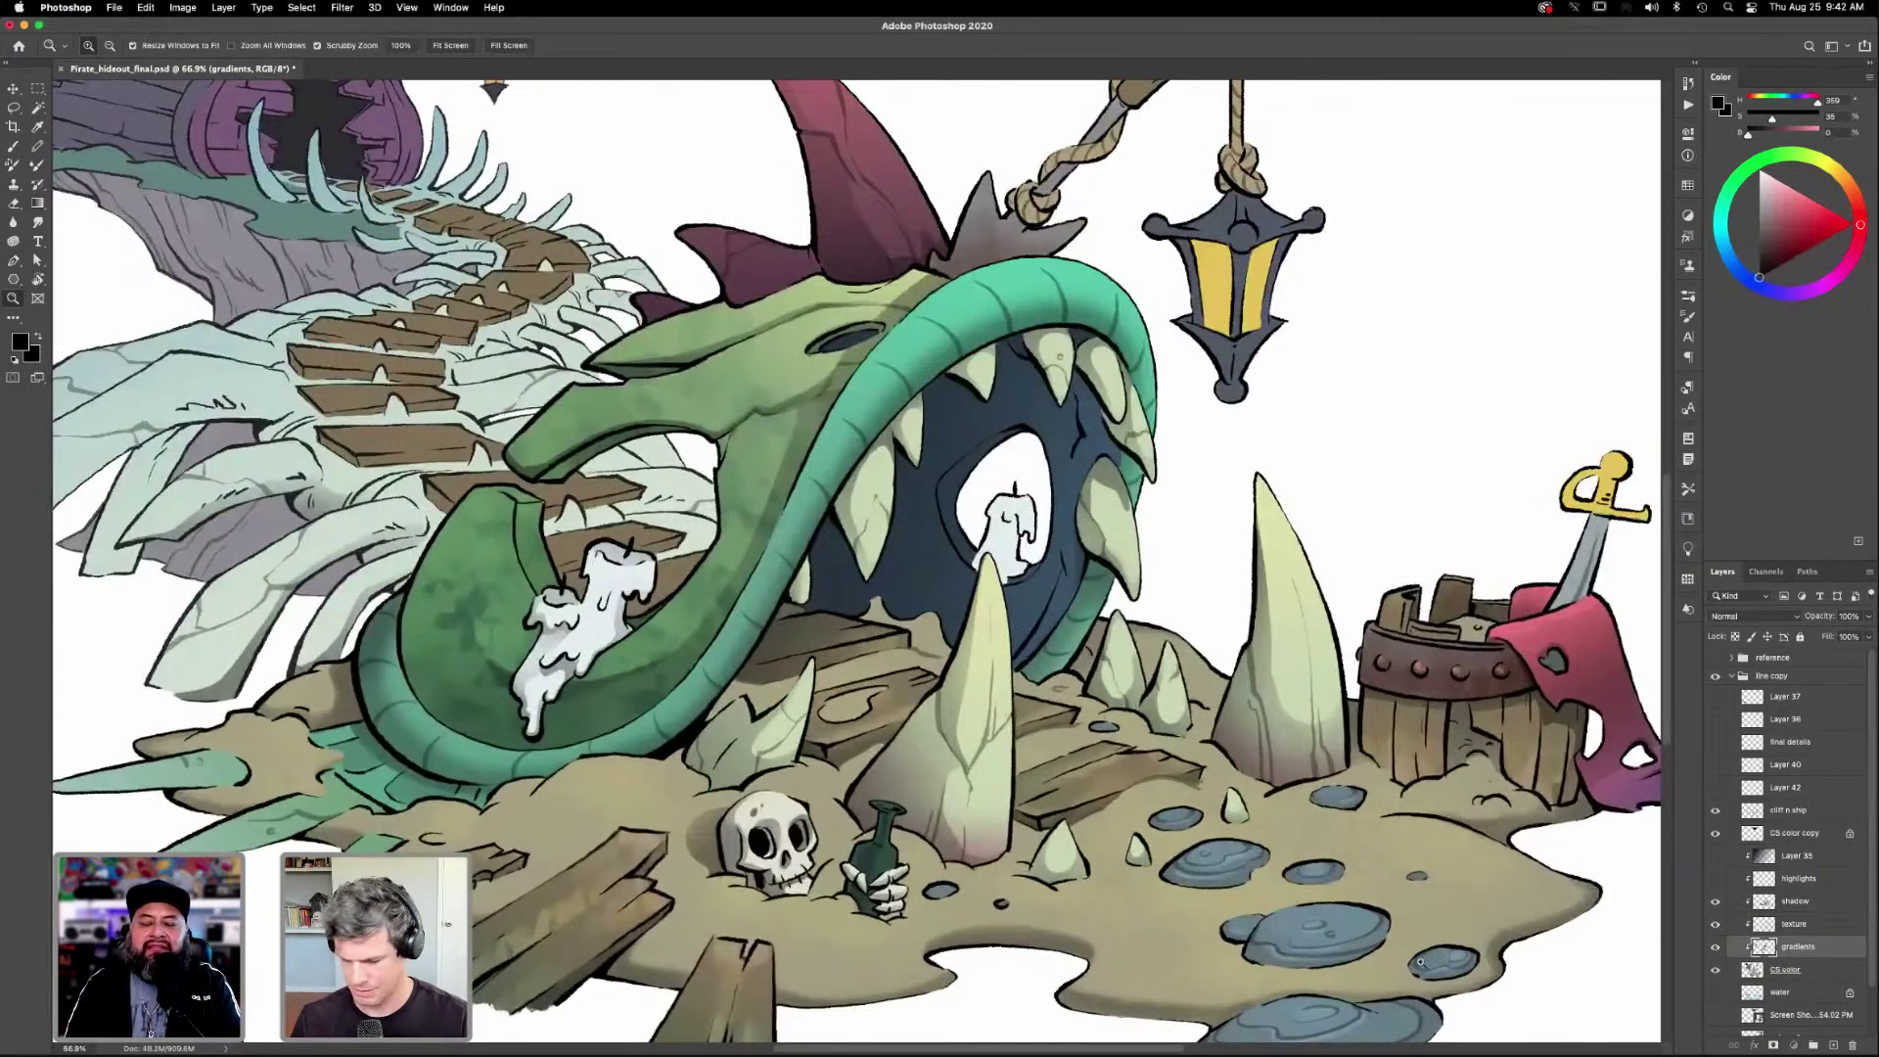
key("alt+bracketleft")
key("w")
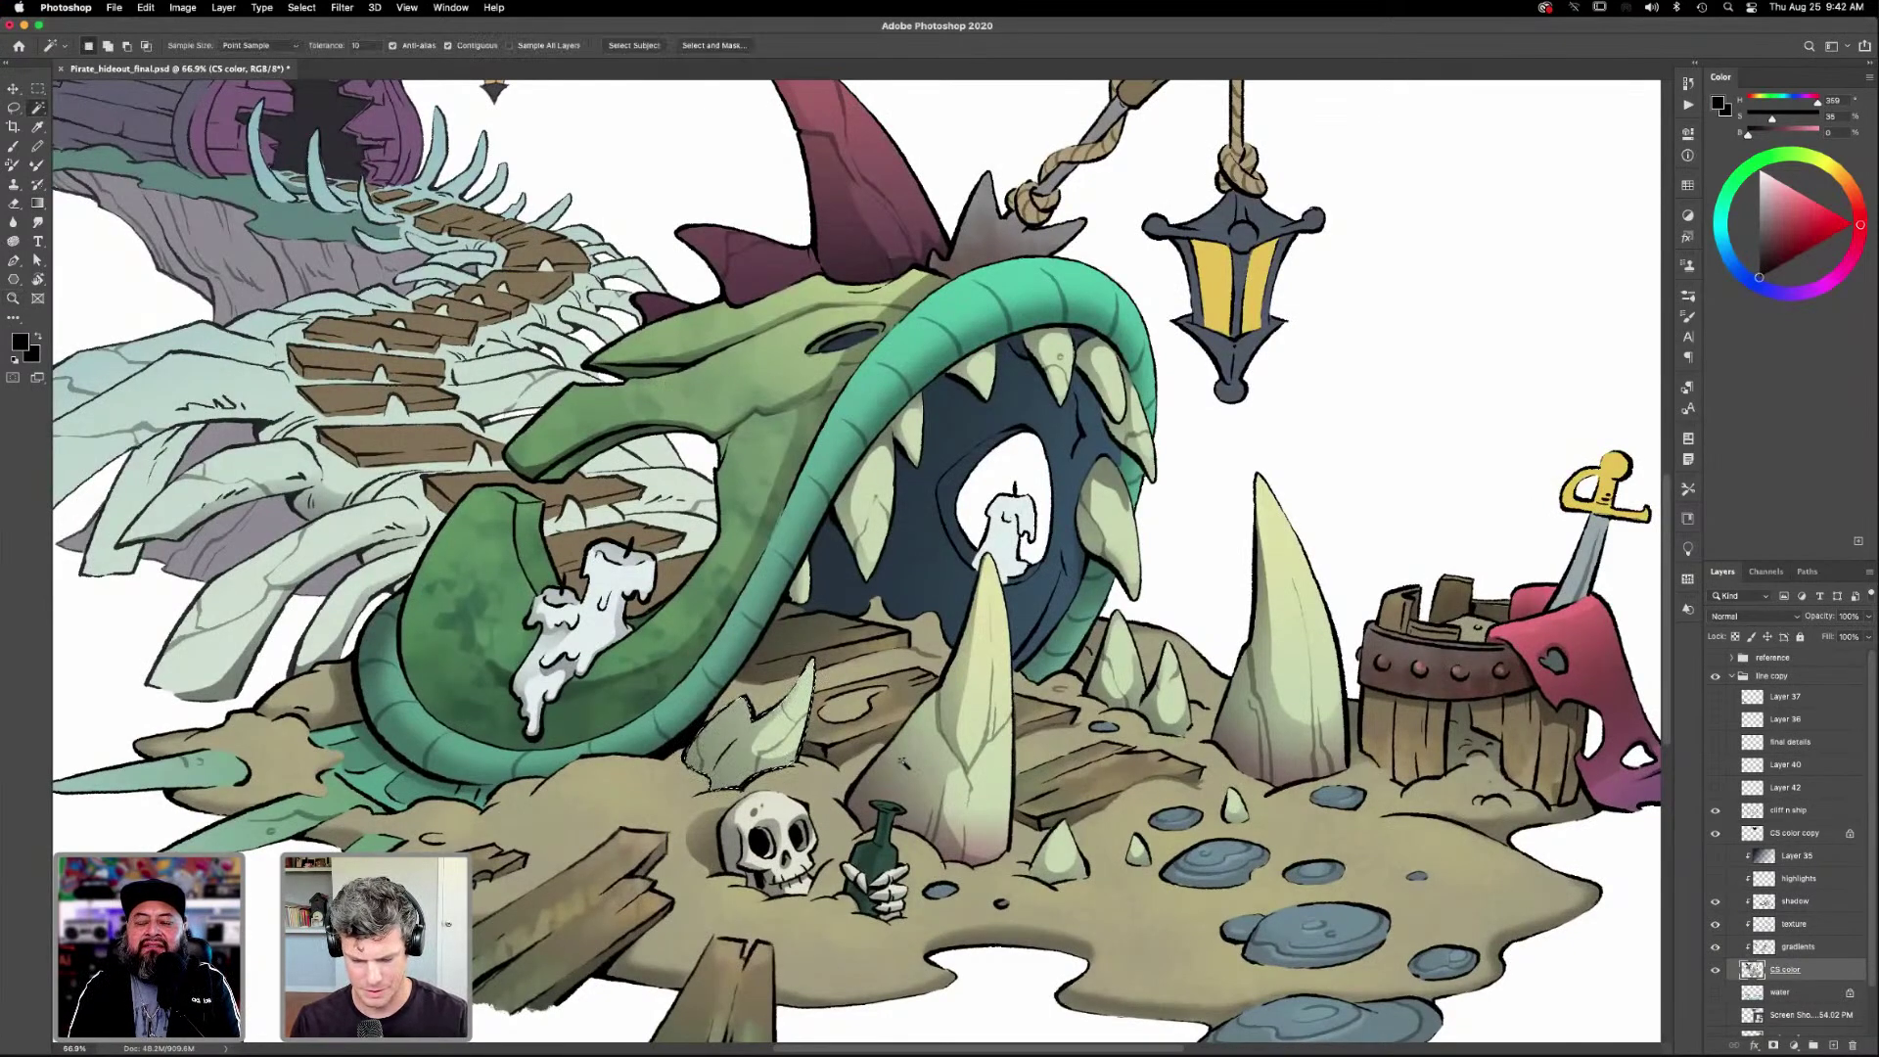
key("z")
left_click_drag(890, 768, 1042, 800)
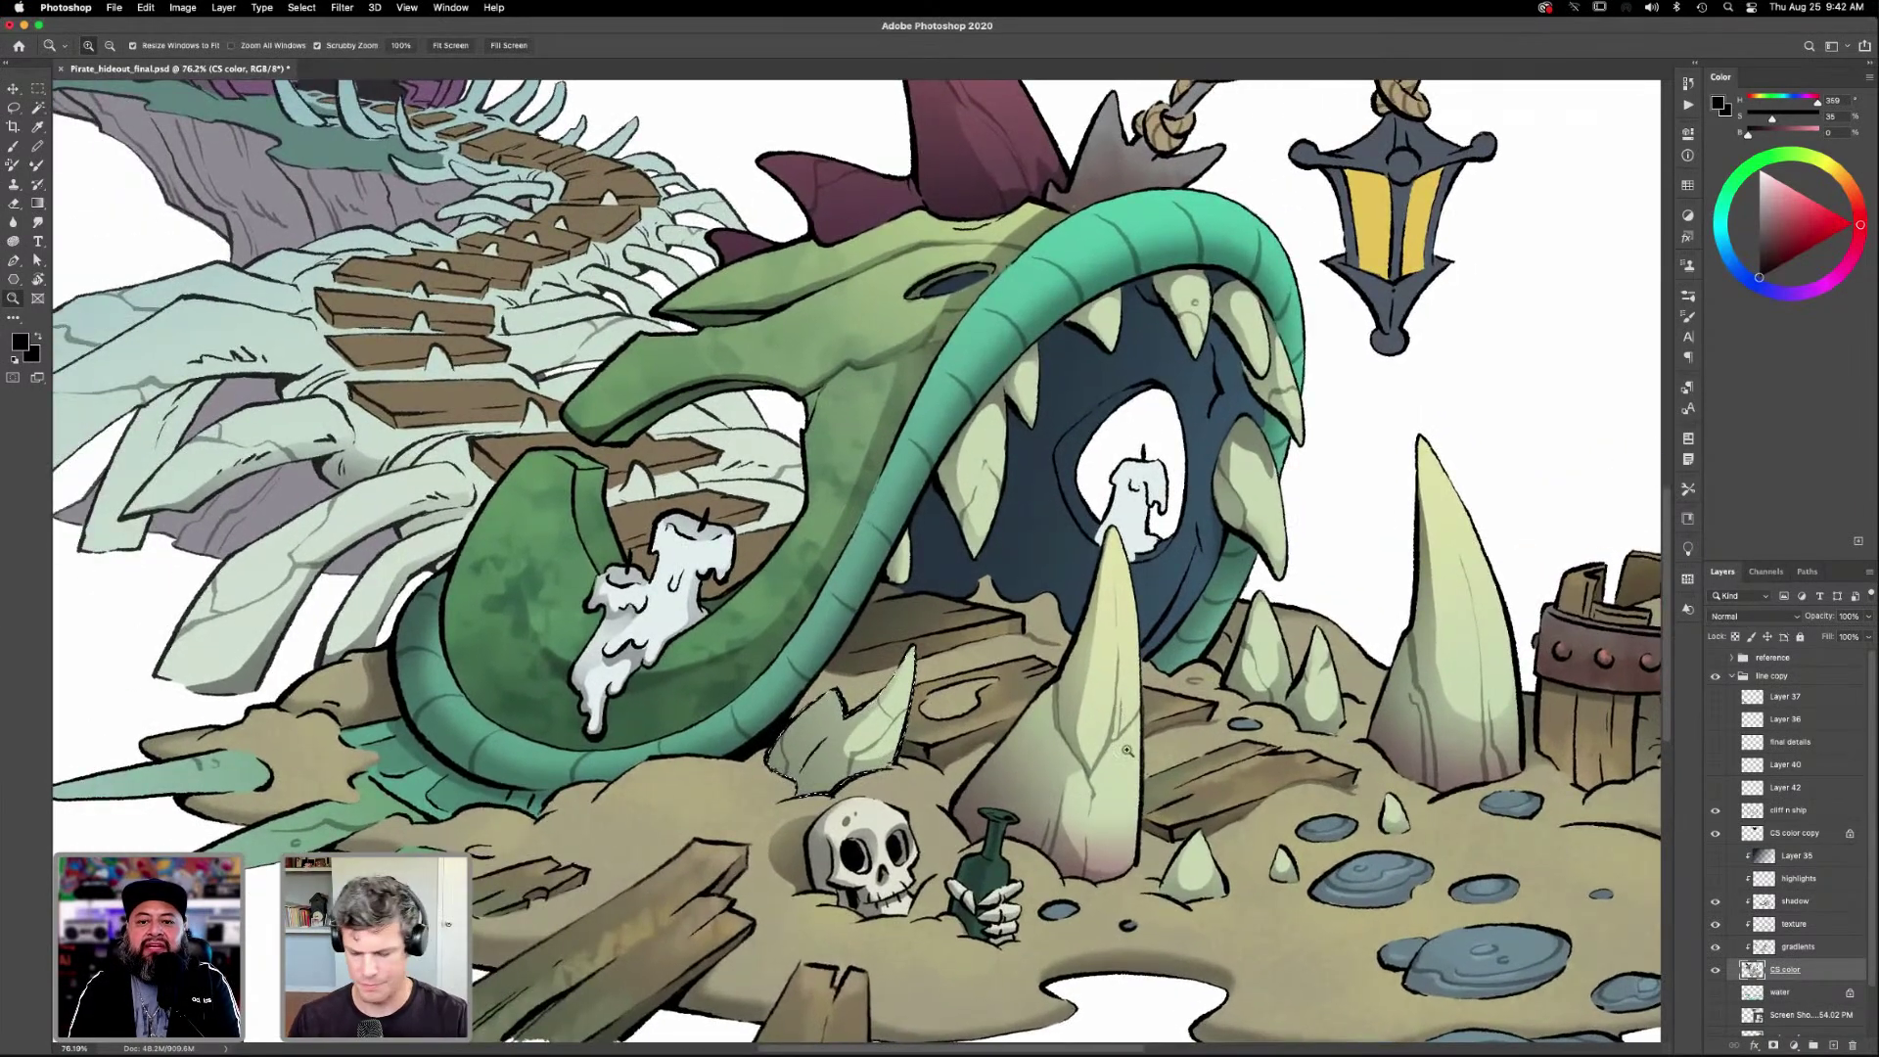
key("i")
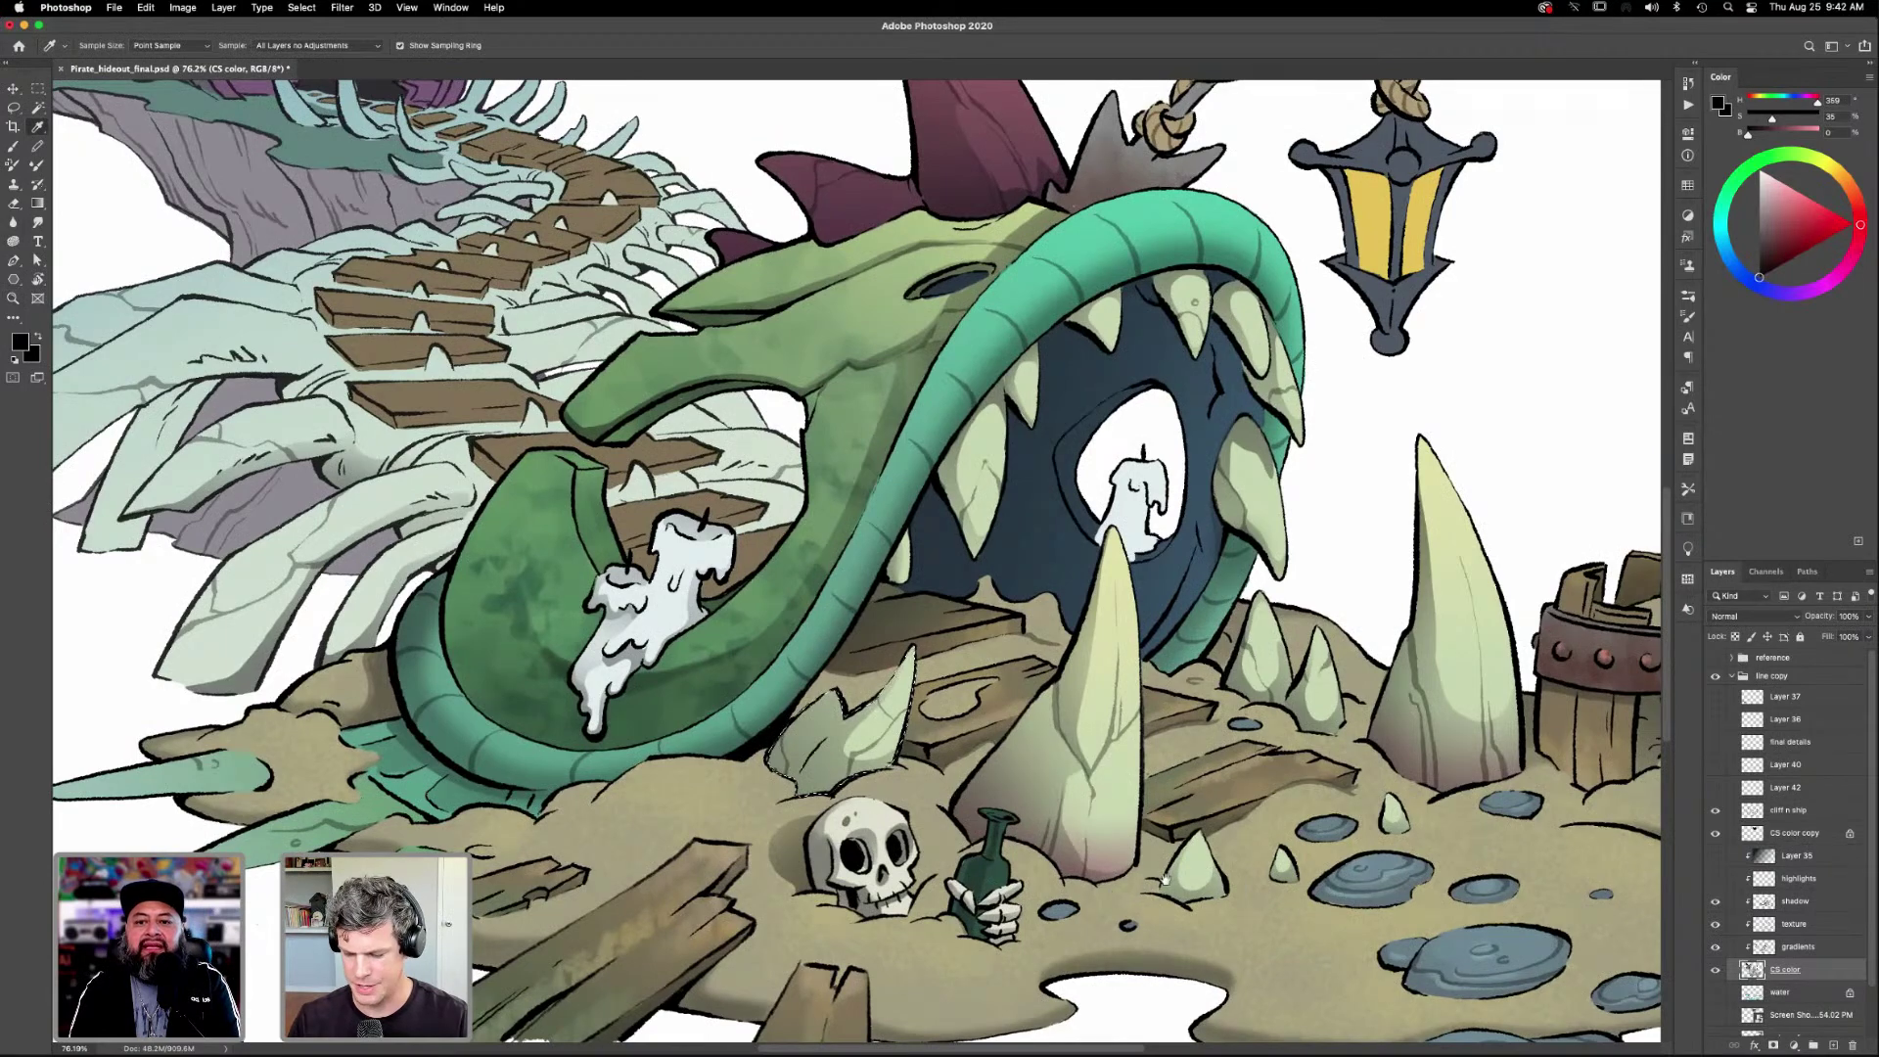
left_click_drag(1165, 878, 1158, 909)
scroll(1157, 910, "up", 5)
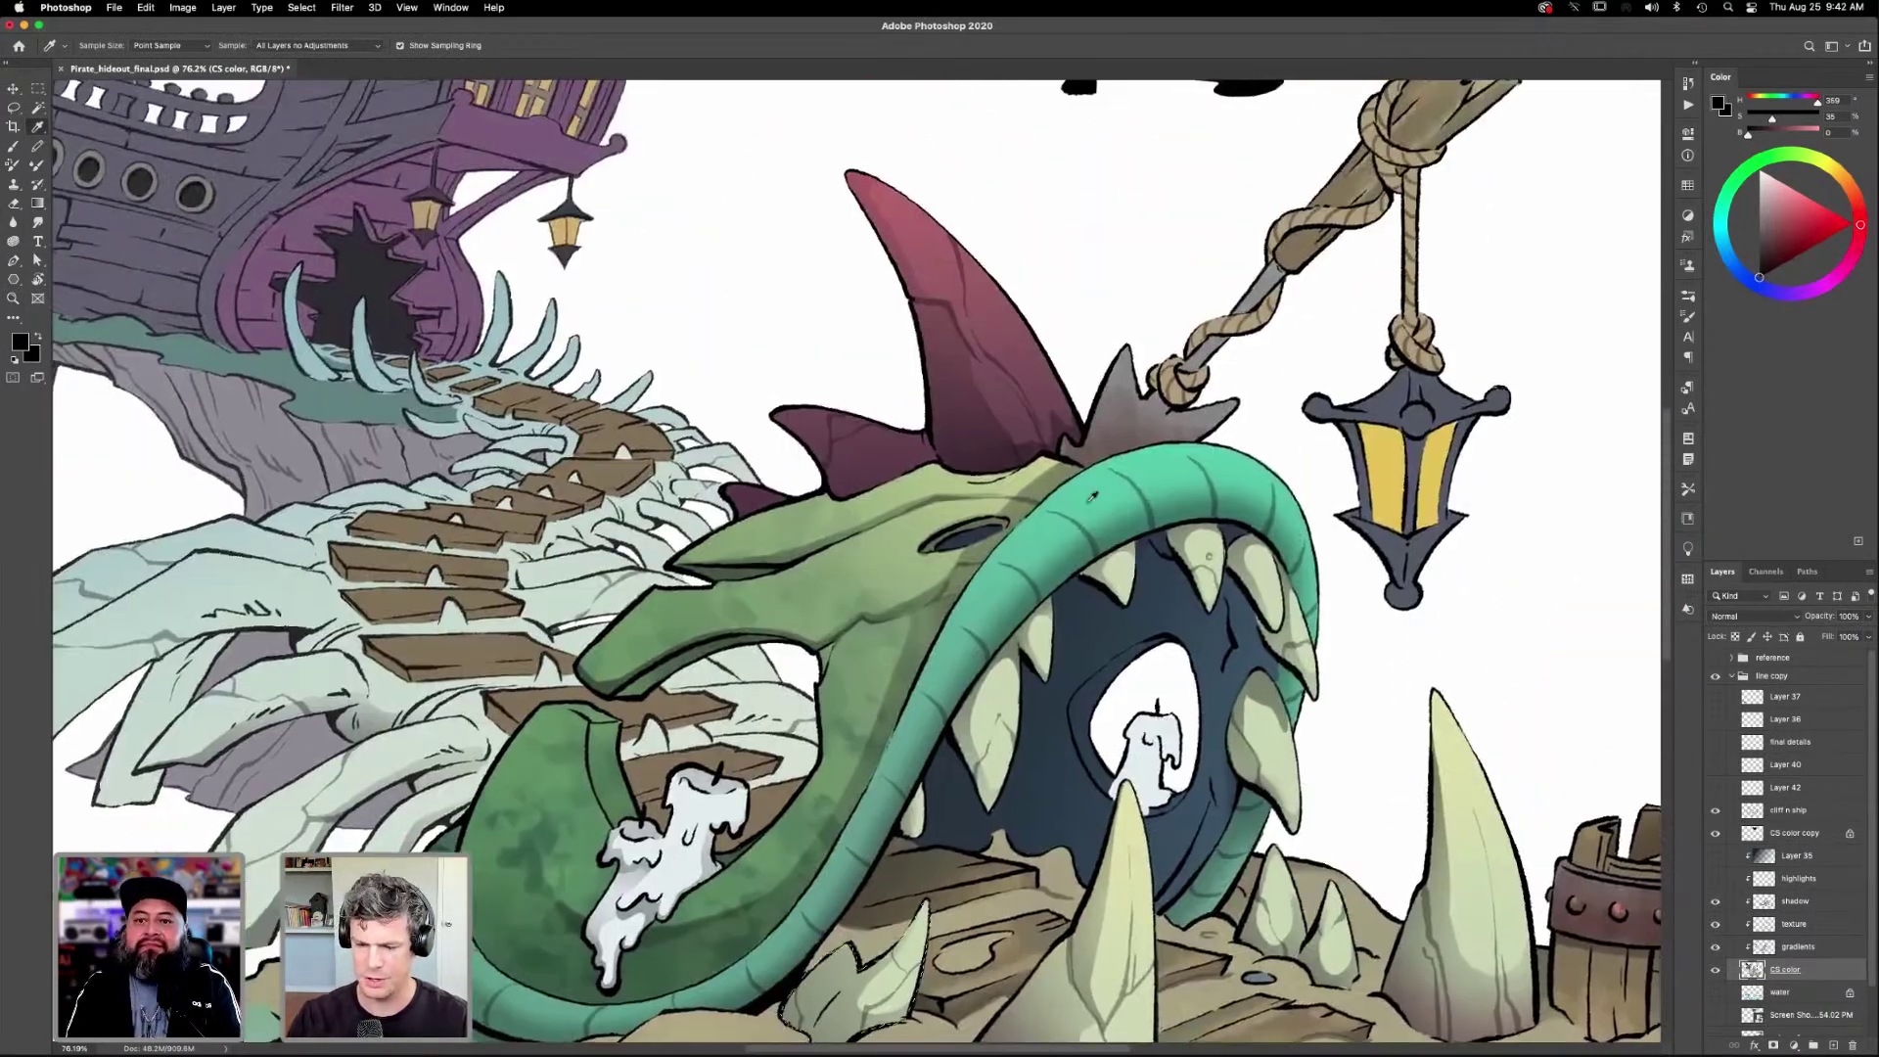
left_click(1009, 321)
scroll(1084, 734, "down", 6)
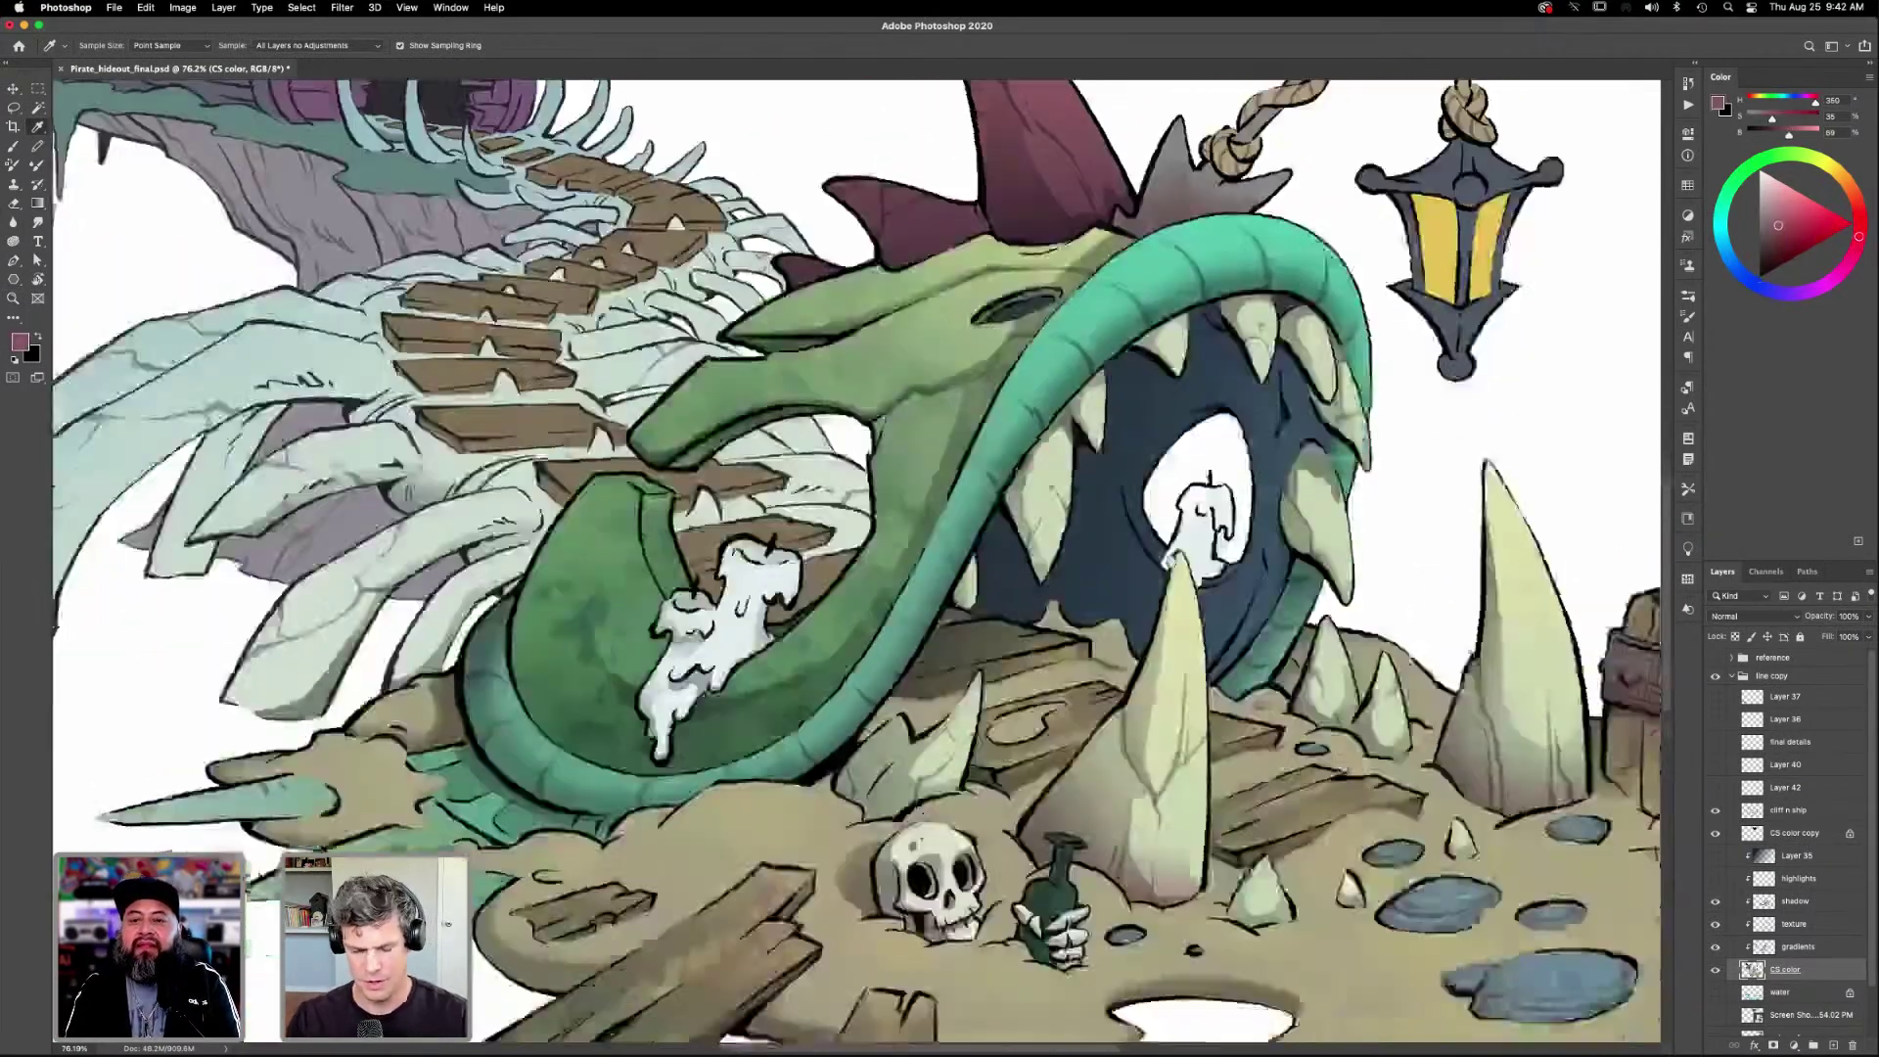
Select the fish's upper teeth with the Magic Wand and apply a dull red-to-transparent gradient to them on the CS color layer.
key("g")
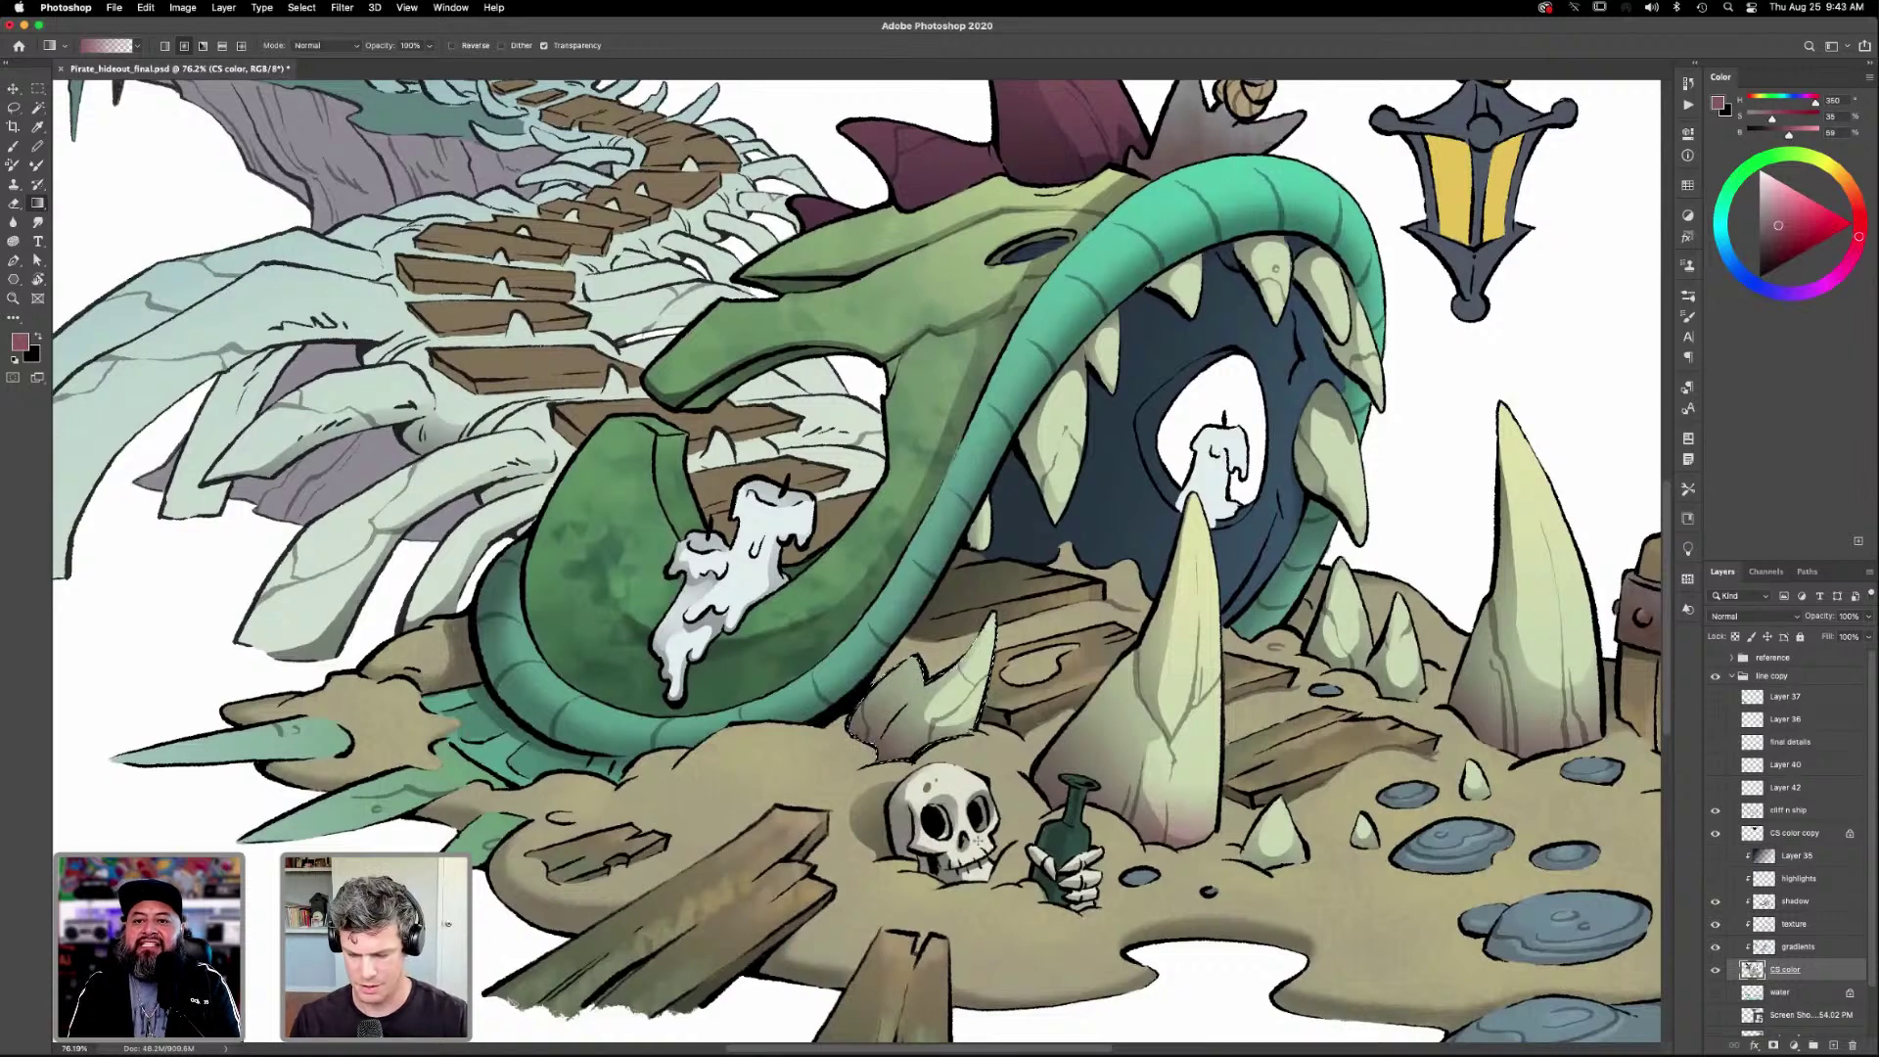
scroll(1008, 778, "right", 3)
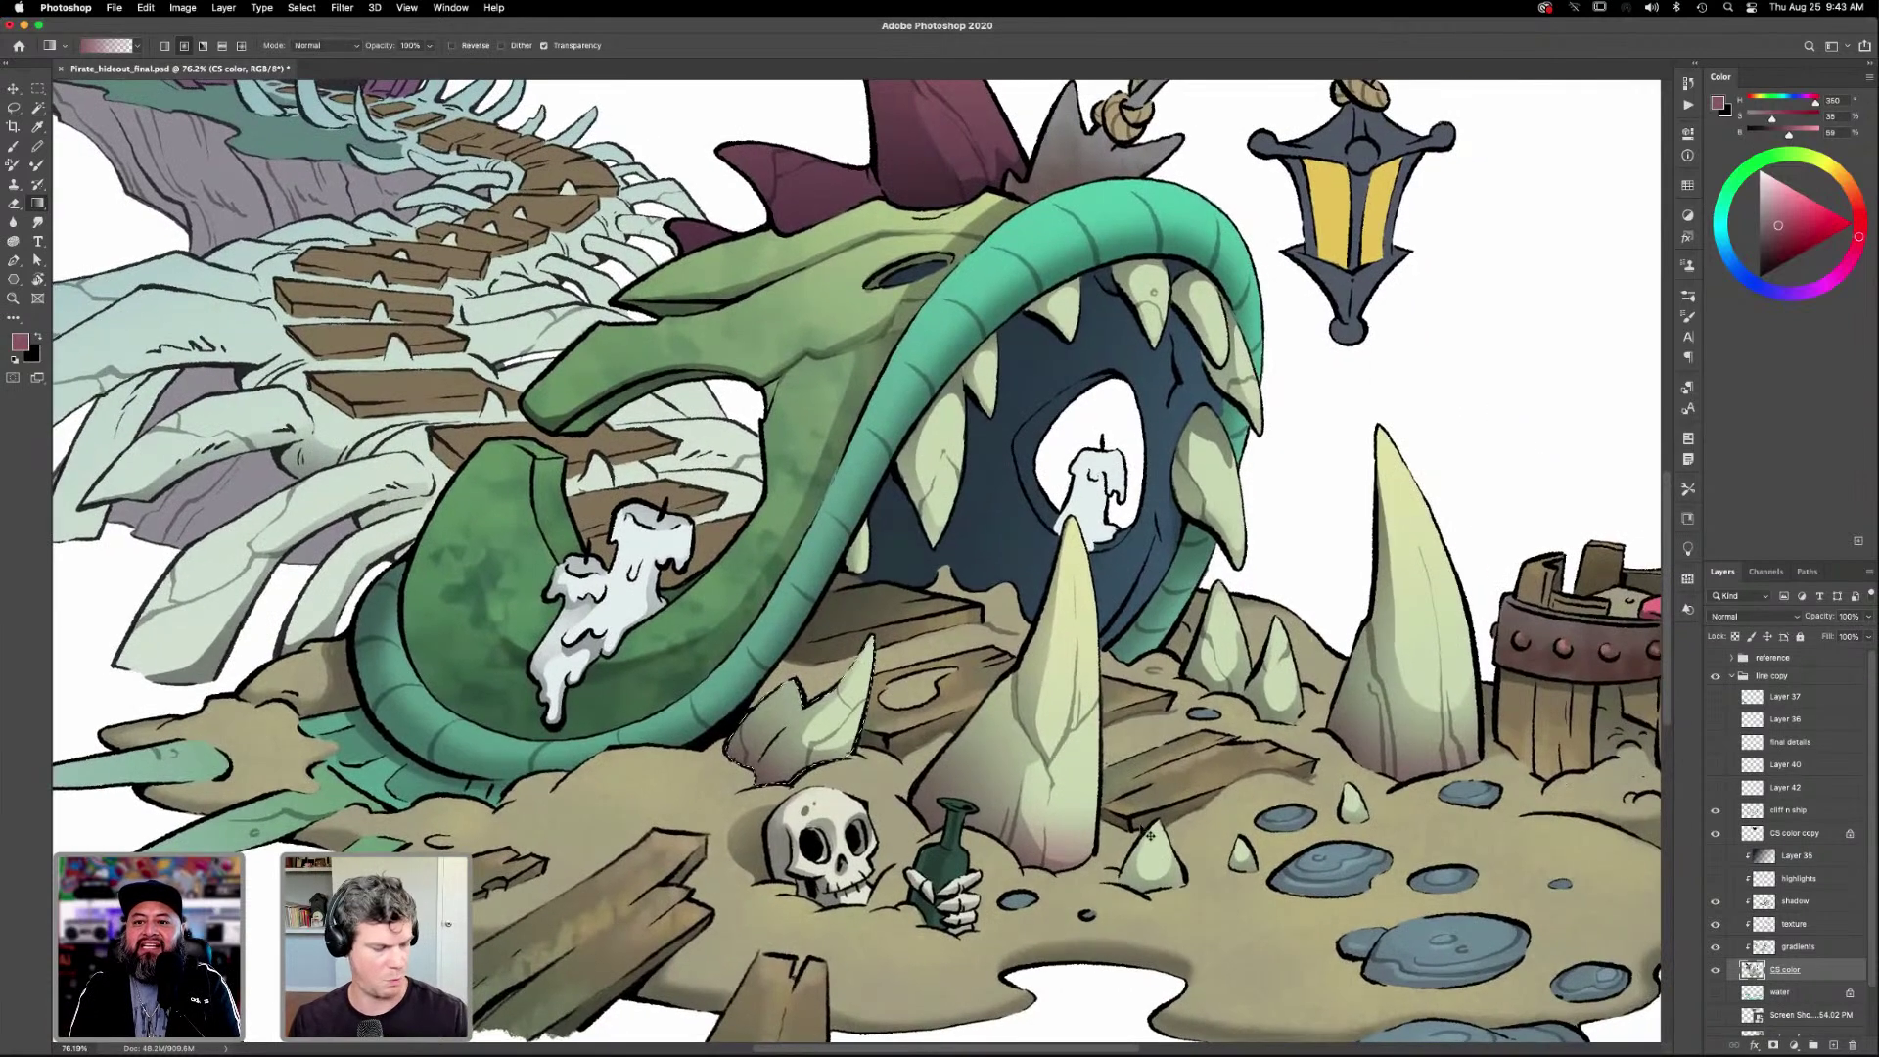
scroll(1076, 729, "right", 3)
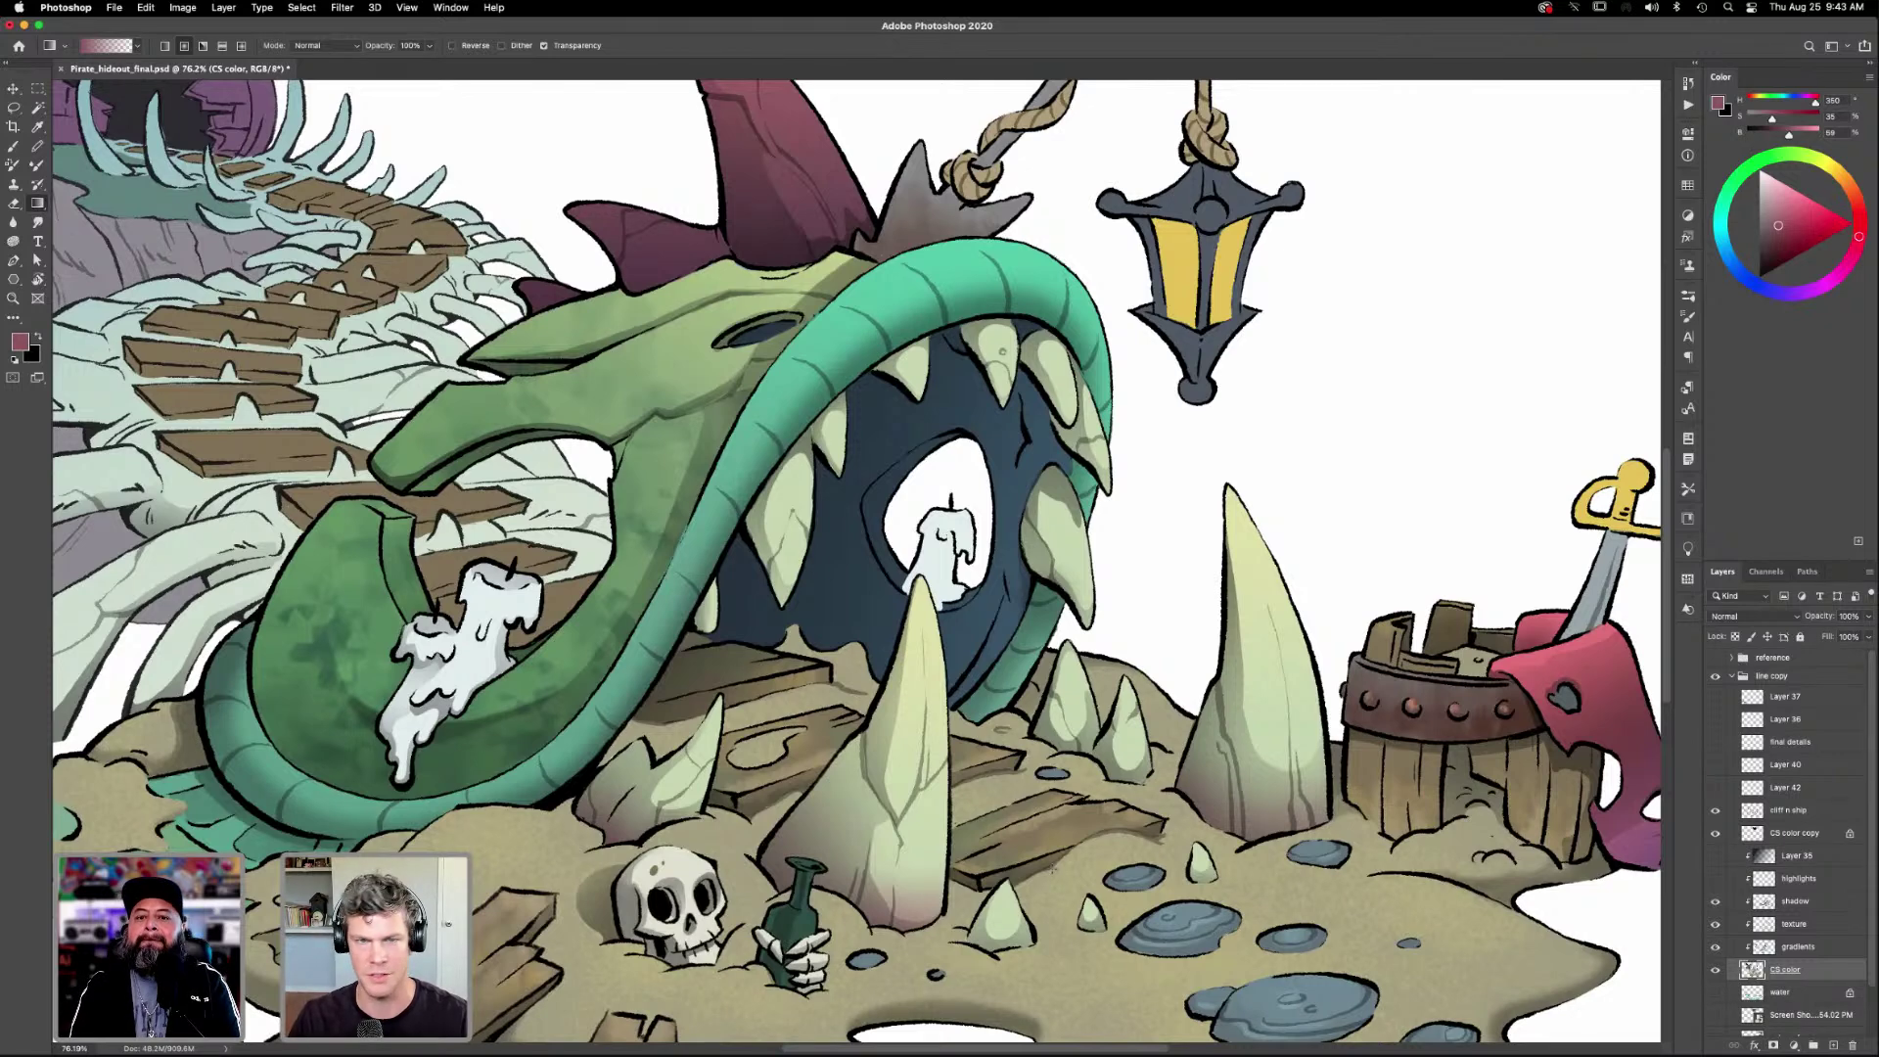
scroll(1155, 583, "up", 2)
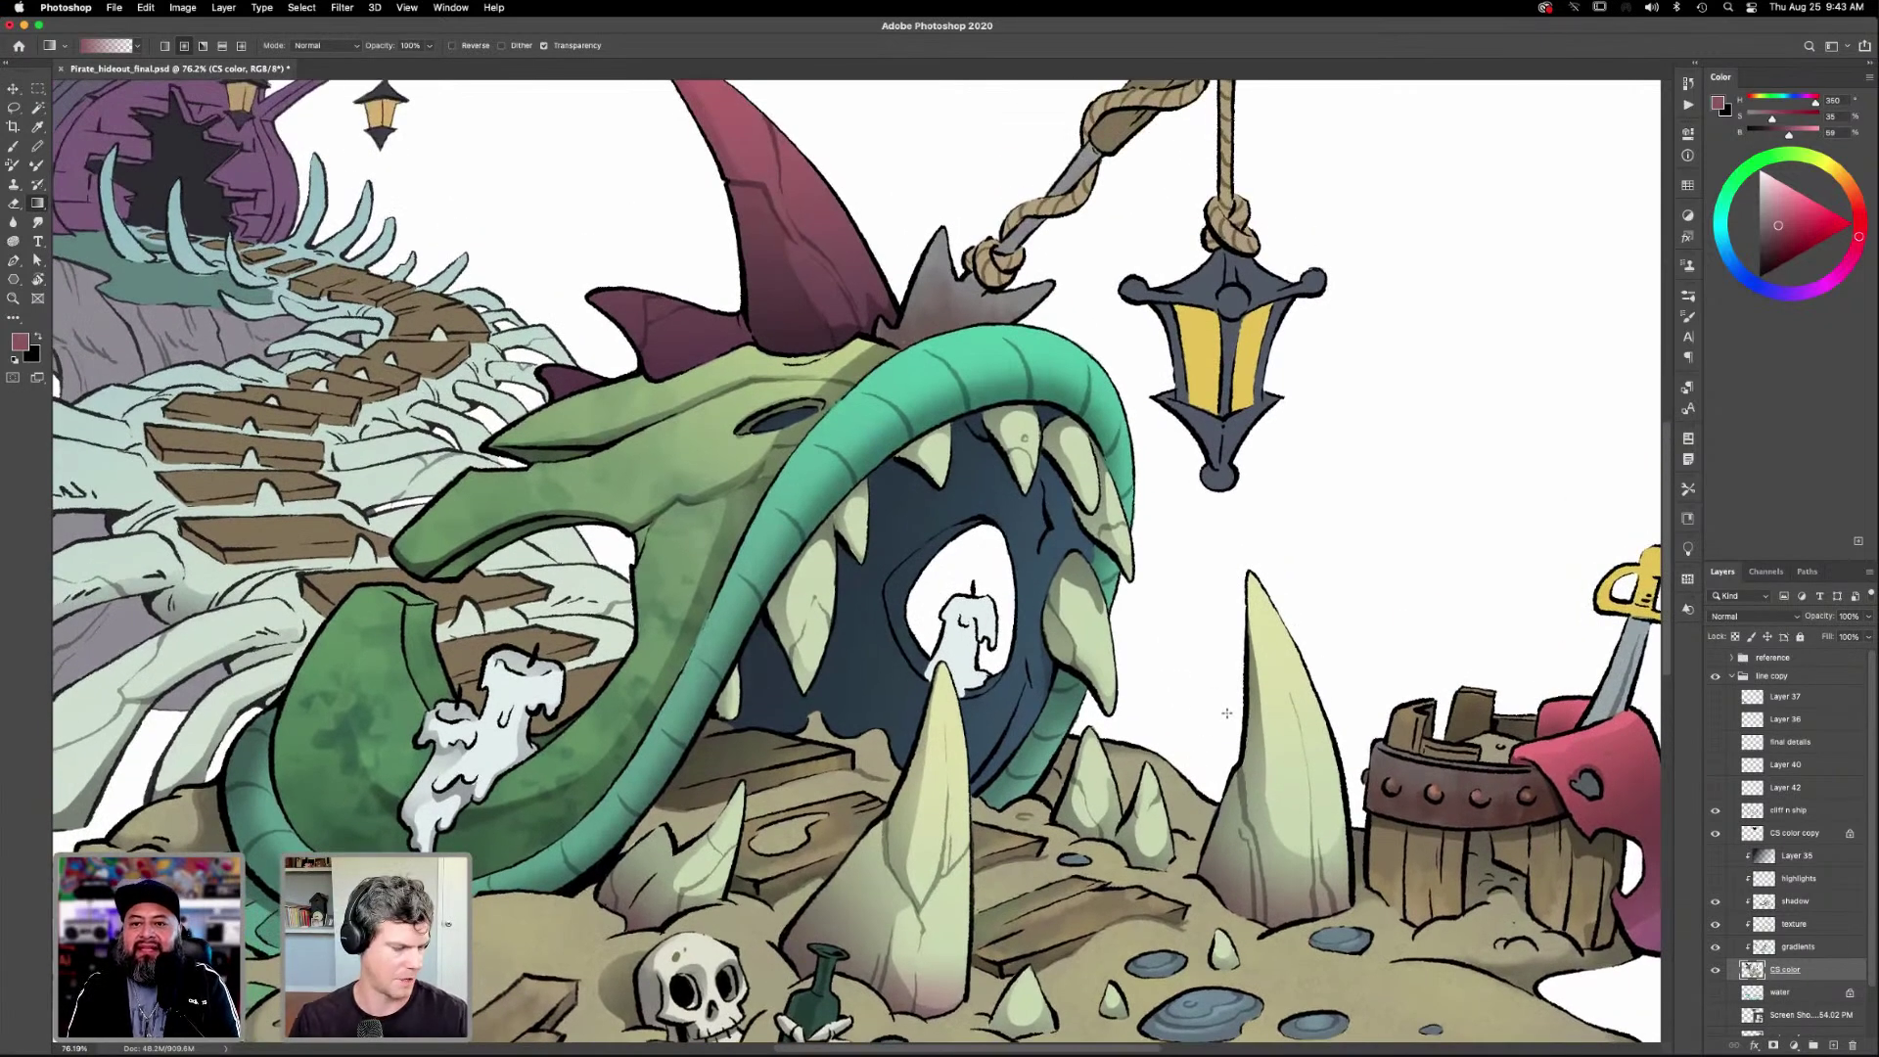
key("w")
left_click(986, 543)
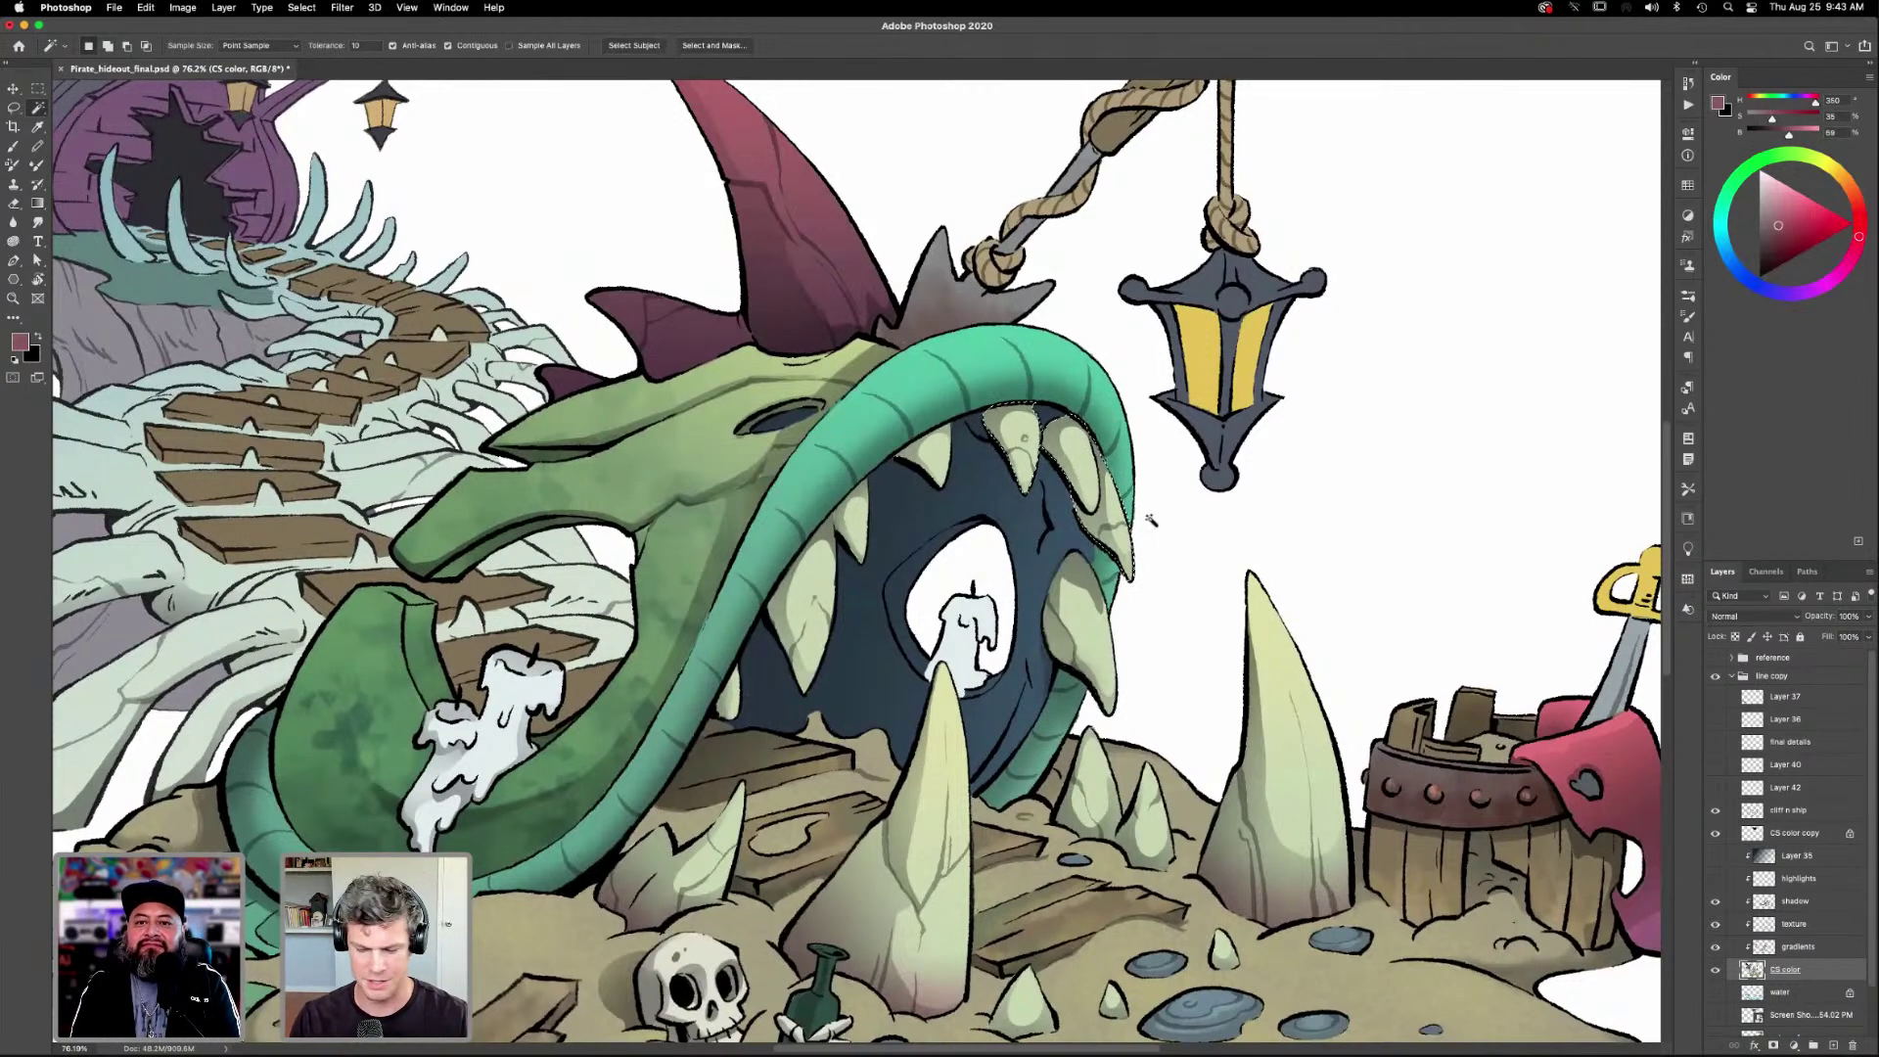
key("g")
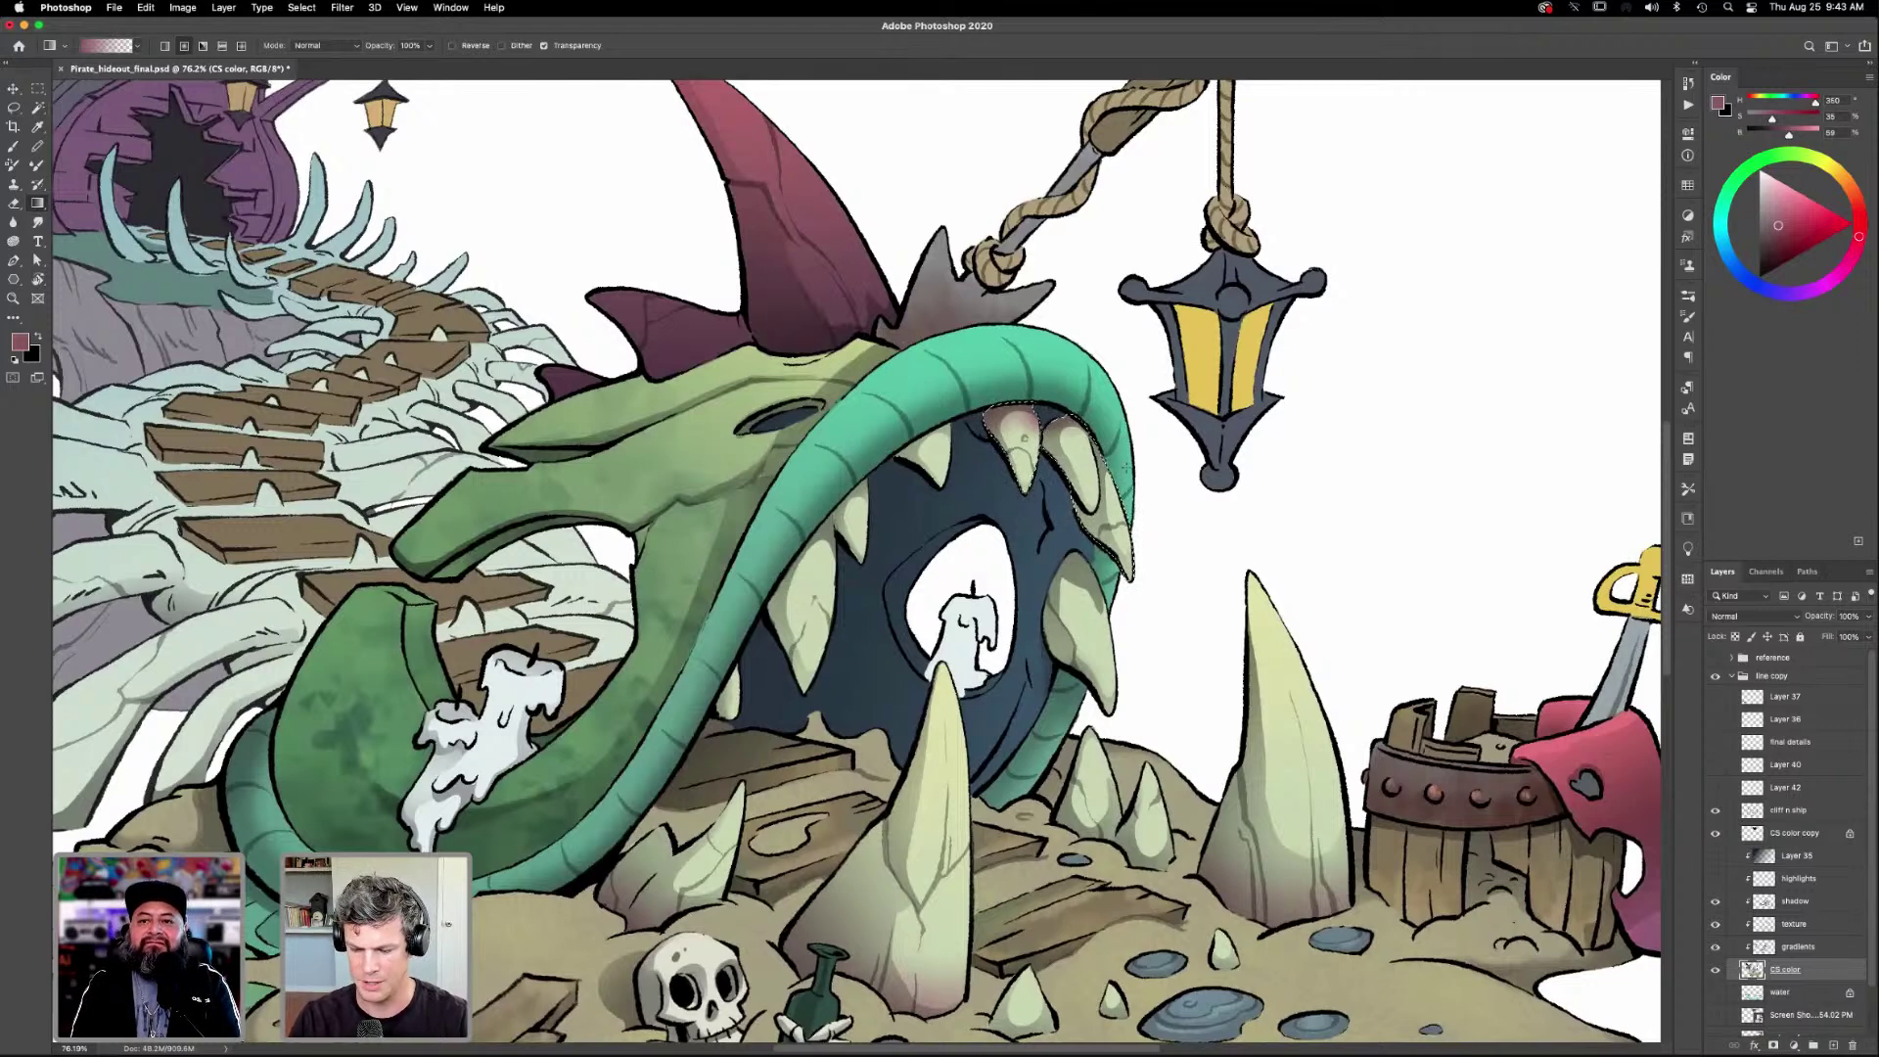
key("l")
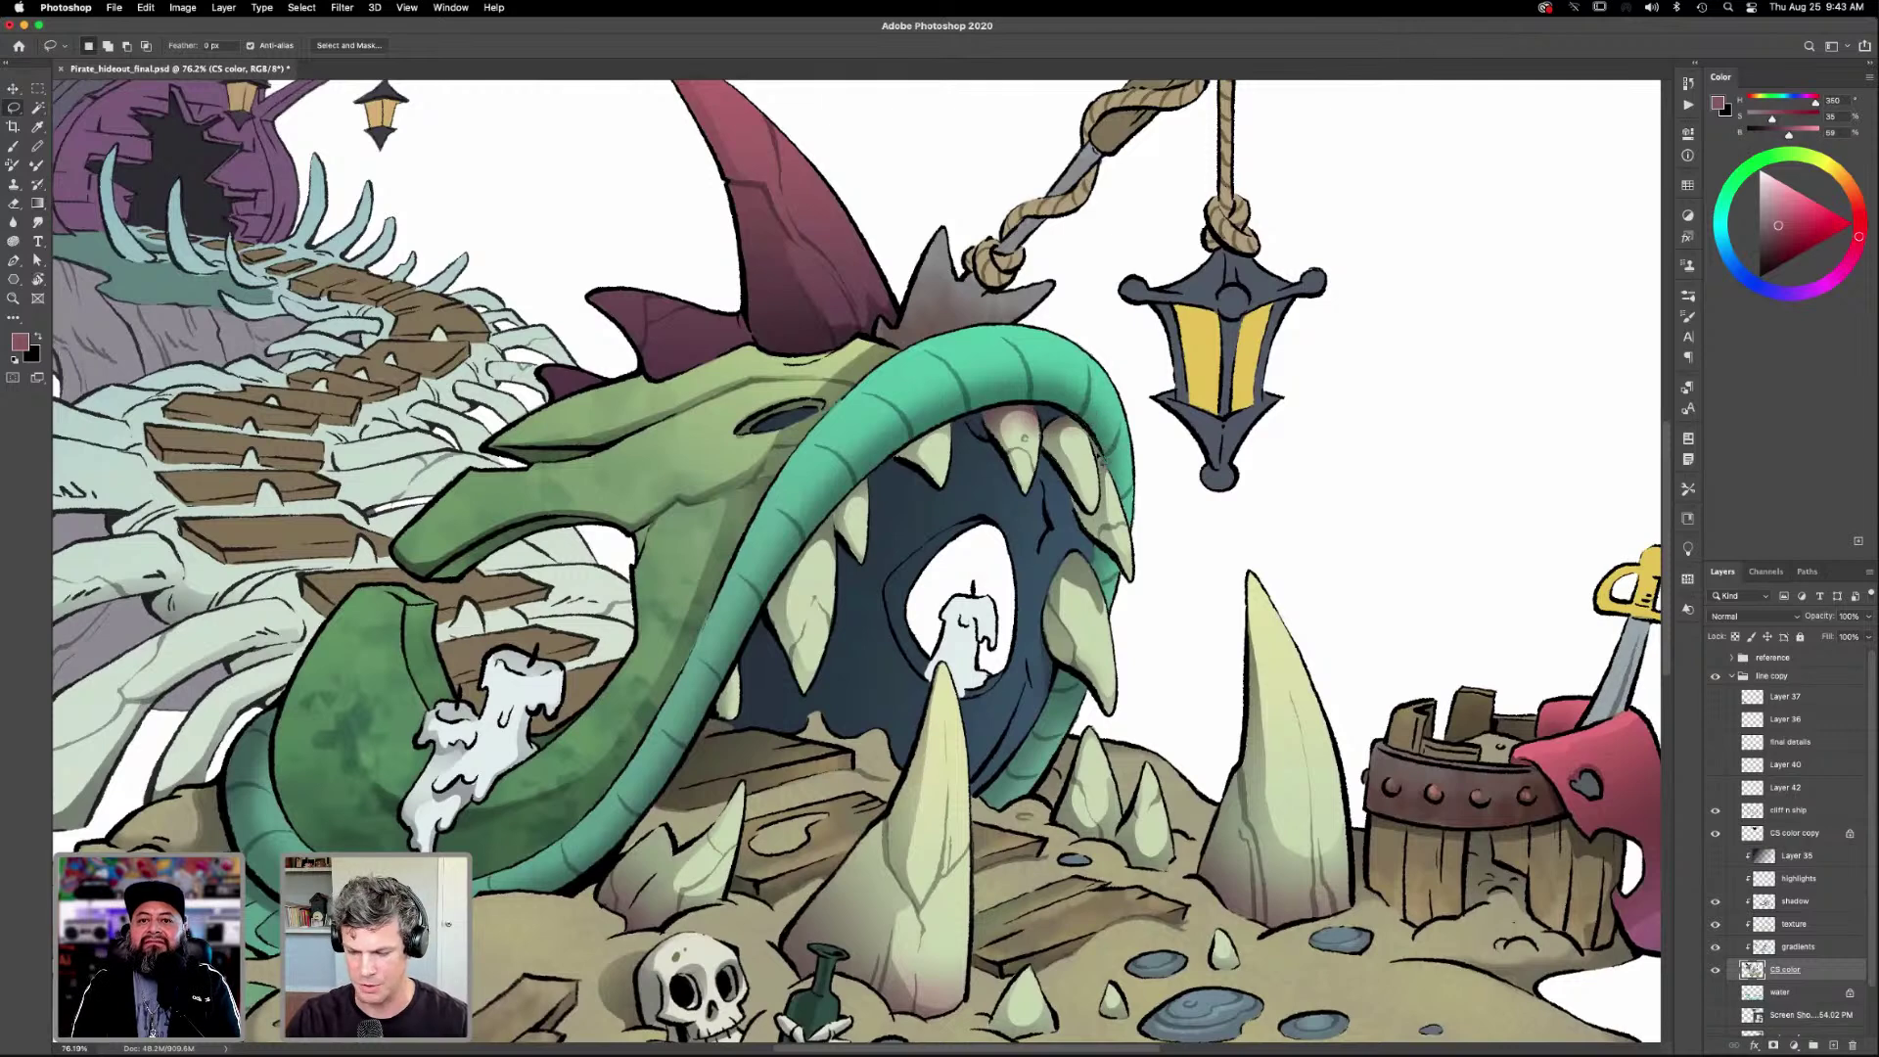
Undo the gradients applied to the teeth on the CS color layer, checking the gradients layer's visibility along the way.
key("super+z")
key("super+z")
key("super+z")
key("super+z")
left_click(1716, 947)
left_click(1715, 947)
key("super+z")
key("super+z")
key("super+z")
key("super+z")
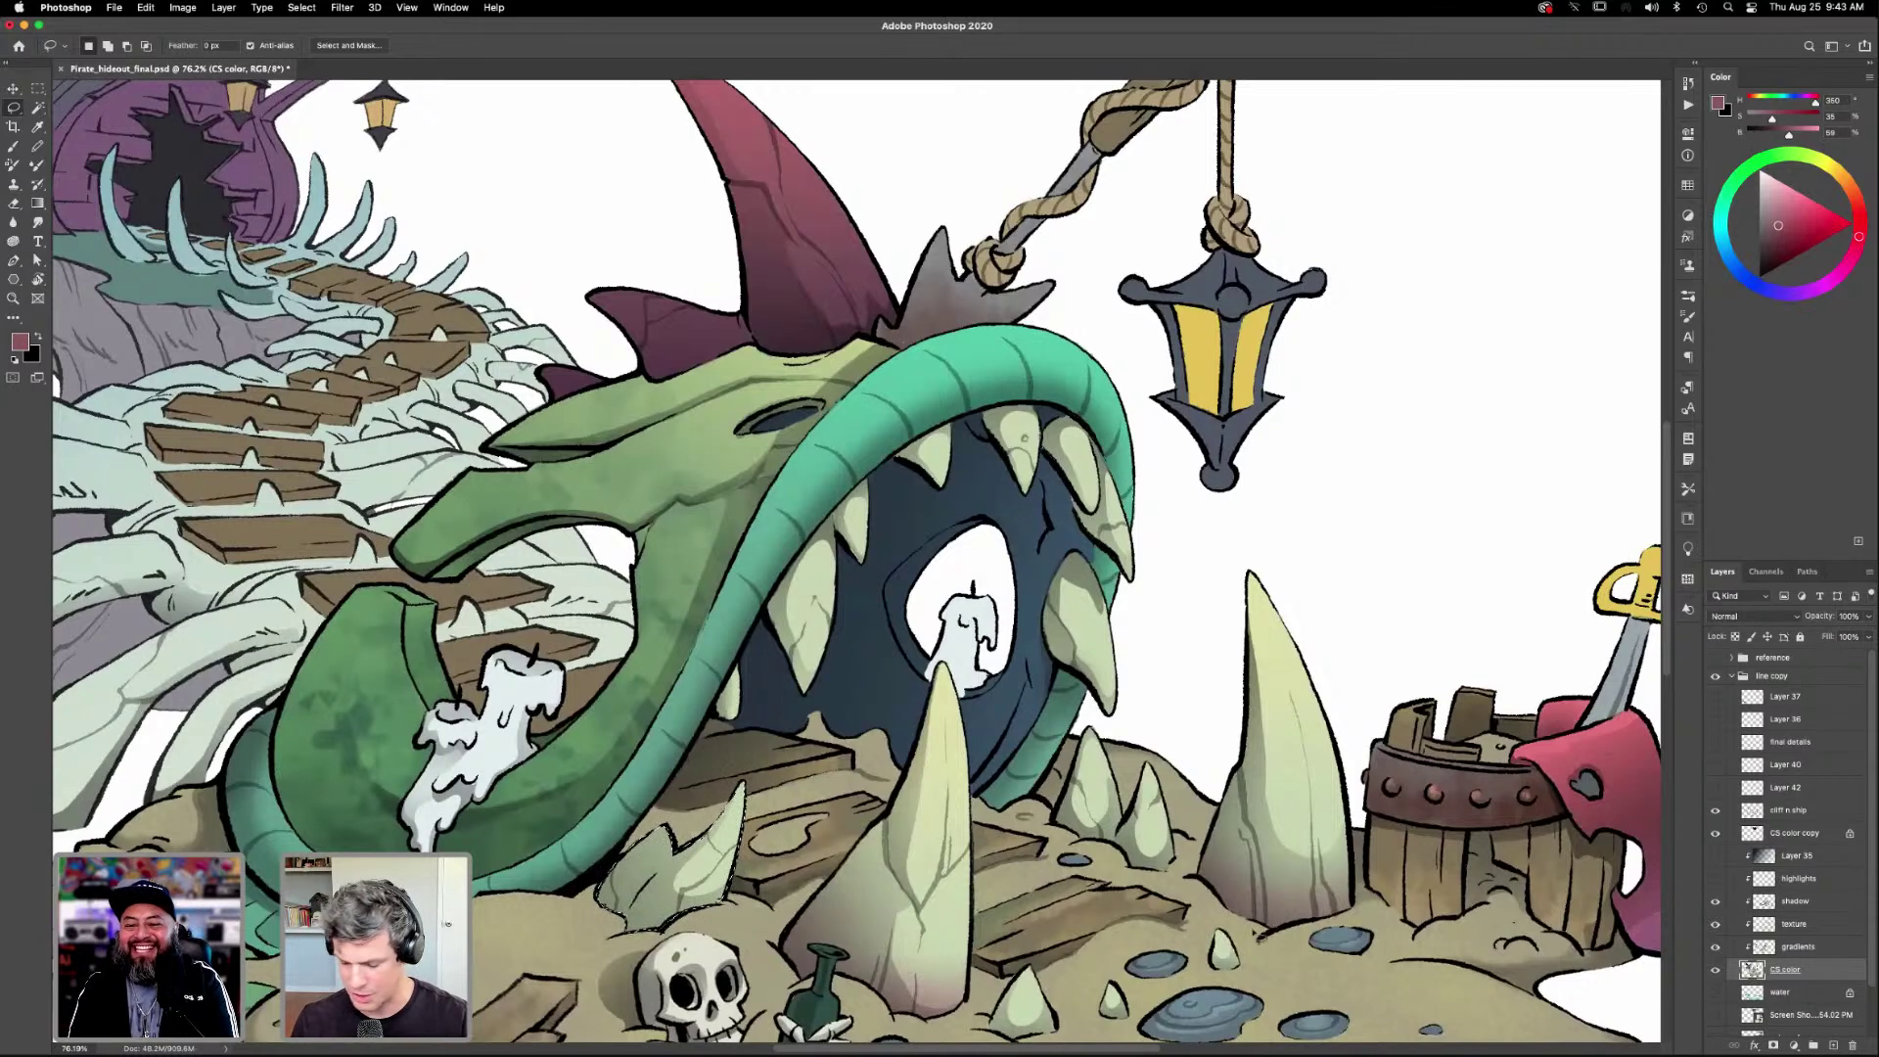
Make the gradients layer active and toggle the visibility of the CS color and gradients layers to compare their contents.
key("alt+bracketright")
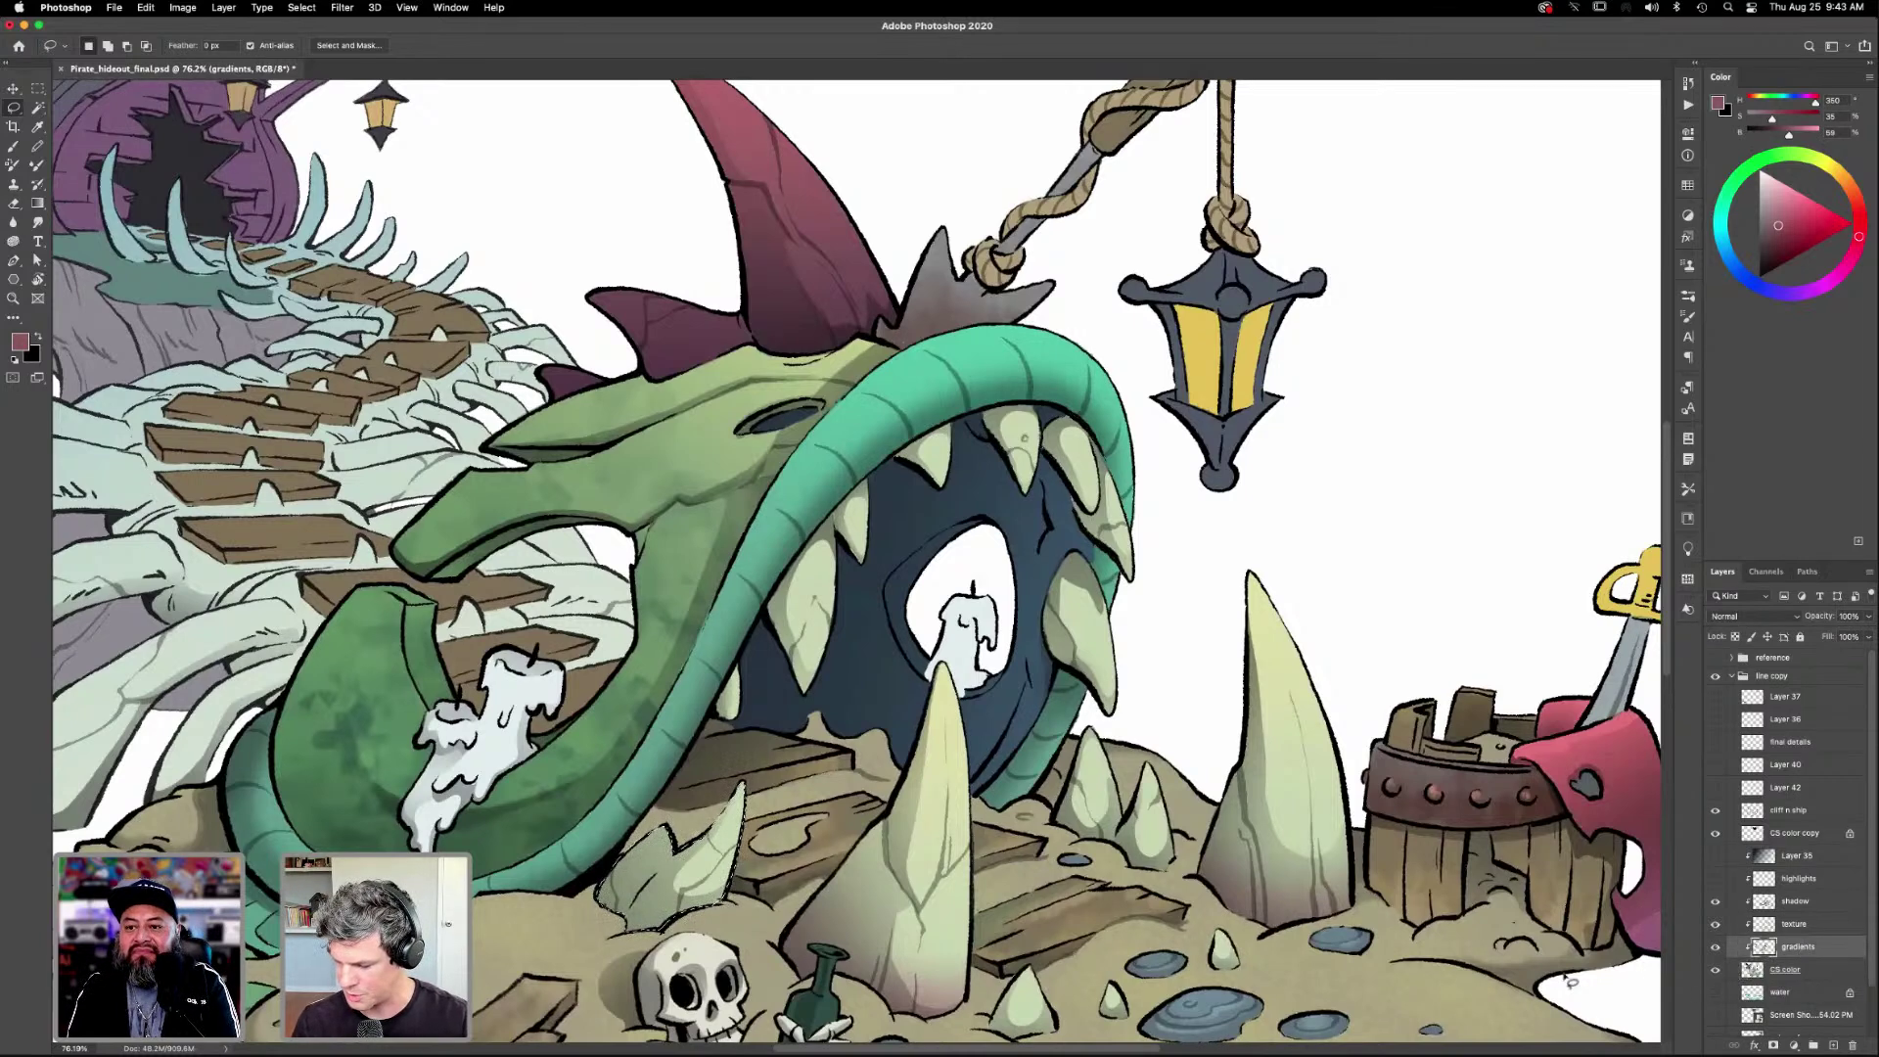
key("g")
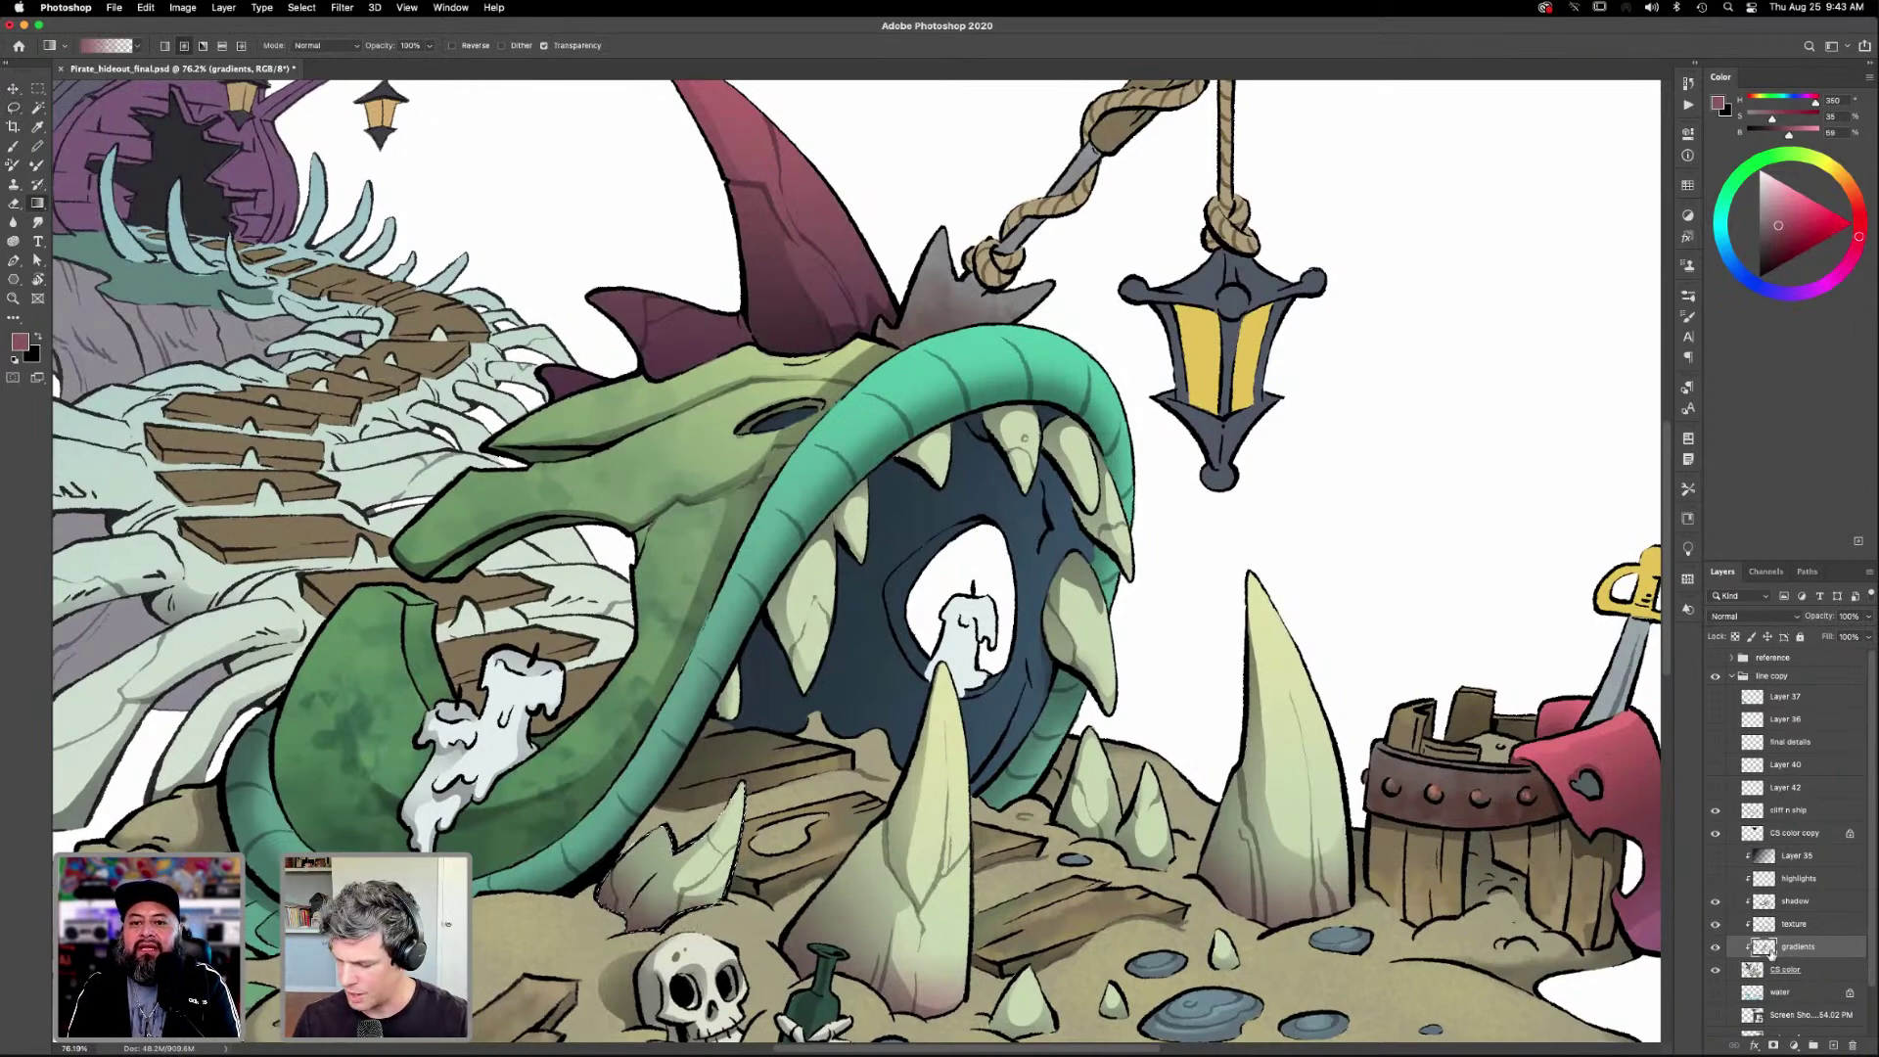
left_click(1714, 968)
left_click(1715, 969)
left_click(1714, 948)
left_click(1714, 947)
left_click(1715, 947)
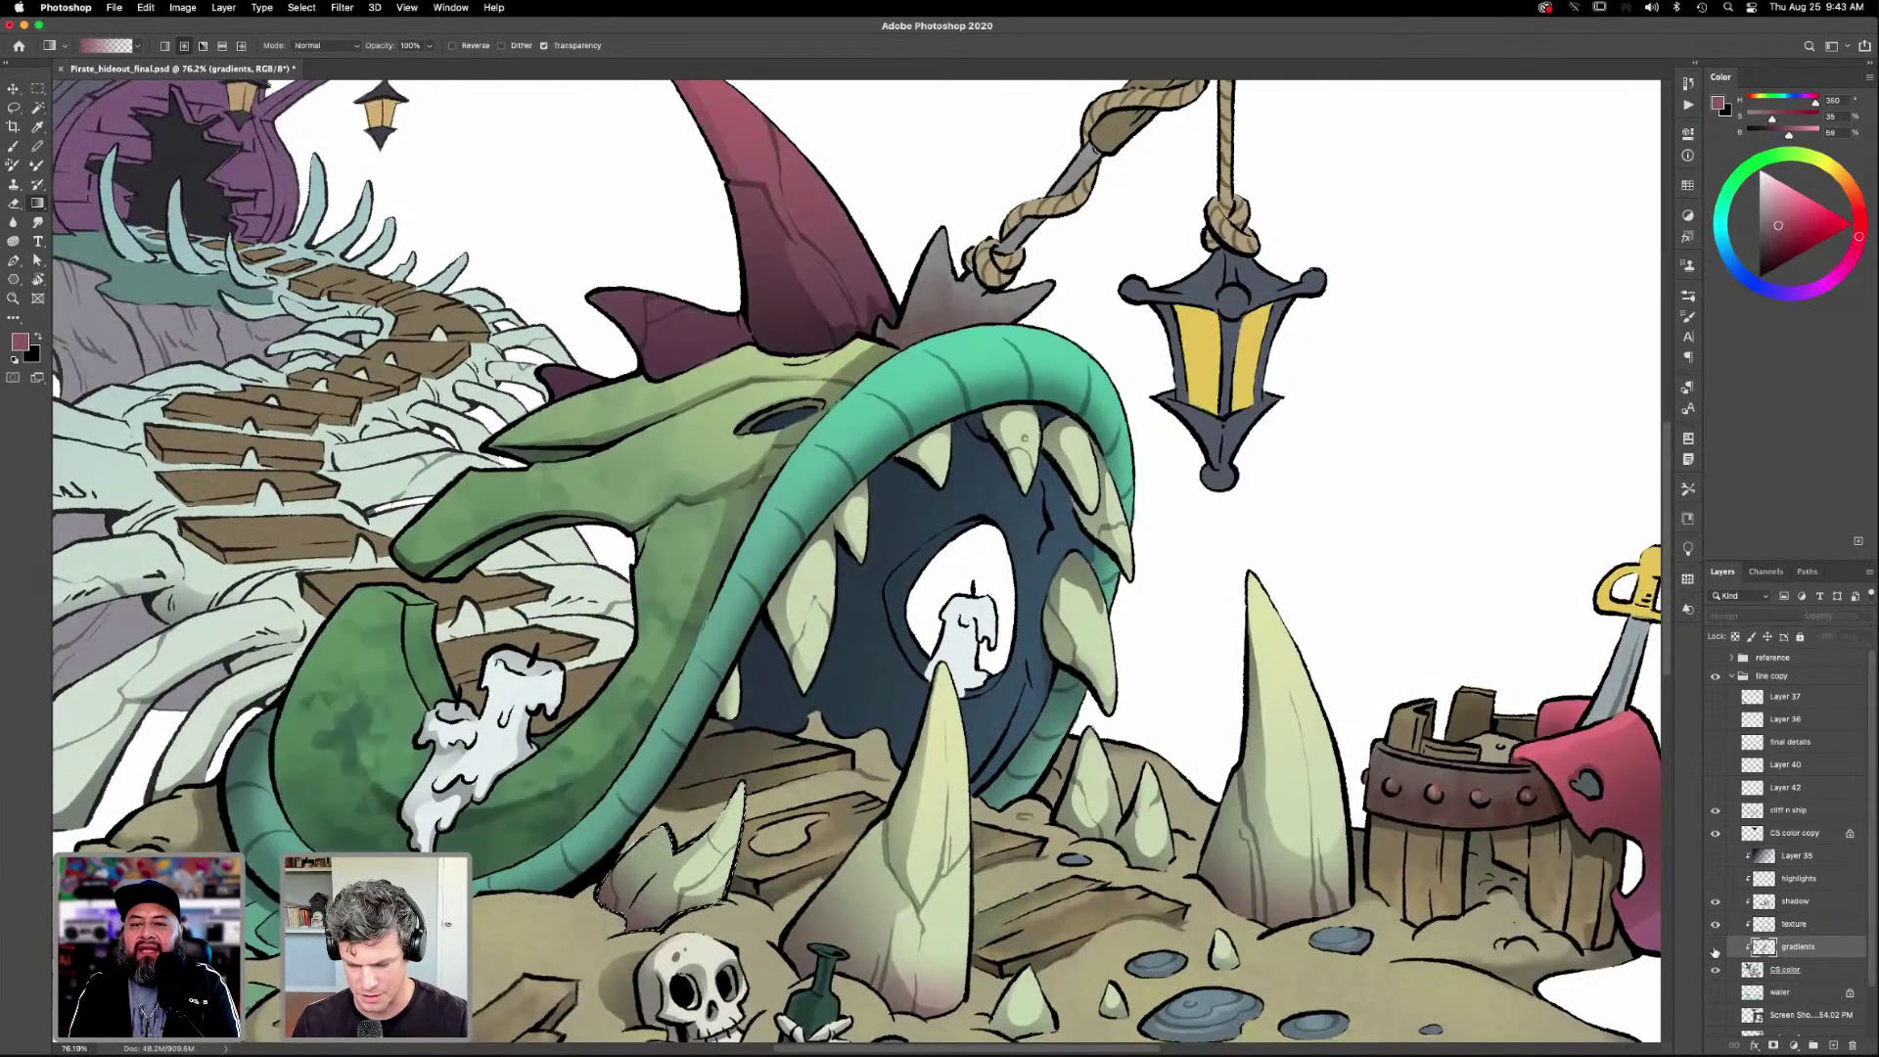
left_click(1714, 947)
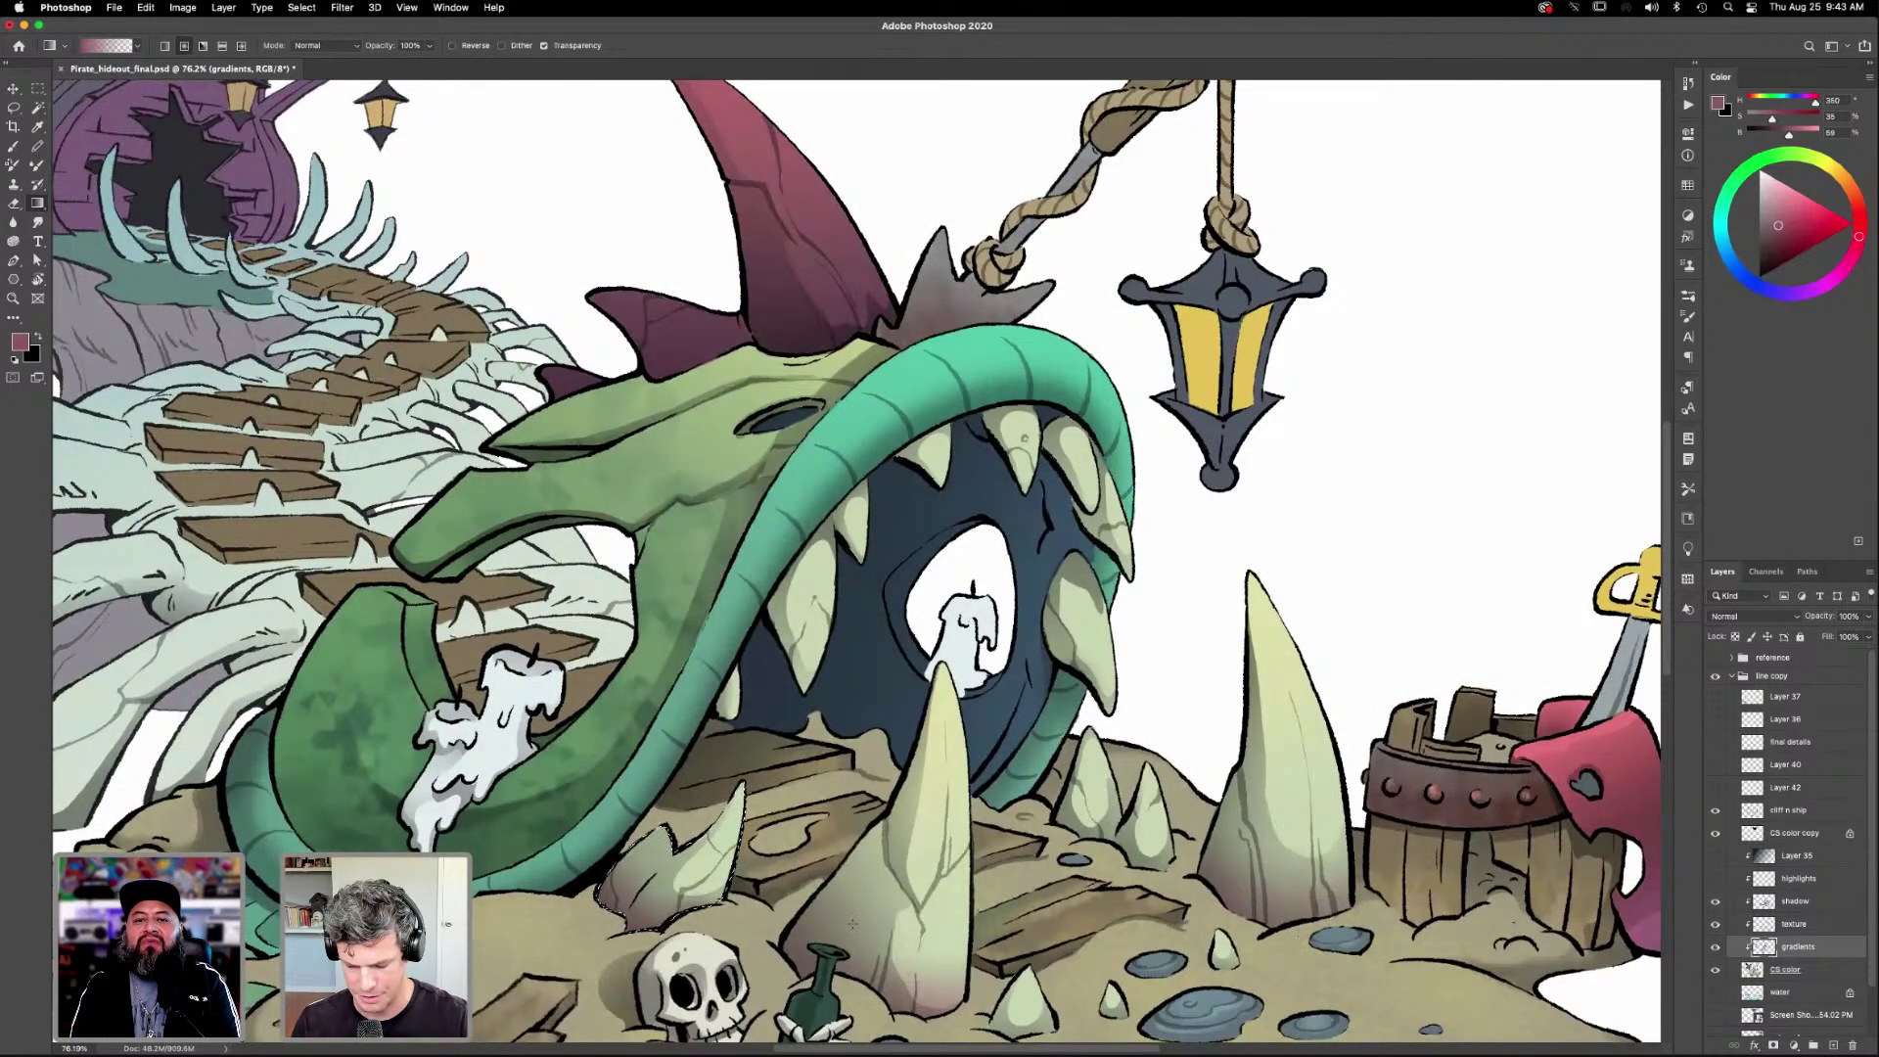
Select the fish's large left upper tooth with the Magic Wand on CS color and apply a dull red-to-transparent gradient on the gradients layer.
left_click(1790, 969)
key("w")
left_click(797, 627)
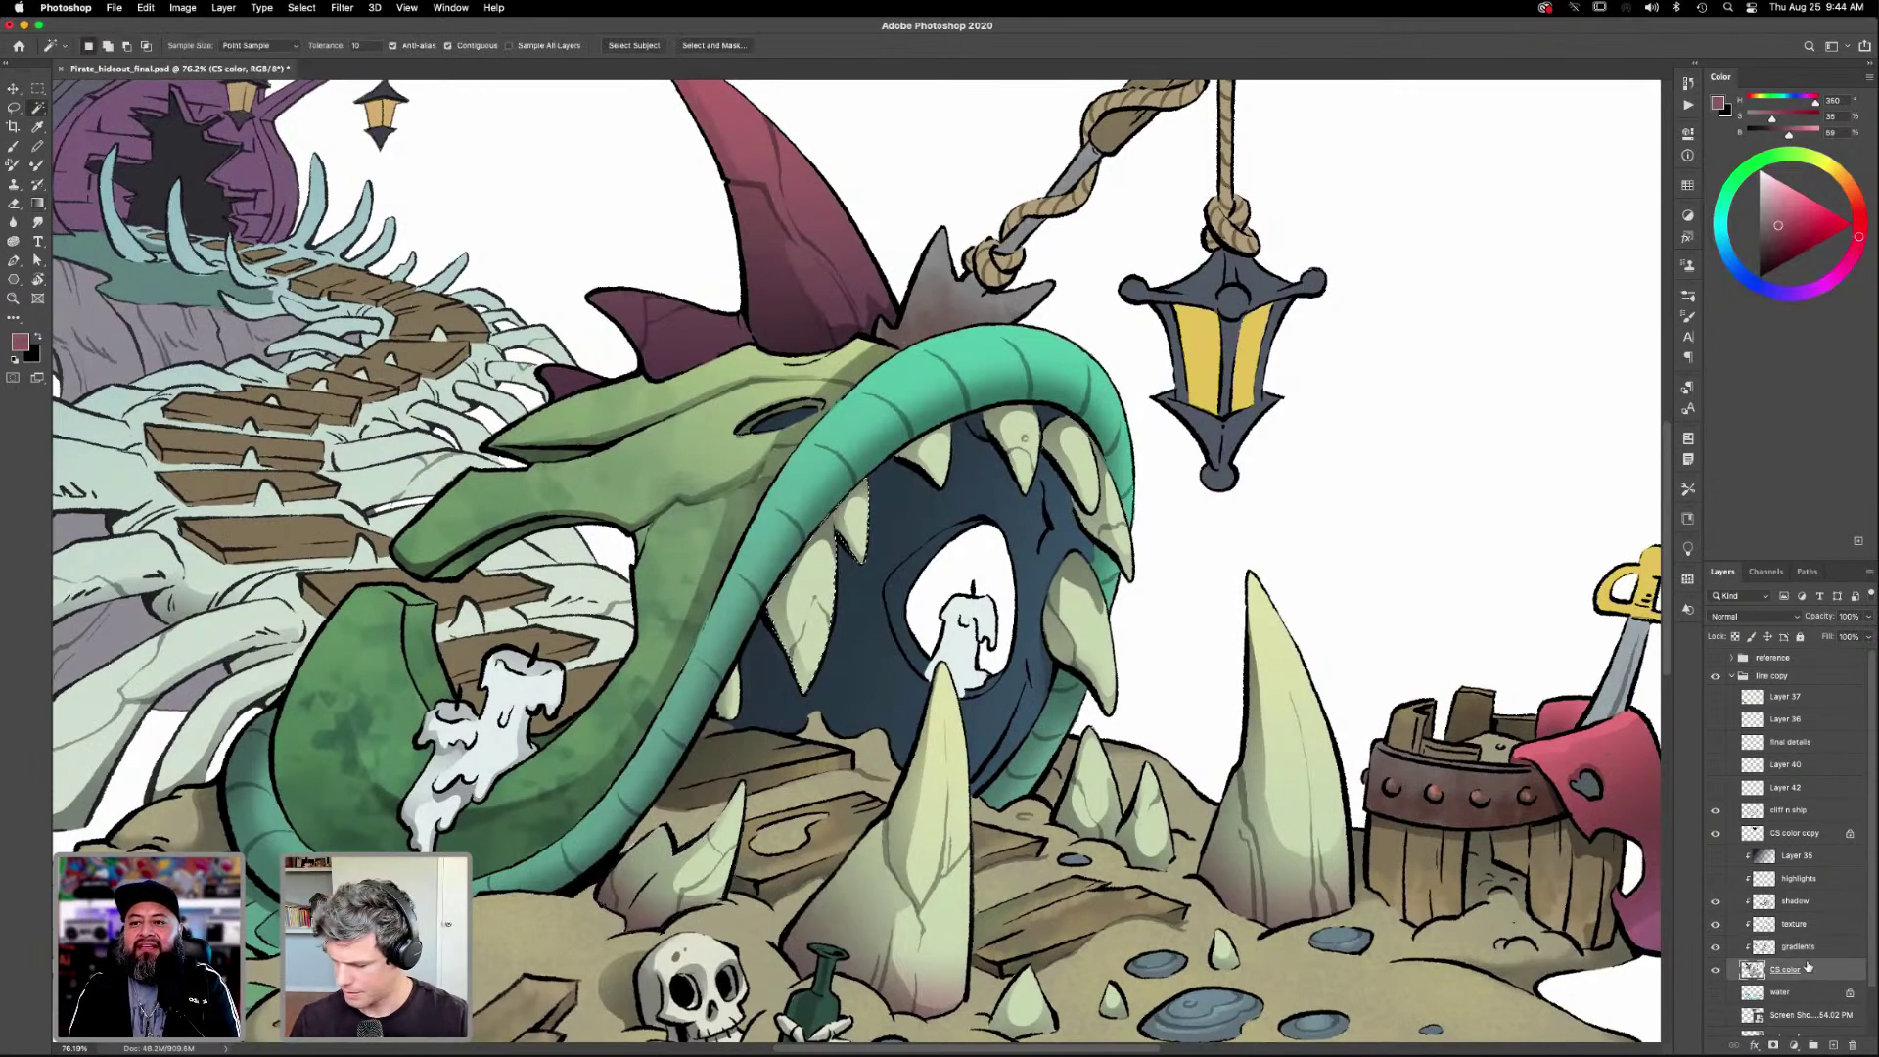
left_click(1798, 945)
key("g")
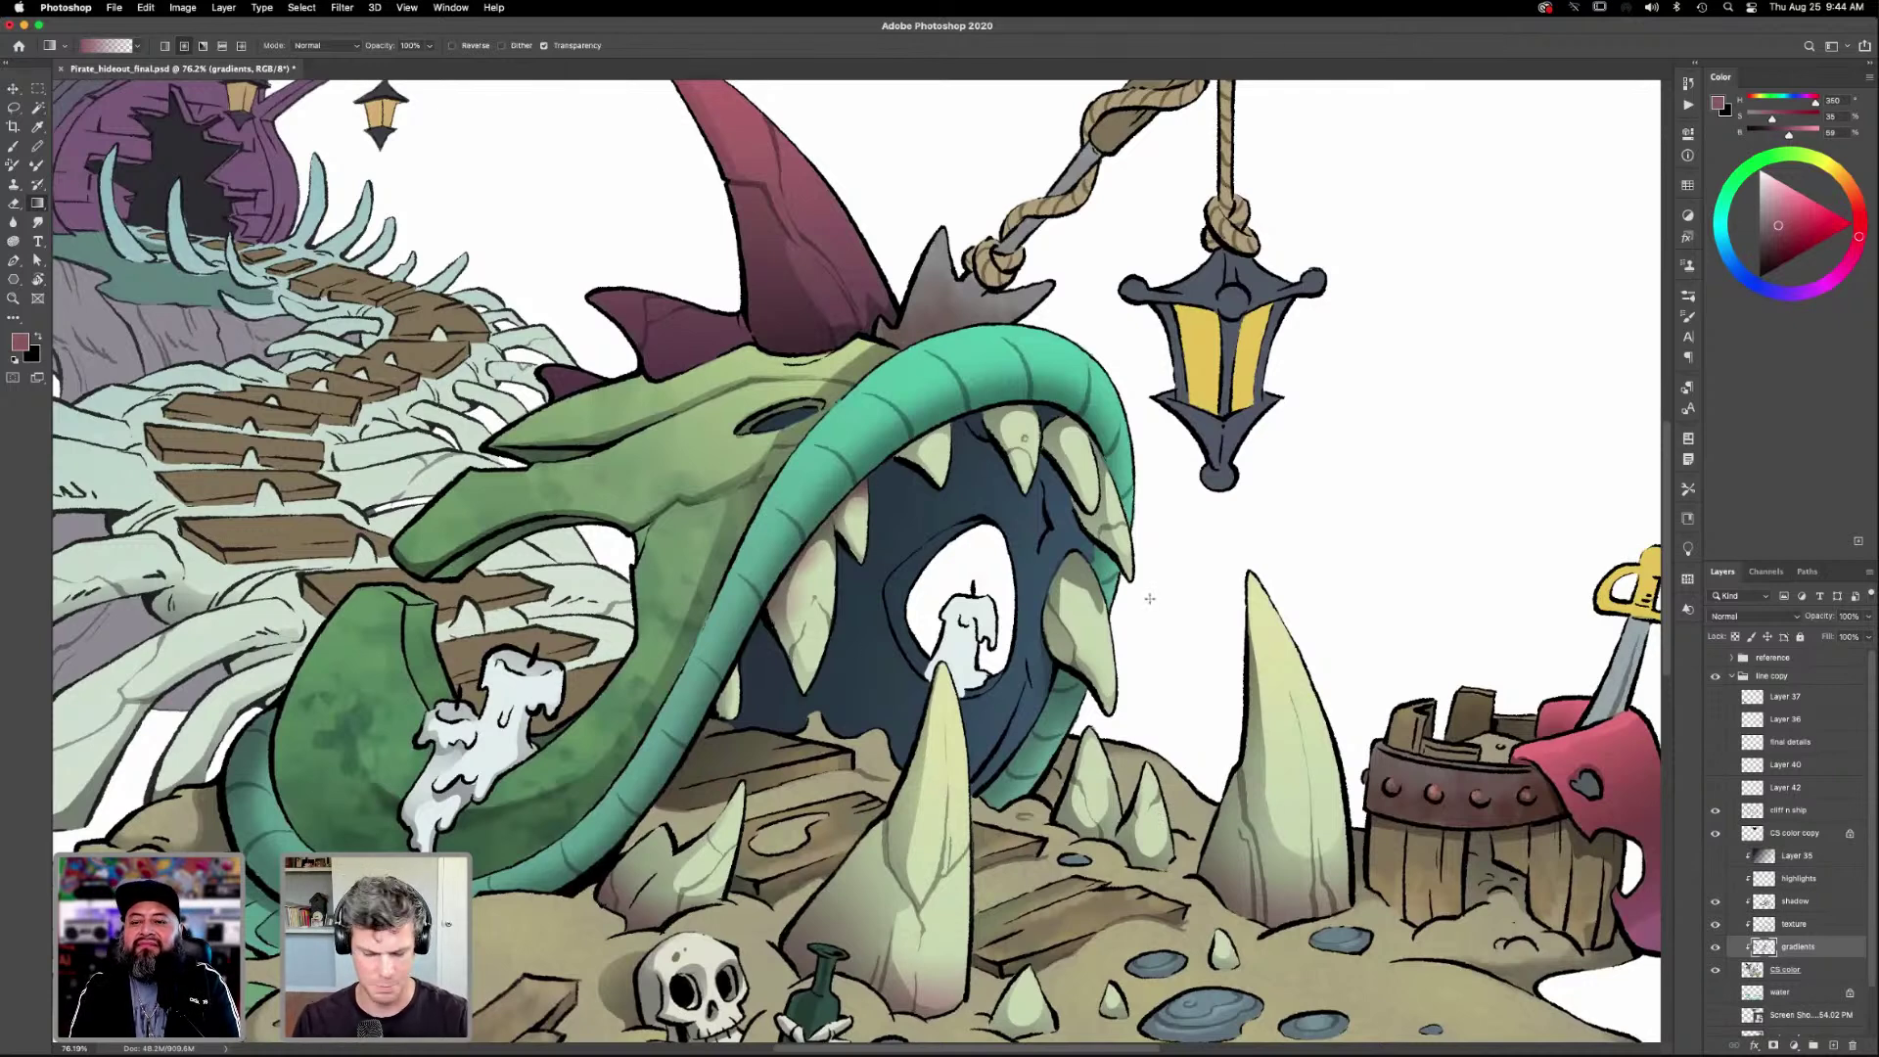
Select the small upper tooth beside the middle one from CS color, shade its root with the dull red gradient on the gradients layer, and deselect.
left_click(1766, 969)
key("w")
left_click(930, 450)
left_click(1756, 946)
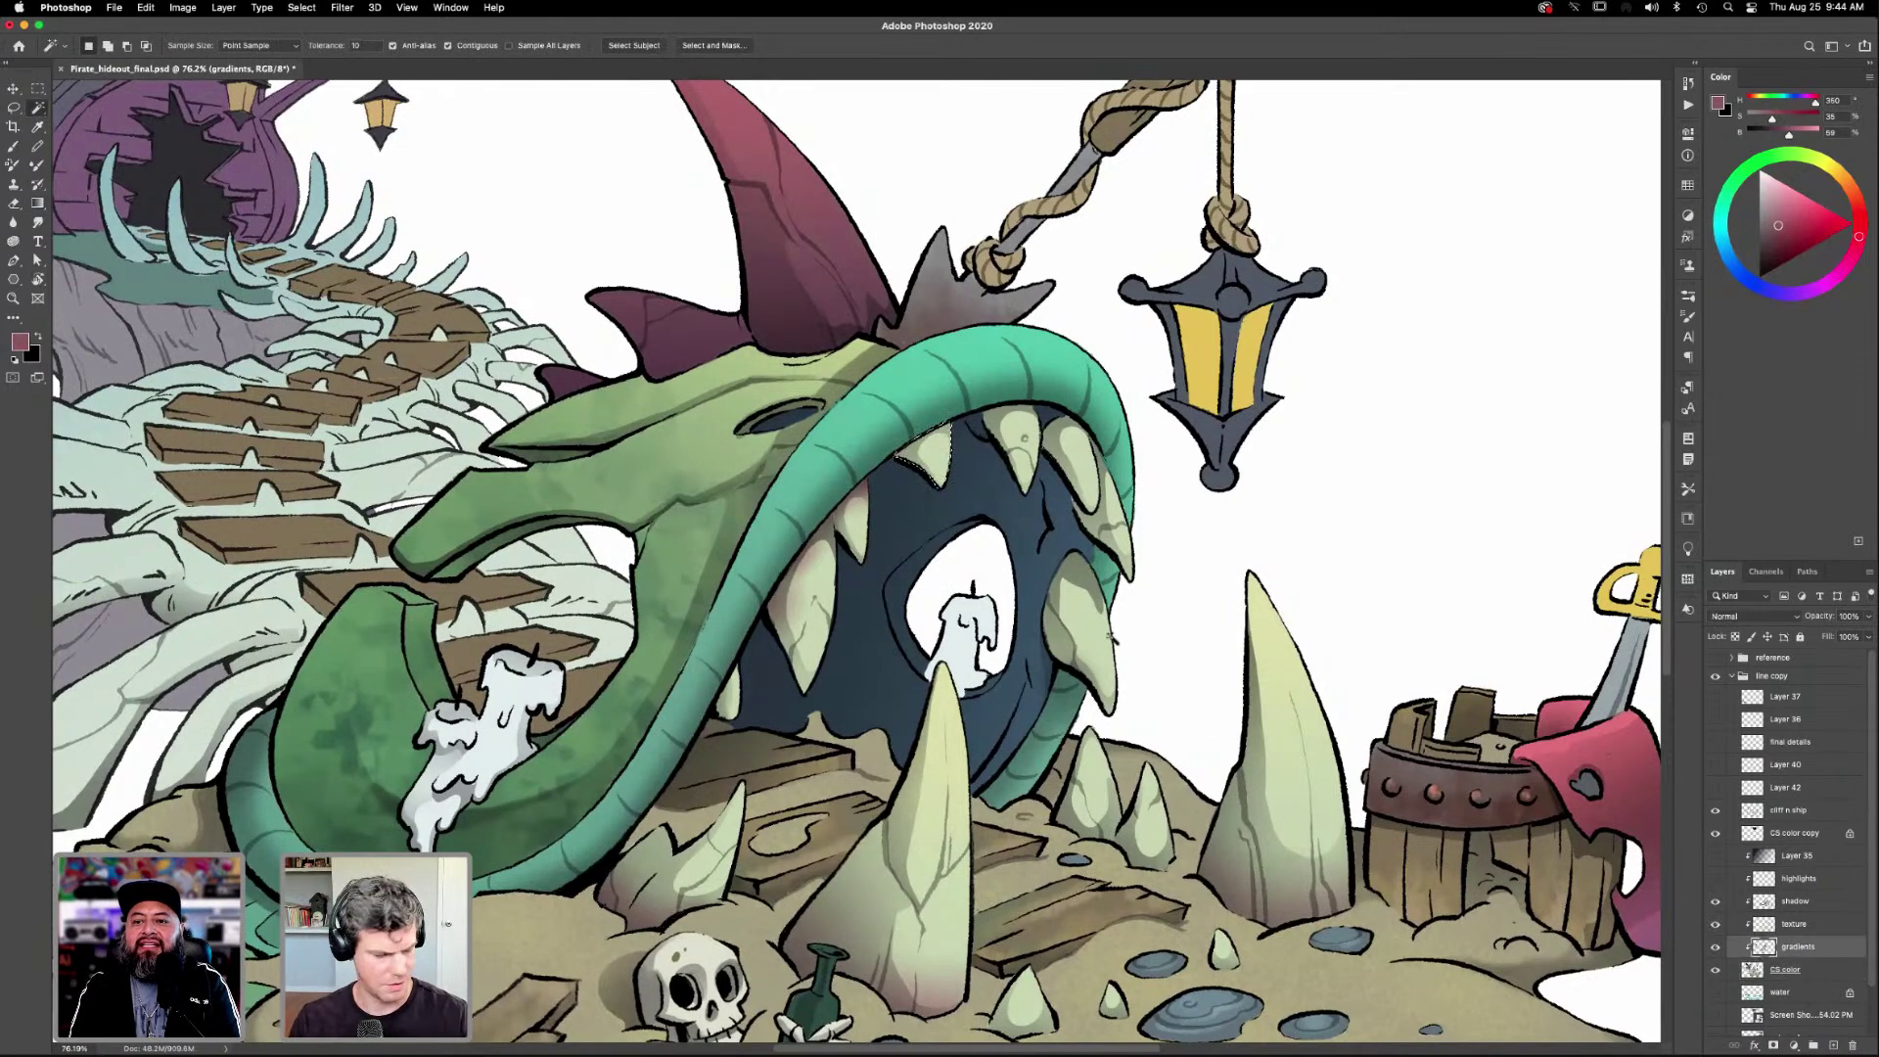
key("g")
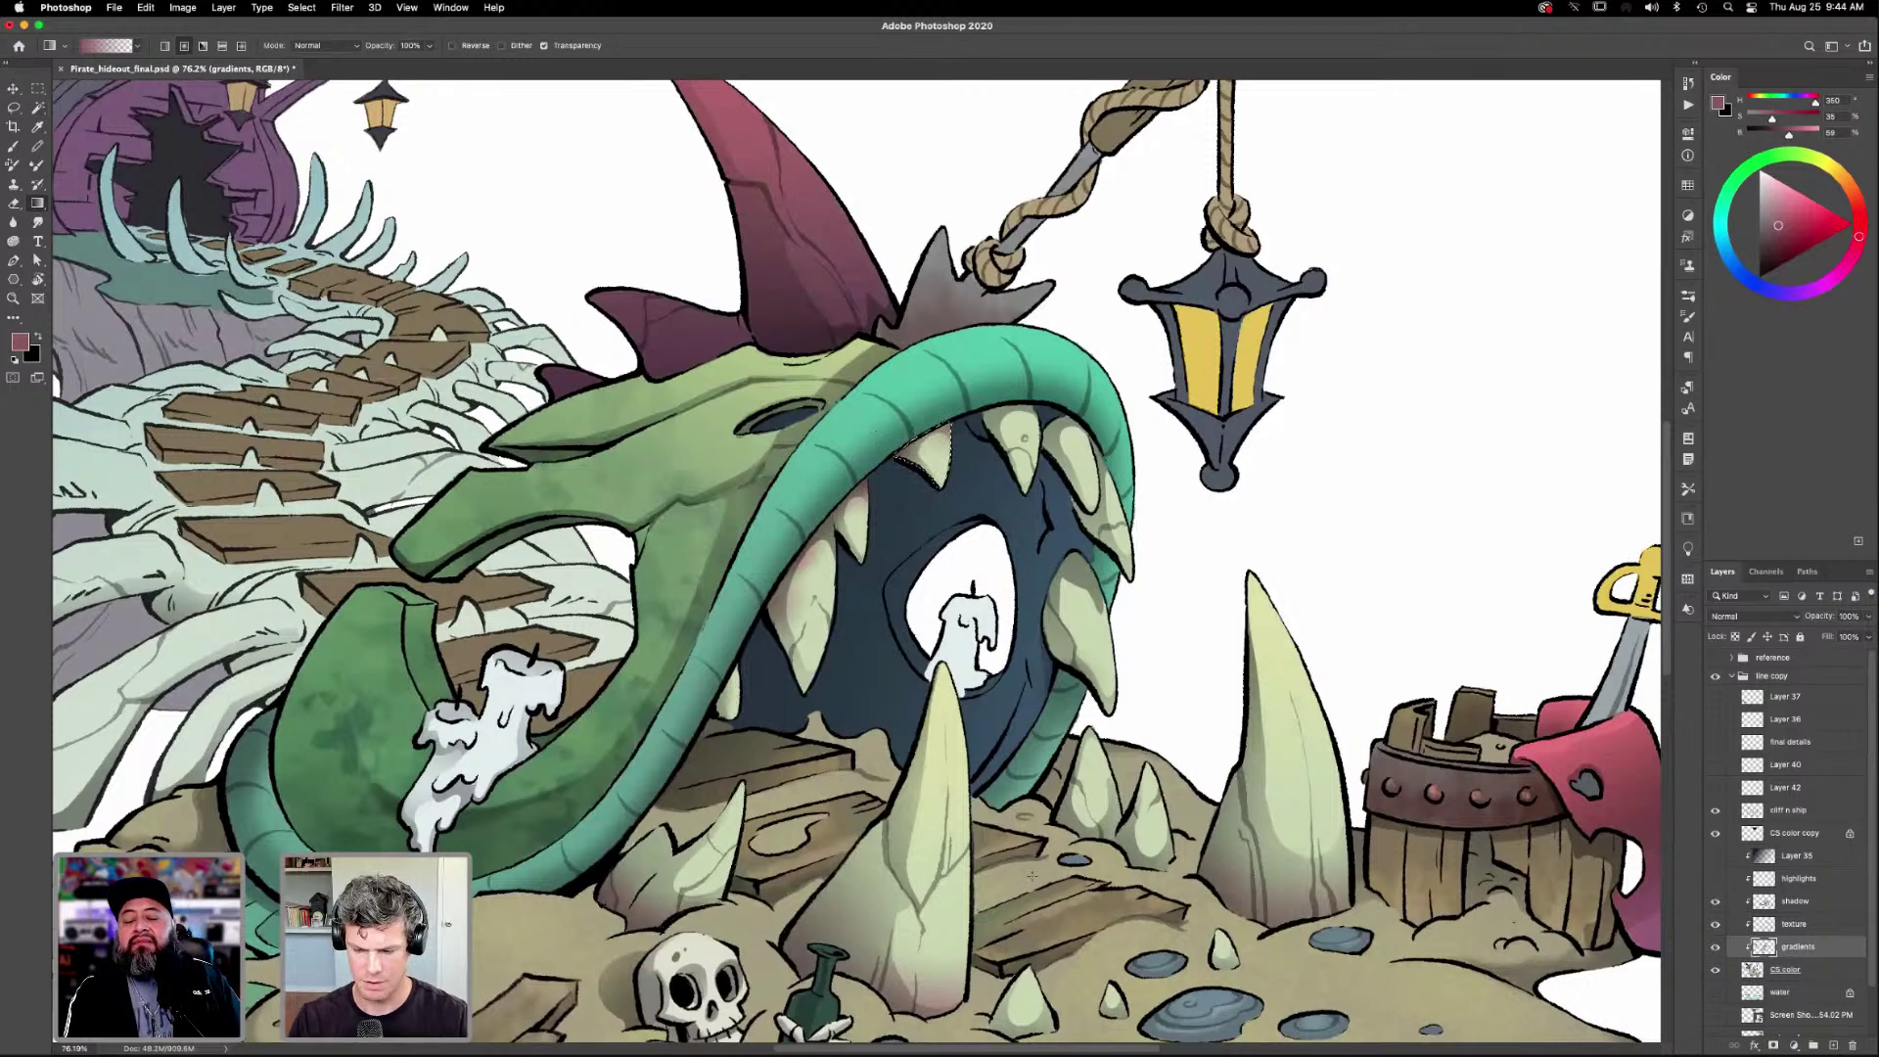
key("super+d")
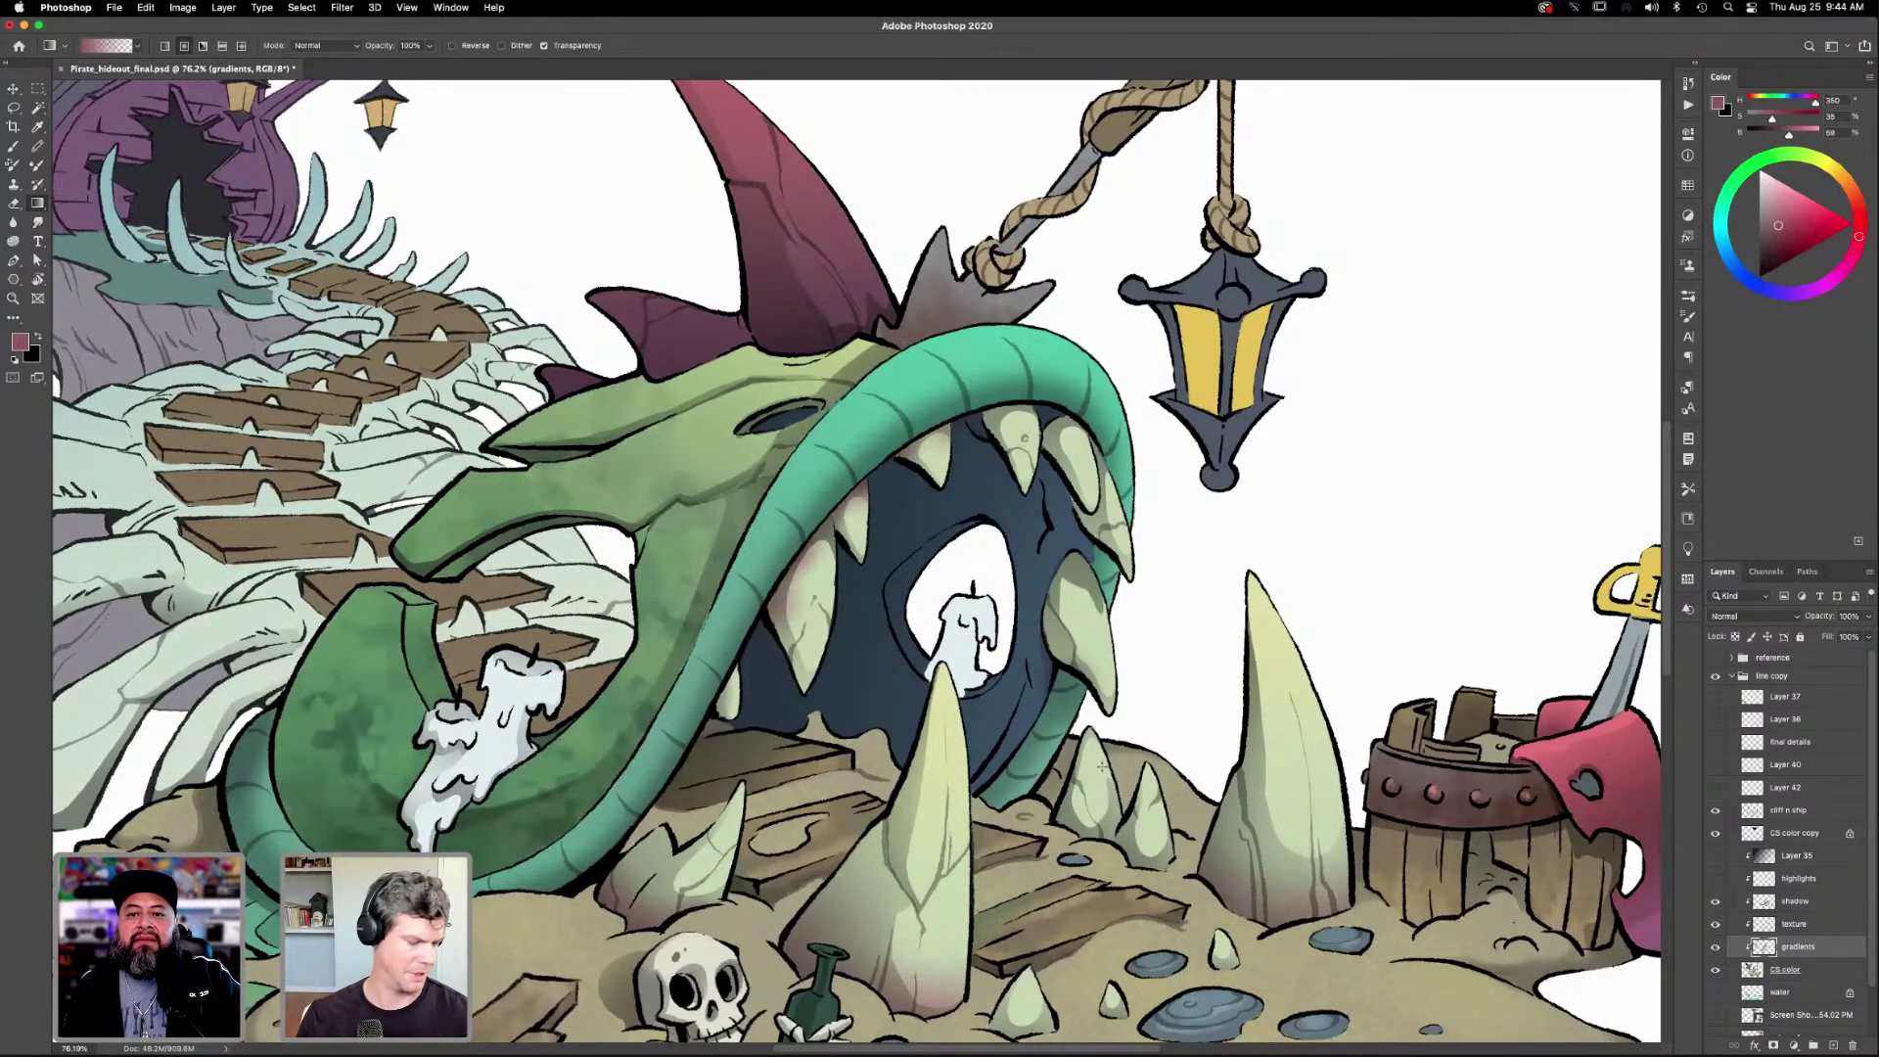
Select the middle upper tooth and its connected neighbours from CS color, apply the dull red gradient on the gradients layer, and deselect.
left_click(1781, 968)
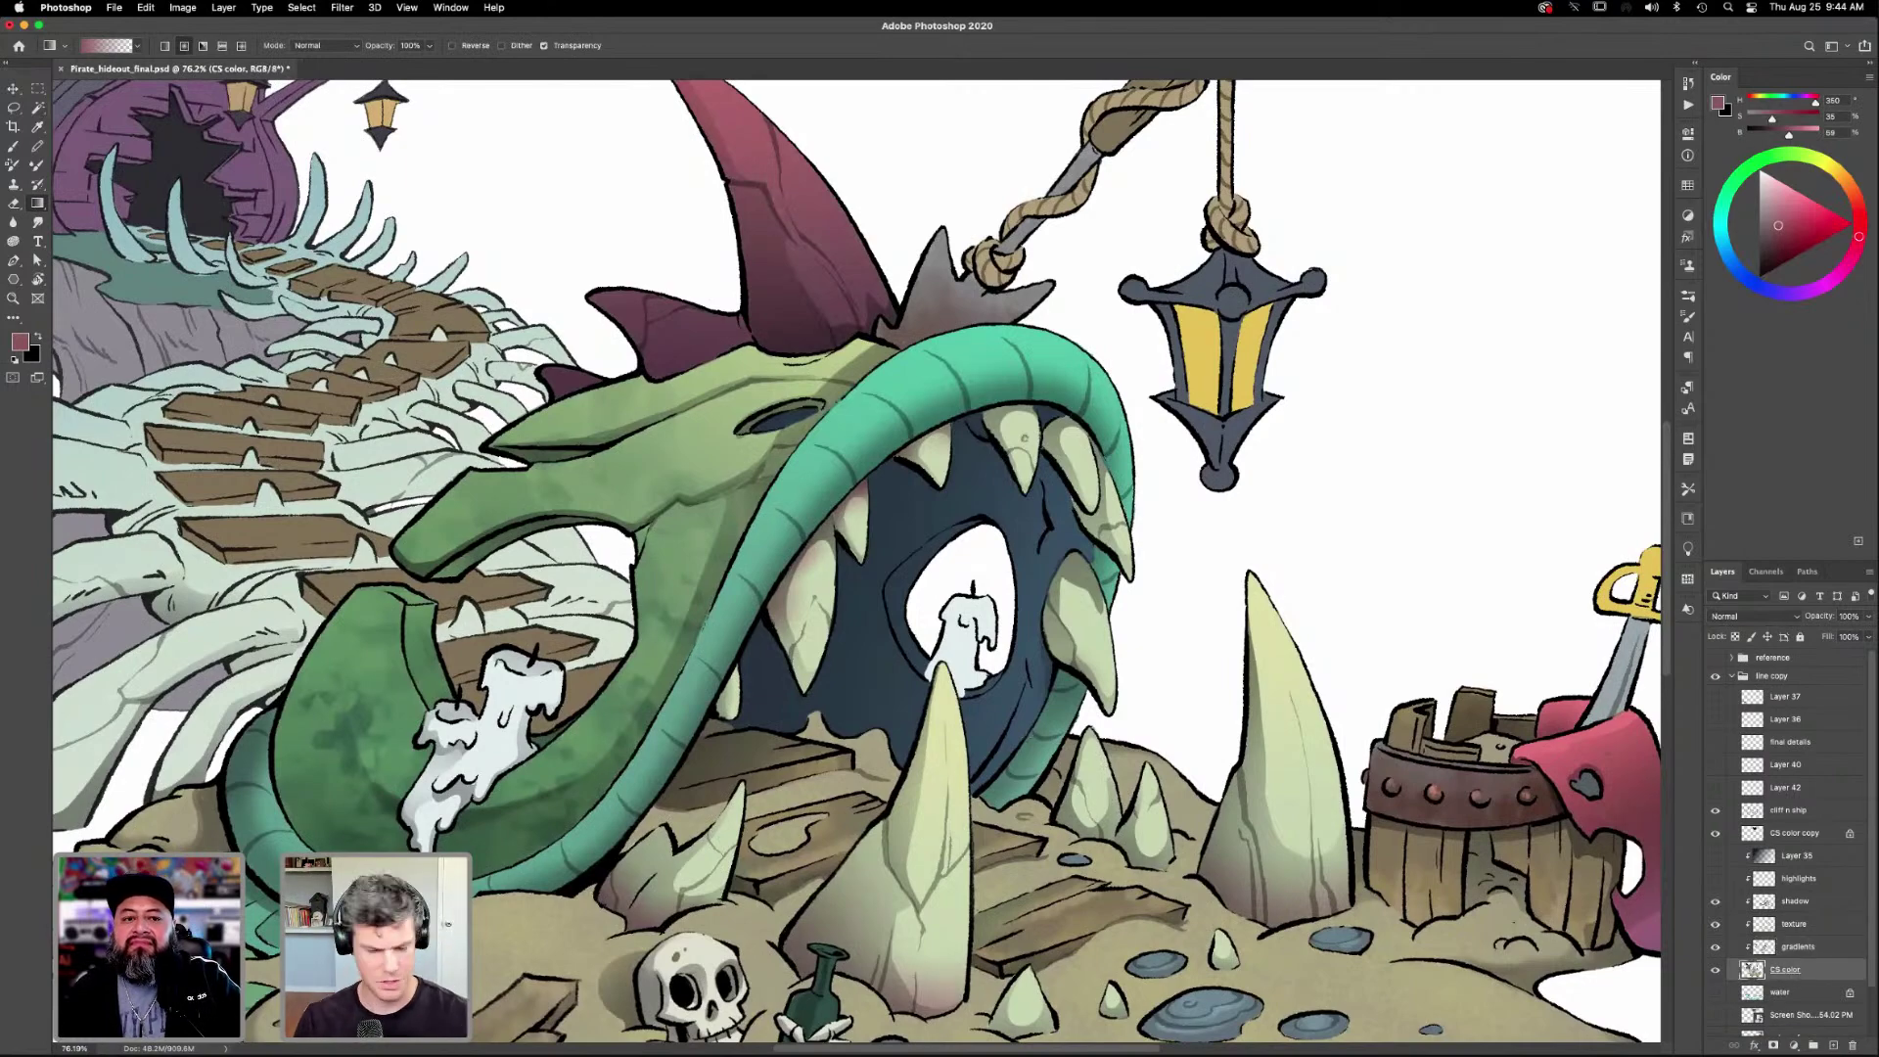
key("w")
key("super+shift+d")
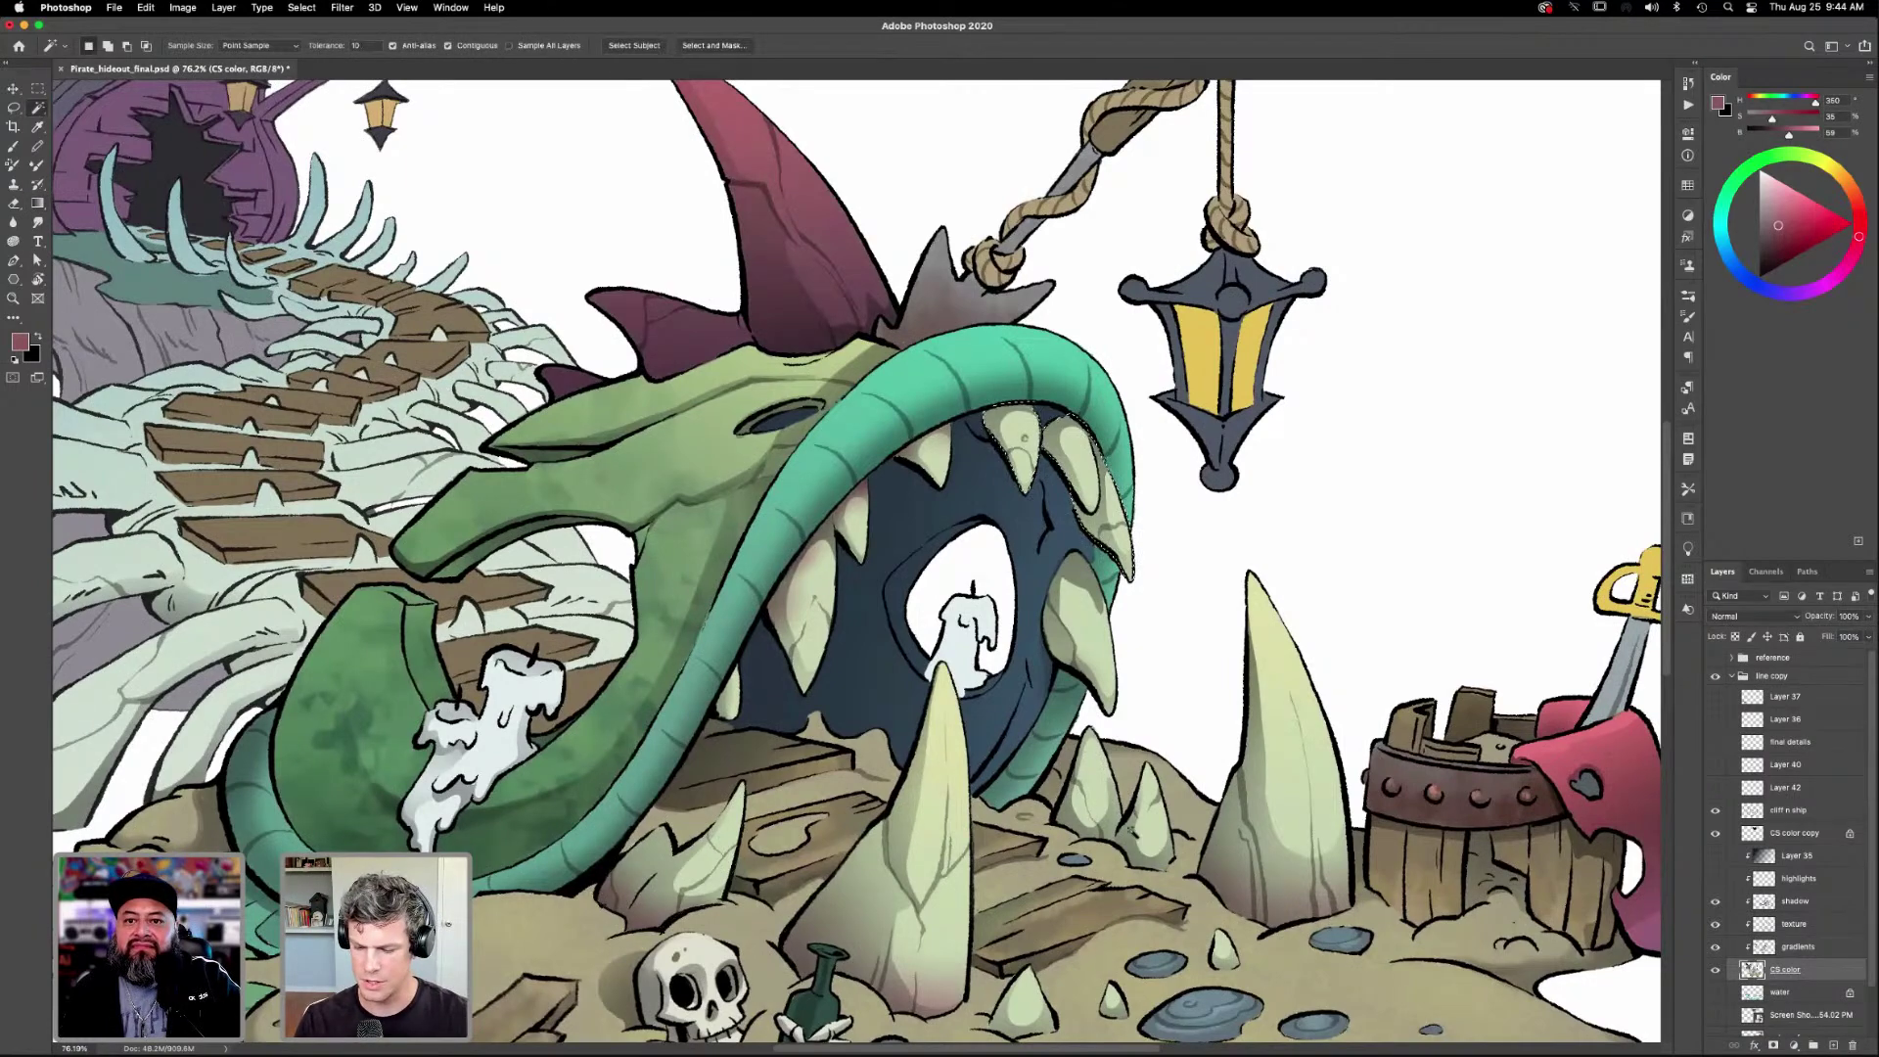
left_click(1797, 947)
key("g")
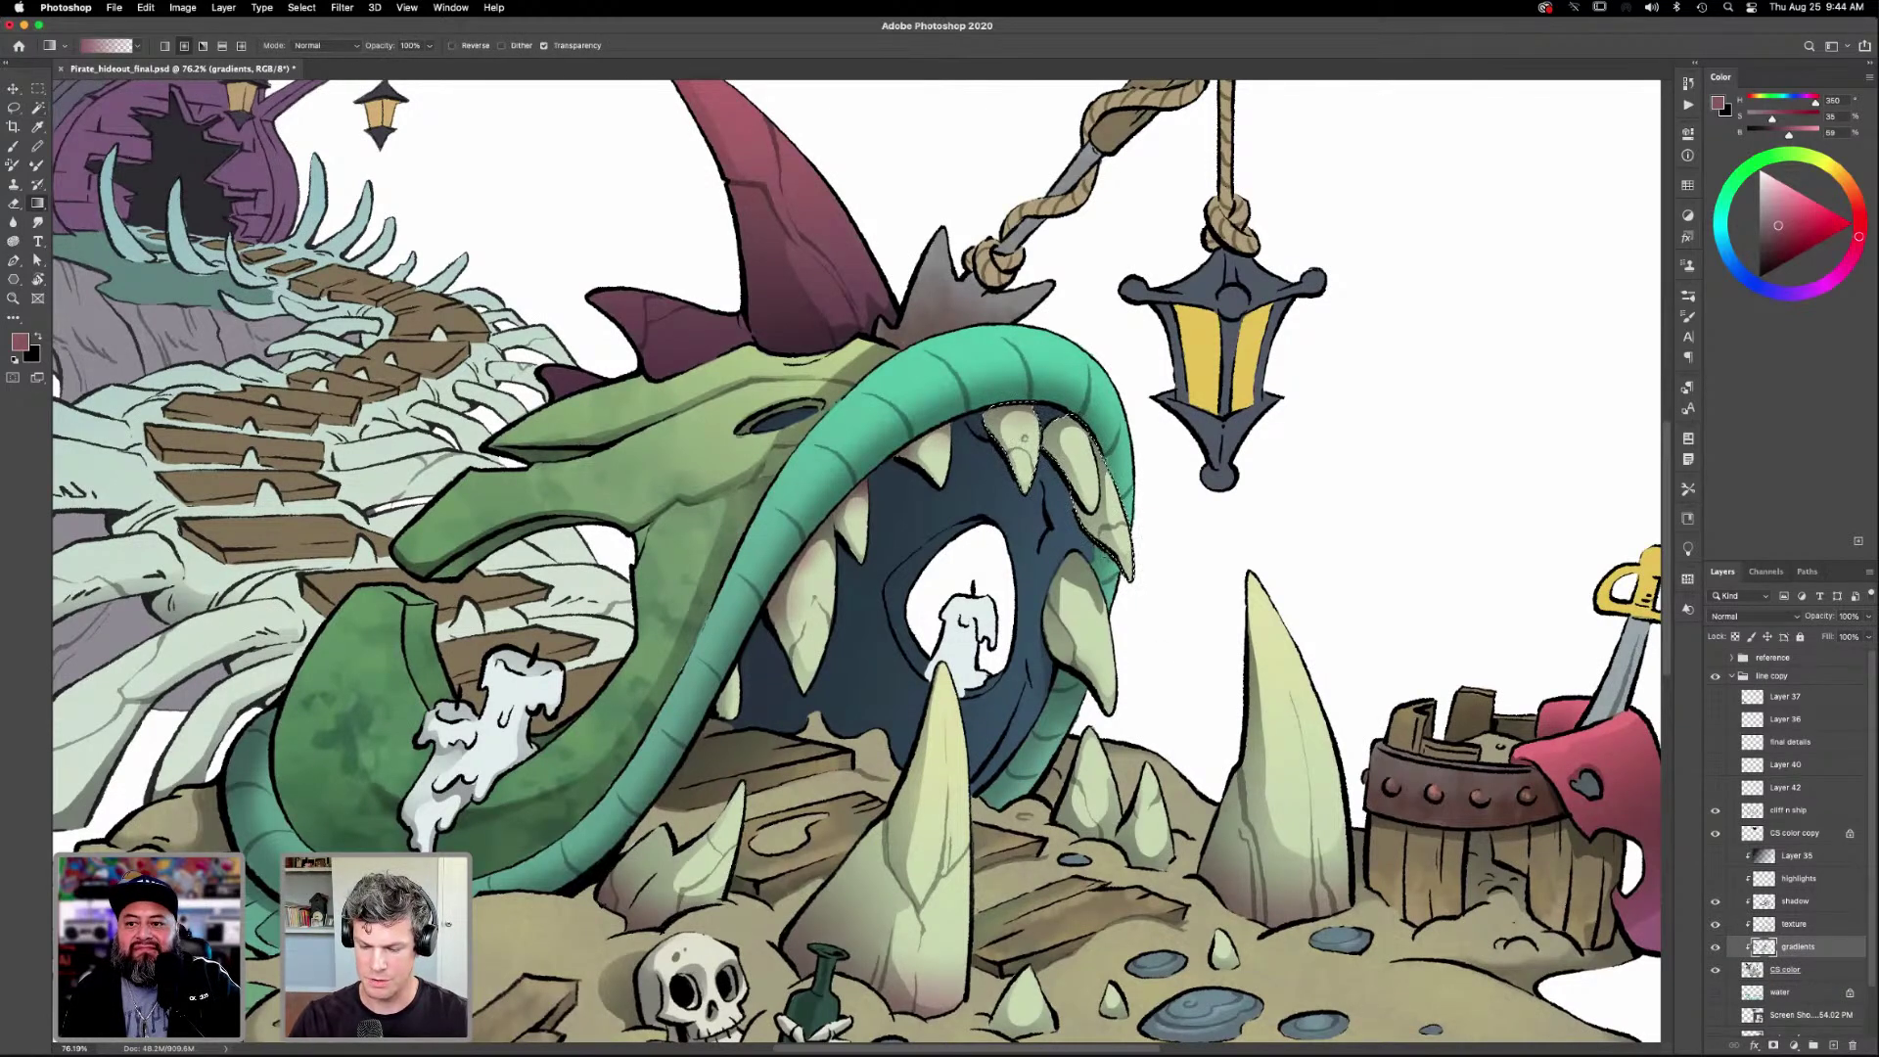
key("ctrl+d")
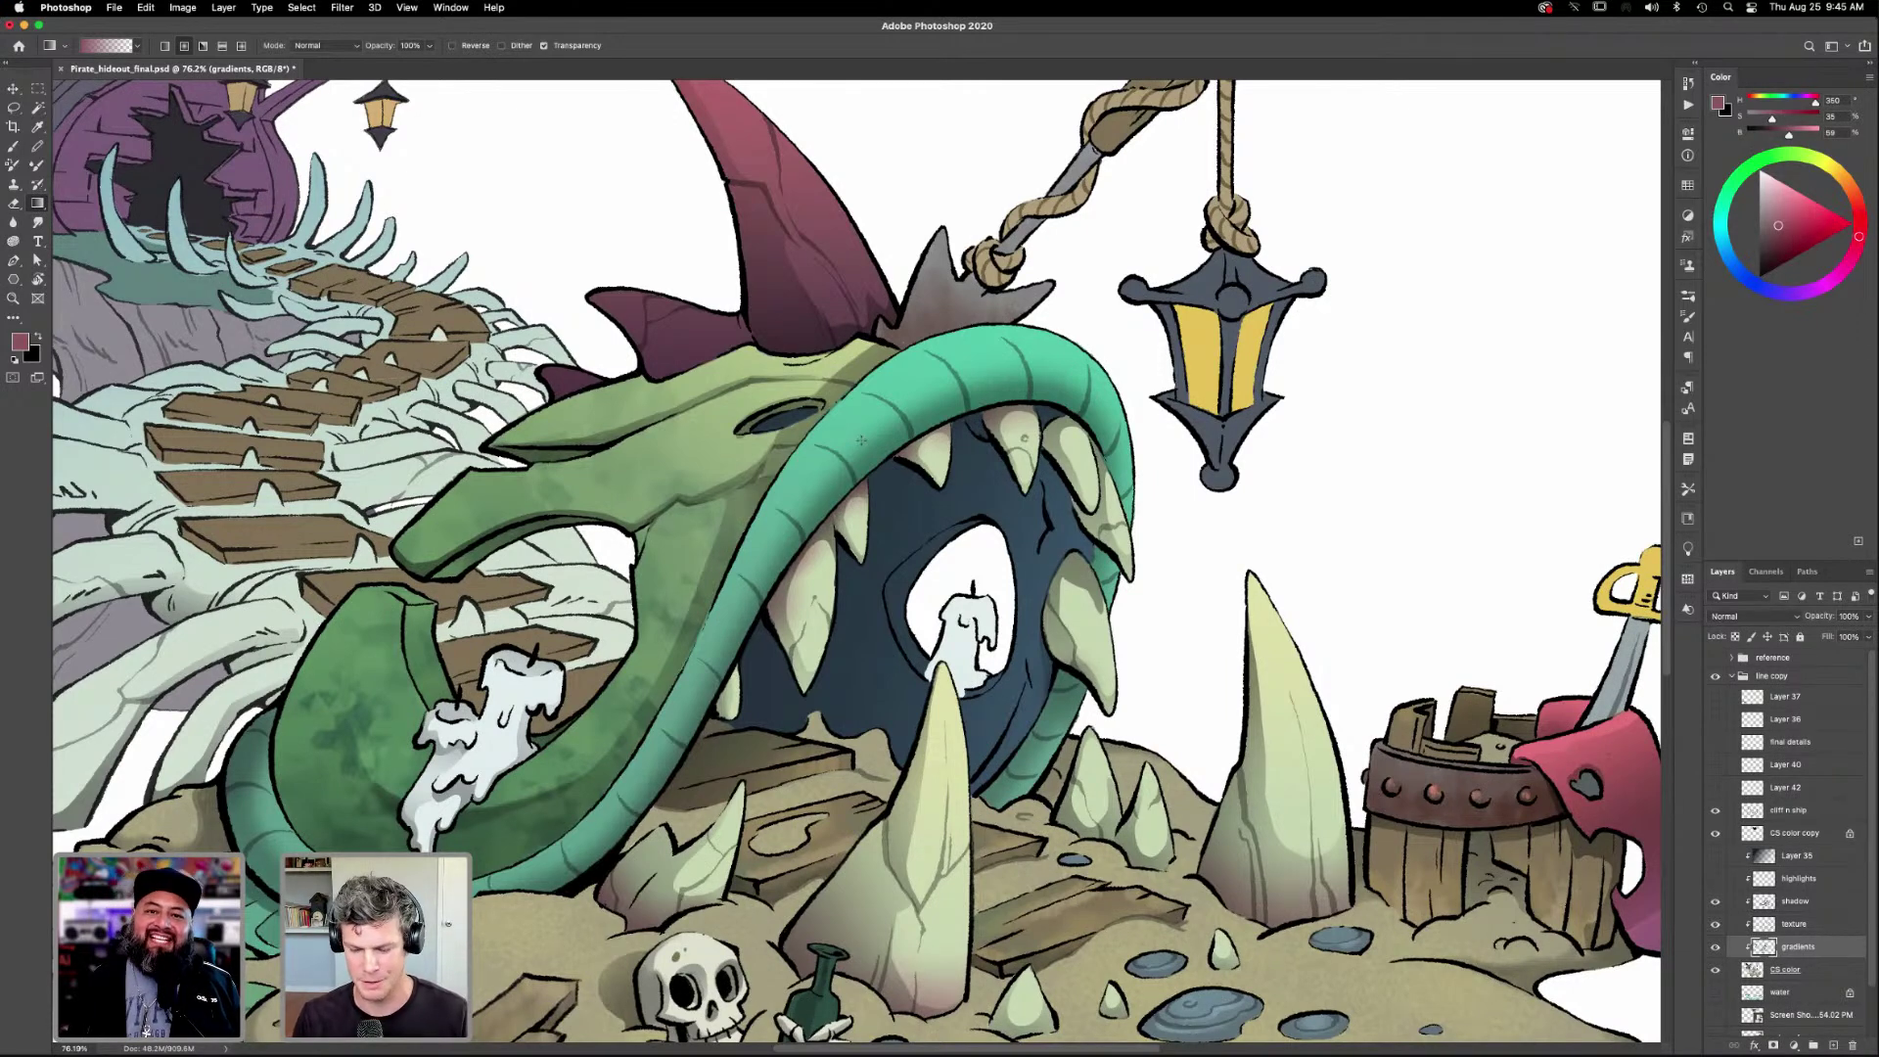
Try to isolate the right-hand upper teeth on the CS color layer with the Magic Wand and Lasso for a gradient.
left_click(1798, 969)
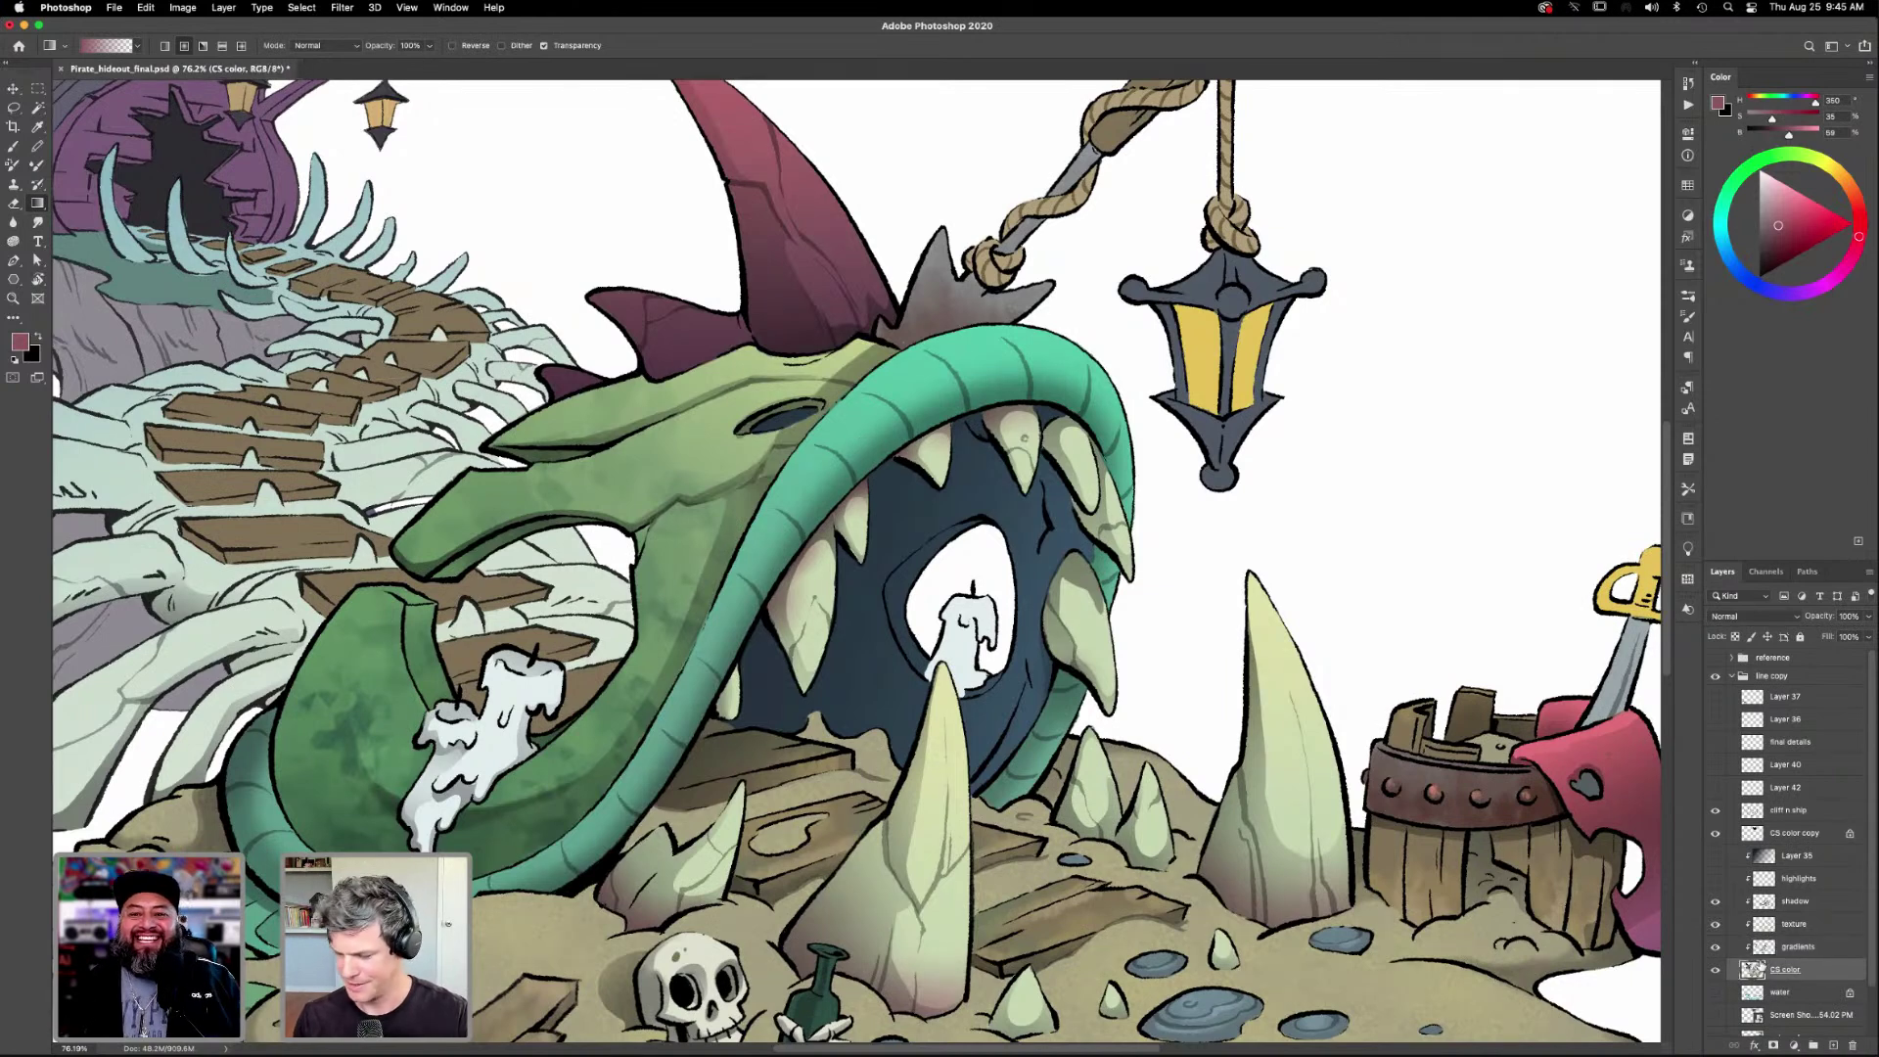
key("w")
left_click(1076, 461)
key("l")
key("alt")
mouse_move(1027, 504)
left_mouse_down()
mouse_move(1047, 401)
mouse_move(1055, 435)
mouse_move(1101, 468)
mouse_move(1118, 587)
mouse_move(1164, 575)
mouse_move(1135, 431)
mouse_move(1101, 430)
left_mouse_up()
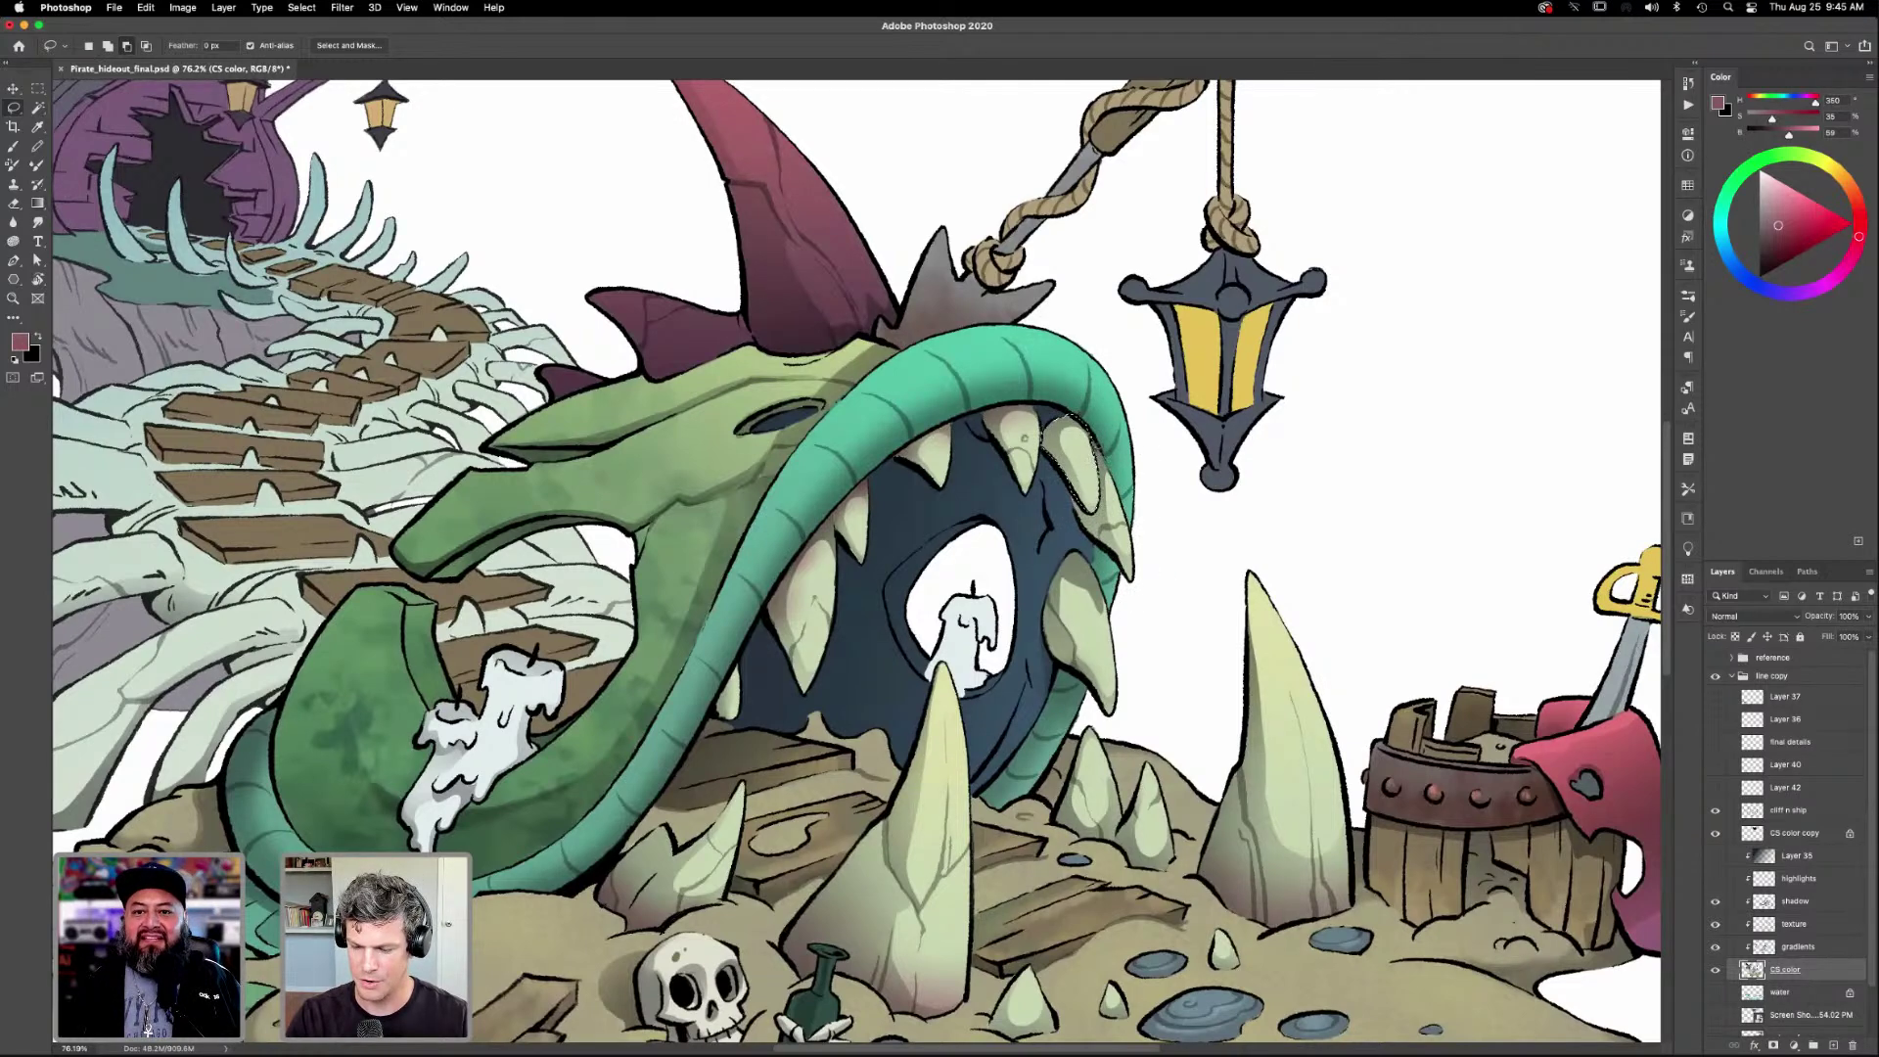
key("g")
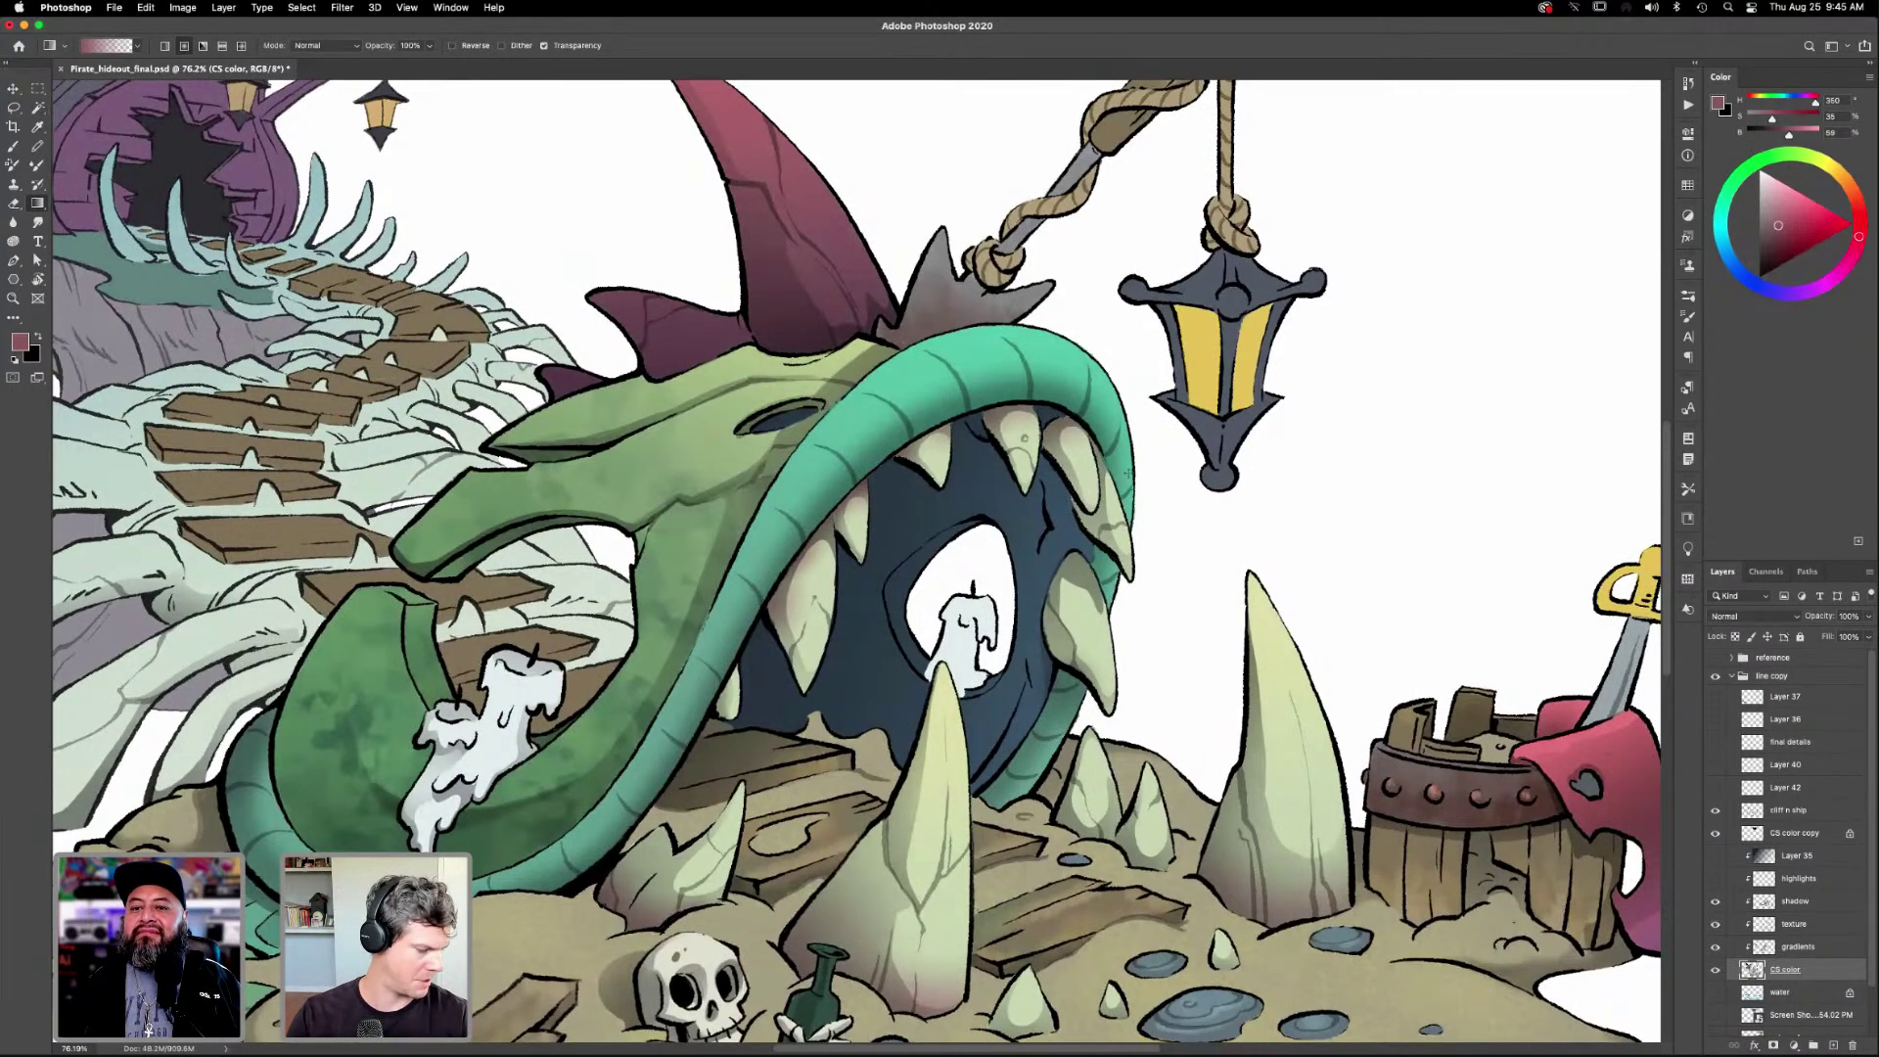
key("l")
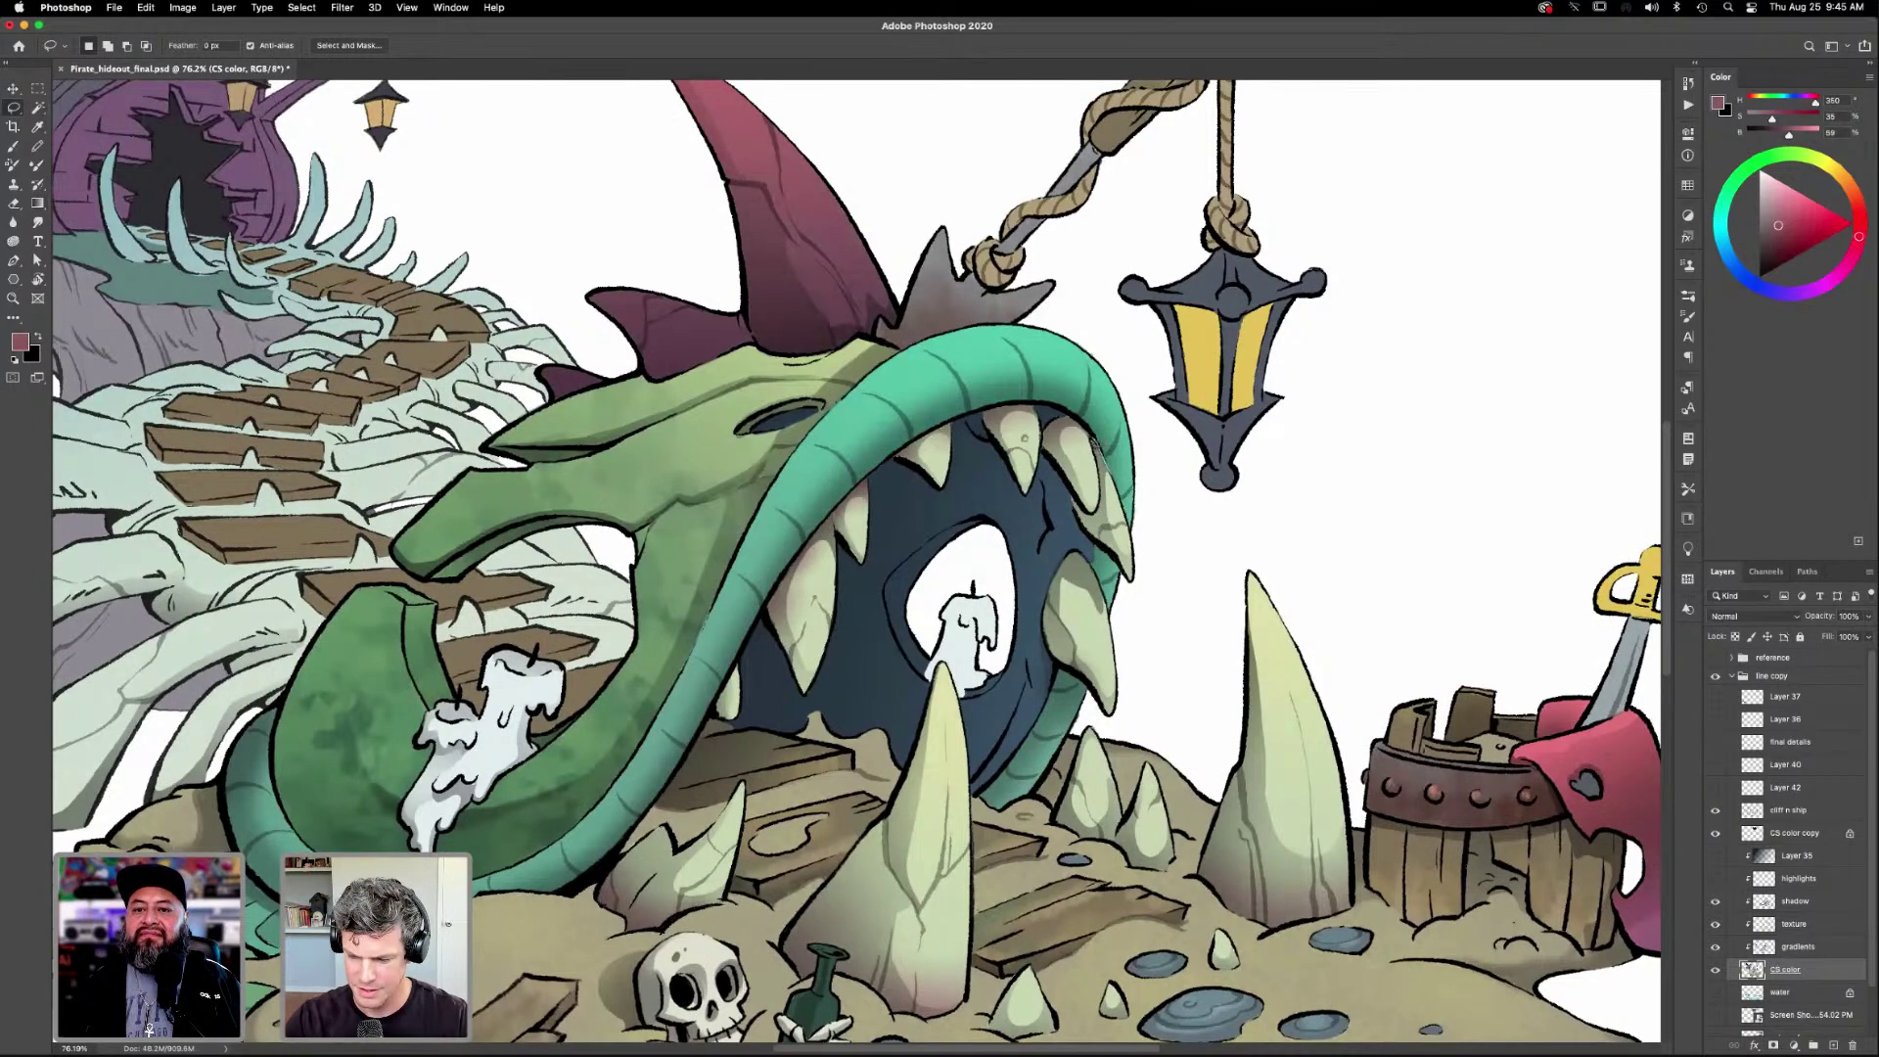
mouse_move(1109, 521)
left_mouse_down()
mouse_move(1088, 508)
mouse_move(1135, 587)
mouse_move(1130, 516)
mouse_move(1113, 519)
left_mouse_up()
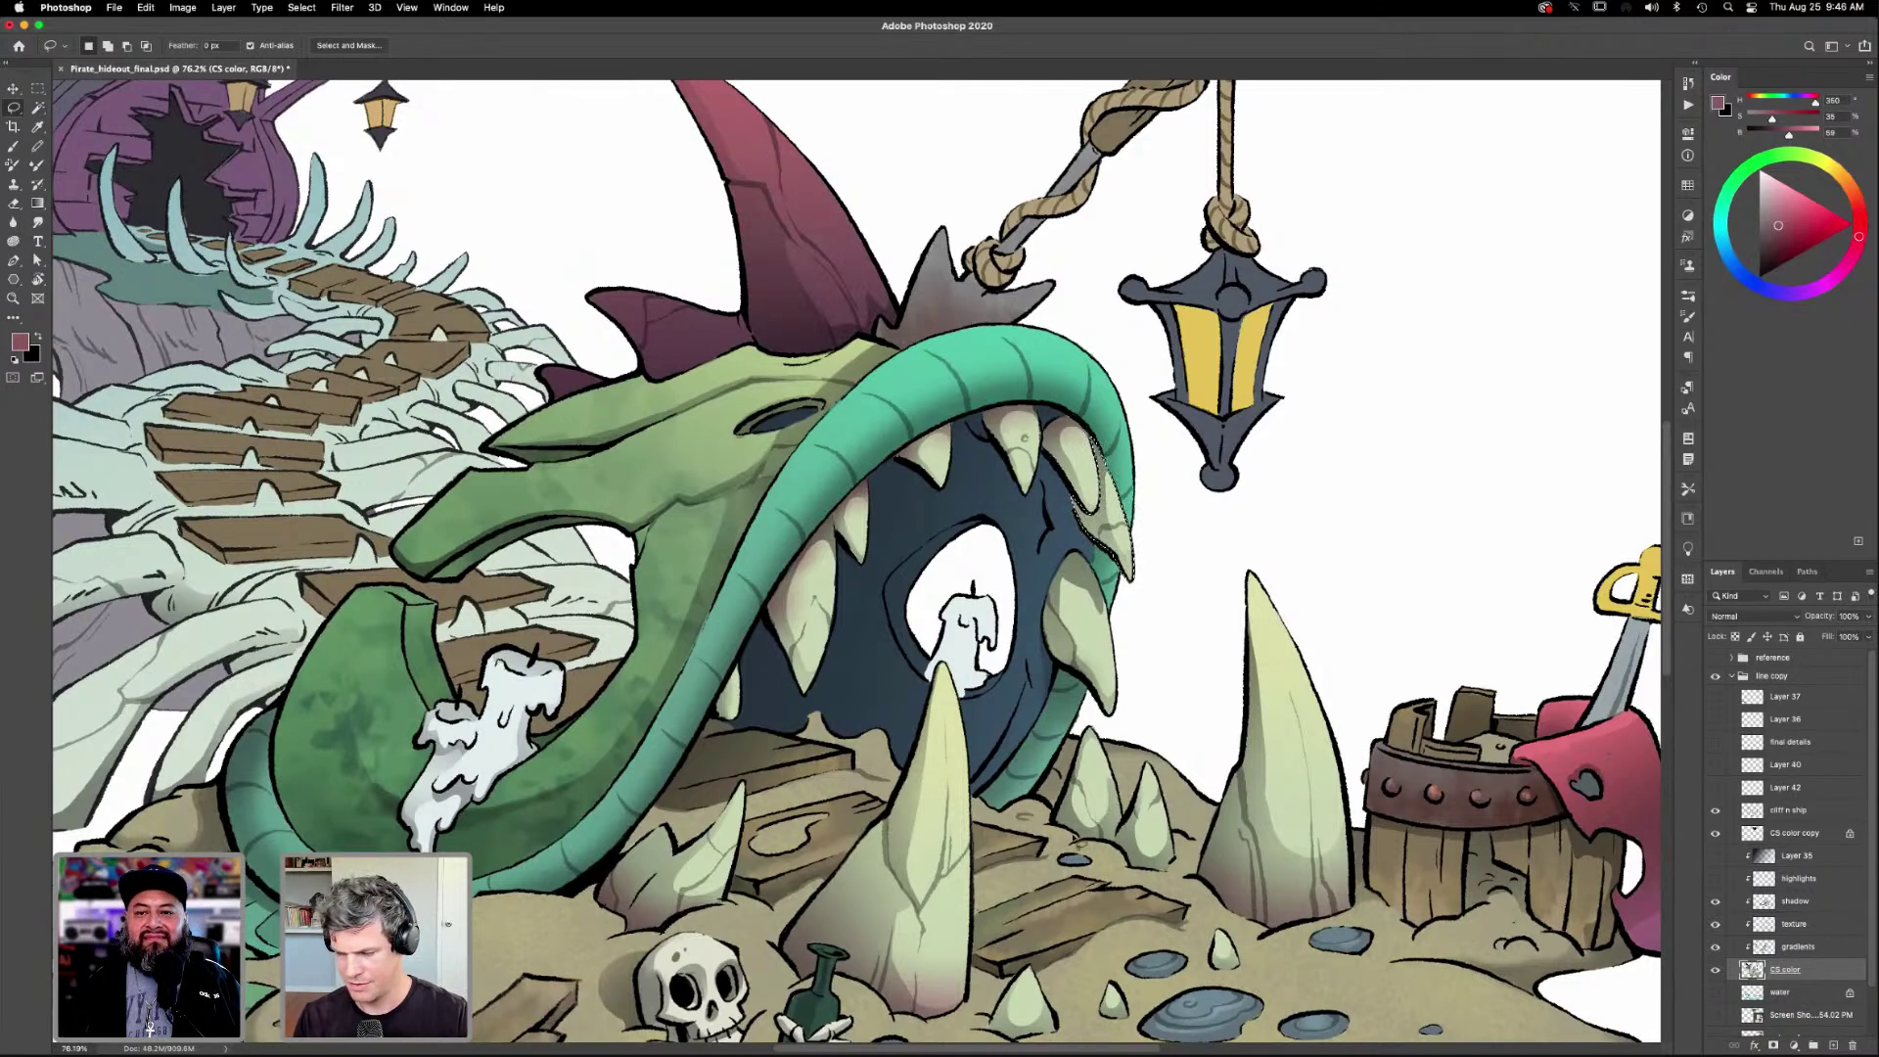
Hide and show the gradients layer to compare the fish head, and make that layer active for the Gradient tool.
left_click(1715, 947)
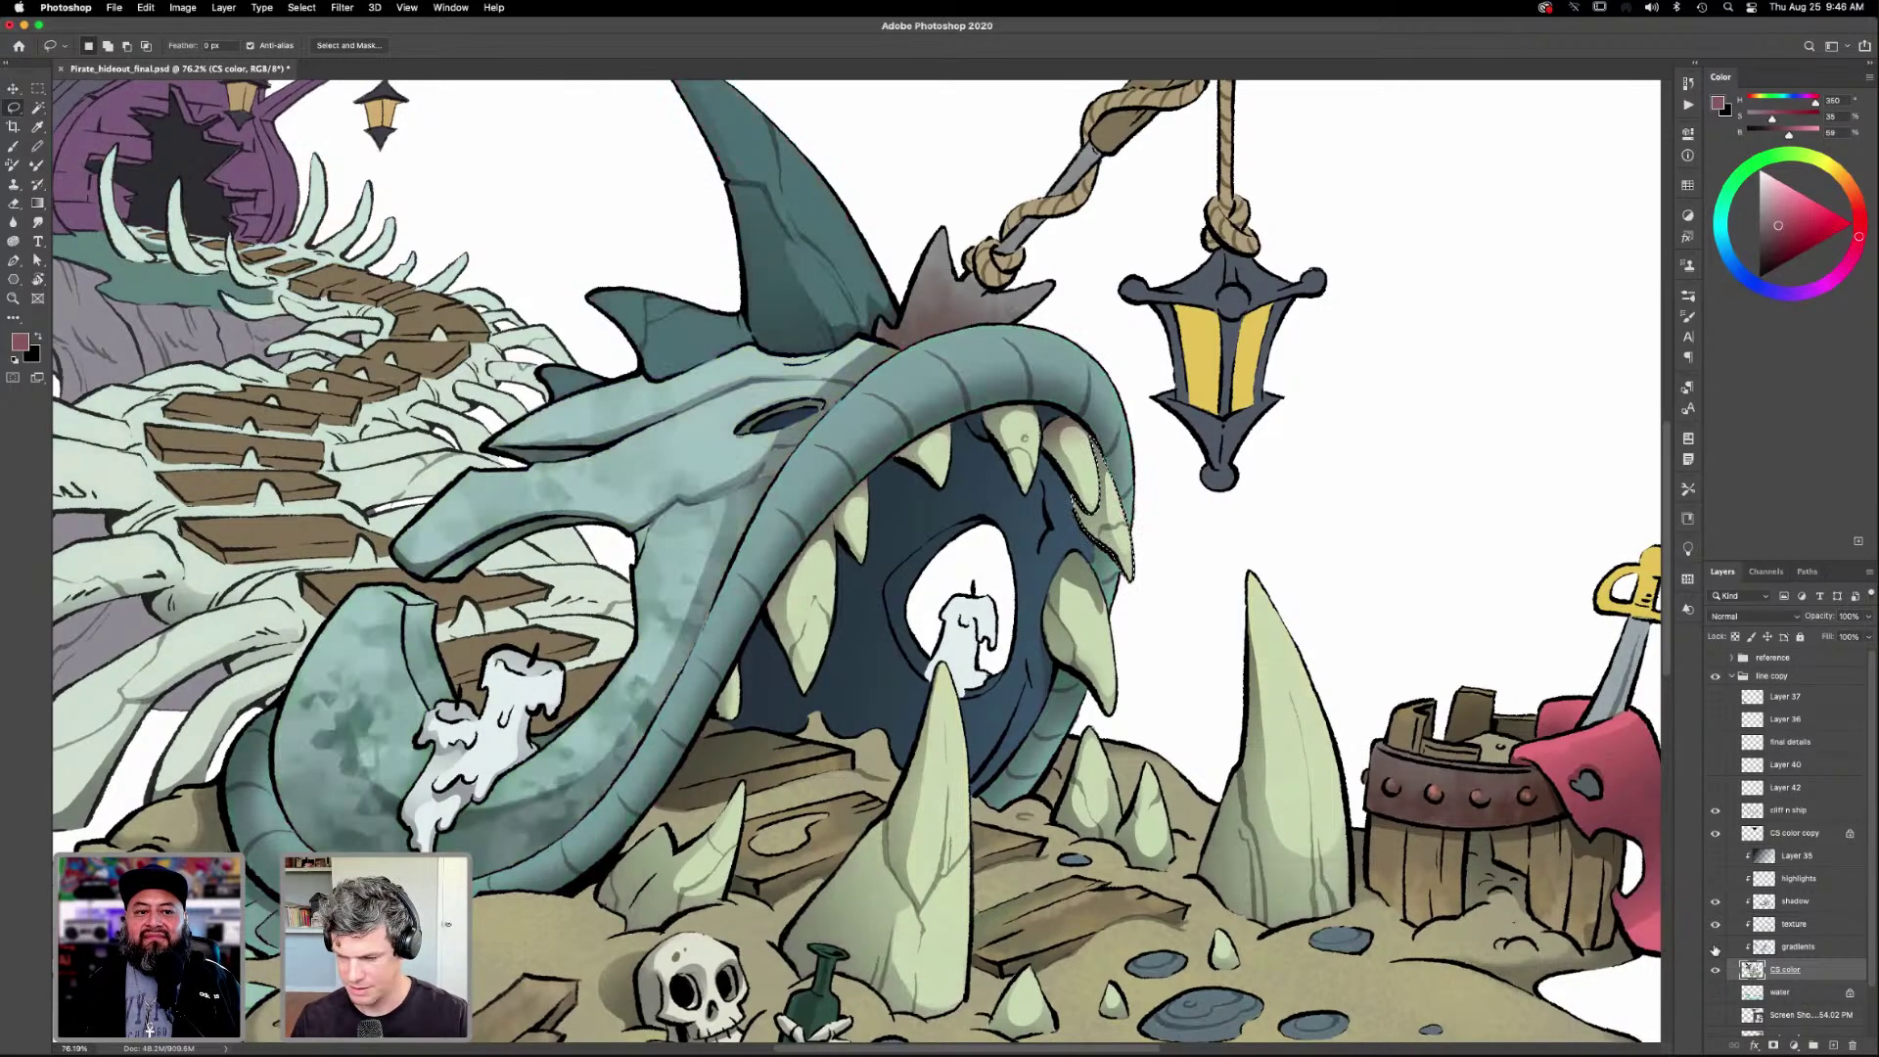
left_click(1714, 946)
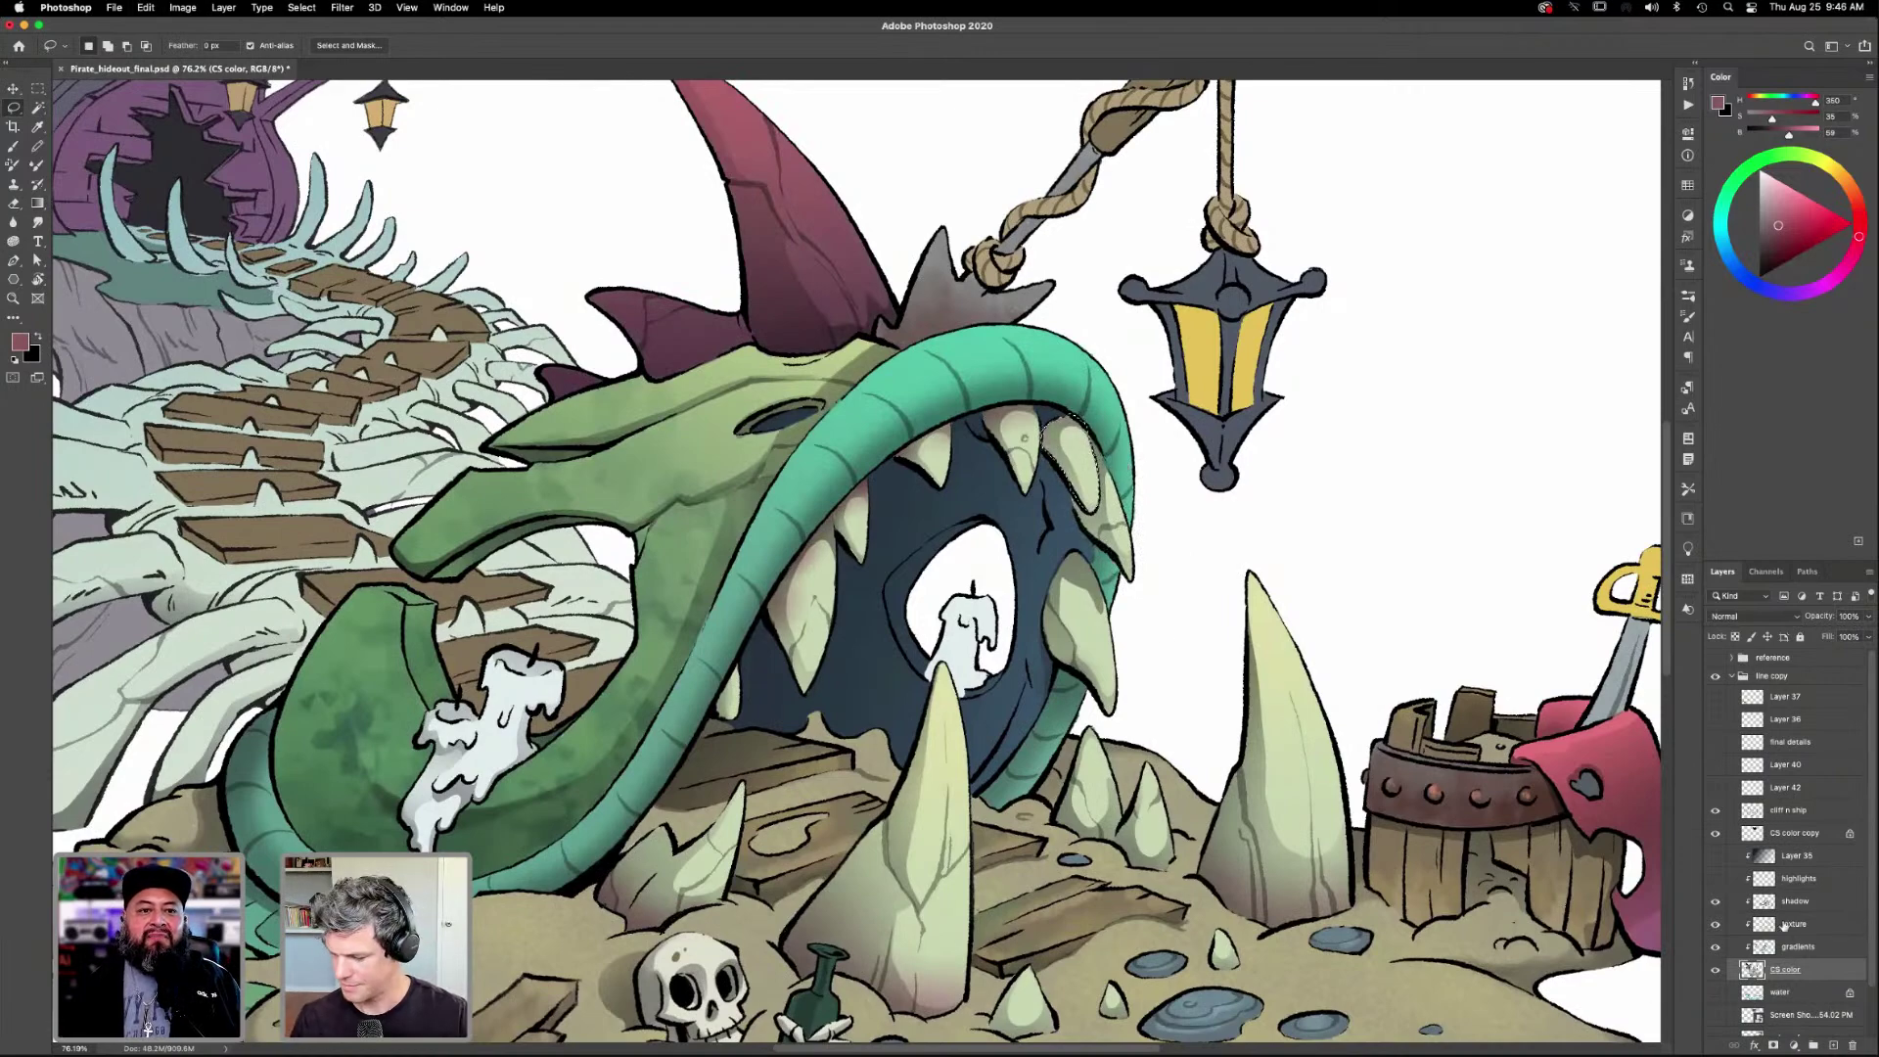
key("alt+bracketright")
key("g")
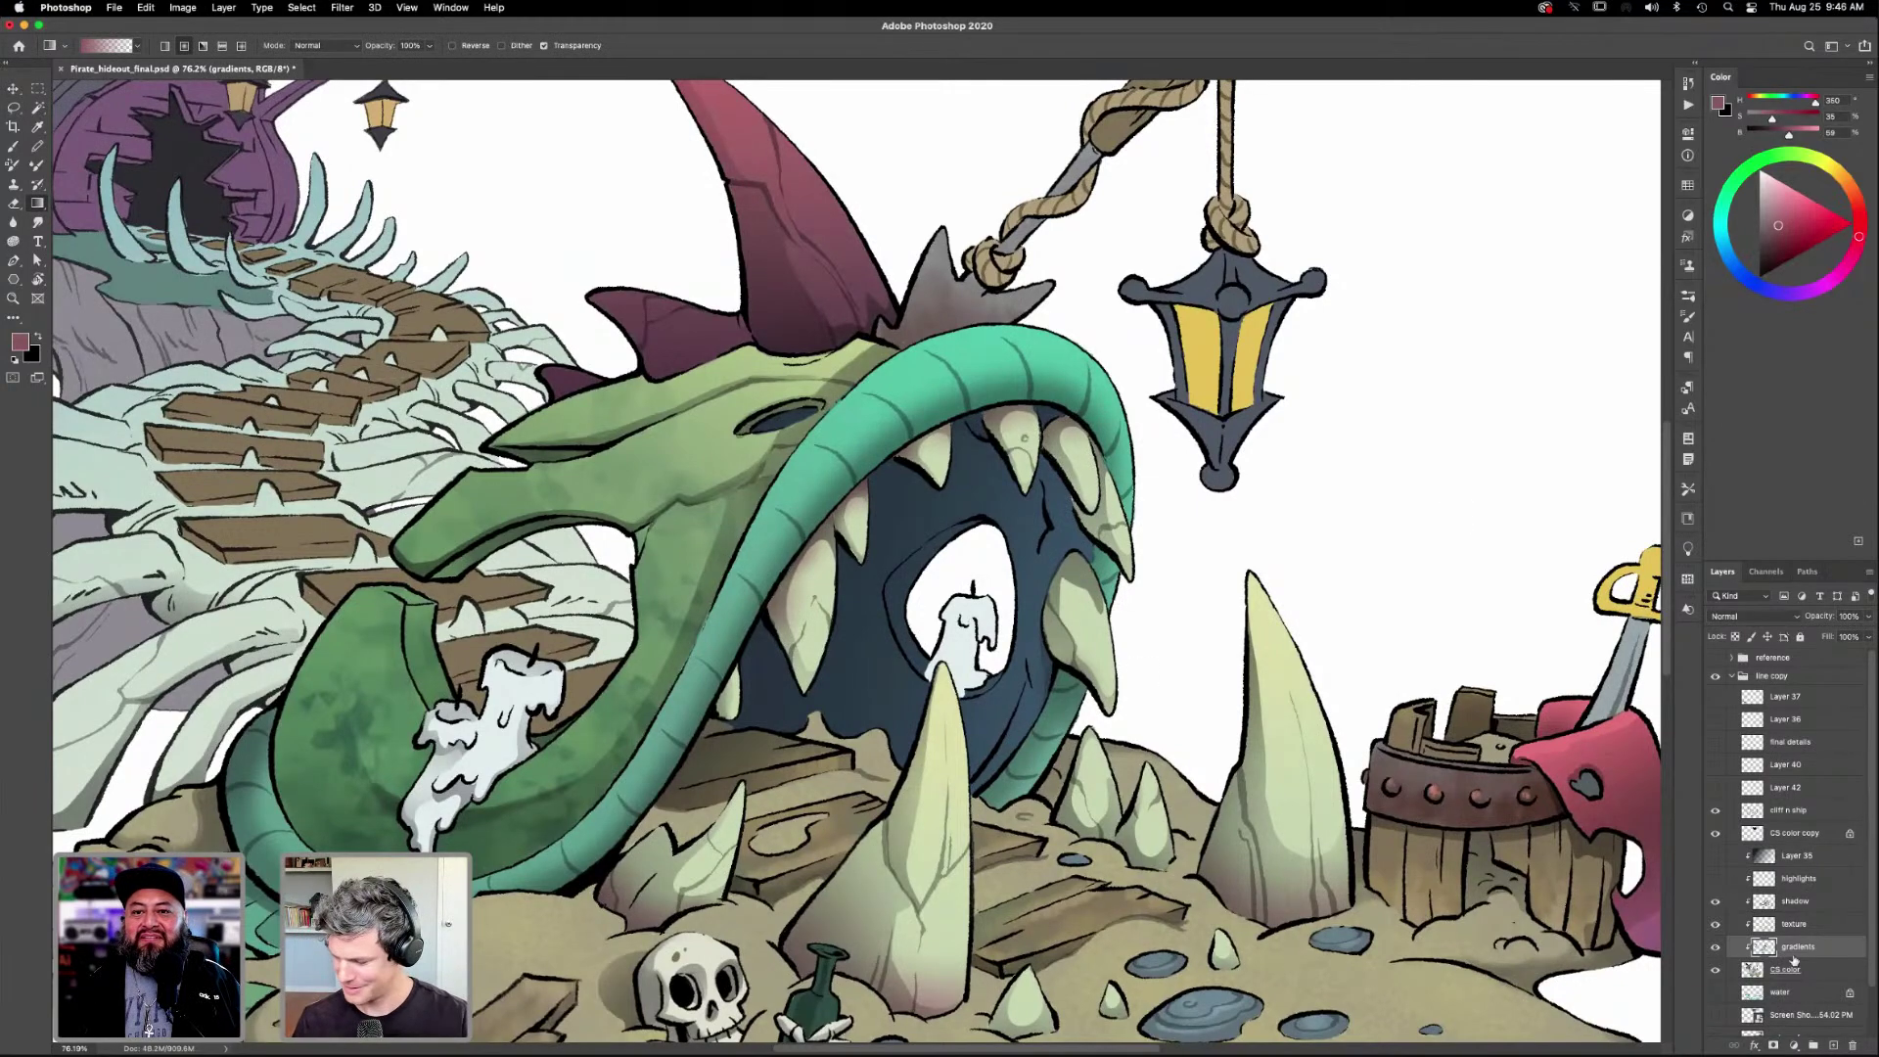
Select the connected right upper teeth from CS color, subtract all but the outermost with the Lasso, and shade it on the gradients layer.
key("alt+bracketleft")
key("l")
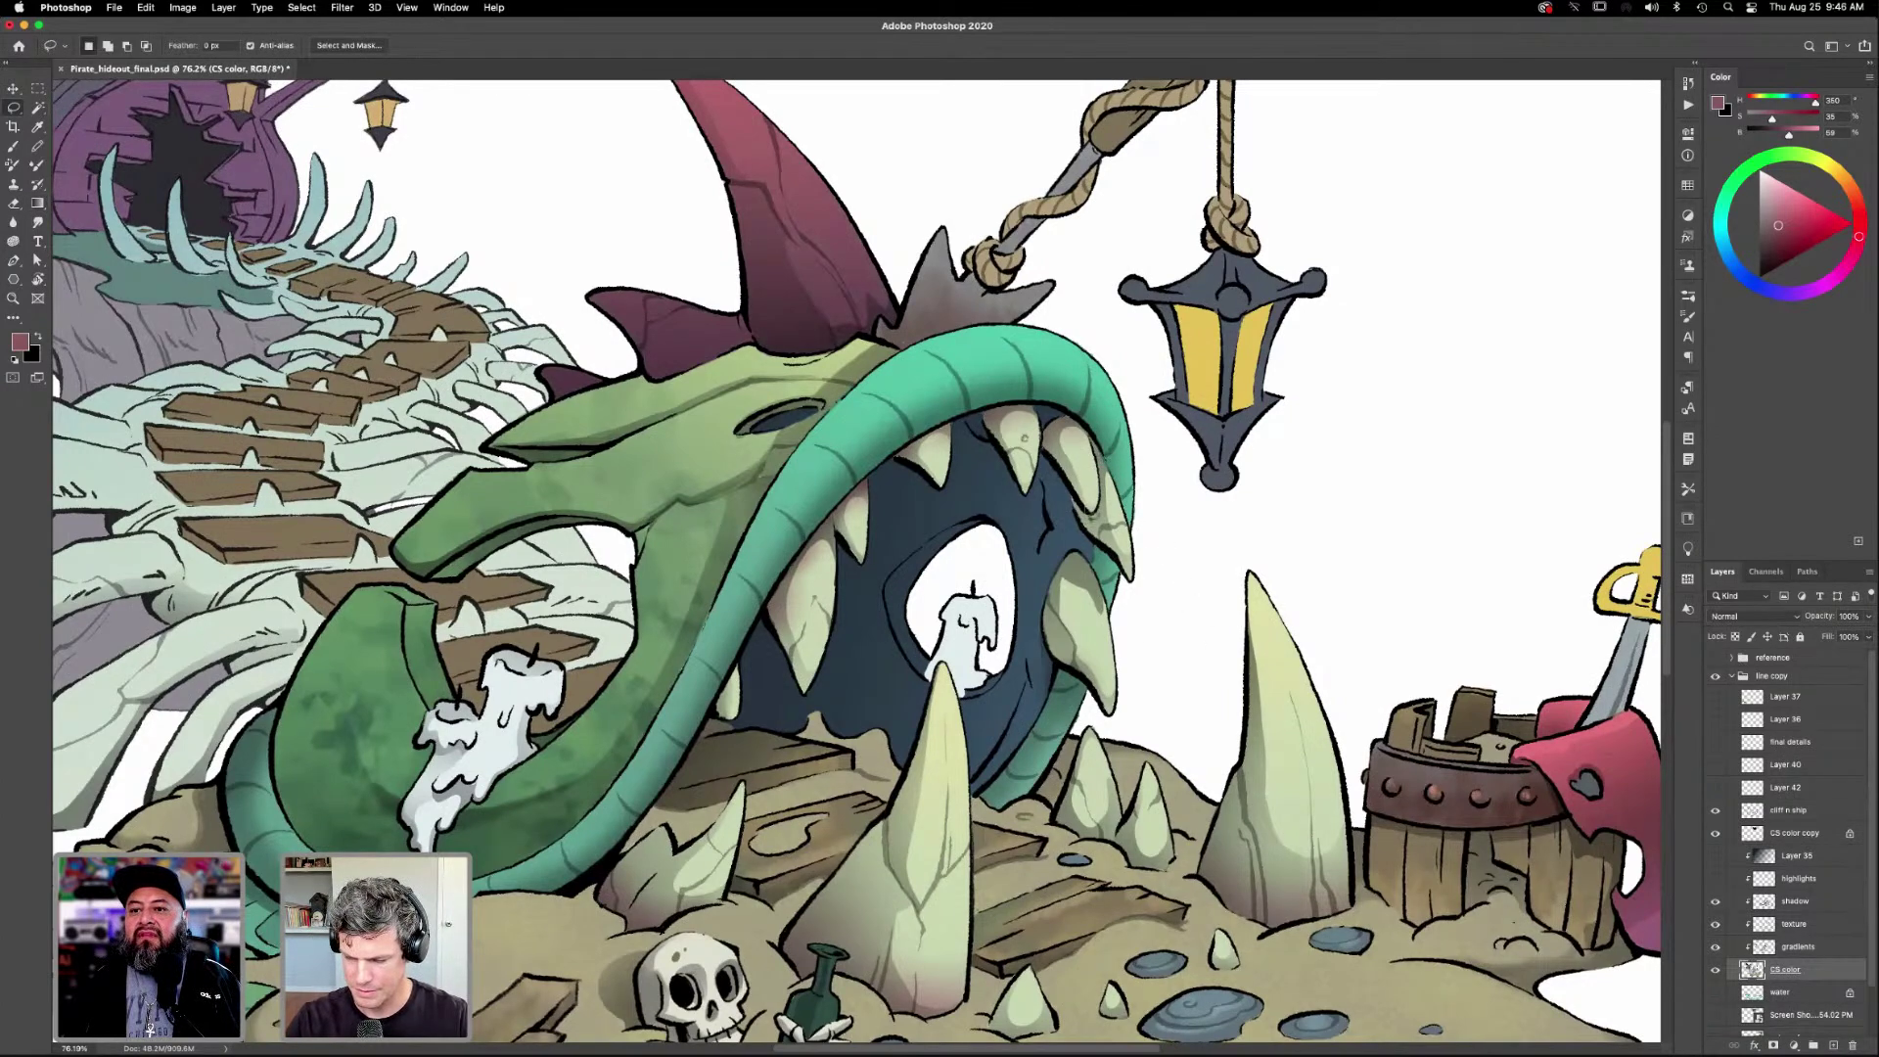
key("w")
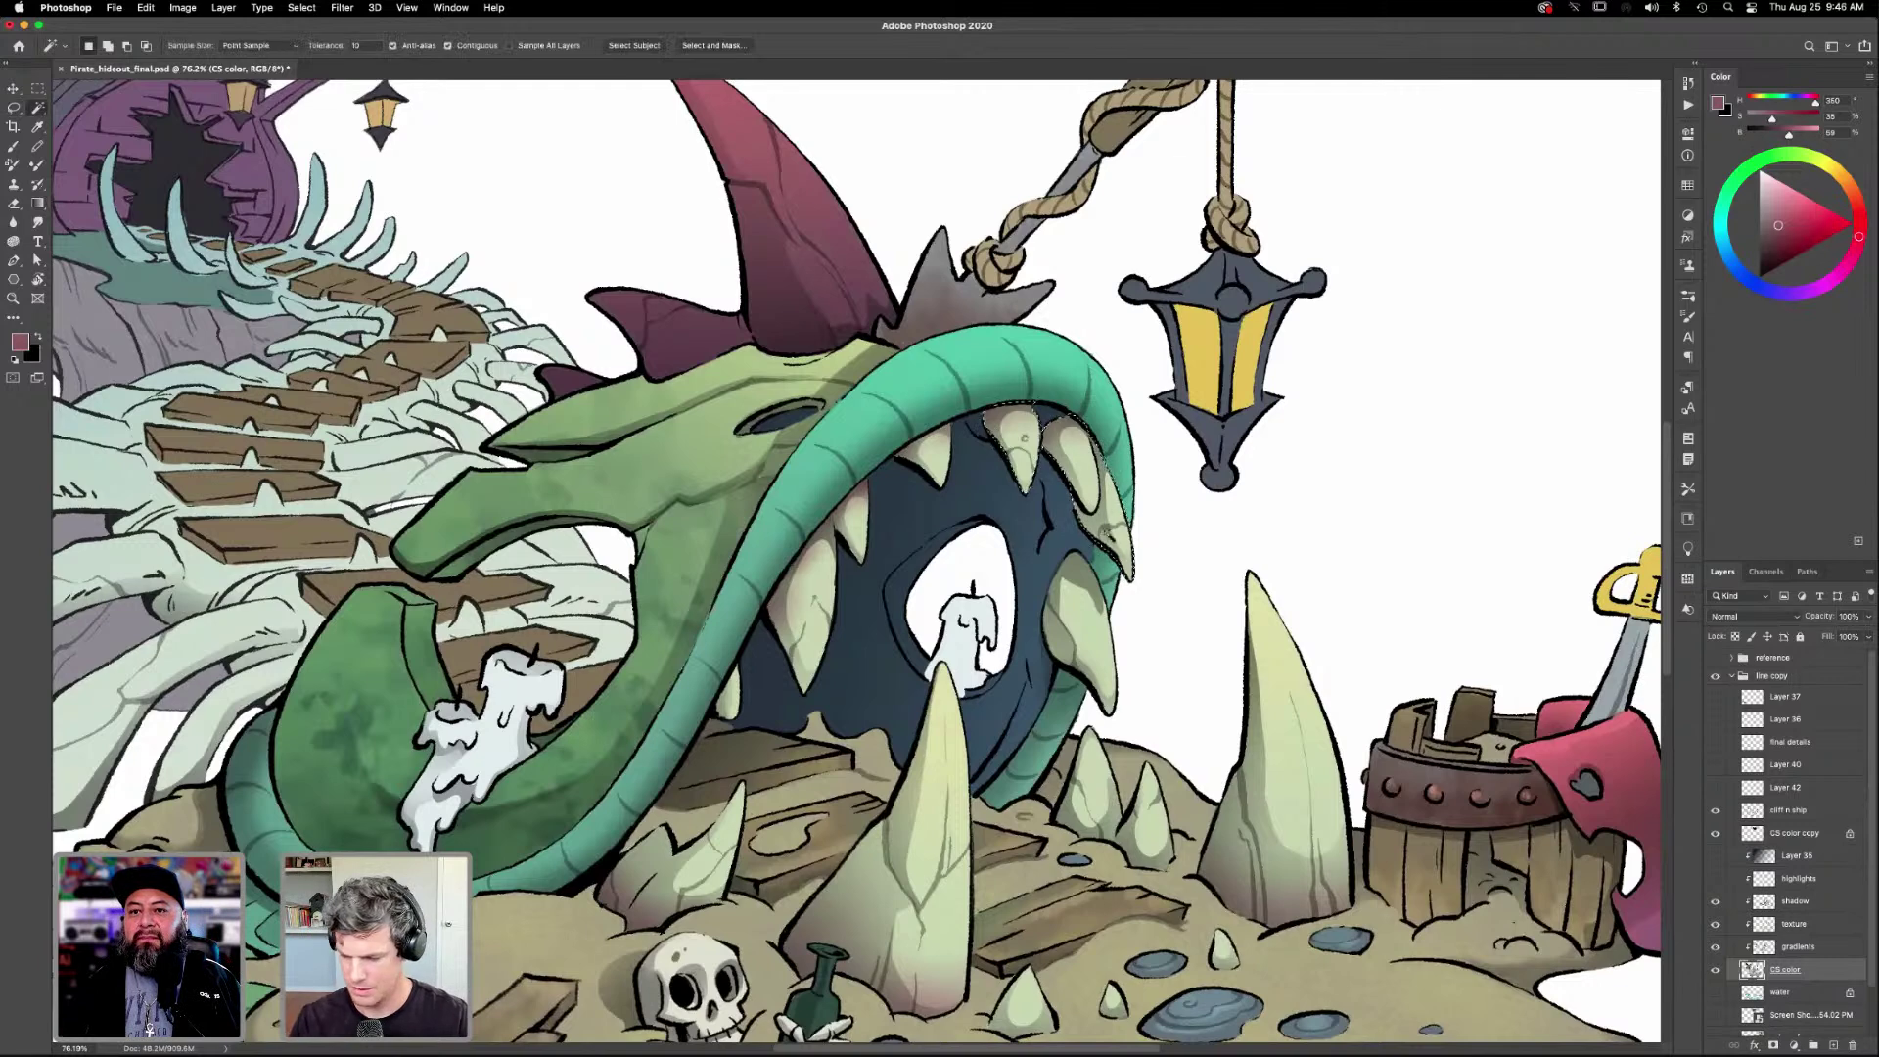
left_click(1793, 947)
key("l")
key("alt")
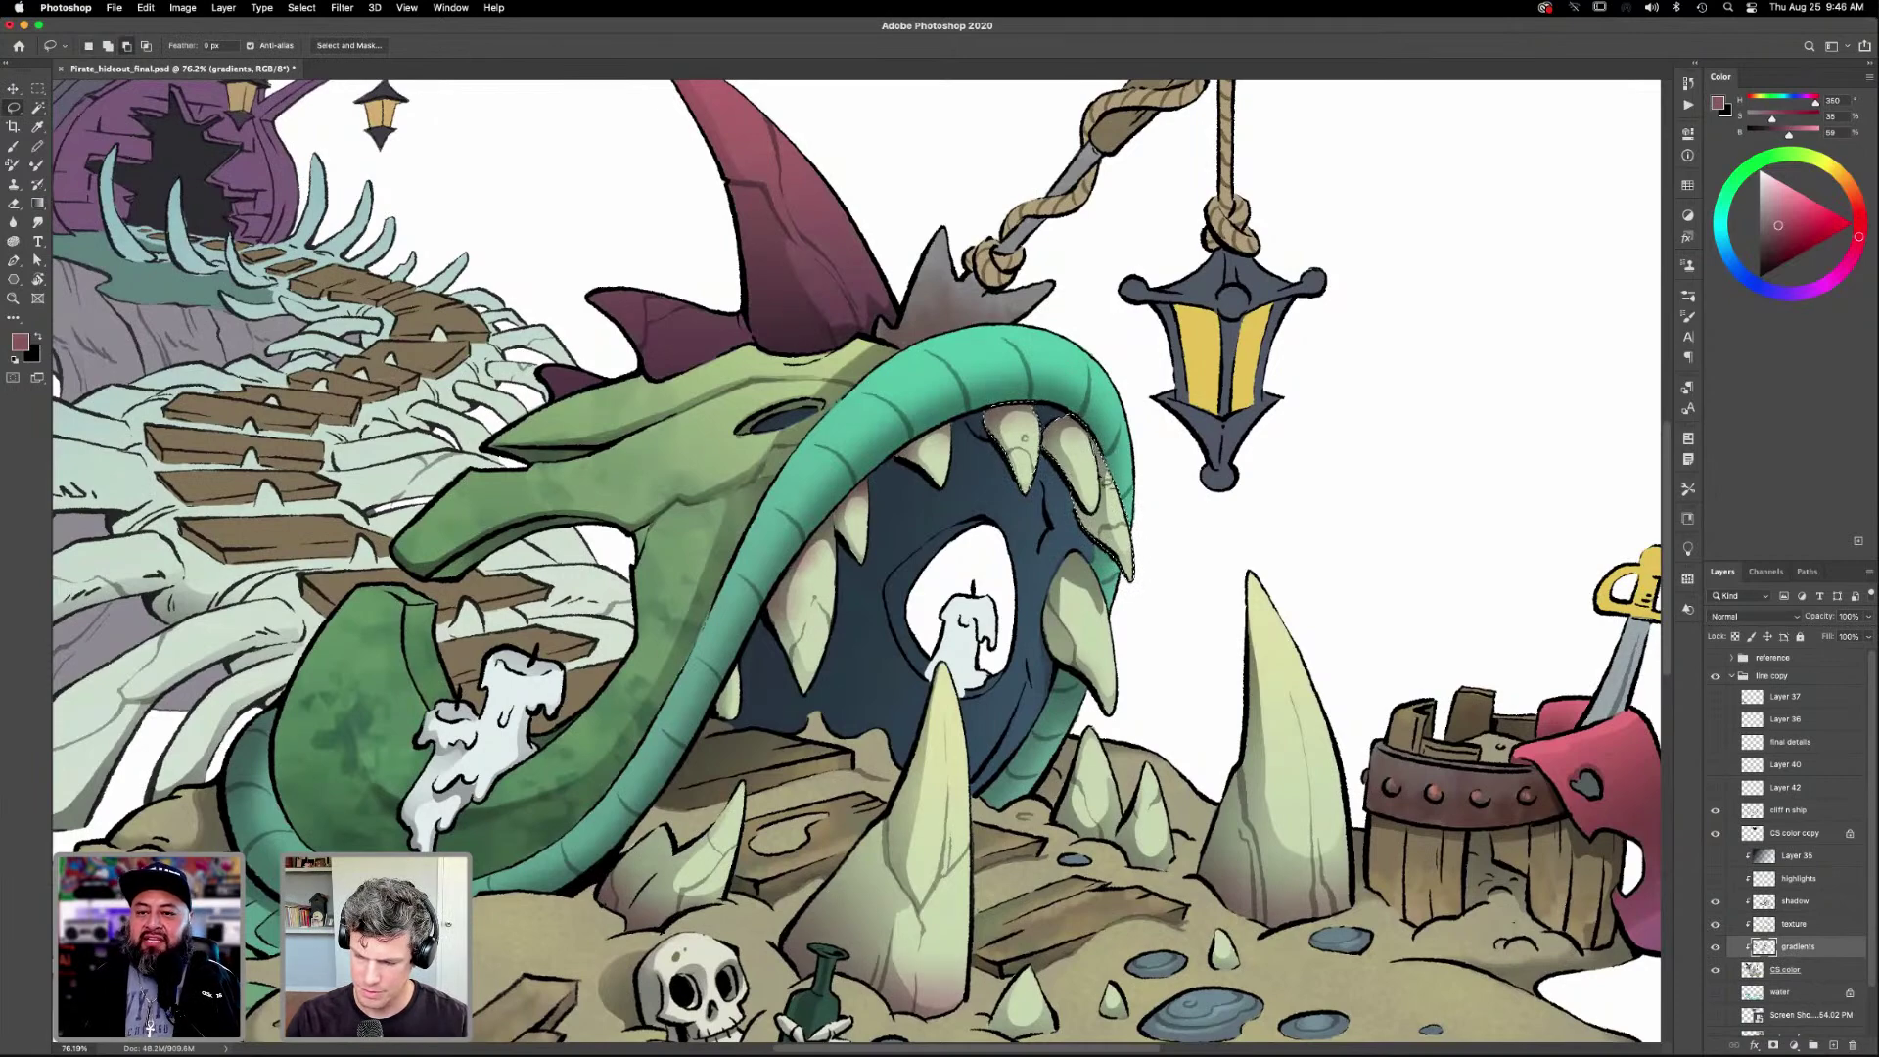
mouse_move(980, 390)
left_mouse_down()
mouse_move(972, 462)
mouse_move(982, 411)
left_mouse_up()
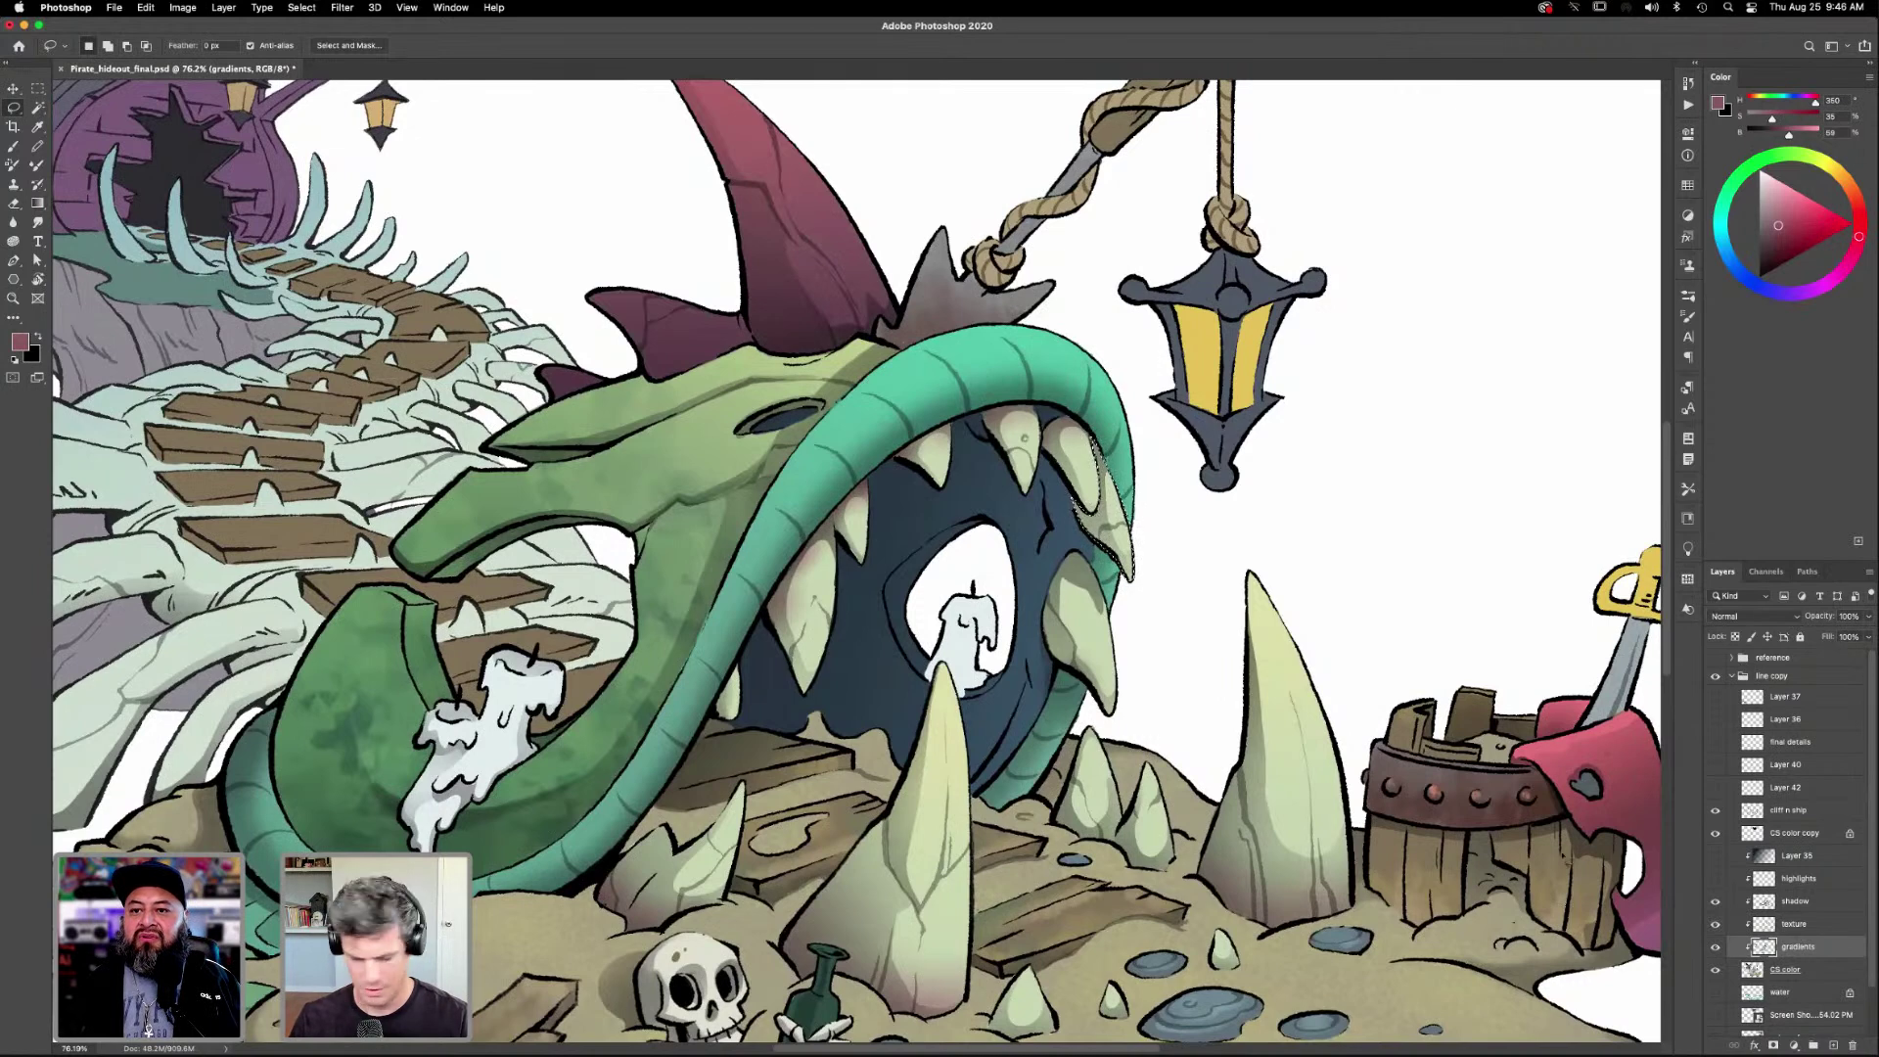
key("g")
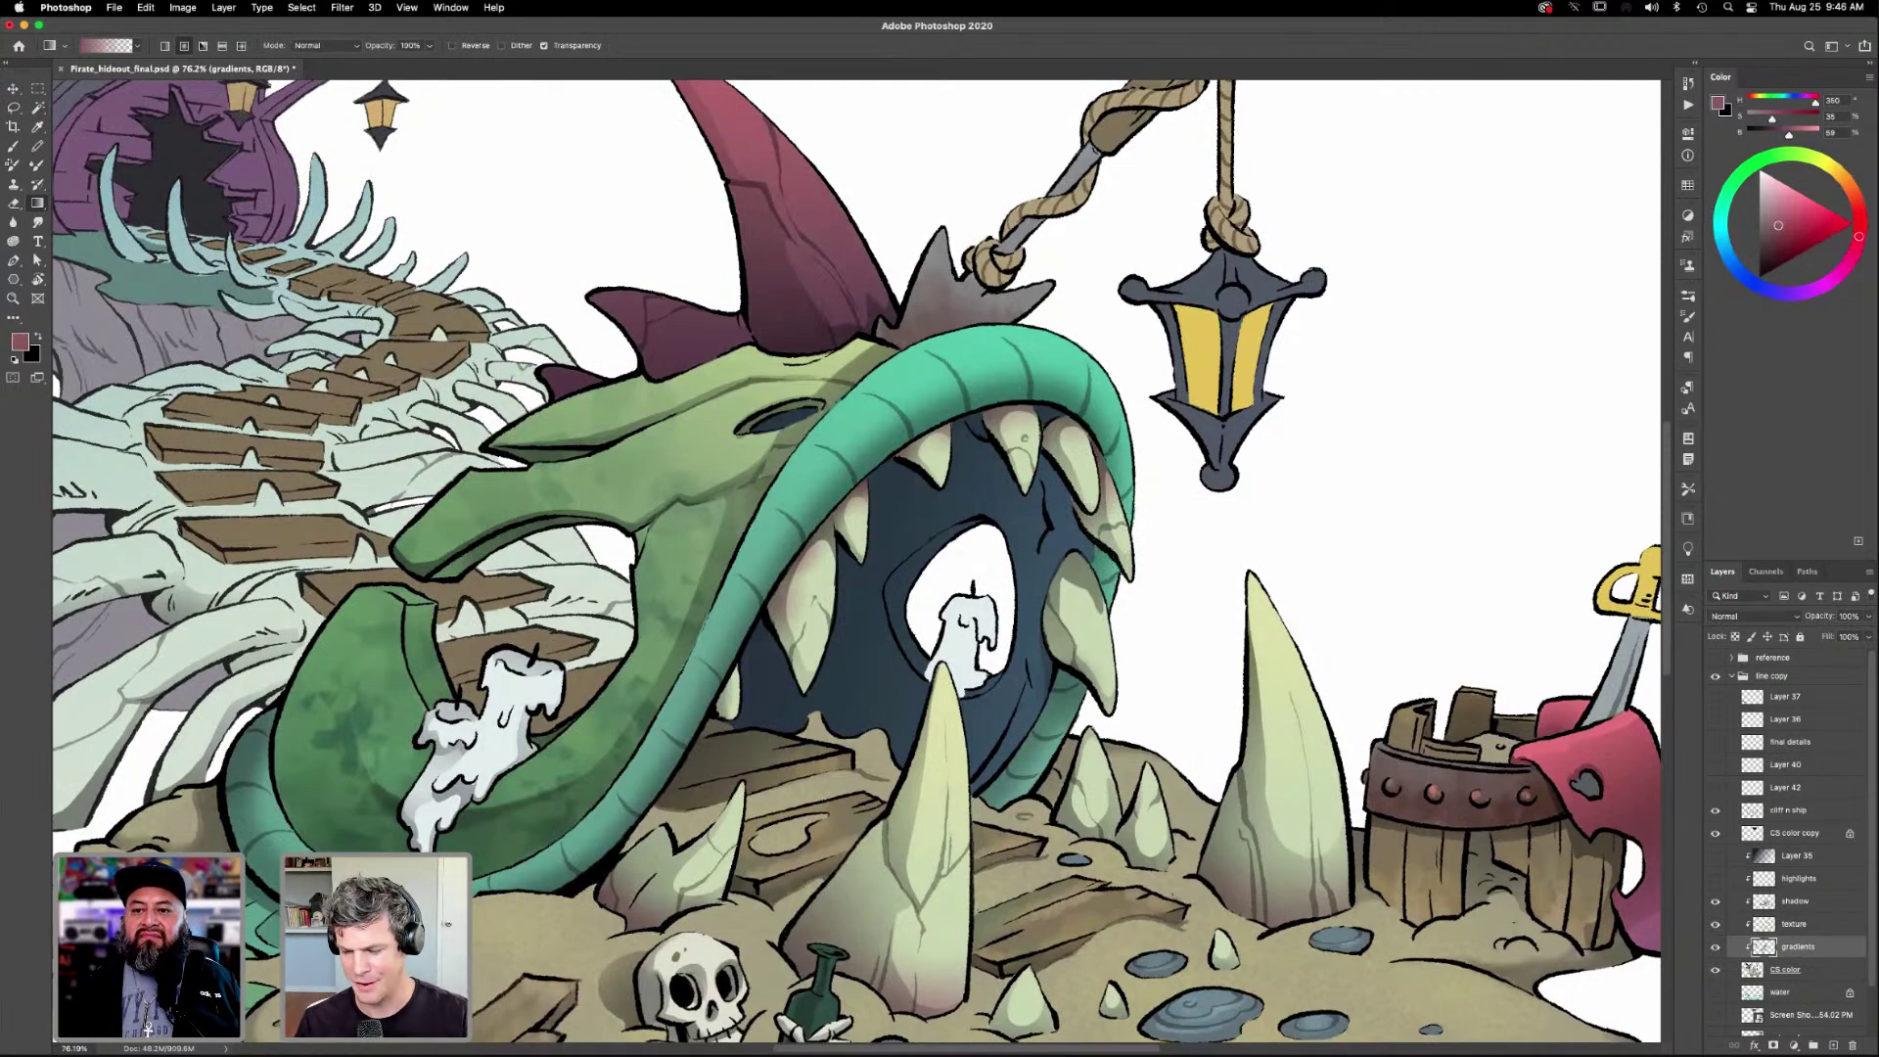
Reselect the connected upper teeth, isolate the second tooth from the right with the Lasso, and apply the dull red gradient on the gradients layer.
left_click(1796, 970)
key("w")
left_click(1133, 544)
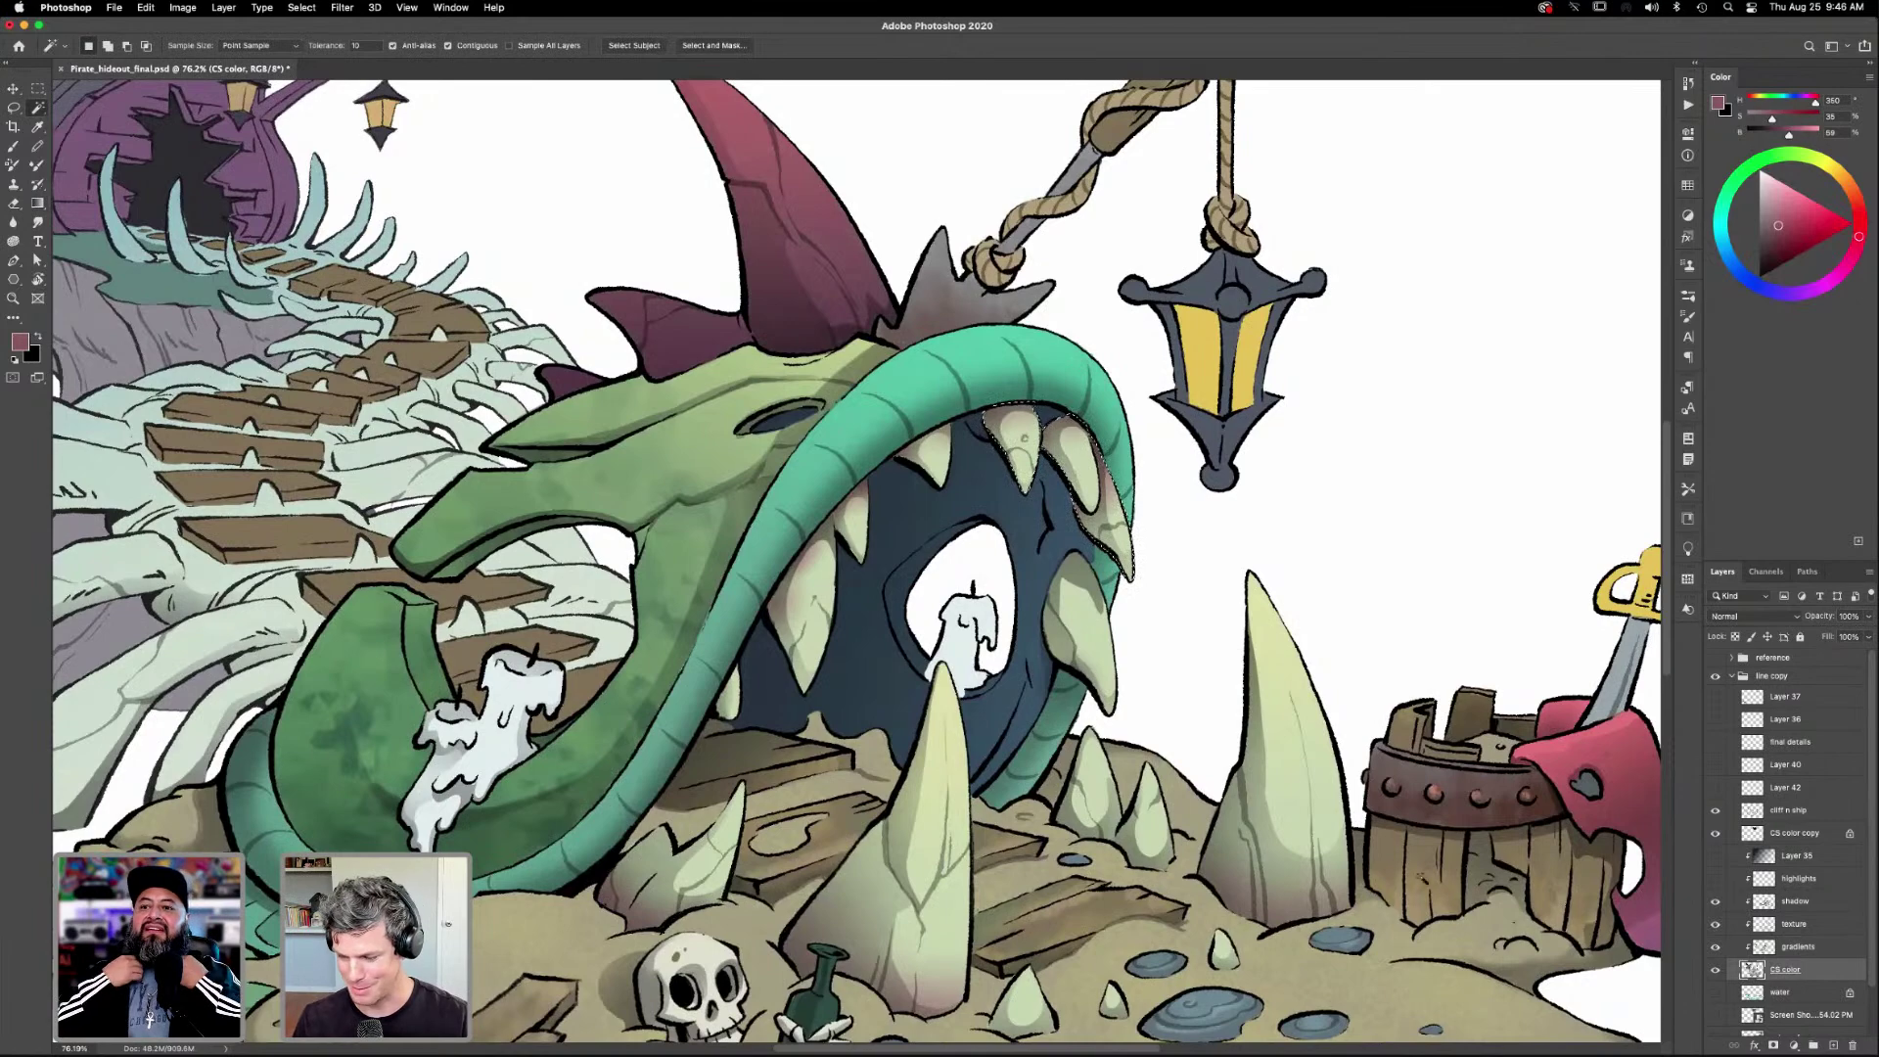
left_click(1787, 947)
key("l")
key("alt")
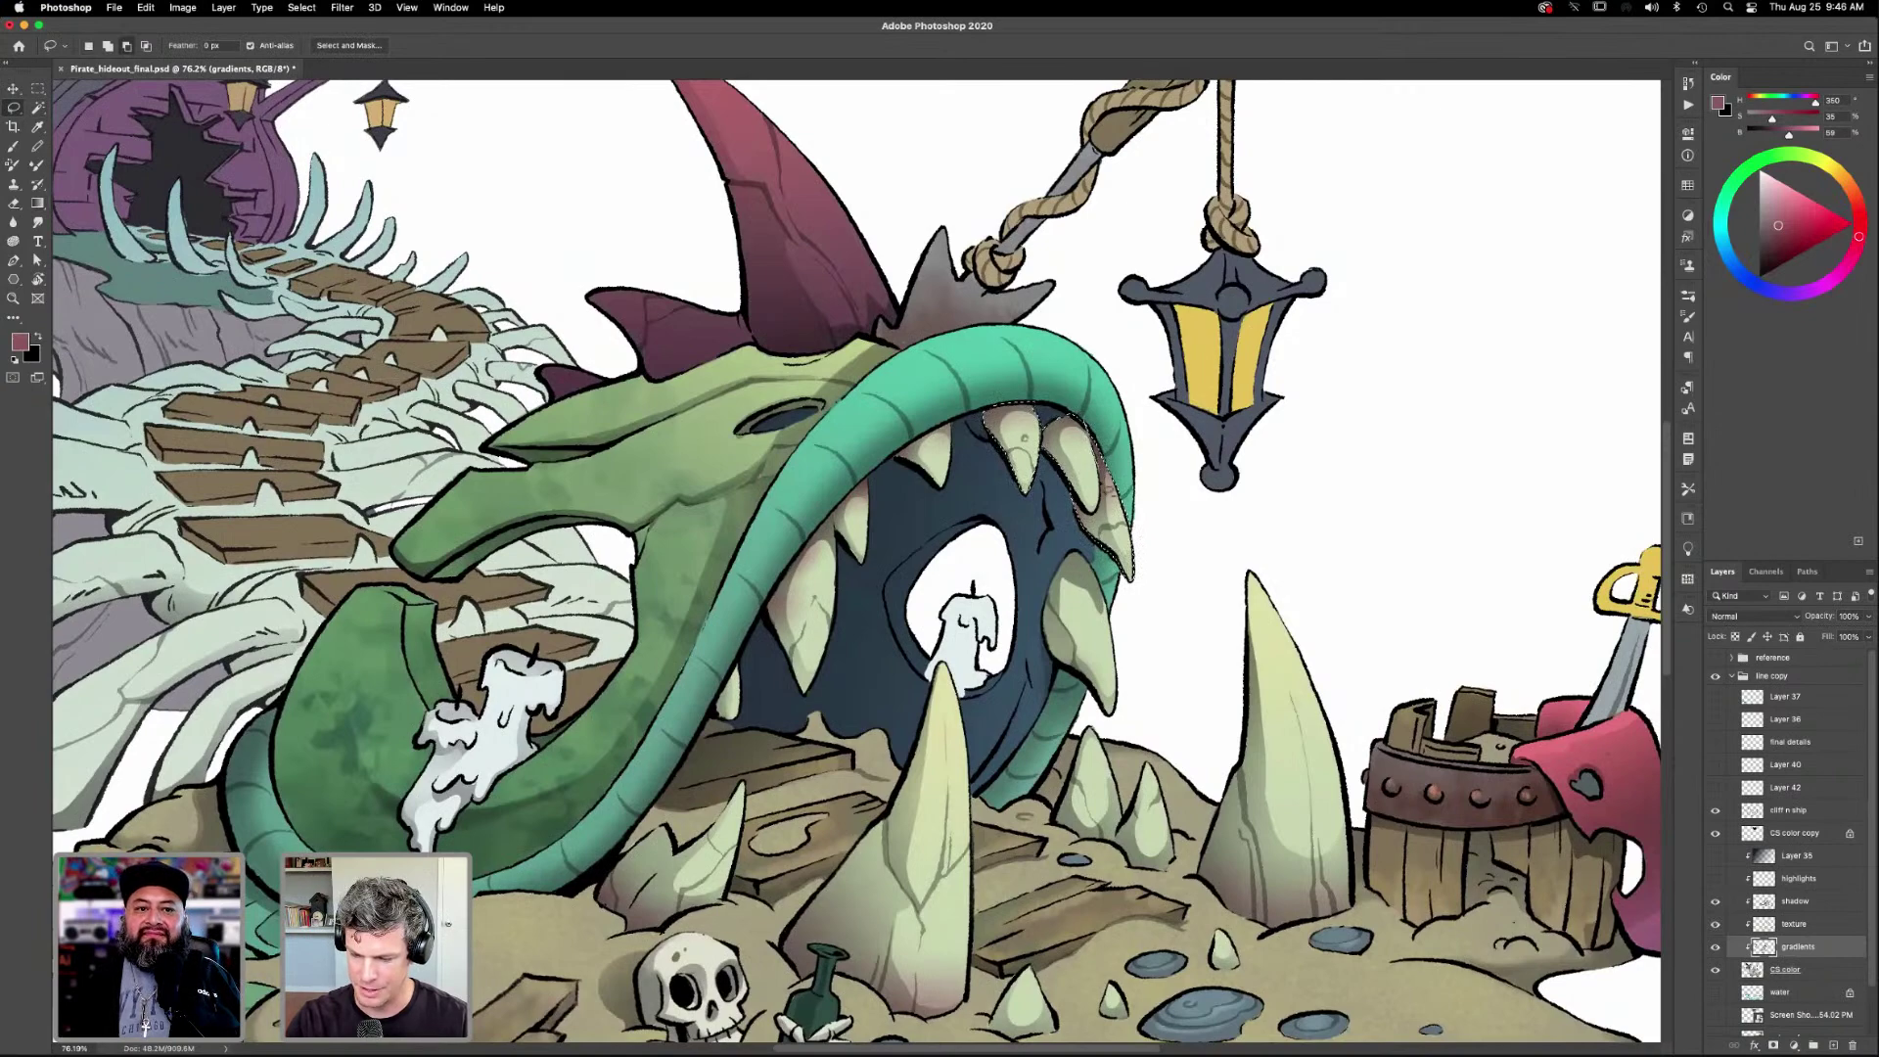
mouse_move(1103, 523)
left_mouse_down()
mouse_move(1061, 519)
mouse_move(1042, 431)
mouse_move(1032, 504)
mouse_move(974, 435)
left_mouse_up()
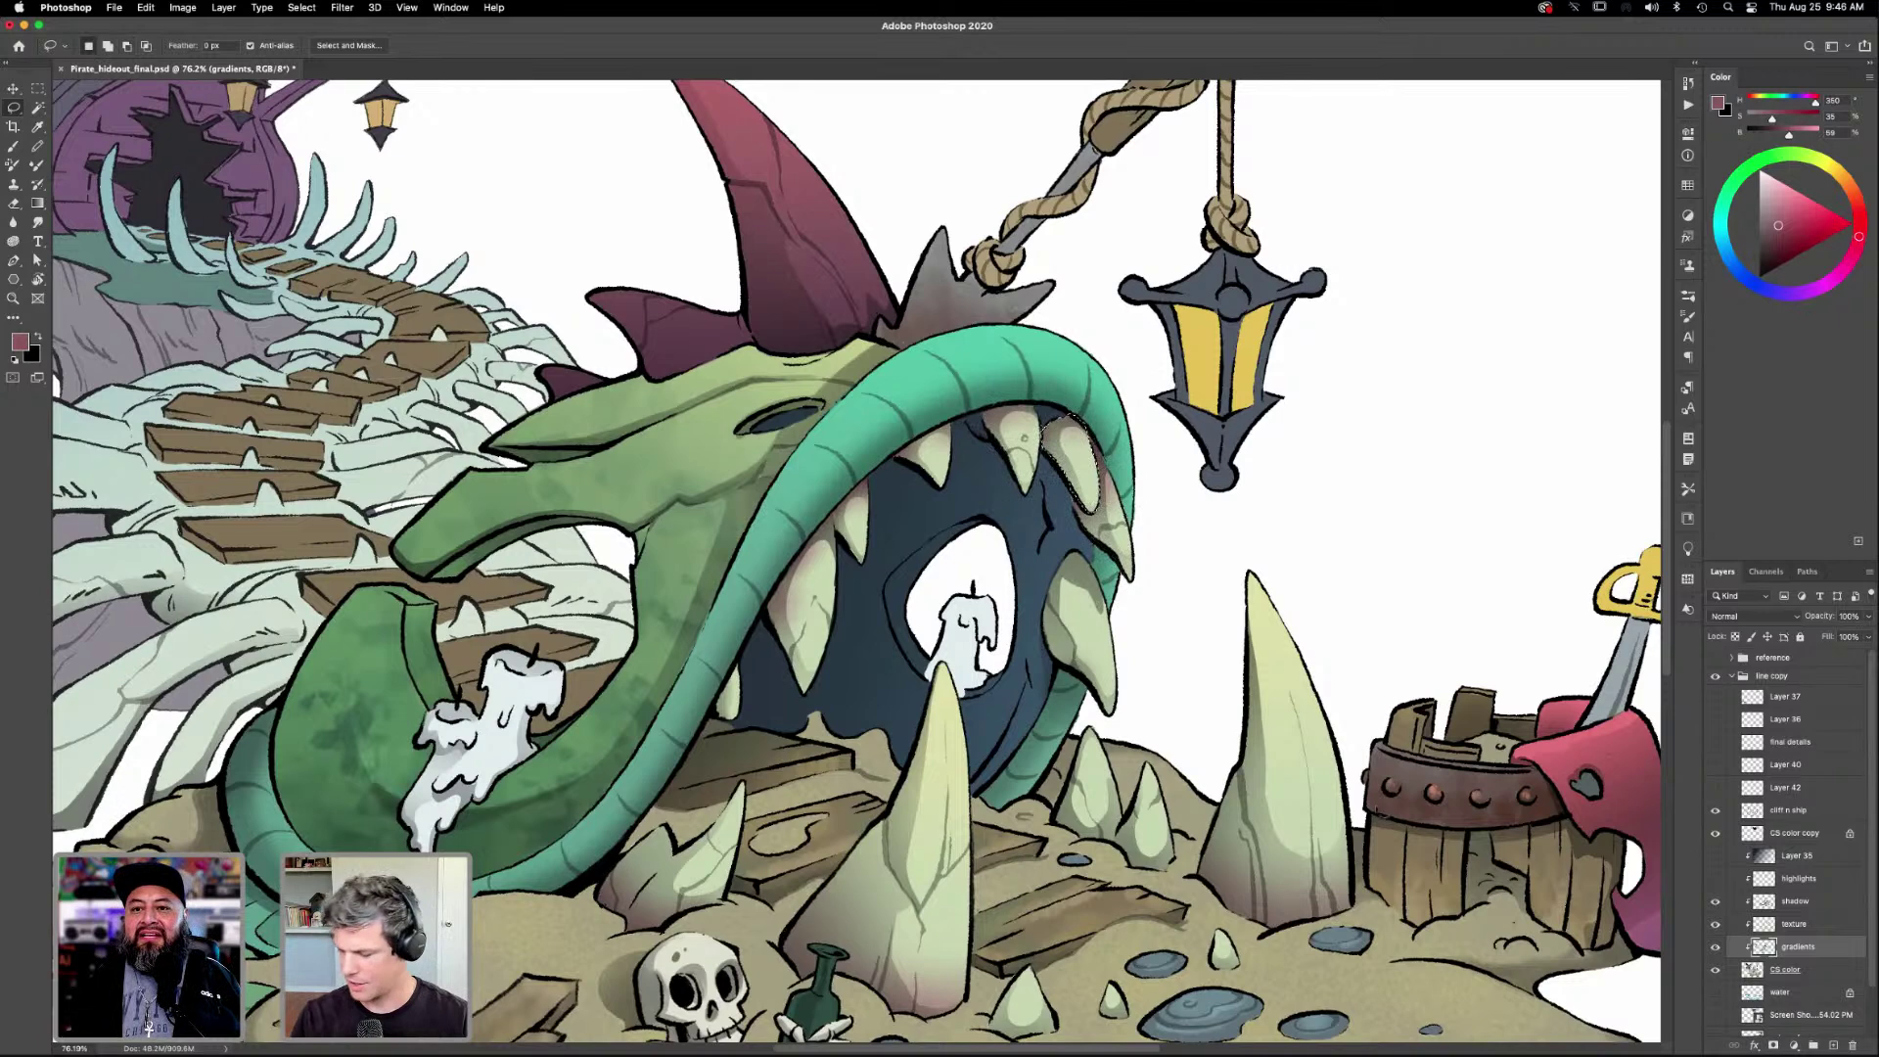
key("g")
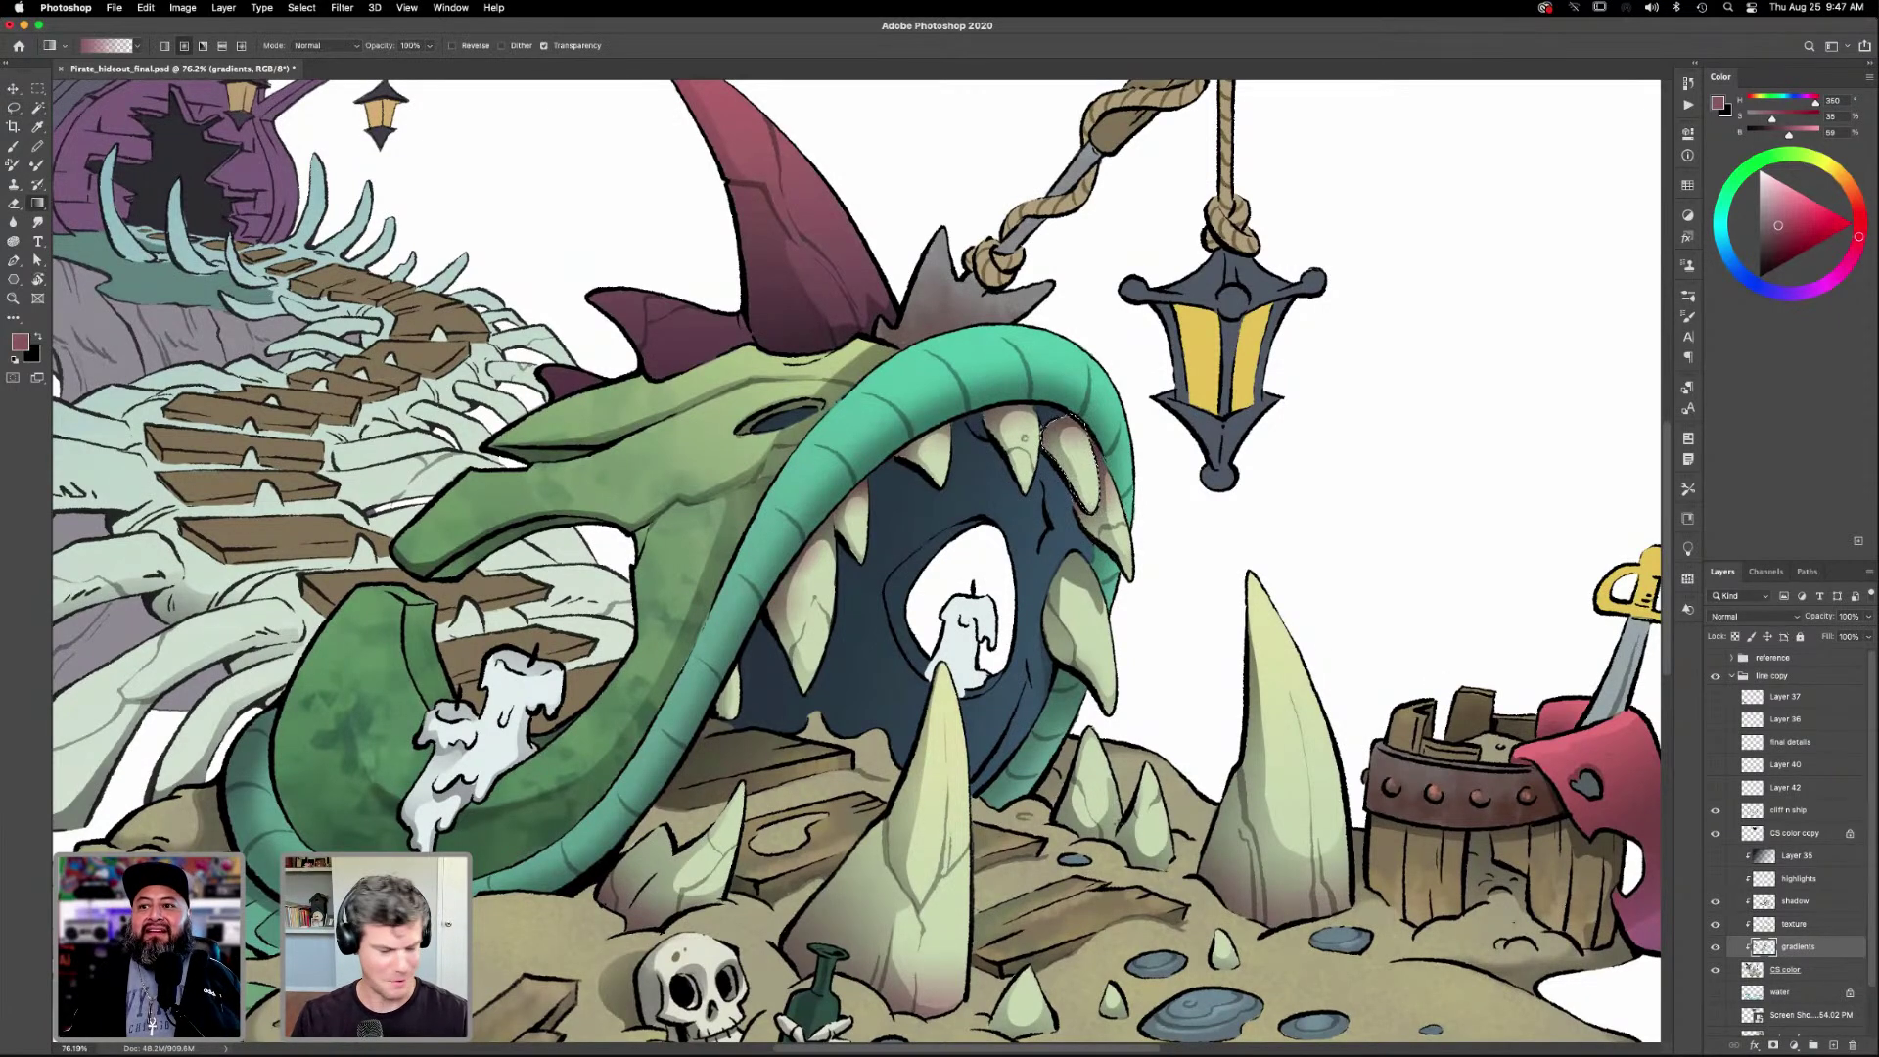
left_click_drag(1076, 587, 1177, 891)
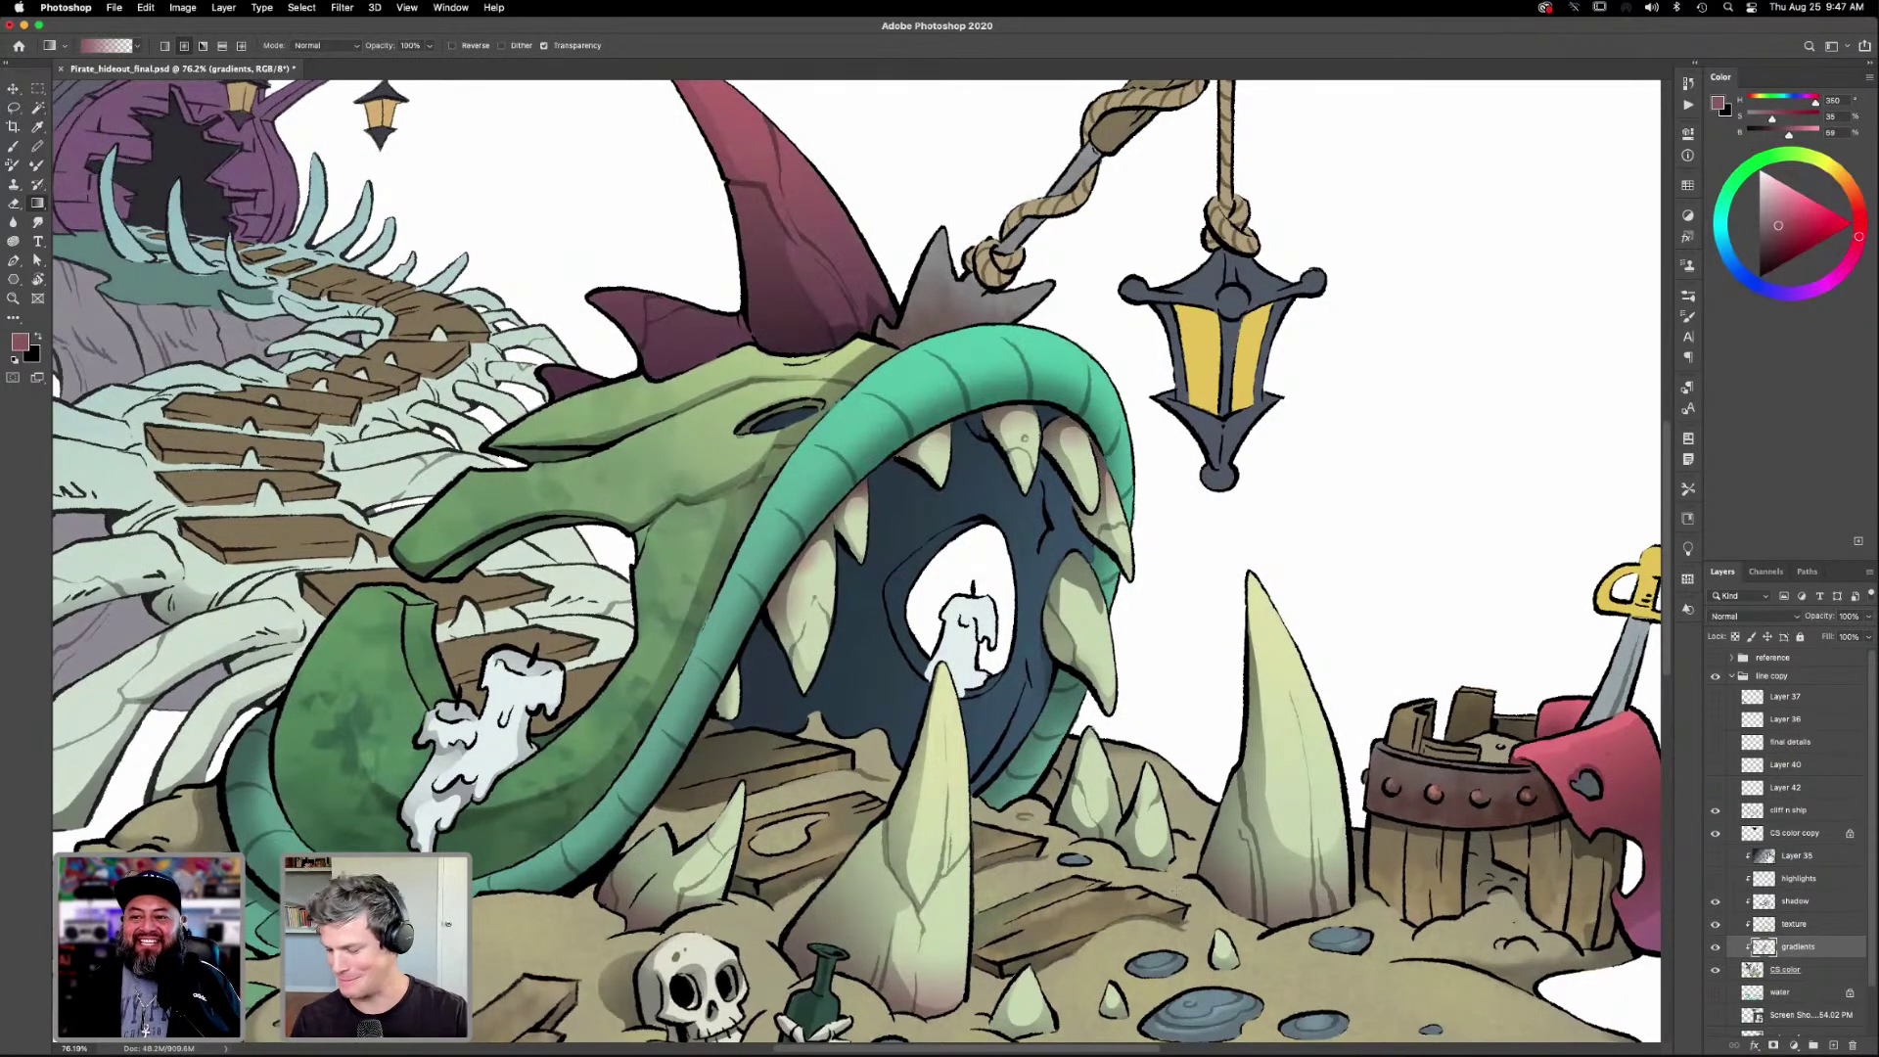
Select the large lower-right tooth of the mouth from CS color, apply the dull red gradient on the gradients layer, and deselect.
left_click(1780, 968)
key("w")
left_click(1083, 646)
left_click(1795, 946)
key("g")
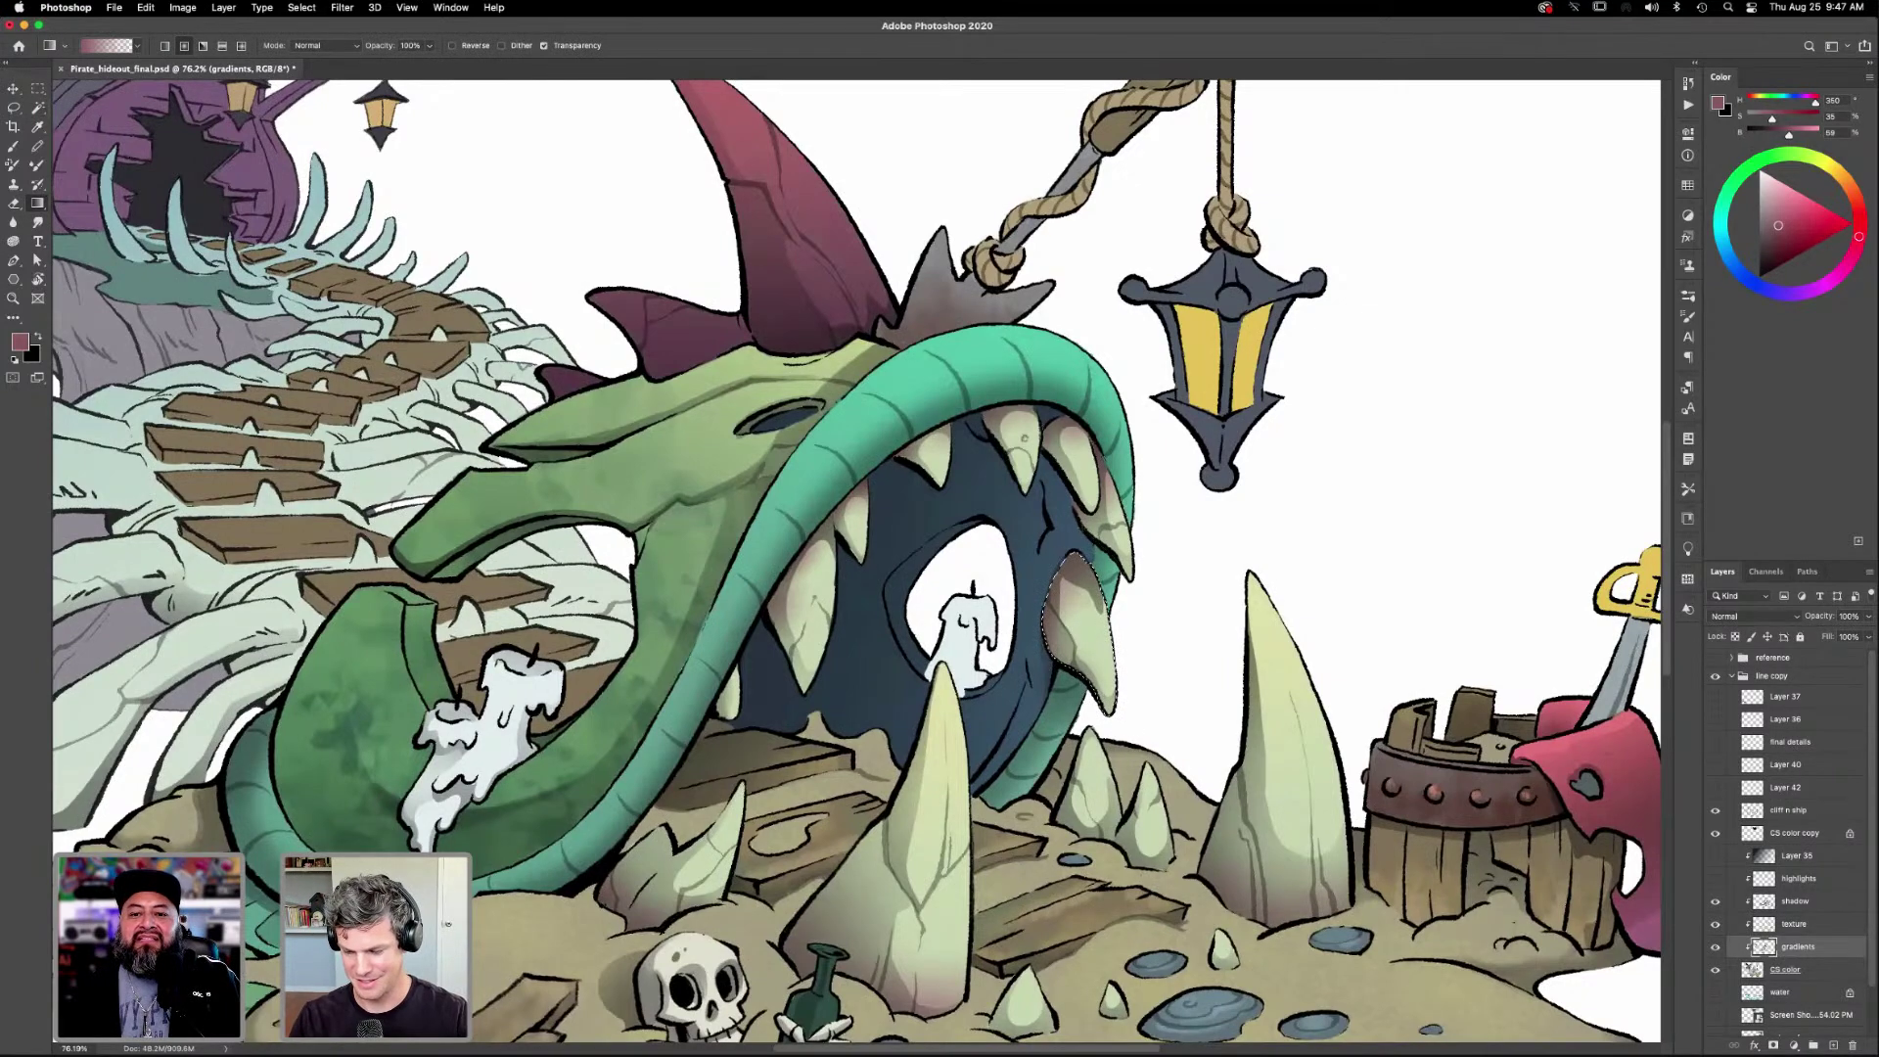
key("super+d")
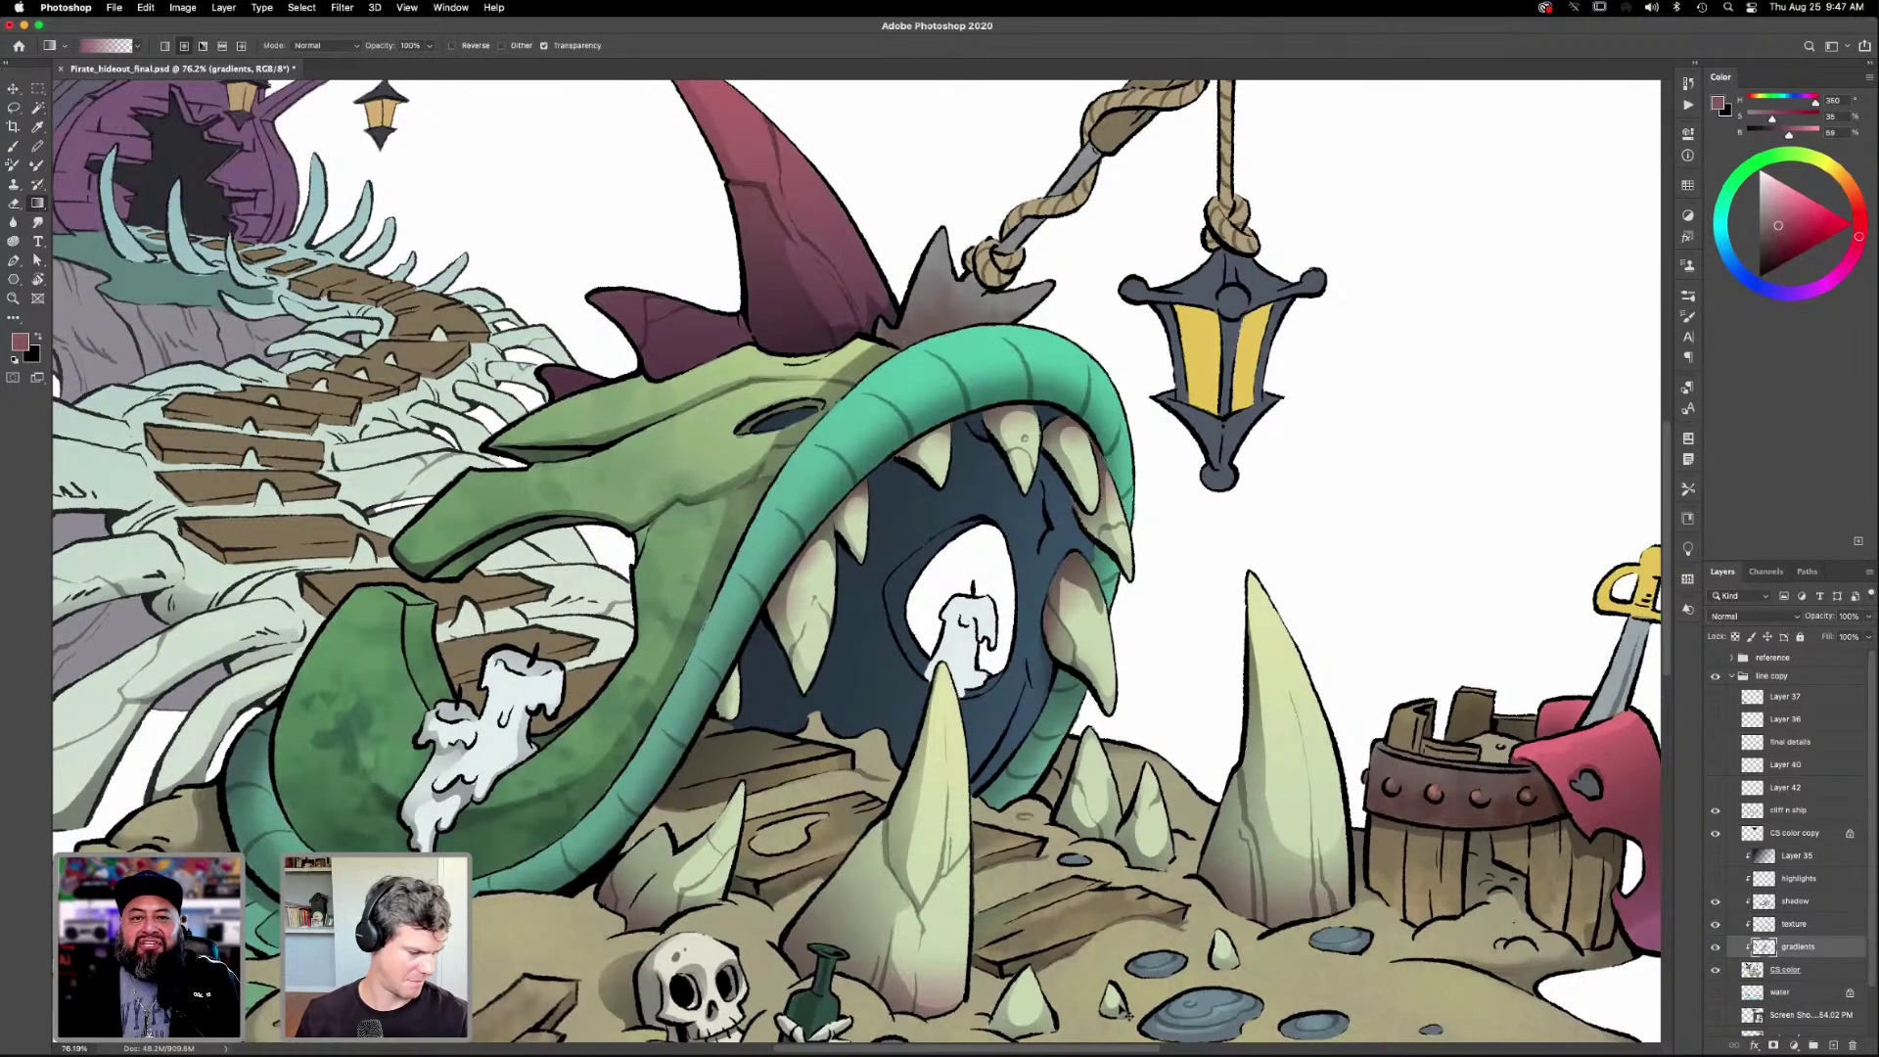
Review the tooth gradients in the whole illustration and closer up around the fish head.
key("super+0")
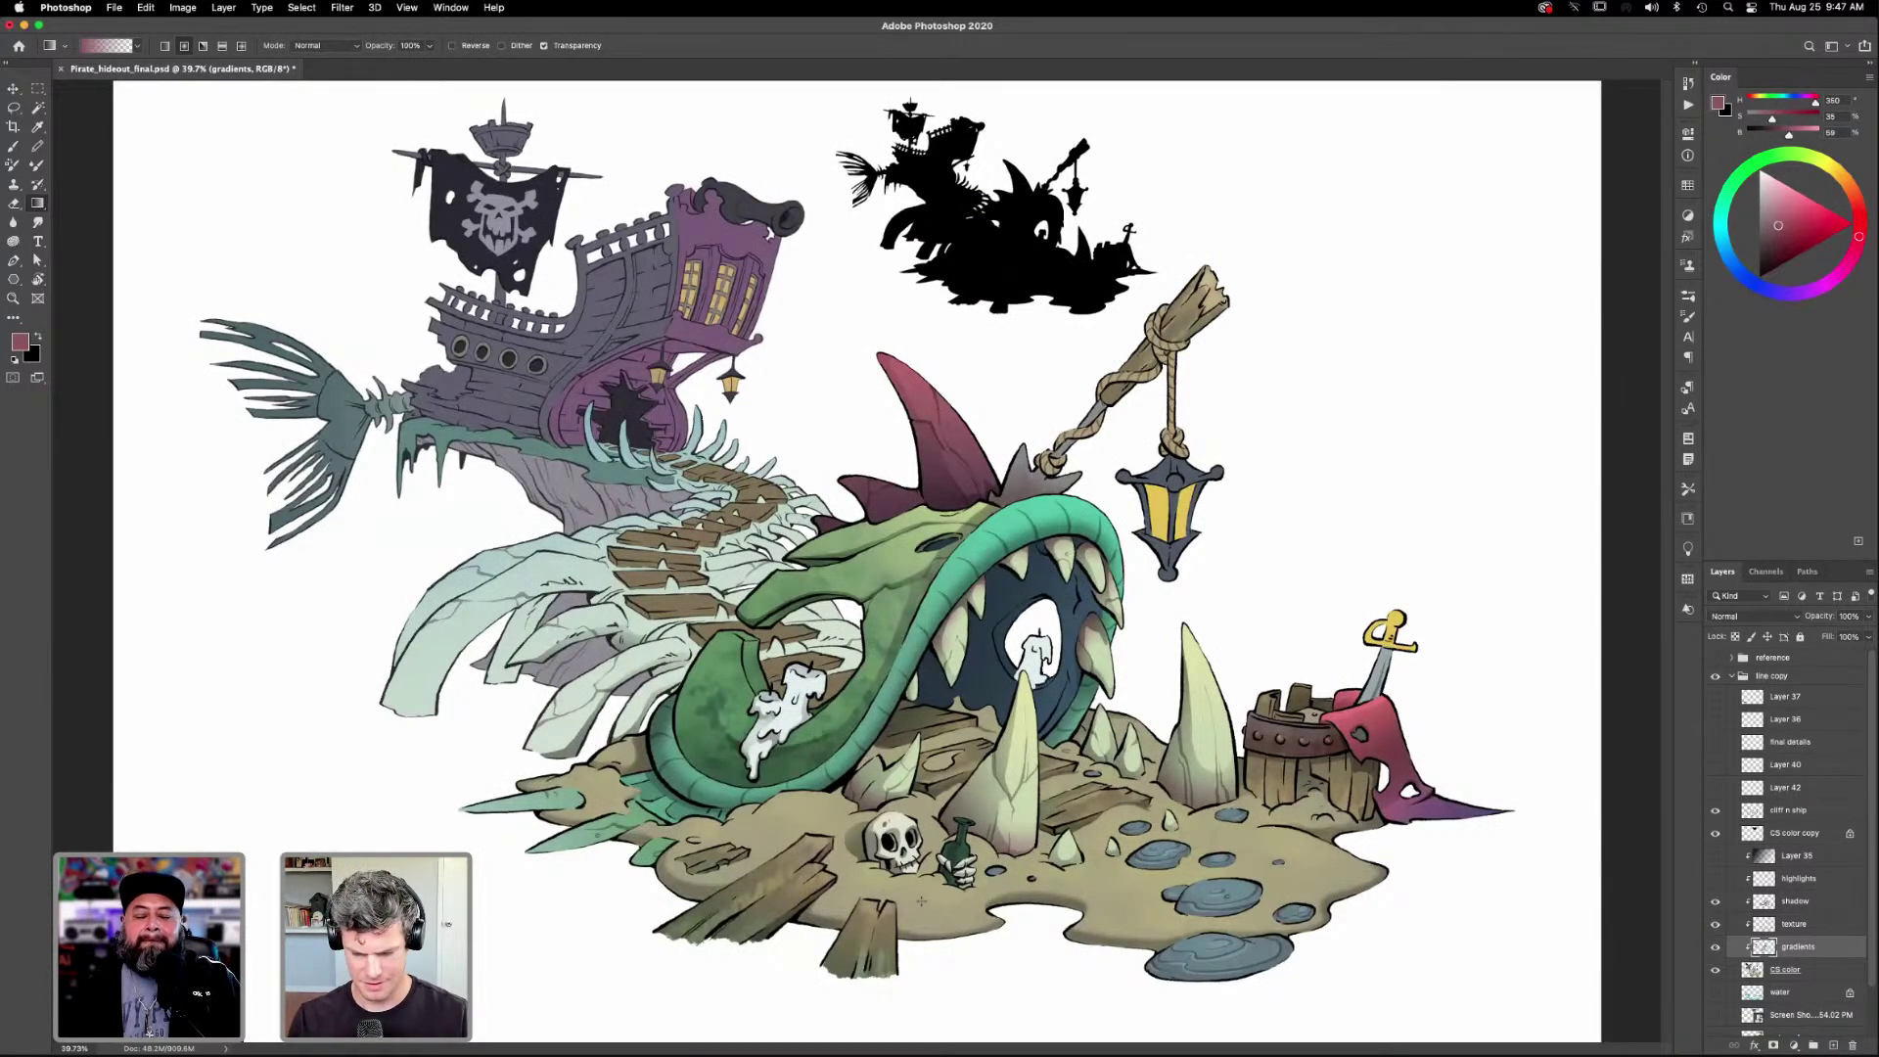
key("z")
mouse_move(1096, 755)
left_mouse_down()
mouse_move(1194, 756)
mouse_move(1106, 749)
left_mouse_up()
left_click_drag(1072, 530, 1116, 530)
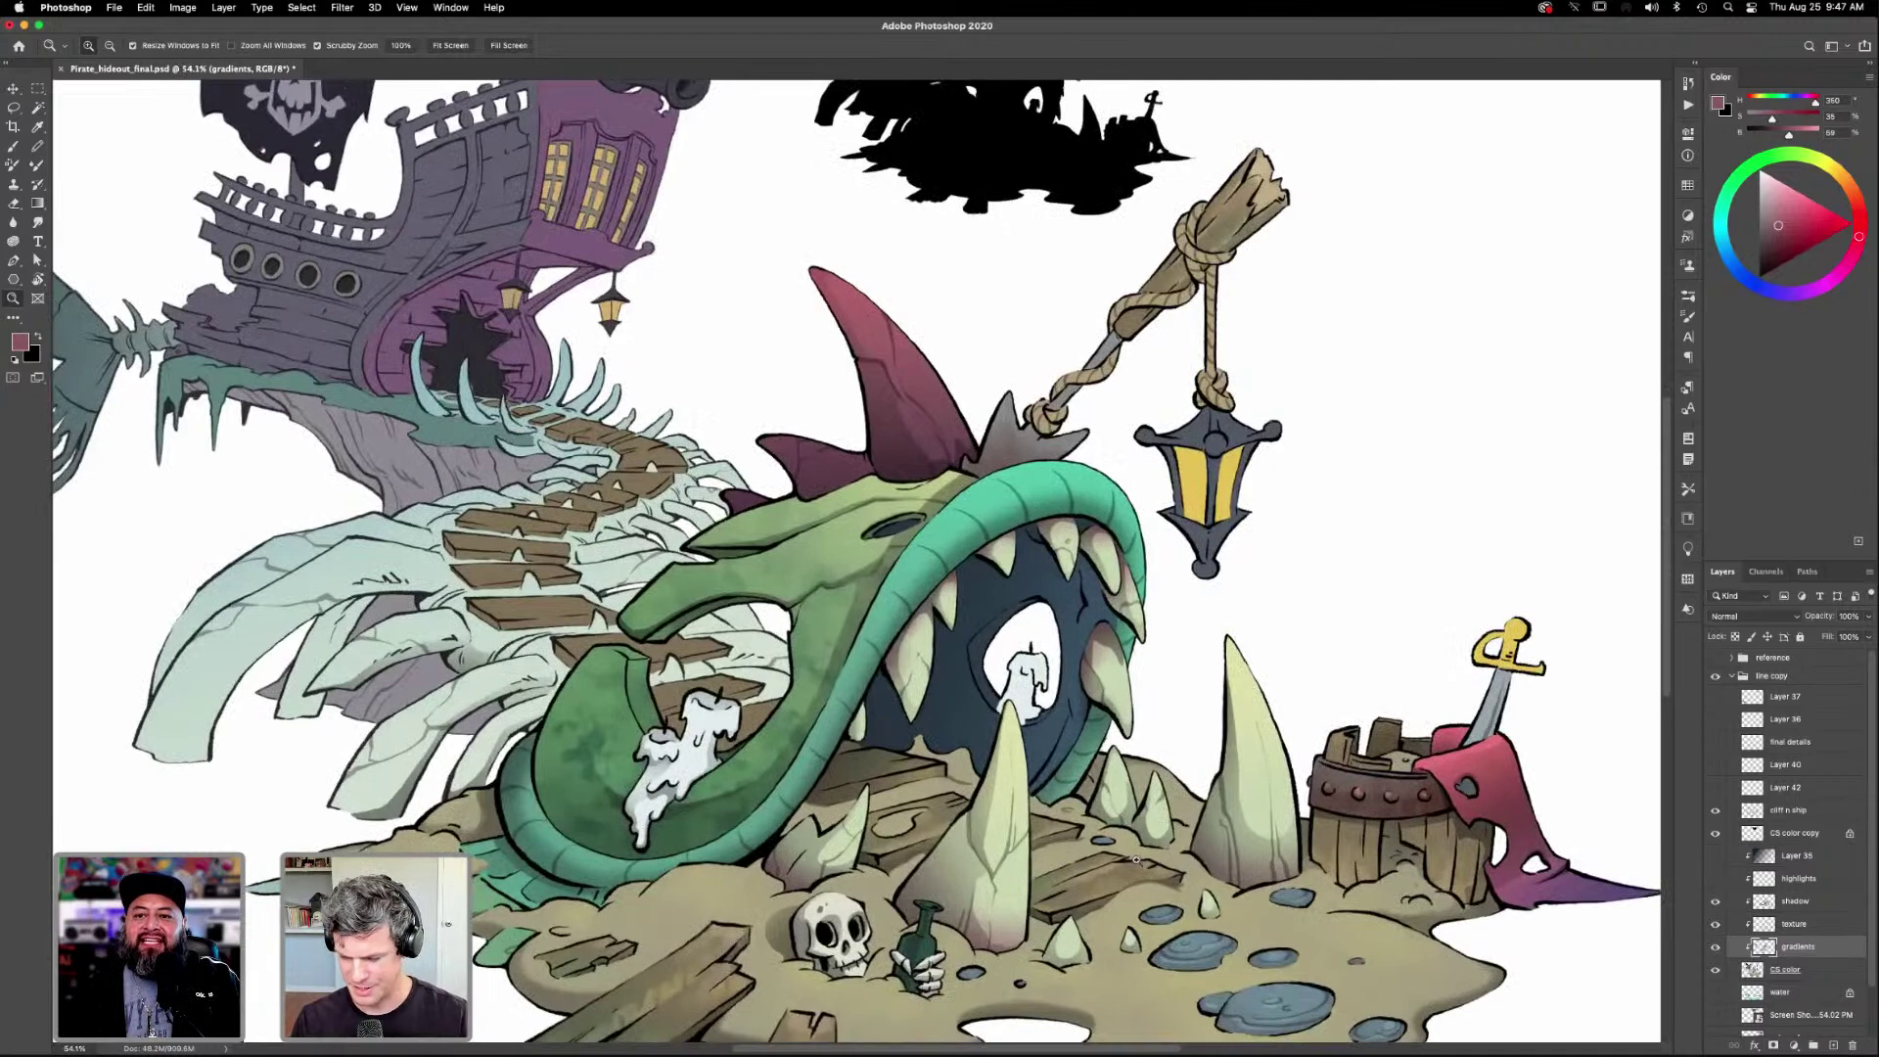
Try to shade the foreground ground from CS color with the dull red gradient on the gradients layer.
left_click(1787, 971)
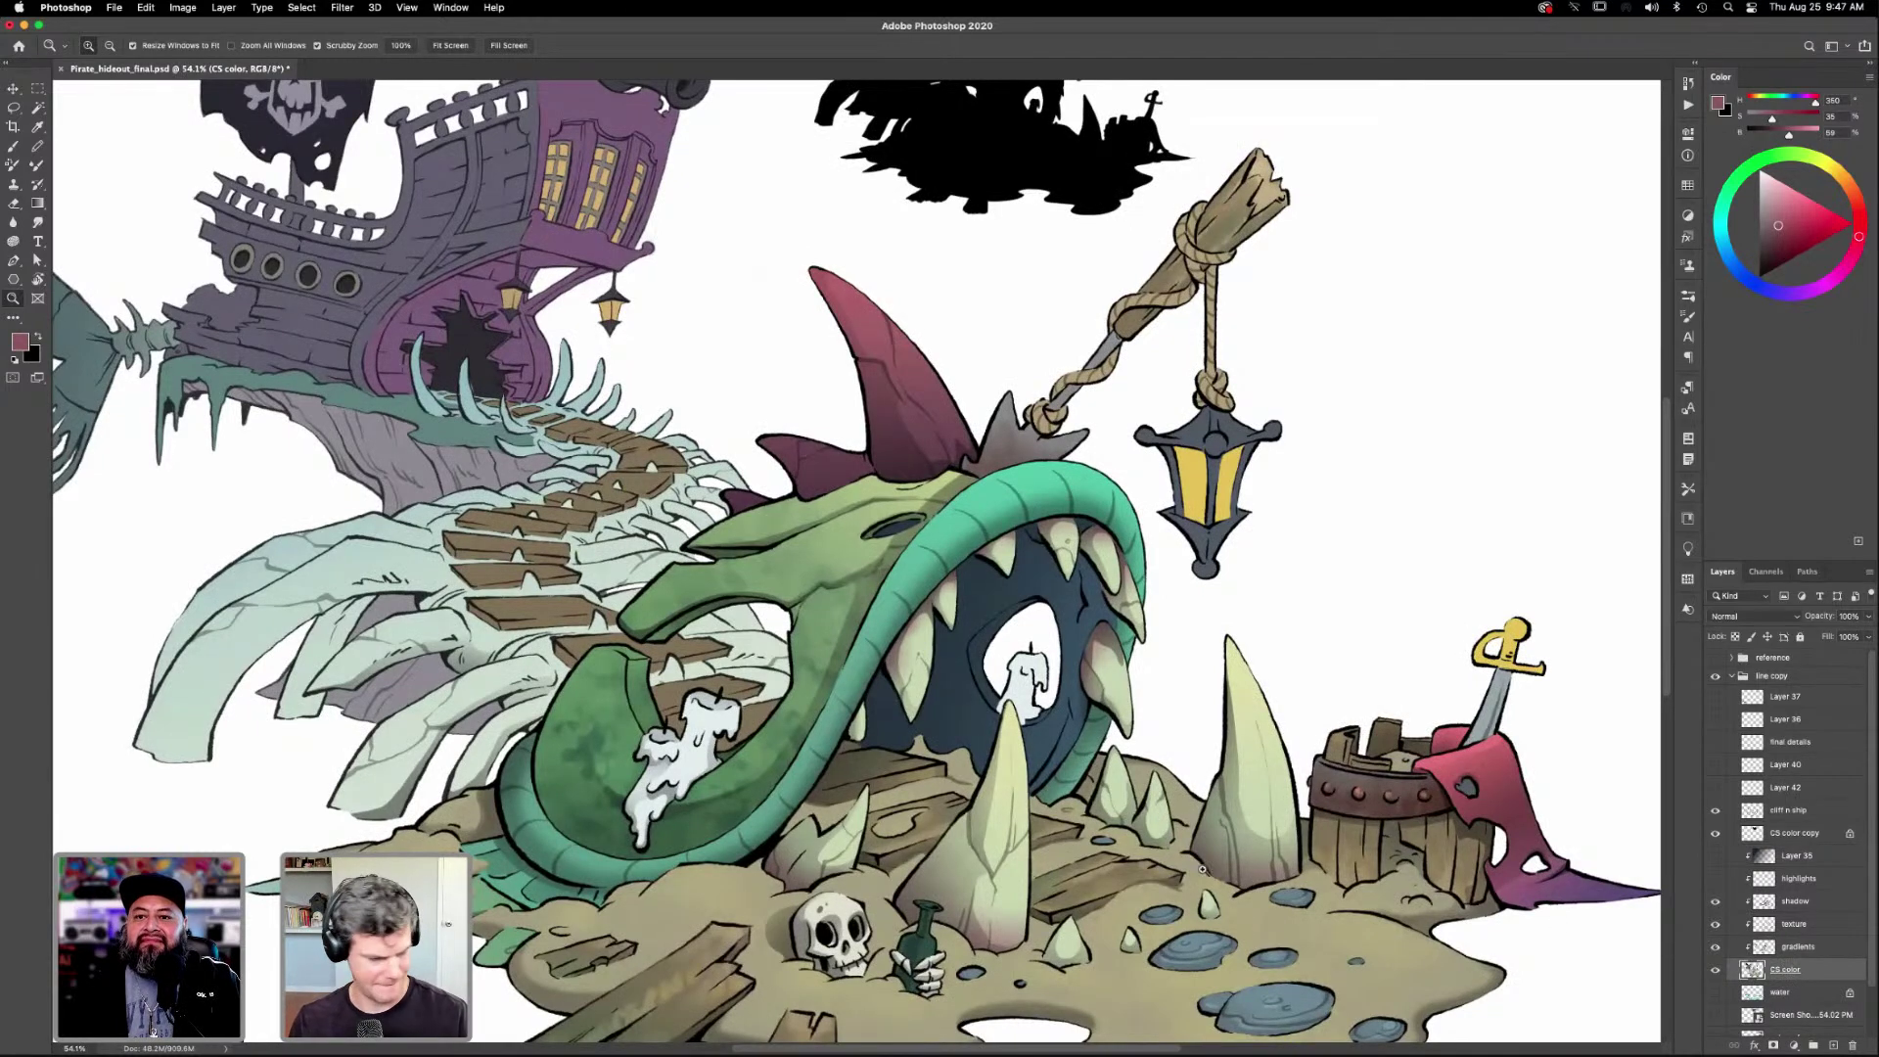
key("w")
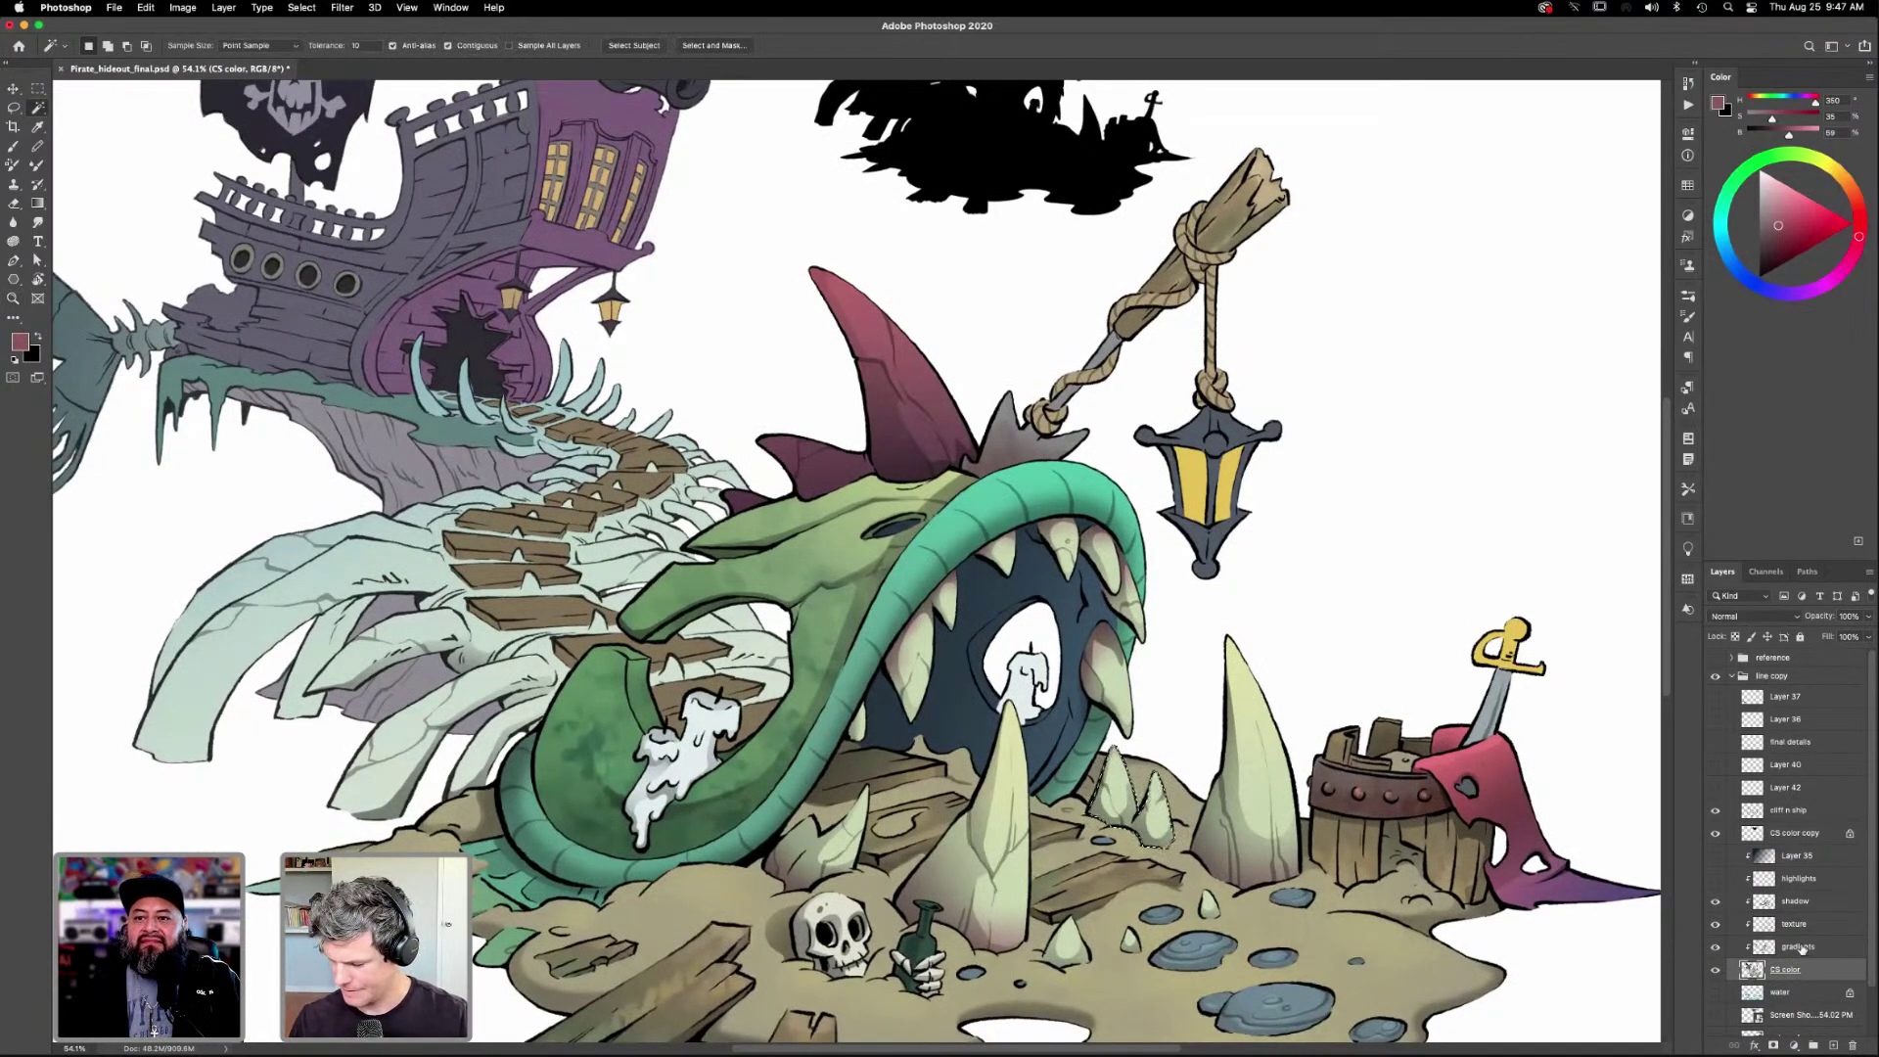
left_click(1797, 949)
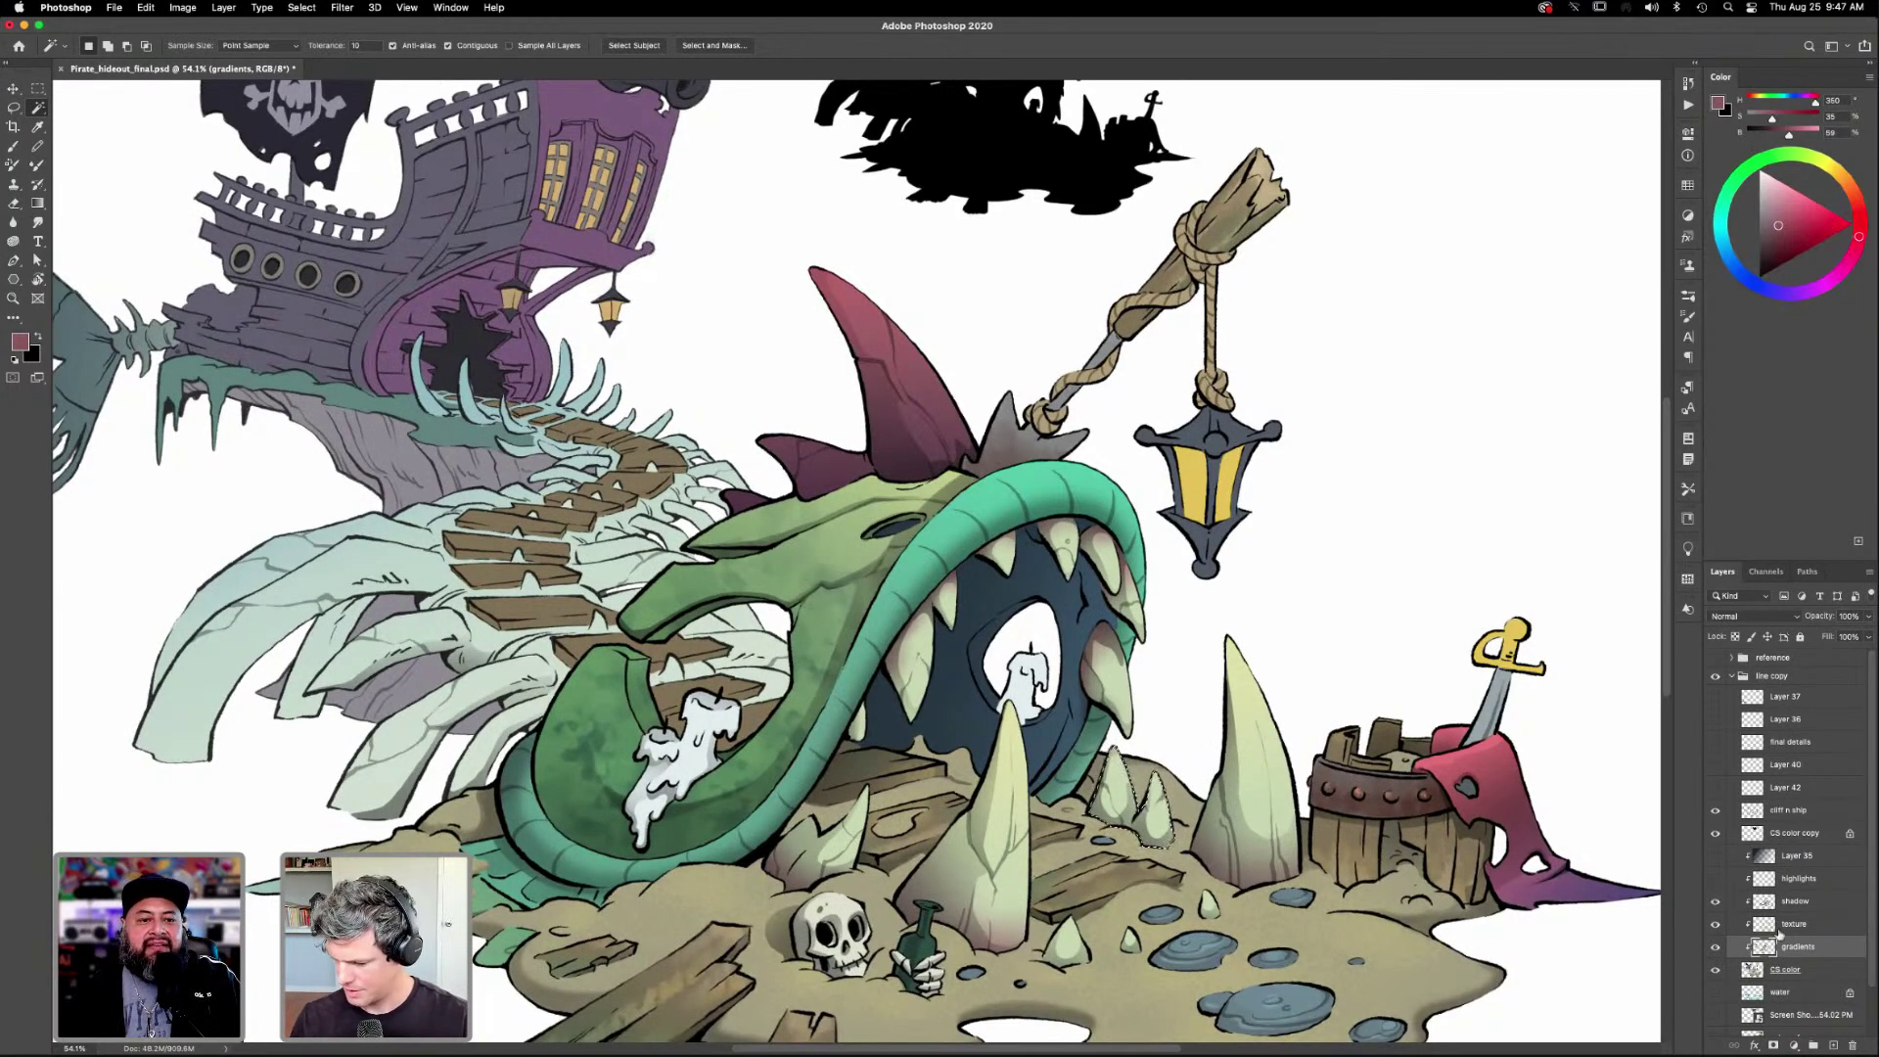
key("g")
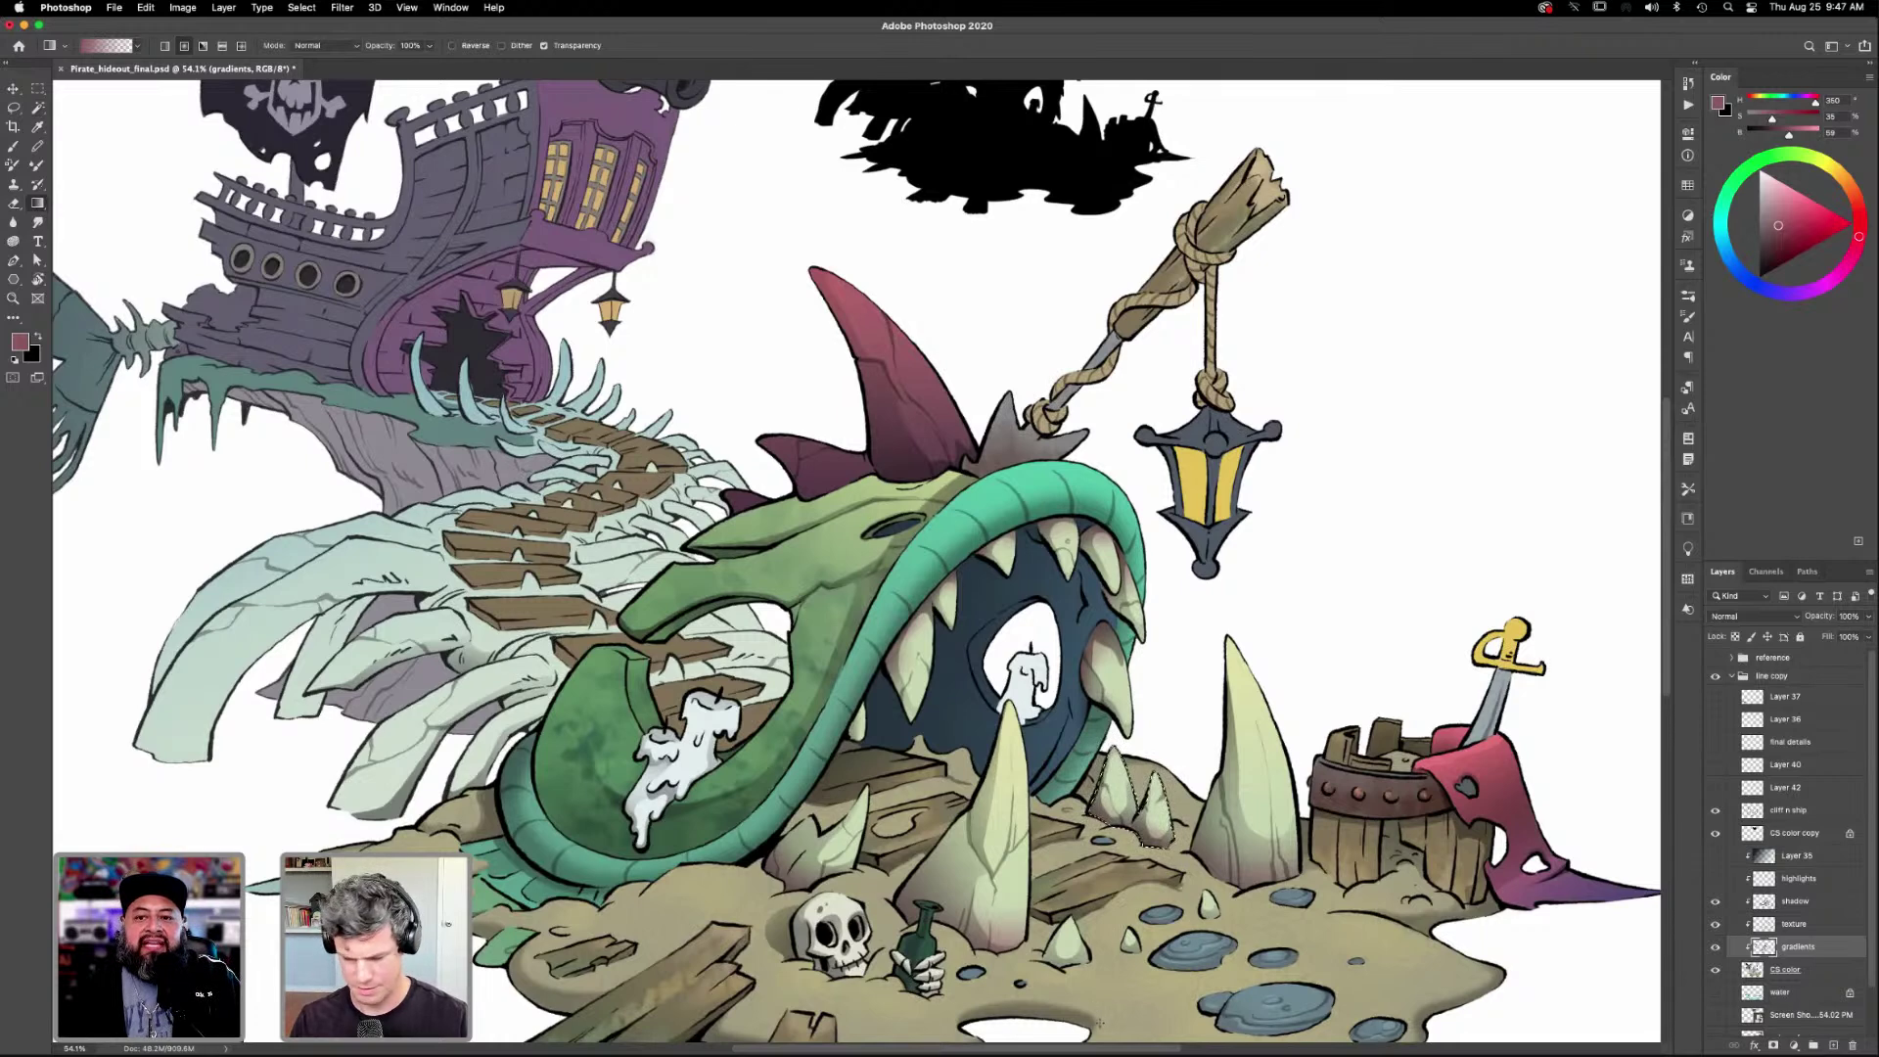
left_click_drag(1096, 1029, 1290, 822)
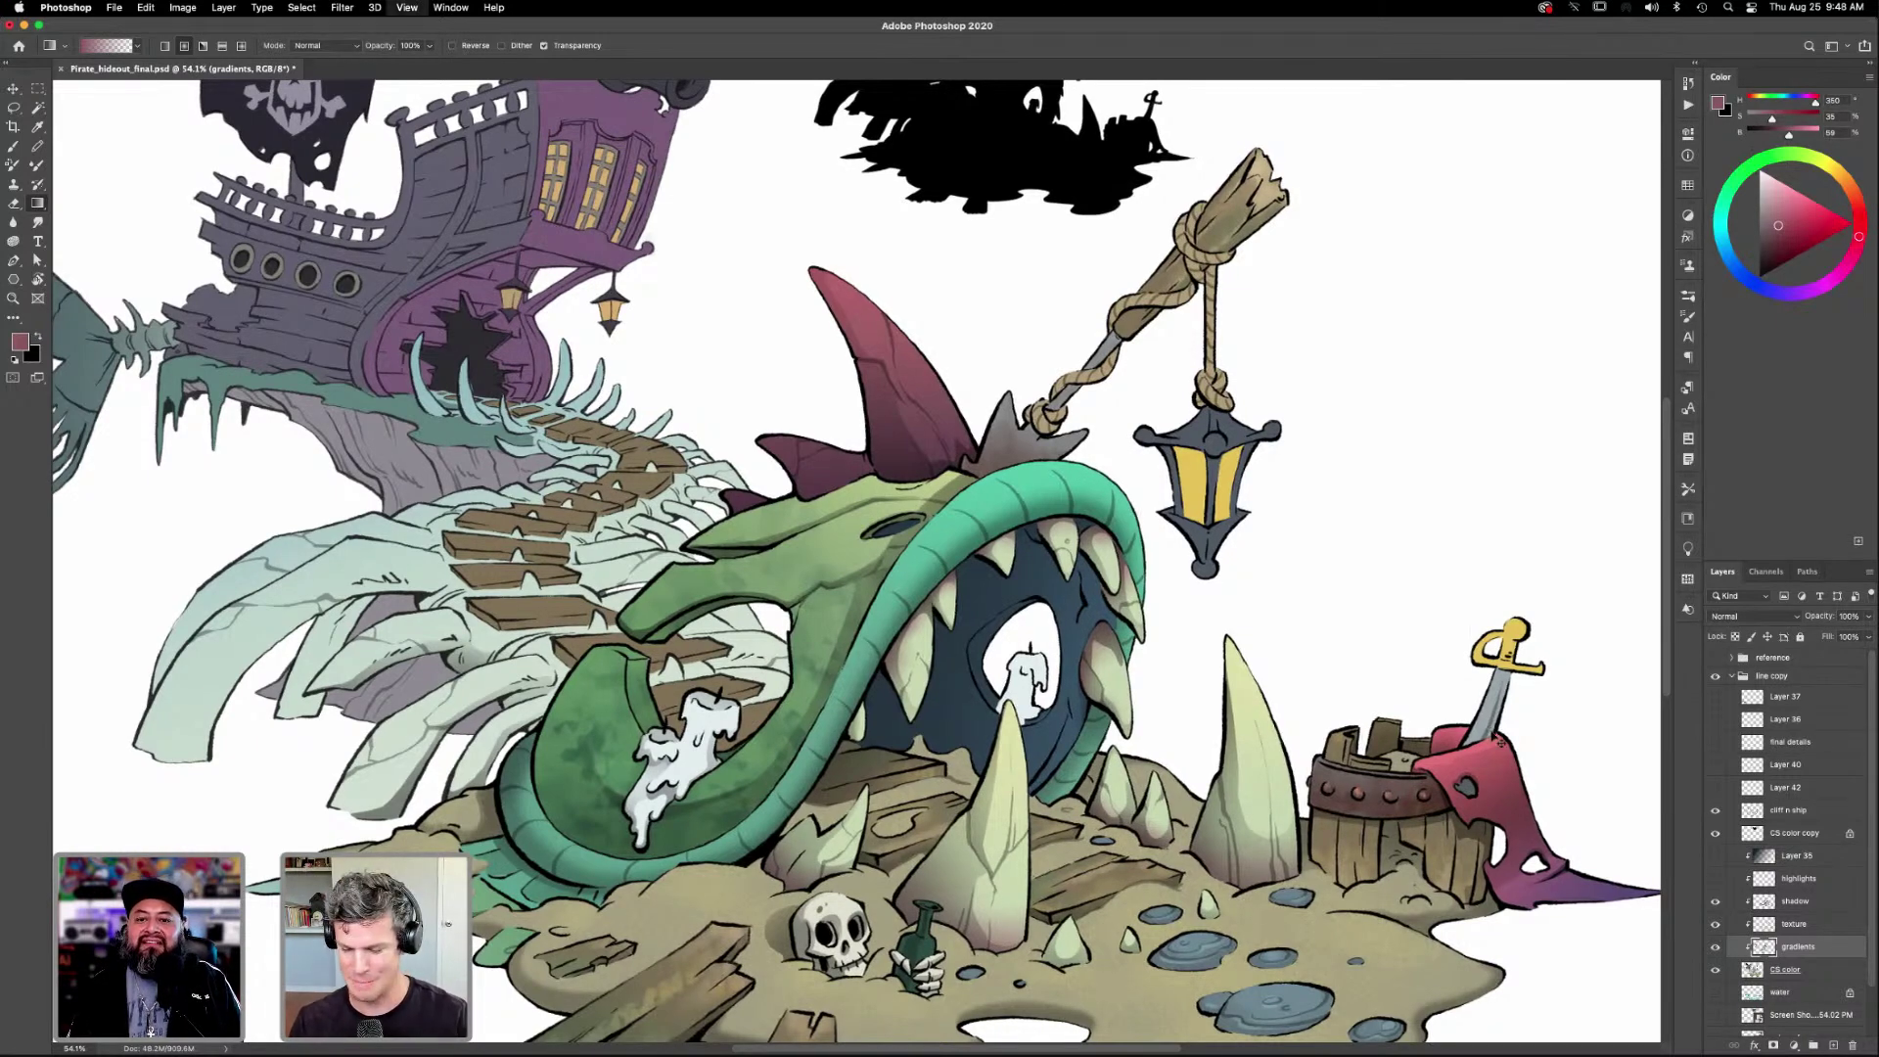
Show the color reference painting and the water layer around the island.
scroll(1497, 740, "down", 3)
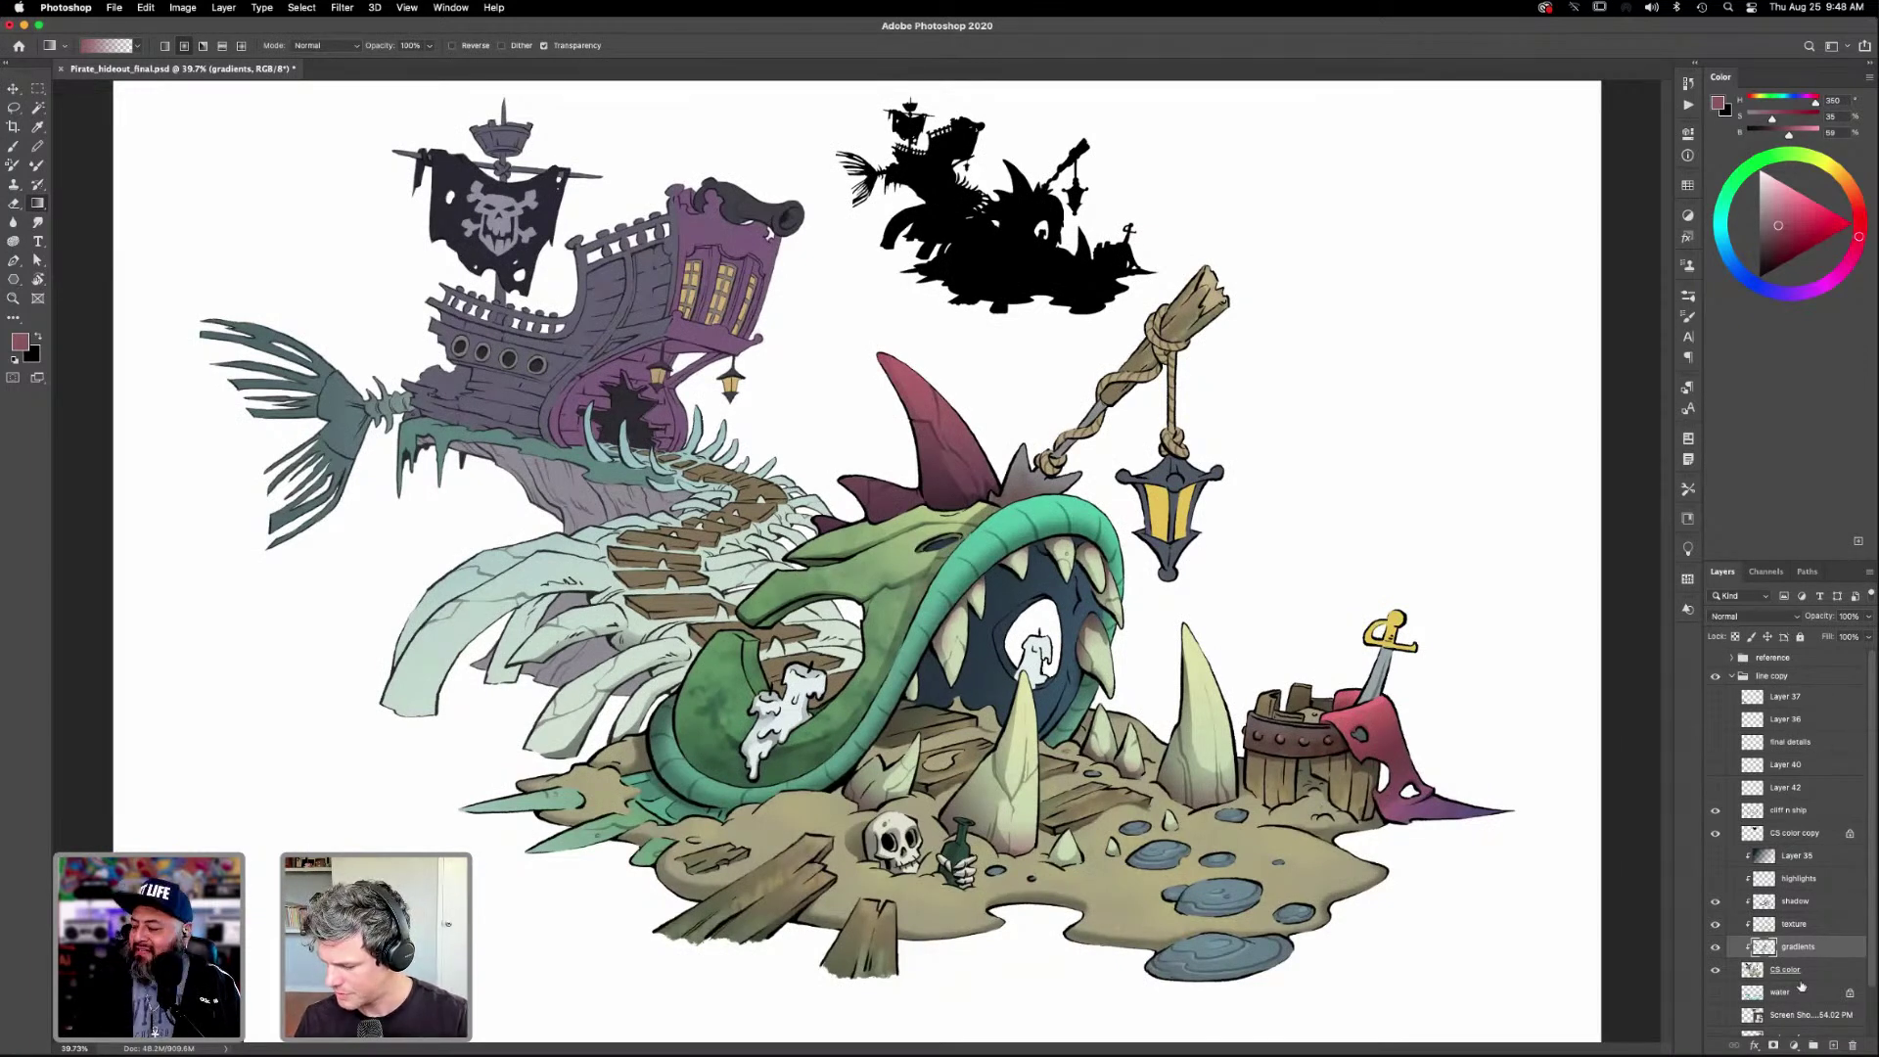
left_click(1713, 1015)
left_click(1713, 1015)
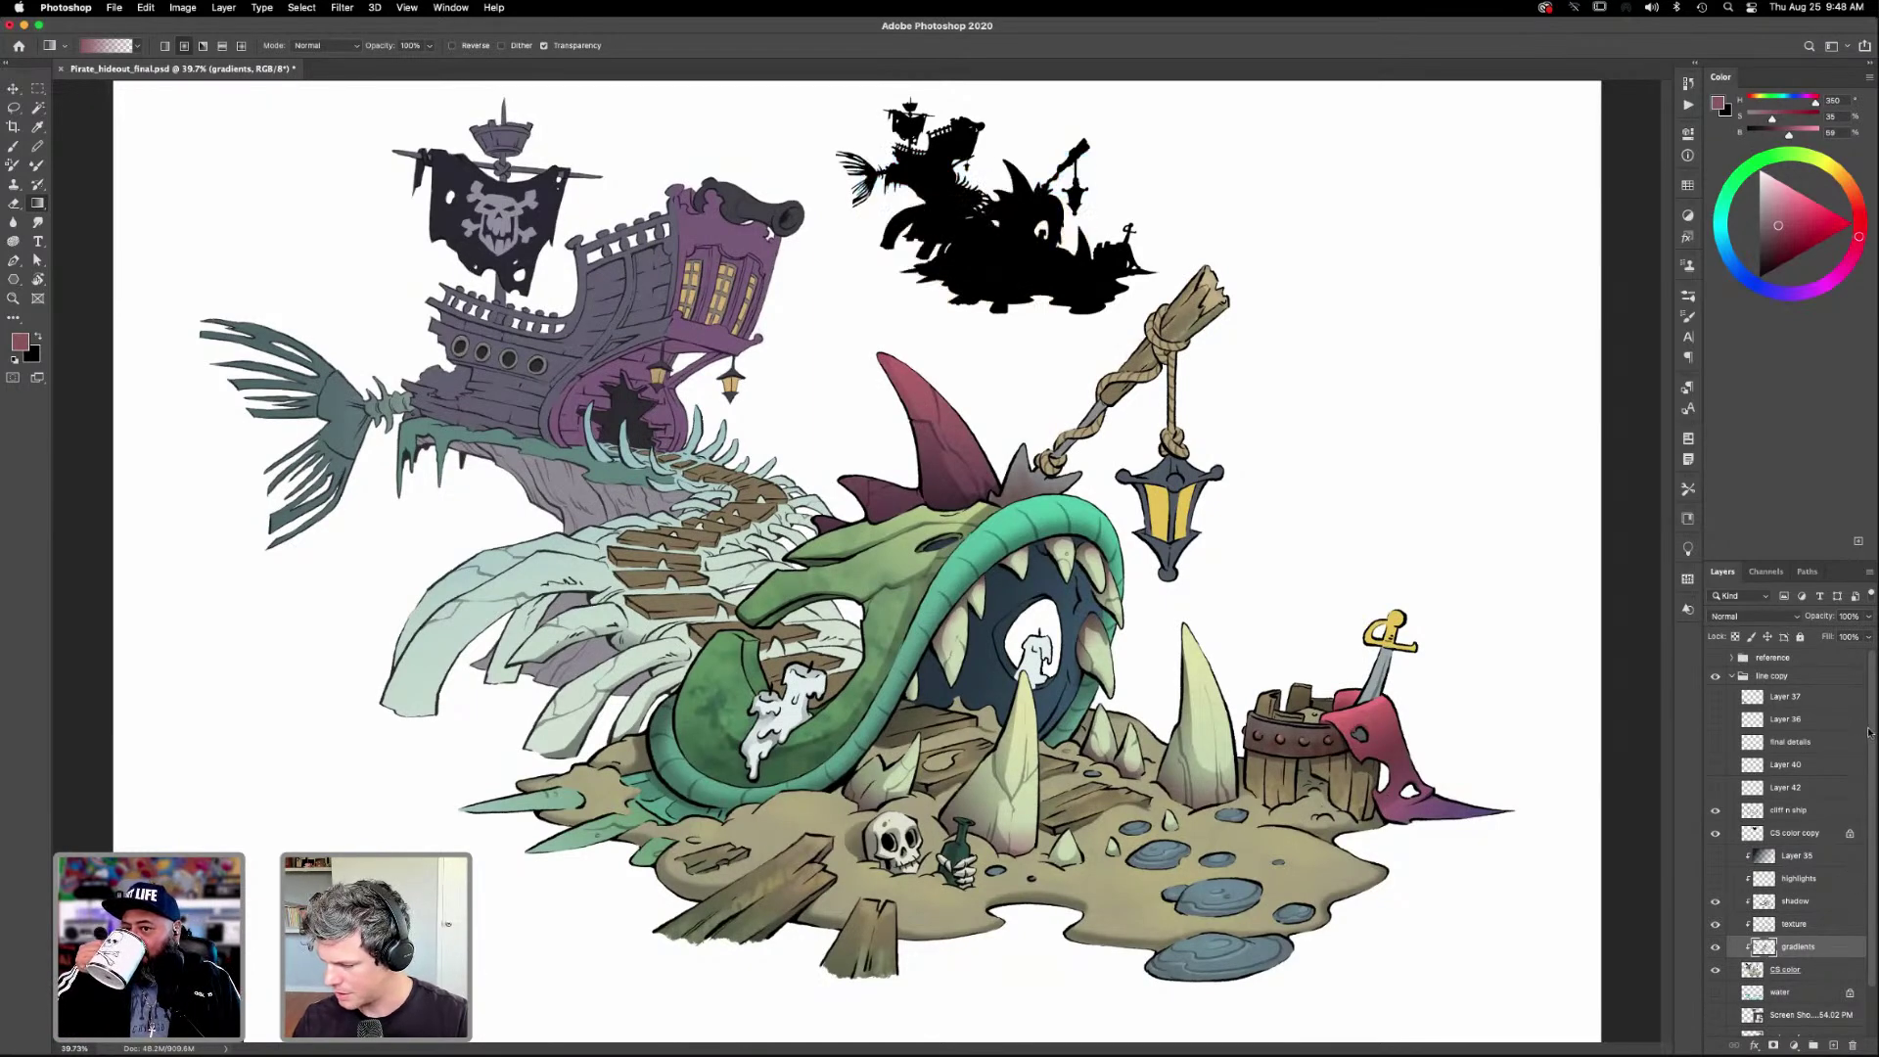
scroll(1869, 732, "down", 2)
left_click(1715, 983)
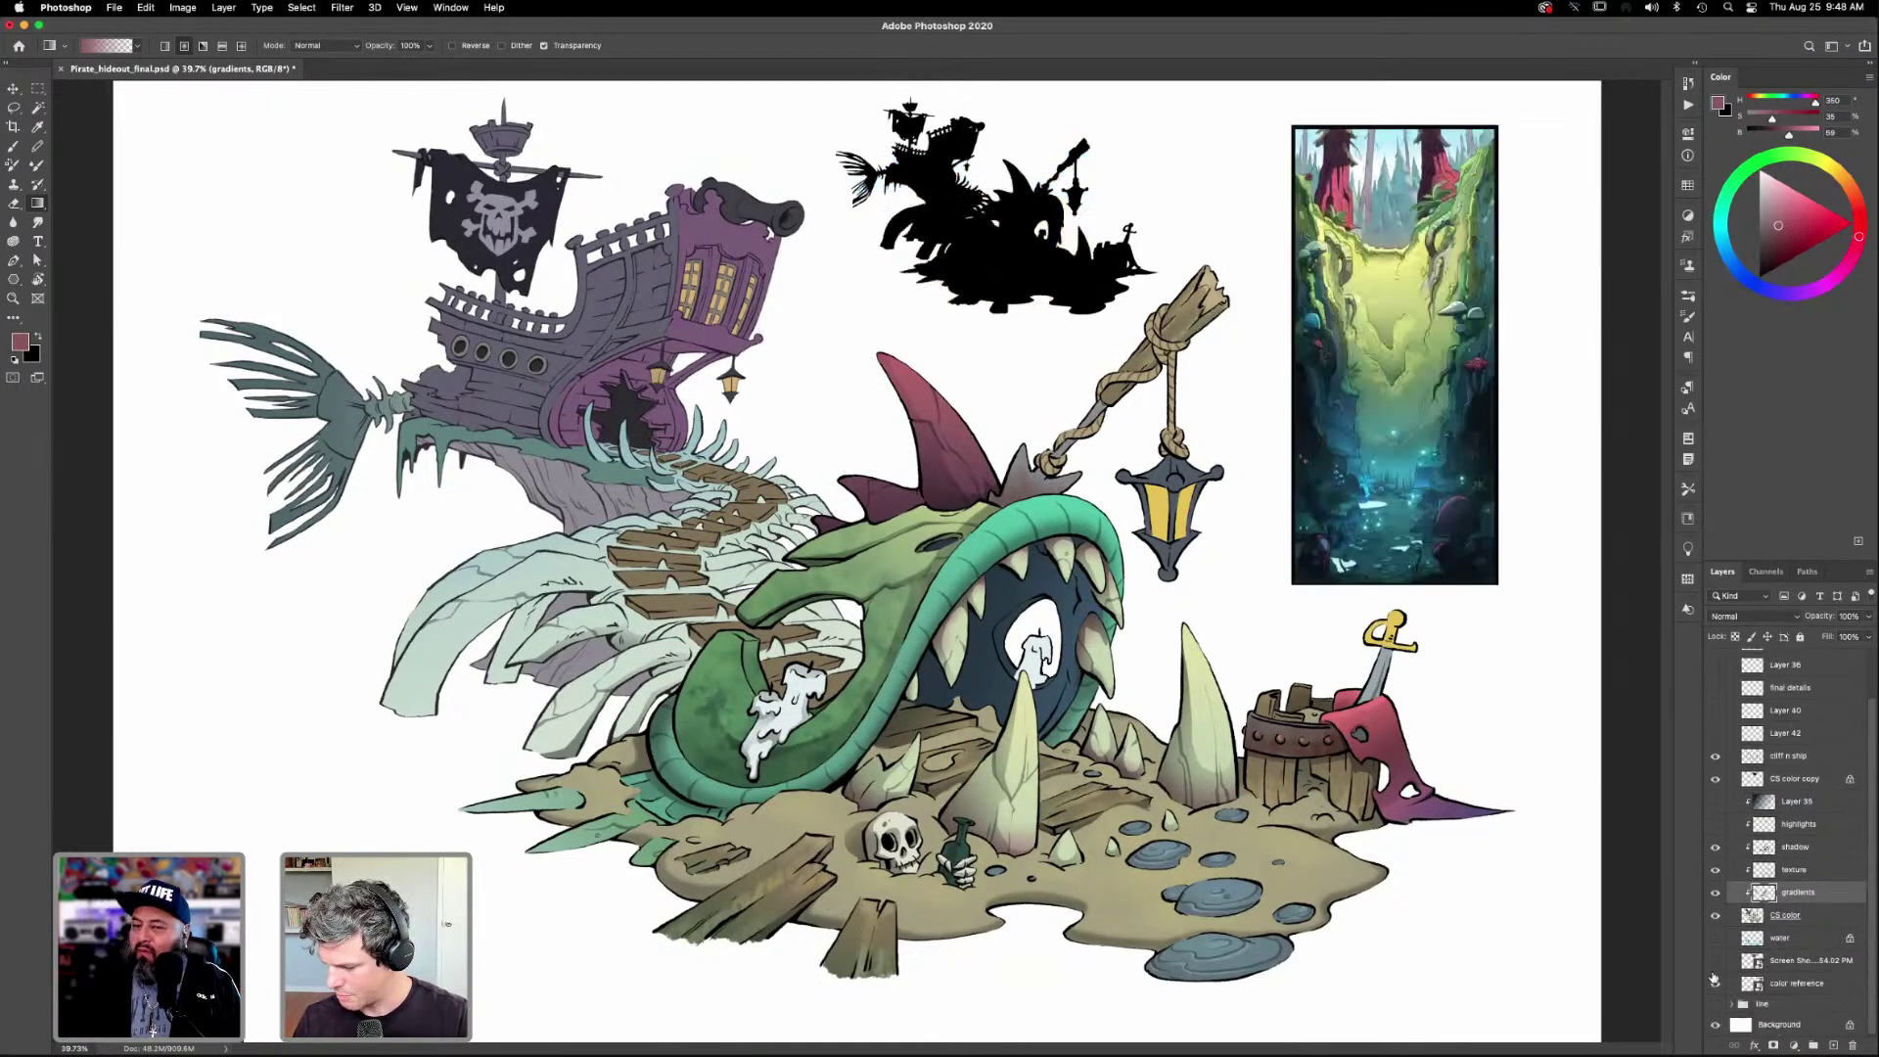
left_click(1714, 937)
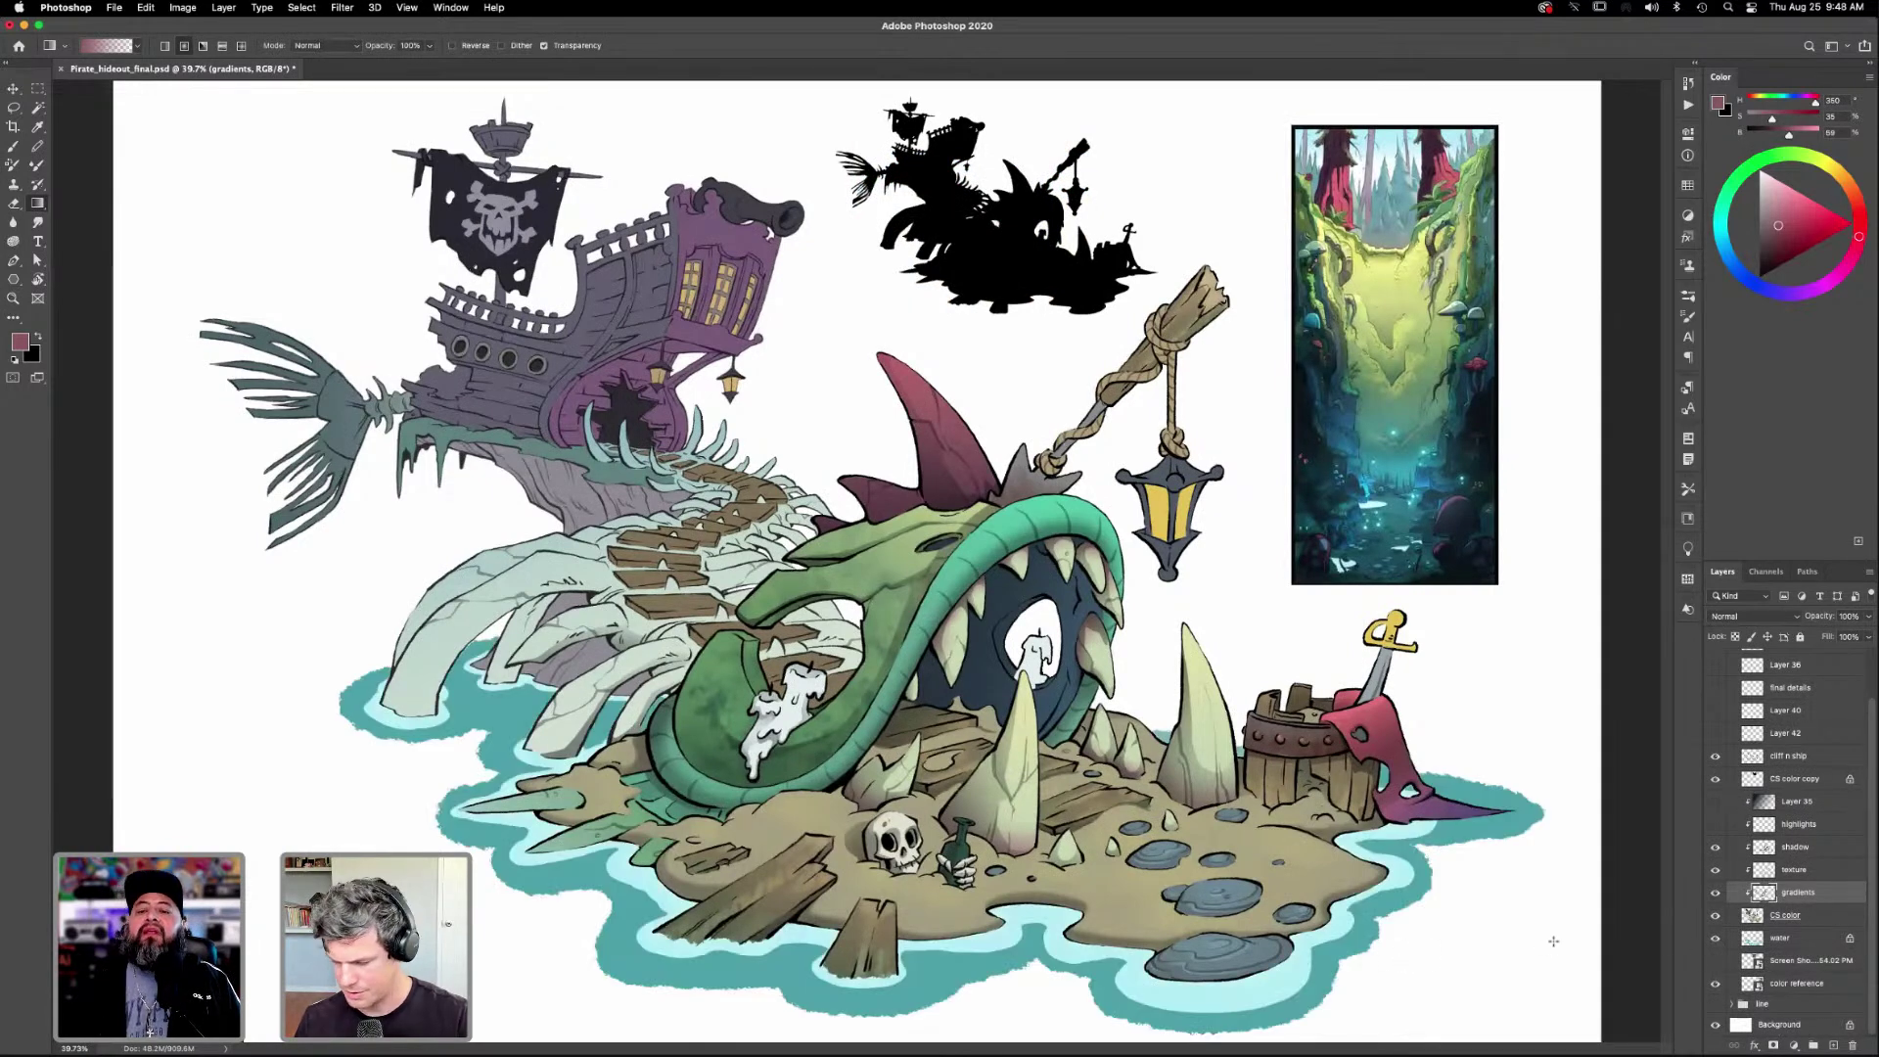
Show the final details layer, compare the fish head with and without its moss, and inspect the moss up close.
left_click(1716, 666)
left_click(1716, 666)
left_click(1716, 667)
left_click(1715, 666)
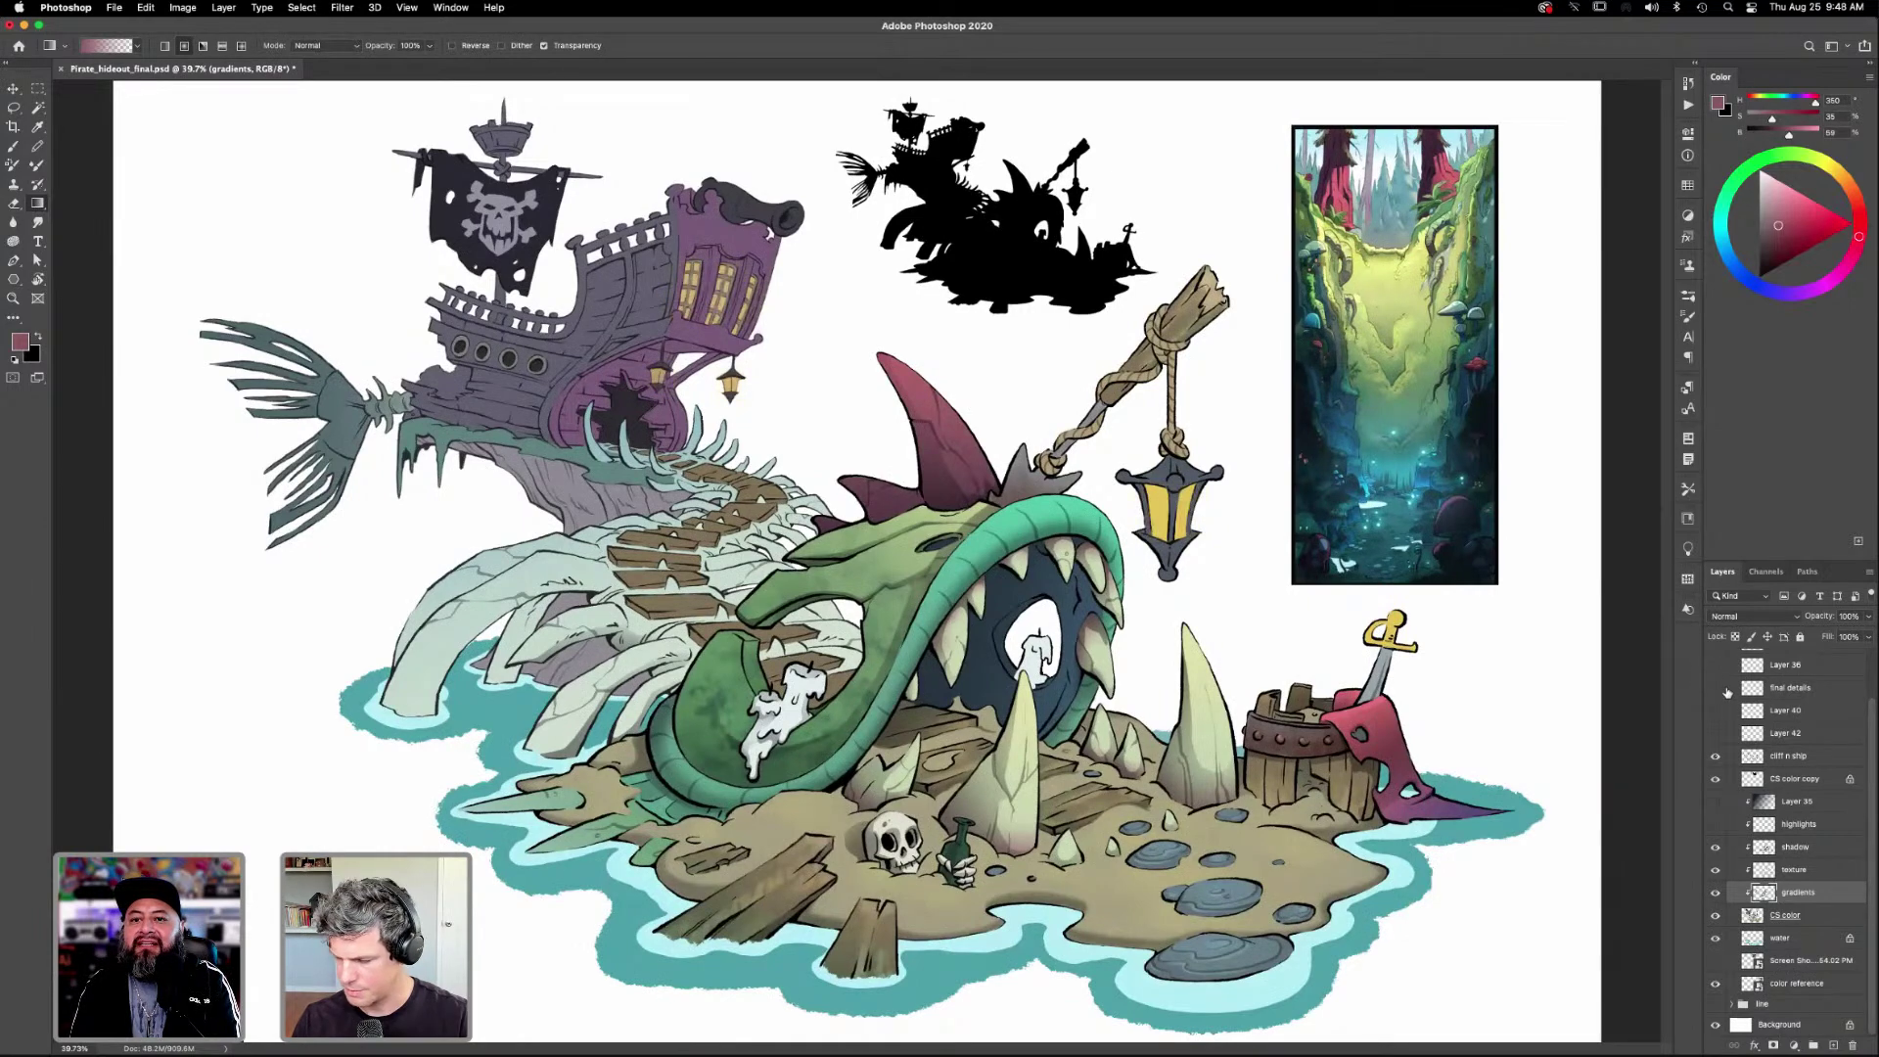
scroll(1859, 704, "up", 2)
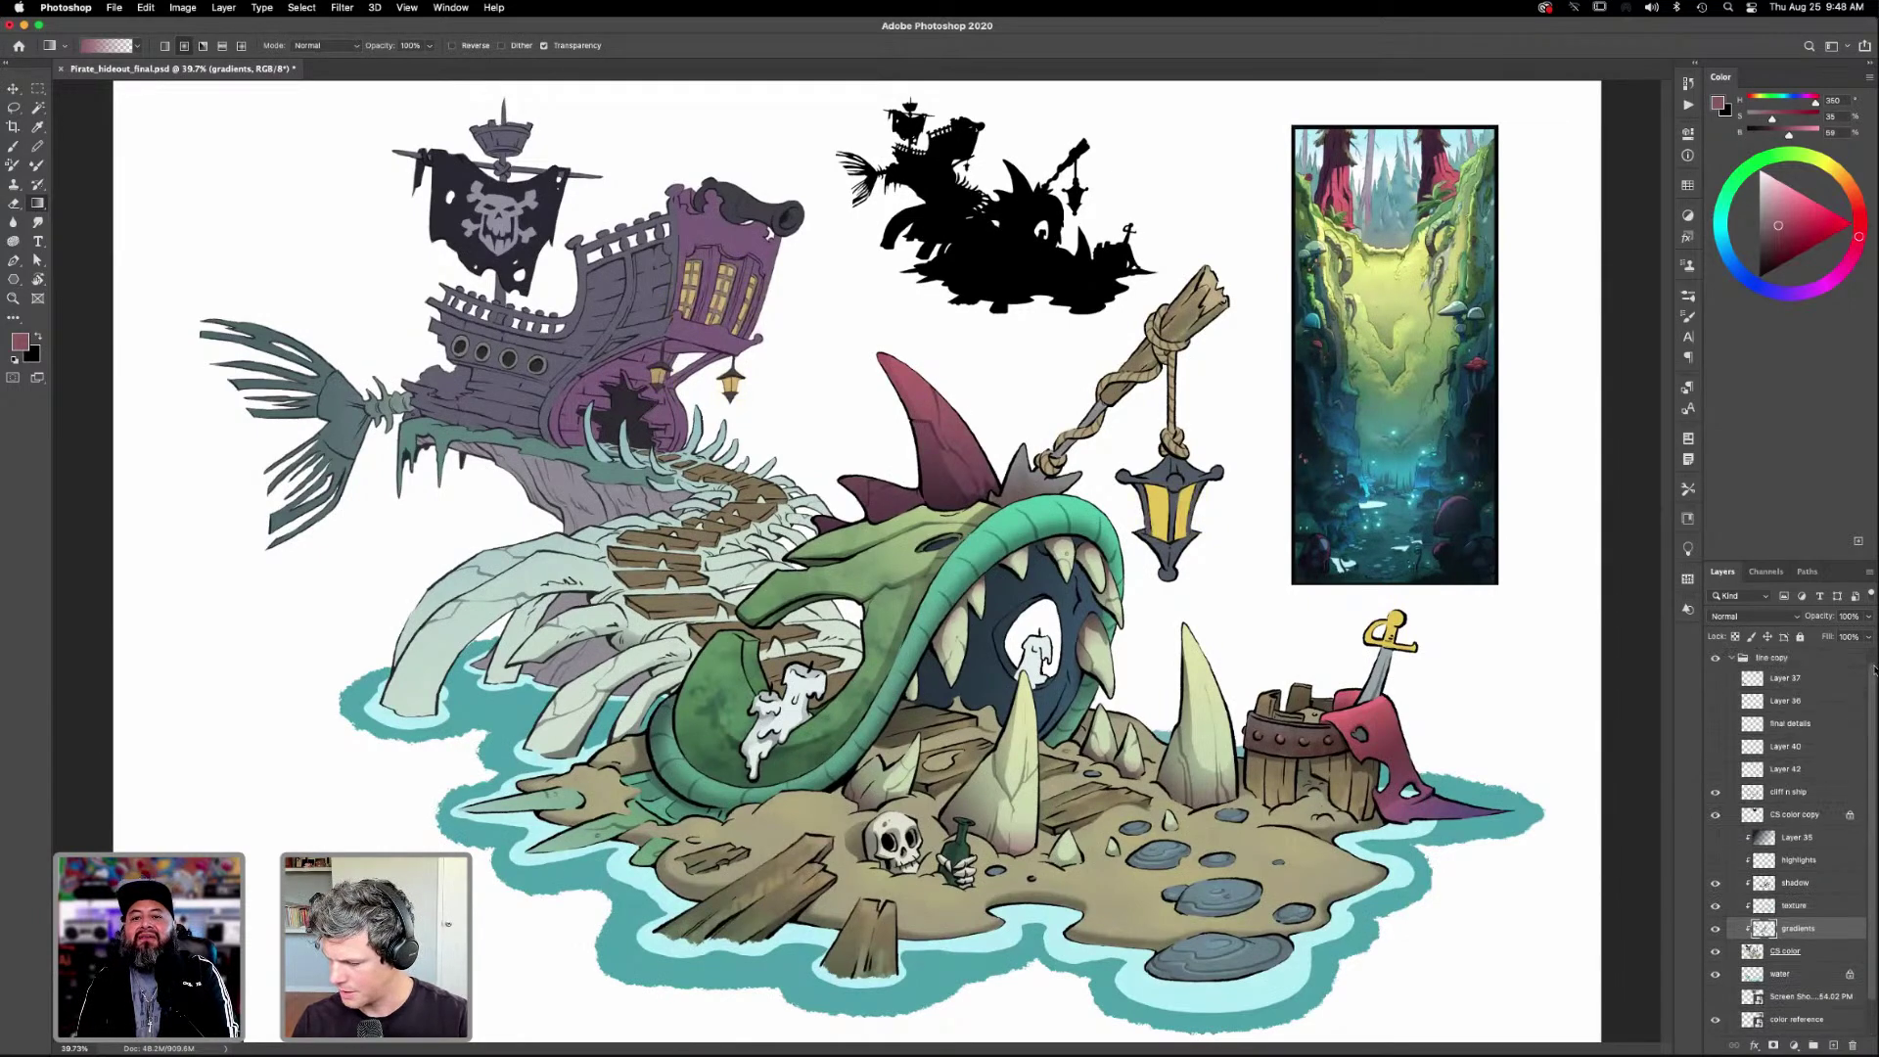
left_click(1715, 724)
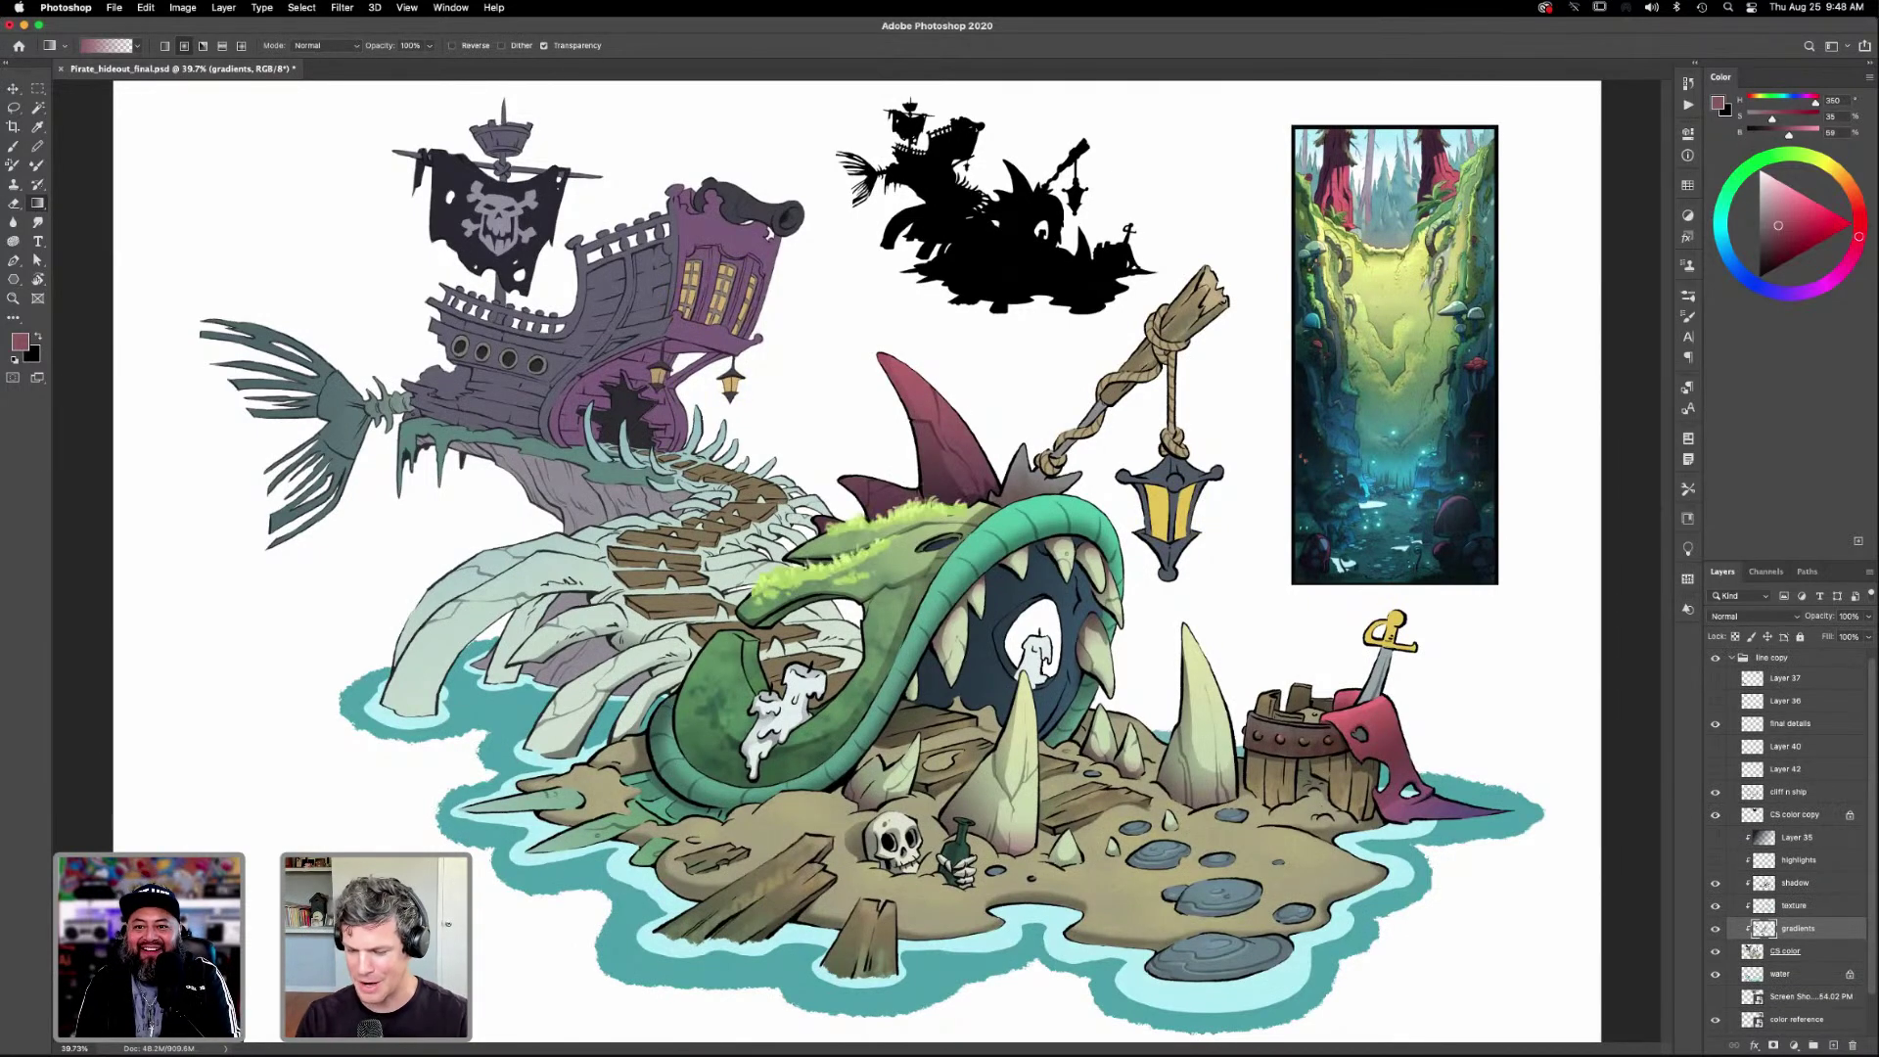
left_click(1716, 724)
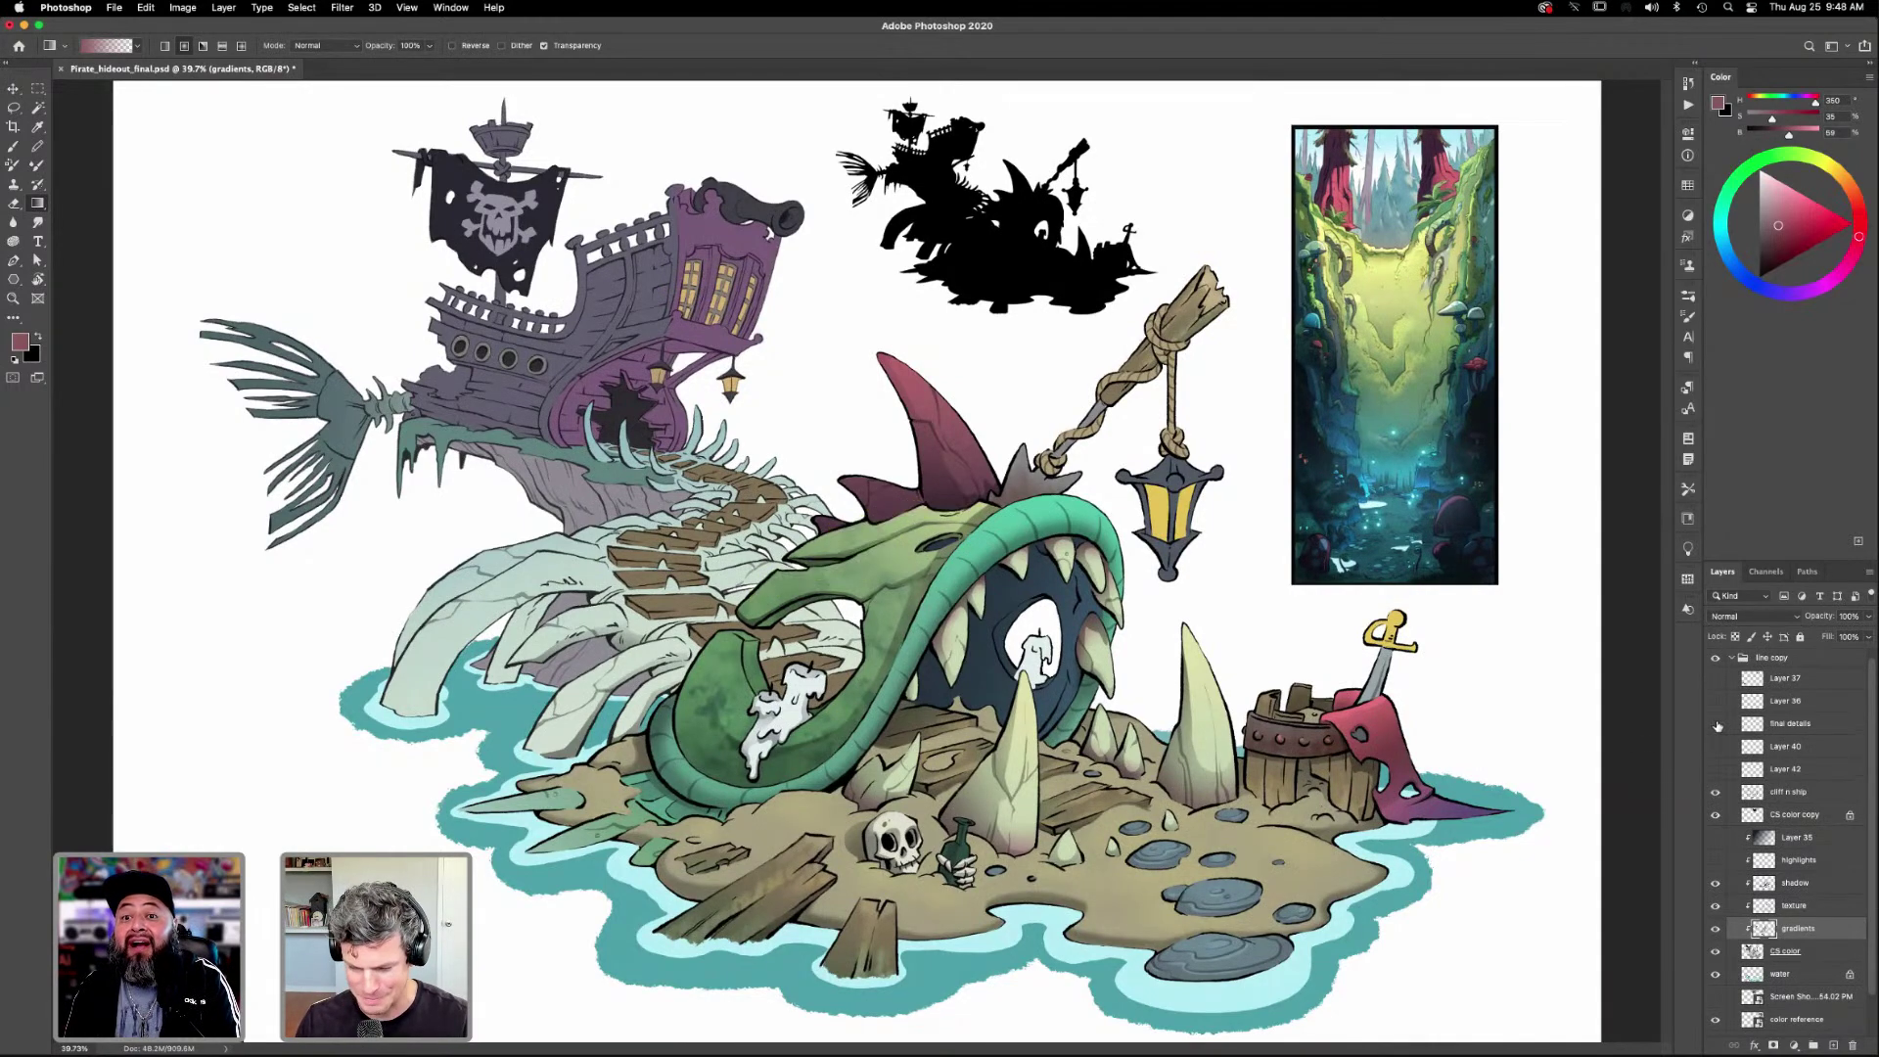
left_click(1715, 724)
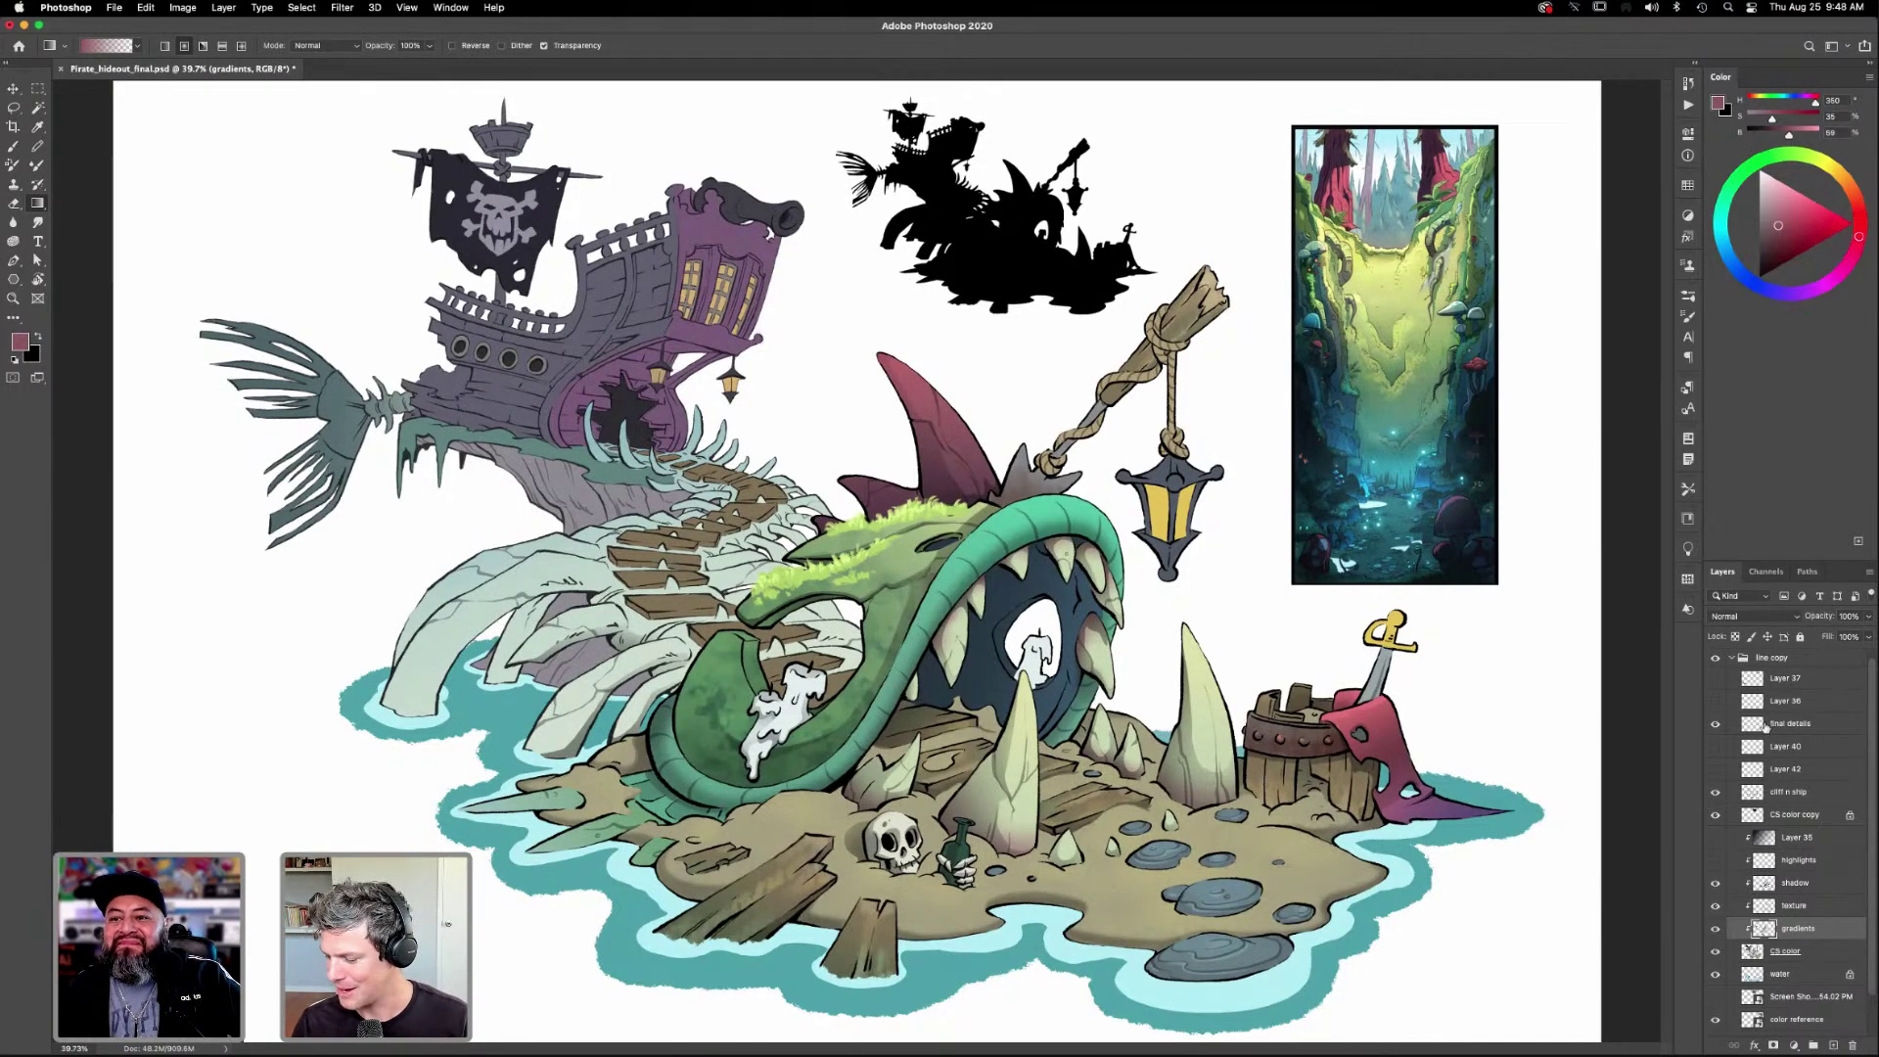
left_click(1714, 725)
key("z")
left_click_drag(943, 541, 1130, 695)
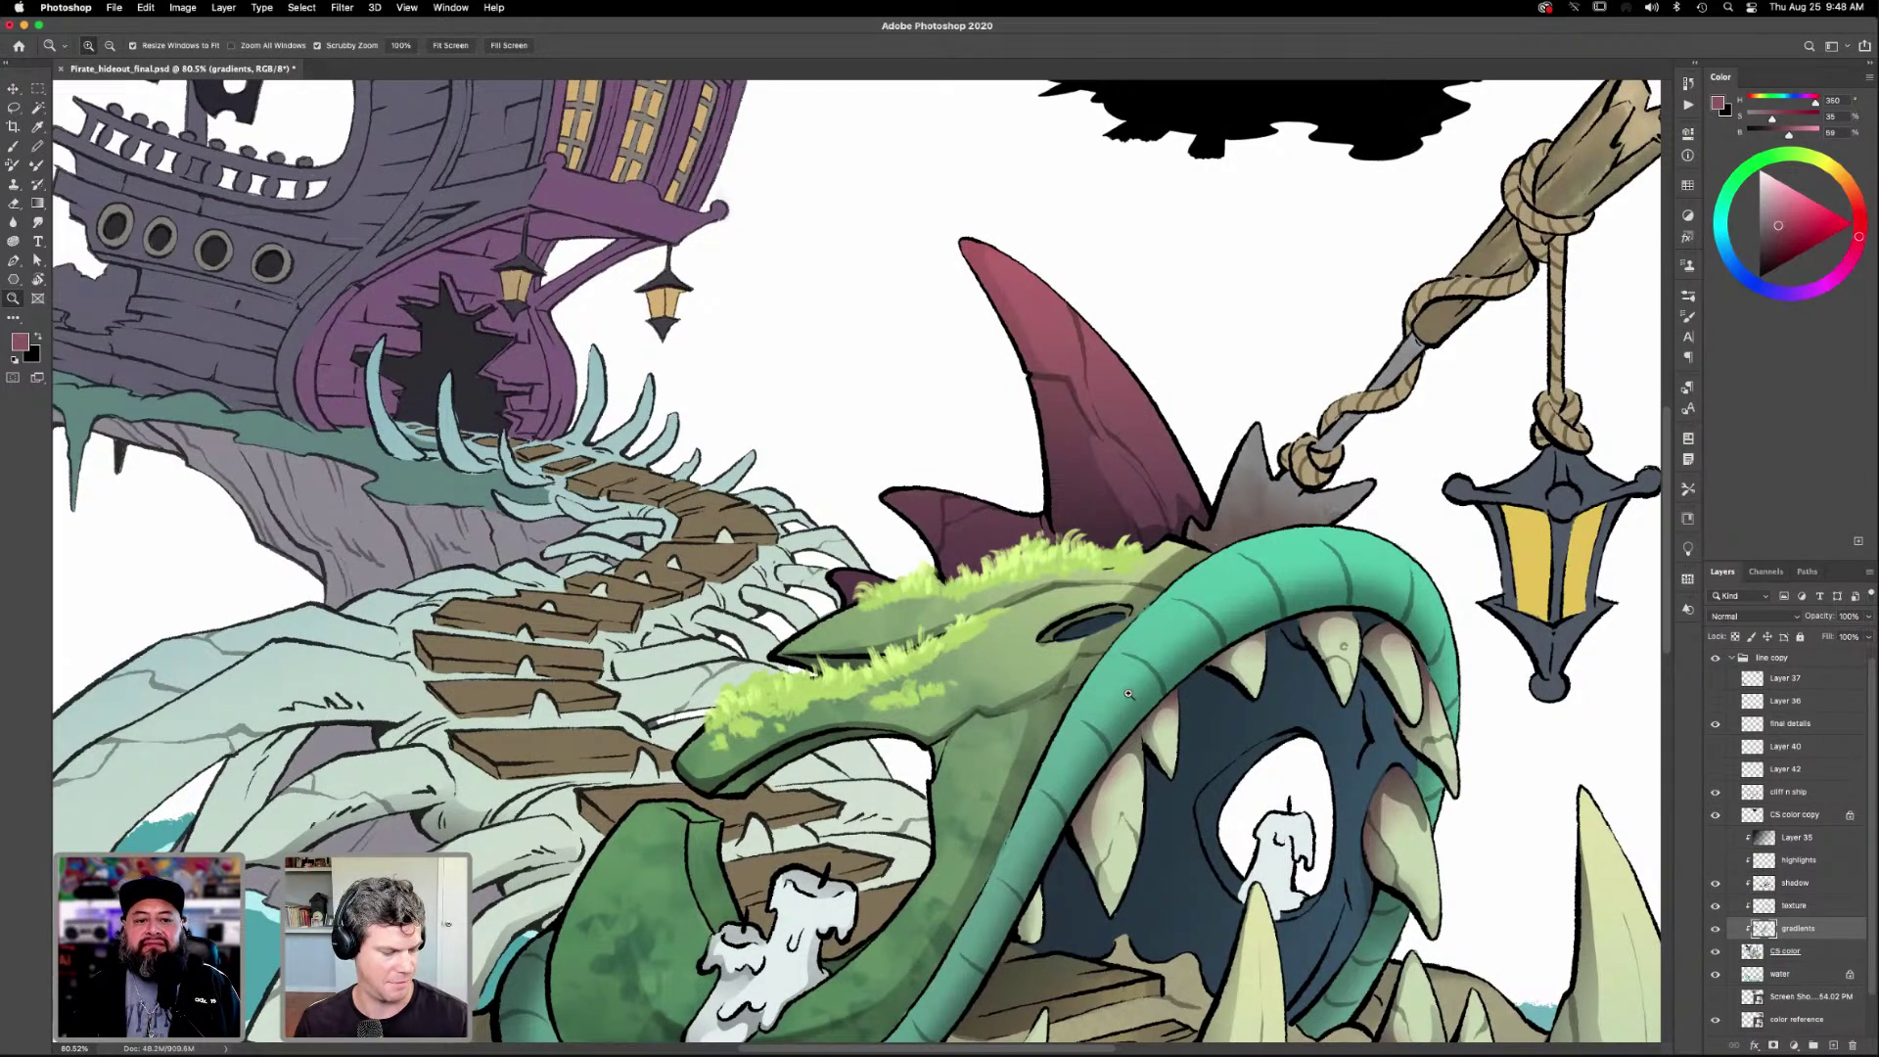
key("super+0")
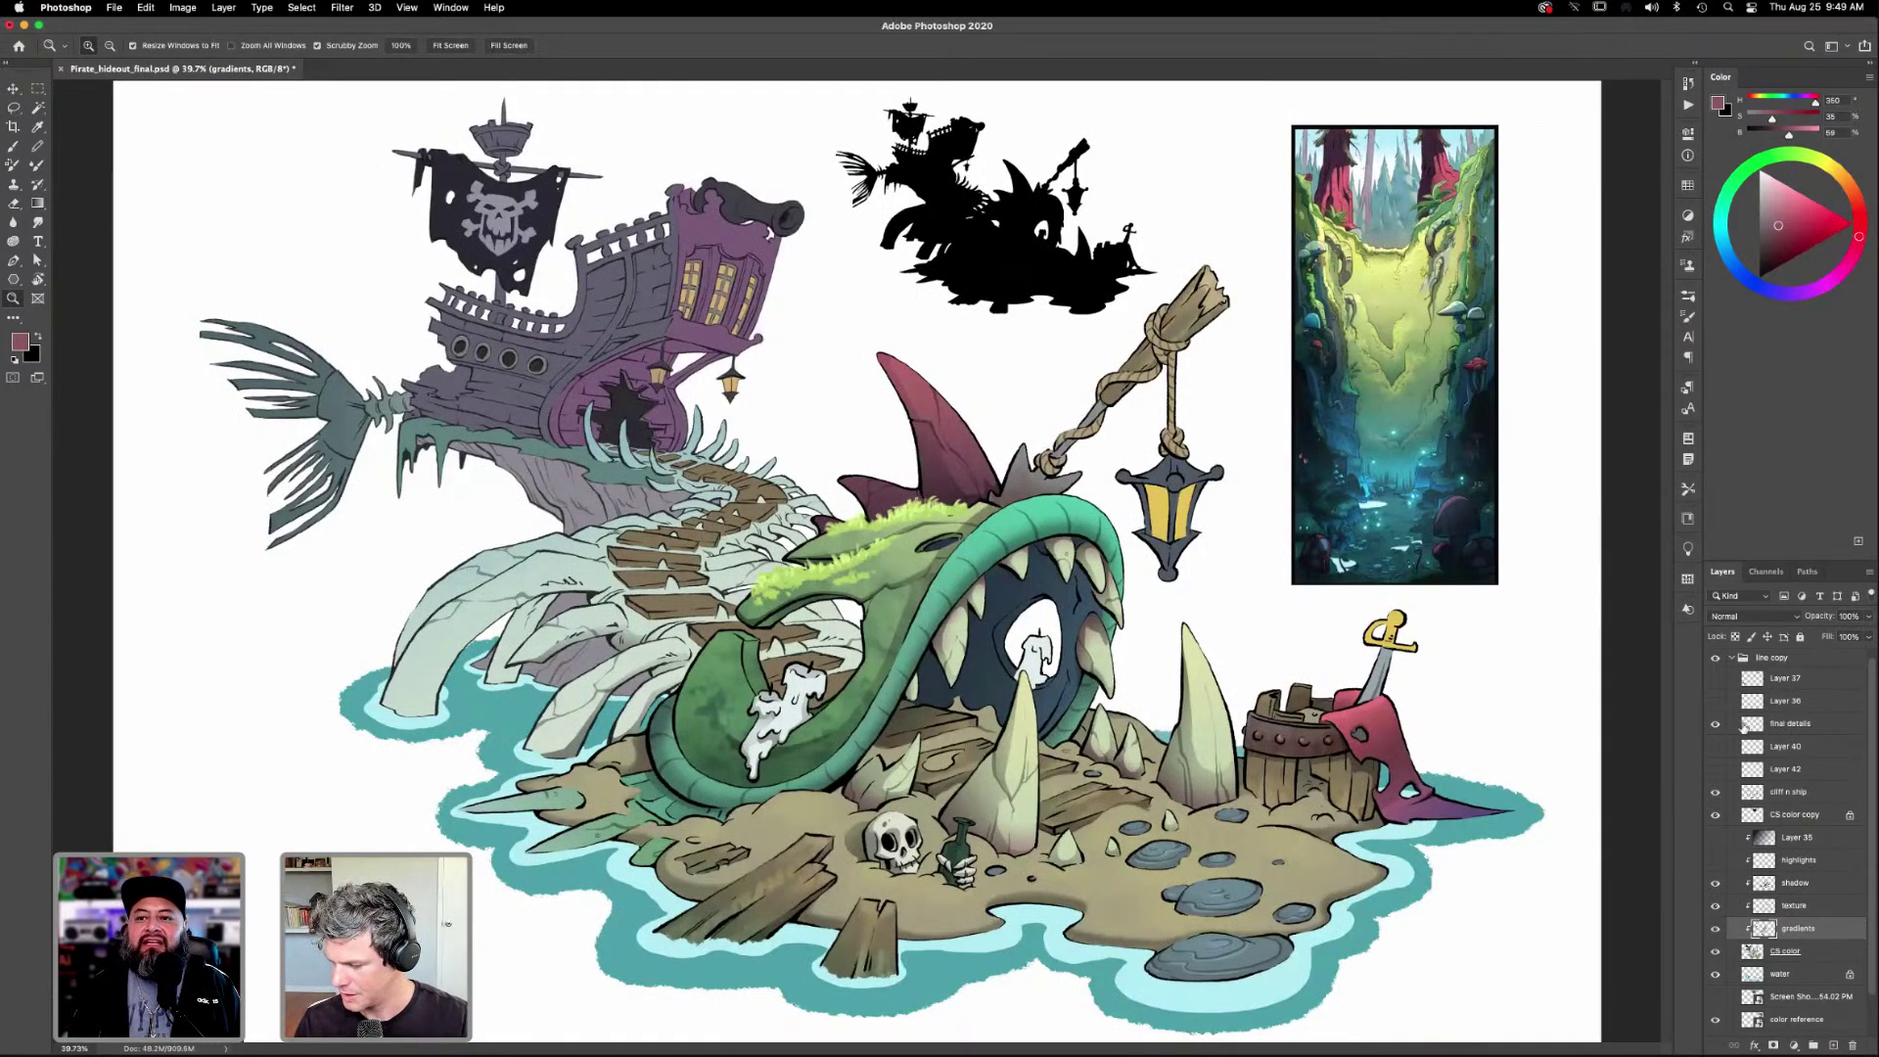
Show Layer 37 with the handwritten notes and color palette, and examine the color reference painting up close.
left_click(1714, 678)
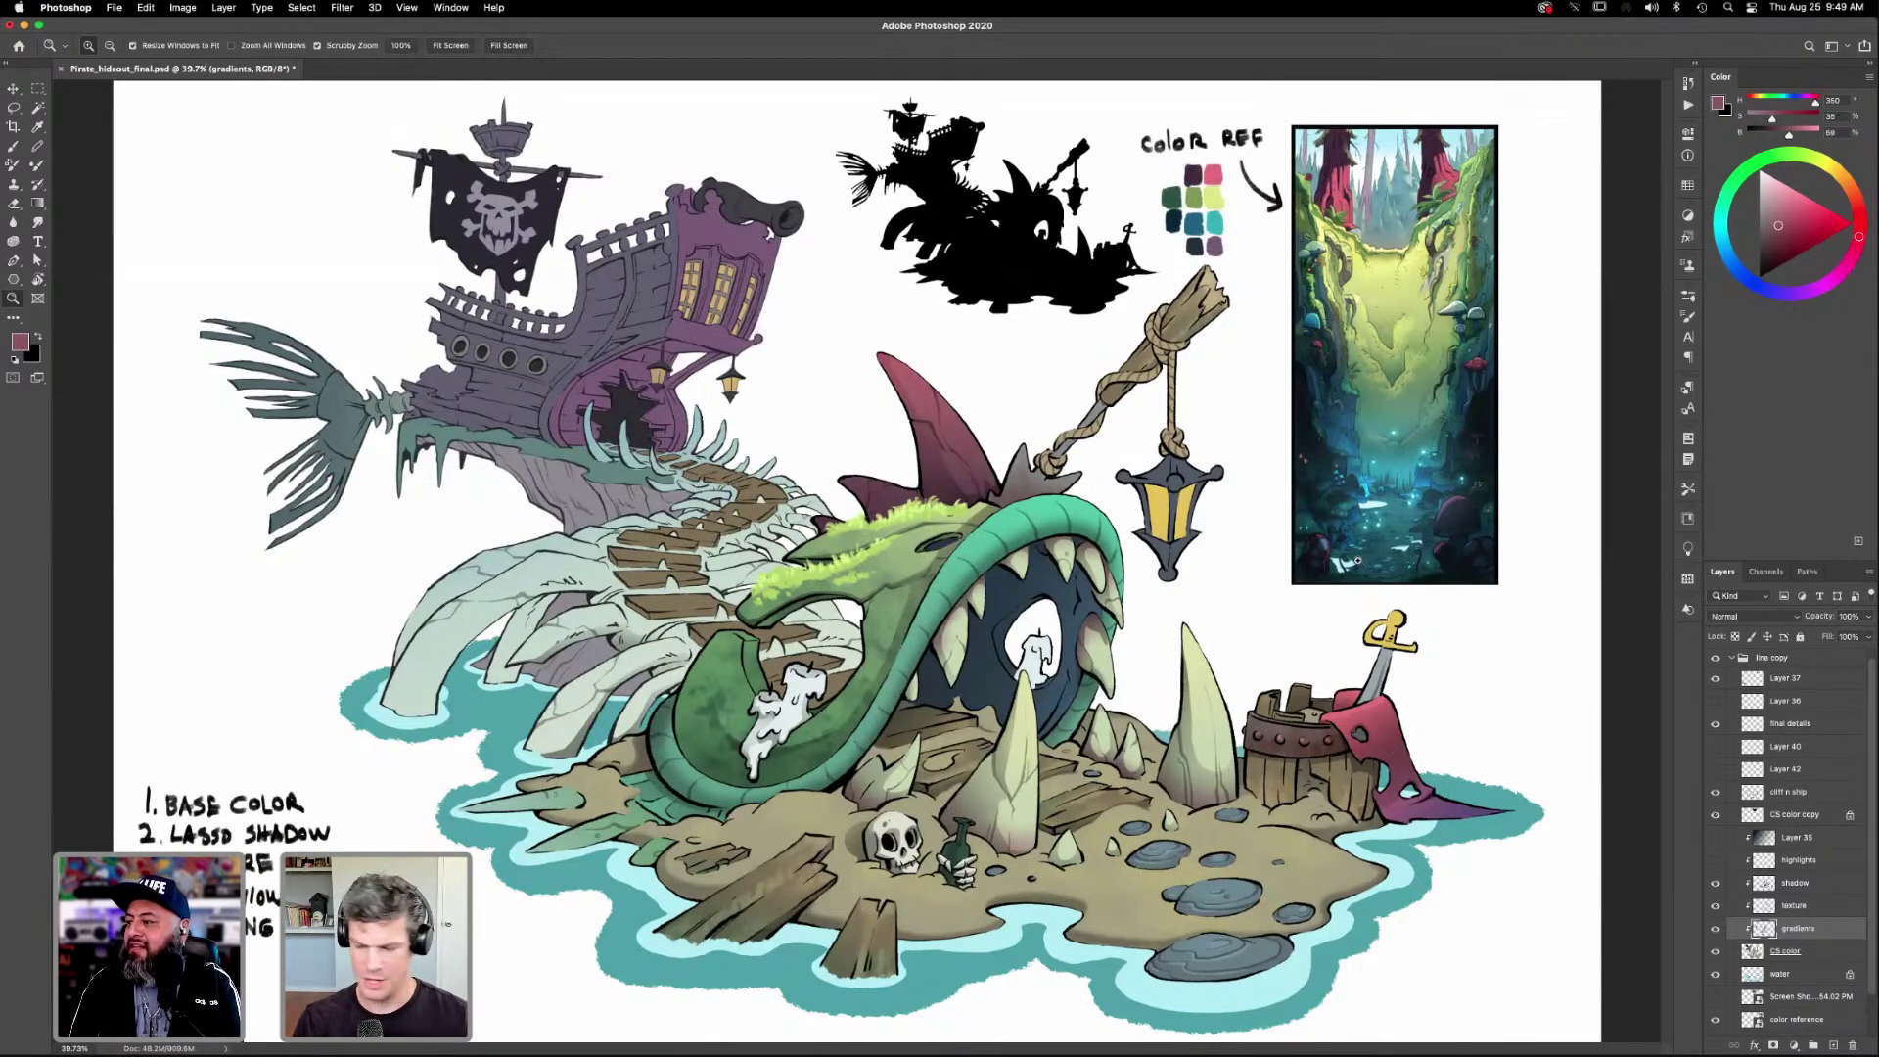
scroll(1428, 366, "up", 5)
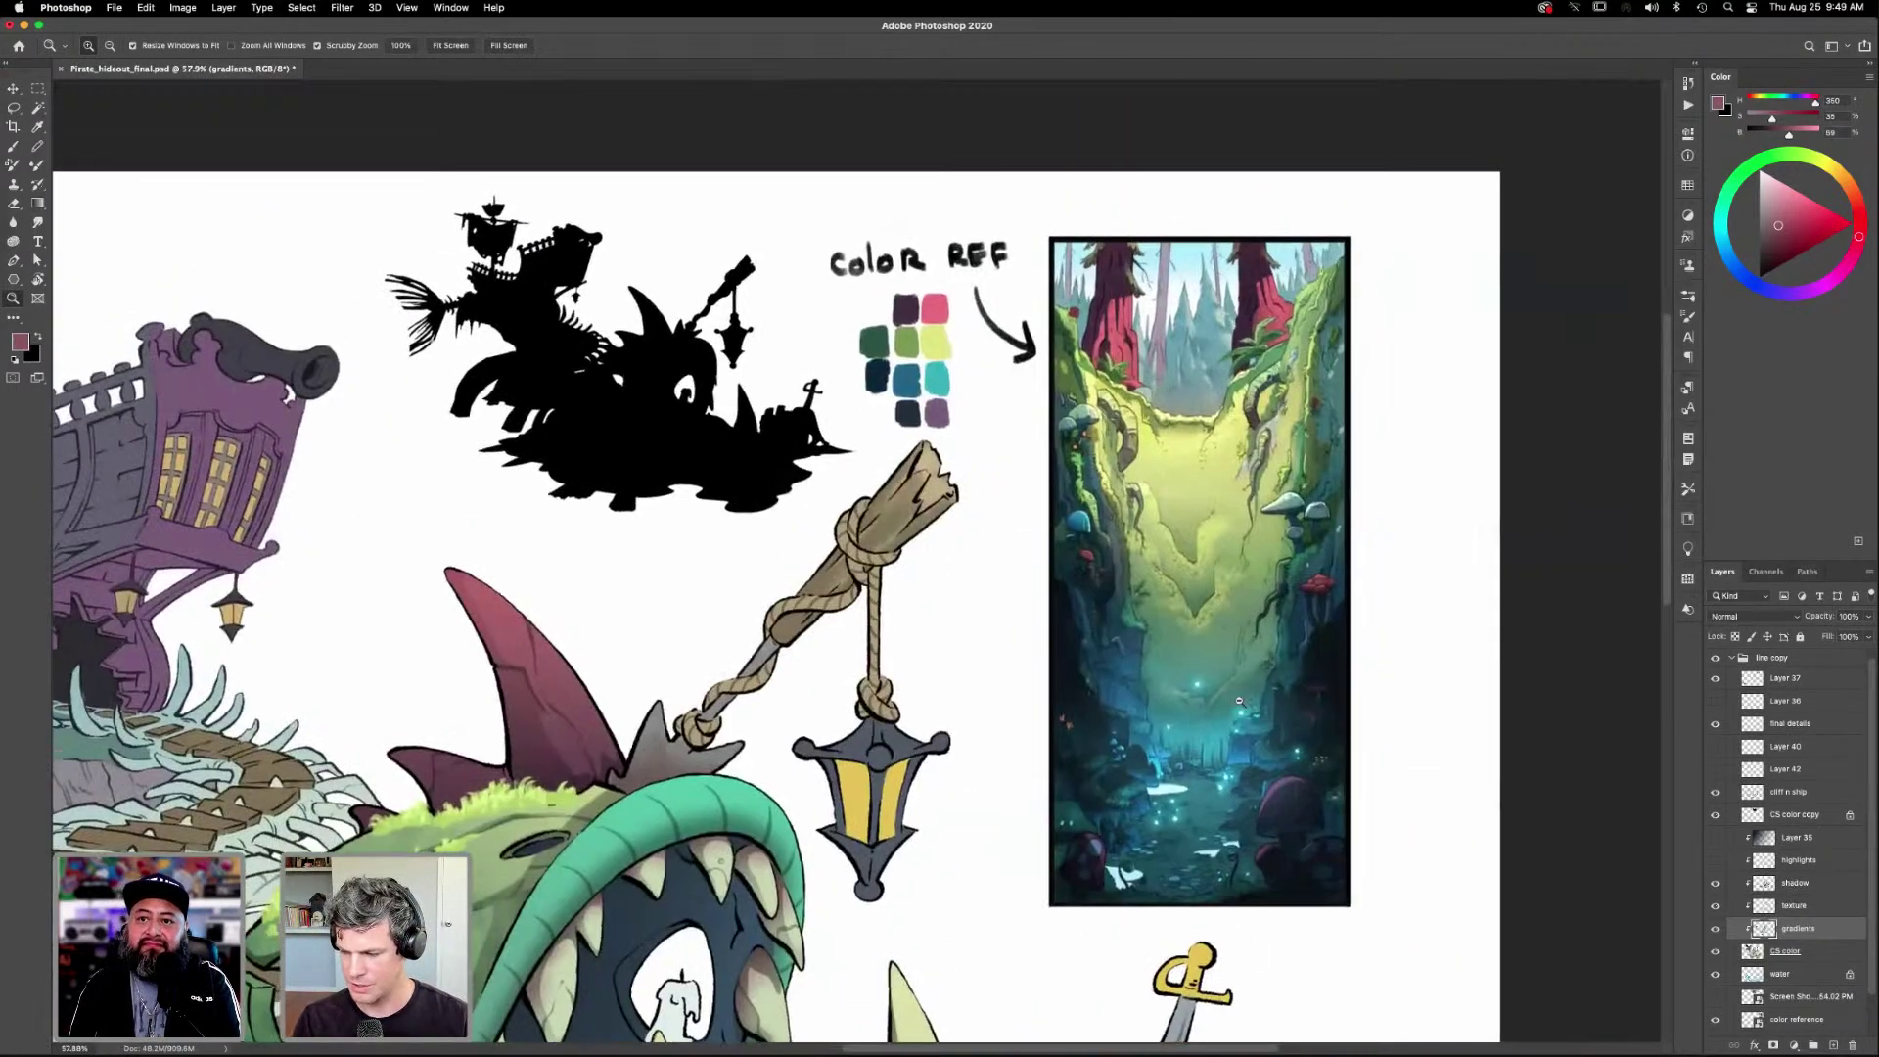
scroll(1301, 756, "up", 2)
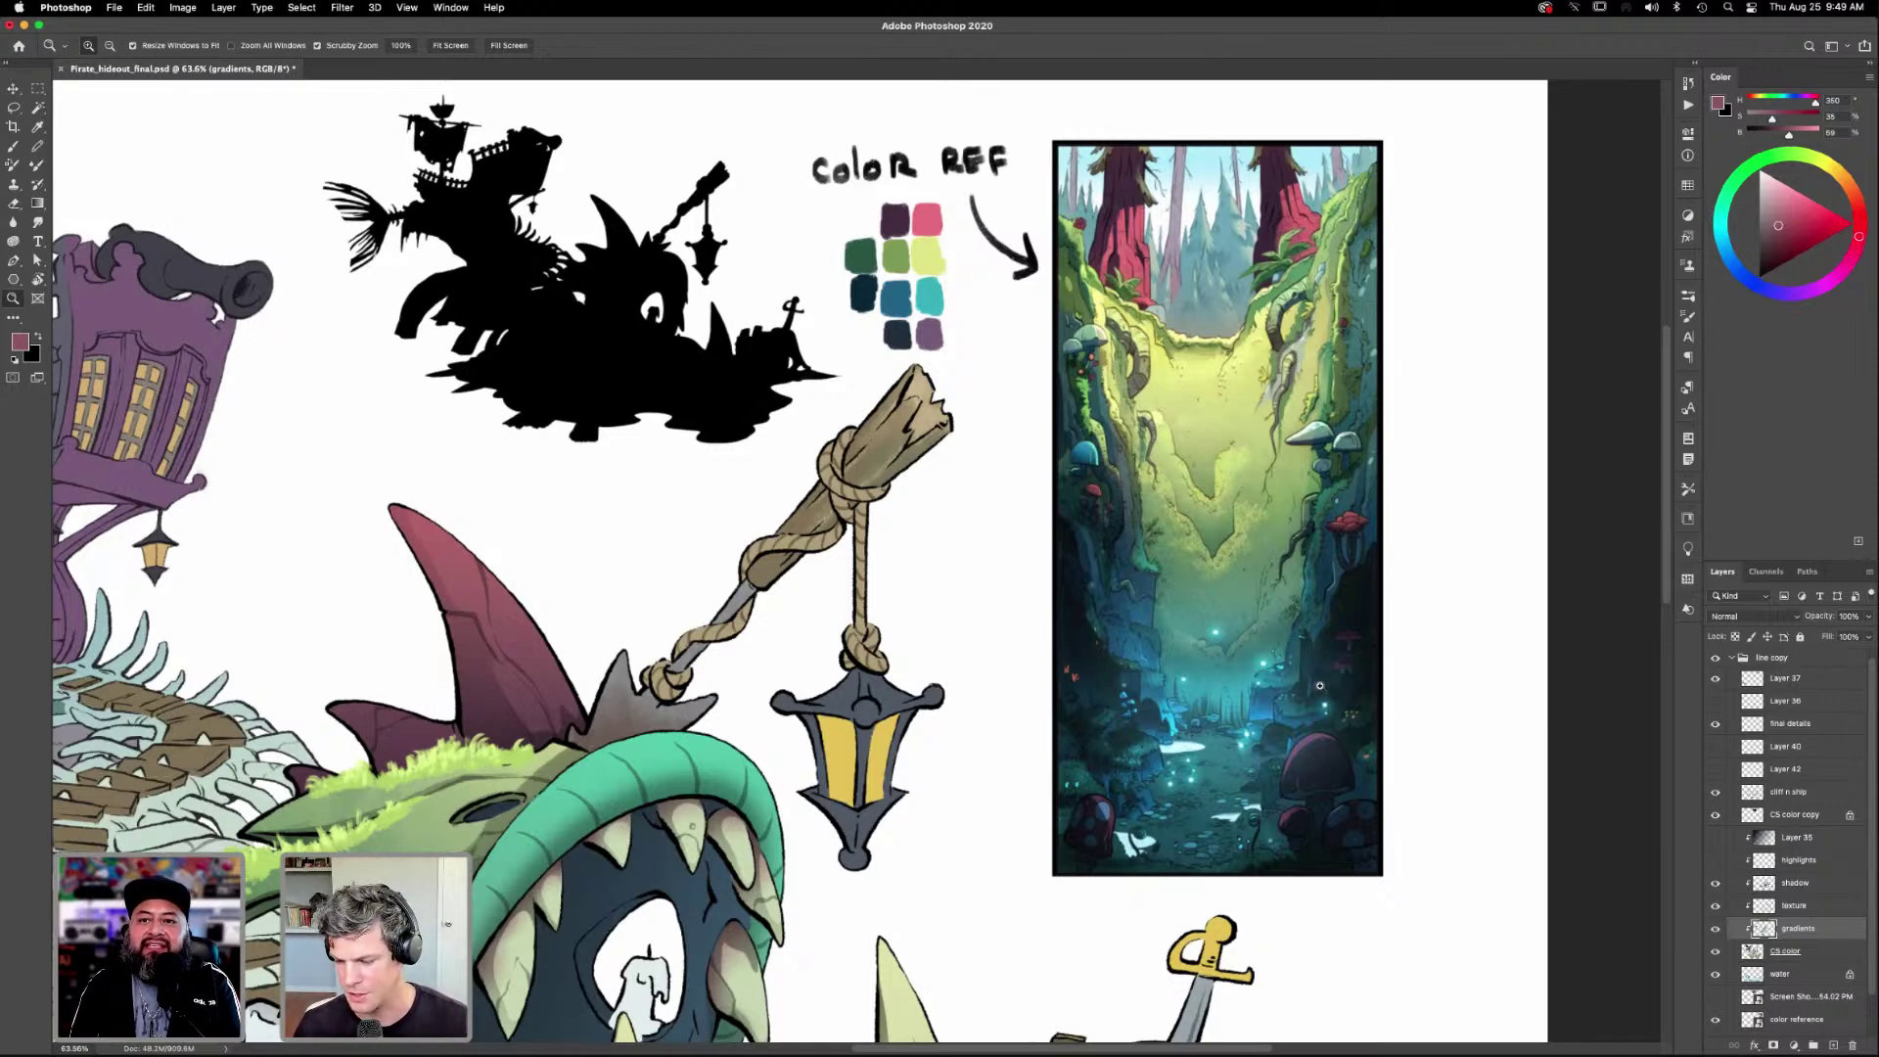
left_click_drag(1265, 499, 1265, 499)
left_click_drag(1256, 409, 1247, 420)
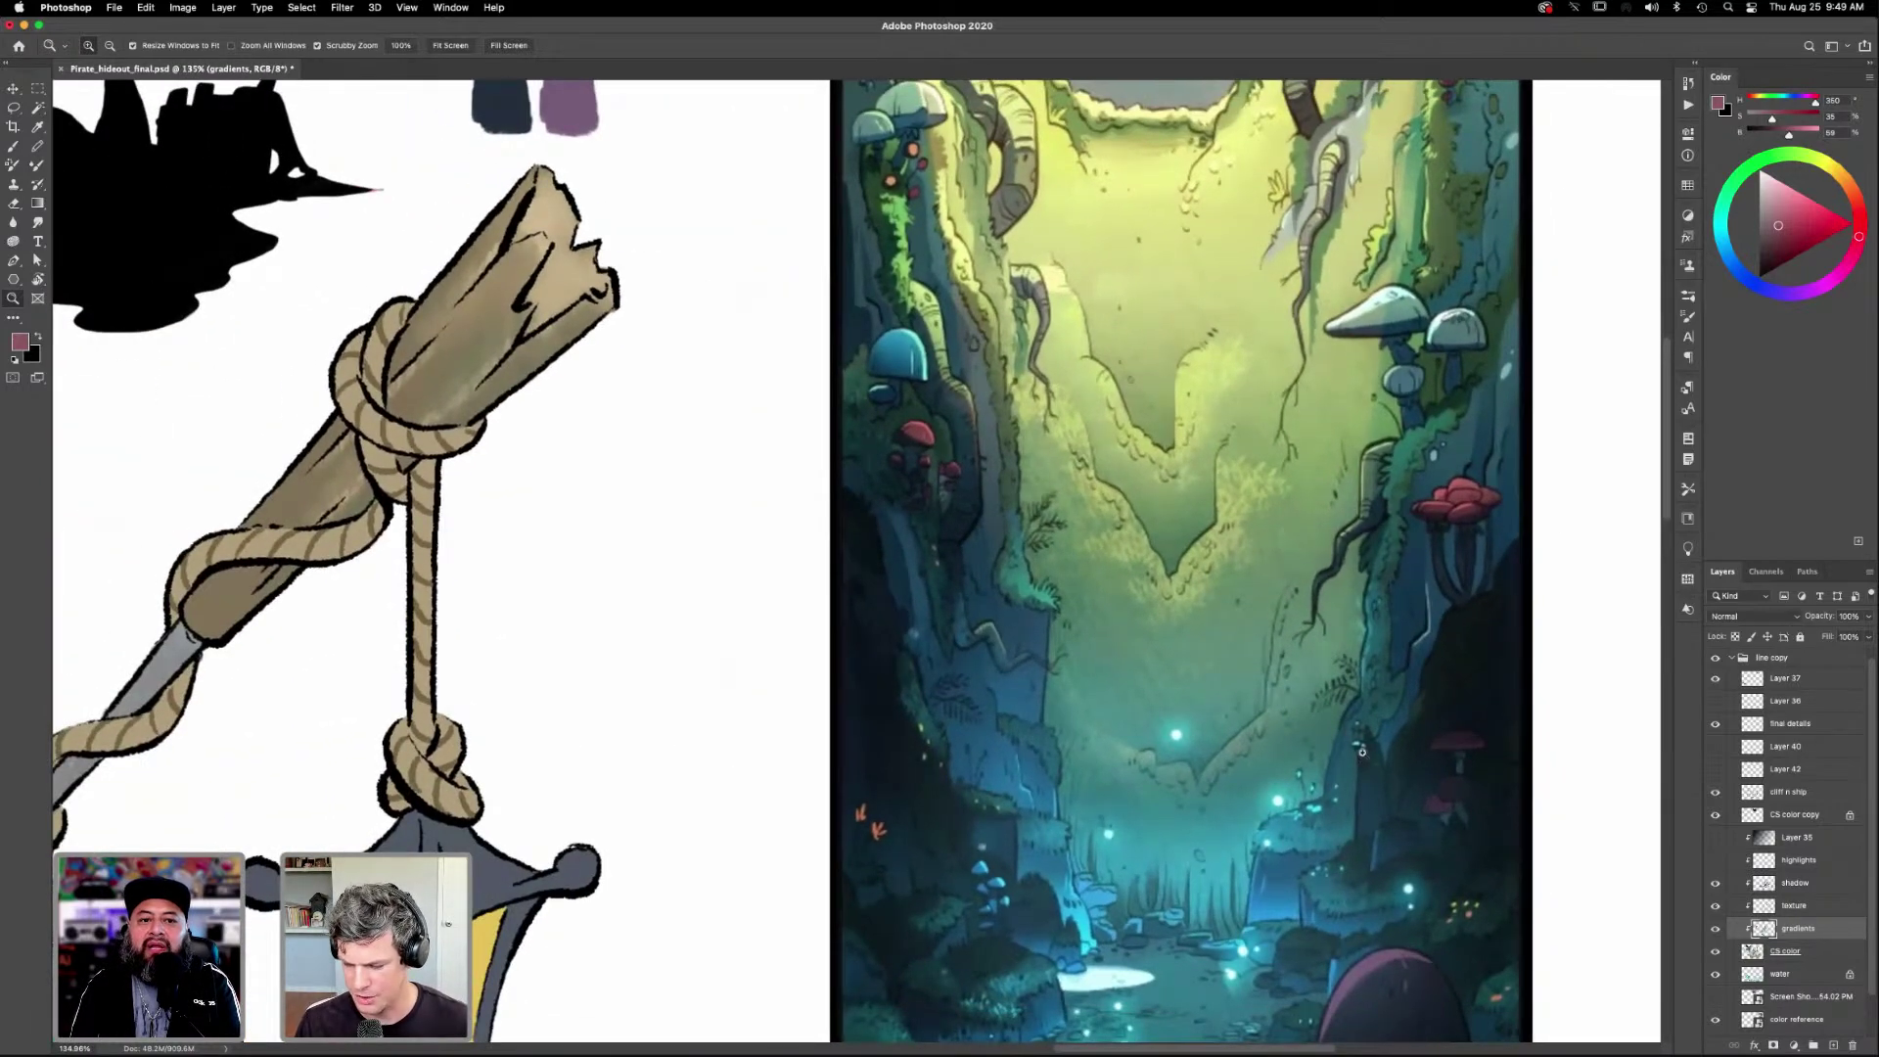
left_click_drag(1306, 797, 1214, 795)
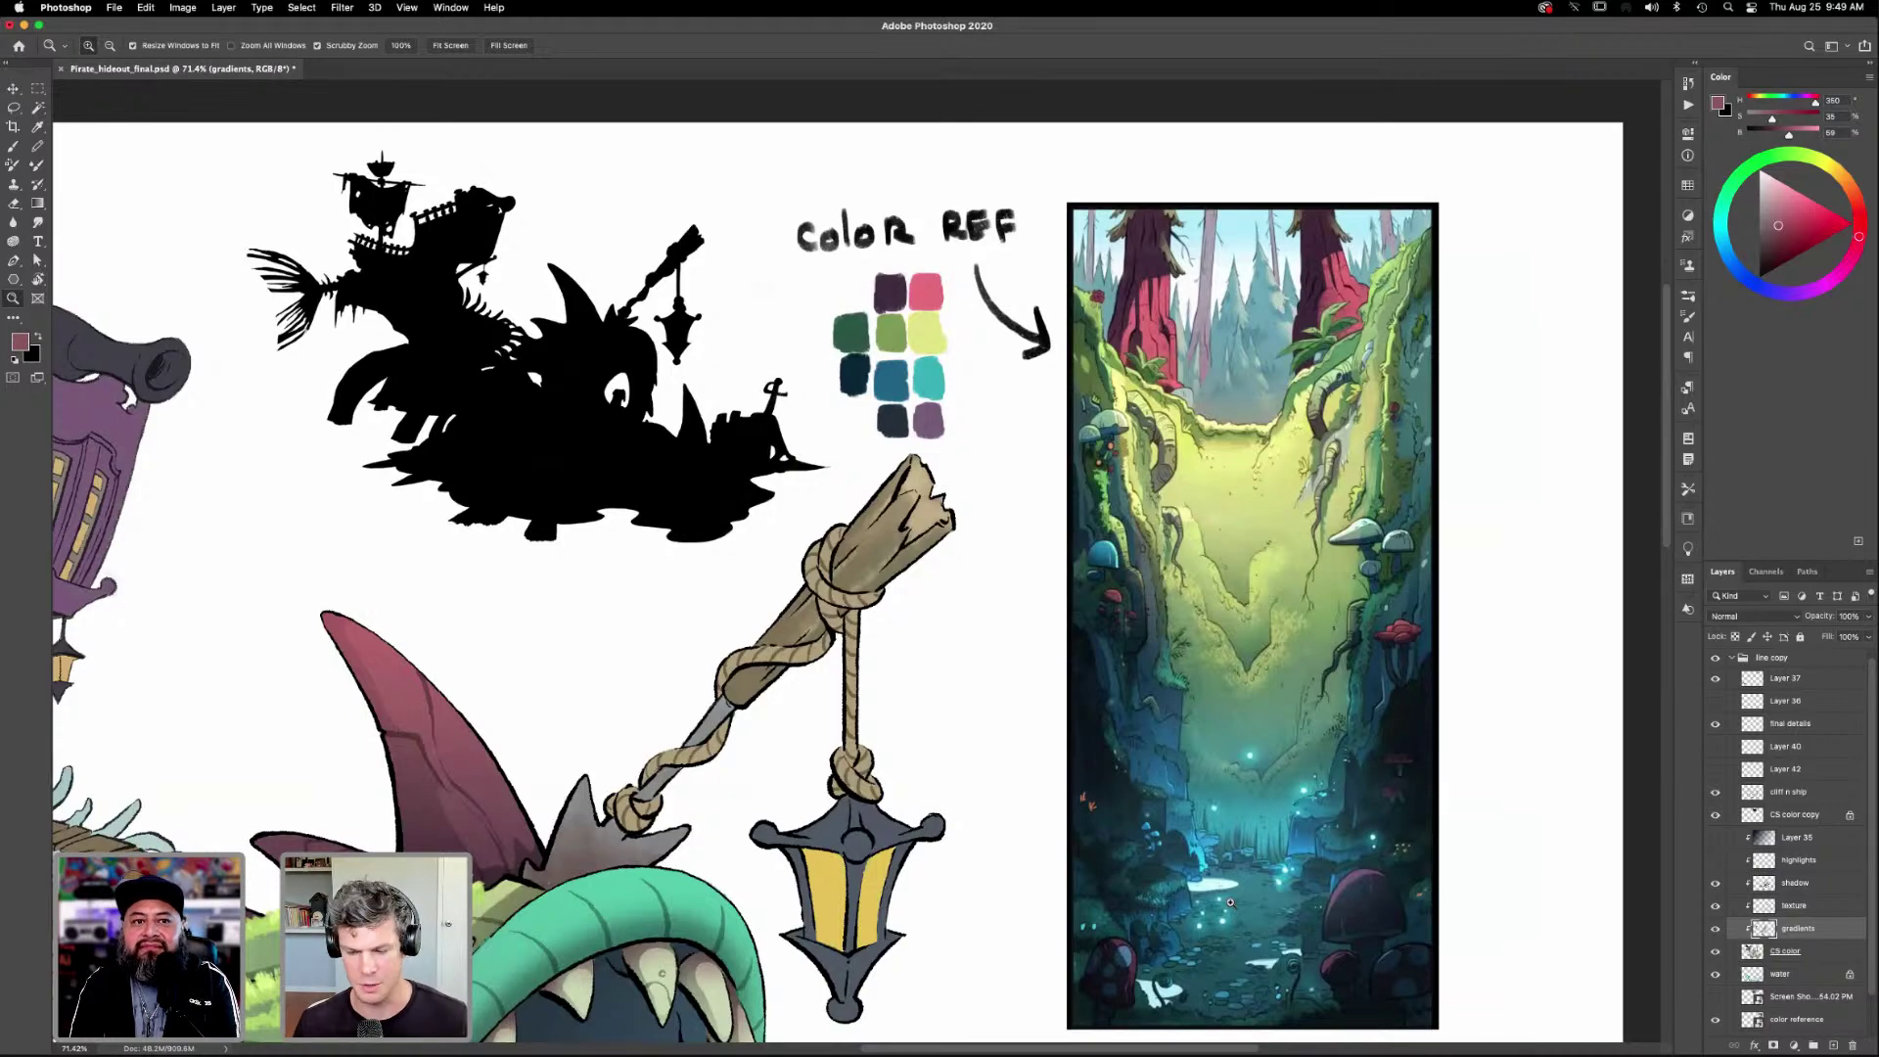
key("super+0")
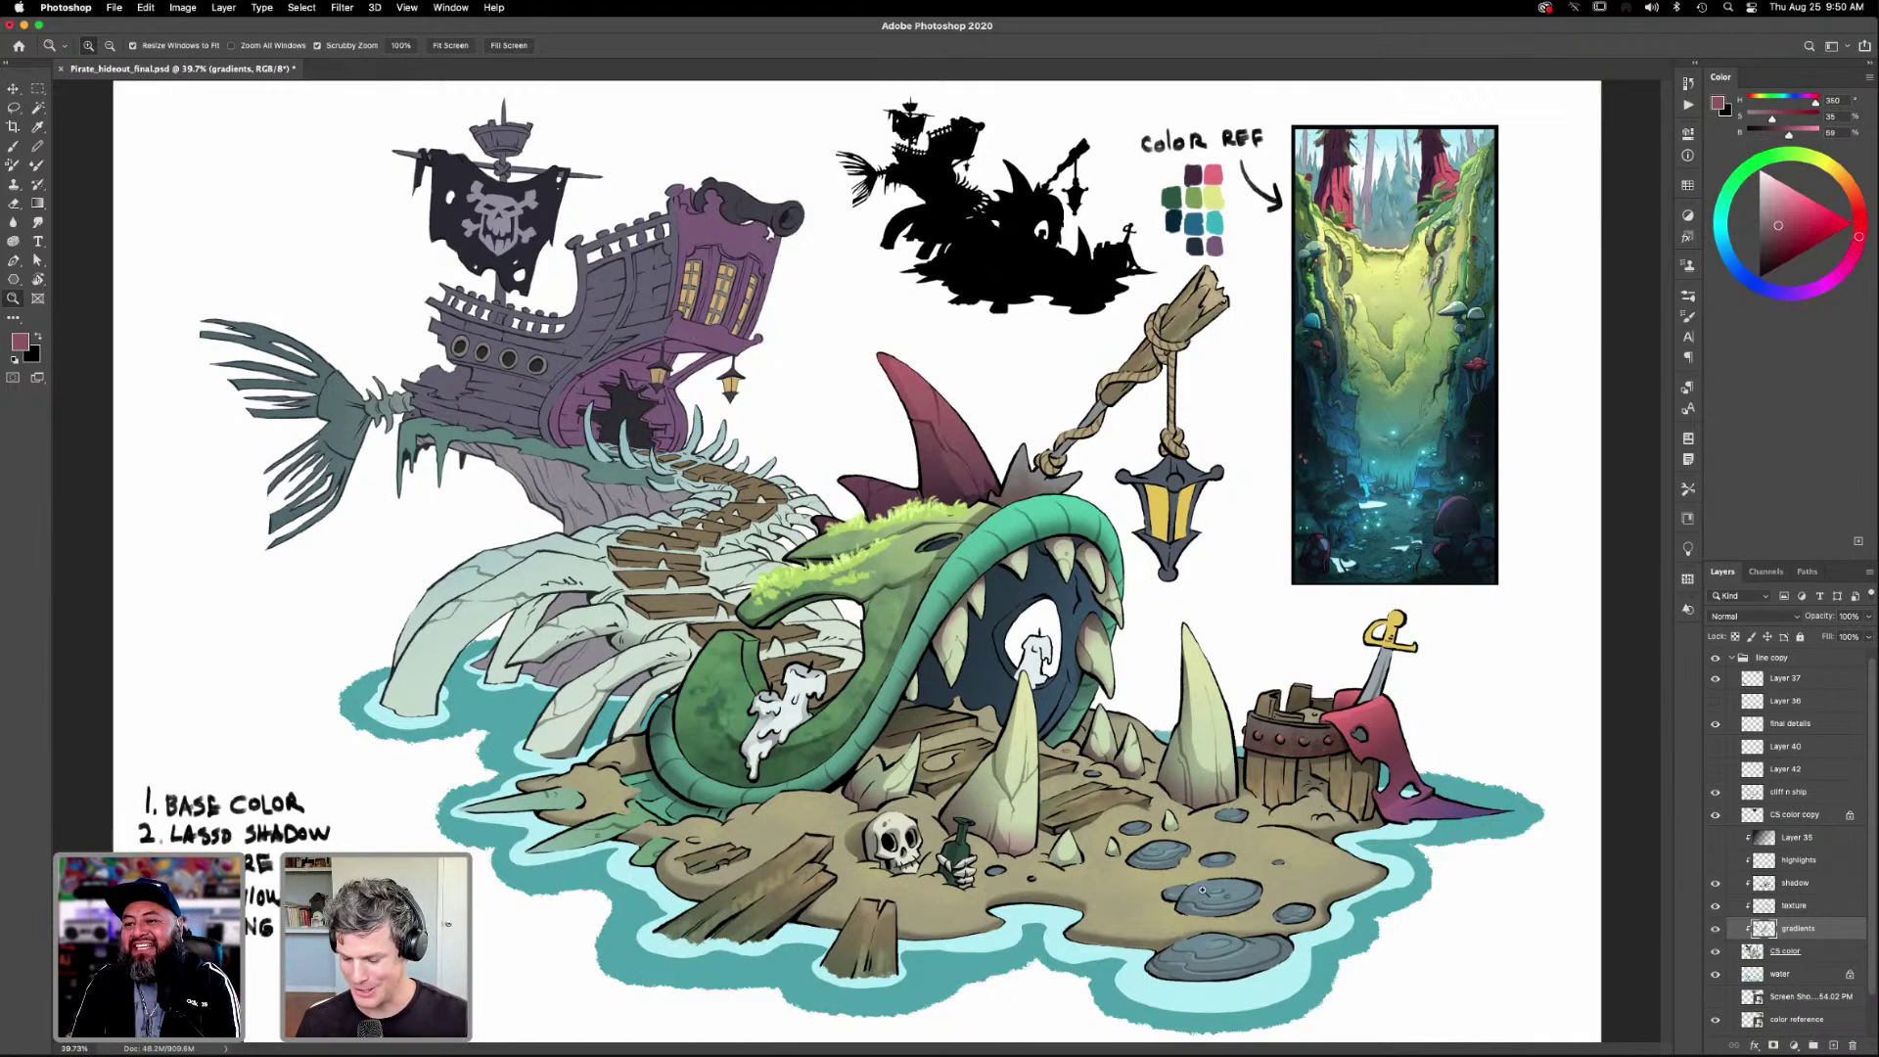
Show Layer 42 with the skull's eye patch, comparing the skull with and without it.
scroll(1086, 878, "up", 5)
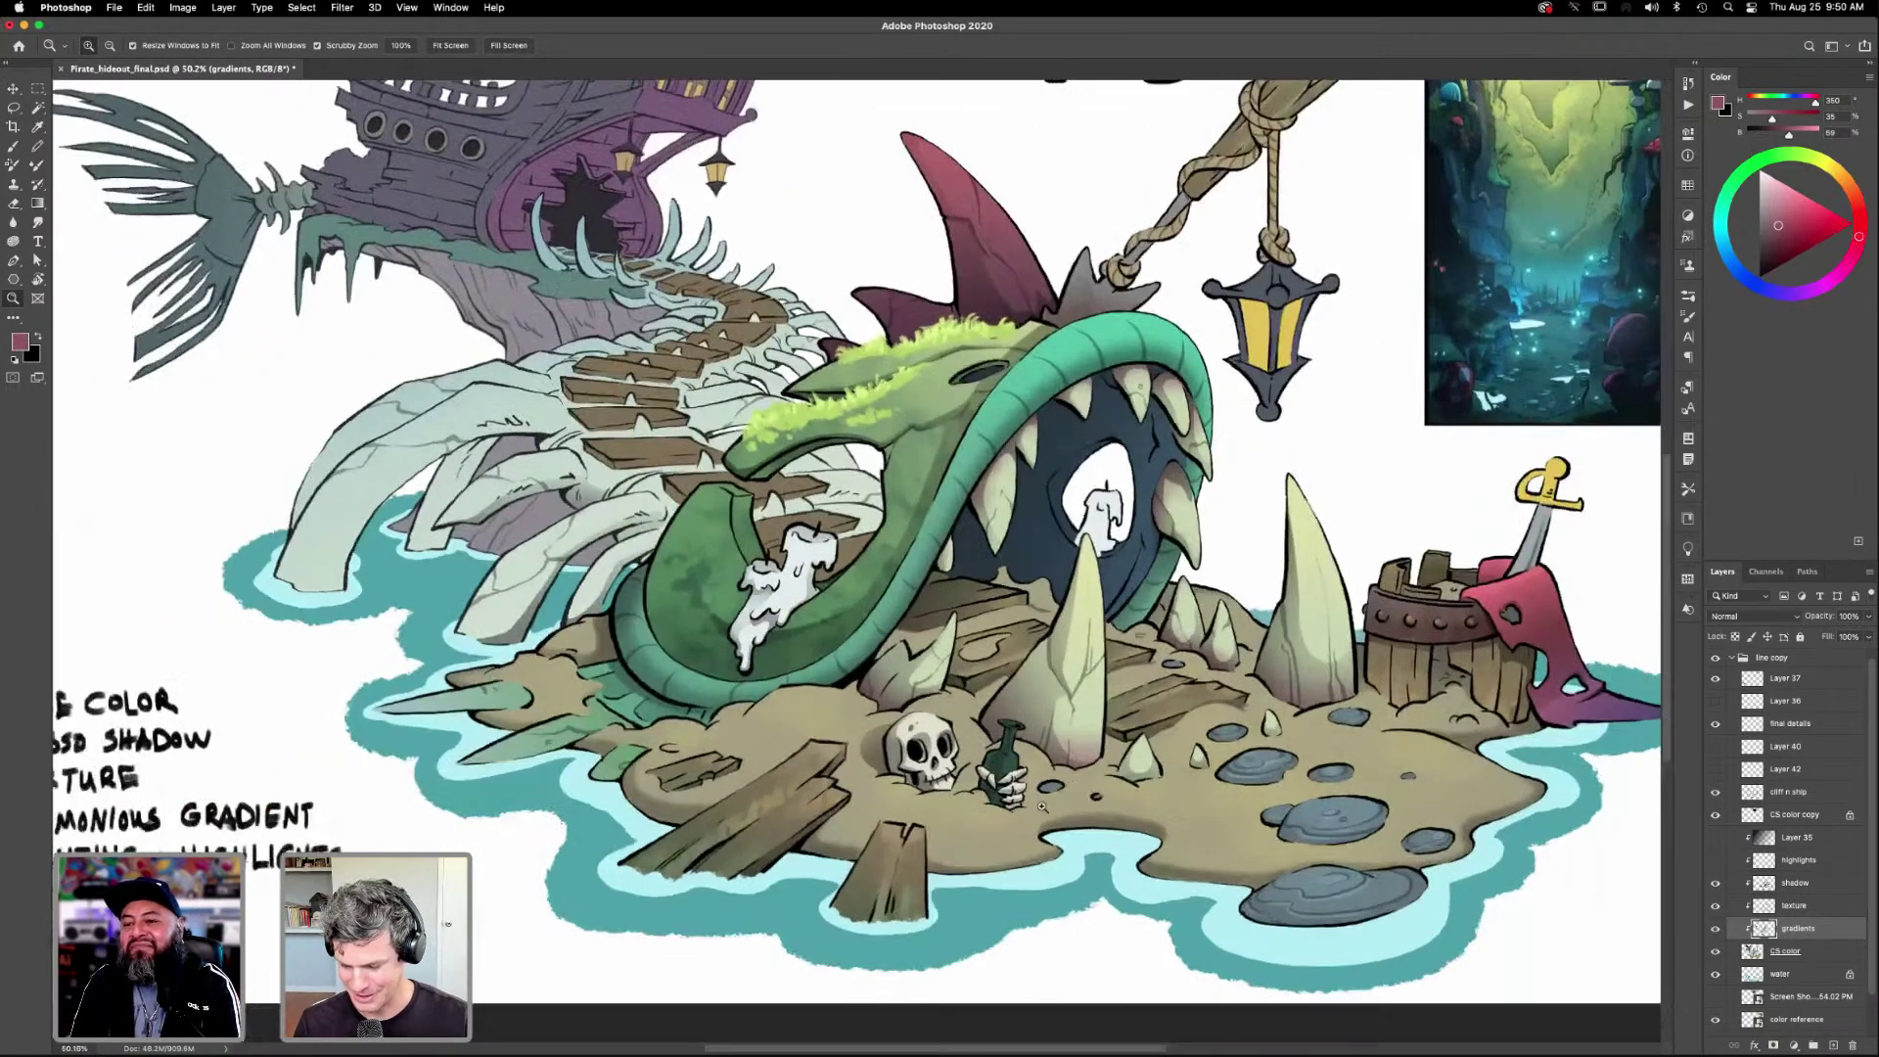
scroll(1046, 790, "up", 2)
scroll(1174, 881, "down", 2)
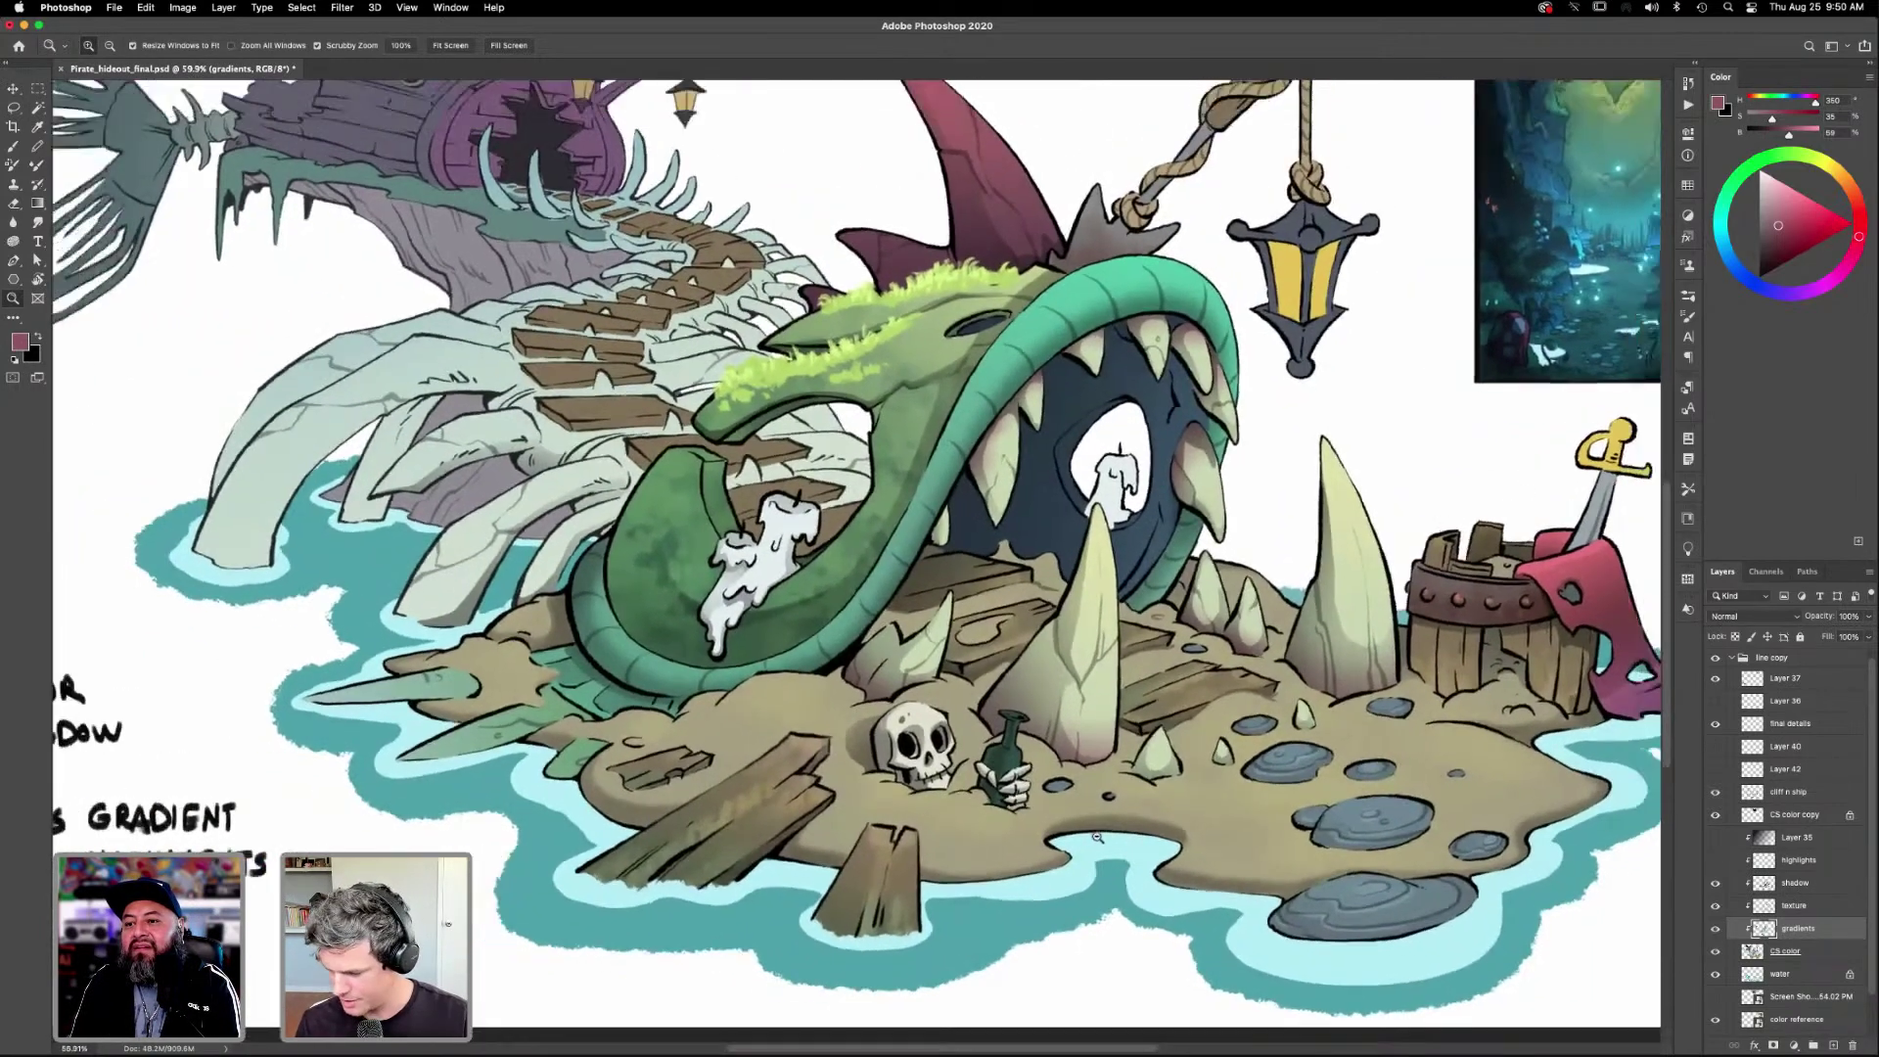
scroll(1299, 955, "up", 2)
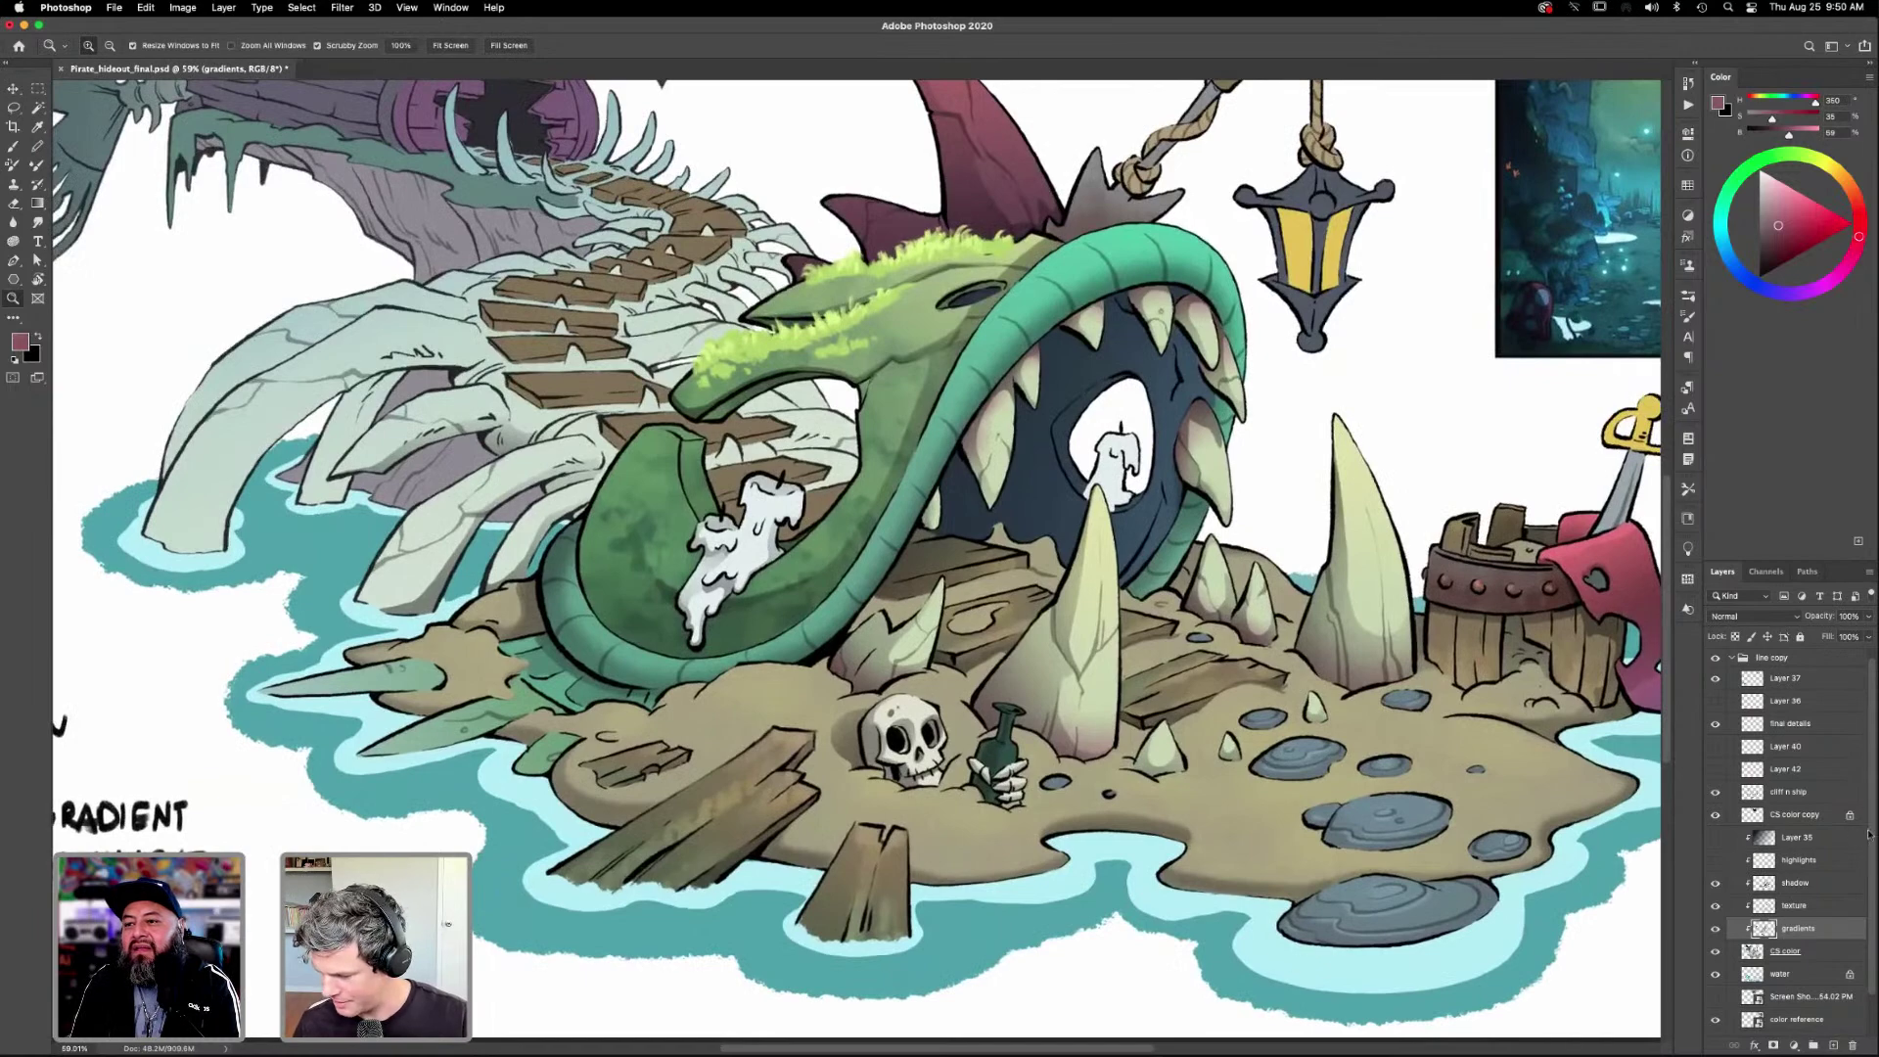
scroll(1866, 826, "up", 1)
left_click_drag(1871, 849, 1873, 888)
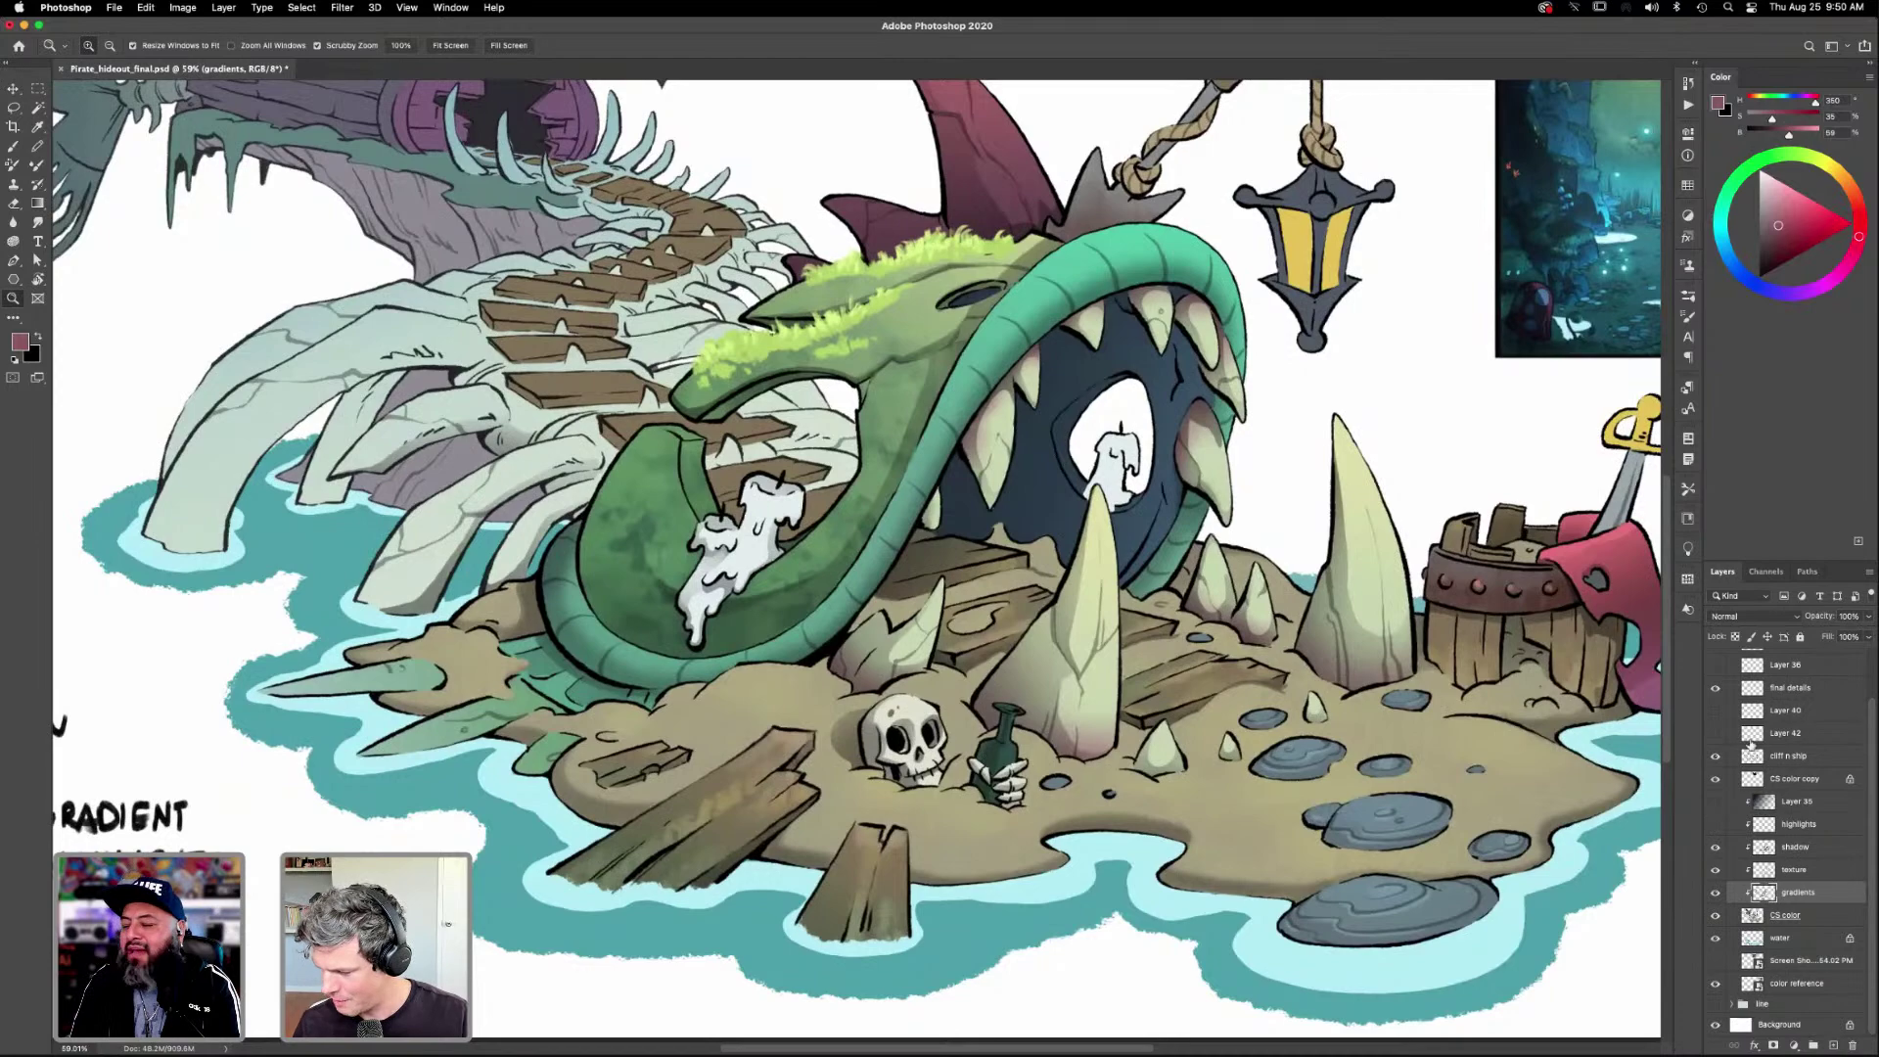
left_click_drag(1870, 721, 1870, 668)
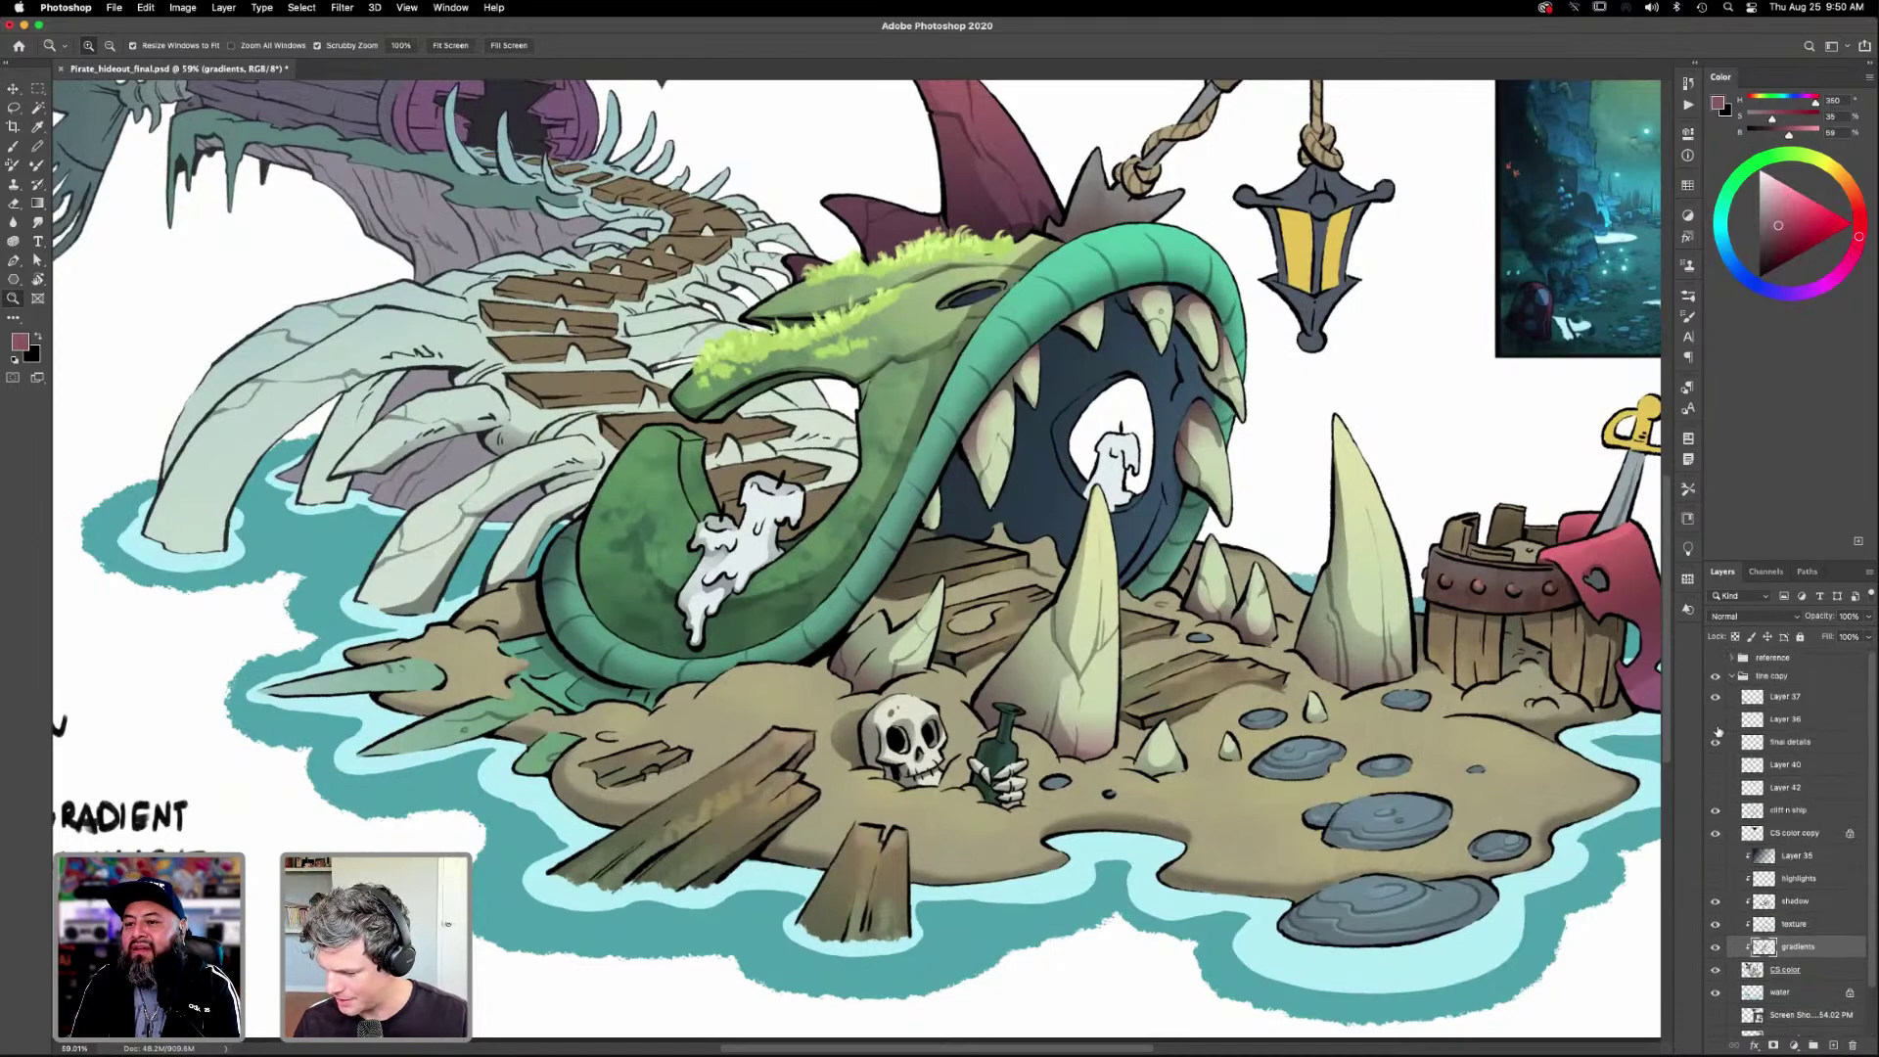
left_click(1715, 720)
left_click(1715, 720)
left_click(1715, 789)
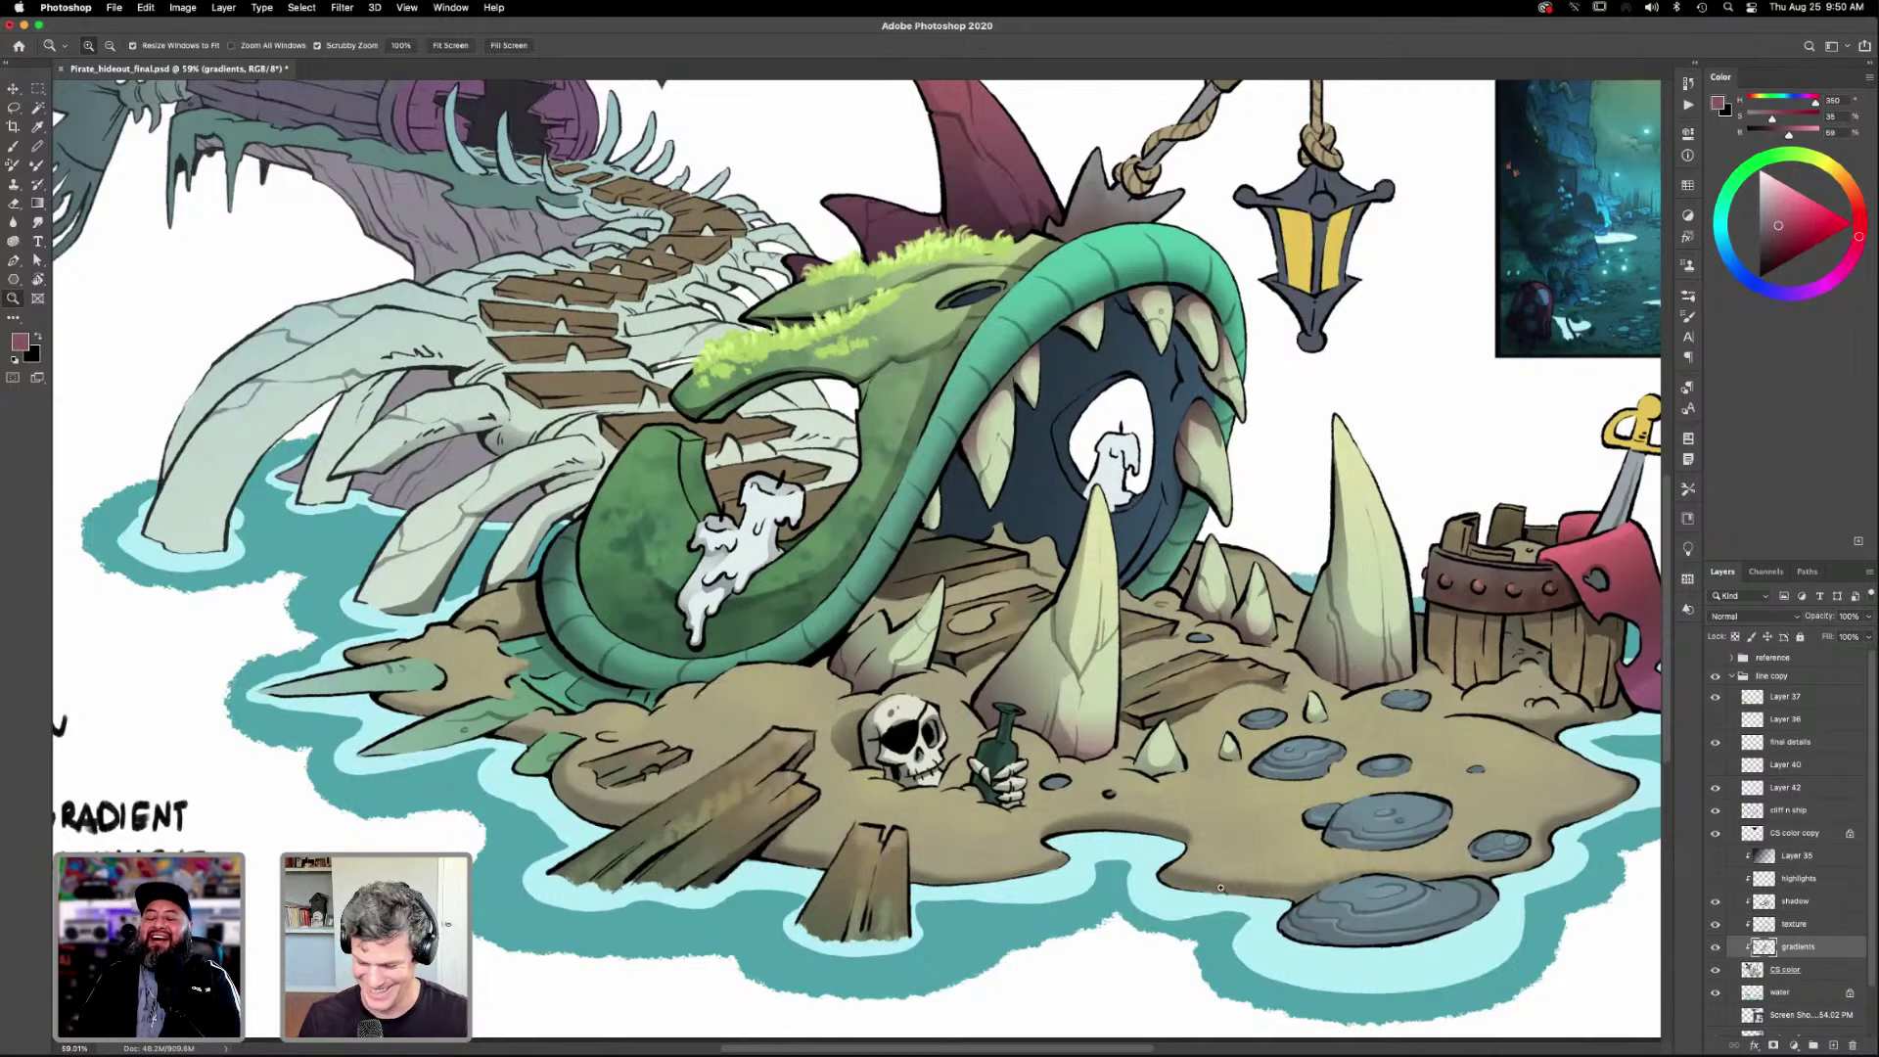
left_click(1716, 788)
left_click(1715, 789)
Merge Layer 42 down into the cliff n ship layer and check the merged artwork.
left_click(1782, 790)
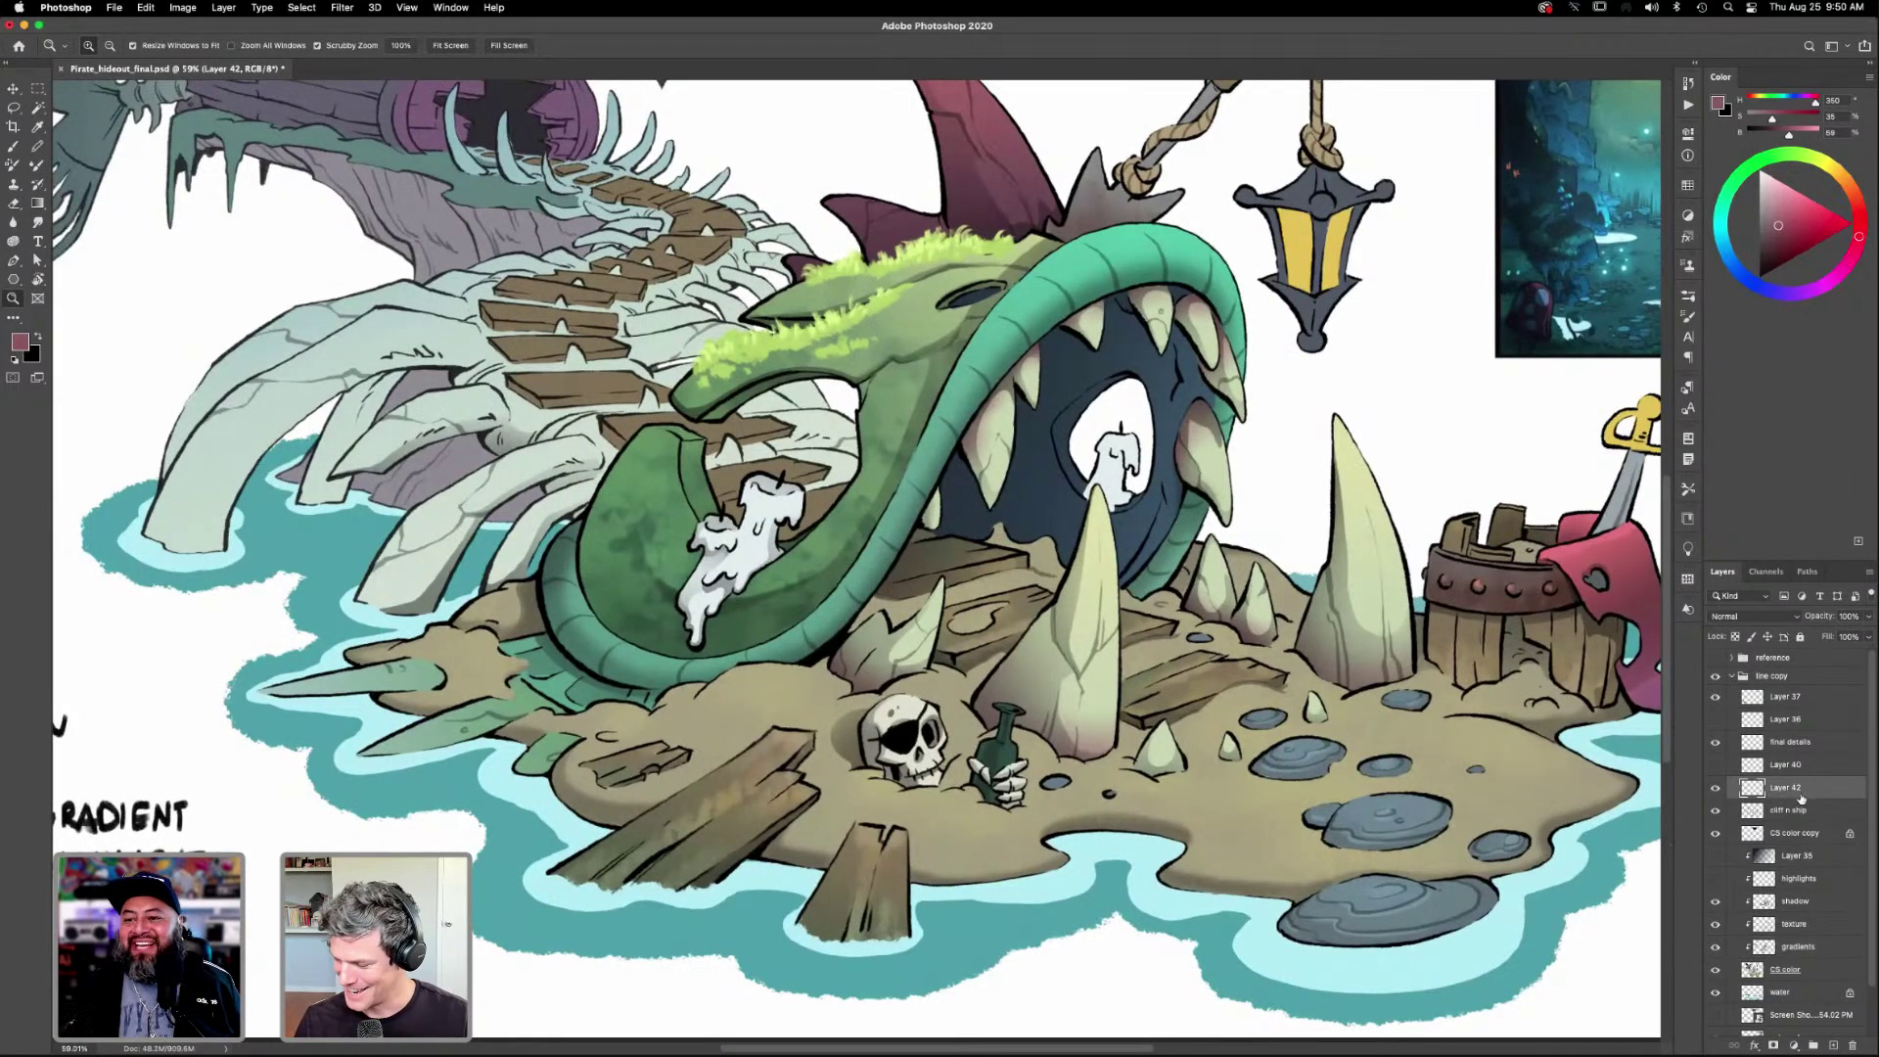
key("ctrl+e")
left_click(1715, 788)
left_click(1715, 787)
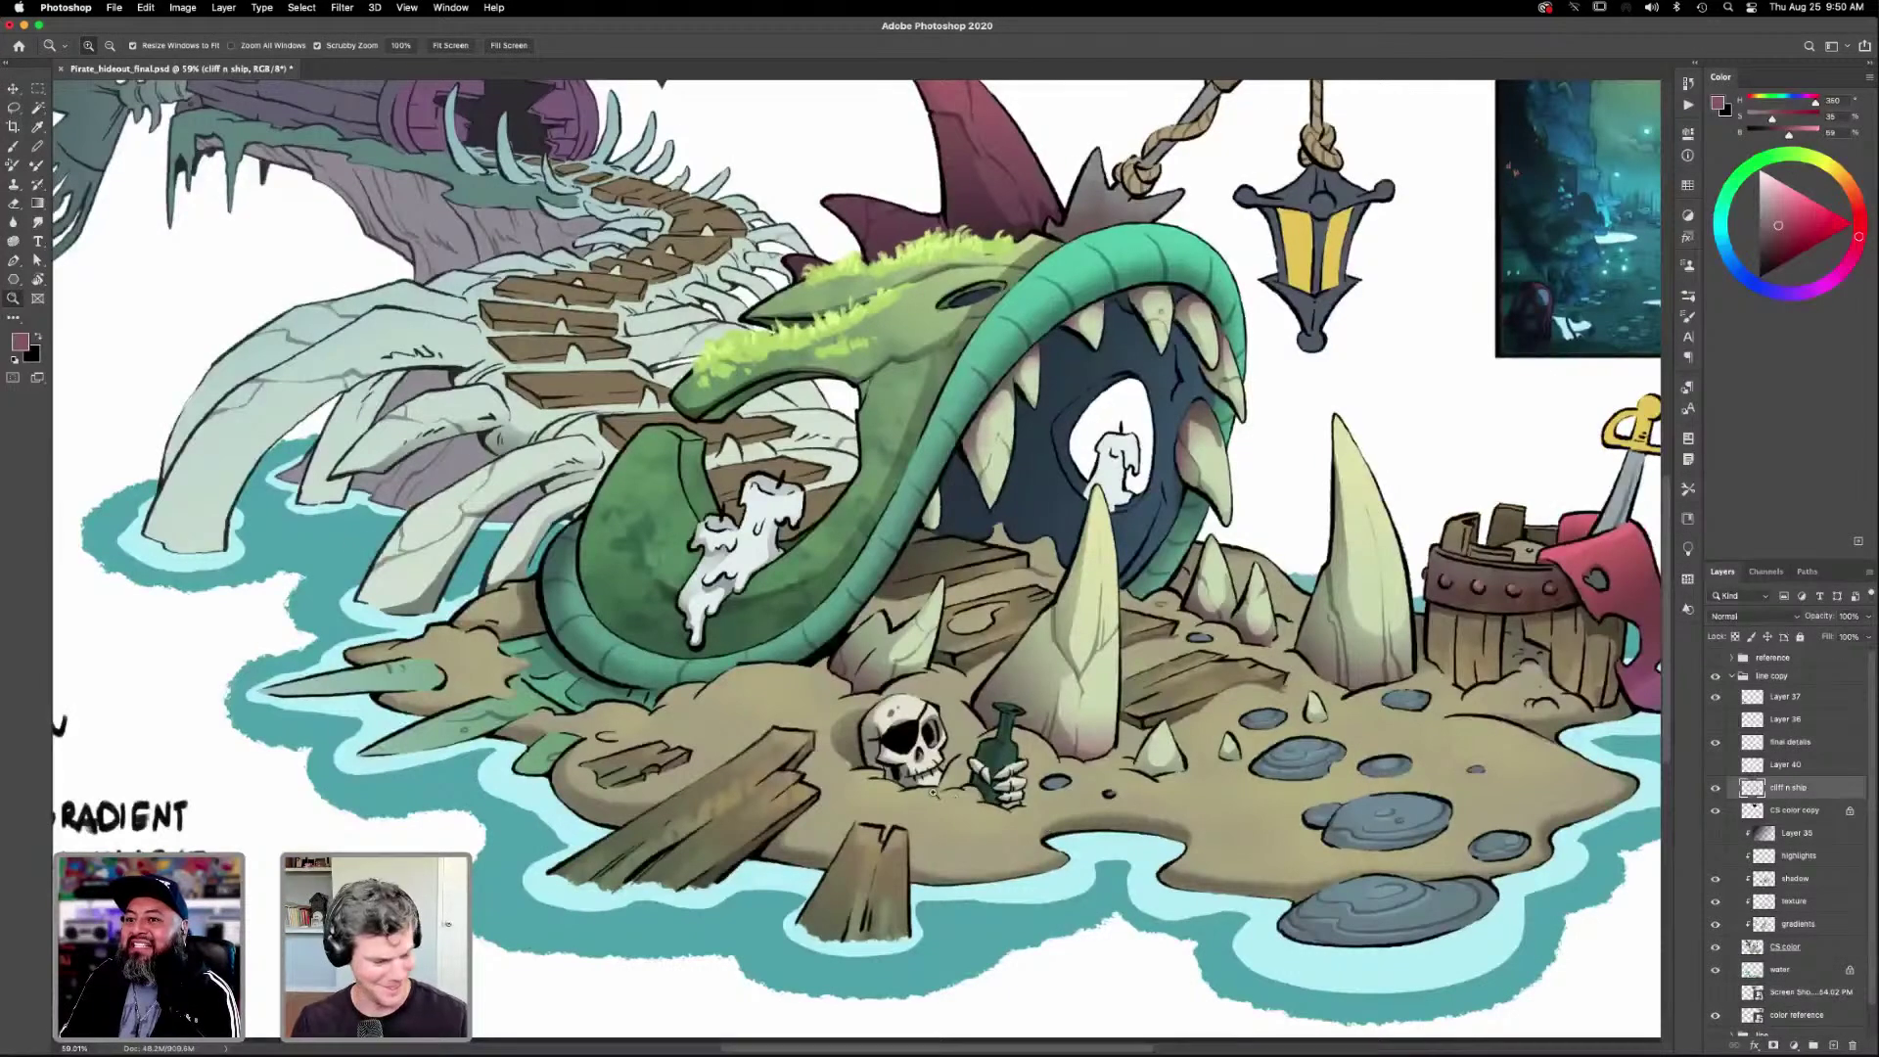
Reset the painting color to black and choose another brush preset at a smaller size, working around the skull on the cliff n ship layer.
left_click_drag(911, 760, 955, 755)
key("d")
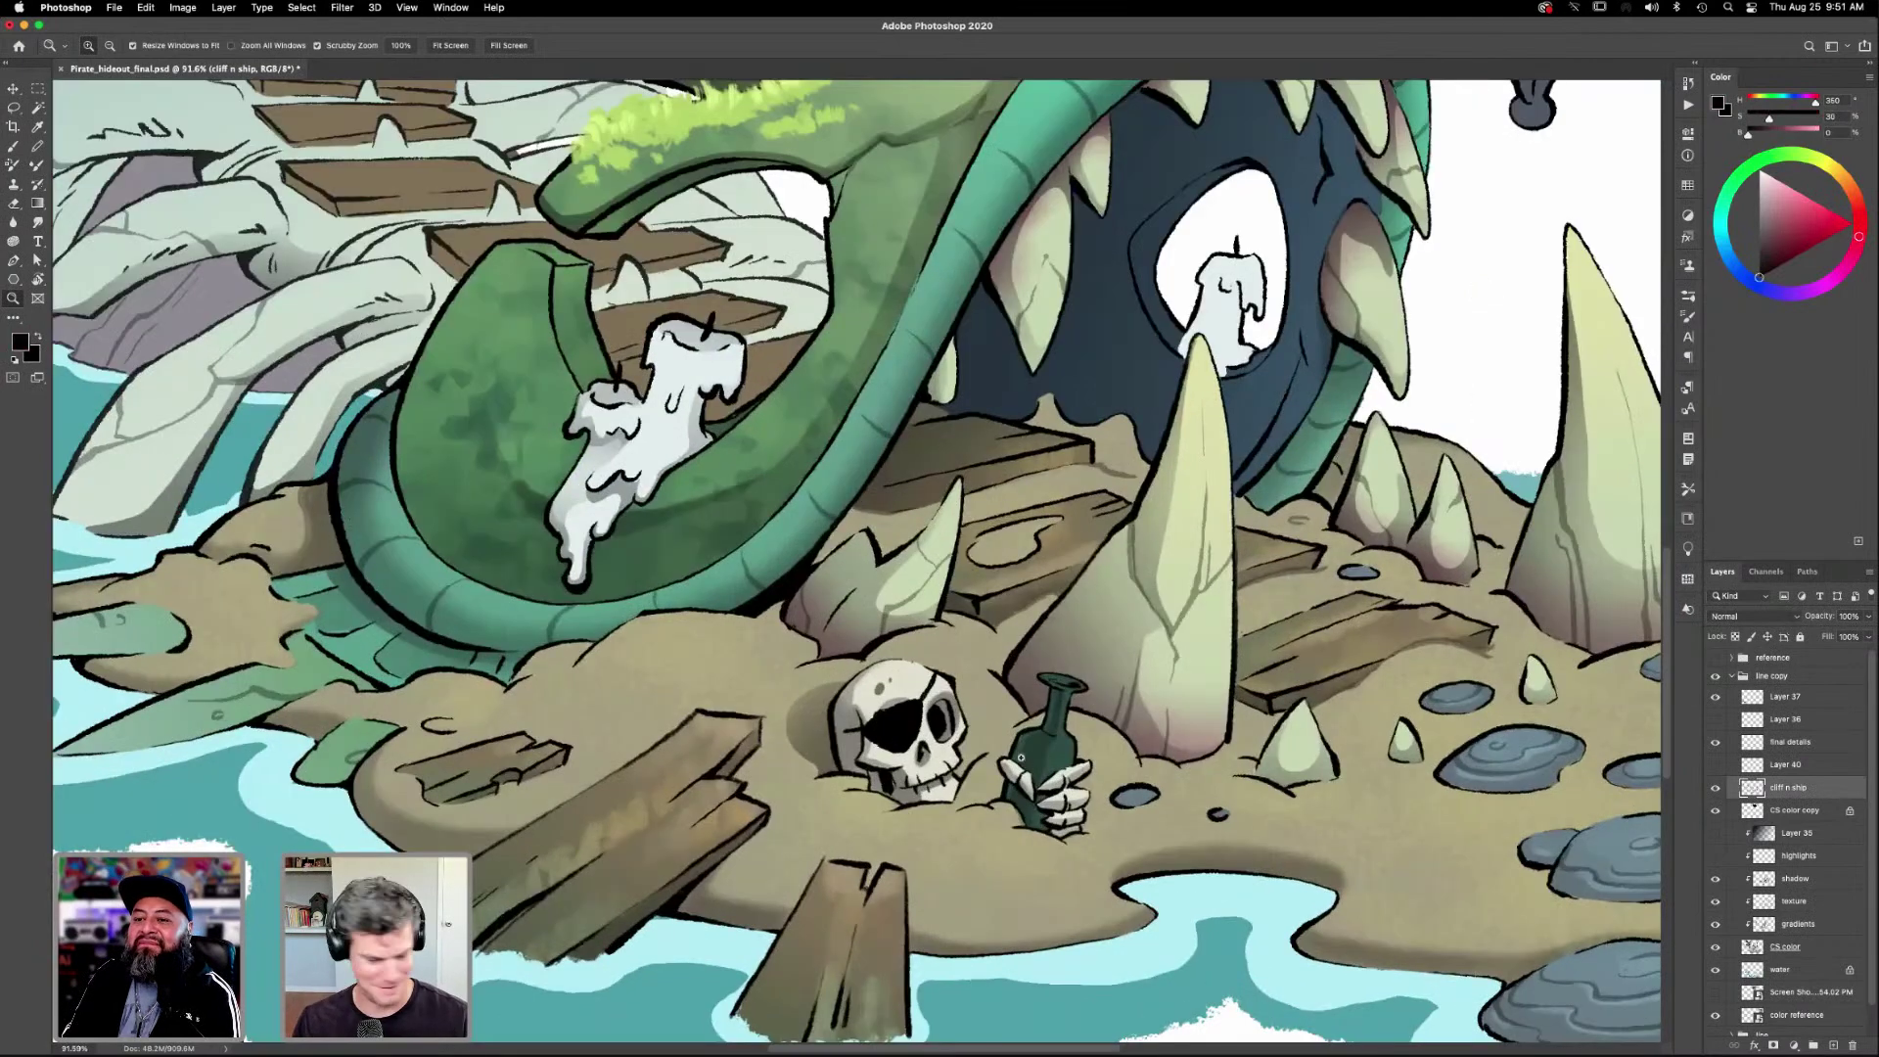
key("b")
key("F5")
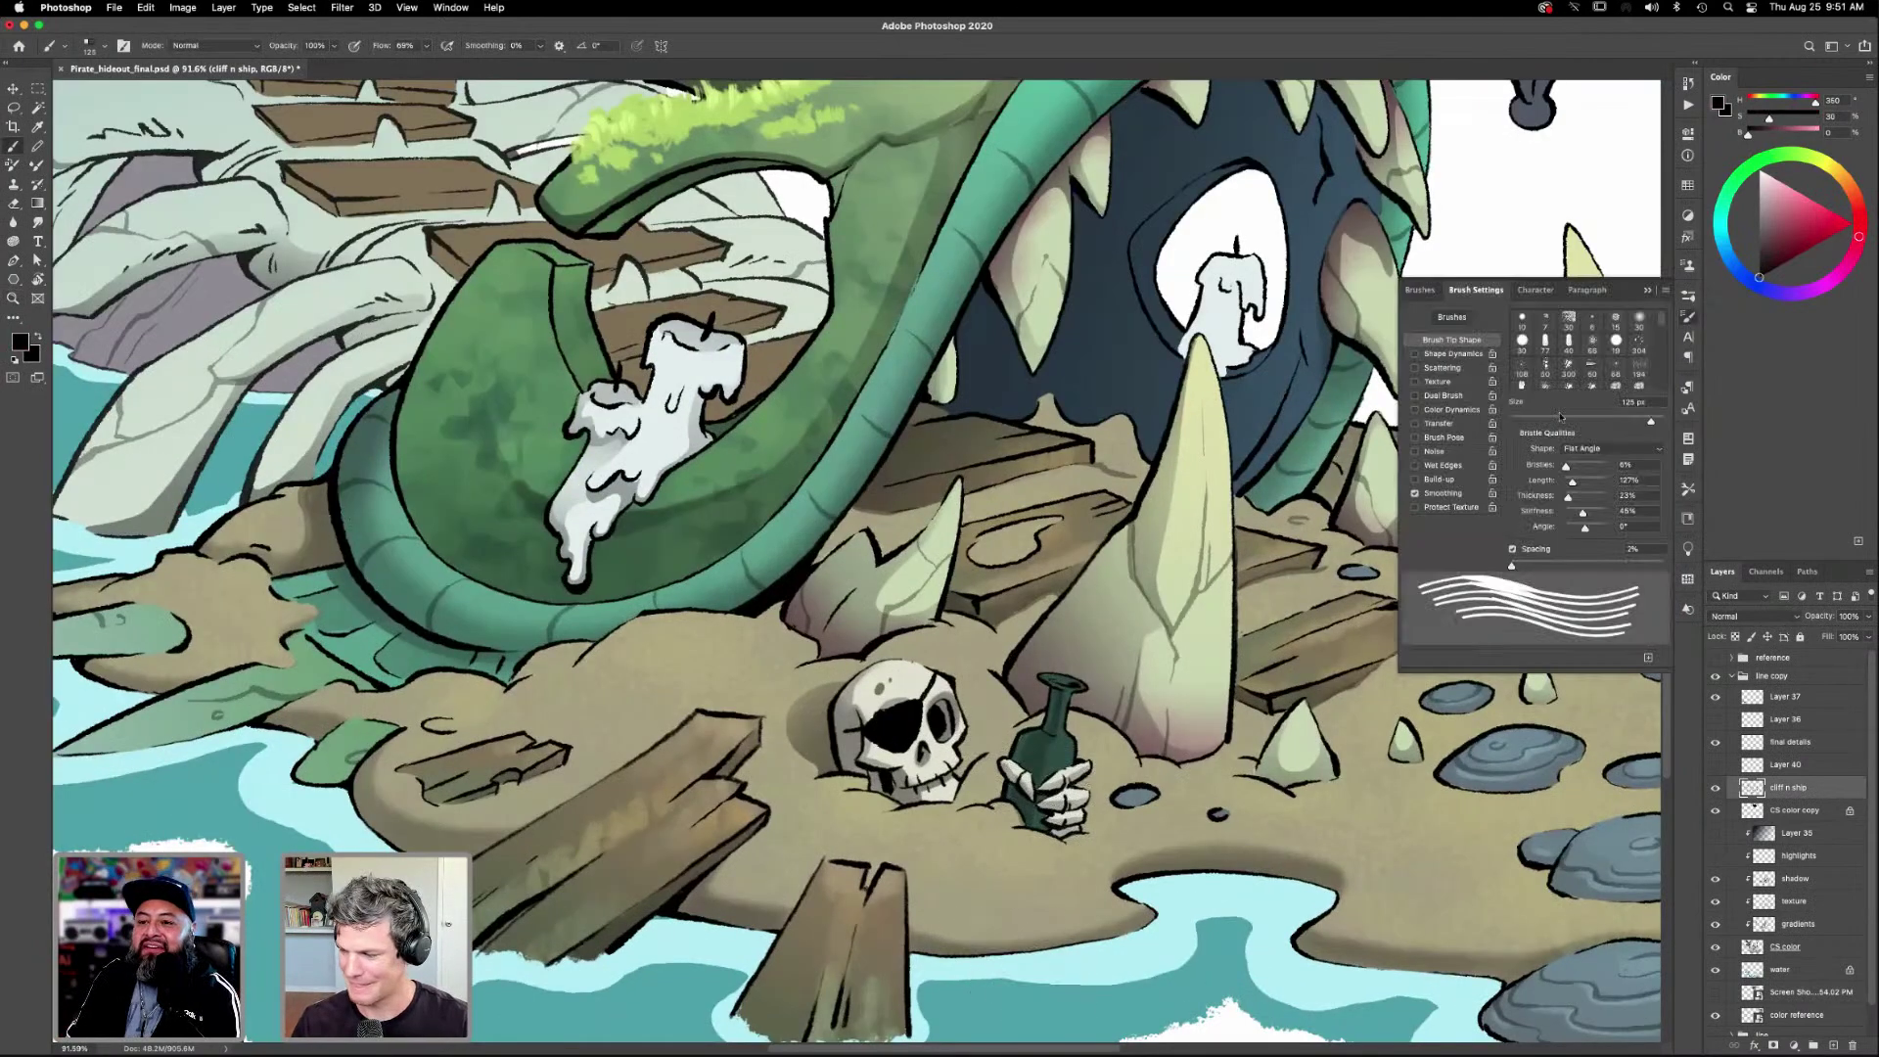
left_click(1418, 289)
left_click(1588, 401)
key("F5")
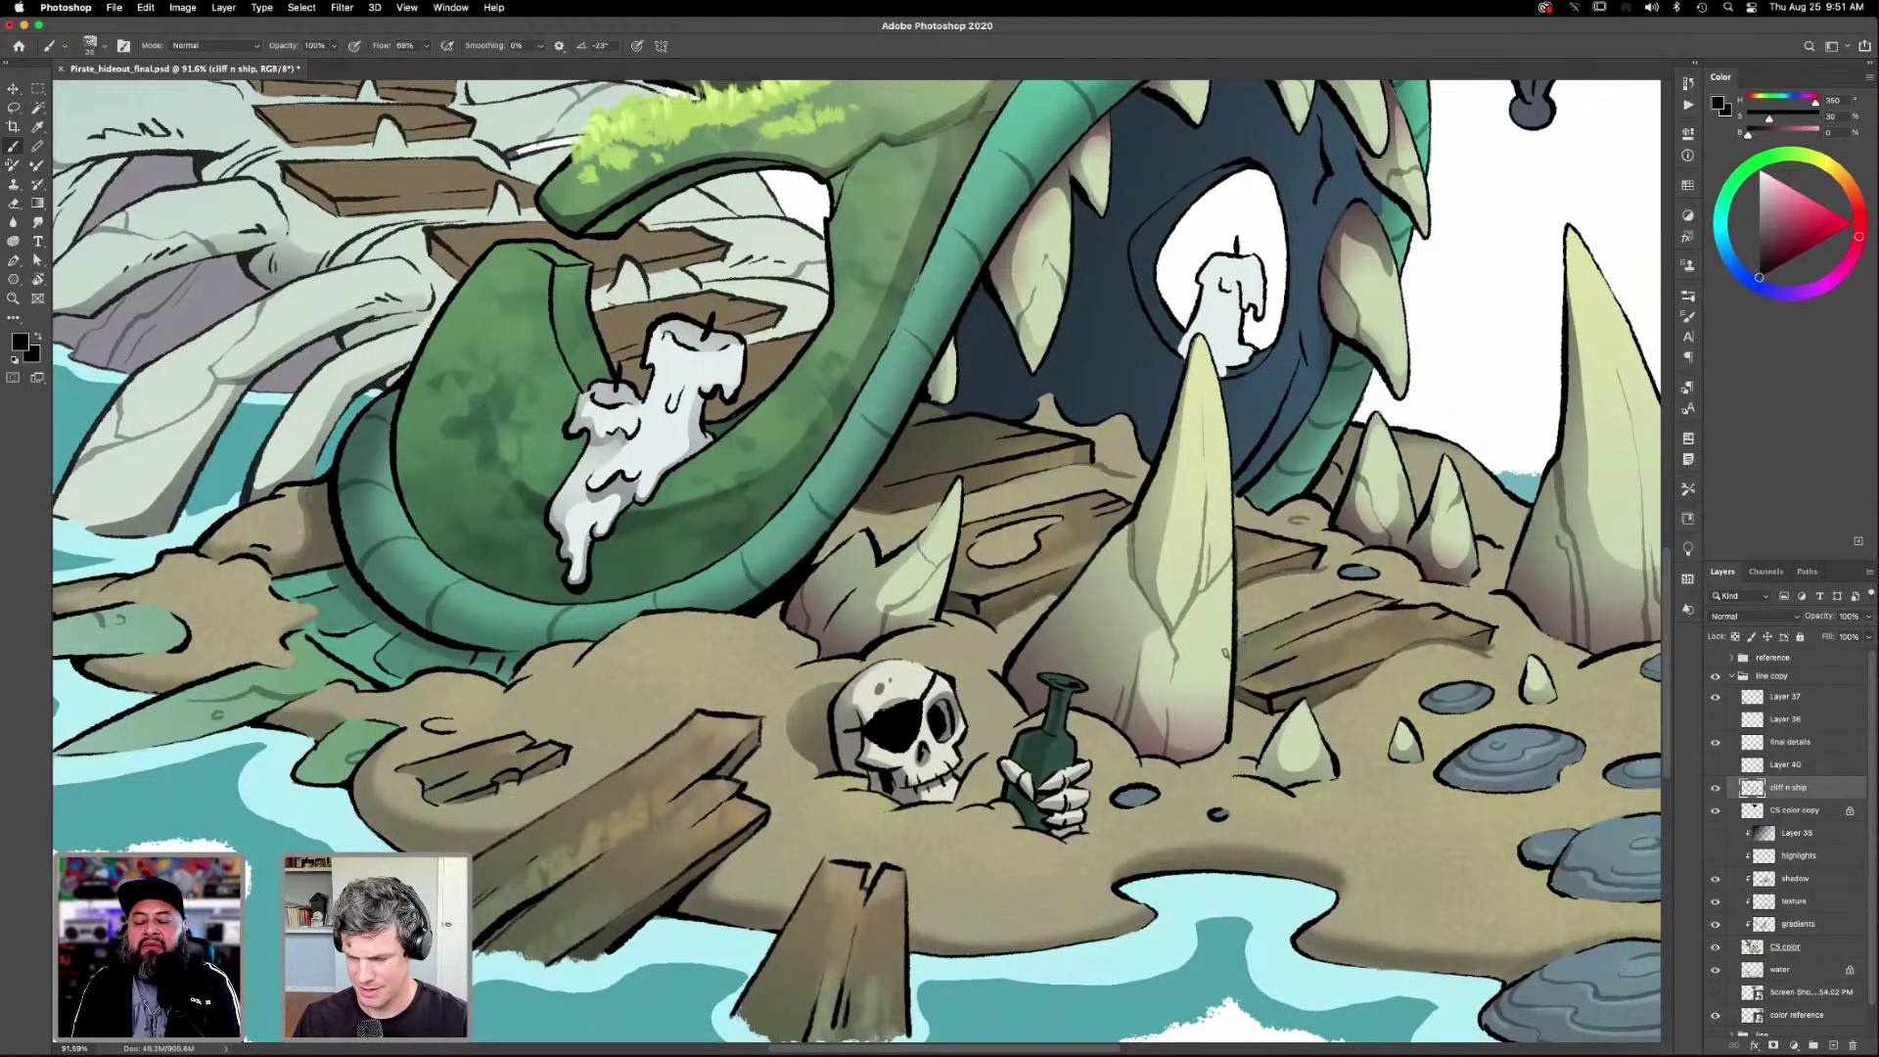
key("bracketleft")
key("bracketleft")
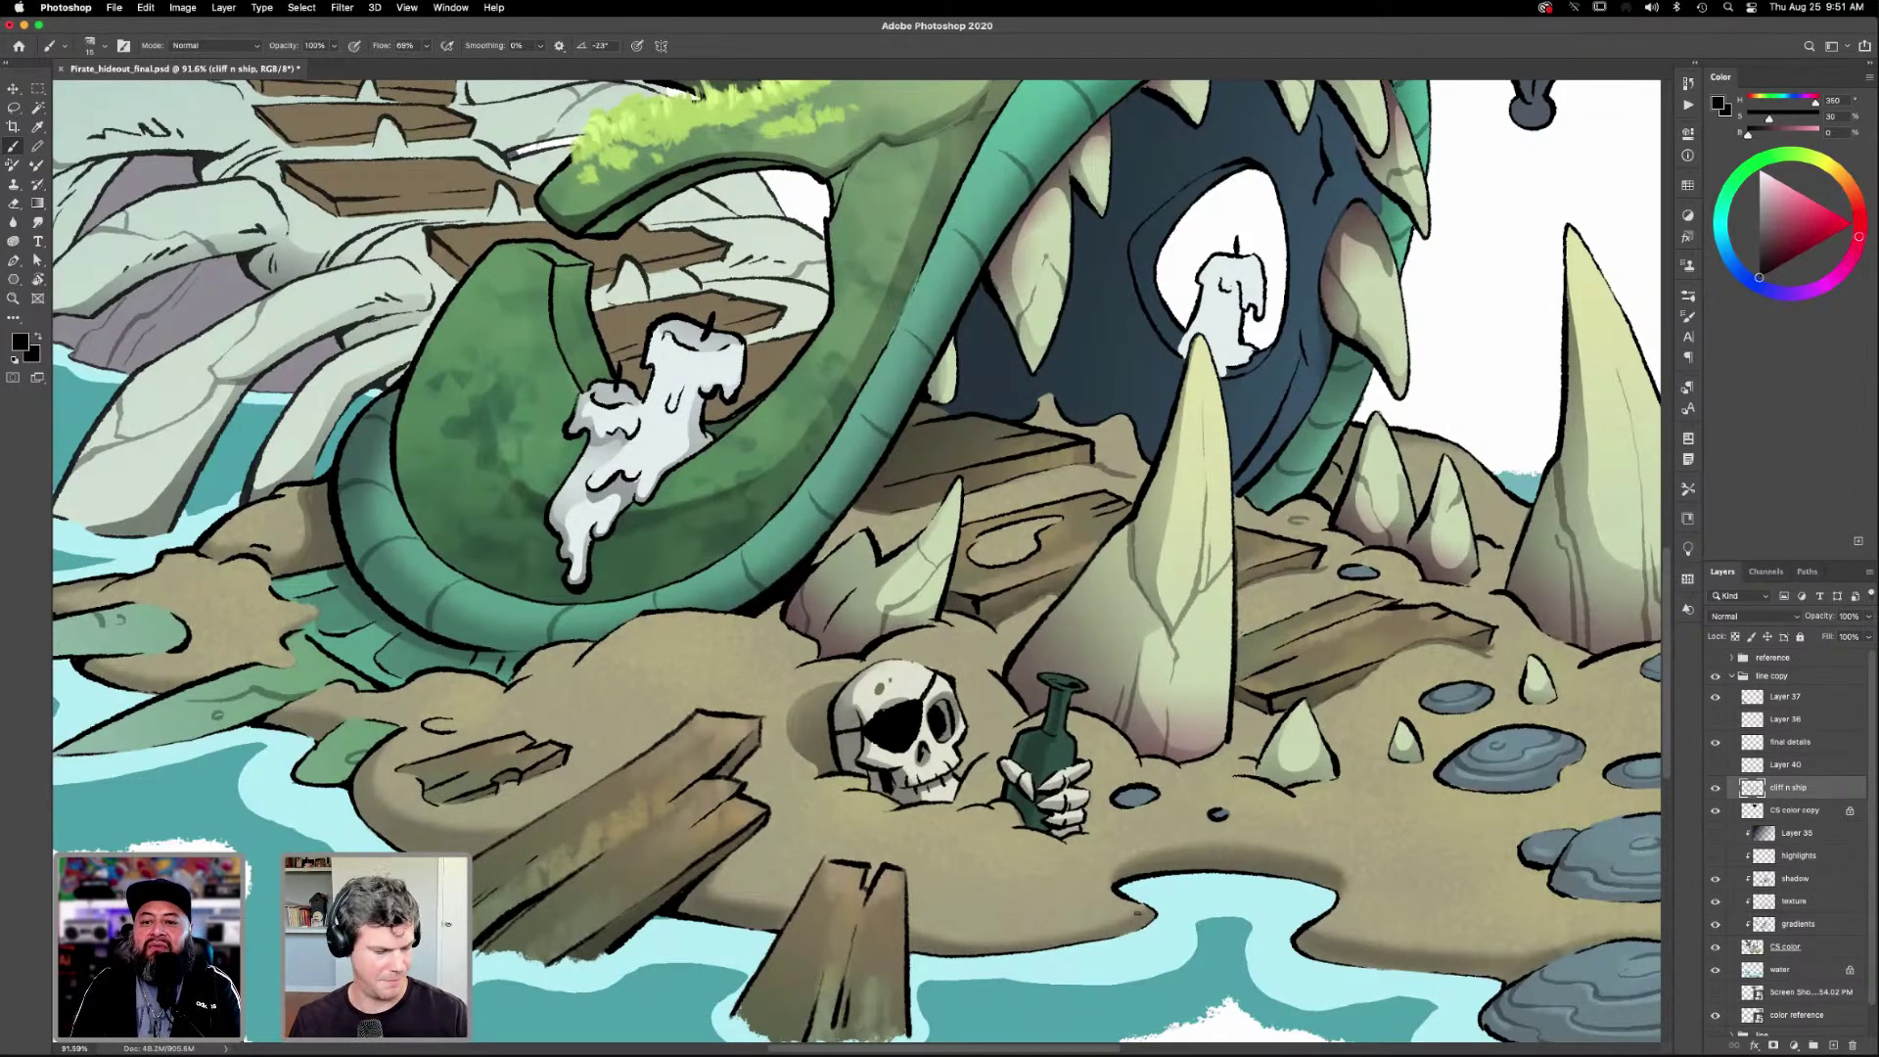
scroll(1143, 920, "down", 5)
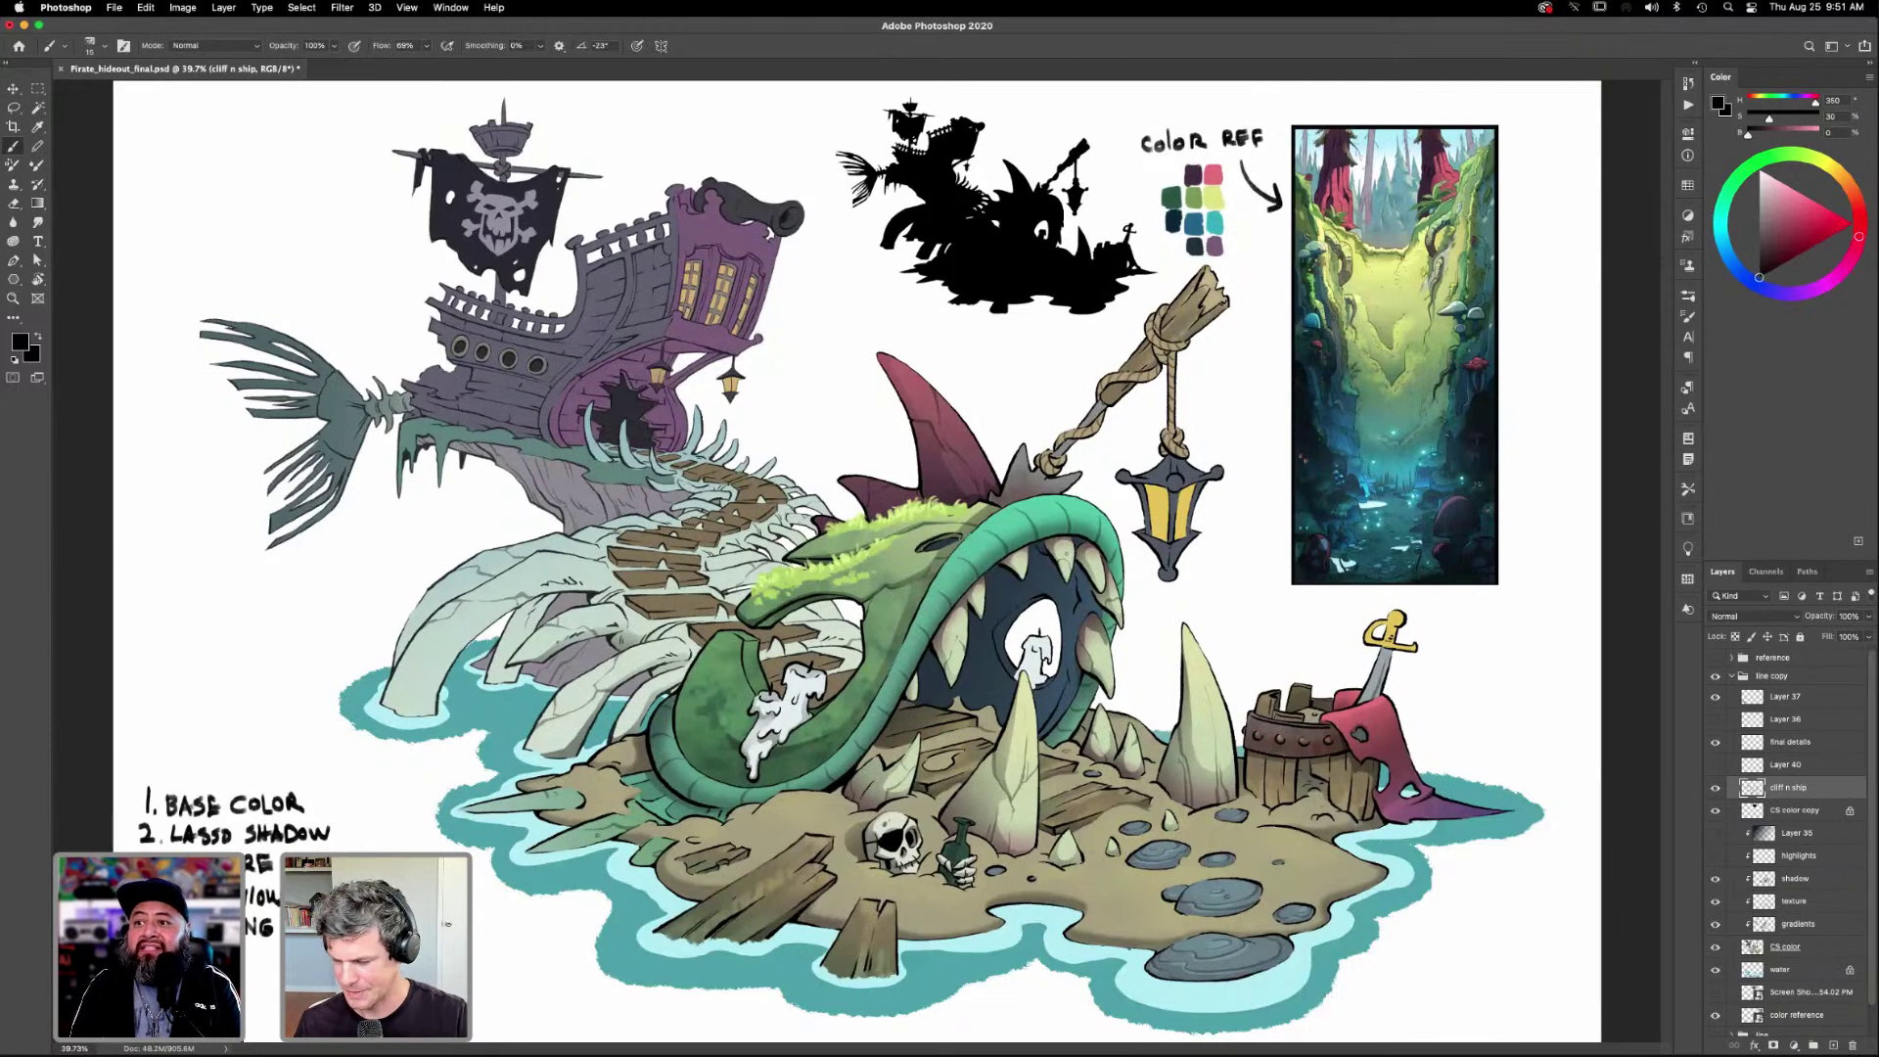
Compare the illustration with and without Layer 40, leaving the layer visible.
left_click(1715, 764)
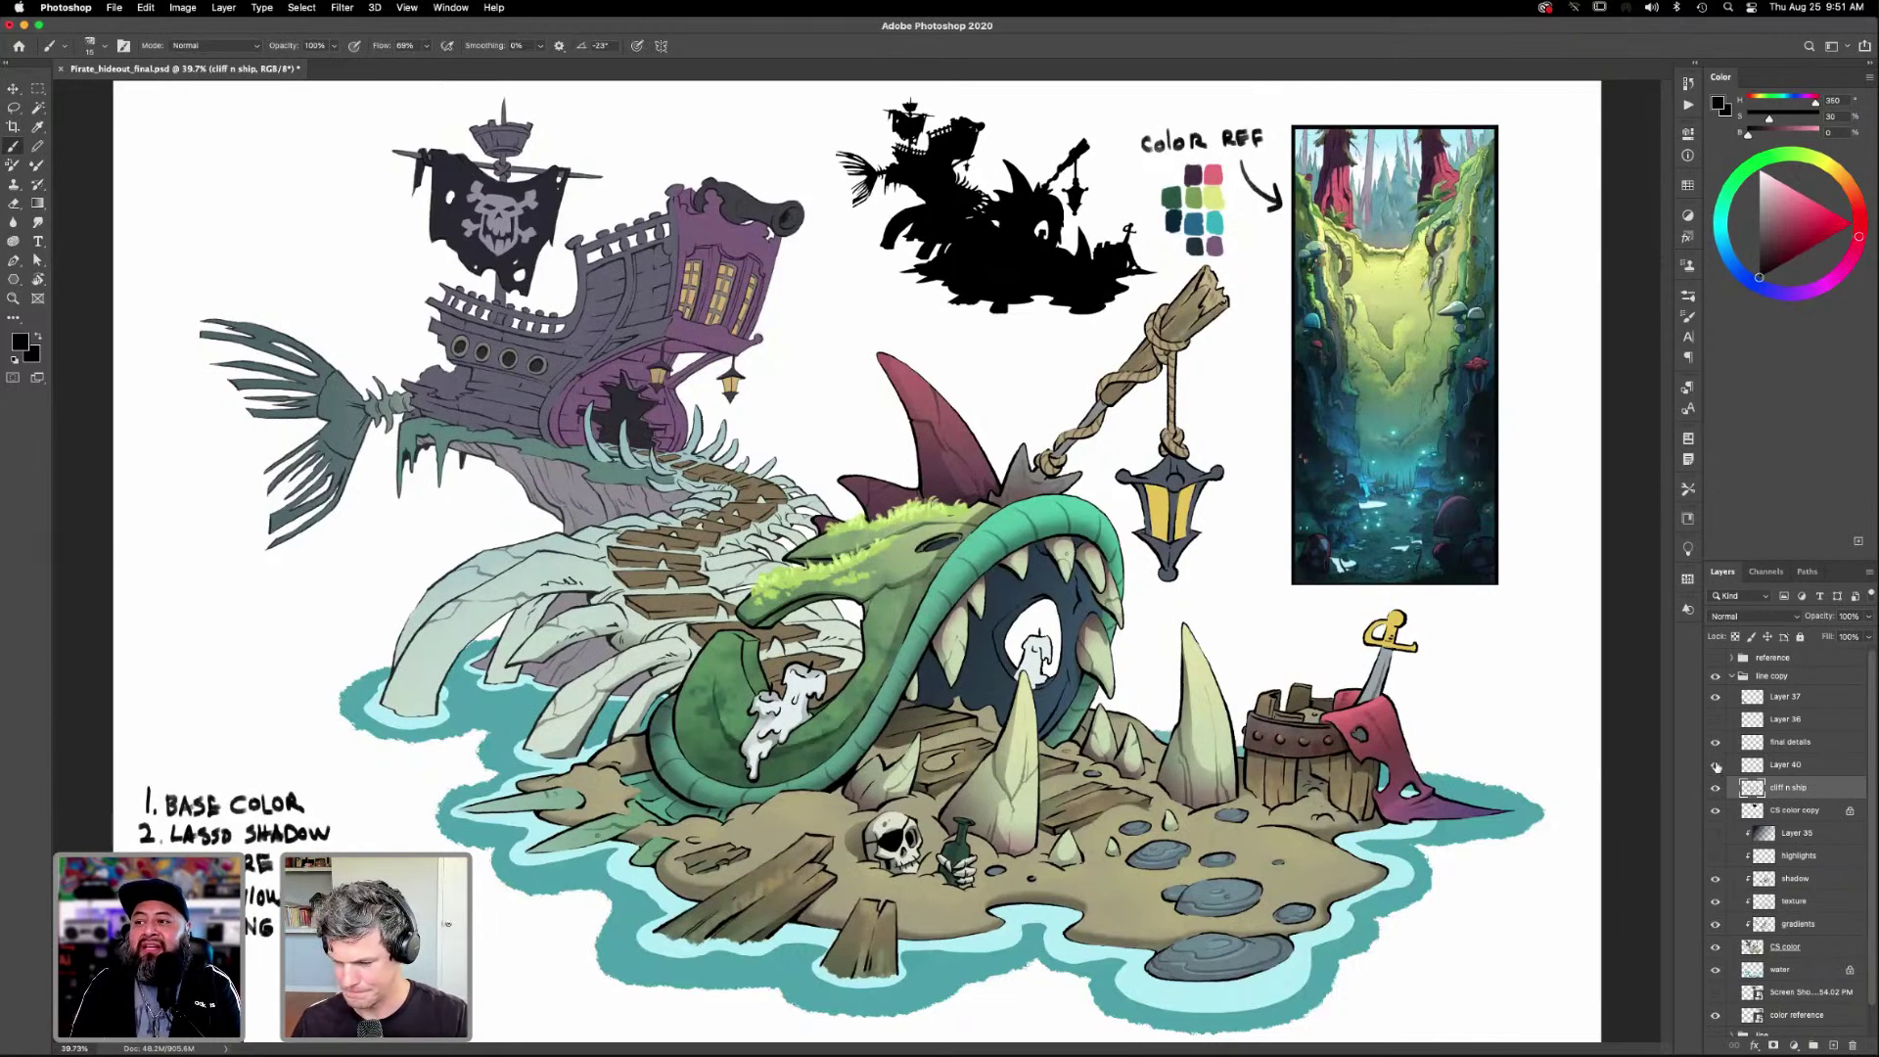
left_click(1715, 764)
left_click(1715, 764)
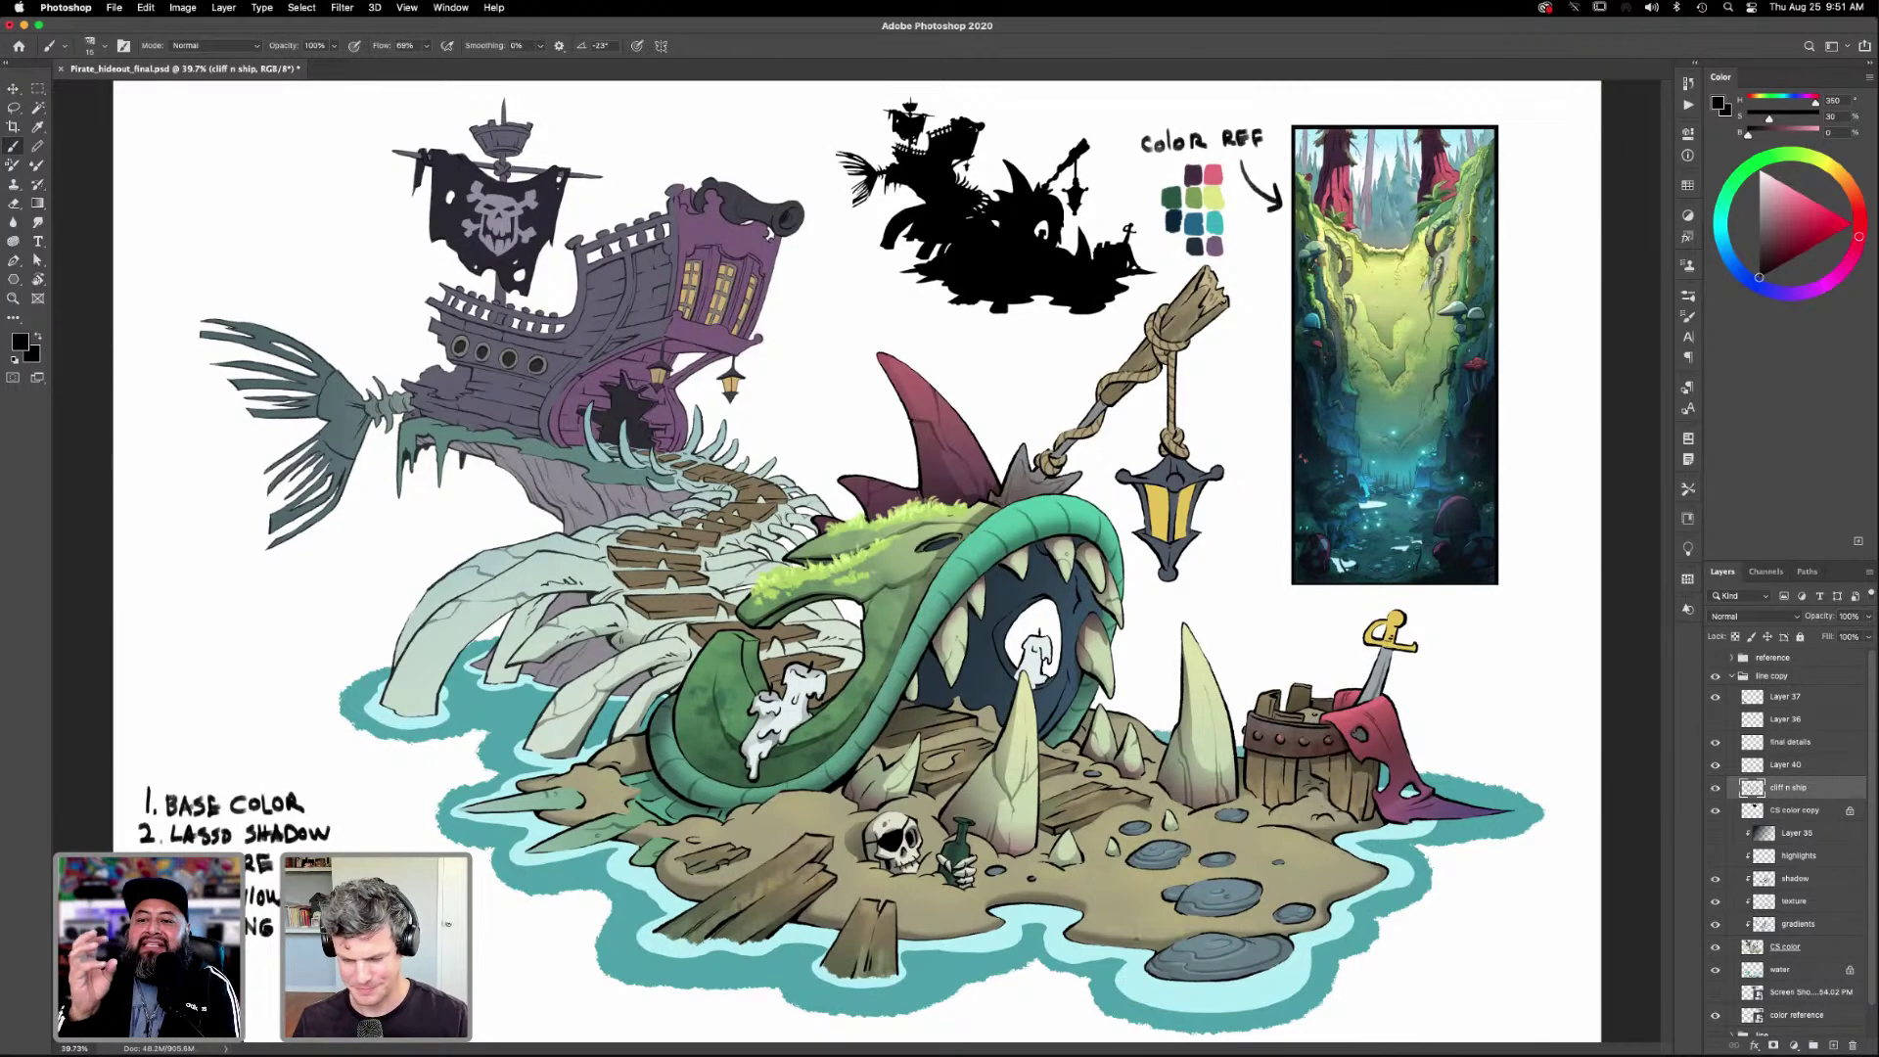
Make the shadow layer active and examine the shading on the island's stones, teeth, barrel and creature up close.
key("z")
left_click_drag(1025, 741, 1135, 849)
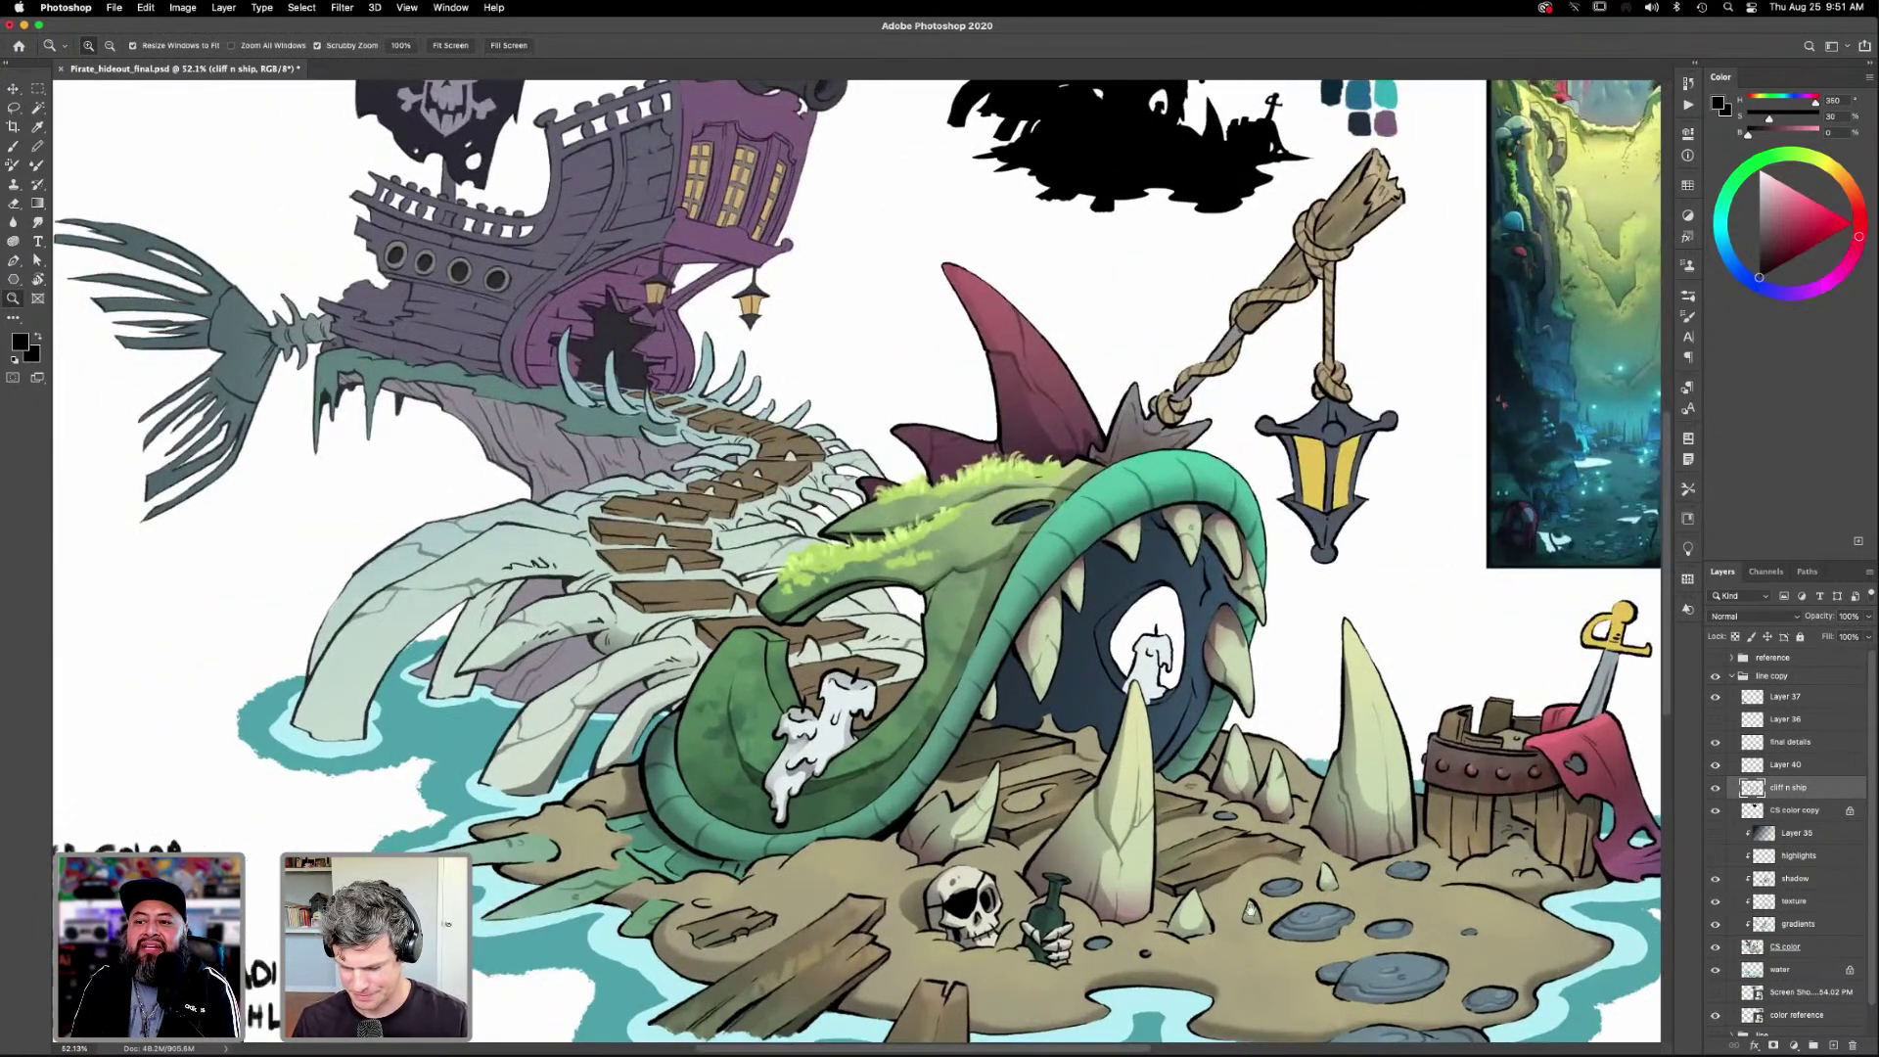
scroll(1257, 919, "down", 5)
scroll(1246, 713, "down", 1)
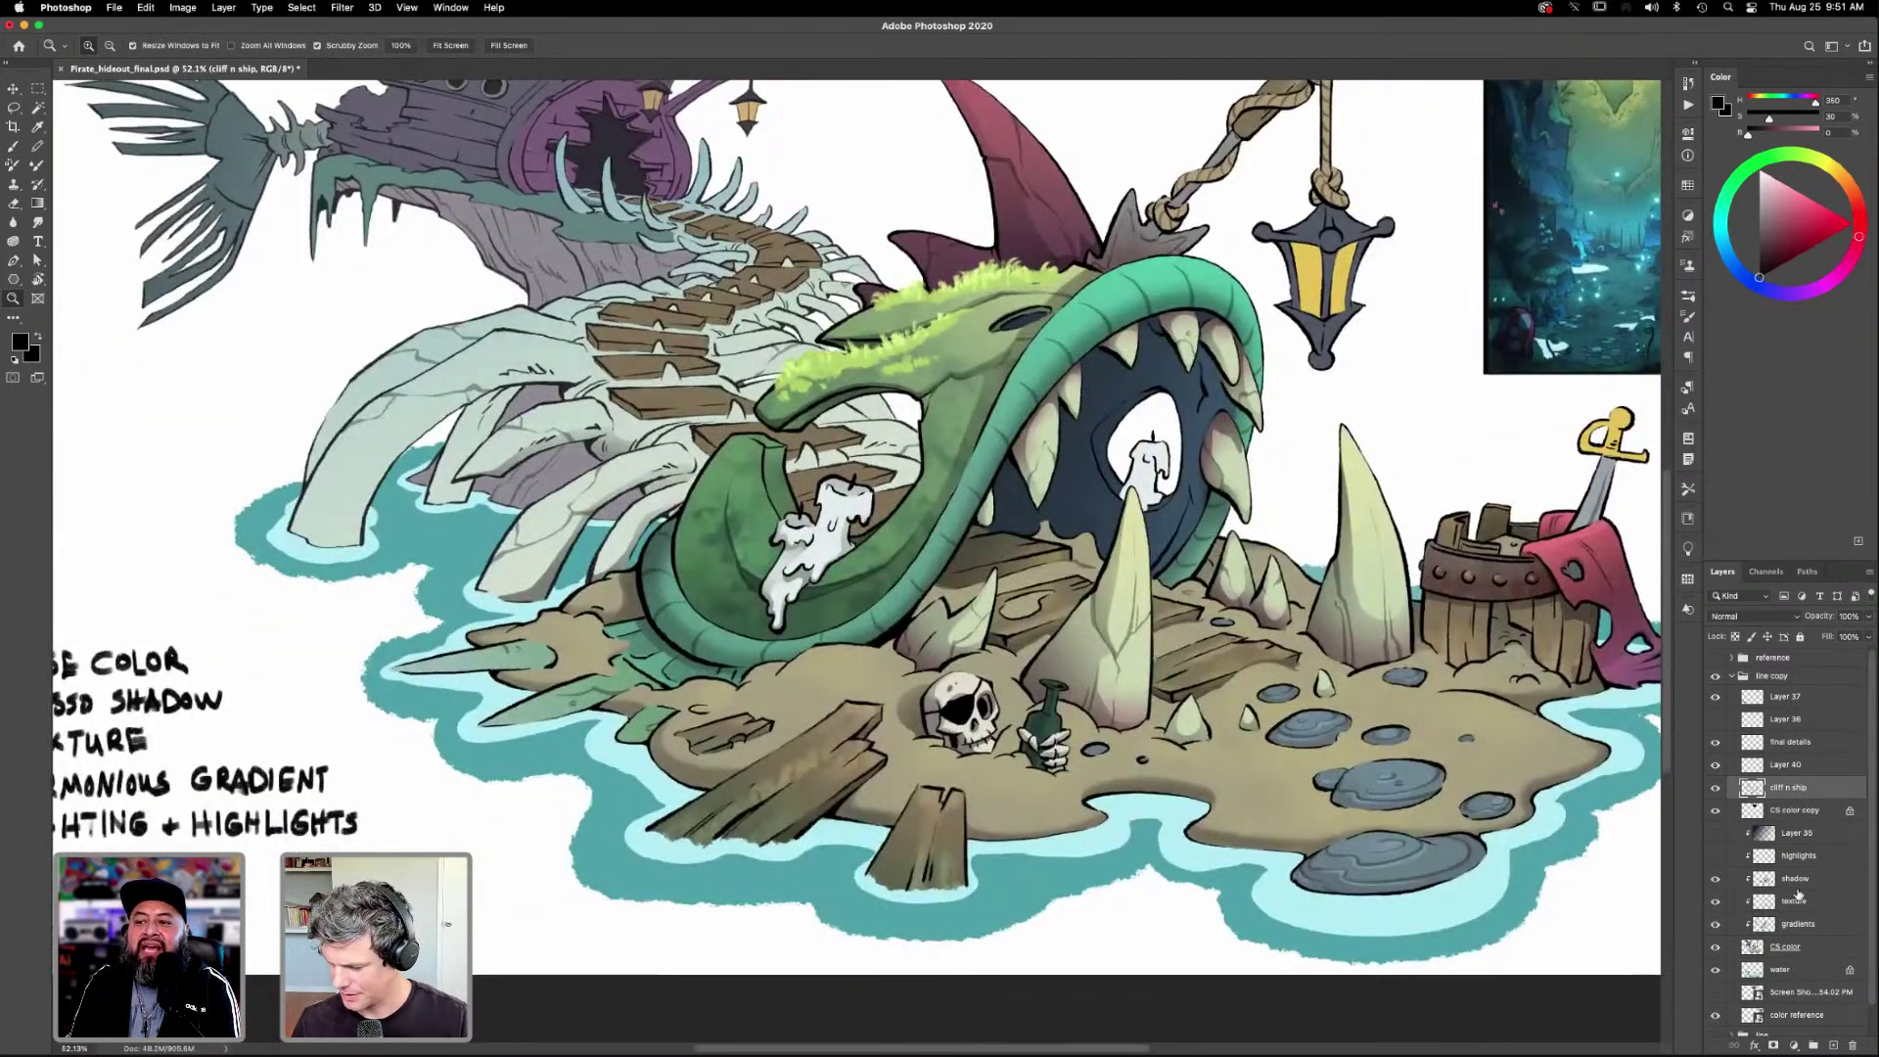
left_click(1741, 877)
scroll(1382, 852, "right", 3)
scroll(1155, 796, "up", 2)
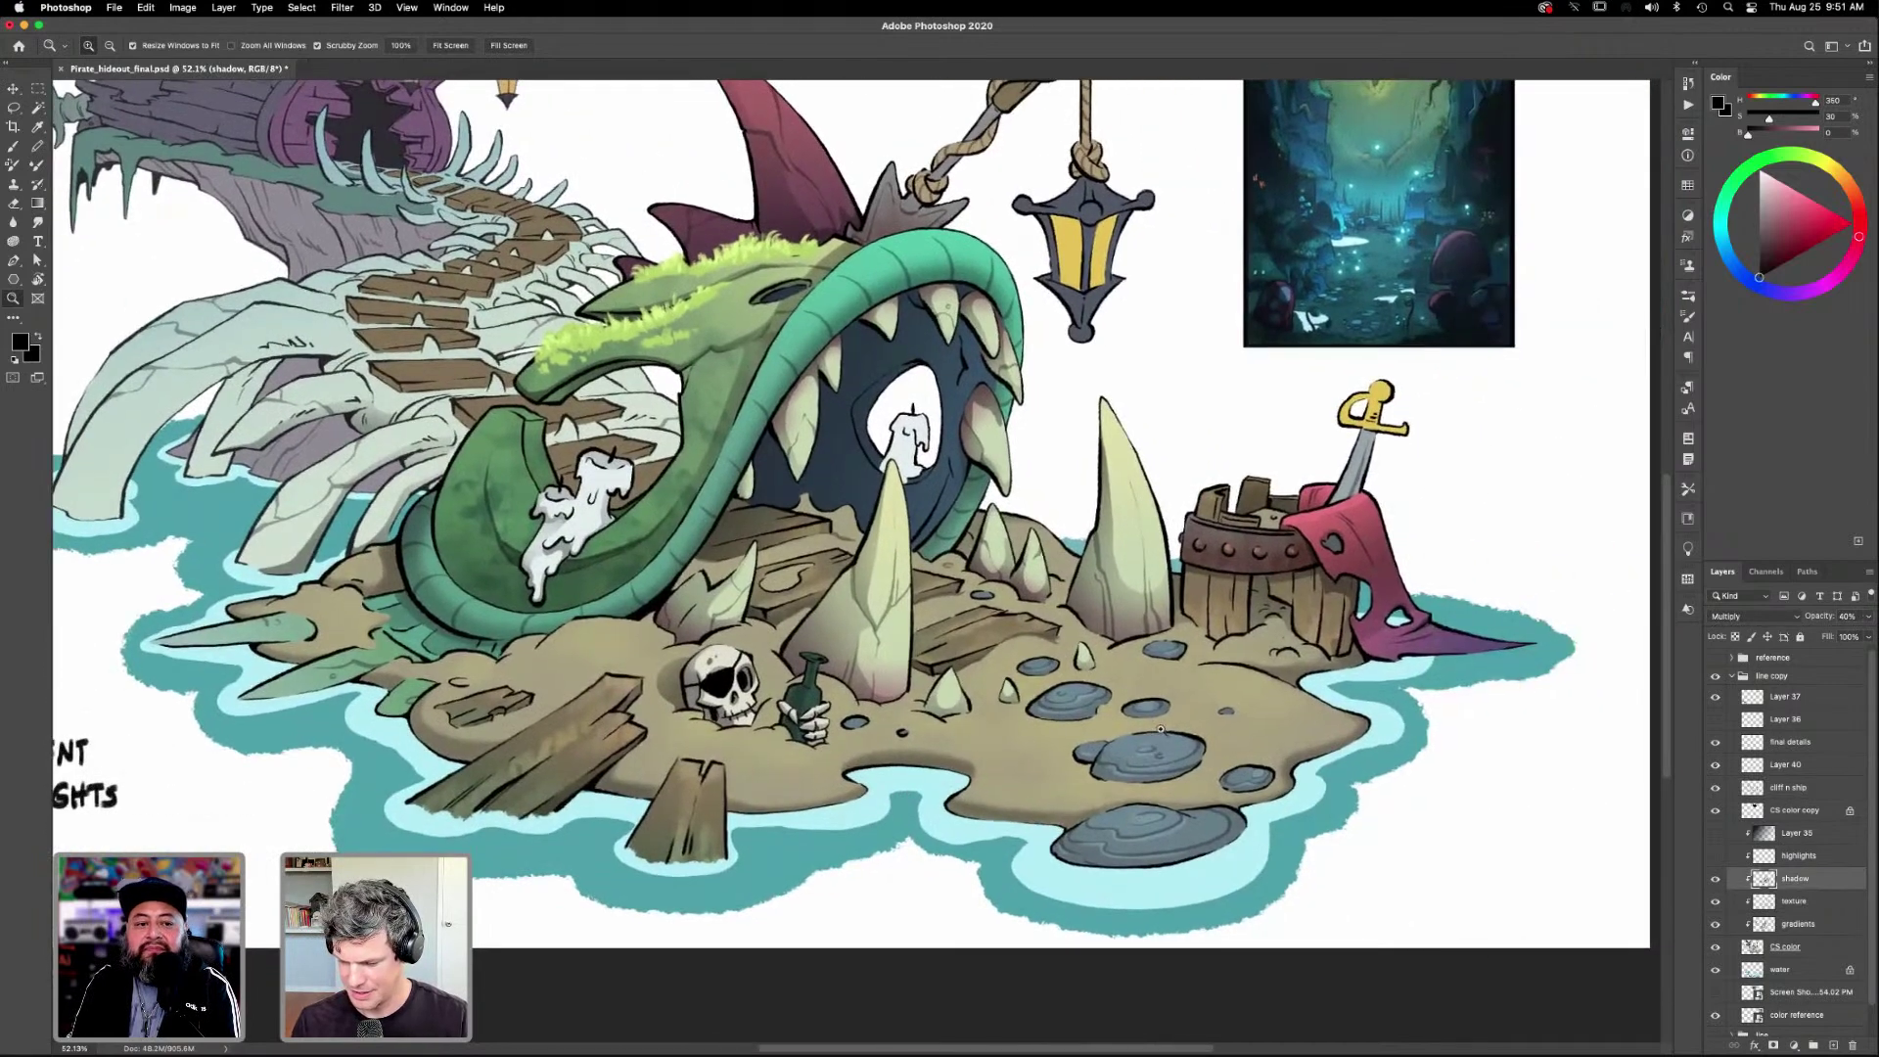
scroll(1165, 713, "up", 1)
scroll(1165, 713, "up", 1)
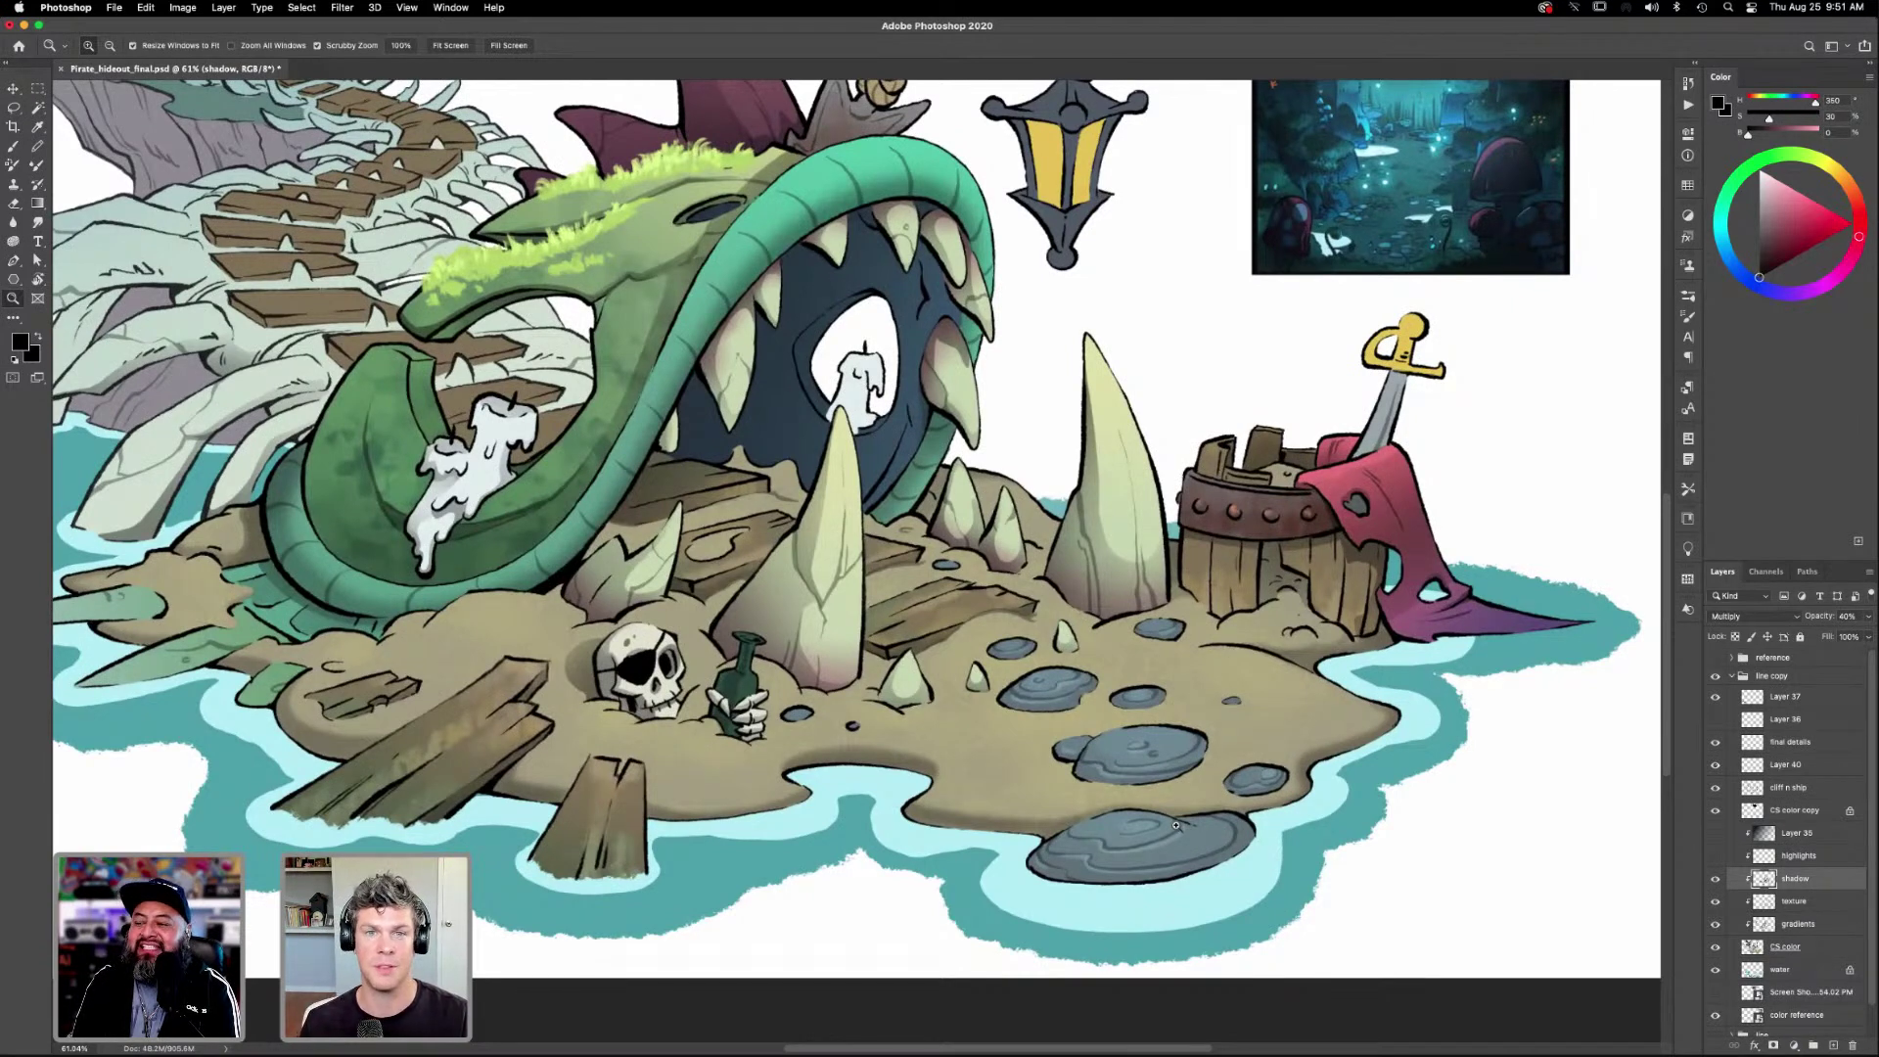
left_click_drag(1074, 620, 1178, 755)
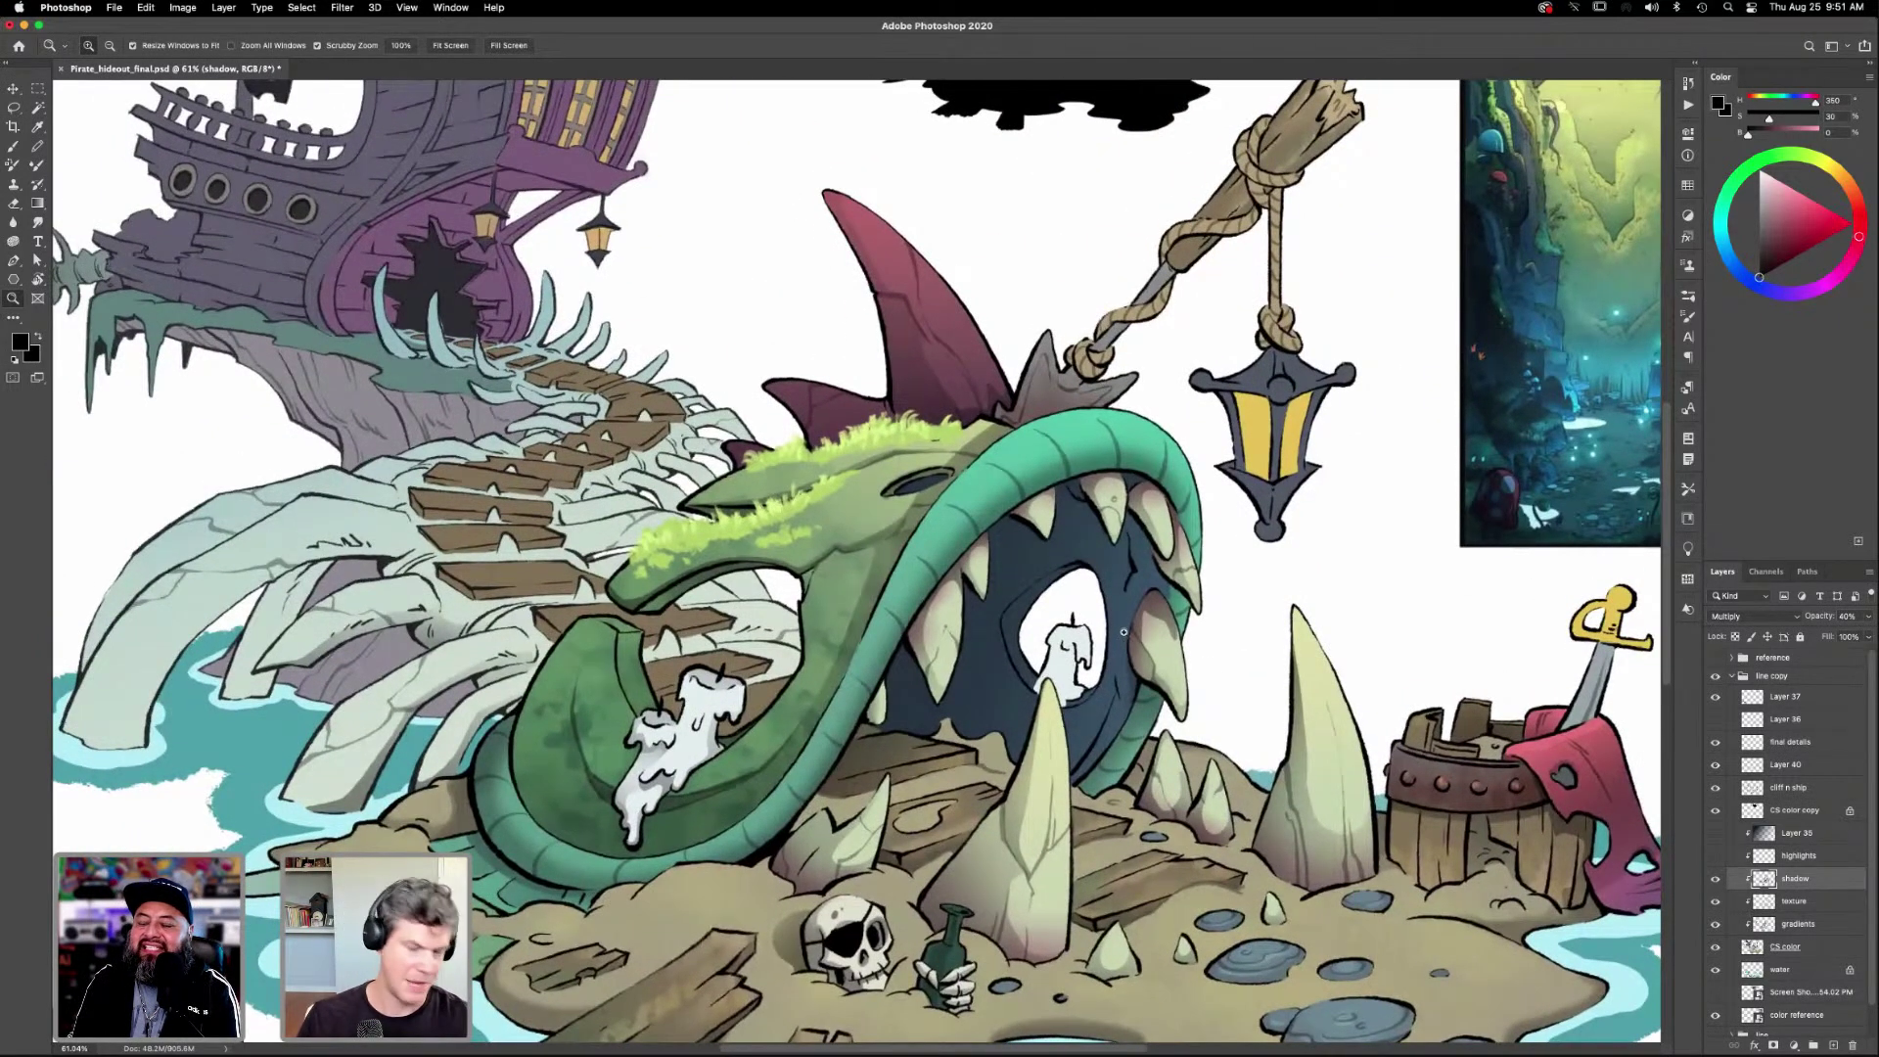
Examine the lantern, its rope and pole, and the color reference painting up close.
key("l")
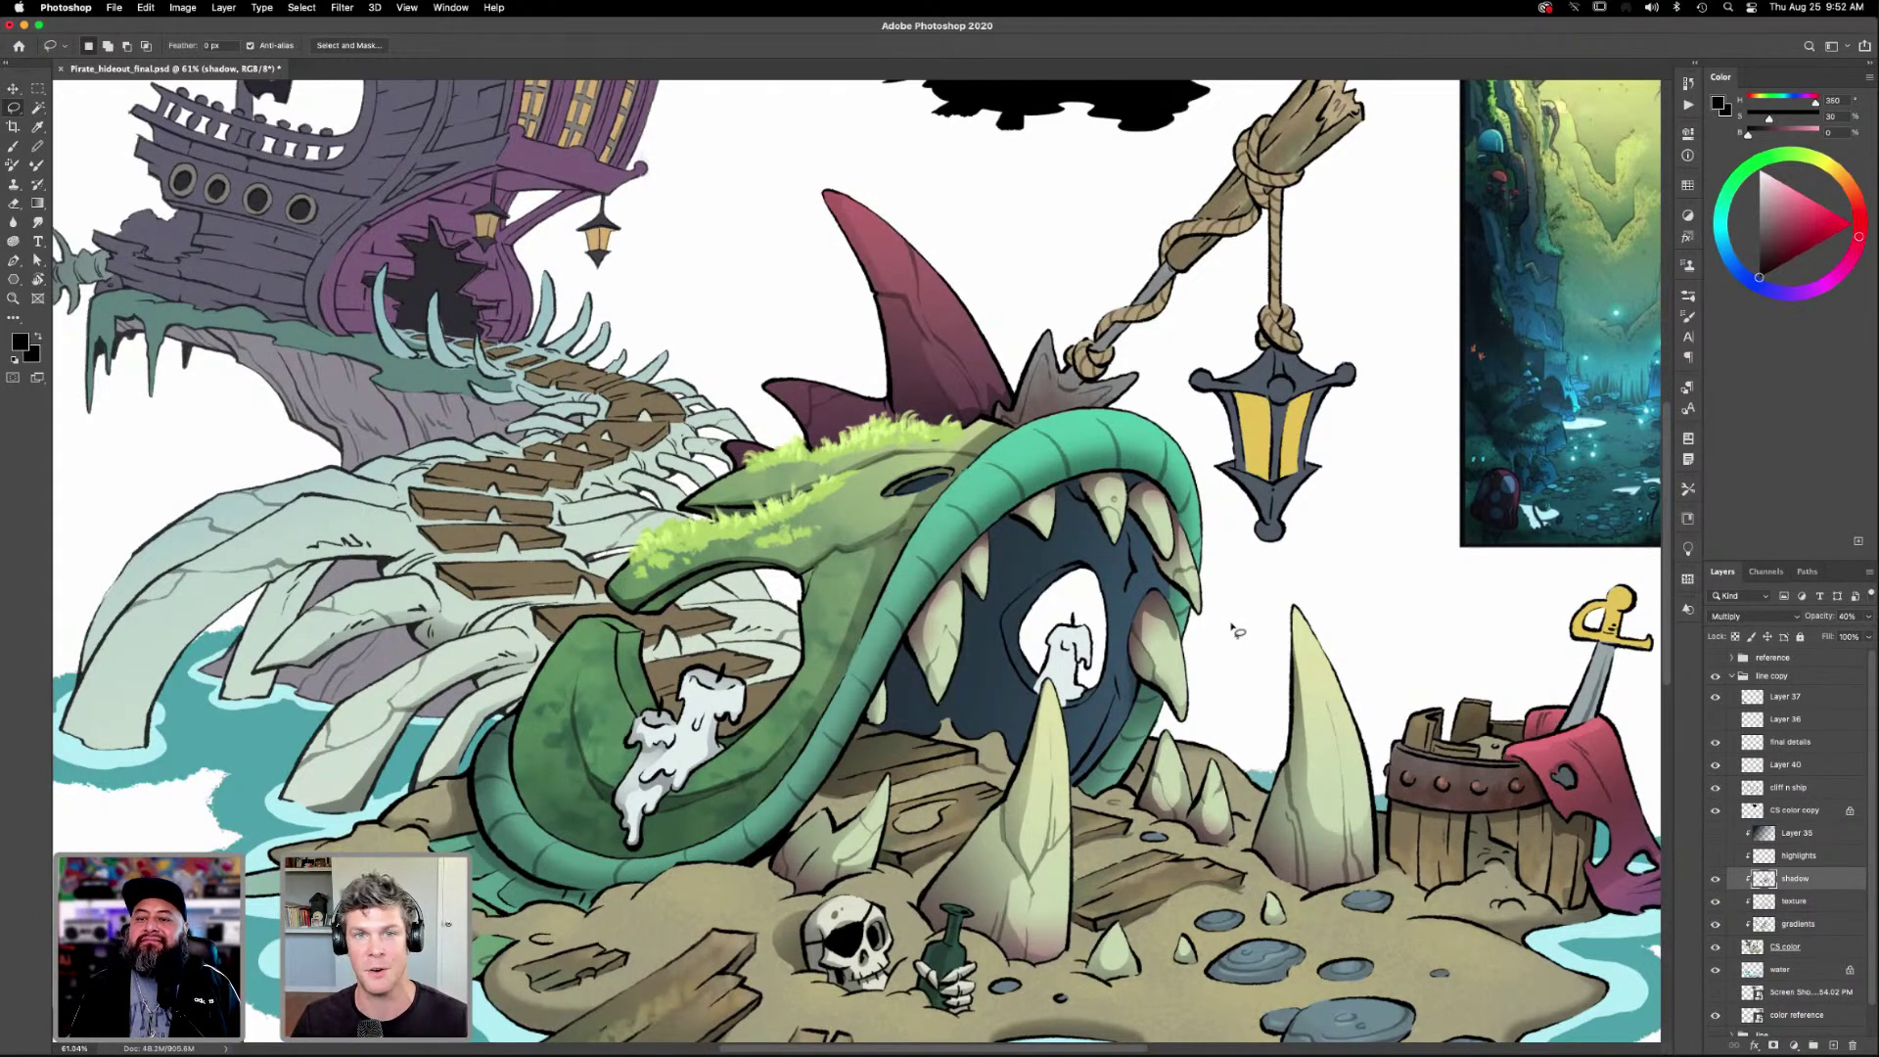
key("z")
mouse_move(1213, 523)
left_mouse_down()
mouse_move(1233, 505)
mouse_move(1106, 798)
left_mouse_up()
scroll(1106, 797, "up", 2)
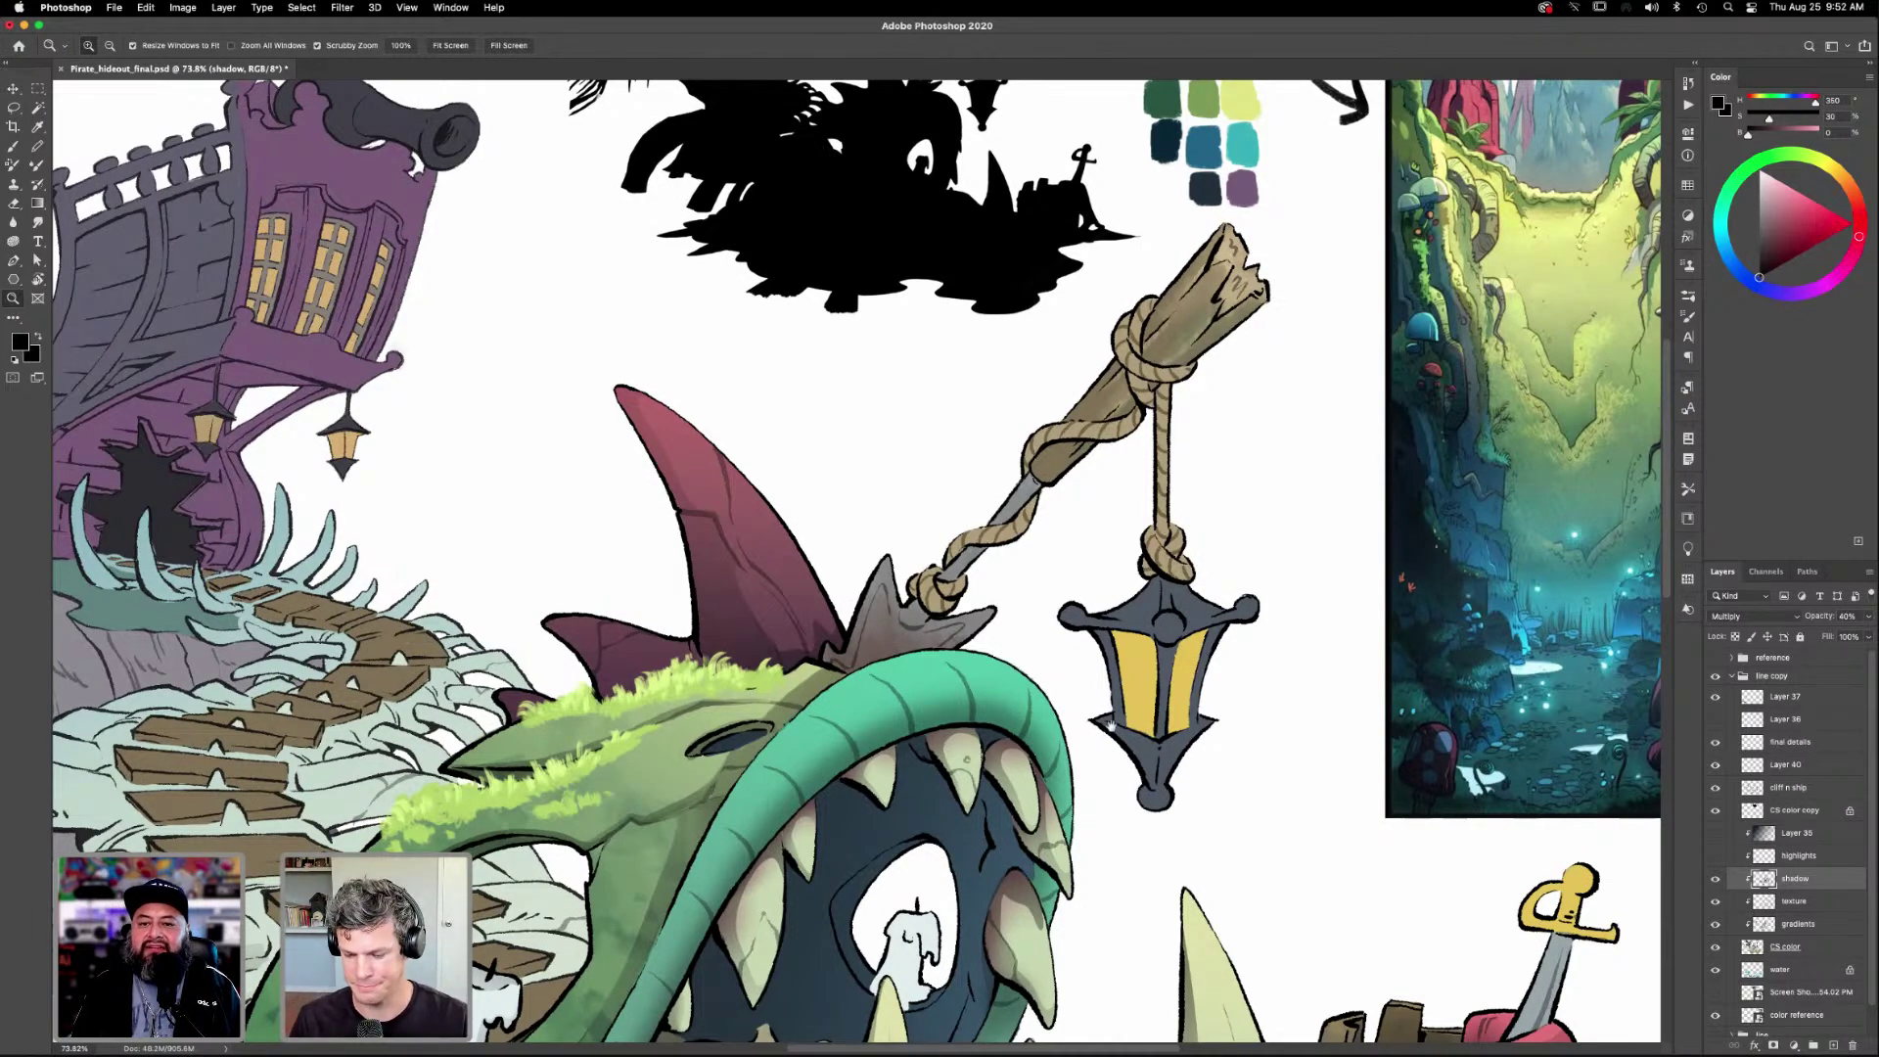
scroll(1178, 725, "down", 2)
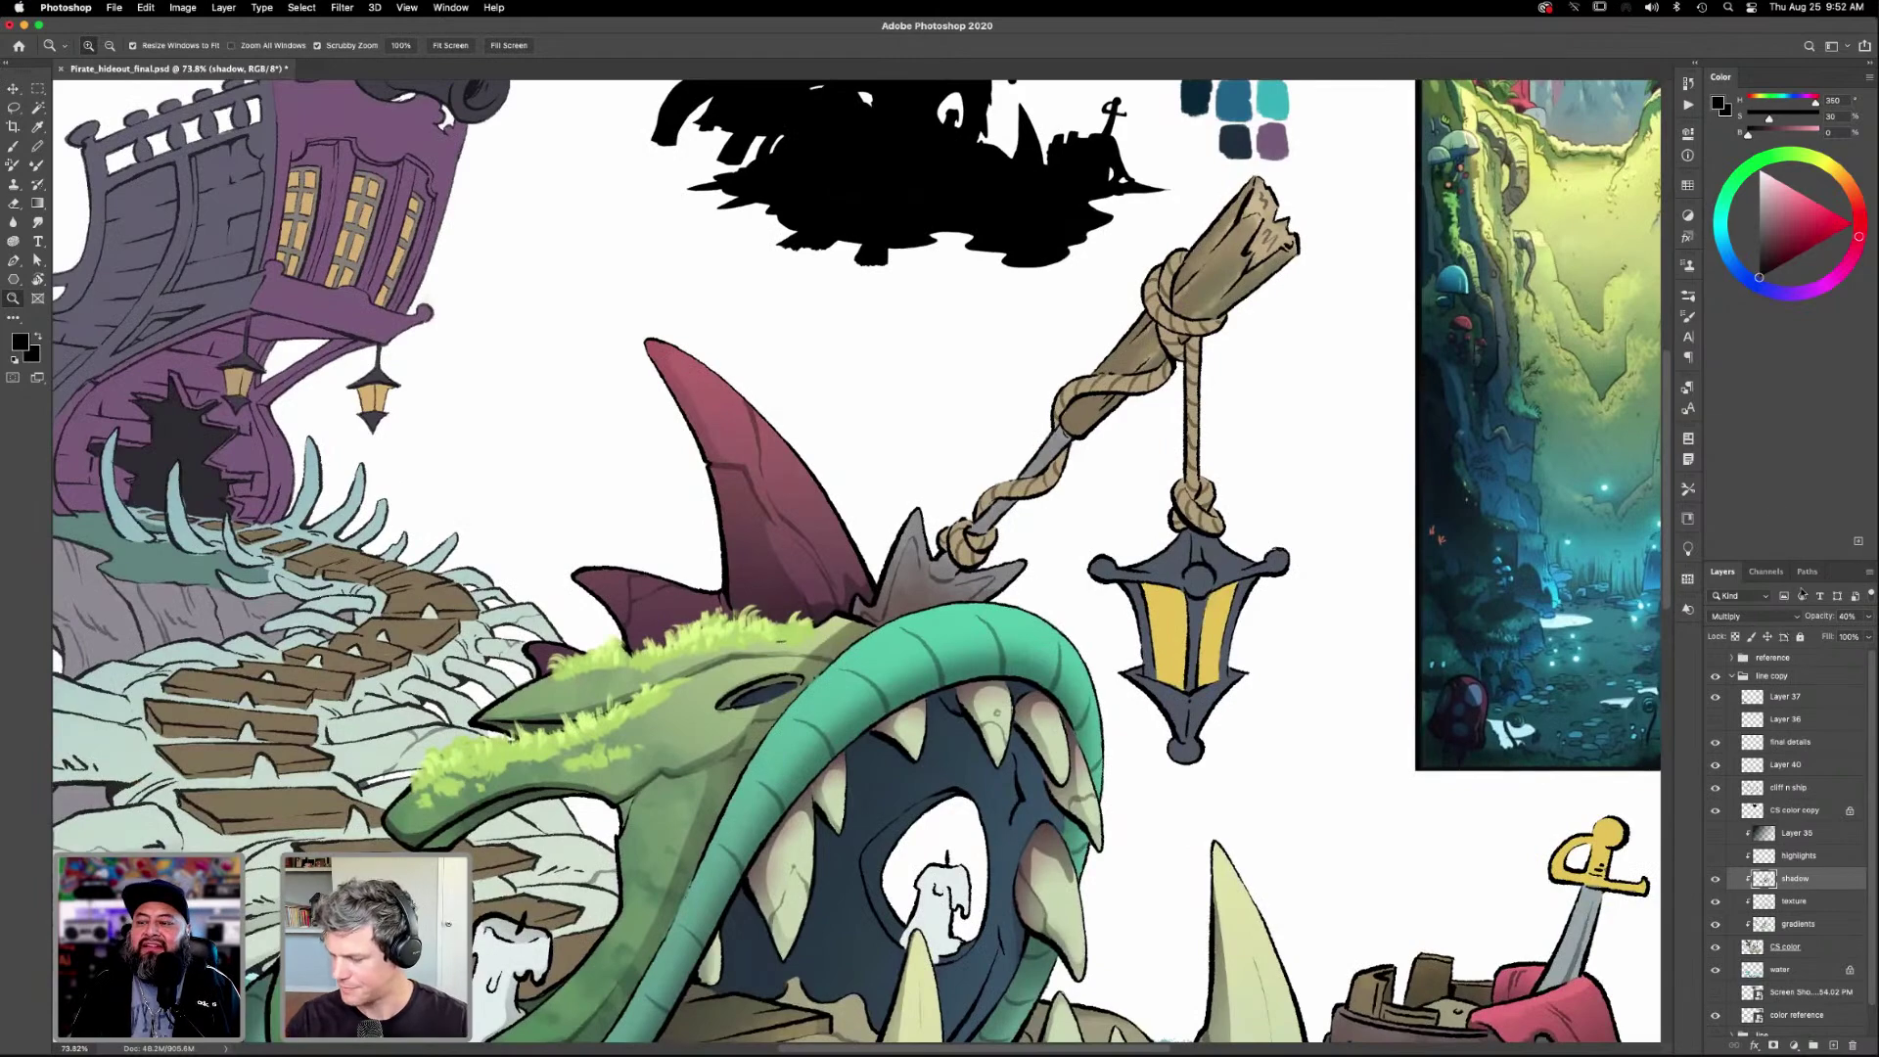
scroll(1187, 655, "up", 1)
scroll(1187, 656, "up", 4)
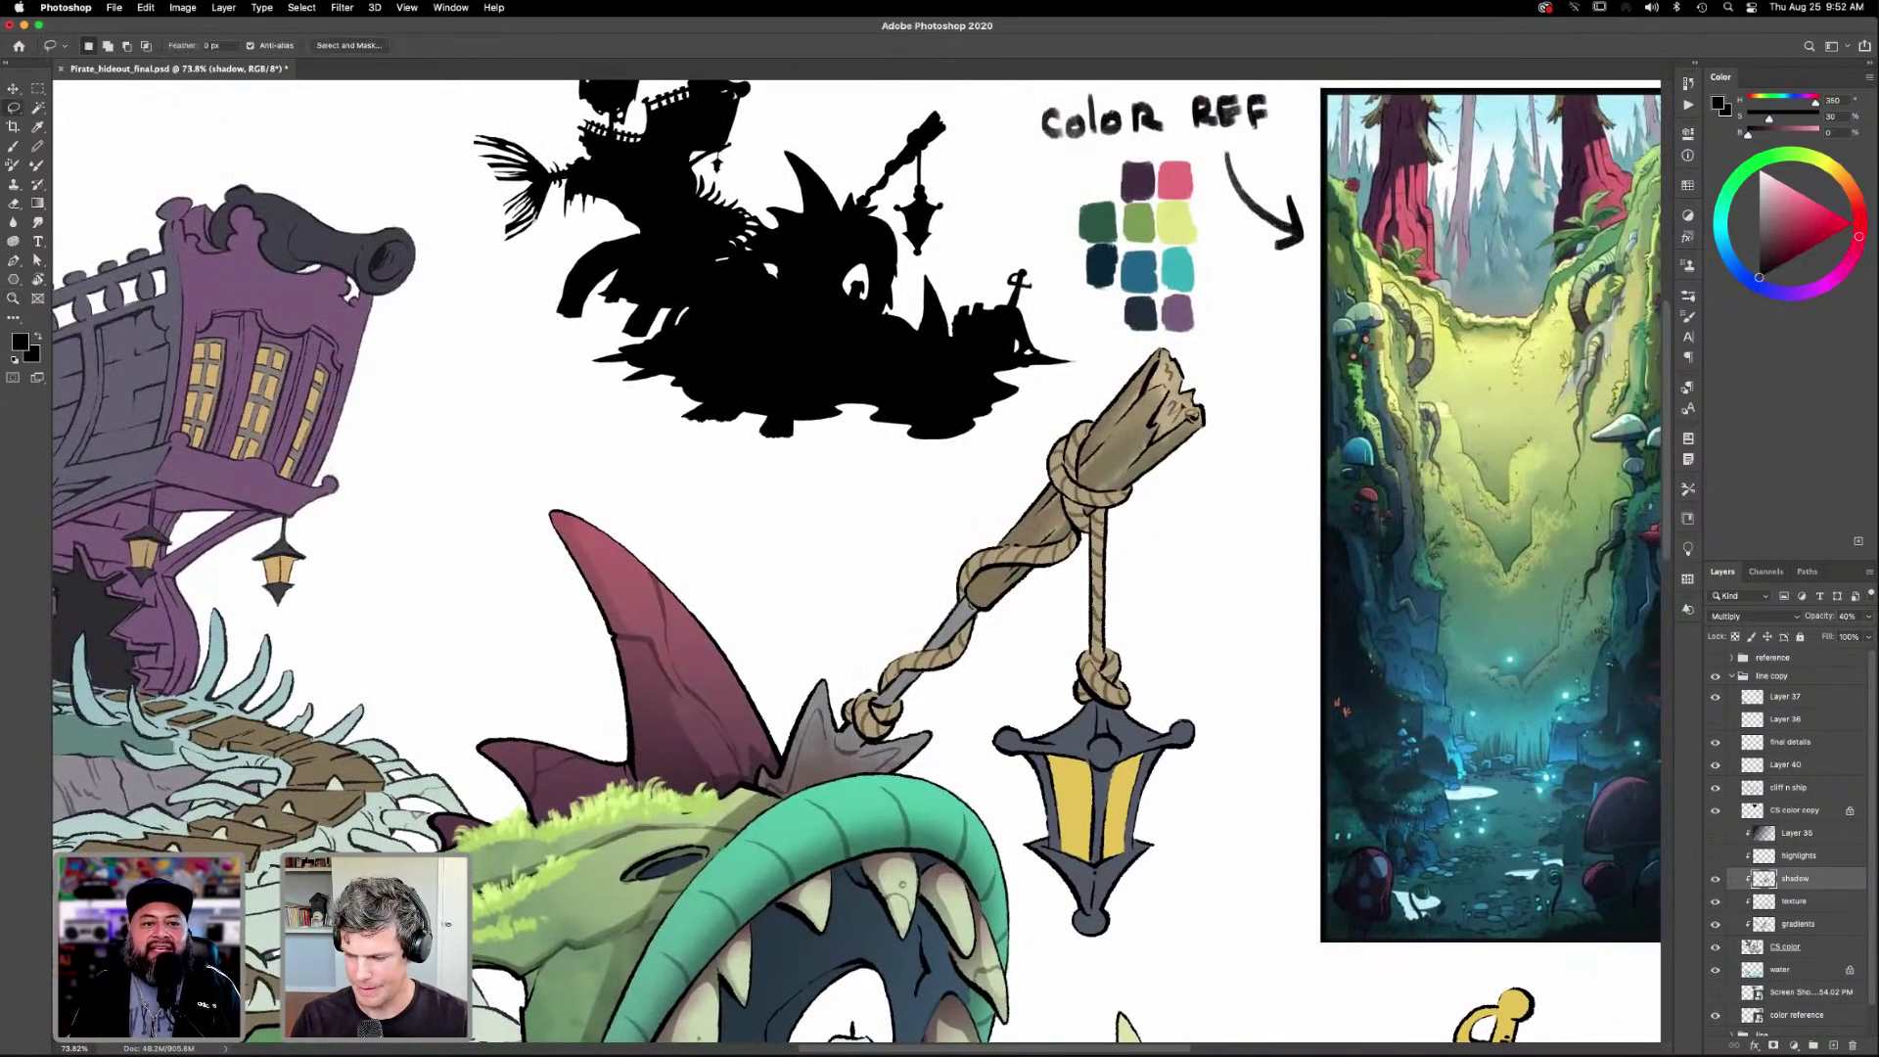
scroll(1207, 537, "down", 5)
scroll(1208, 537, "left", 3)
scroll(1218, 545, "left", 2)
scroll(1218, 545, "up", 1)
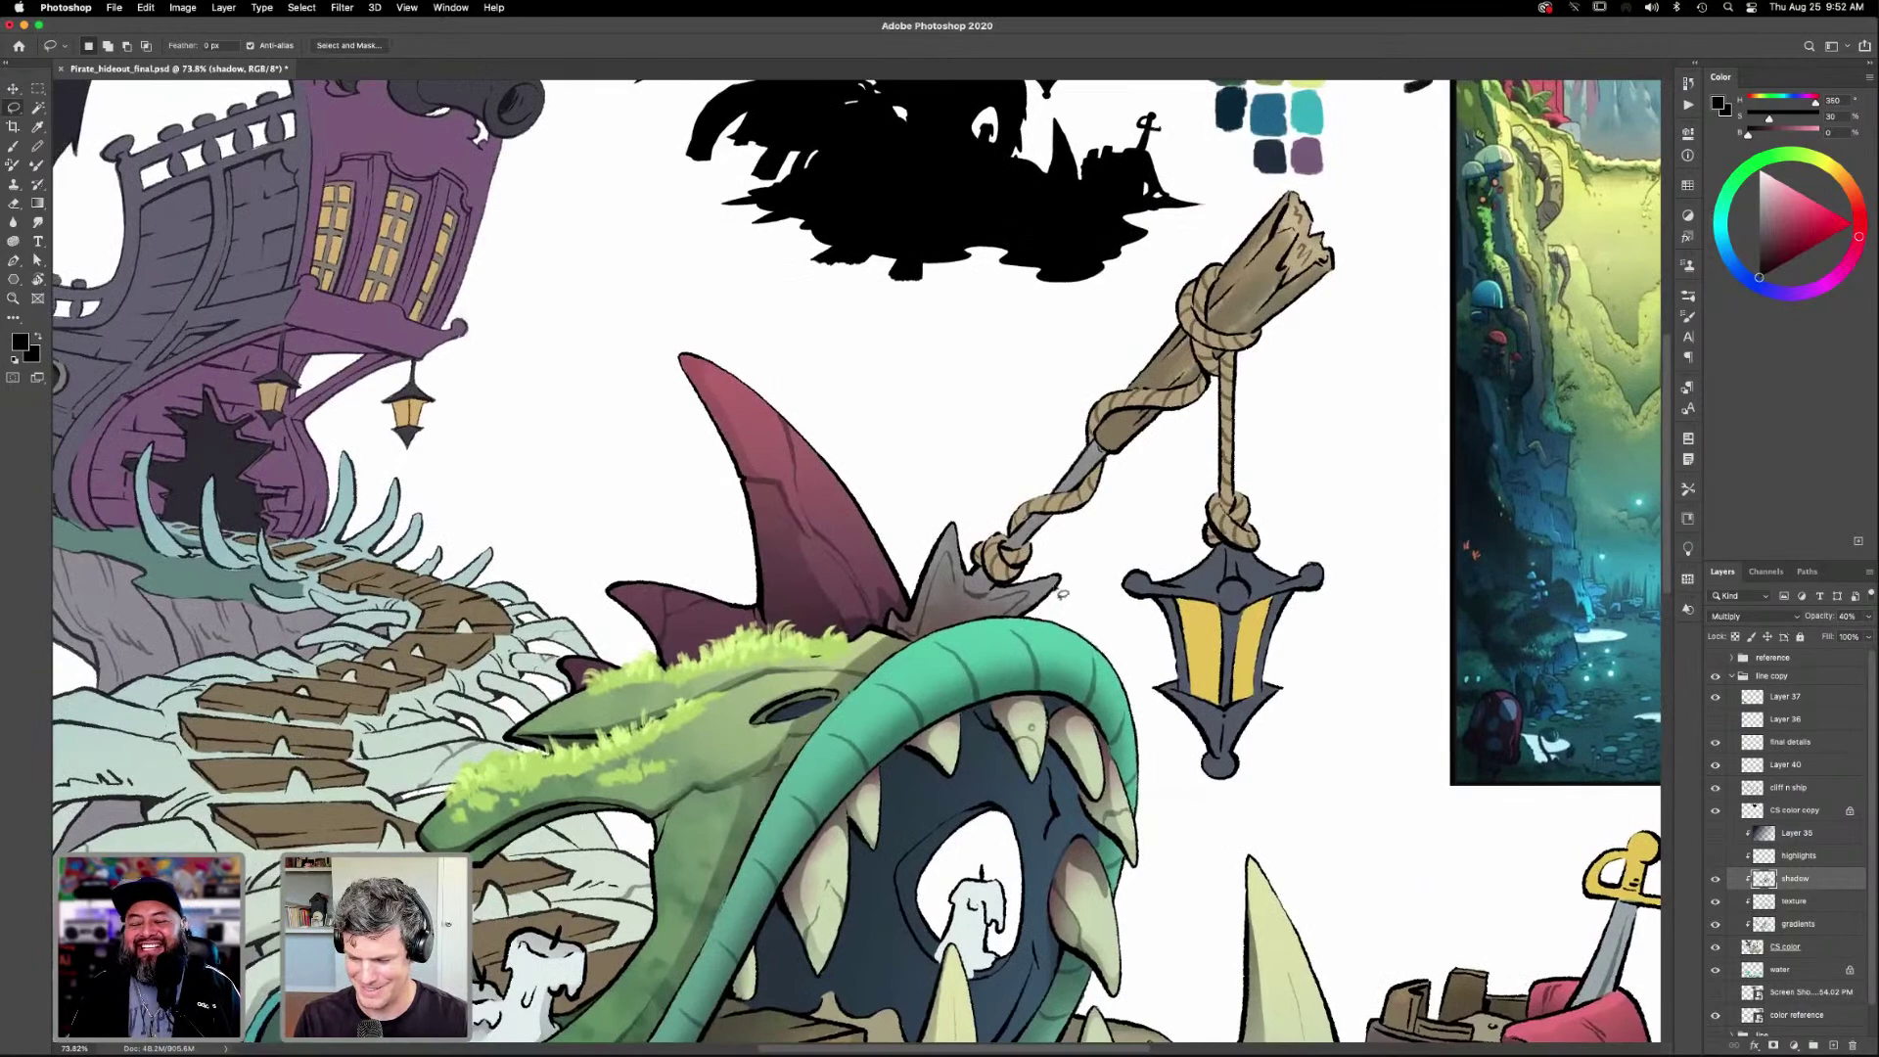
Lasso the lower part of the grey spiked piece at the pole's base and shade it with a black gradient on the shadow layer.
mouse_move(1013, 618)
left_mouse_down()
mouse_move(945, 630)
mouse_move(954, 541)
mouse_move(913, 648)
mouse_move(1027, 625)
mouse_move(1073, 582)
left_mouse_up()
key("z")
left_click_drag(1066, 662, 1094, 673)
scroll(1093, 673, "right", 3)
scroll(1094, 673, "down", 1)
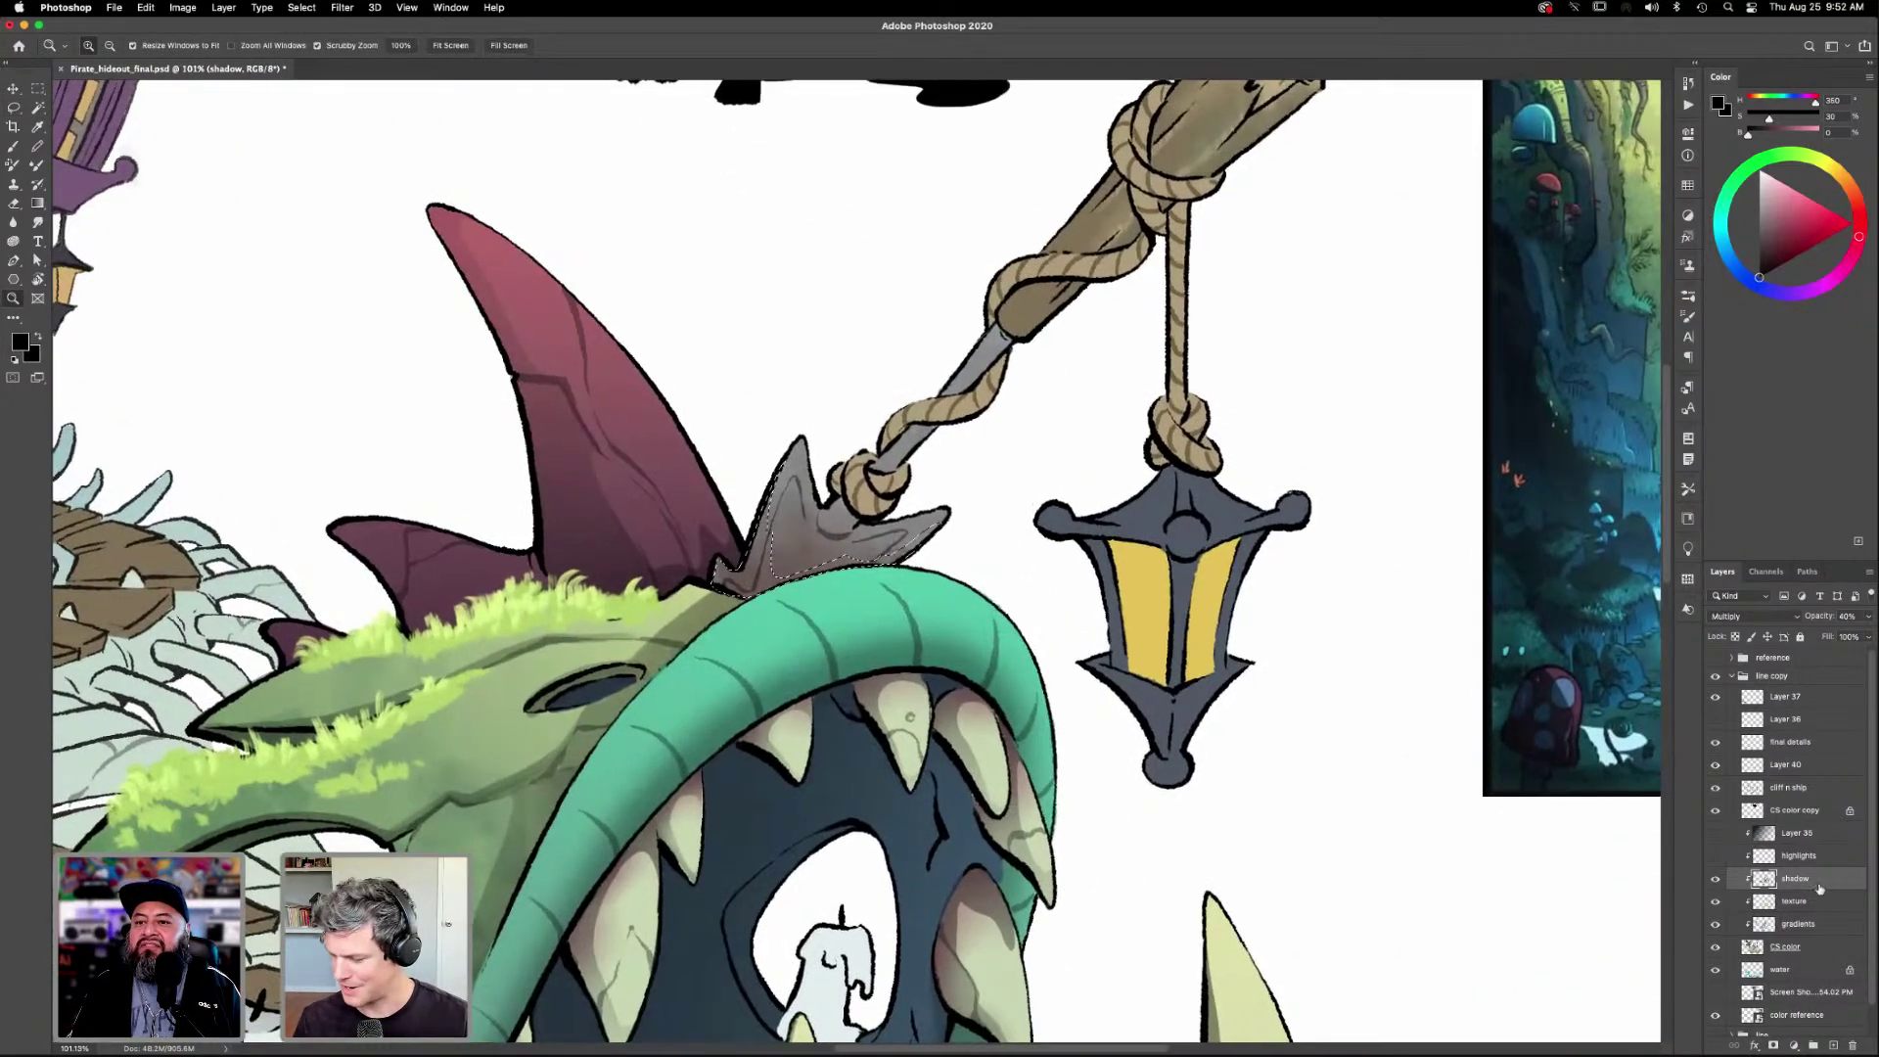
key("g")
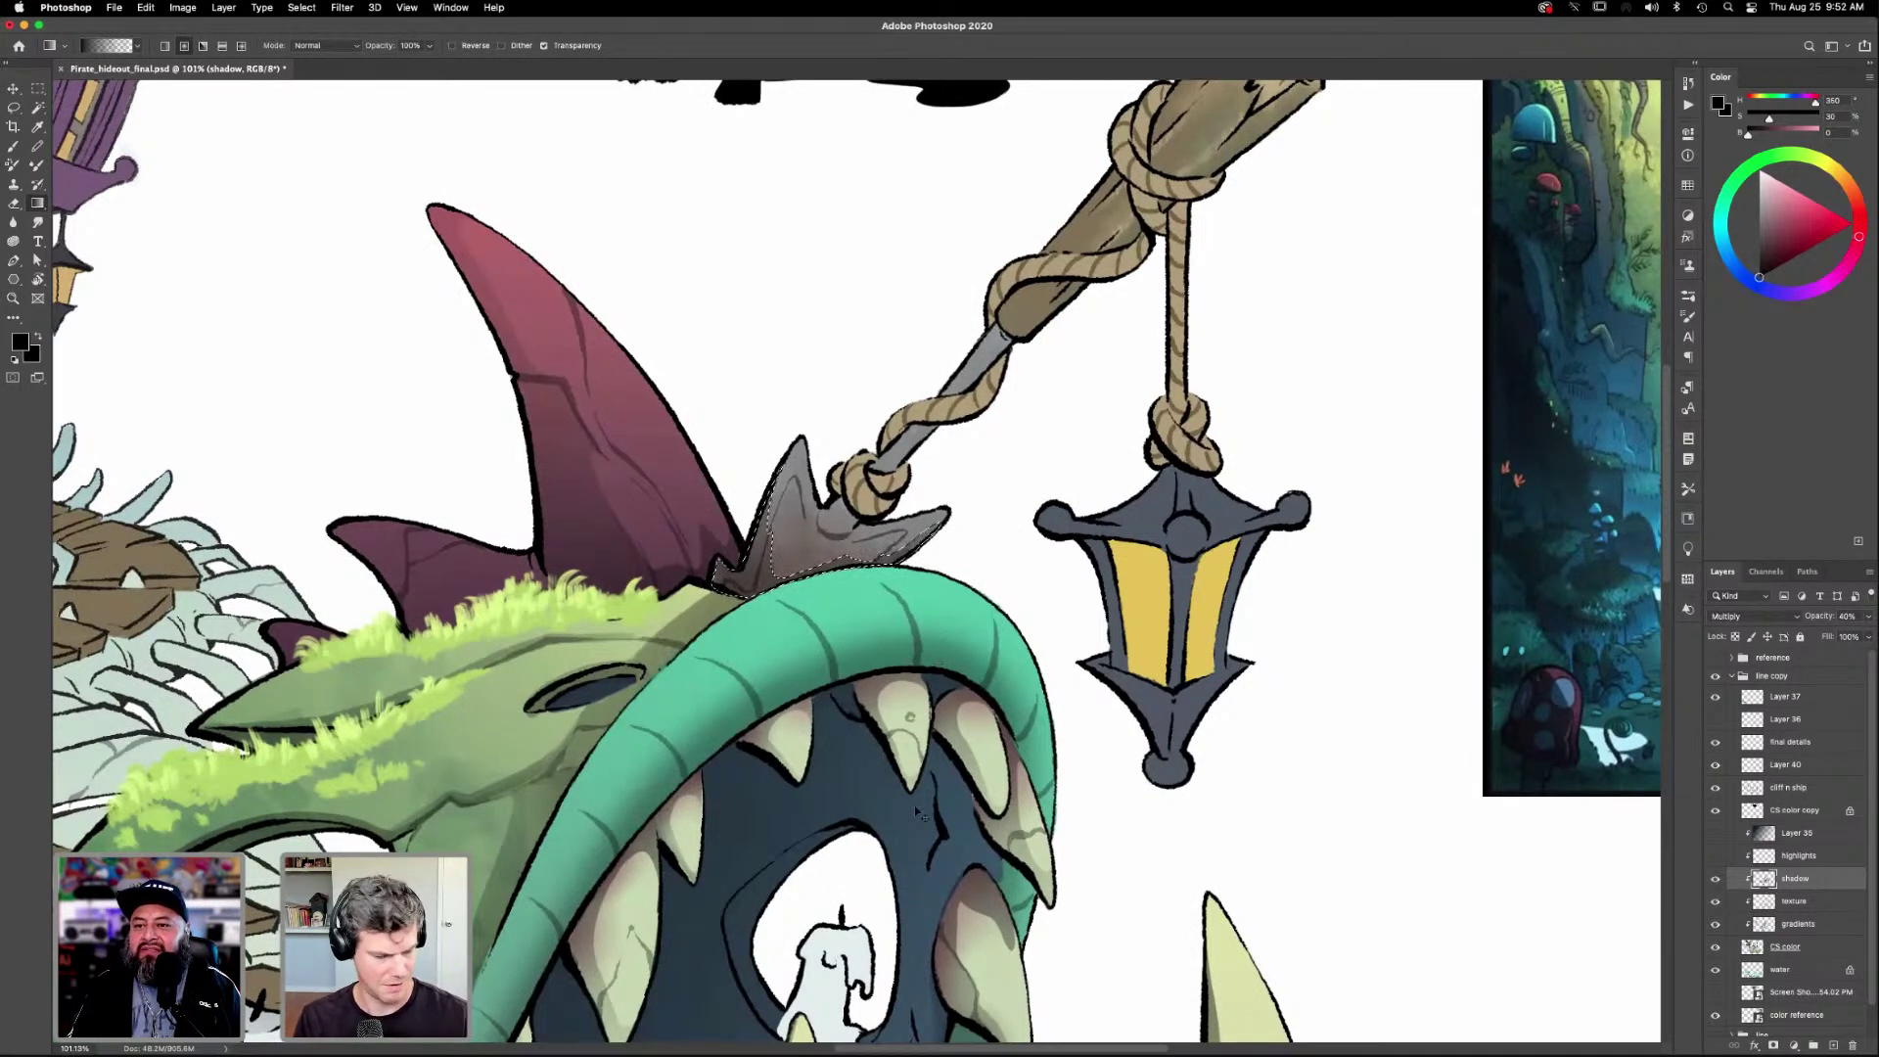
mouse_move(1120, 754)
left_mouse_down()
mouse_move(1179, 783)
mouse_move(1142, 768)
left_mouse_up()
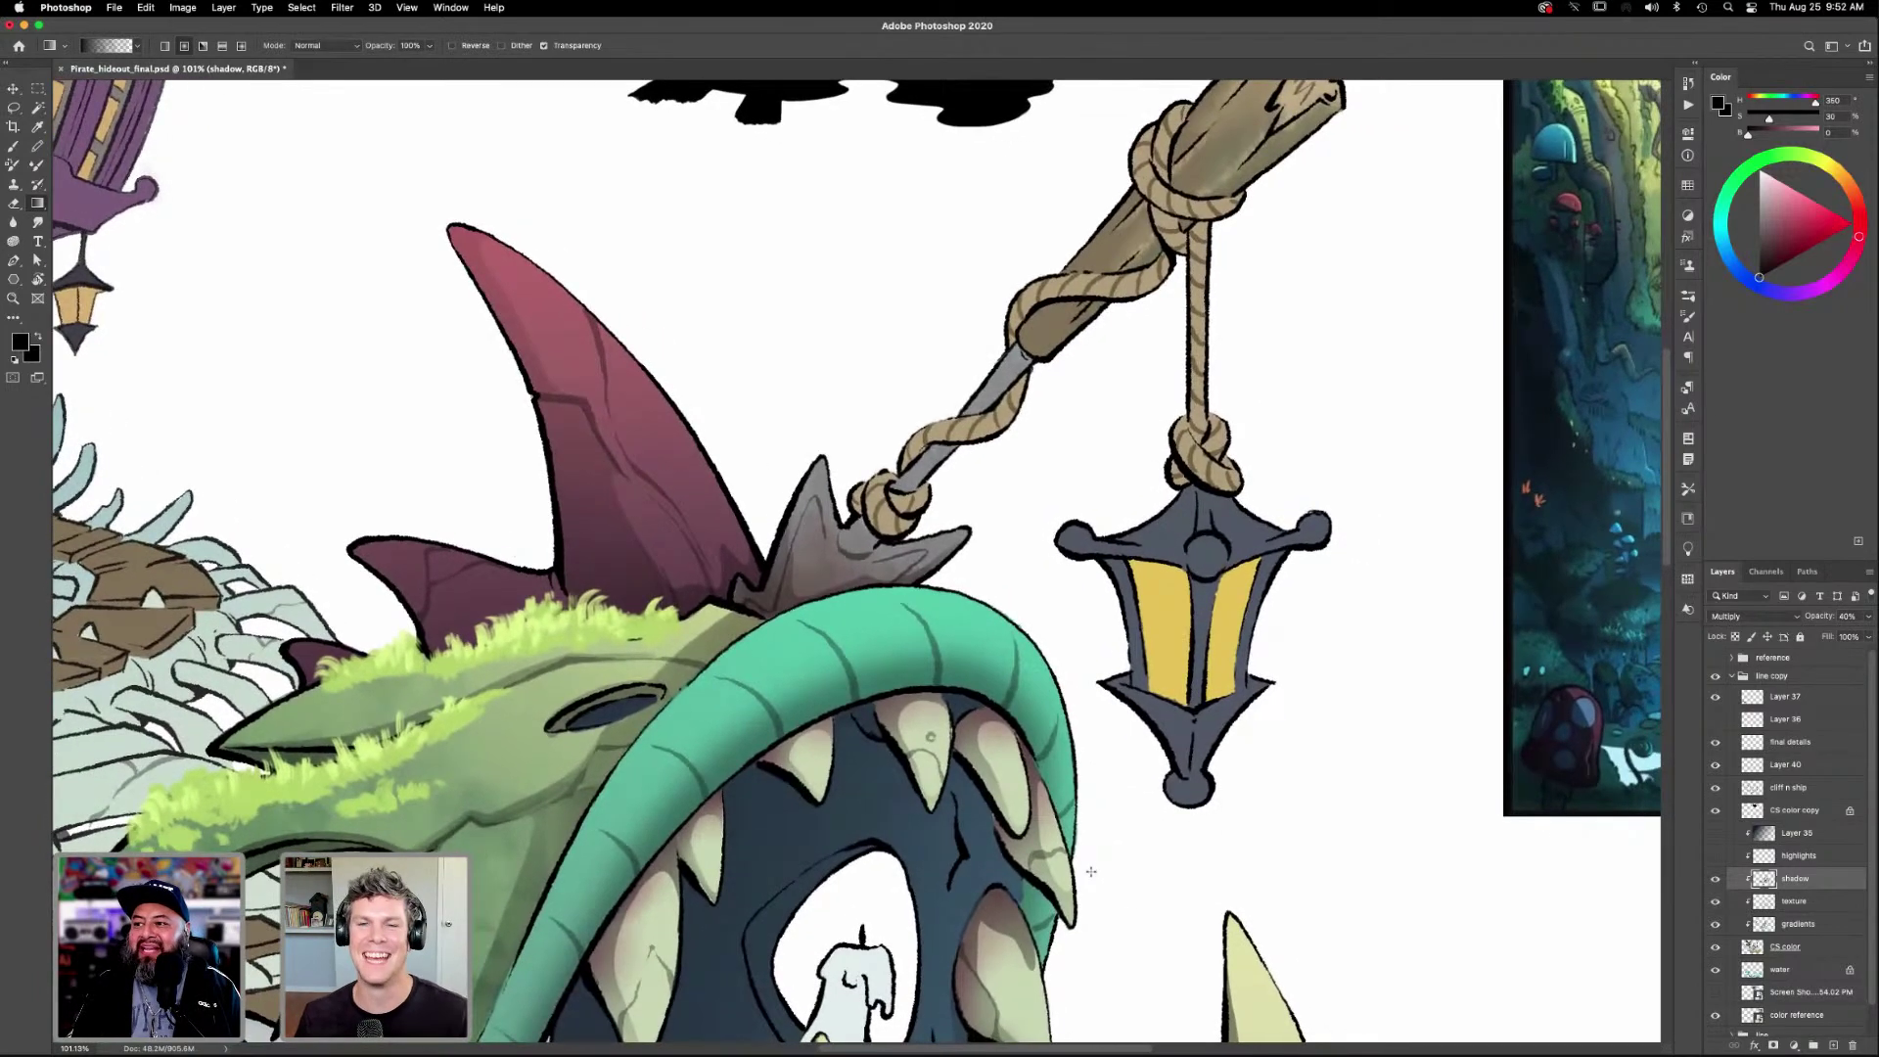
Lasso a strip along the sword blade in the barrel, shade it with a black gradient from the hilt downward, and deselect.
left_click_drag(1228, 385, 1174, 646)
scroll(1174, 646, "down", 15)
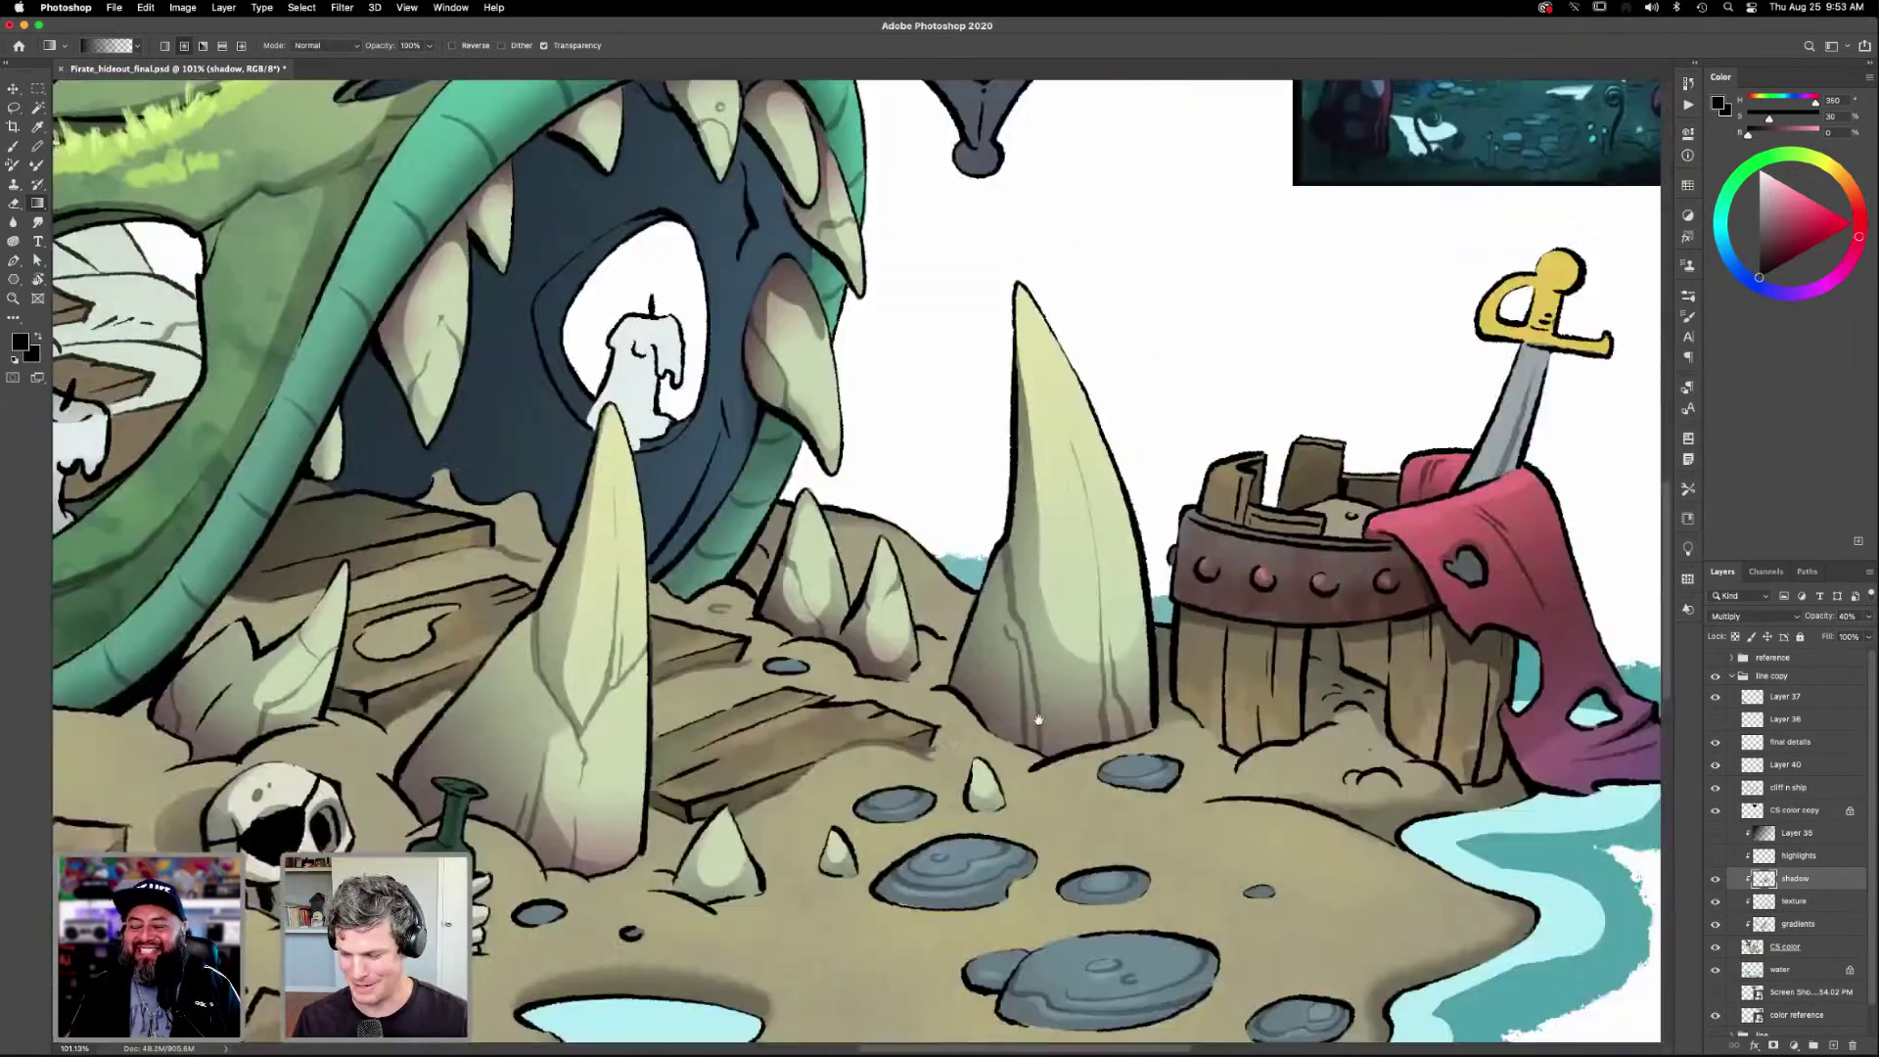
scroll(1196, 578, "up", 3)
scroll(1195, 577, "right", 5)
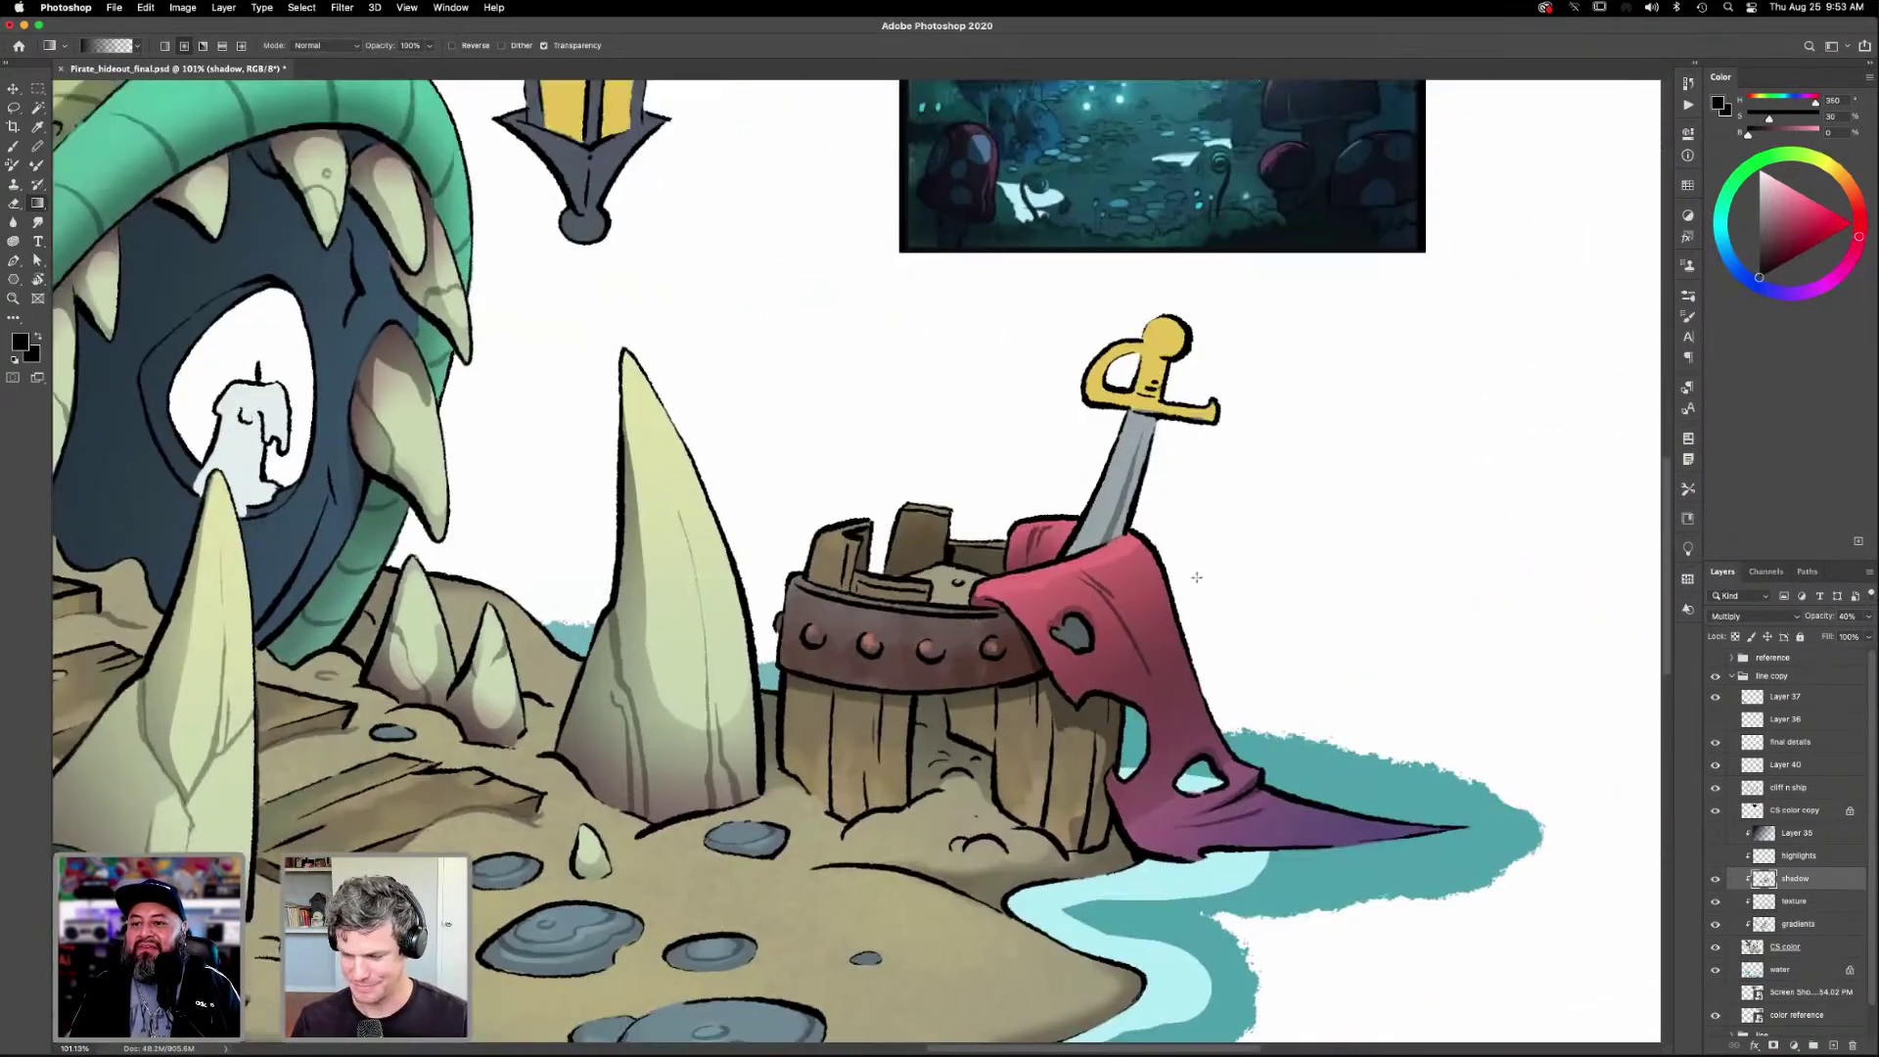
key("l")
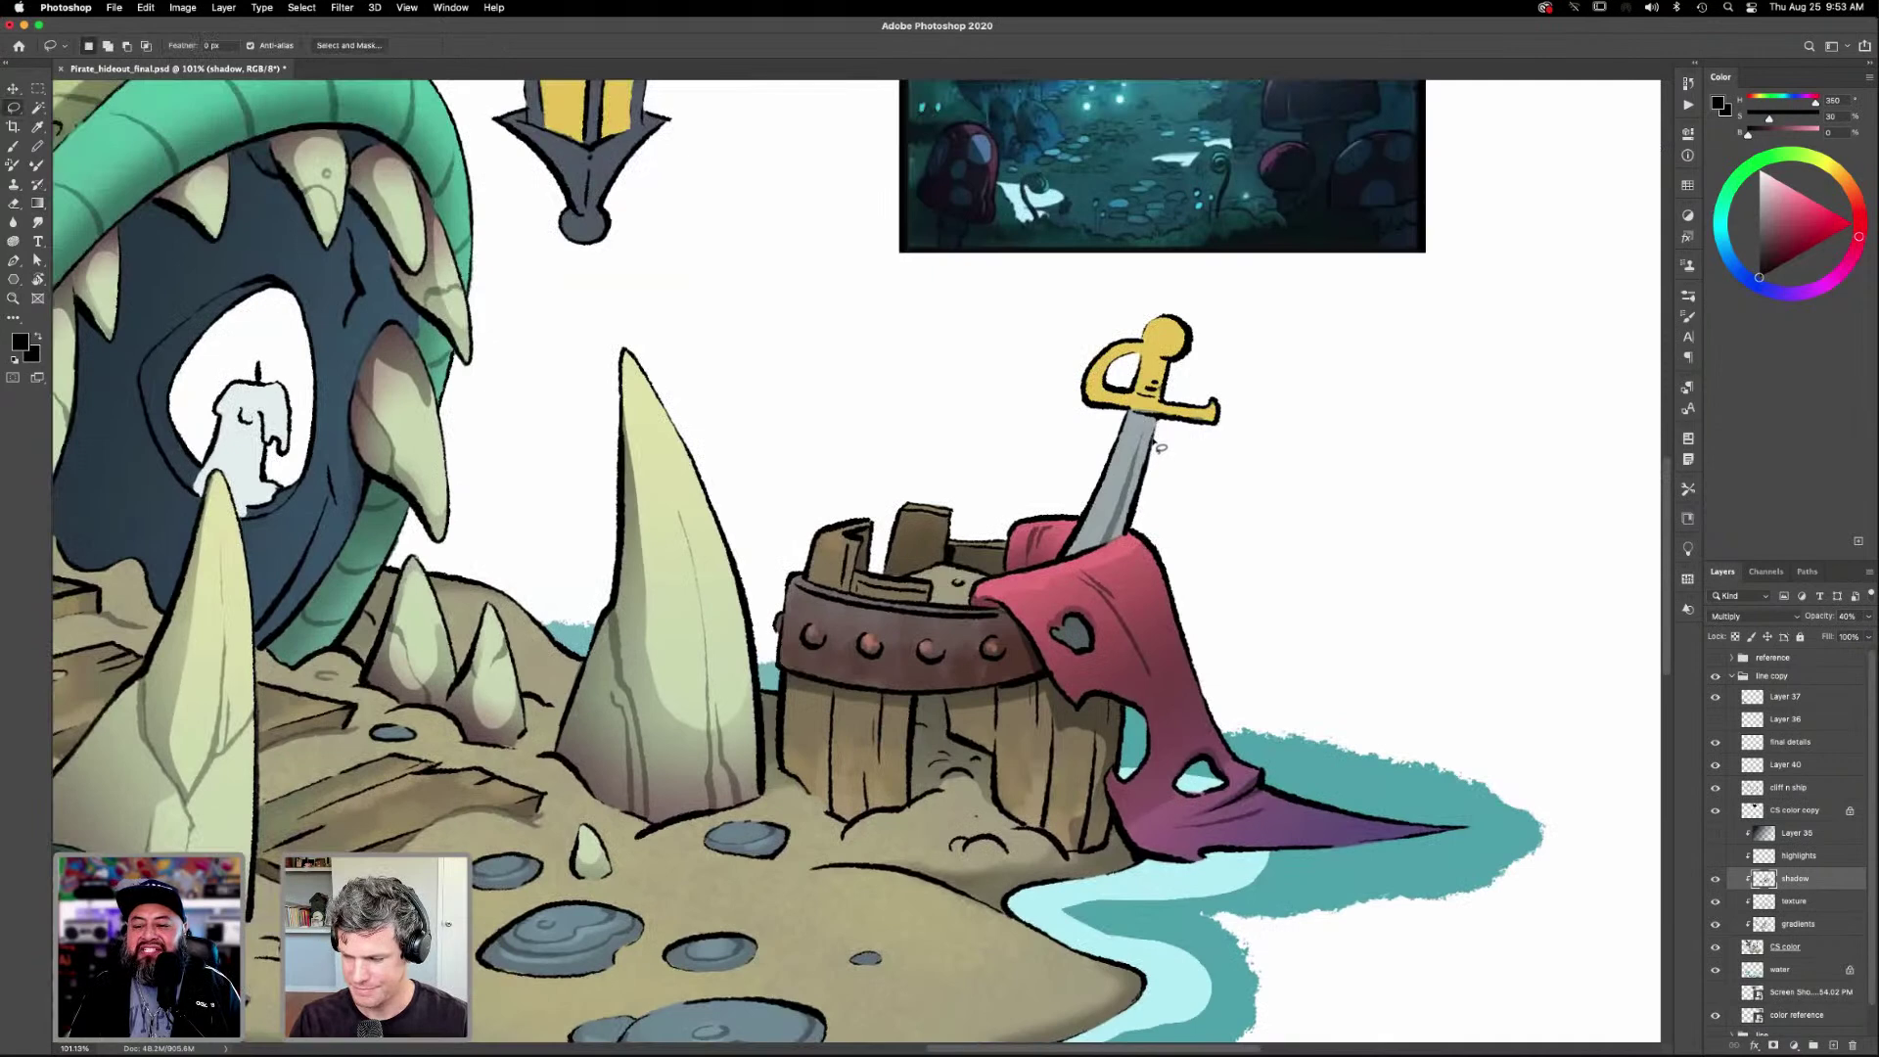
mouse_move(1140, 460)
left_mouse_down()
mouse_move(1110, 555)
mouse_move(1154, 411)
left_mouse_up()
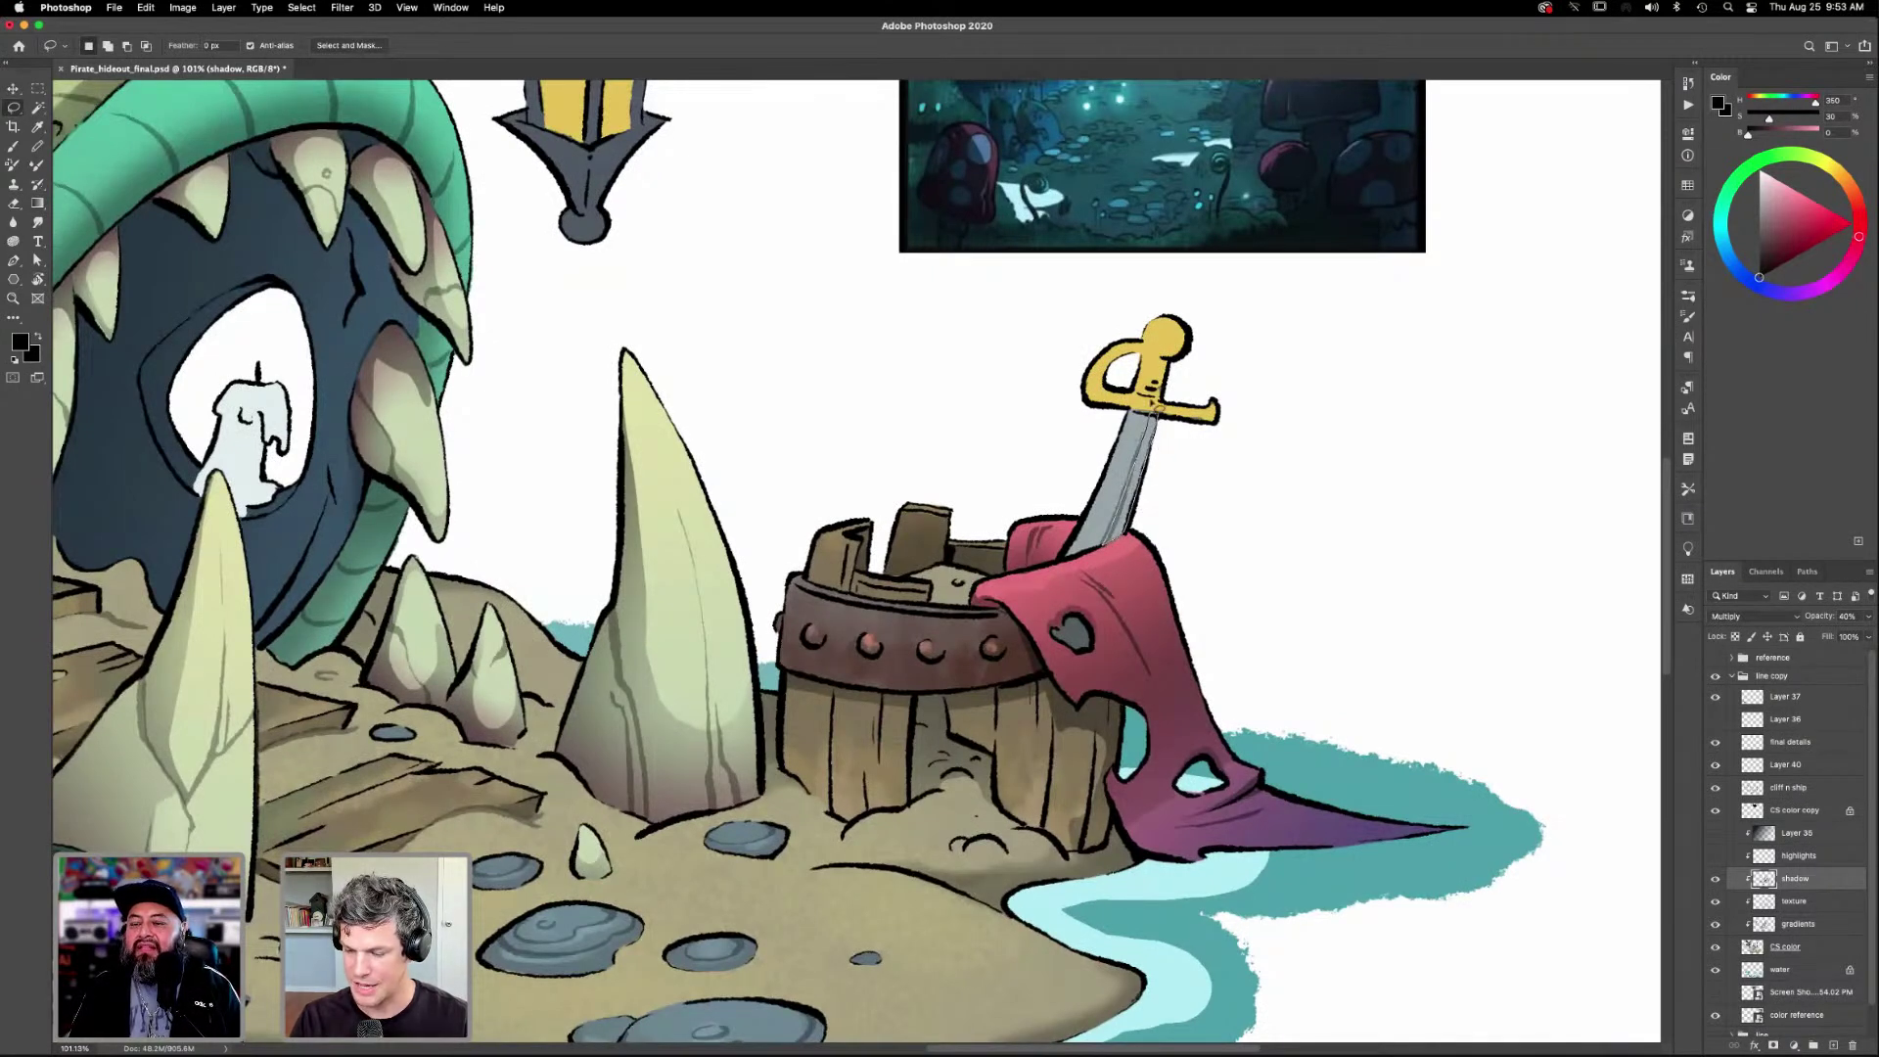
key("g")
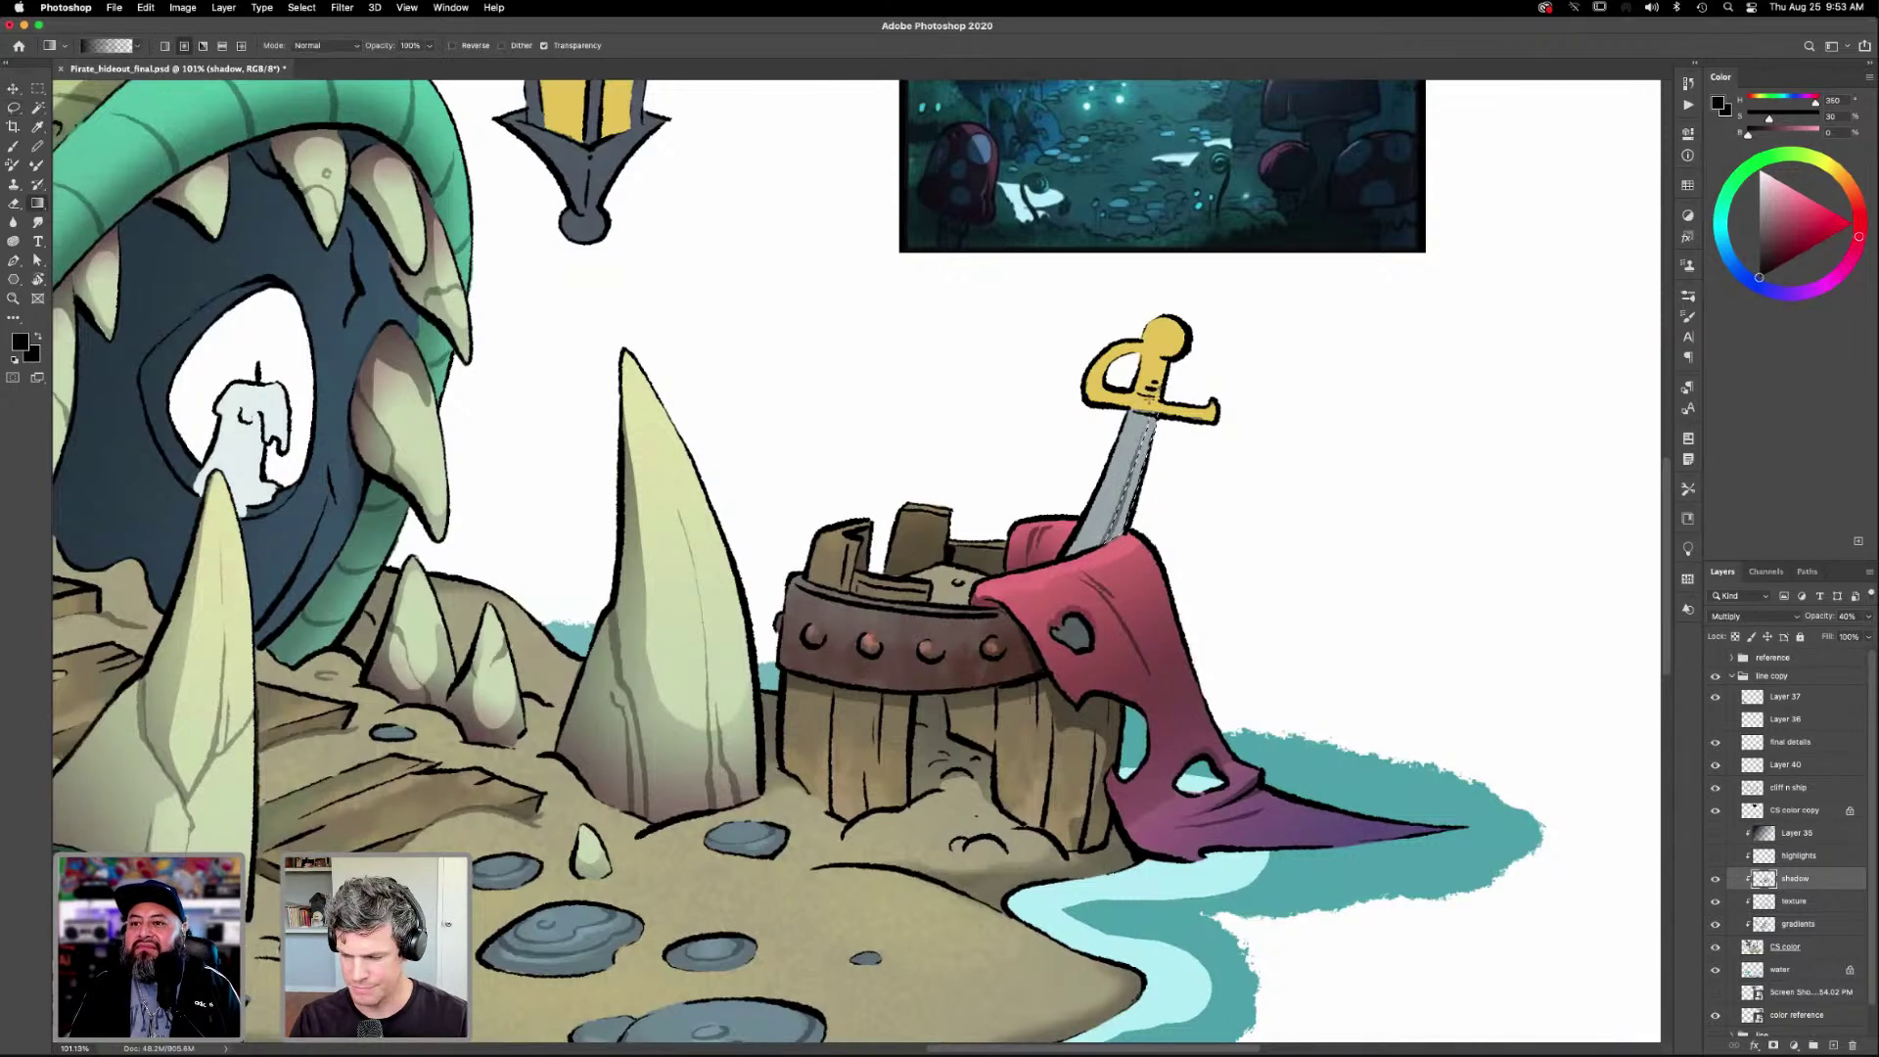
left_click_drag(1156, 389, 1127, 494)
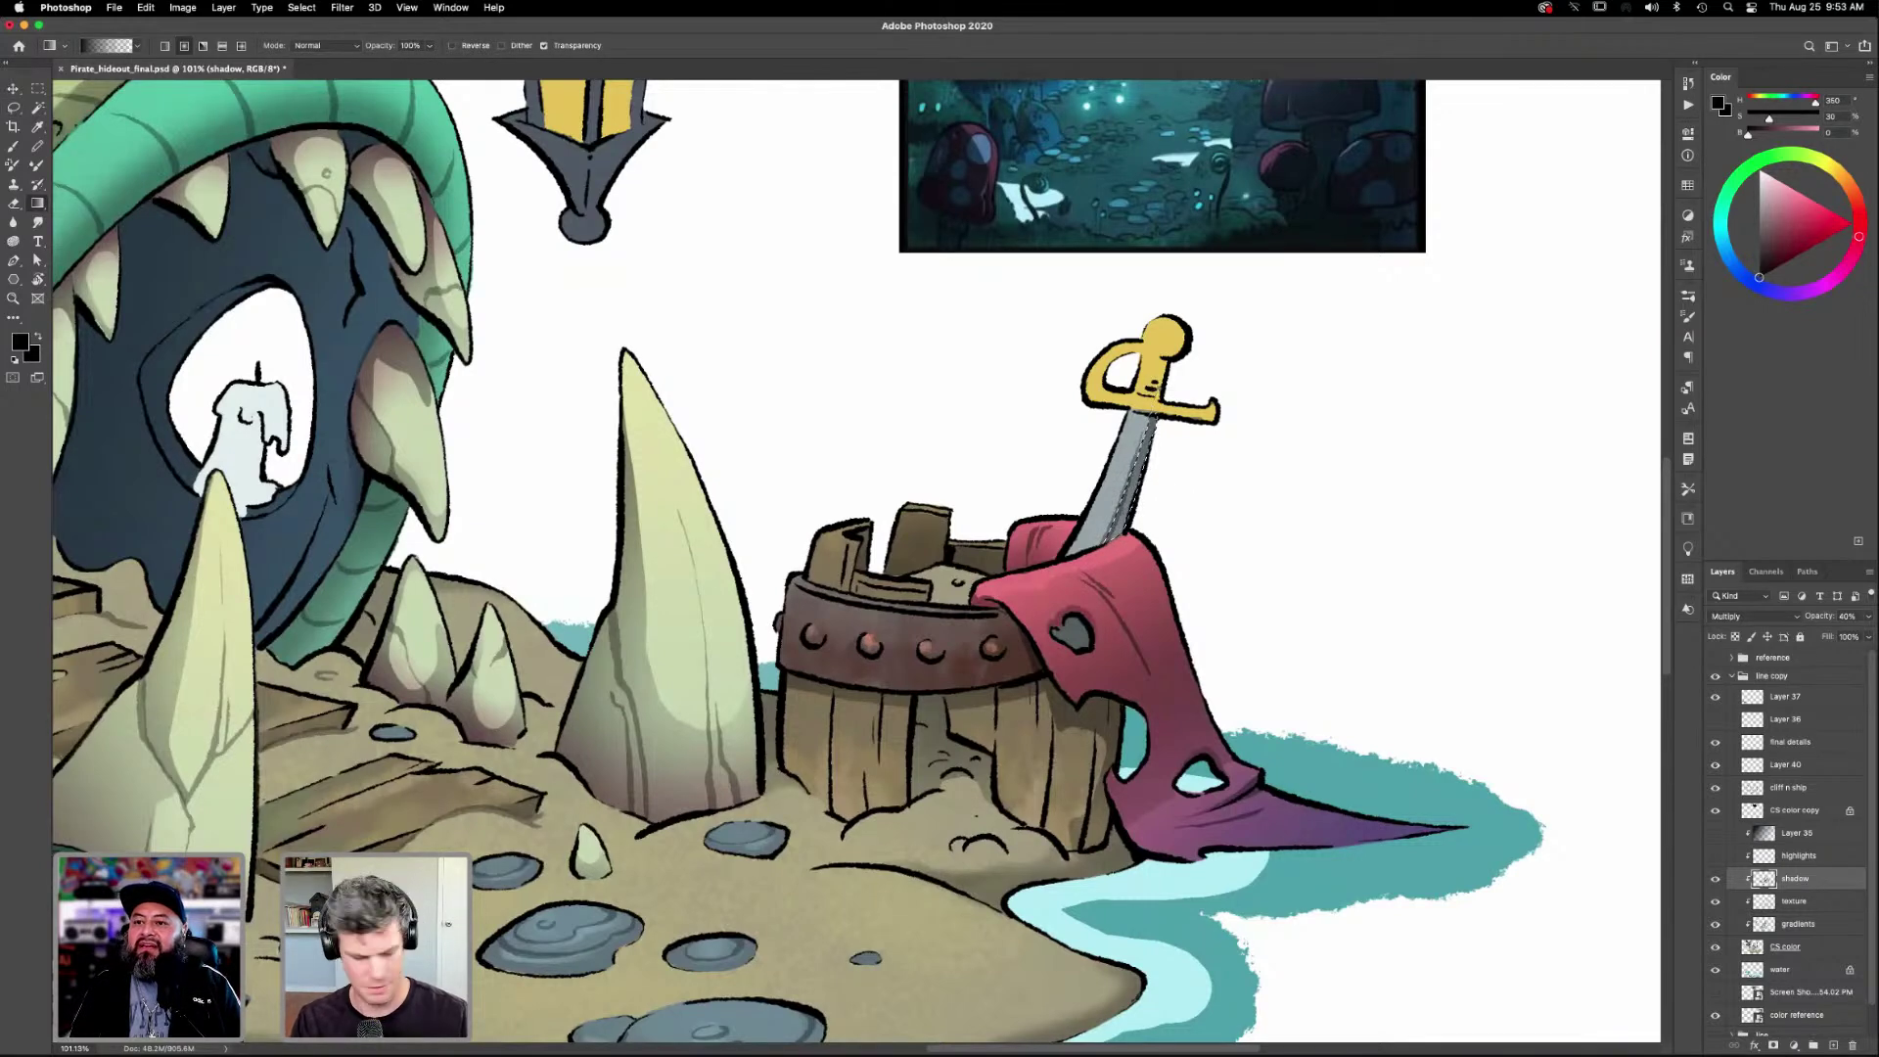
key("super+d")
Compare the artwork with and without the texture layer, both near the skull and across the whole illustration.
scroll(1234, 691, "down", 5)
scroll(1234, 691, "left", 4)
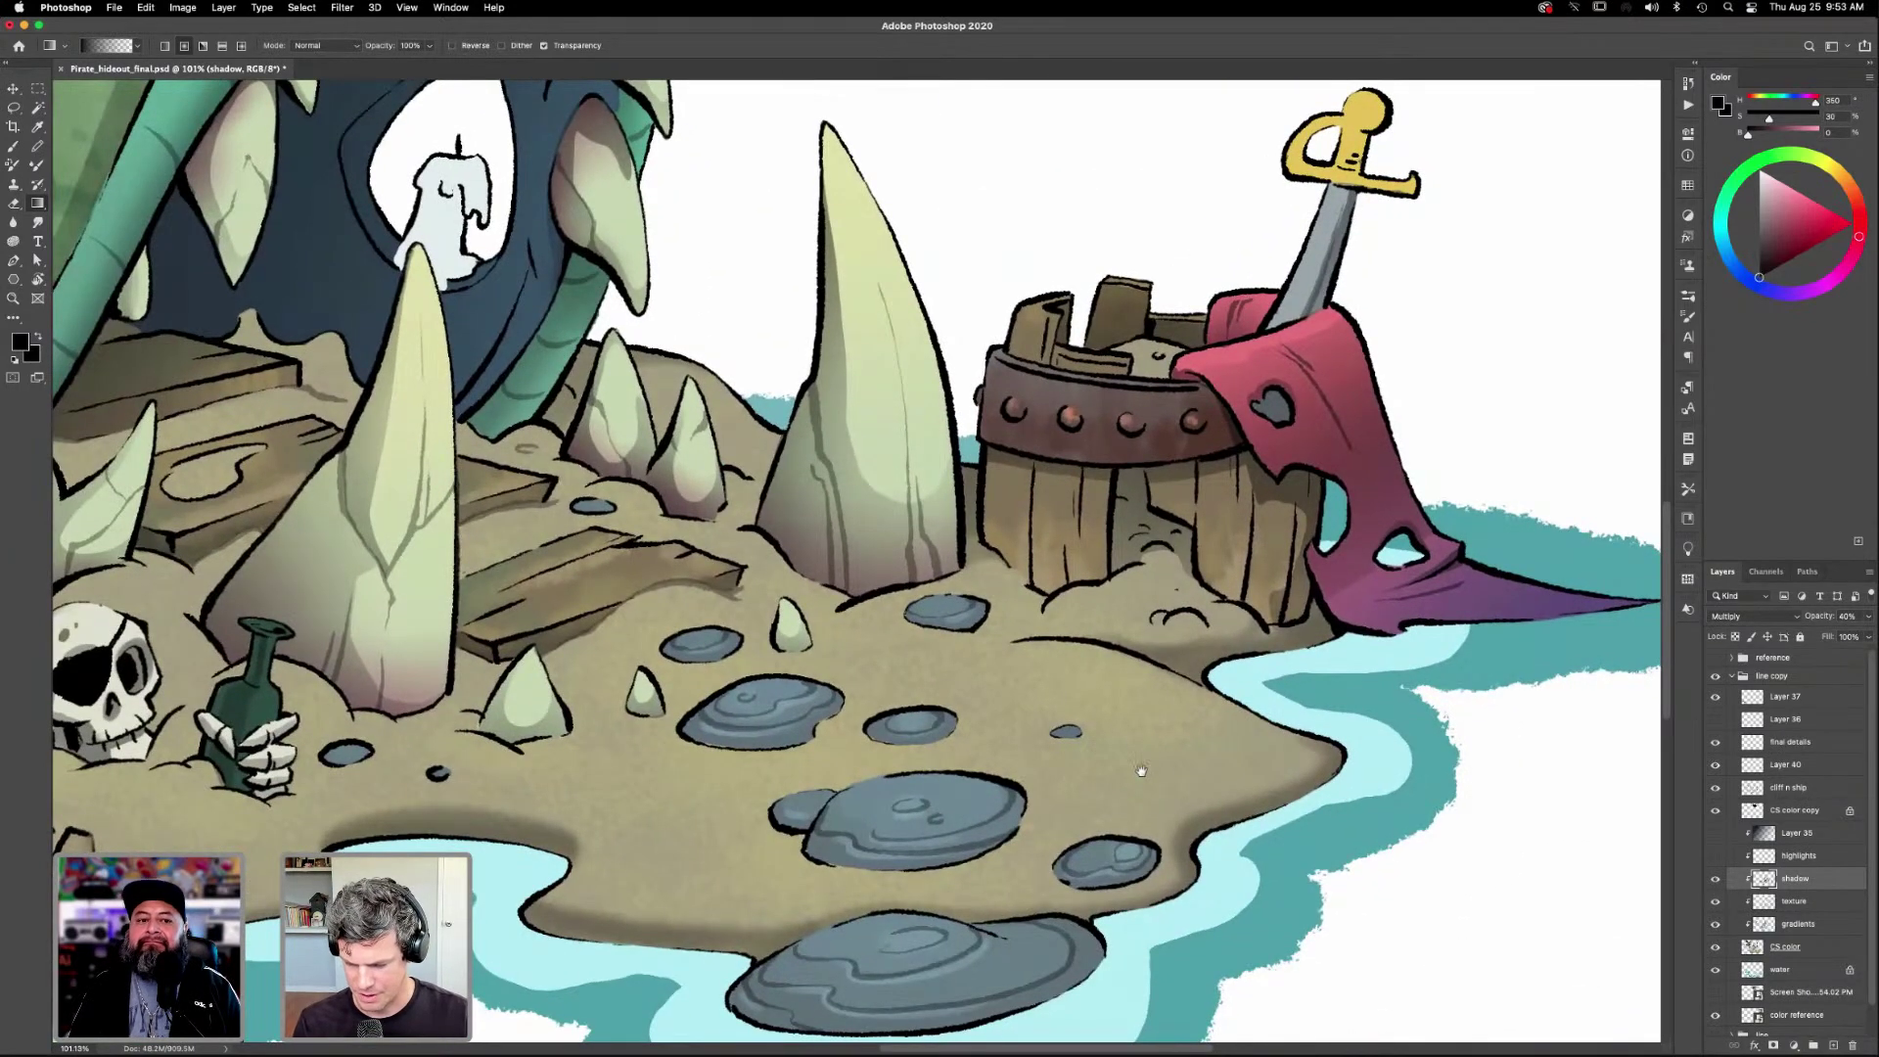
scroll(1152, 746, "left", 2)
scroll(1152, 747, "down", 1)
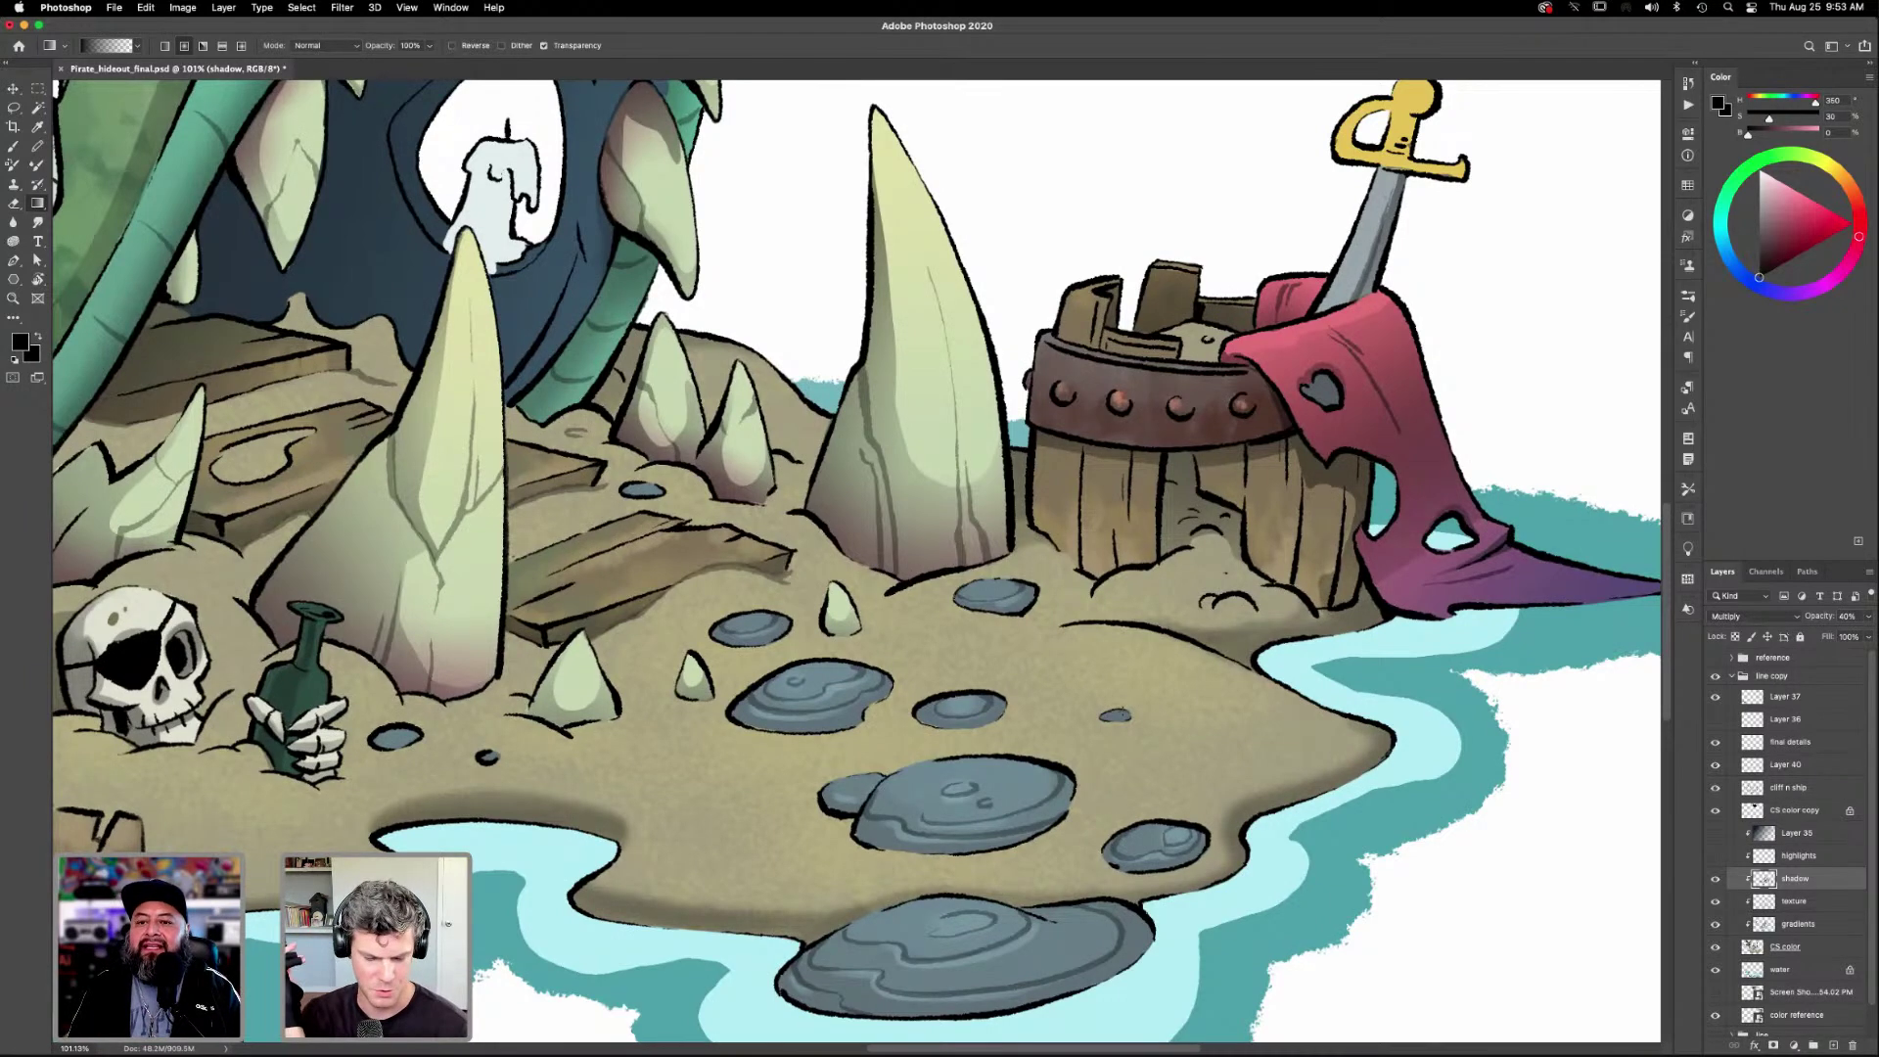
scroll(1119, 805, "left", 10)
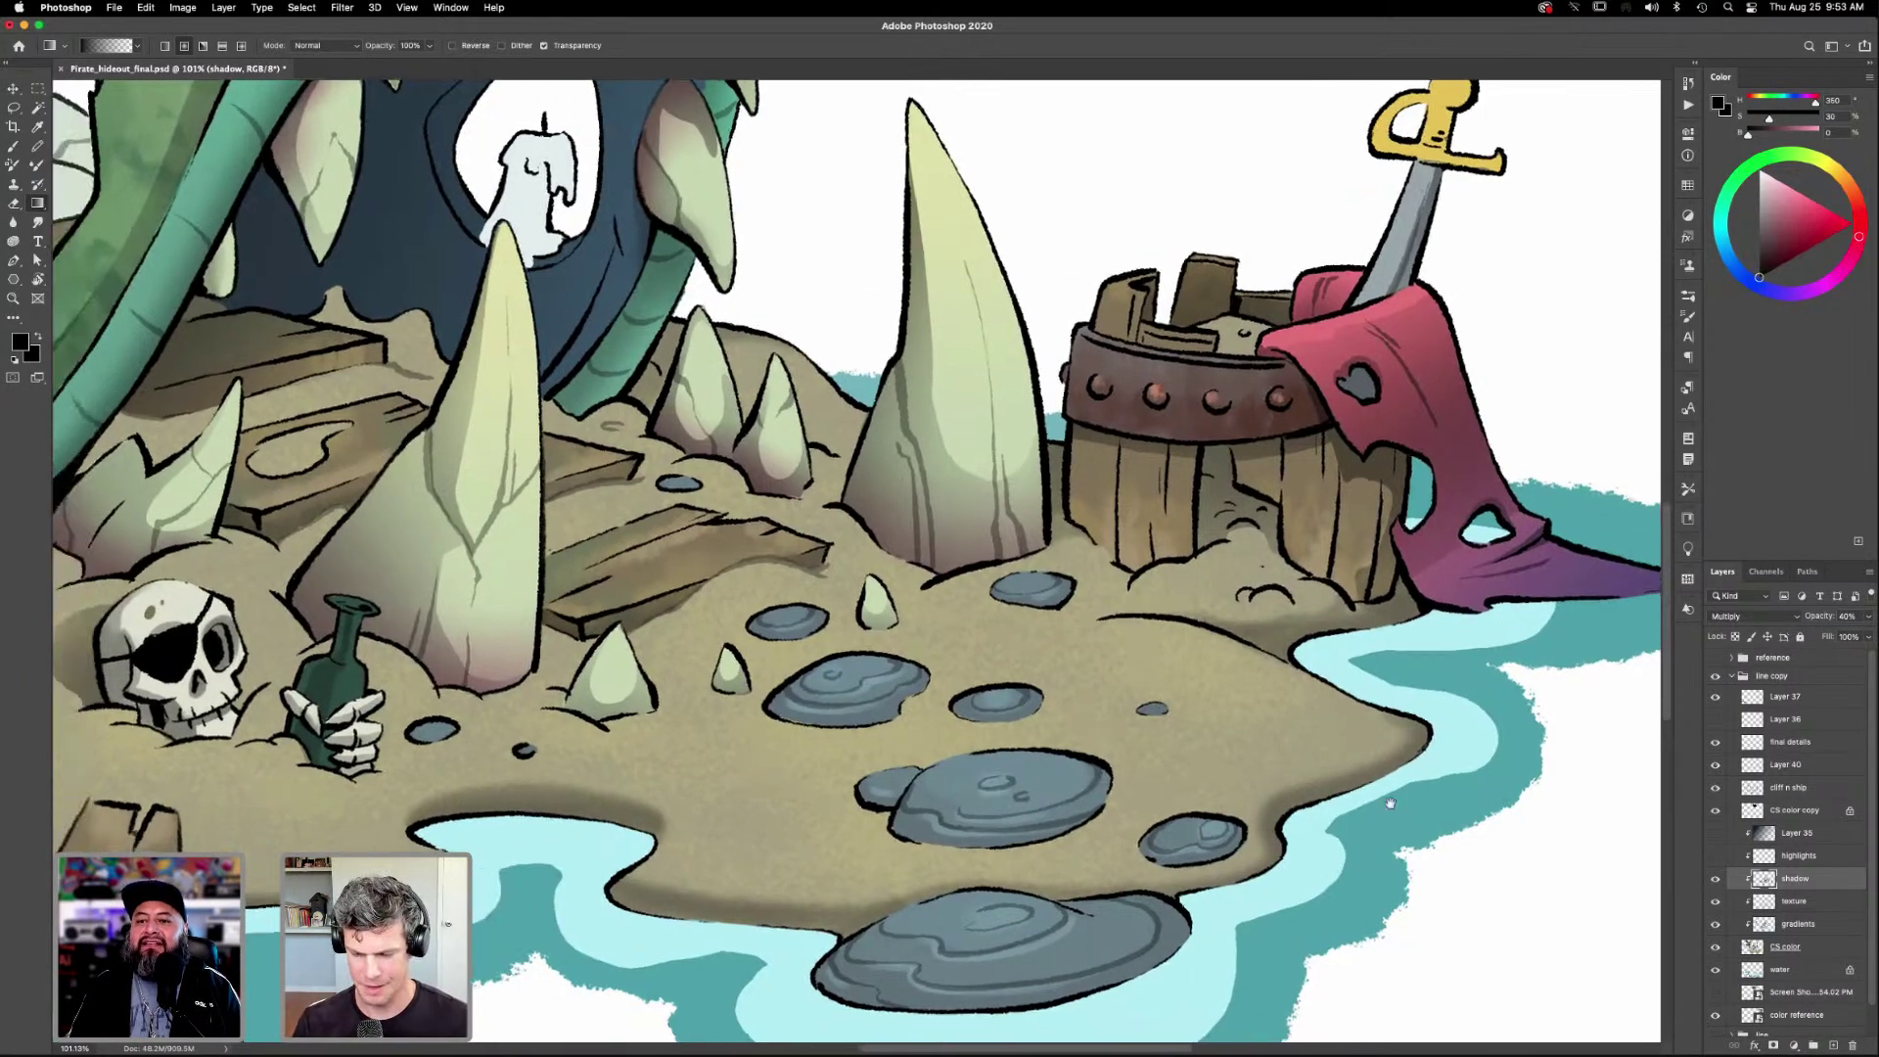
scroll(1157, 827, "left", 10)
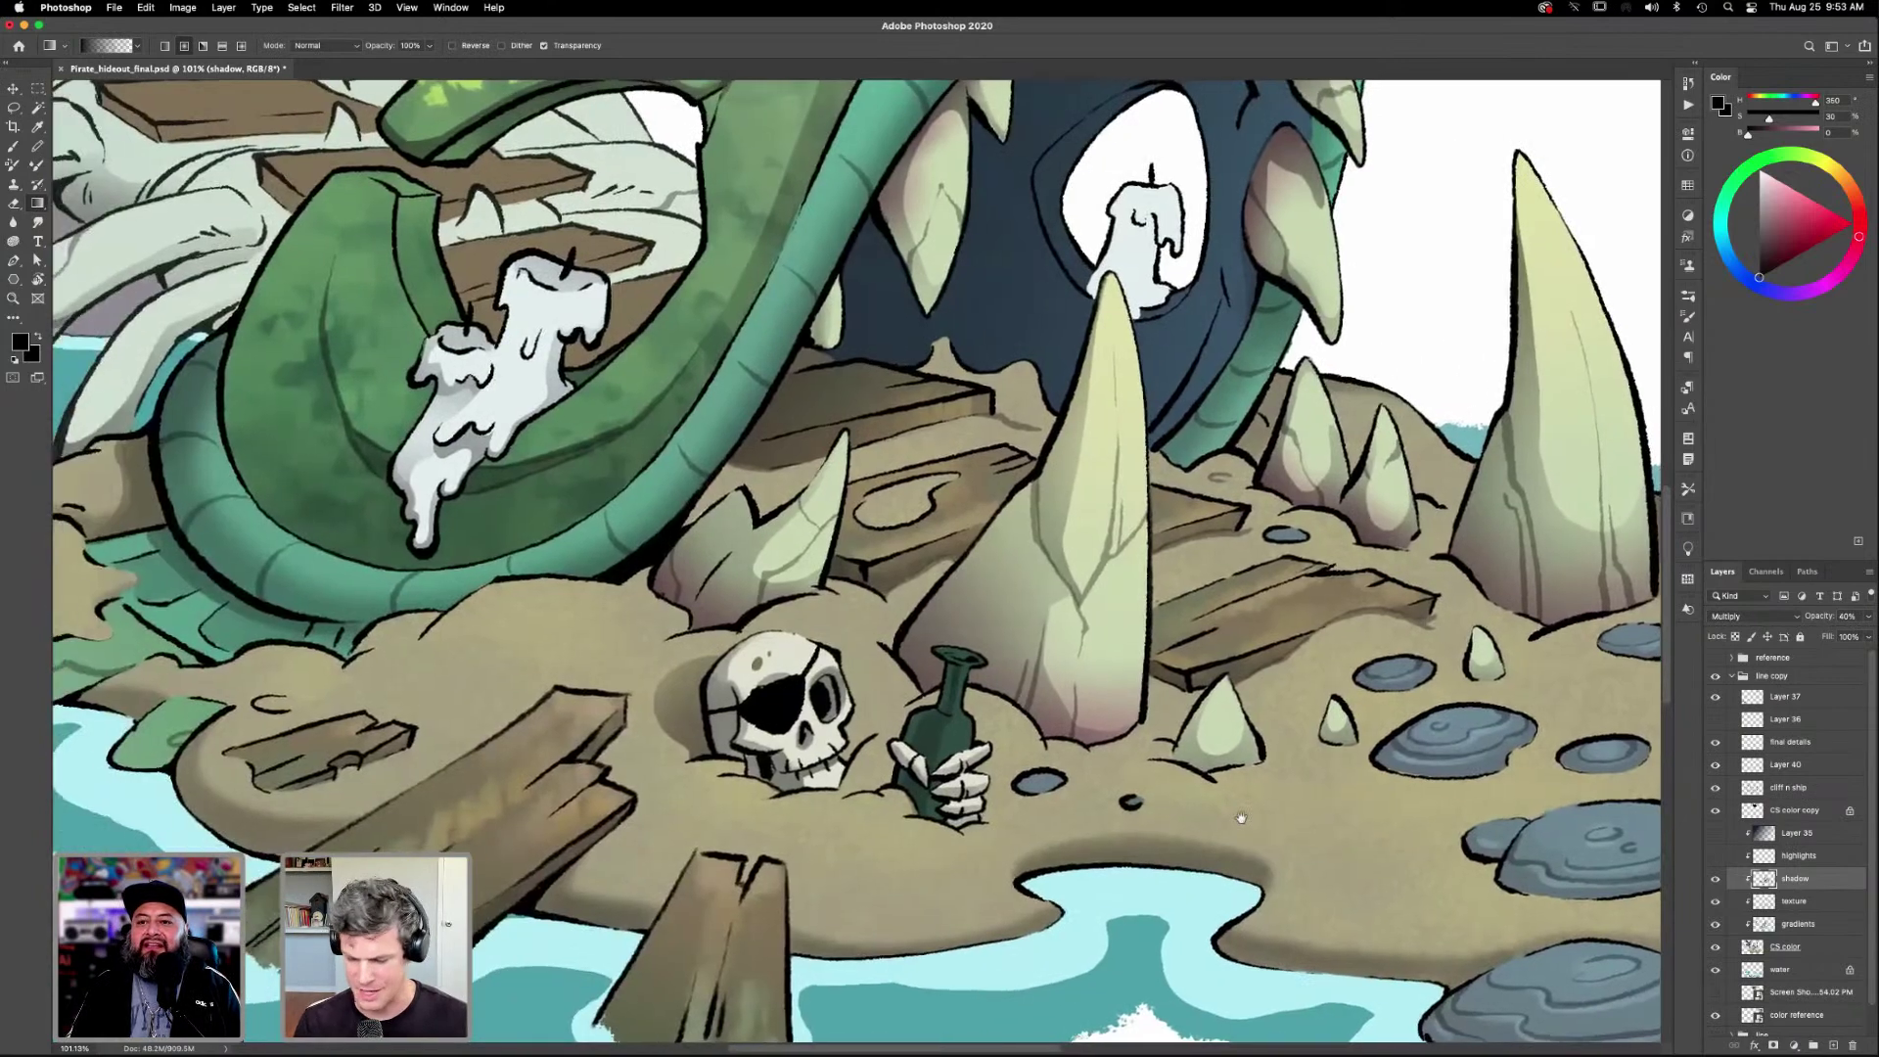
left_click(1715, 902)
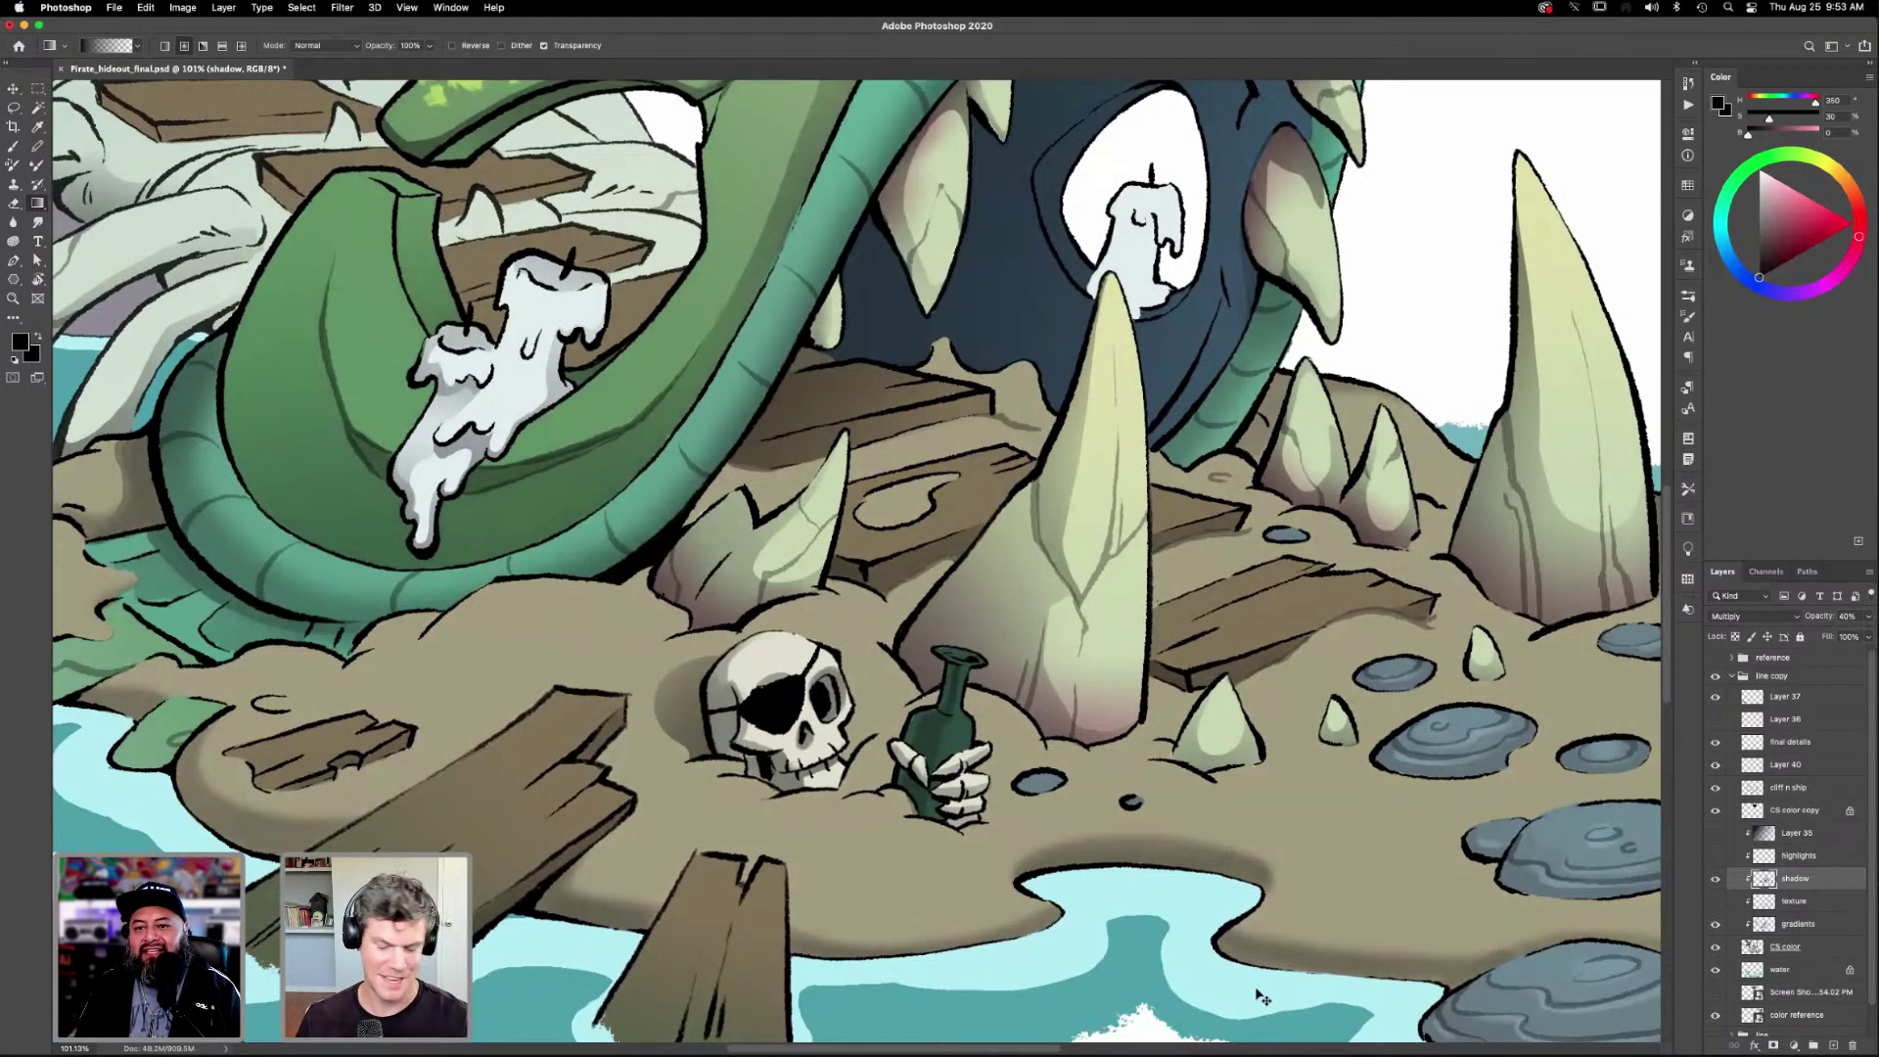
key("super+0")
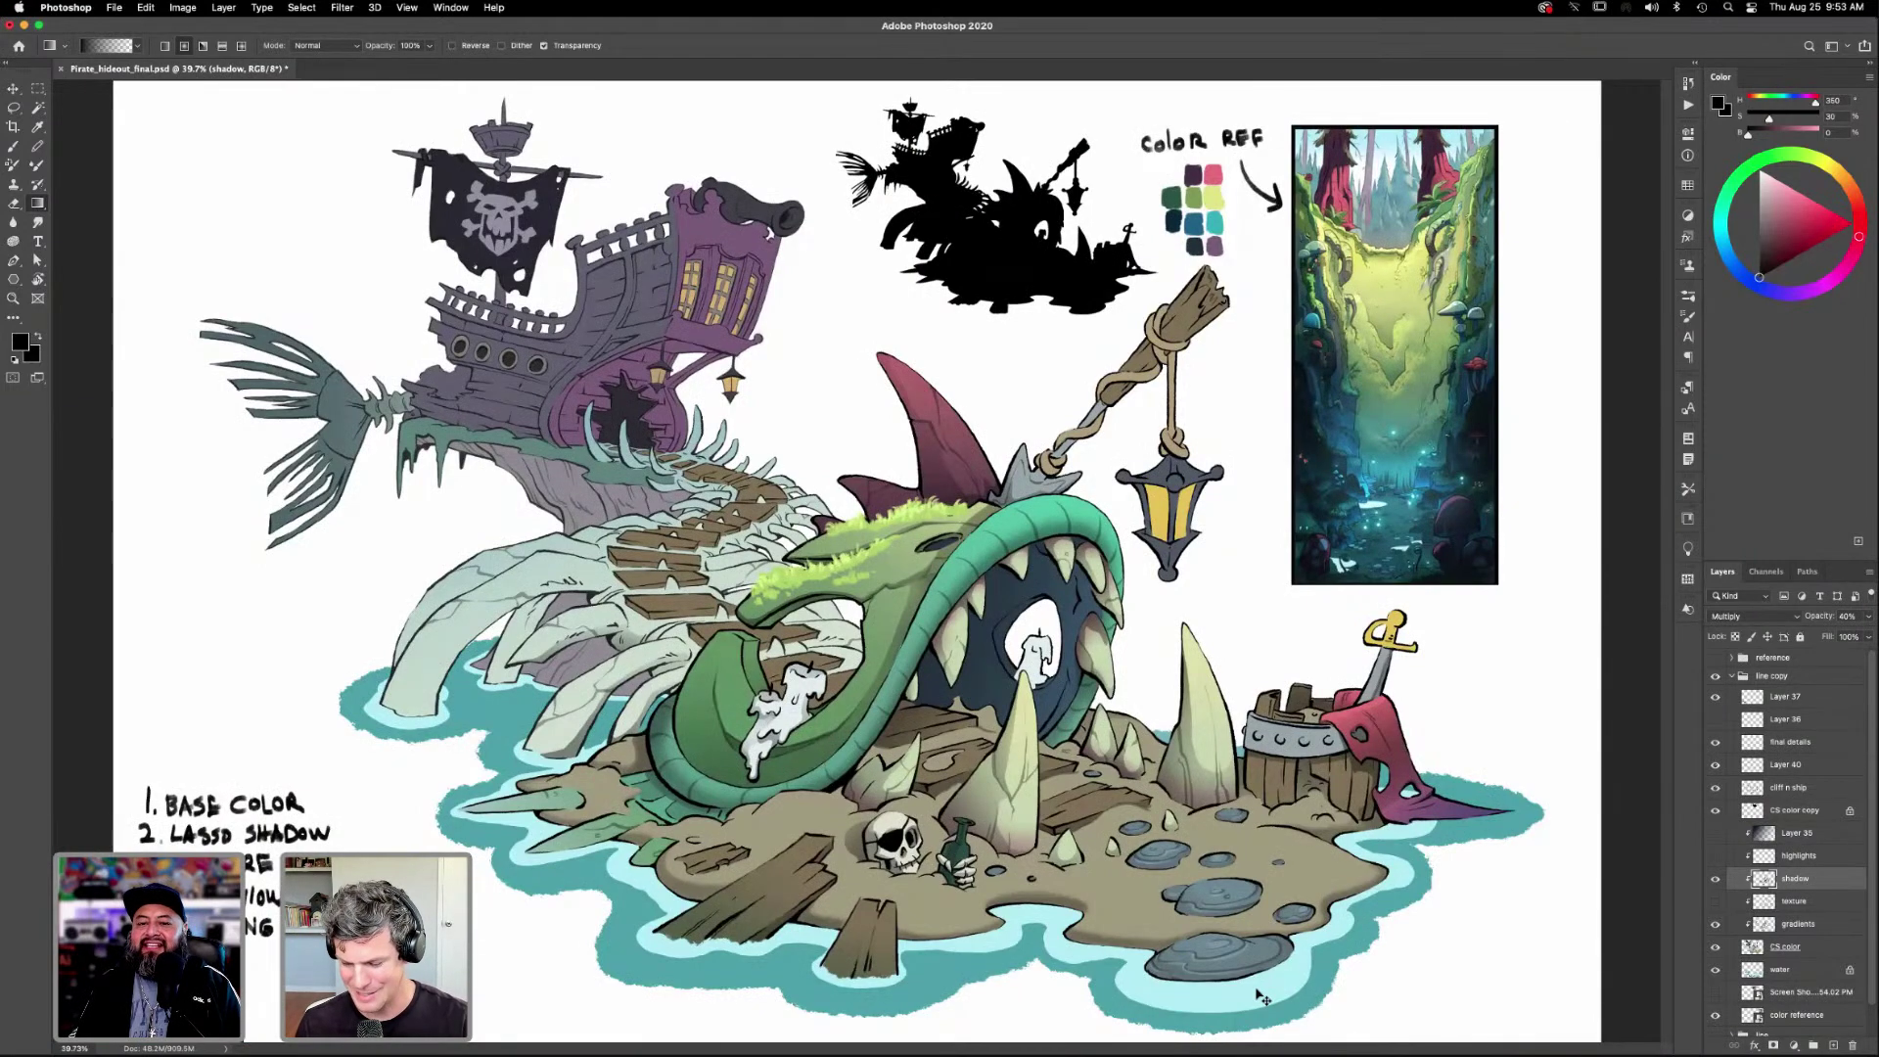
left_click(1715, 901)
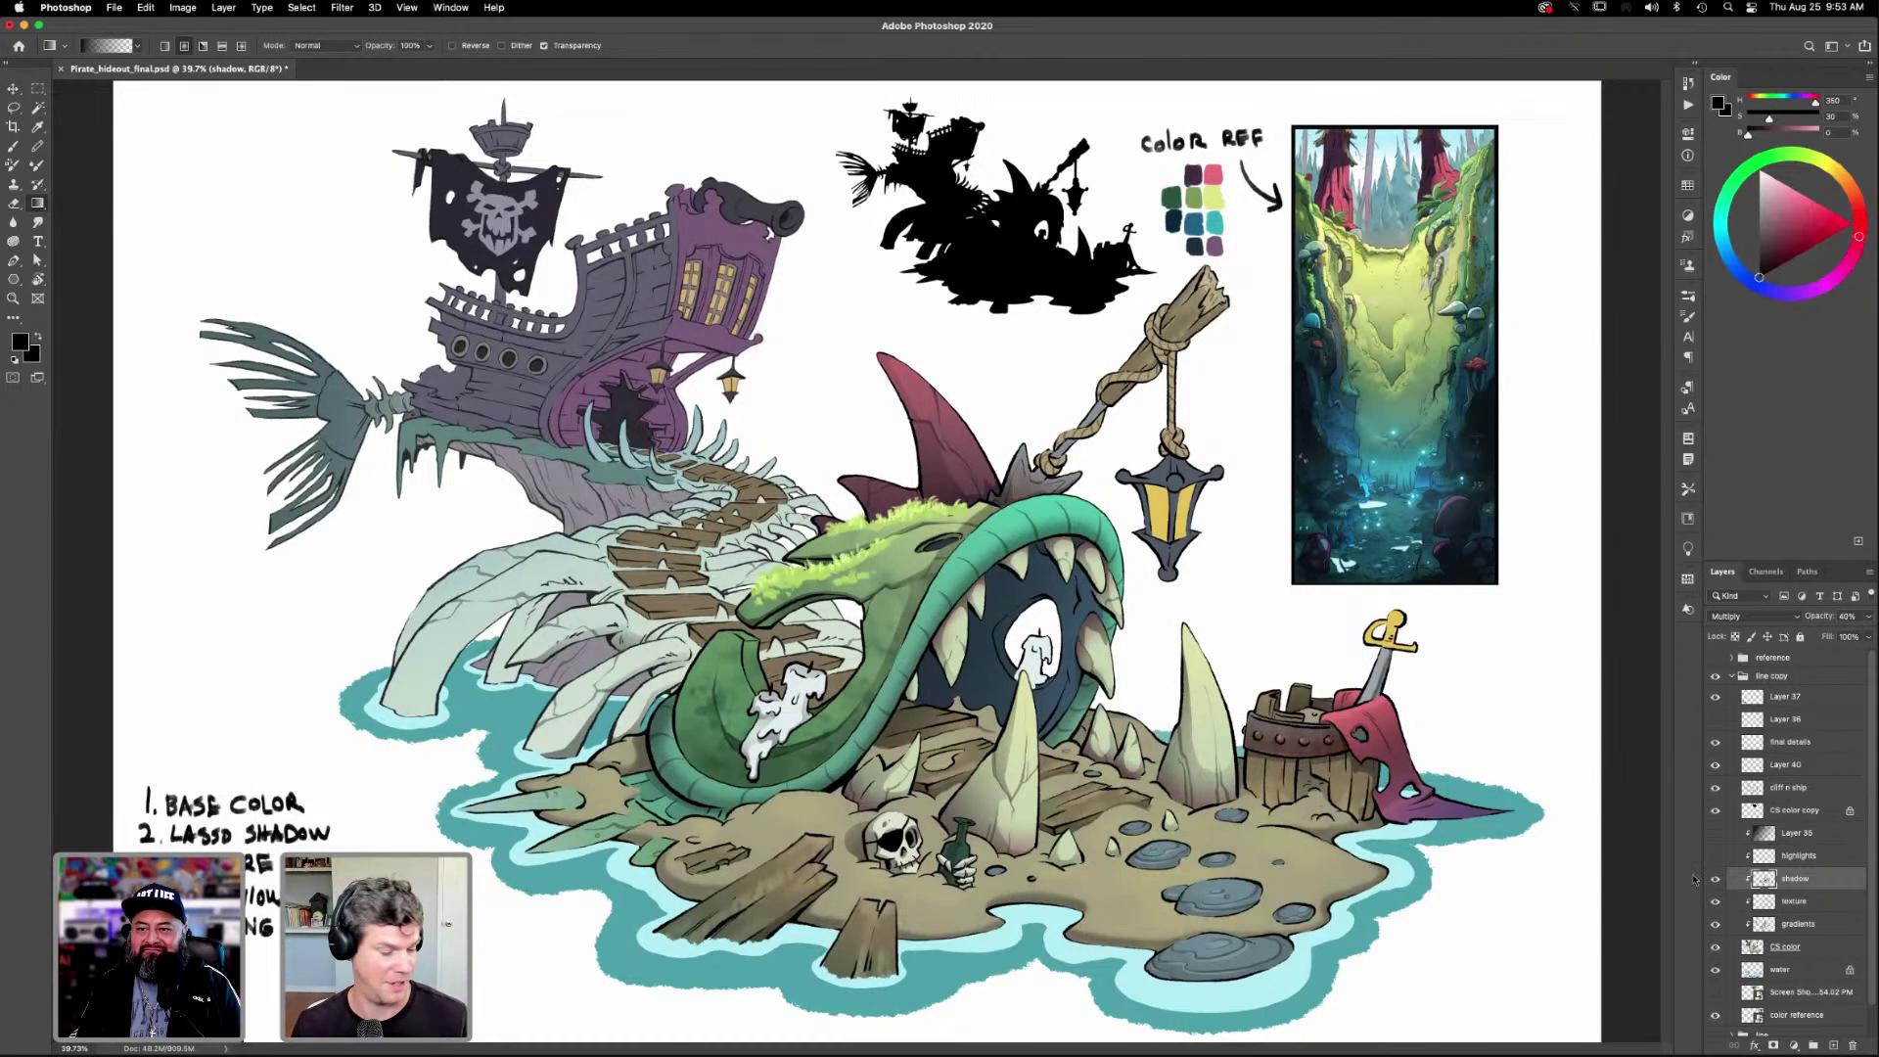
Select the grey stepping stones along the sandy shore with the Magic Wand on the CS color layer.
key("z")
left_click_drag(1316, 864, 1792, 815)
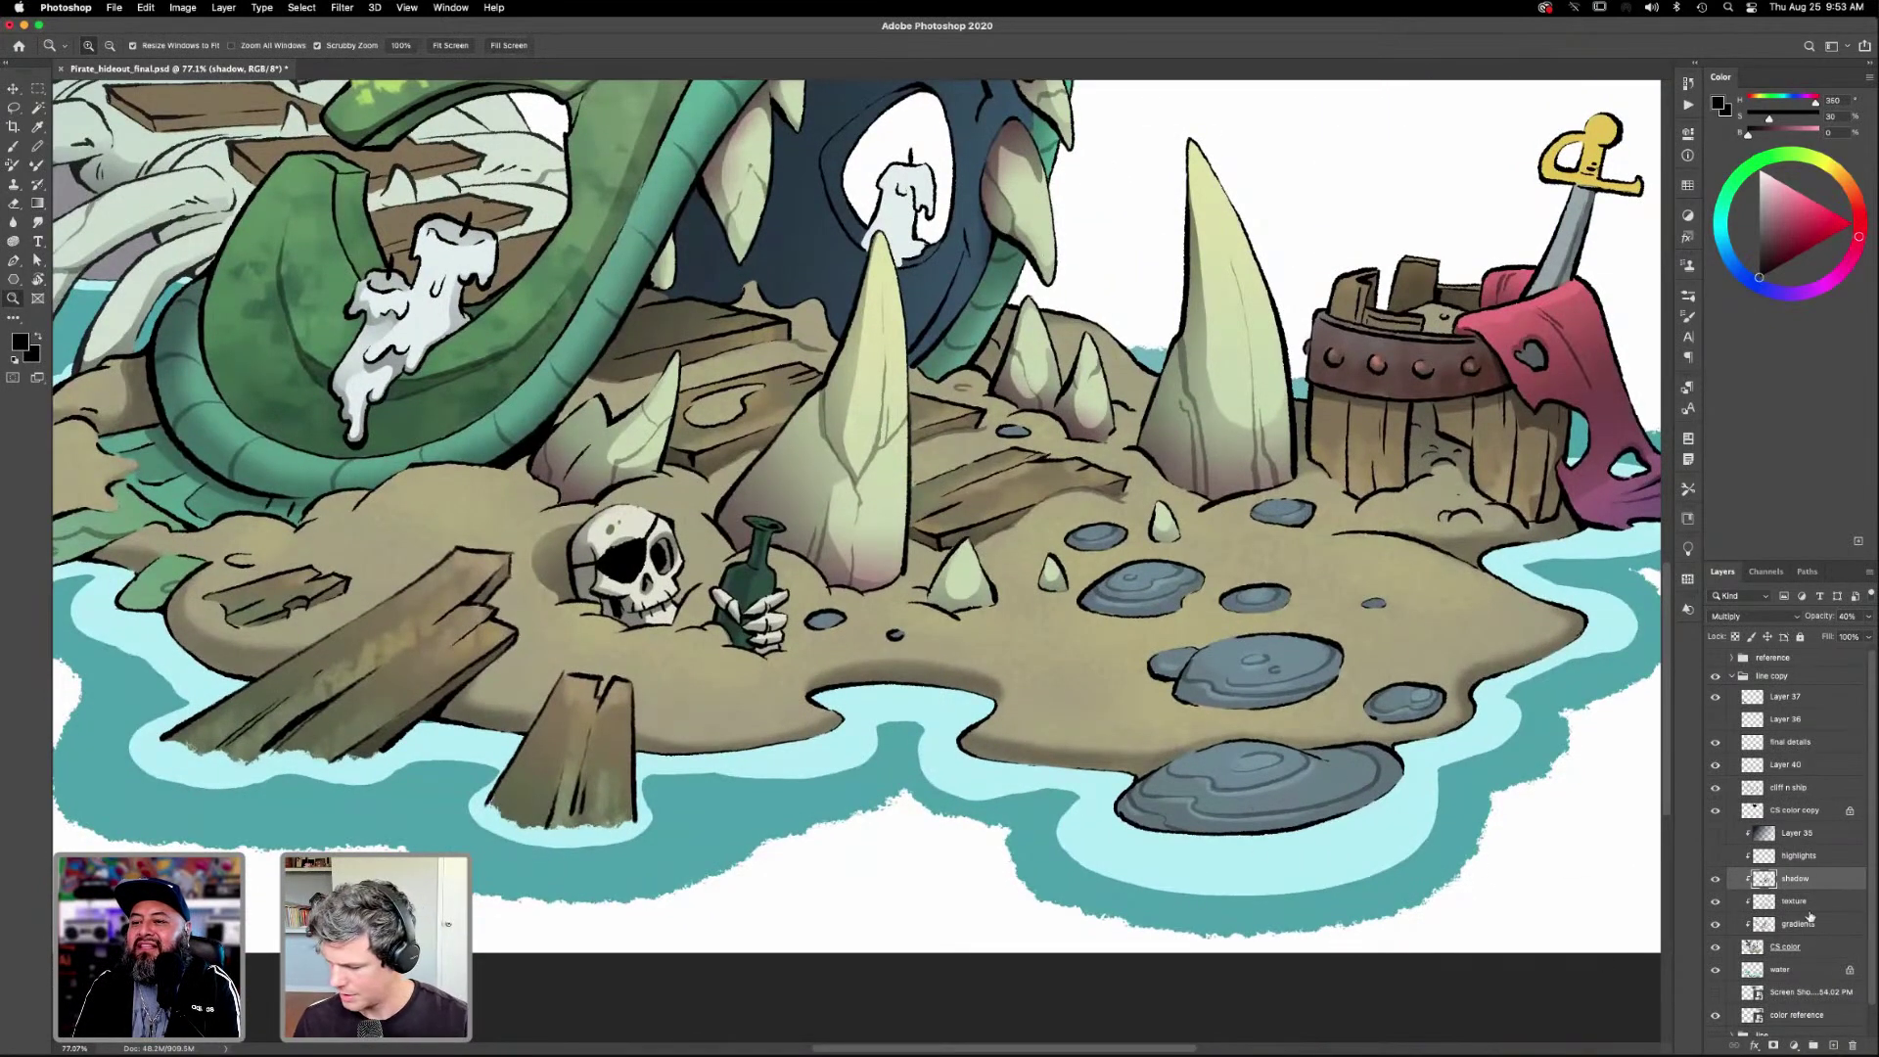
left_click(1786, 947)
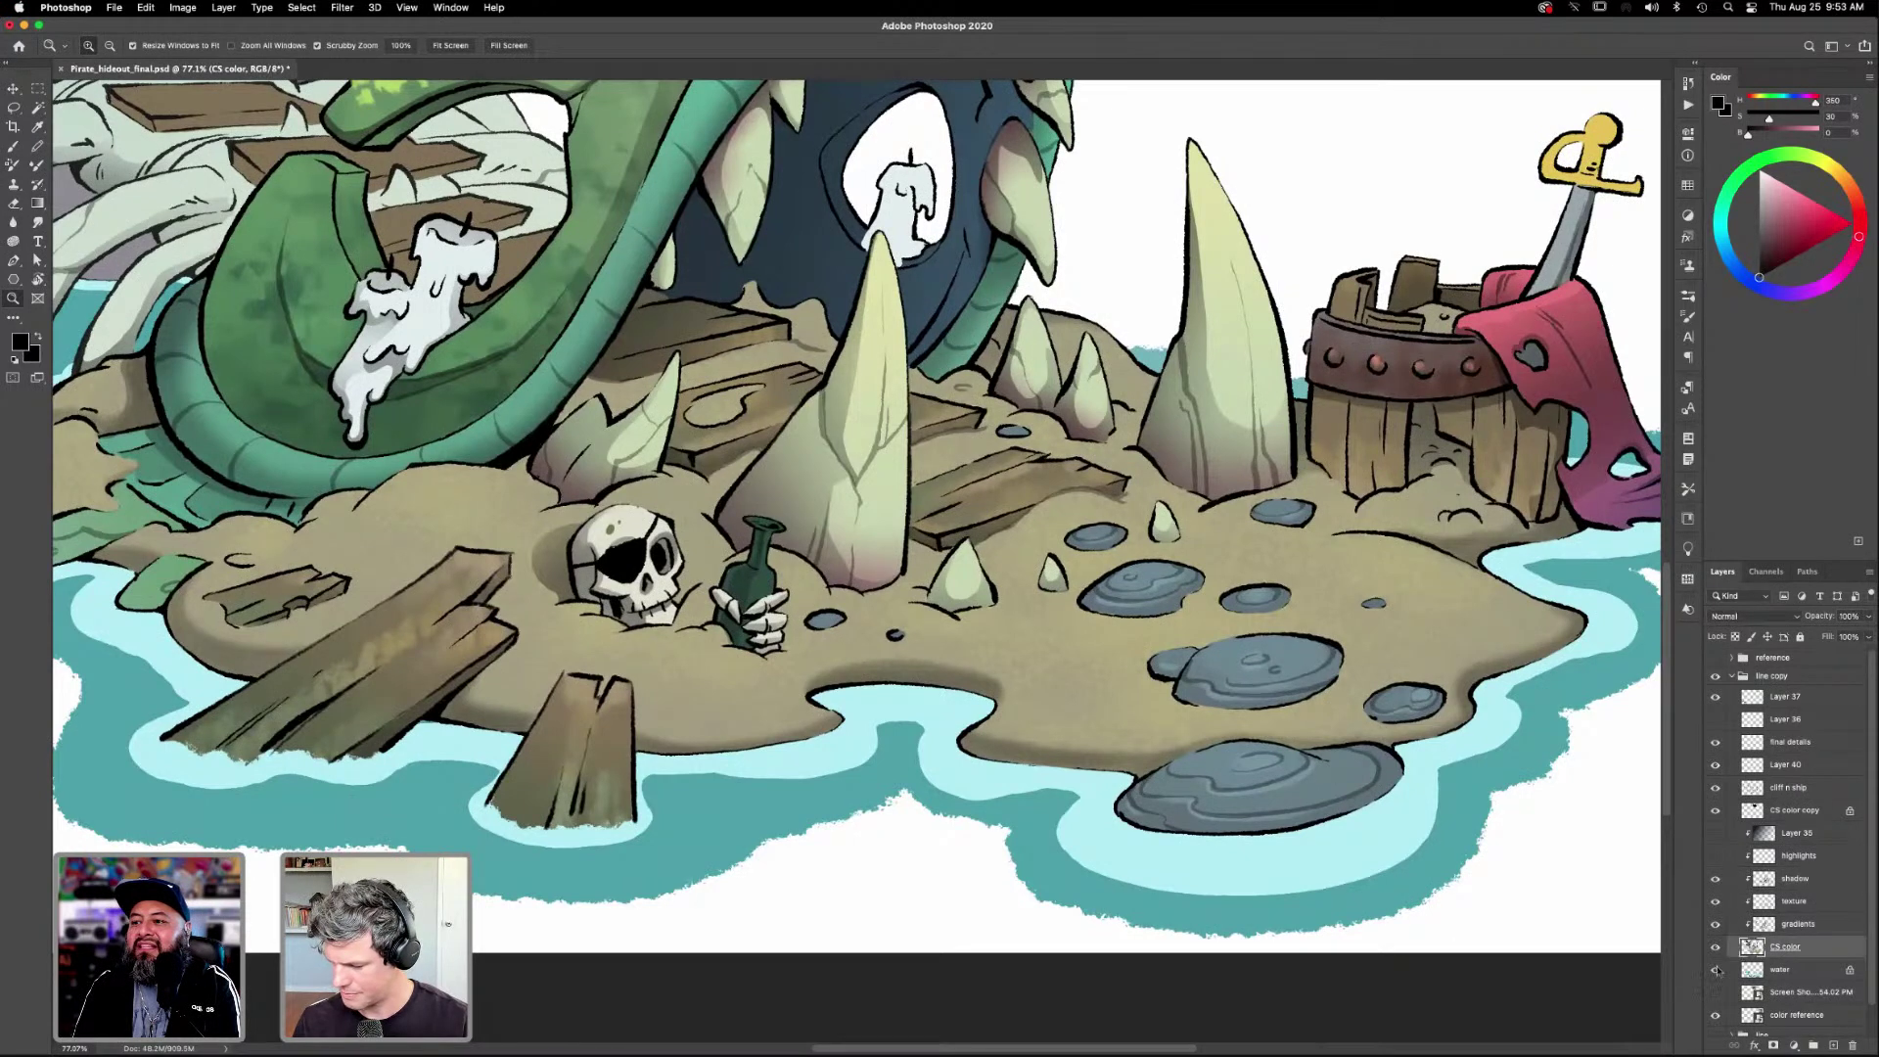
key("w")
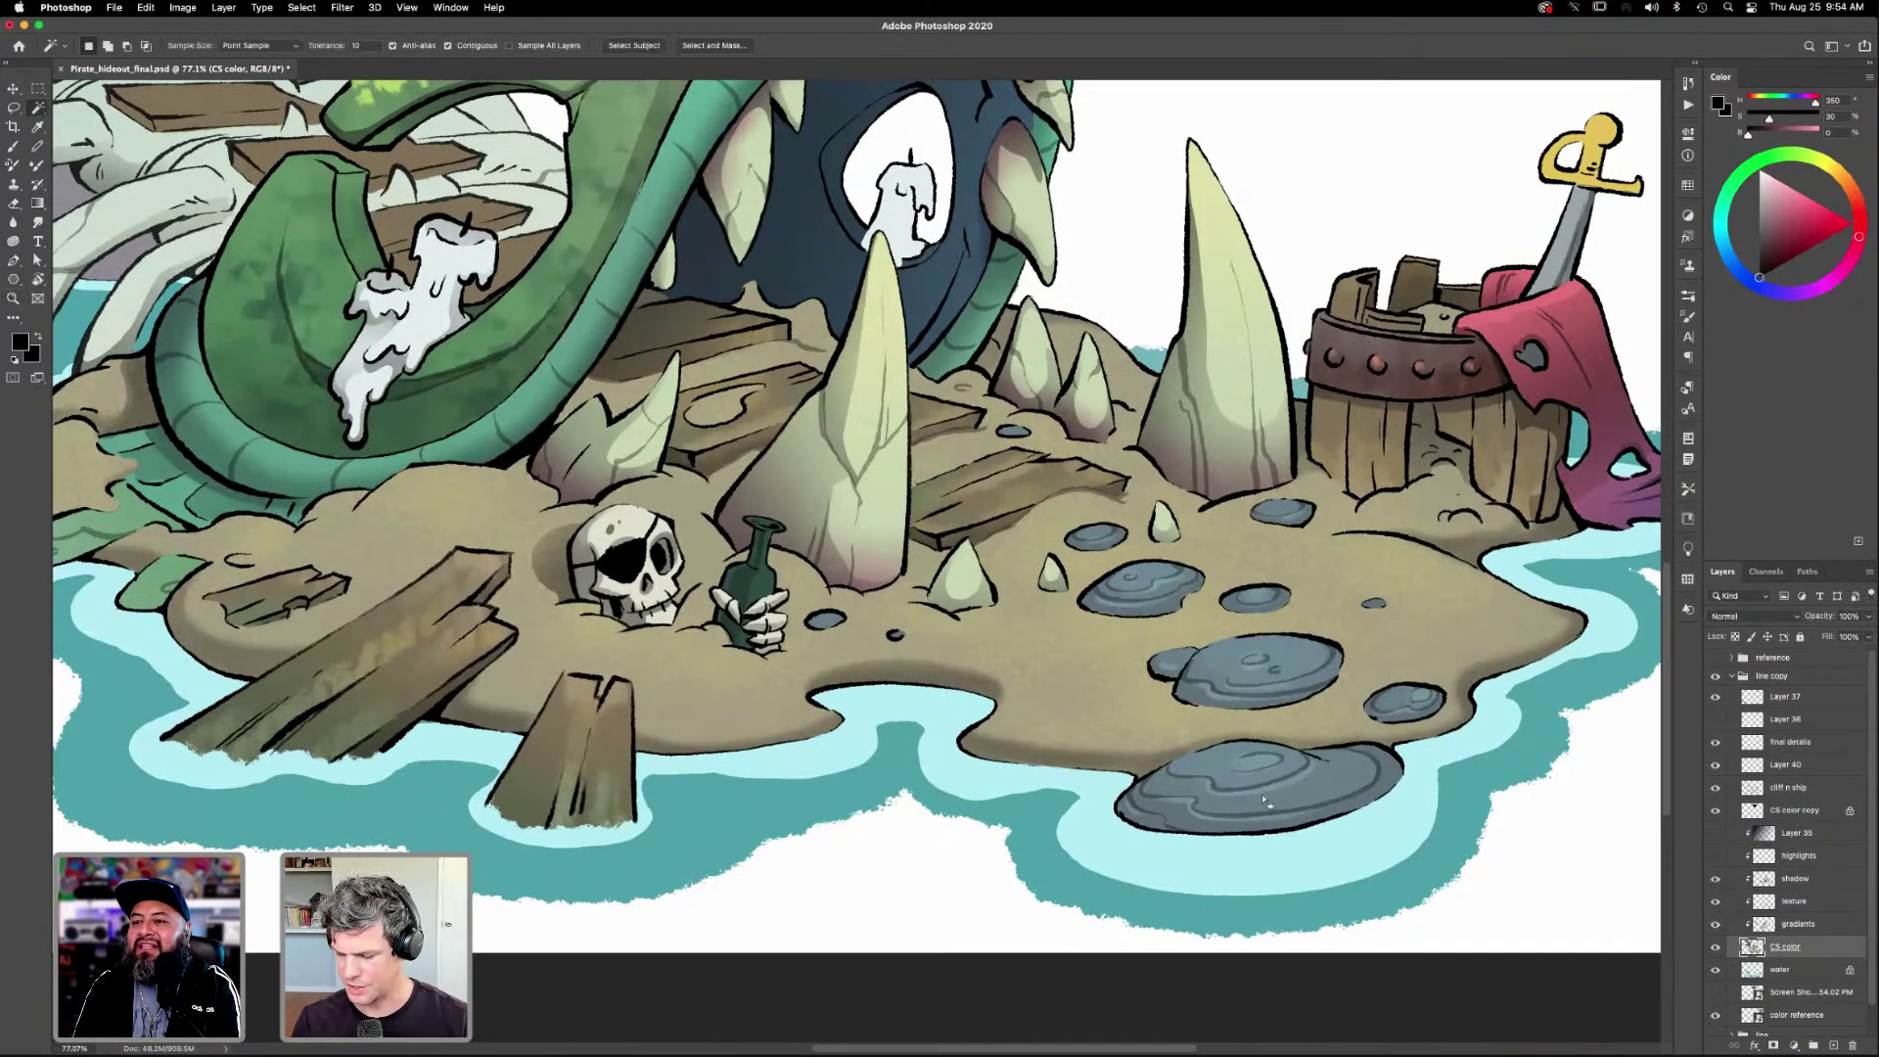
left_click(1140, 783)
left_click(1218, 705, "shift")
left_click(1140, 587)
left_click(1255, 597)
left_click(1281, 511)
left_click(1101, 535)
left_click(1103, 536, "shift")
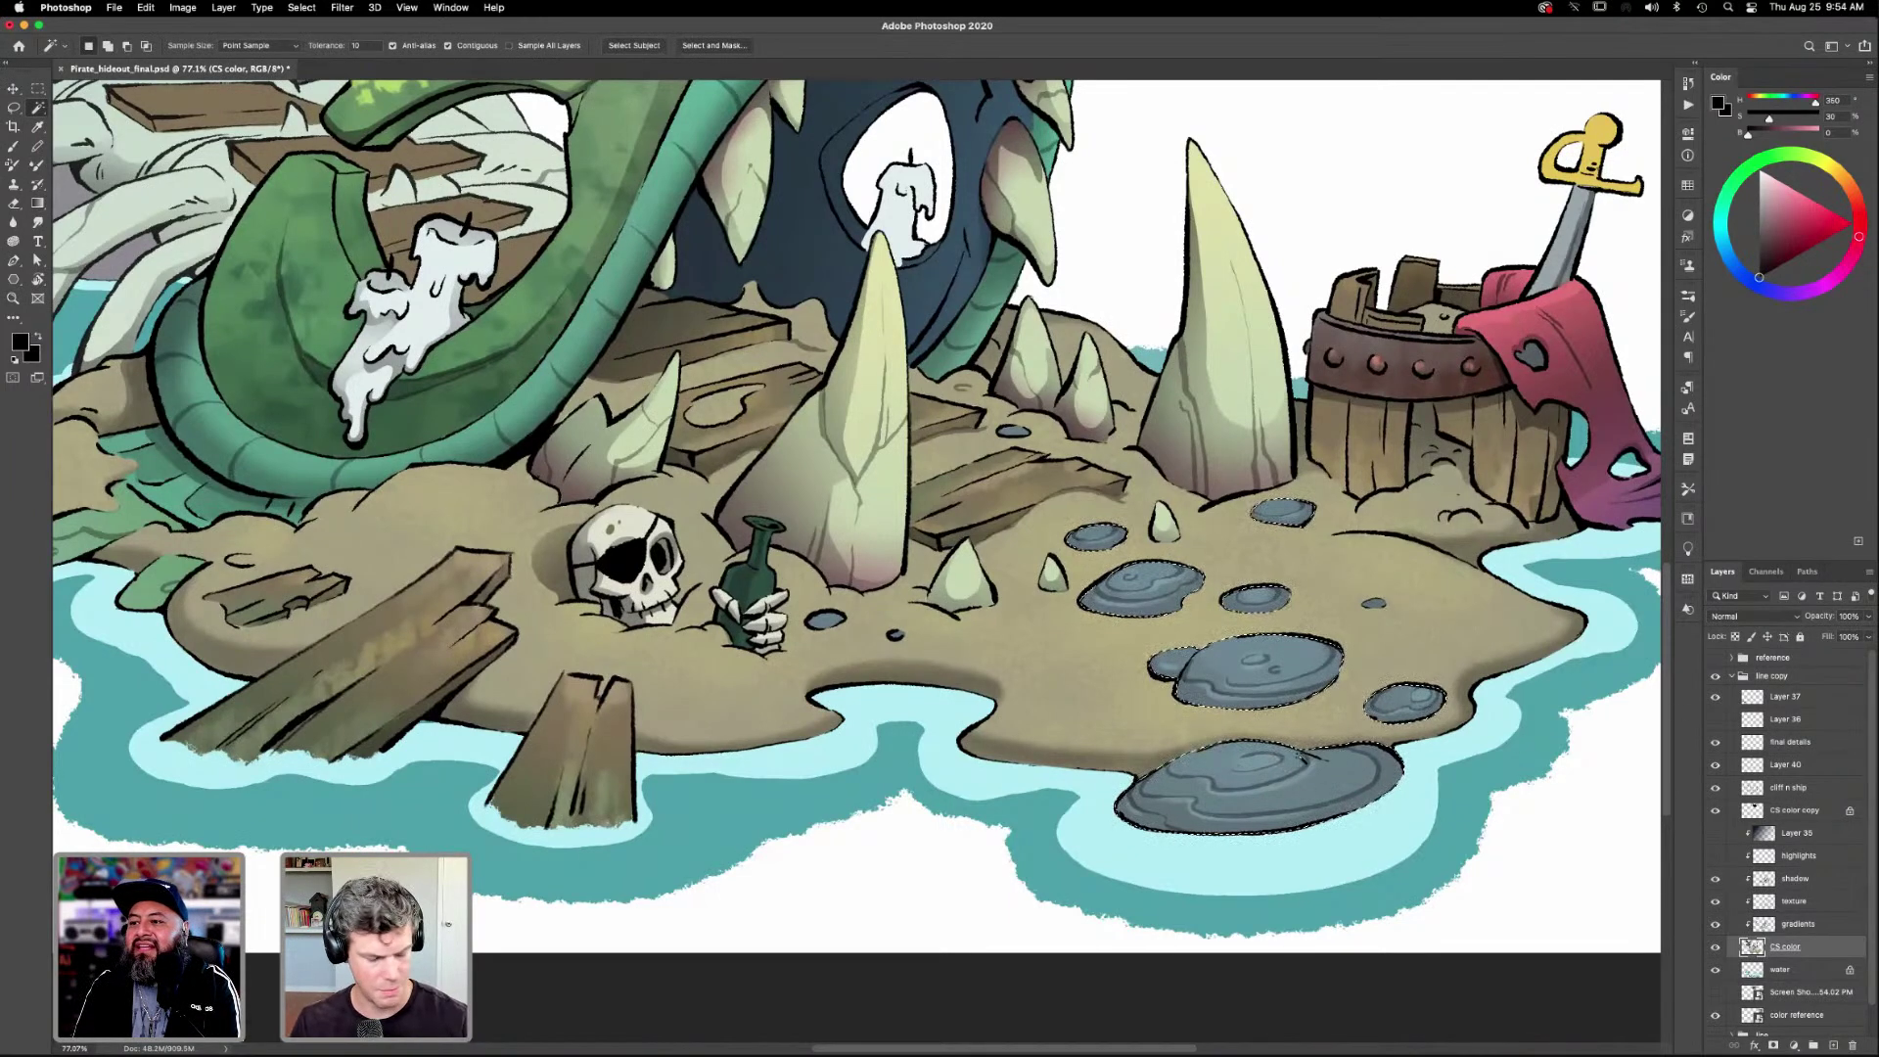
Choose a spatter brush preset for painting within the selected stones.
key("z")
left_click_drag(920, 711, 1197, 852)
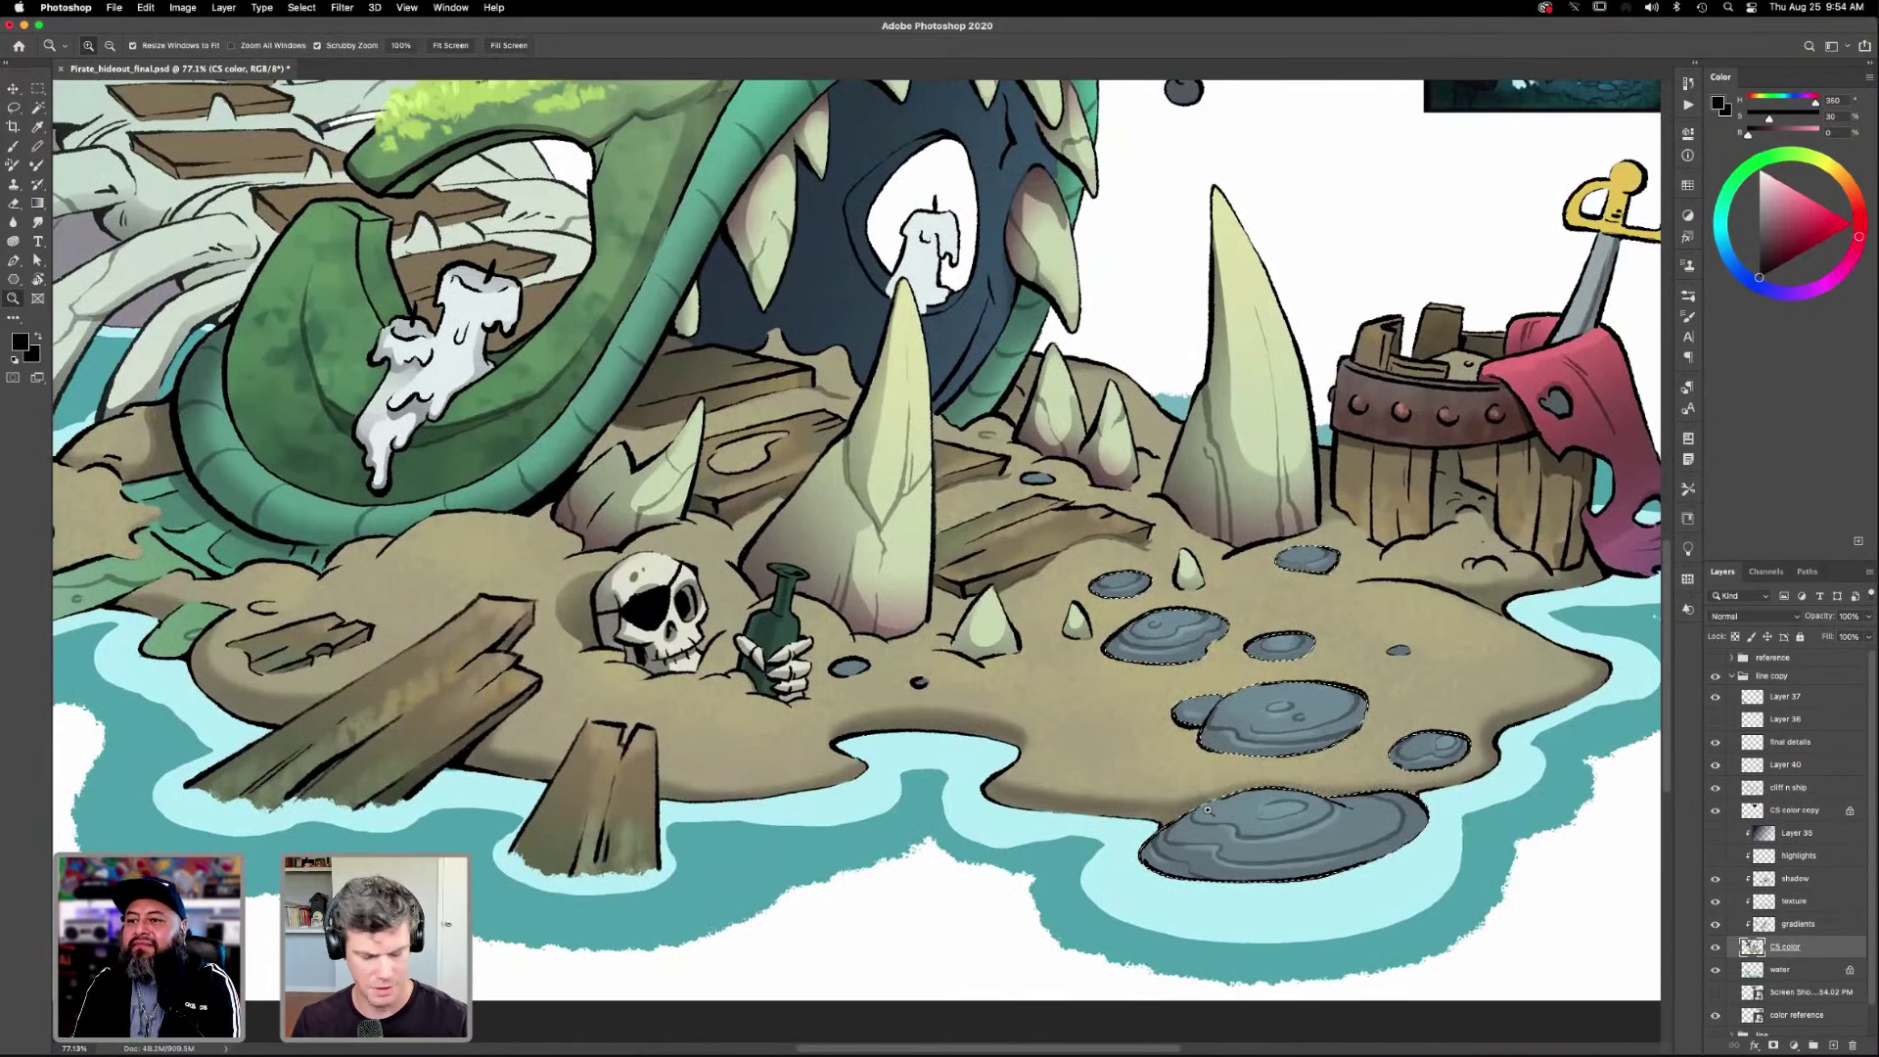
left_click(1688, 316)
left_click(1429, 291)
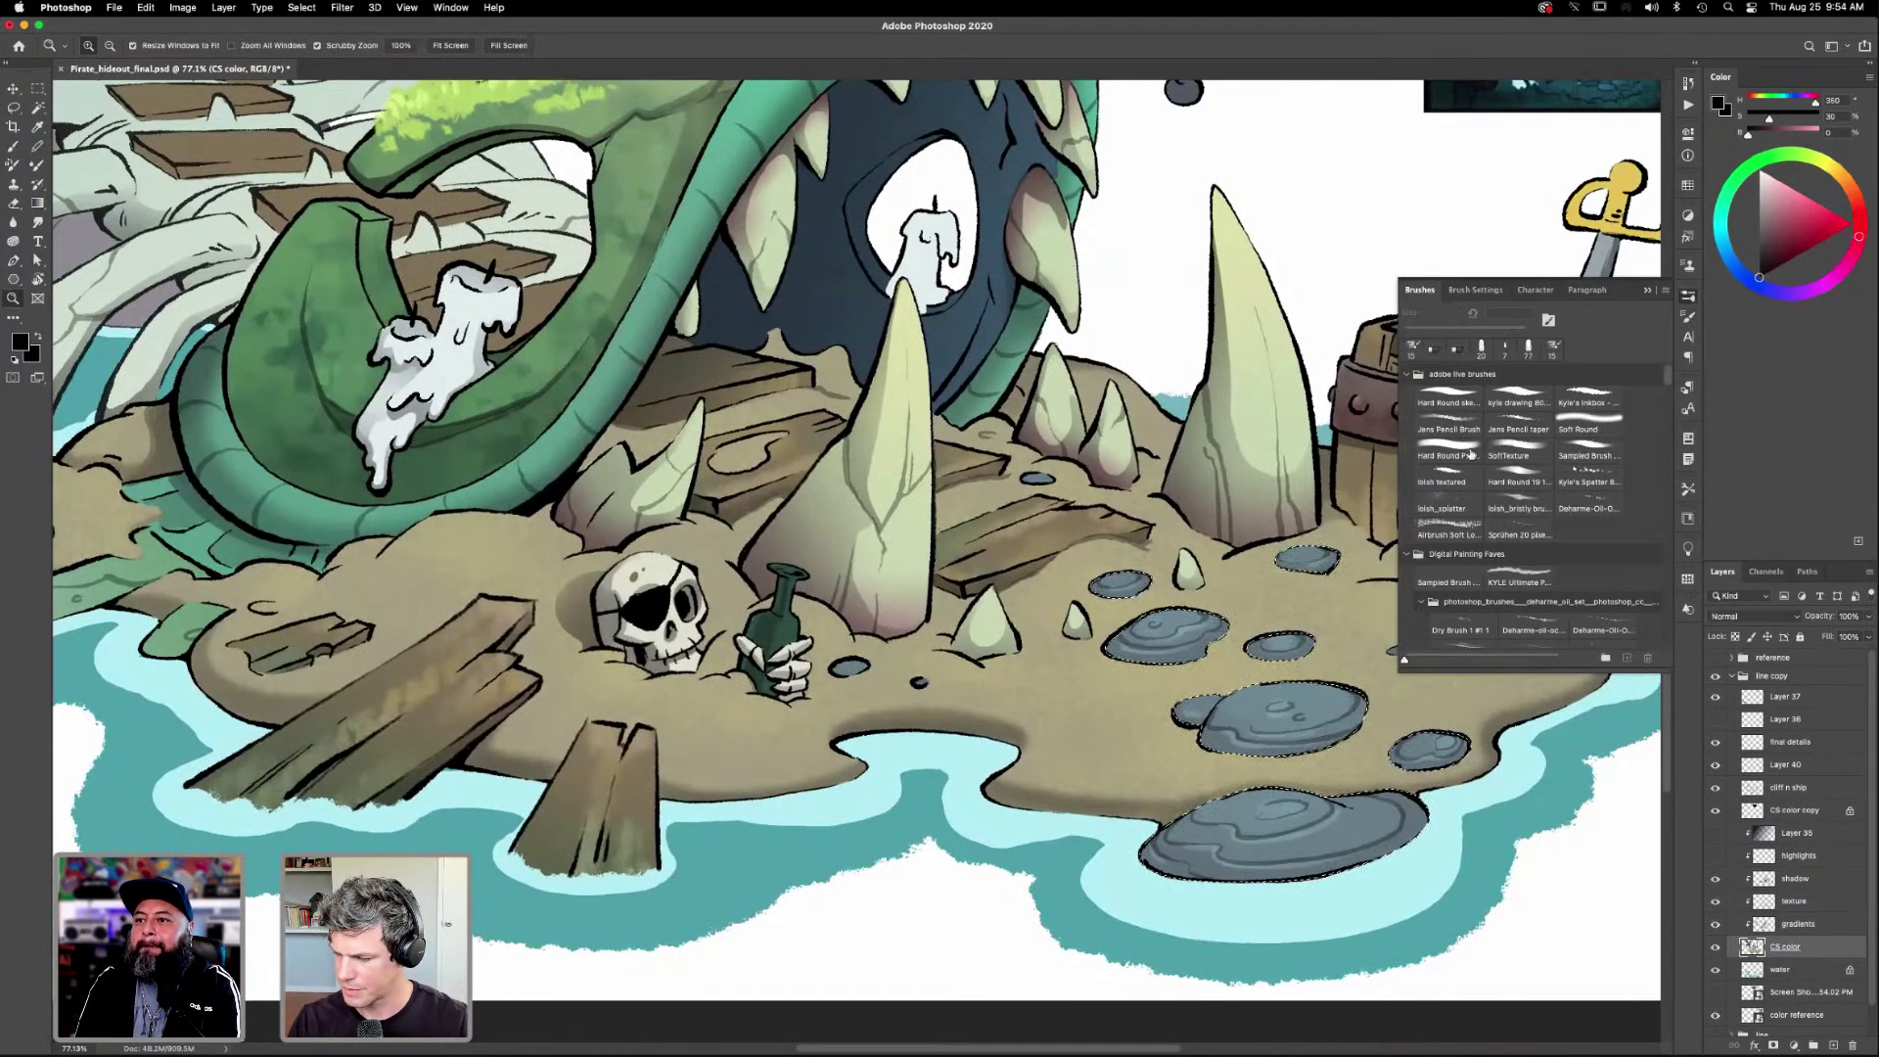
left_click(1568, 485)
key("F5")
key("F5")
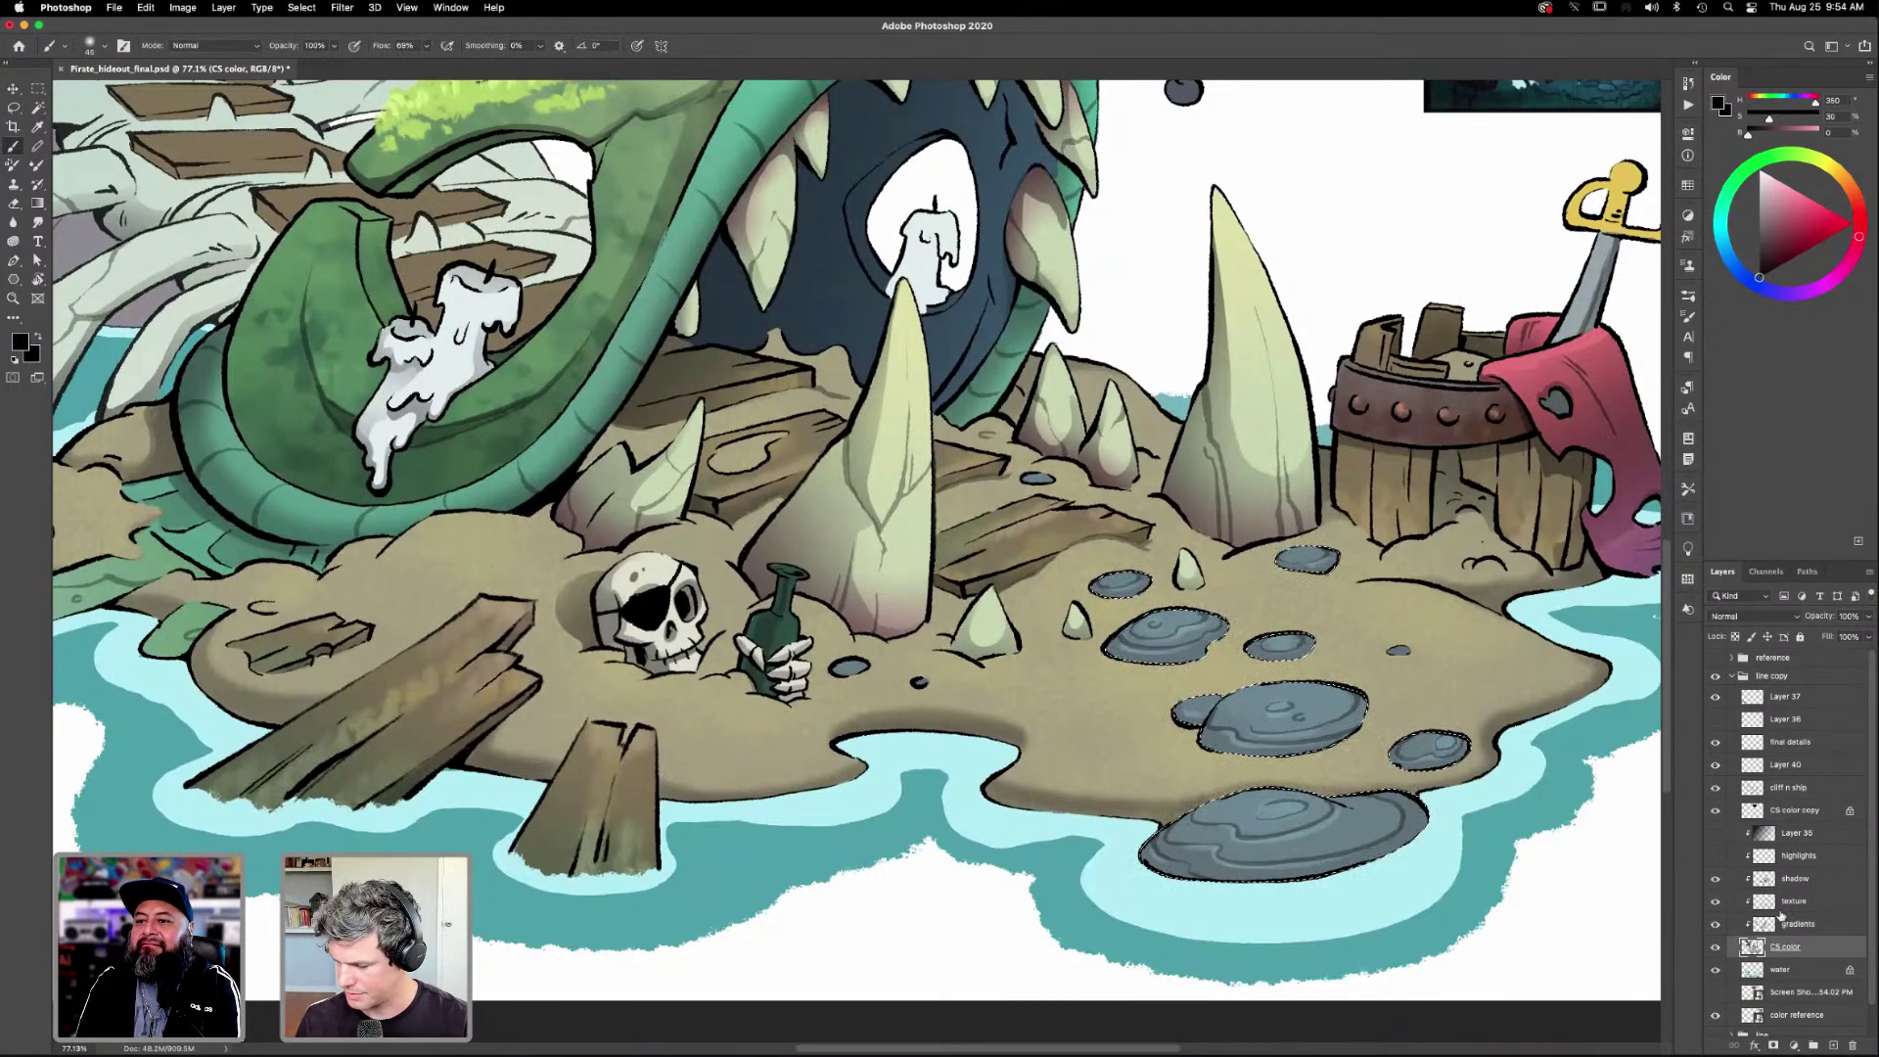
Brush black shading along the edges of the selected stepping stones on the shadow layer, and deselect.
left_click(1798, 879)
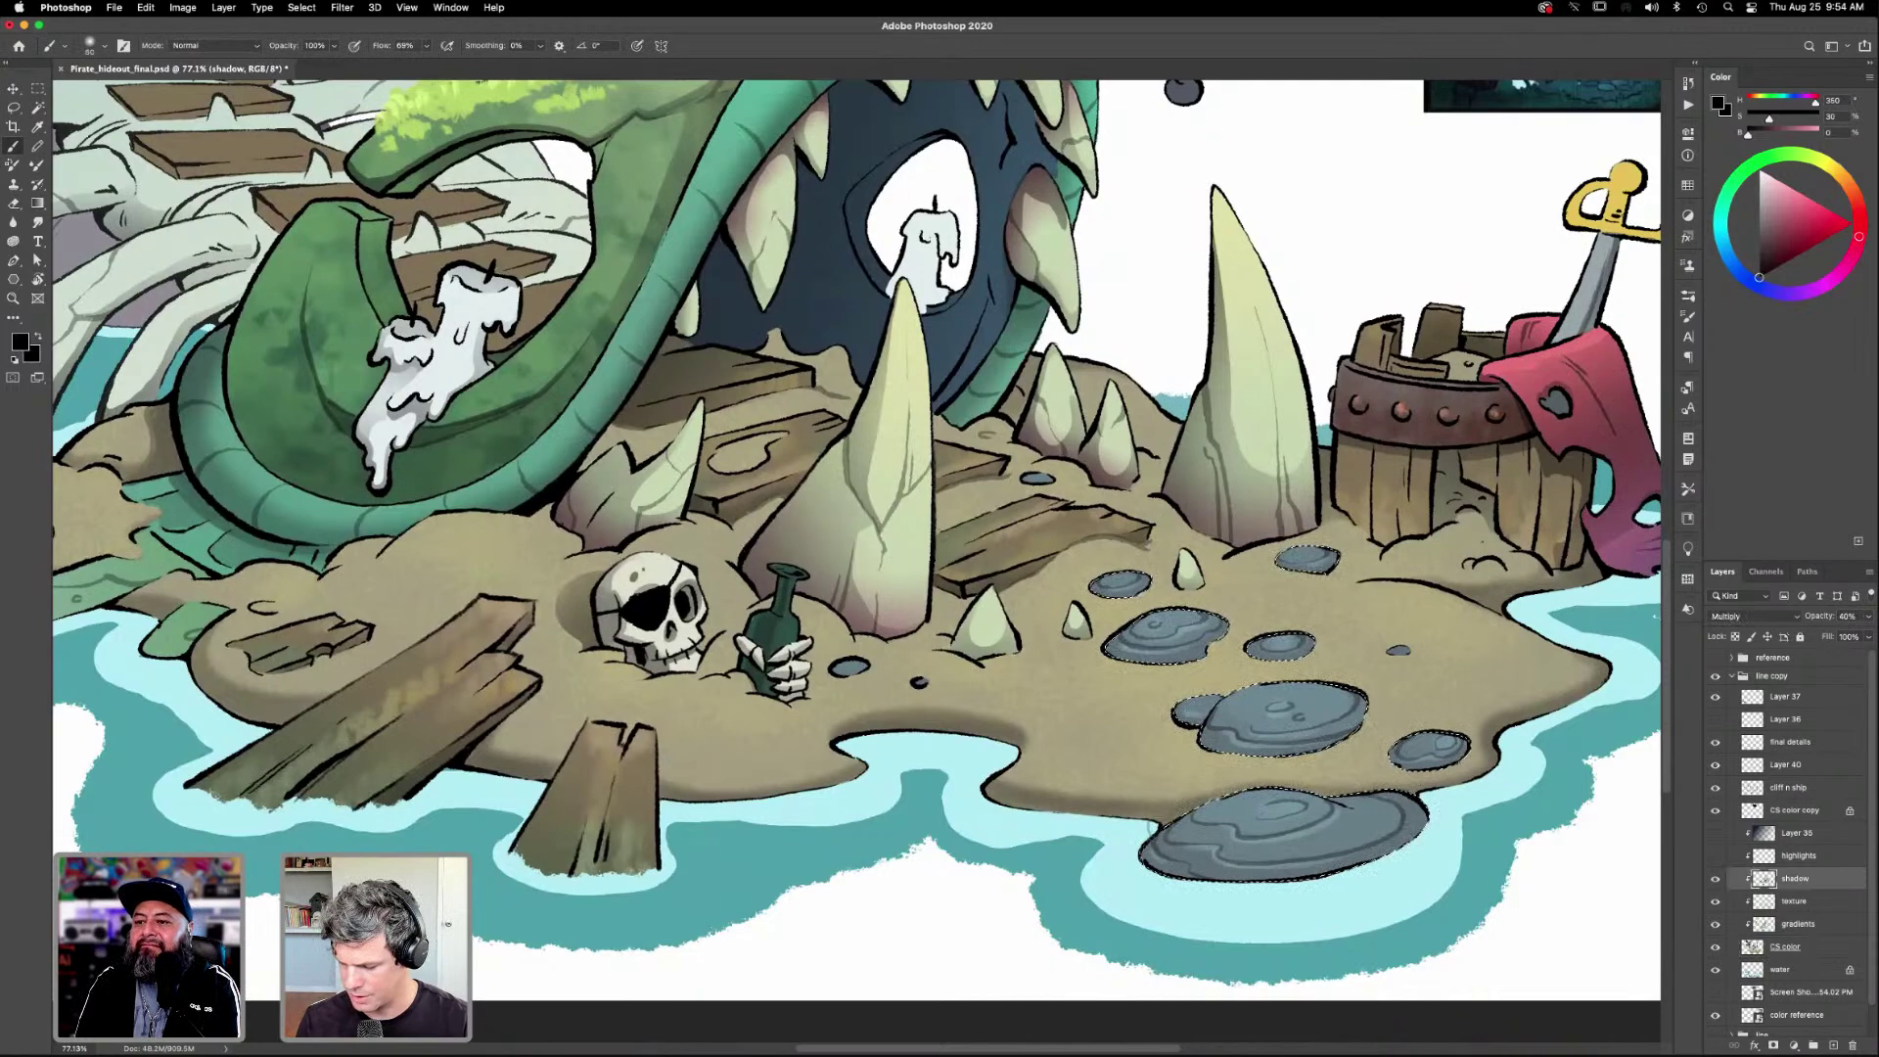
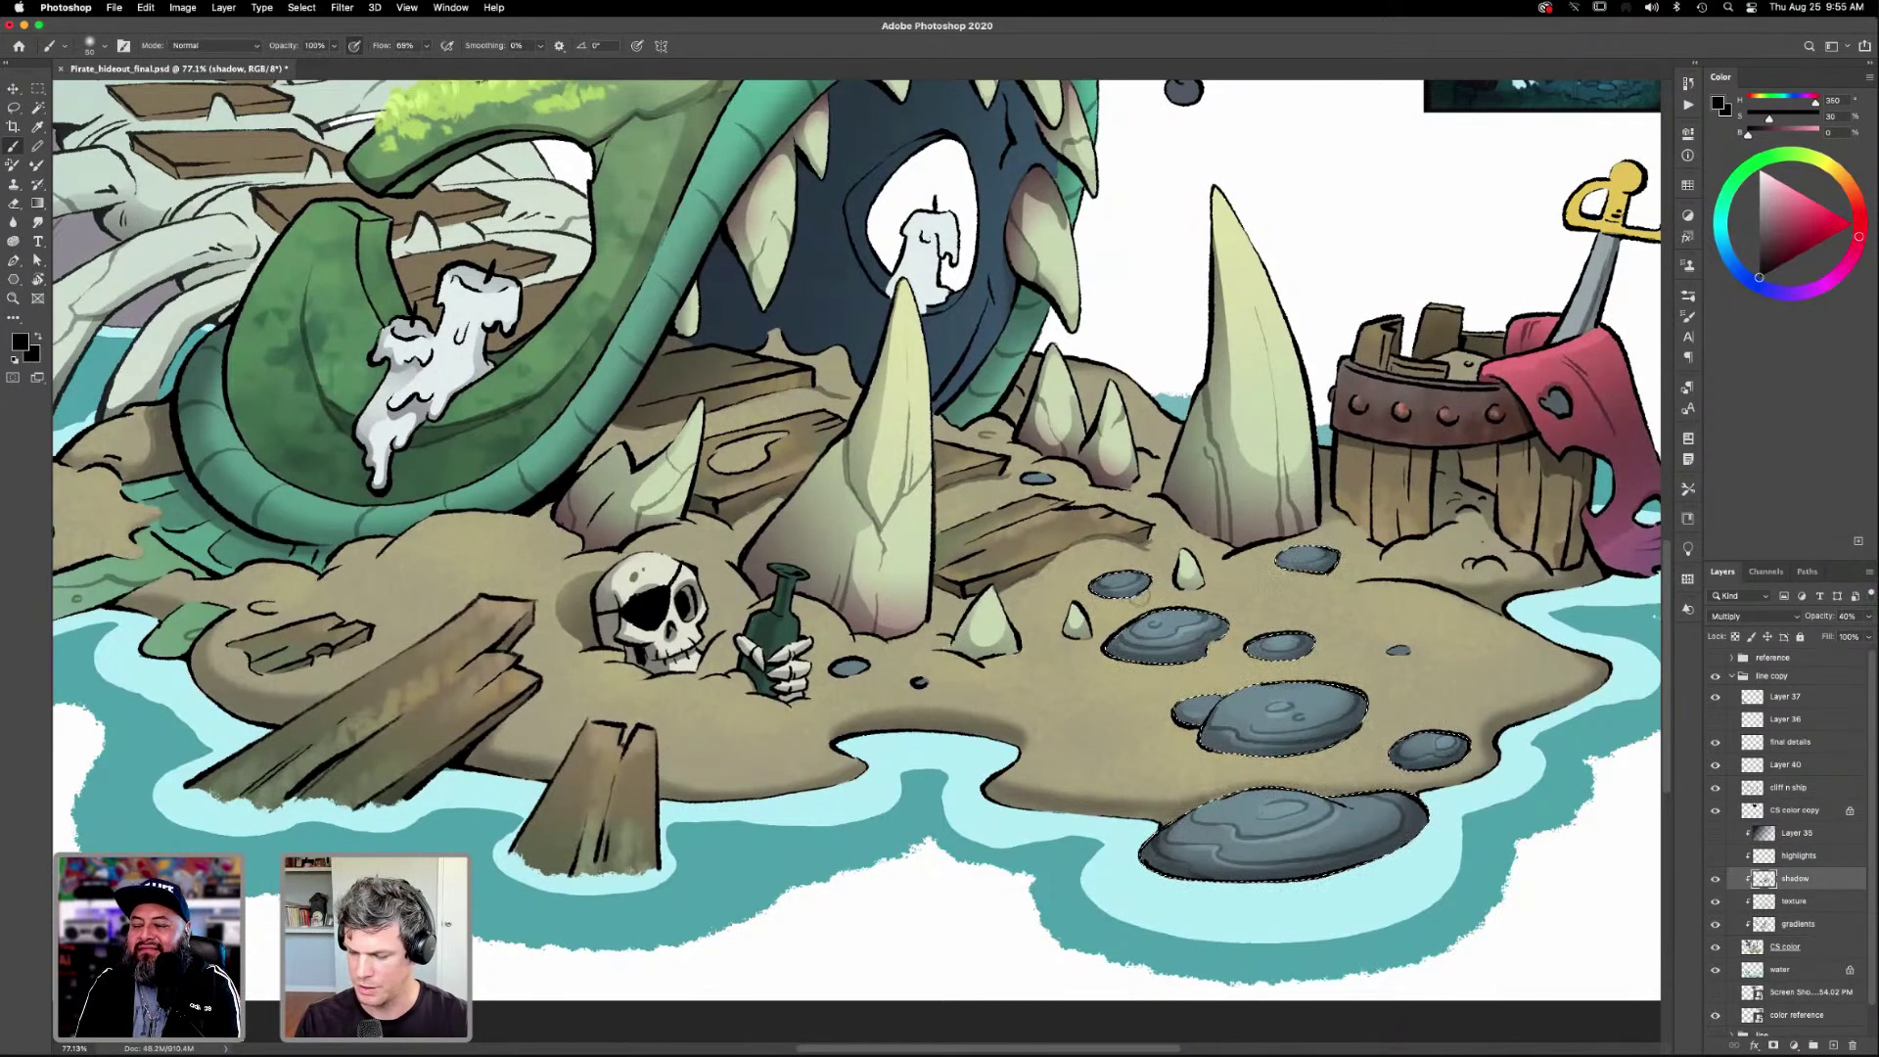
key("super+d")
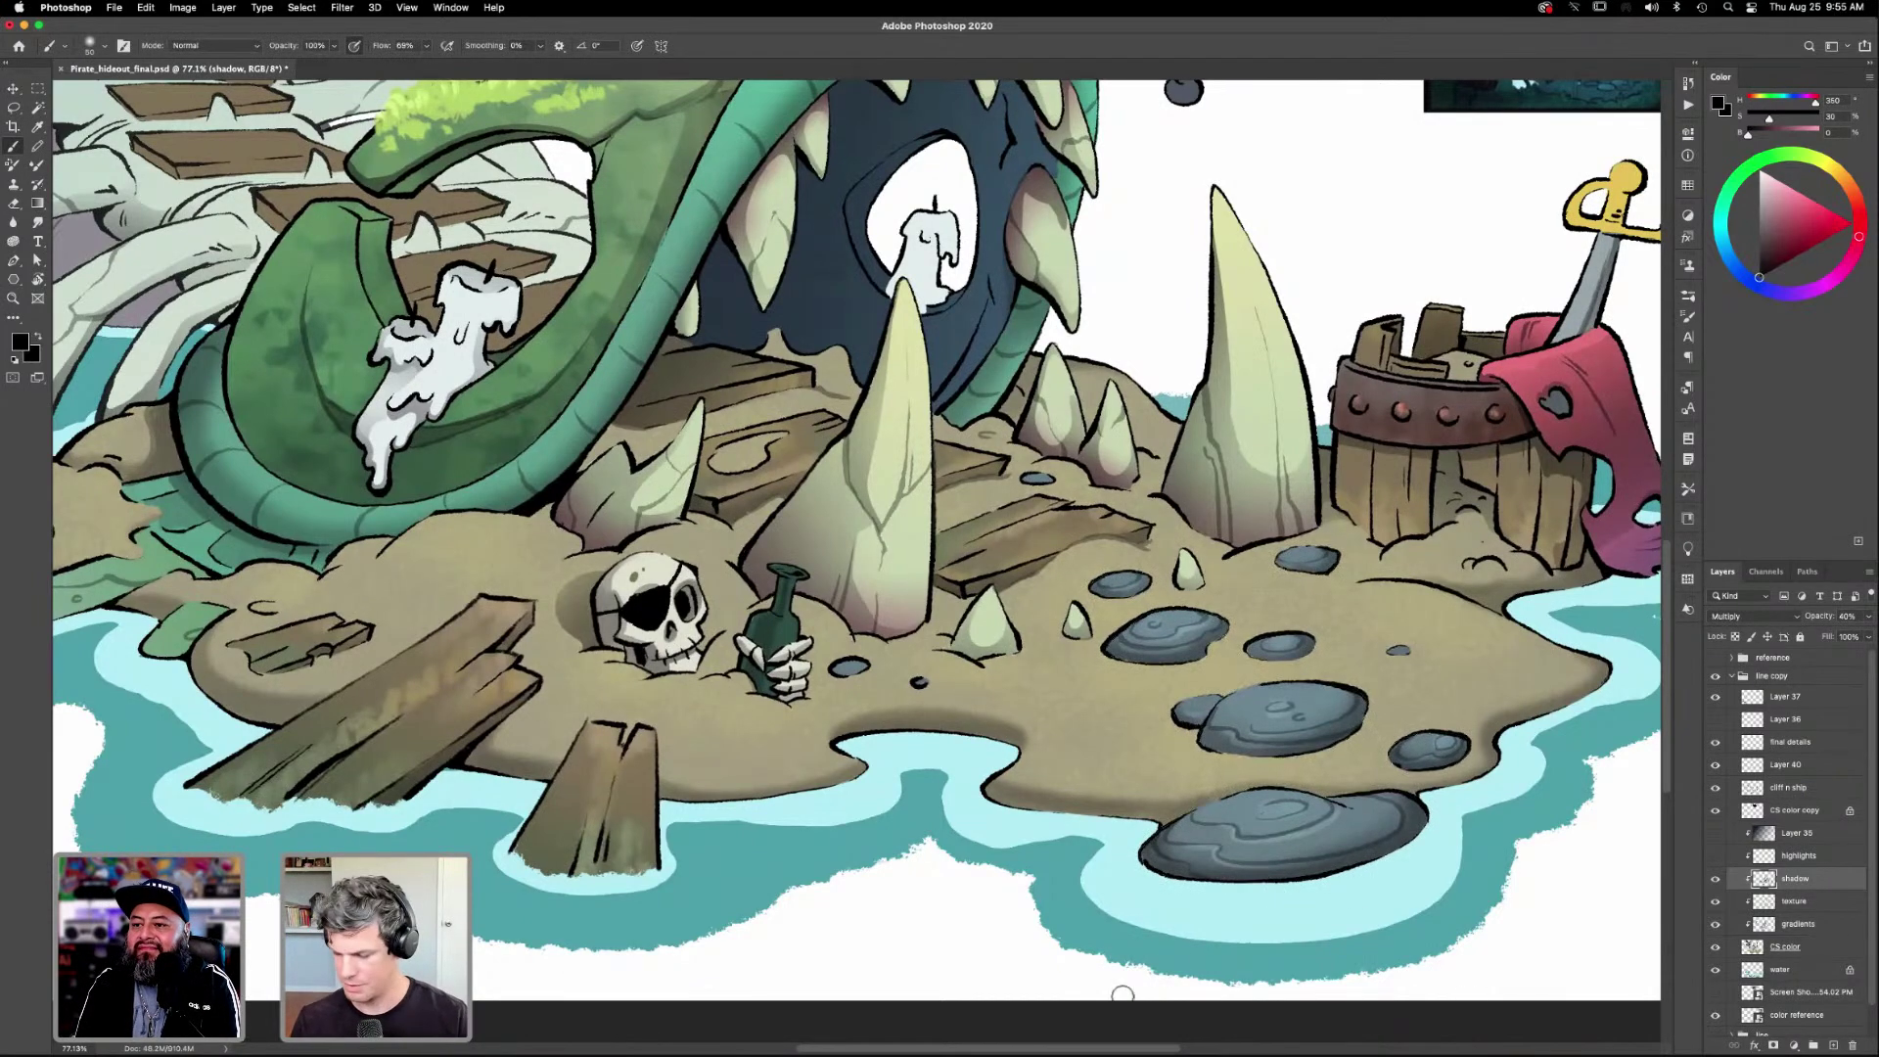
Compare the whole illustration with and without the shadow layer.
key("super+0")
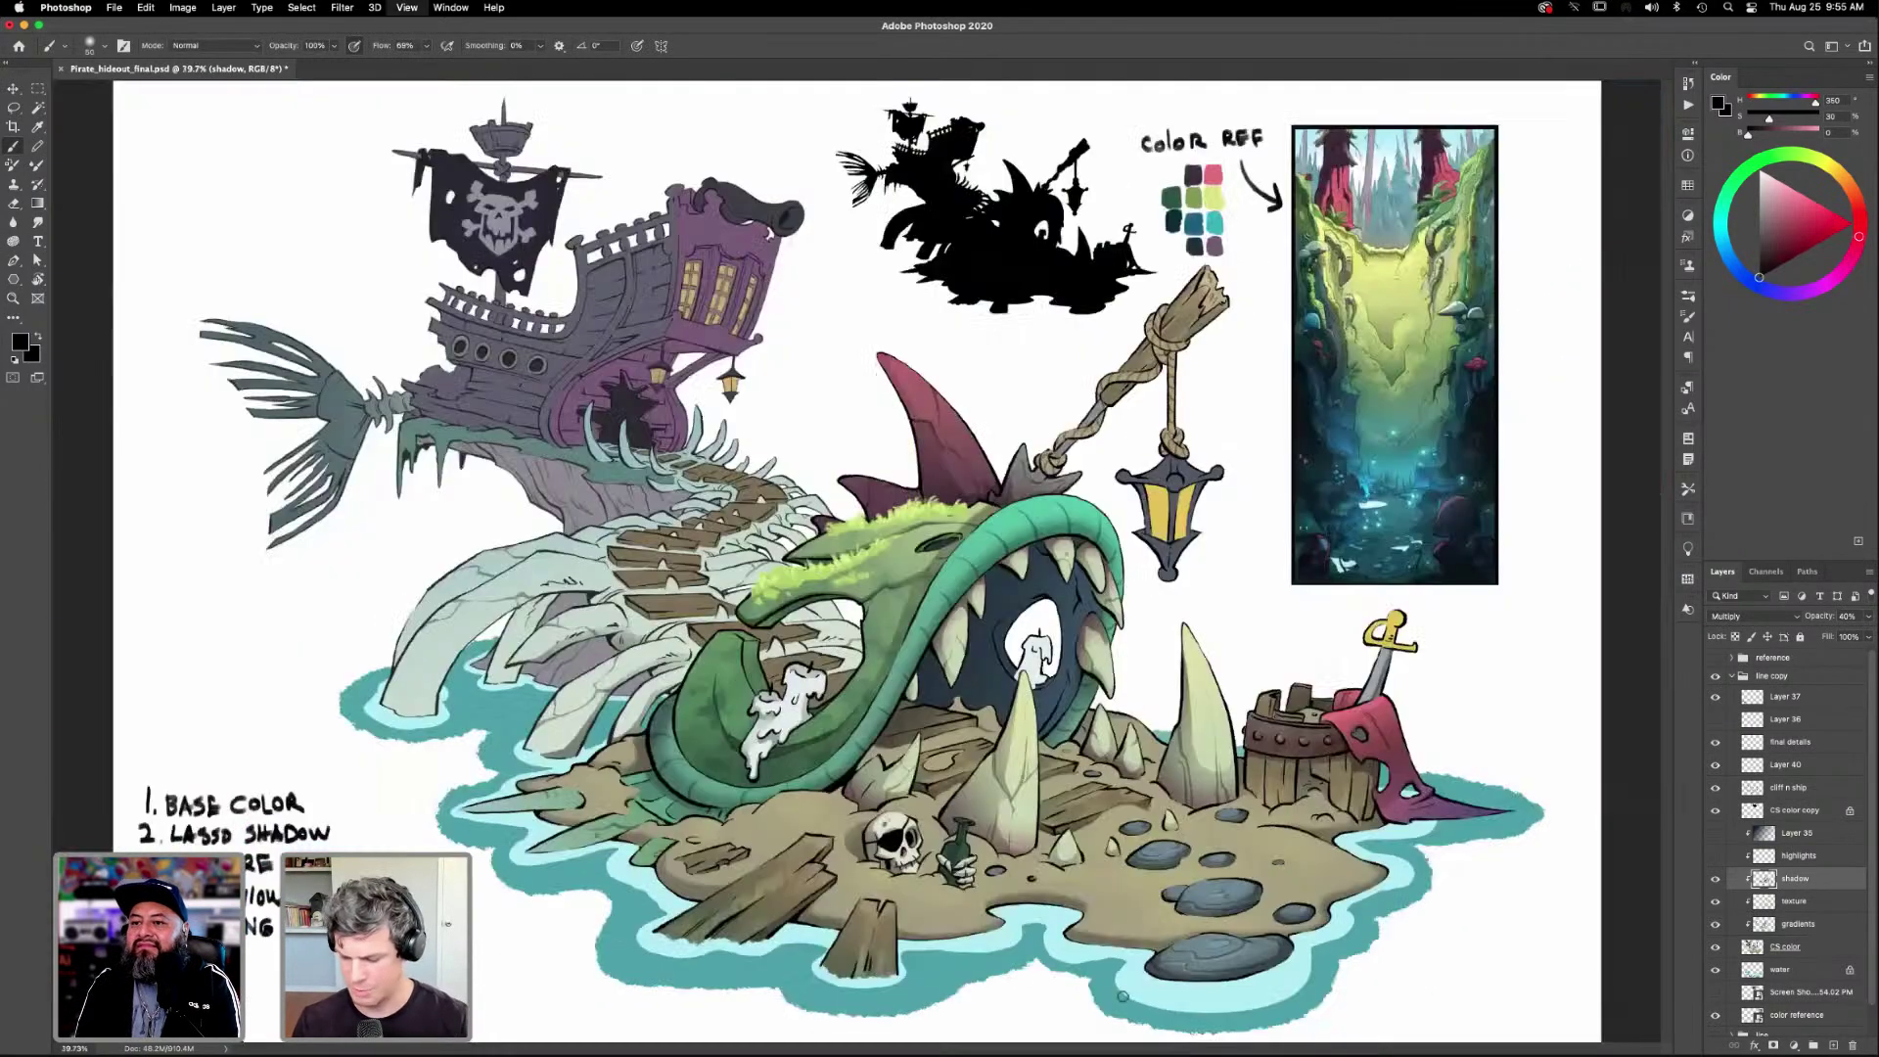
left_click(1716, 878)
left_click(1716, 881)
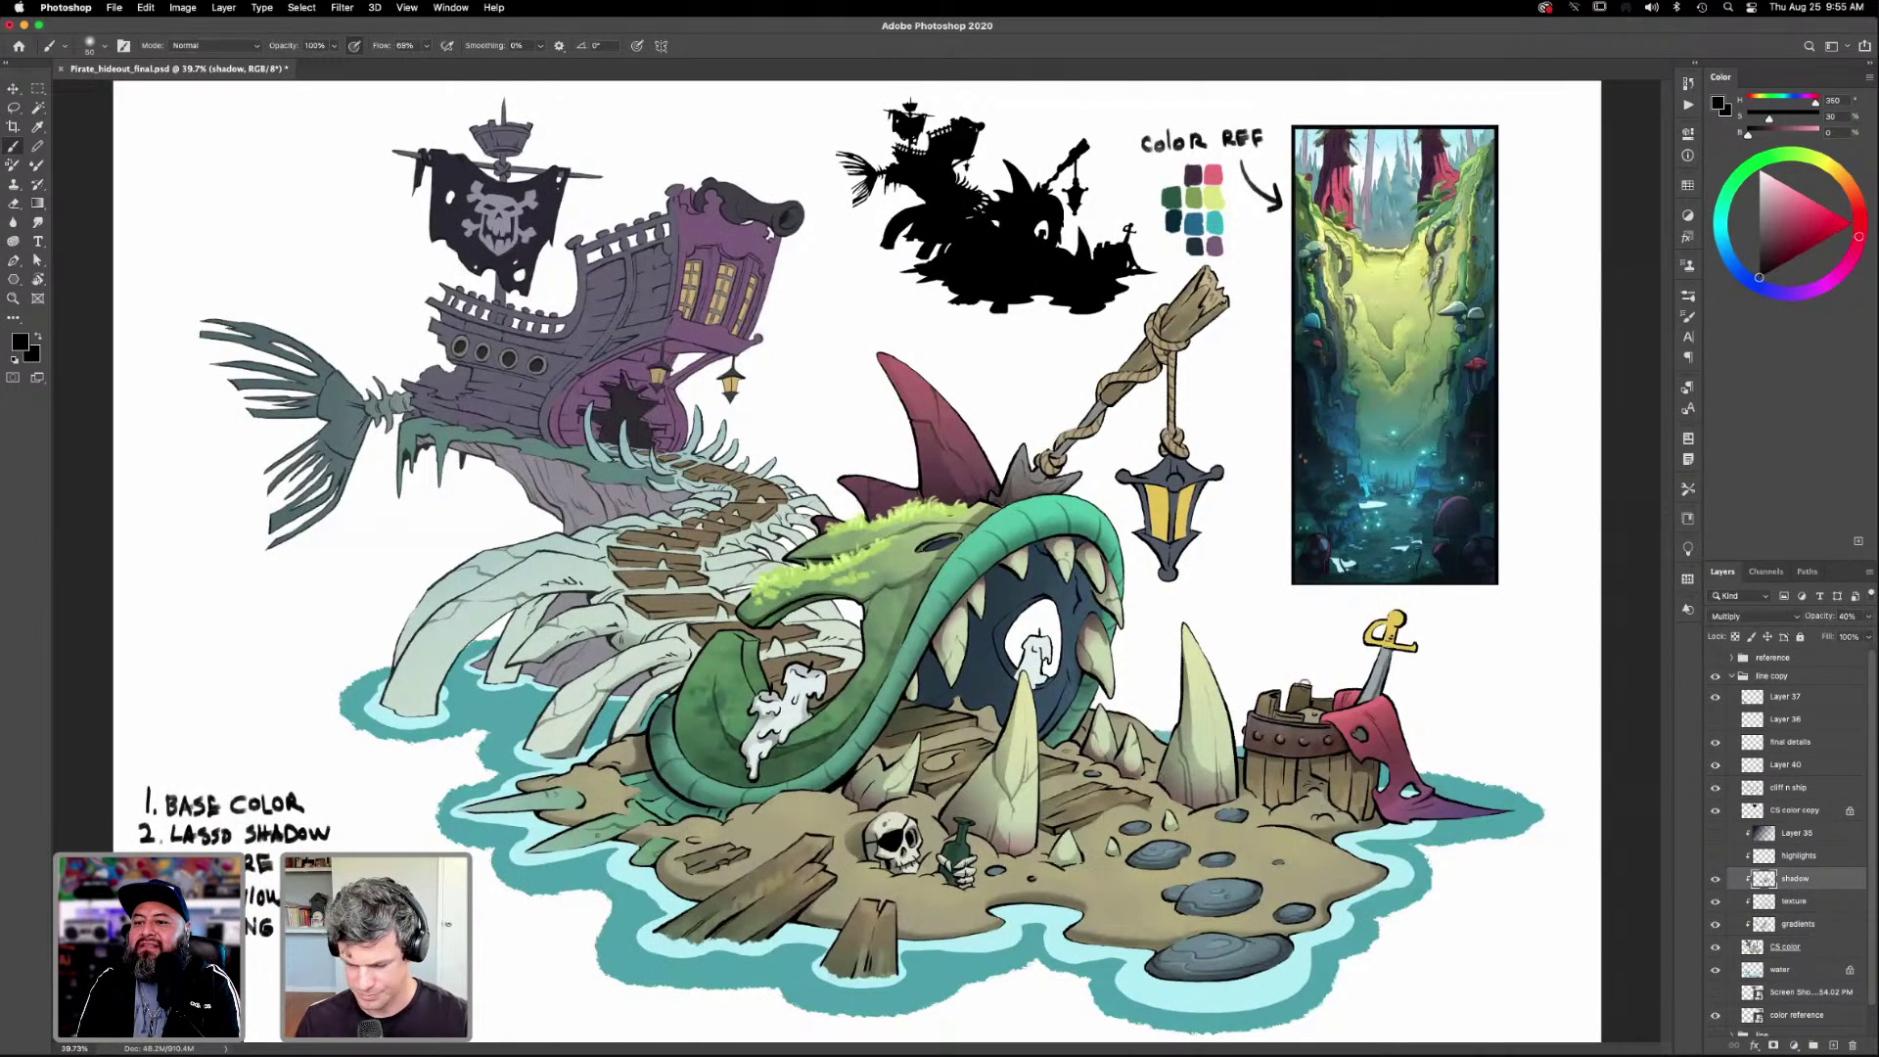
Select the wooden planks between the tusks with the Magic Wand on the CS color layer and brush shading onto them on the shadow layer.
key("z")
left_click_drag(919, 917, 1234, 836)
key("b")
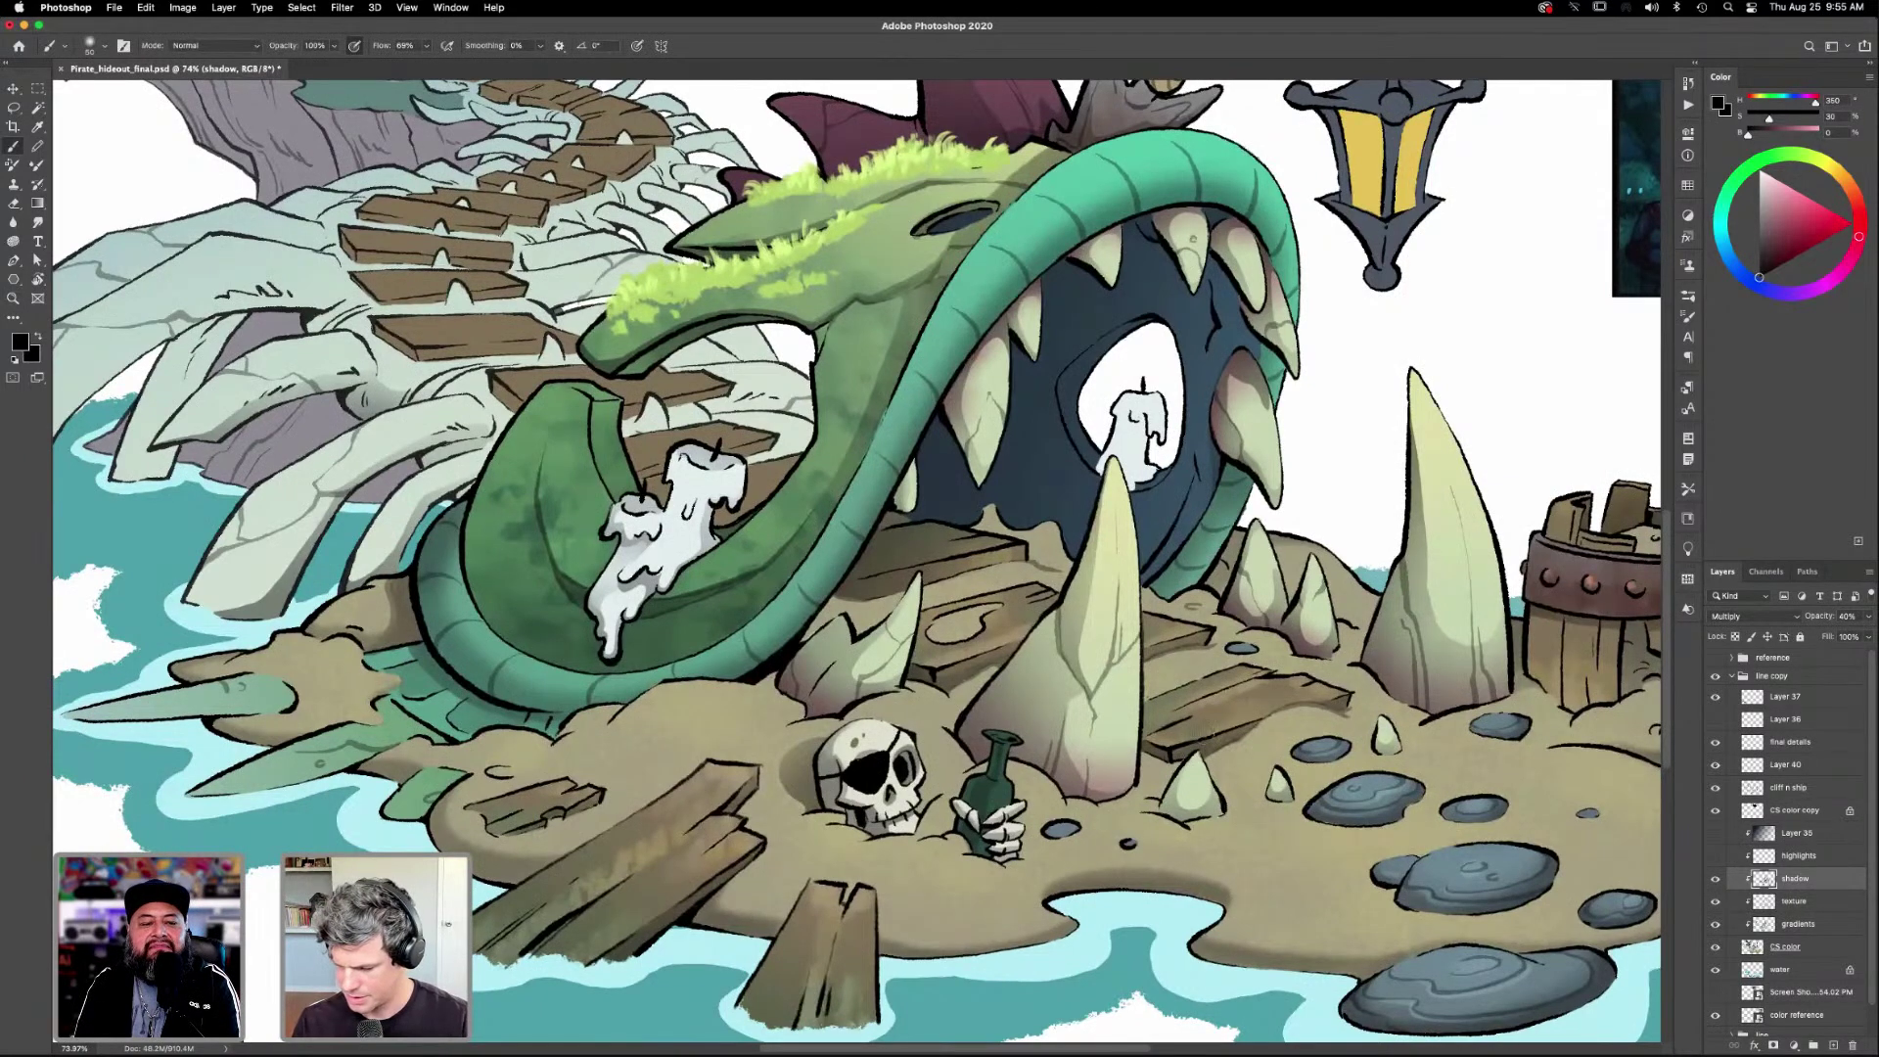
left_click(1789, 946)
key("w")
left_click(1207, 709)
left_click(945, 638, "shift")
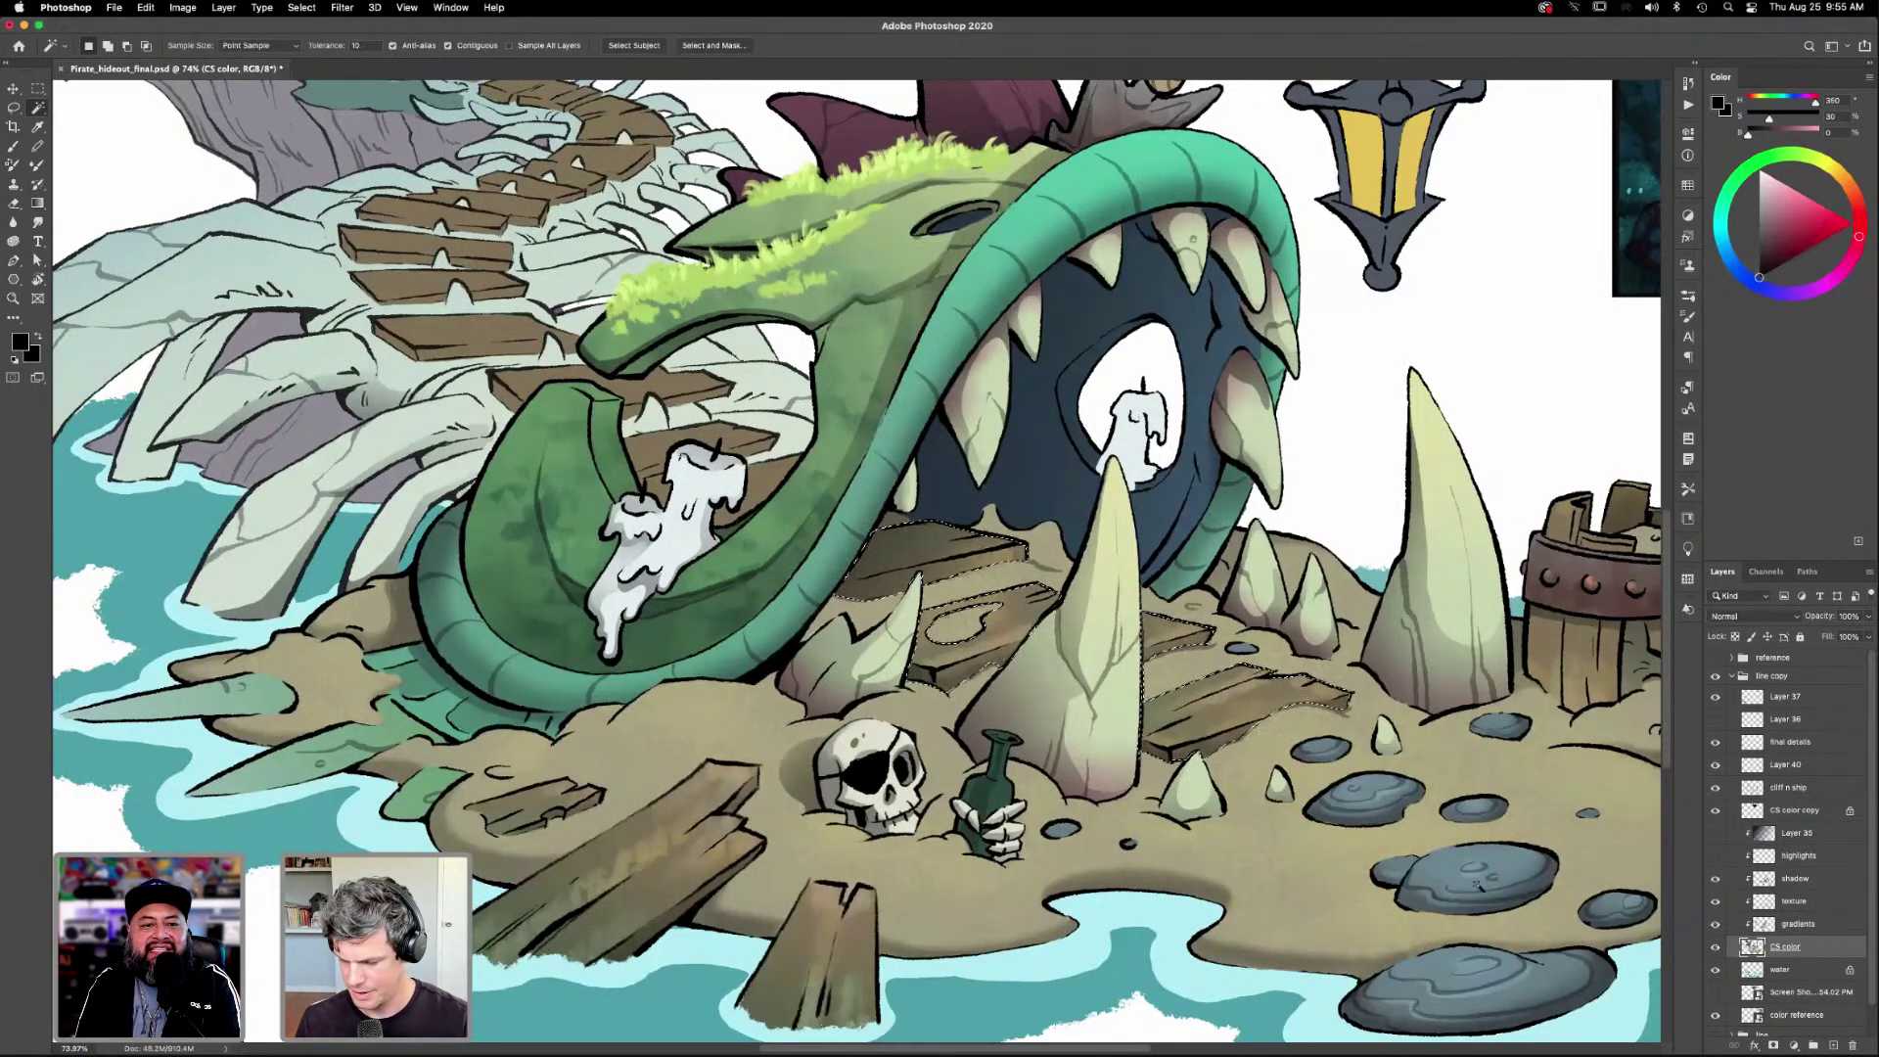
left_click(1797, 879)
key("b")
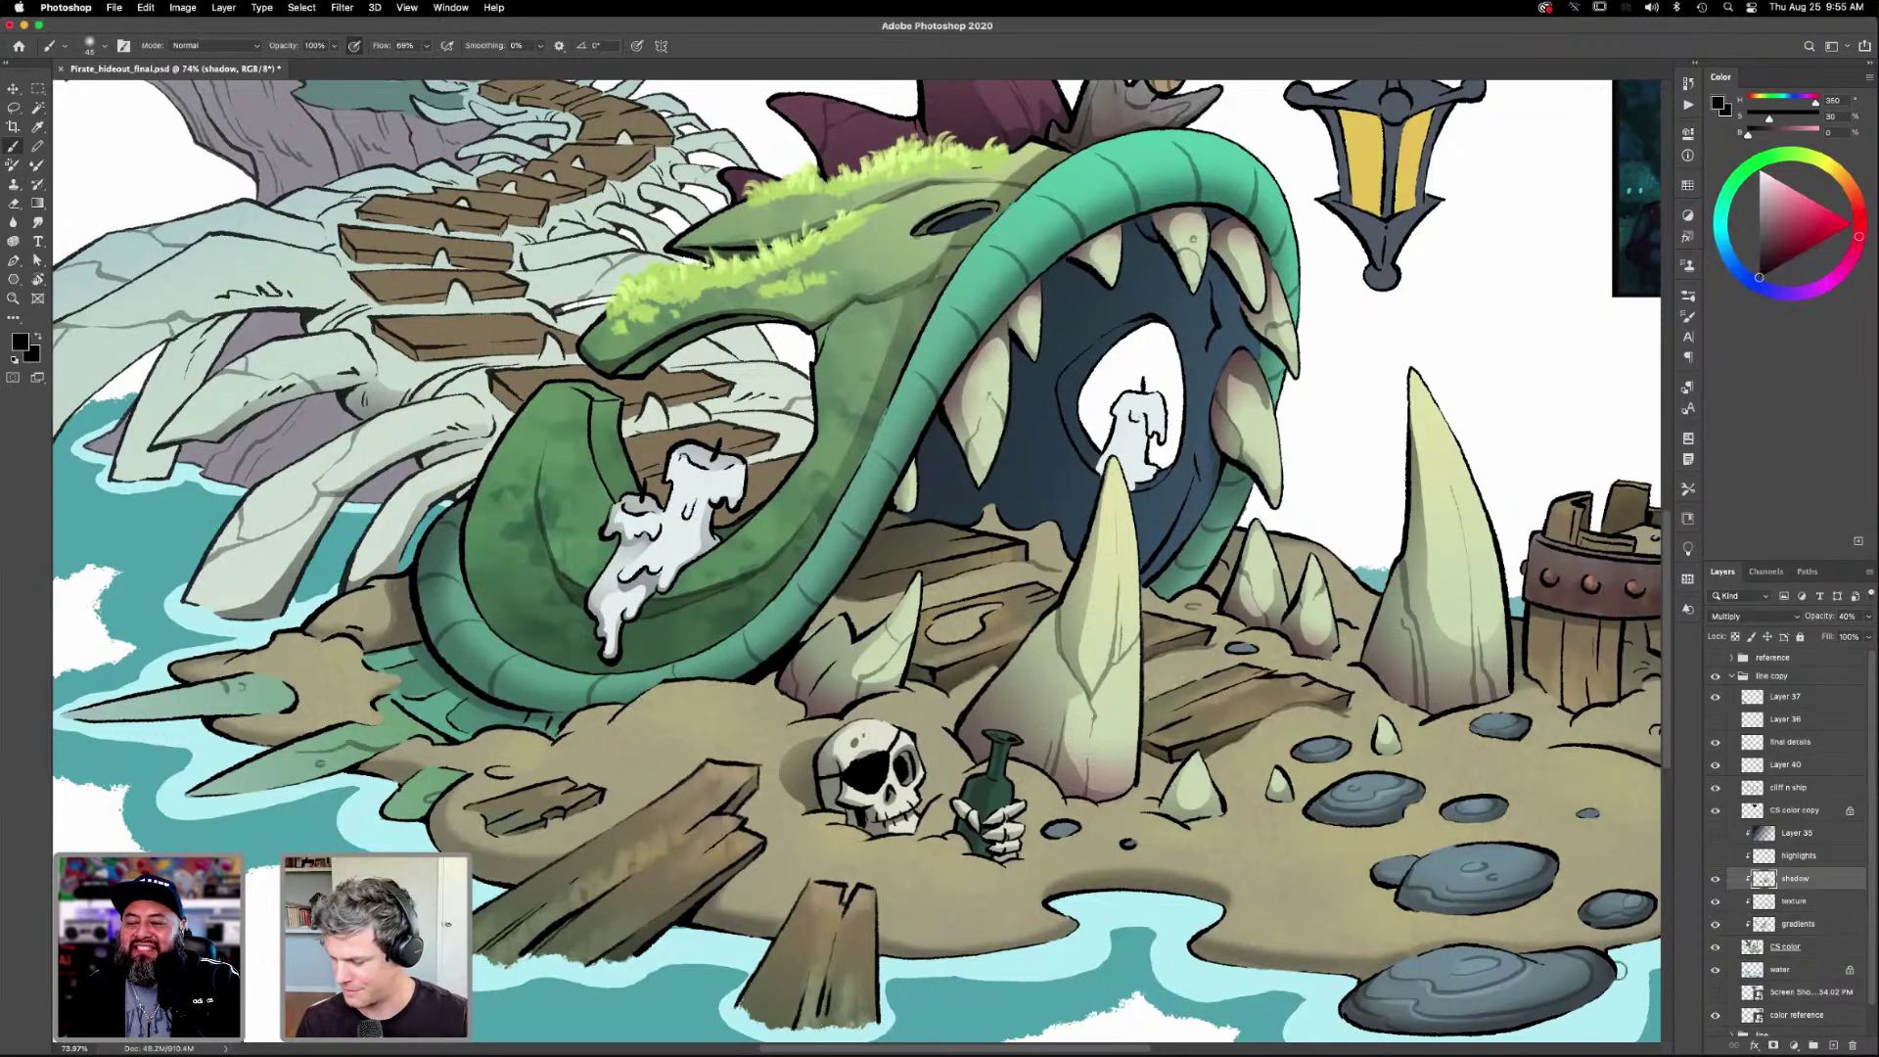
Select the sand with the Magic Wand on the CS color layer and brush soft shadows onto its mounds on the shadow layer.
left_click(1791, 946)
key("w")
key("shift")
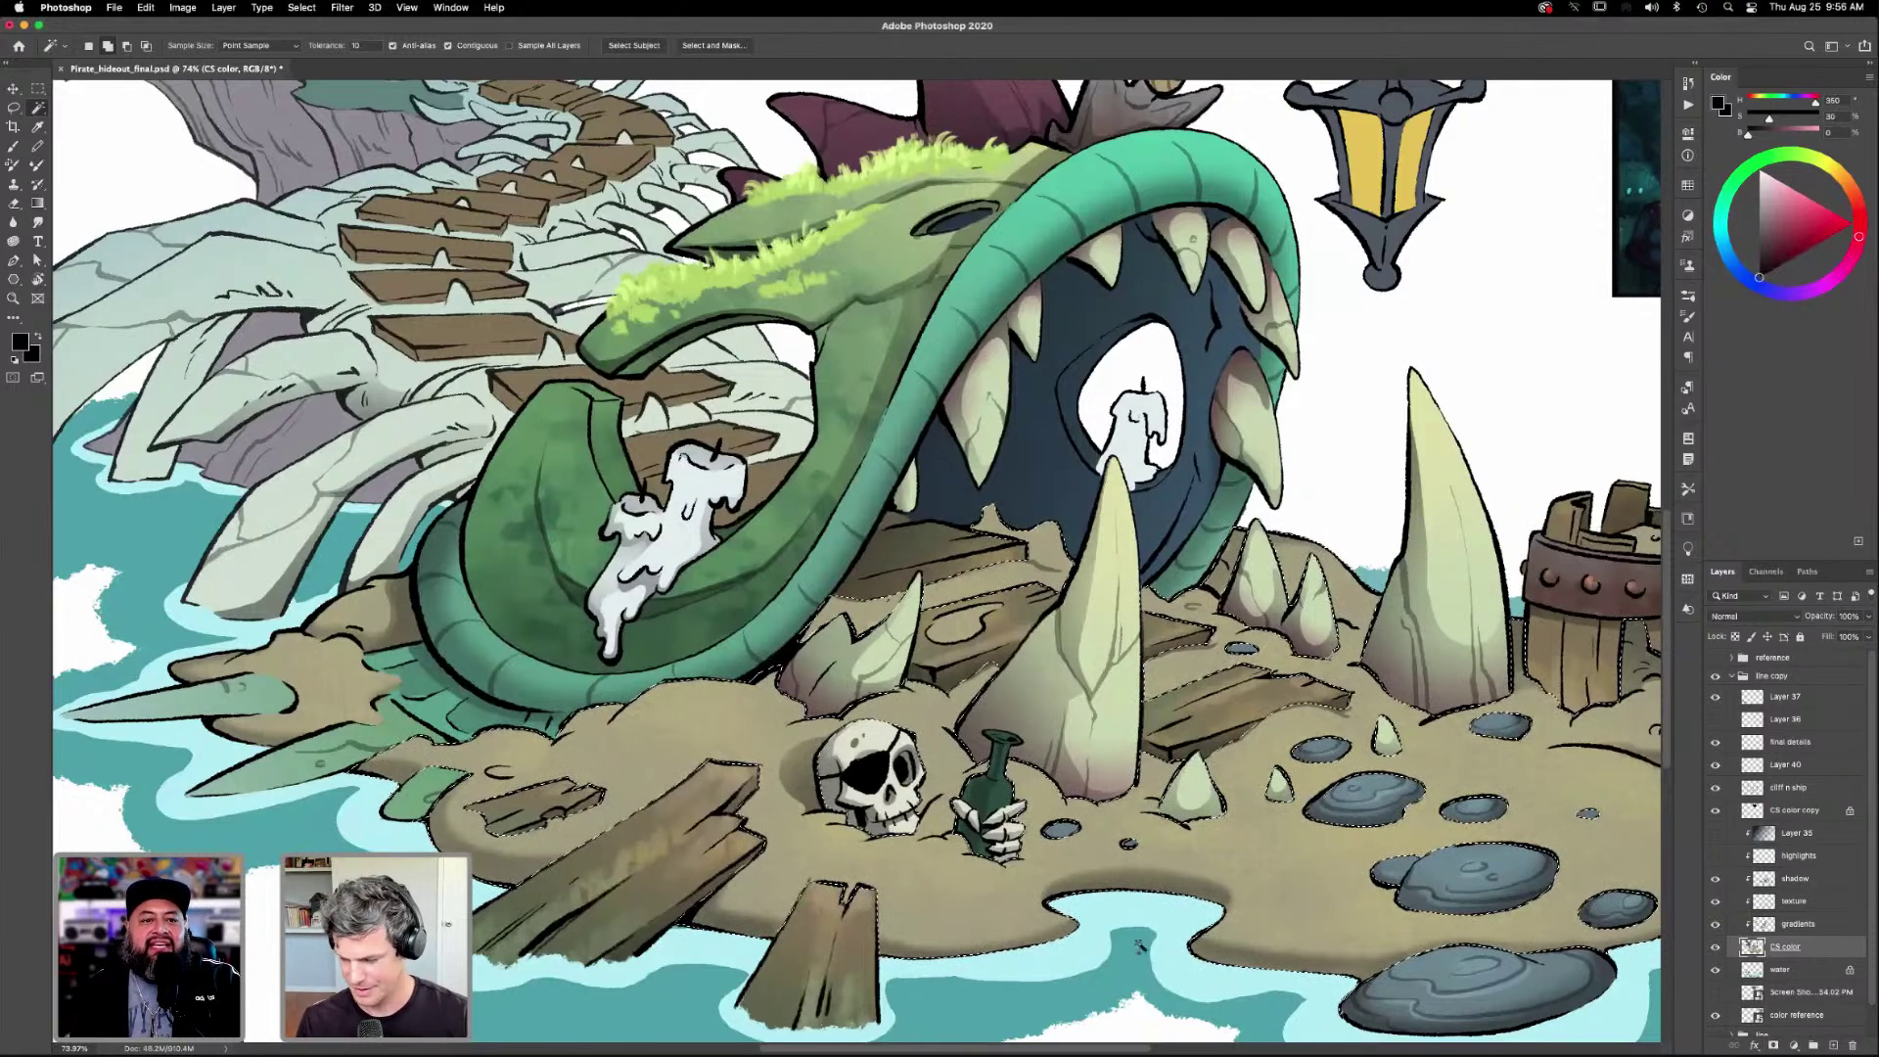
left_click(1794, 877)
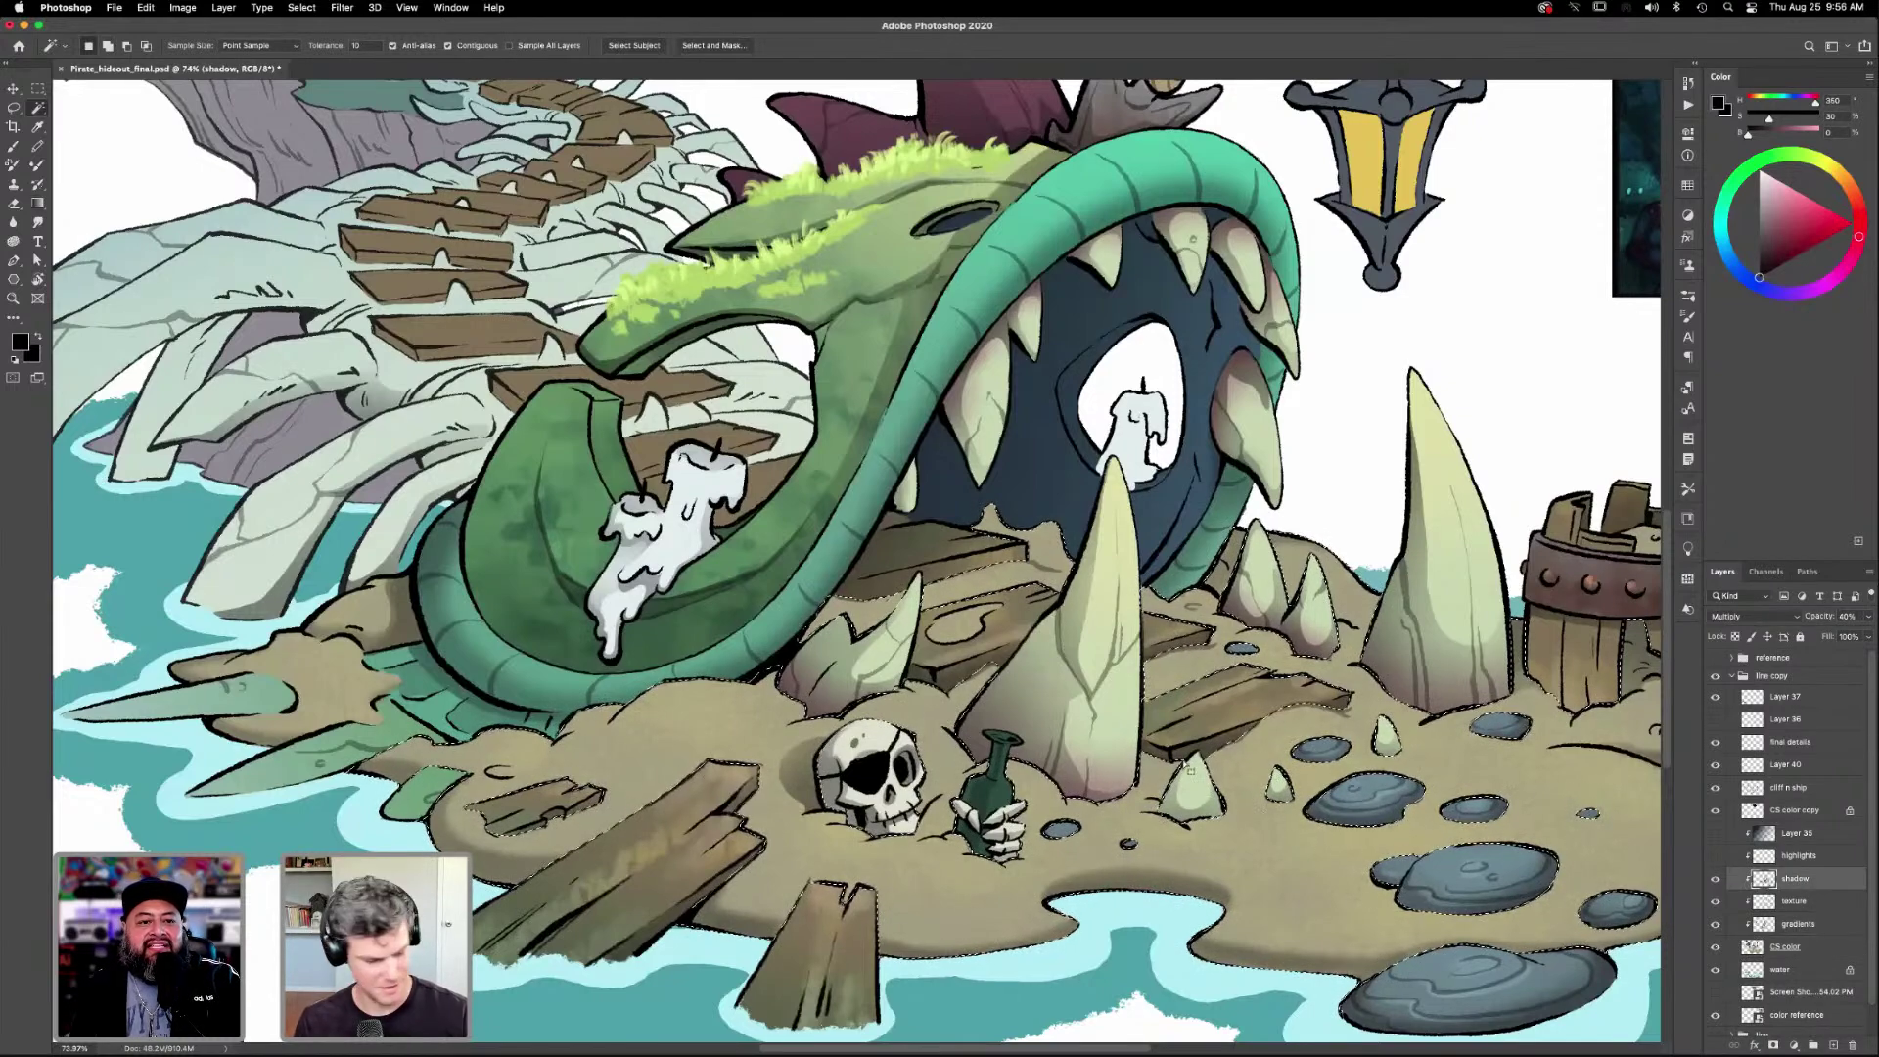
key("b")
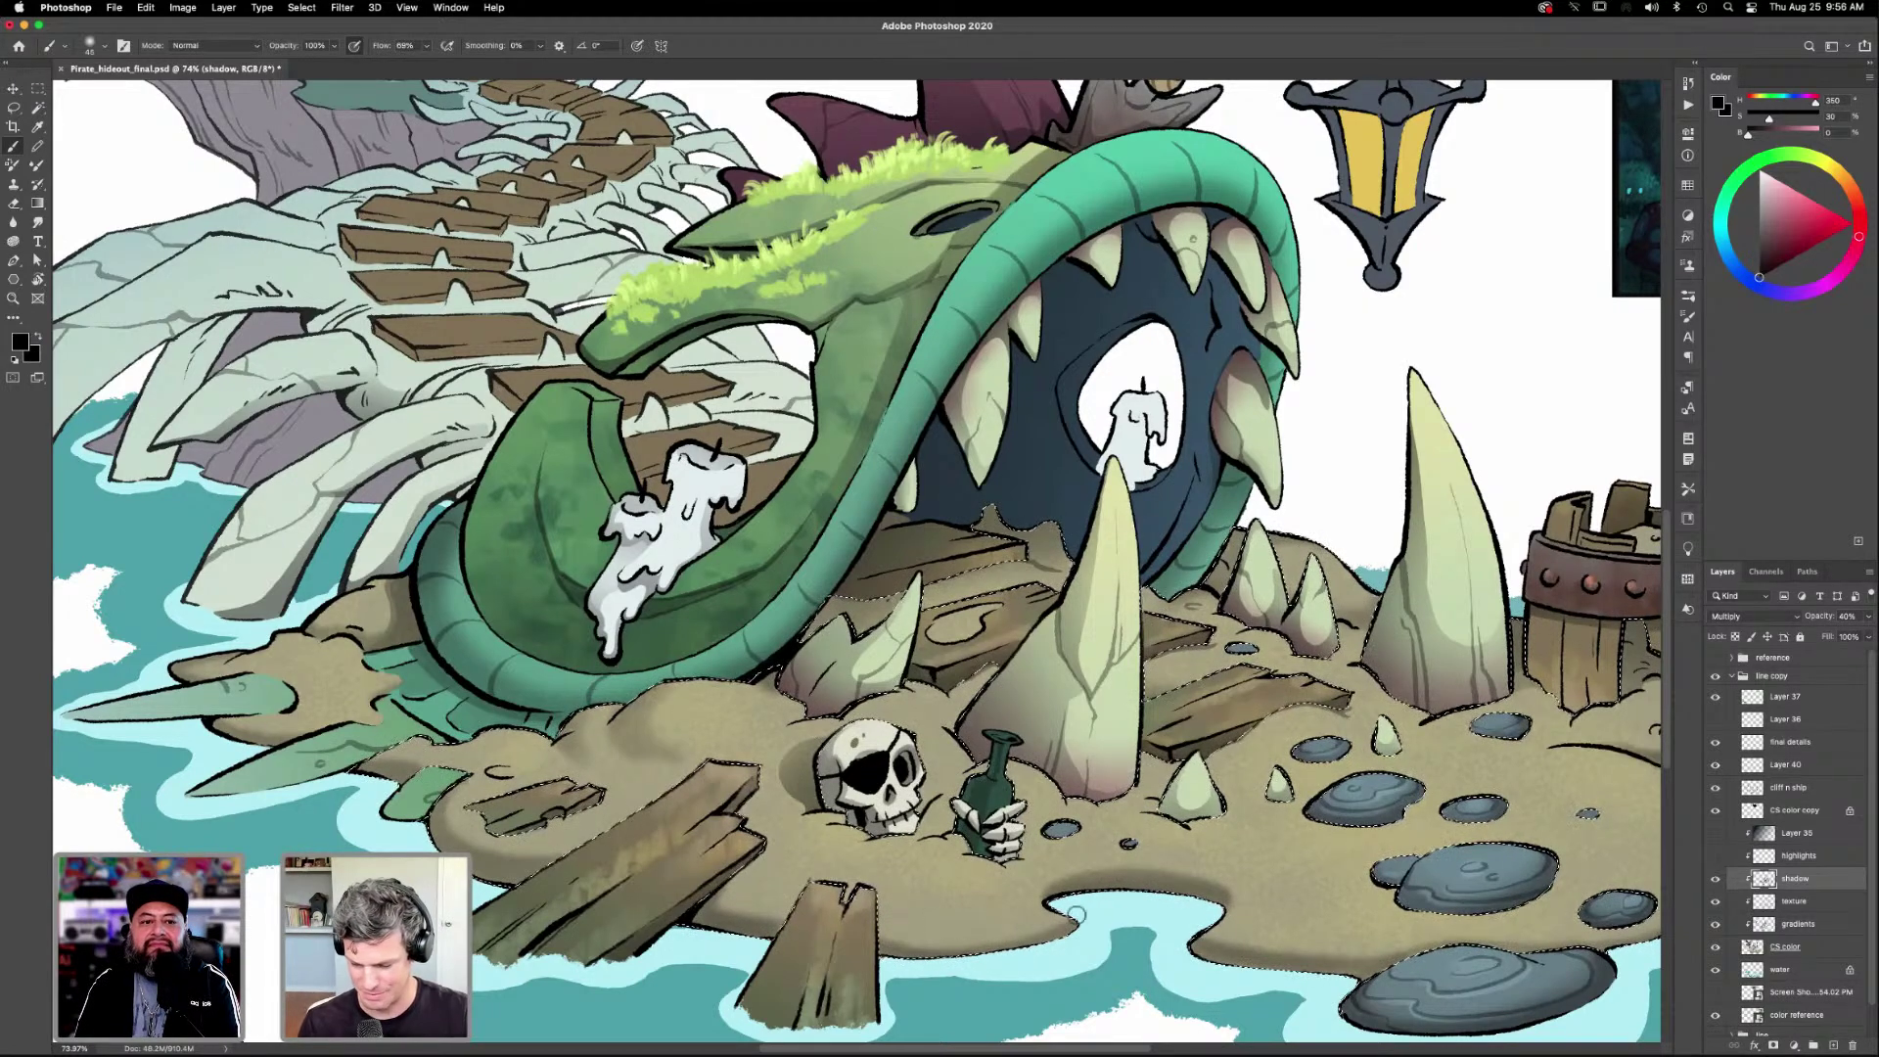
Brush shadows into the selected sand around the skull, below the small spikes and along the shoreline inlet.
left_click_drag(1023, 924, 1165, 869)
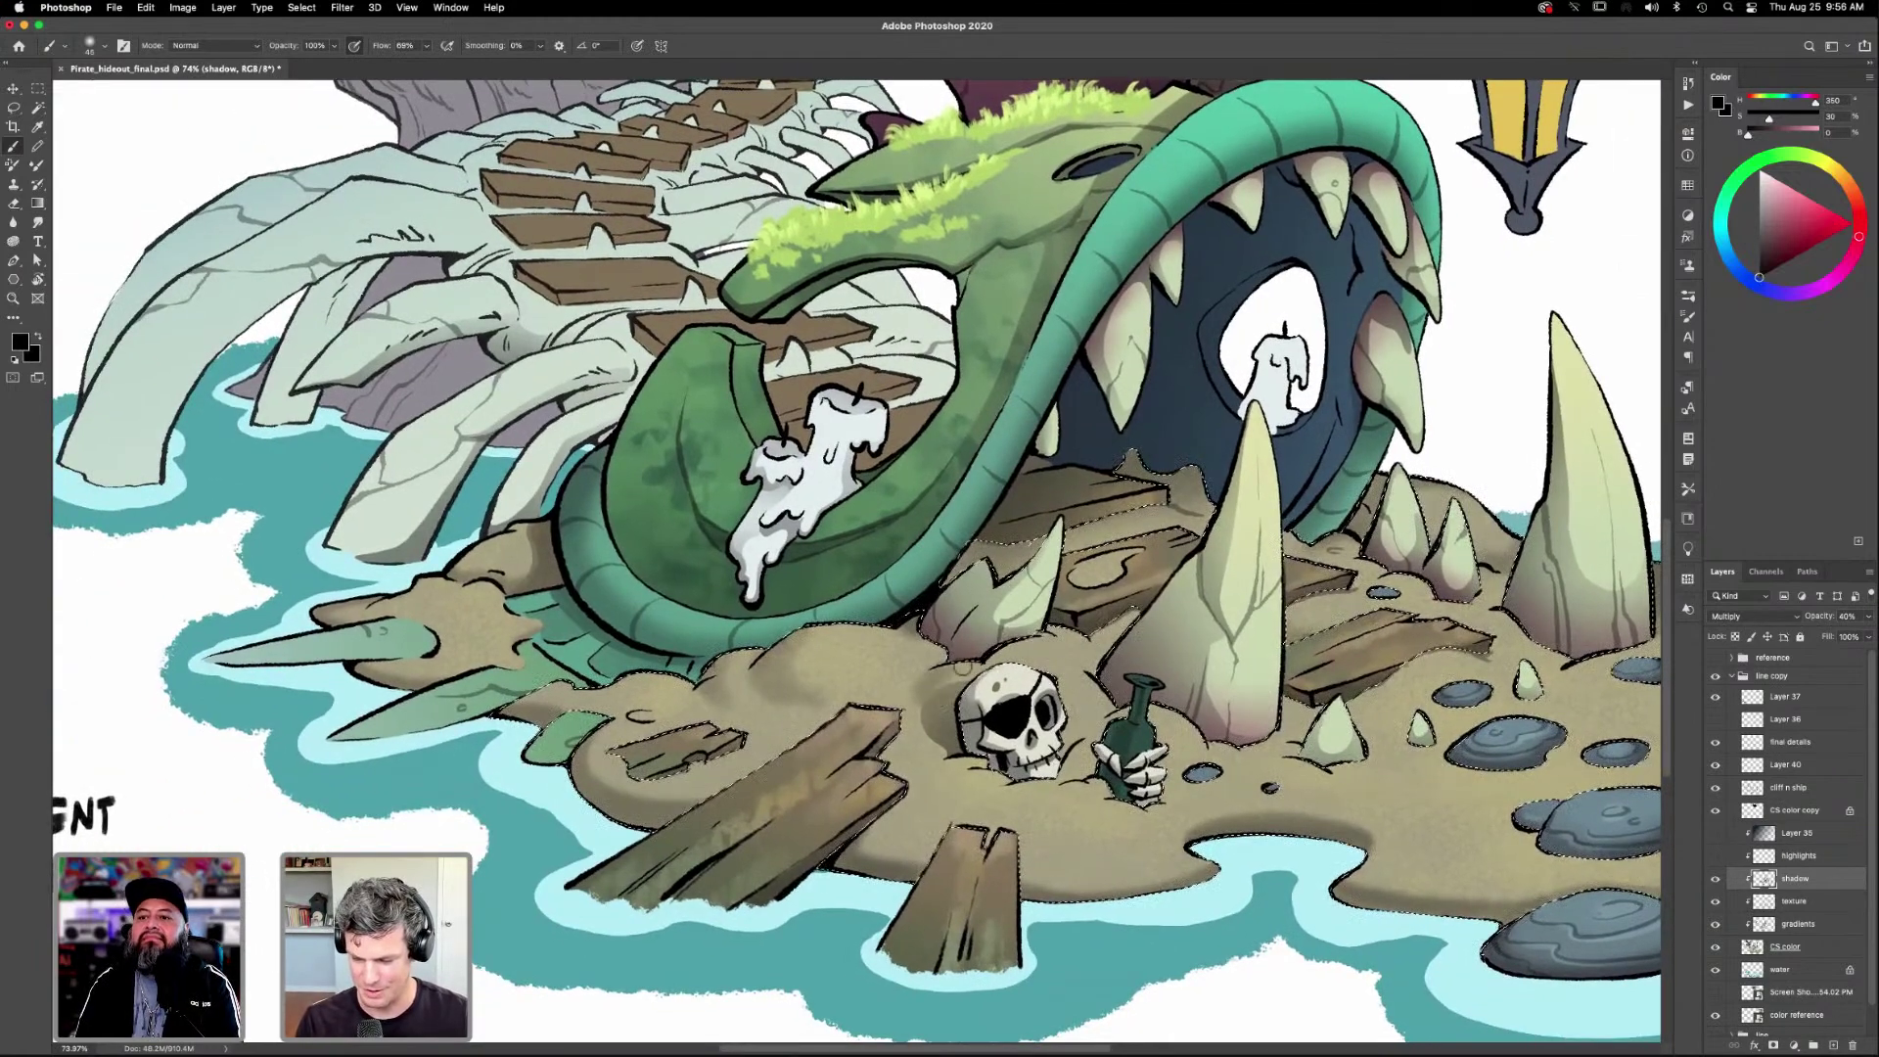
left_click_drag(1093, 830, 1195, 800)
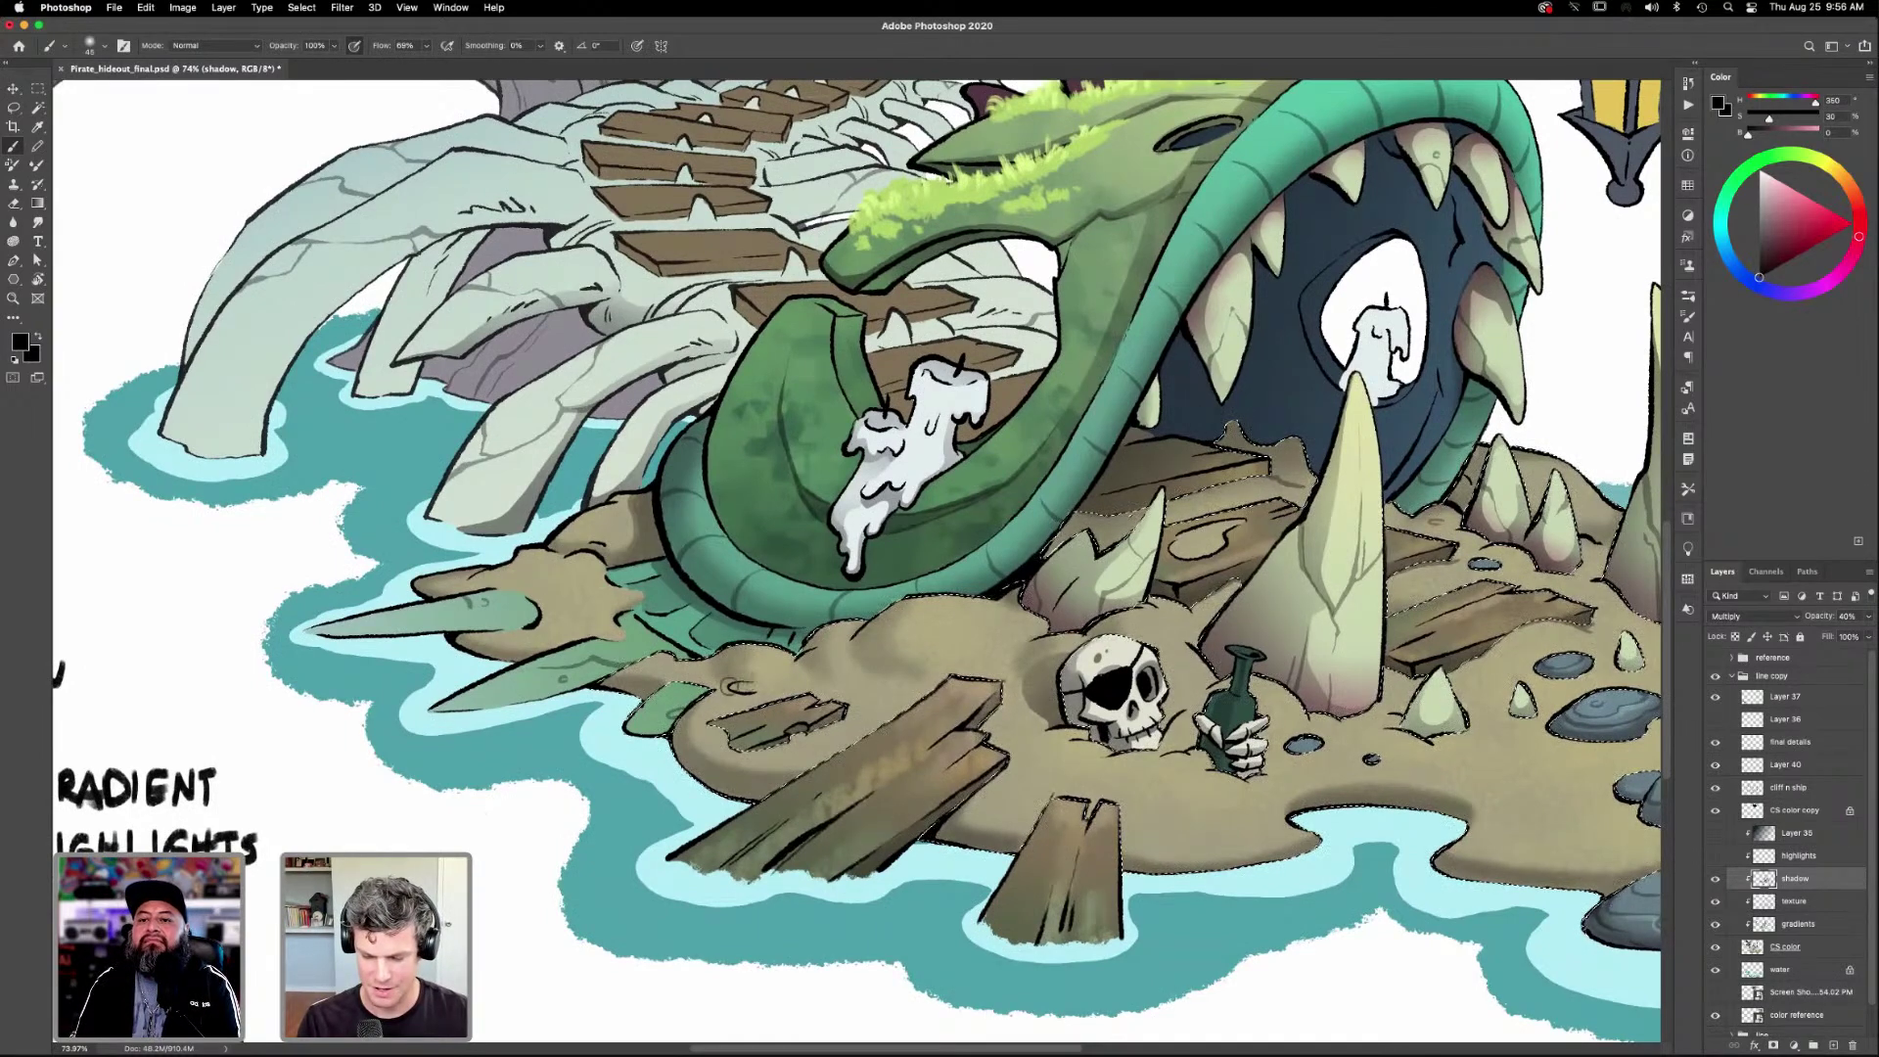
scroll(946, 707, "left", 3)
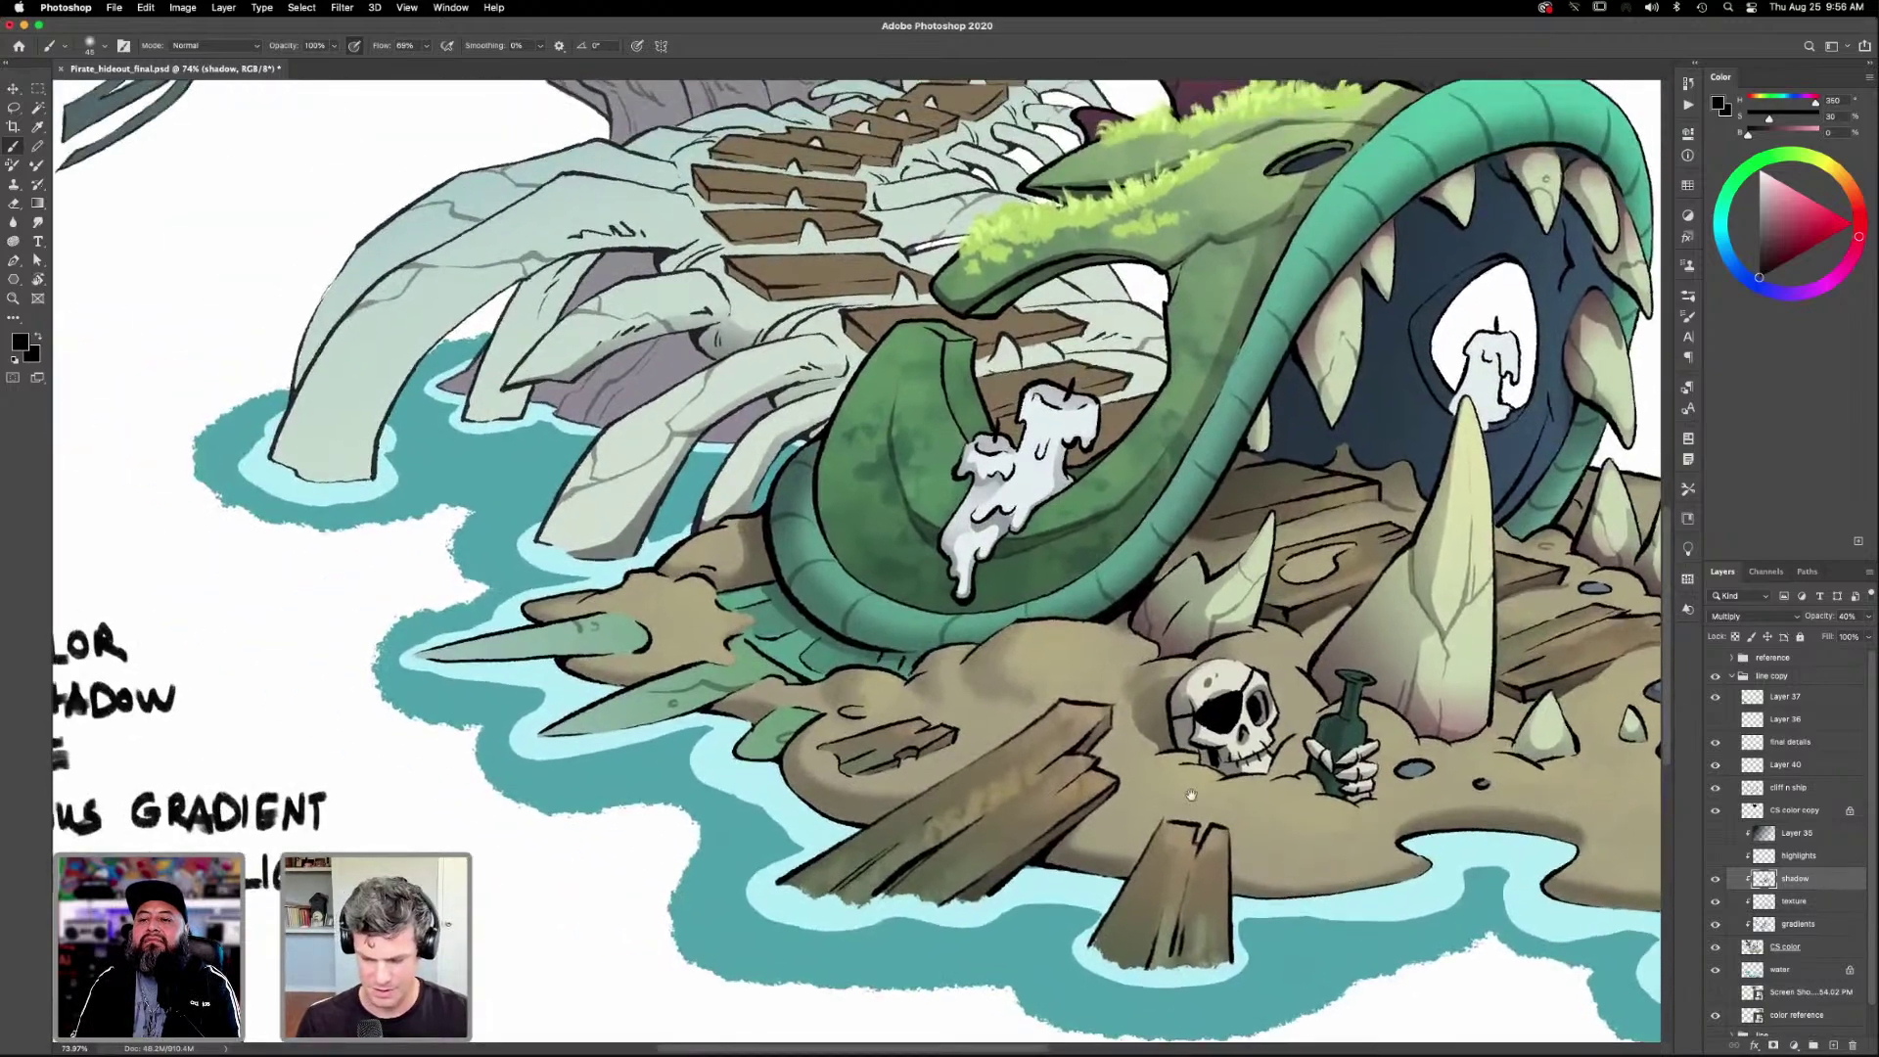
scroll(980, 804, "right", 10)
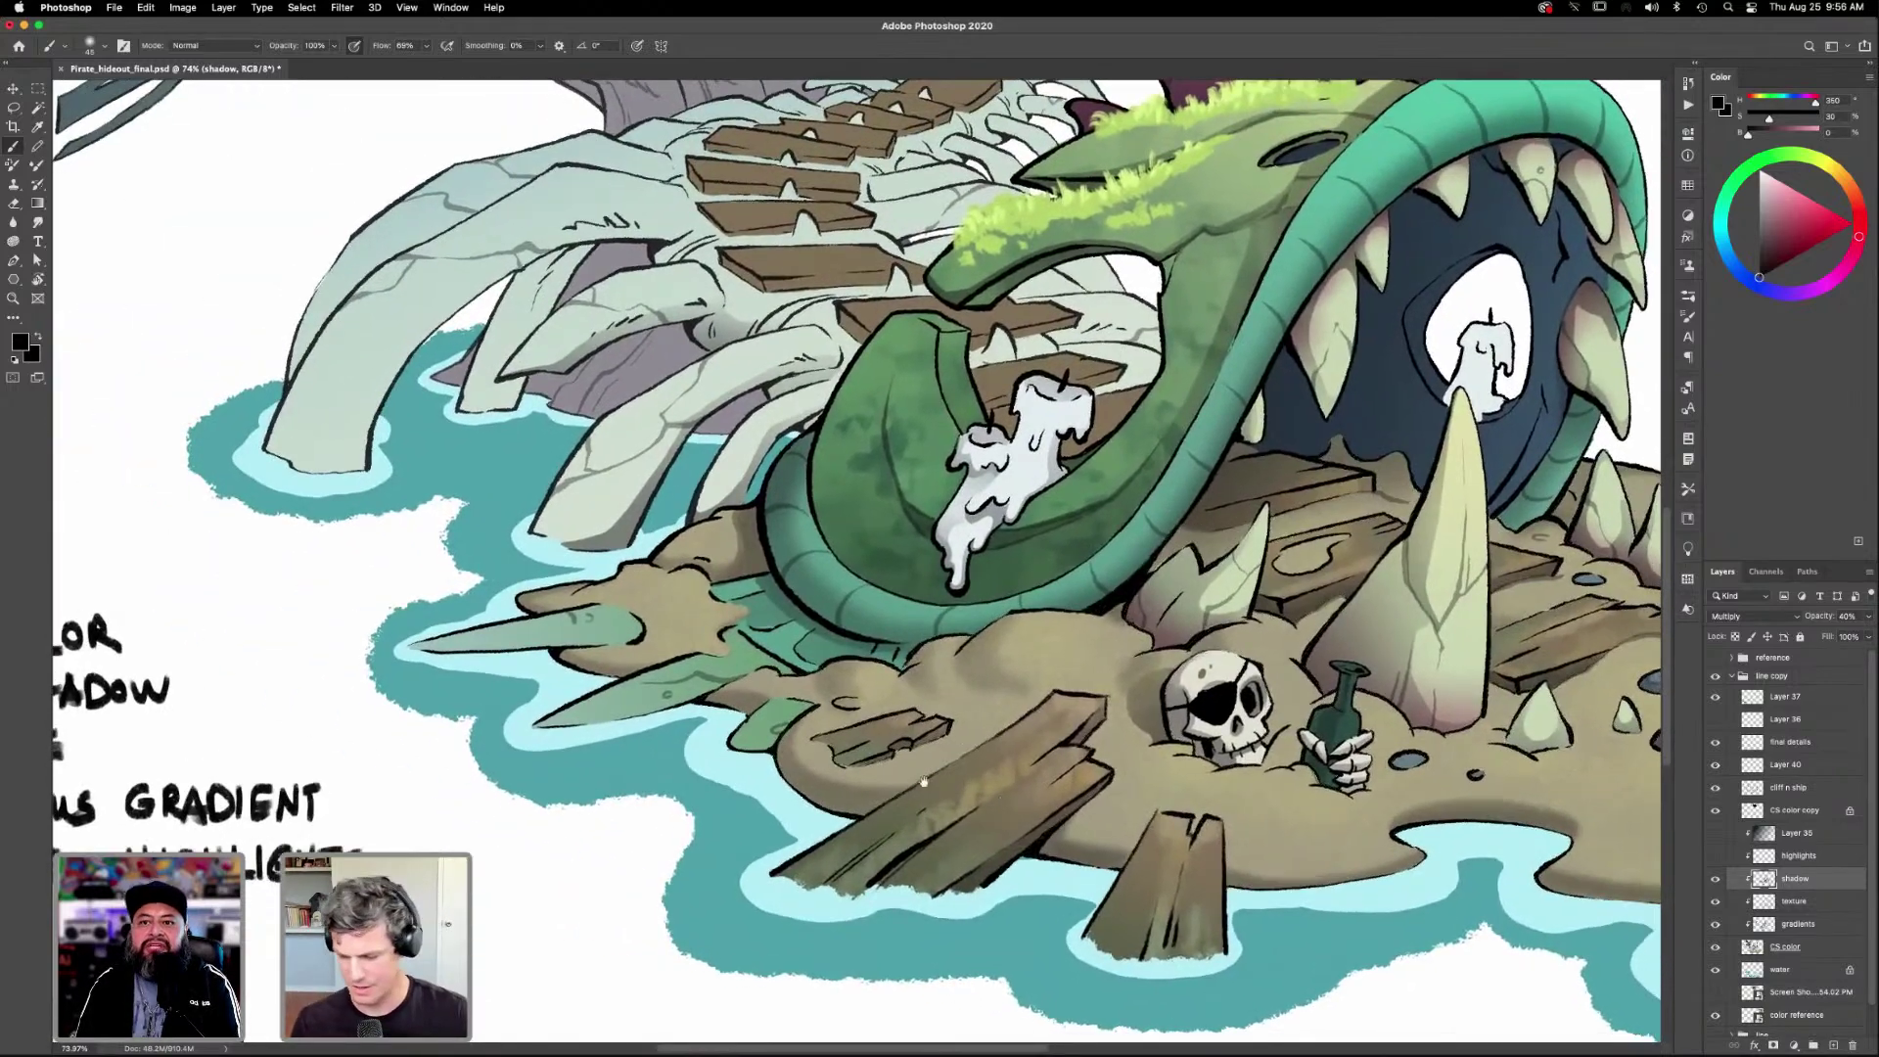
scroll(1211, 769, "right", 6)
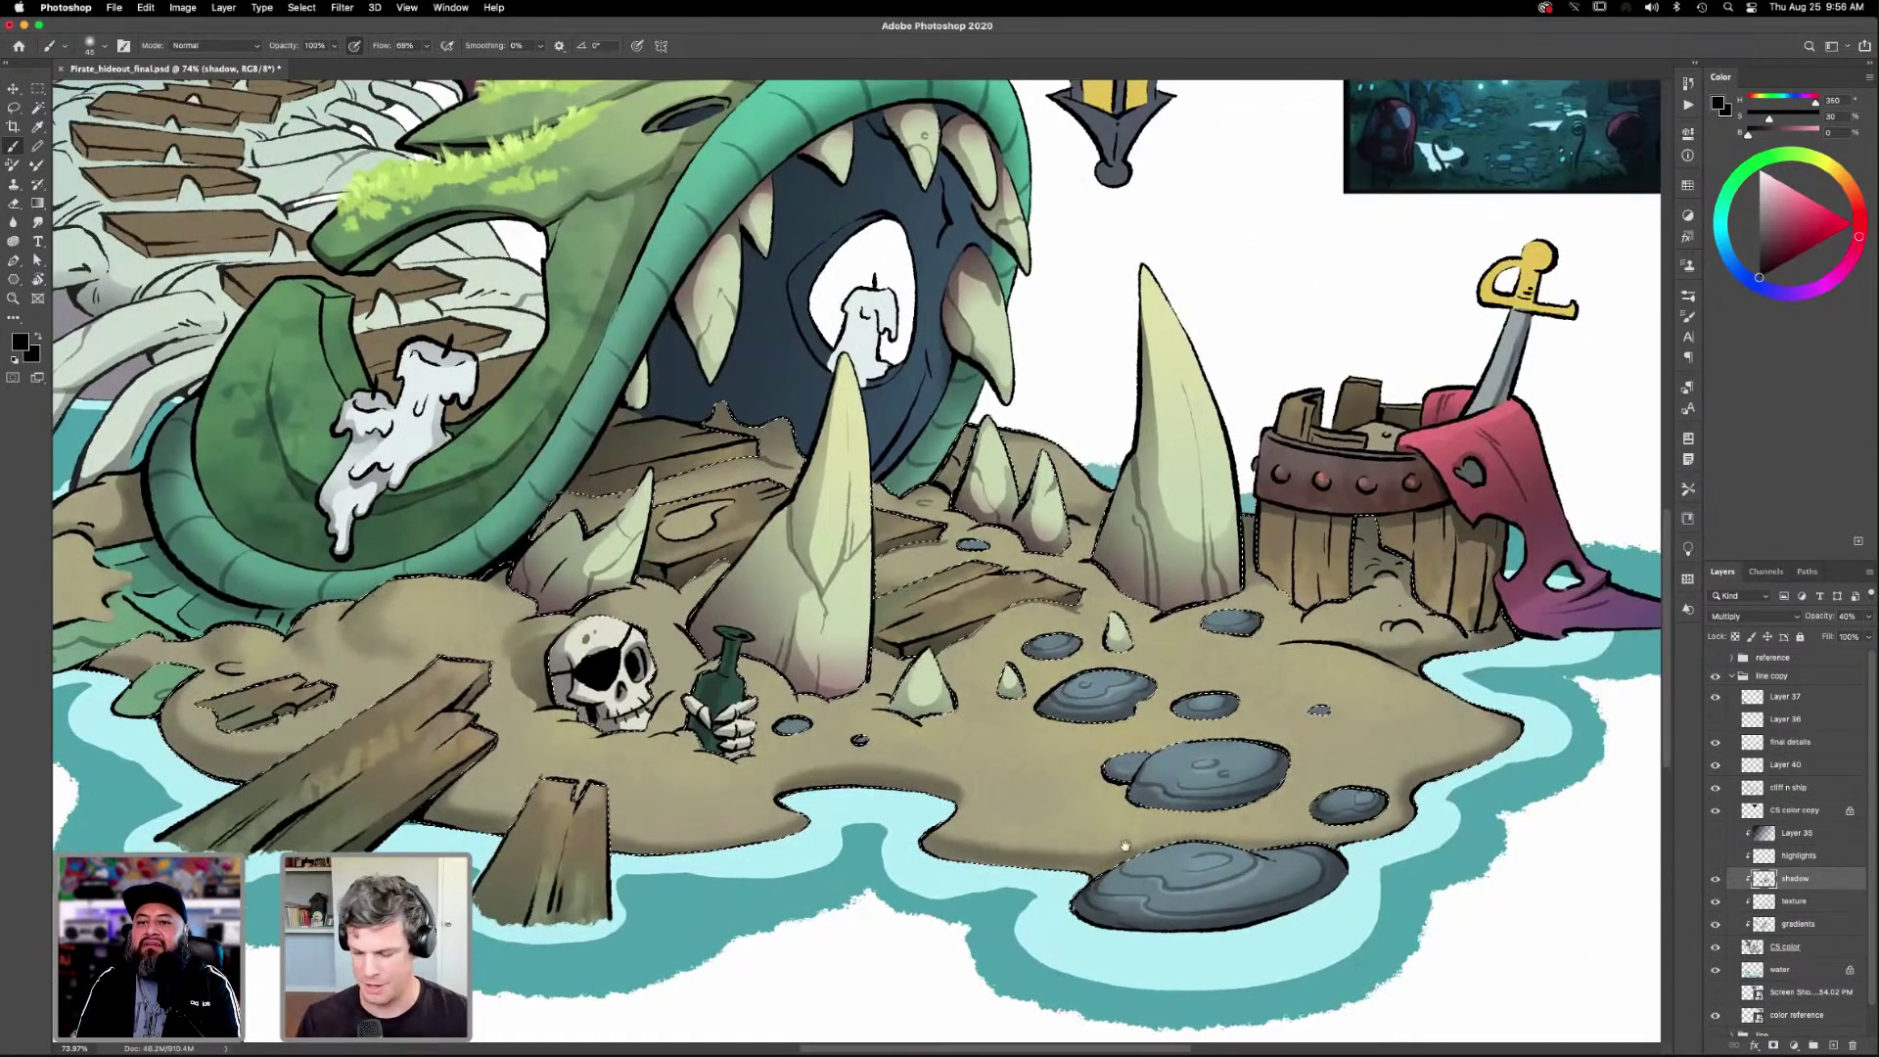
scroll(1078, 639, "left", 4)
scroll(1078, 639, "down", 3)
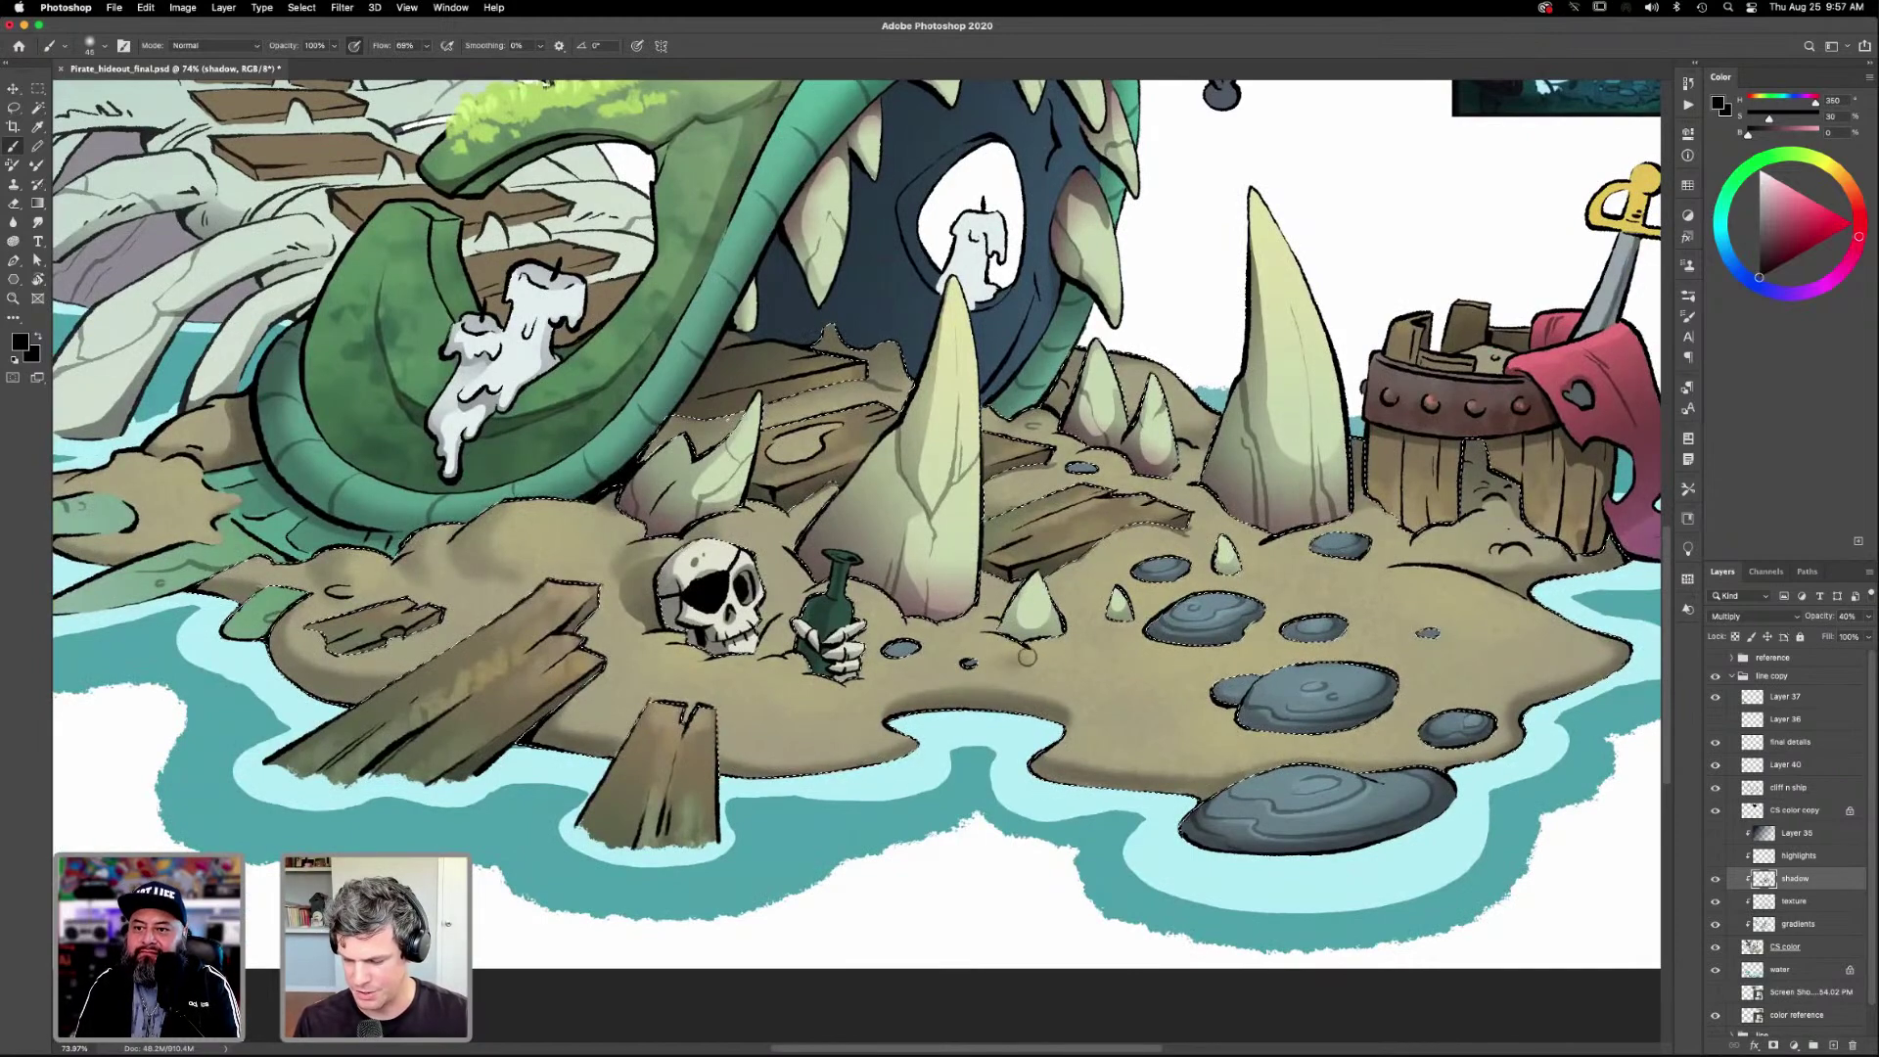
scroll(1073, 649, "left", 3)
scroll(1073, 648, "up", 3)
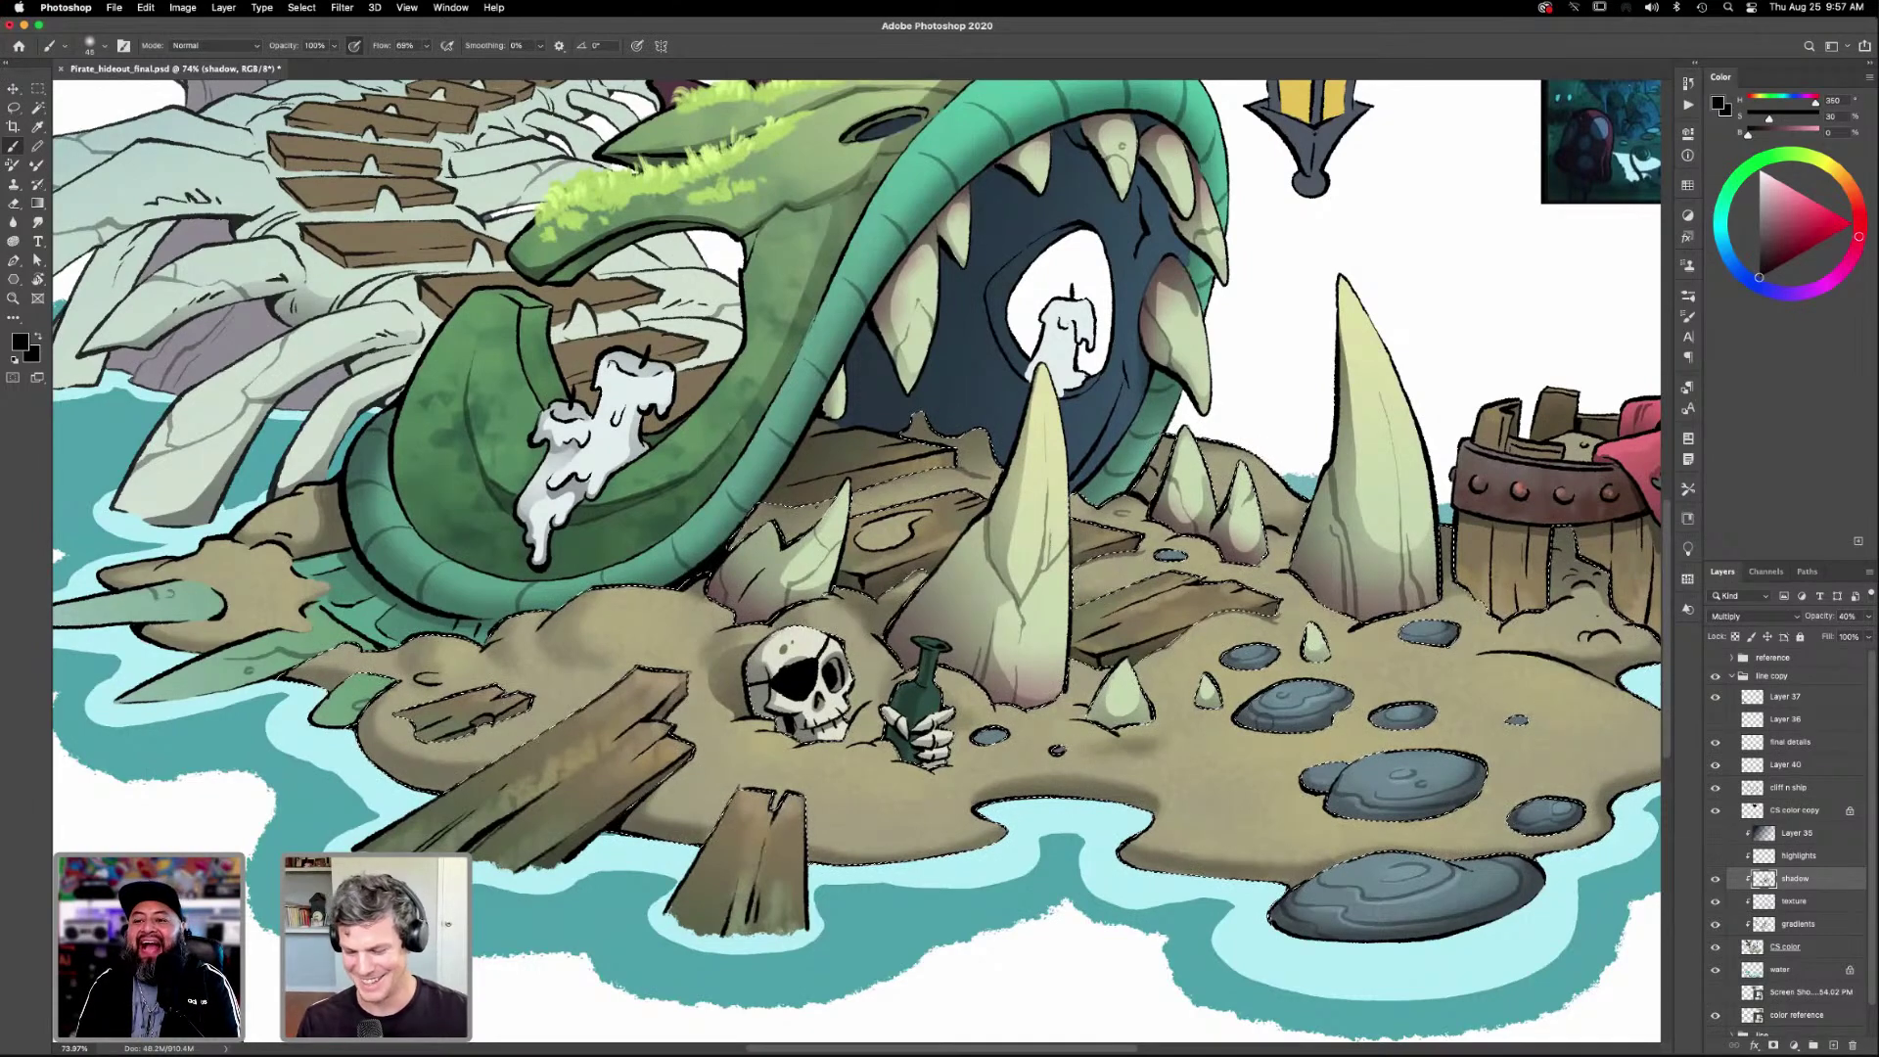
Brush dark folds into the sand beneath the skull and the skeletal hand holding the bottle.
scroll(1198, 719, "down", 3)
scroll(1198, 719, "left", 2)
scroll(1197, 719, "down", 1)
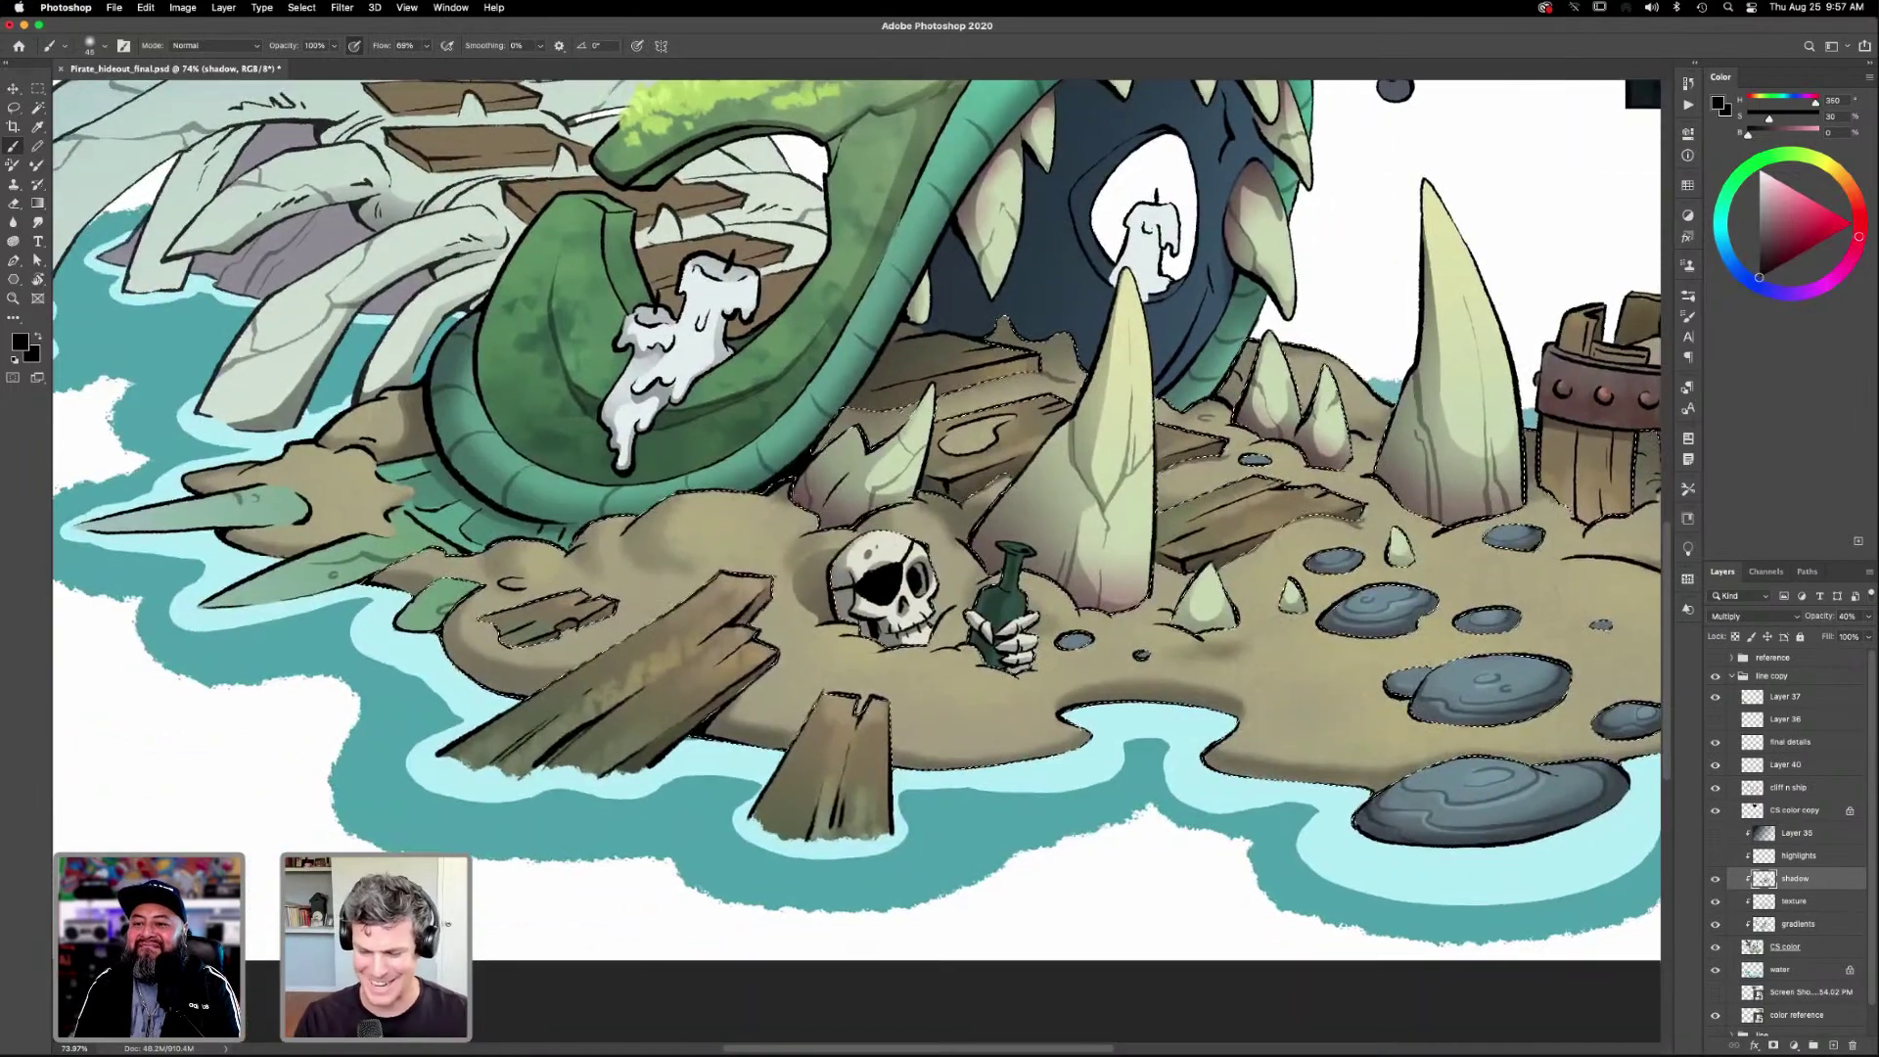
scroll(1044, 617, "down", 2)
scroll(1044, 616, "left", 1)
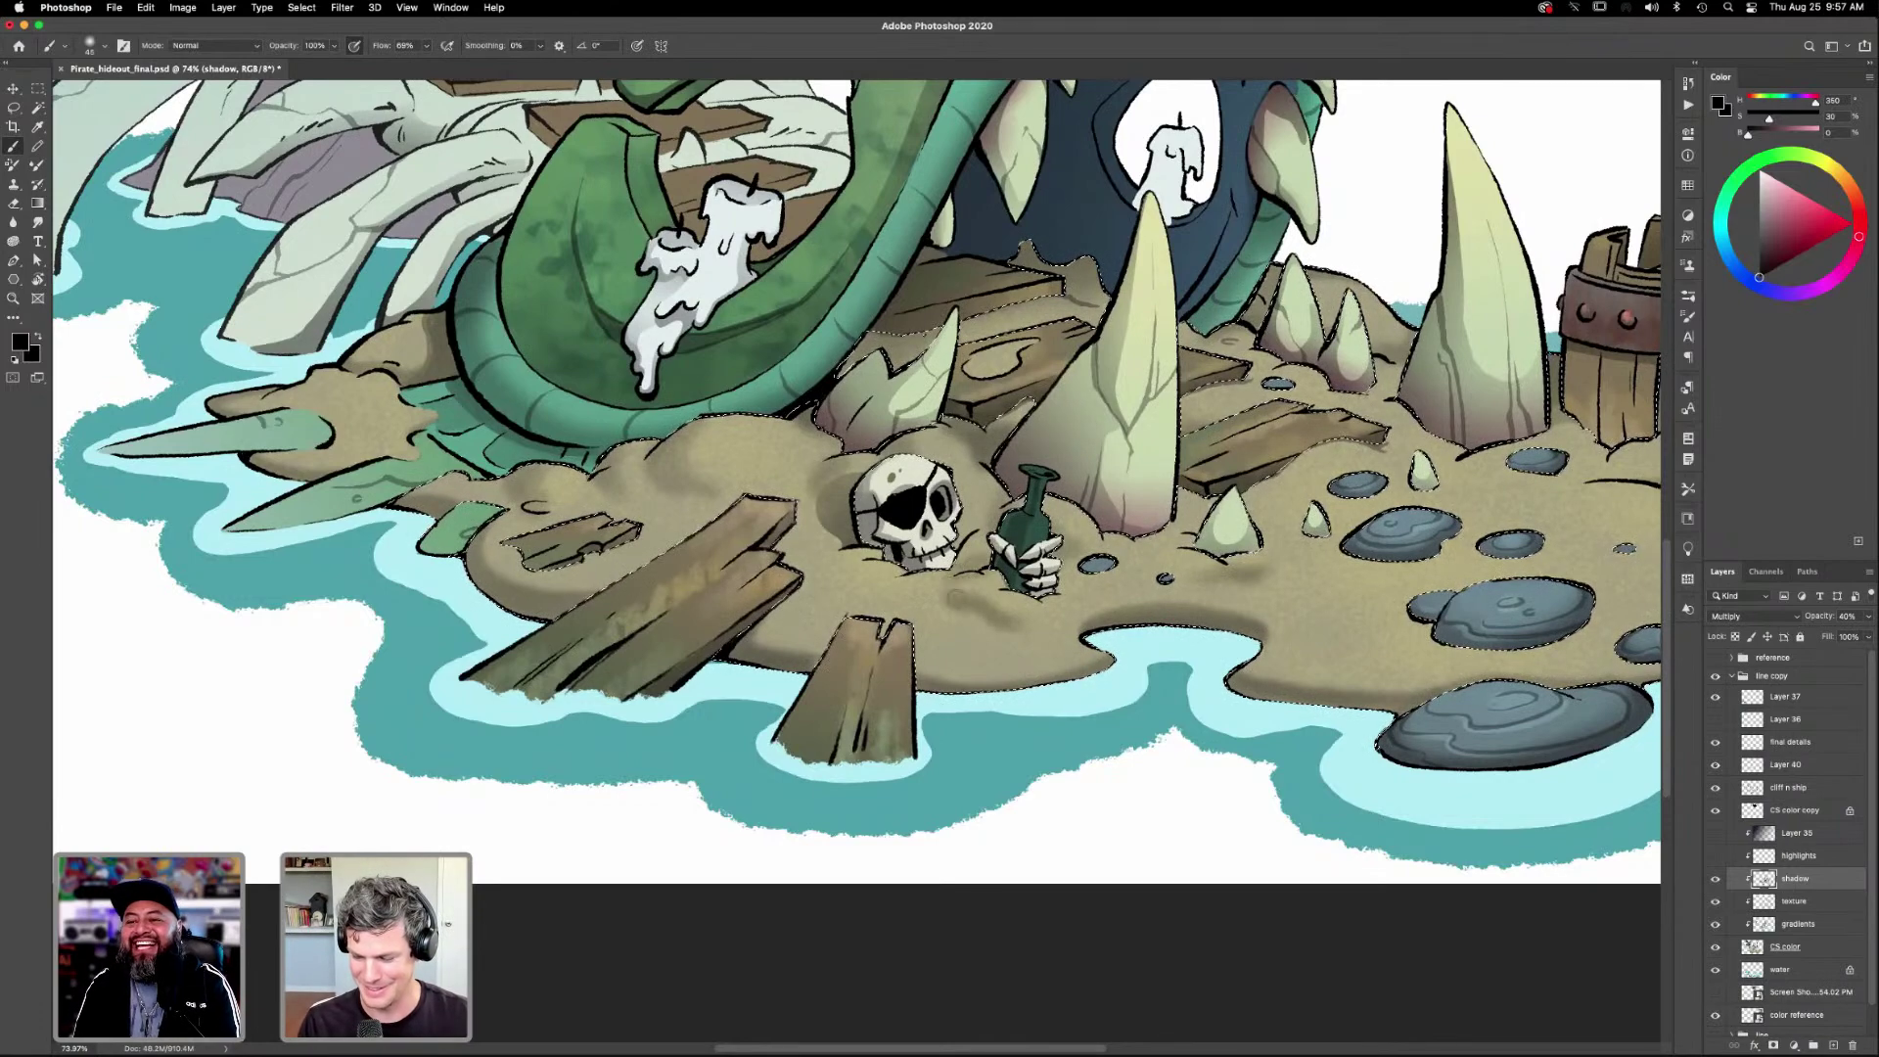
left_click_drag(1137, 684, 1191, 707)
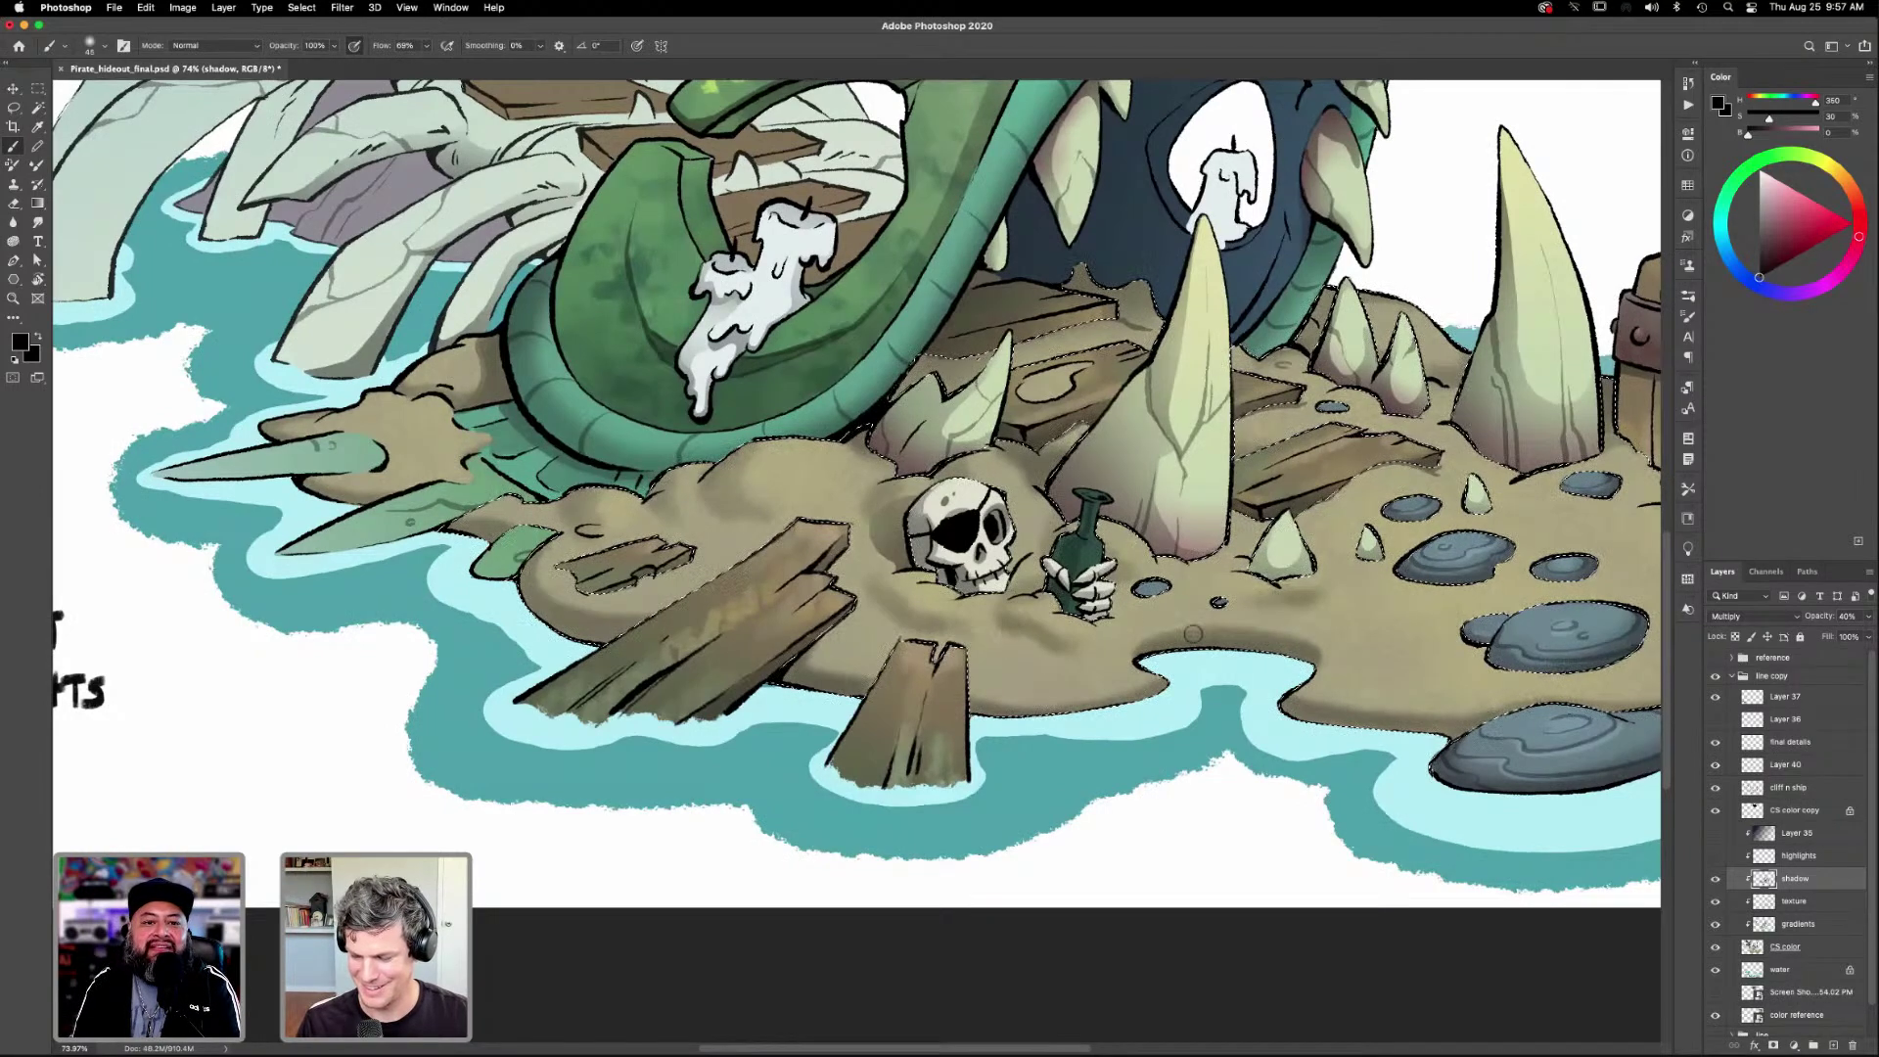
left_click_drag(1161, 693, 1076, 693)
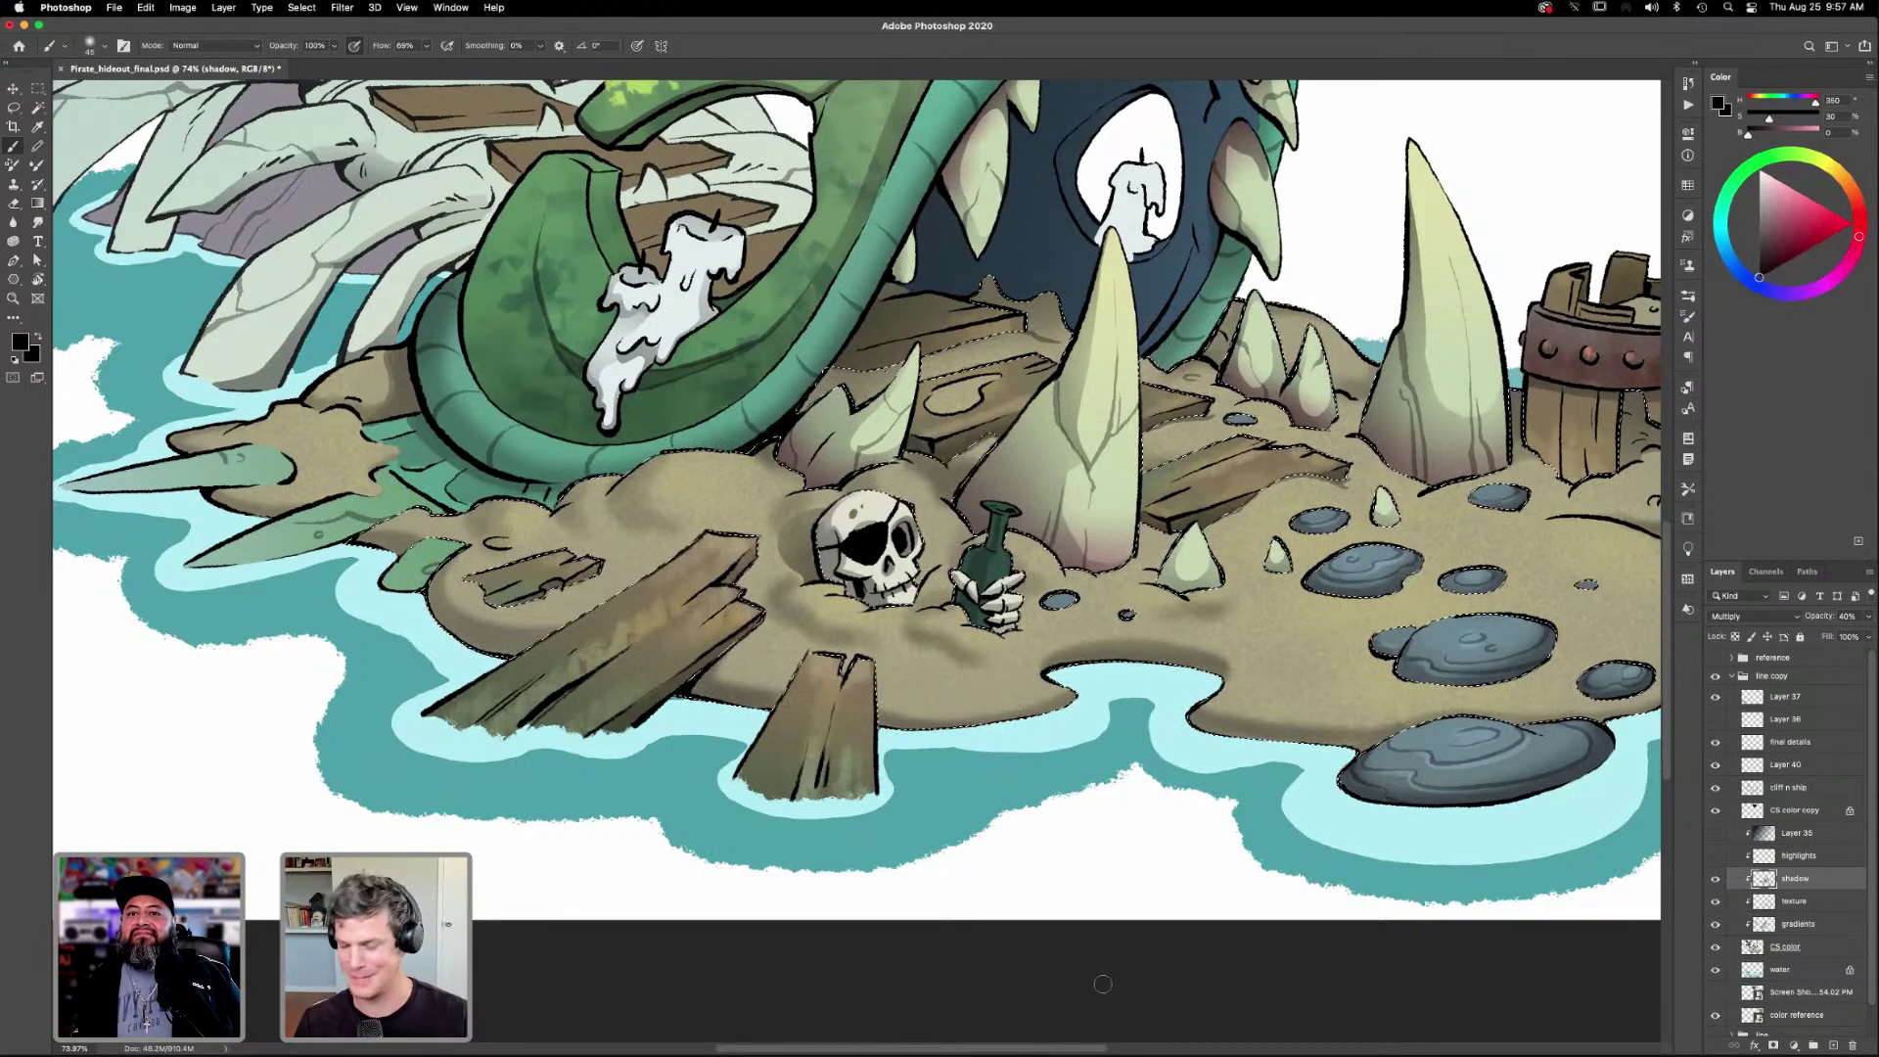
Brush cast shadows and soft shading into the sand around the stepping stones, and deselect.
scroll(1141, 765, "right", 5)
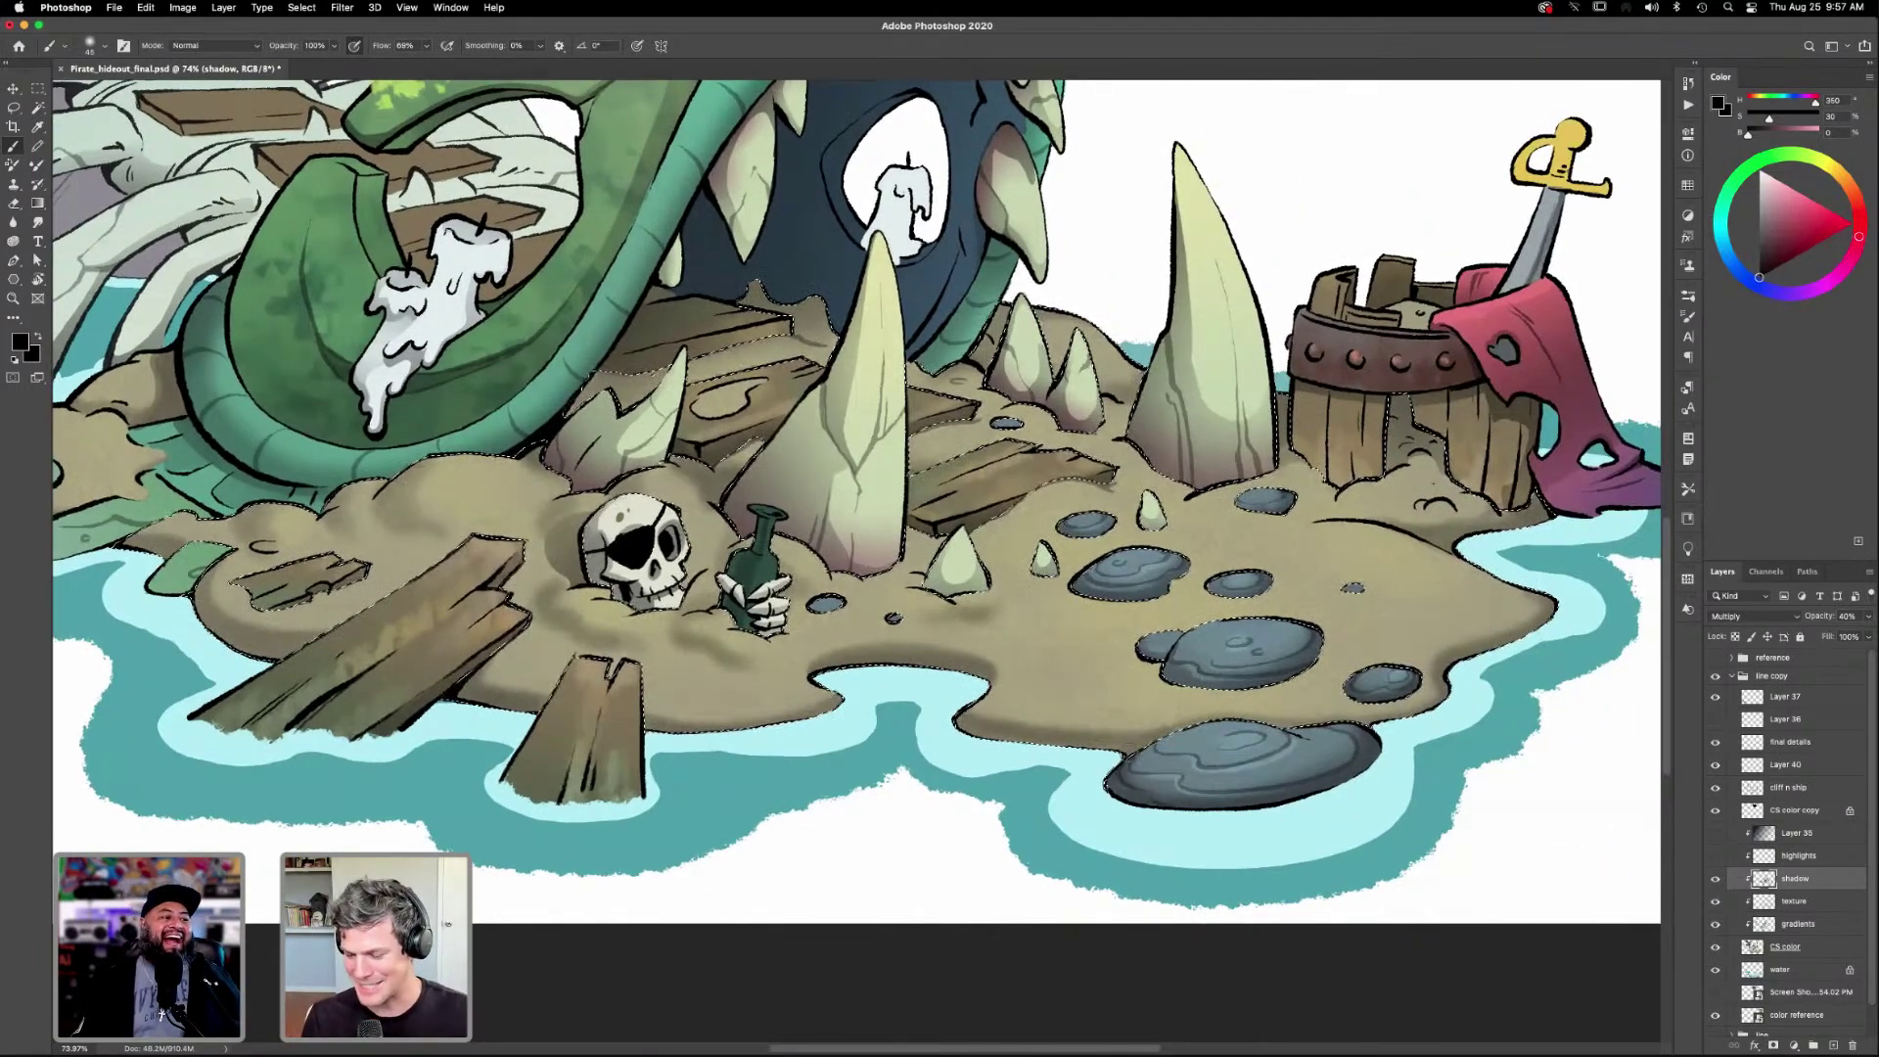
scroll(1024, 646, "up", 3)
scroll(1025, 646, "right", 1)
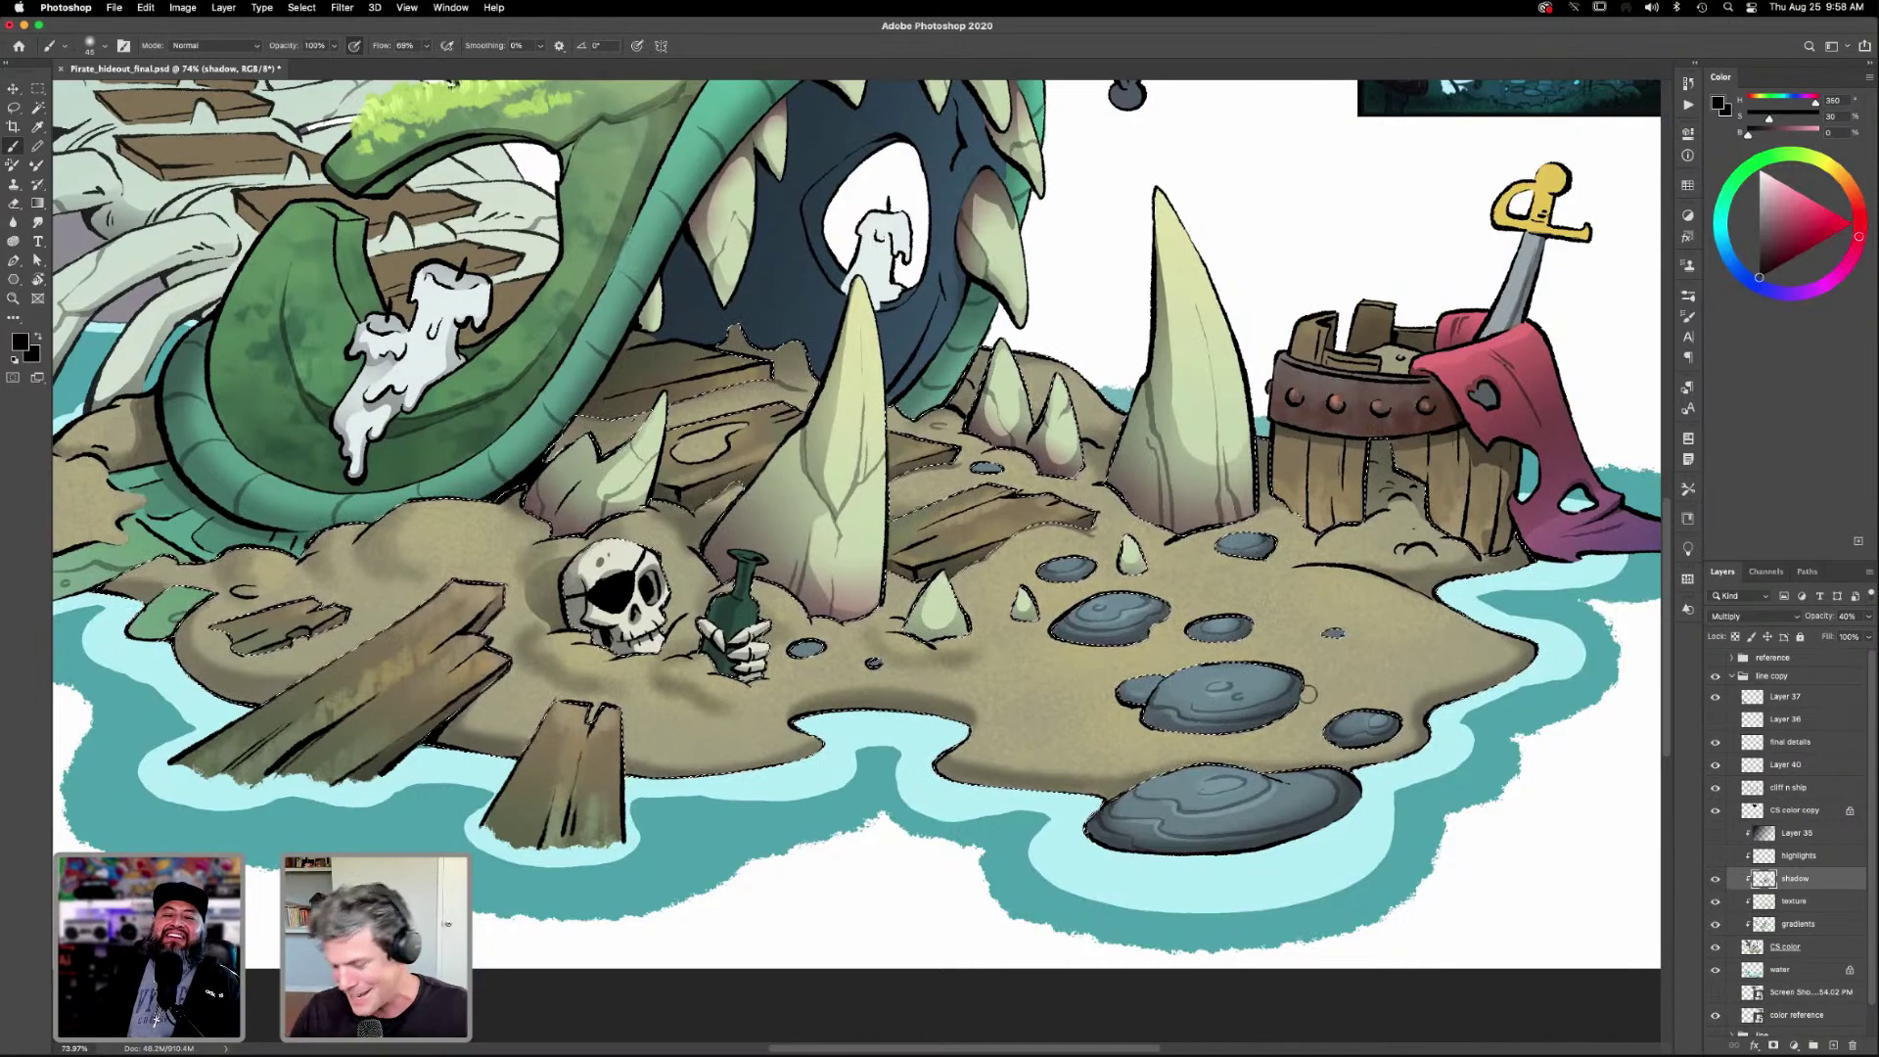
left_click_drag(1314, 709, 1217, 750)
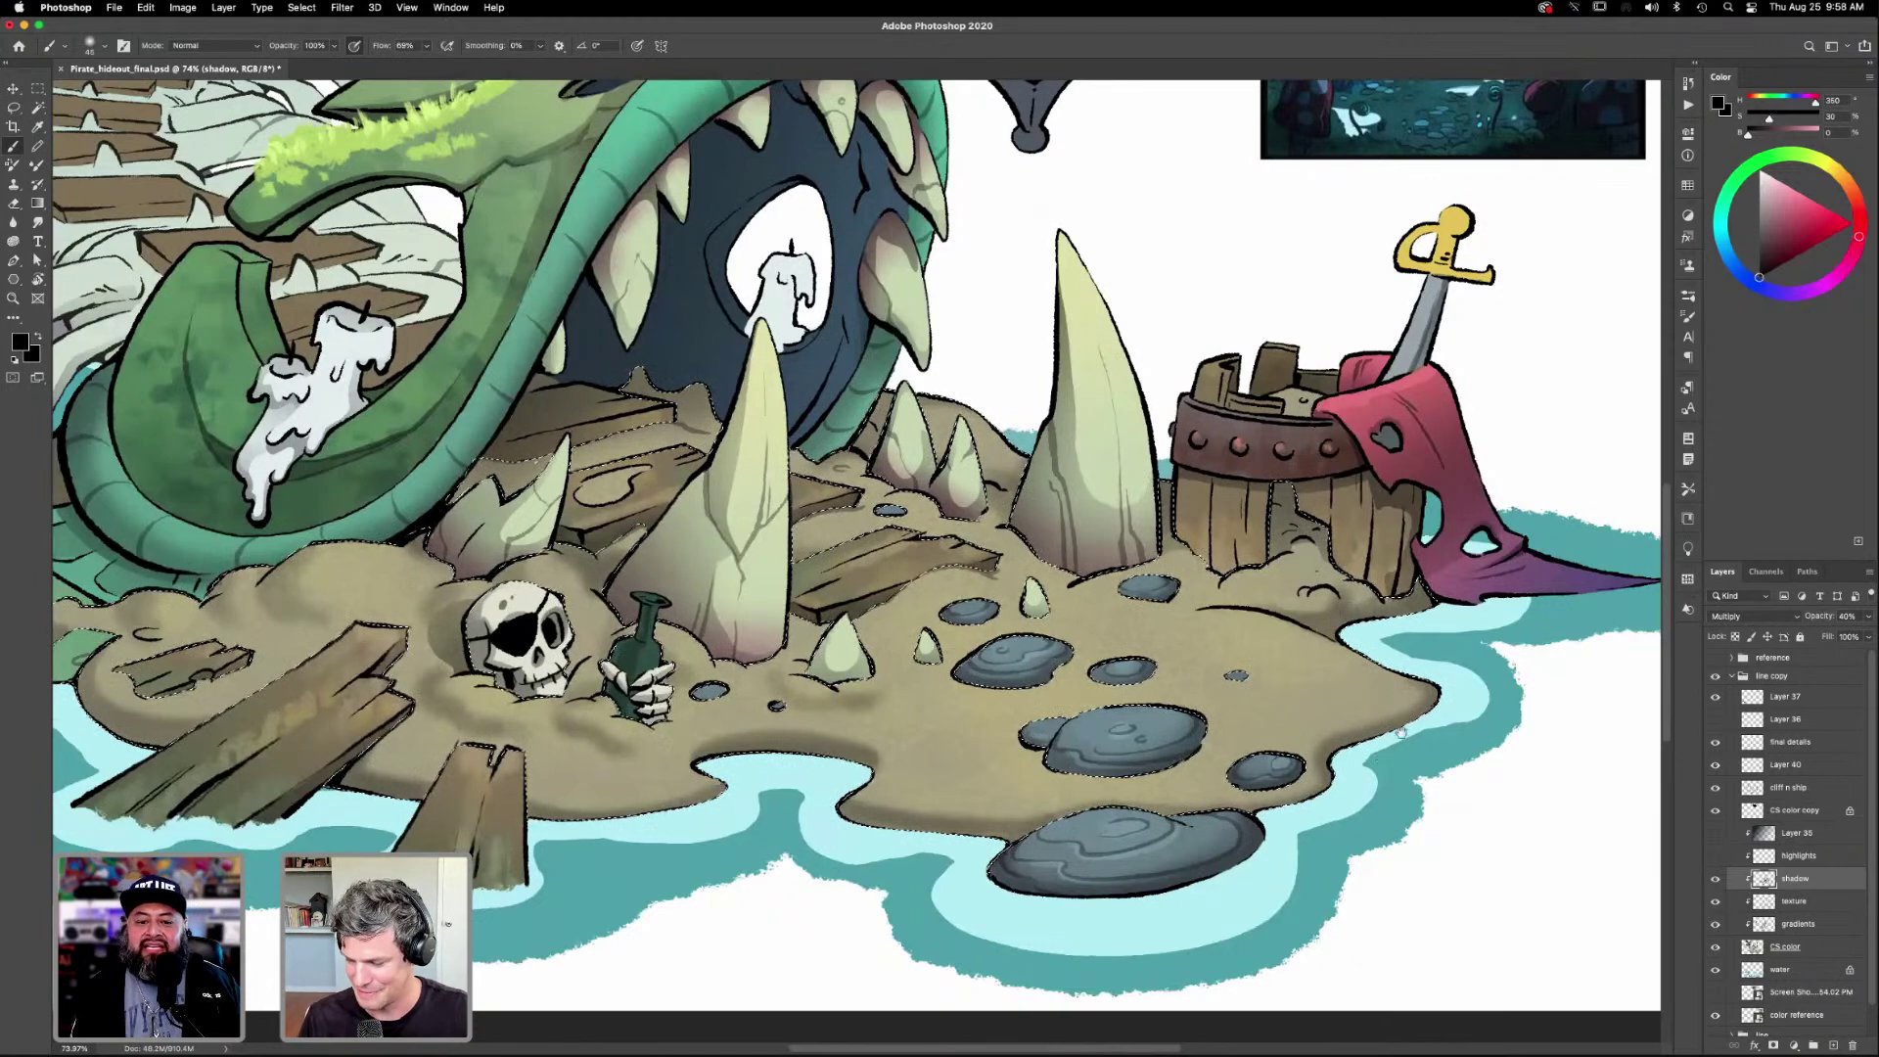
left_click_drag(1217, 750, 1285, 671)
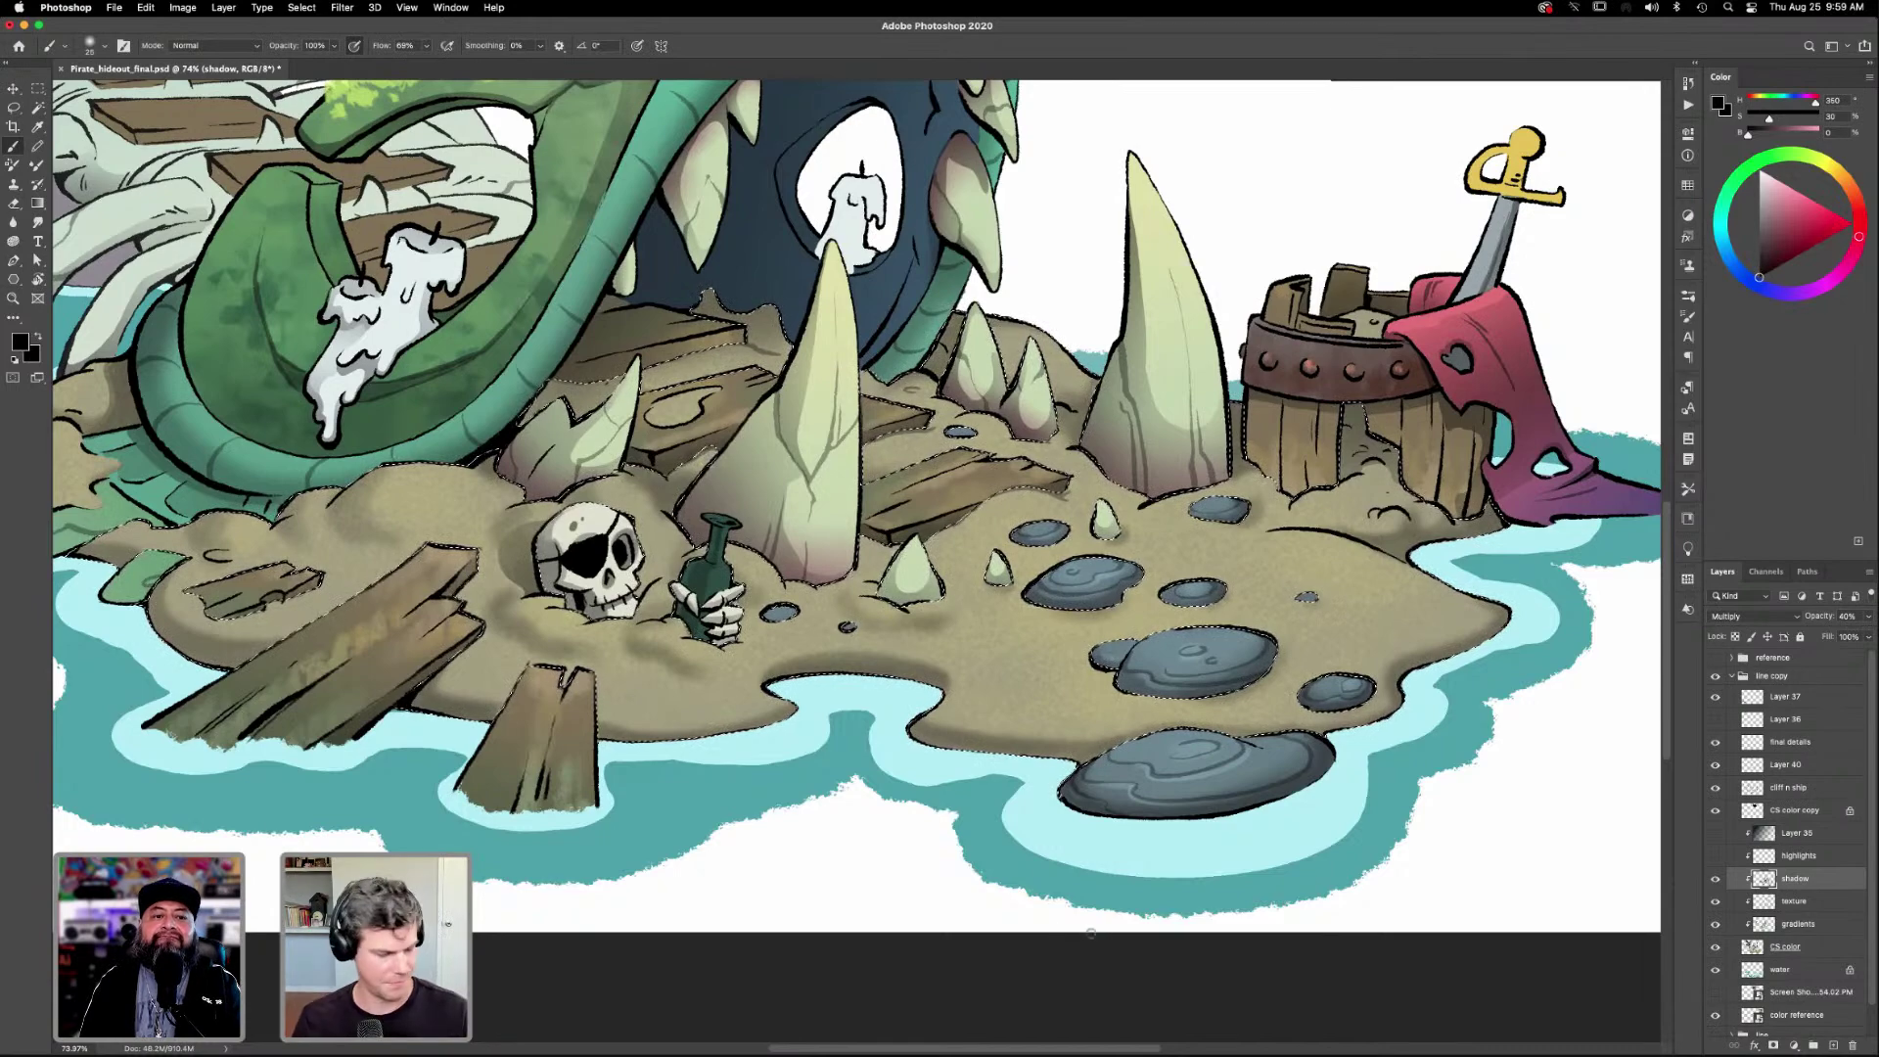
key("super+d")
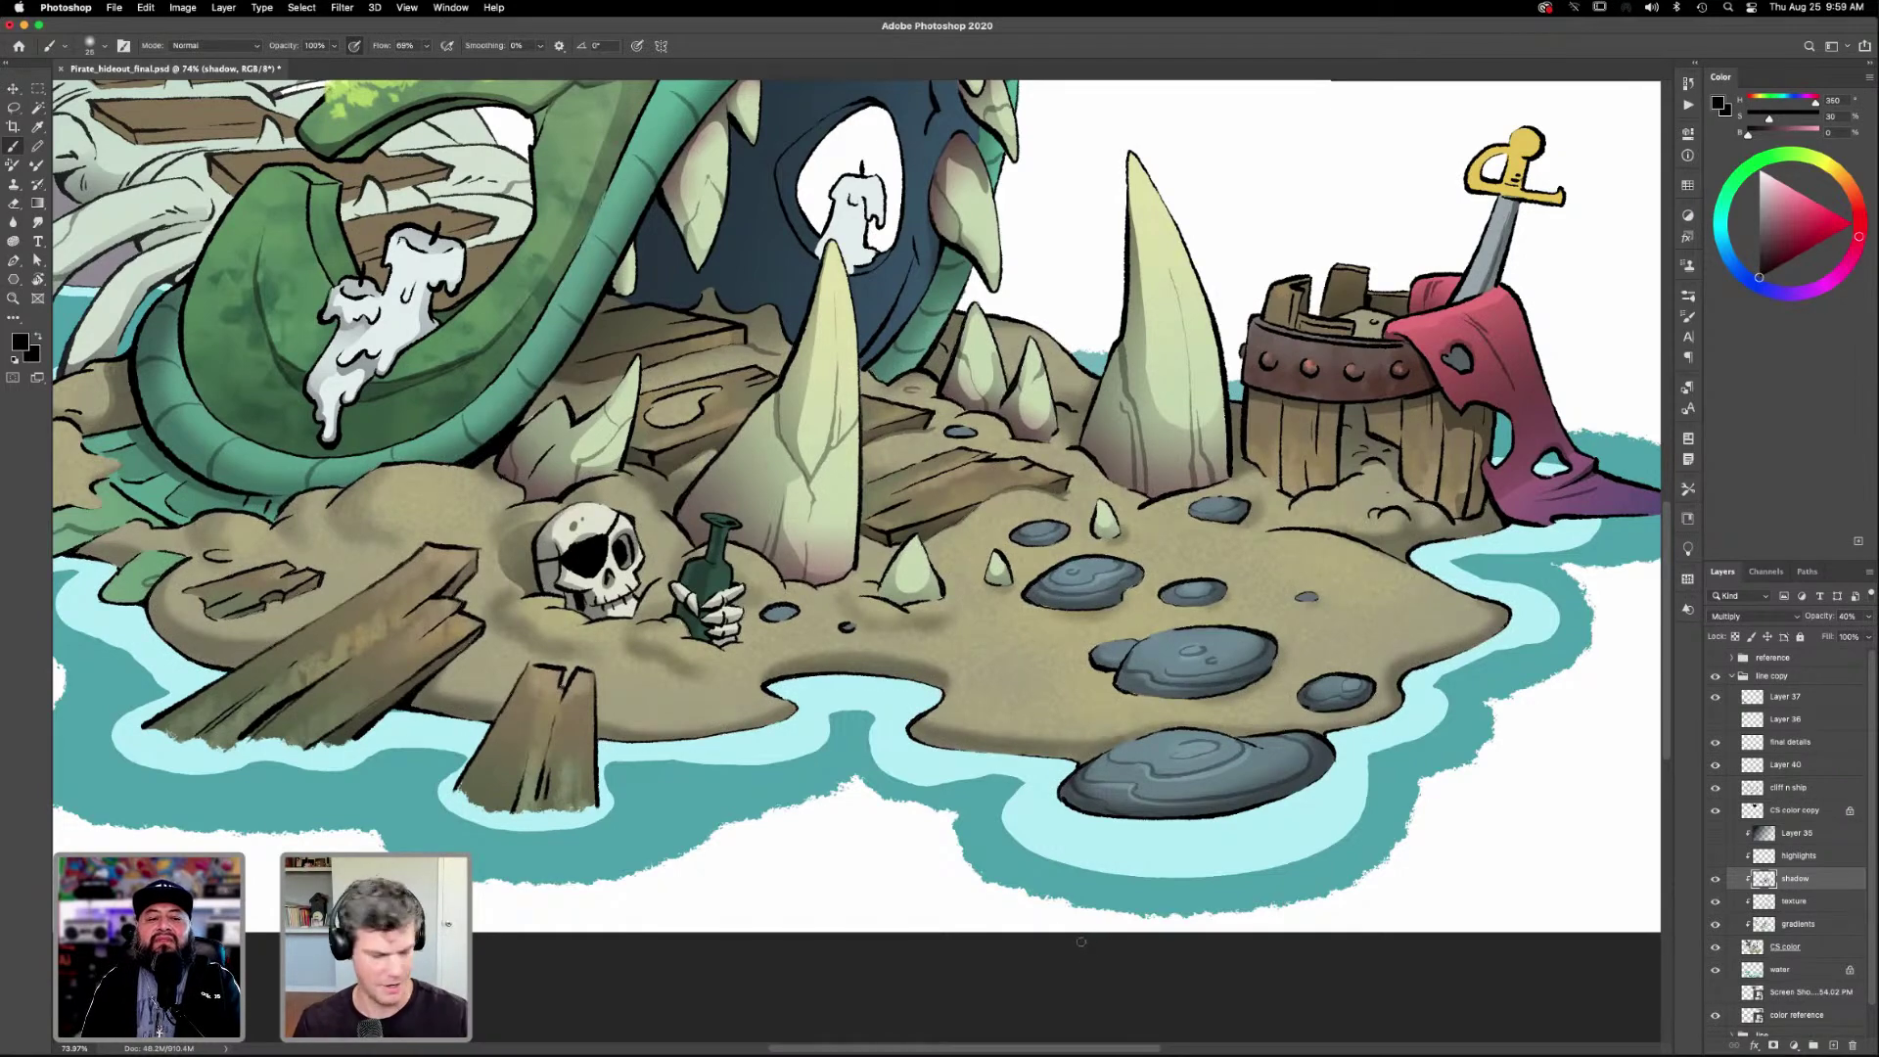
Examine the finished sand and stone shading up close and across the whole illustration.
scroll(1081, 942, "down", 3)
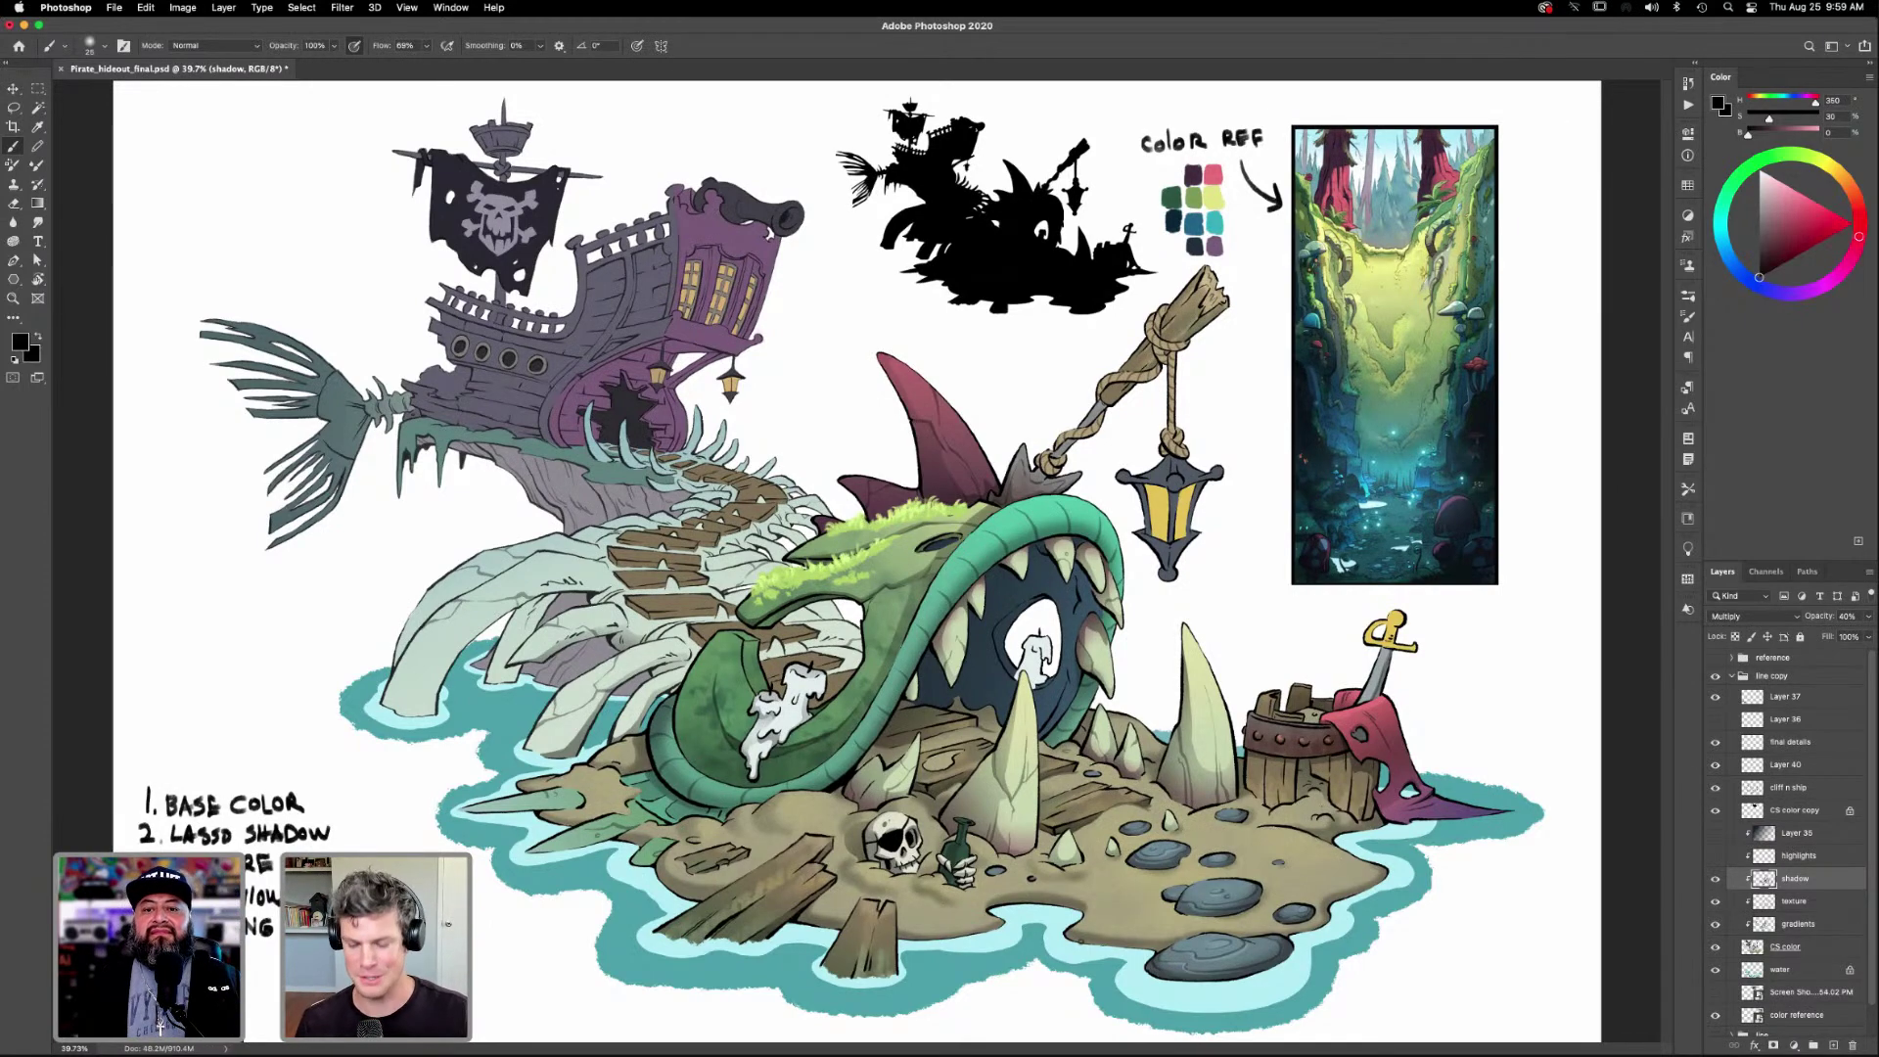
key("z")
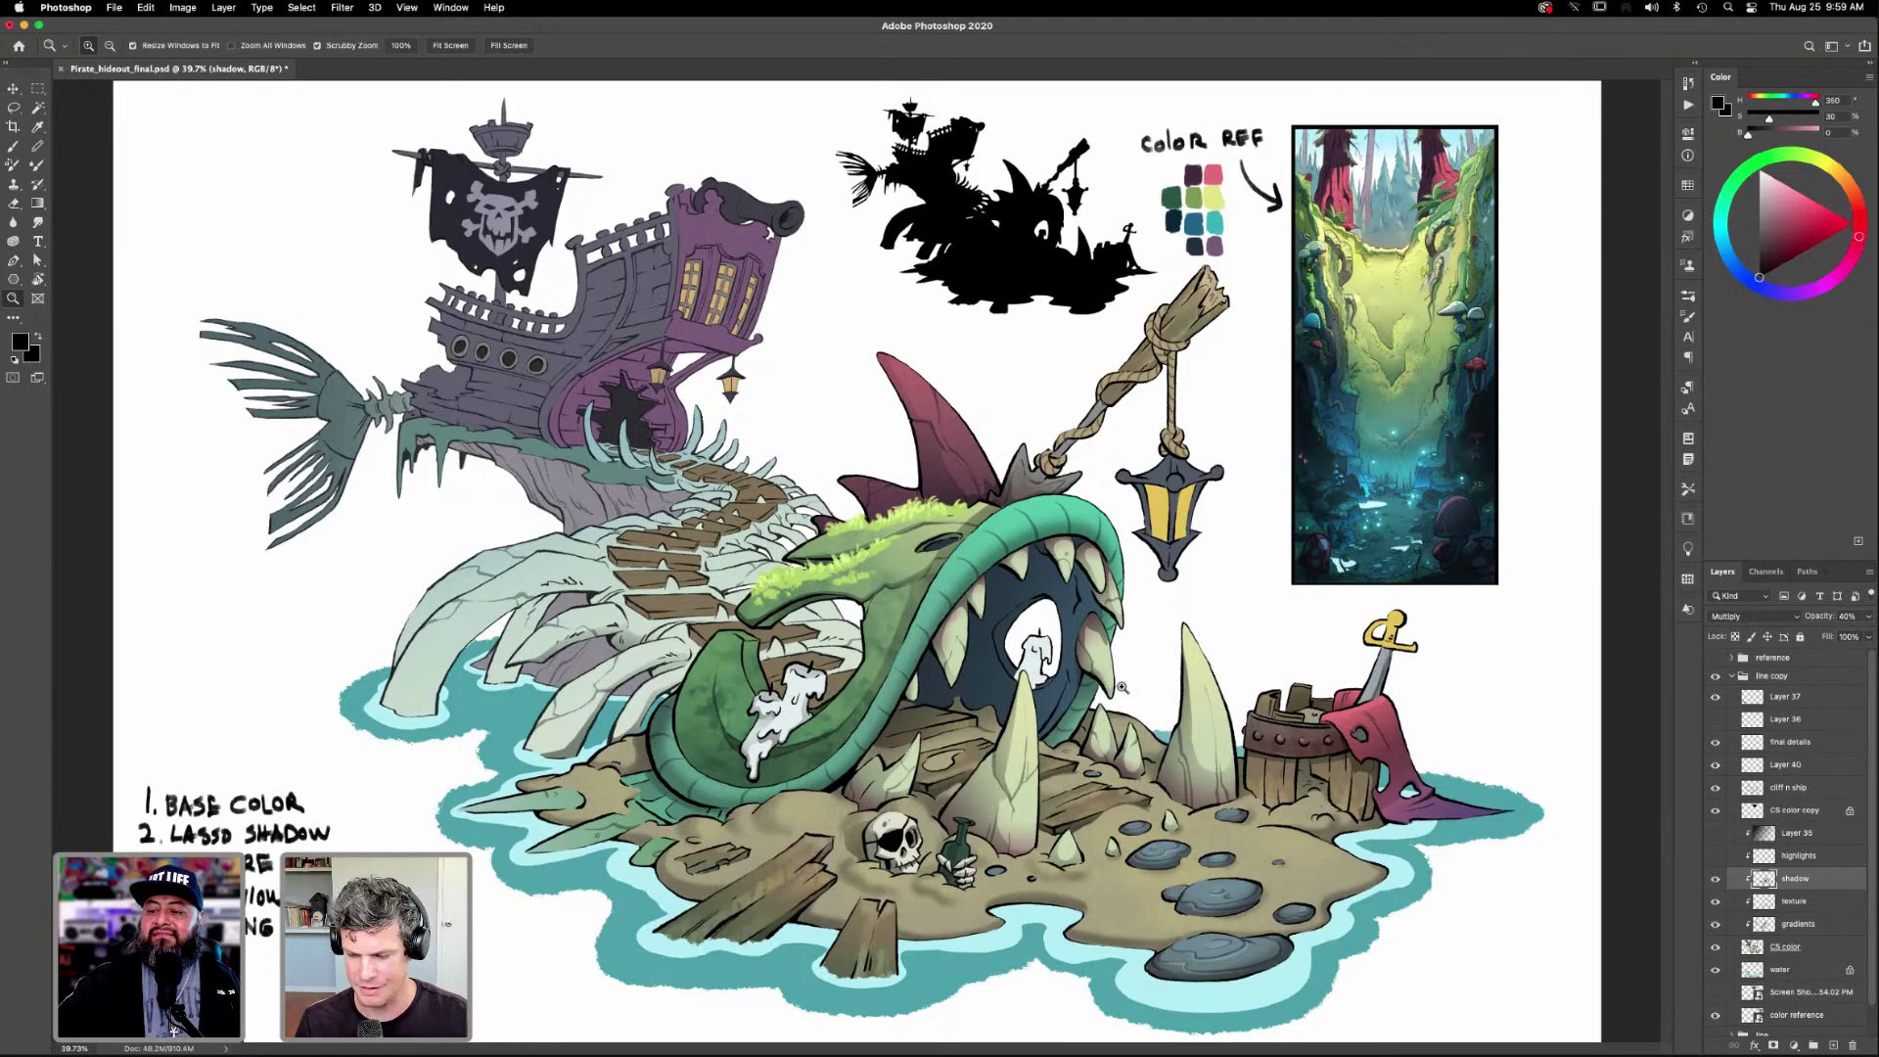
left_click_drag(1095, 655, 1113, 638)
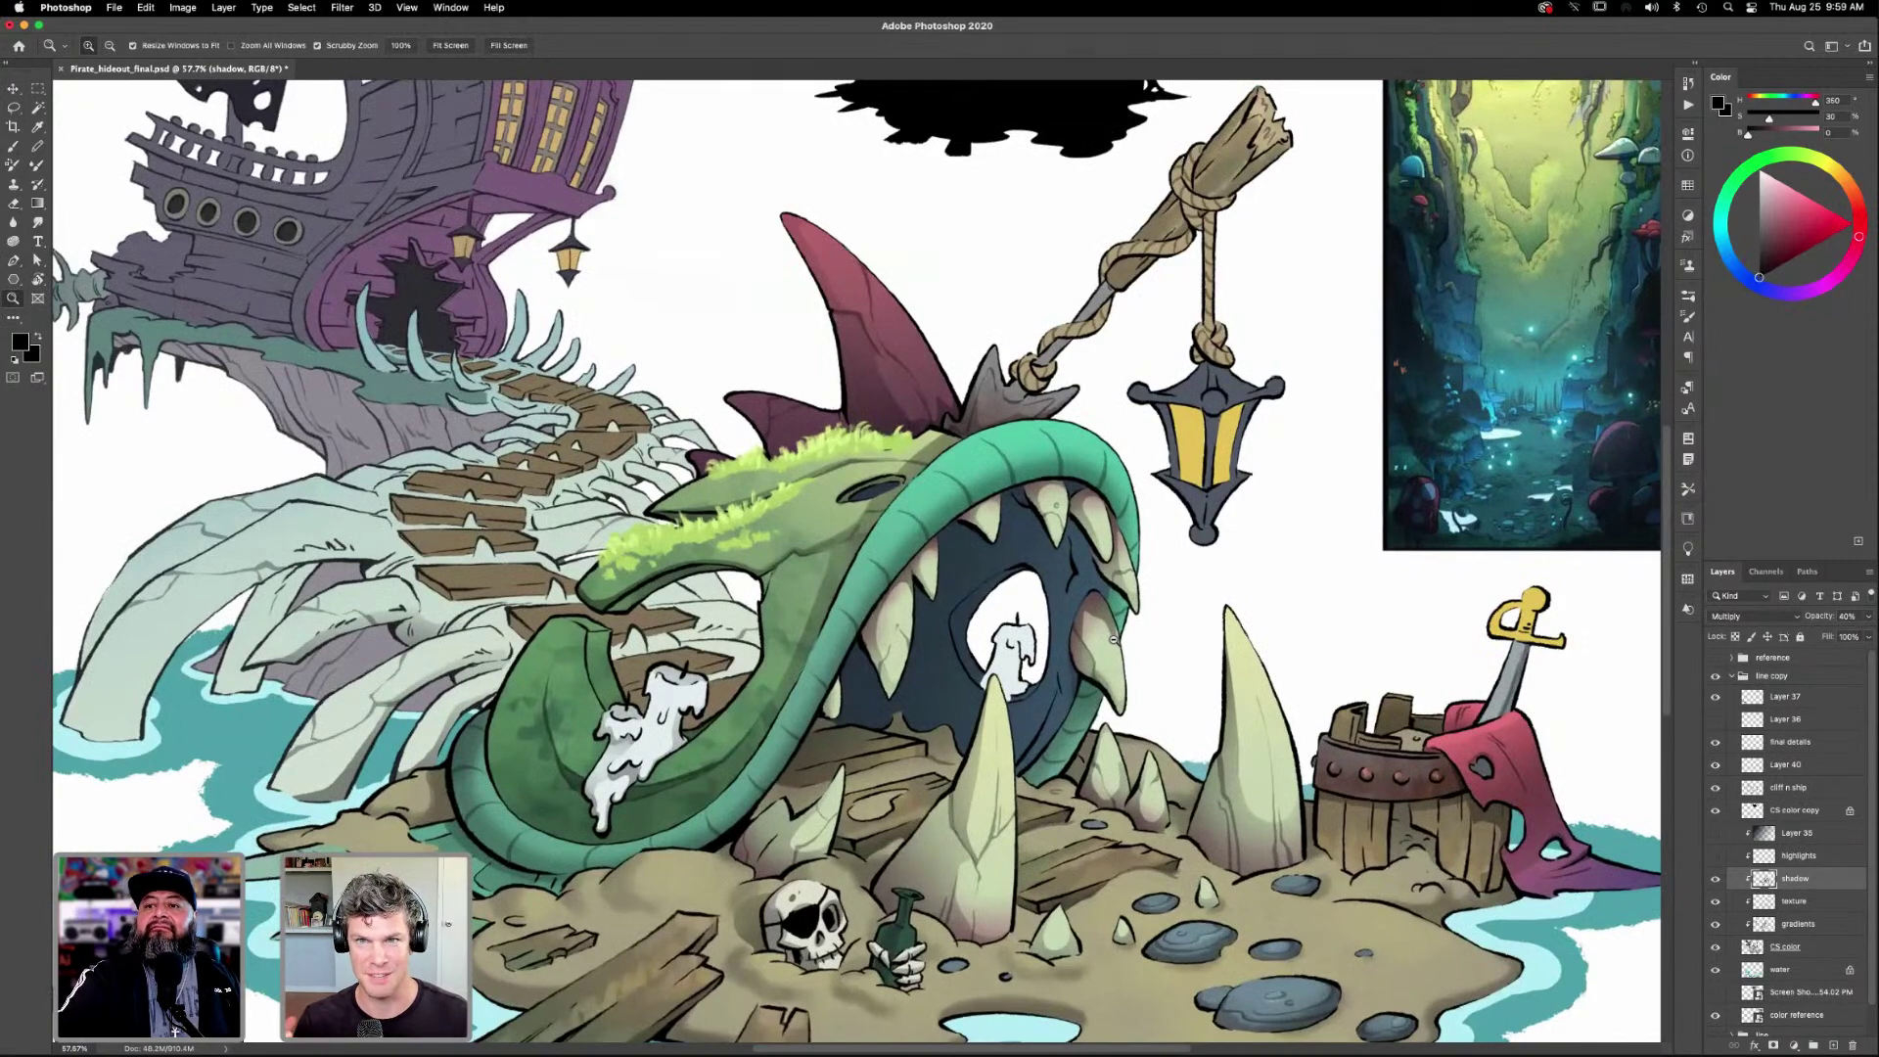
left_click_drag(1106, 724, 1167, 773)
scroll(1164, 803, "down", 3)
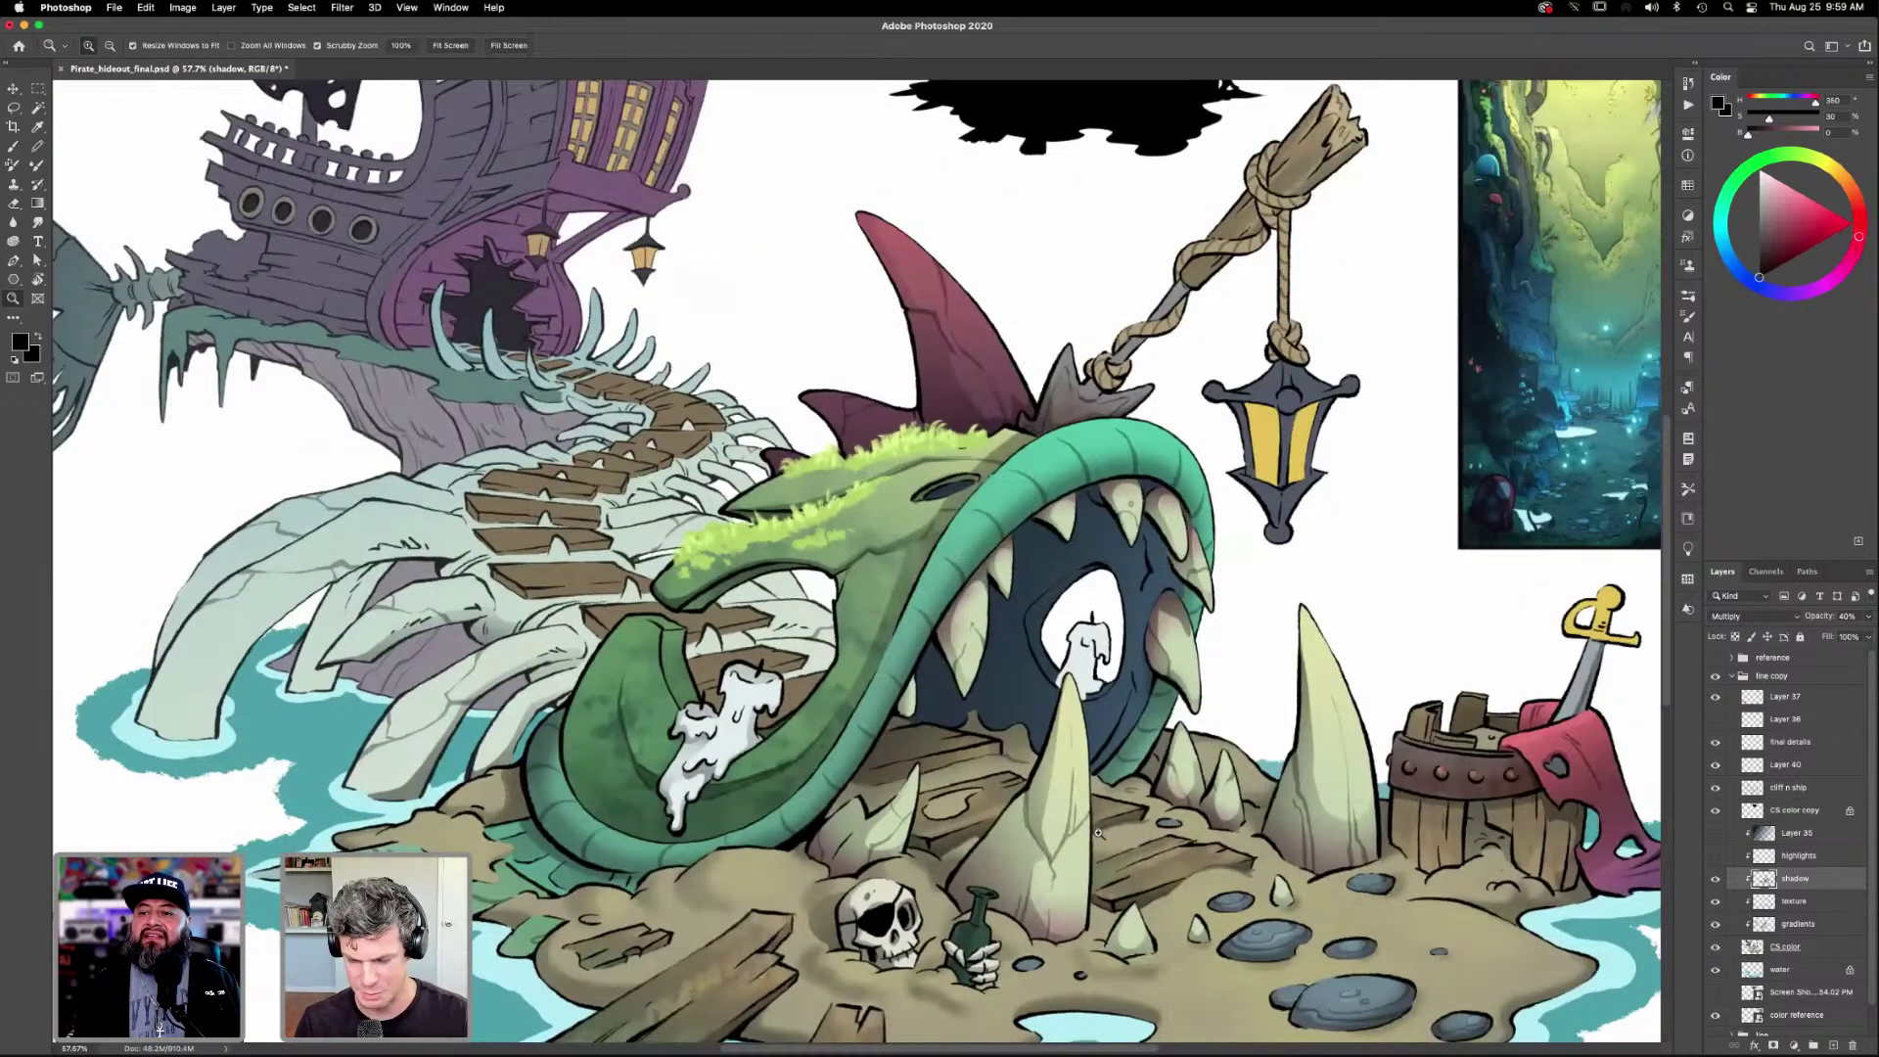
scroll(1106, 841, "down", 5)
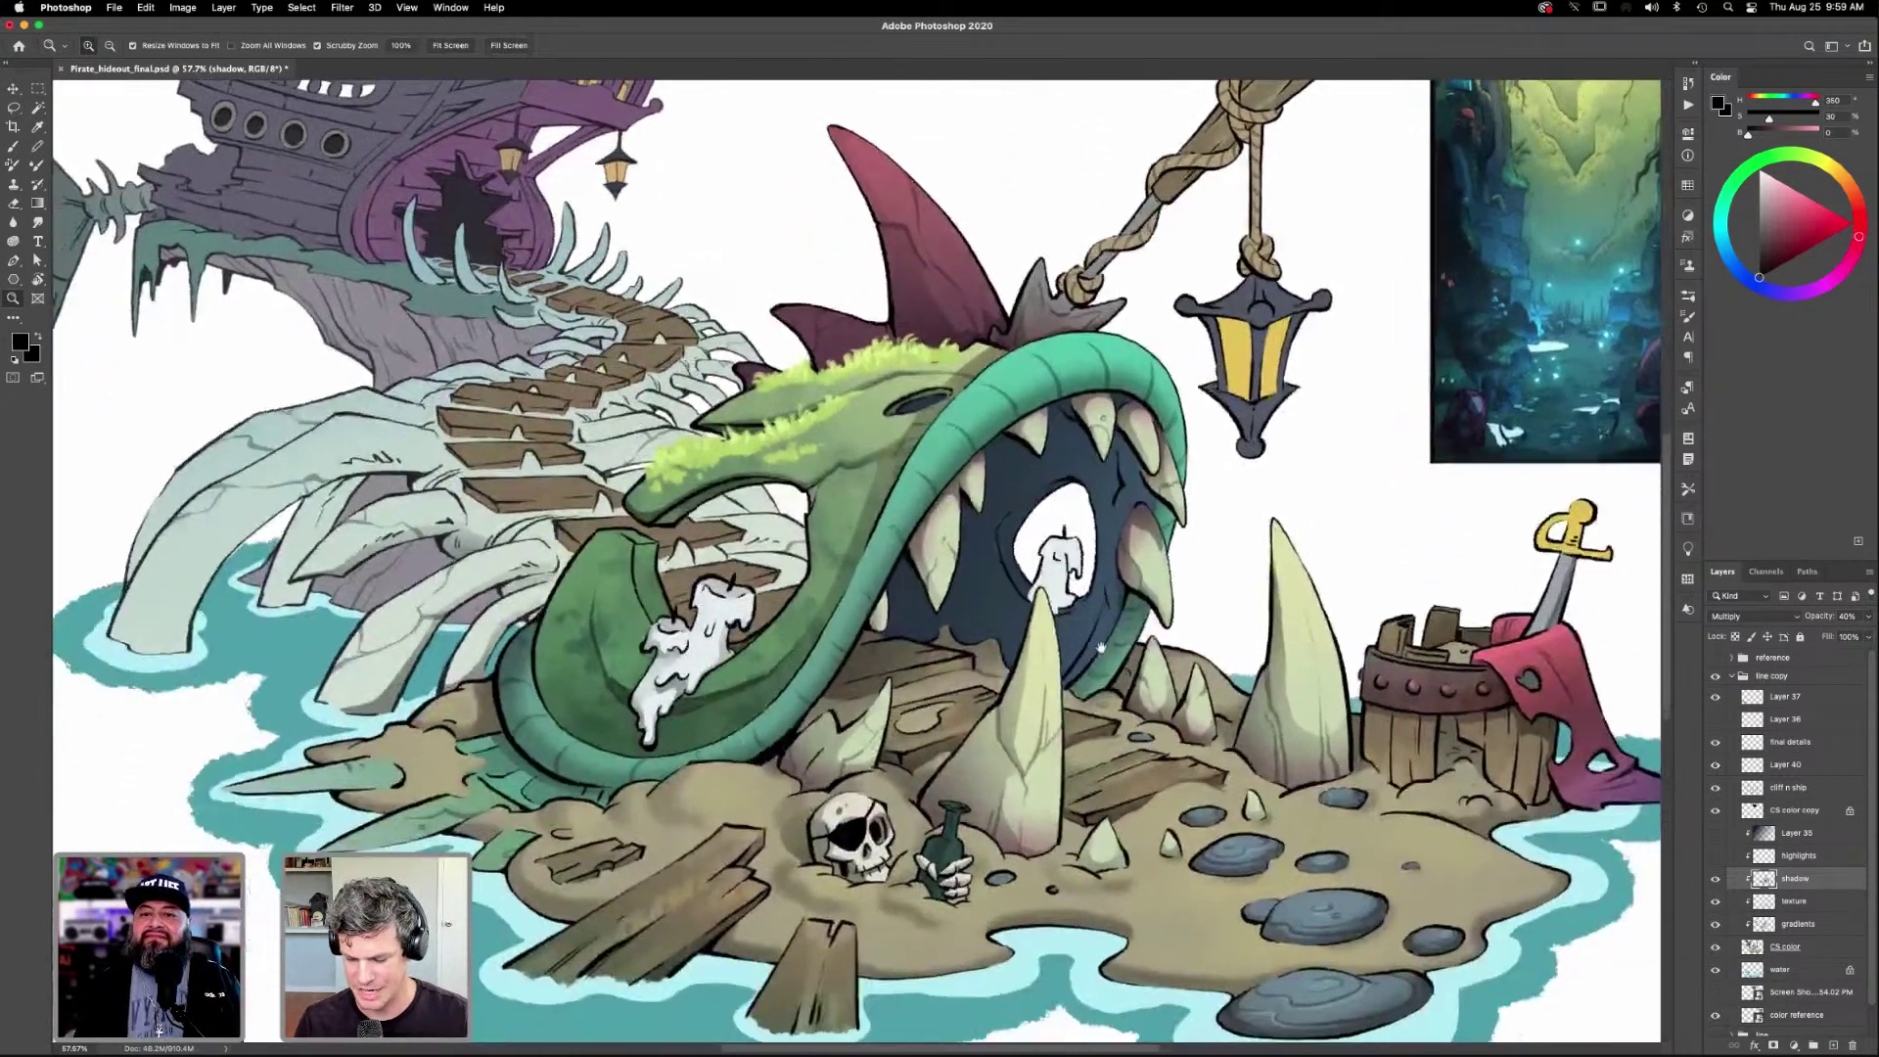
scroll(1216, 924, "down", 5)
scroll(1216, 923, "right", 7)
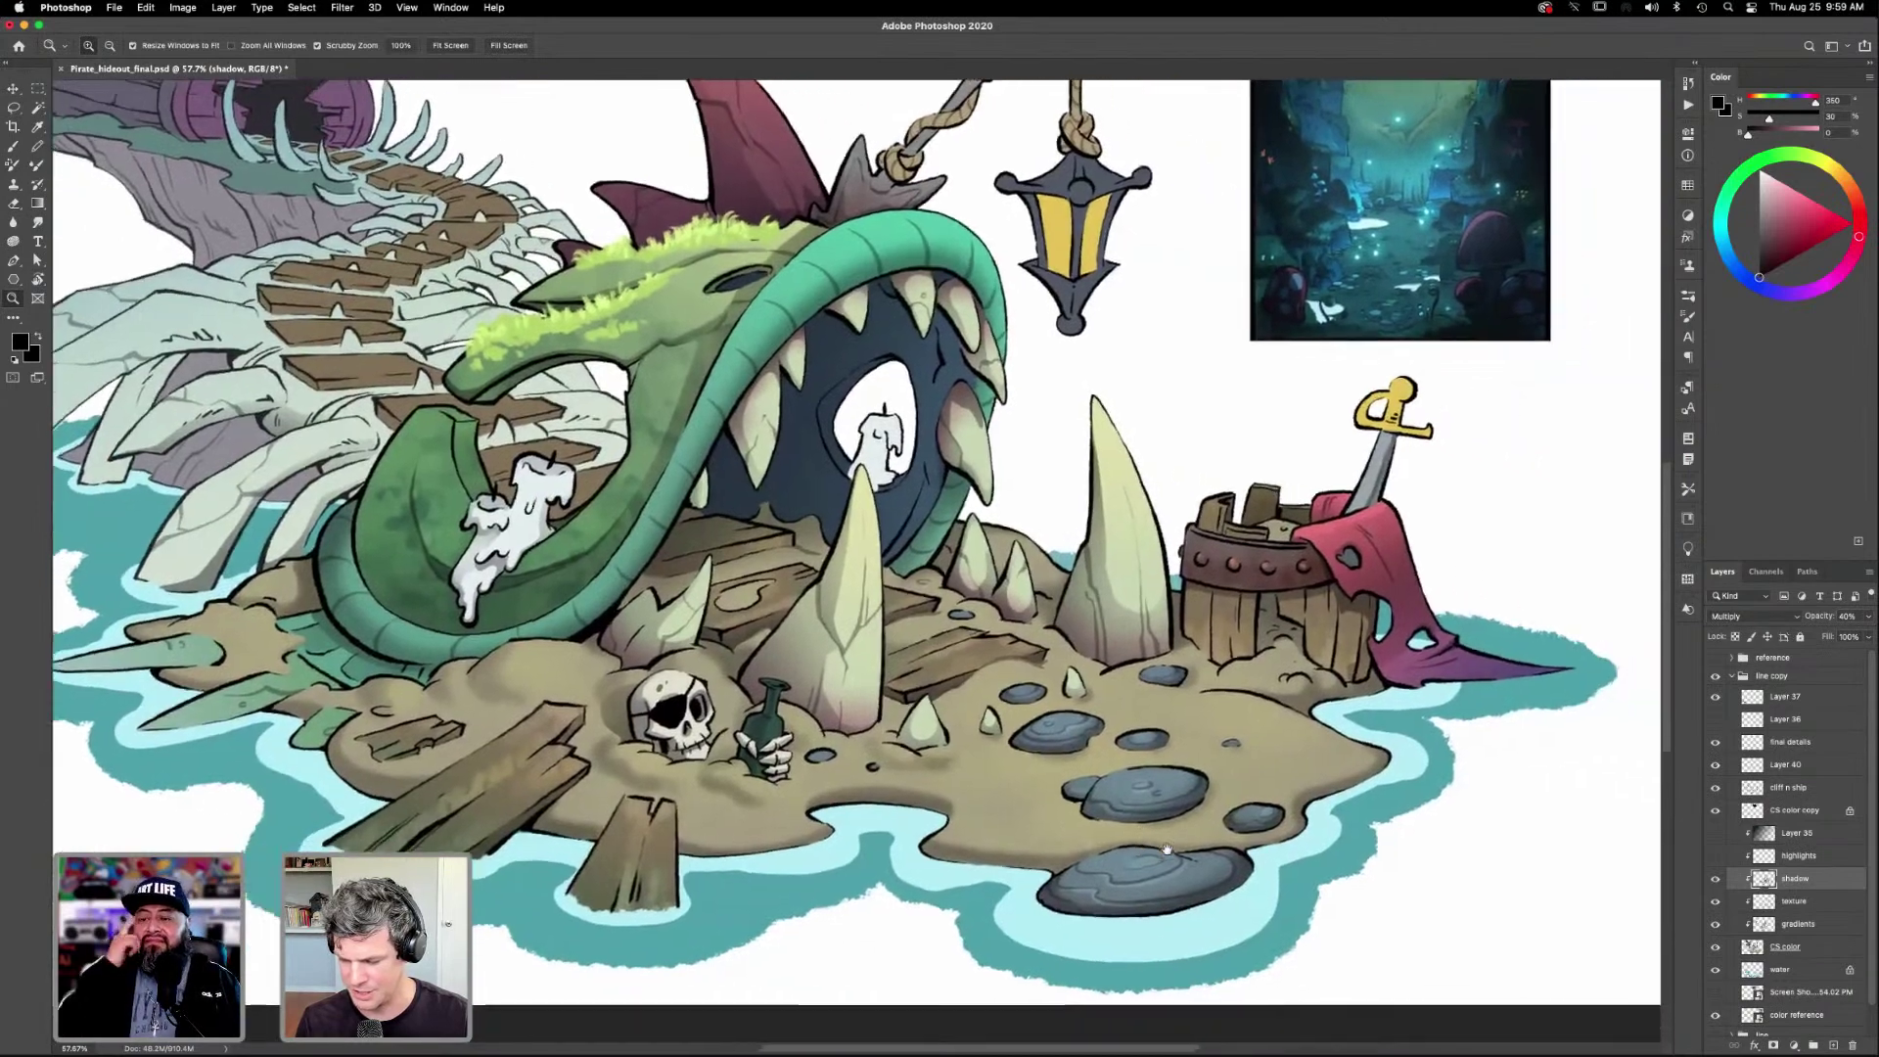
scroll(1174, 851, "left", 1)
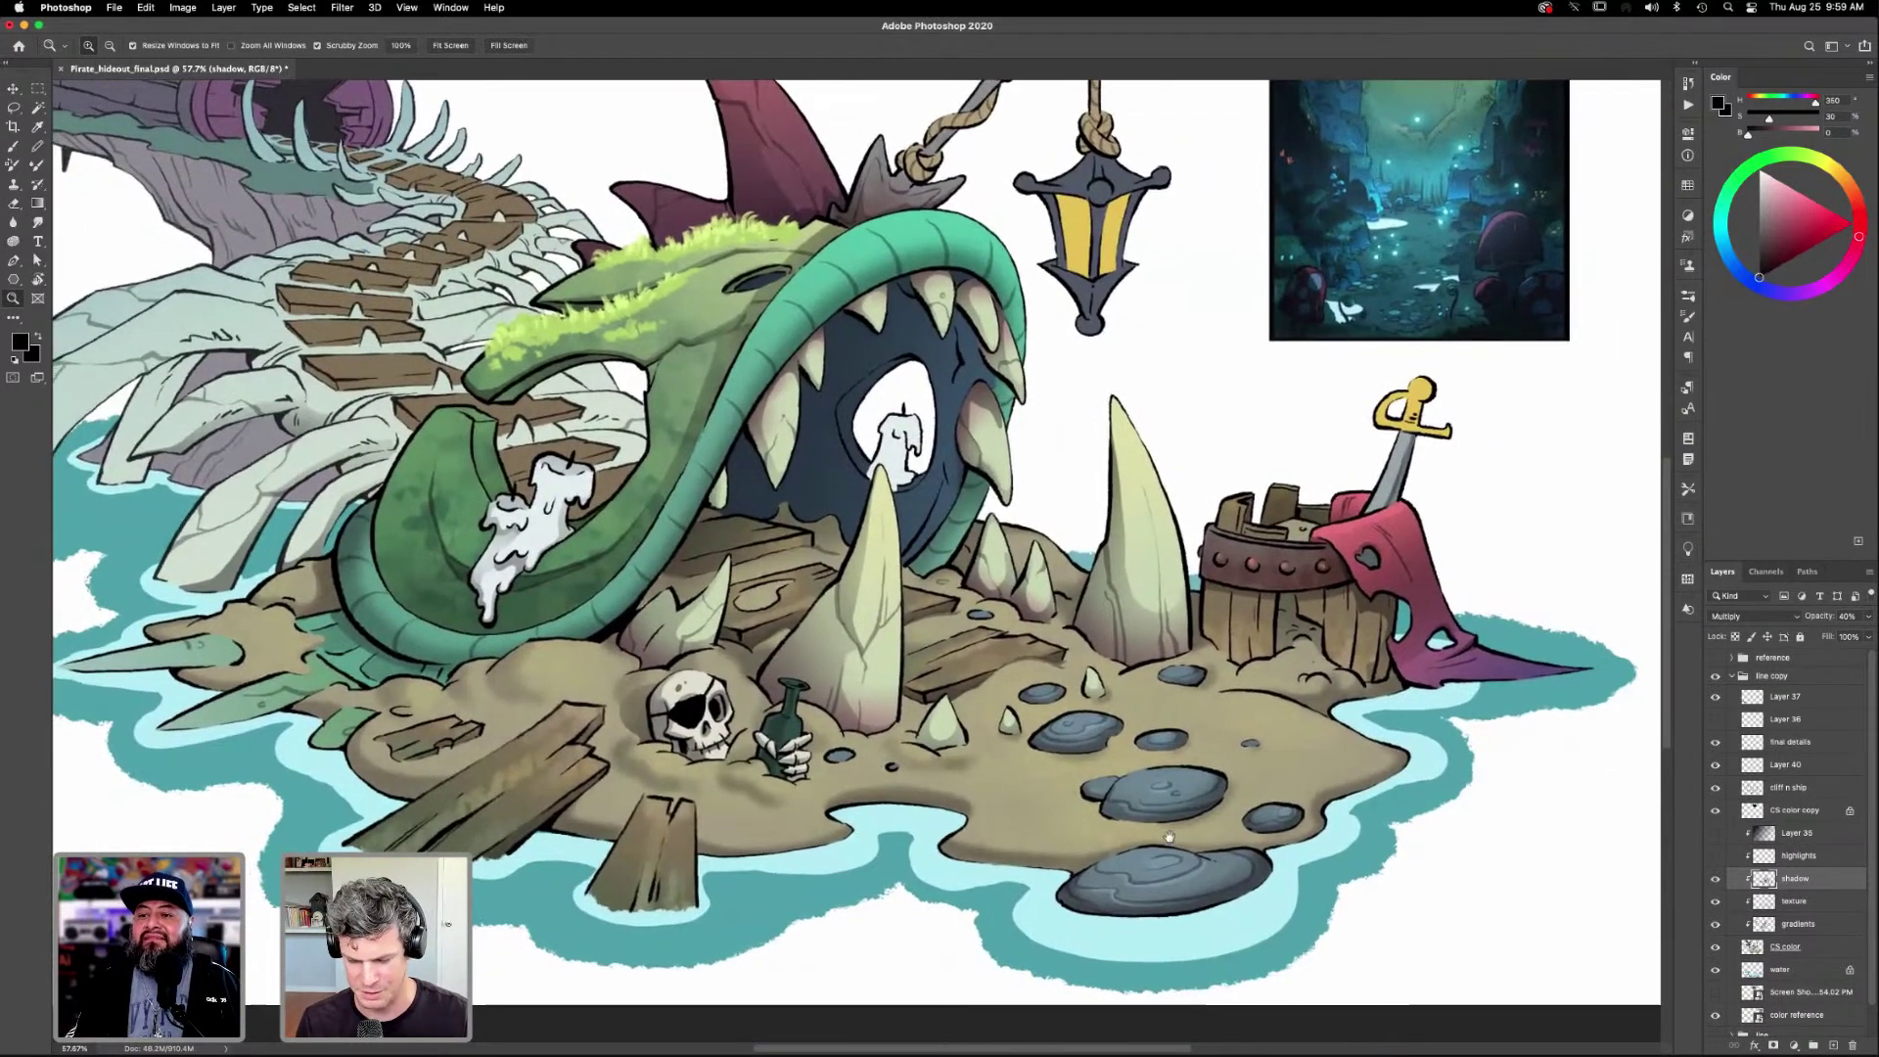
scroll(1165, 842, "down", 3)
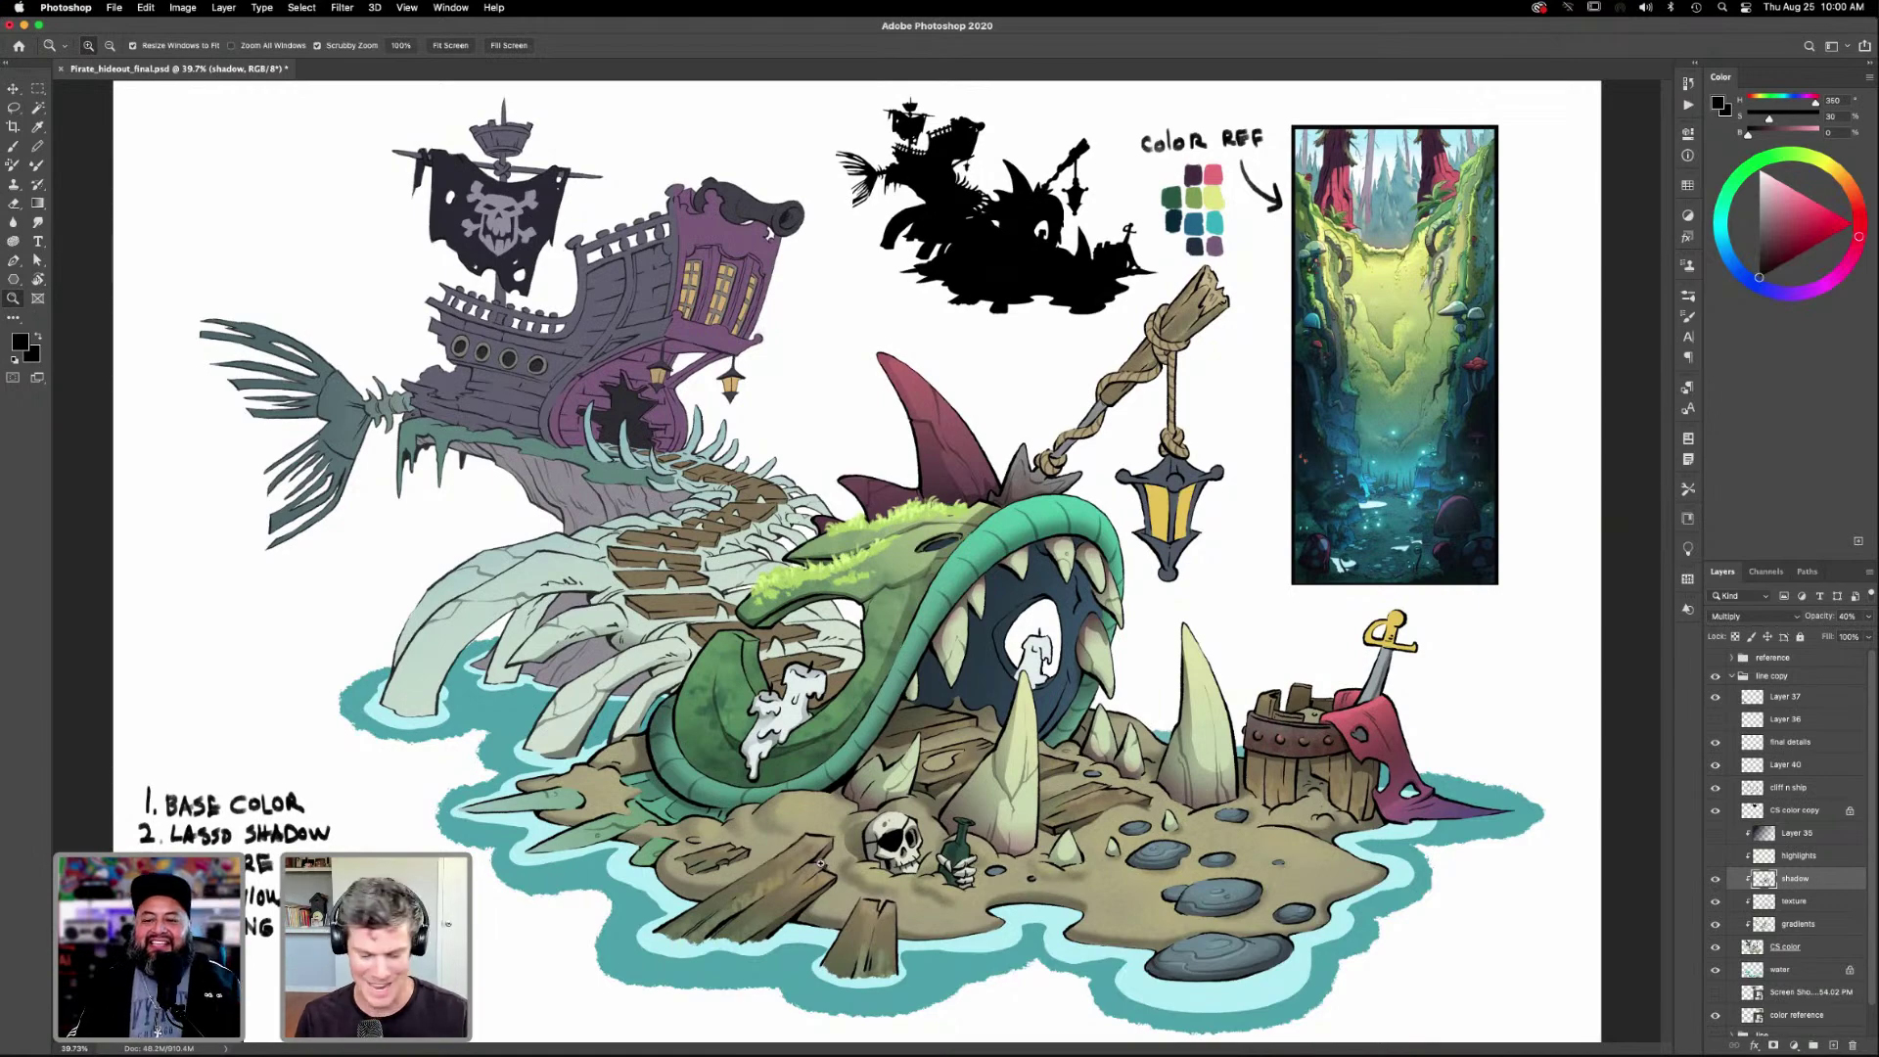
Select the sand patch beside the torn green fin from the CS color layer, brush shadows into it on the shadow layer, and deselect.
scroll(839, 847, "up", 5)
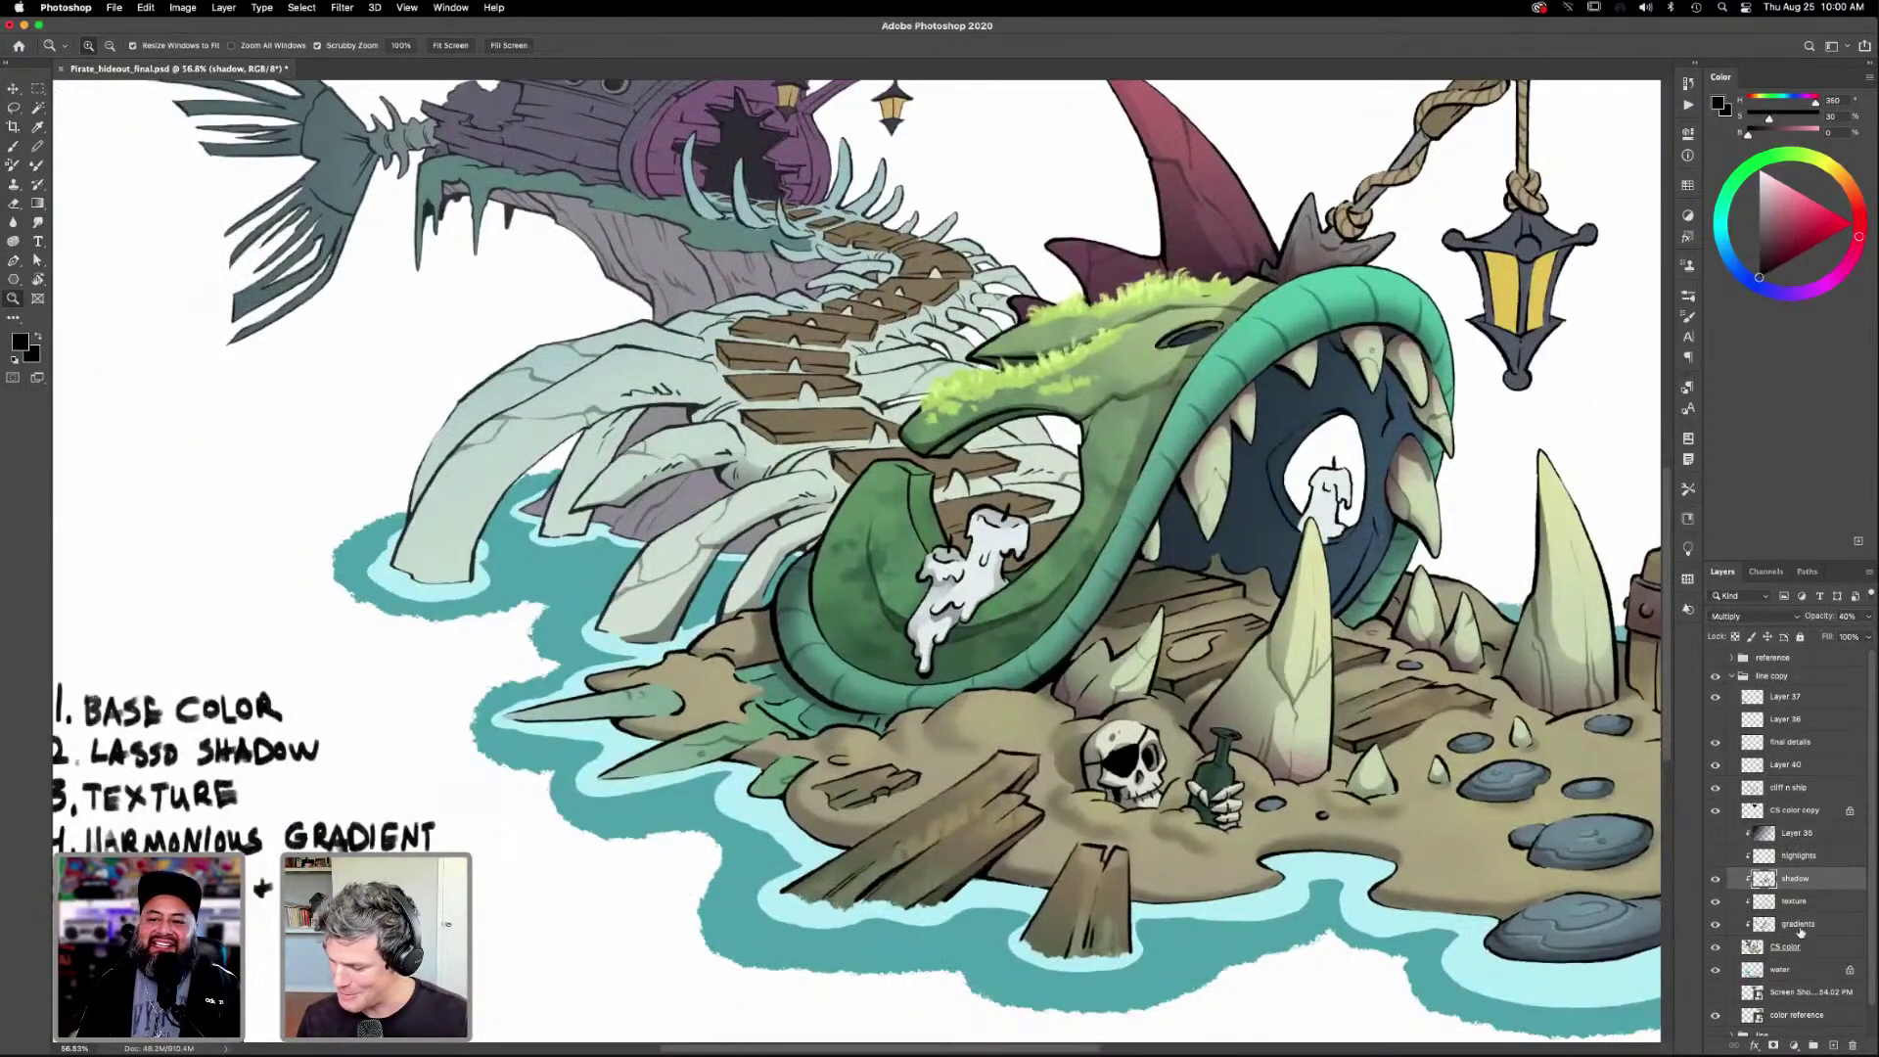
left_click(1786, 949)
key("w")
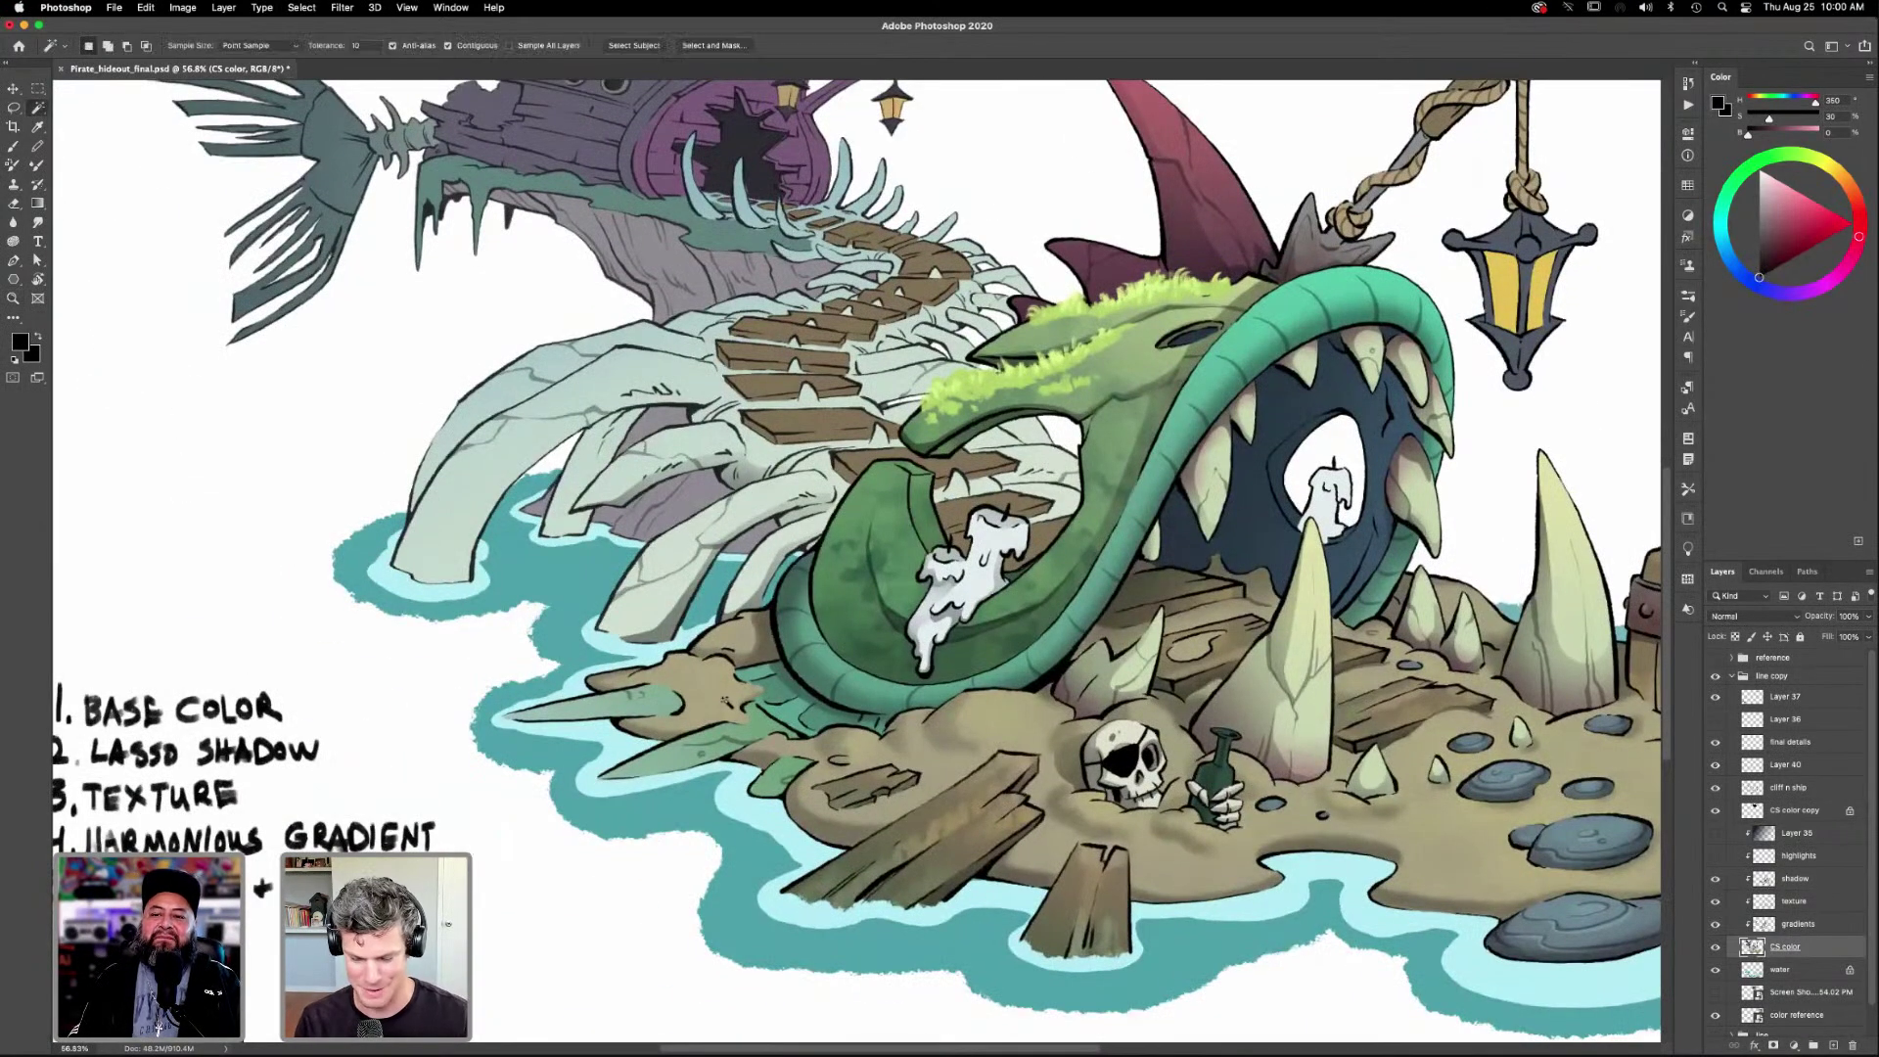
left_click(680, 650)
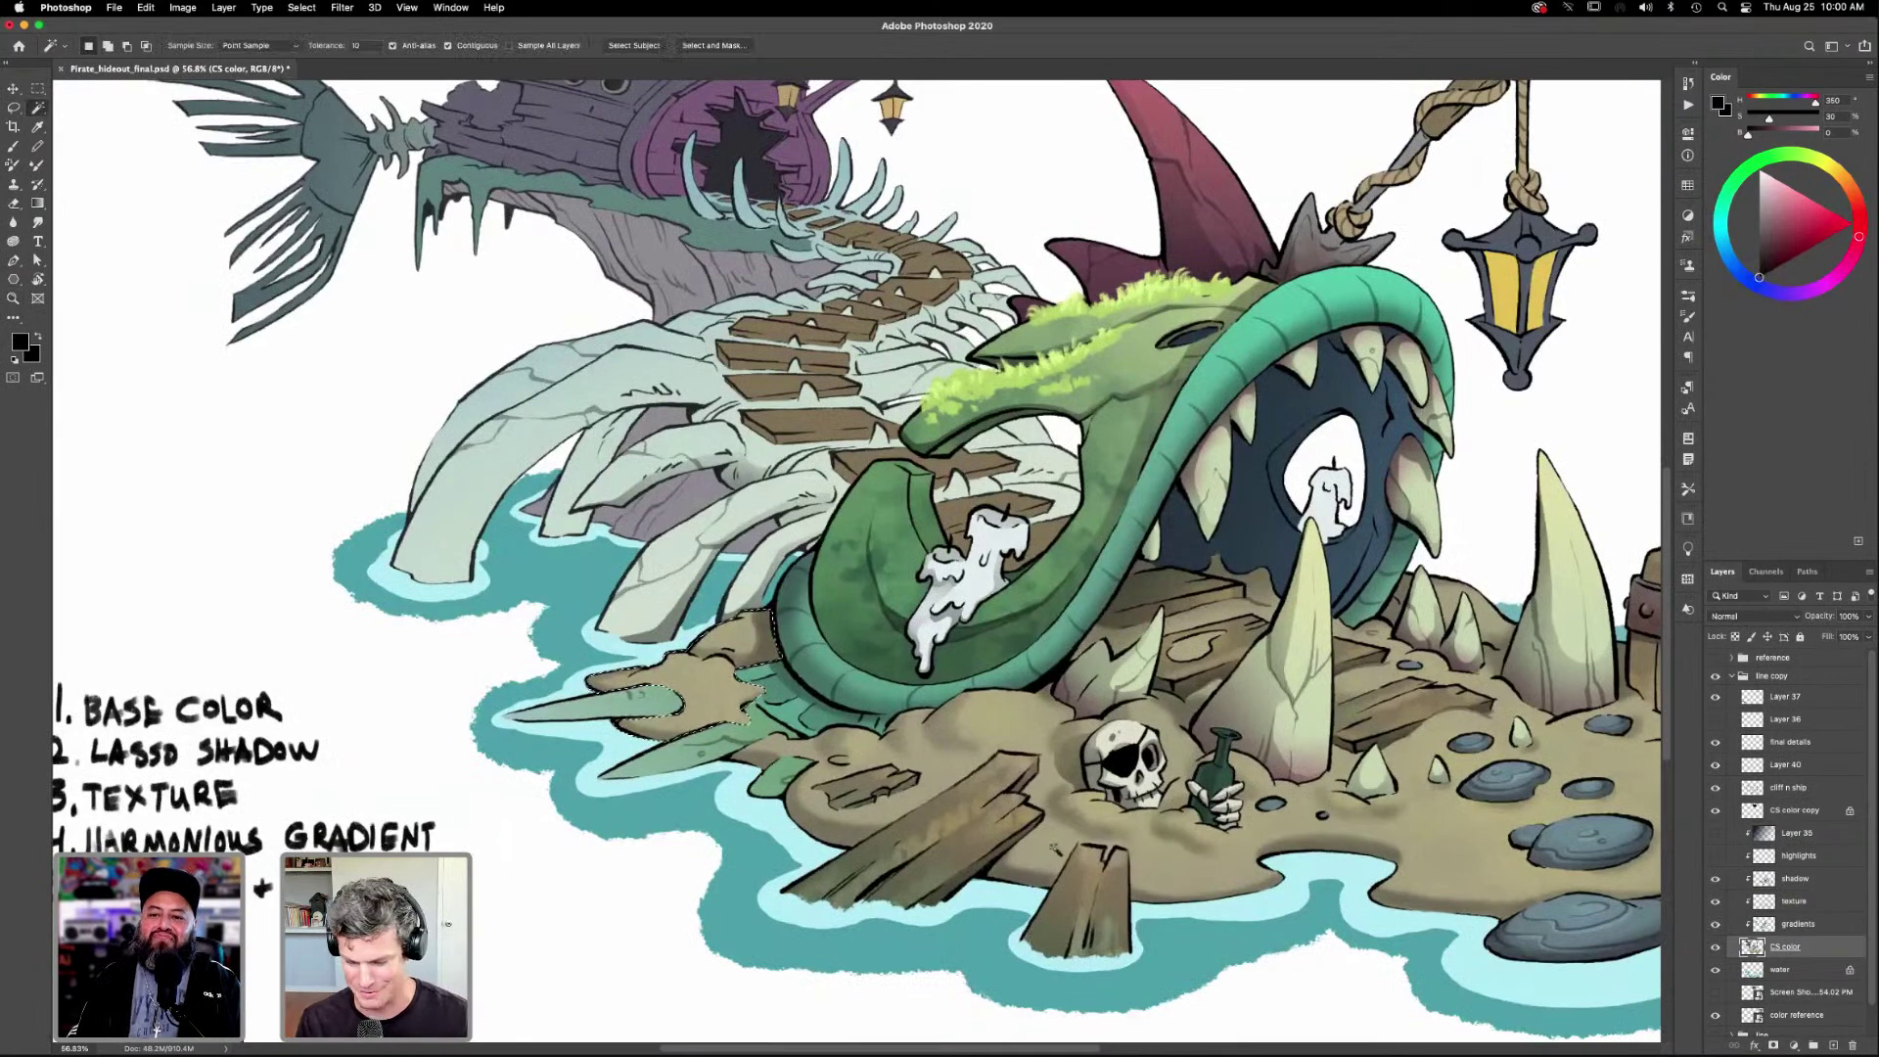
left_click(1795, 878)
key("b")
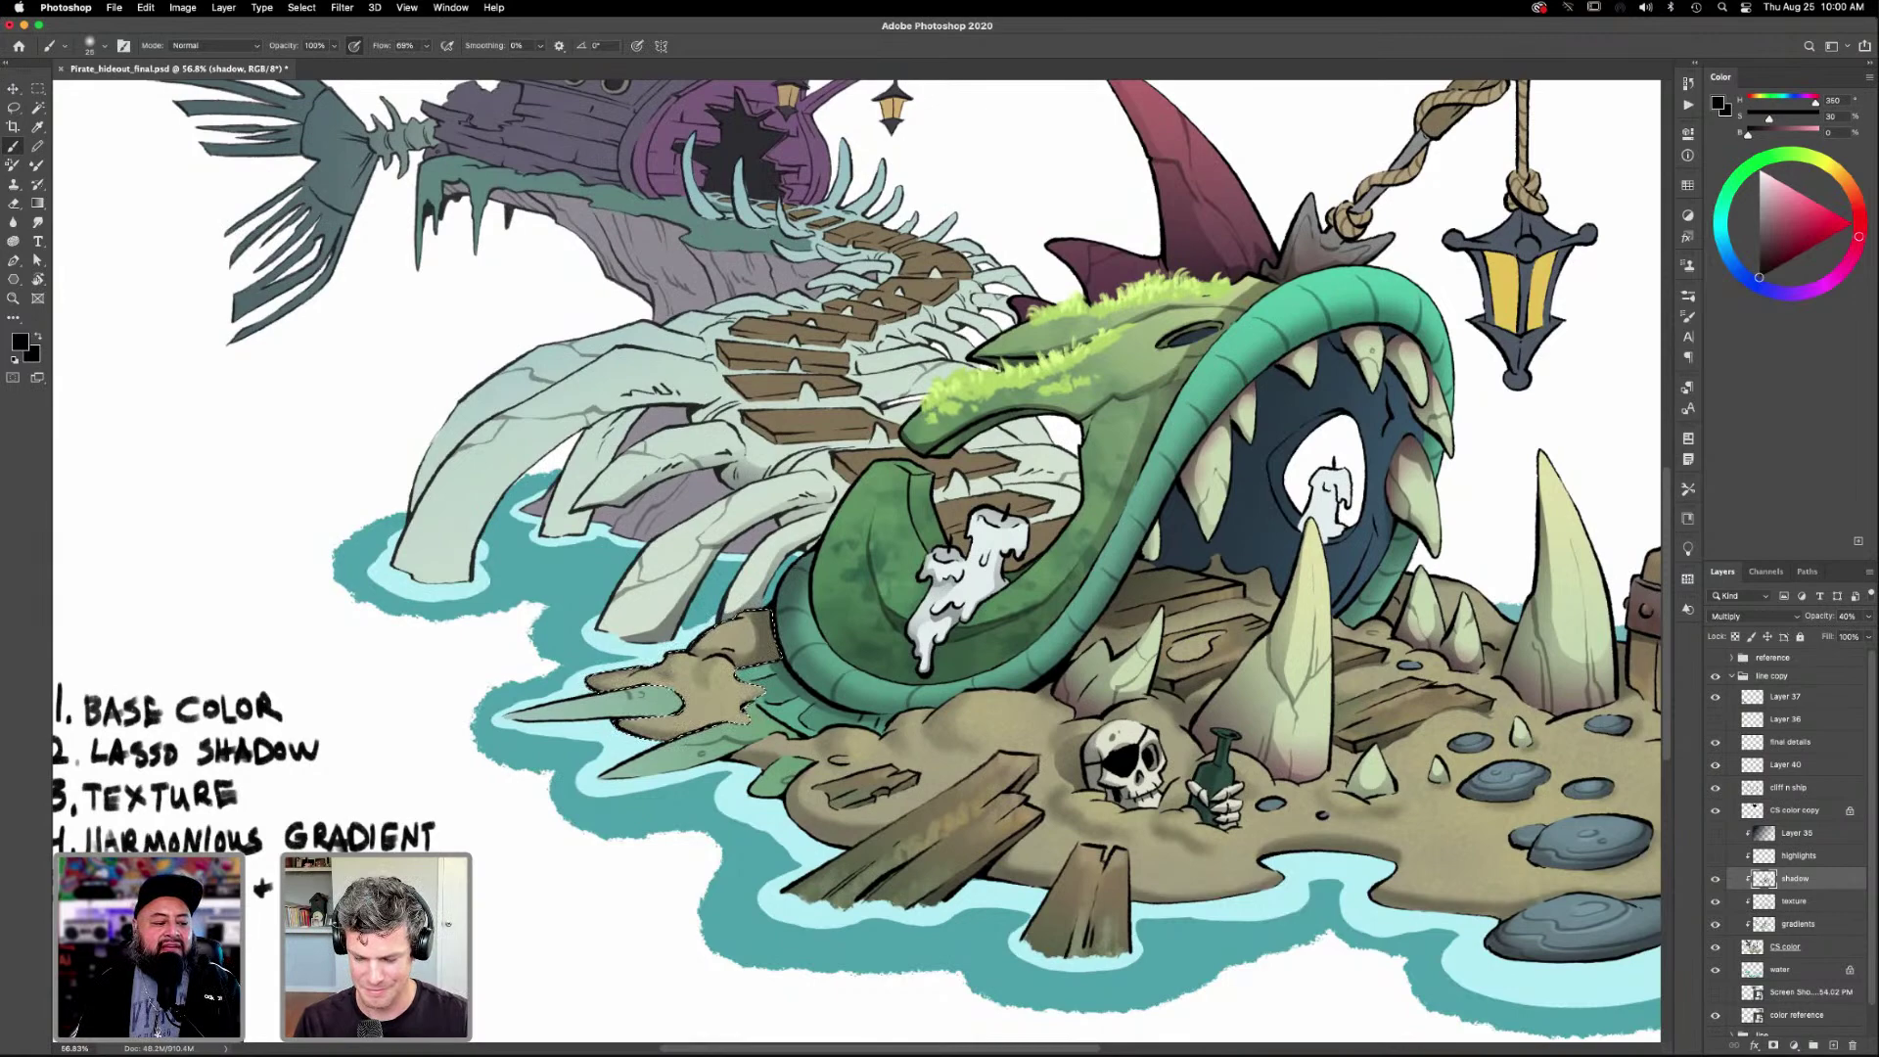
key("super+d")
left_click(1785, 946)
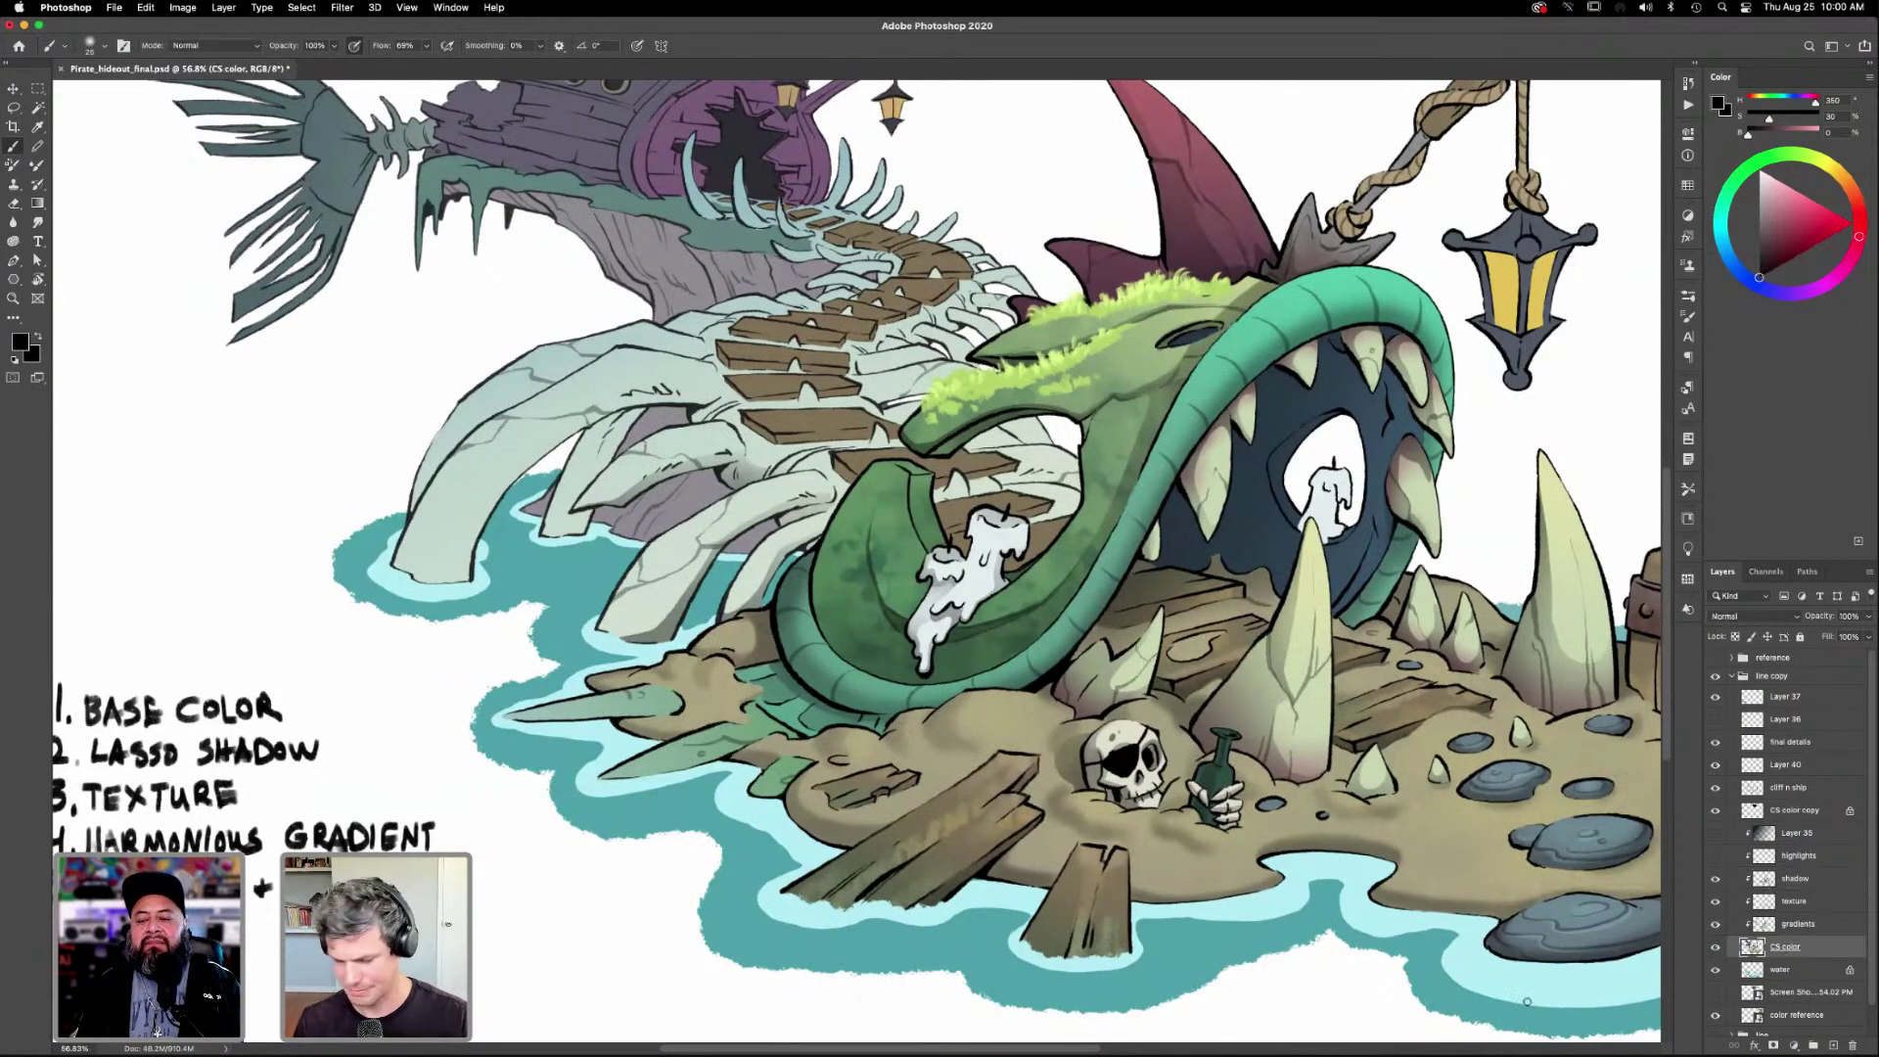
key("w")
left_click(793, 773)
left_click(616, 773, "shift")
left_click(783, 725, "shift")
left_click(1798, 922)
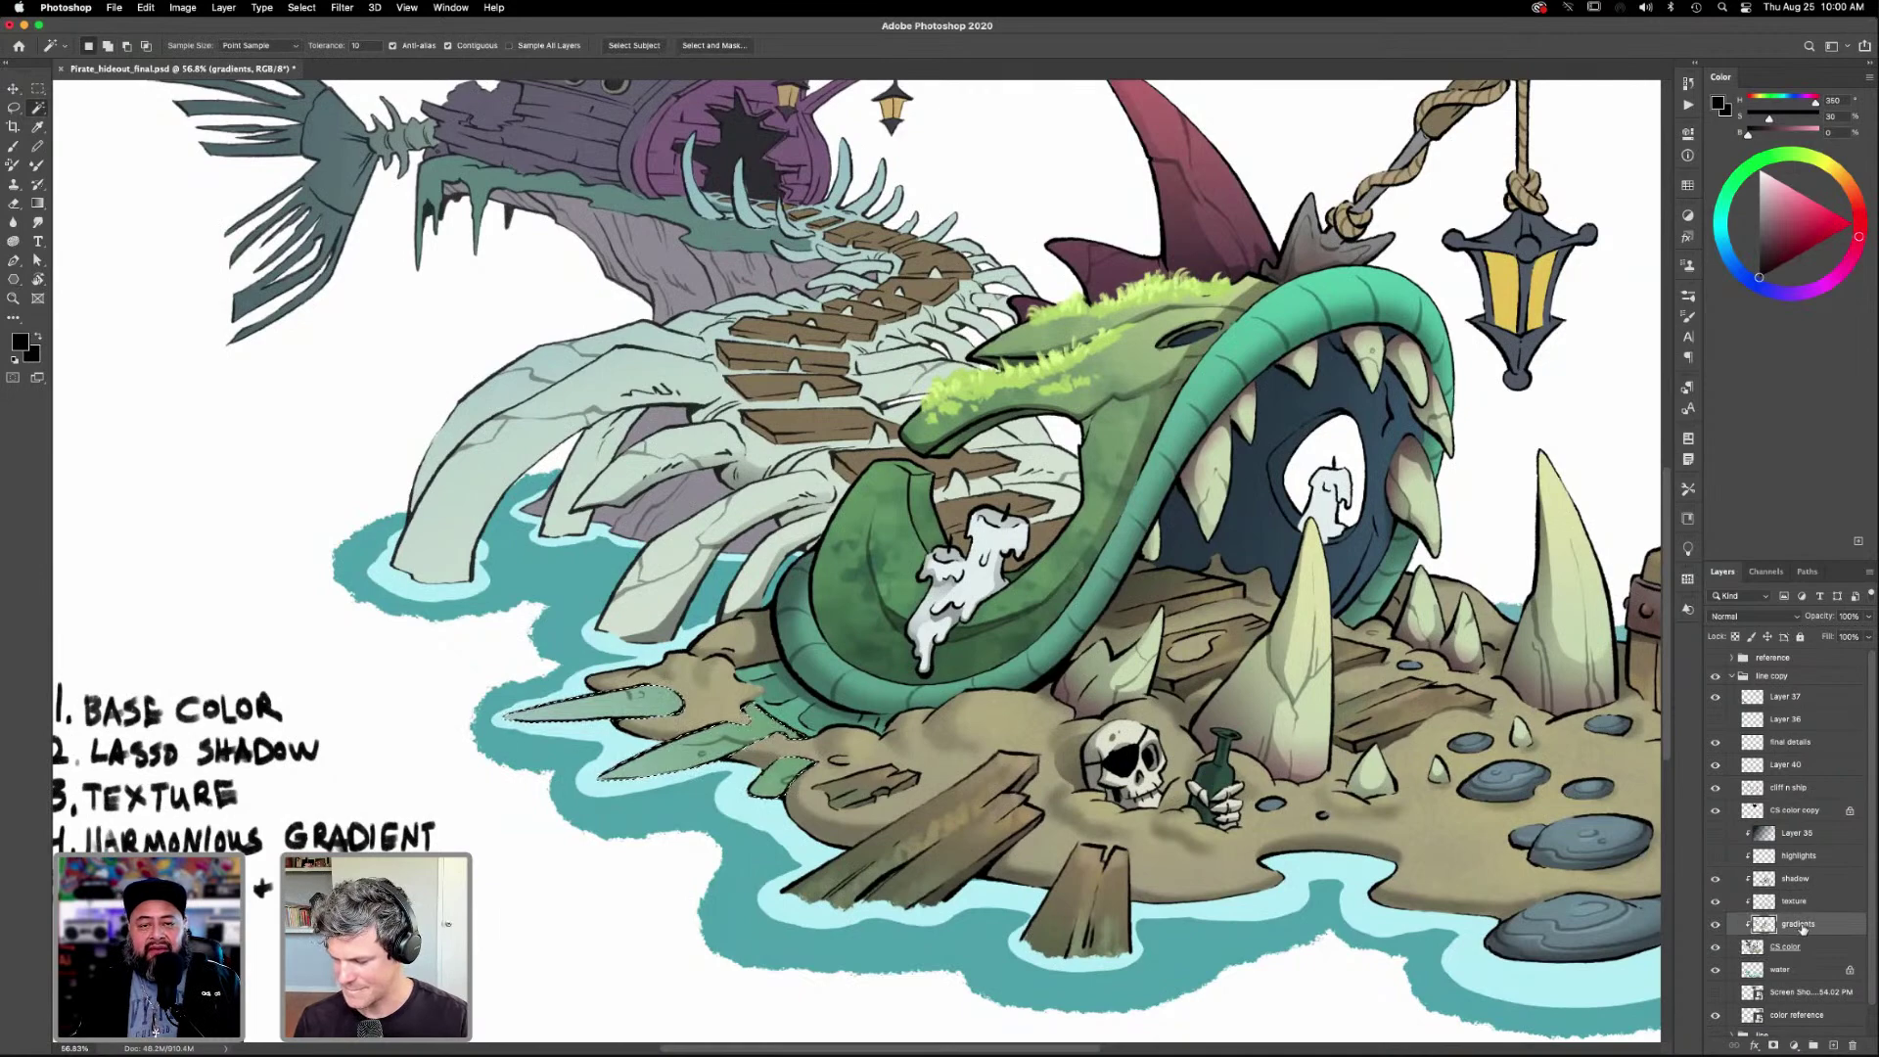
left_click(1794, 877)
key("super+d")
Lasso shadow shapes over the small green fin scrap at the sand's edge and shade them with black gradients.
key("l")
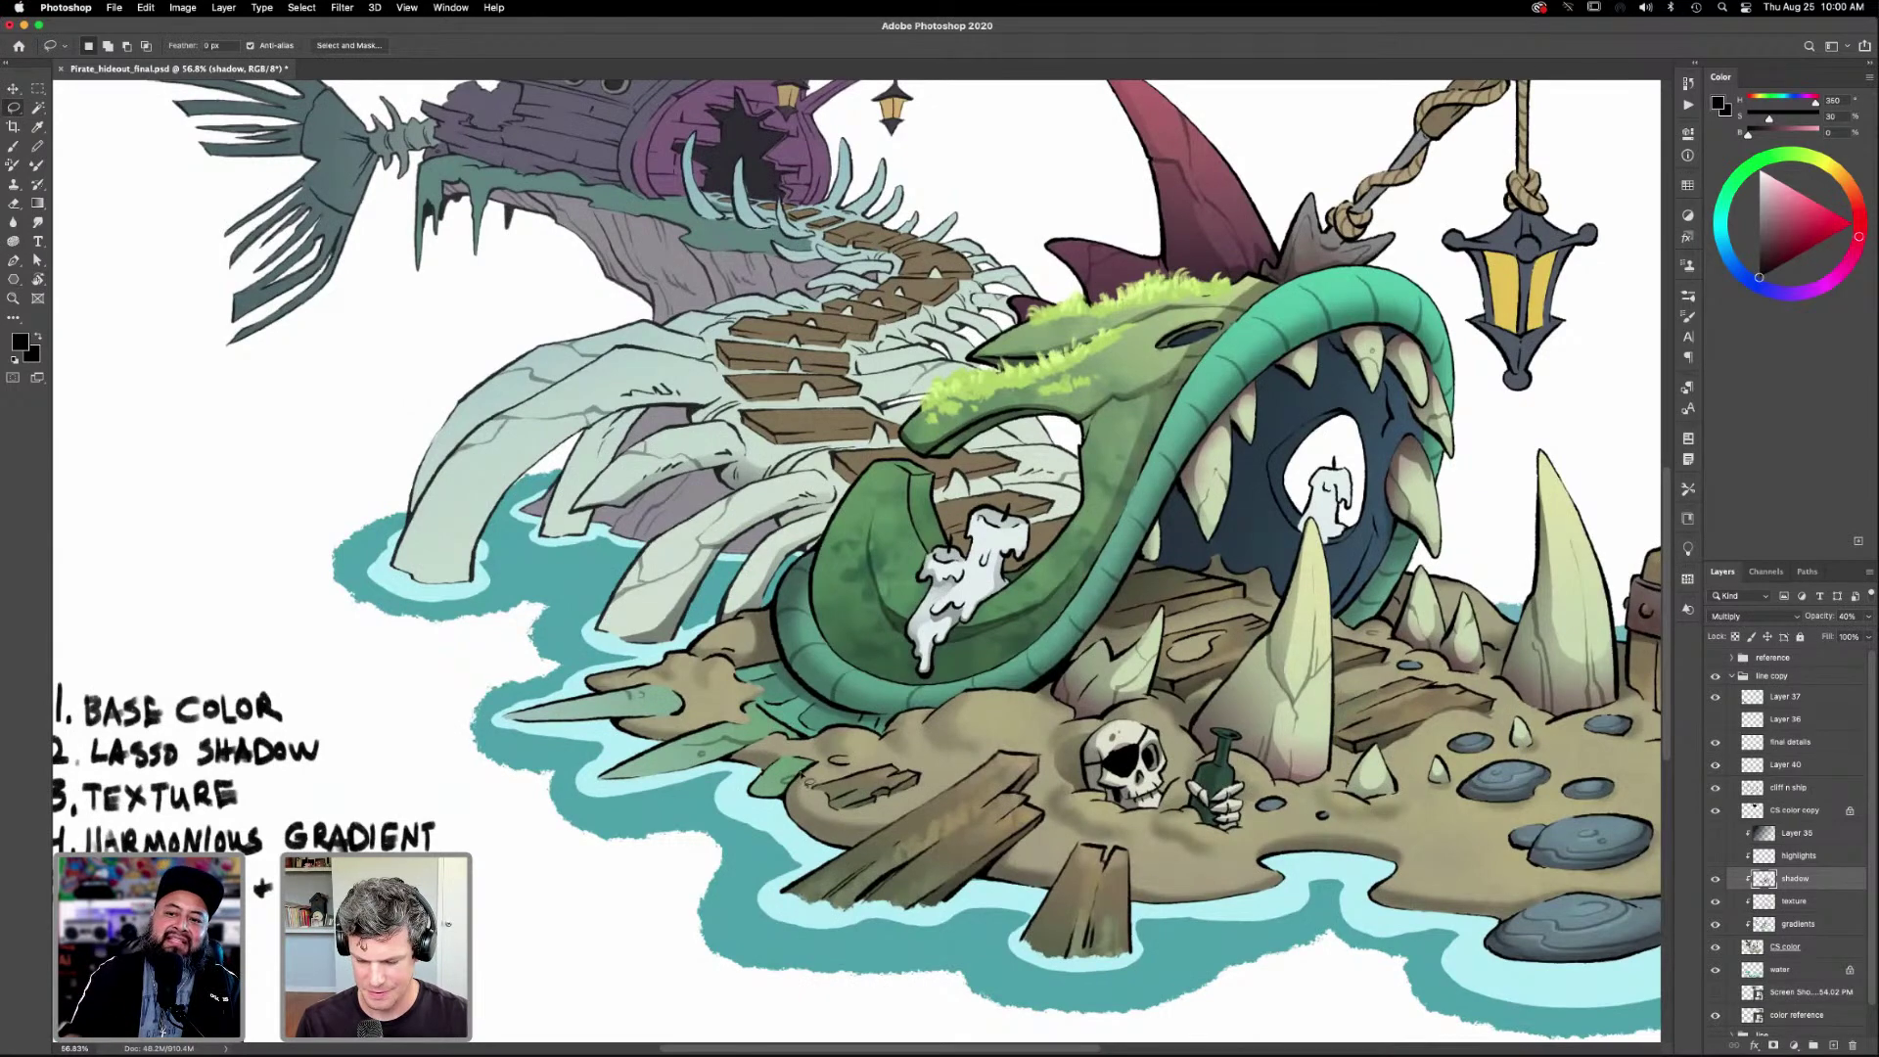
mouse_move(763, 783)
left_mouse_down()
mouse_move(749, 797)
mouse_move(798, 805)
left_mouse_up()
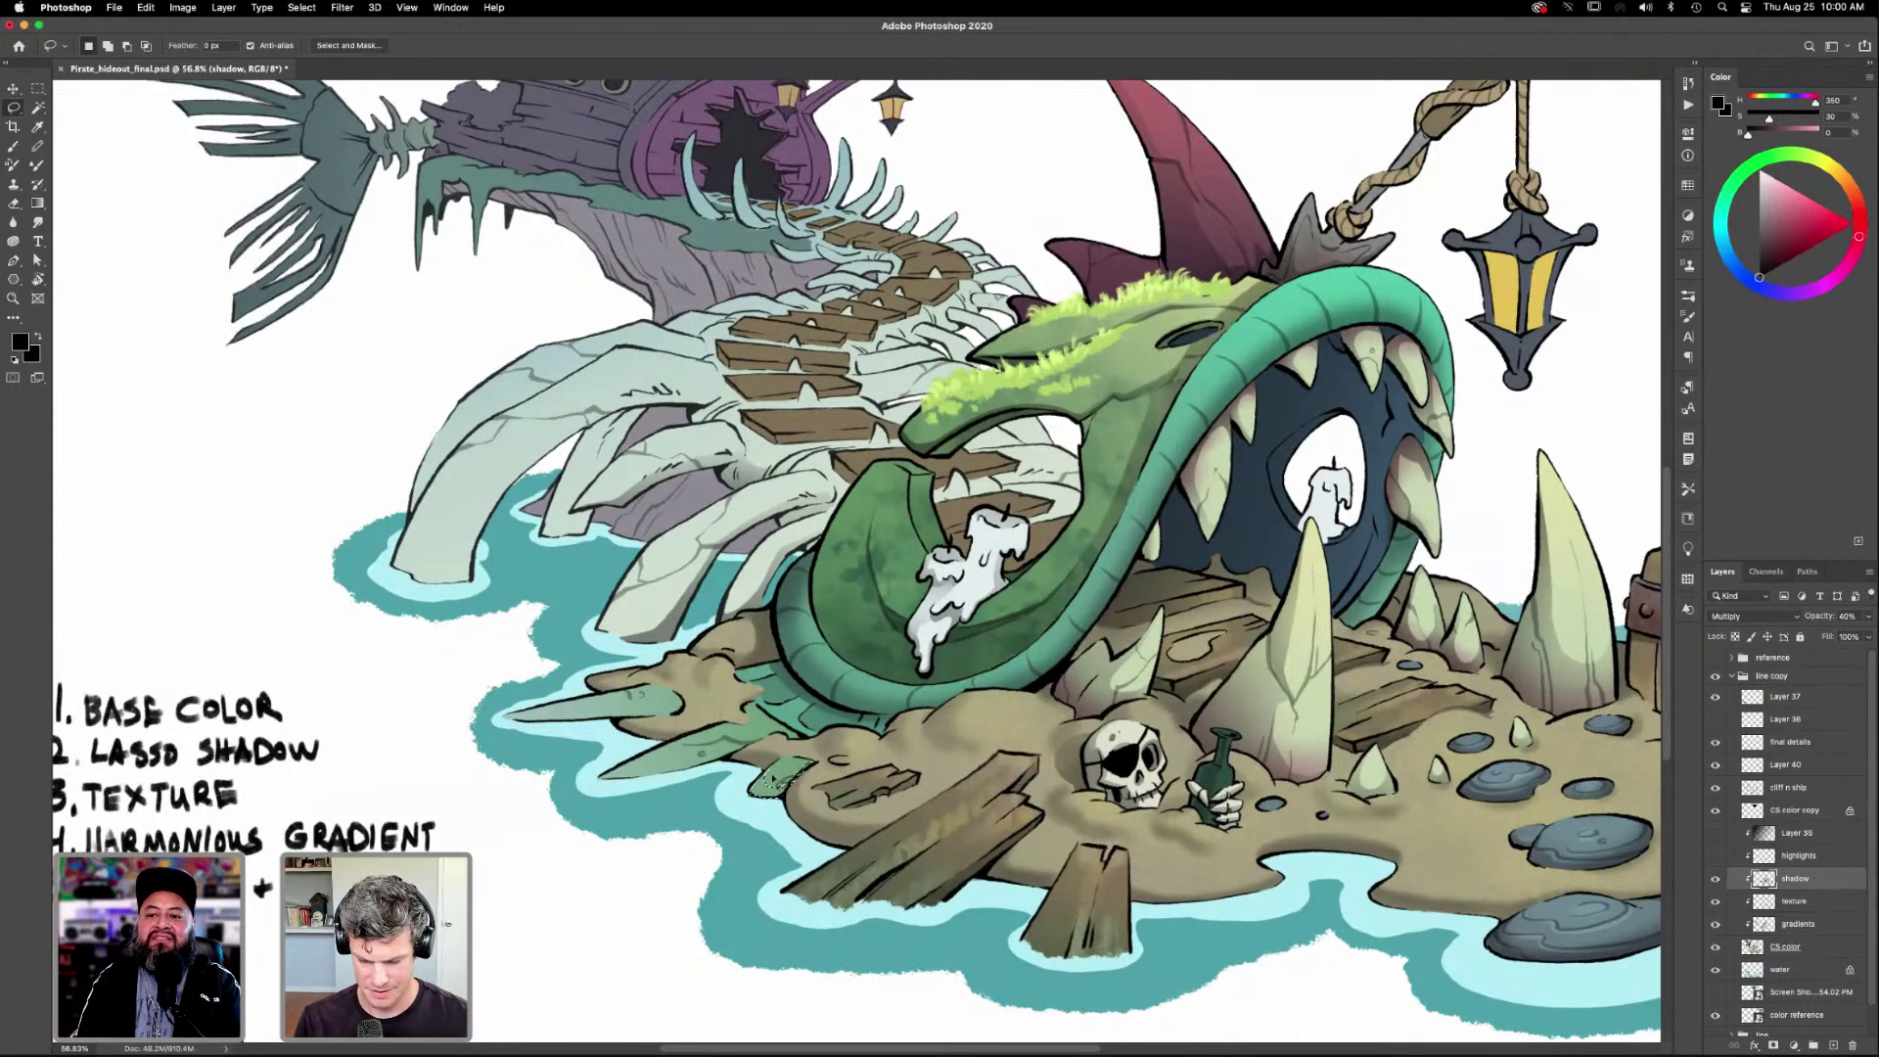
key("shift")
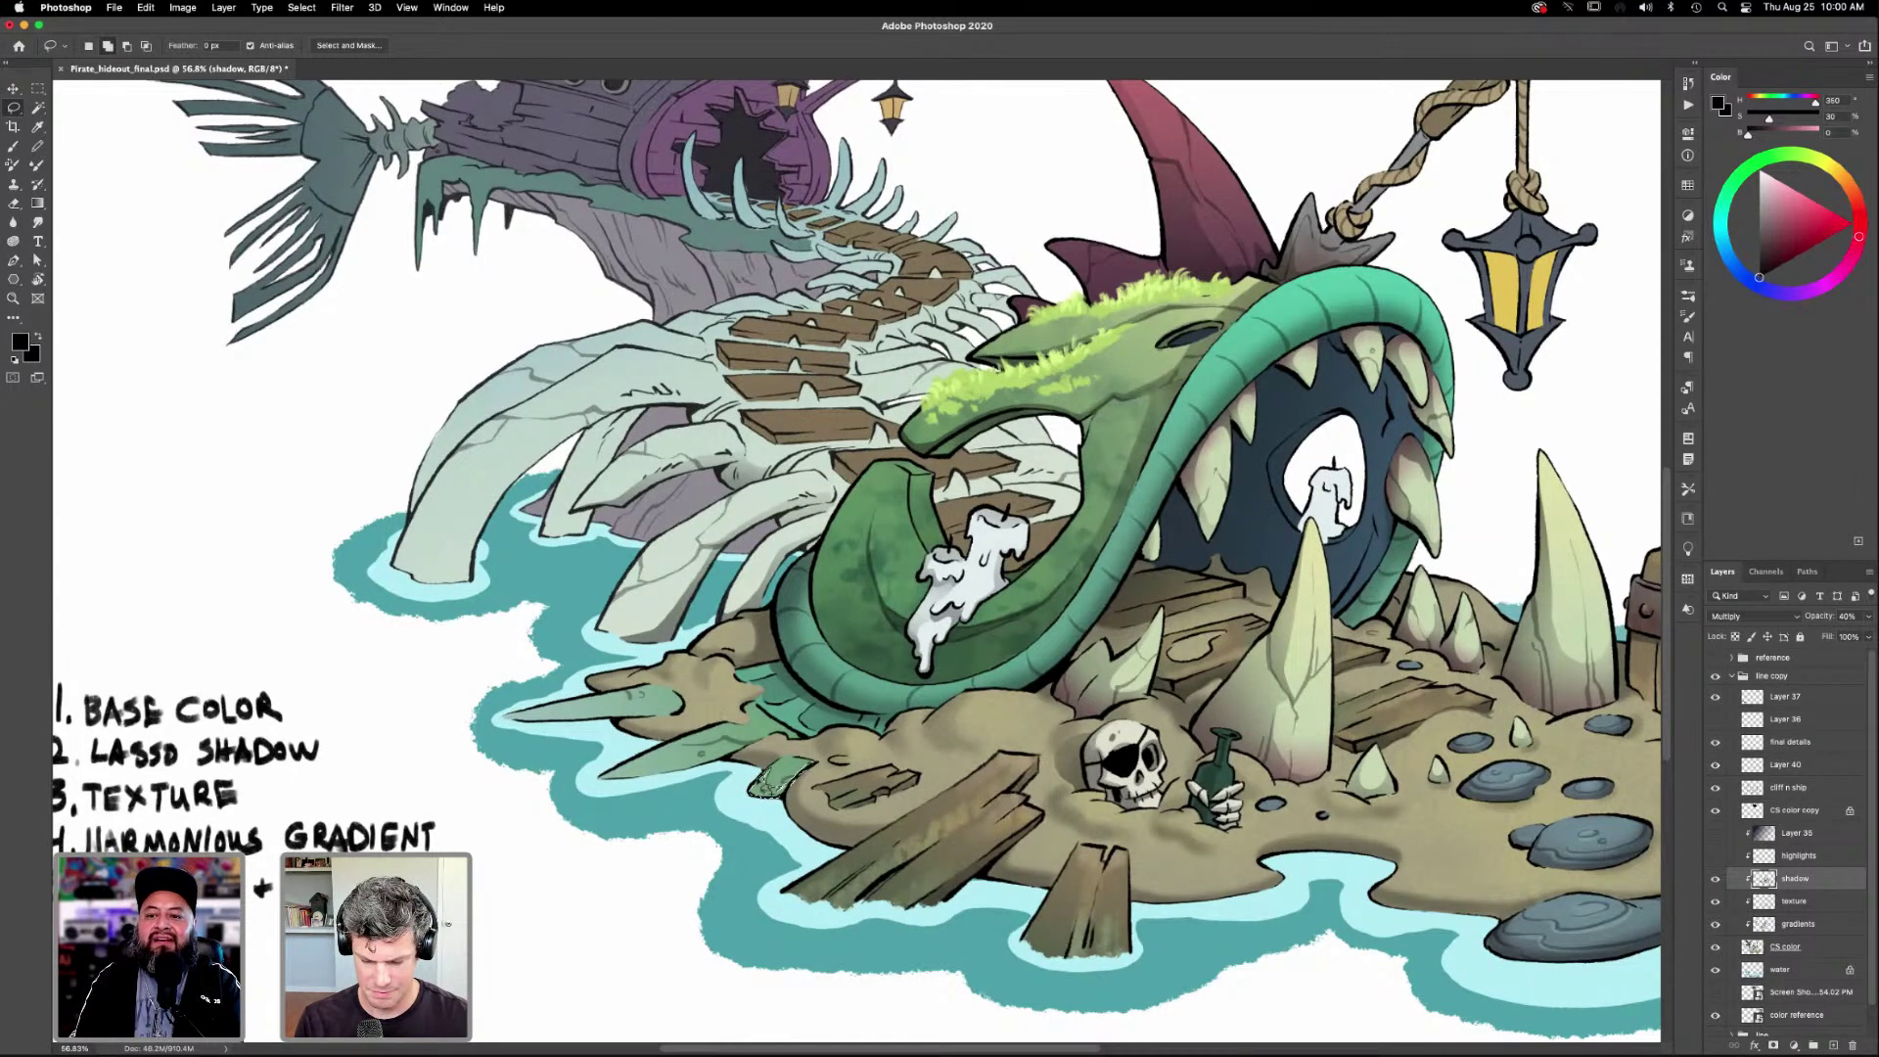
left_click_drag(749, 788, 768, 808)
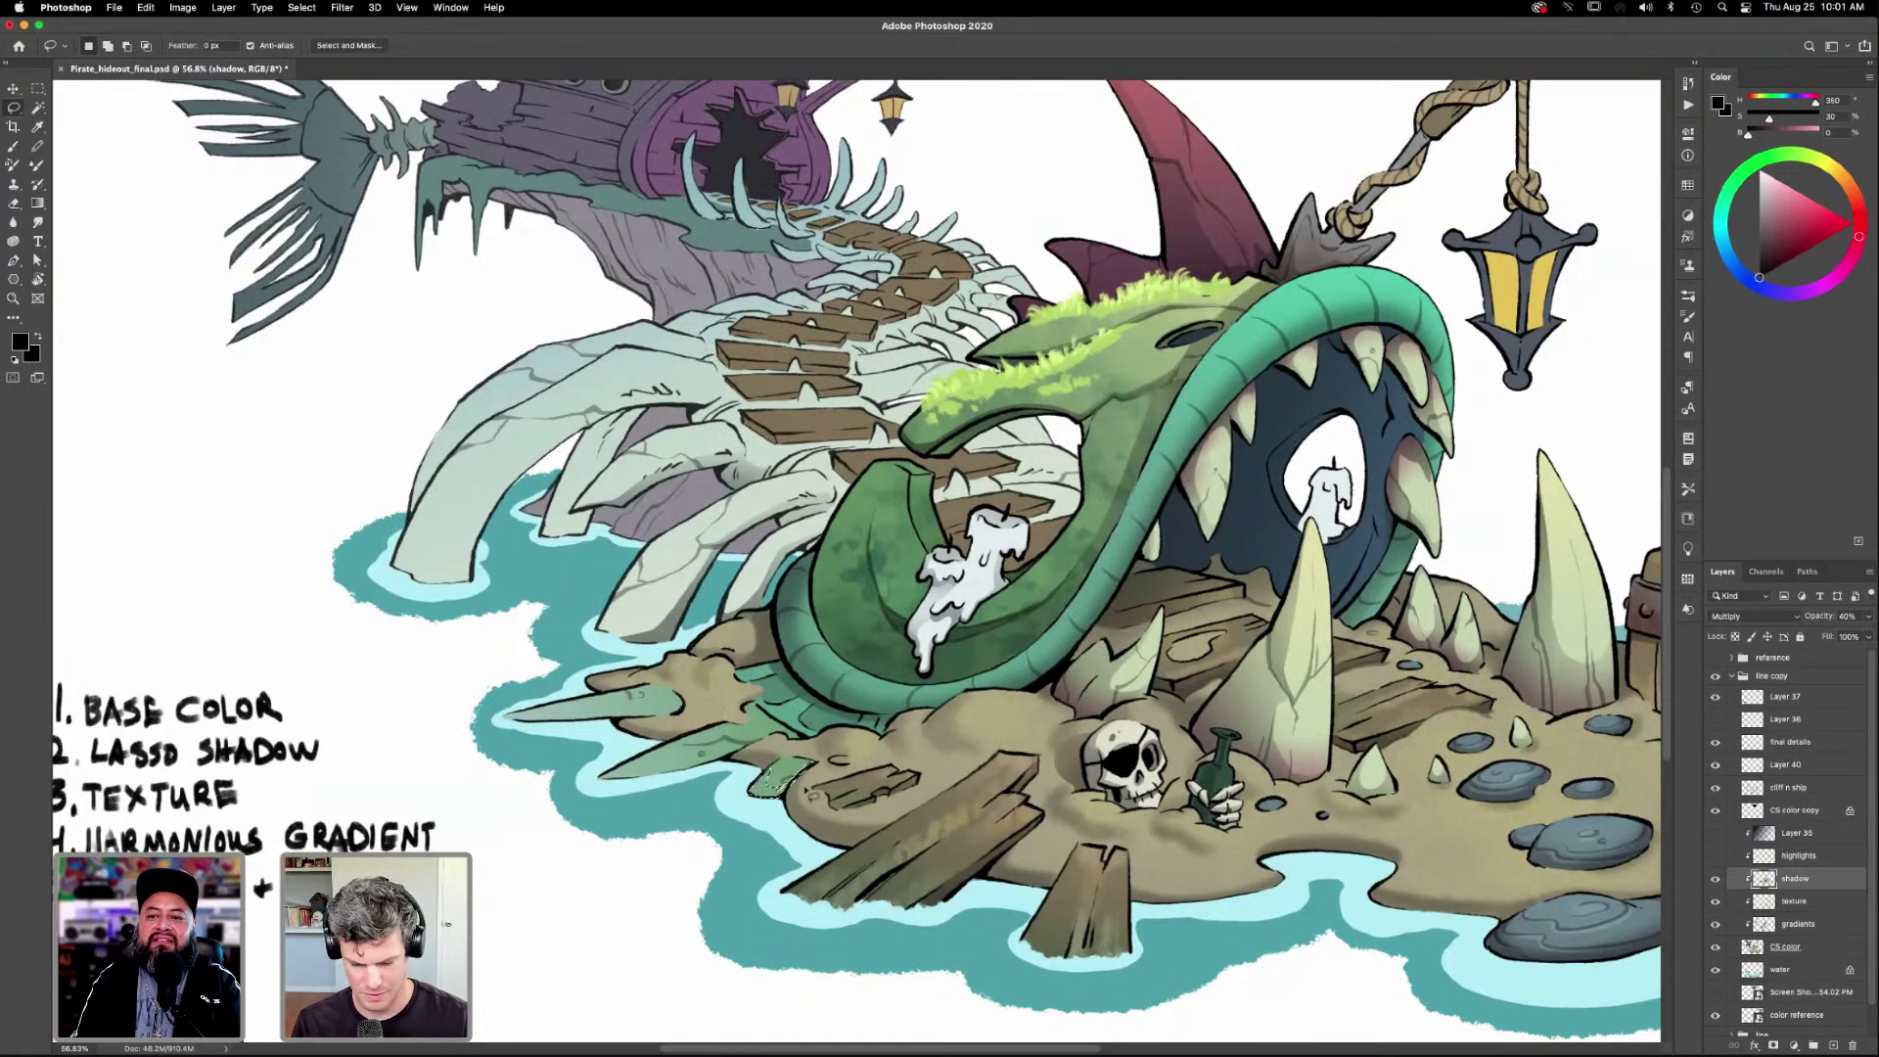
key("shift")
mouse_move(812, 778)
left_mouse_down()
mouse_move(779, 804)
mouse_move(837, 771)
mouse_move(814, 804)
mouse_move(779, 789)
left_mouse_up()
key("g")
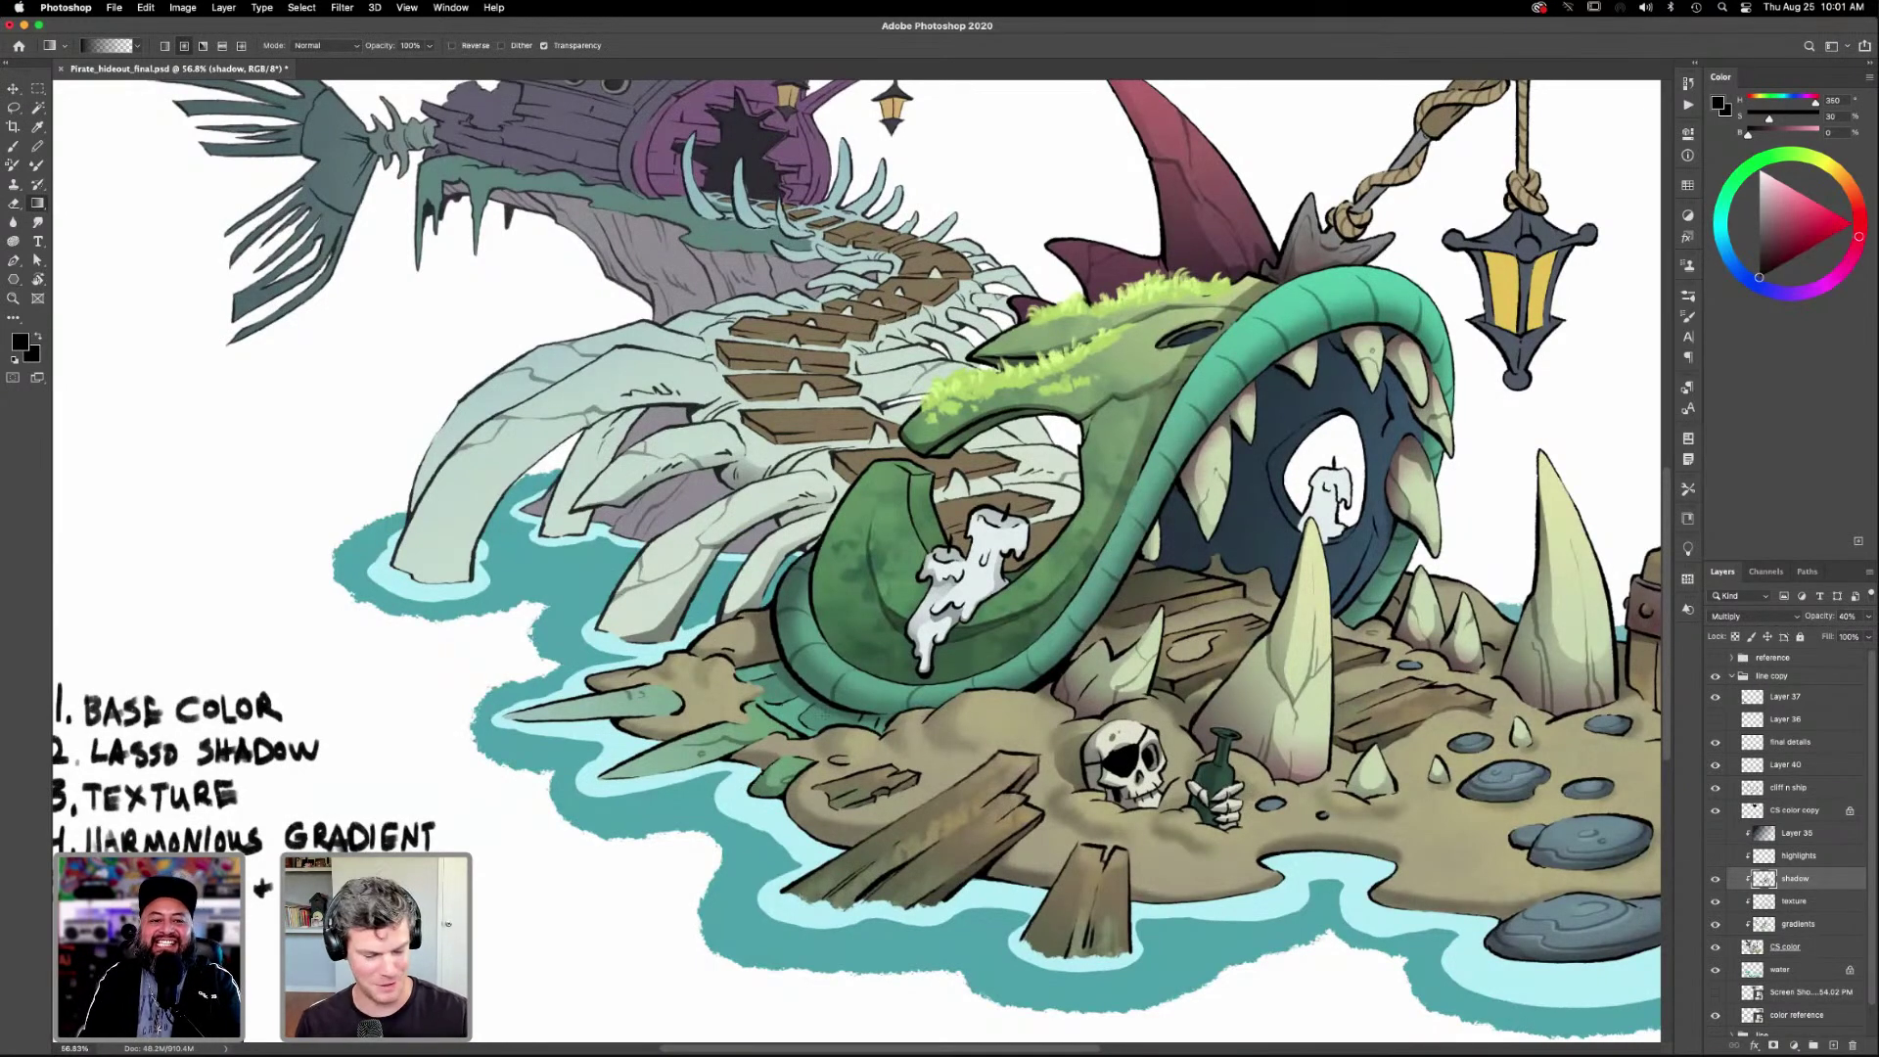
Lasso the base and underside of the lower green fin spike, shade them with black gradients, and deselect.
key("l")
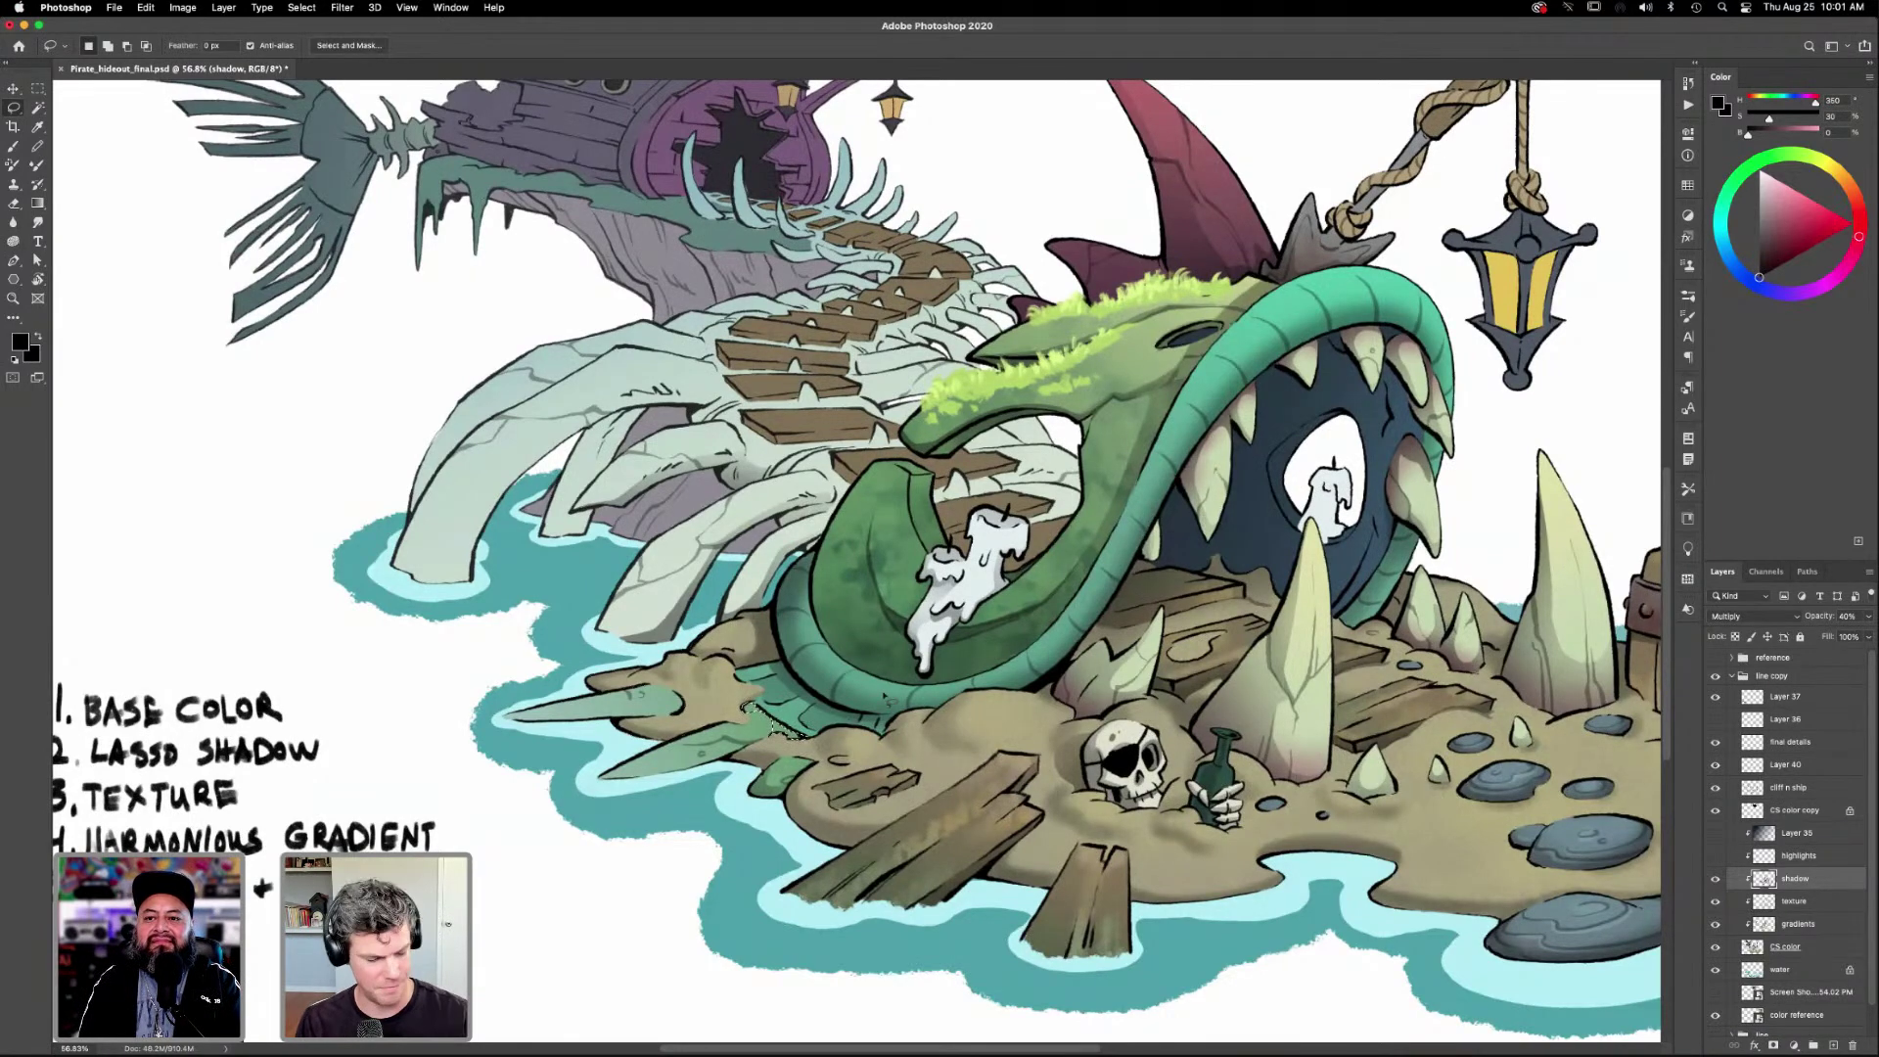
key("g")
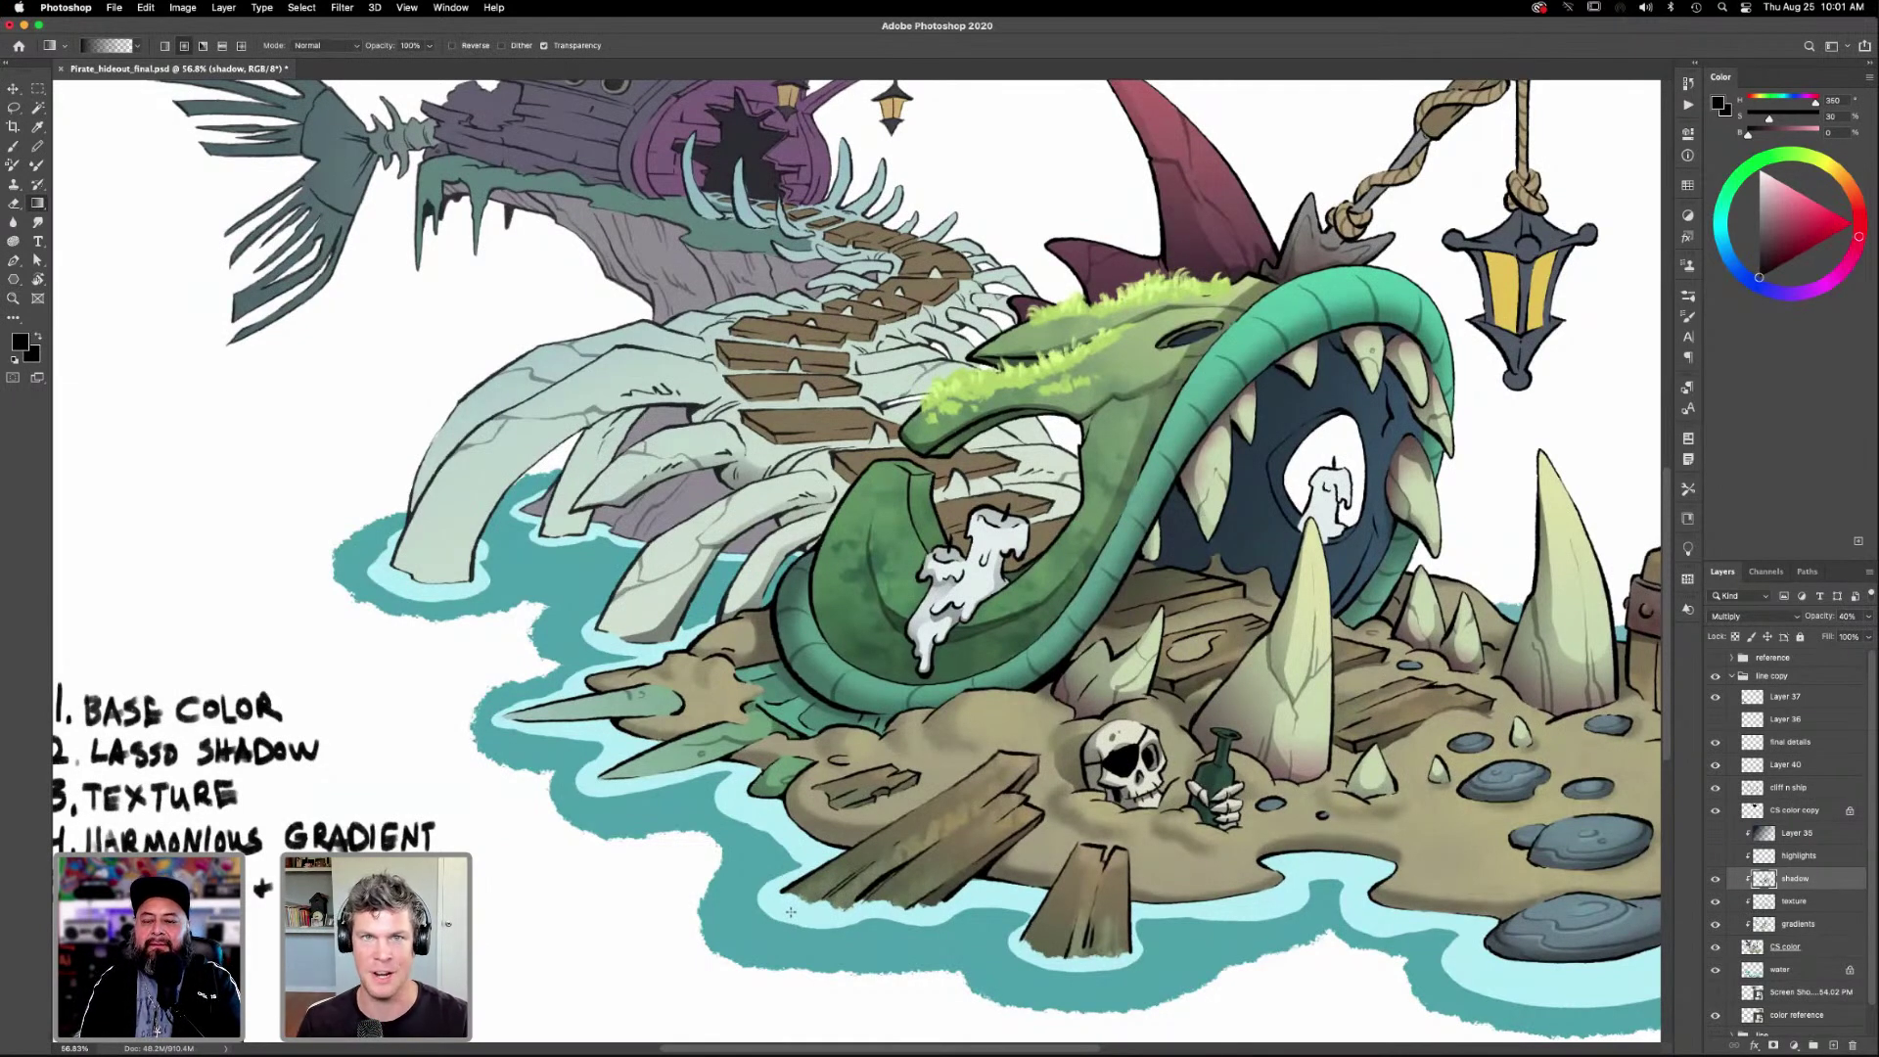
key("l")
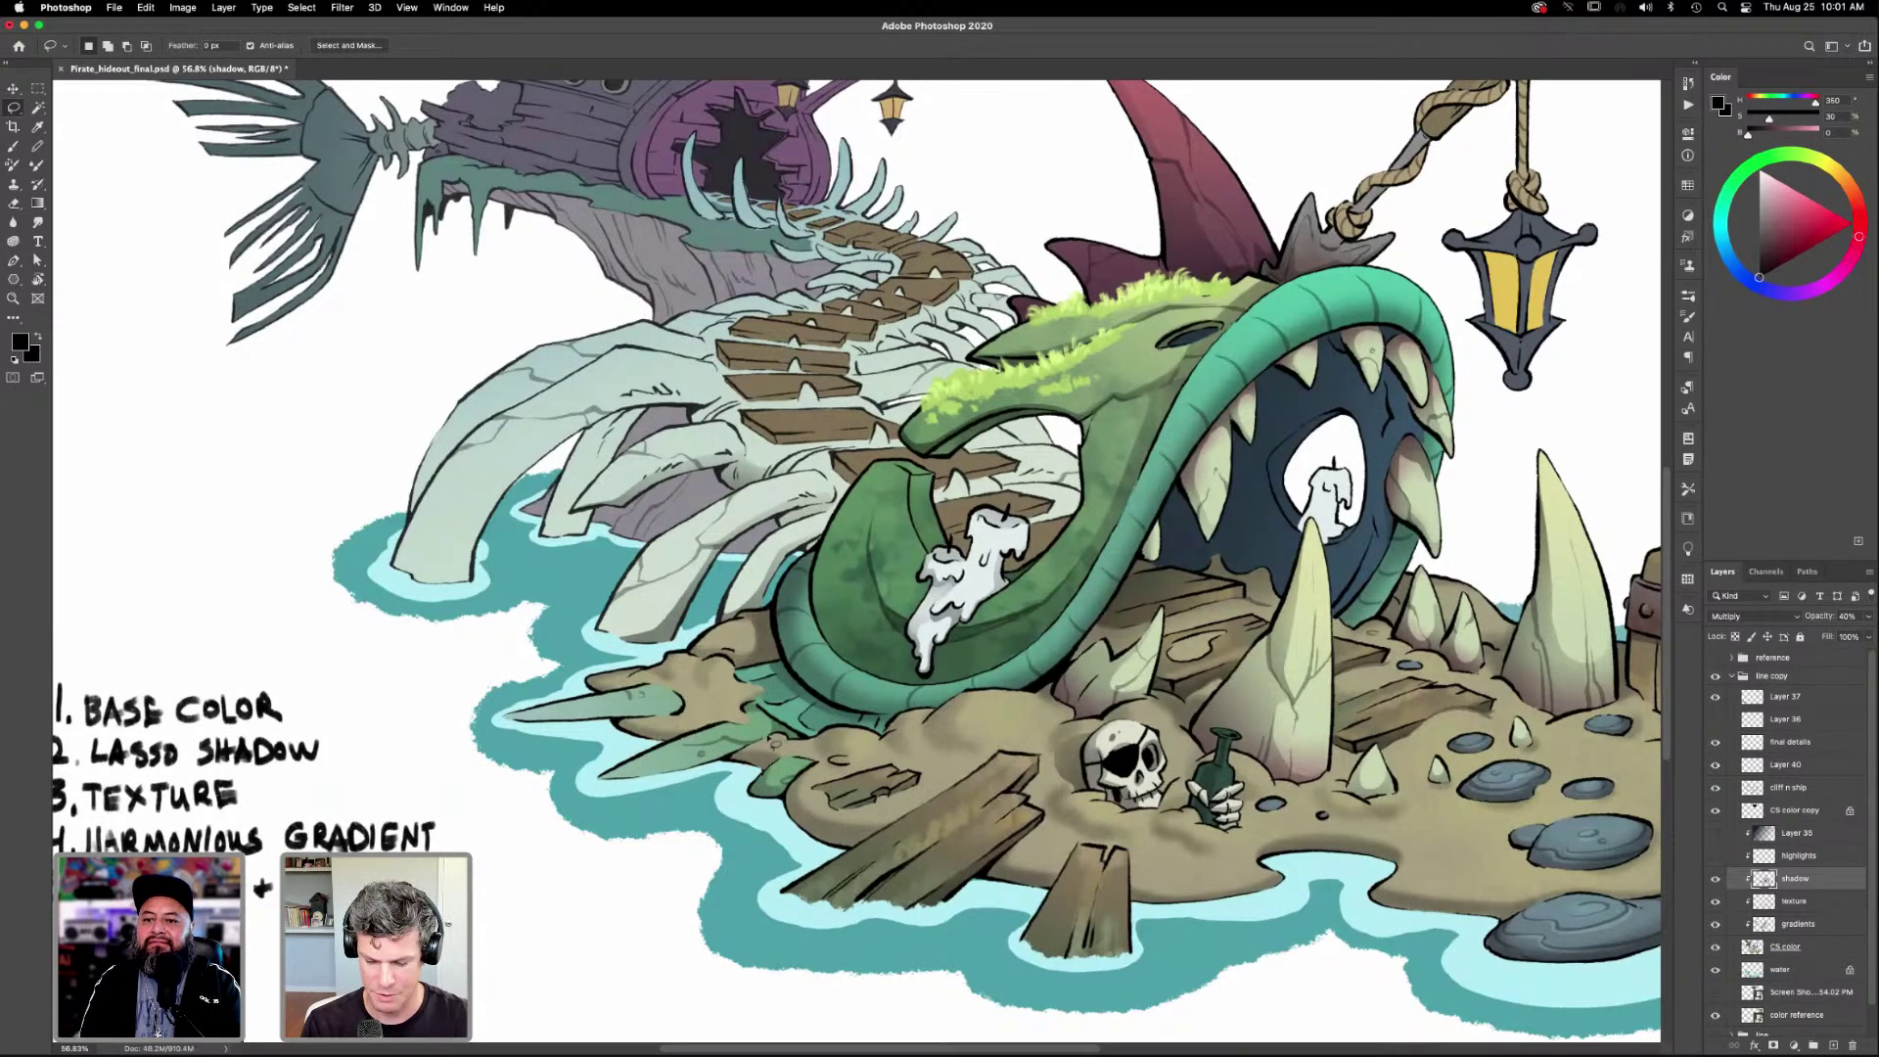
mouse_move(741, 756)
left_mouse_down()
mouse_move(603, 783)
mouse_move(685, 744)
mouse_move(655, 771)
mouse_move(759, 746)
mouse_move(685, 752)
mouse_move(740, 755)
mouse_move(571, 813)
left_mouse_up()
key("g")
key("ctrl+d")
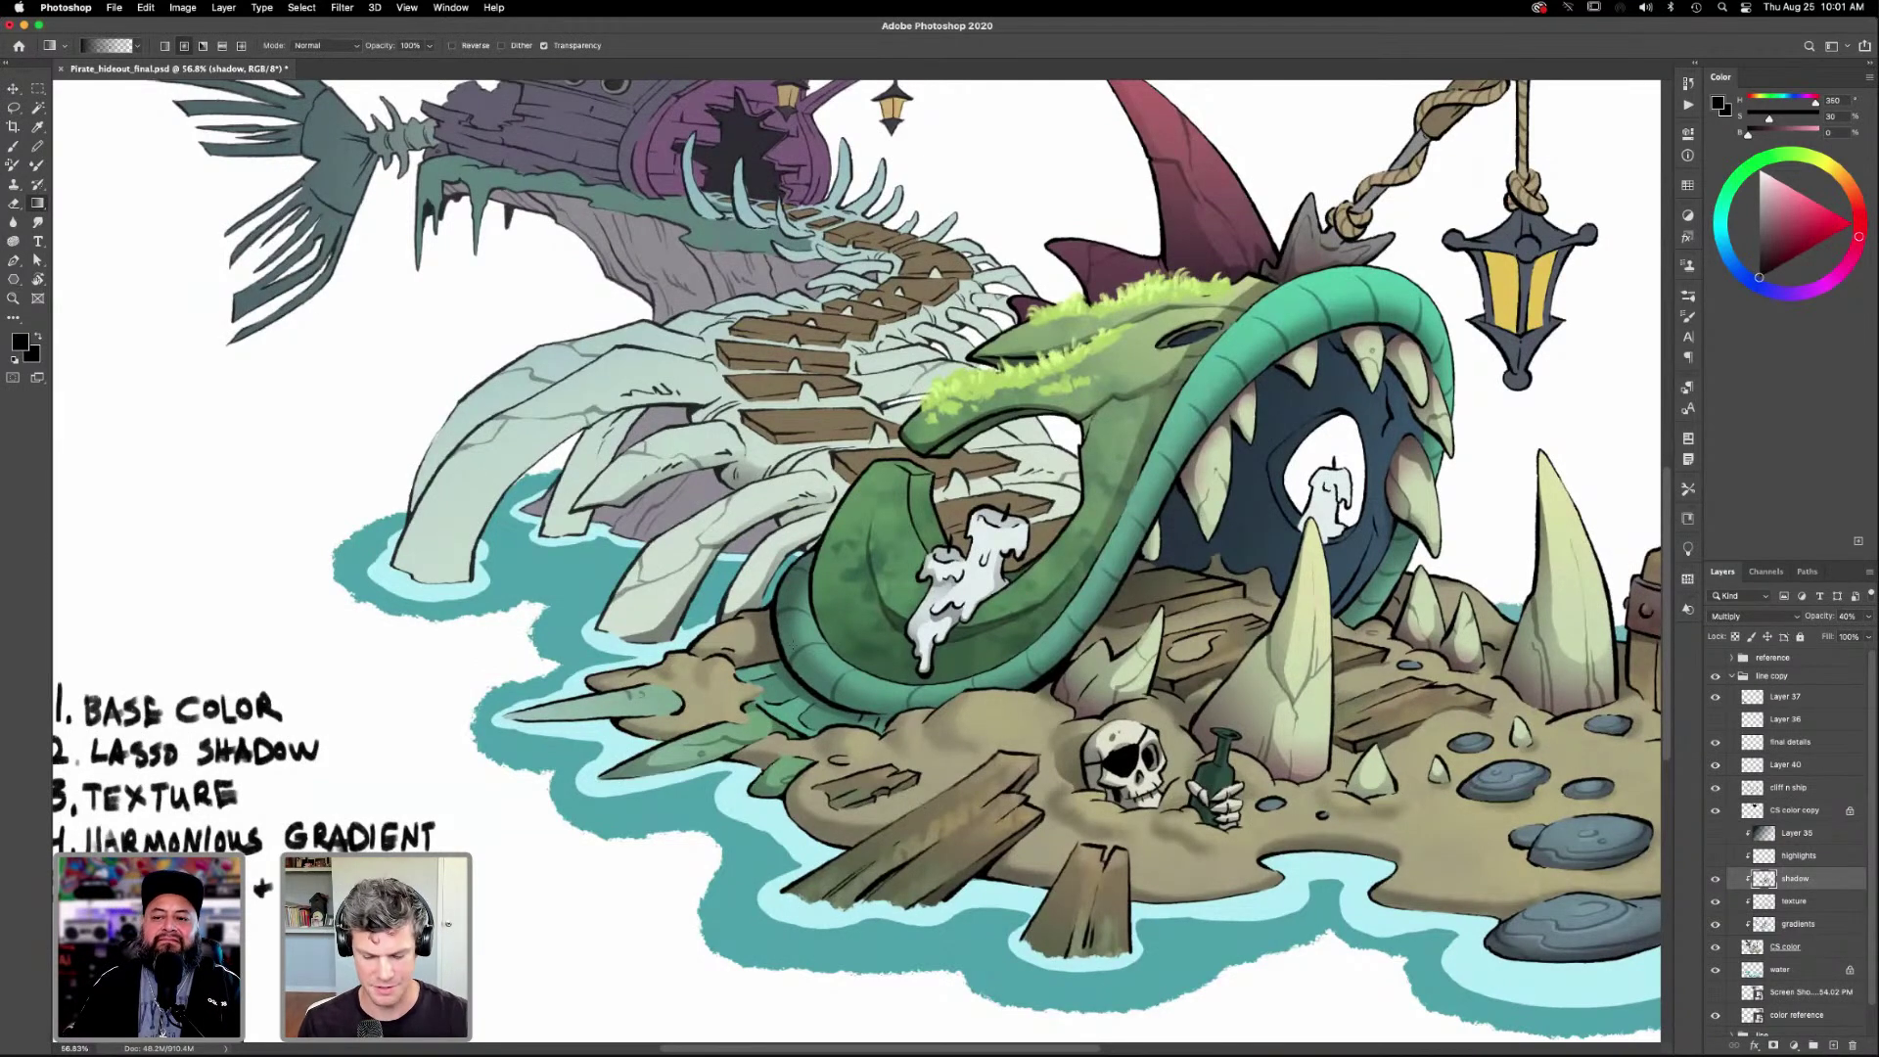
Lasso the underside of the long upper fin spike, darken it with a black gradient, and deselect.
key("l")
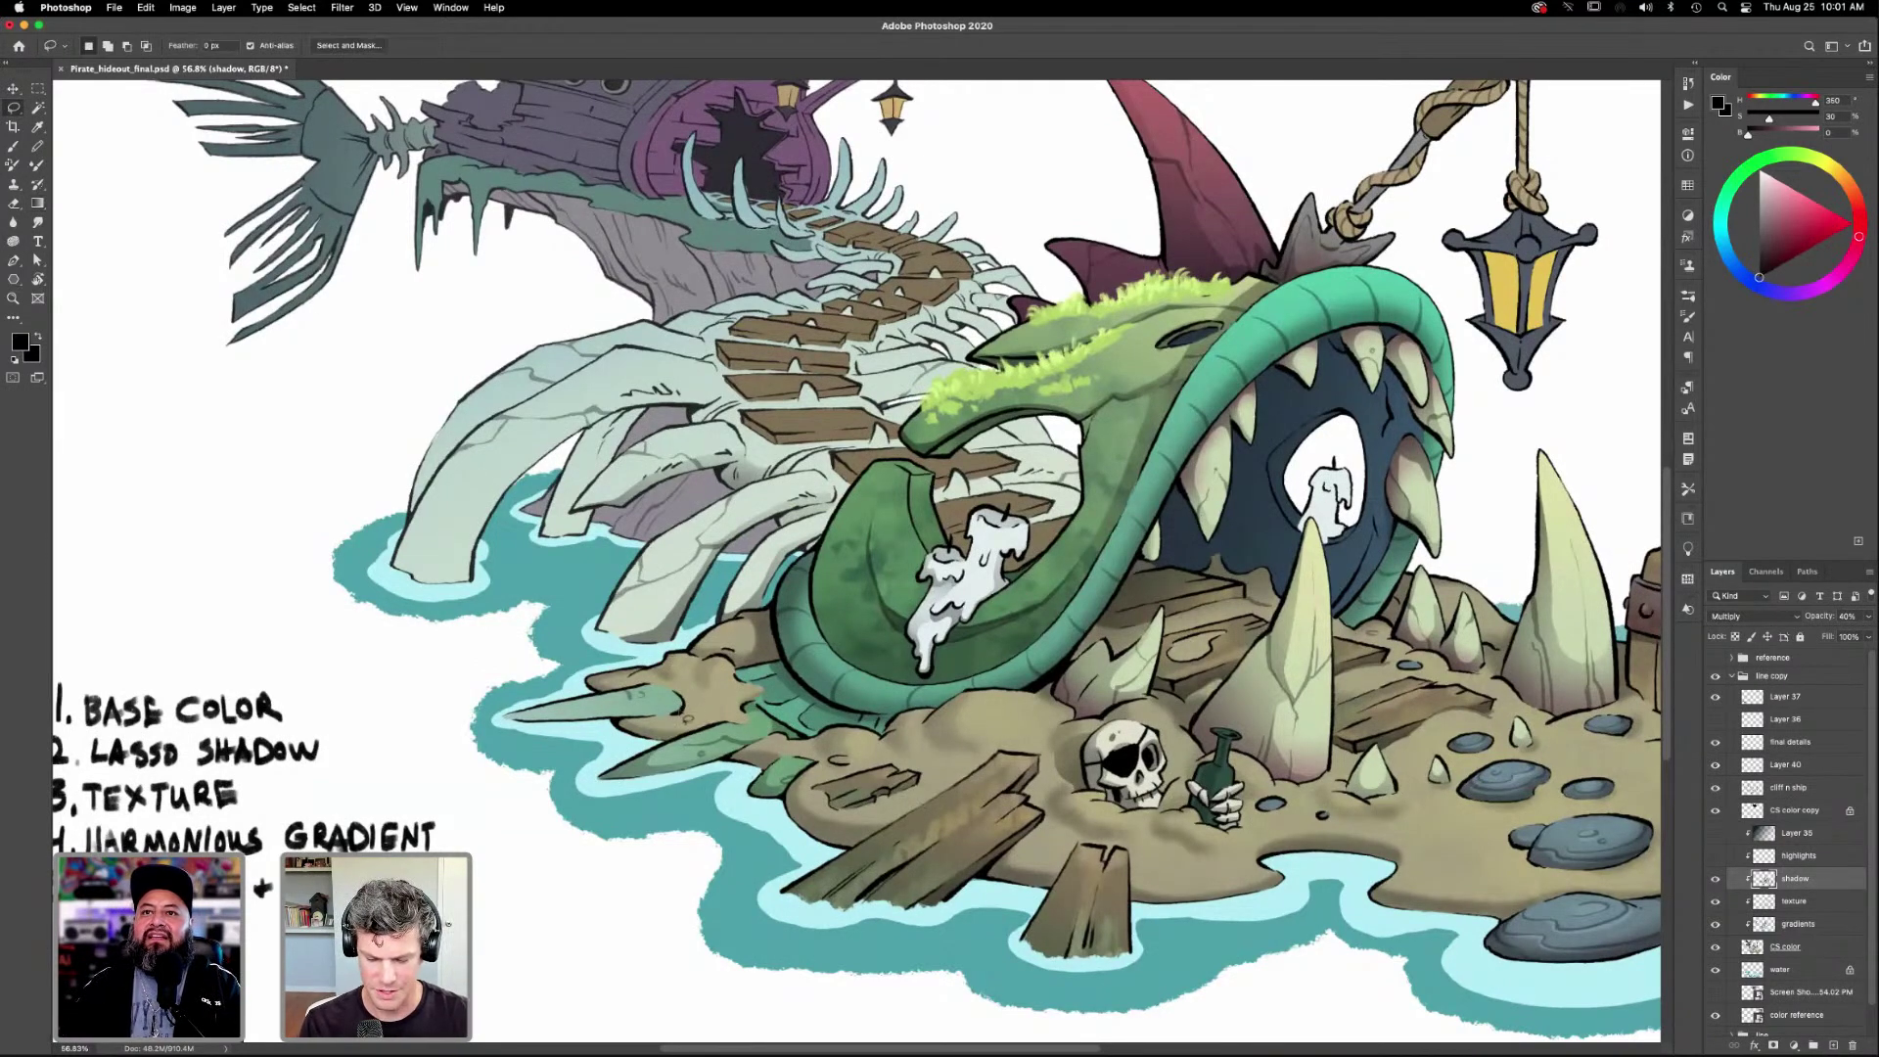
mouse_move(682, 719)
left_mouse_down()
mouse_move(642, 693)
mouse_move(554, 715)
mouse_move(638, 692)
mouse_move(505, 727)
mouse_move(685, 719)
left_mouse_up()
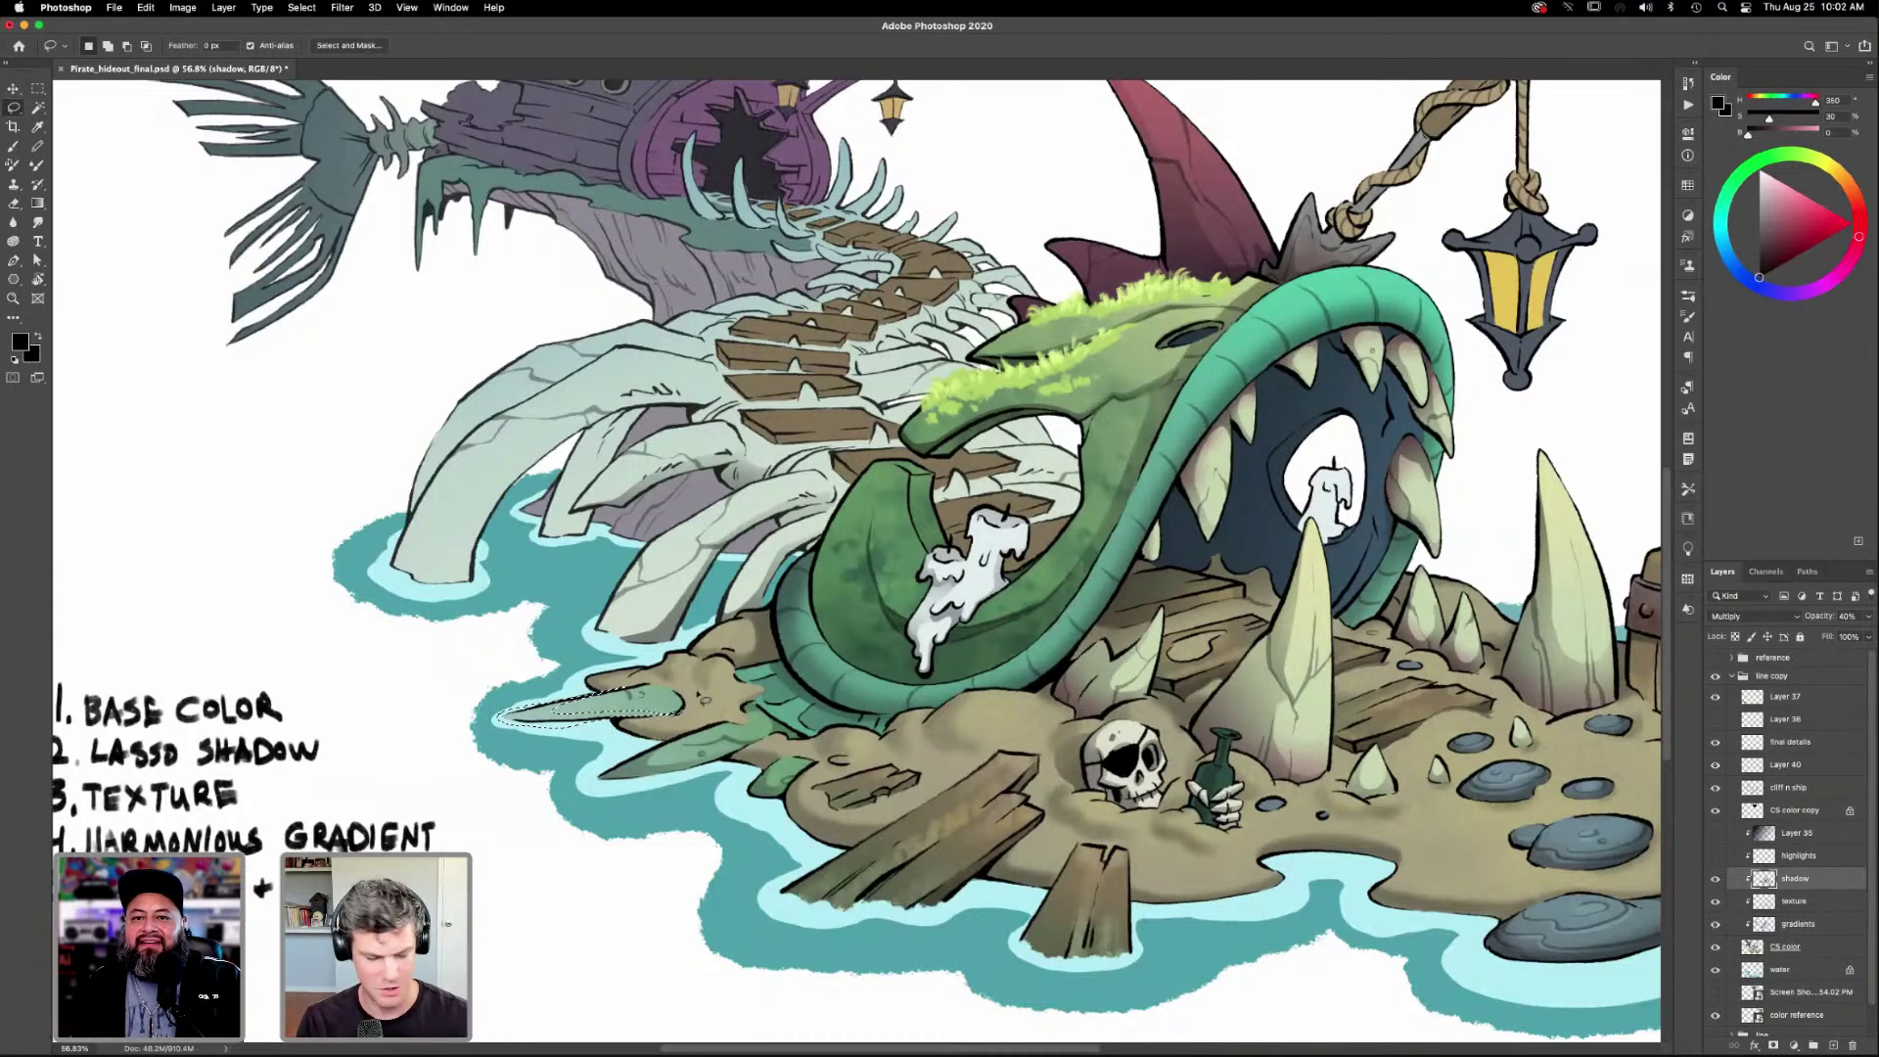
key("g")
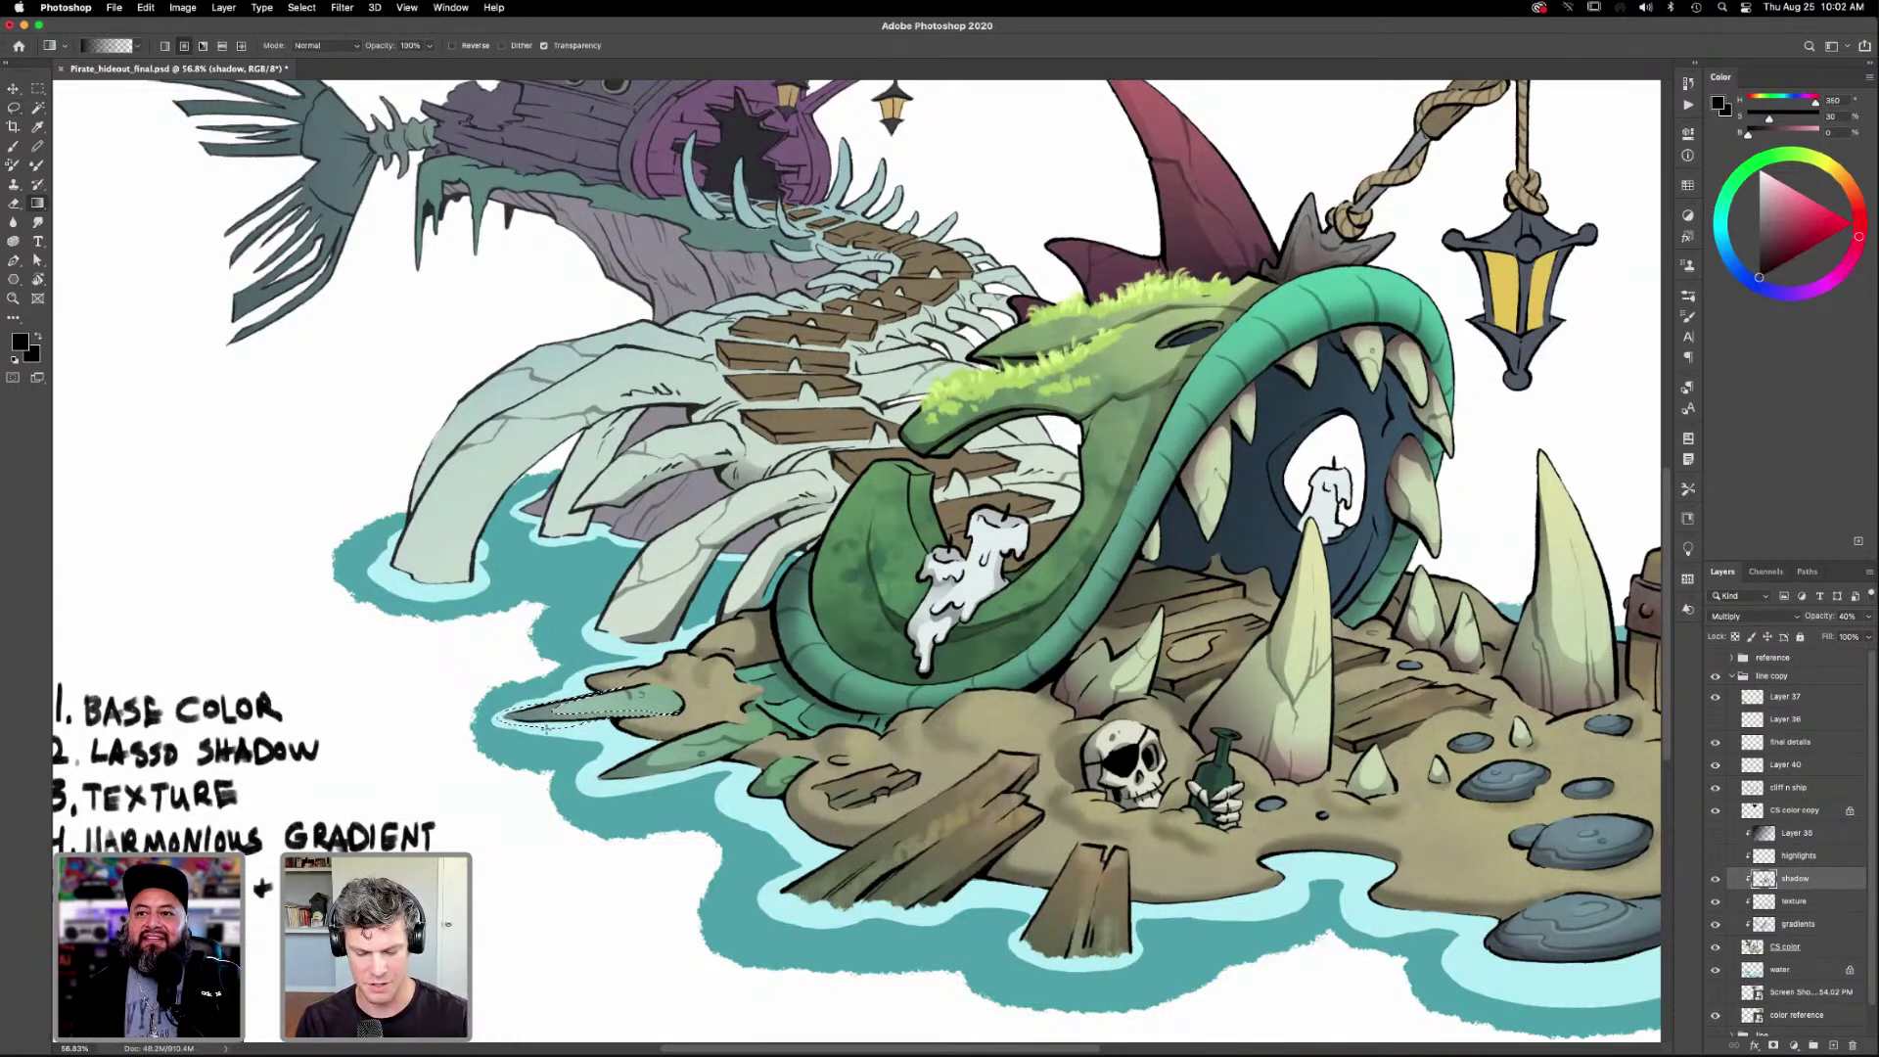
key("ctrl+d")
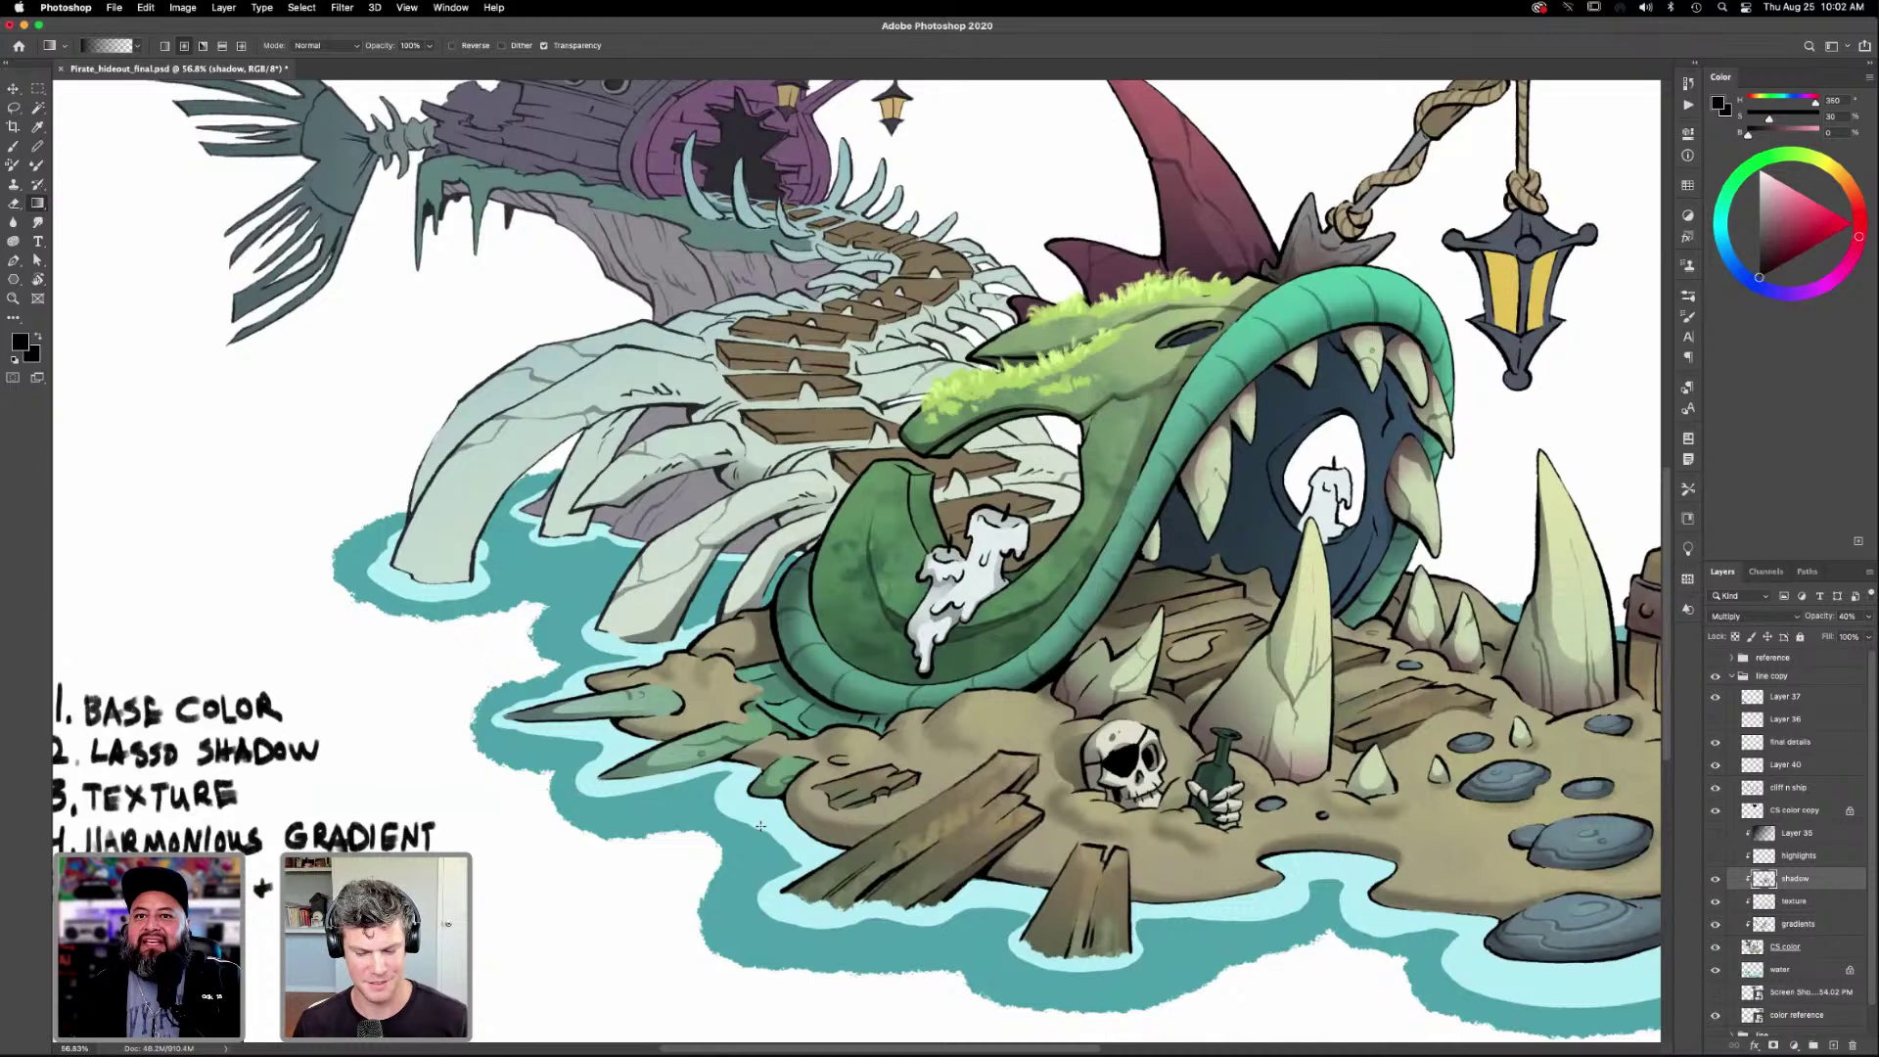
scroll(761, 825, "down", 2)
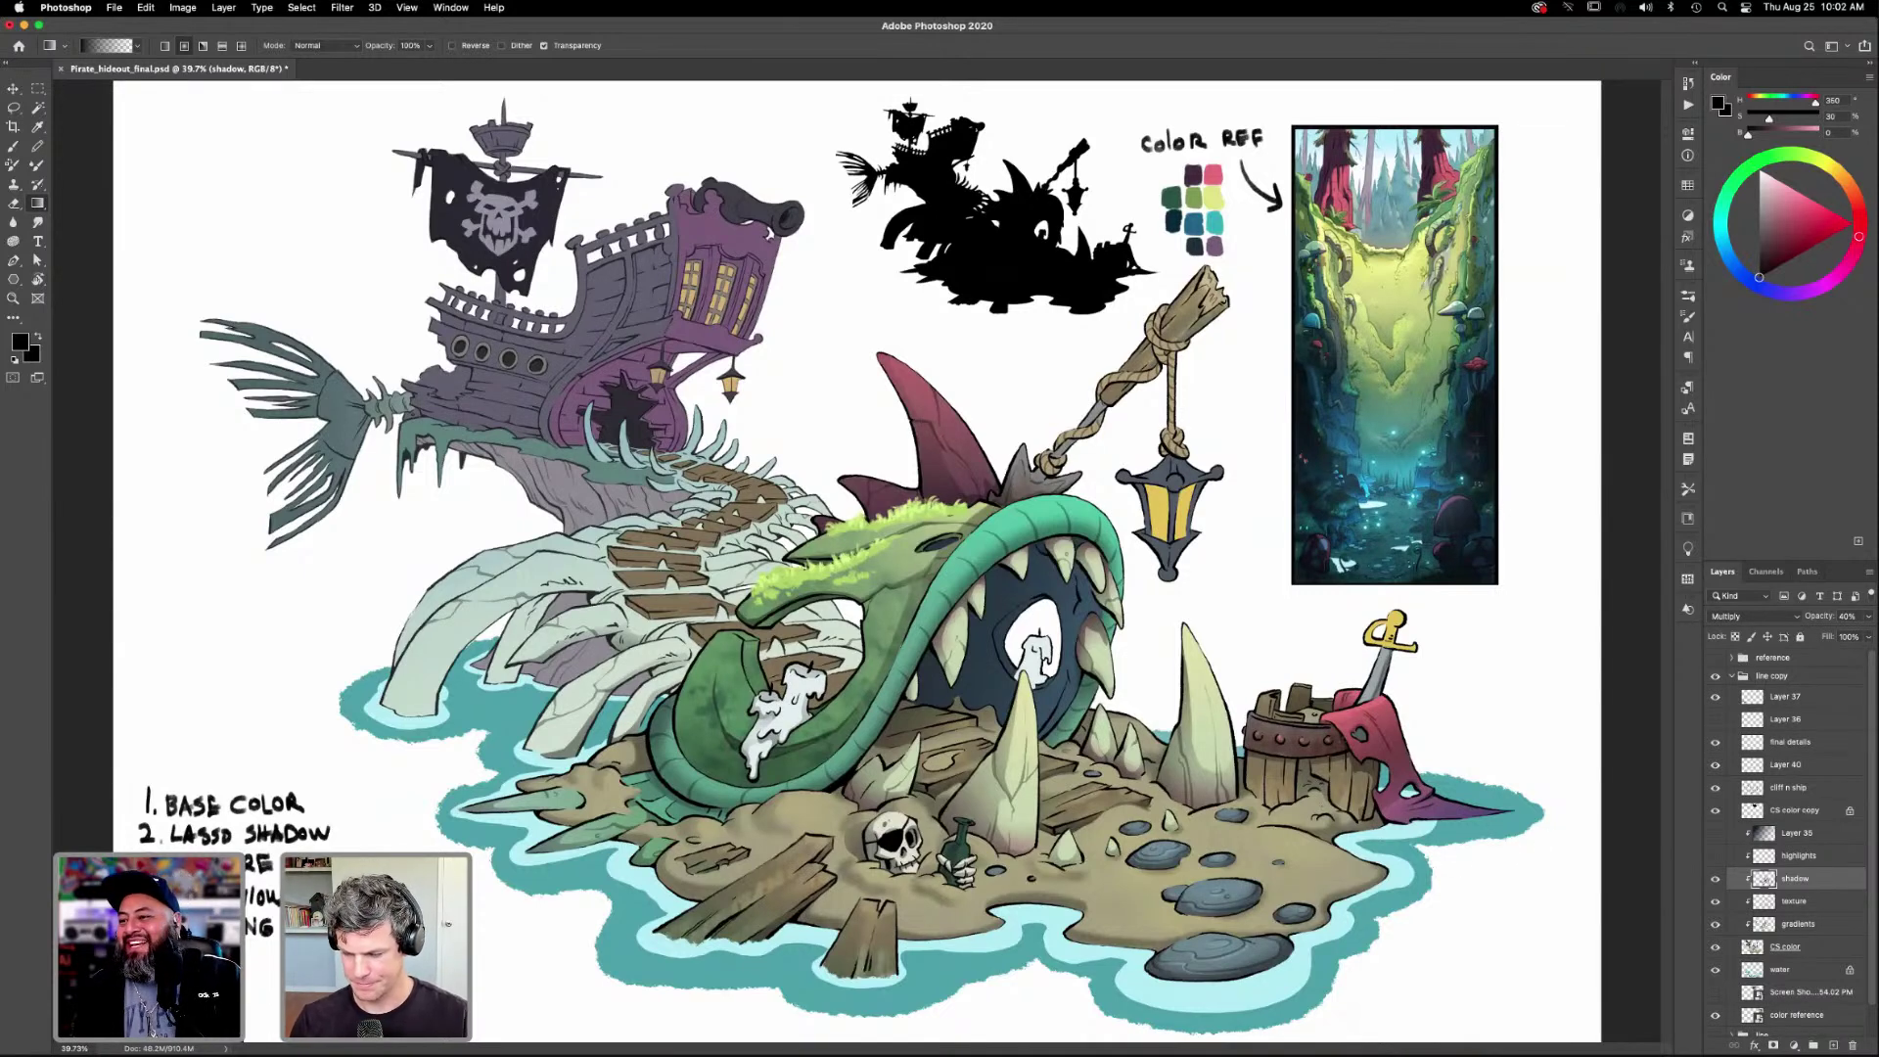
Select the small spikes behind the skull, sample the large spike's pale yellow tip, and add that gradient on the gradients layer.
key("z")
left_click_drag(1038, 661, 1161, 665)
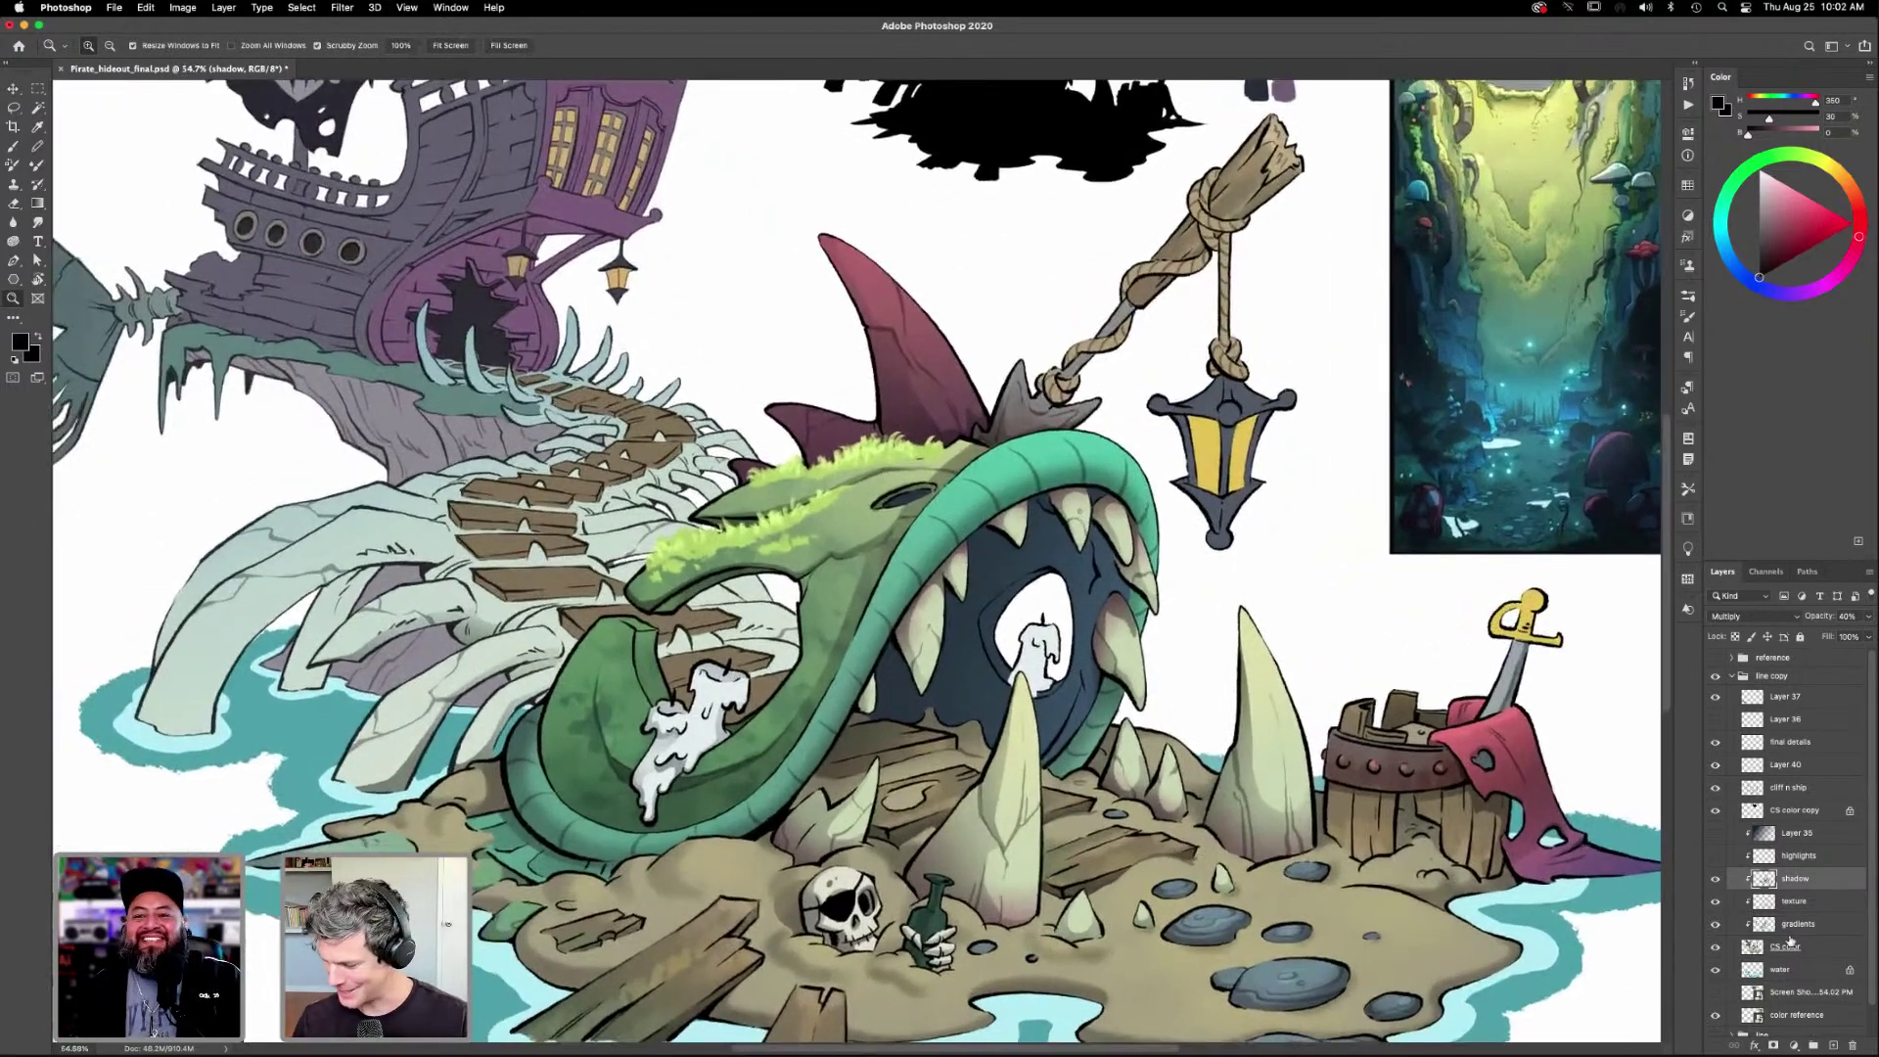
left_click(1167, 910, "super")
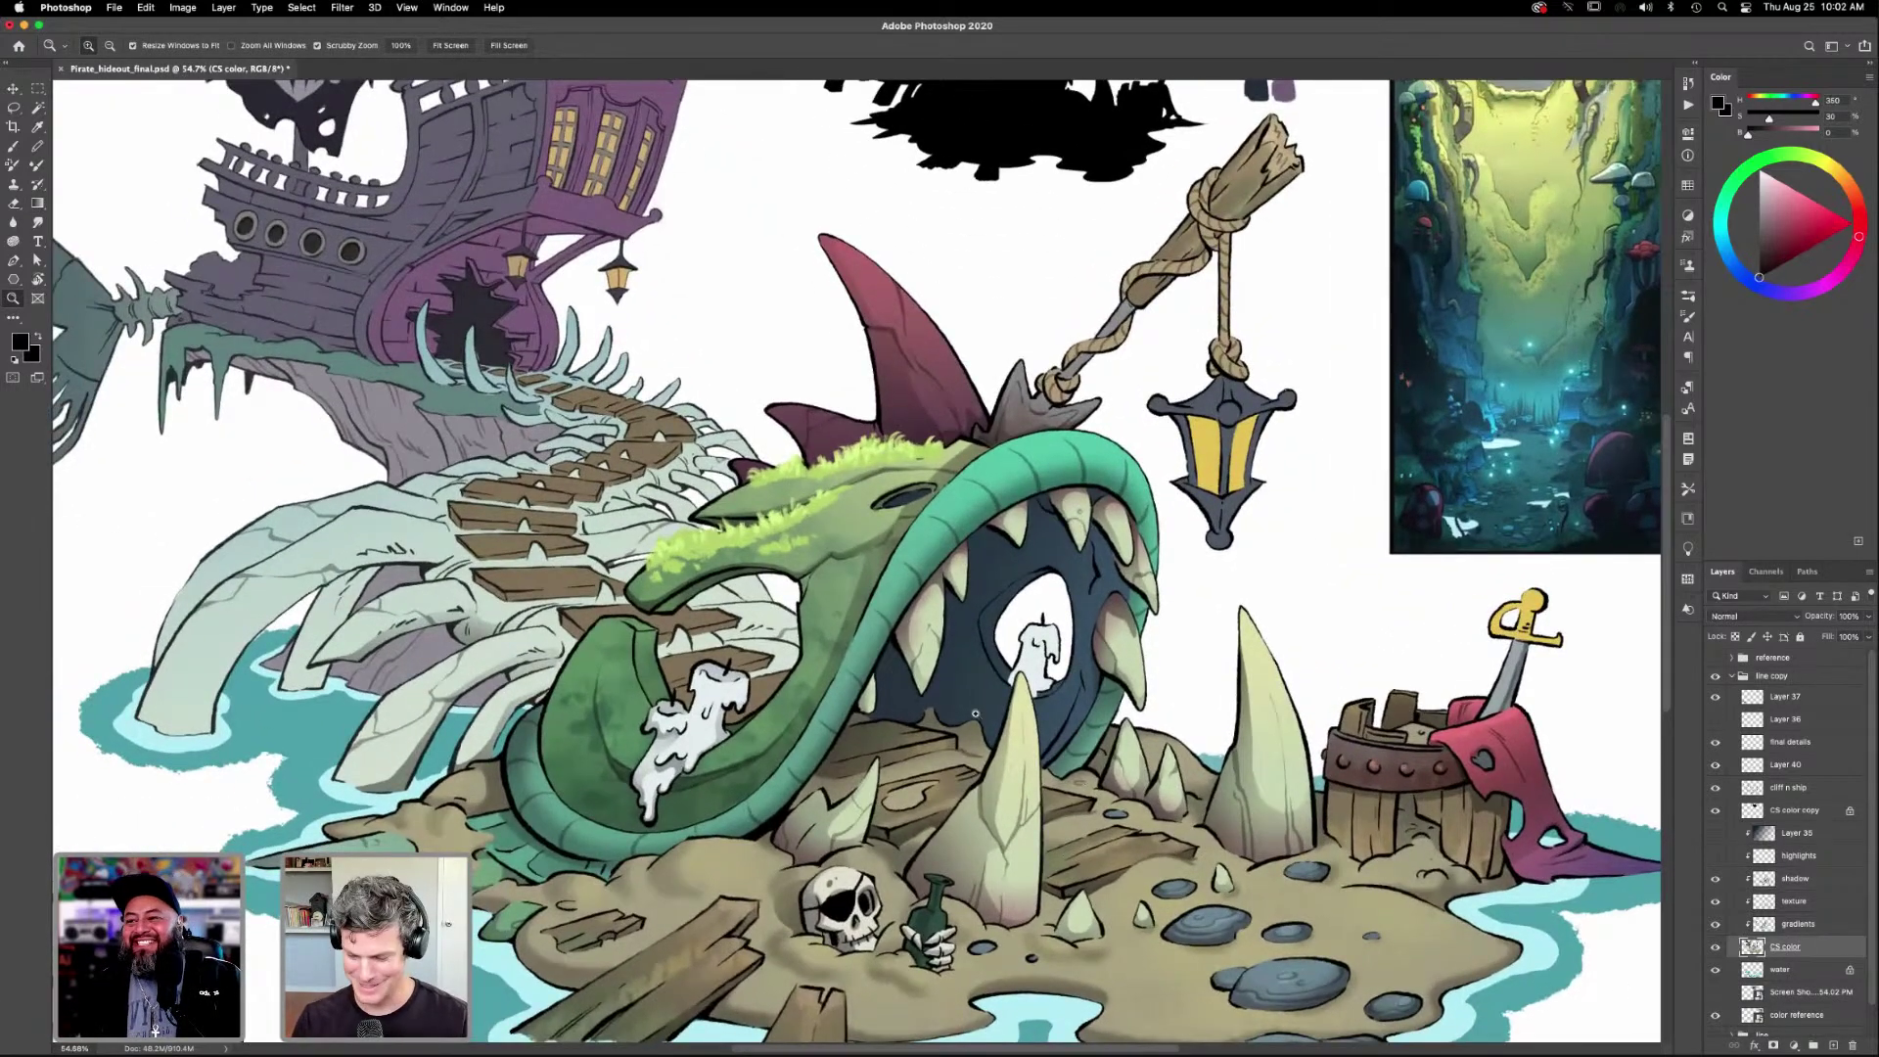
key("w")
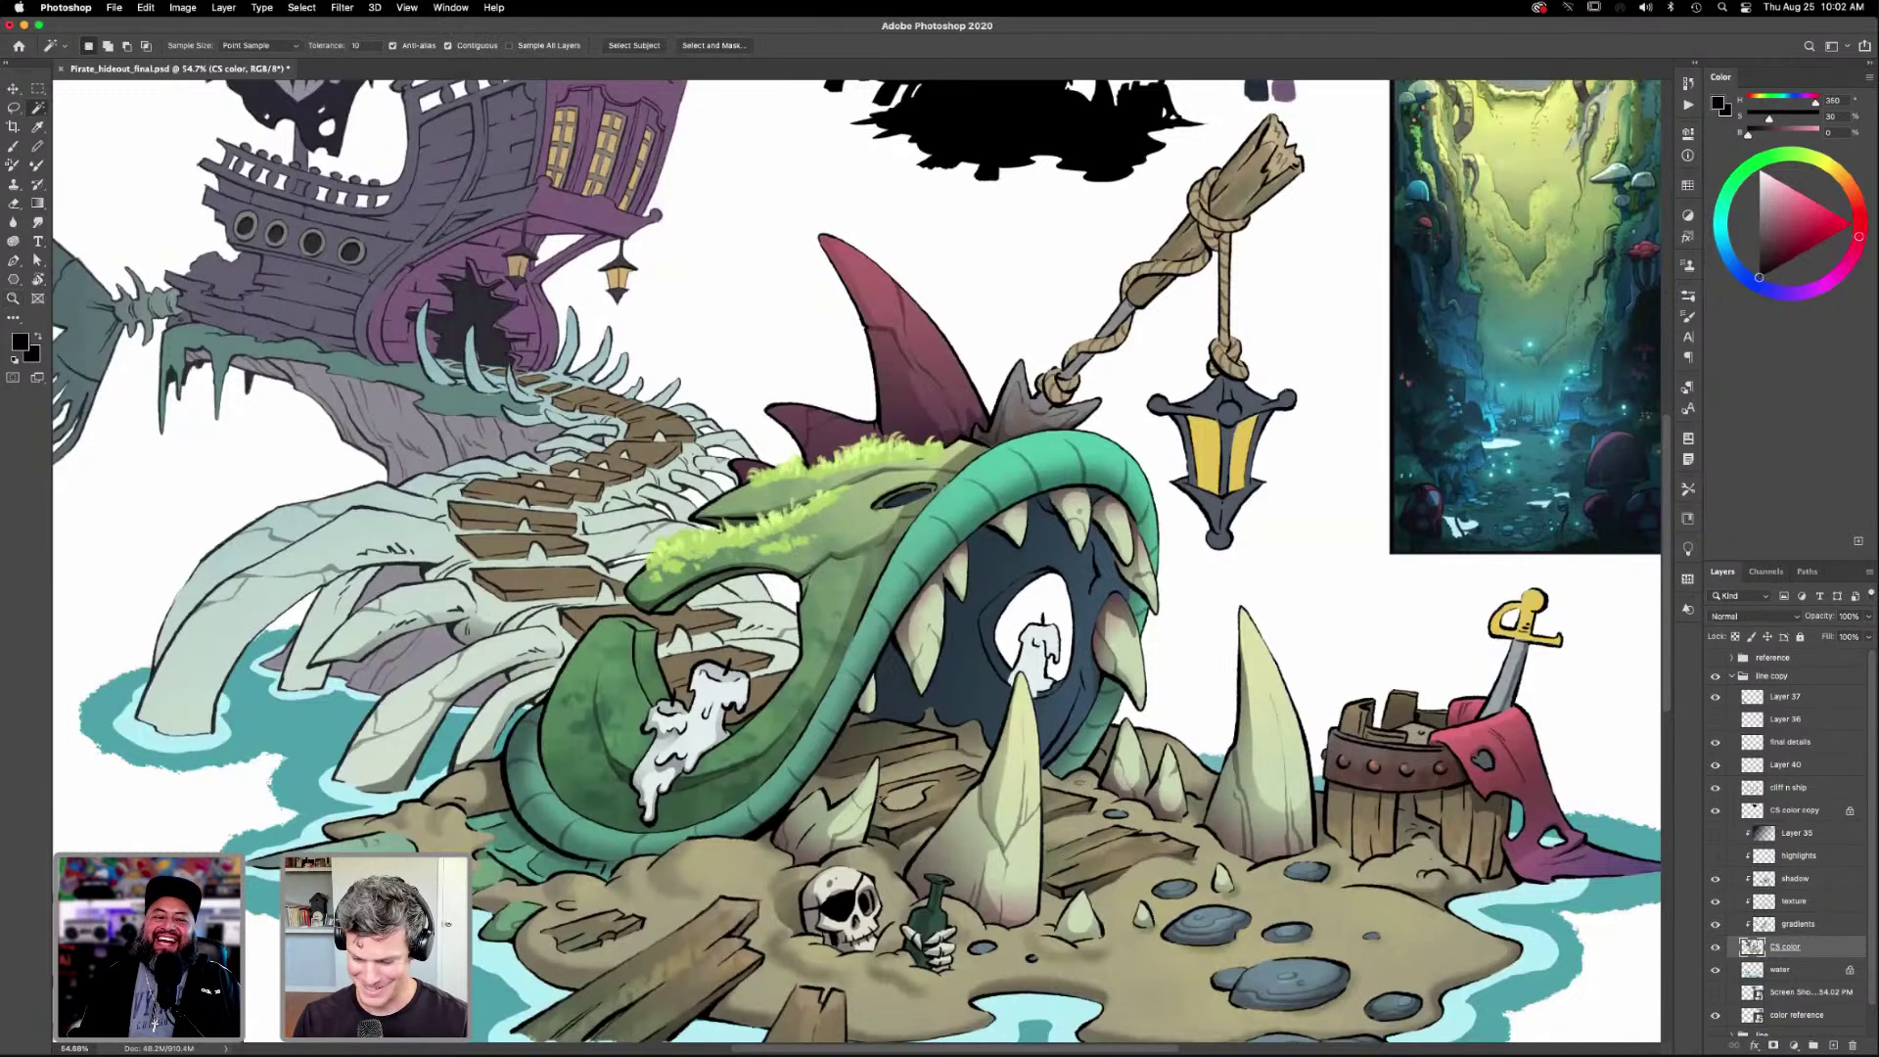
left_click(863, 803)
key("i")
left_click(1023, 677)
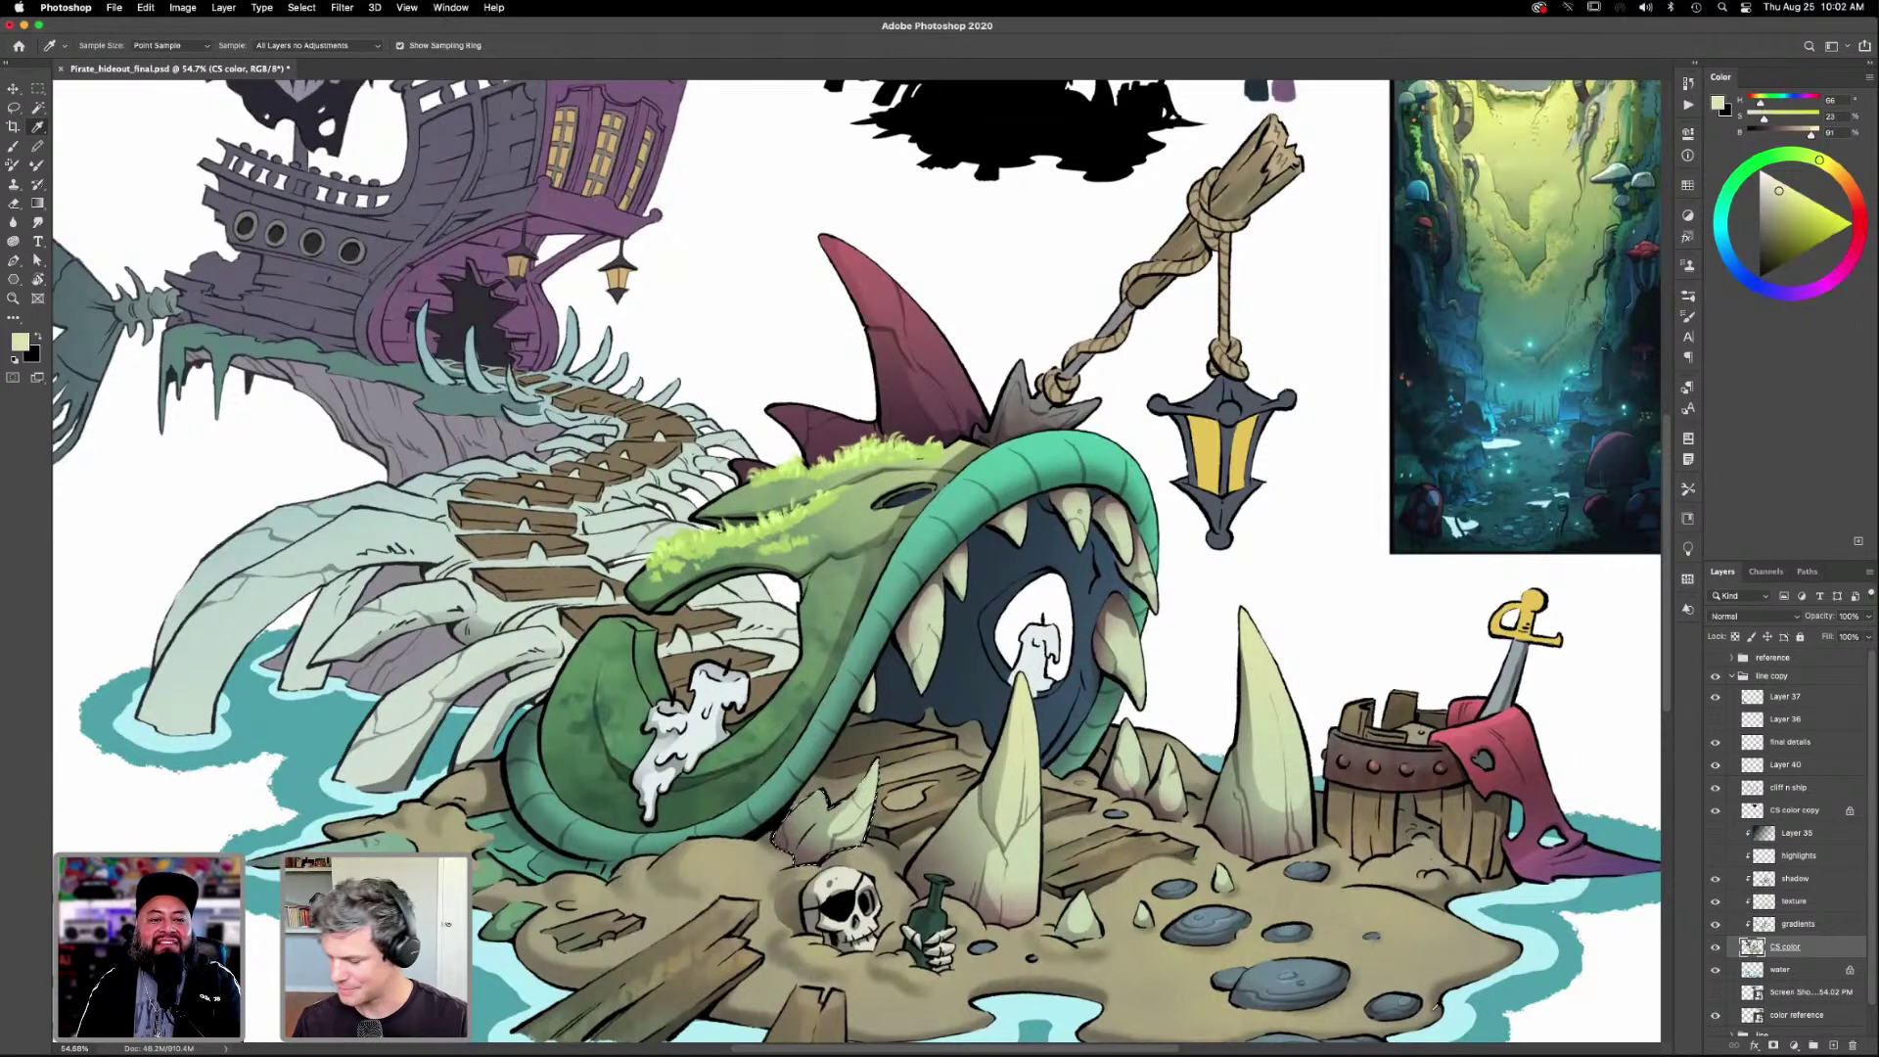
left_click(1798, 926)
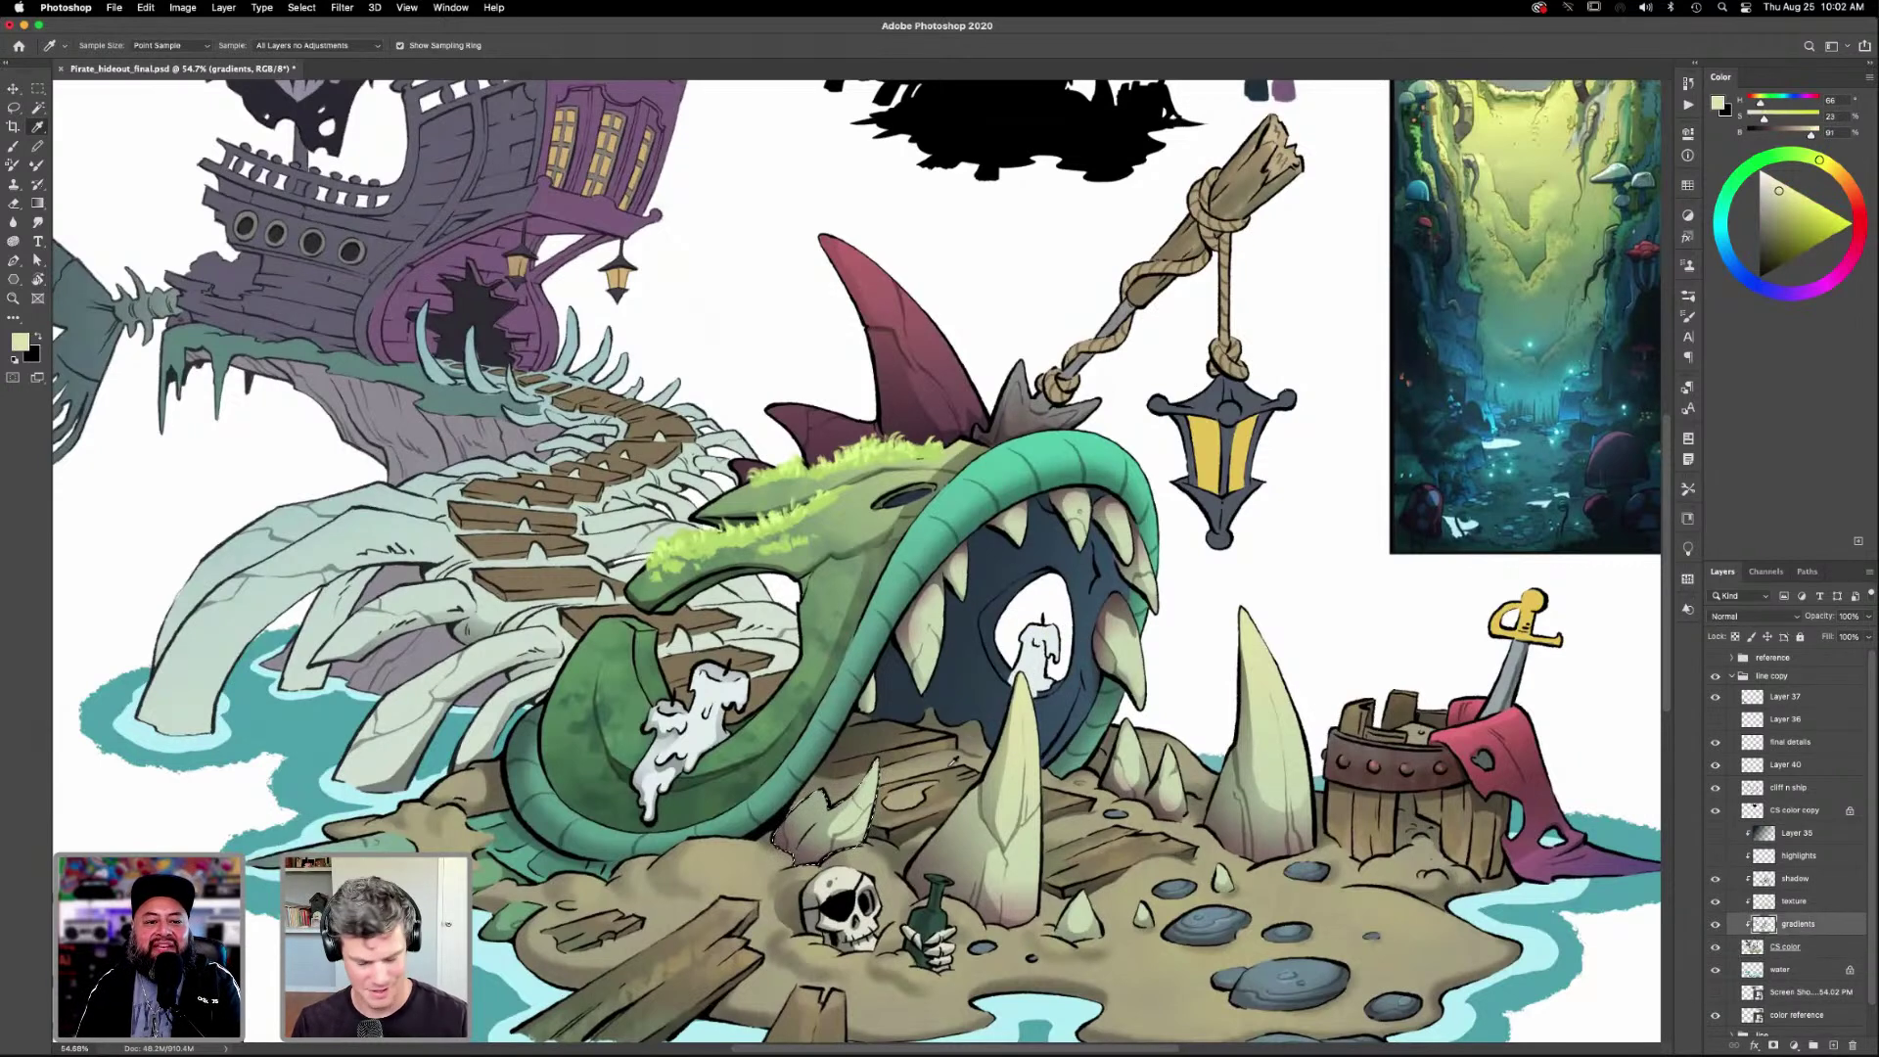
key("g")
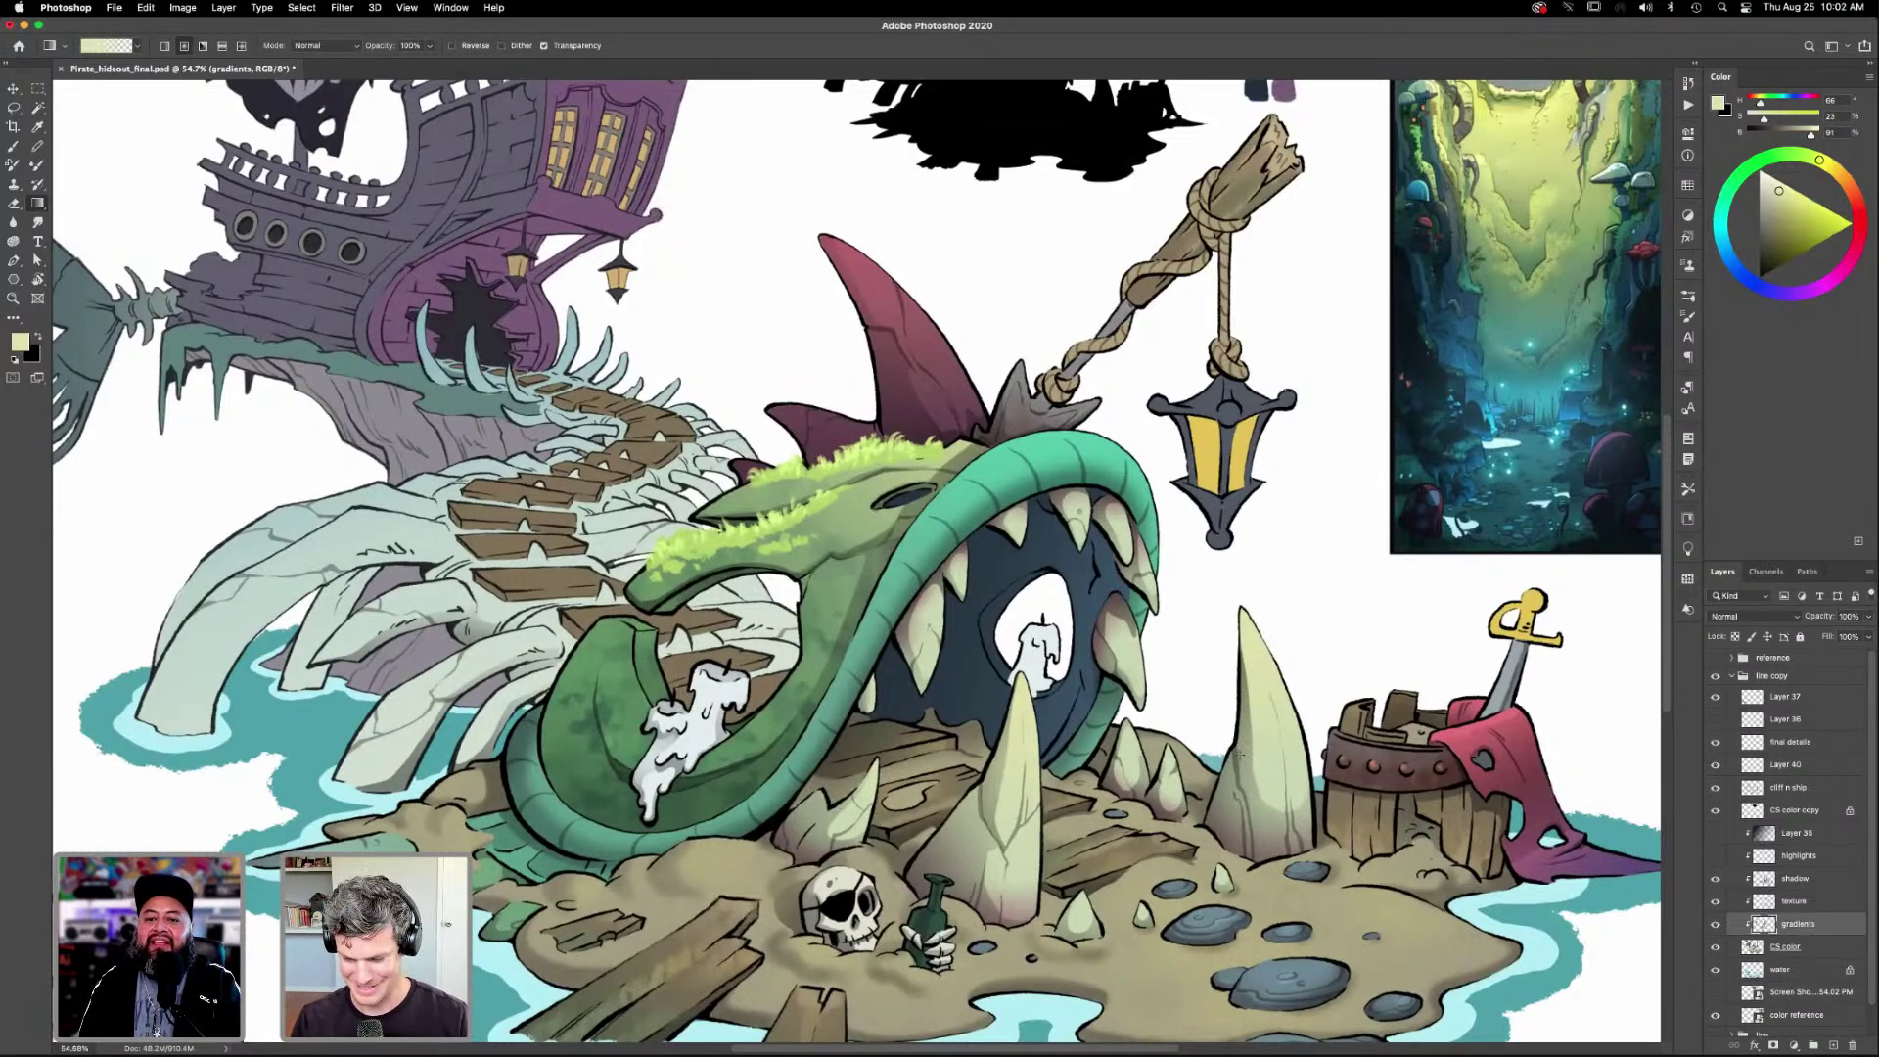
Select the small spikes behind the large front spike and add pale yellow gradients to them on the gradients layer.
key("w")
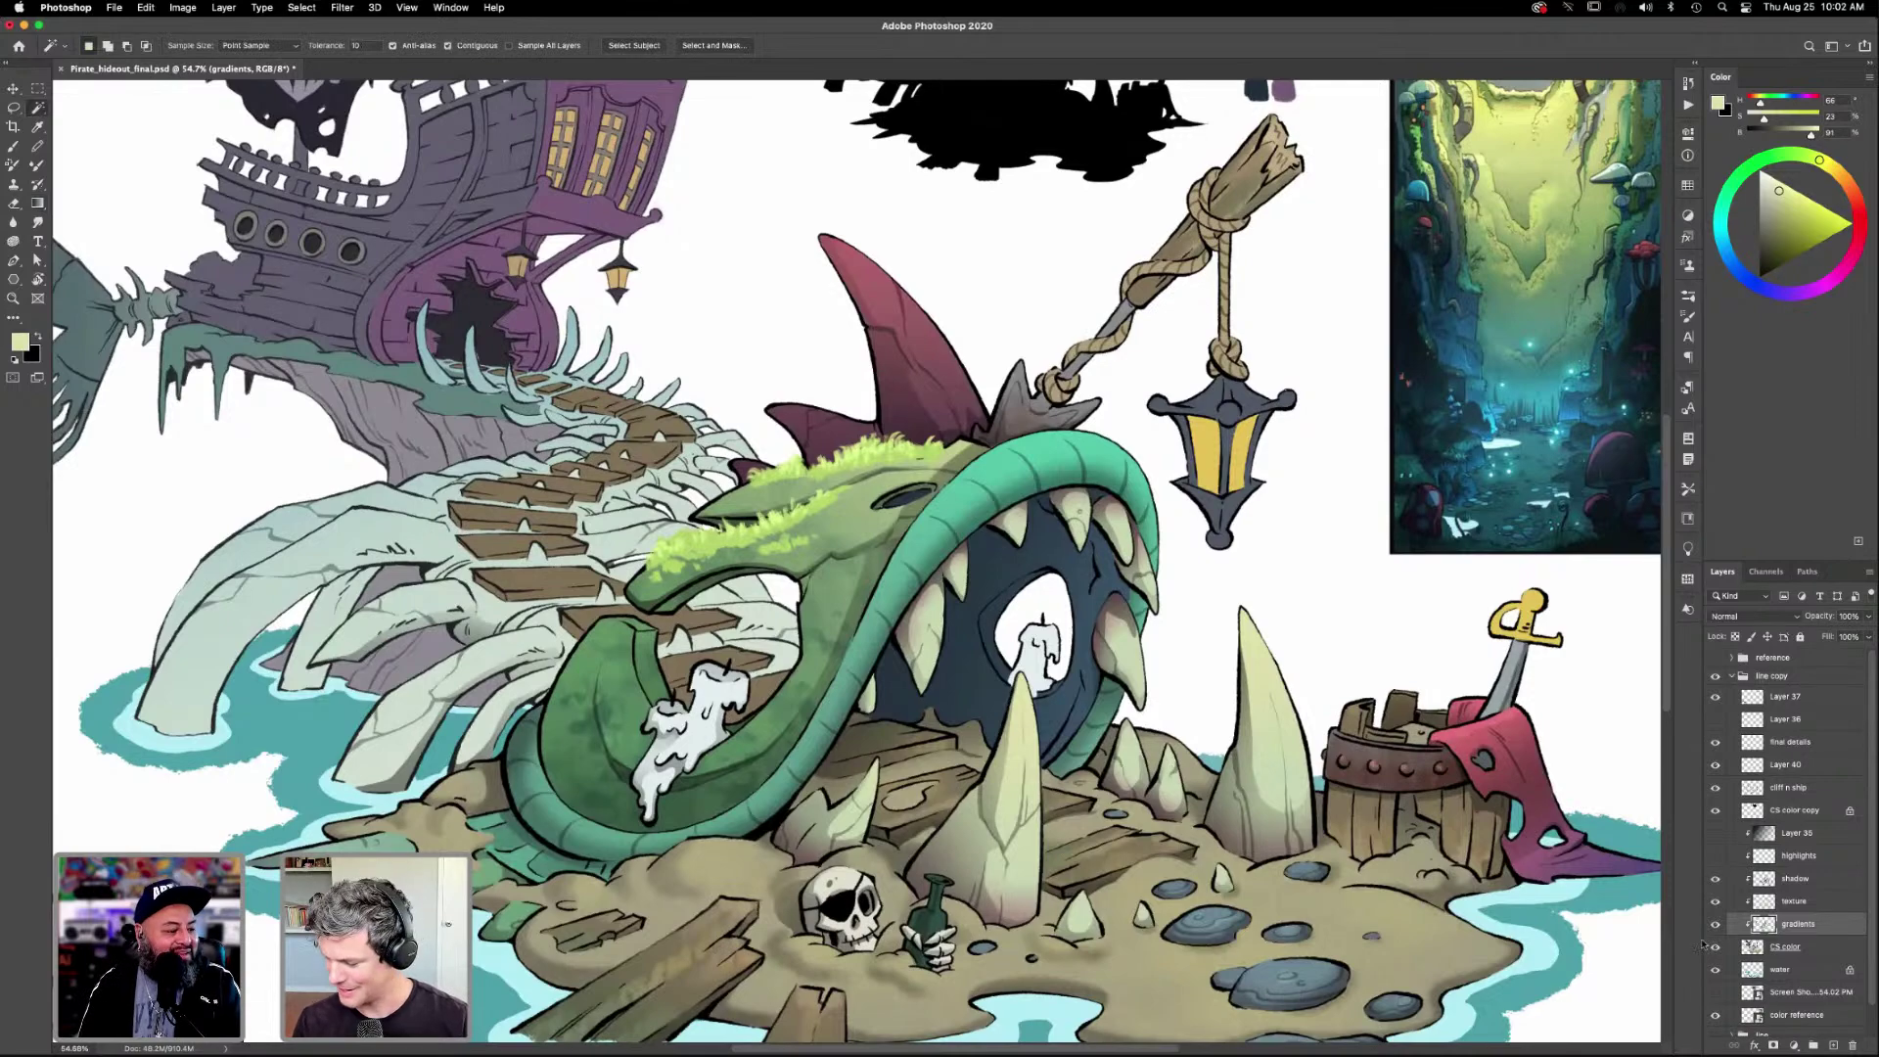
left_click(1785, 947)
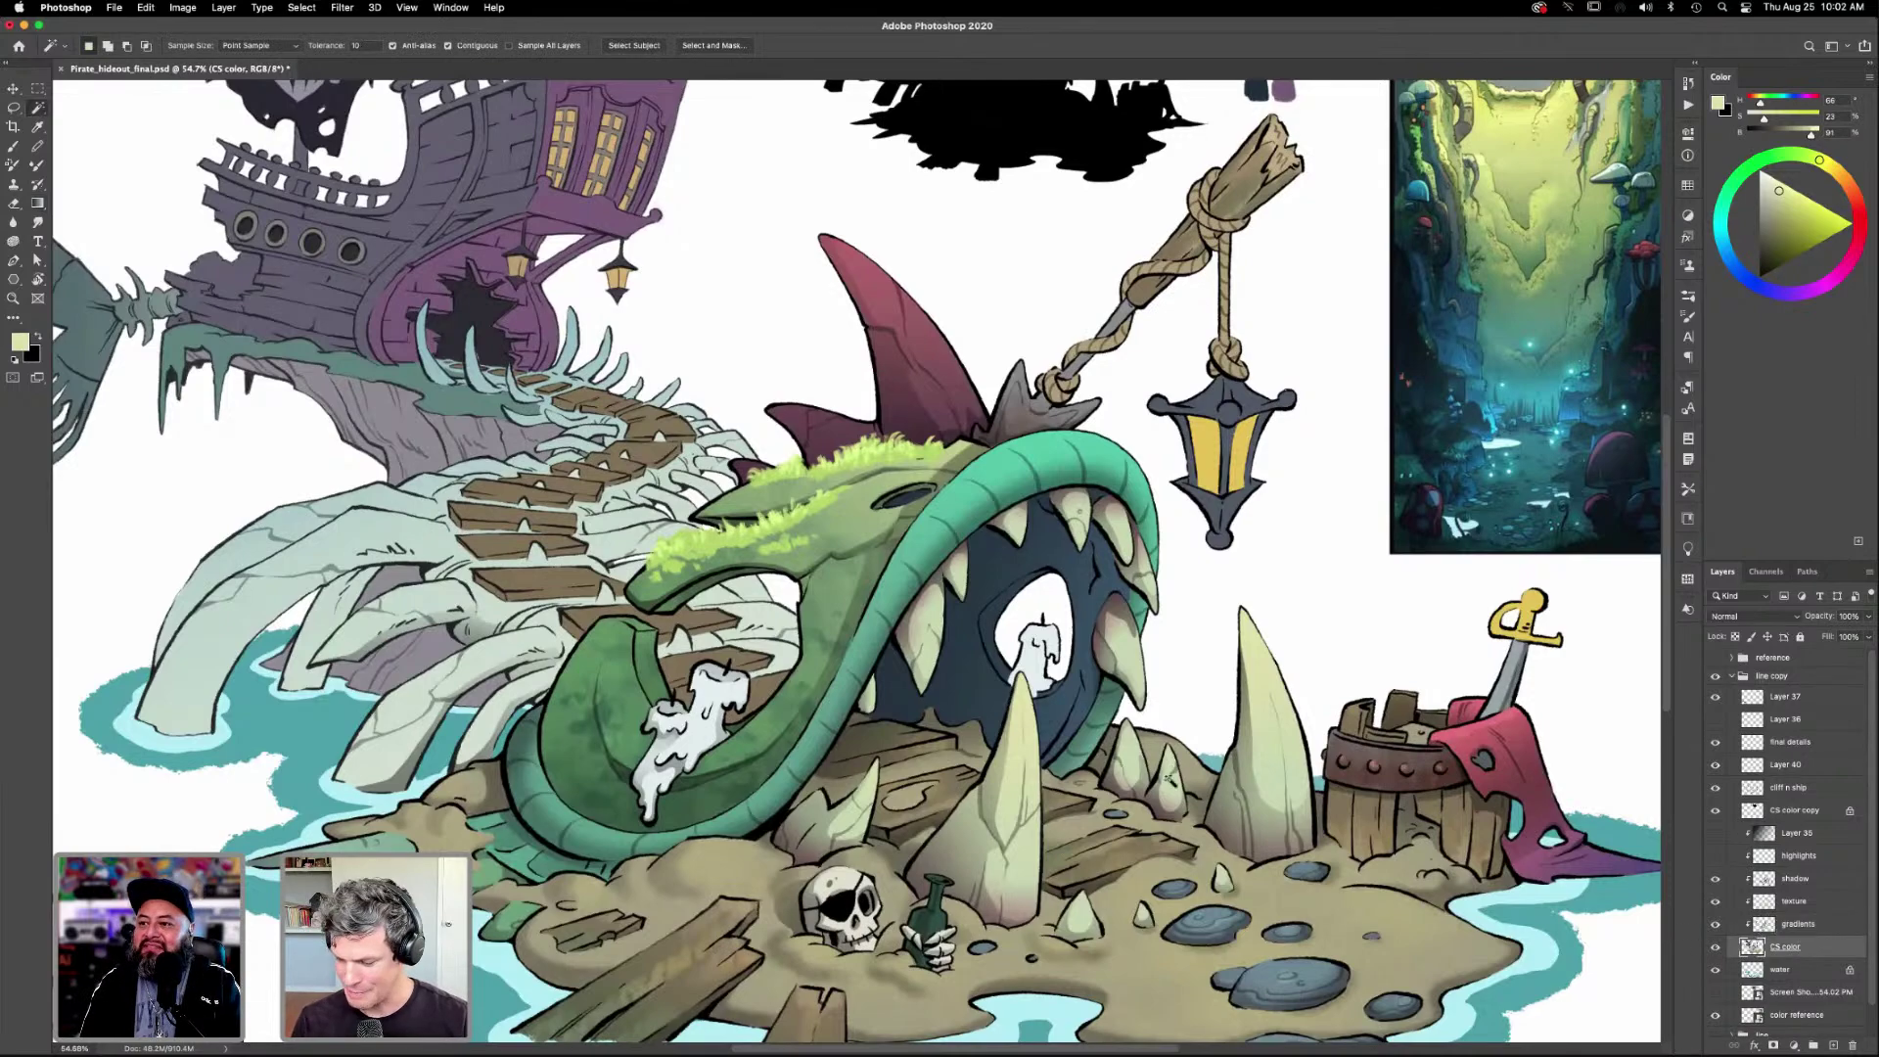
left_click(1793, 922)
key("g")
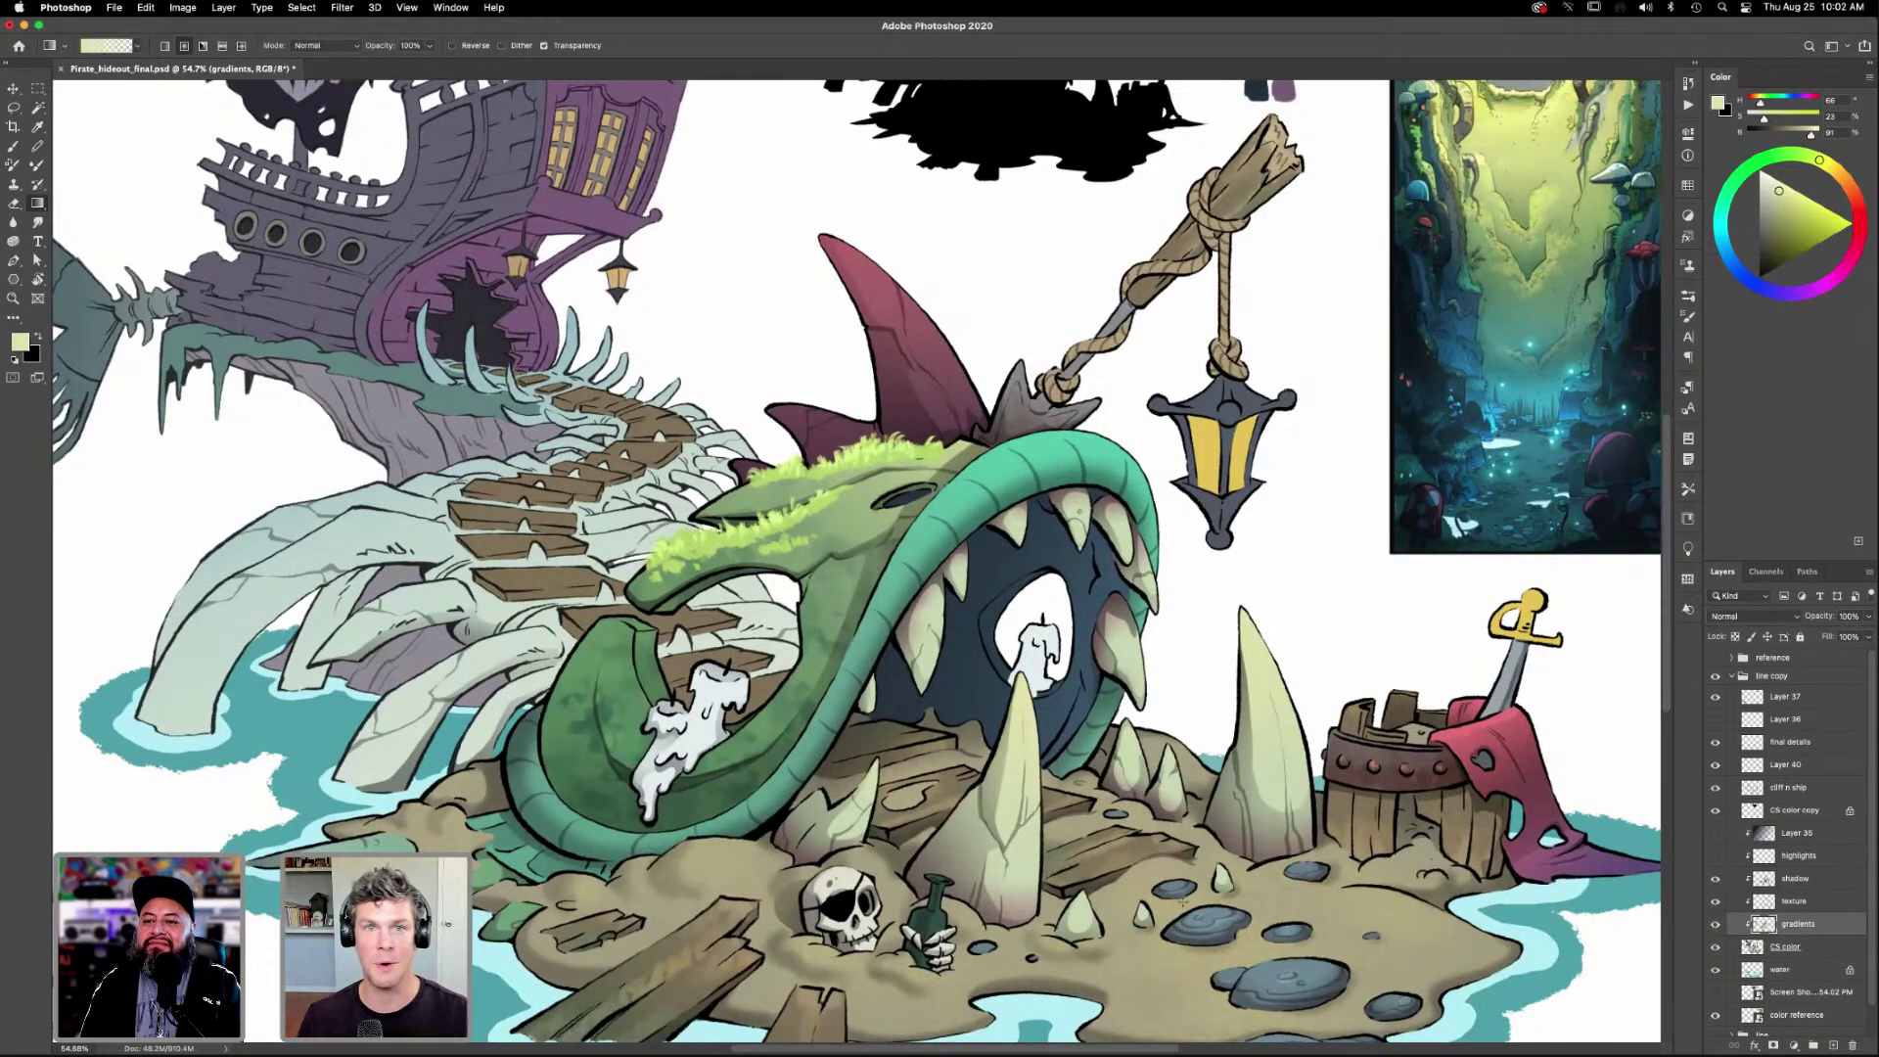
Lasso the upper central tooth from the CS color layer and add a pale yellow gradient to it on the gradients layer.
left_click(1783, 949)
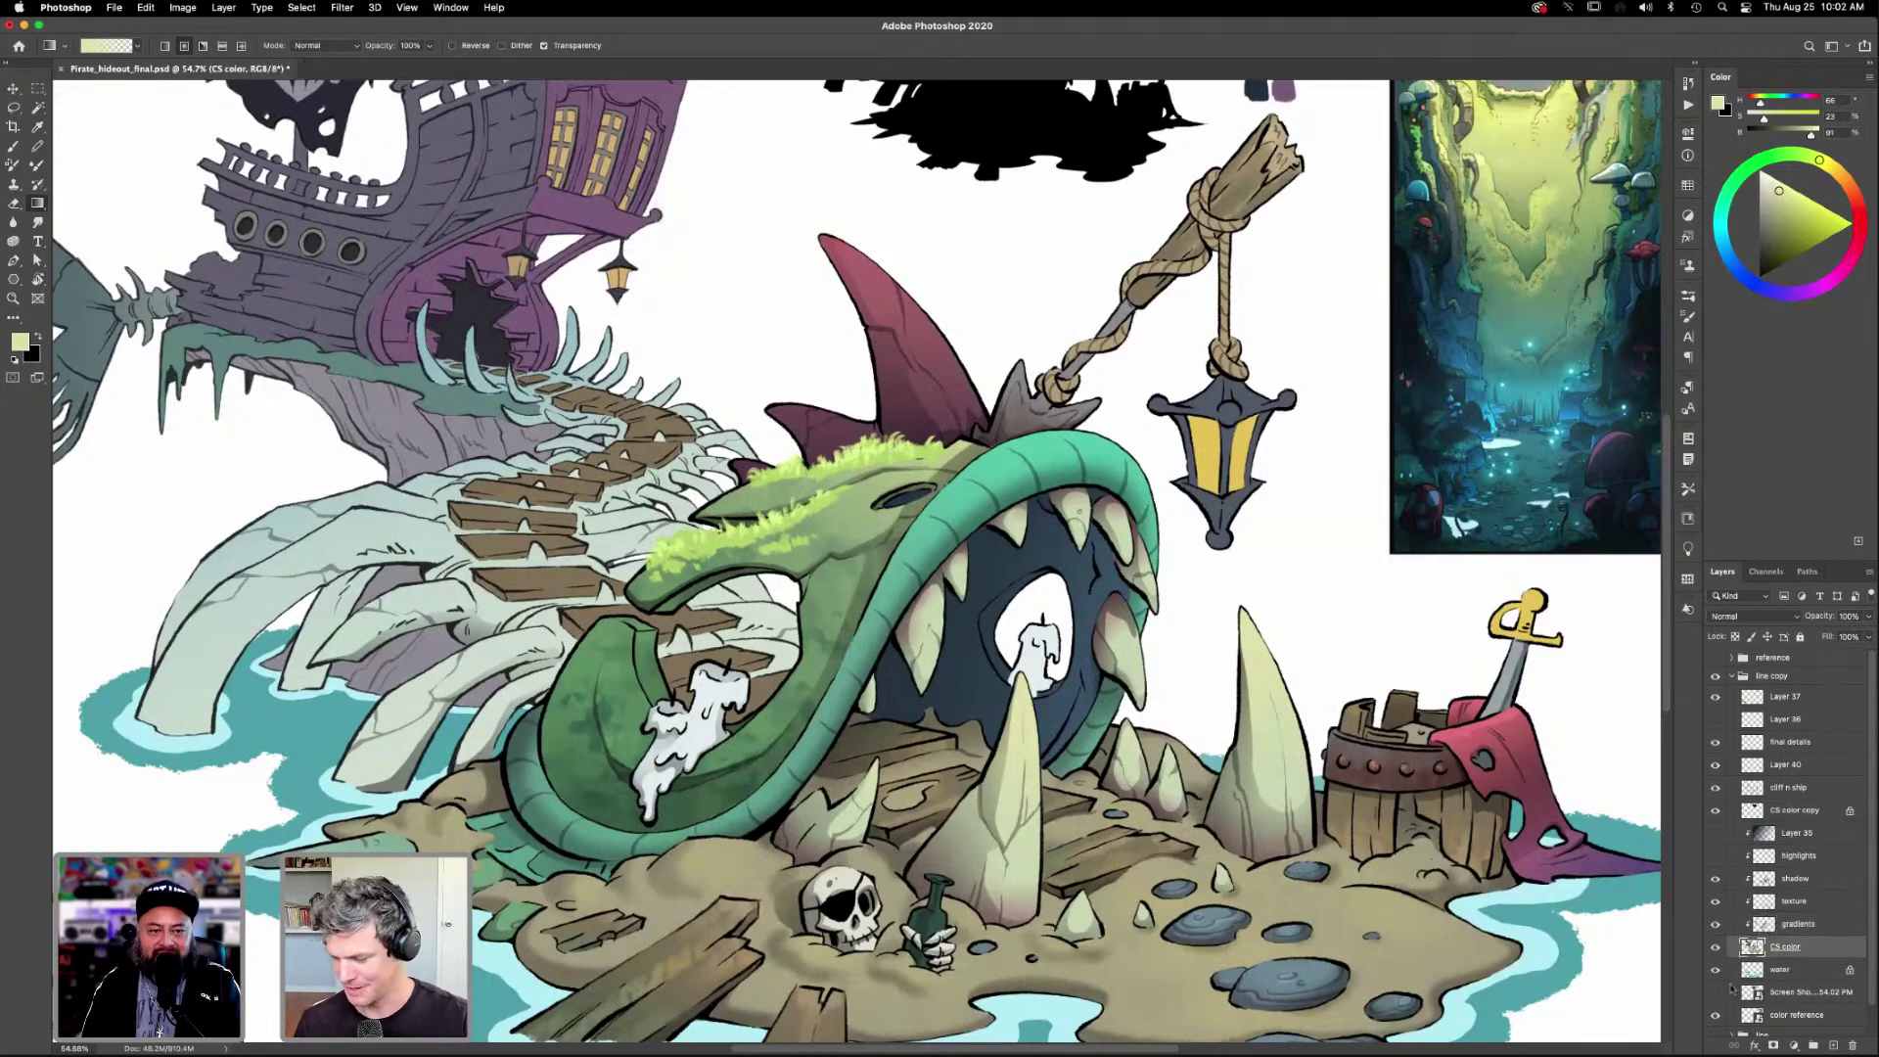
key("w")
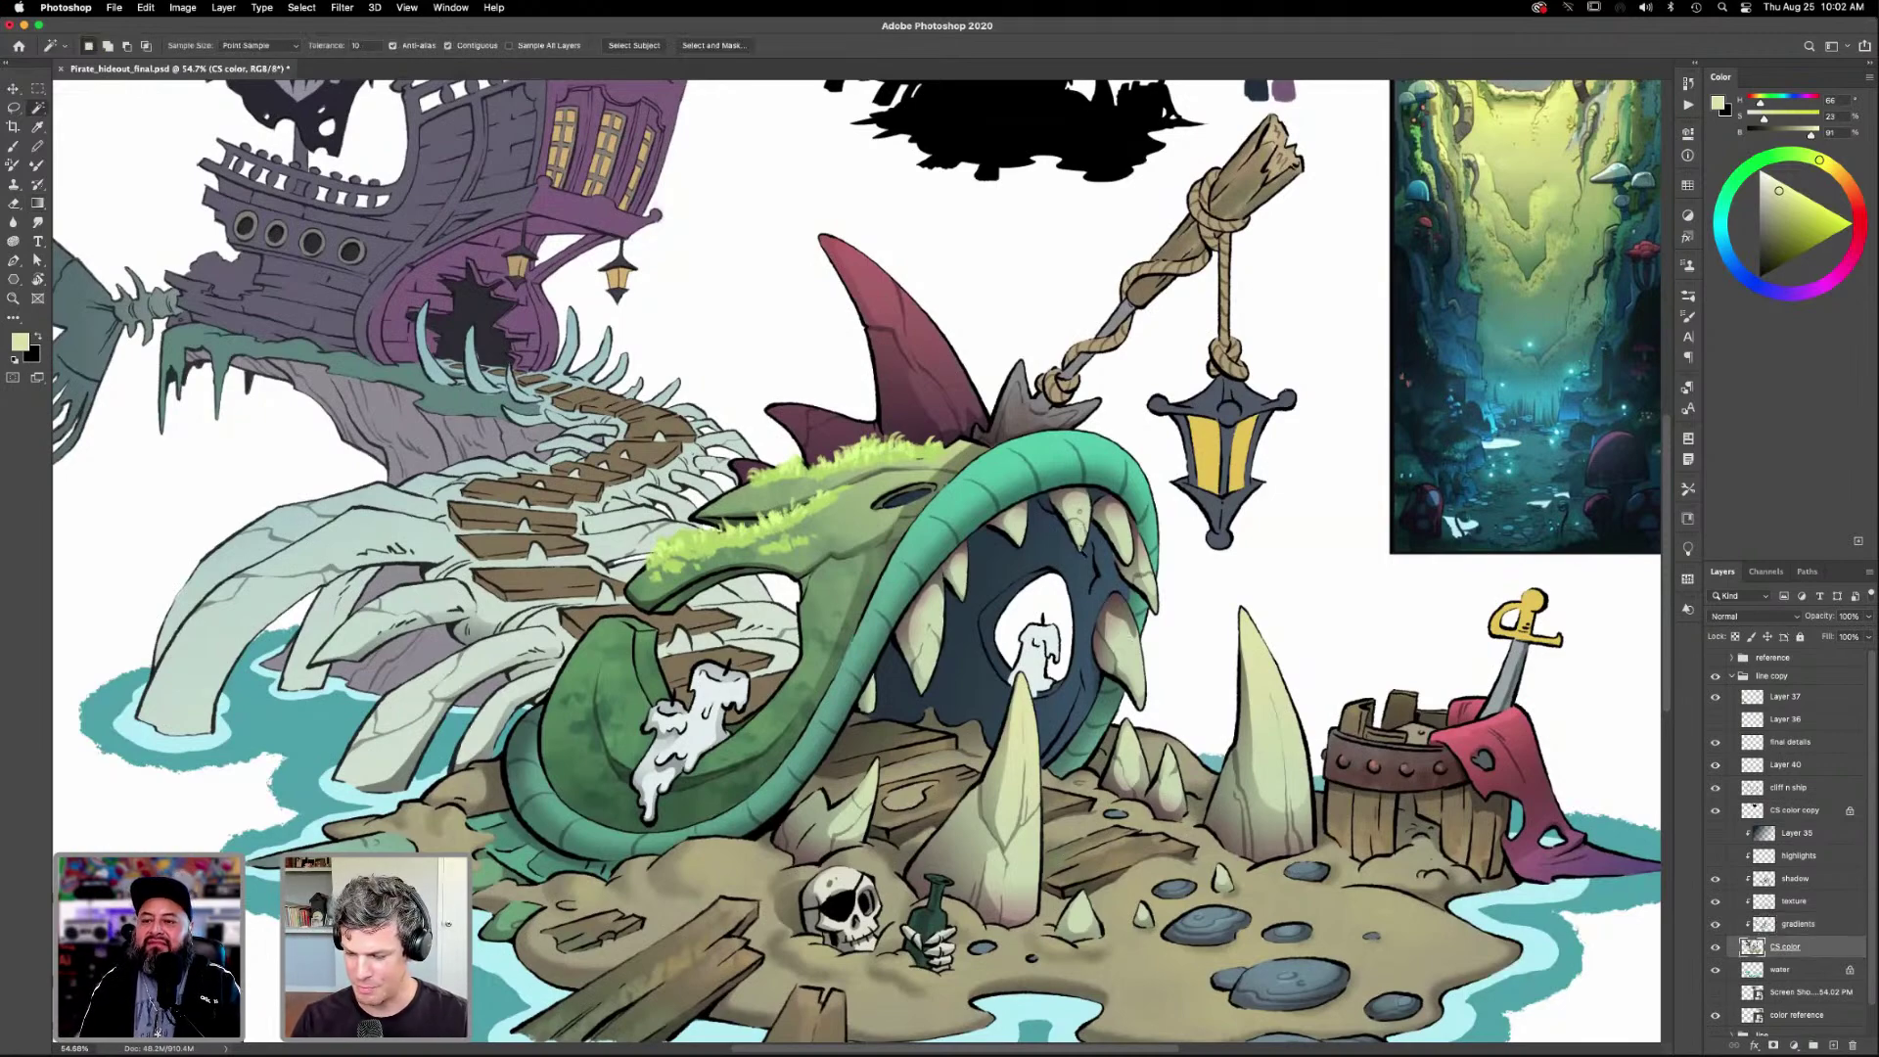
key("l")
mouse_move(1052, 489)
left_mouse_down()
mouse_move(1087, 495)
mouse_move(1165, 626)
mouse_move(1096, 477)
mouse_move(1074, 486)
left_mouse_up()
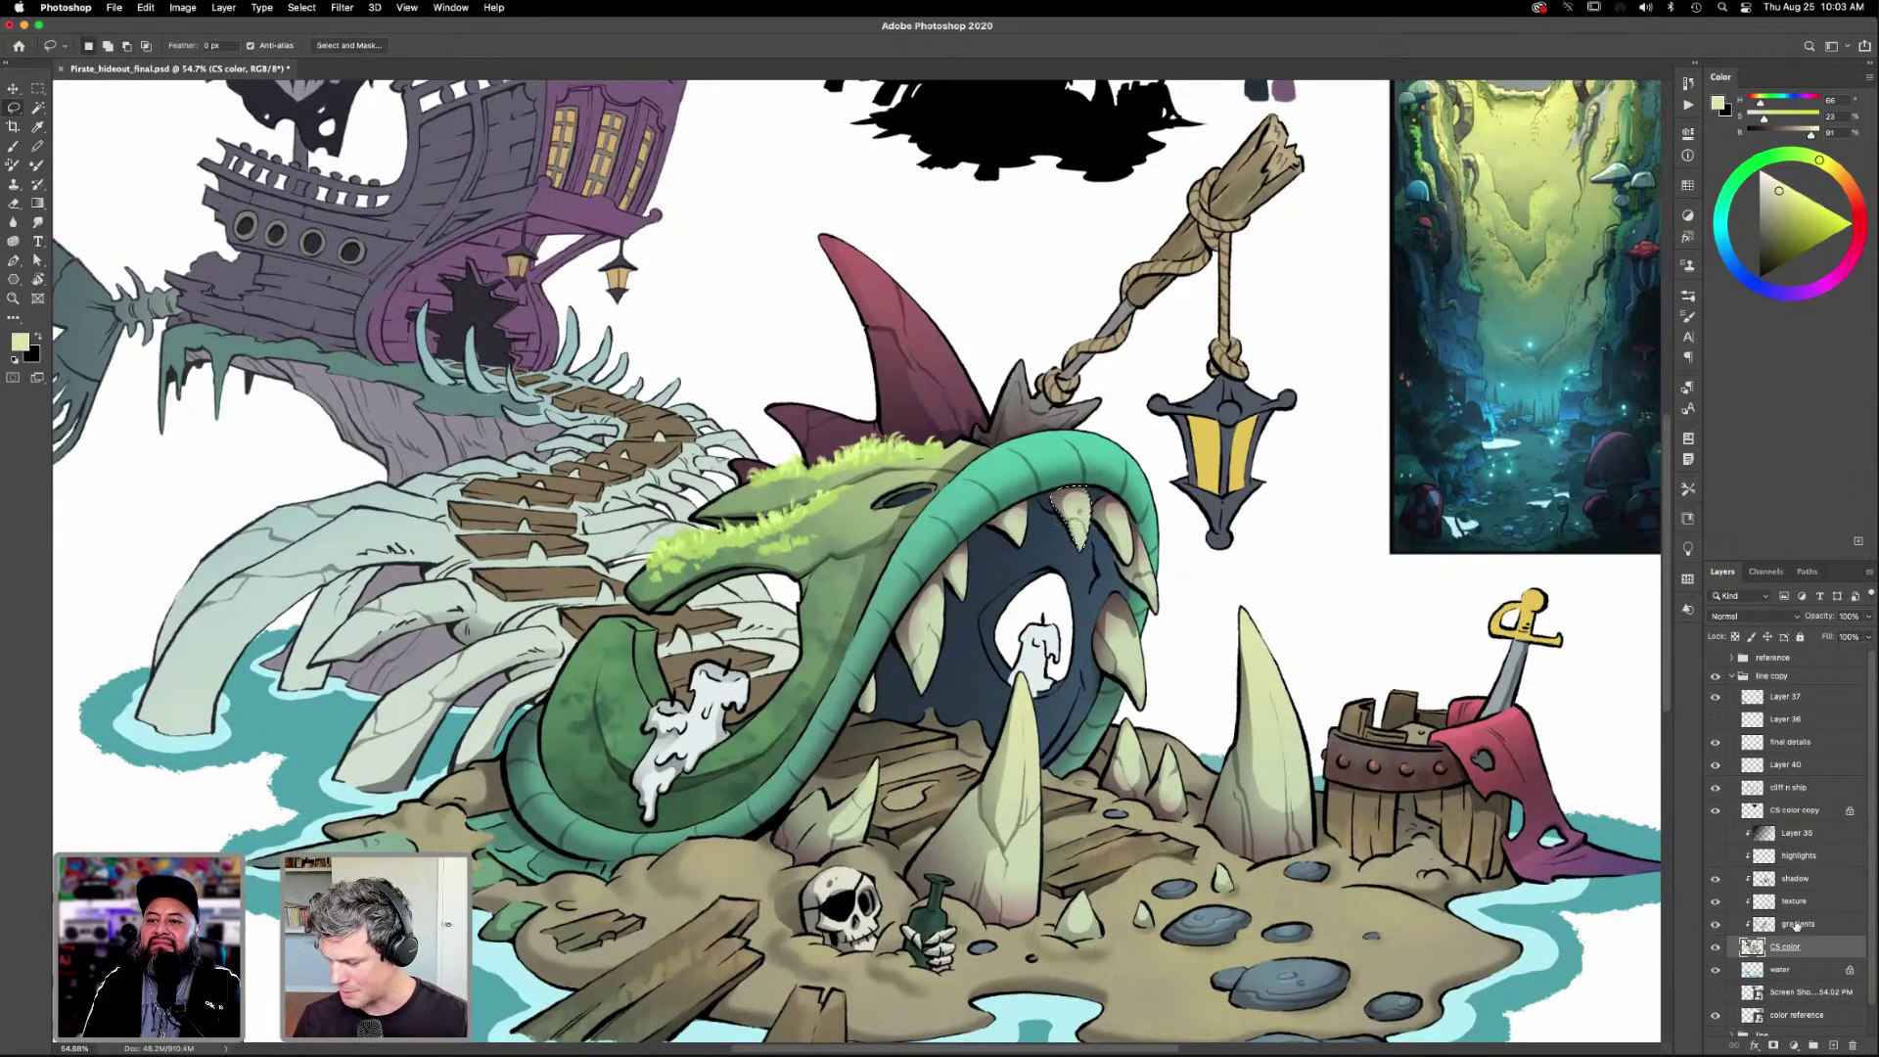
key("alt+bracketright")
key("g")
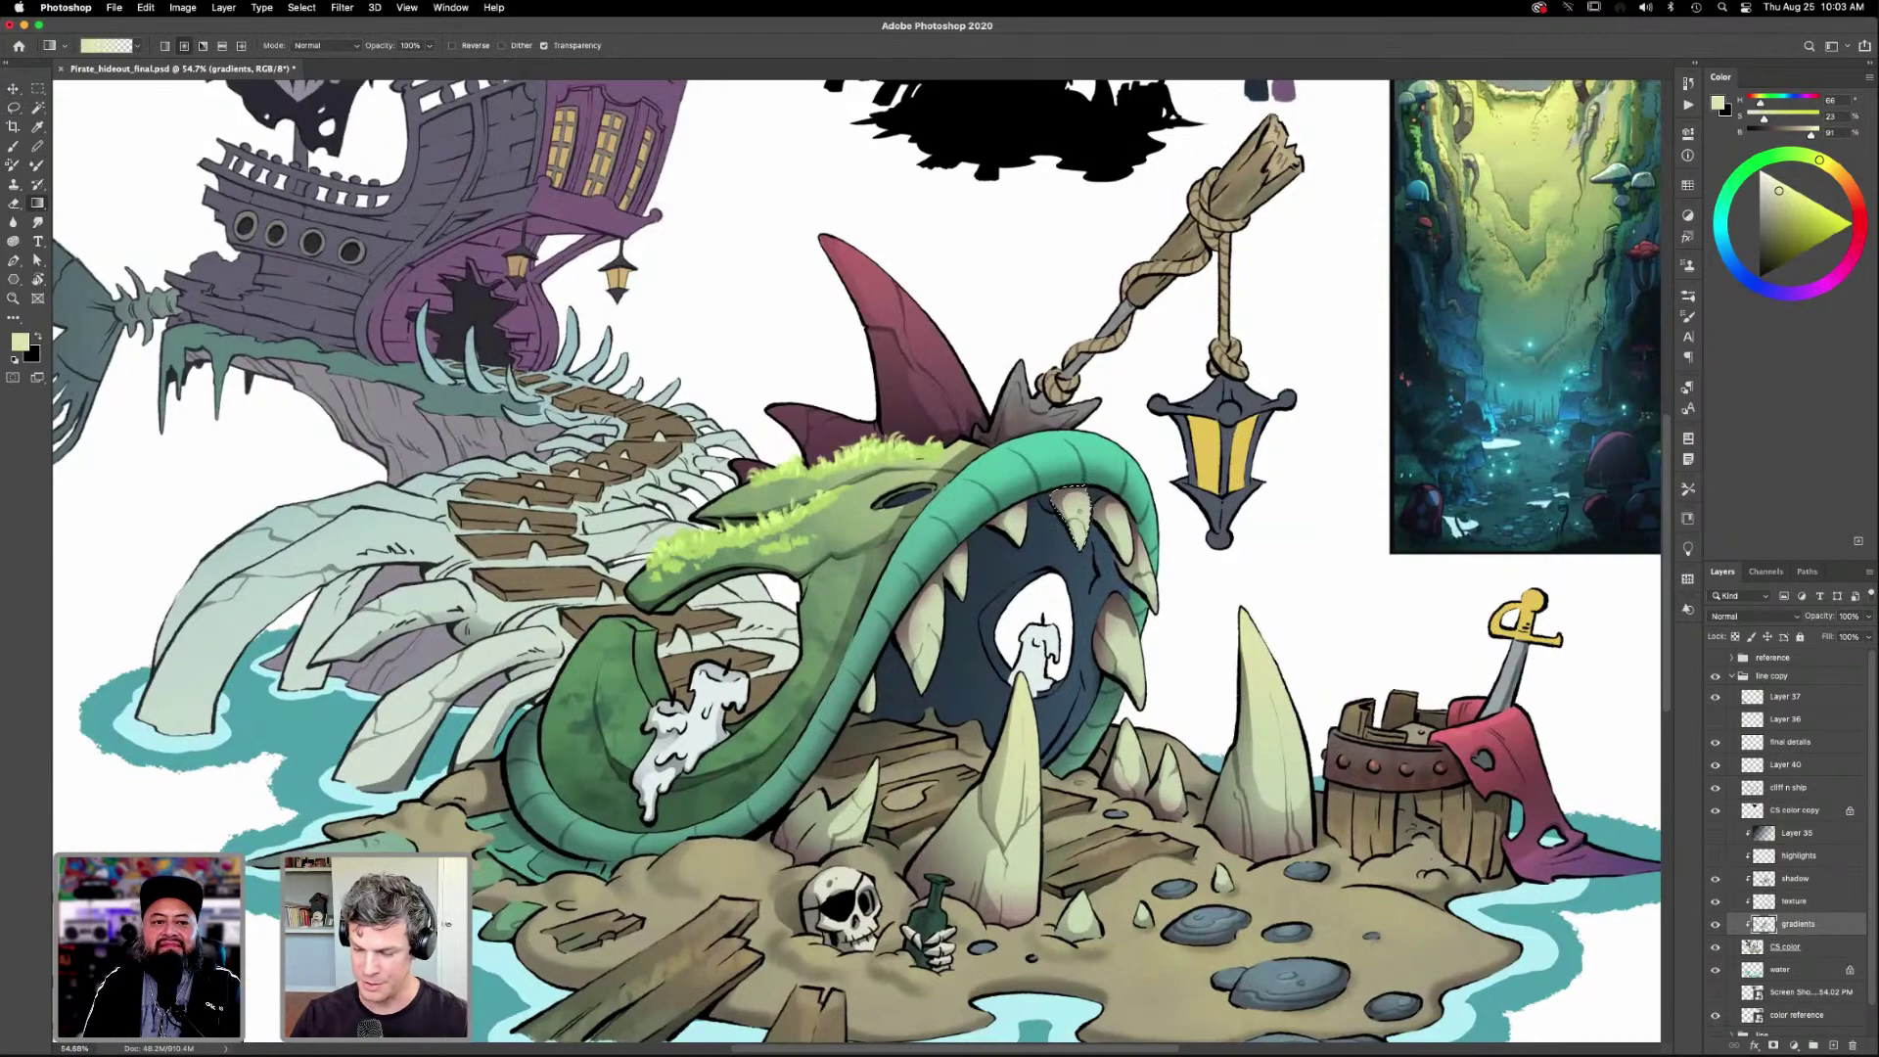
left_click_drag(1069, 489, 1077, 548)
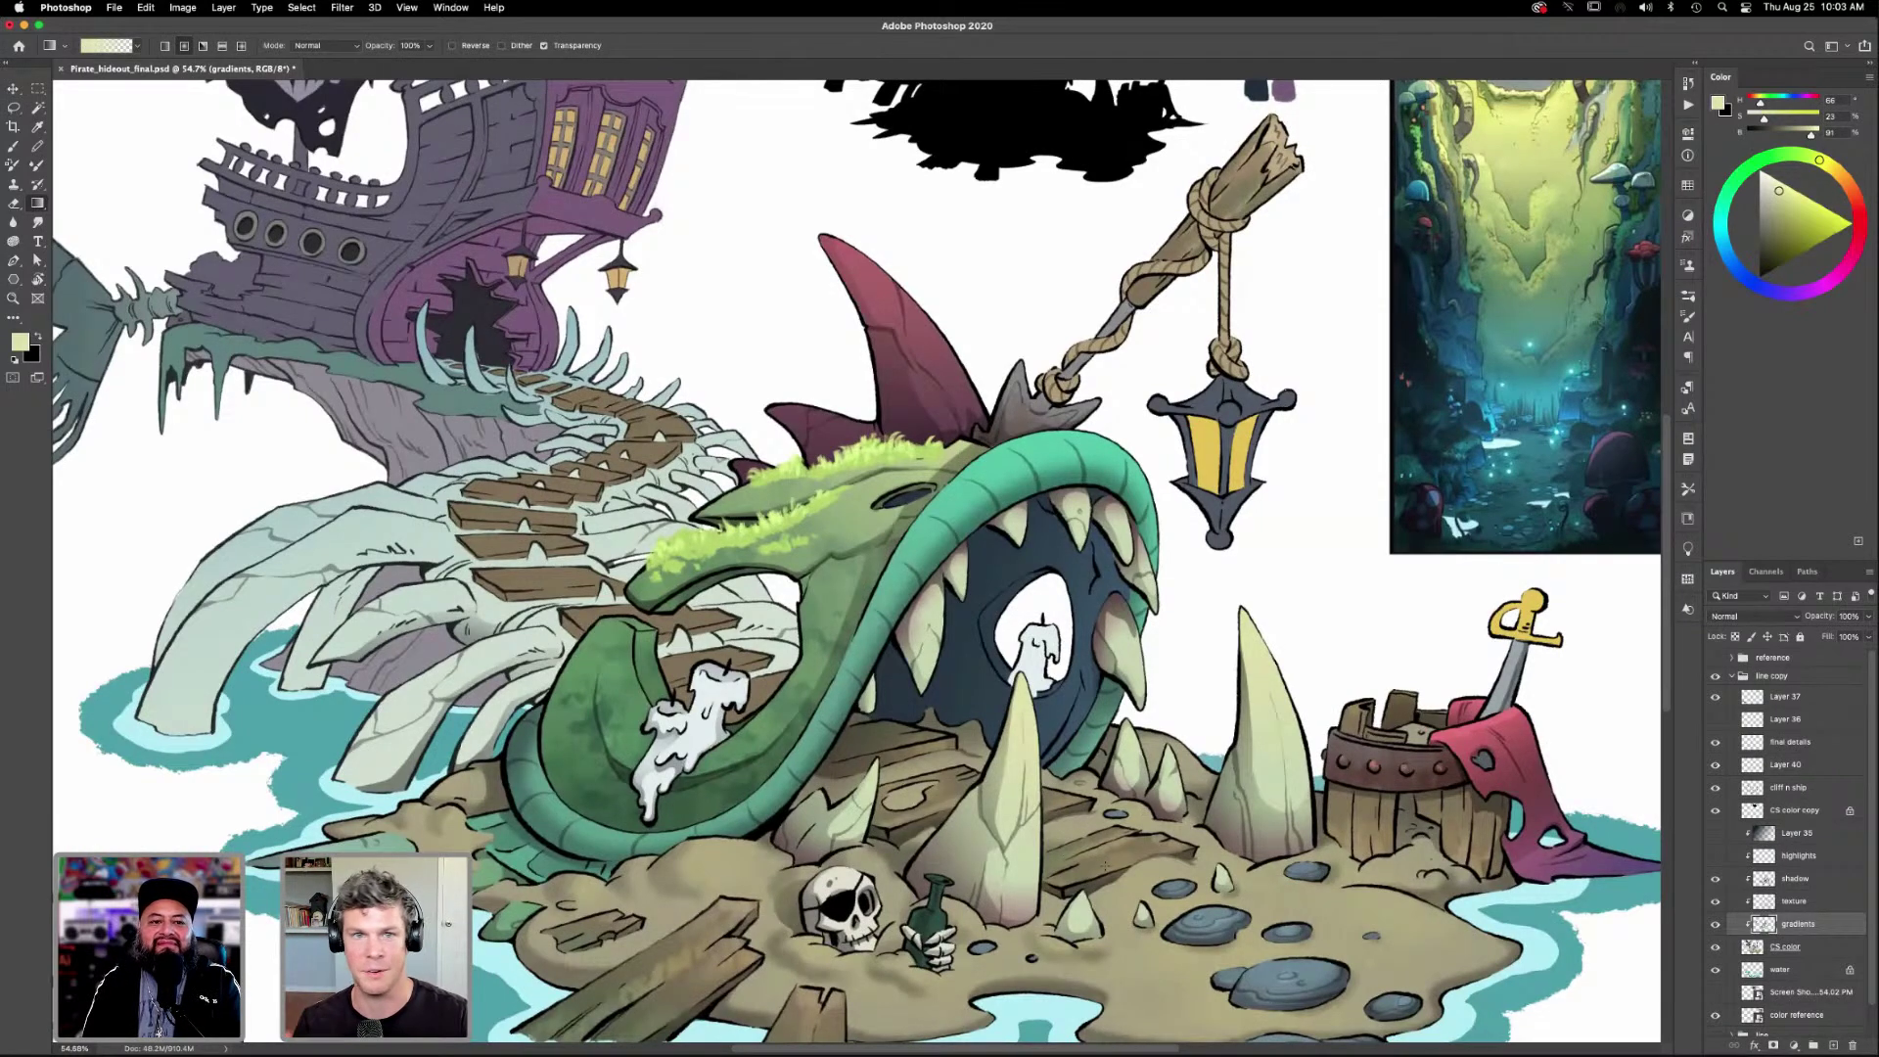
Select the small upper tooth beside the central one on the CS color layer and set up its pale yellow gradient on the gradients layer.
key("l")
key("alt+bracketleft")
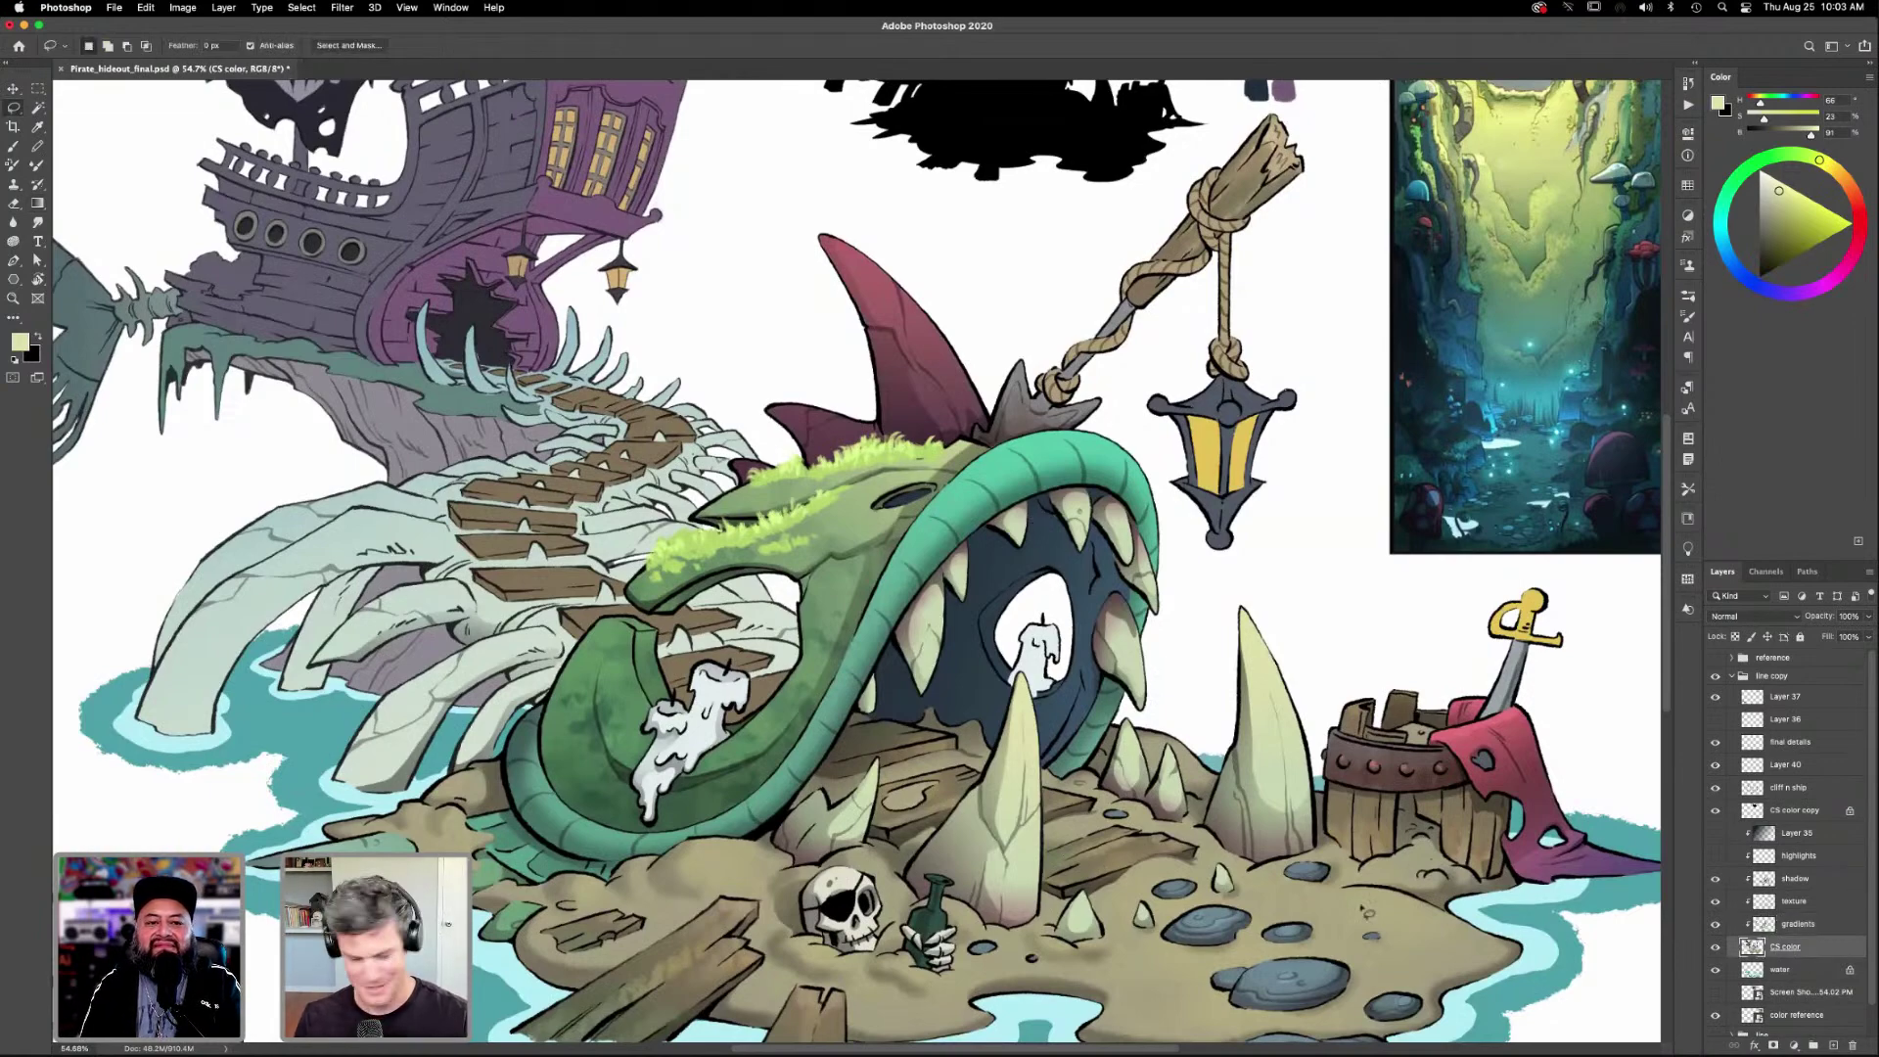
key("w")
left_click(1015, 523)
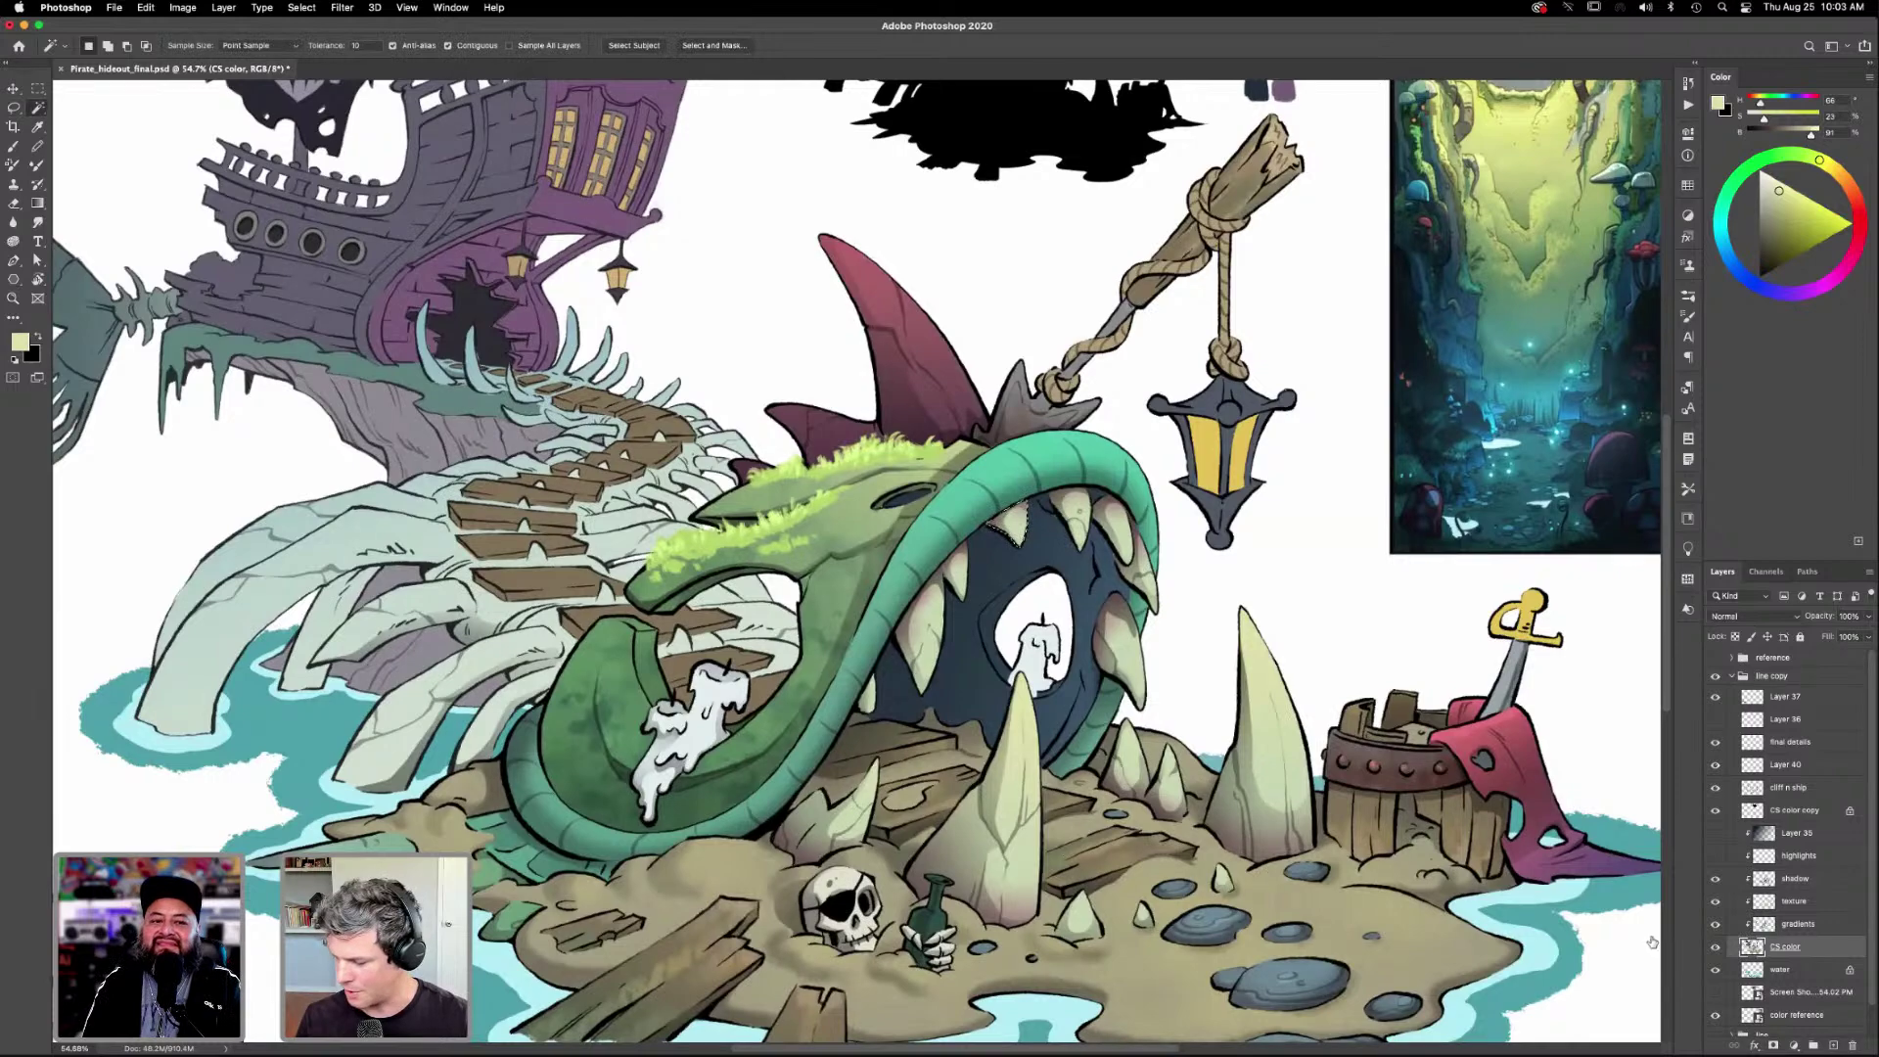
left_click(1805, 927)
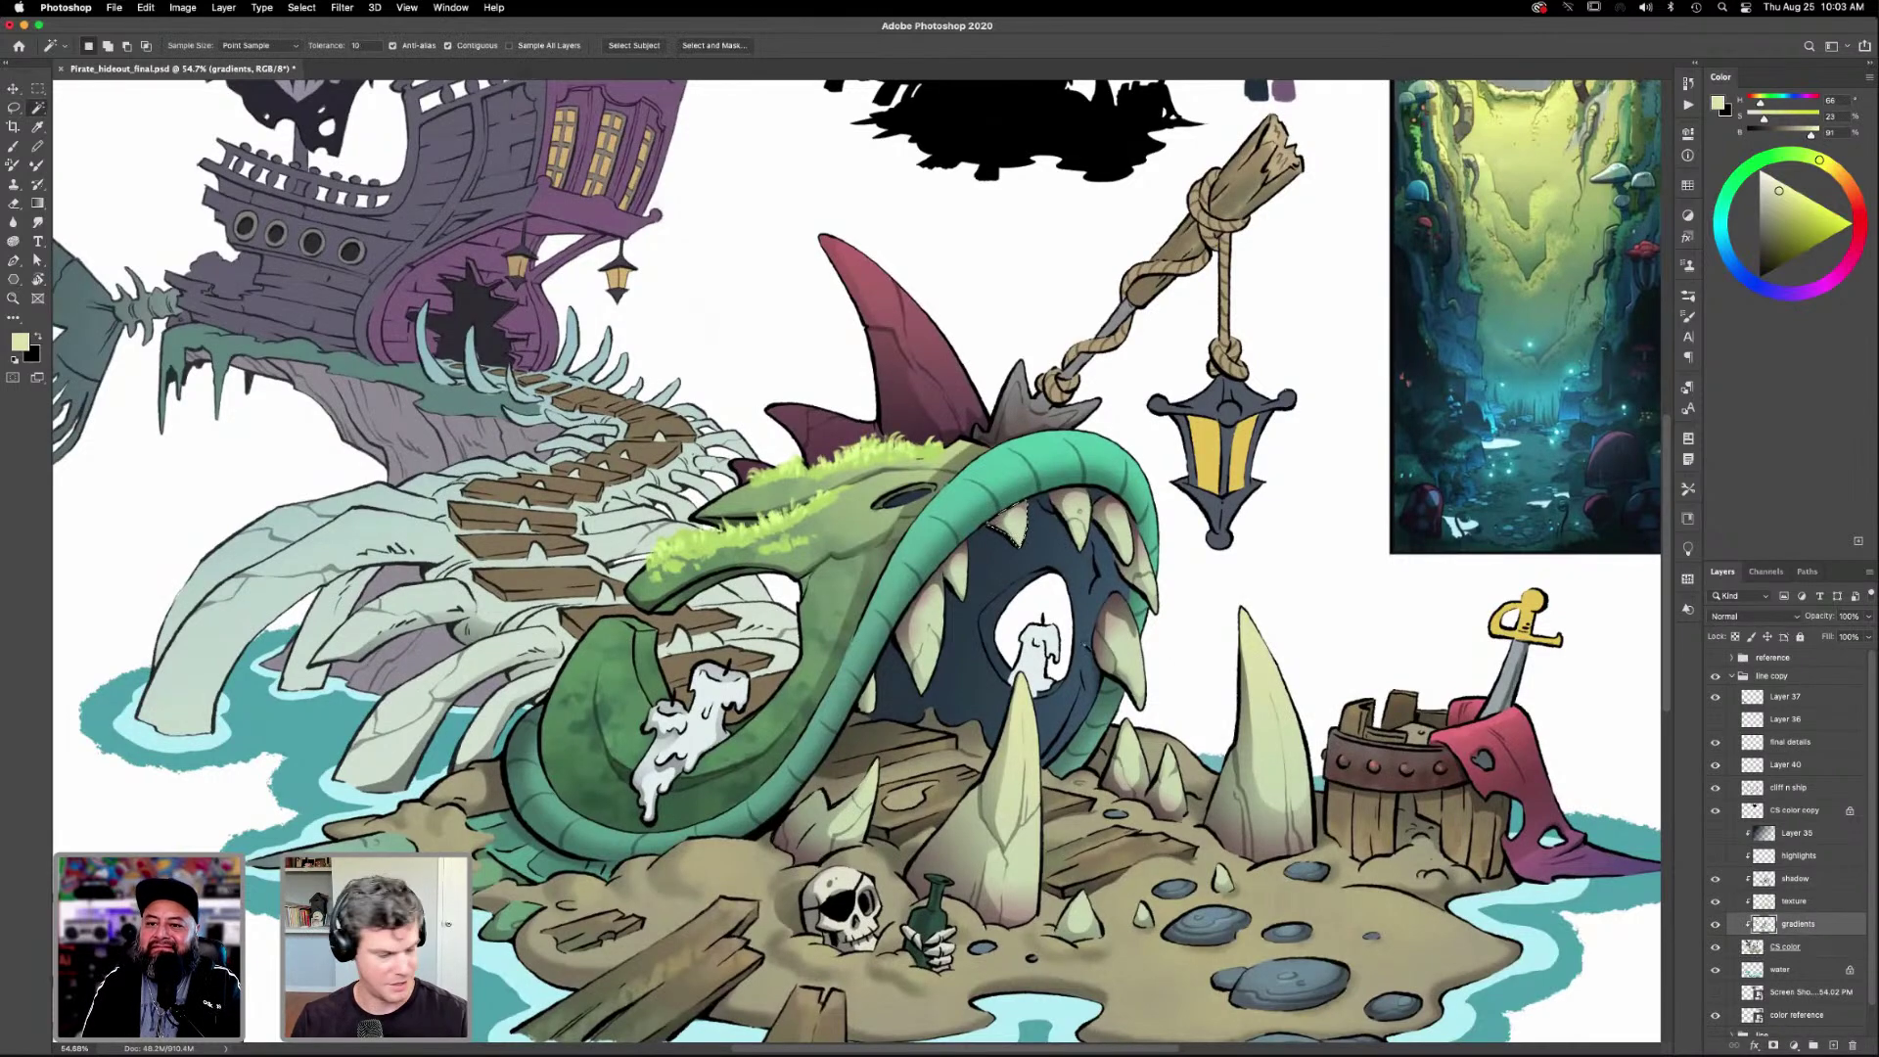
key("g")
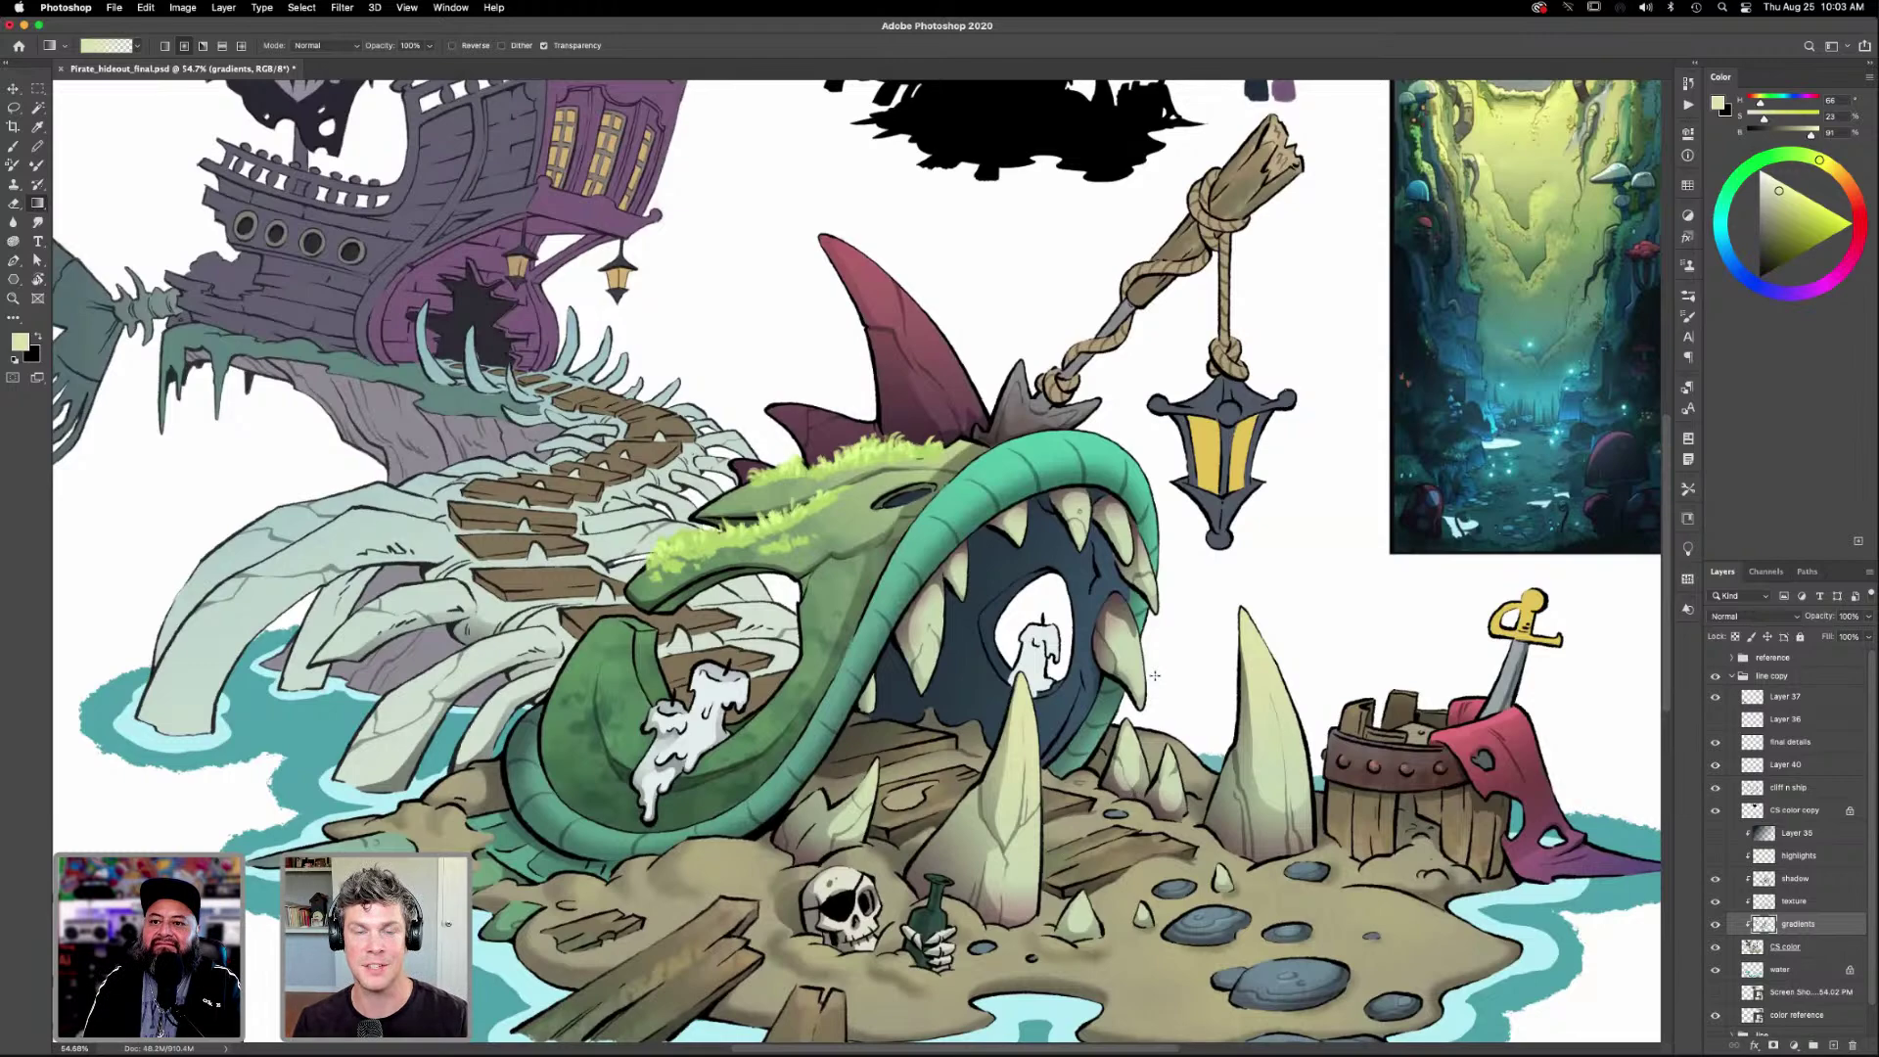
Select the narrow tooth above the large front fang on the CS color layer and prepare its pale yellow gradient on the gradients layer.
key("w")
left_click(964, 578)
key("ctrl+d")
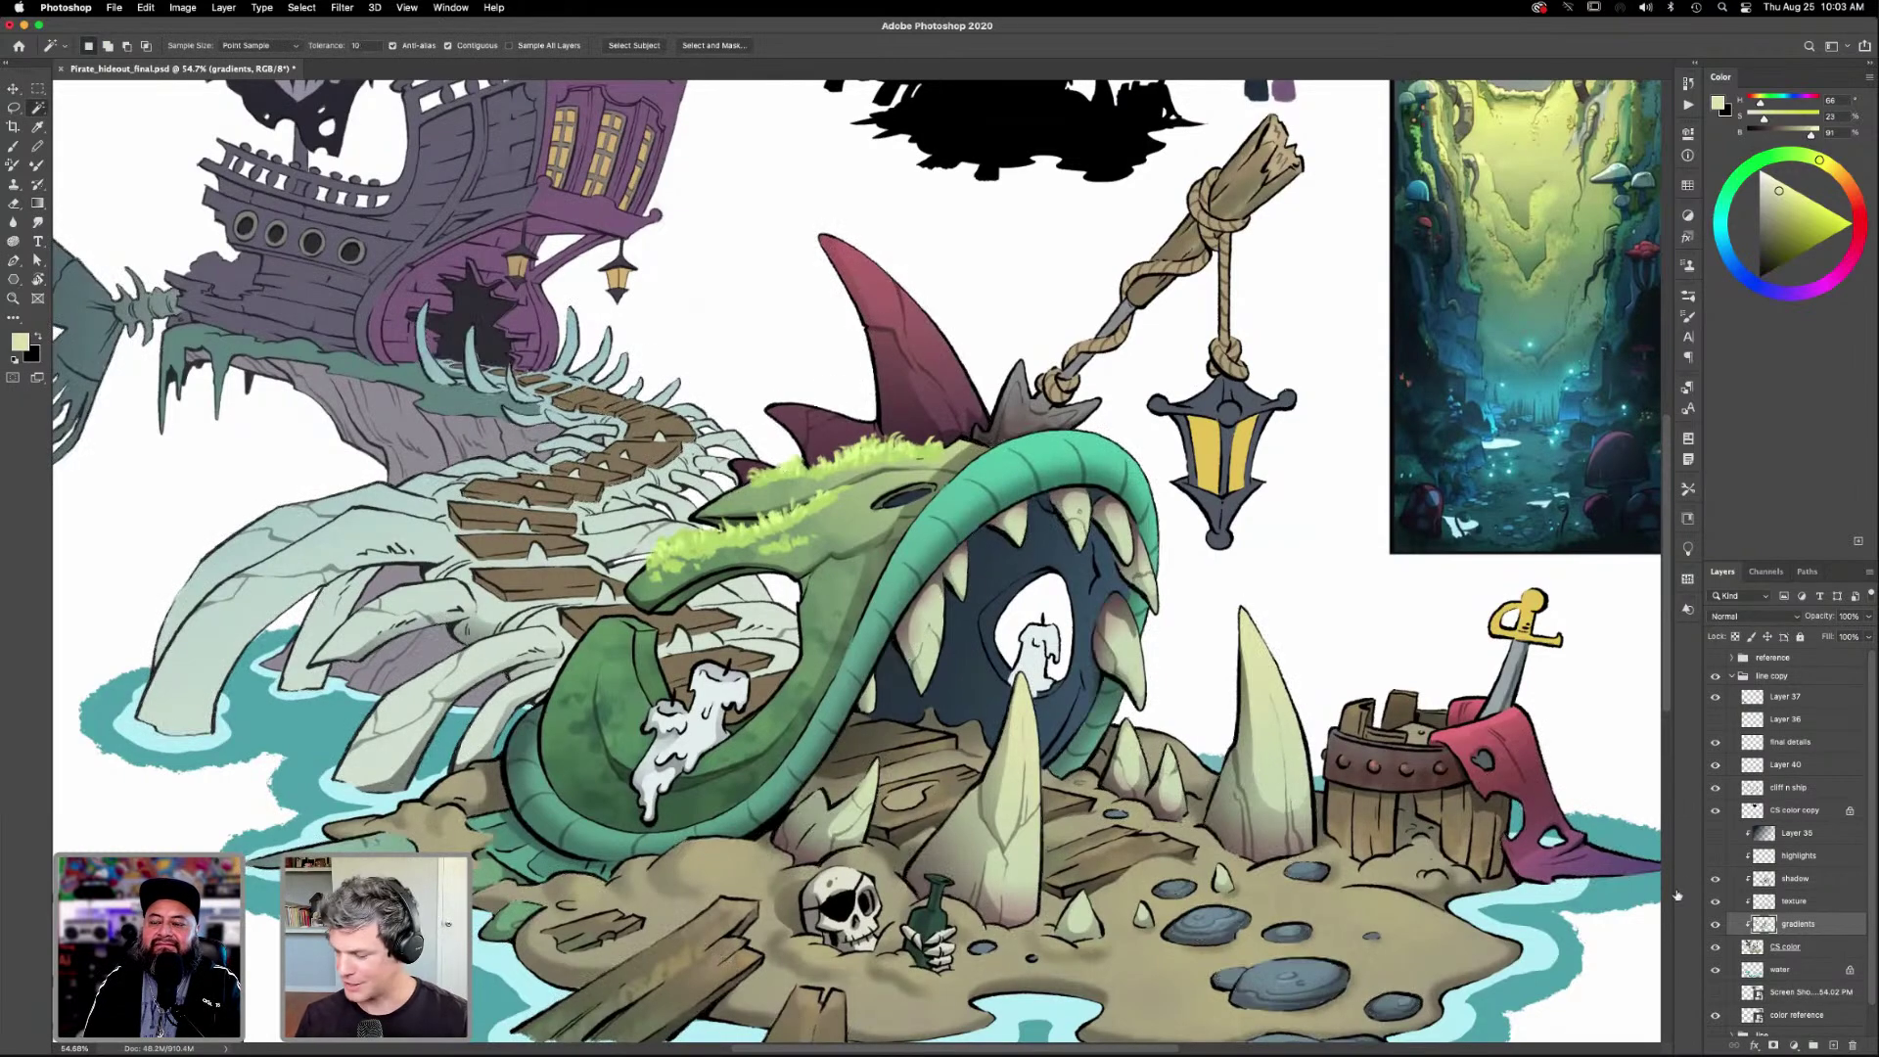
left_click(1786, 946)
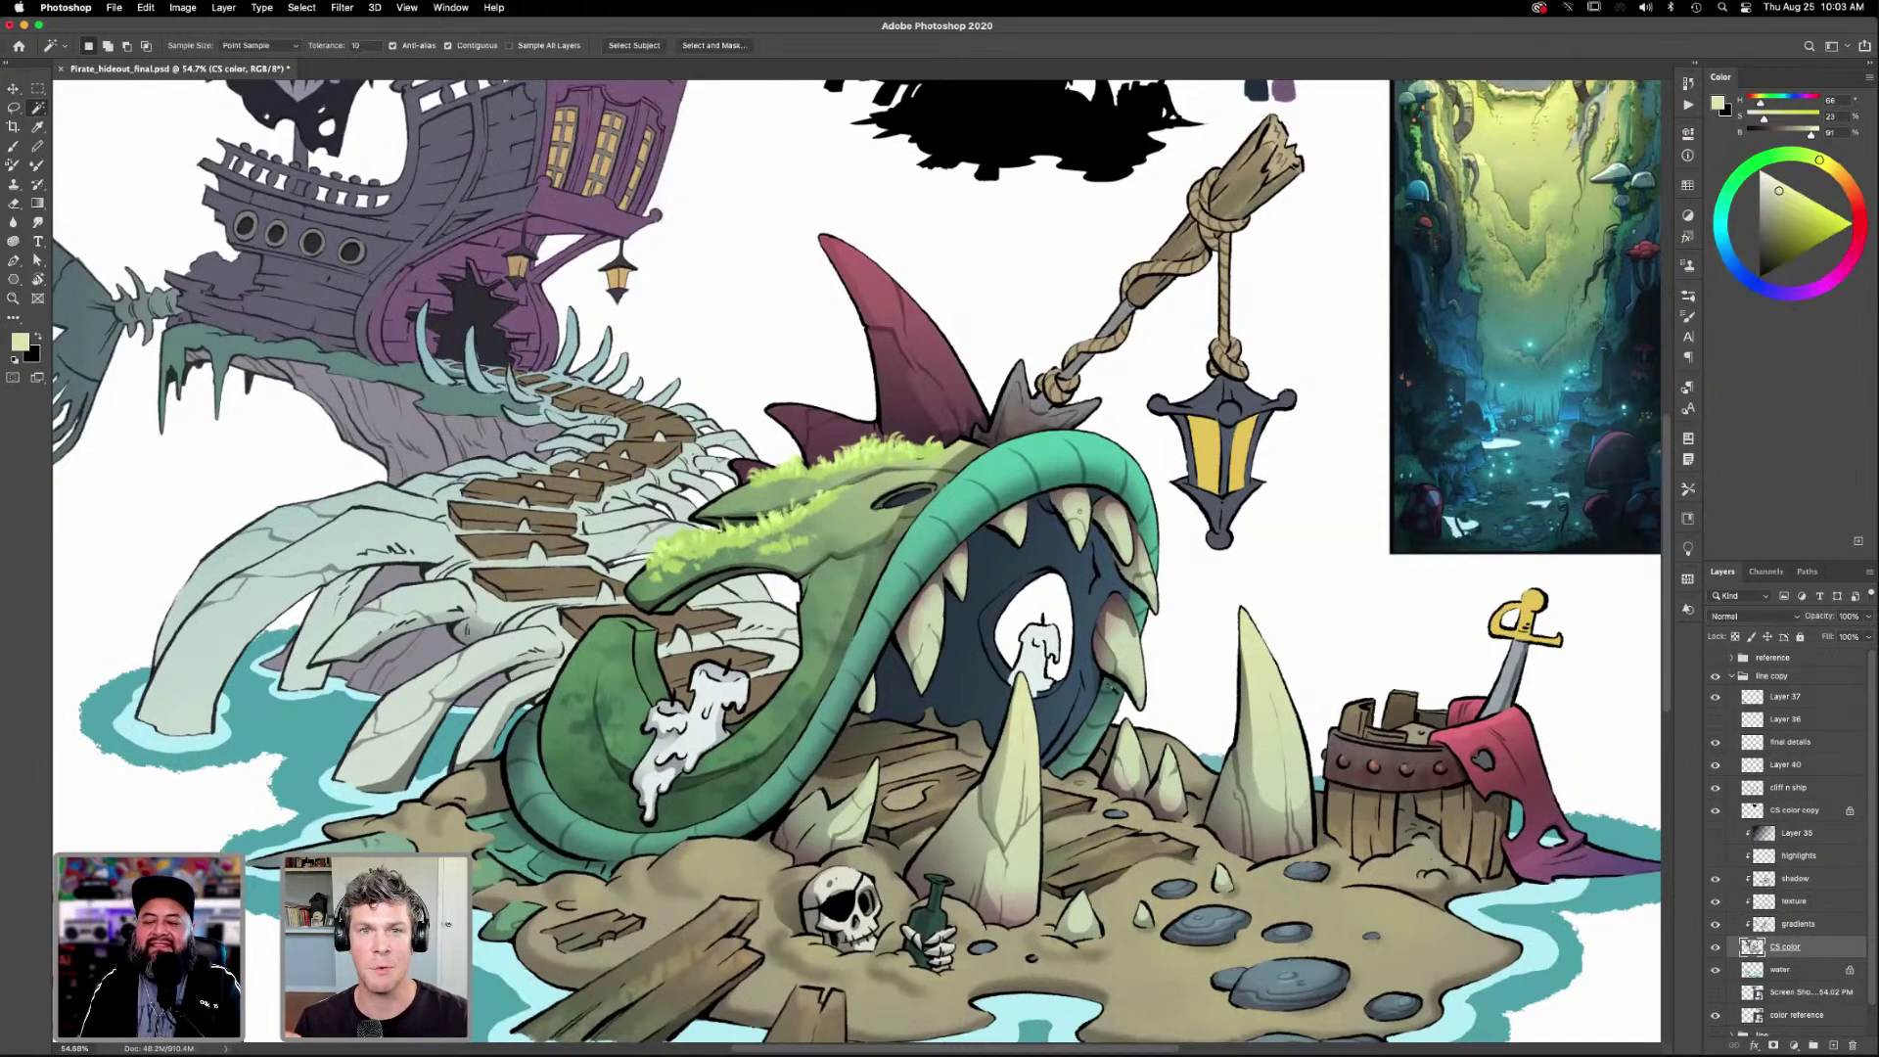
left_click(959, 585)
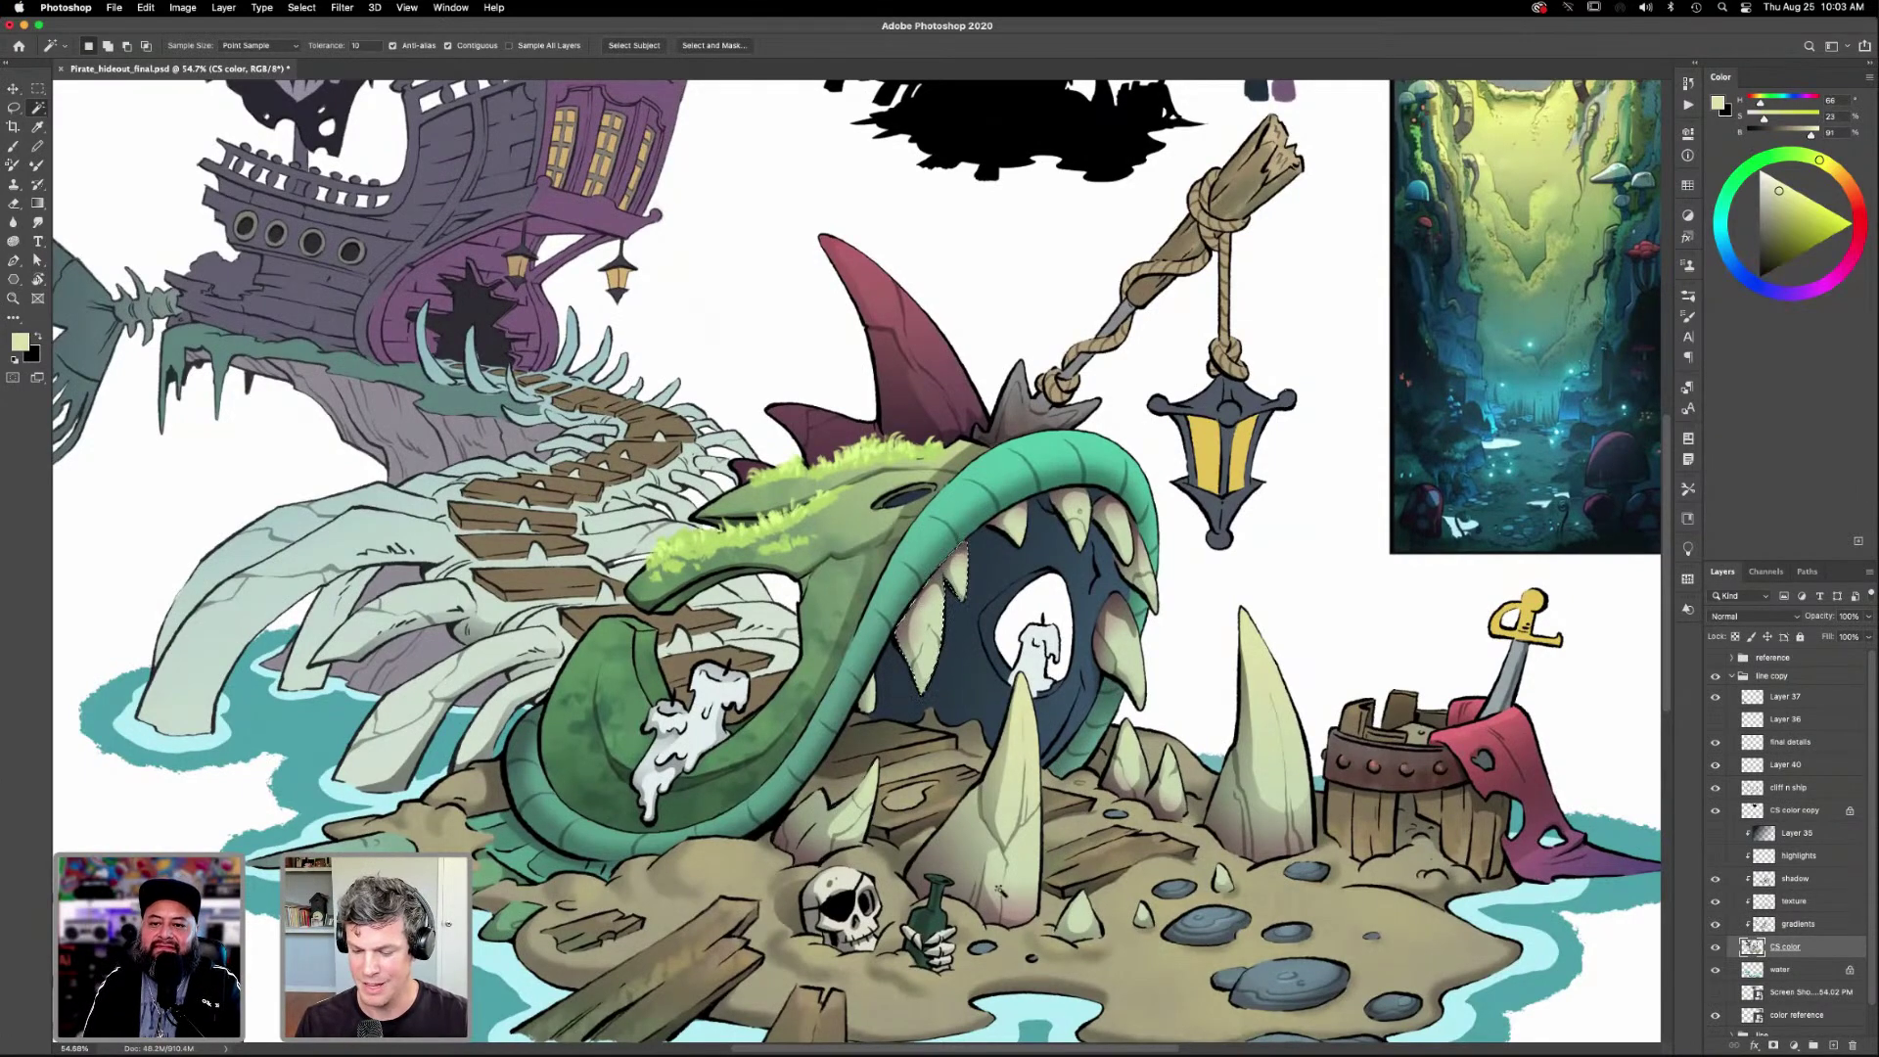
left_click(1797, 924)
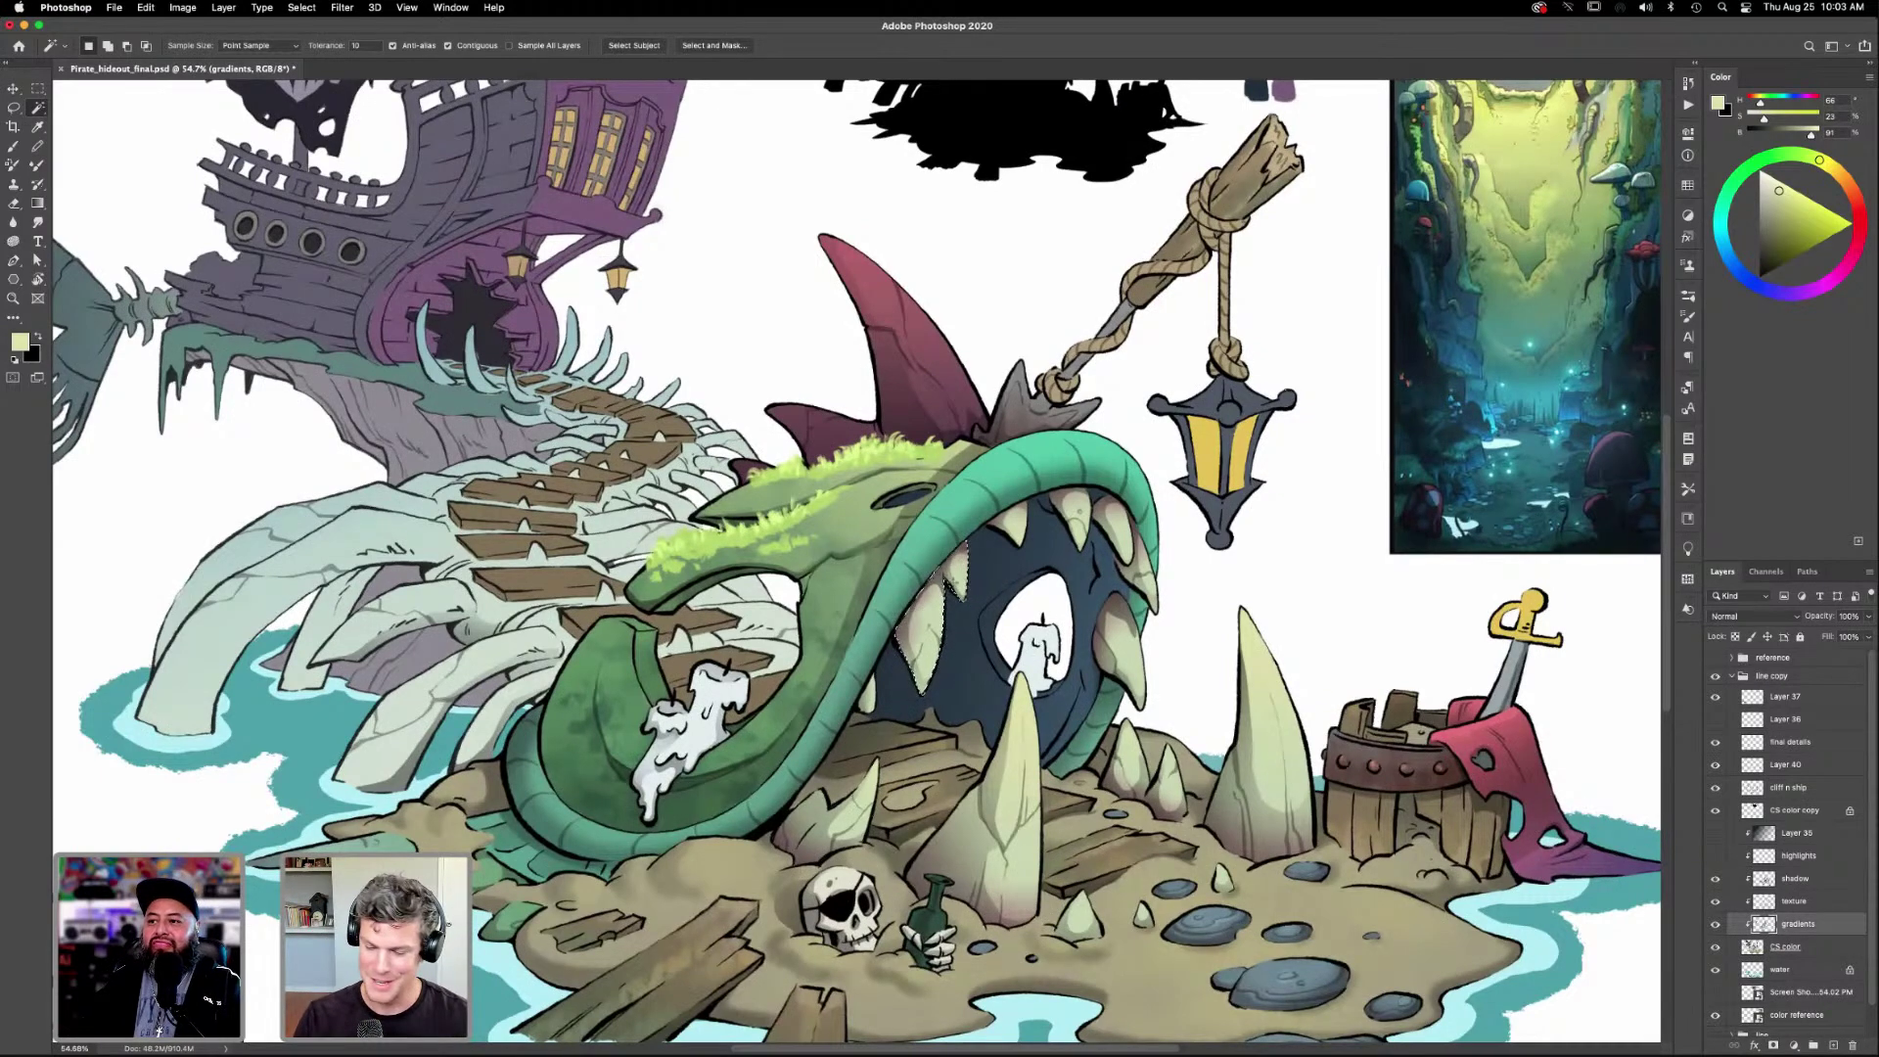
key("g")
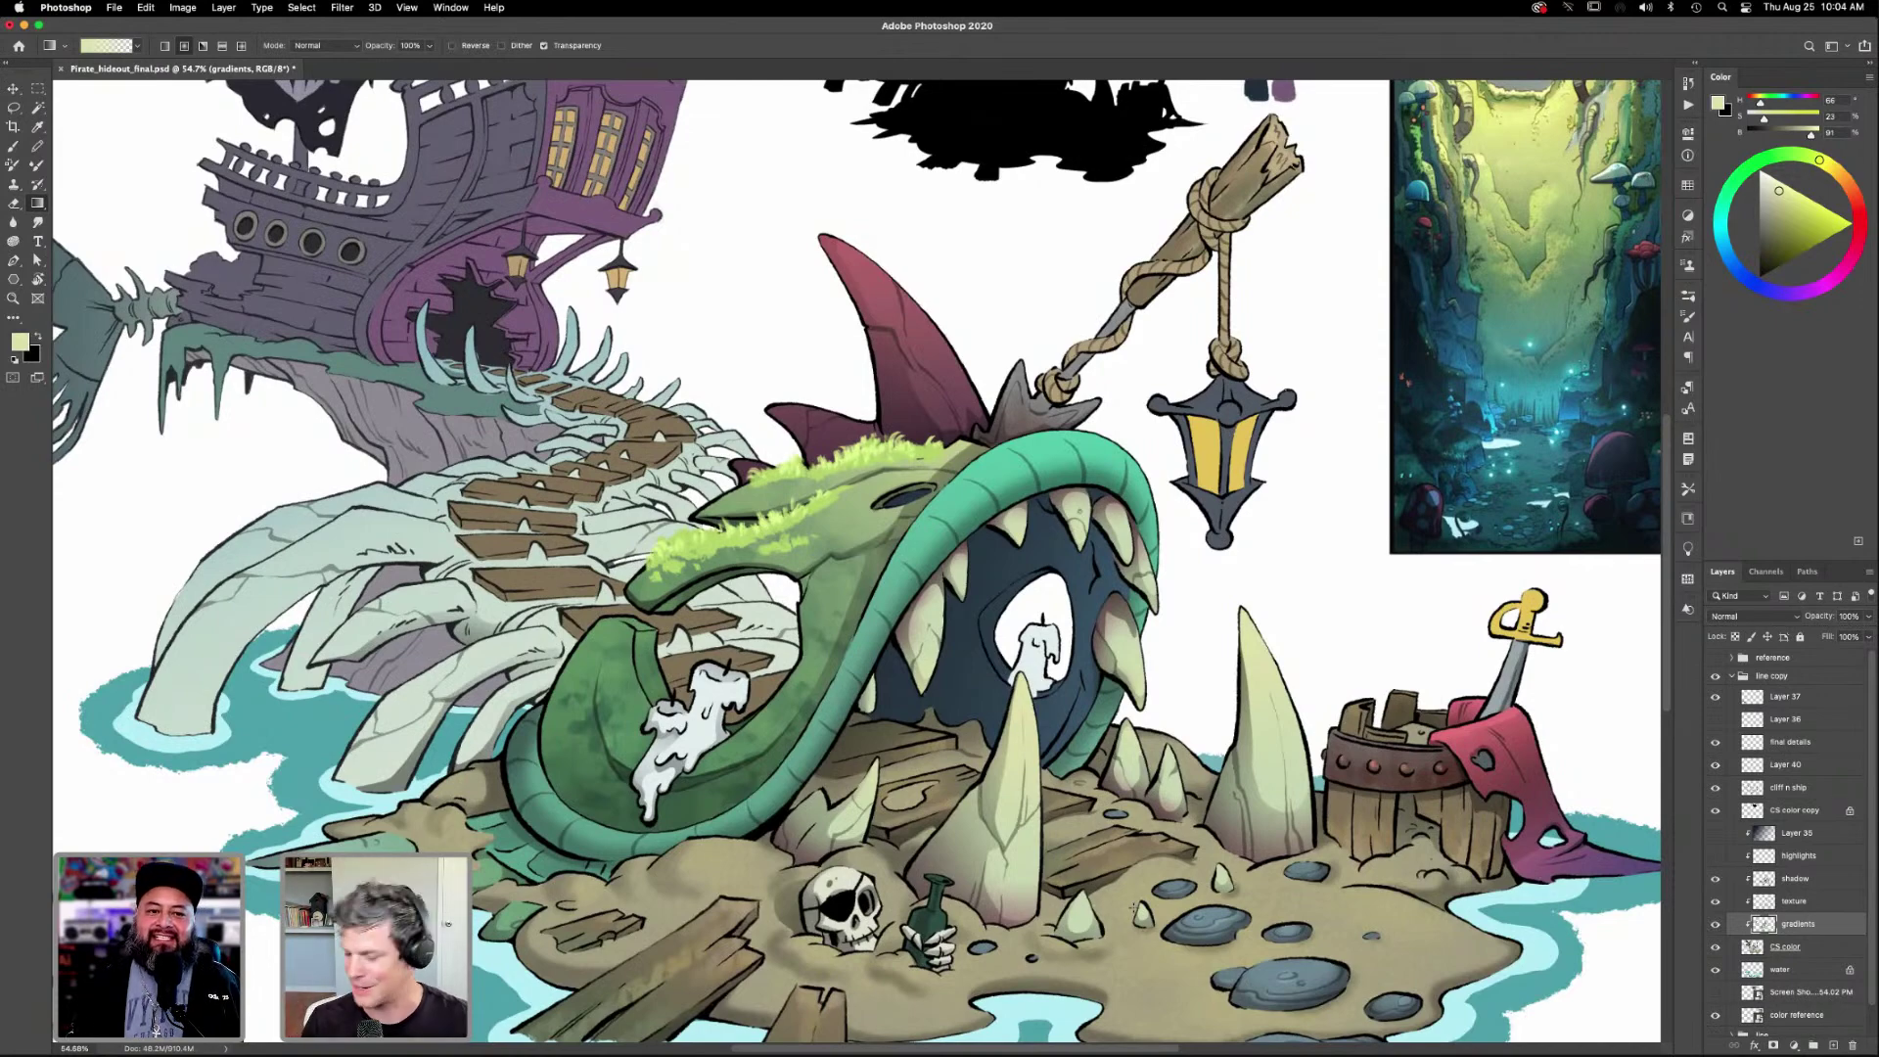
Select the upper teeth near the mouth's outer rim, refine the selection with the lasso, apply pale yellow on the gradients layer, and deselect.
left_click(1784, 946)
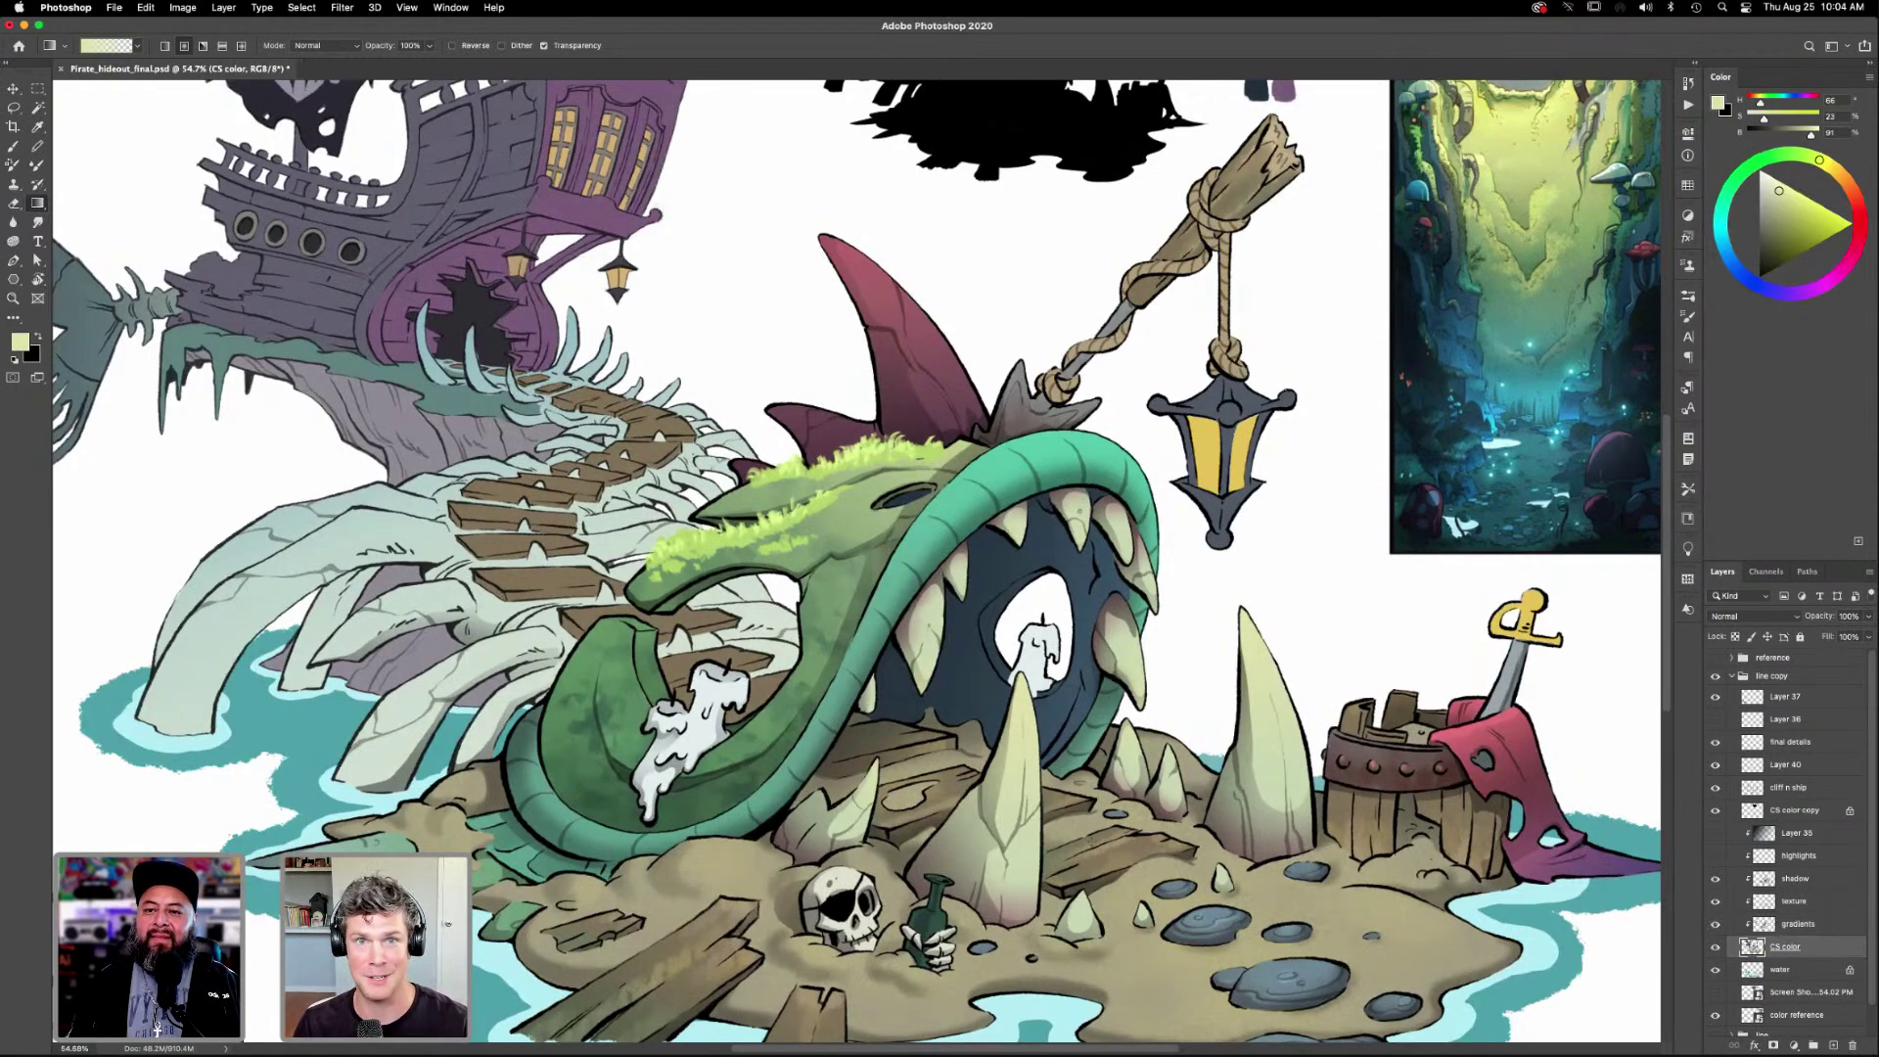
key("w")
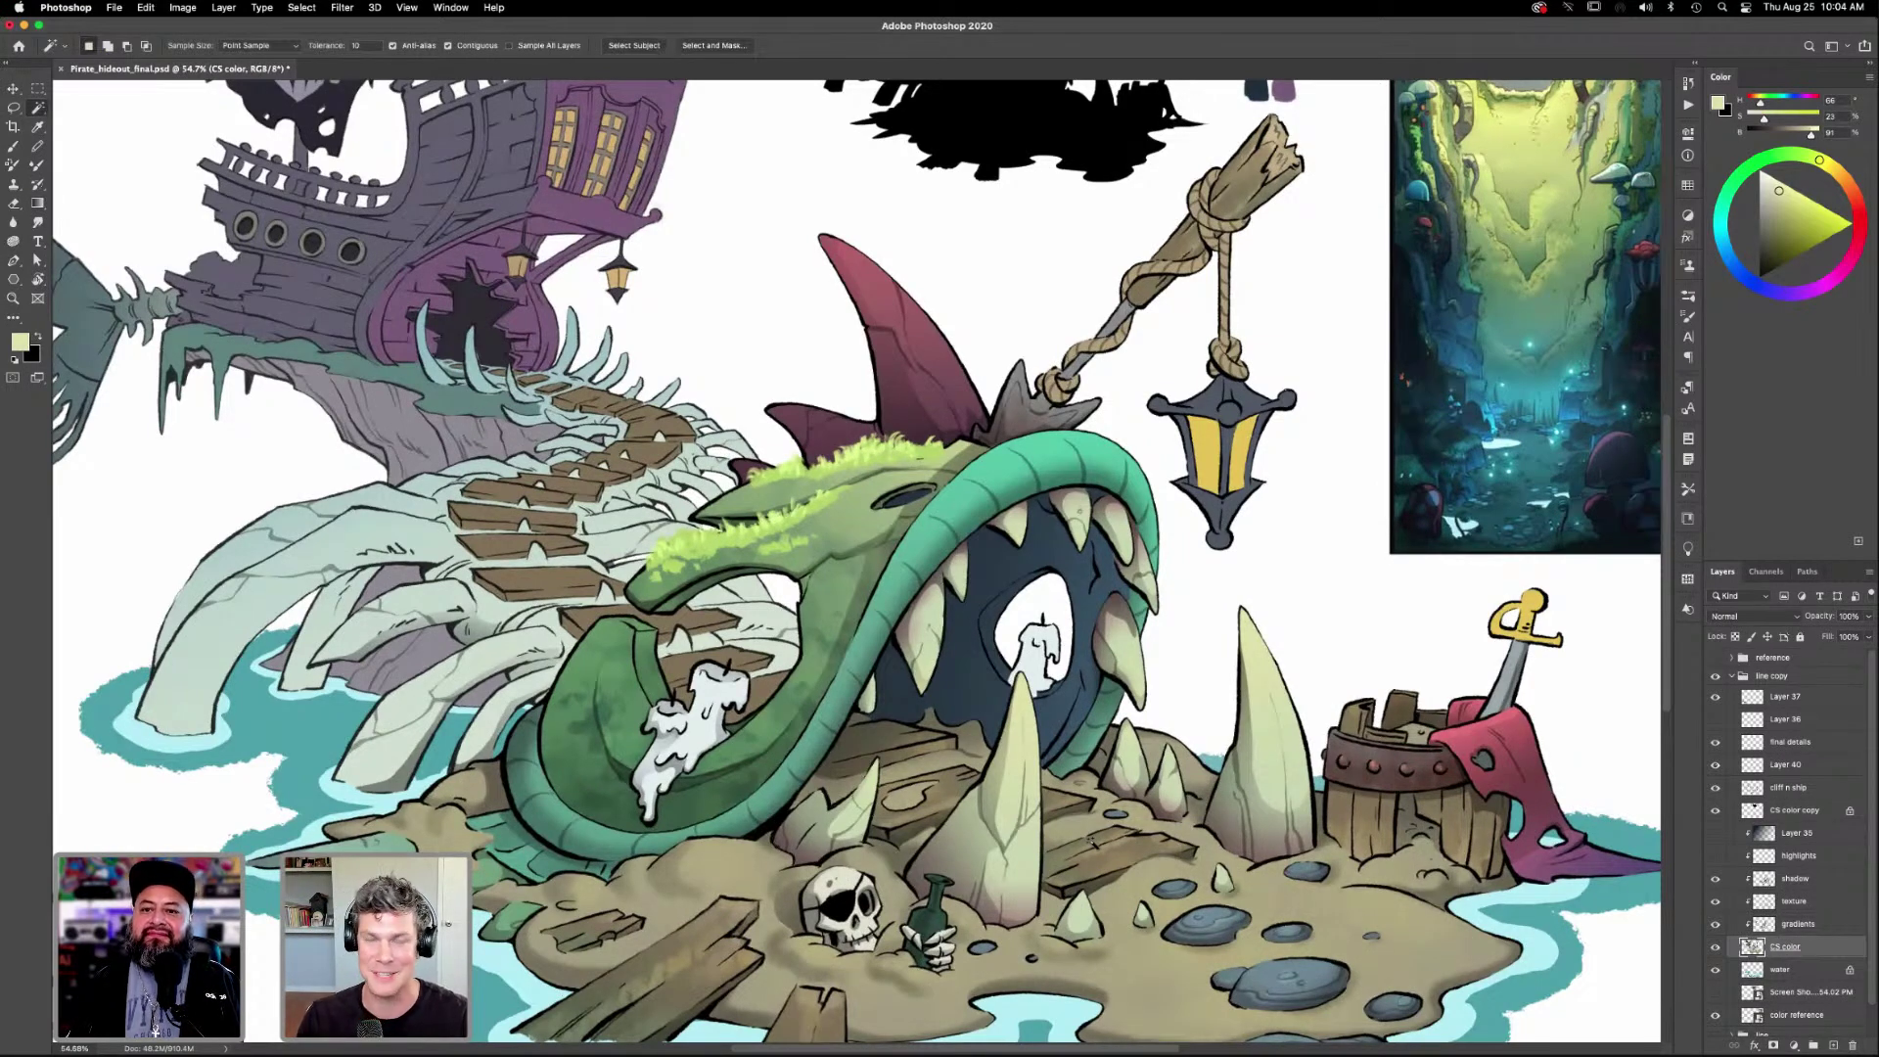
left_click(1145, 572)
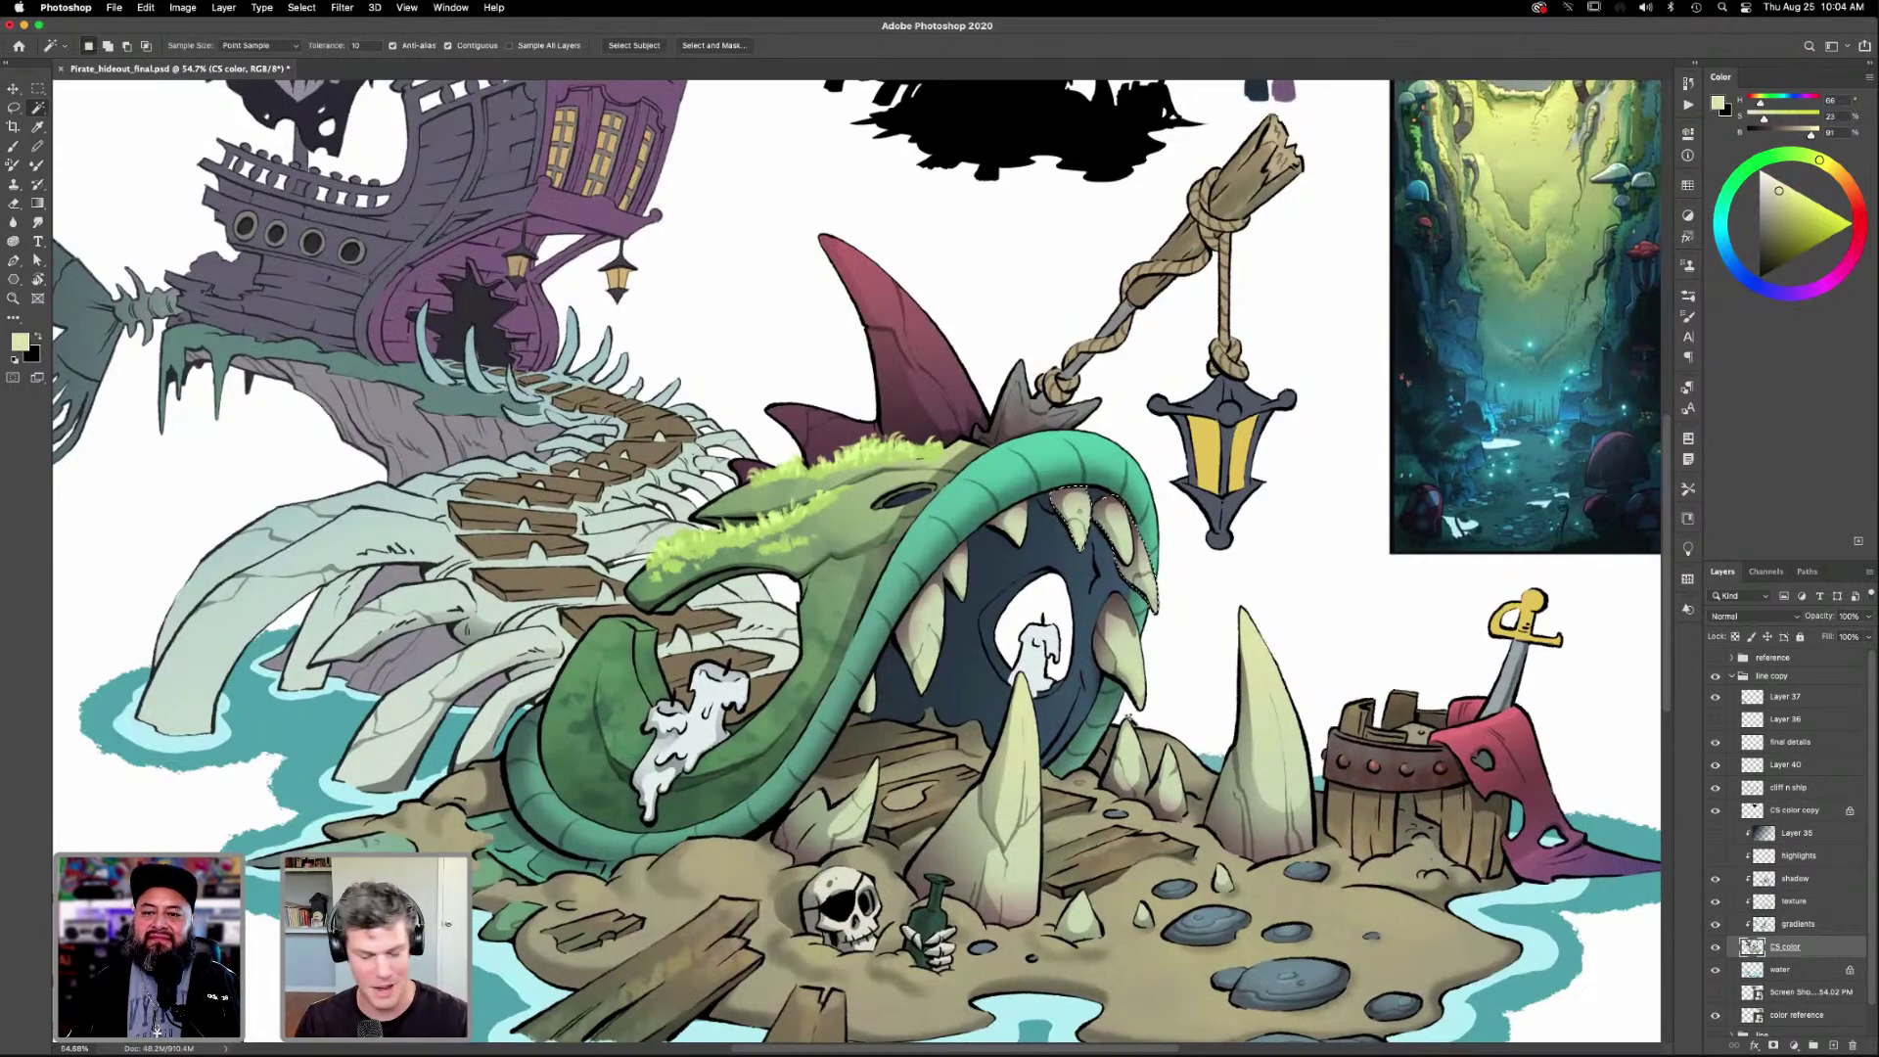
key("l")
mouse_move(1100, 509)
left_mouse_down()
mouse_move(1052, 494)
mouse_move(1069, 566)
mouse_move(1135, 494)
left_mouse_up()
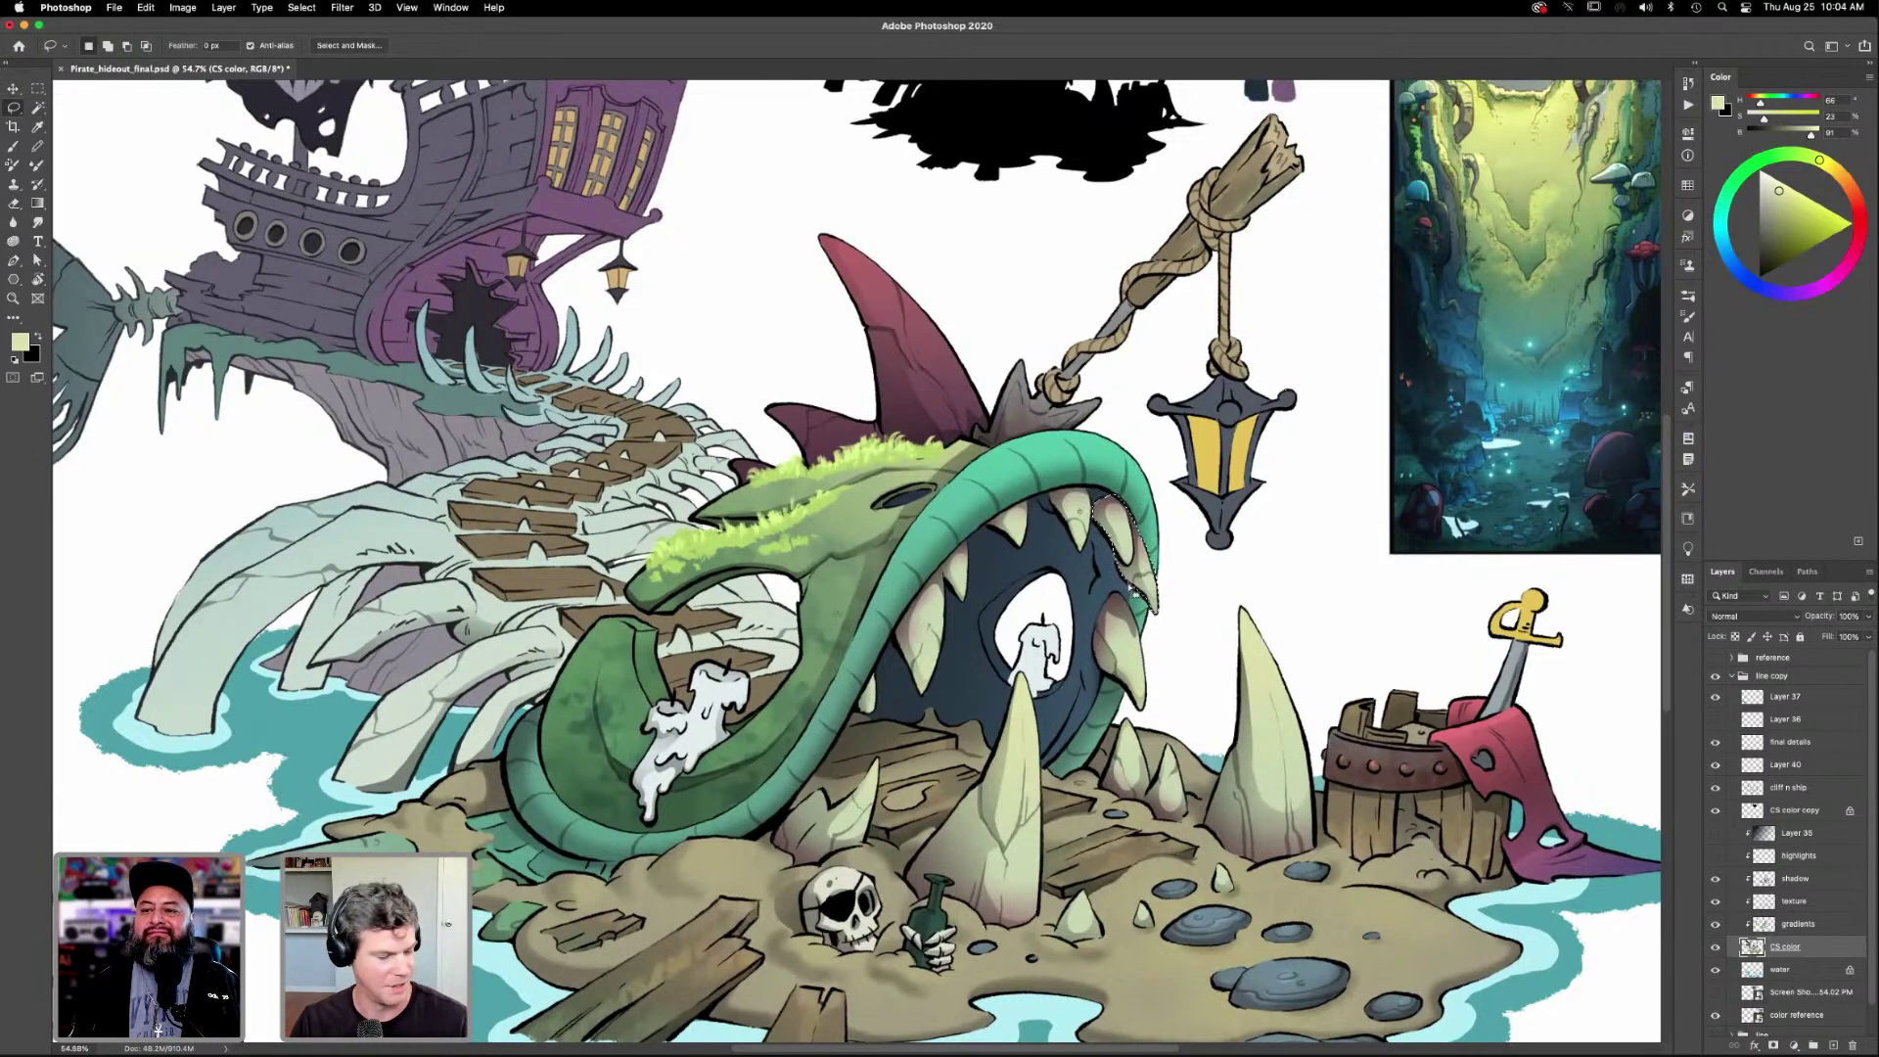
key("alt")
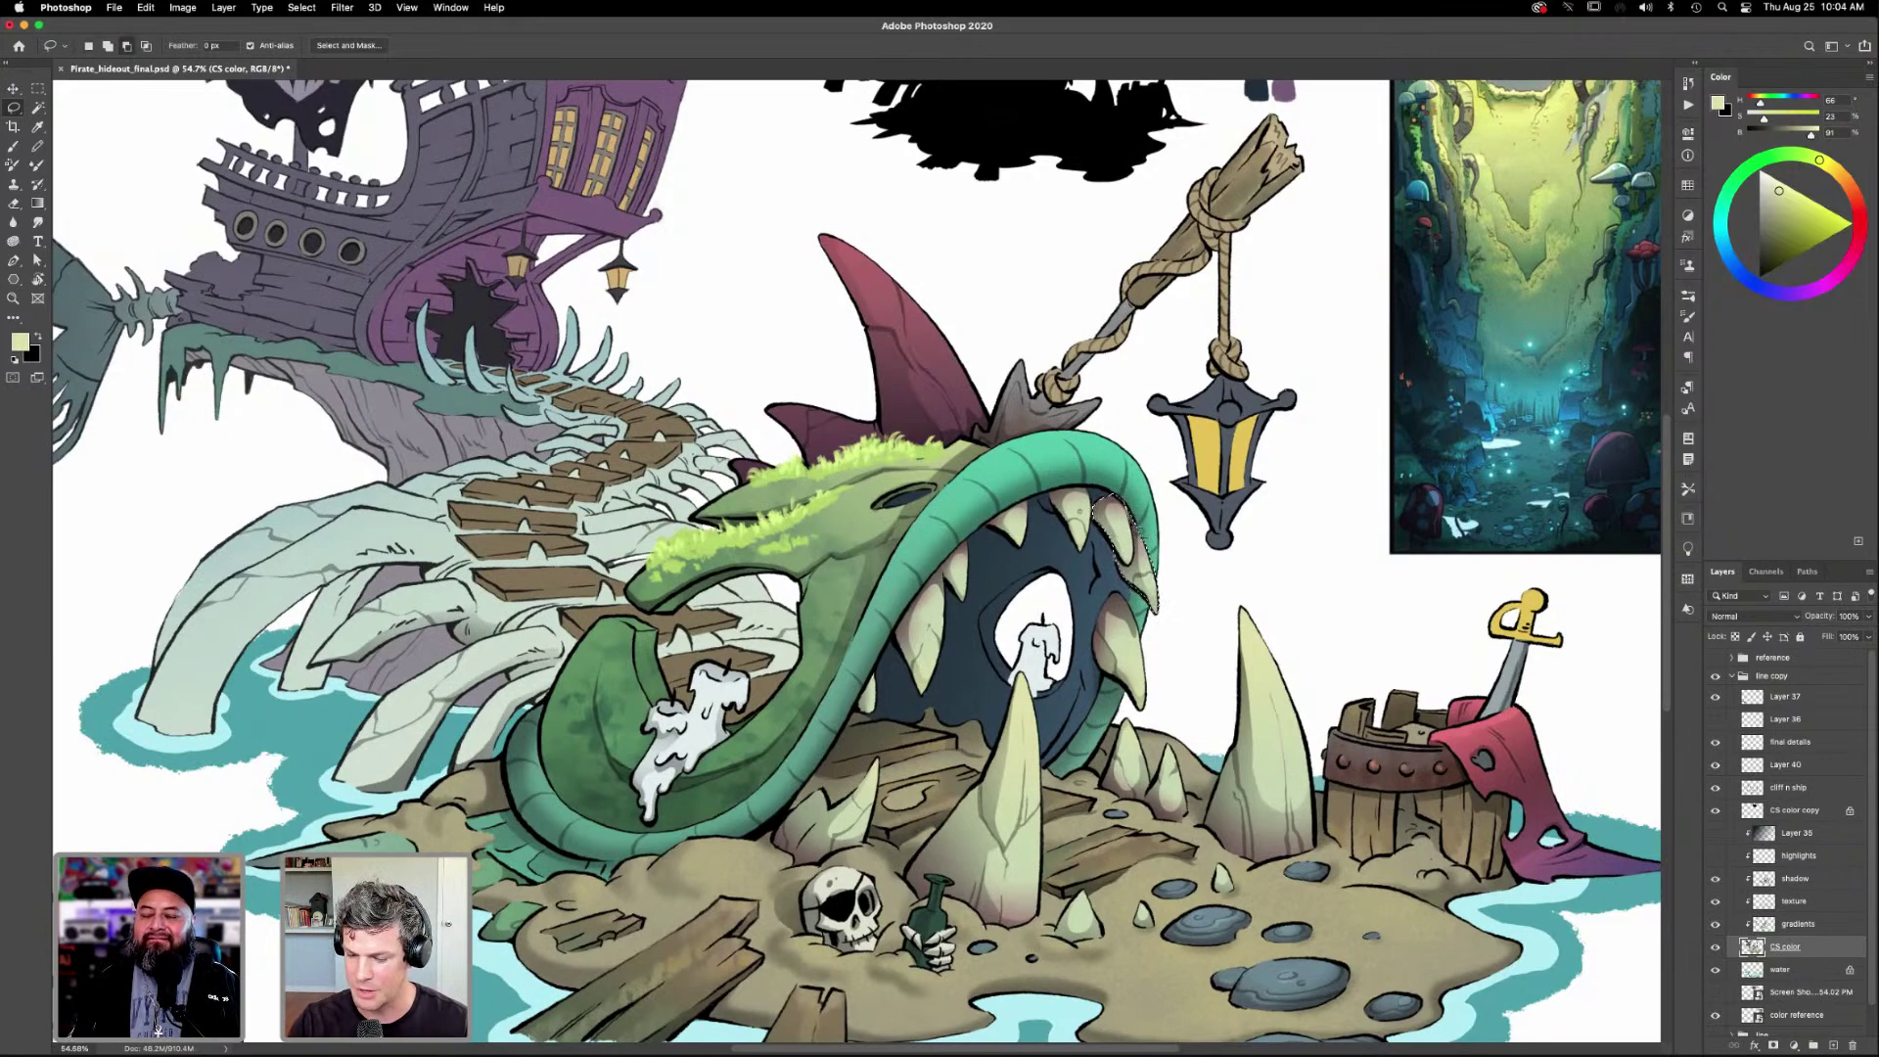
left_click_drag(1111, 563, 1138, 503)
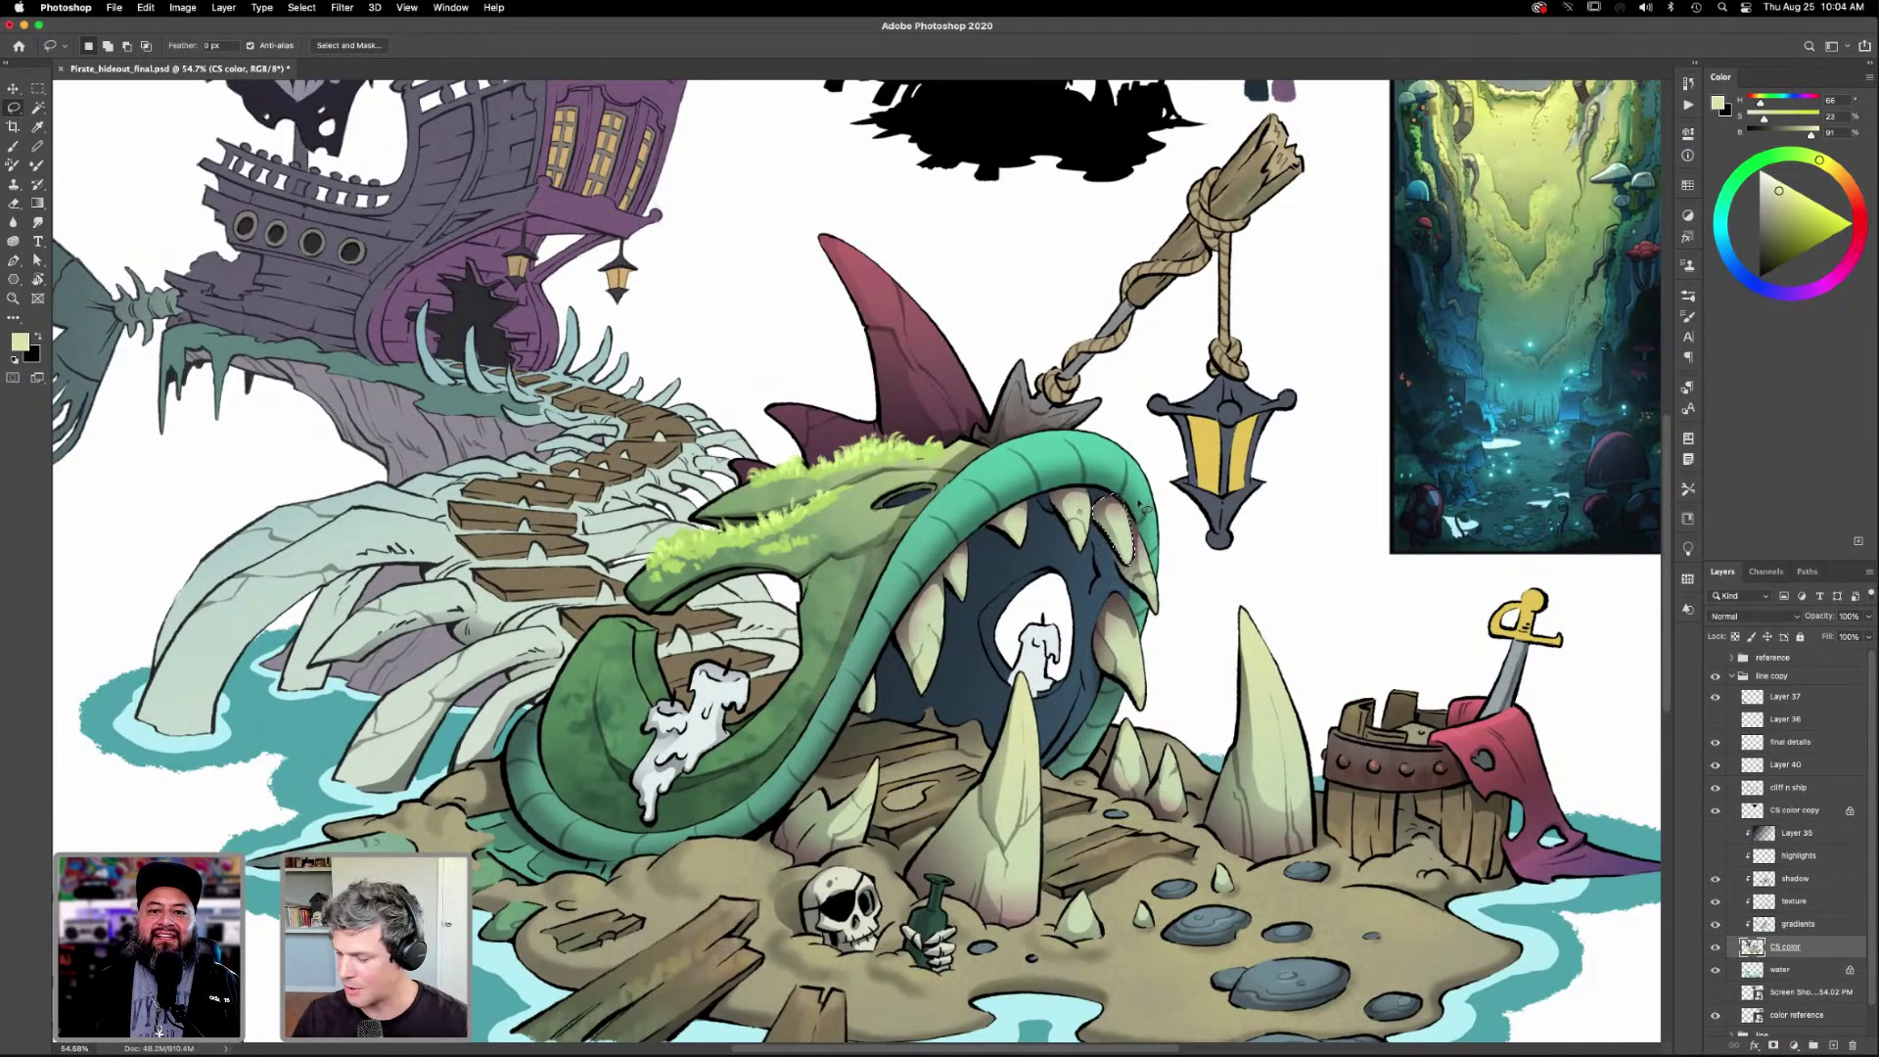
left_click(1795, 924)
key("g")
key("ctrl+d")
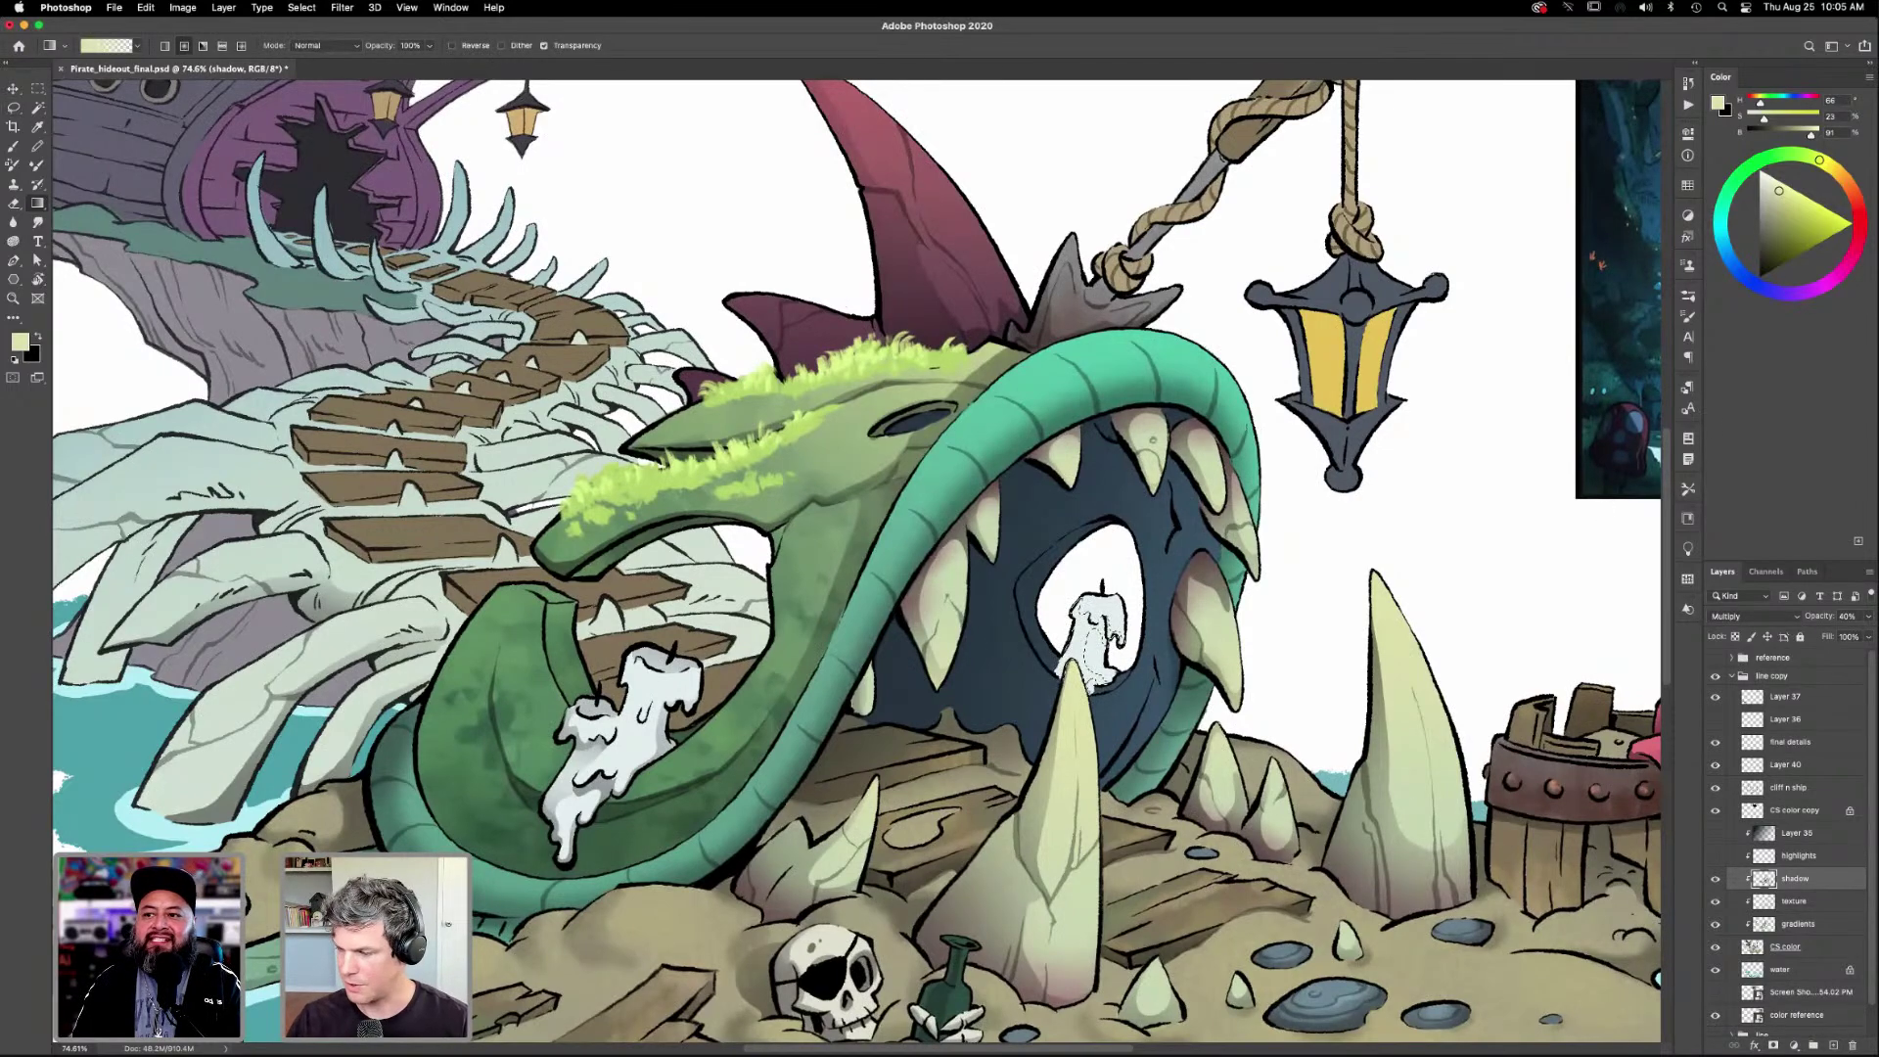
Shade the candle inside the mouth's round opening with a black gradient on the shadow layer and deselect.
key("x")
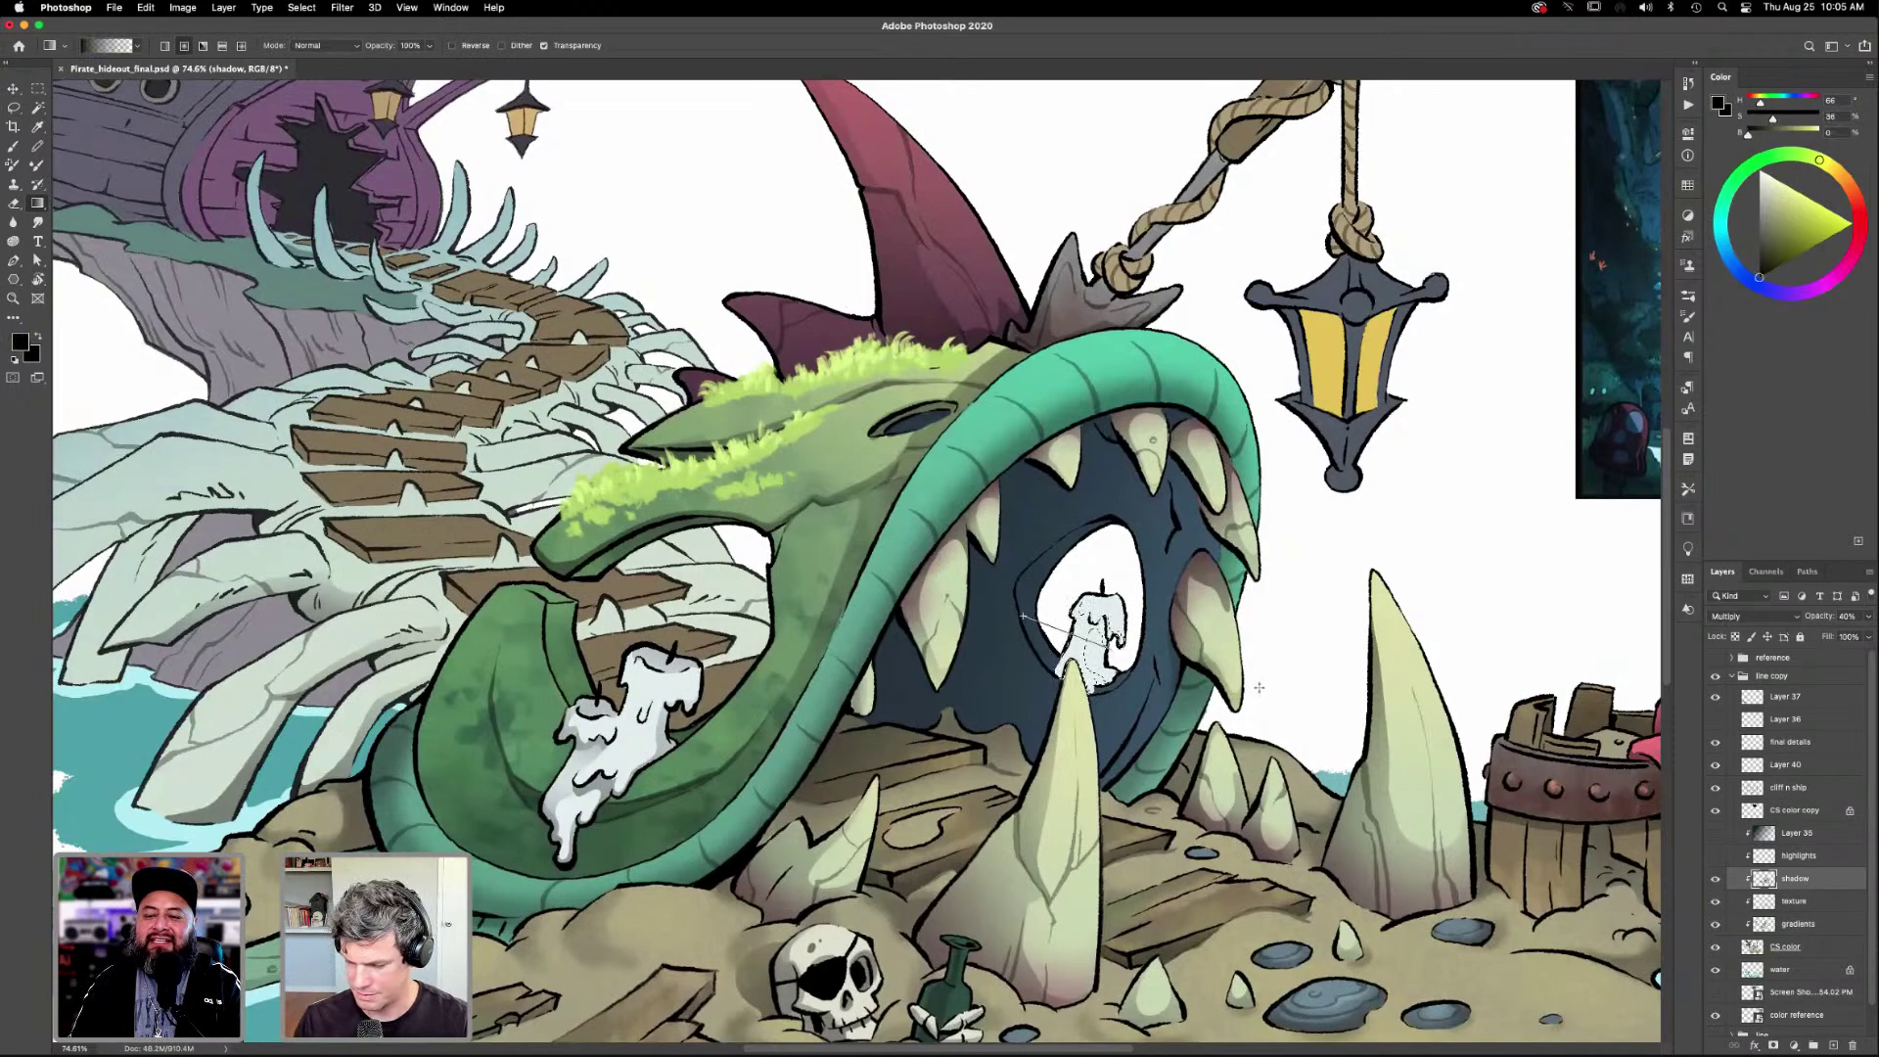
key("super+d")
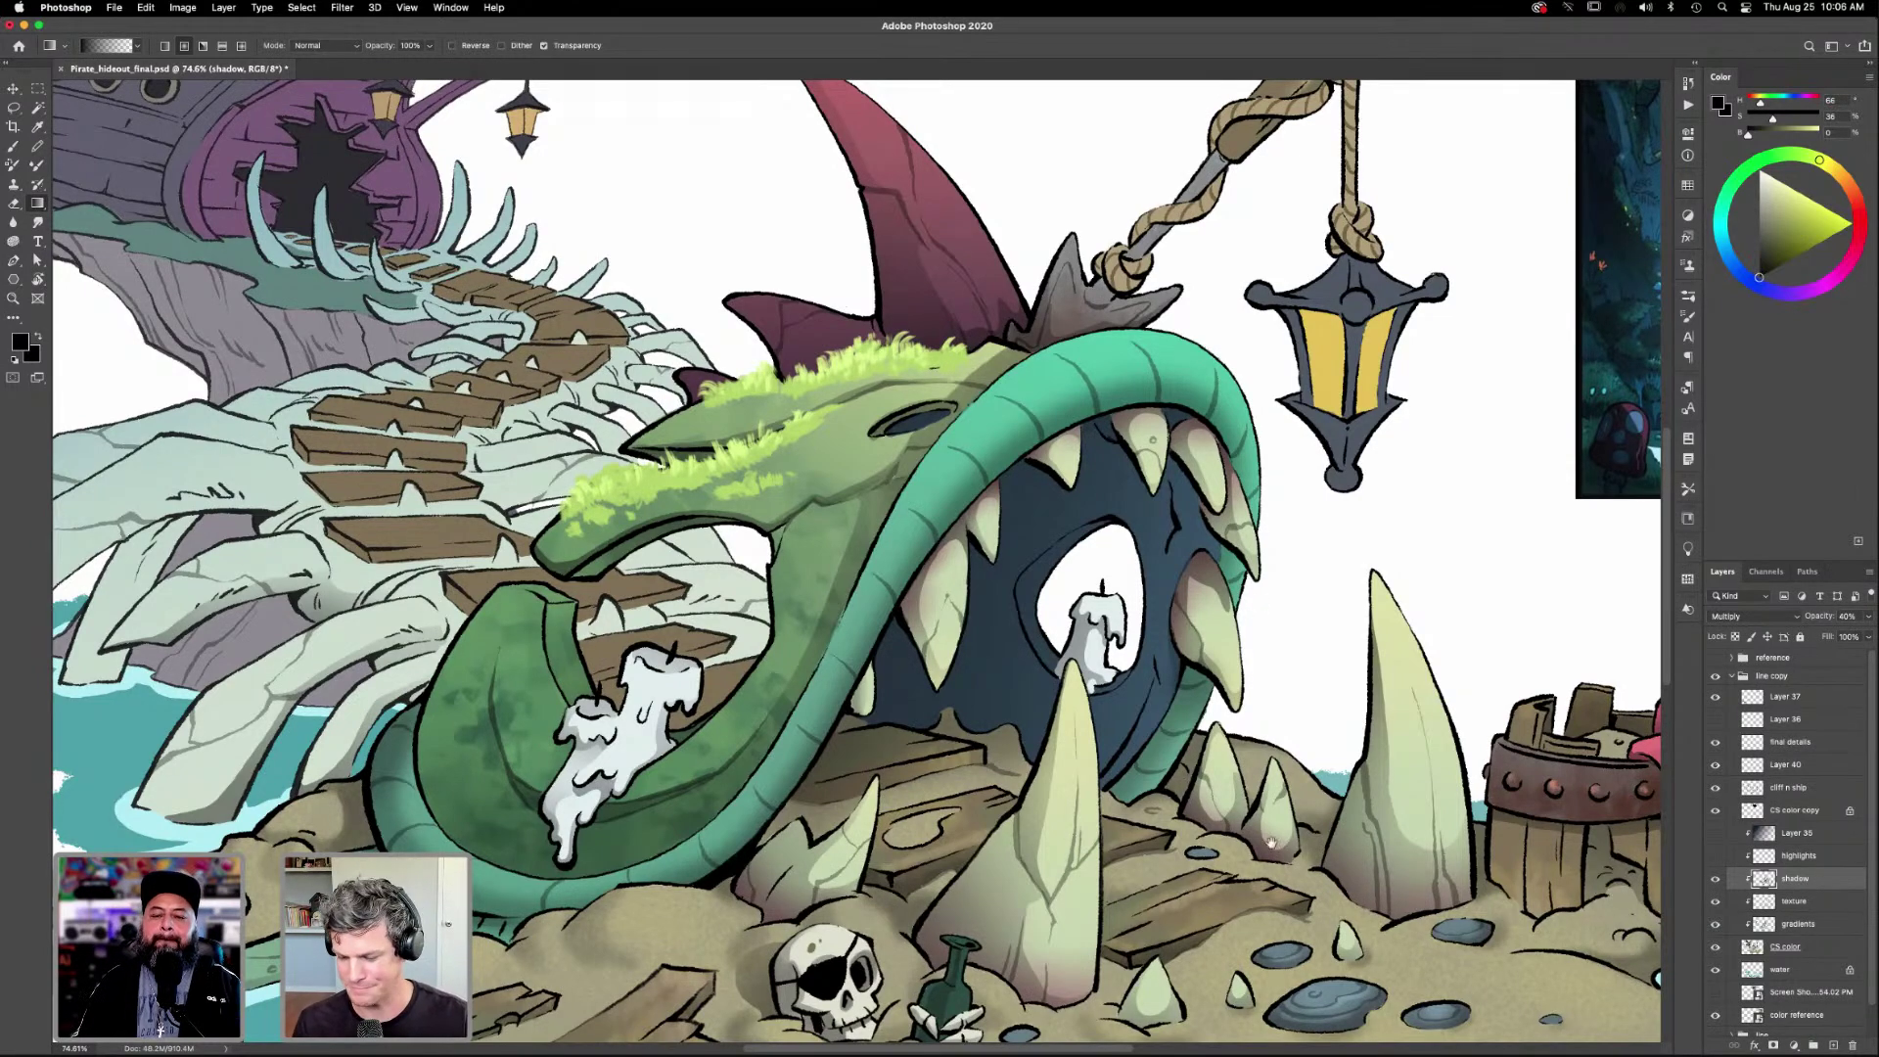
Save the illustration file.
scroll(1274, 839, "down", 3)
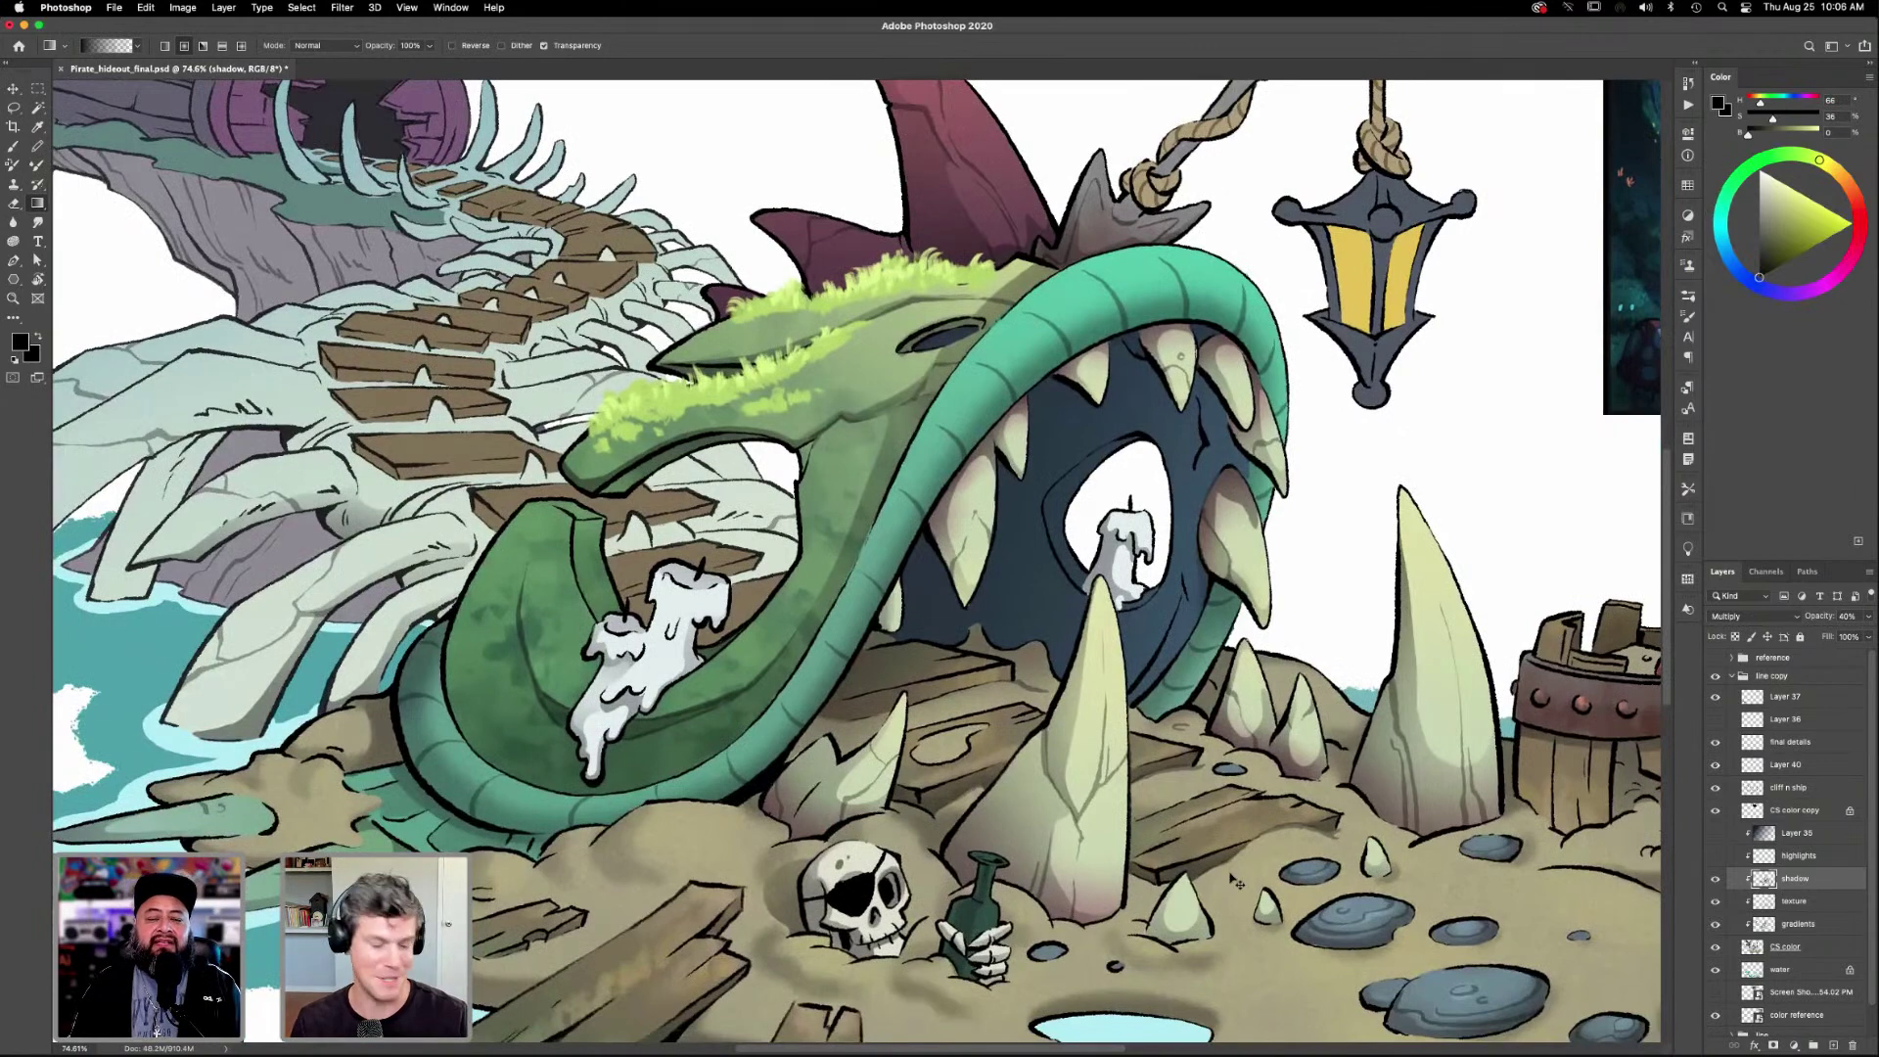
key("super+0")
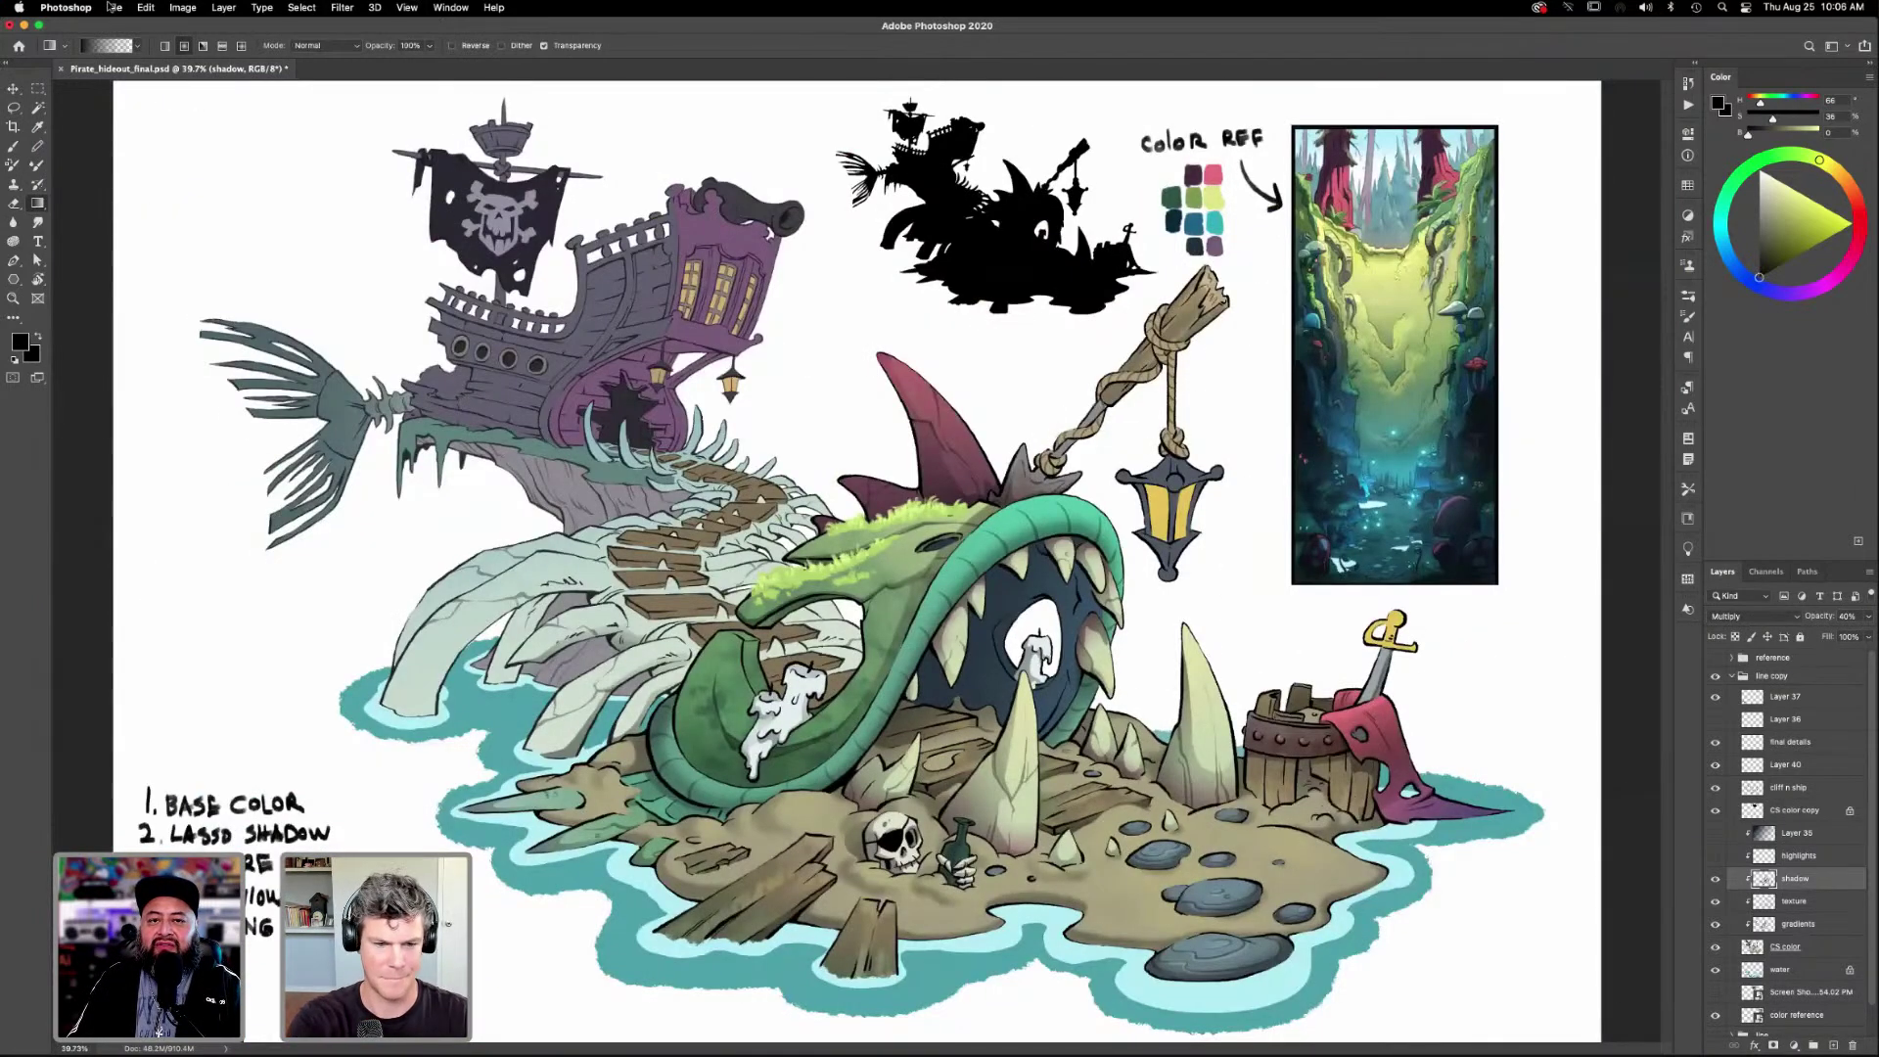
left_click(144, 7)
mouse_move(115, 7)
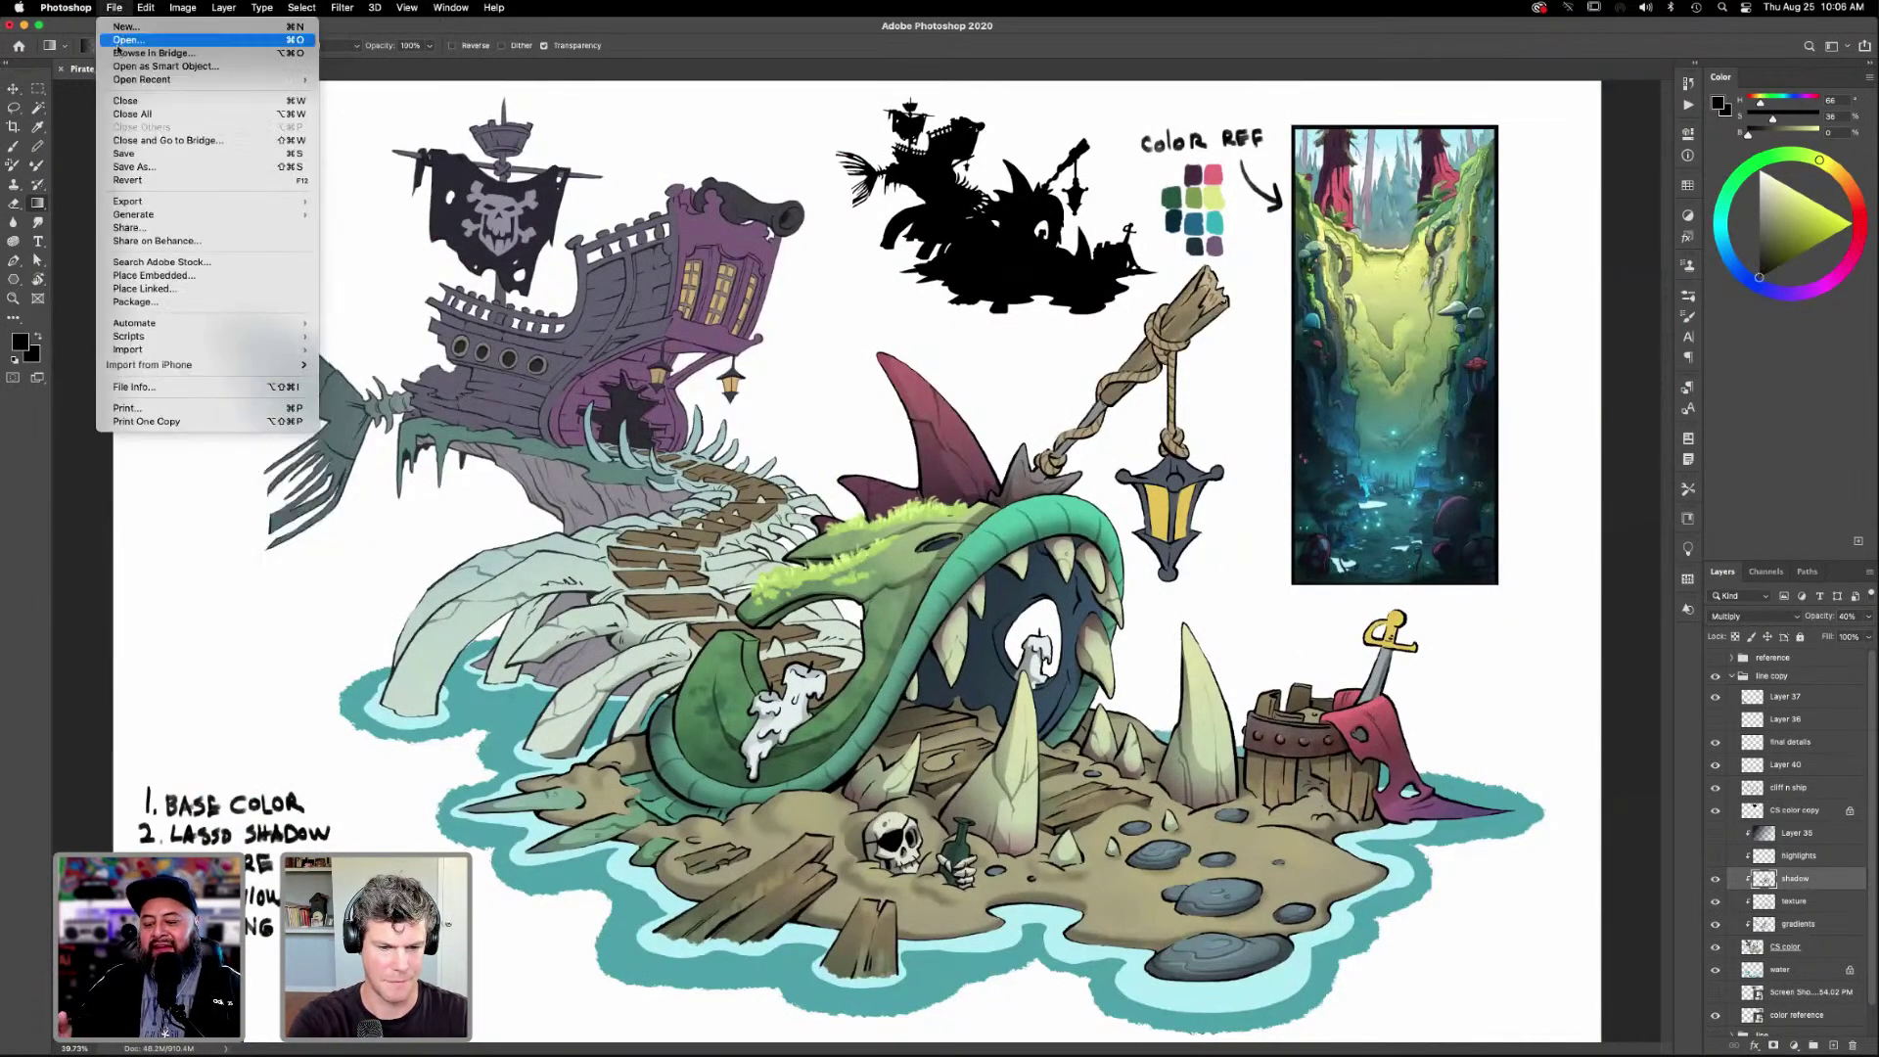
left_click(143, 156)
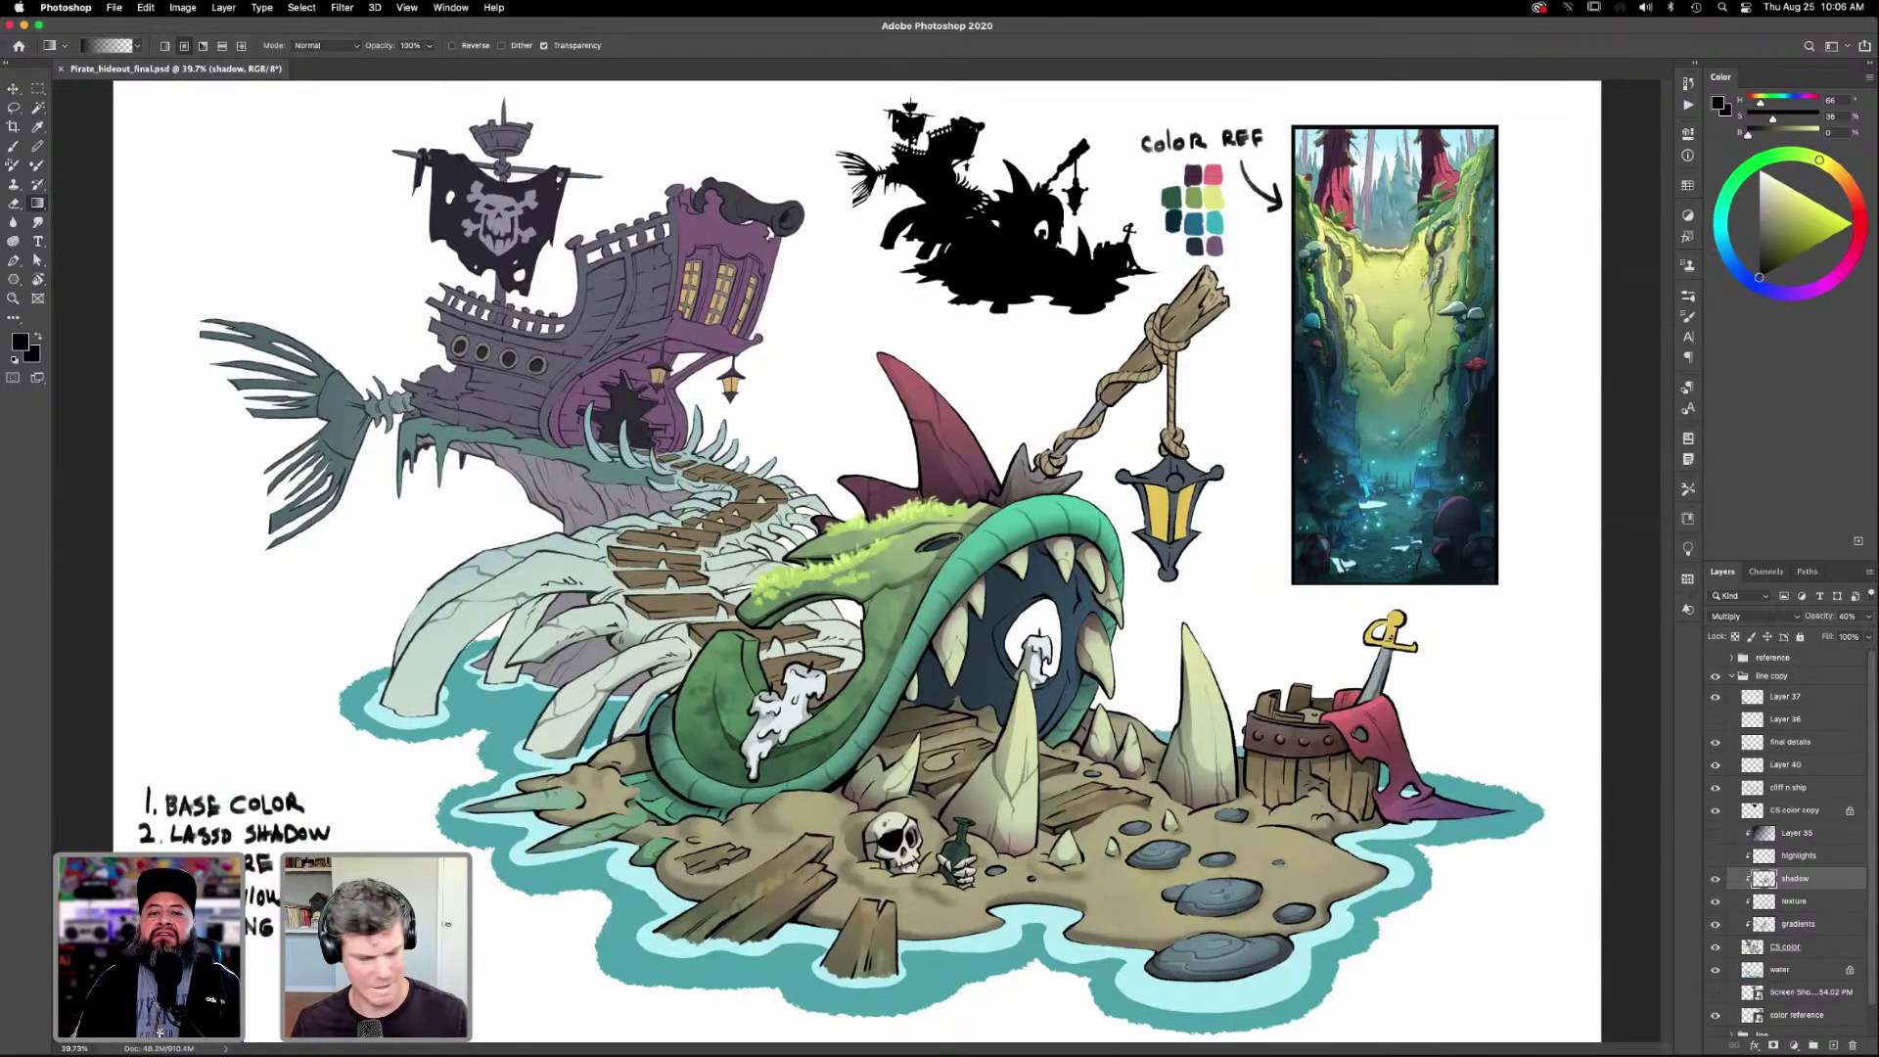
Lasso the undersides of the wooden lantern post's two sections and shade them with a black gradient on the shadow layer.
key("z")
left_click(1177, 217)
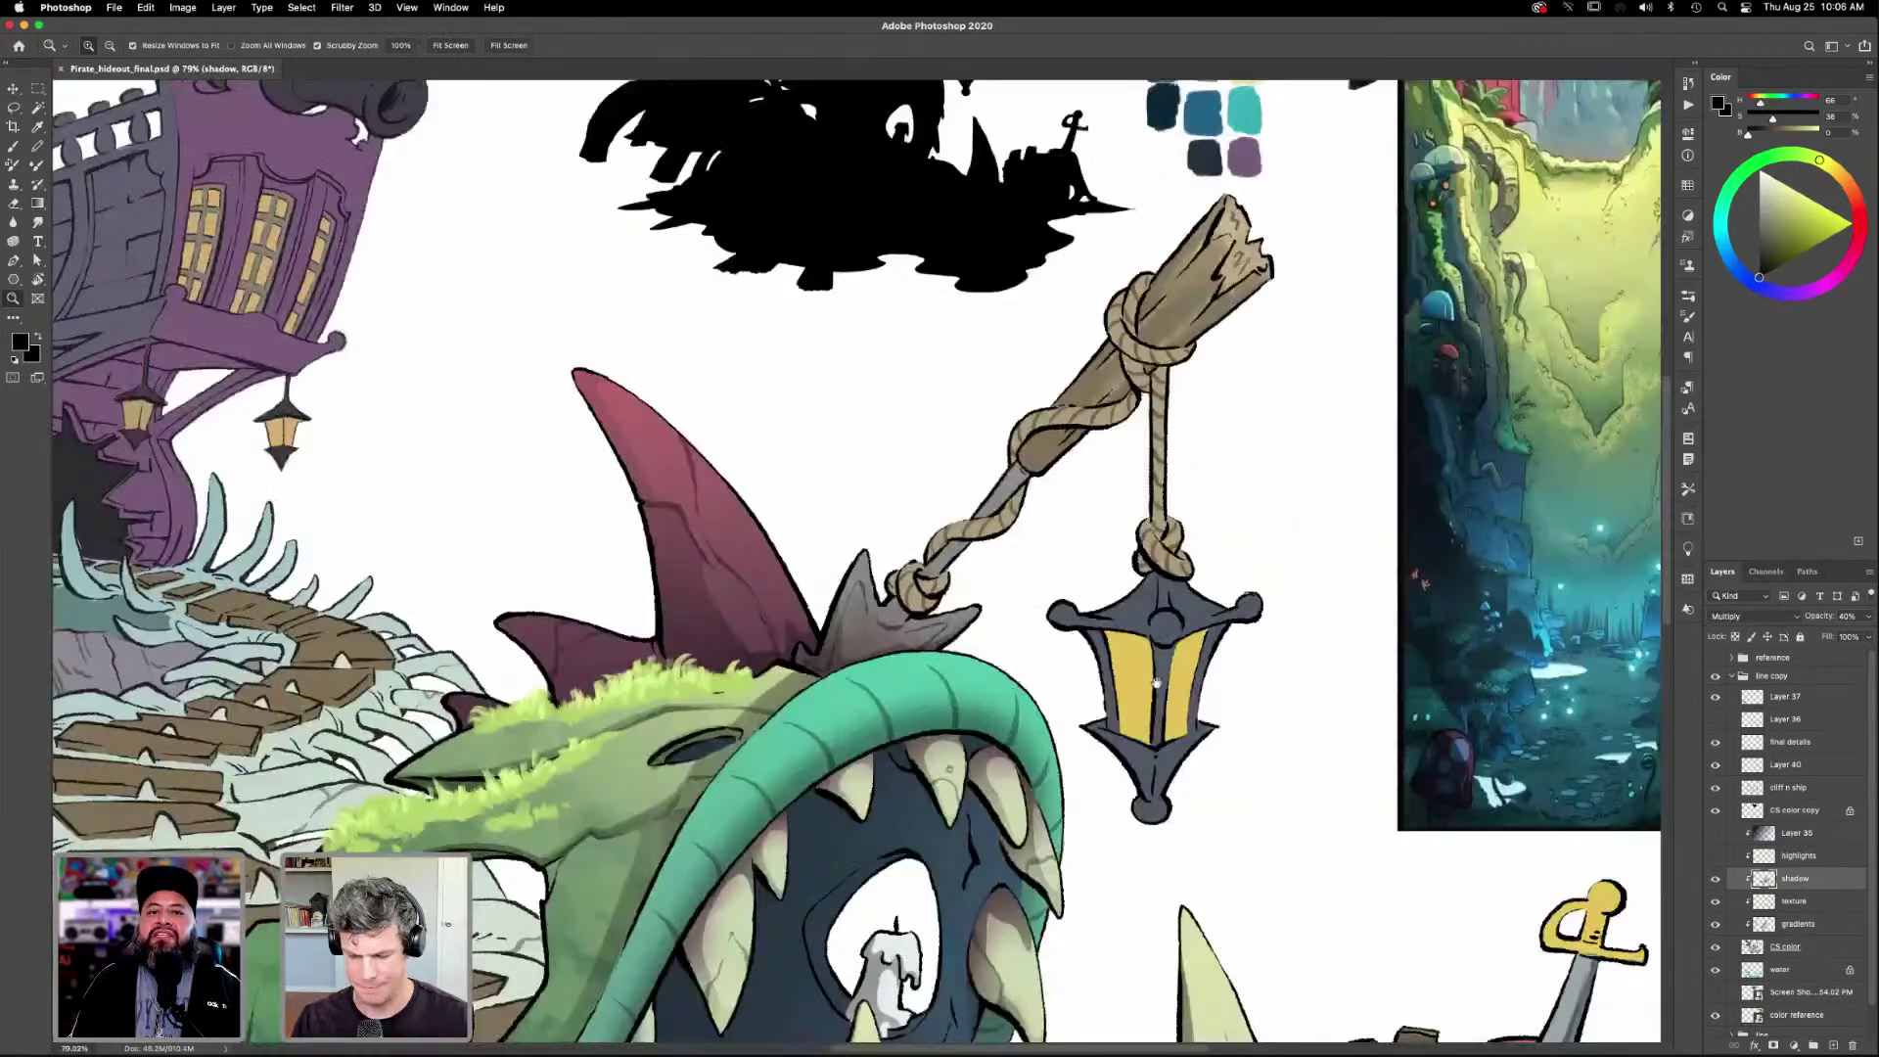
key("l")
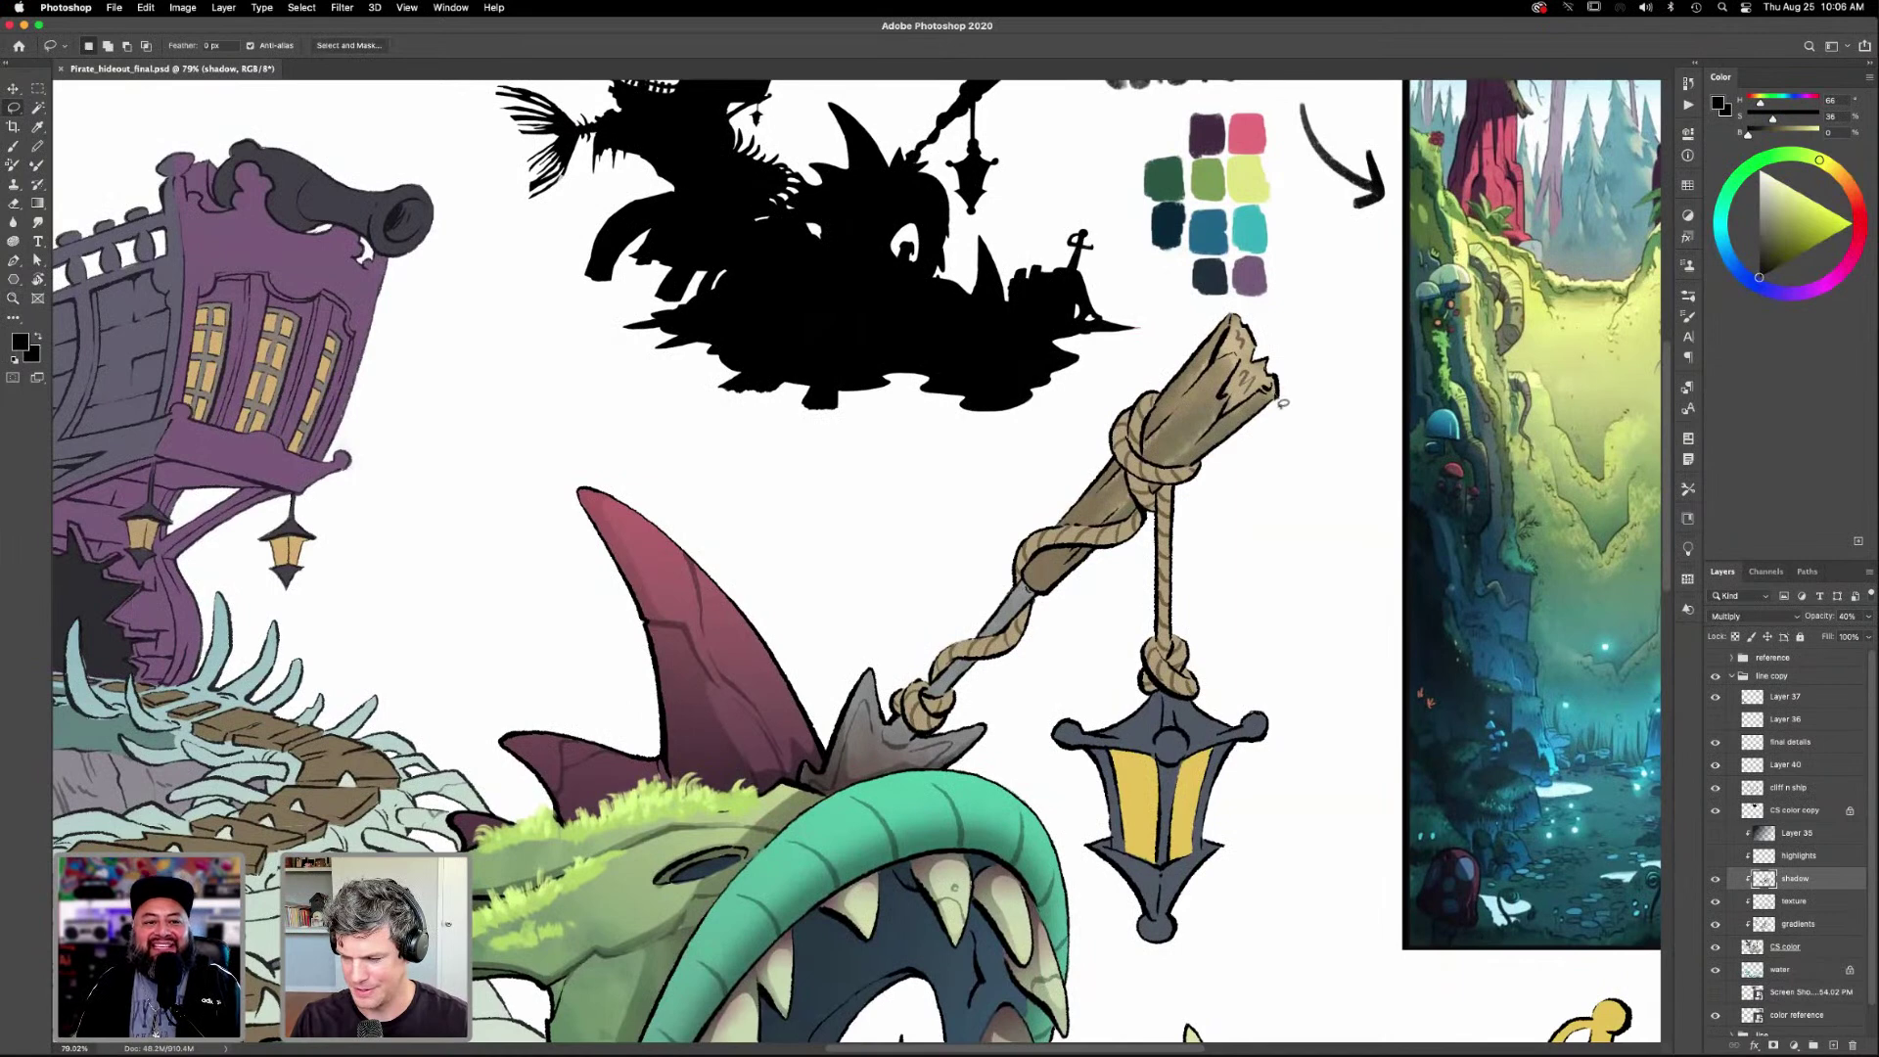
mouse_move(1260, 397)
left_mouse_down()
mouse_move(1230, 422)
mouse_move(1218, 405)
mouse_move(1166, 464)
mouse_move(1218, 458)
mouse_move(1300, 388)
left_mouse_up()
key("shift")
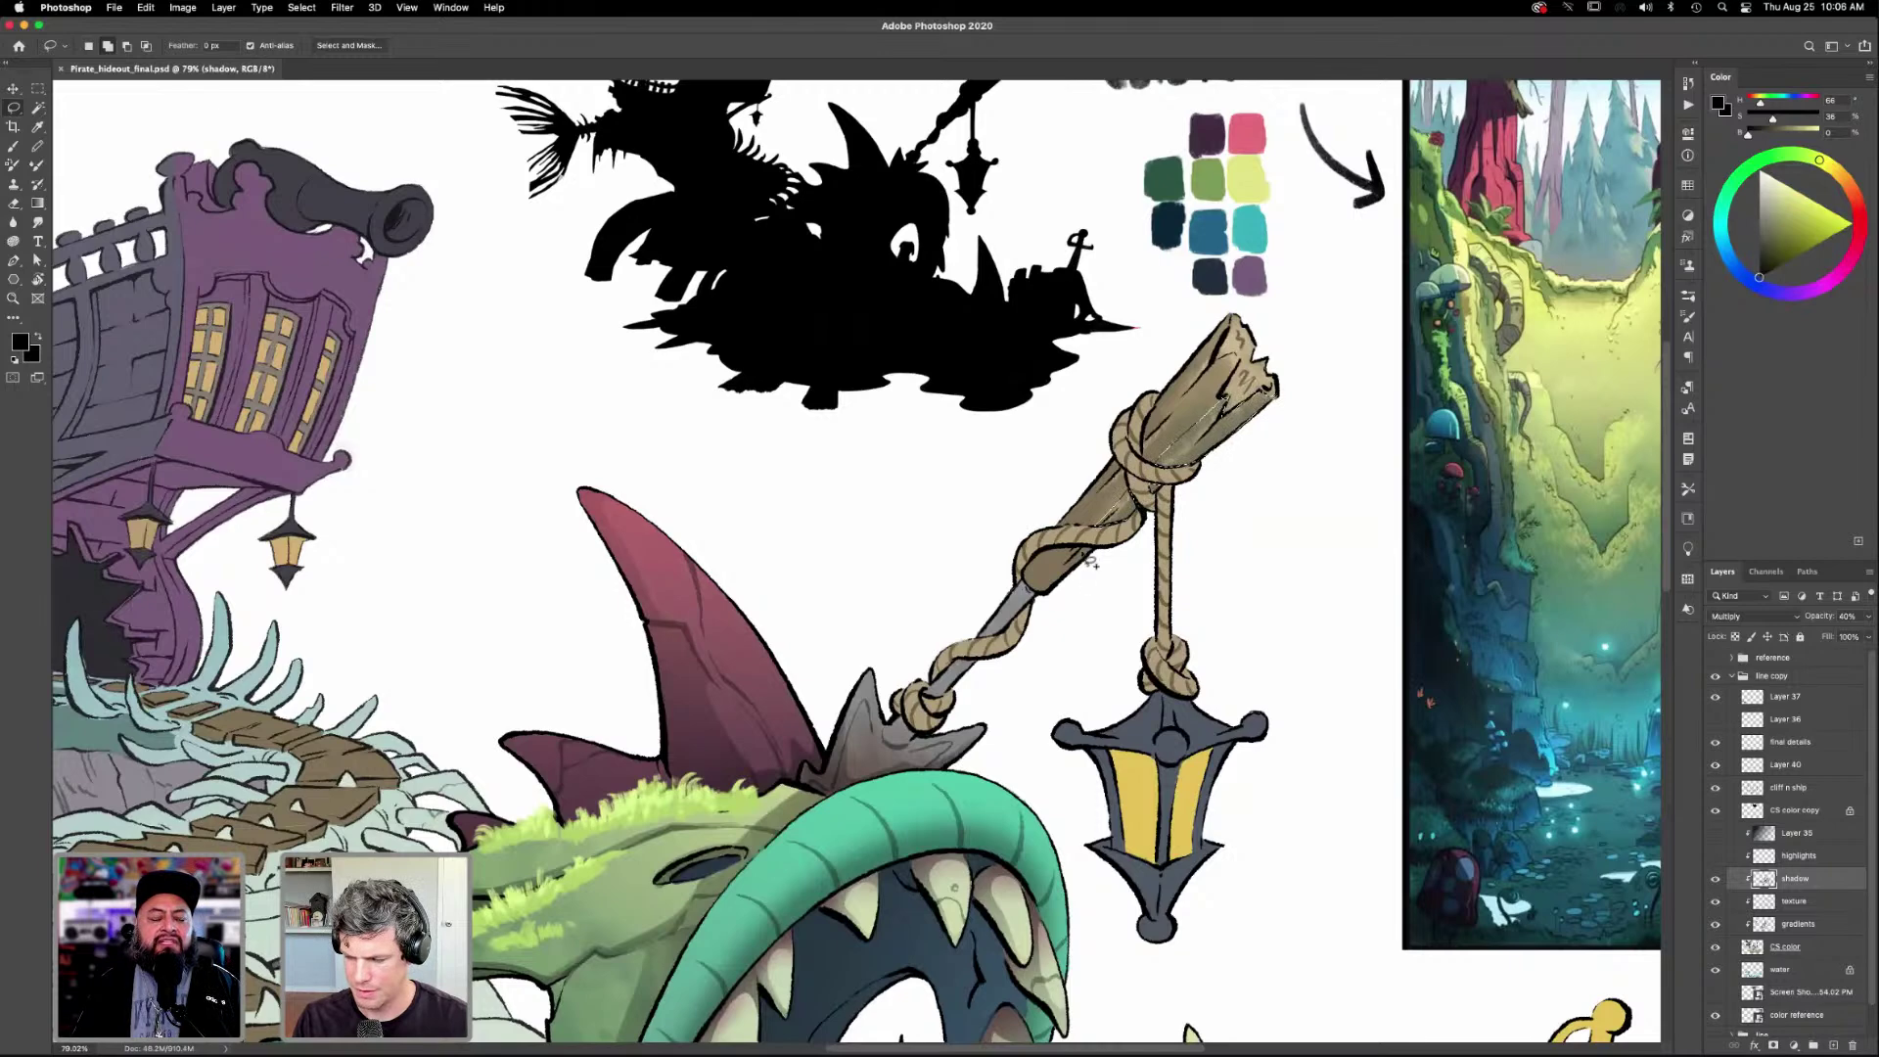
mouse_move(1101, 558)
left_mouse_down()
mouse_move(1040, 598)
mouse_move(1103, 552)
left_mouse_up()
key("g")
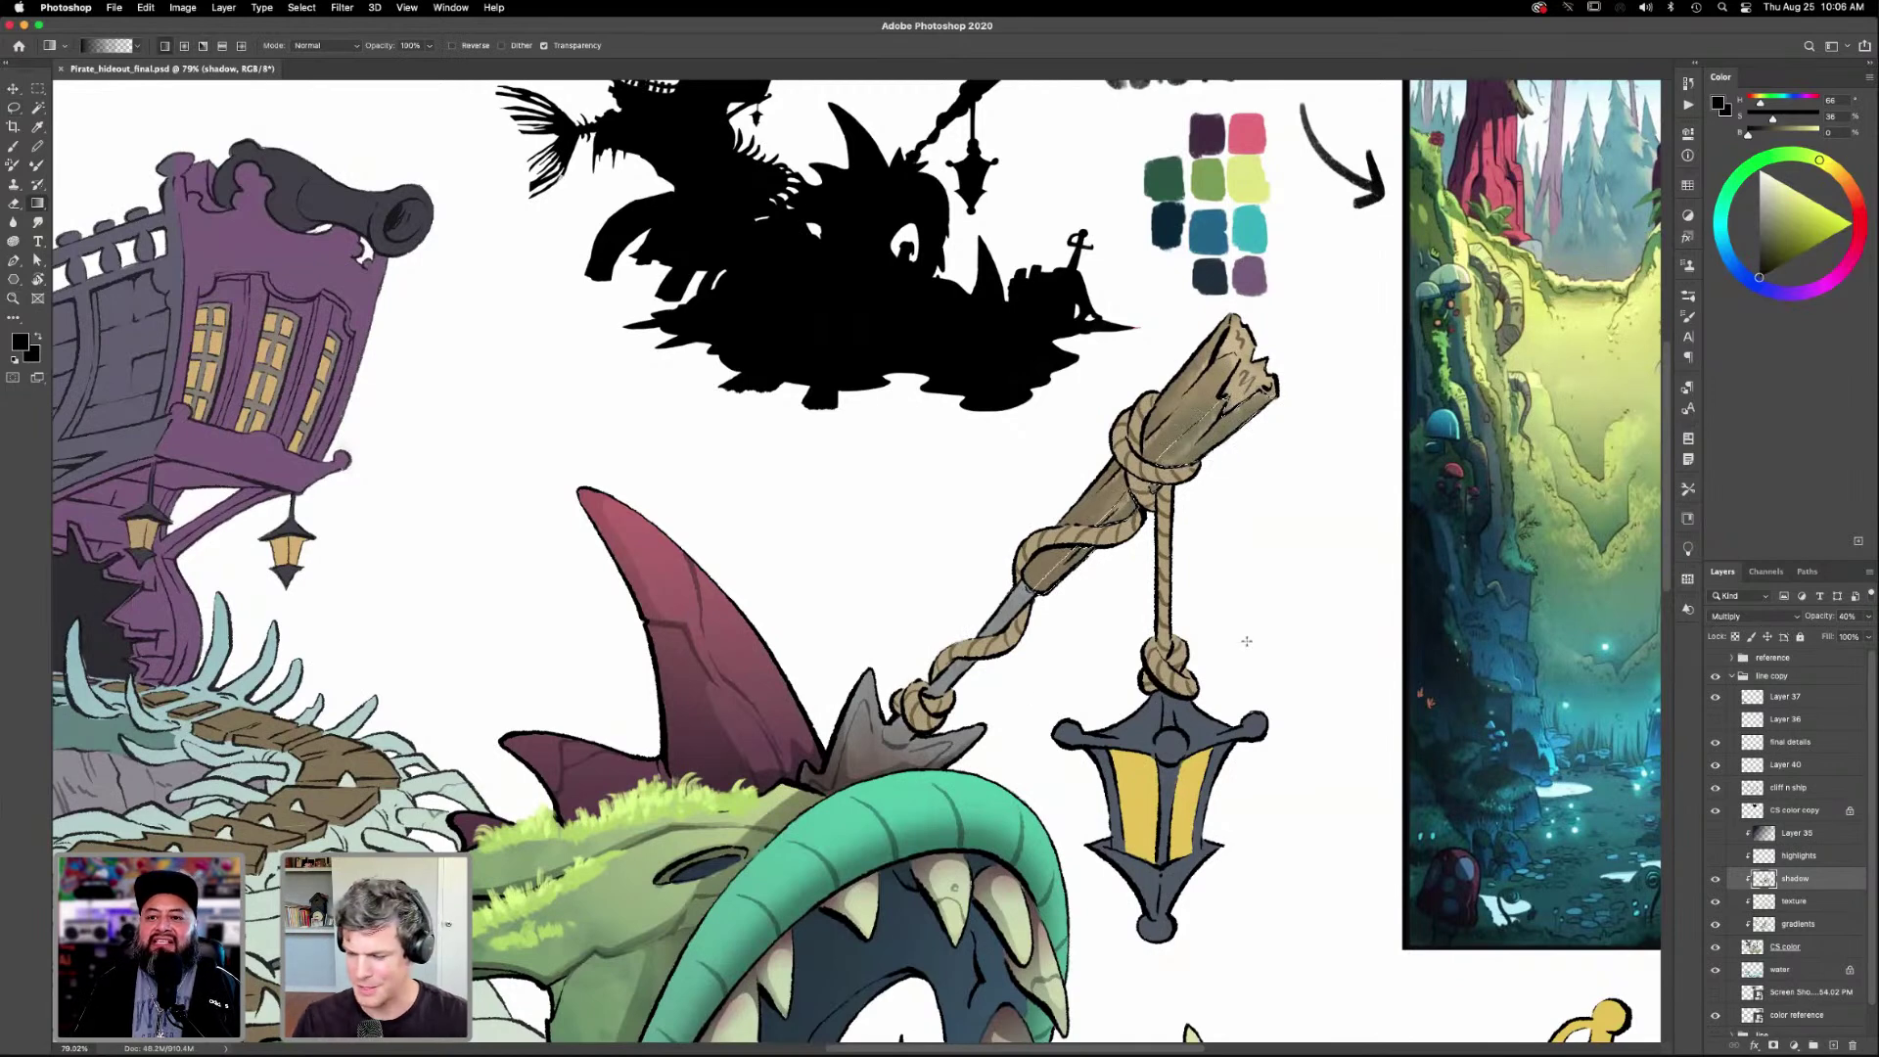
left_click_drag(1237, 545, 1237, 679)
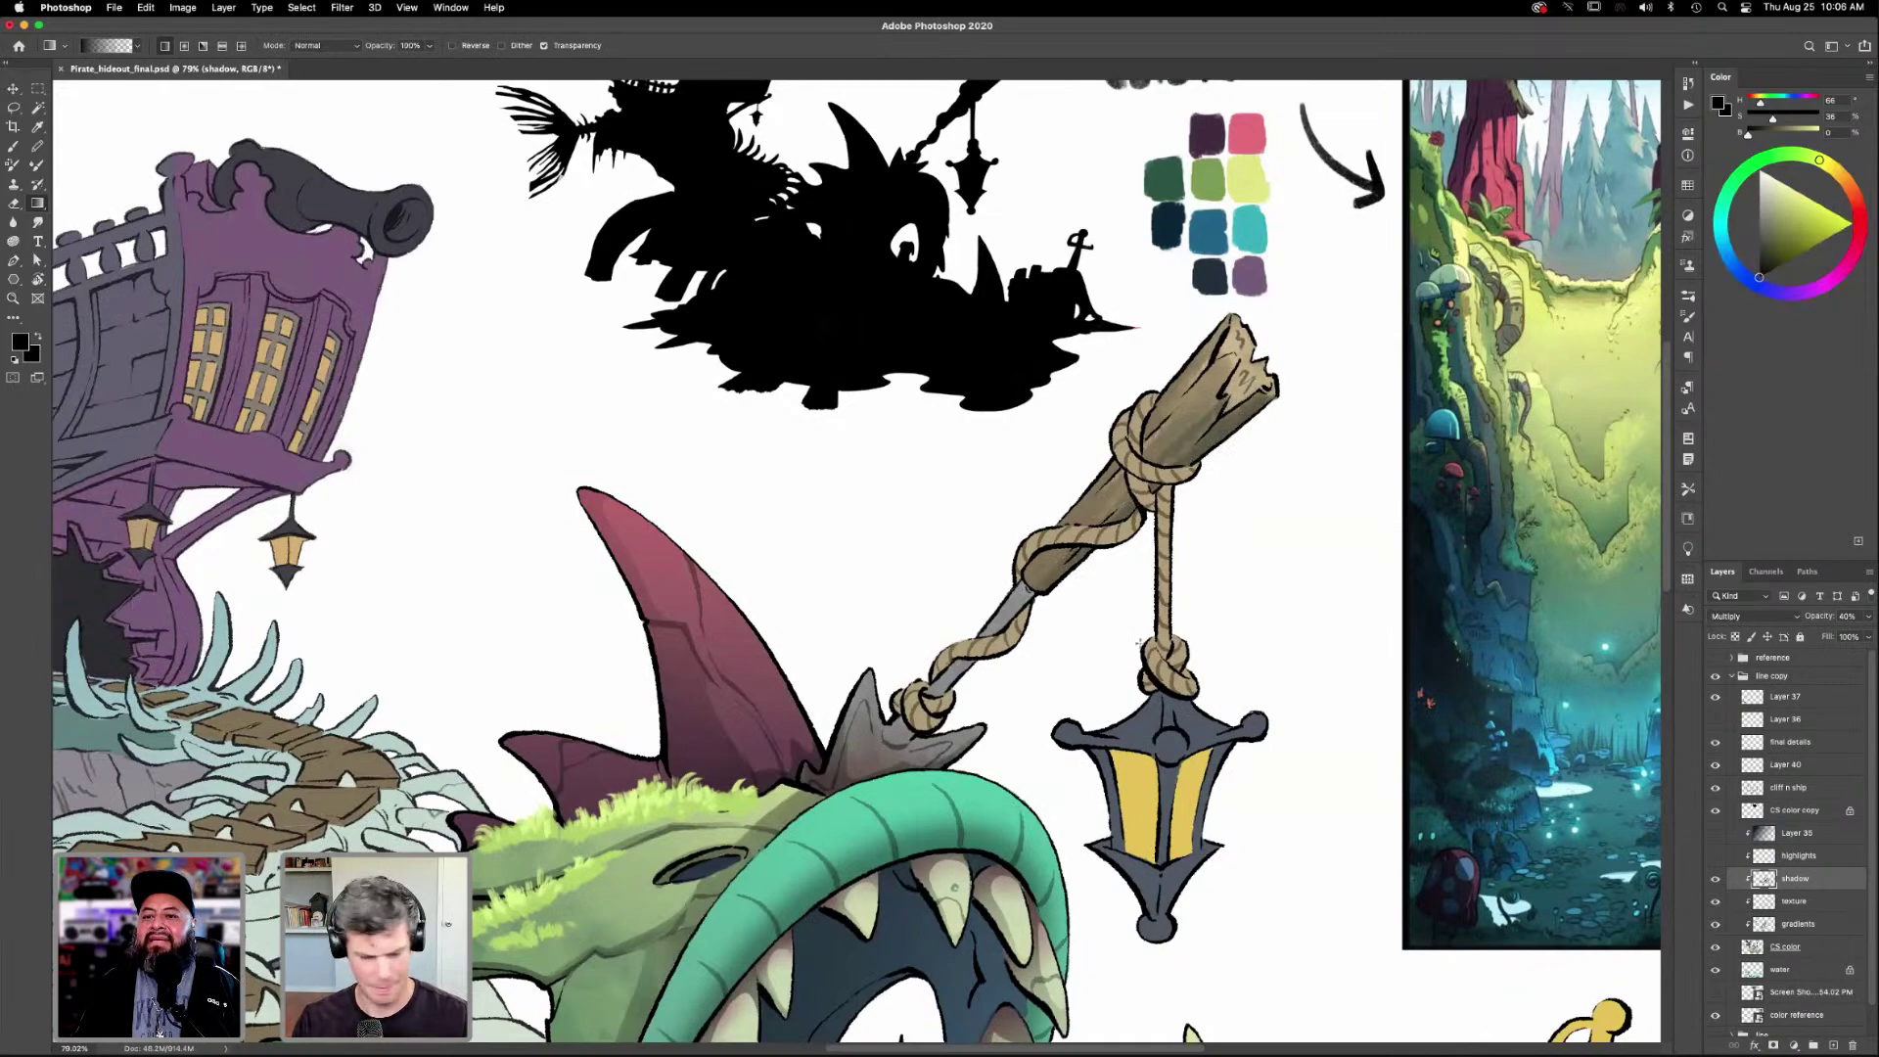
key("l")
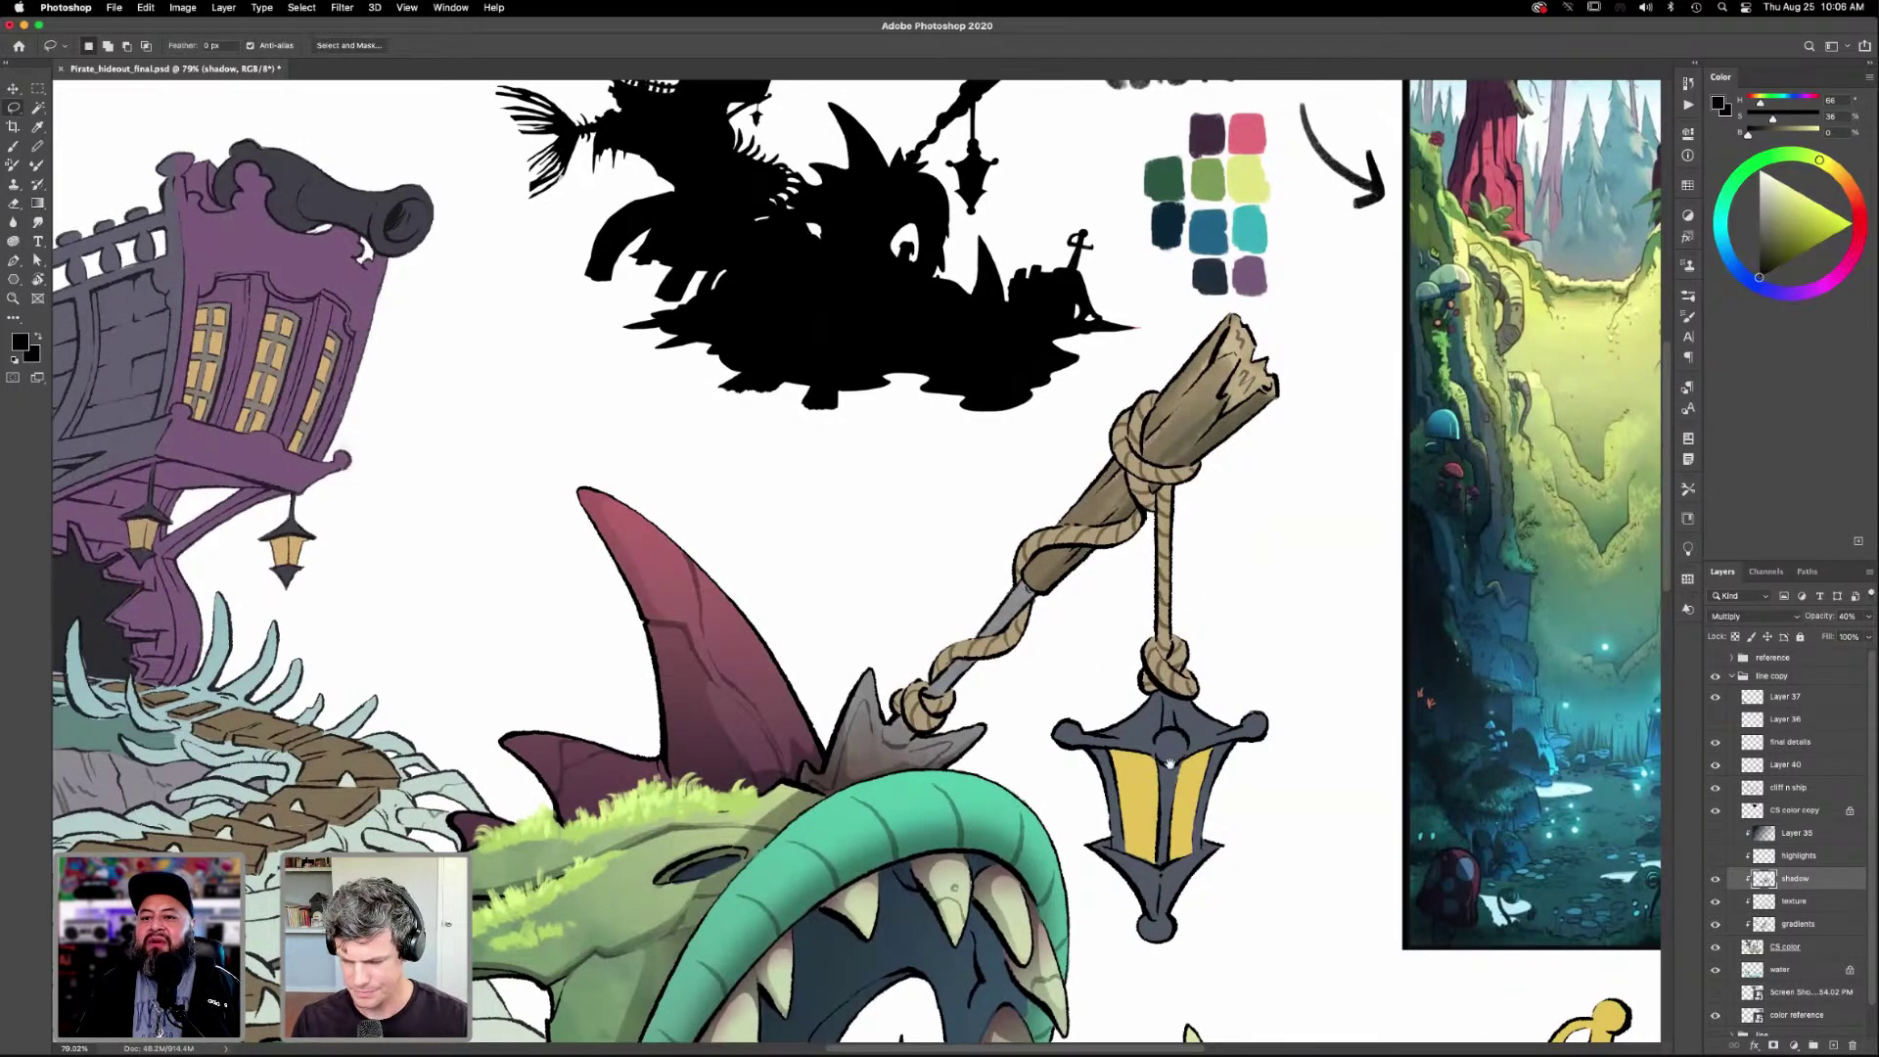
scroll(1145, 748, "left", 2)
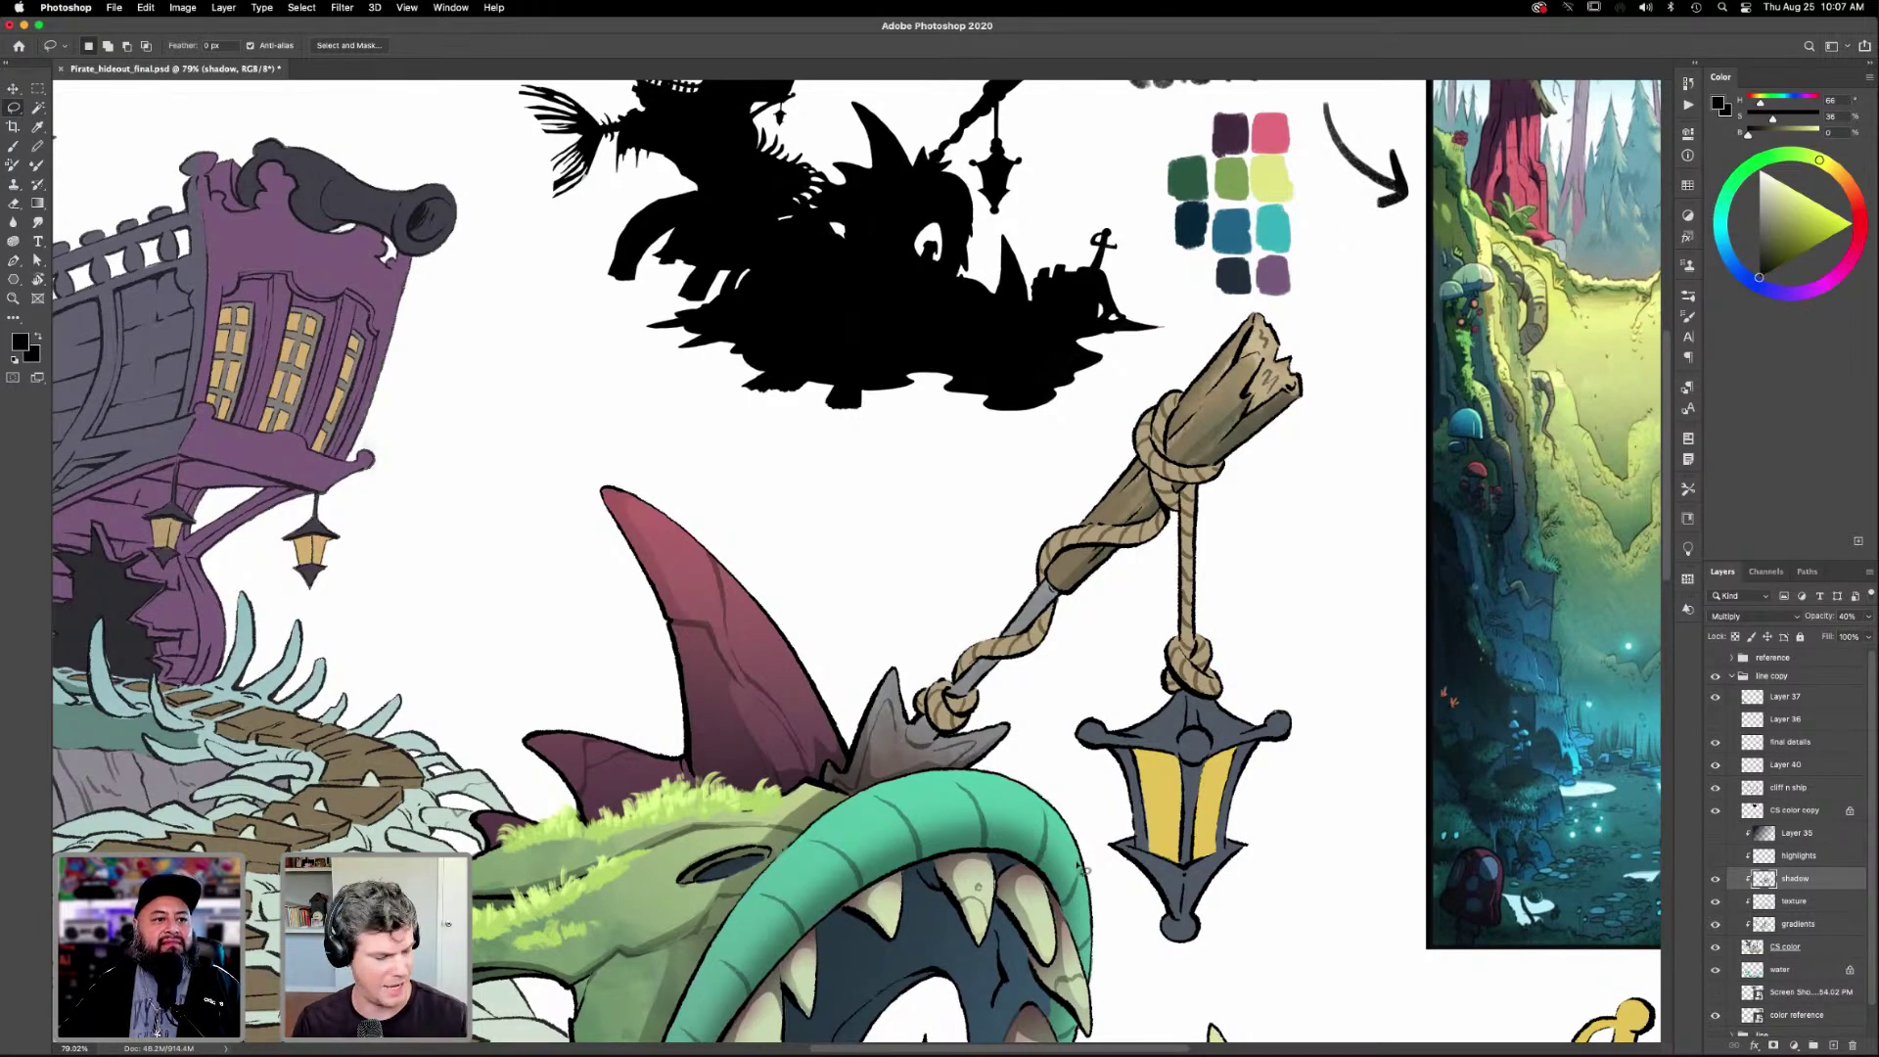
key("super+space")
left_click_drag(1076, 813, 1095, 797)
key("super+0")
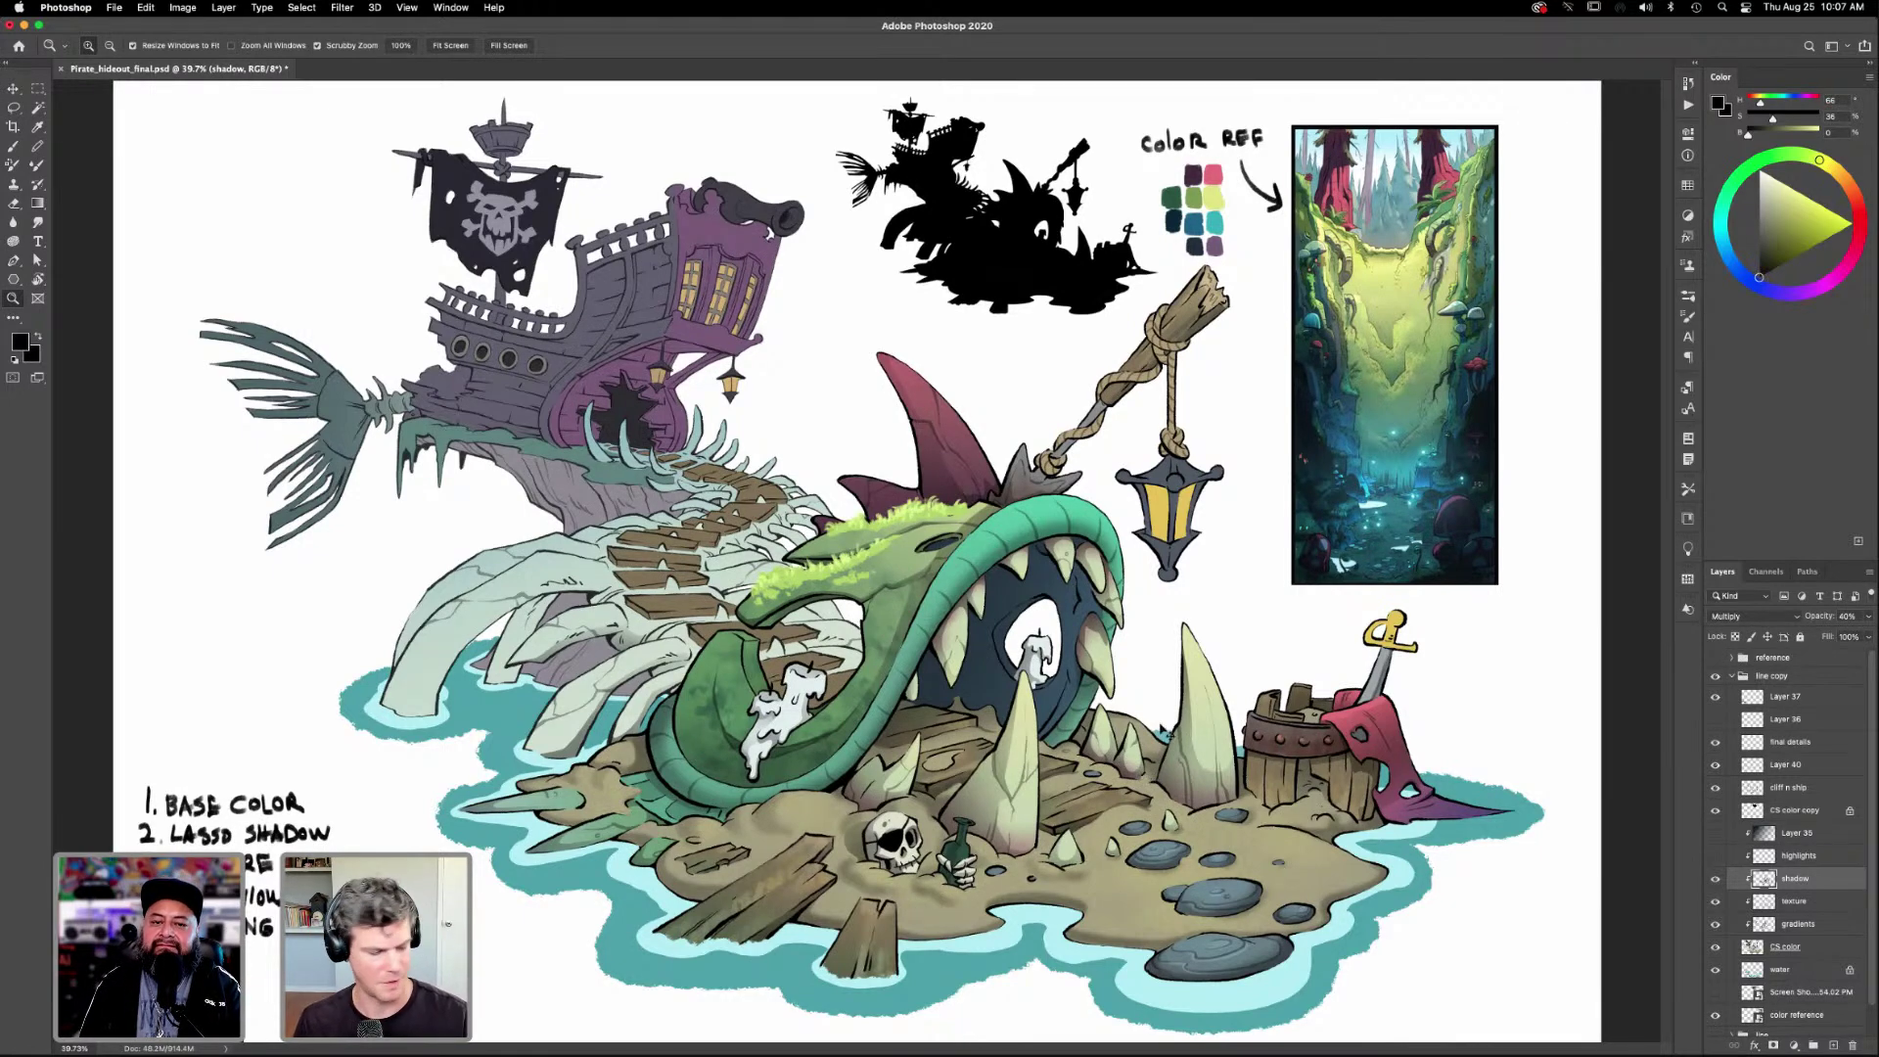
Lasso the underside of the lowest rope wrap on the lantern post and shade it with a black gradient on the shadow layer.
key("super+equal")
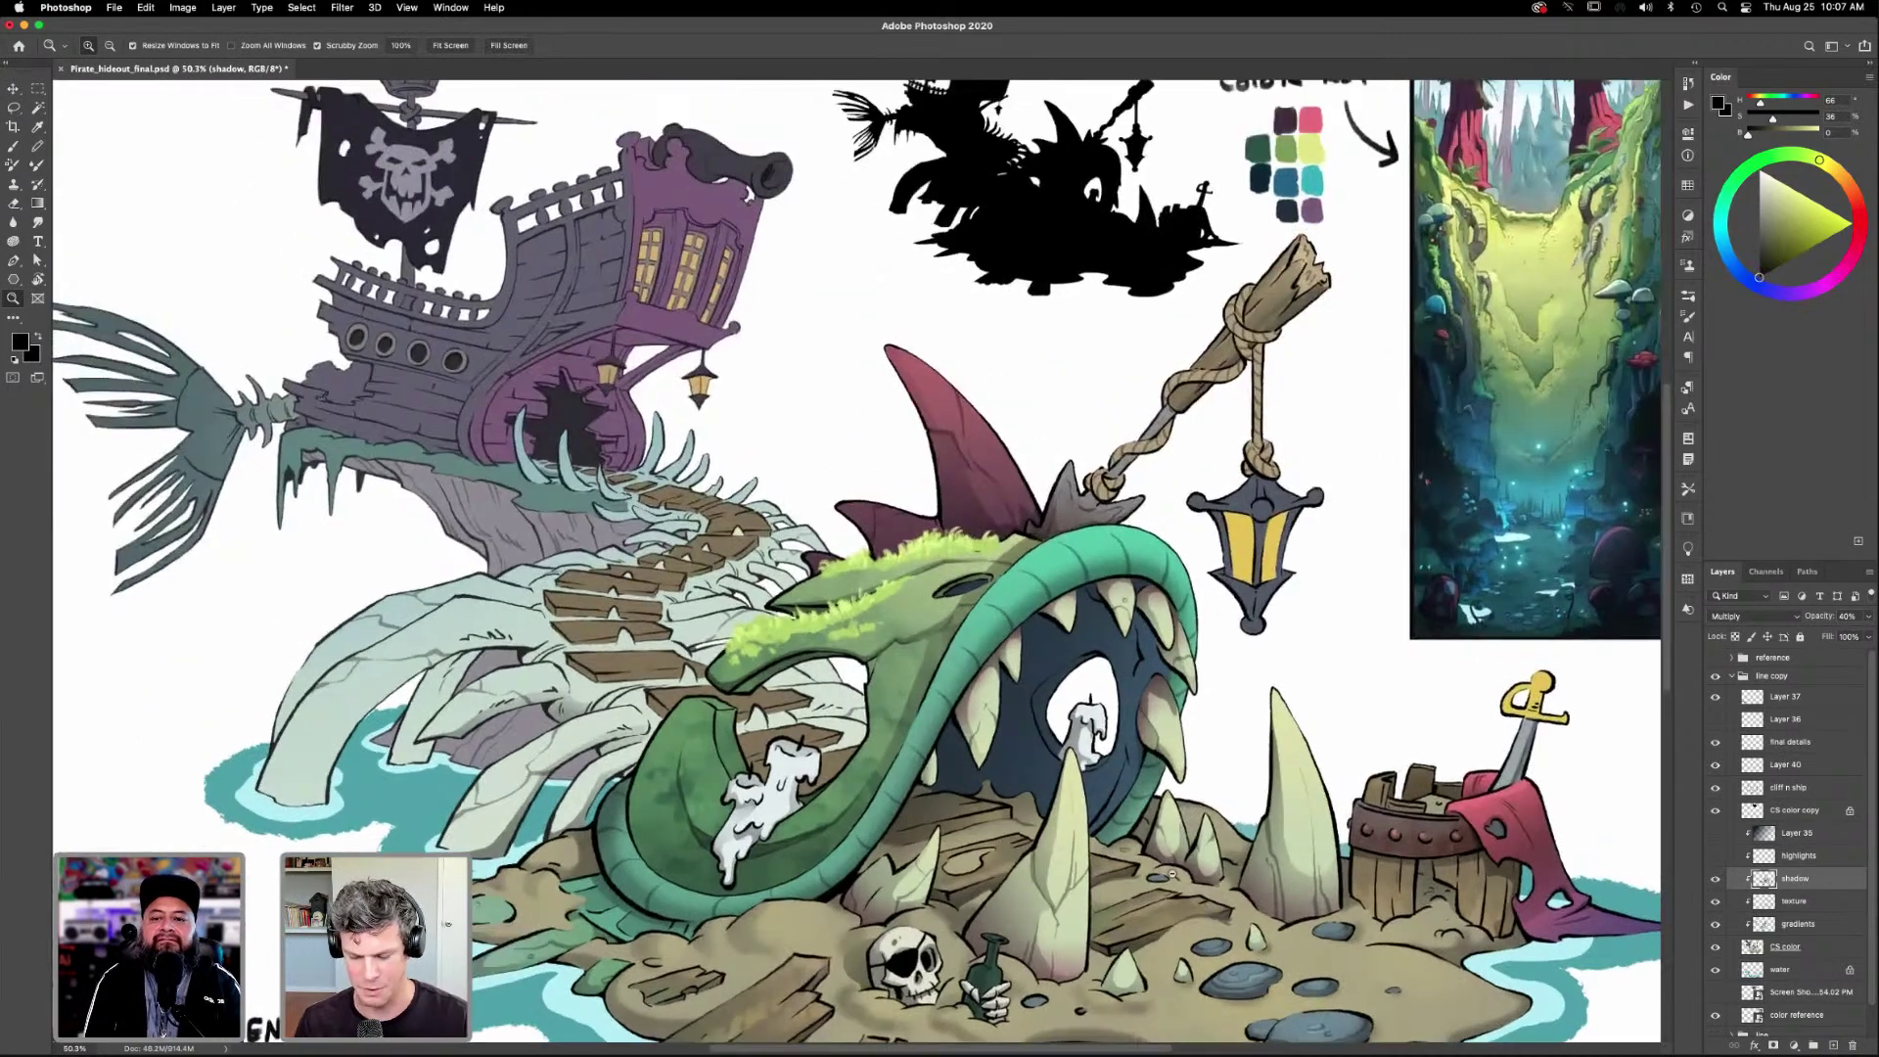
scroll(1239, 676, "up", 3)
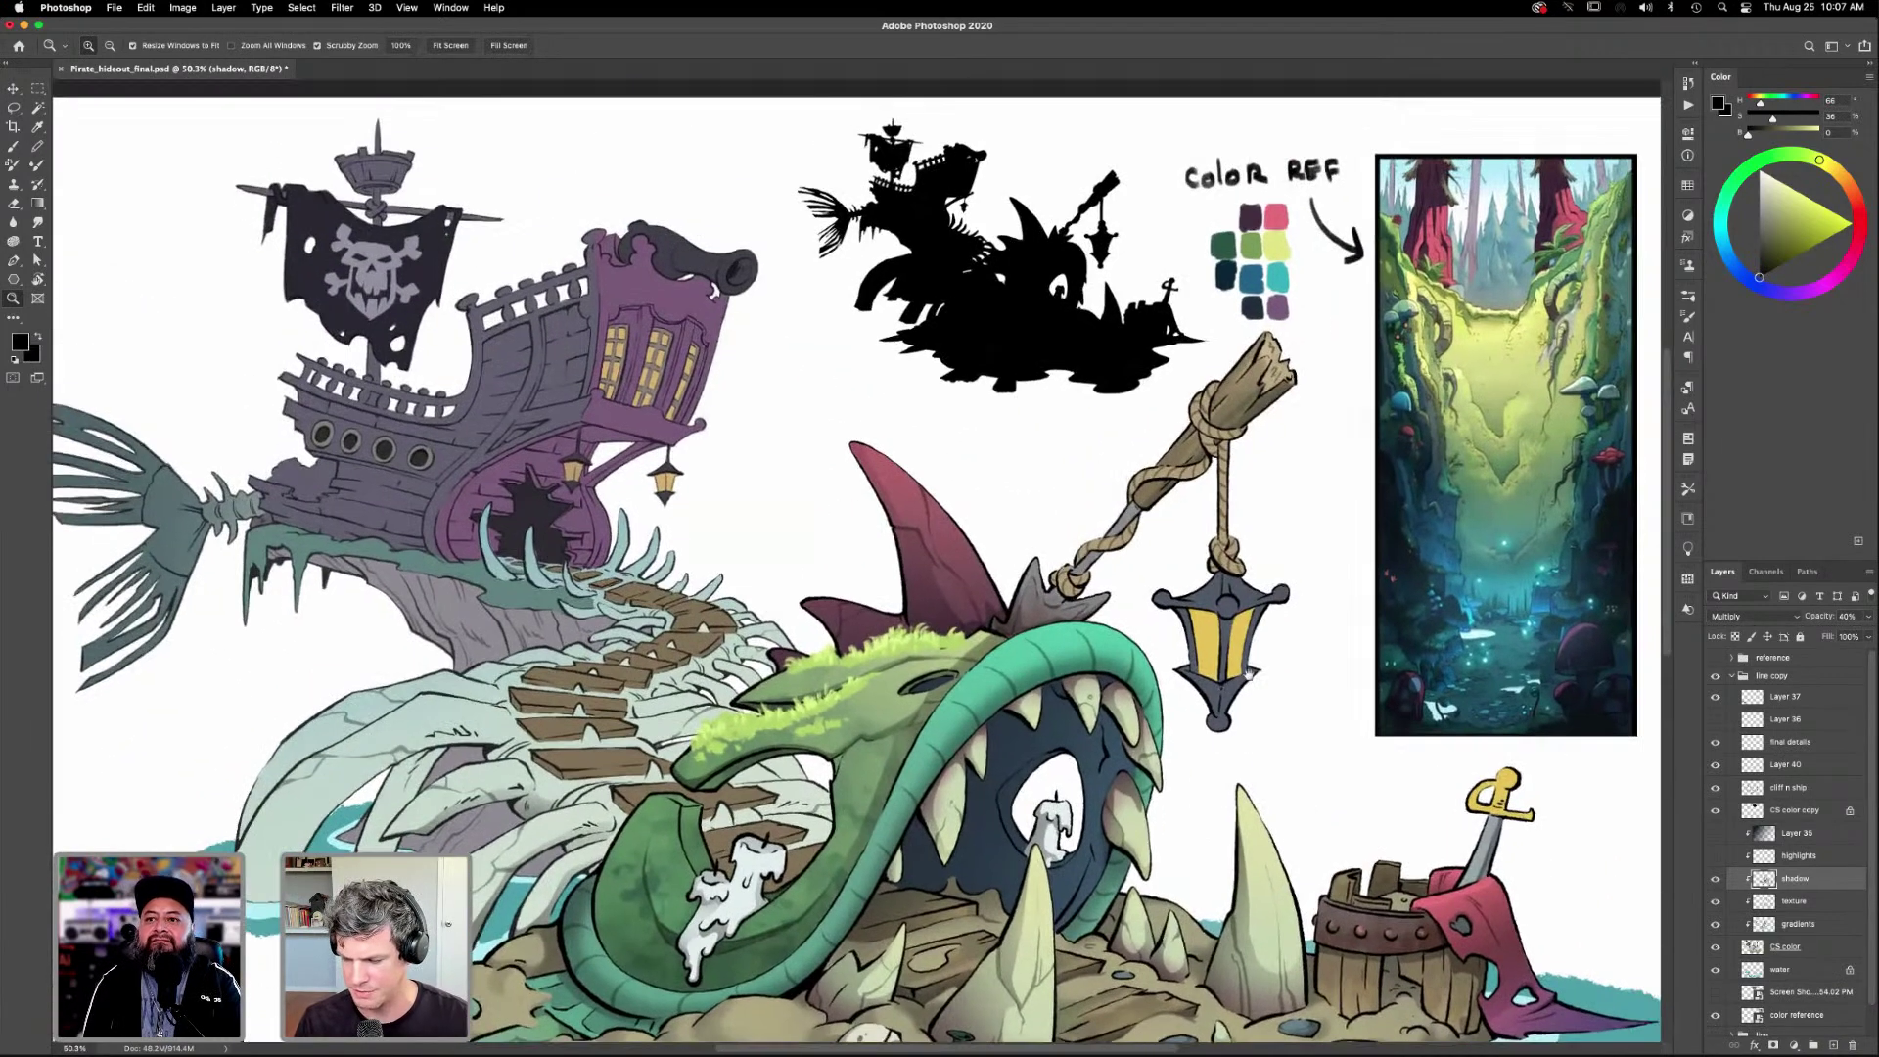
scroll(1319, 808, "down", 2)
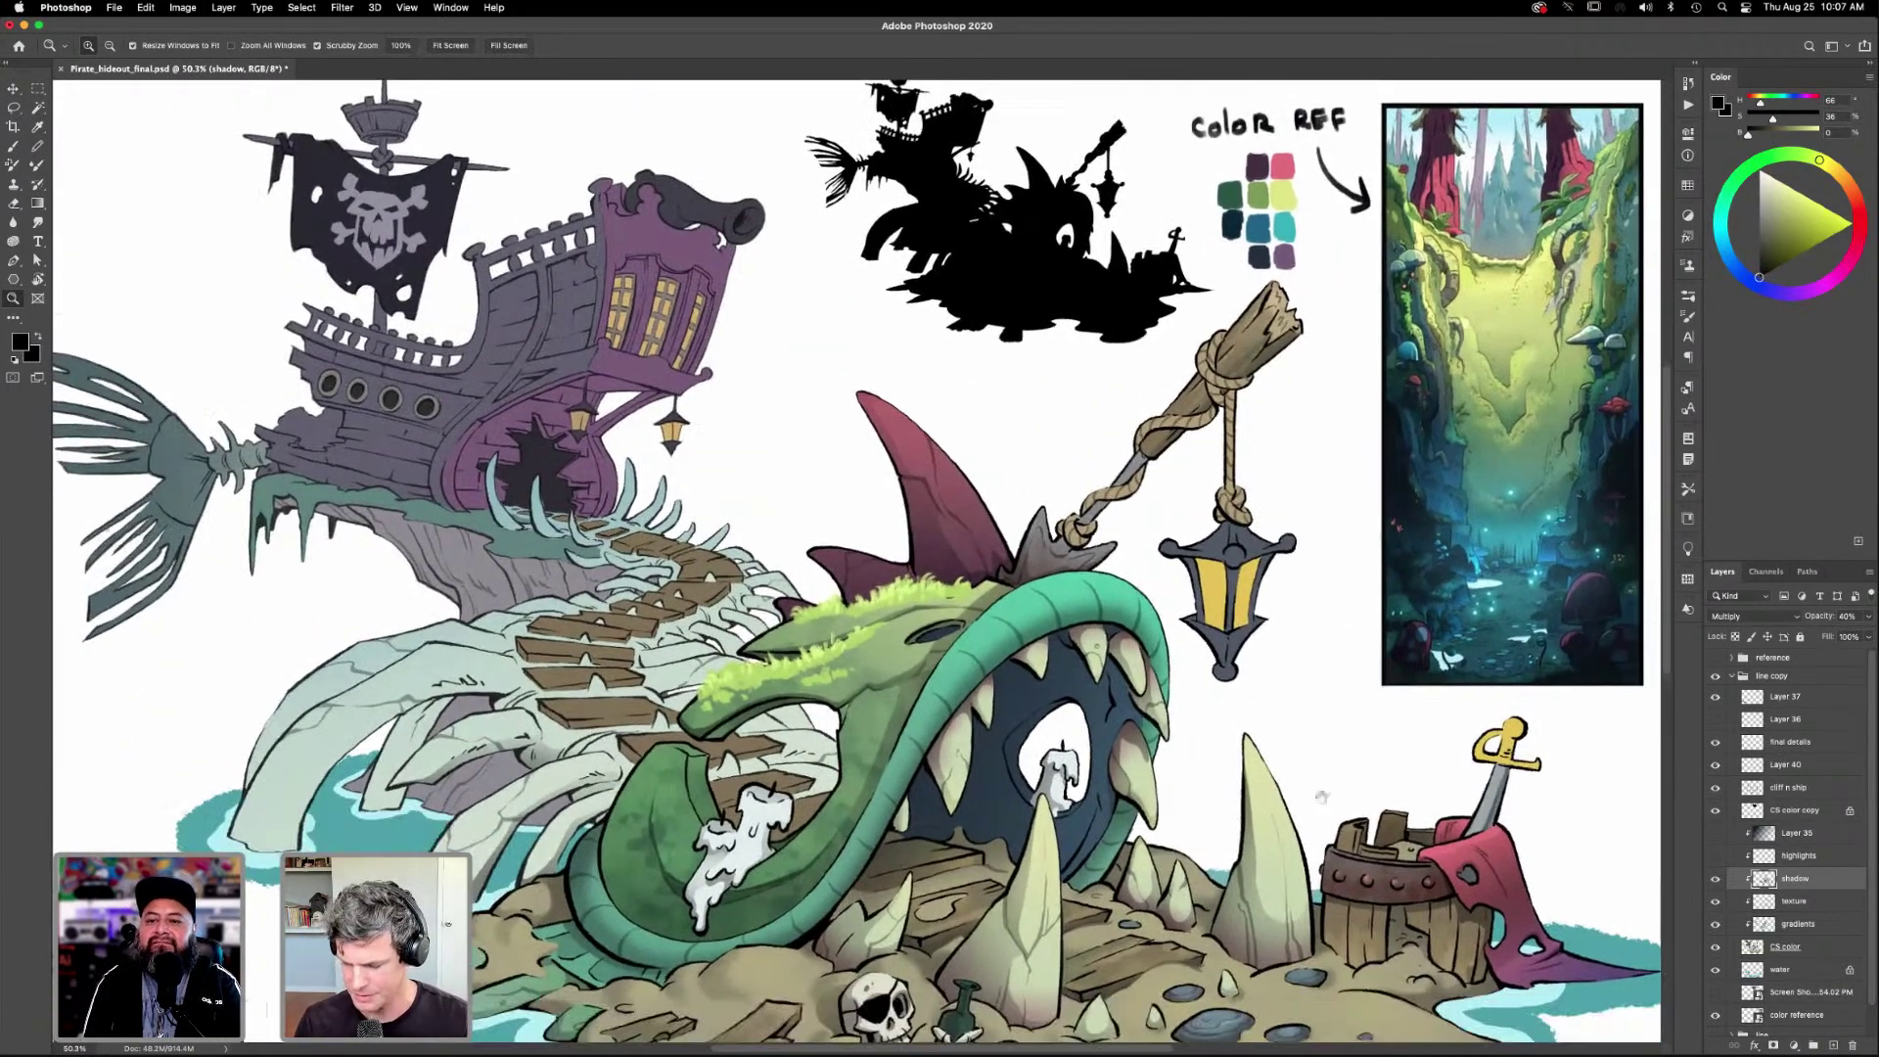
scroll(1174, 519, "up", 4)
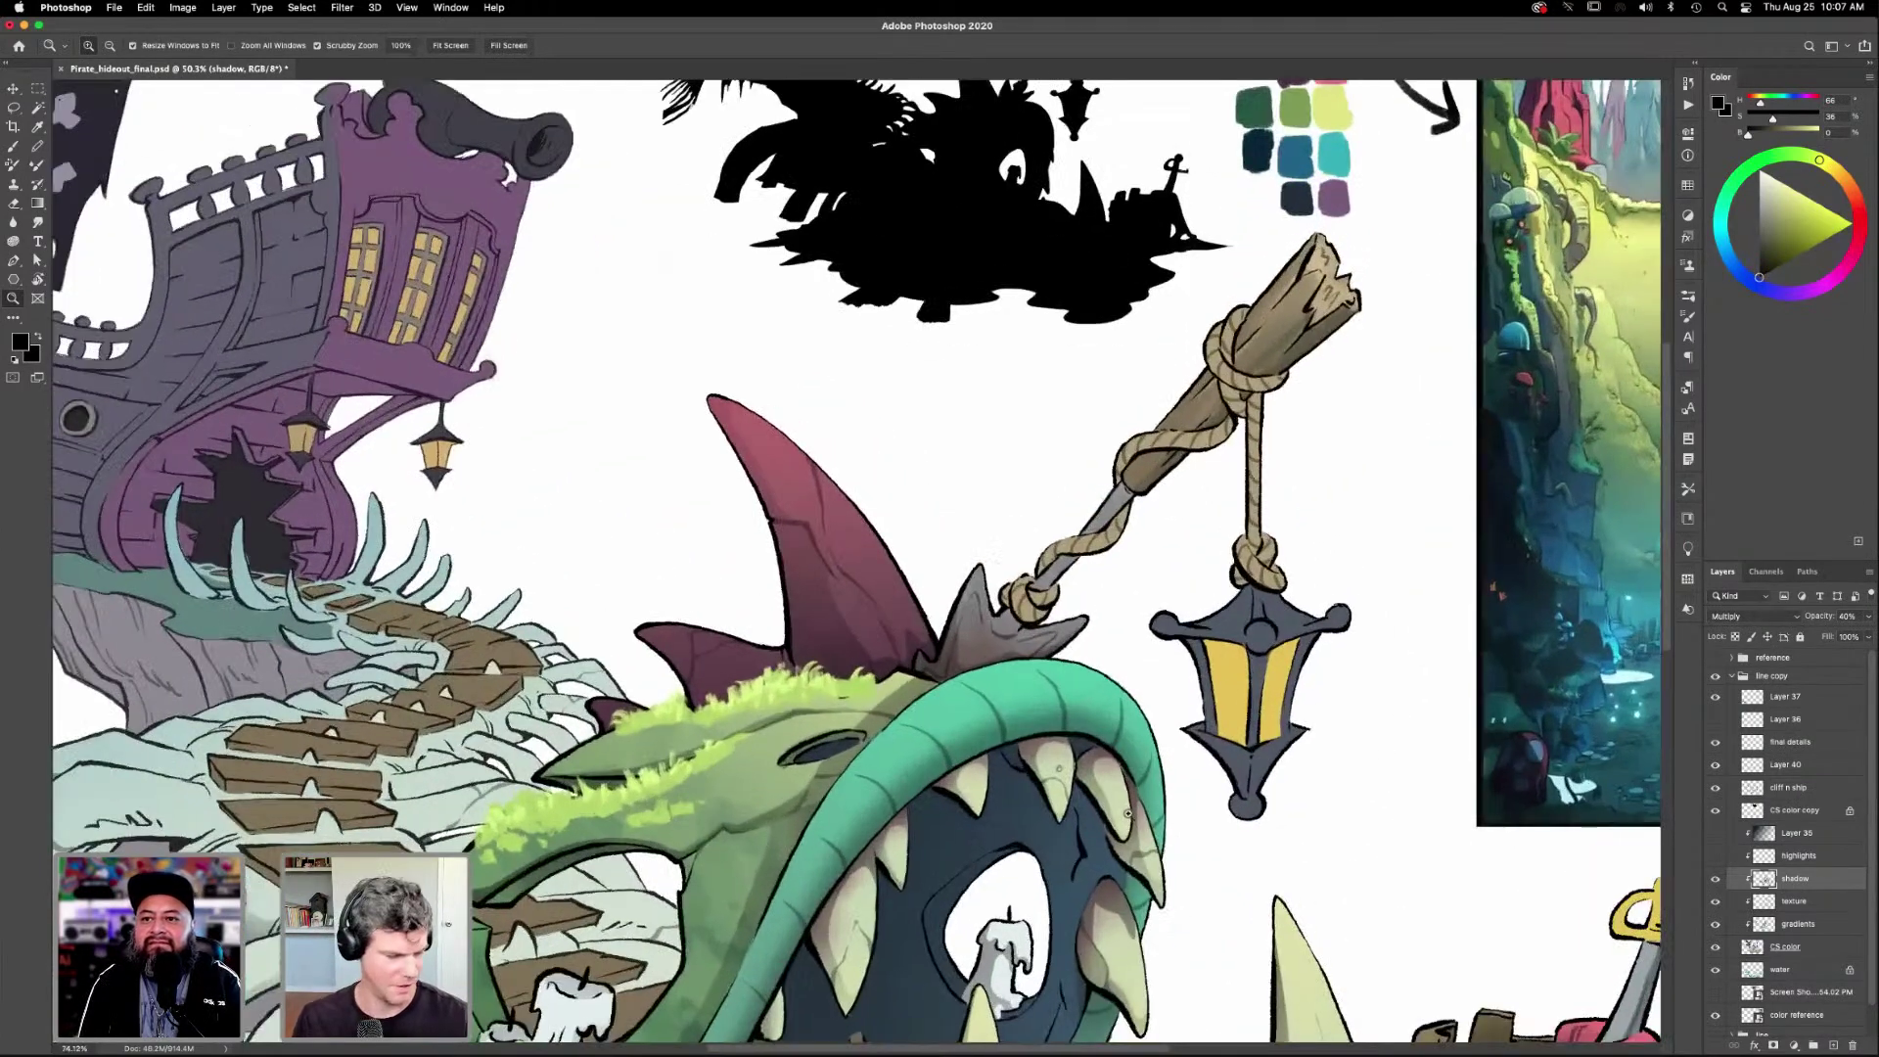
key("l")
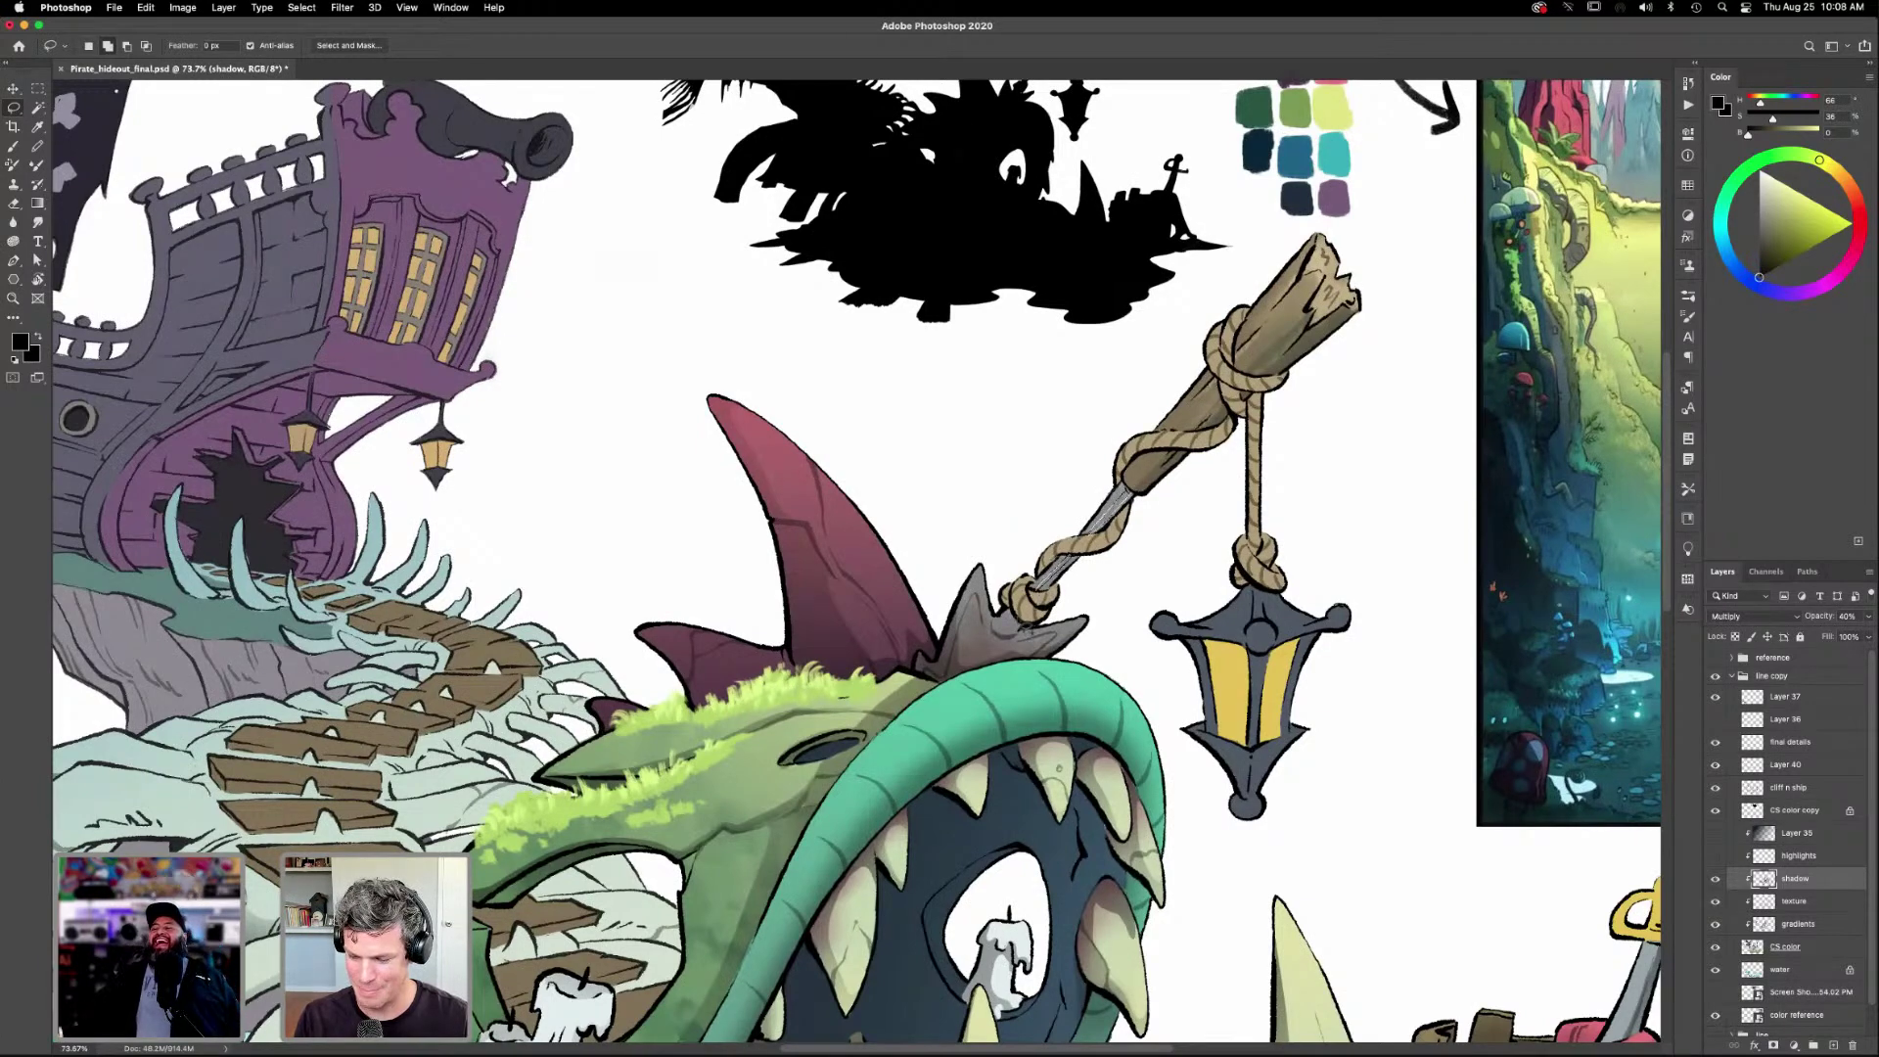
key("g")
key("b")
scroll(1076, 685, "up", 1)
scroll(1077, 685, "left", 1)
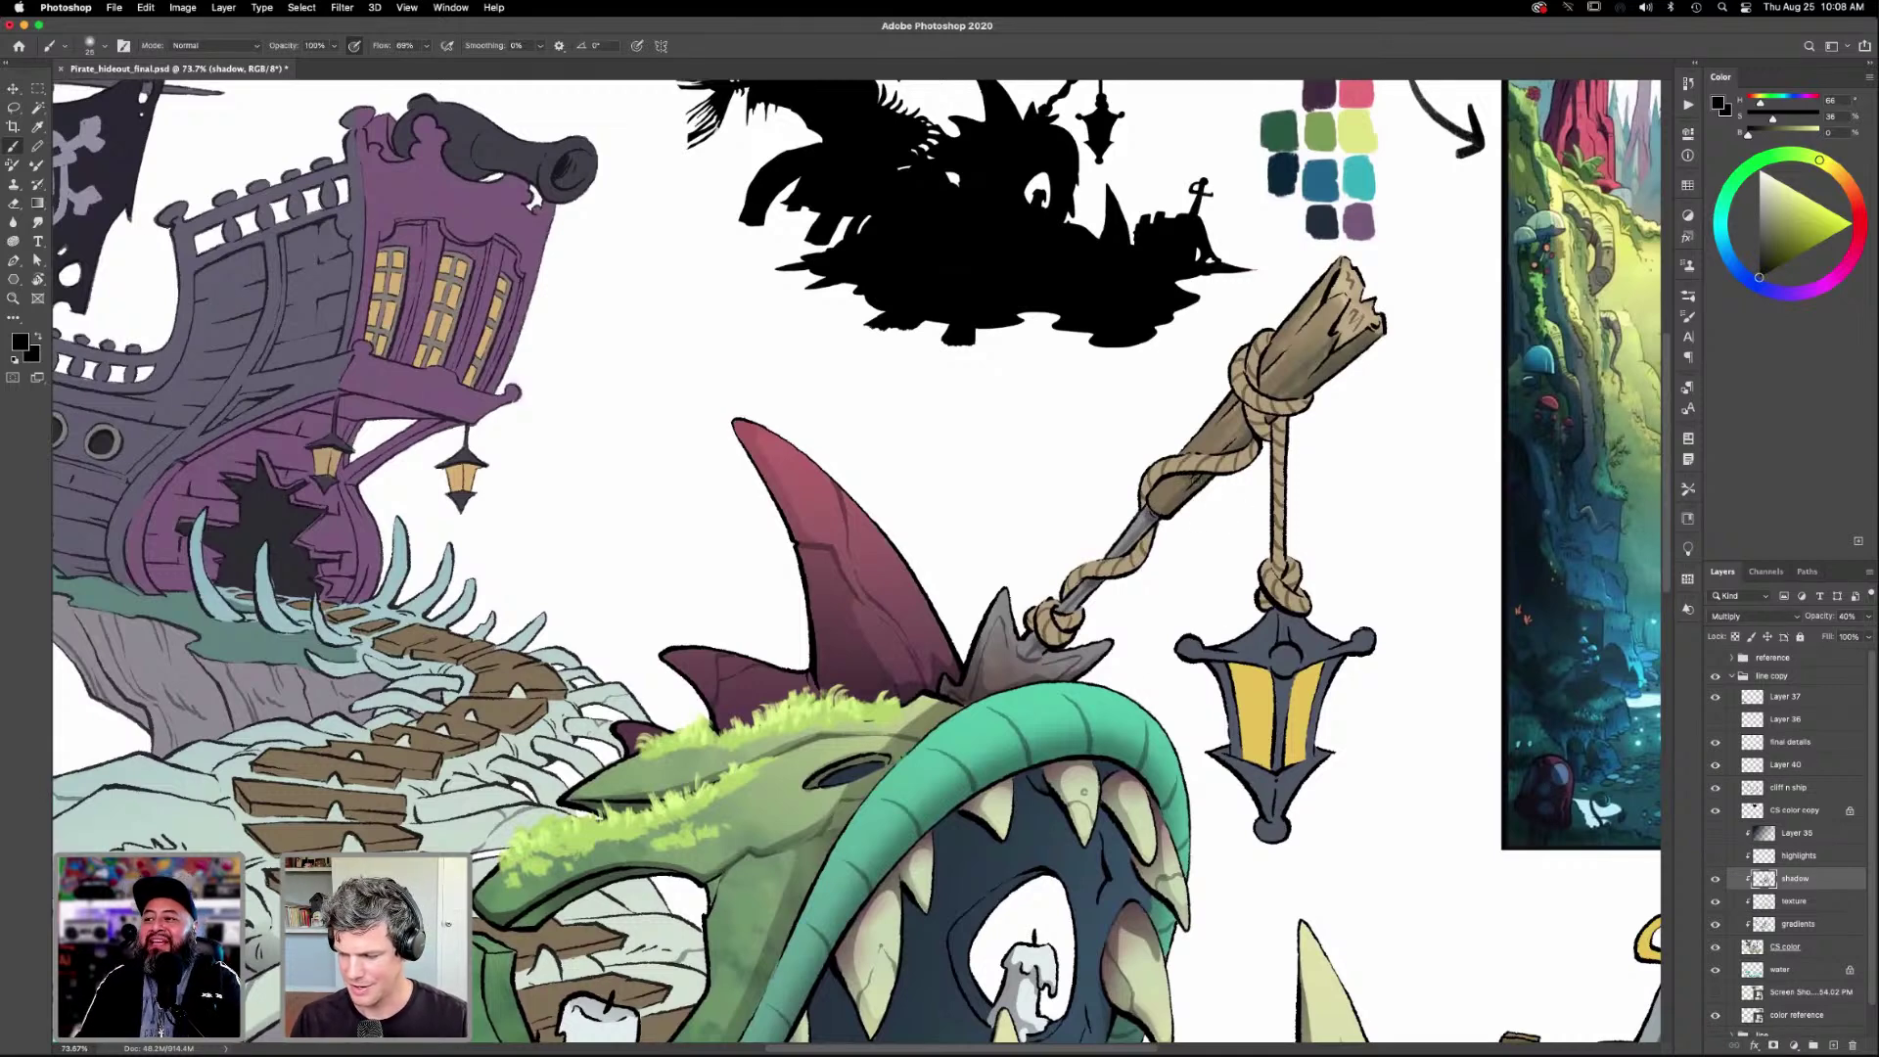
key("l")
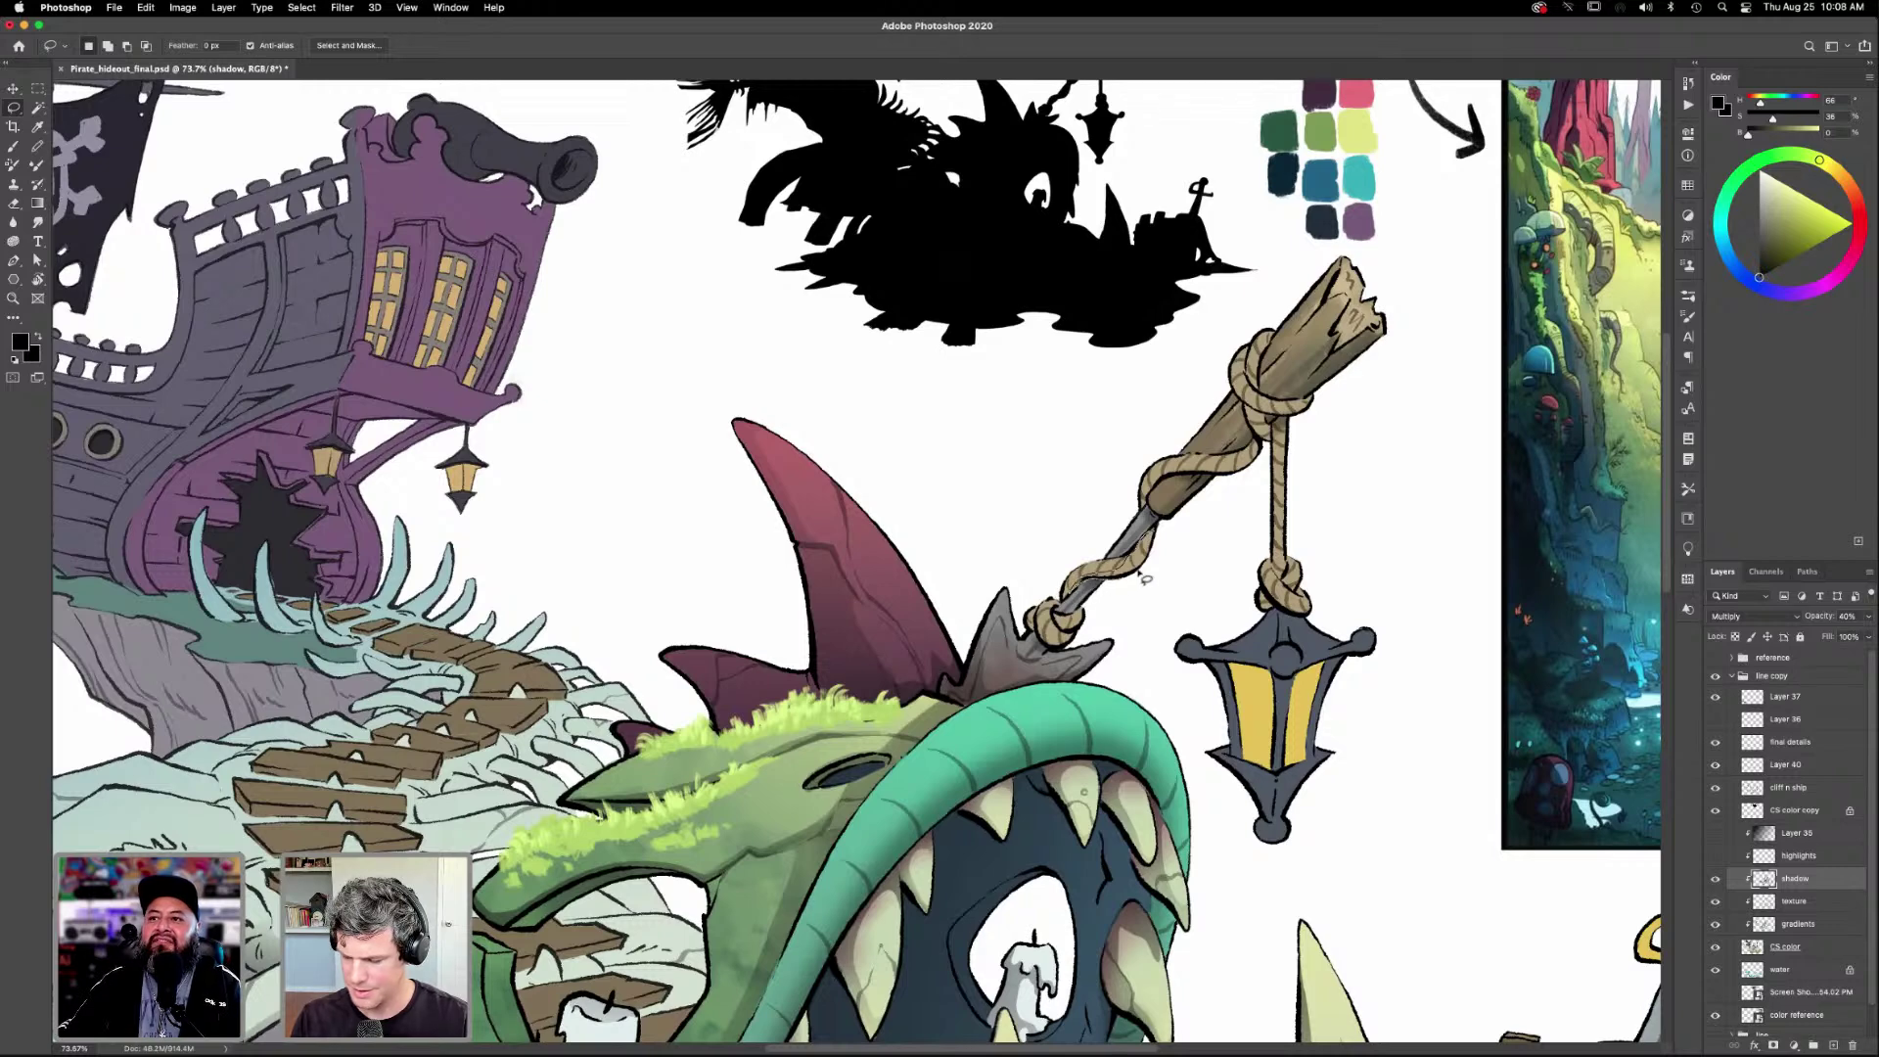
key("shift")
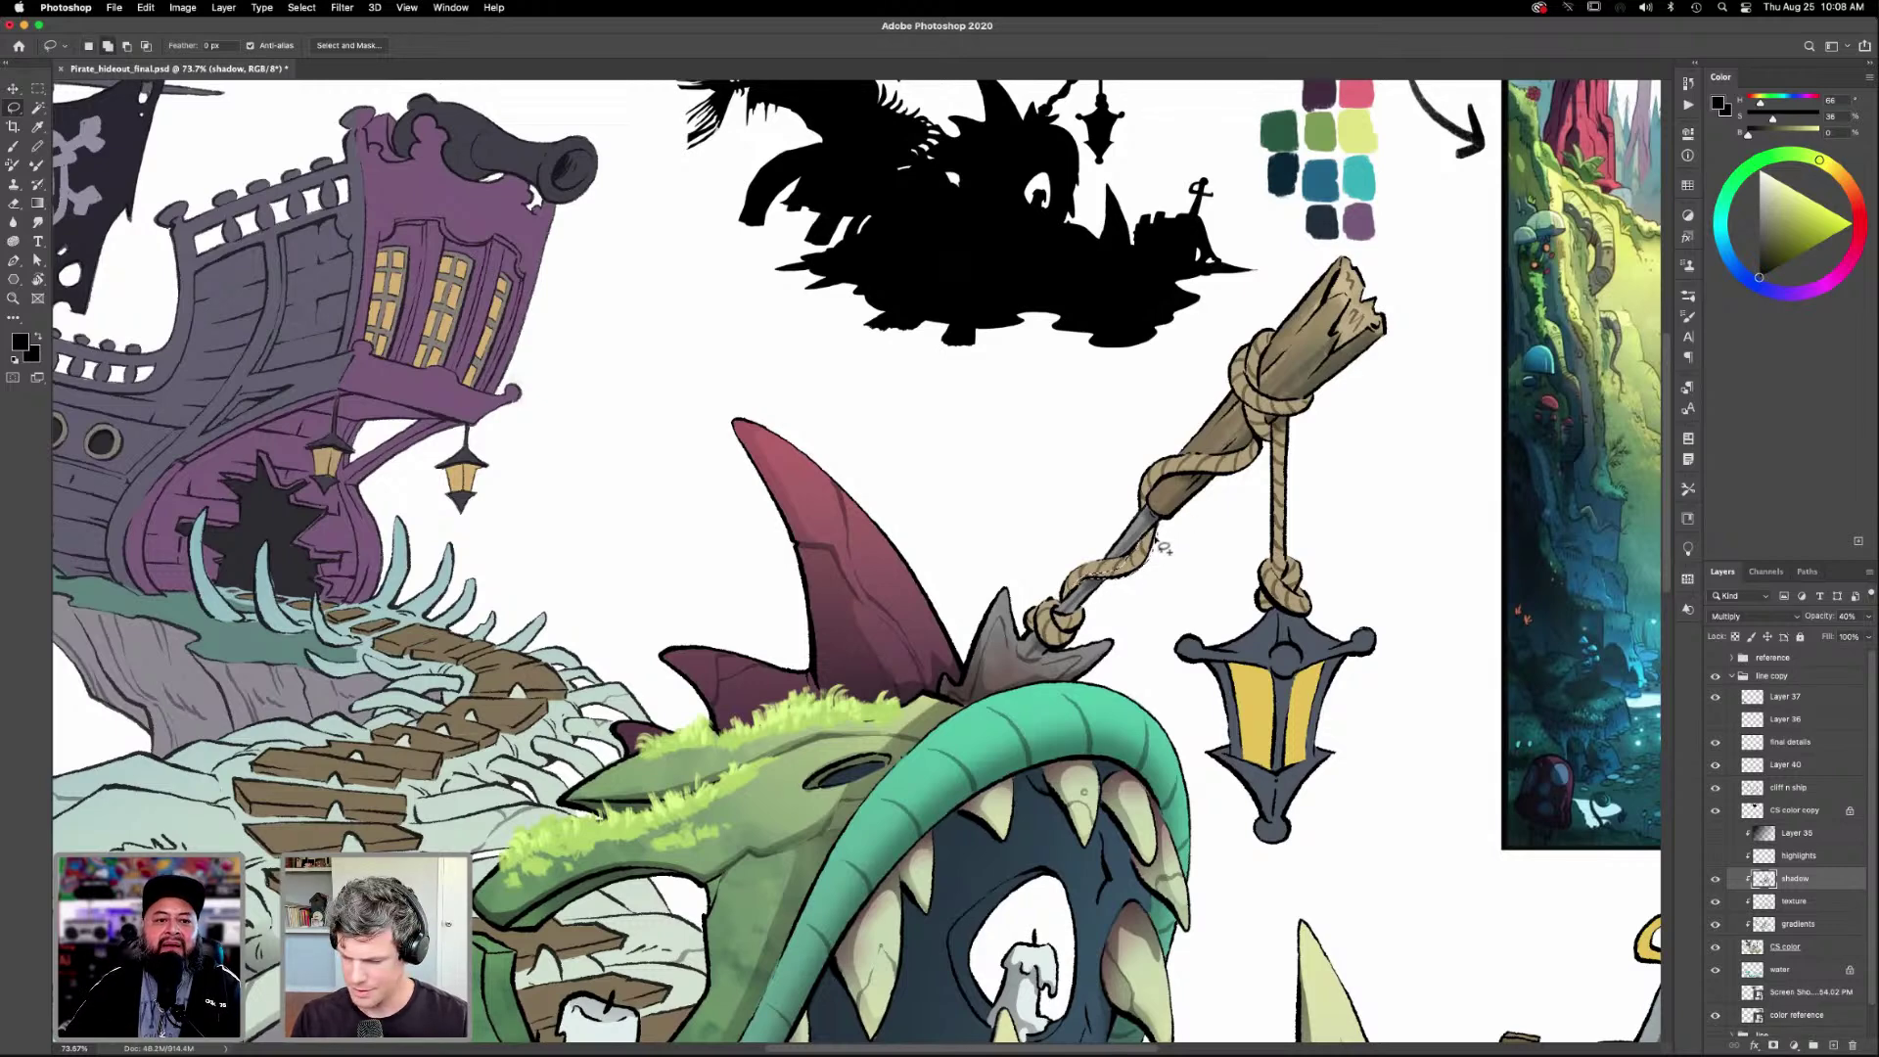
key("g")
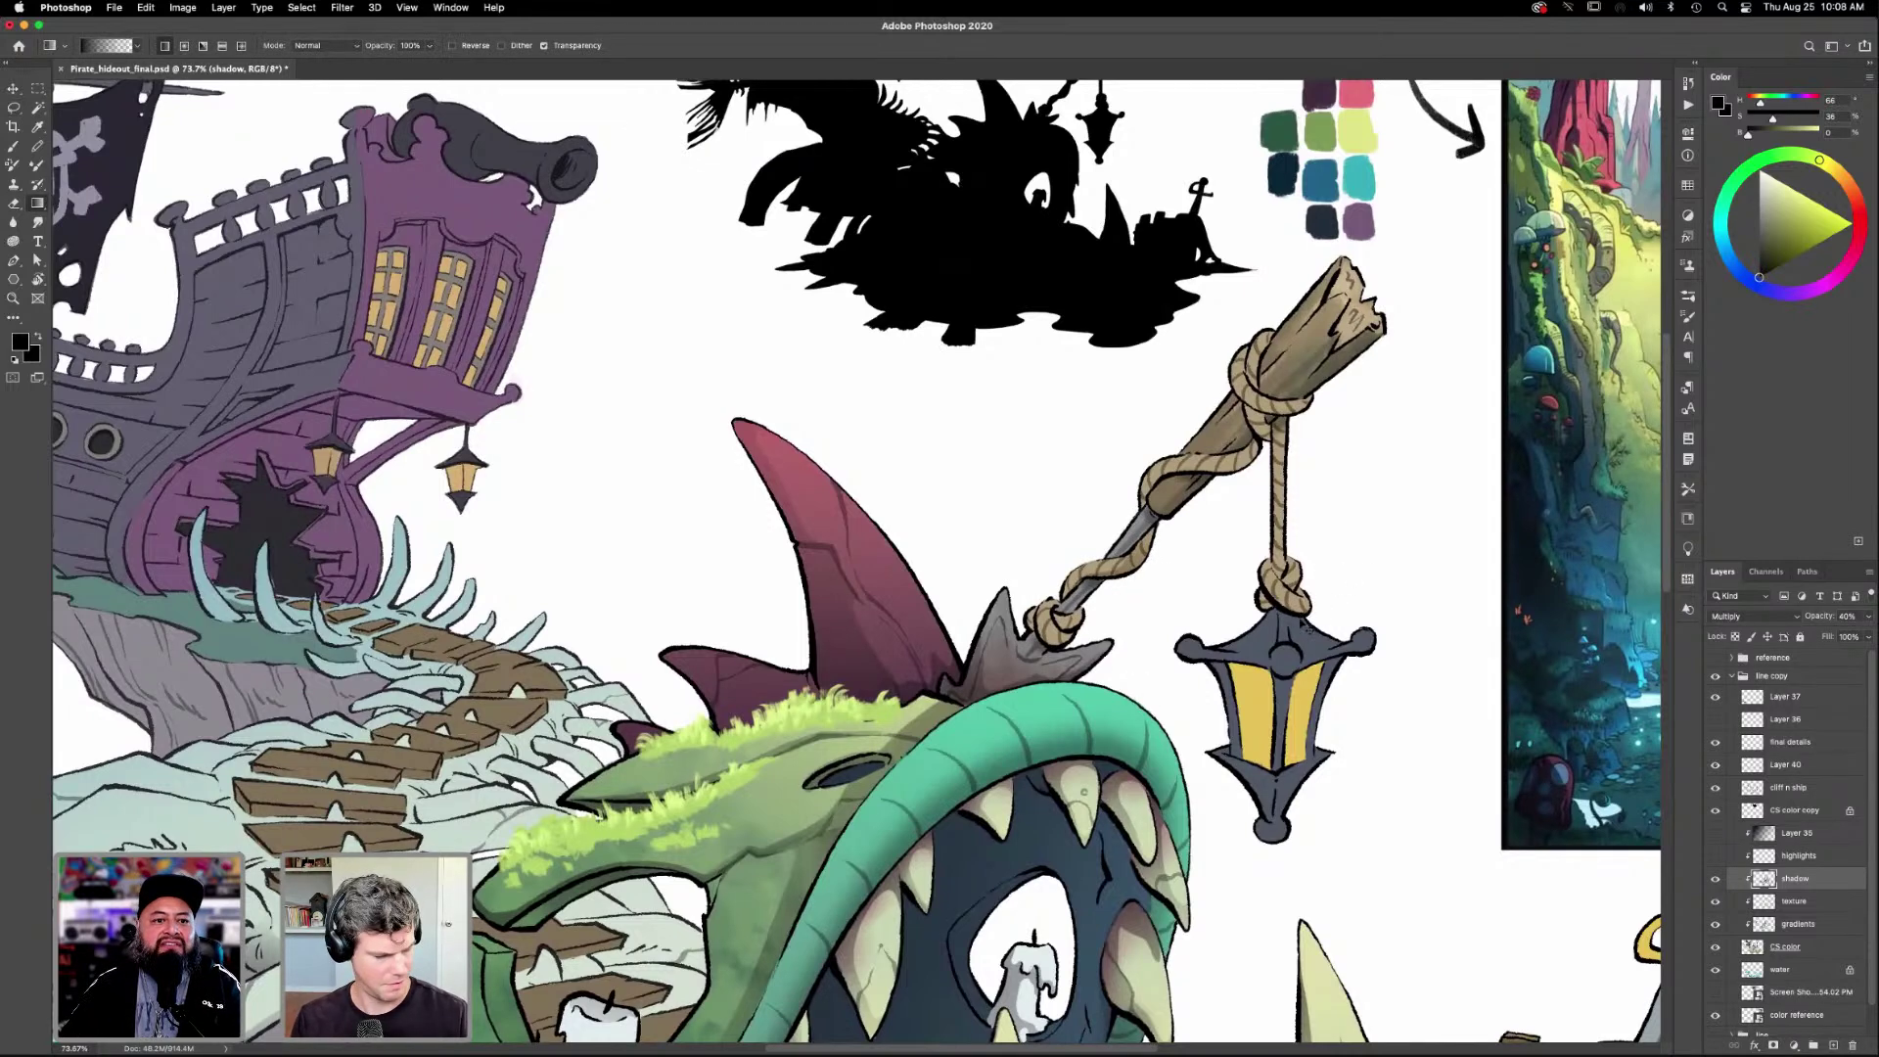
Lasso shadow strips along the lower and middle rope wraps on the post and shade them with a black gradient.
key("l")
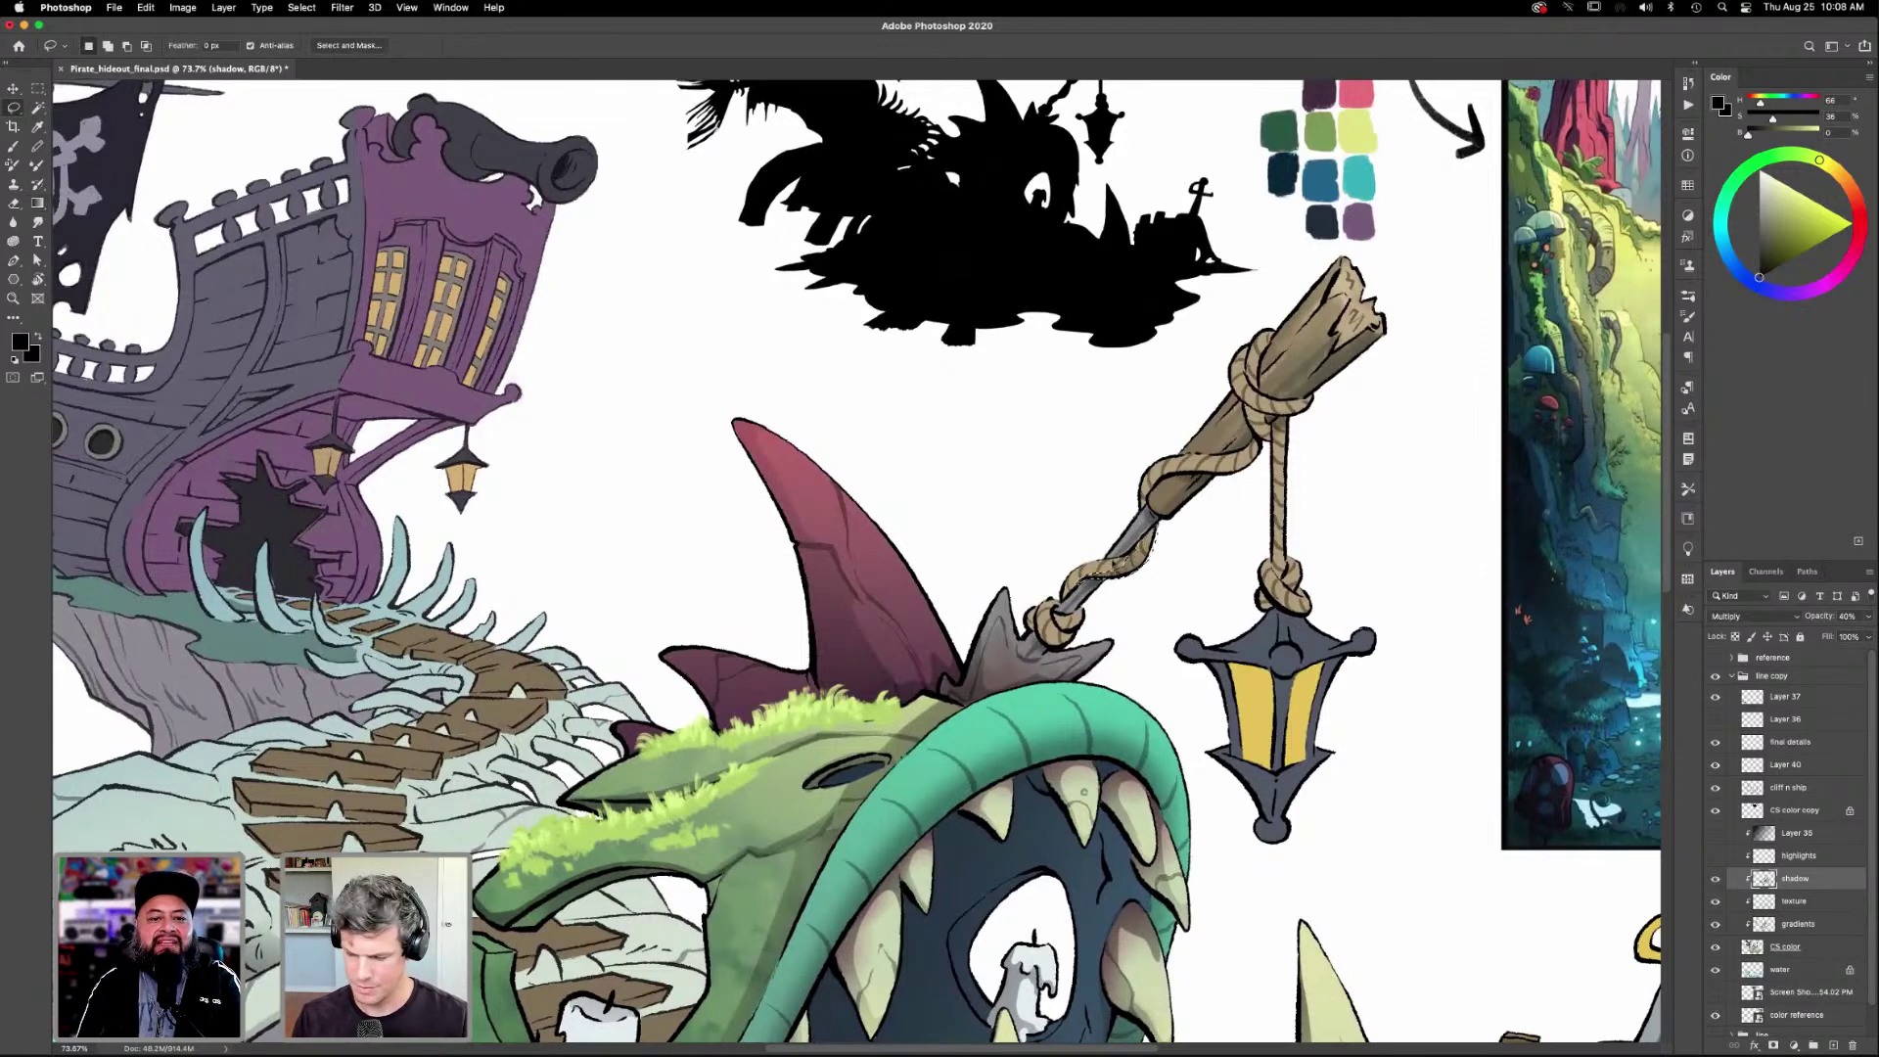
key("shift")
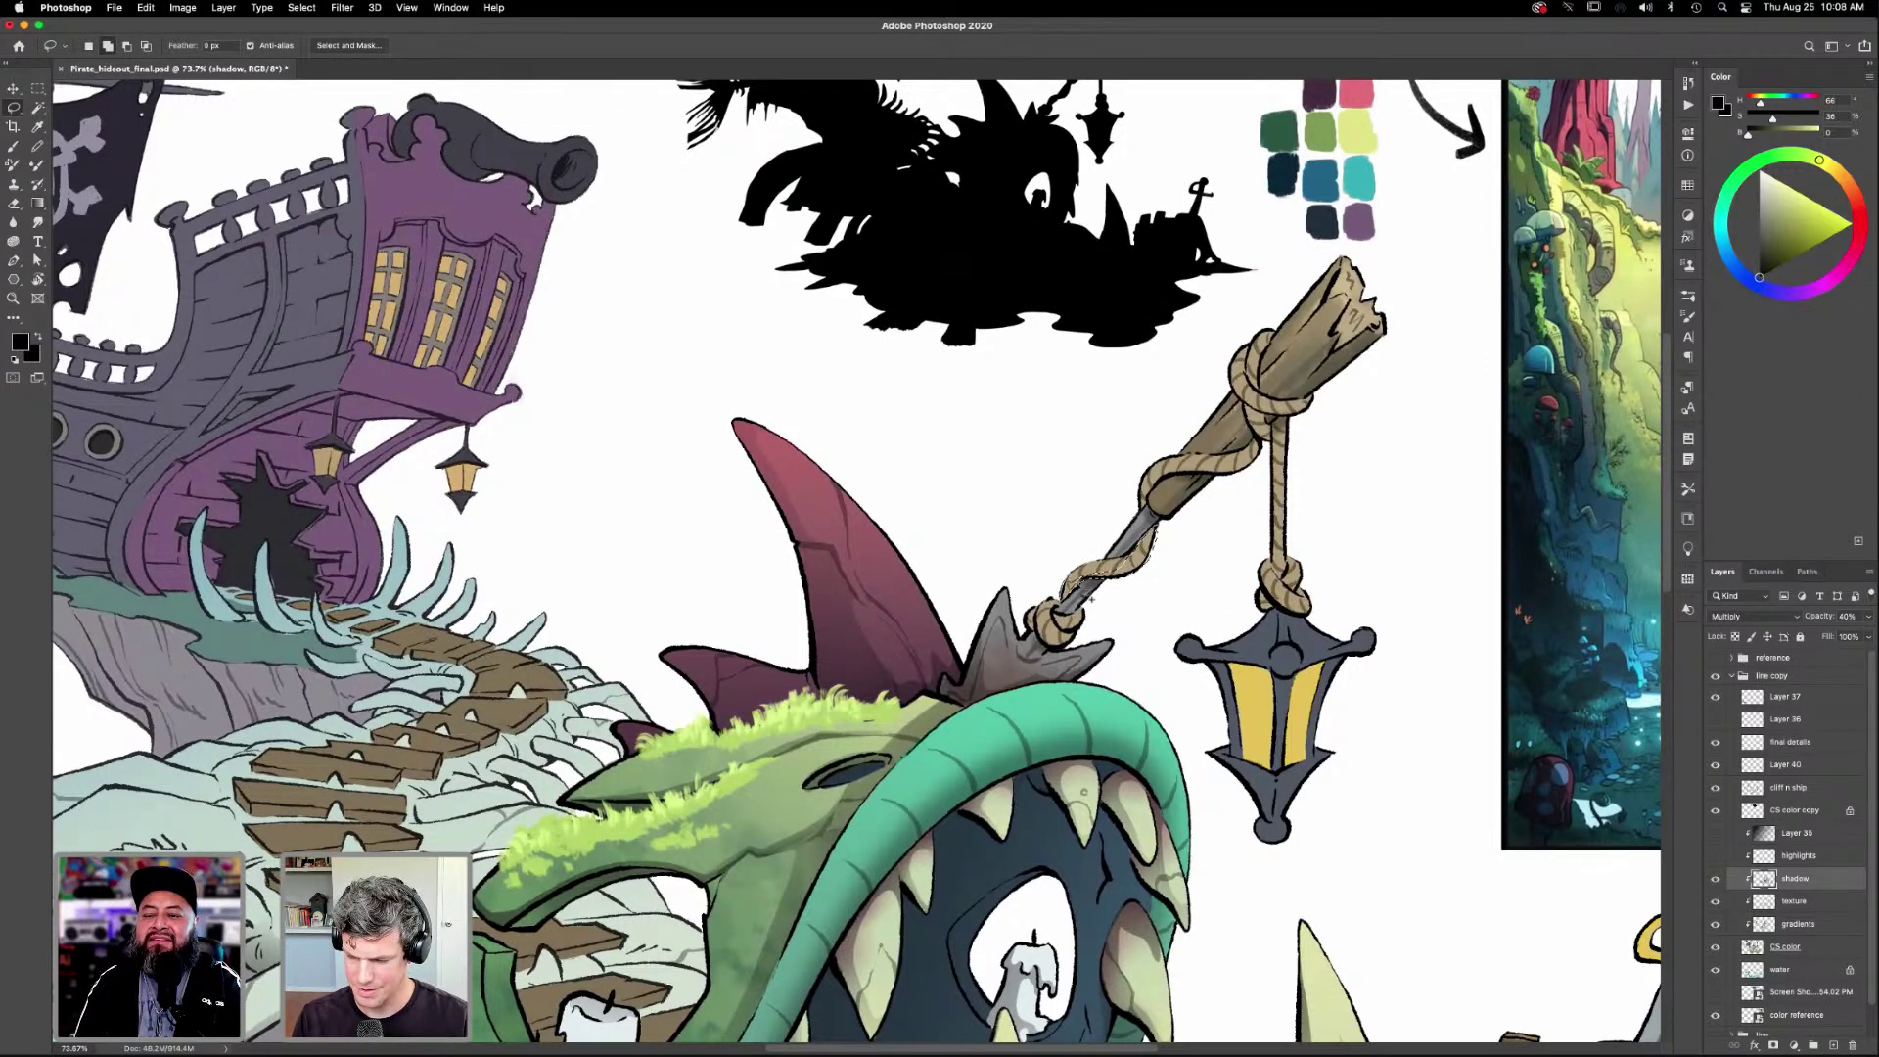
key("g")
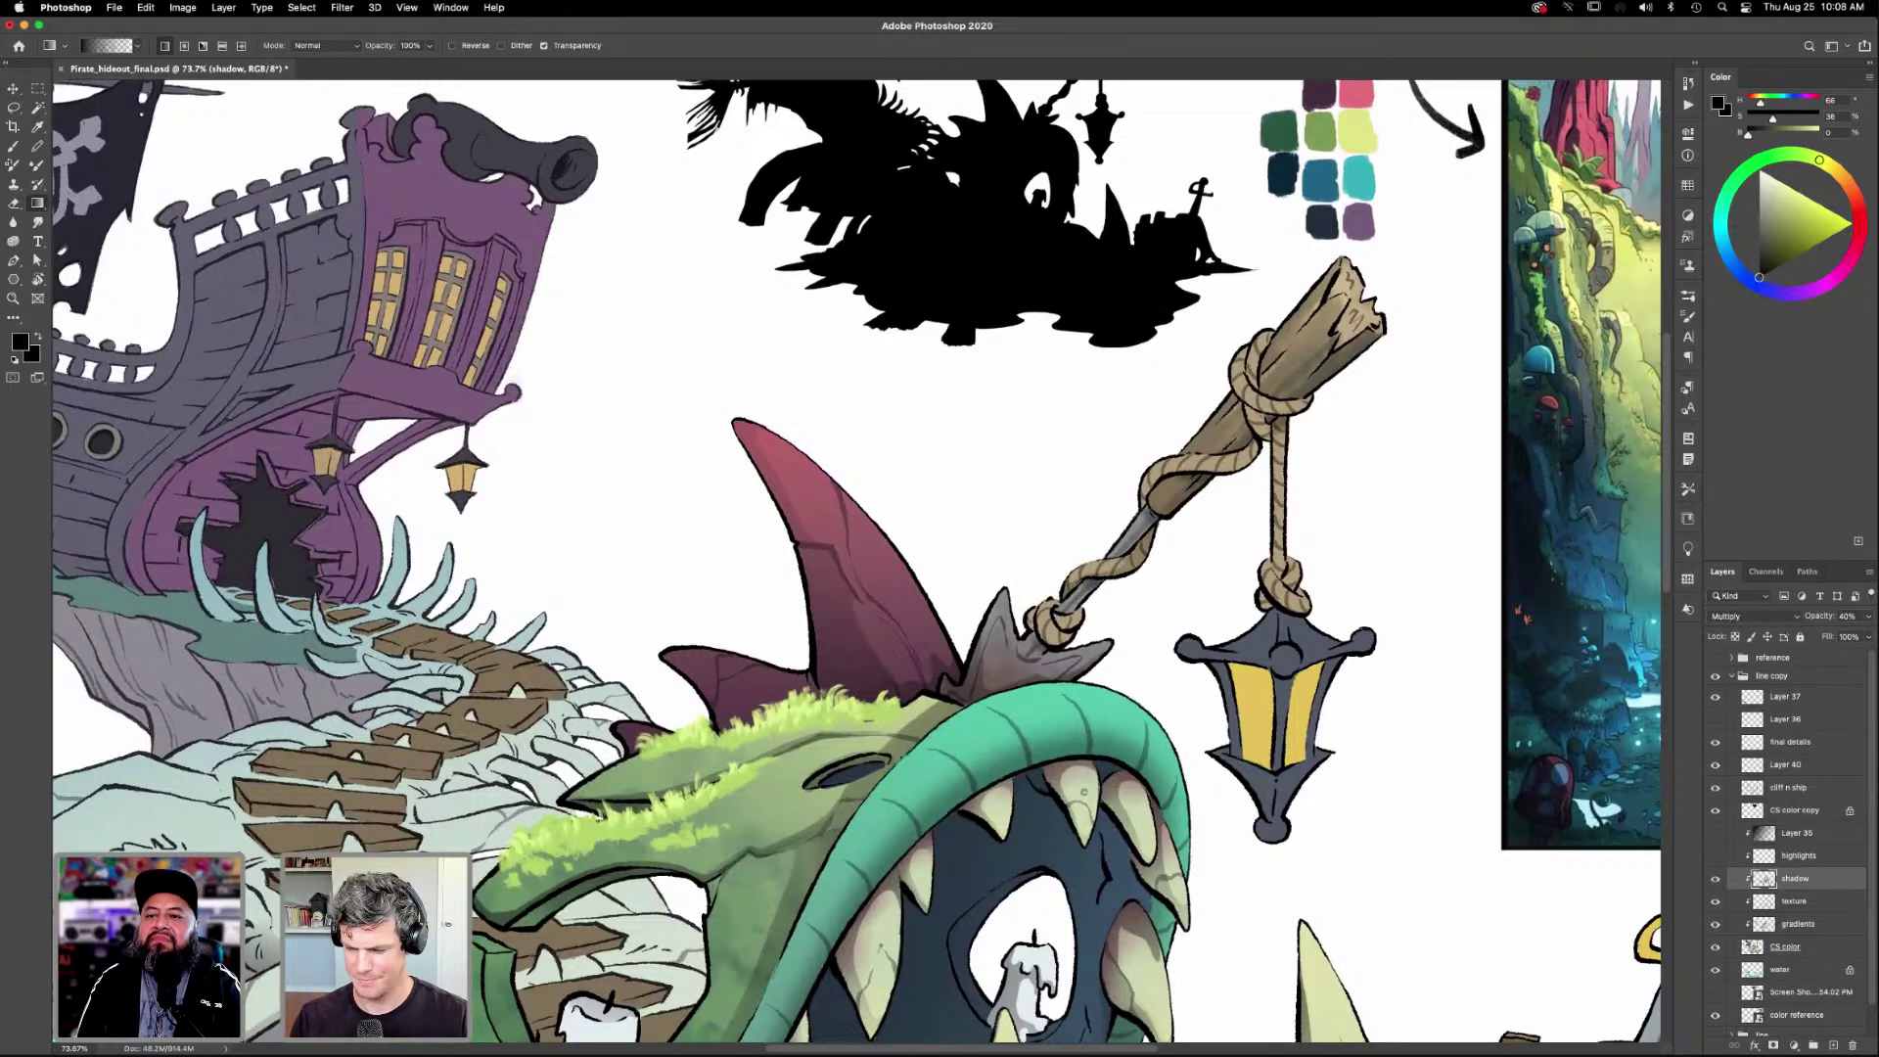
key("l")
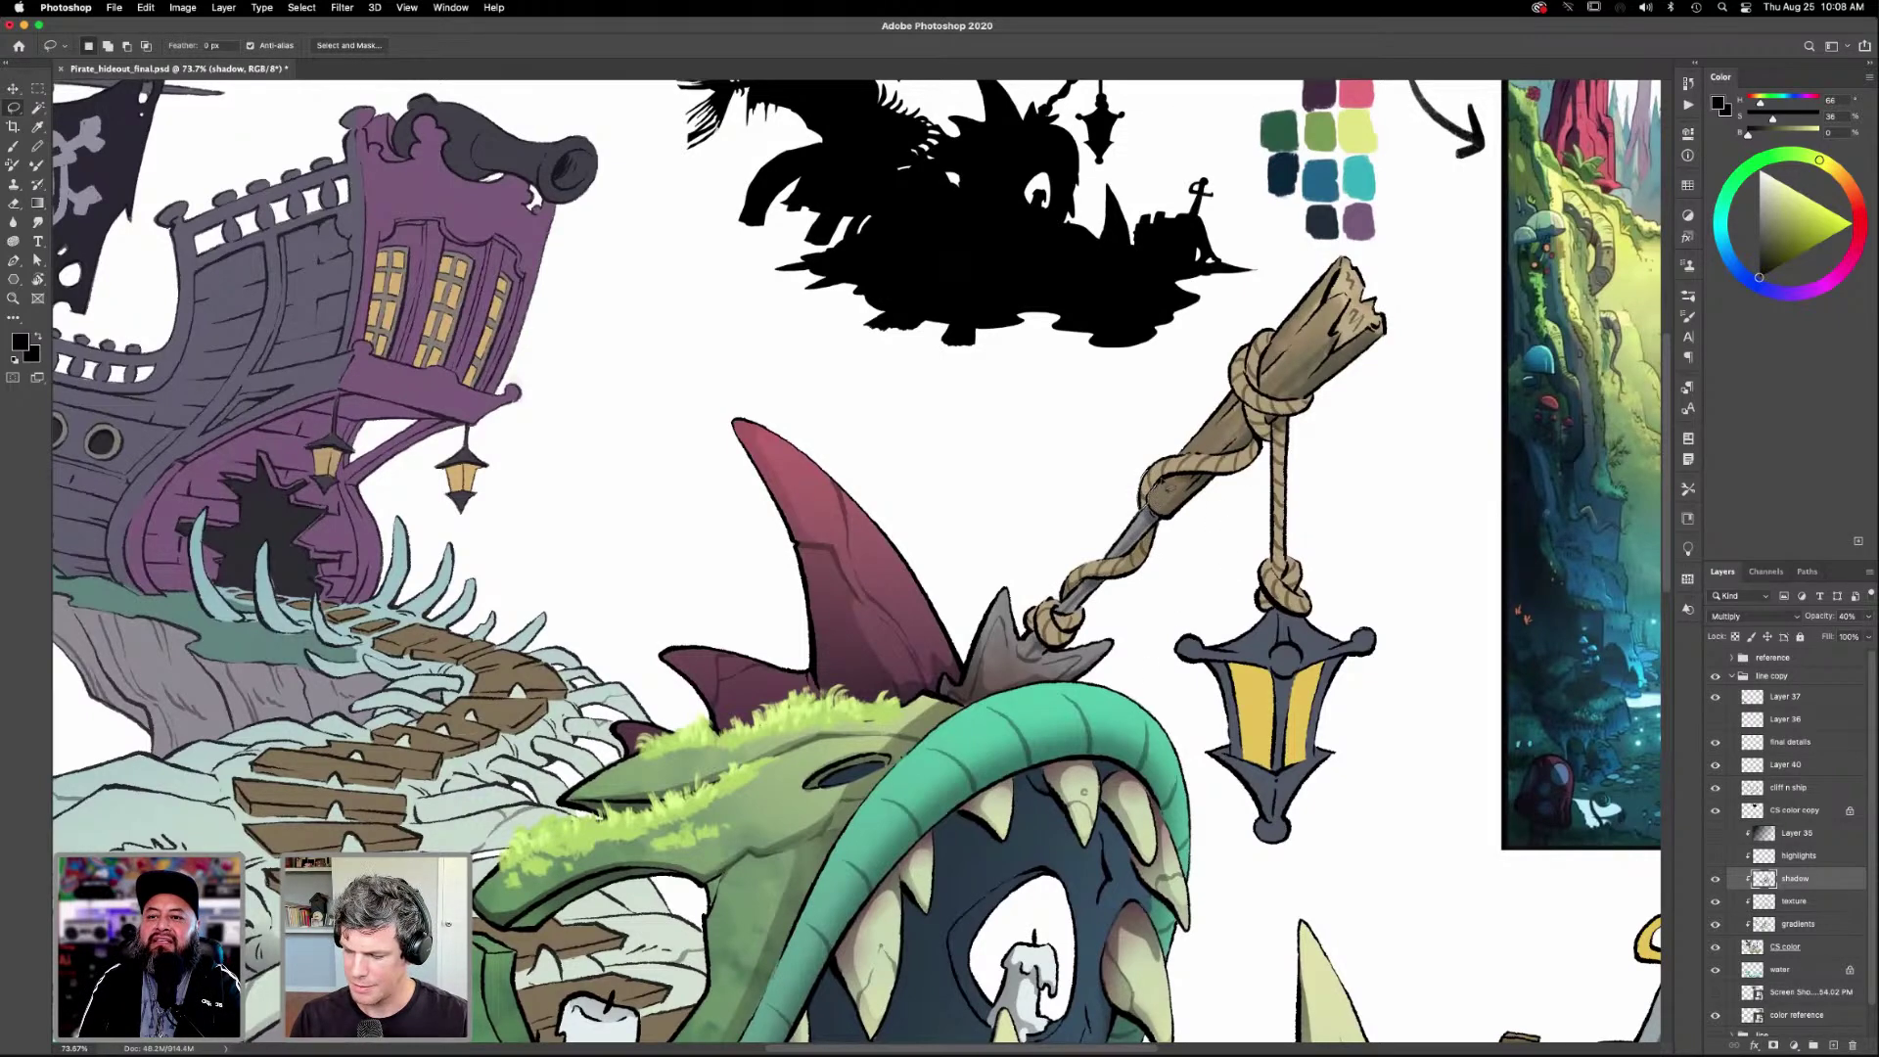
mouse_move(1203, 478)
left_mouse_down()
mouse_move(1239, 479)
mouse_move(1270, 450)
mouse_move(1147, 489)
left_mouse_up()
key("g")
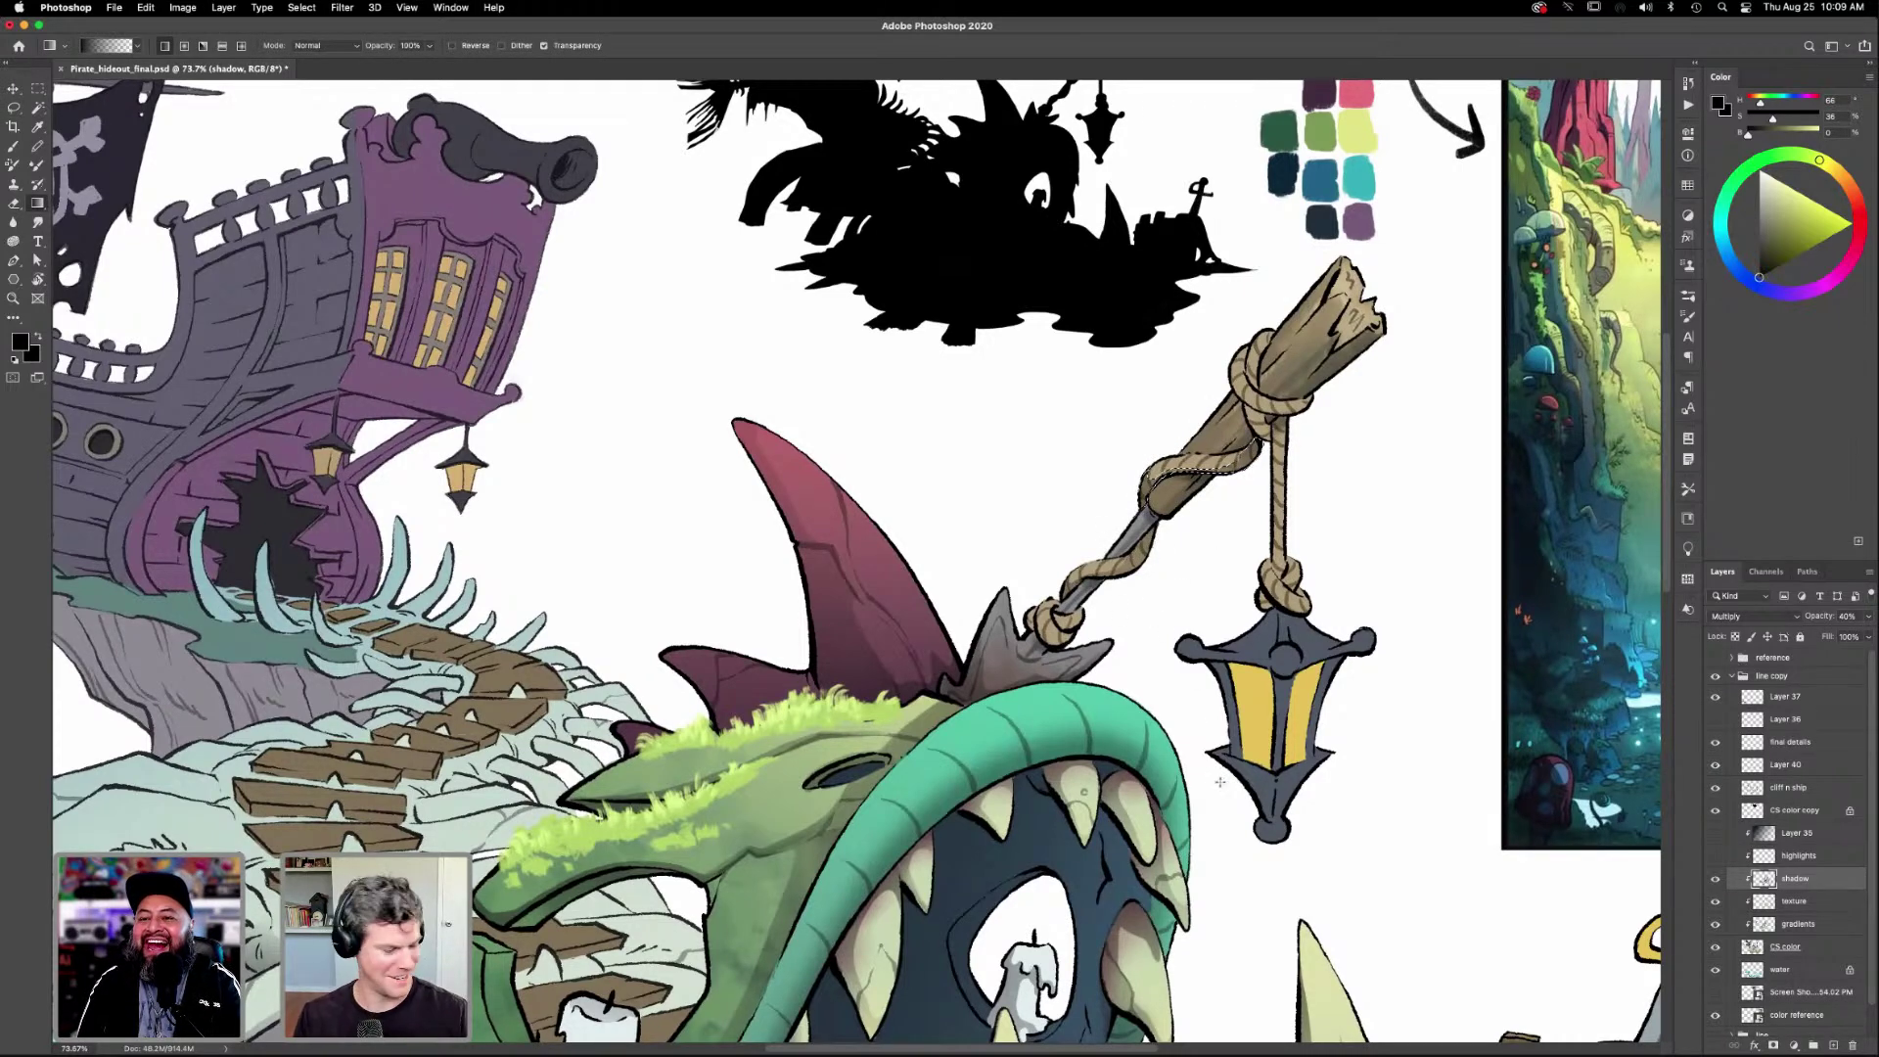
Lasso the underside of the rope knot near the post's broken upper end and shade it with a black gradient.
scroll(1277, 704, "right", 3)
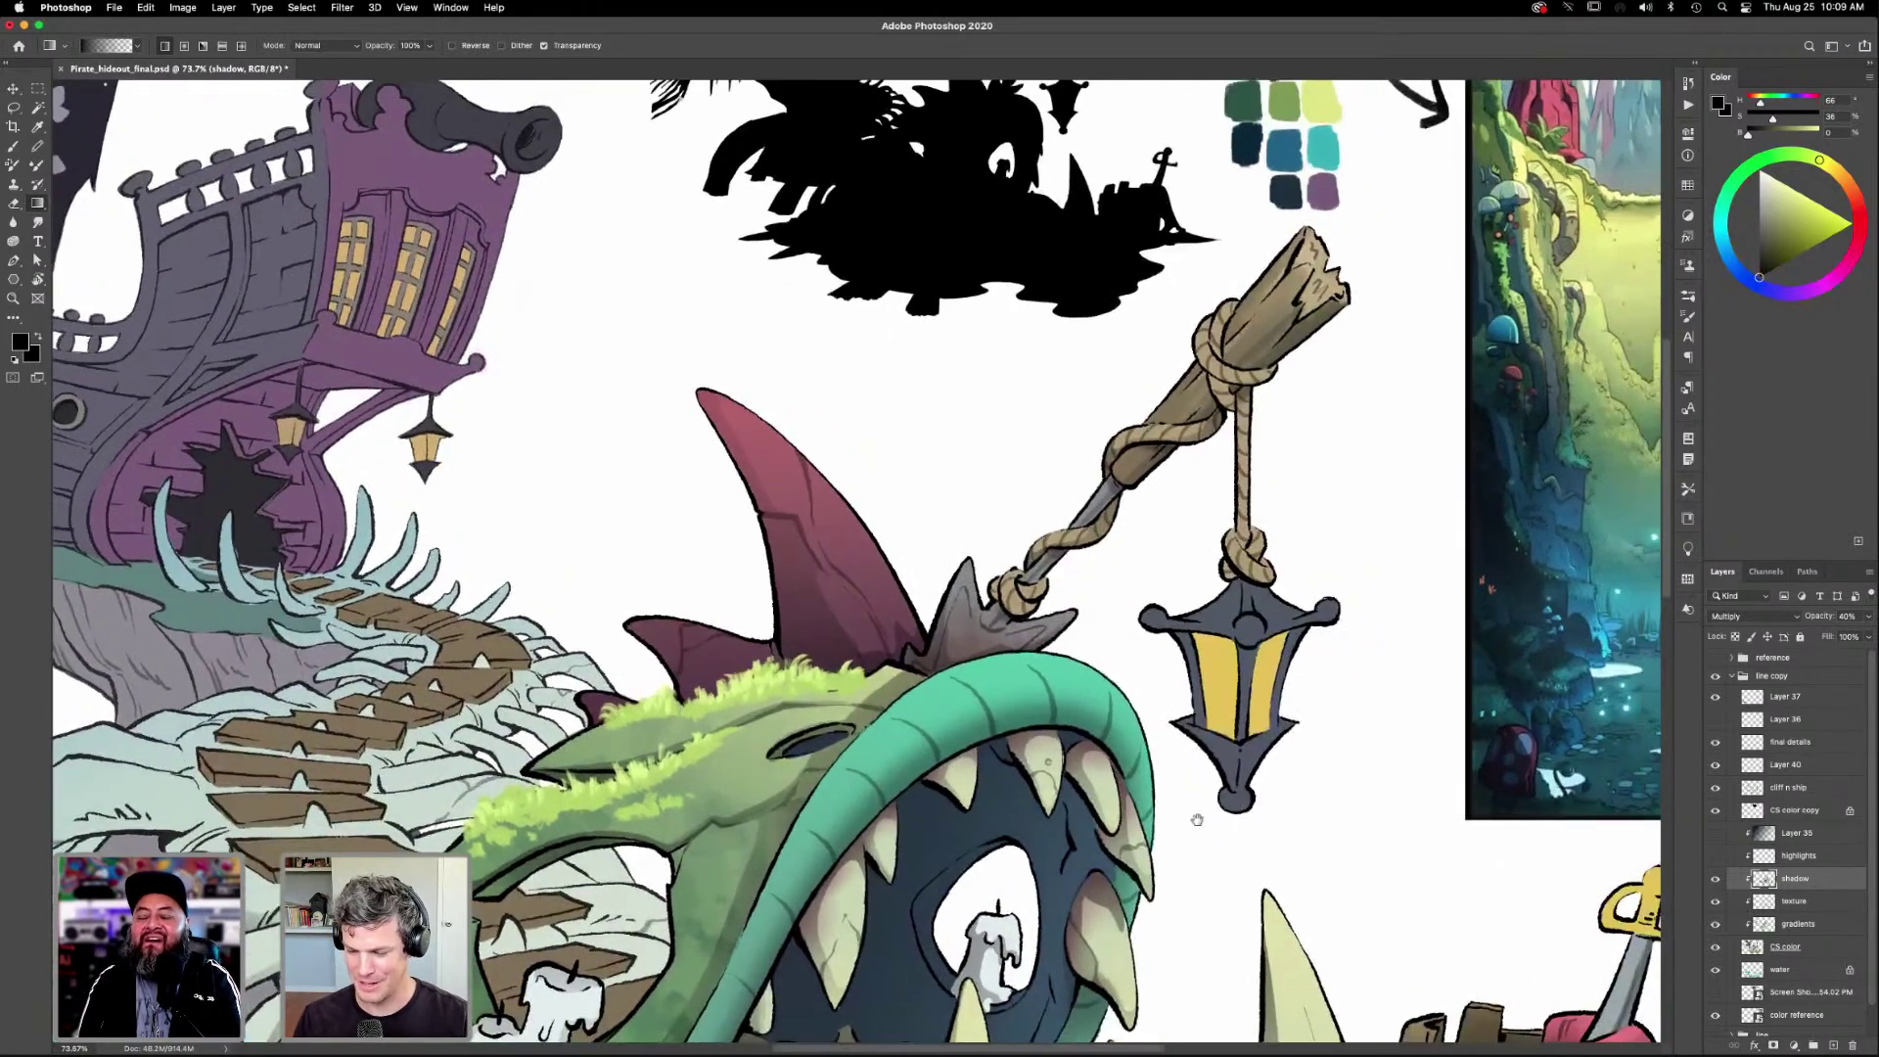
key("l")
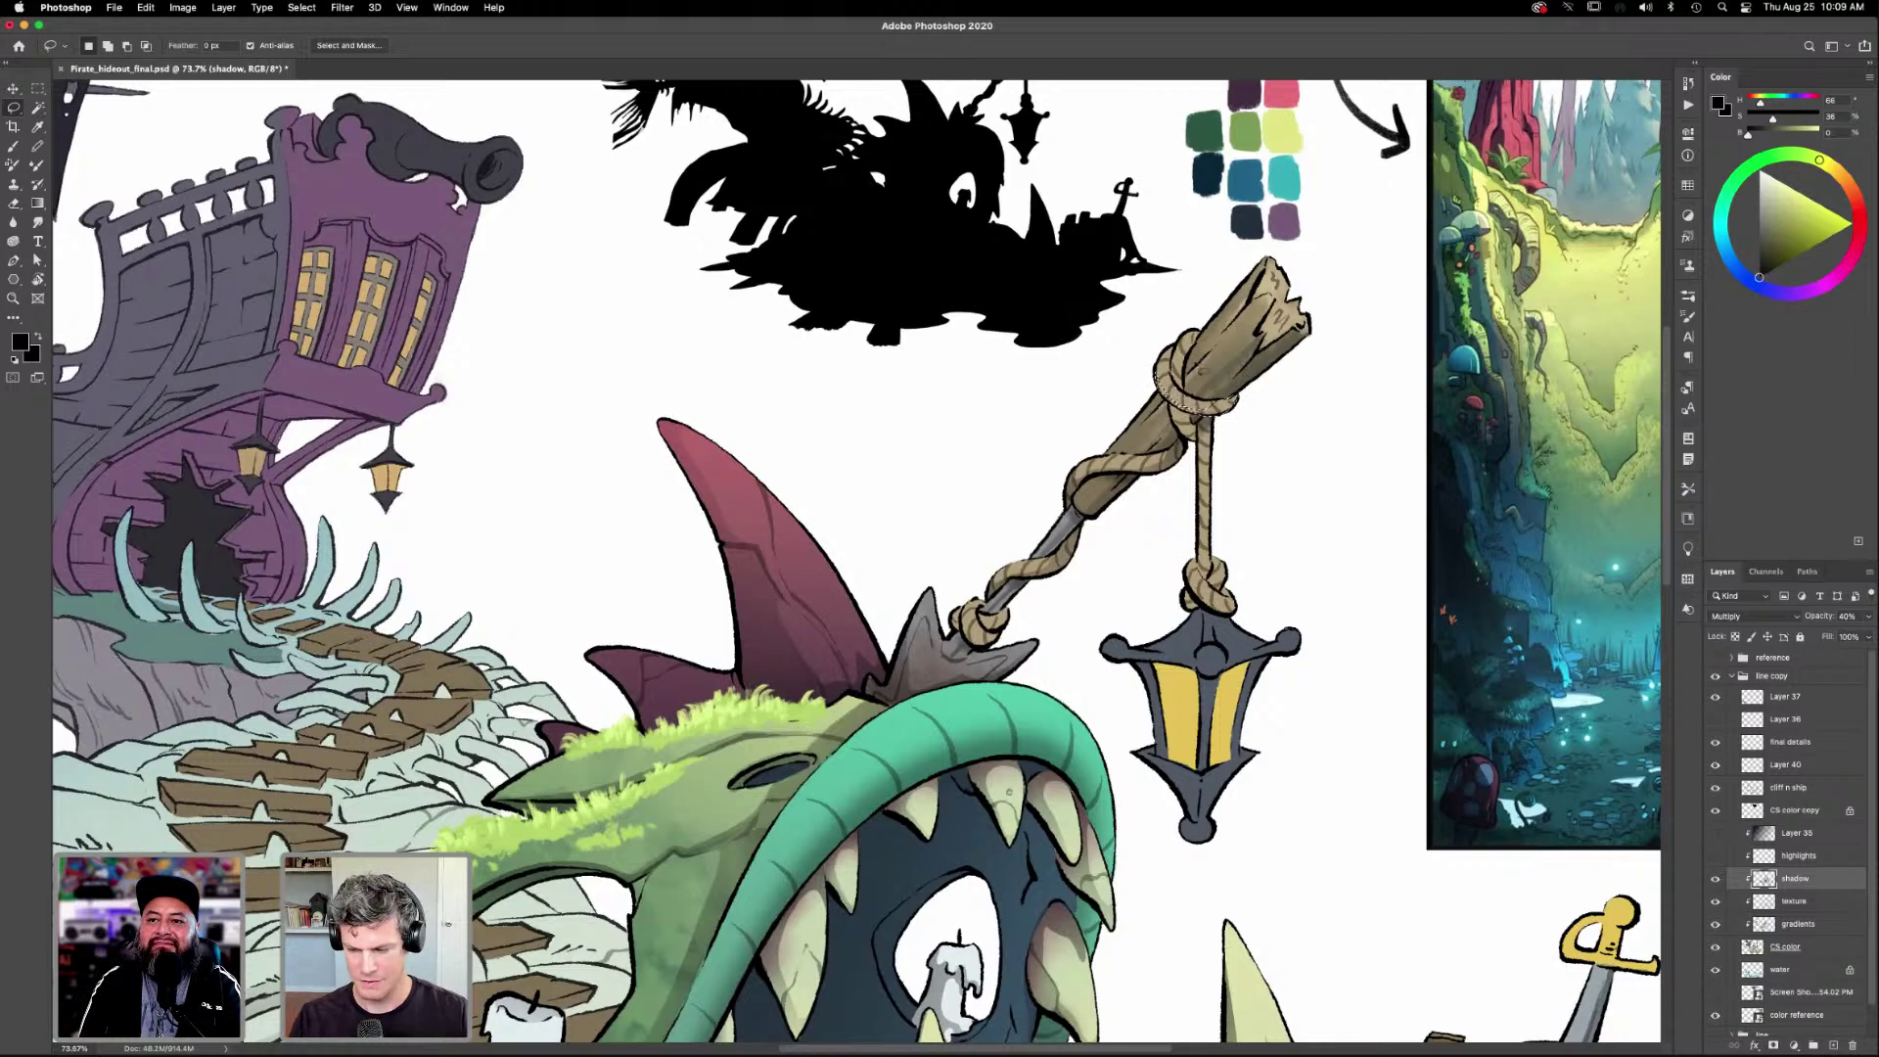
key("shift")
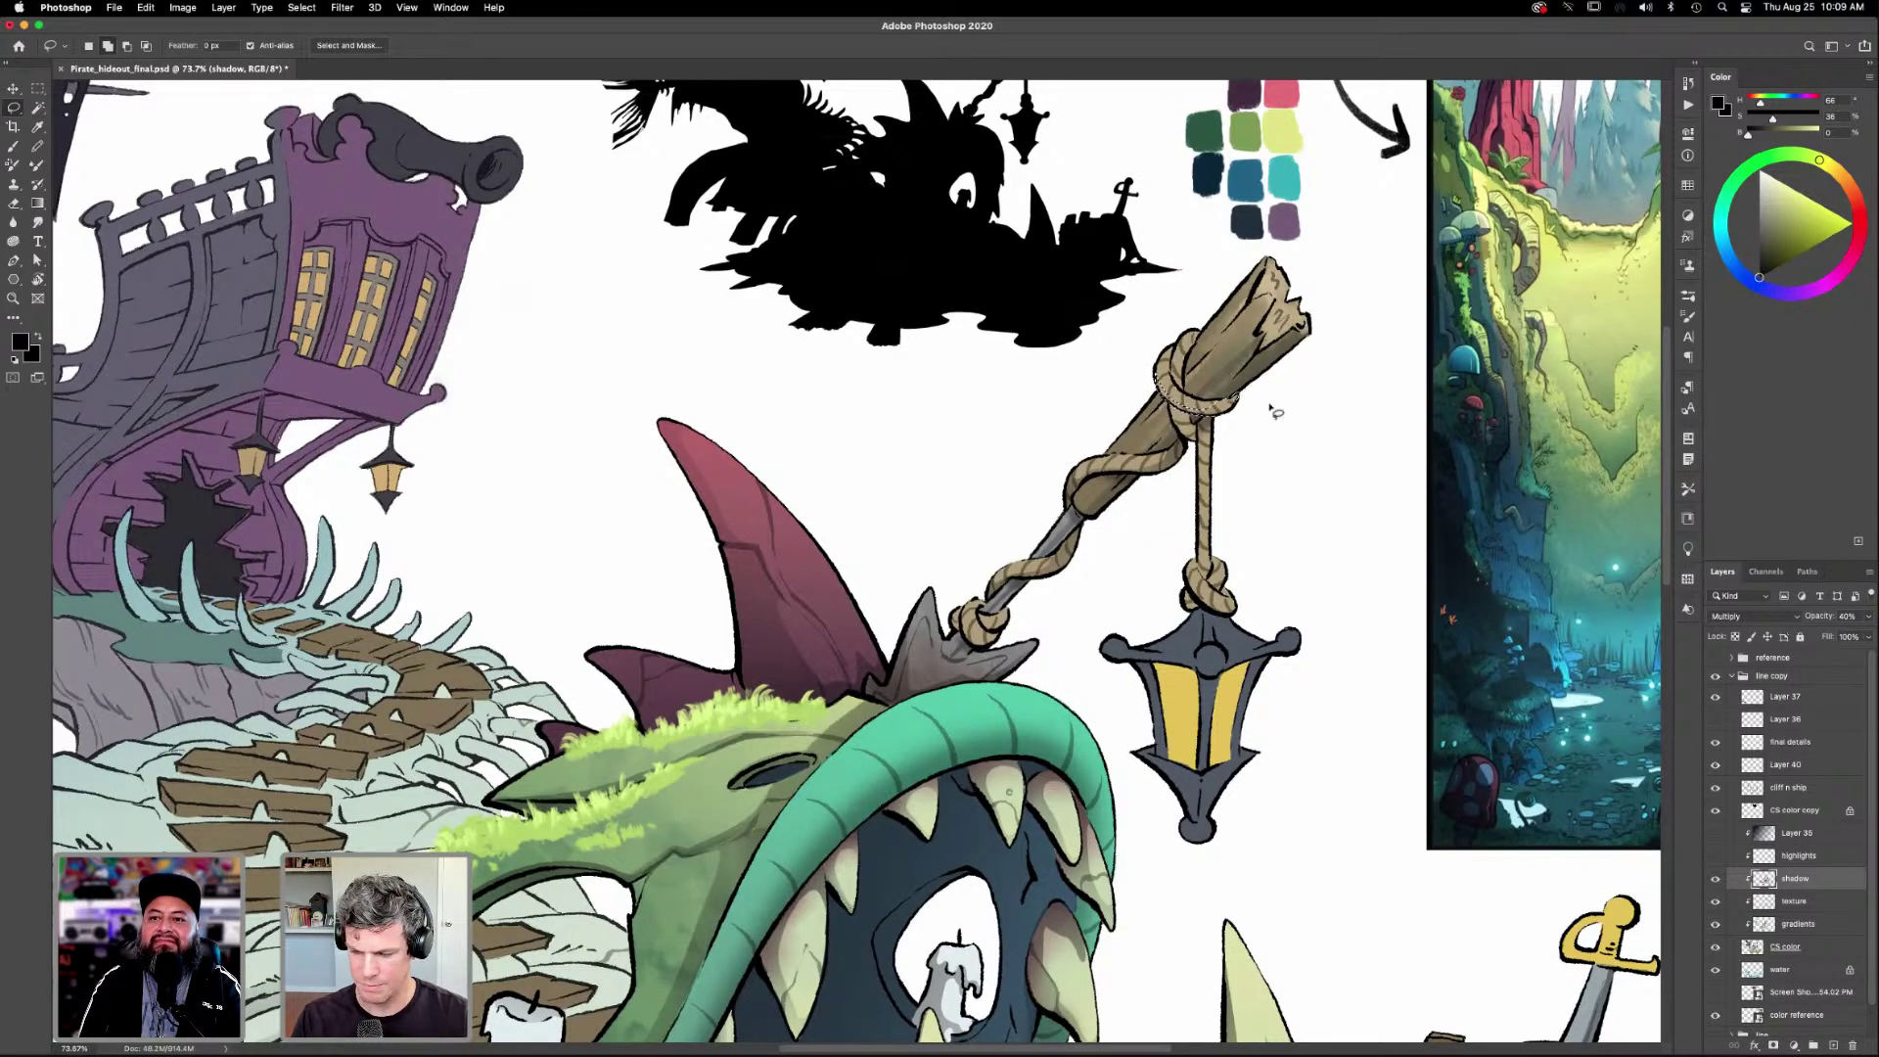
key("g")
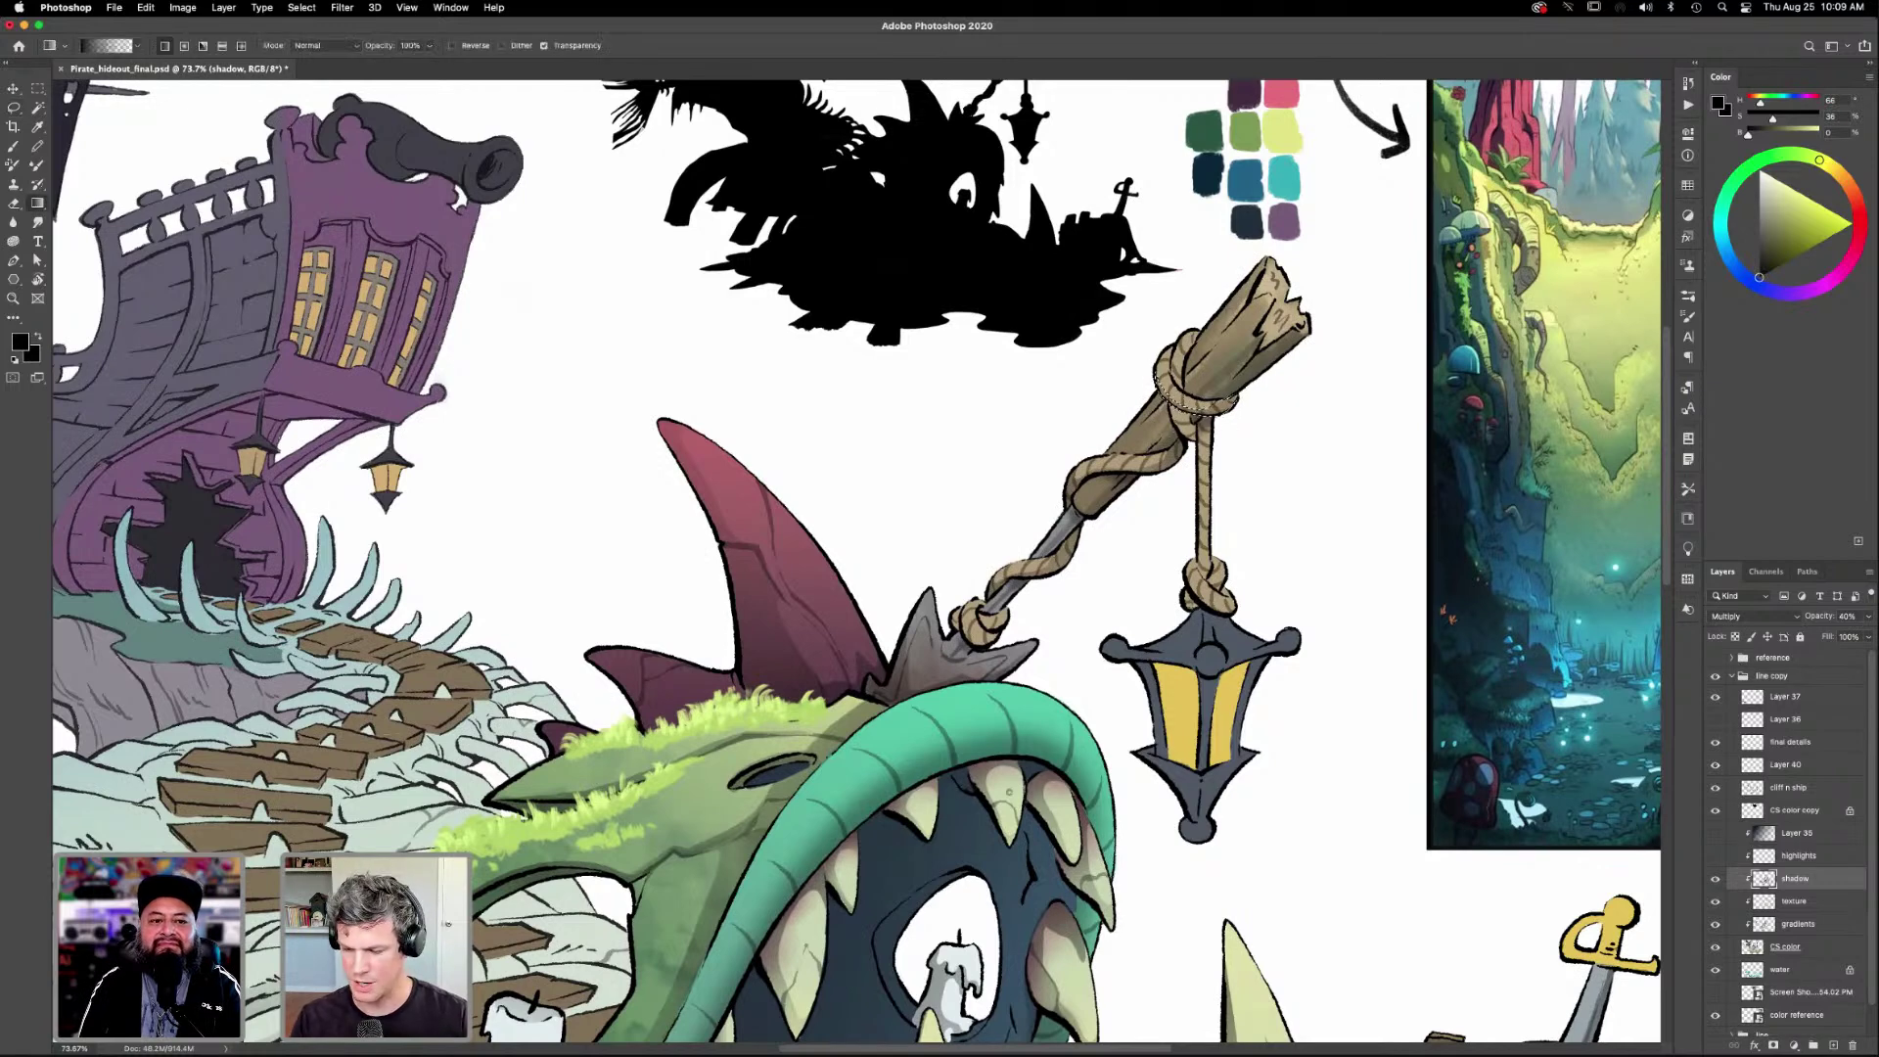
key("l")
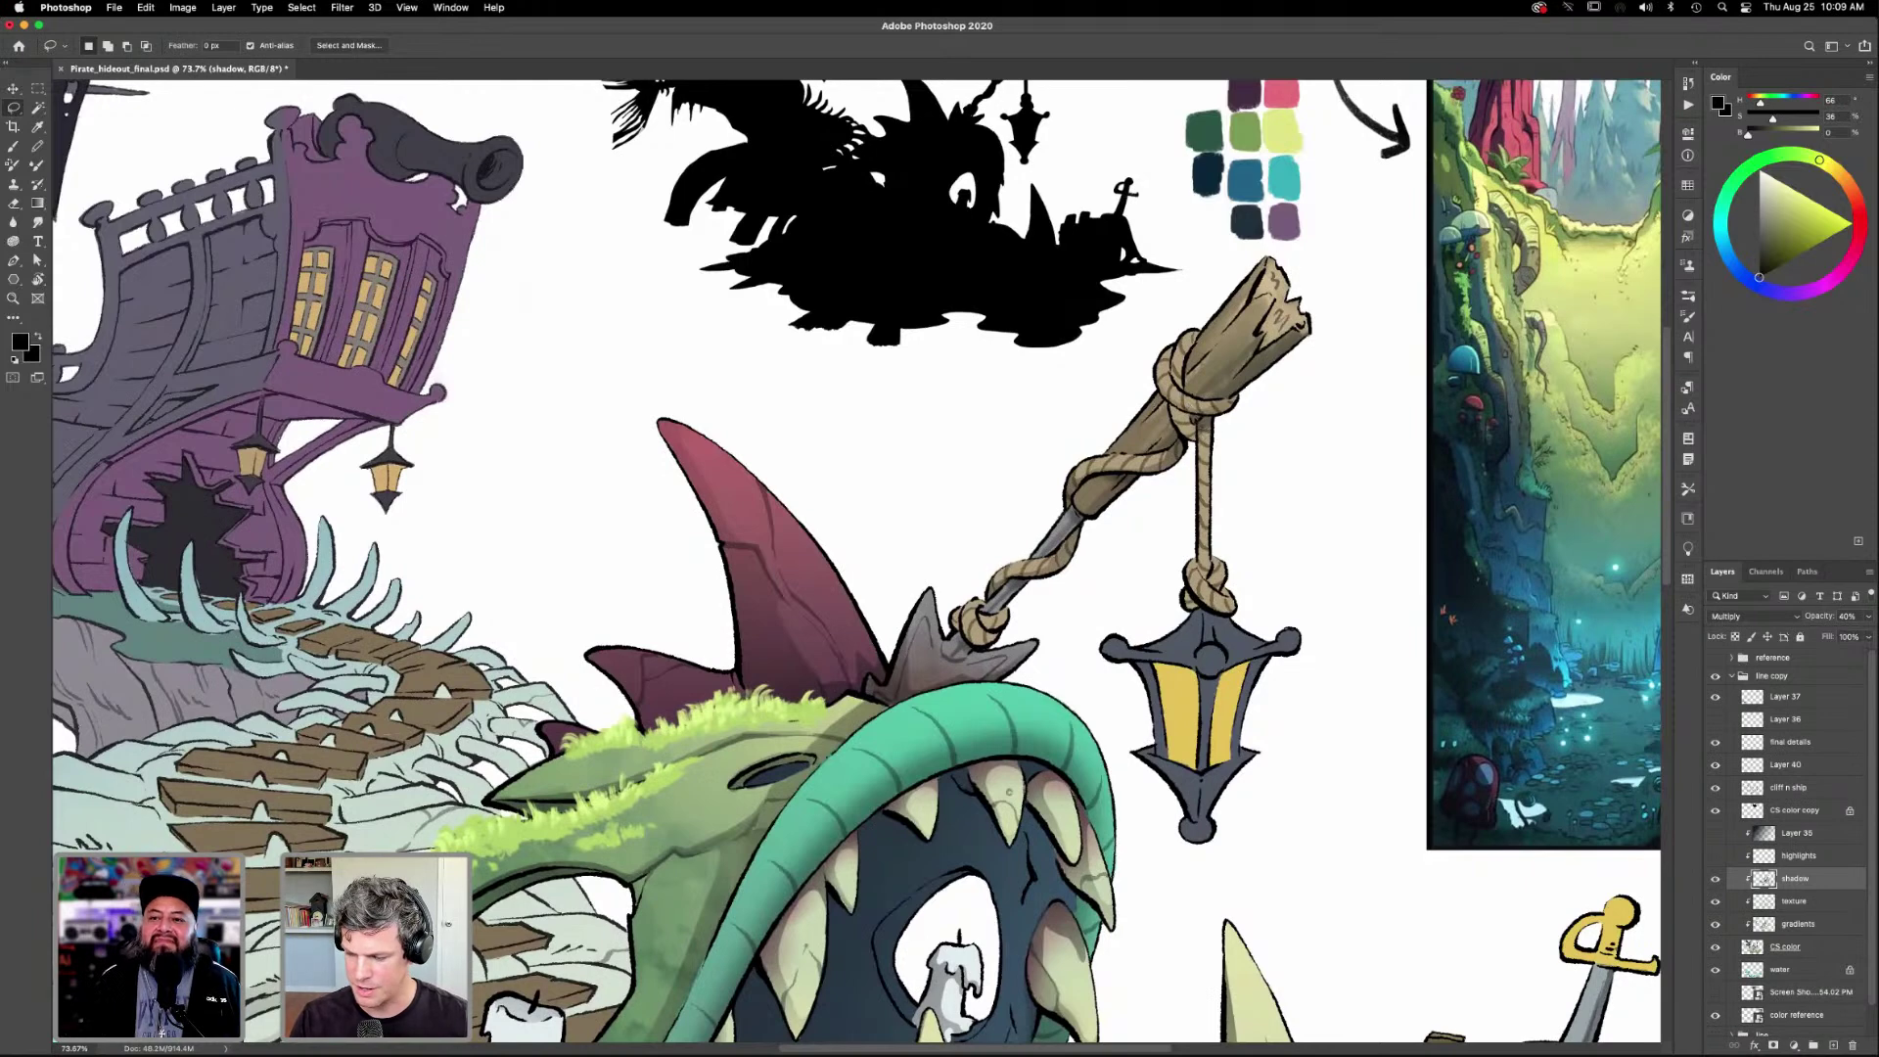
Brush a black shadow down the side of the rope hanging between the post and the lantern.
key("b")
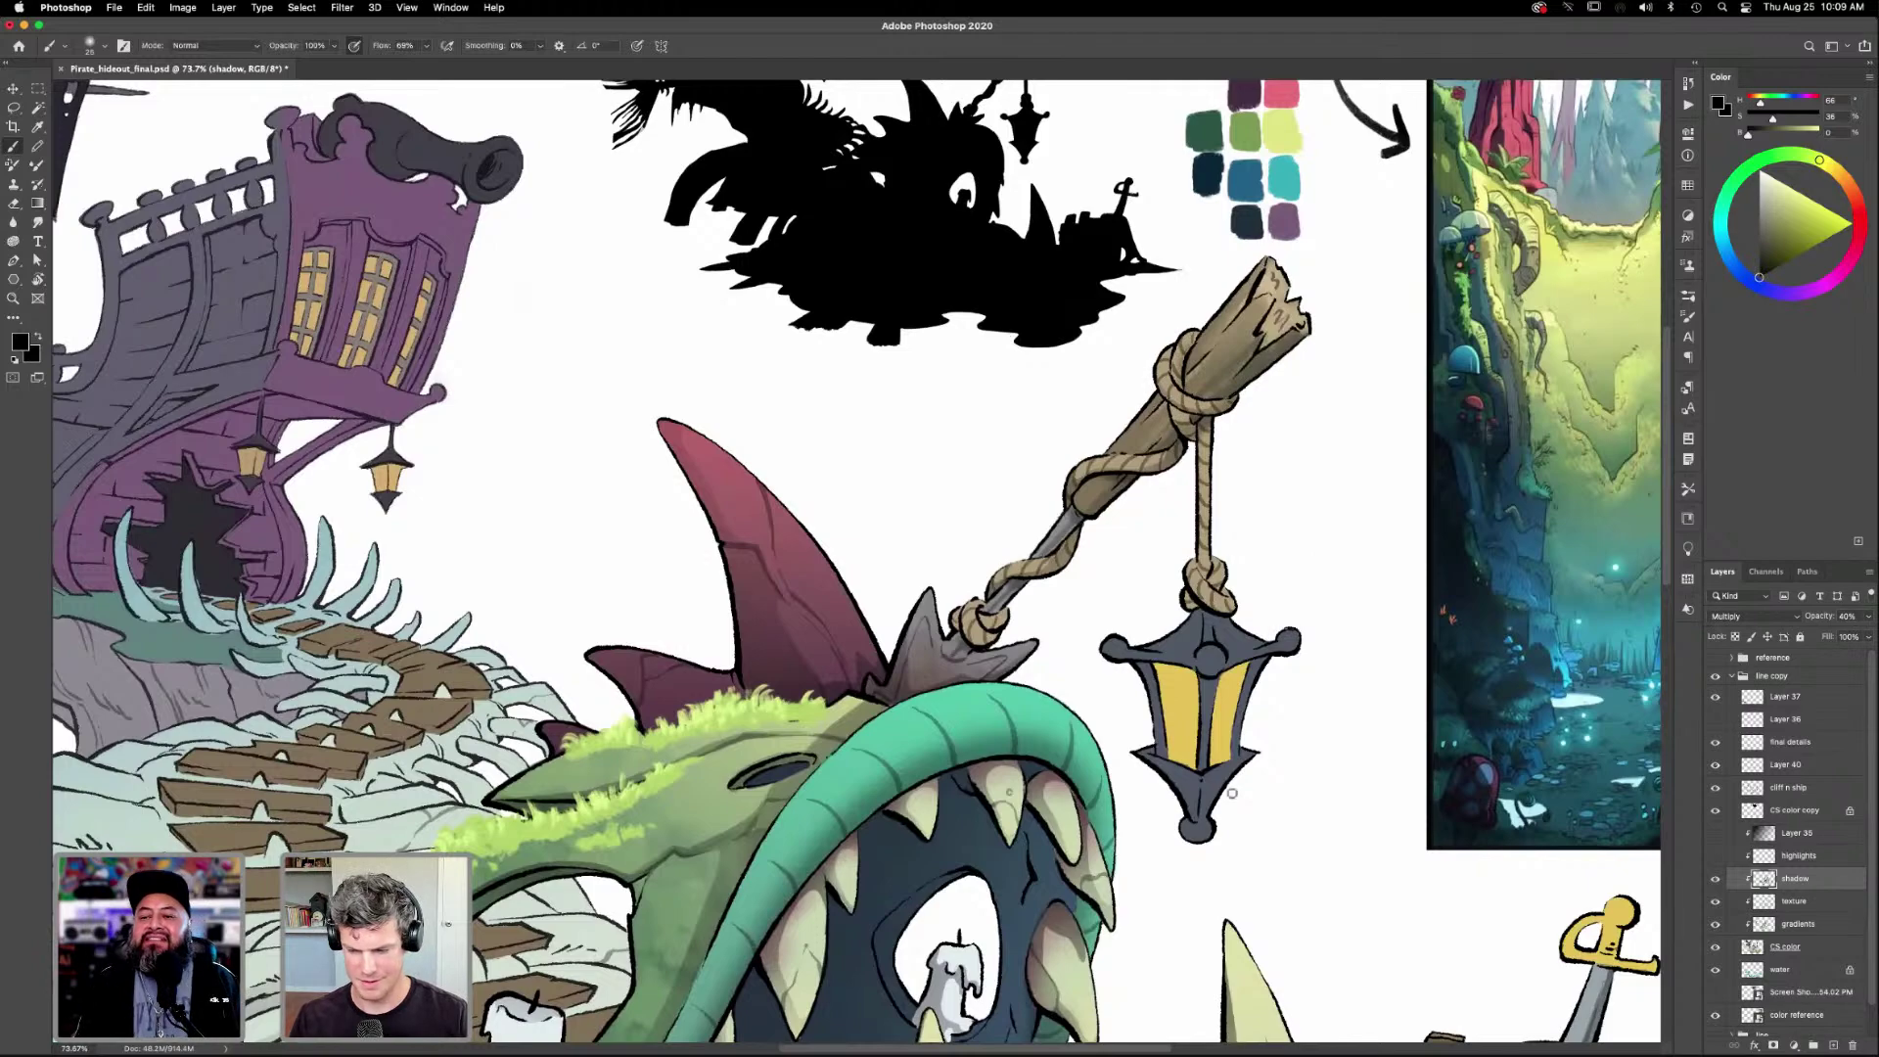
scroll(1302, 706, "down", 3)
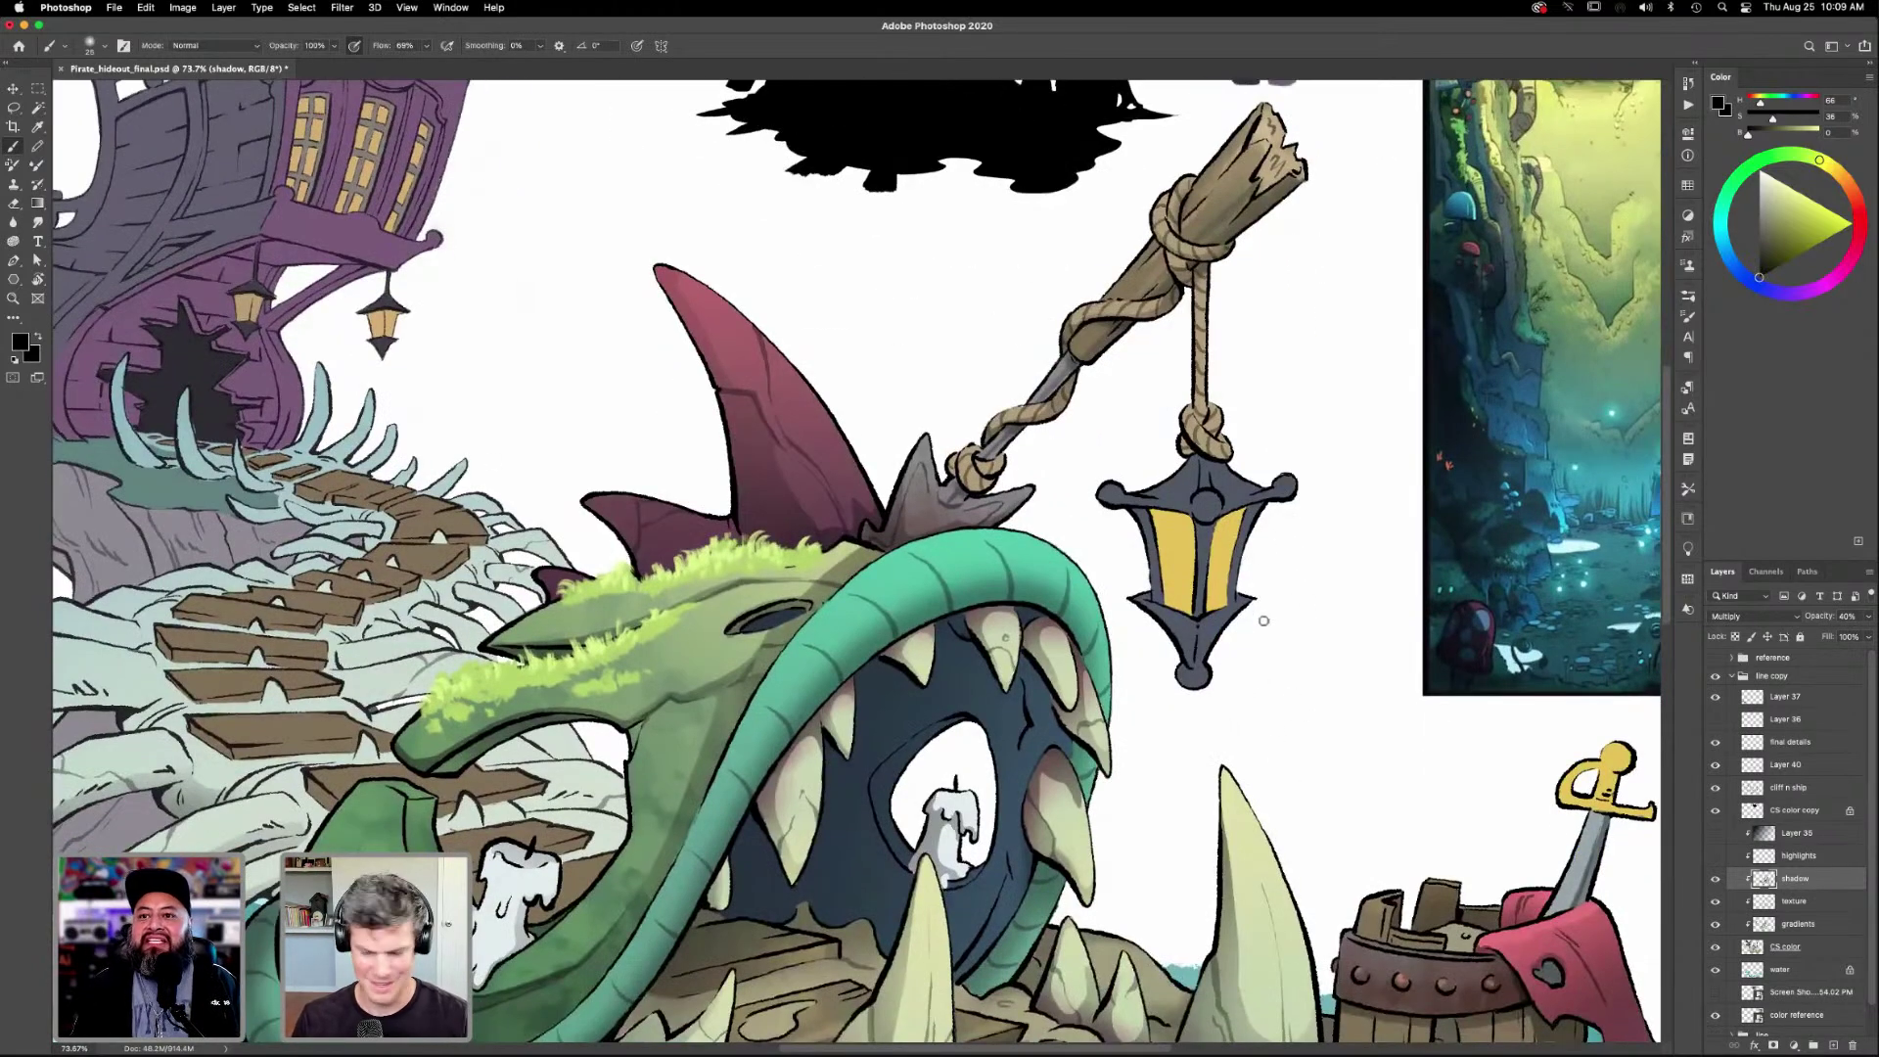
left_click_drag(1197, 281, 1193, 414)
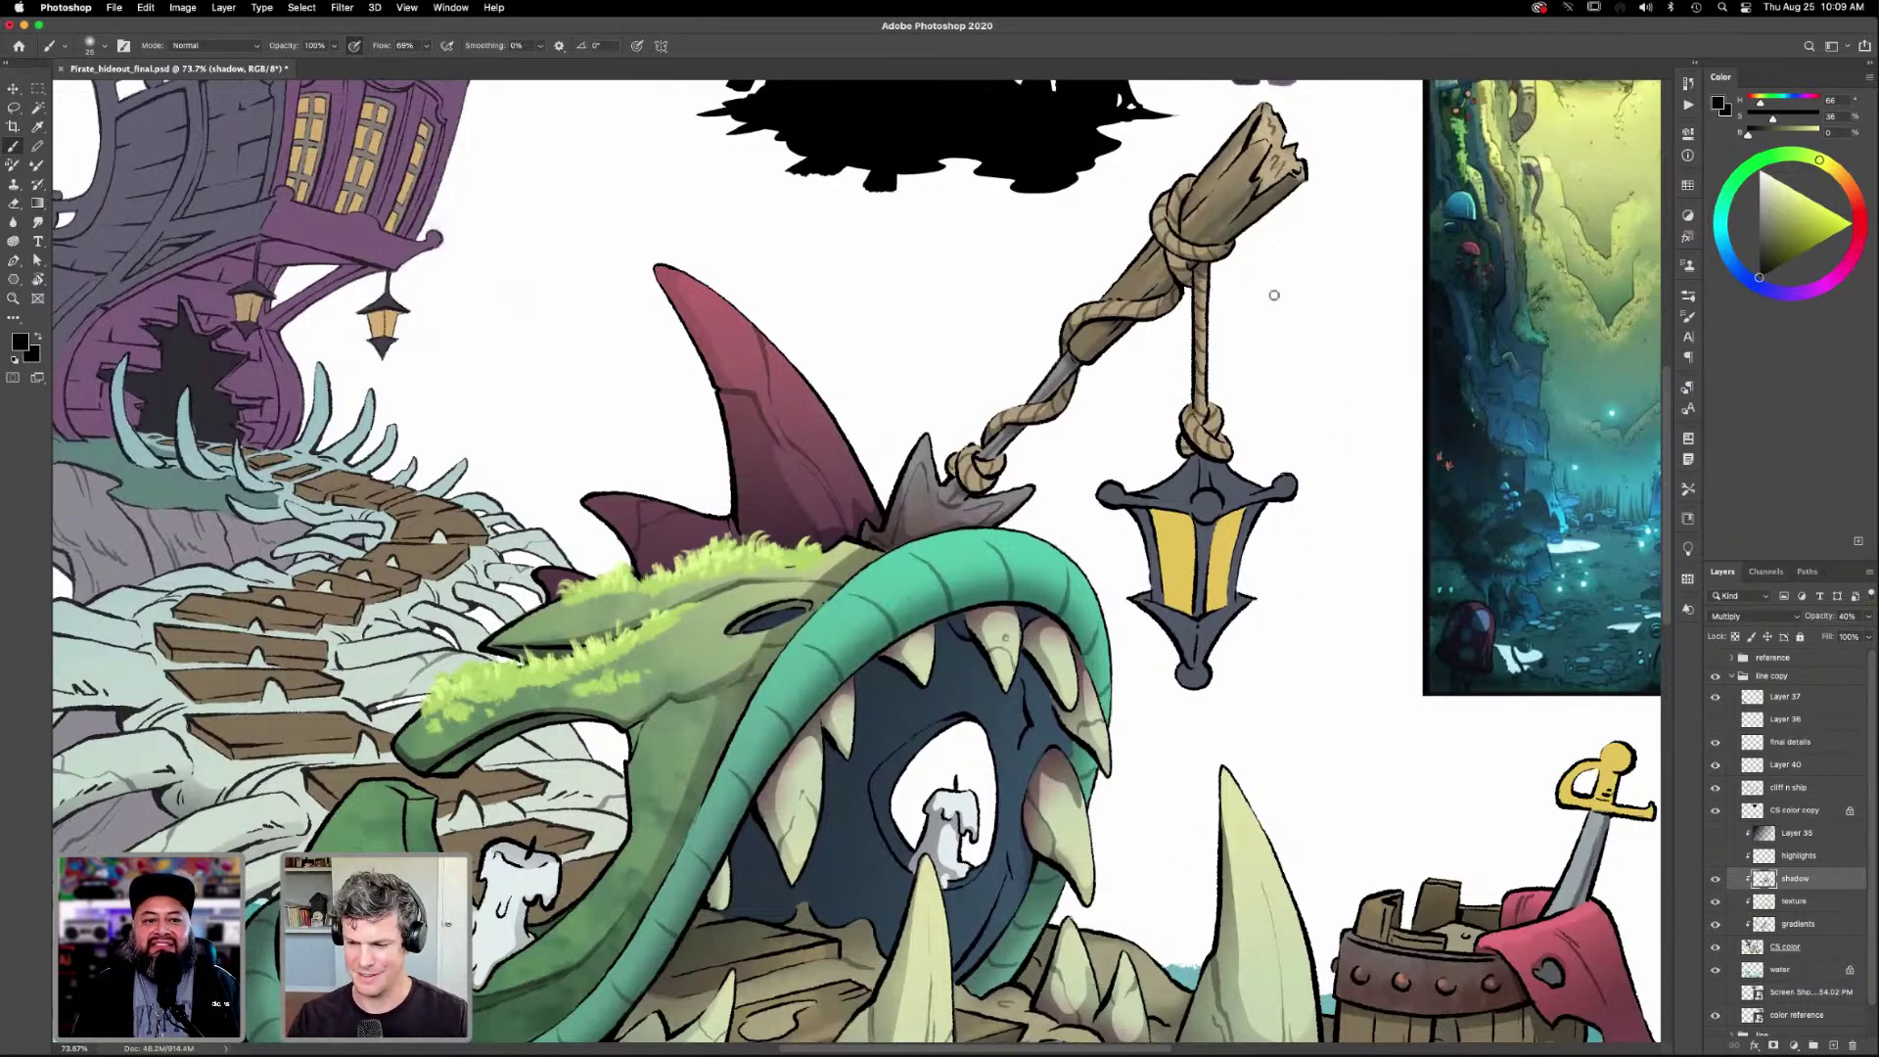
Lasso the shadow areas of the rope knot above the lantern and shade them with a black gradient on the shadow layer.
key("l")
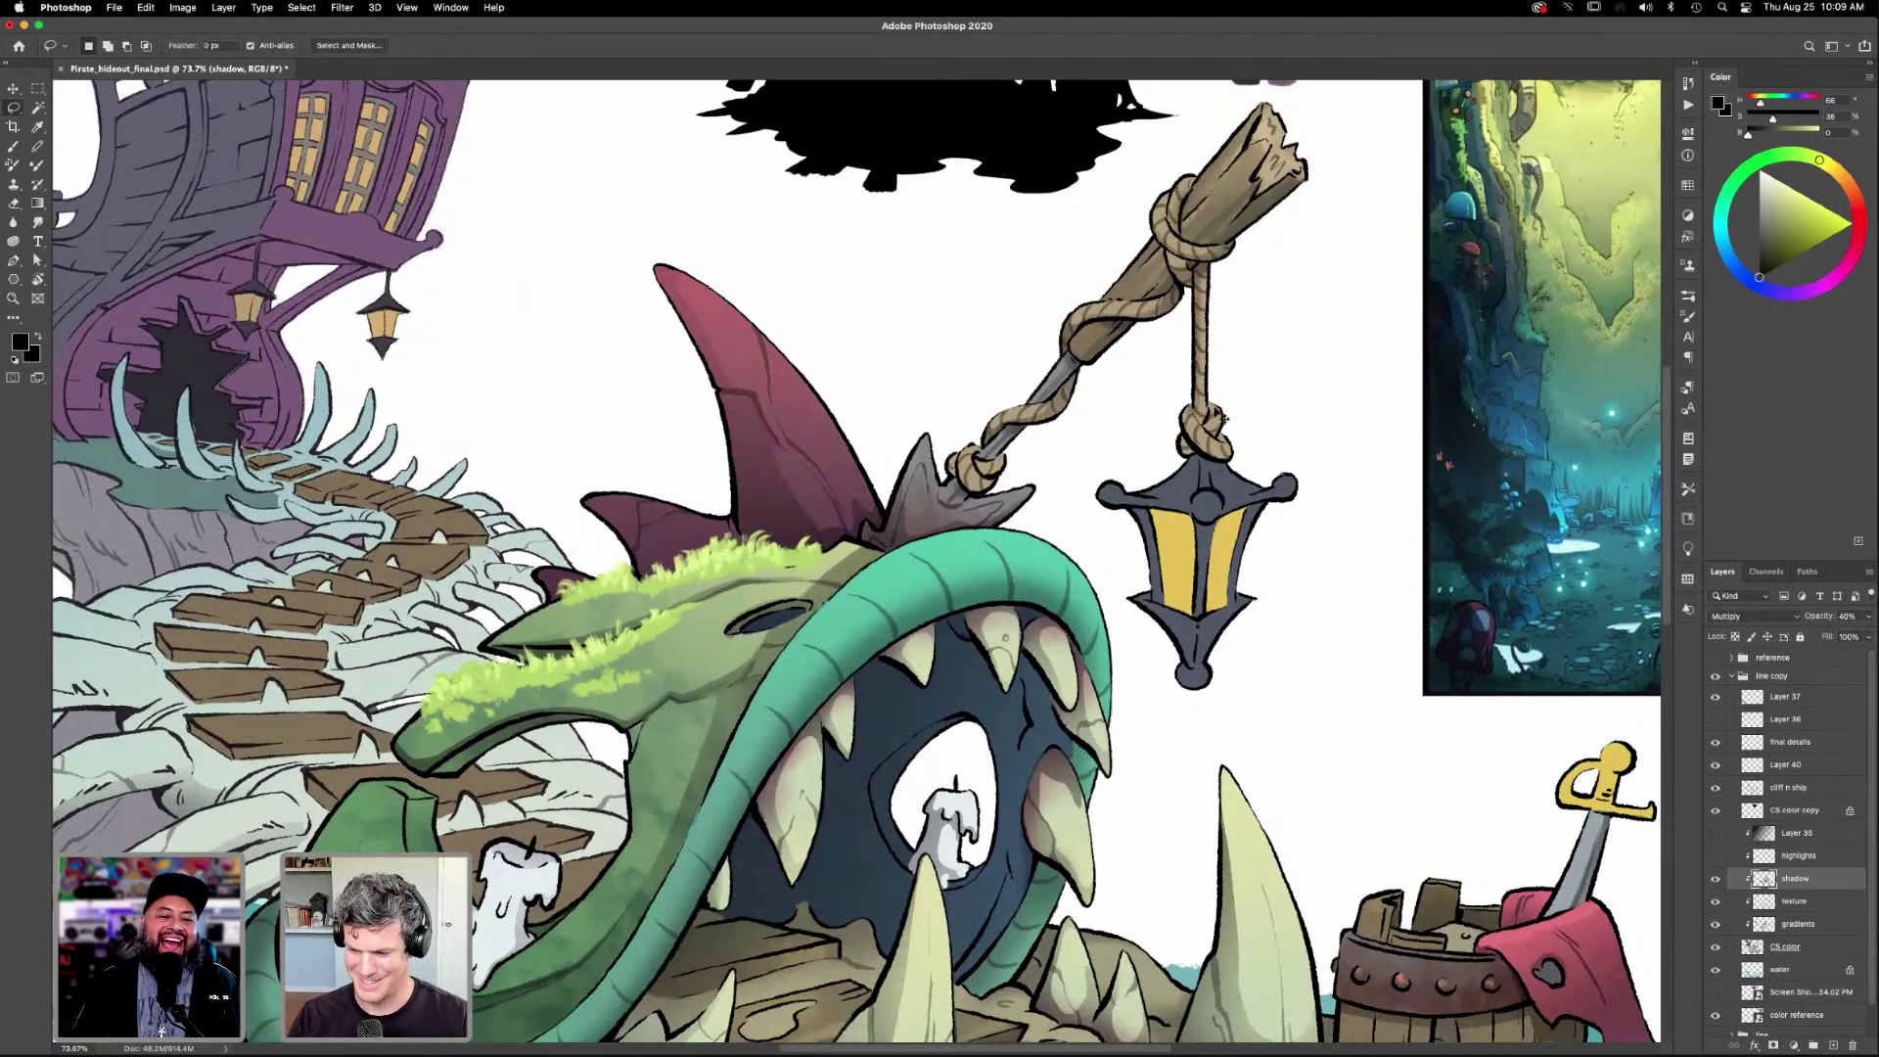
key("super+z")
key("e")
key("l")
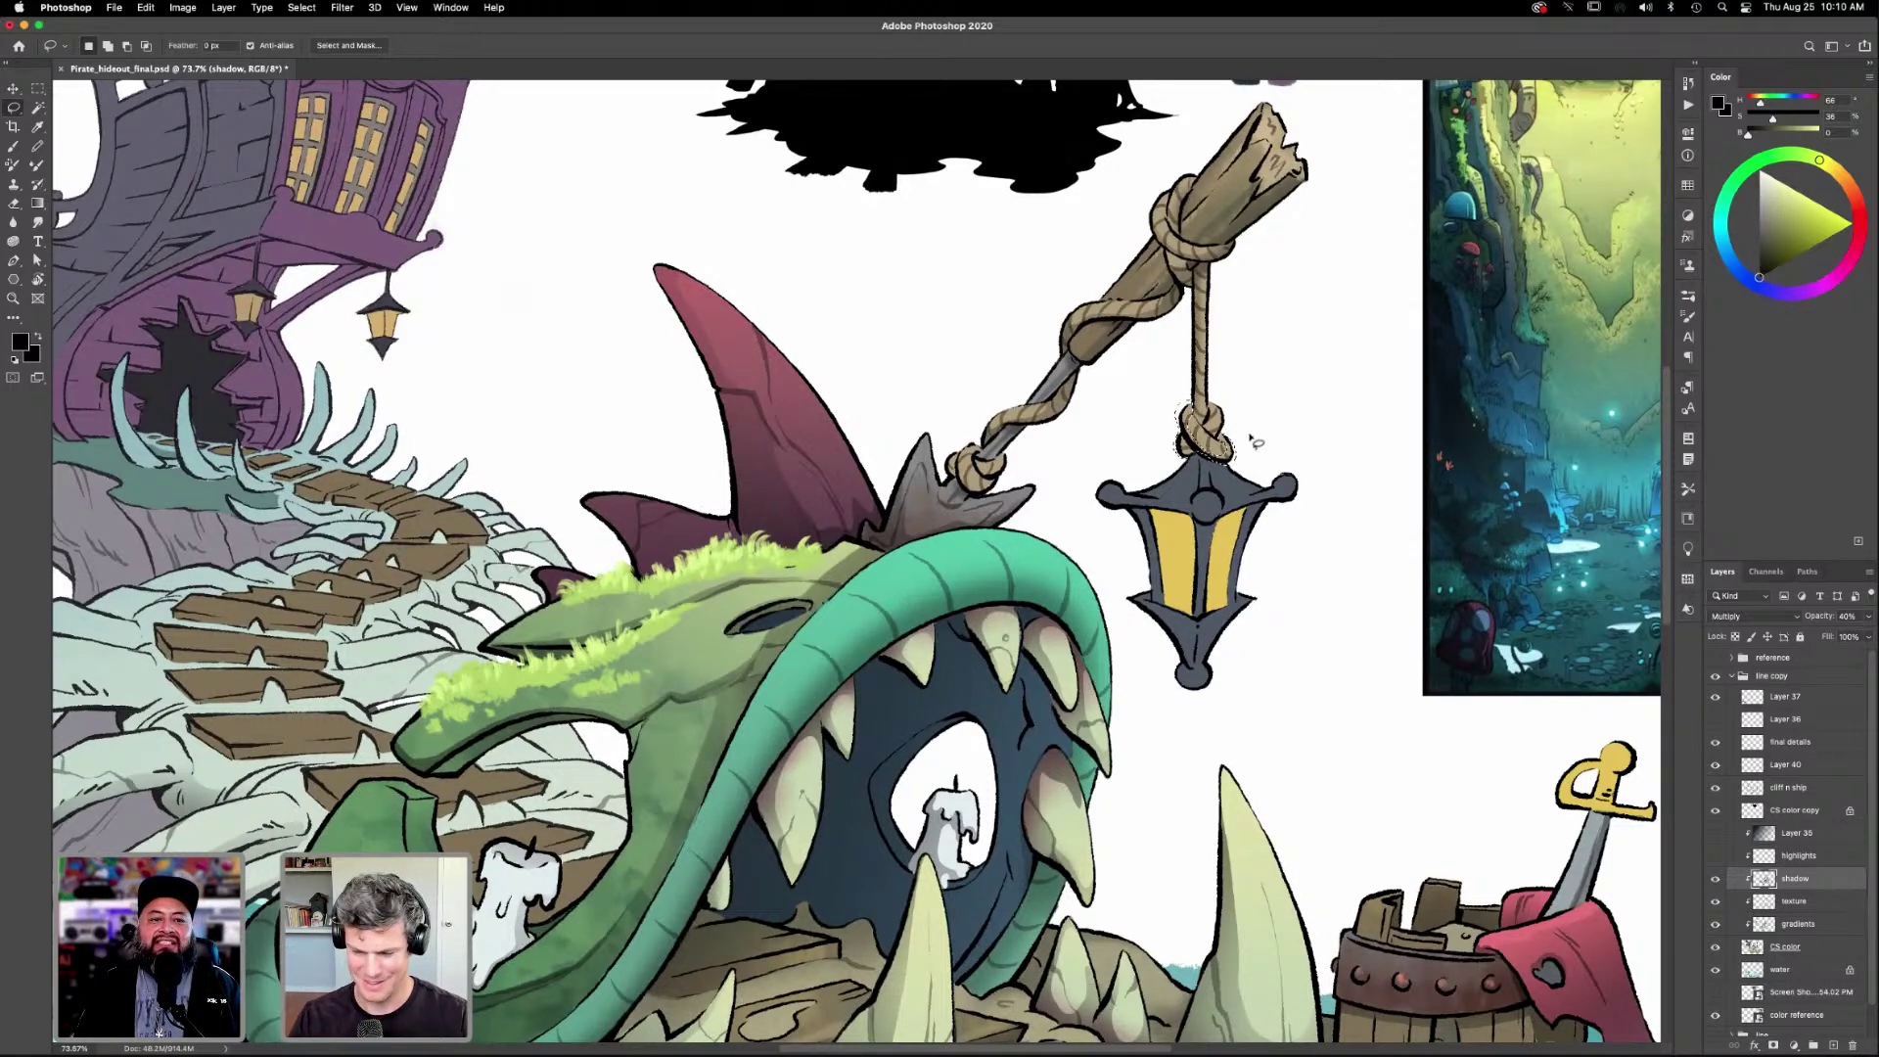
key("g")
left_click_drag(1167, 515, 1242, 333)
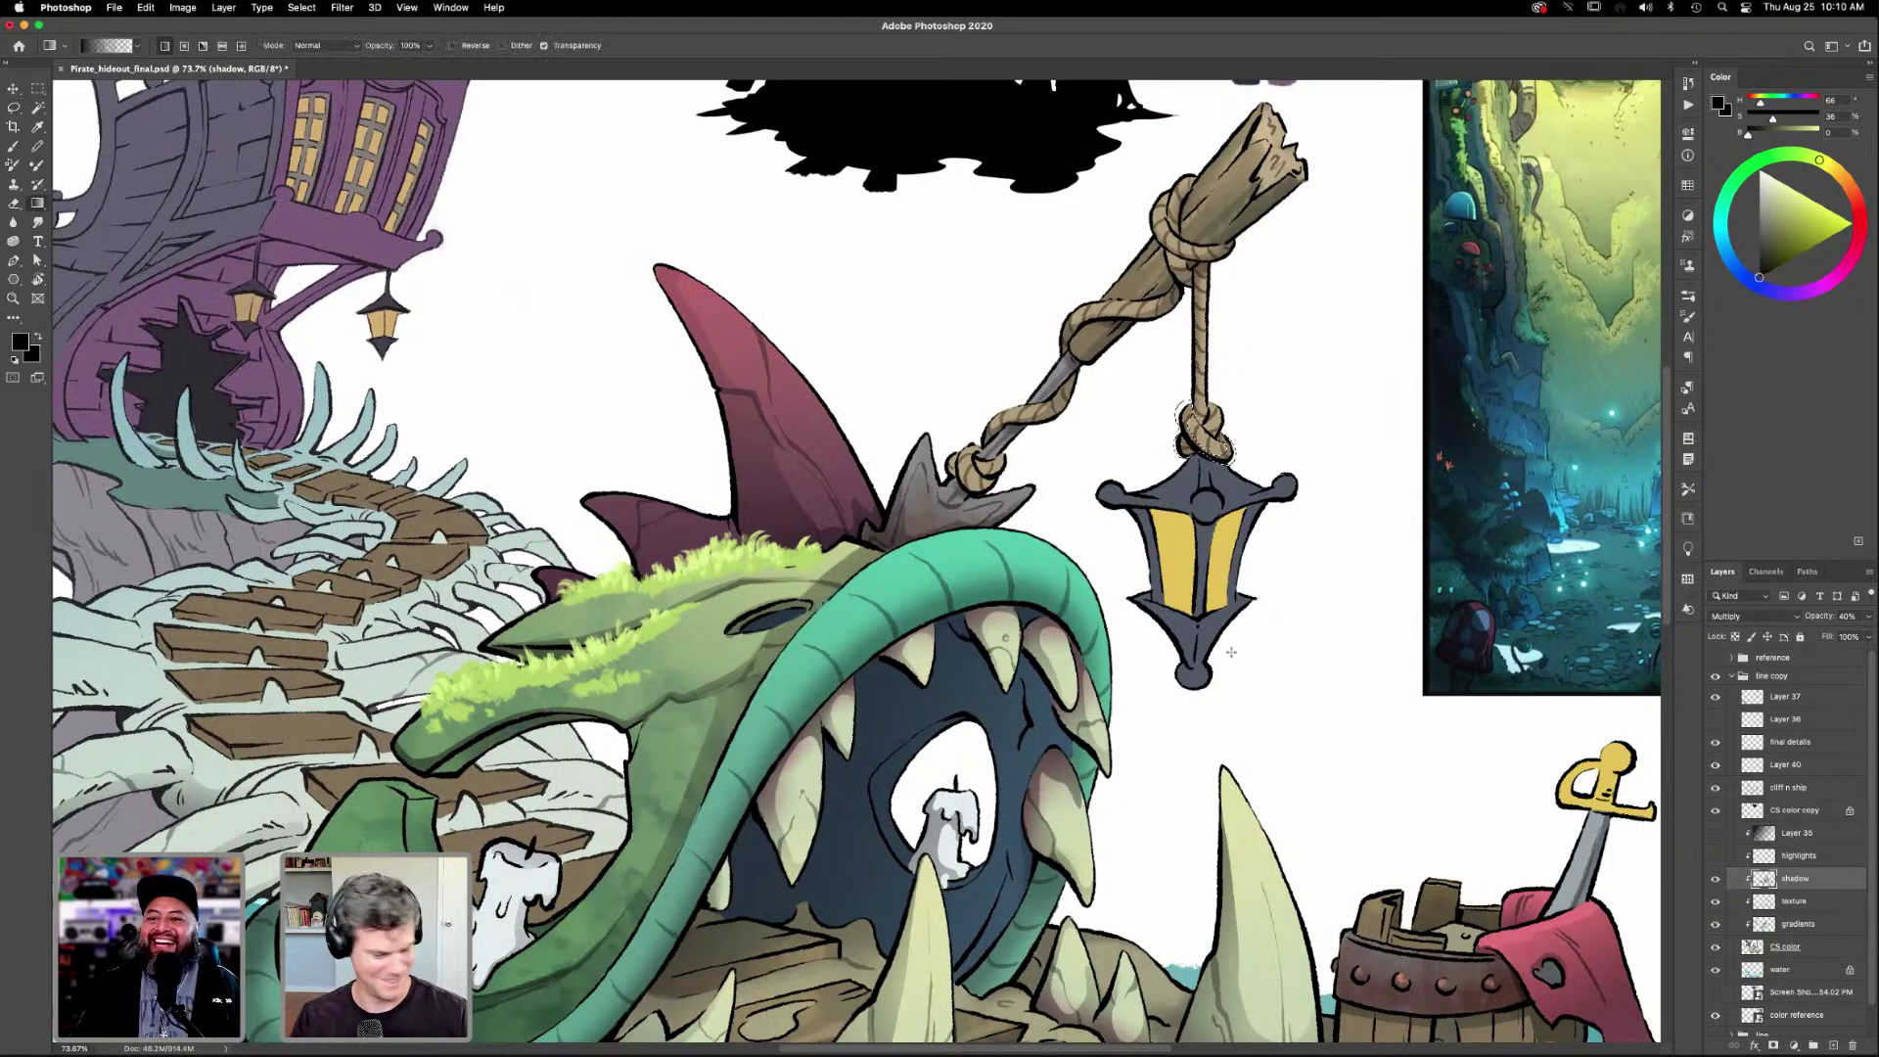
key("l")
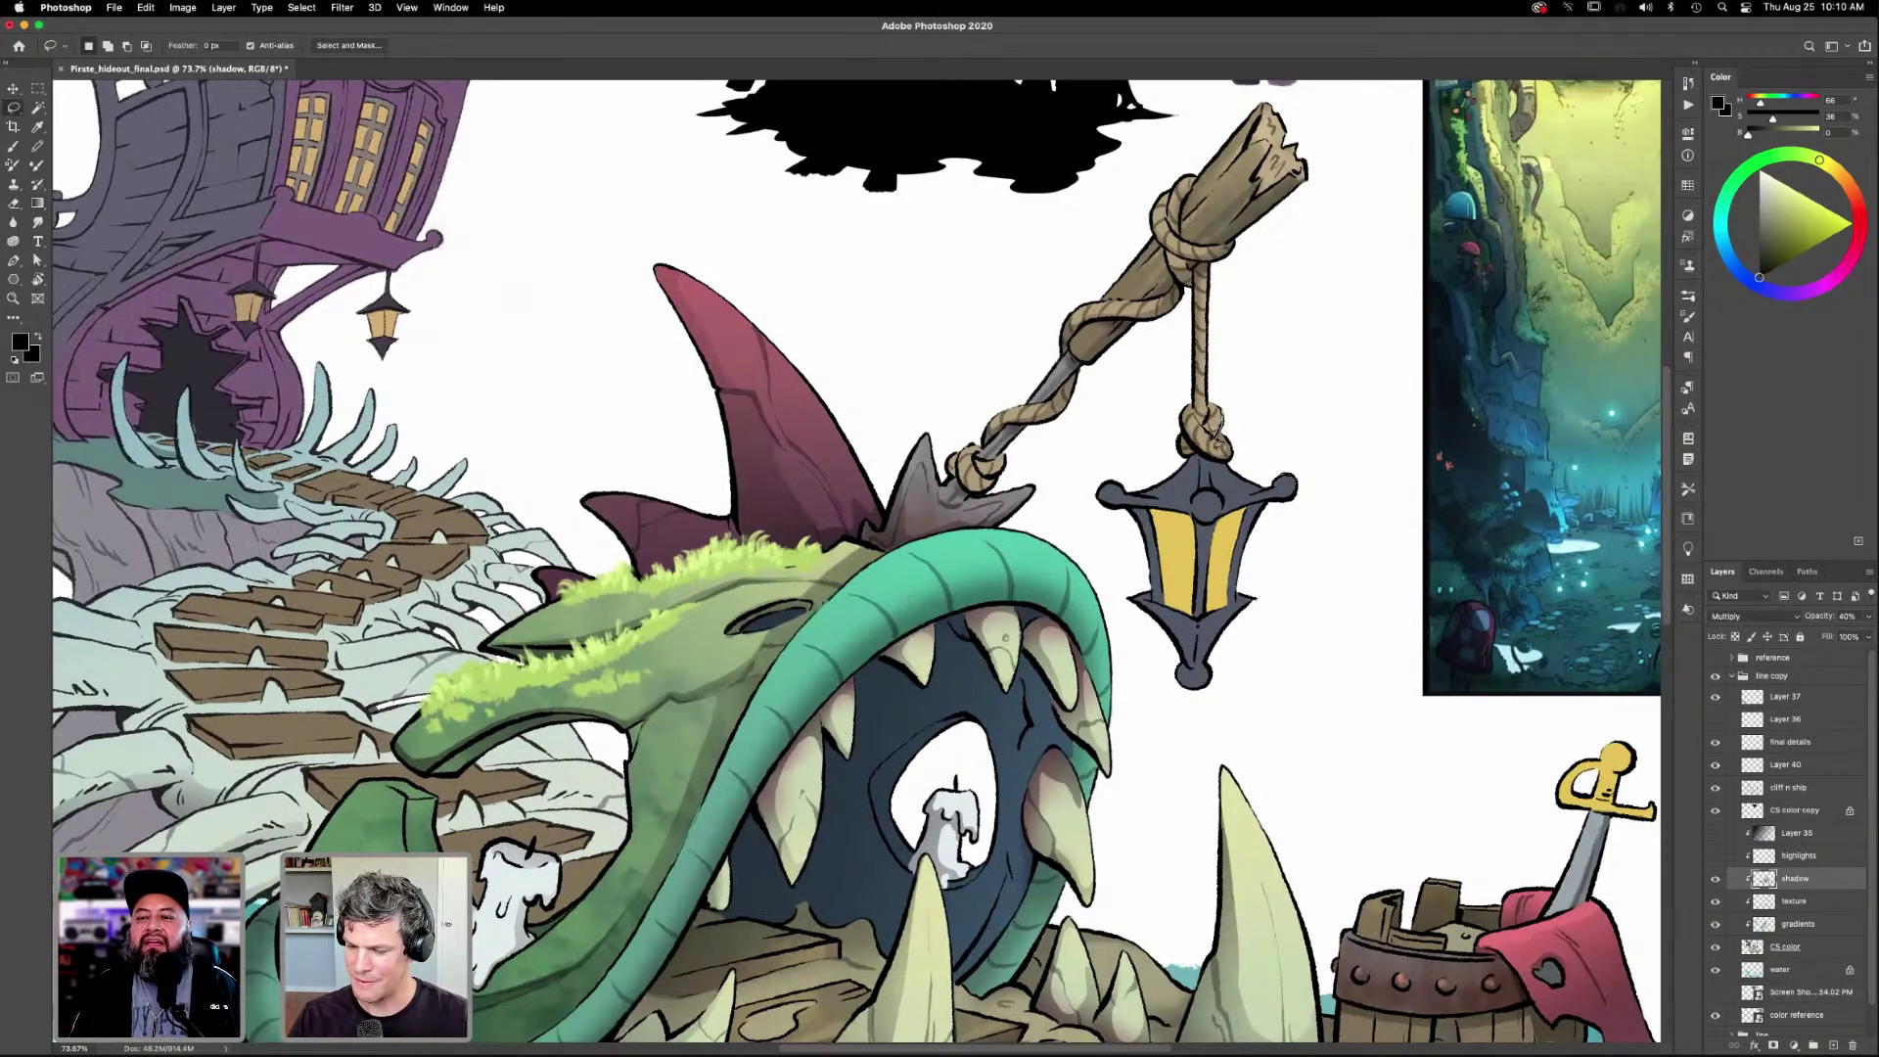
key("shift")
mouse_move(1223, 421)
left_mouse_down()
mouse_move(1211, 405)
mouse_move(1218, 438)
left_mouse_up()
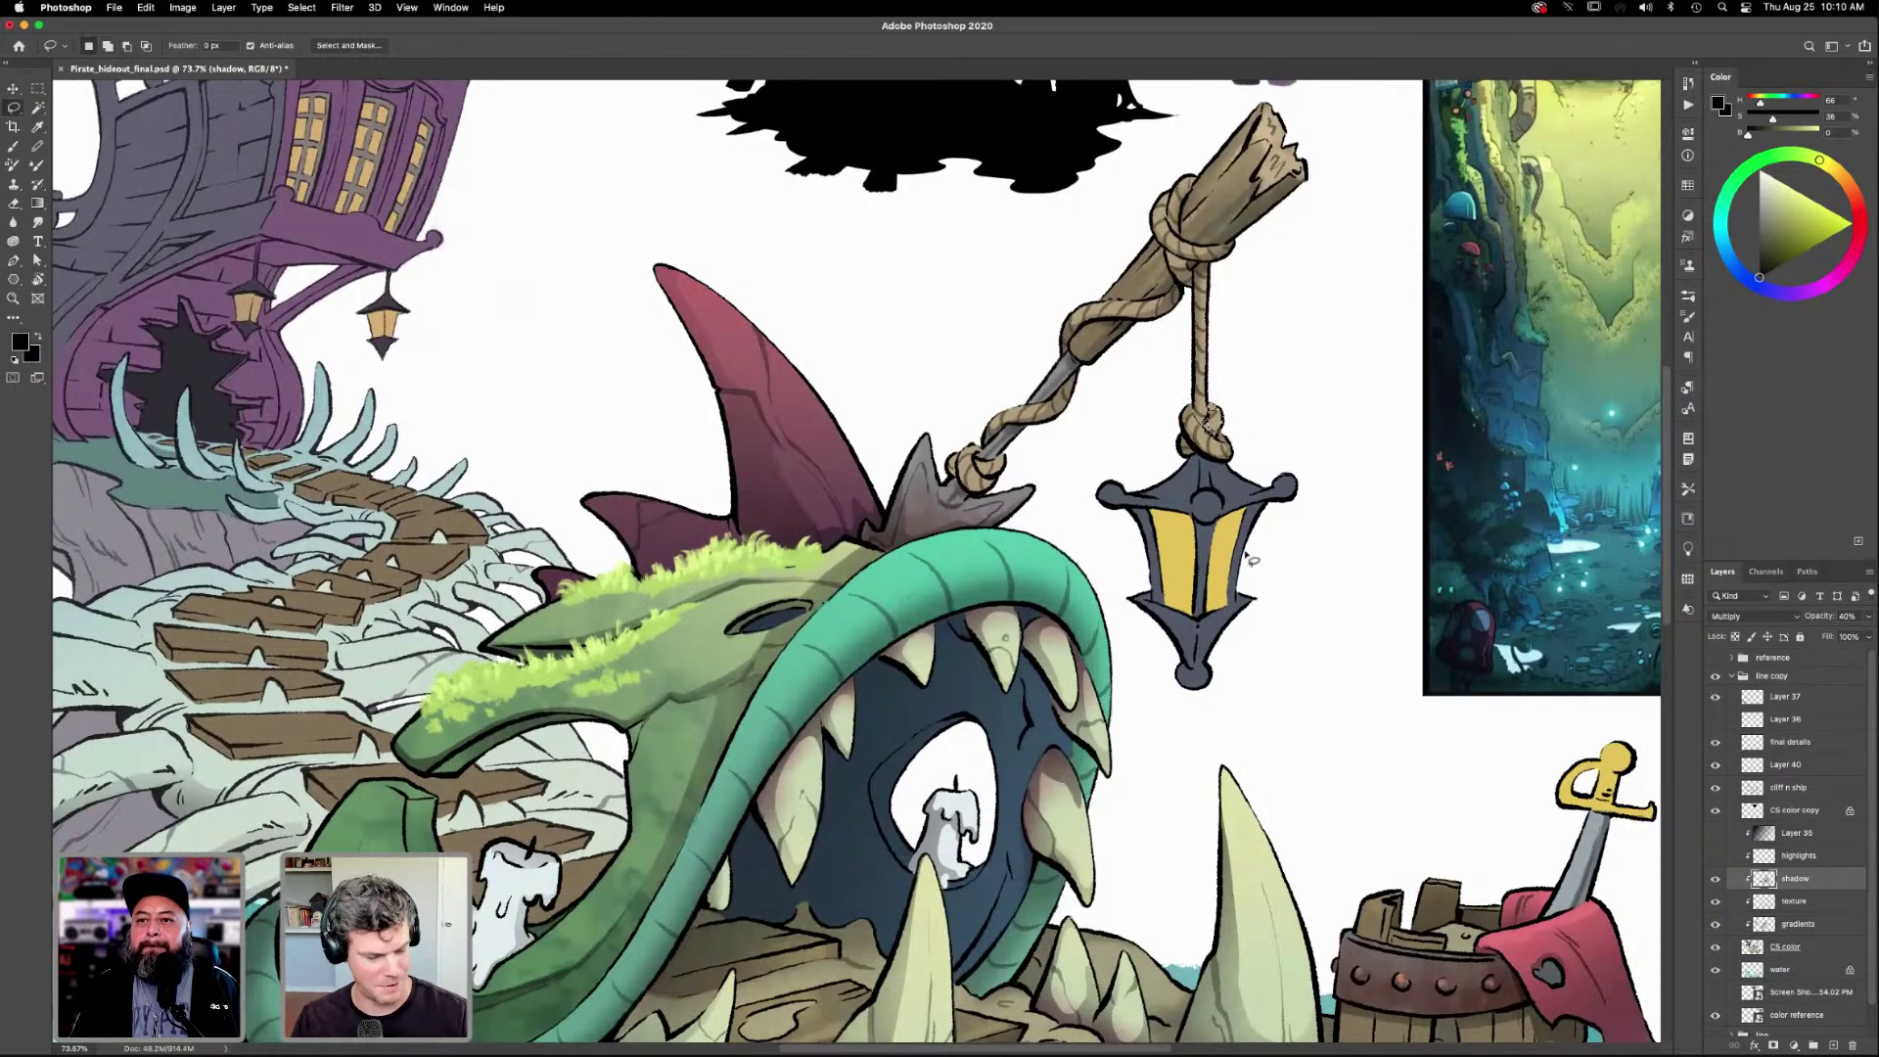
key("g")
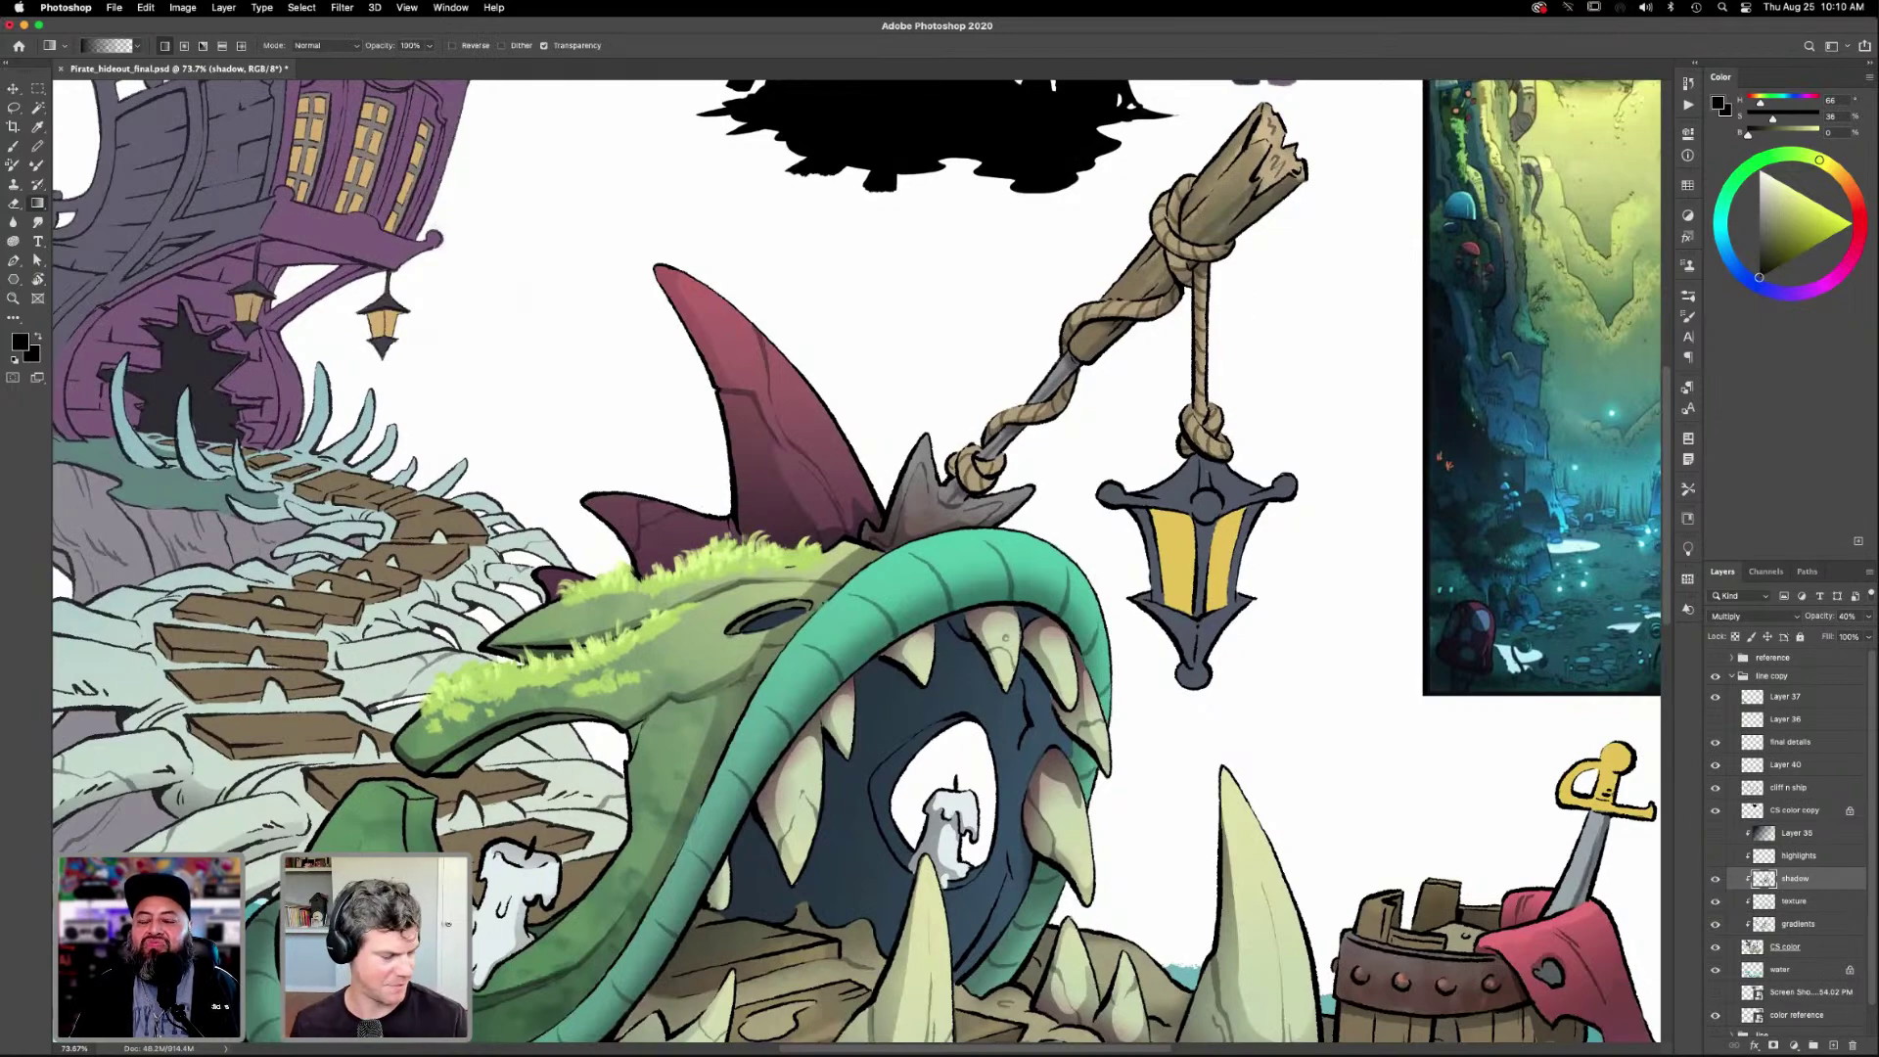
Lasso the top of the lantern's roof beneath the knot and shade it with a black gradient on the shadow layer.
scroll(1206, 631, "down", 5)
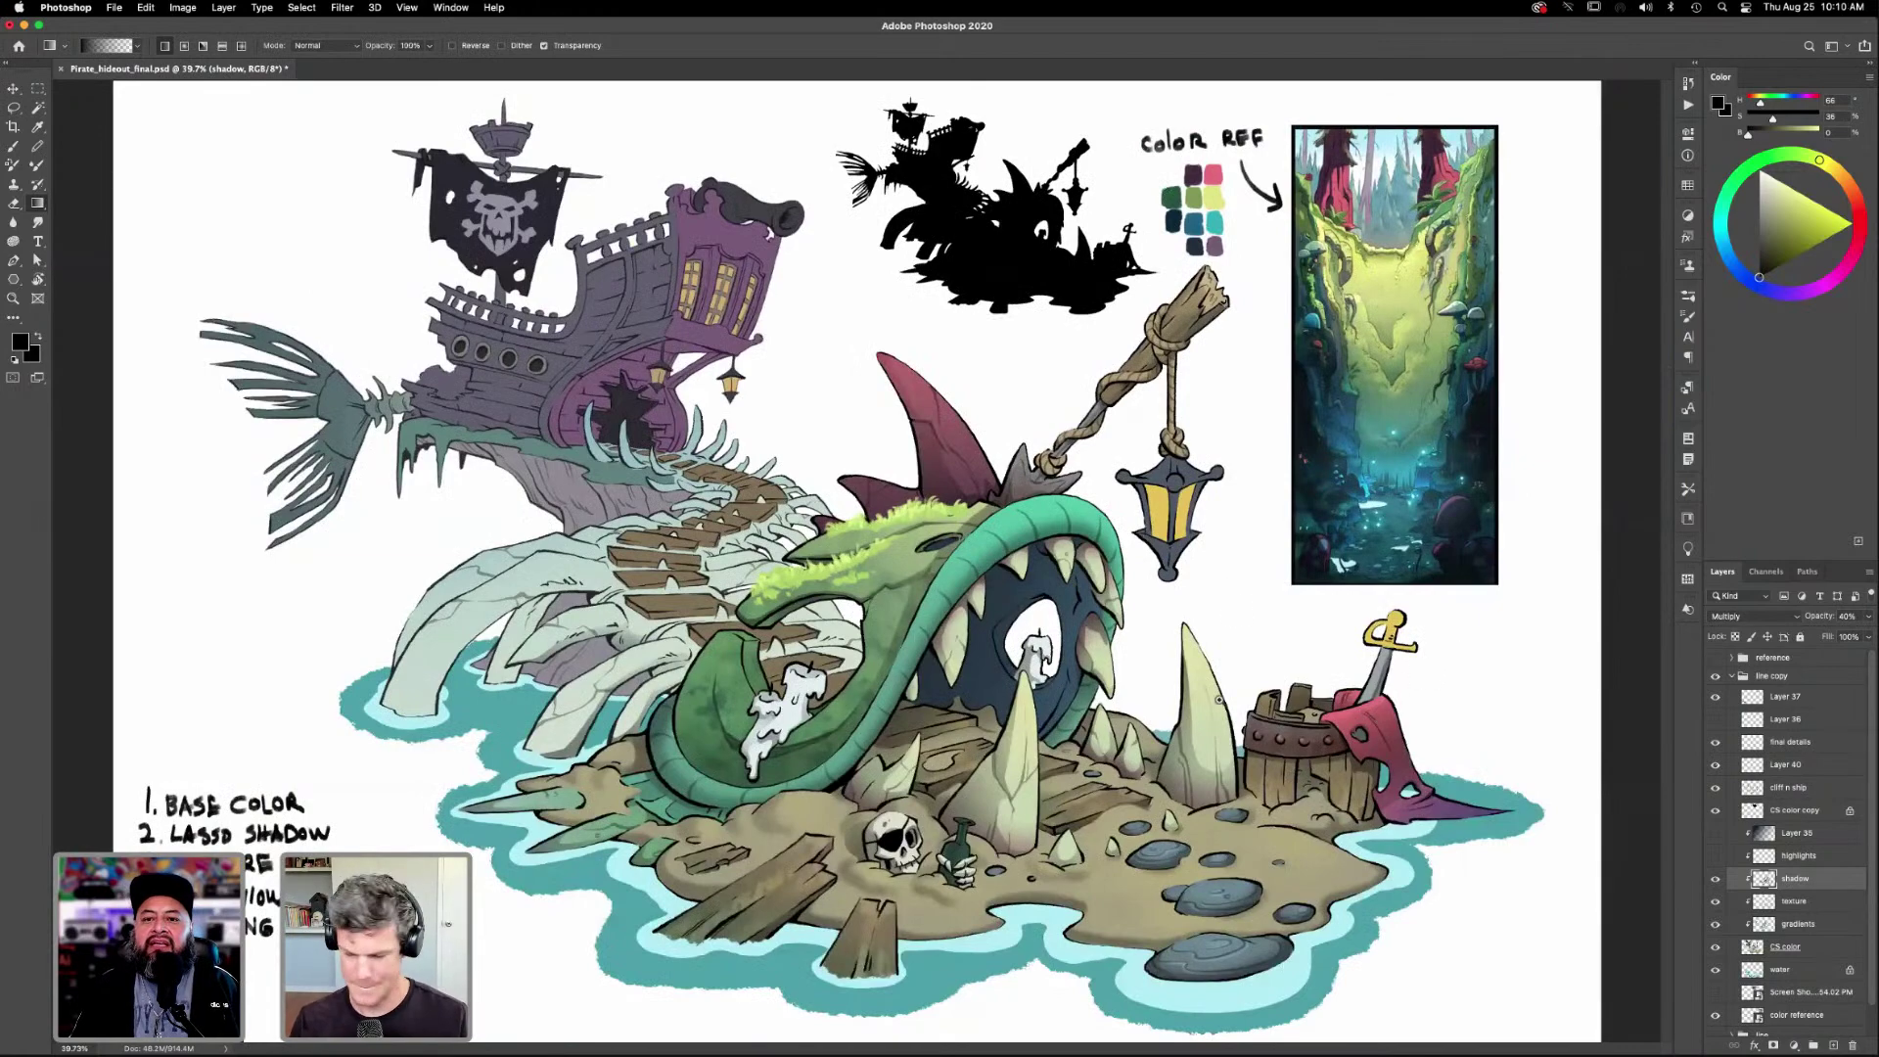
key("z")
scroll(1218, 699, "up", 5)
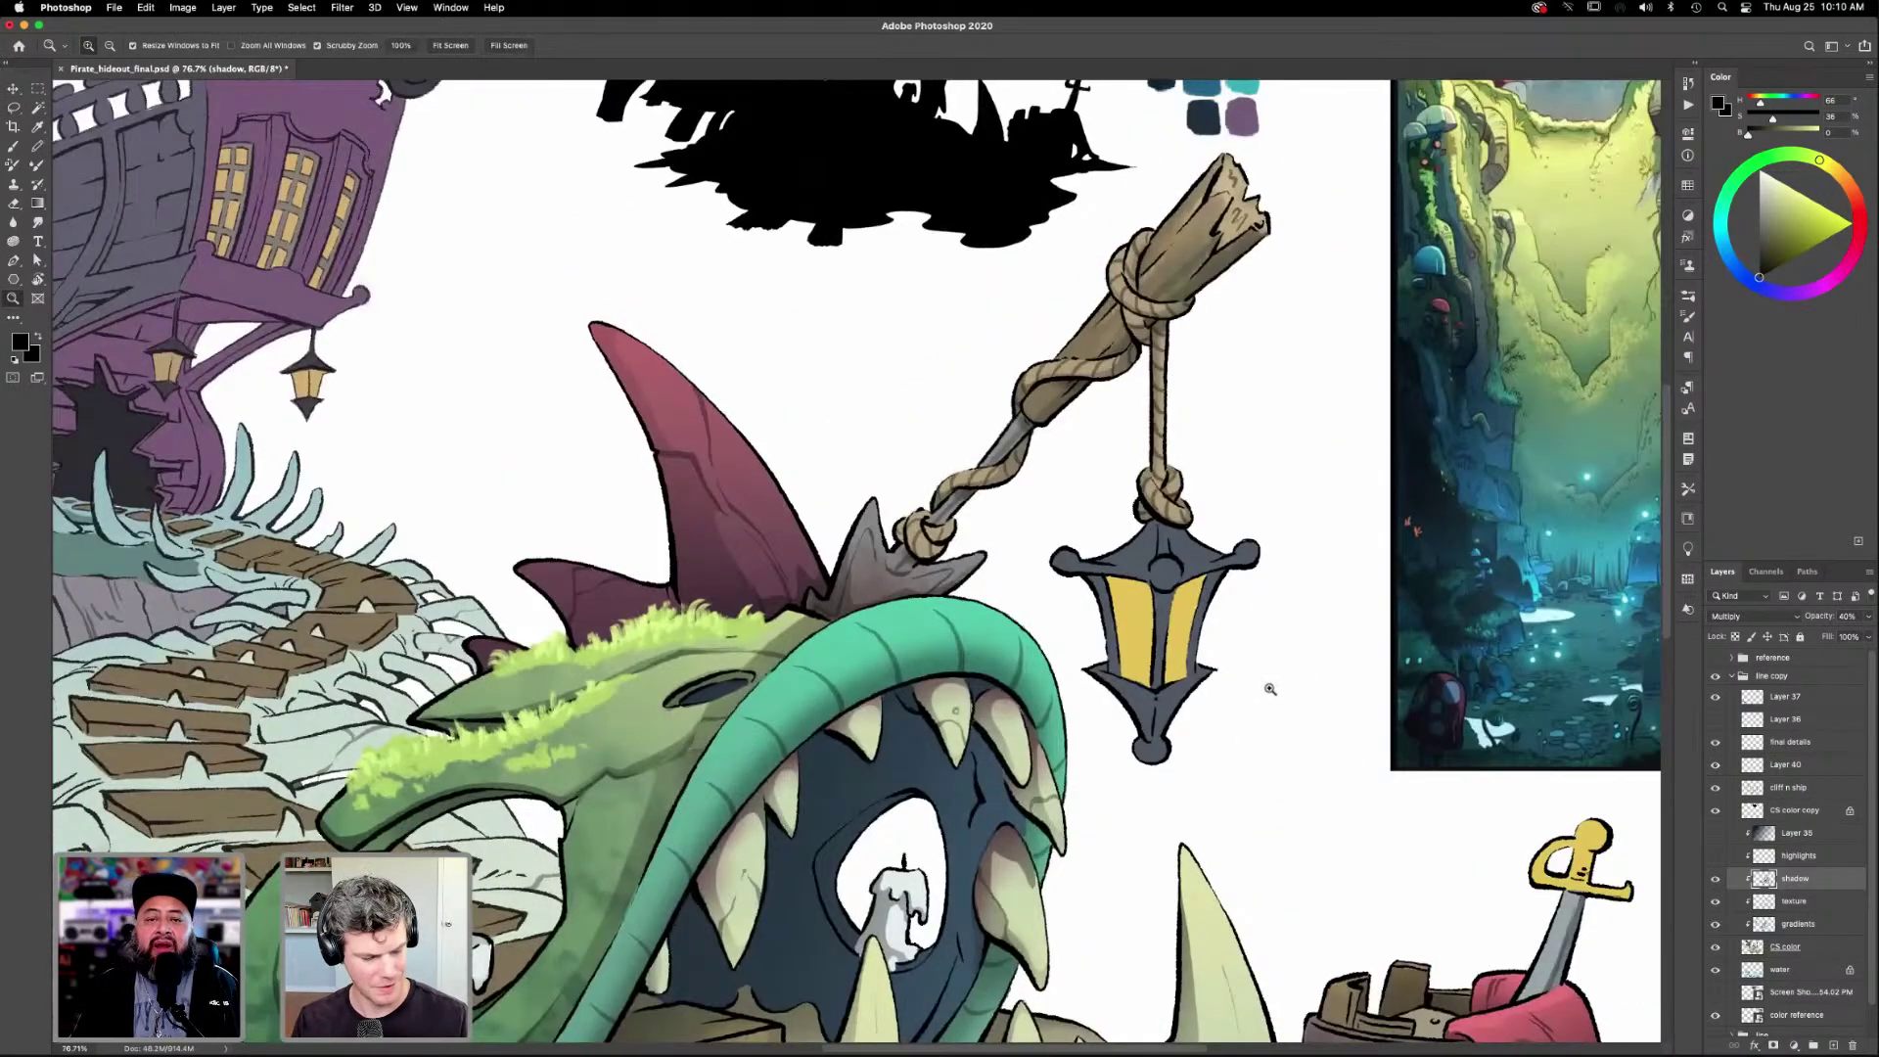
key("l")
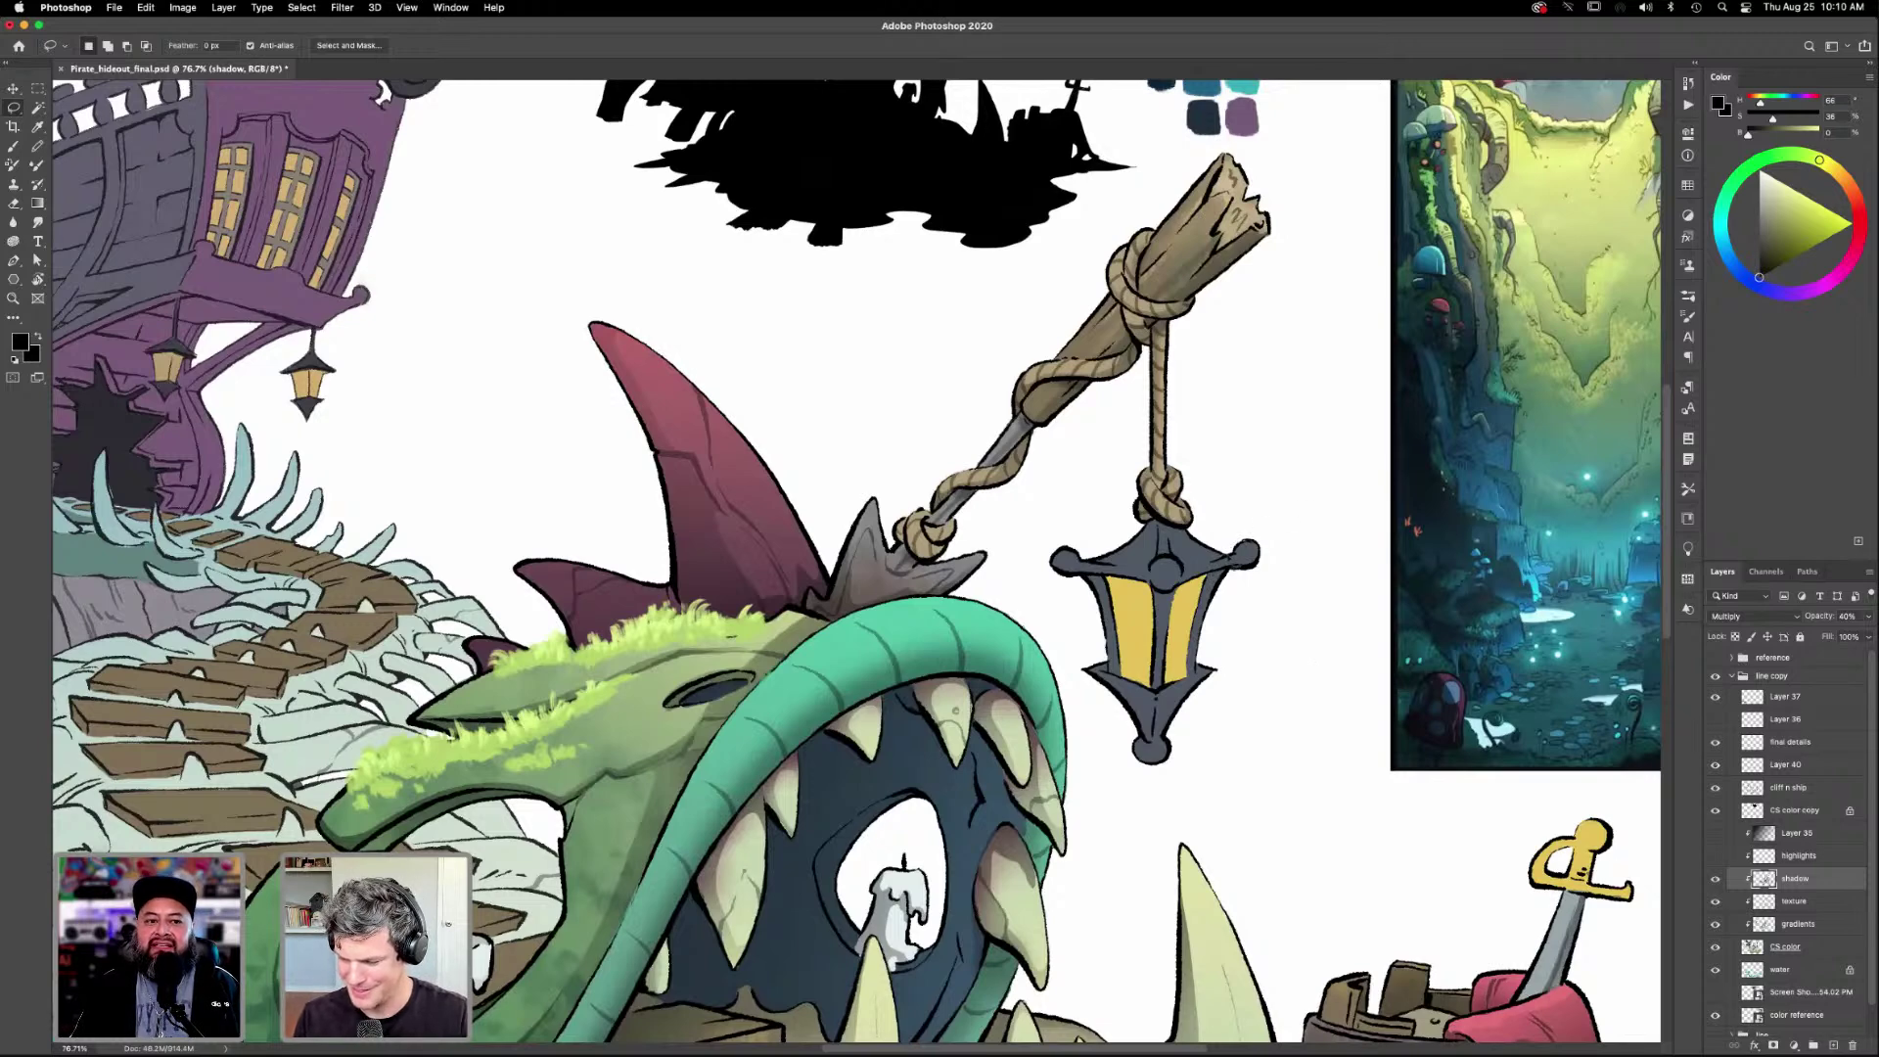
mouse_move(1219, 552)
left_mouse_down()
mouse_move(1155, 554)
mouse_move(1137, 530)
mouse_move(1223, 540)
left_mouse_up()
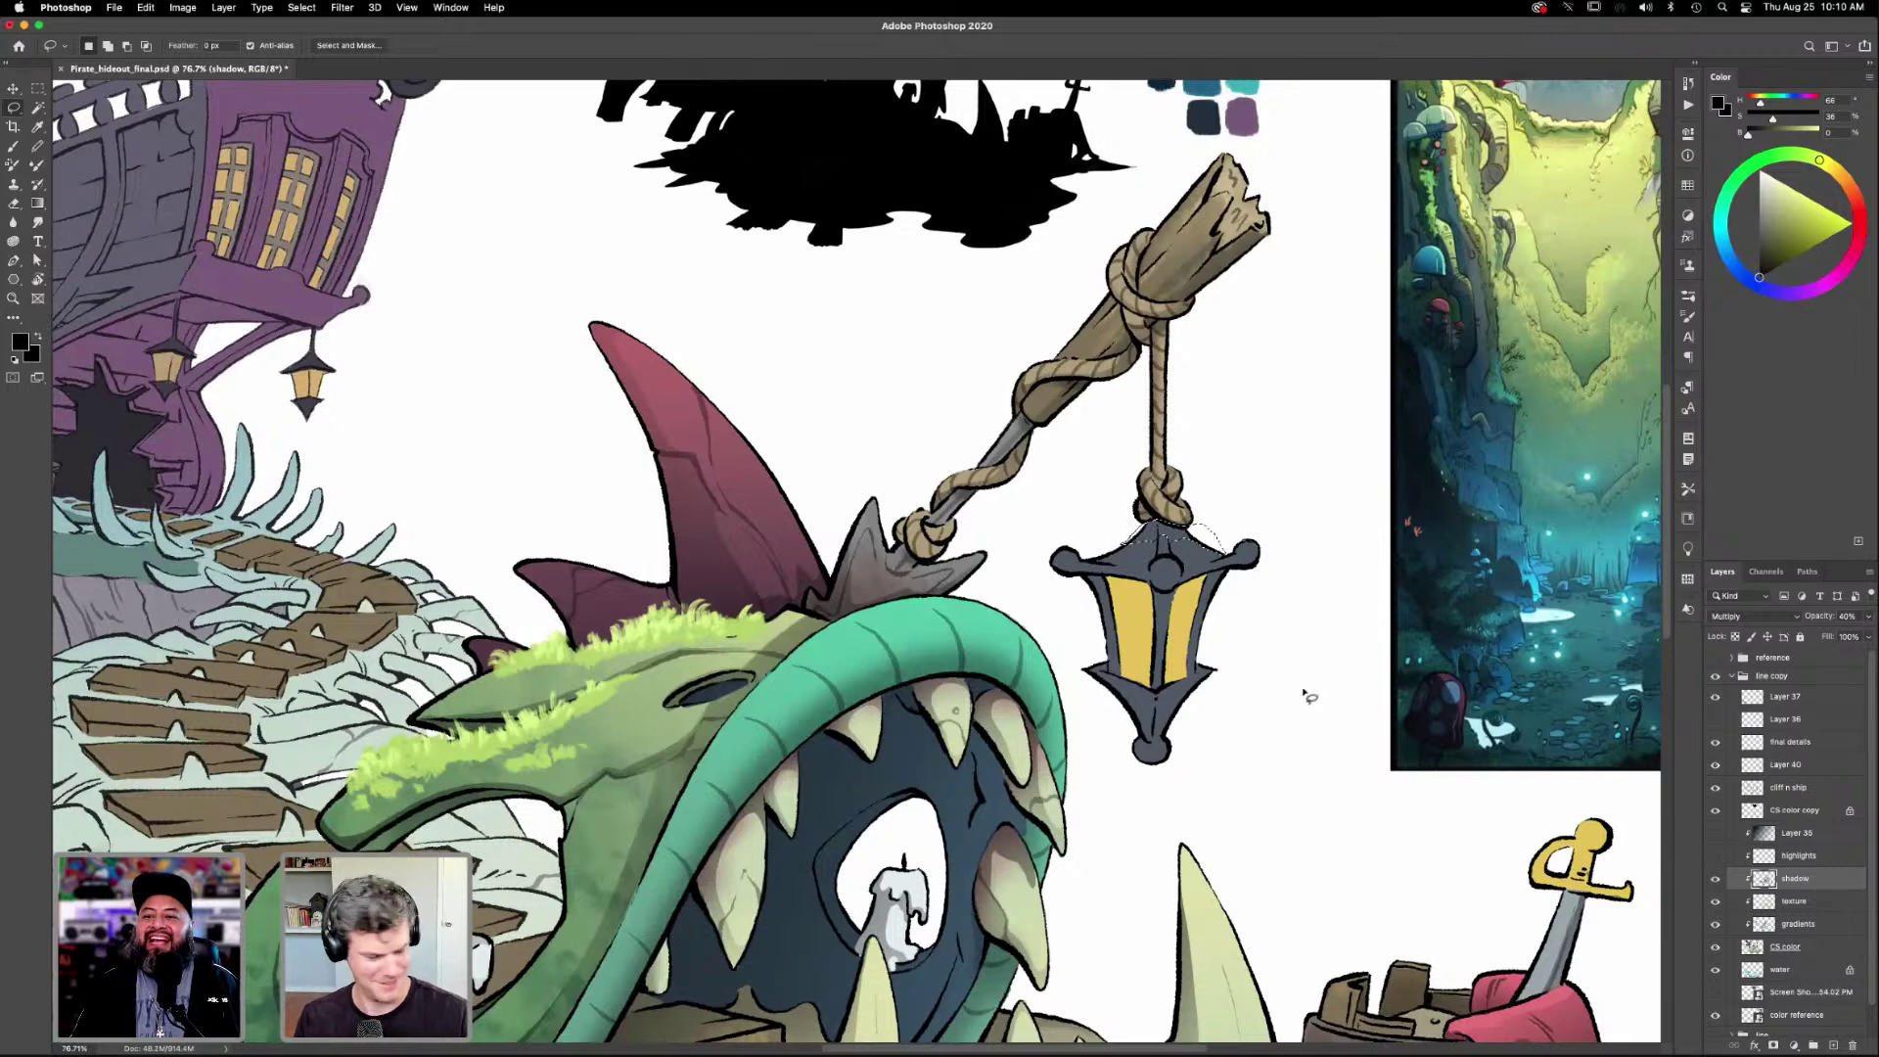
key("g")
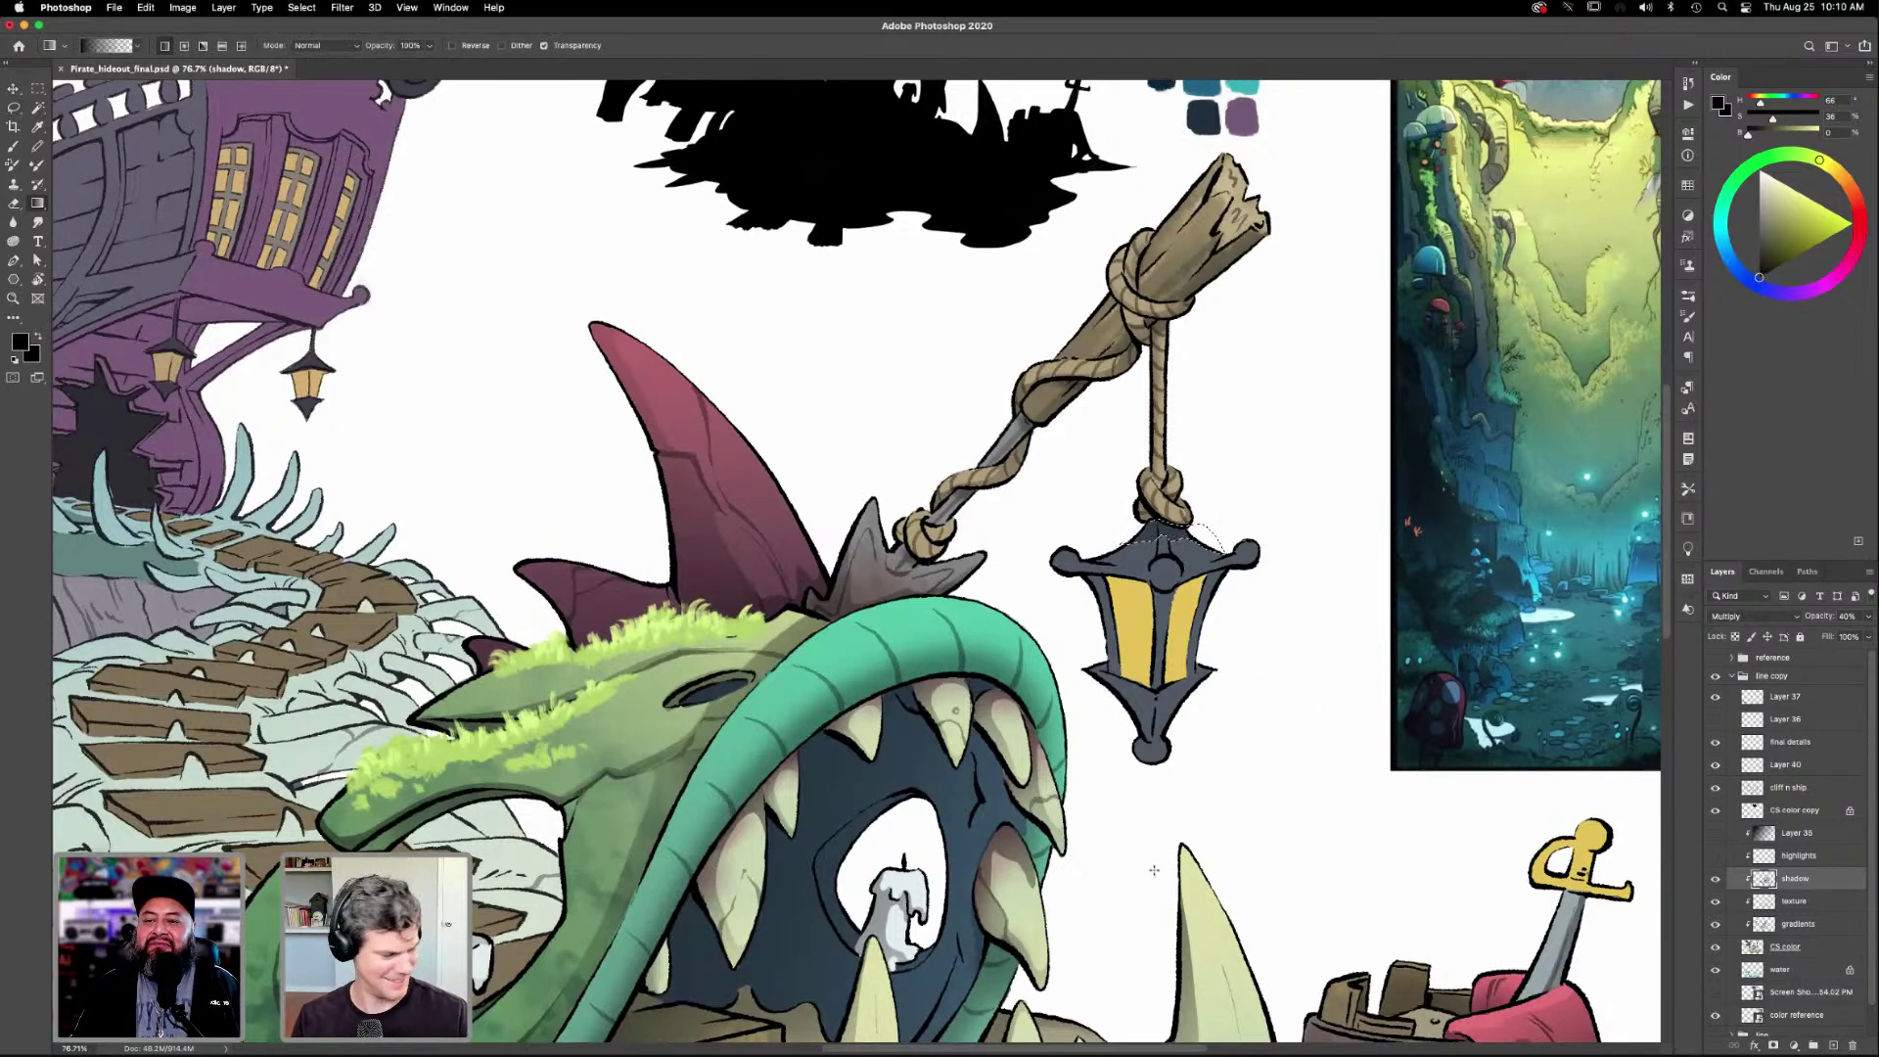
Try to shade the lantern's frame and yellow panes below the roof with a black gradient.
key("l")
mouse_move(1229, 587)
left_mouse_down()
mouse_move(1091, 579)
mouse_move(1112, 680)
mouse_move(1146, 693)
mouse_move(1195, 687)
mouse_move(1227, 591)
mouse_move(1223, 685)
left_mouse_up()
key("g")
key("ctrl+d")
key("ctrl+z")
key("ctrl+z")
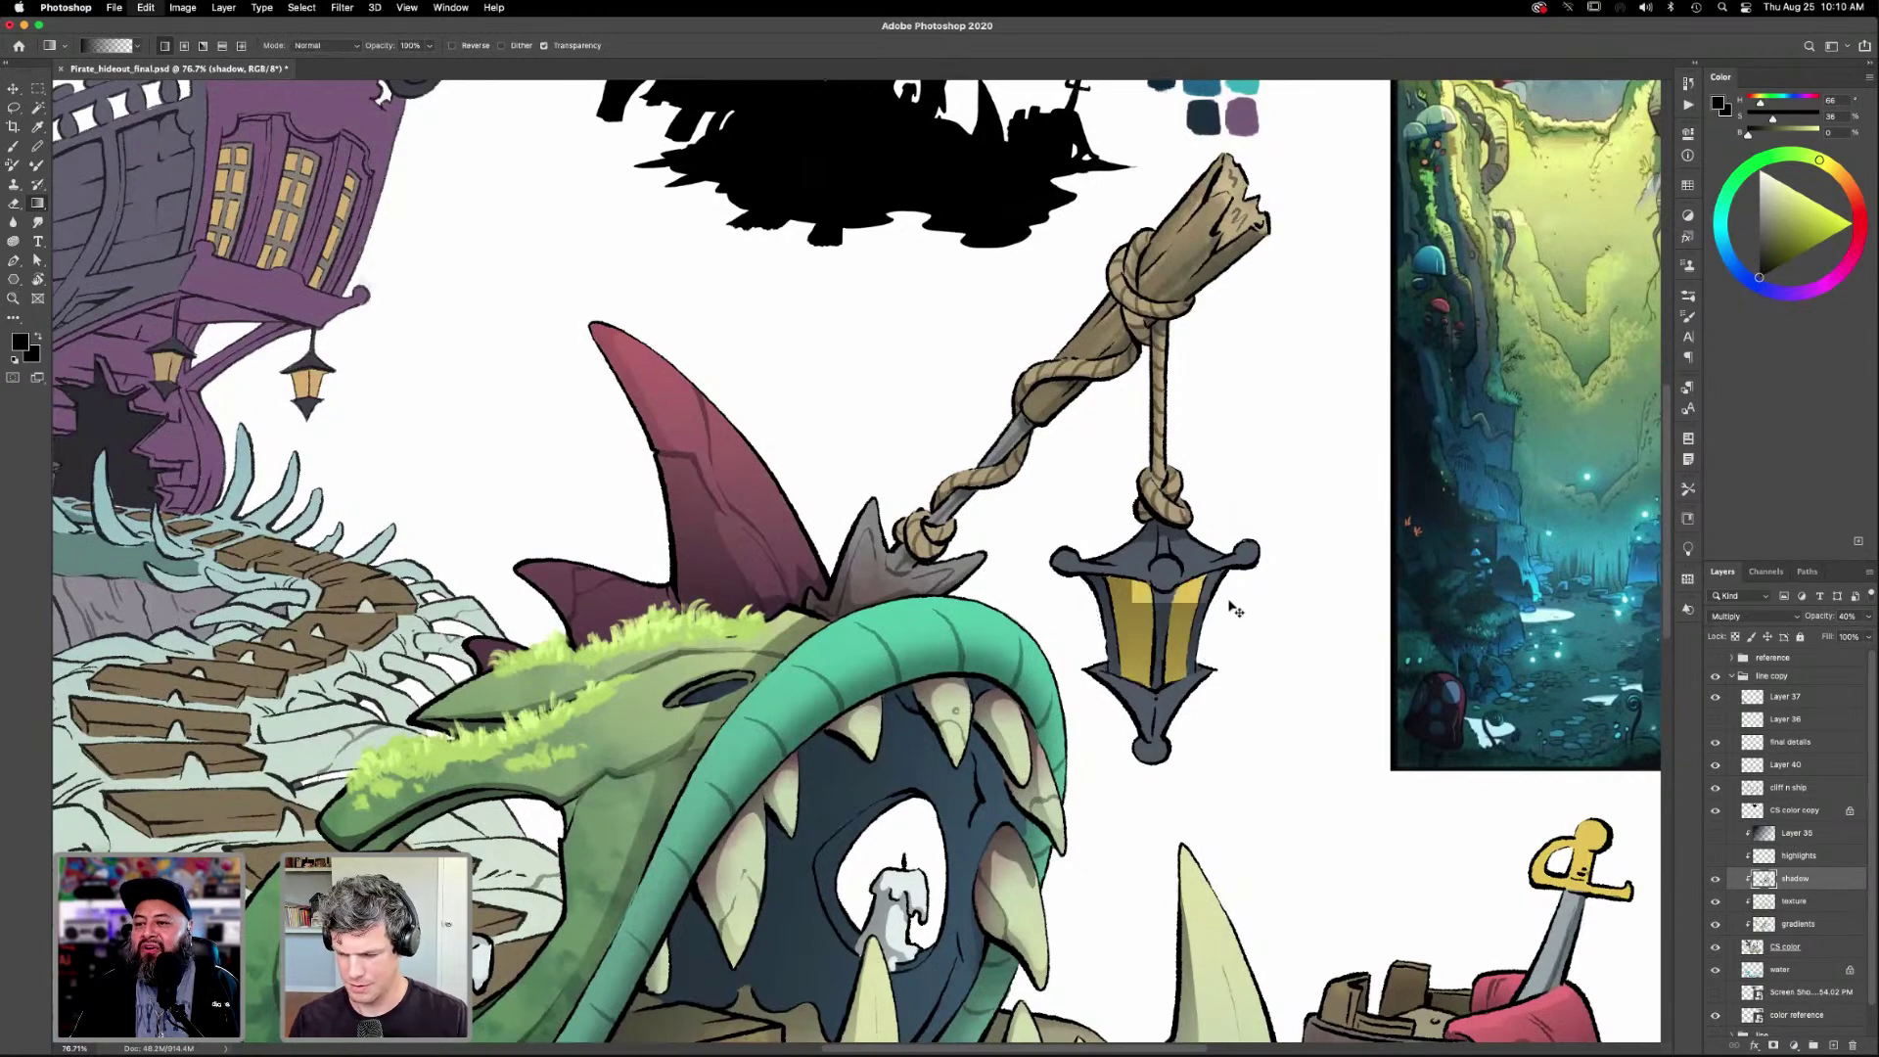
Lasso the lantern's frame and yellow panes beneath the roof and shade them with a black gradient on the shadow layer.
key("l")
key("shift")
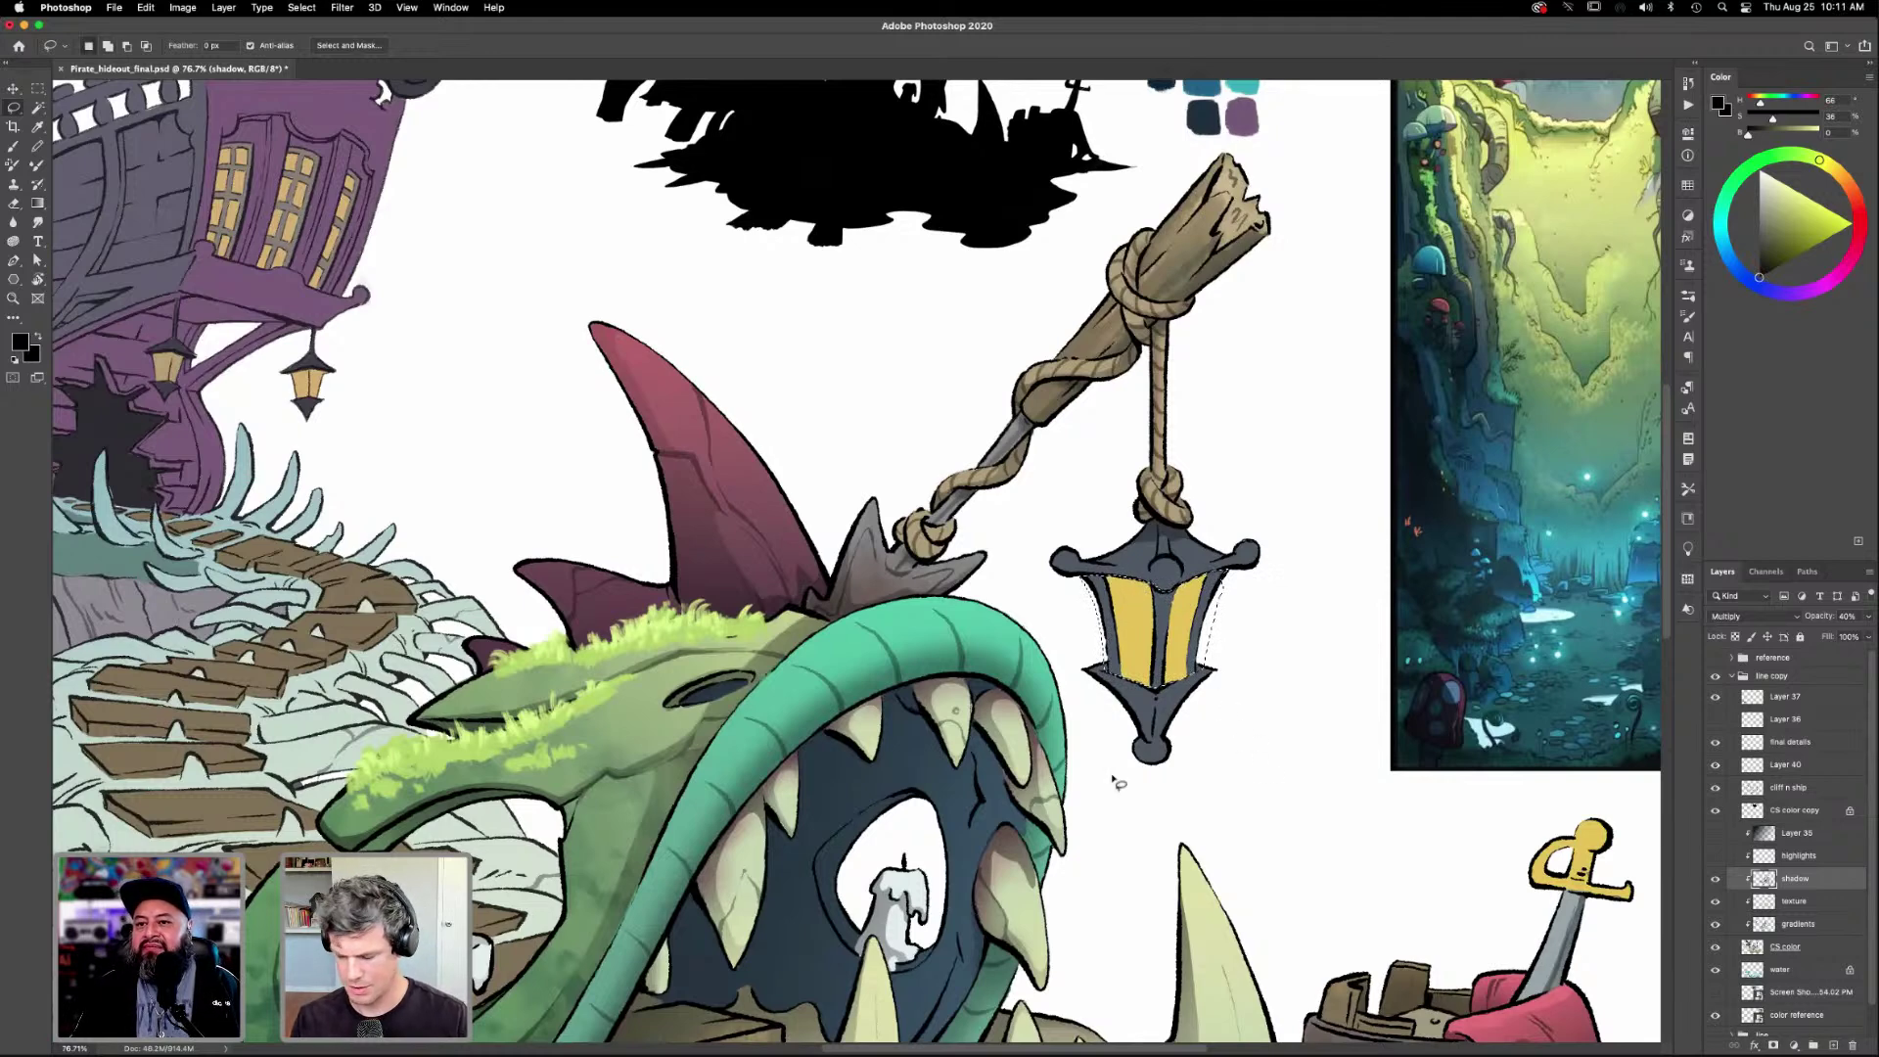
key("g")
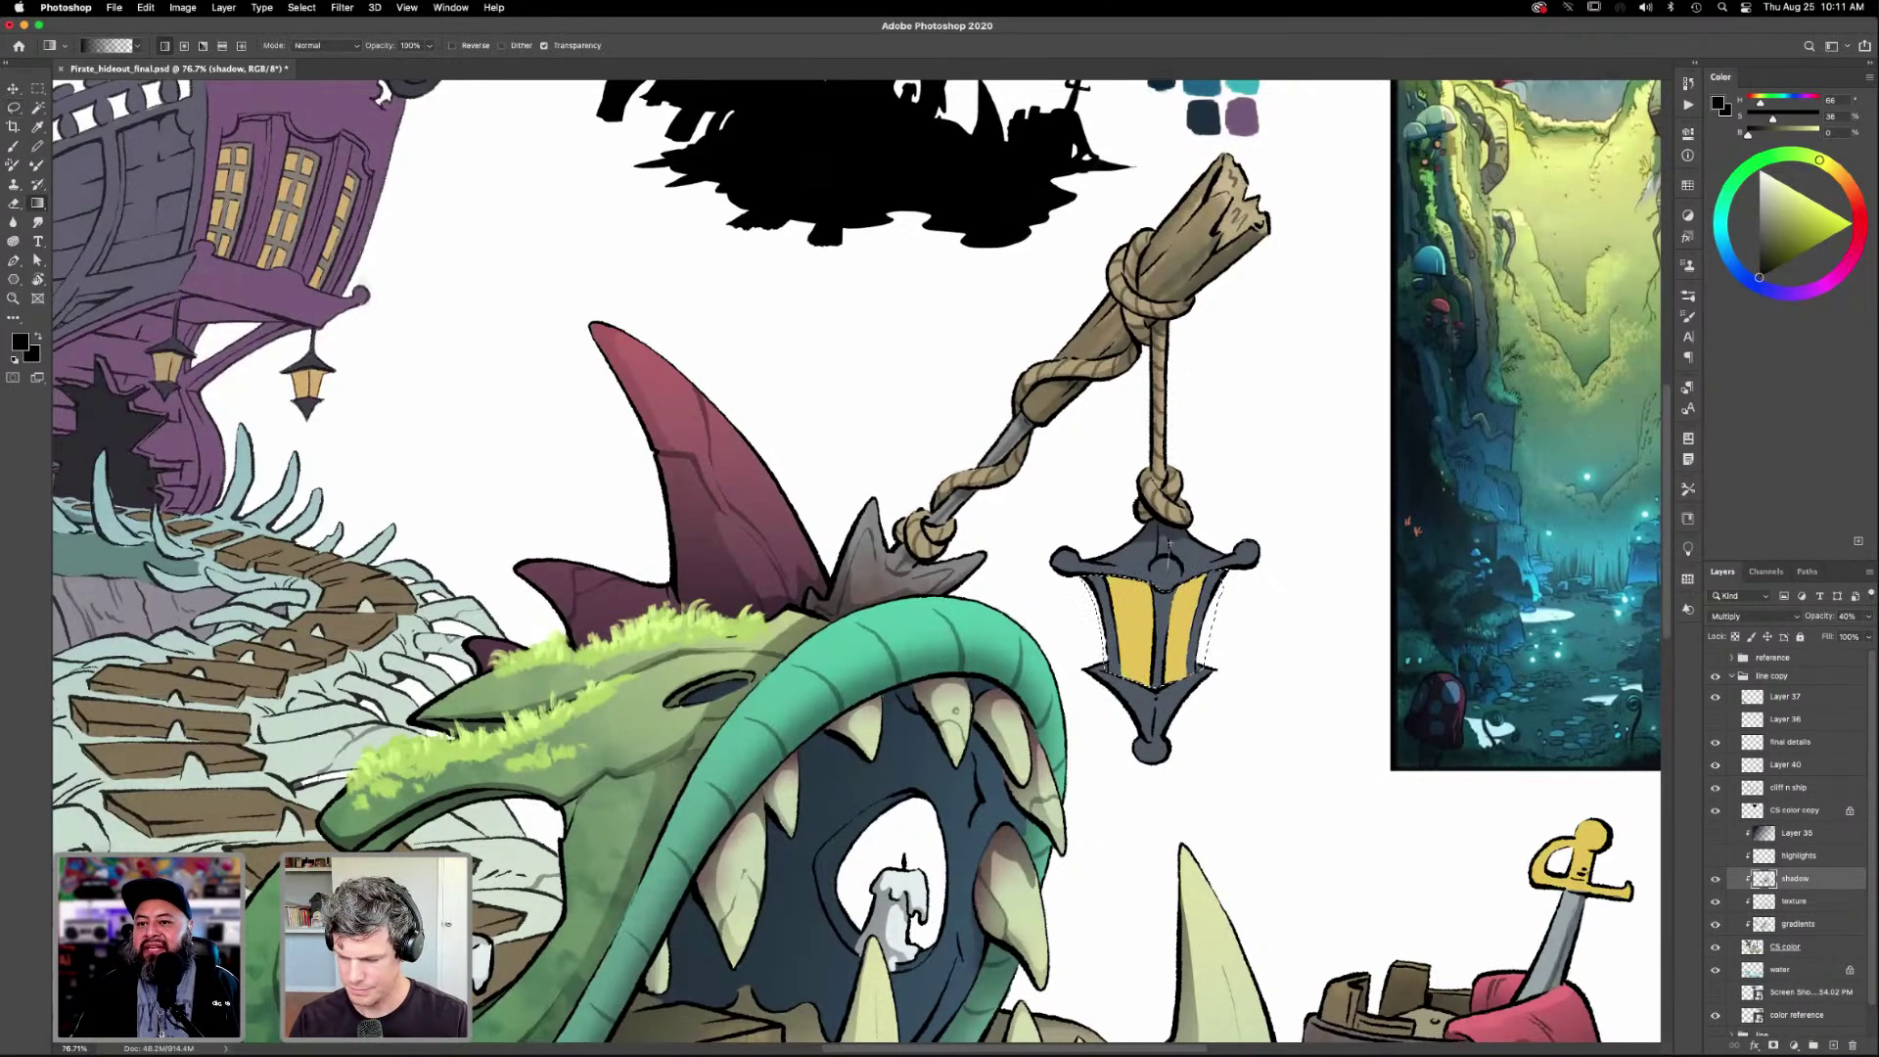
left_click_drag(1170, 552, 1159, 675)
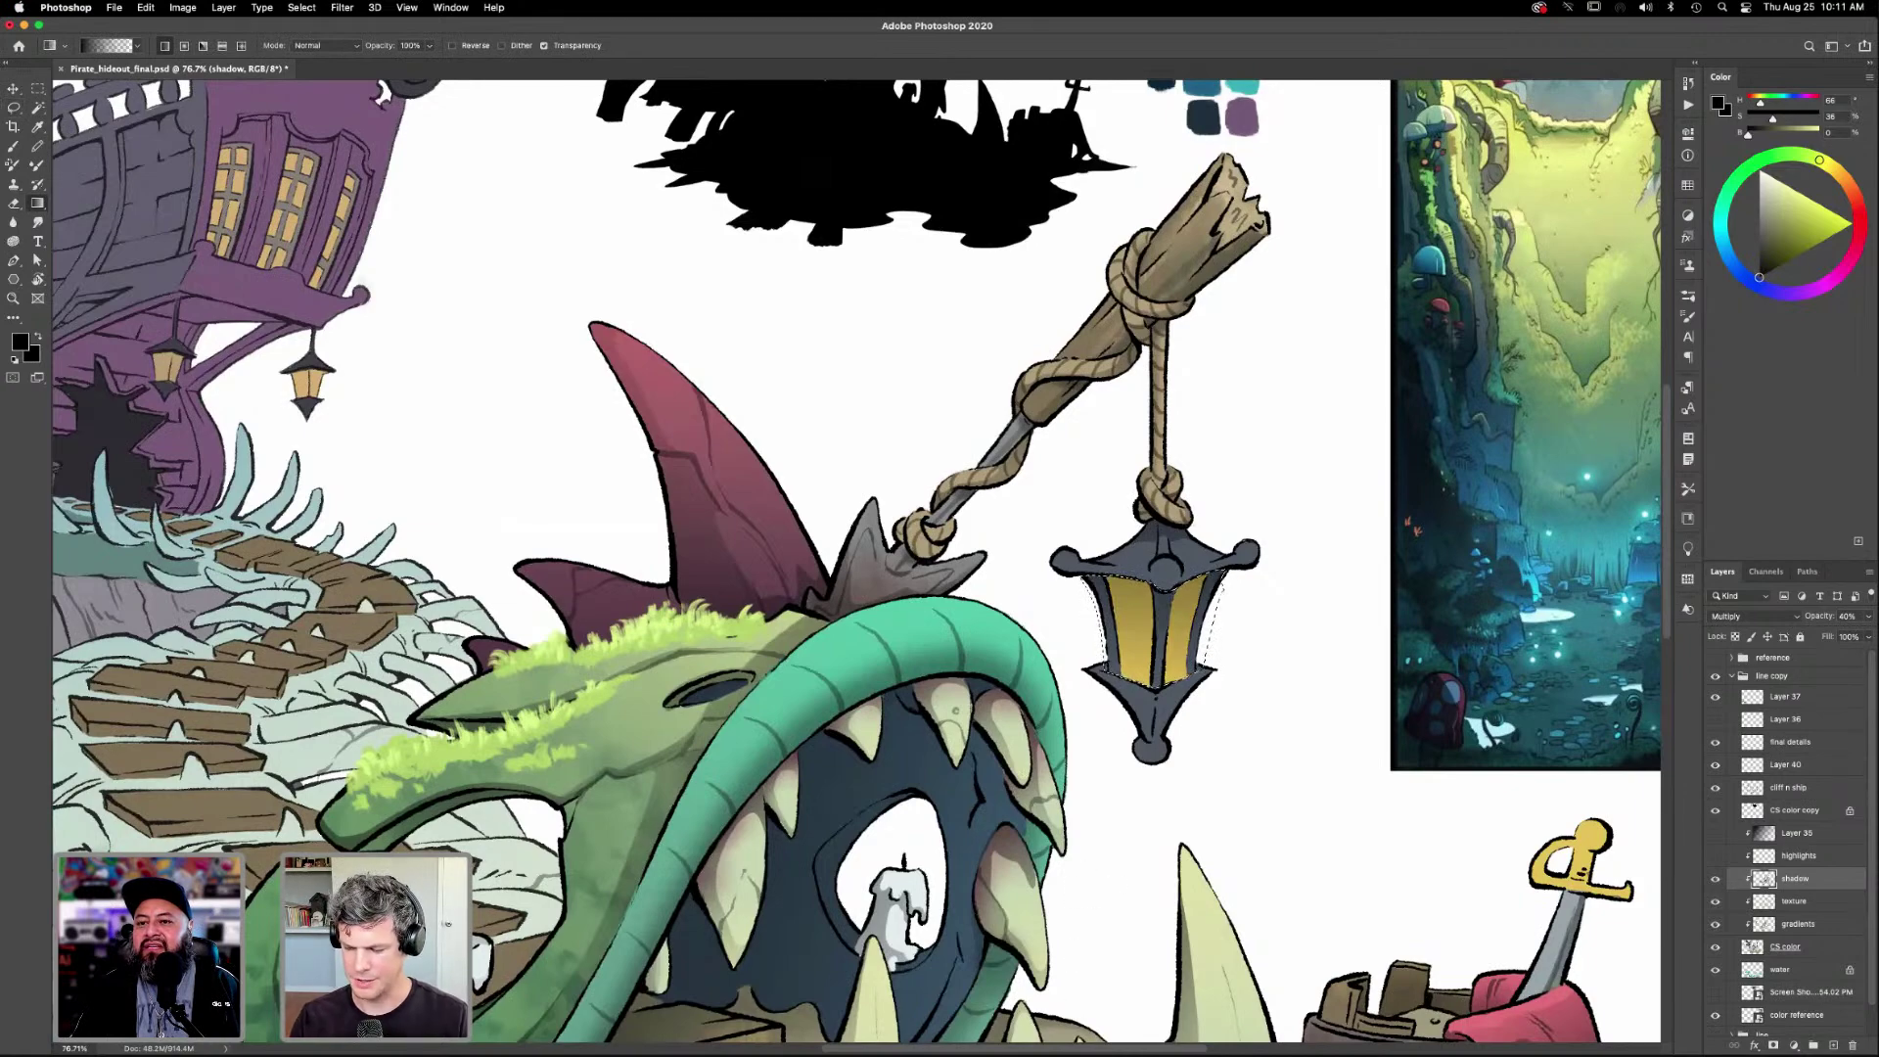
left_click_drag(1164, 568, 1159, 675)
key("super+d")
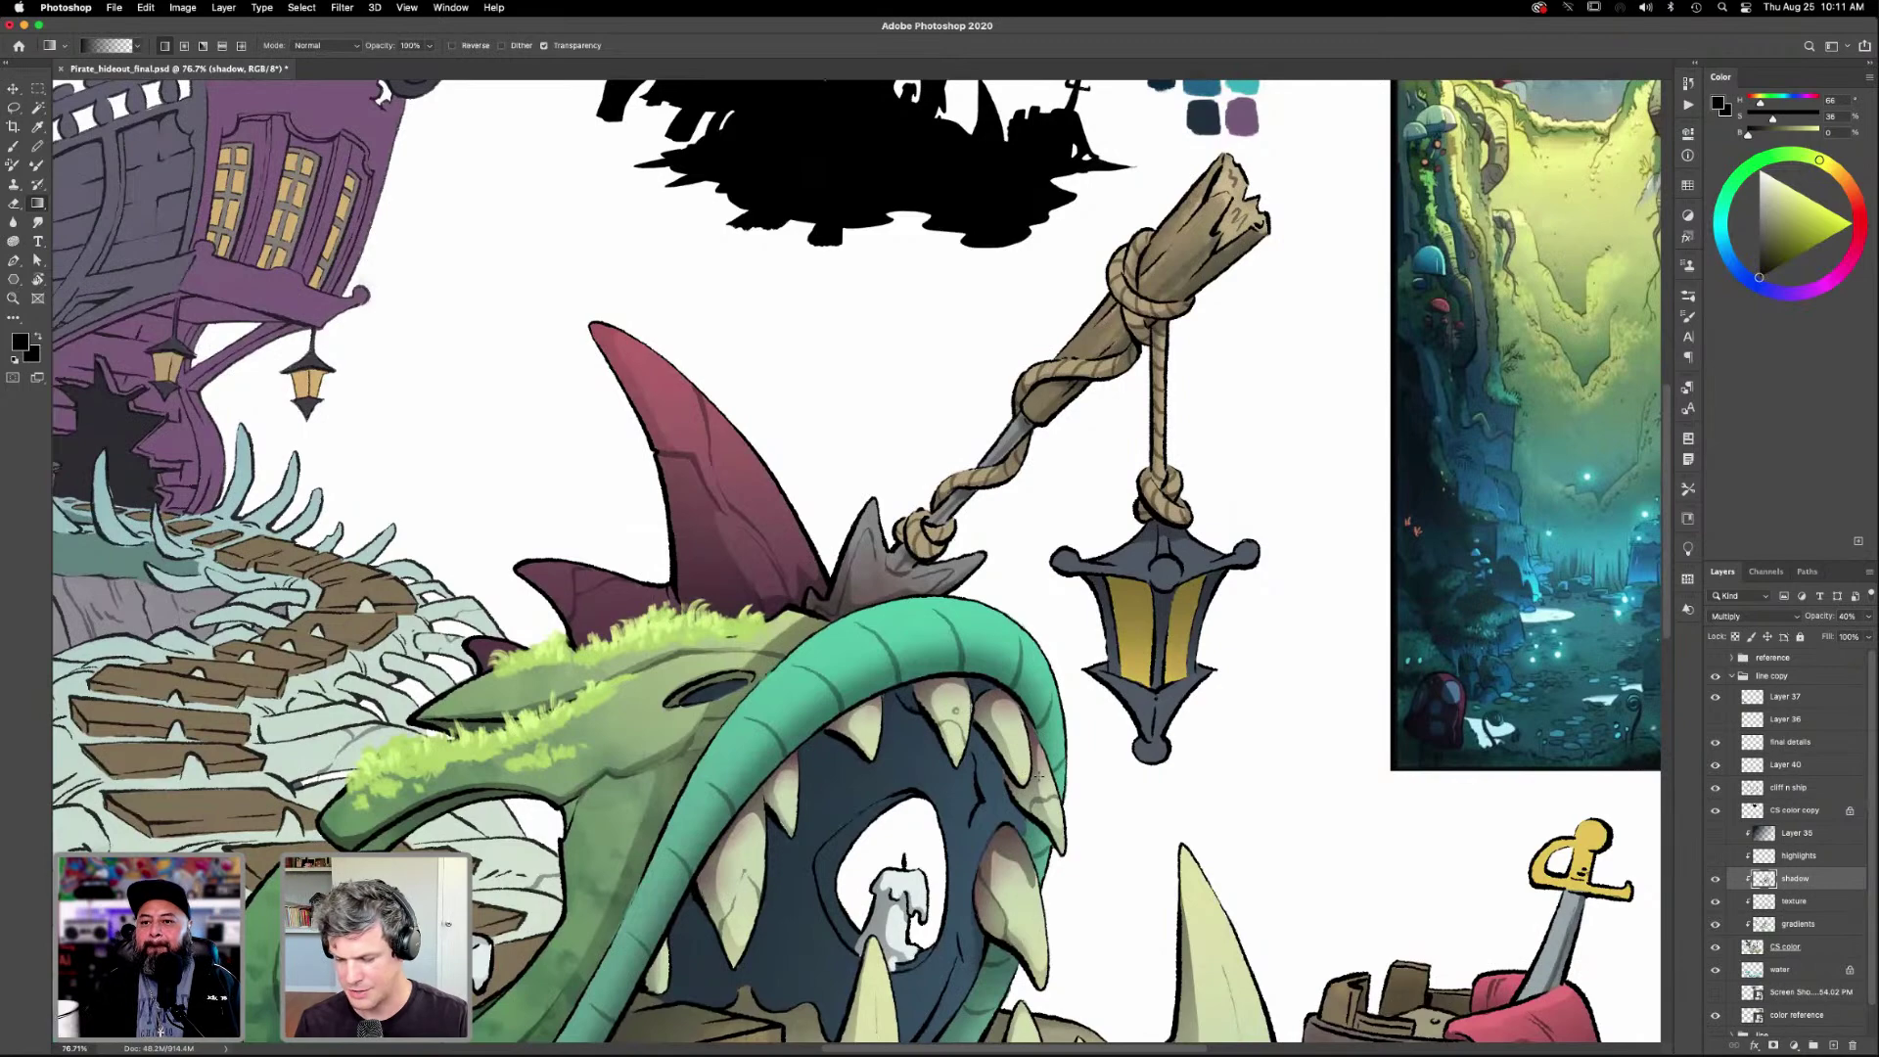
Release the shadow layer from its clipping mask to inspect the shading outside the line art, and clip it again.
left_click(1792, 888, "alt")
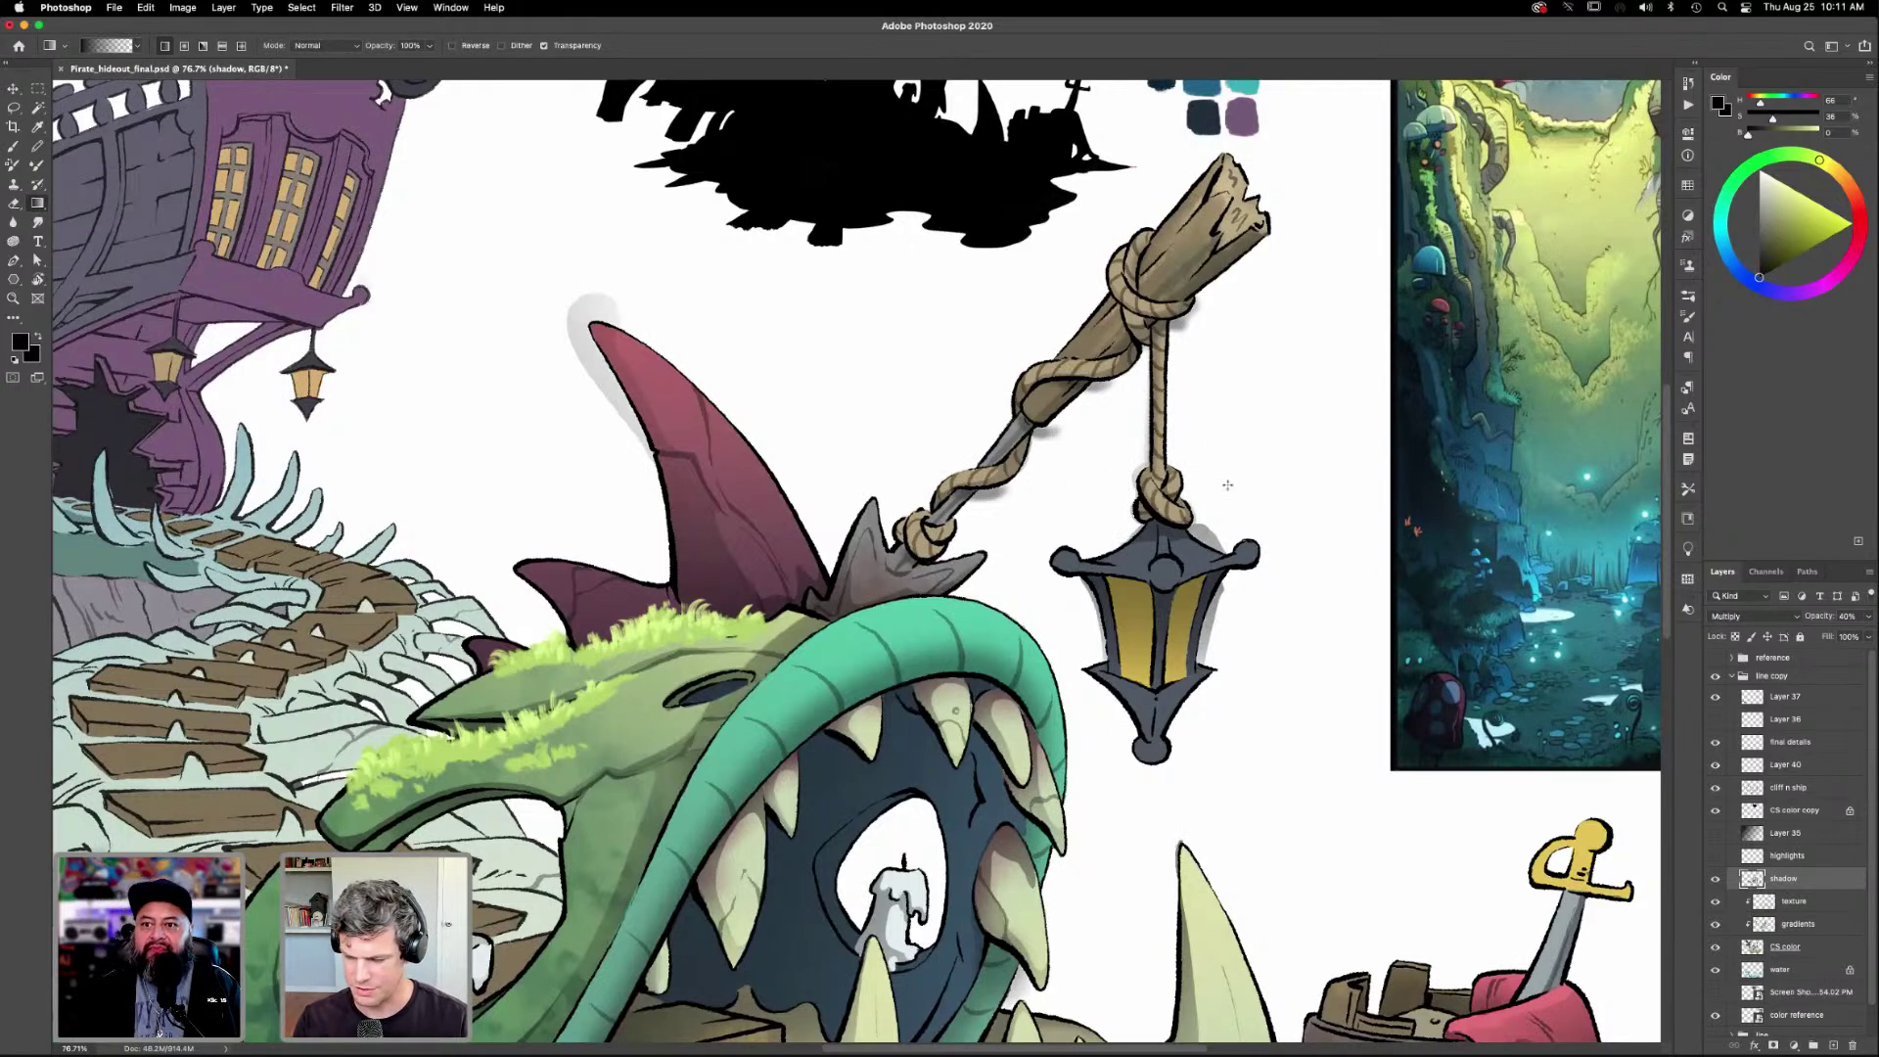
left_click(1803, 887, "alt")
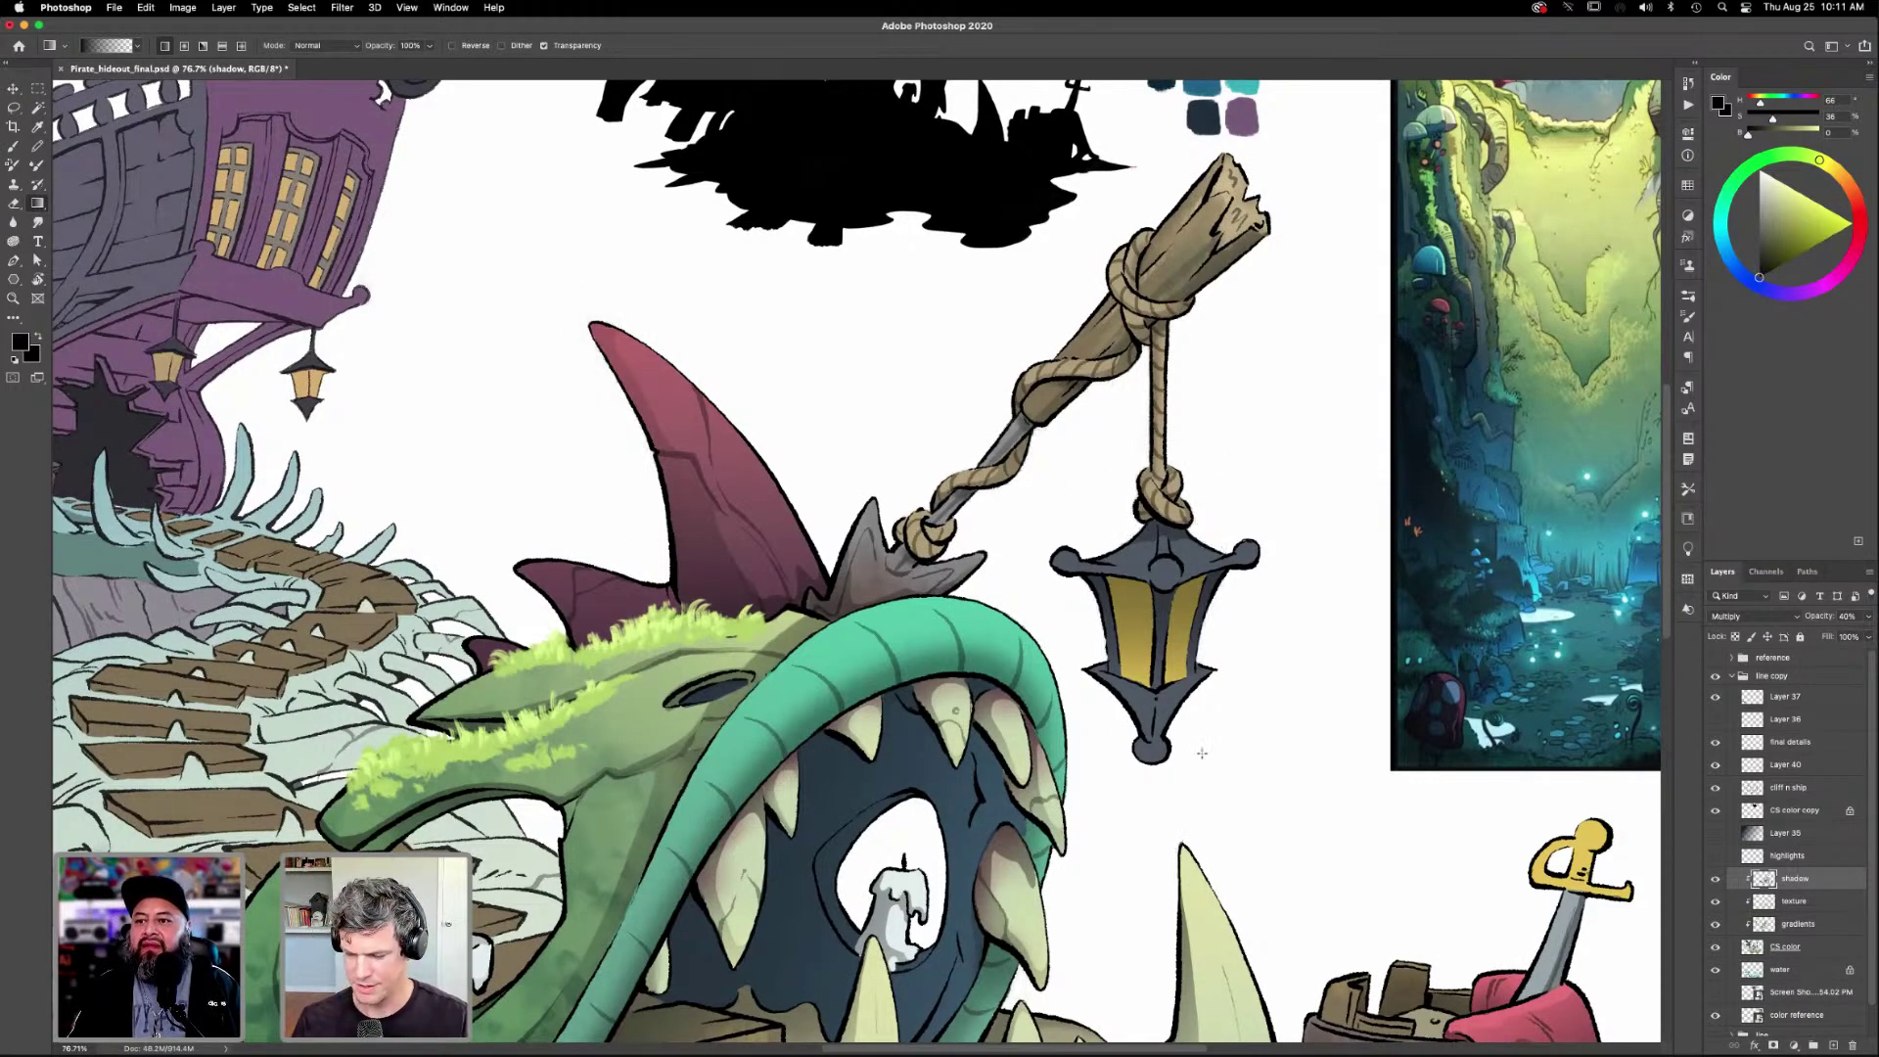
Lasso the lantern's tapered base below the panes and shade it with a black gradient.
left_click_drag(1213, 705, 1207, 890)
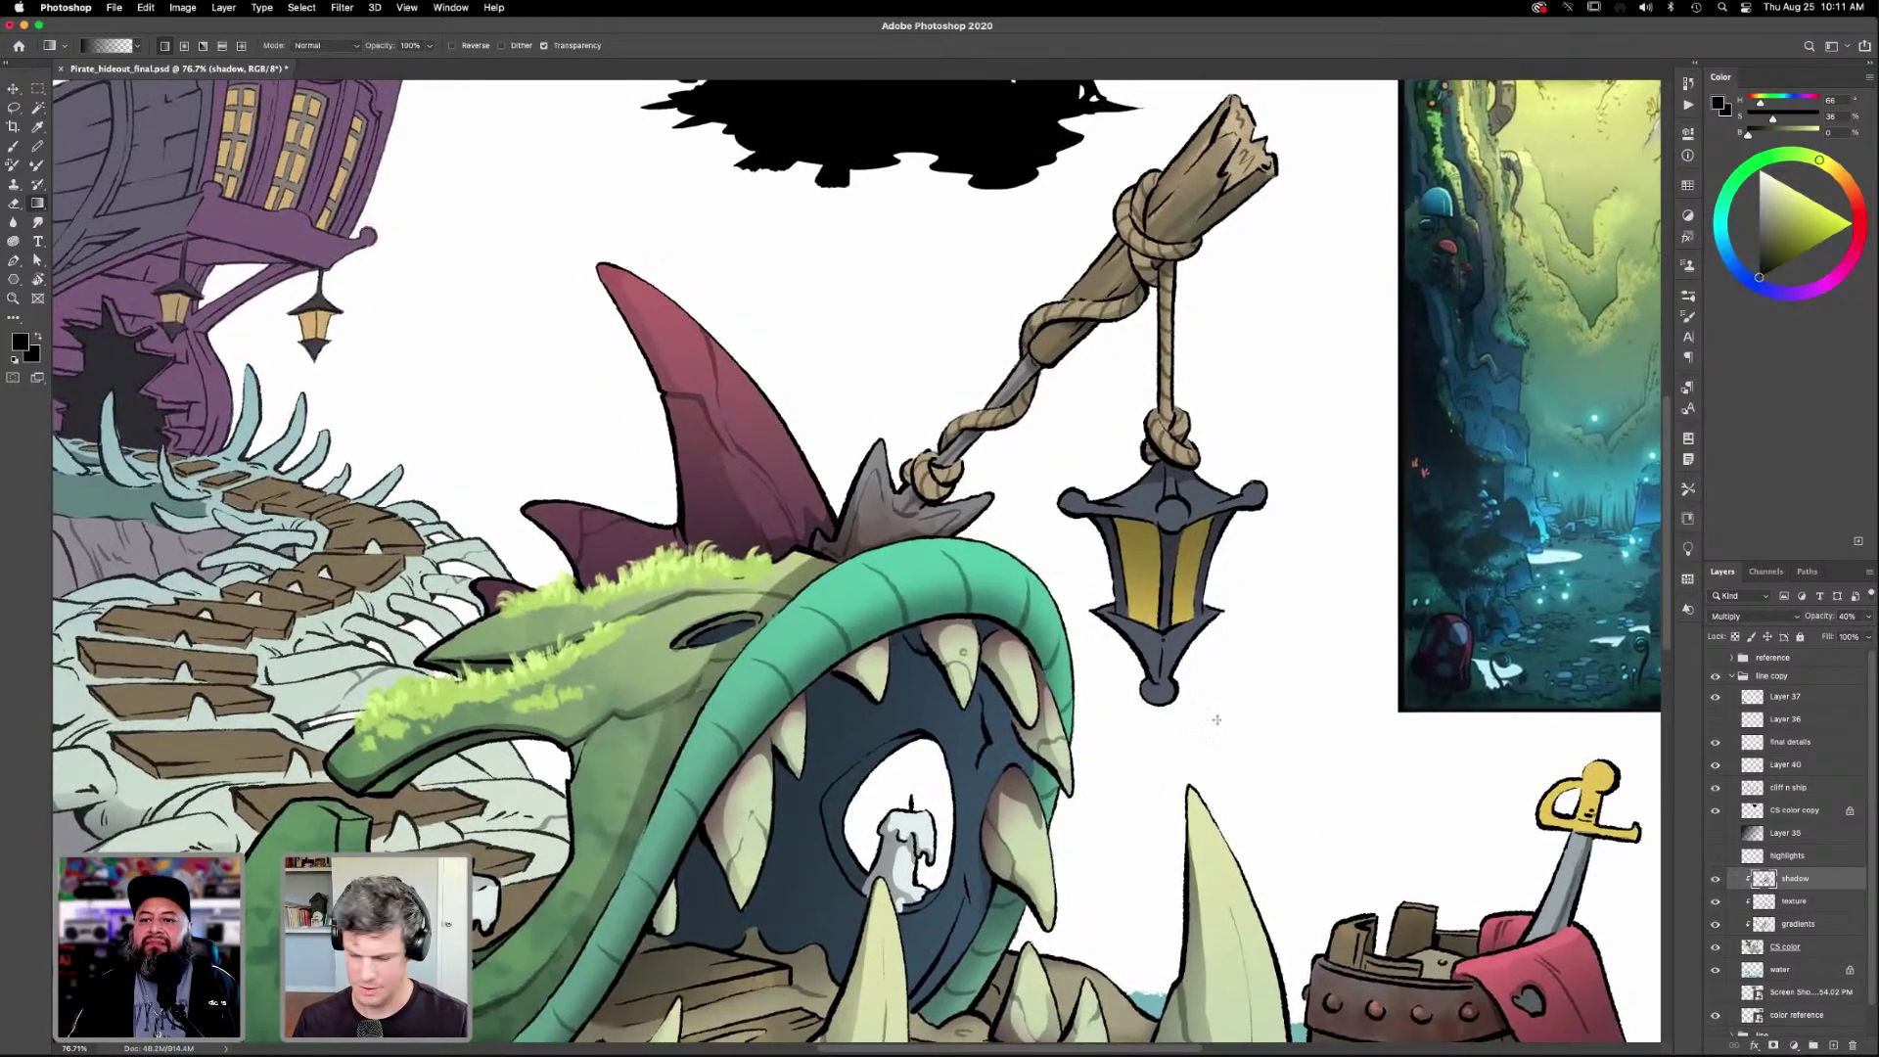
key("l")
mouse_move(1223, 623)
left_mouse_down()
mouse_move(1166, 642)
mouse_move(1114, 631)
mouse_move(1145, 685)
mouse_move(1184, 685)
mouse_move(1223, 625)
left_mouse_up()
key("g")
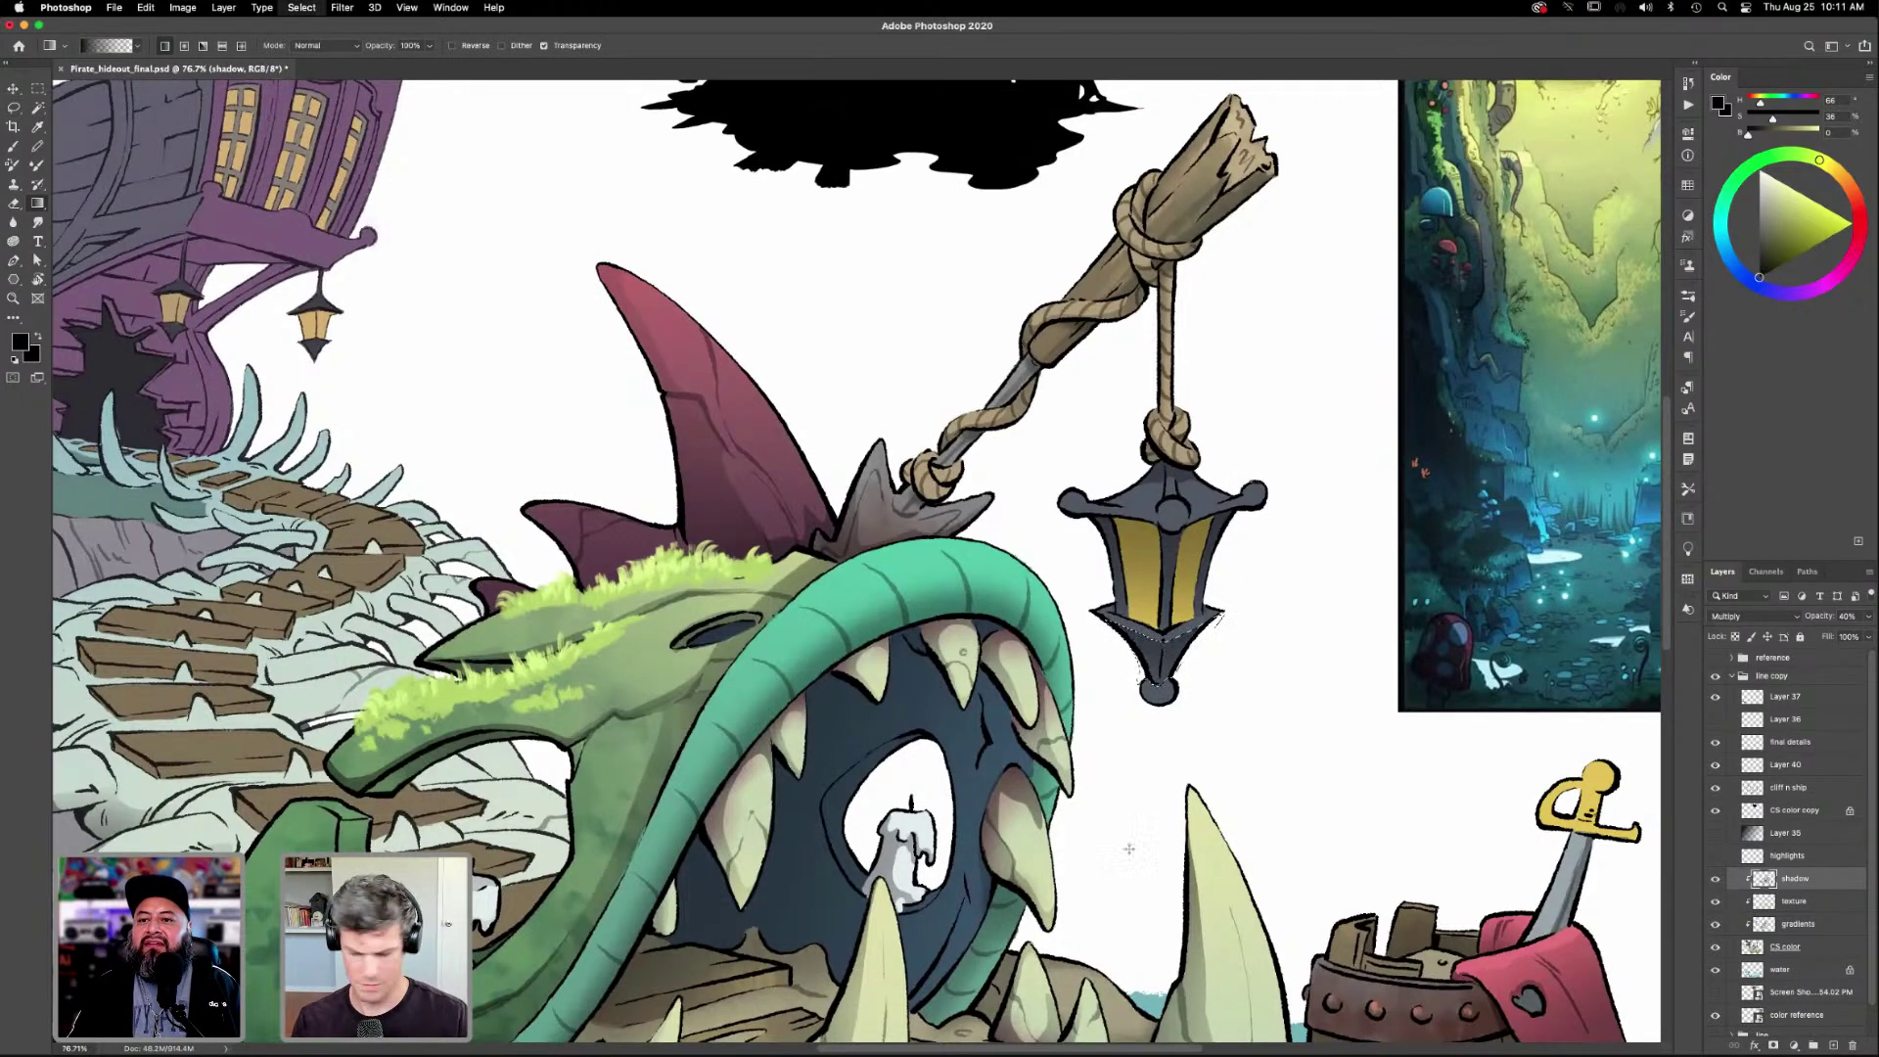
Lasso the lower edge of the lantern's roof, including its round end knobs, and shade it with a black gradient.
key("l")
mouse_move(1198, 526)
left_mouse_down()
mouse_move(1064, 501)
mouse_move(1091, 536)
mouse_move(1076, 521)
mouse_move(1174, 533)
mouse_move(1271, 496)
left_mouse_up()
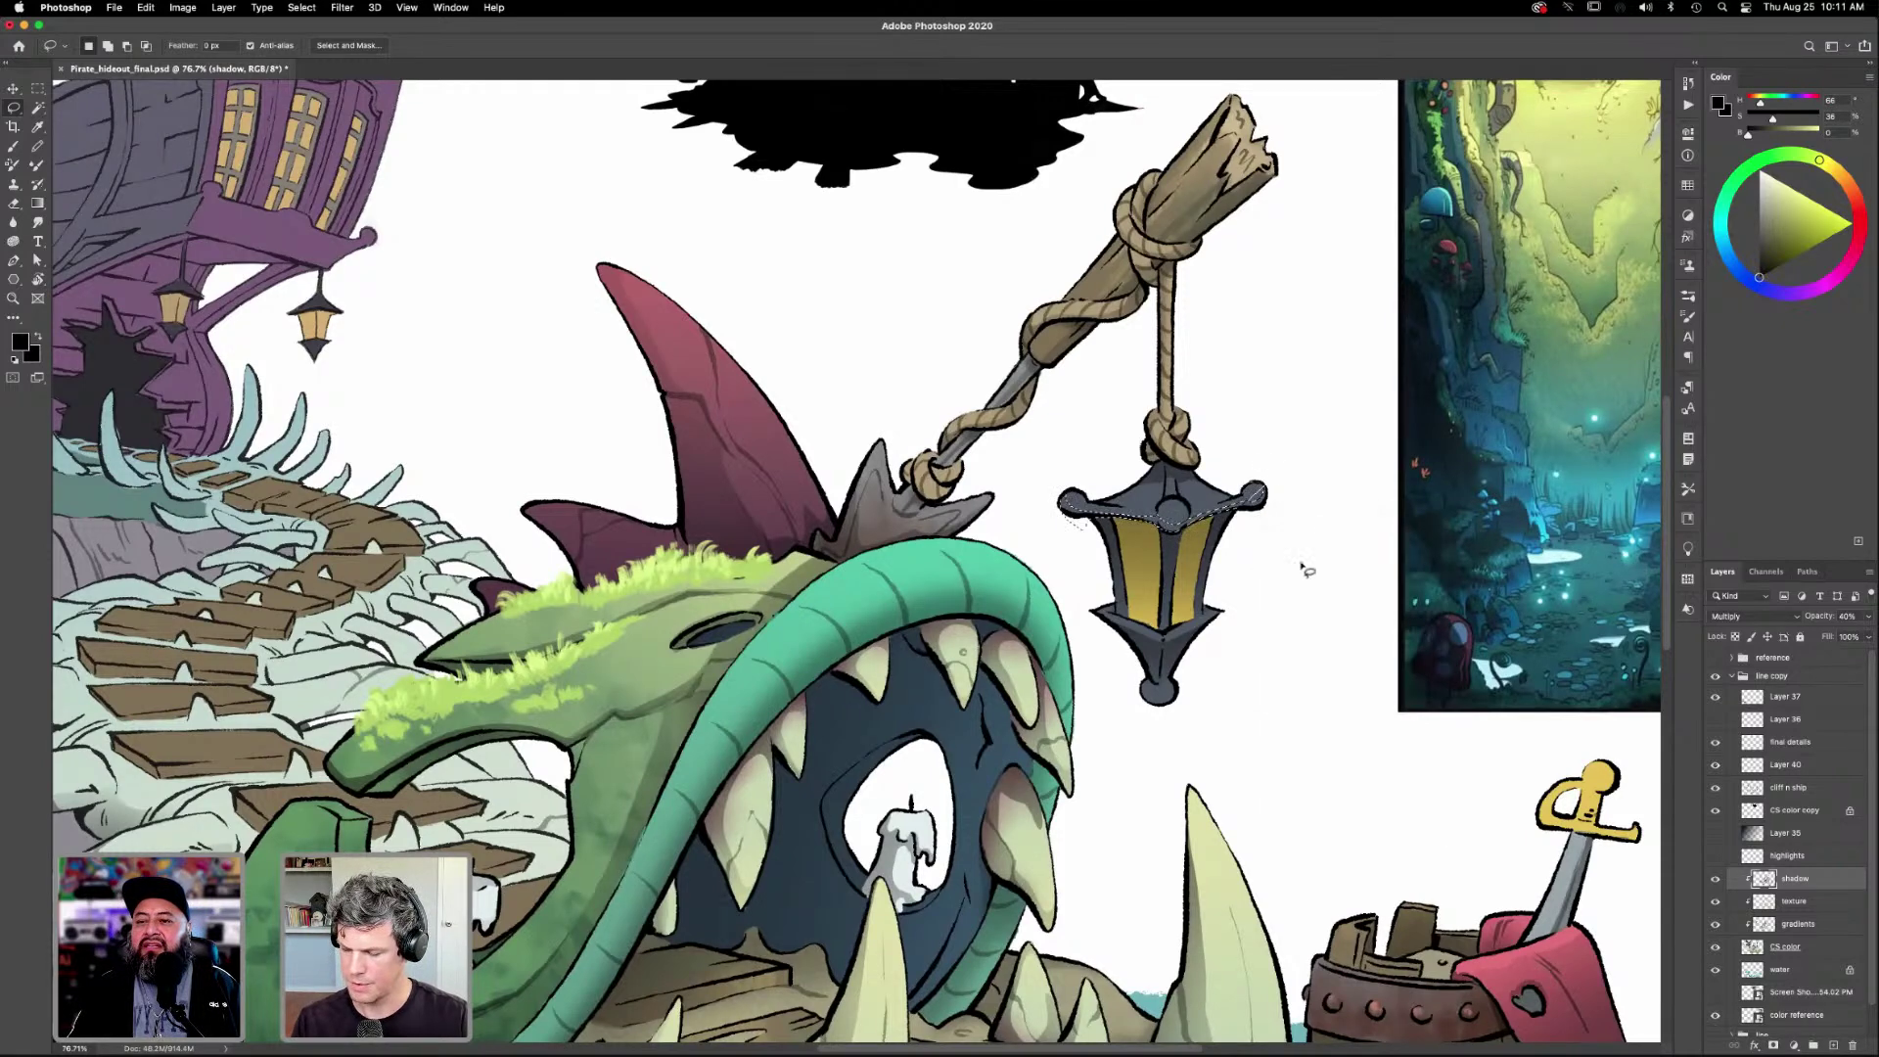
key("shift")
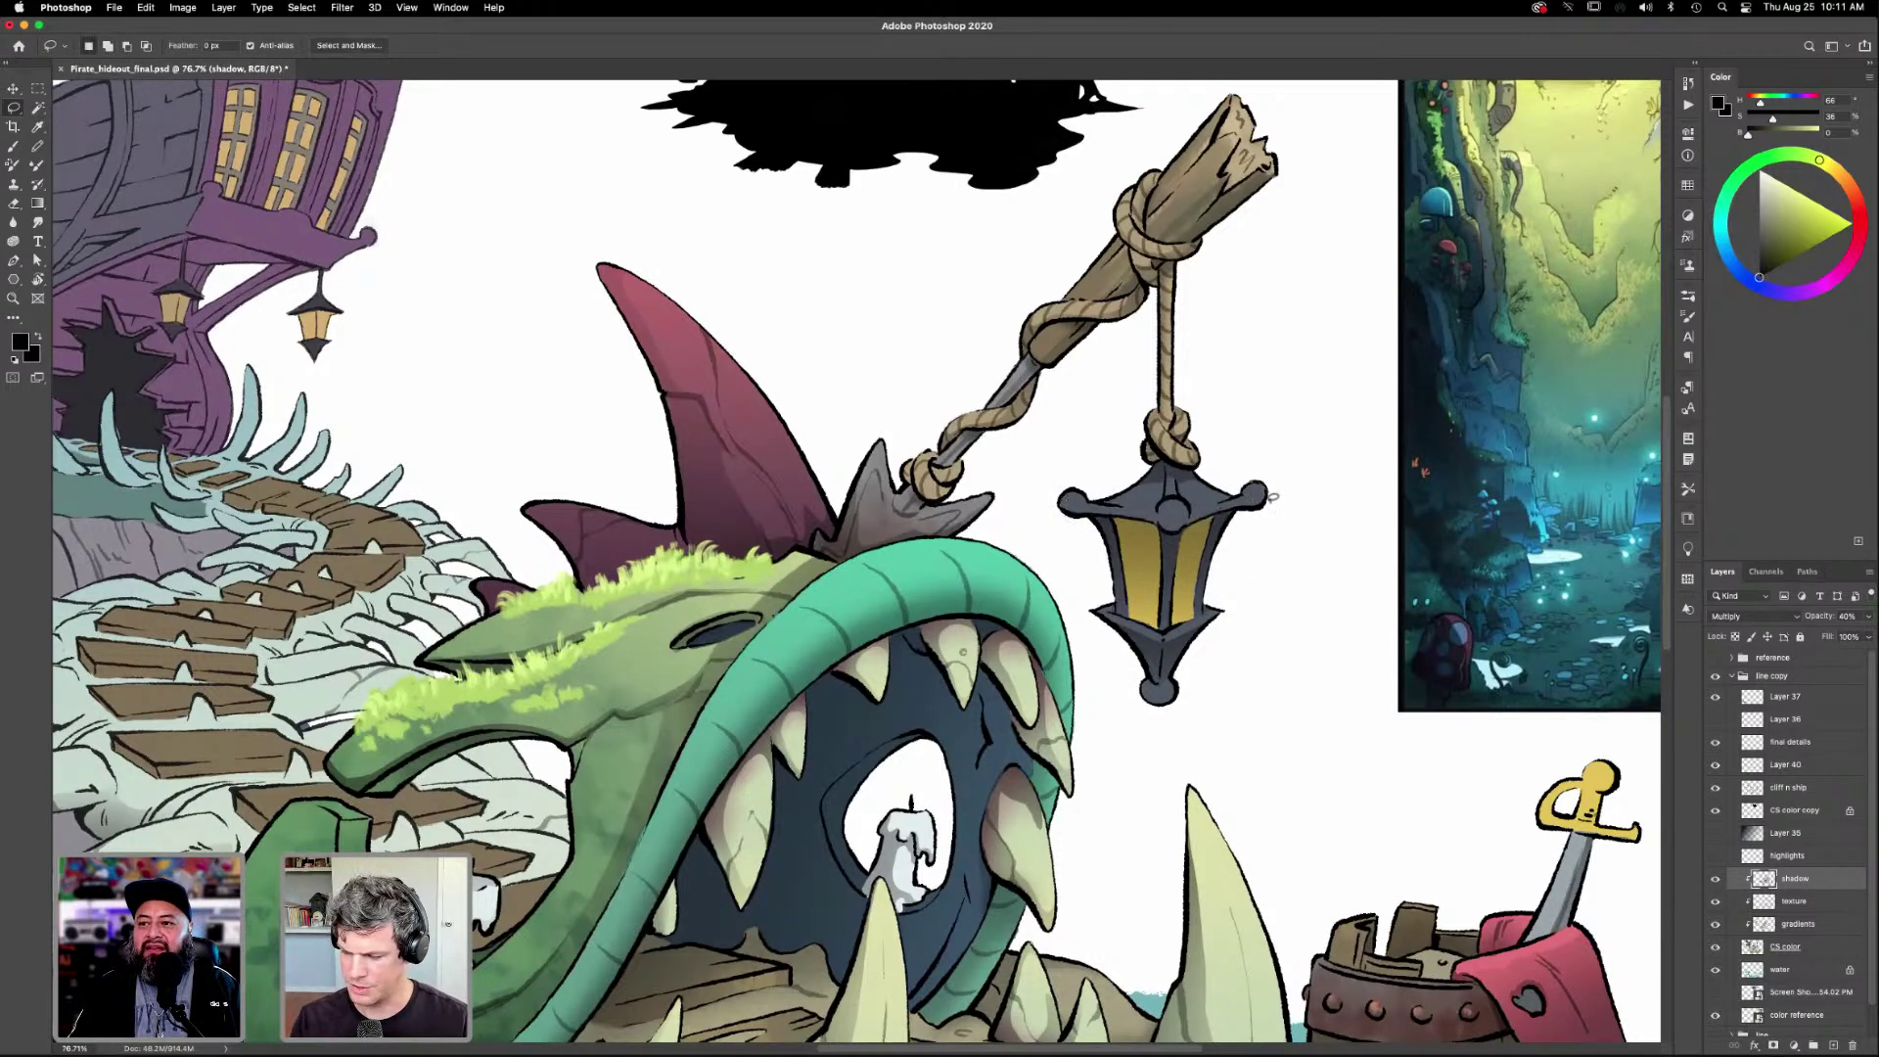
mouse_move(1256, 497)
left_mouse_down()
mouse_move(1065, 510)
mouse_move(1075, 533)
mouse_move(1161, 519)
mouse_move(1188, 537)
mouse_move(1277, 488)
mouse_move(1166, 597)
left_mouse_up()
key("g")
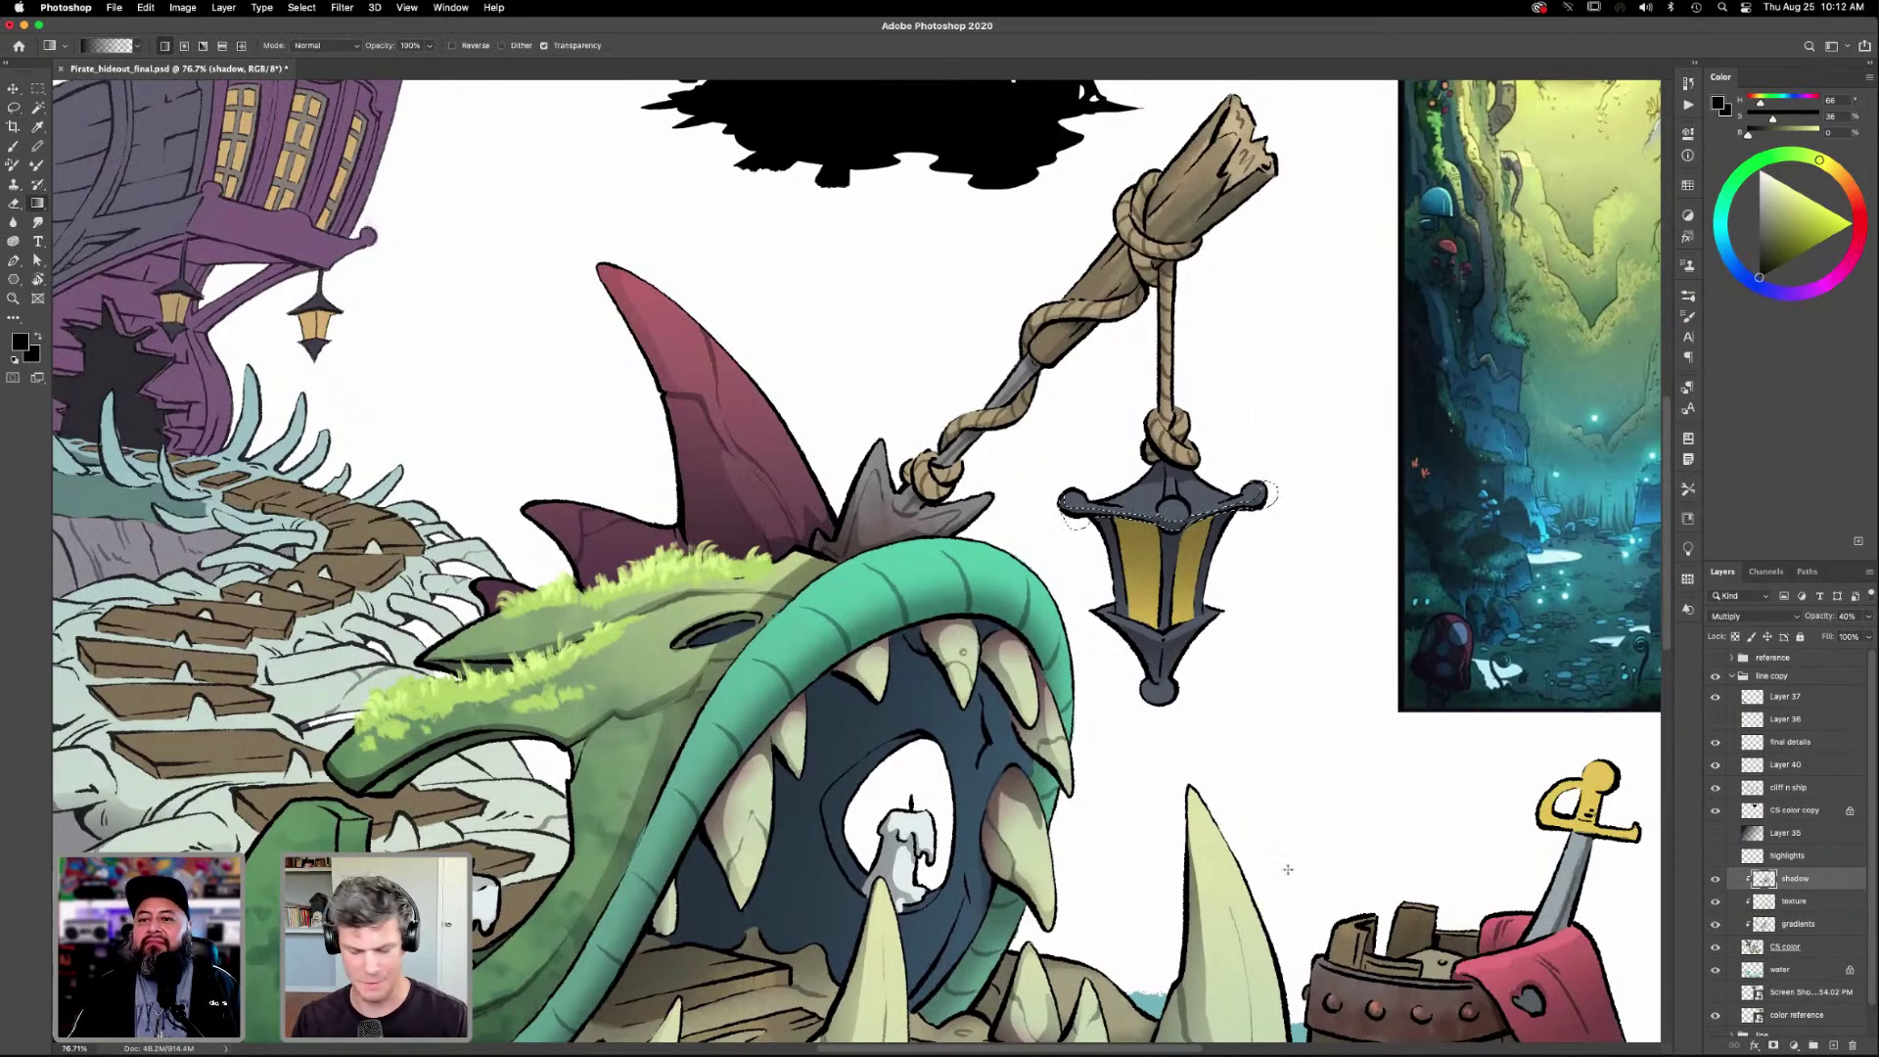
key("ctrl+d")
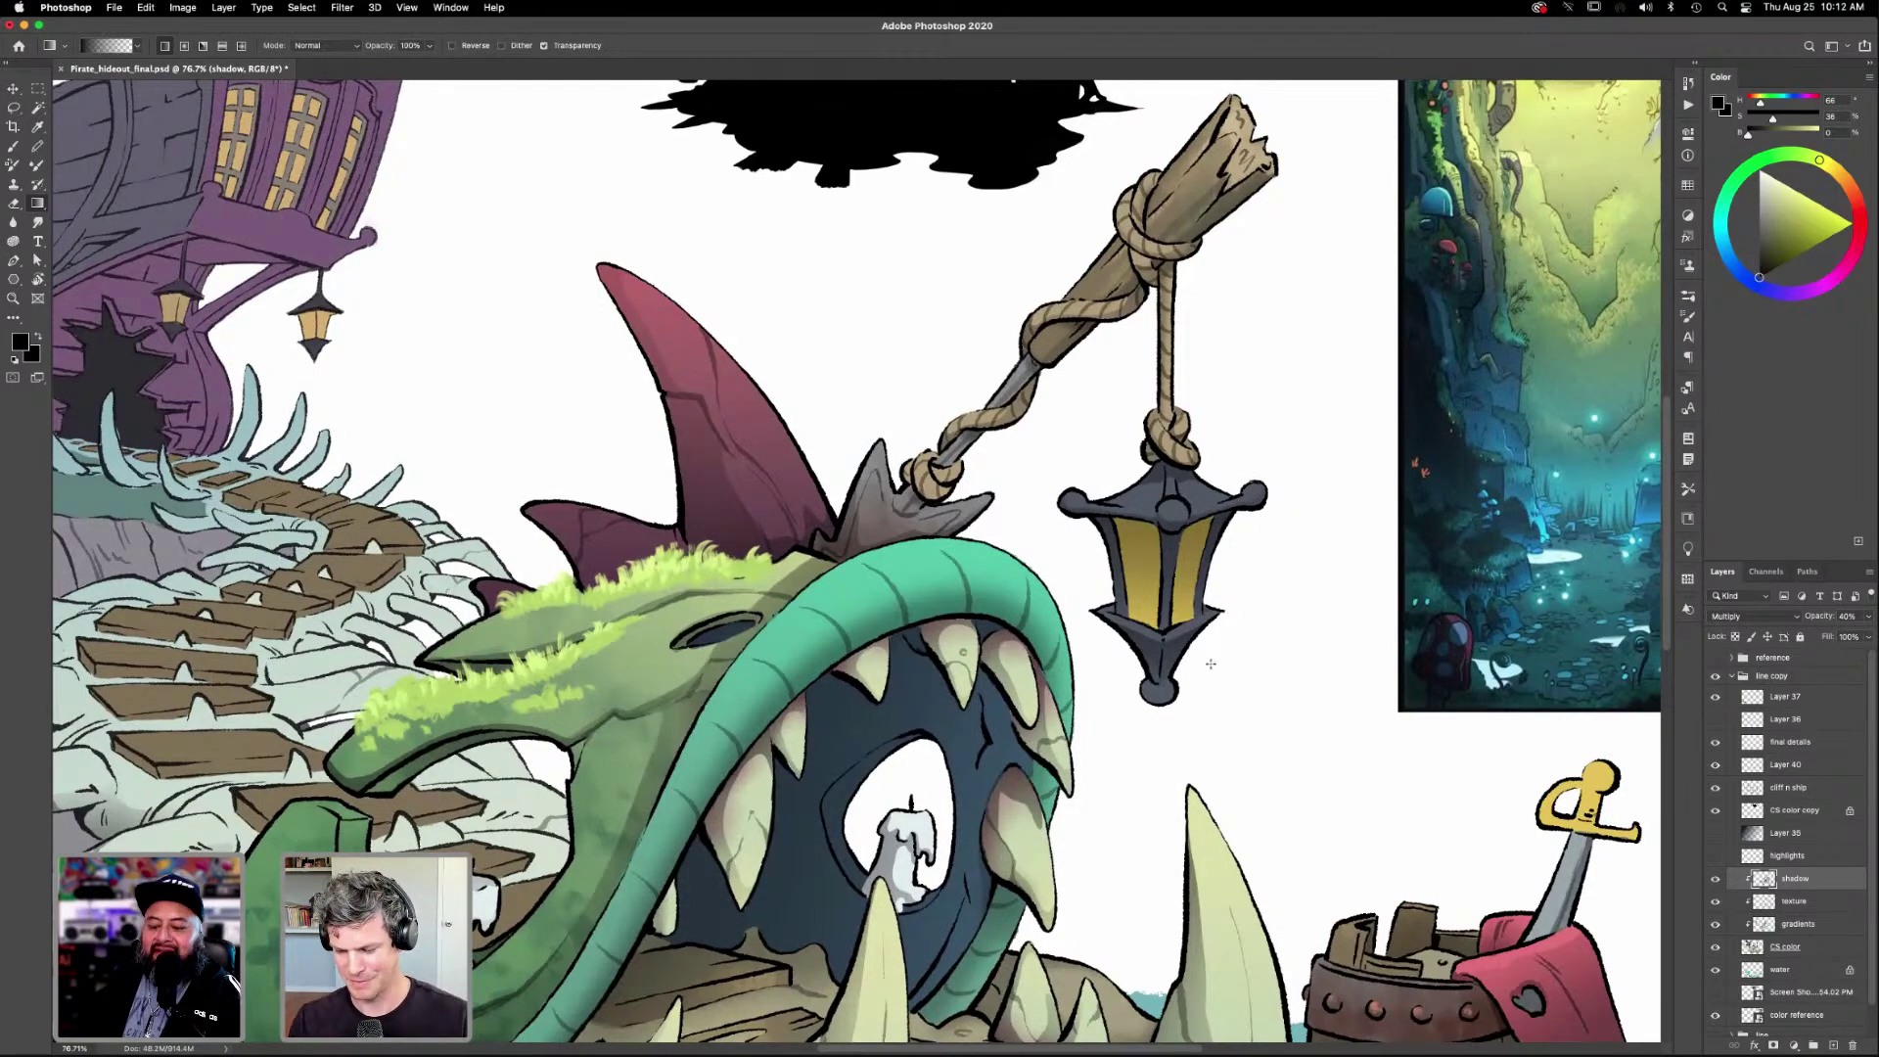
Show the yellow glow layer below Layer 37 to preview the lit lanterns and windows in the whole illustration, and hide it again.
key("b")
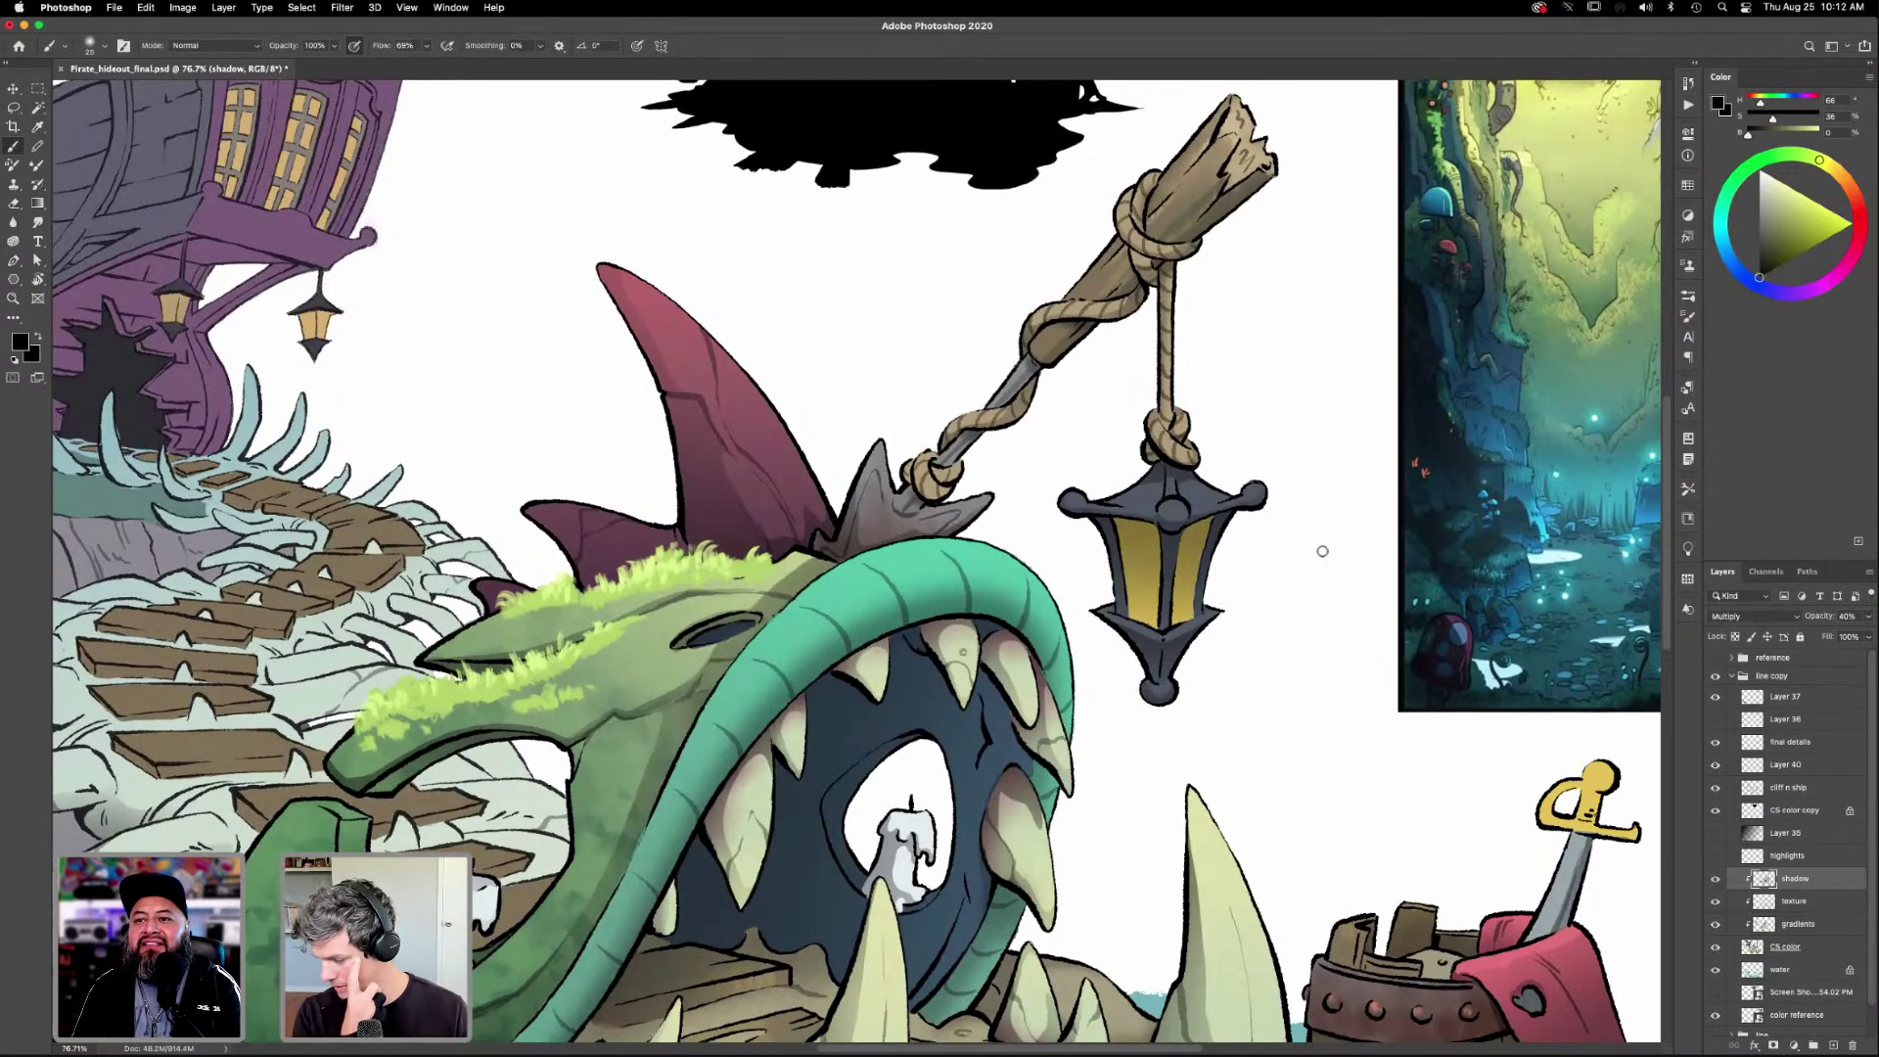
key("super+0")
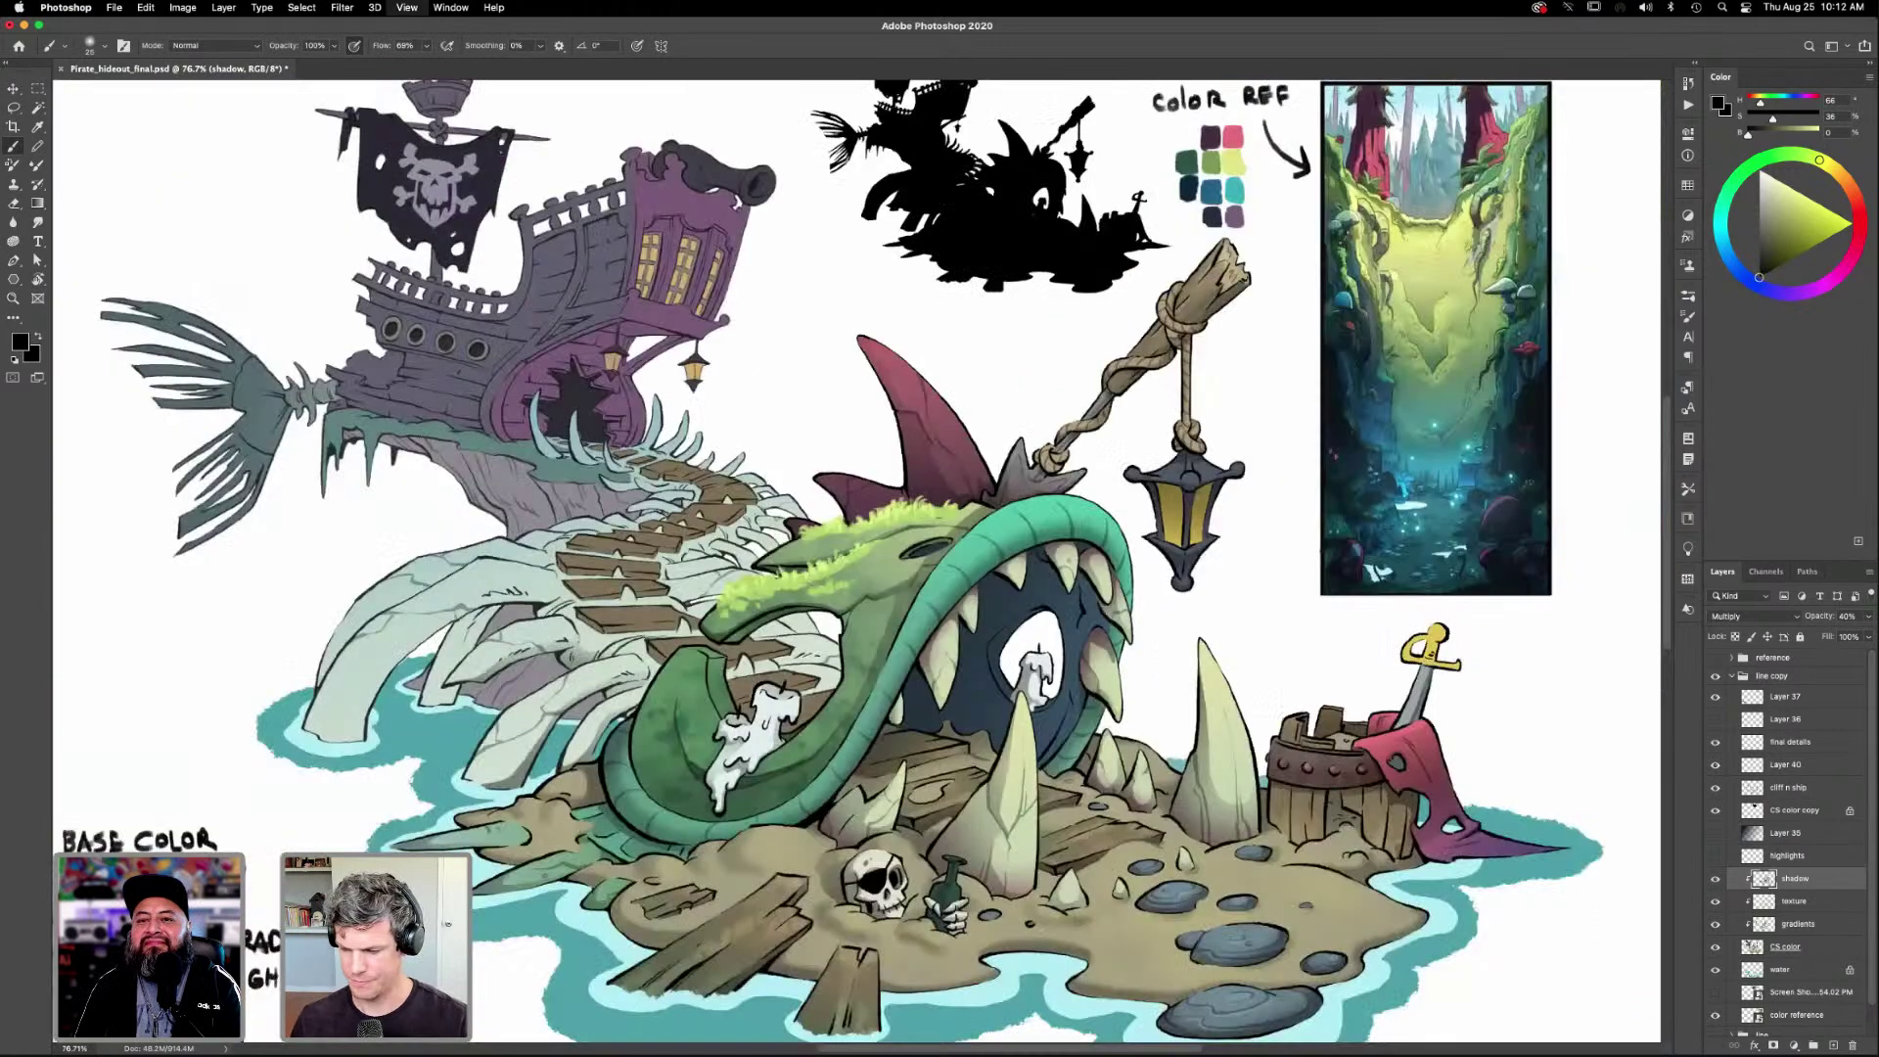
left_click(1715, 719)
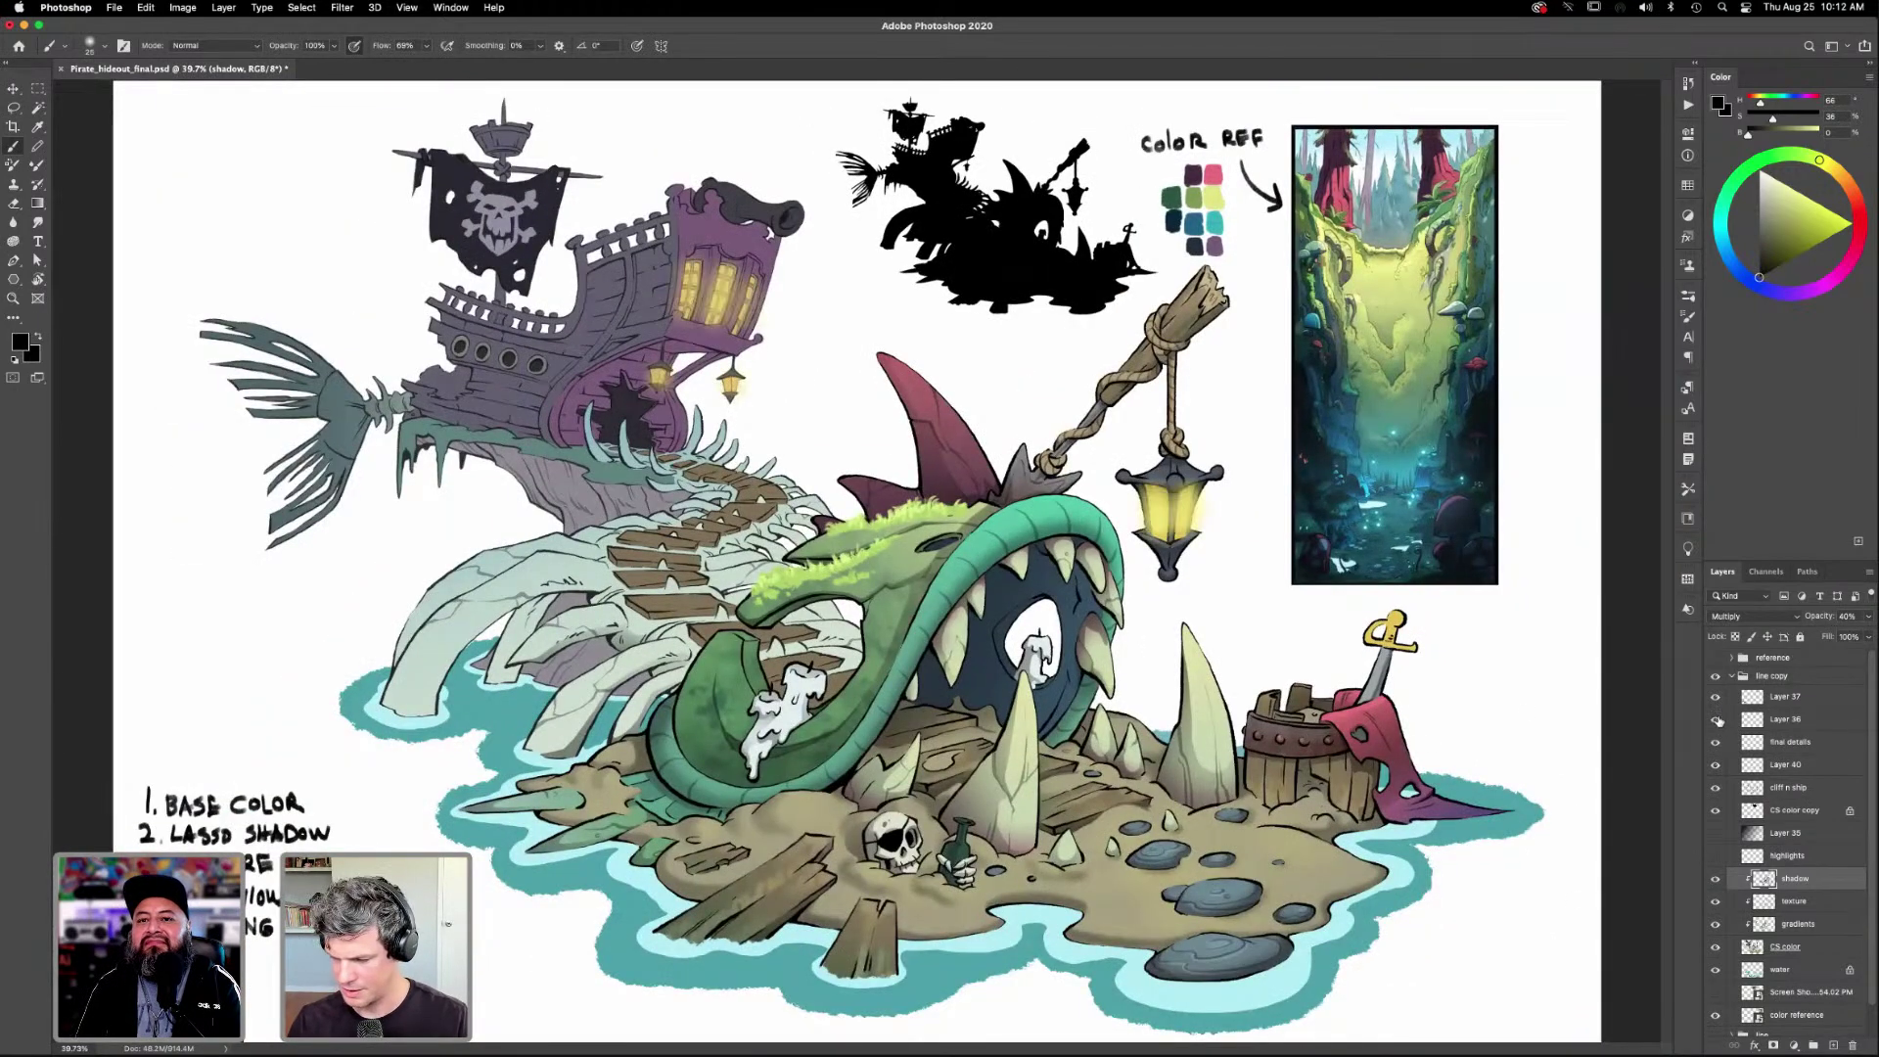
left_click(1715, 719)
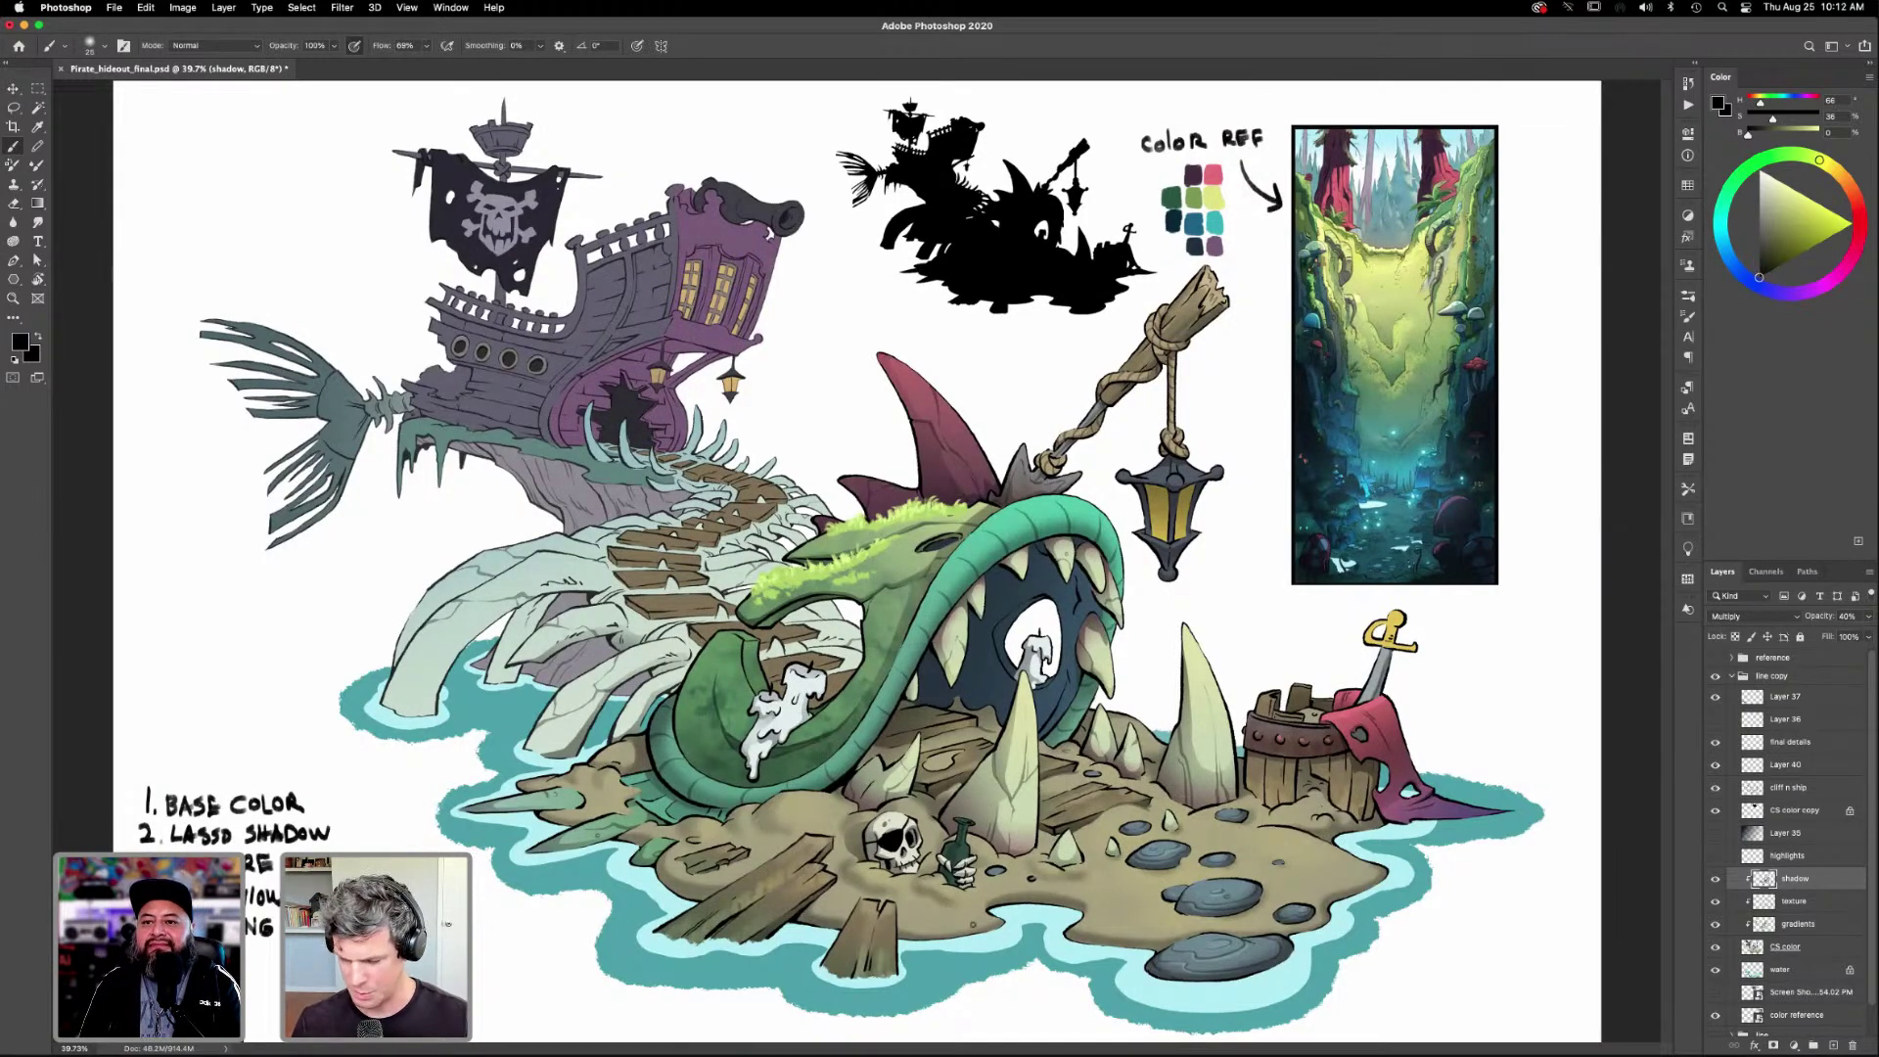
Lasso the shadow side of the sword's pommel above the barrel and shade it with a black gradient.
key("z")
mouse_move(1409, 644)
left_mouse_down()
mouse_move(1467, 612)
mouse_move(1270, 704)
mouse_move(1243, 795)
left_mouse_up()
key("l")
mouse_move(1247, 602)
left_mouse_down()
mouse_move(1223, 624)
mouse_move(1251, 601)
mouse_move(1245, 559)
mouse_move(1248, 631)
left_mouse_up()
key("g")
key("super+d")
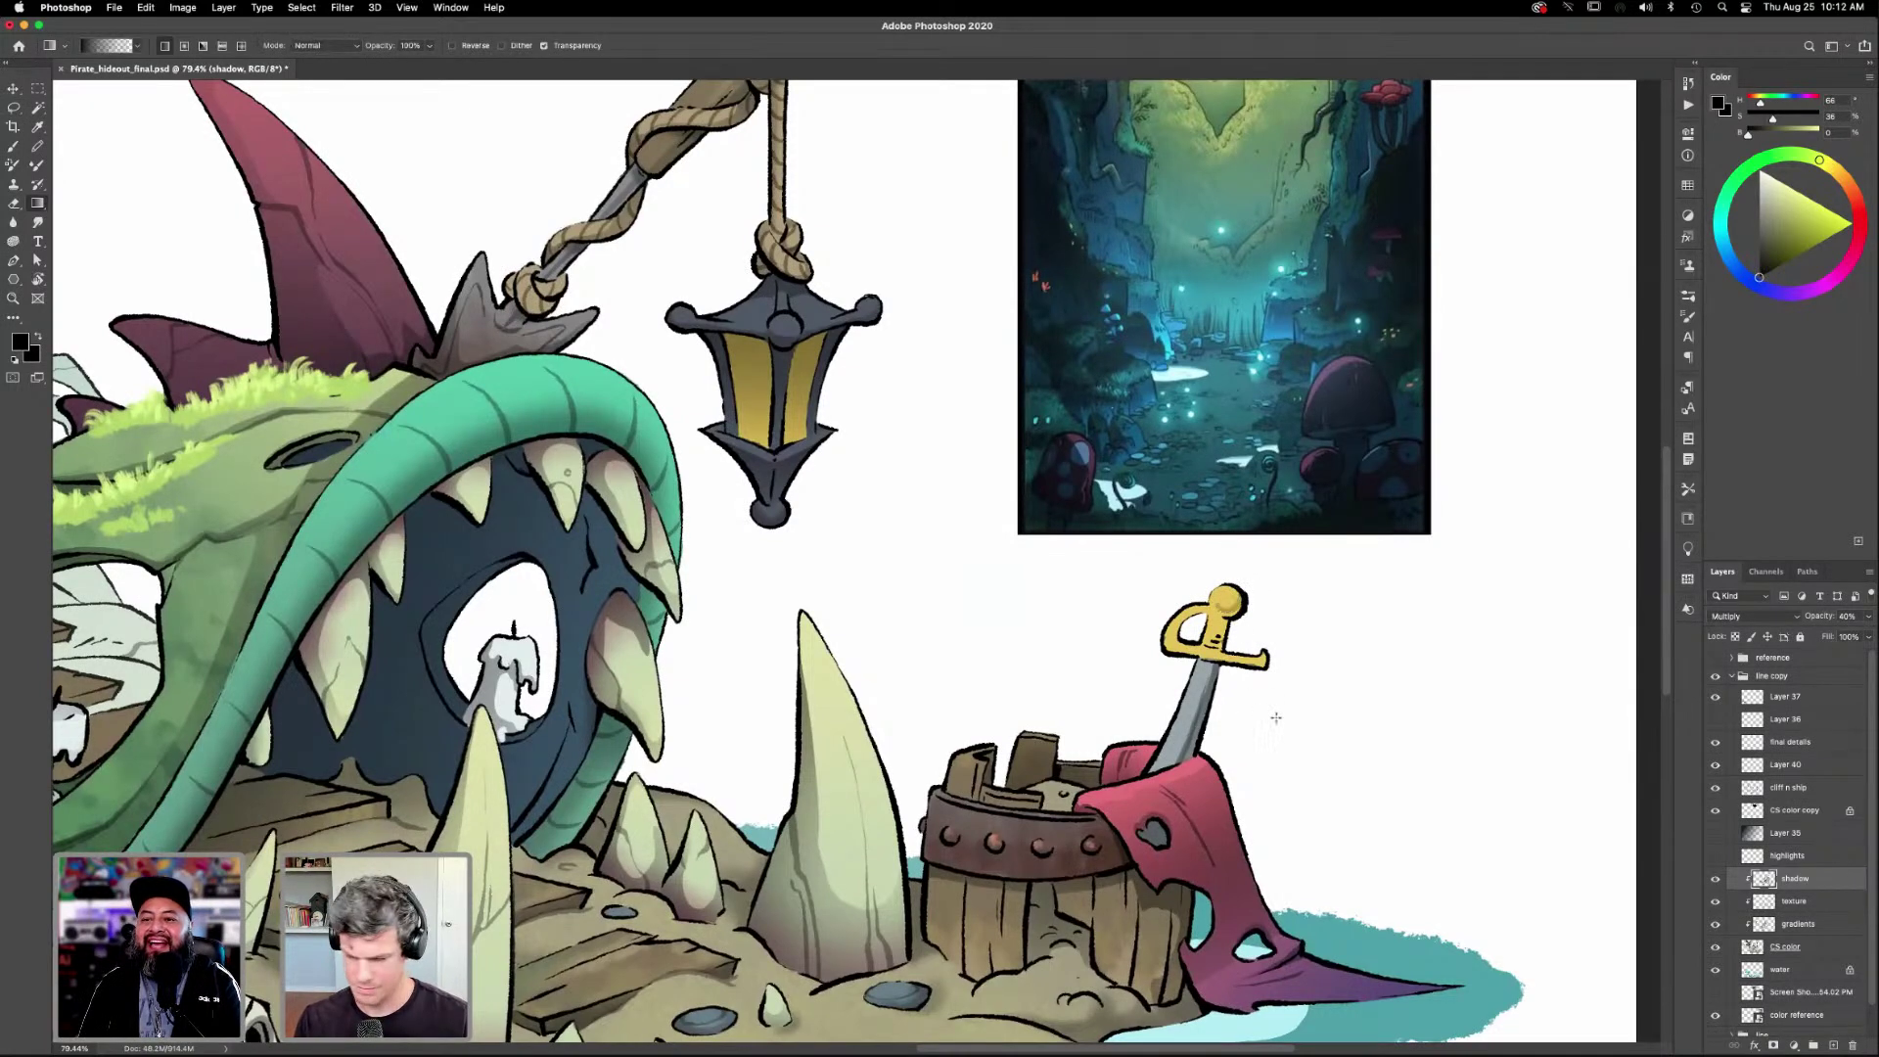
Lasso the shadow area along the sword's crossguard and shade it with a black gradient on the shadow layer.
key("l")
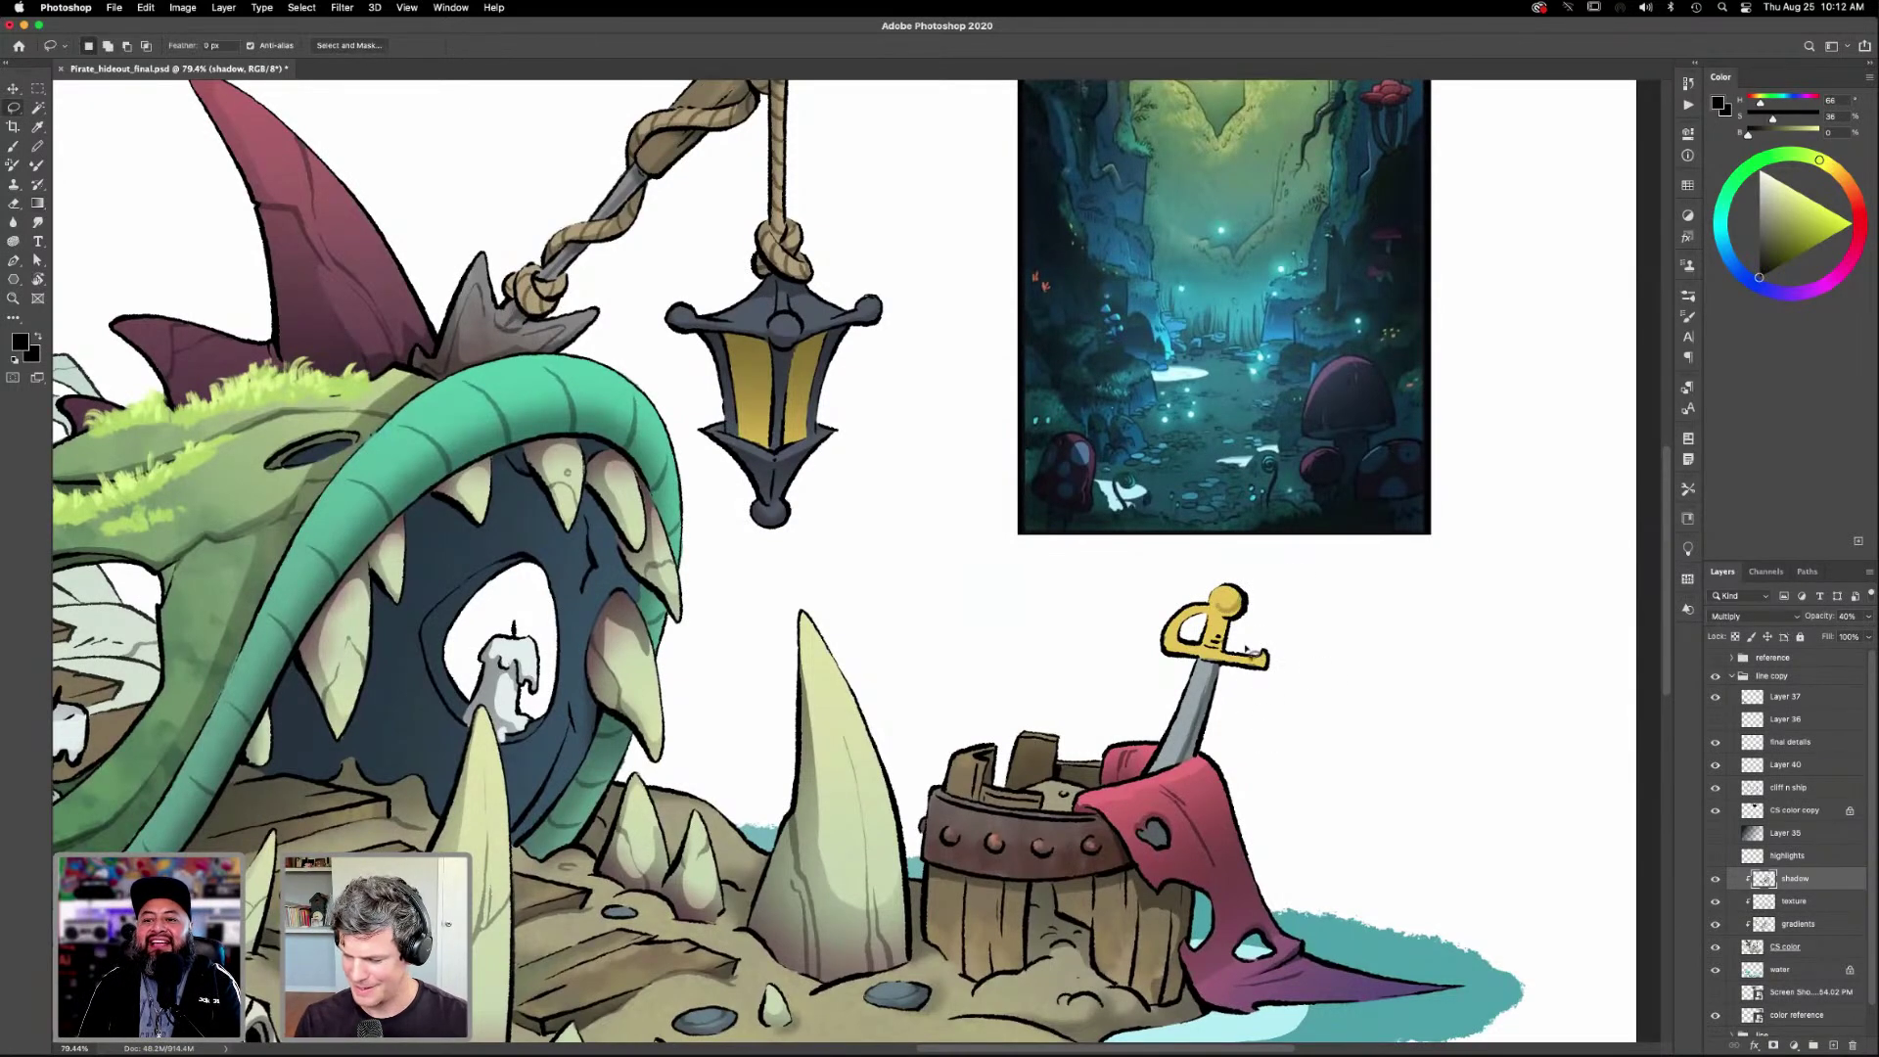
mouse_move(1272, 662)
left_mouse_down()
mouse_move(1184, 654)
mouse_move(1189, 624)
mouse_move(1169, 661)
mouse_move(1272, 681)
mouse_move(1272, 663)
left_mouse_up()
key("g")
left_click_drag(1223, 503, 1225, 612)
key("super+d")
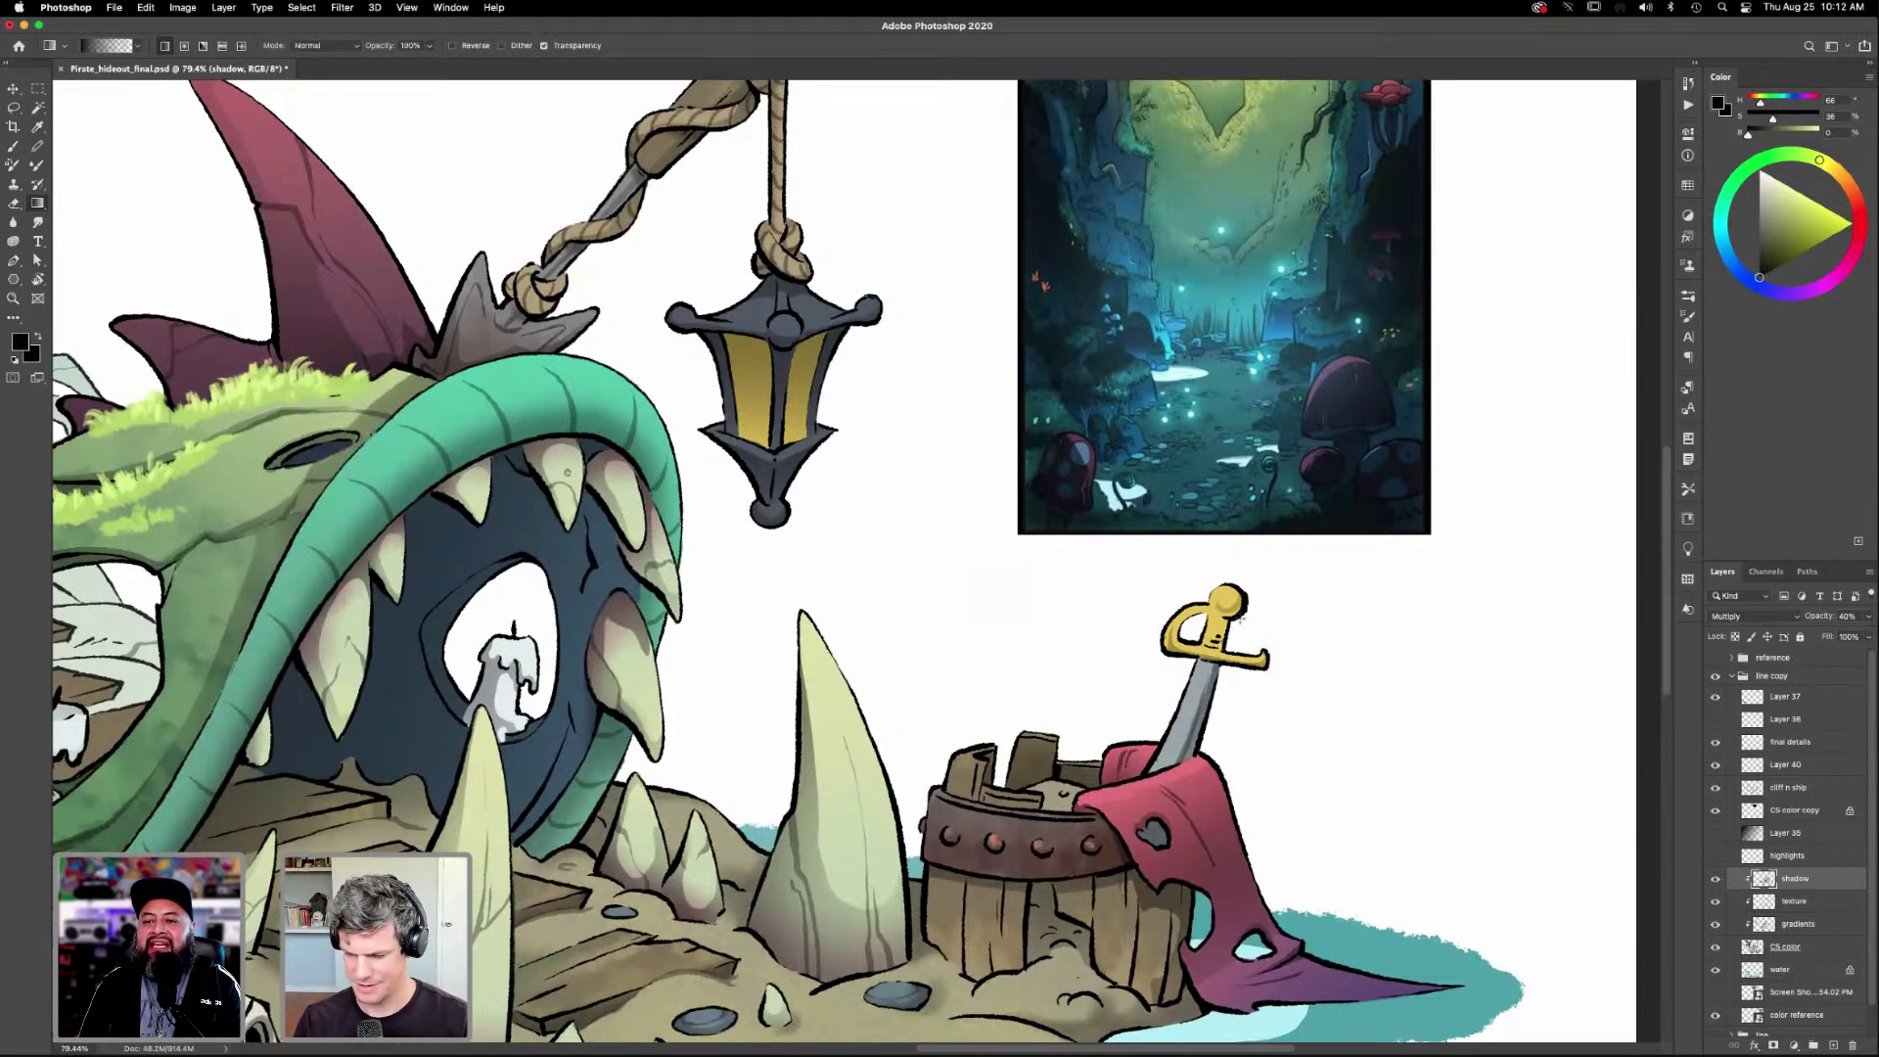
Lasso the sword's grip just below the pommel and shade it with a black gradient.
key("l")
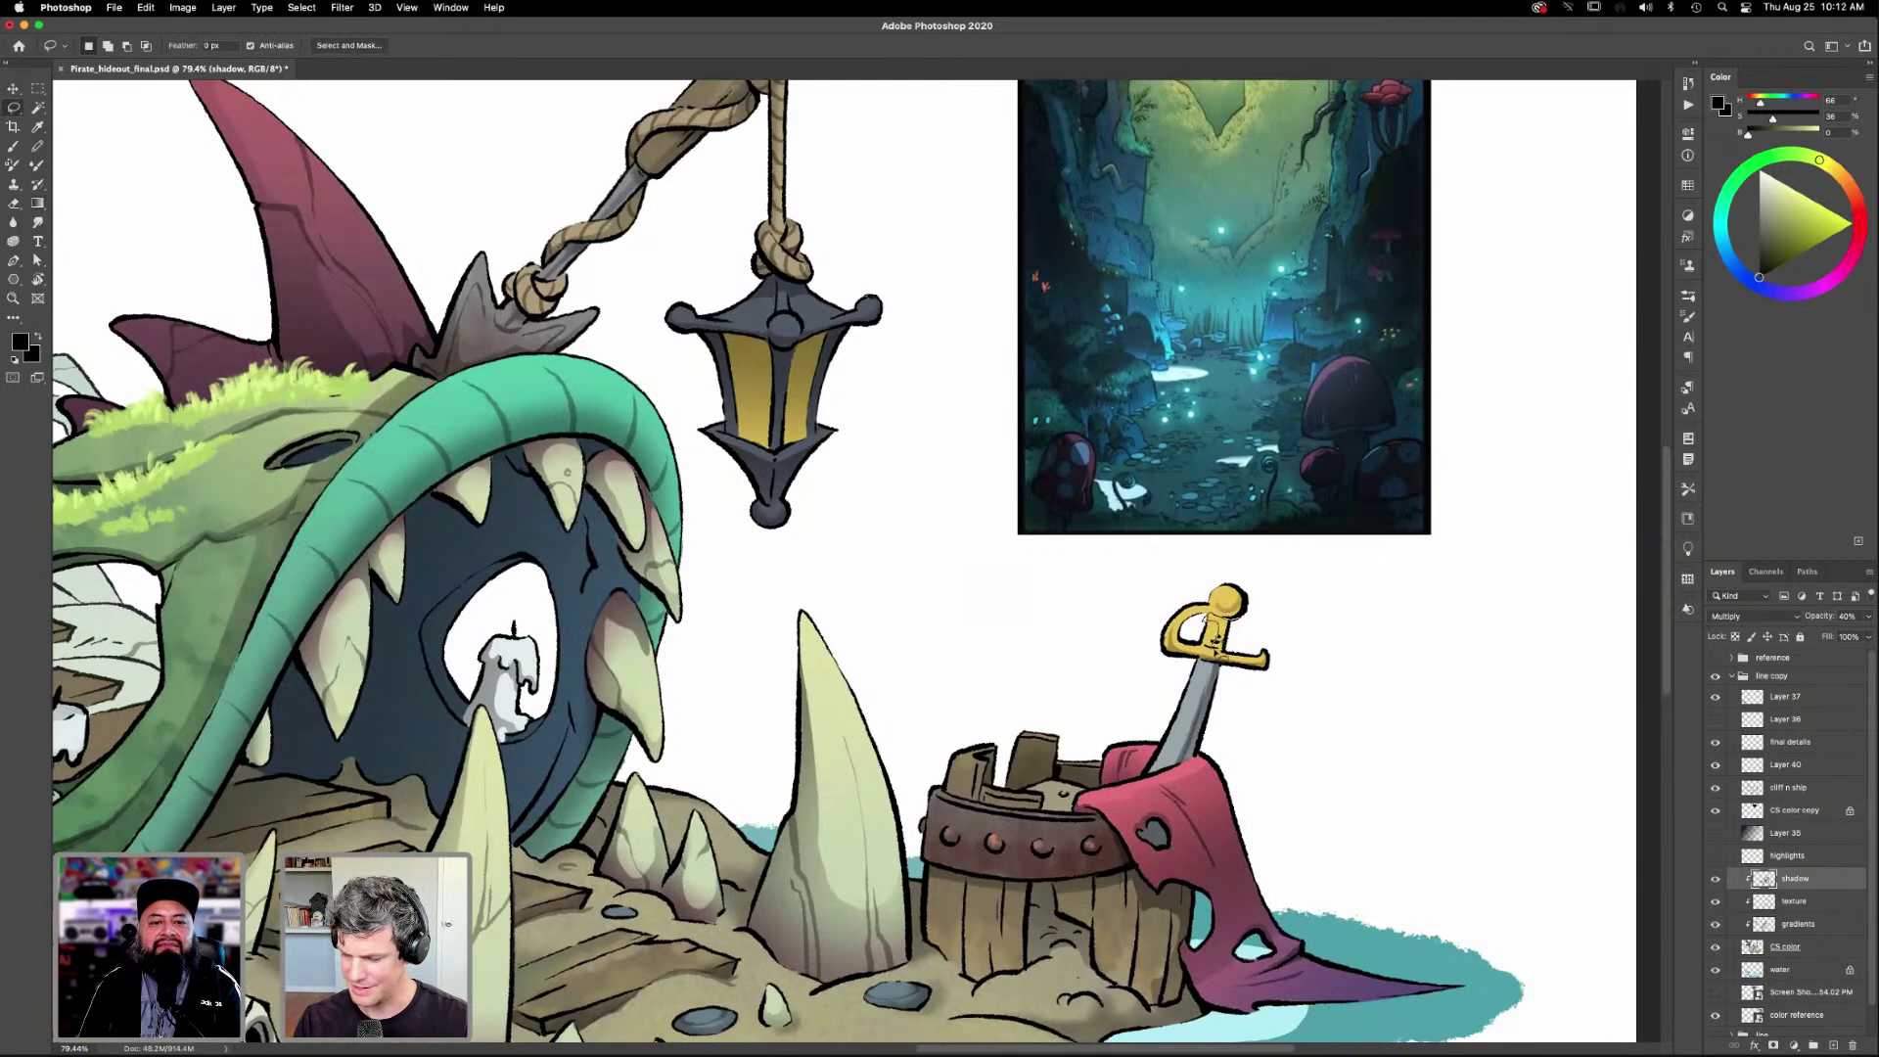
left_click_drag(1234, 609, 1231, 614)
key("g")
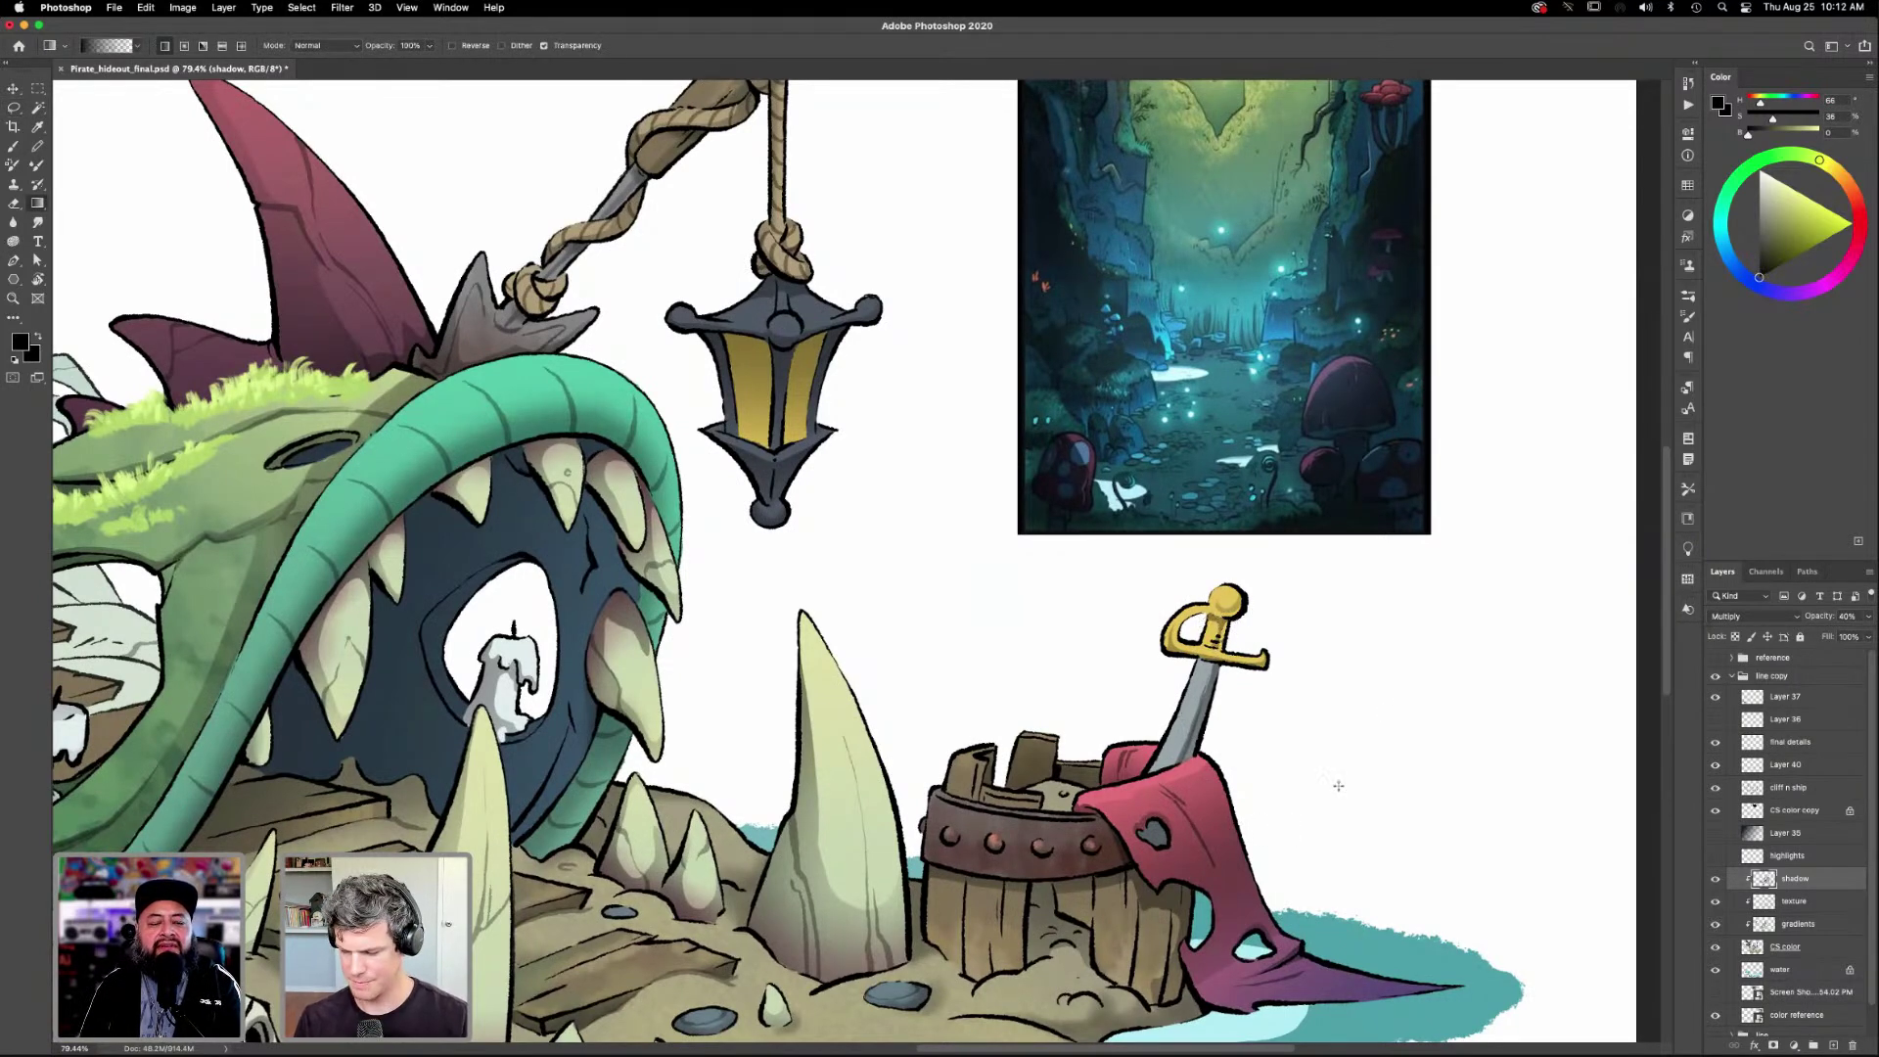
scroll(1275, 767, "down", 3)
scroll(1275, 767, "left", 1)
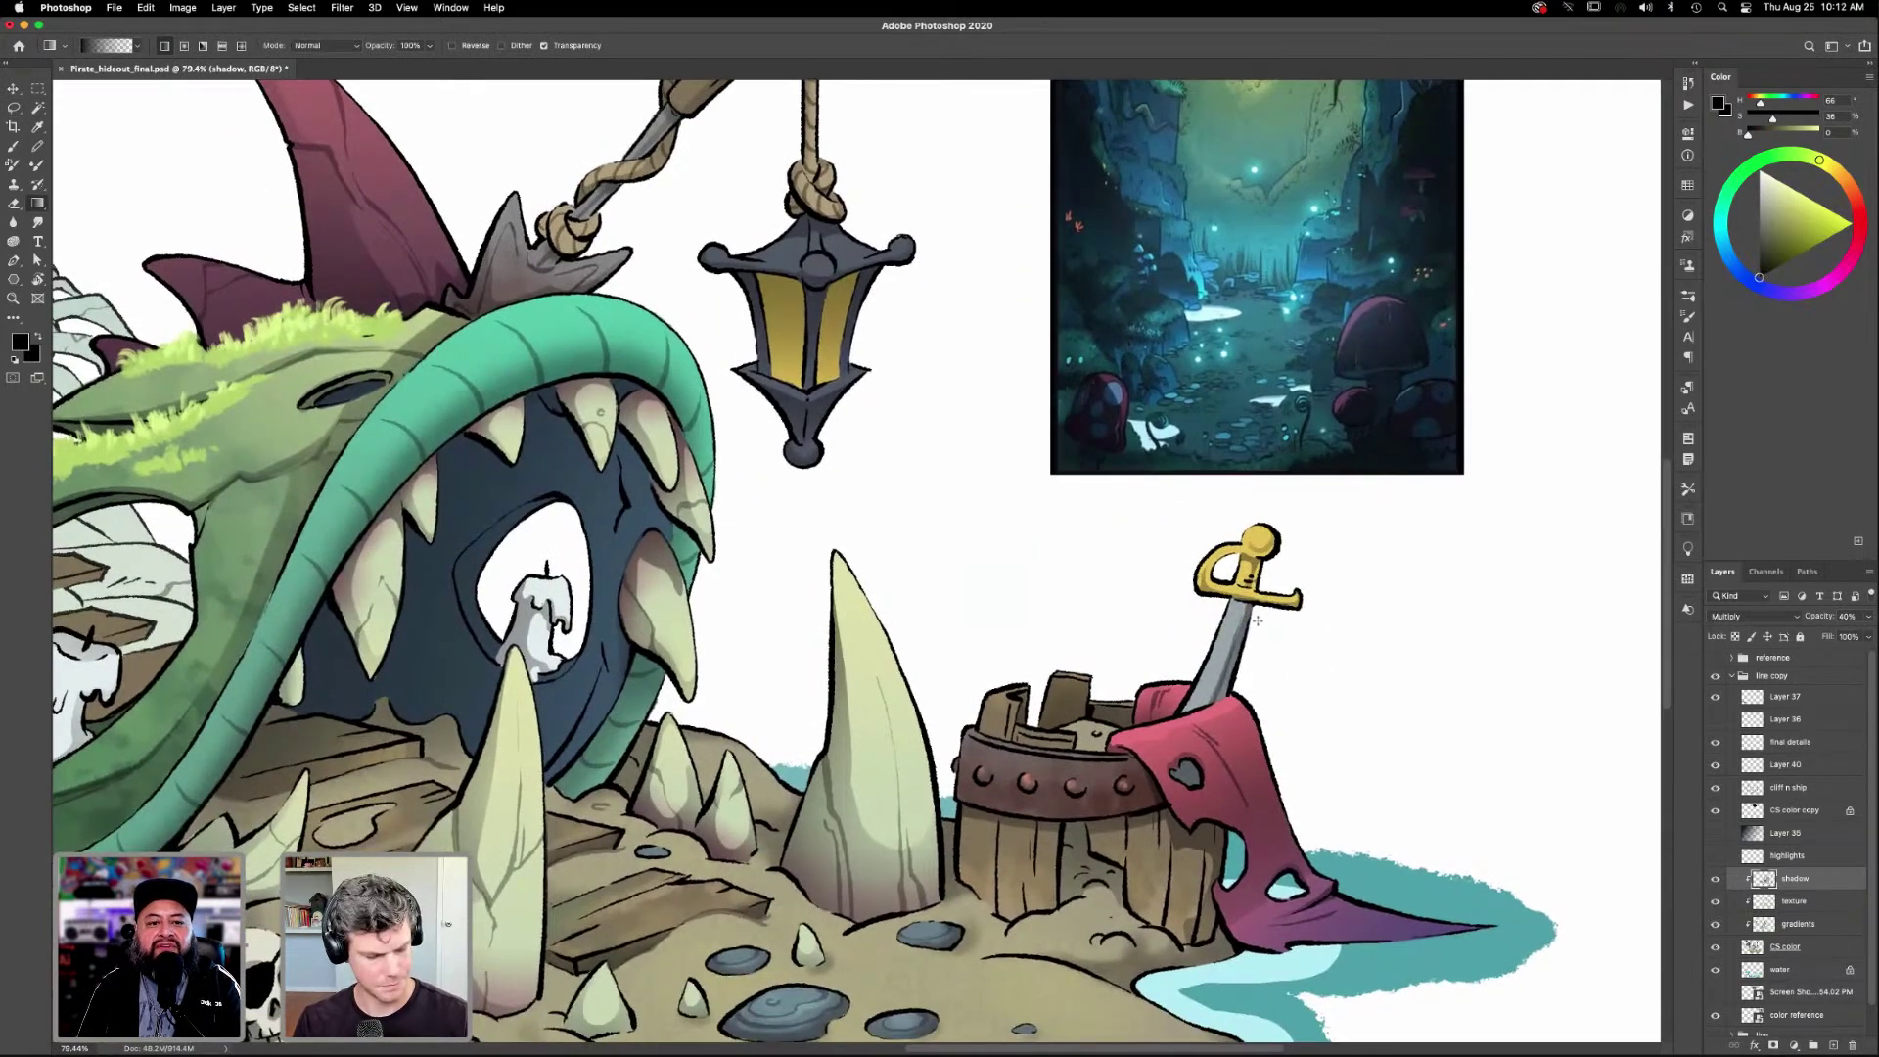
key("b")
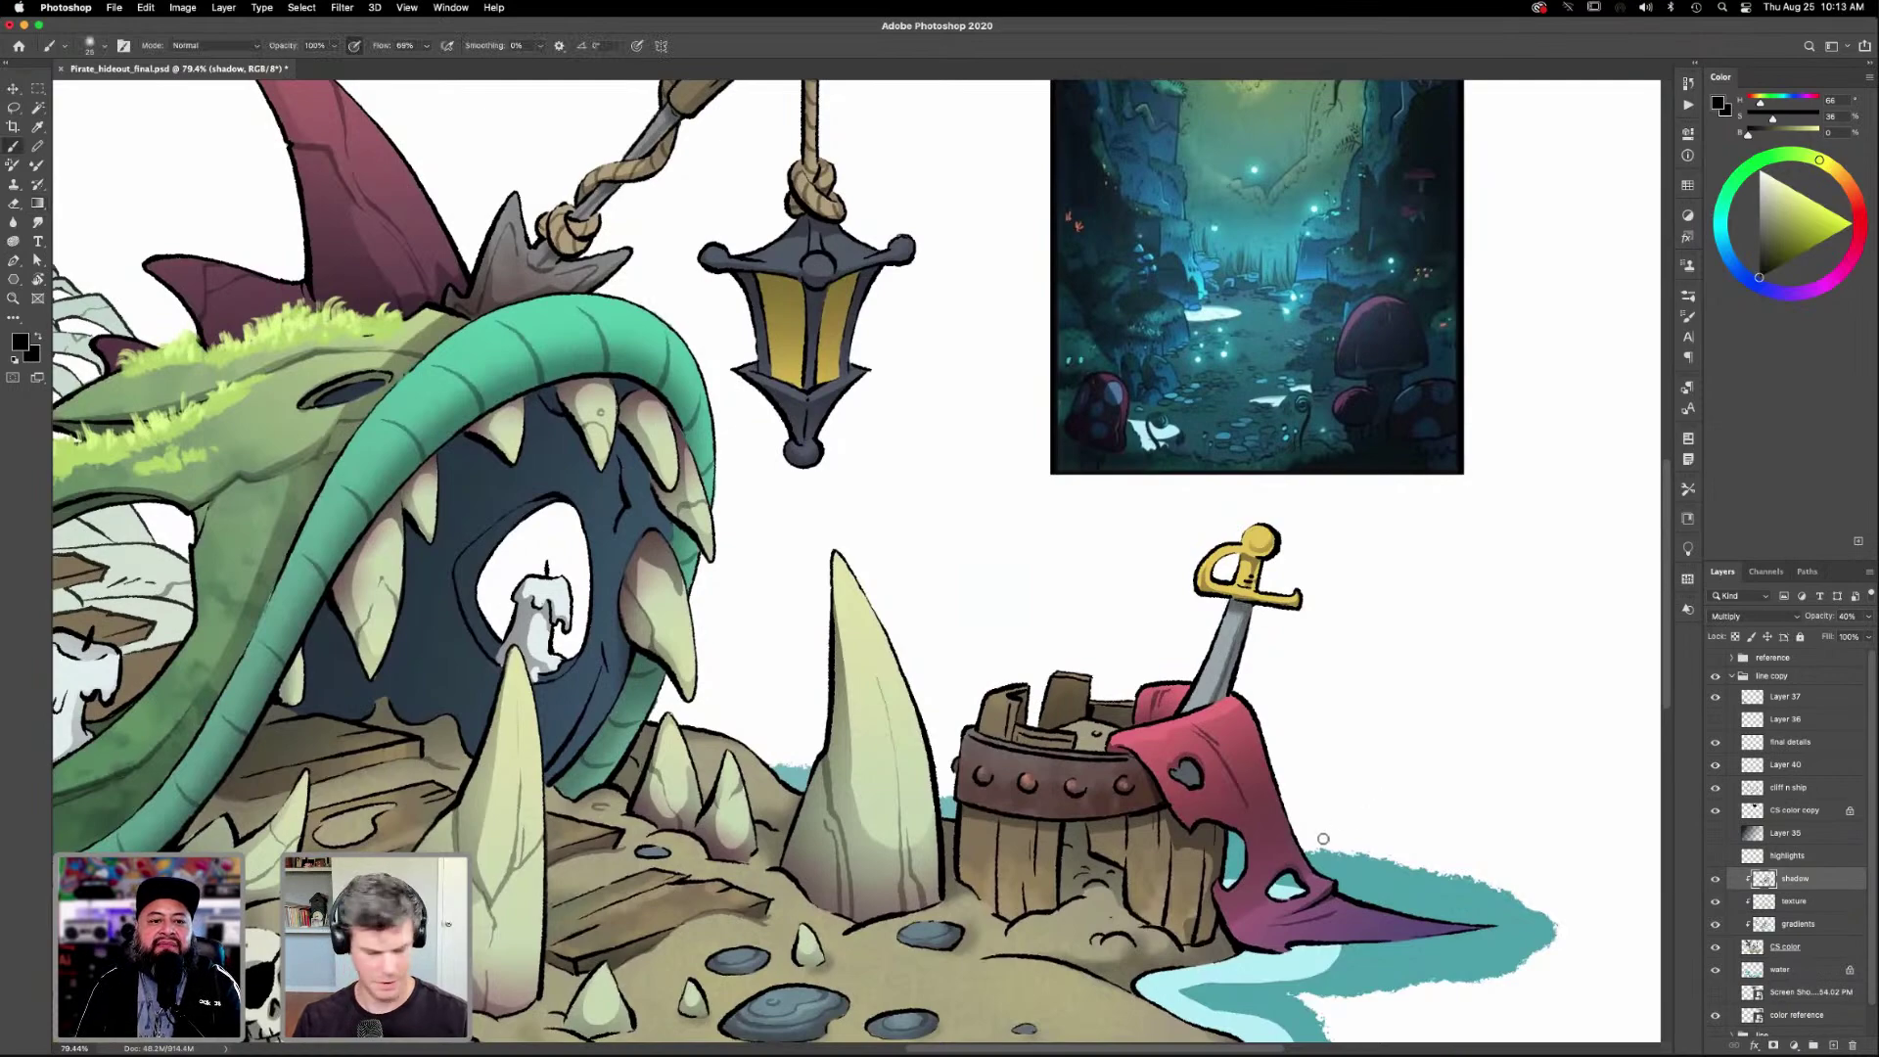
scroll(1529, 702, "down", 3)
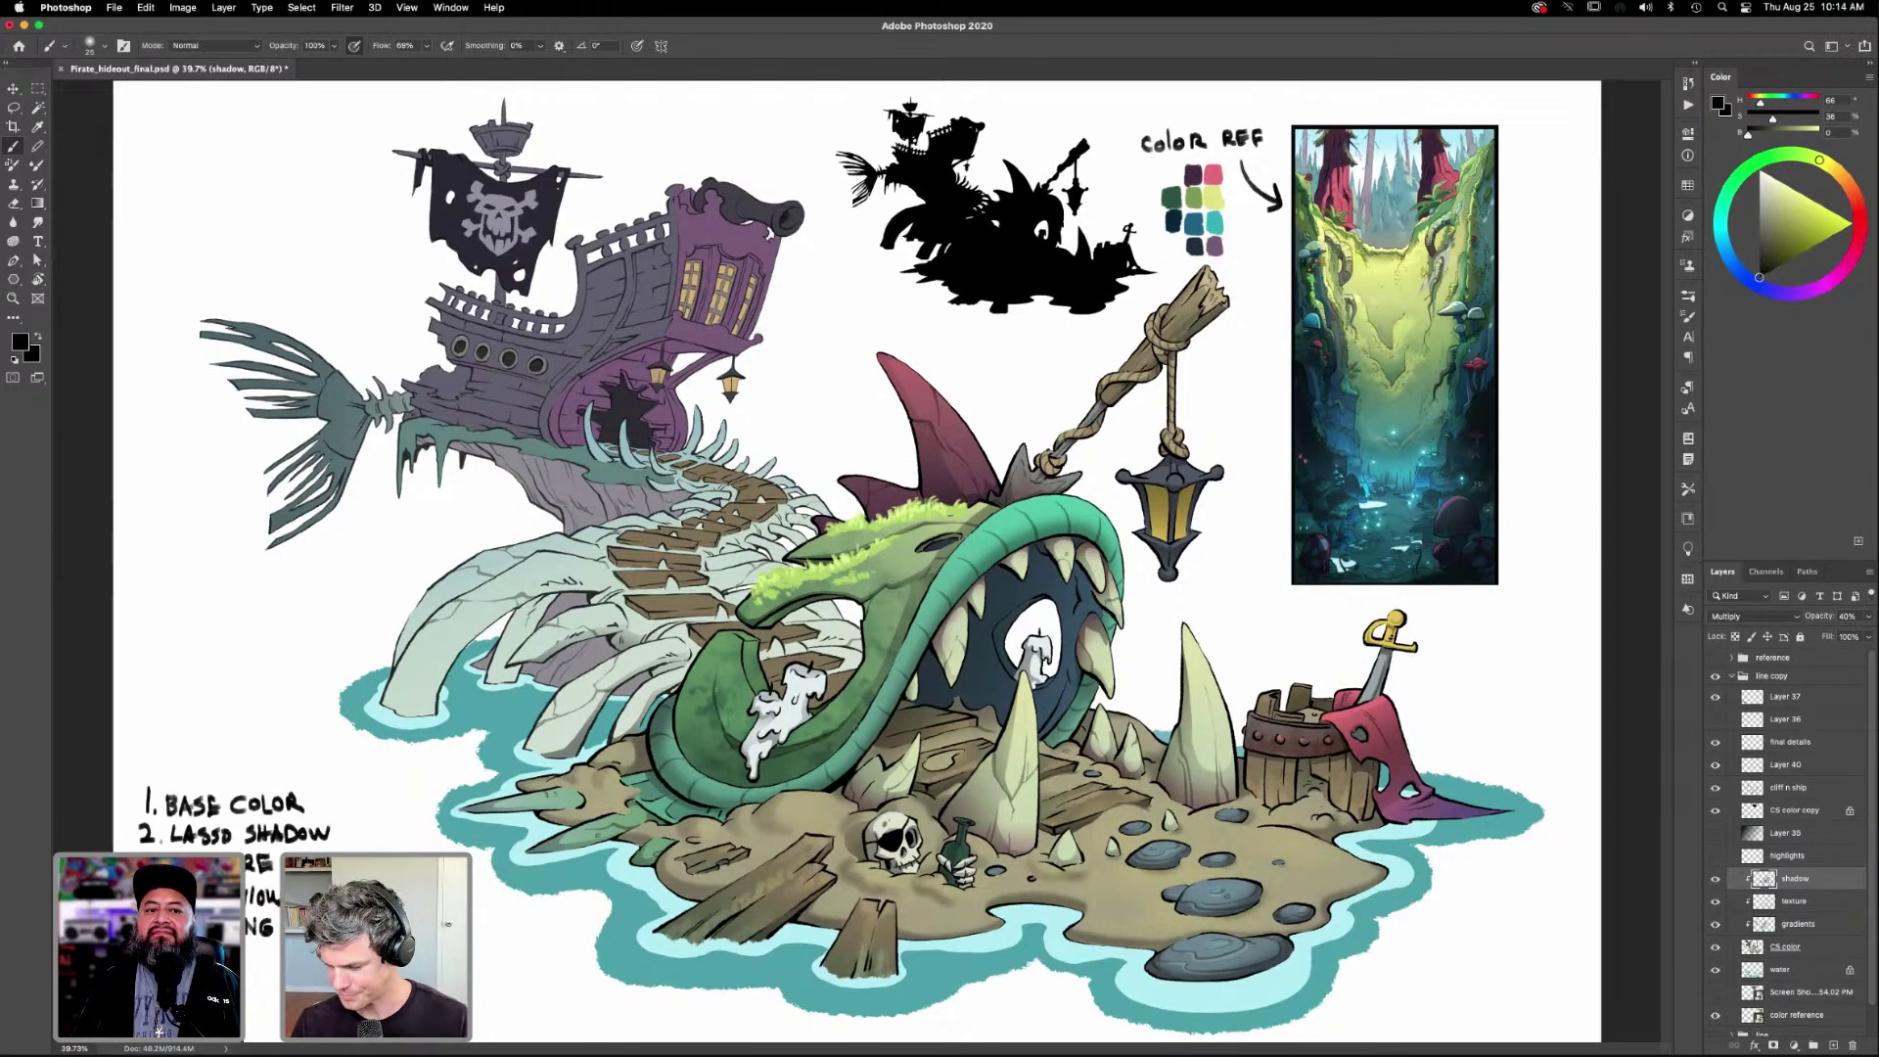
Lasso the short rib behind the large front rib, try a black gradient shadow on it, and undo the gradient.
key("z")
mouse_move(979, 749)
left_mouse_down()
mouse_move(1121, 749)
mouse_move(1352, 920)
left_mouse_up()
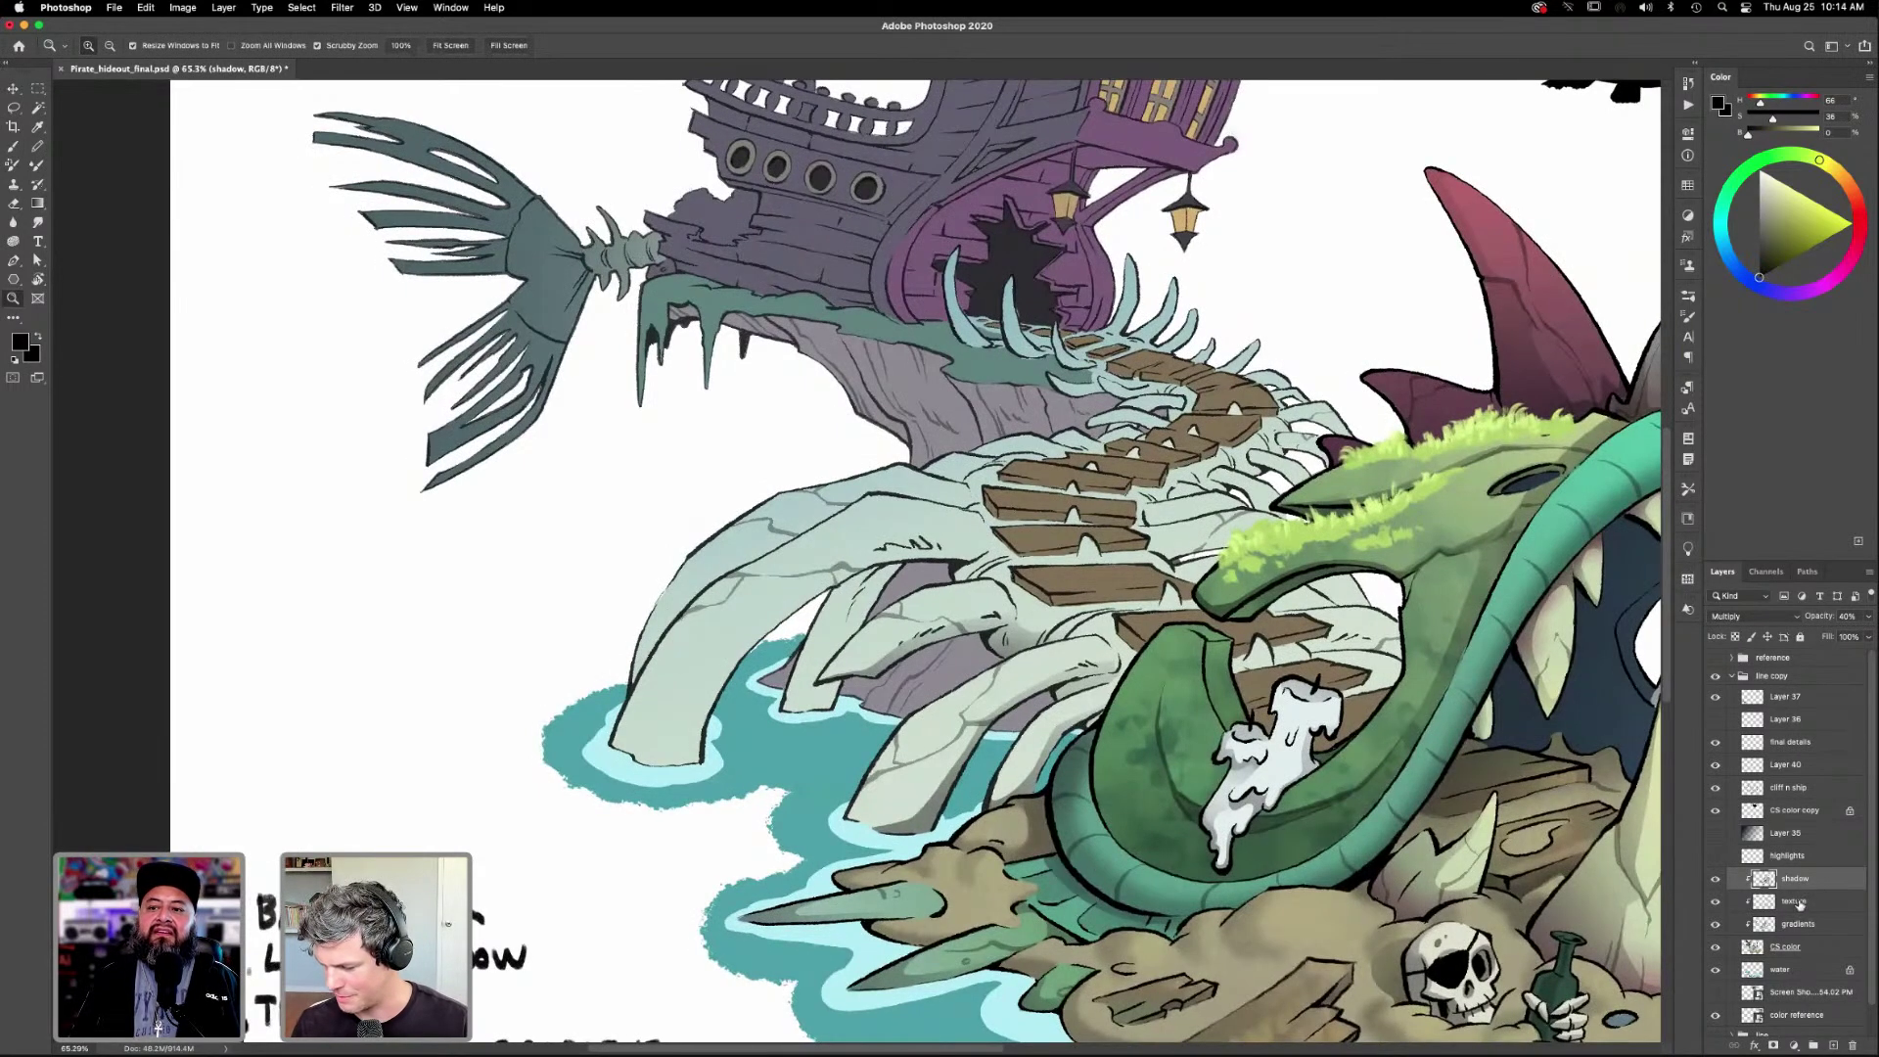
key("l")
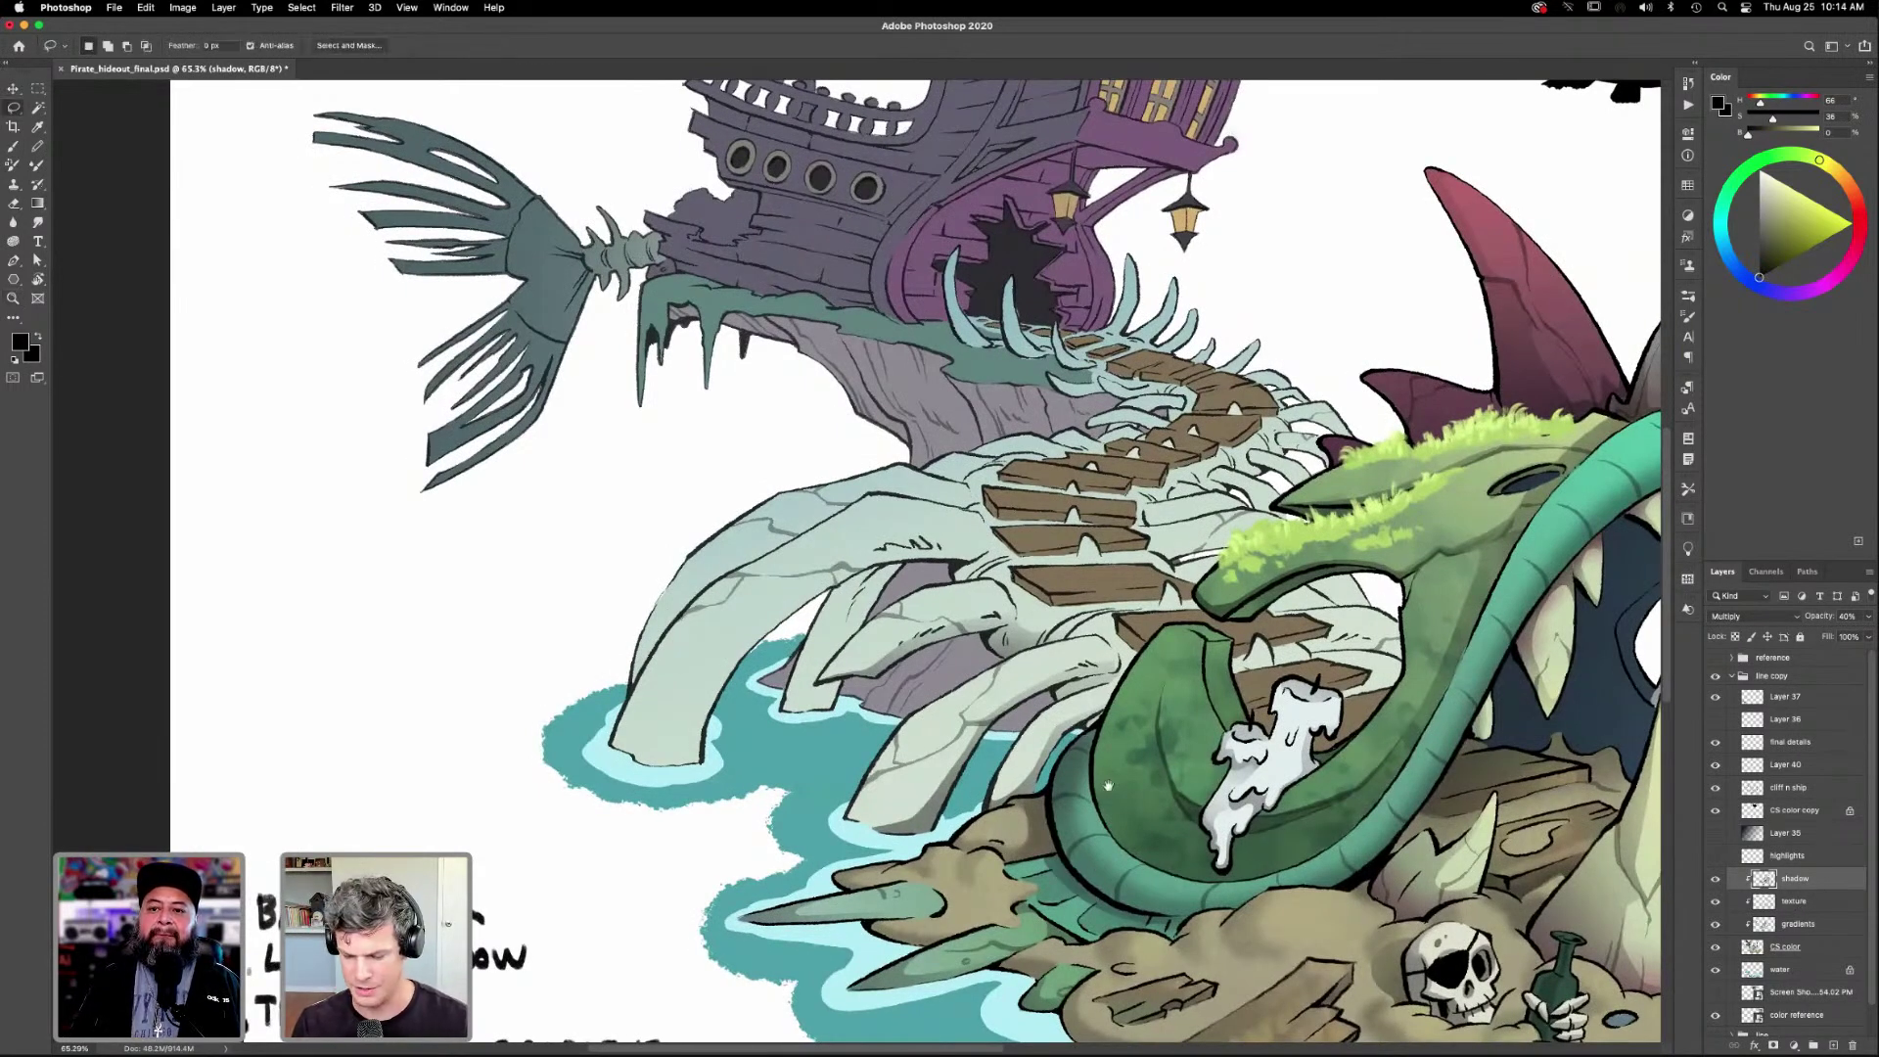
scroll(1096, 736, "left", 3)
scroll(1095, 736, "up", 1)
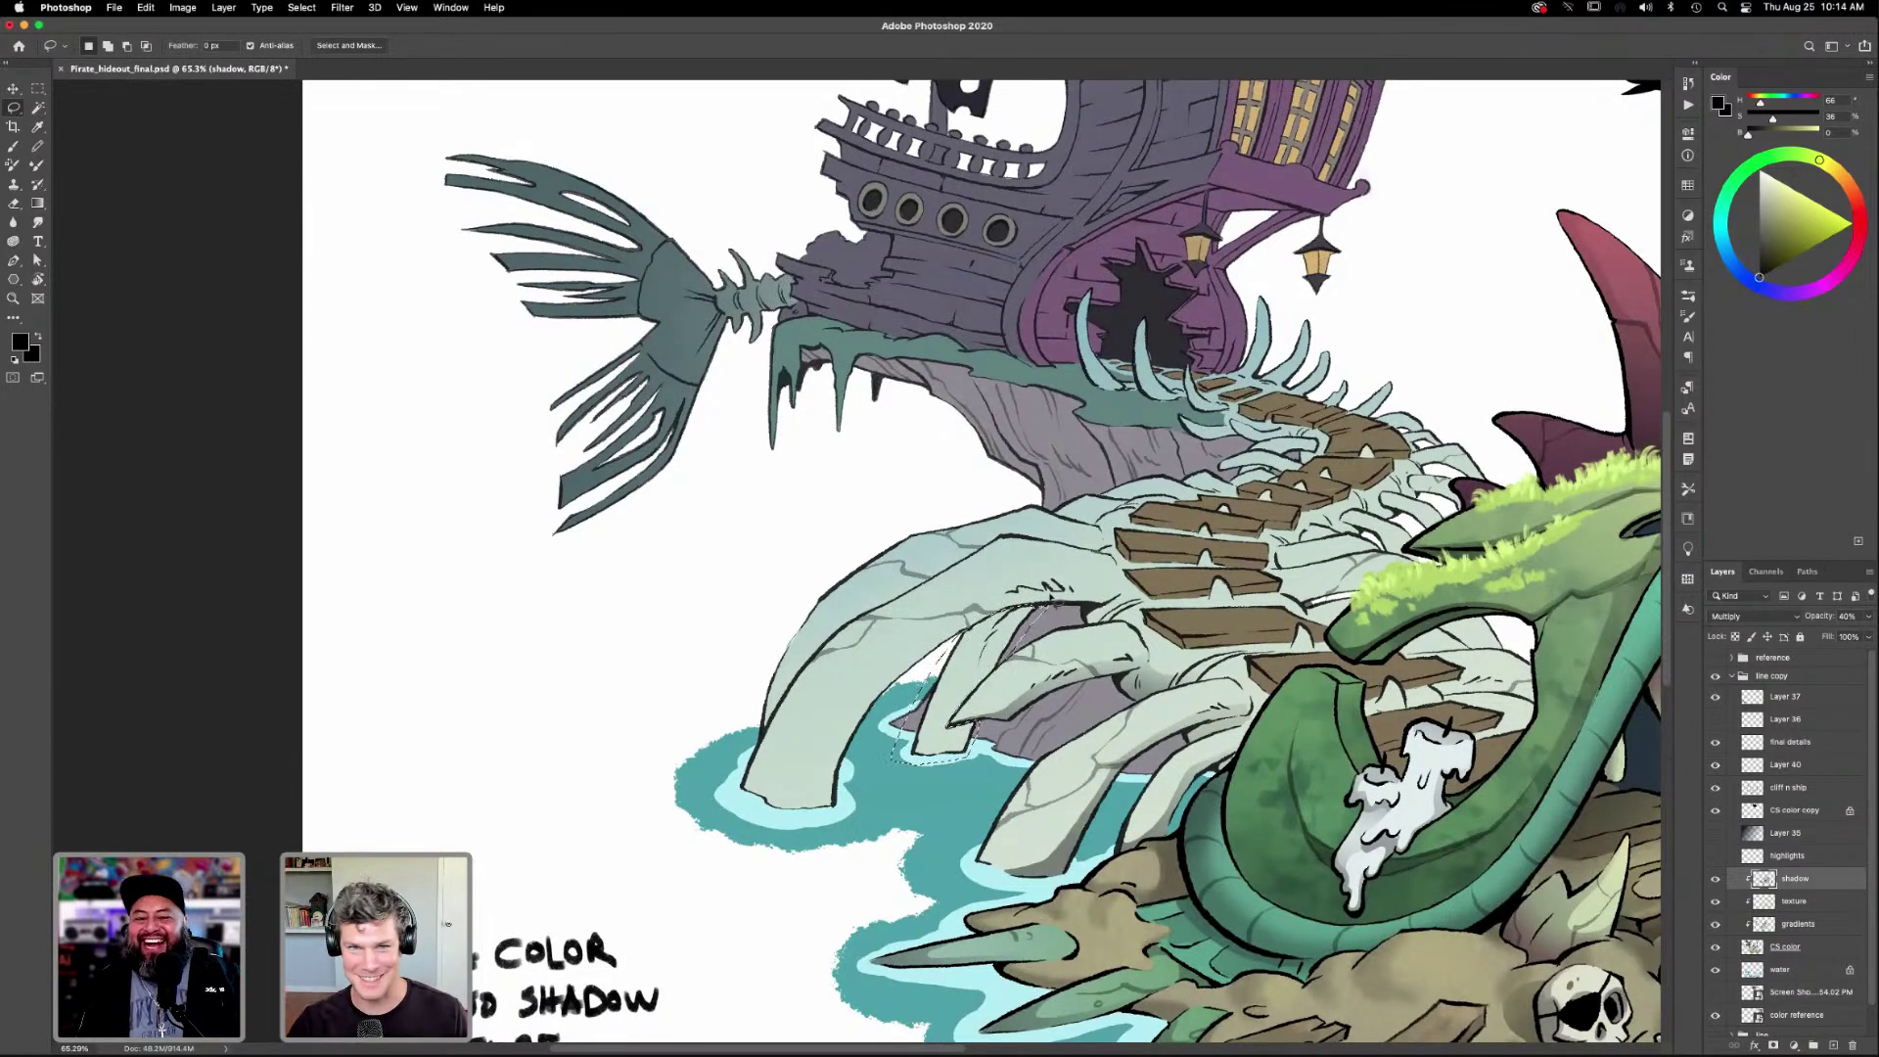
key("g")
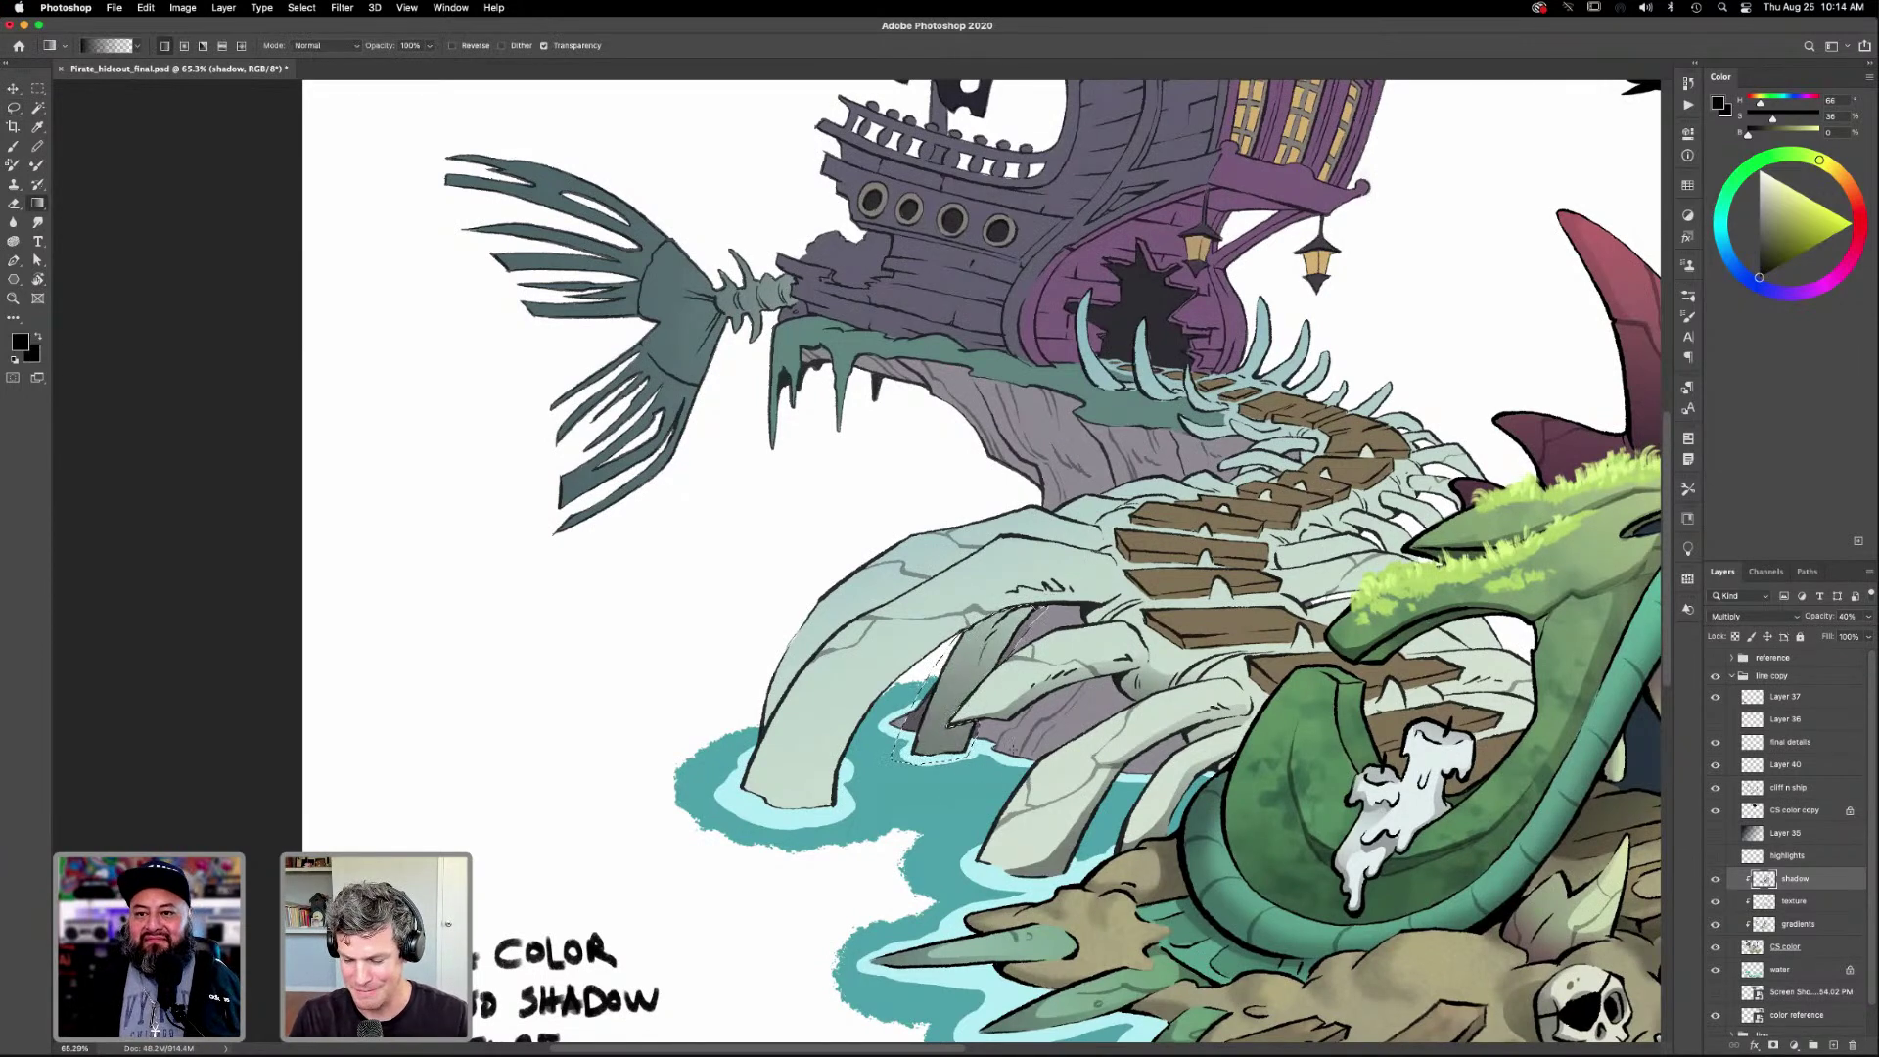
key("ctrl+z")
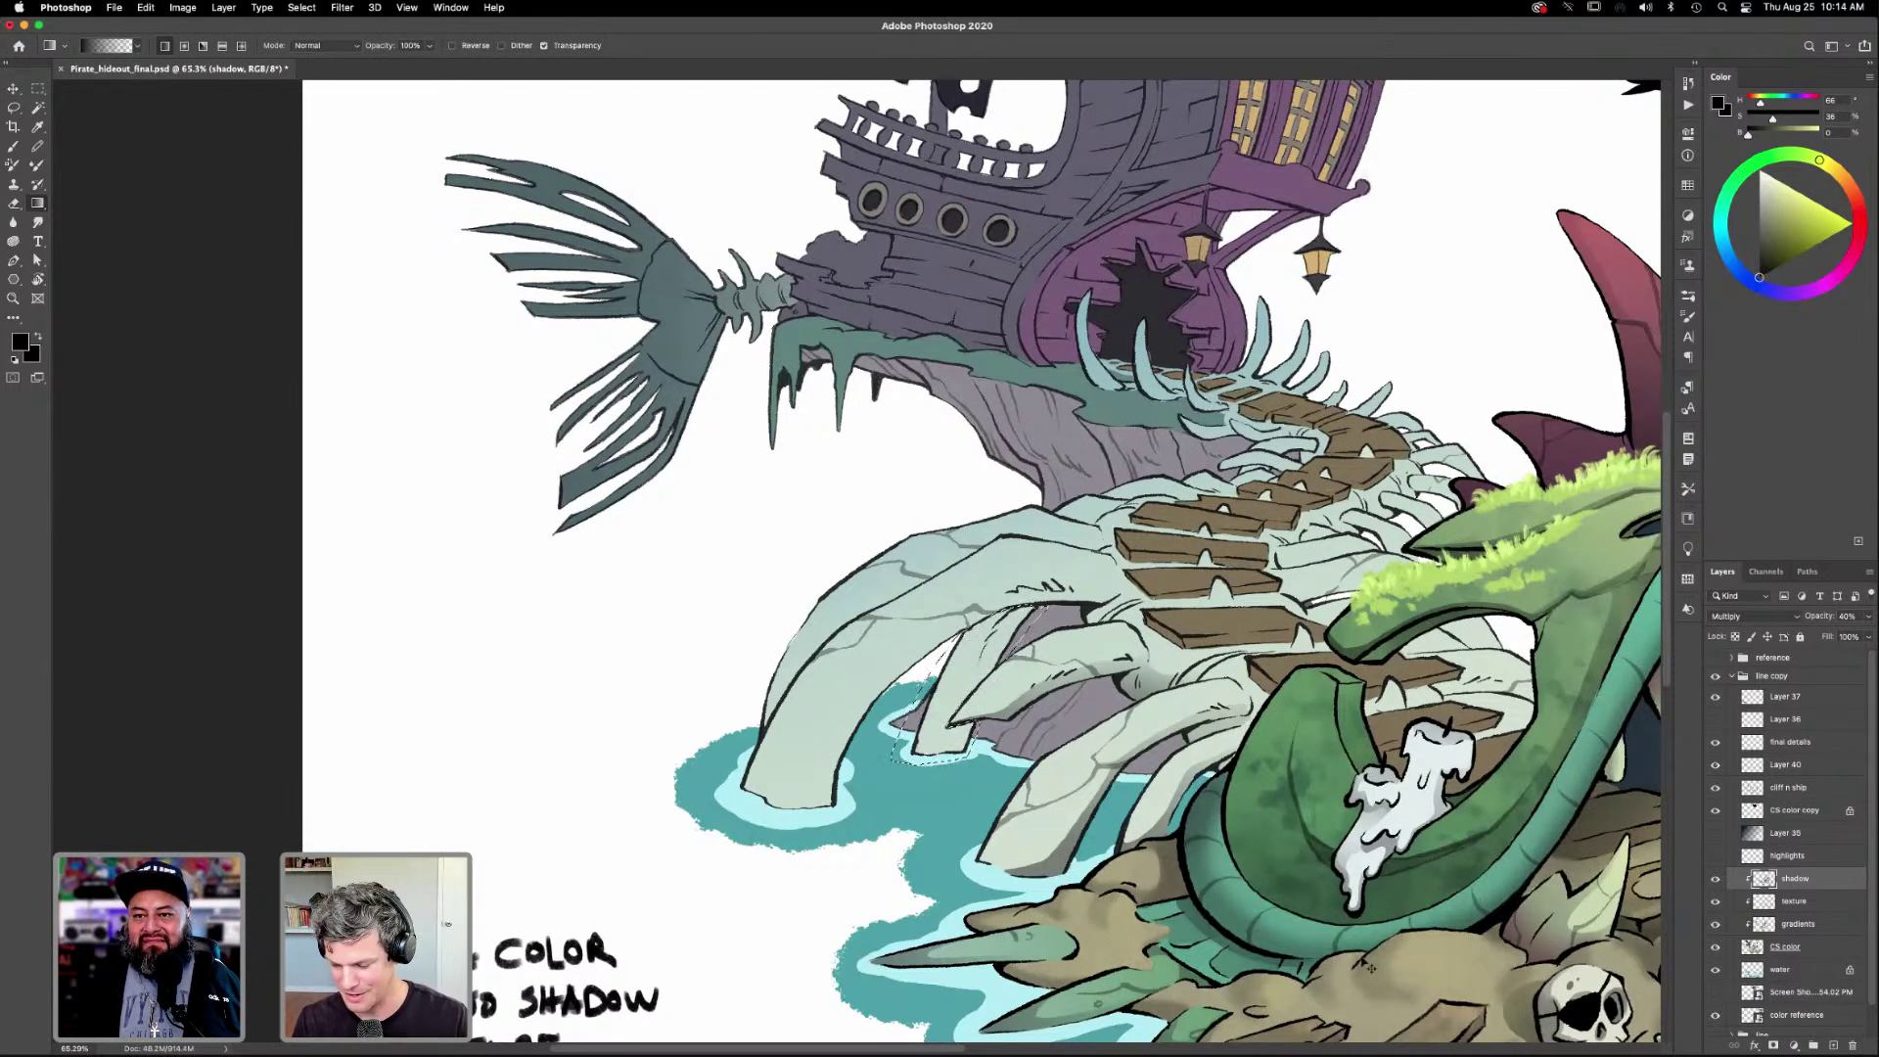
Subtract the overlapping area from the selection with the Magic Wand on the CS color layer, and shade the rear rib with a black gradient on the shadow layer.
left_click(1784, 947)
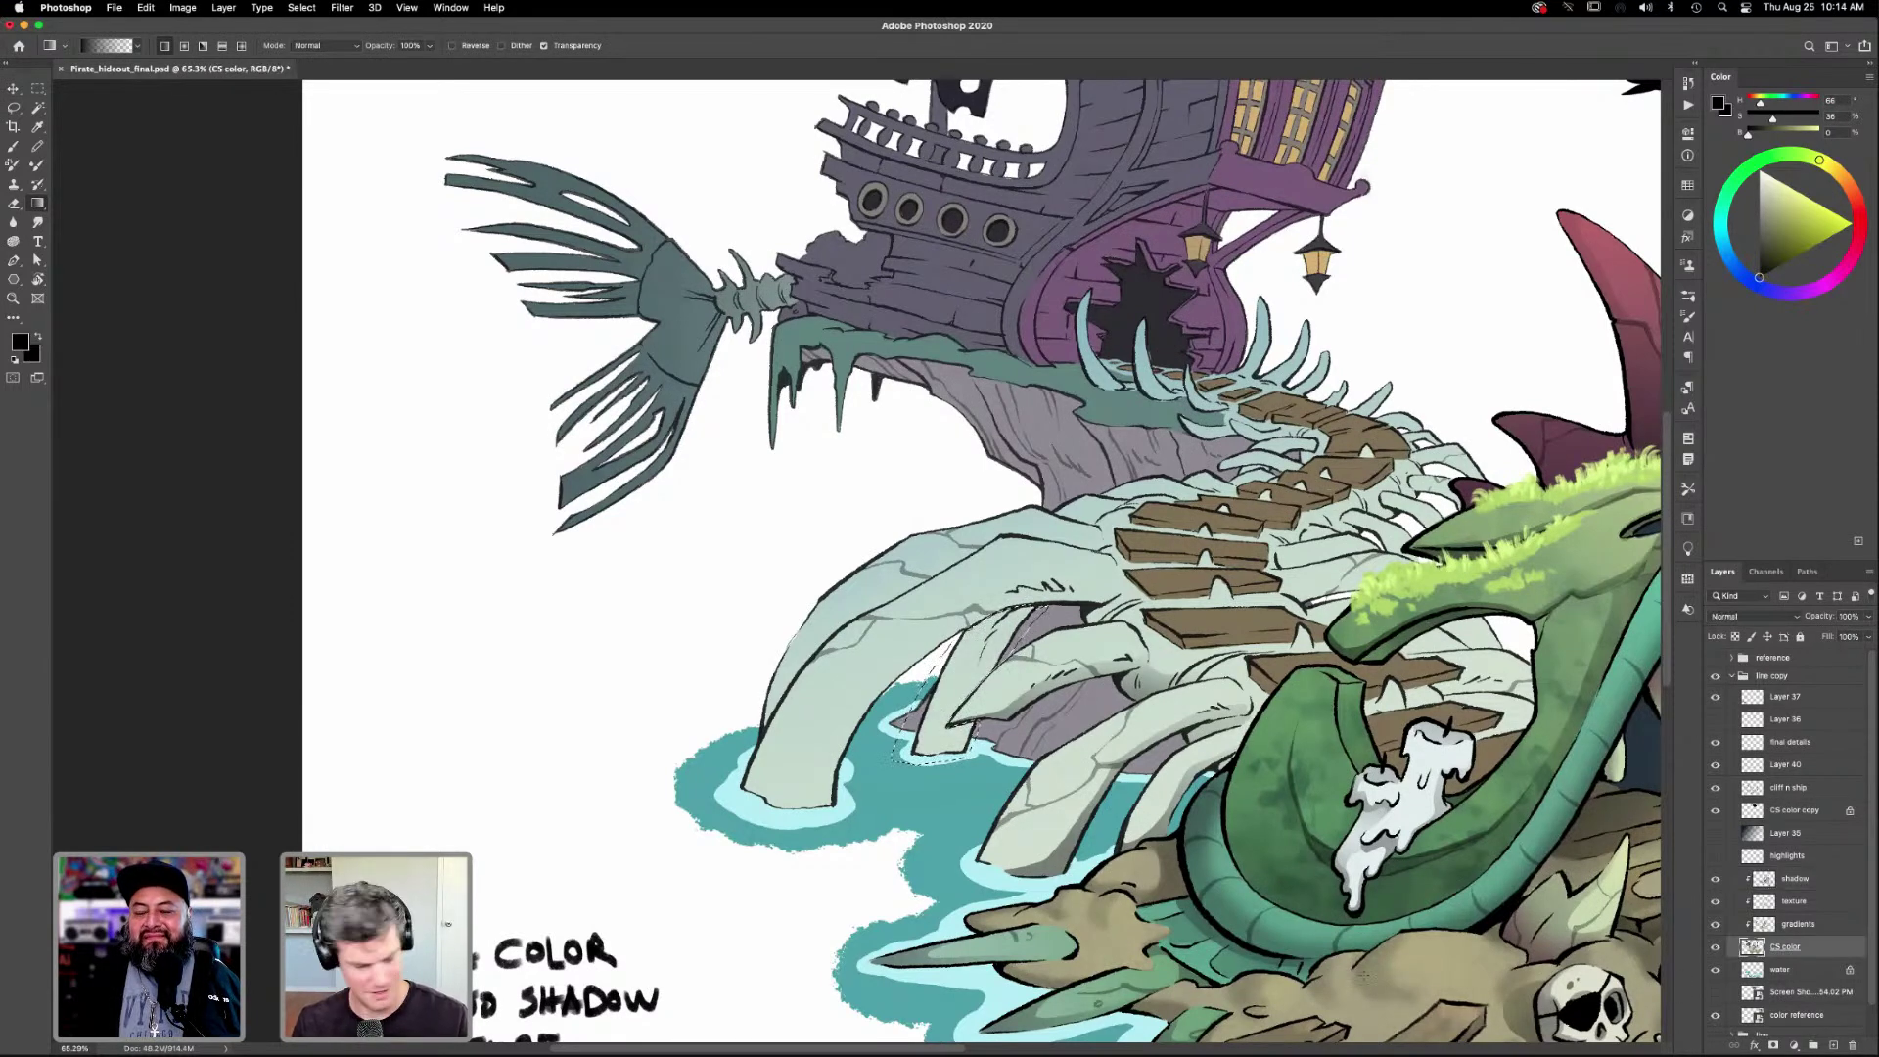
key("w")
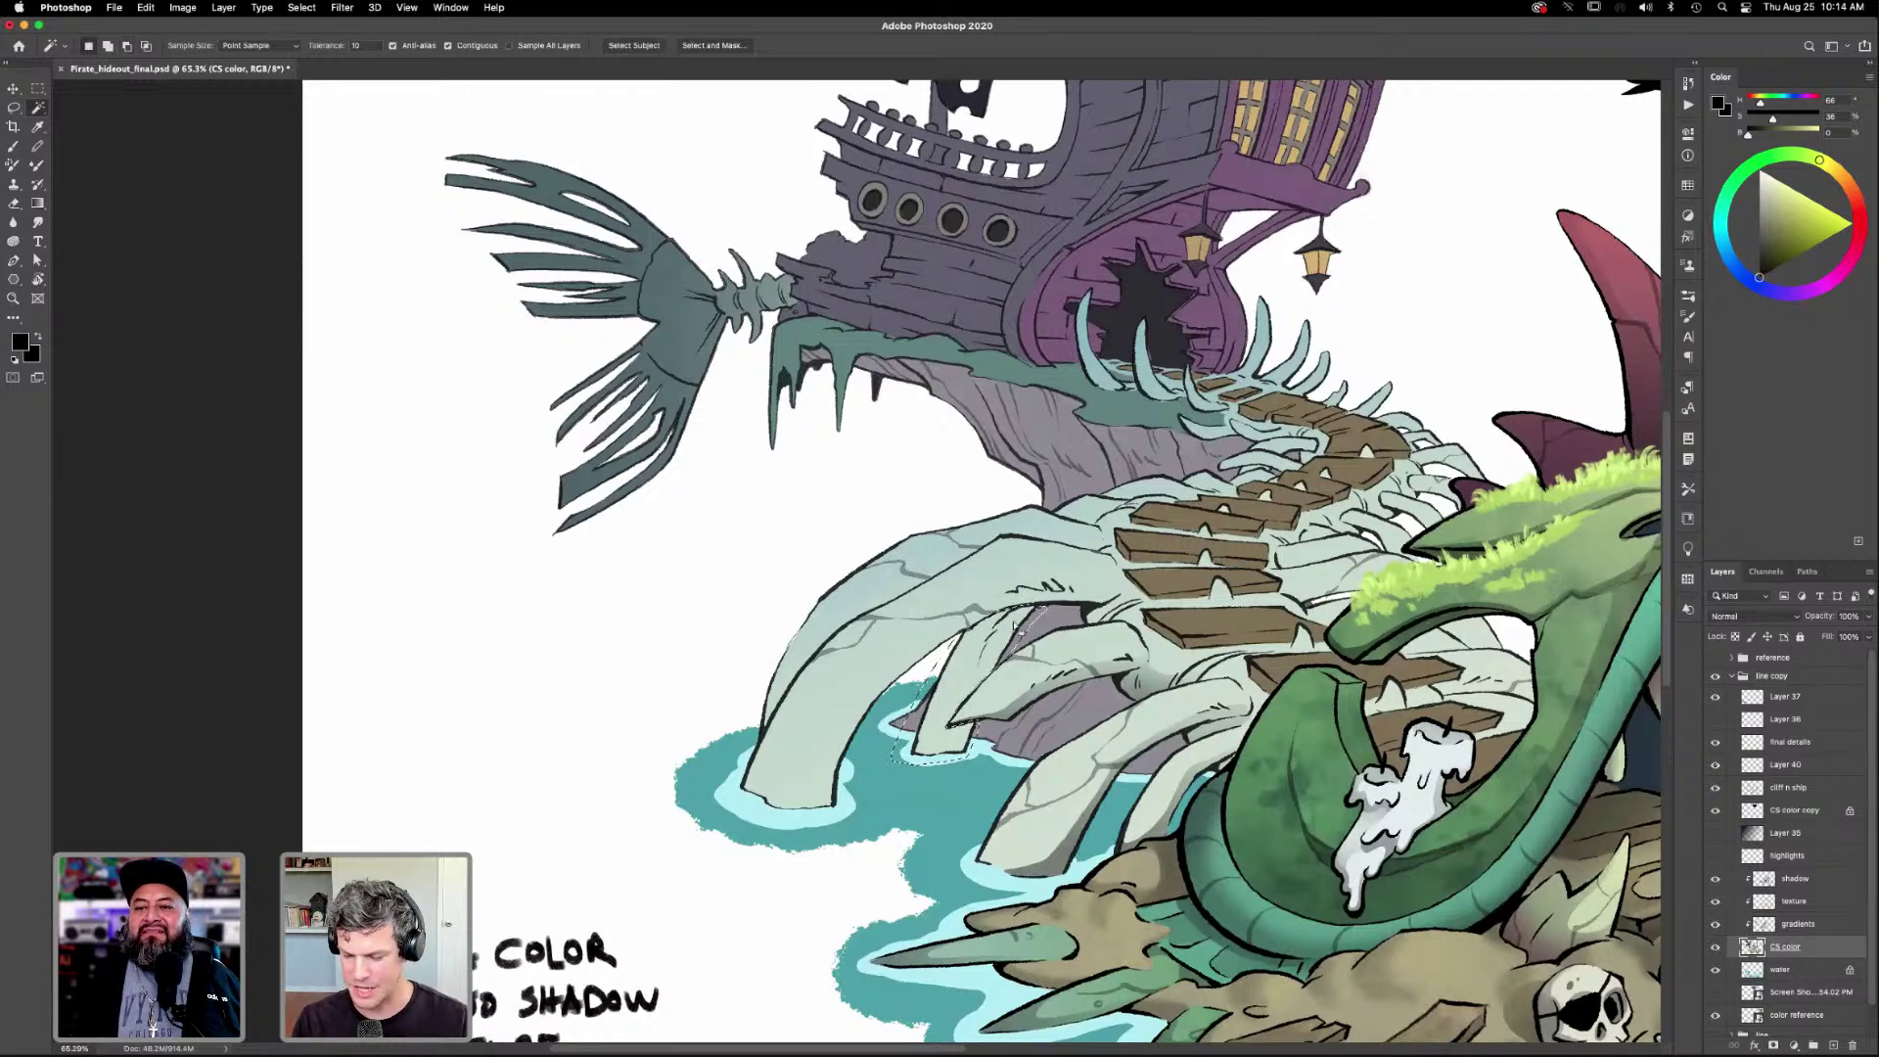
key("alt")
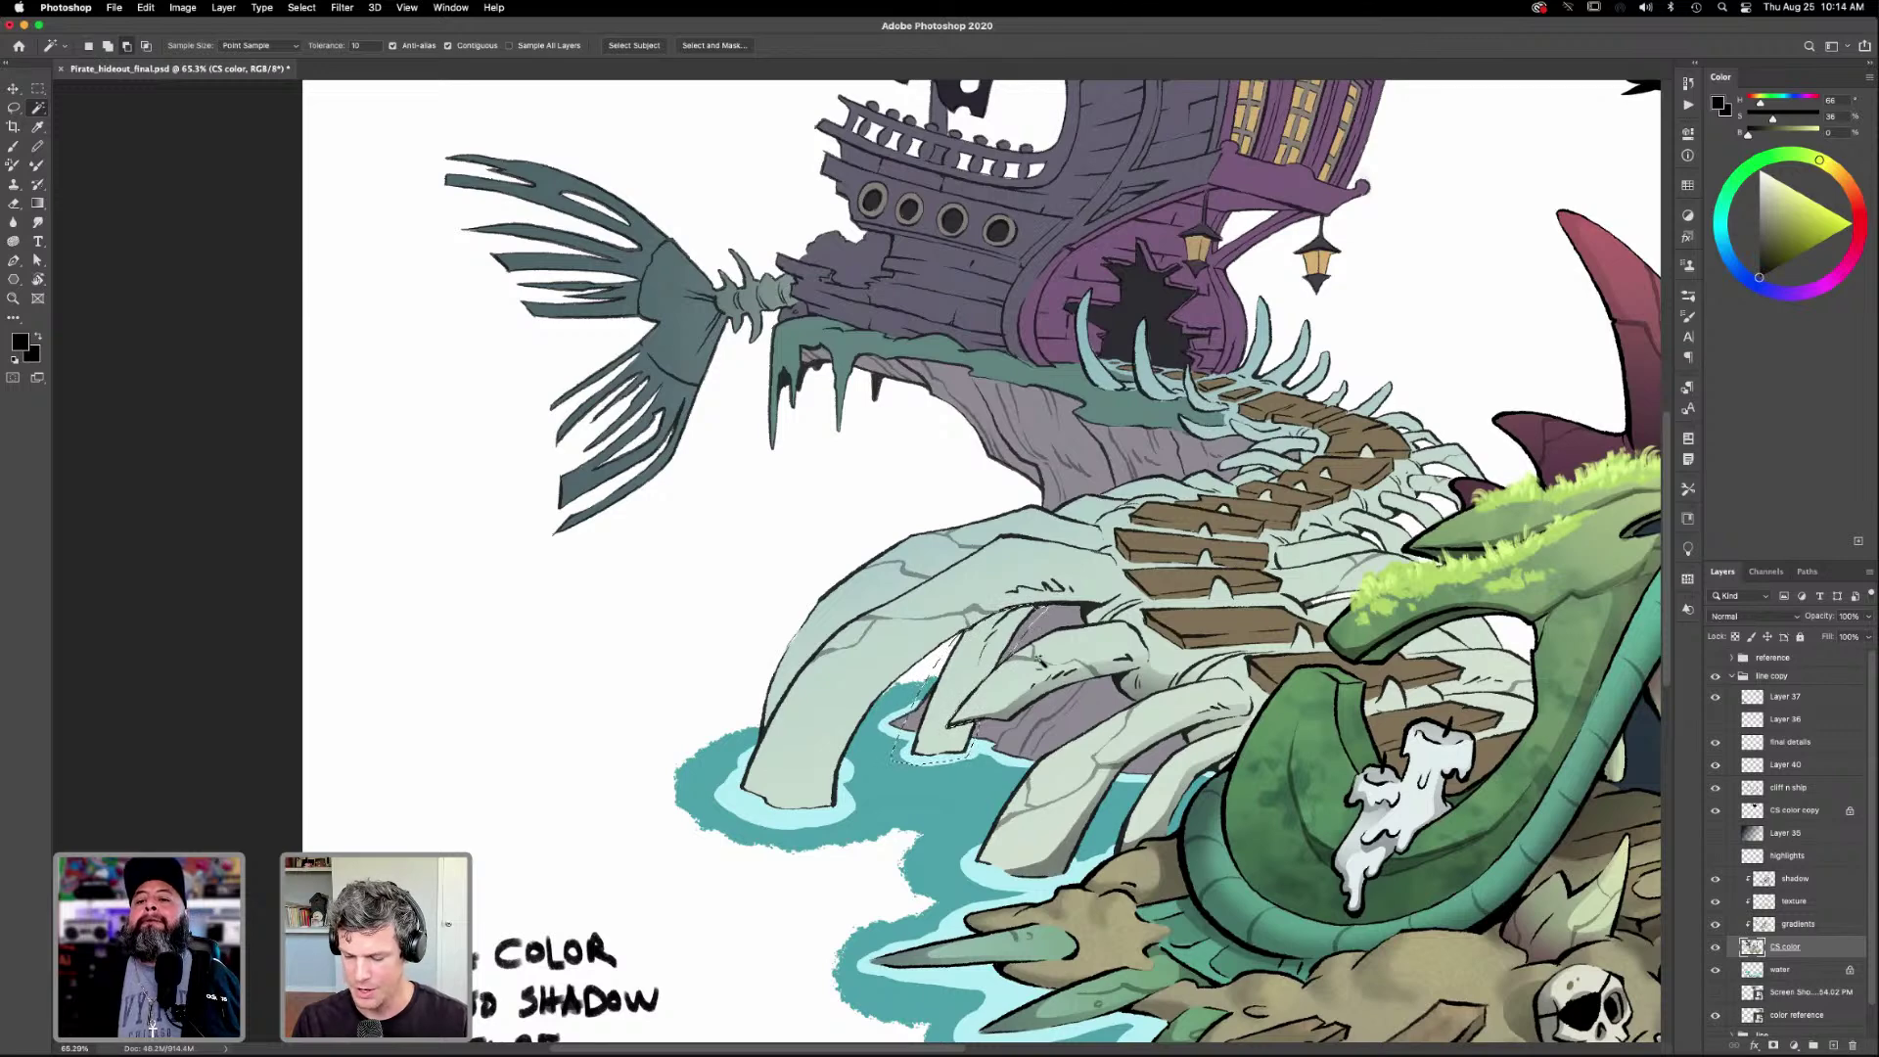
key("alt")
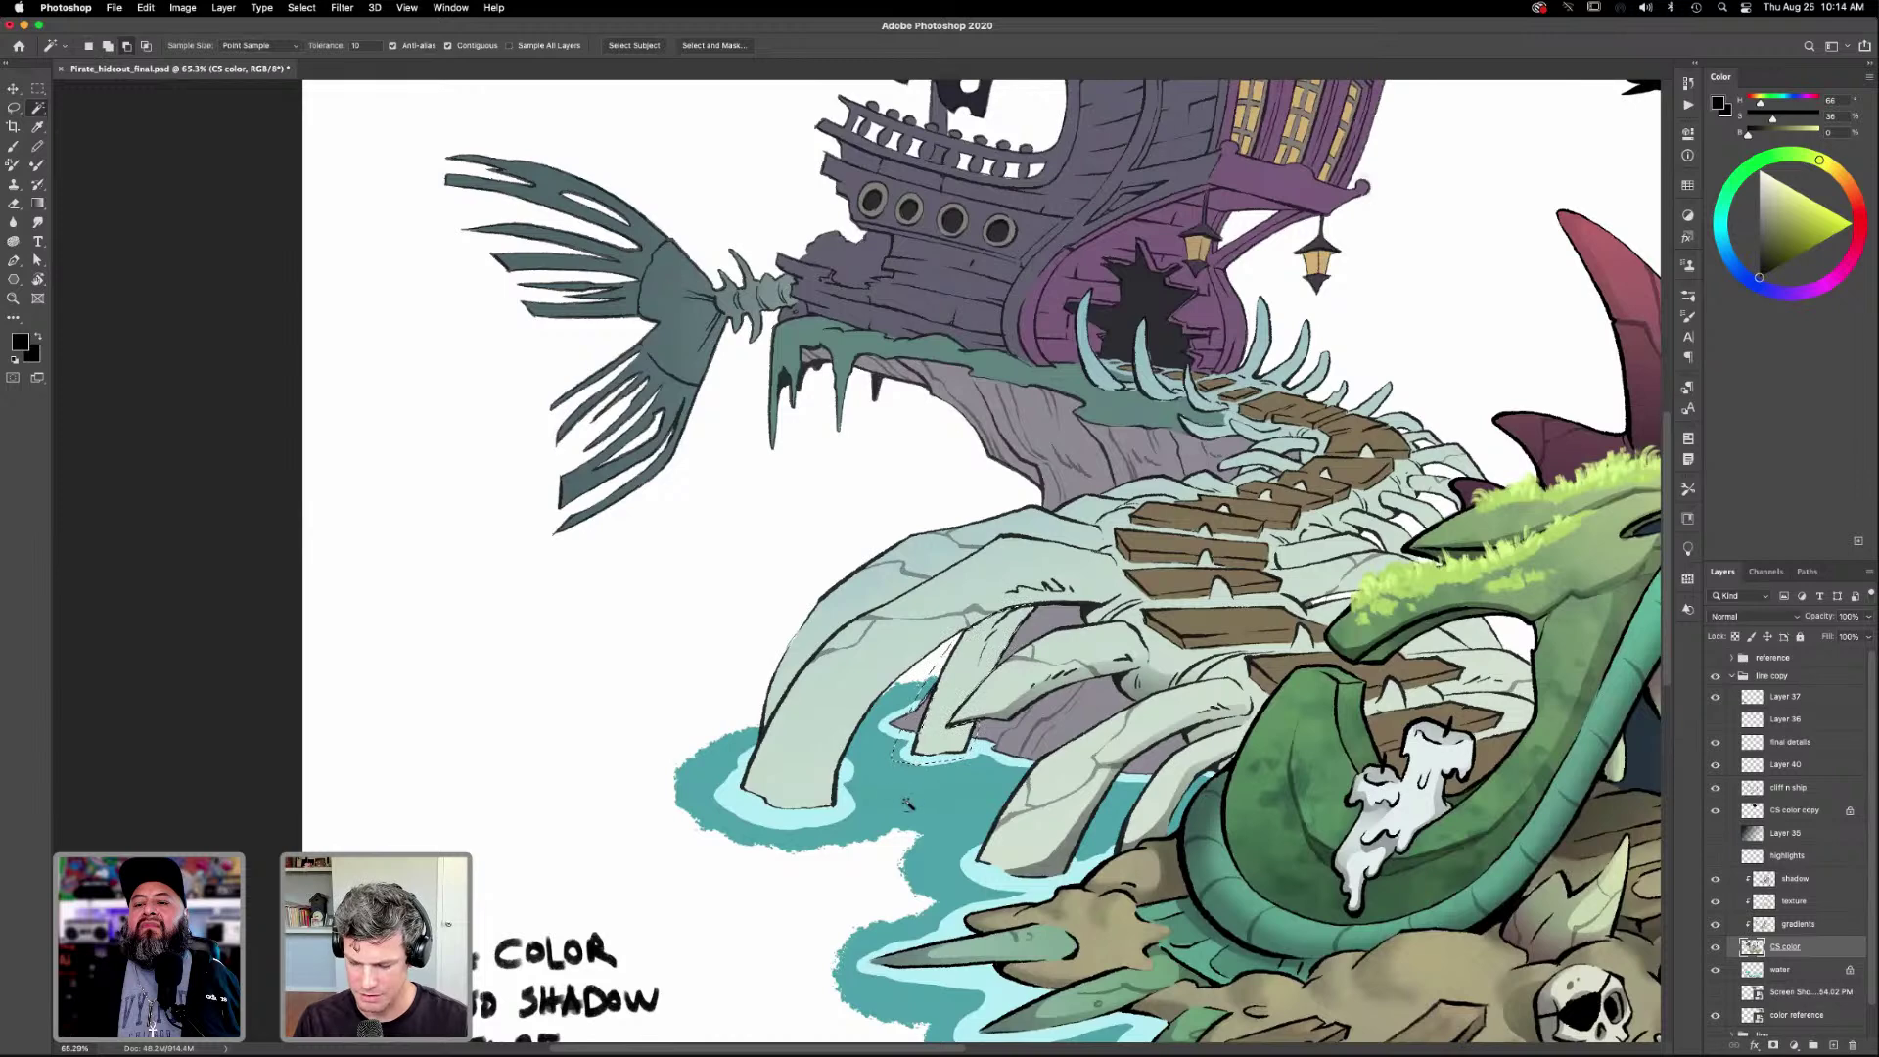
left_click(924, 688, "alt")
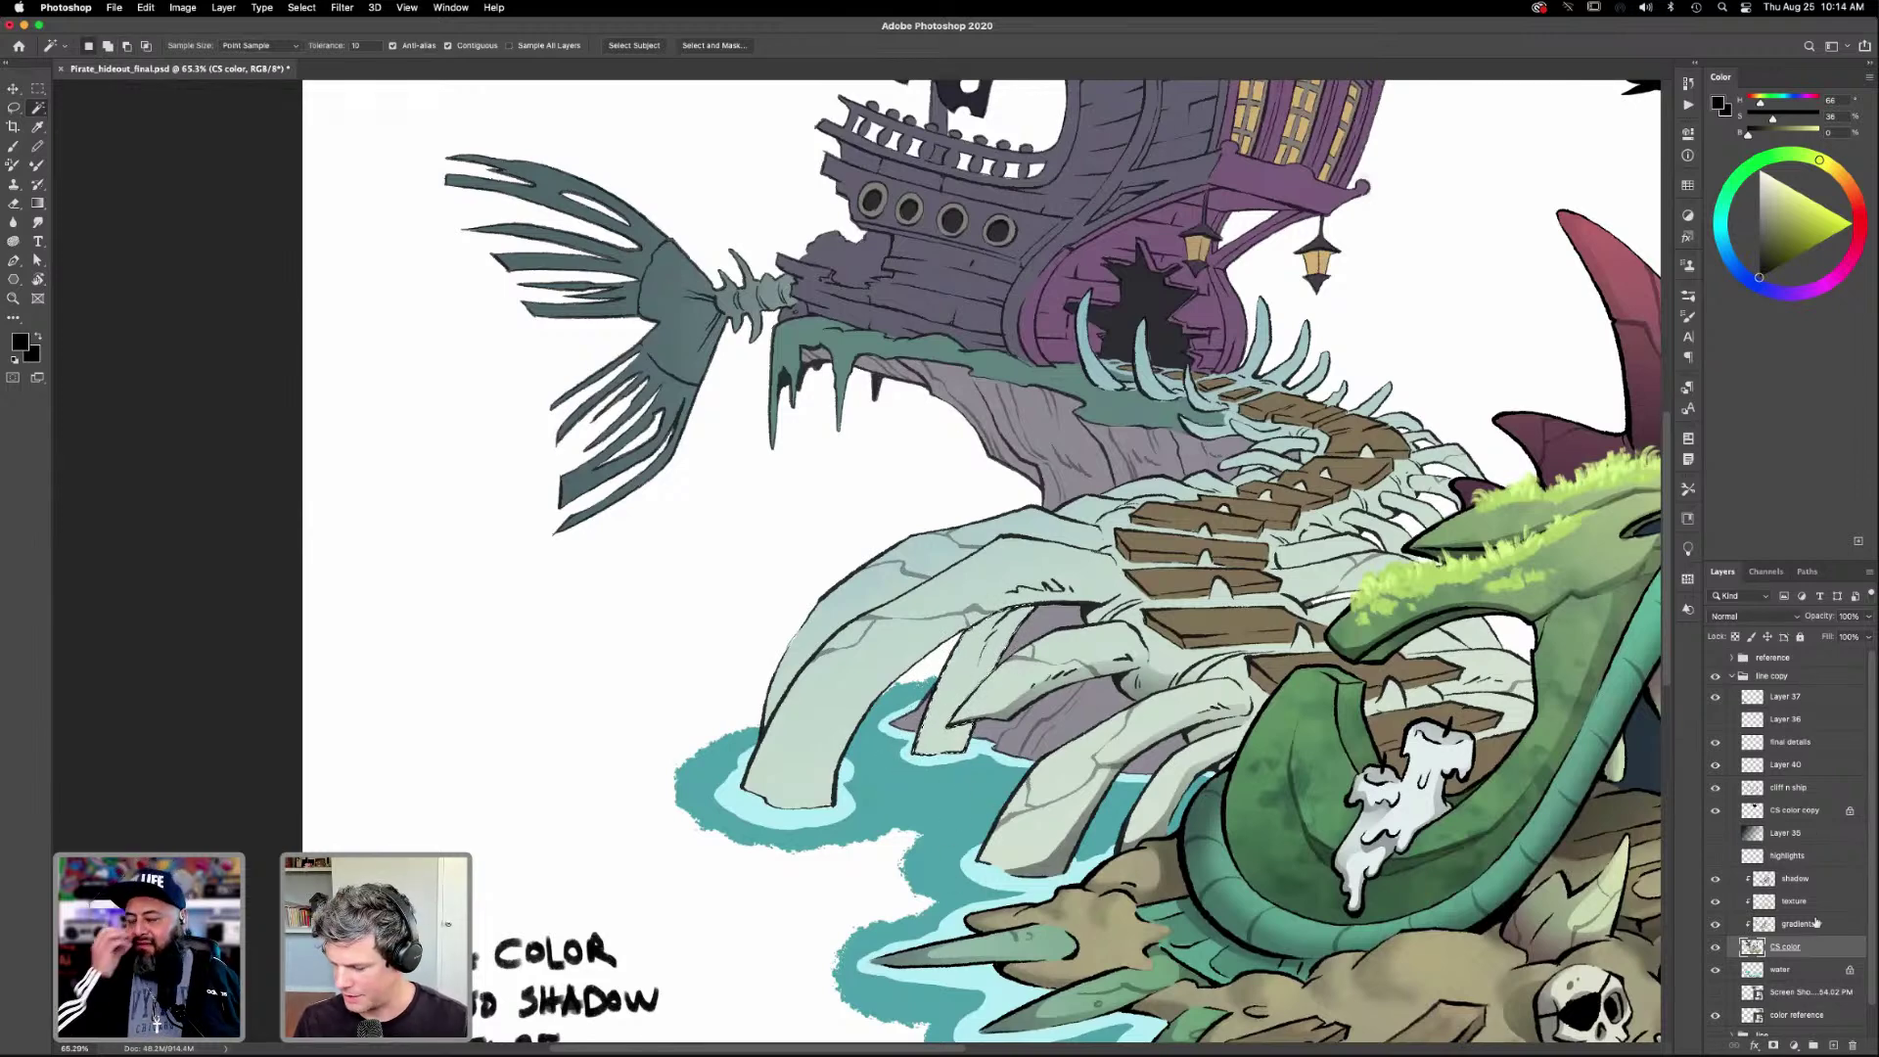
left_click(1805, 881)
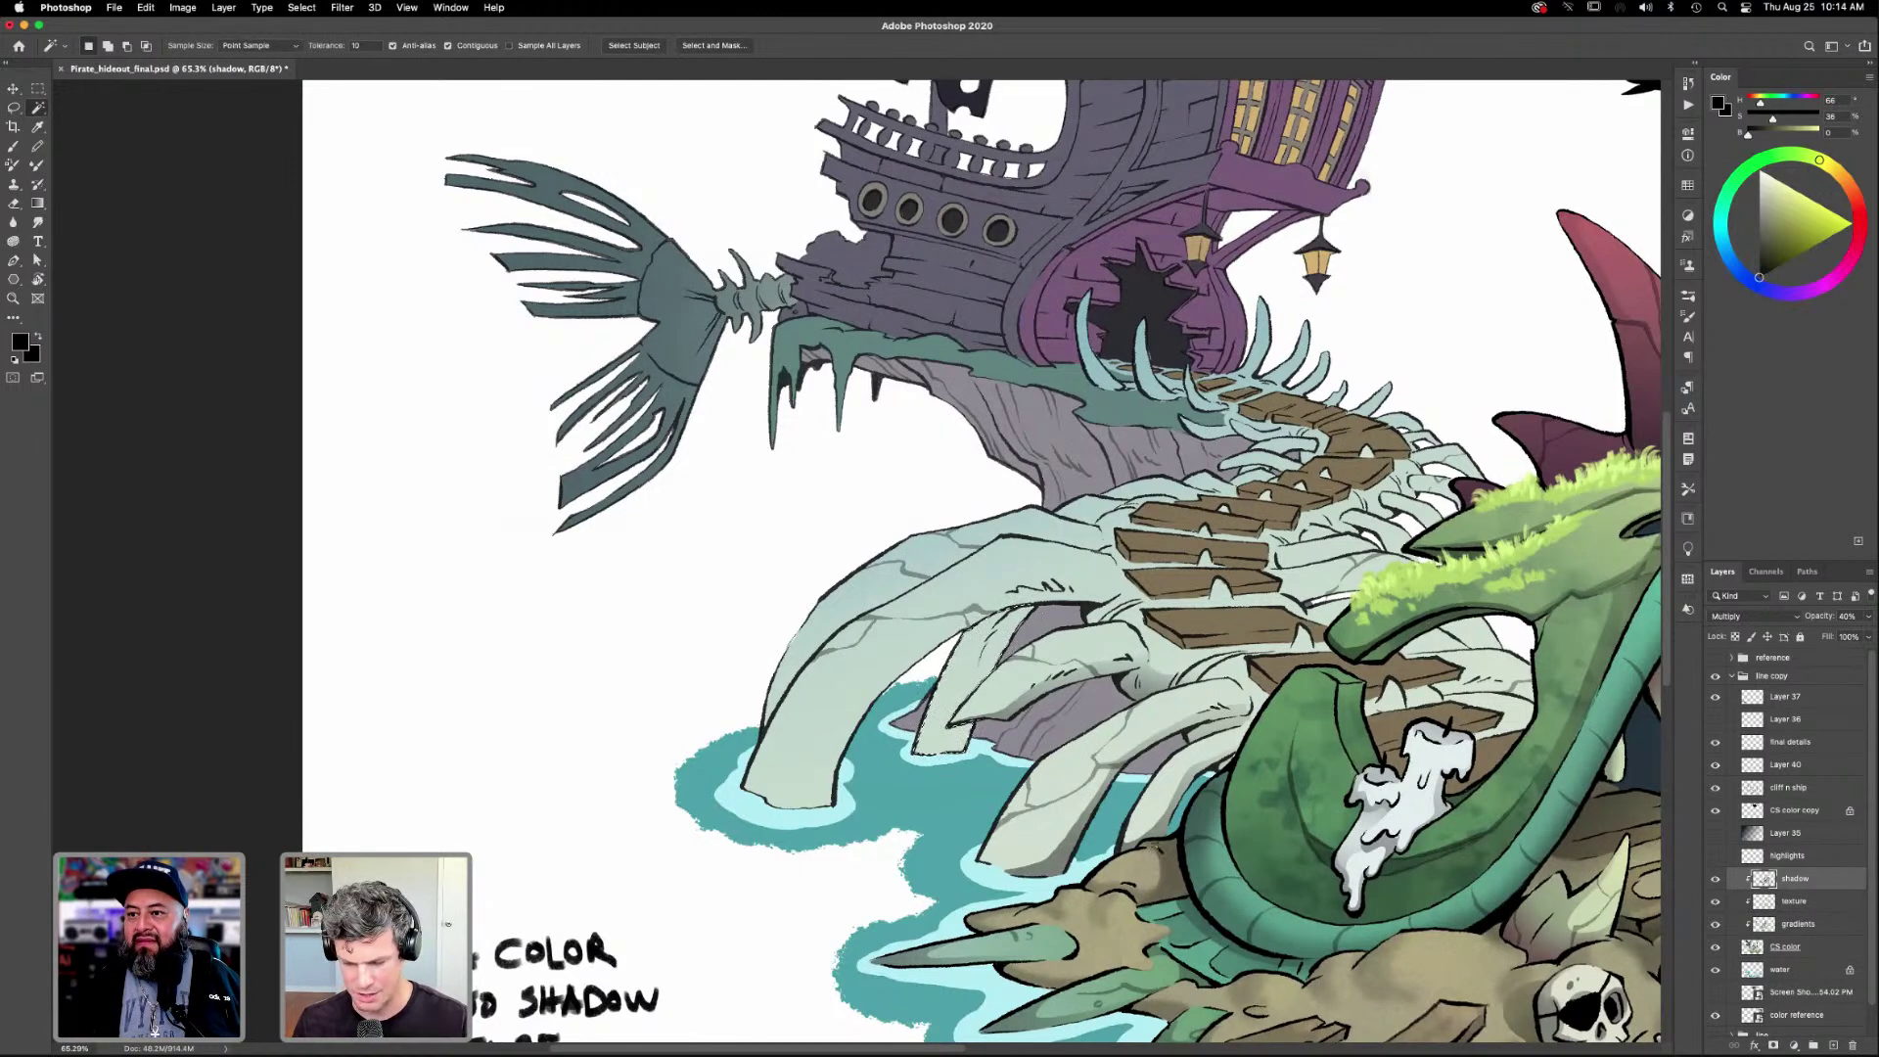
key("g")
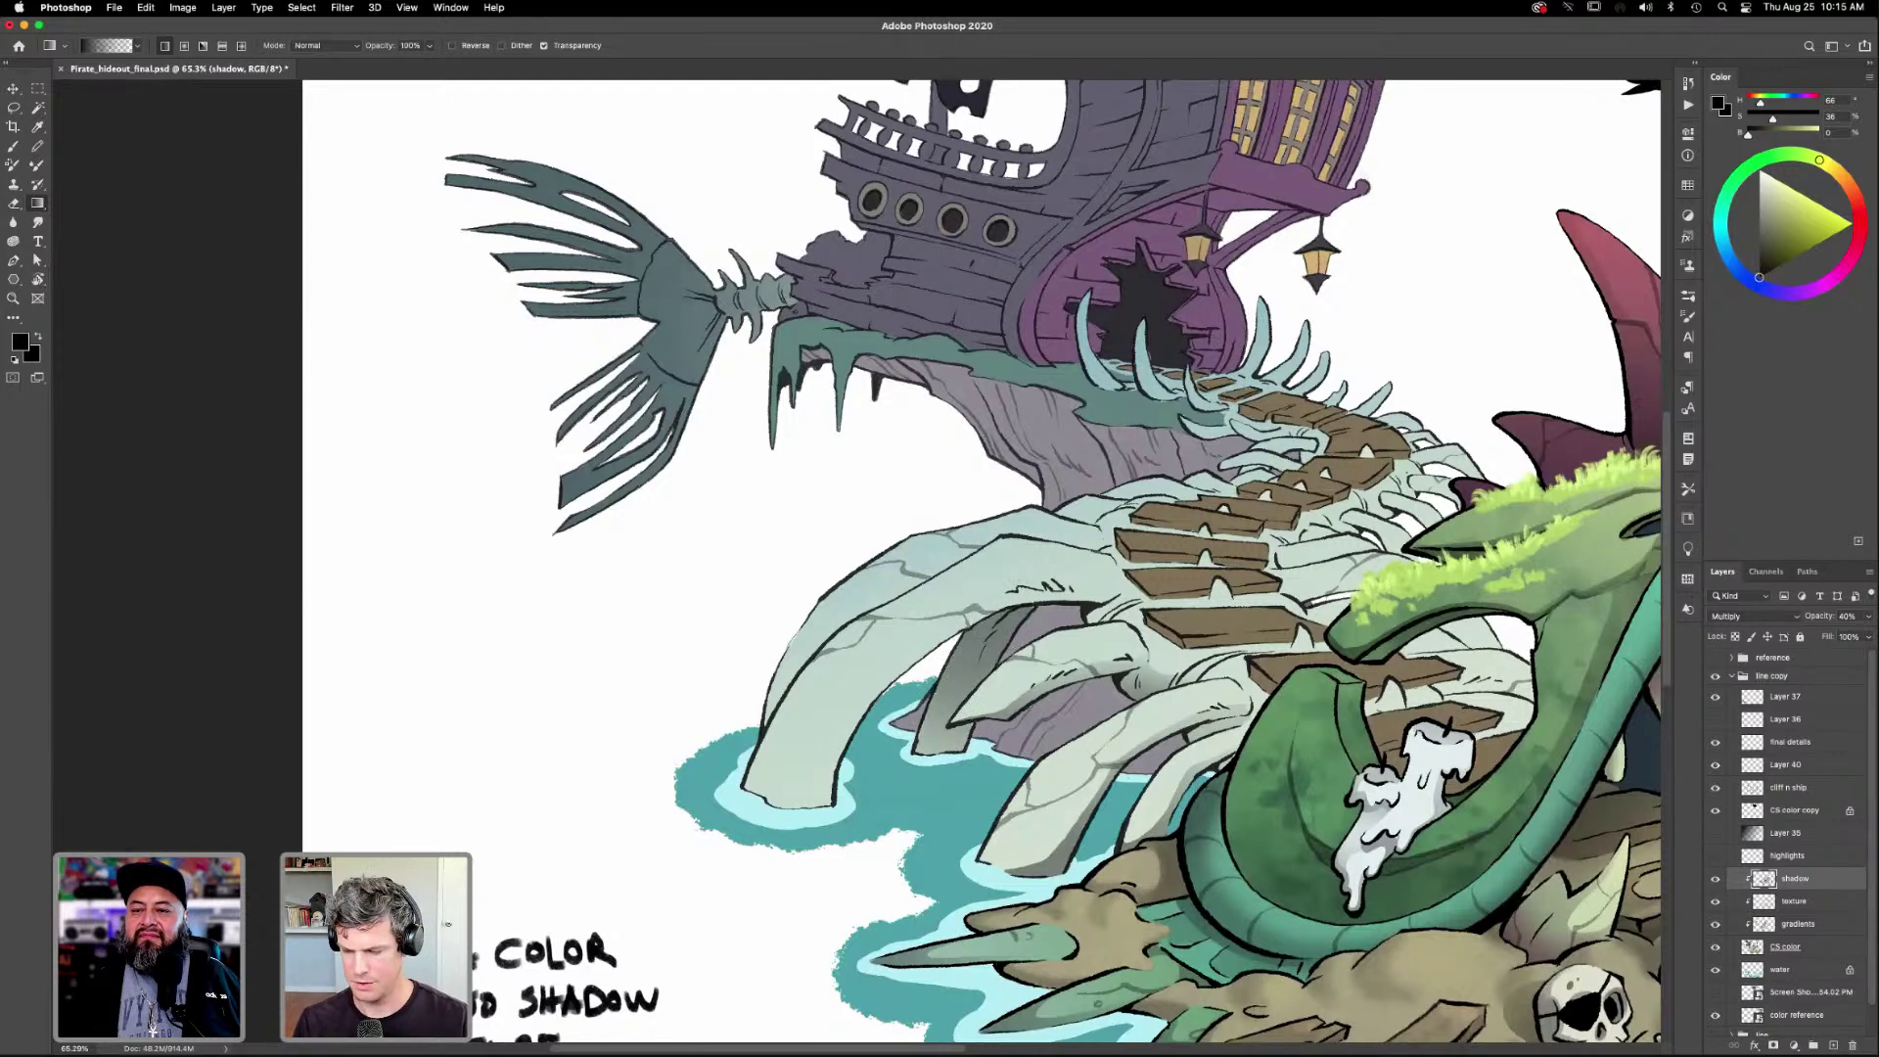
Lasso the inner underside of the large front rib down to the water and shade it with a black gradient.
key("l")
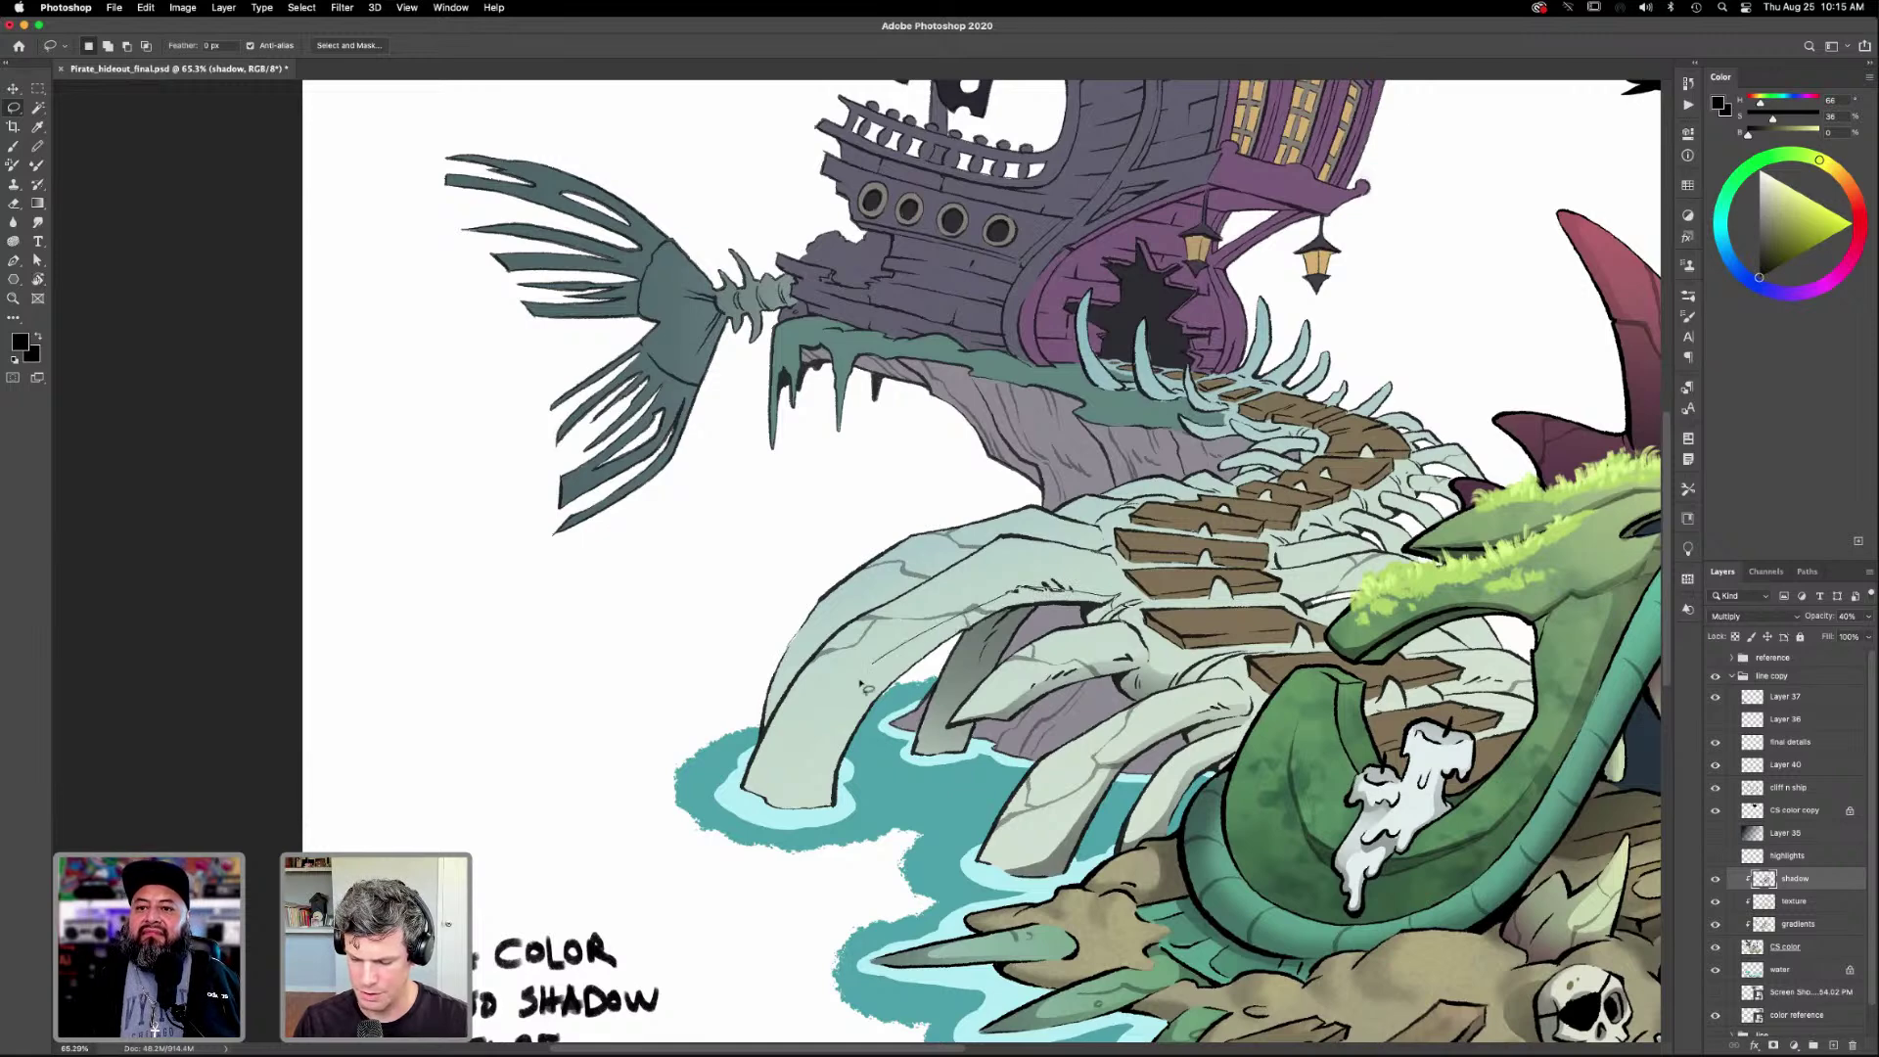
mouse_move(831, 746)
left_mouse_down()
mouse_move(806, 803)
mouse_move(776, 800)
mouse_move(806, 711)
mouse_move(766, 795)
mouse_move(740, 793)
mouse_move(784, 838)
mouse_move(872, 817)
mouse_move(946, 644)
mouse_move(1076, 610)
left_mouse_up()
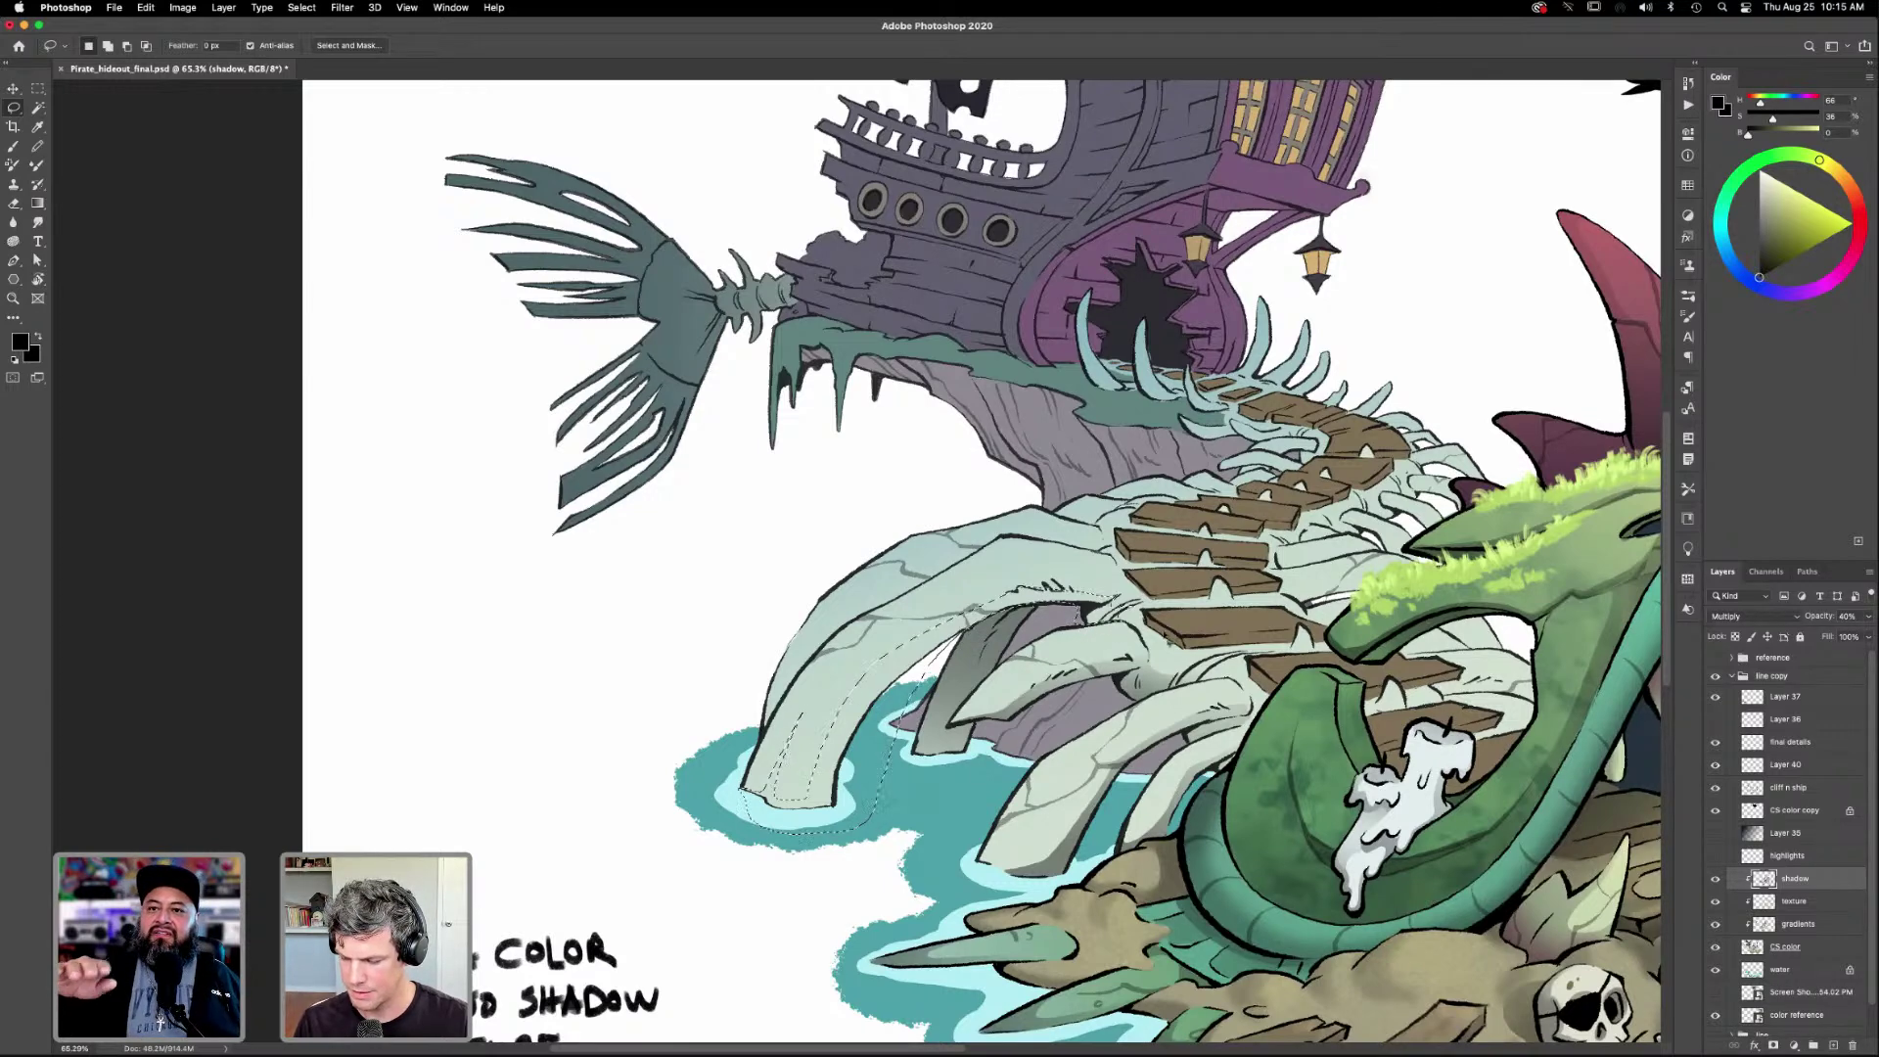
key("g")
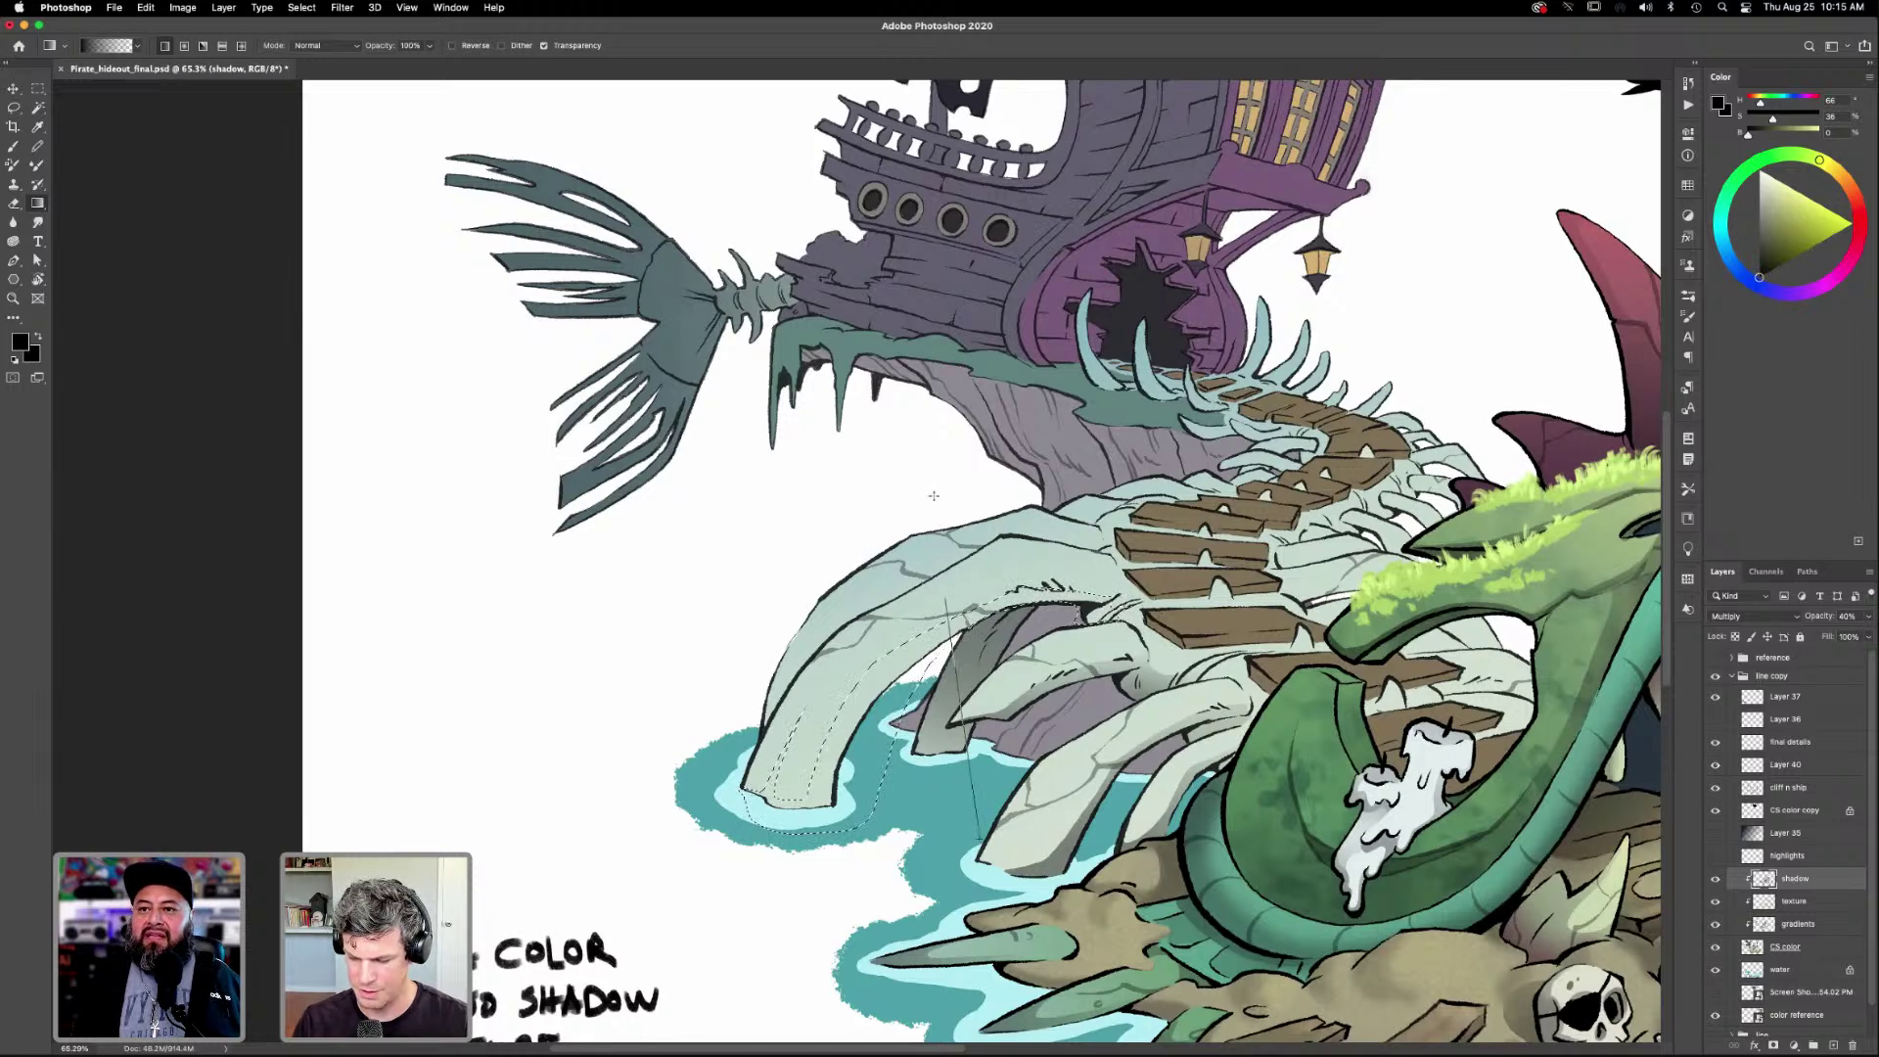
Shade the selected inner side of the large front rib with black-to-transparent gradients on the shadow layer, and deselect it.
left_click_drag(933, 496, 1024, 862)
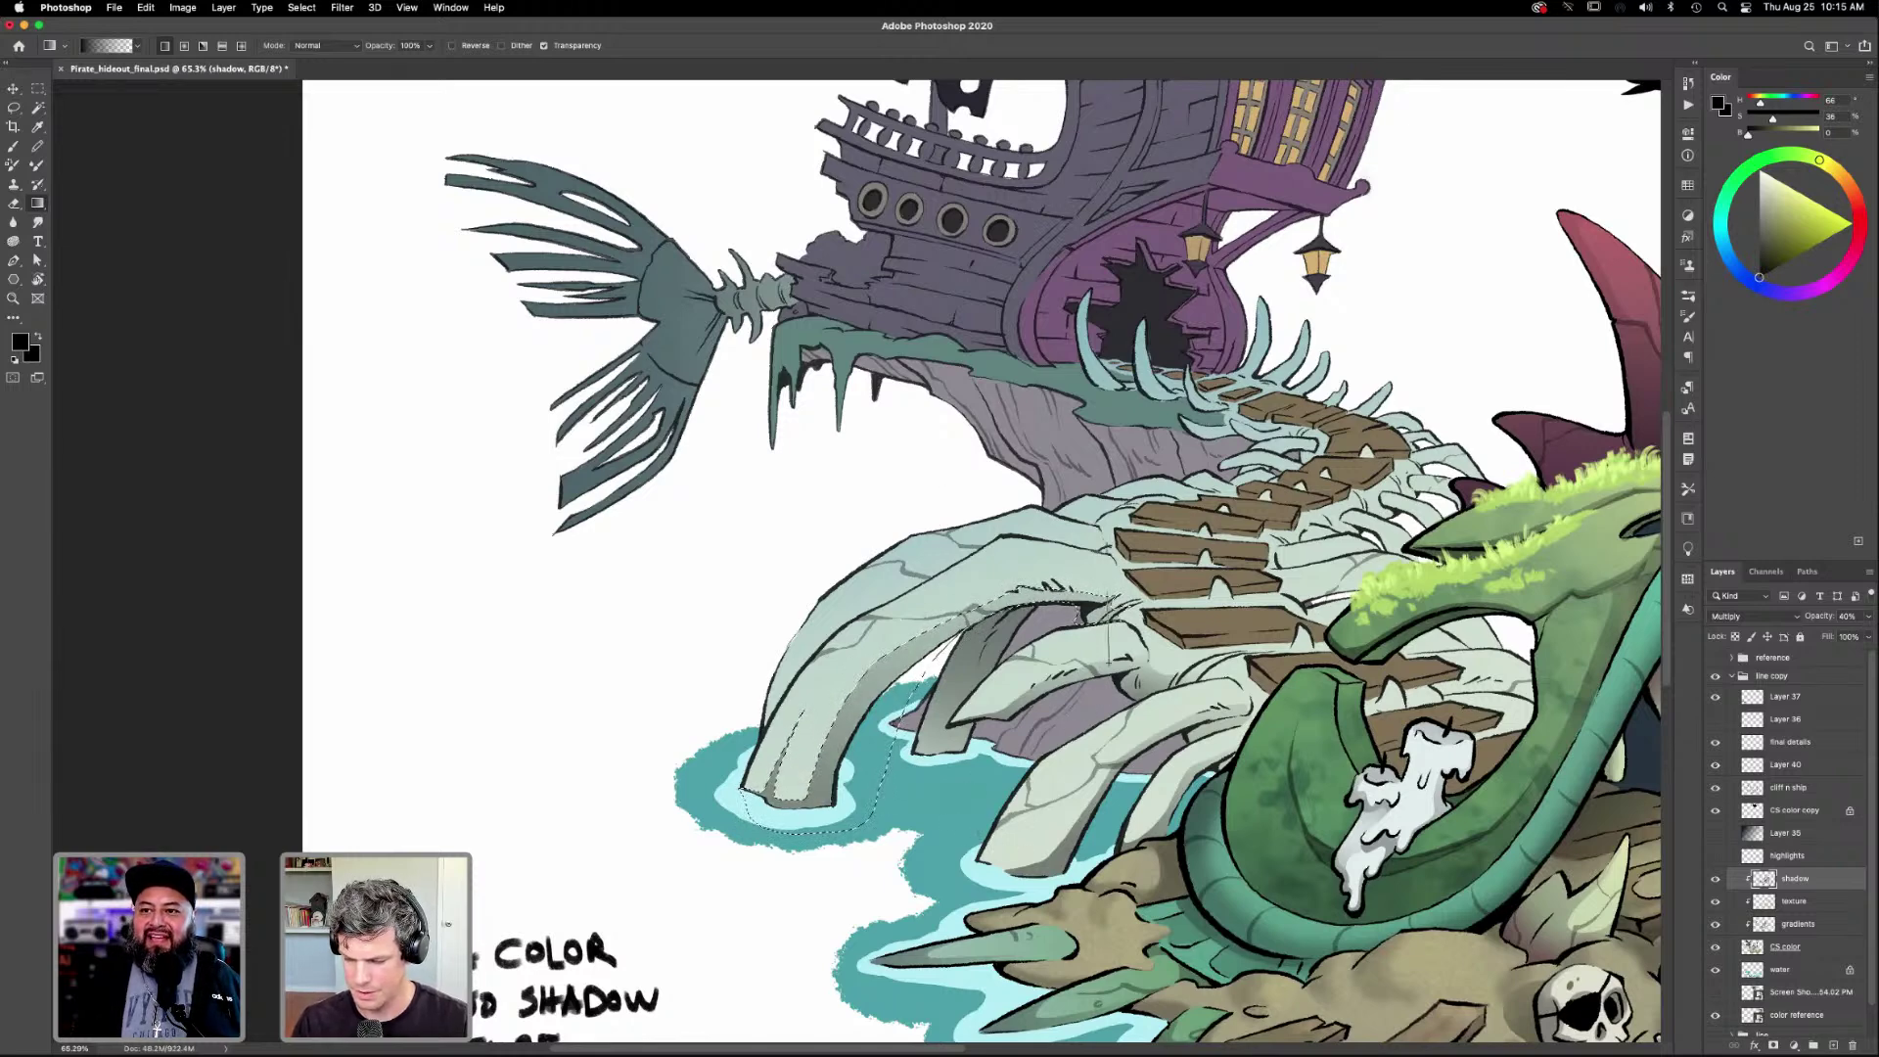
left_click(182, 45)
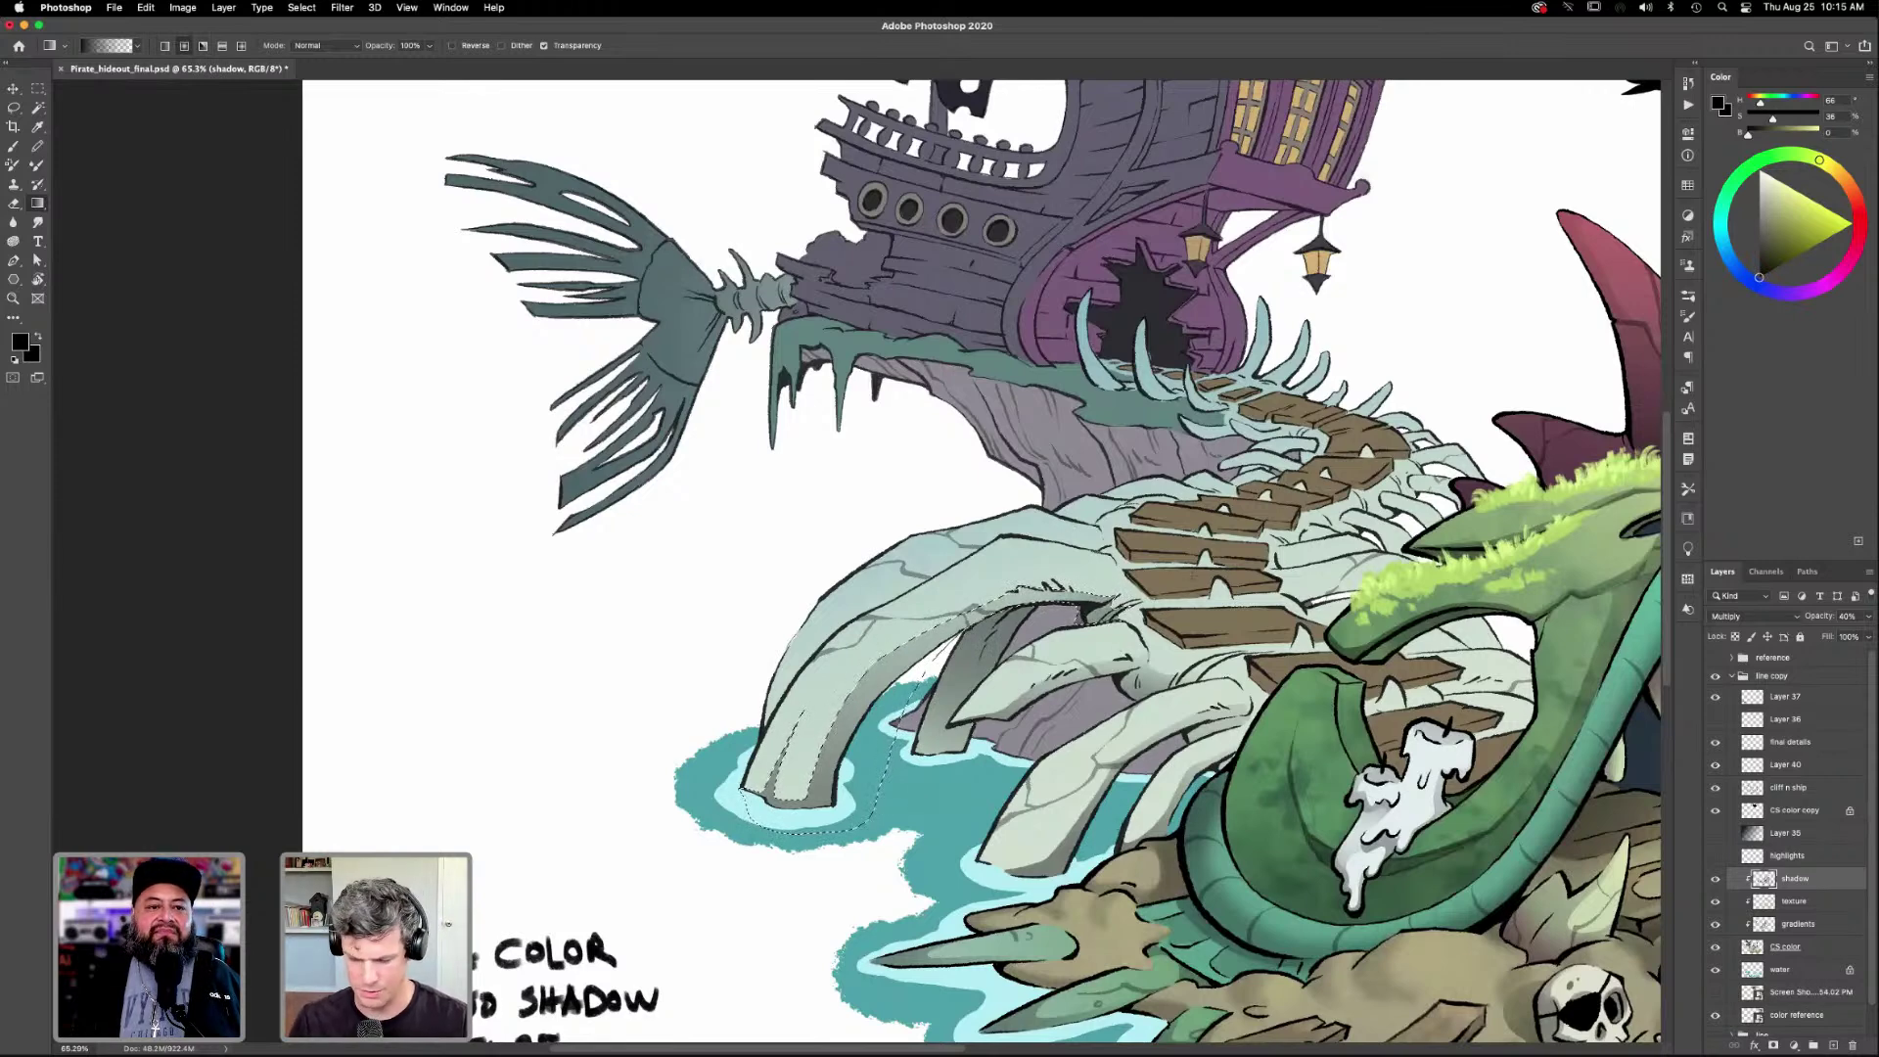
left_click(165, 45)
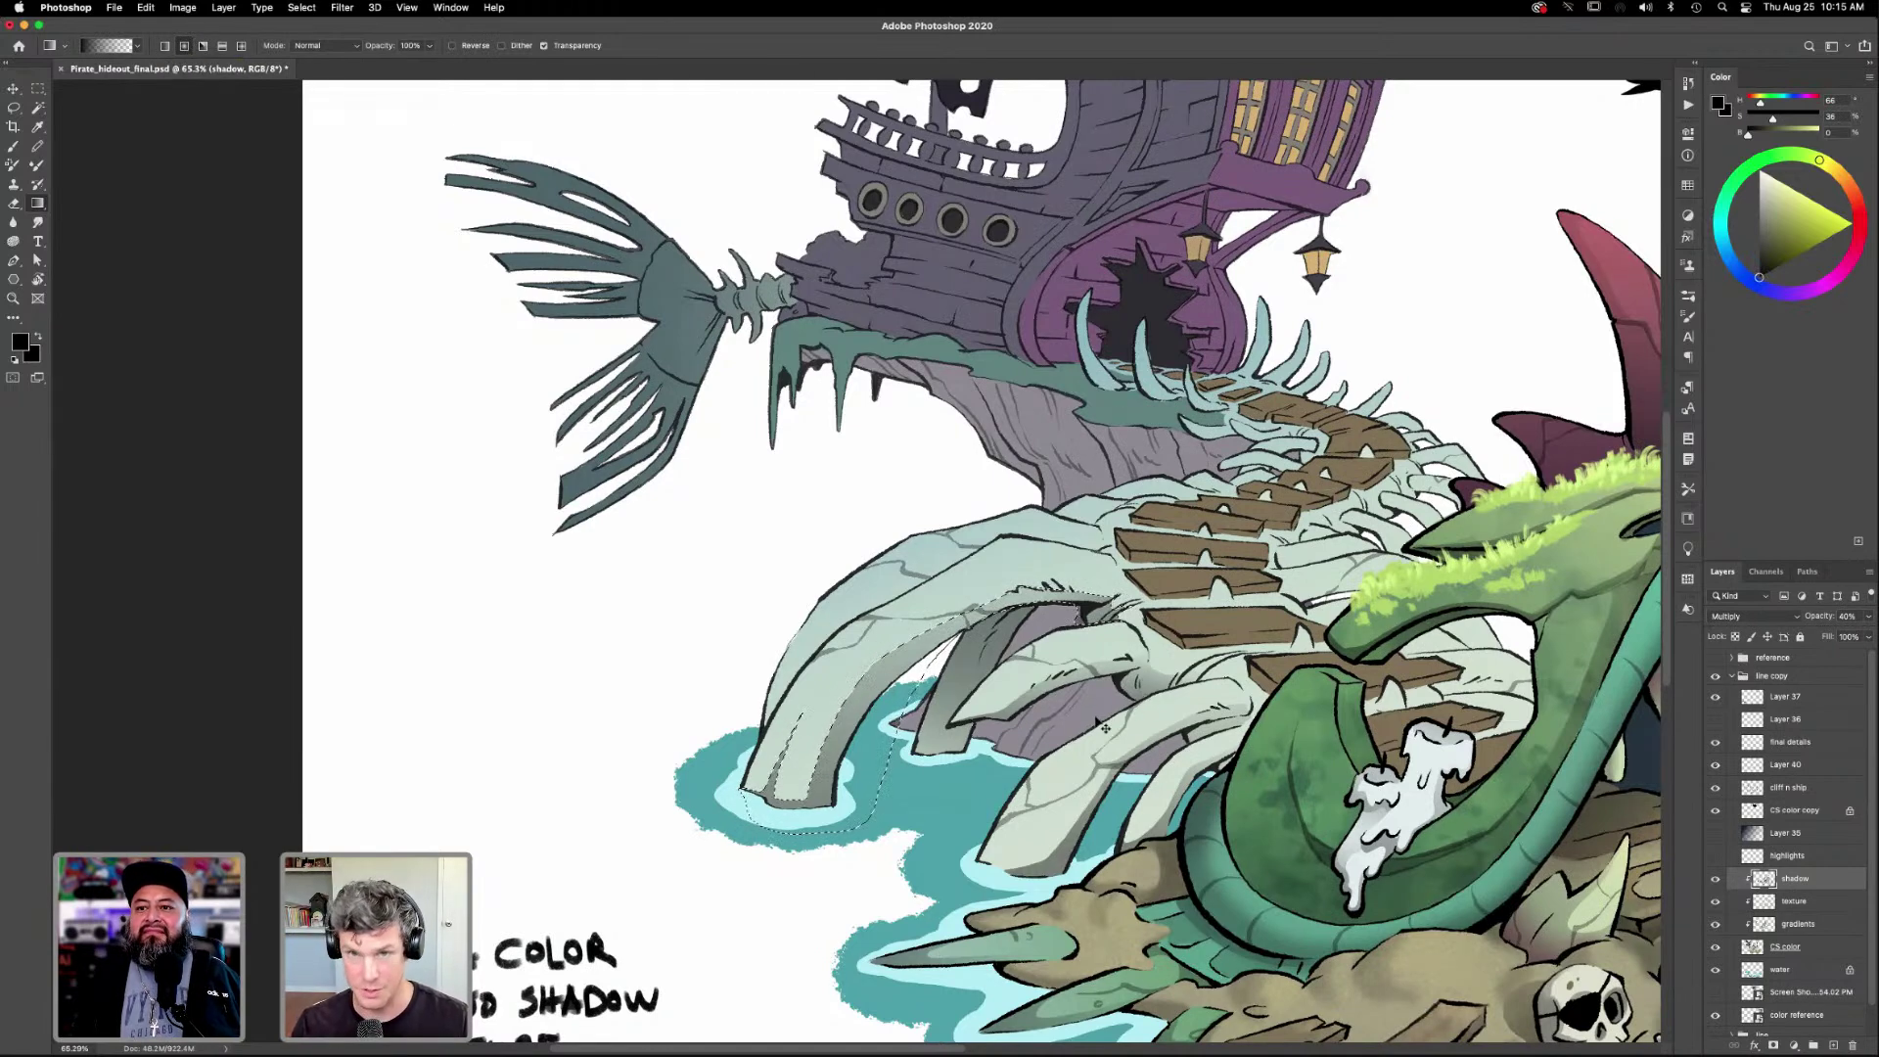
key("ctrl+d")
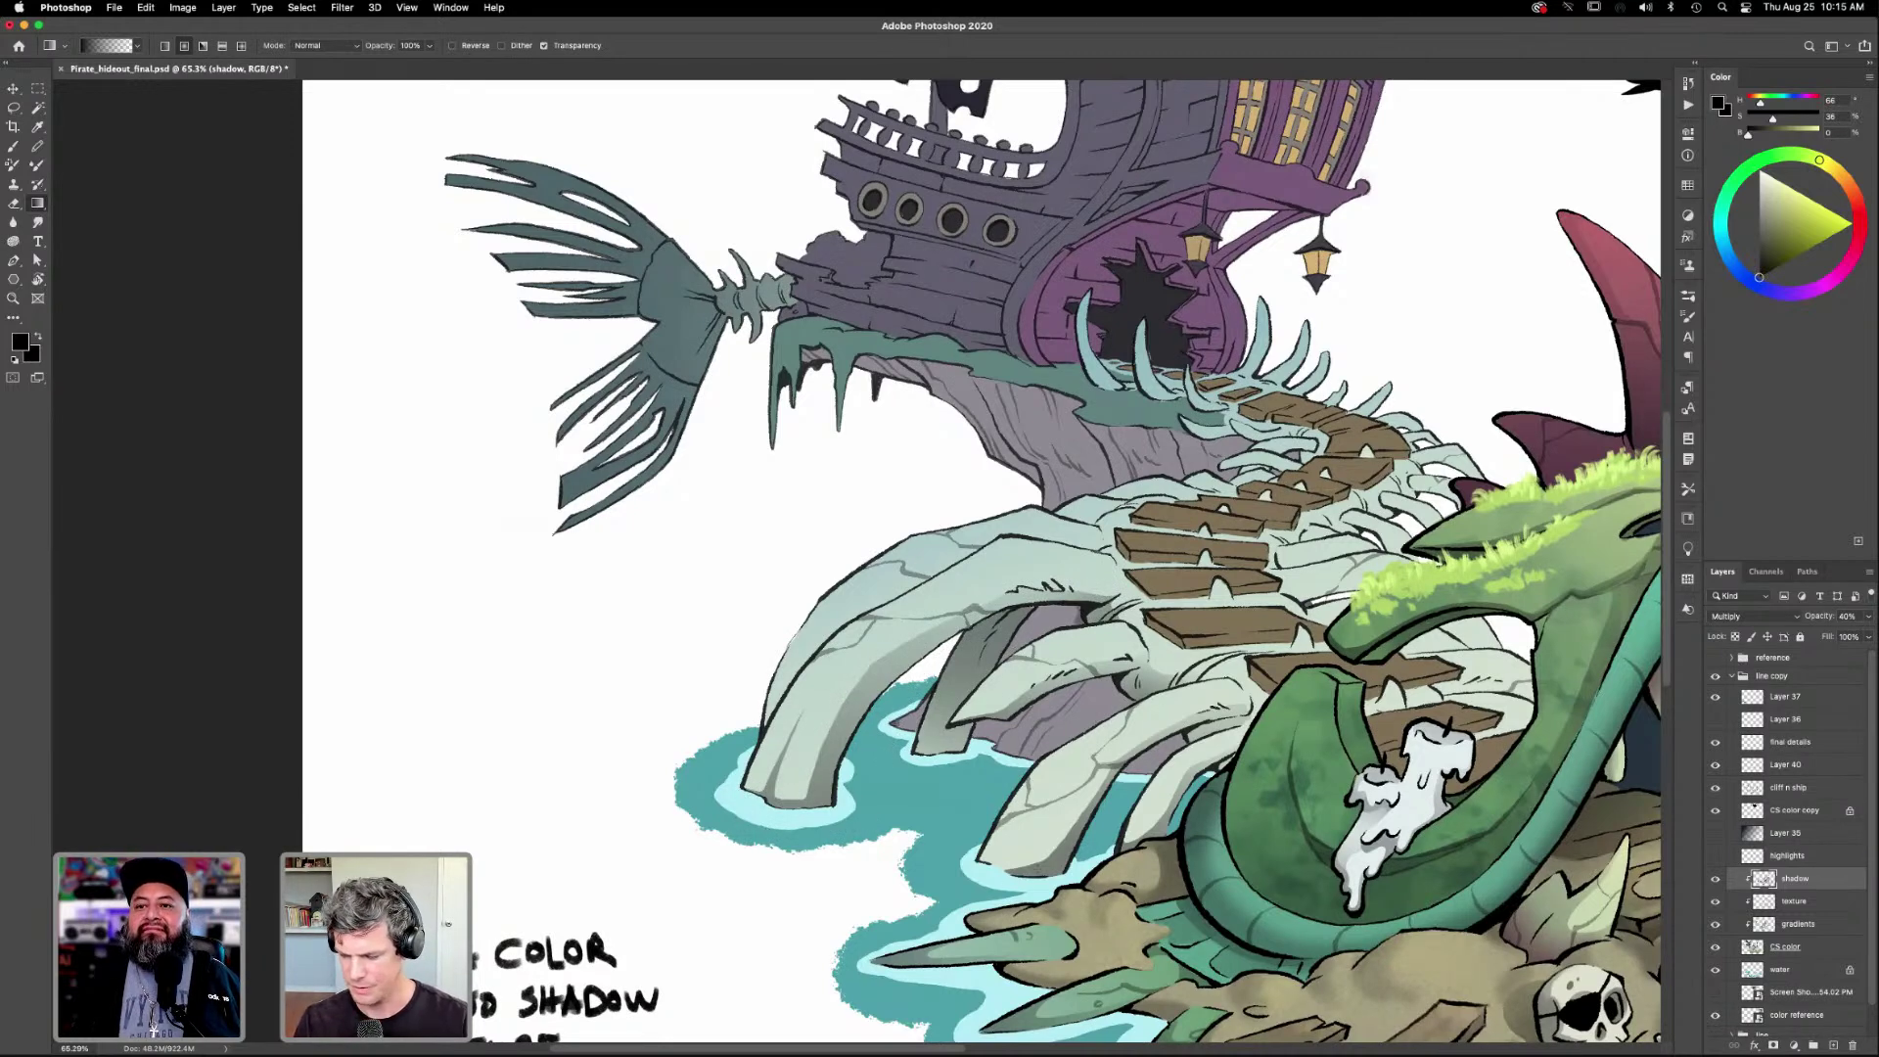
Lasso a shadow shape across the top of the large front rib near the planks and shade it with a gradient.
key("l")
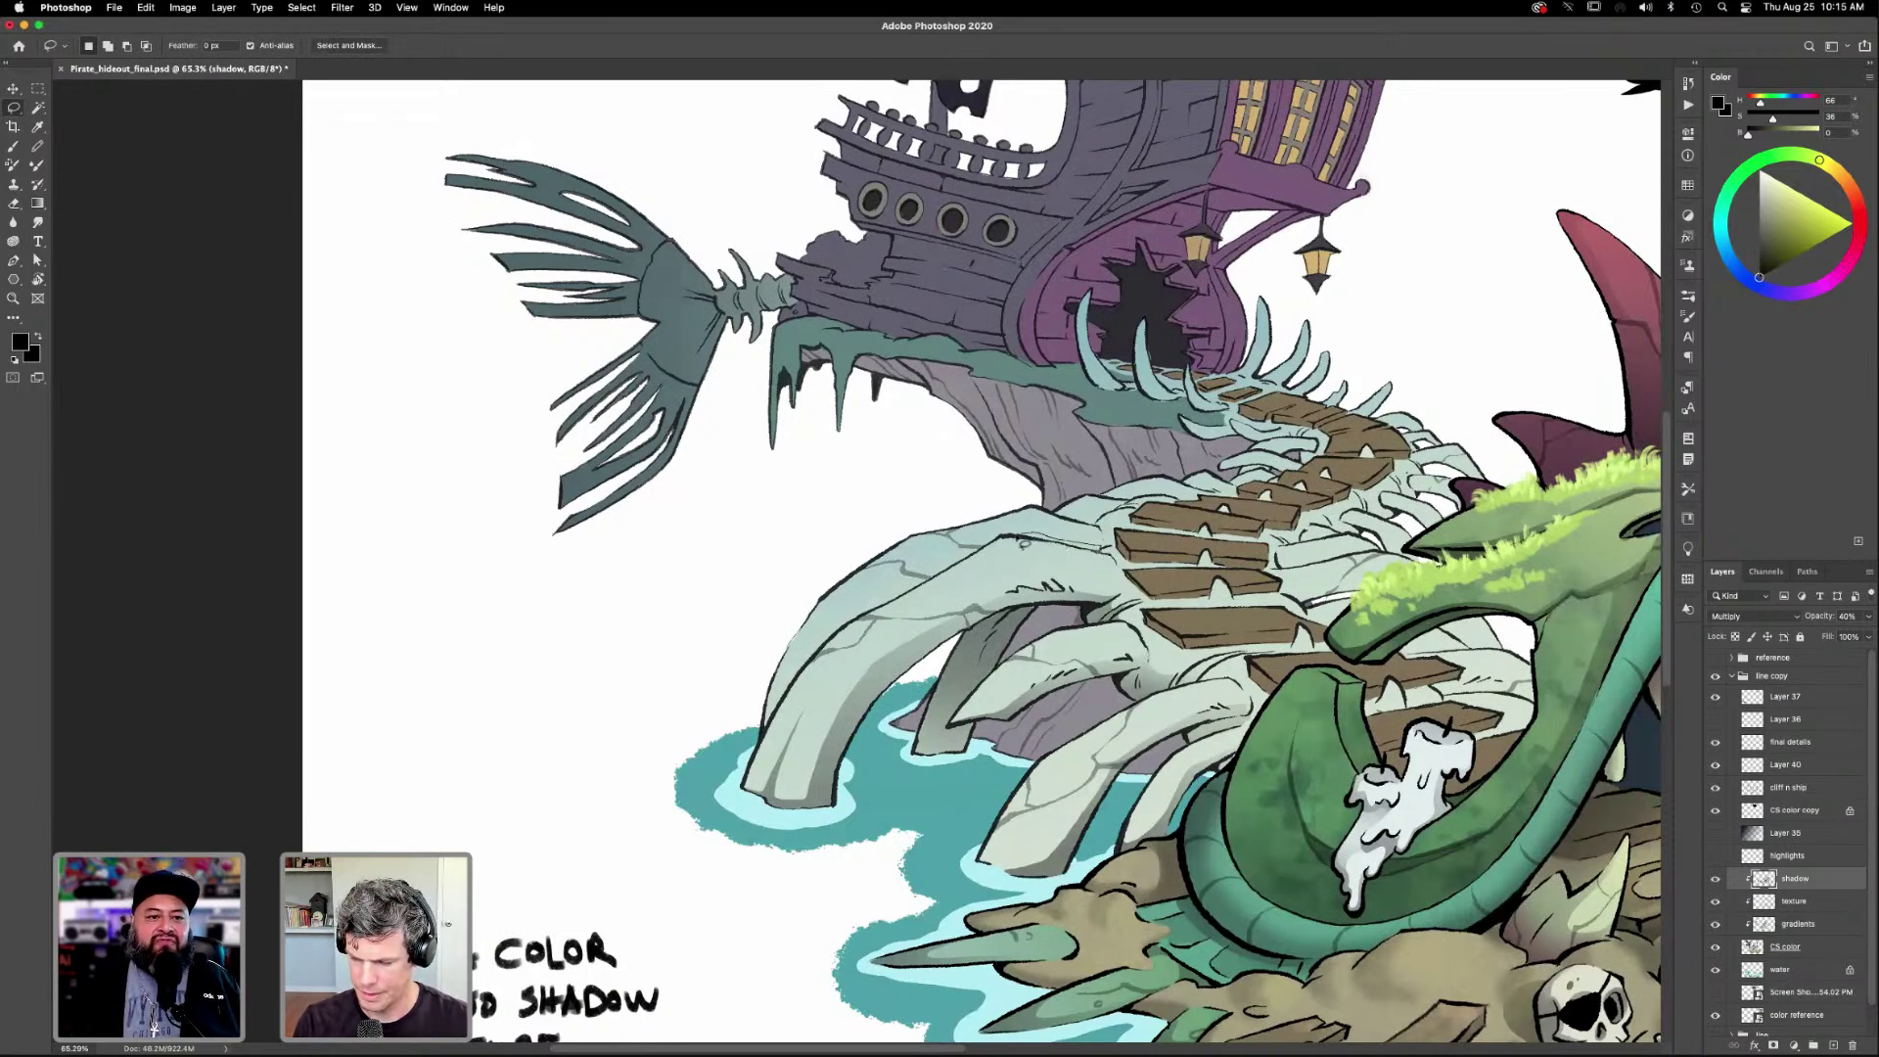
mouse_move(1110, 560)
left_mouse_down()
mouse_move(1023, 537)
mouse_move(1127, 551)
mouse_move(1047, 541)
mouse_move(1072, 534)
left_mouse_up()
key("g")
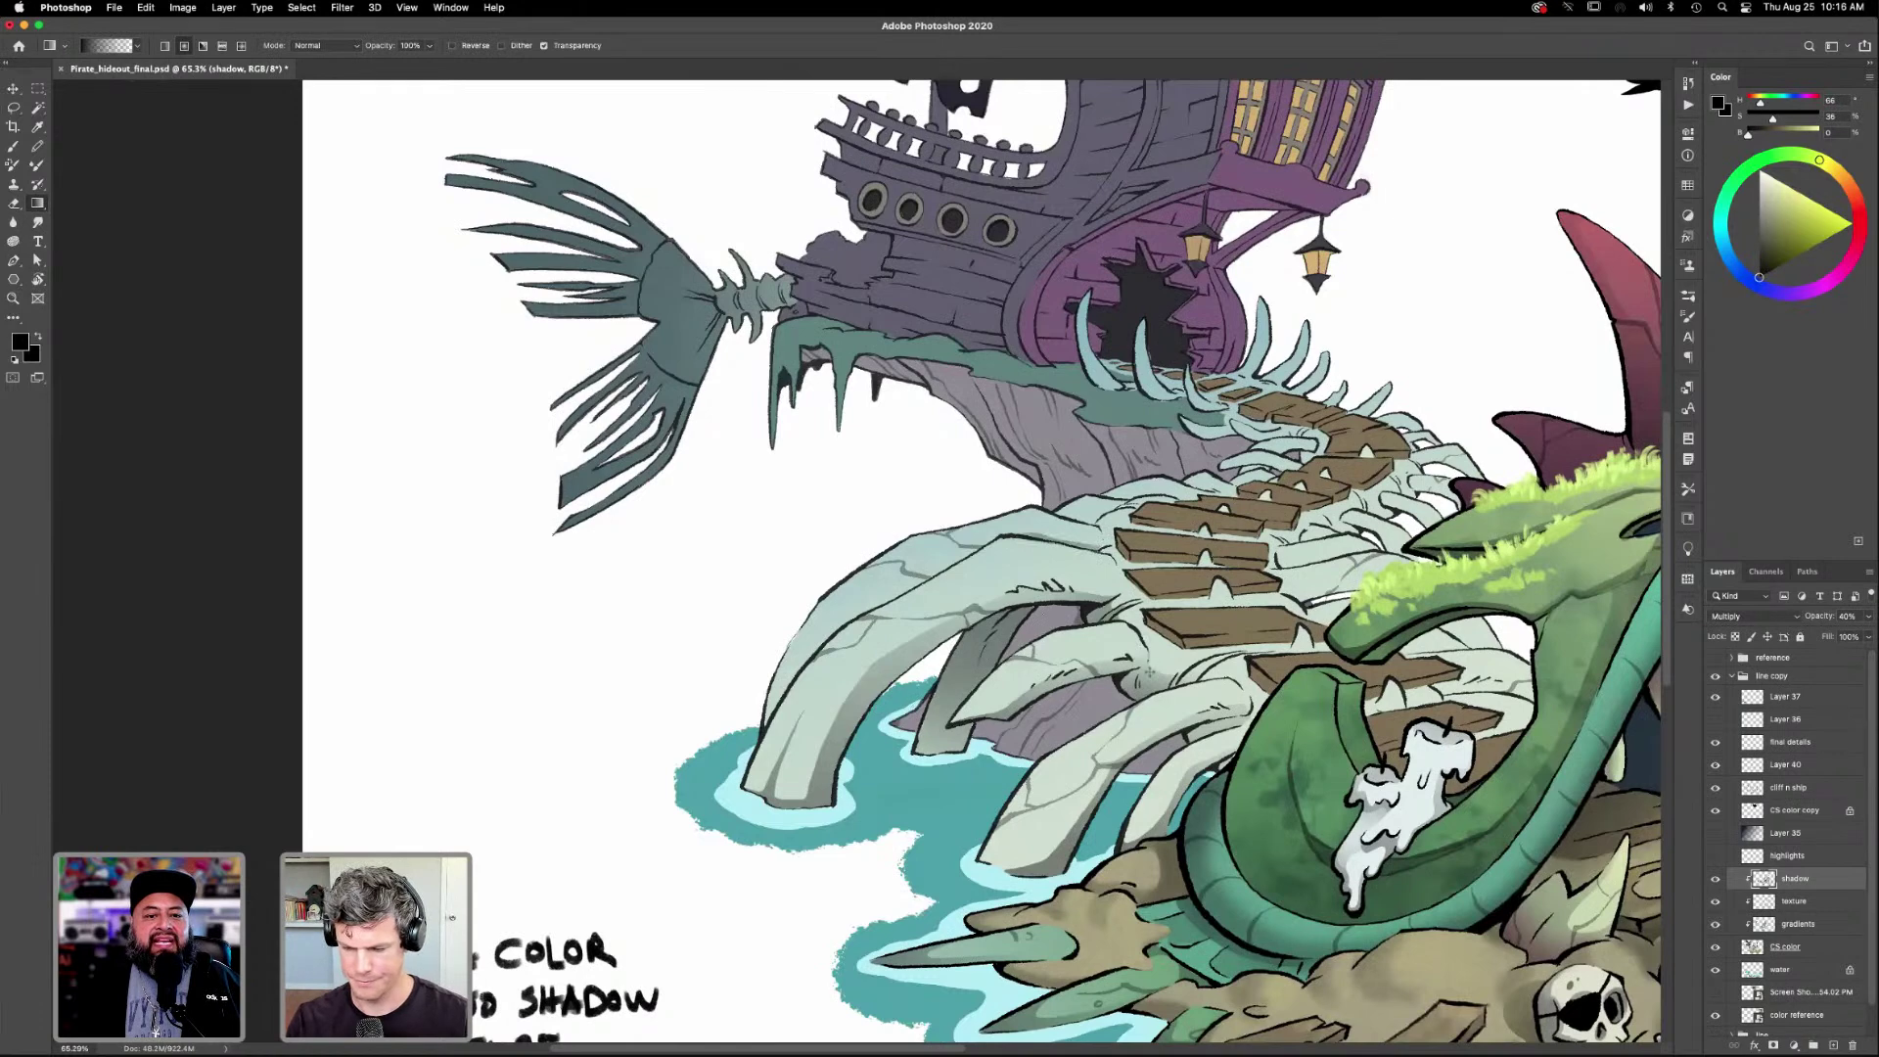
Lasso a shadow strip on the rear rib along the front rib's upper edge, shade it with a gradient and deselect.
key("l")
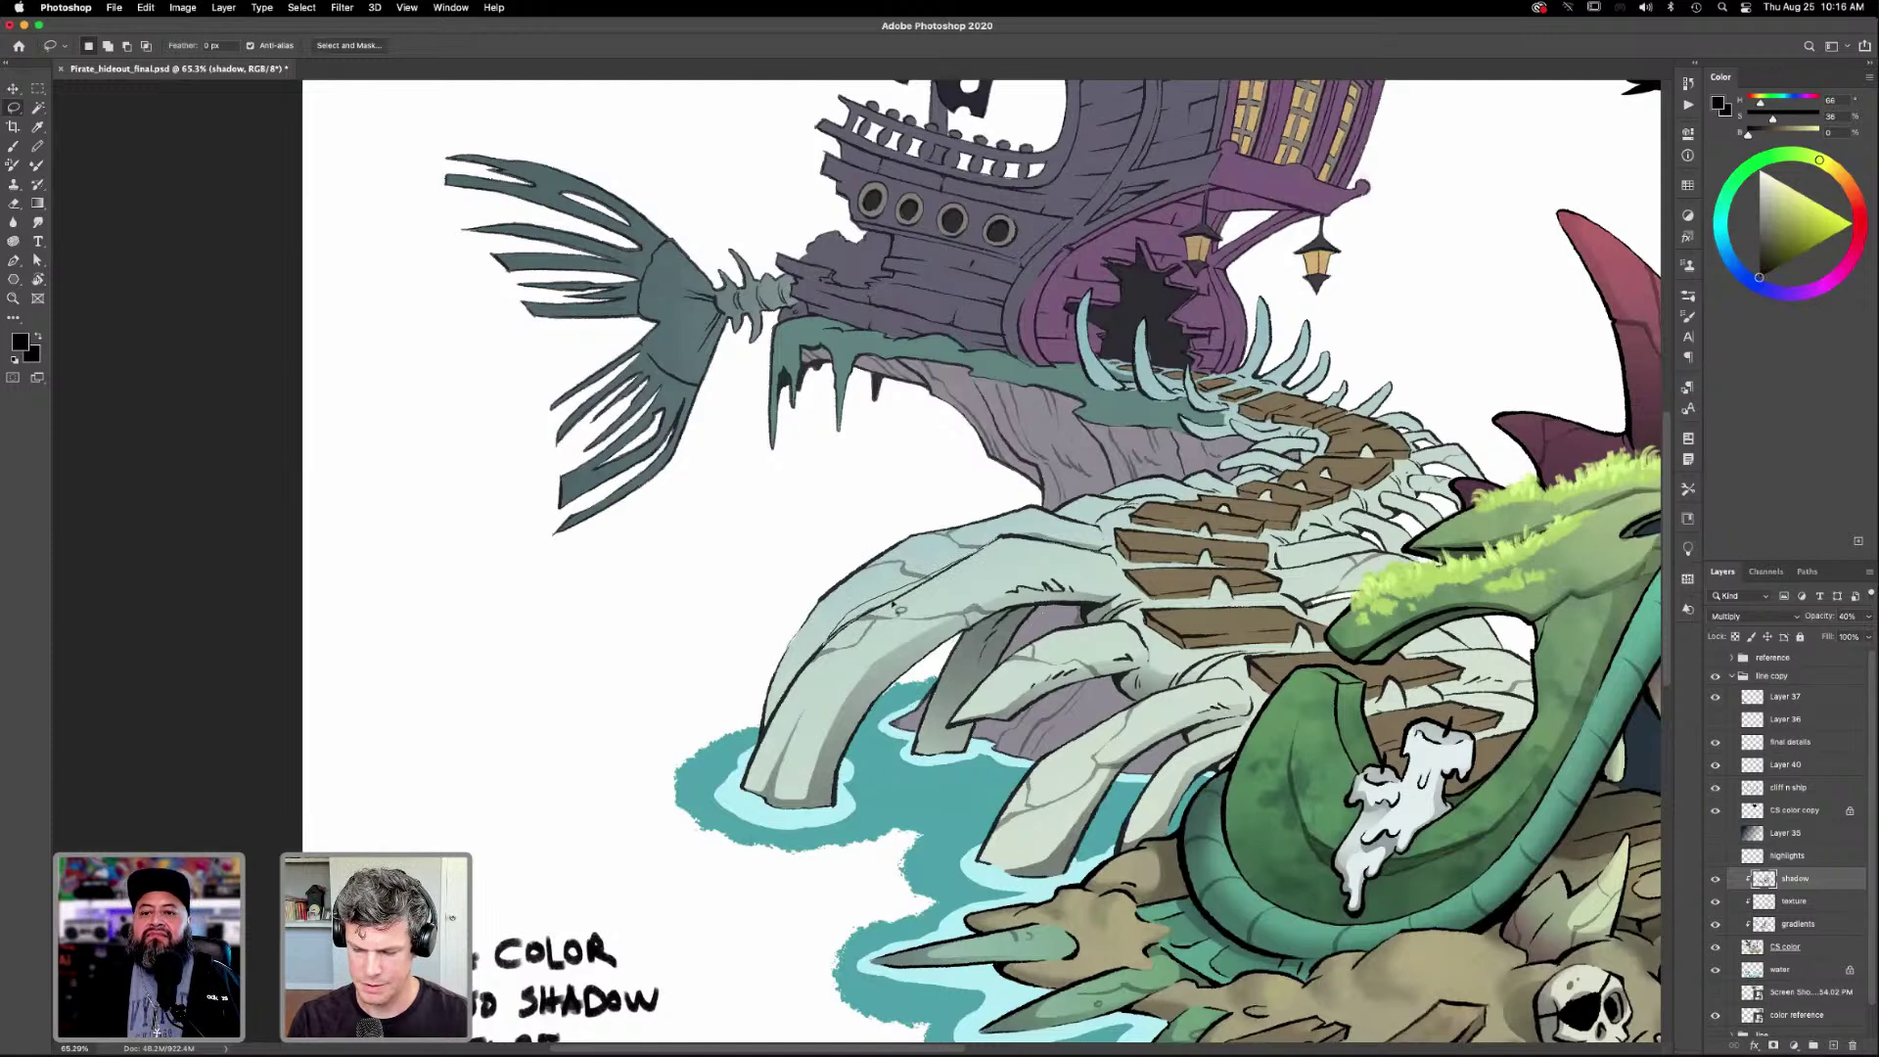
left_click_drag(1018, 533, 842, 627)
key("g")
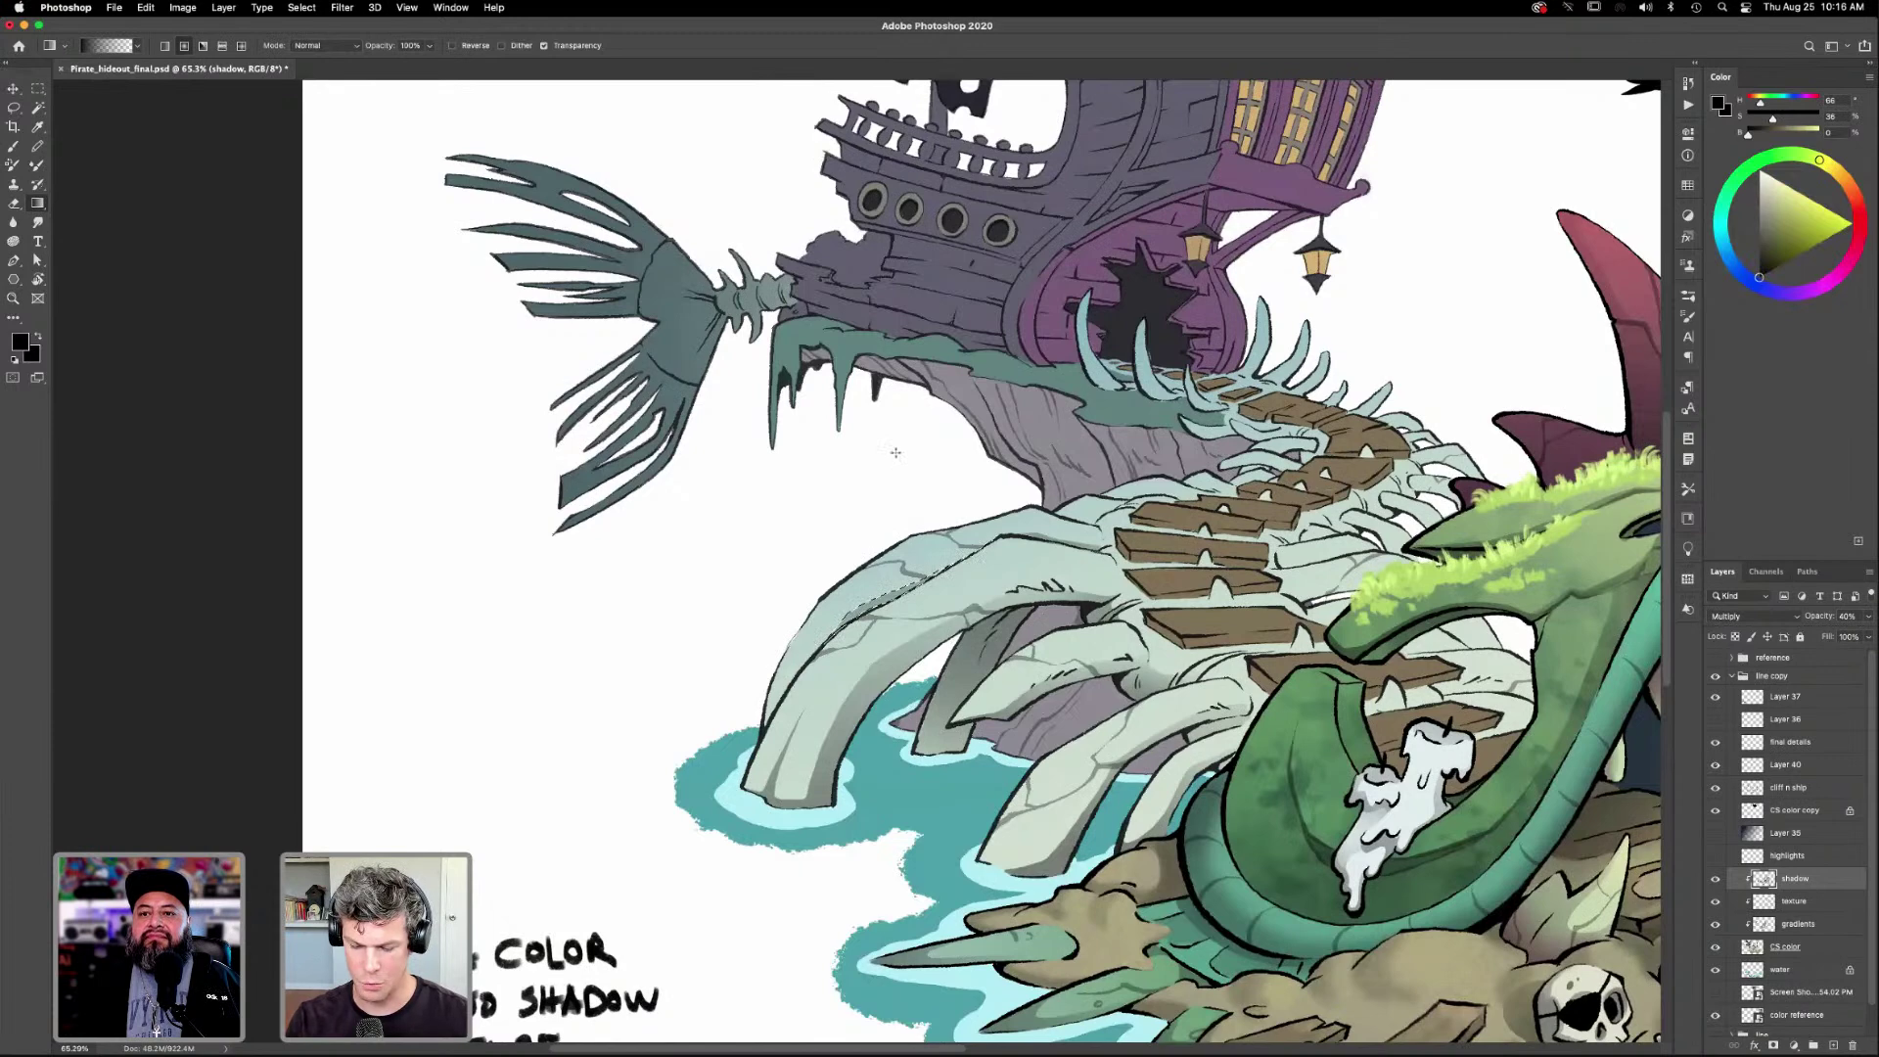
key("super+d")
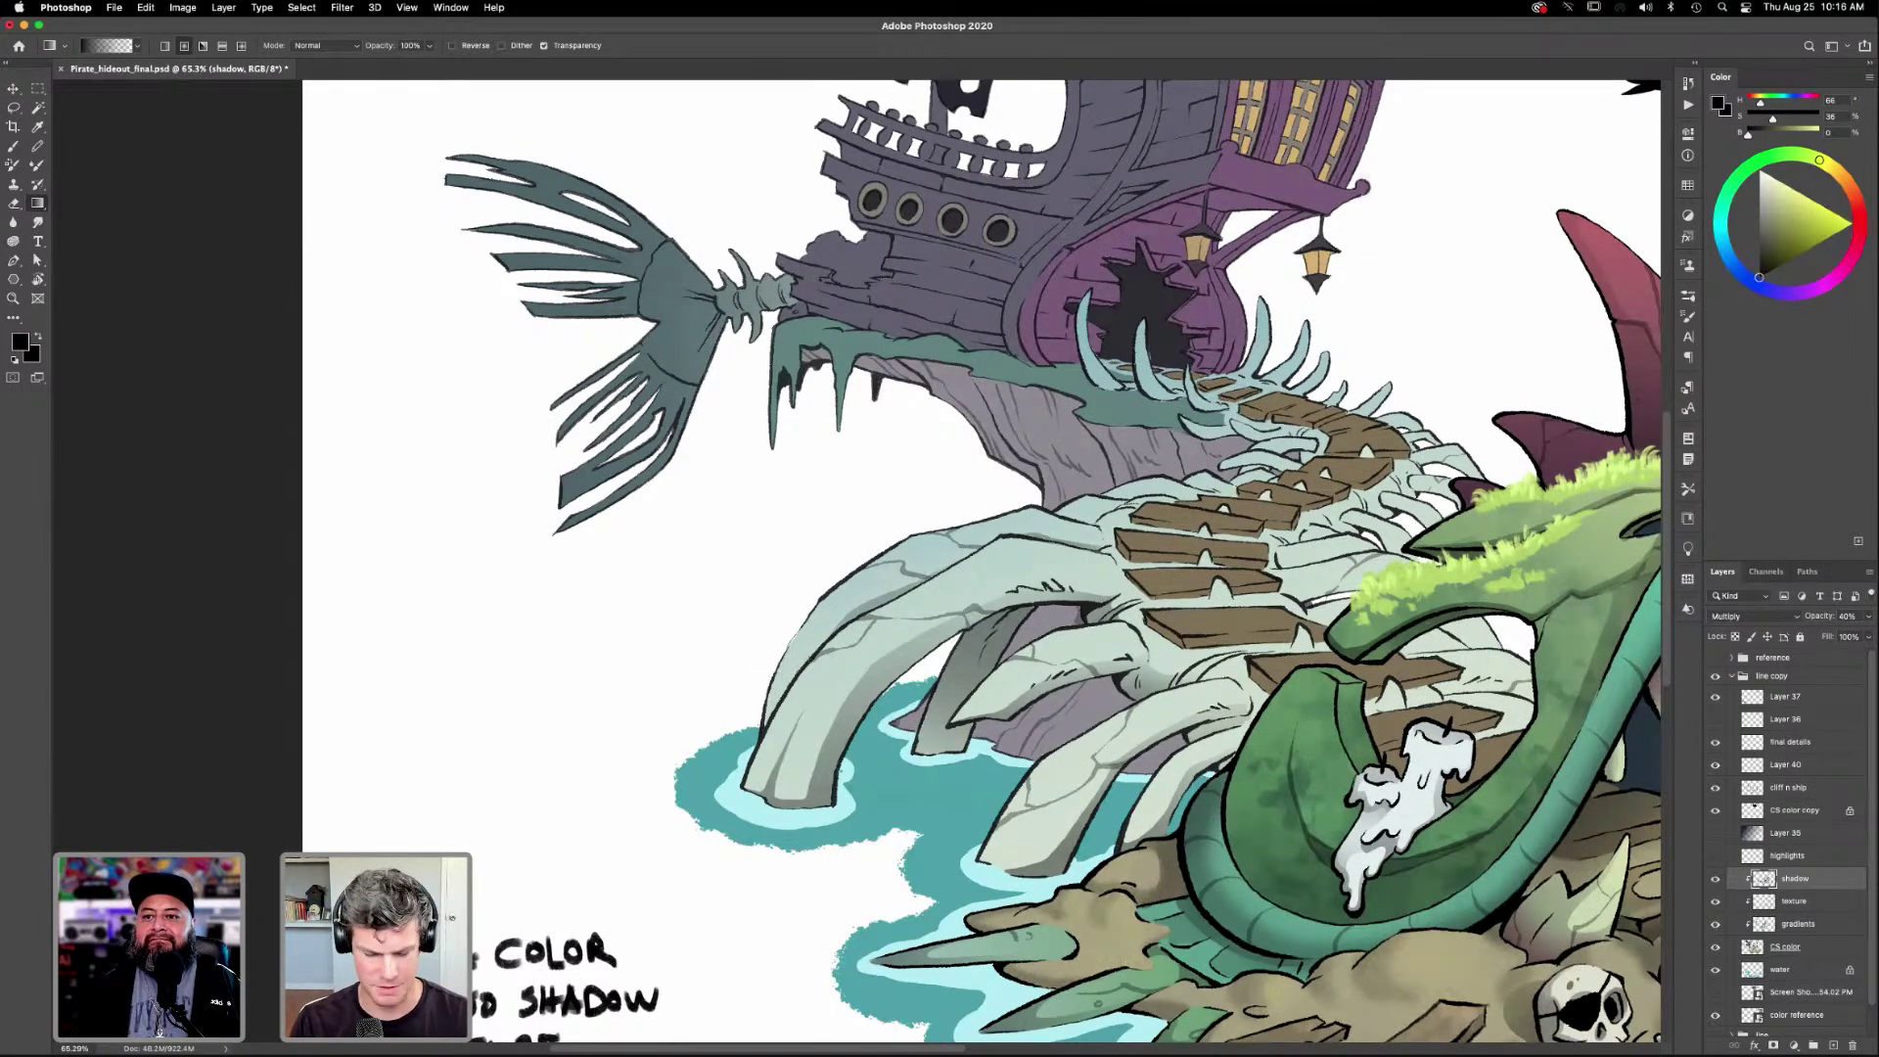
Undo the last stroke, then lasso a small shadow area at the rear rib's lower bend for gradient shading.
left_click_drag(795, 675, 823, 647)
key("super+z")
key("l")
mouse_move(815, 671)
left_mouse_down()
mouse_move(771, 695)
mouse_move(767, 729)
mouse_move(788, 737)
mouse_move(815, 669)
left_mouse_up()
key("g")
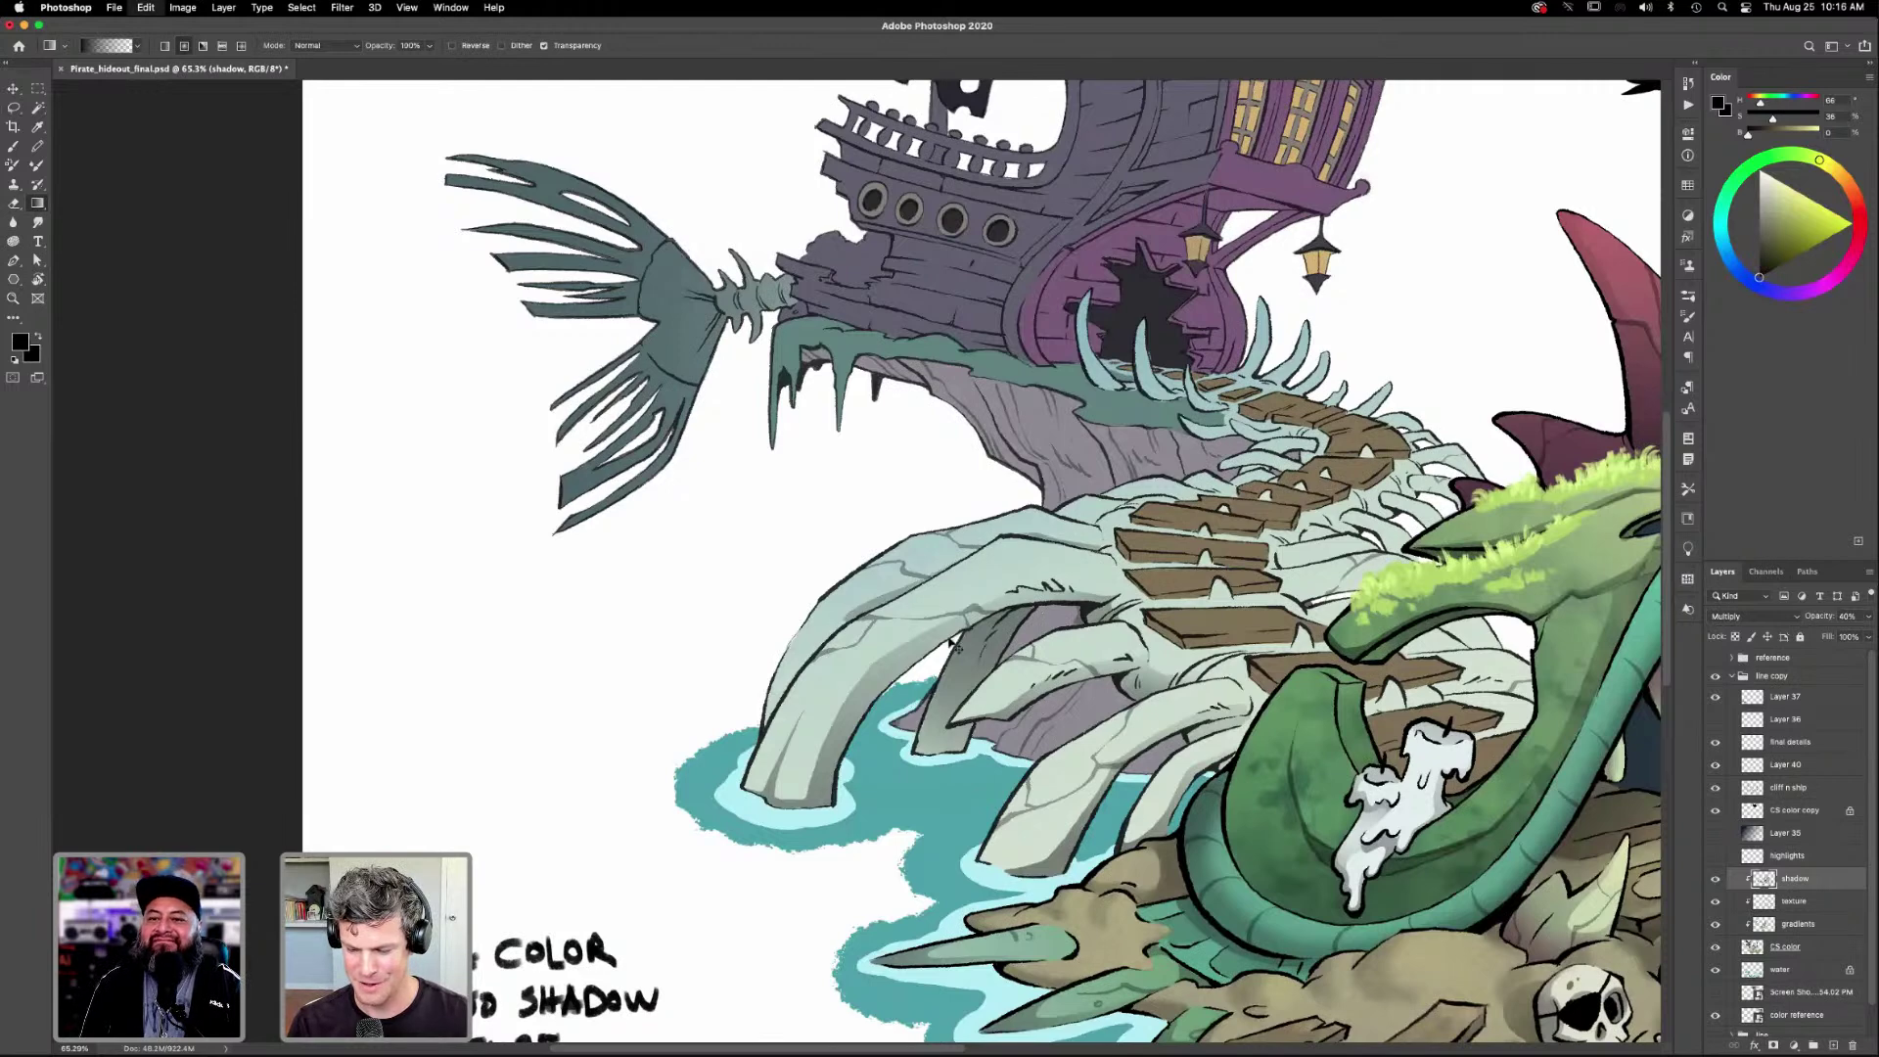
Lasso a longer shadow along the rear rib from the water to its crest, extend the selection and shade it with a gradient.
key("l")
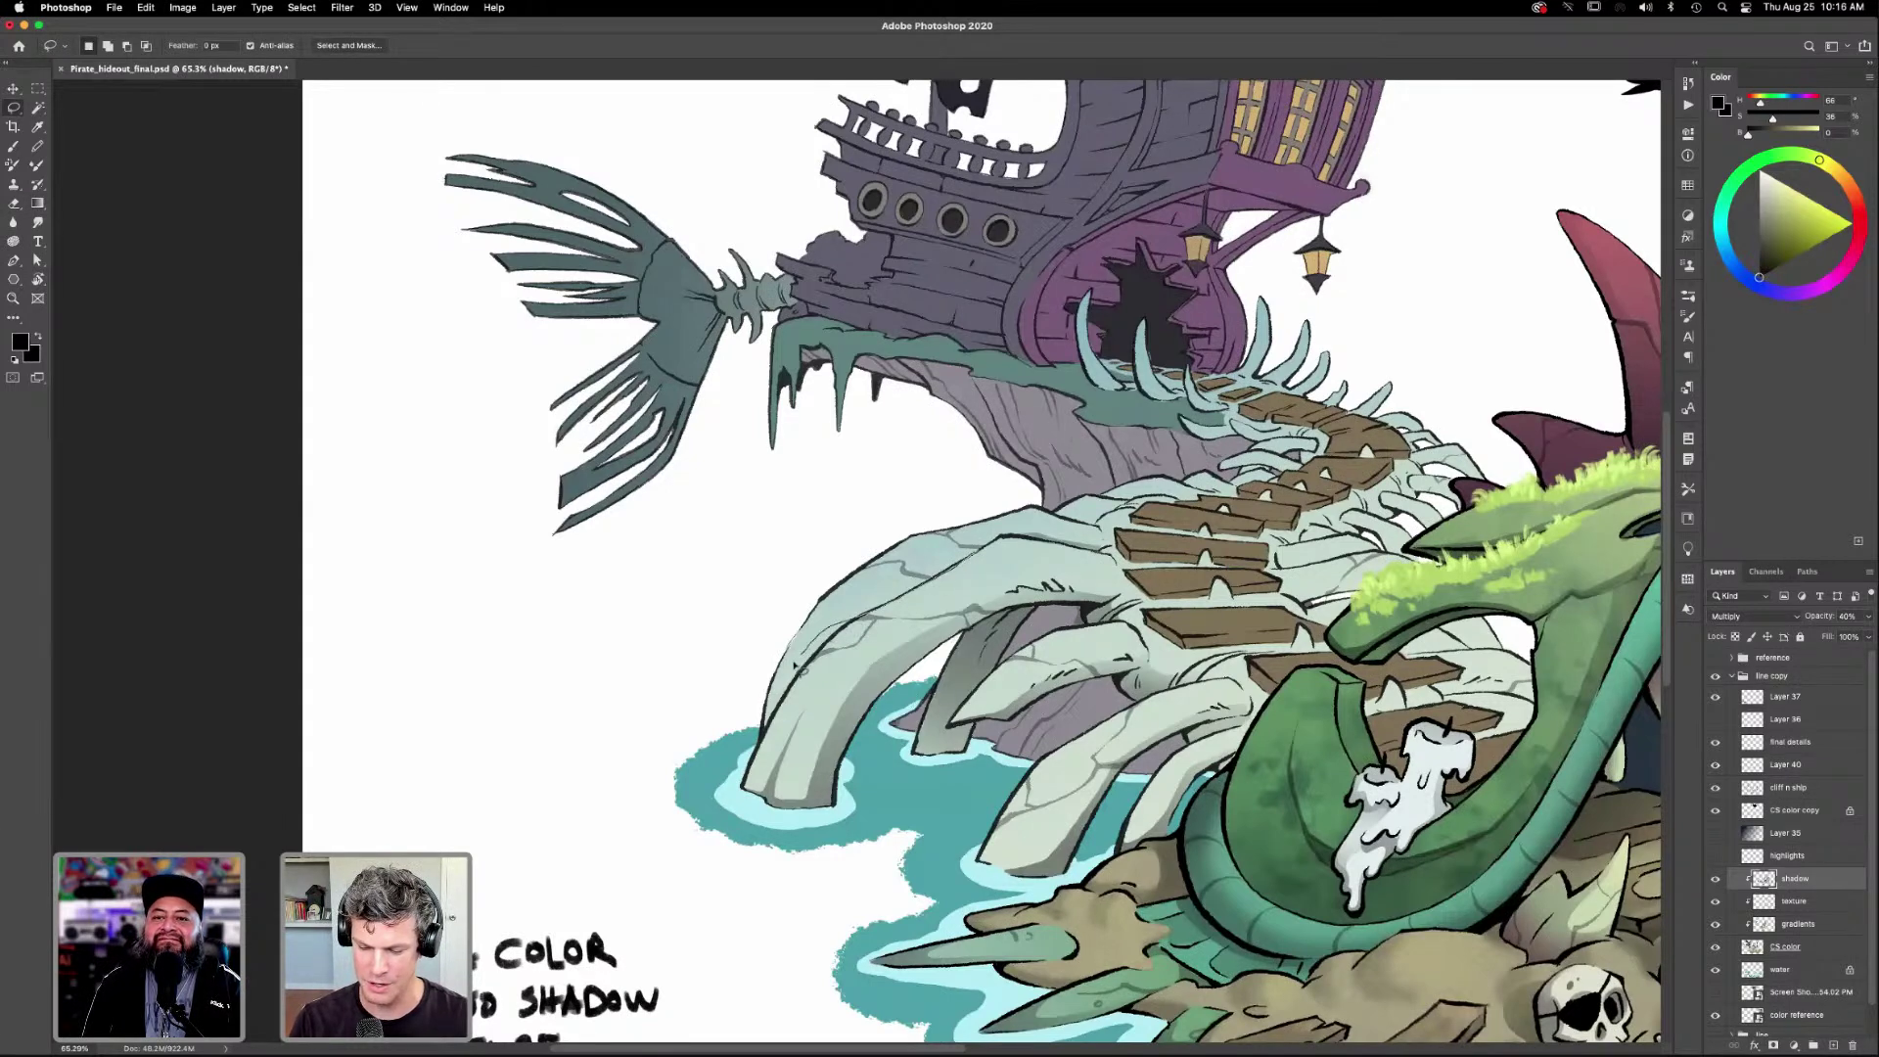
mouse_move(766, 749)
left_mouse_down()
mouse_move(874, 603)
mouse_move(959, 673)
mouse_move(969, 612)
mouse_move(942, 593)
mouse_move(967, 529)
mouse_move(952, 570)
mouse_move(996, 556)
mouse_move(902, 599)
left_mouse_up()
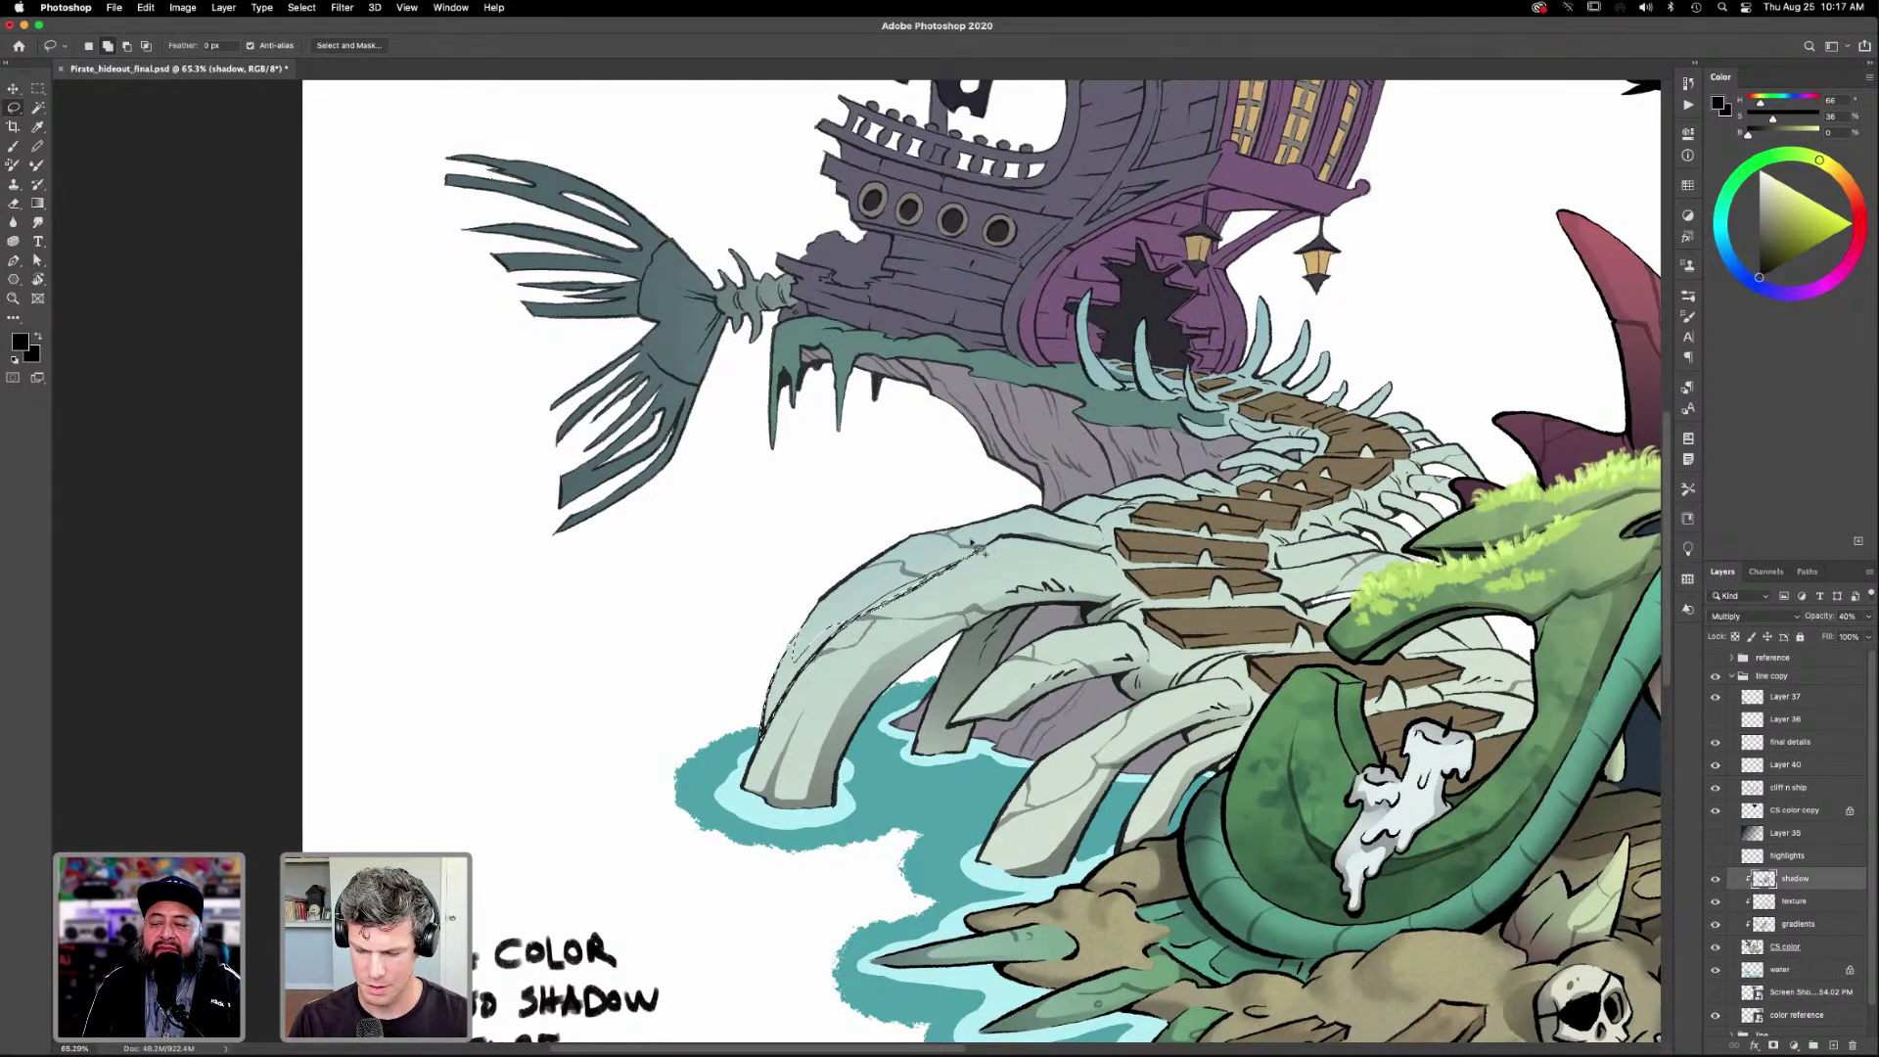
left_click_drag(933, 604, 920, 553)
key("g")
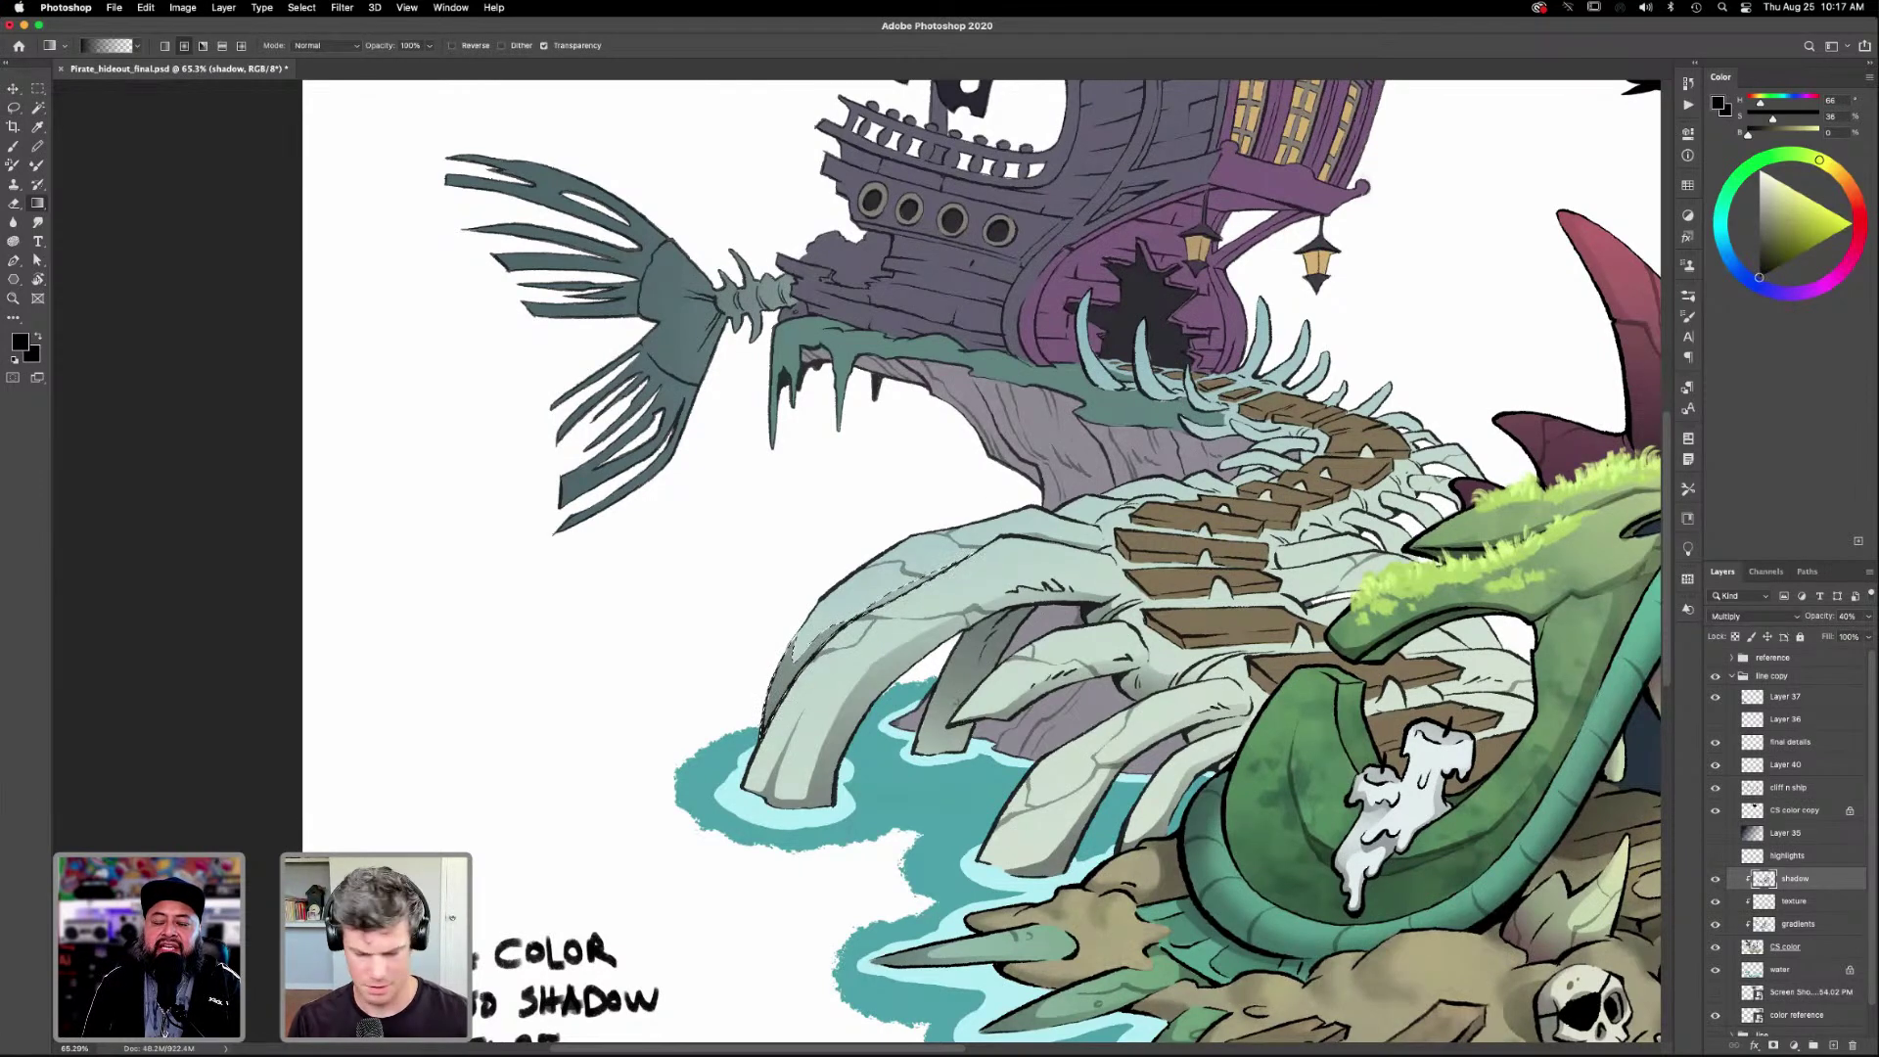
Lasso shadow shapes on the smaller ribs below the plank walkway and shade them with a gradient.
scroll(915, 804, "up", 3, "alt")
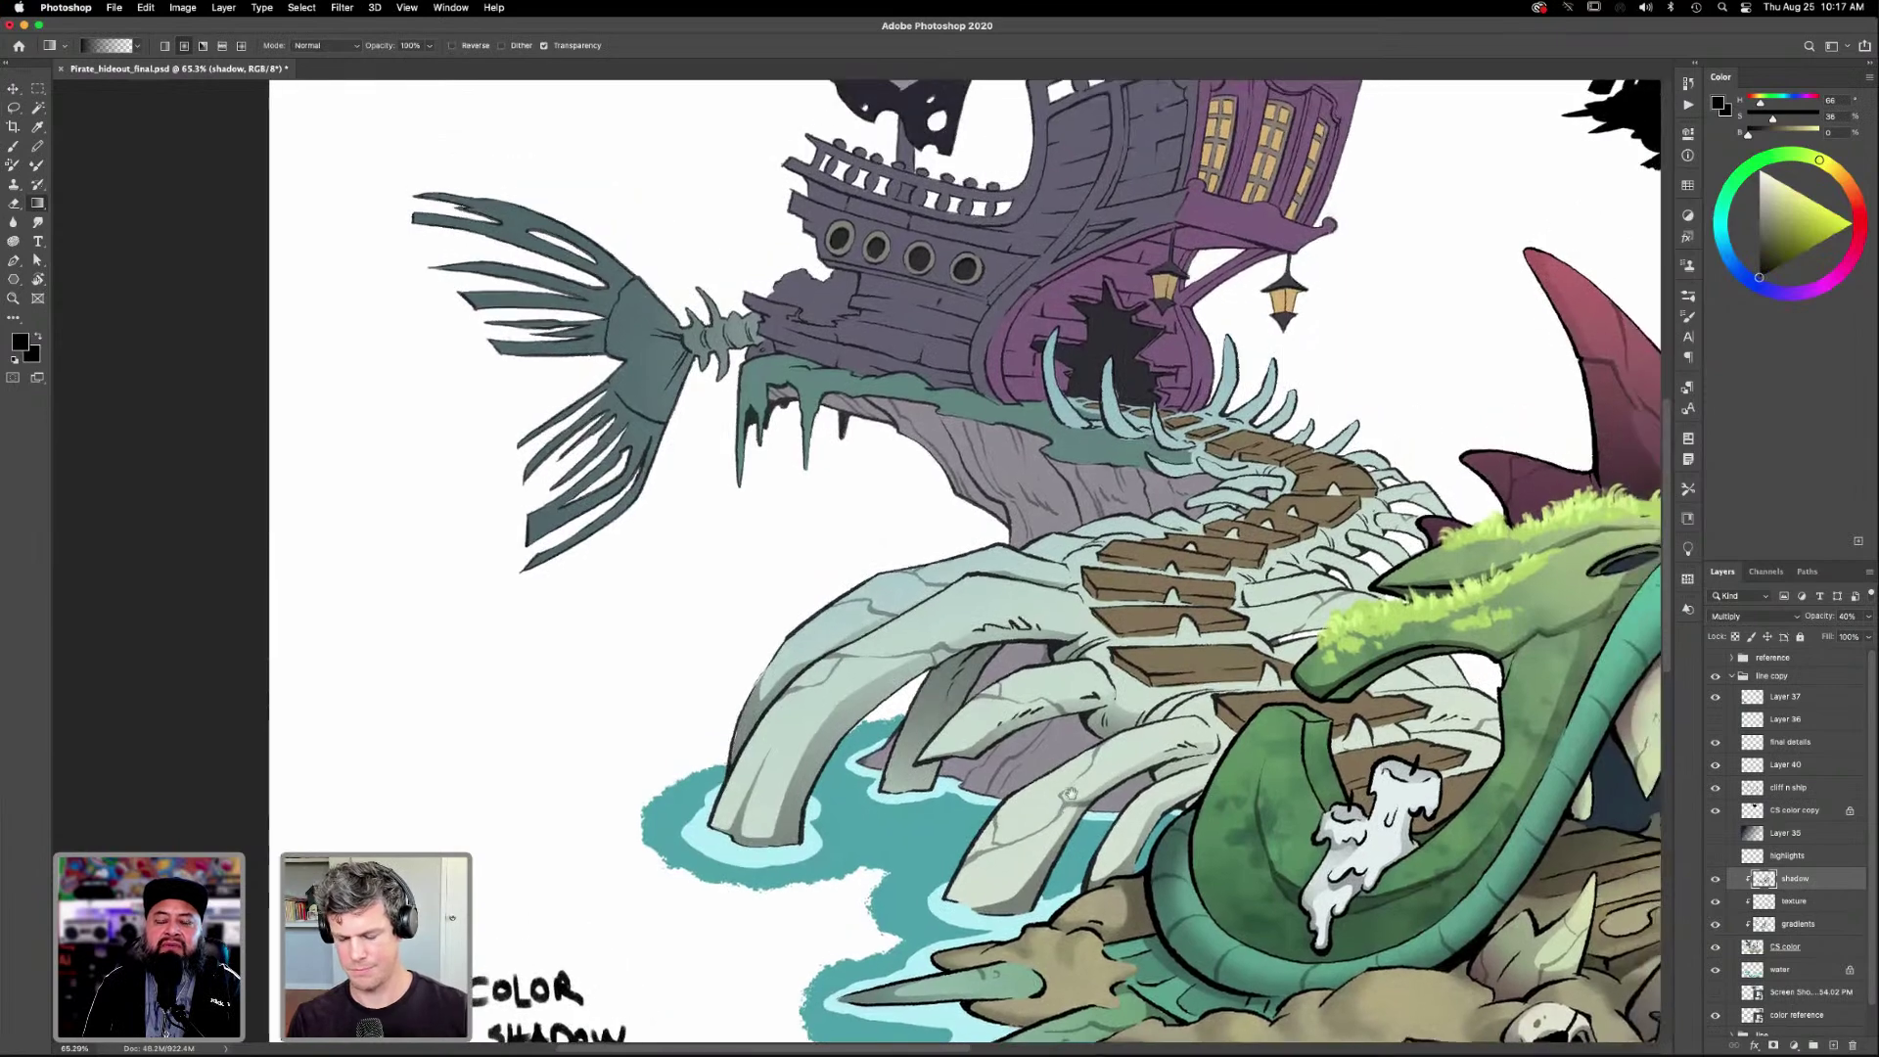
scroll(1027, 839, "up", 3)
scroll(1027, 838, "right", 3)
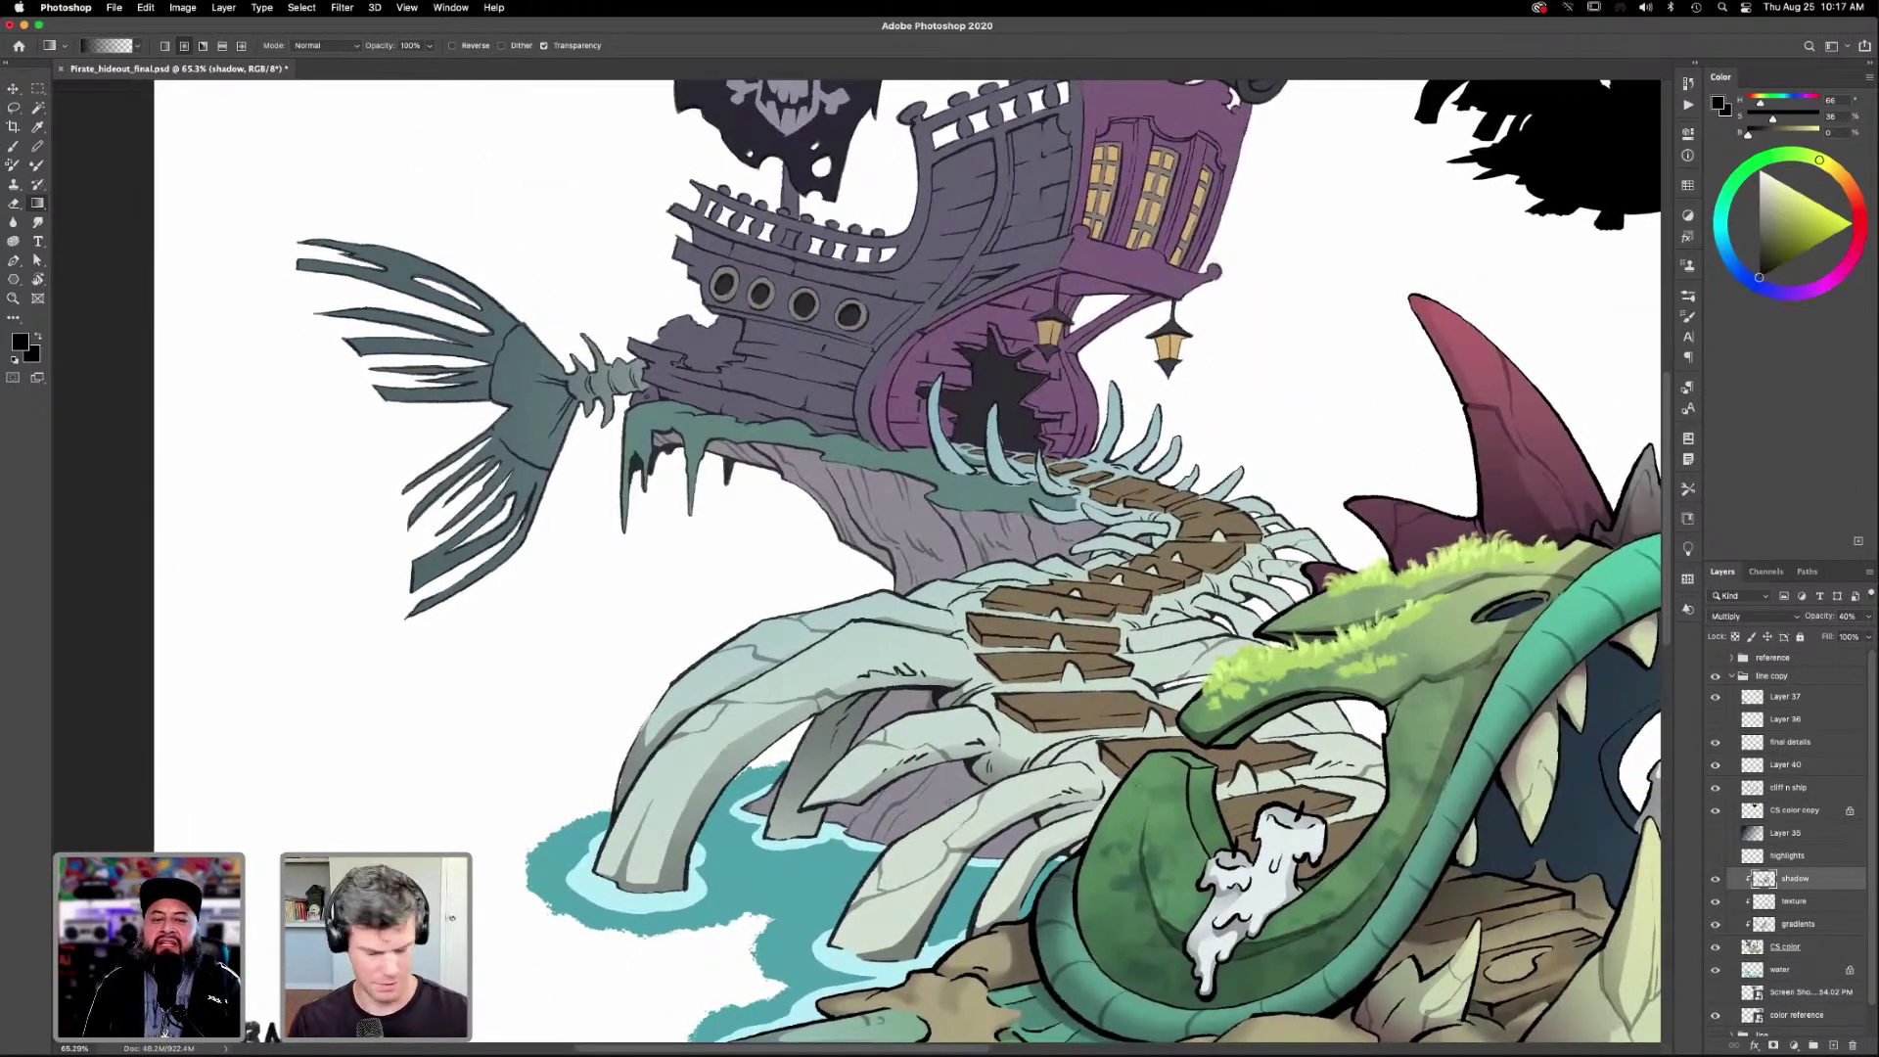
scroll(1074, 748, "up", 2)
scroll(1075, 749, "right", 3)
key("l")
scroll(1192, 773, "down", 2)
scroll(1191, 773, "right", 2)
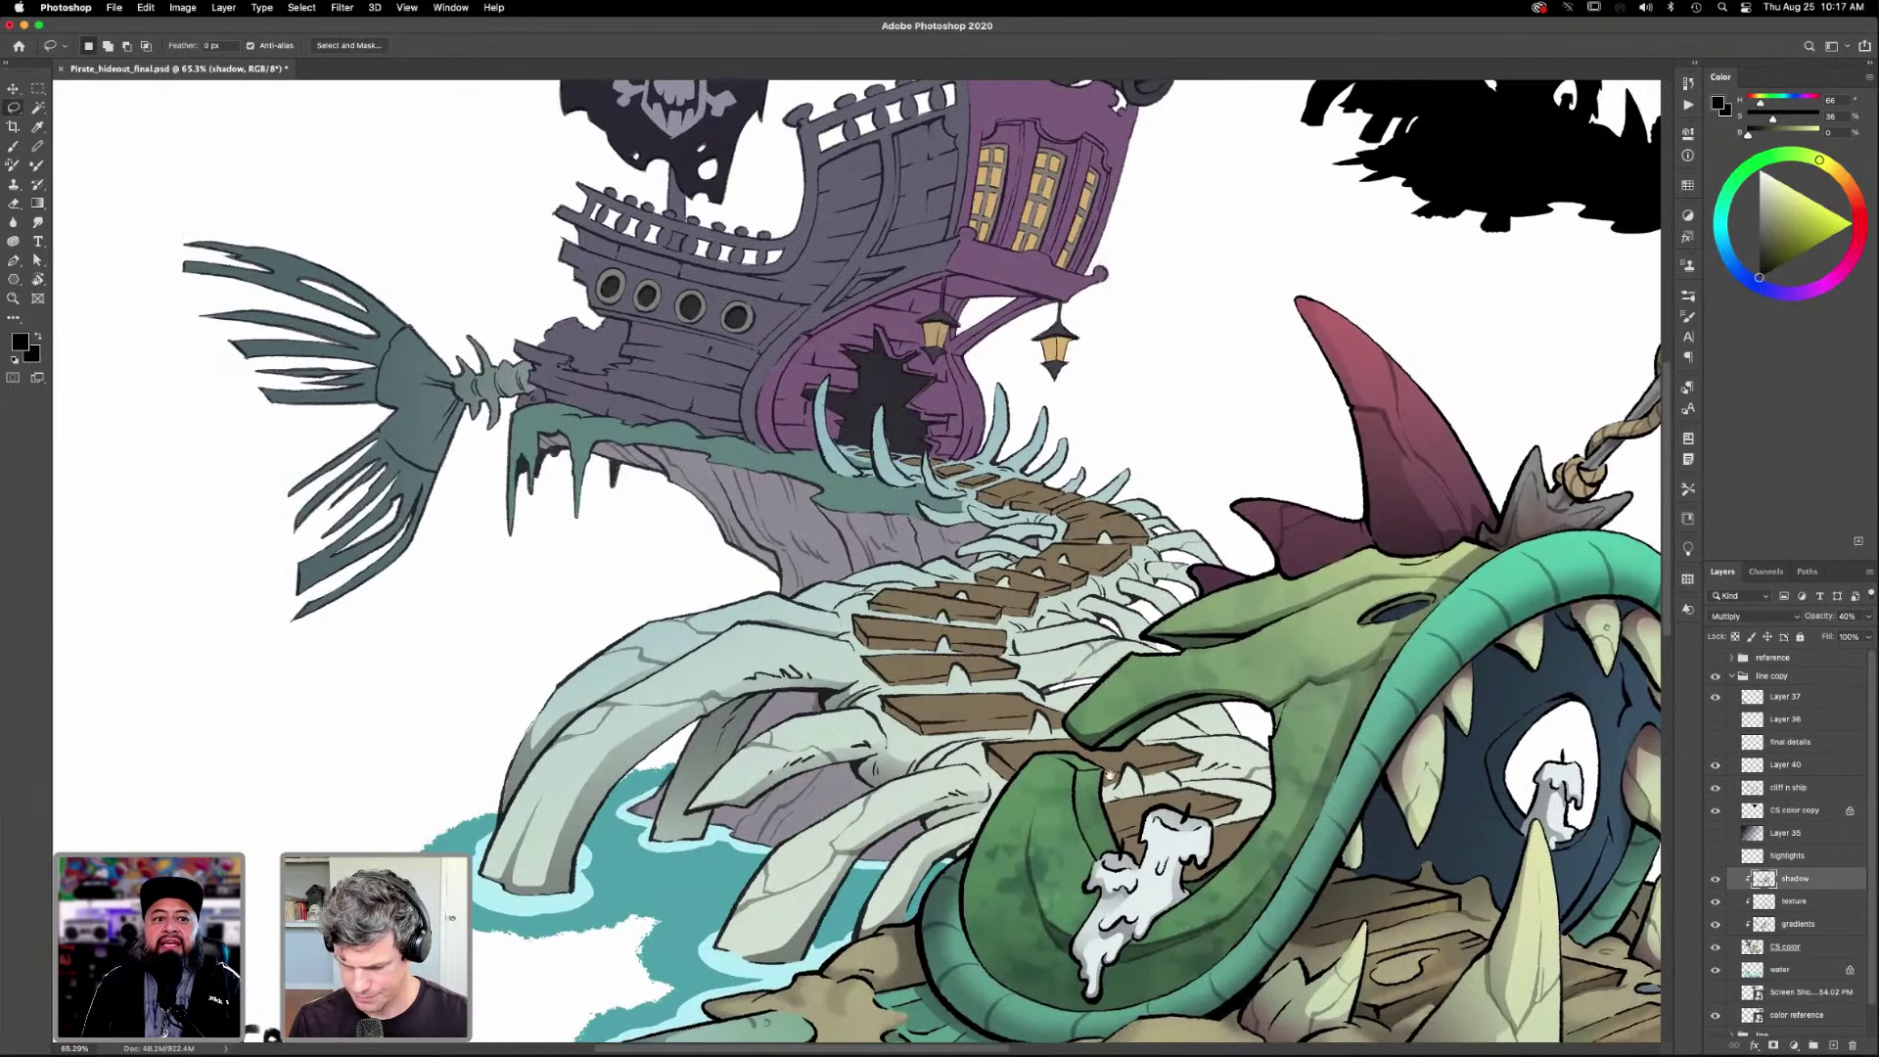
scroll(1192, 773, "down", 2)
scroll(1192, 772, "left", 2)
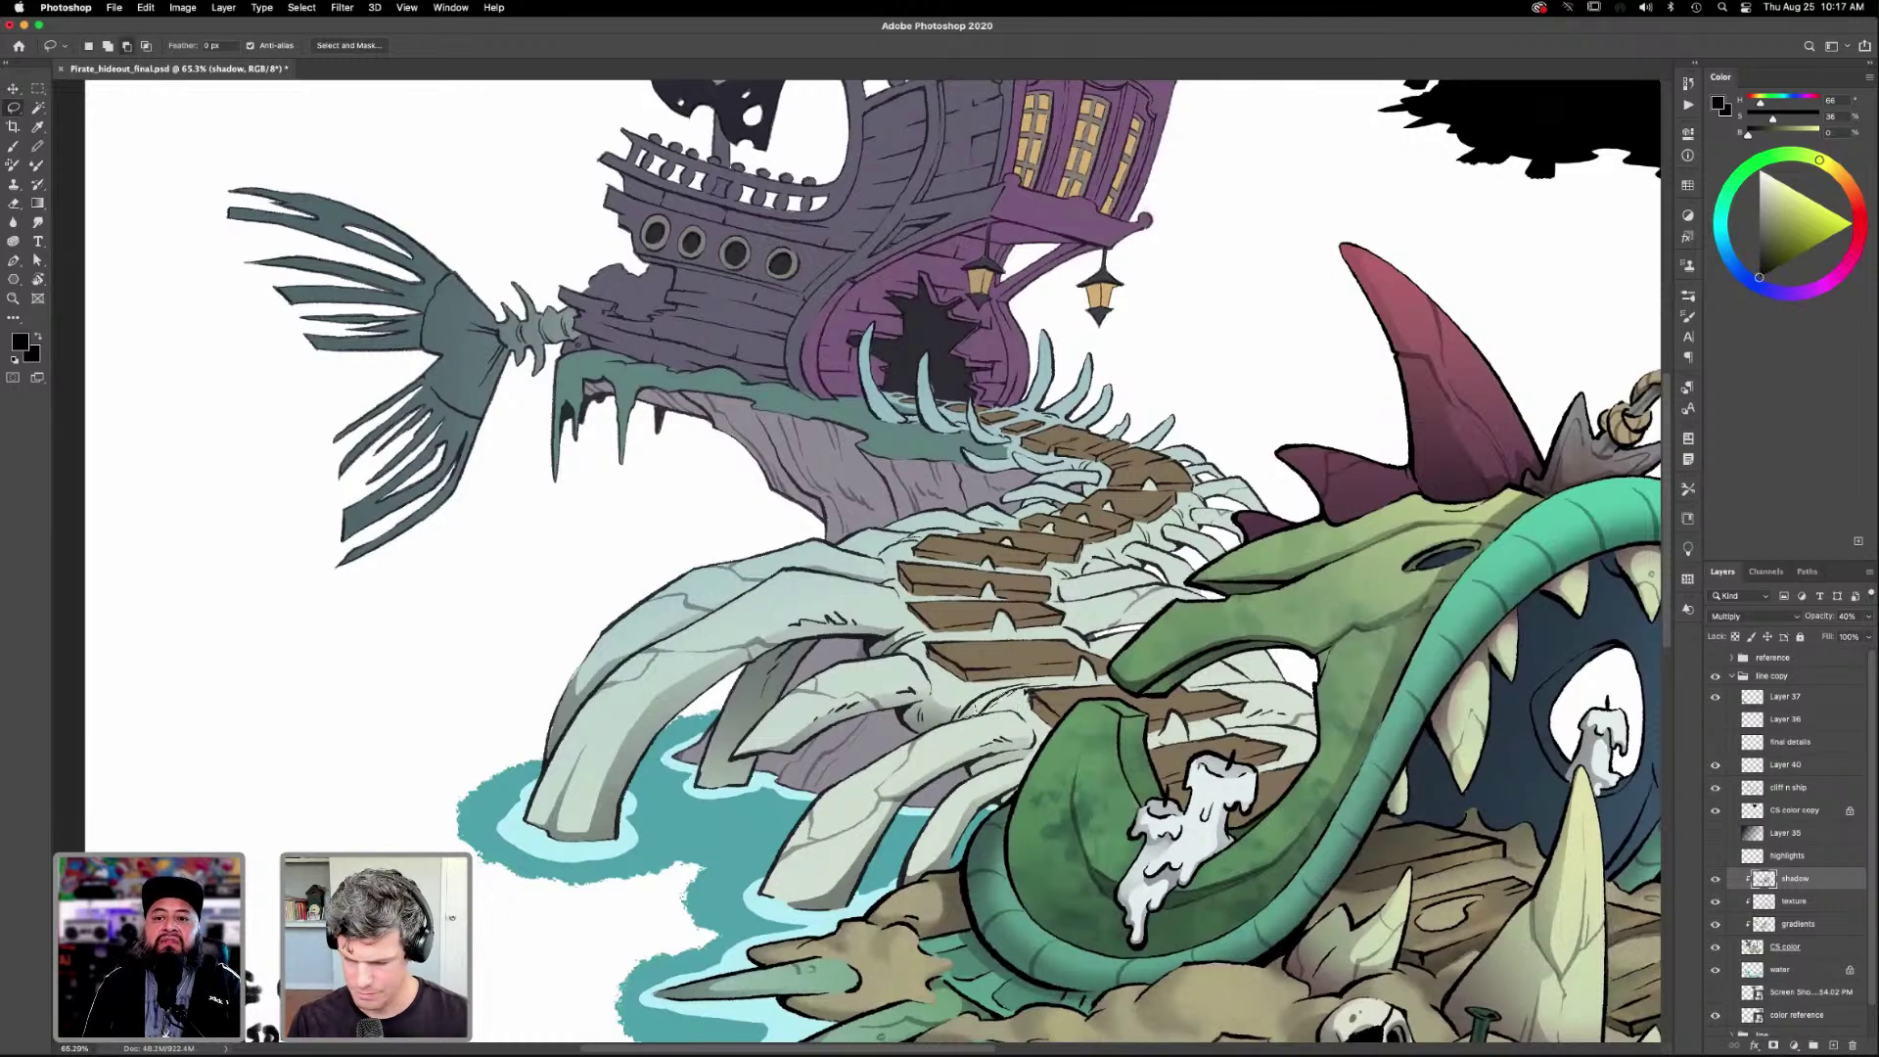
key("g")
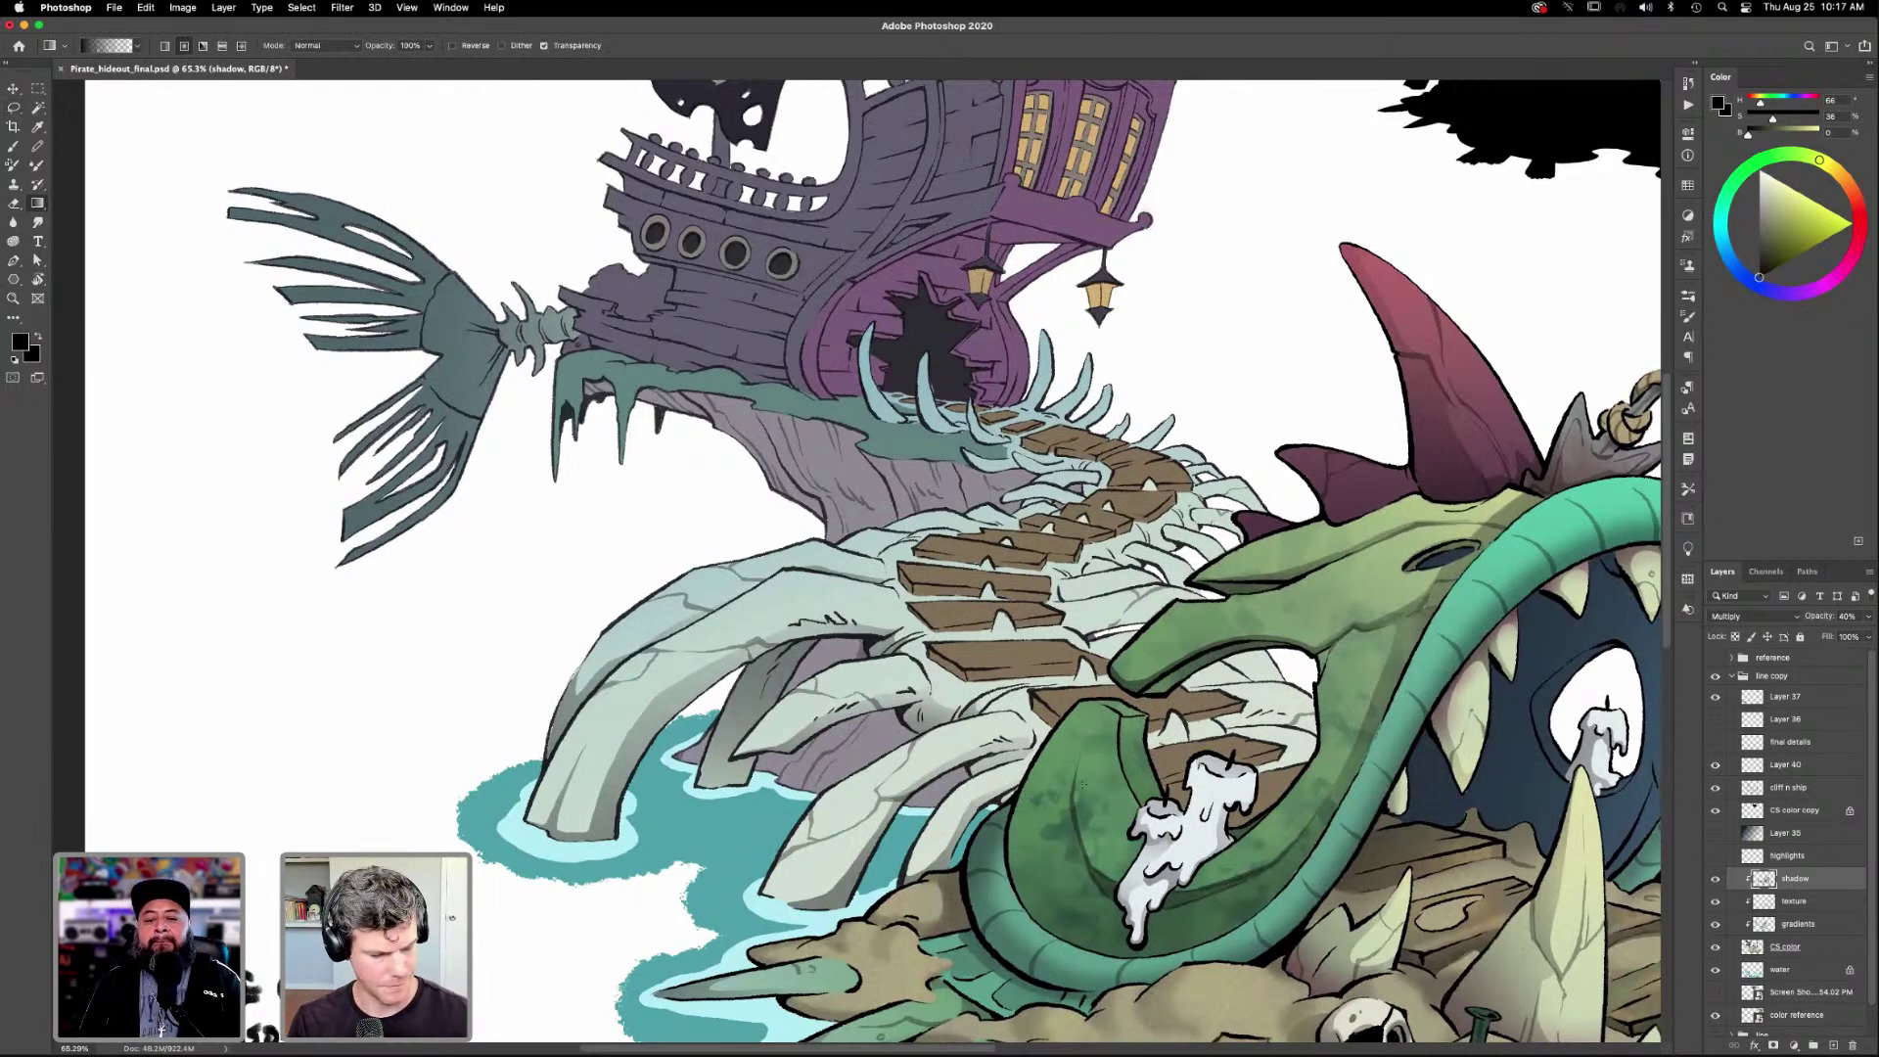
key("b")
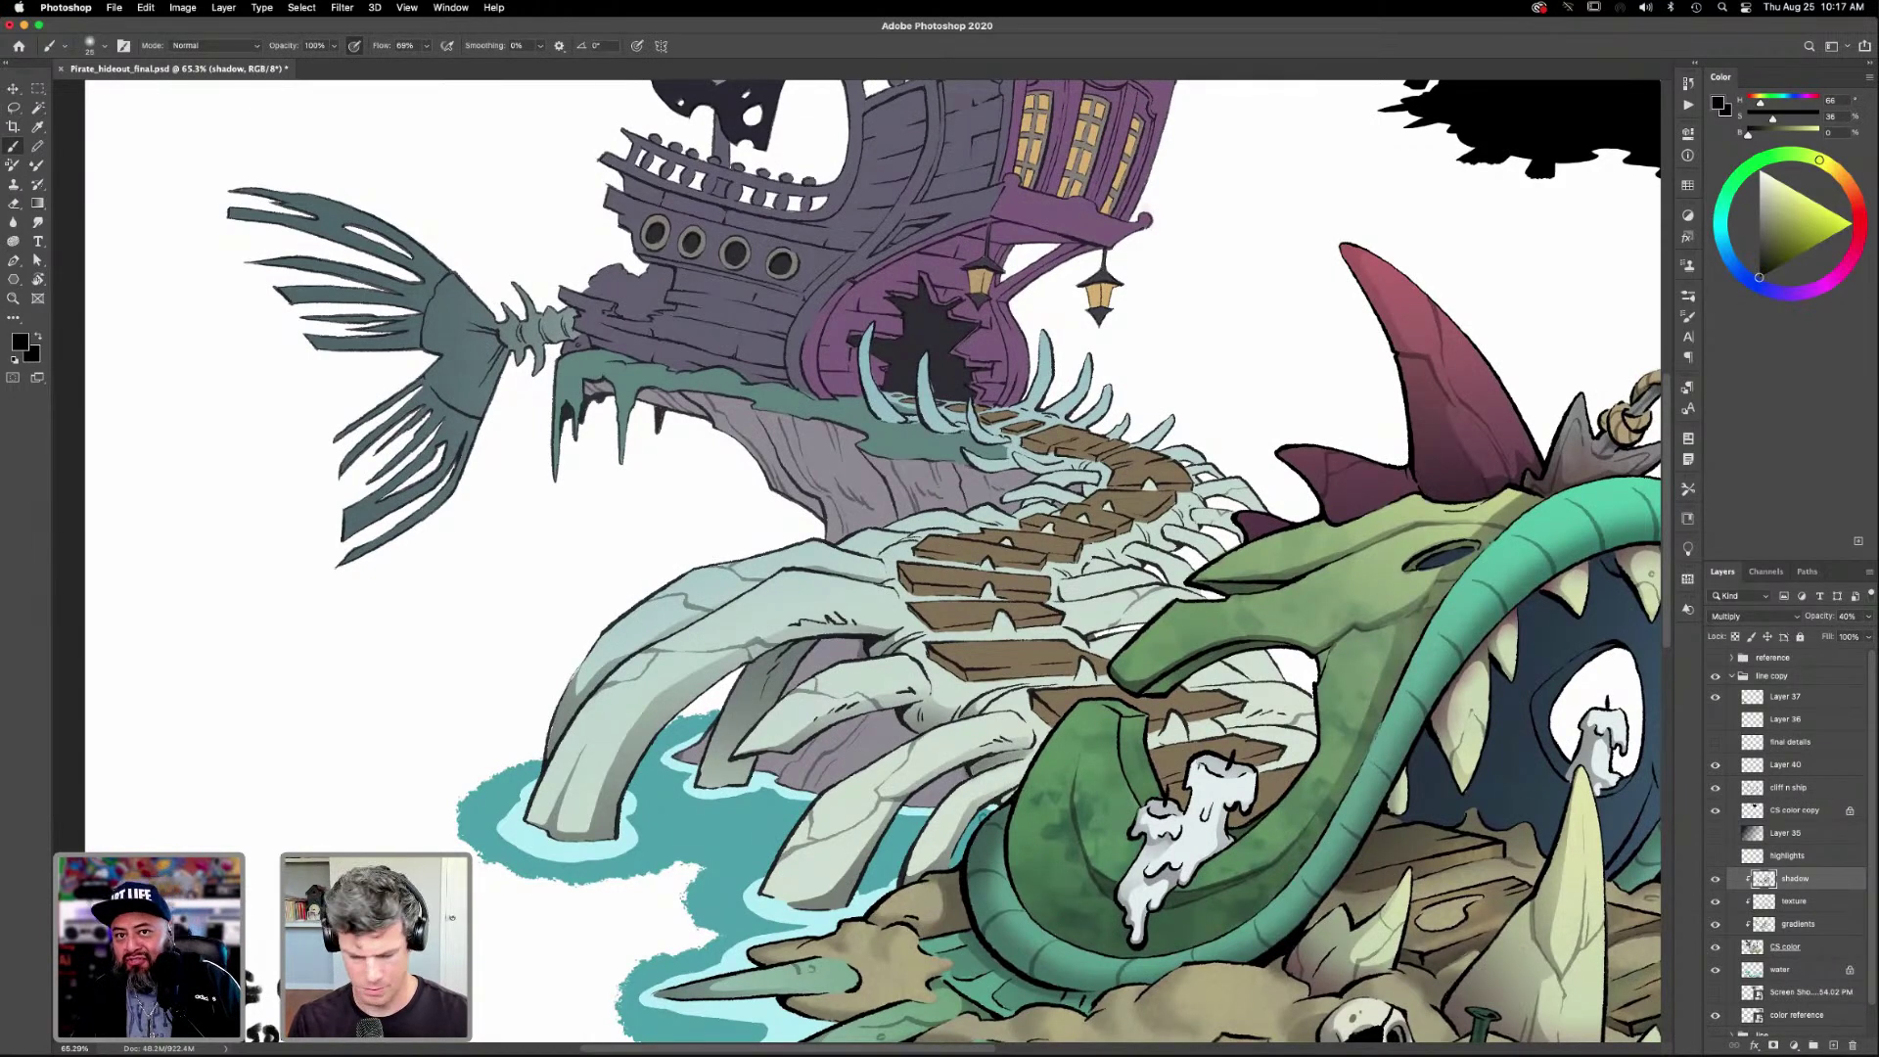
key("e")
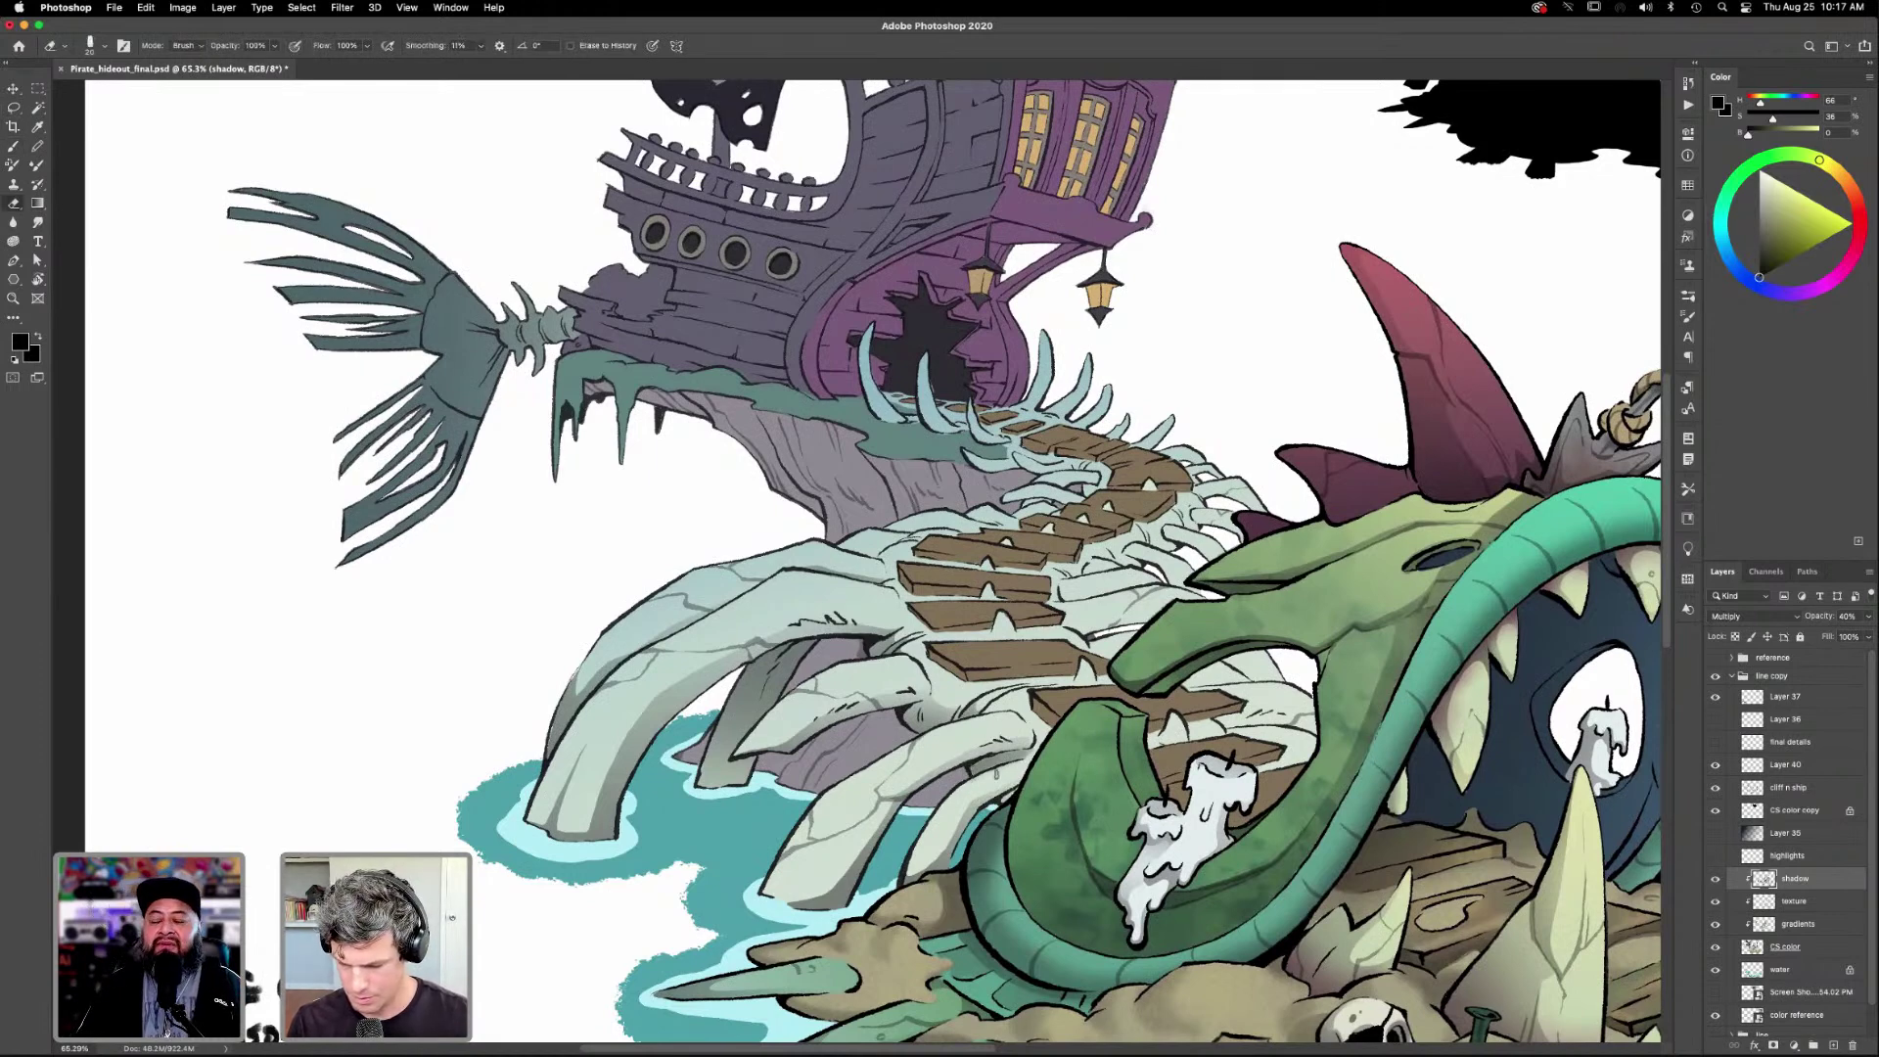
key("b")
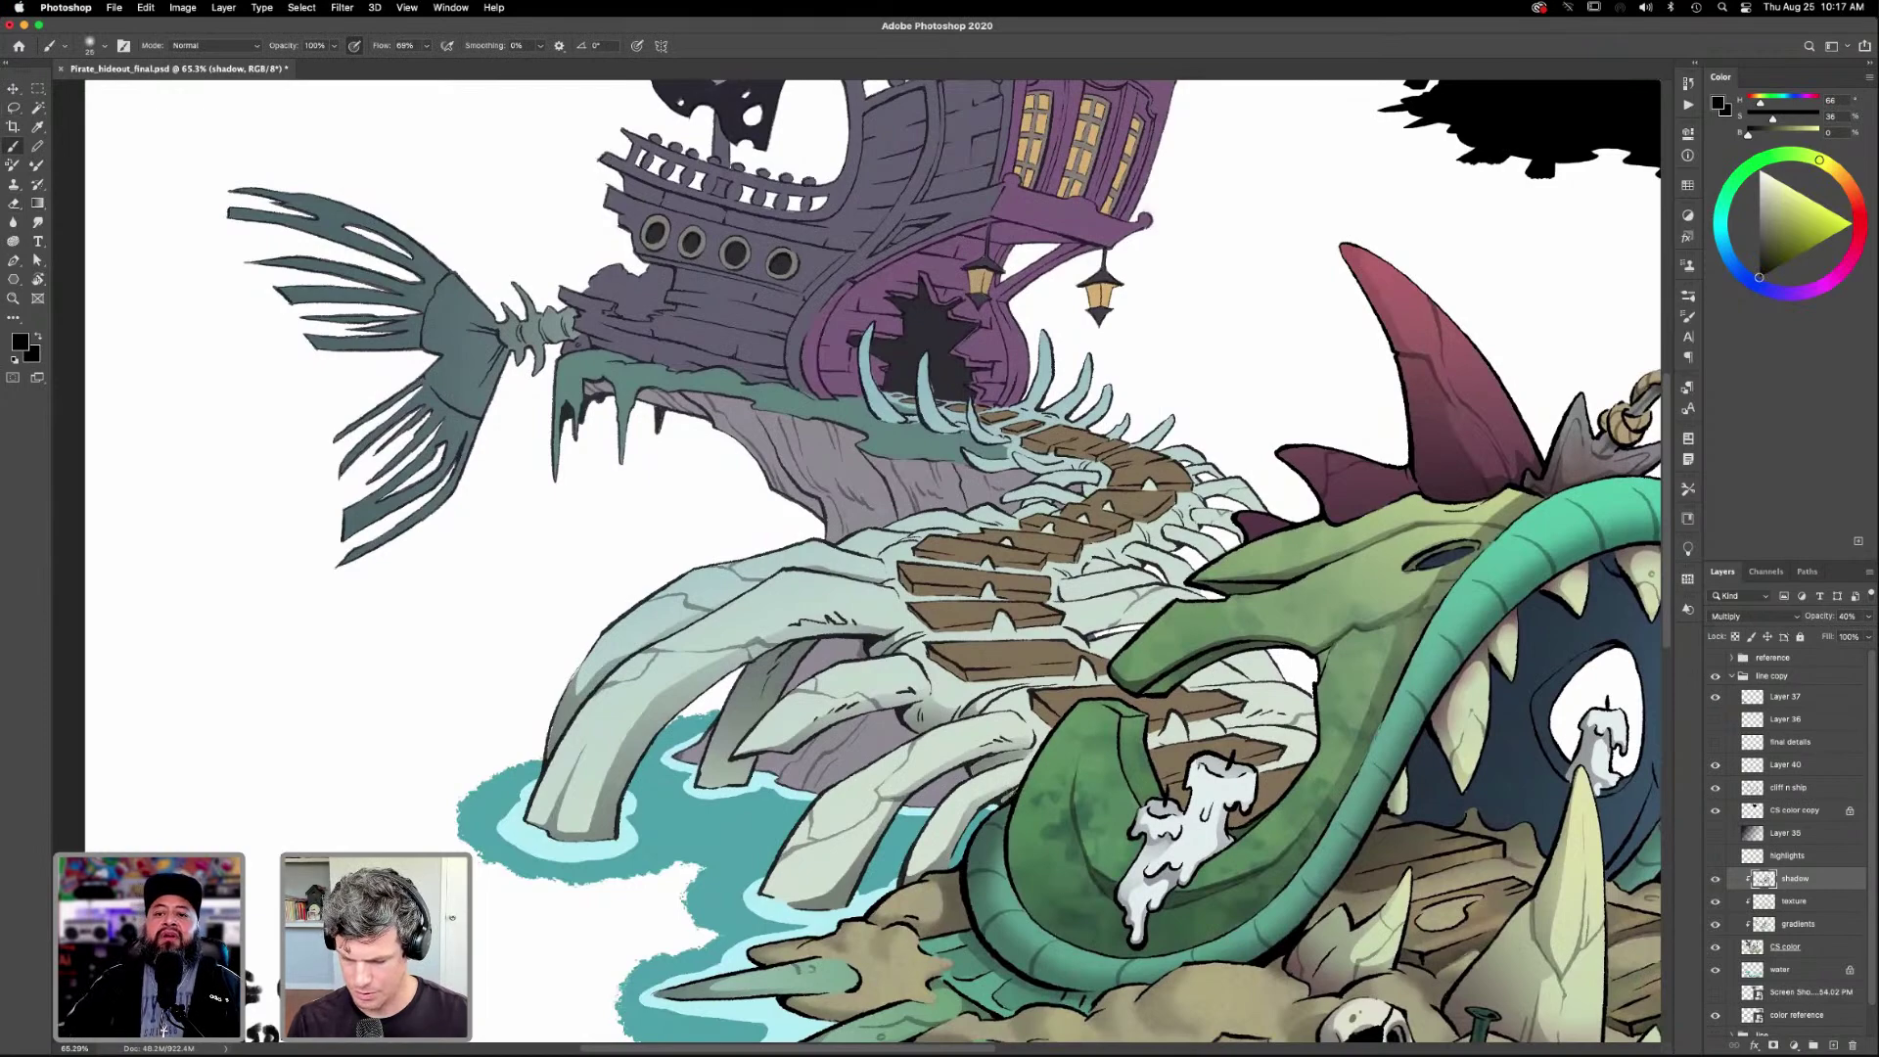
Lasso the shadow side of the small rib visible through the green creature's open jaw and shade it with a gradient.
left_click_drag(1215, 881, 1165, 829)
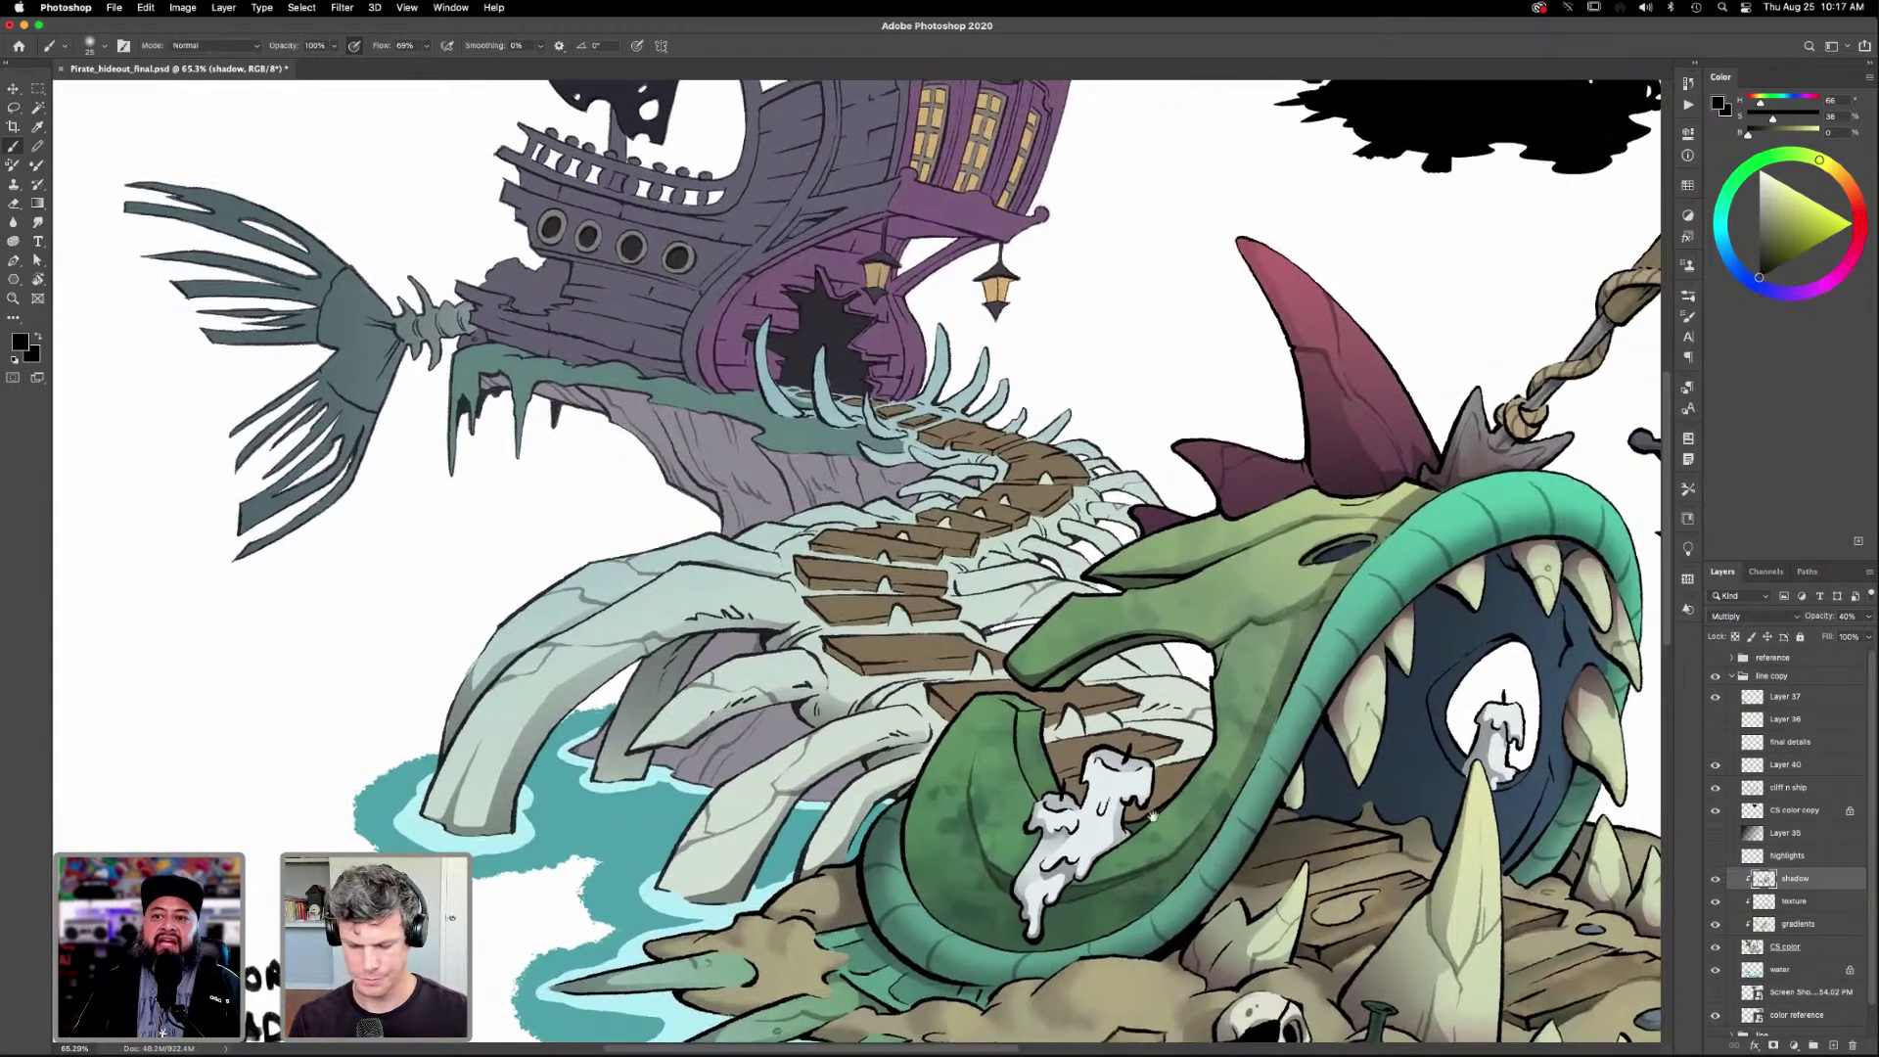
key("l")
mouse_move(1064, 759)
left_mouse_down()
mouse_move(1119, 809)
mouse_move(1073, 763)
left_mouse_up()
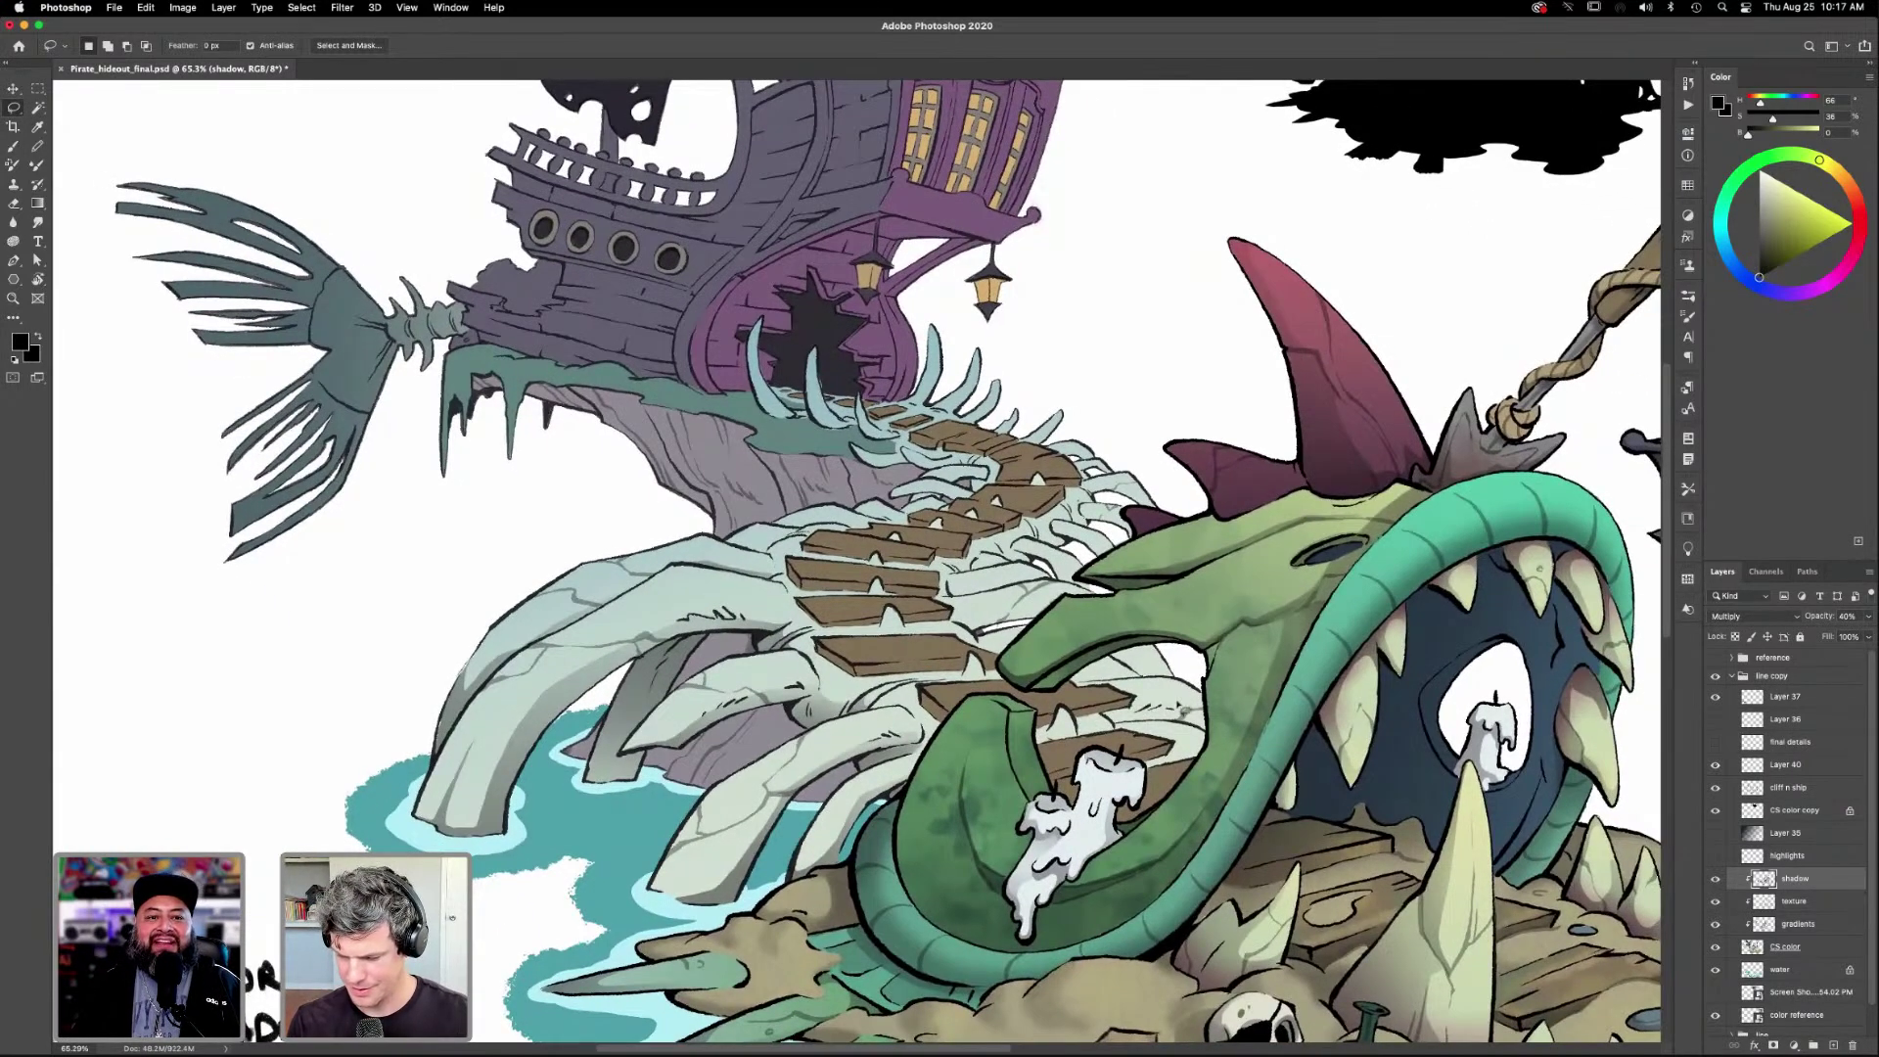
mouse_move(1137, 708)
left_mouse_down()
mouse_move(1214, 742)
mouse_move(1116, 729)
mouse_move(1206, 685)
mouse_move(1177, 756)
left_mouse_up()
key("g")
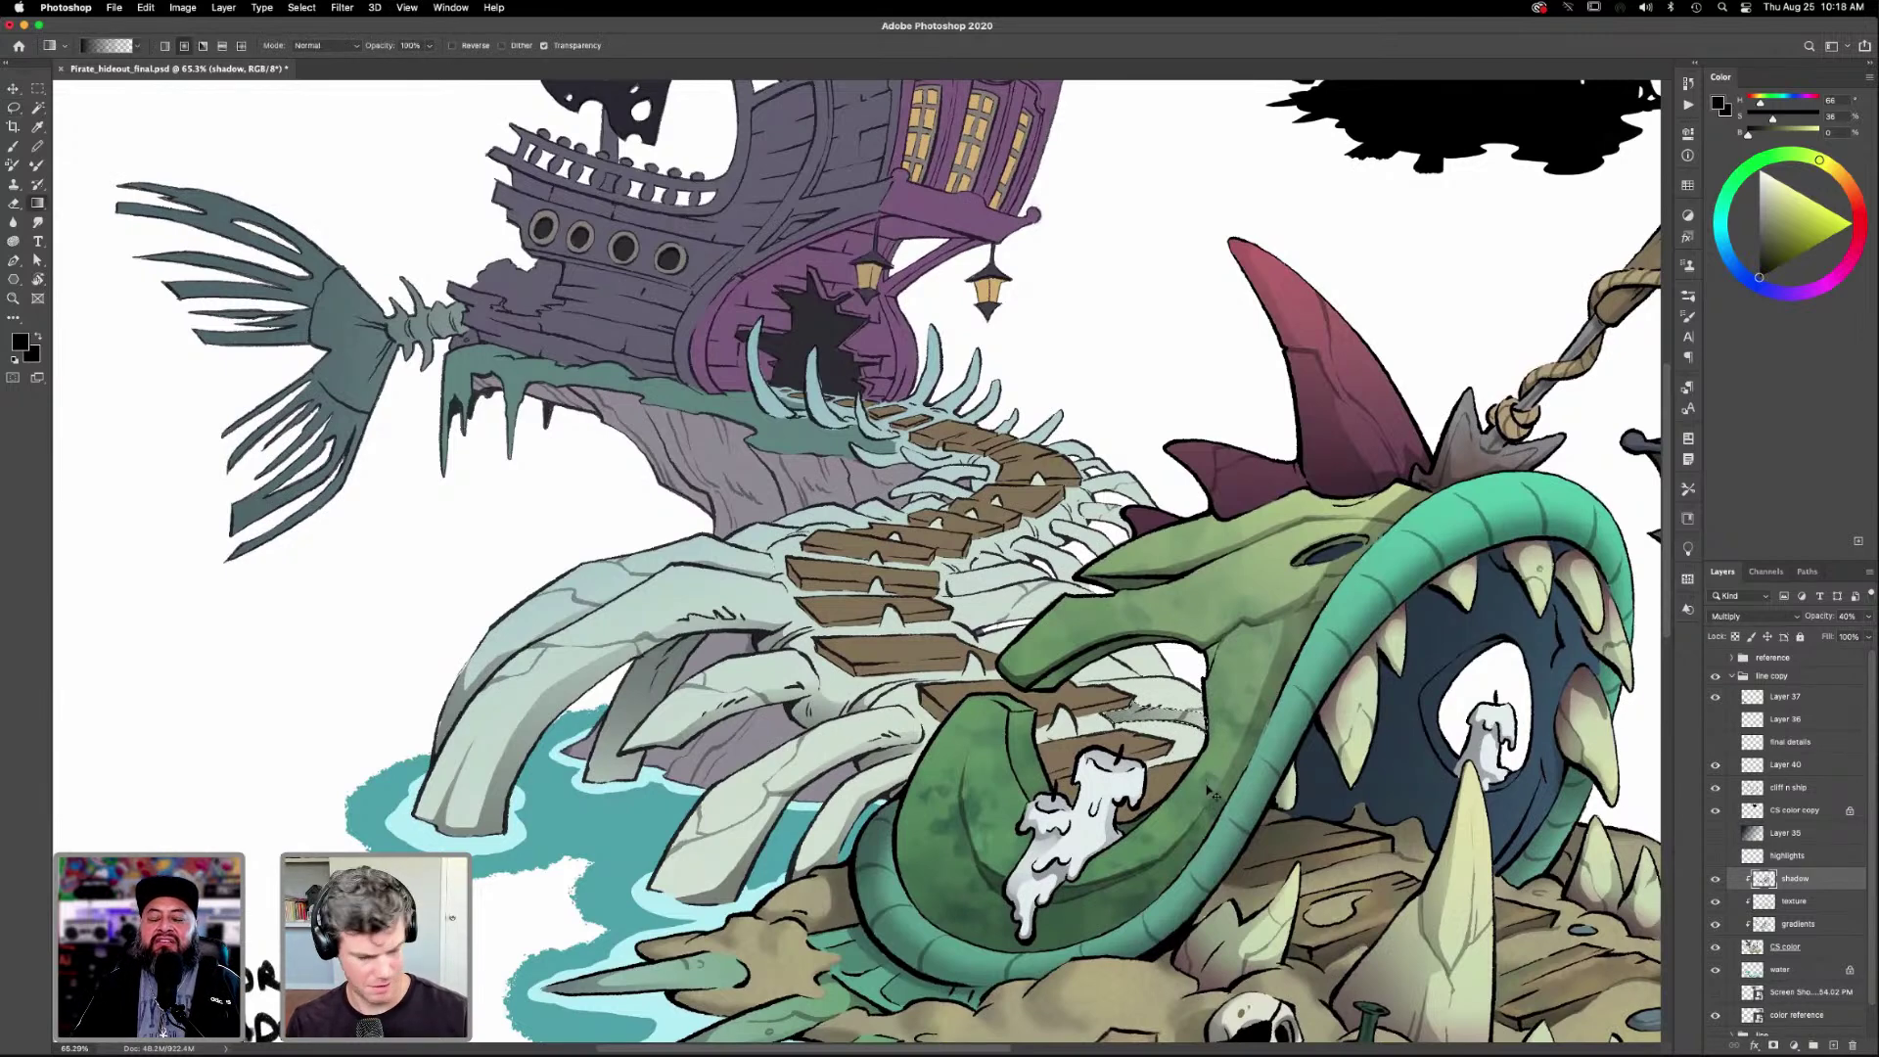
Add gradient shadows to lassoed areas of the lower ribs beside the planks behind the candles.
key("l")
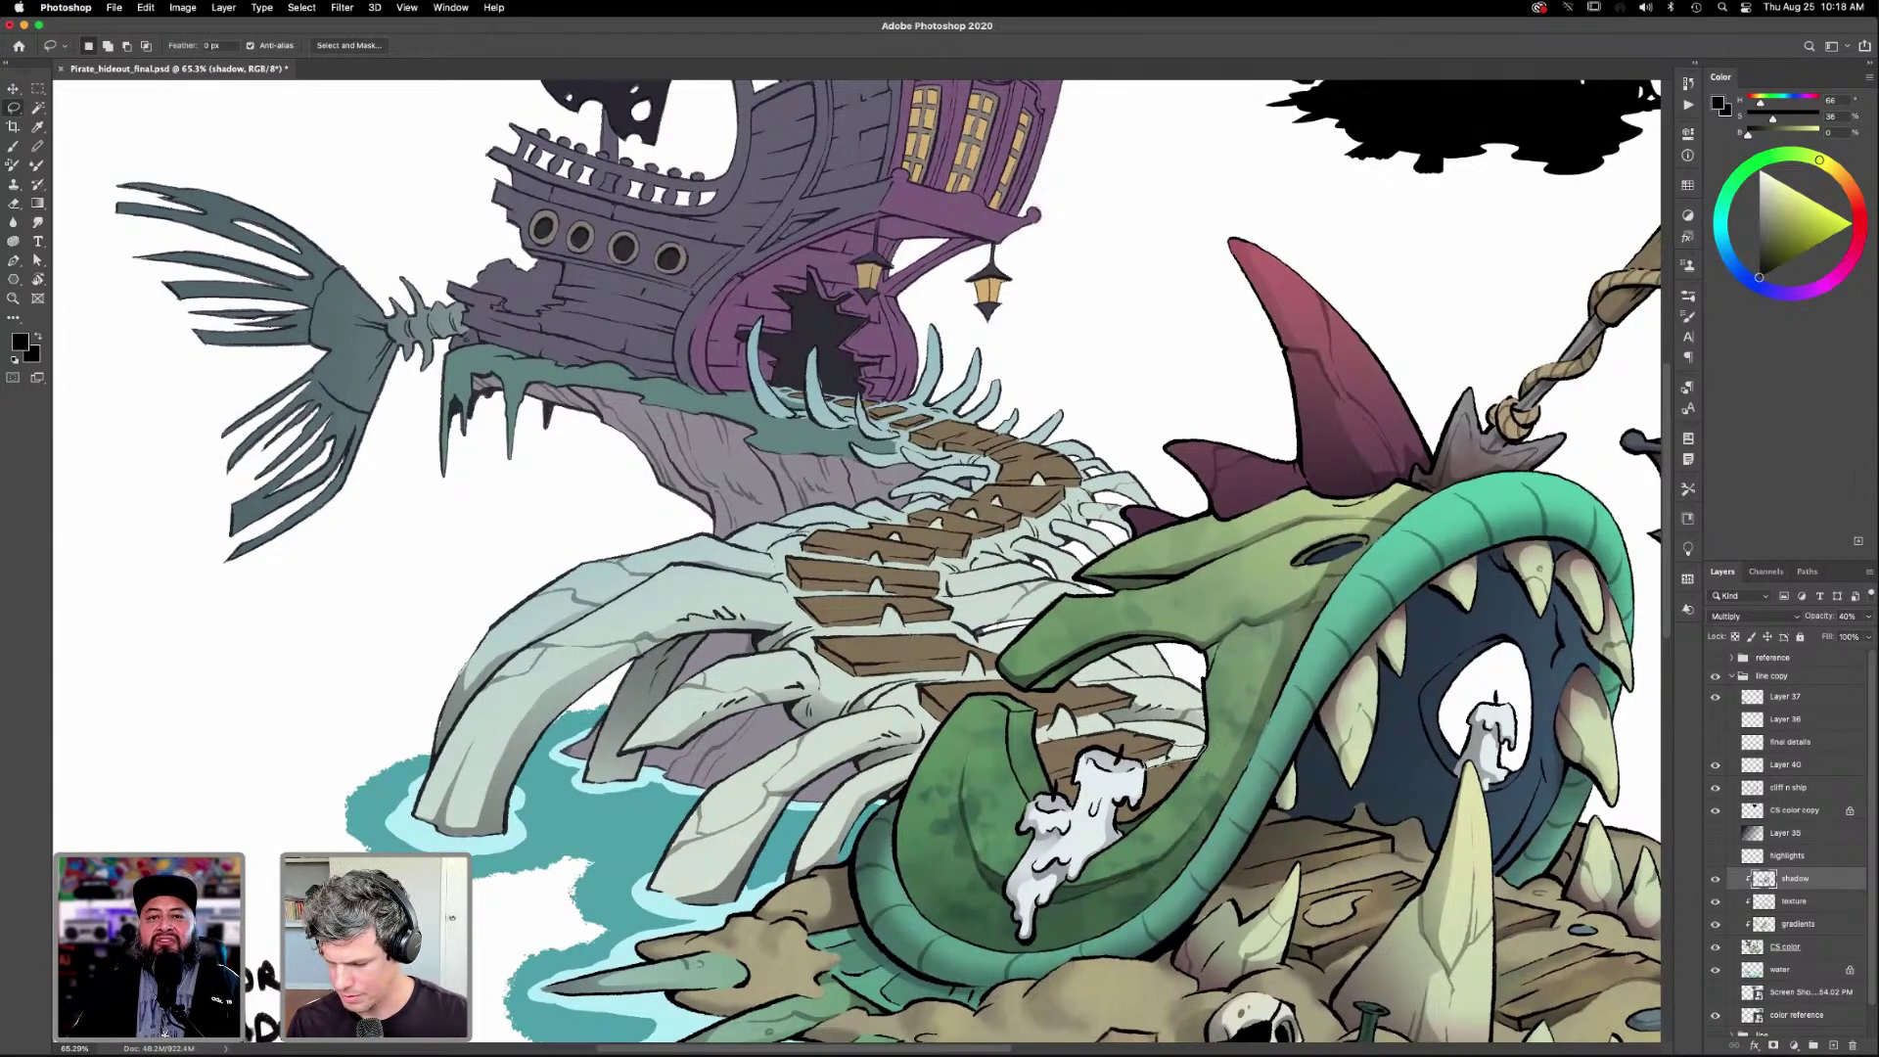
key("g")
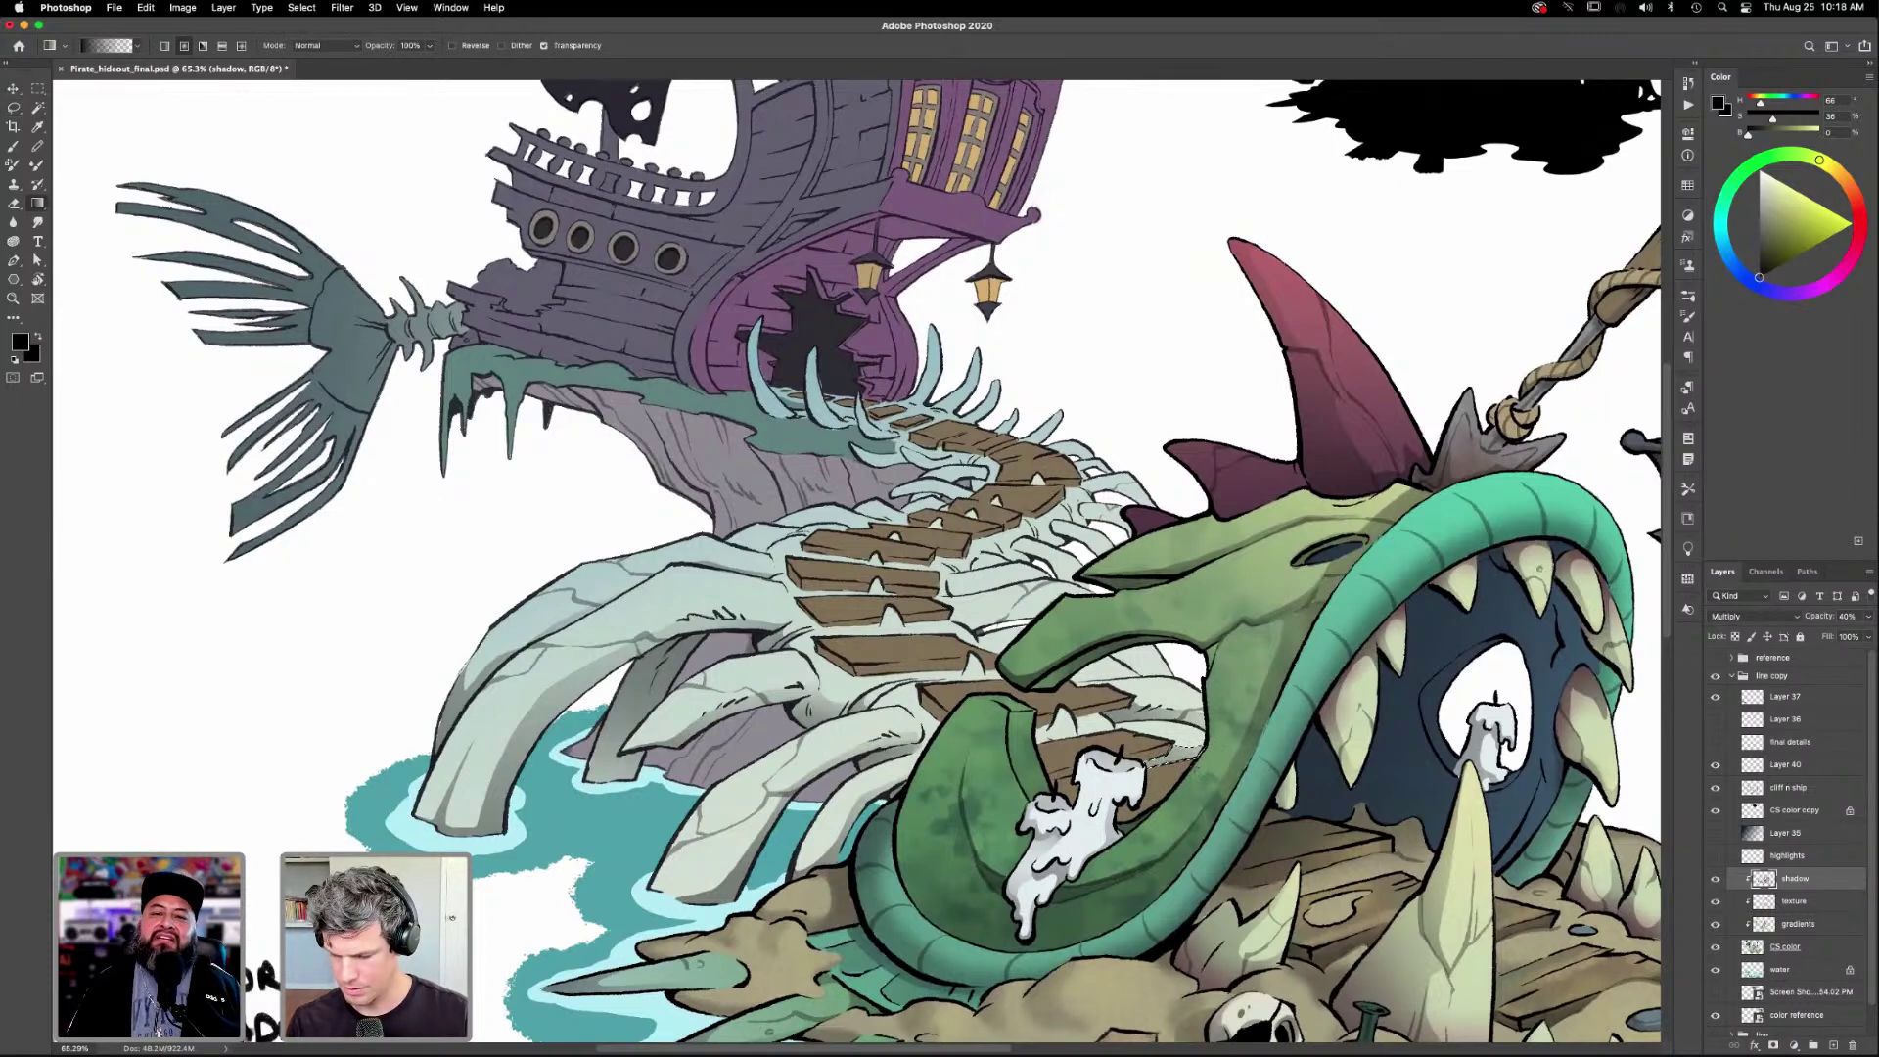
left_click_drag(1211, 851, 1237, 874)
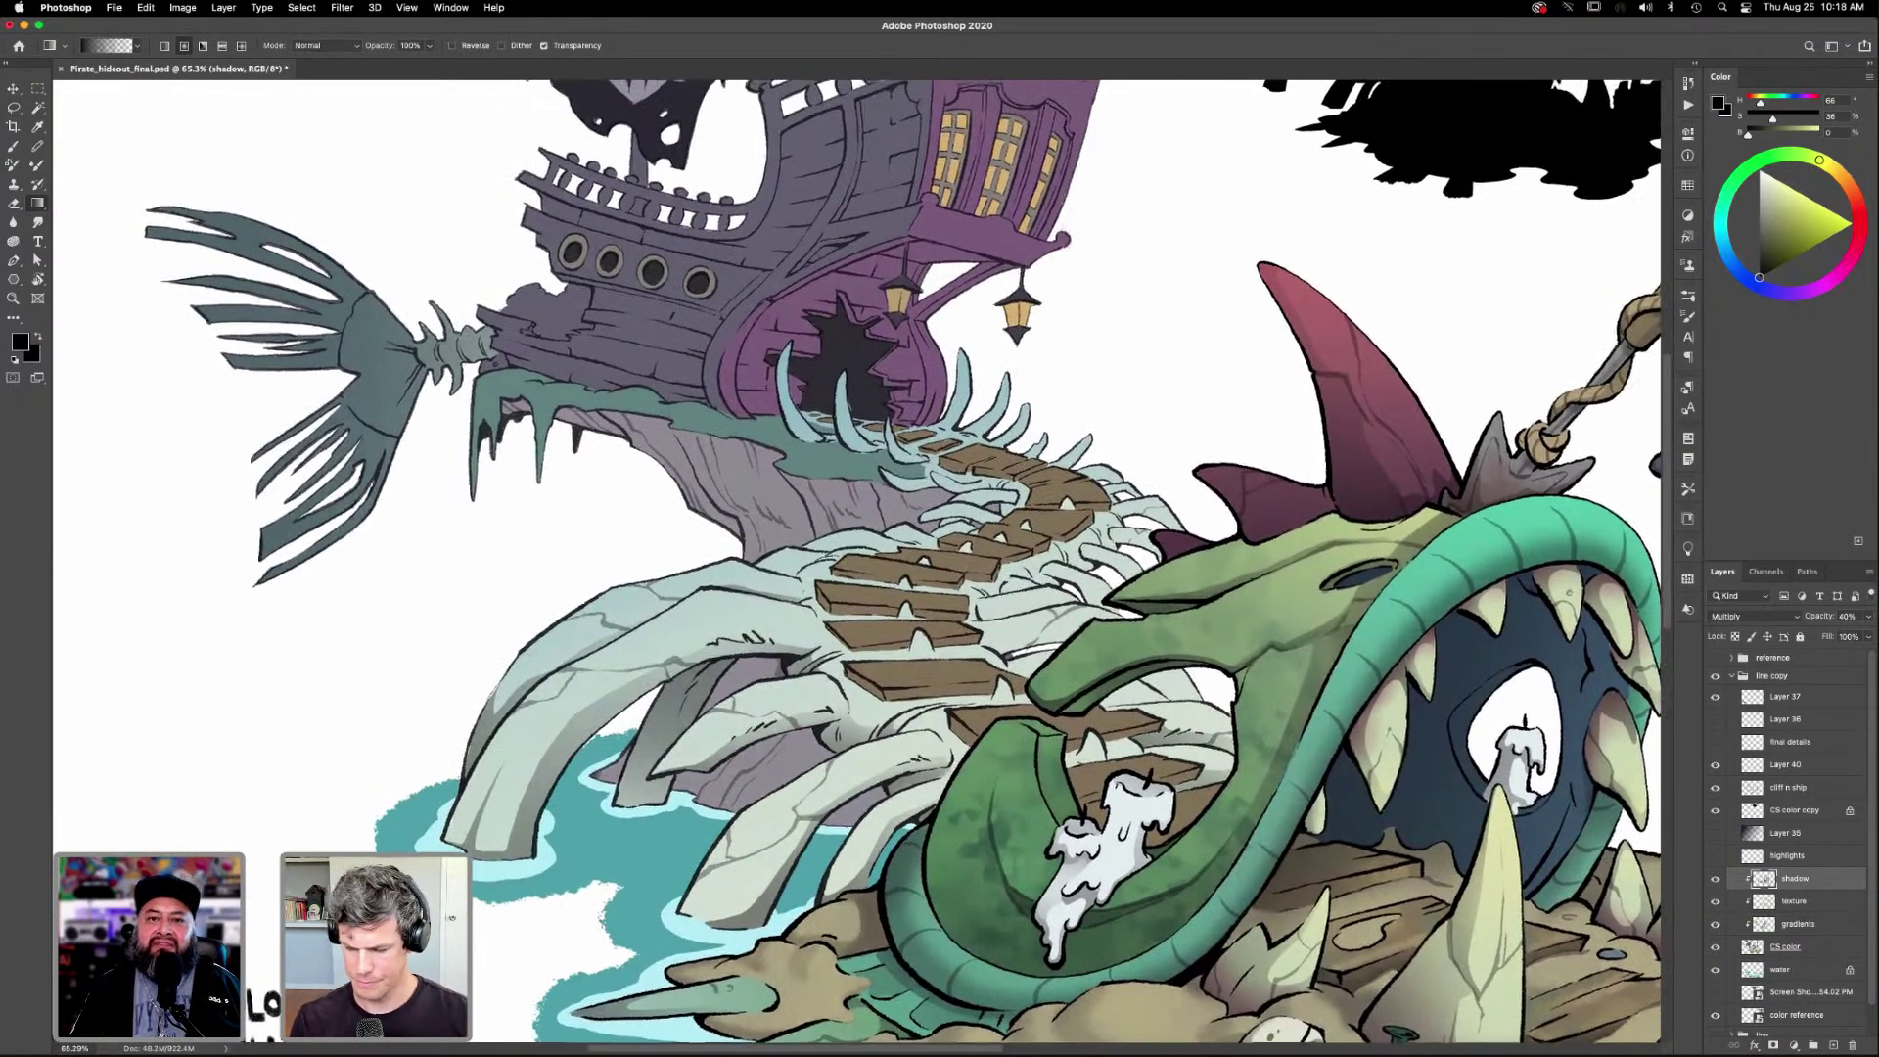
key("l")
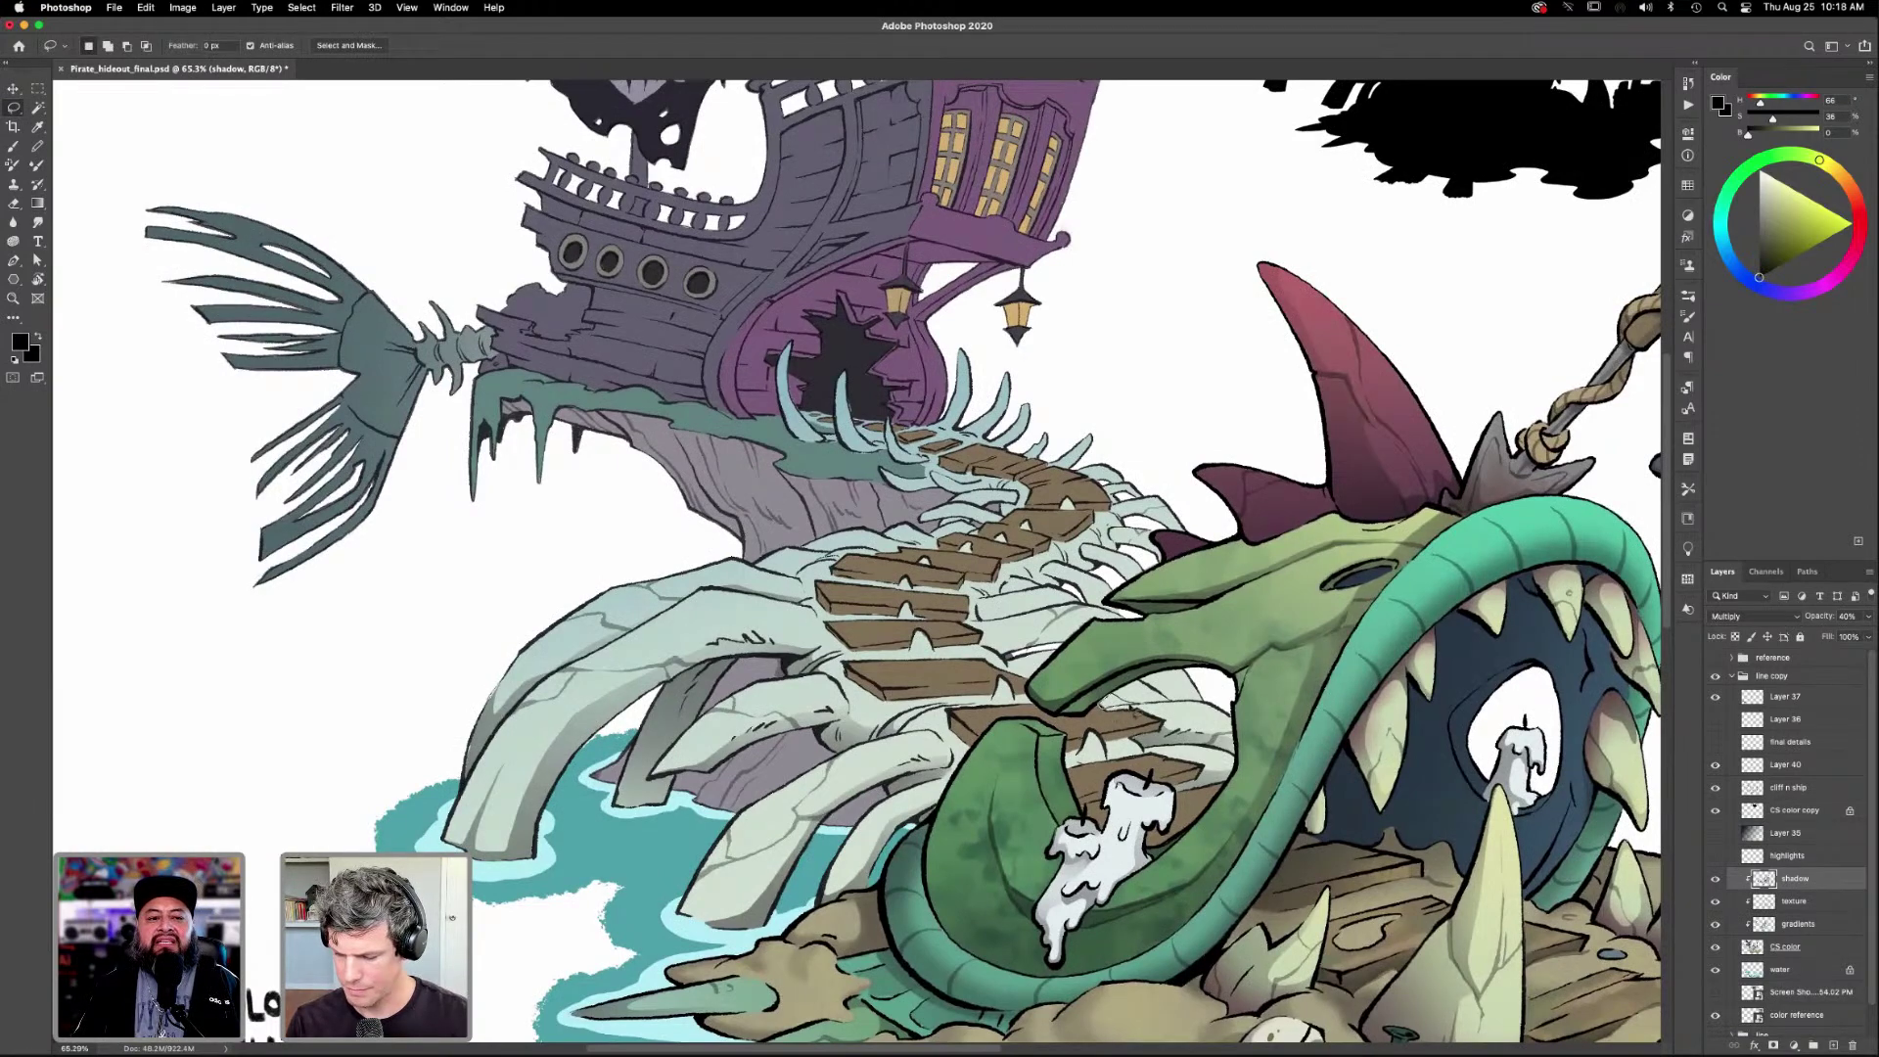
key("g")
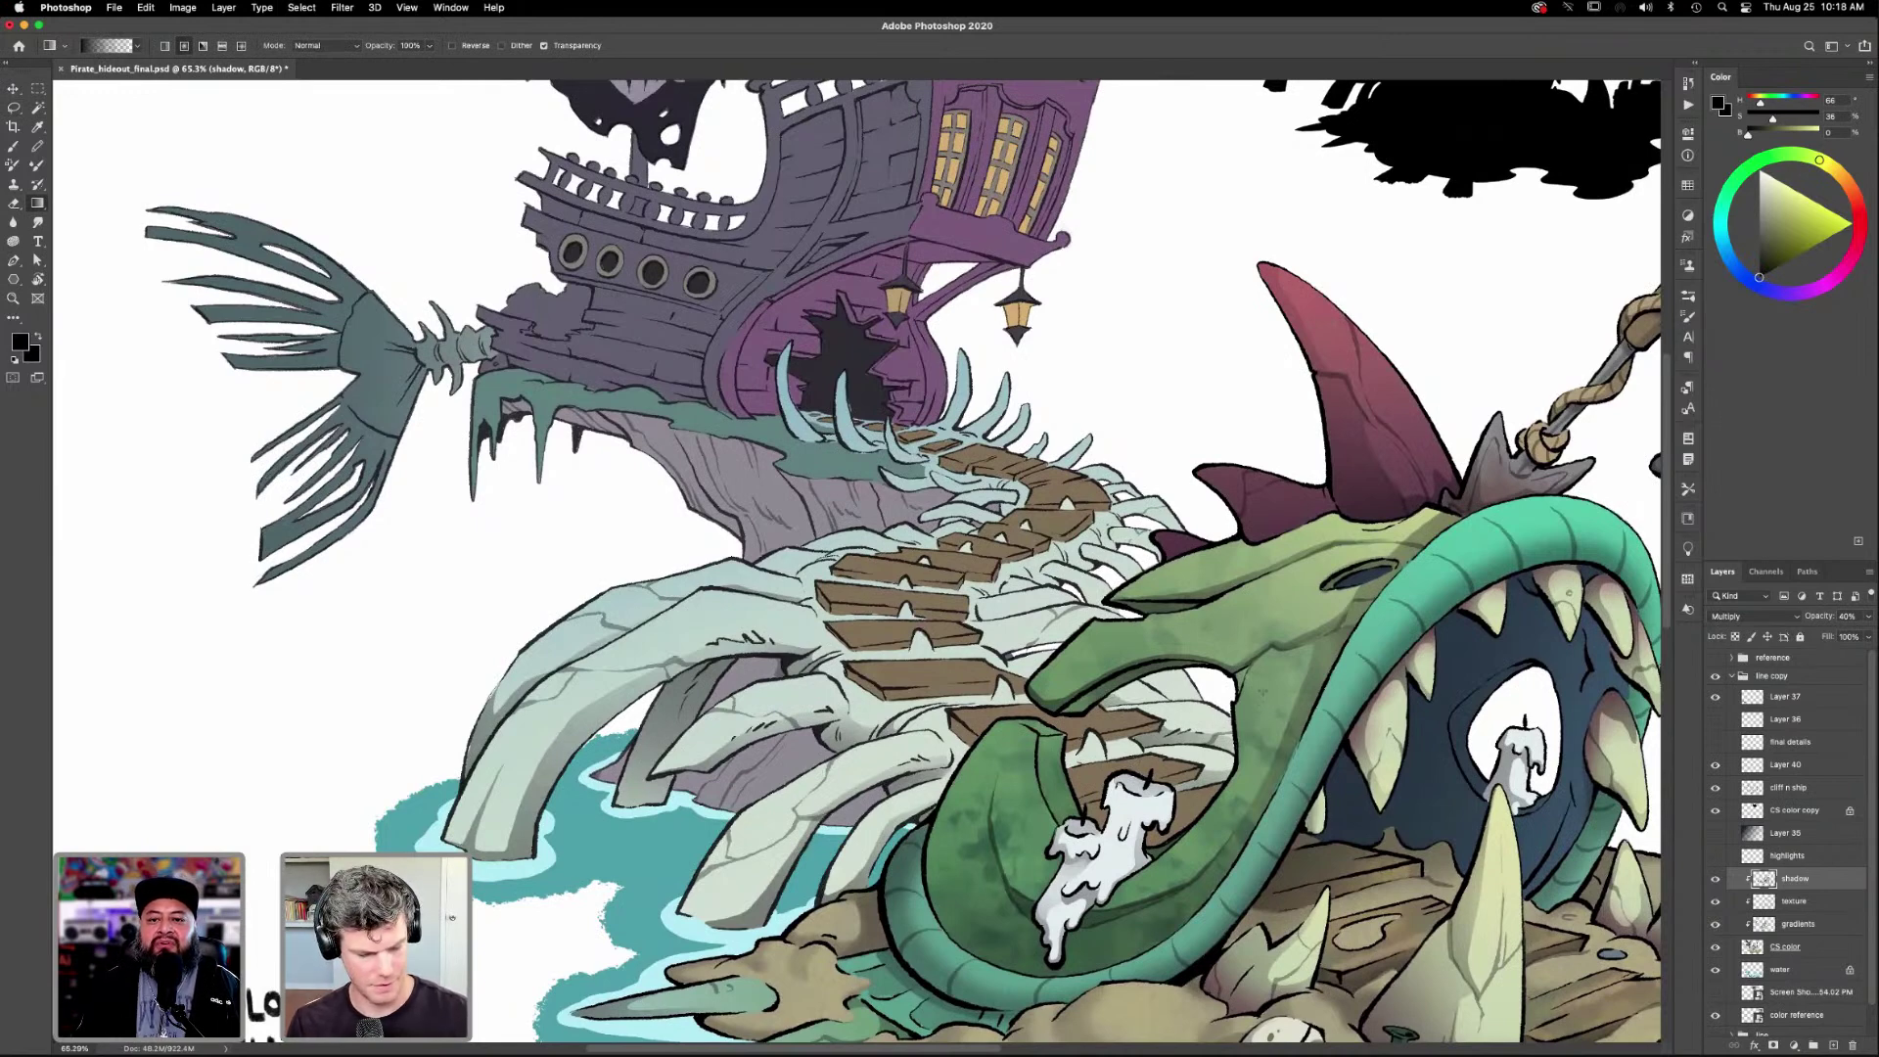
Lasso a shadow along the upper rib inside the creature's jaw opening and shade it with a gradient.
key("l")
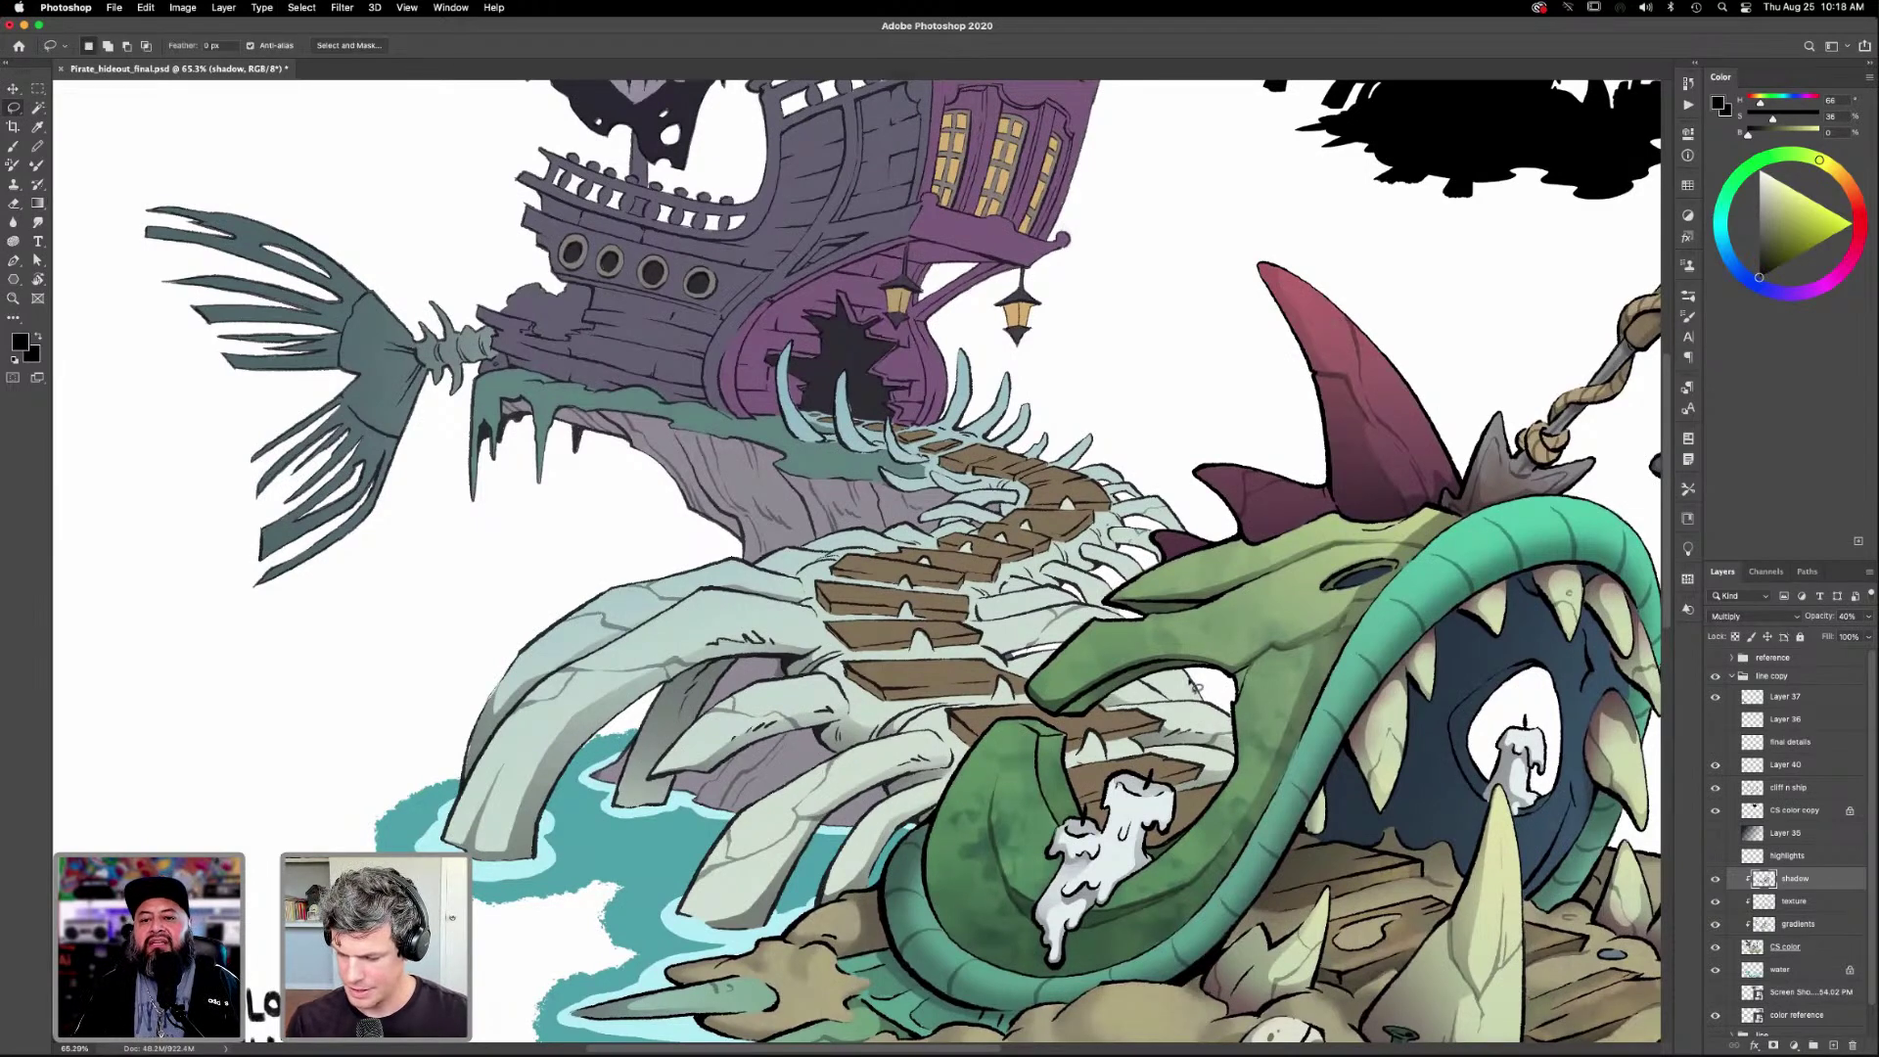
mouse_move(1195, 688)
left_mouse_down()
mouse_move(1145, 690)
mouse_move(1209, 713)
mouse_move(1203, 689)
mouse_move(1155, 677)
mouse_move(1196, 723)
left_mouse_up()
key("g")
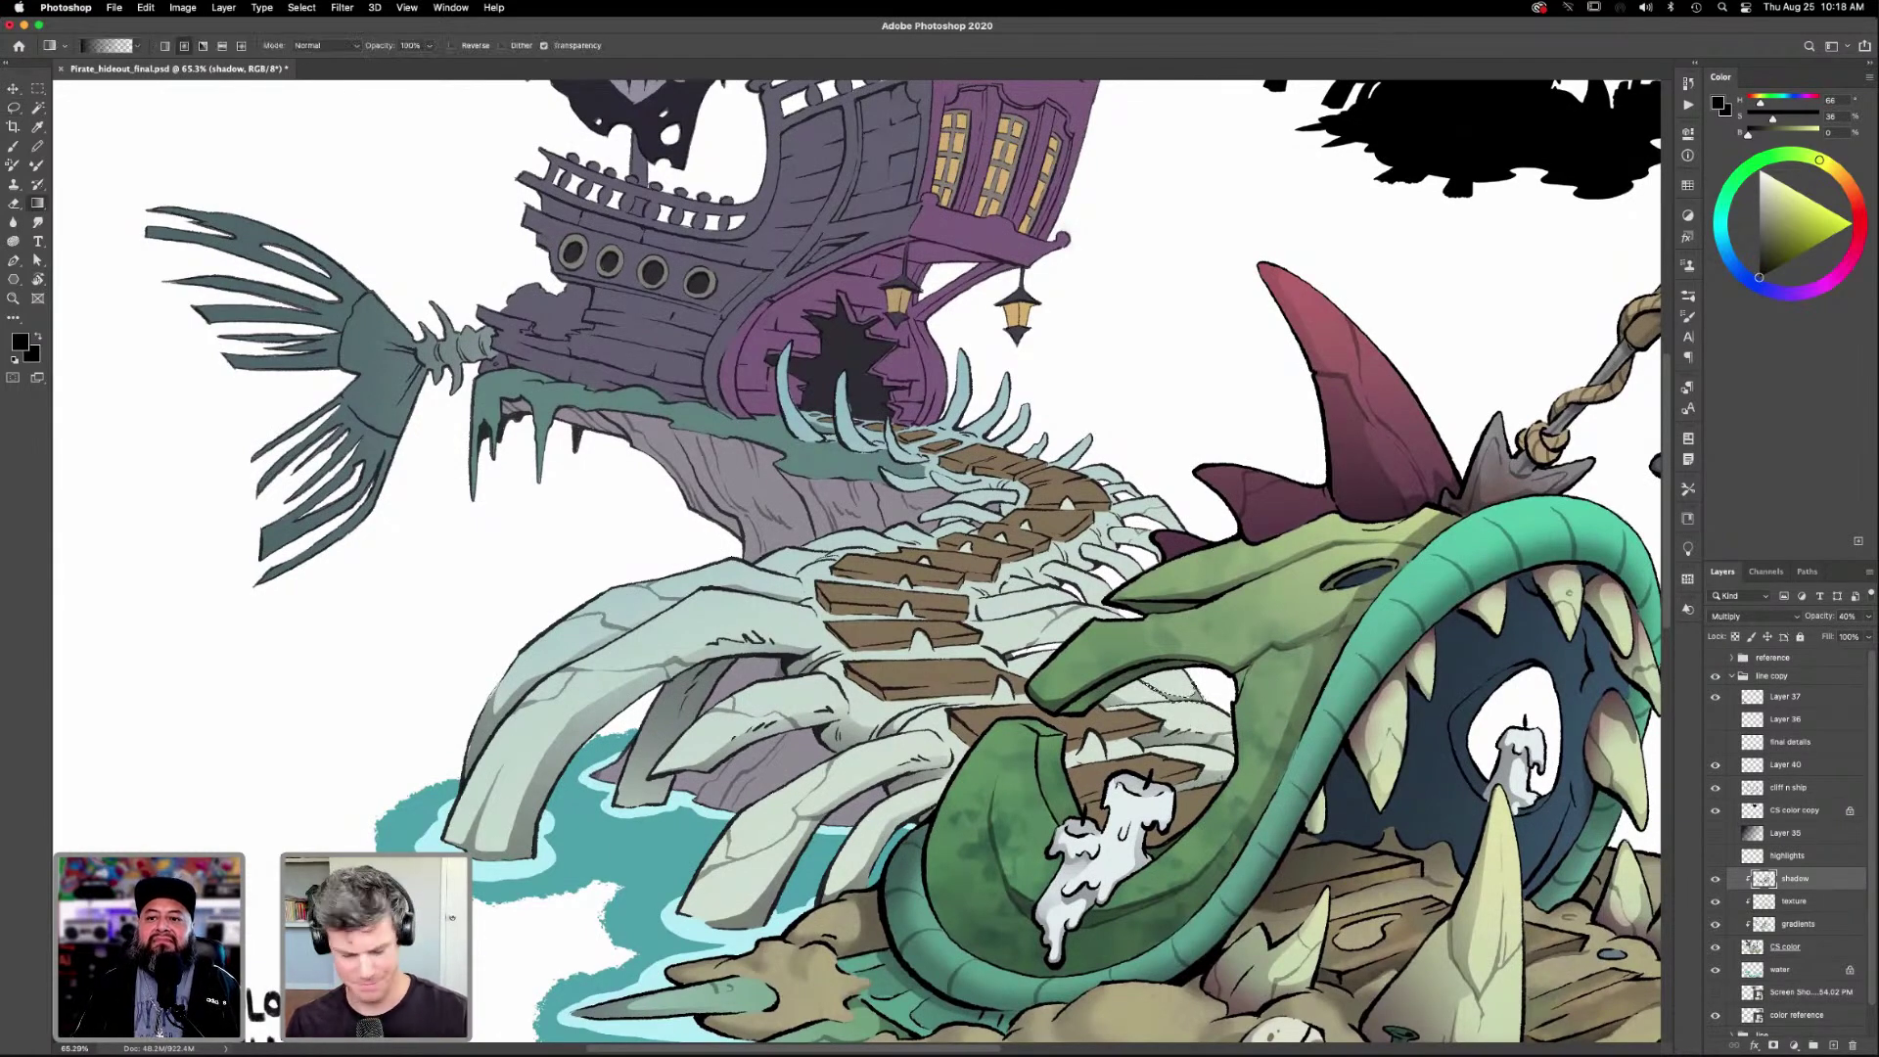
left_click_drag(1232, 809, 1325, 830)
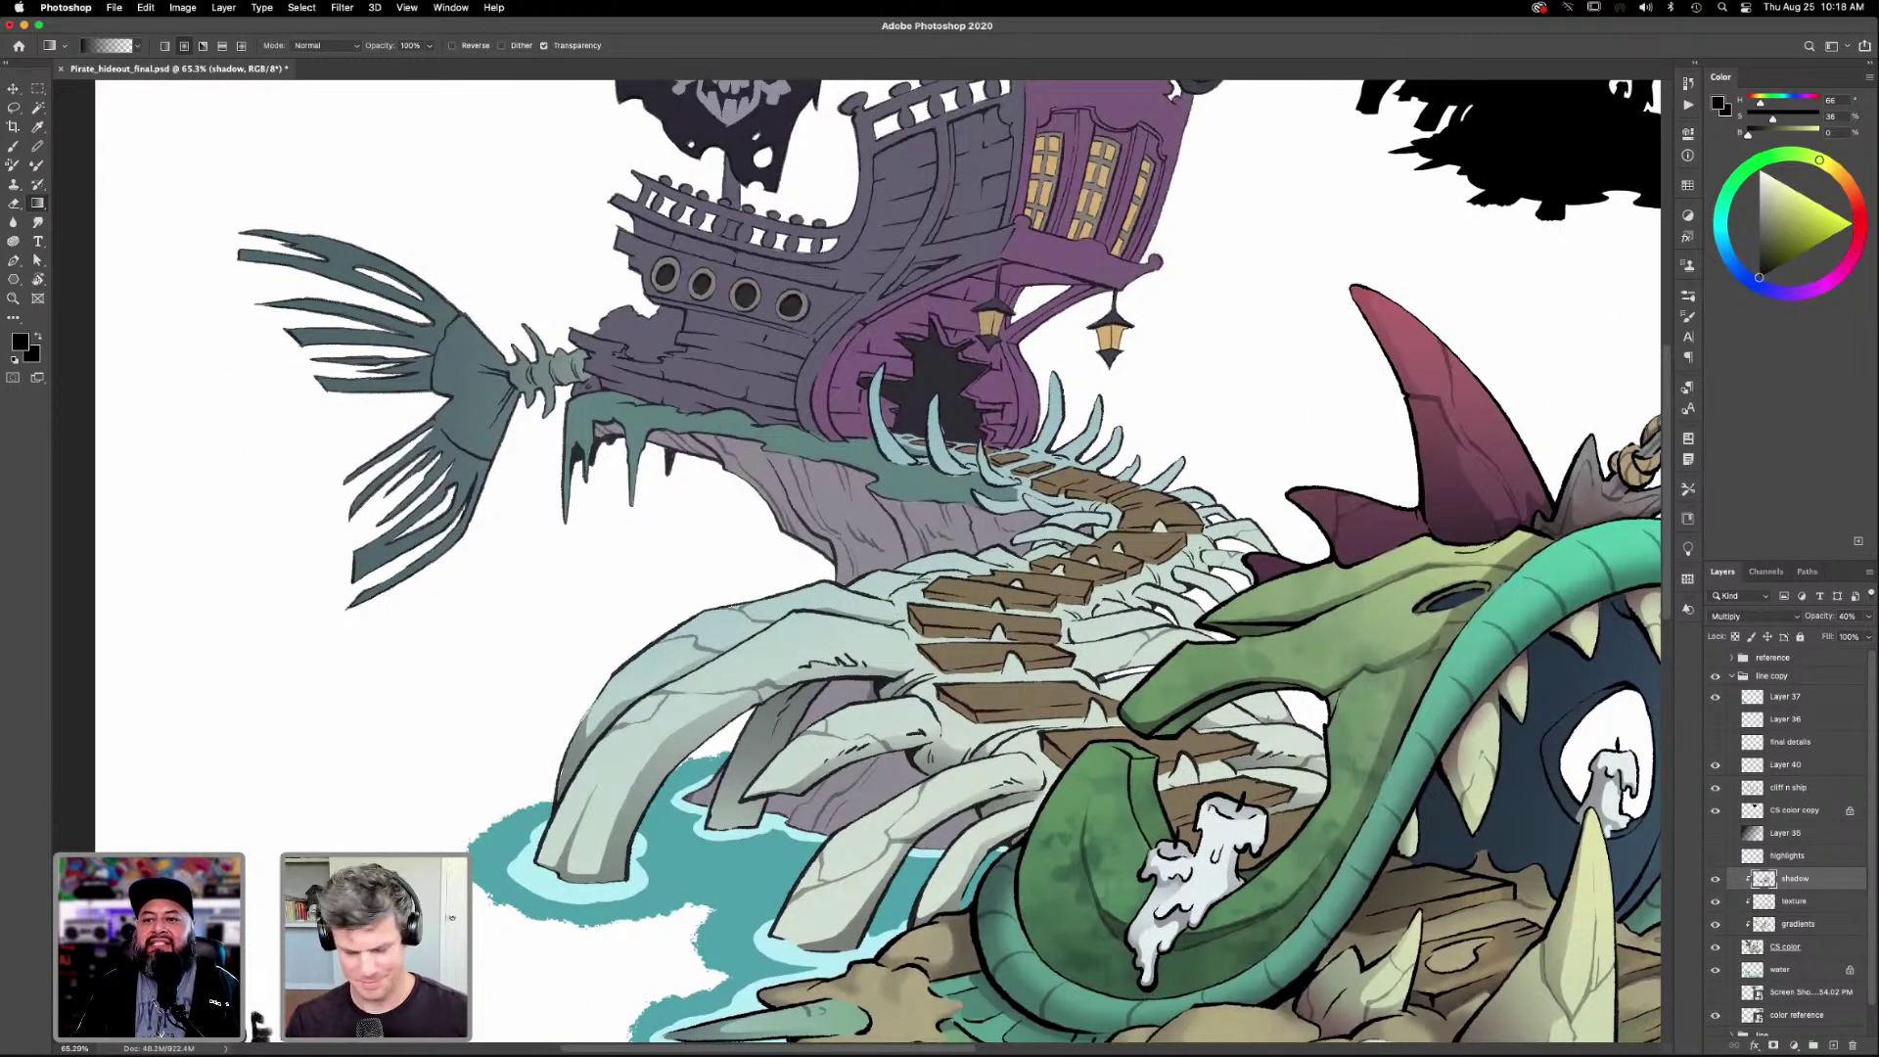
Lasso shadow shapes on the ribs to the right of the middle planks and shade them with a gradient.
key("l")
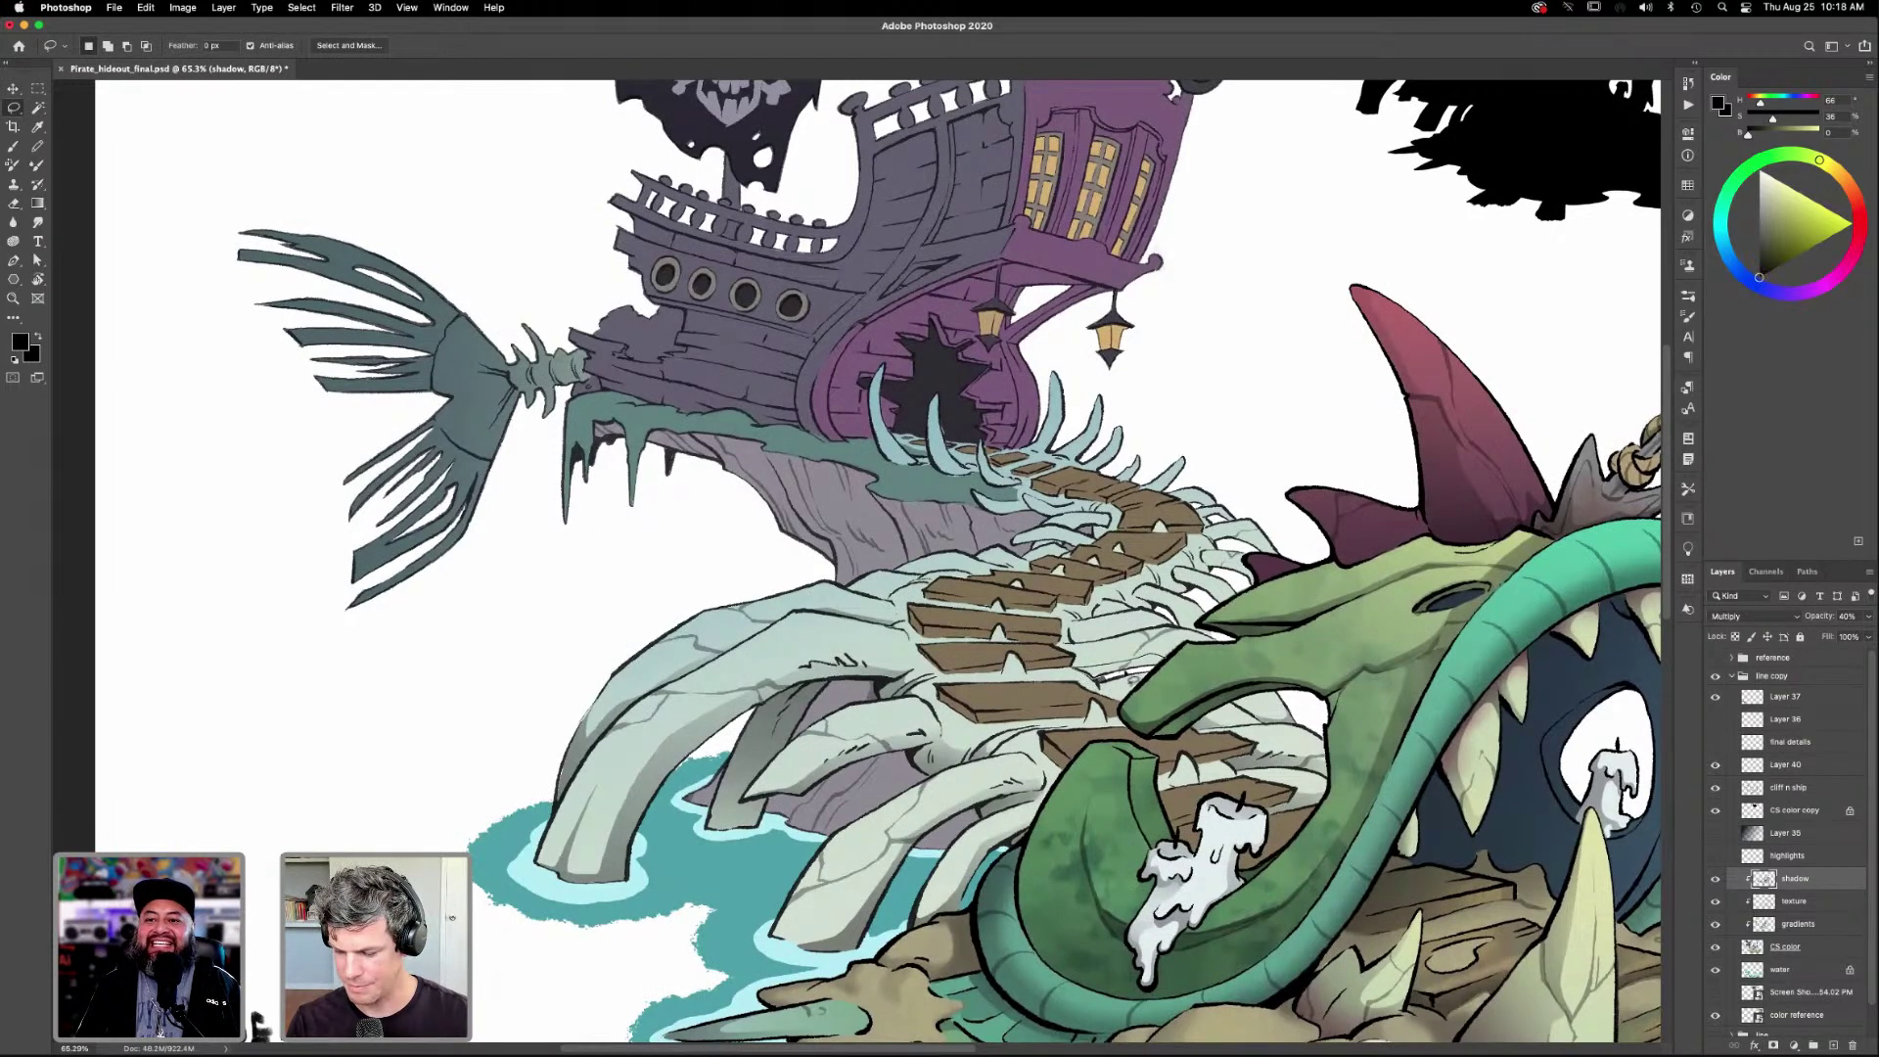
key("g")
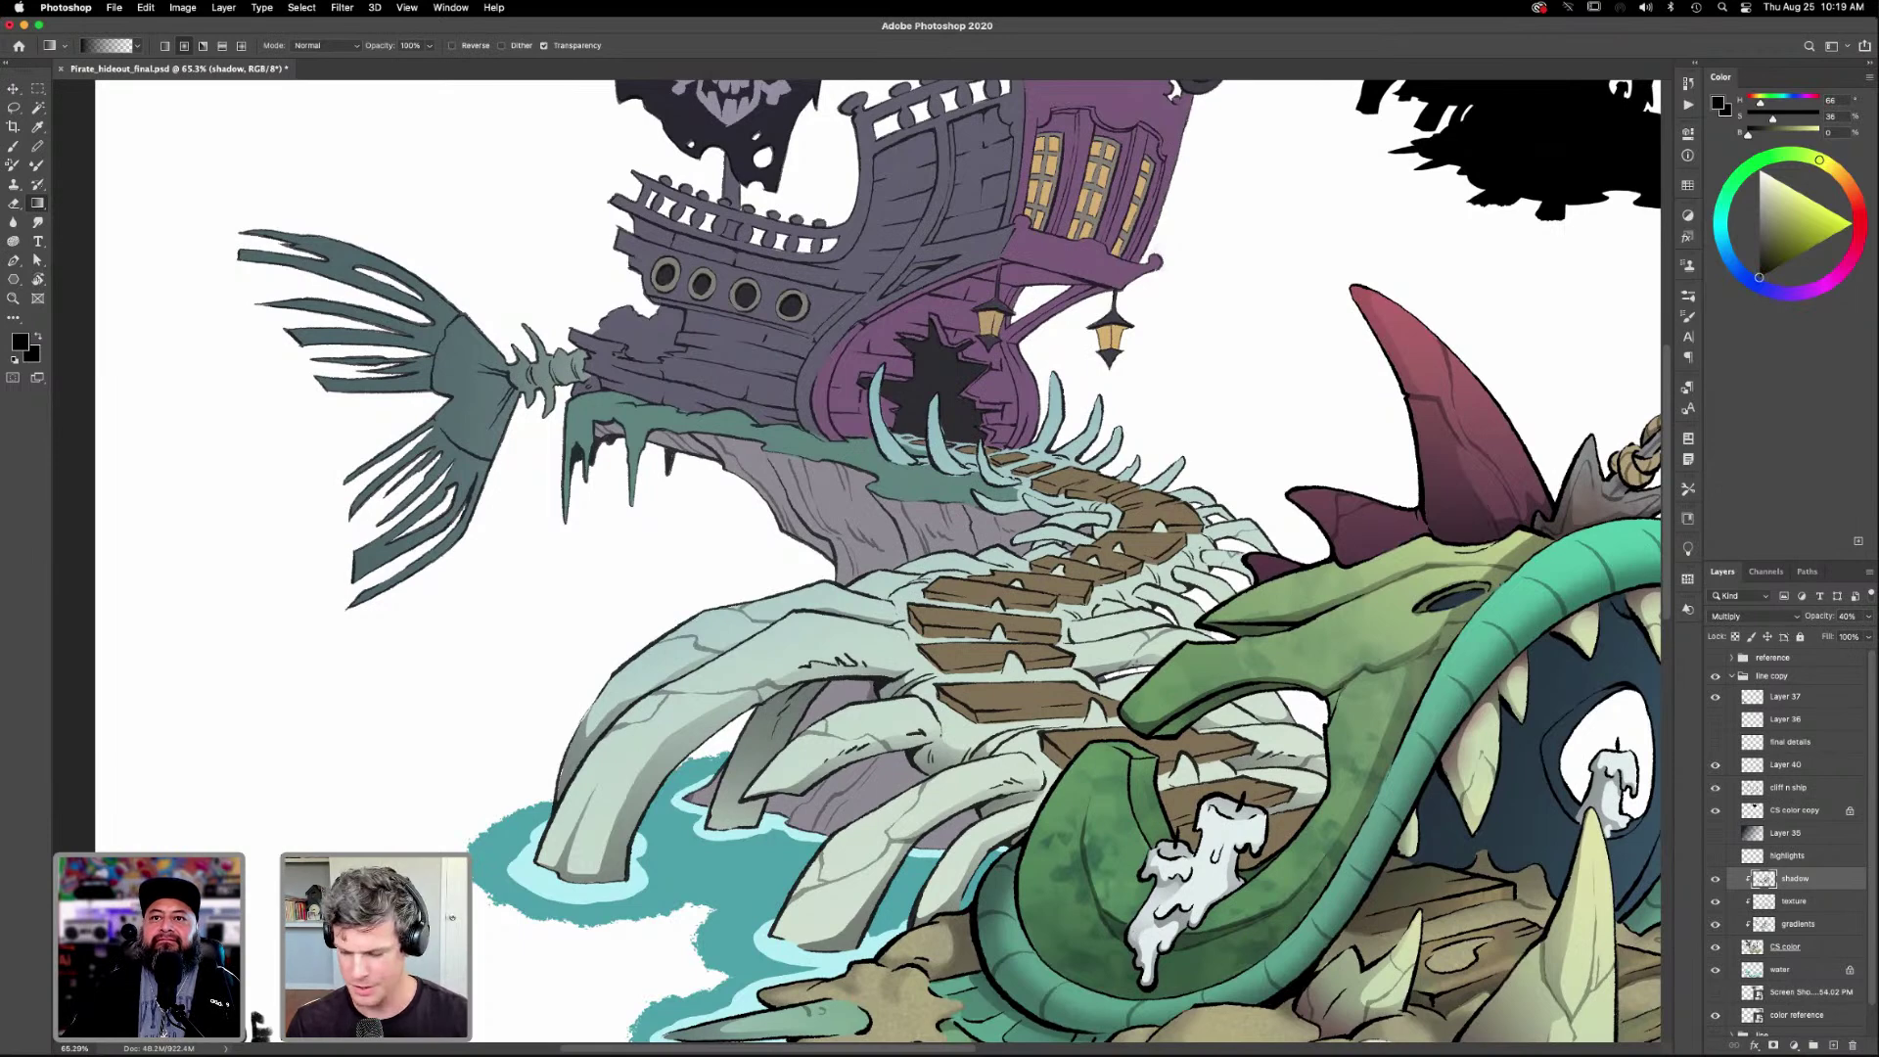
key("l")
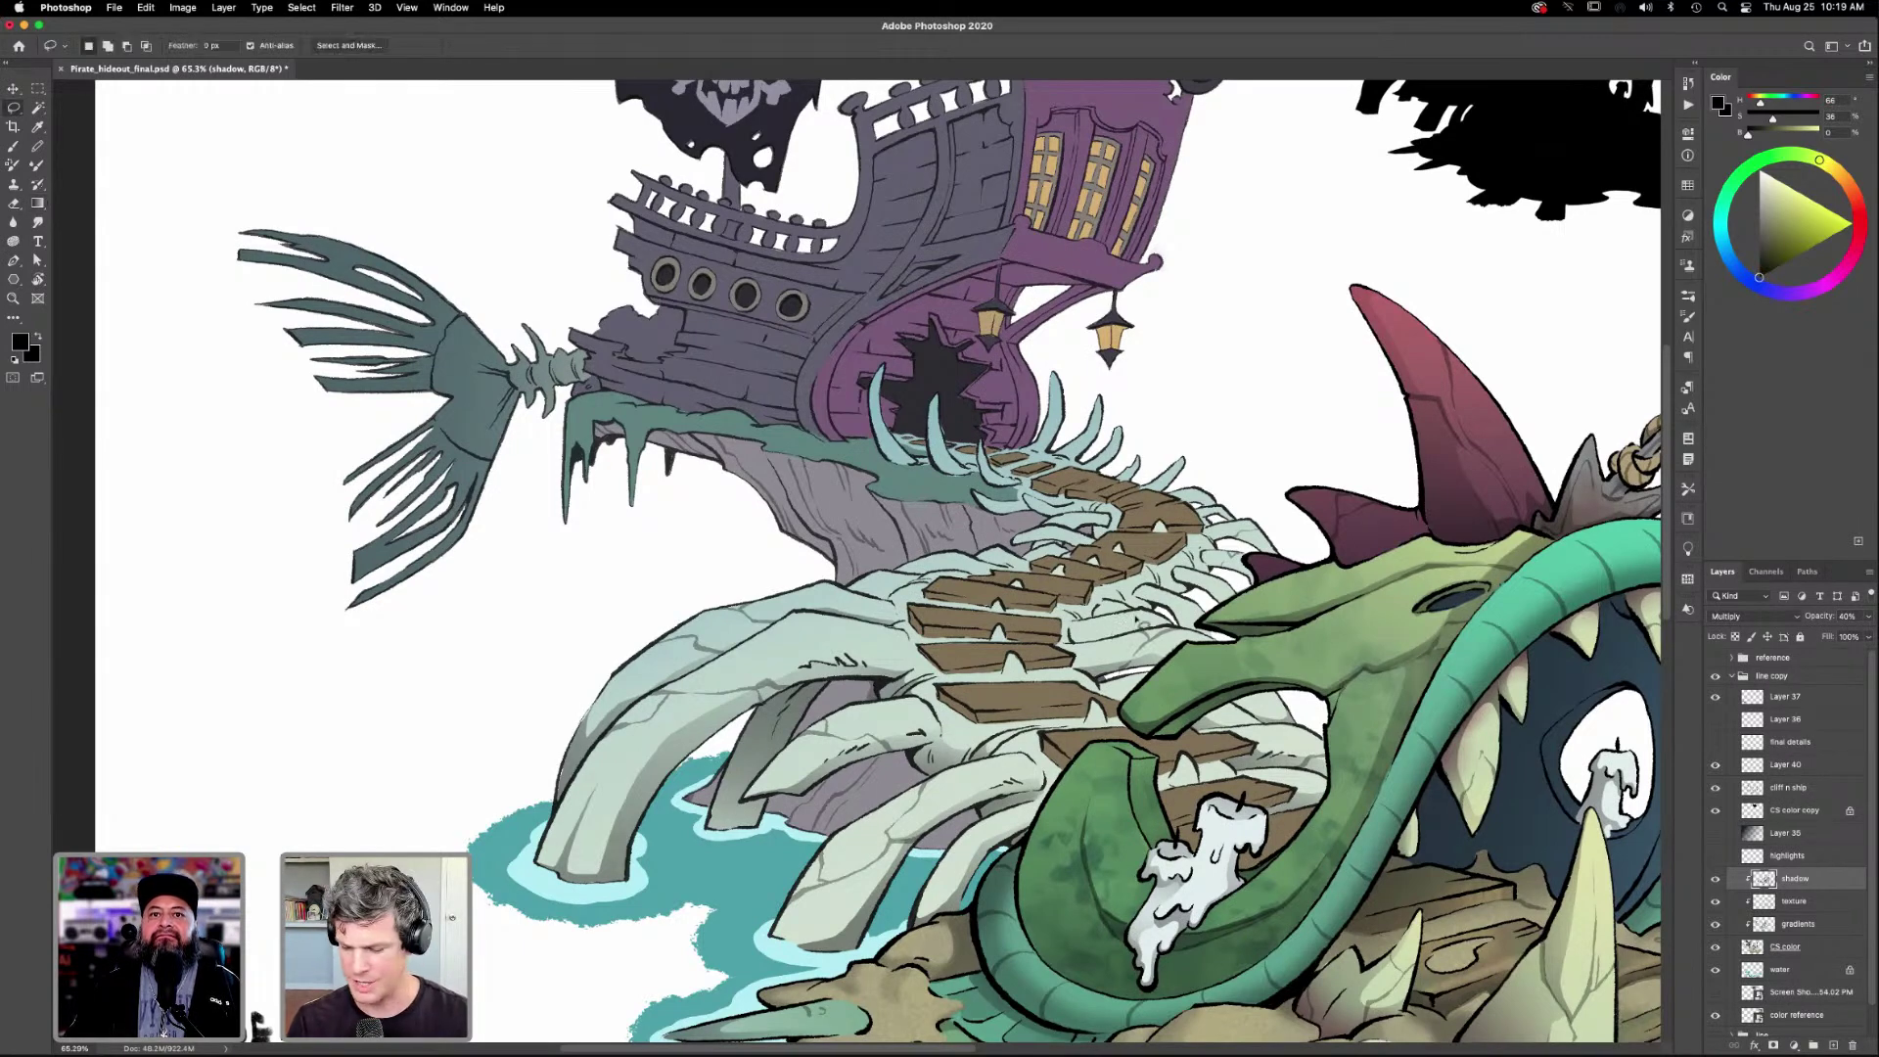
mouse_move(1115, 636)
left_mouse_down()
mouse_move(1077, 648)
mouse_move(1125, 641)
mouse_move(1111, 634)
left_mouse_up()
key("g")
left_click_drag(1160, 711, 1149, 745)
Add gradient shadows to lassoed areas of the narrow ribs between the plank walkway and the green creature's snout.
key("l")
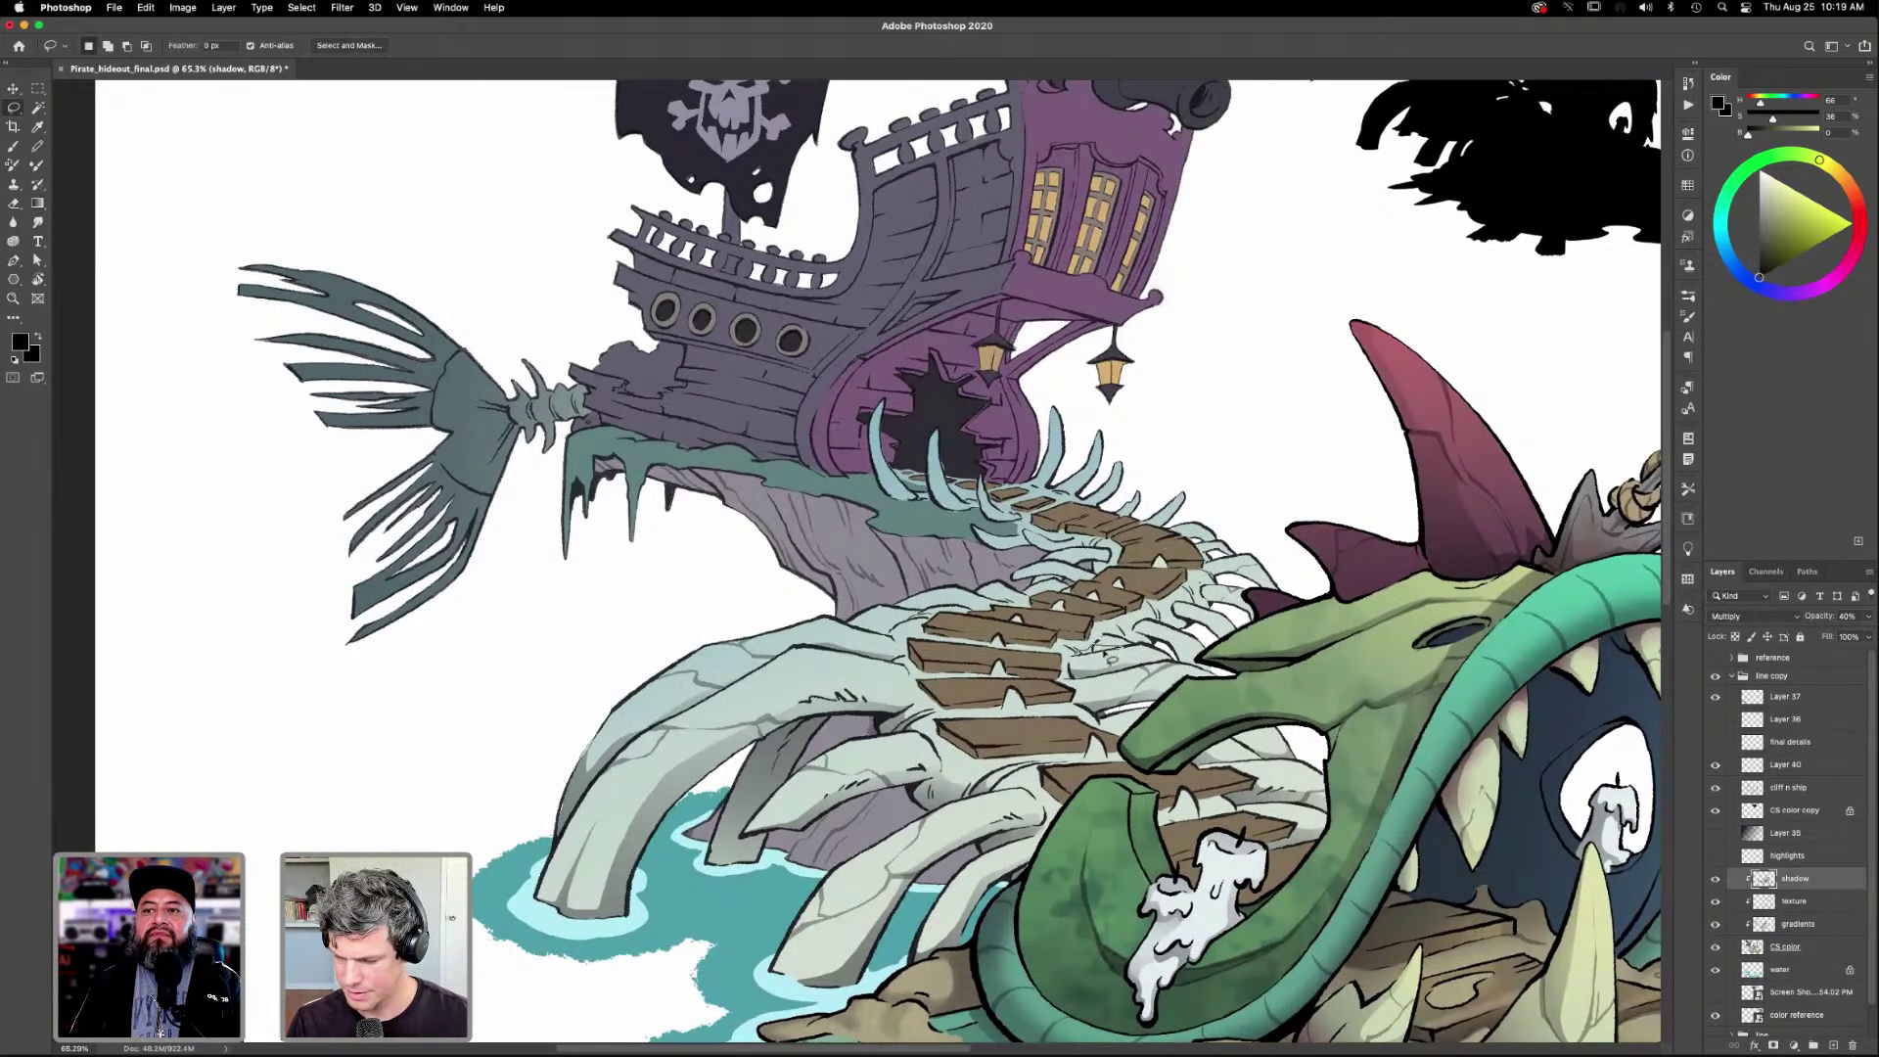
key("g")
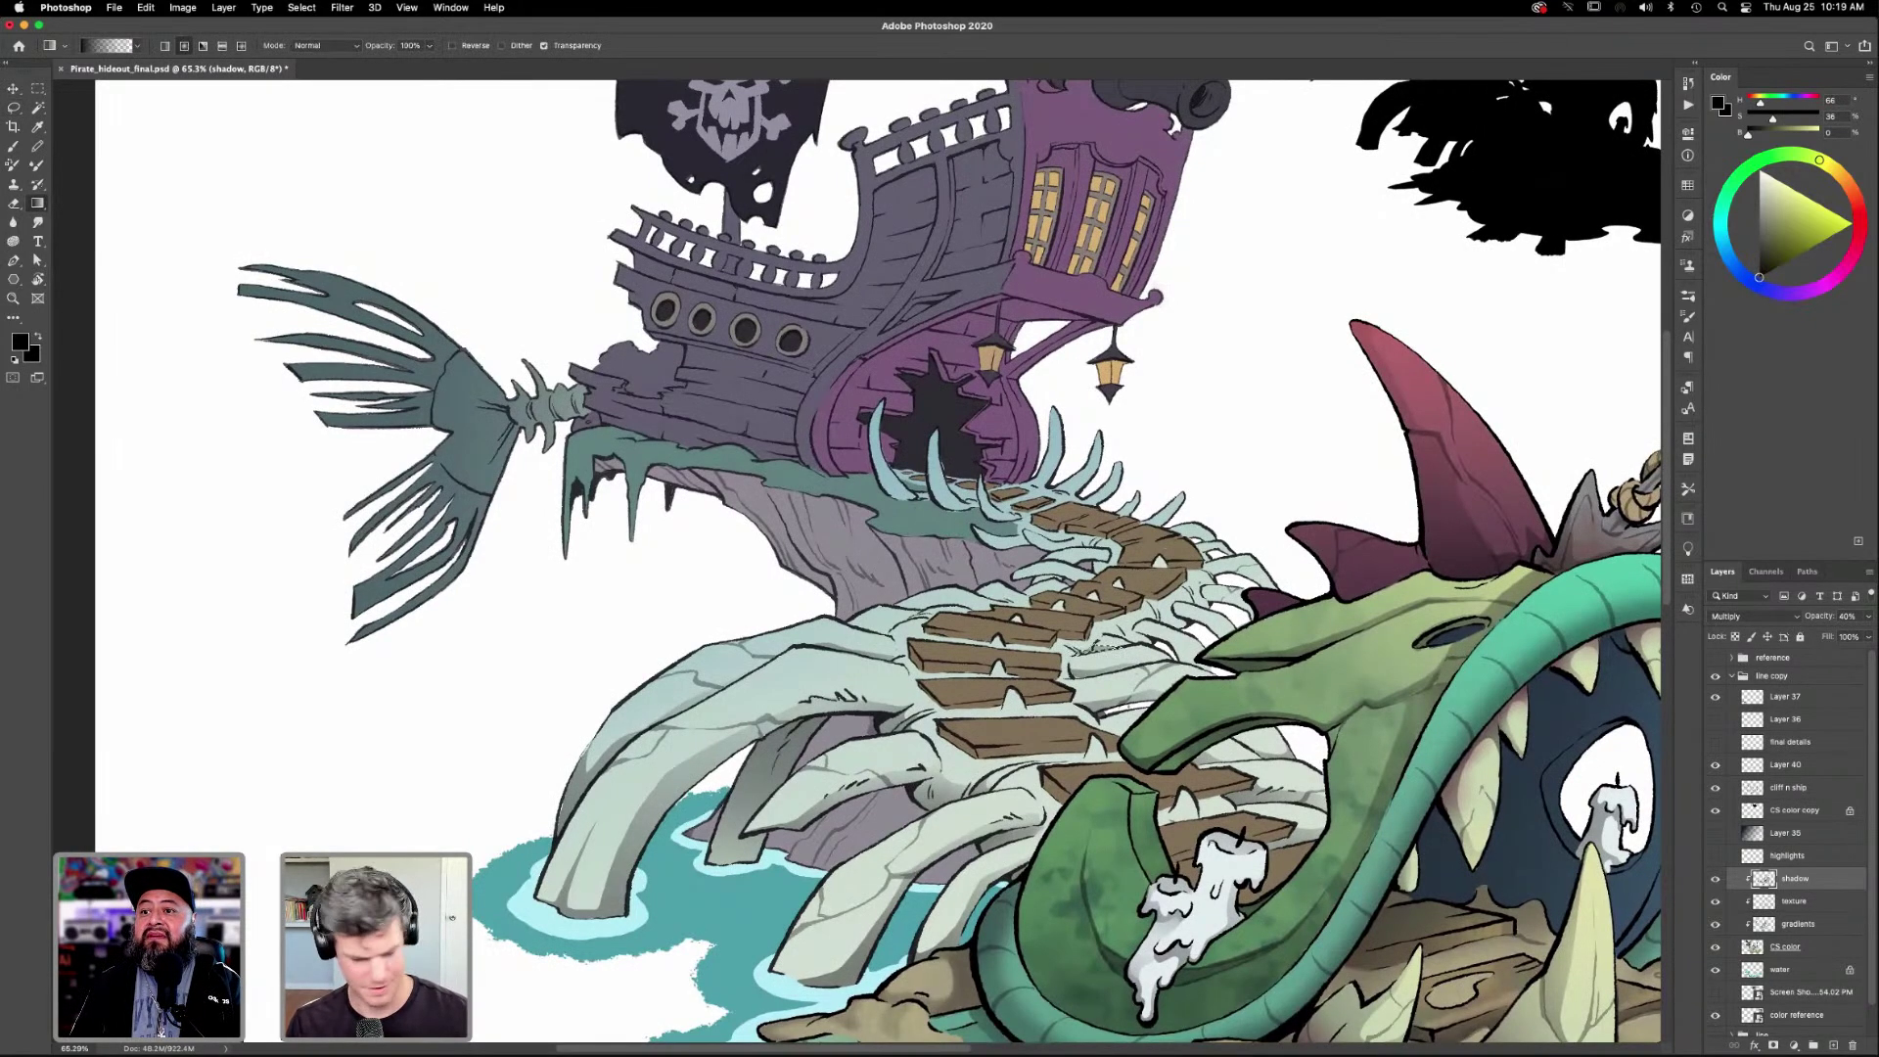
key("l")
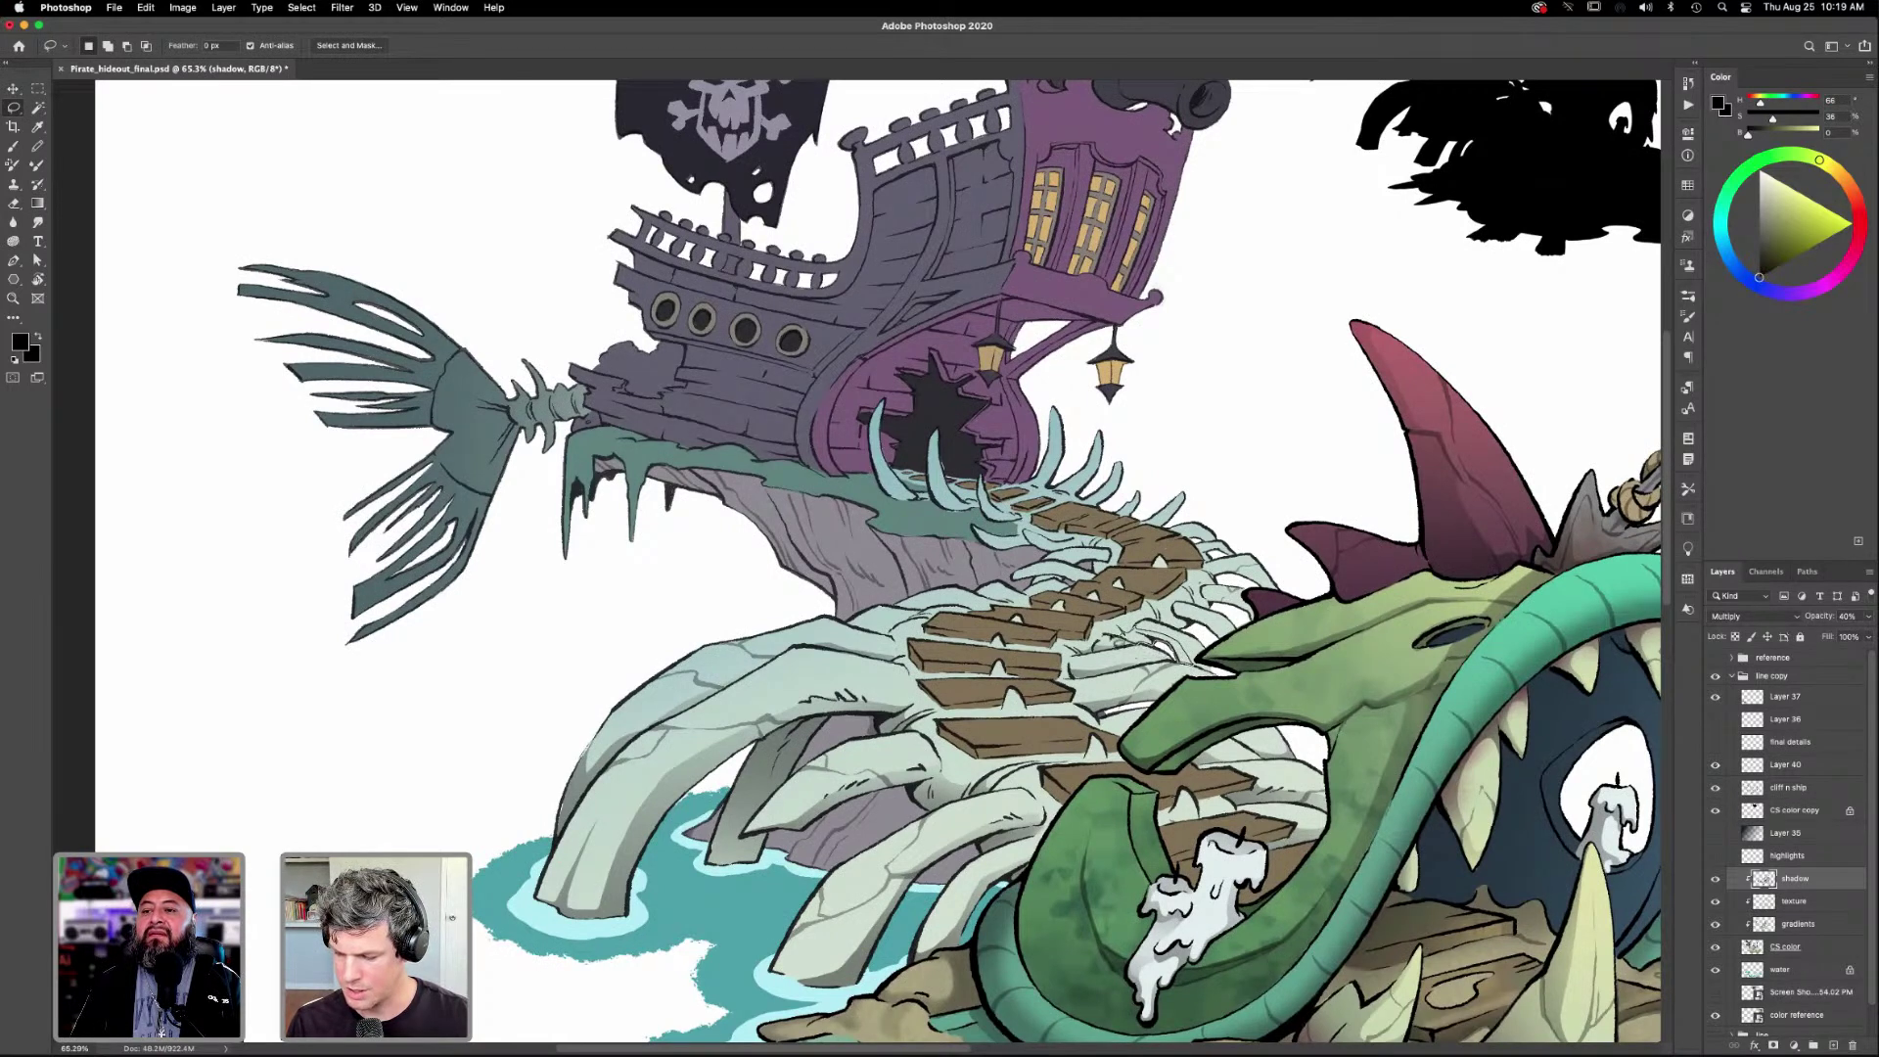
key("g")
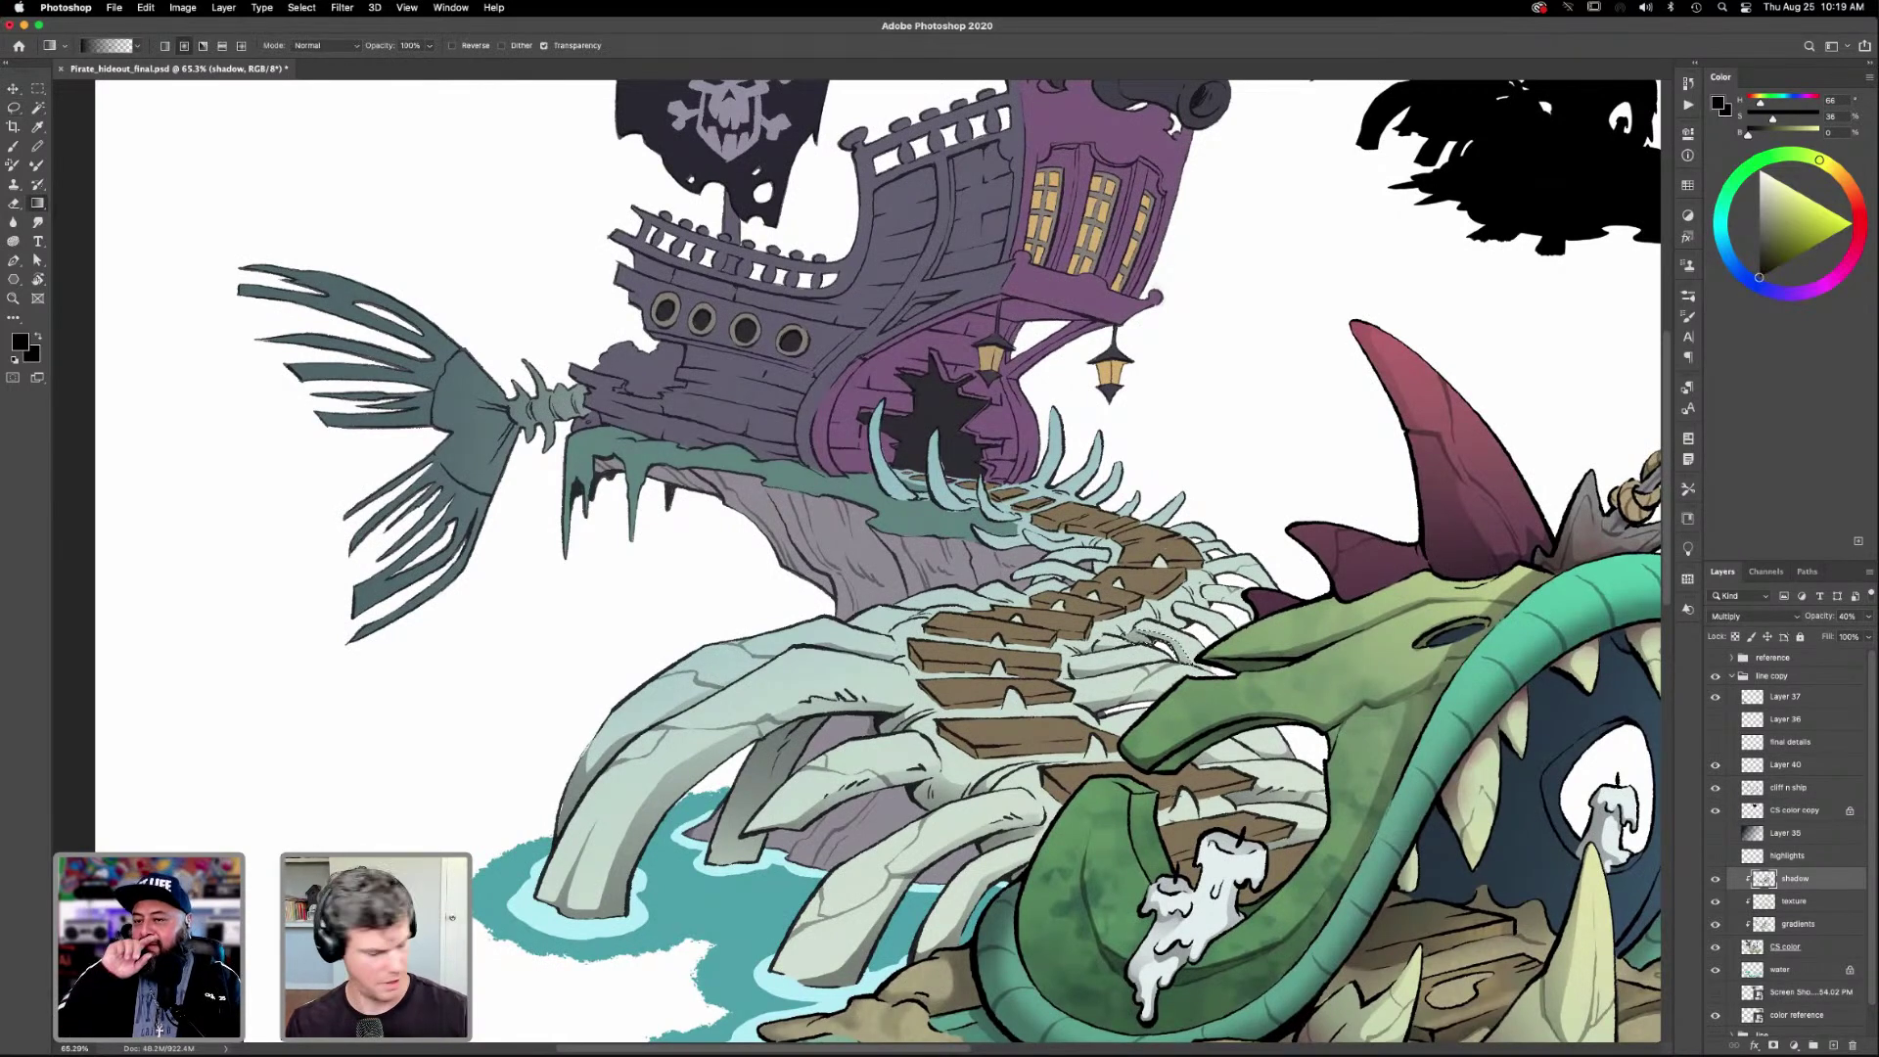
scroll(1169, 650, "down", 3)
scroll(1169, 651, "up", 2)
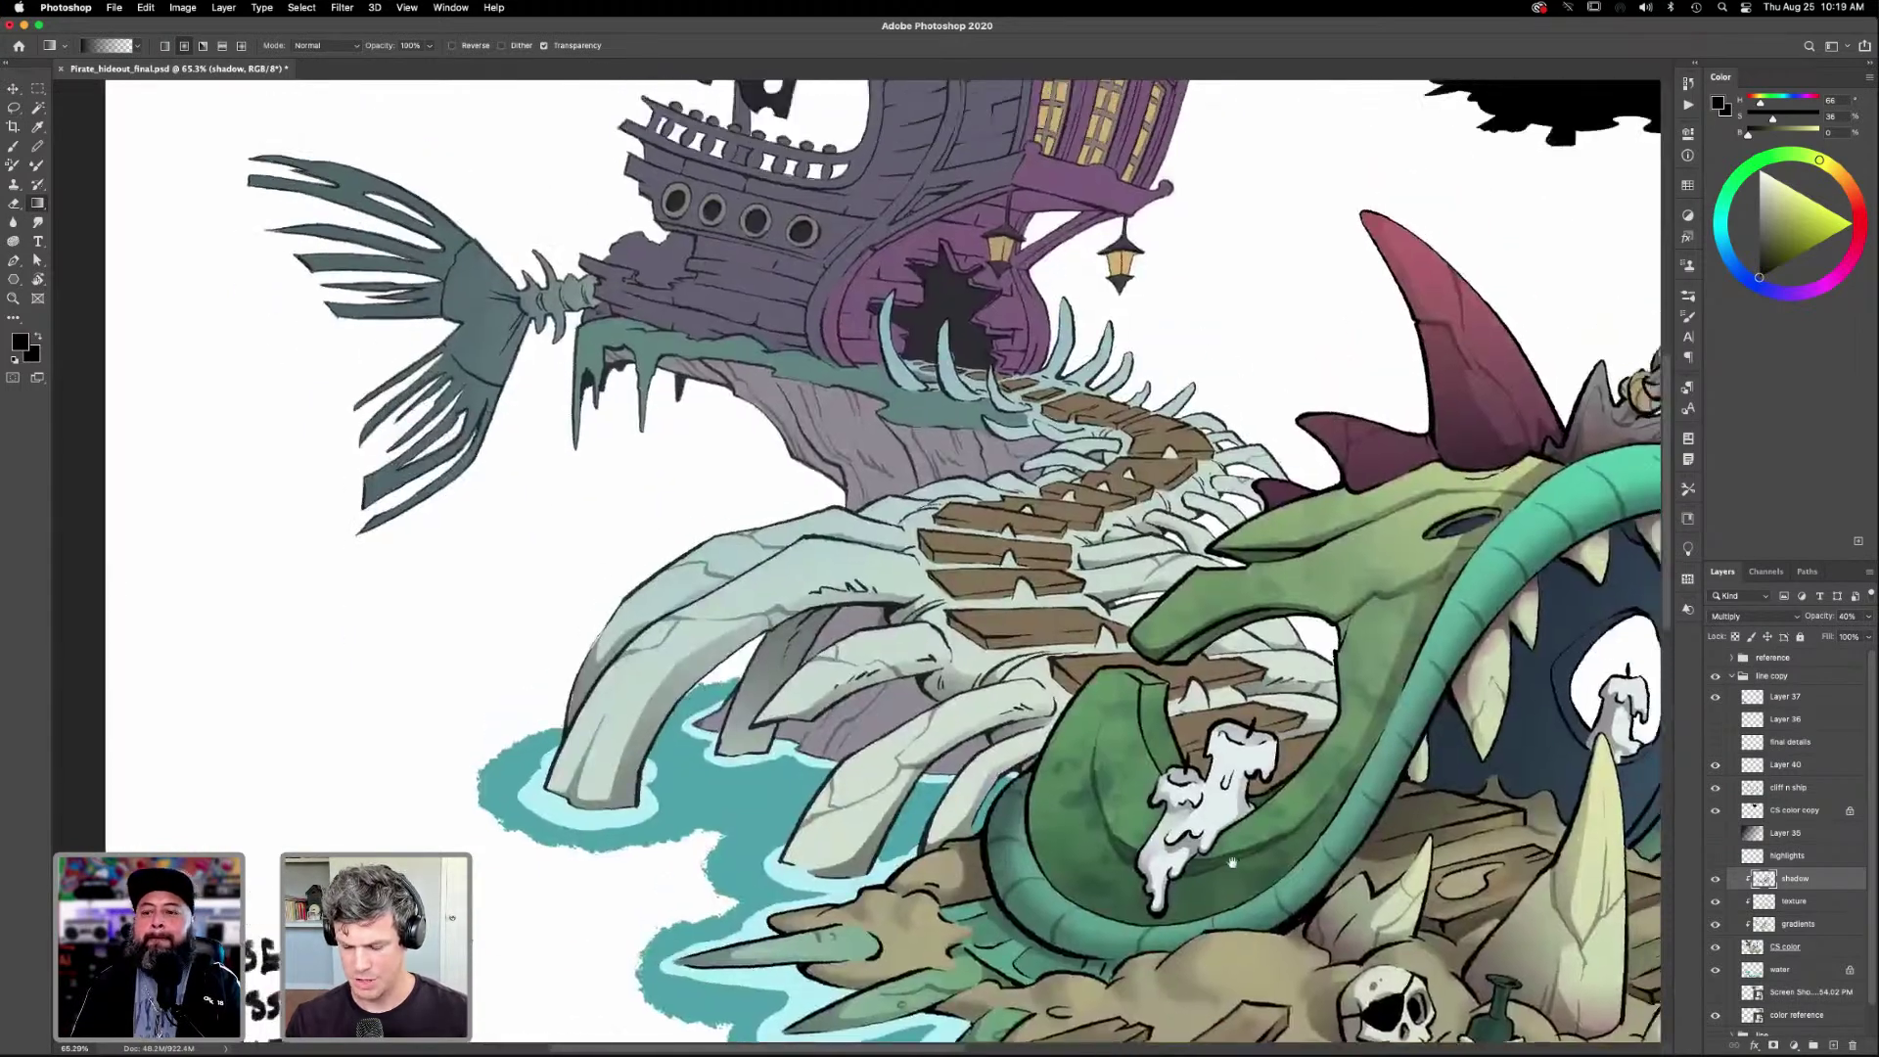
key("l")
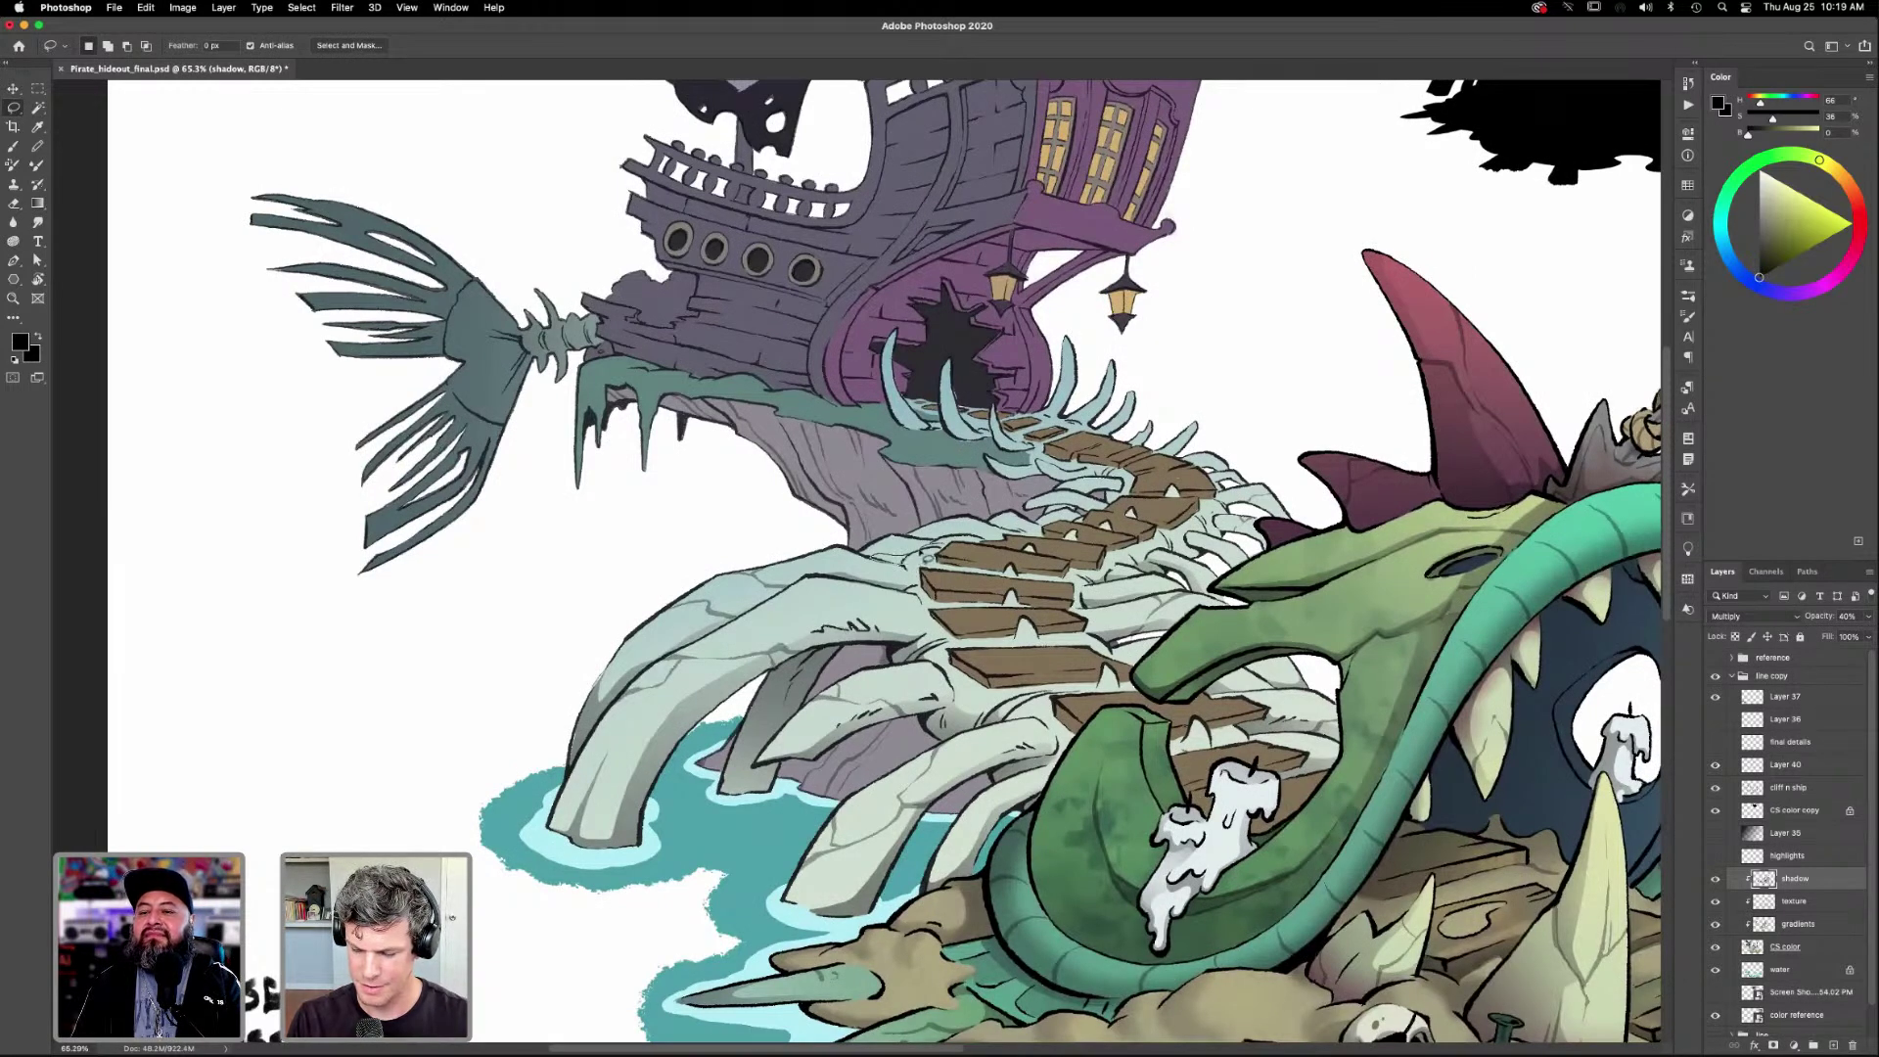
key("g")
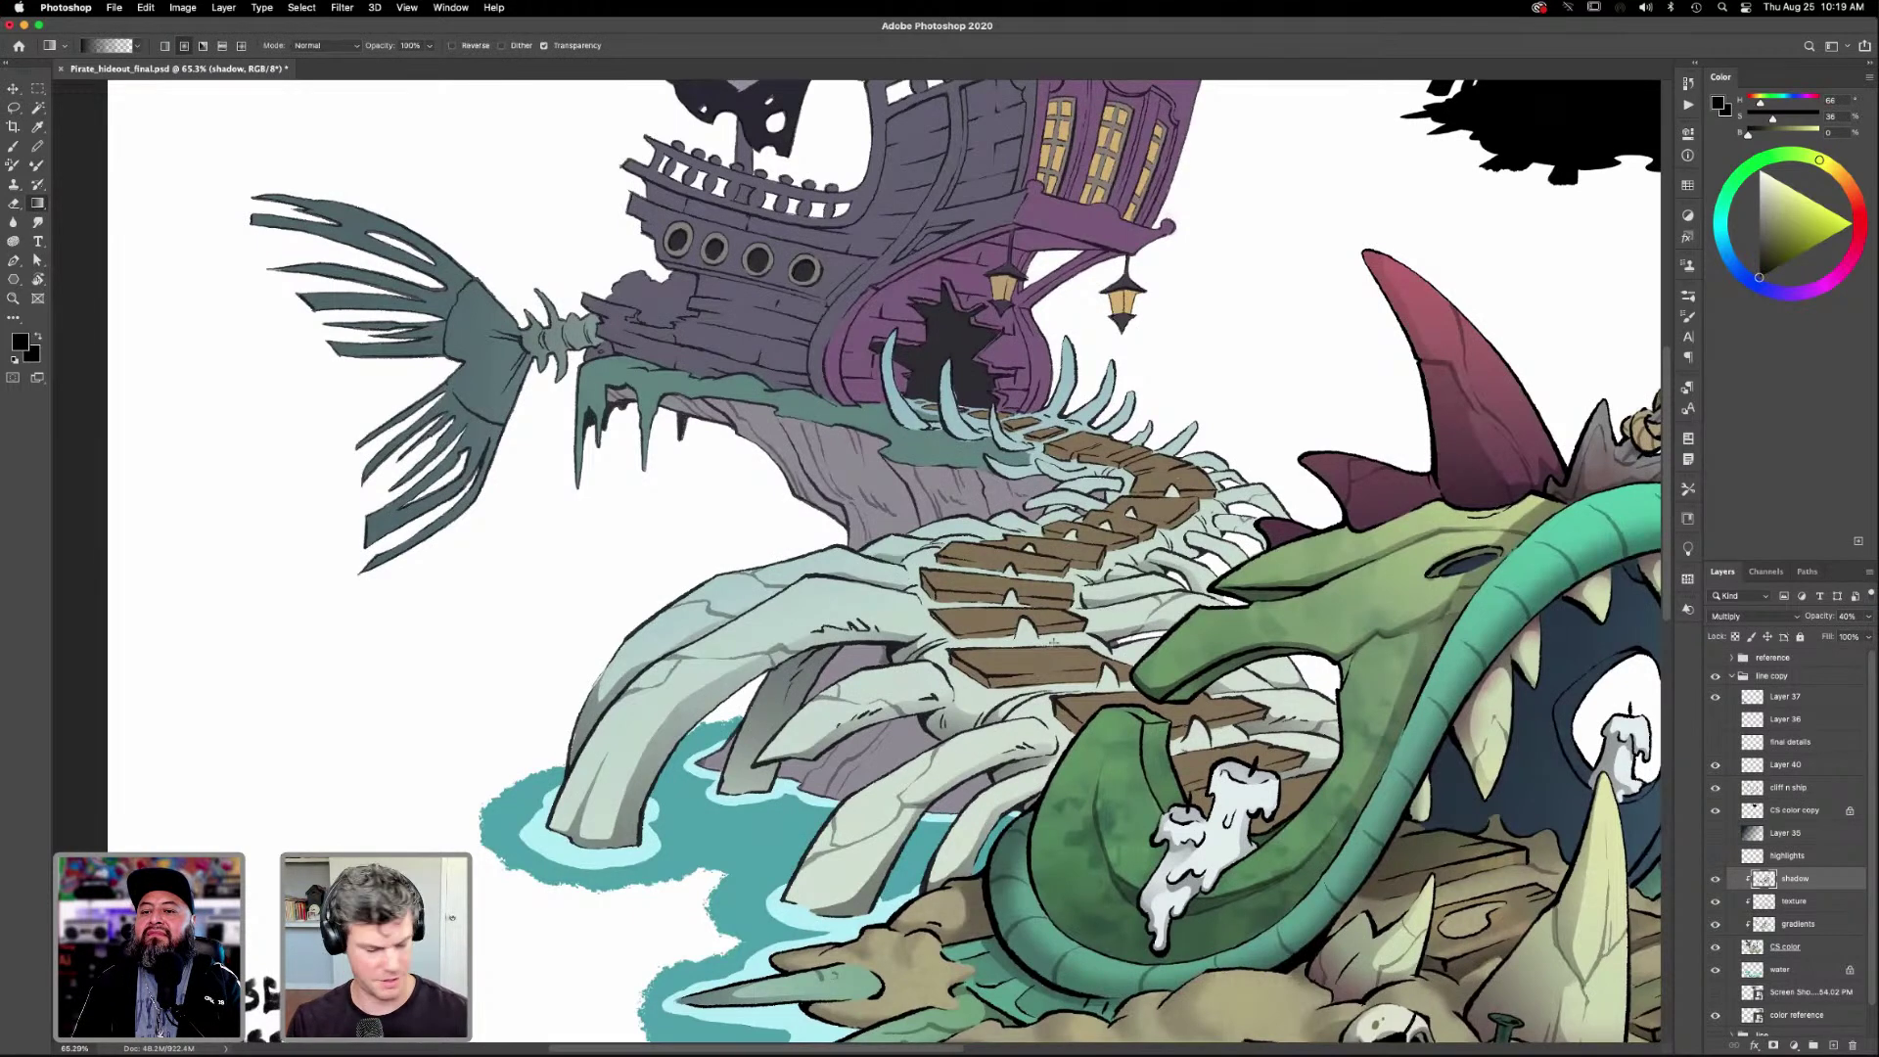
key("l")
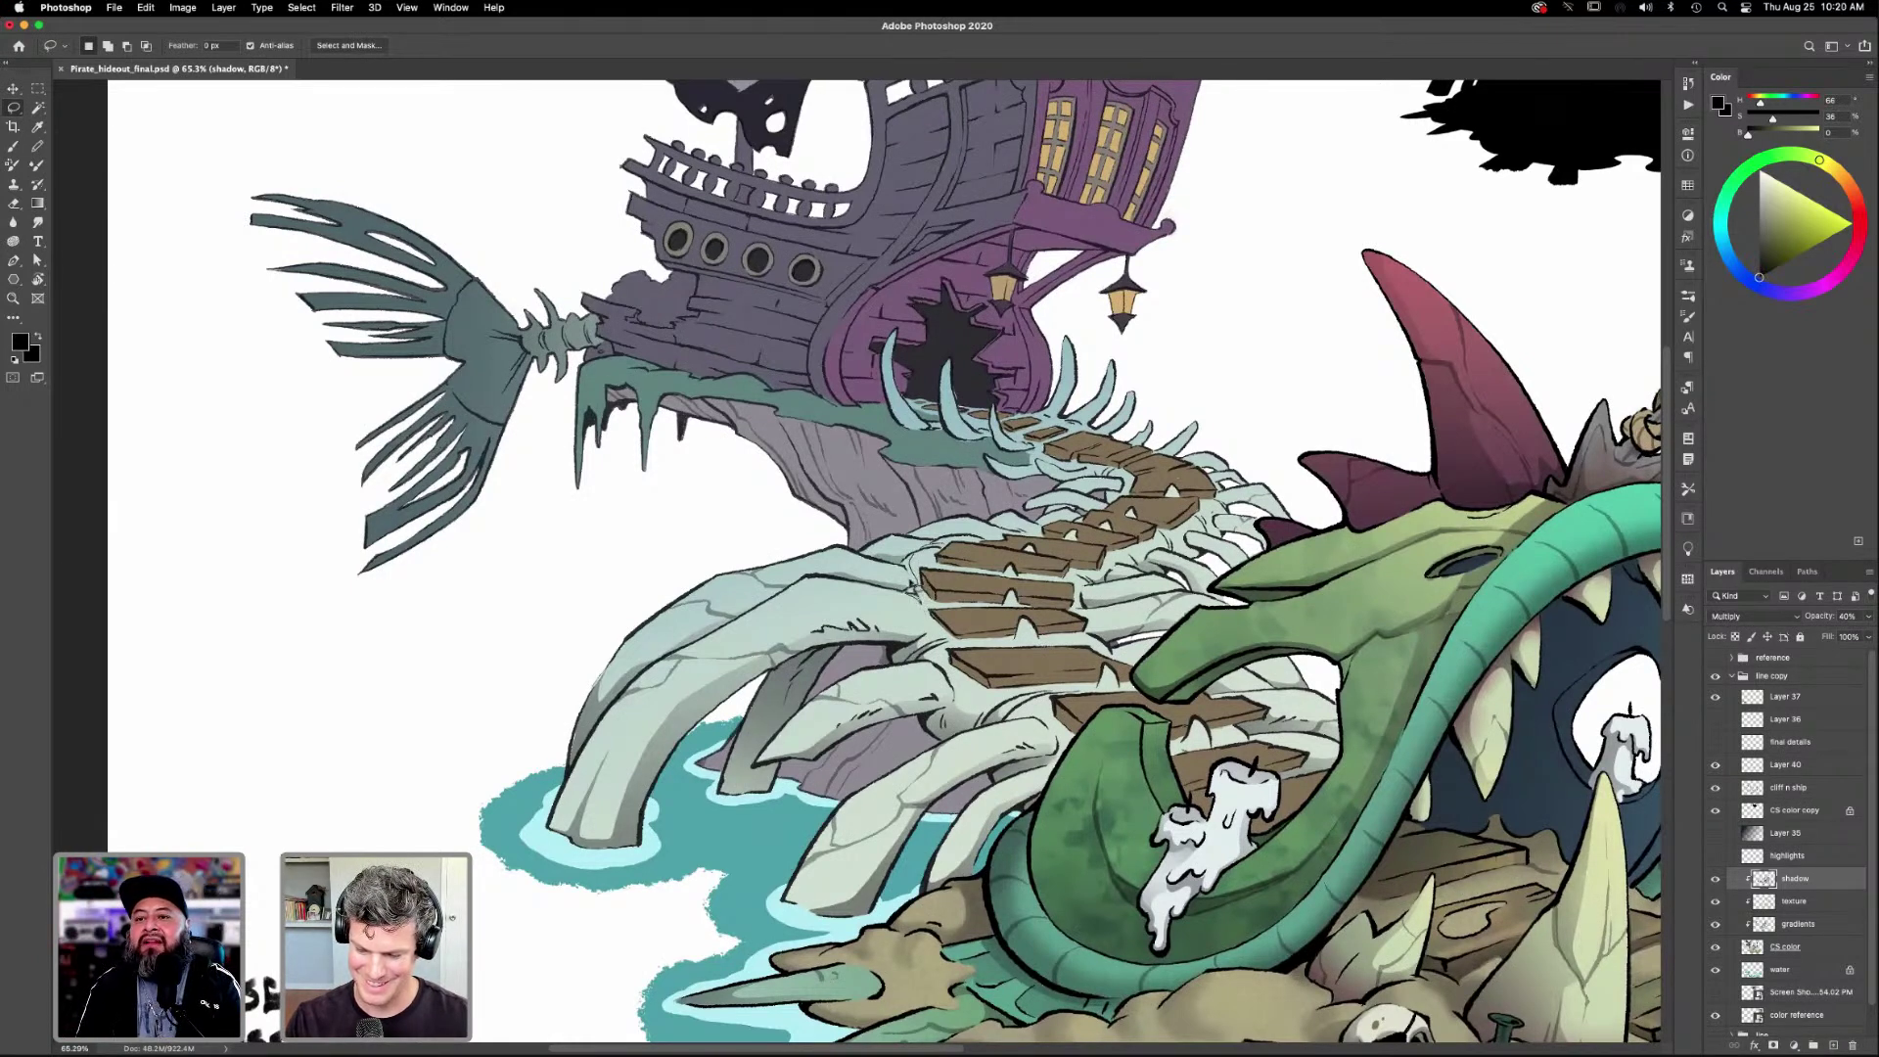
key("g")
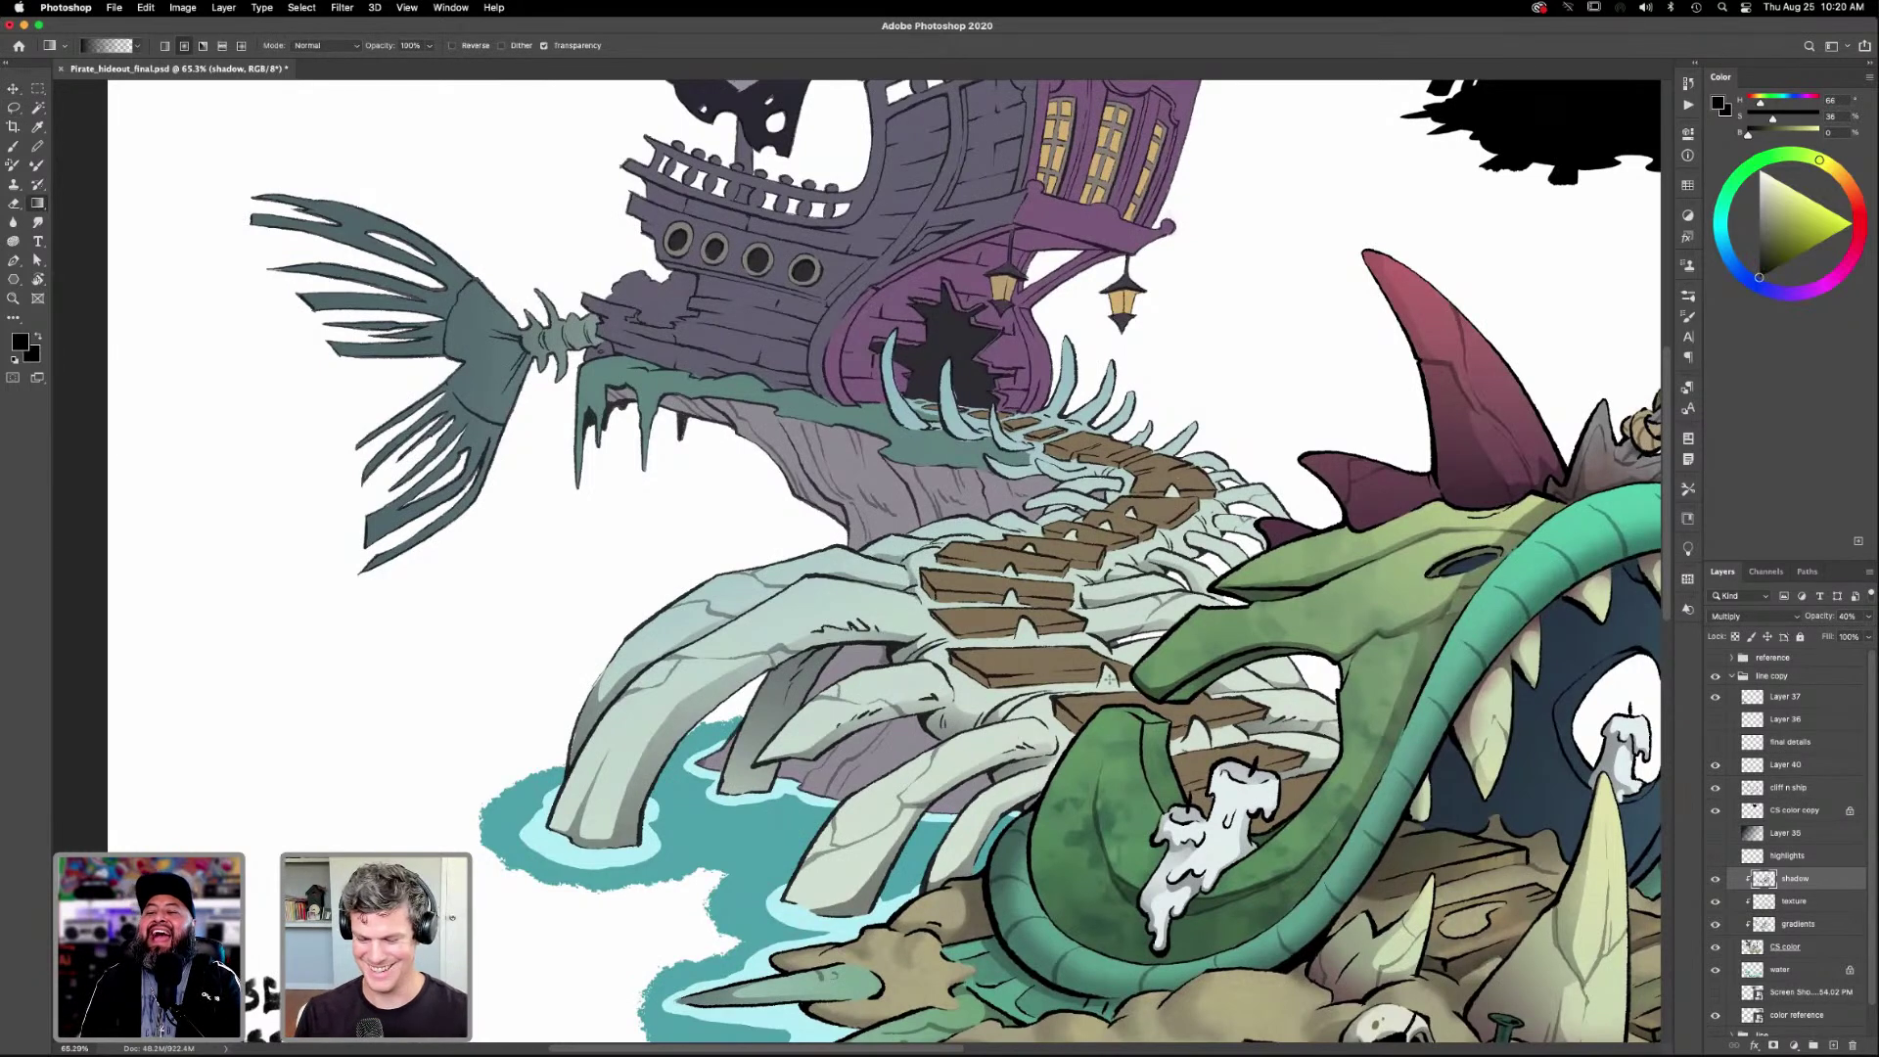
Lasso the rib joint beneath the left end of the wide lower plank and shade it with a gradient.
key("l")
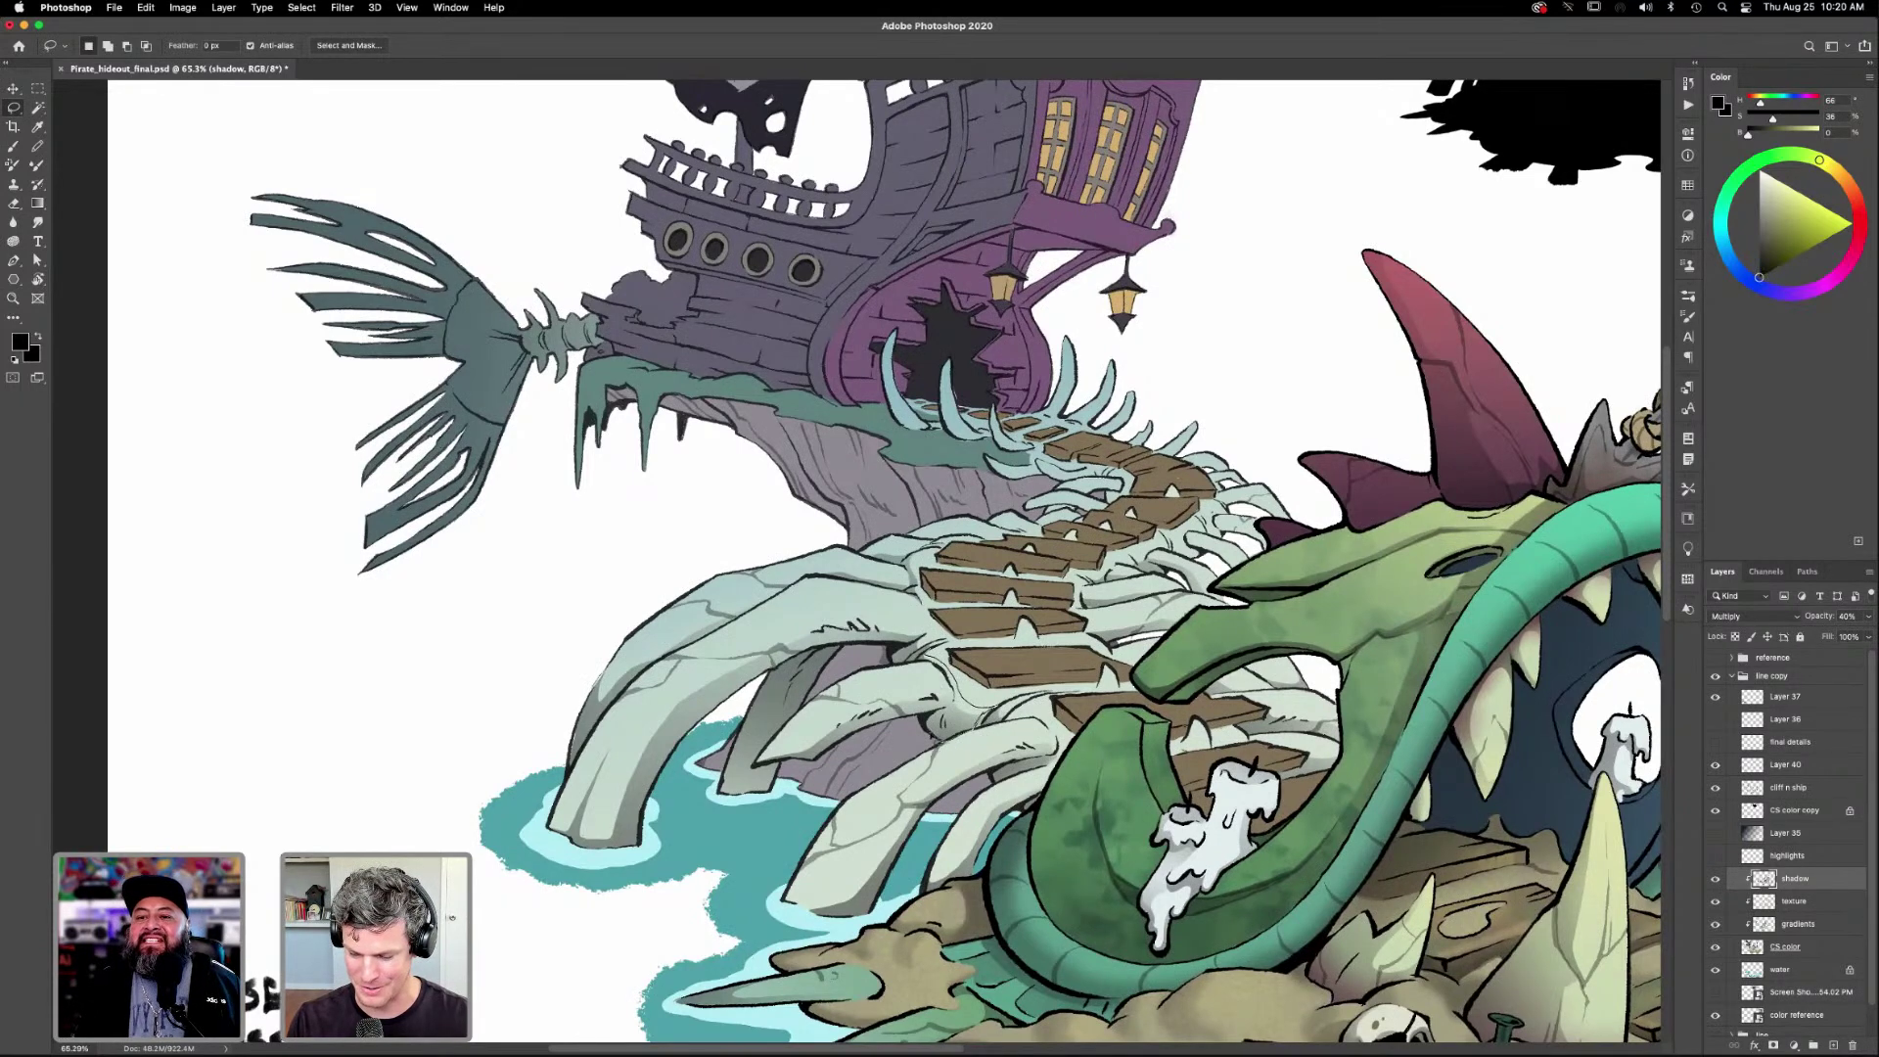
mouse_move(939, 675)
left_mouse_down()
mouse_move(930, 646)
mouse_move(969, 739)
left_mouse_up()
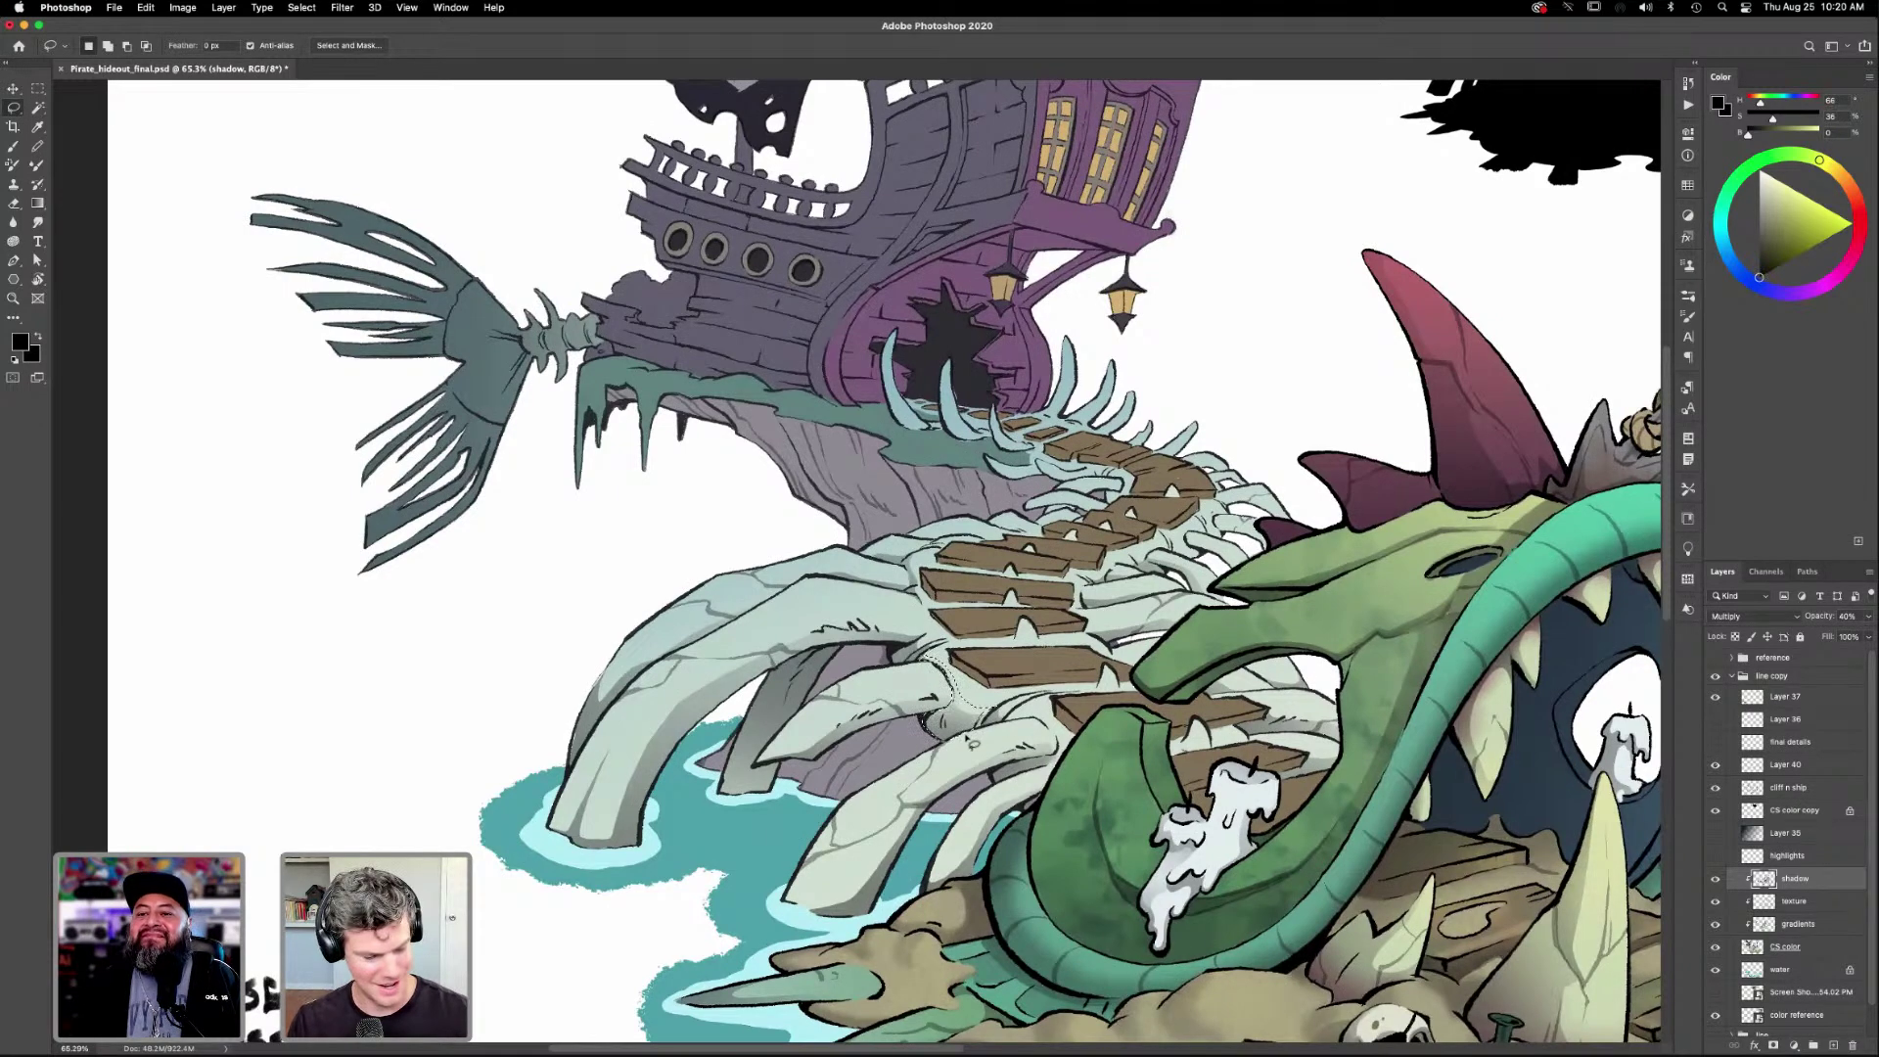
key("g")
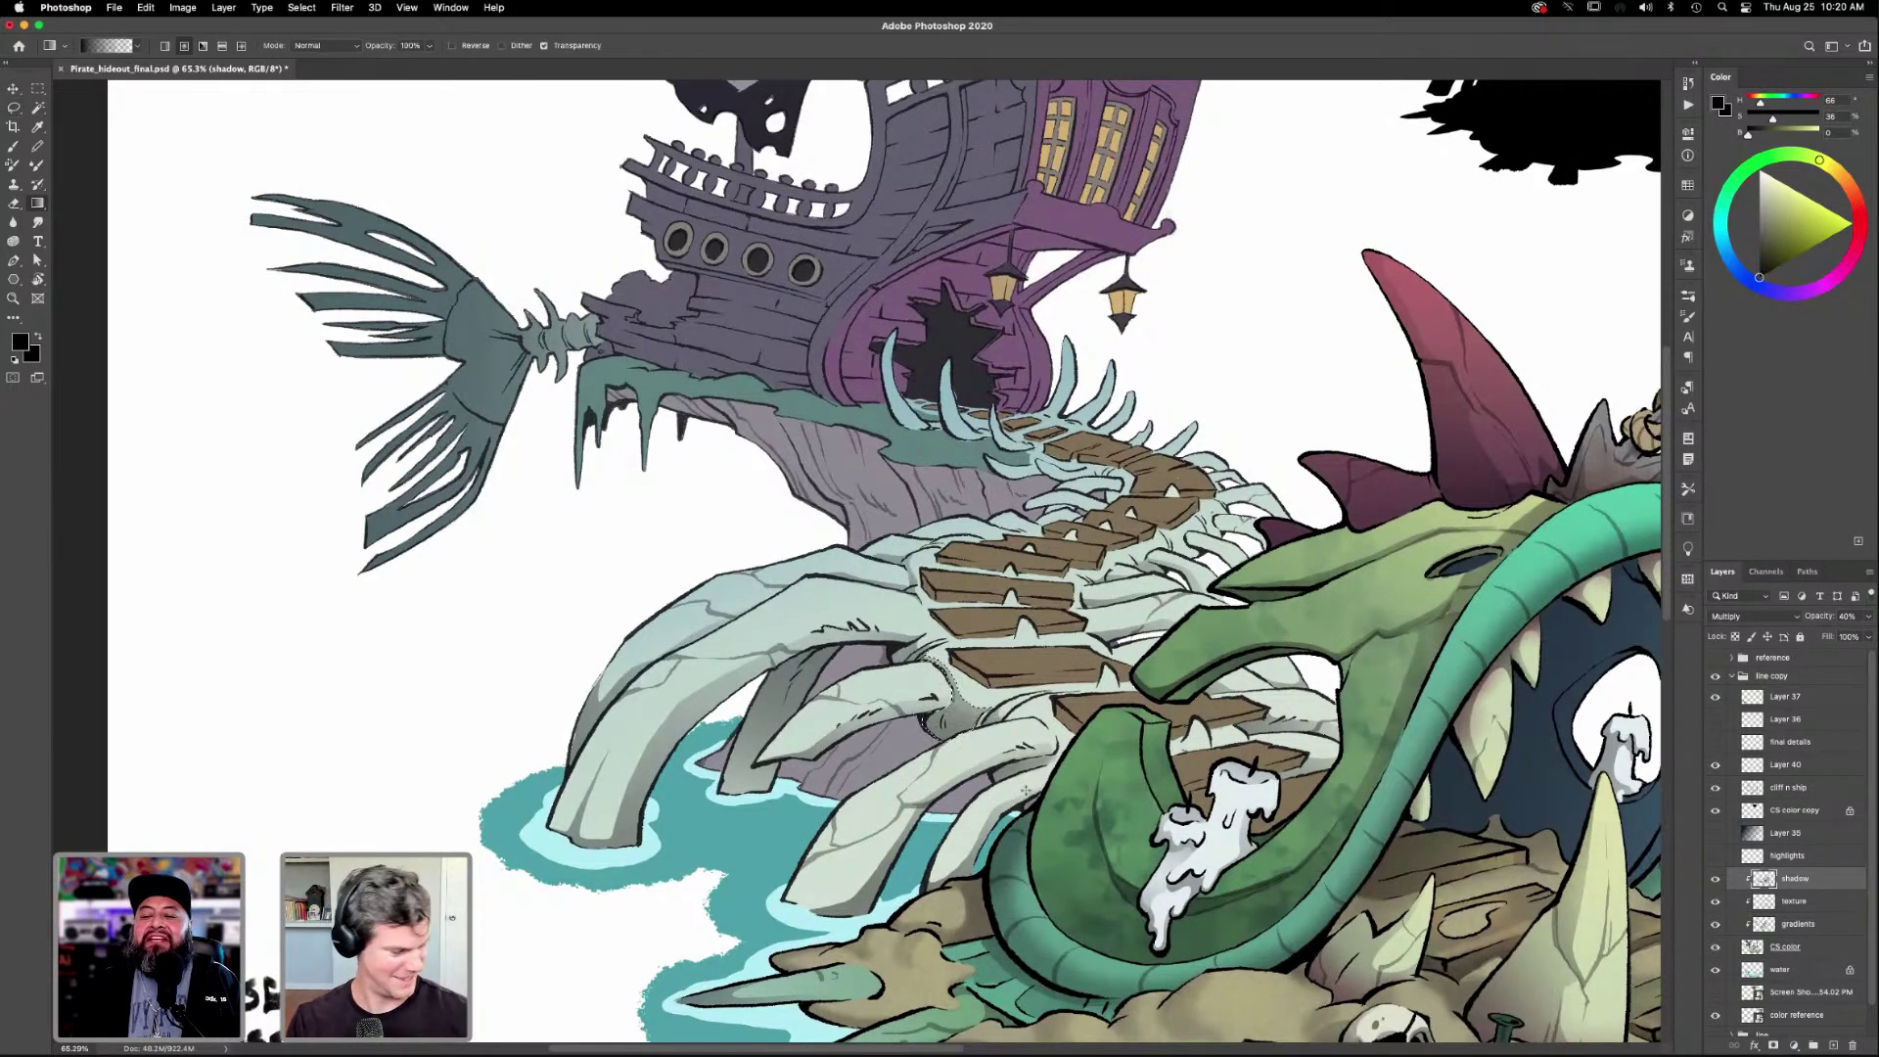
left_click_drag(1162, 792, 1096, 786)
Lasso a shadow along the upper rib left of the walkway's middle planks and shade it with a gradient.
key("l")
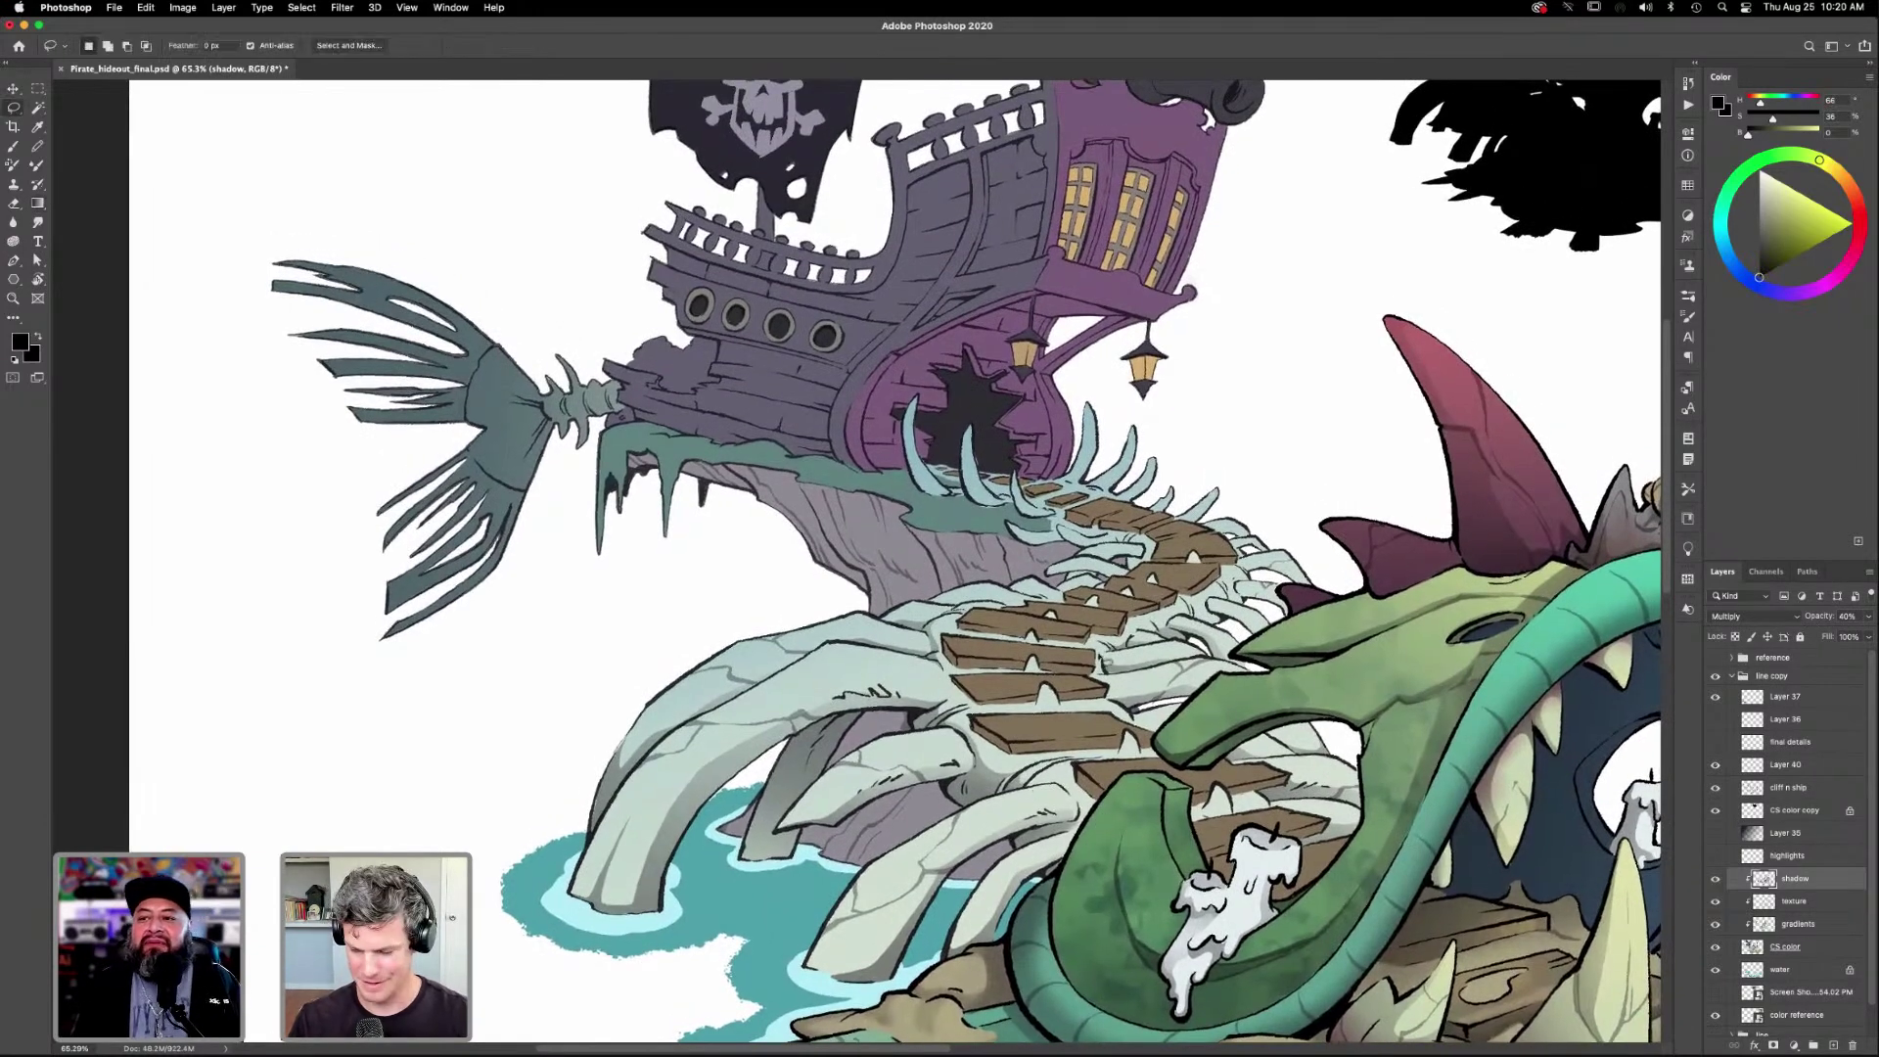
scroll(1202, 713, "down", 2)
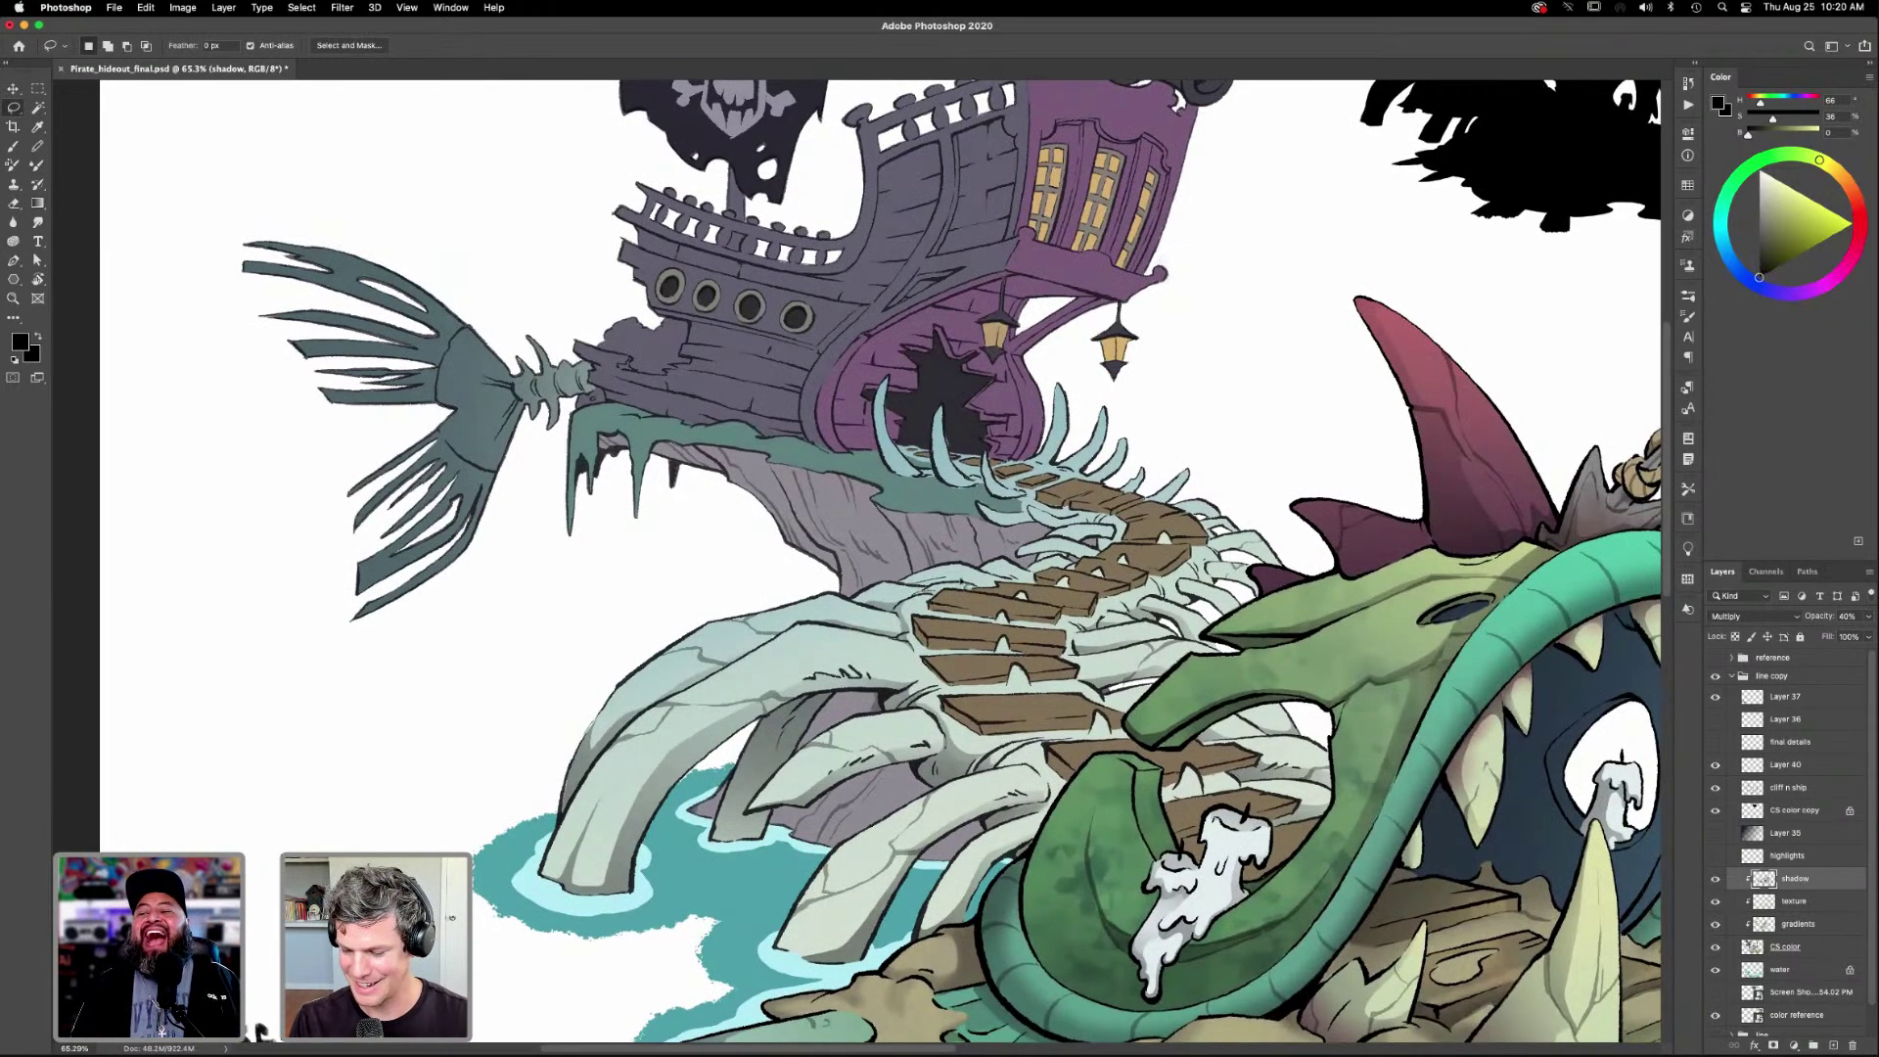
left_click_drag(996, 590, 902, 578)
key("g")
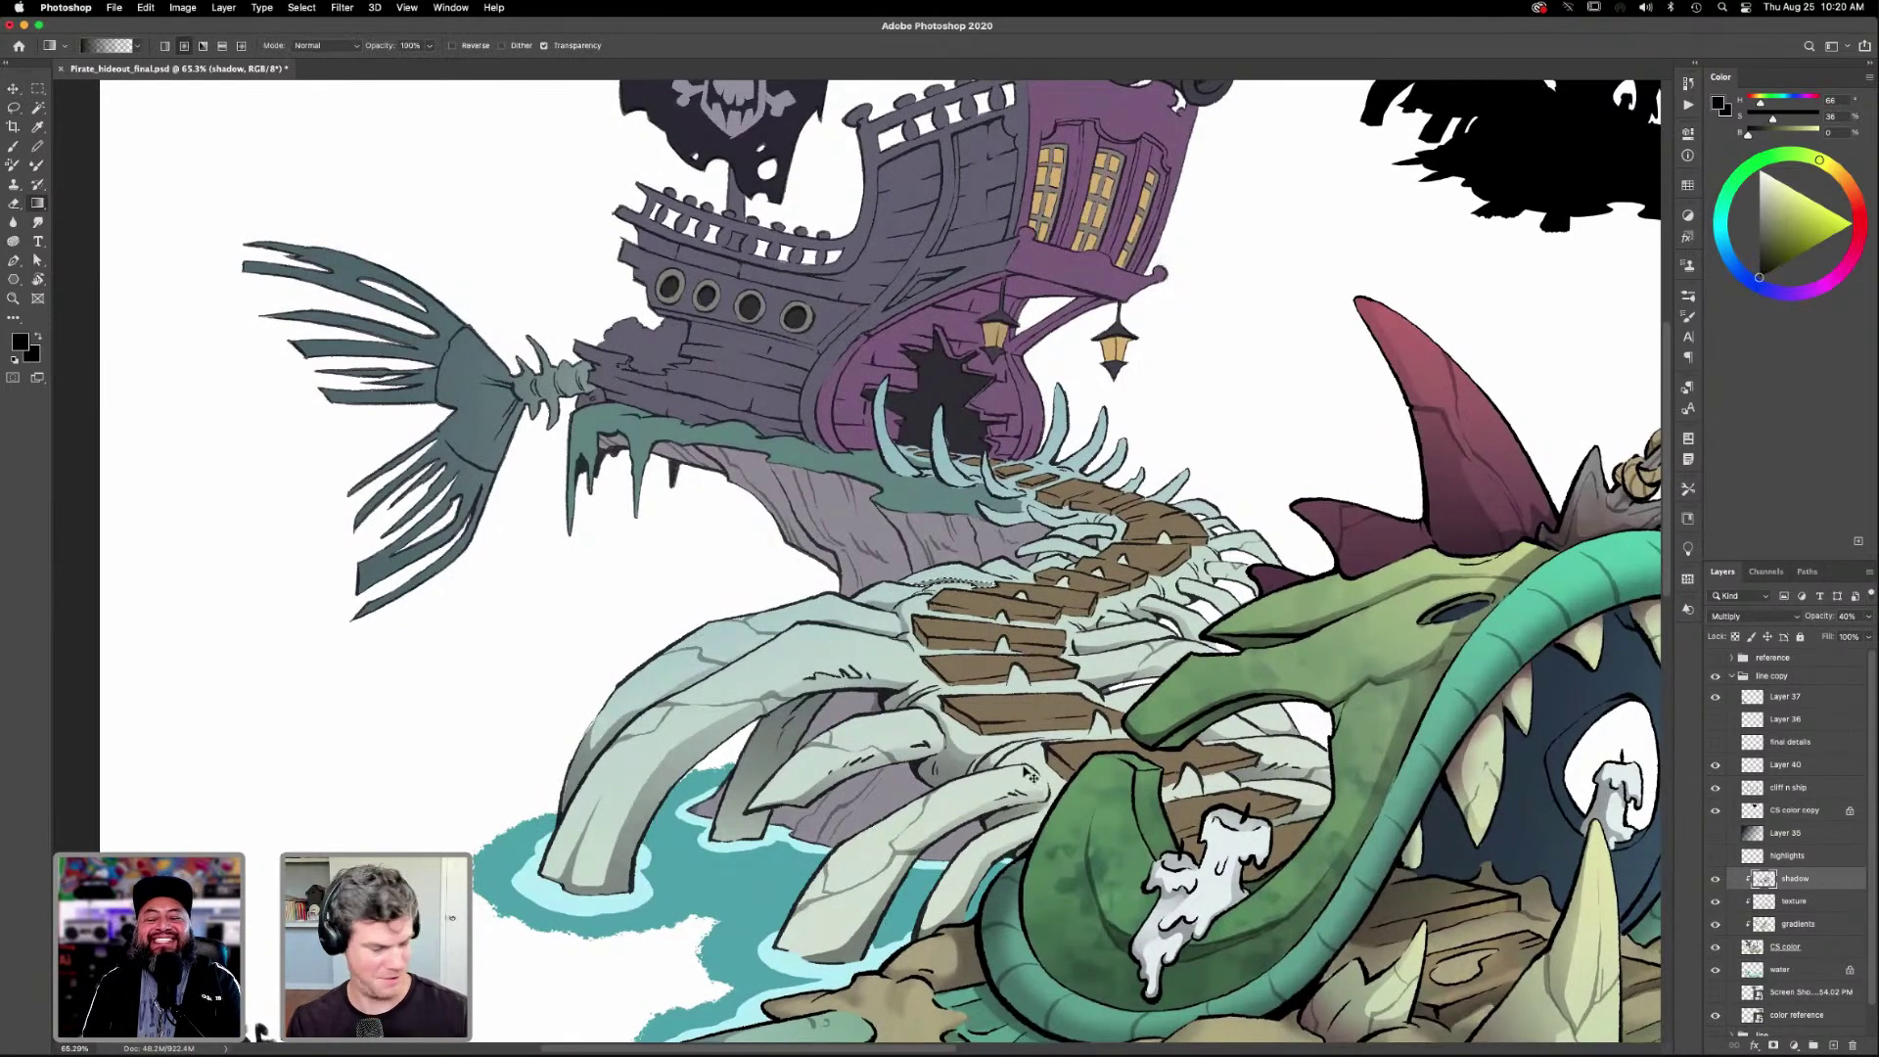
Review the whole illustration, then lasso and gradient-shade a small bone area beside the lower planks near the creature's snout.
key("l")
scroll(1192, 643, "down", 5)
scroll(1192, 643, "right", 2)
key("super+0")
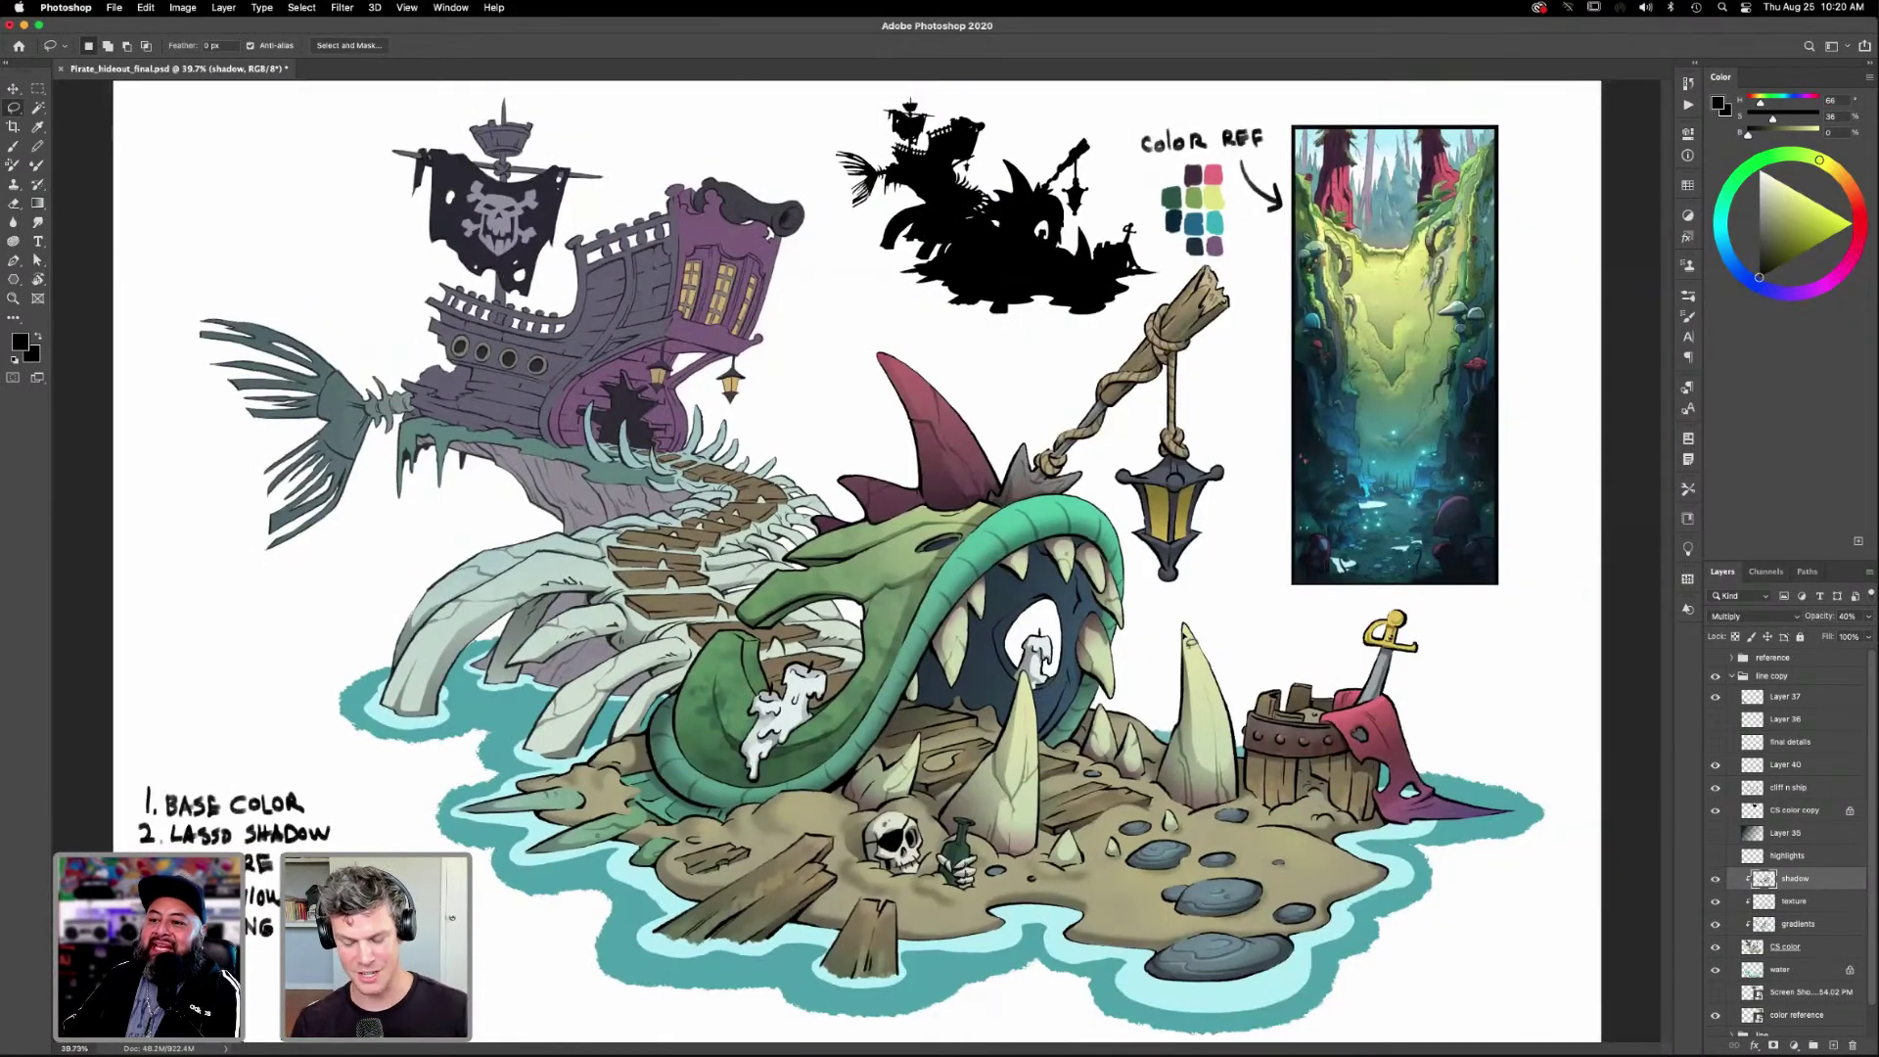
key("z")
left_click_drag(797, 646, 1147, 776)
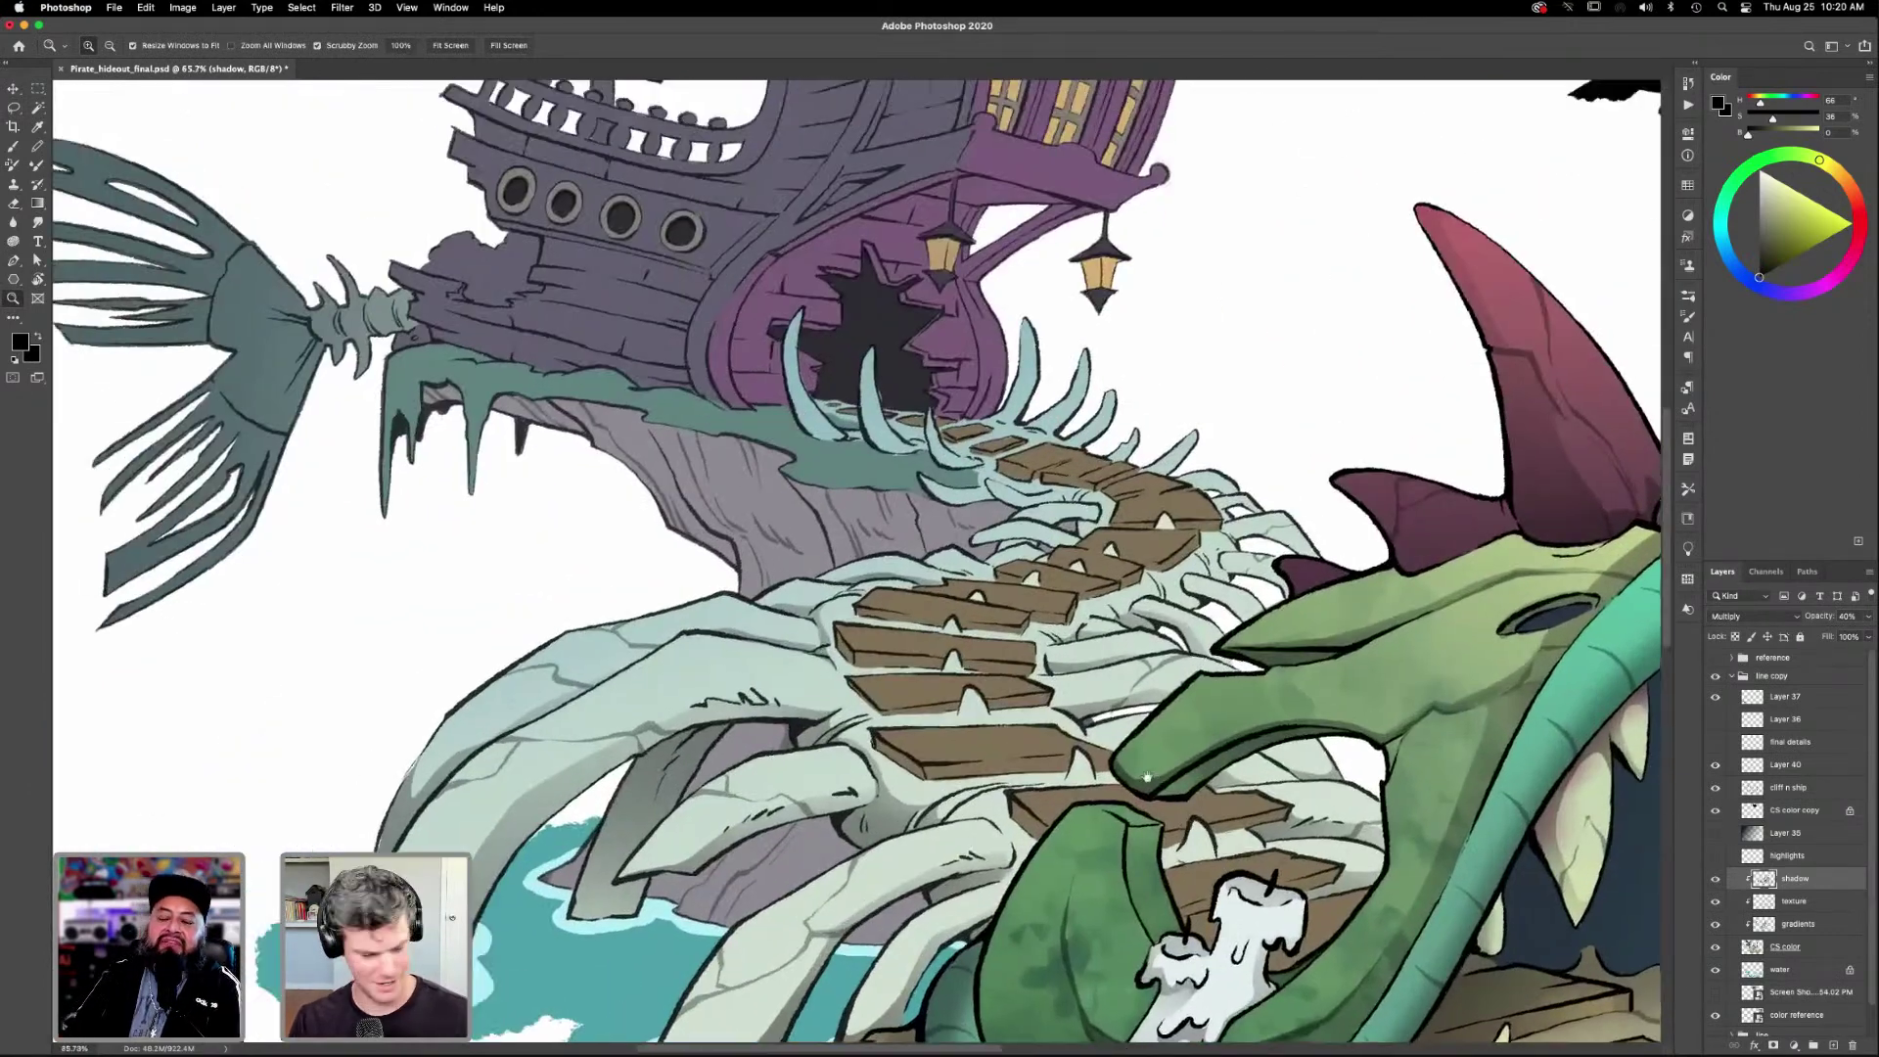
key("l")
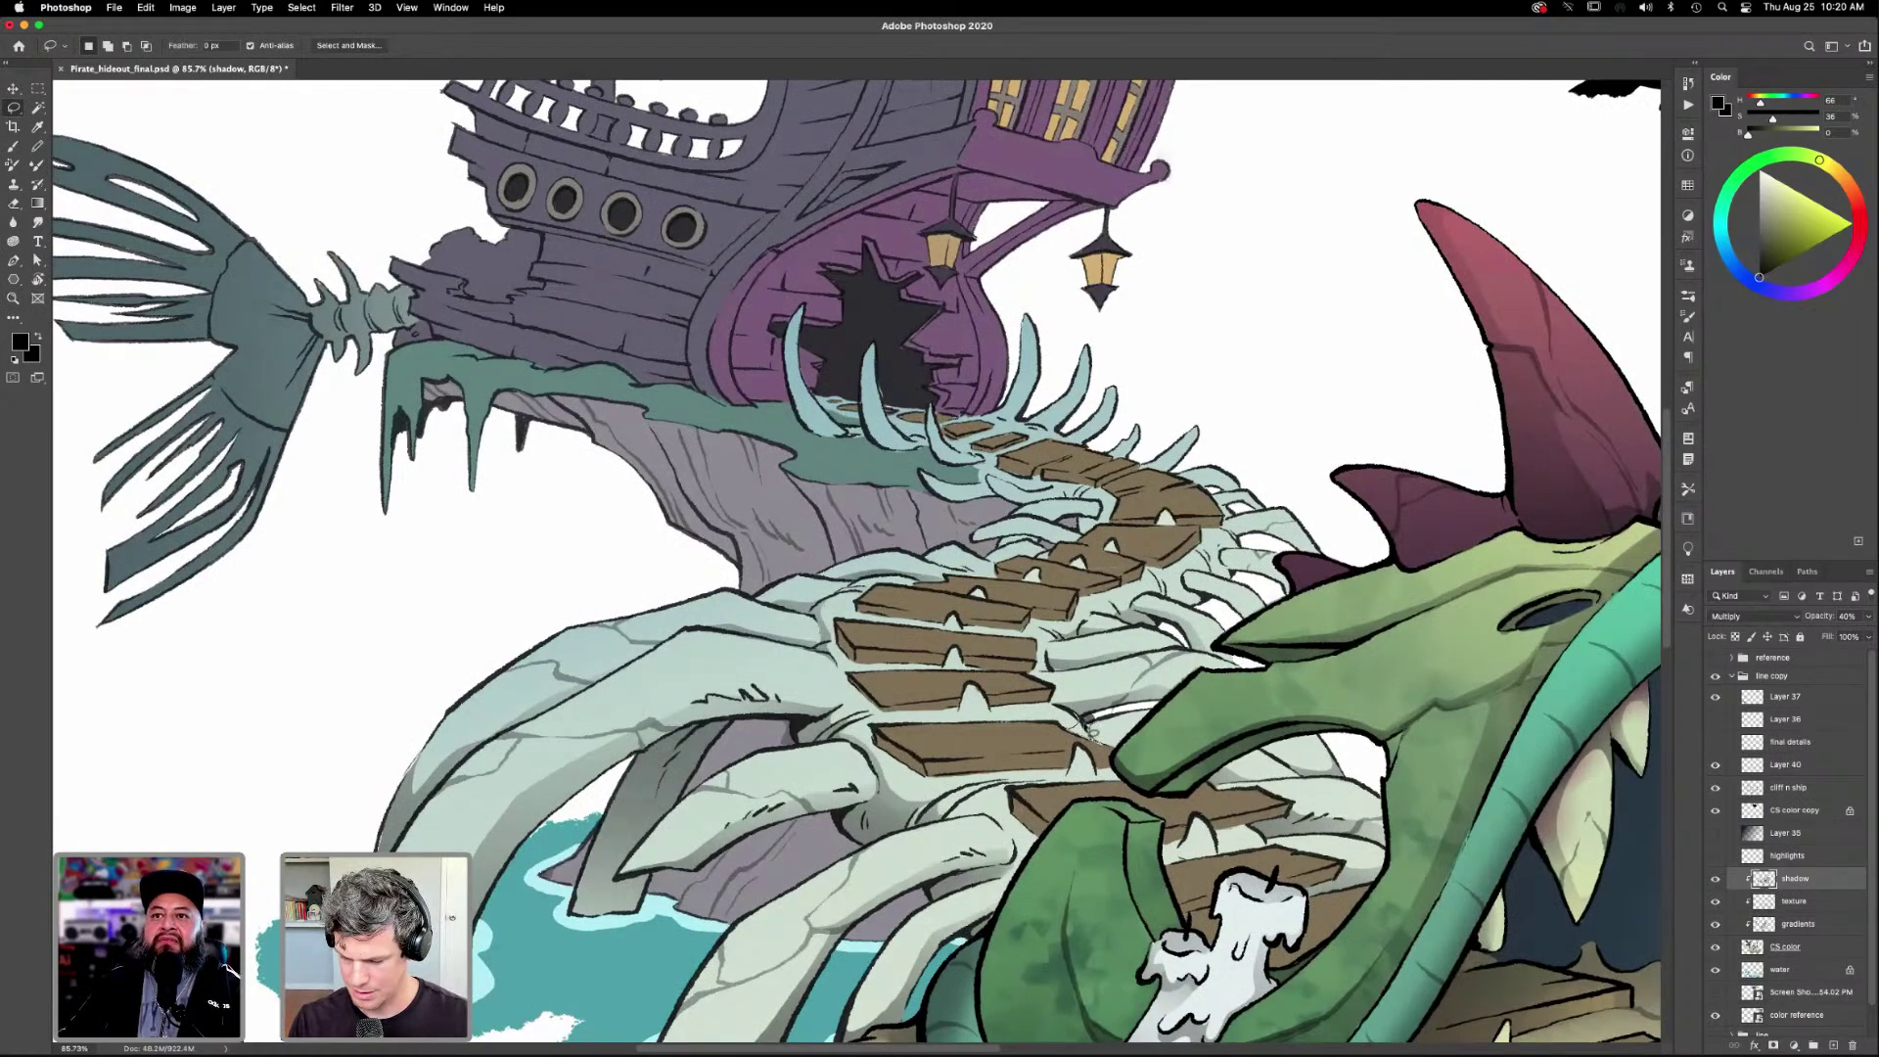
key("g")
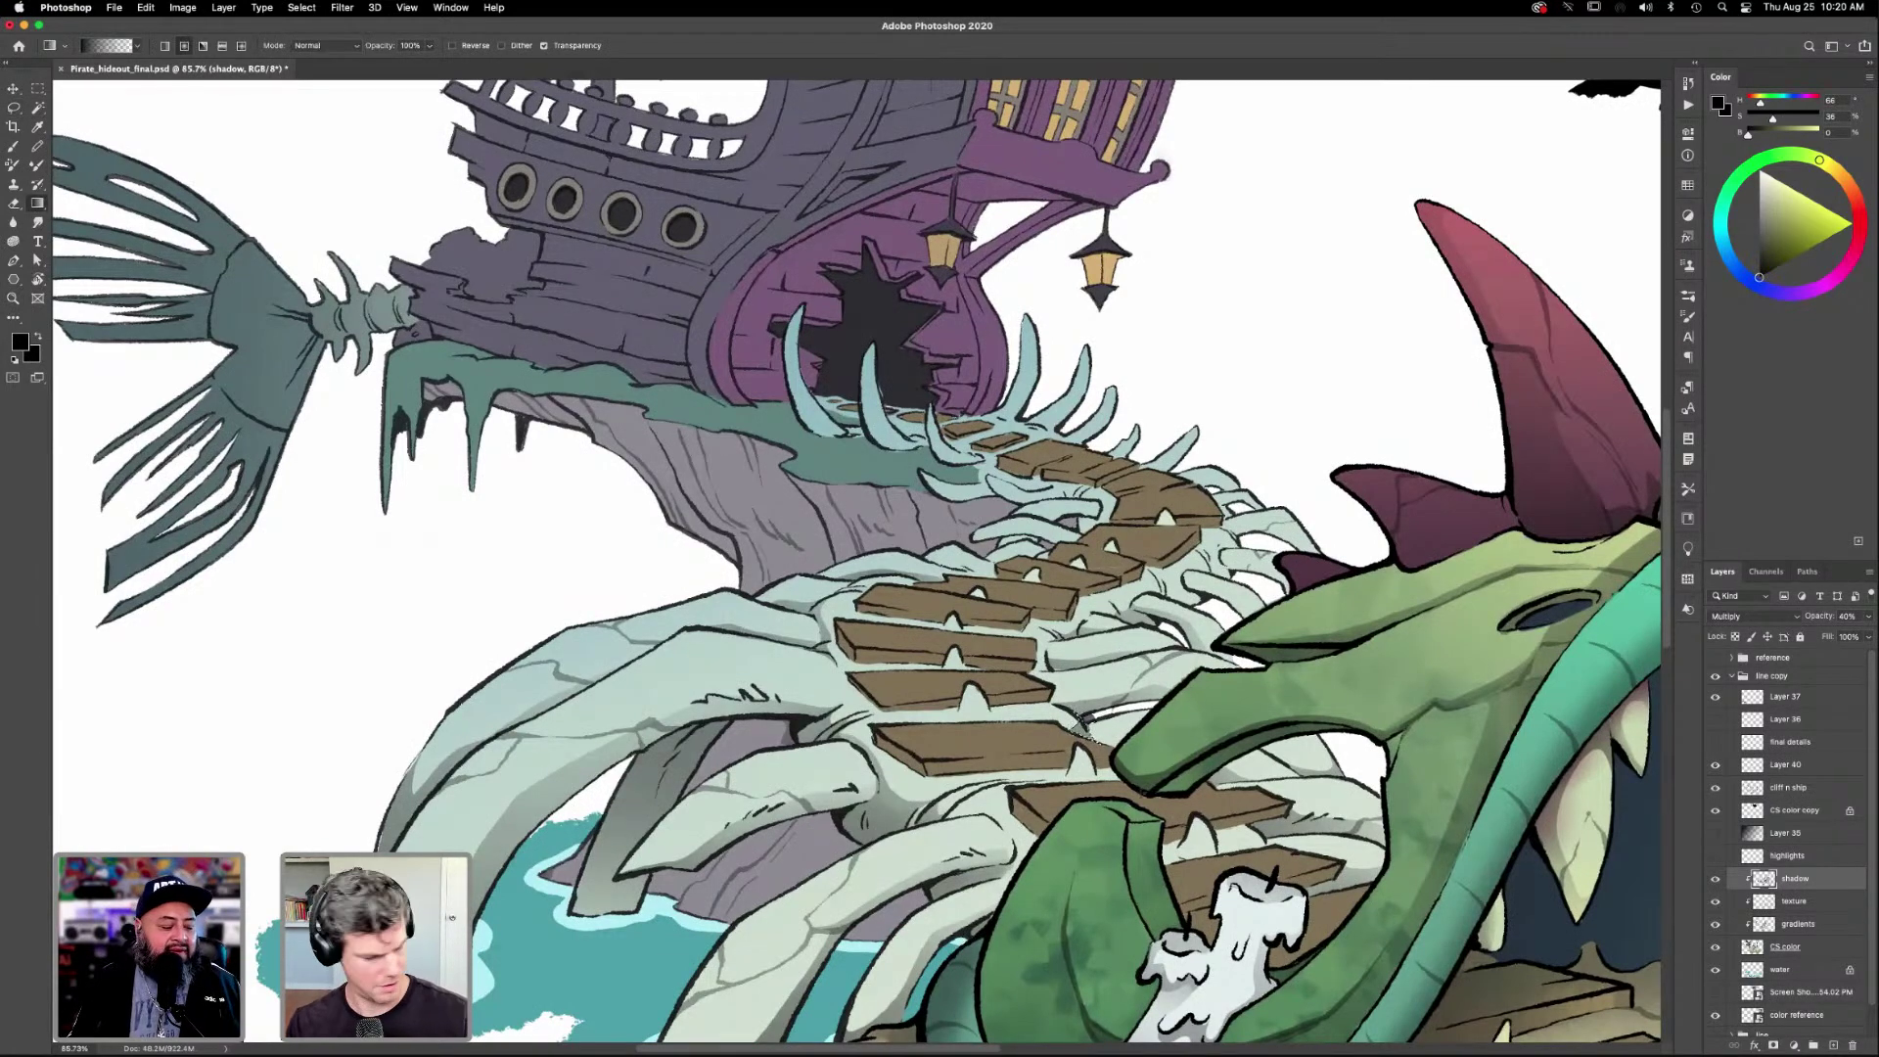
Lasso the front edge of the wide plank left of the creature's snout and darken it with a gradient.
scroll(1158, 801, "down", 2)
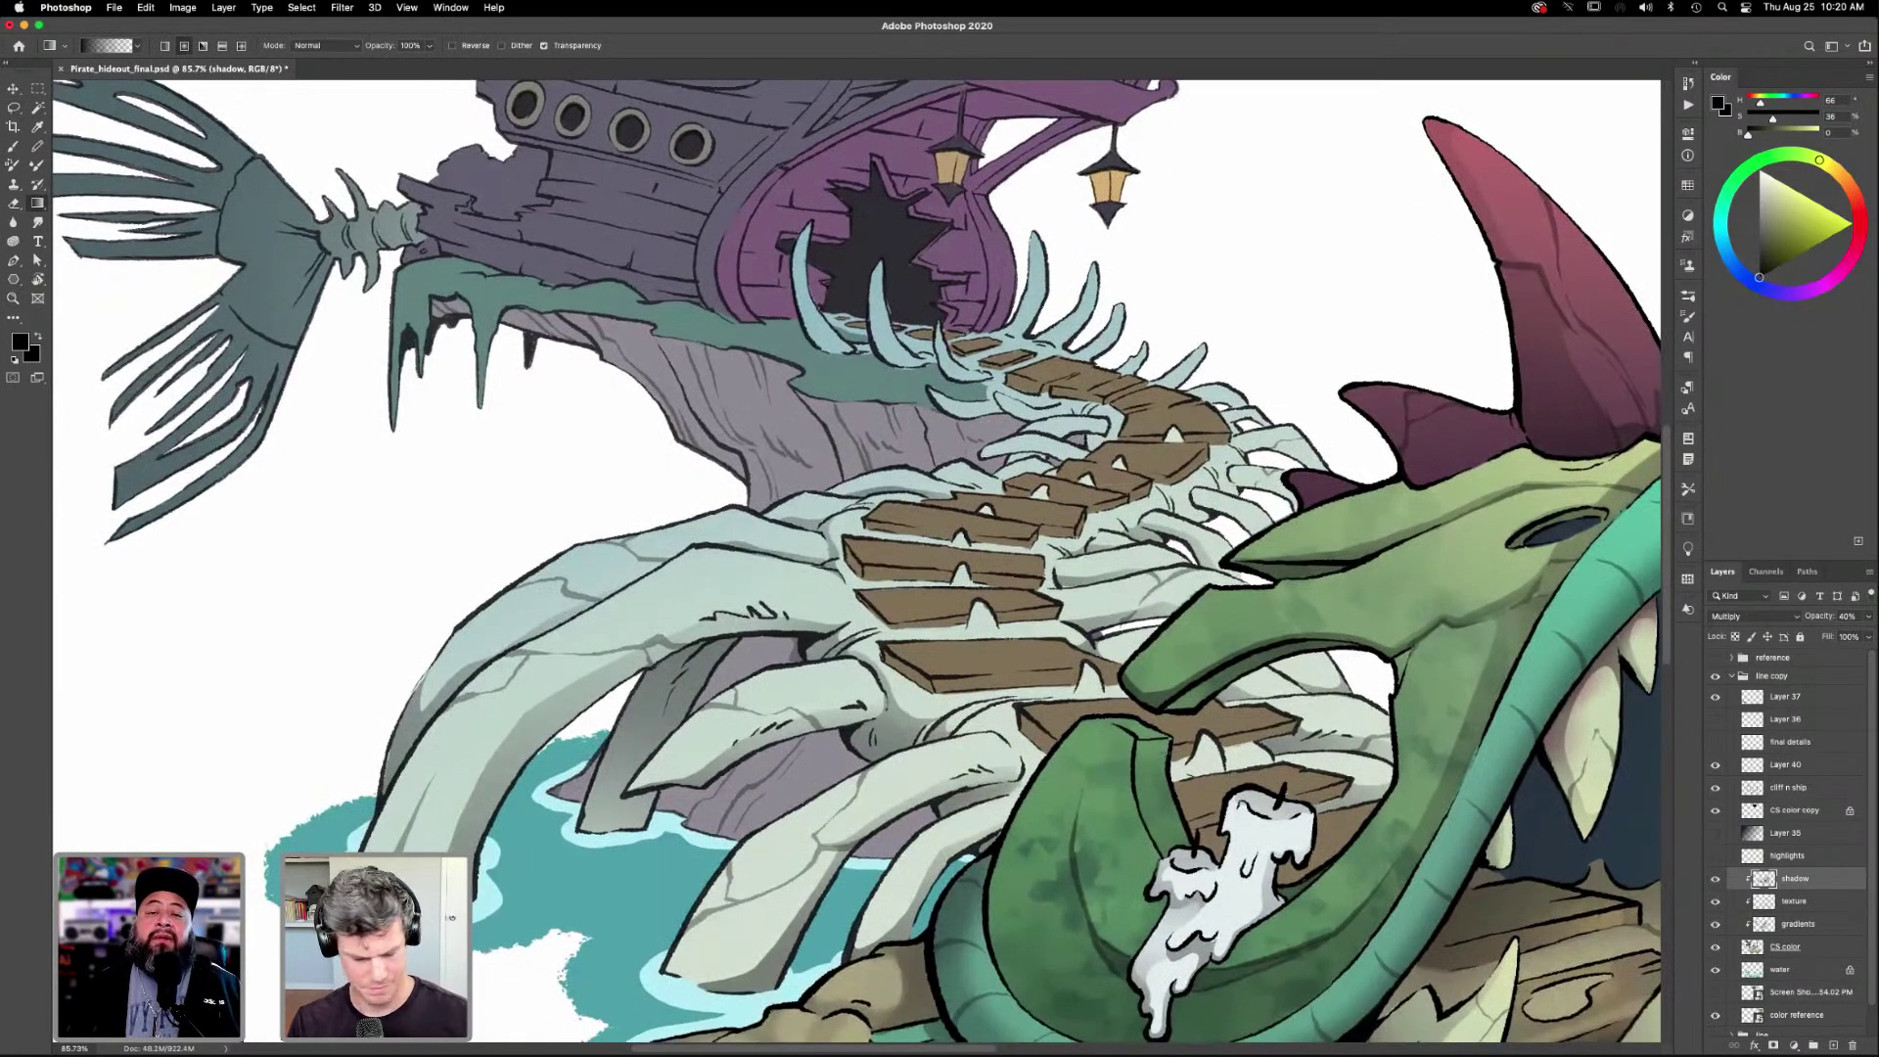
key("l")
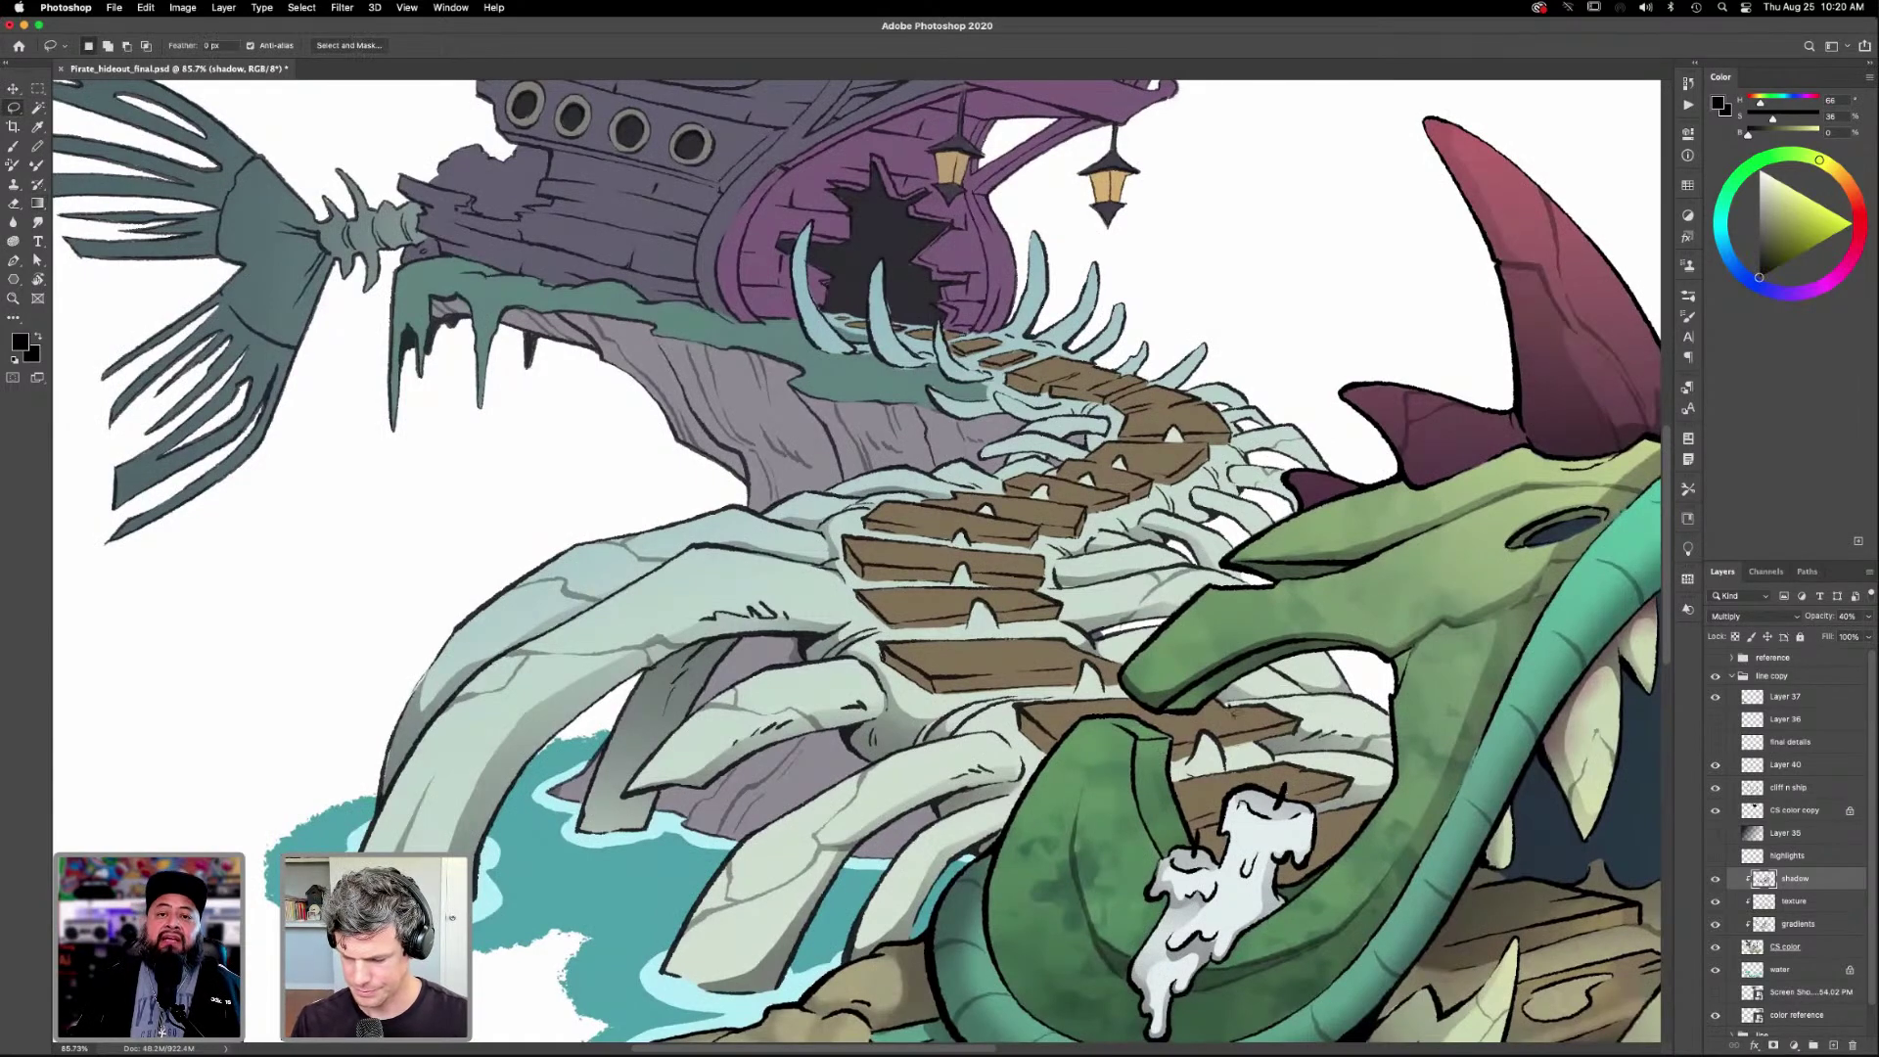
mouse_move(1088, 675)
left_mouse_down()
mouse_move(930, 683)
mouse_move(886, 647)
mouse_move(947, 698)
mouse_move(1088, 677)
left_mouse_up()
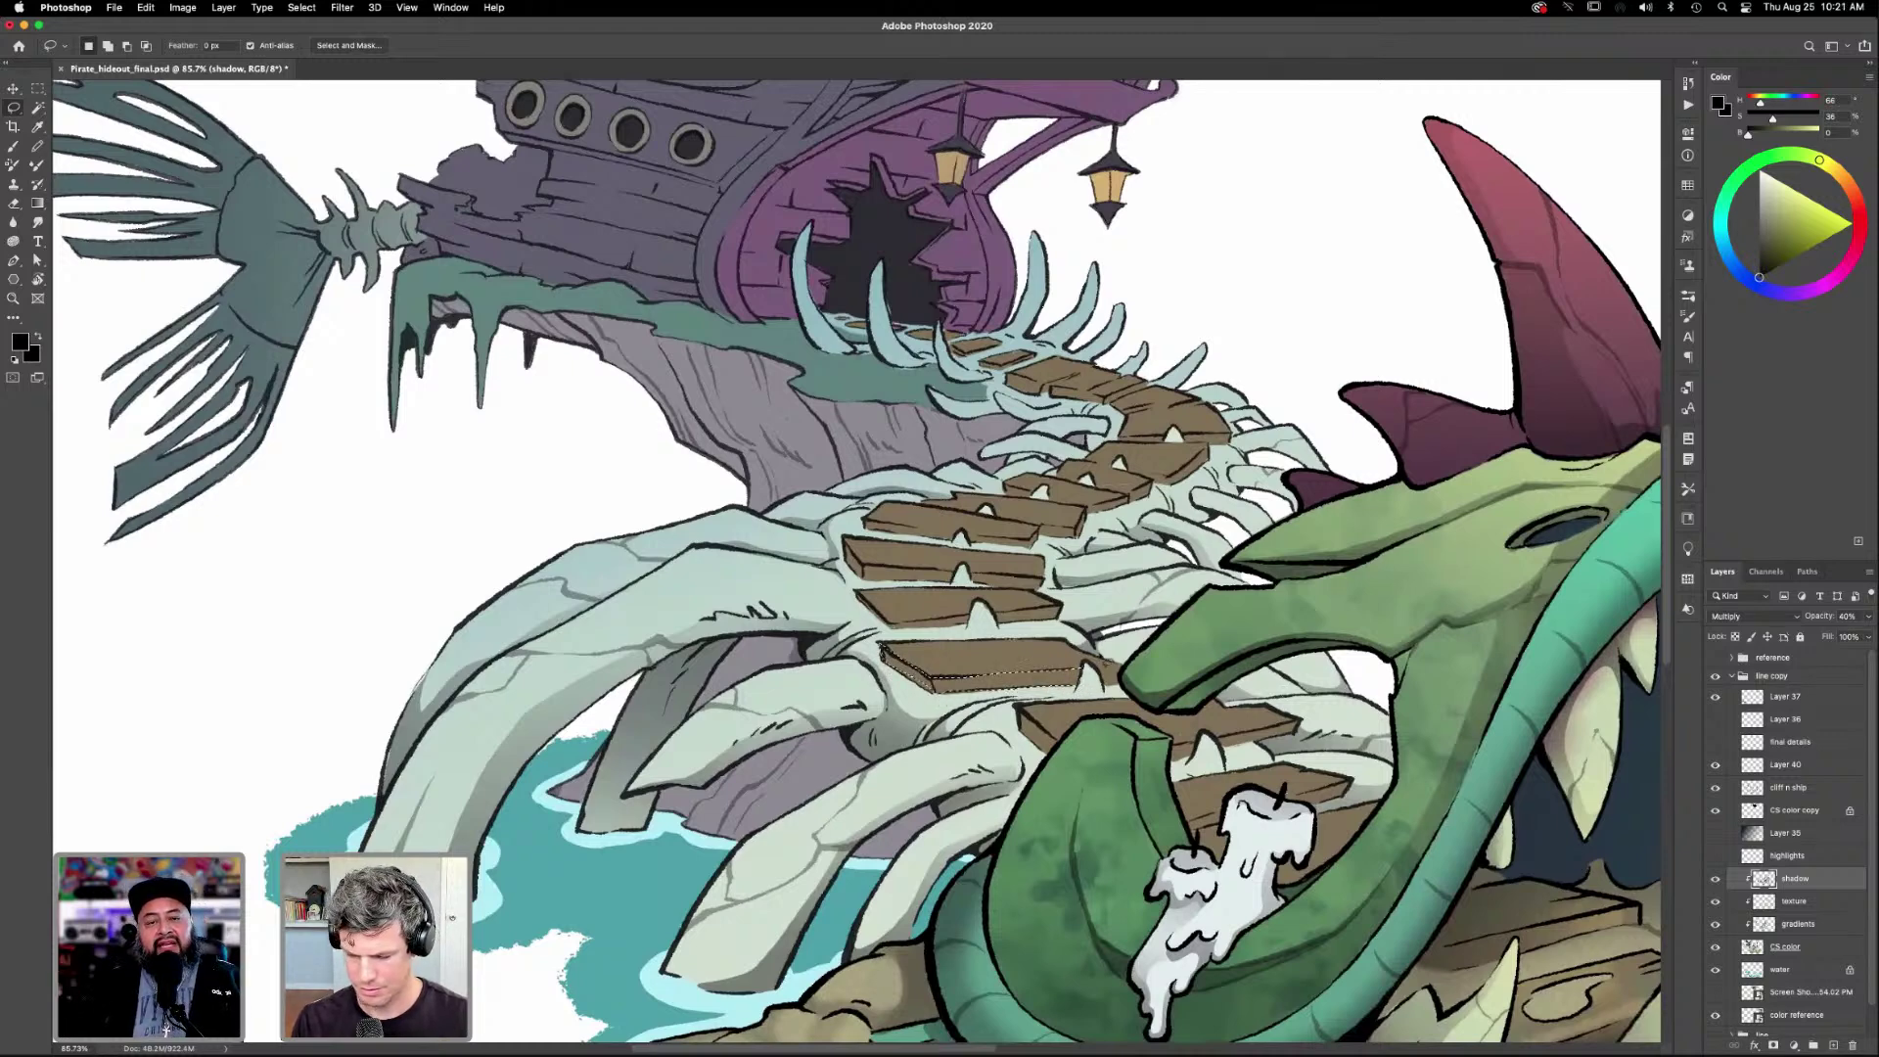
key("shift")
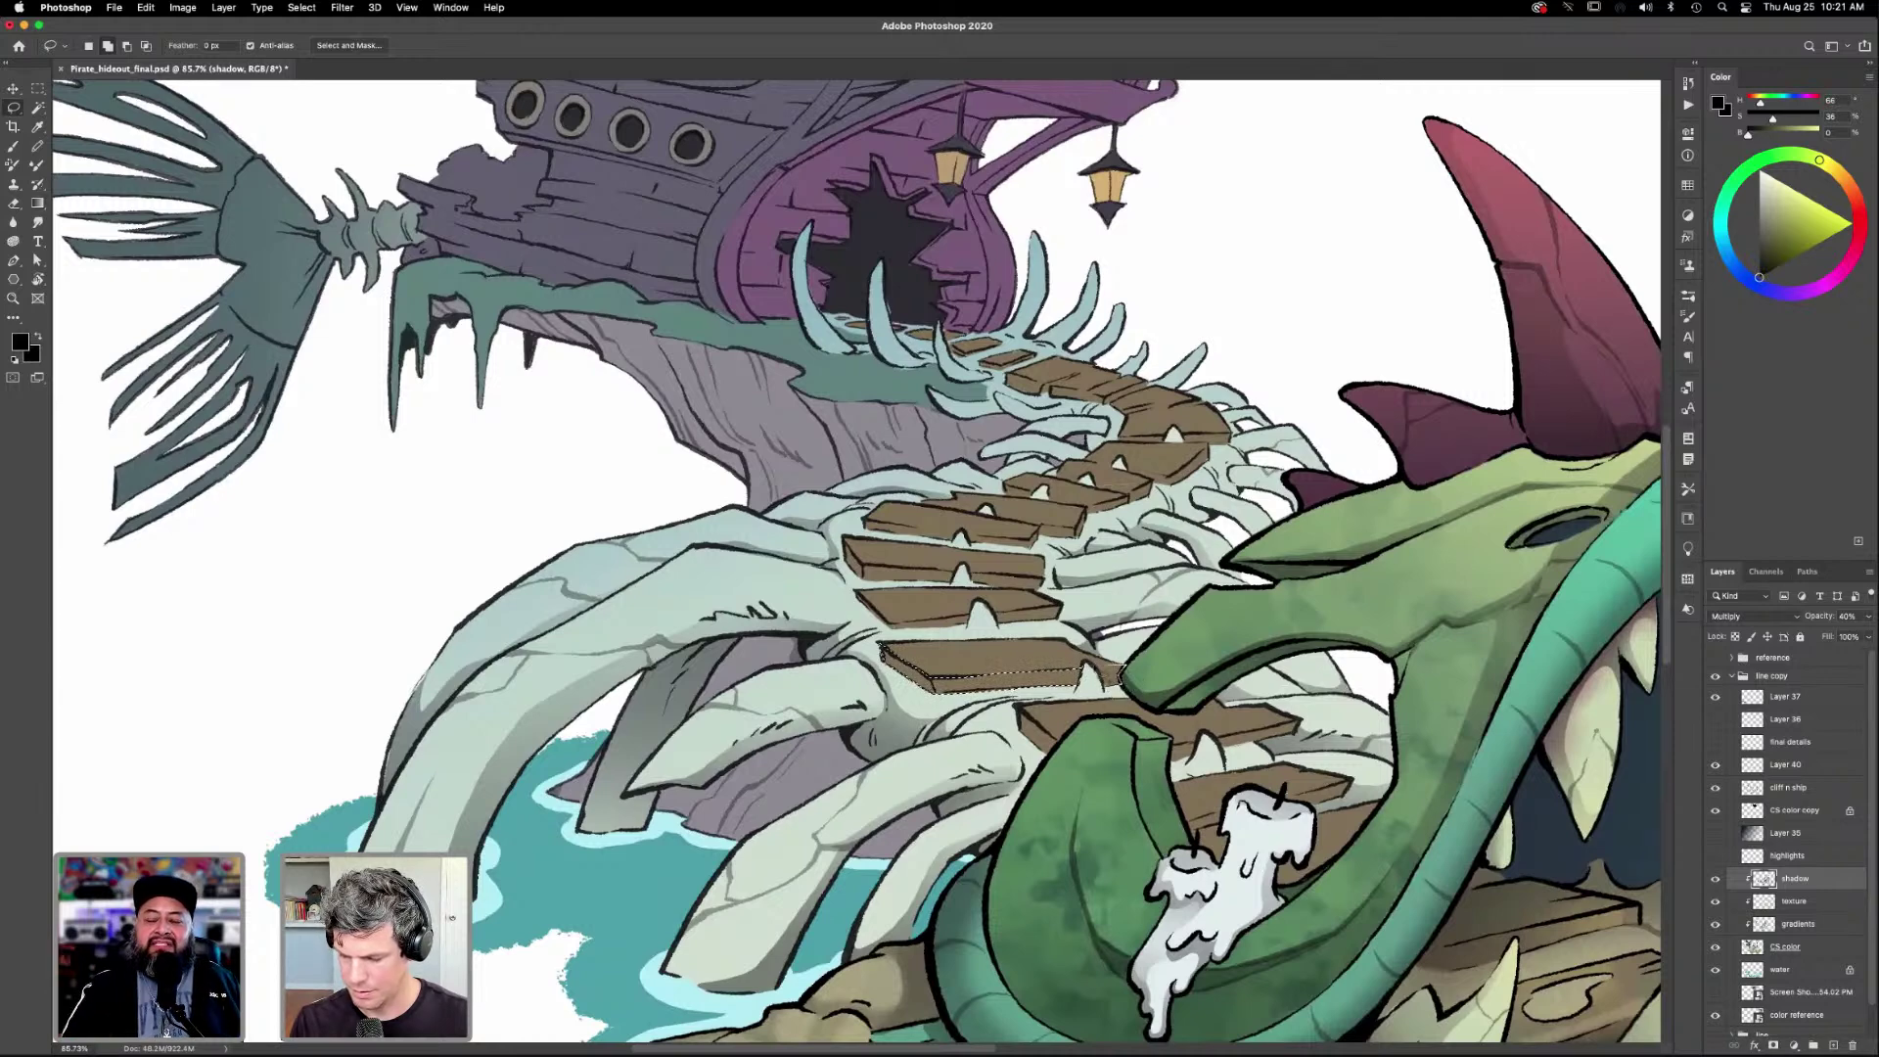
key("g")
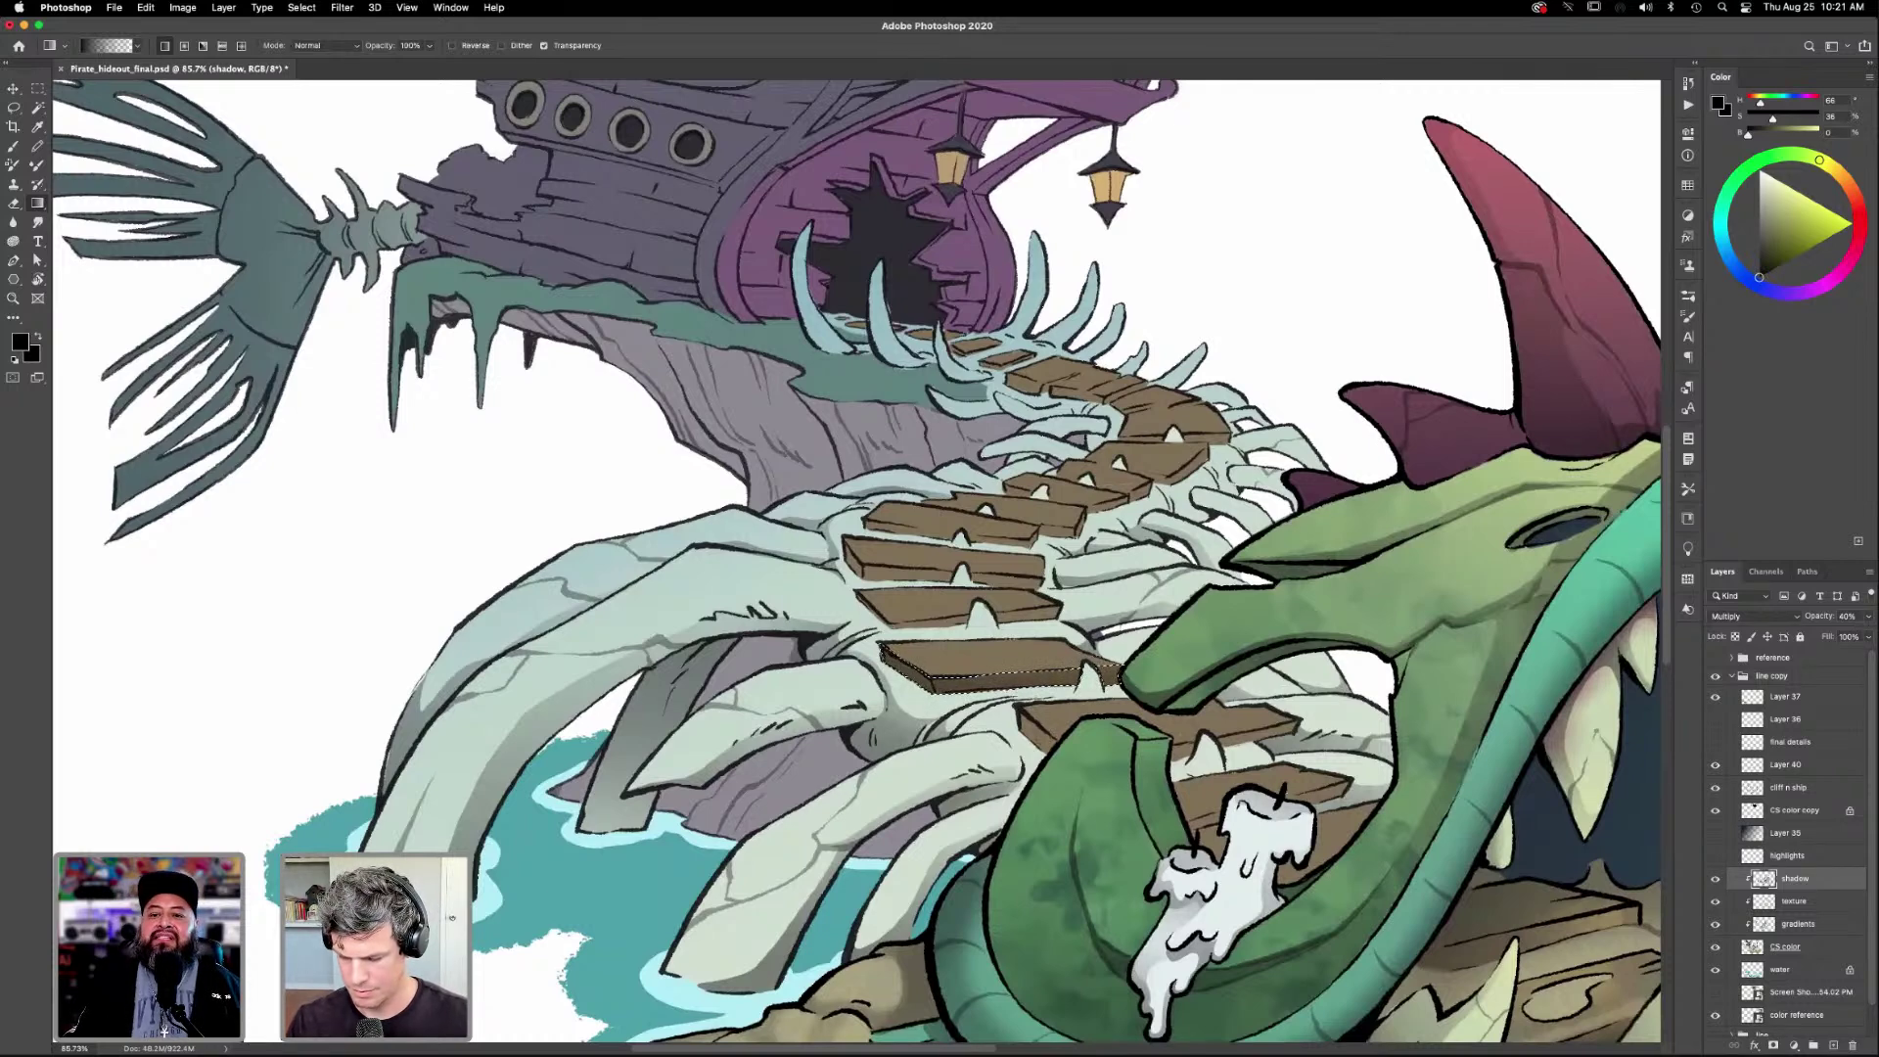
Lasso the front edge of the plank behind the candles, on both sides of them, and darken it with a gradient.
scroll(1104, 681, "down", 2)
scroll(1103, 681, "right", 2)
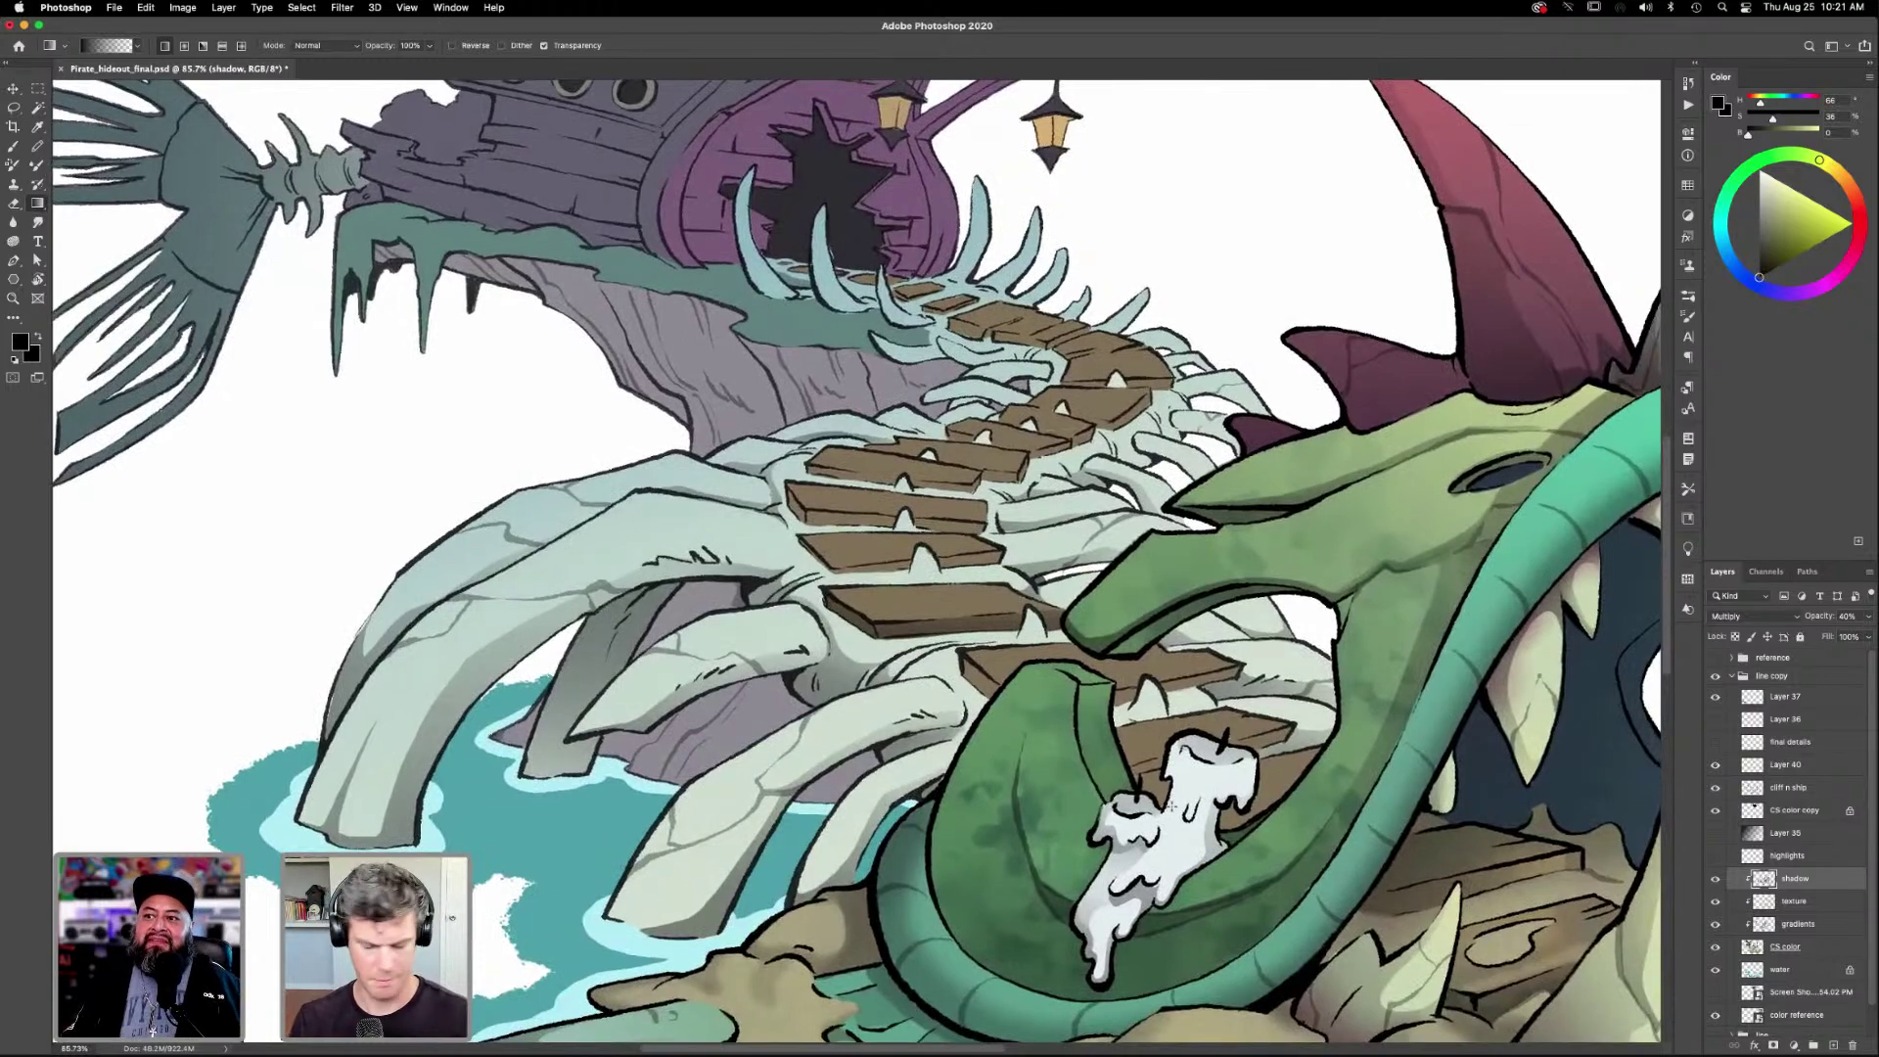
key("l")
scroll(1238, 798, "right", 3)
scroll(1239, 797, "up", 1)
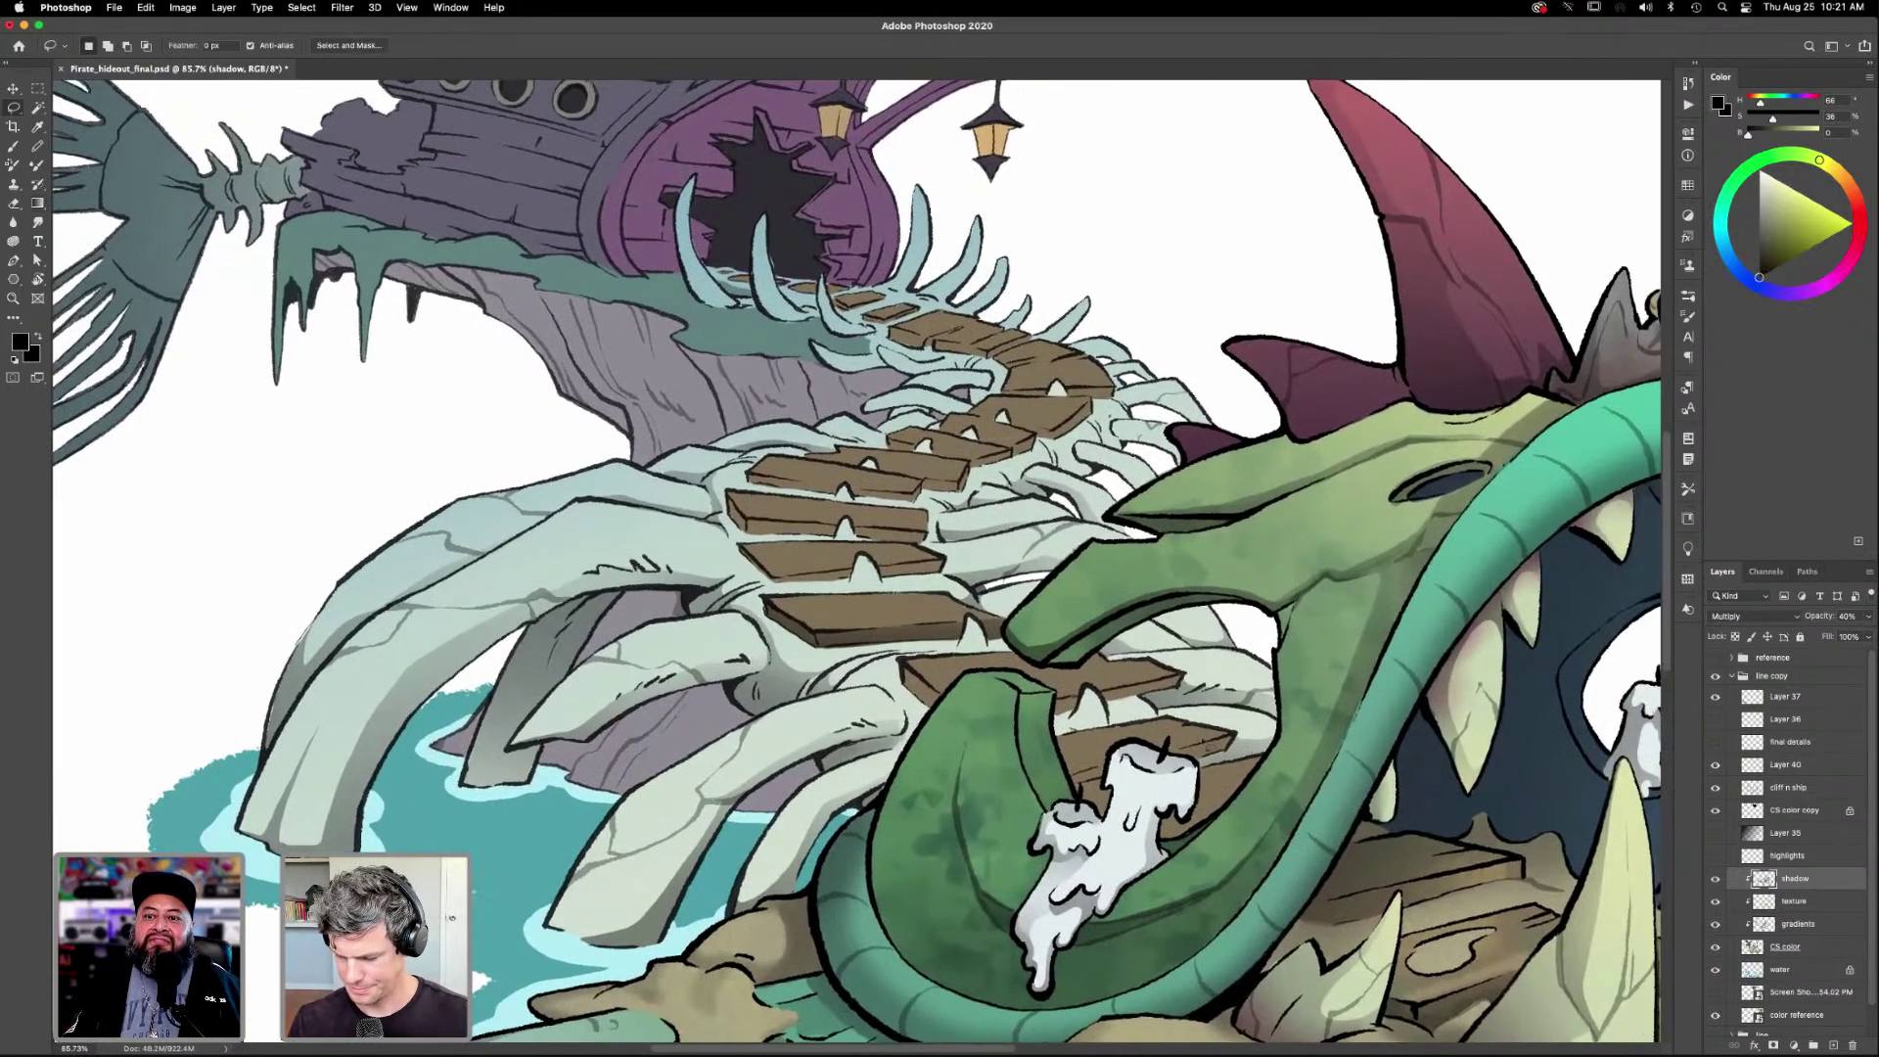
mouse_move(1231, 758)
left_mouse_down()
mouse_move(1239, 737)
mouse_move(1179, 765)
mouse_move(1232, 751)
mouse_move(1186, 732)
mouse_move(1078, 798)
mouse_move(1155, 773)
left_mouse_up()
key("shift")
key("g")
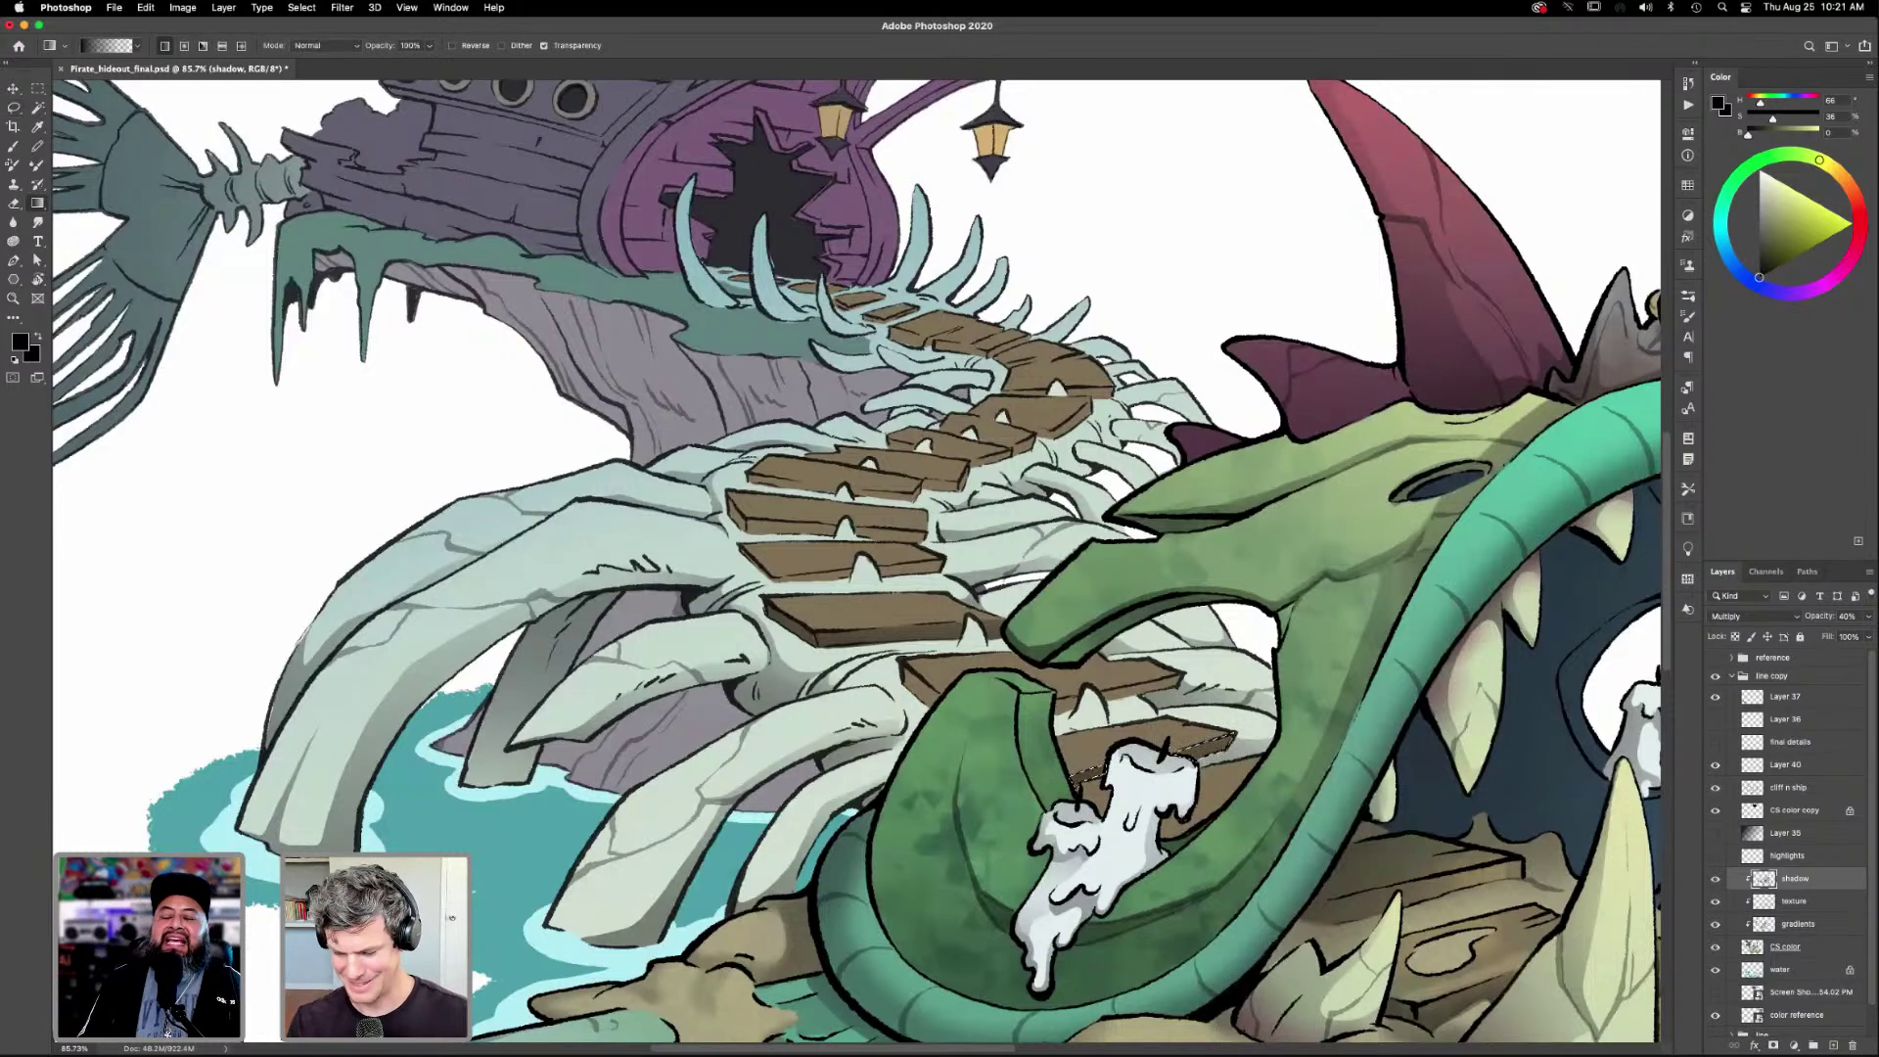
Lasso the front edge sections of the plank just below the creature's snout and shade them with gradients.
scroll(1210, 745, "up", 2)
key("l")
mouse_move(1199, 704)
left_mouse_down()
mouse_move(1118, 744)
mouse_move(1213, 706)
left_mouse_up()
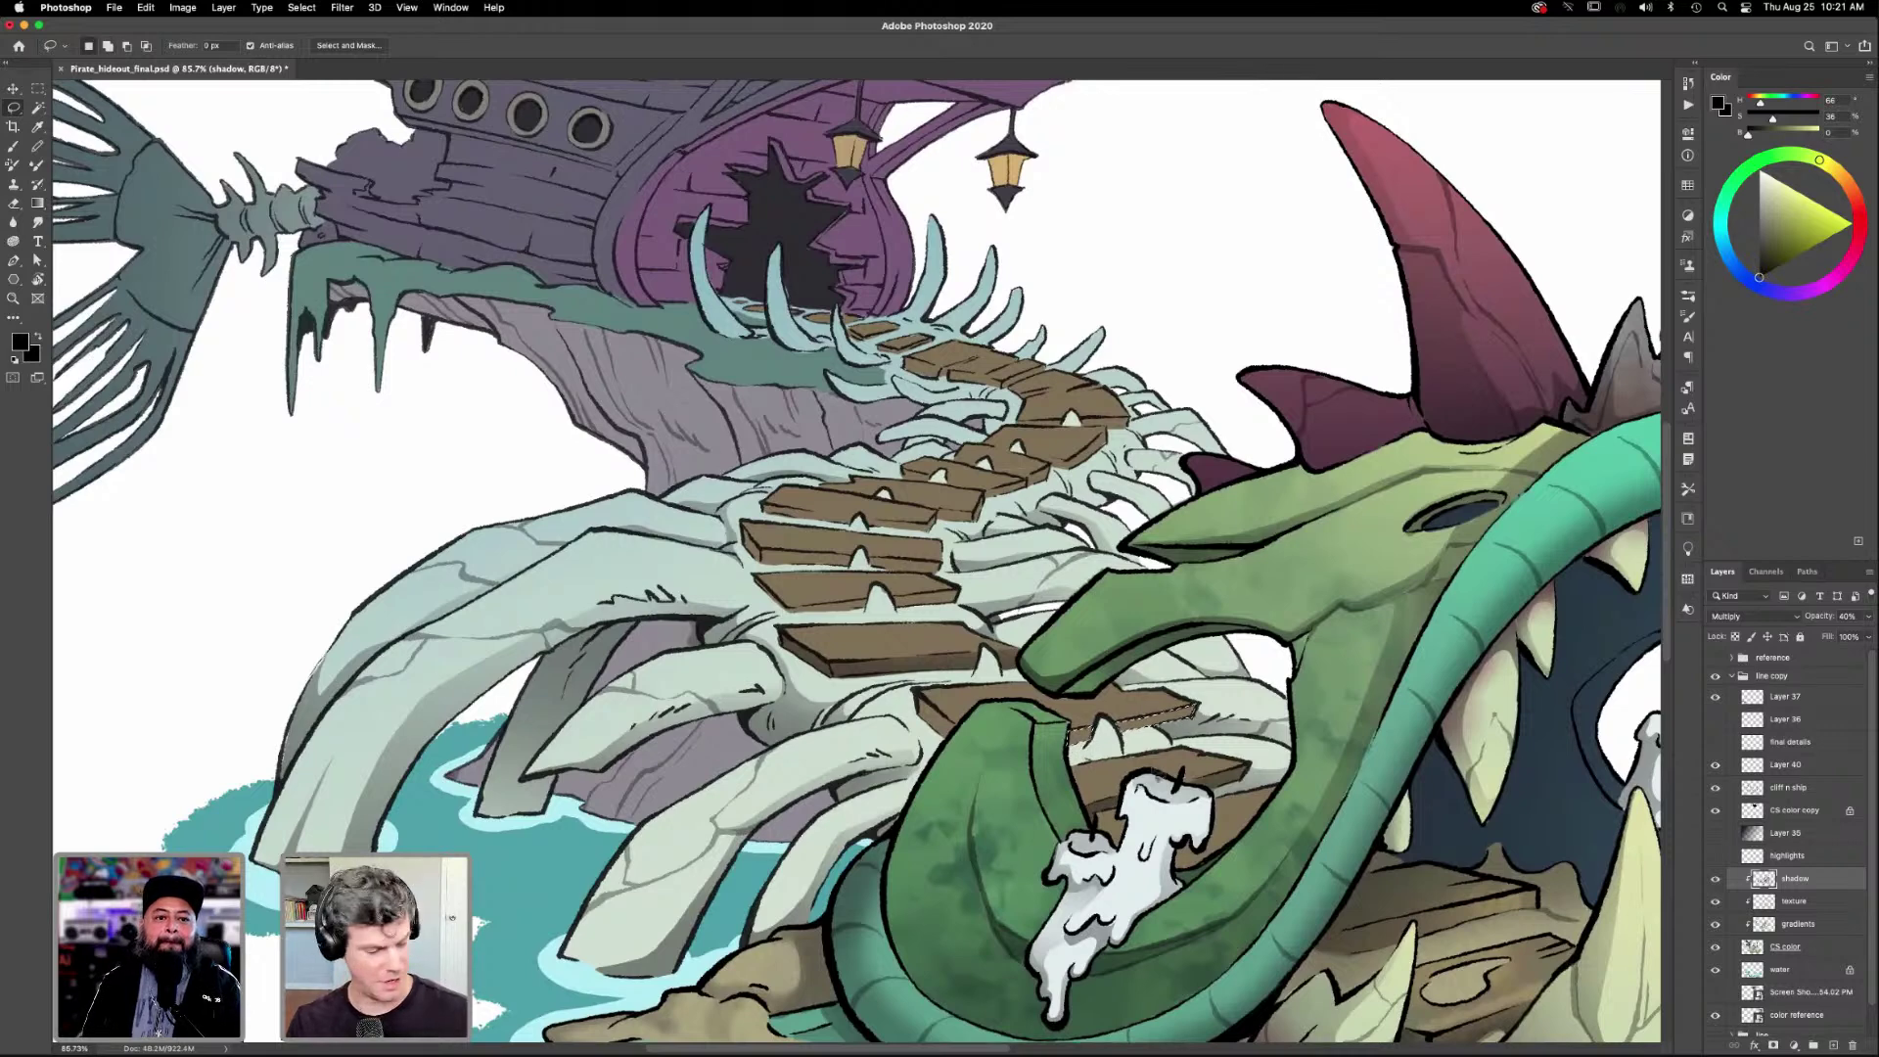
key("g")
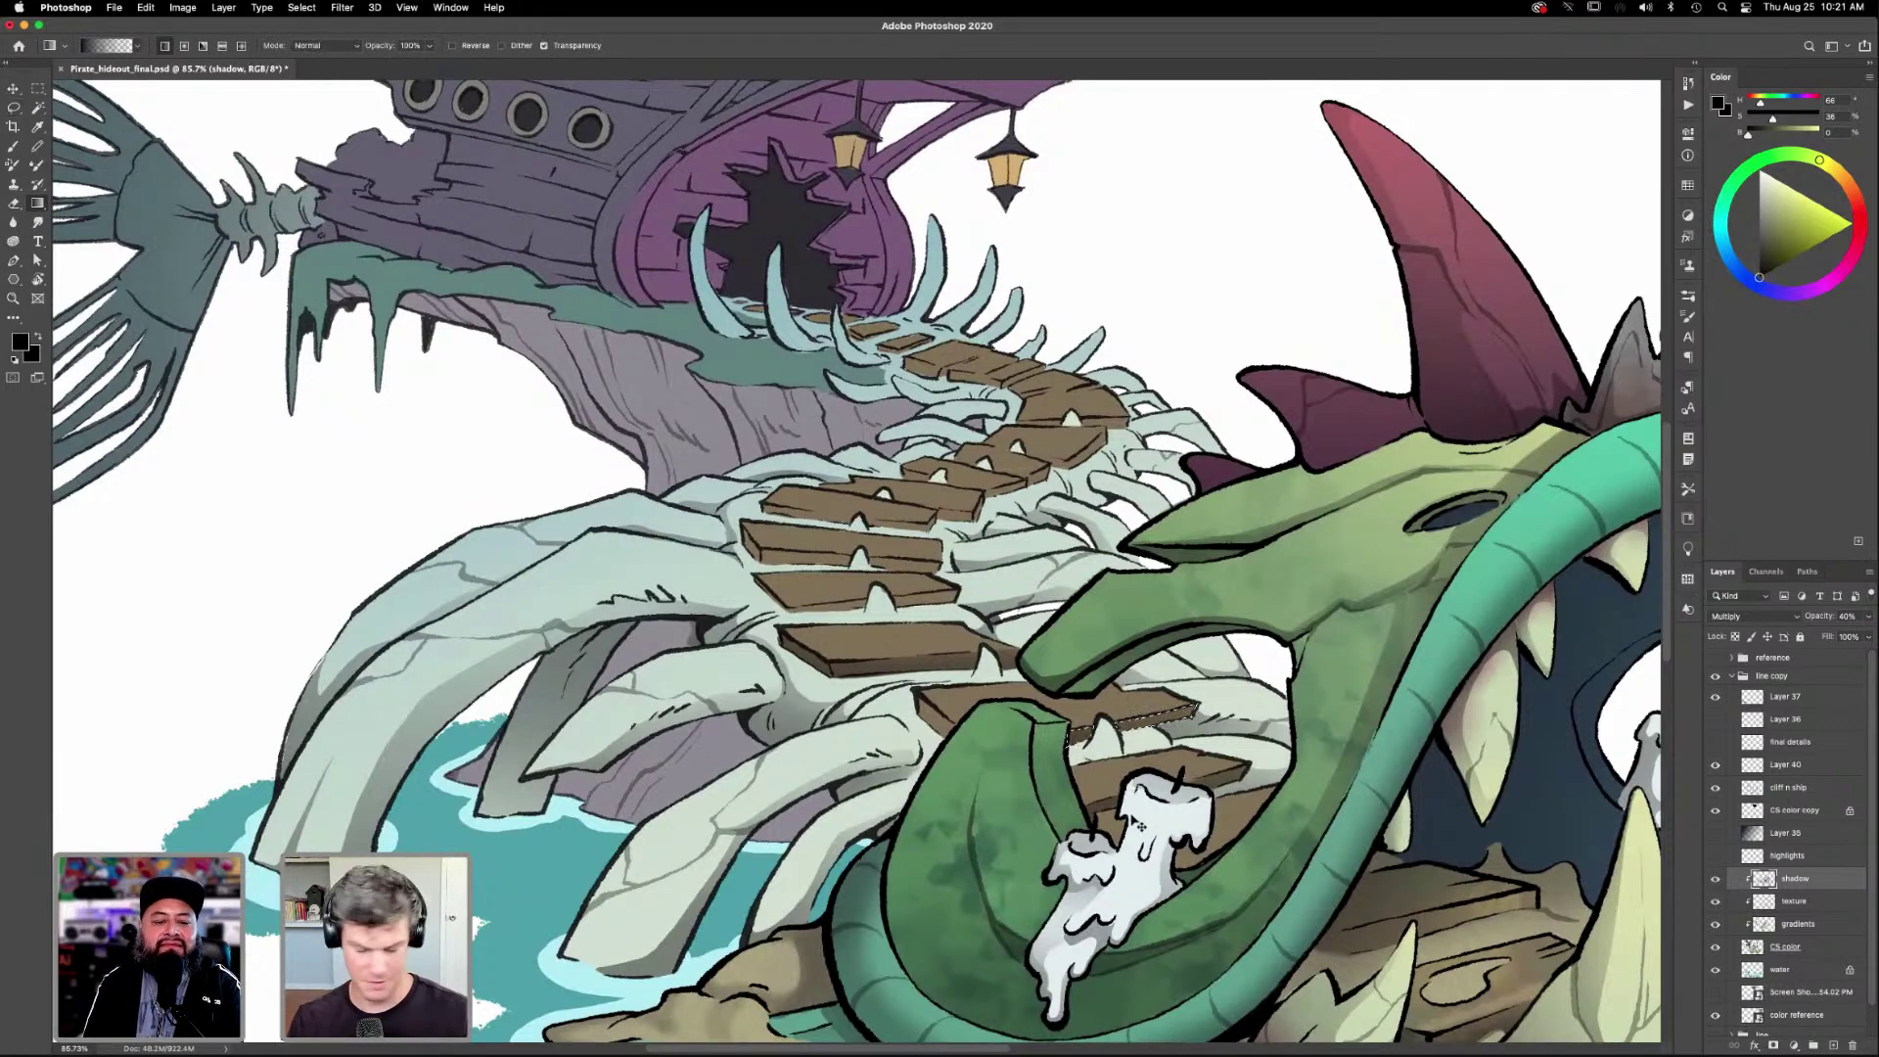
key("l")
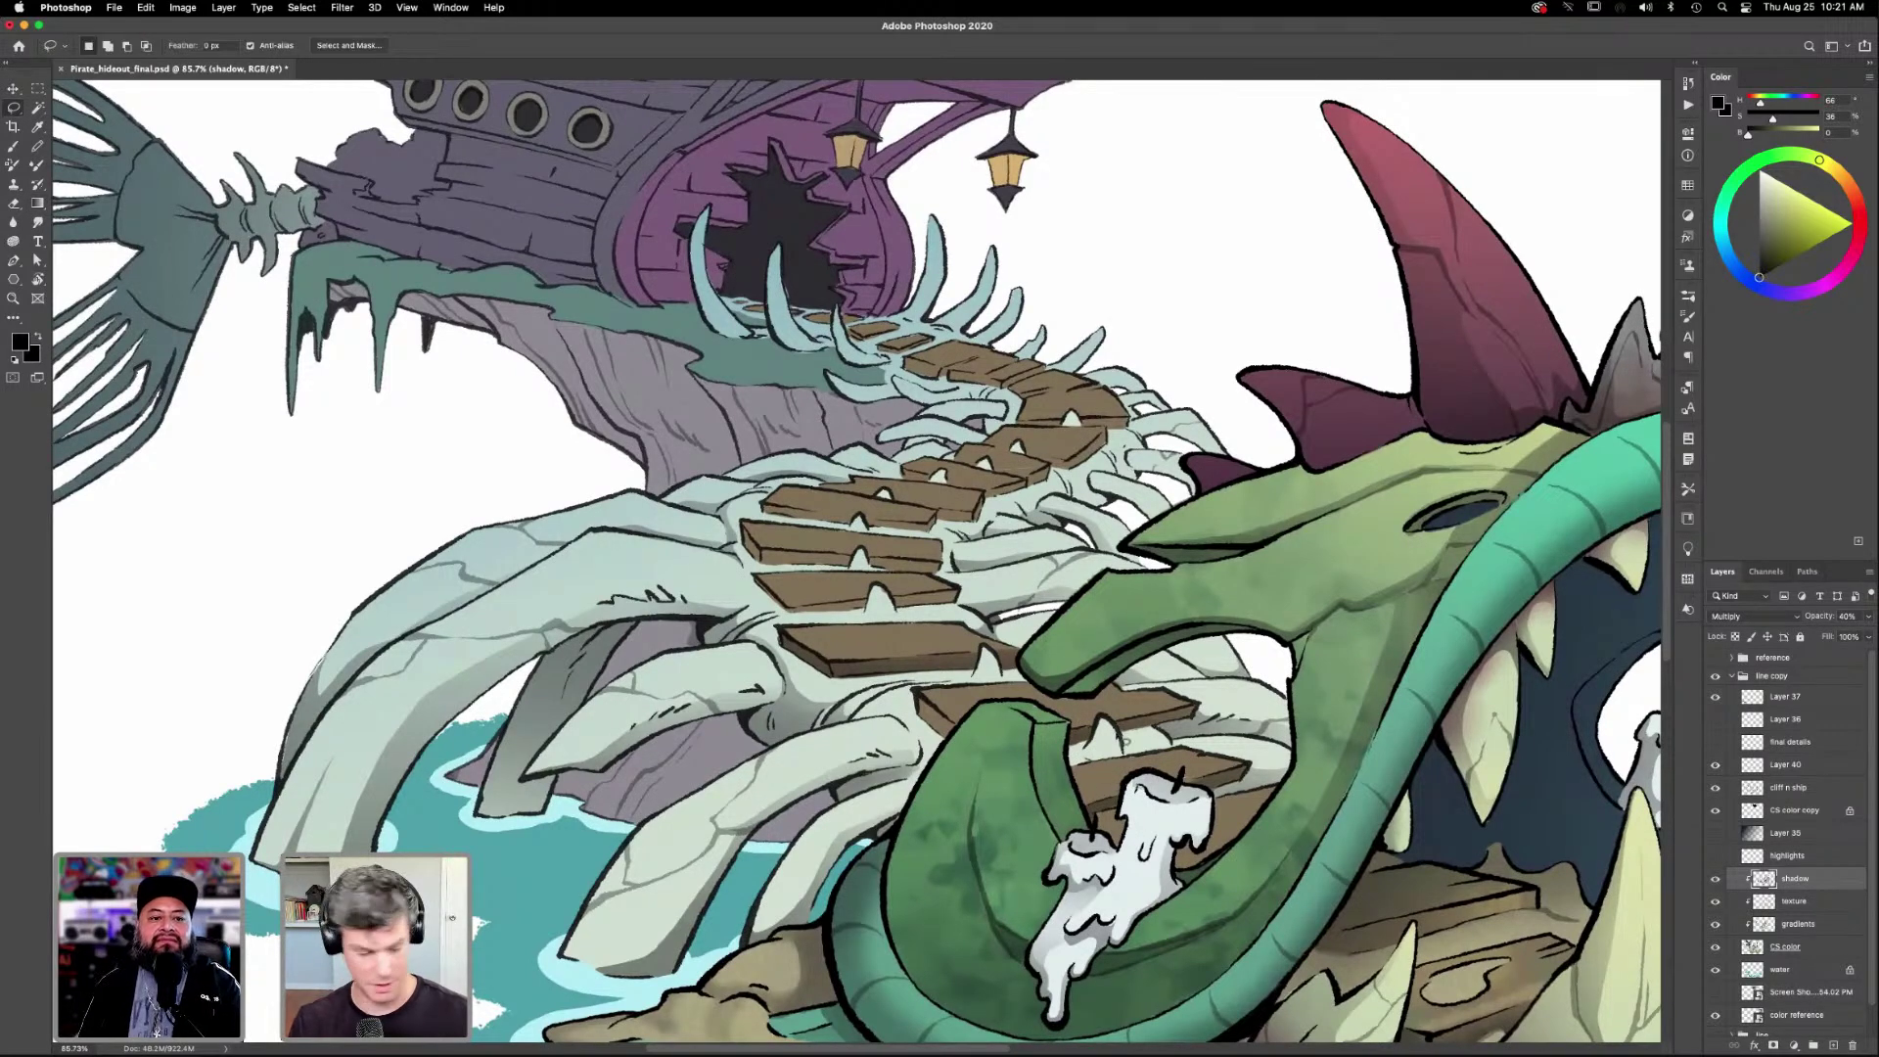
mouse_move(960, 732)
left_mouse_down()
mouse_move(916, 691)
mouse_move(941, 739)
mouse_move(963, 734)
left_mouse_up()
key("g")
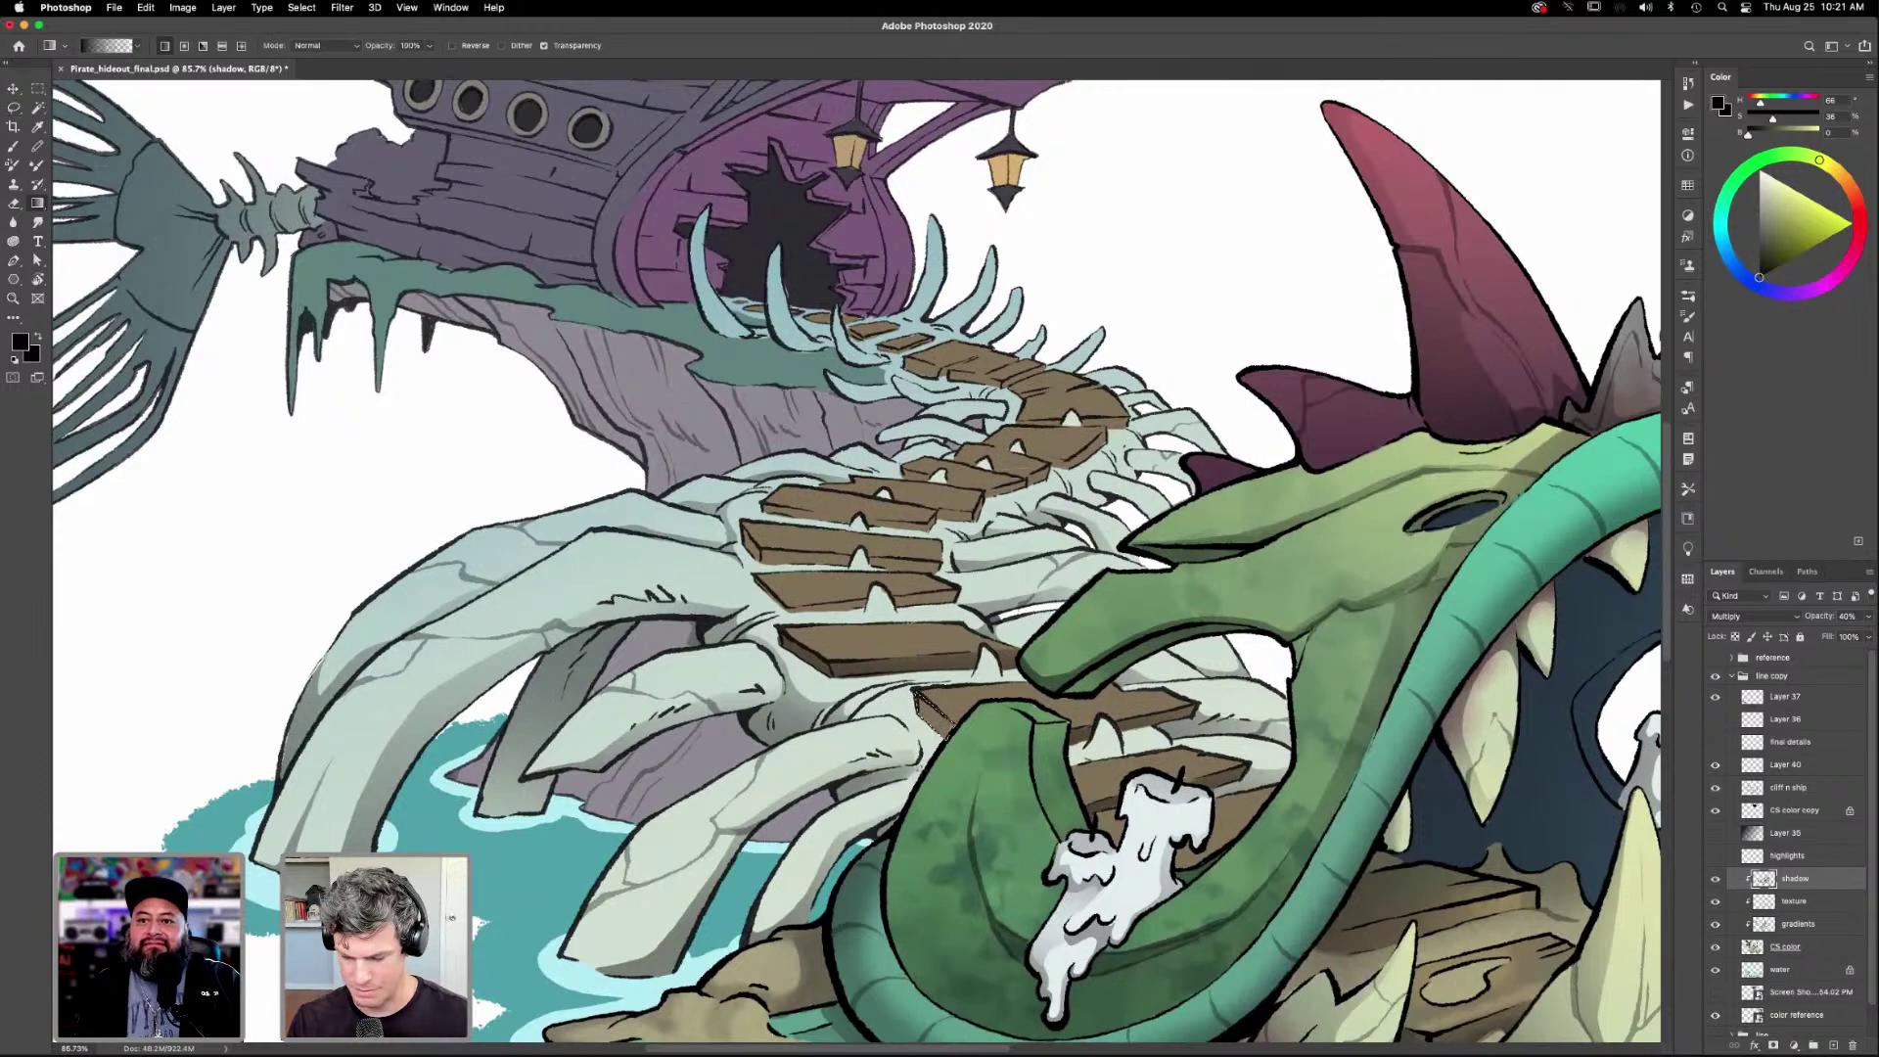
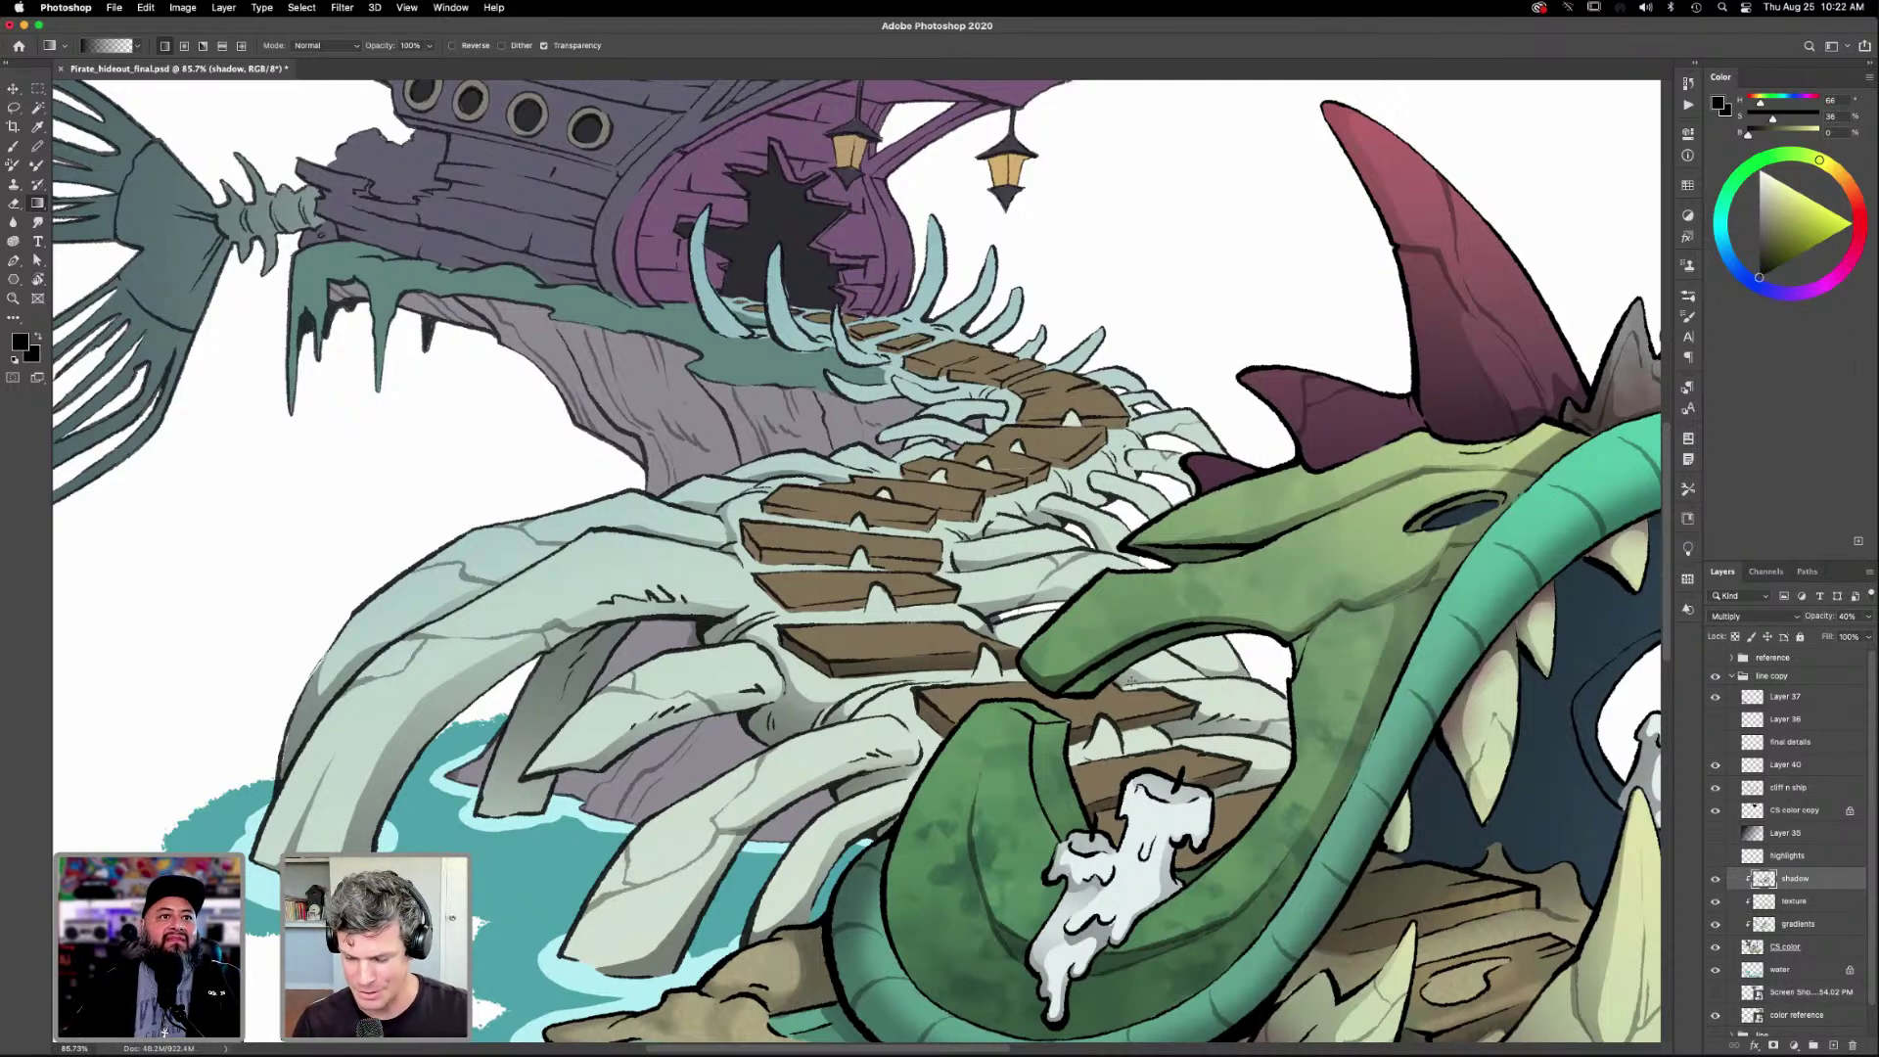
Lasso the undersides of the small ribs just above the tip of the creature's upper snout ridge and shade them with gradients.
scroll(1070, 591, "up", 3)
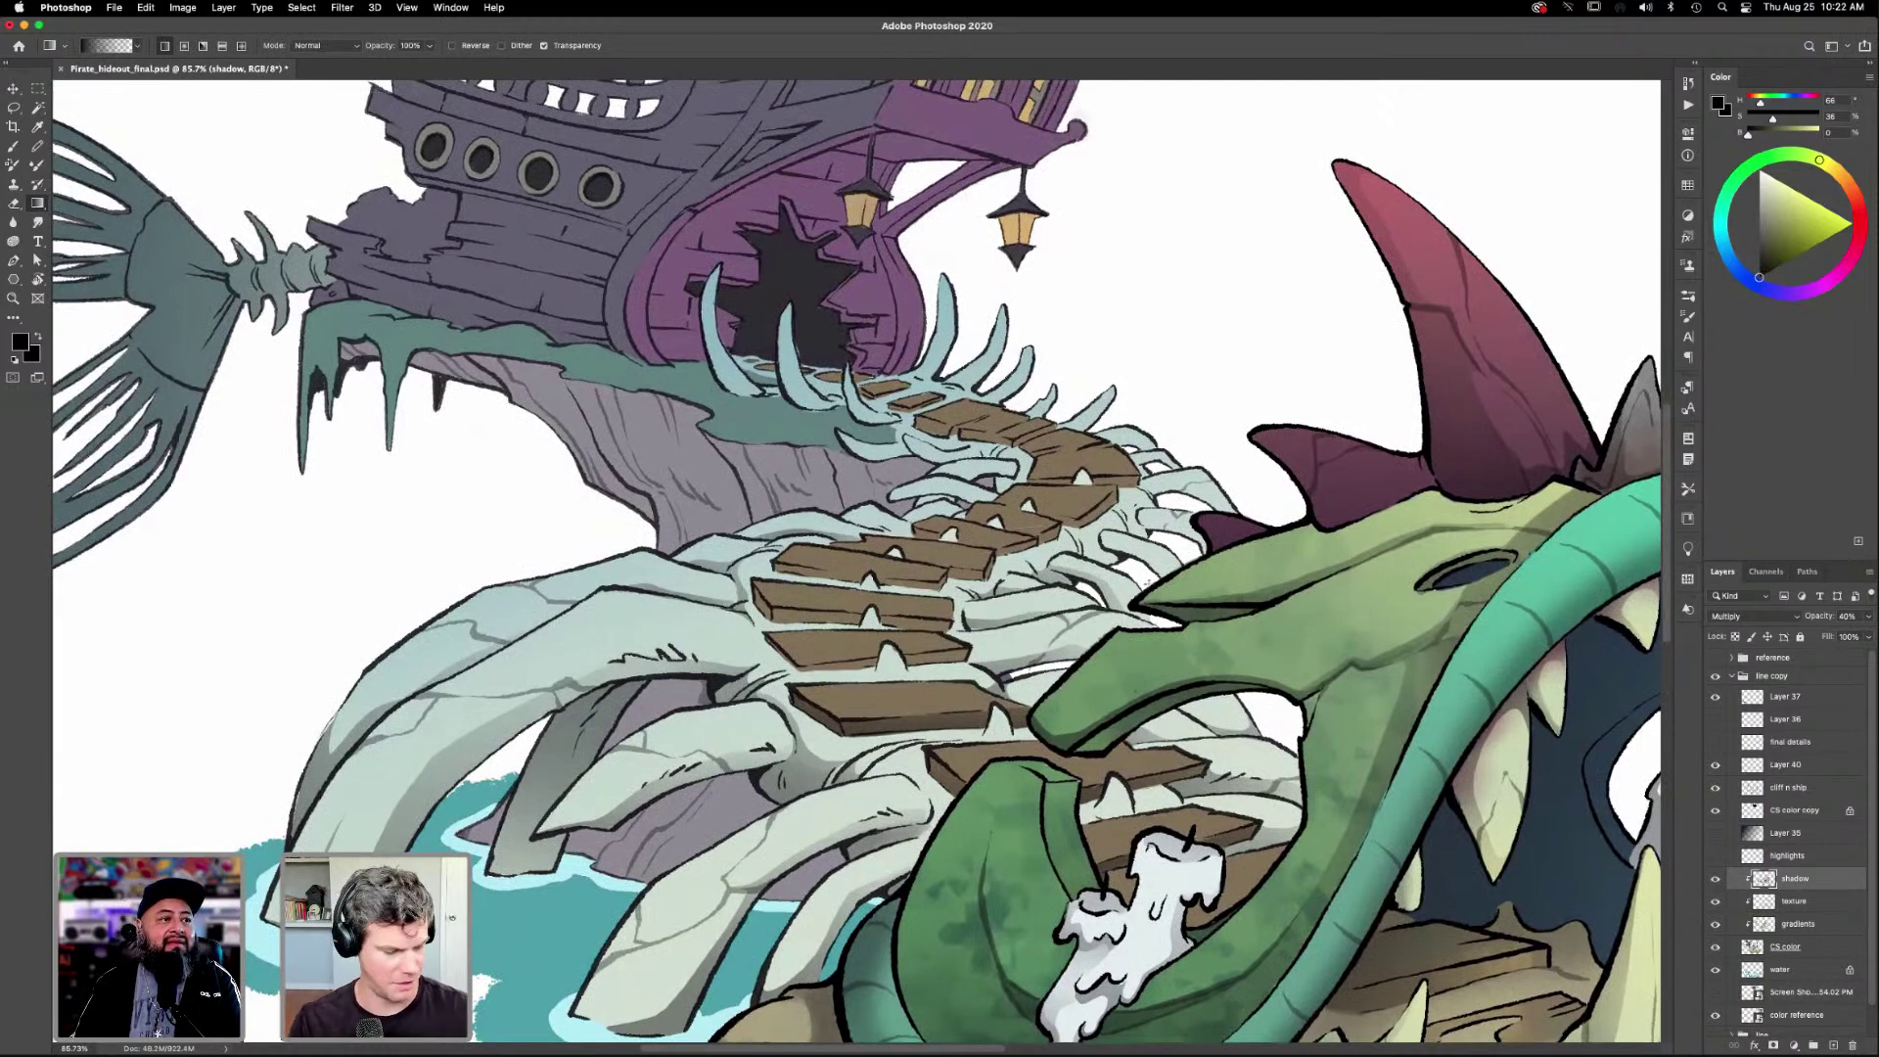
key("l")
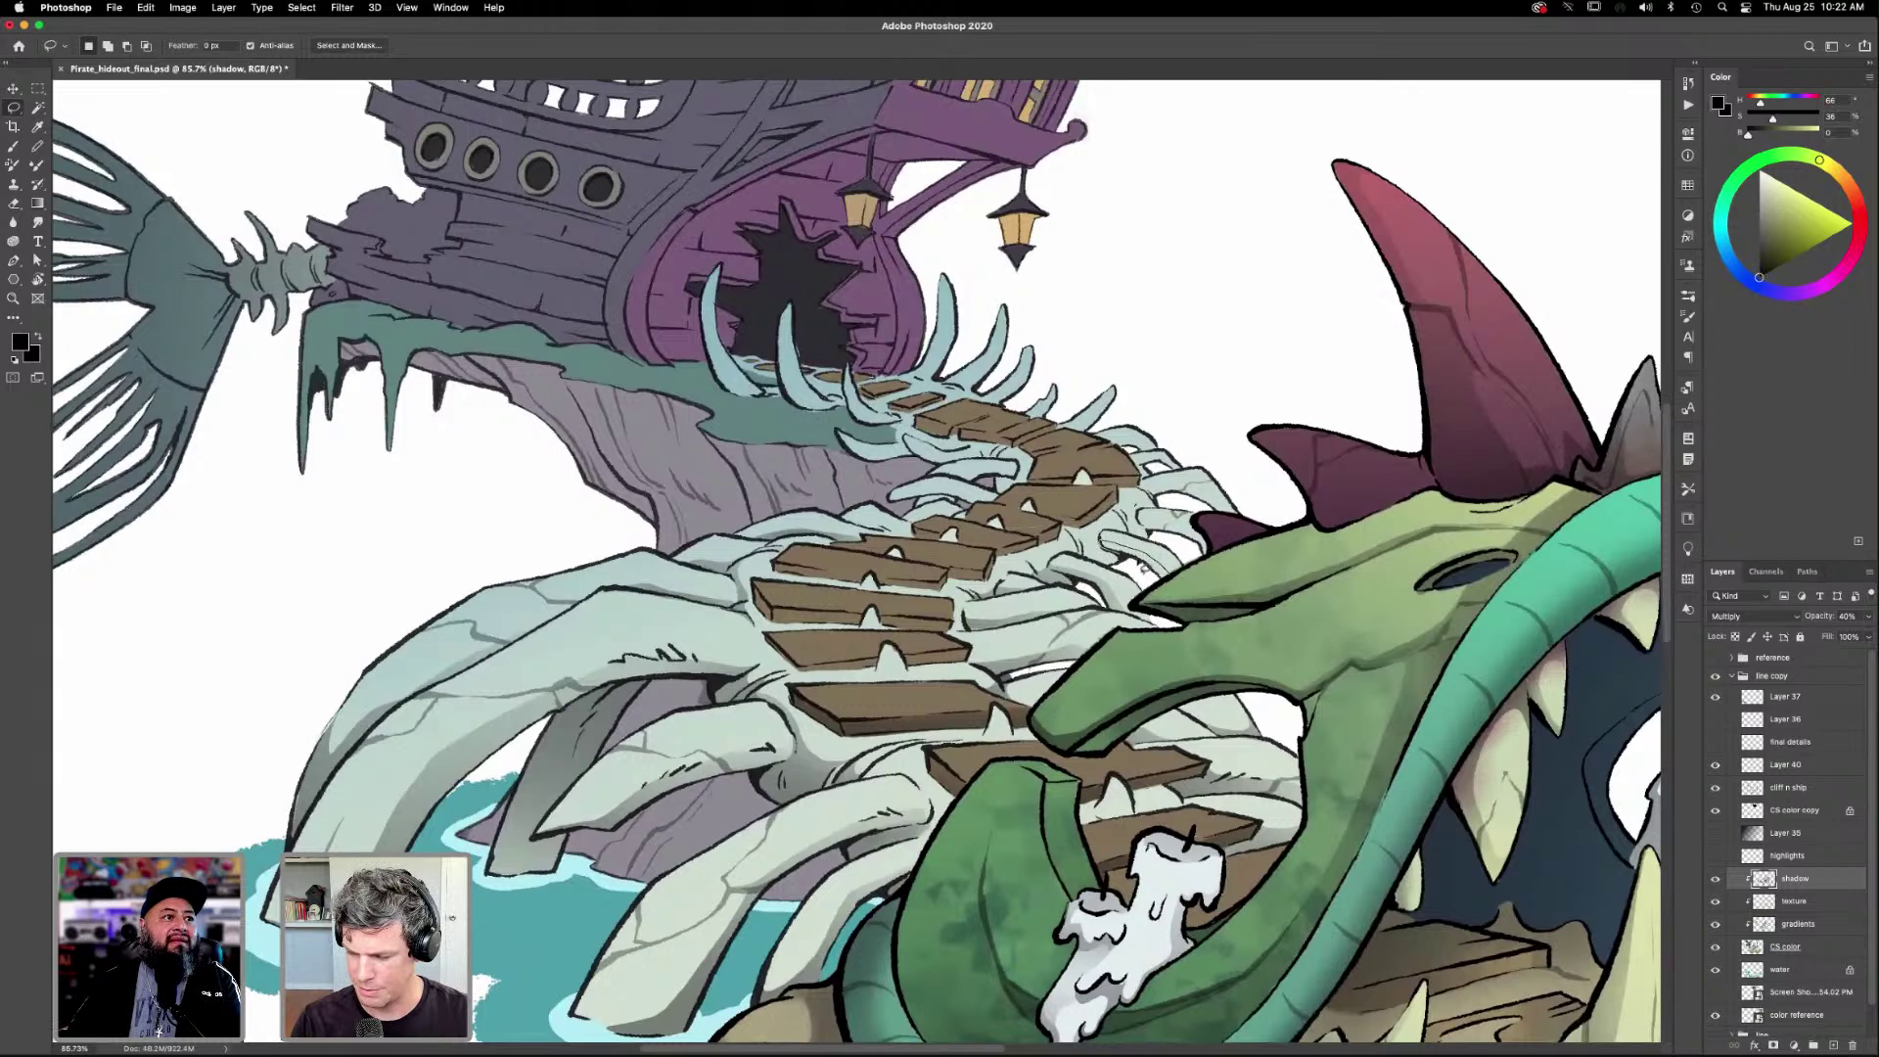
mouse_move(1160, 584)
left_mouse_down()
mouse_move(1196, 556)
mouse_move(1236, 591)
mouse_move(1180, 585)
left_mouse_up()
key("g")
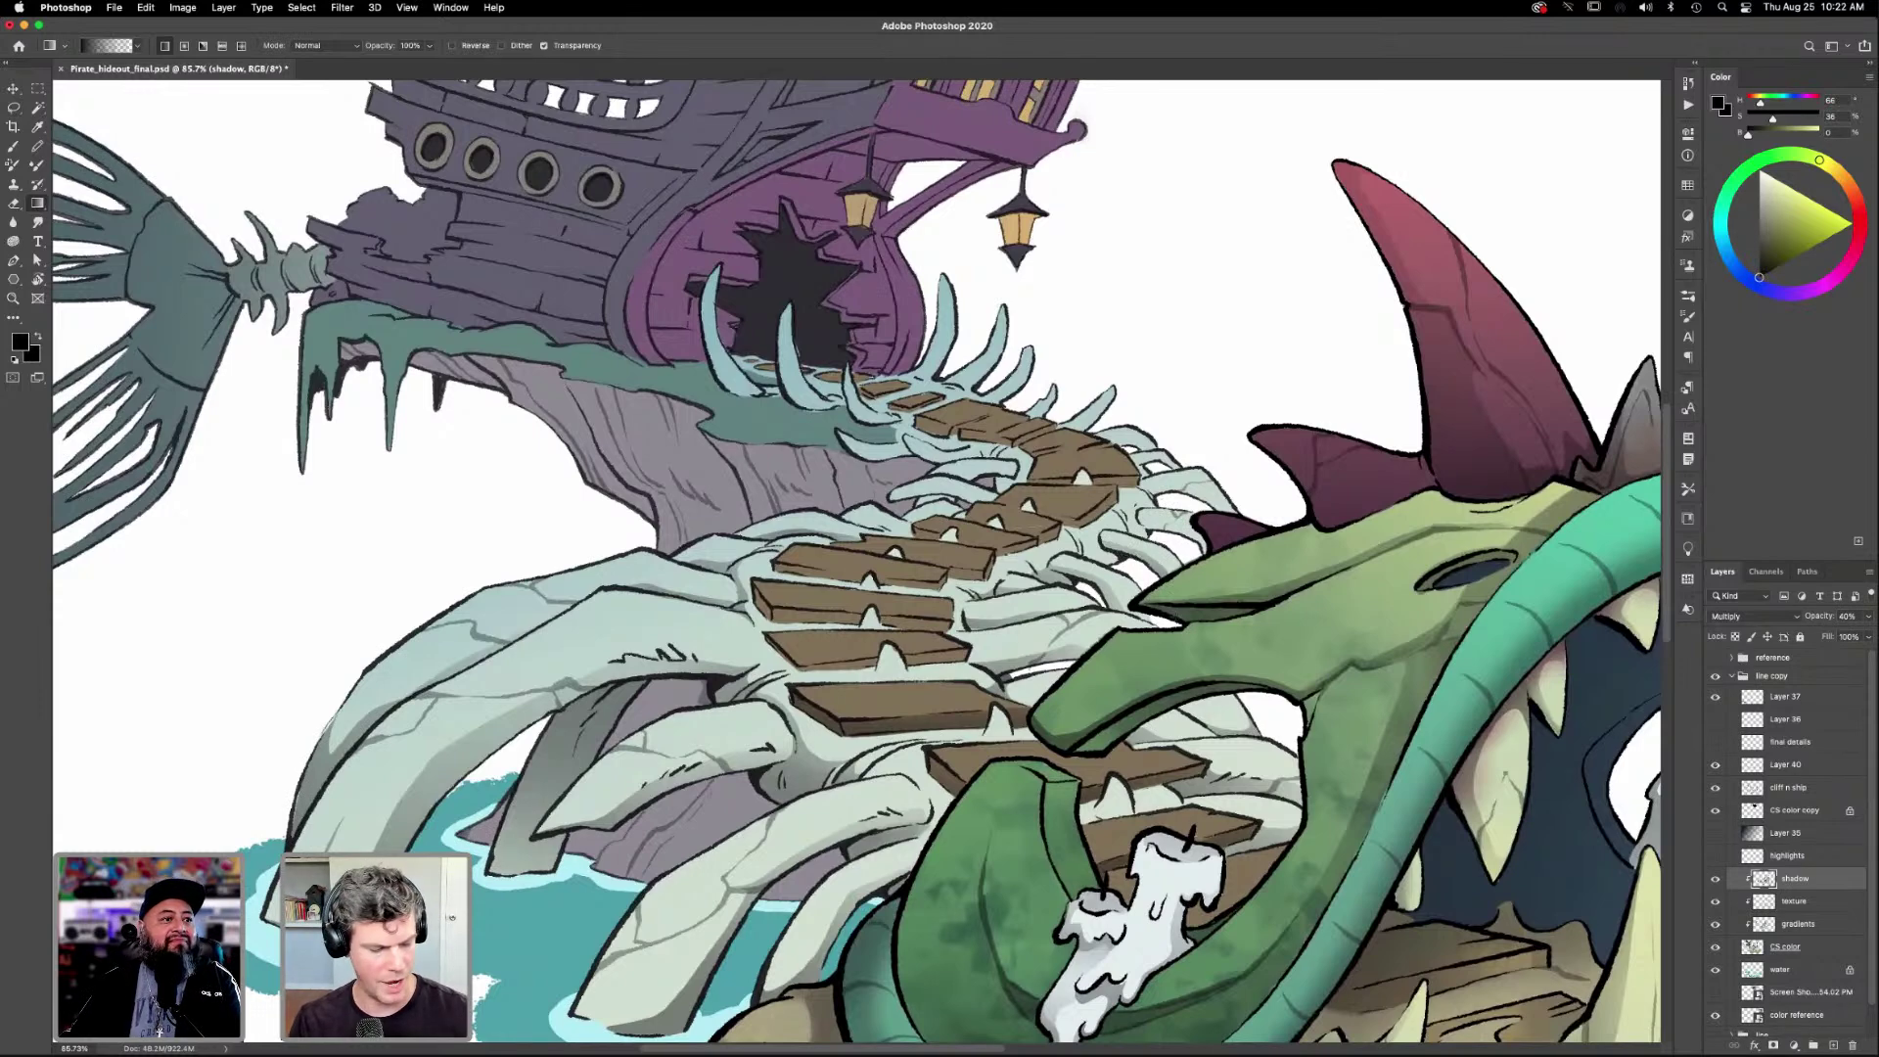
key("l")
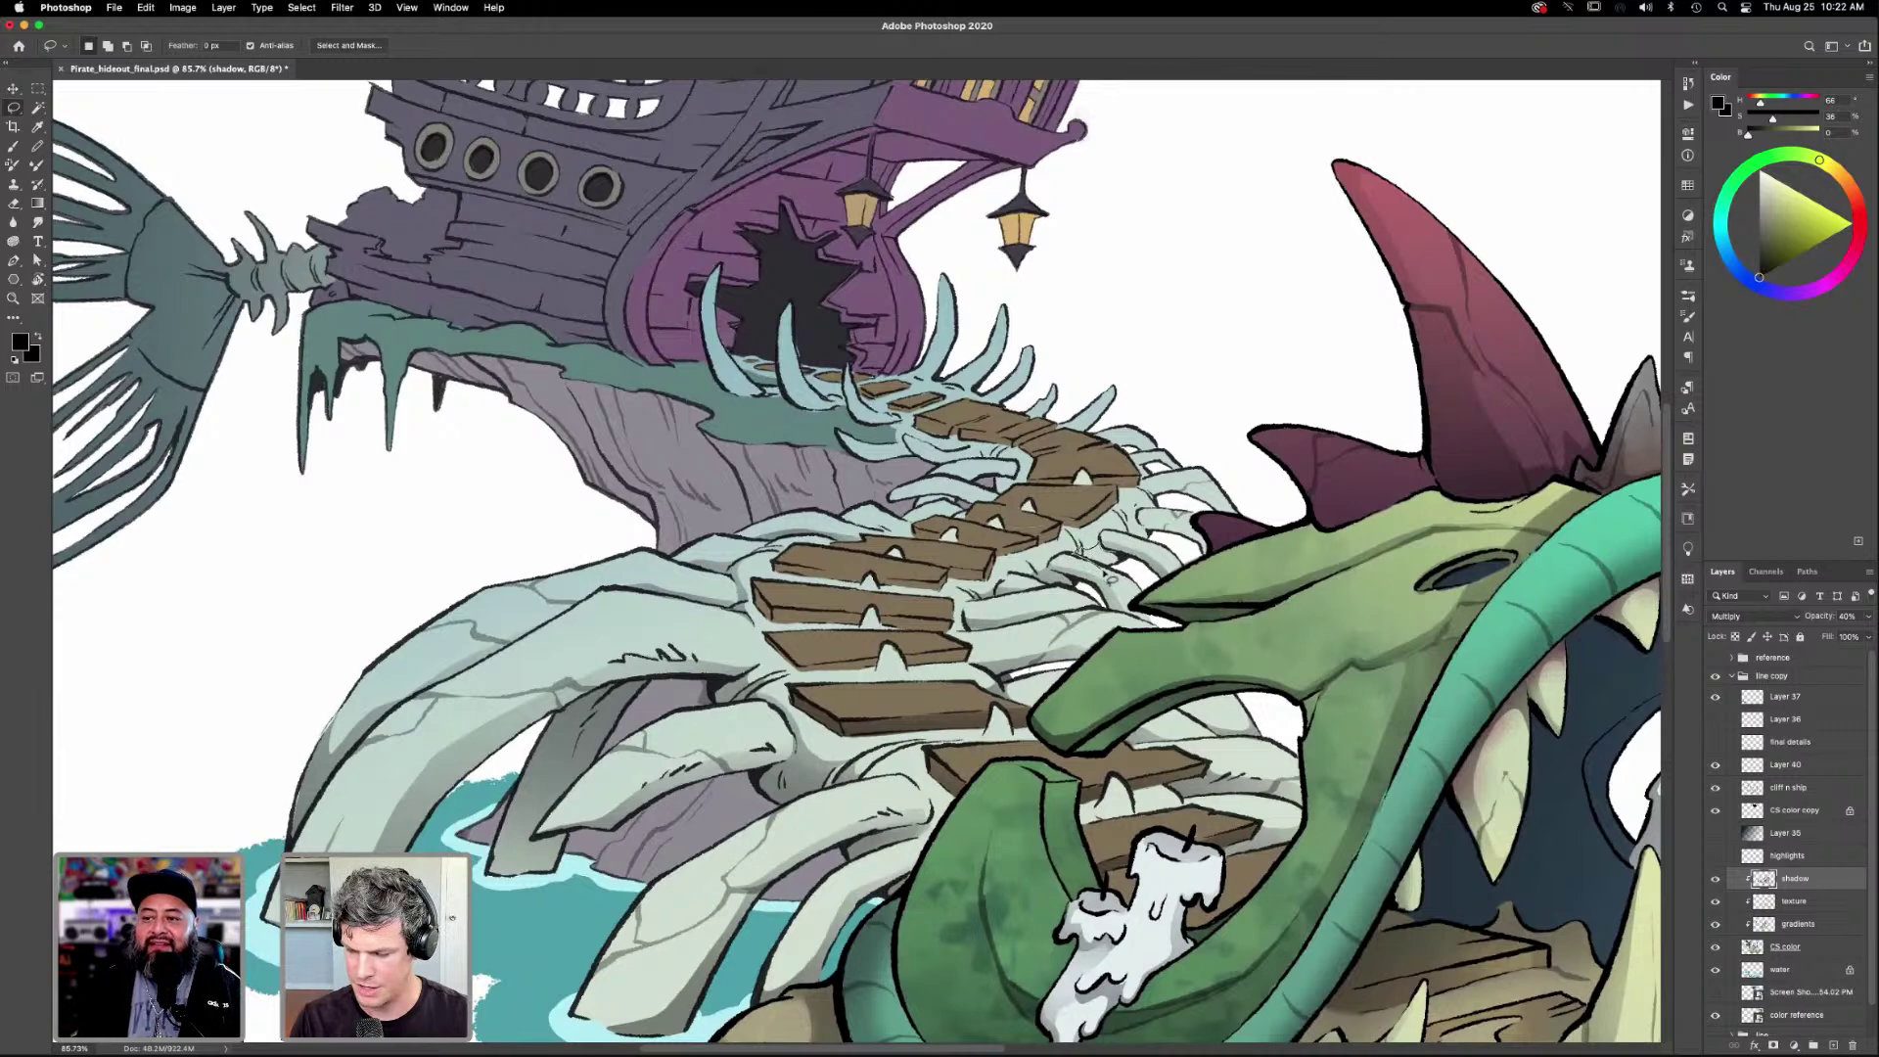
key("alt")
key("g")
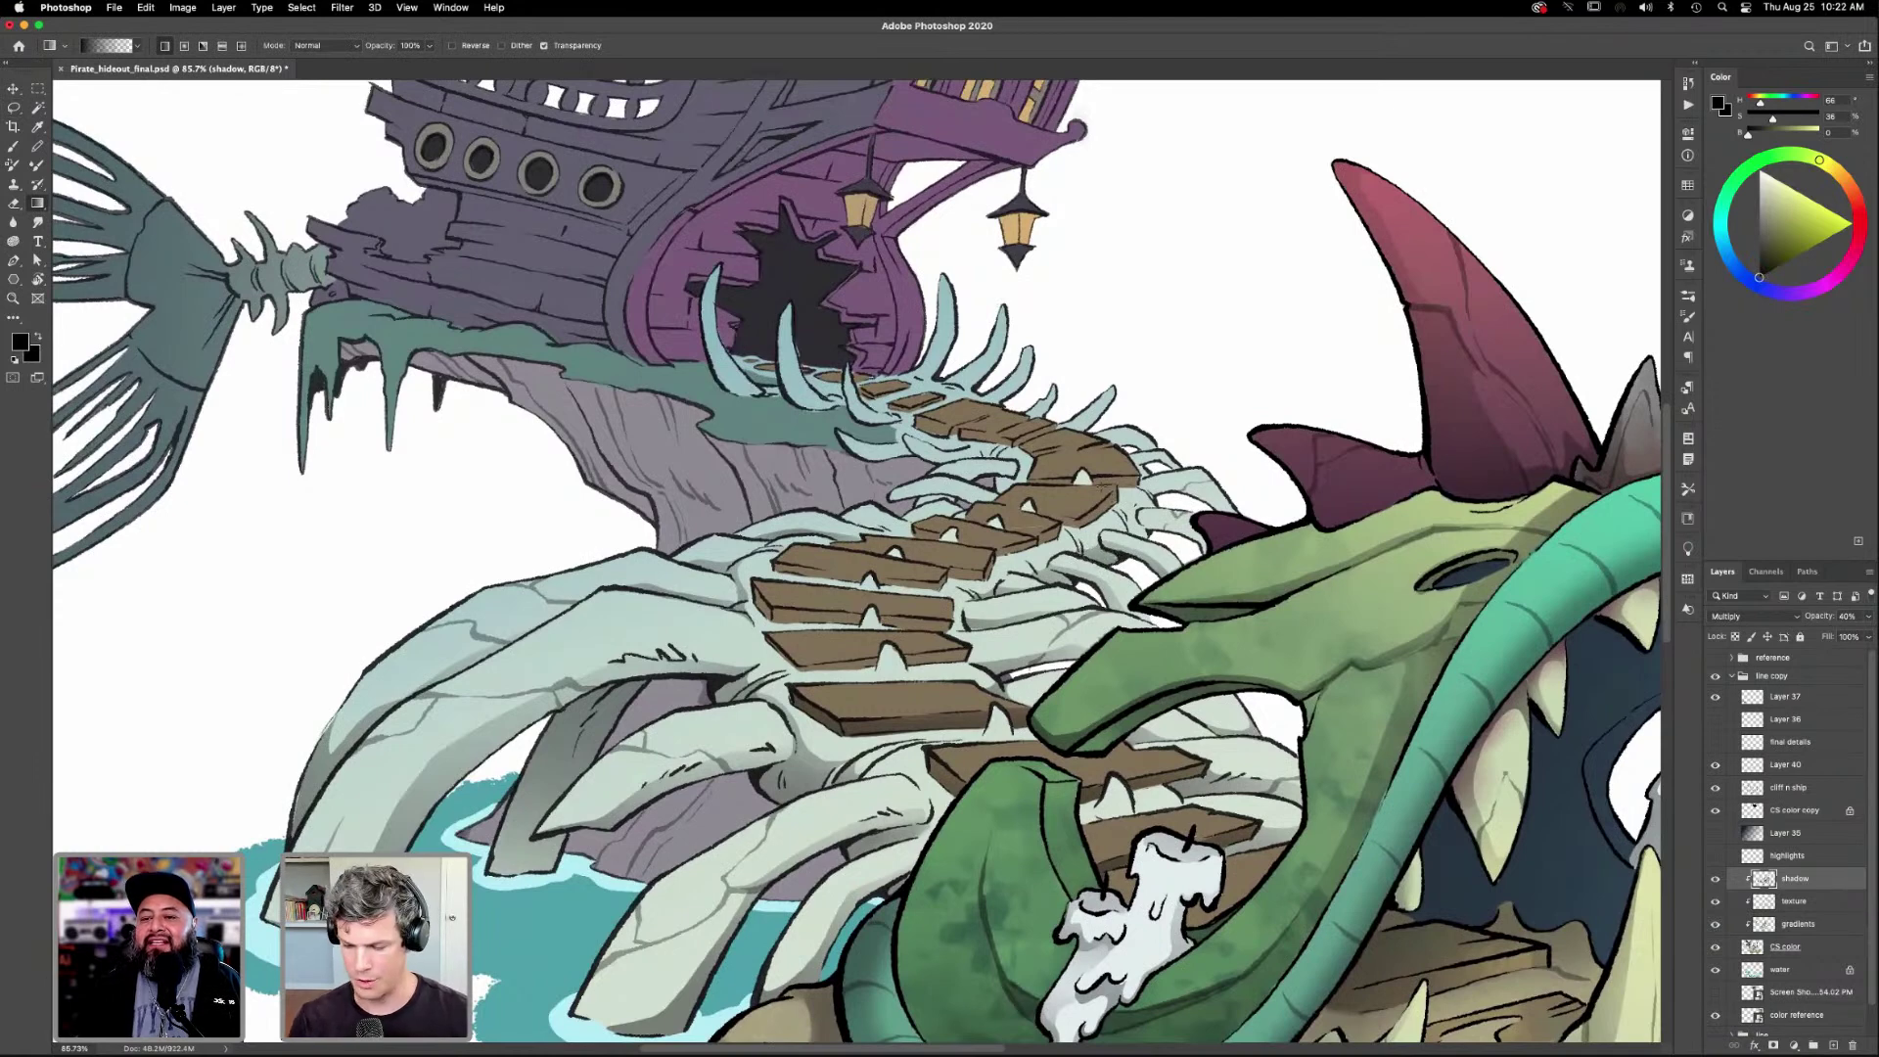
Lasso the underside of the next rib up, between the walkway bend and the creature's small purple spike, and darken it with a gradient.
key("l")
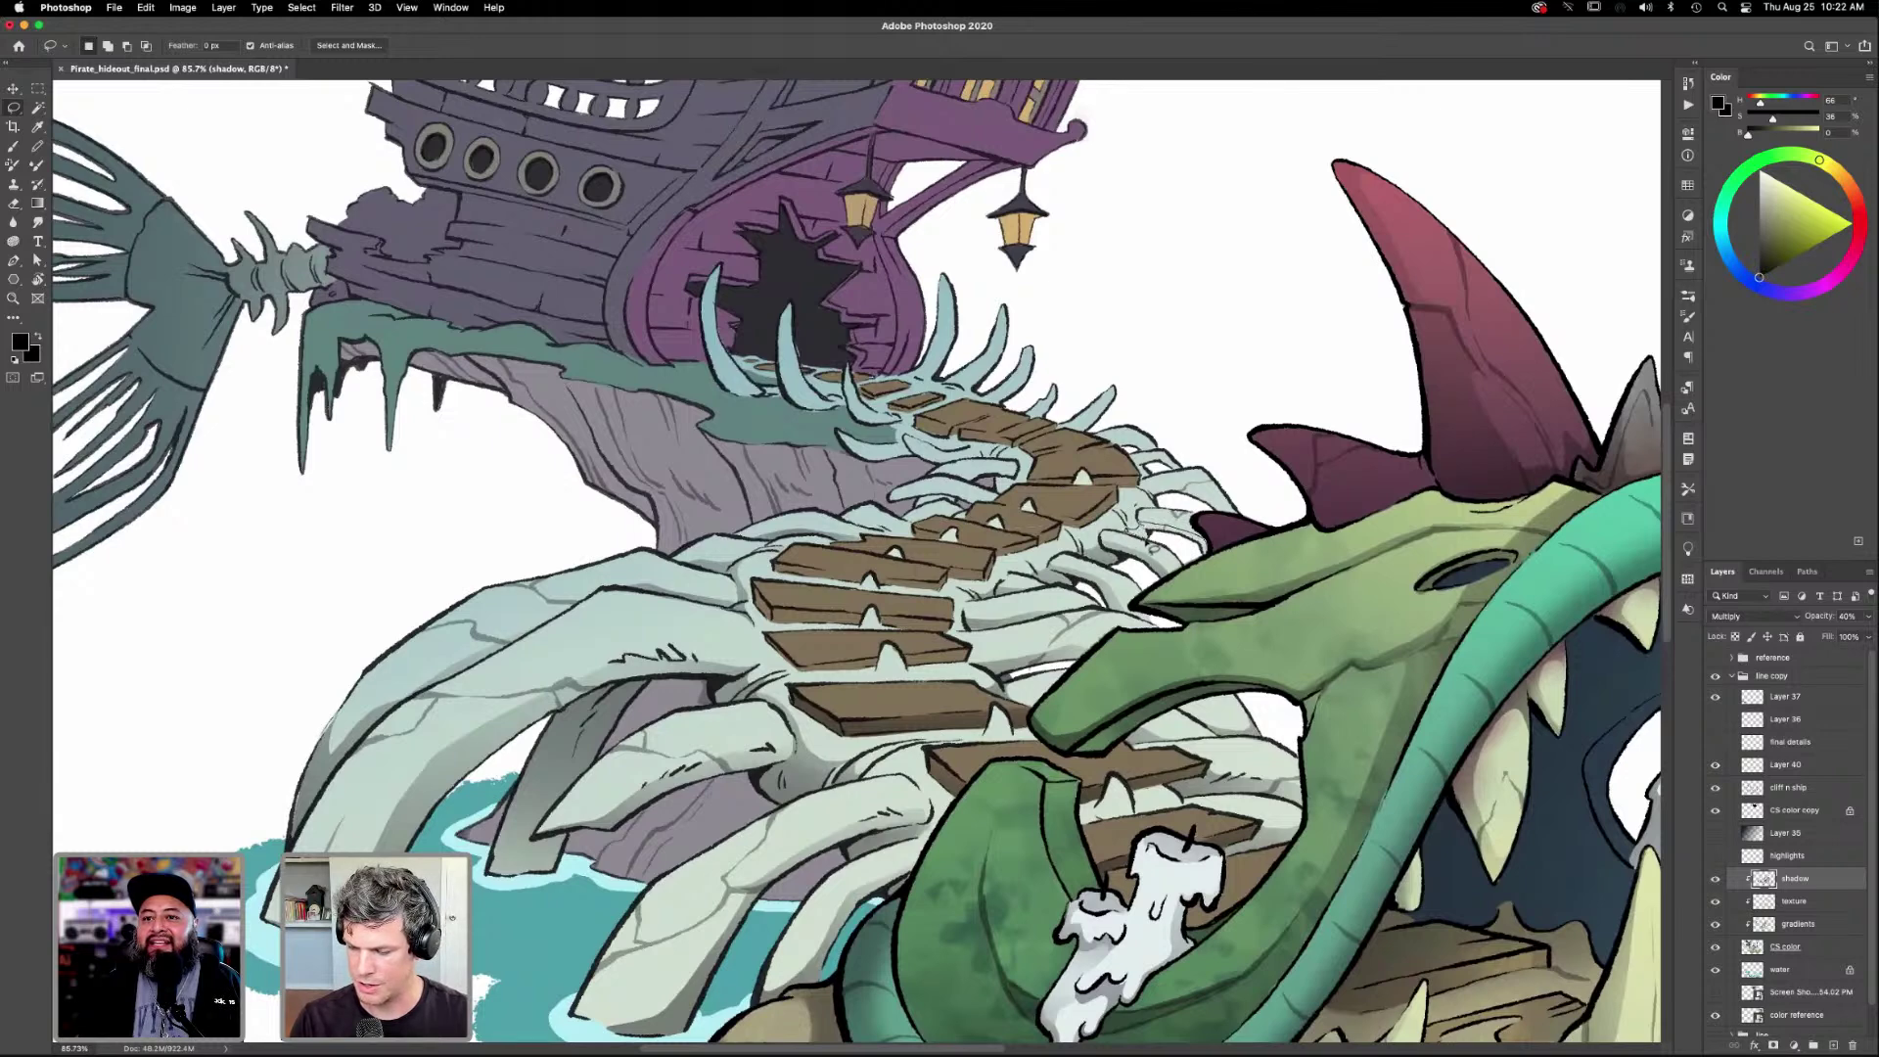
mouse_move(1155, 533)
left_mouse_down()
mouse_move(1213, 568)
mouse_move(1125, 524)
left_mouse_up()
key("g")
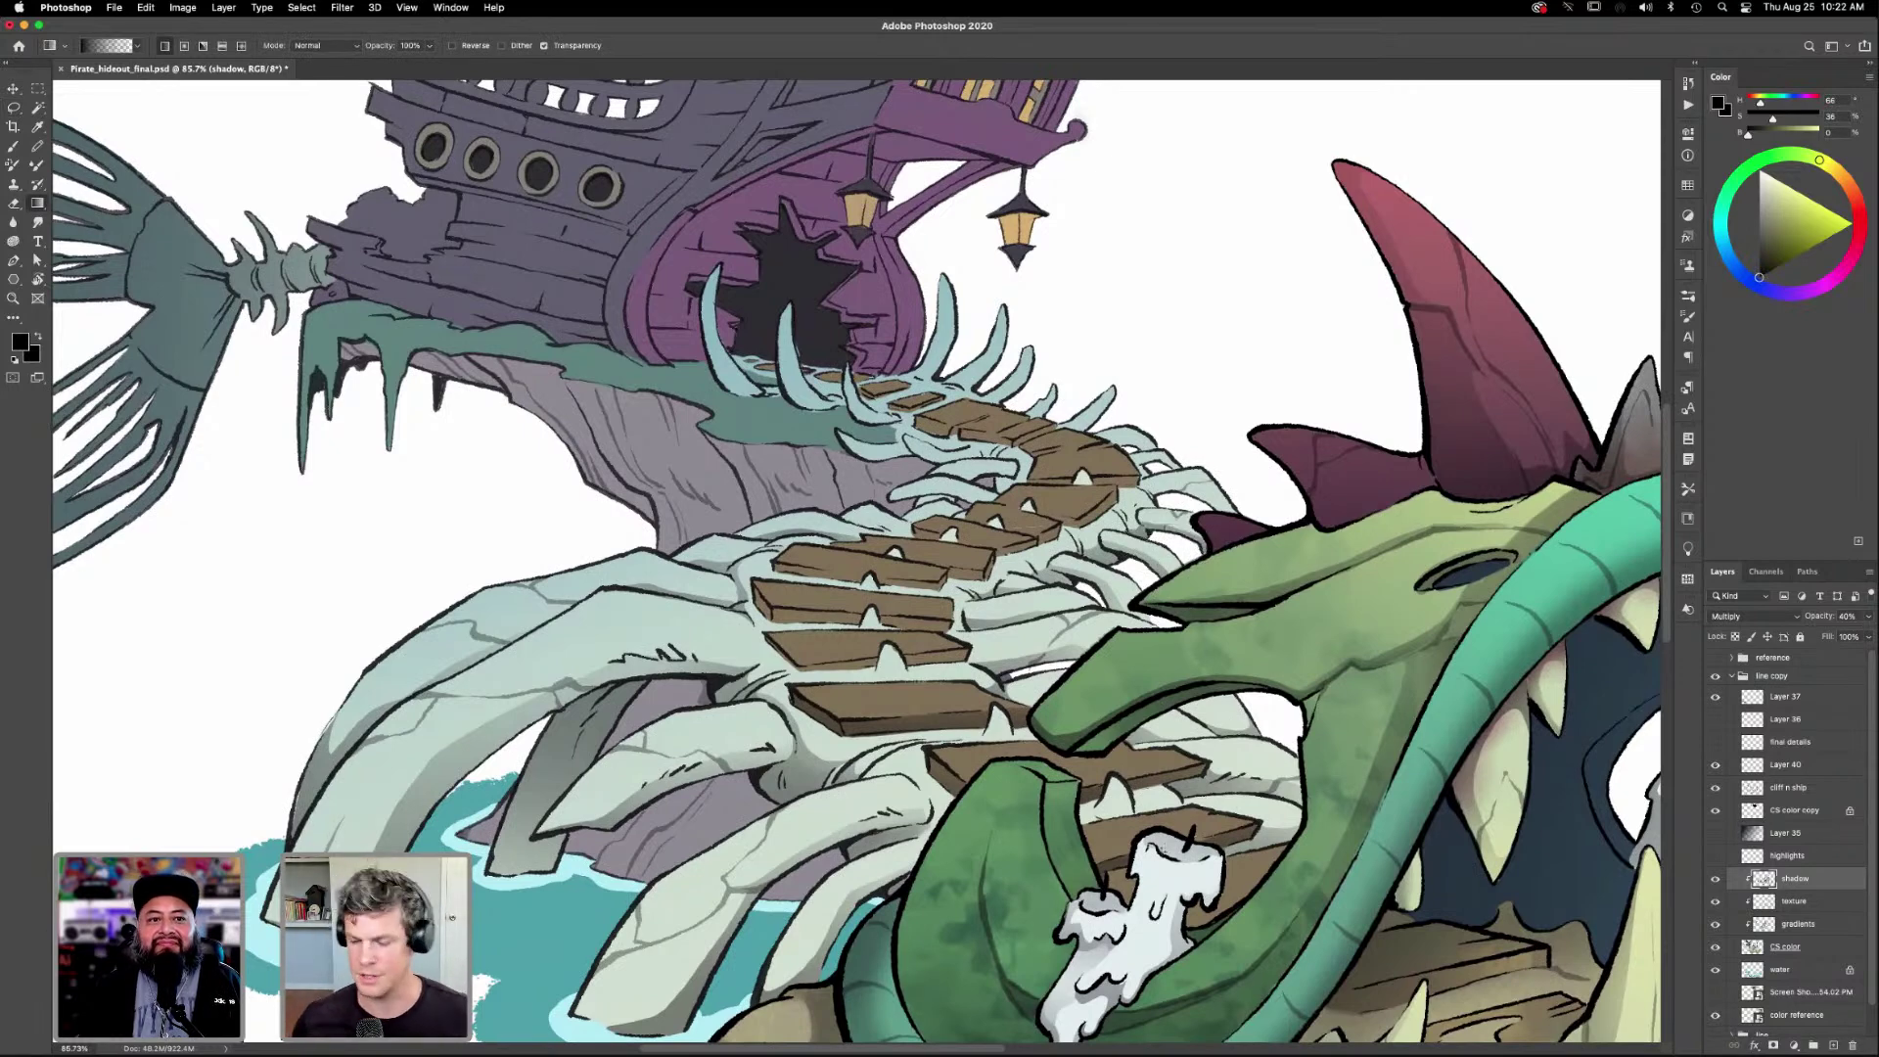
Lasso the curved rib ending at the creature's small purple spike, darken it with a gradient and clear the selection.
key("l")
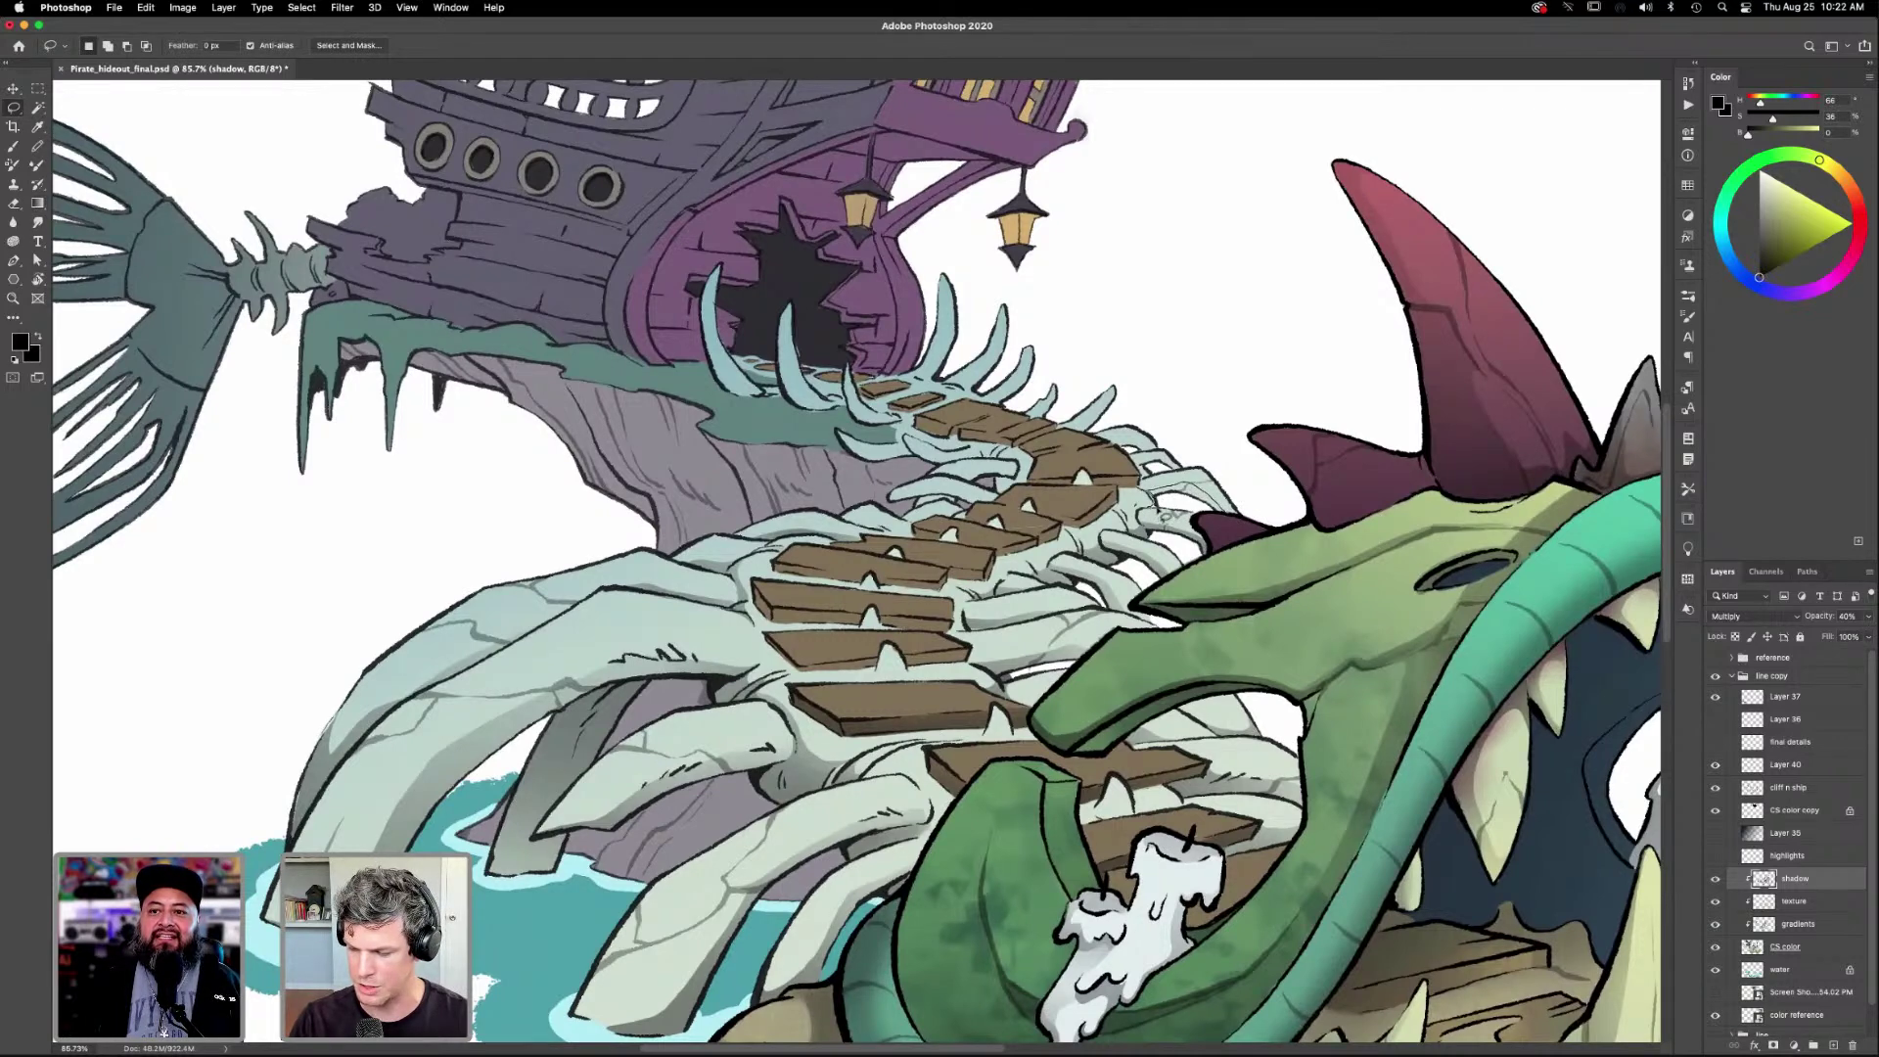
left_click_drag(1225, 517, 1223, 515)
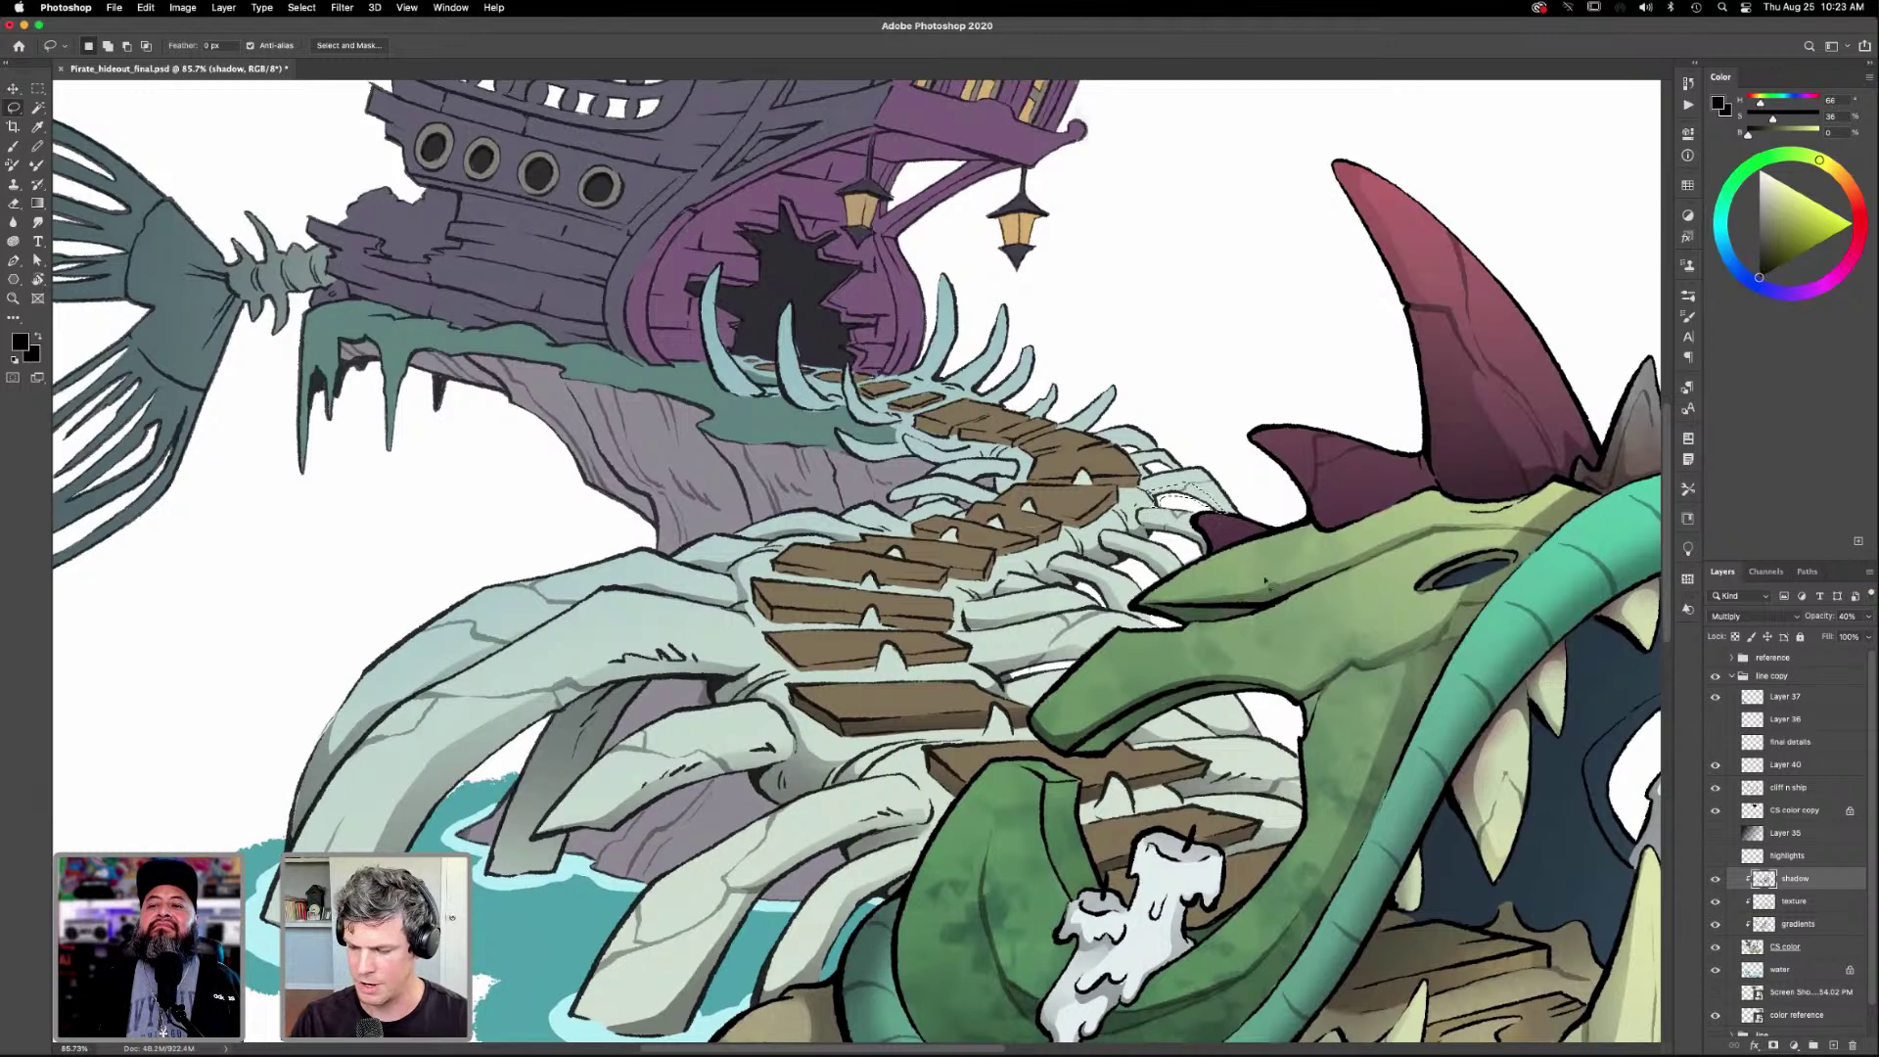
key("g")
left_click_drag(1197, 432, 1179, 499)
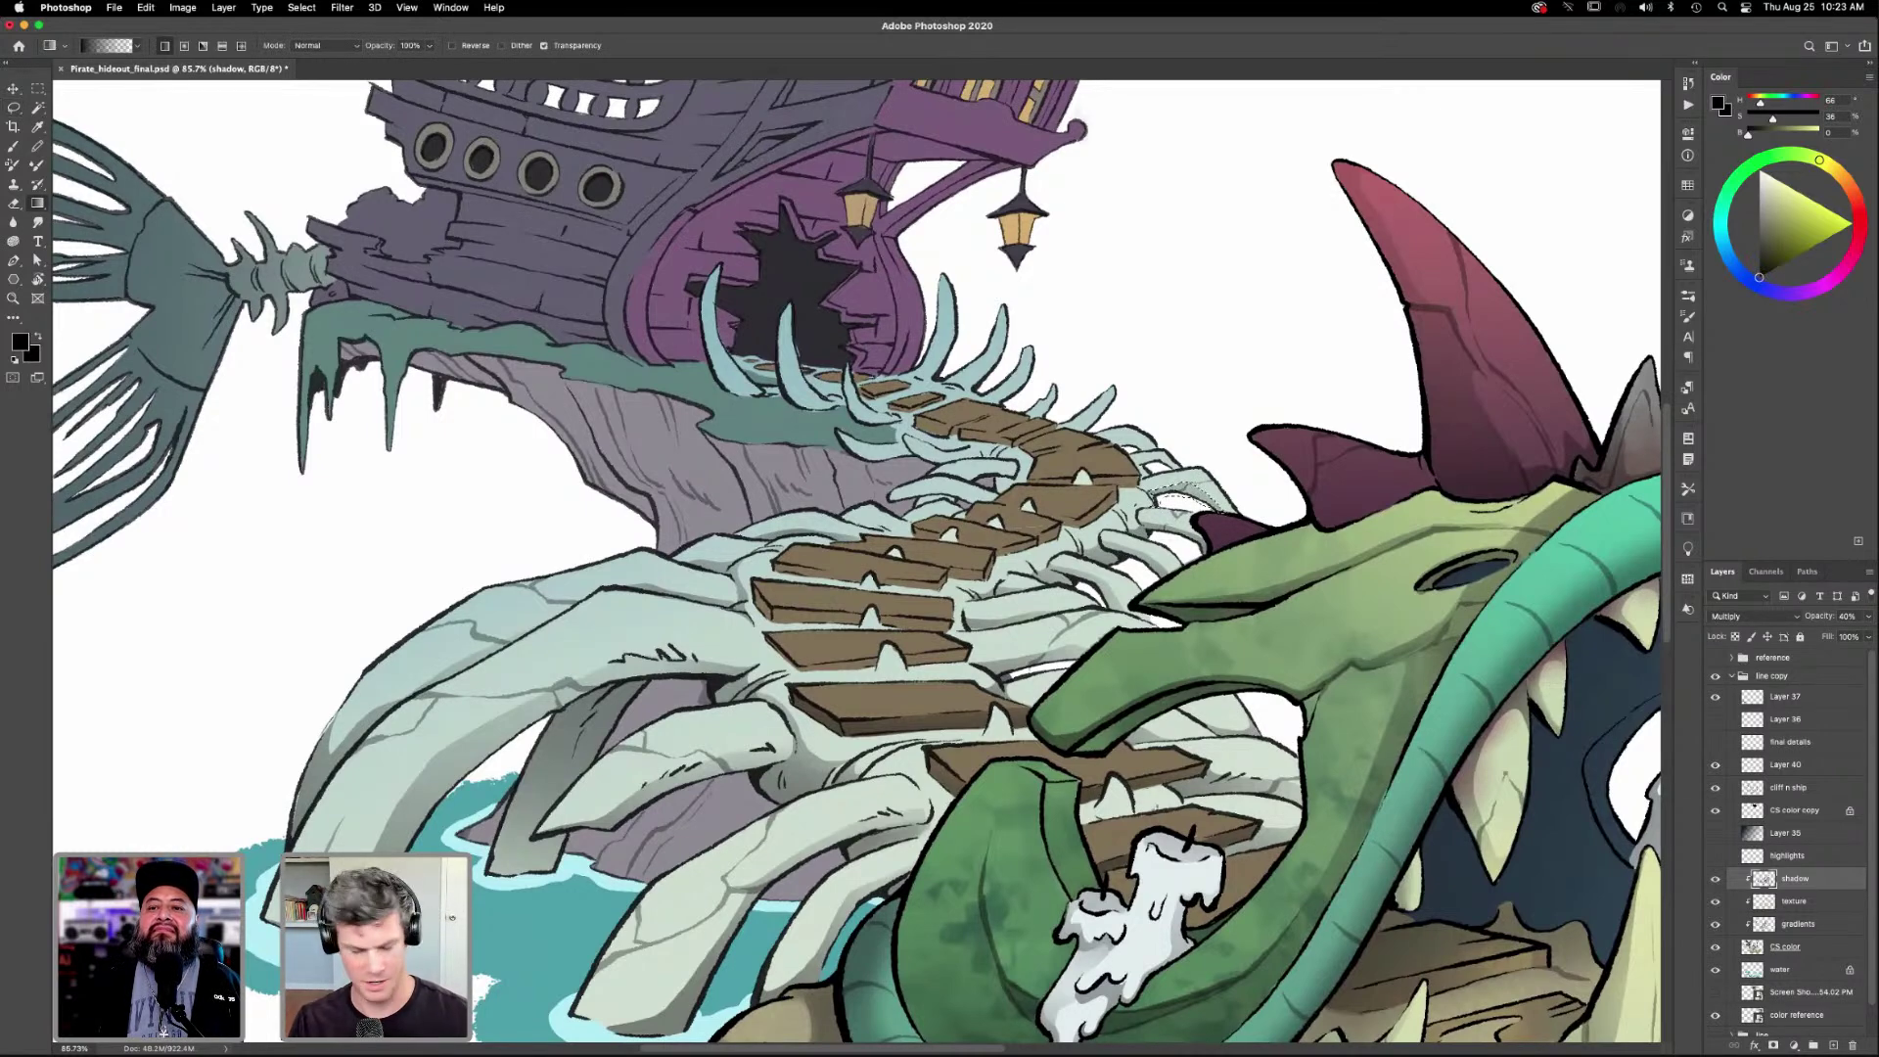
key("super+d")
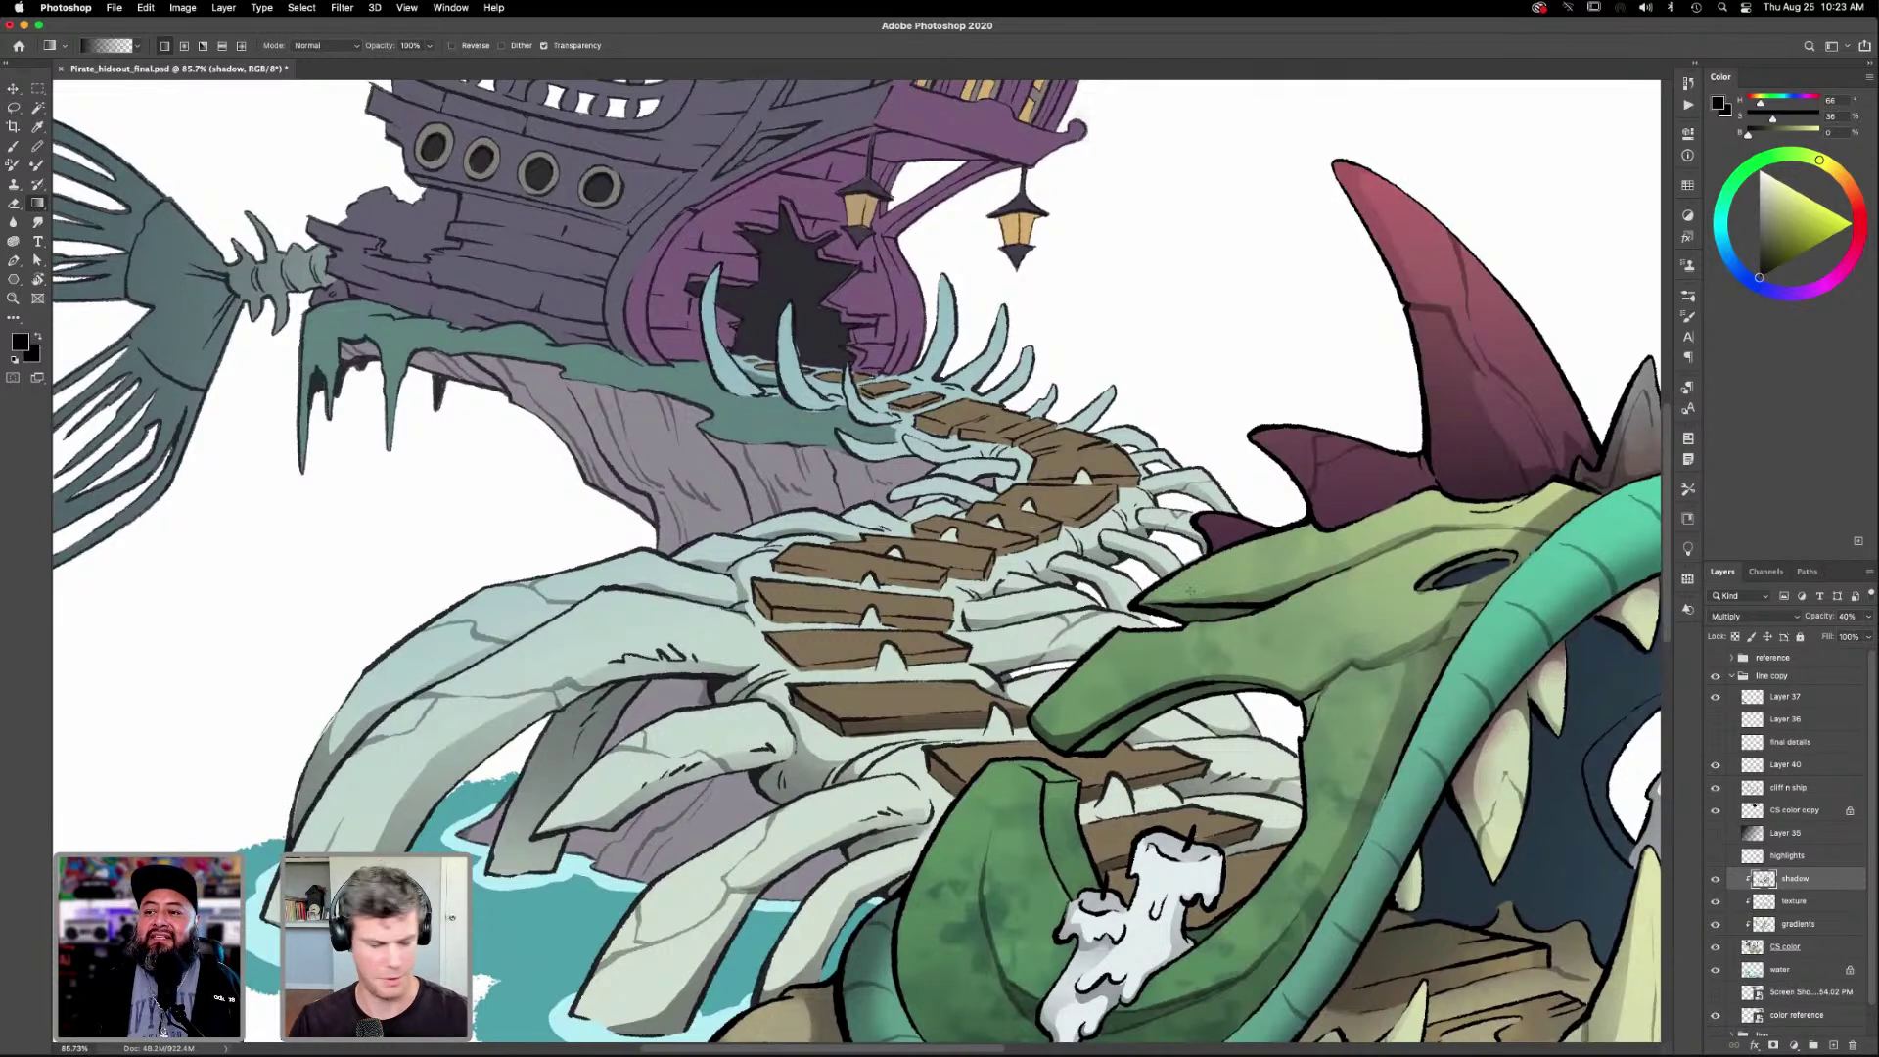
Lasso the shadow areas of the uppermost ribs beside the walkway's outer bend and shade them with gradients.
key("l")
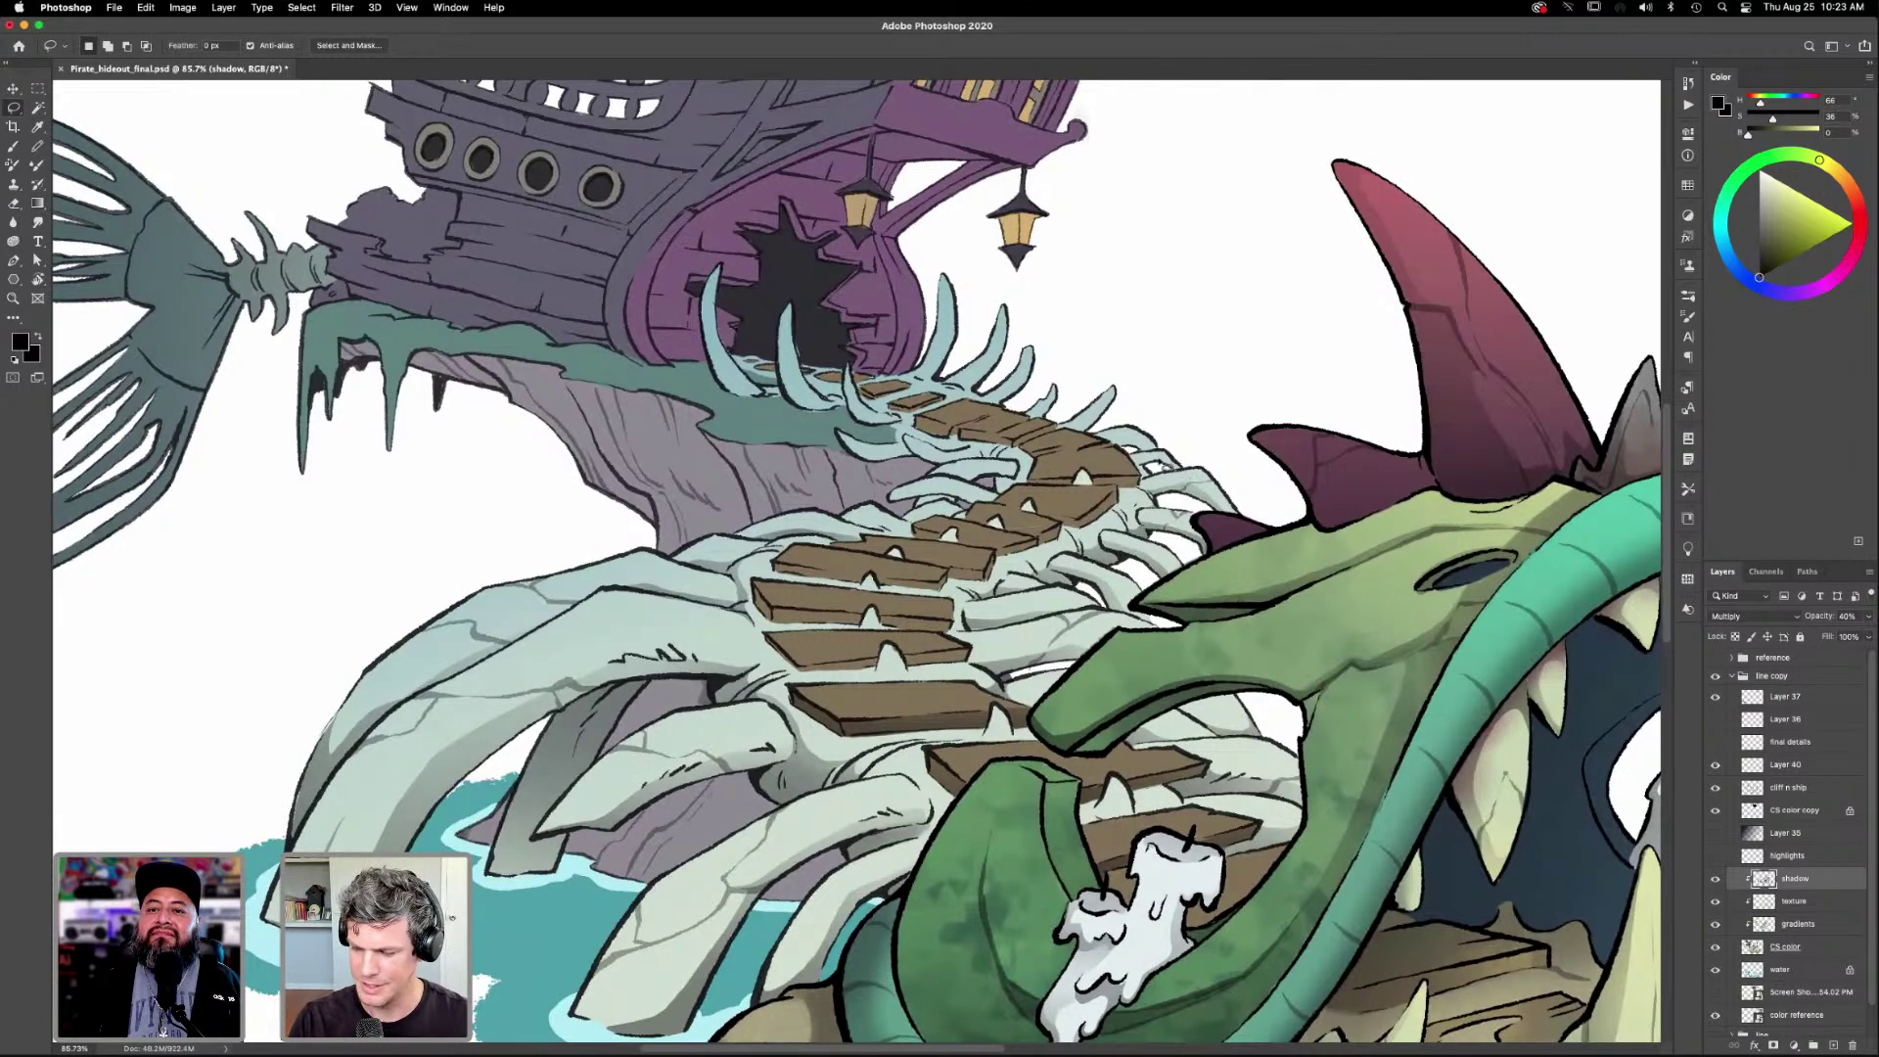
mouse_move(1141, 472)
left_mouse_down()
mouse_move(1160, 476)
mouse_move(1183, 426)
mouse_move(1172, 502)
left_mouse_up()
key("g")
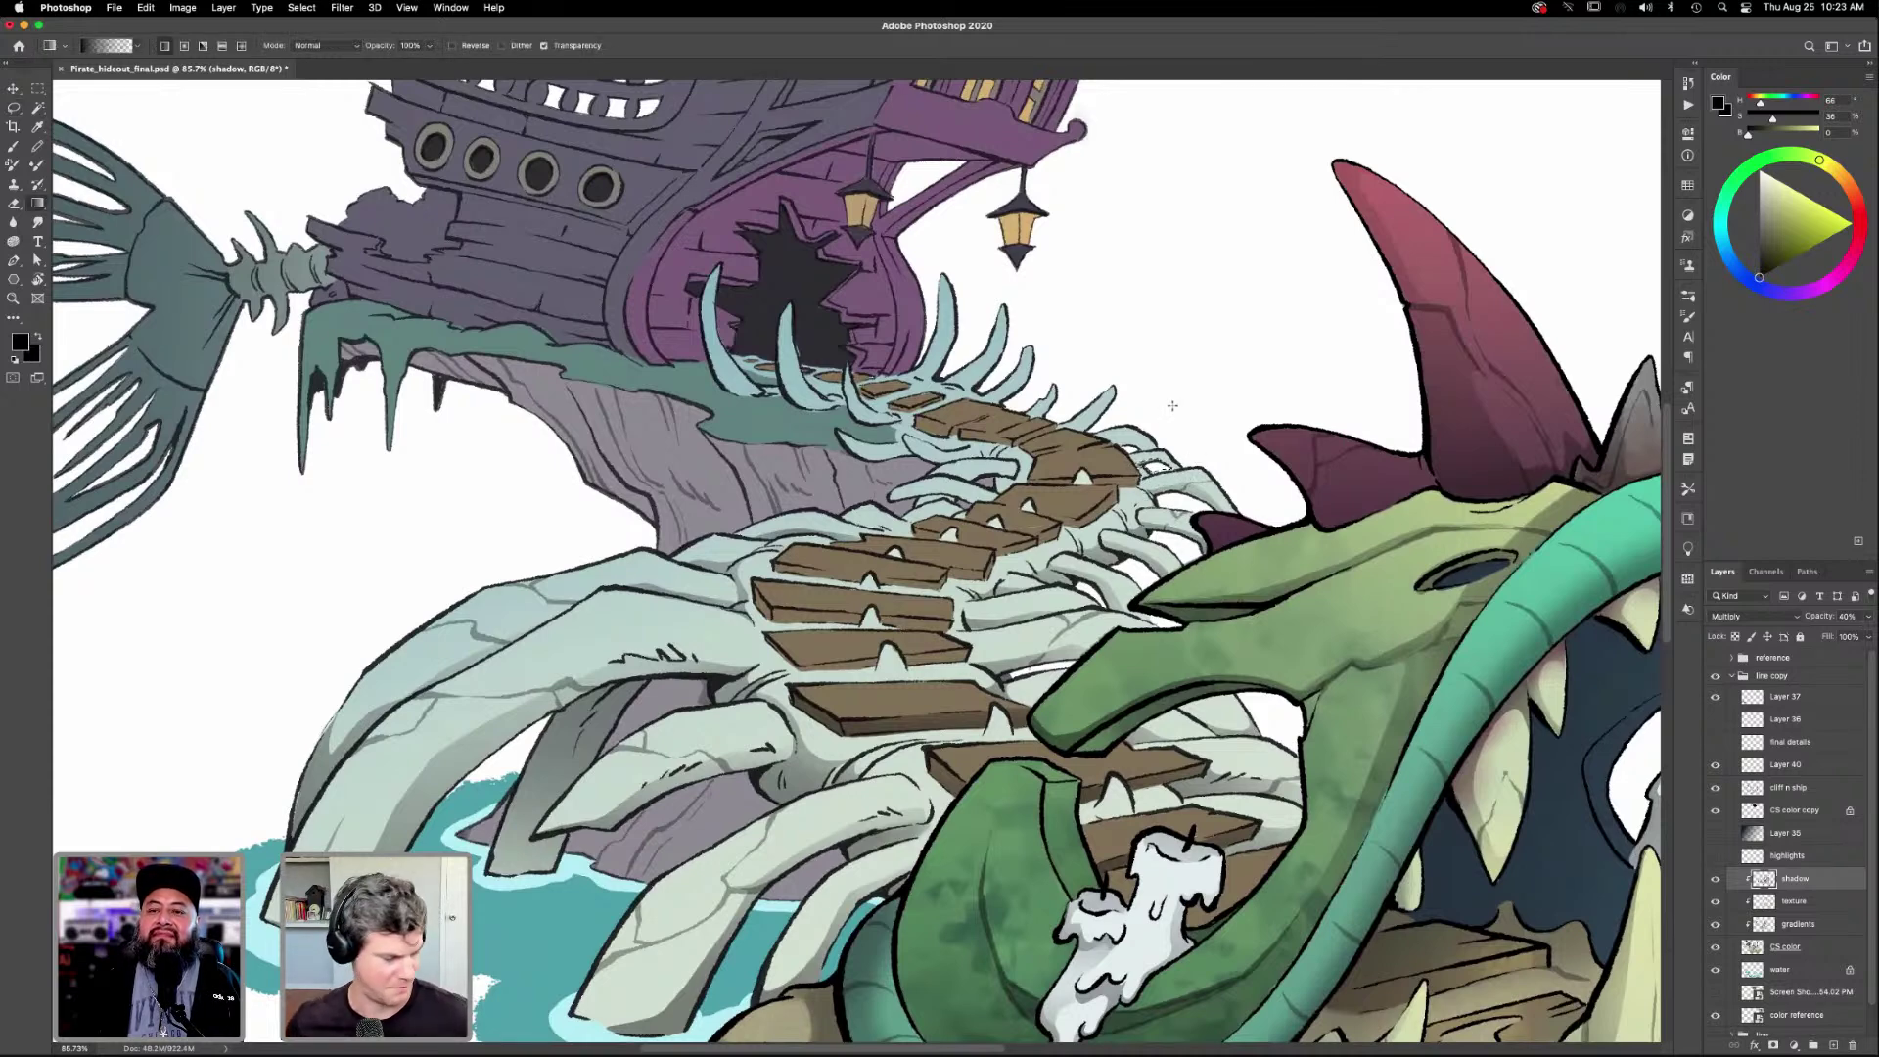
key("l")
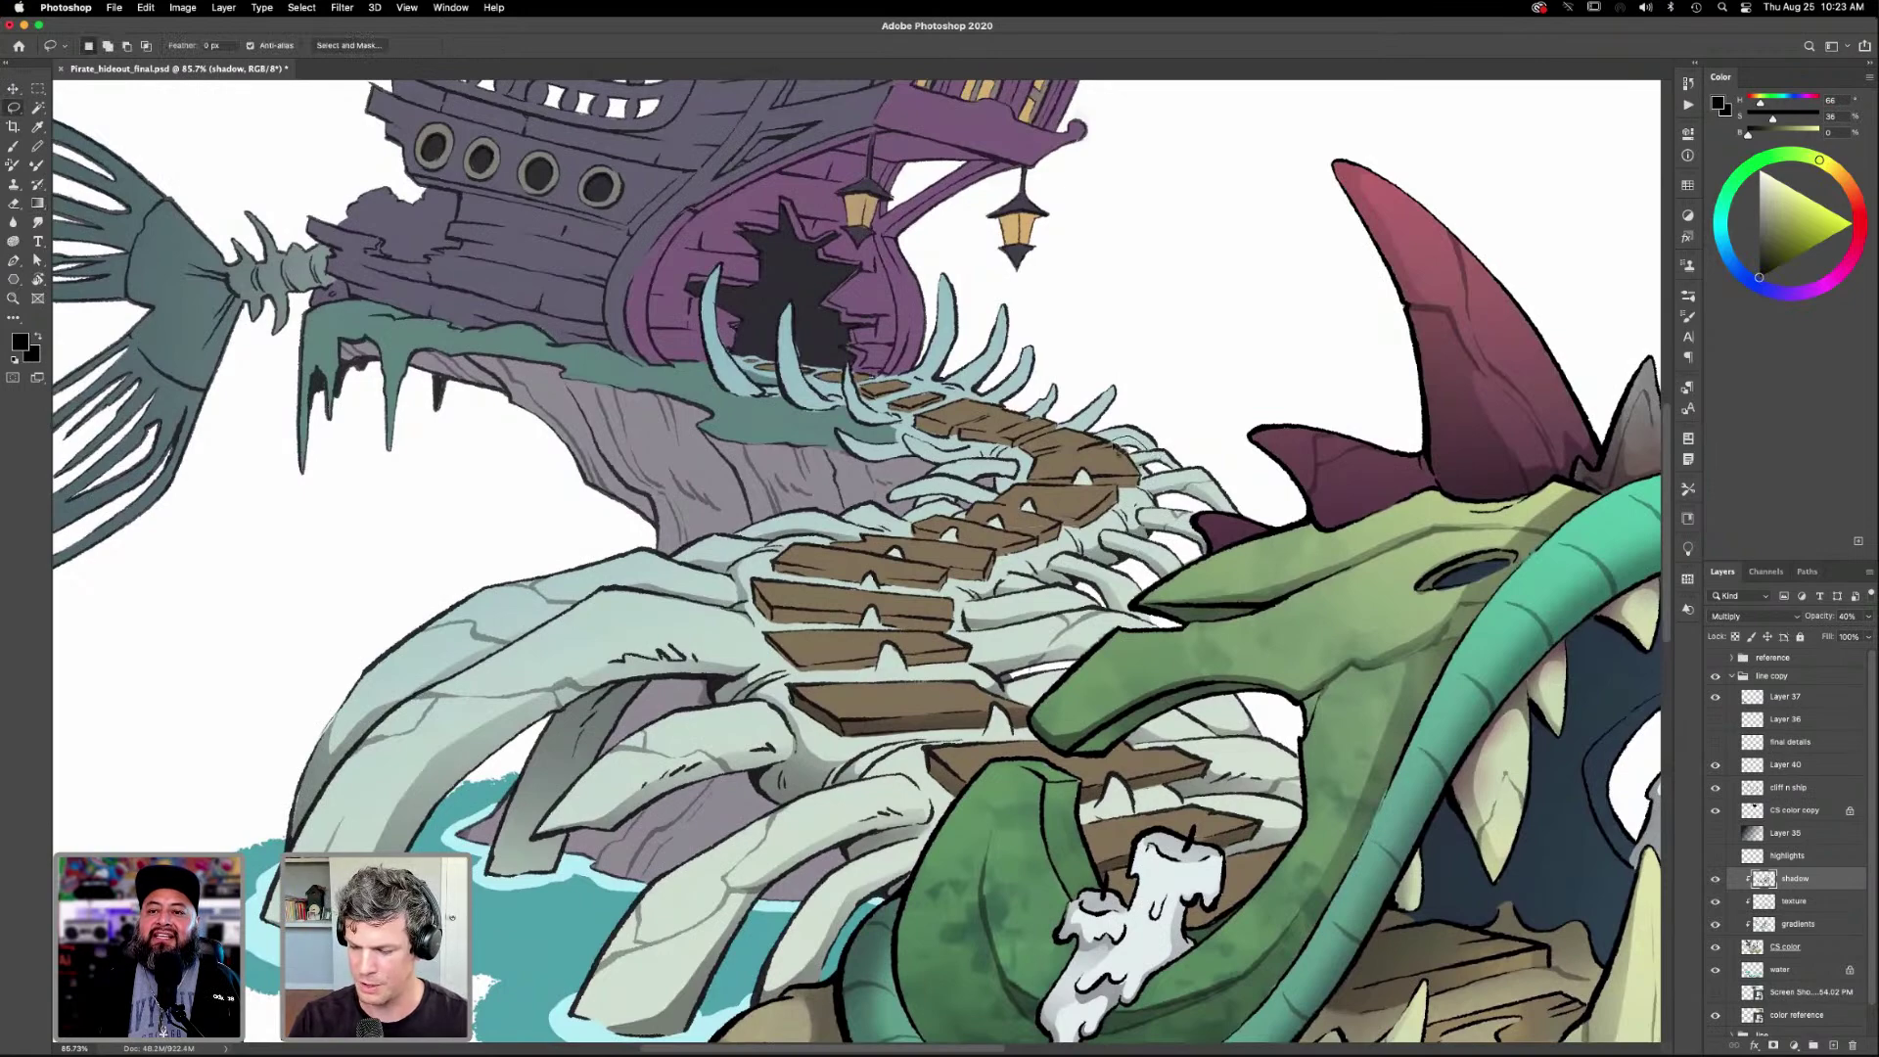
key("g")
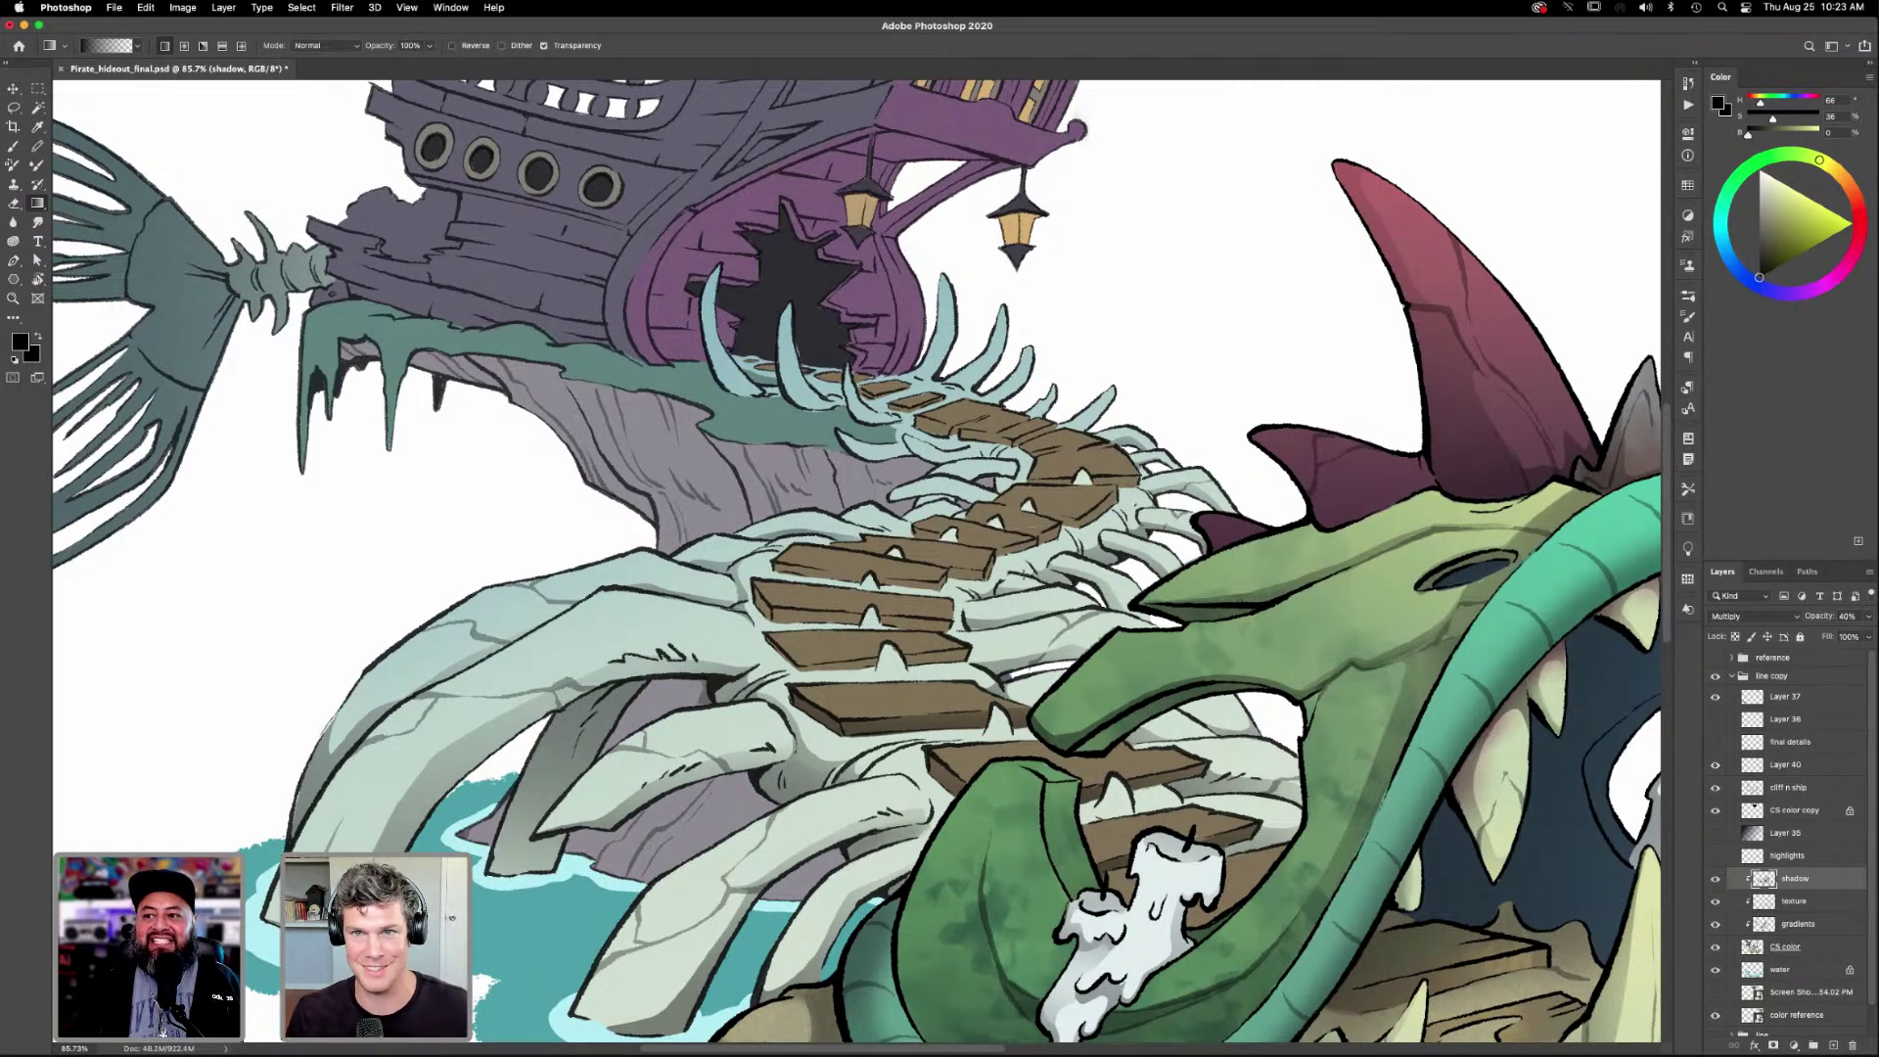
Zoom in on the walkway and, on the CS color layer, sample the plank brown for touching up the base color with the brush.
key("z")
left_click_drag(1105, 598, 1123, 734)
scroll(1123, 734, "up", 2)
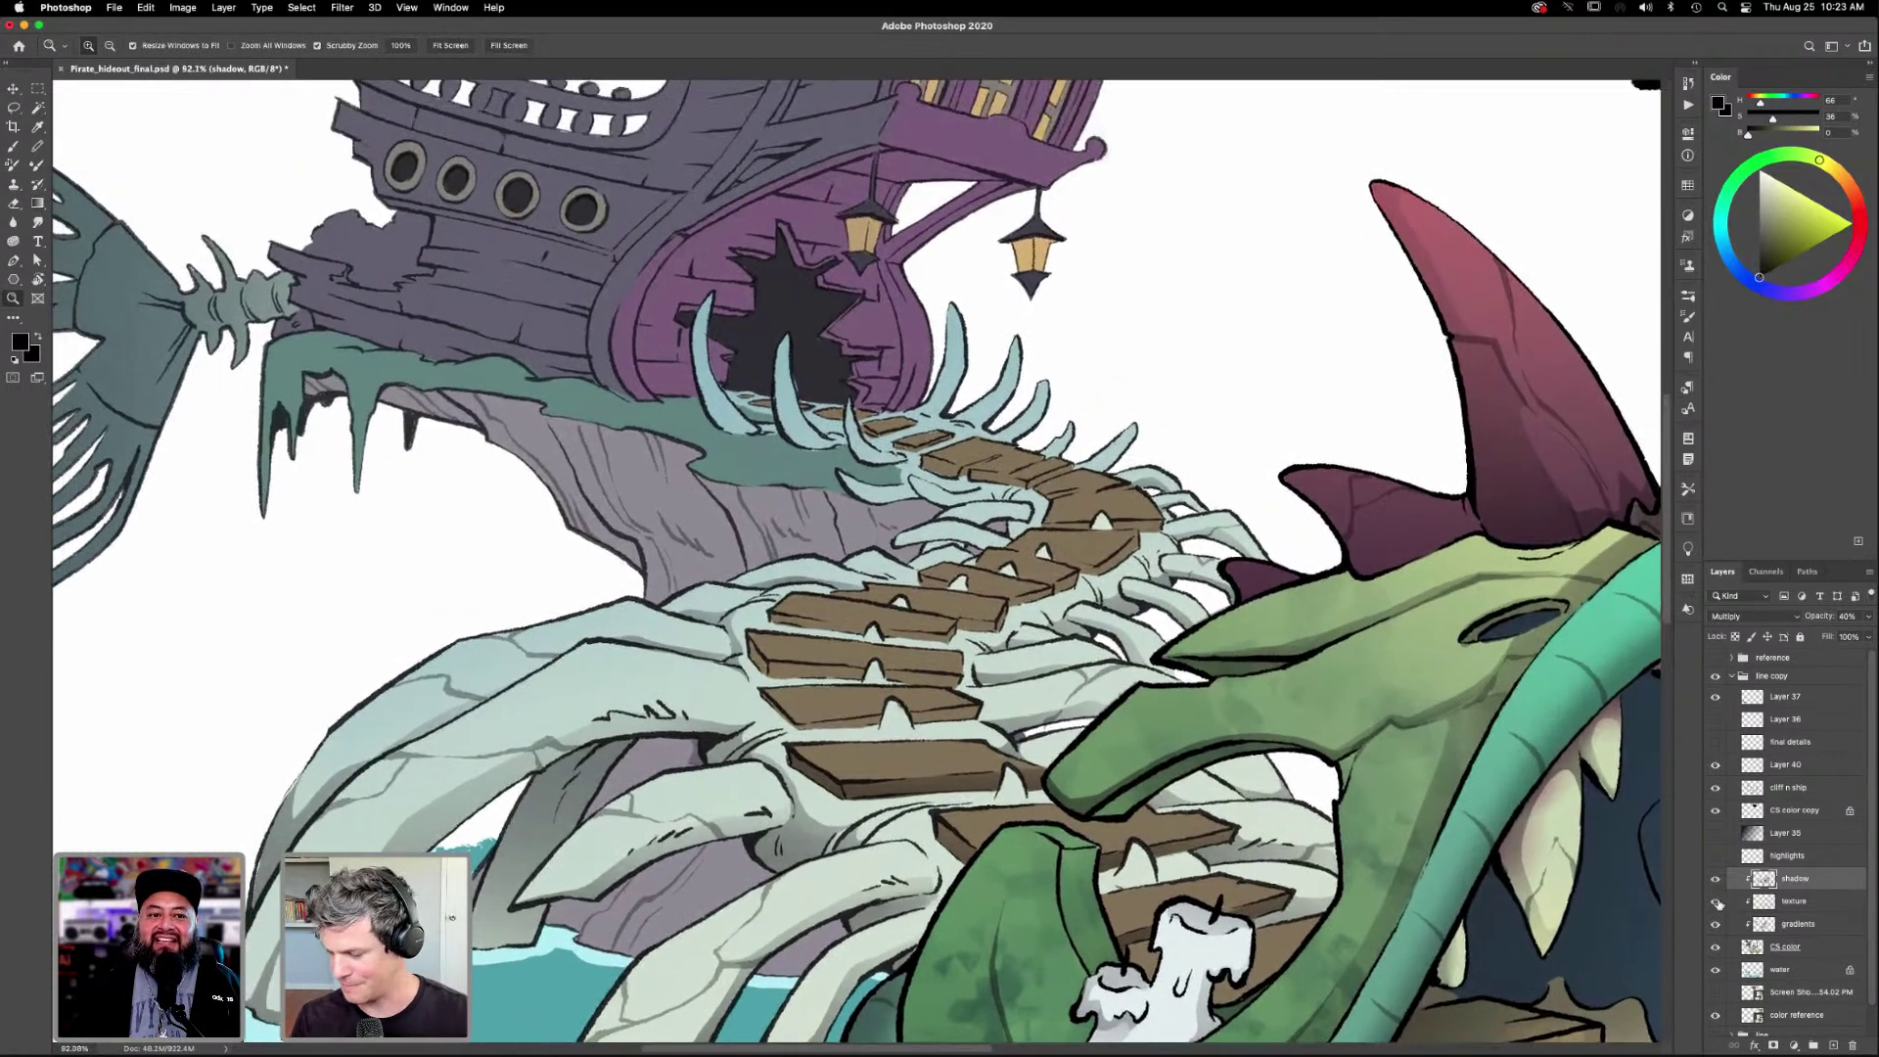
left_click(1785, 946)
key("i")
left_click(988, 606)
key("b")
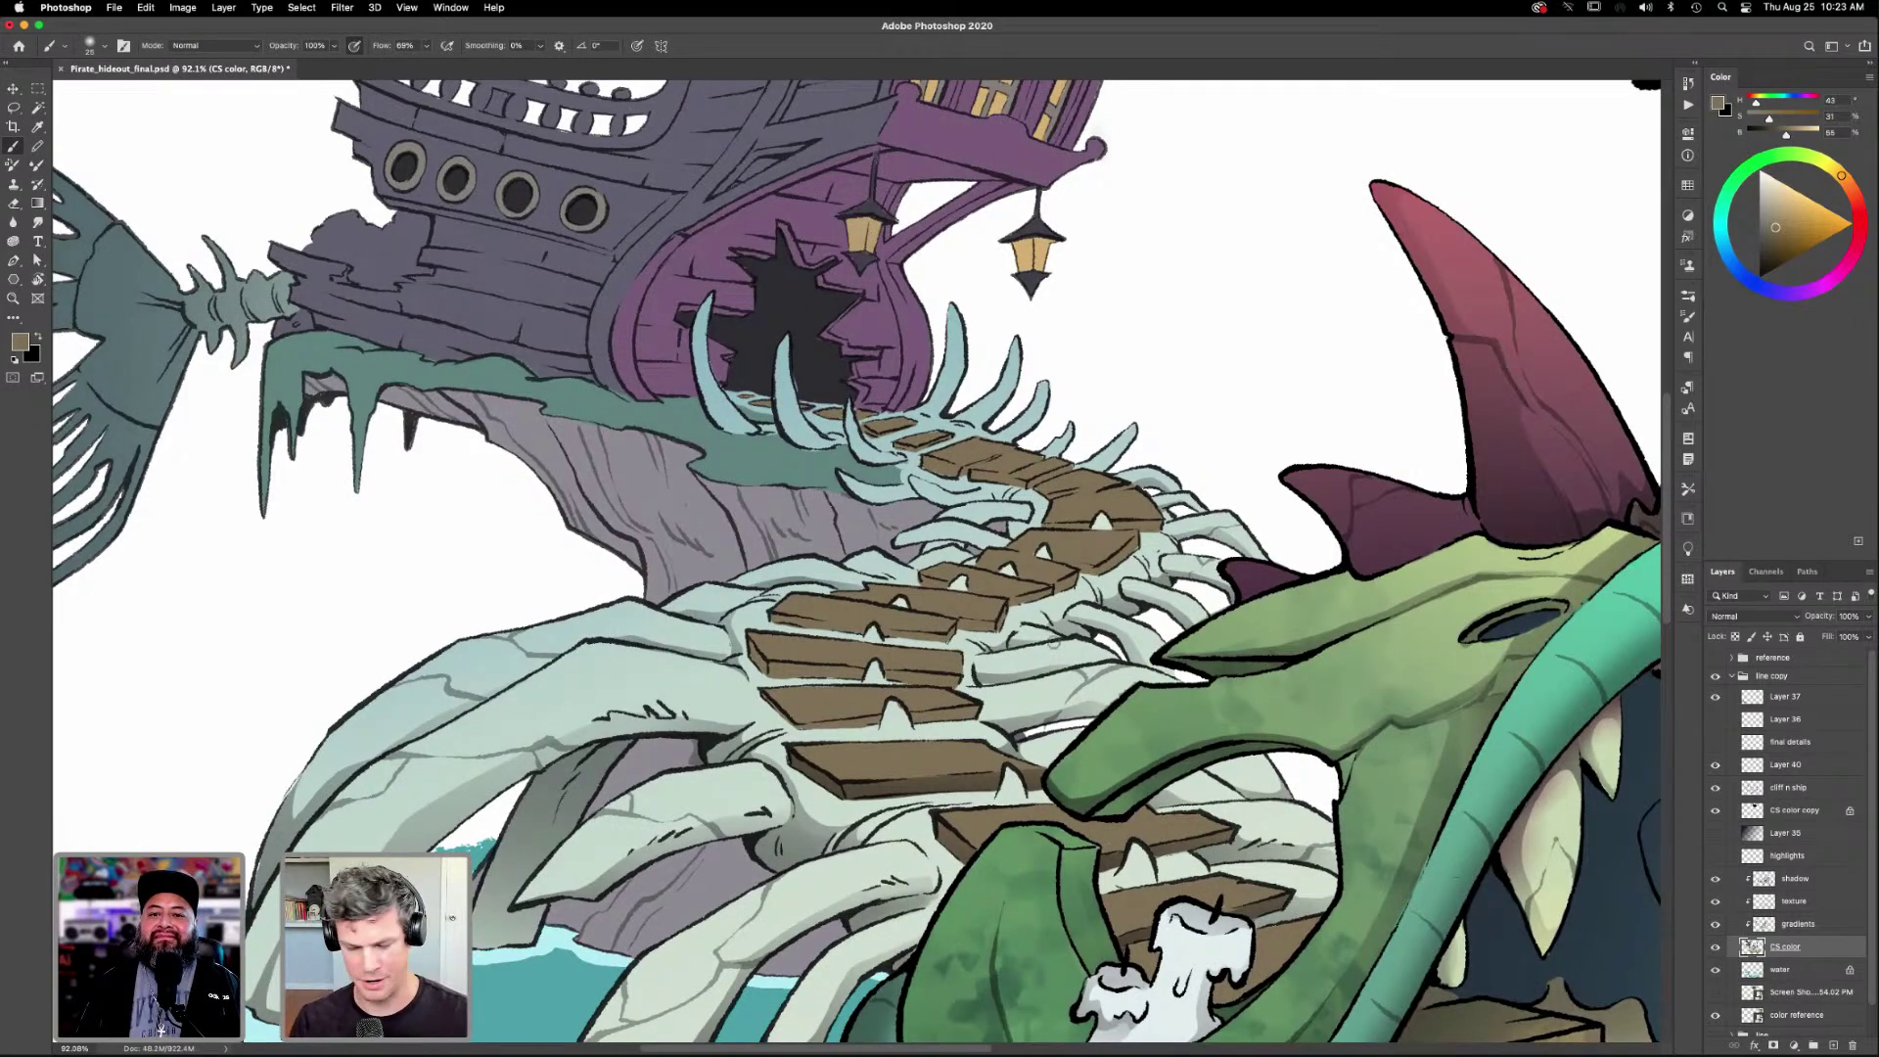
left_click_drag(1089, 699, 1103, 676)
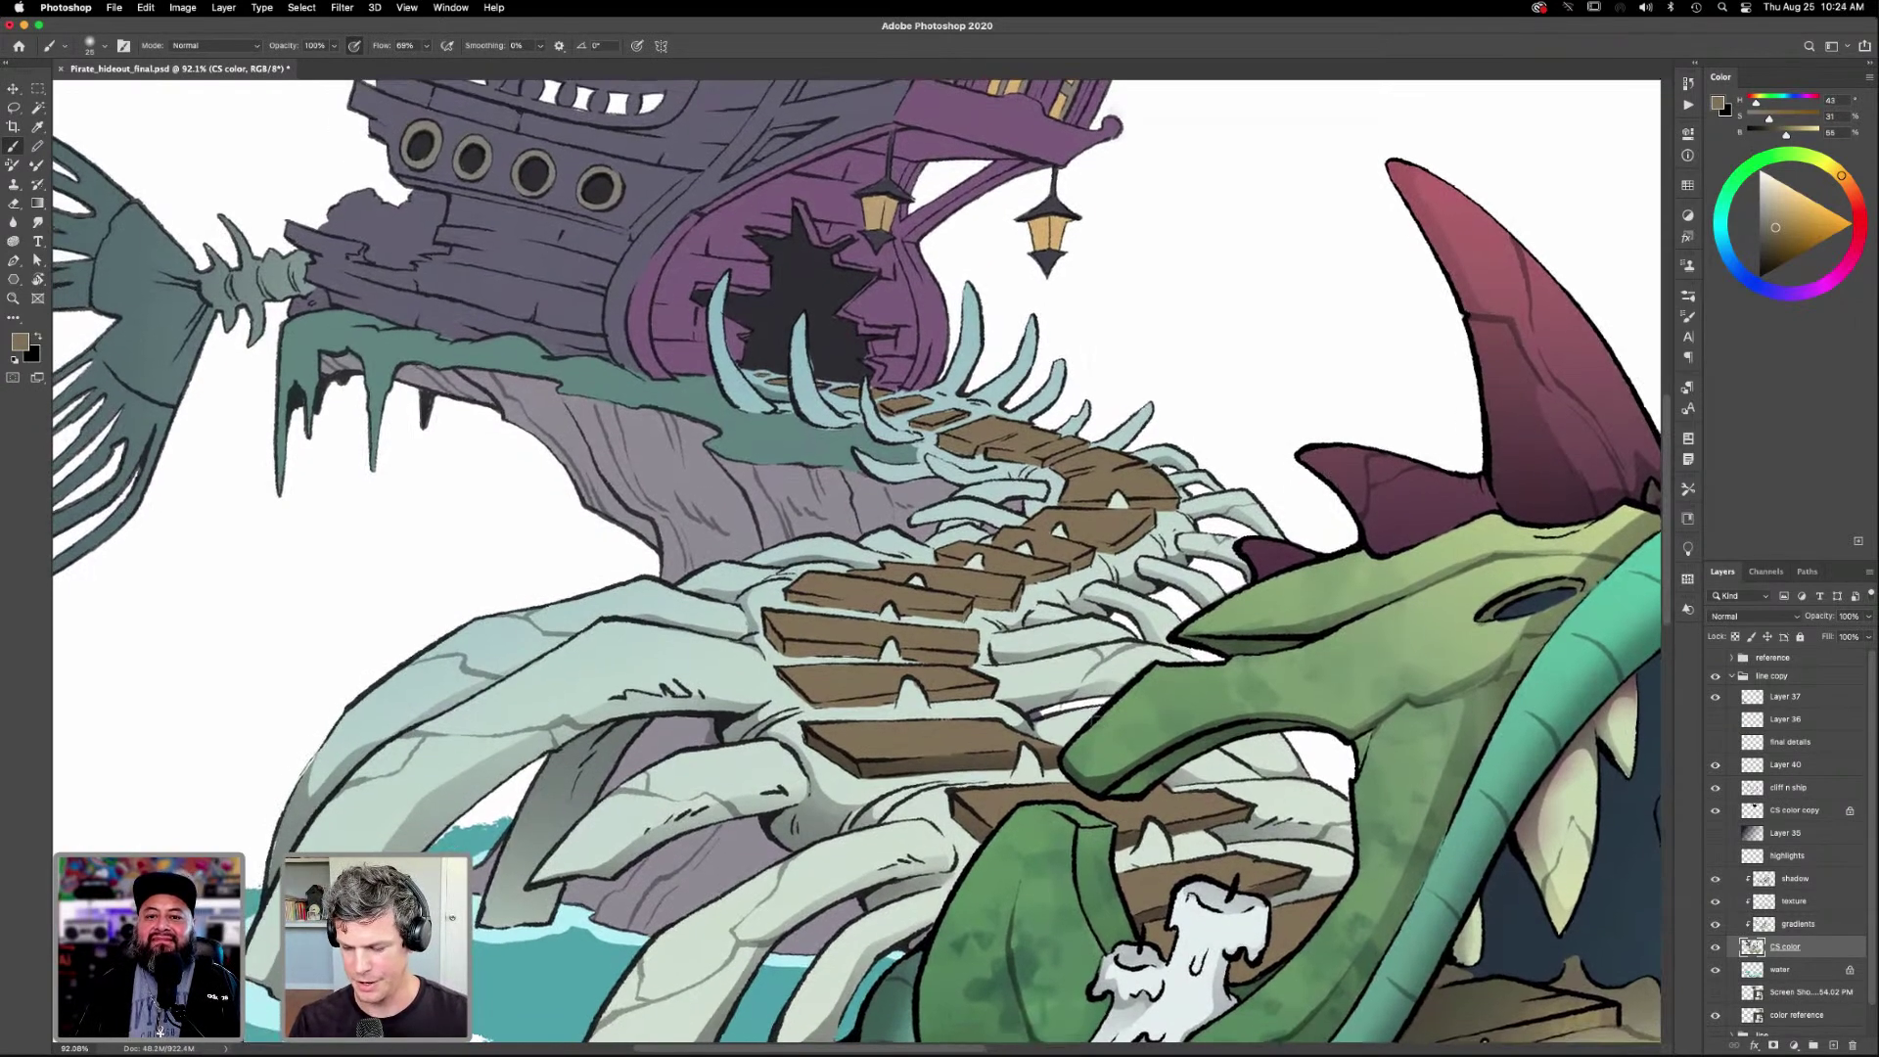
key("i")
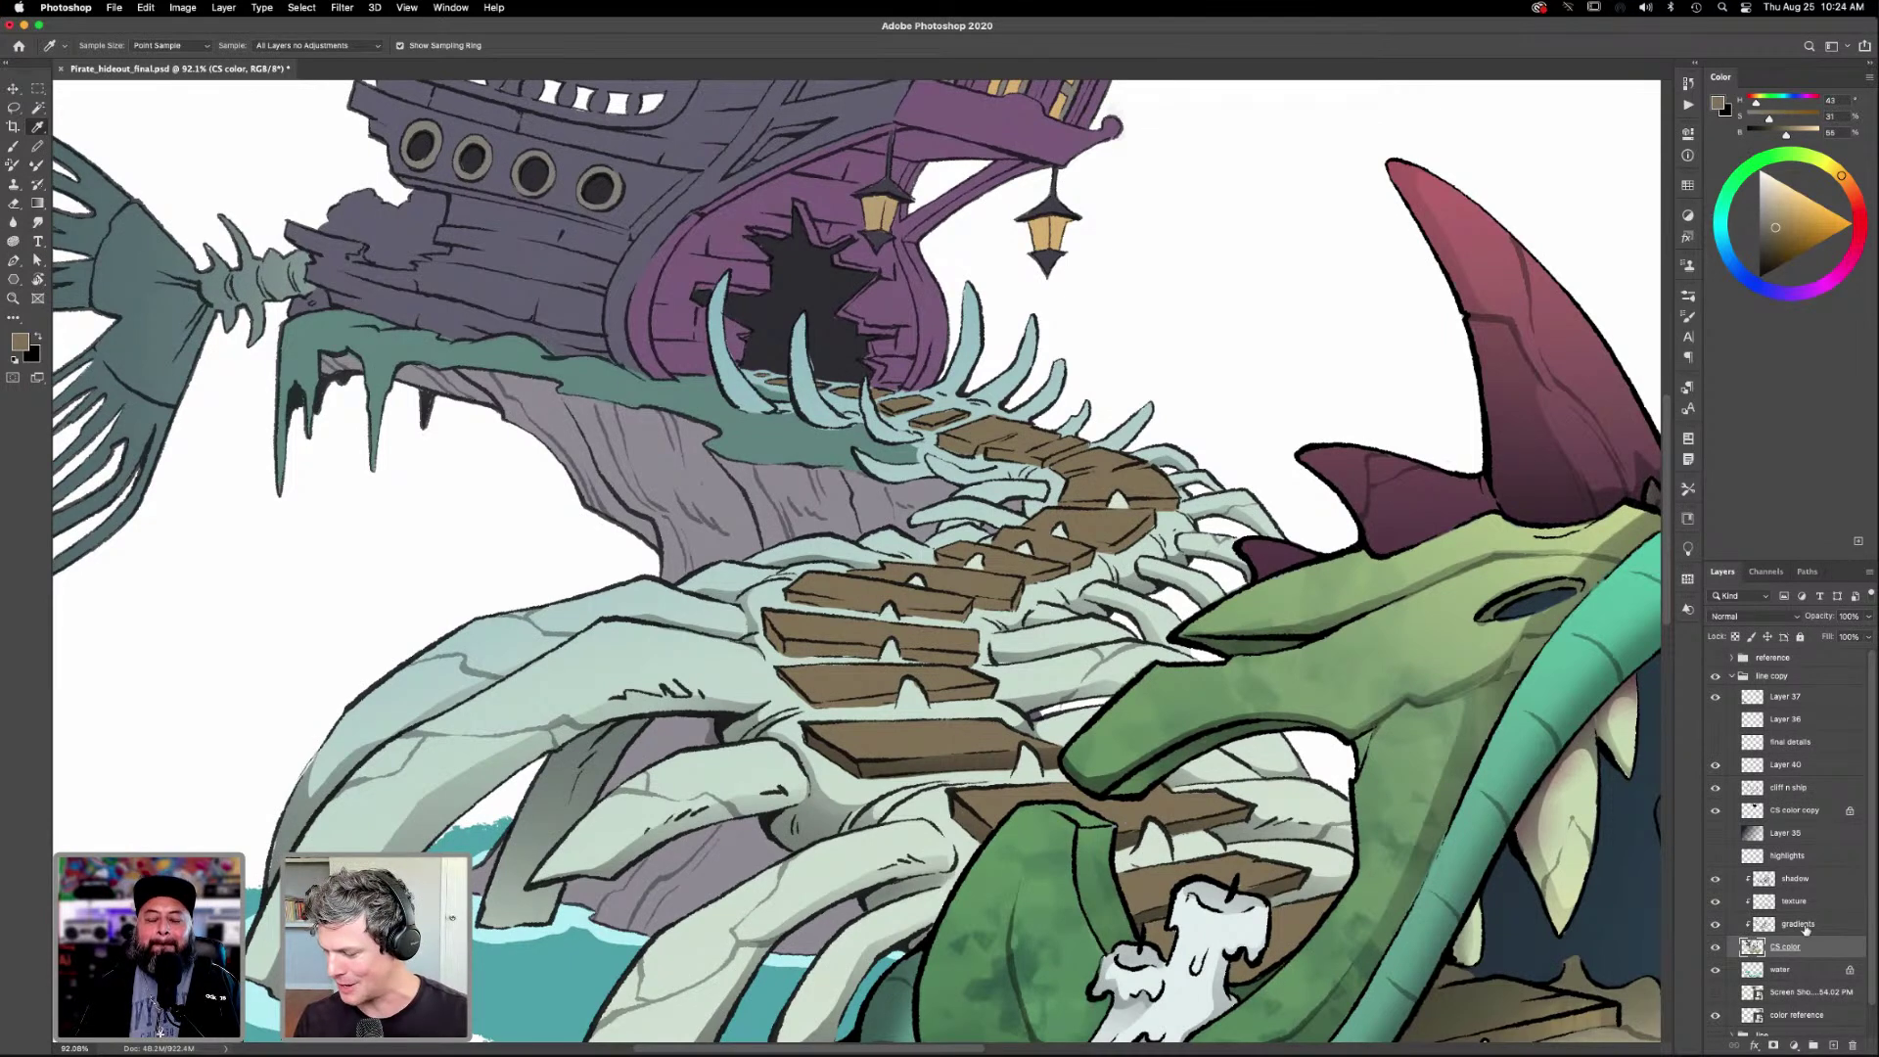
Return to the shadow layer with default colors, then lasso and gradient-shade the ribs on the inner side of the walkway bend.
left_click(1799, 878)
key("l")
key("d")
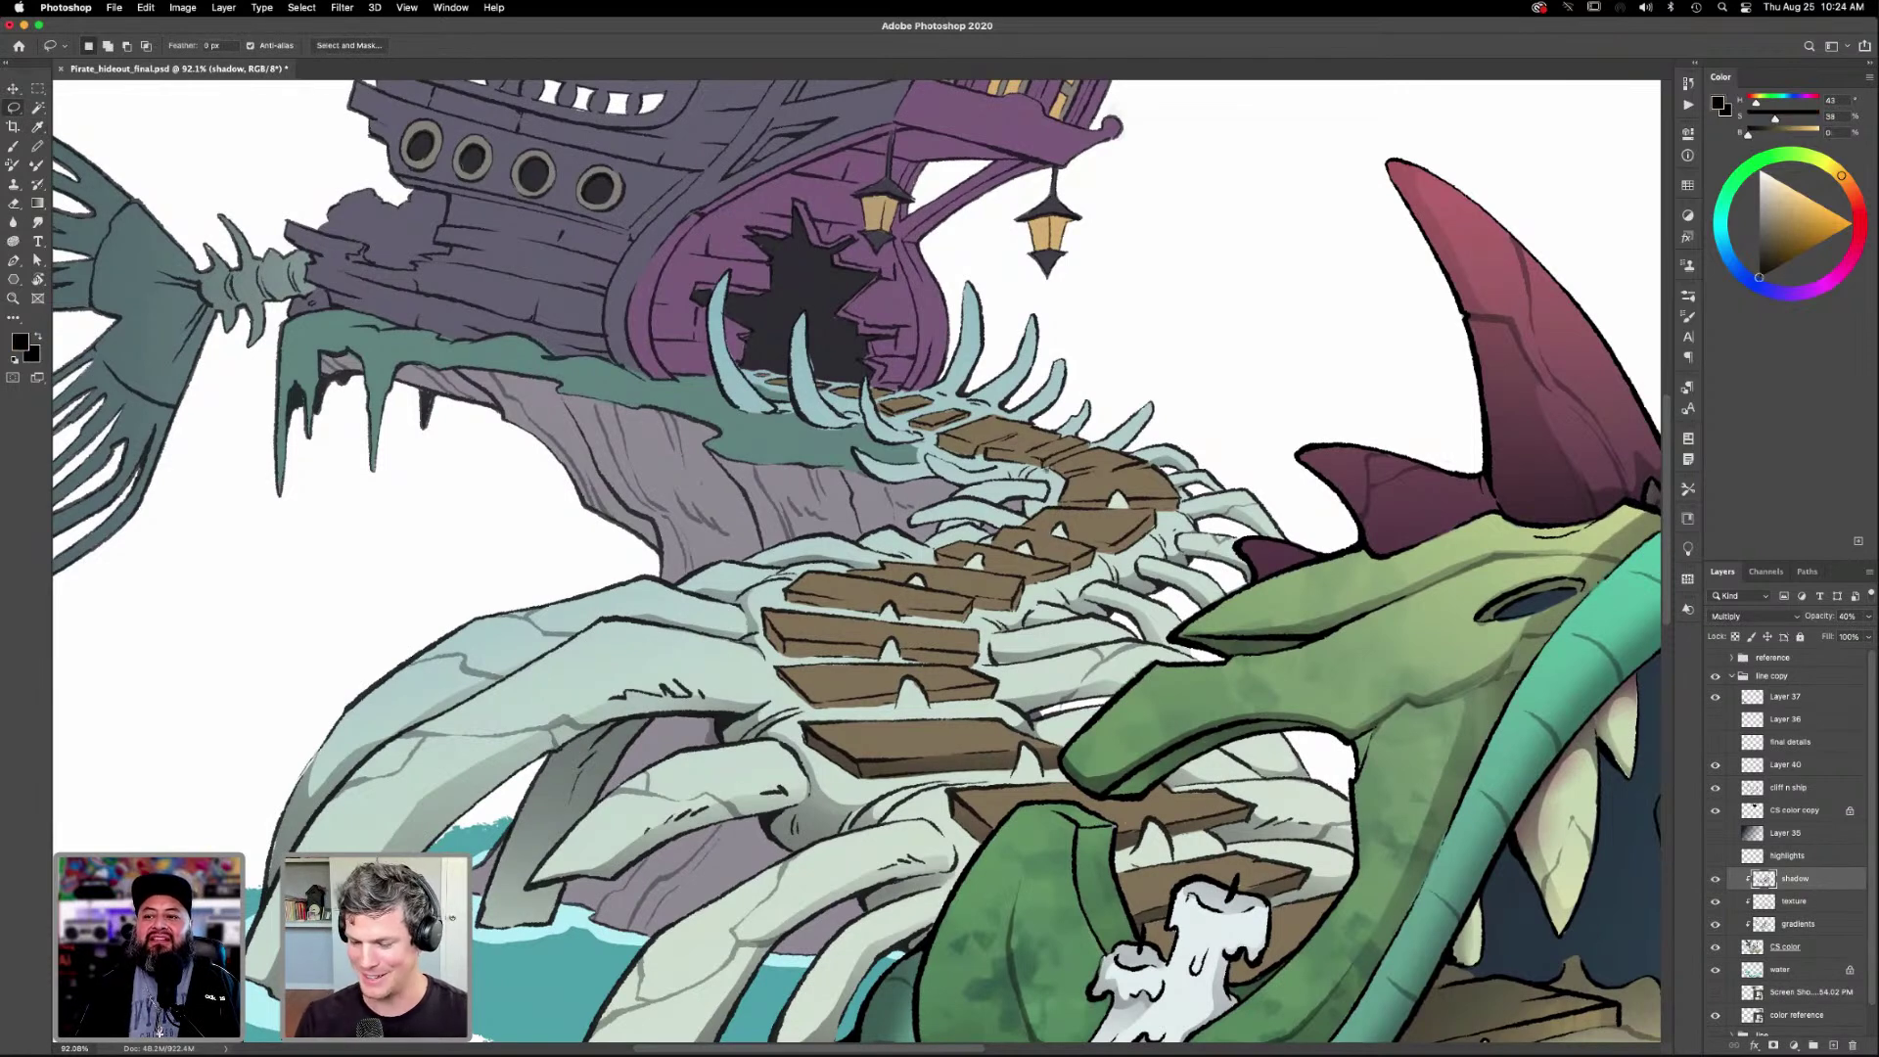
mouse_move(1051, 507)
left_mouse_down()
mouse_move(988, 505)
mouse_move(1056, 494)
mouse_move(1017, 511)
left_mouse_up()
key("shift")
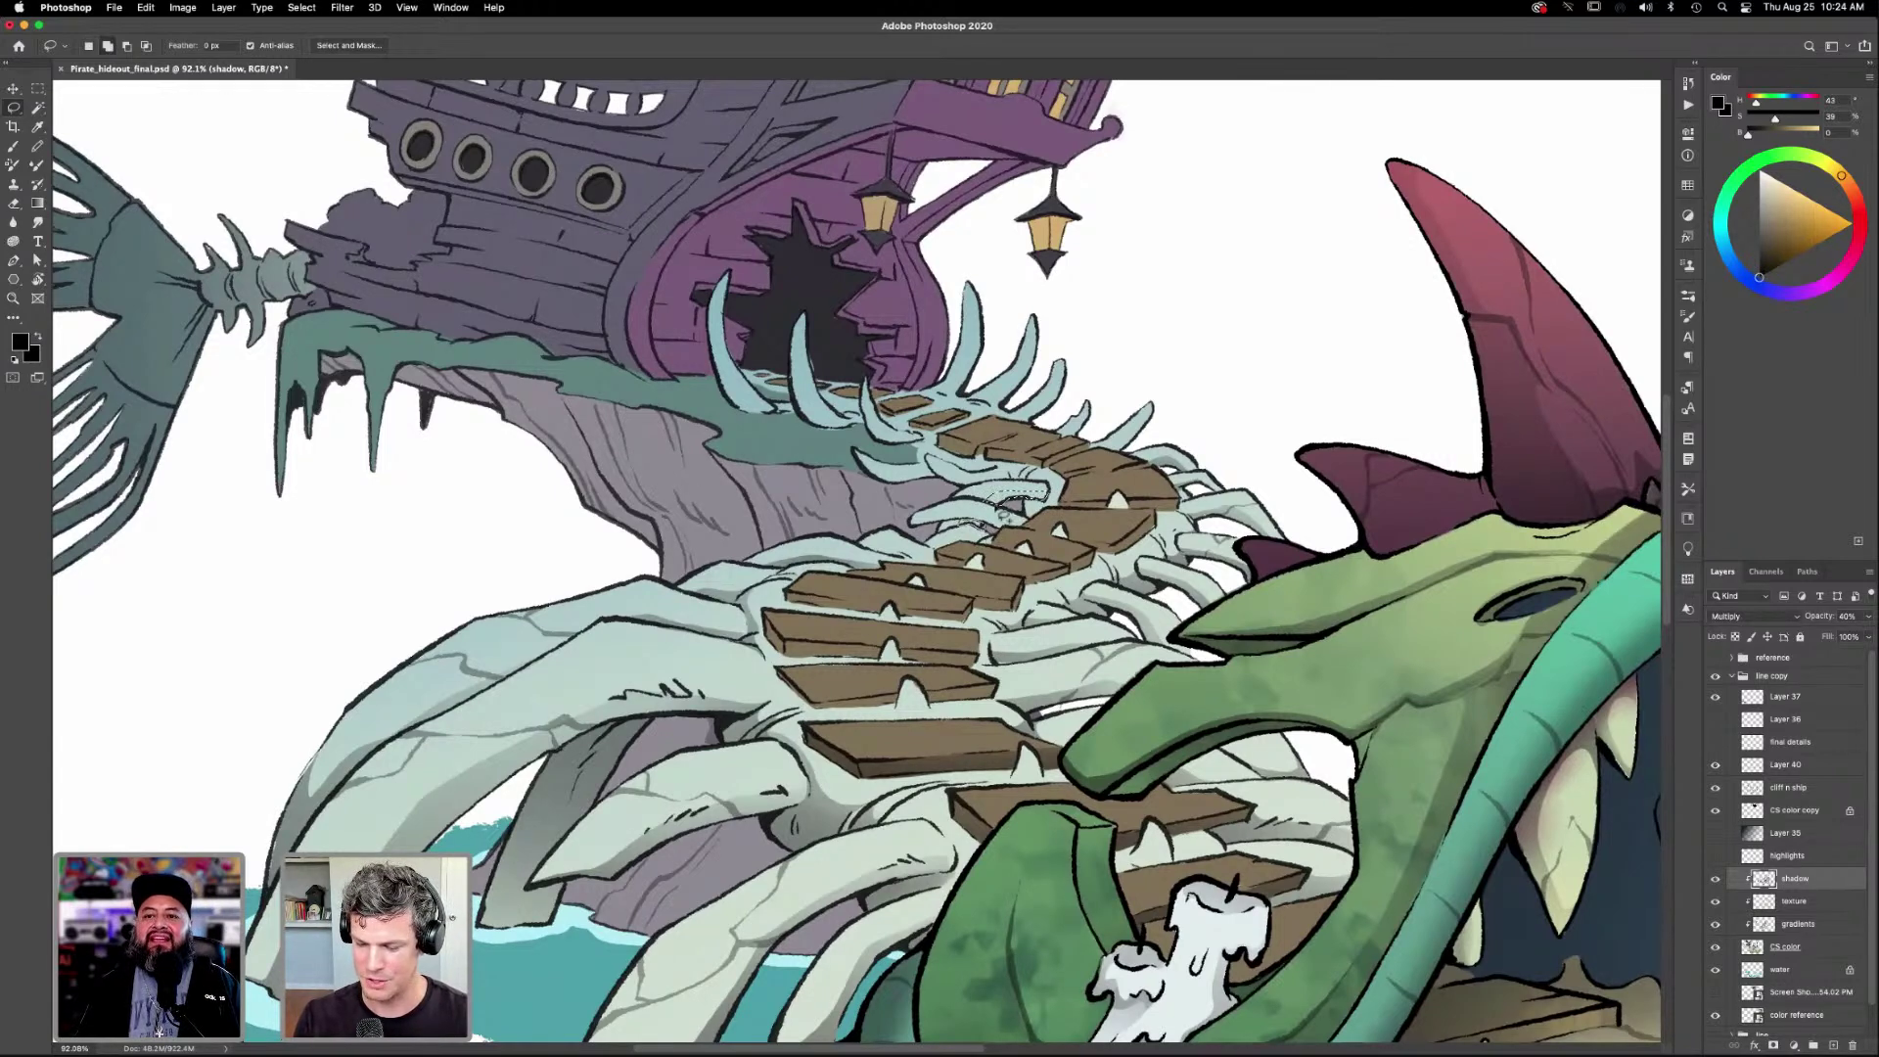
key("g")
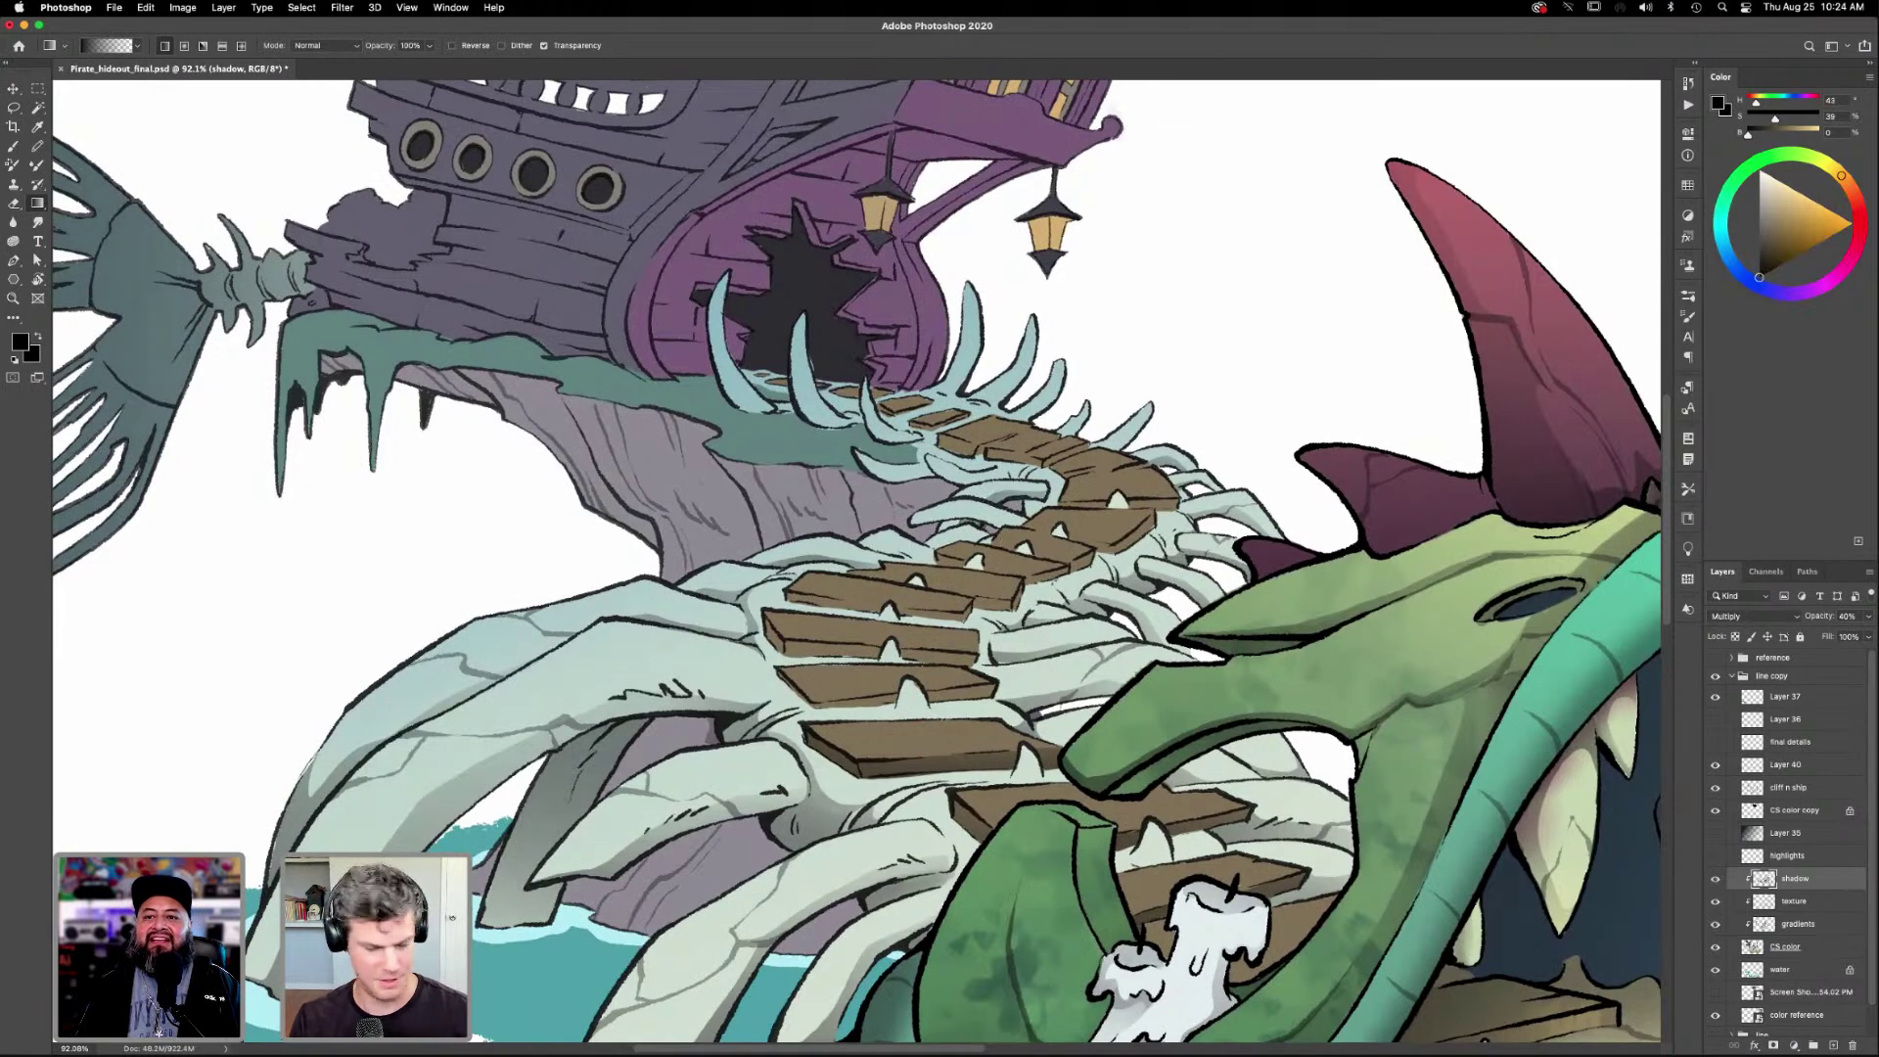
key("l")
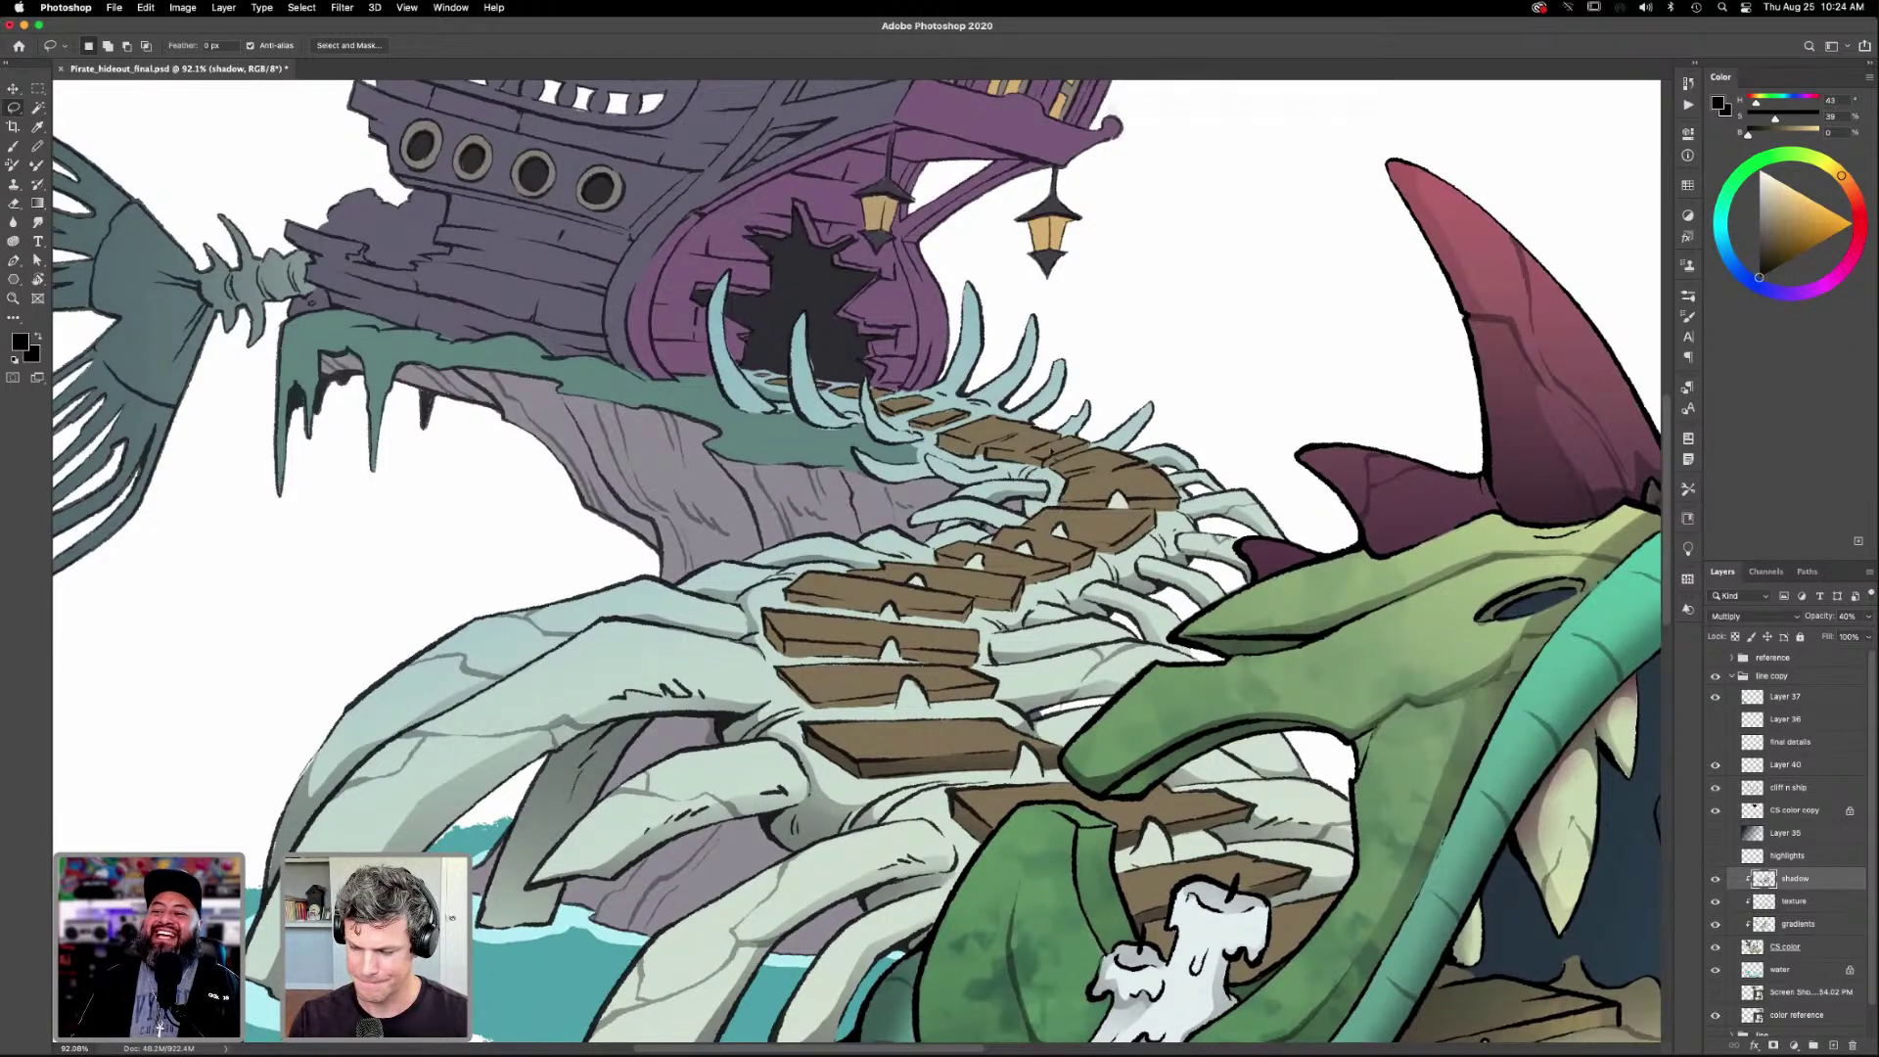
key("g")
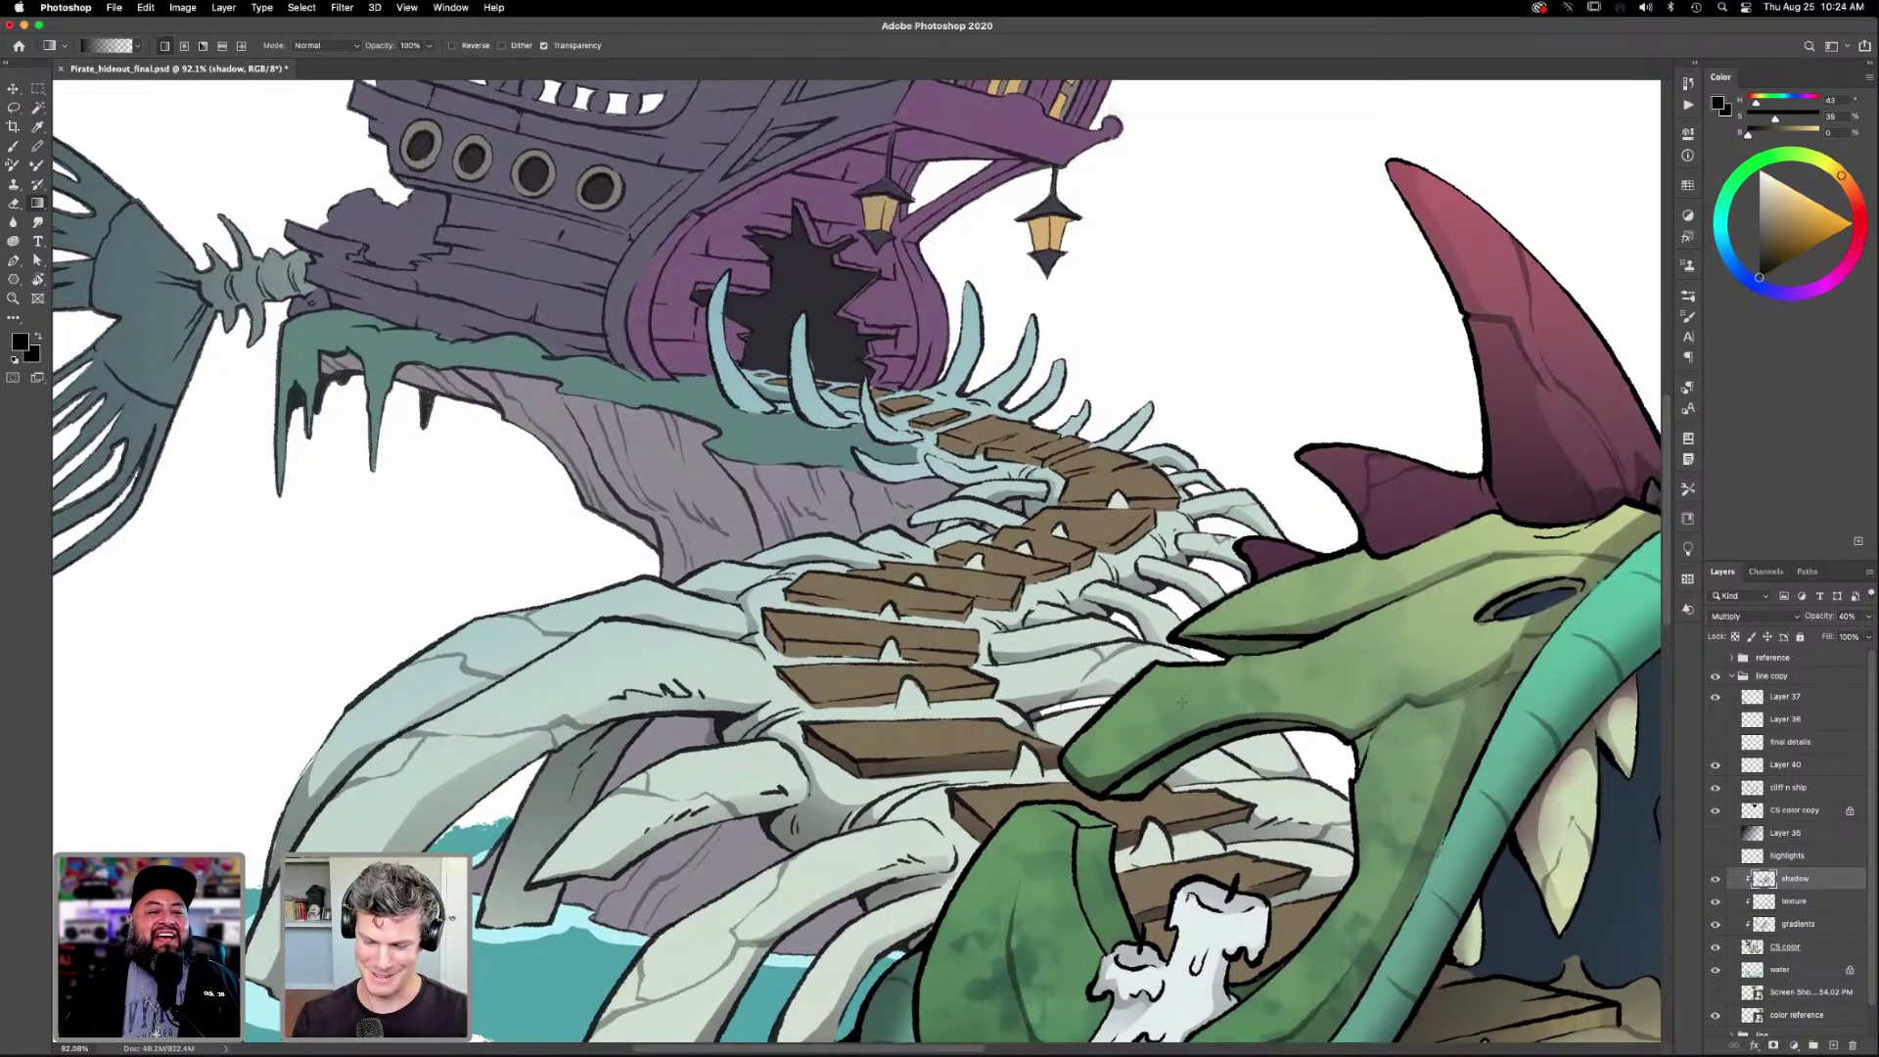
Lasso the lower edge of the thin rib just above the middle planks, darken it with a gradient and clear the selection.
key("l")
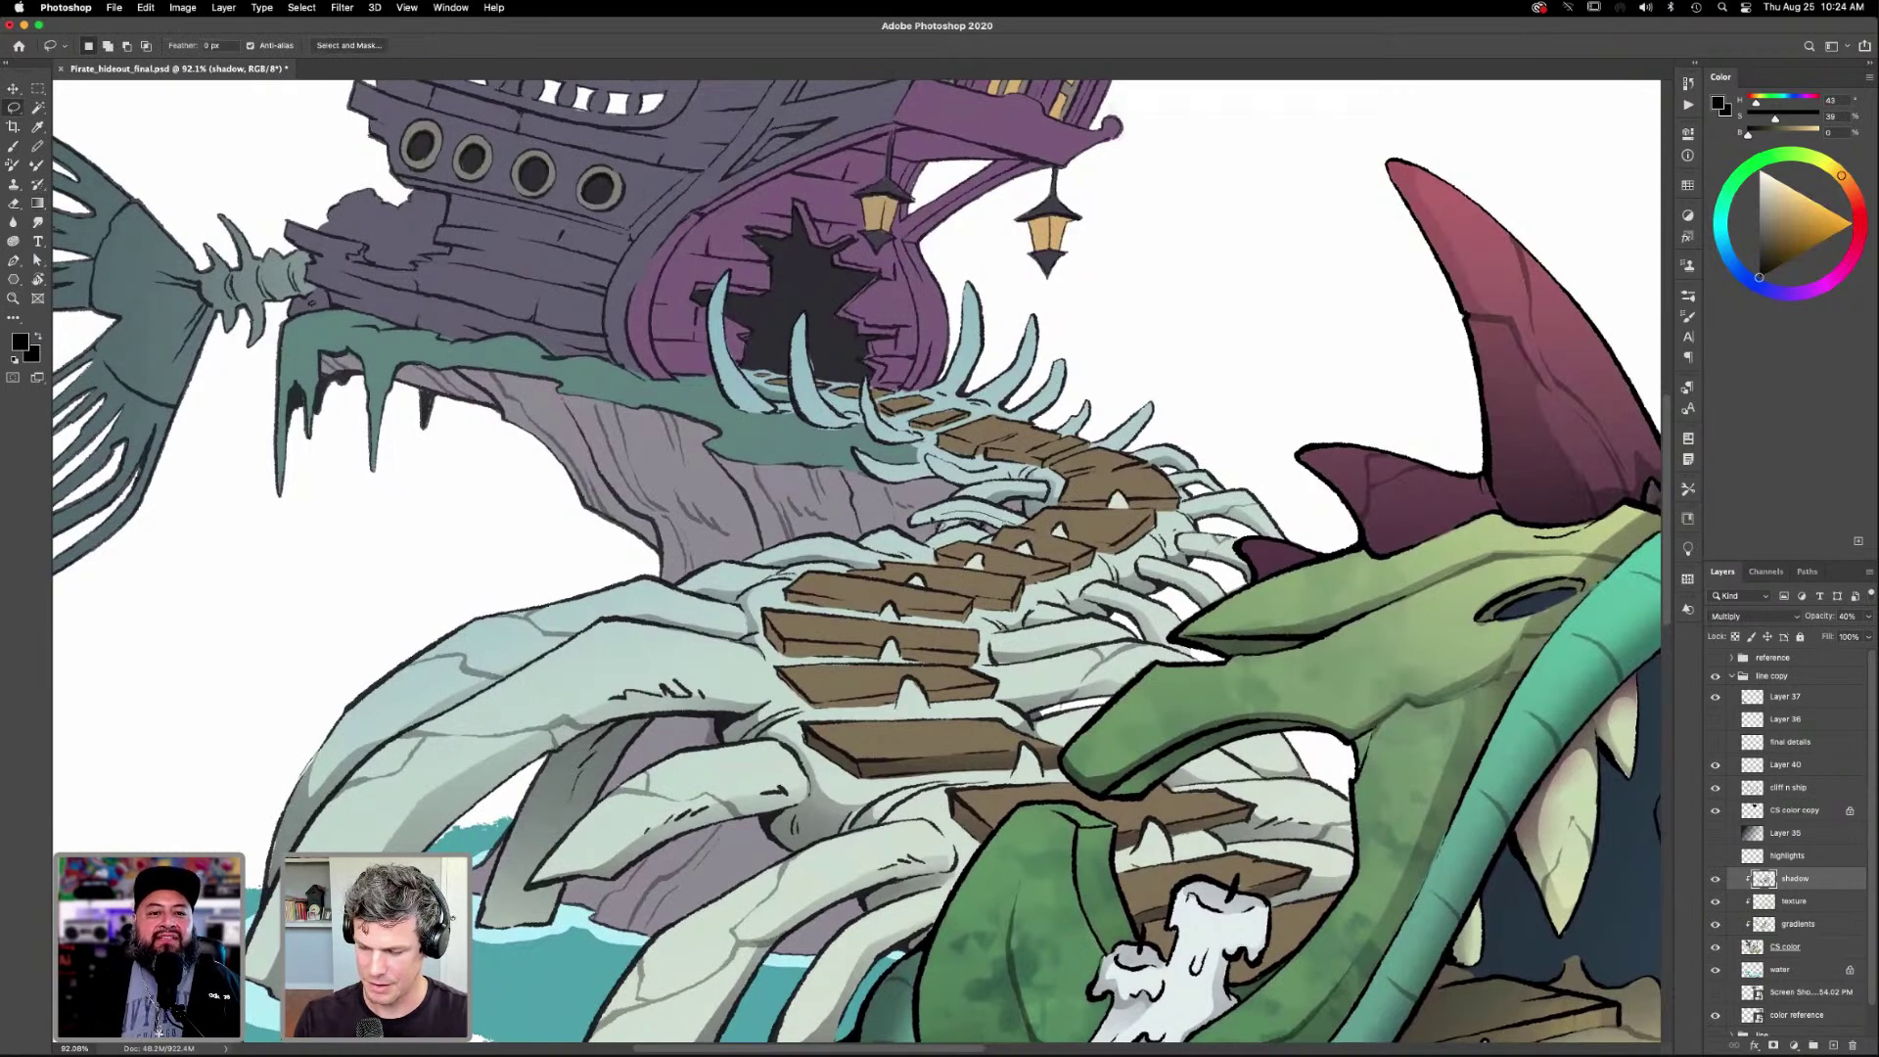
left_click_drag(913, 524, 1017, 531)
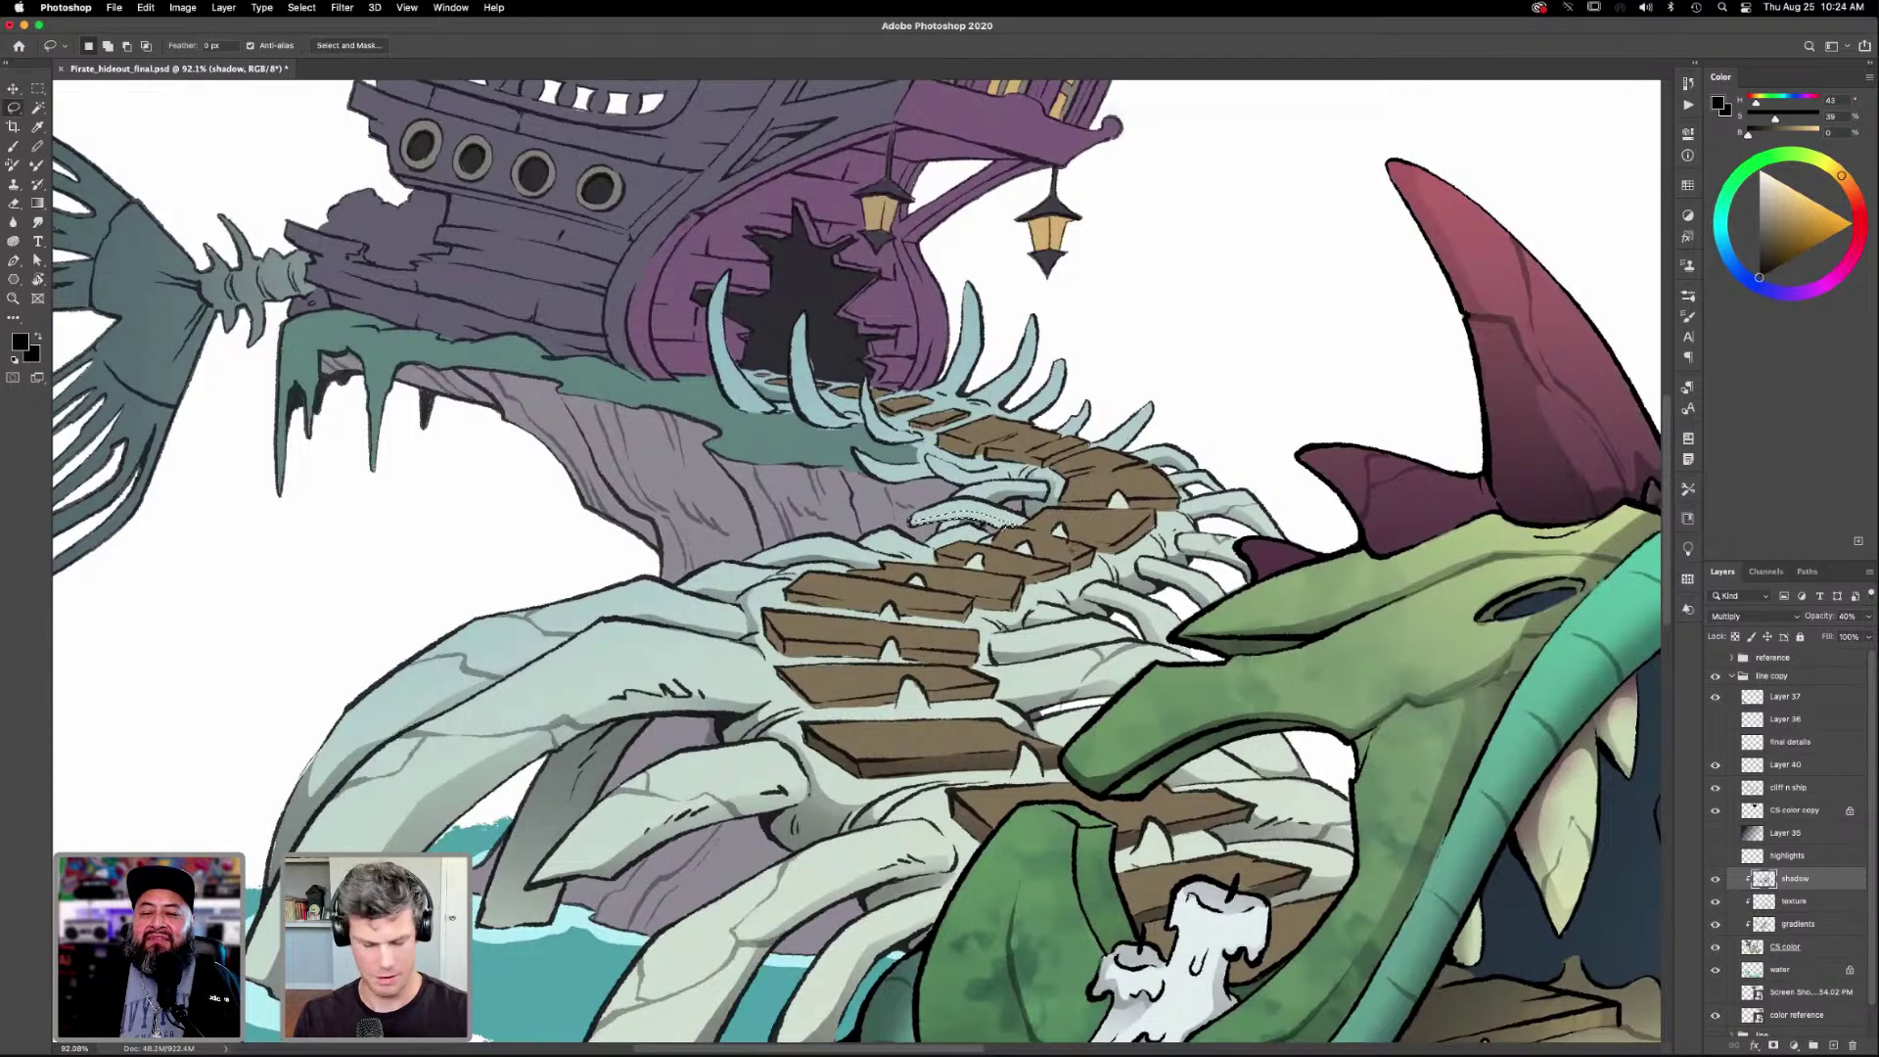
key("alt")
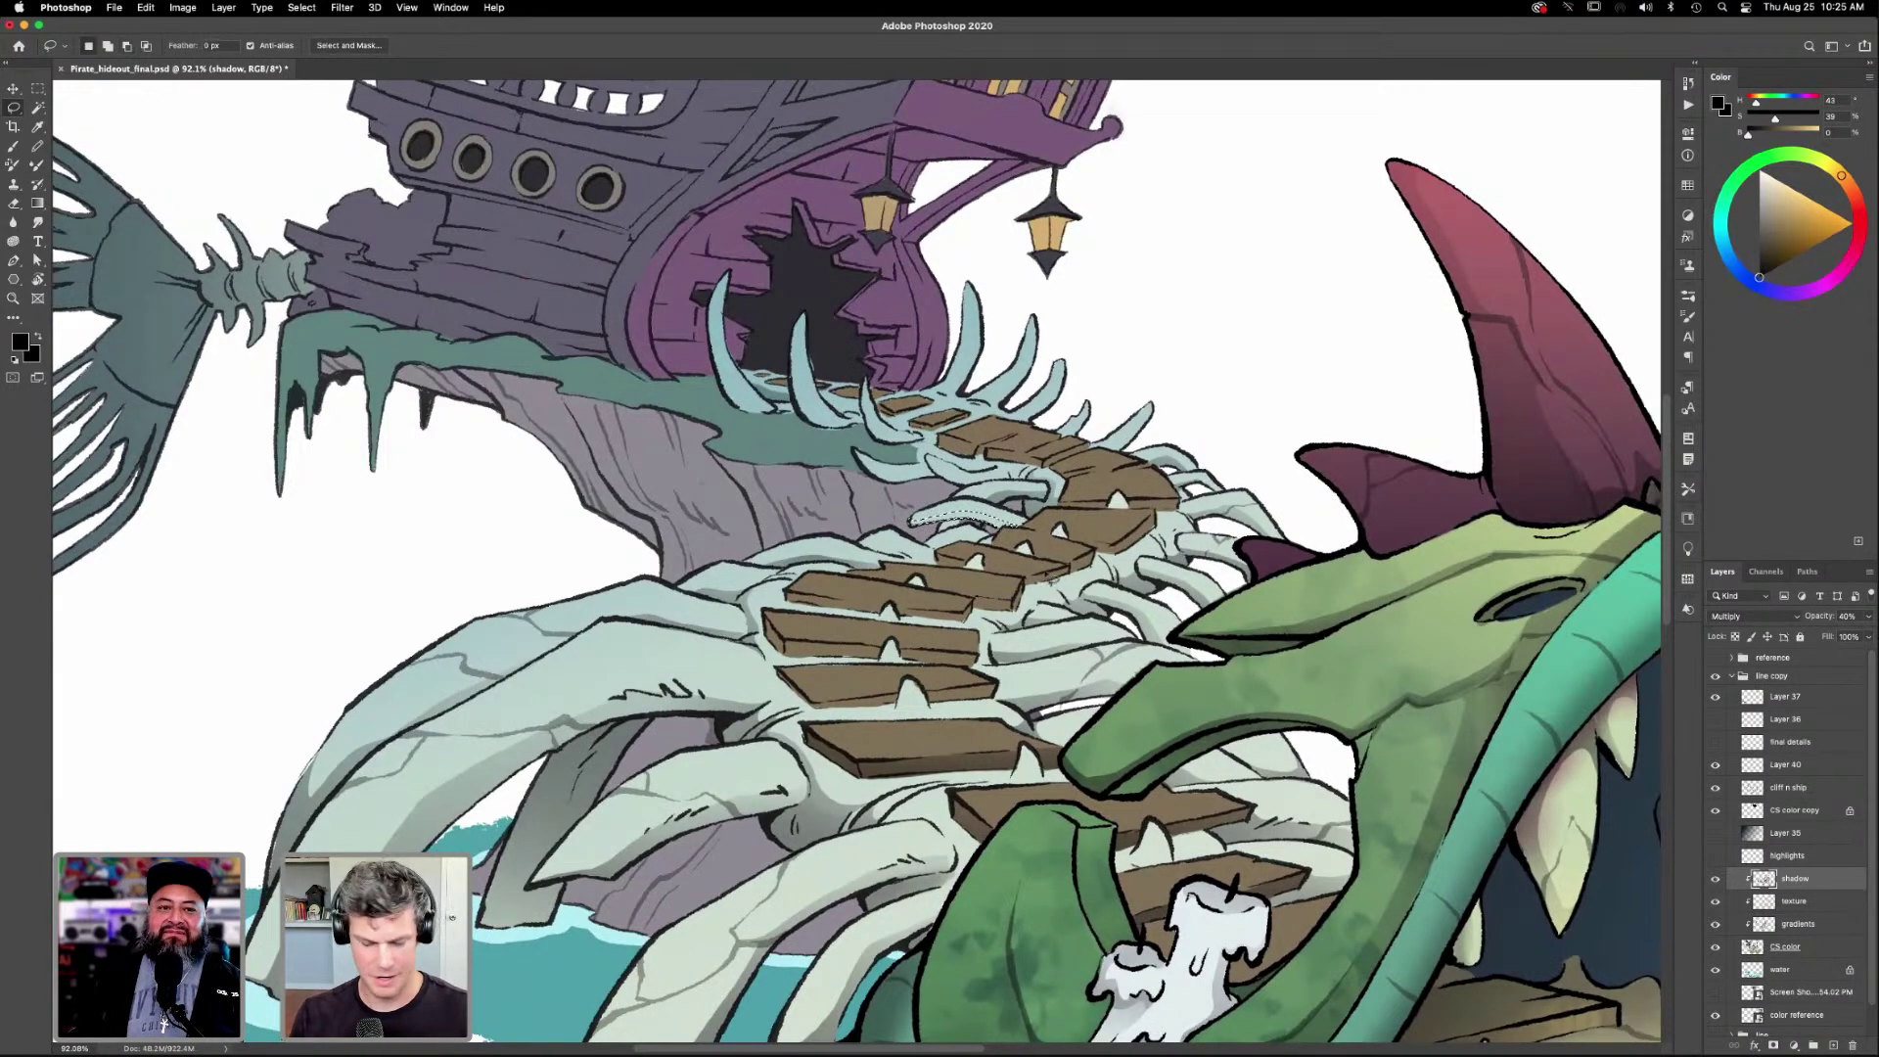
key("g")
key("ctrl+d")
Lasso the shadow areas of the bones beside the middle planks, on the creature's side, and shade them with gradients.
key("l")
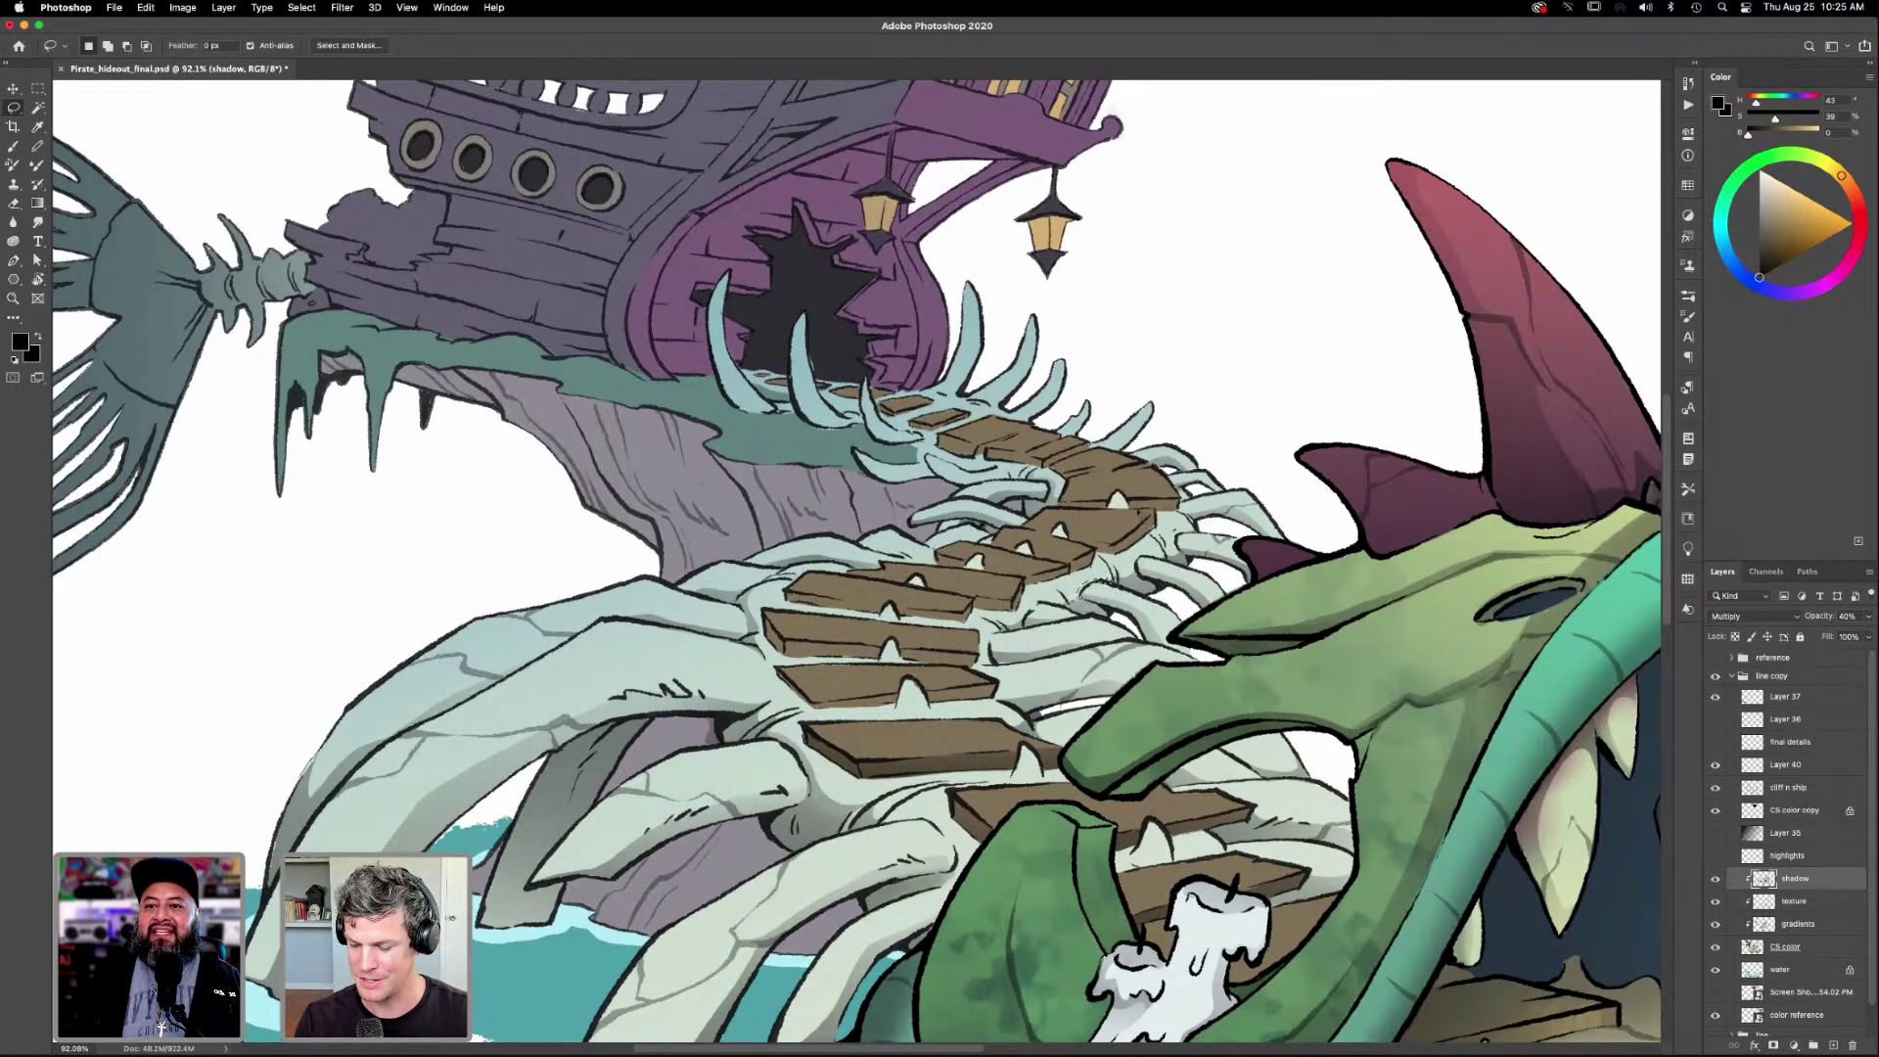
key("g")
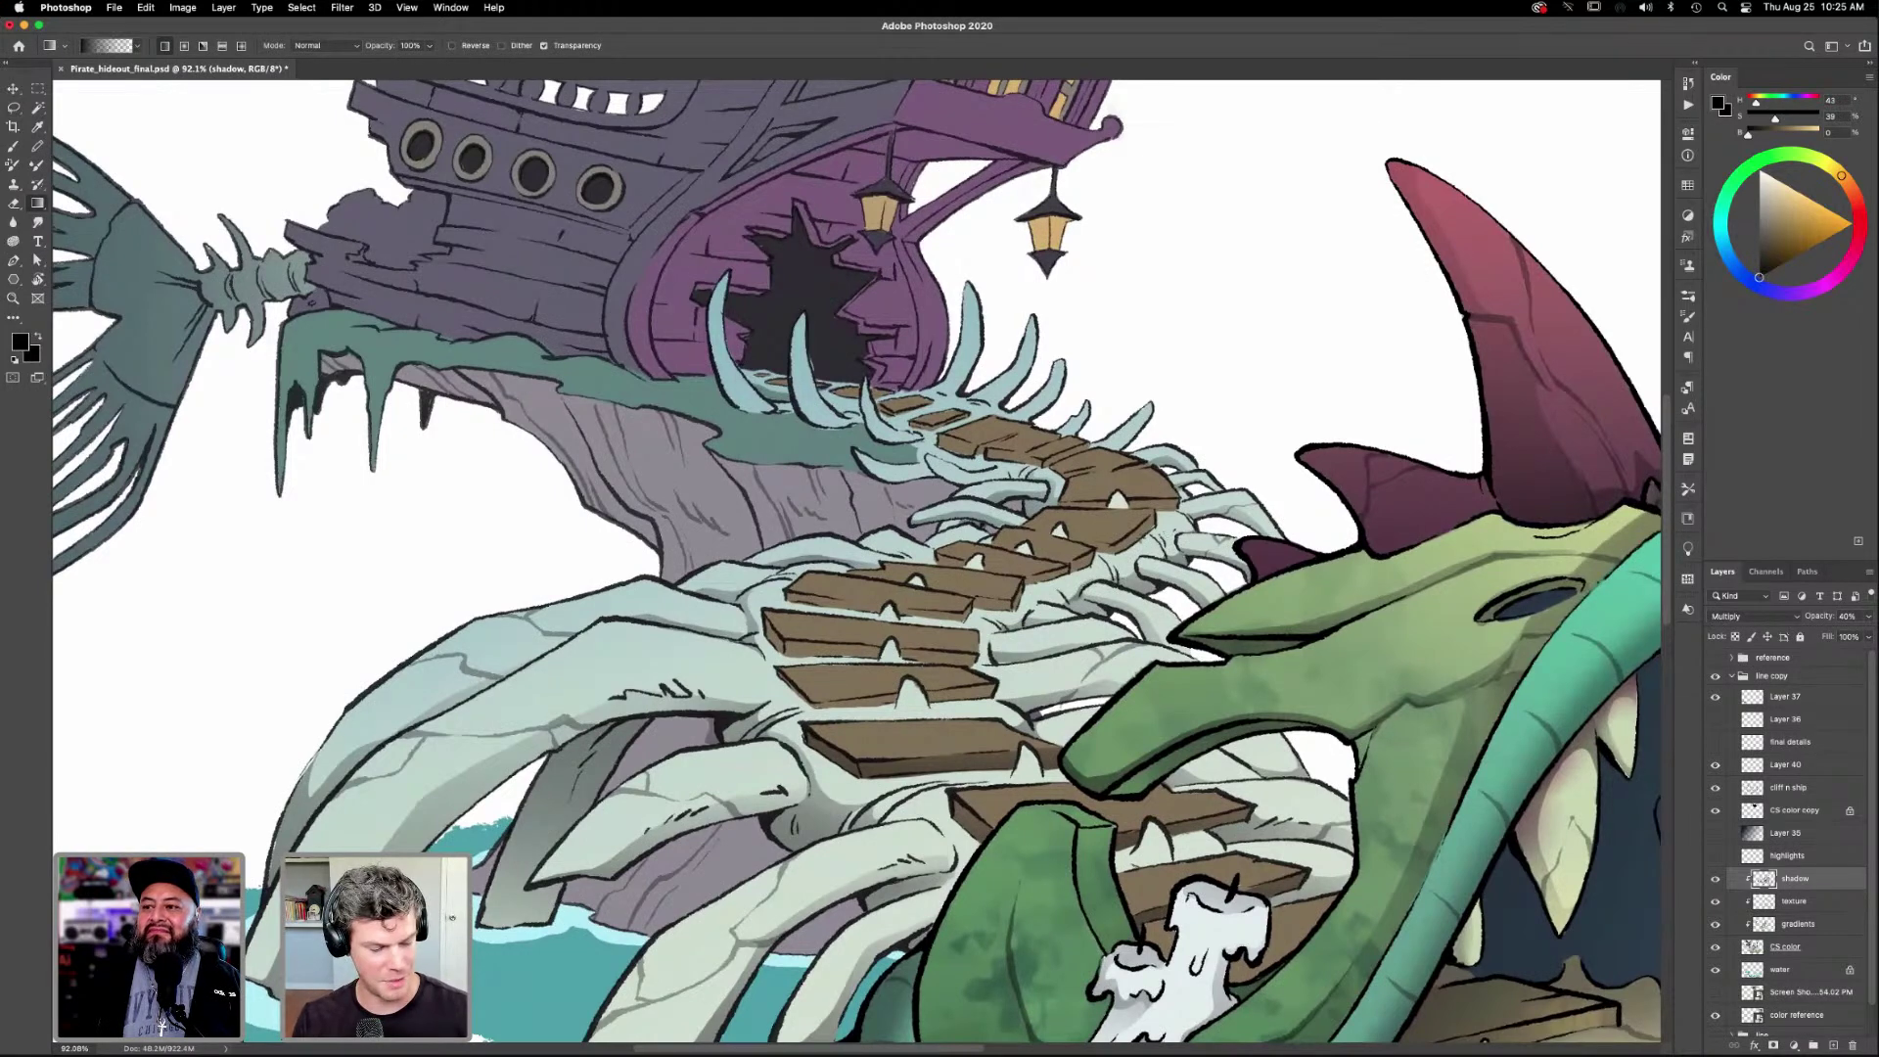
key("b")
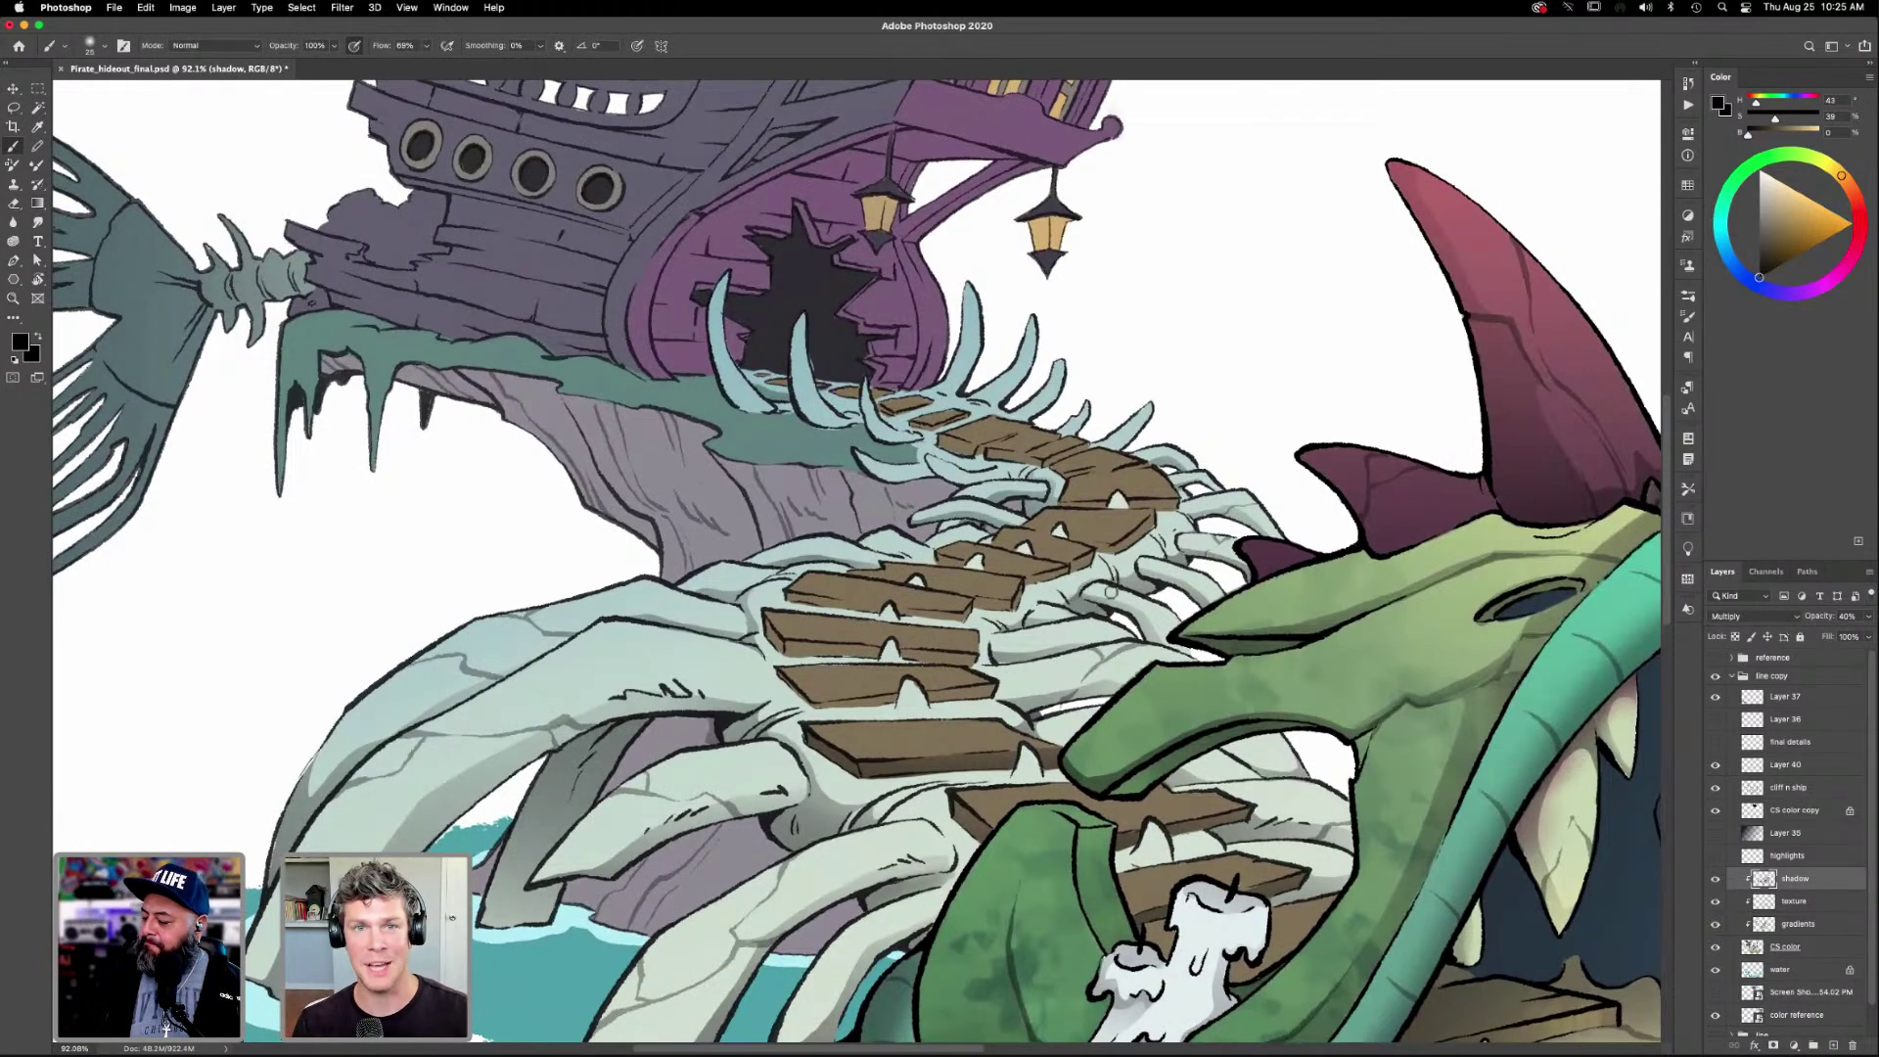
key("l")
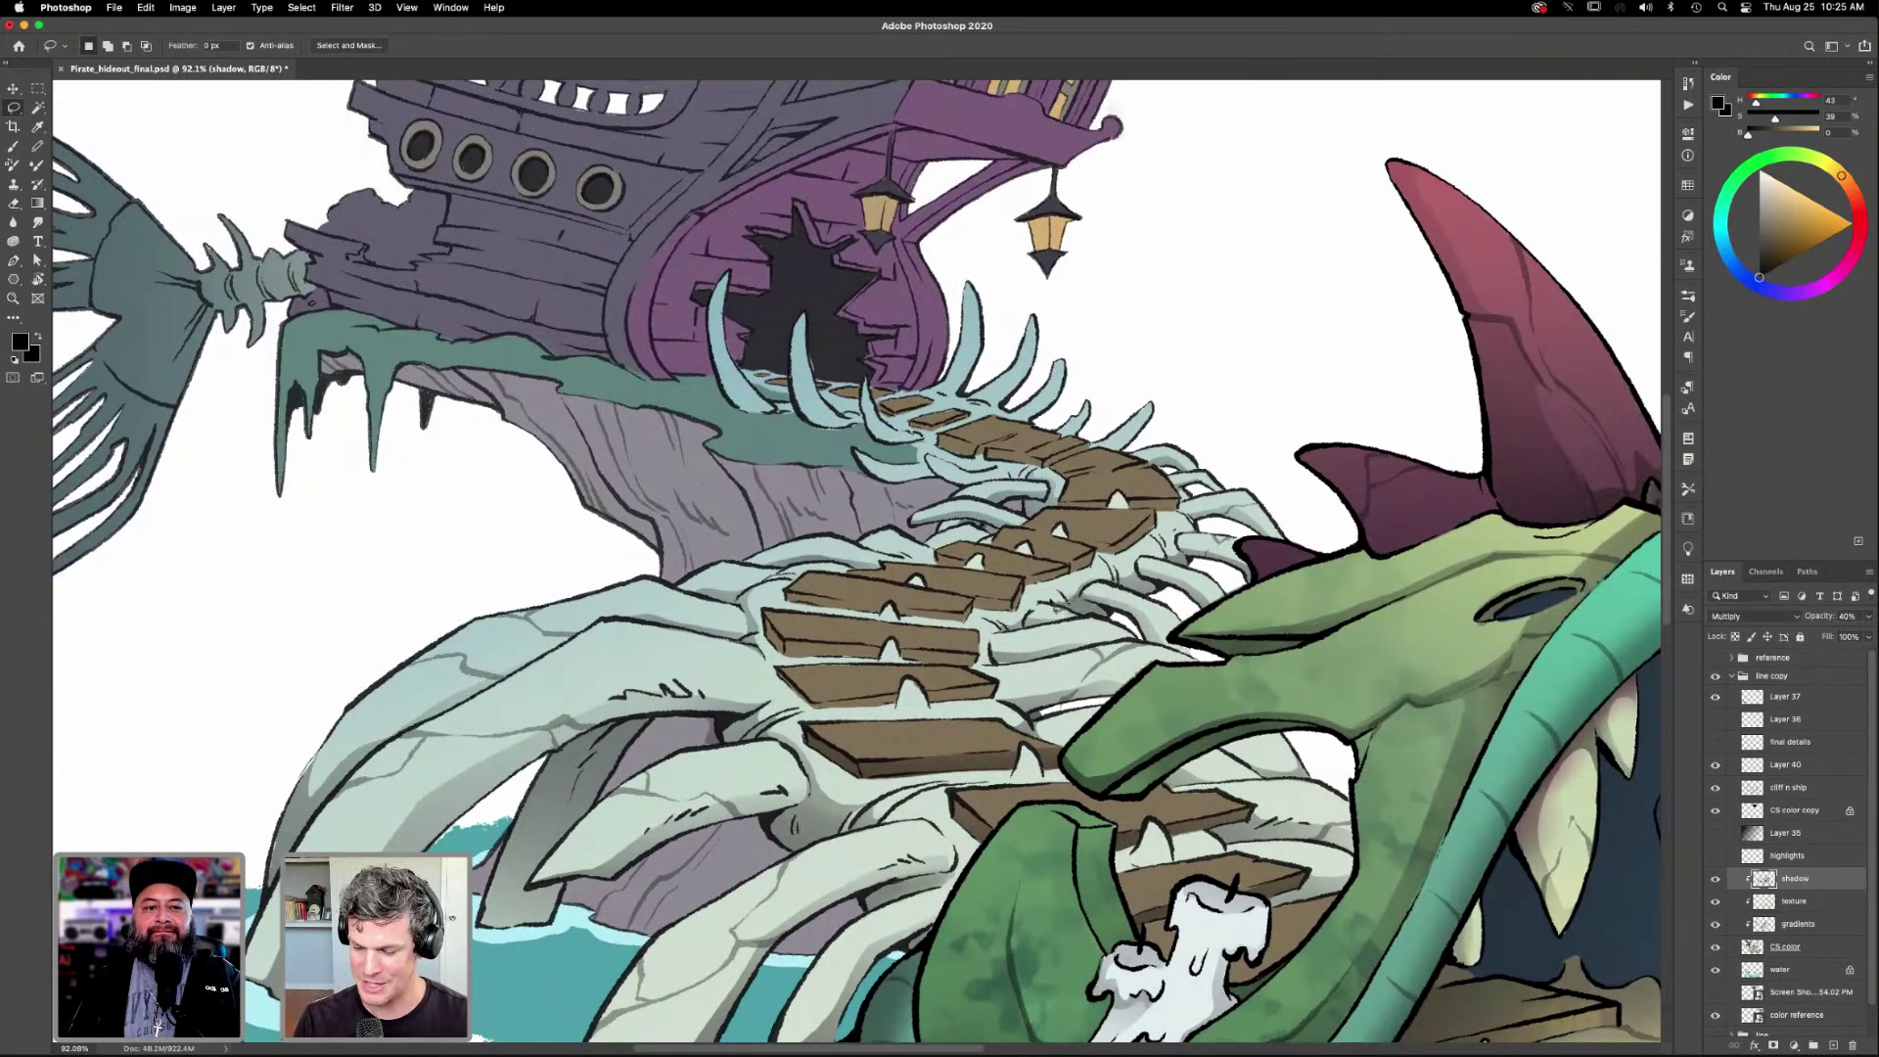
mouse_move(1042, 613)
left_mouse_down()
mouse_move(1121, 610)
mouse_move(1027, 606)
left_mouse_up()
key("g")
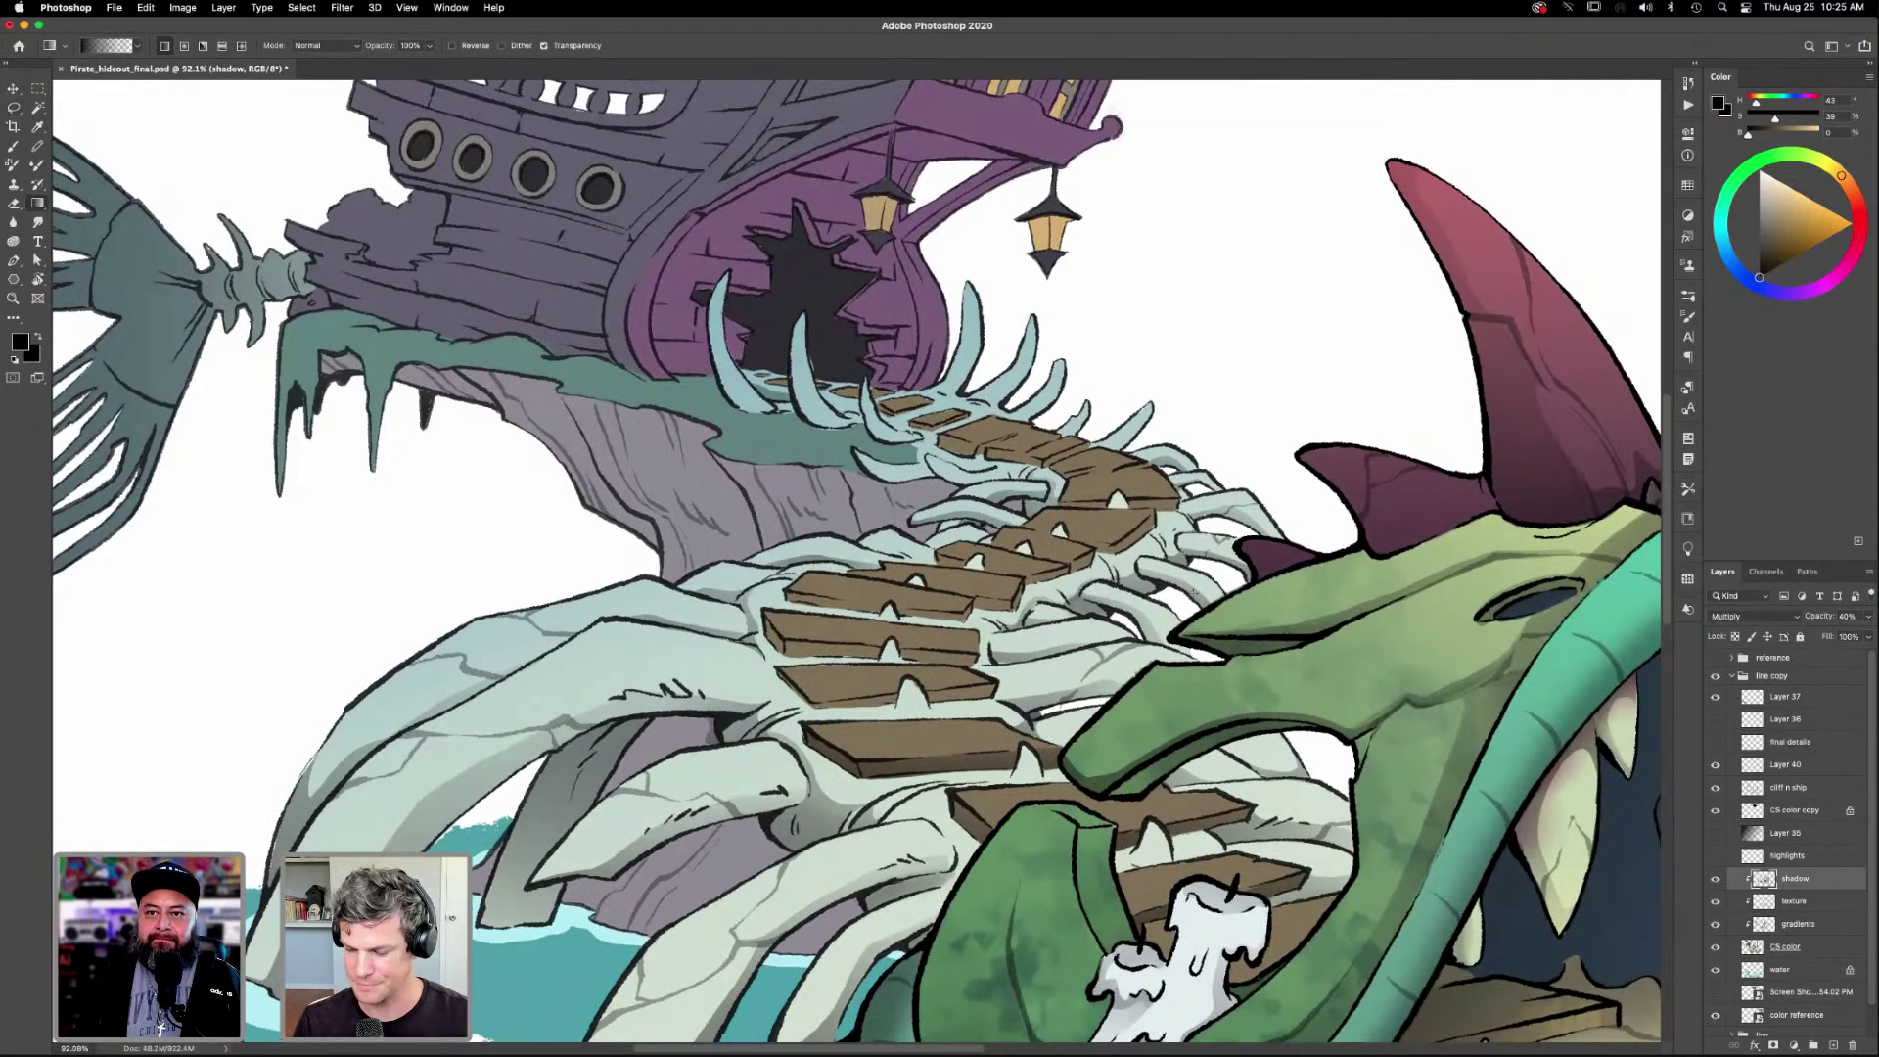
Lasso several small shadow areas on the ribs below the walkway's outer bend as one selection and darken them with a gradient.
key("l")
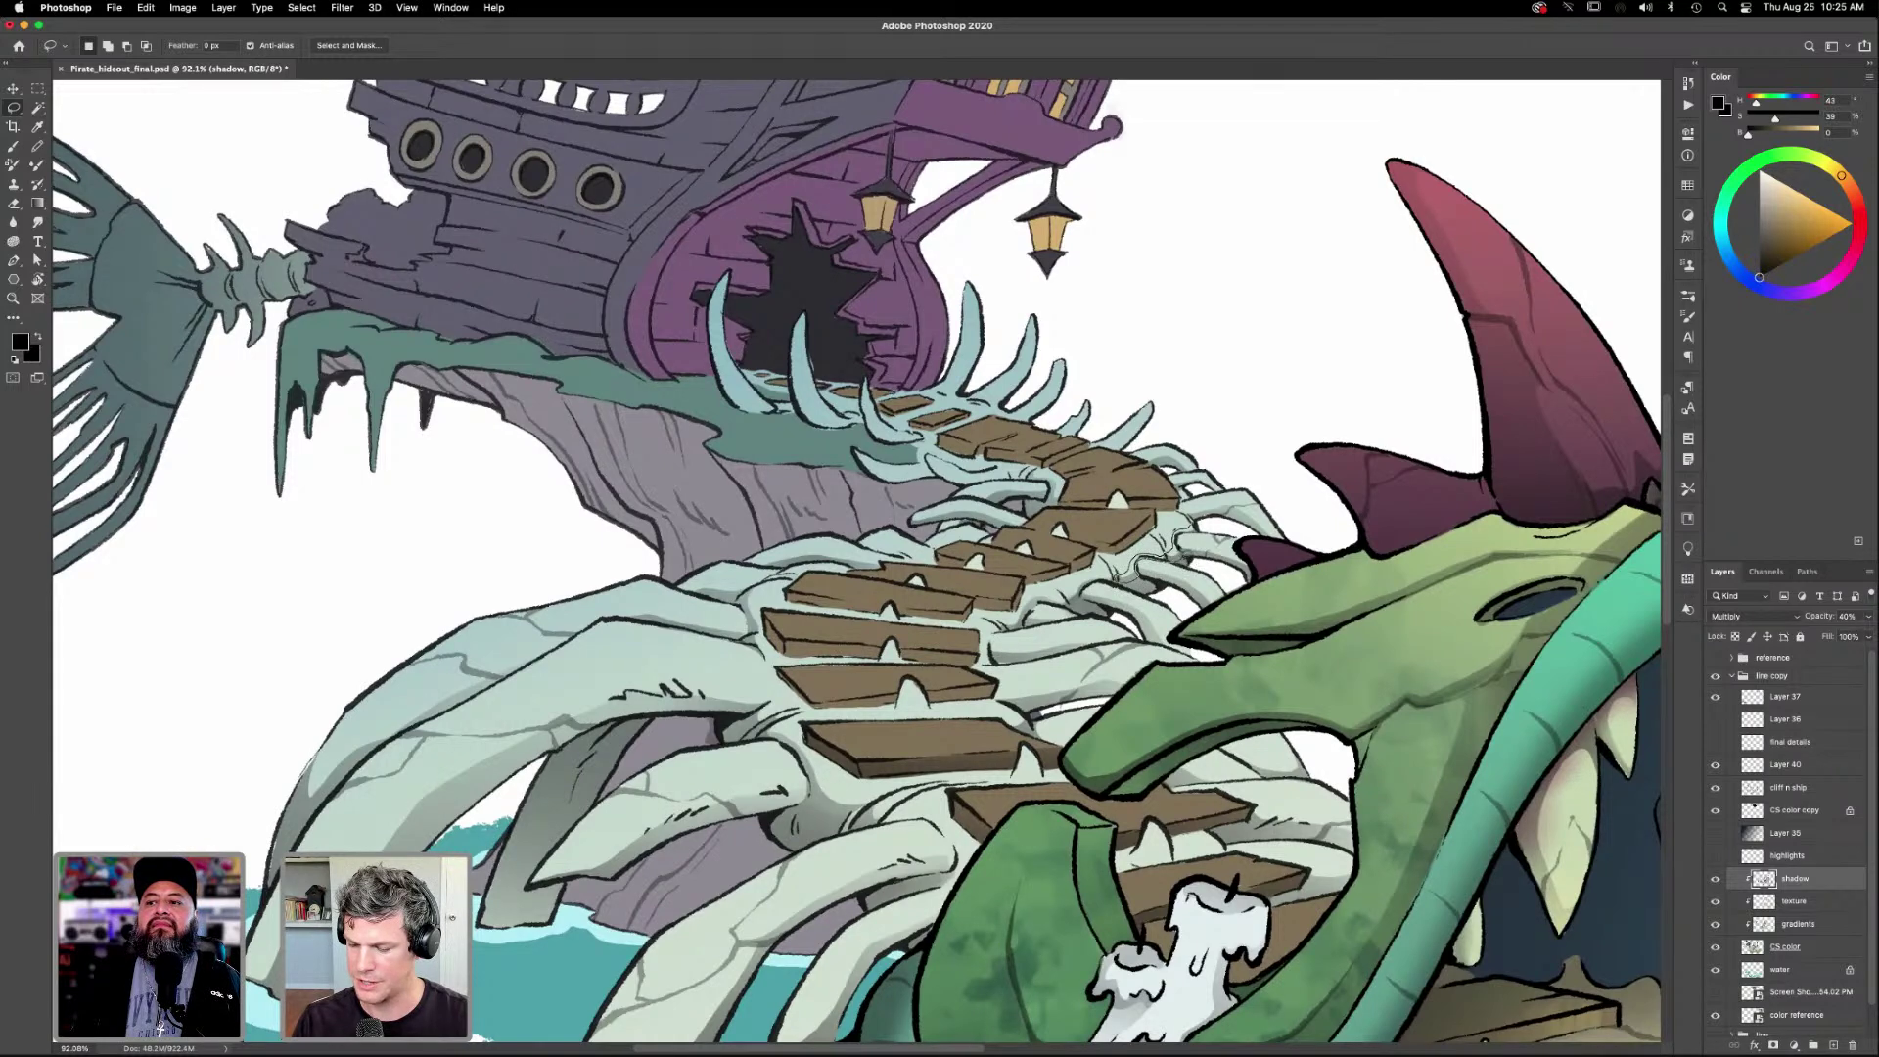
key("shift")
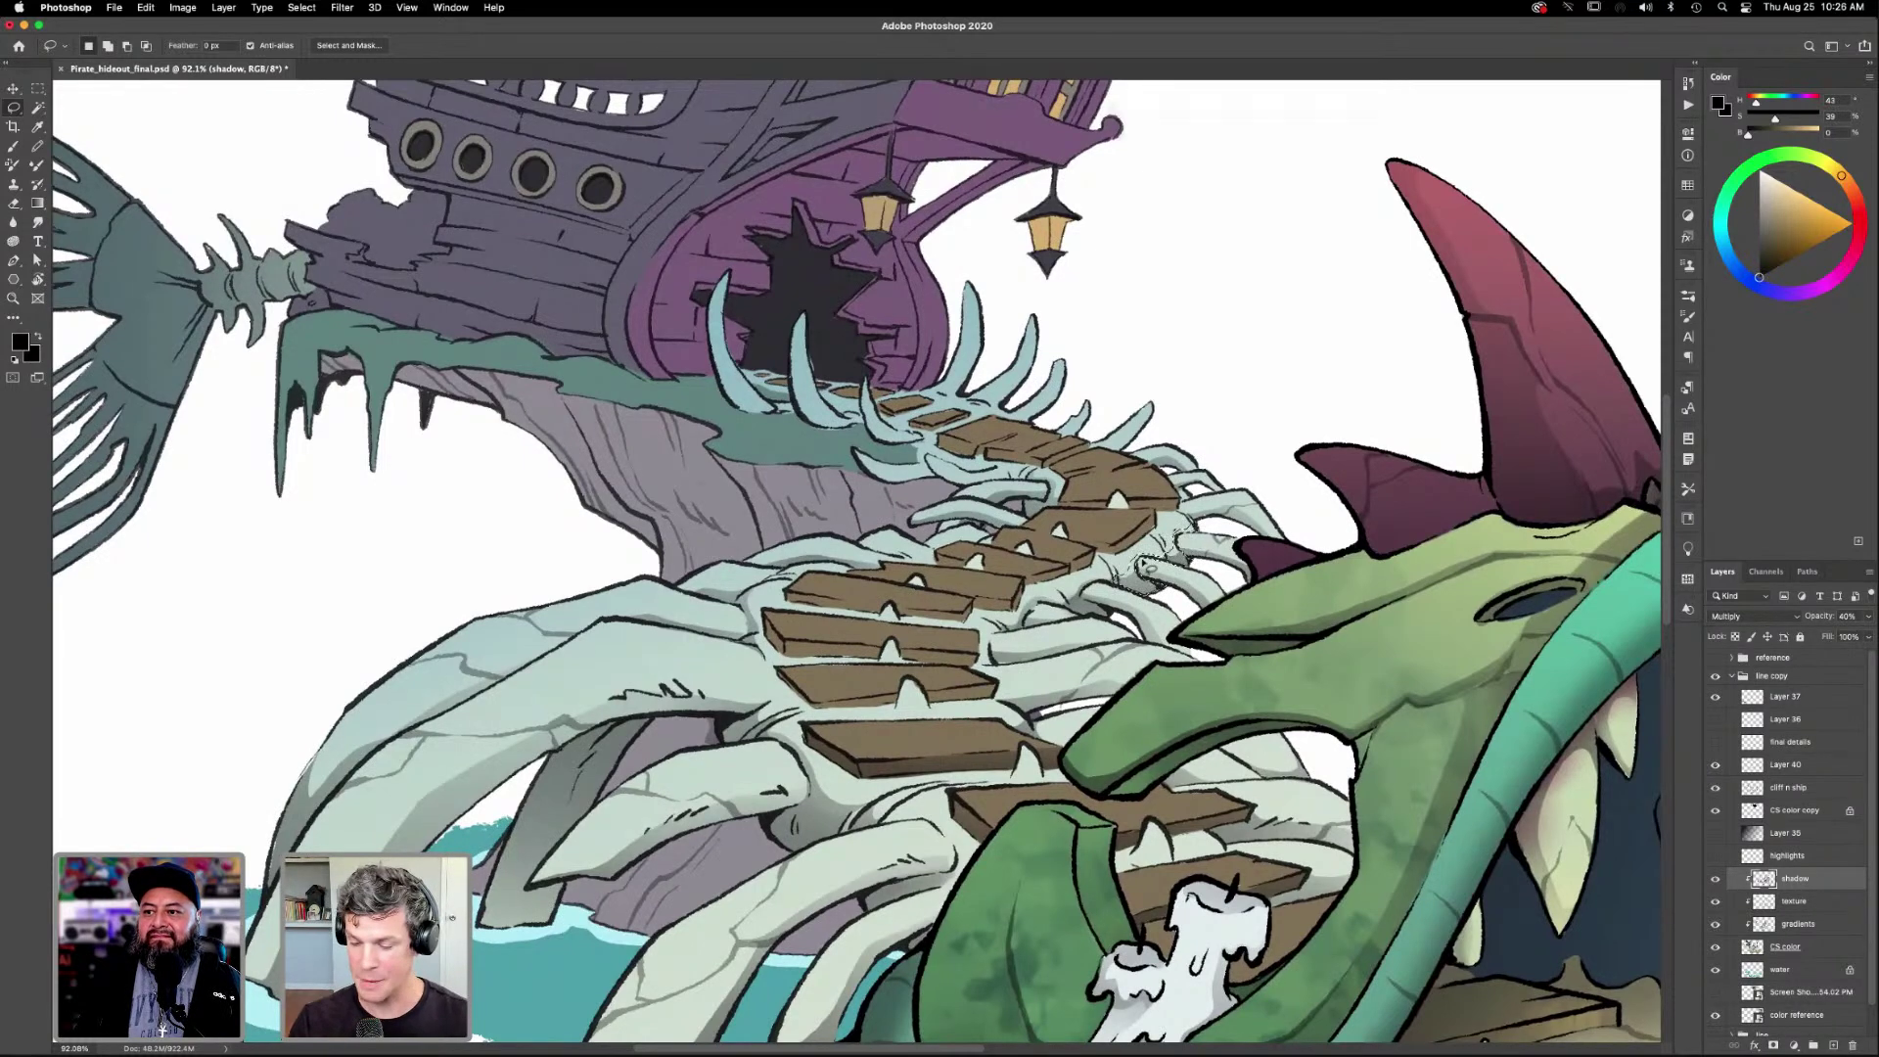
key("g")
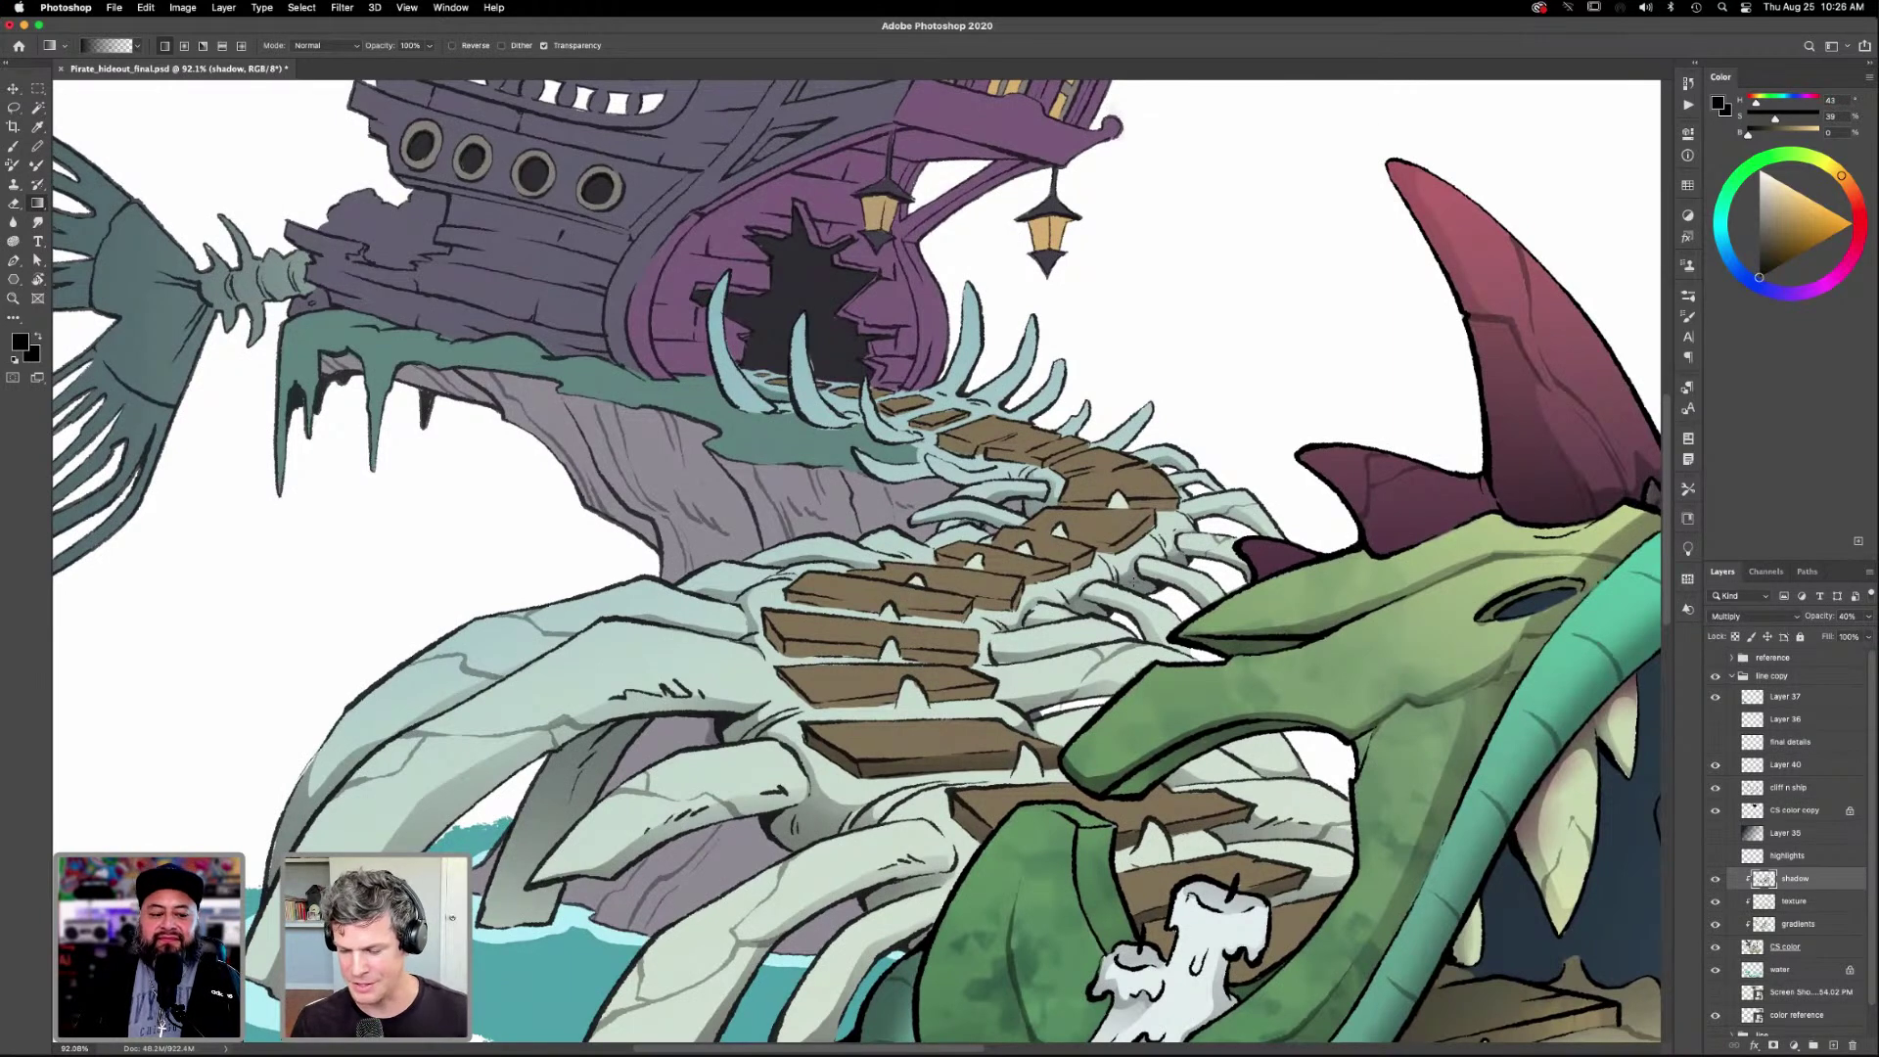
Lasso the undersides of the two thin ribs between the walkway's upper bend and the cliff, darken them with gradients and clear the selection.
key("l")
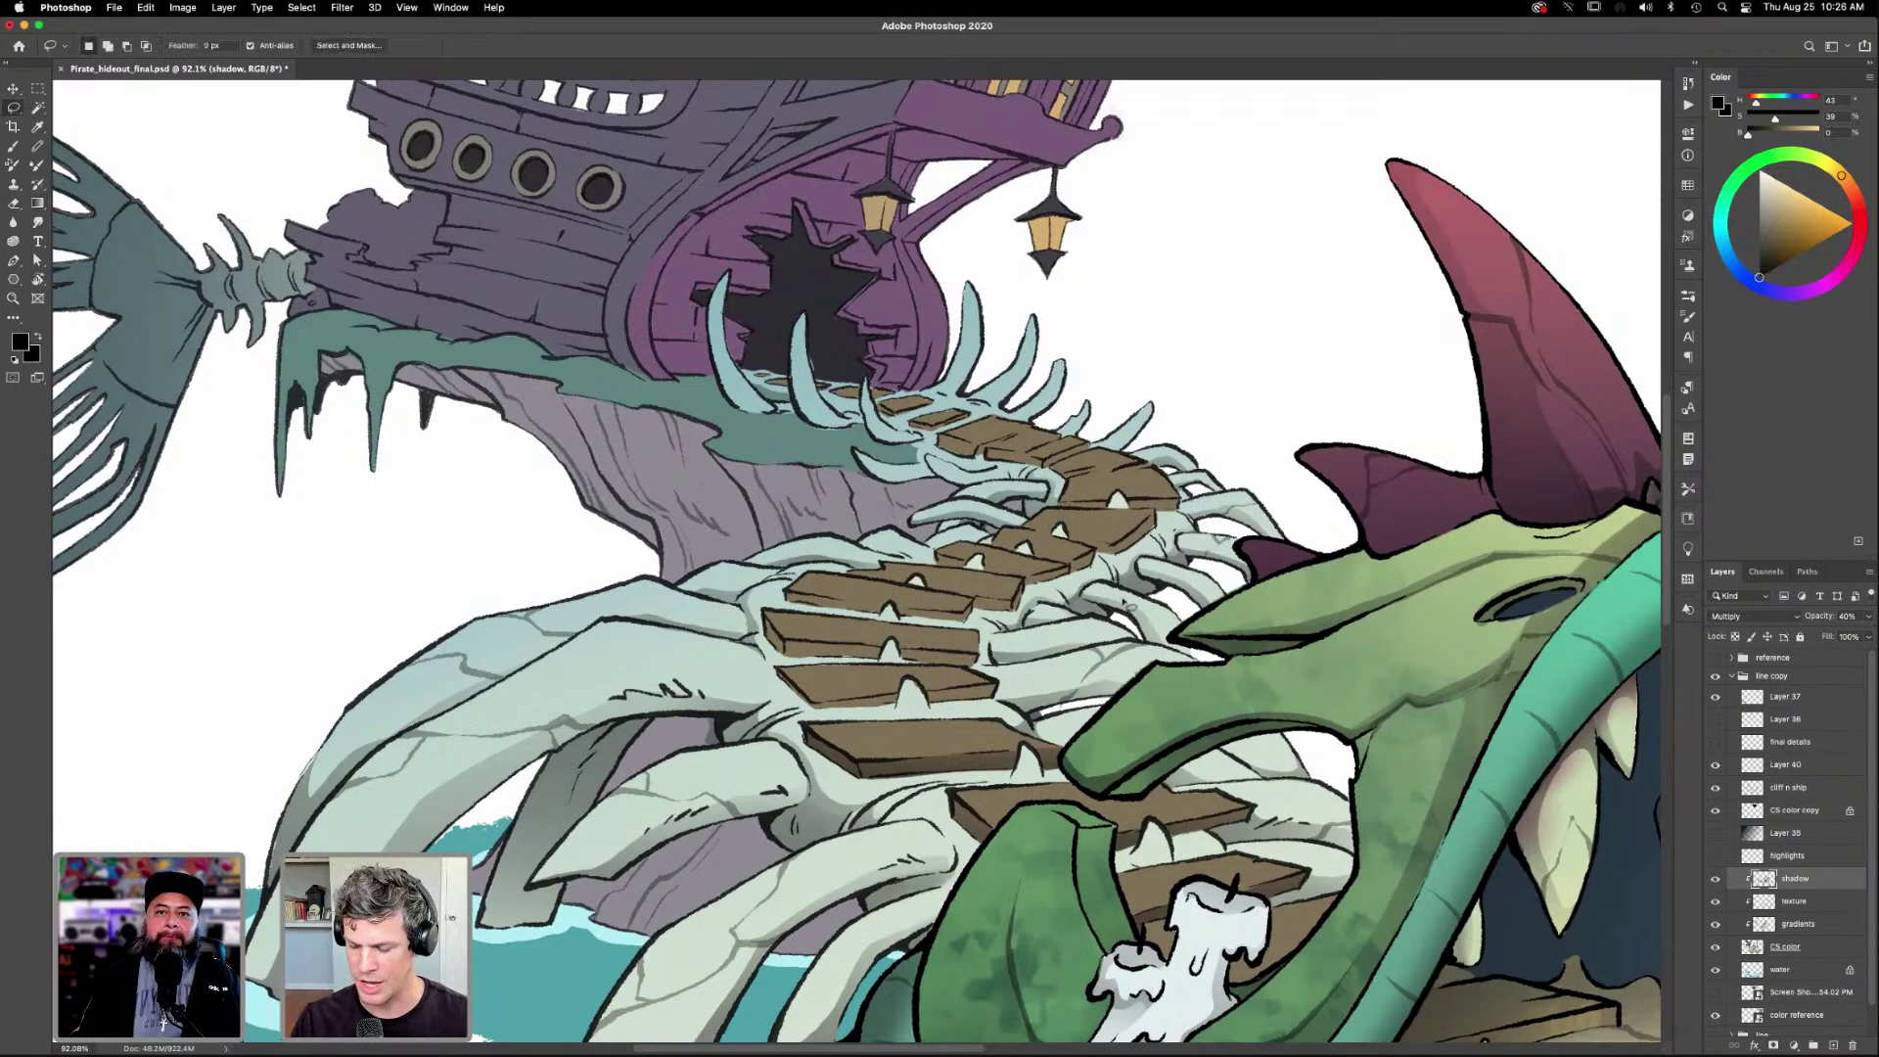
scroll(1193, 499, "up", 3)
scroll(1193, 499, "left", 4)
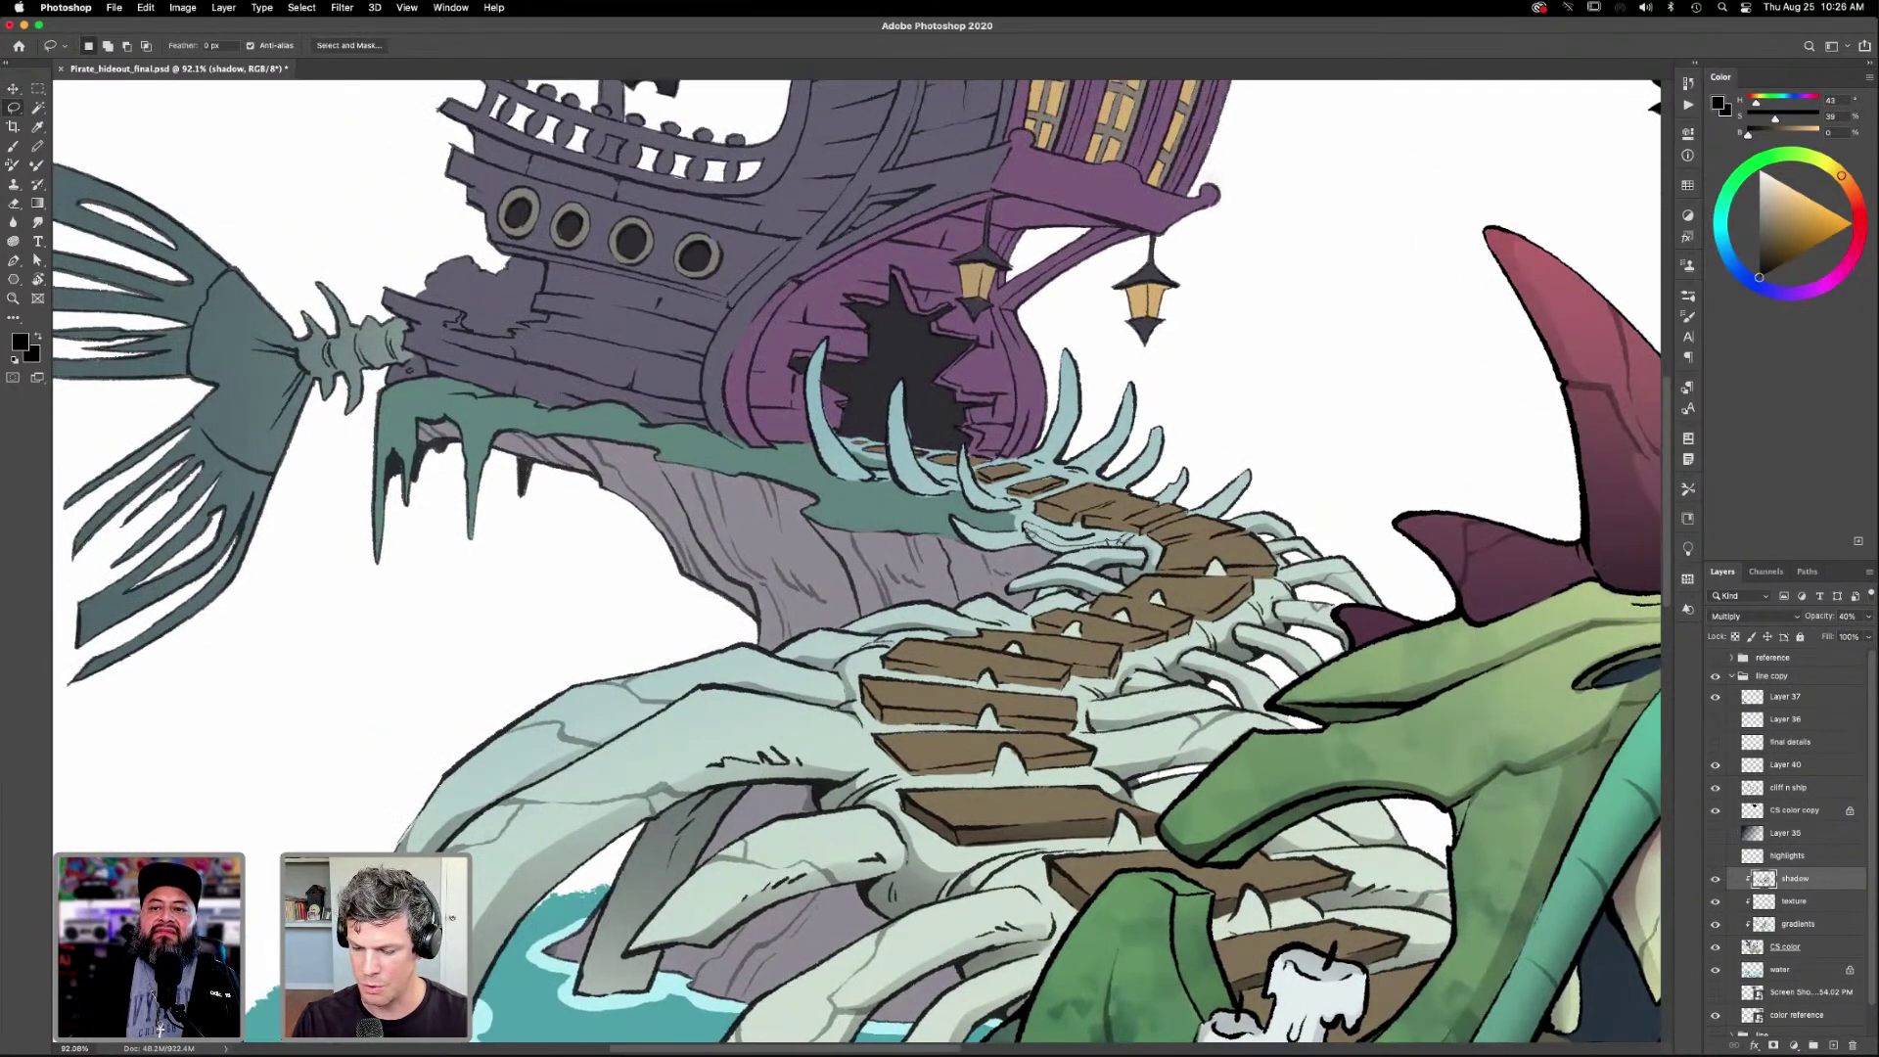
left_click_drag(1061, 558, 1133, 549)
key("g")
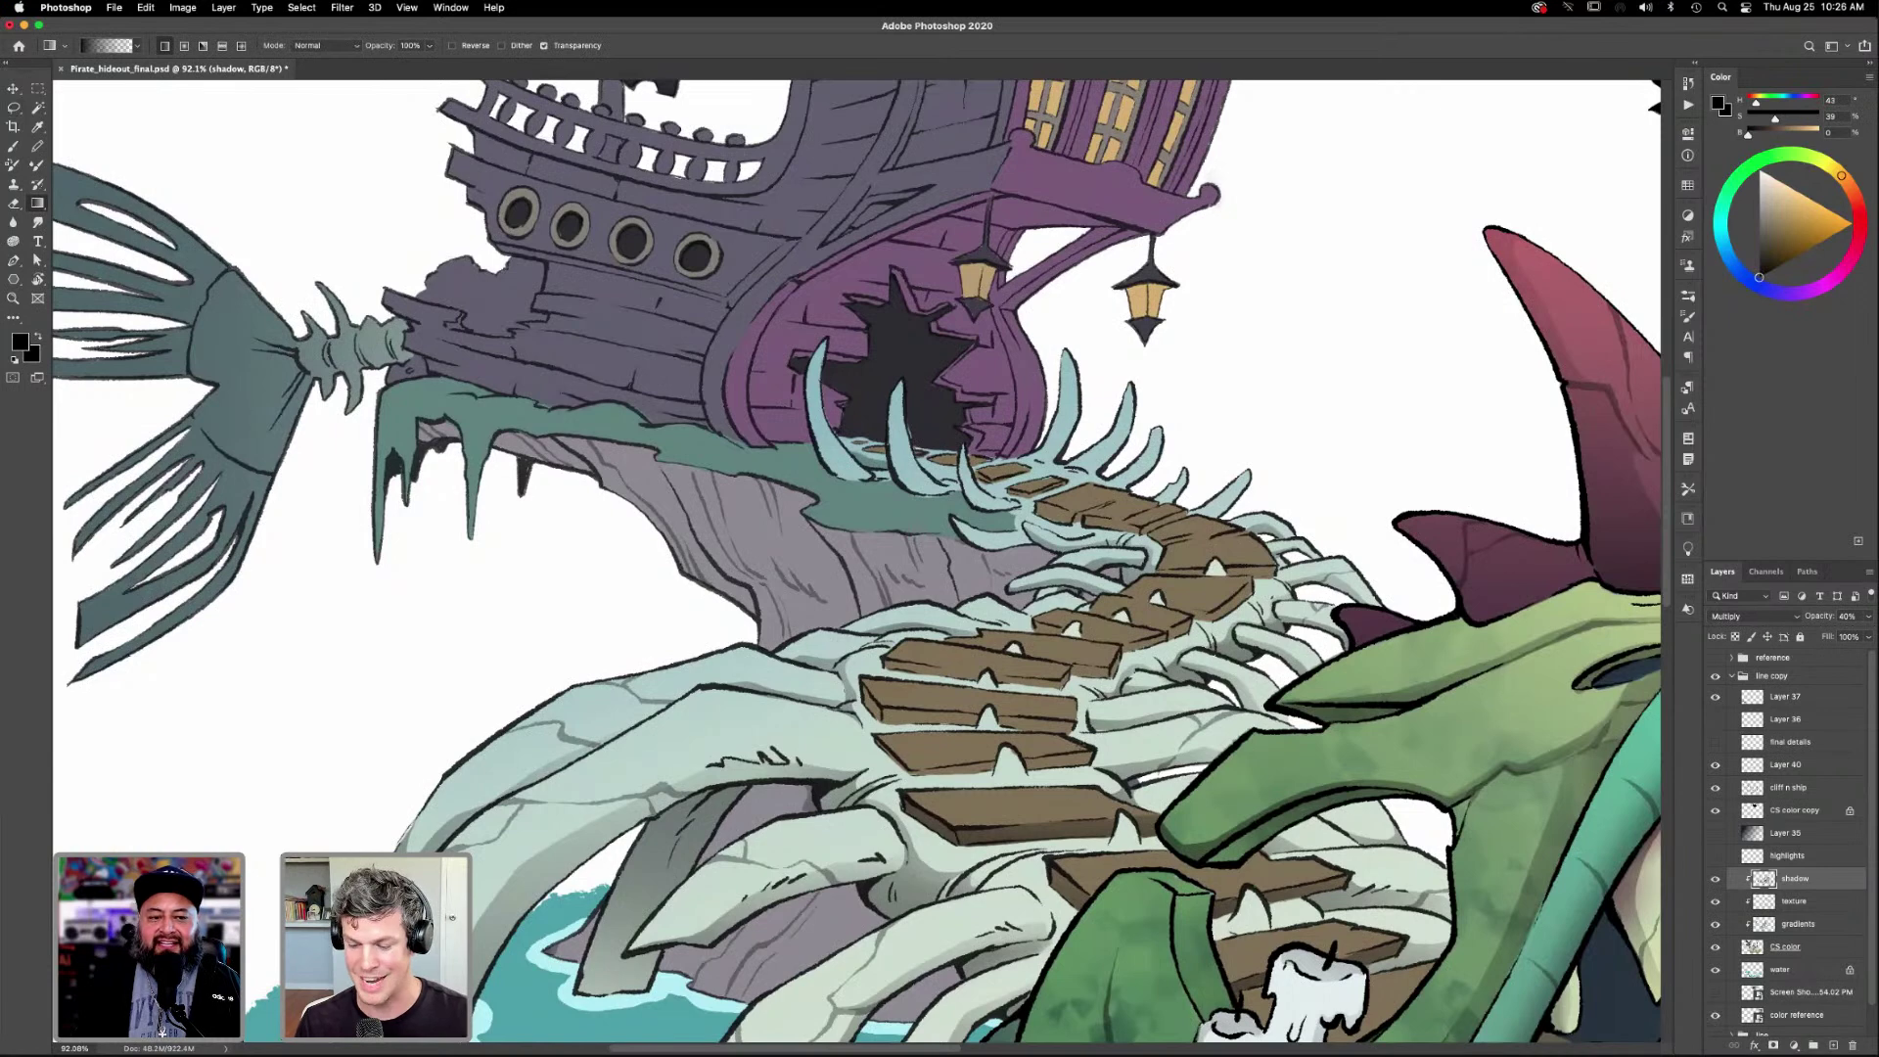
key("l")
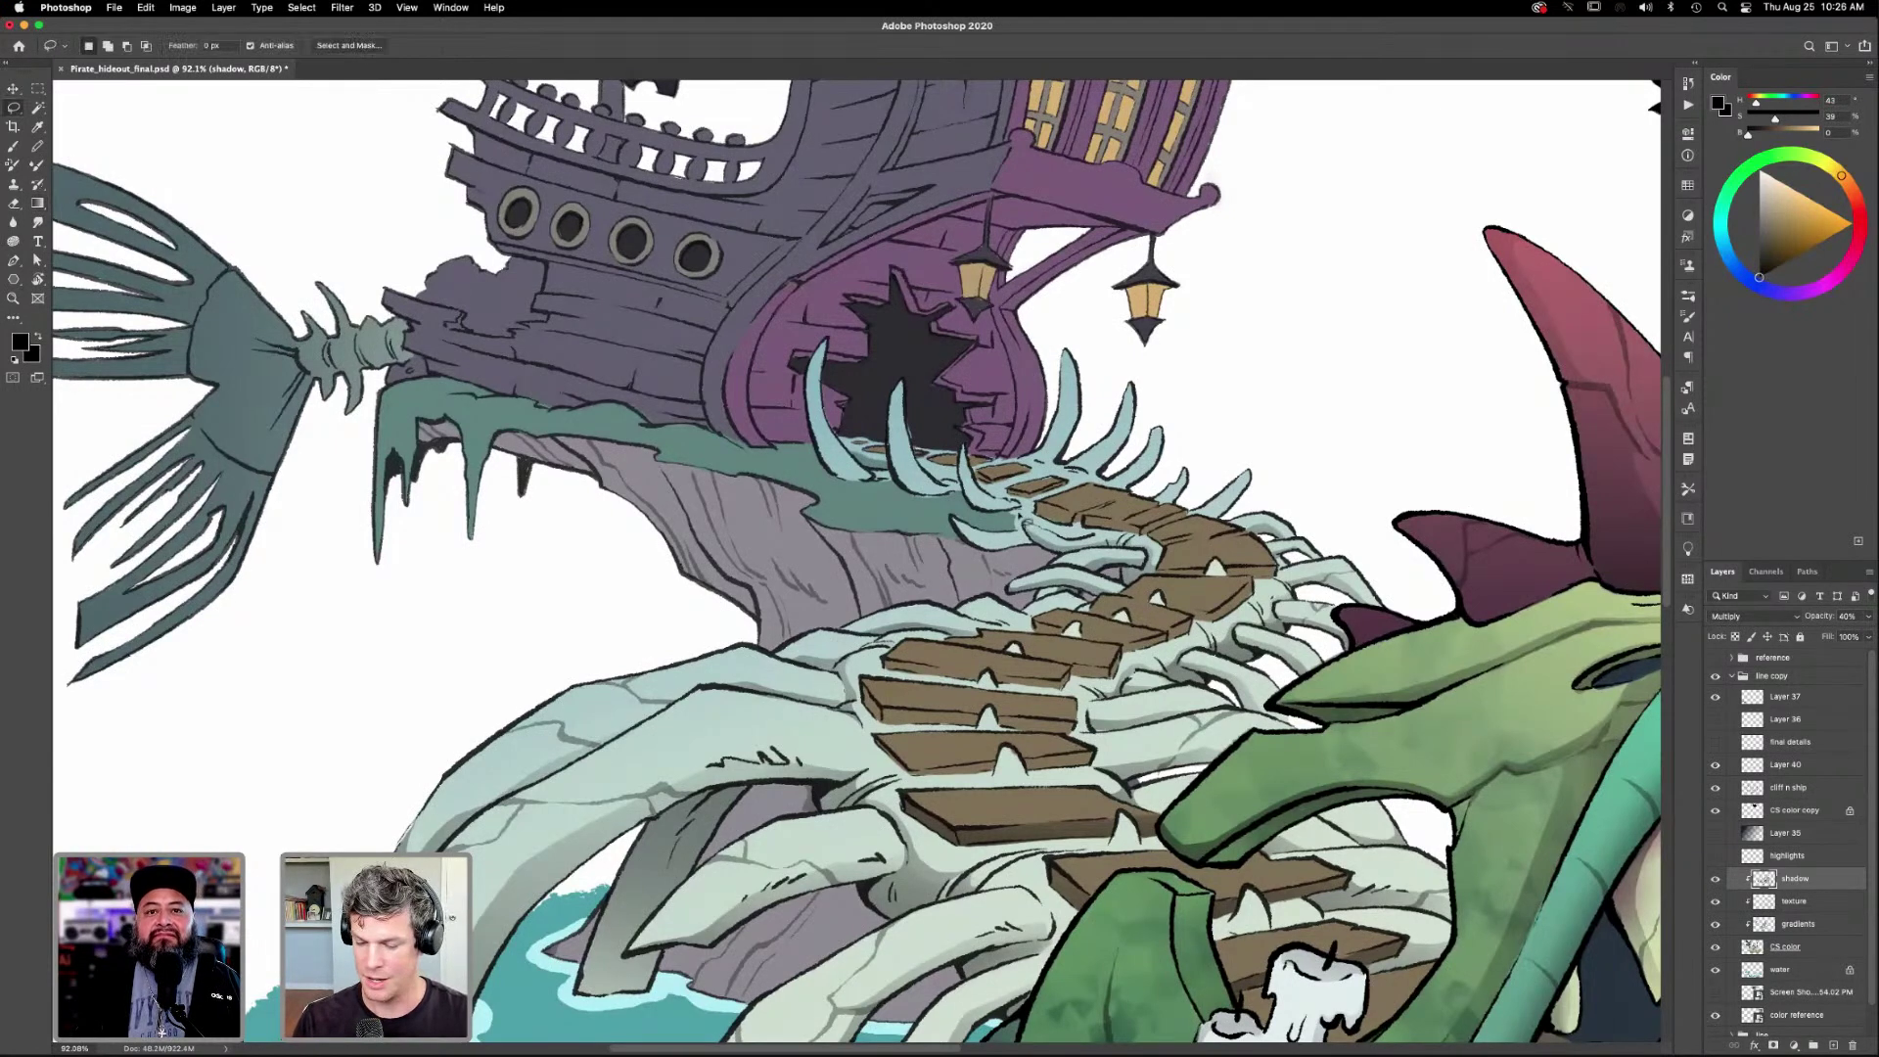
mouse_move(987, 540)
left_mouse_down()
mouse_move(954, 523)
mouse_move(983, 552)
mouse_move(1037, 550)
left_mouse_up()
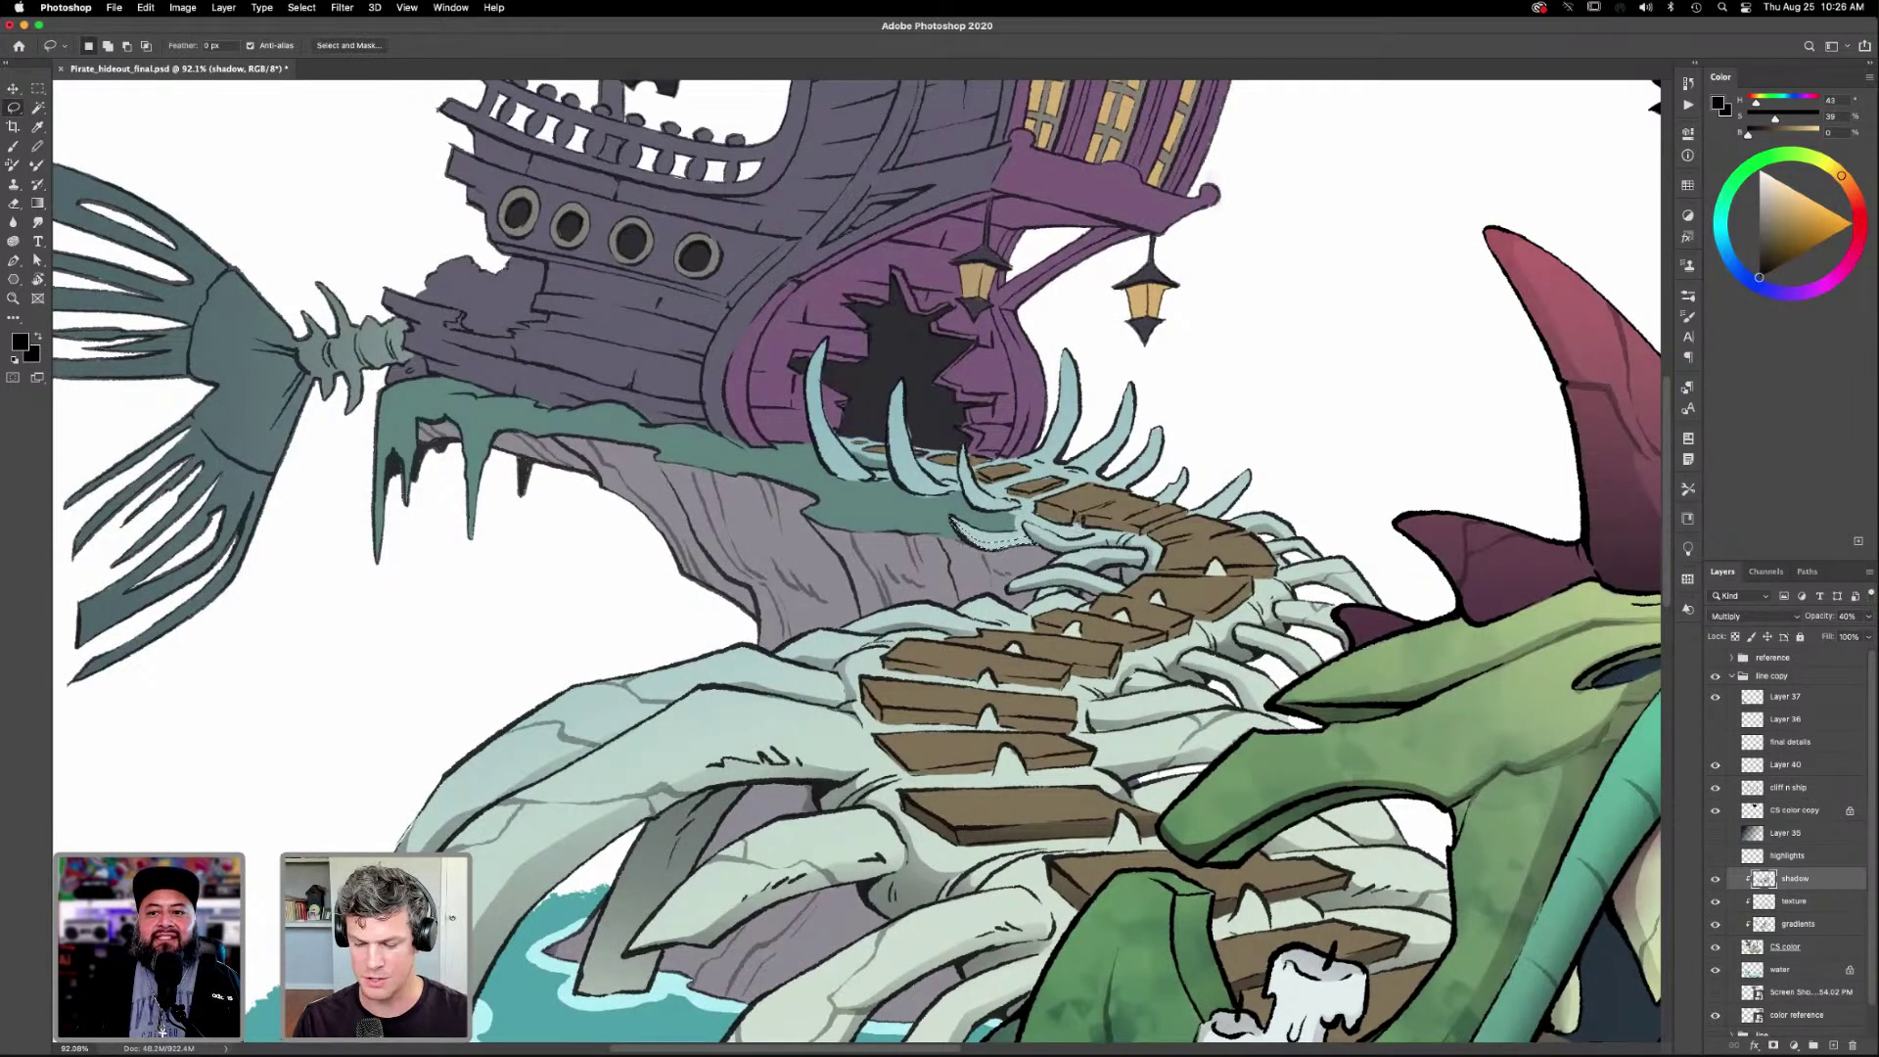
key("g")
key("super+d")
scroll(1116, 724, "down", 2)
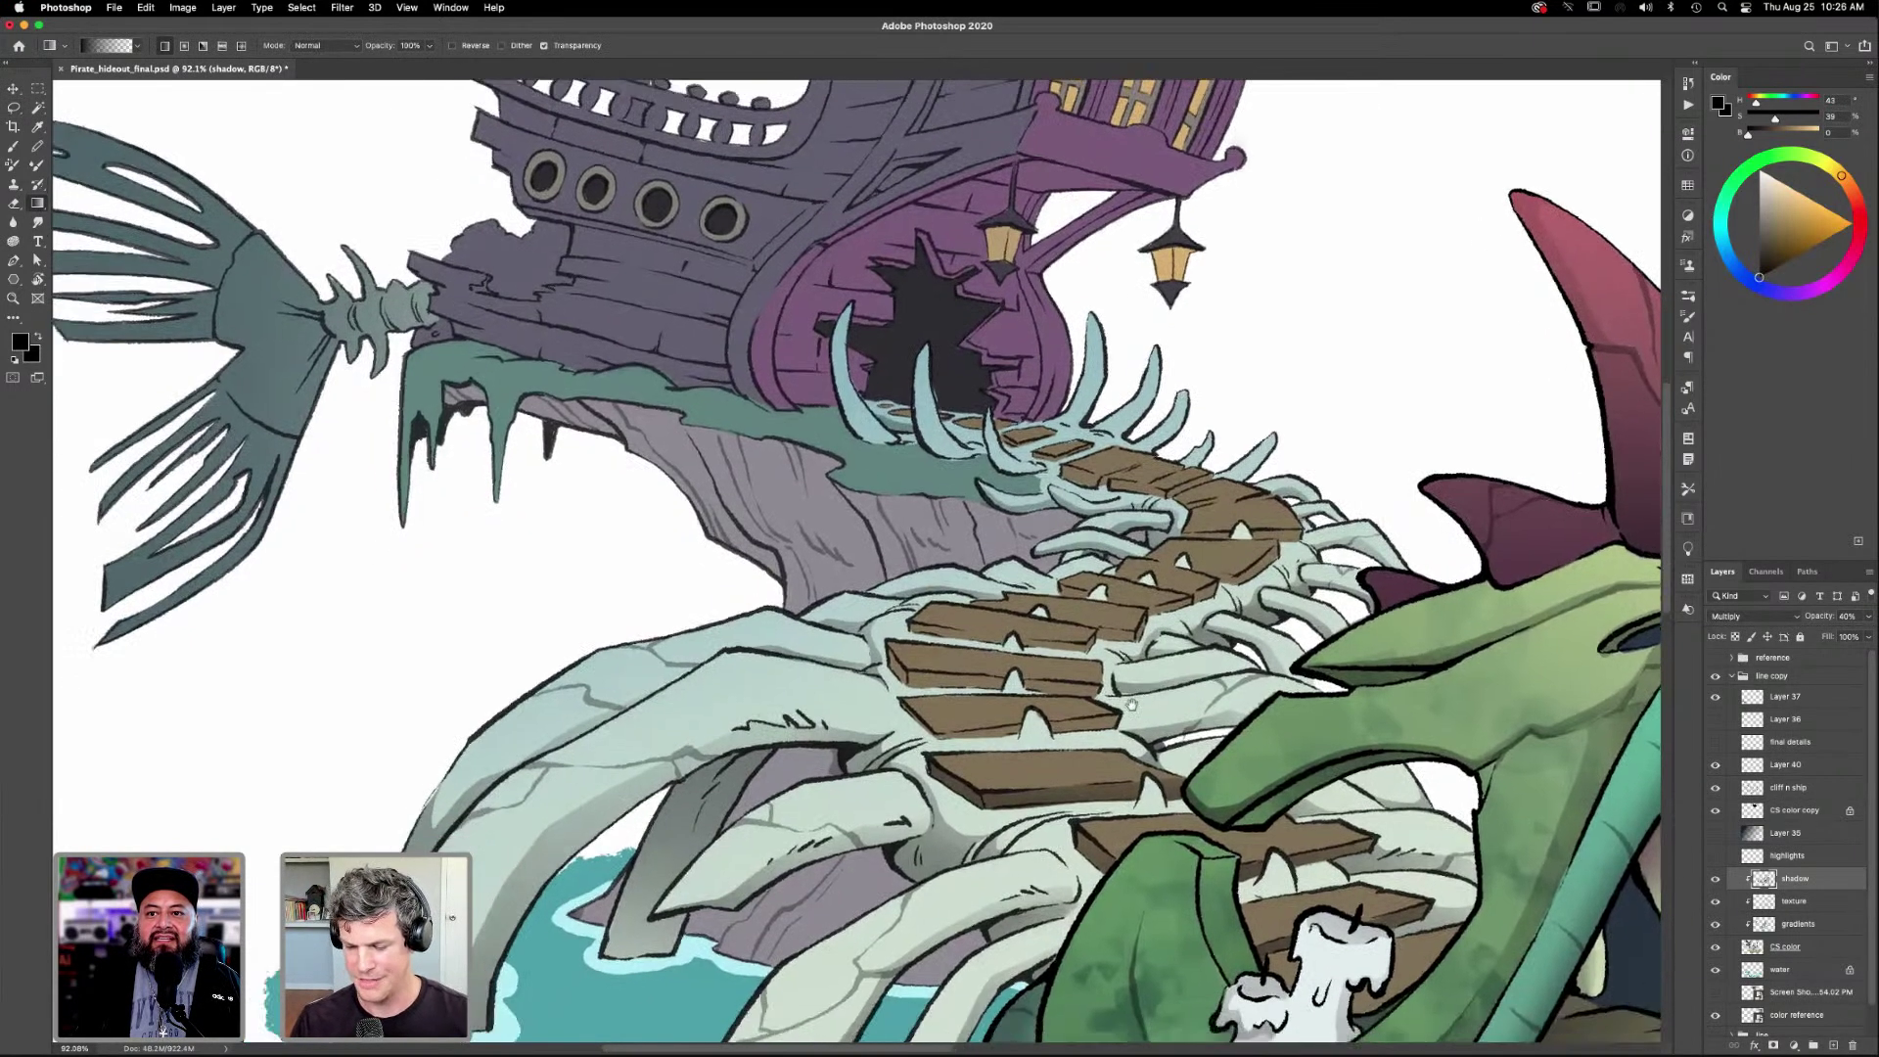
Lasso the shadow areas of the ribs beside the middle planks, starting with the thin one on the cliff side, and shade them with gradients.
key("l")
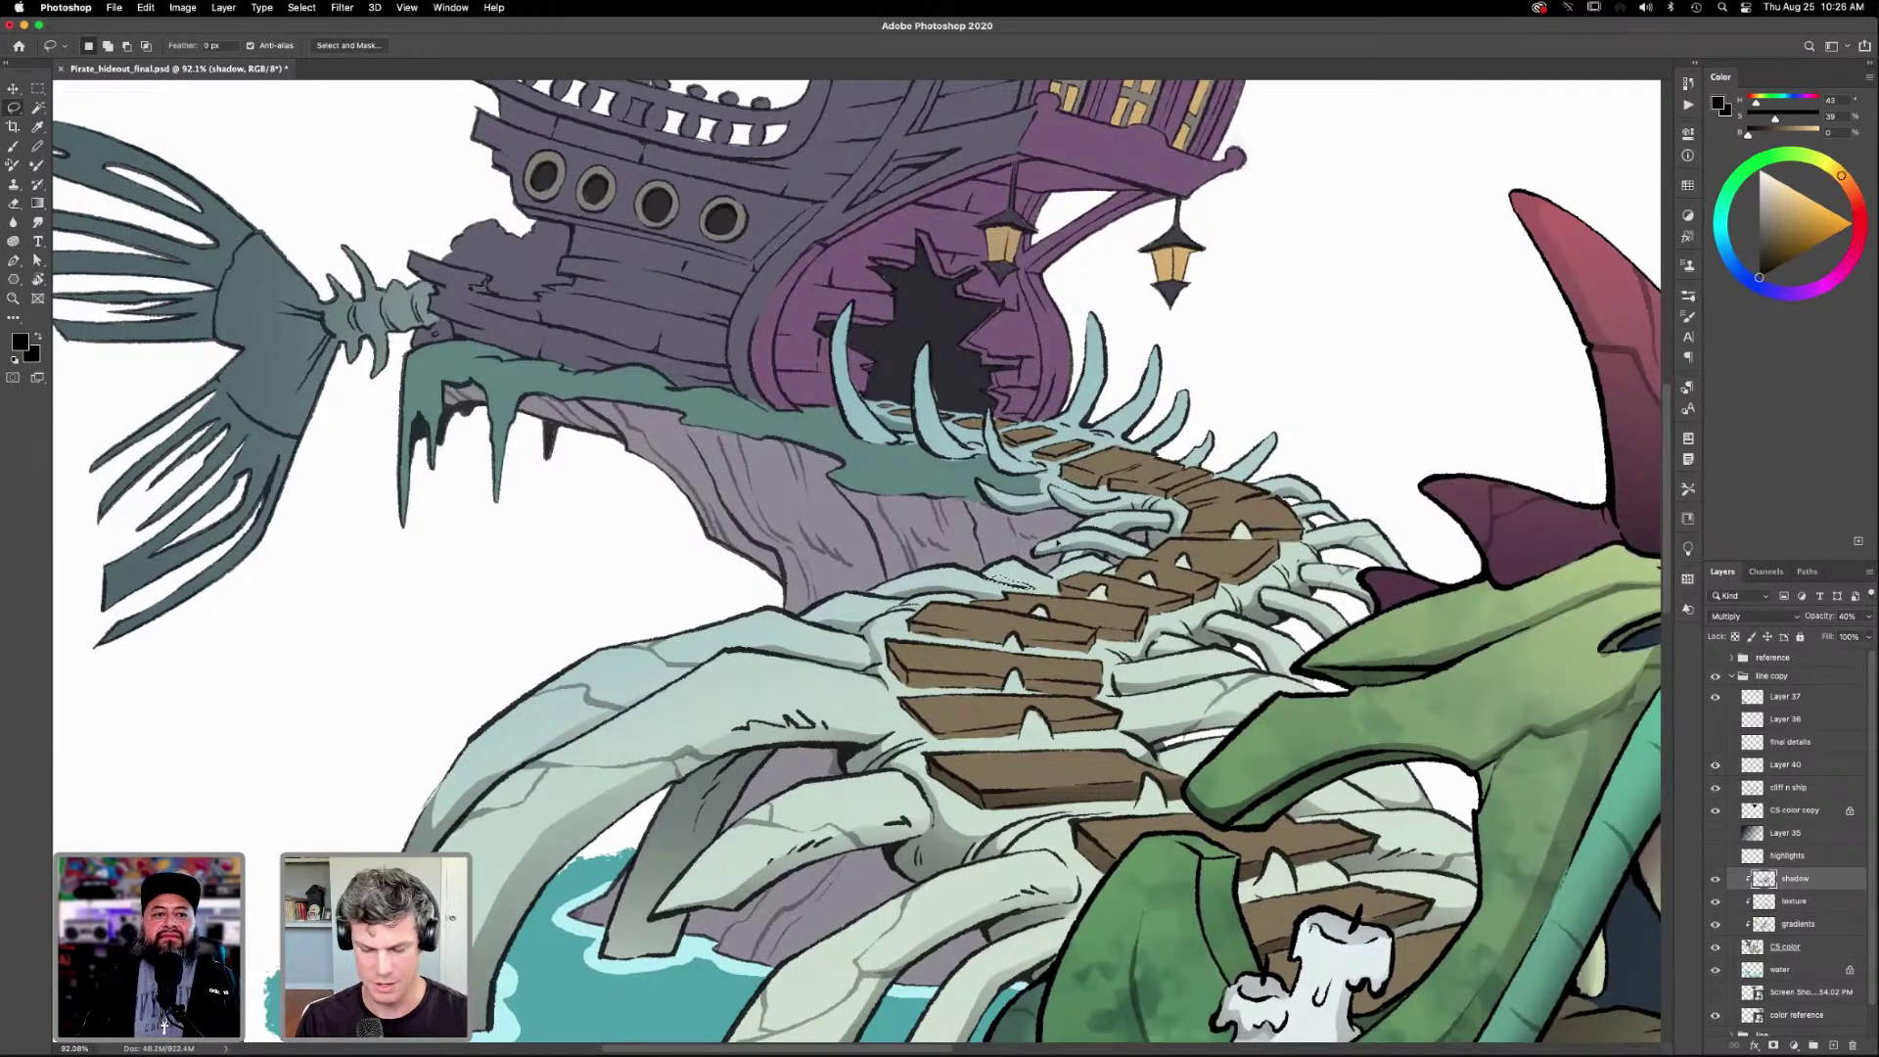
key("g")
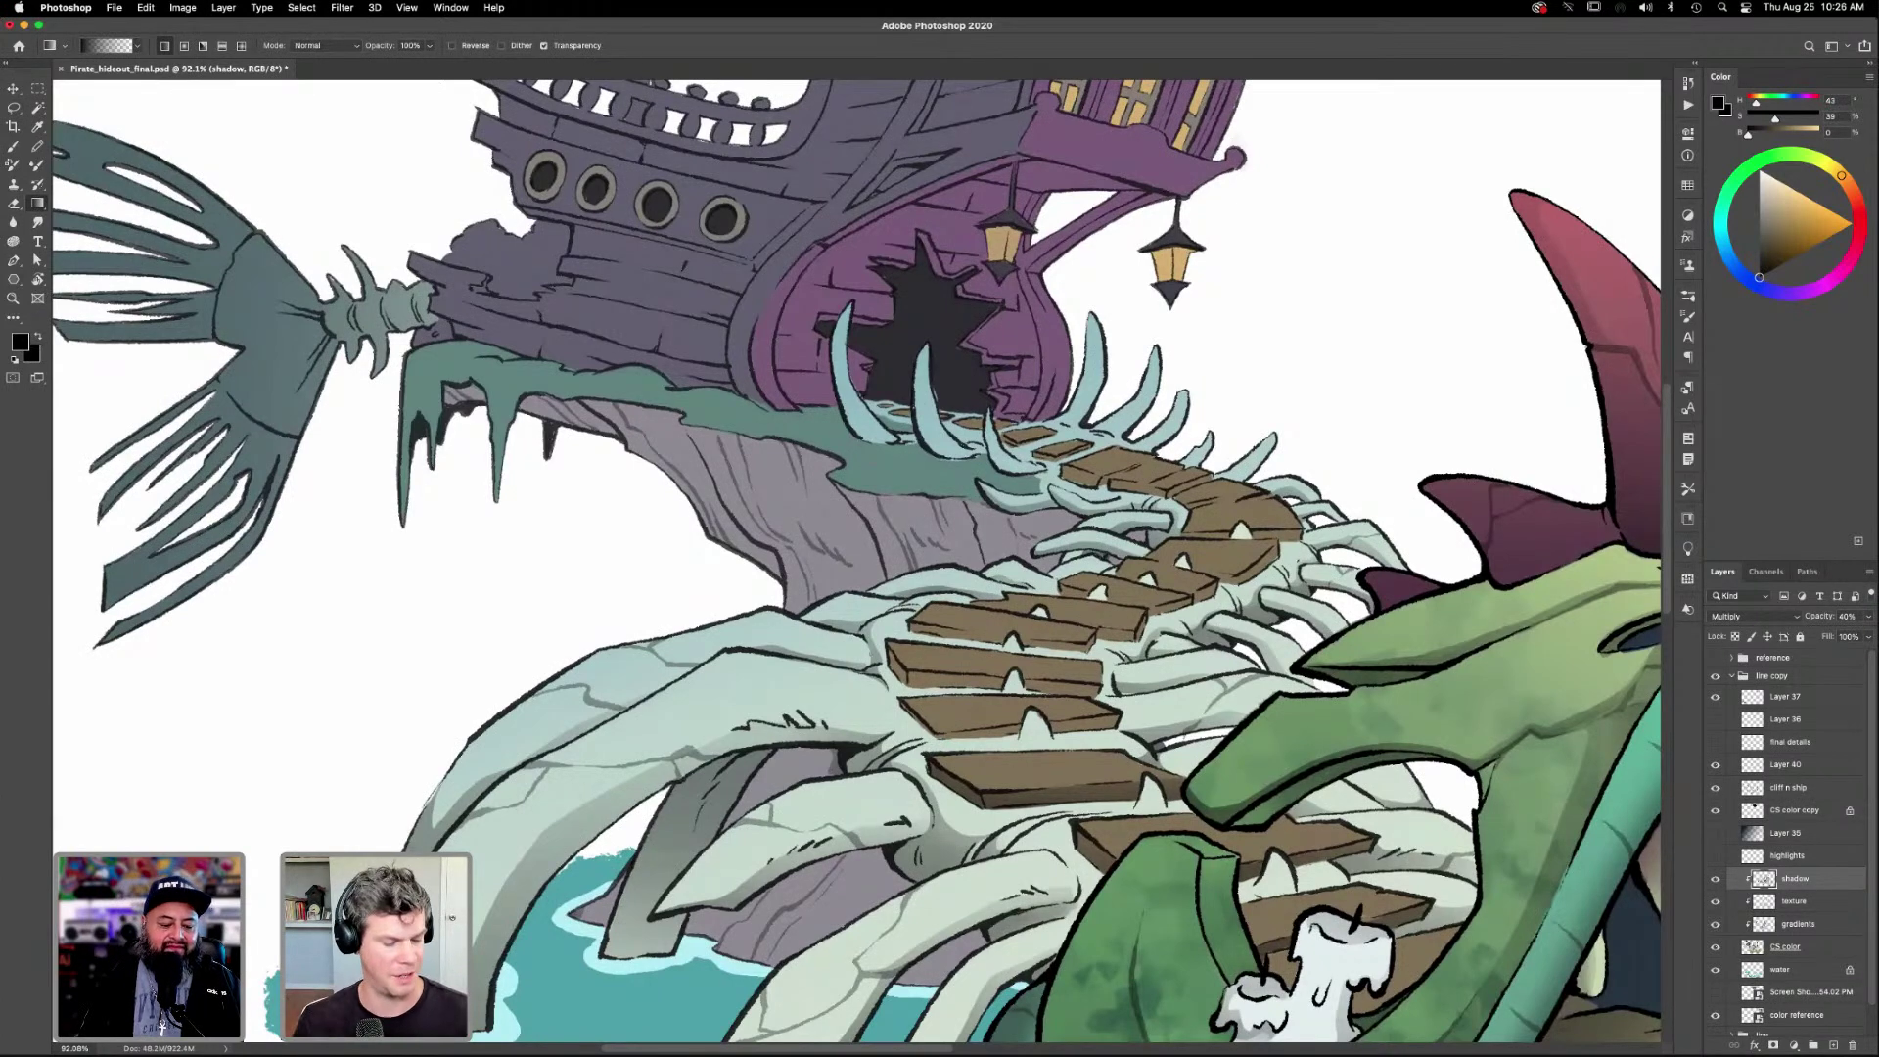
key("l")
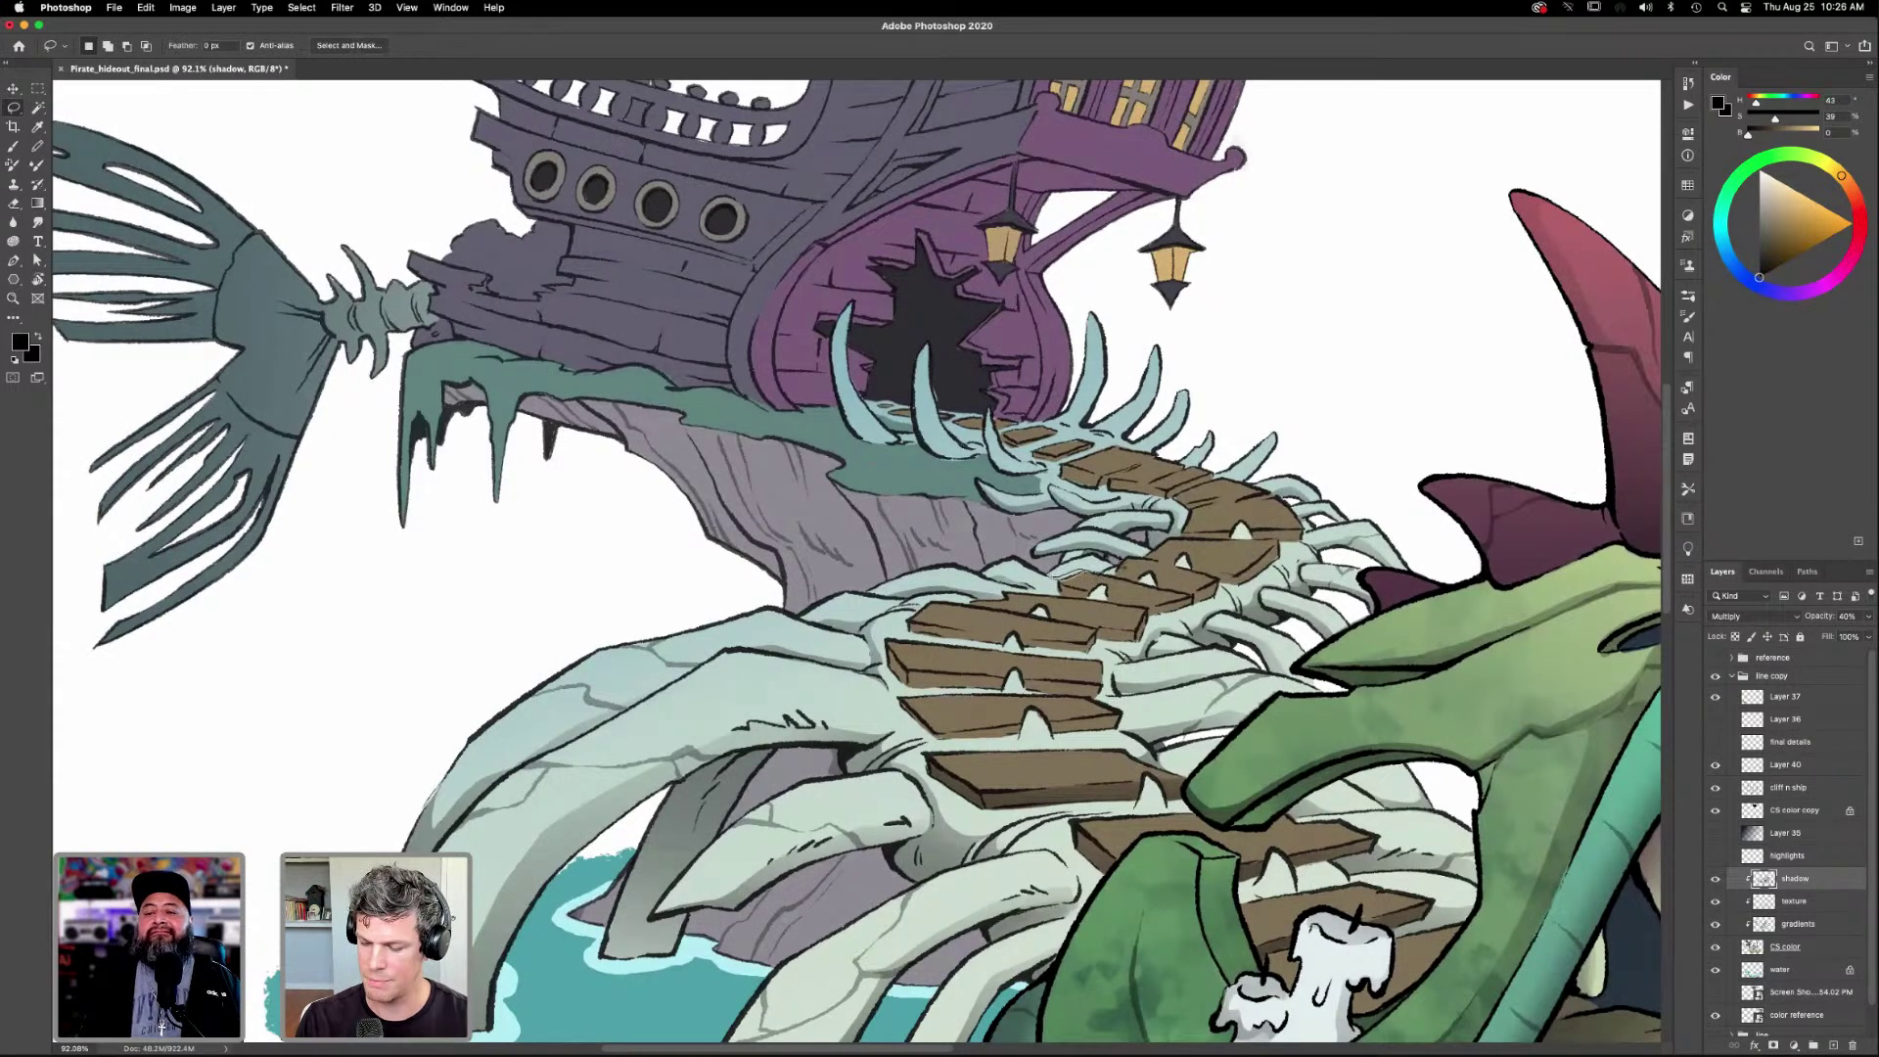
key("g")
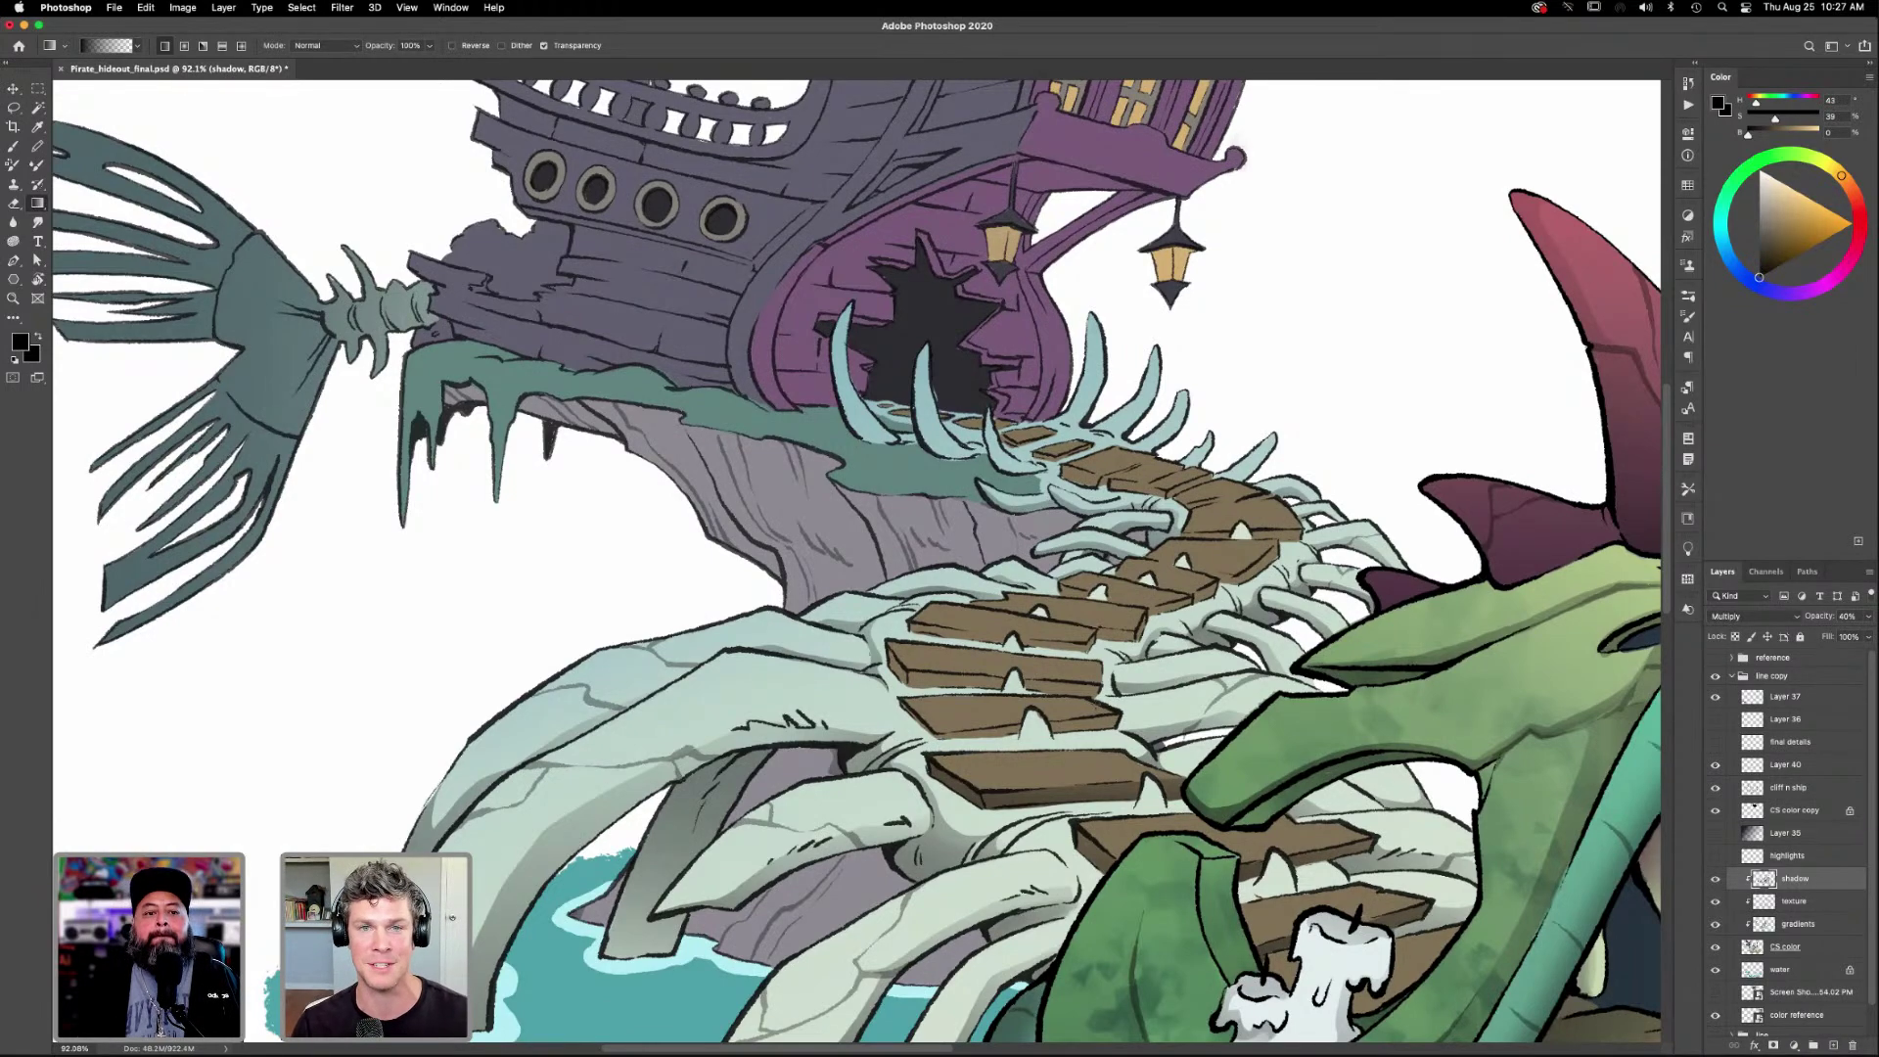
left_click_drag(1125, 772, 1223, 690)
left_click_drag(1191, 752, 1112, 718)
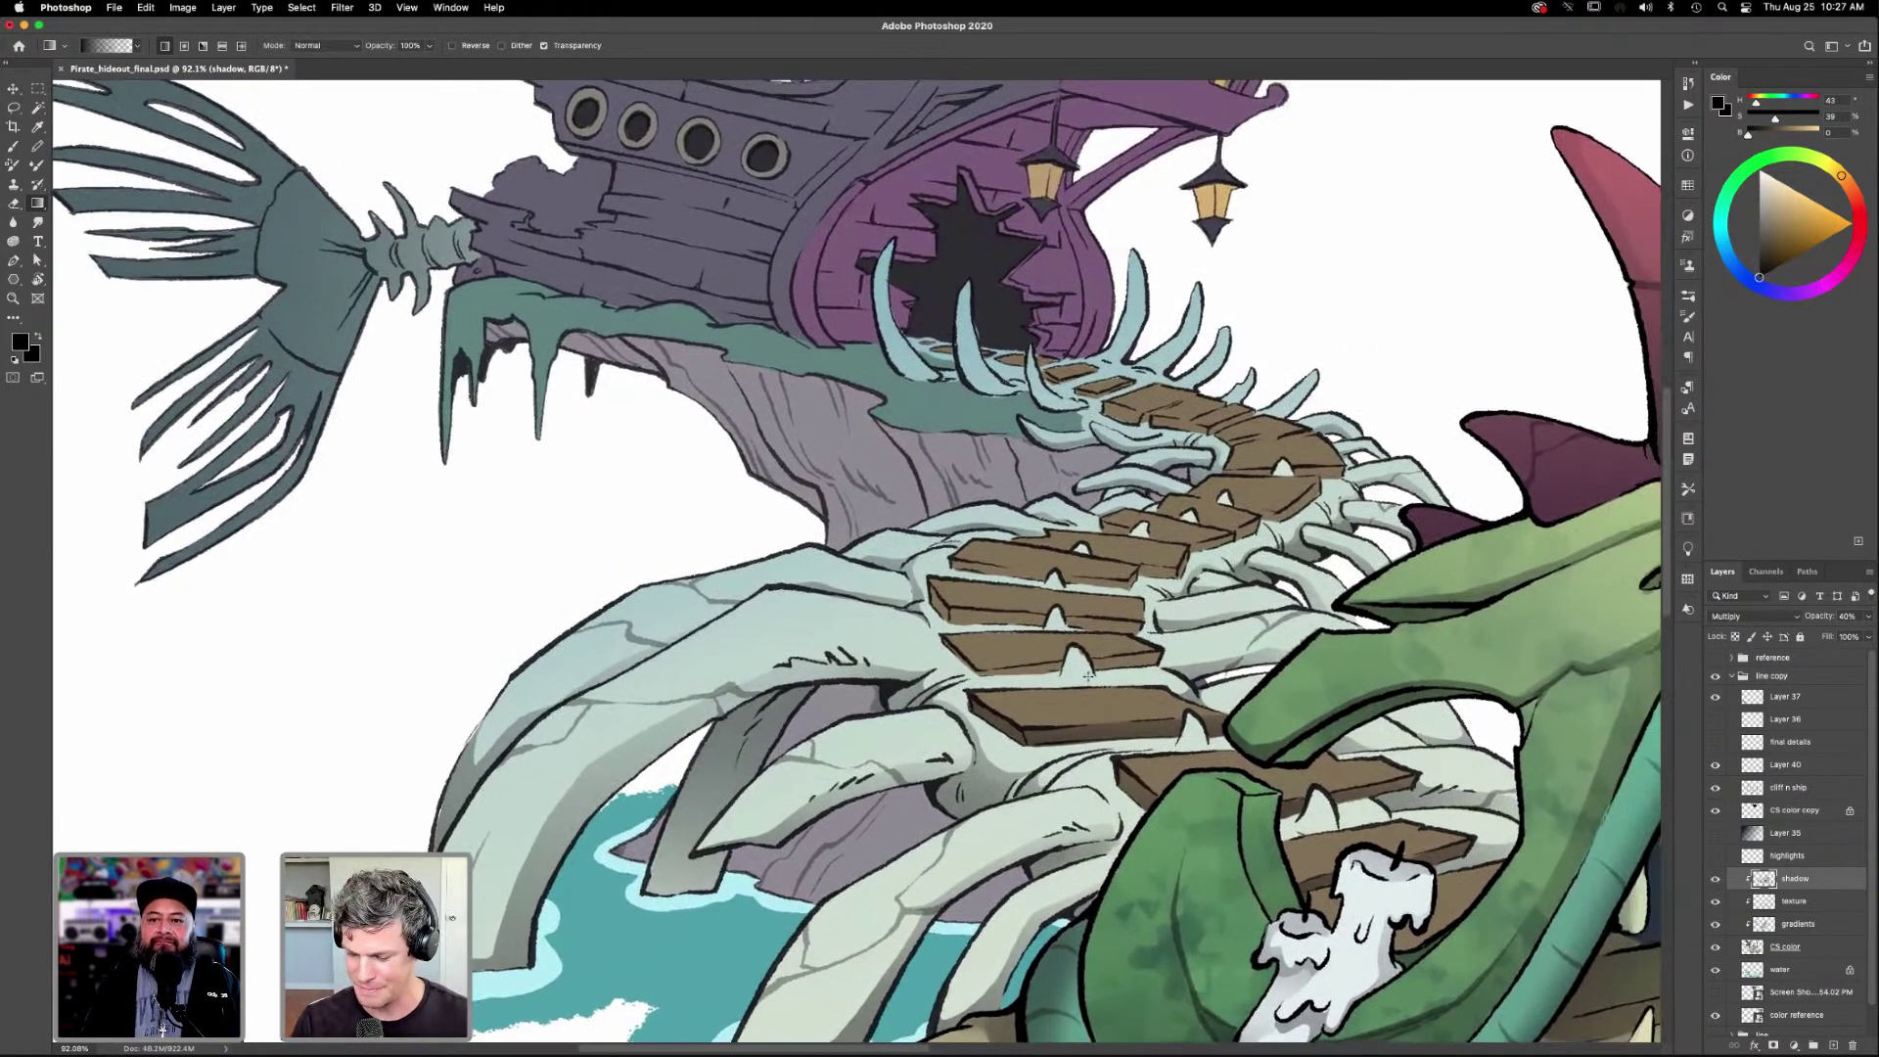
Lasso the shadow sides of the two bone spikes around the wide middle plank, darken each with a gradient and hide the selection outline.
key("l")
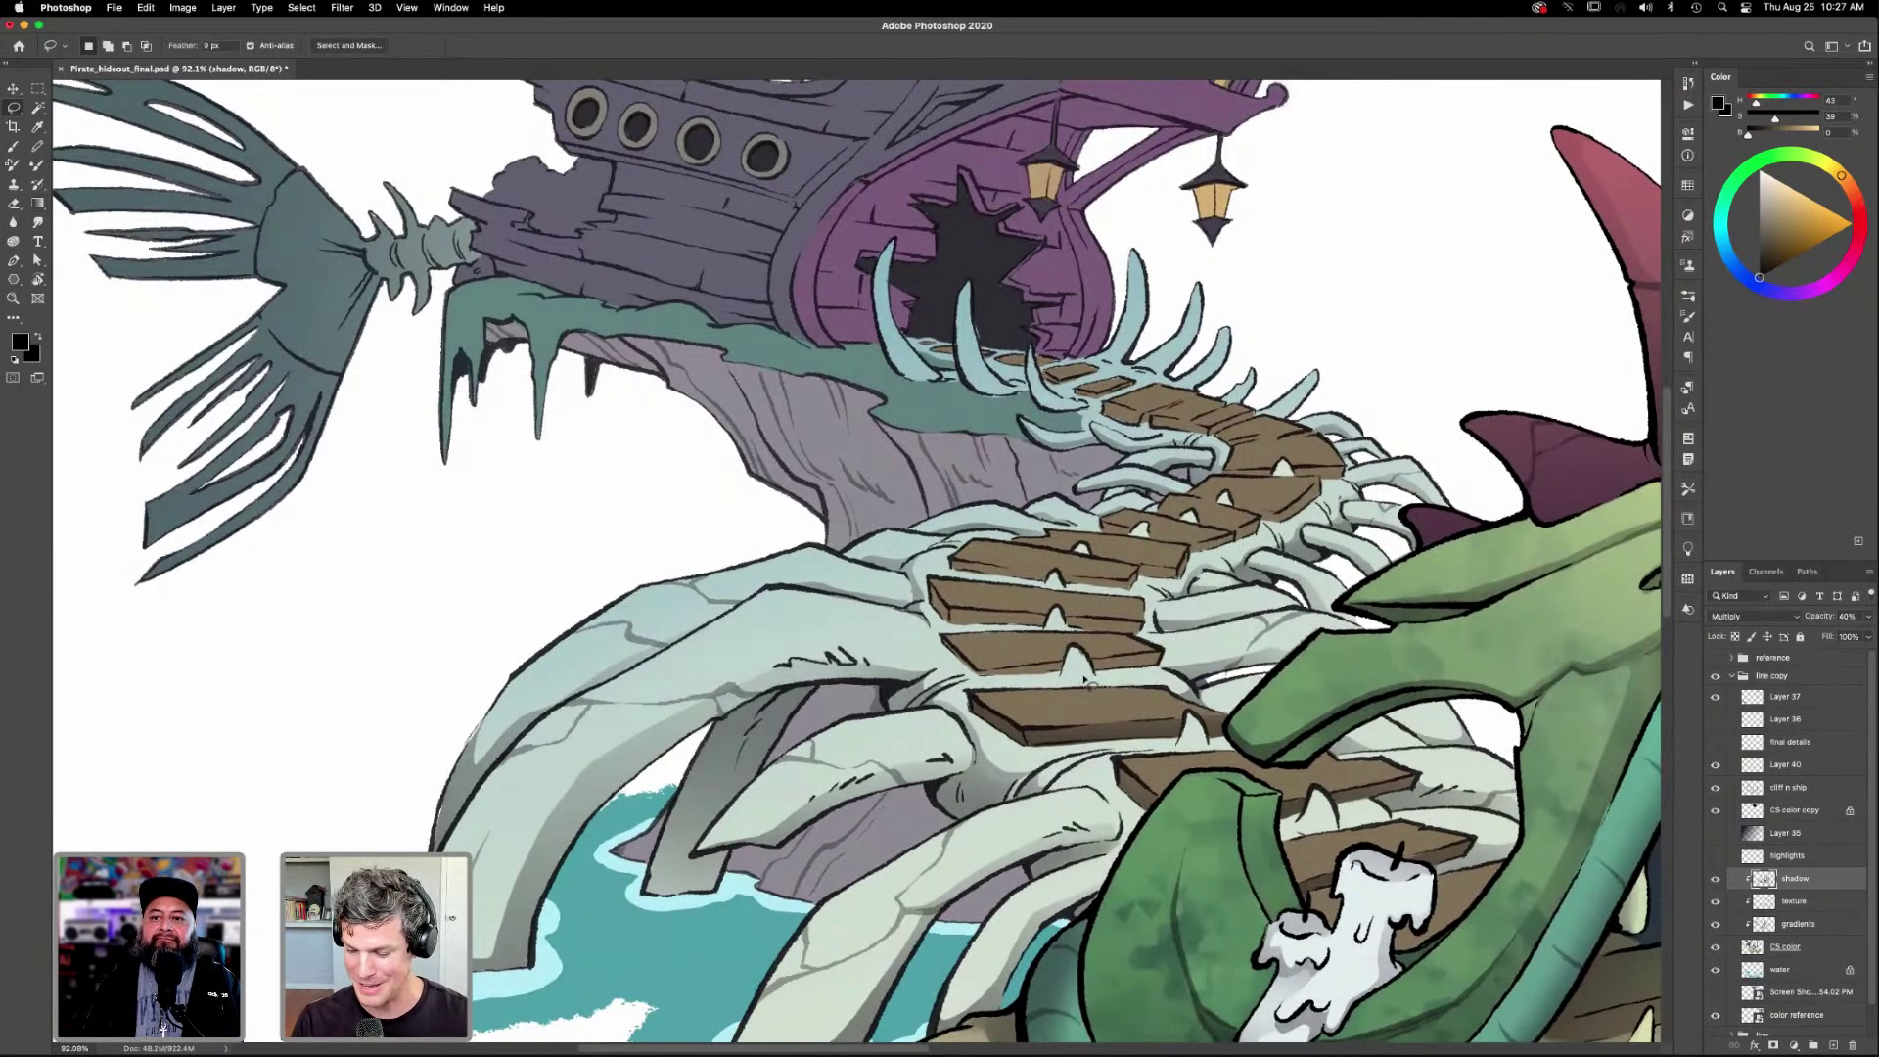
mouse_move(1096, 674)
left_mouse_down()
mouse_move(1080, 687)
mouse_move(1068, 654)
mouse_move(1057, 675)
mouse_move(1120, 677)
mouse_move(1098, 675)
left_mouse_up()
key("g")
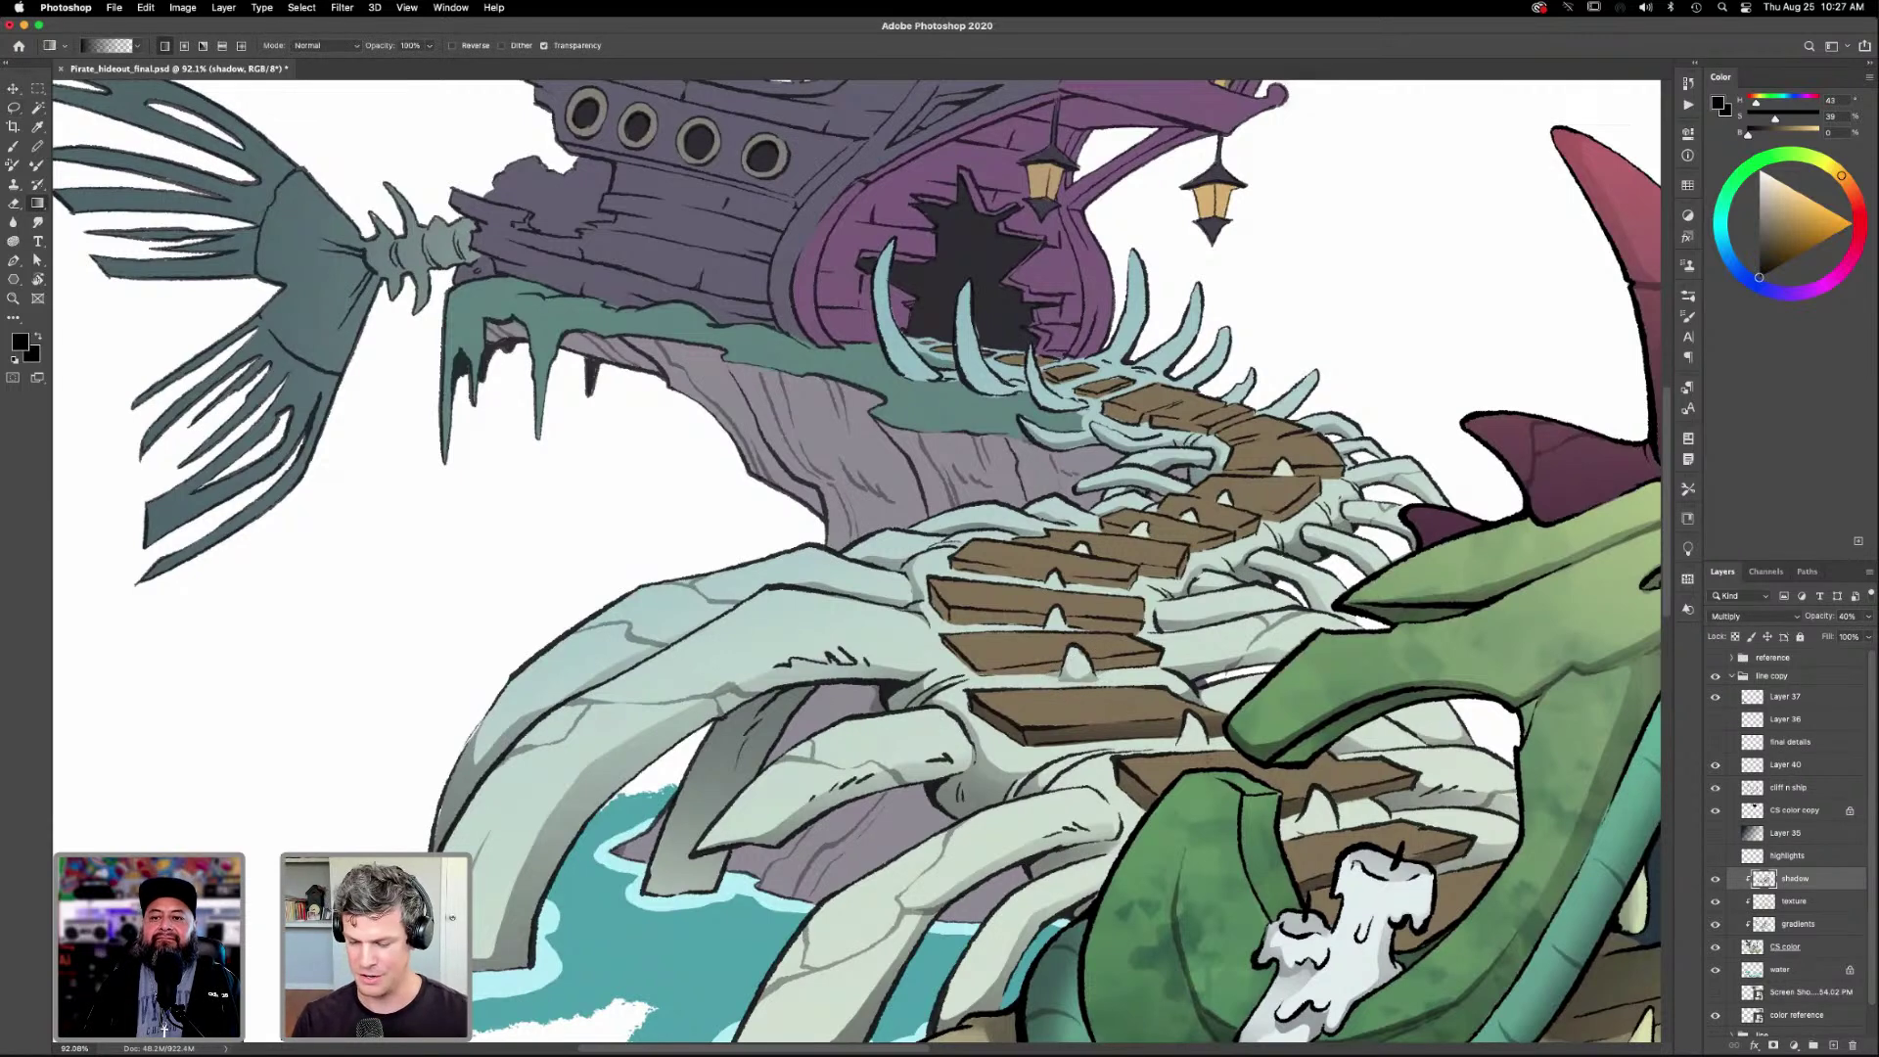
key("l")
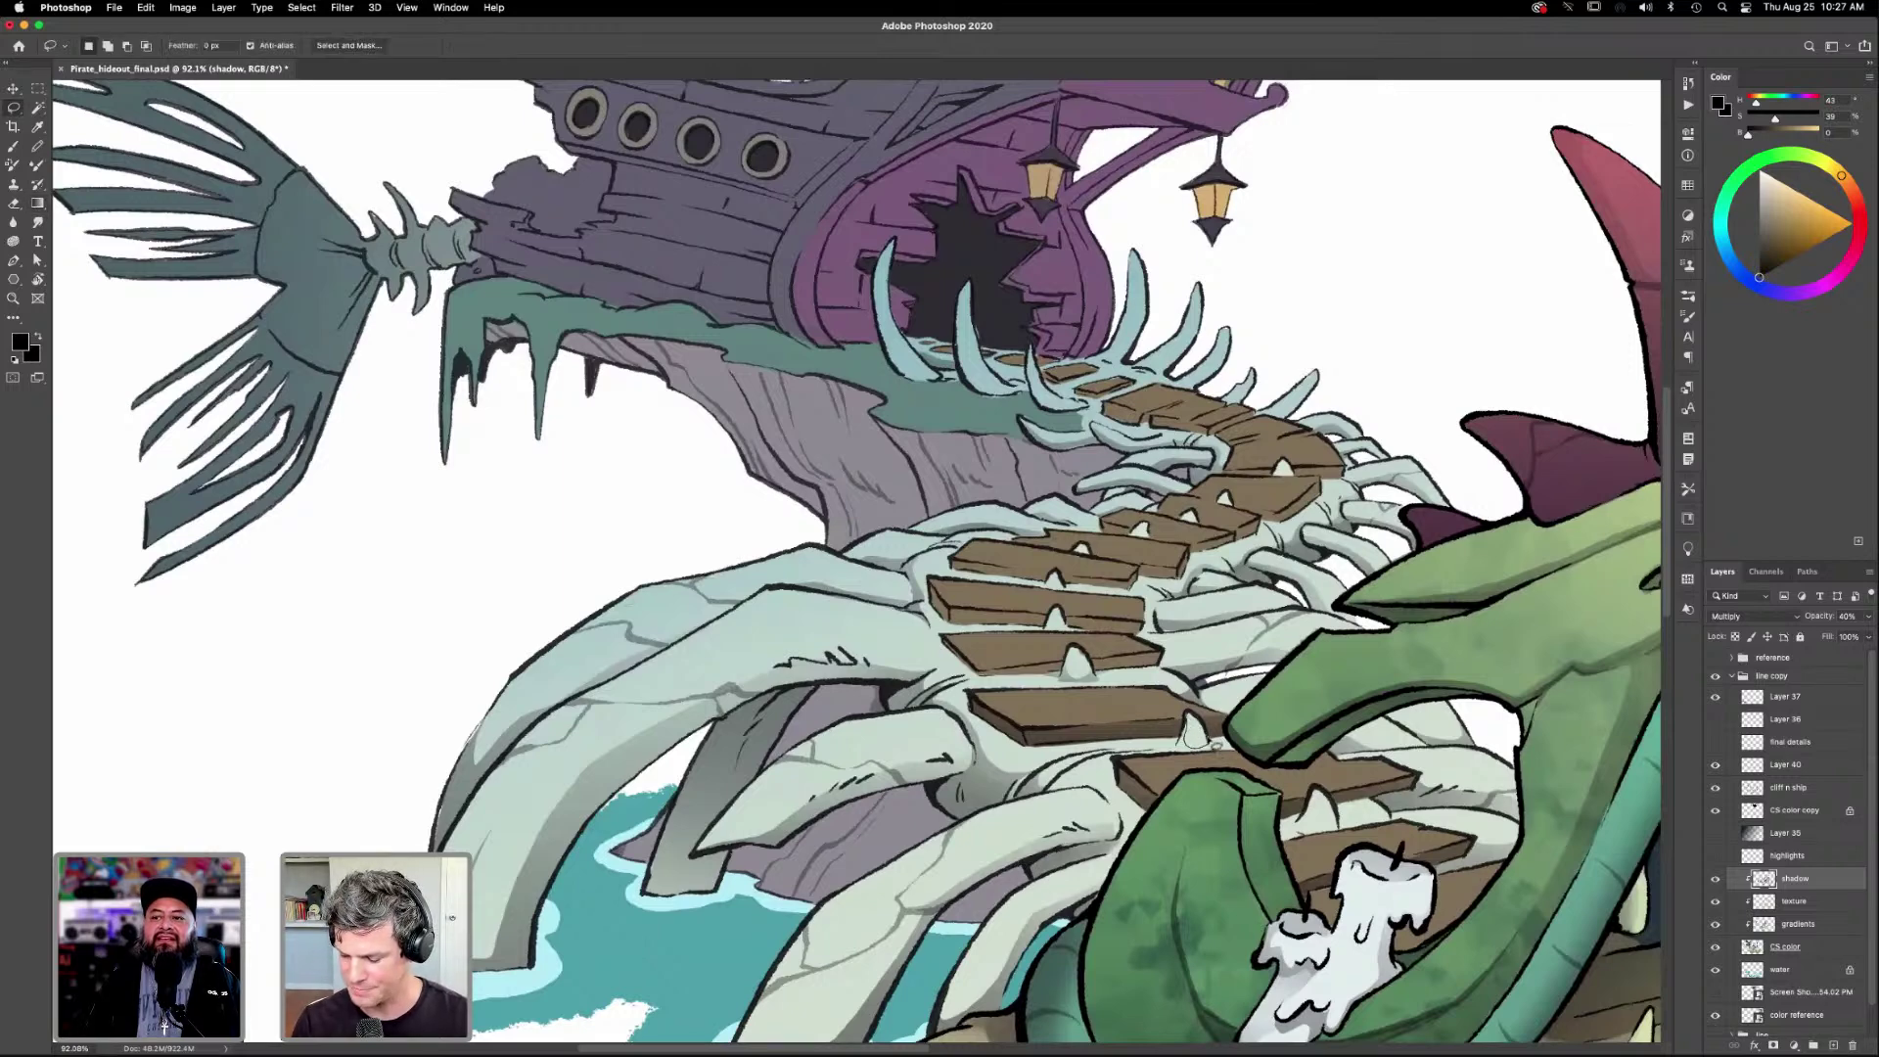
mouse_move(1179, 749)
left_mouse_down()
mouse_move(1198, 726)
mouse_move(1179, 746)
left_mouse_up()
key("g")
key("super+h")
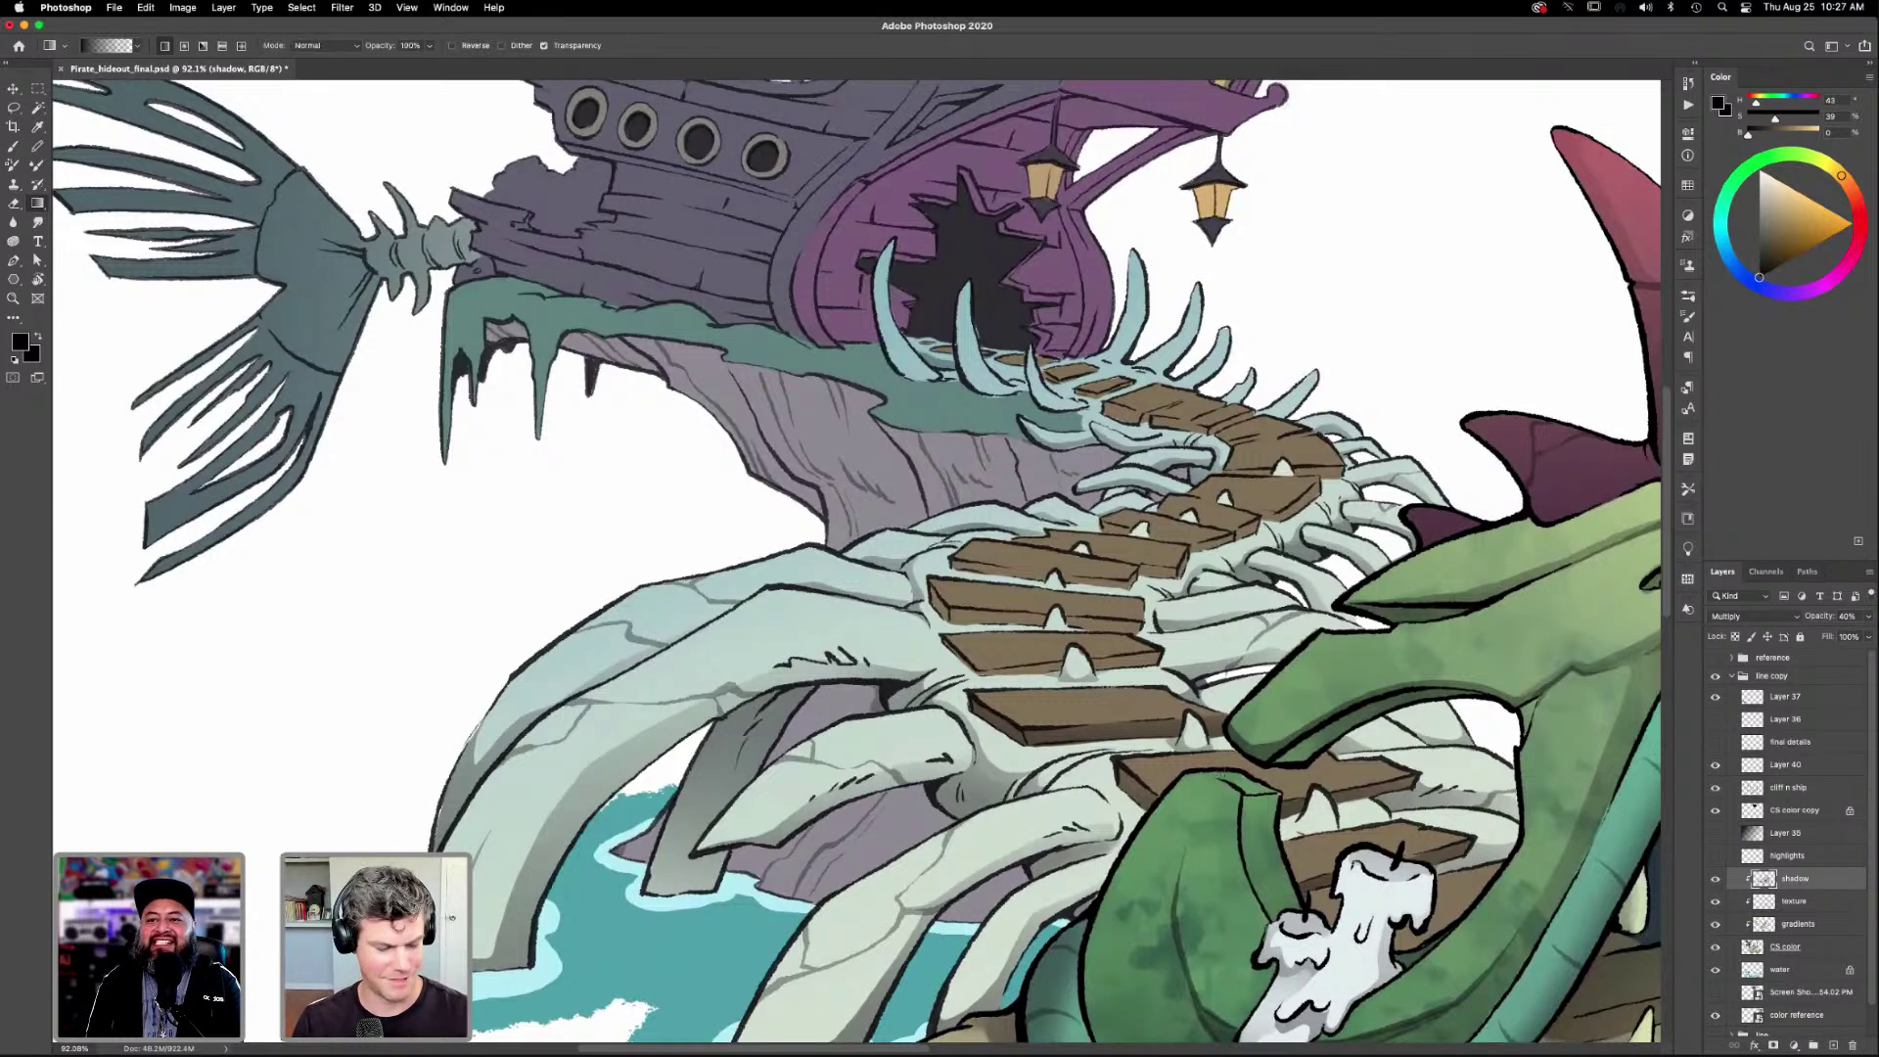
Lasso the shadow area of the small bone spike two planks above the wide plank and darken it with a gradient.
key("l")
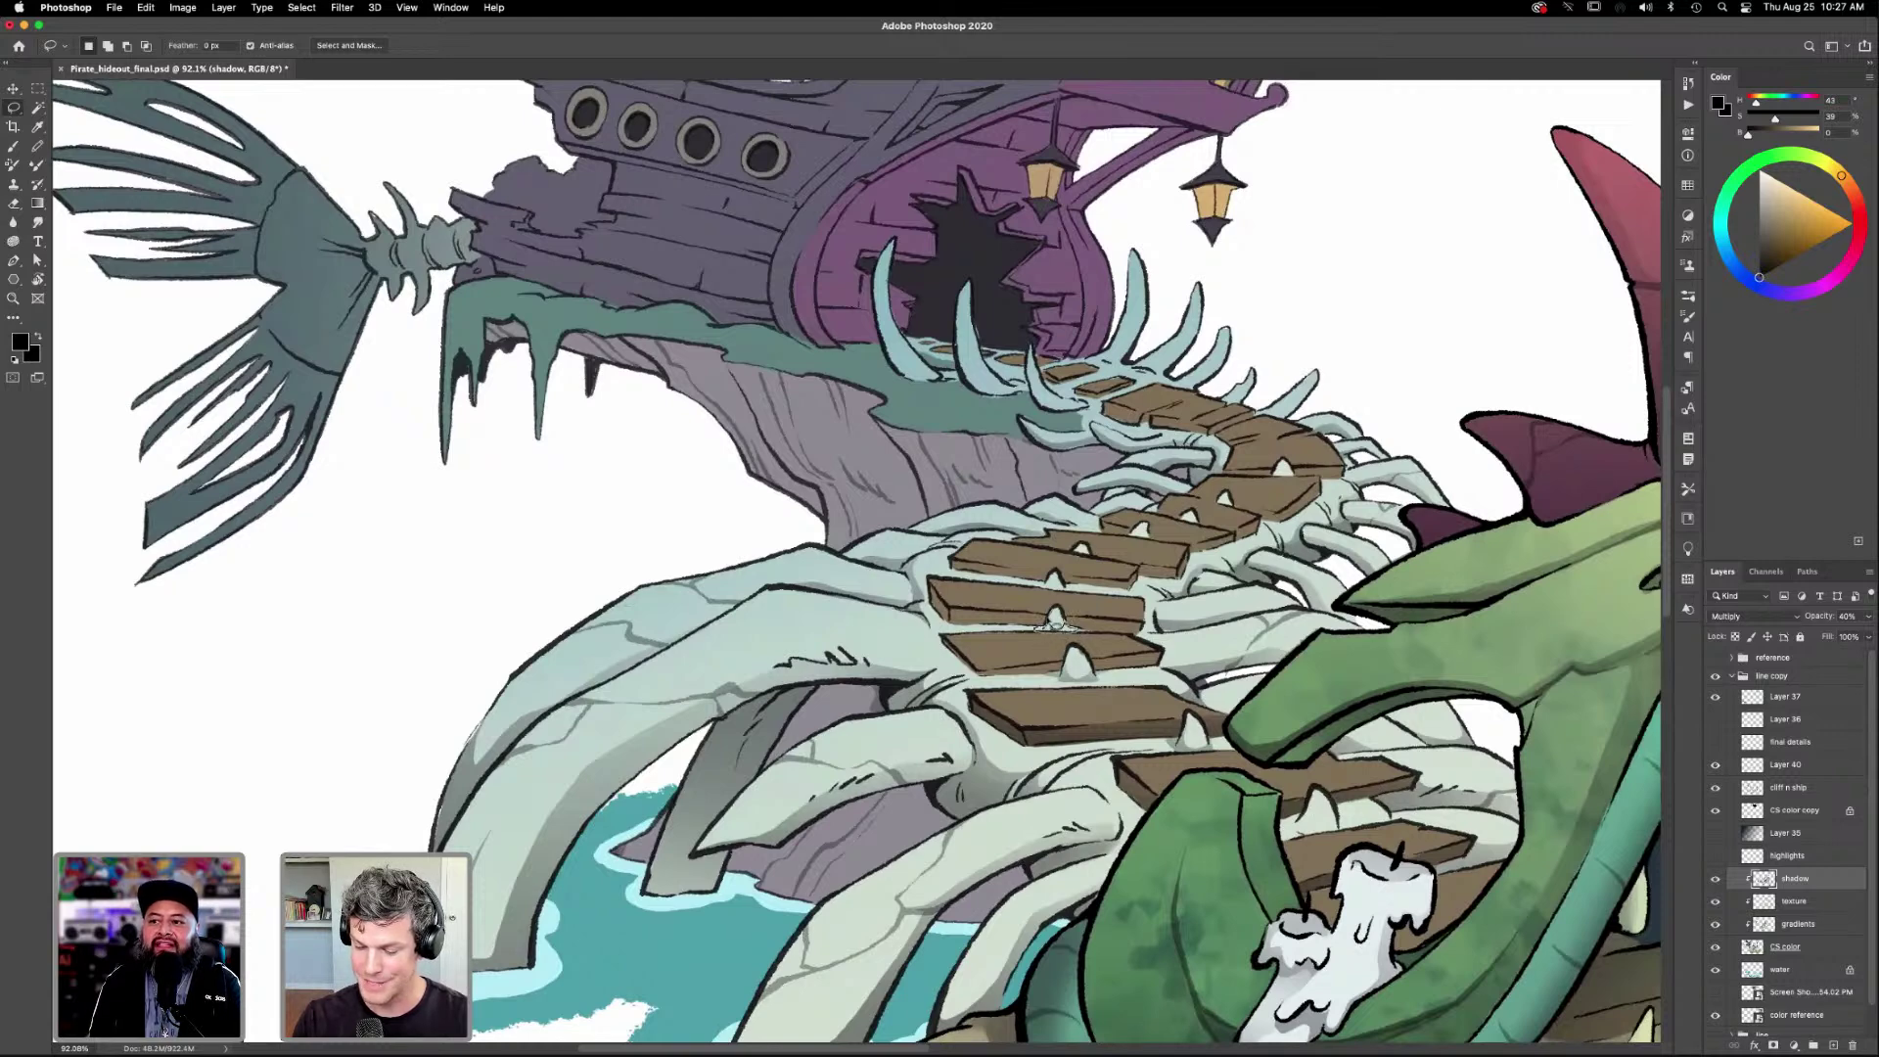
key("g")
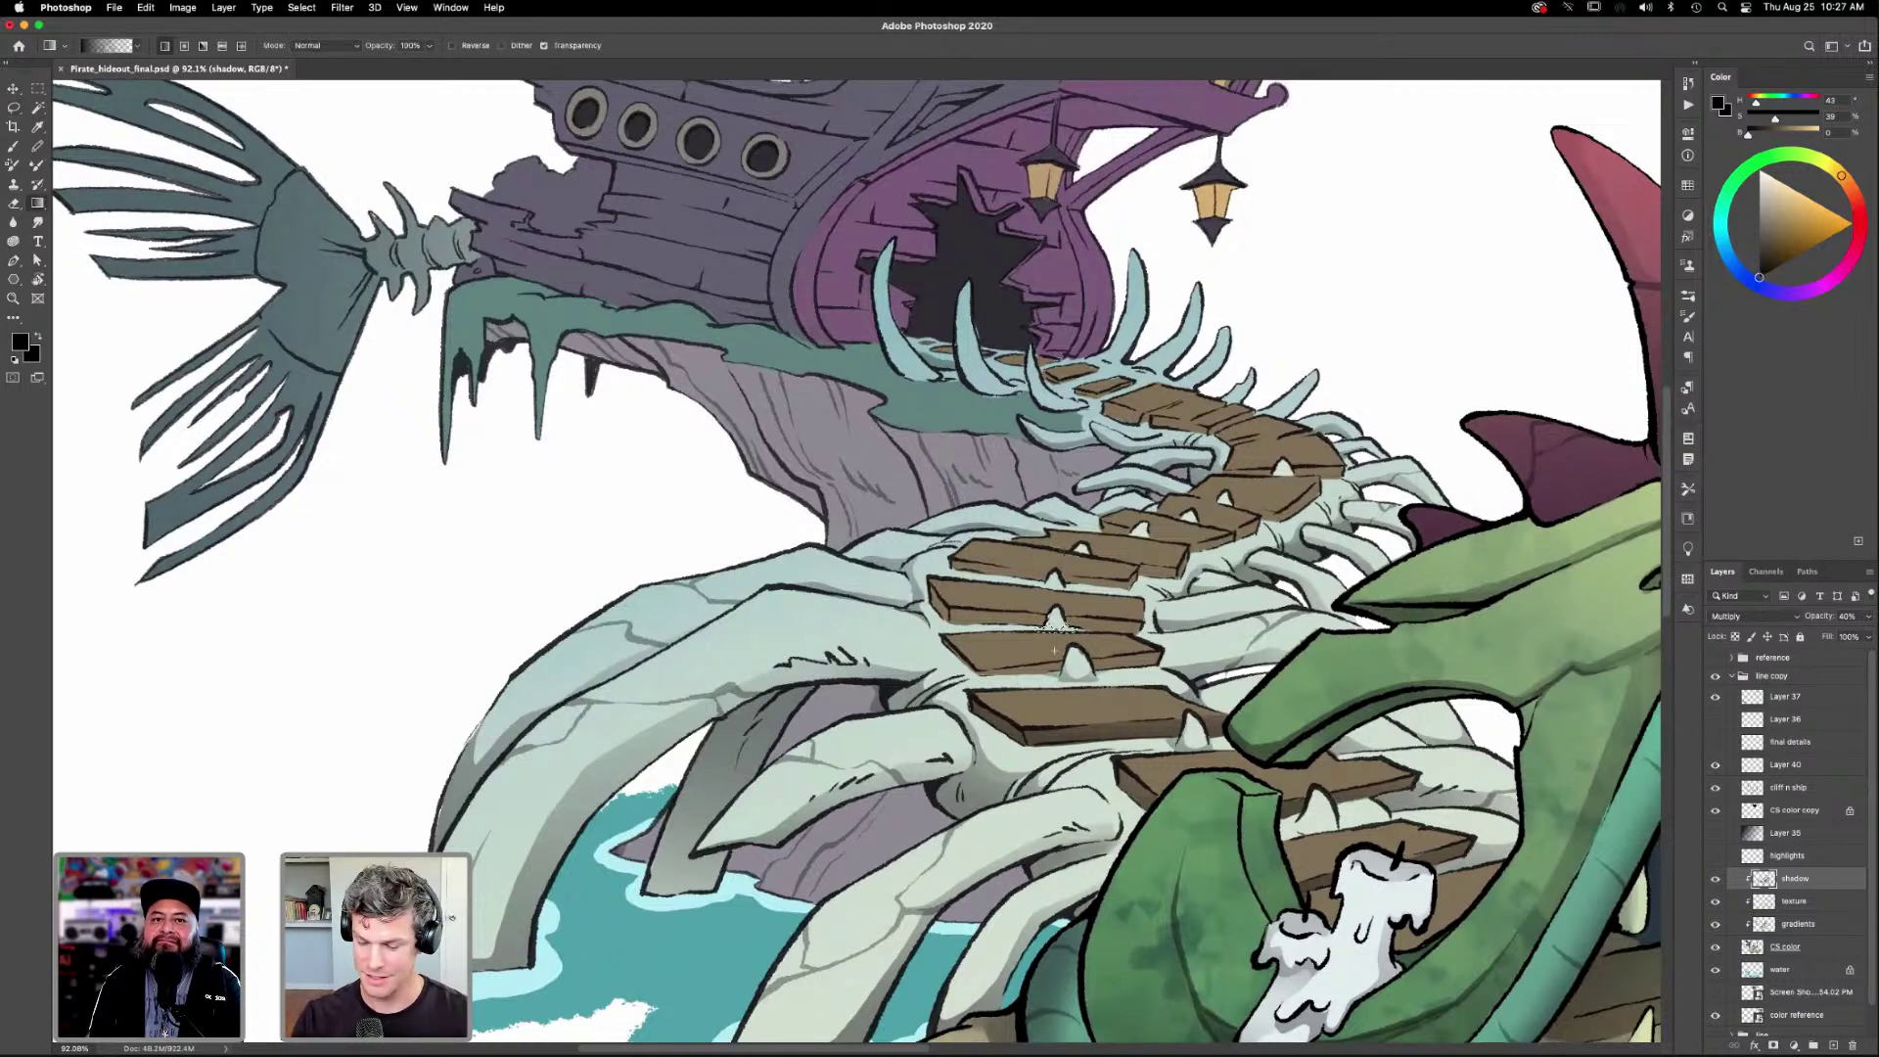
scroll(1054, 623, "left", 2)
scroll(1054, 623, "down", 1)
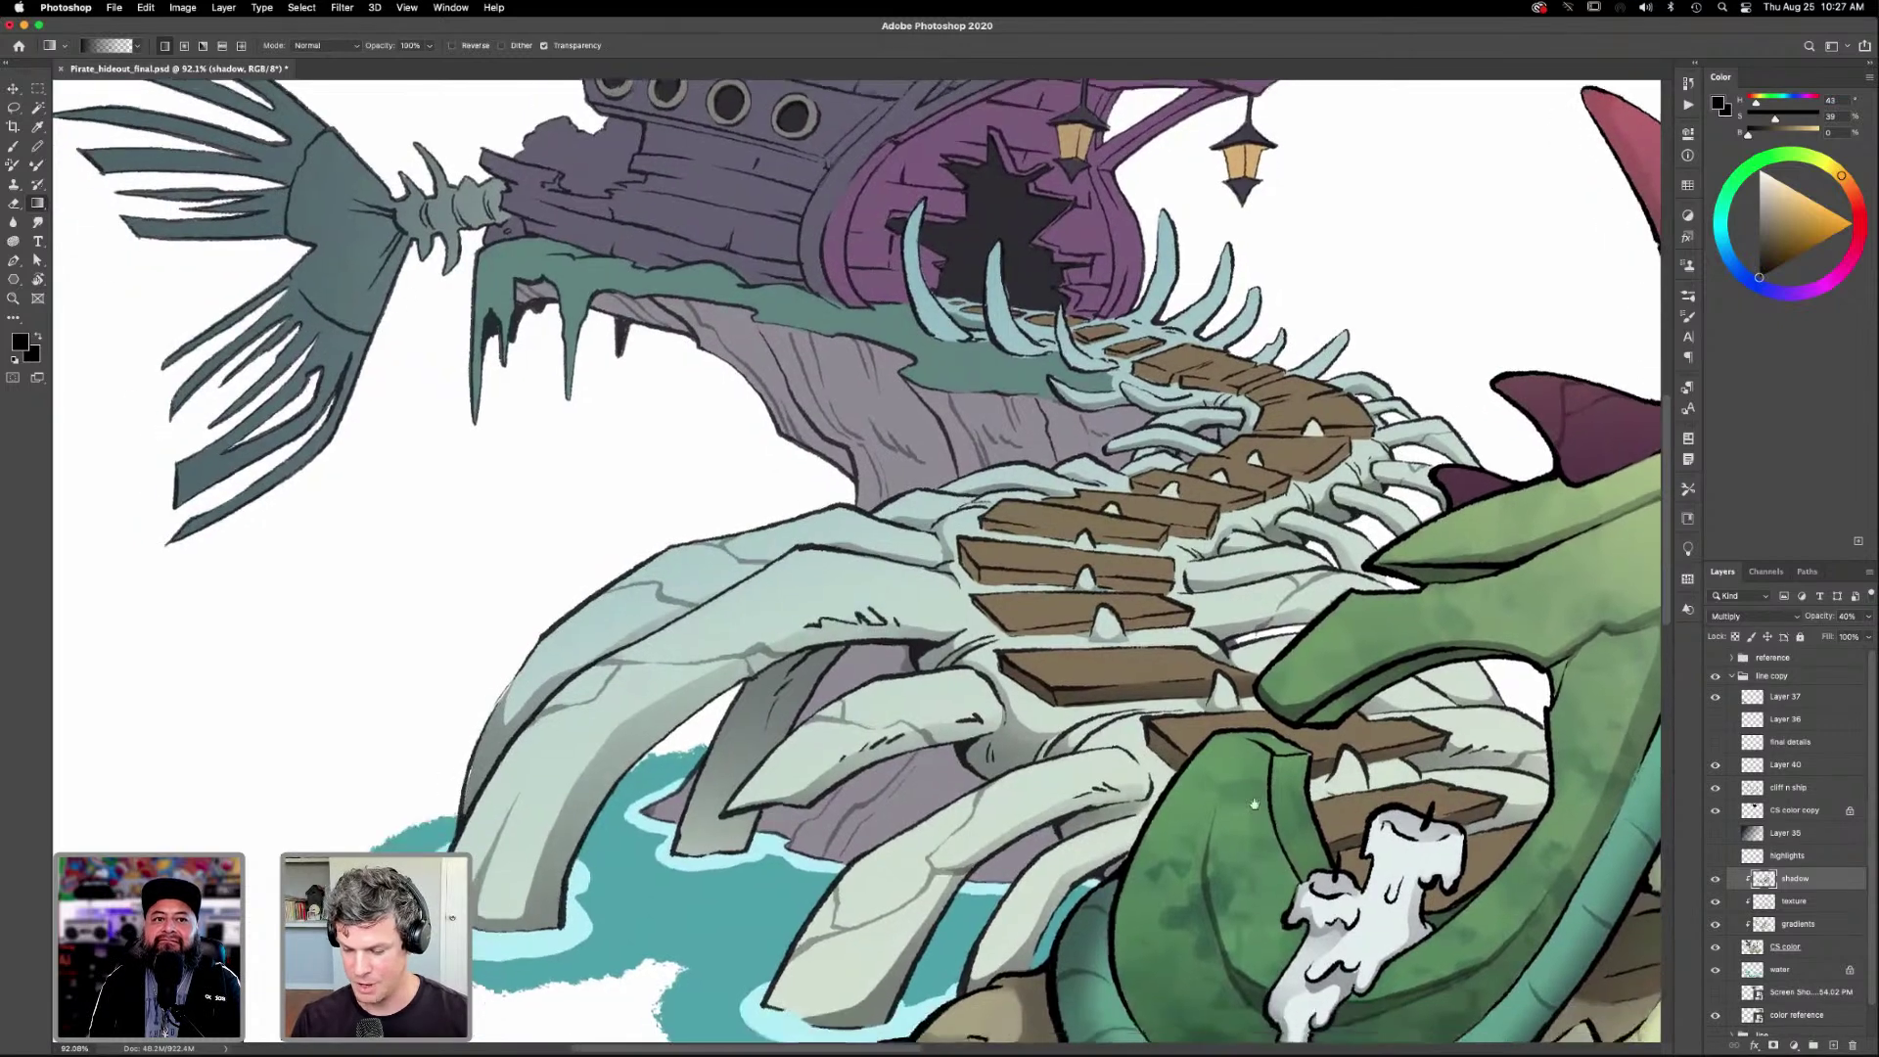
Lasso the front edge of the plank just above the wide one on both sides of its spike and darken it with a gradient.
key("l")
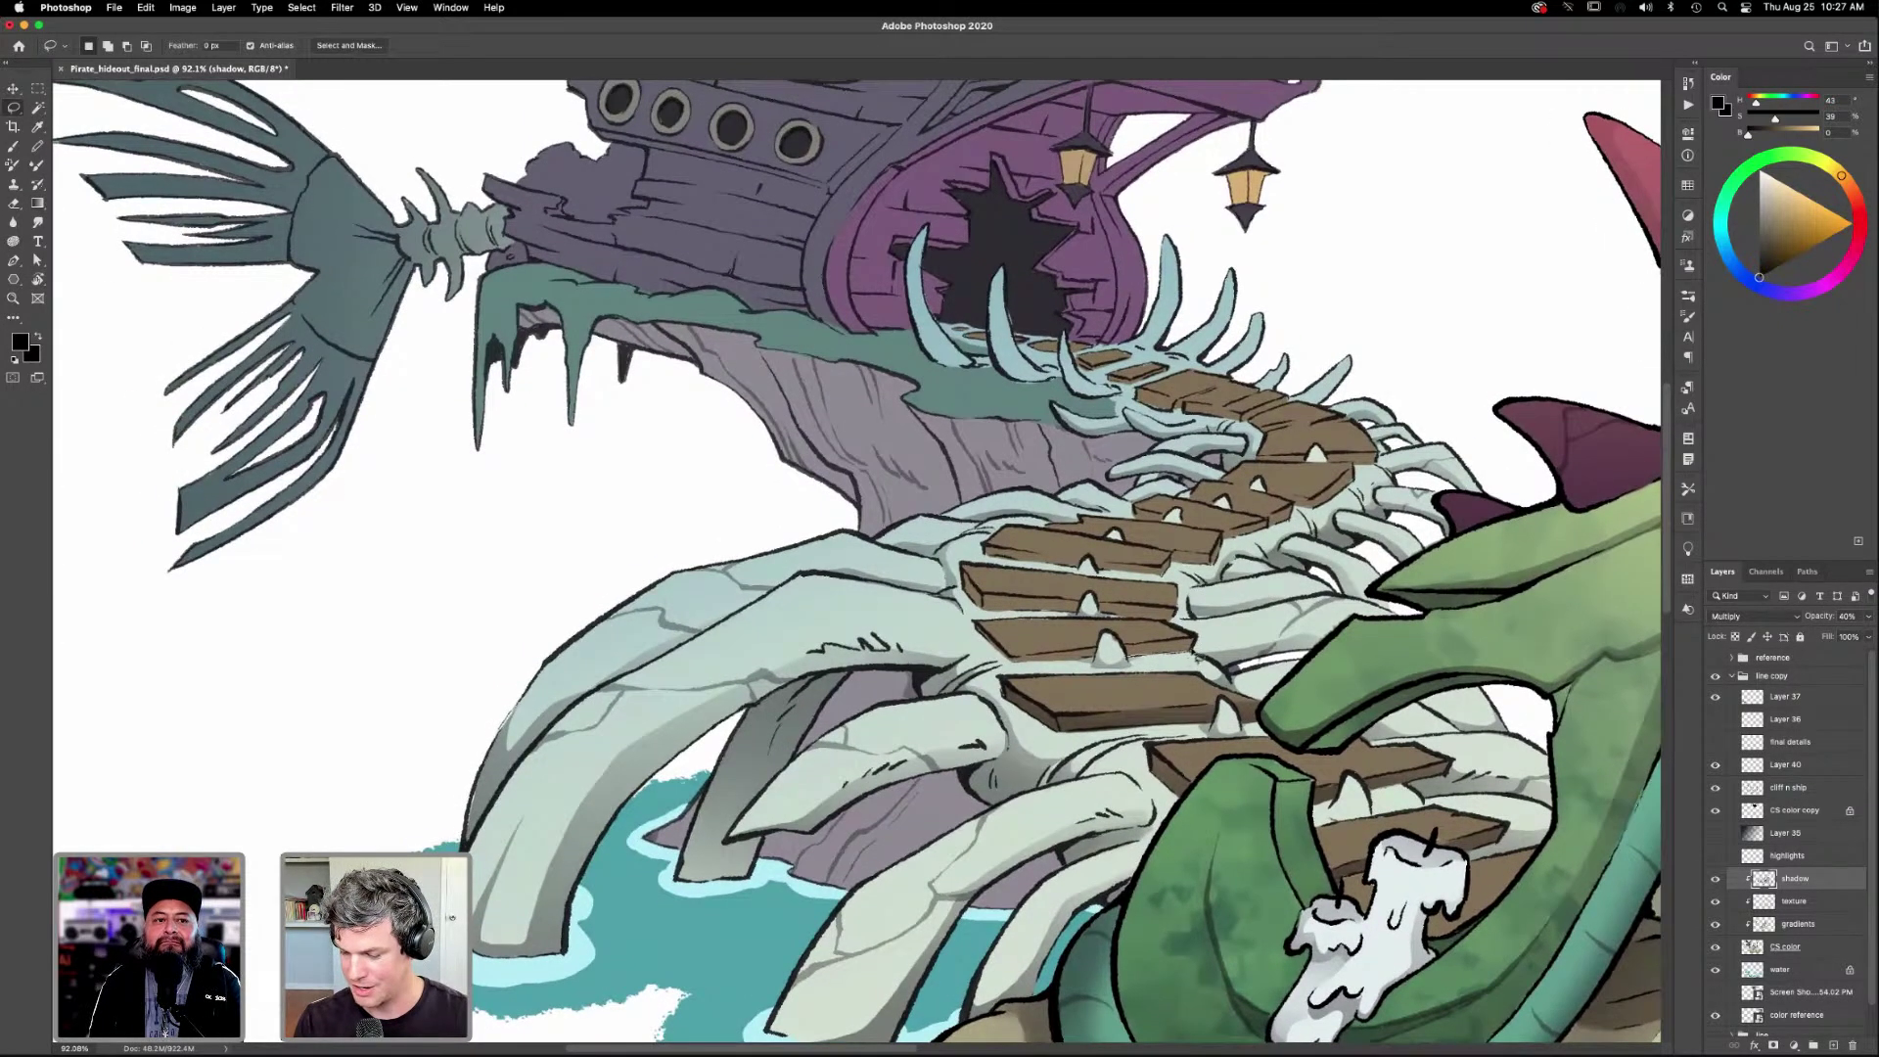
mouse_move(1127, 654)
left_mouse_down()
mouse_move(1017, 664)
mouse_move(1098, 655)
left_mouse_up()
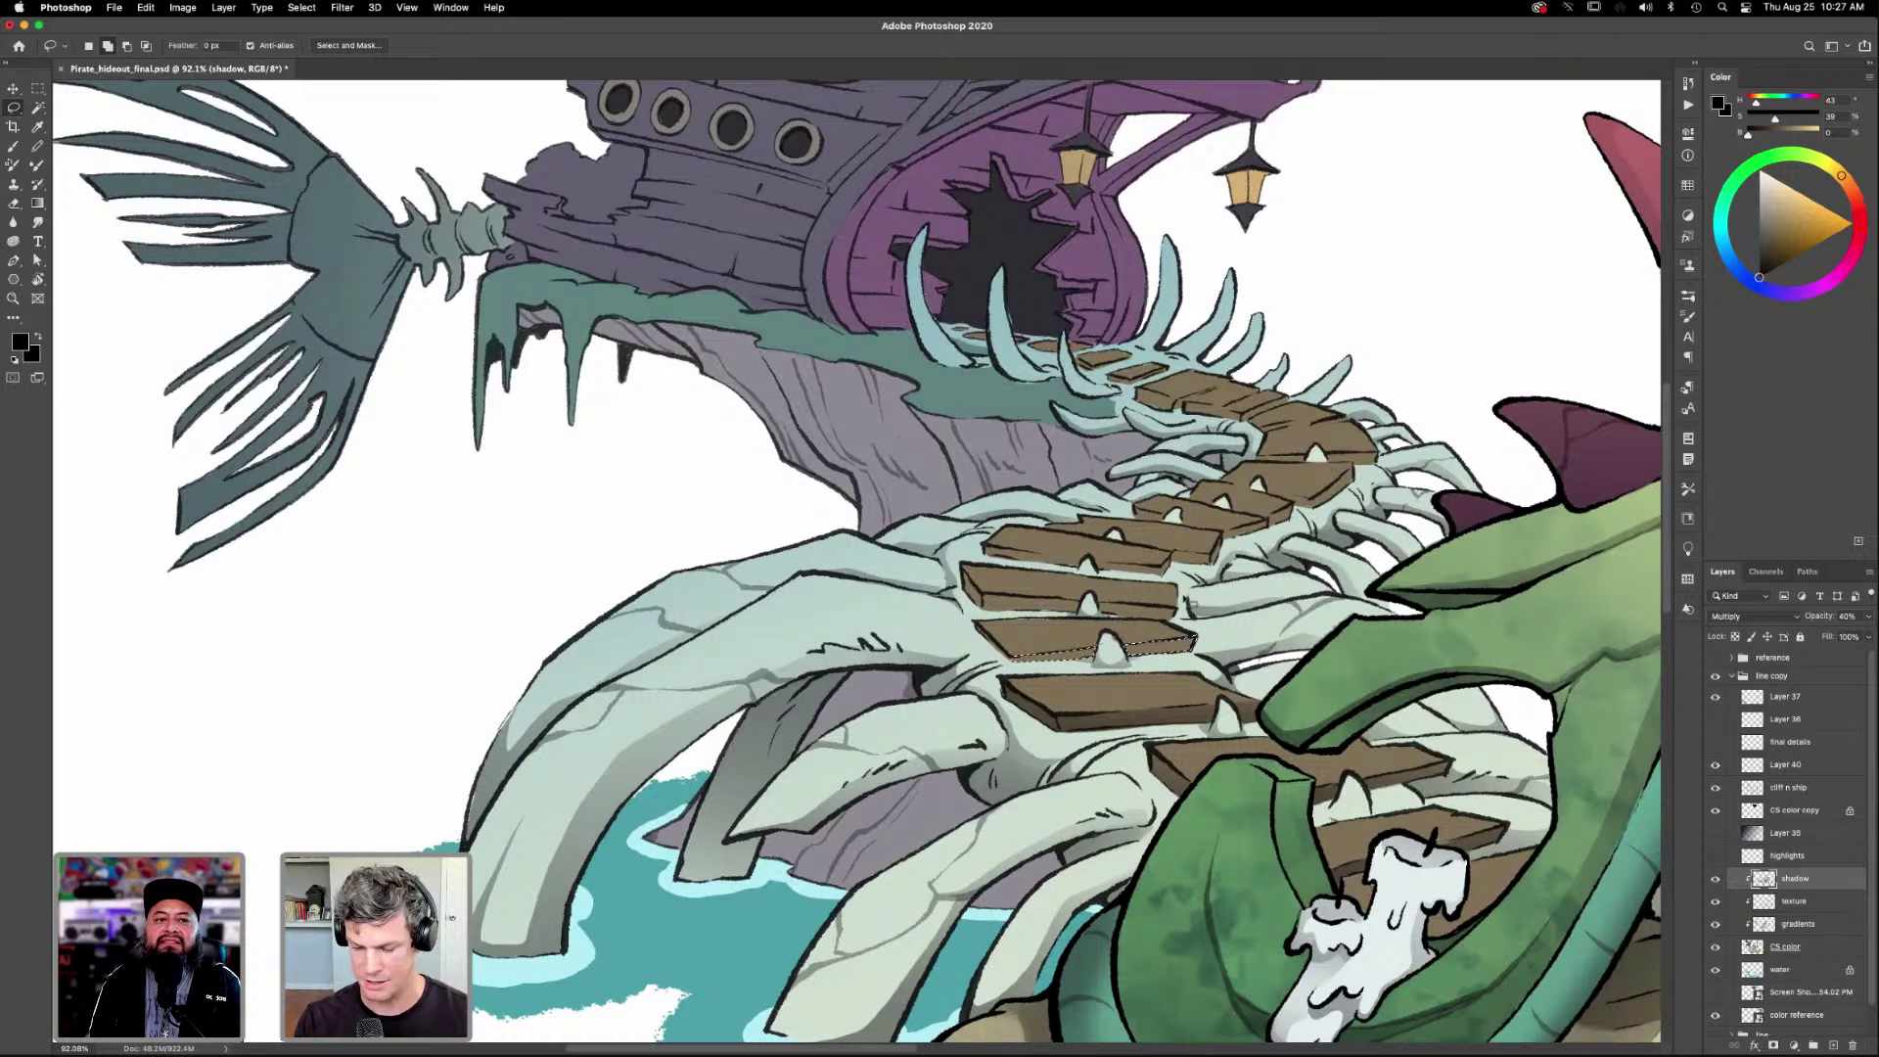
key("g")
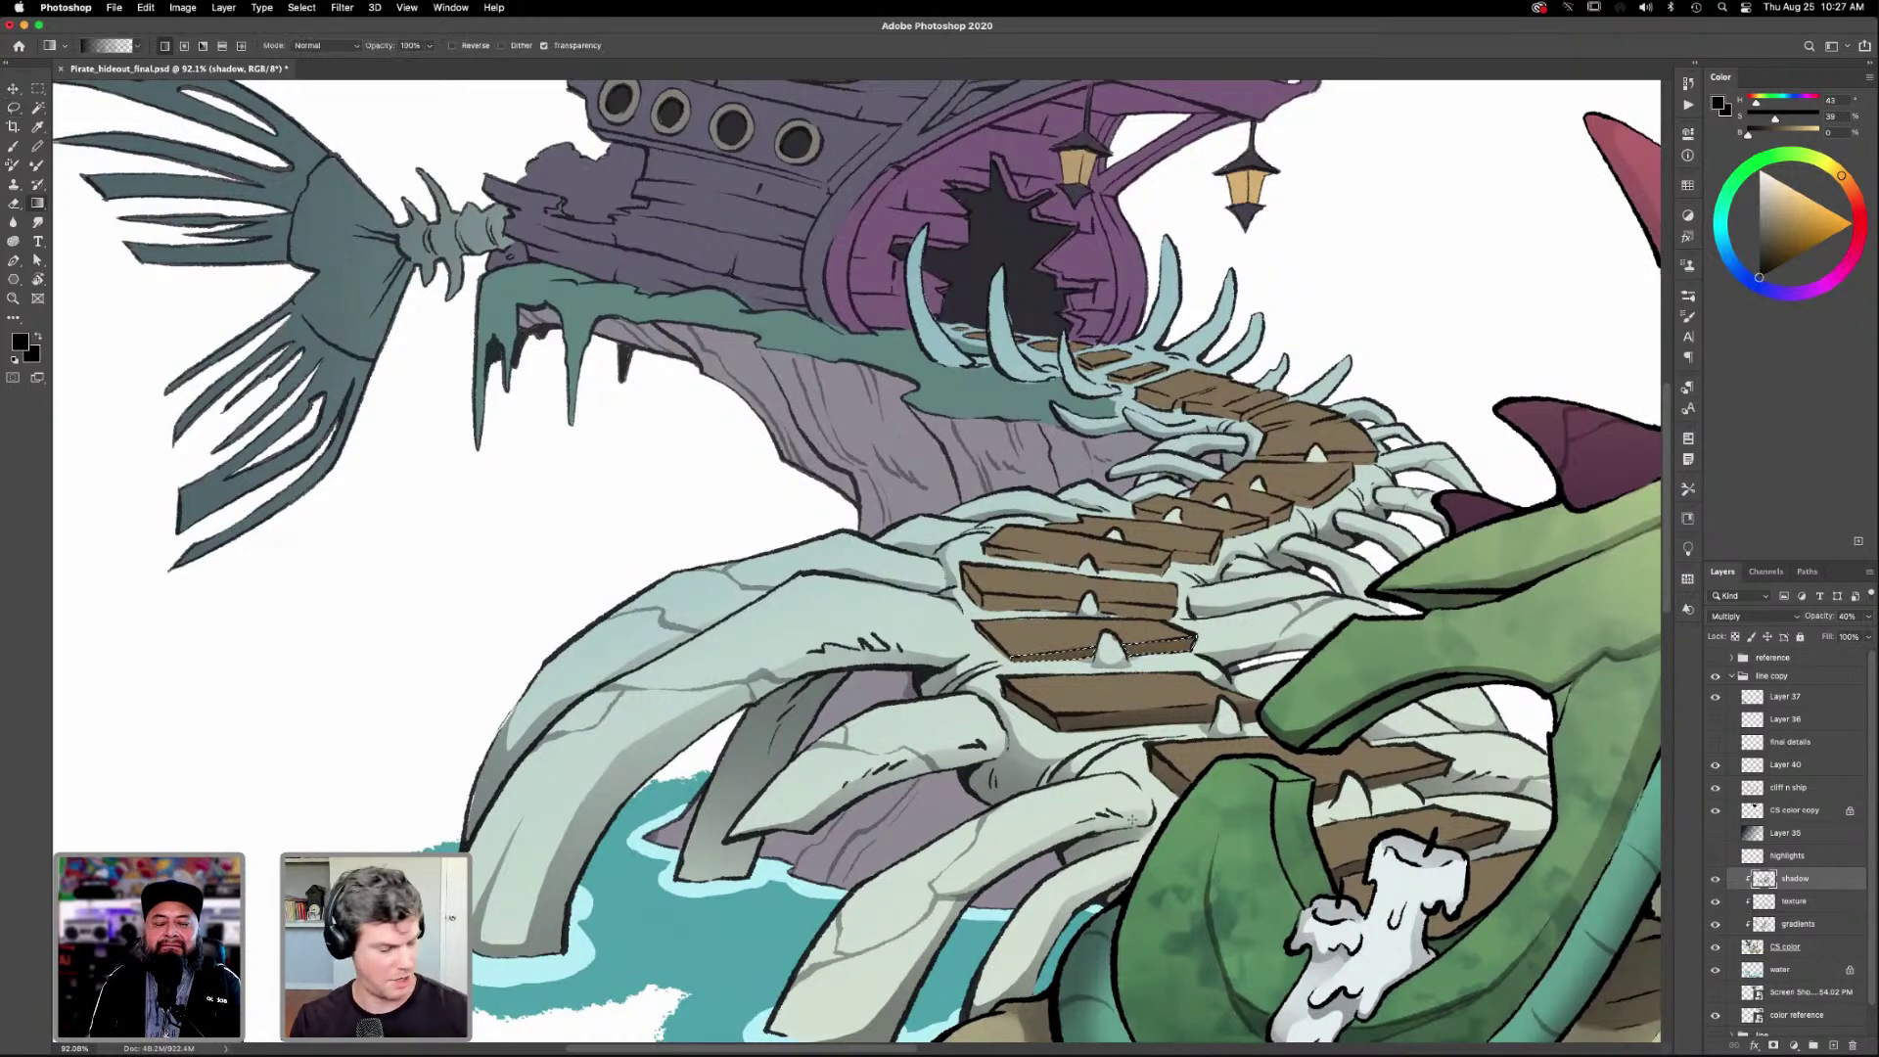
left_click_drag(1138, 825, 1142, 770)
Lasso the water-side end of that same plank, shade it with a gradient and clear the selection.
key("l")
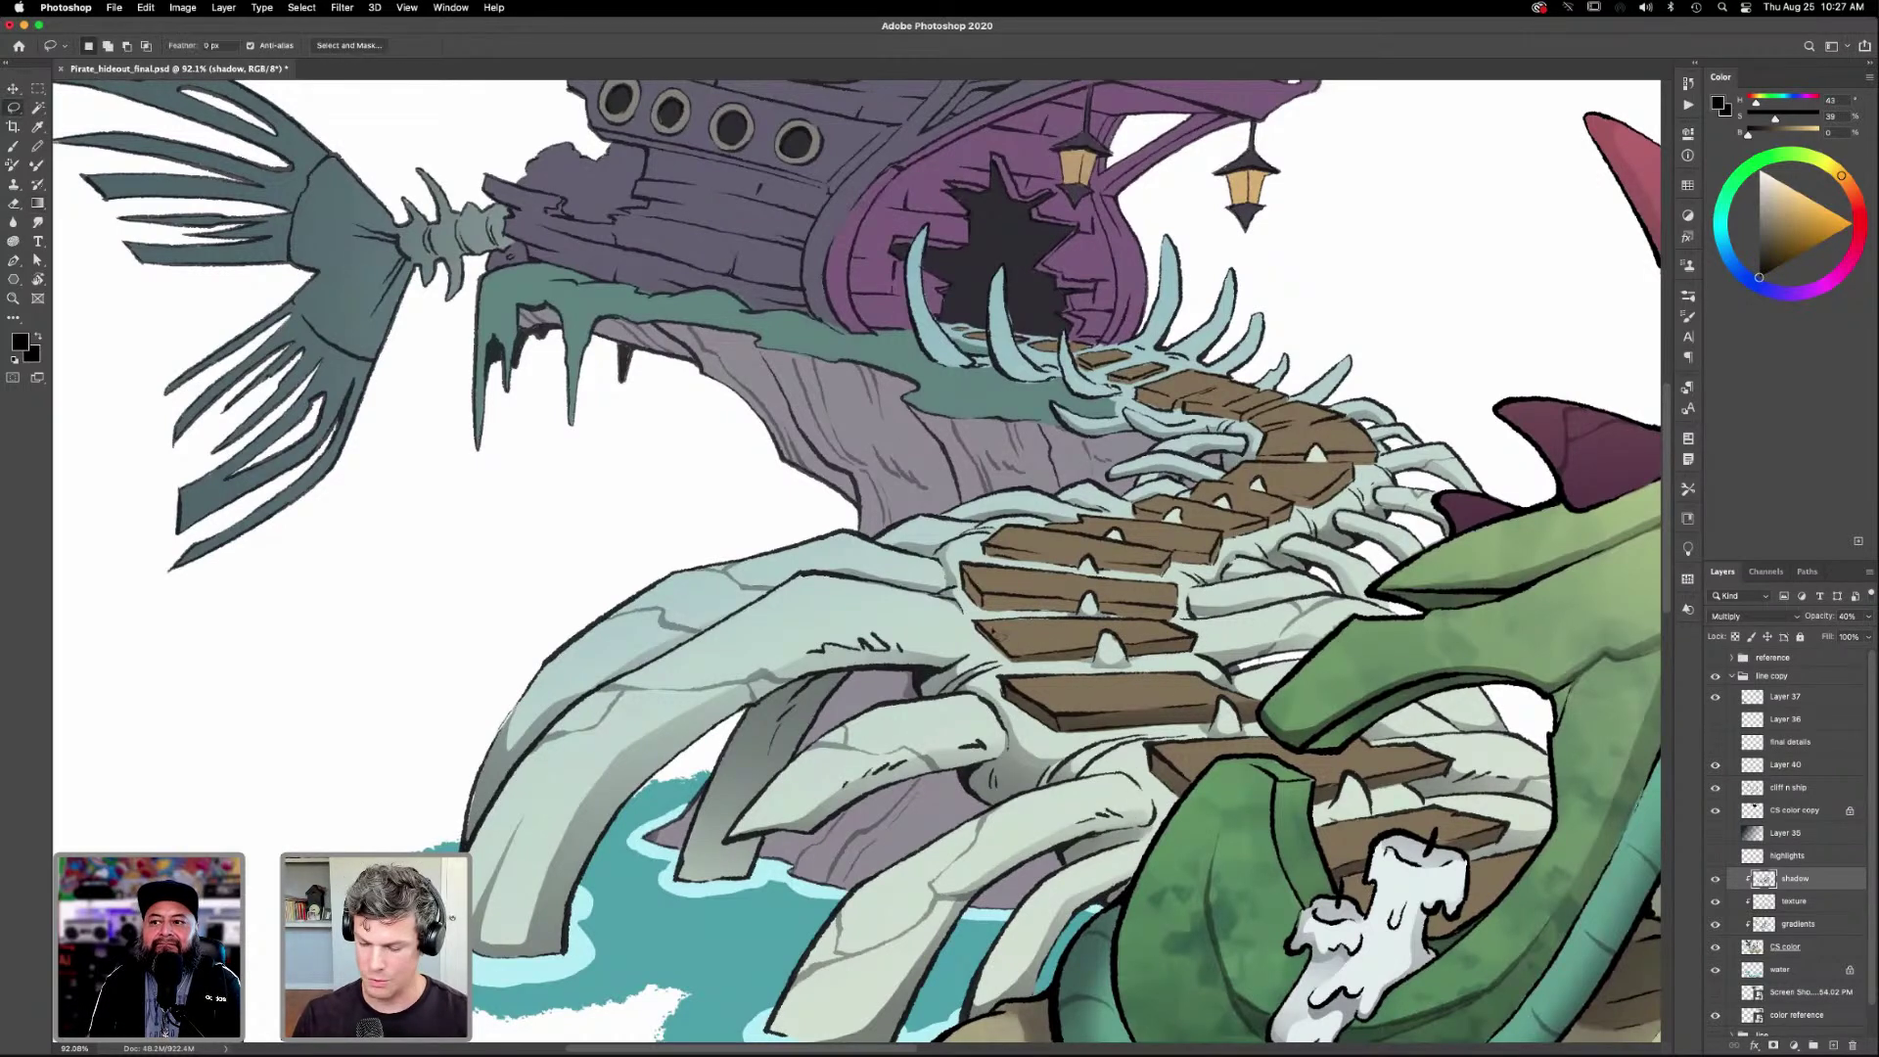
mouse_move(1018, 668)
left_mouse_down()
mouse_move(977, 631)
mouse_move(1018, 668)
mouse_move(1013, 569)
left_mouse_up()
key("g")
key("ctrl+d")
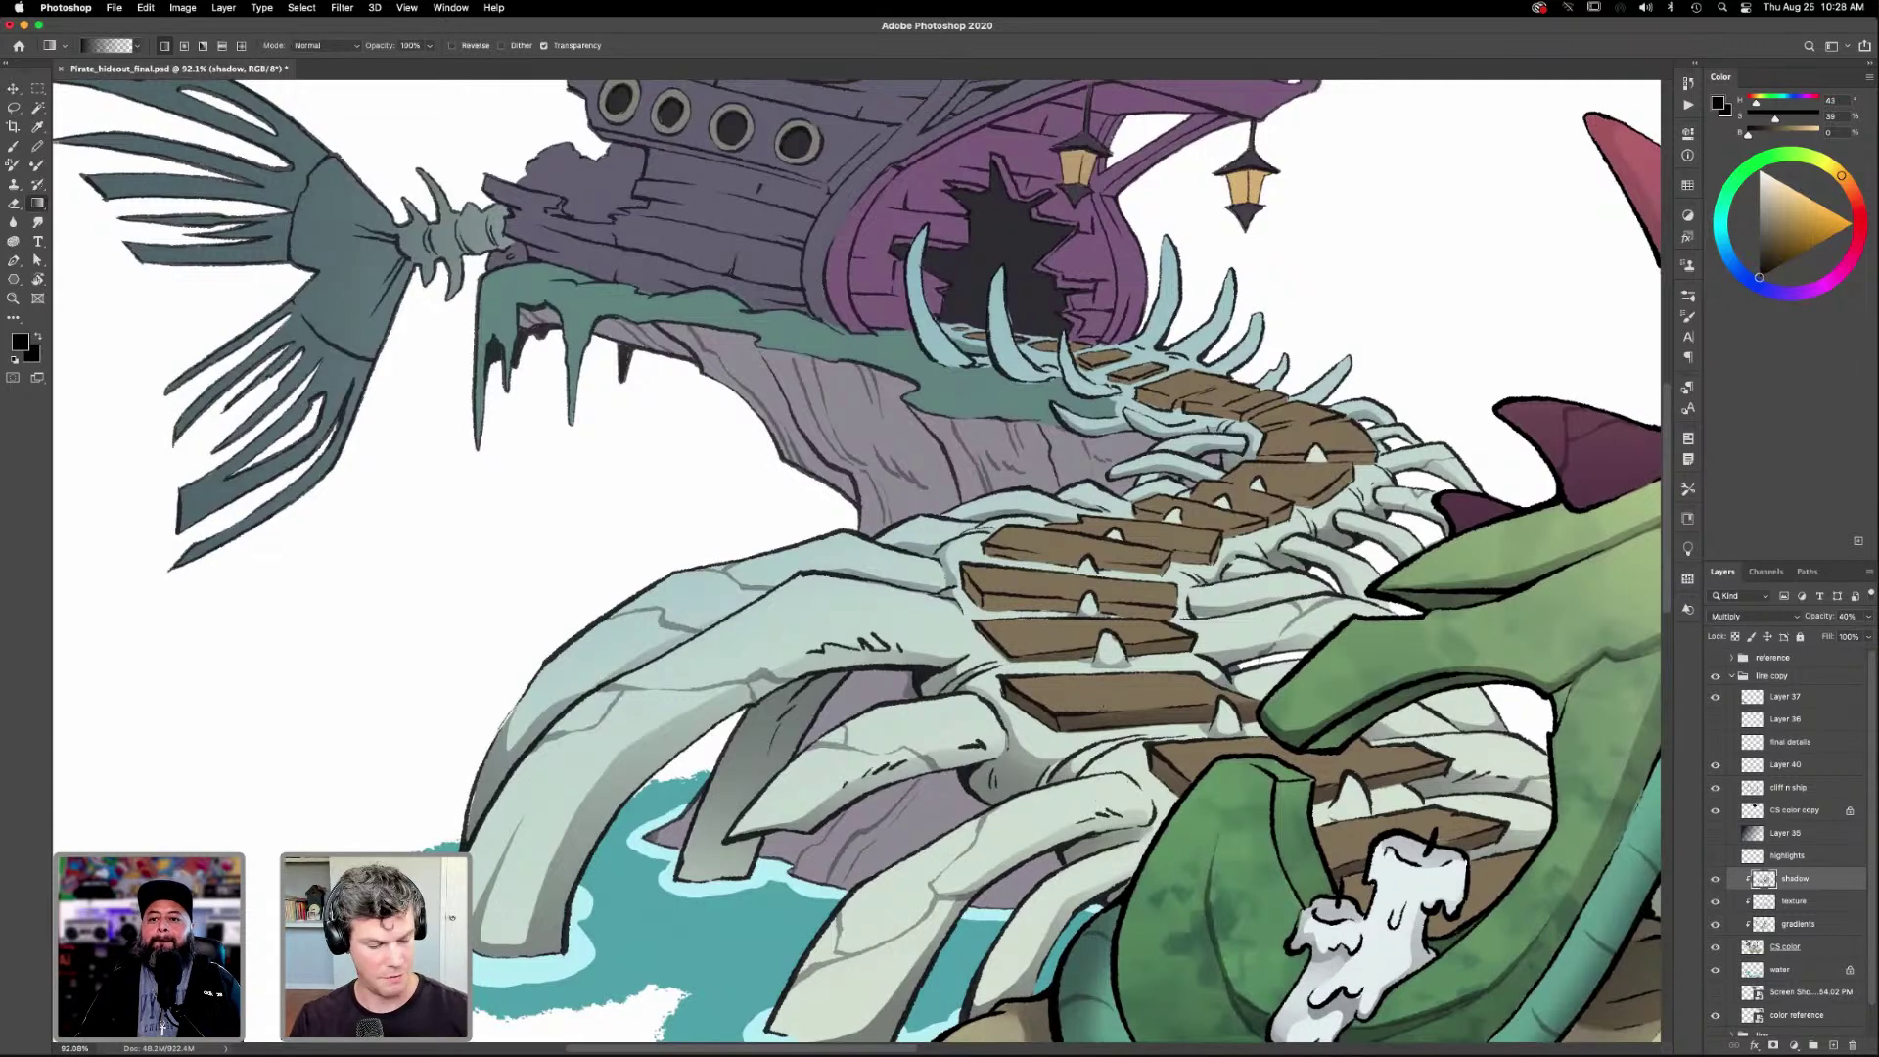
Lasso the front edge of the second plank above the wide one, on the creature's side of its spike, and darken it with a gradient.
key("l")
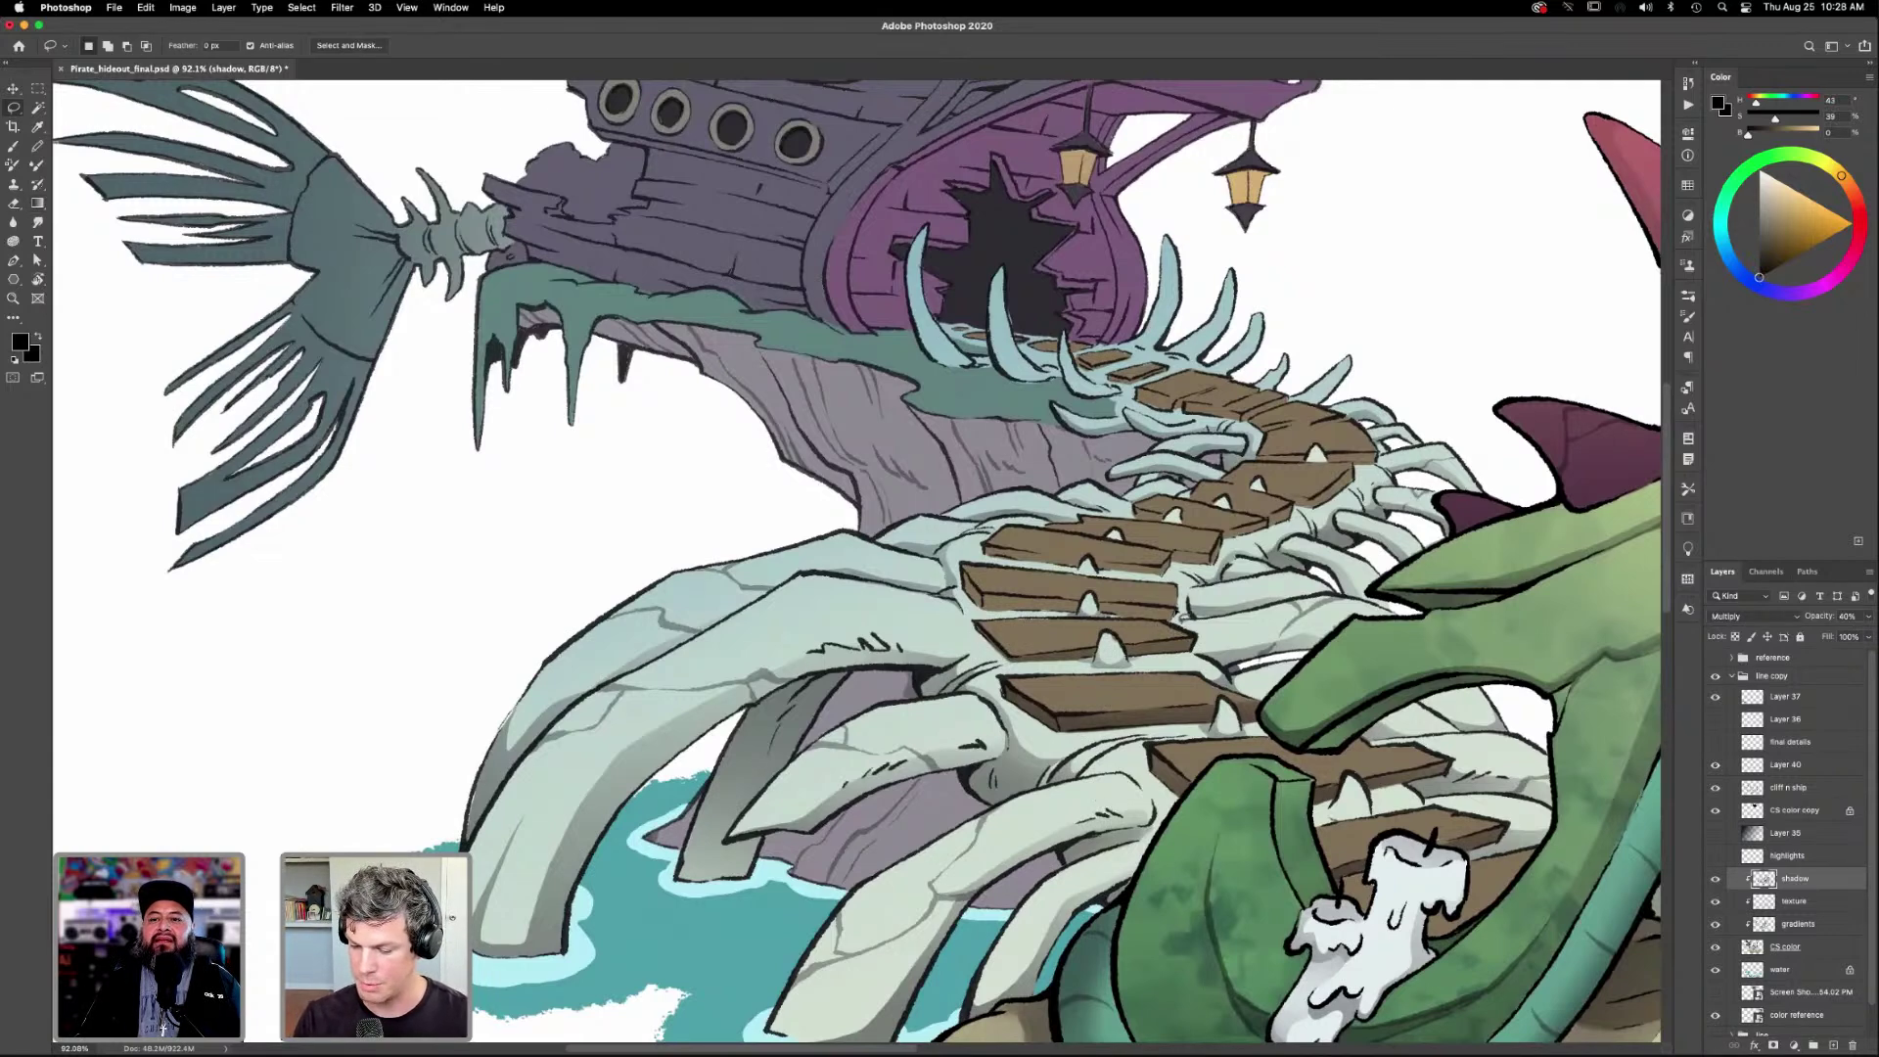
mouse_move(1153, 608)
left_mouse_down()
mouse_move(1106, 605)
mouse_move(1127, 628)
mouse_move(1177, 614)
mouse_move(1154, 608)
left_mouse_up()
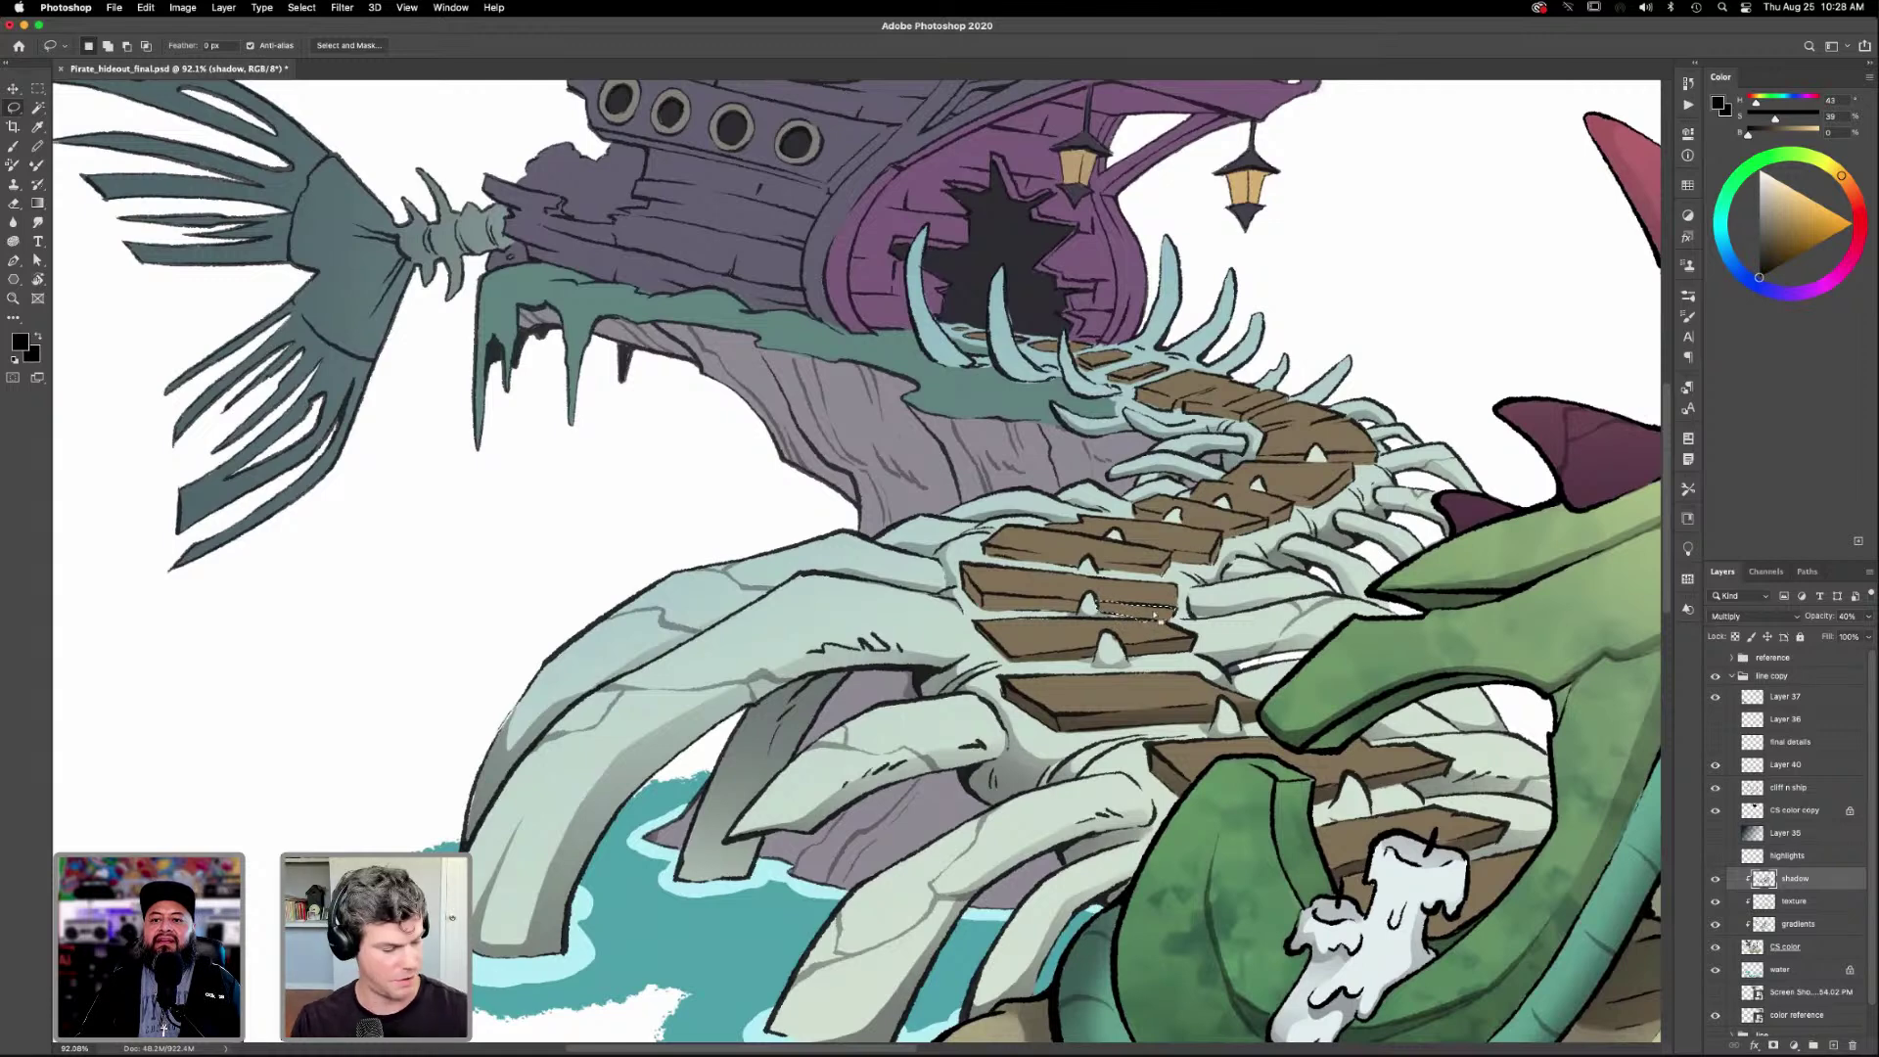
key("g")
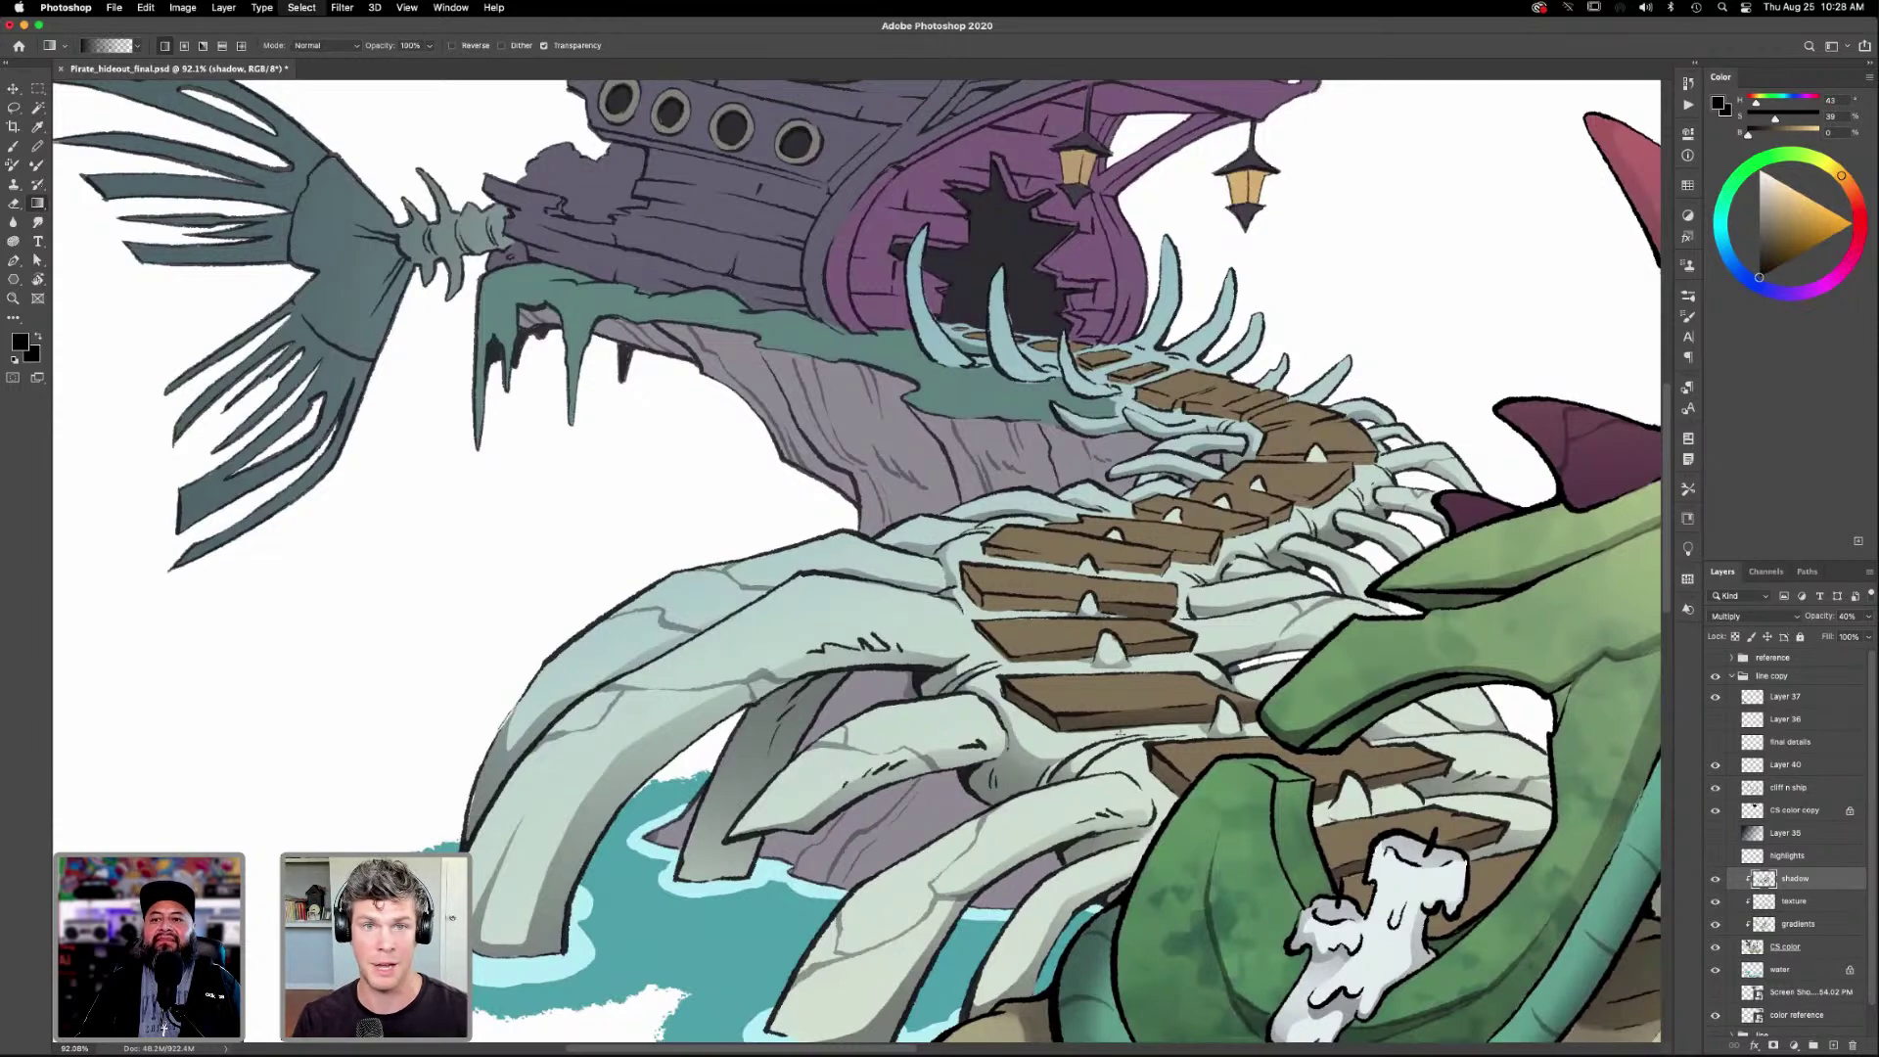
Lasso the remaining front edge and end of that plank on the water side of its spike and shade it with a gradient.
key("l")
mouse_move(1084, 613)
left_mouse_down()
mouse_move(981, 598)
mouse_move(962, 568)
mouse_move(985, 614)
mouse_move(1084, 612)
left_mouse_up()
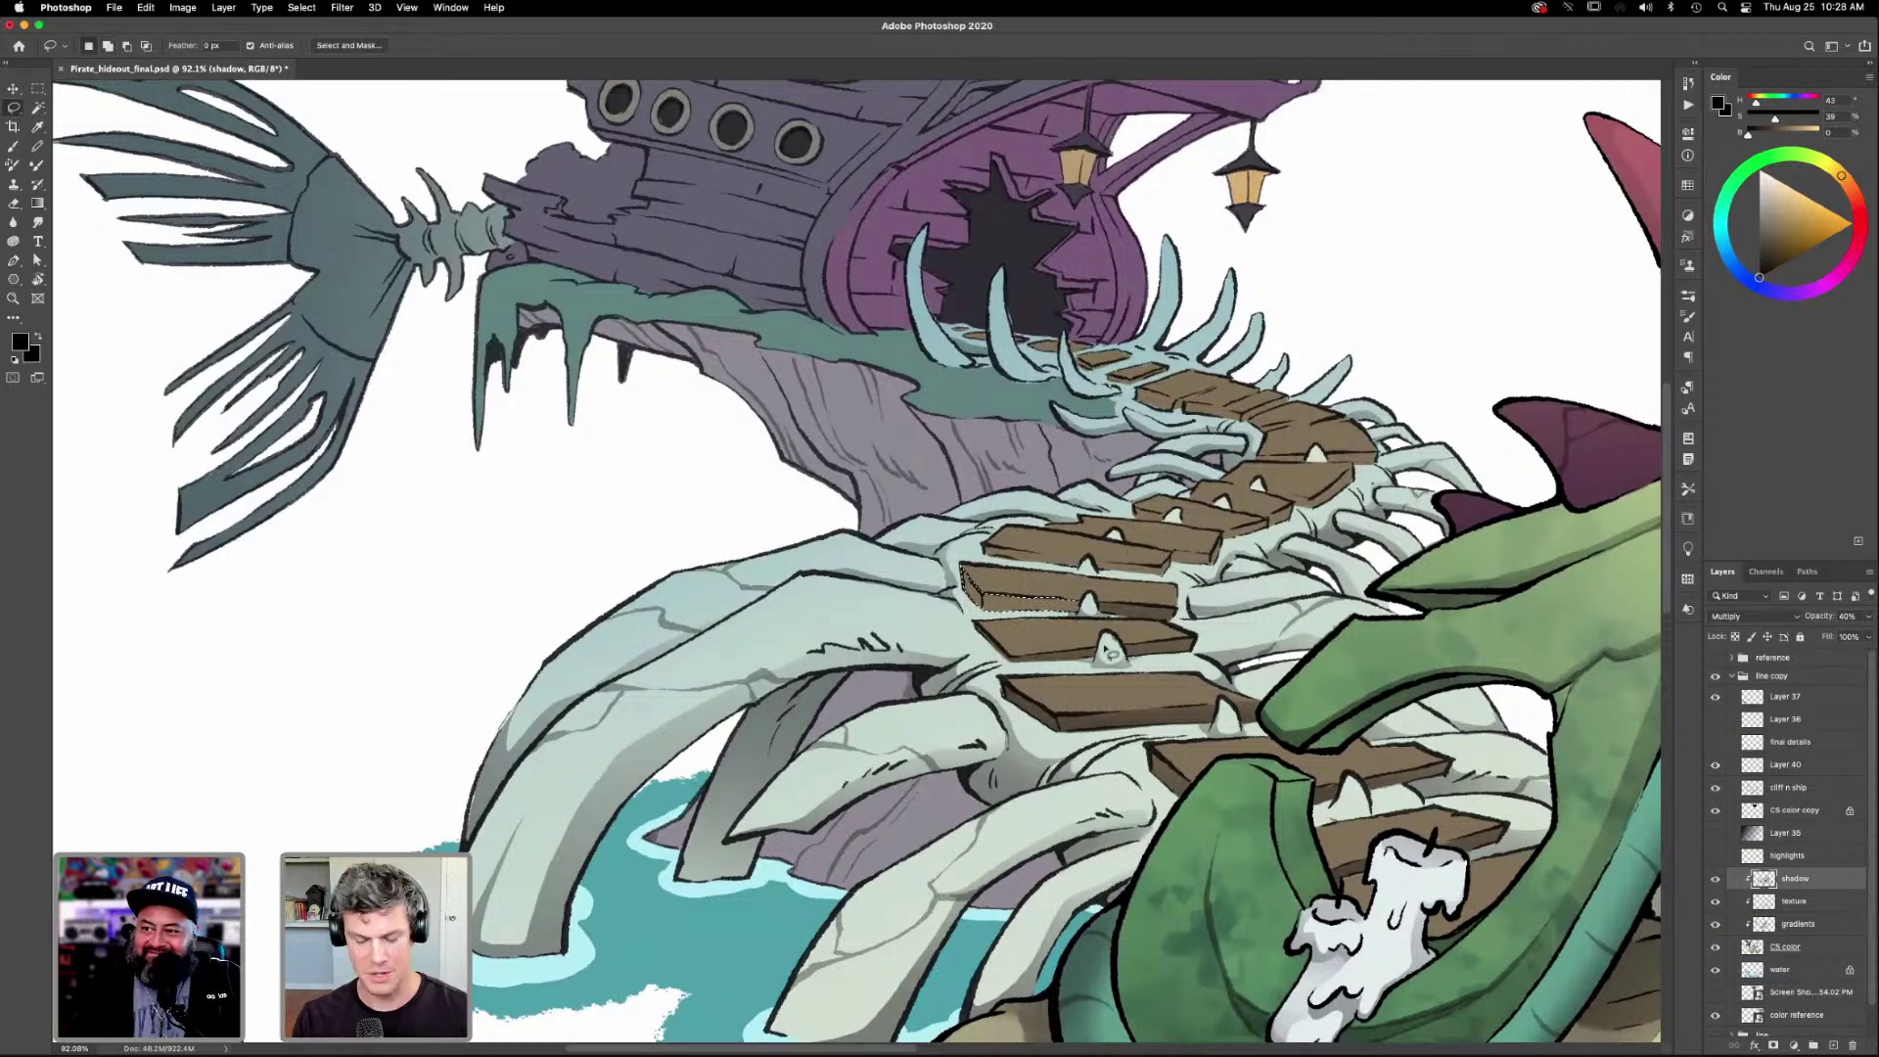
key("g")
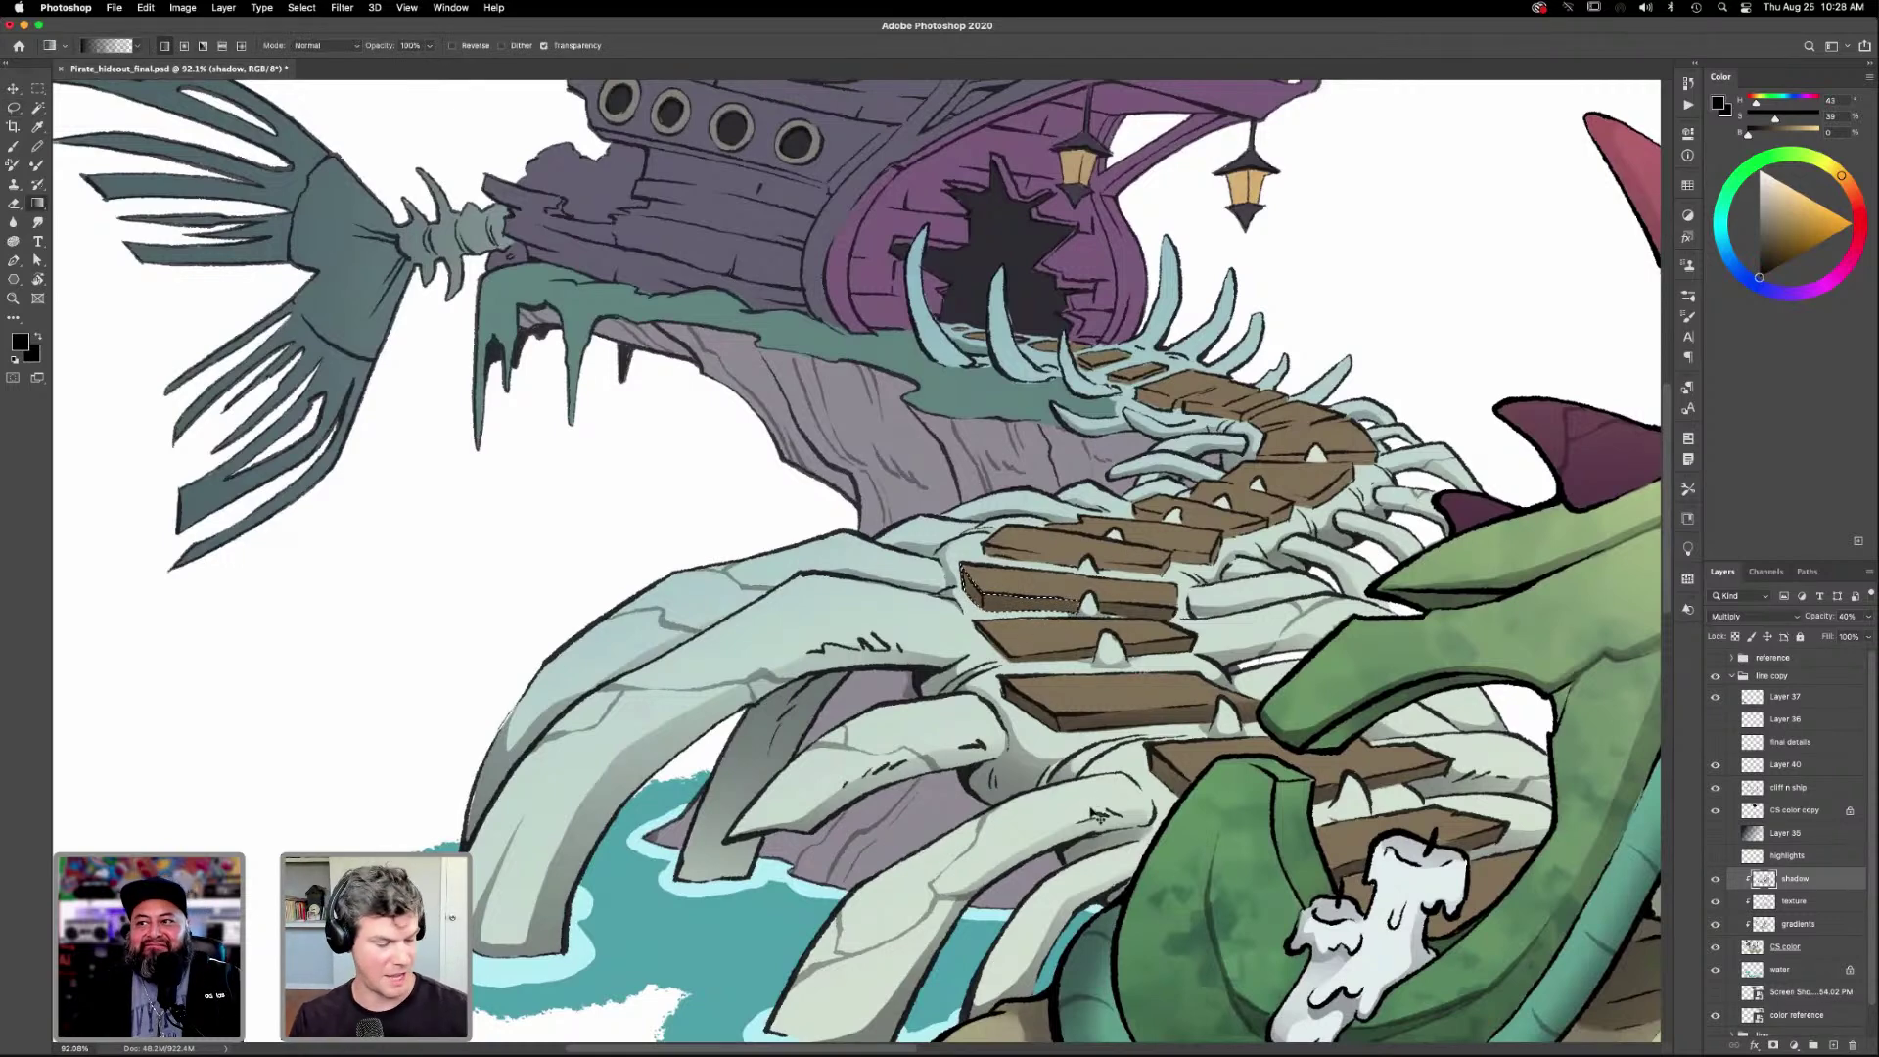
left_click_drag(1149, 688, 1141, 772)
Lasso the front edge of the third plank above the wide one and darken it with a gradient.
key("l")
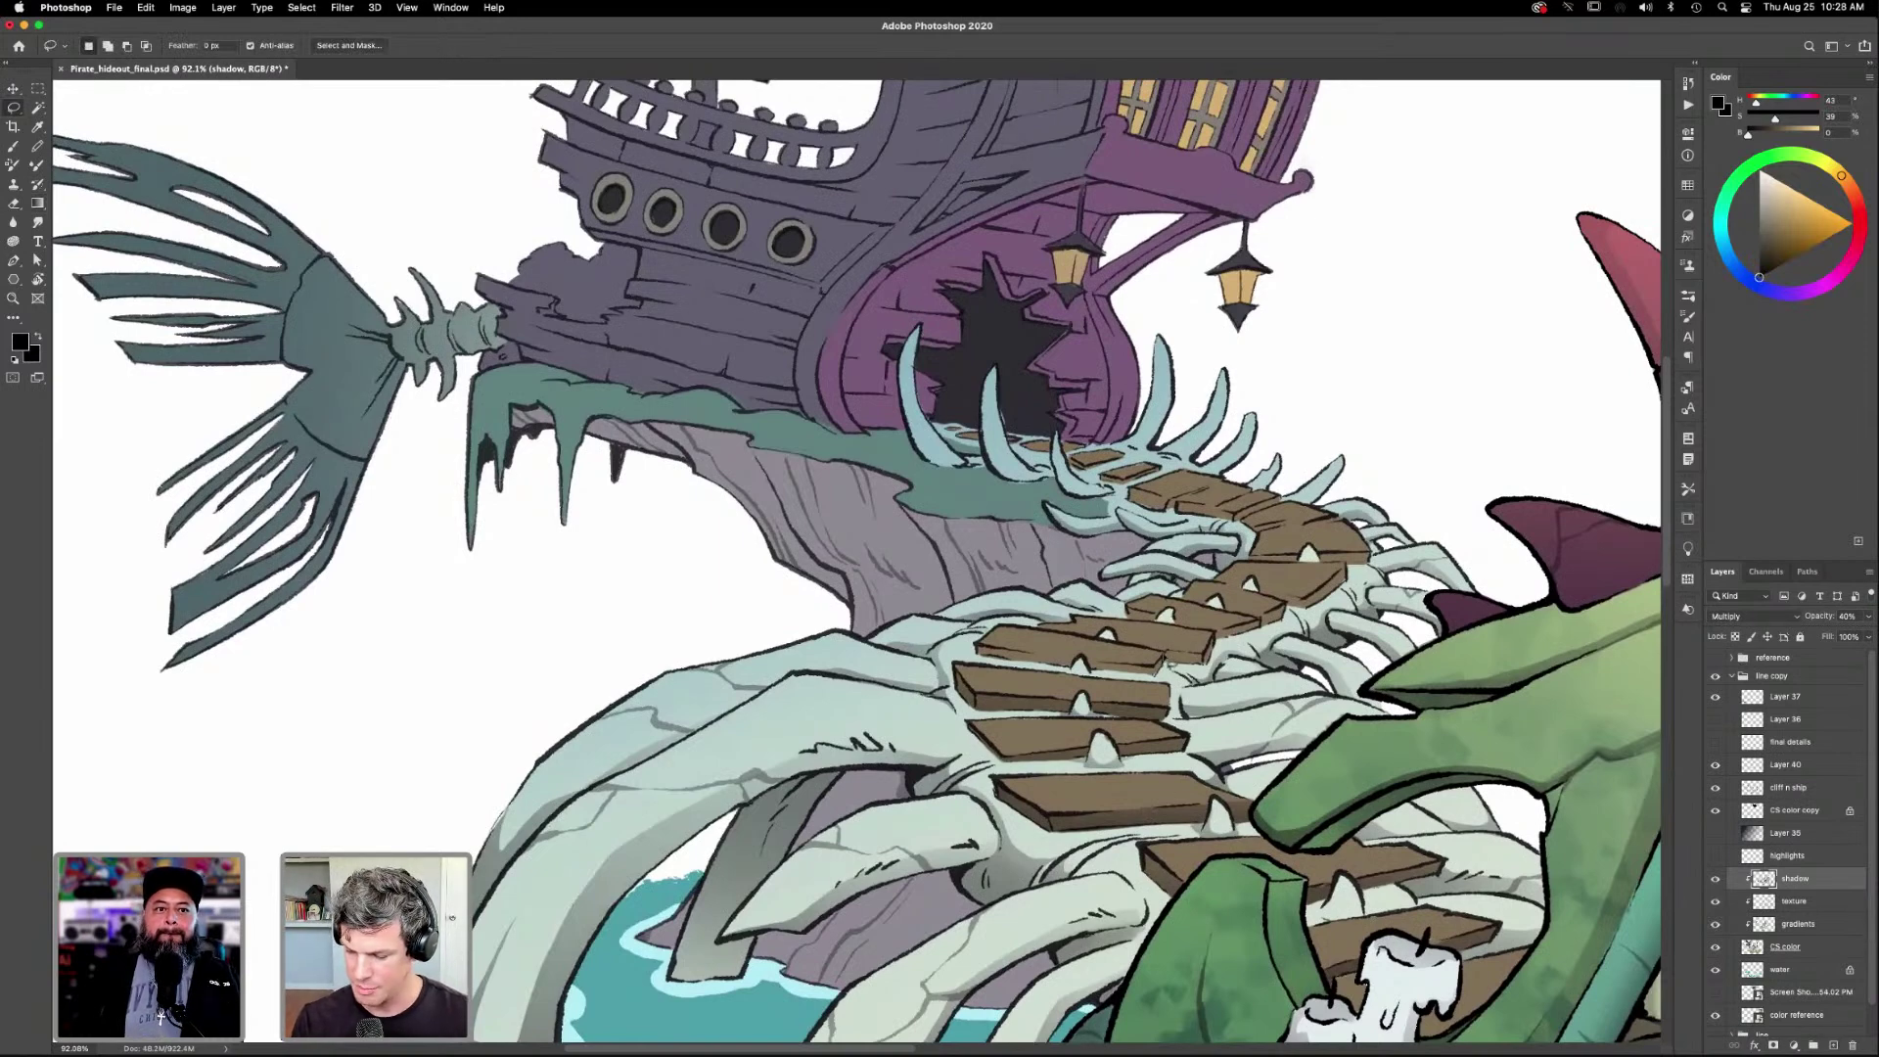
mouse_move(1093, 673)
left_mouse_down()
mouse_move(1169, 666)
mouse_move(1078, 669)
left_mouse_up()
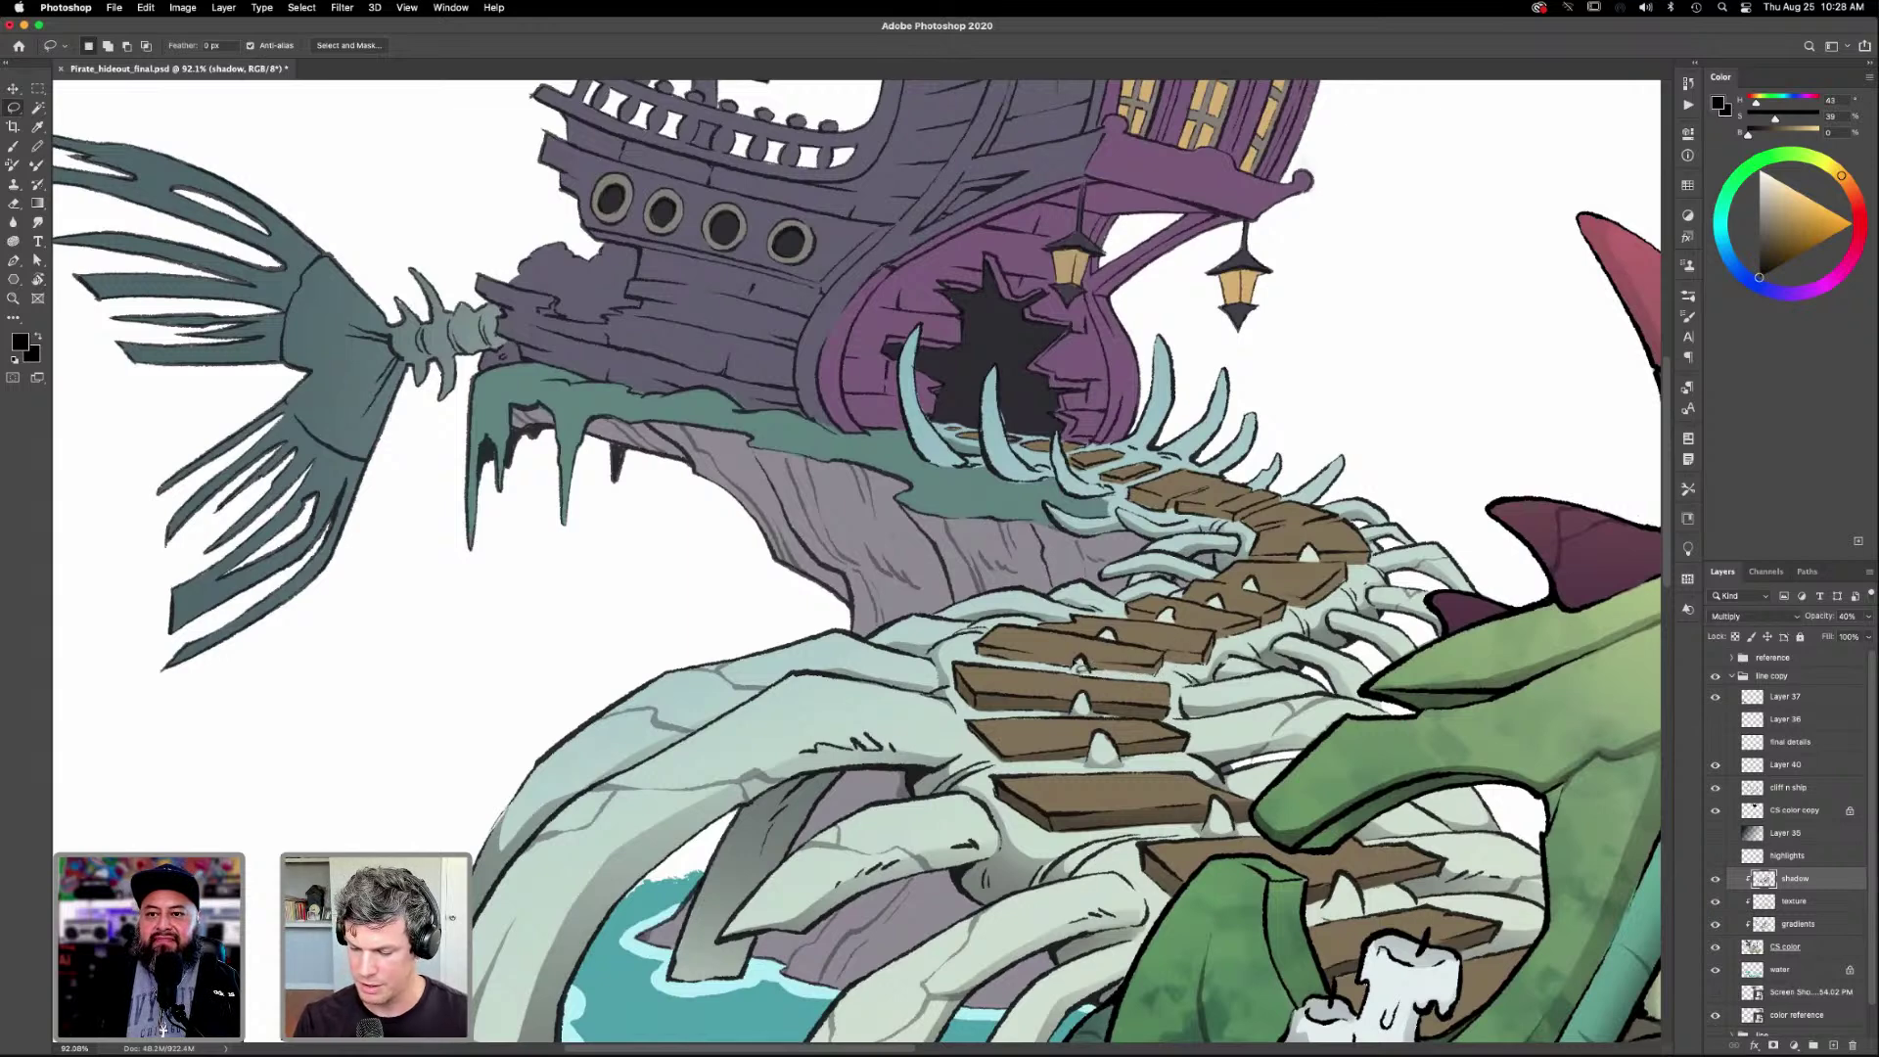
mouse_move(1080, 670)
left_mouse_down()
mouse_move(983, 662)
mouse_move(1086, 657)
left_mouse_up()
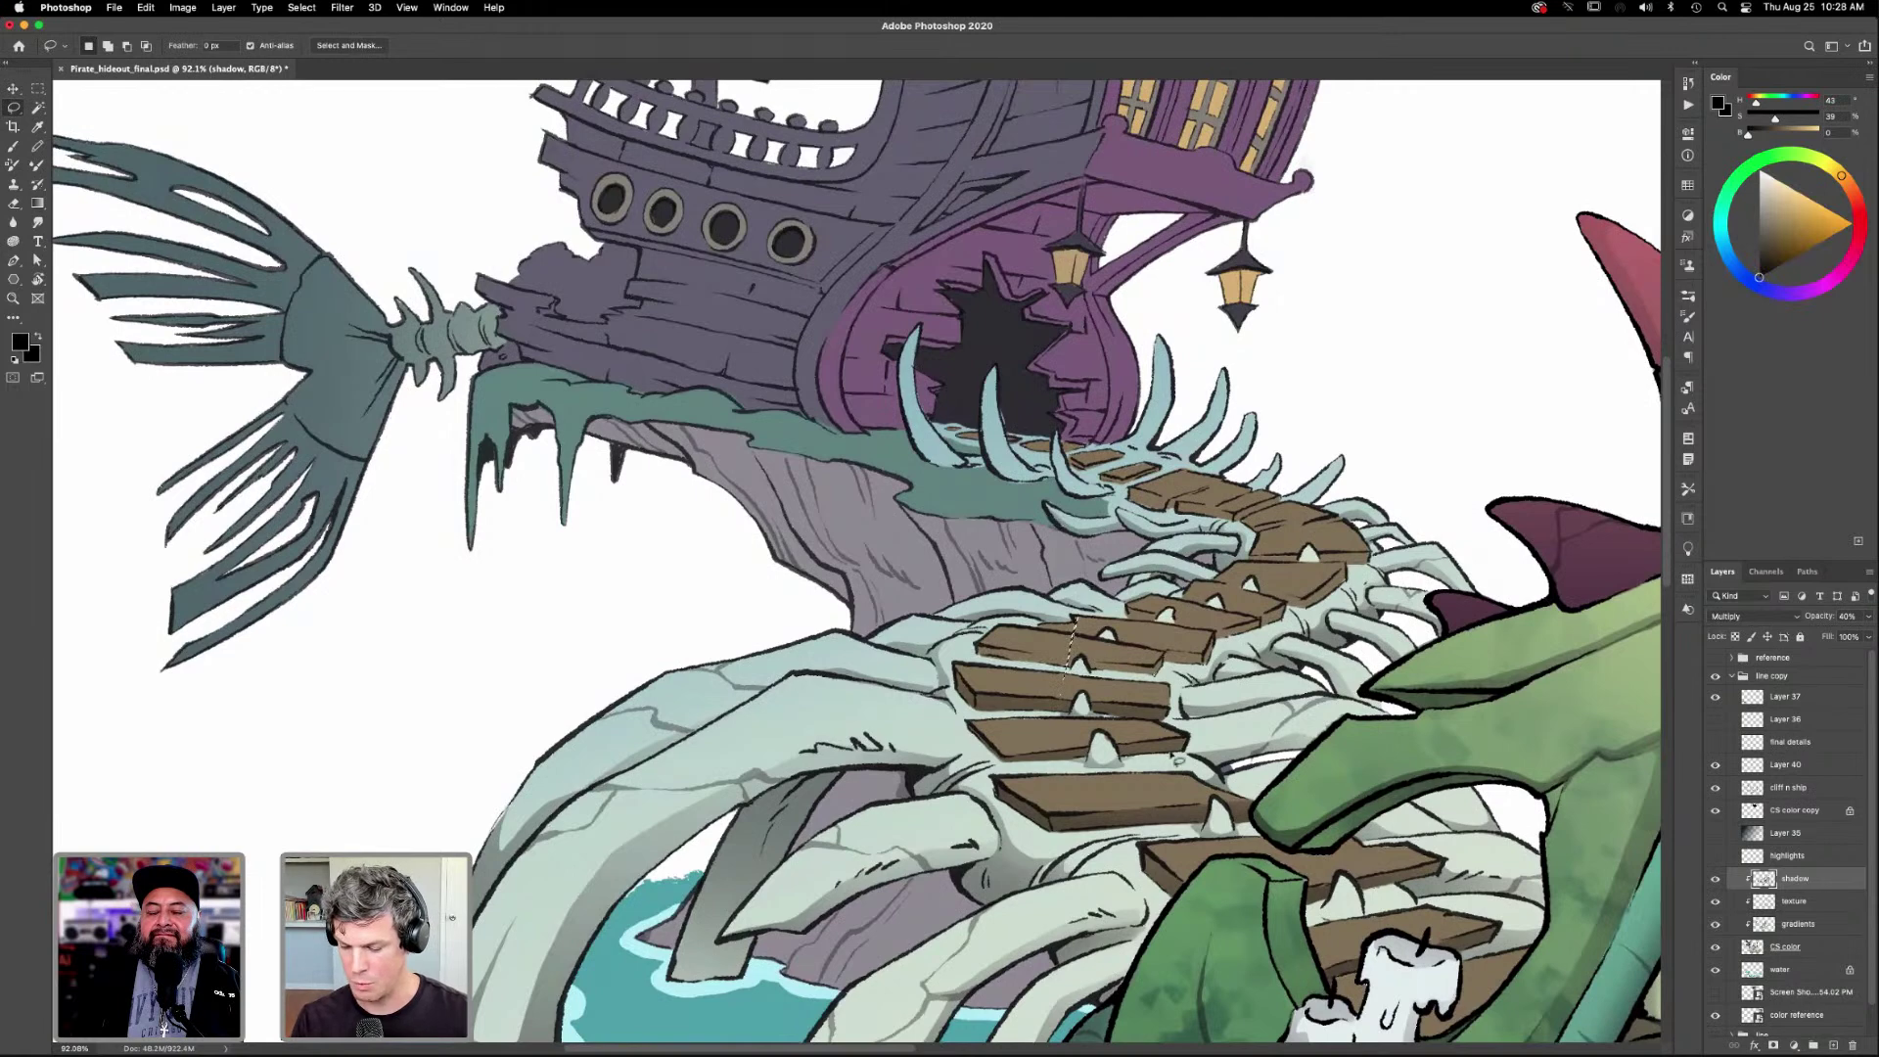
key("g")
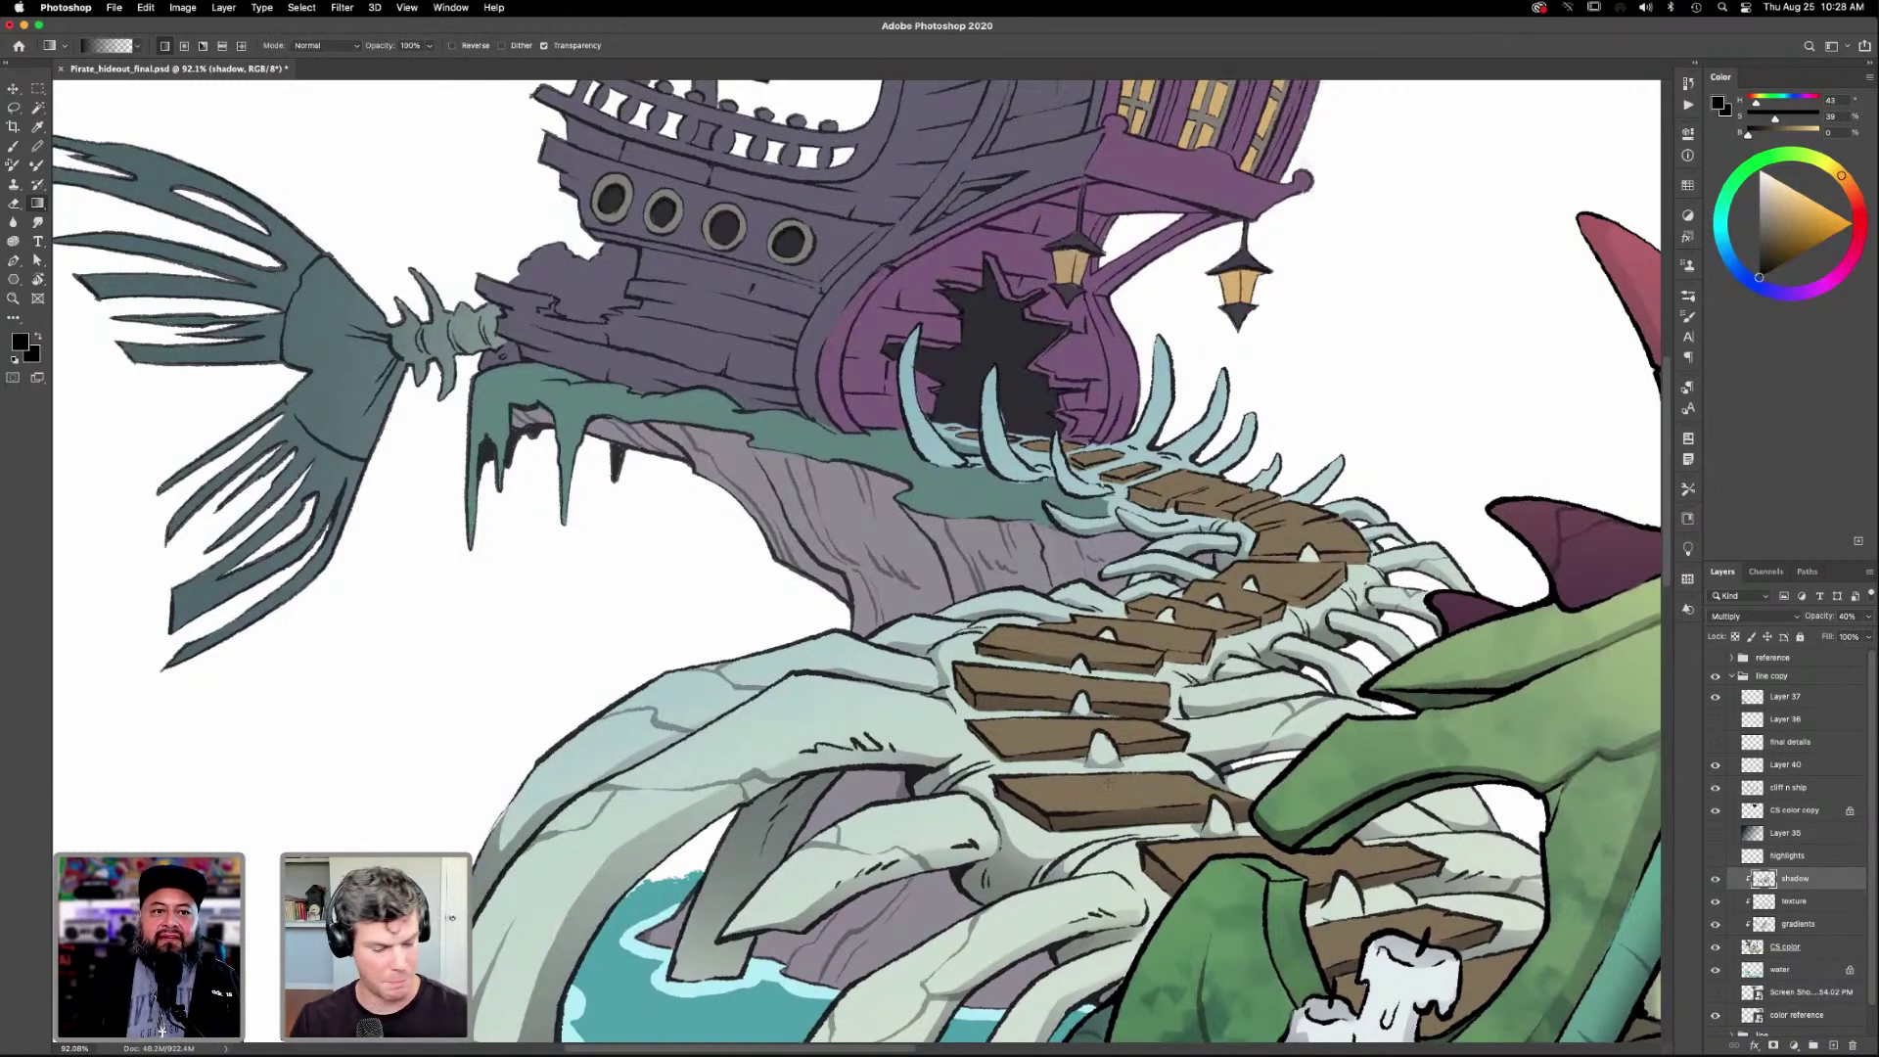
Lasso the shadowed edge of the short plank piece beside it on the creature's side and shade it with a gradient.
key("l")
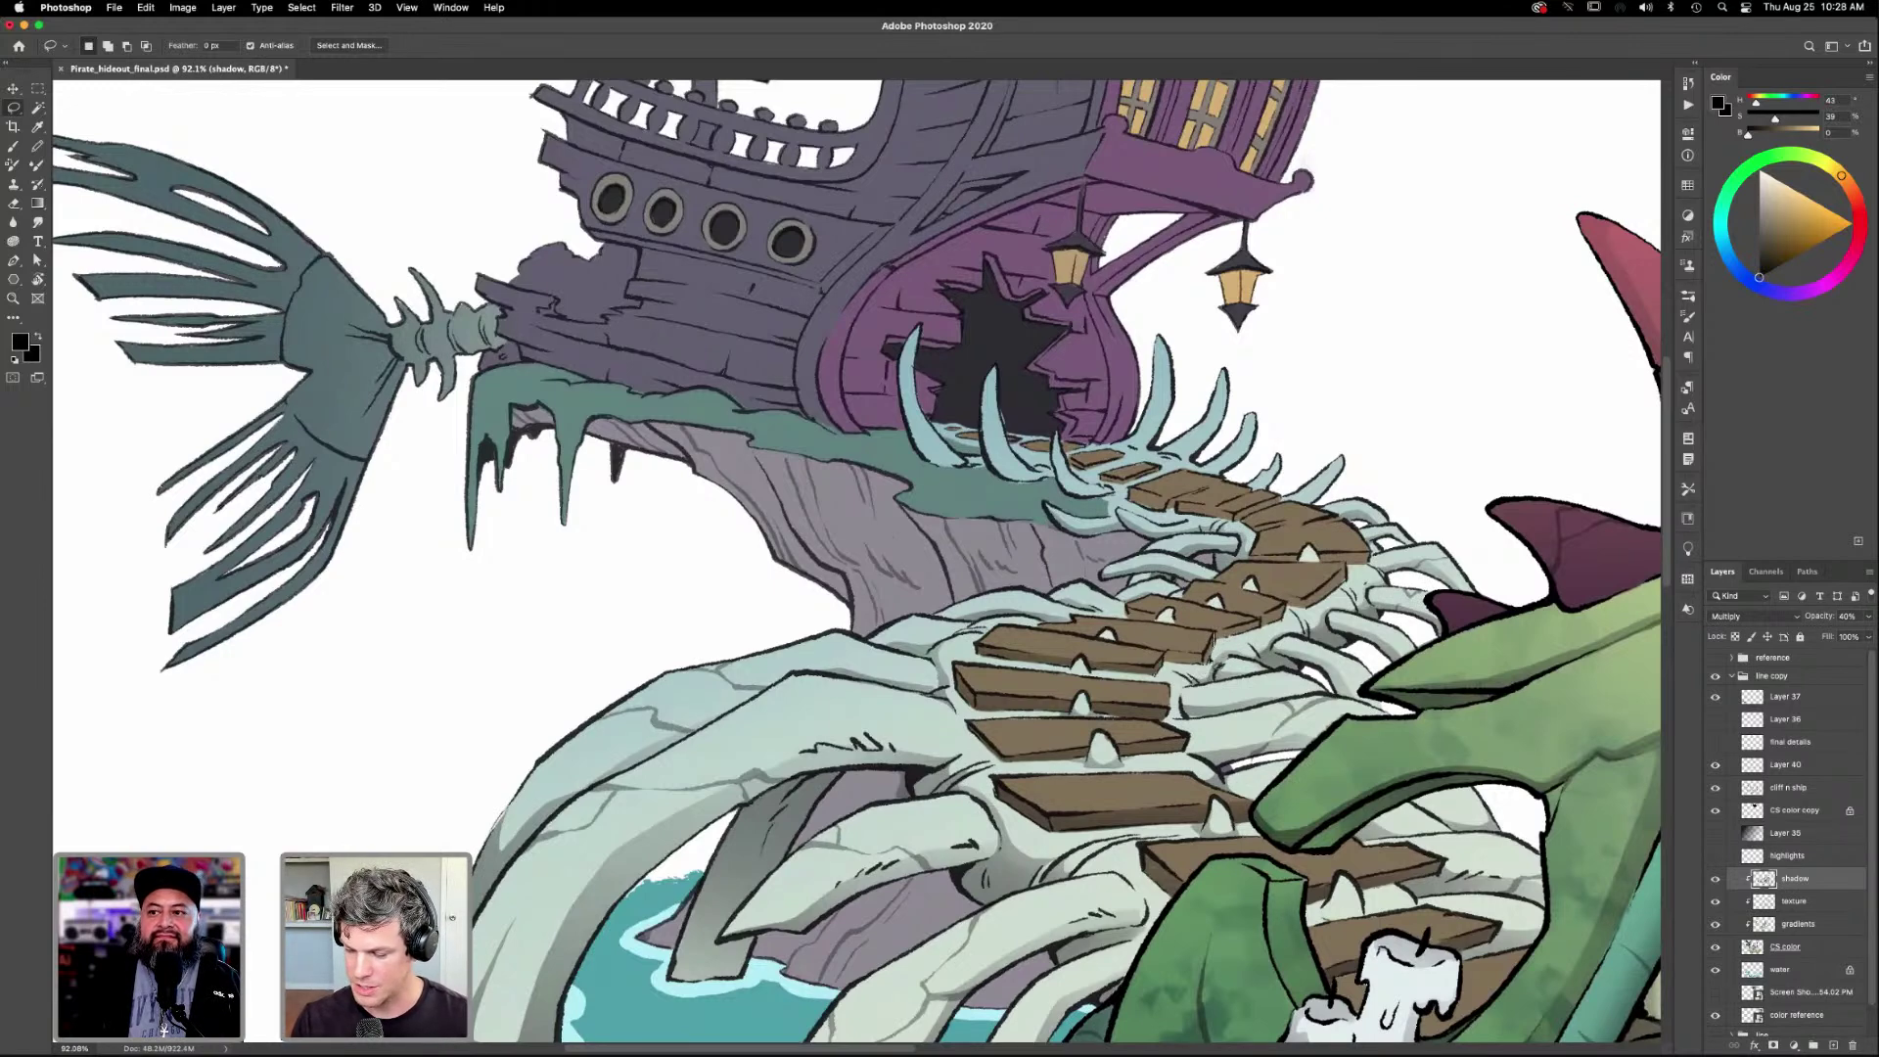
mouse_move(1205, 675)
left_mouse_down()
mouse_move(1164, 663)
mouse_move(1221, 641)
mouse_move(1188, 665)
left_mouse_up()
key("g")
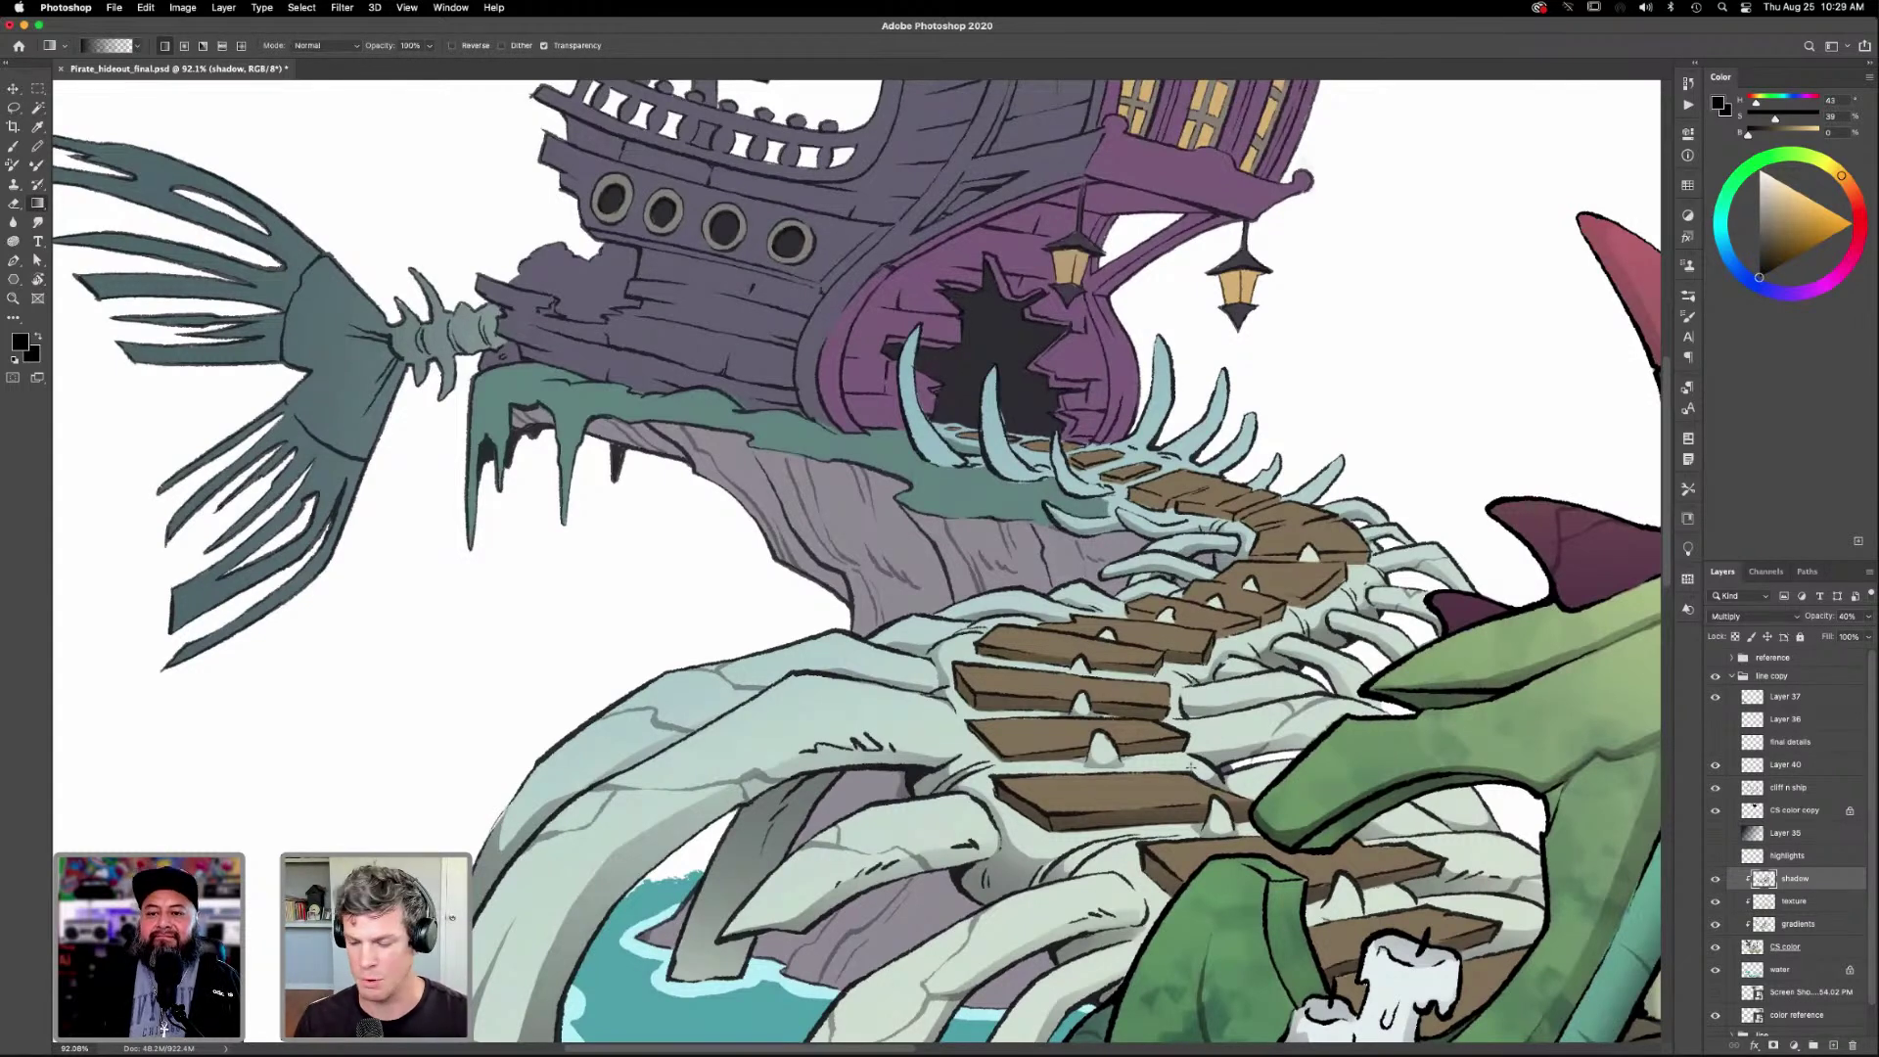
key("l")
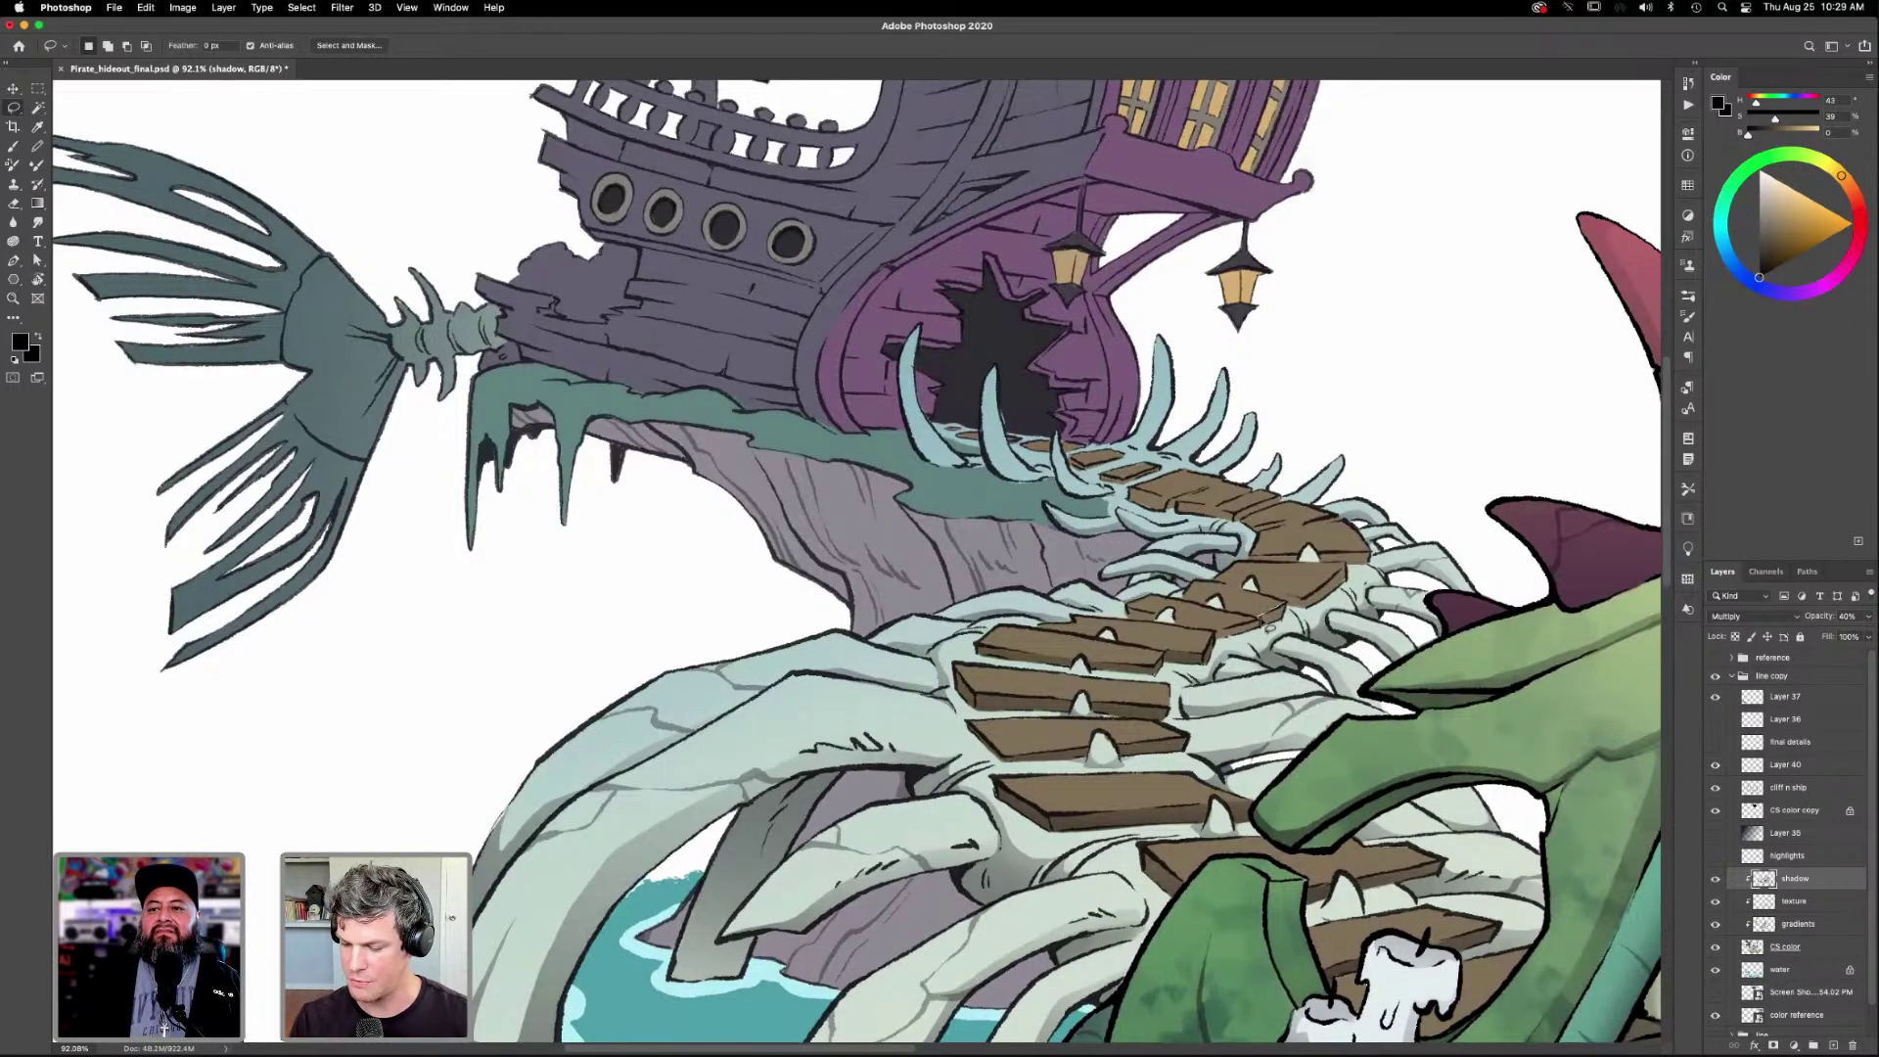
Lasso the front edges of the small planks just below the walkway's bend and darken them with gradients.
mouse_move(1225, 646)
left_mouse_down()
mouse_move(1297, 611)
mouse_move(1263, 612)
left_mouse_up()
key("g")
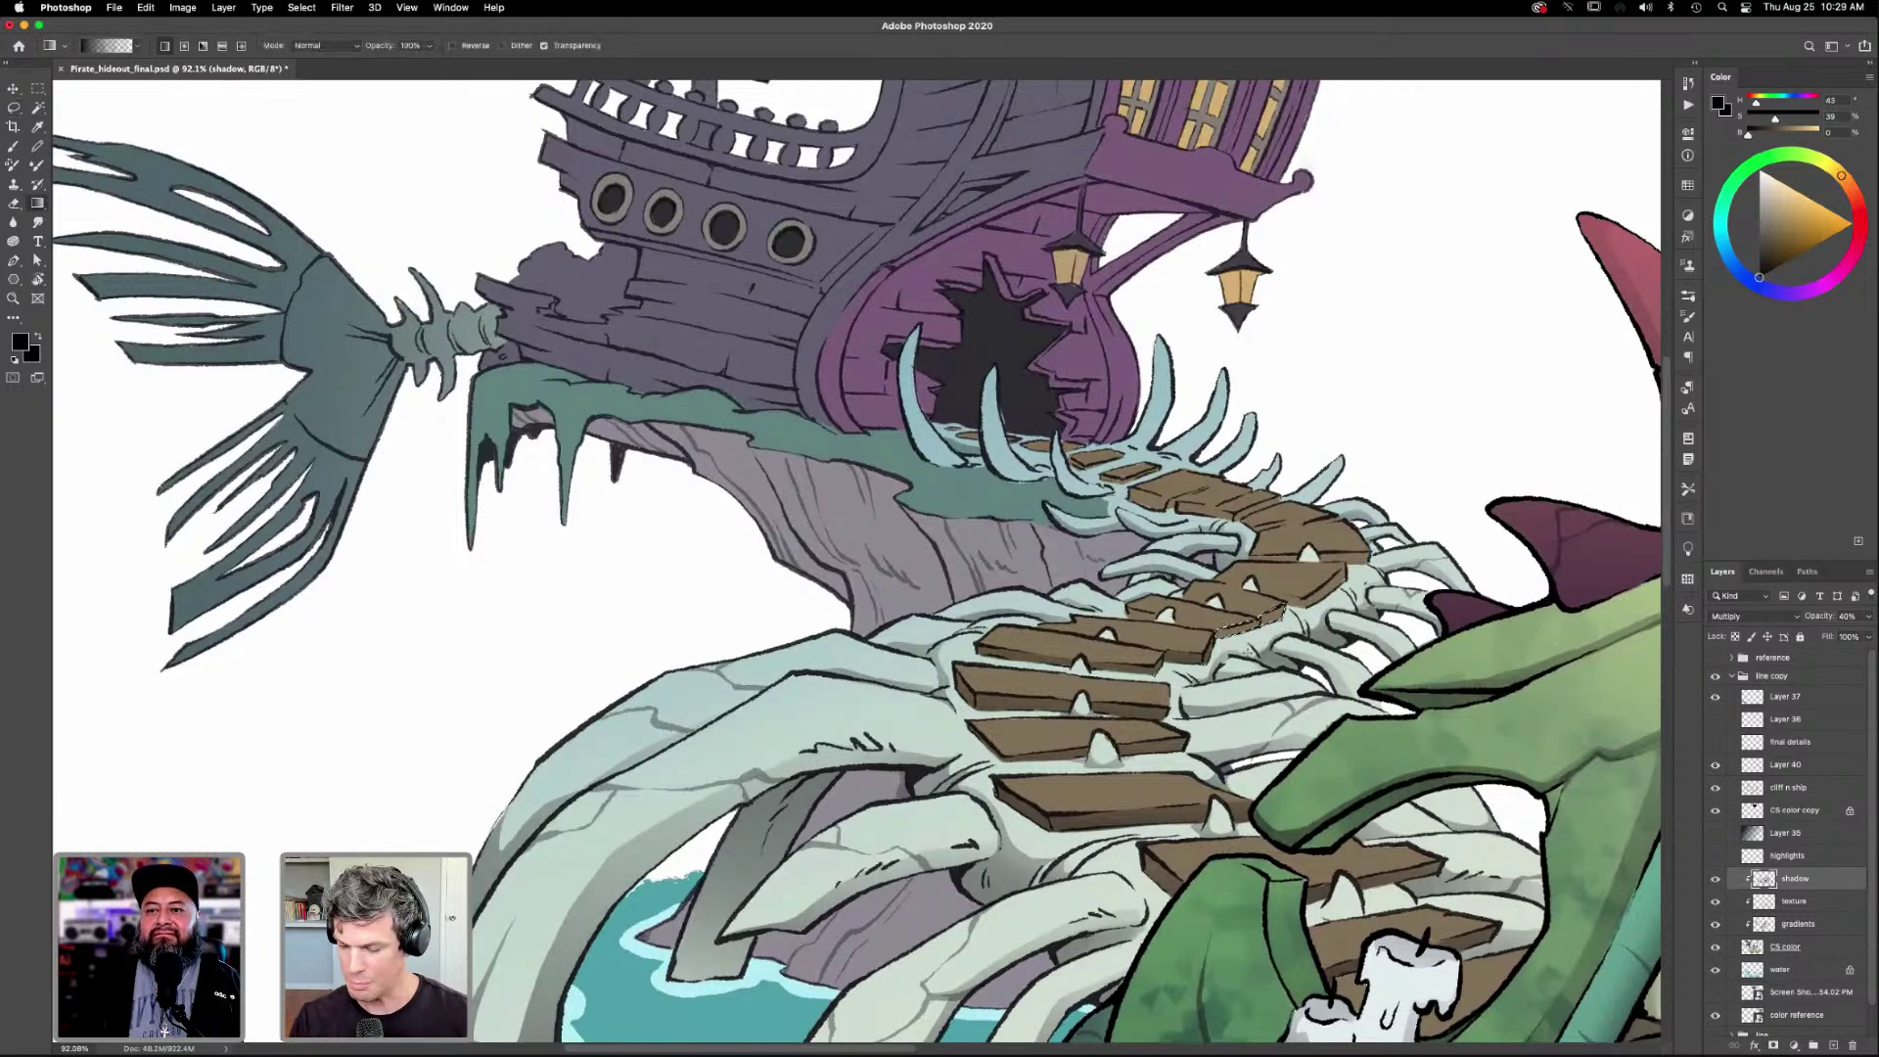
key("l")
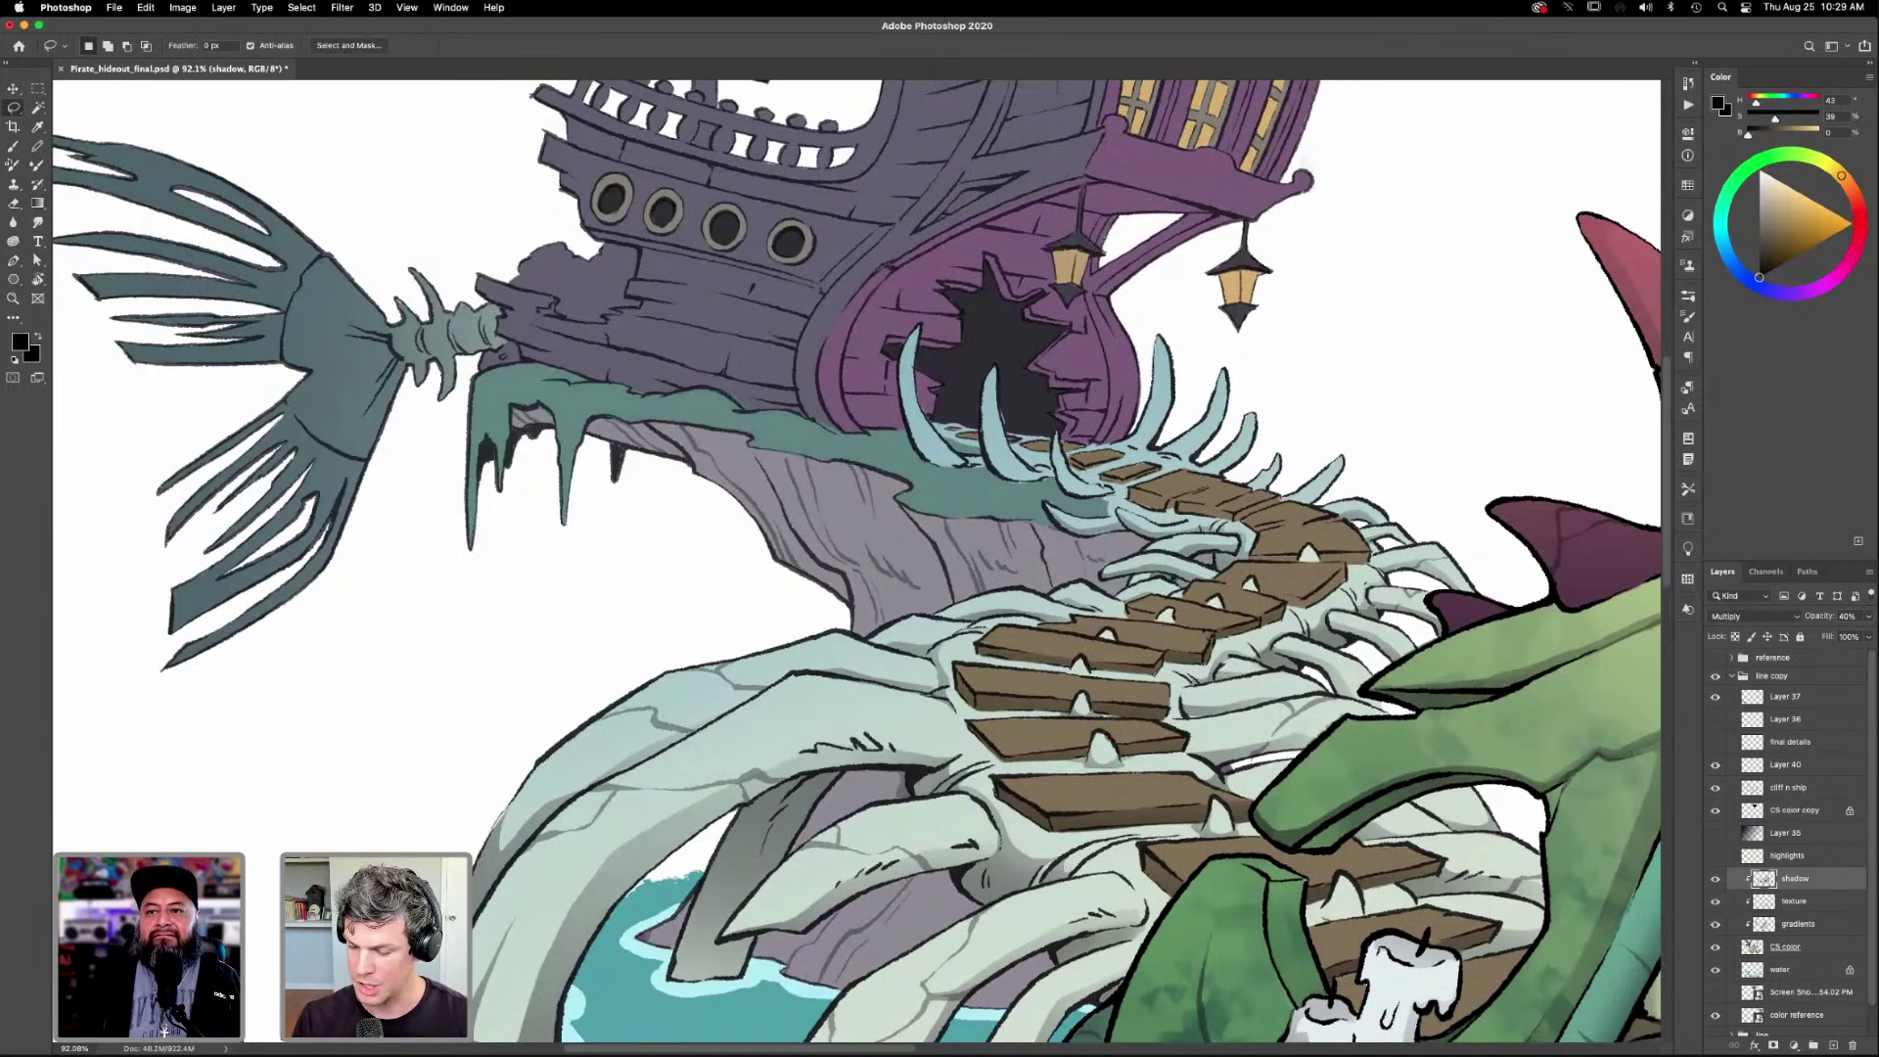
left_click_drag(1214, 627, 1130, 612)
key("g")
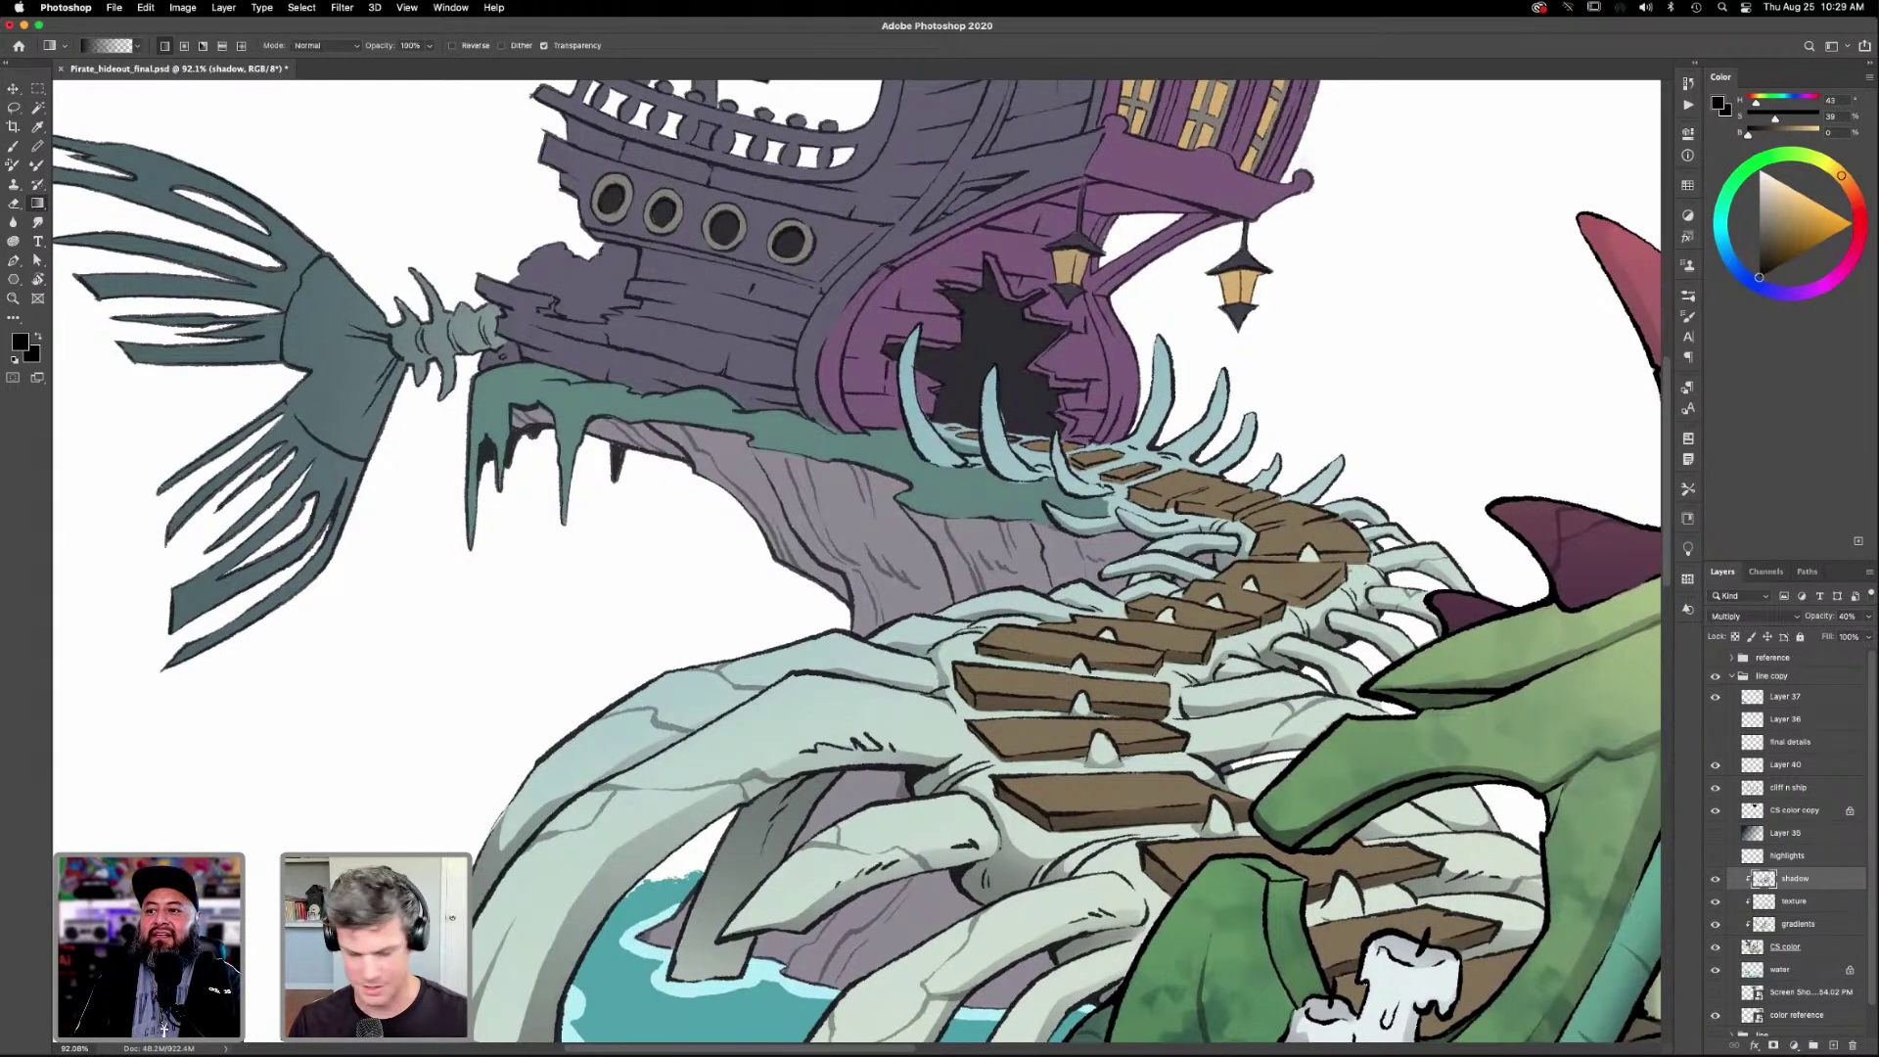
Lasso the front edge of the next plank up, just below the bend's large spike, refine the selection and shade it with a gradient.
key("l")
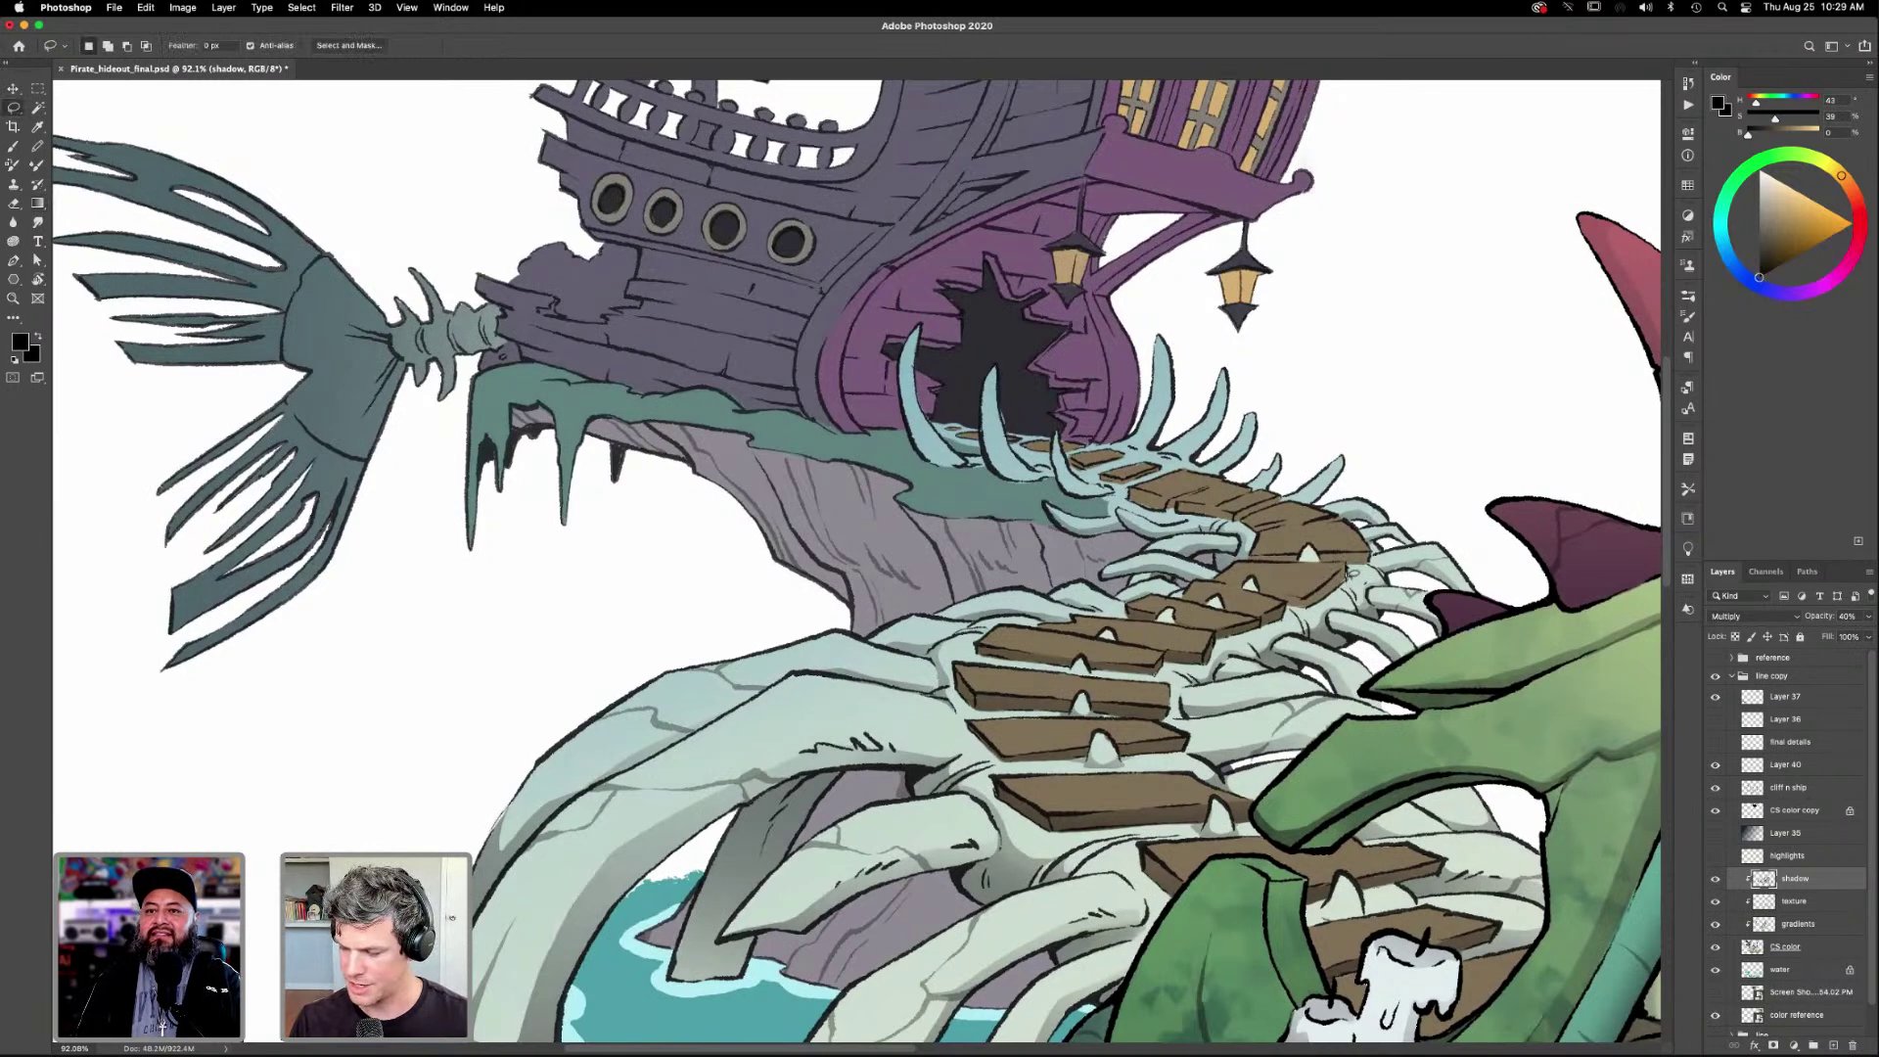
mouse_move(1311, 599)
left_mouse_down()
mouse_move(1264, 595)
mouse_move(1320, 612)
left_mouse_up()
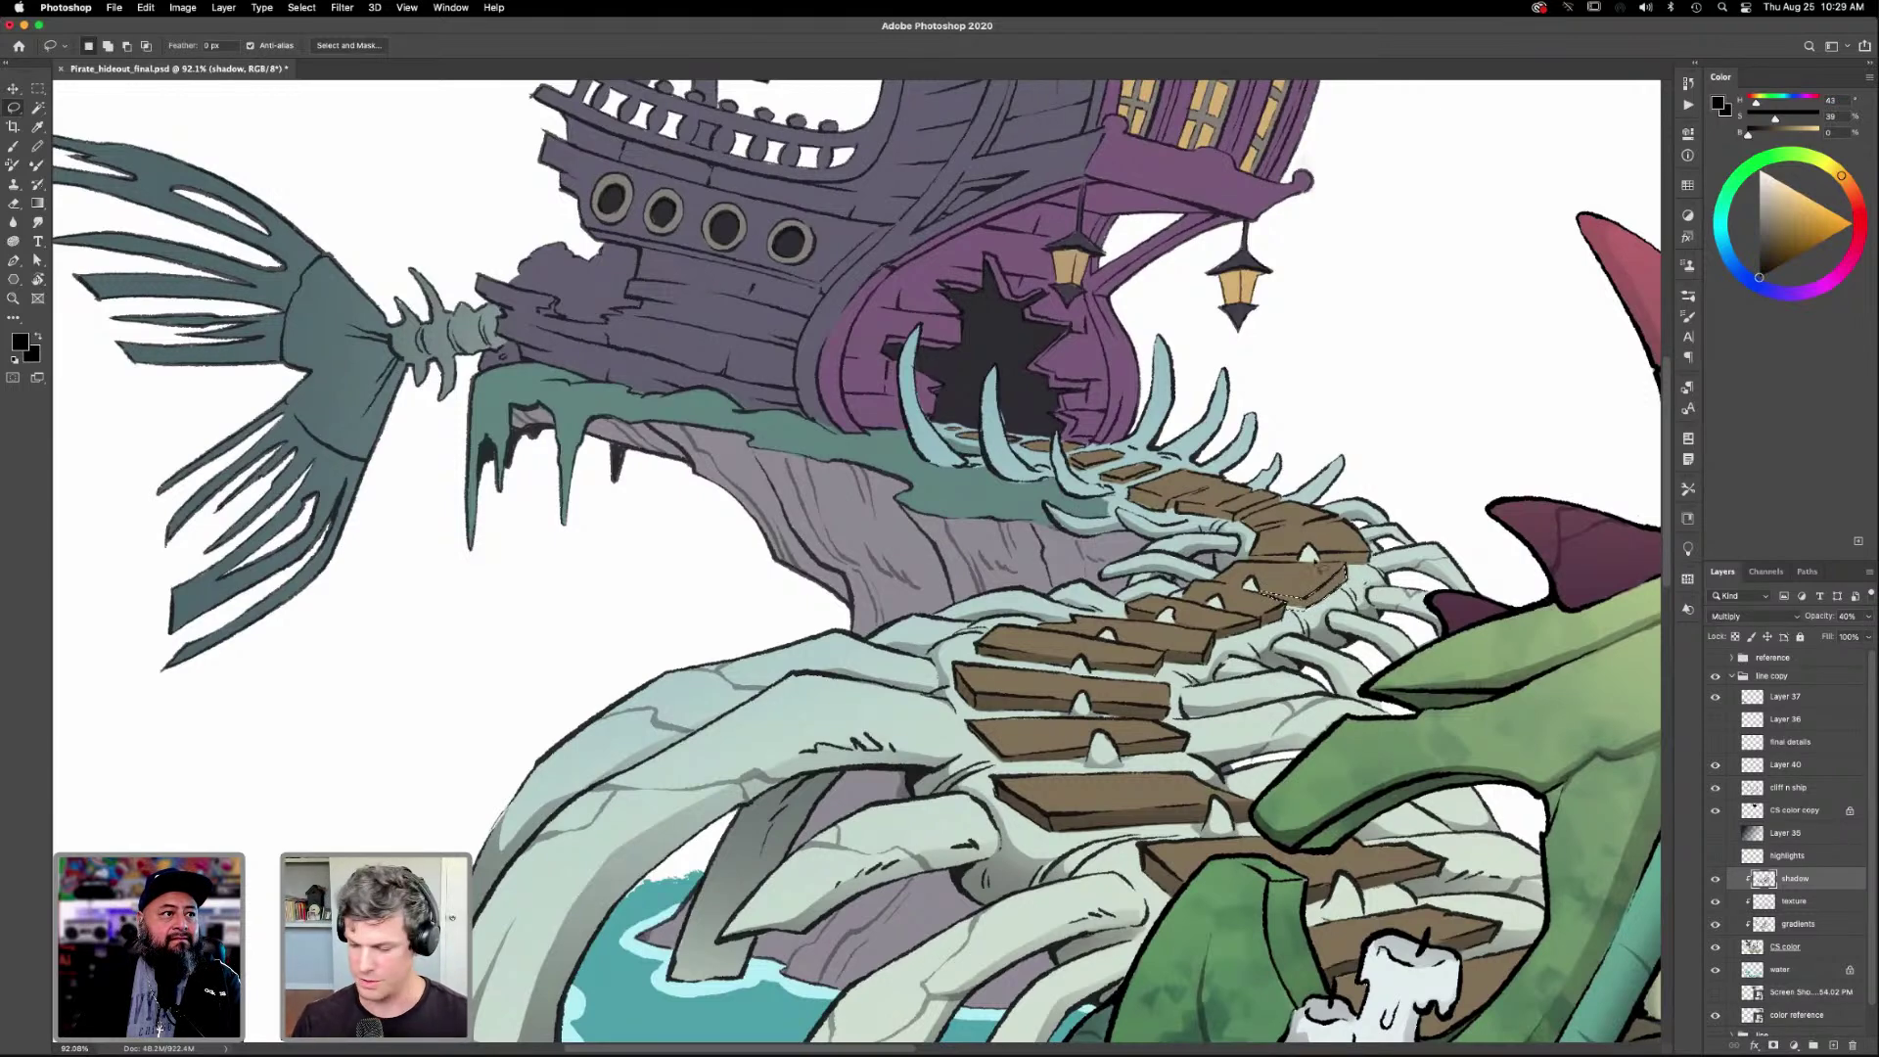
key("alt")
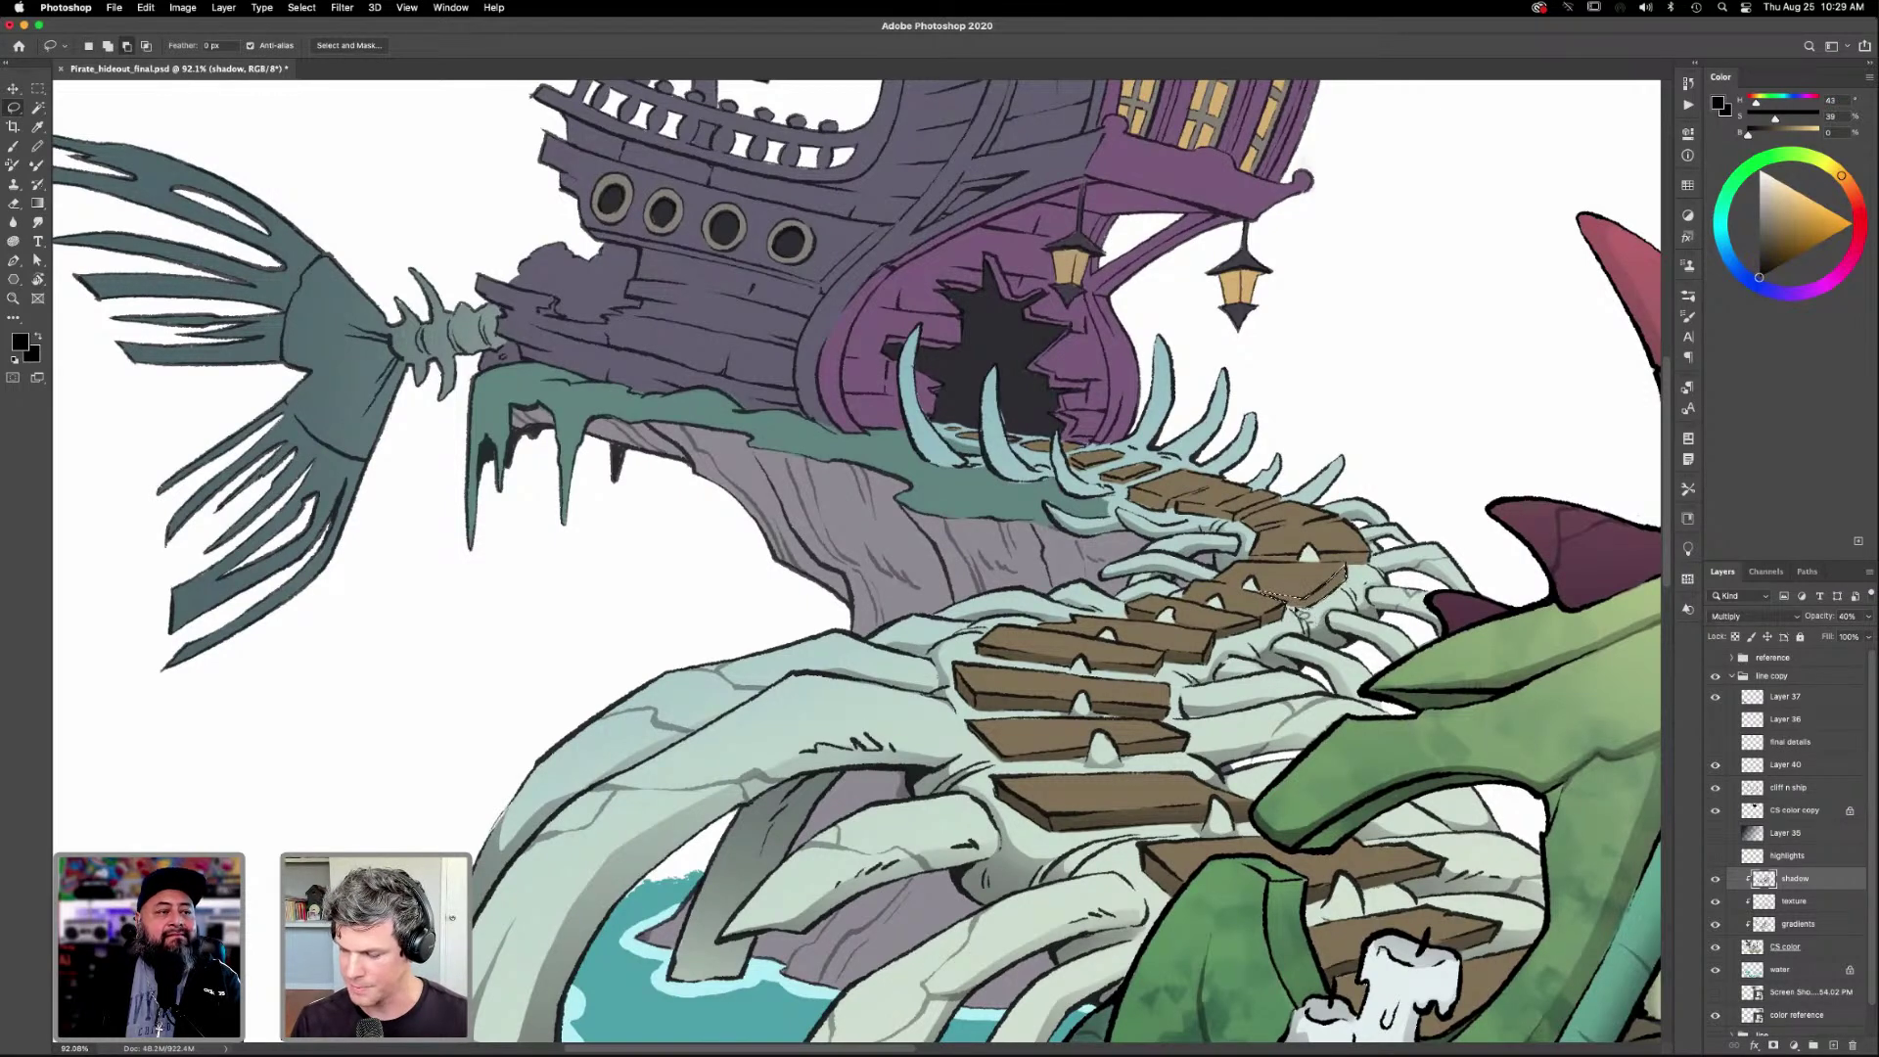
key("shift")
key("g")
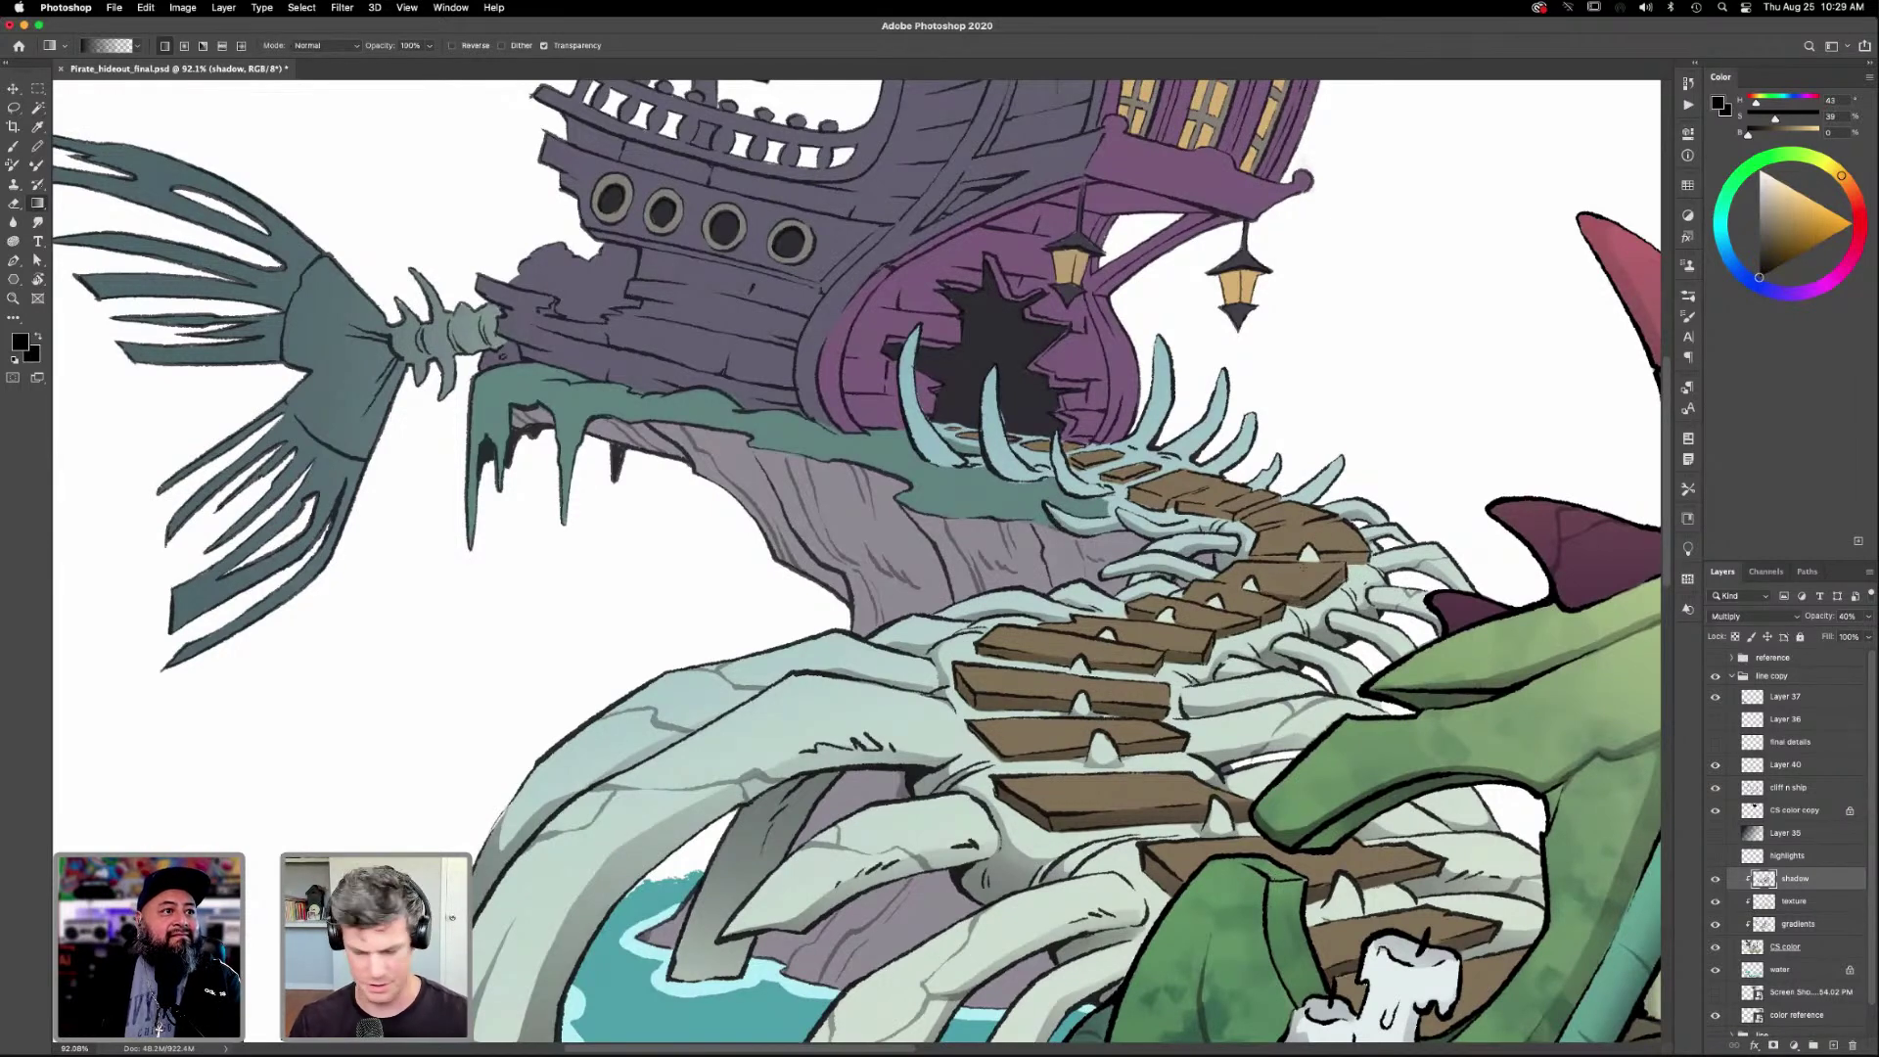
Lasso the shadow areas around the plank at the walkway's bend, beside its spike, and darken them with gradients.
key("l")
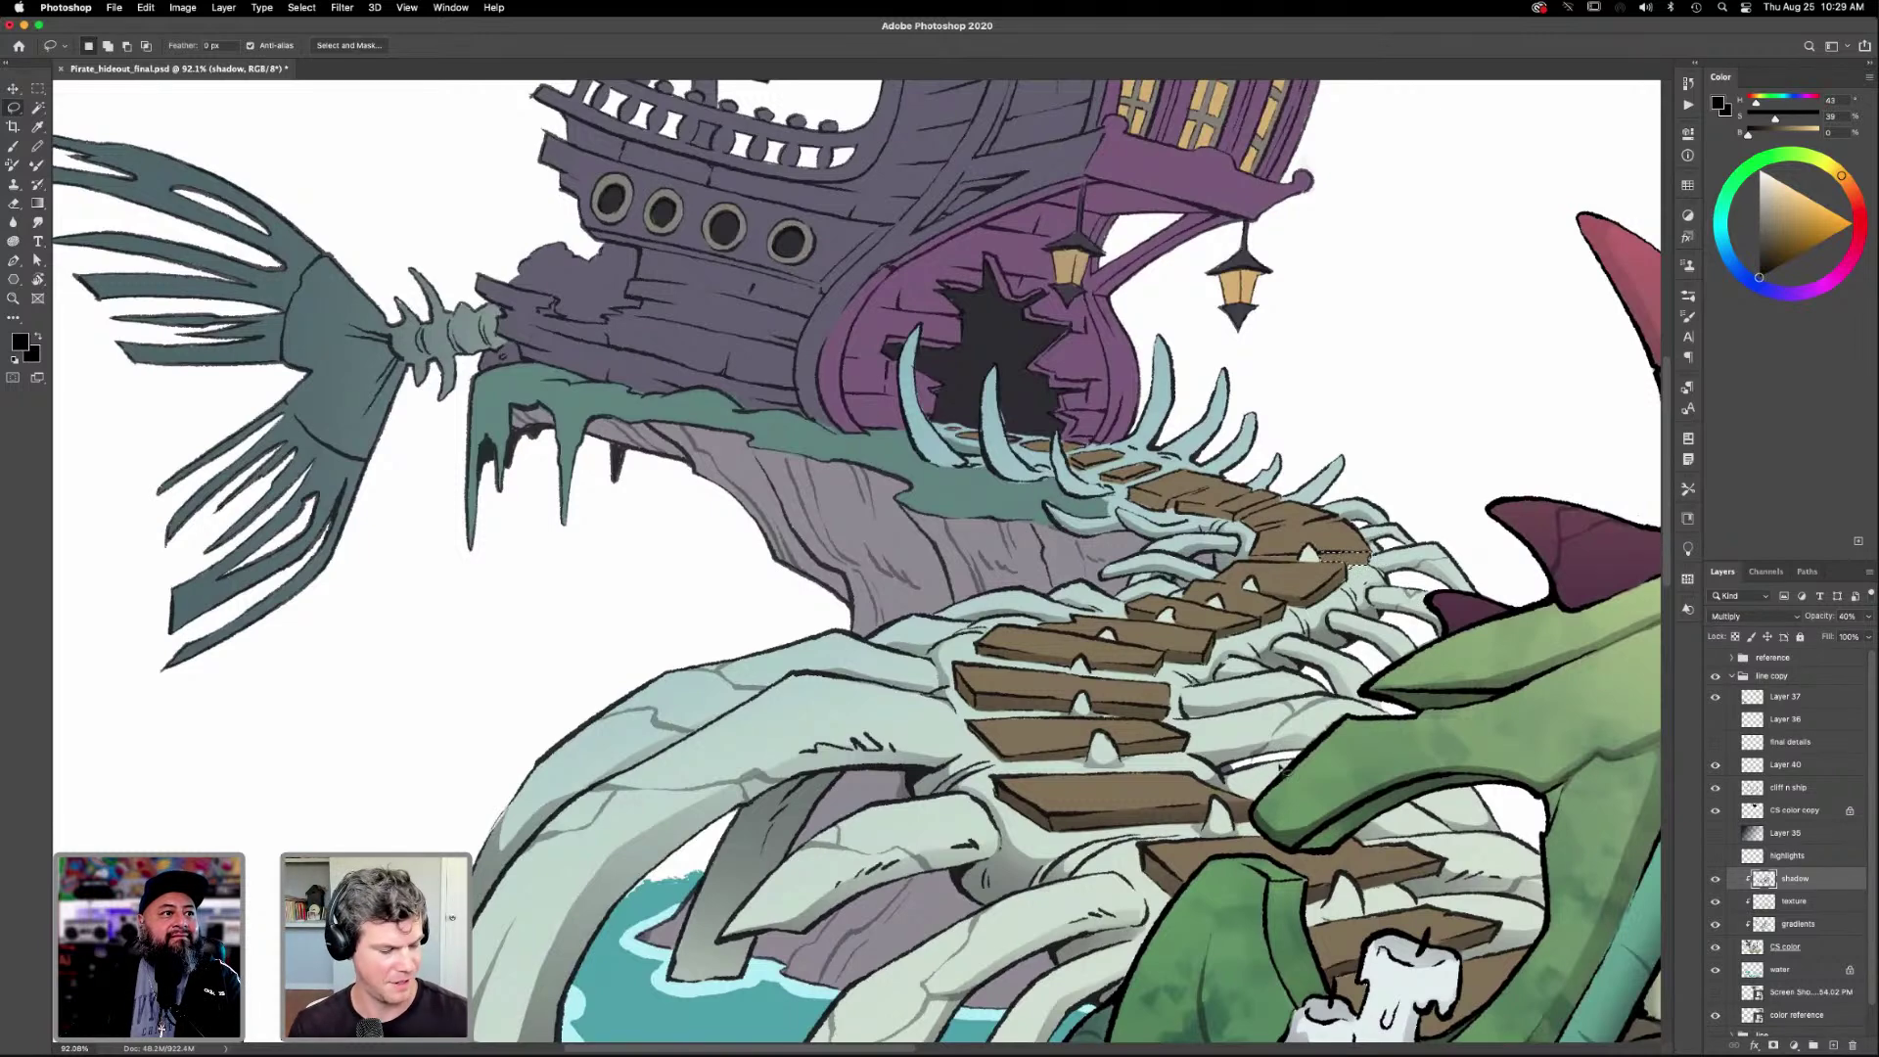
key("alt")
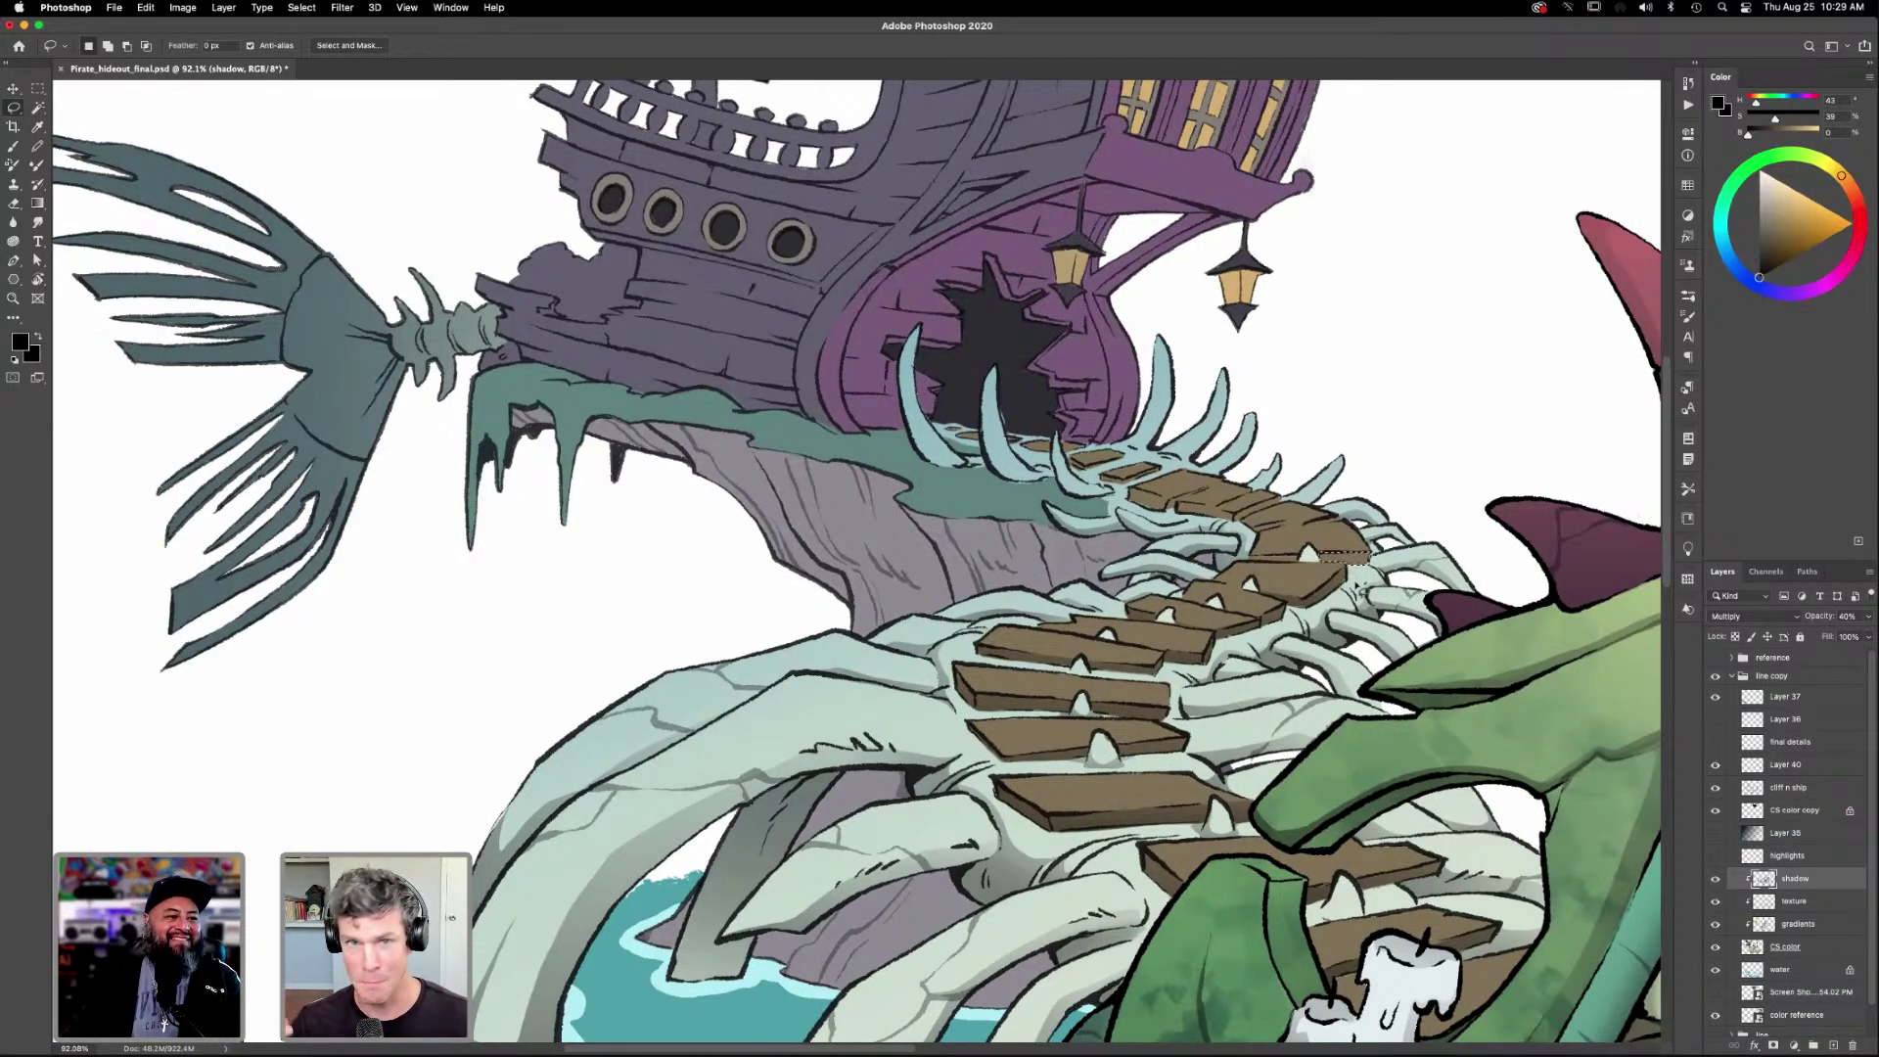
key("shift")
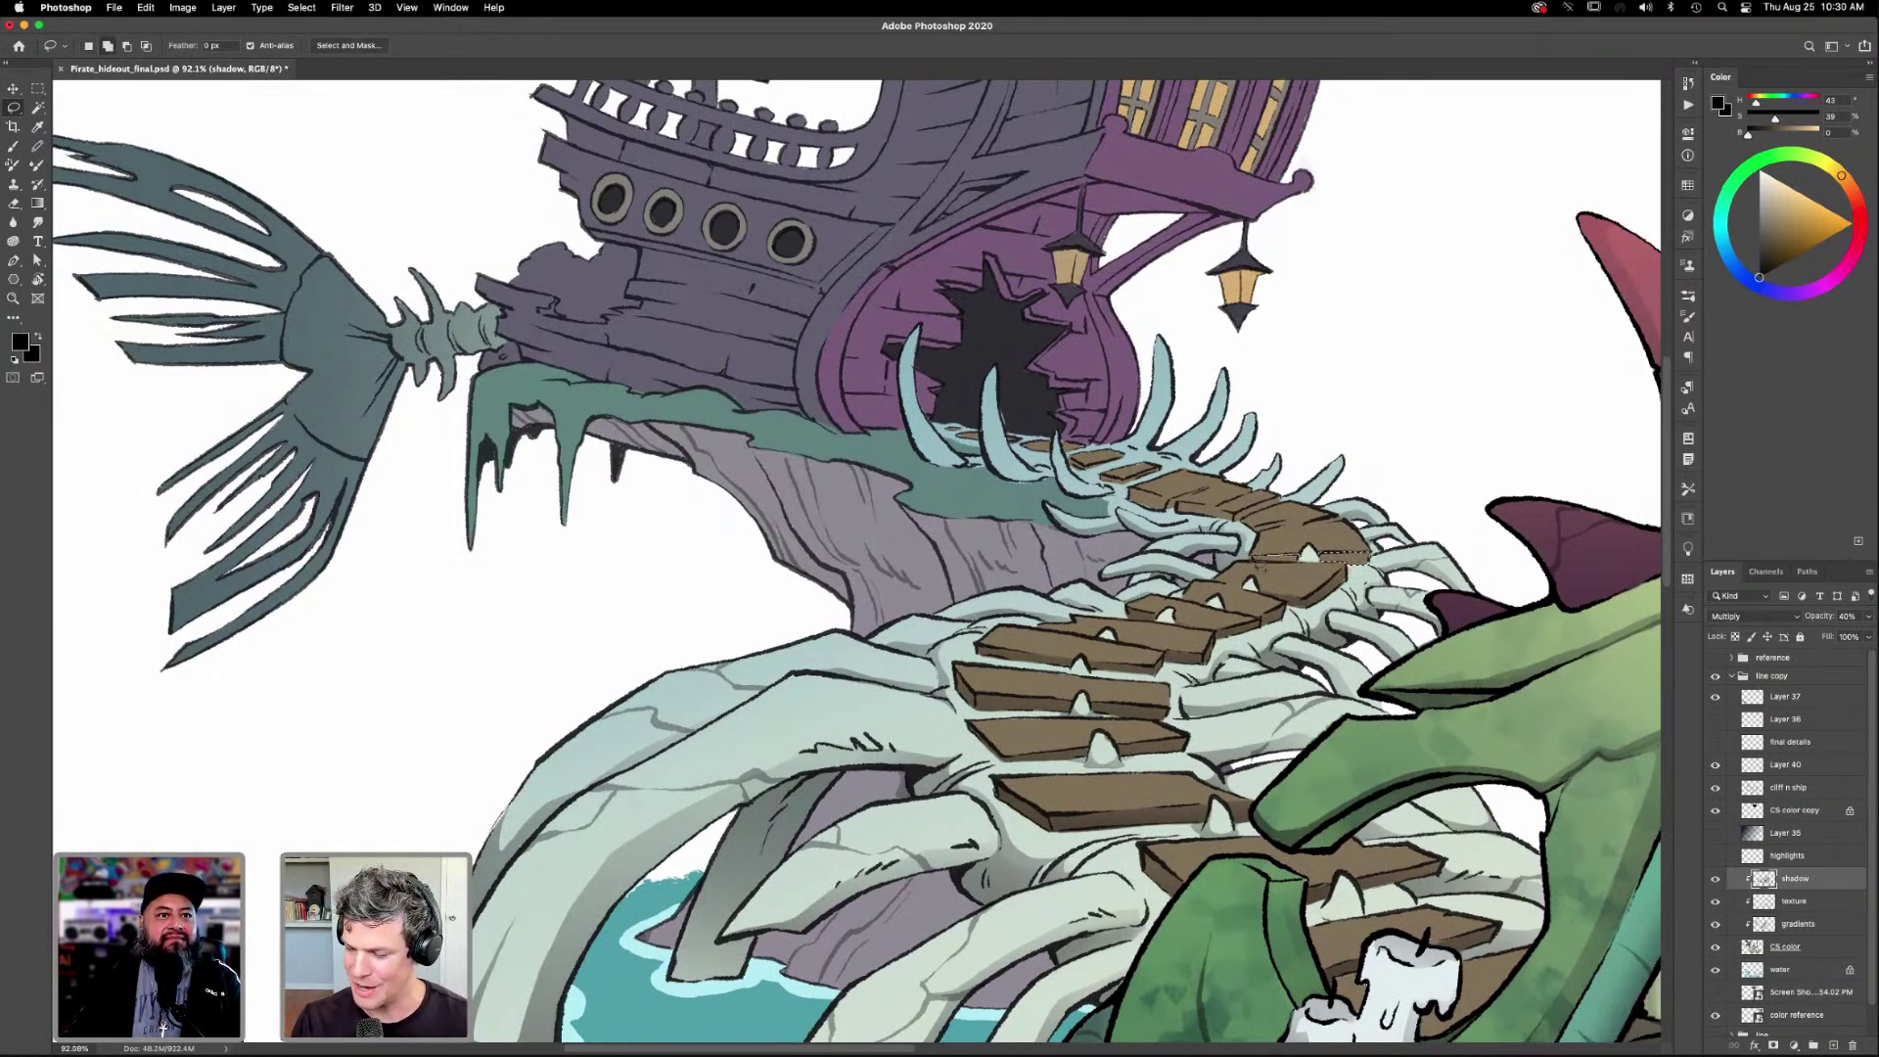
key("g")
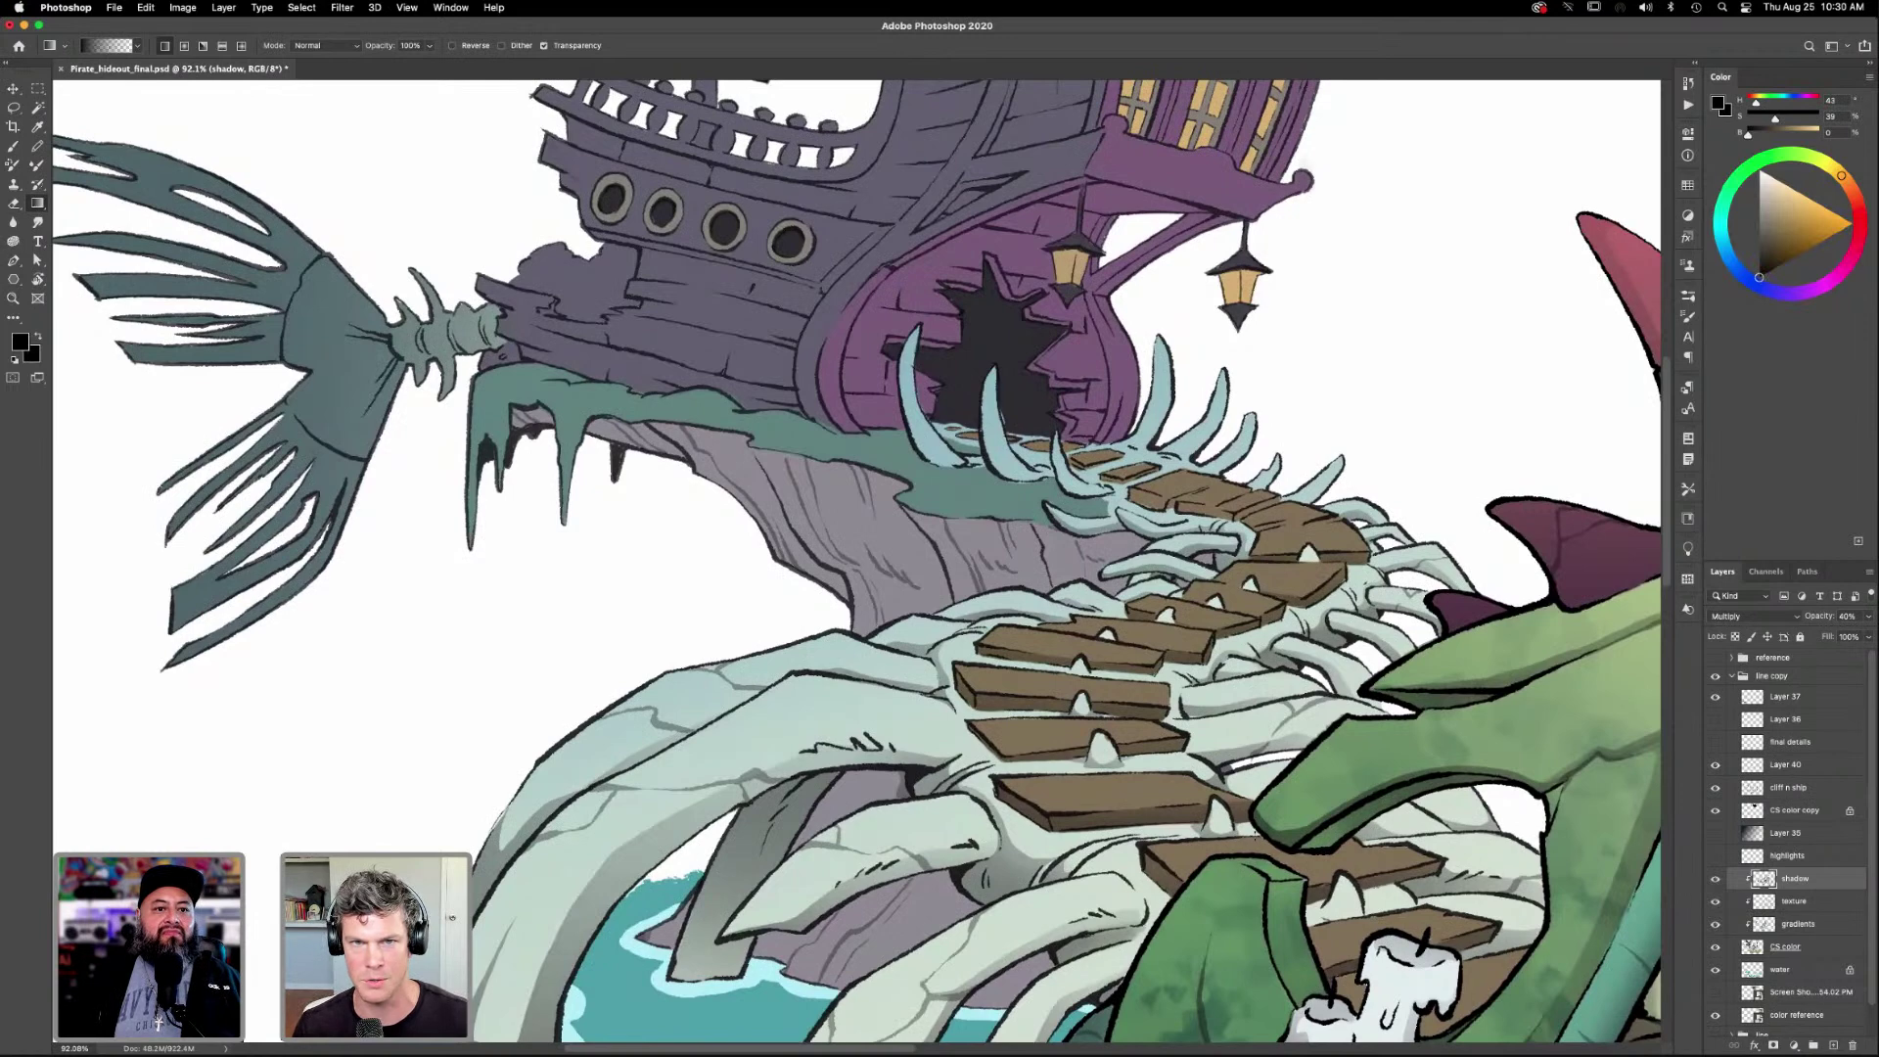
key("l")
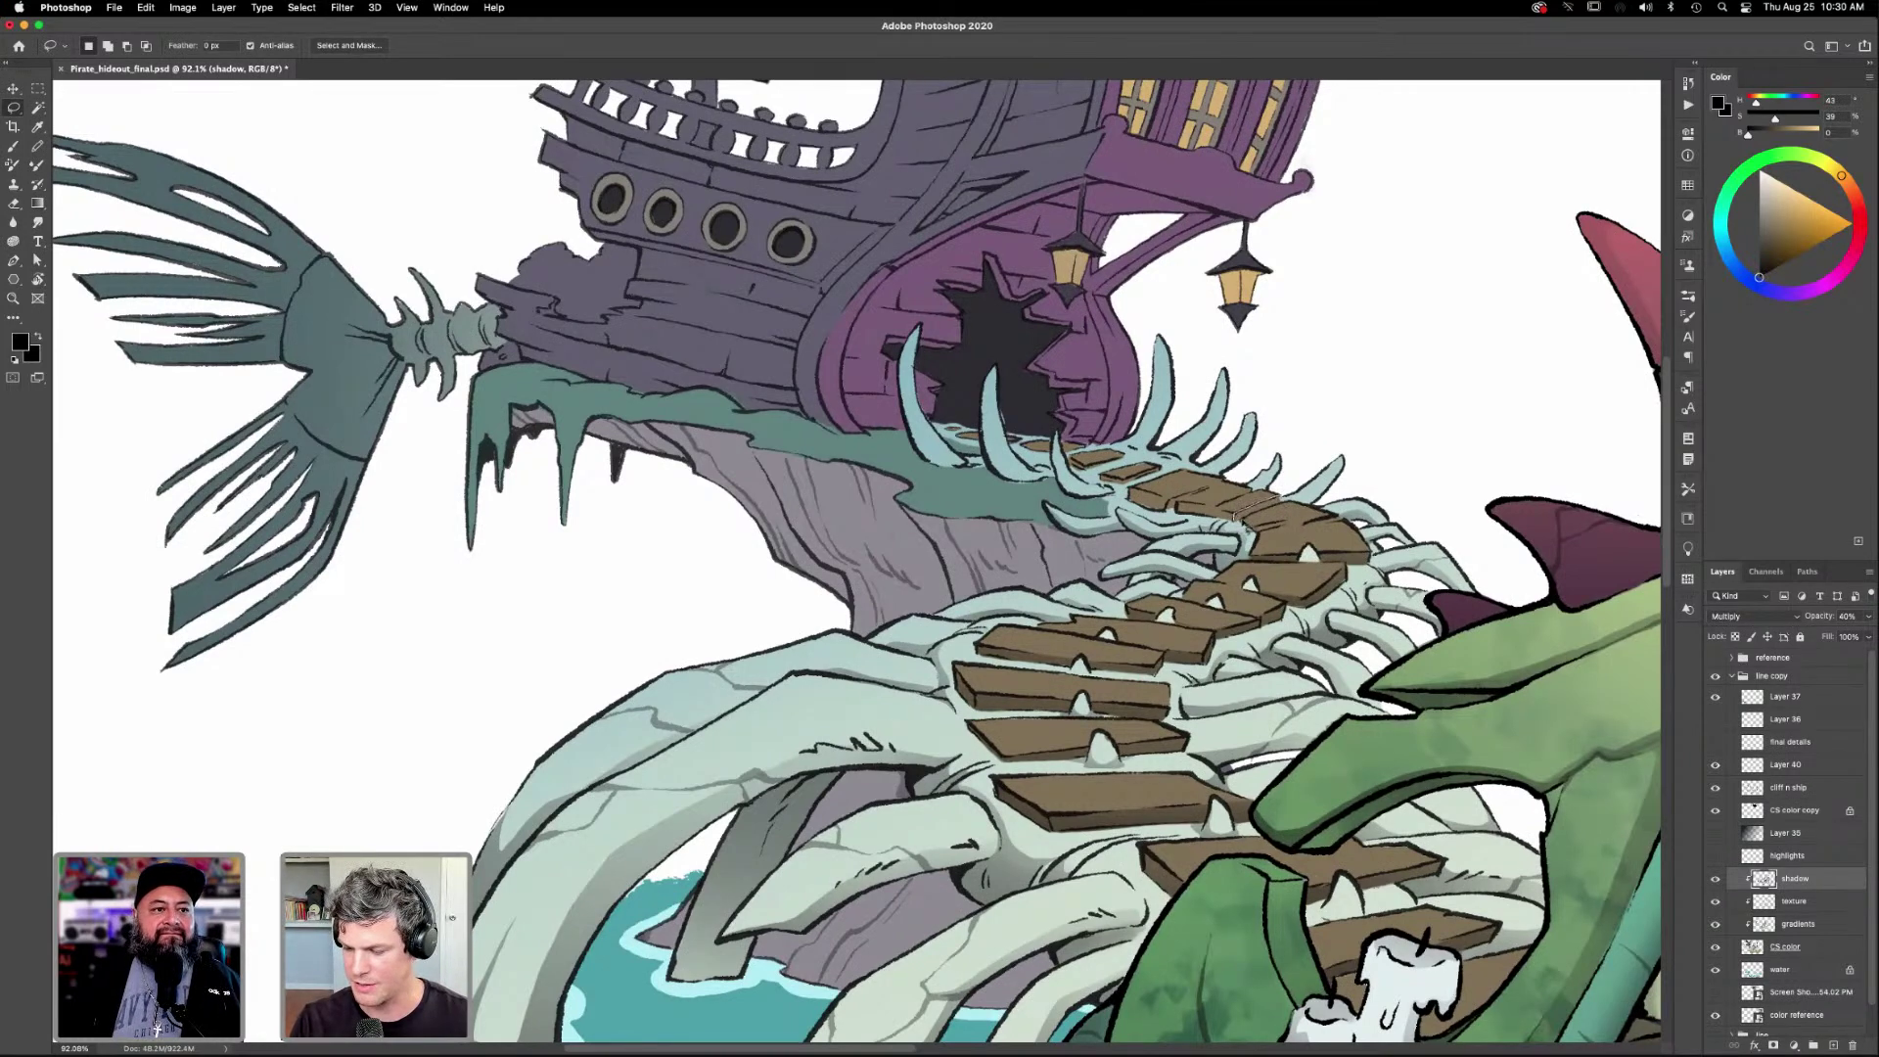
key("g")
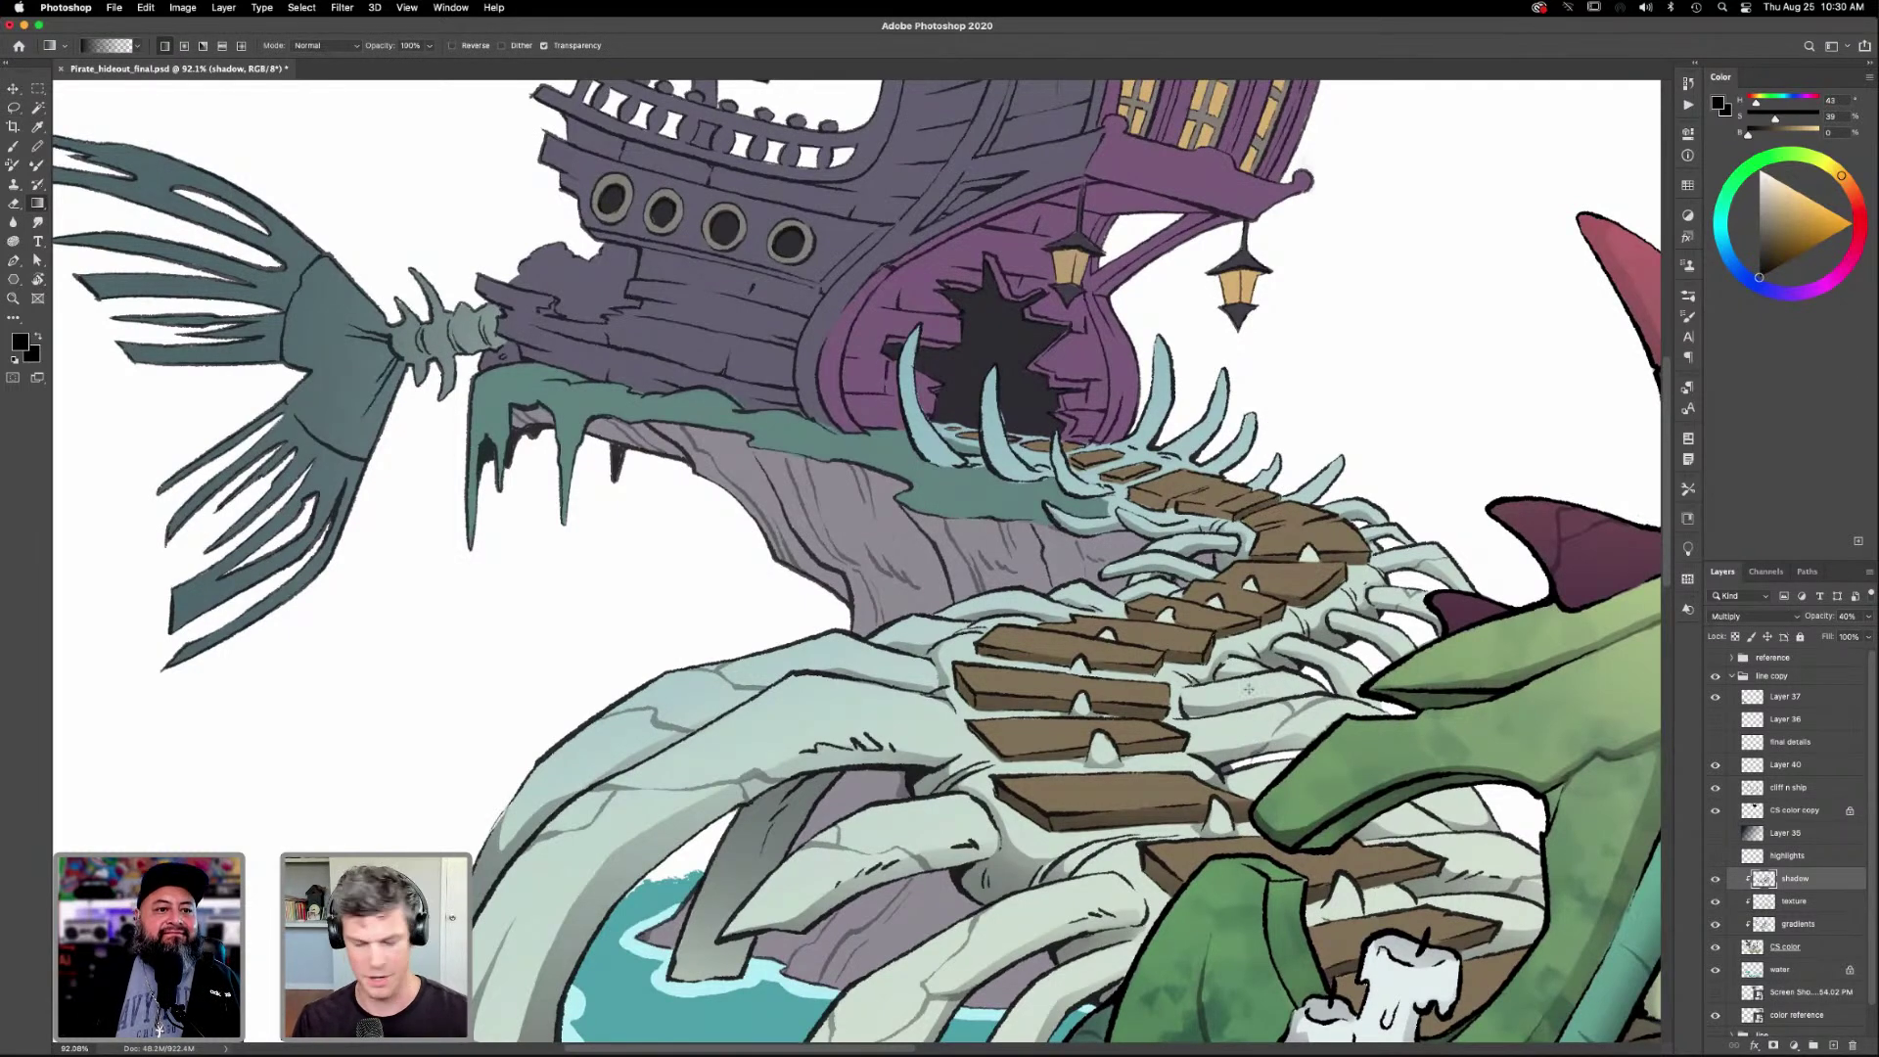
Lasso the plank edges above the bend and the shadow on the curving planks, shading each with a gradient.
key("l")
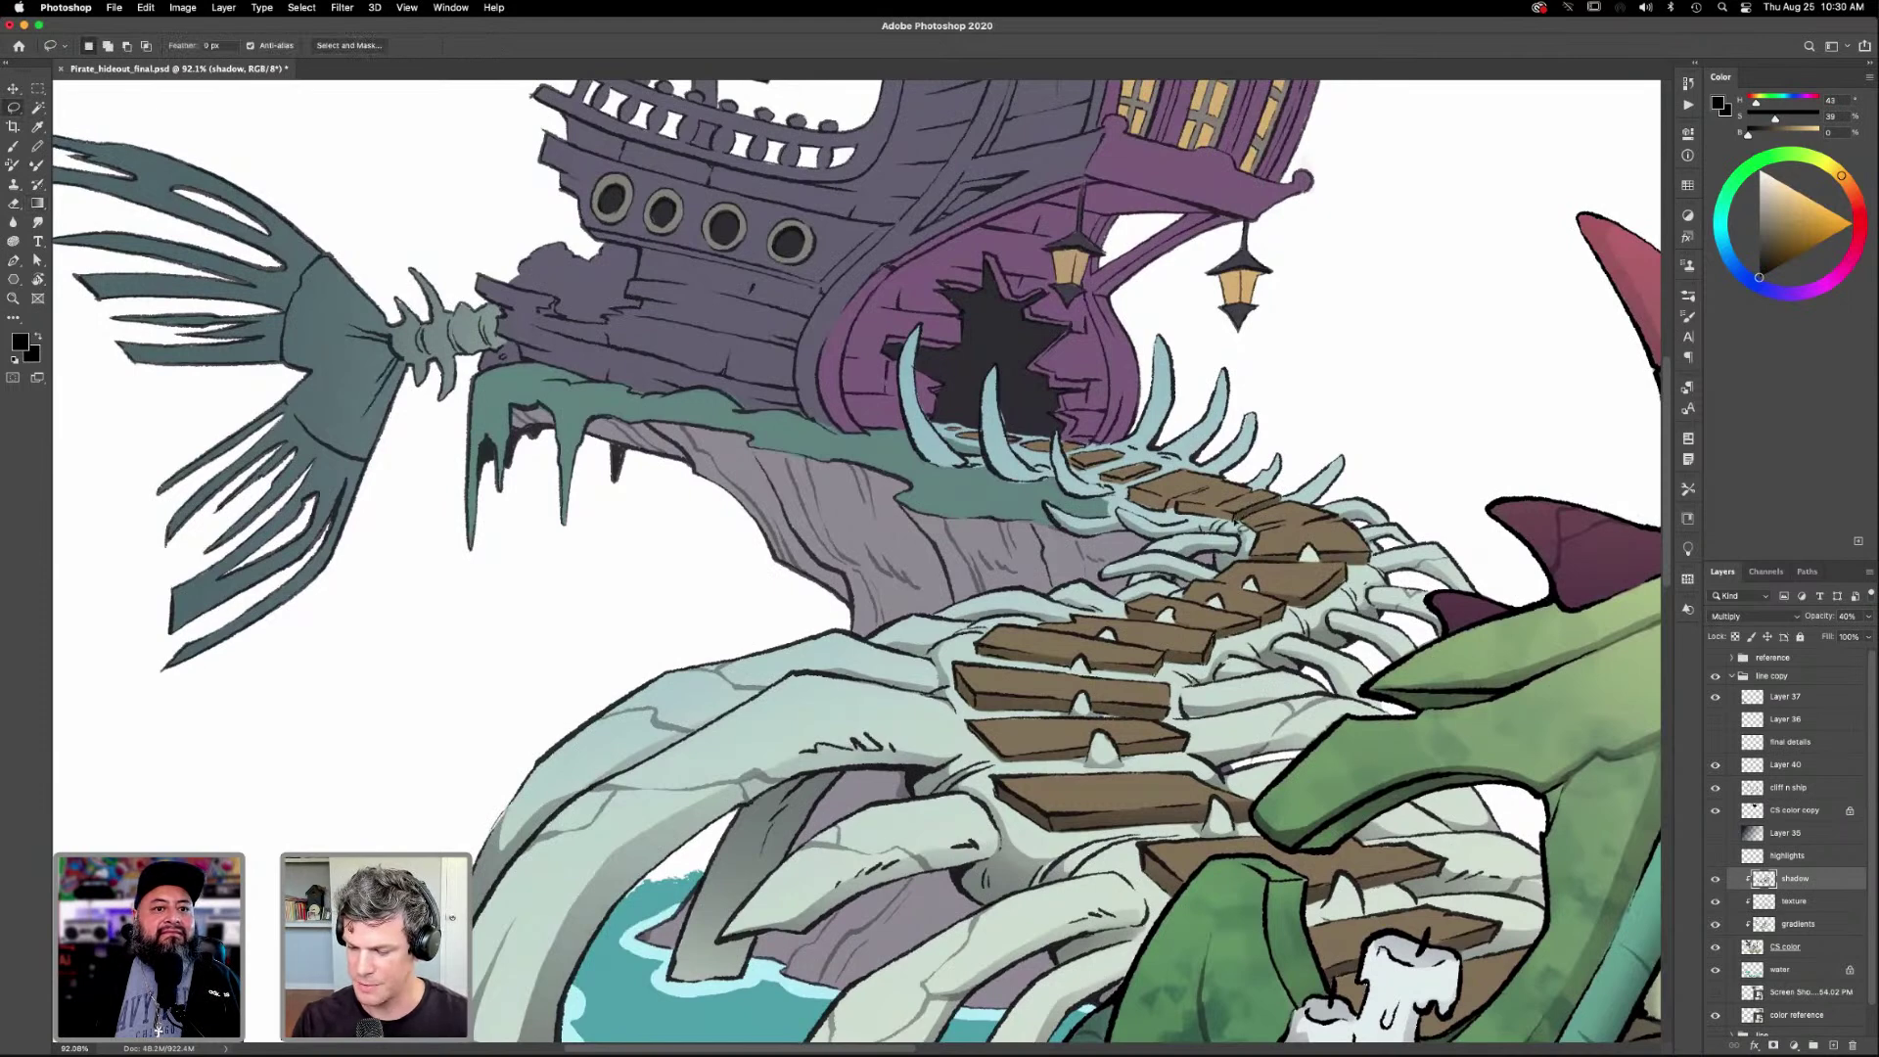
mouse_move(1213, 507)
left_mouse_down()
mouse_move(1182, 526)
mouse_move(1219, 526)
mouse_move(1175, 506)
left_mouse_up()
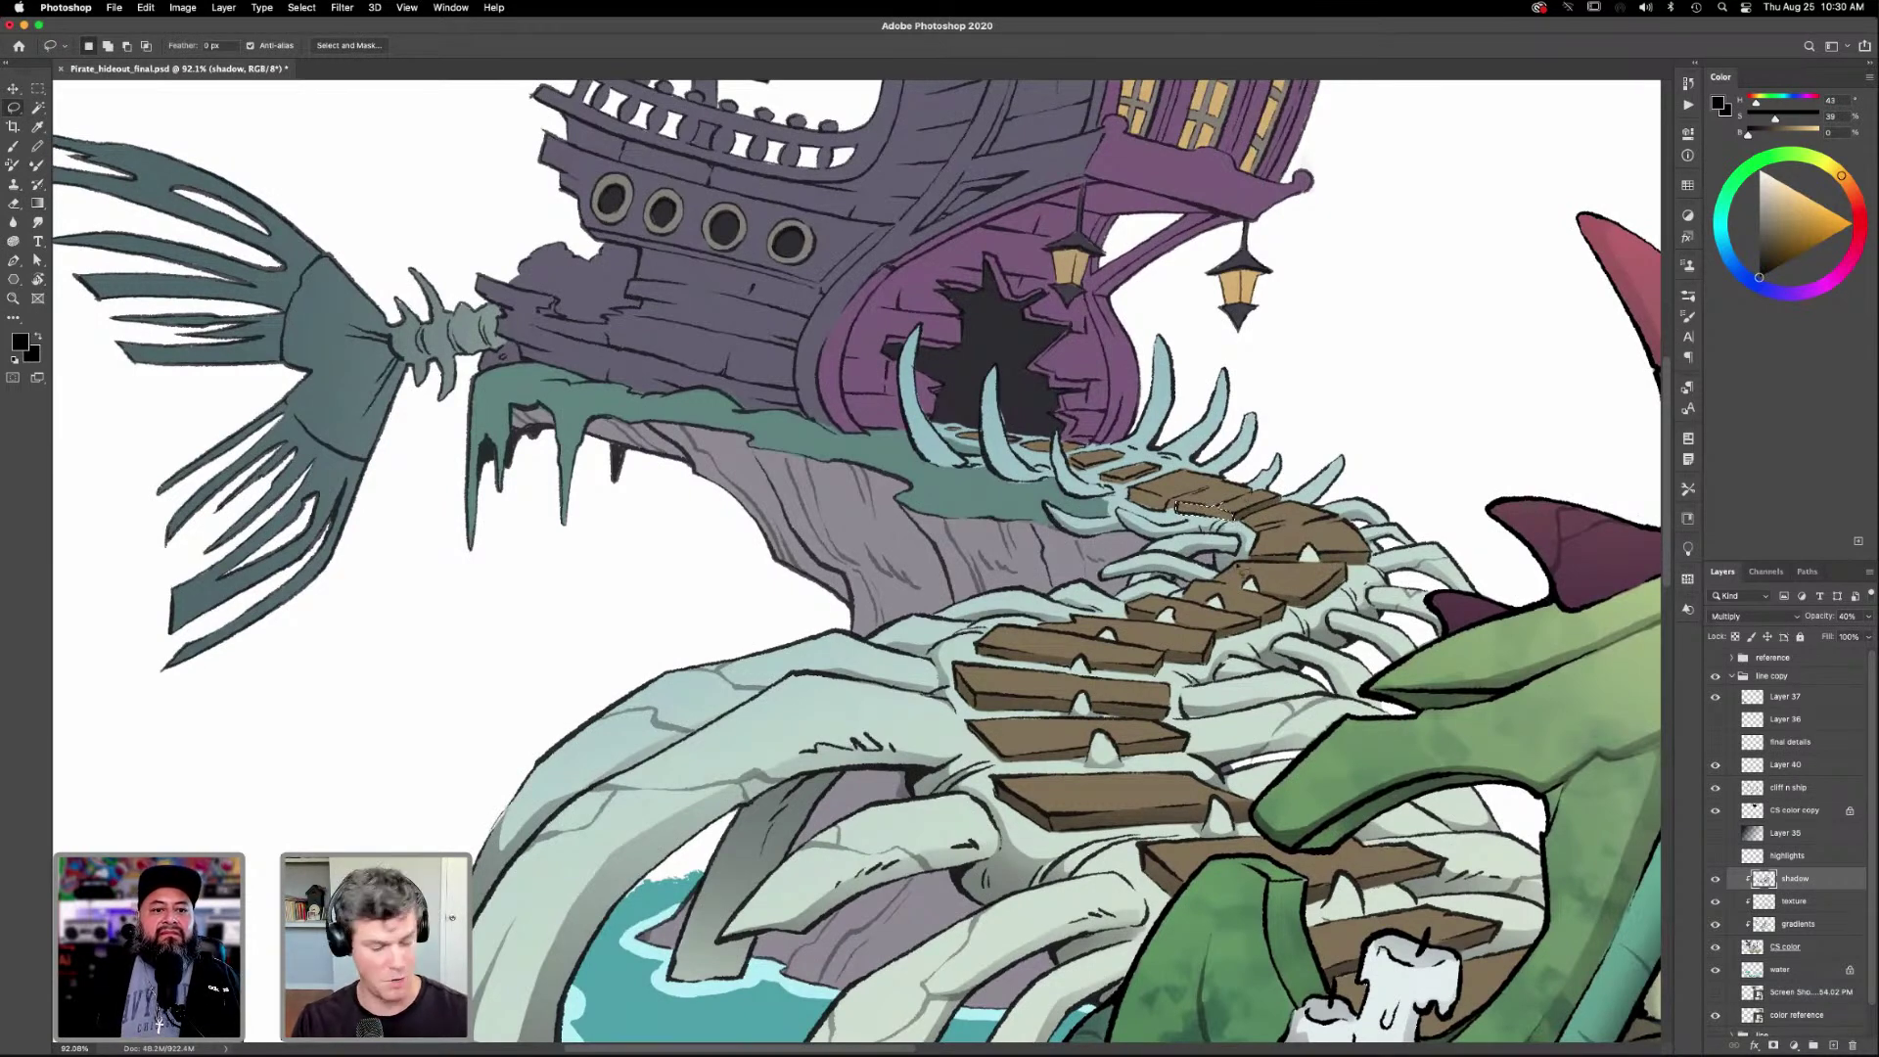
key("g")
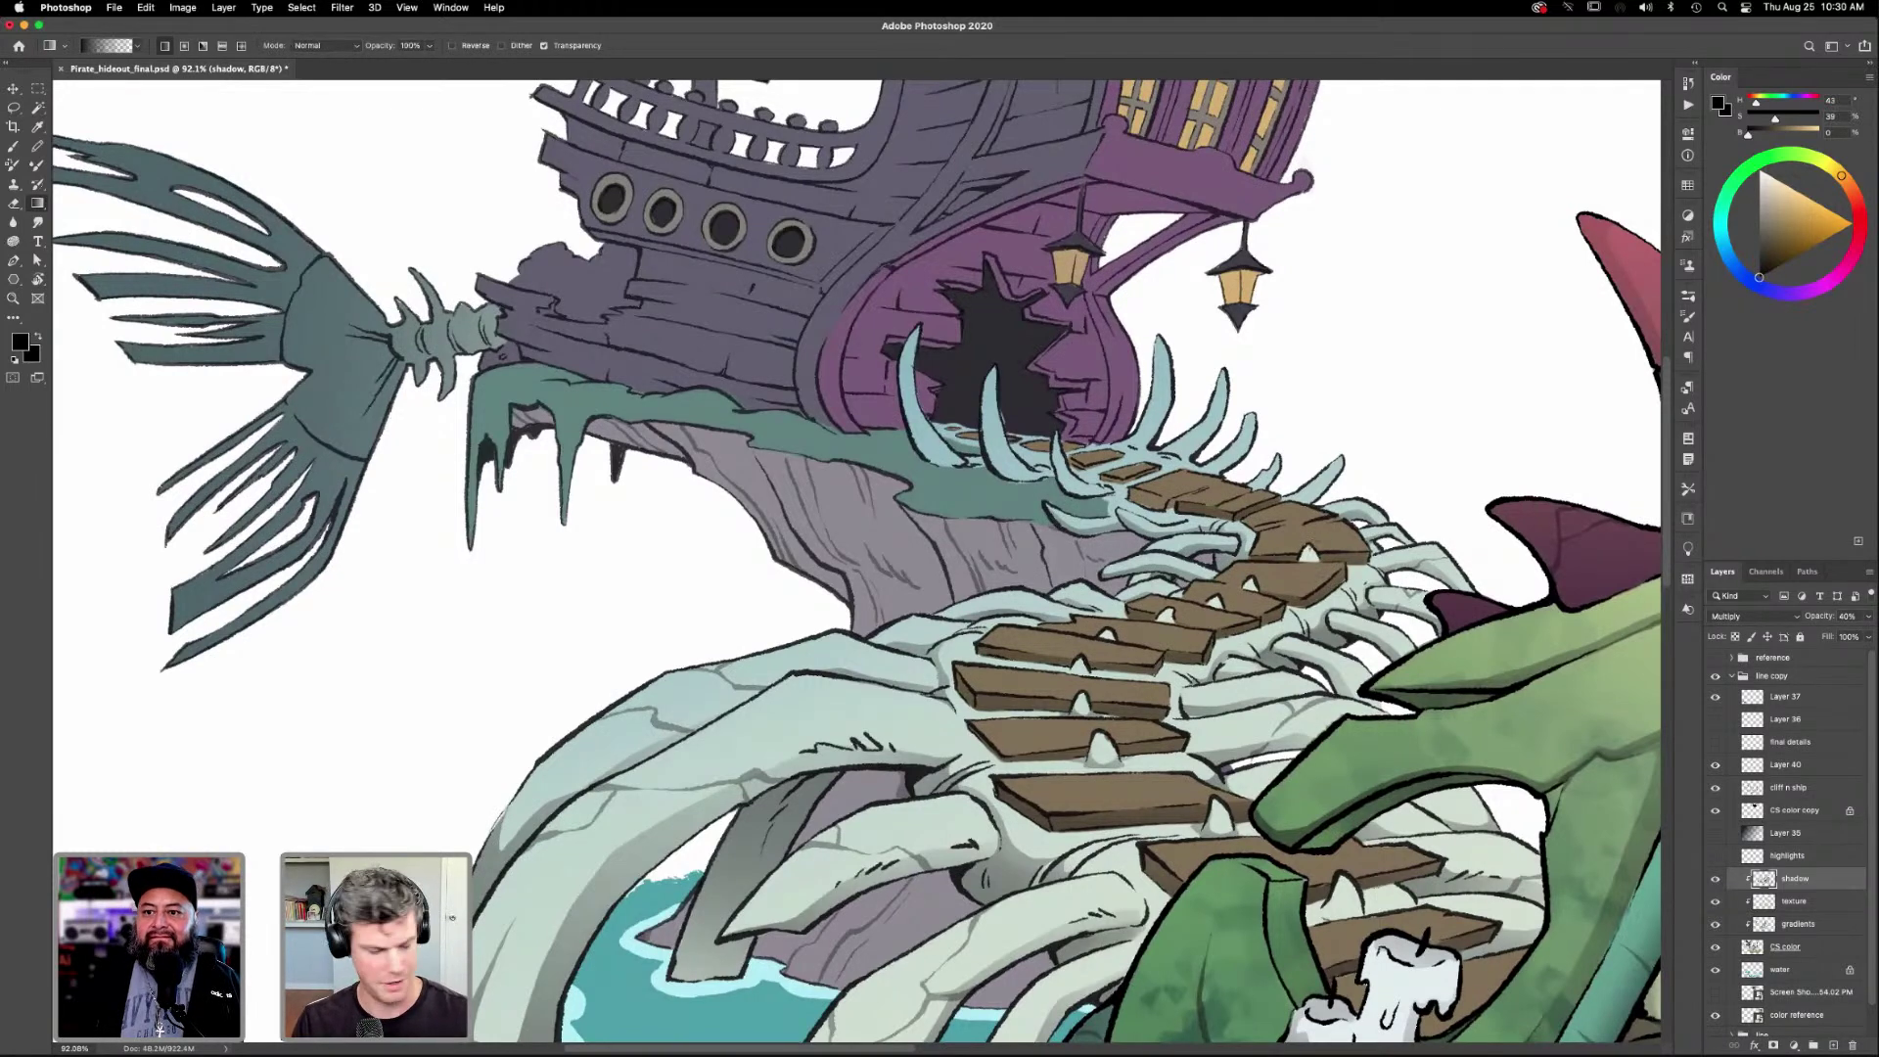
key("l")
mouse_move(1345, 528)
left_mouse_down()
mouse_move(1308, 532)
mouse_move(1356, 510)
mouse_move(1254, 536)
mouse_move(1311, 519)
left_mouse_up()
key("g")
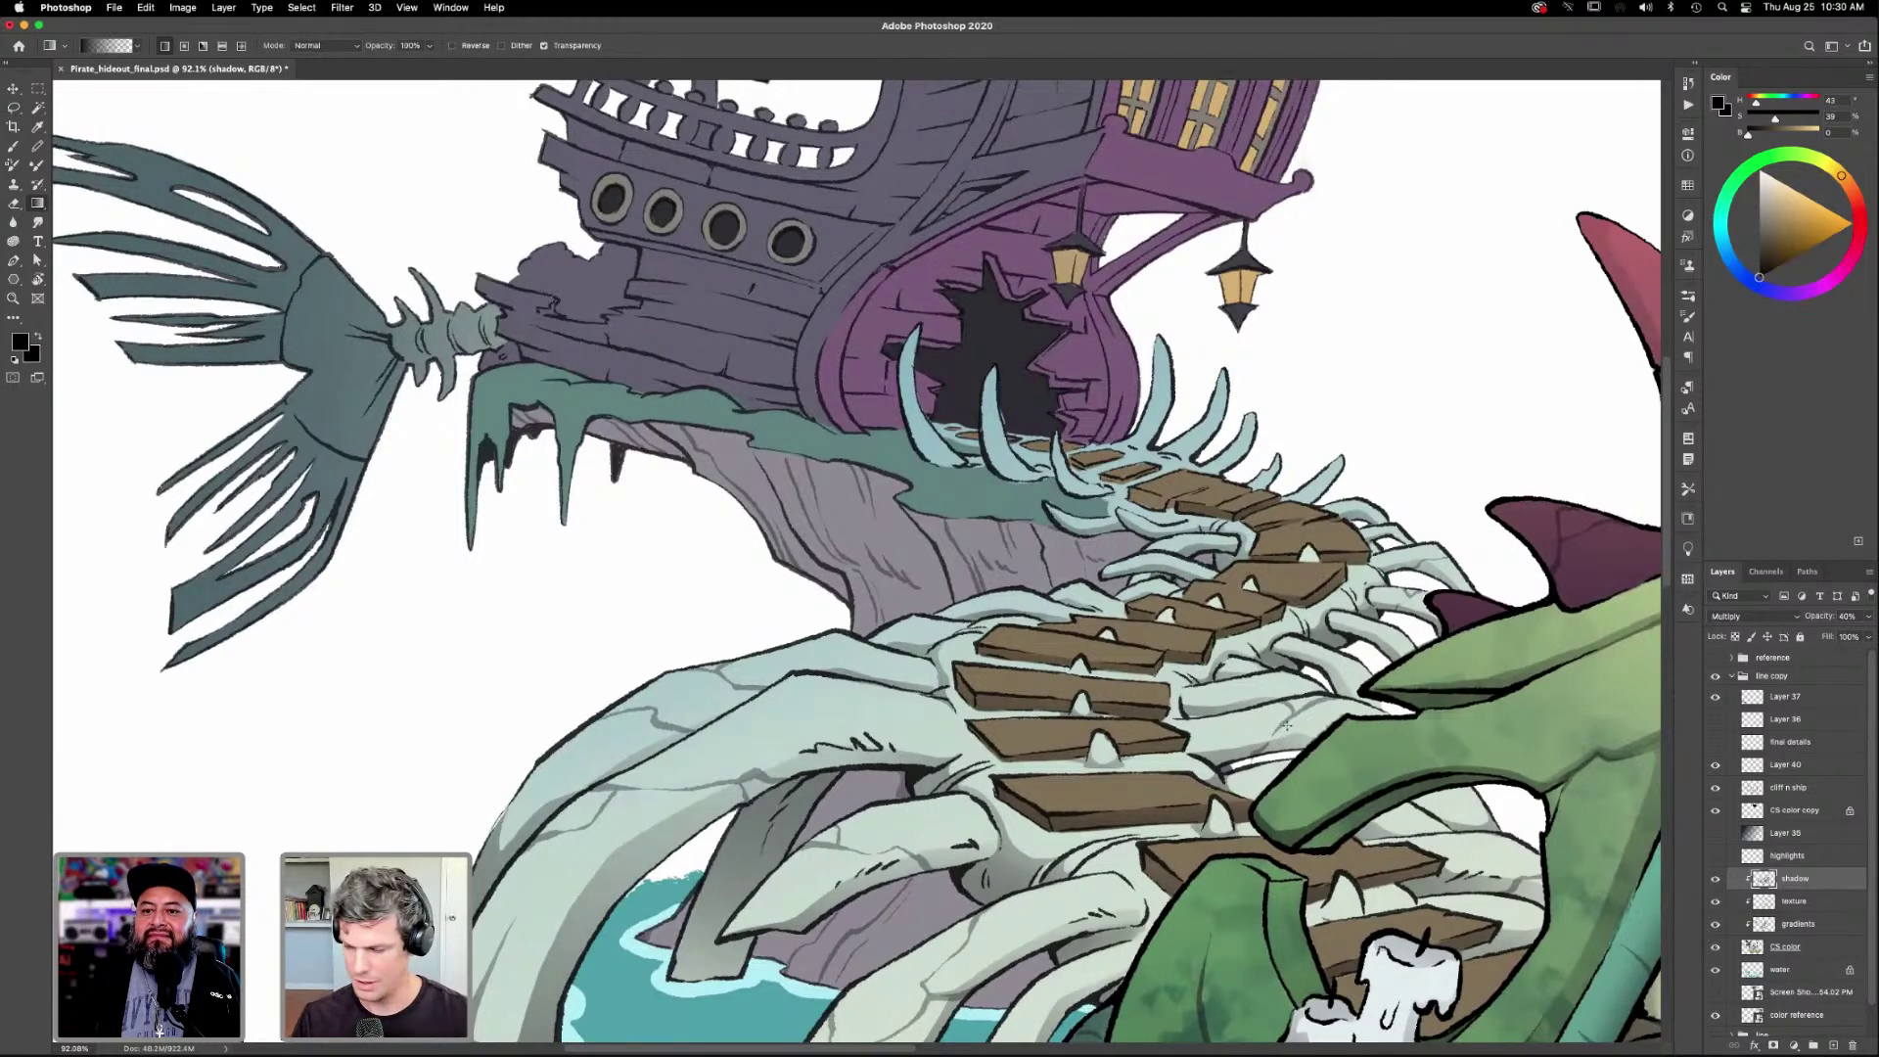
Lasso the shadowed parts of the first wide plank above the bend and darken them with a gradient.
key("l")
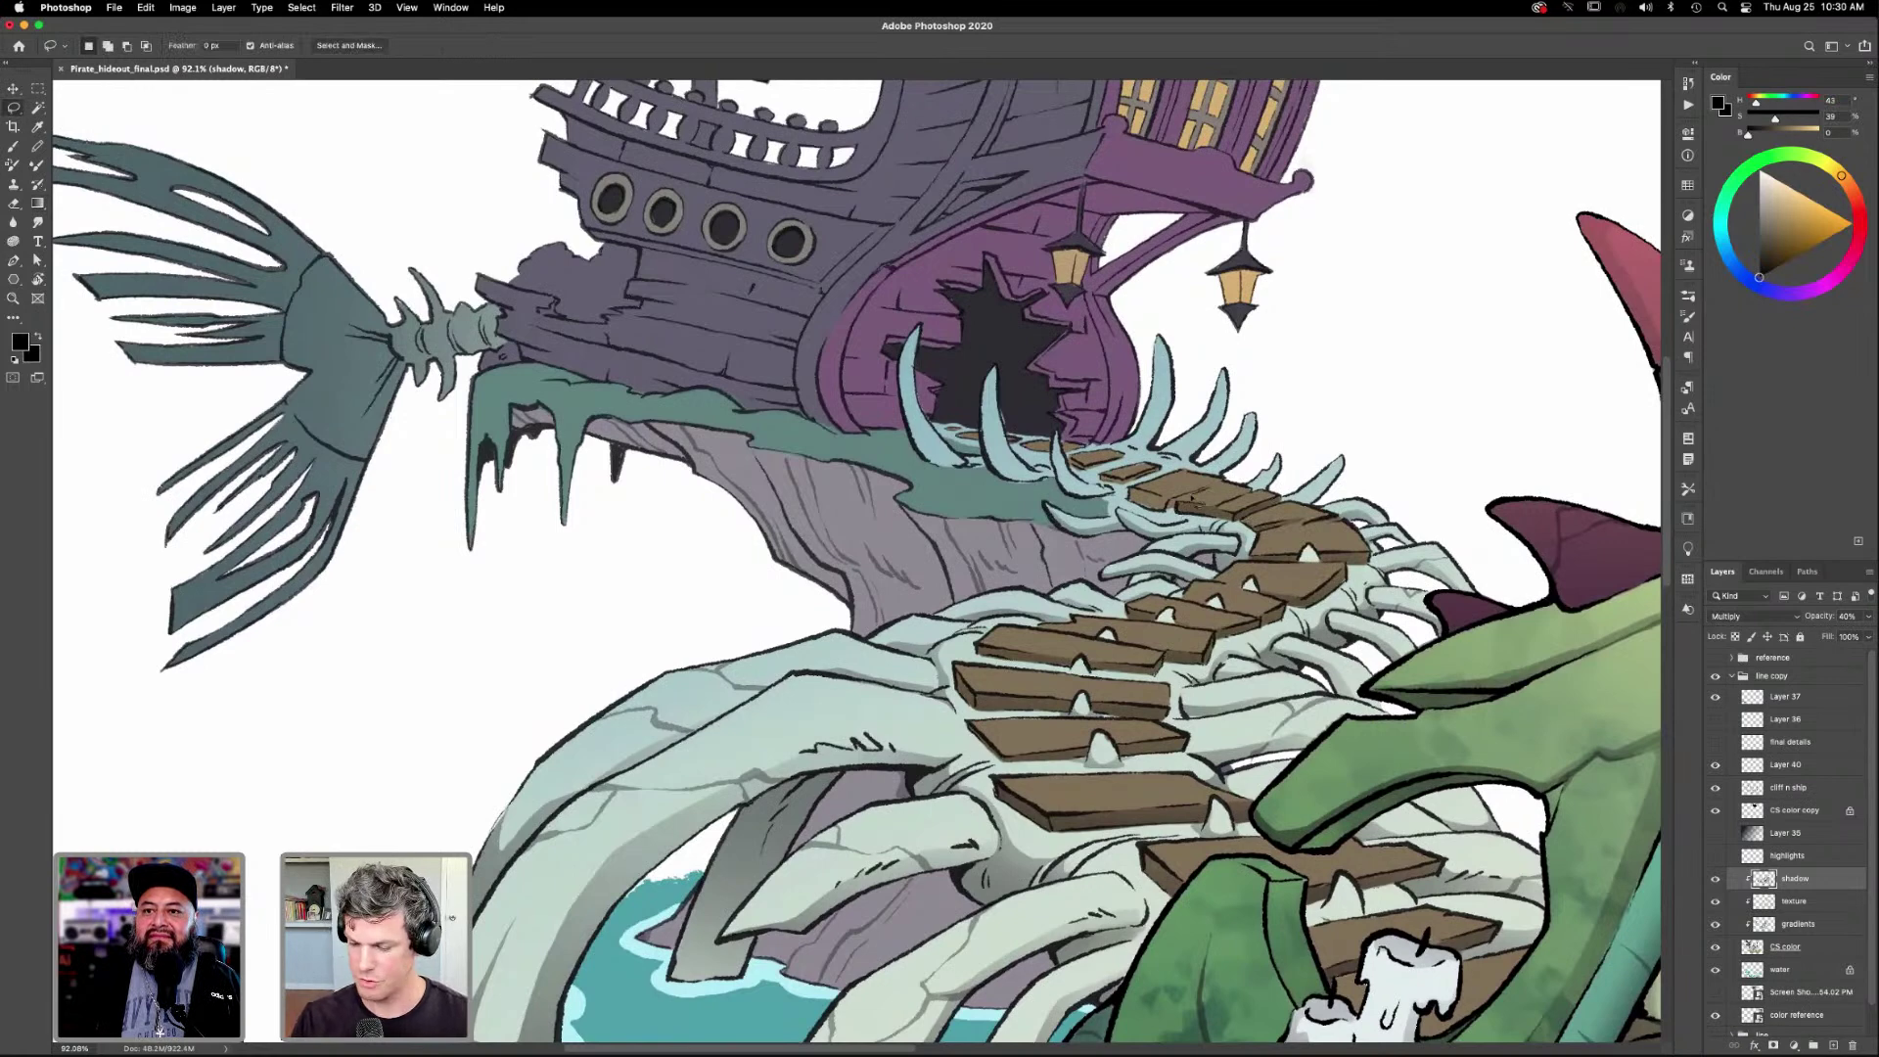
mouse_move(1221, 487)
left_mouse_down()
mouse_move(1130, 501)
mouse_move(1172, 521)
mouse_move(1217, 488)
left_mouse_up()
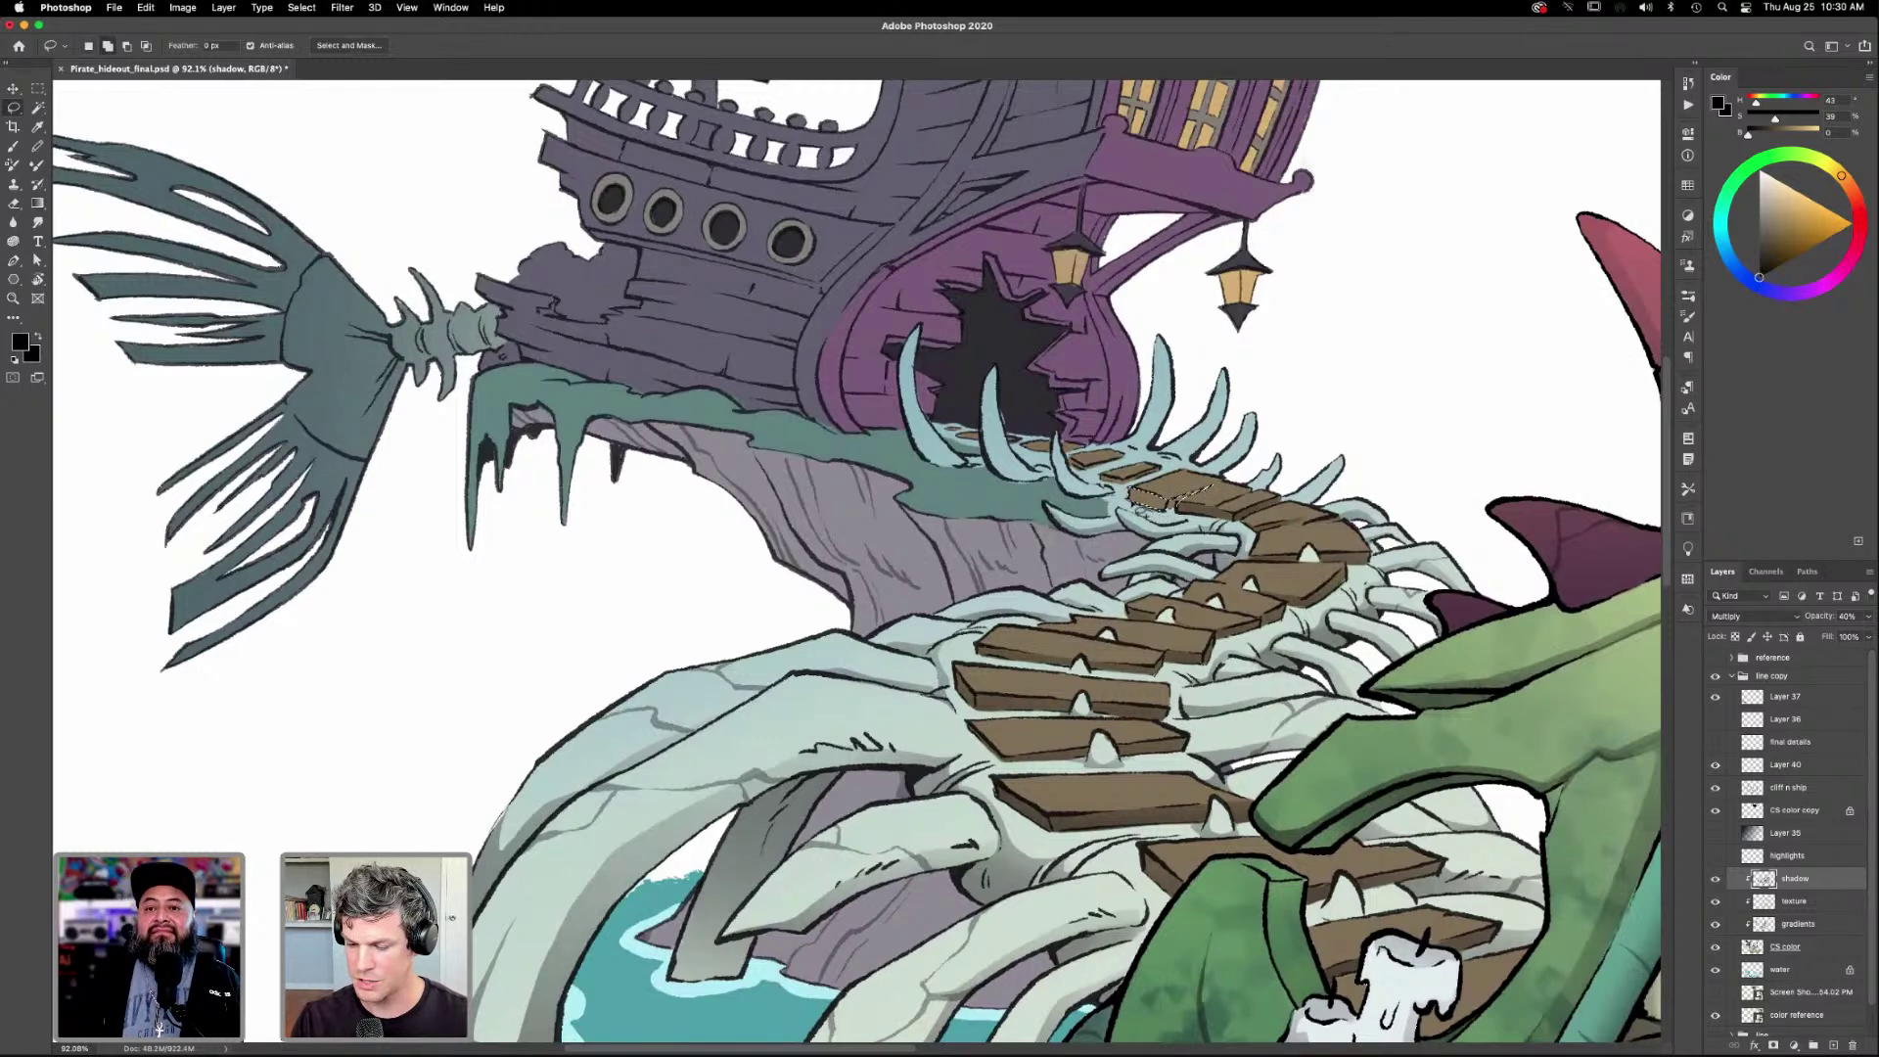
key("g")
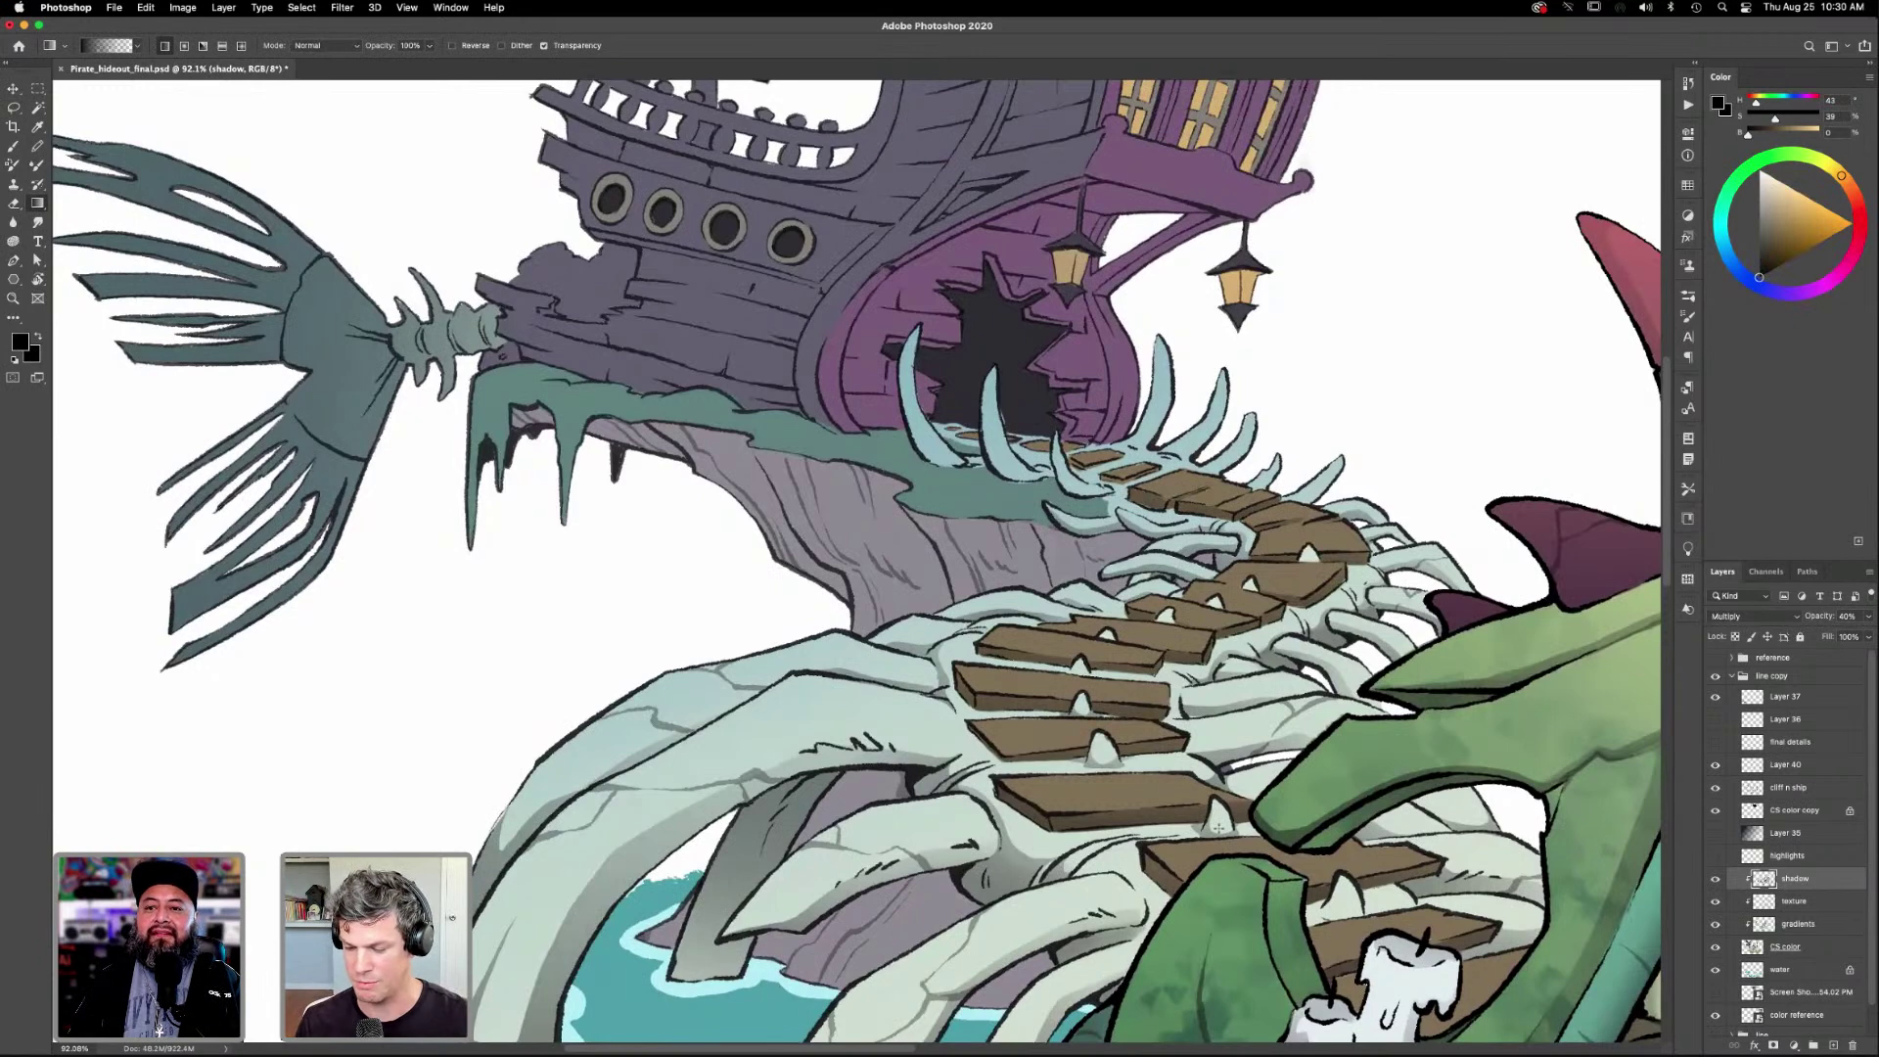
Lasso the front edges of the two small planks leading to the ship's broken opening and shade each with a gradient.
key("l")
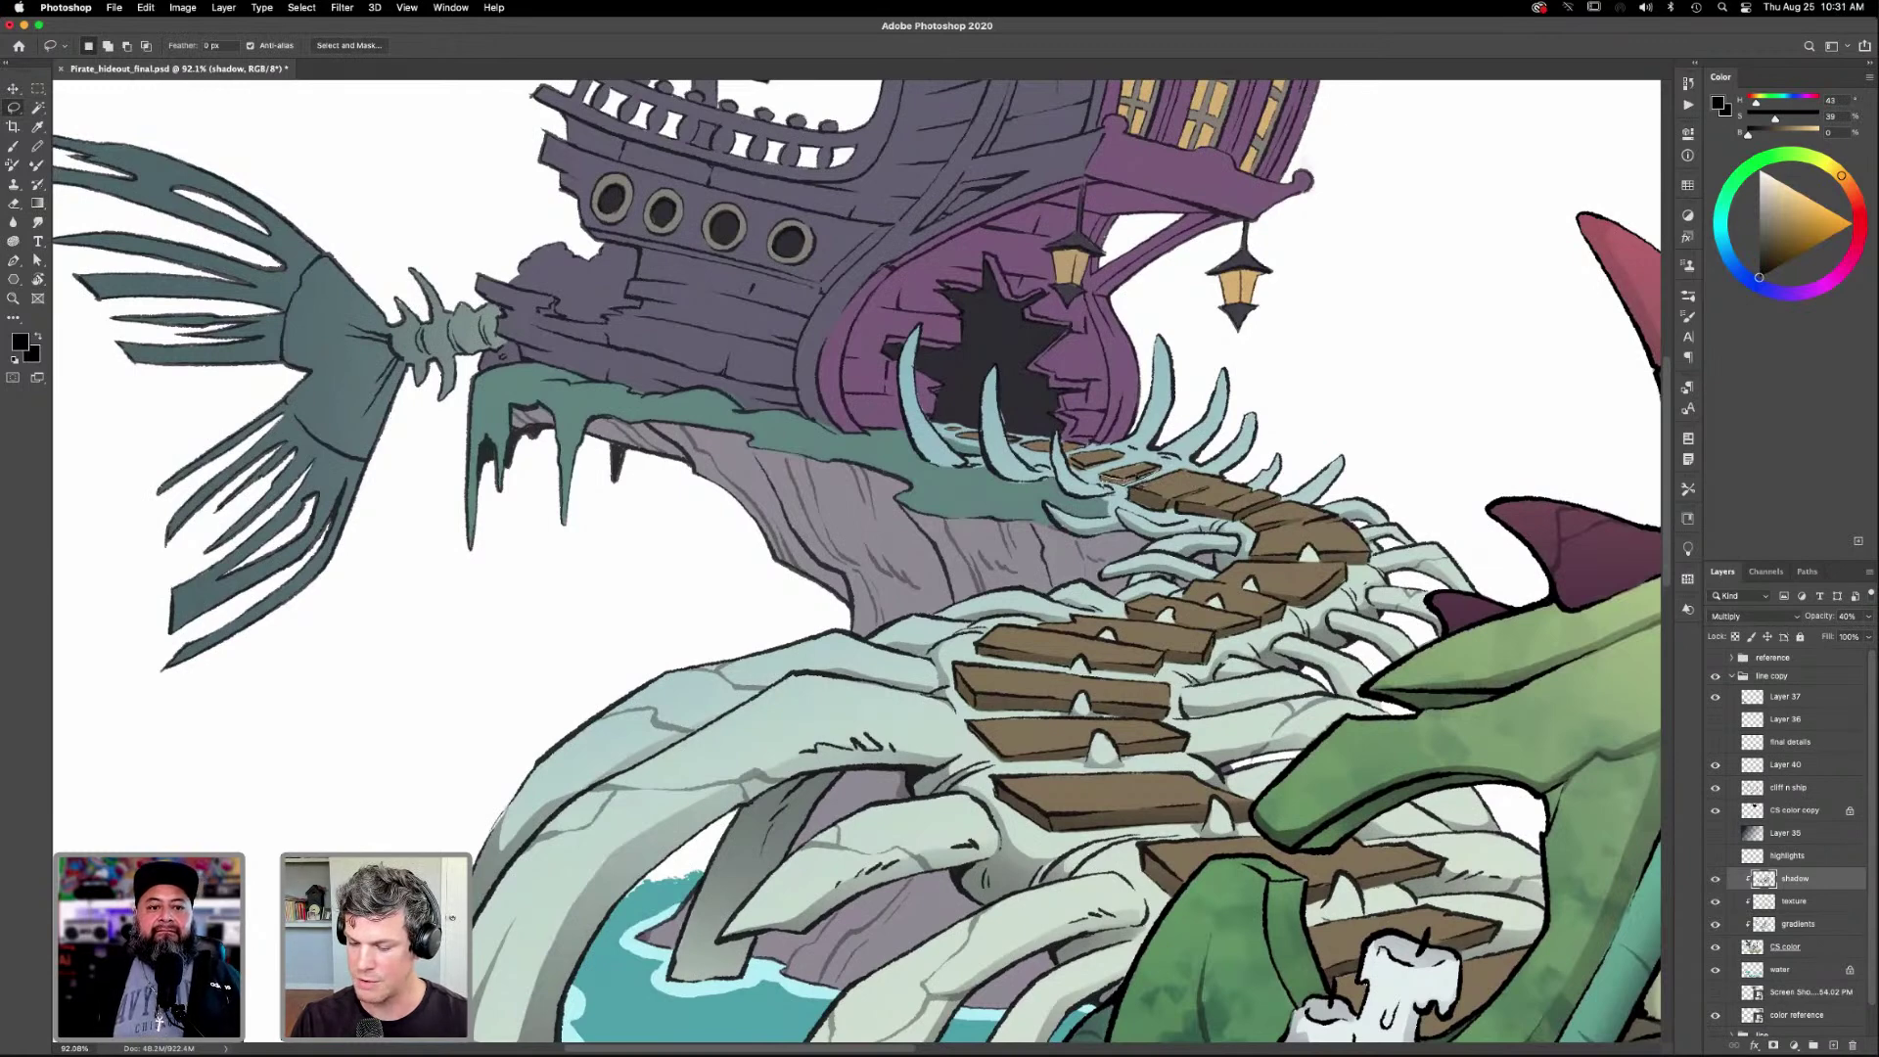
key("shift")
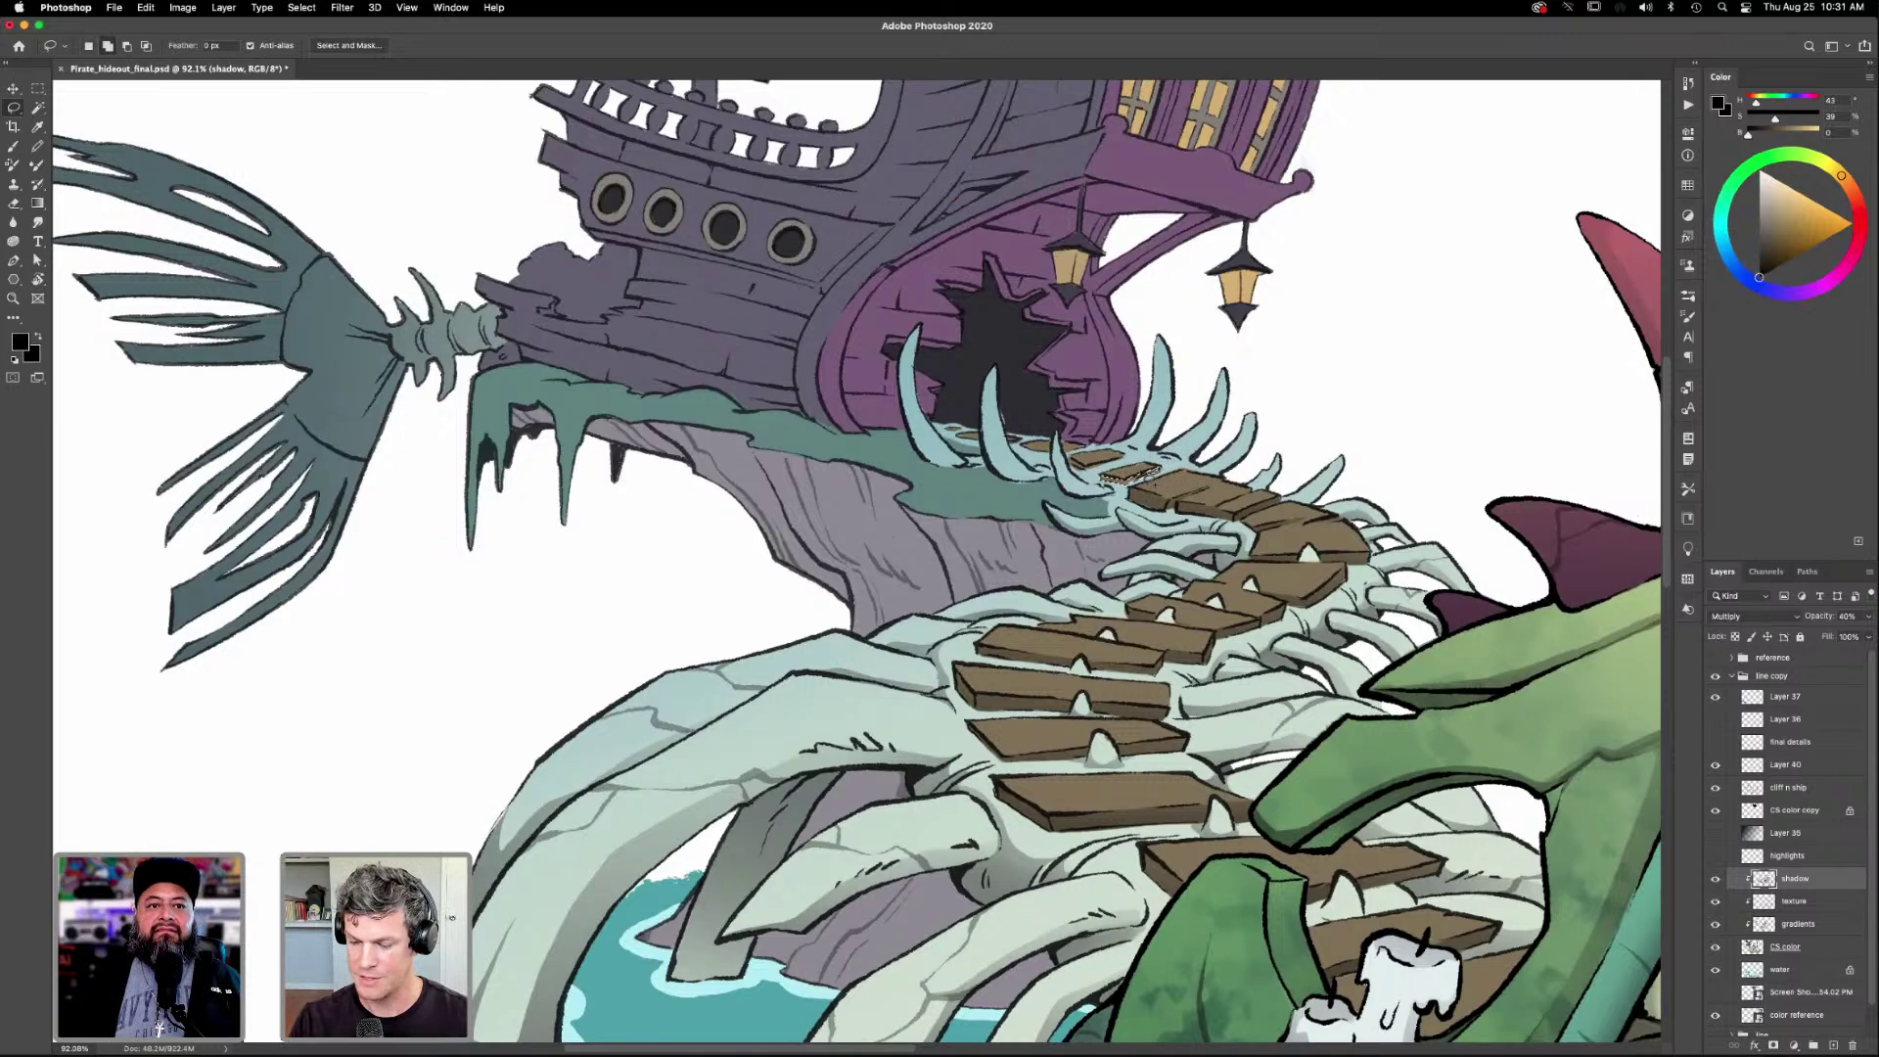
key("g")
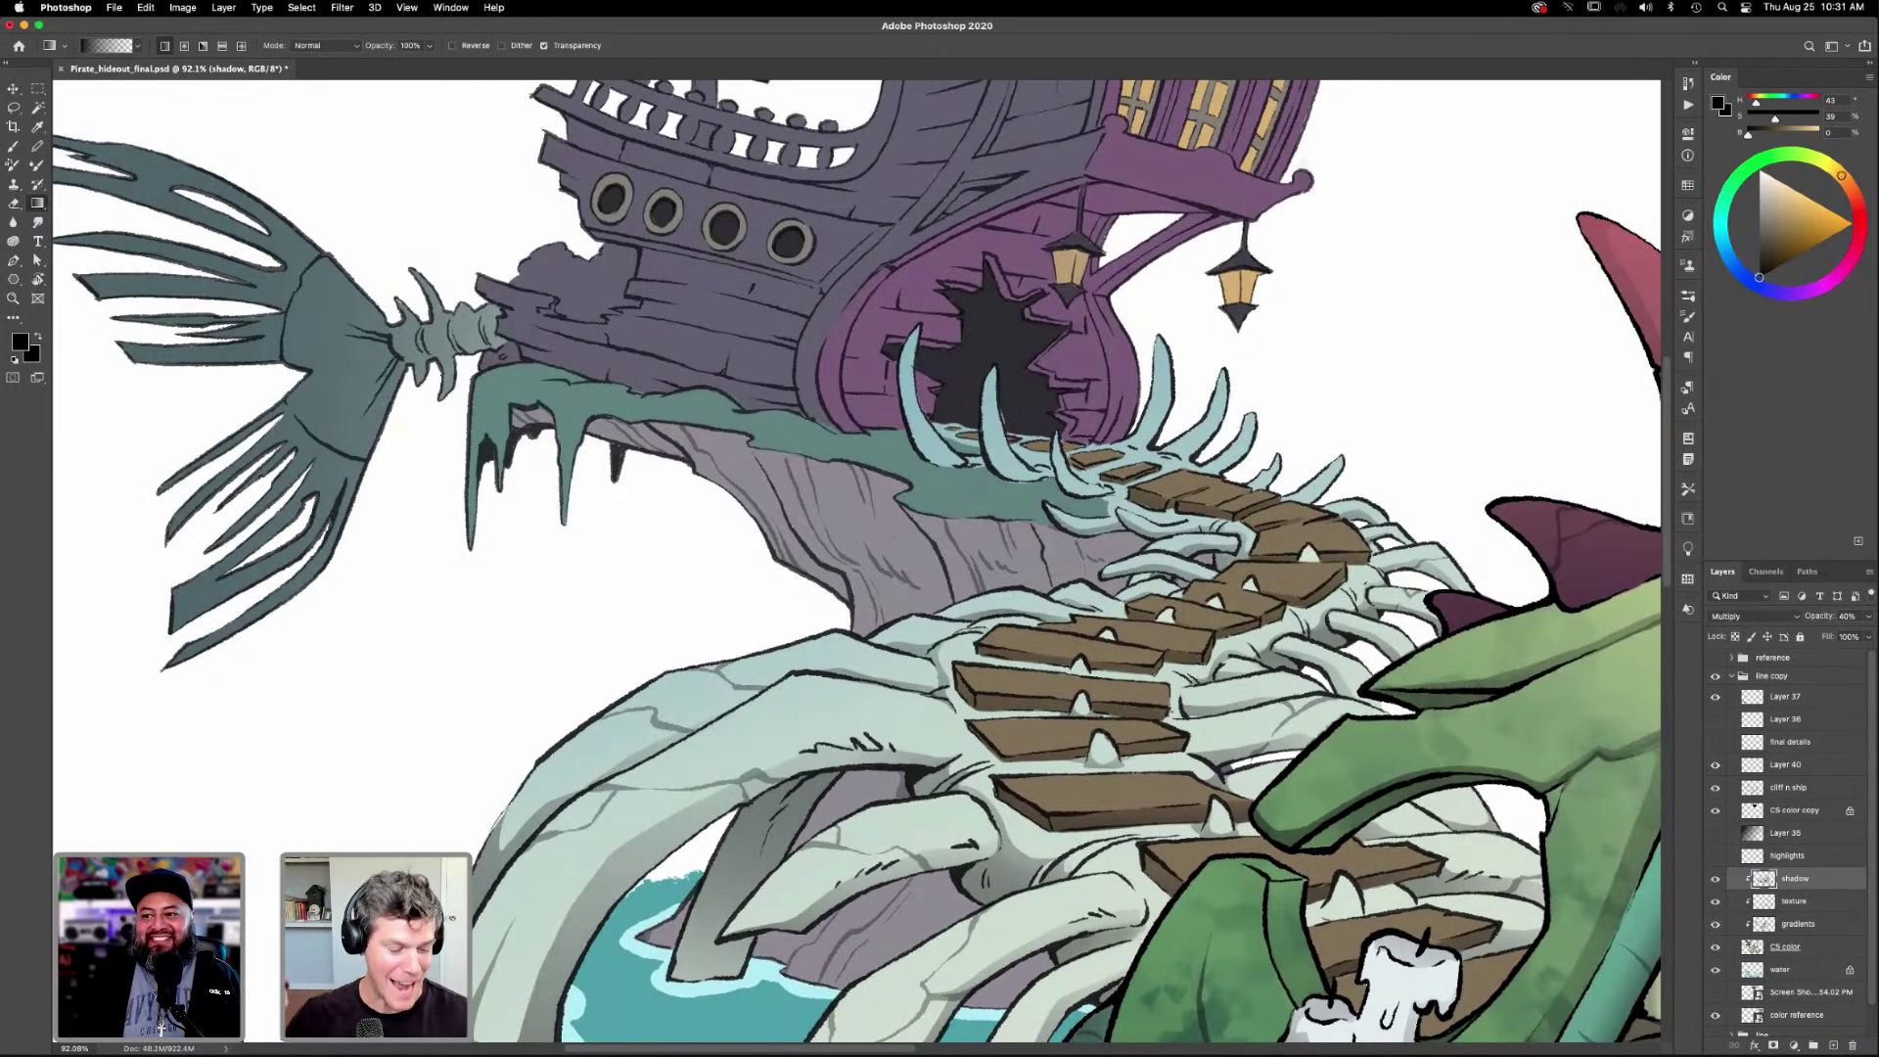
key("l")
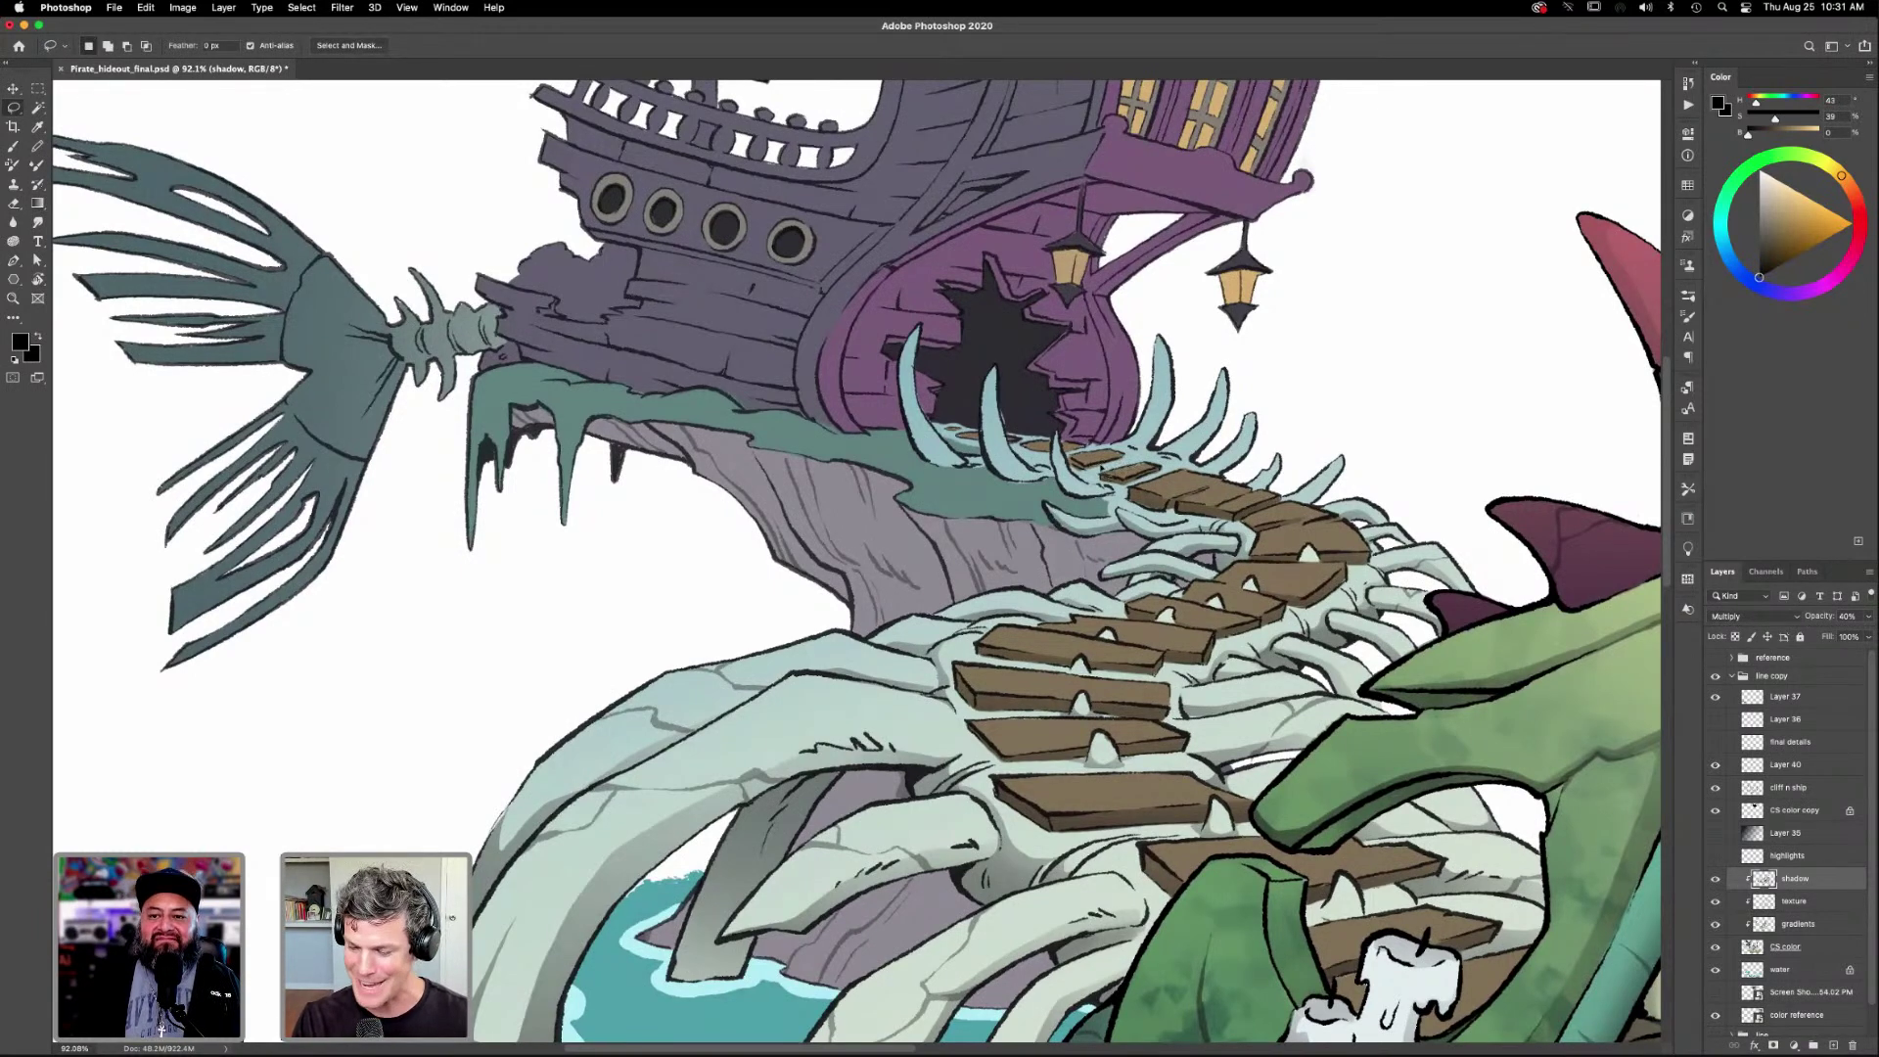
mouse_move(1076, 470)
left_mouse_down()
mouse_move(1140, 450)
mouse_move(1074, 458)
mouse_move(1111, 464)
left_mouse_up()
key("g")
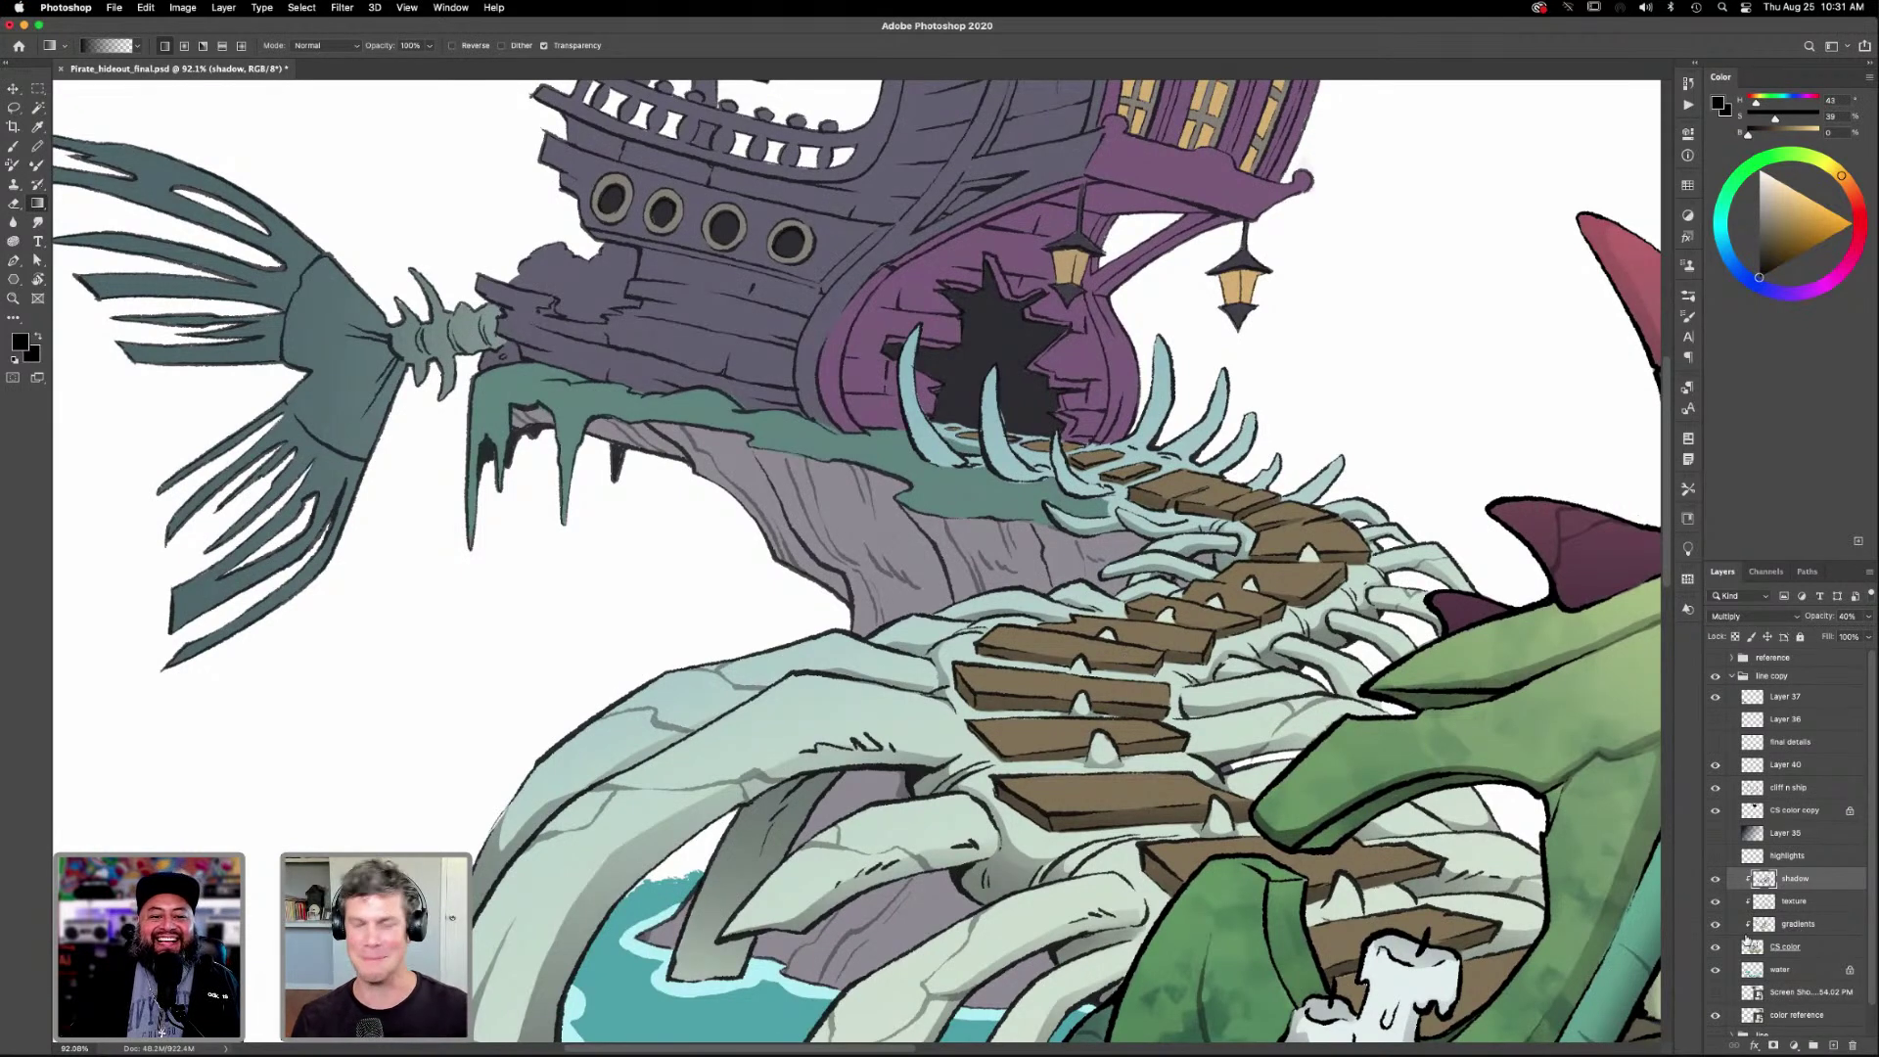
On the CS color layer, sample the dark colour inside the ship's broken opening and choose a Hard Round brush.
left_click(1785, 944)
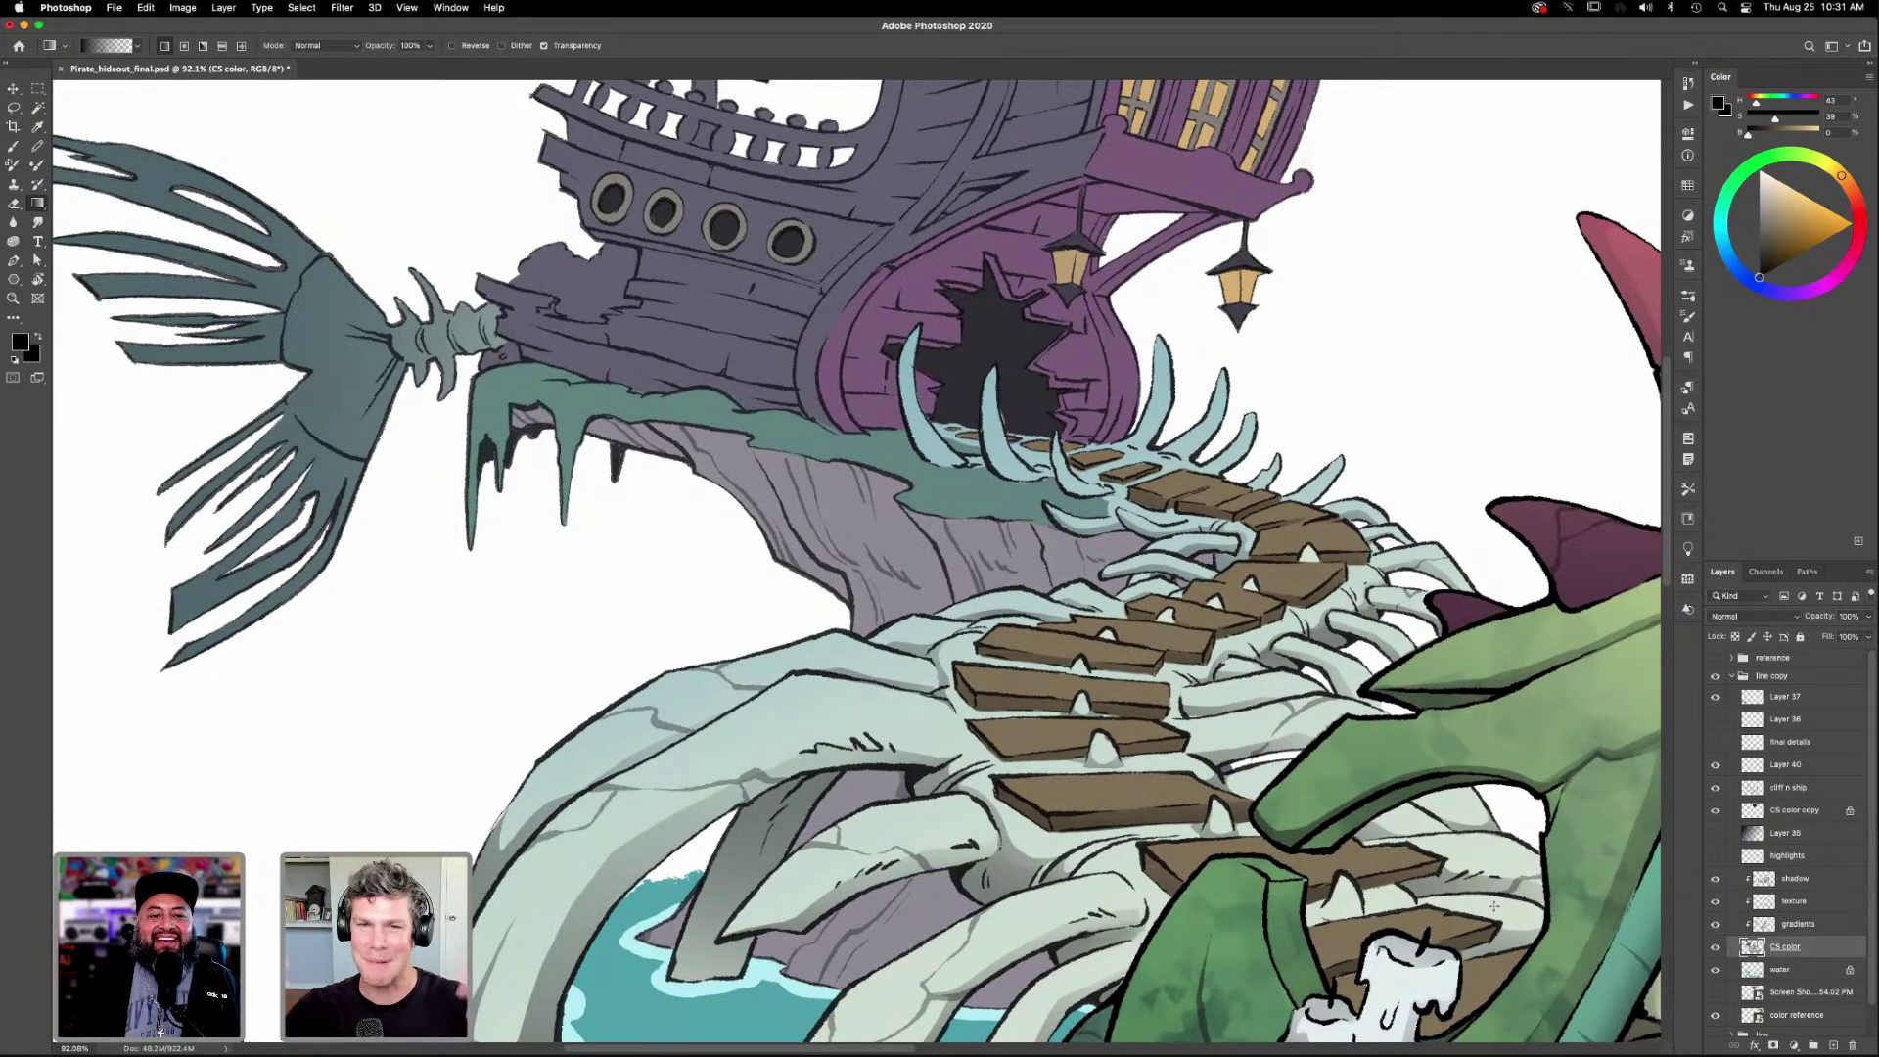
key("i")
left_click(1016, 407)
key("b")
left_click(1688, 316)
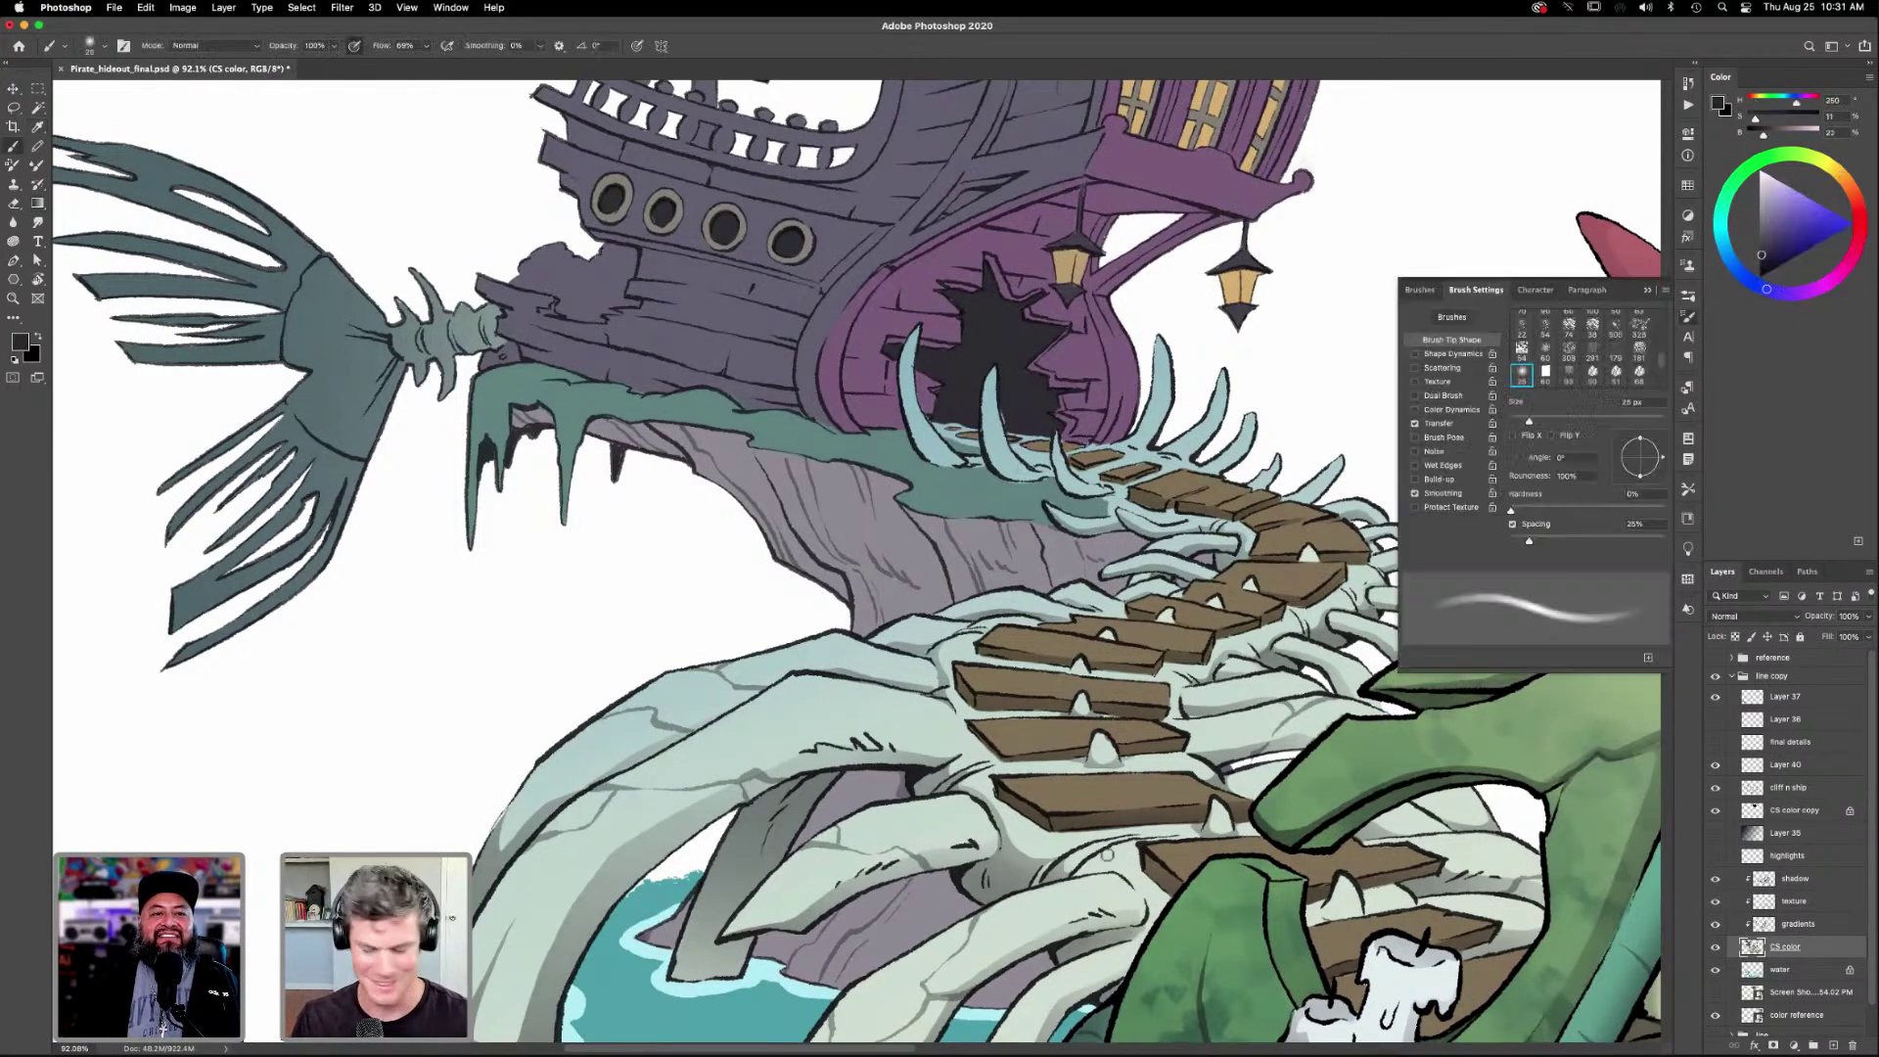
left_click(1448, 397)
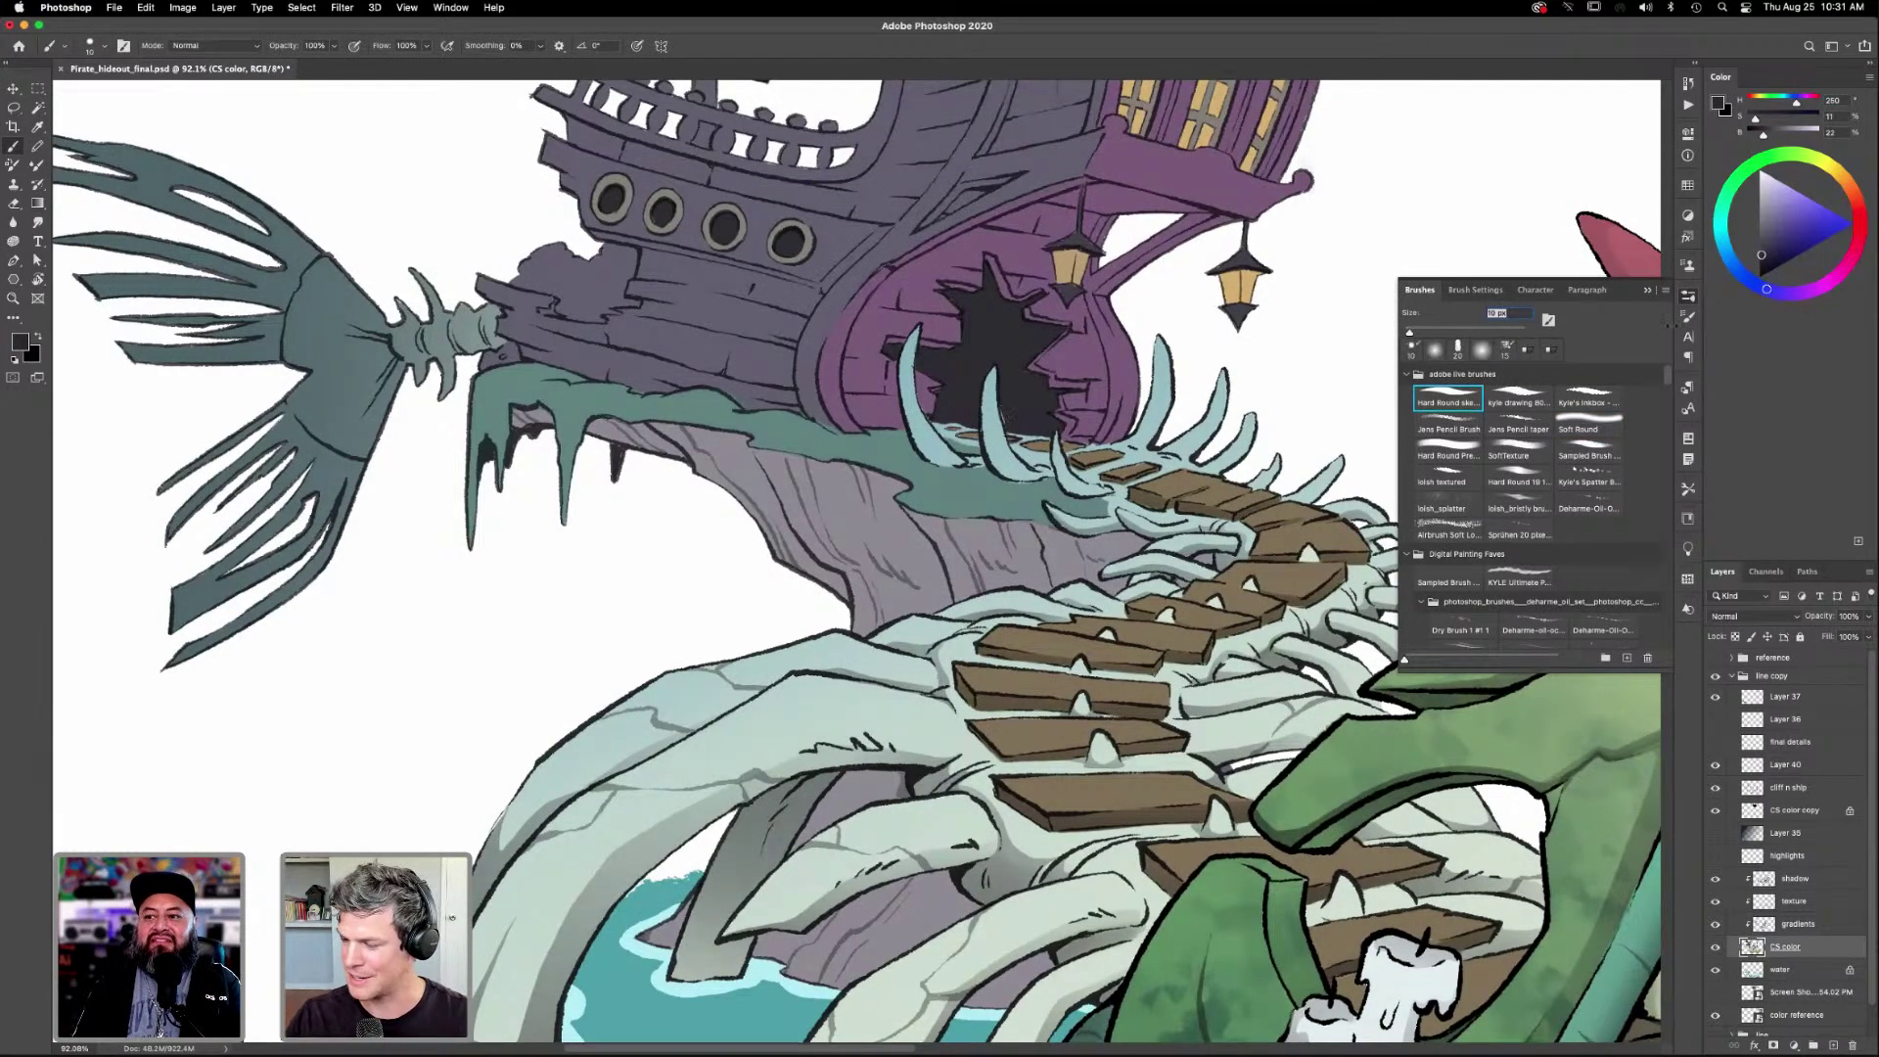
left_click(1688, 295)
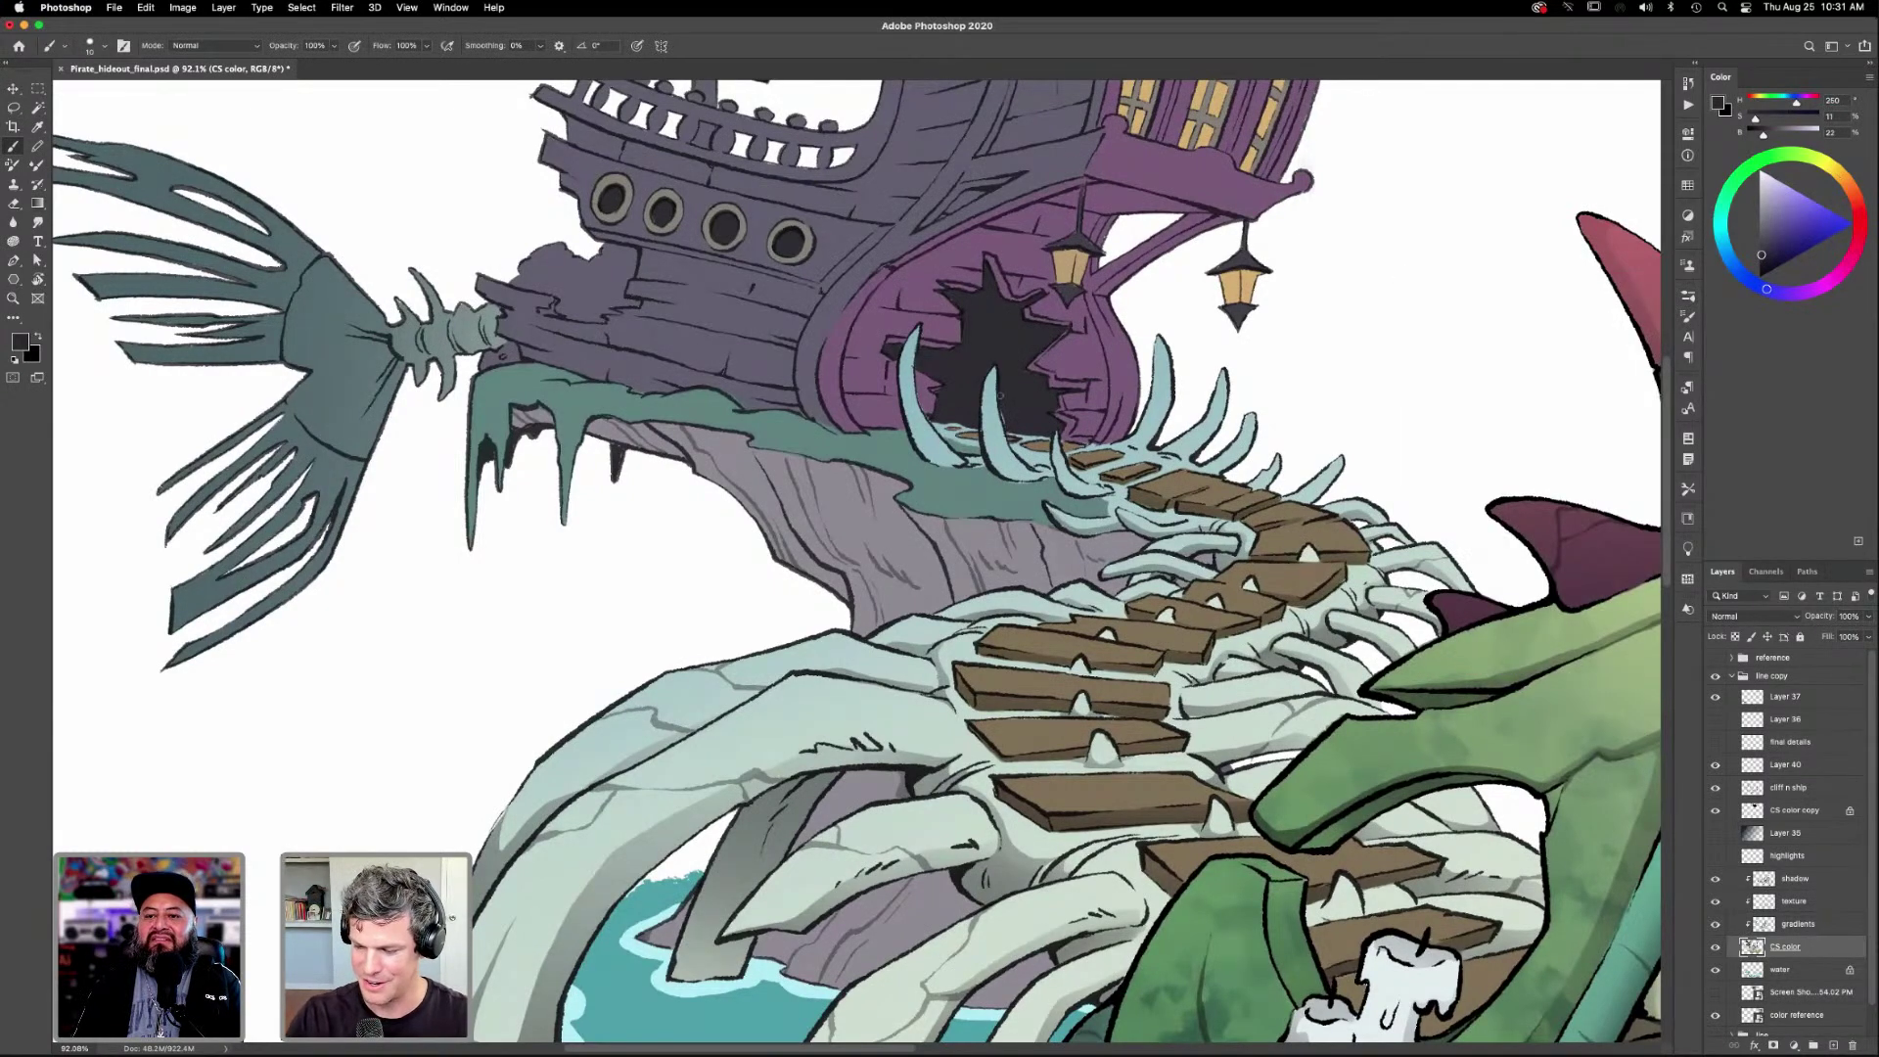
Toggle the gradients layer's visibility to compare, and make that layer active with the Eraser.
left_click(1714, 924)
left_click(1714, 925)
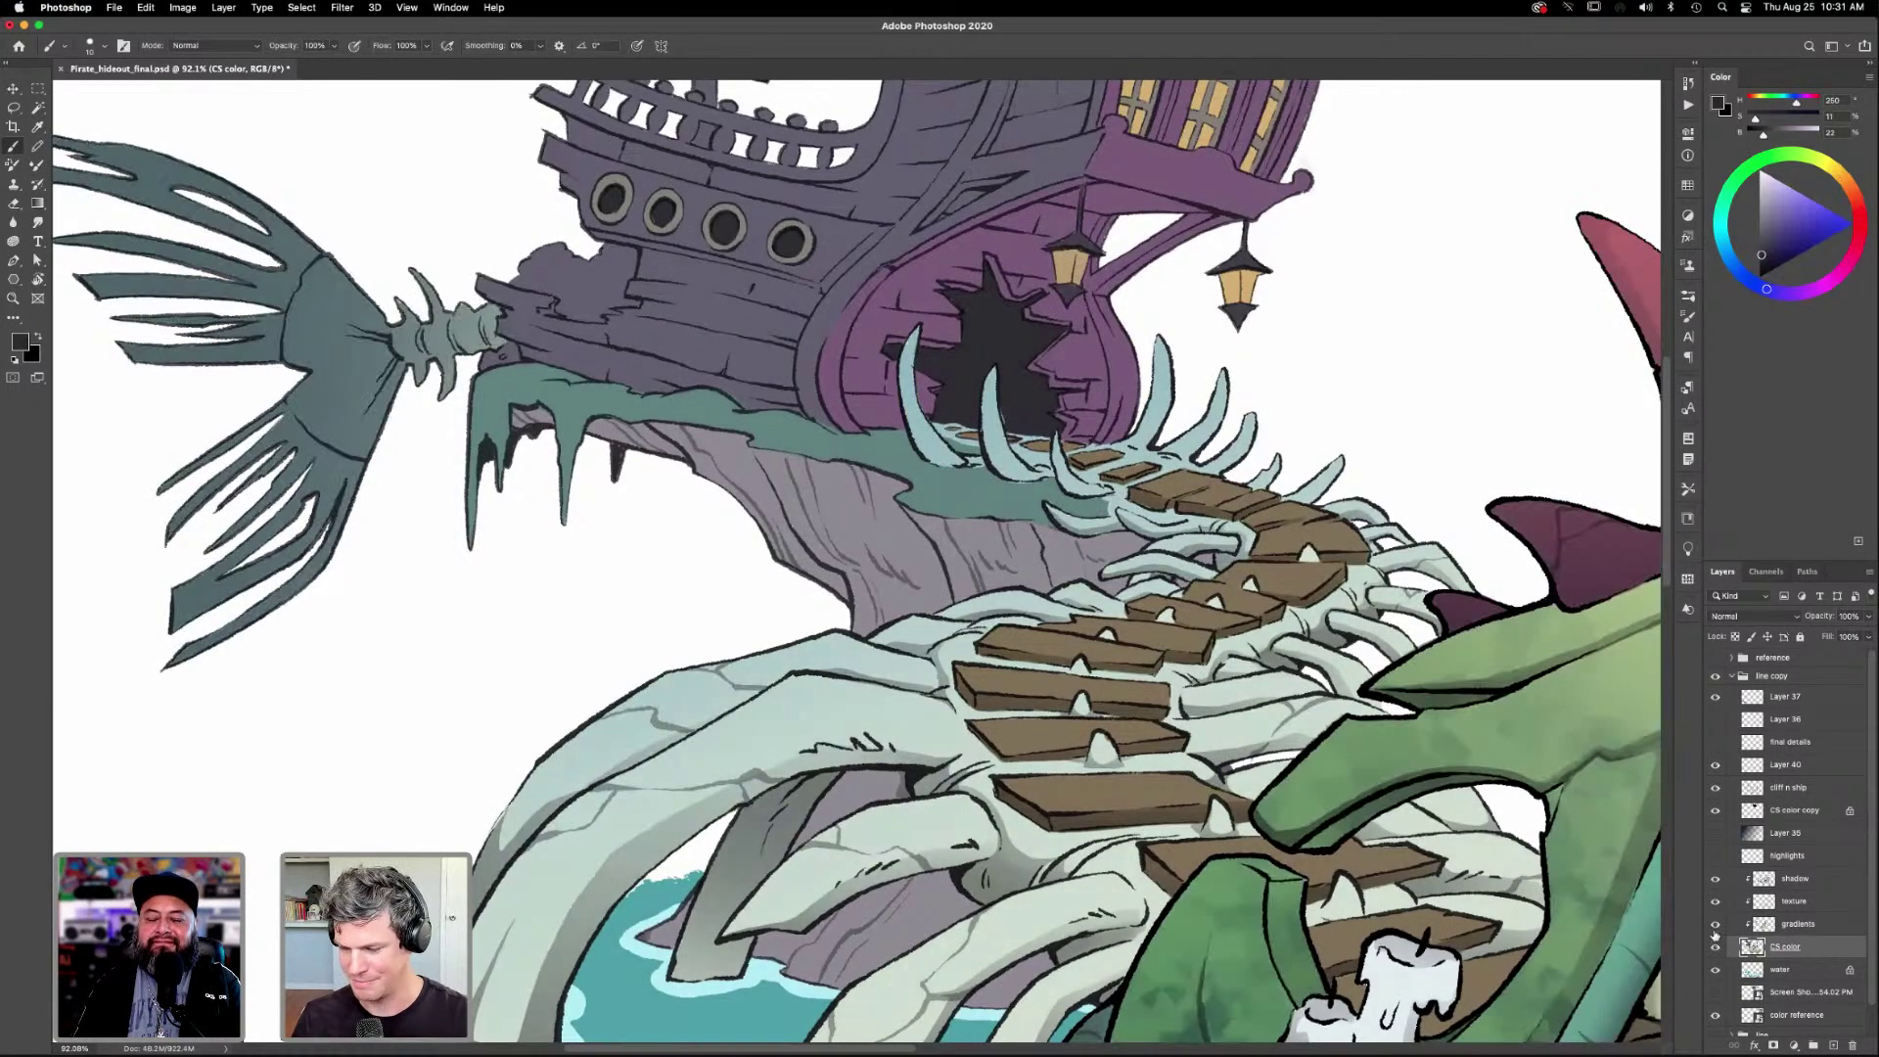
left_click(1796, 925)
key("e")
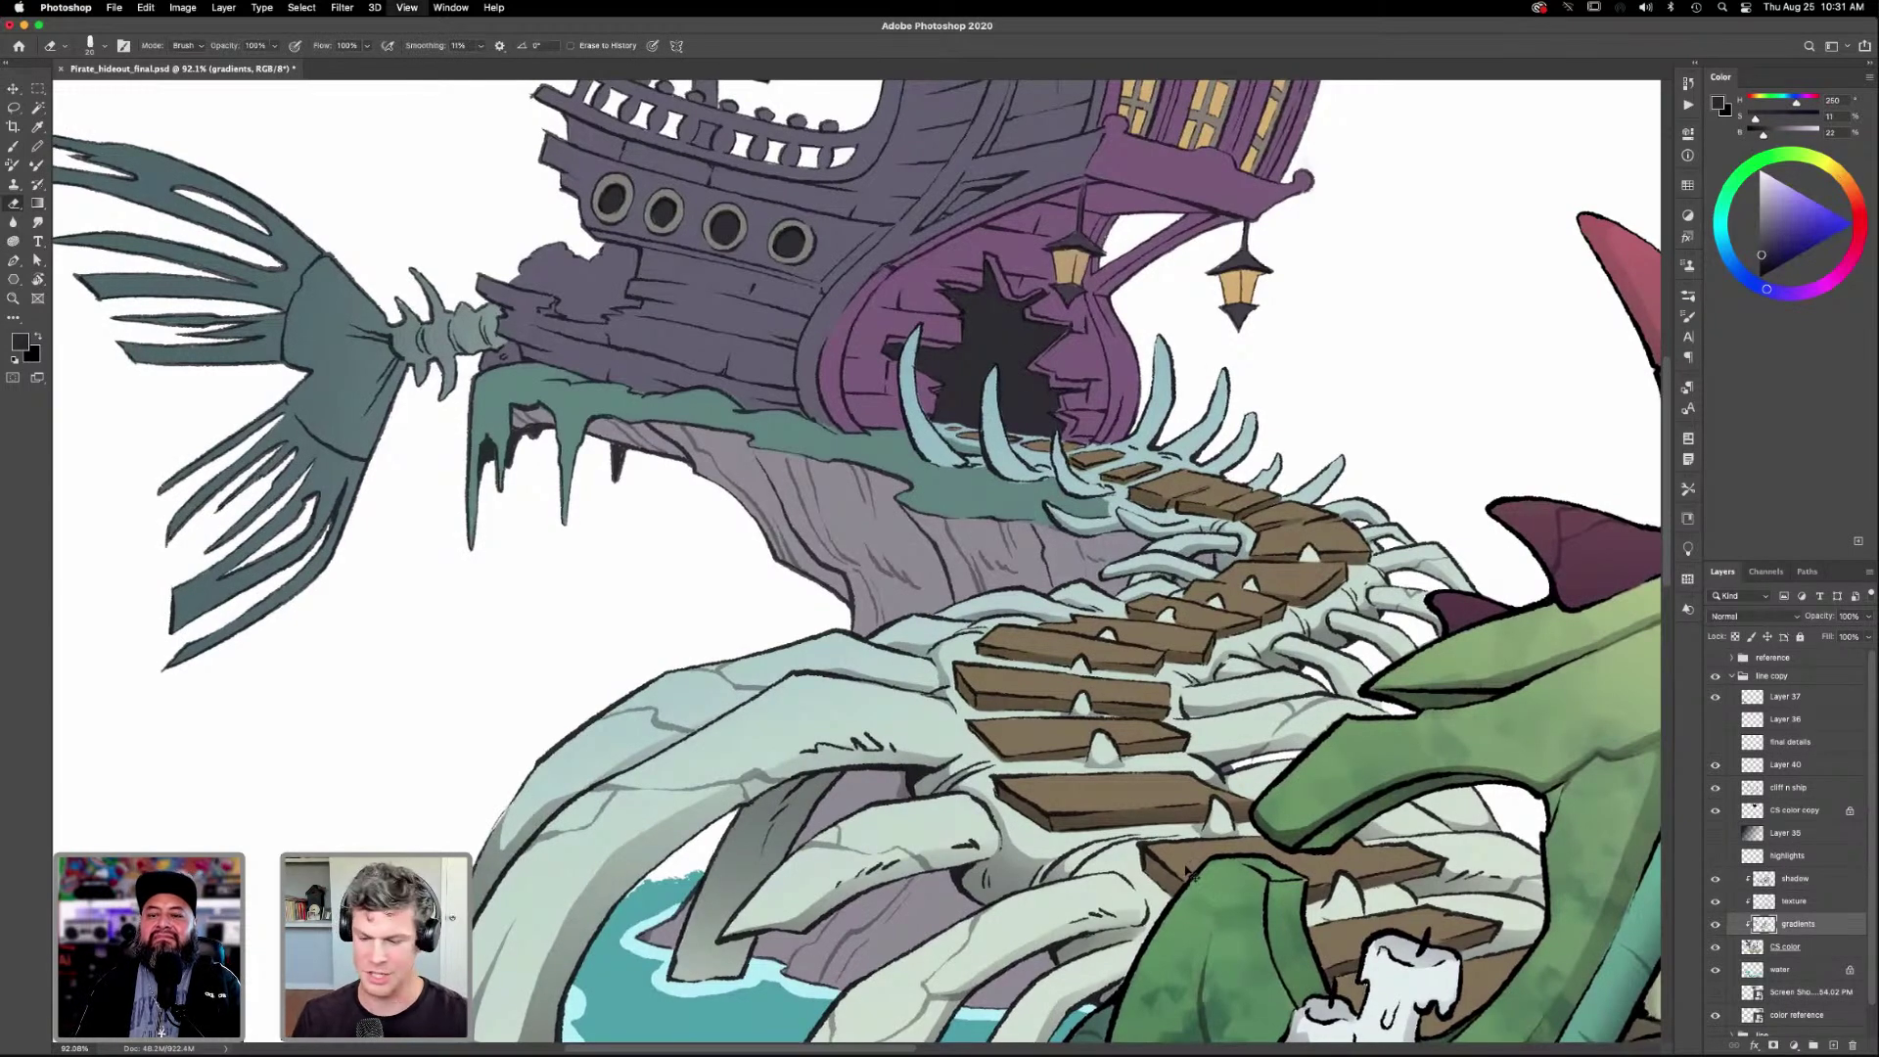
On the CS color layer, sample the teal-green of the moss beneath the ship with the Brush.
key("super+0")
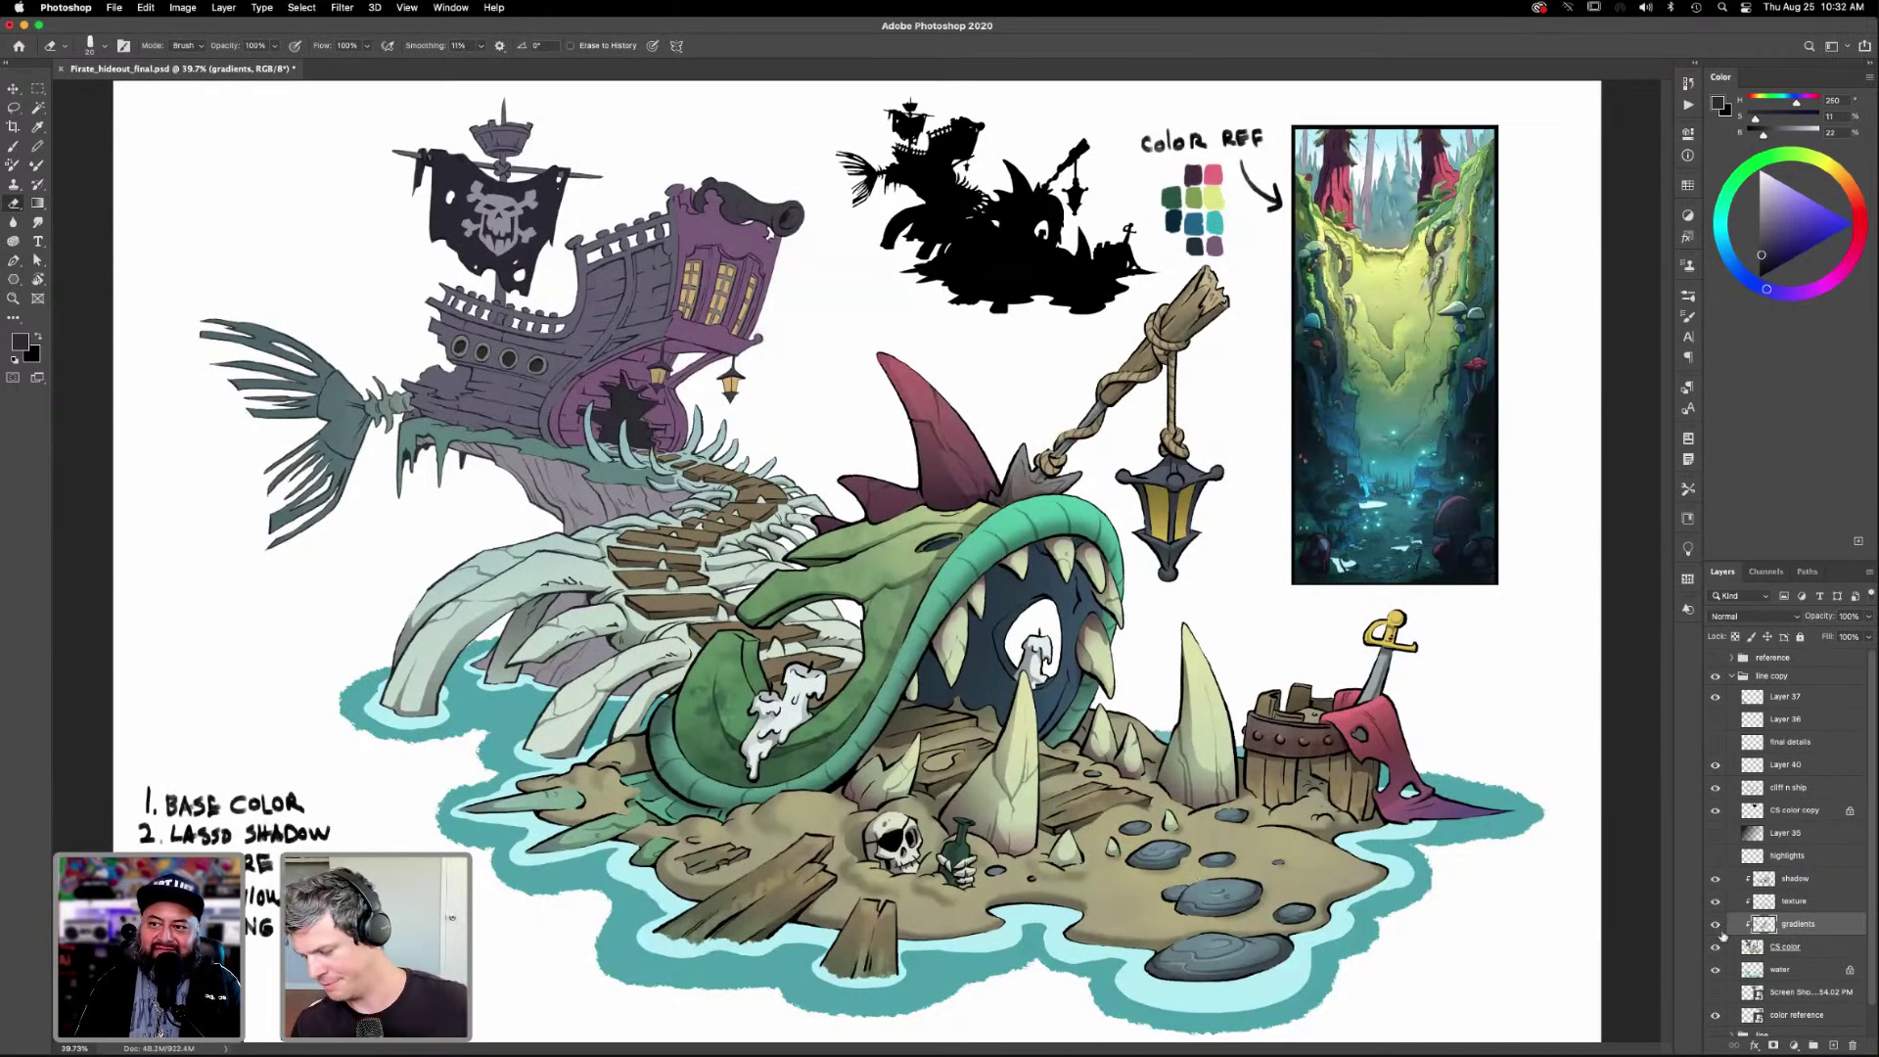
left_click(1789, 946)
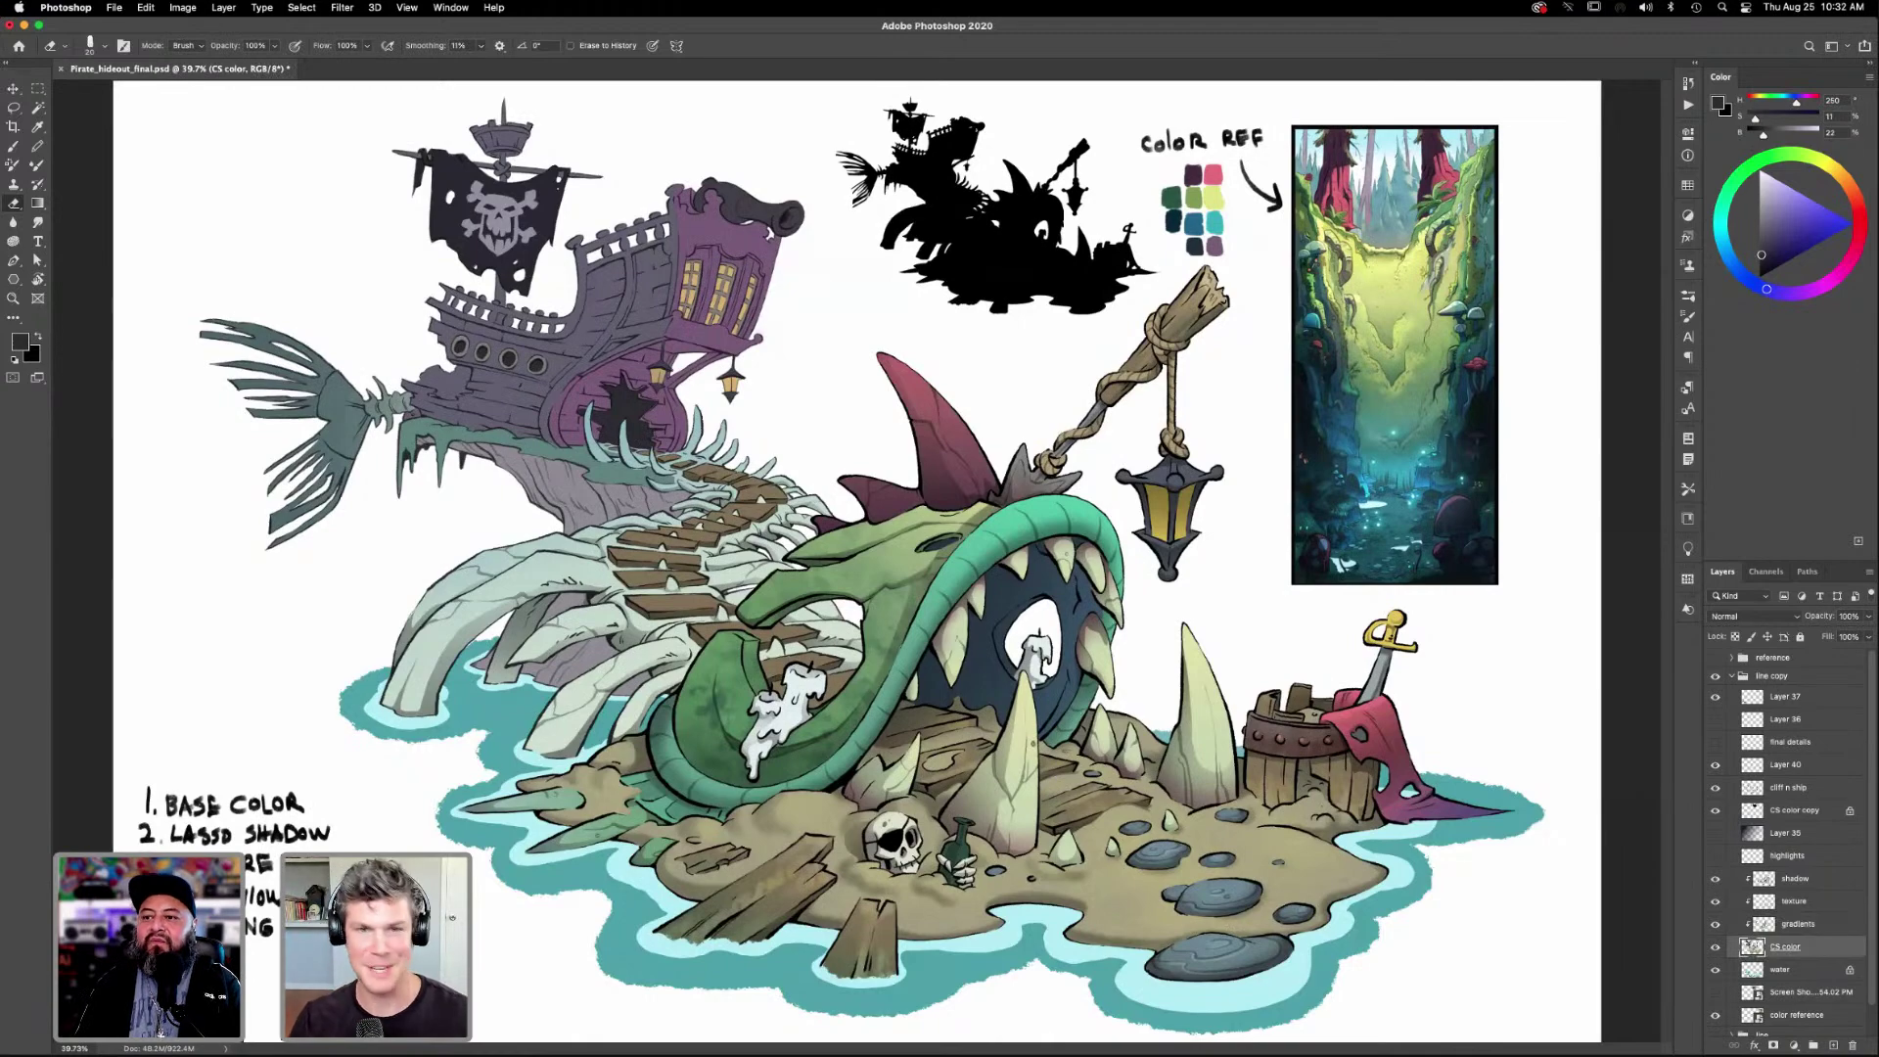
key("z")
mouse_move(857, 541)
left_mouse_down()
mouse_move(1167, 833)
mouse_move(1008, 611)
mouse_move(1102, 779)
mouse_move(1065, 714)
mouse_move(972, 922)
left_mouse_up()
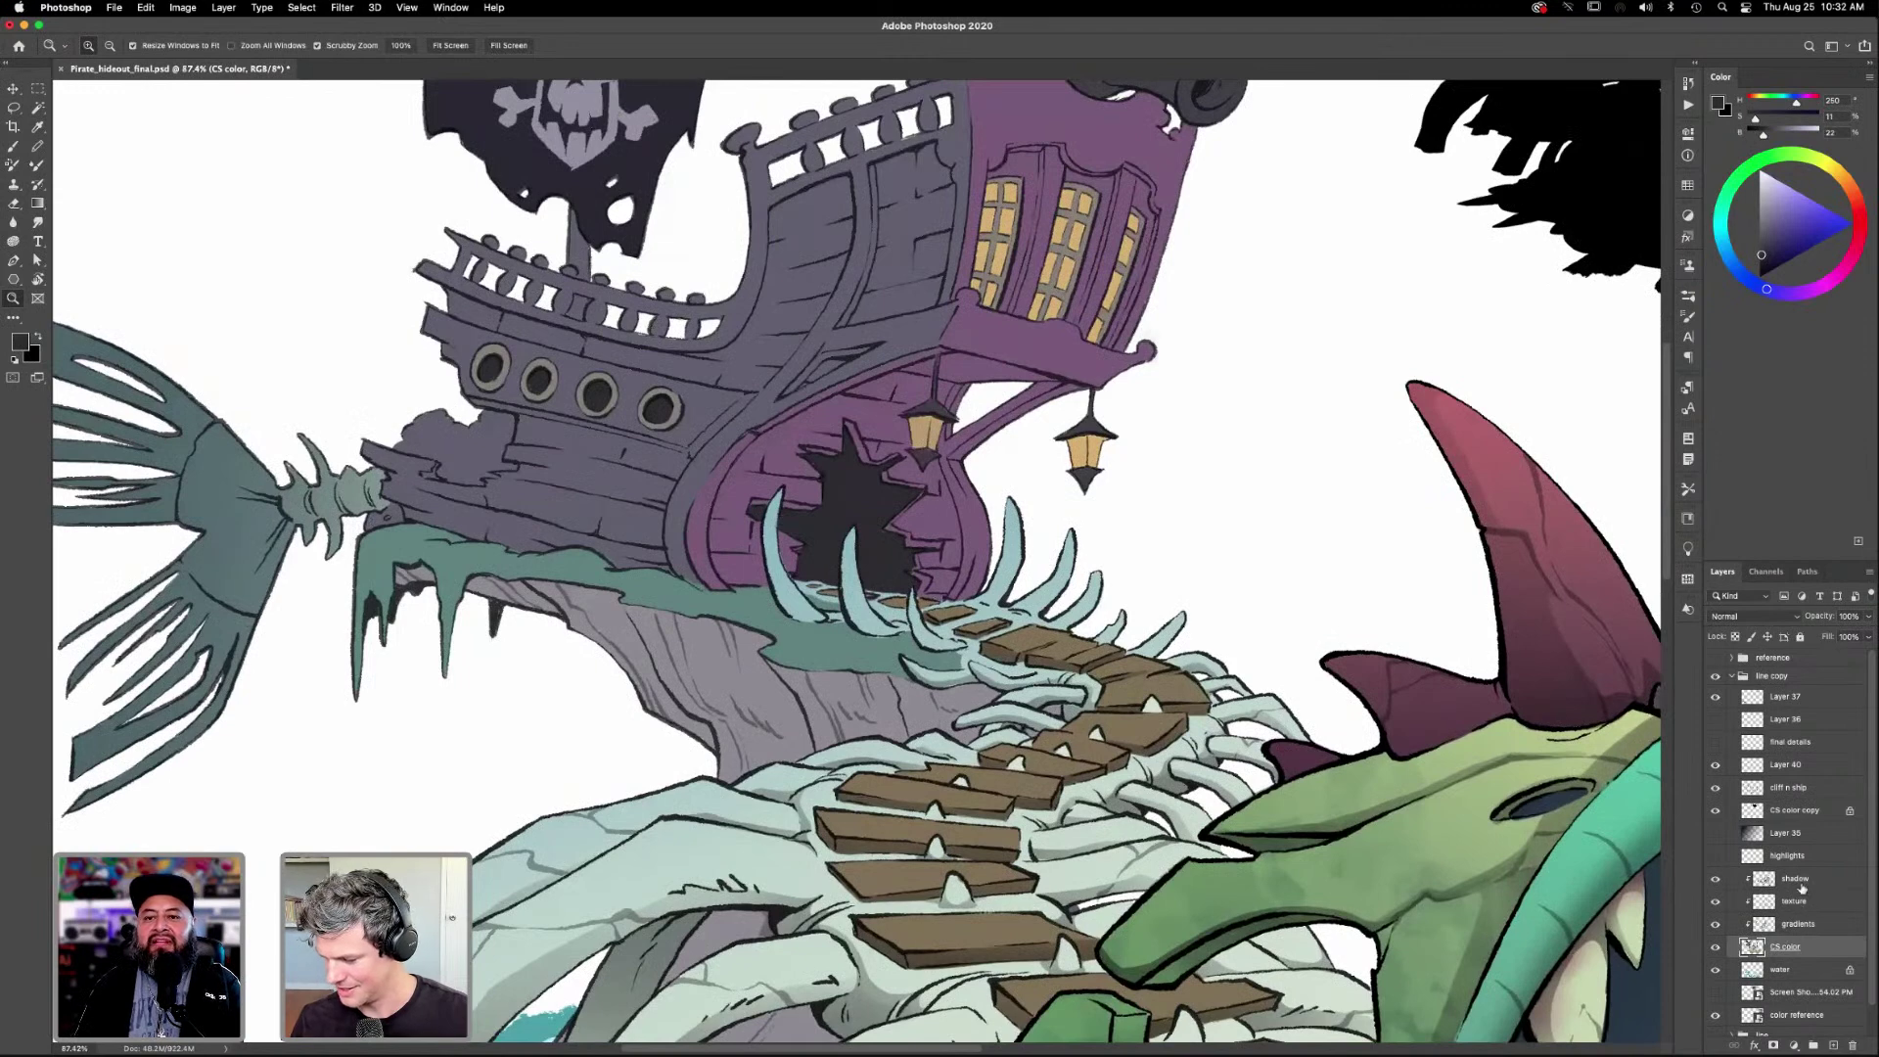
left_click(1796, 926)
key("e")
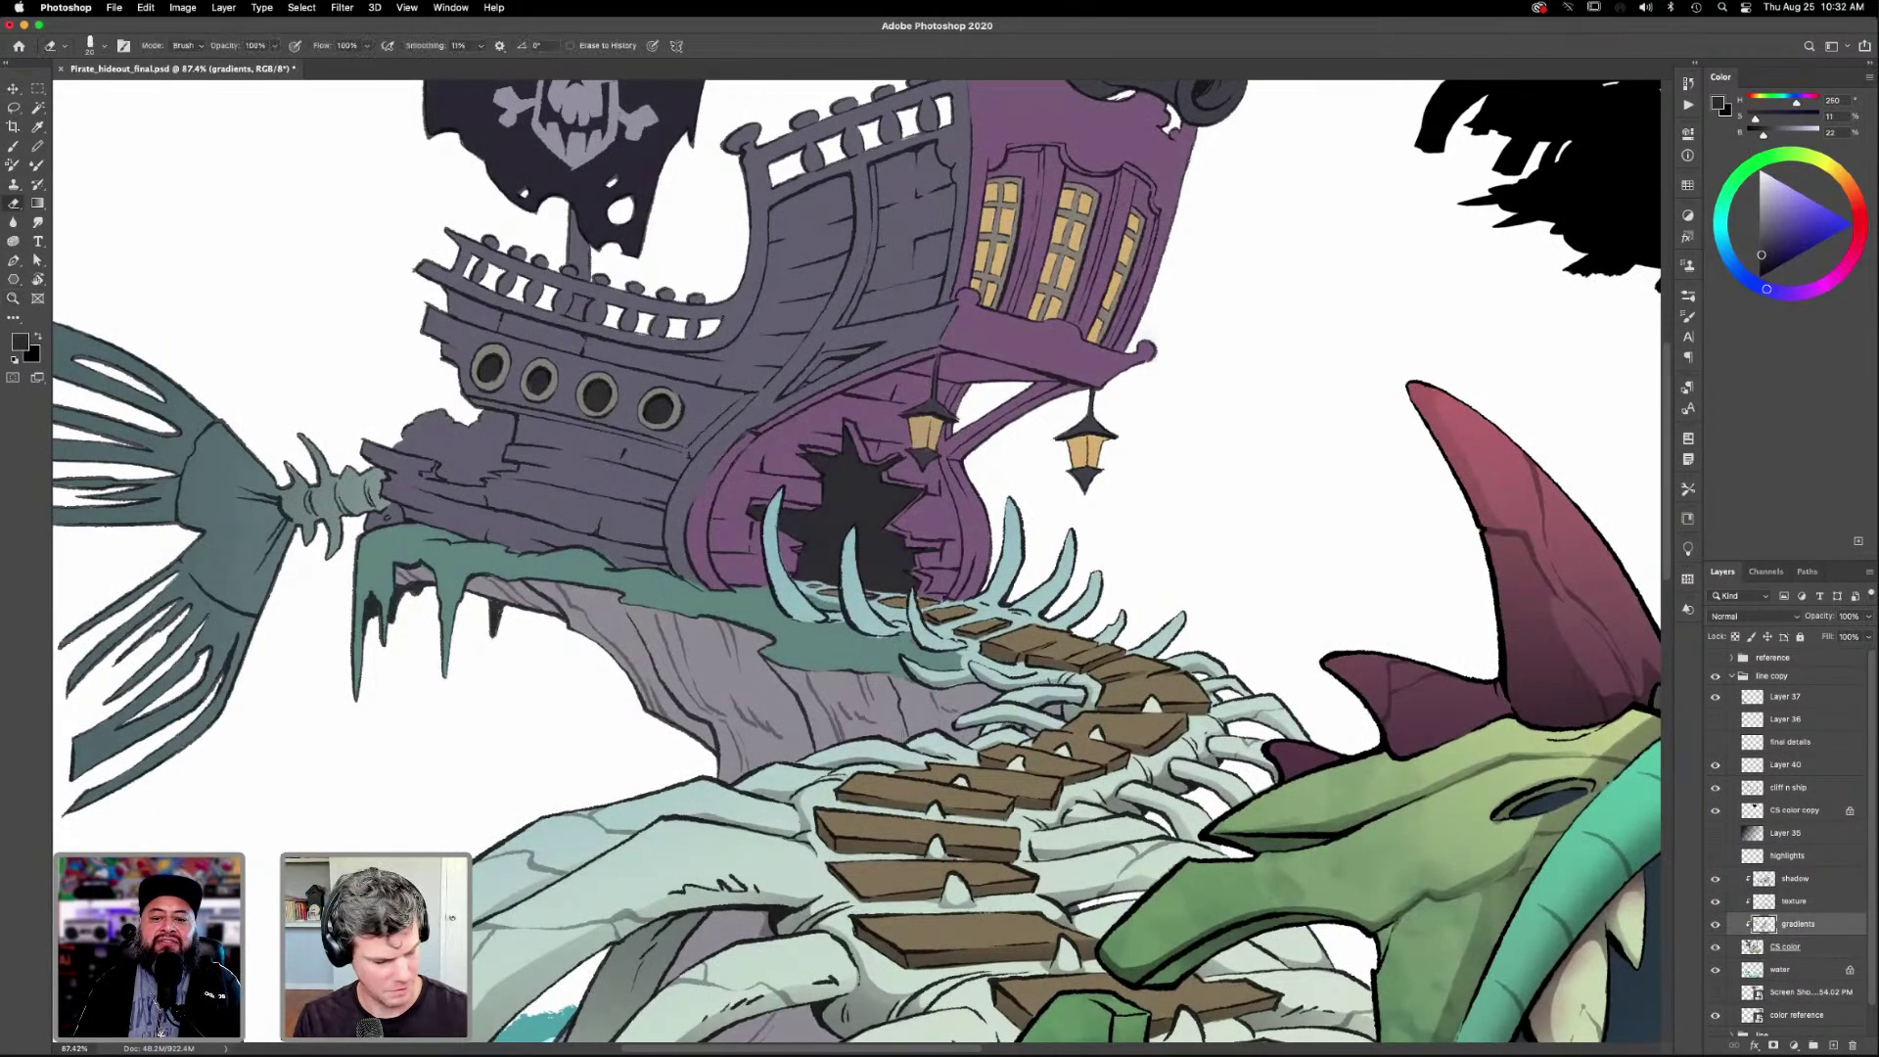
left_click(1750, 951)
key("b")
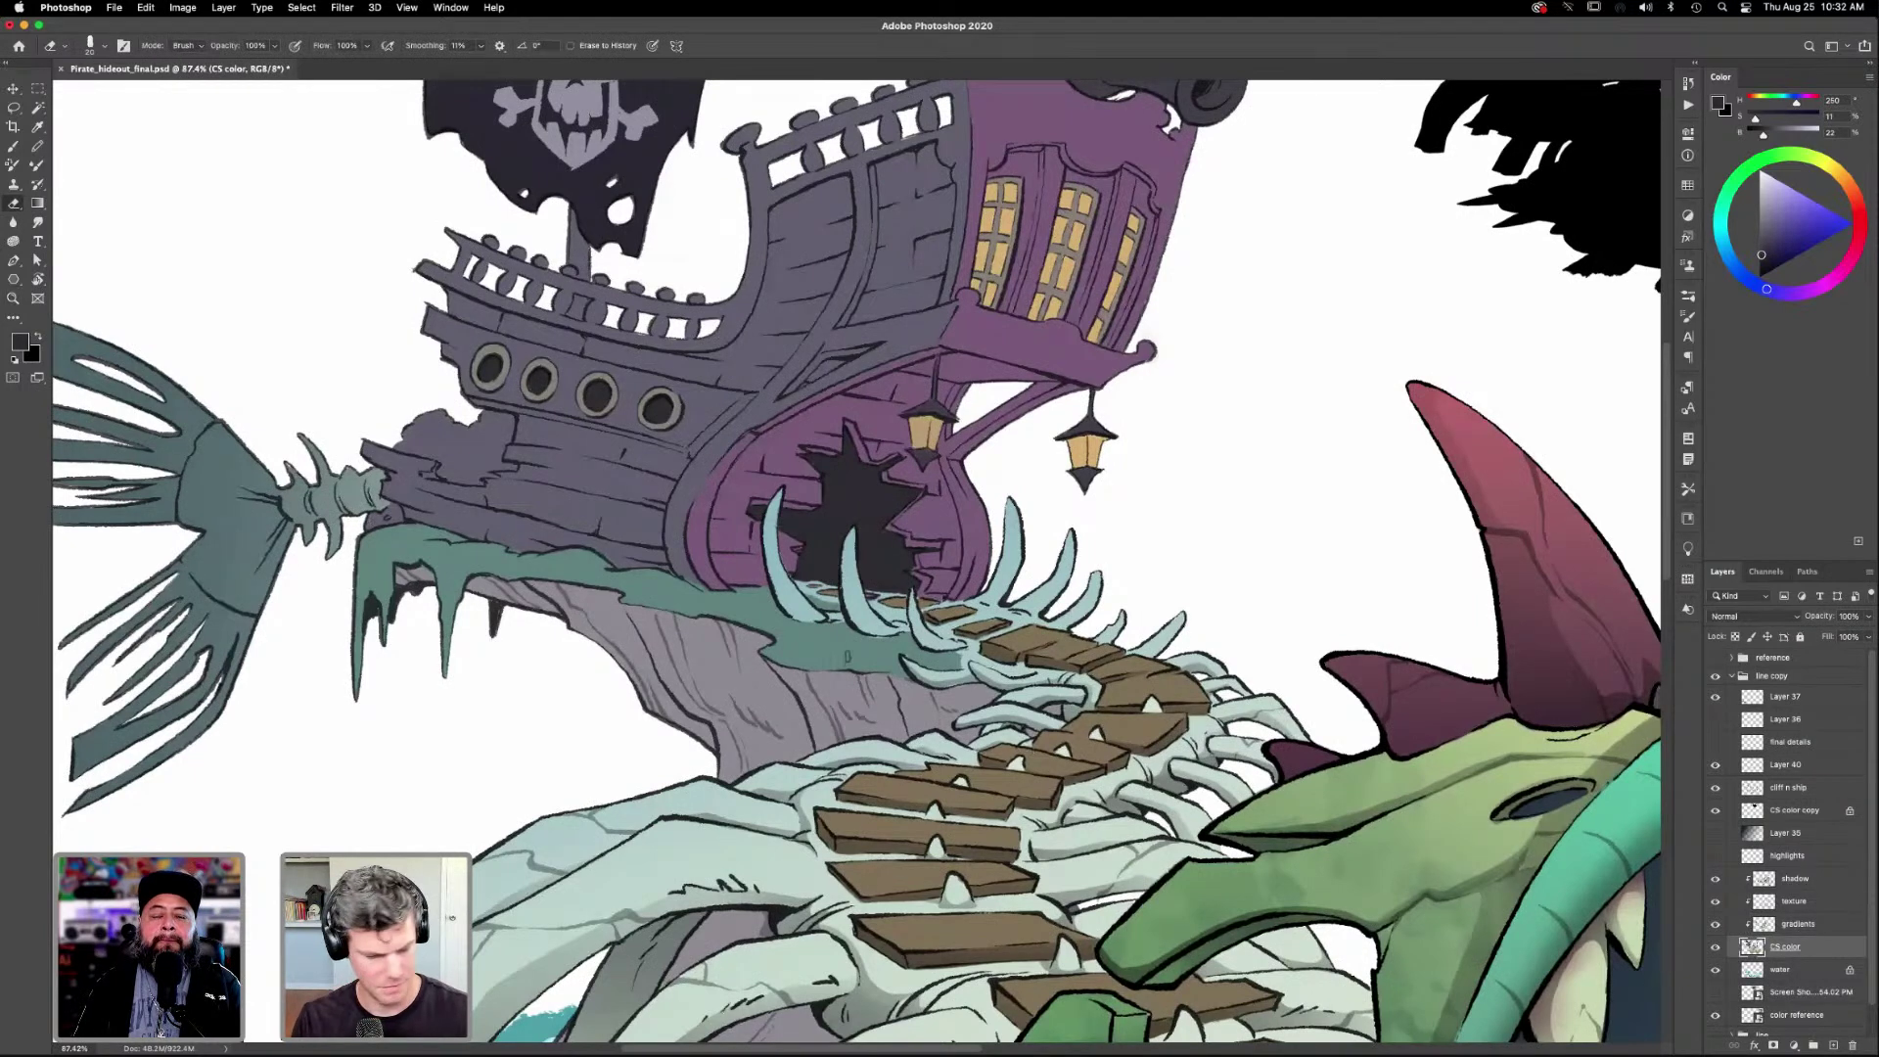
left_click(873, 646, "alt")
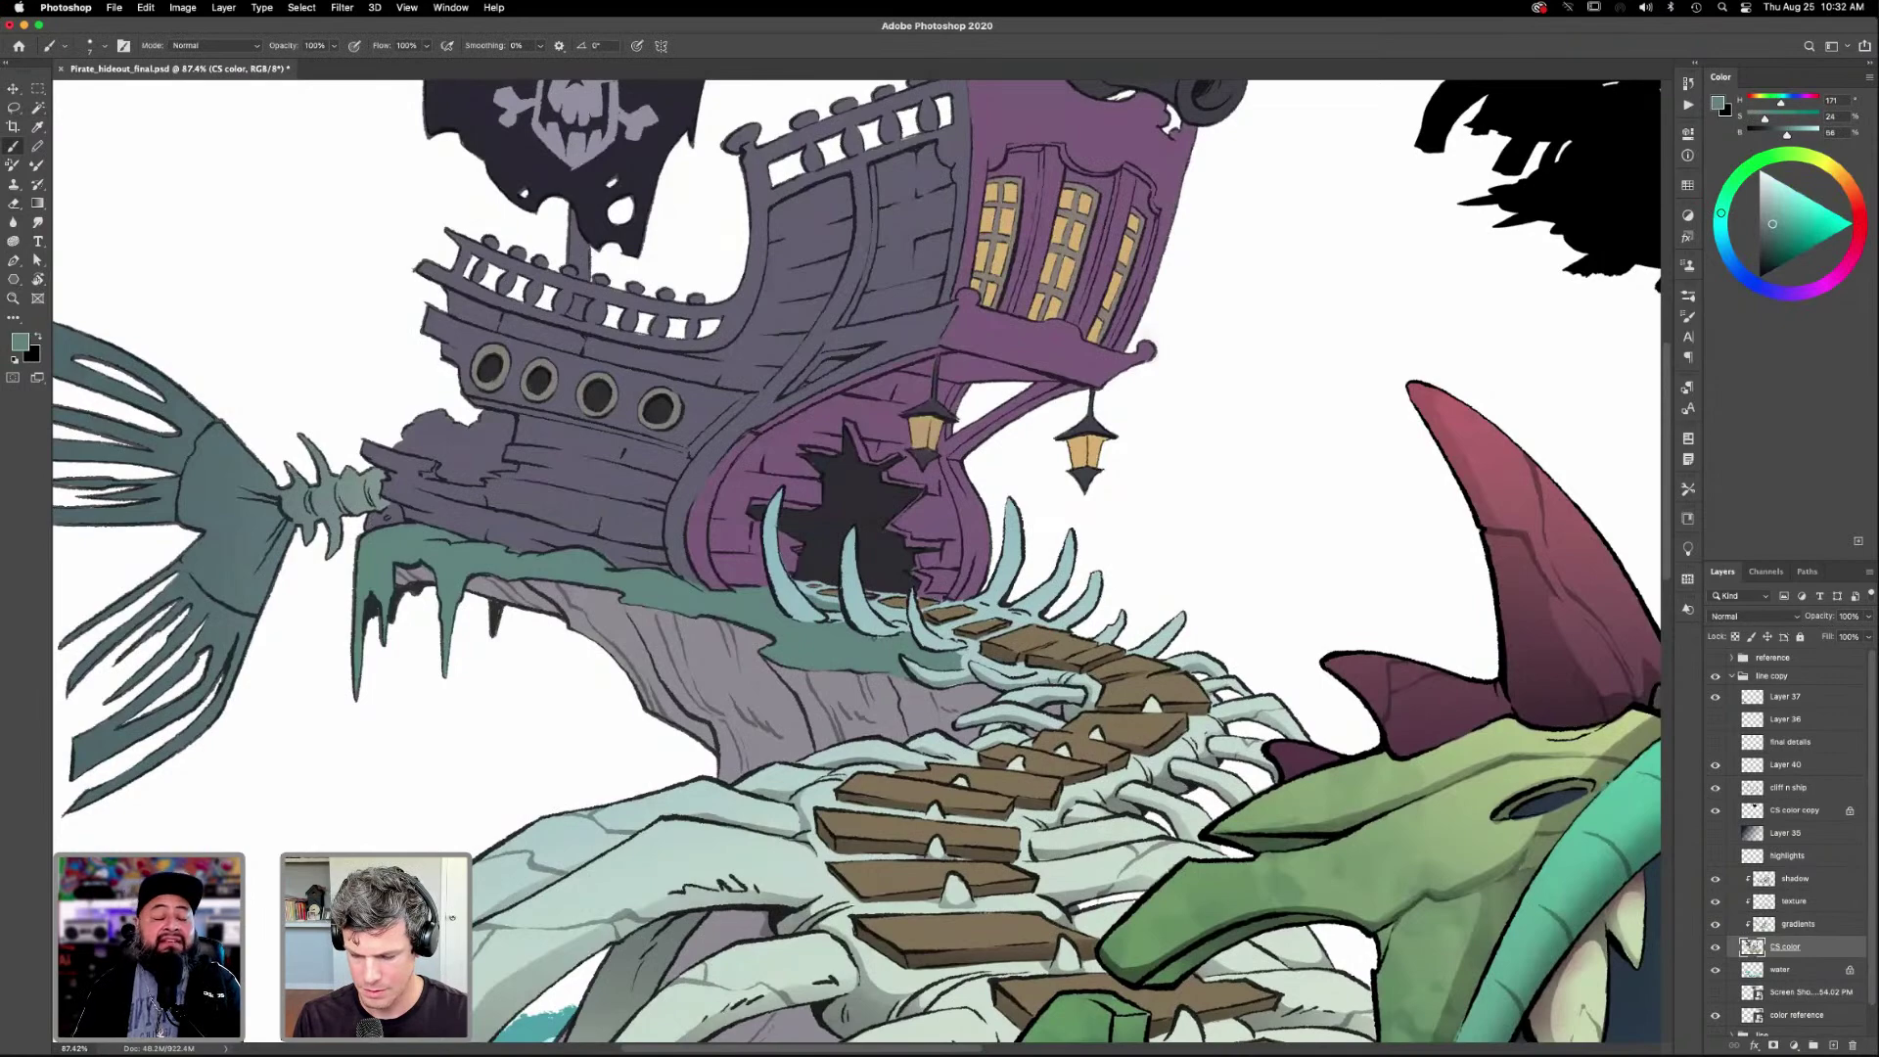
Toggle the gradients layer's visibility to compare, make that layer active, and review the whole illustration.
left_click(1714, 925)
left_click(1714, 925)
left_click(1790, 925)
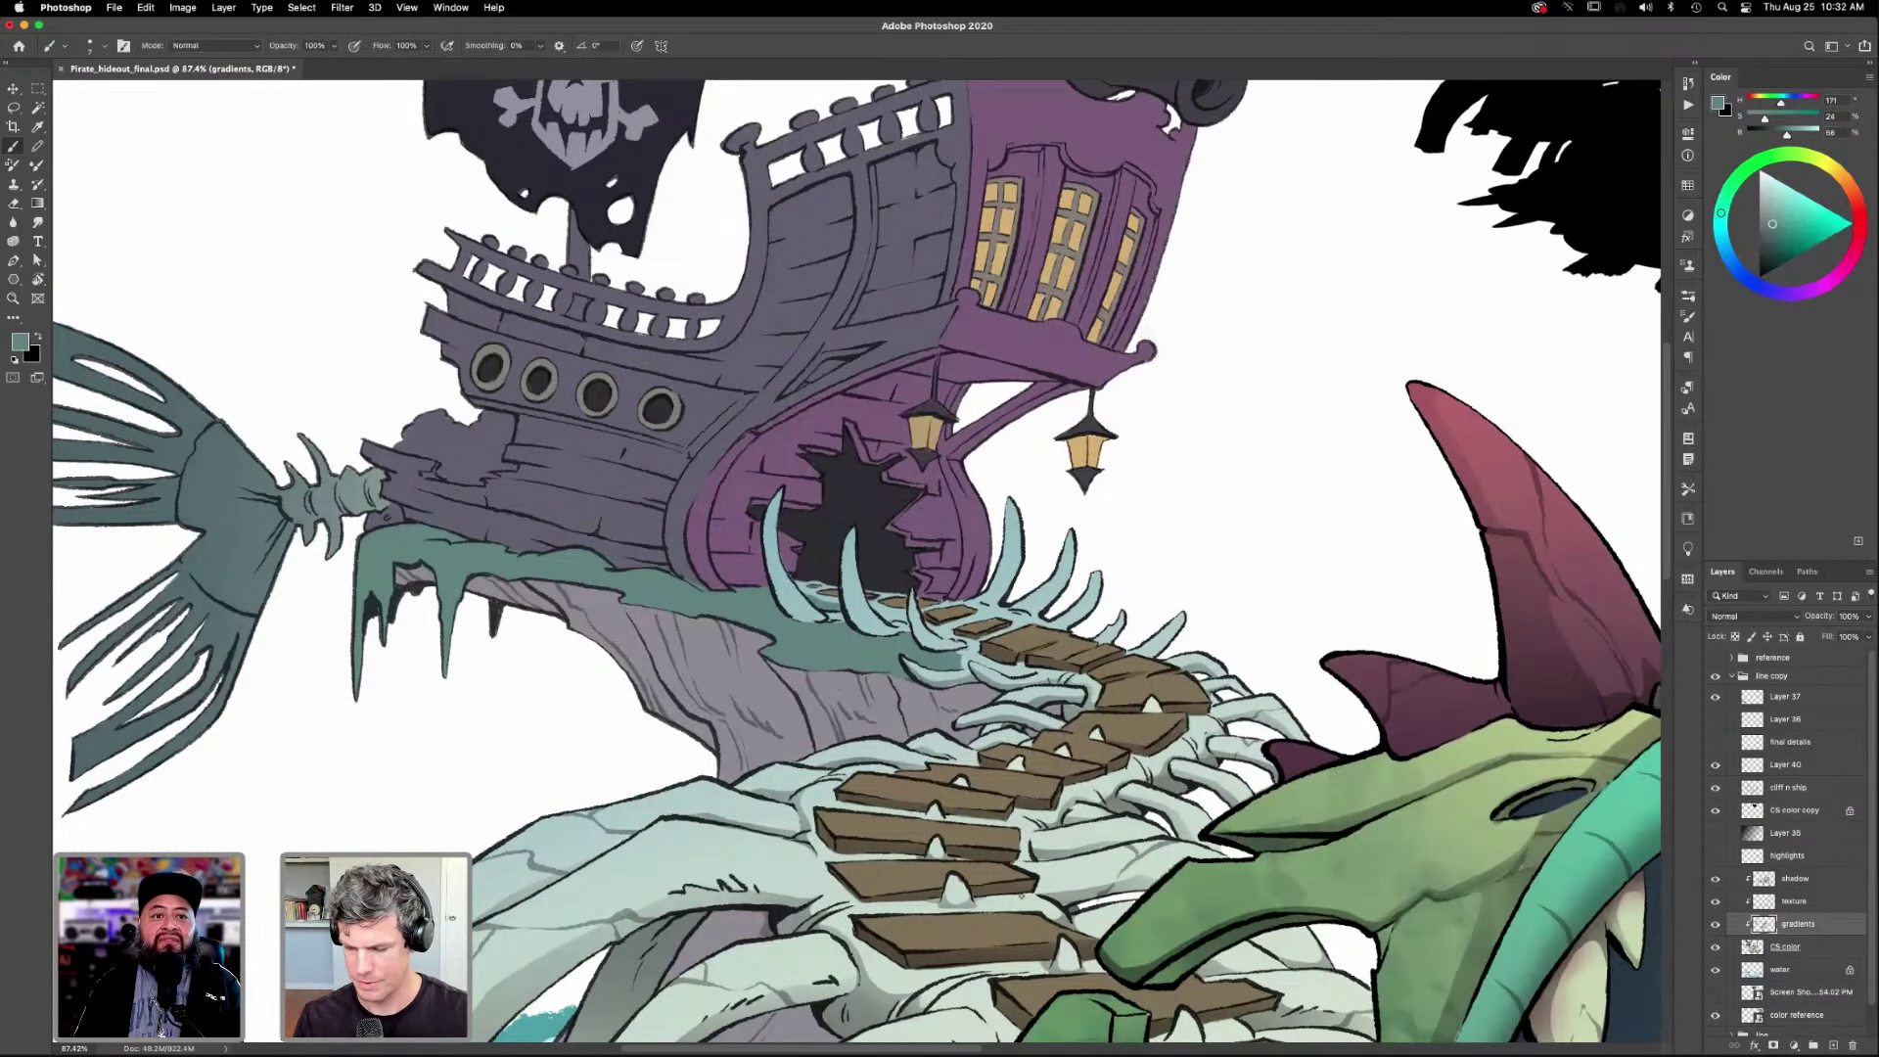
scroll(1219, 793, "down", 3)
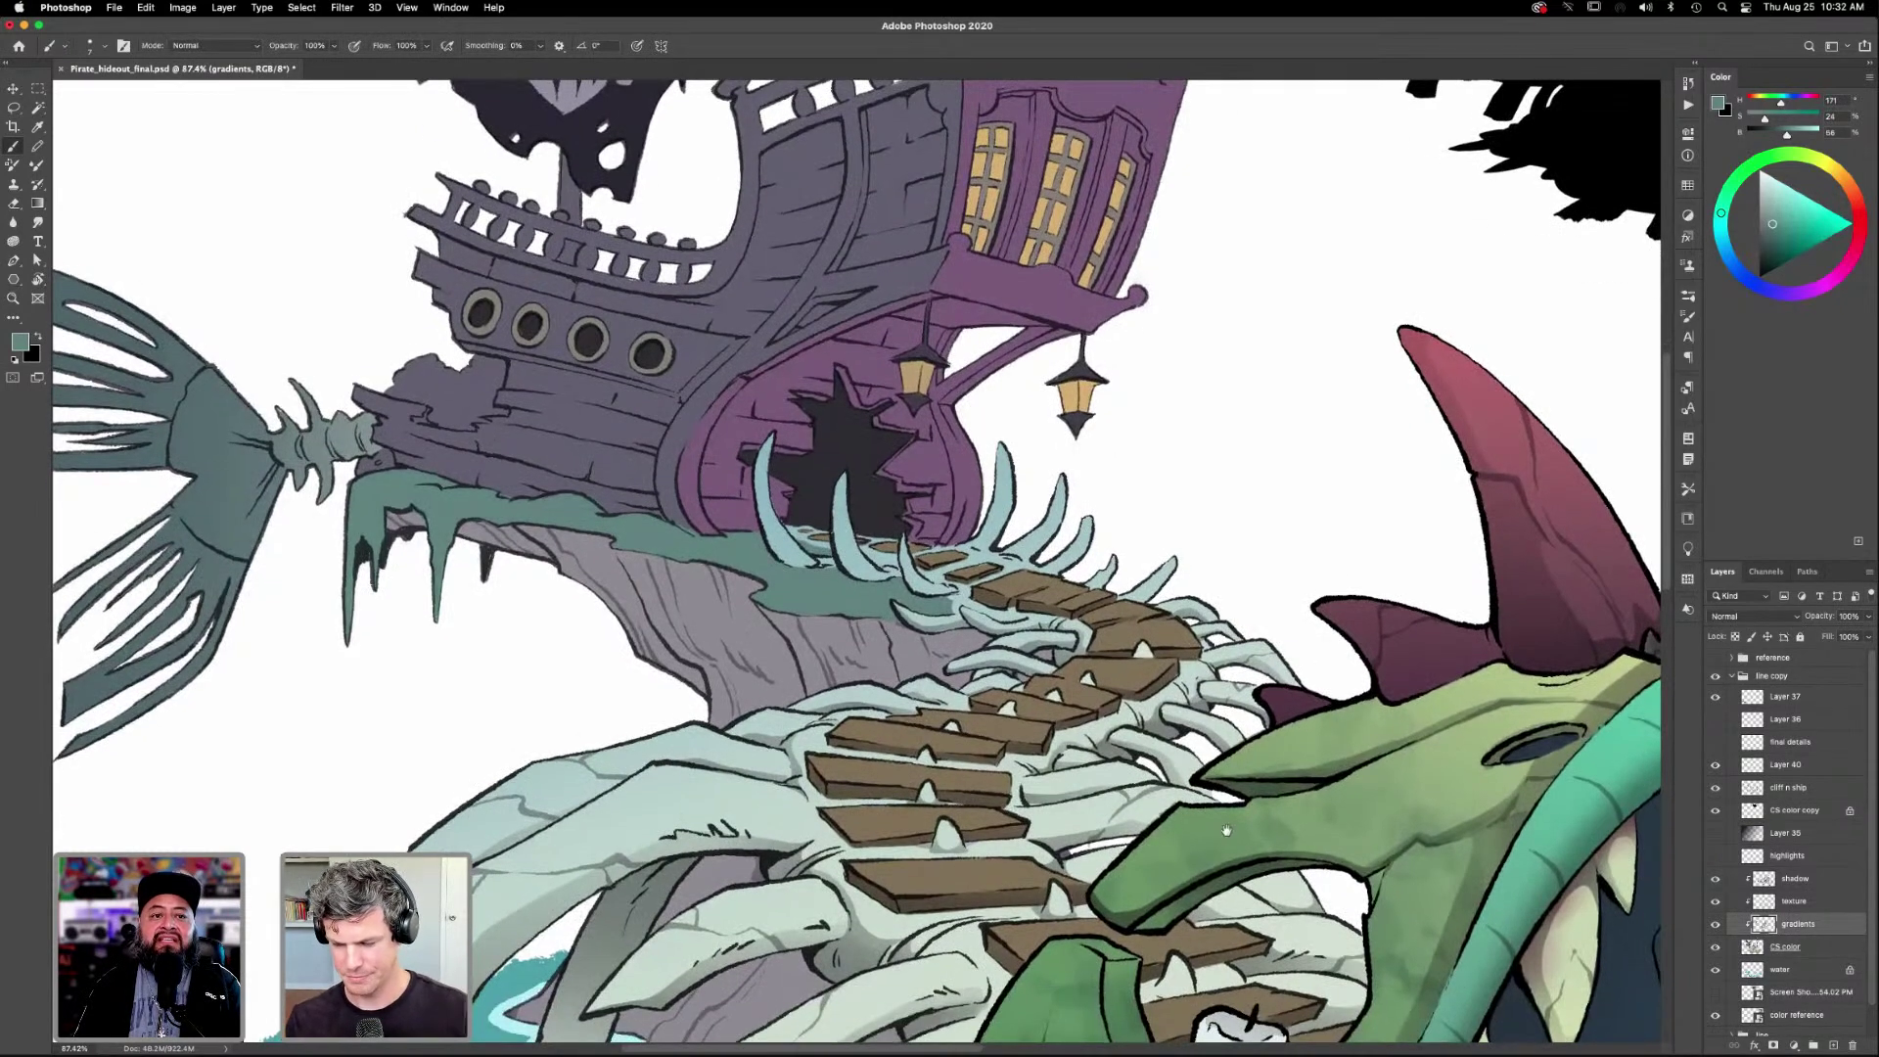
scroll(1226, 830, "down", 2)
key("super+0")
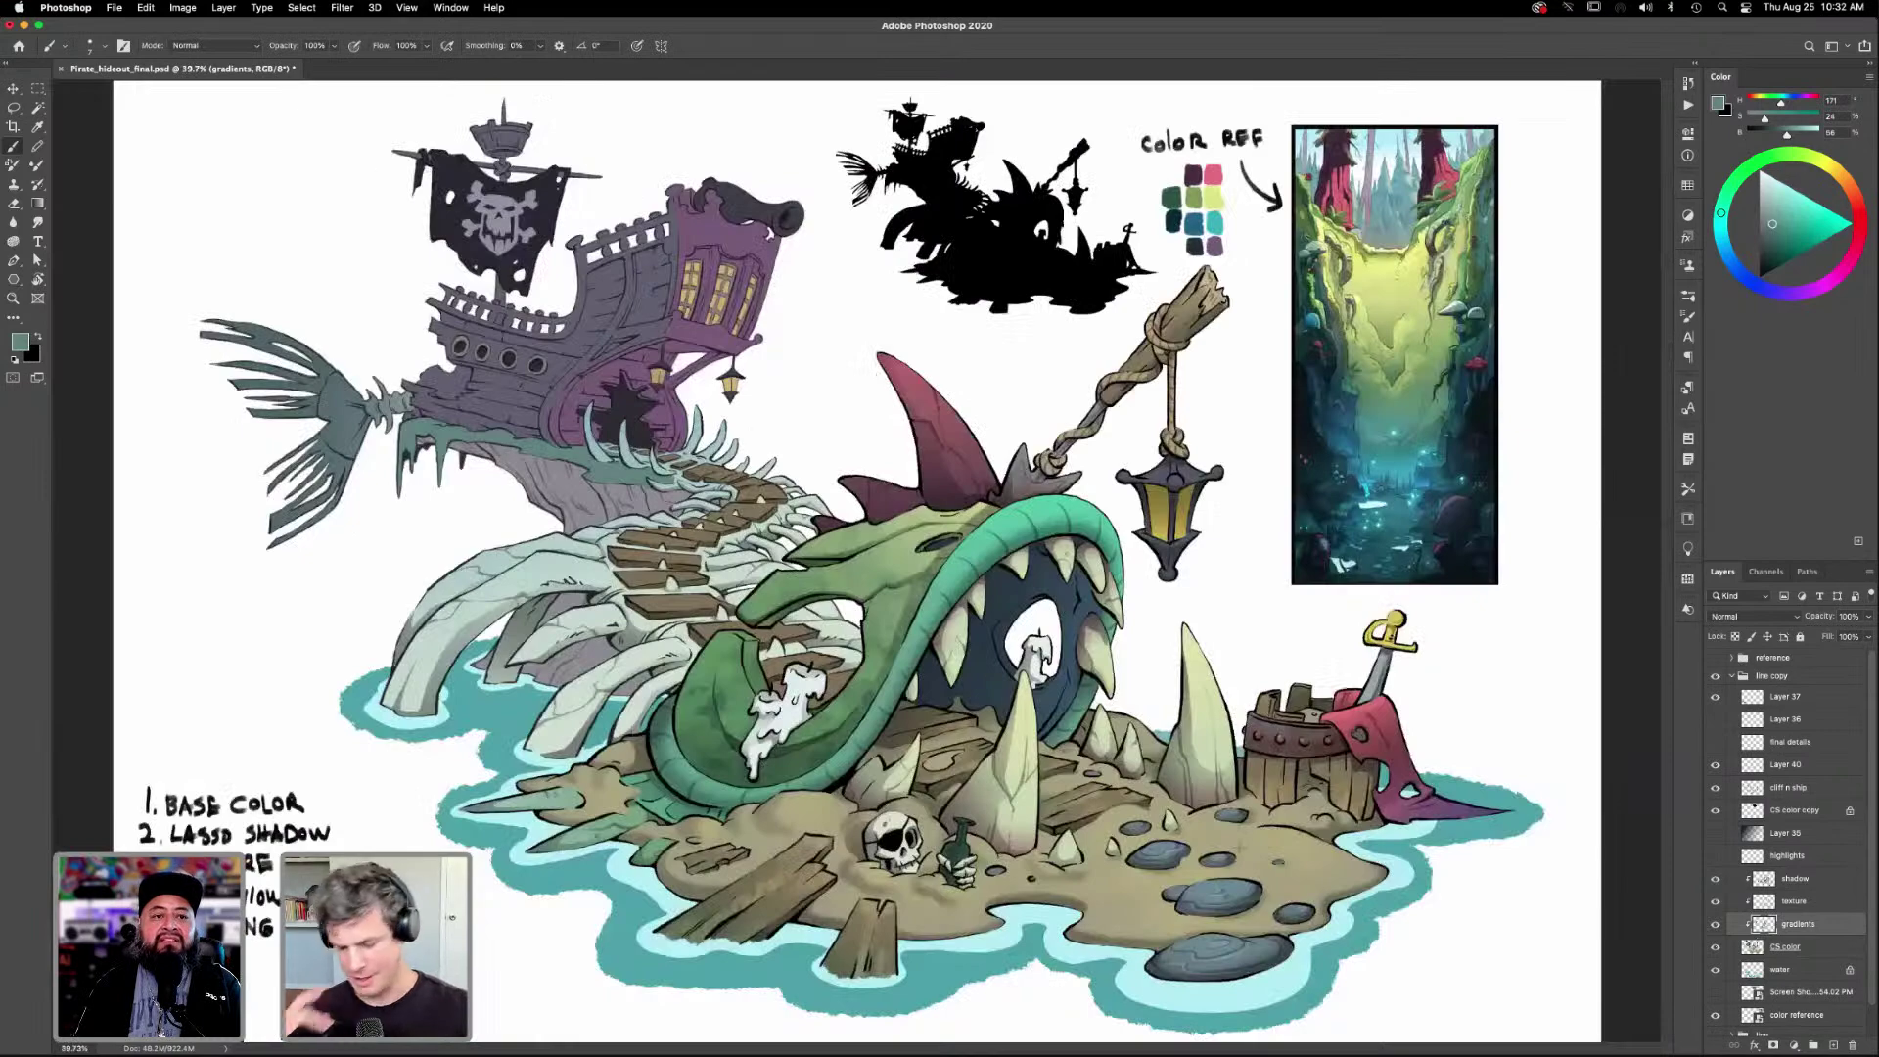
On the CS color layer, select the purple-grey cliff rock beneath the ship with the Magic Wand, adding its separate patches.
key("z")
left_click_drag(808, 620, 1105, 694)
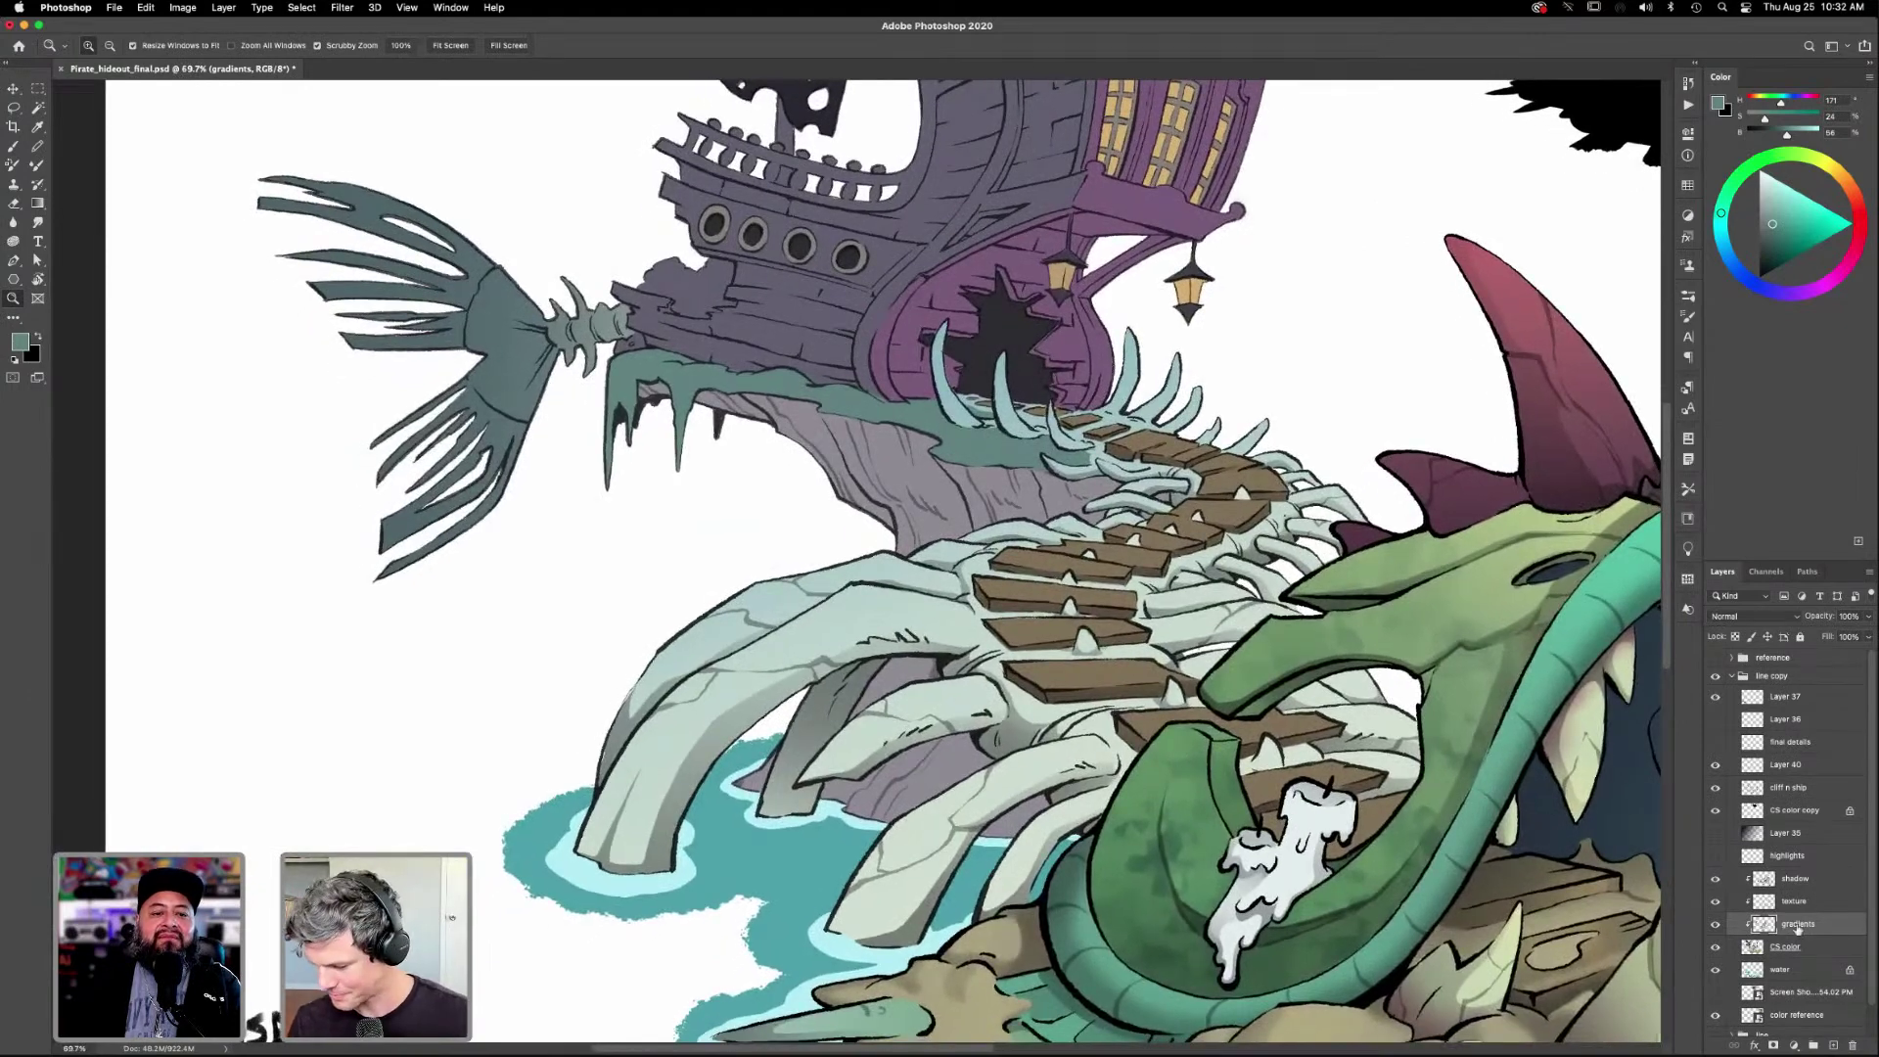
left_click(1796, 879)
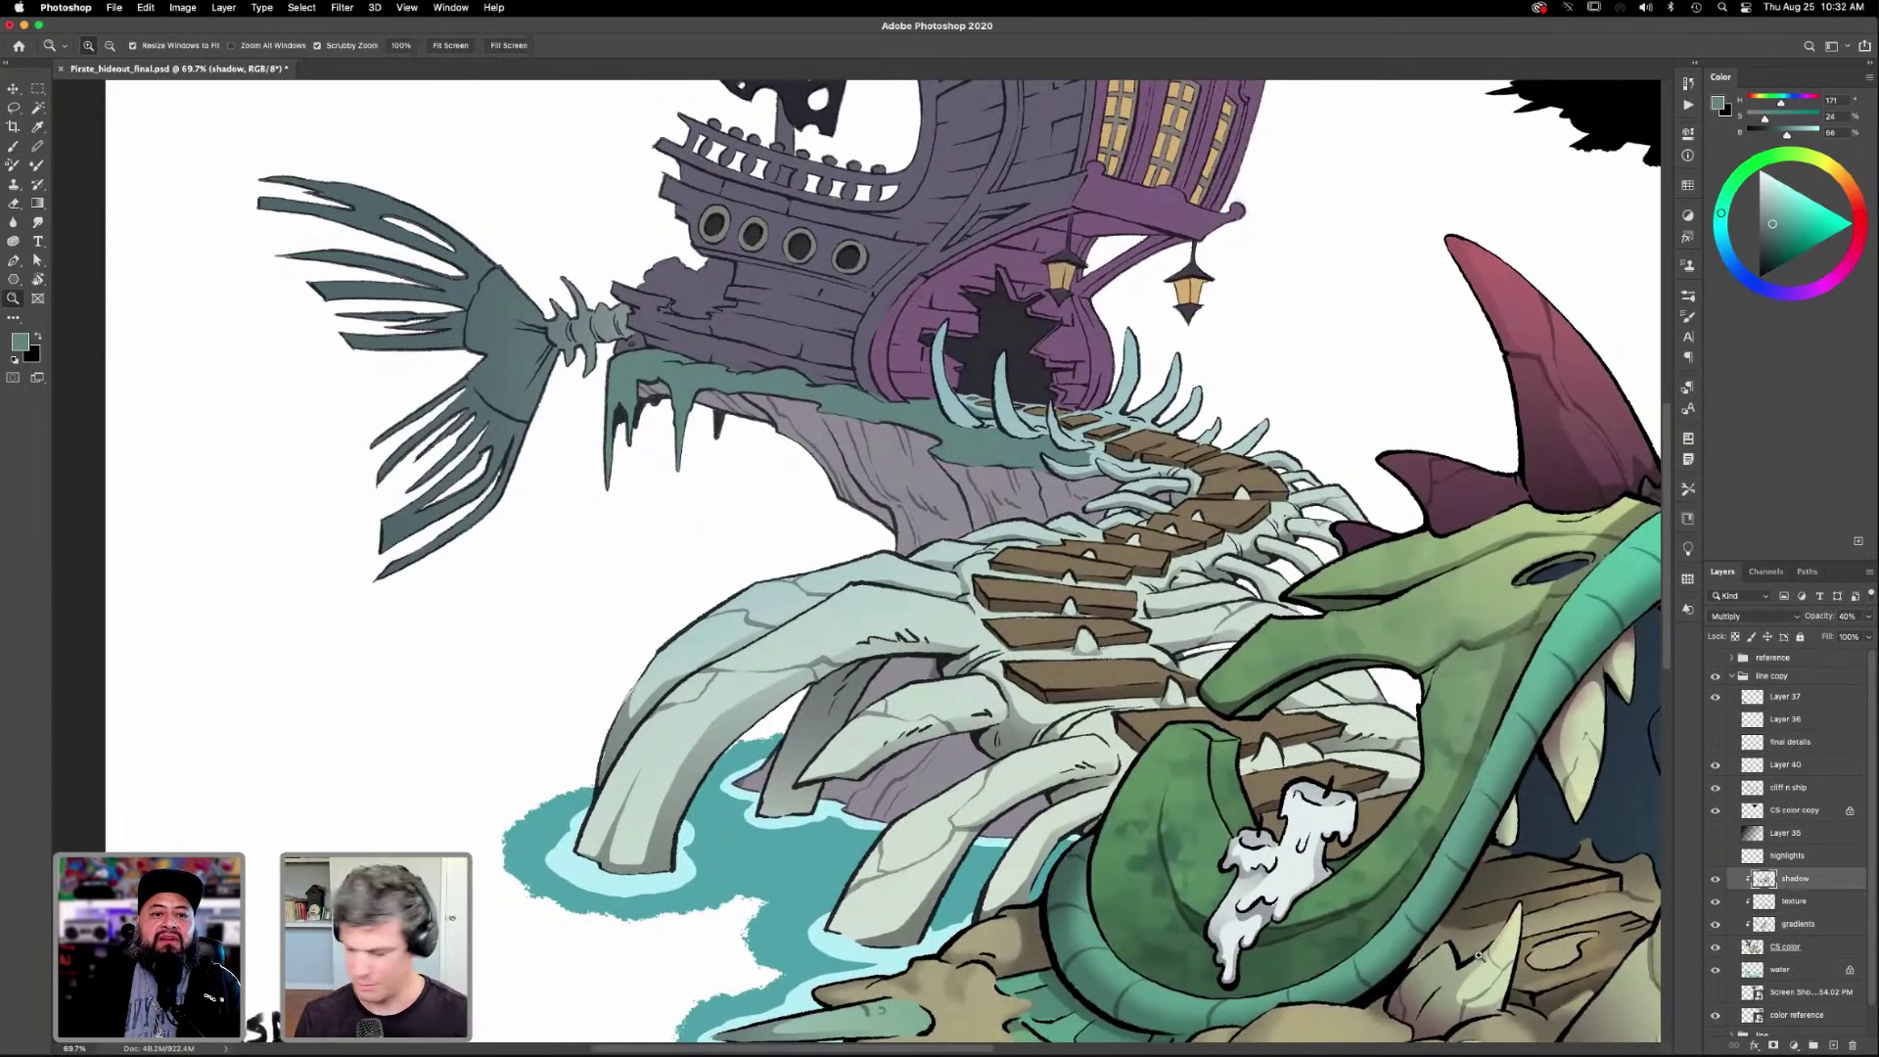
left_click(1783, 949)
key("w")
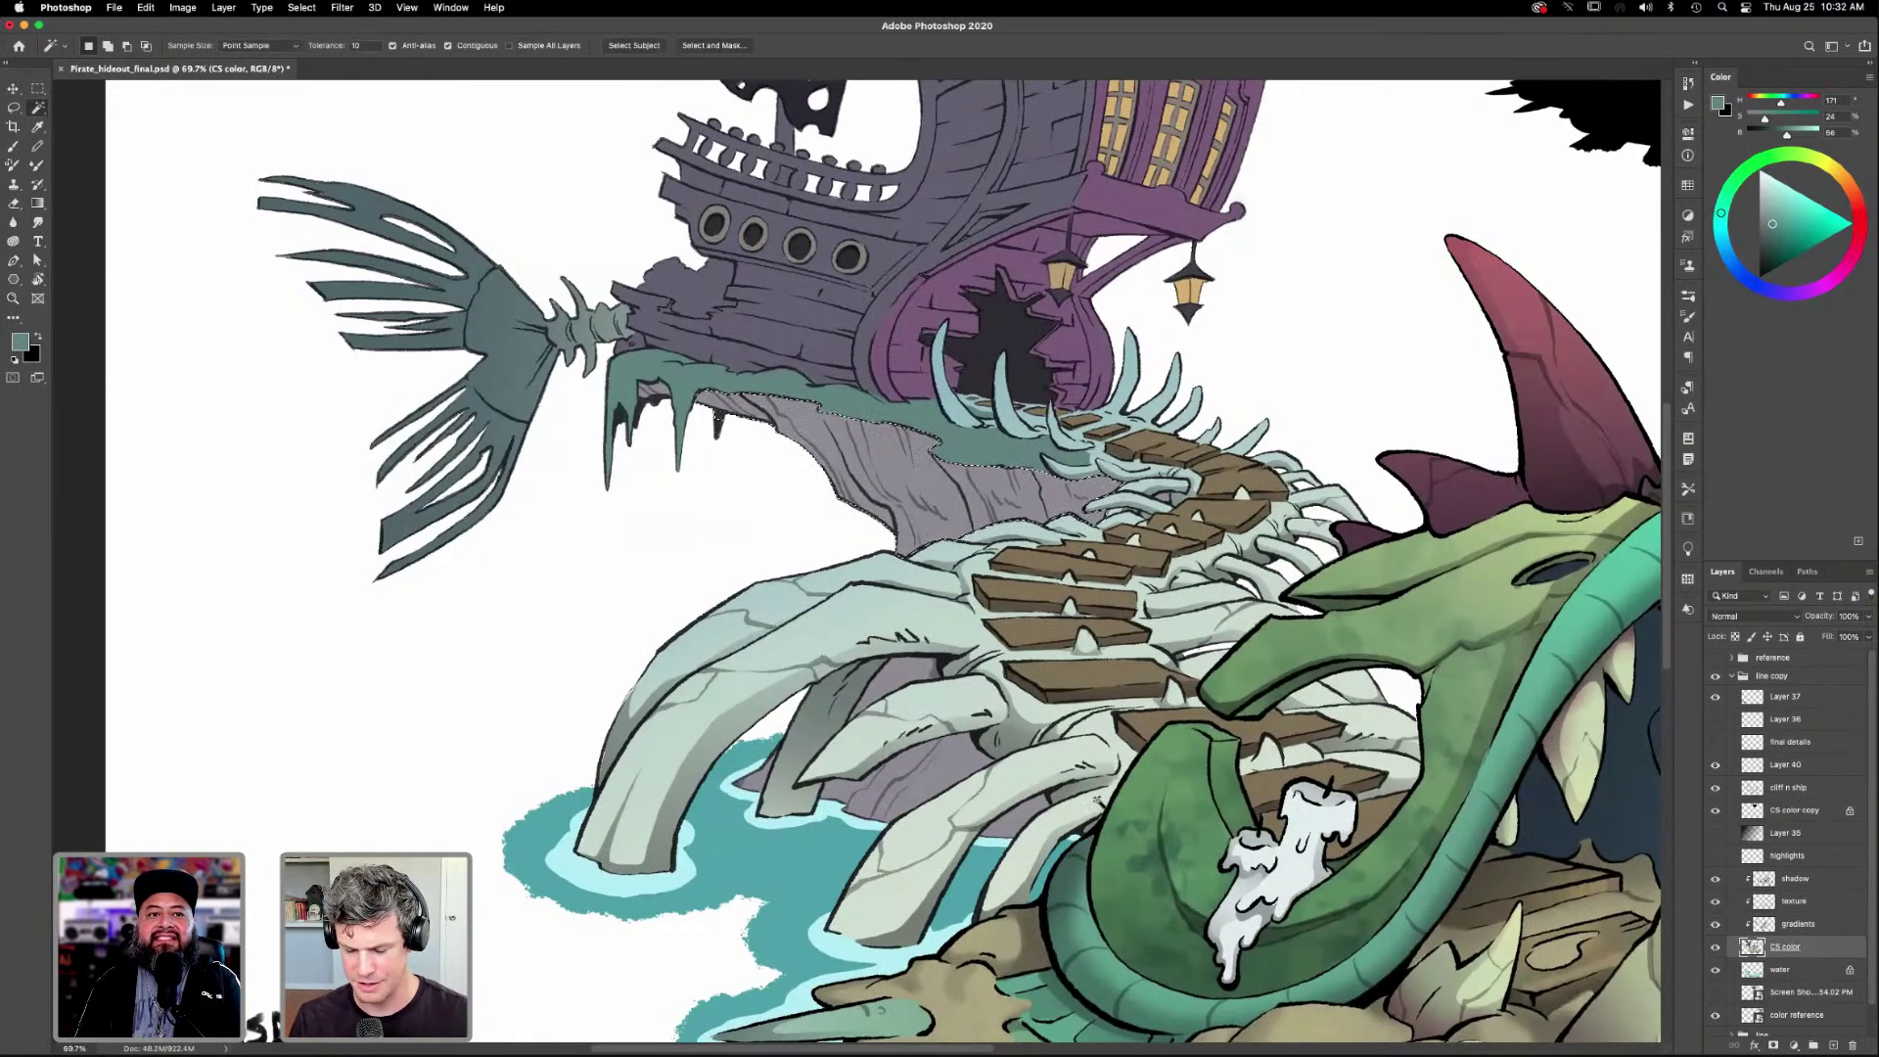
key("z")
key("w")
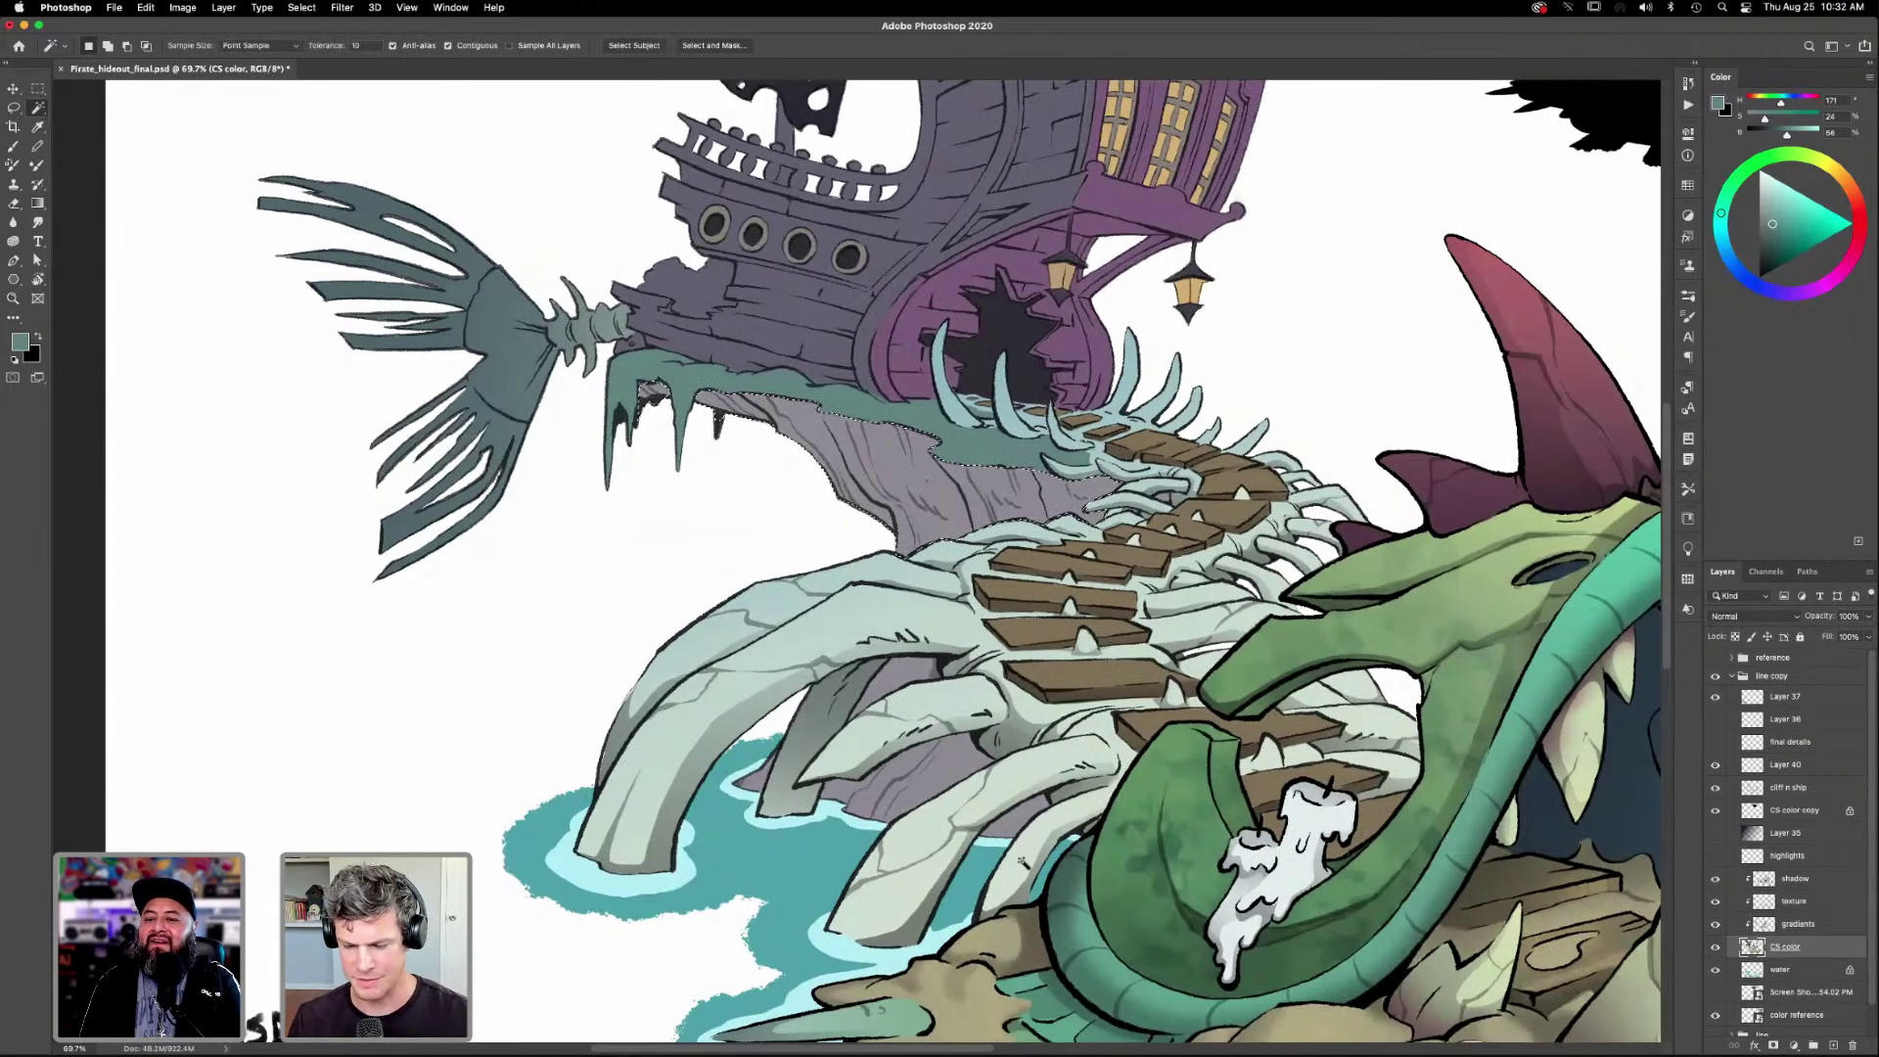
key("l")
key("shift")
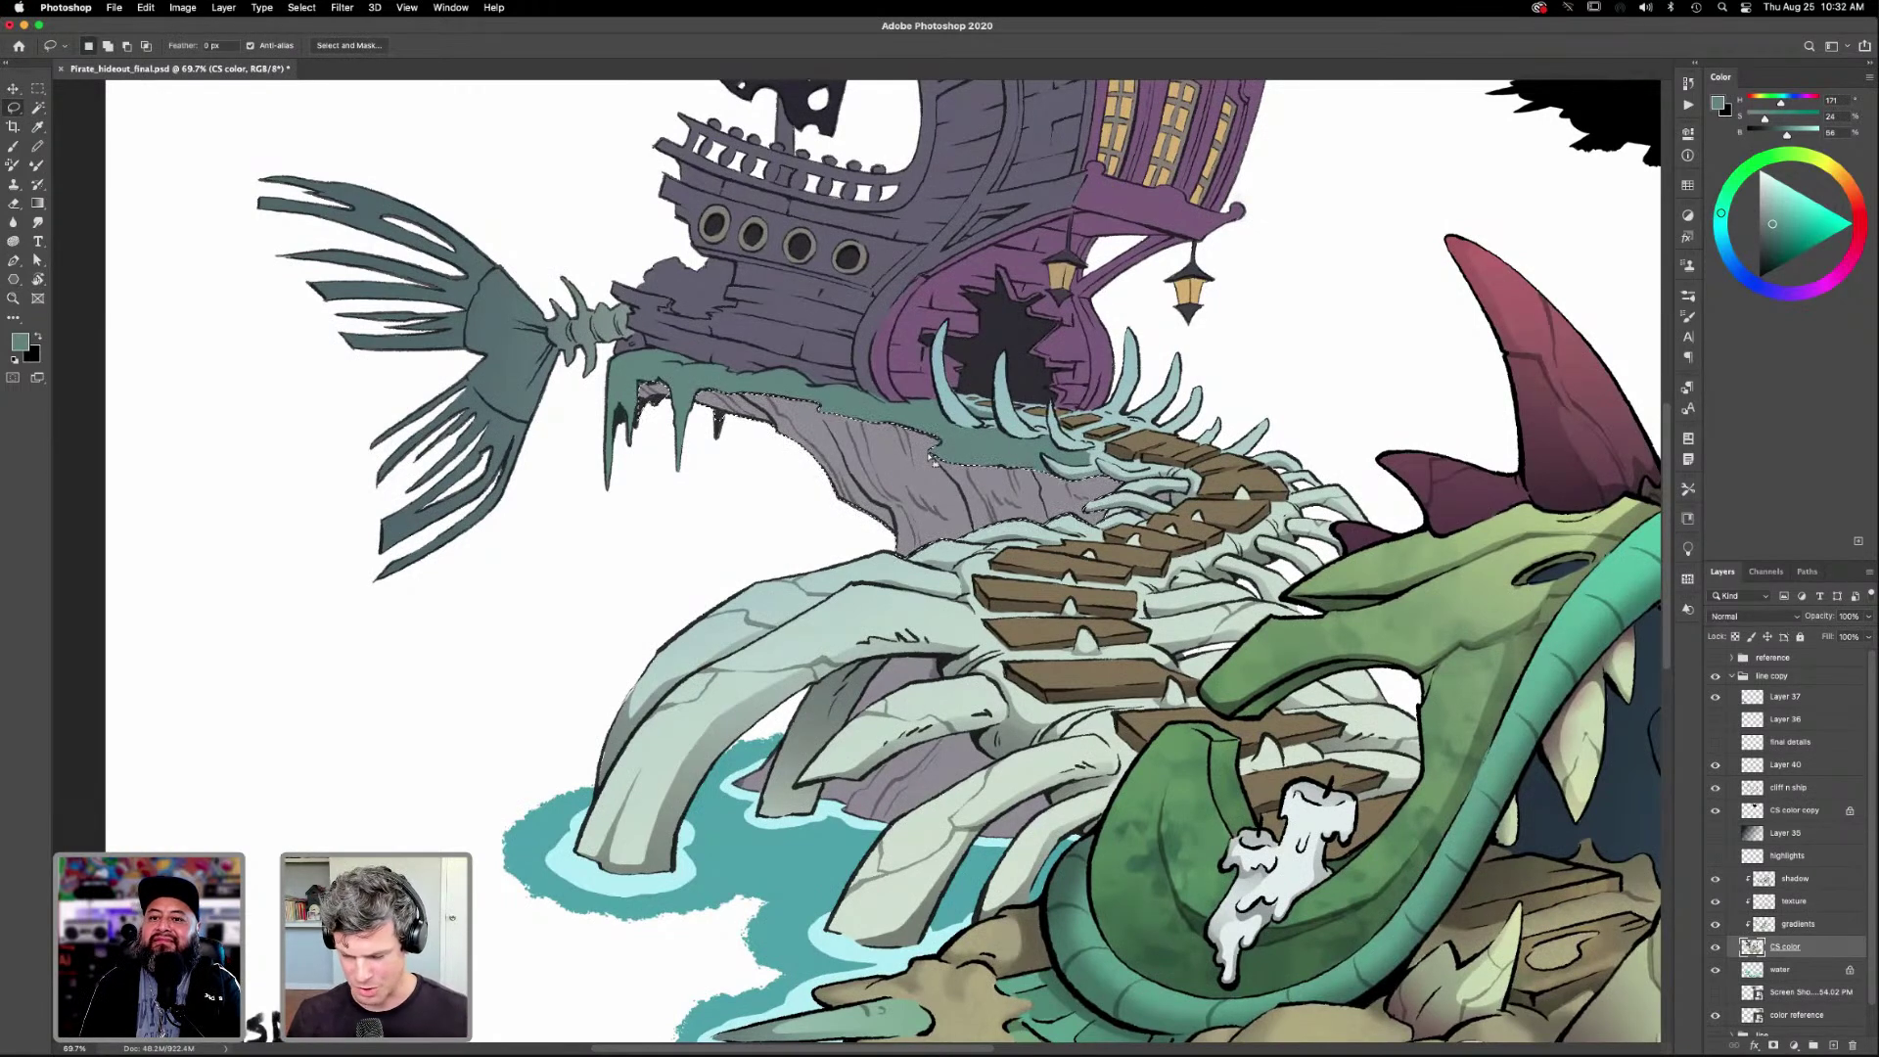
key("w")
key("shift")
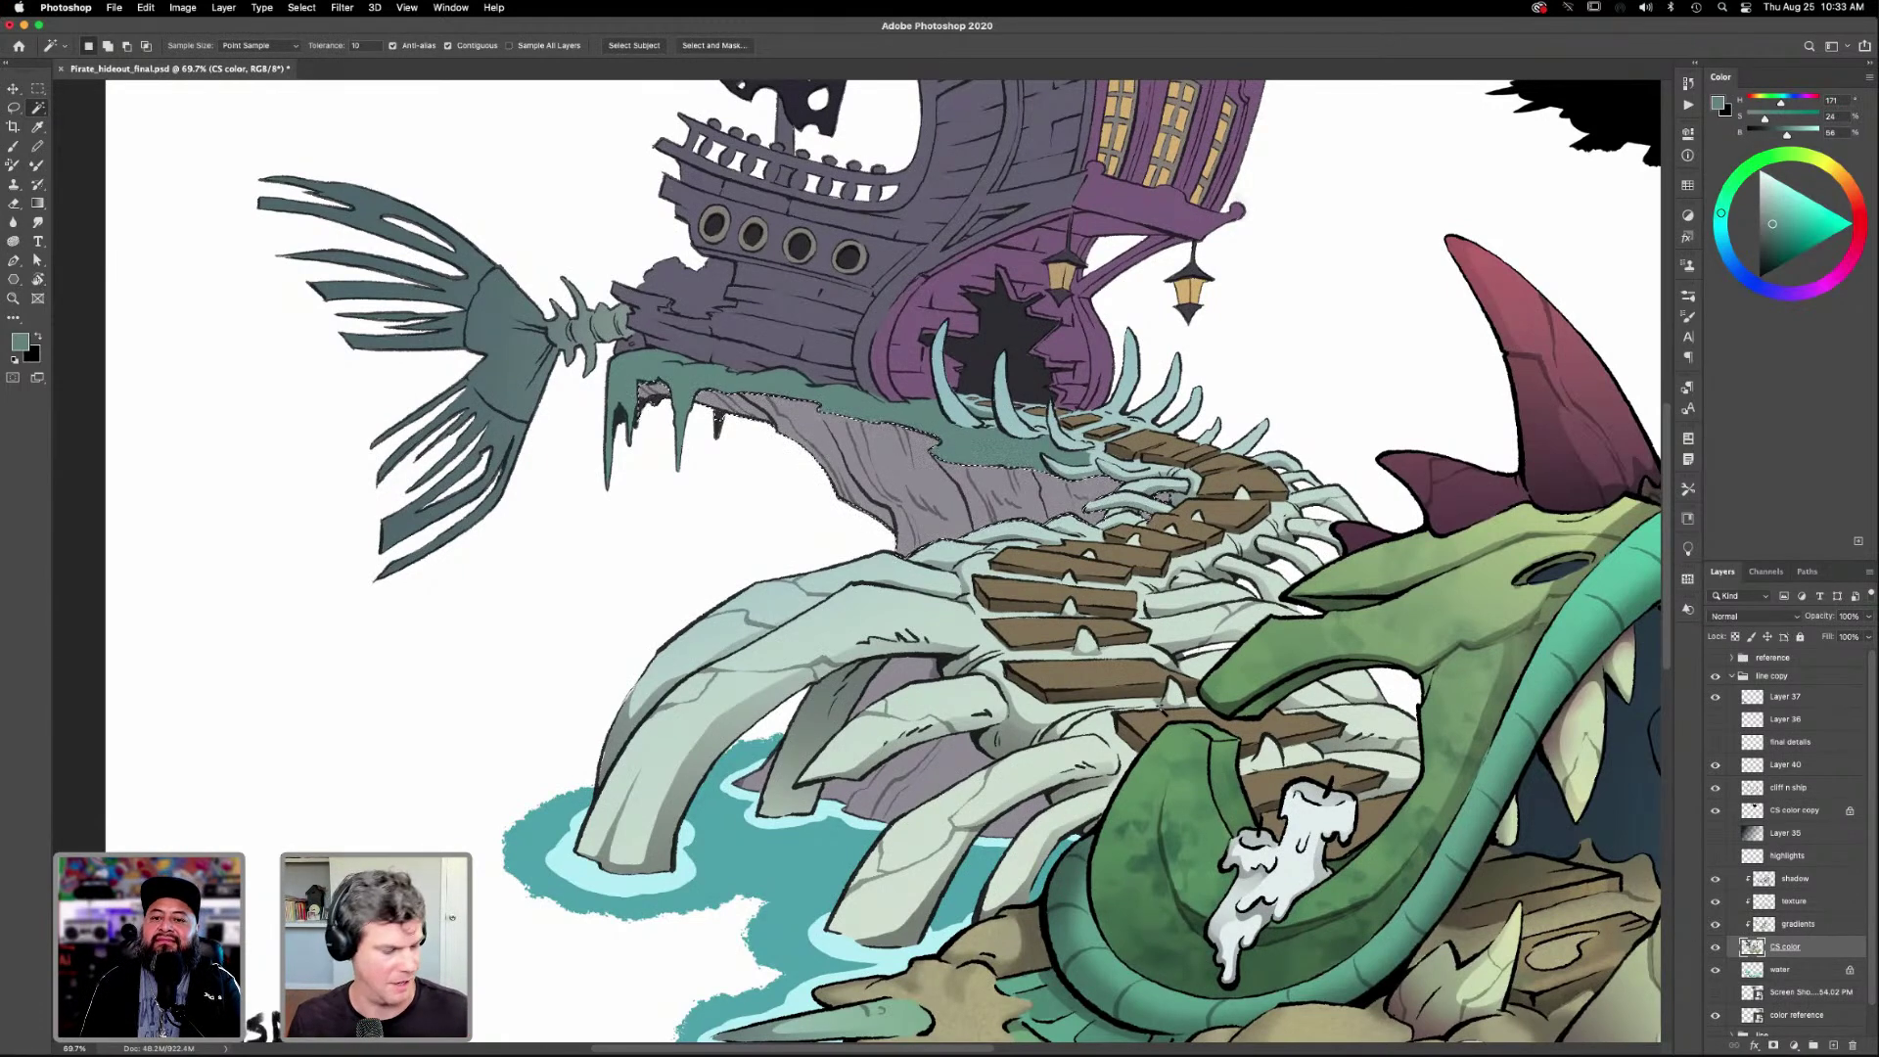
On the shadow layer, darken the selected cliff rock with a teal-to-transparent gradient and deselect it.
key("g")
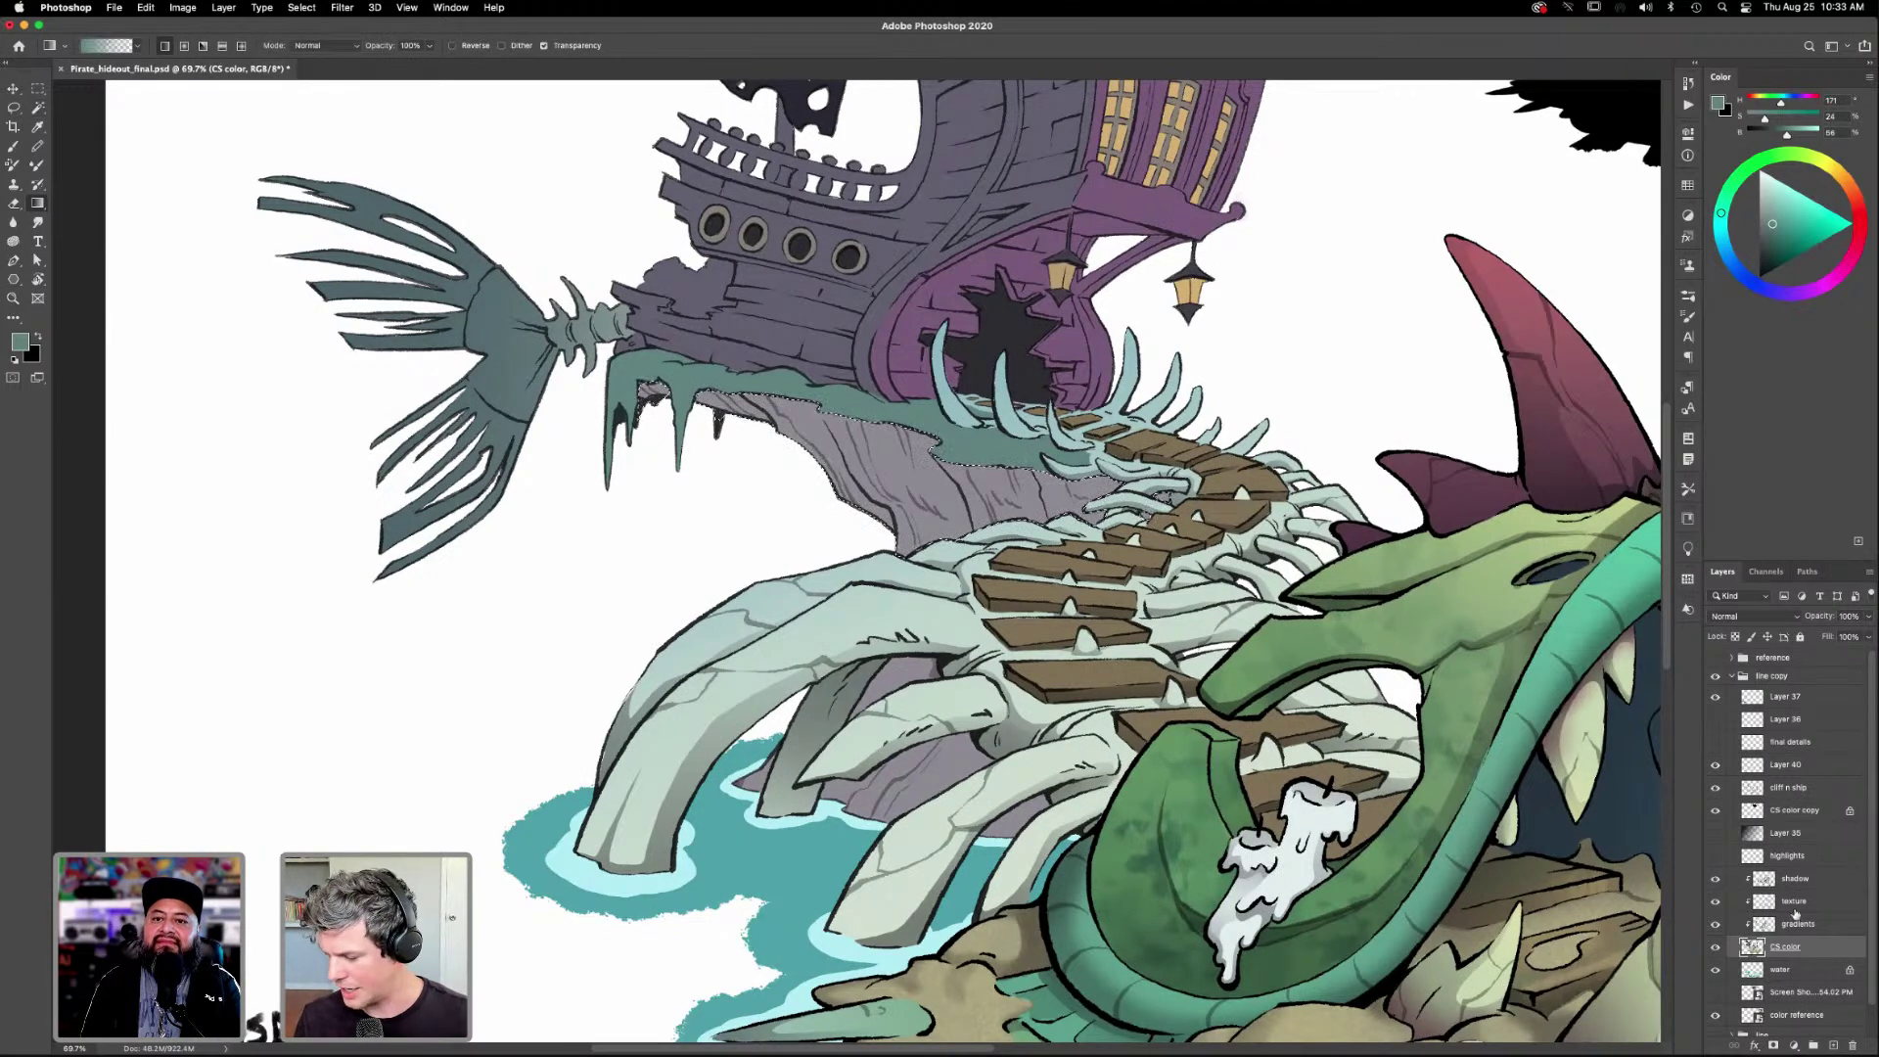
left_click(1791, 873)
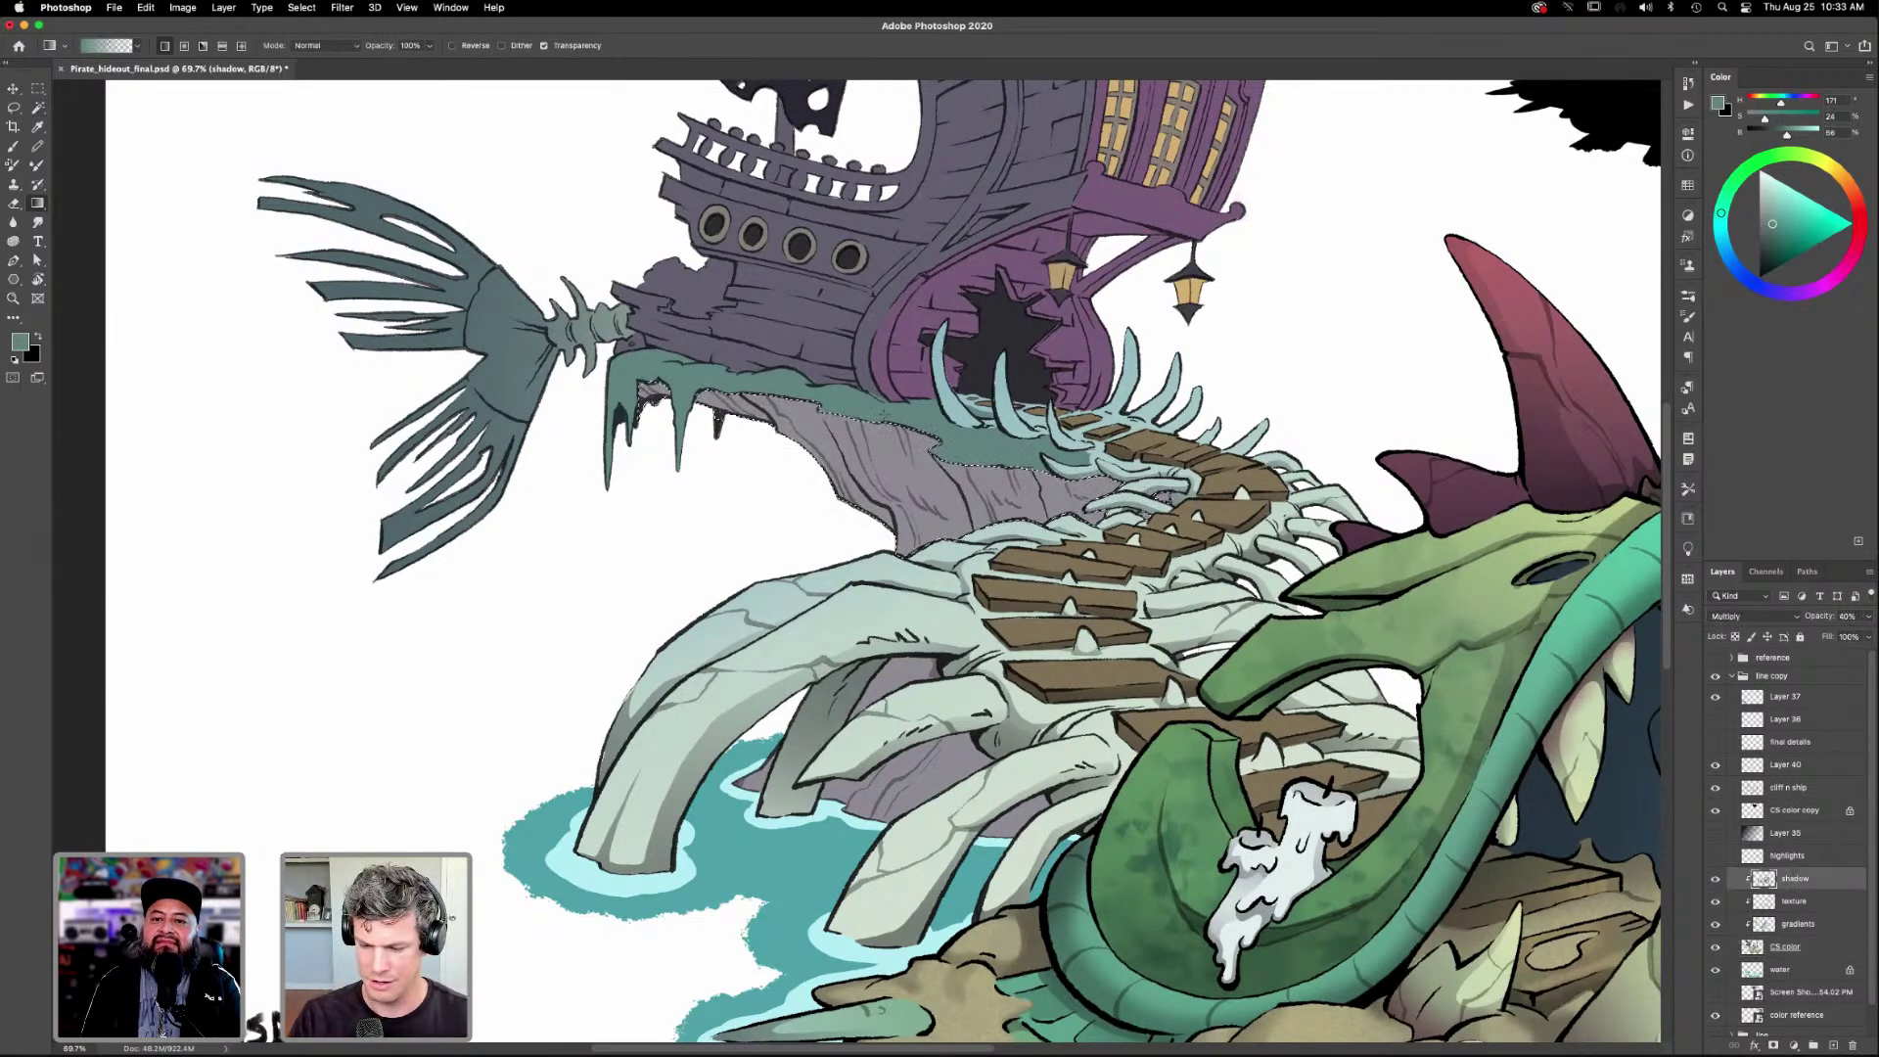
left_click_drag(882, 677, 920, 831)
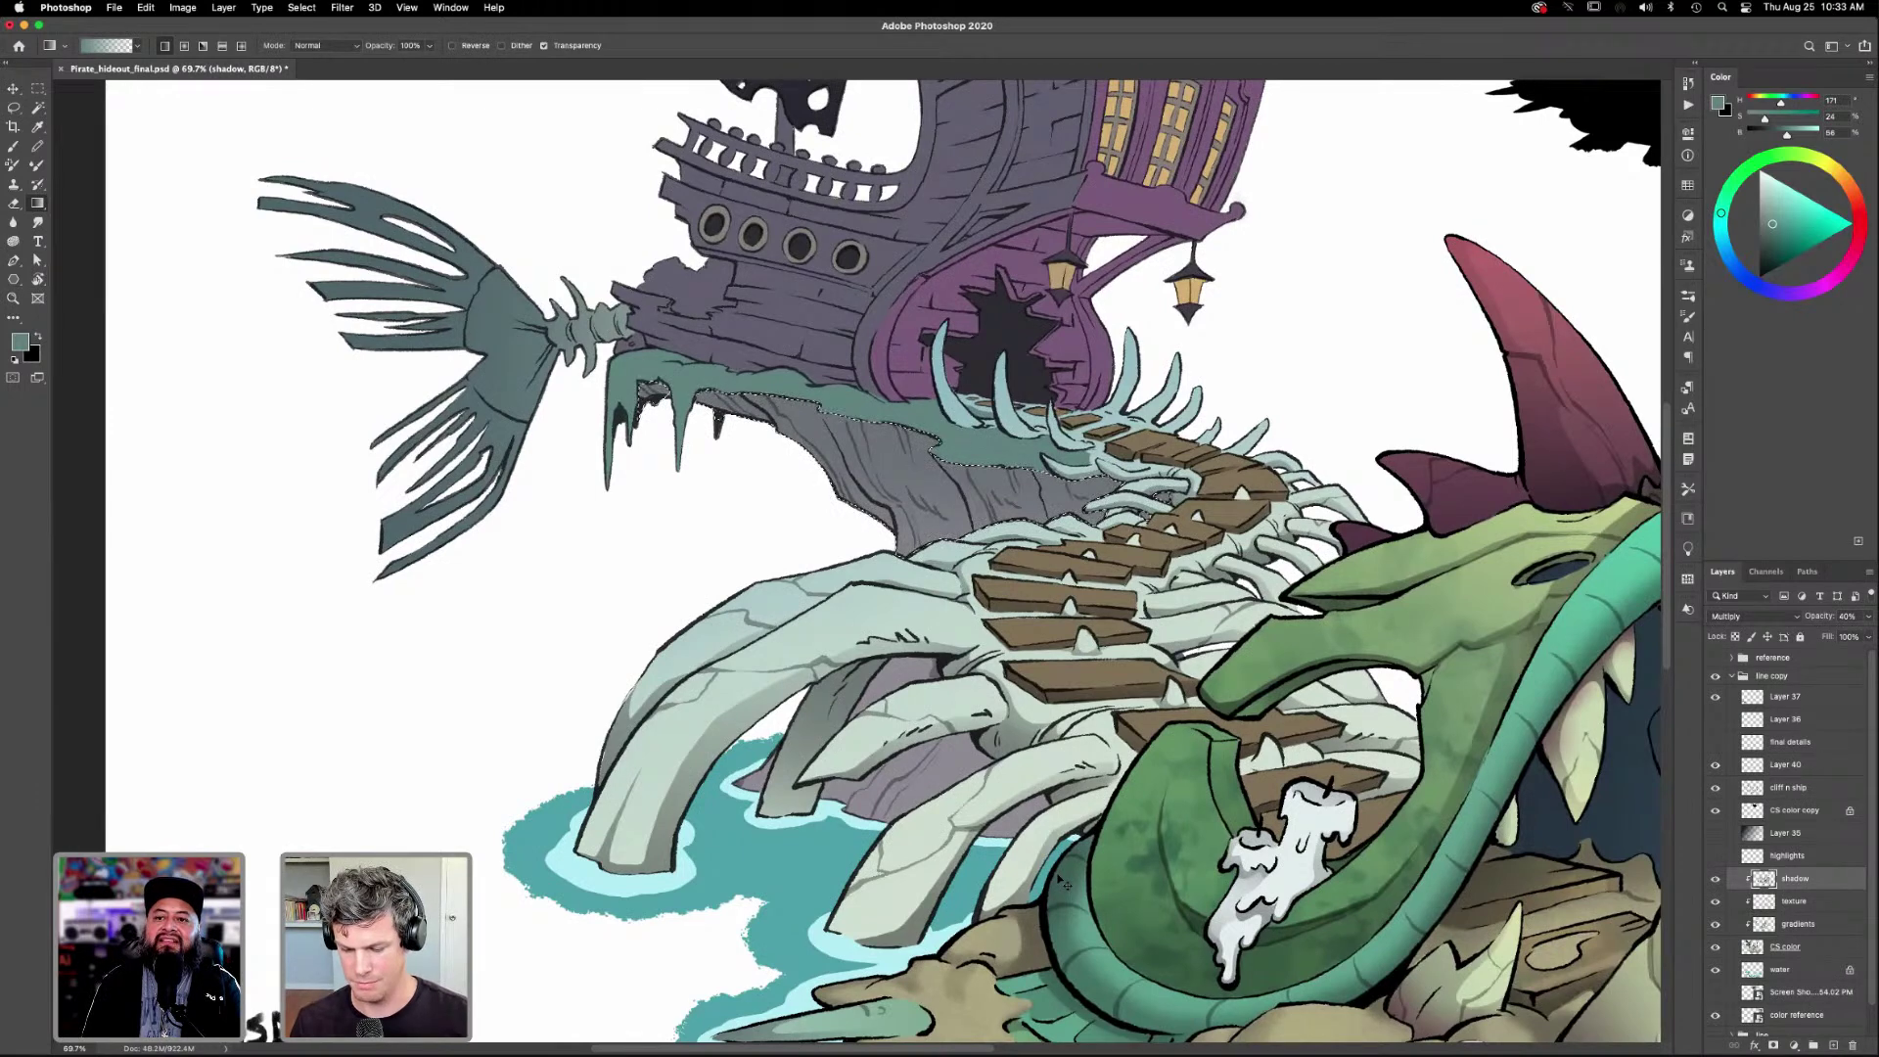
key("super+d")
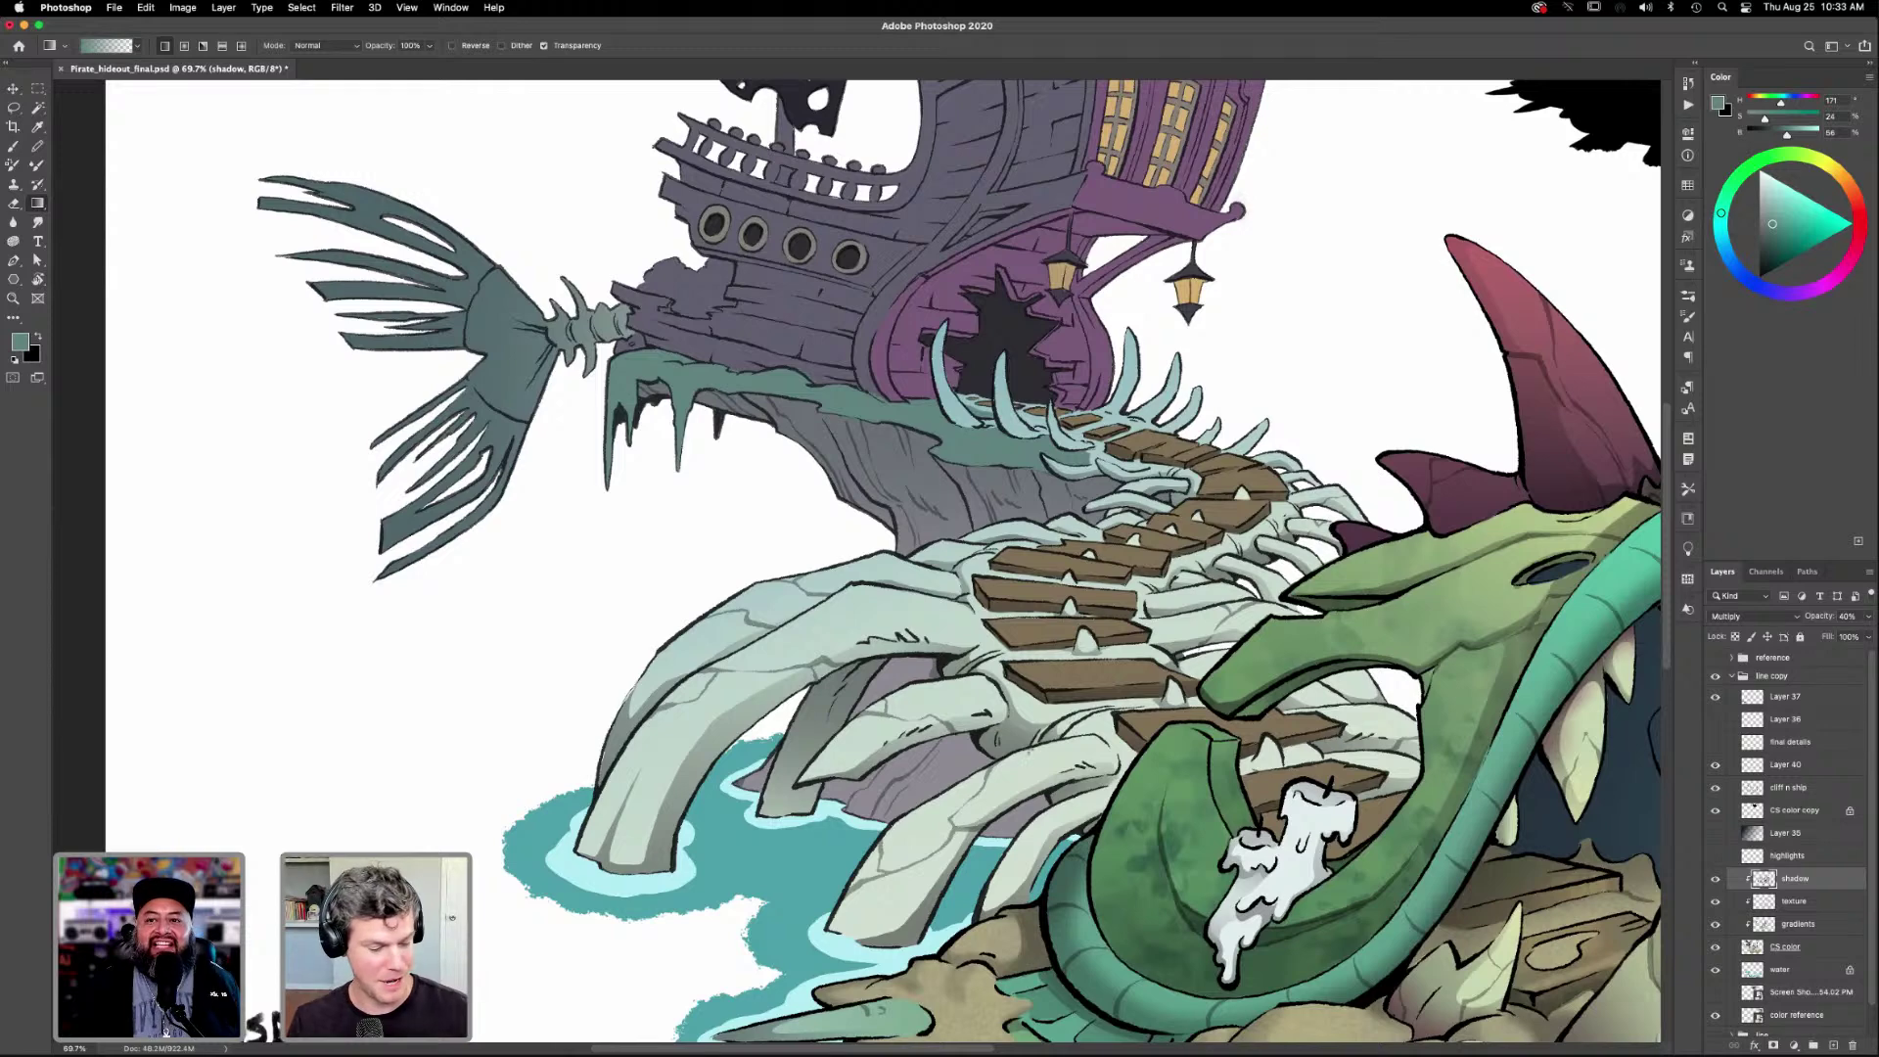
Lasso the rock area under the large front rib's arch and shade it with a gradient on the shadow layer.
key("l")
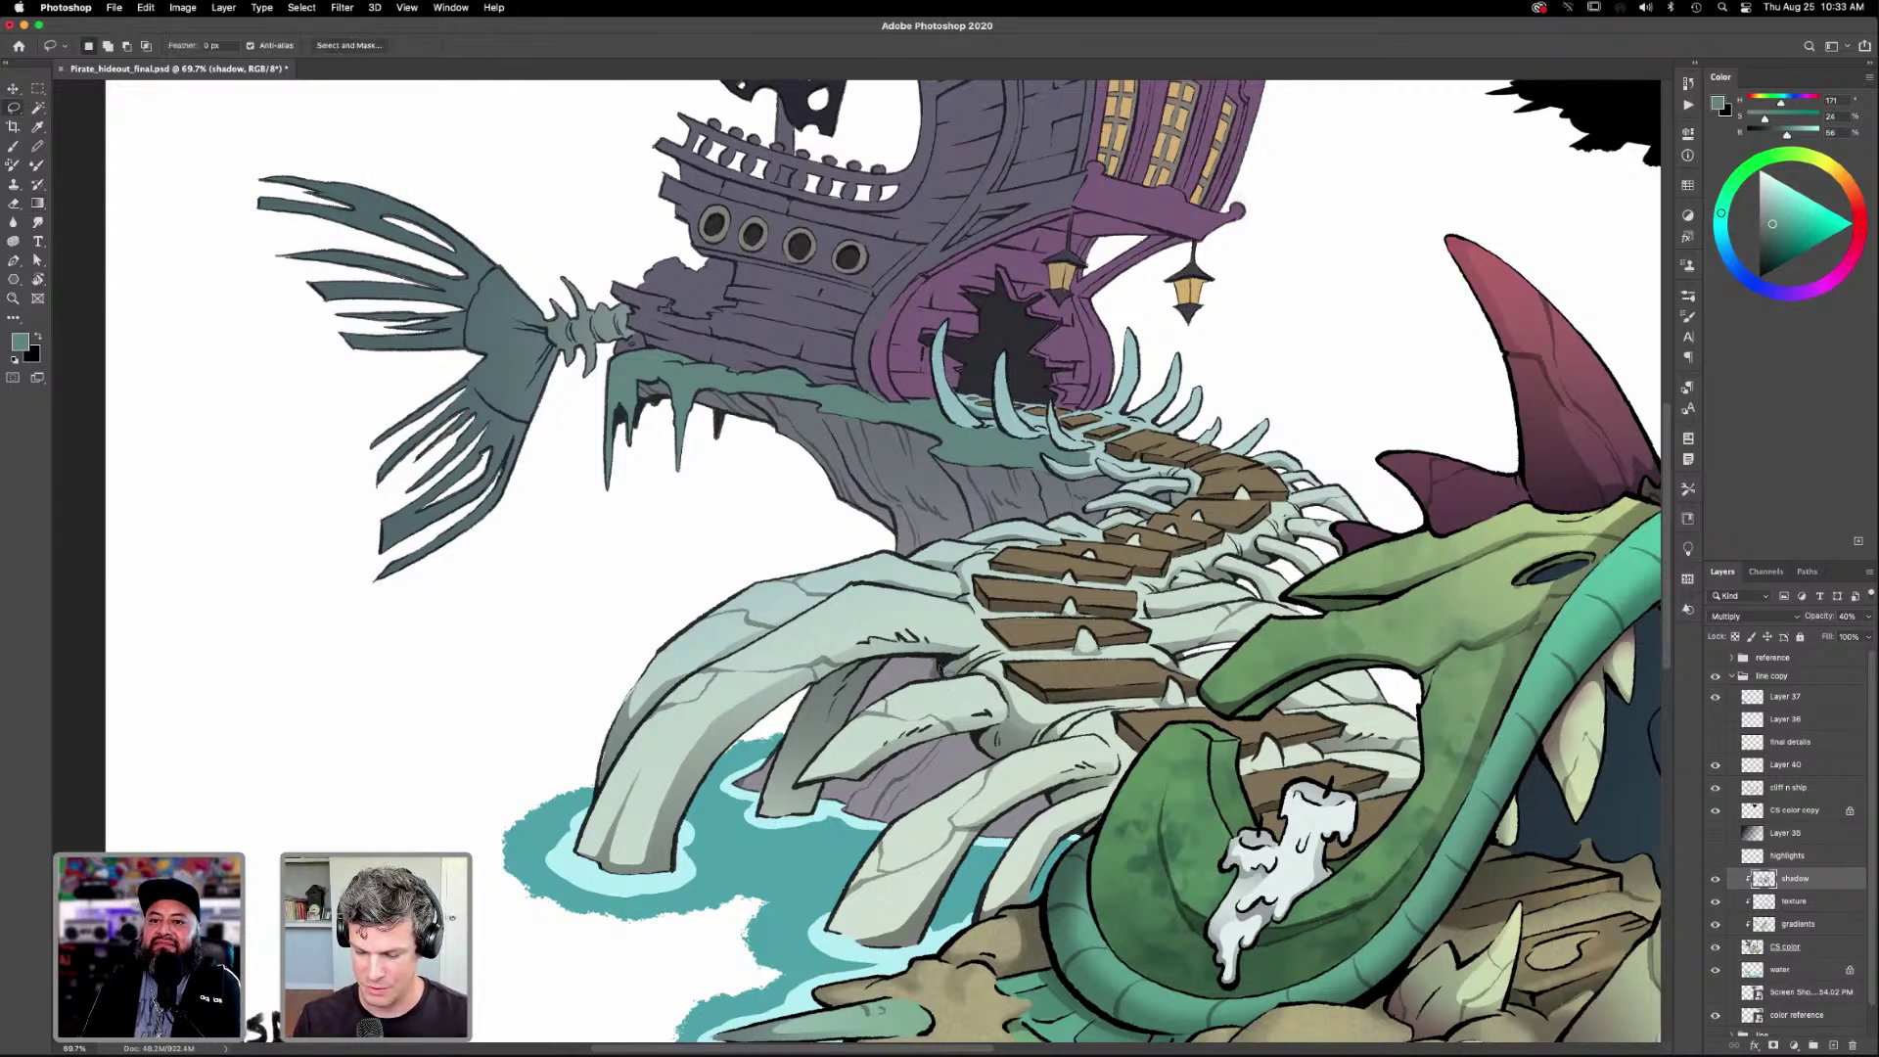
mouse_move(941, 661)
left_mouse_down()
mouse_move(894, 670)
mouse_move(854, 714)
mouse_move(944, 669)
left_mouse_up()
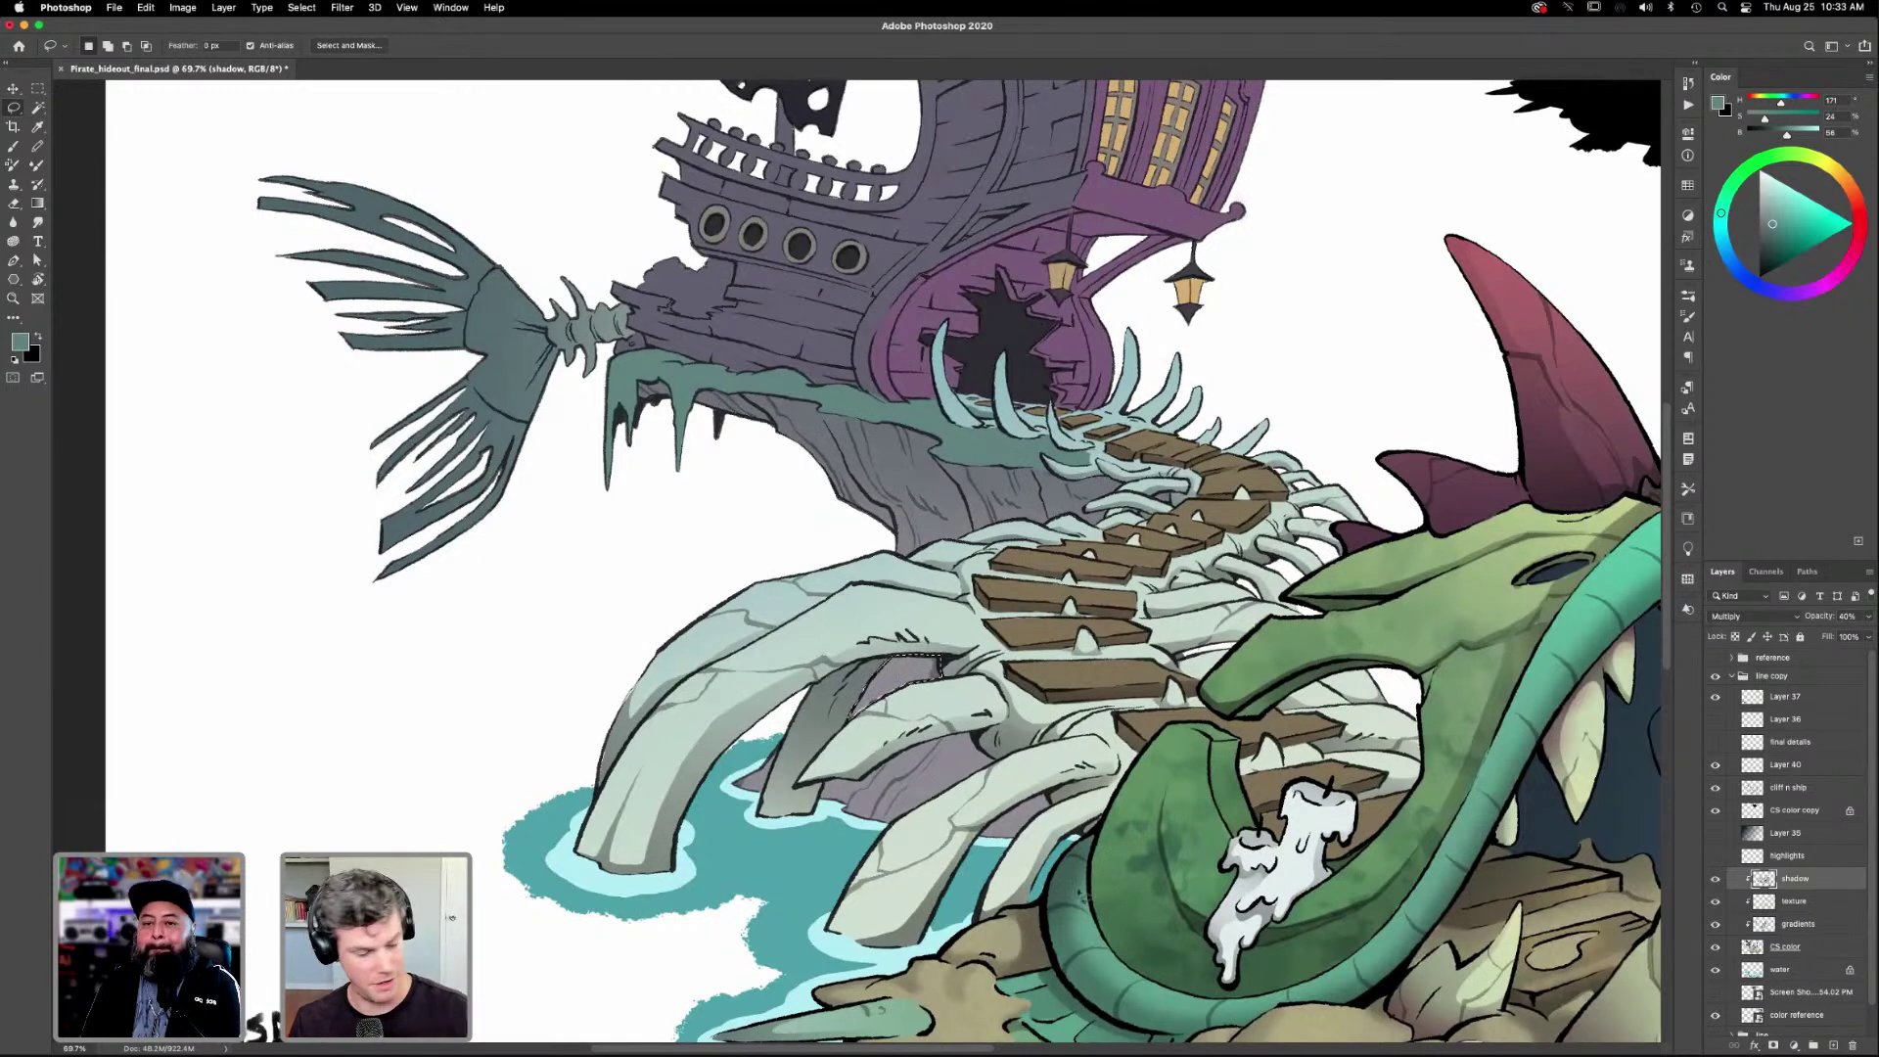
key("g")
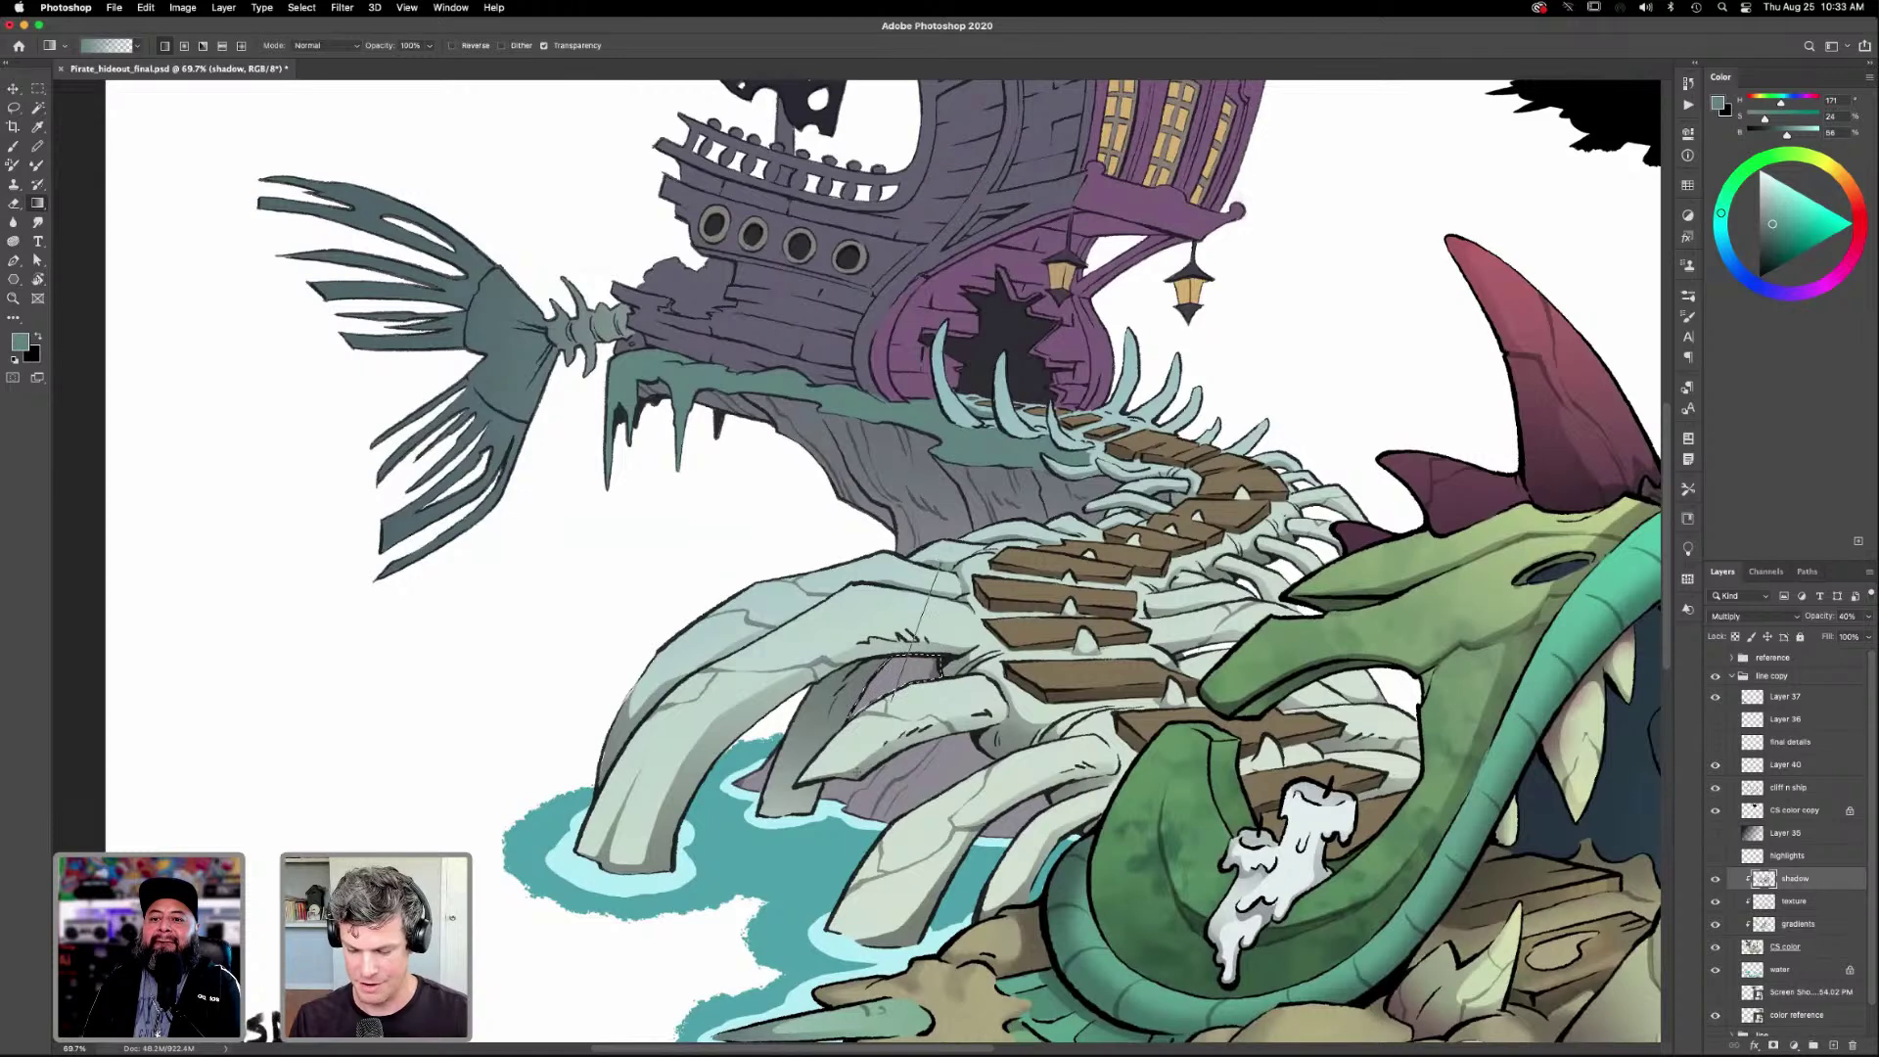
left_click_drag(857, 973, 861, 967)
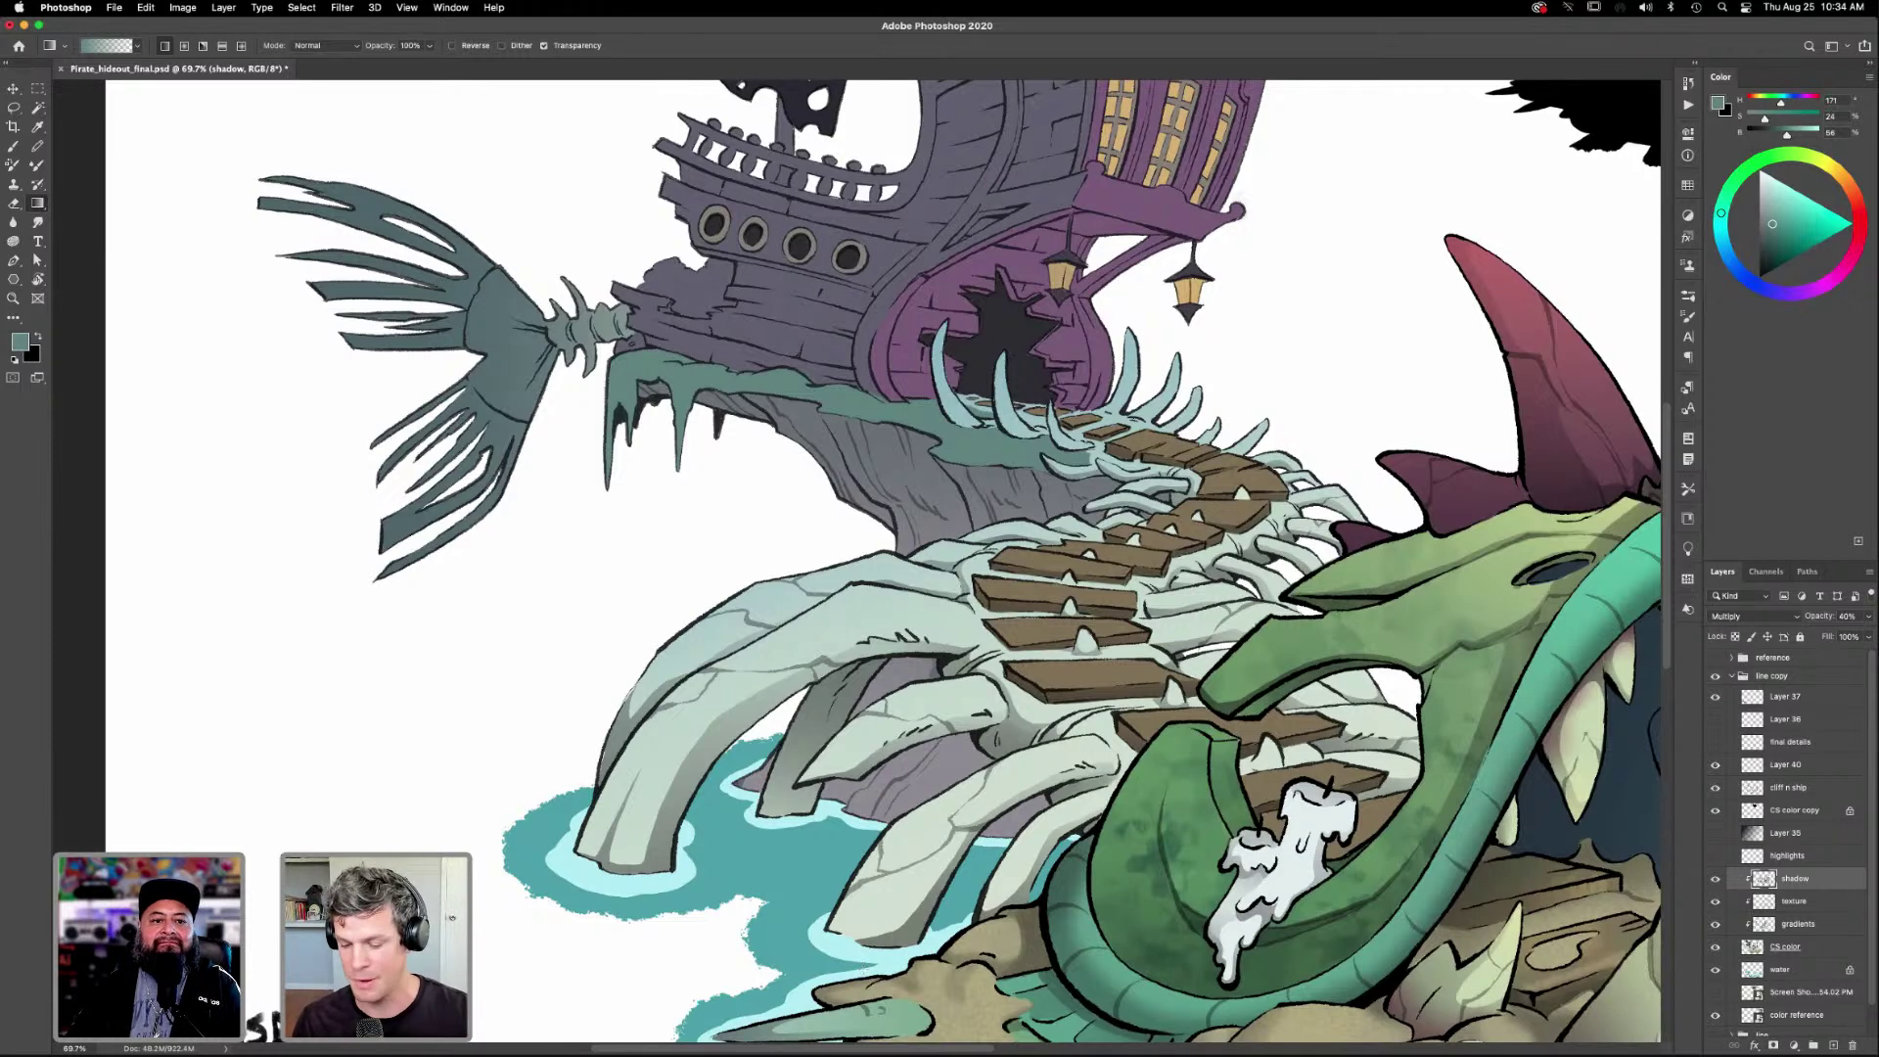
scroll(1070, 602, "down", 2)
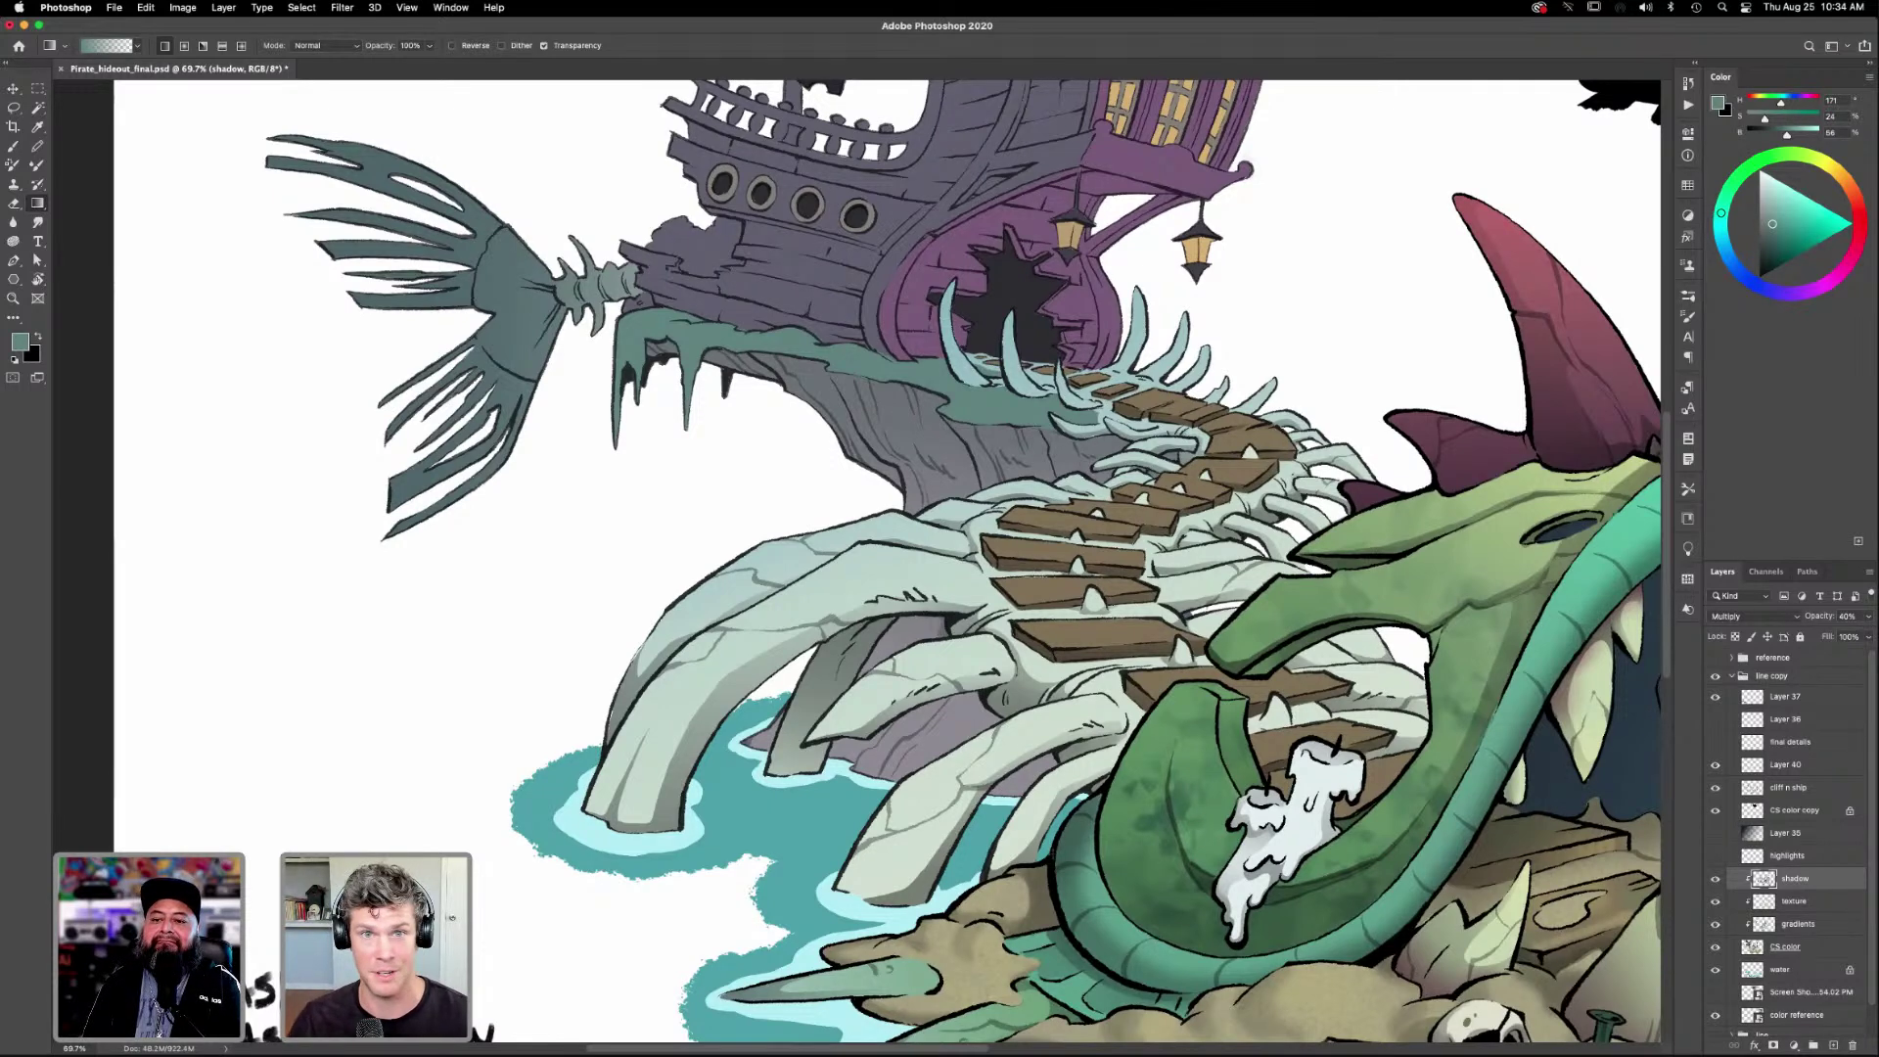
scroll(1125, 643, "down", 2)
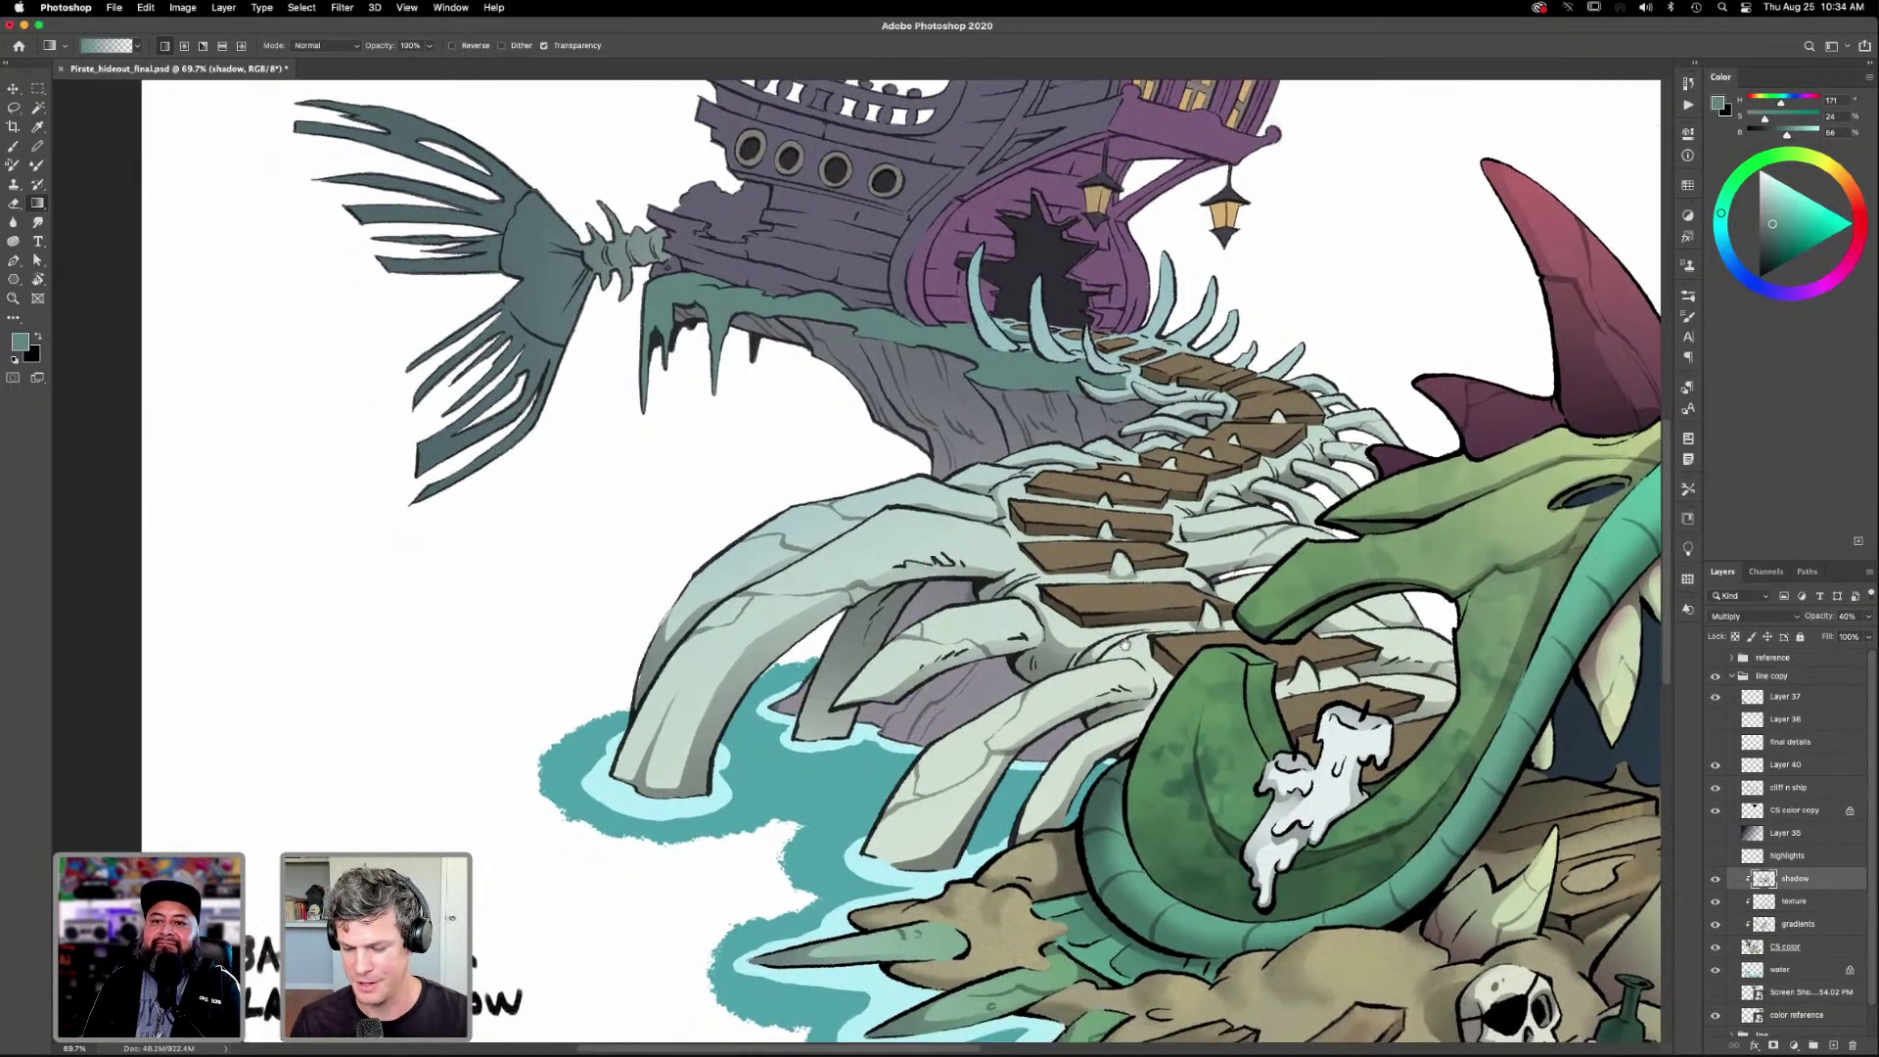
left_click_drag(1064, 883, 1058, 915)
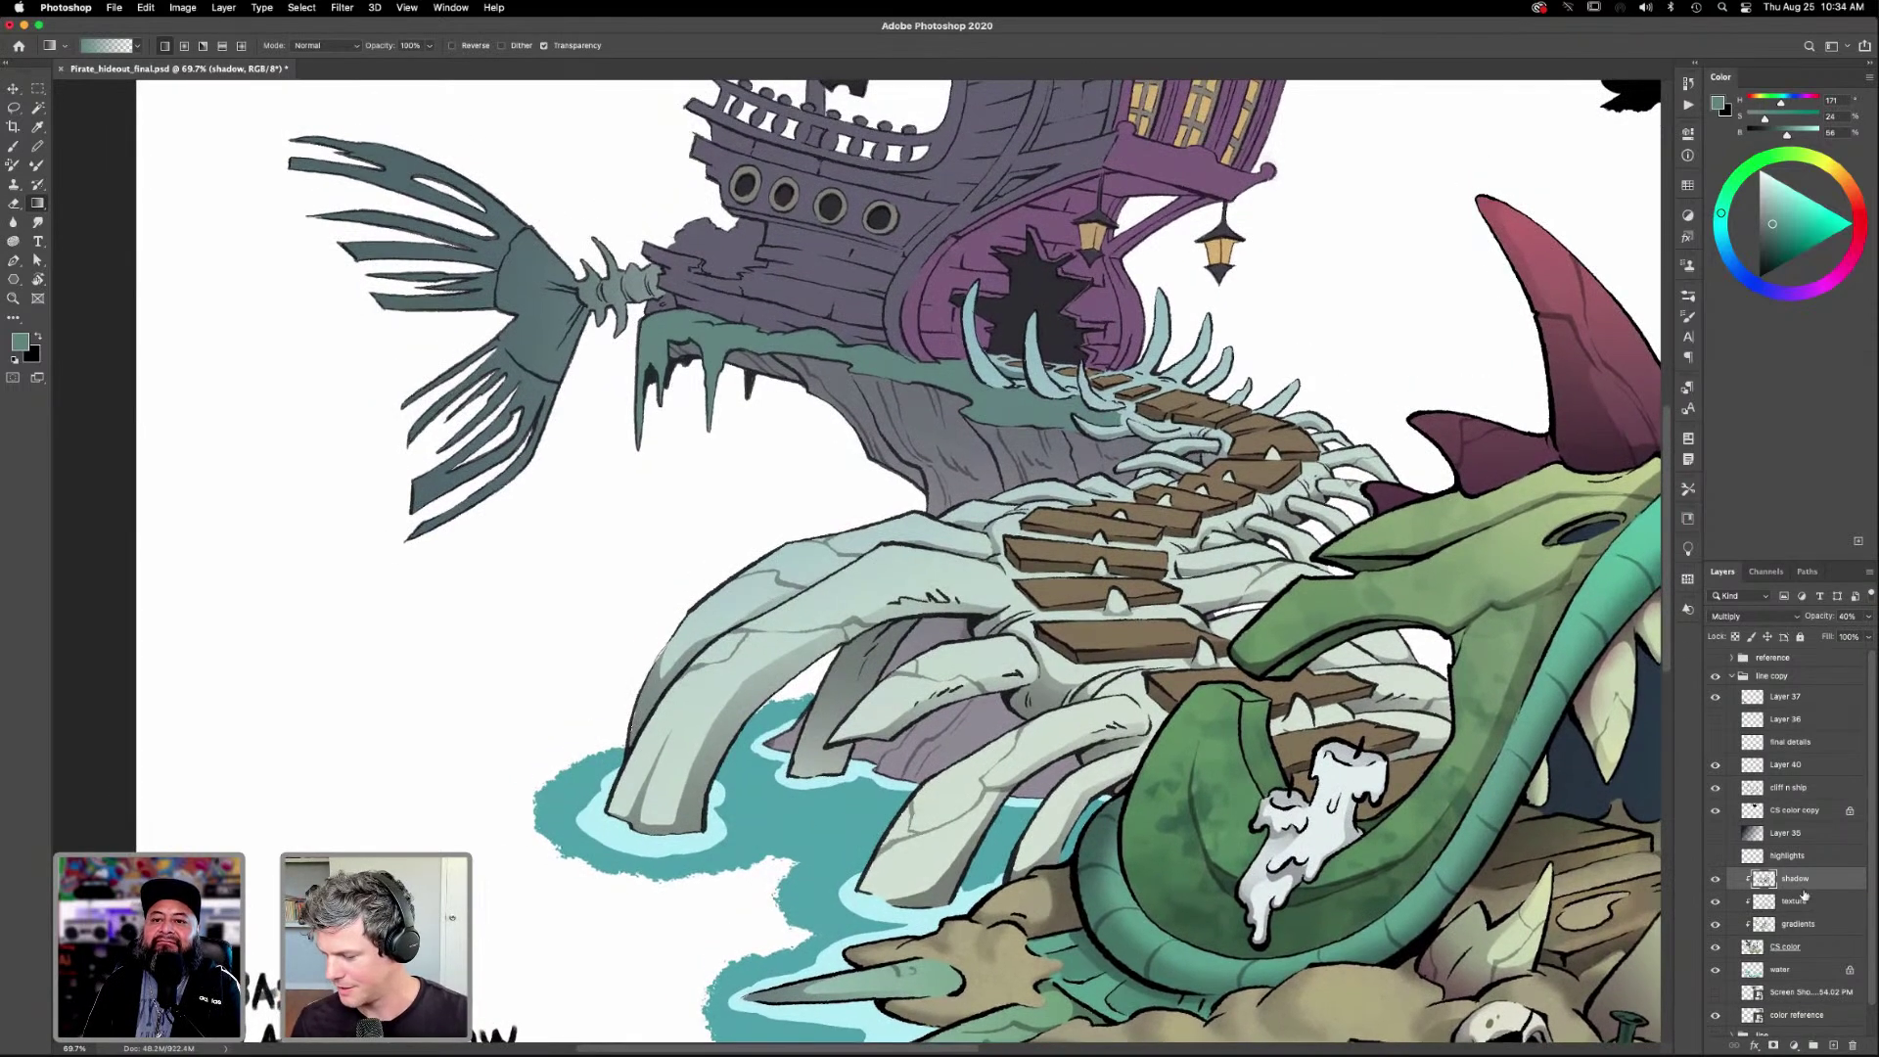
left_click(1778, 948)
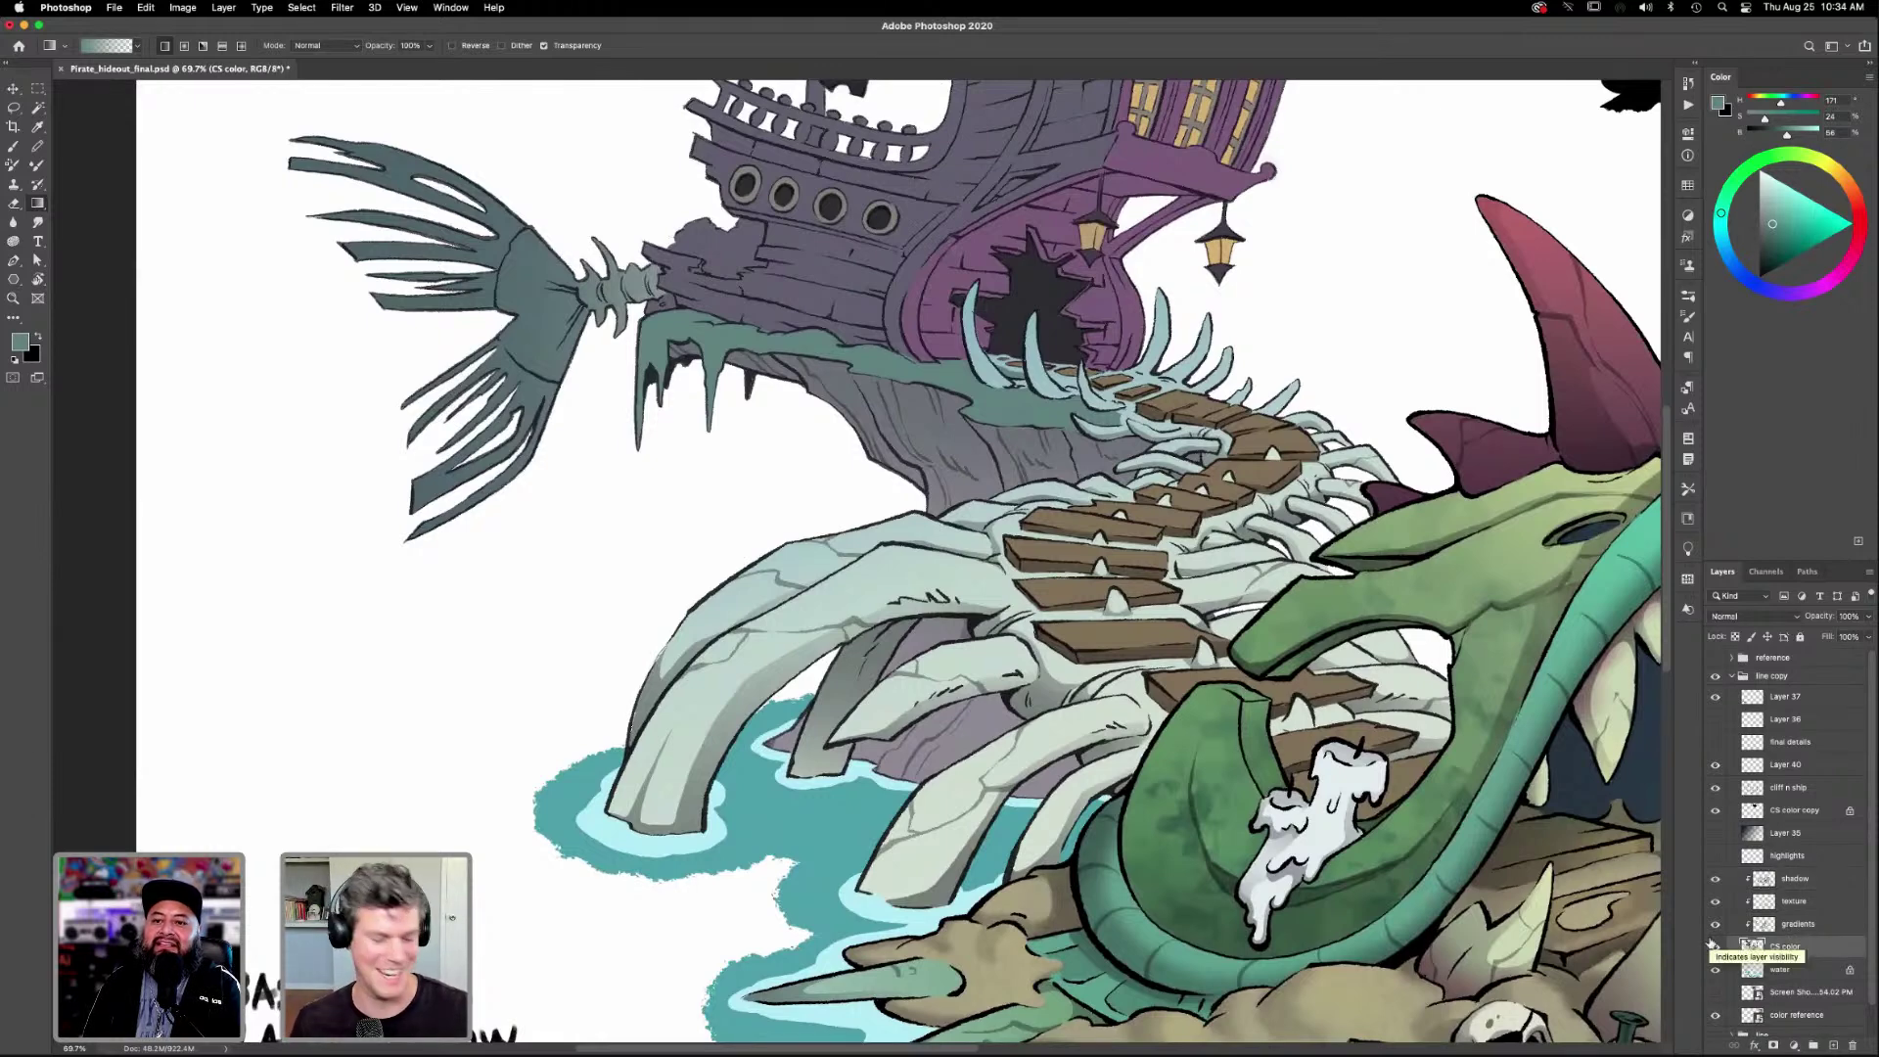
key("z")
left_click_drag(1125, 797, 1212, 800)
scroll(1211, 800, "up", 4)
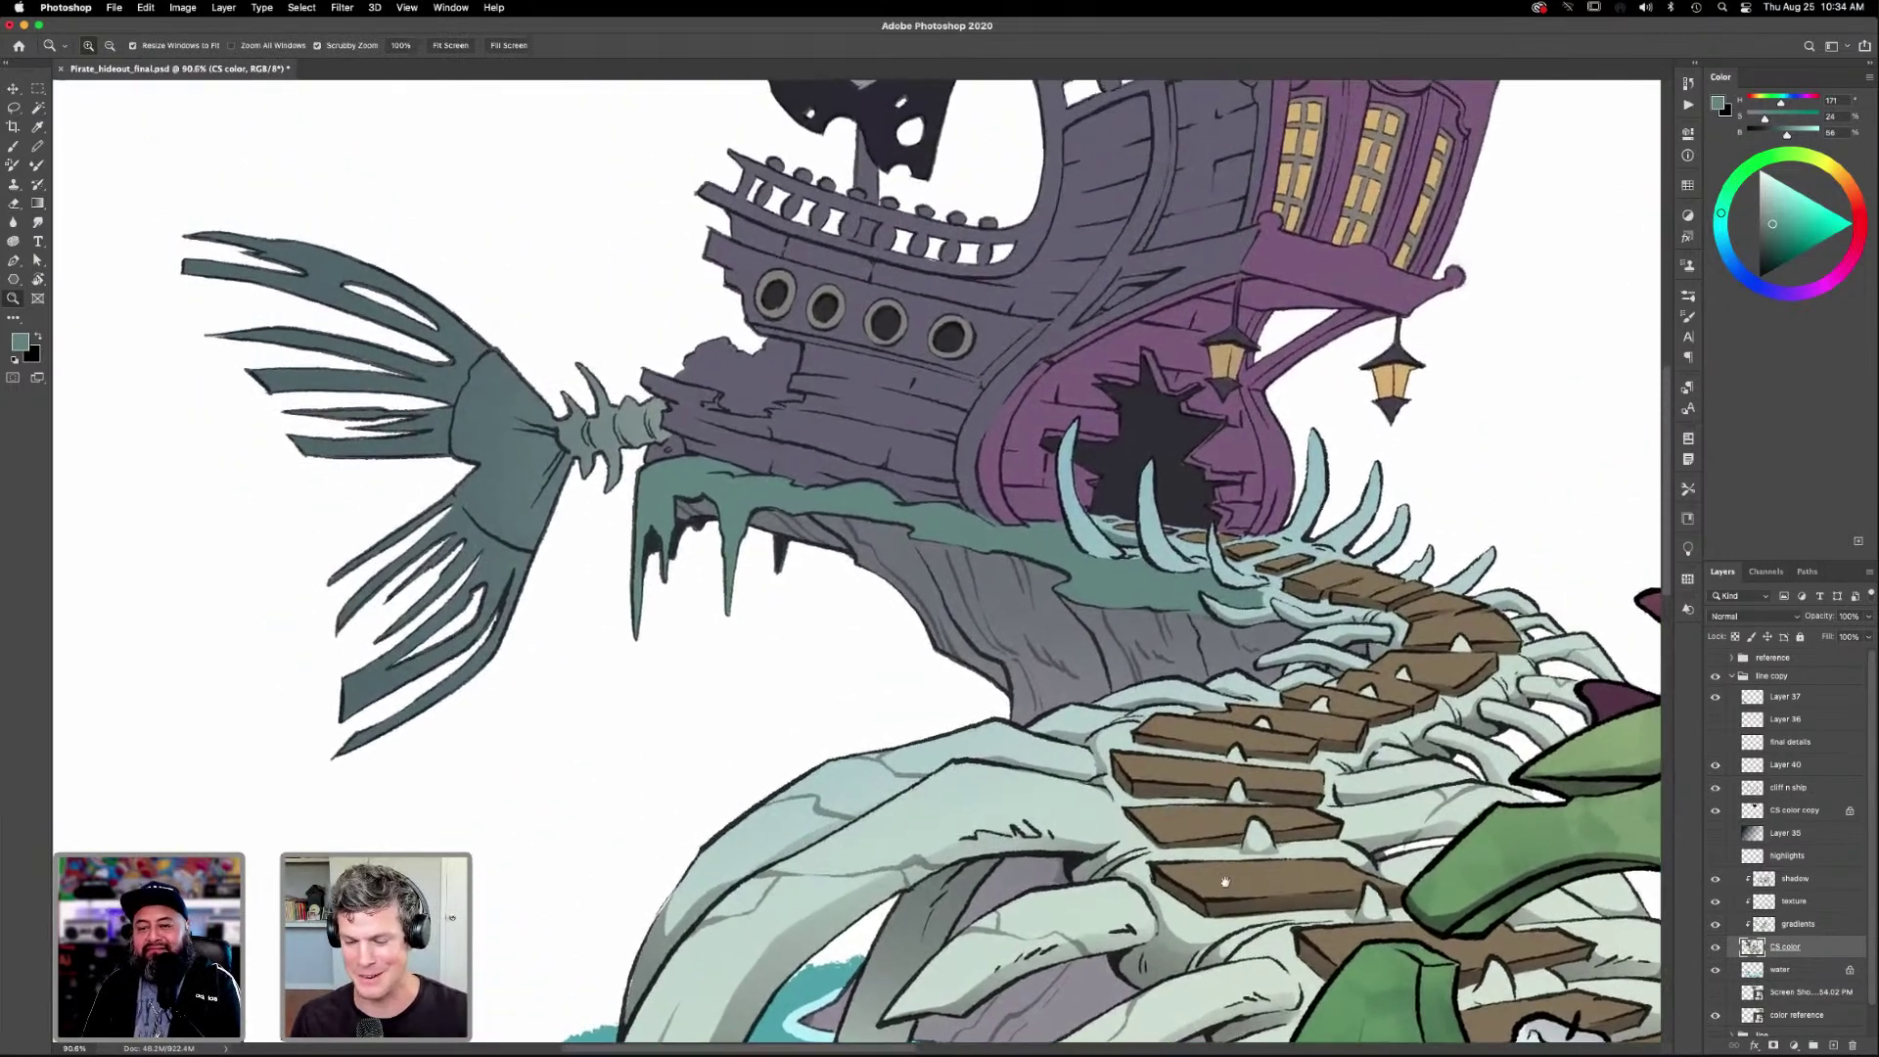
scroll(1225, 868, "left", 2)
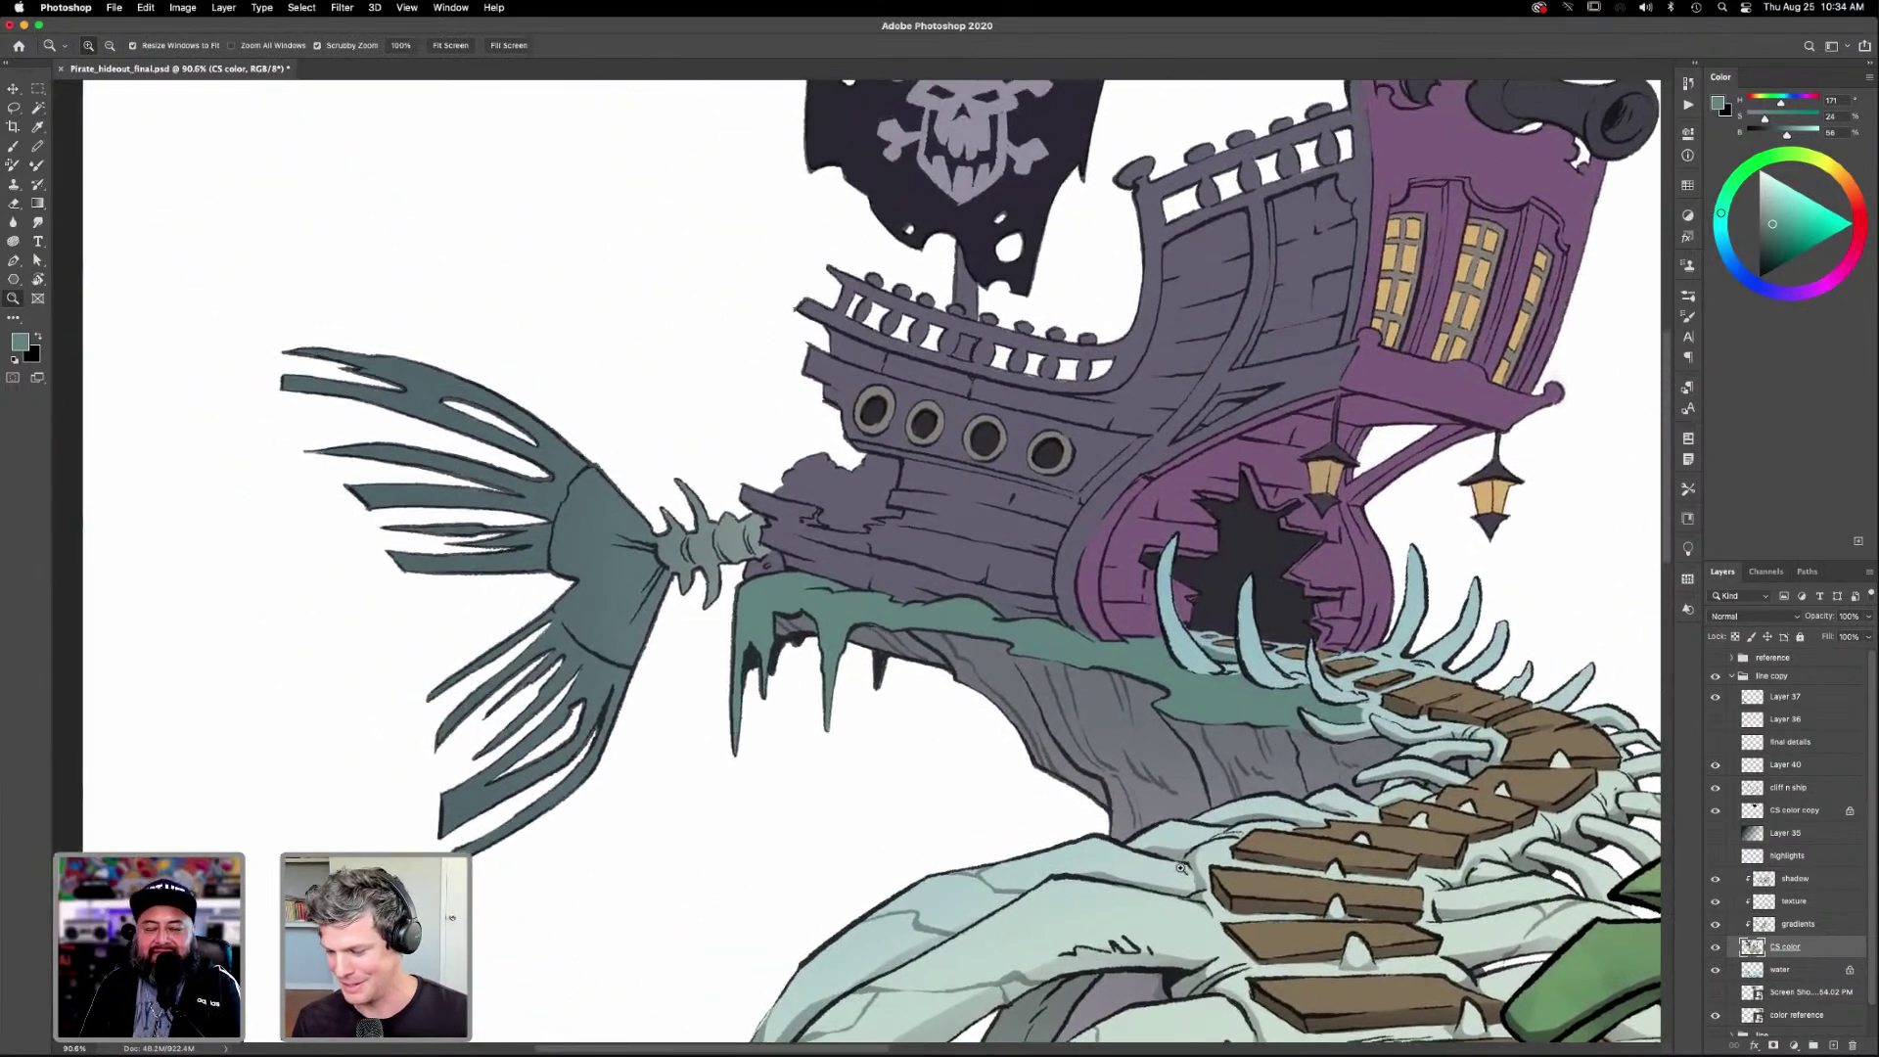
scroll(1224, 867, "down", 6)
scroll(1272, 729, "up", 3)
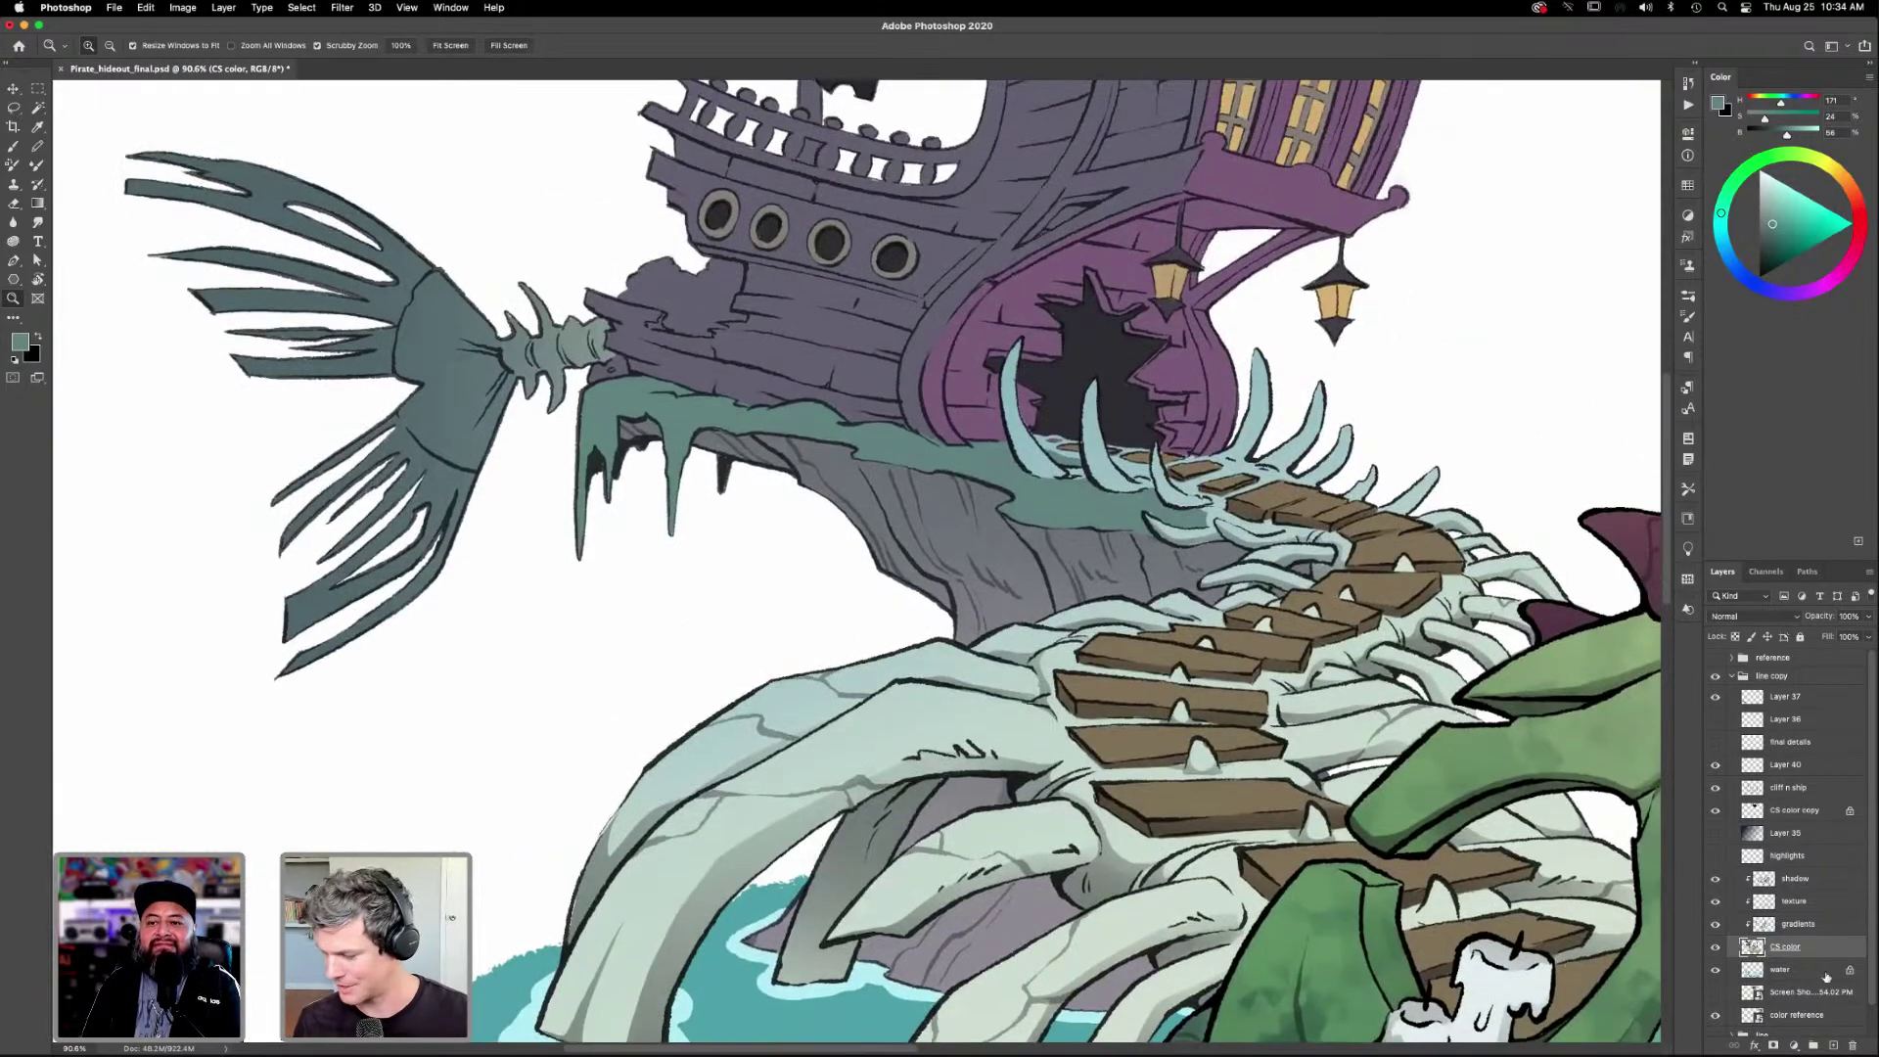
left_click(1800, 880)
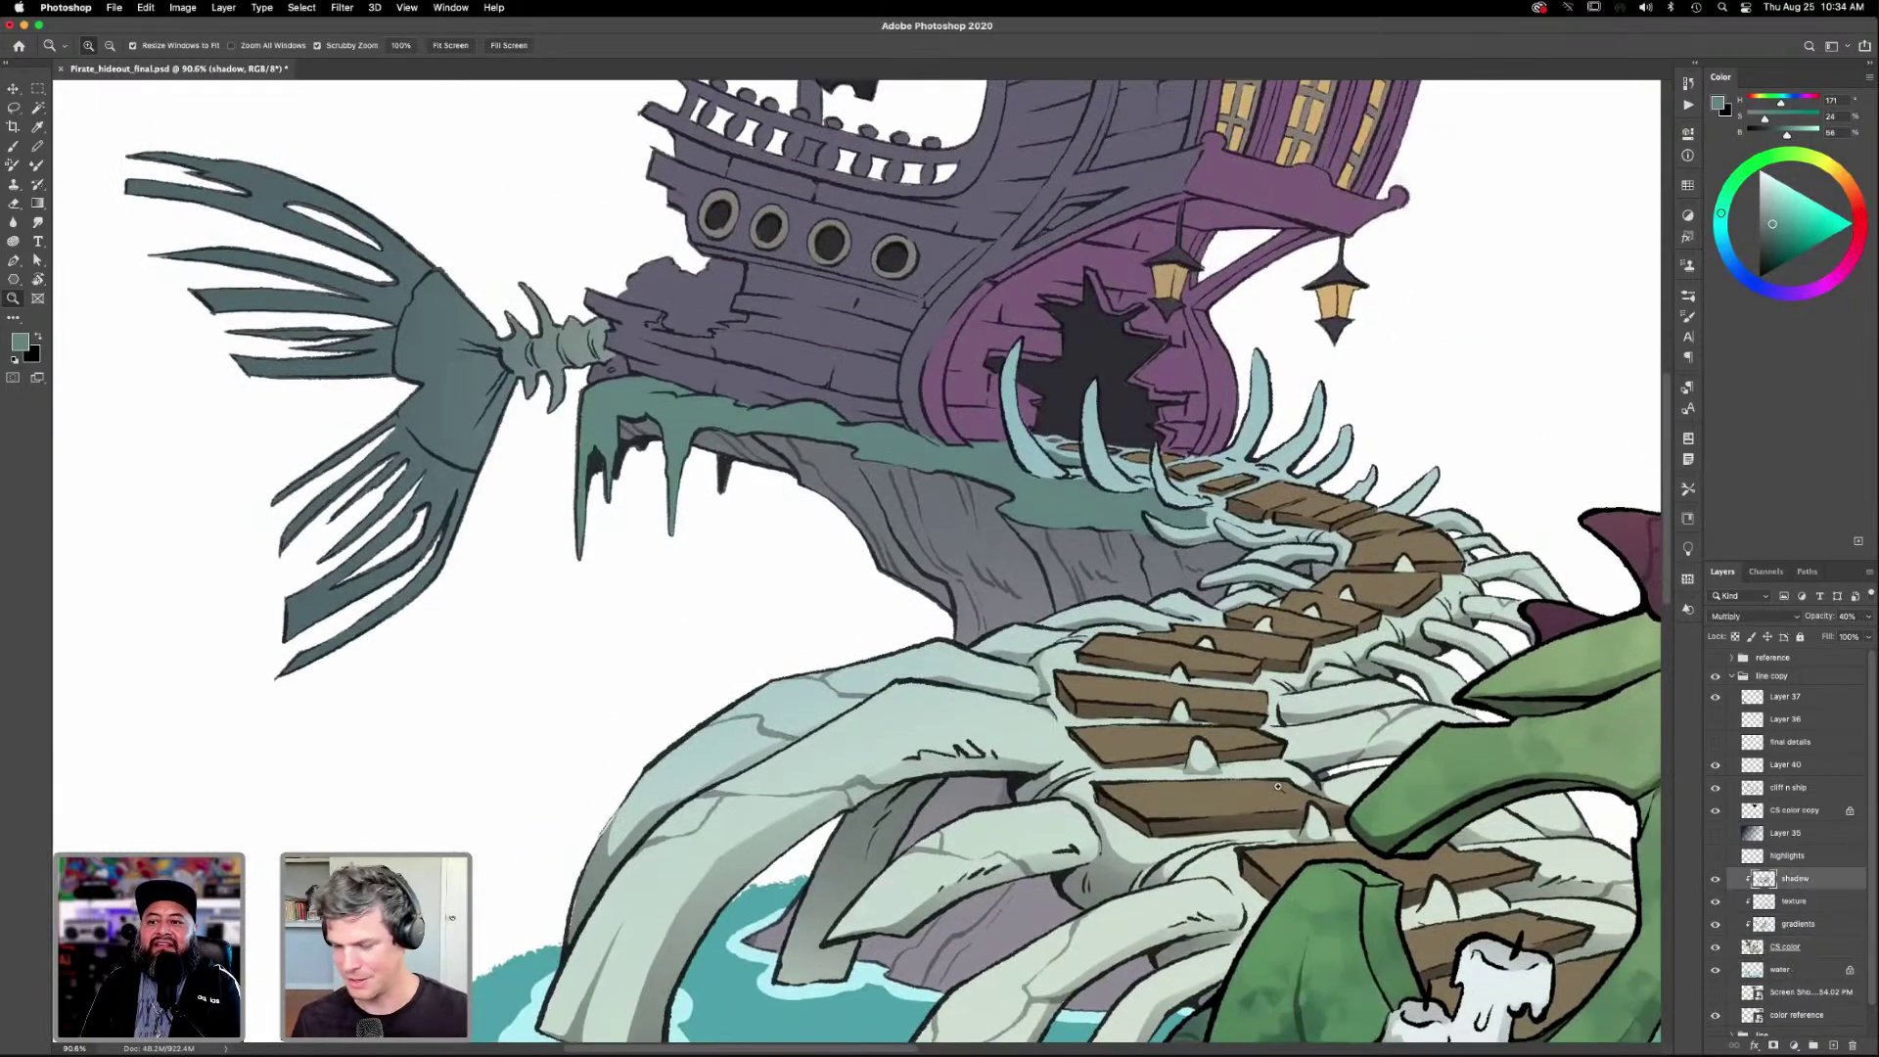
key("l")
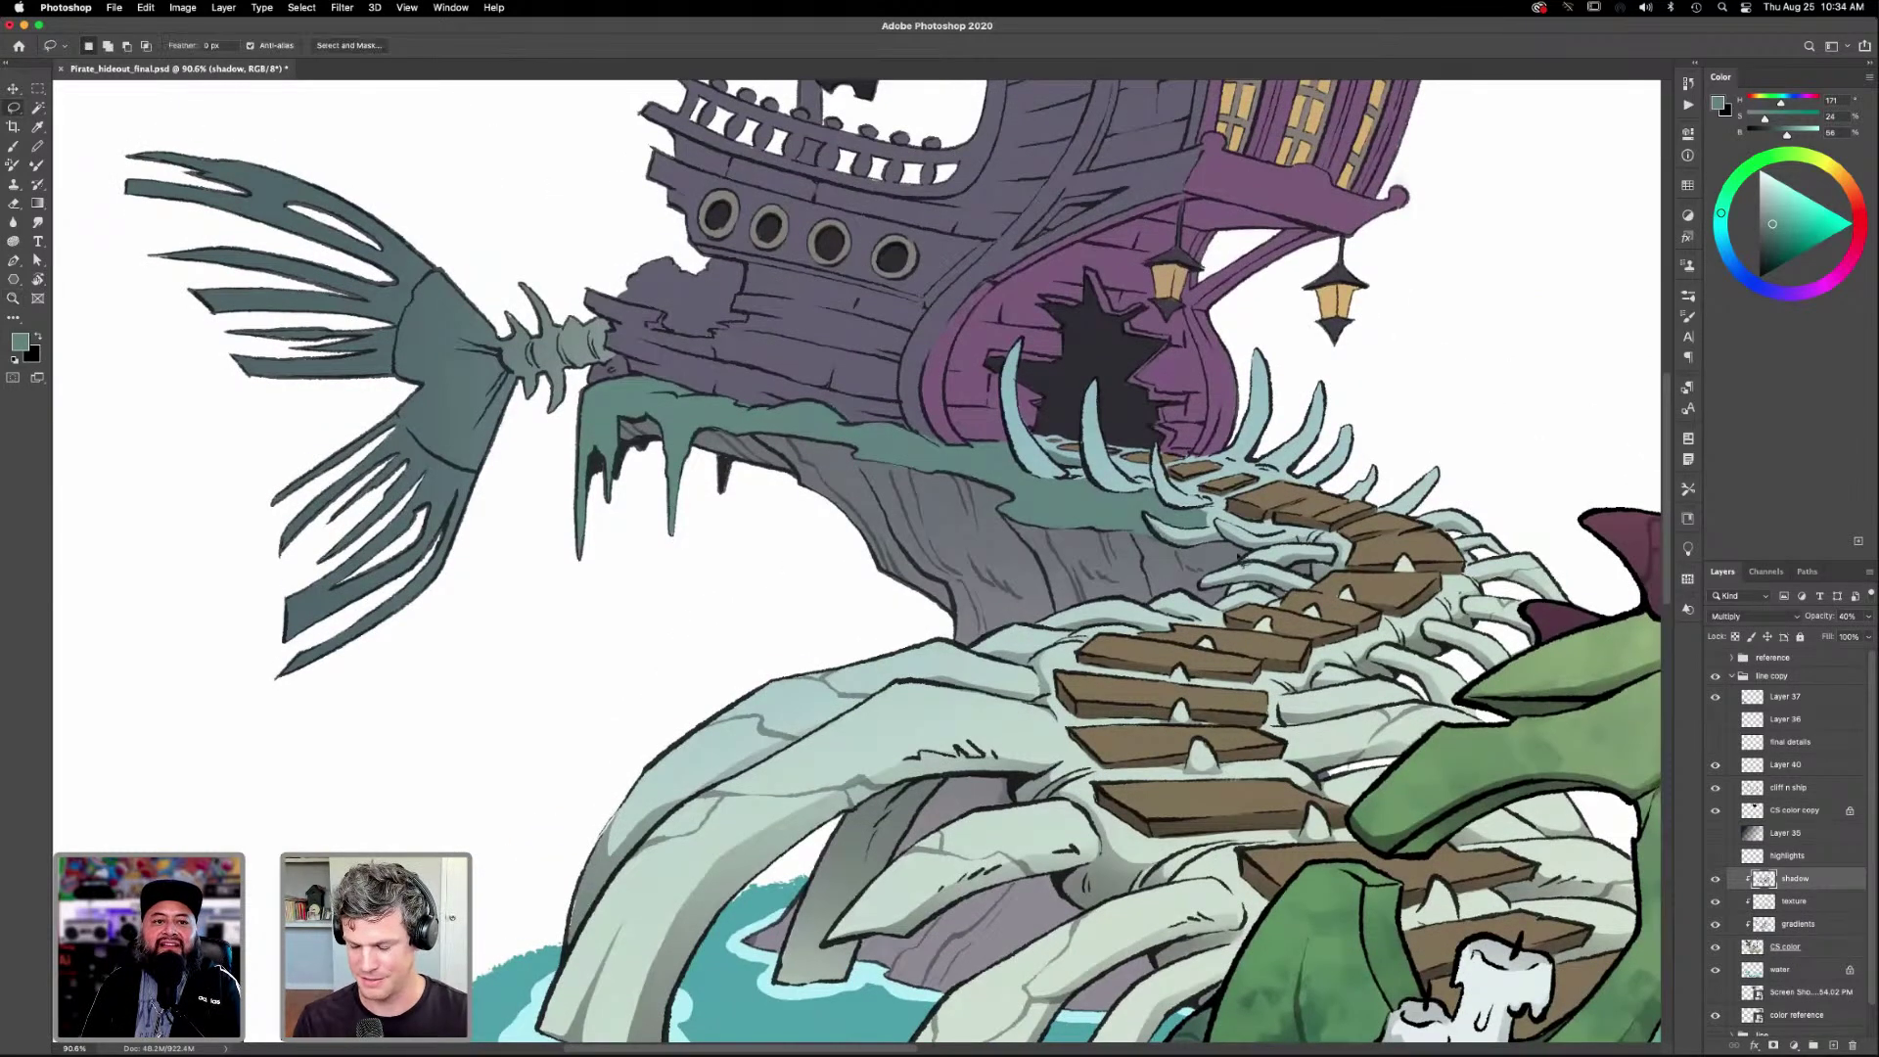
left_click_drag(1130, 648, 1335, 776)
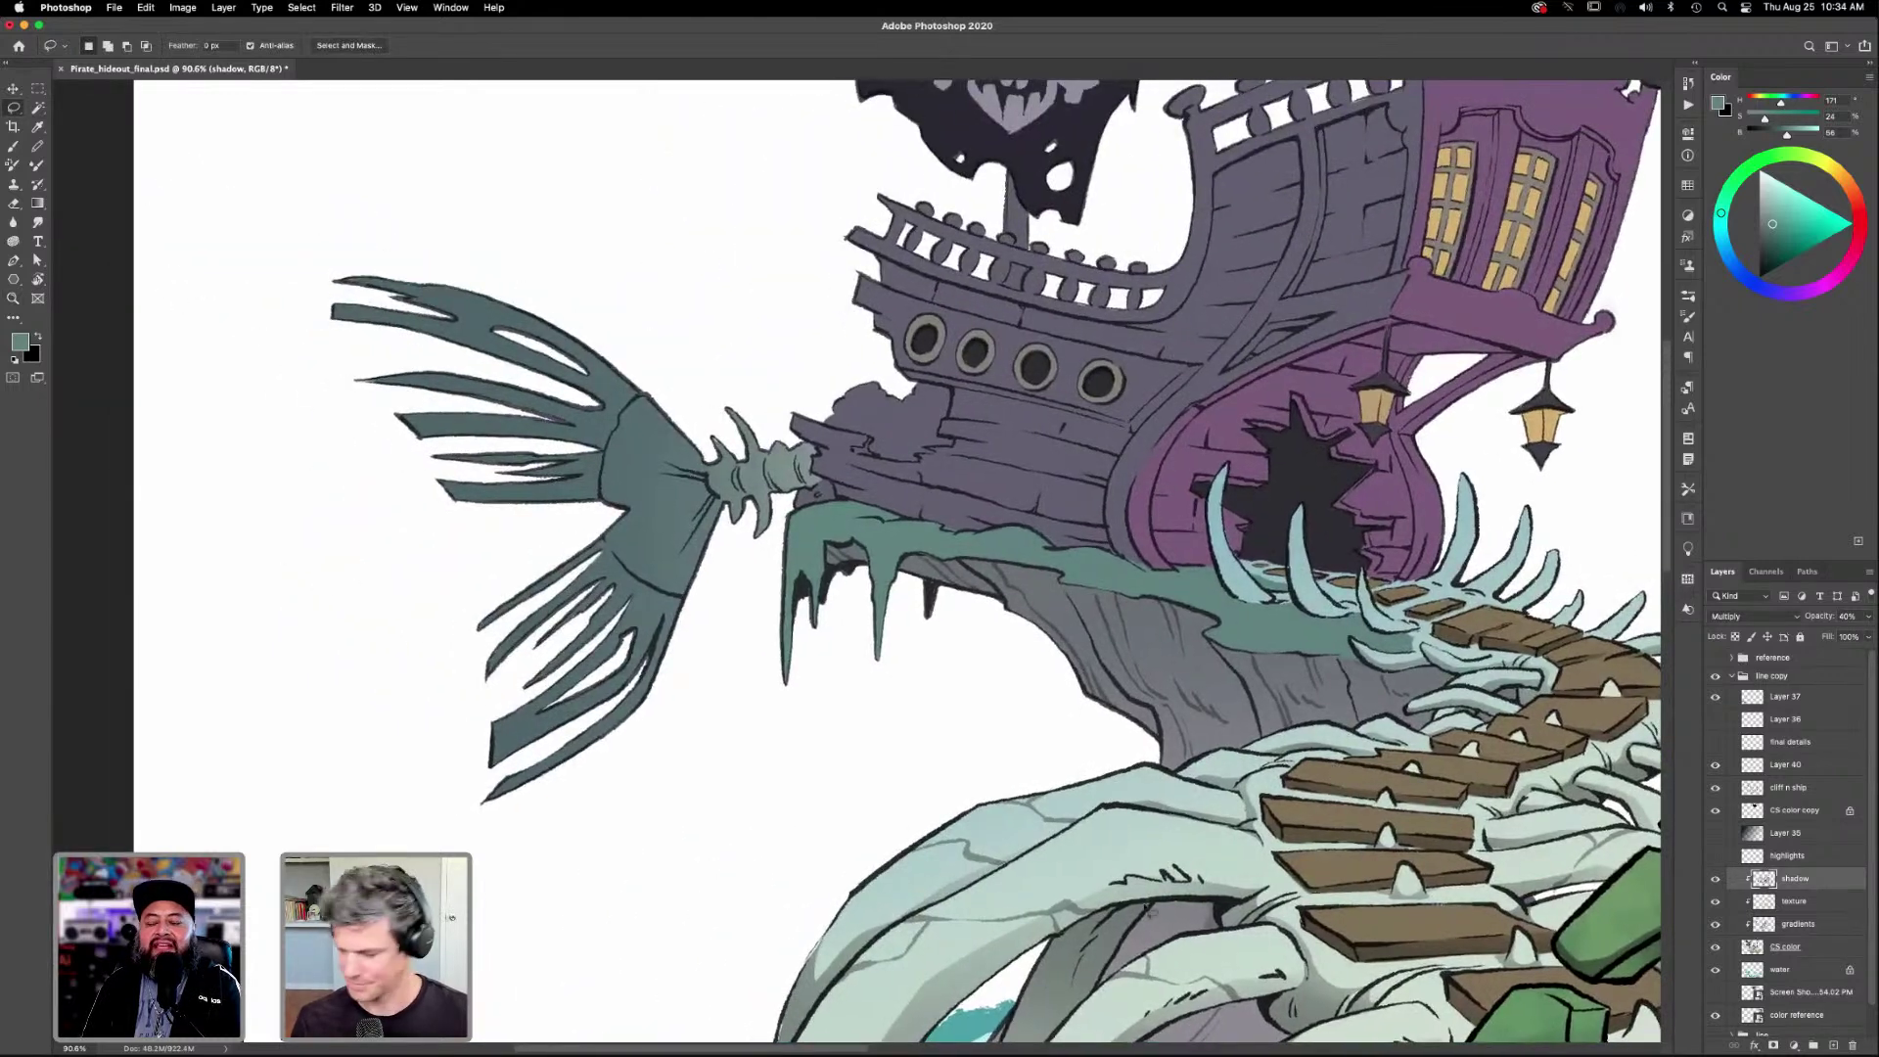
On the CS color layer, select the green moss beneath the ship with the Magic Wand and choose the SoftTexture brush.
left_click(1774, 946)
key("w")
left_click(1223, 631)
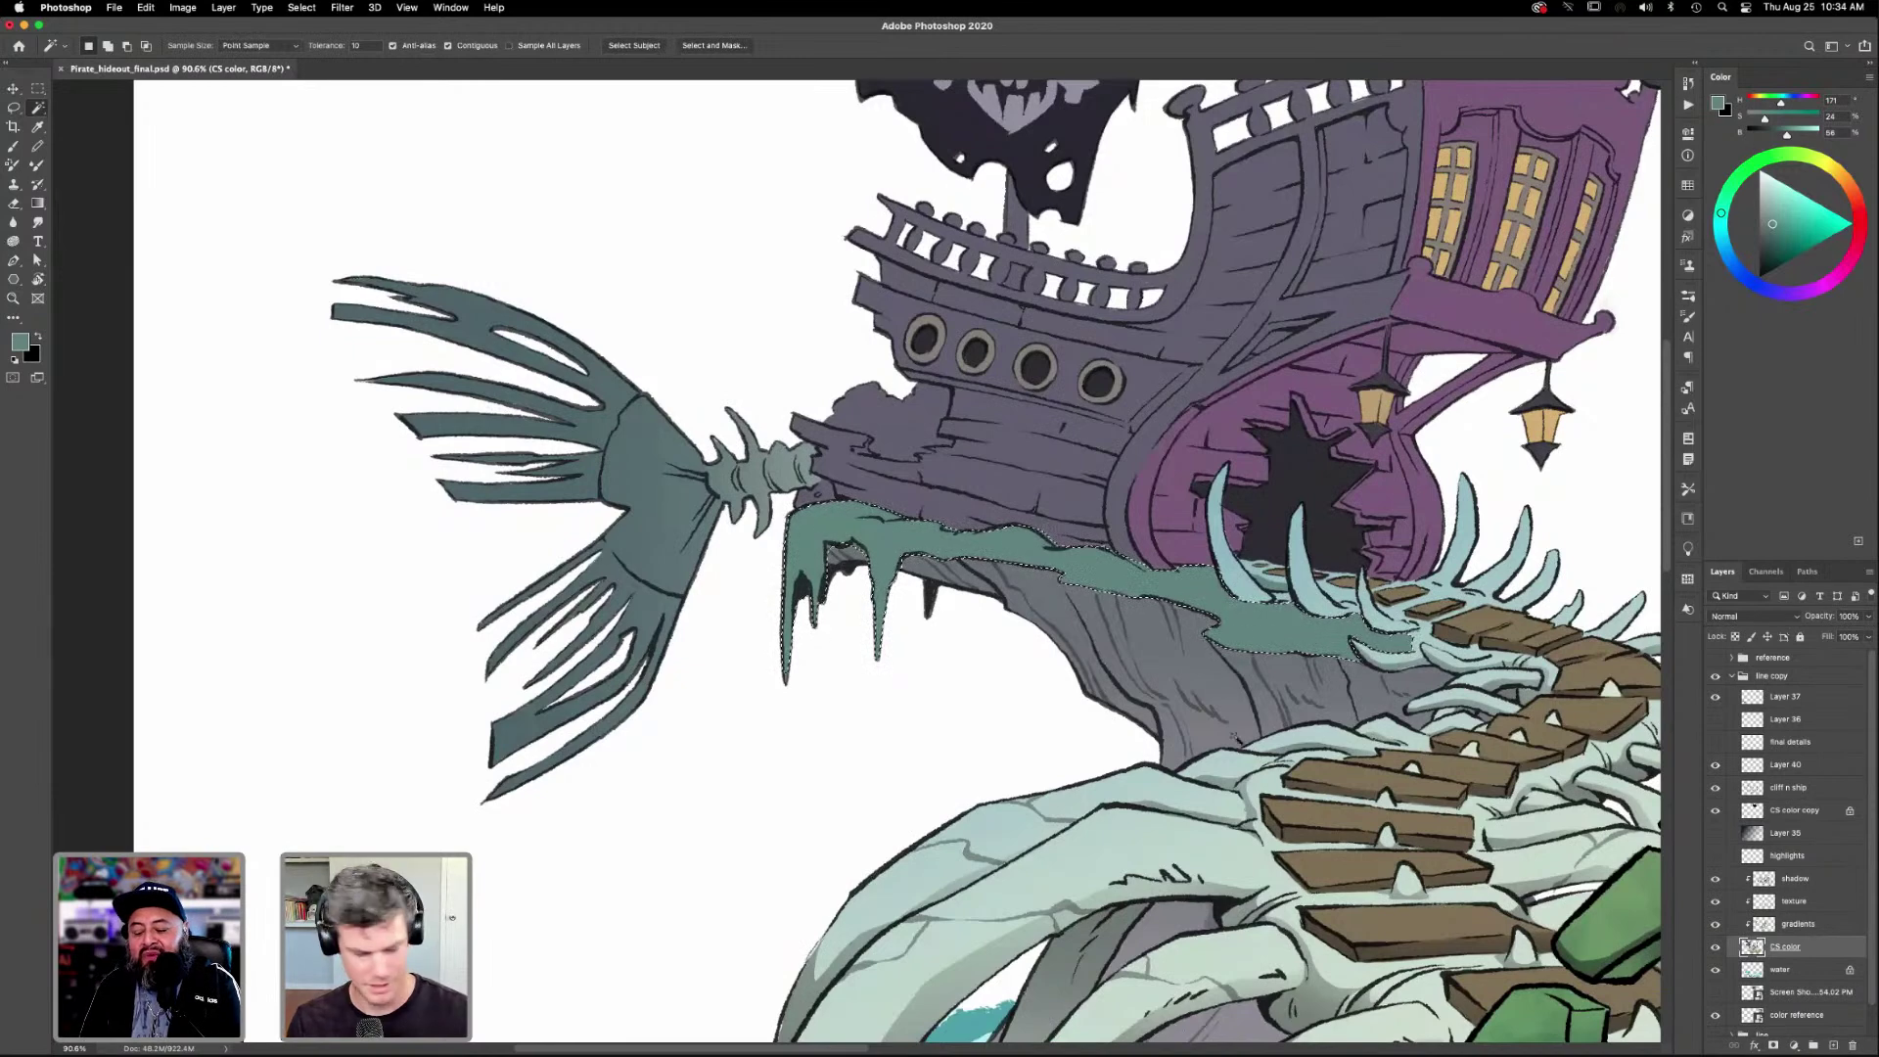
key("b")
left_click(1687, 316)
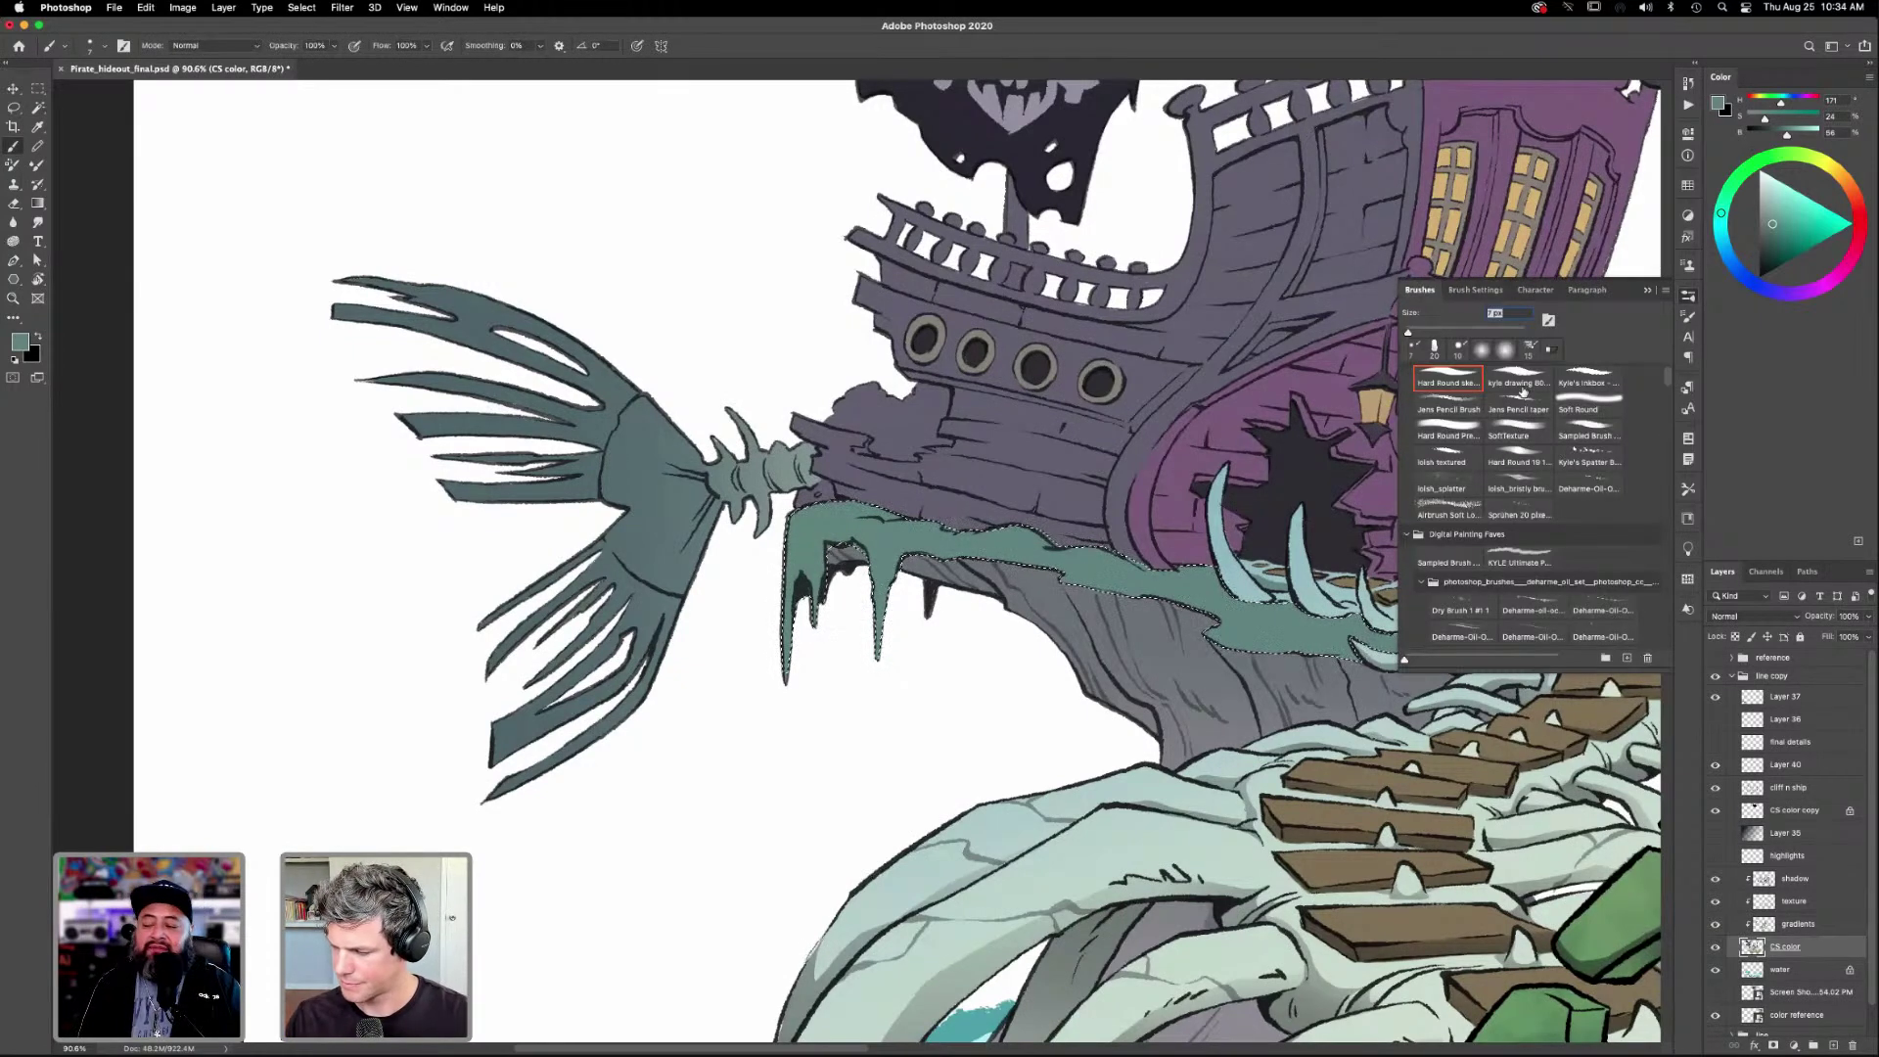
left_click(1517, 431)
key("Return")
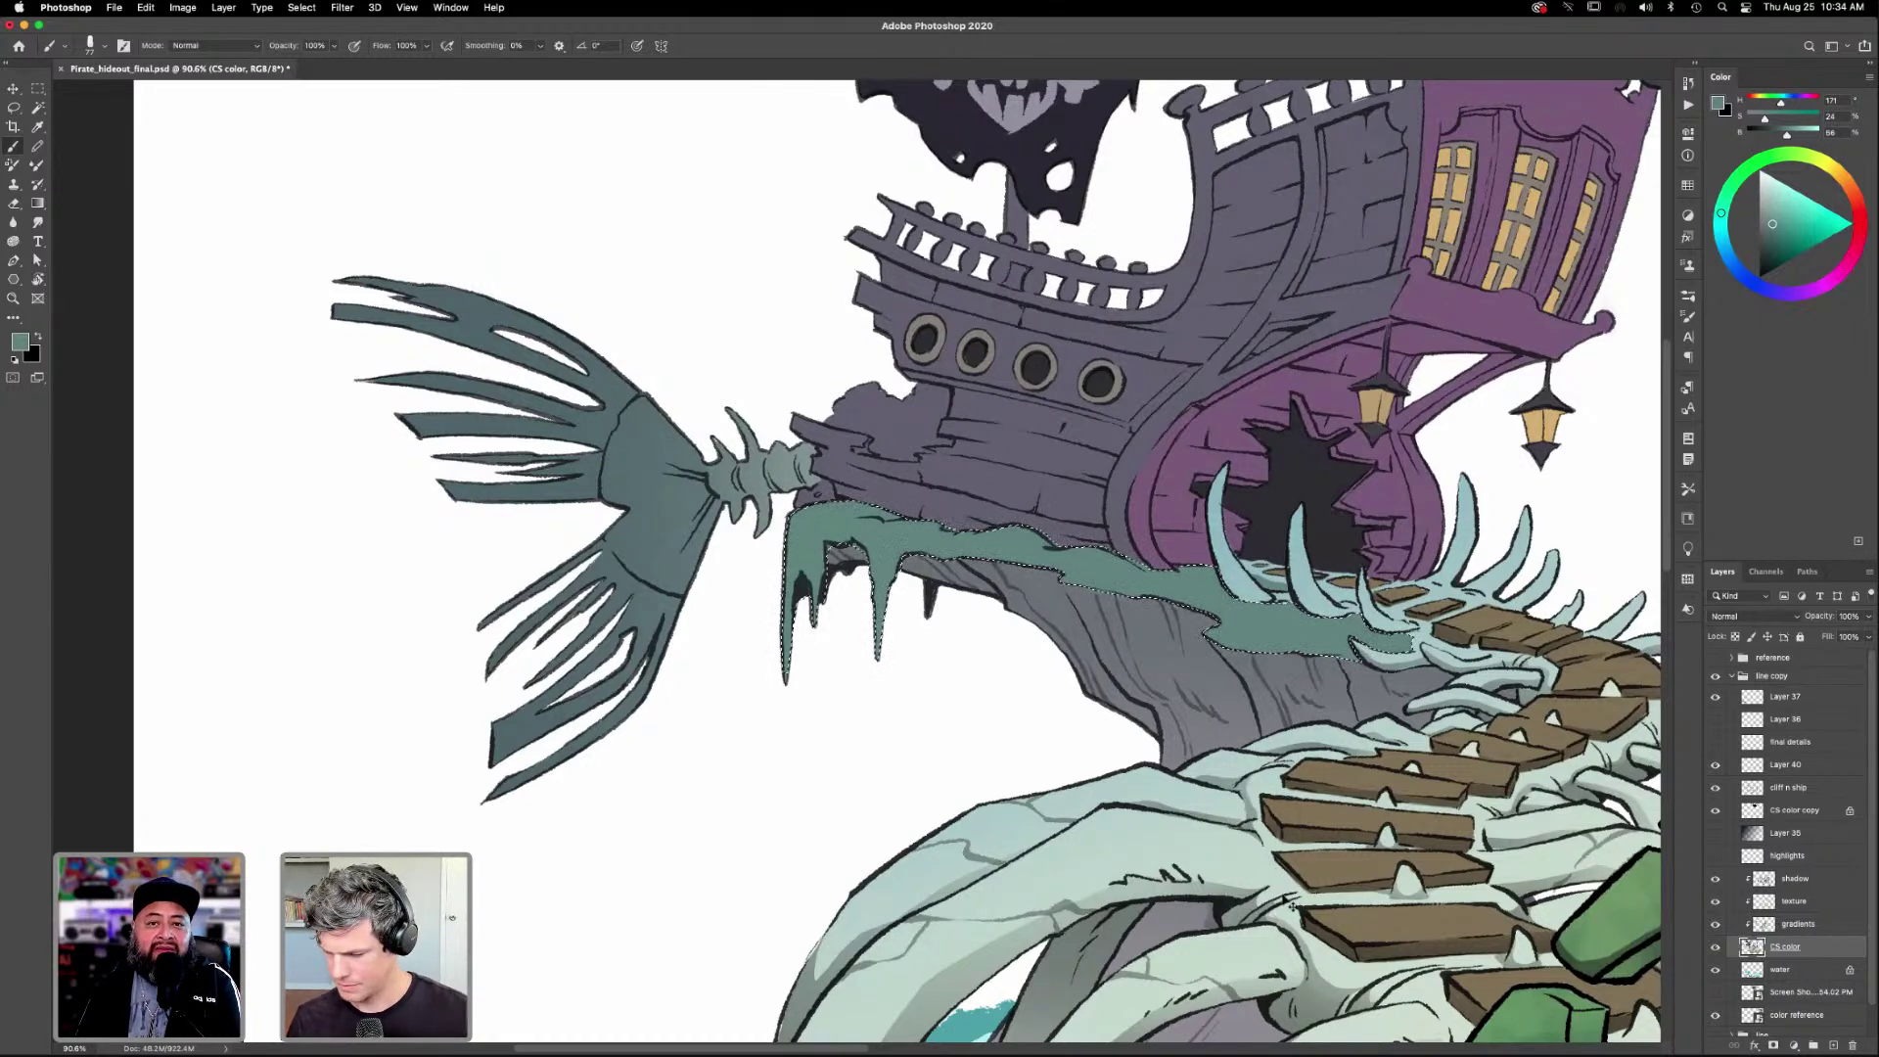
On the shadow layer, paint soft darker shading along the selected moss and its drips with the SoftTexture brush, keeping the moss selected.
left_click(1794, 879)
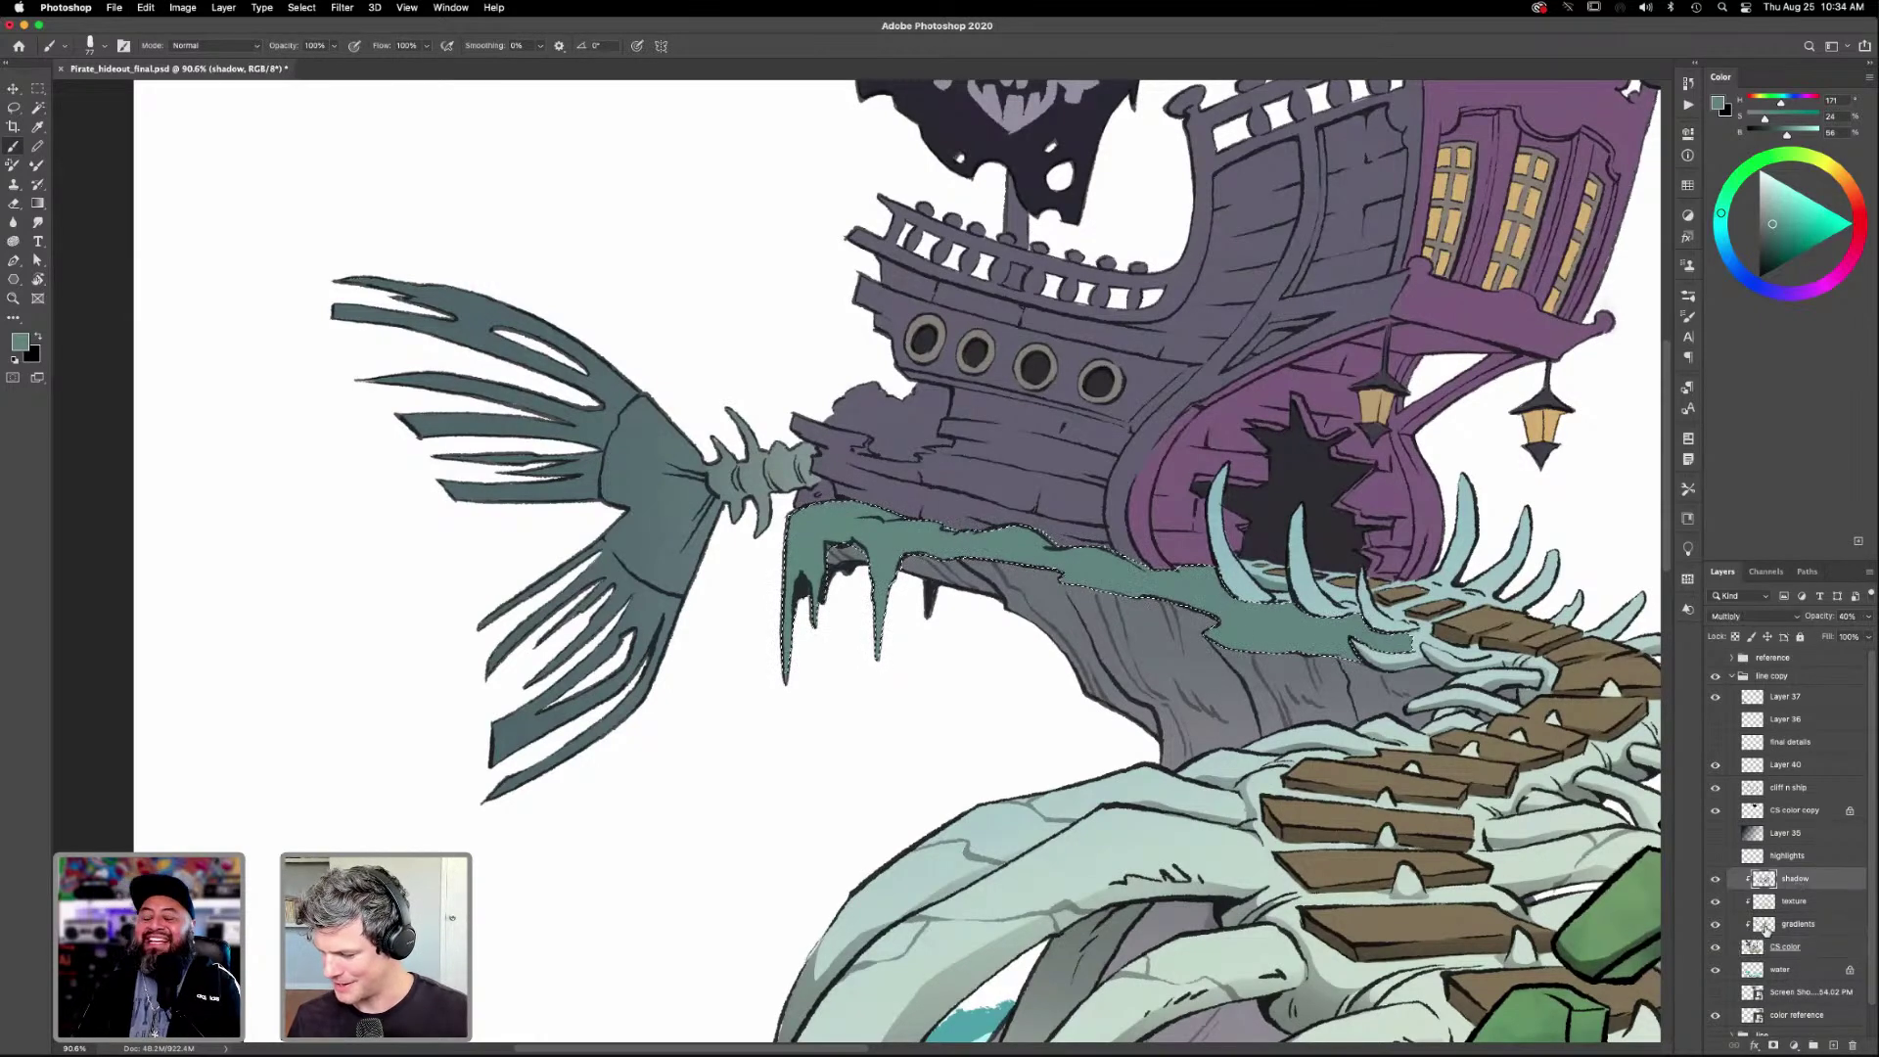
left_click(1714, 879)
left_click(1714, 878)
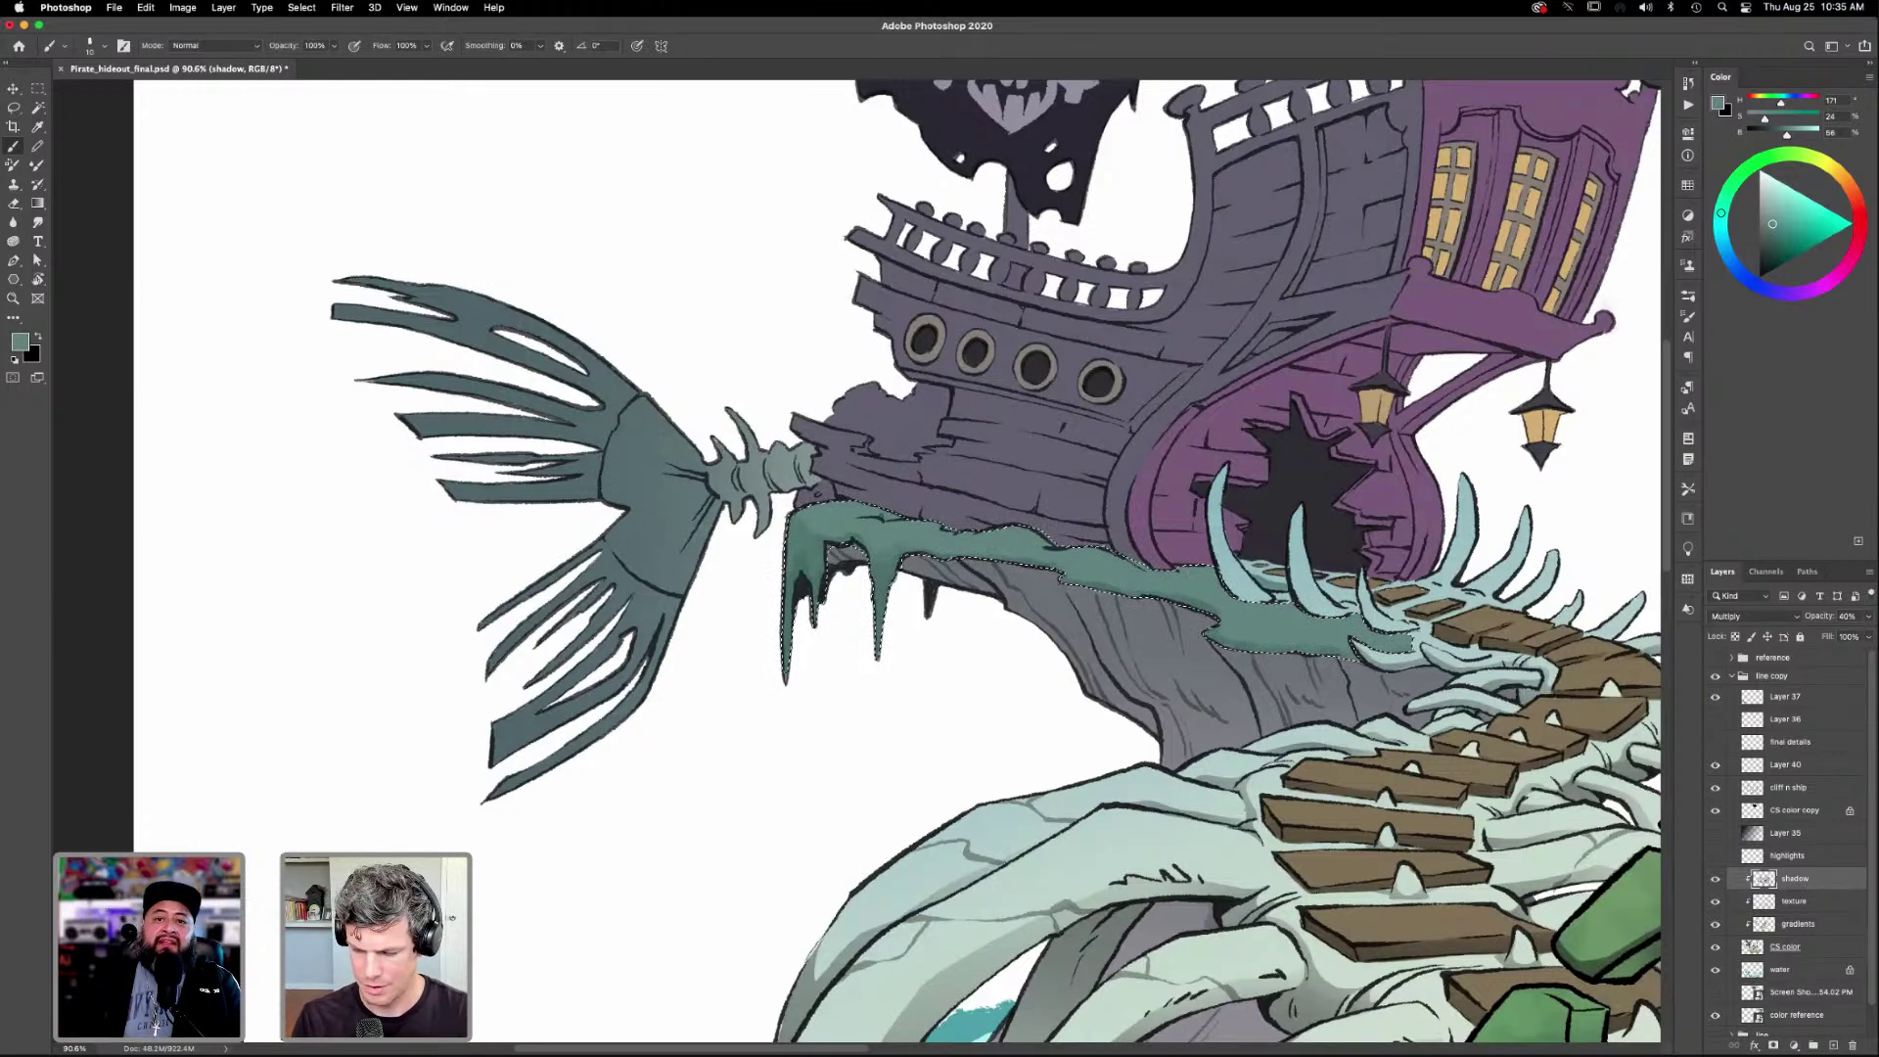
right_click(841, 528)
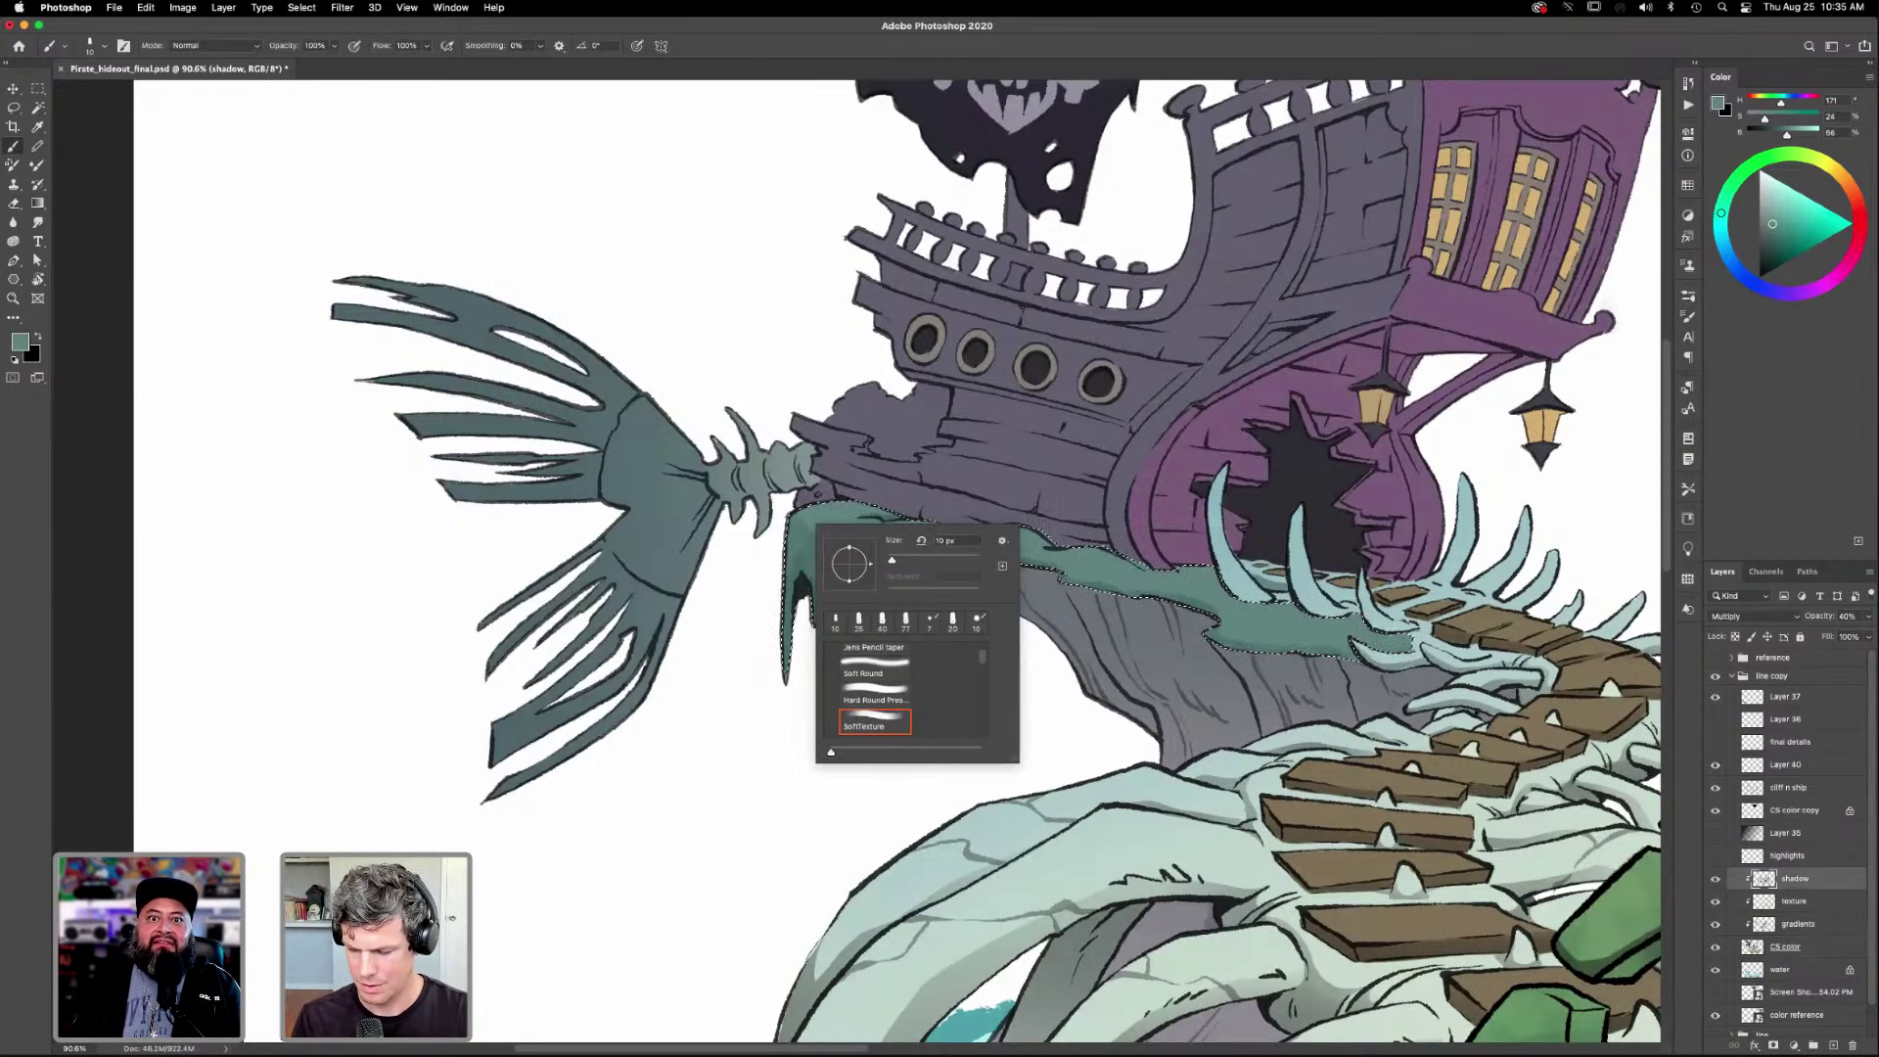
key("Escape")
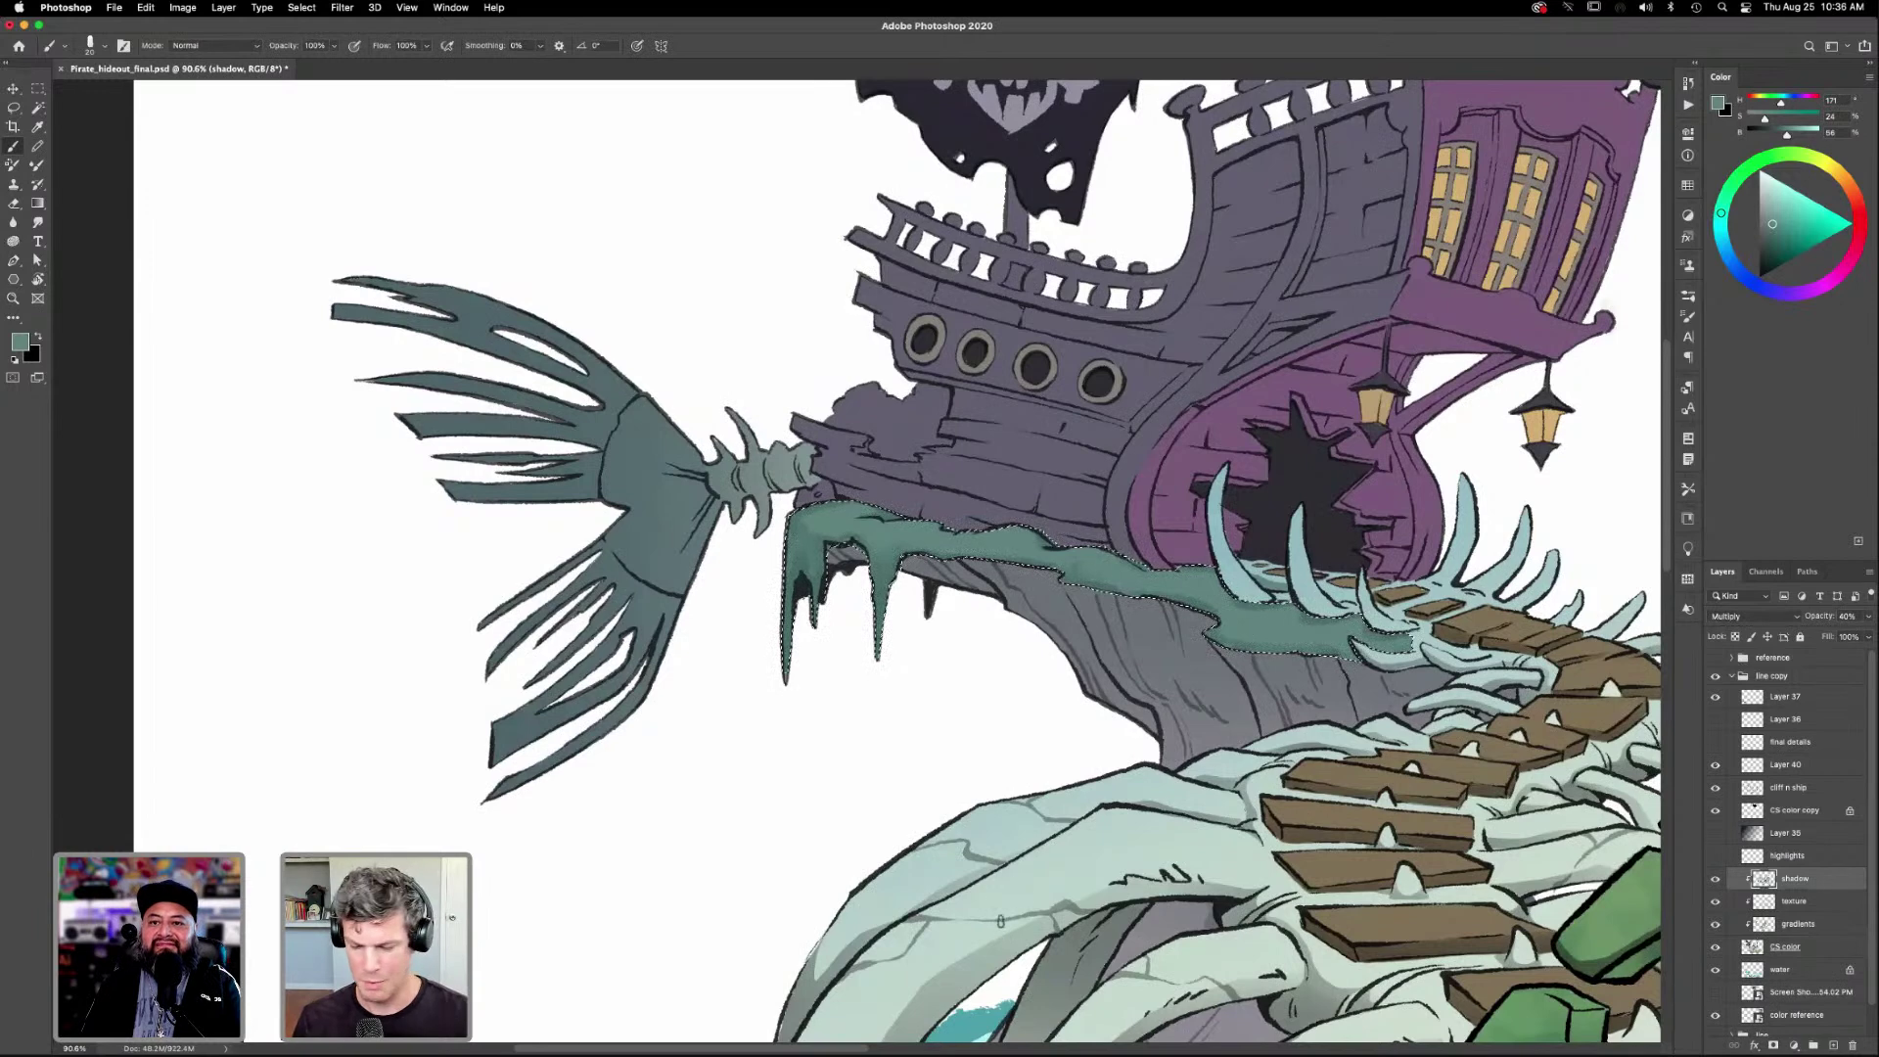
key("super+d")
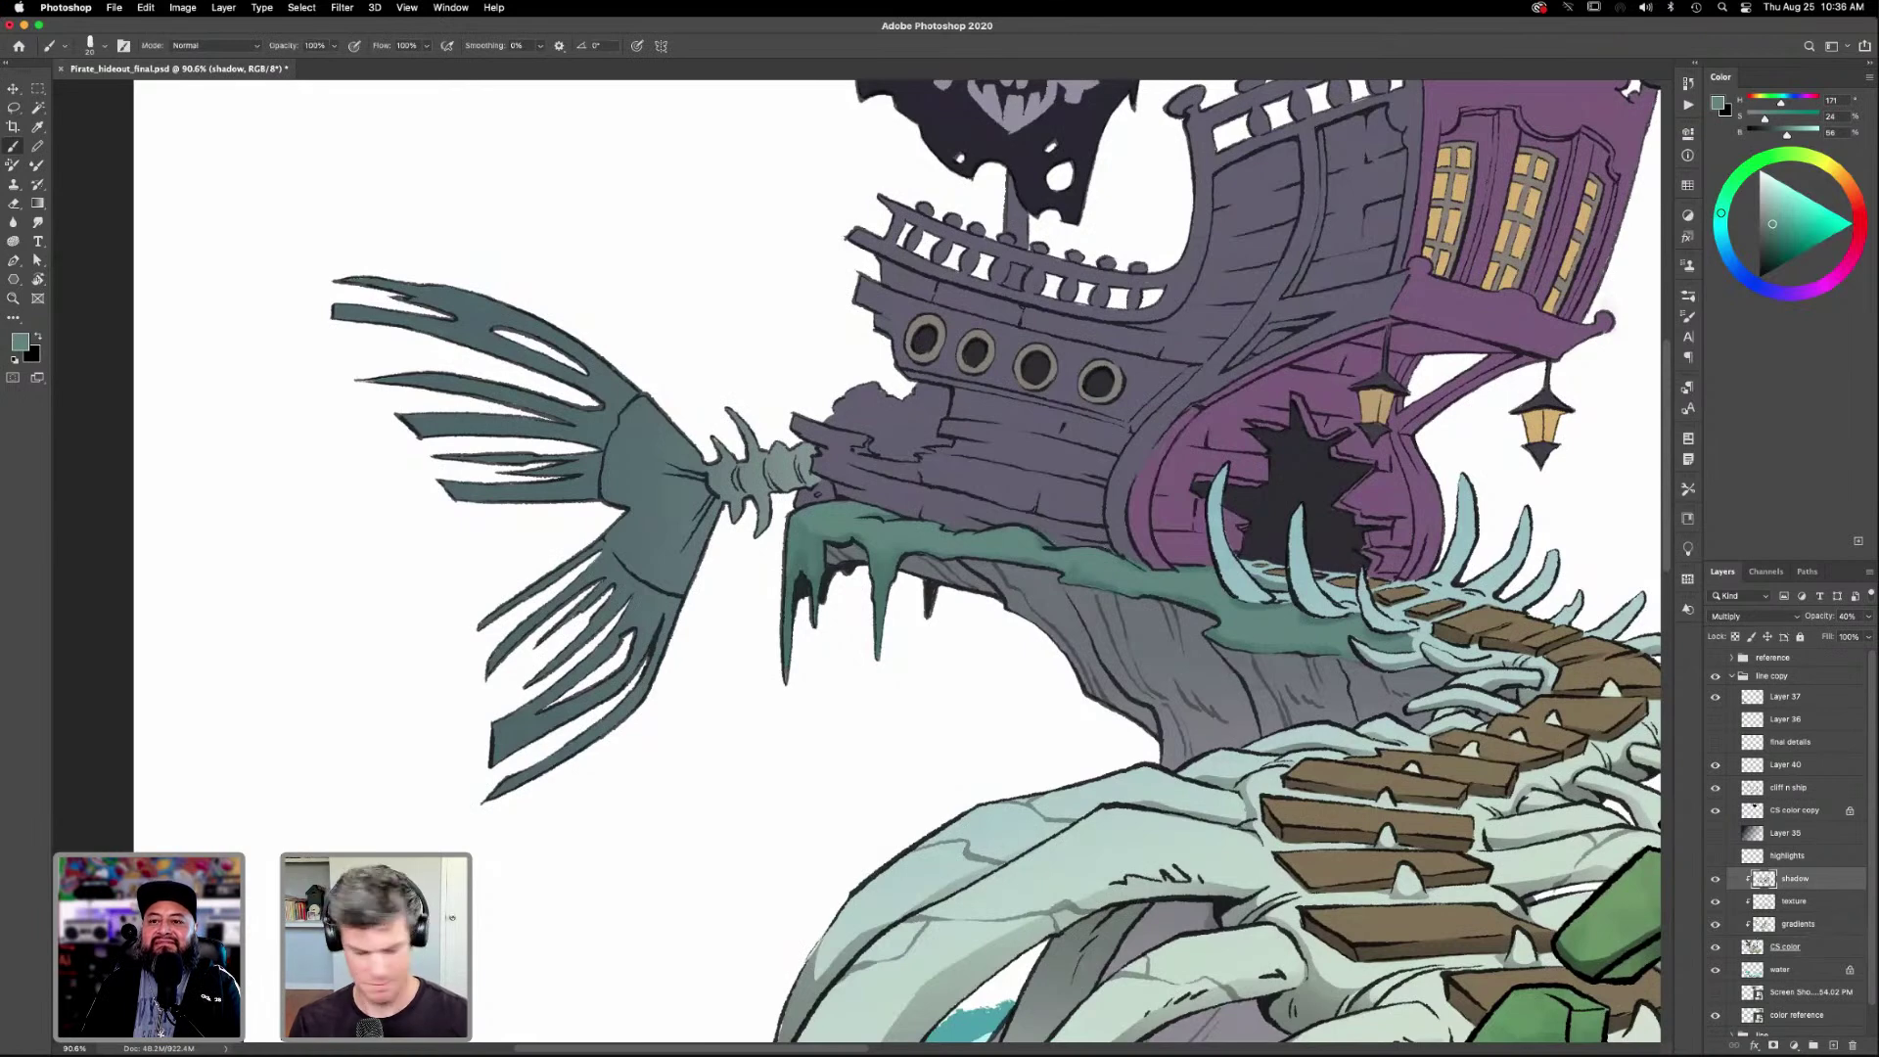
key("super+z")
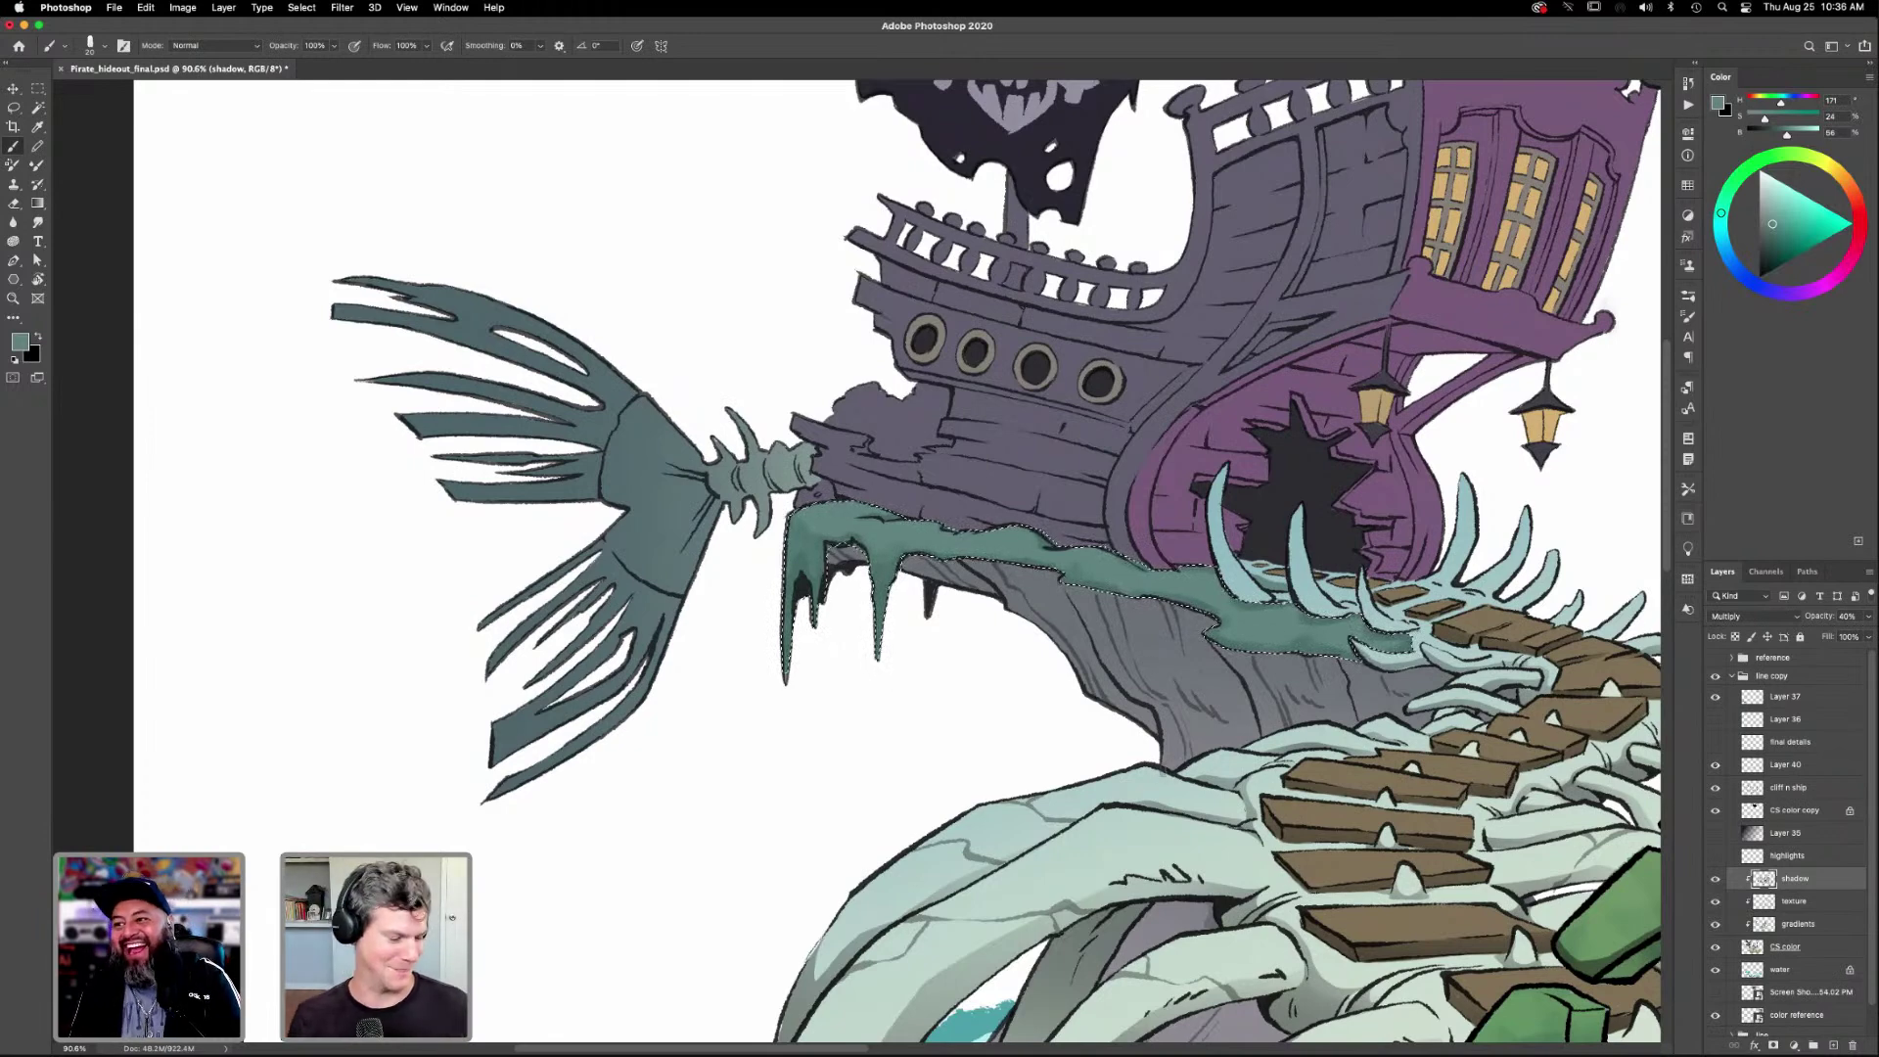
On the CS color layer, select the pale rib bones along the plank walkway with the Magic Wand.
left_click(1794, 902)
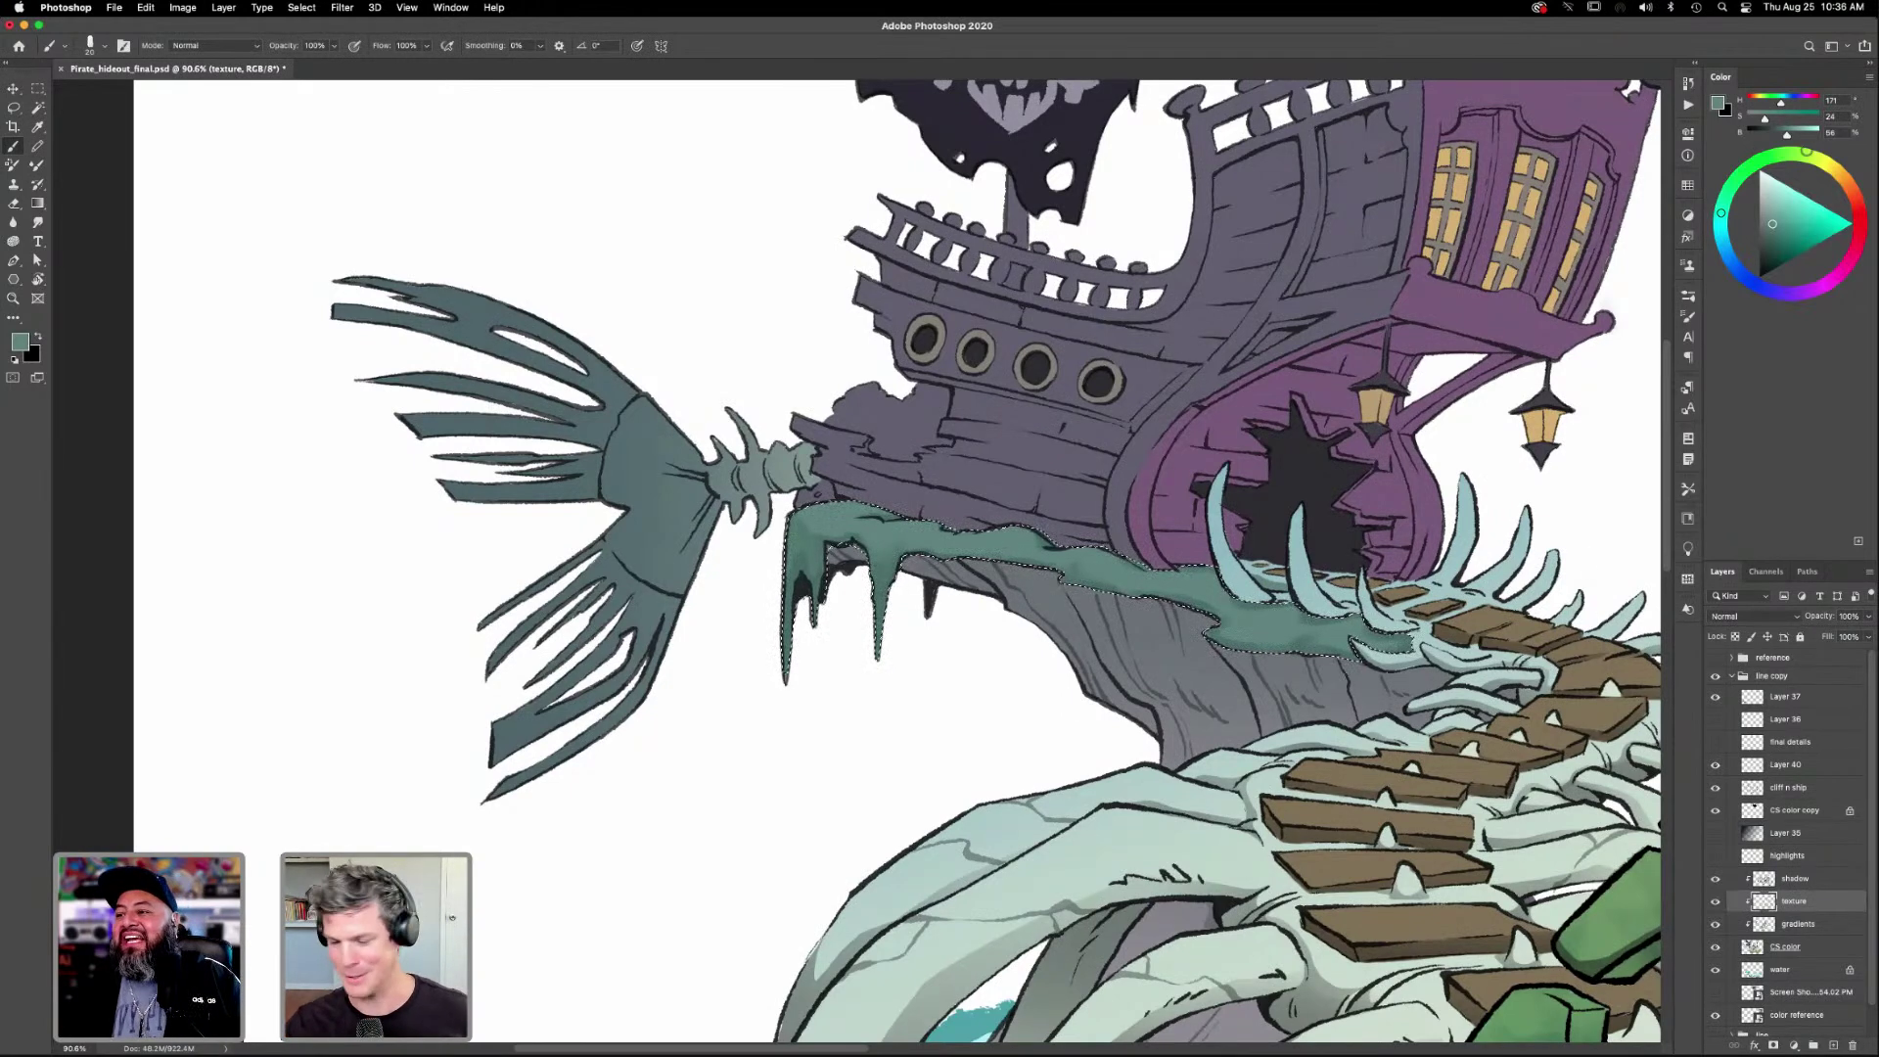
key("i")
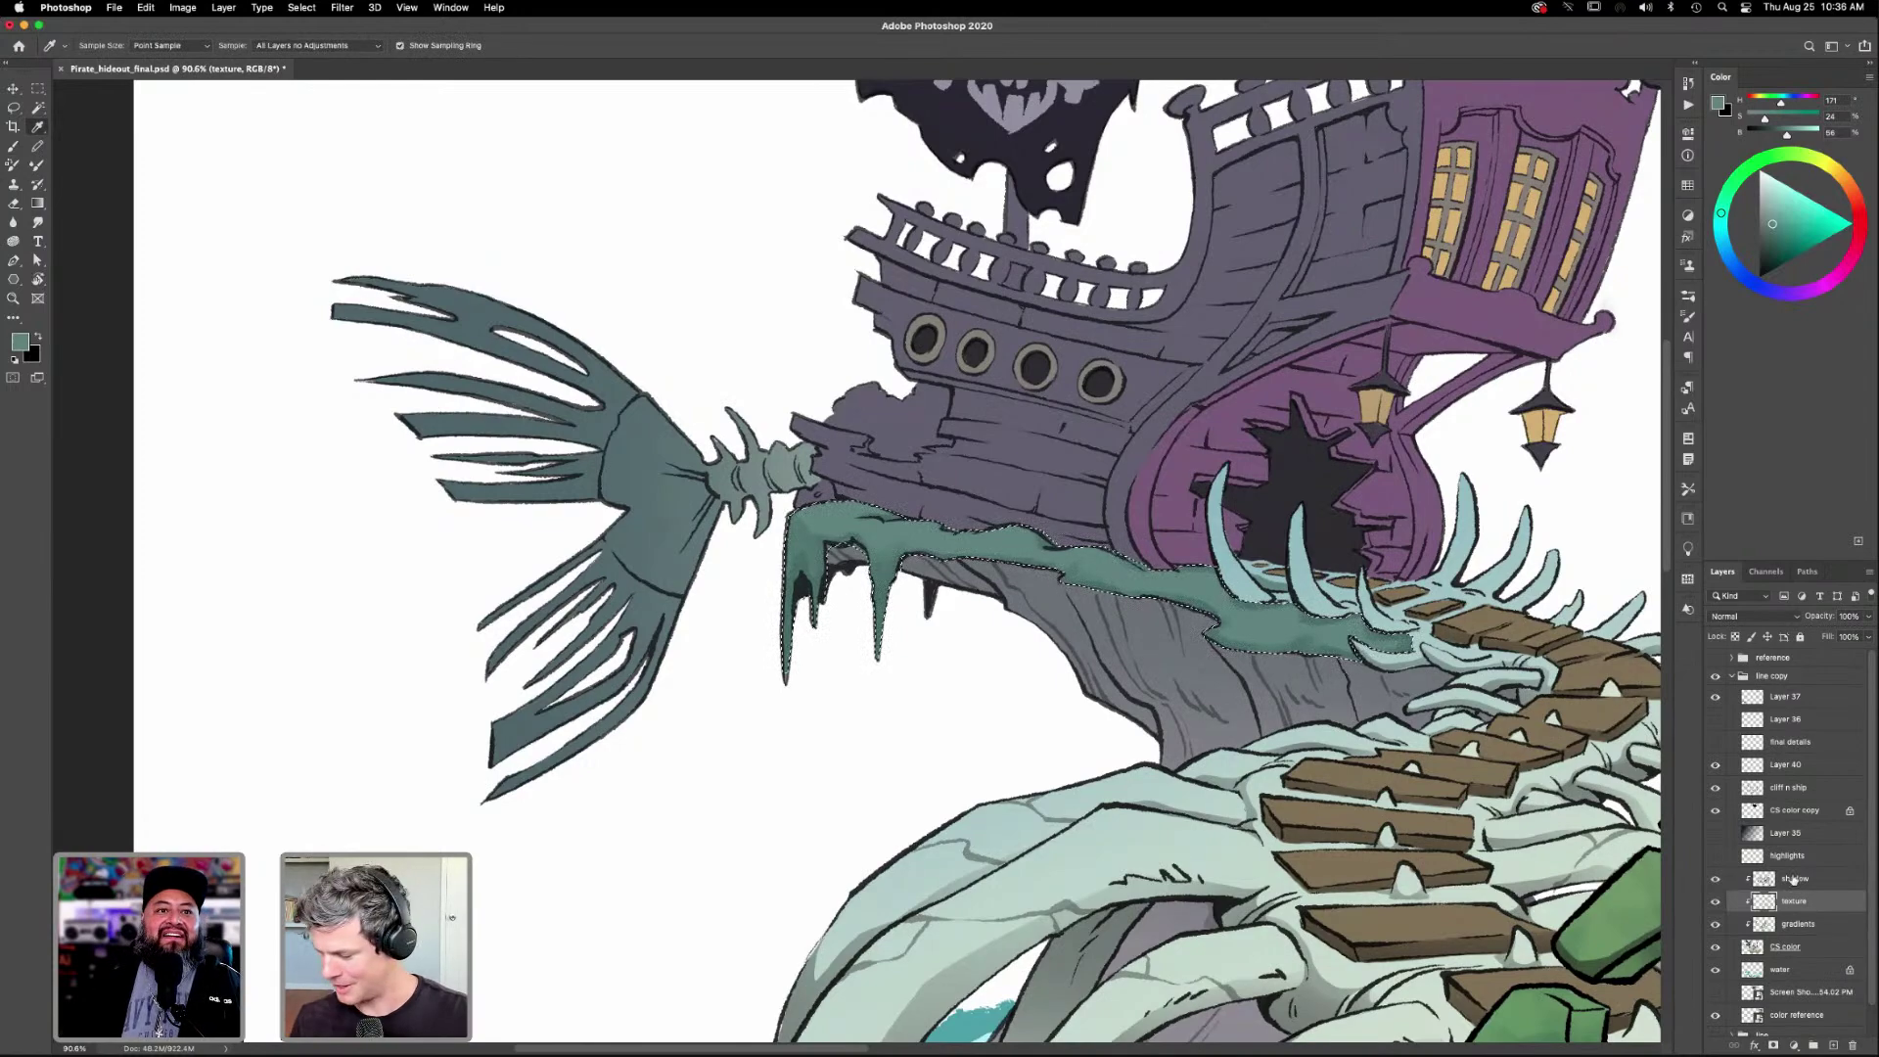
key("super+0")
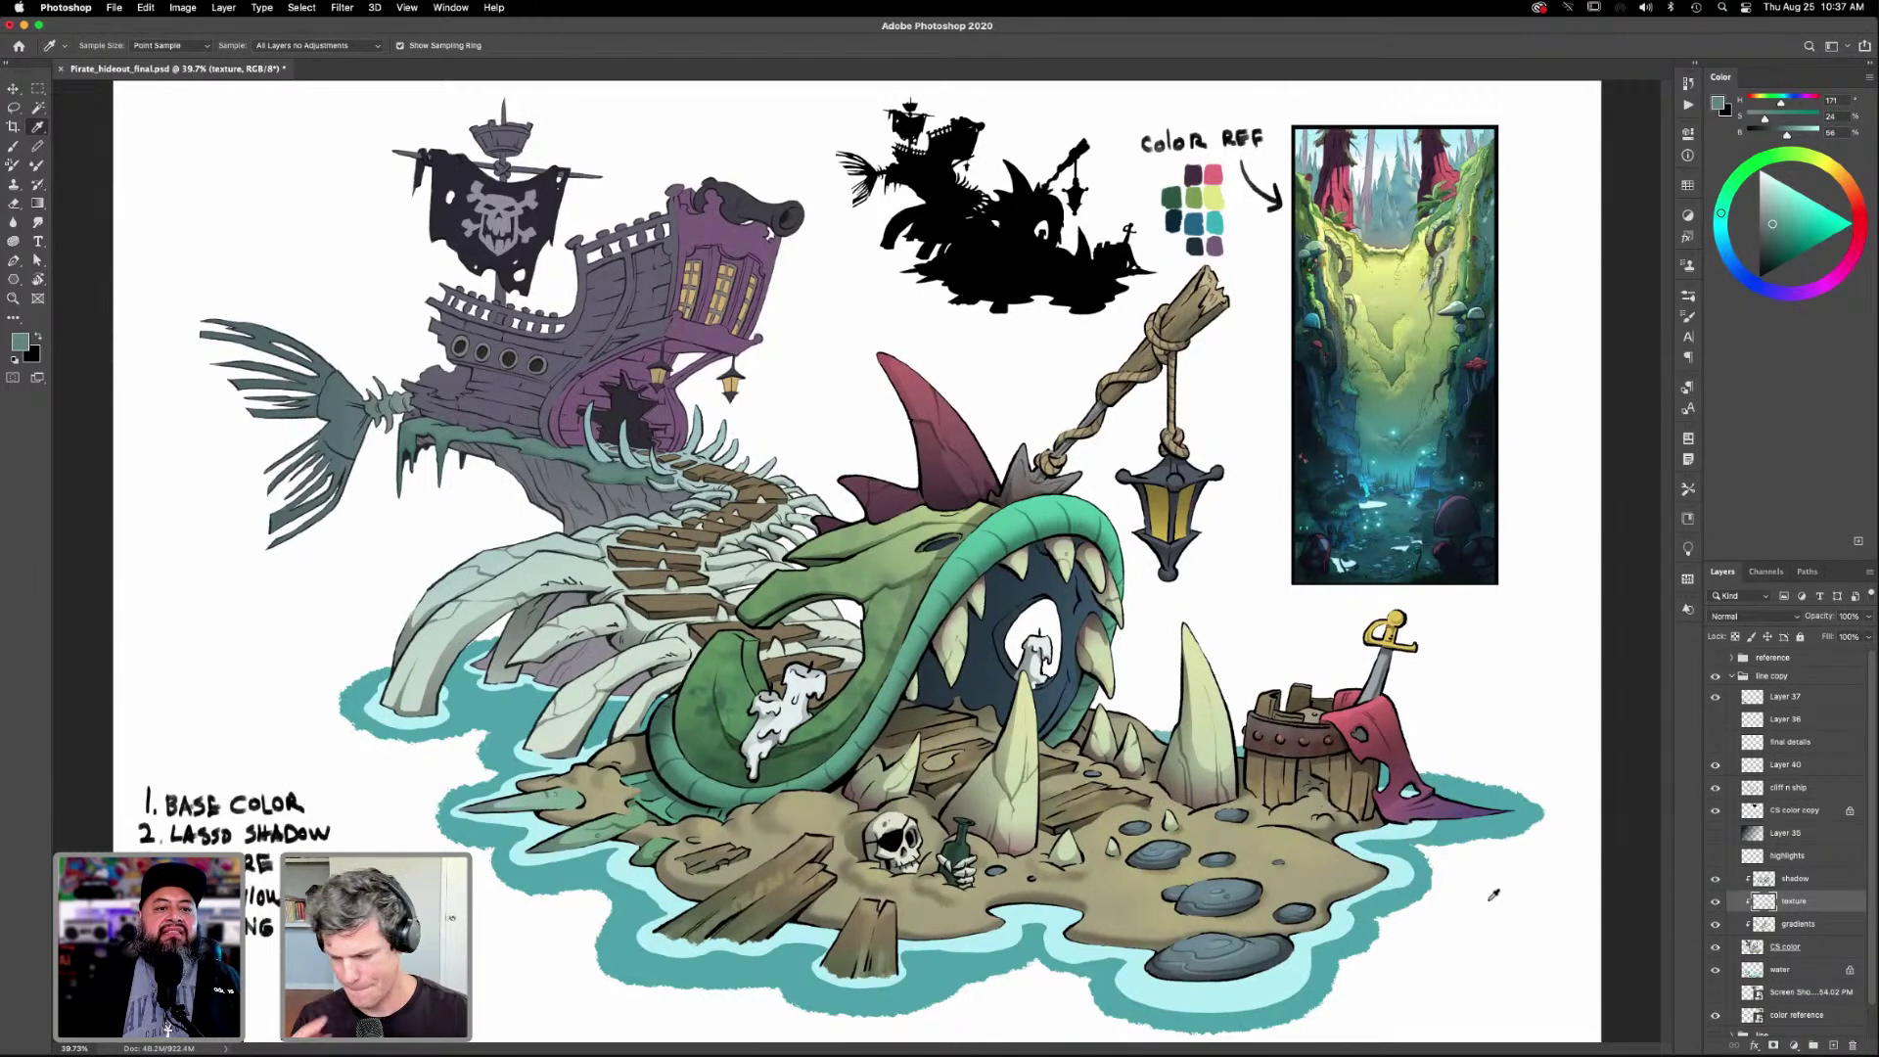
left_click(1792, 946)
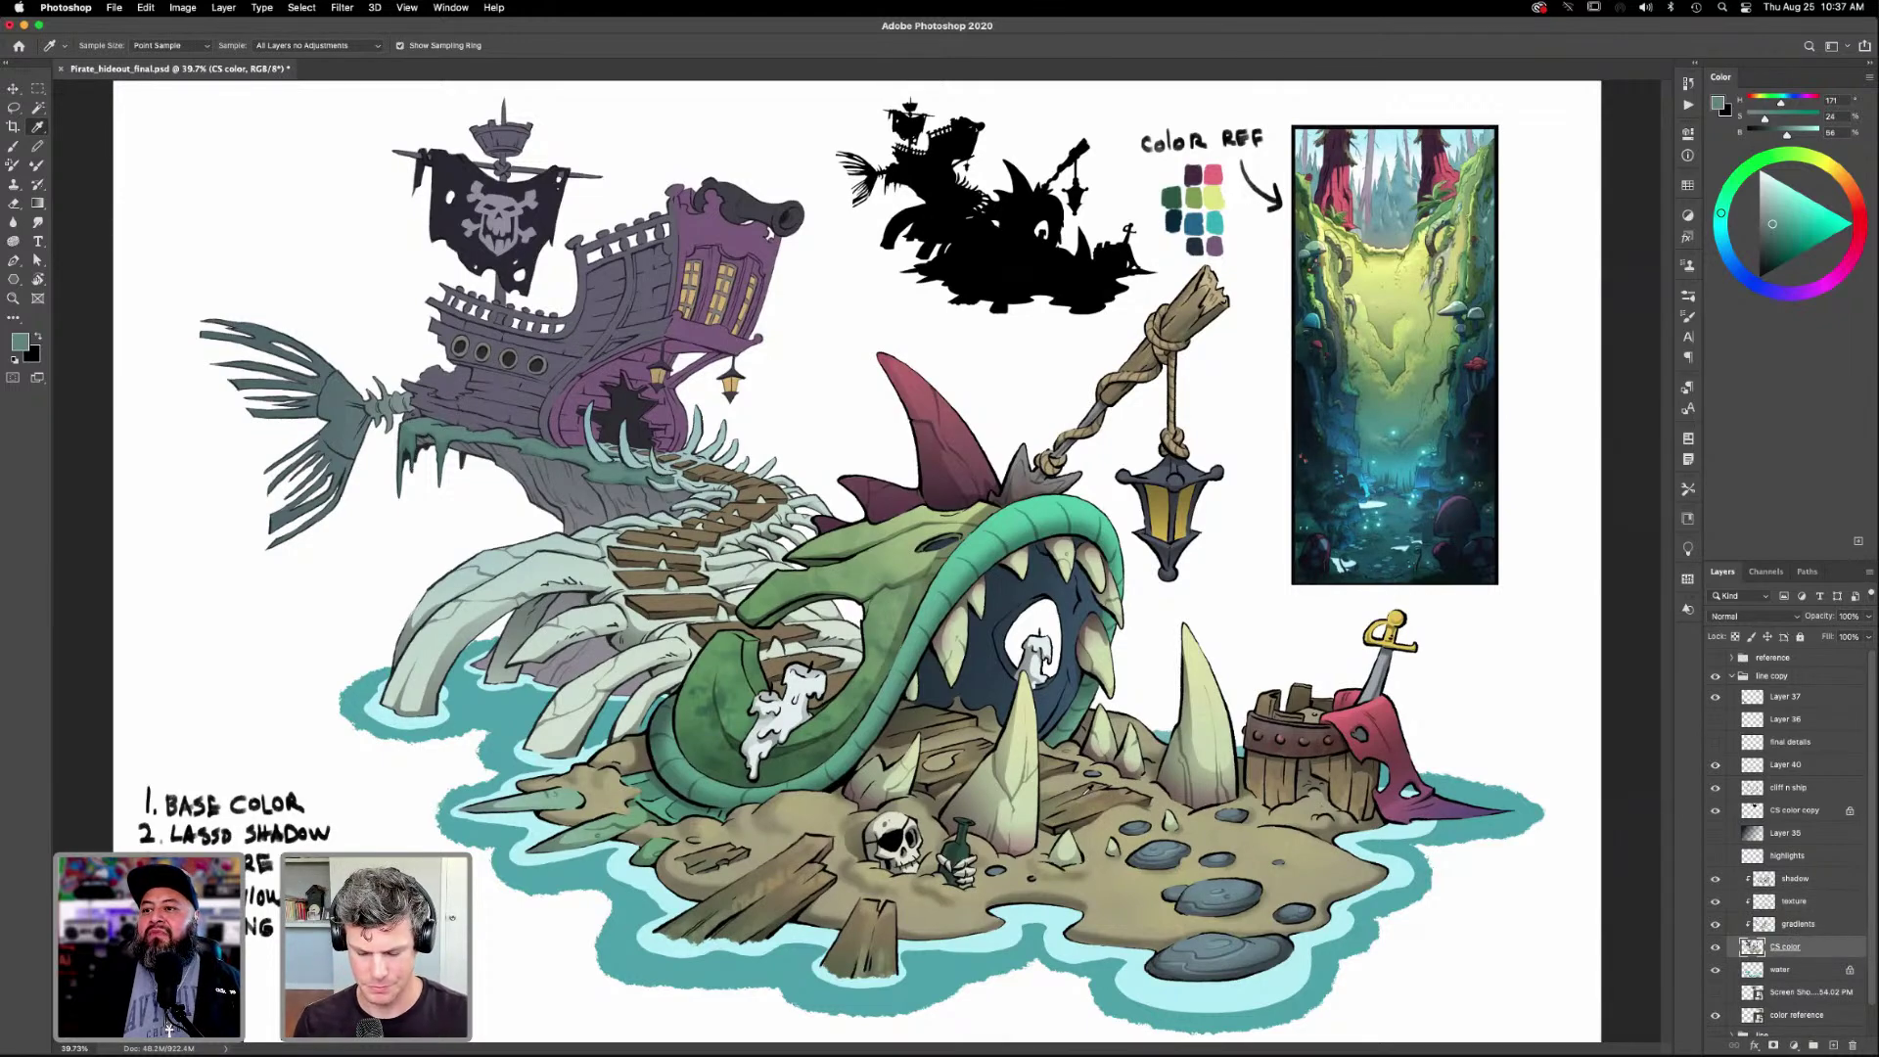
key("z")
left_click_drag(923, 842, 942, 824)
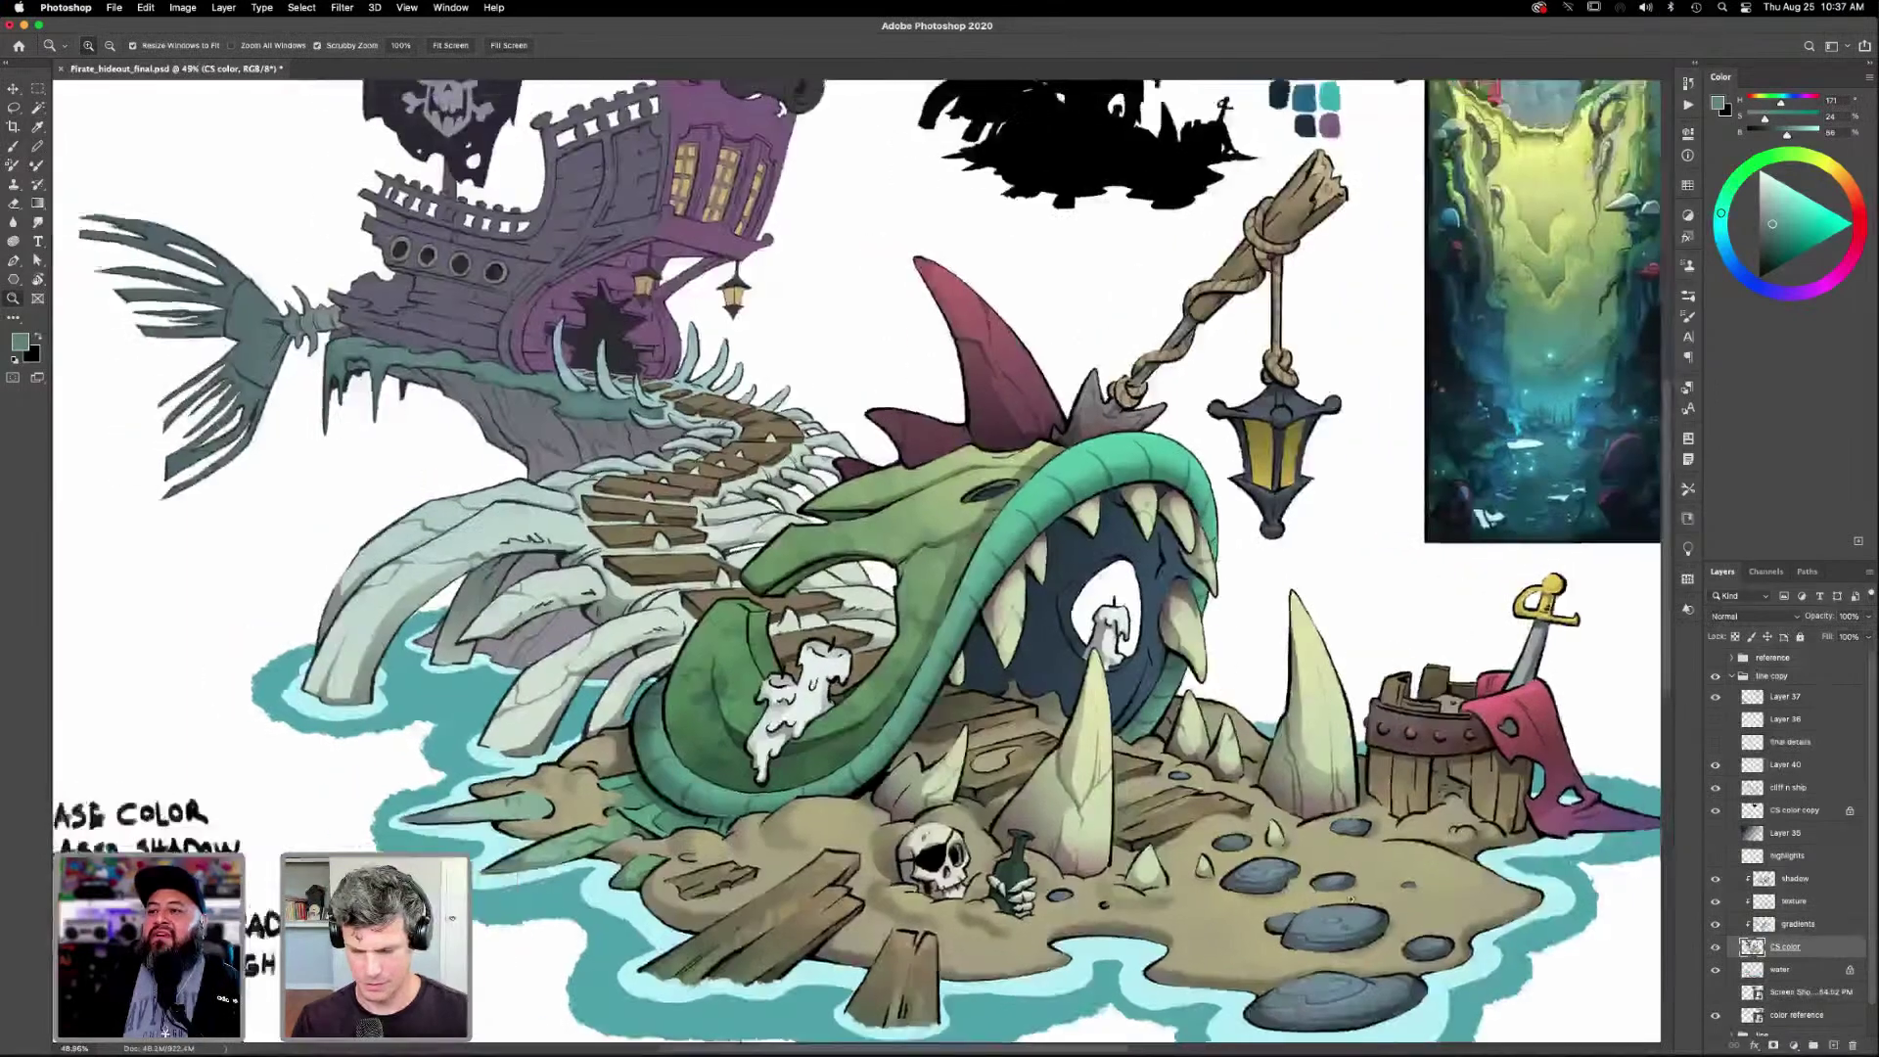
scroll(942, 807, "left", 5)
key("l")
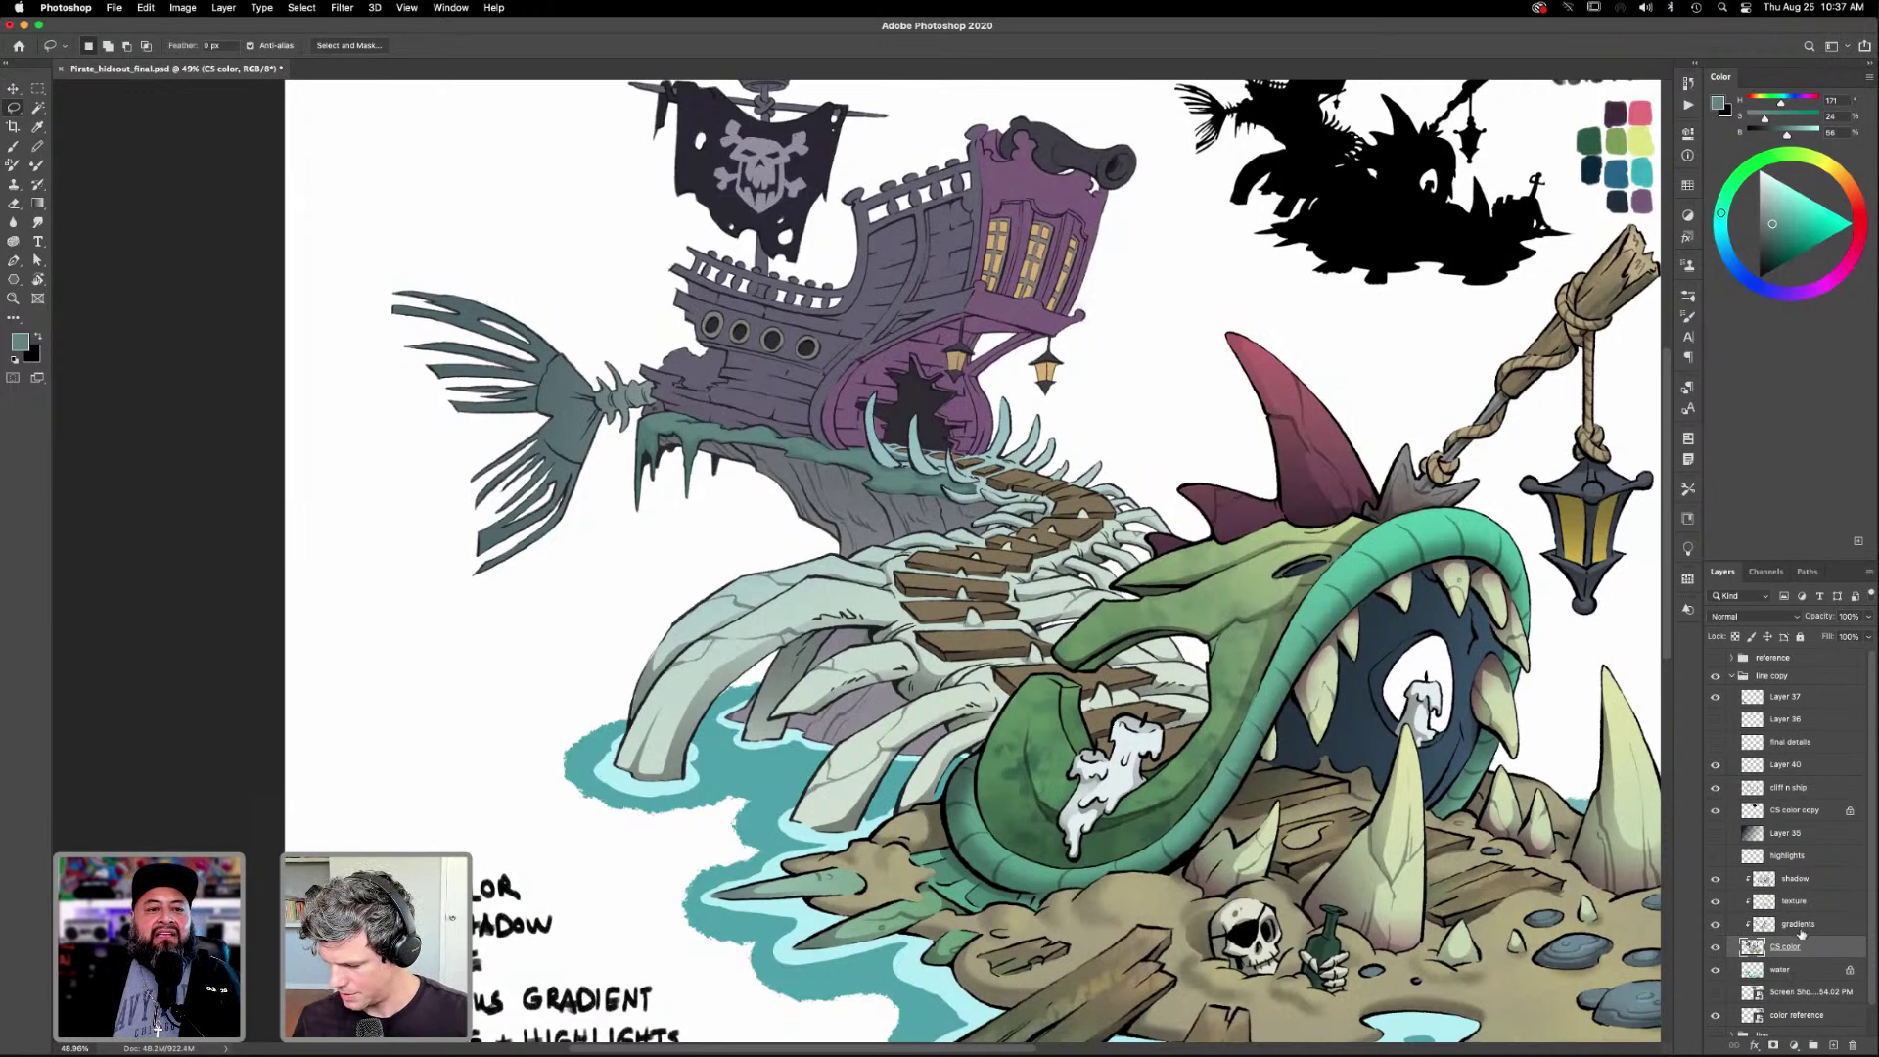
key("w")
left_click(881, 626)
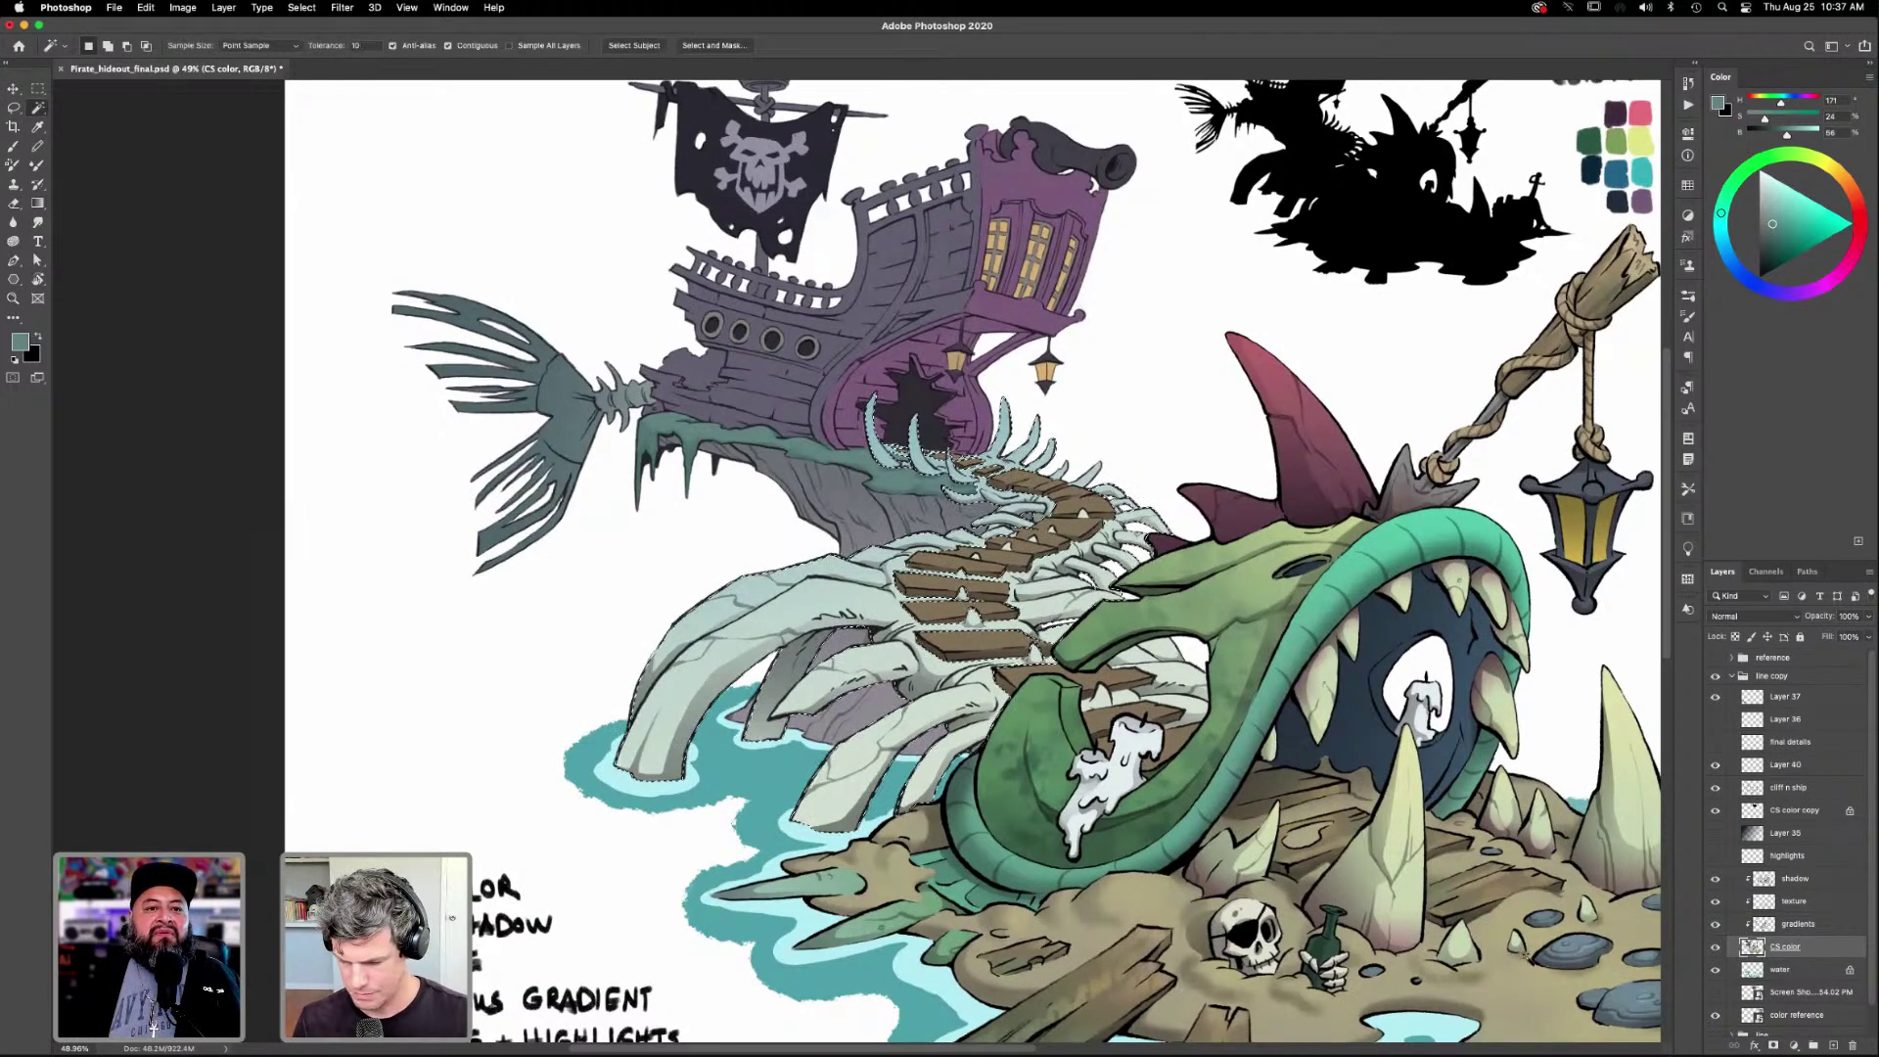
Make the gradients layer active, sample the pale bone color from the front rib, and shift the foreground color to a pale cyan.
left_click(1800, 925)
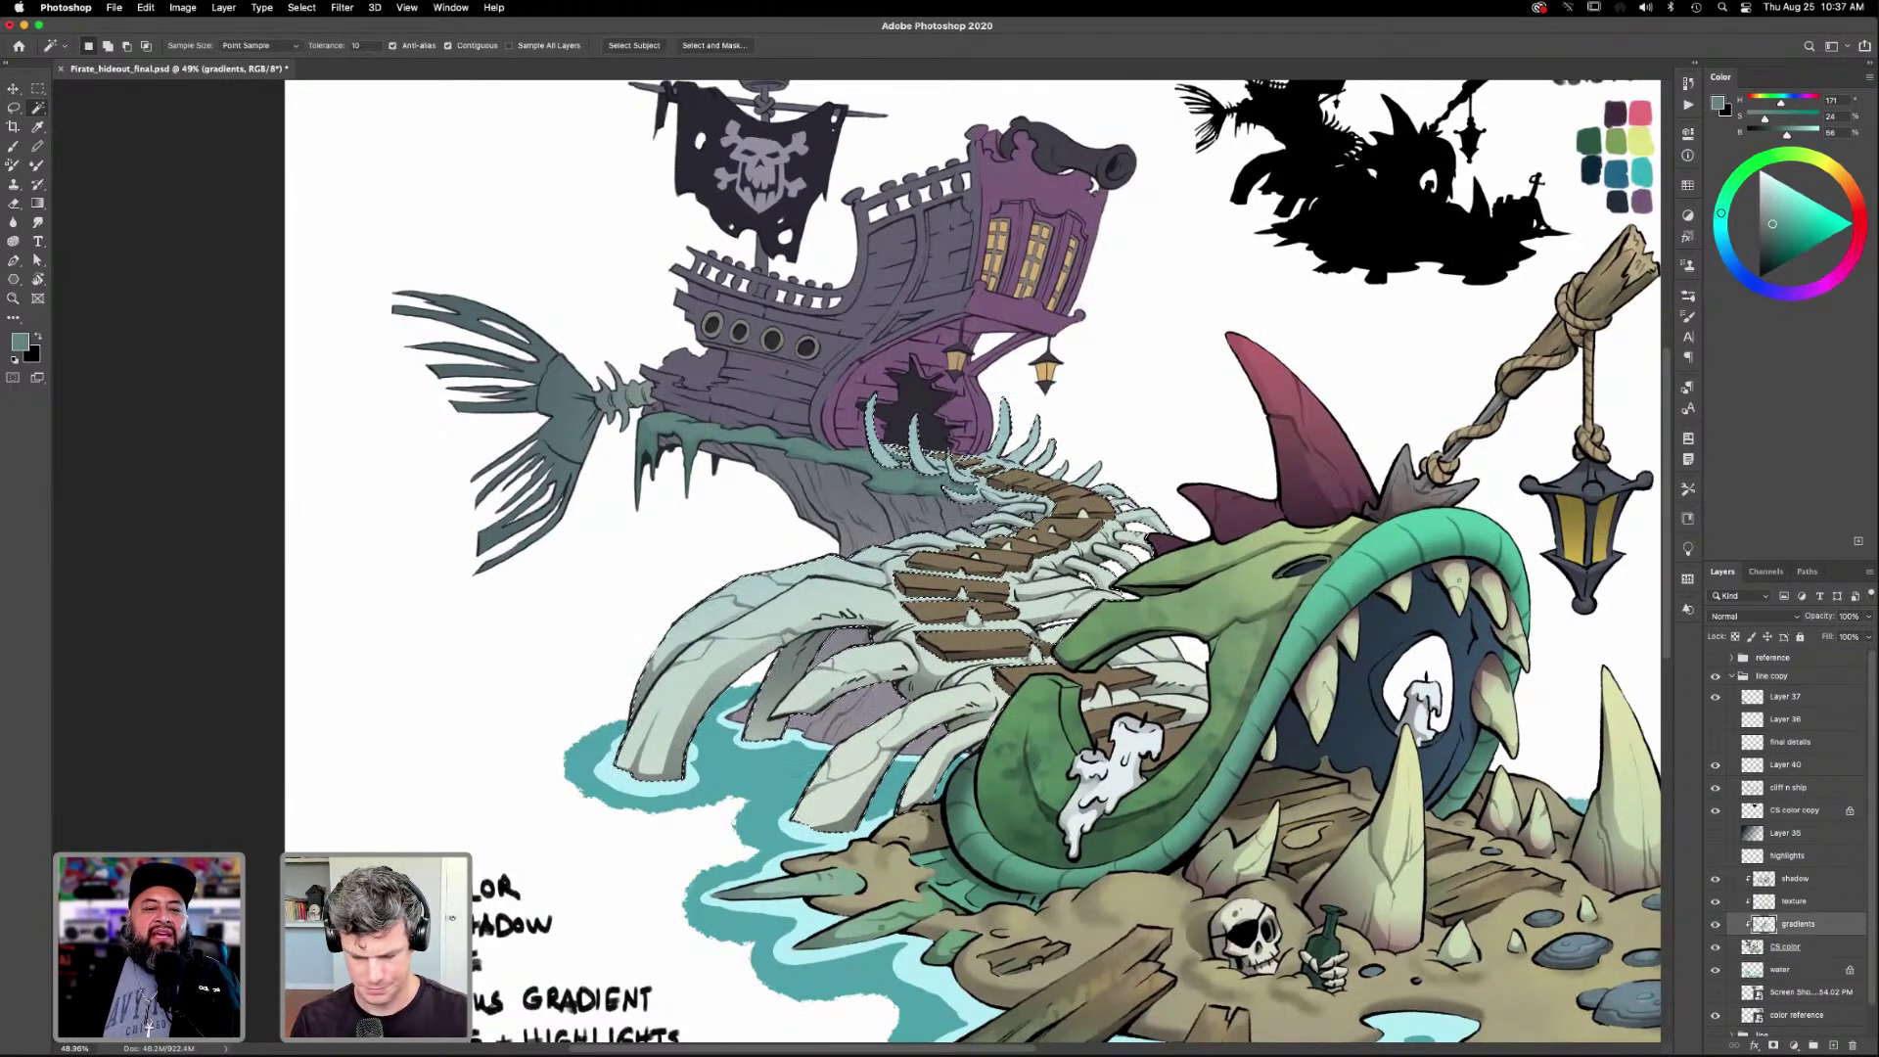
key("i")
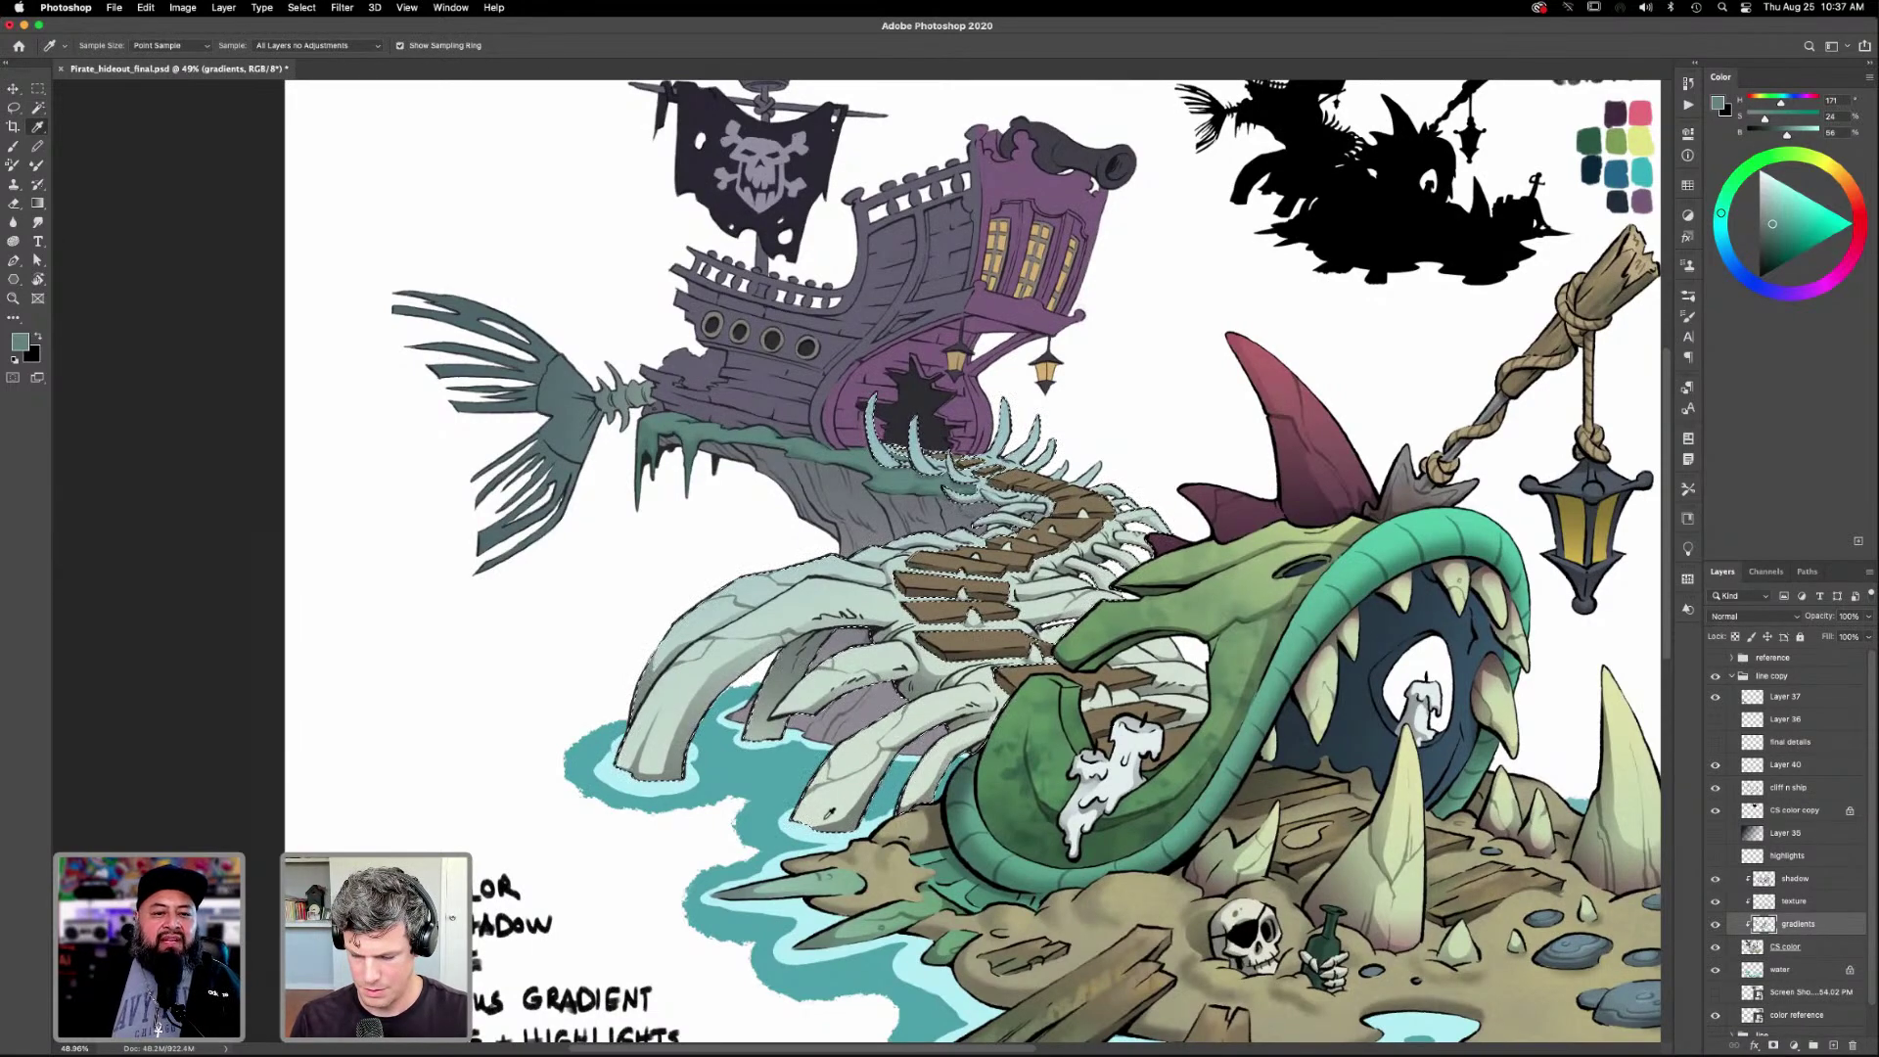
left_click(828, 812)
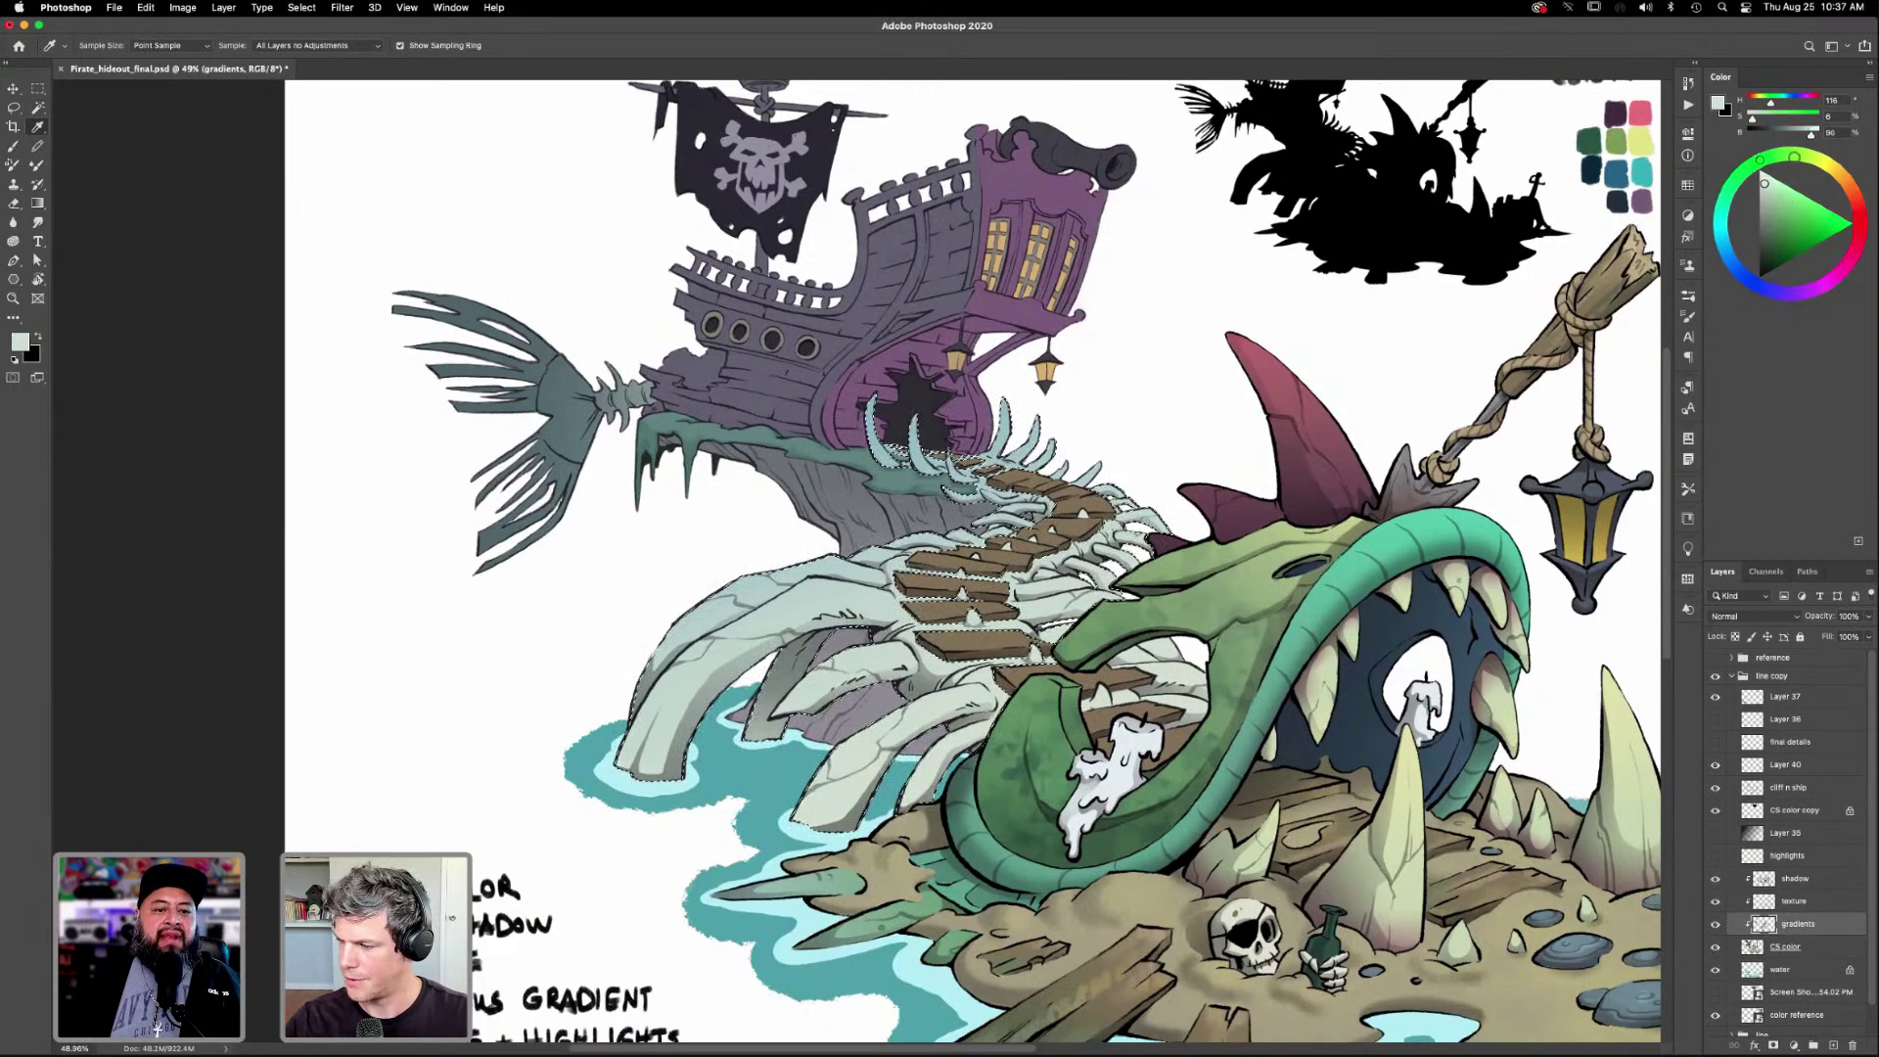
left_click(1718, 104)
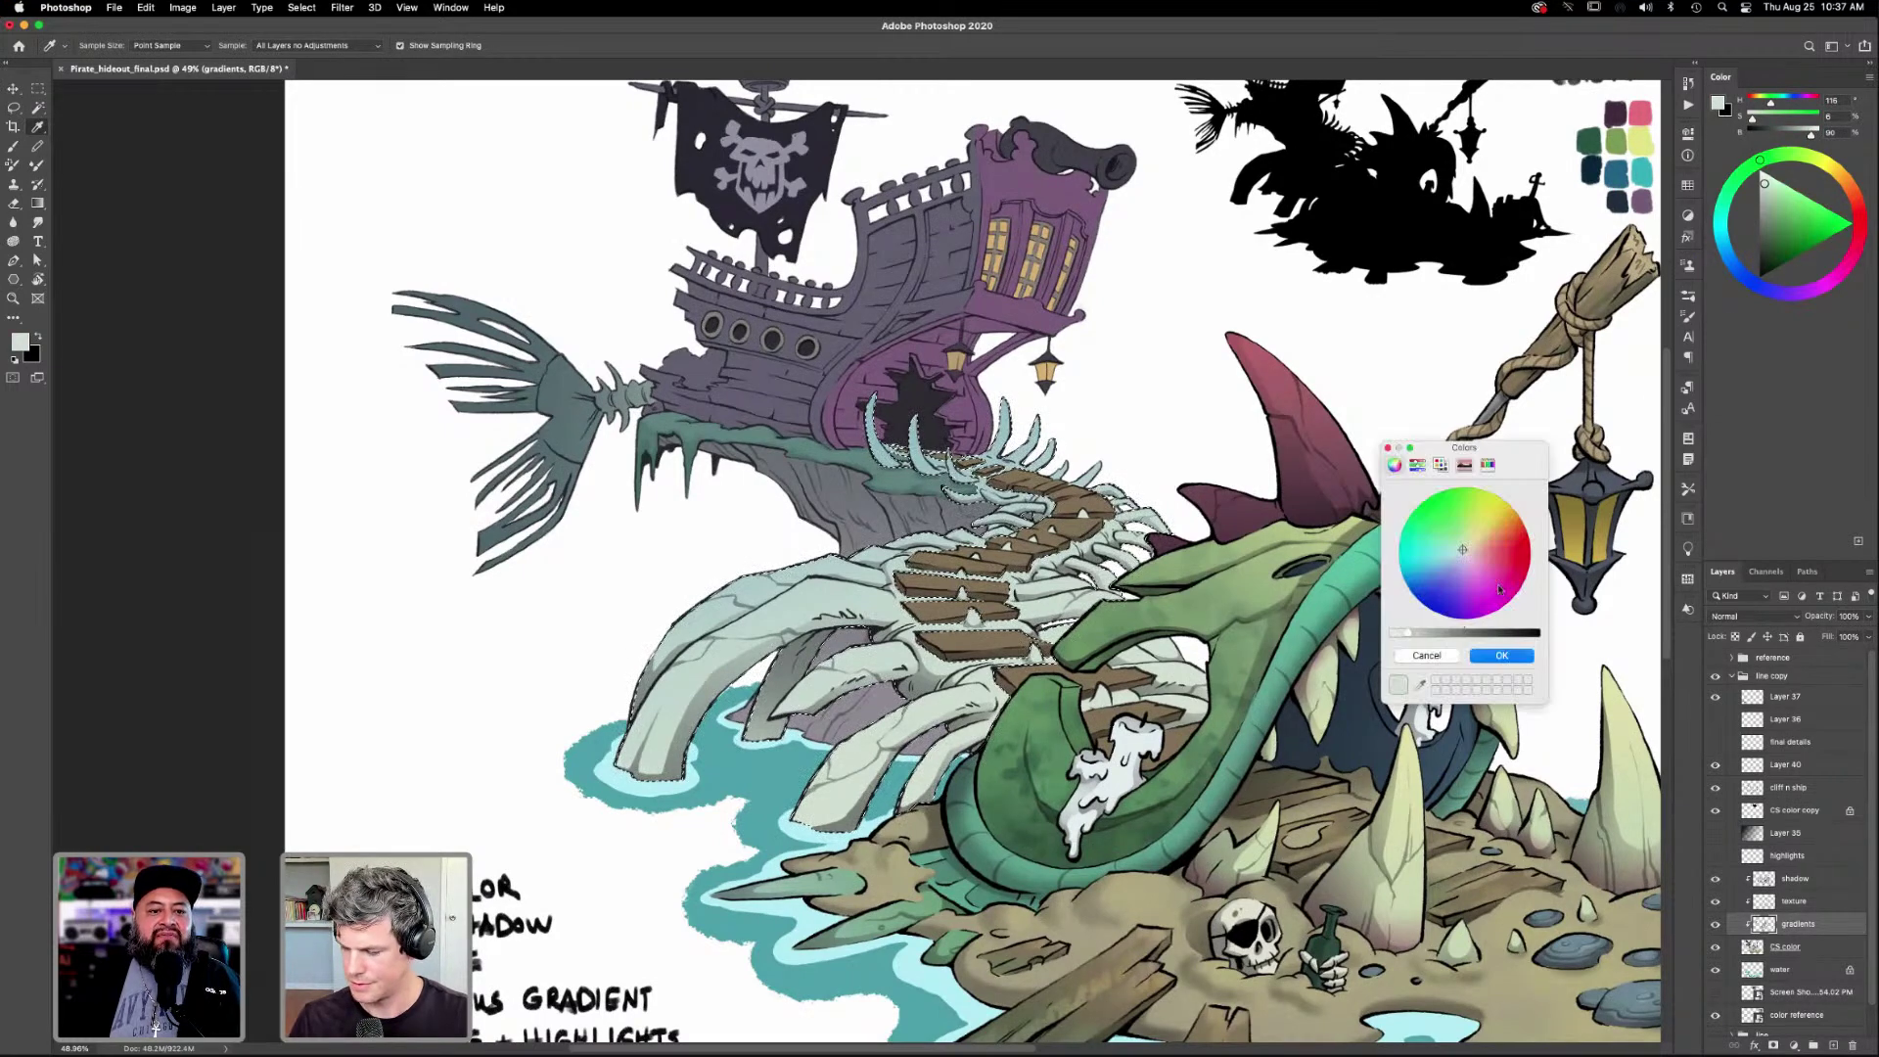
left_click(1454, 554)
left_click(1501, 655)
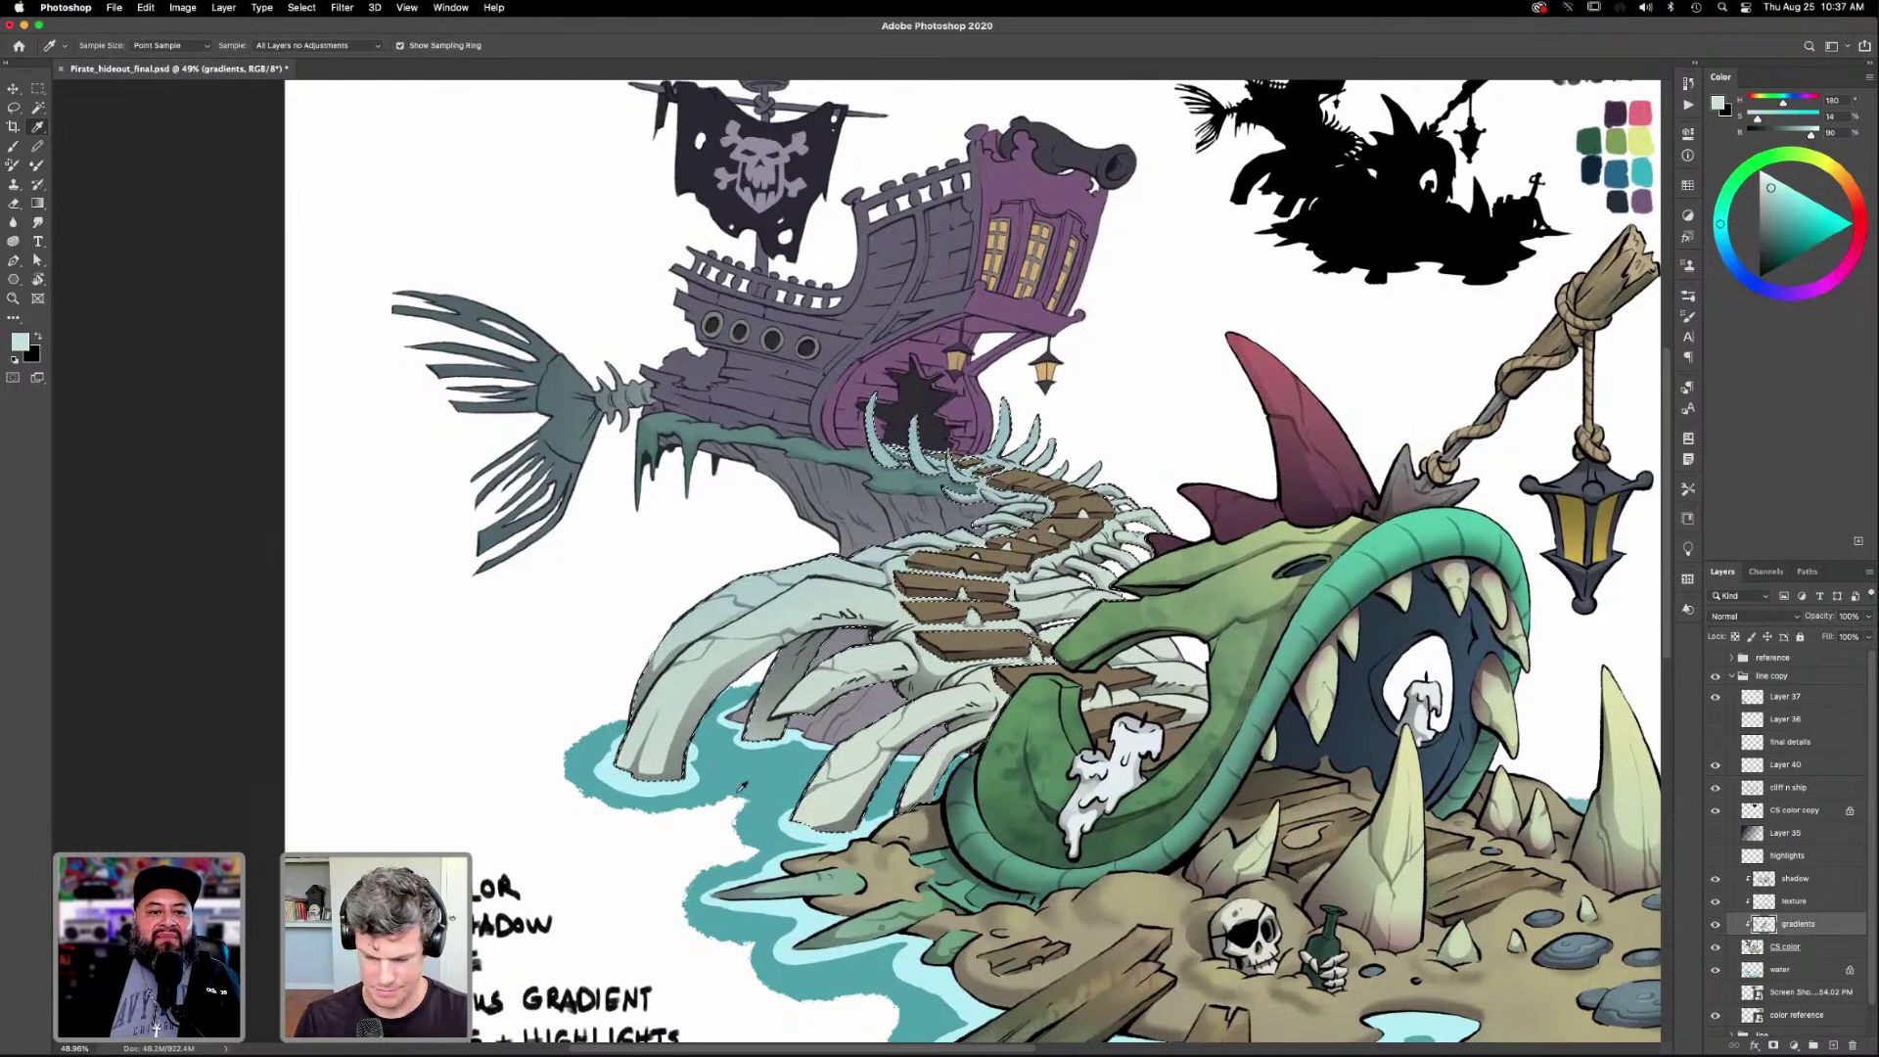
Apply a pale cyan-to-transparent gradient over the selected rib bones, deselect them, and return to the CS color layer.
key("g")
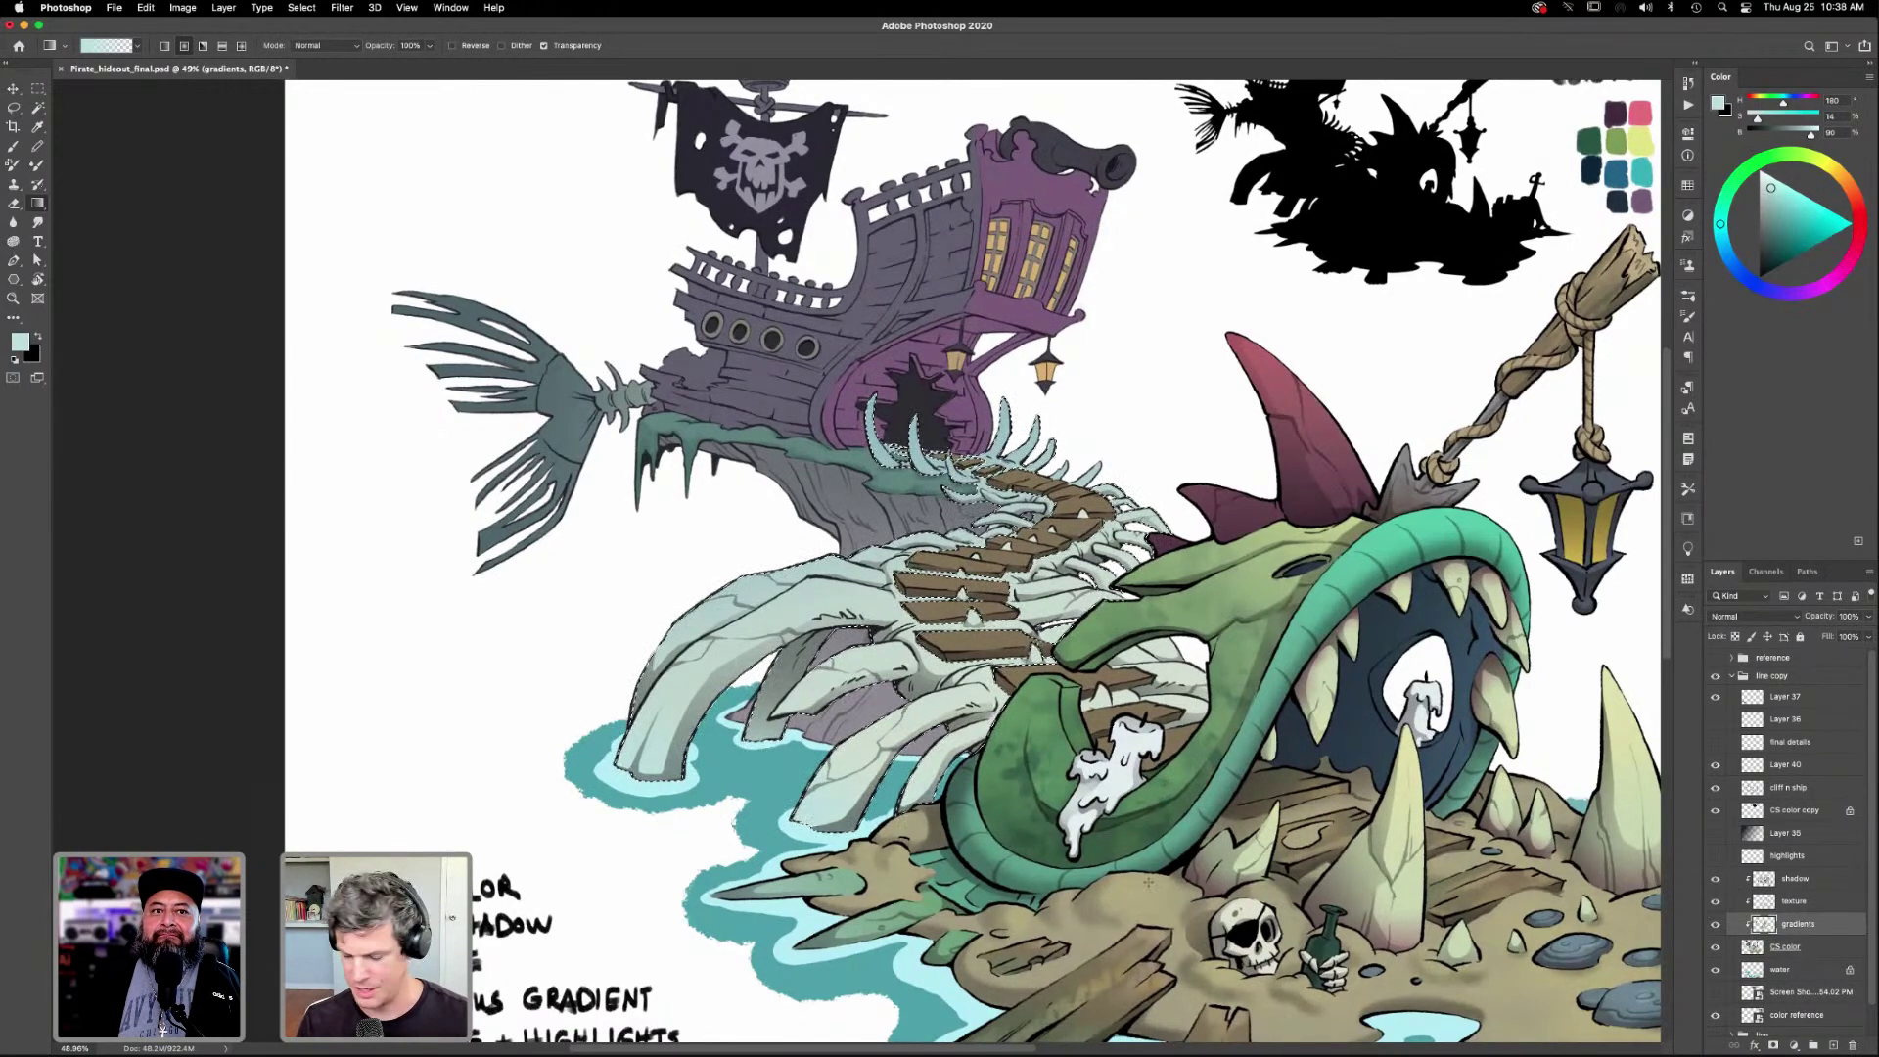
left_click(1796, 949)
key("w")
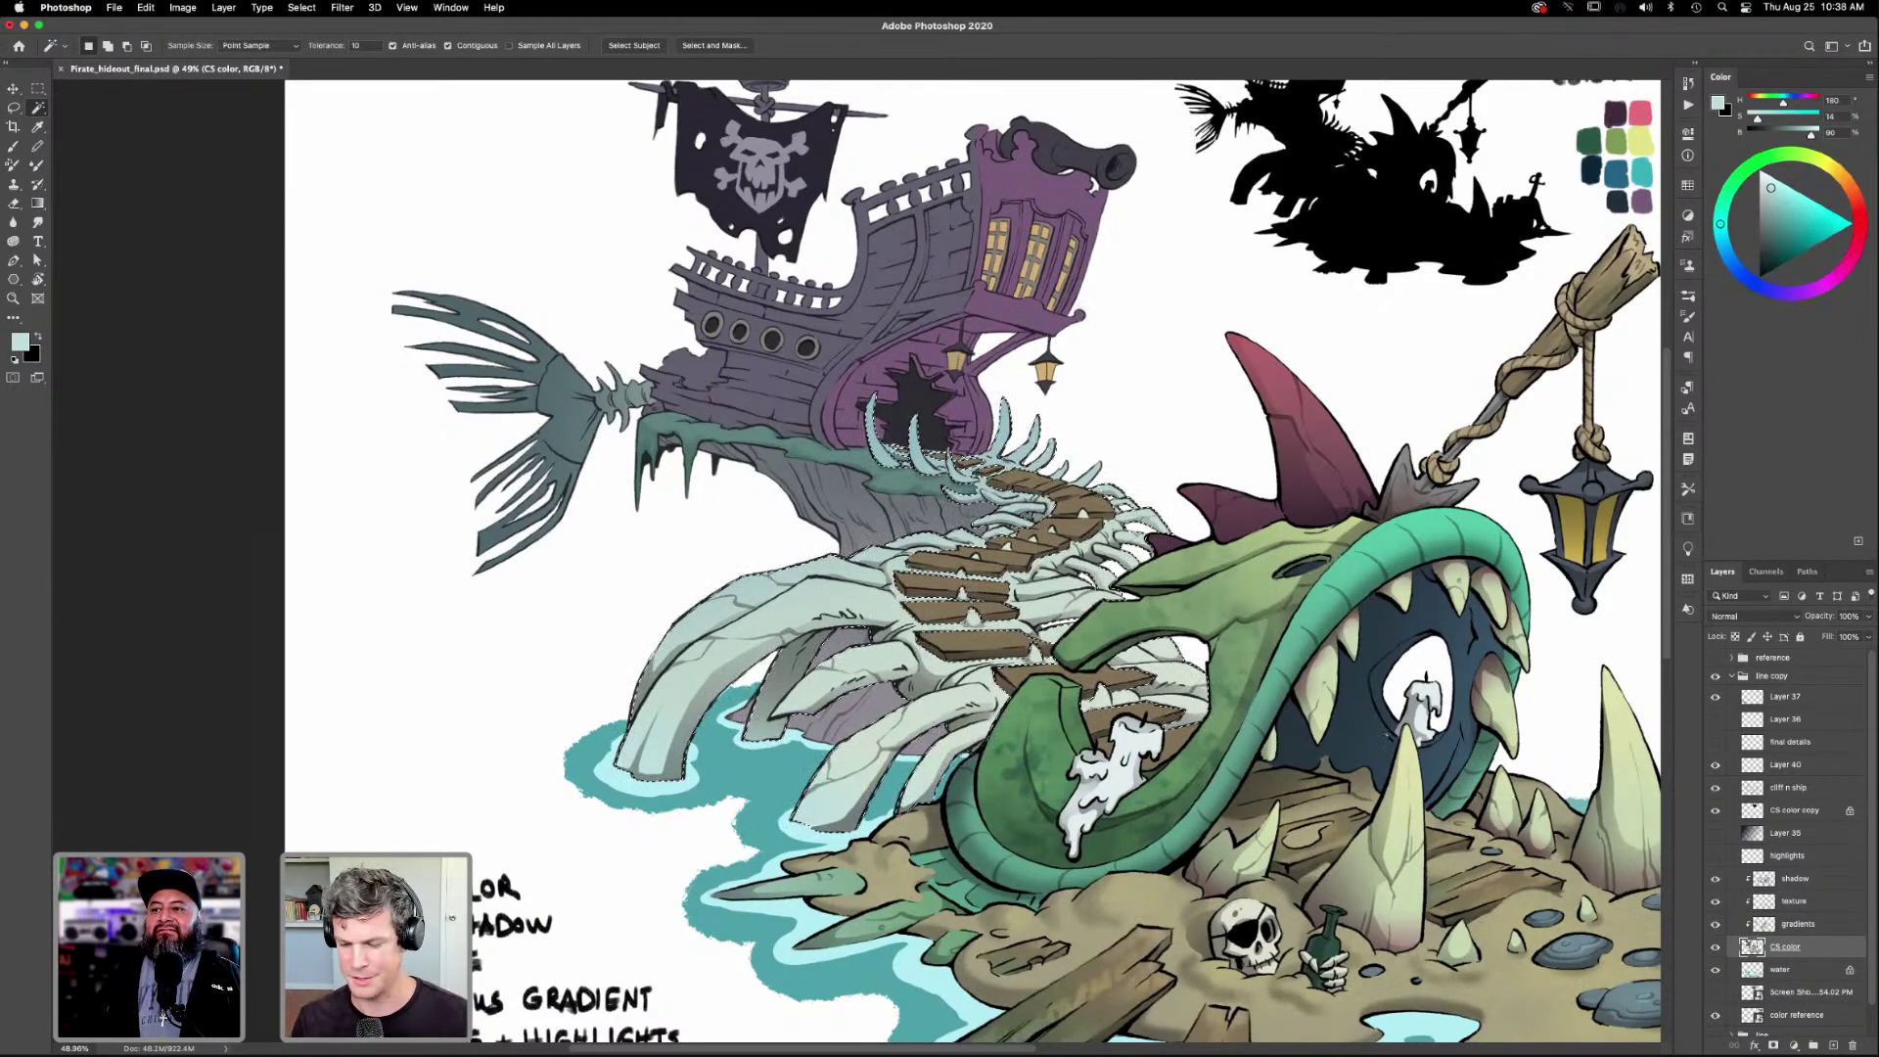
key("g")
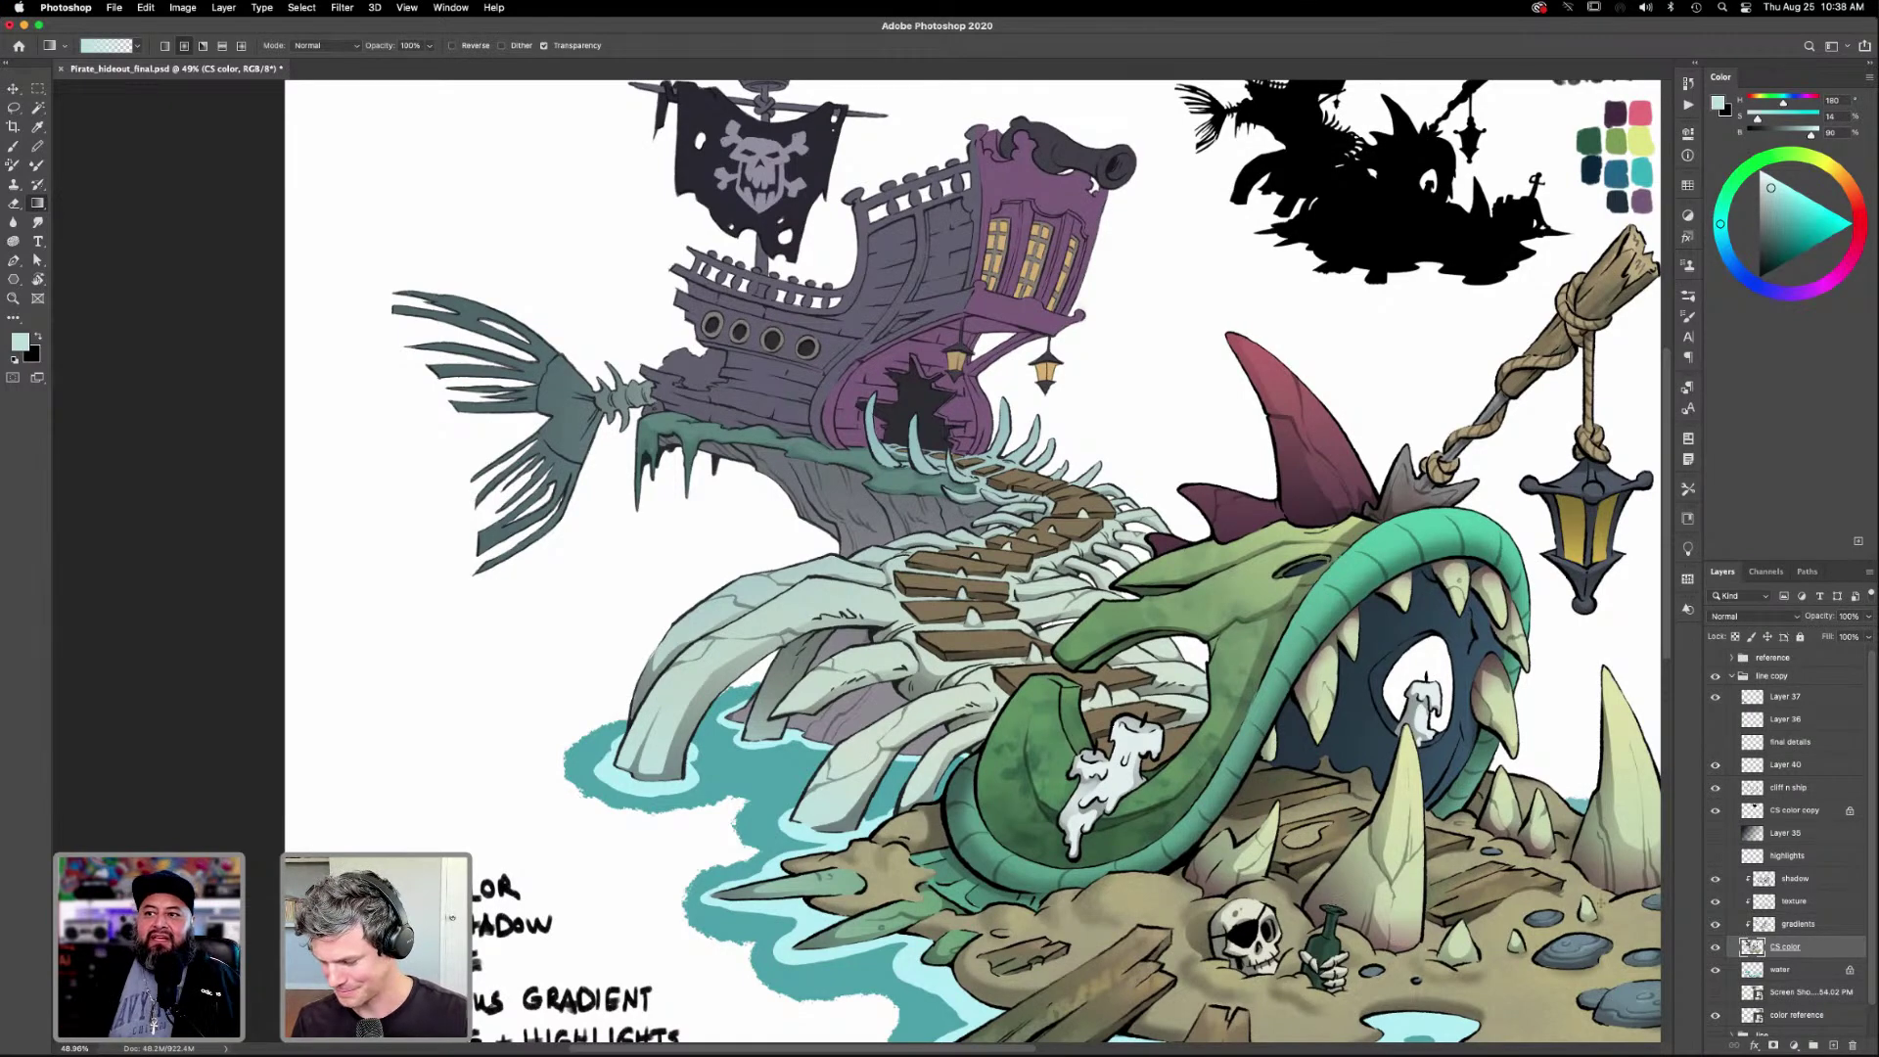
Make the texture layer active, review the whole illustration, and save the file.
scroll(1180, 878, "down", 3)
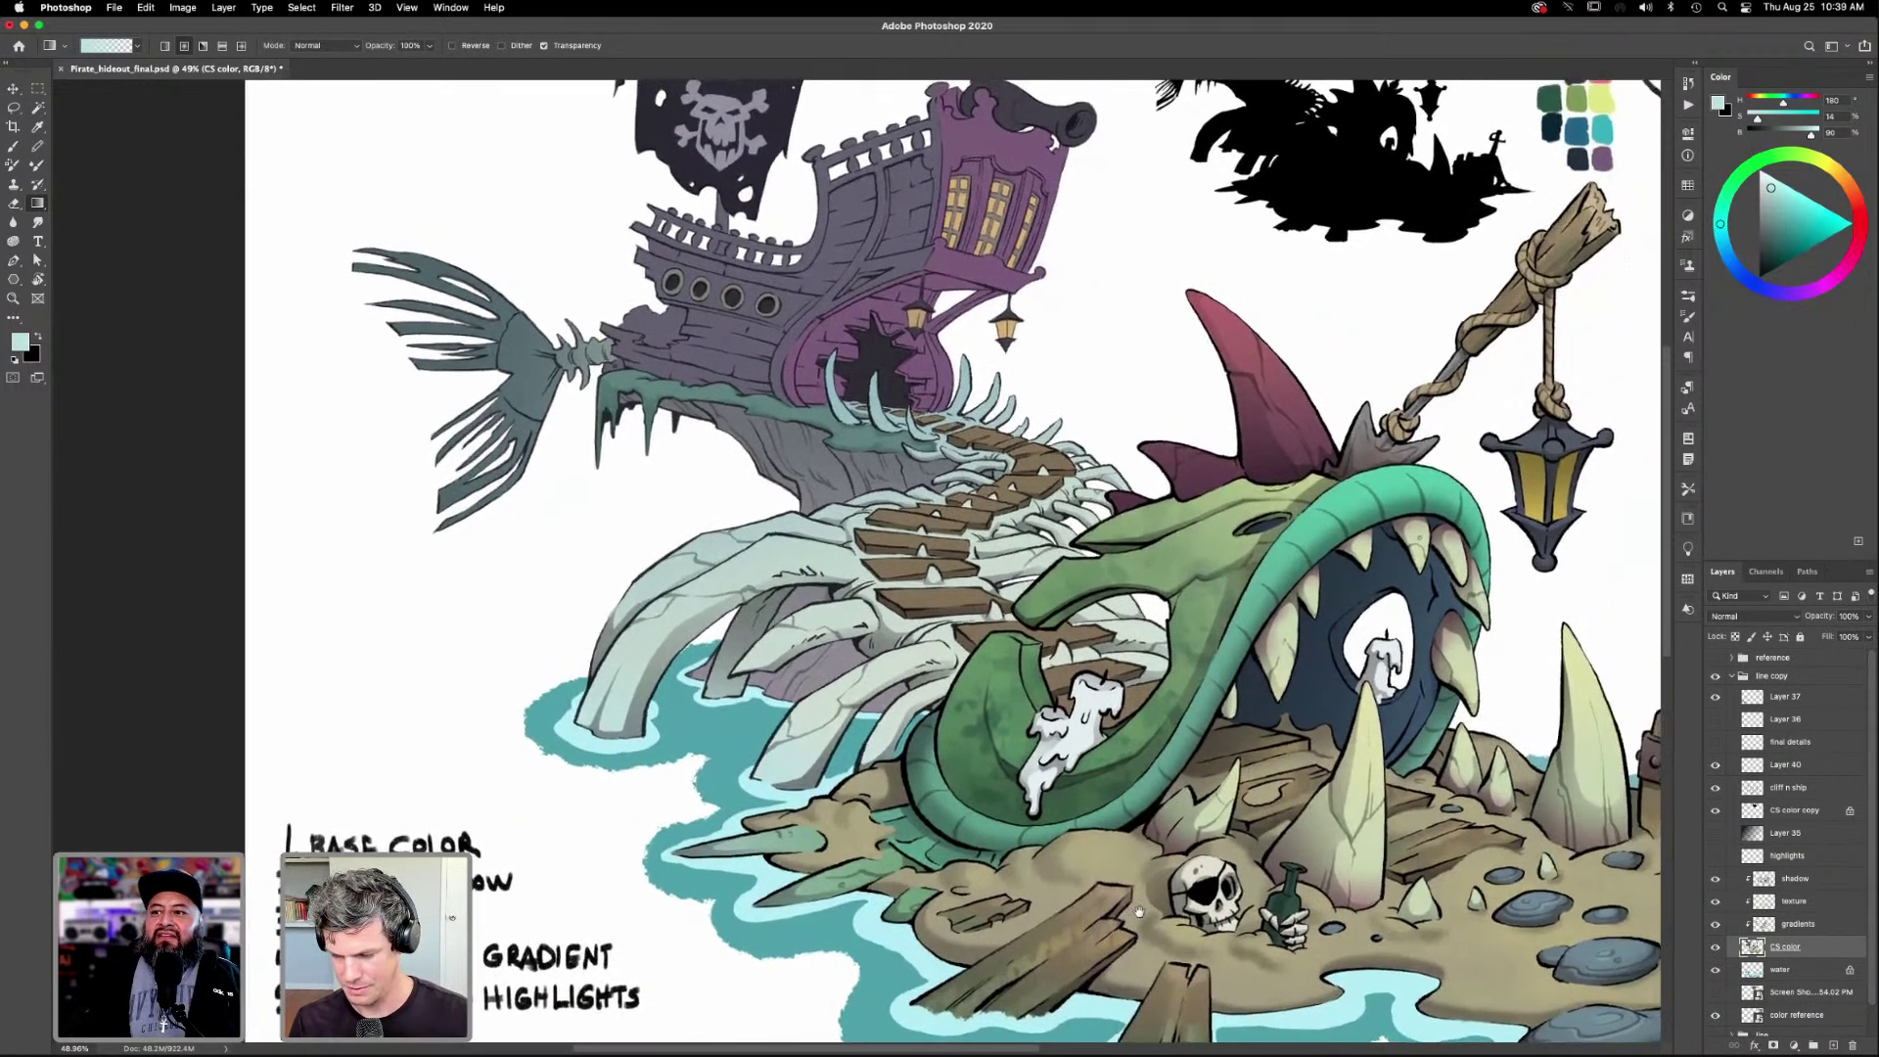
scroll(1254, 891, "right", 3)
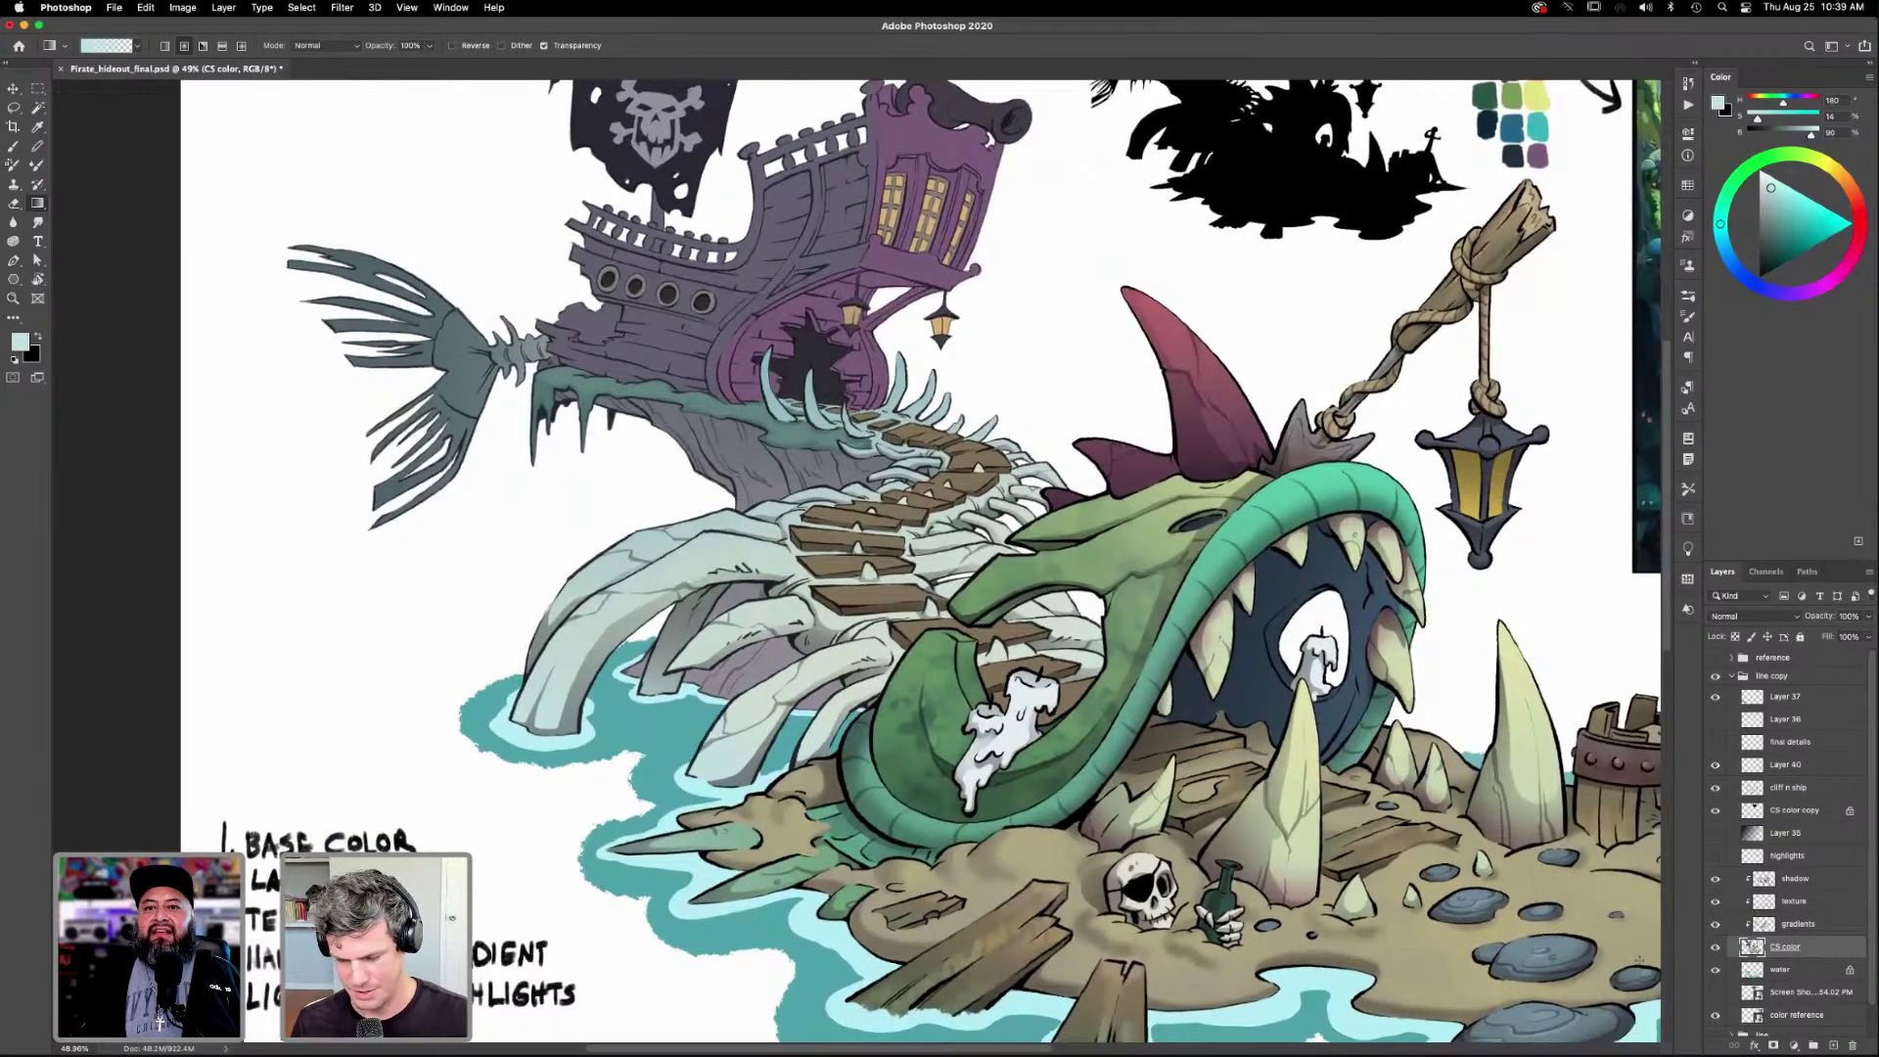
left_click(1795, 902)
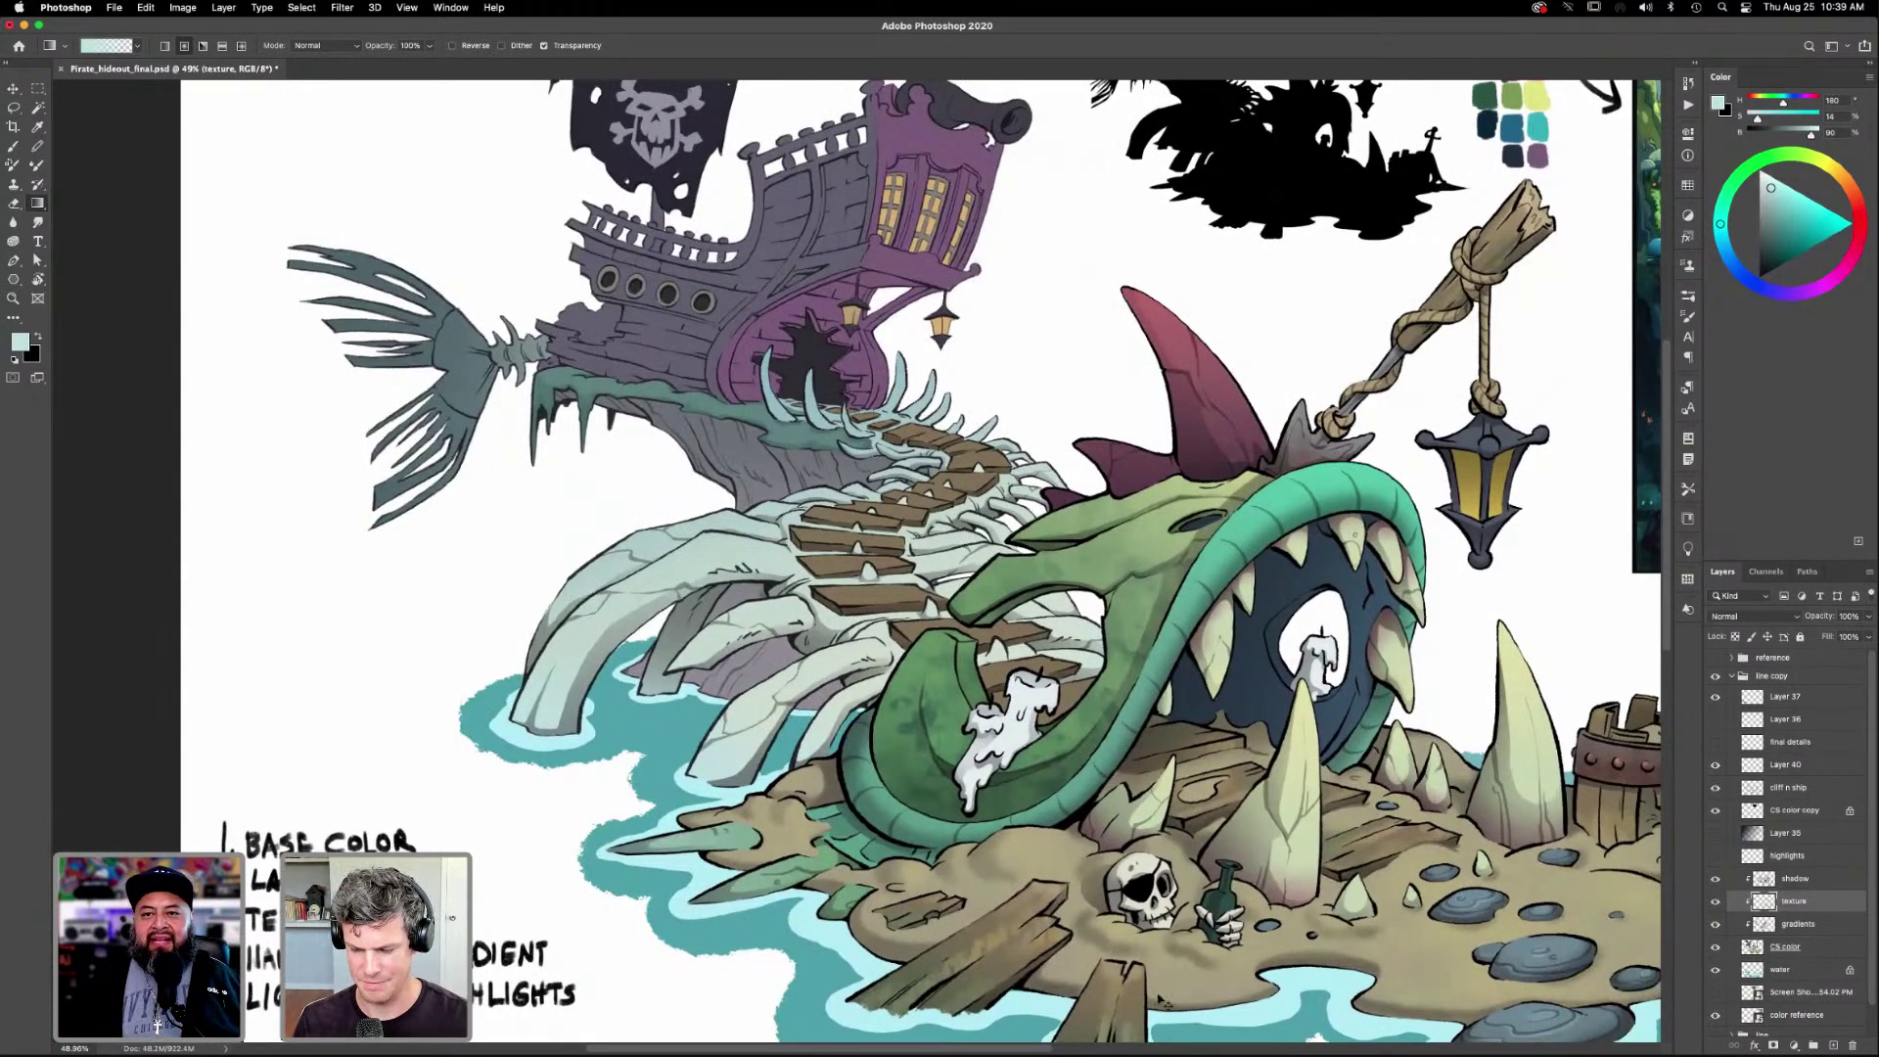
scroll(1158, 993, "down", 3)
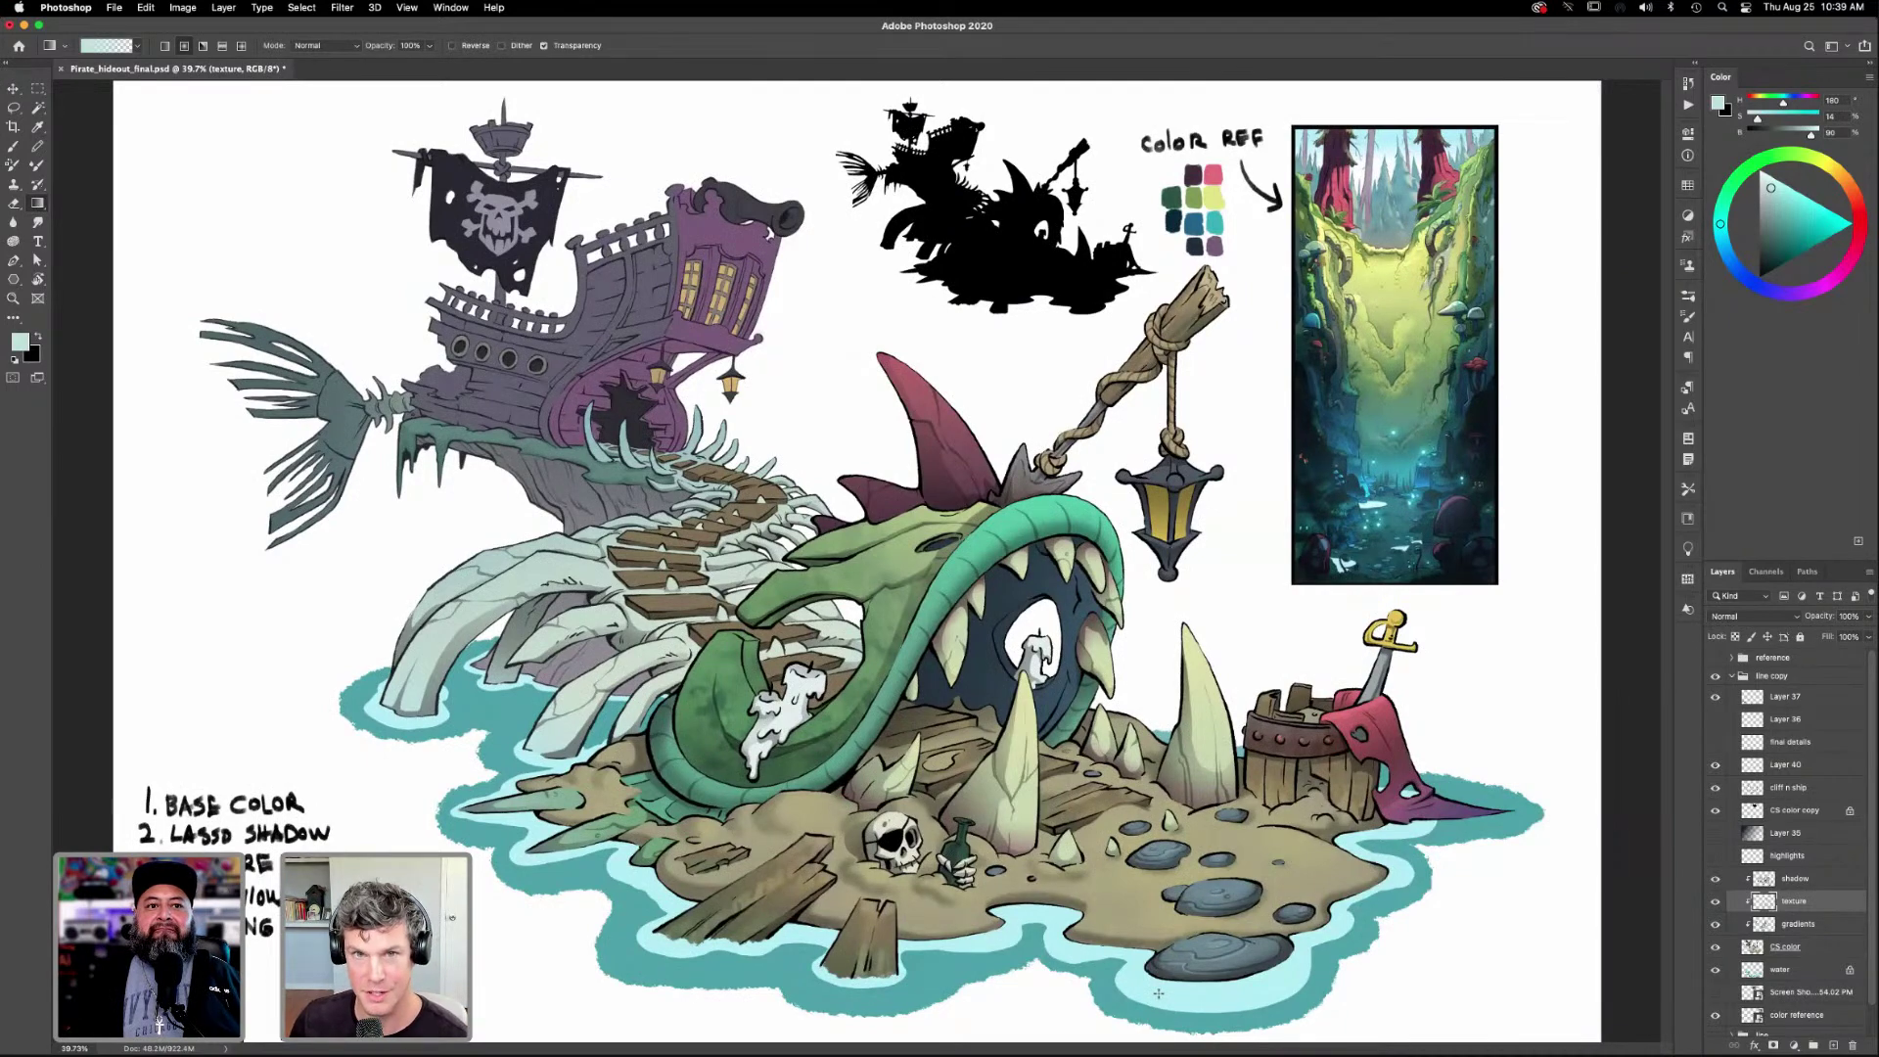
key("z")
left_click_drag(977, 617, 978, 616)
left_click_drag(1205, 747, 1110, 692)
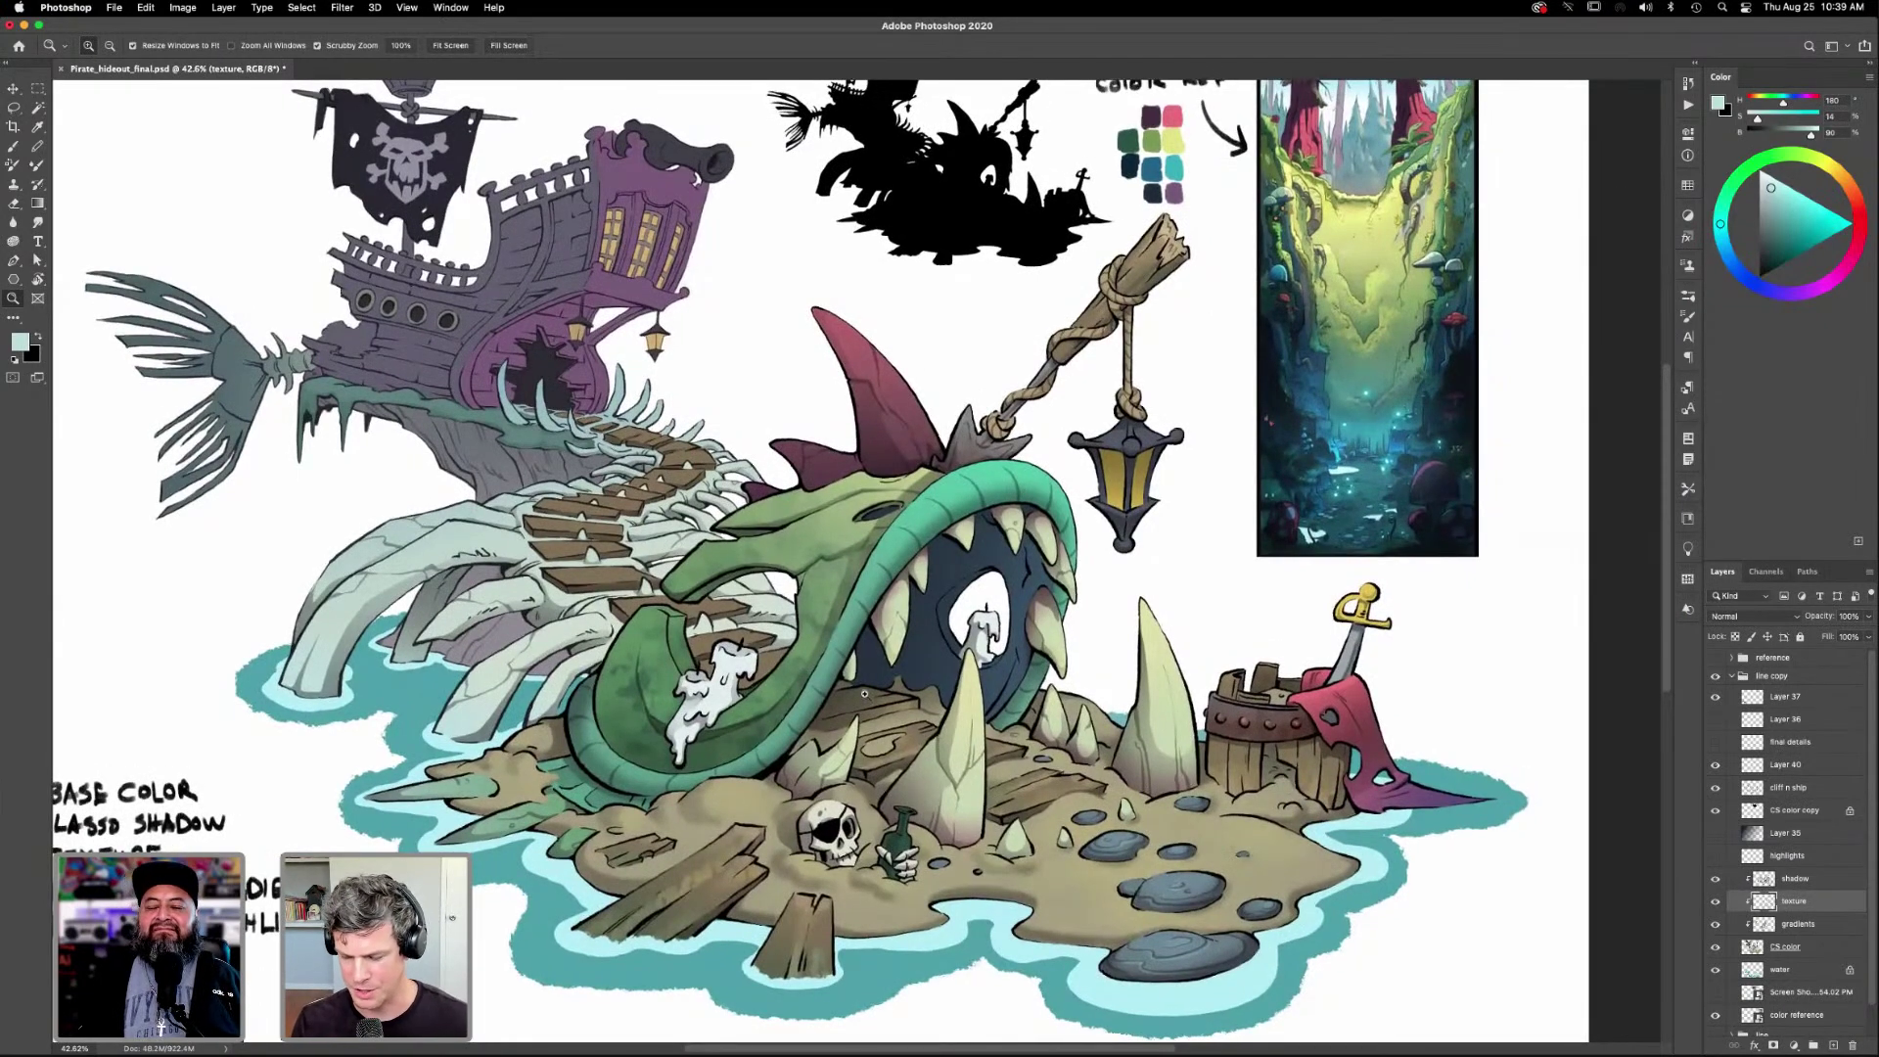
scroll(864, 693, "down", 3)
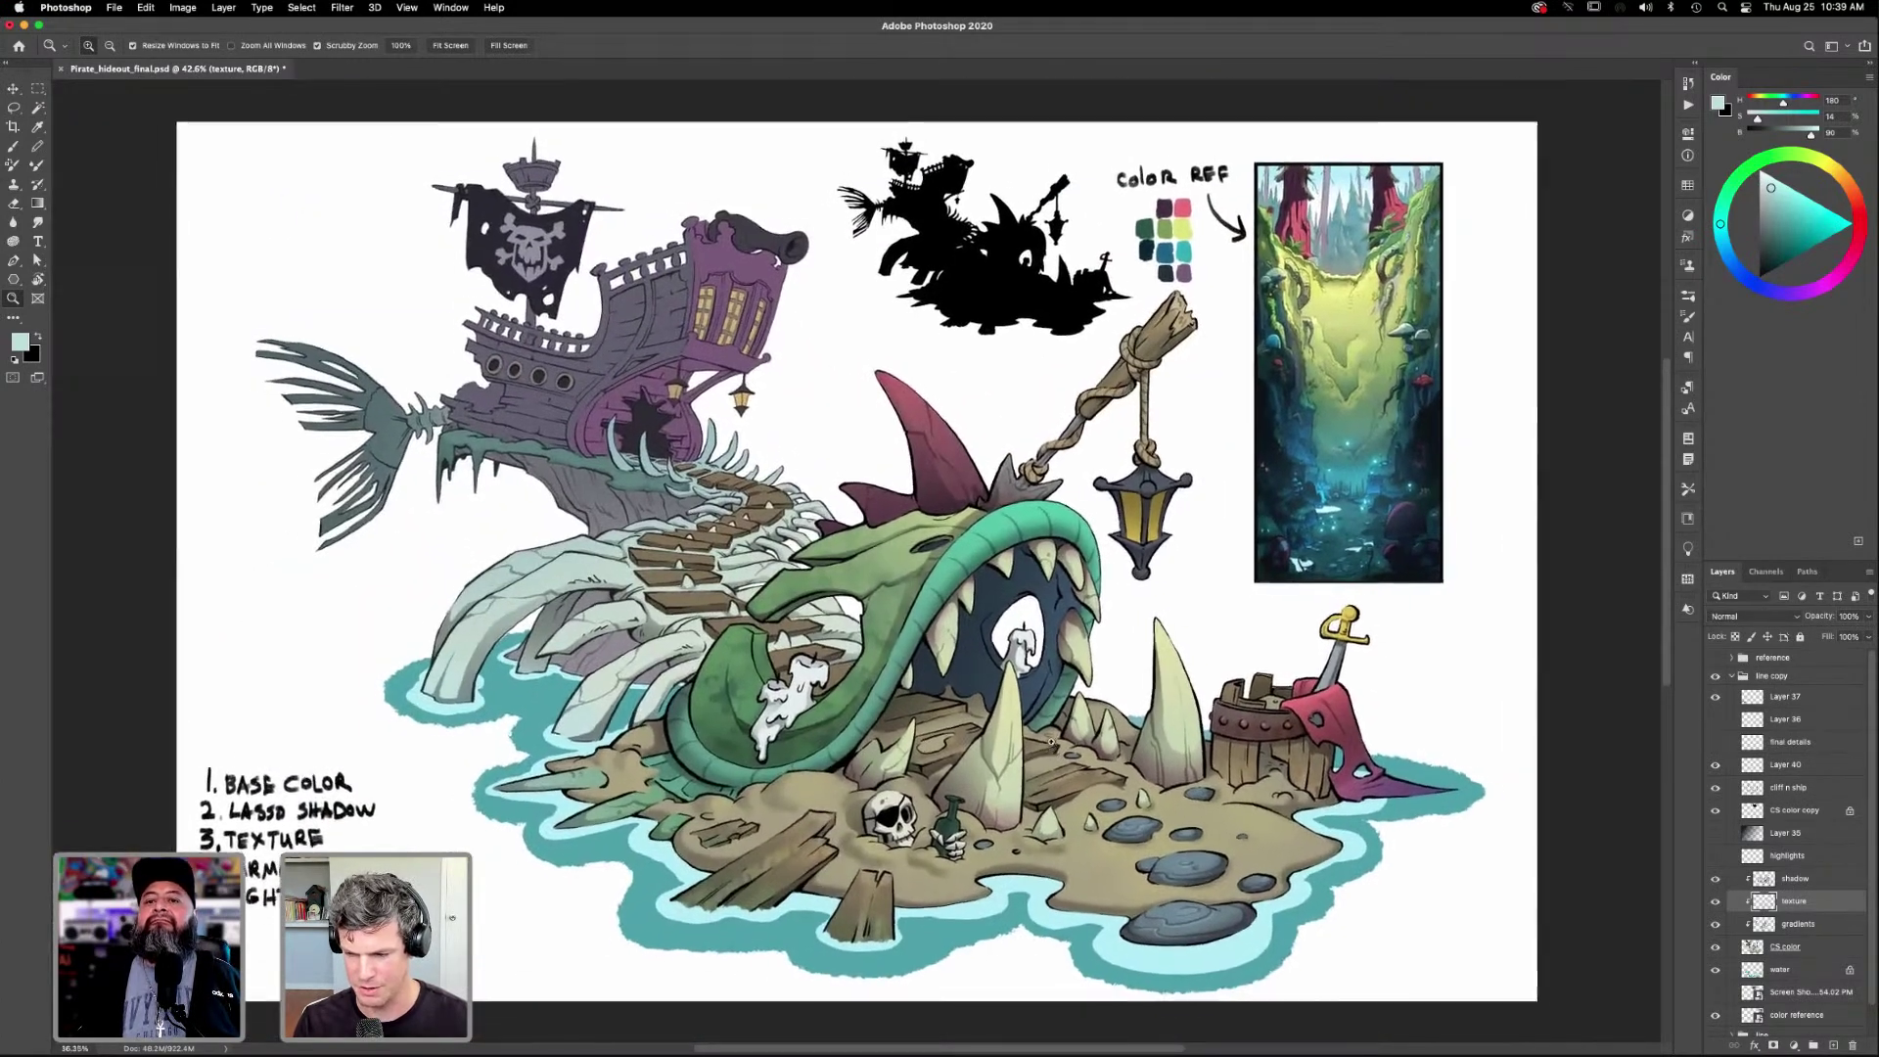
left_click(115, 8)
left_click(136, 156)
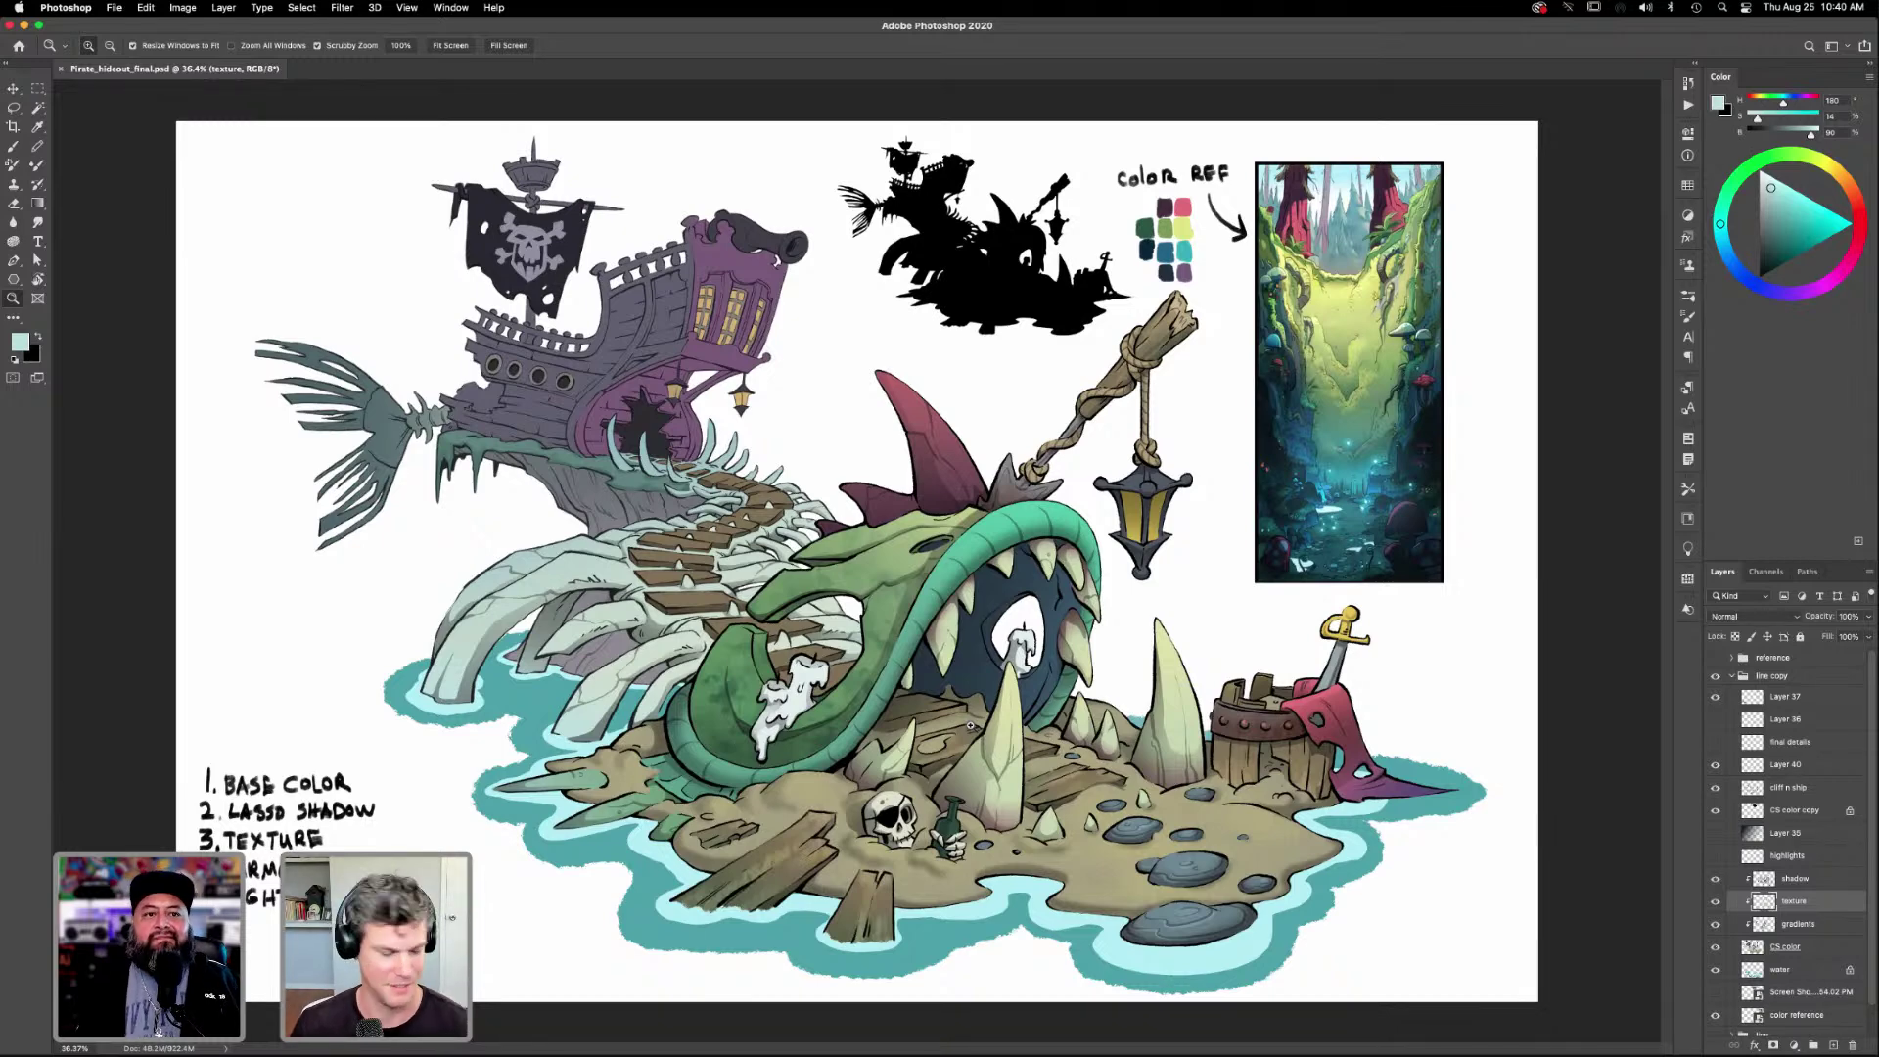
On the CS color layer, select the green moss on the cliff beneath the ship with the Magic Wand.
key("super+equal")
left_click_drag(1083, 657, 1238, 907)
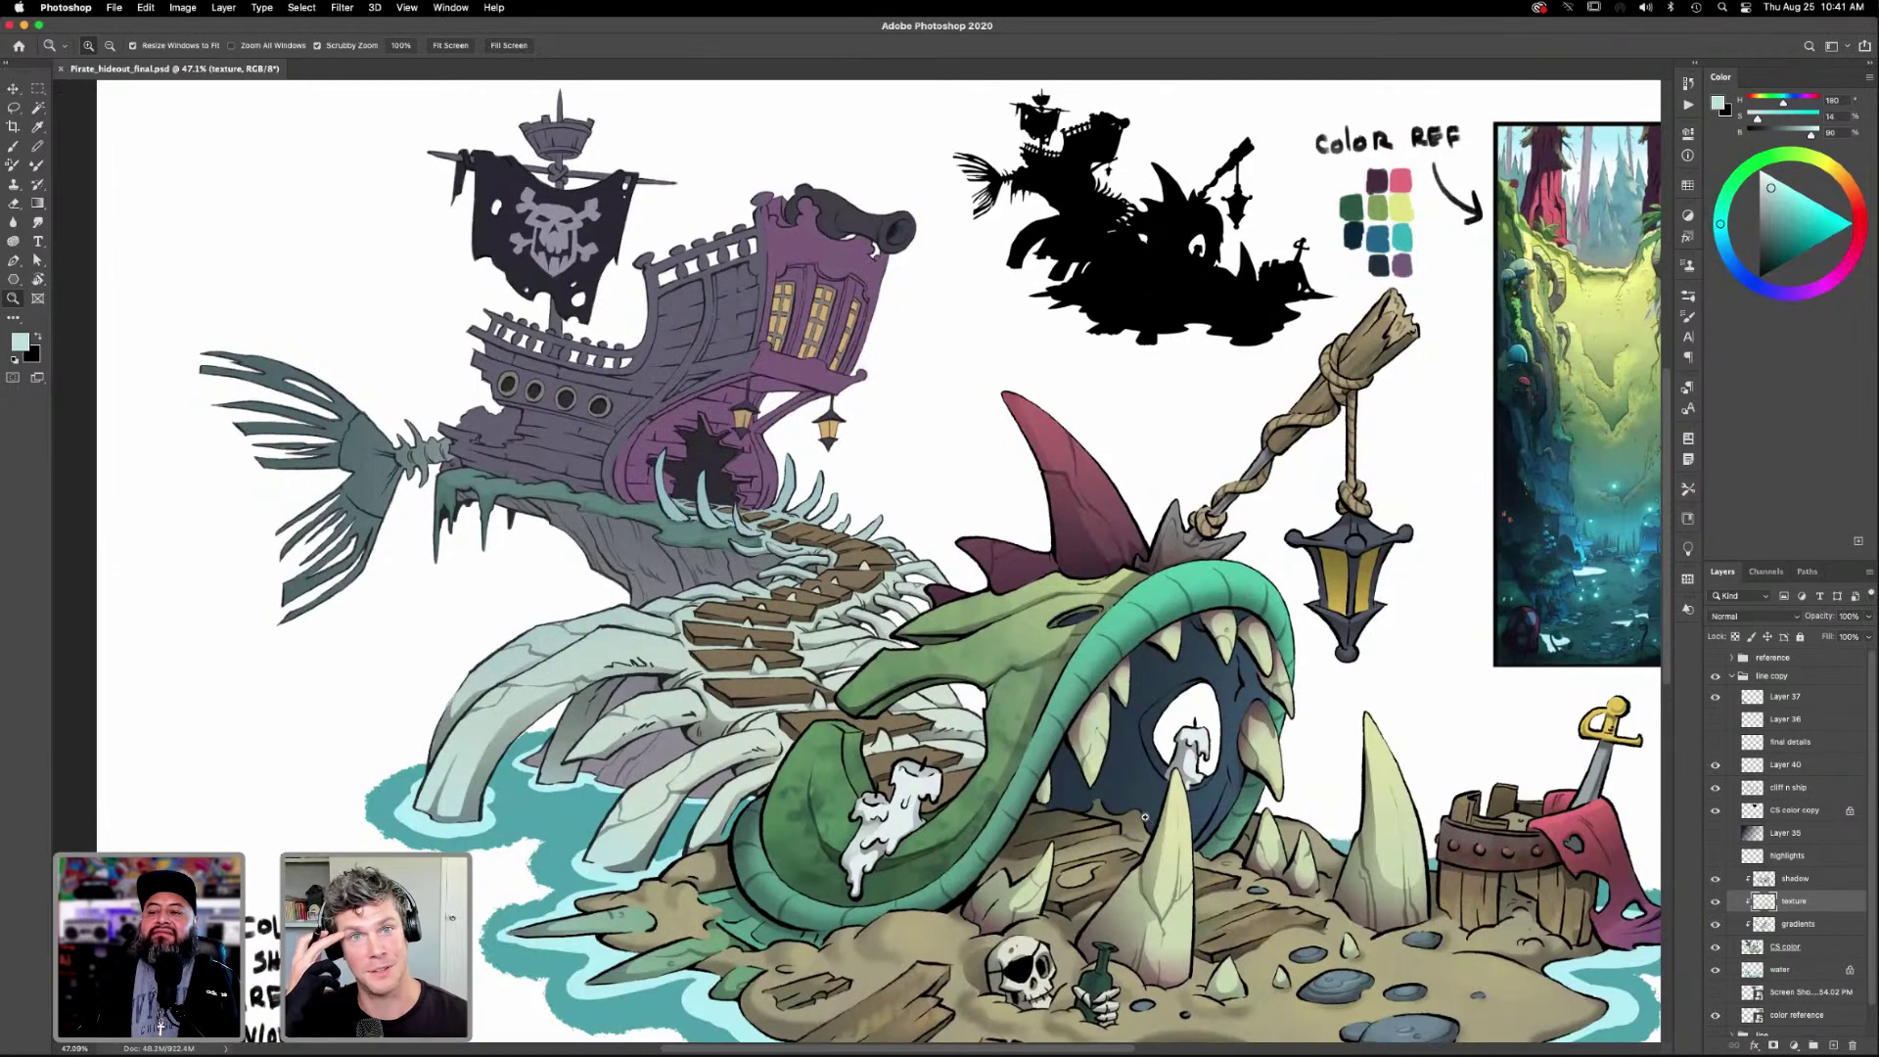
left_click_drag(1233, 848, 1213, 720)
left_click_drag(921, 634, 1141, 861)
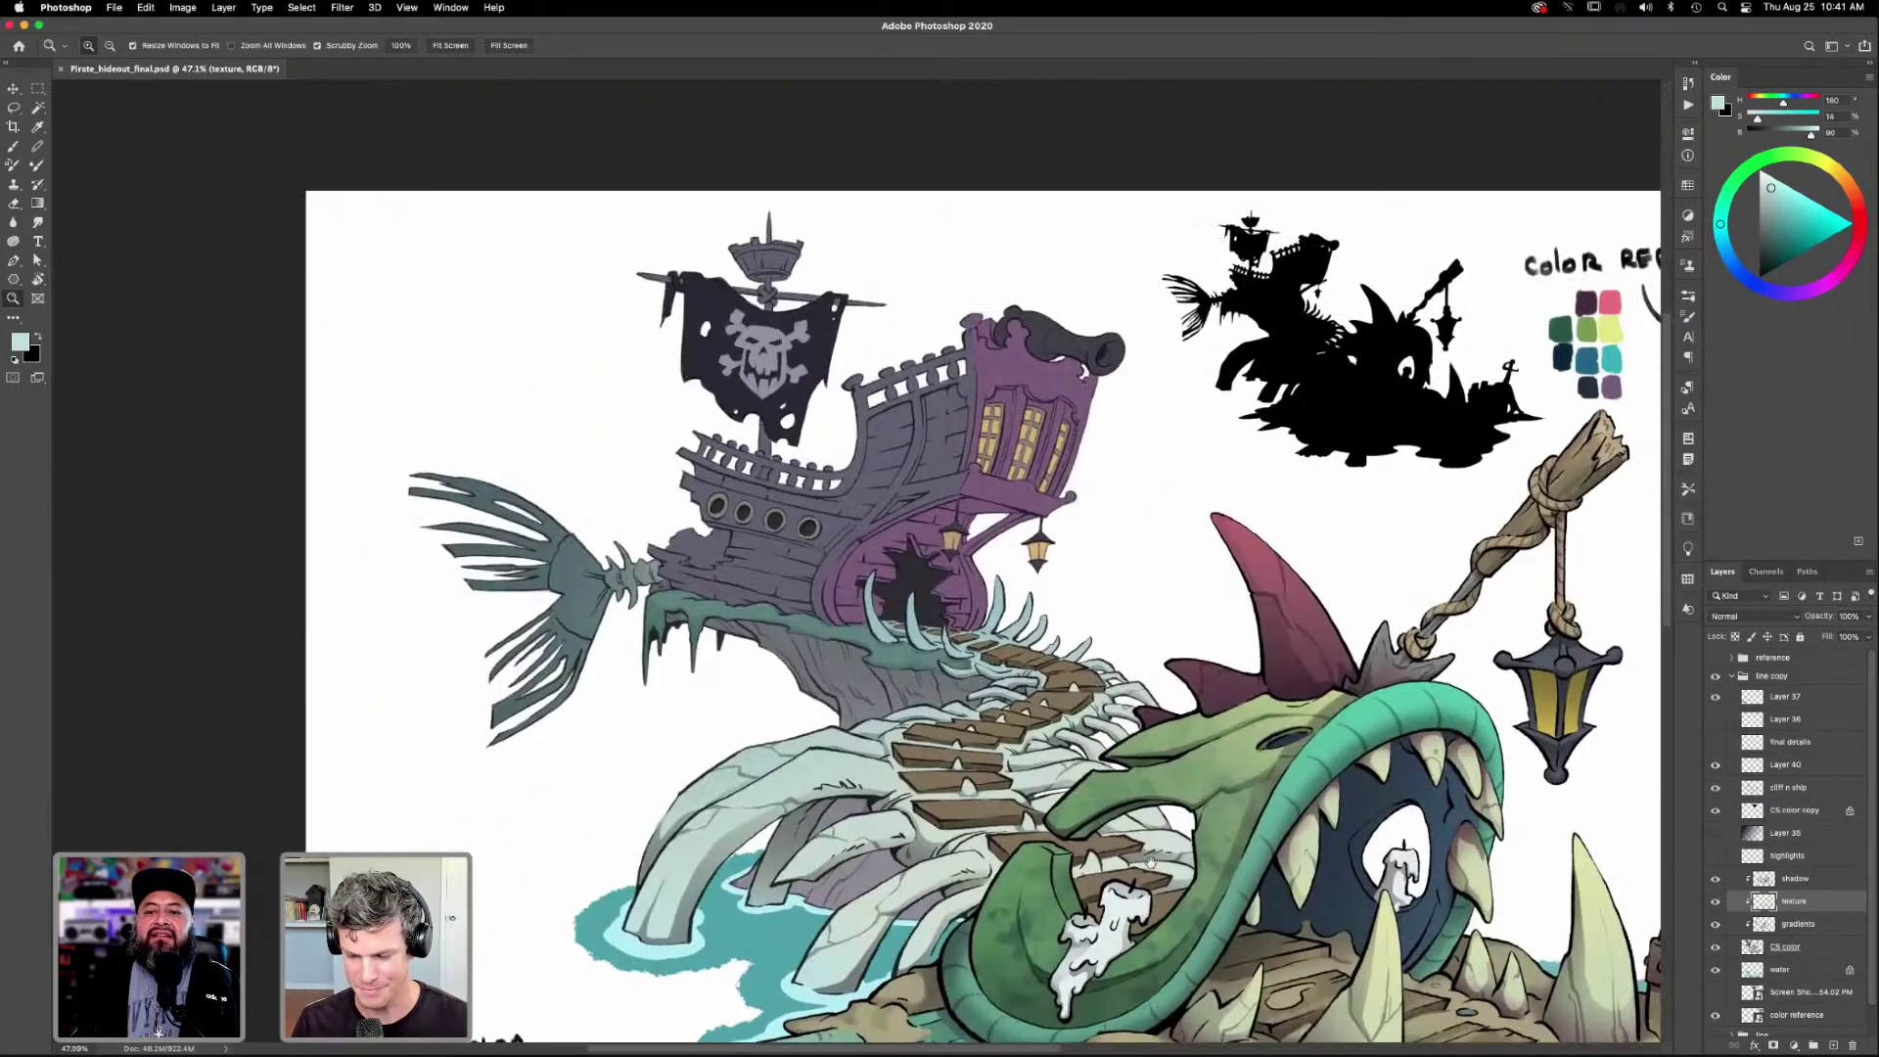
scroll(1060, 895, "down", 5)
scroll(1060, 895, "right", 4)
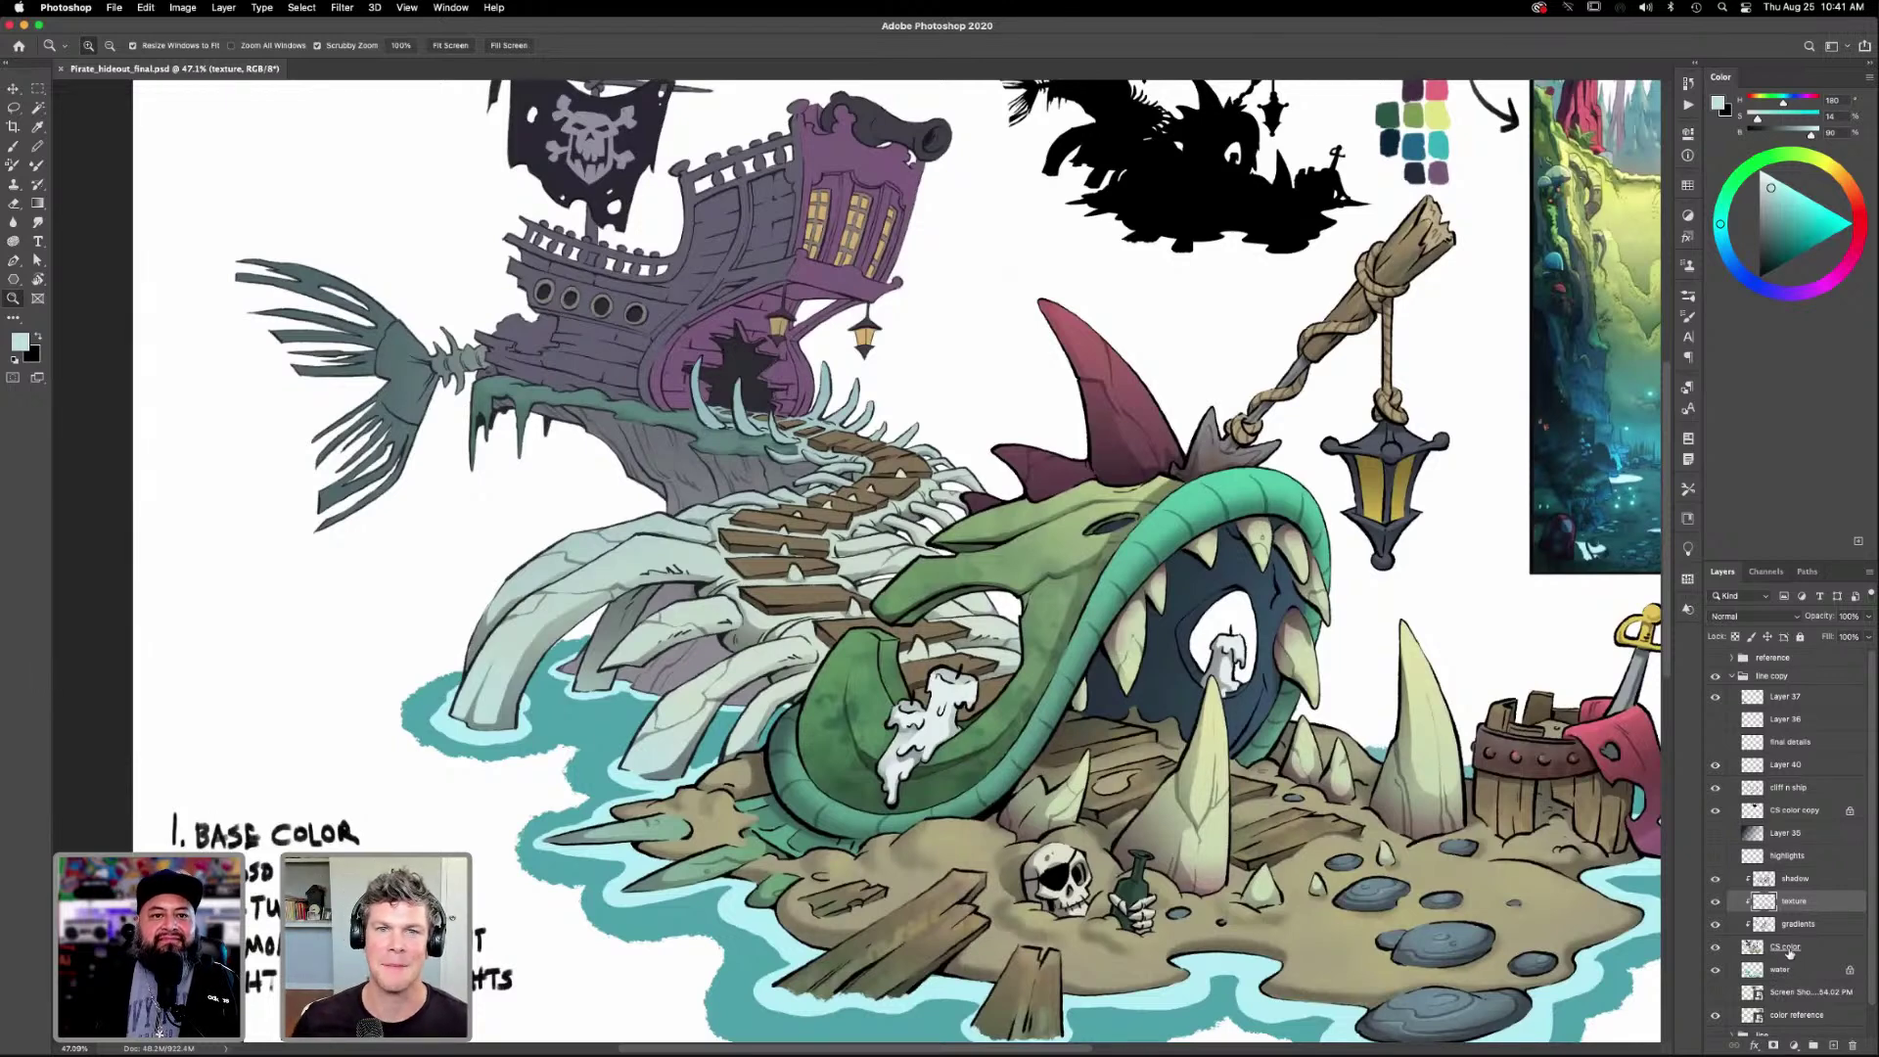
left_click(1786, 947)
key("w")
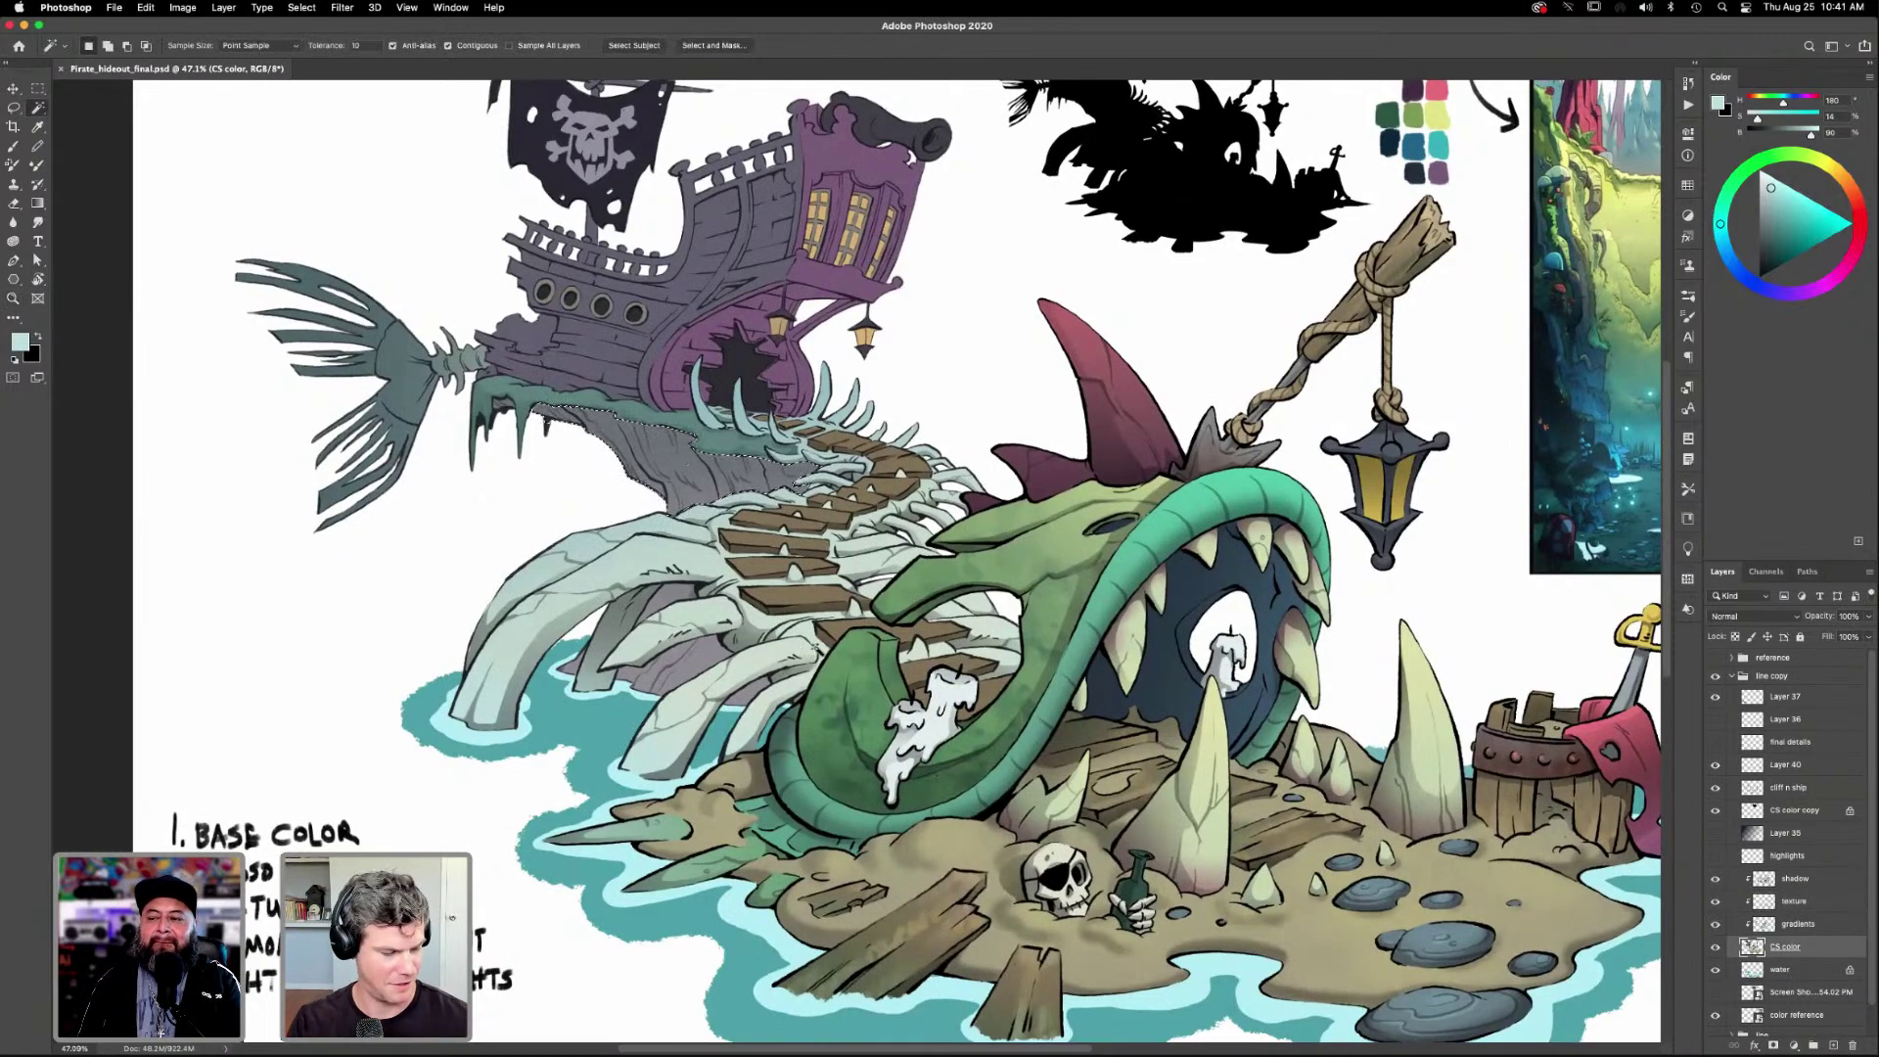
Sample a slate blue near the ship's entrance and apply it as a color-to-transparent gradient over the selected cliff on the gradients layer.
key("l")
key("shift")
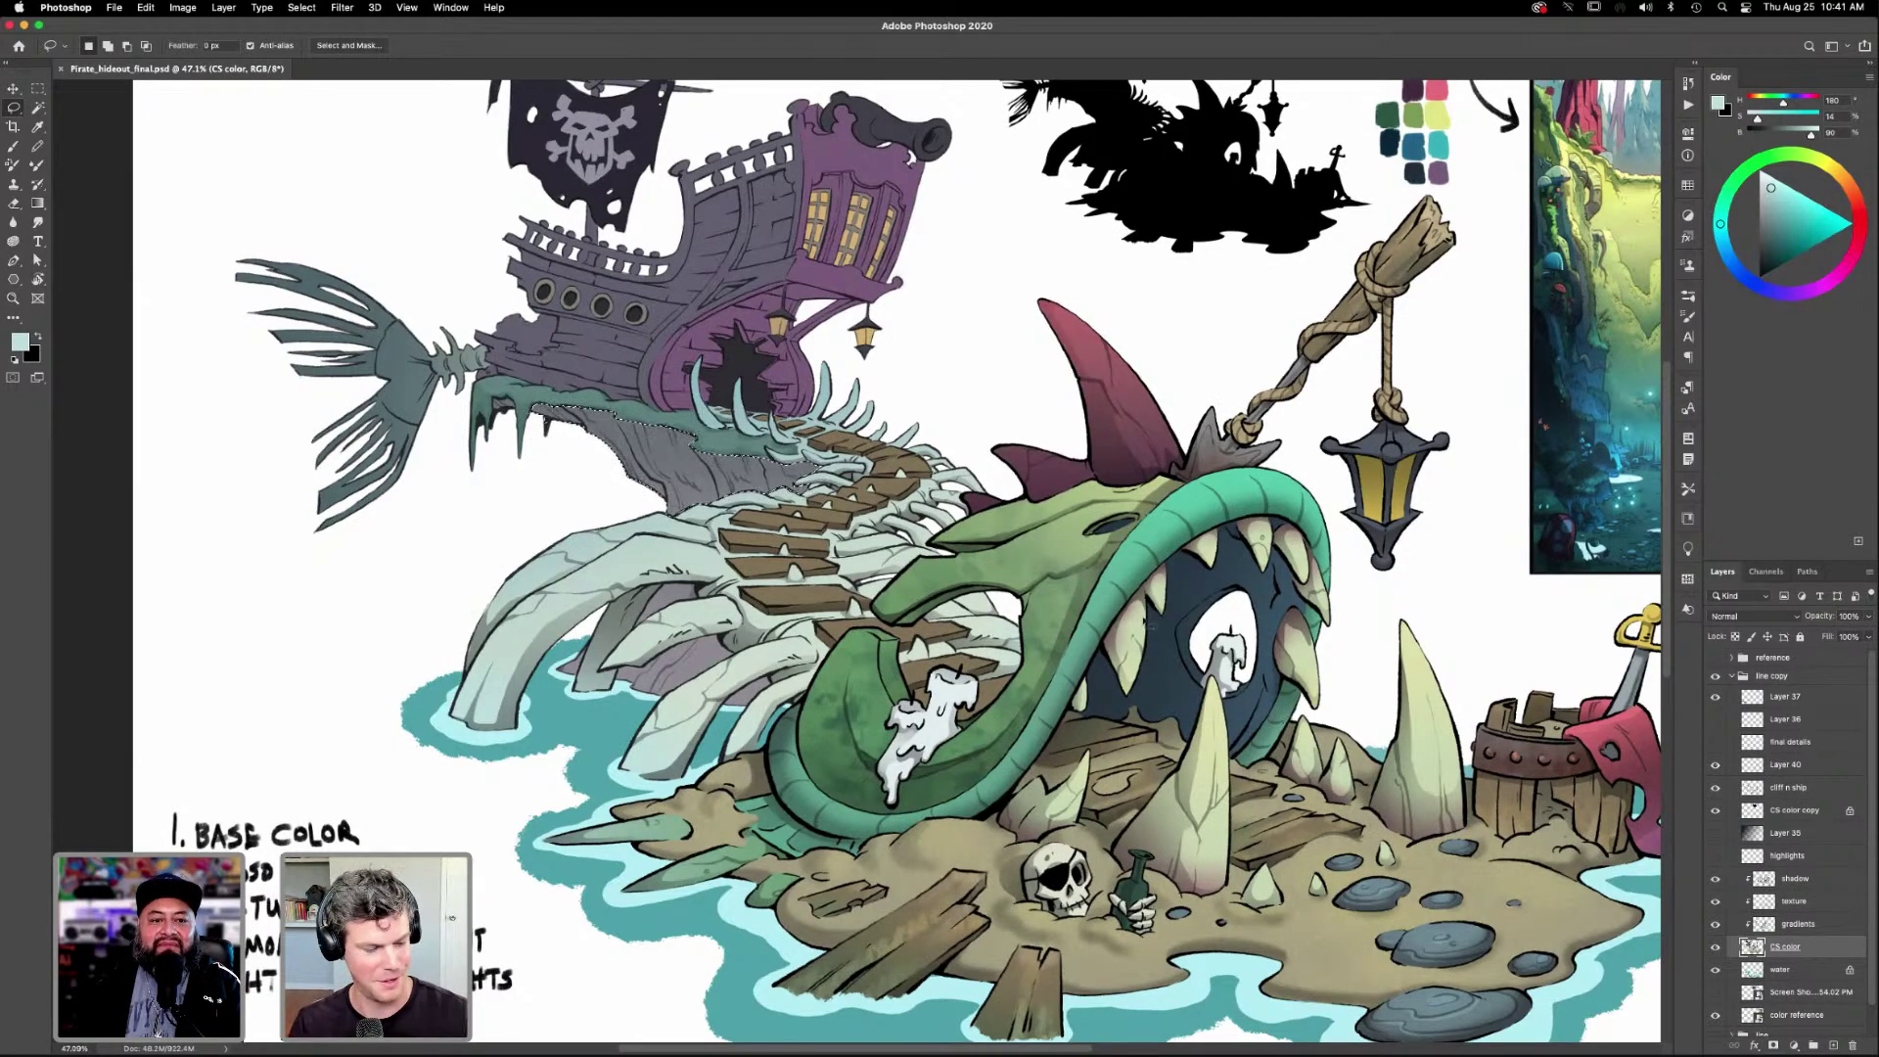
key("i")
left_click(715, 372)
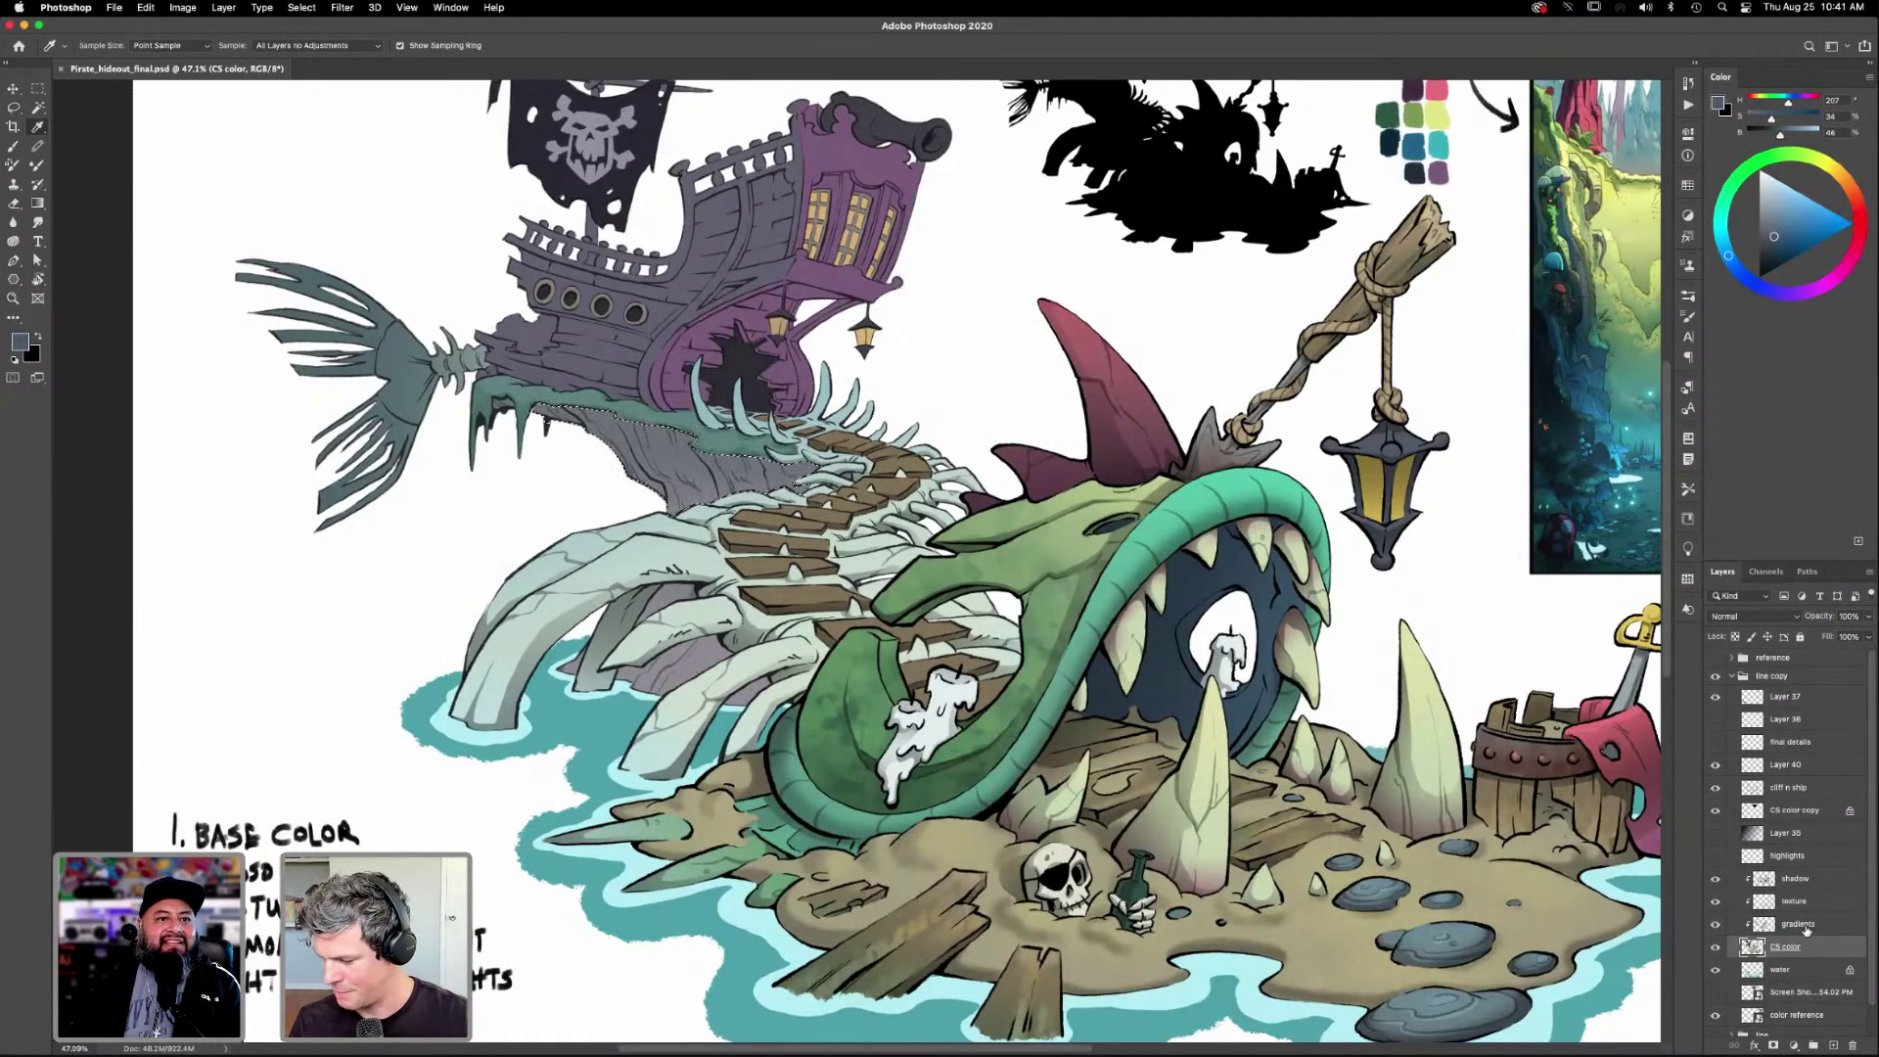
left_click(1806, 927)
key("g")
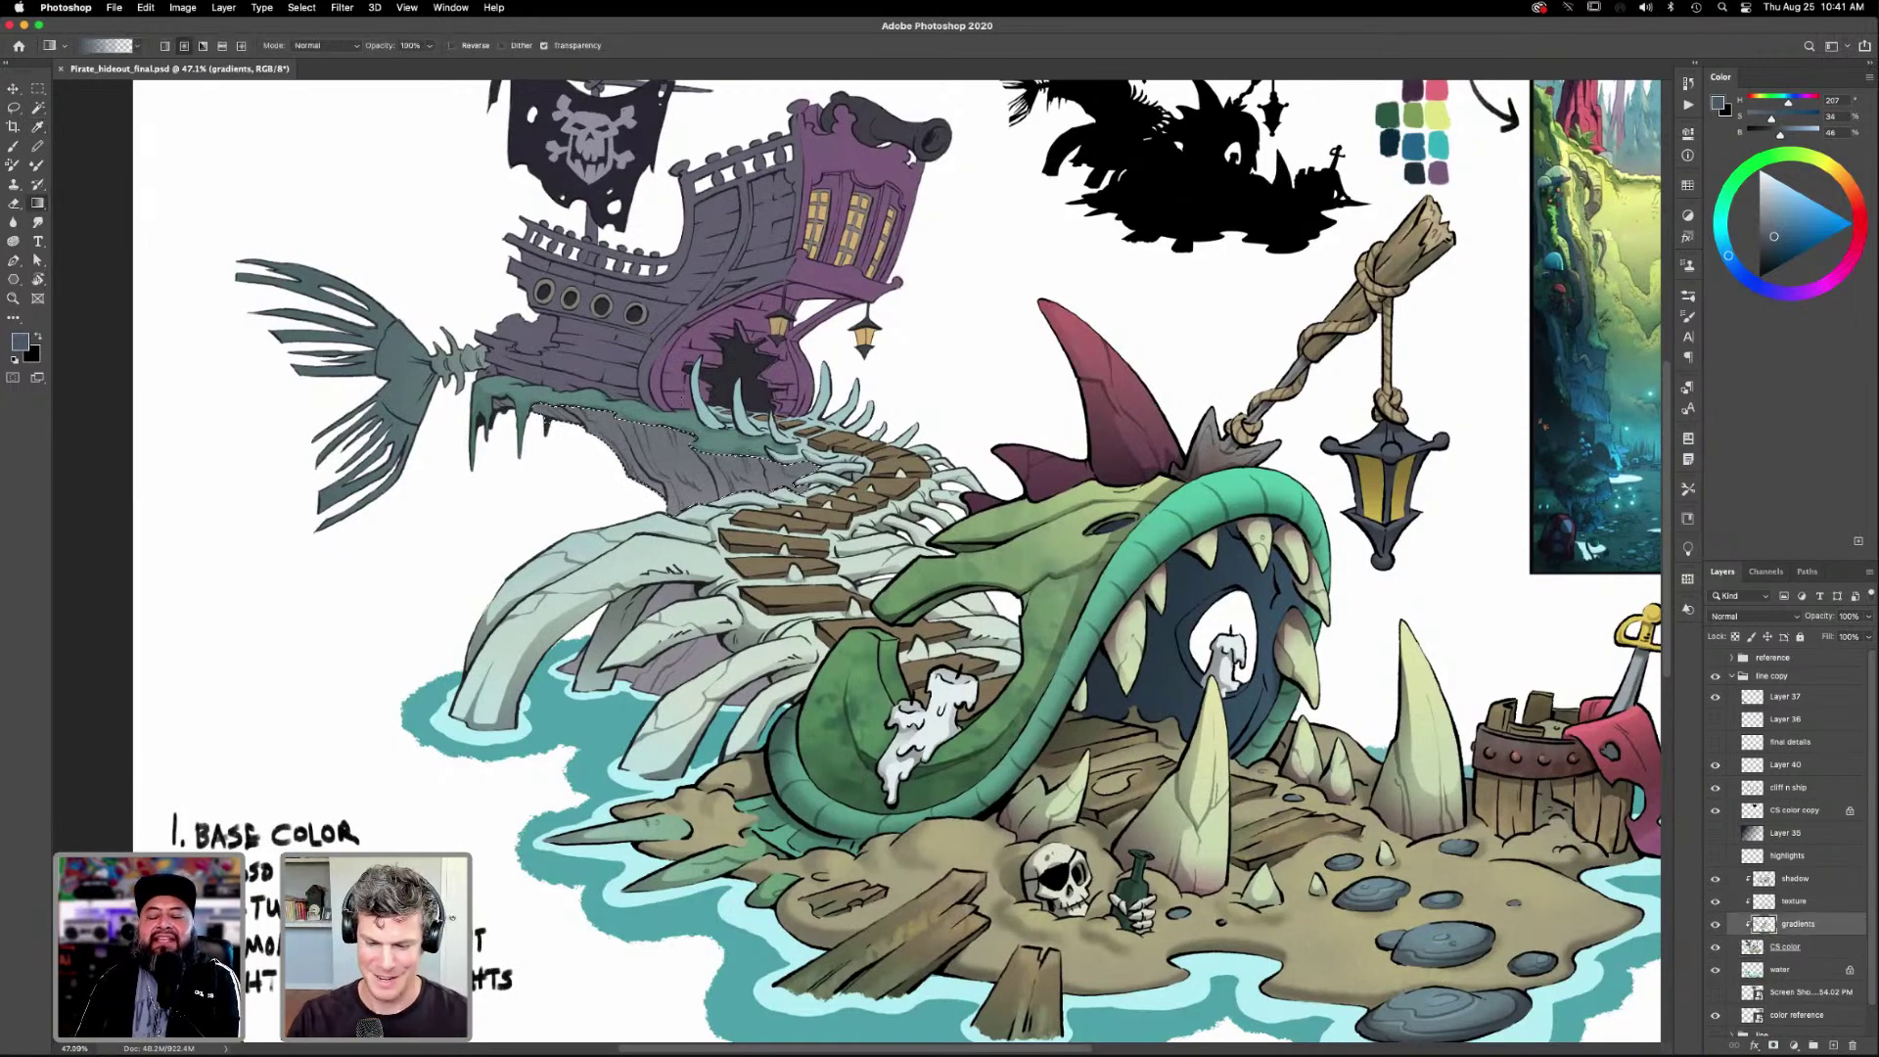
left_click_drag(675, 381, 732, 885)
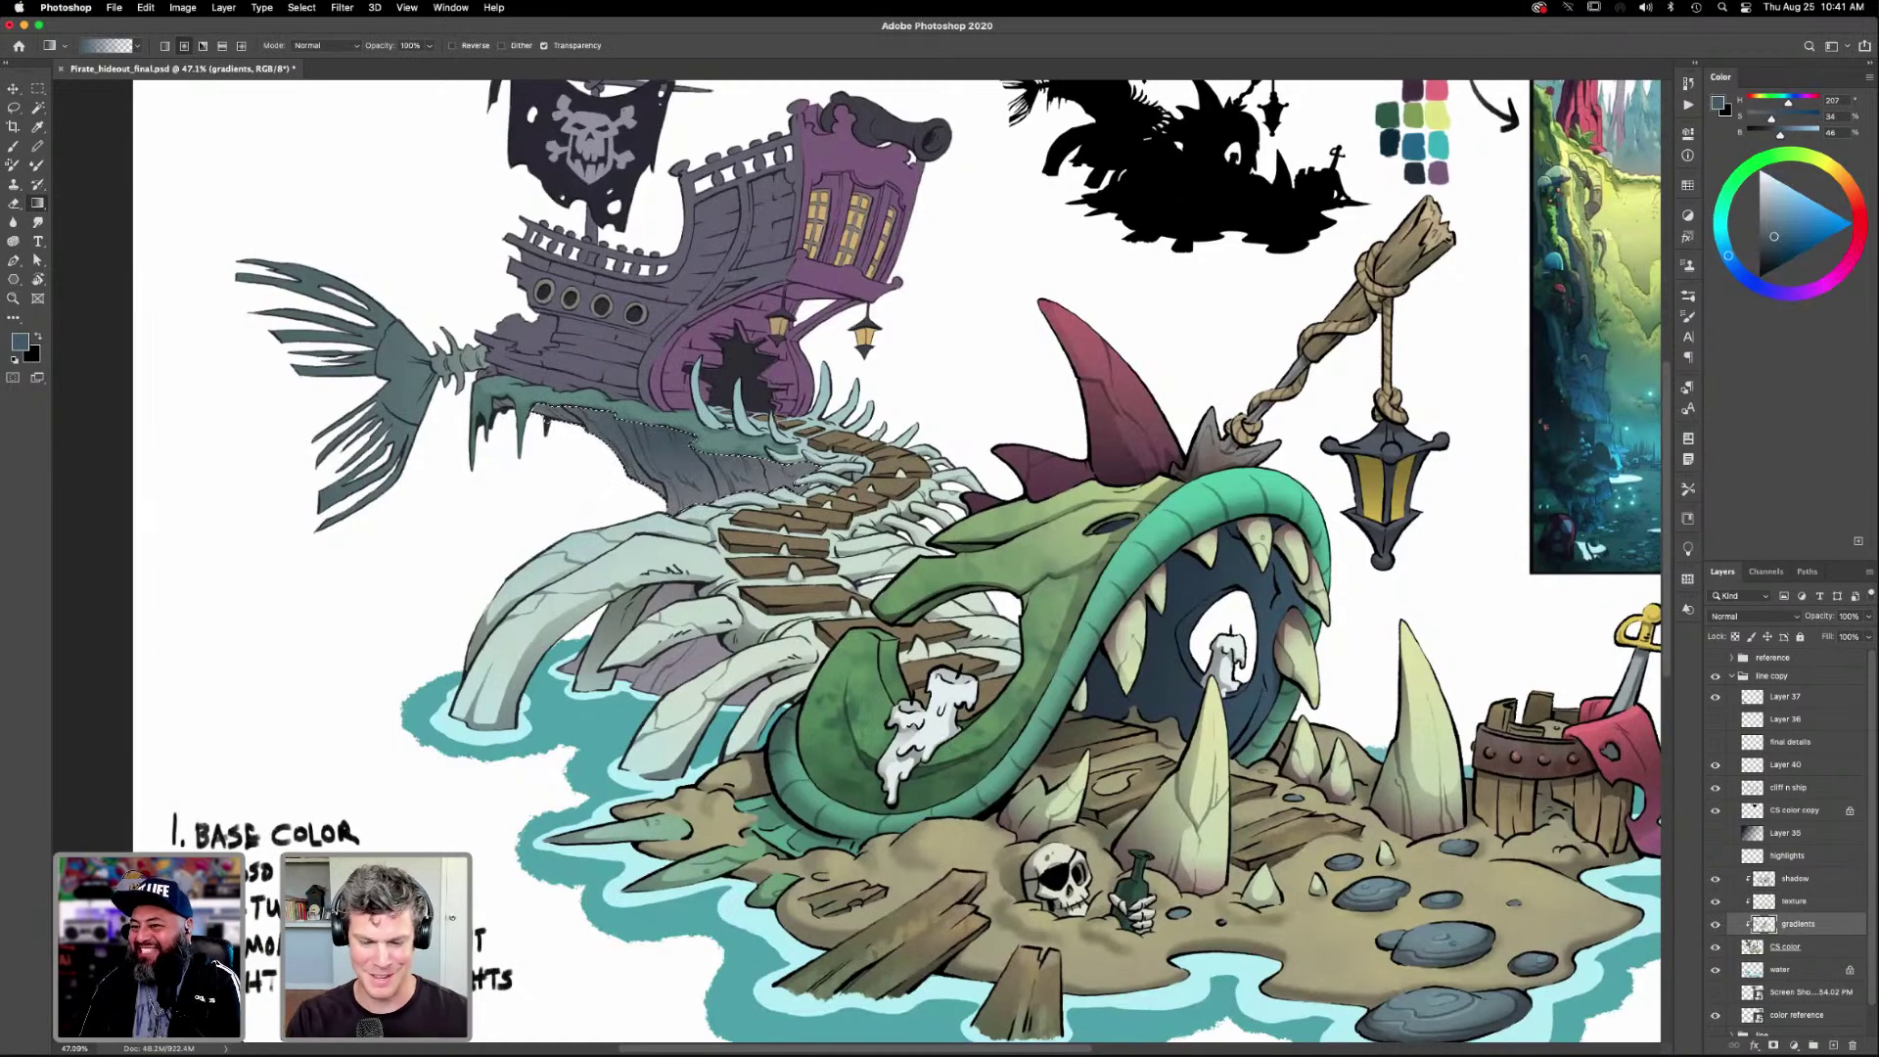
Select the hanging moss on the CS color layer, apply the slate blue gradient to it on the gradients layer, and hide the selection edges.
key("w")
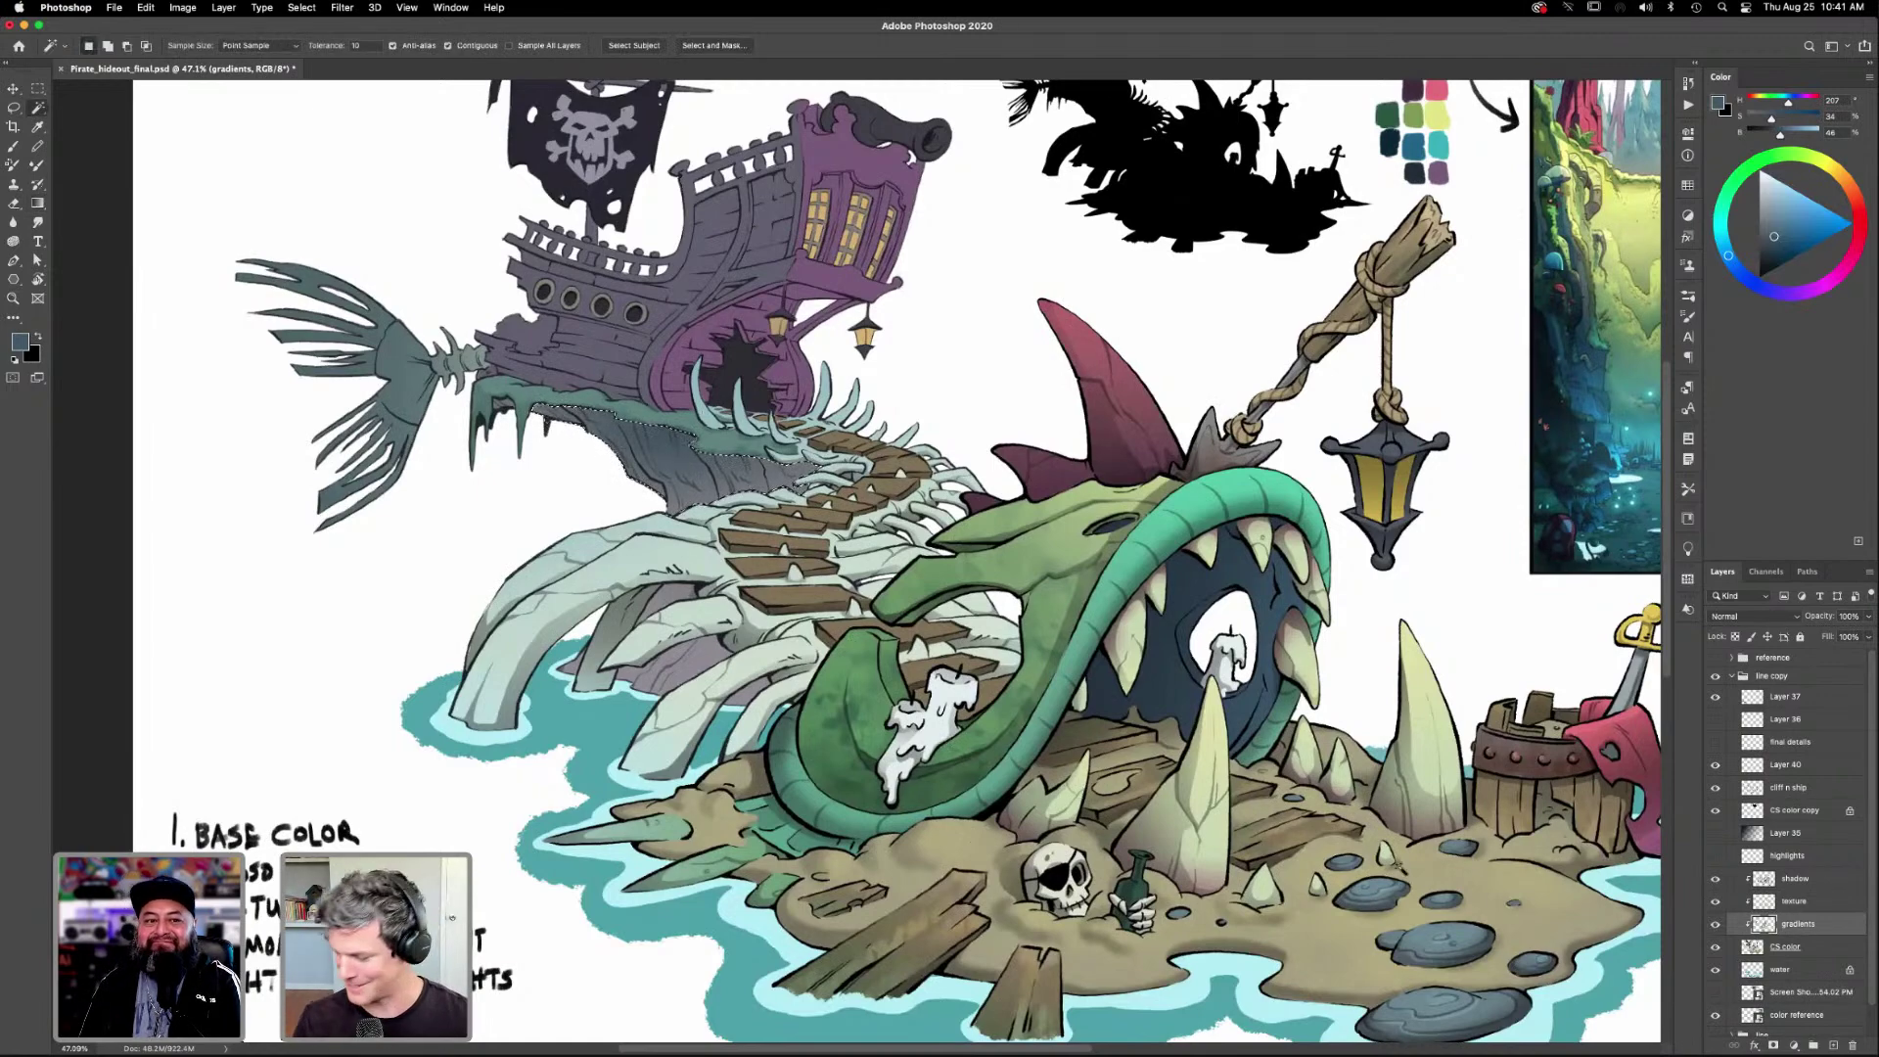
key("alt+[")
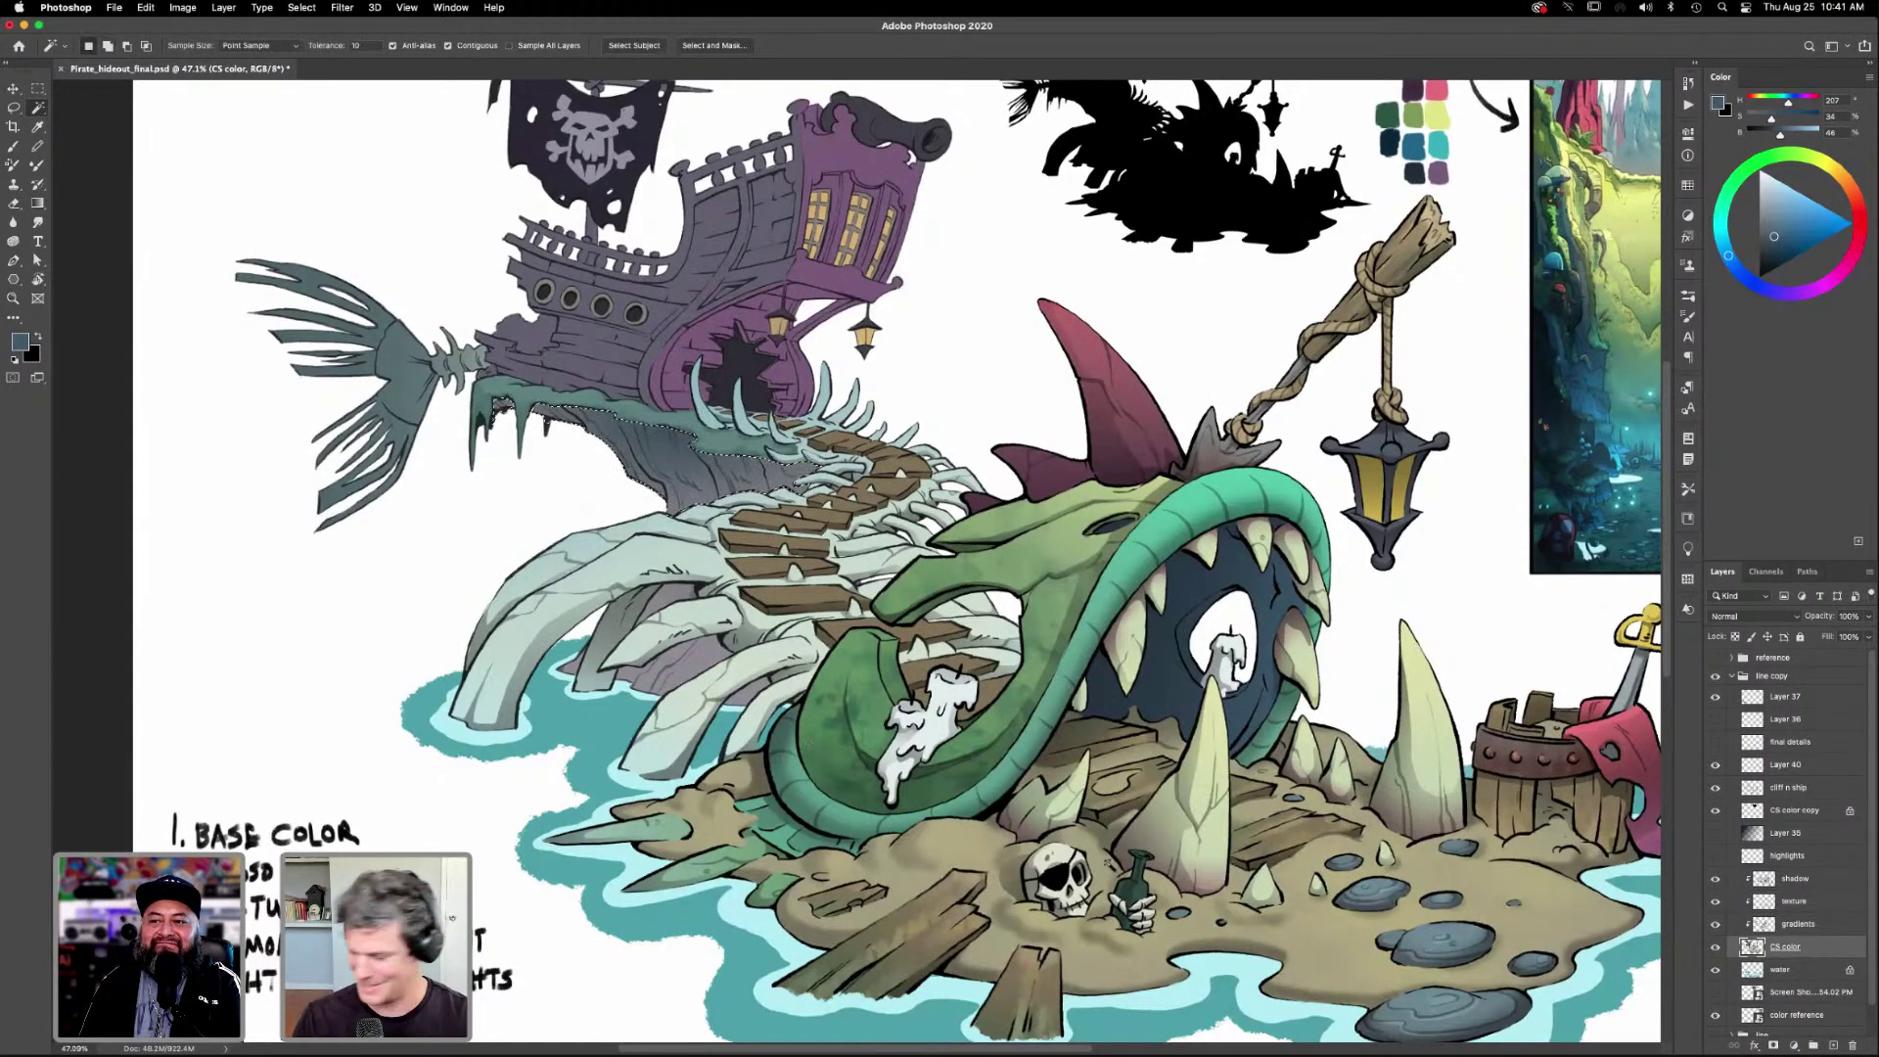
left_click(1787, 923)
key("g")
key("ctrl+h")
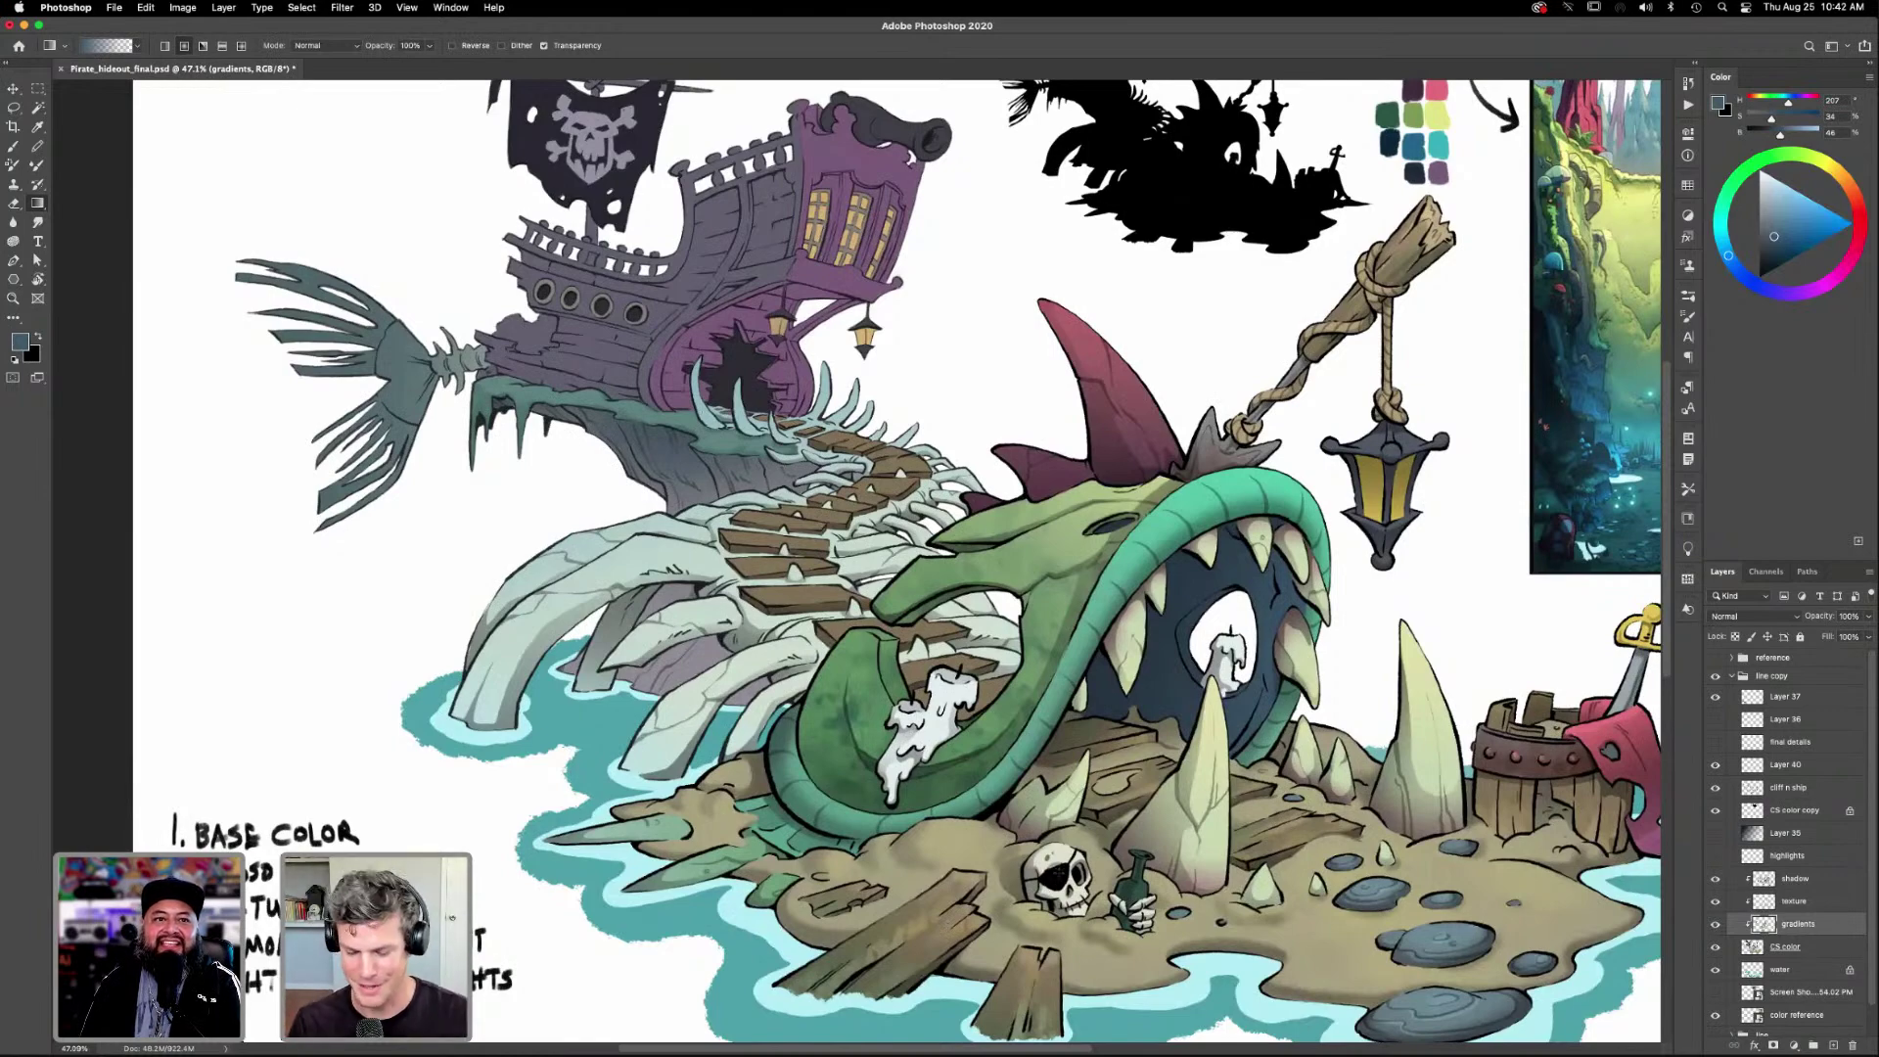
scroll(1440, 730, "down", 1)
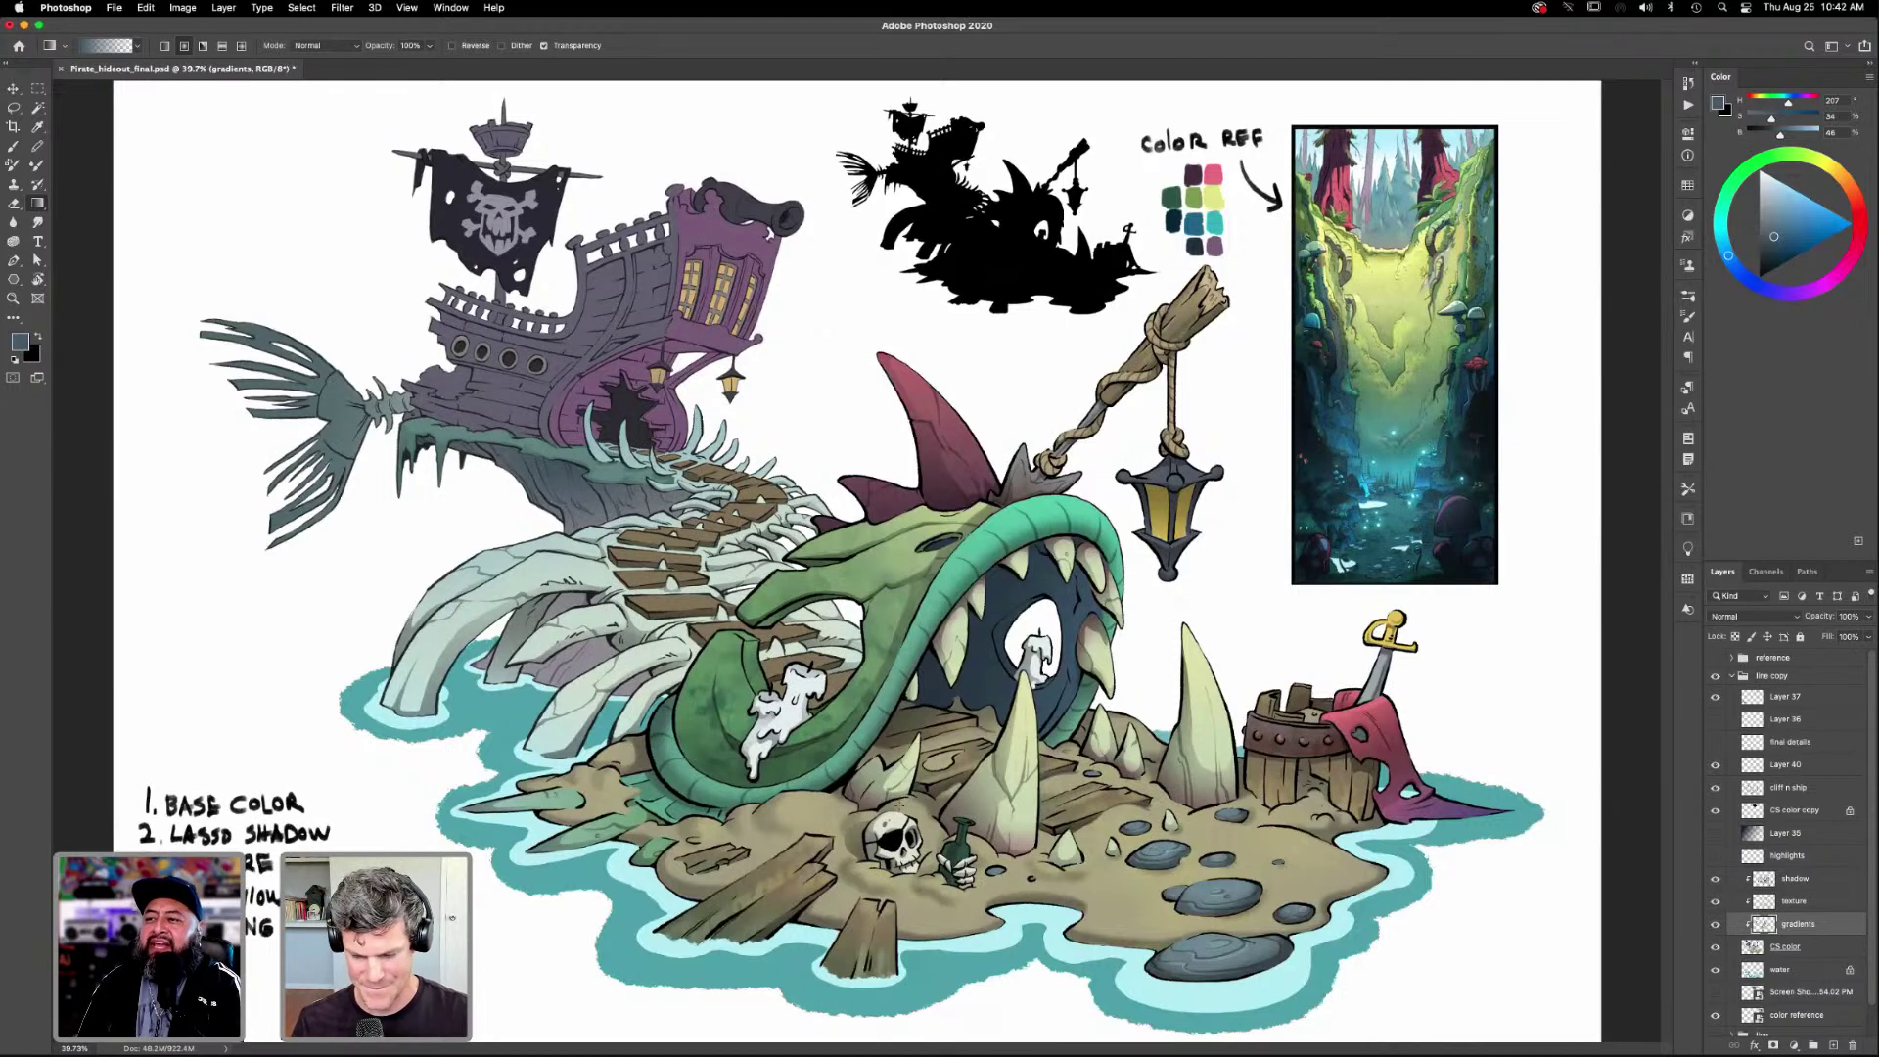
Sample a muted gray-green from the foreground planks and make the texture layer active for brushwork on the rib-bone stairway.
key("i")
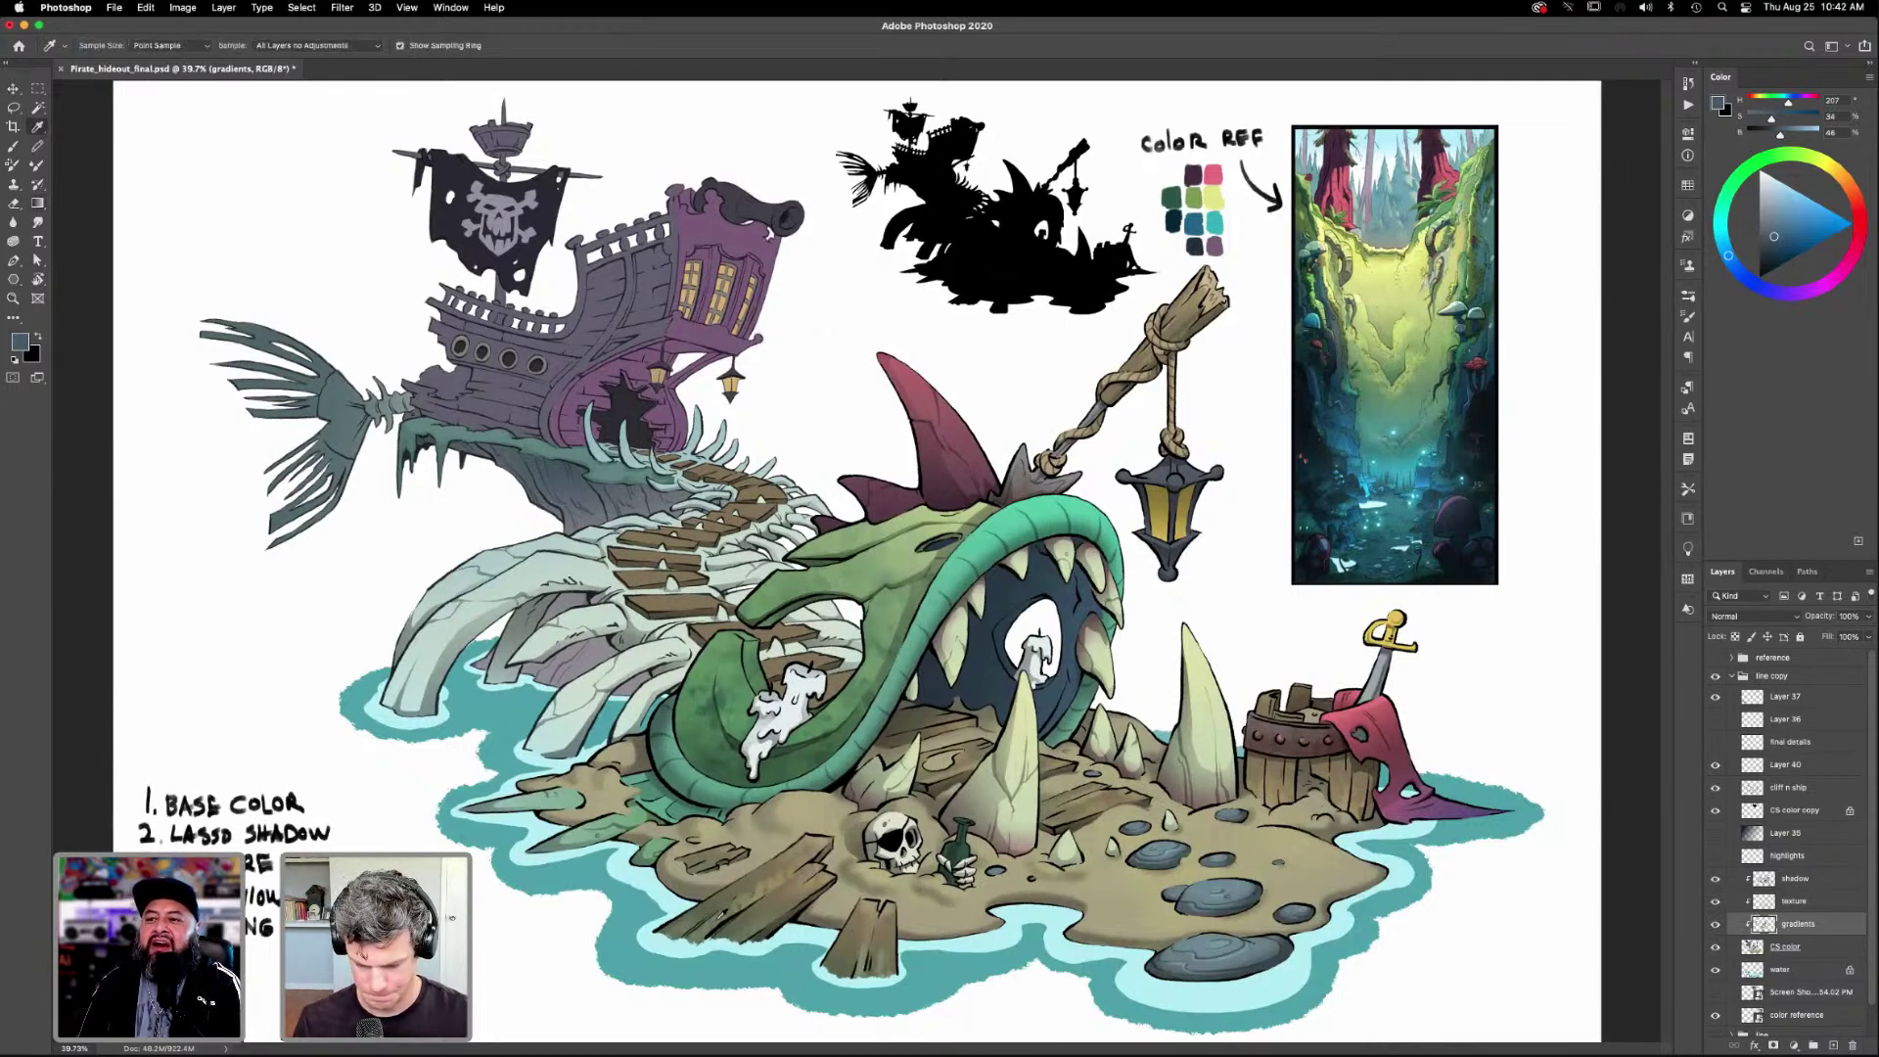
left_click(704, 927)
left_click_drag(704, 926, 702, 932)
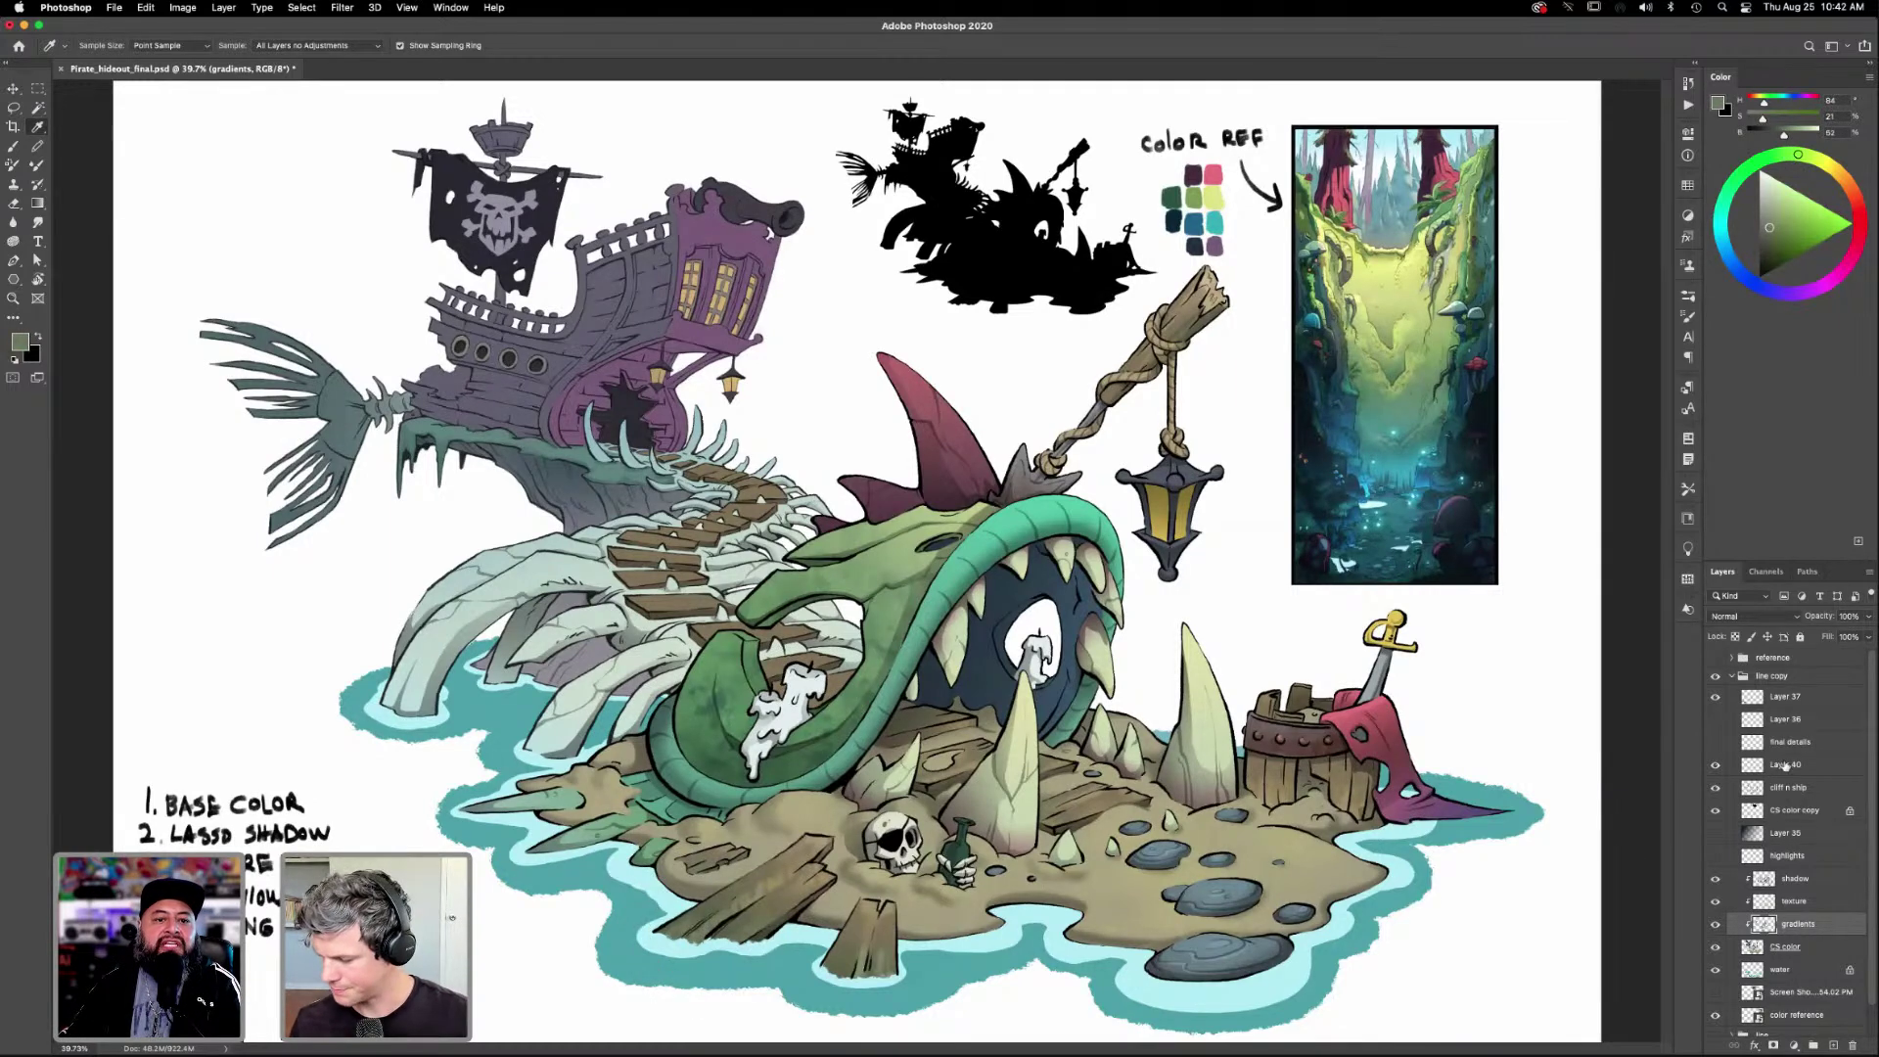
left_click(1797, 904)
key("z")
left_click_drag(898, 740, 1199, 871)
scroll(1199, 871, "left", 3)
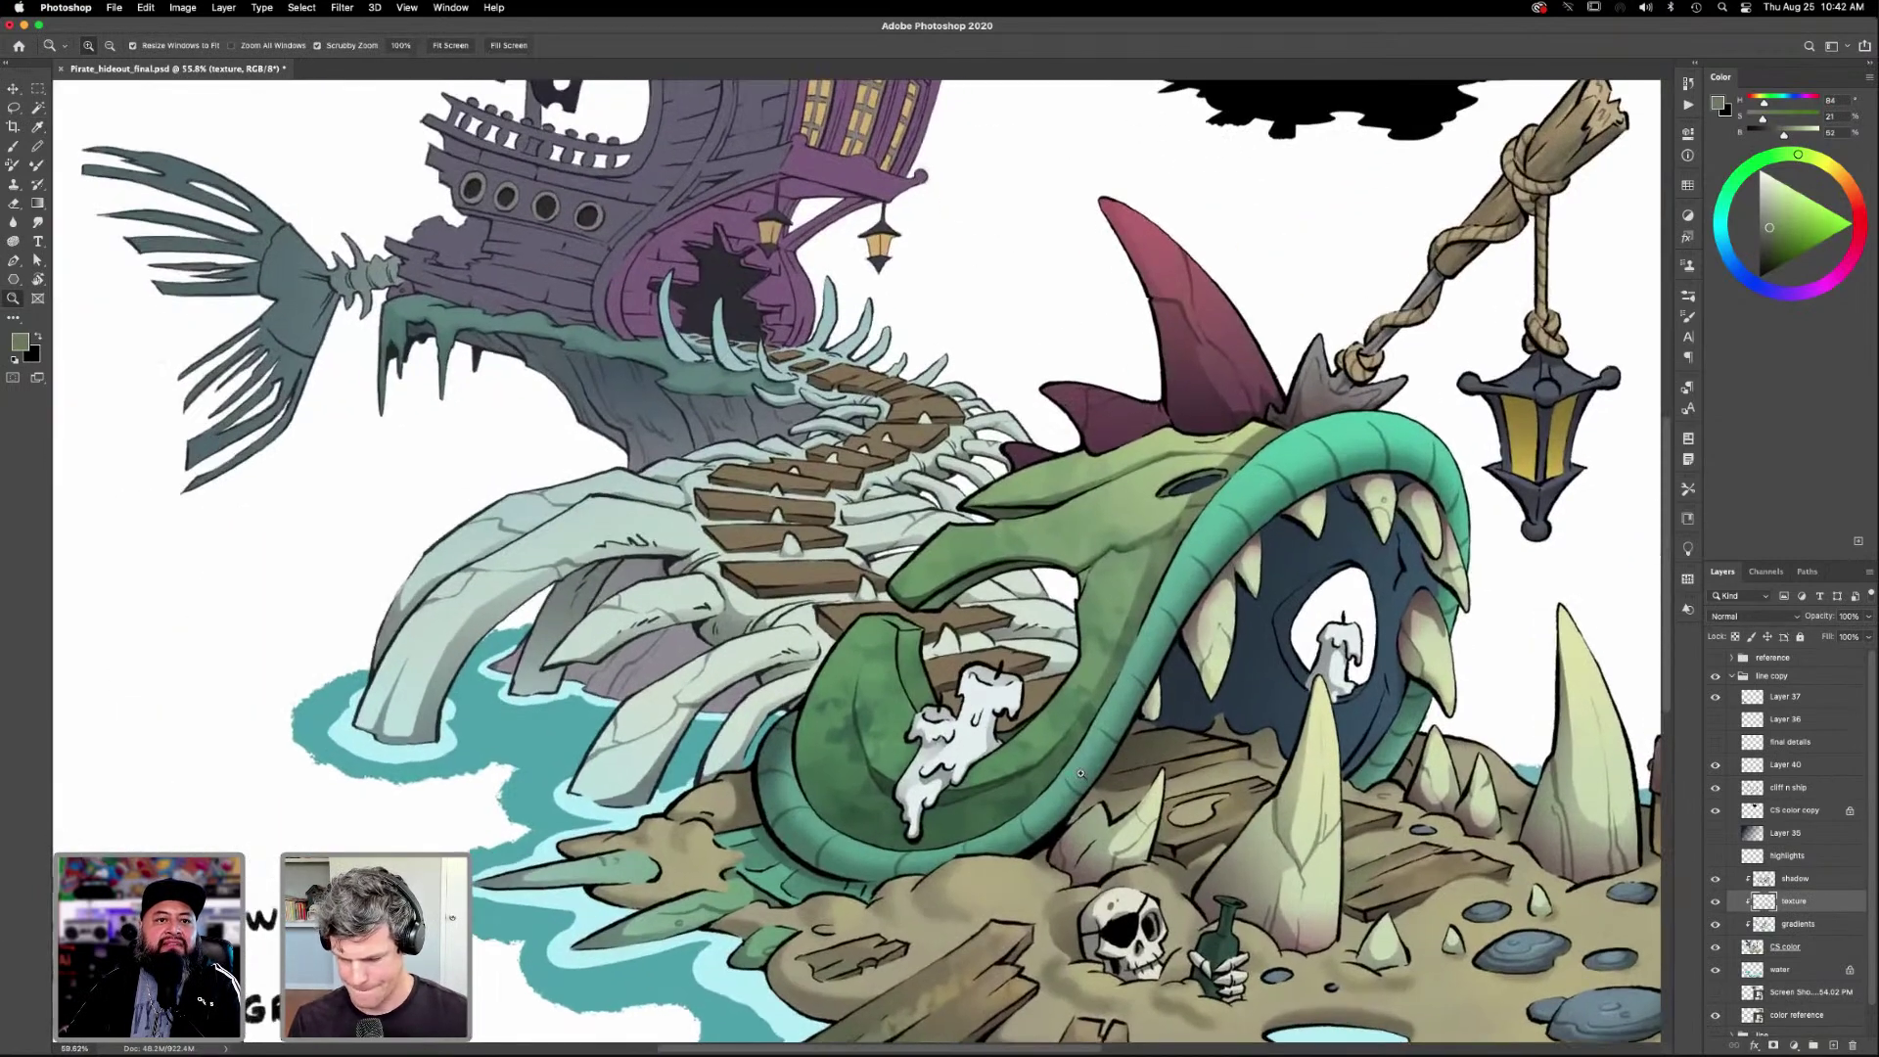
key("b")
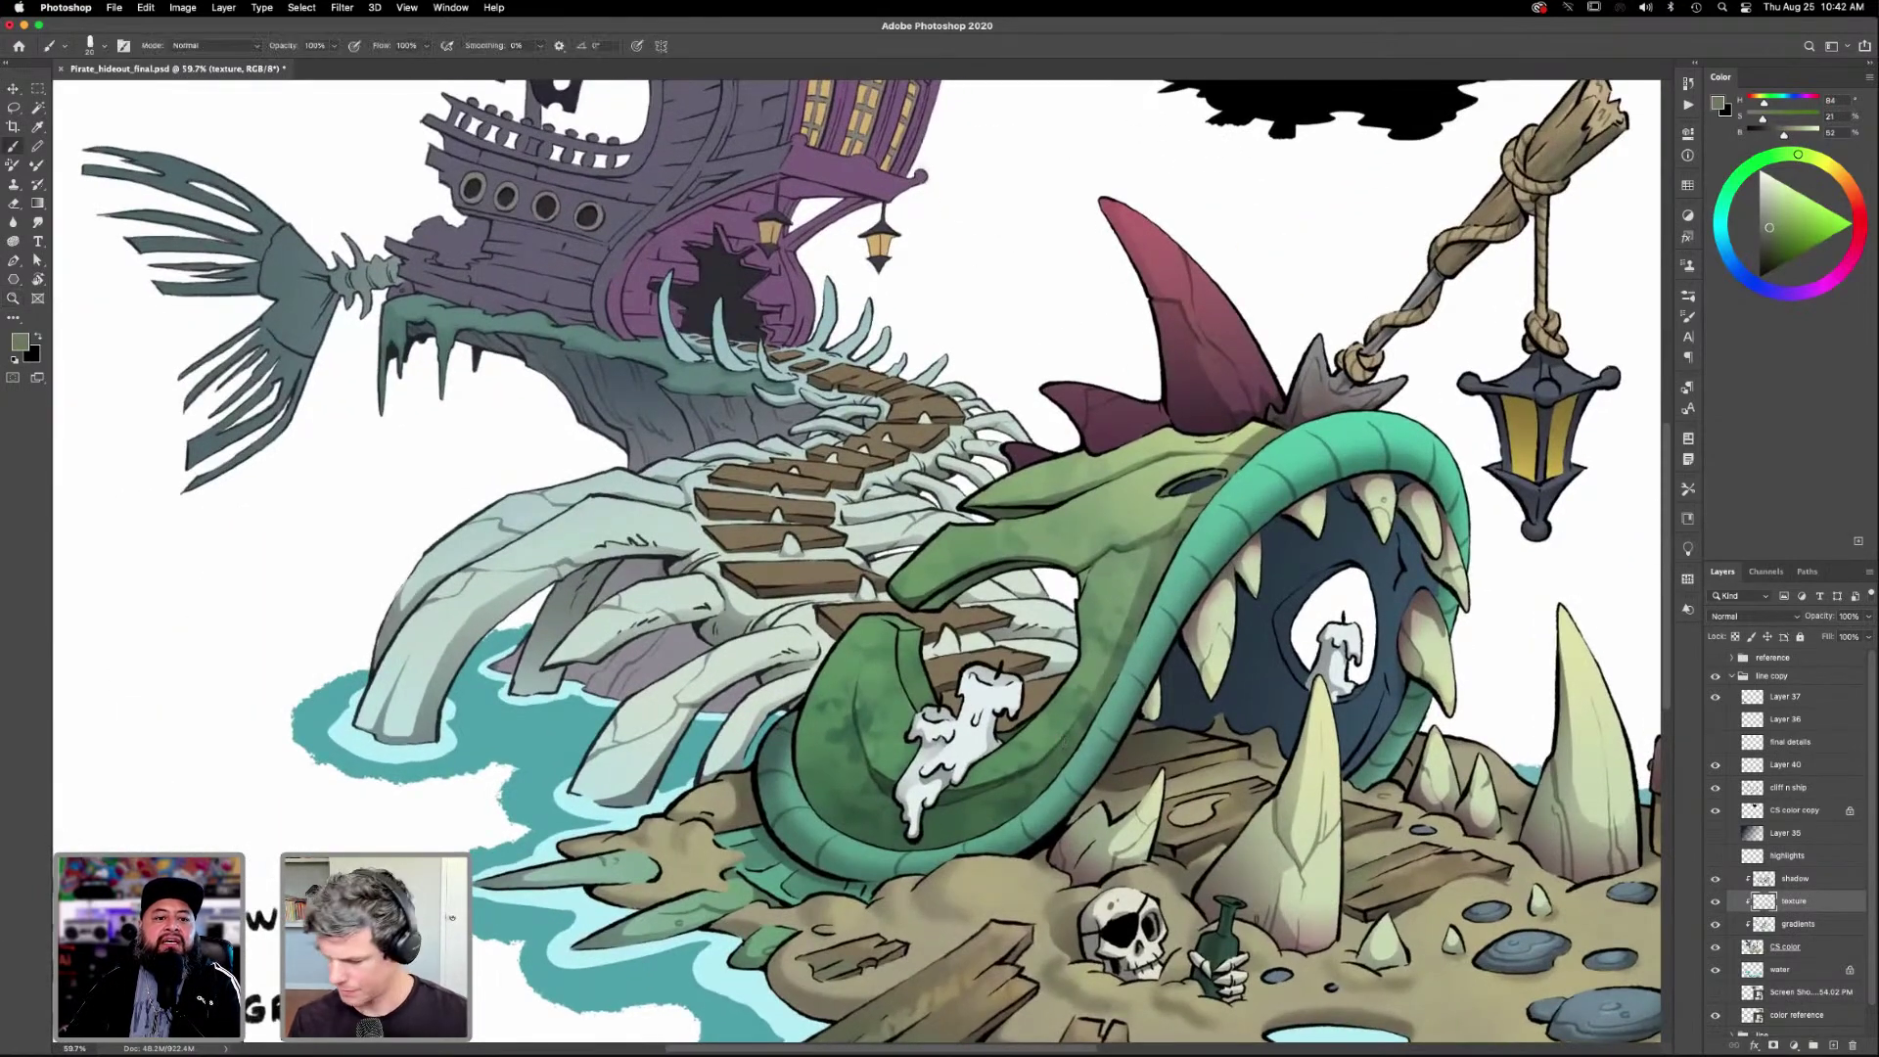
Select the brown stairway planks on the CS color layer with the Magic Wand and return to the texture layer.
left_click(1785, 947)
key("w")
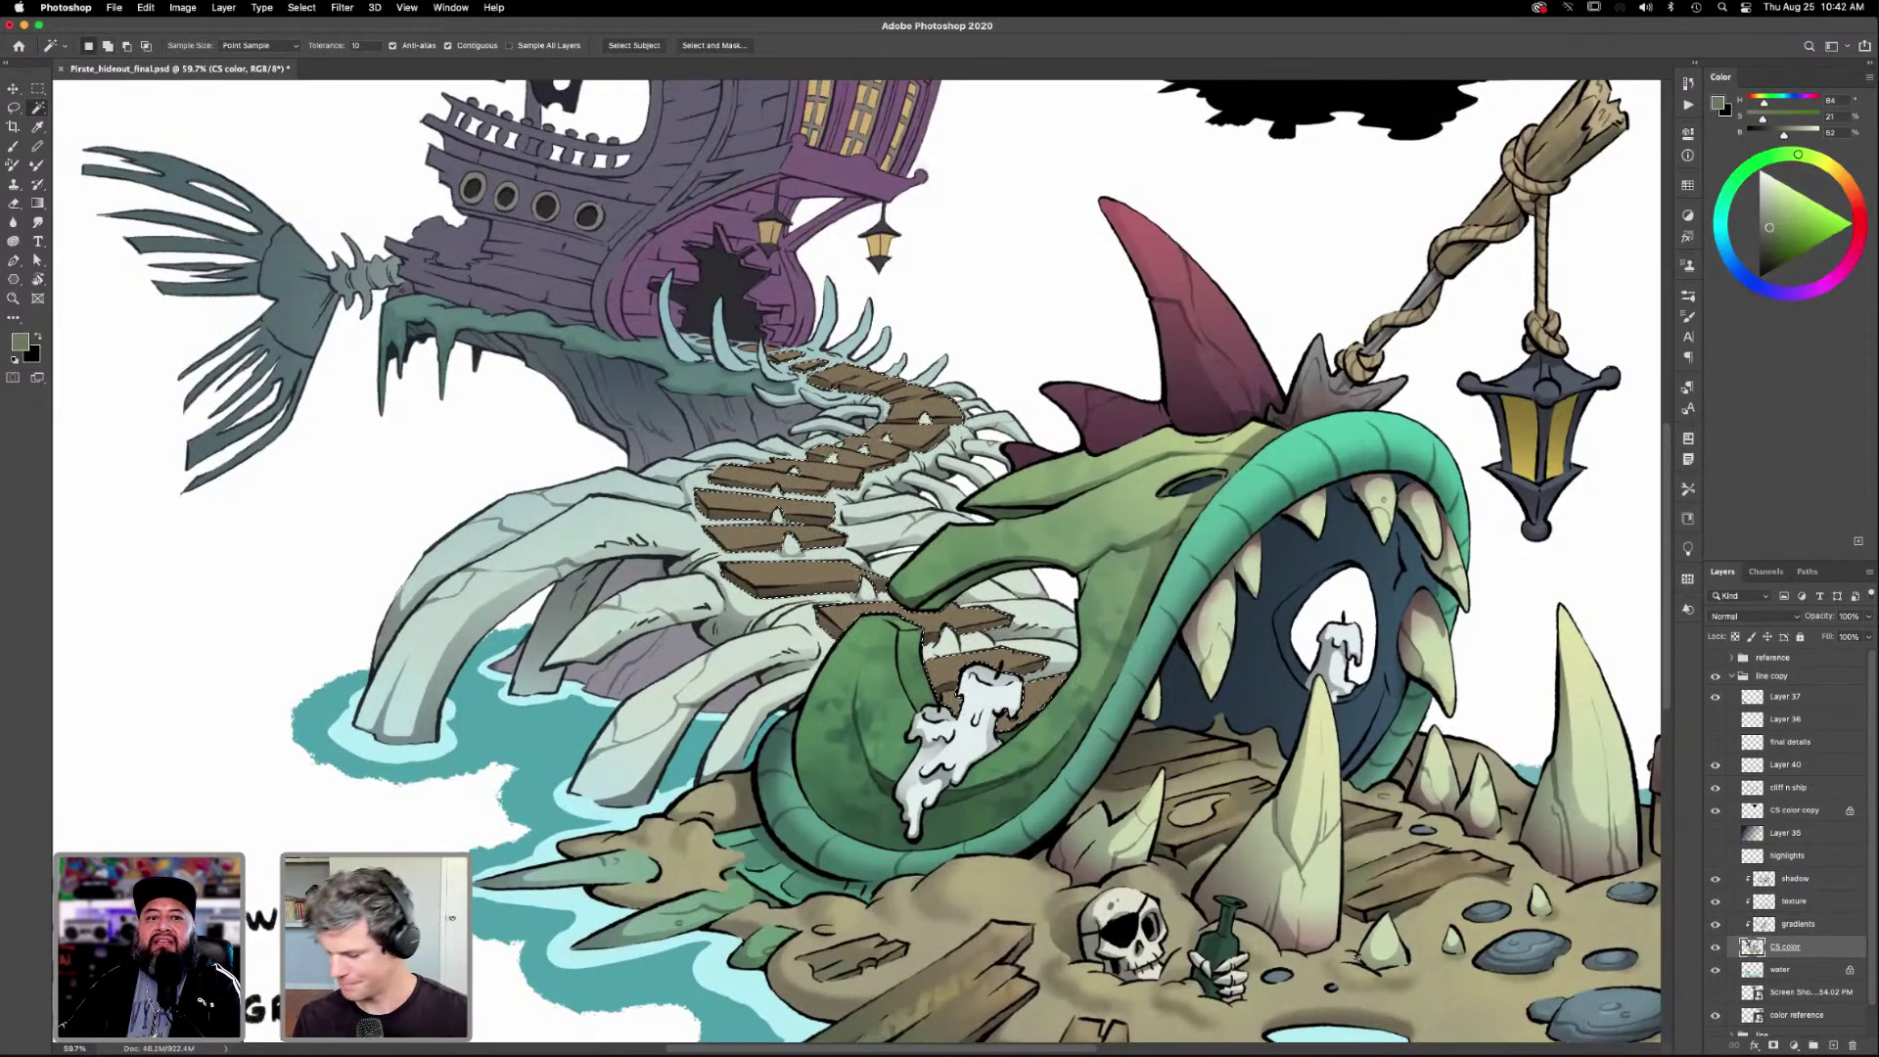
left_click(1796, 904)
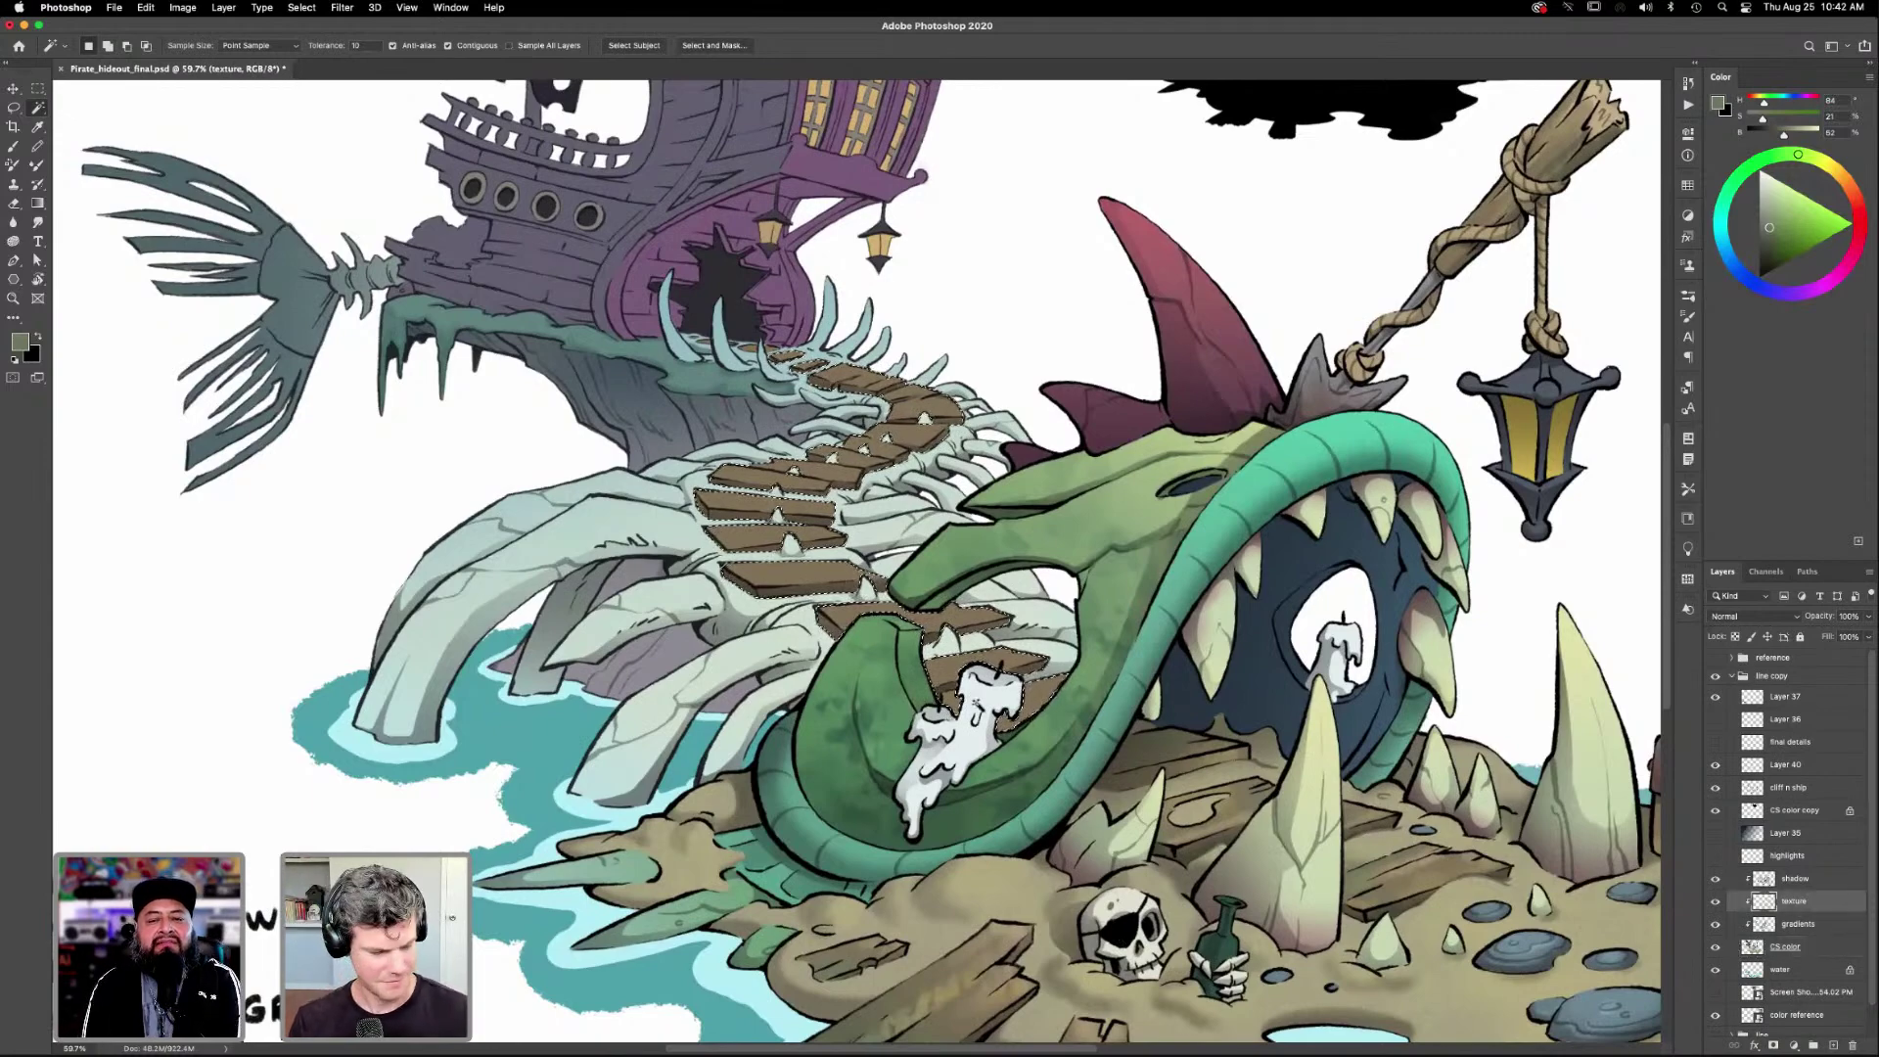
Turn on brush scattering at 514% with Pen Pressure control and brush gray-green texture onto the selected stairway planks.
key("b")
key("F5")
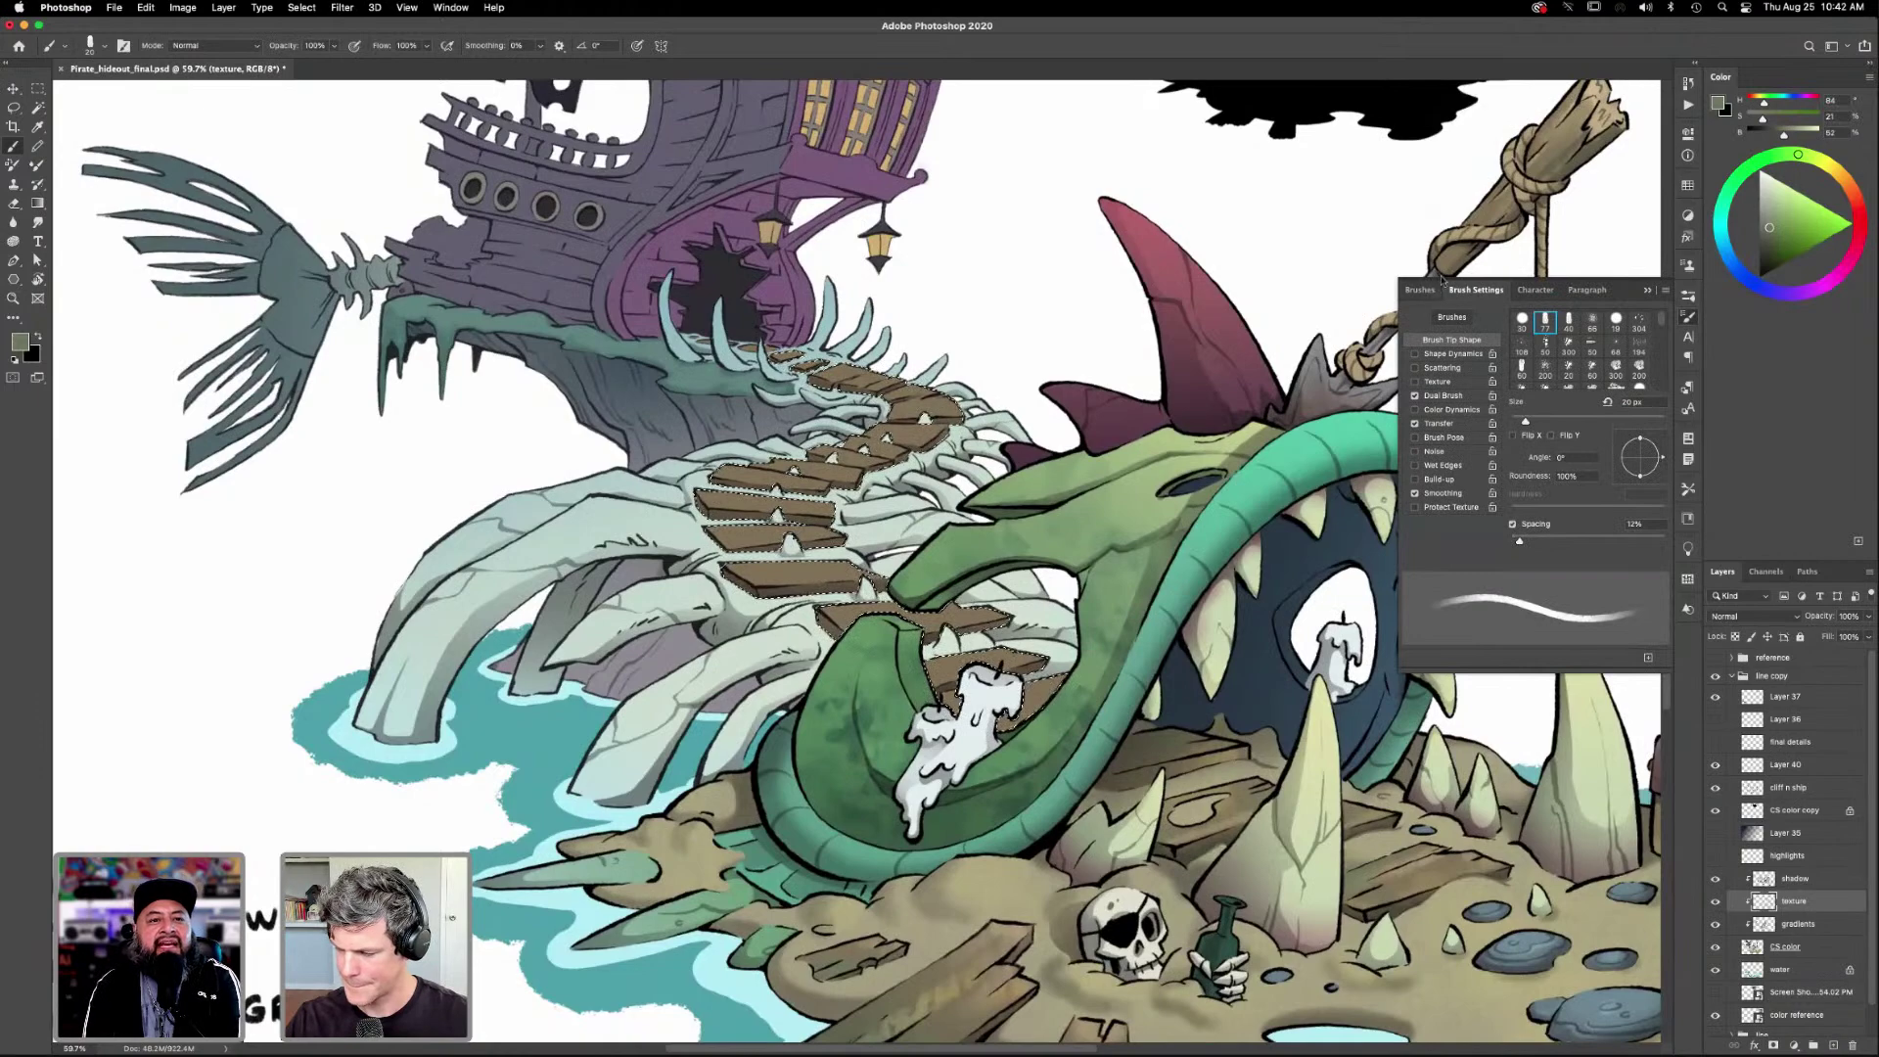
left_click(1448, 369)
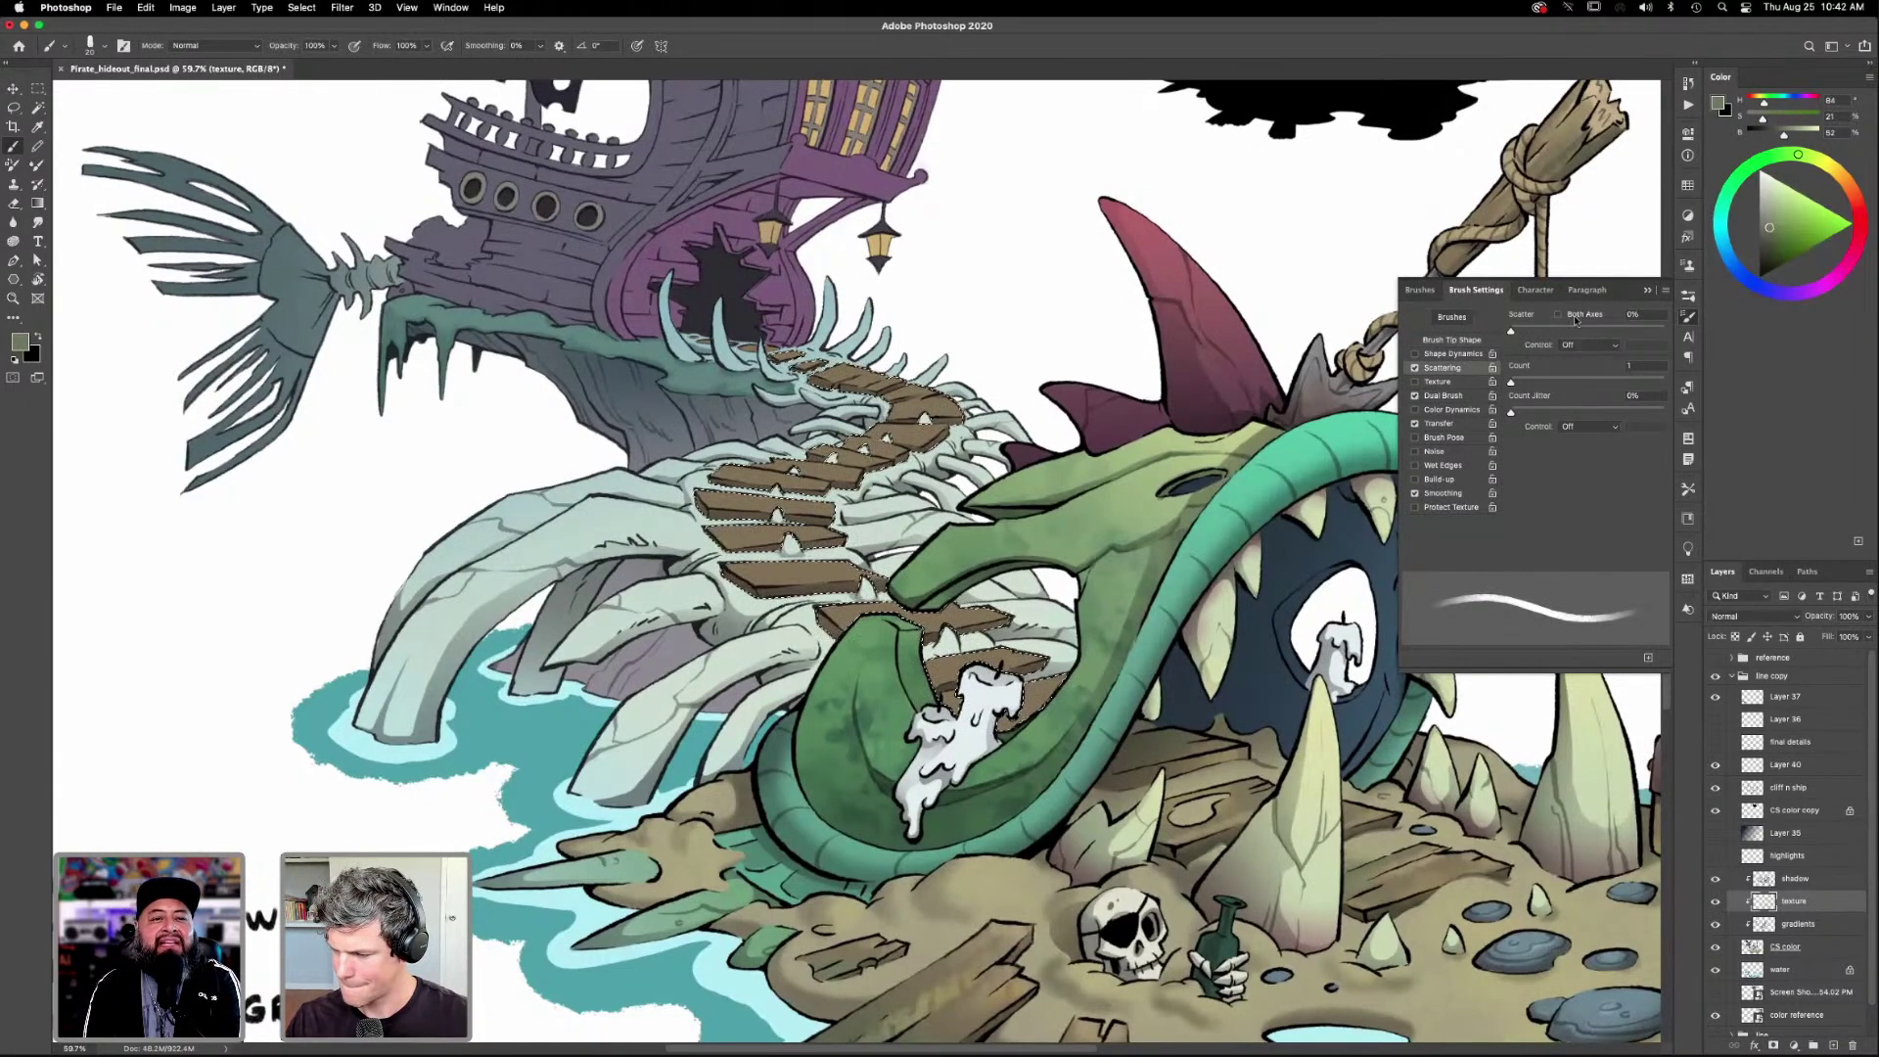
left_click(1614, 347)
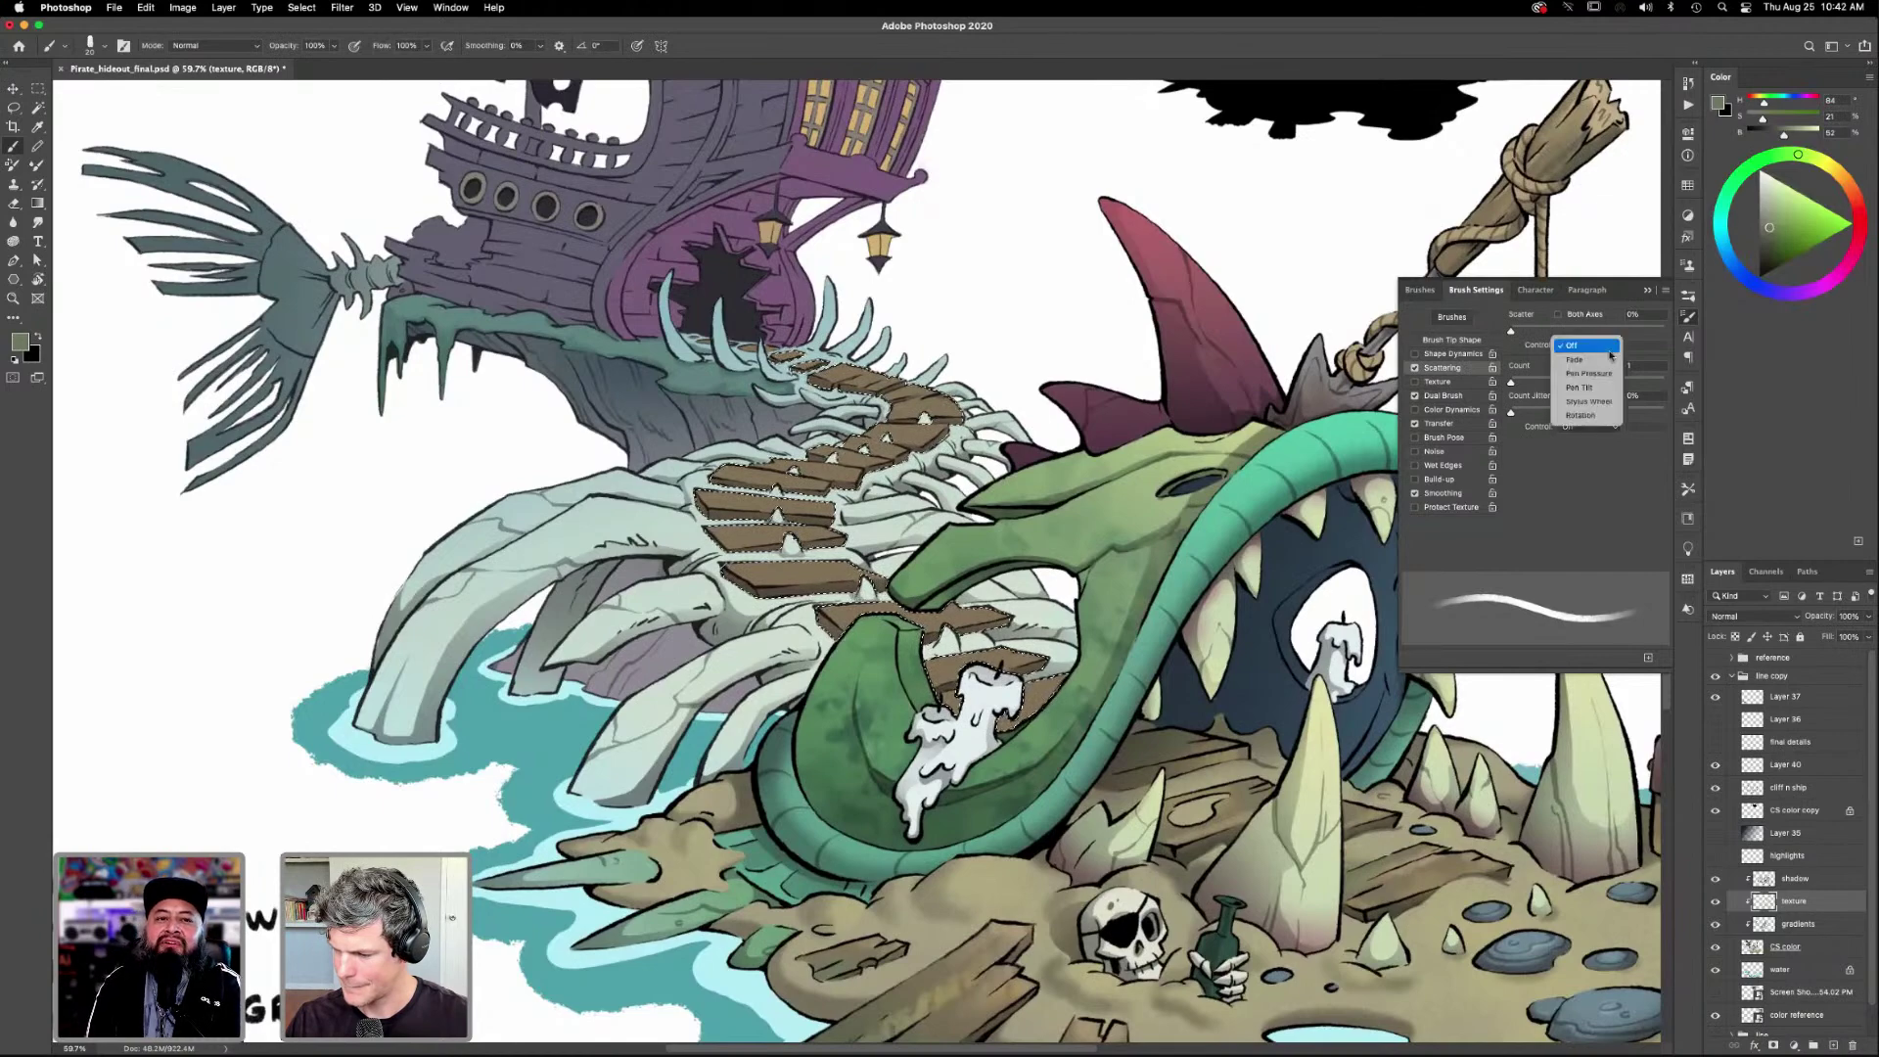
left_click(1605, 373)
left_click_drag(1577, 330, 1589, 329)
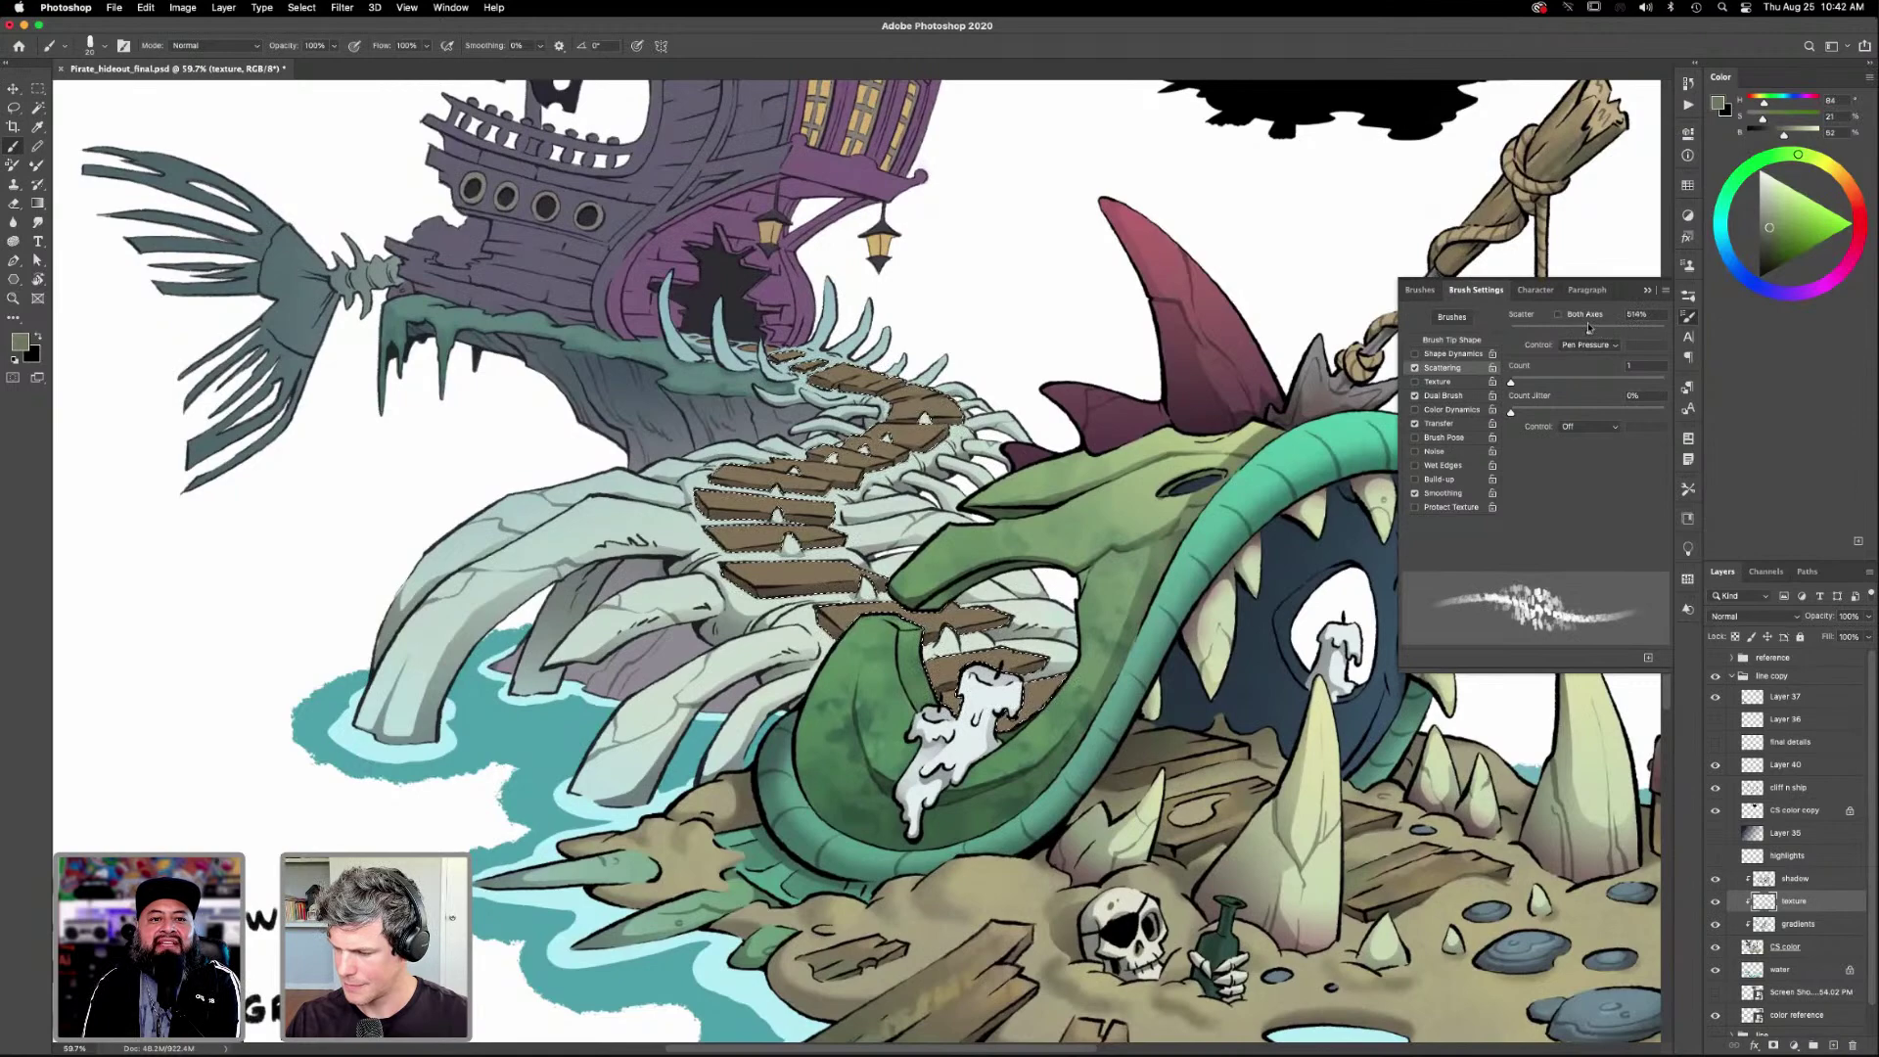
key("F5")
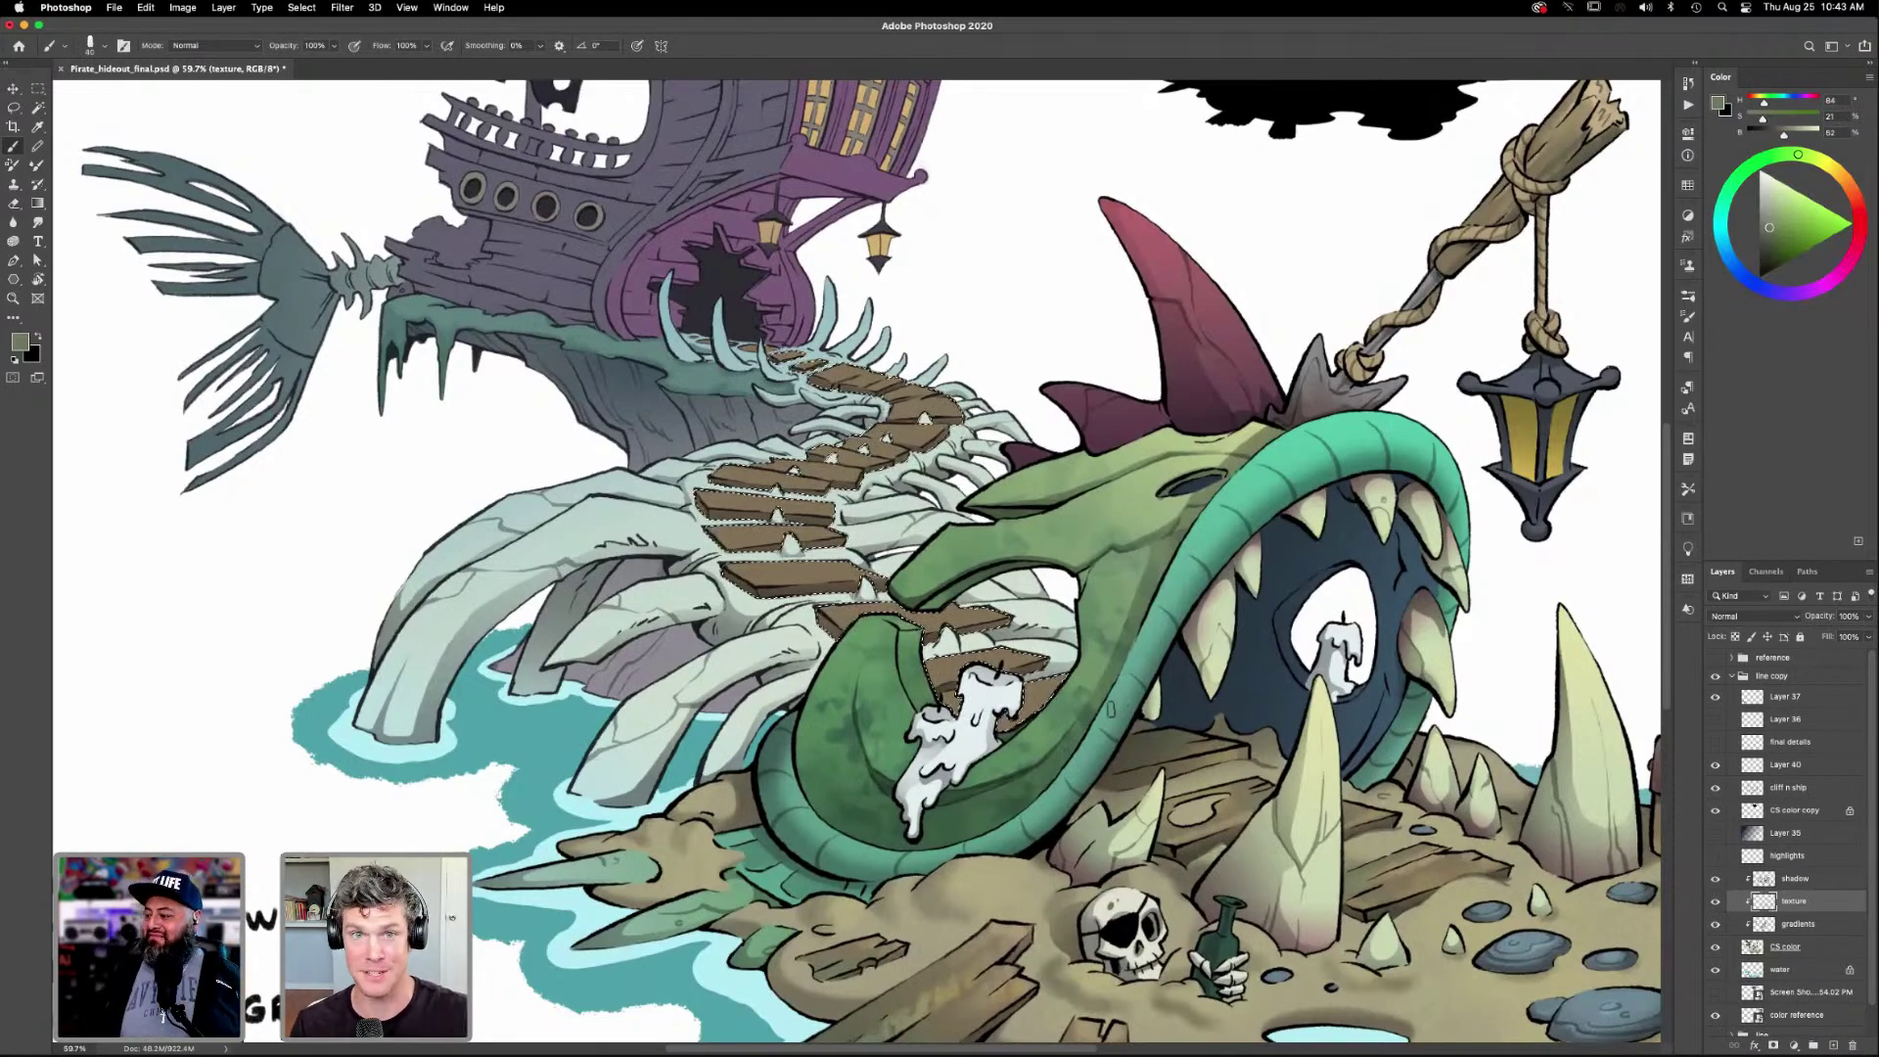
scroll(857, 558, "left", 5)
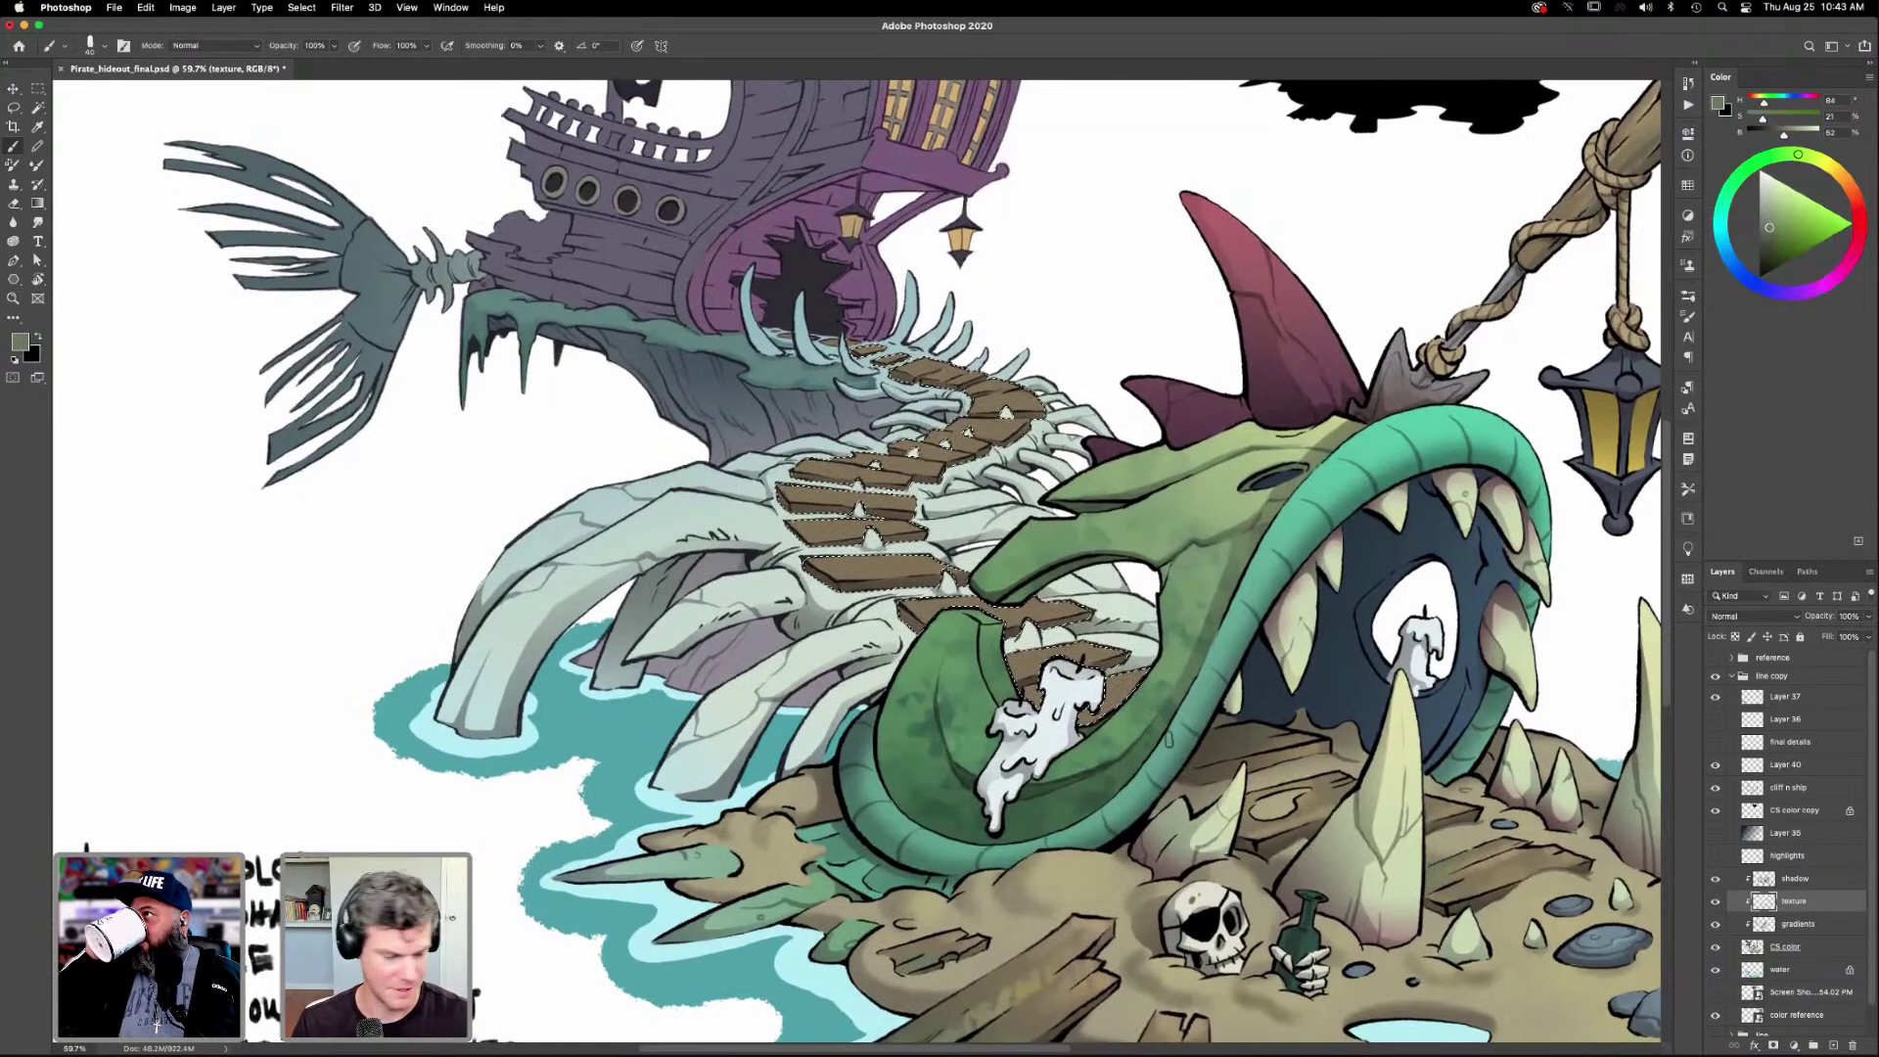
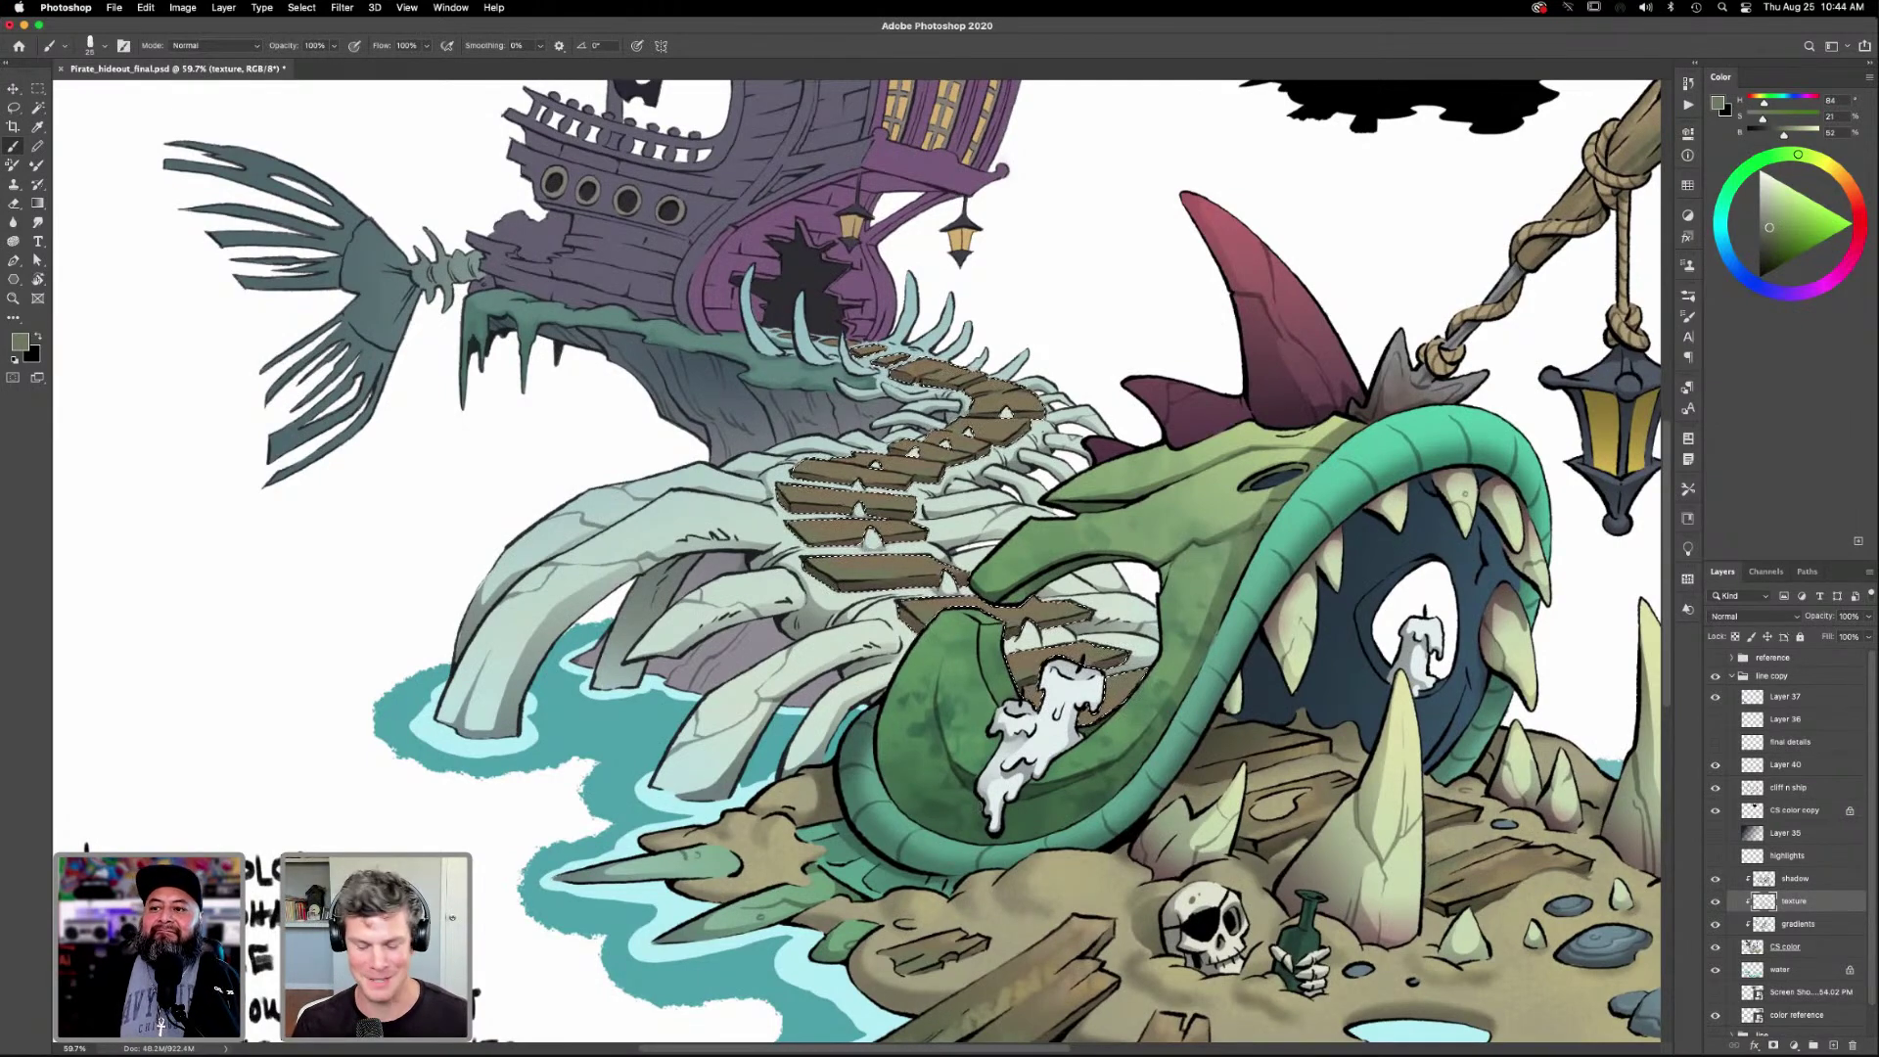
Sample an olive tan from the foreground wood and brush it as texture onto the selected stairway planks.
key("i")
scroll(1158, 835, "down", 5)
left_click(1061, 804)
scroll(1072, 778, "up", 5)
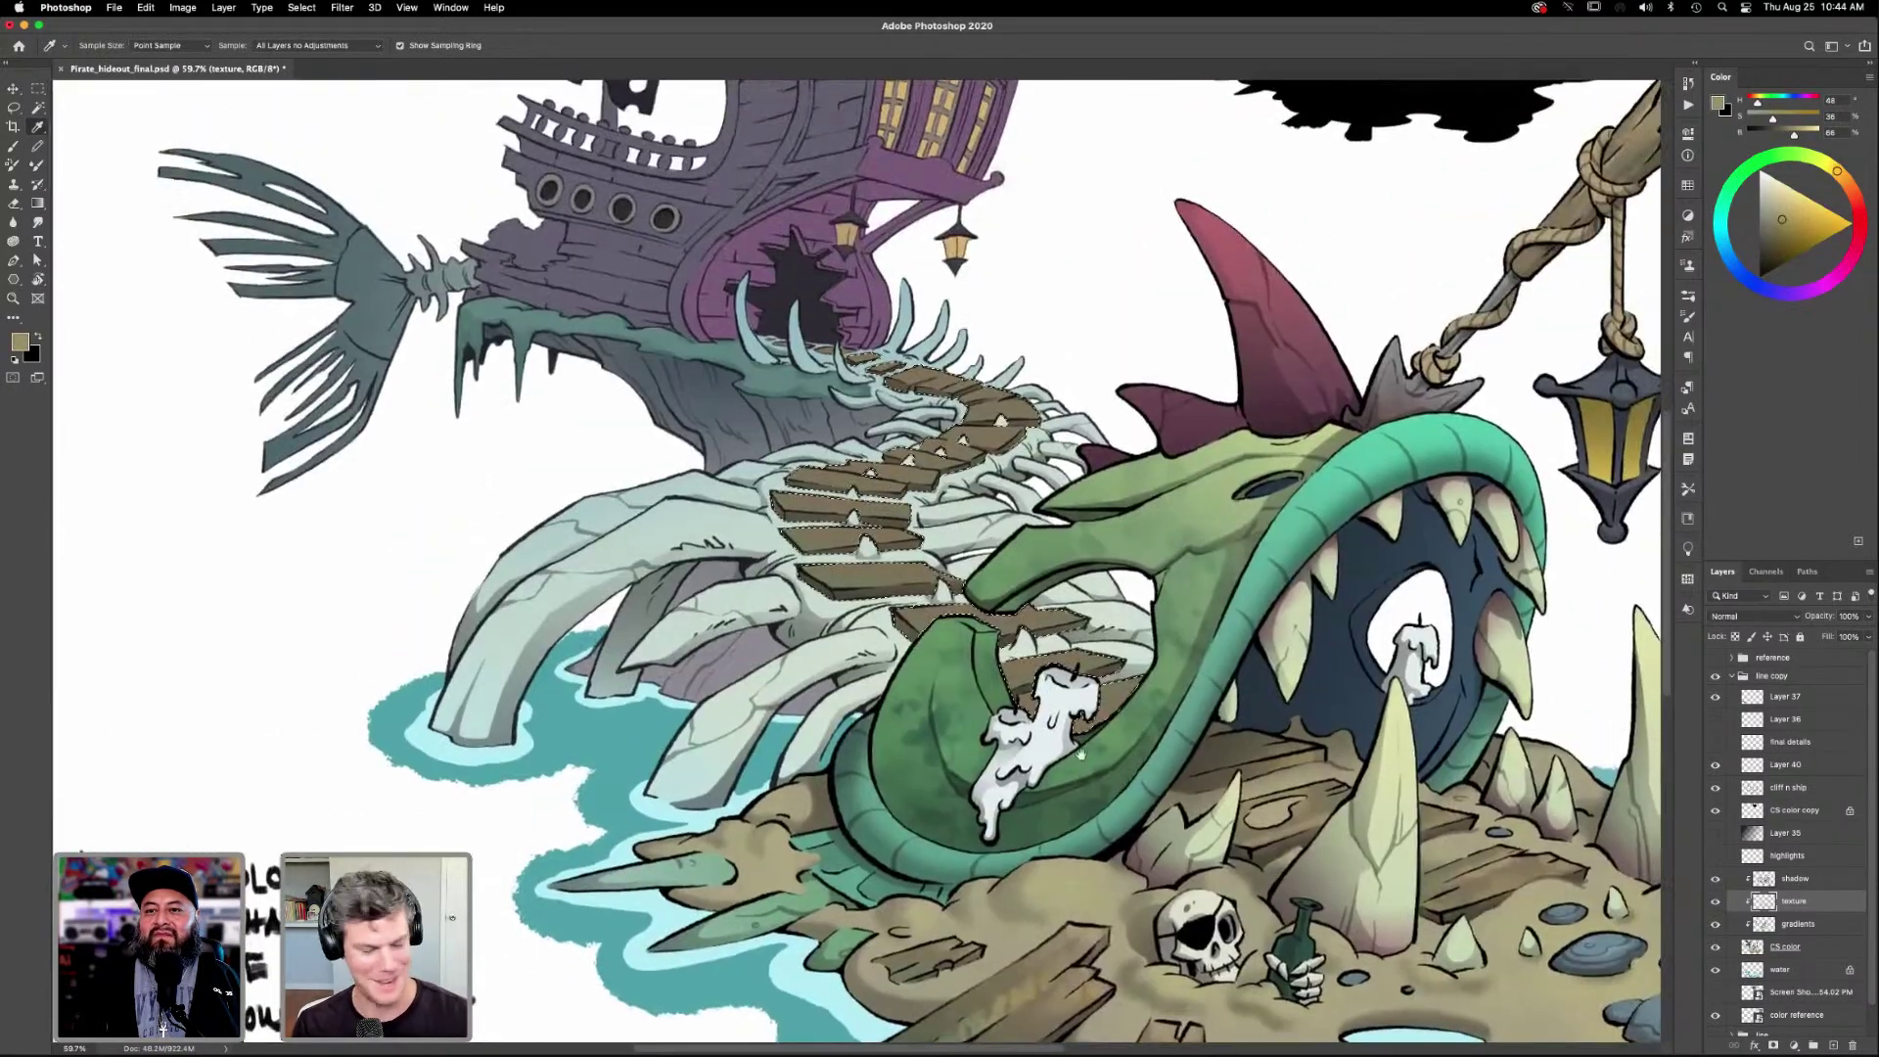
key("b")
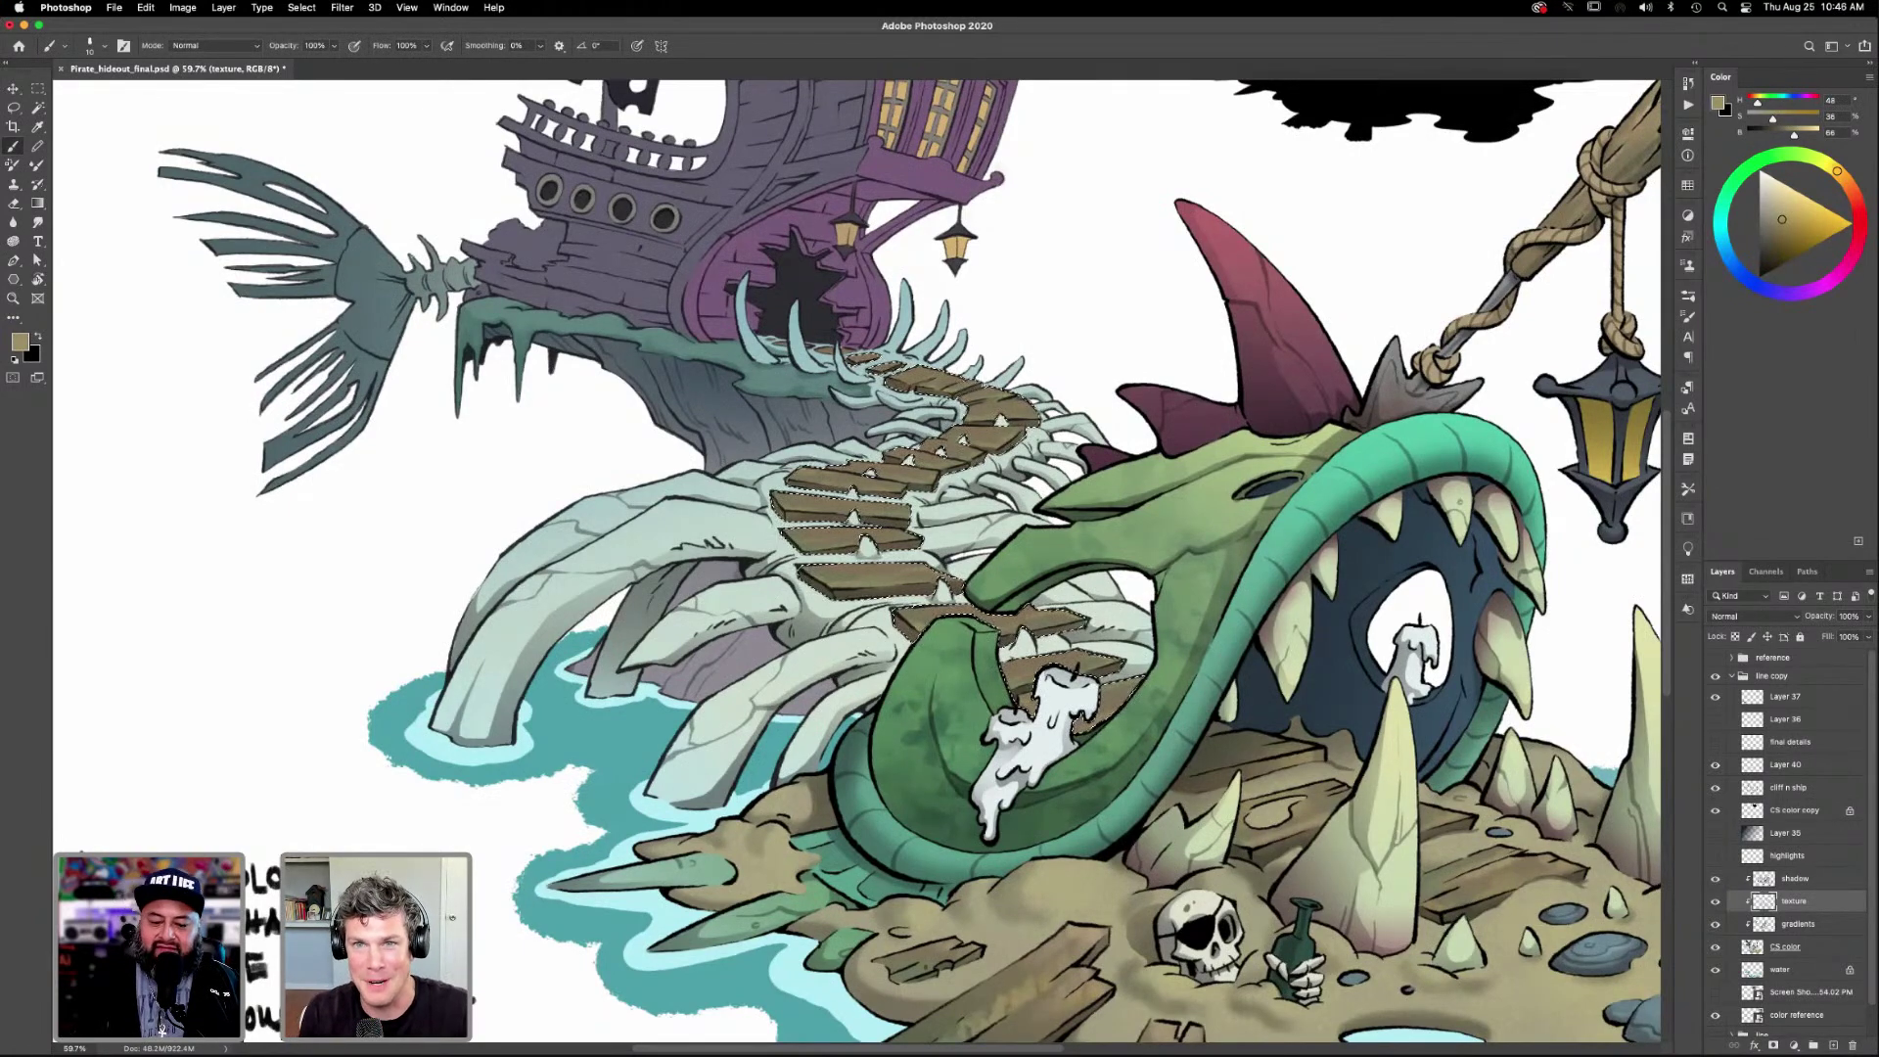
Sample a lighter tan from the foreground planks, add lighter texture strokes to the stairway planks, and deselect them.
key("i")
left_click(1097, 913)
key("b")
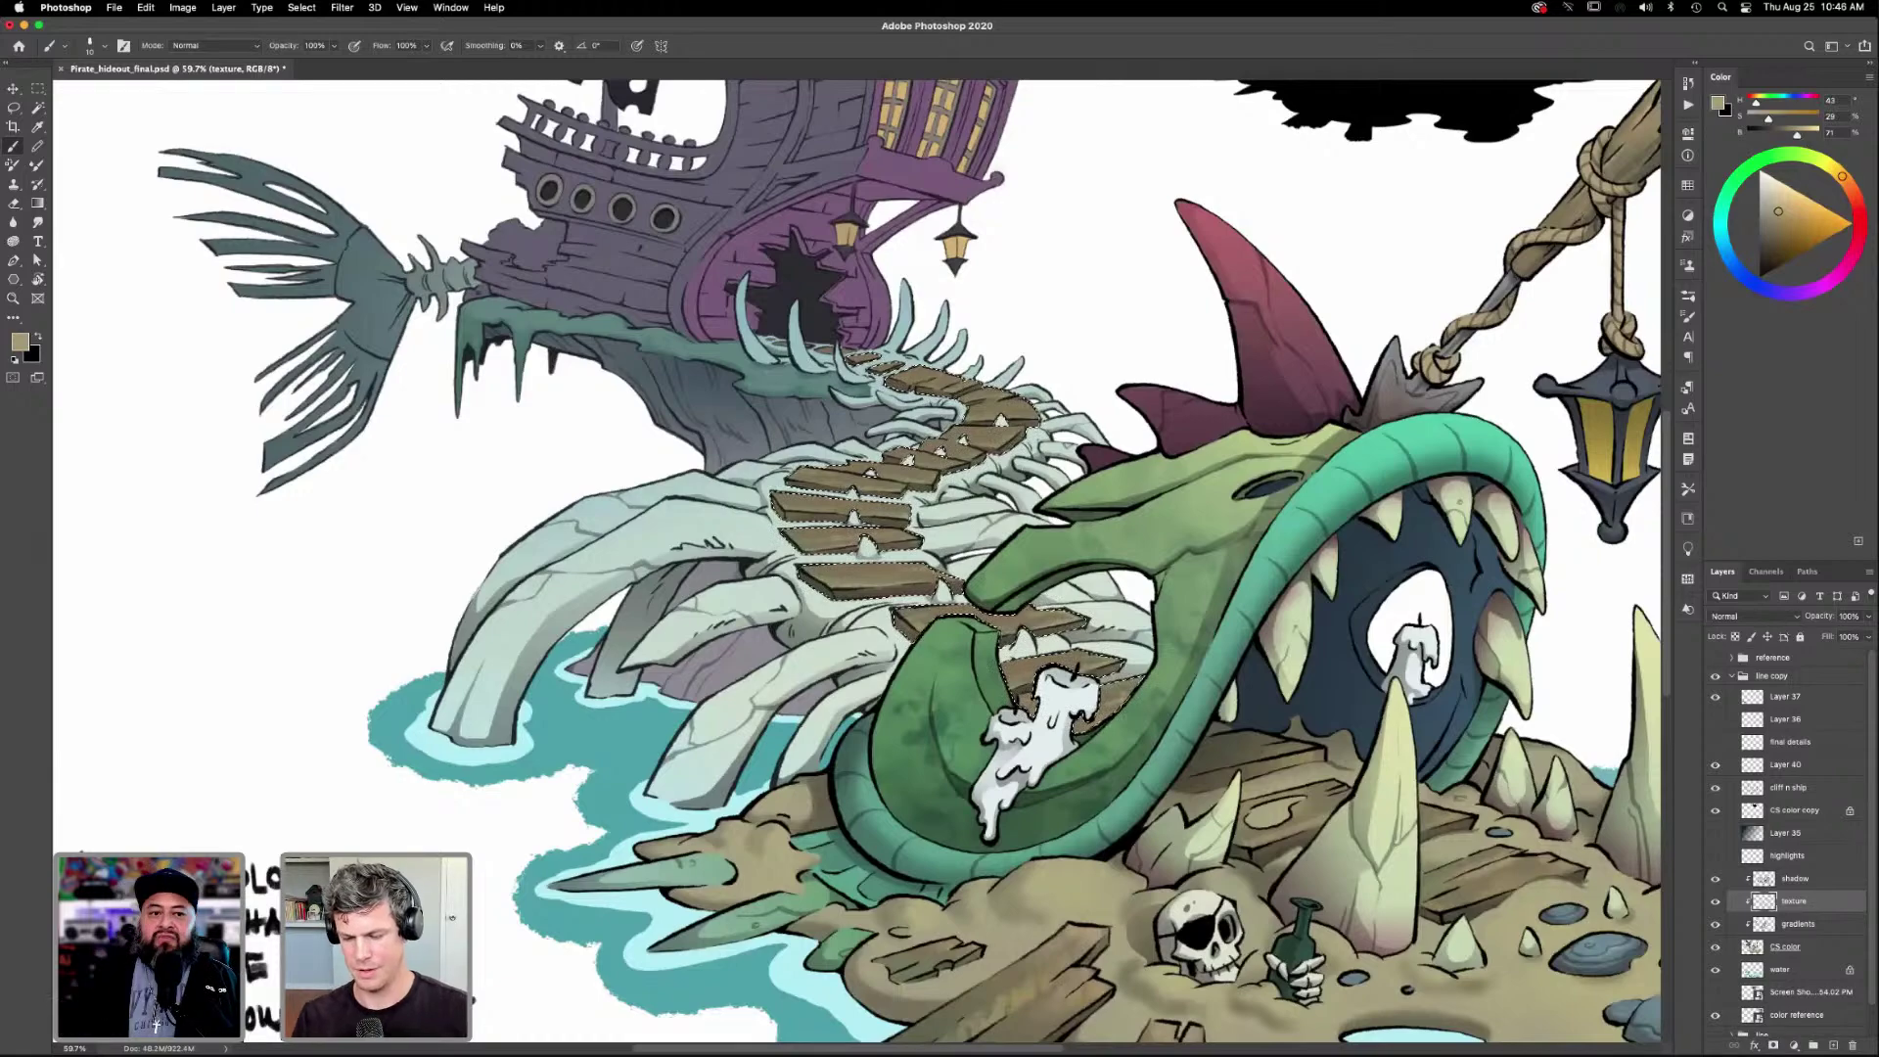
key("ctrl+d")
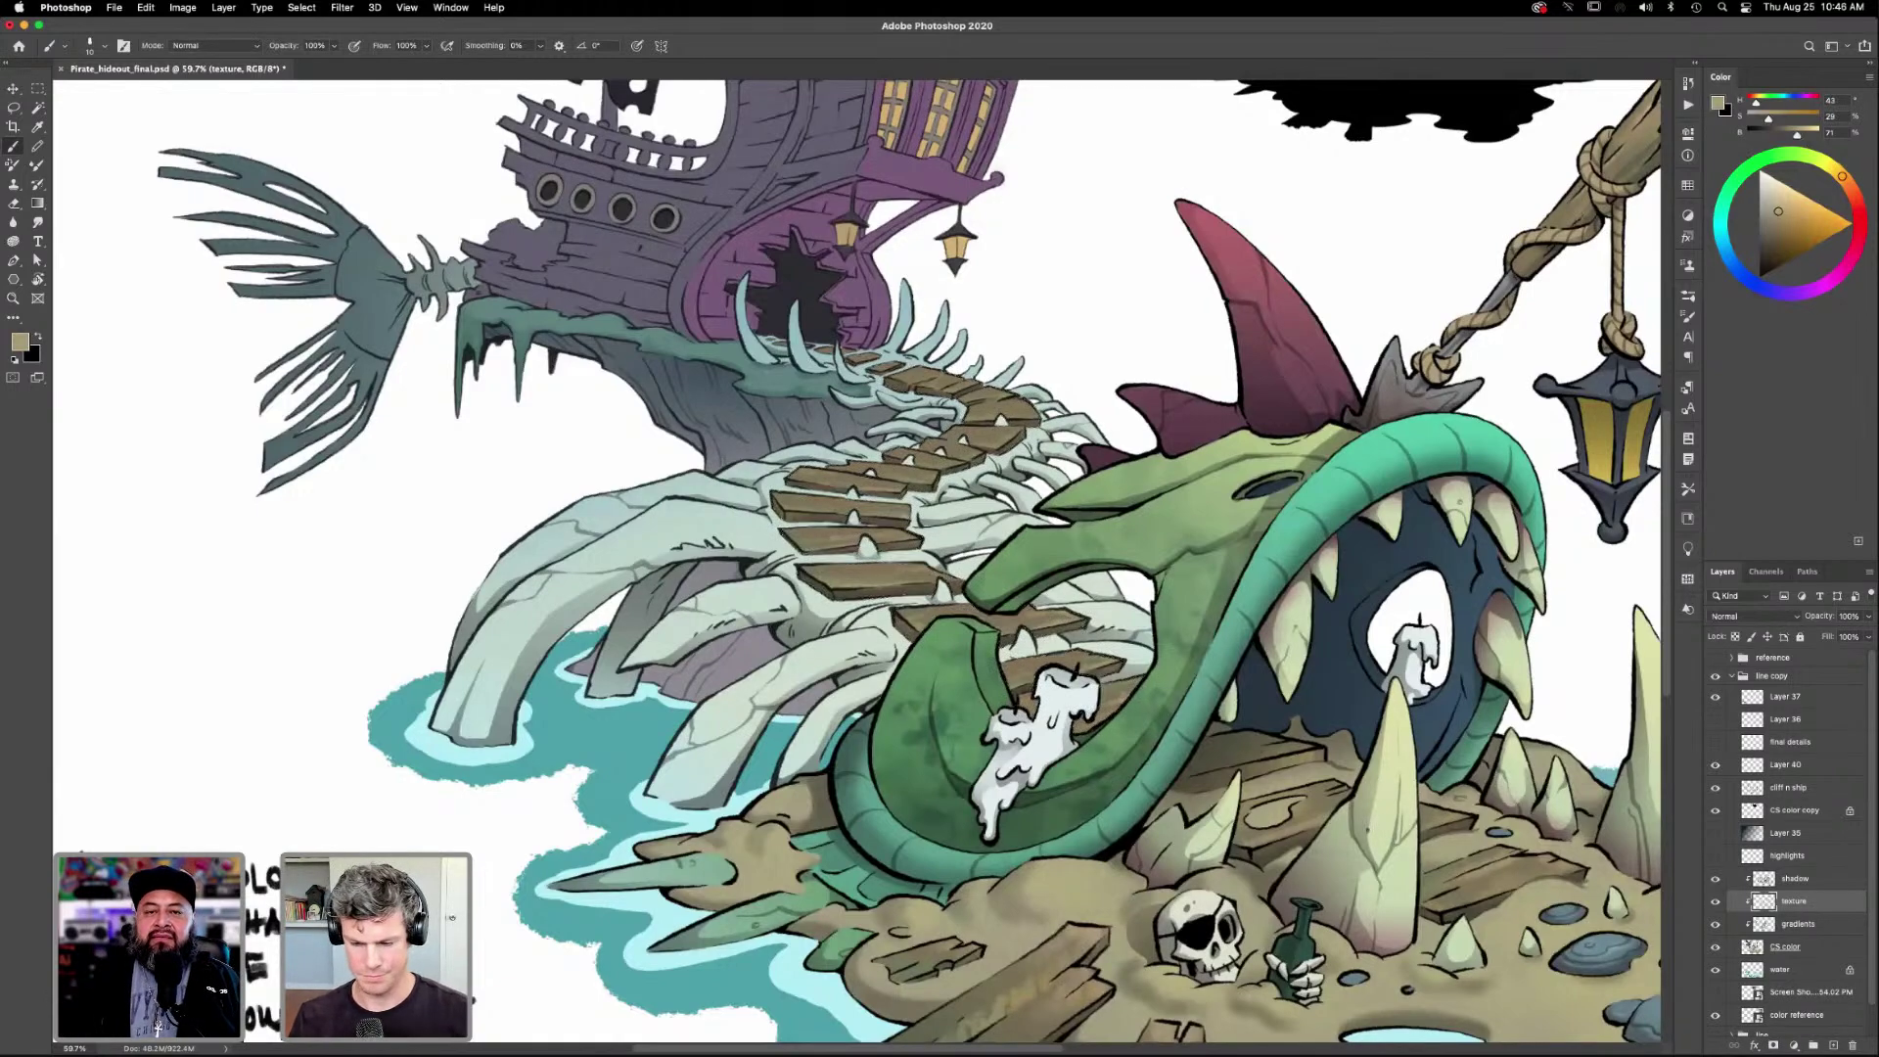
Review the whole illustration, examining the textured stairway, rib bones, cliff and ship up close and from a distance.
scroll(291, 665, "down", 3)
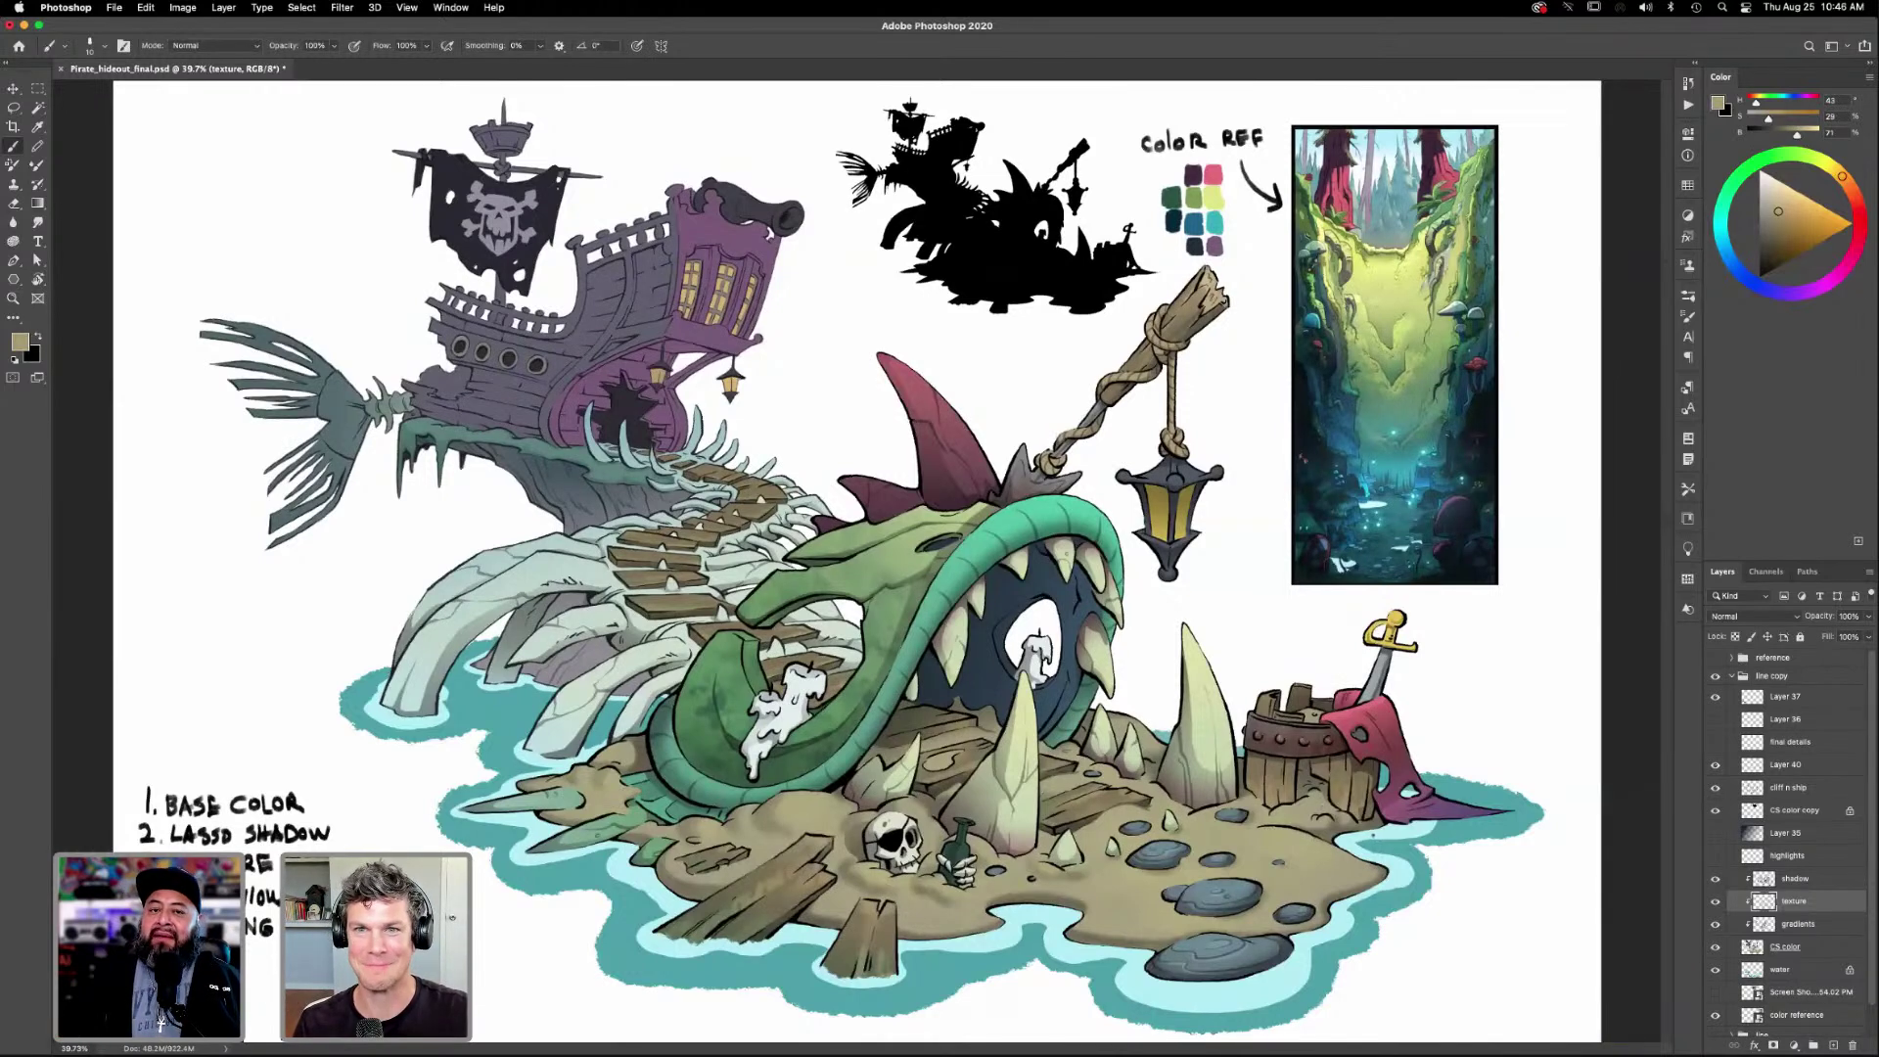
key("z")
left_click_drag(979, 773, 1251, 847)
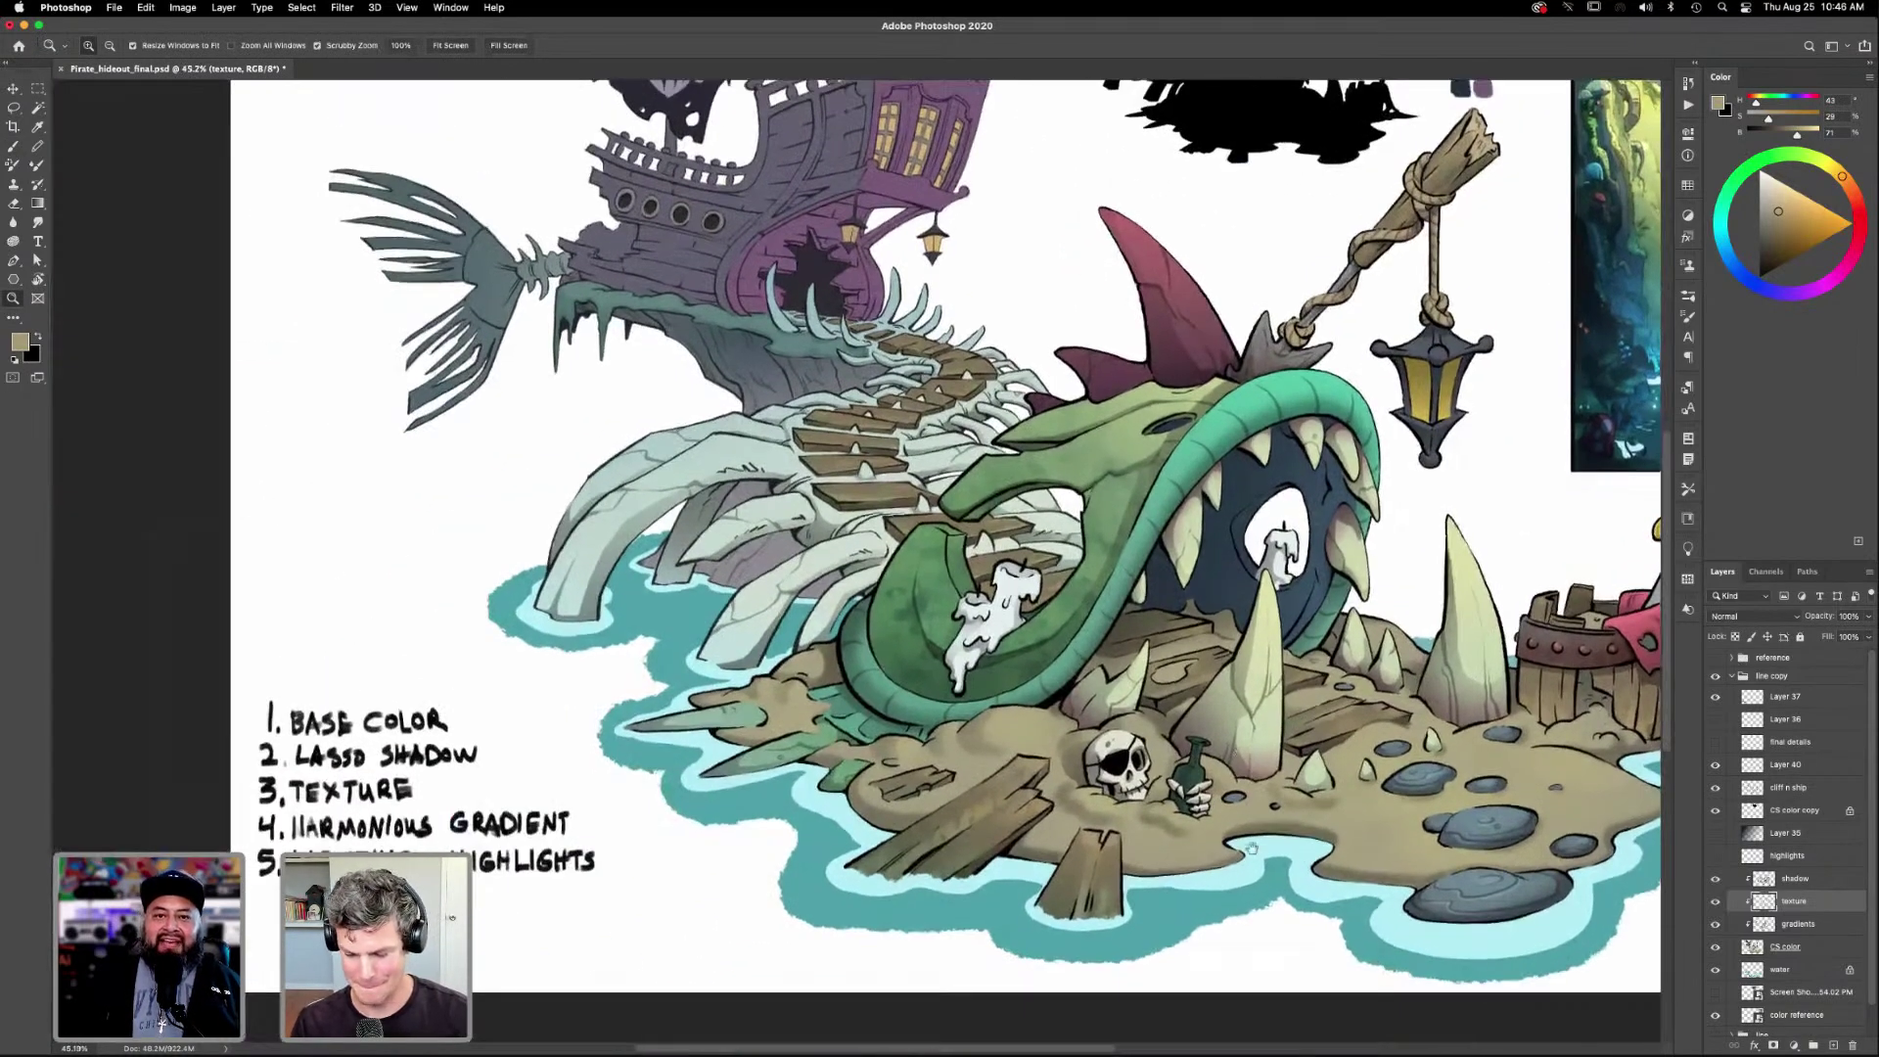
scroll(1251, 847, "up", 3)
scroll(1250, 847, "right", 4)
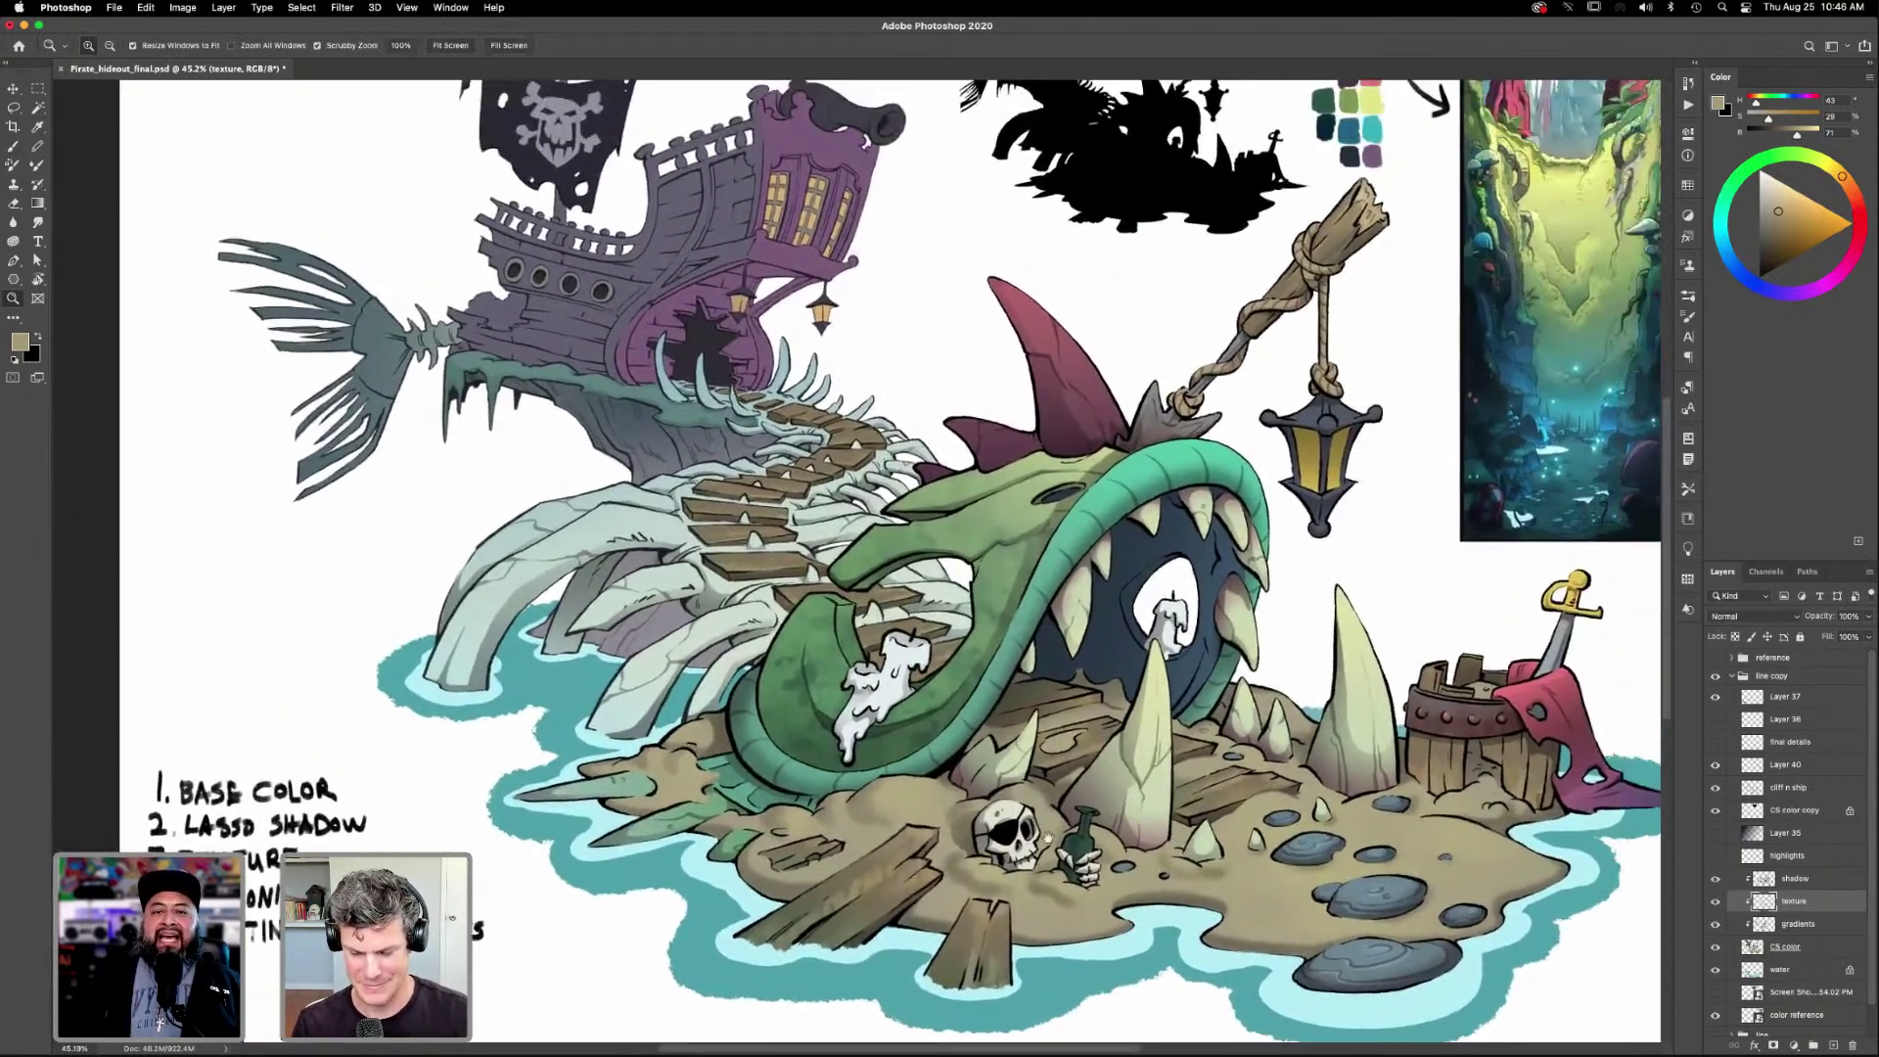
scroll(1047, 836, "left", 5)
scroll(1047, 836, "up", 2)
left_click_drag(1013, 717, 1067, 835)
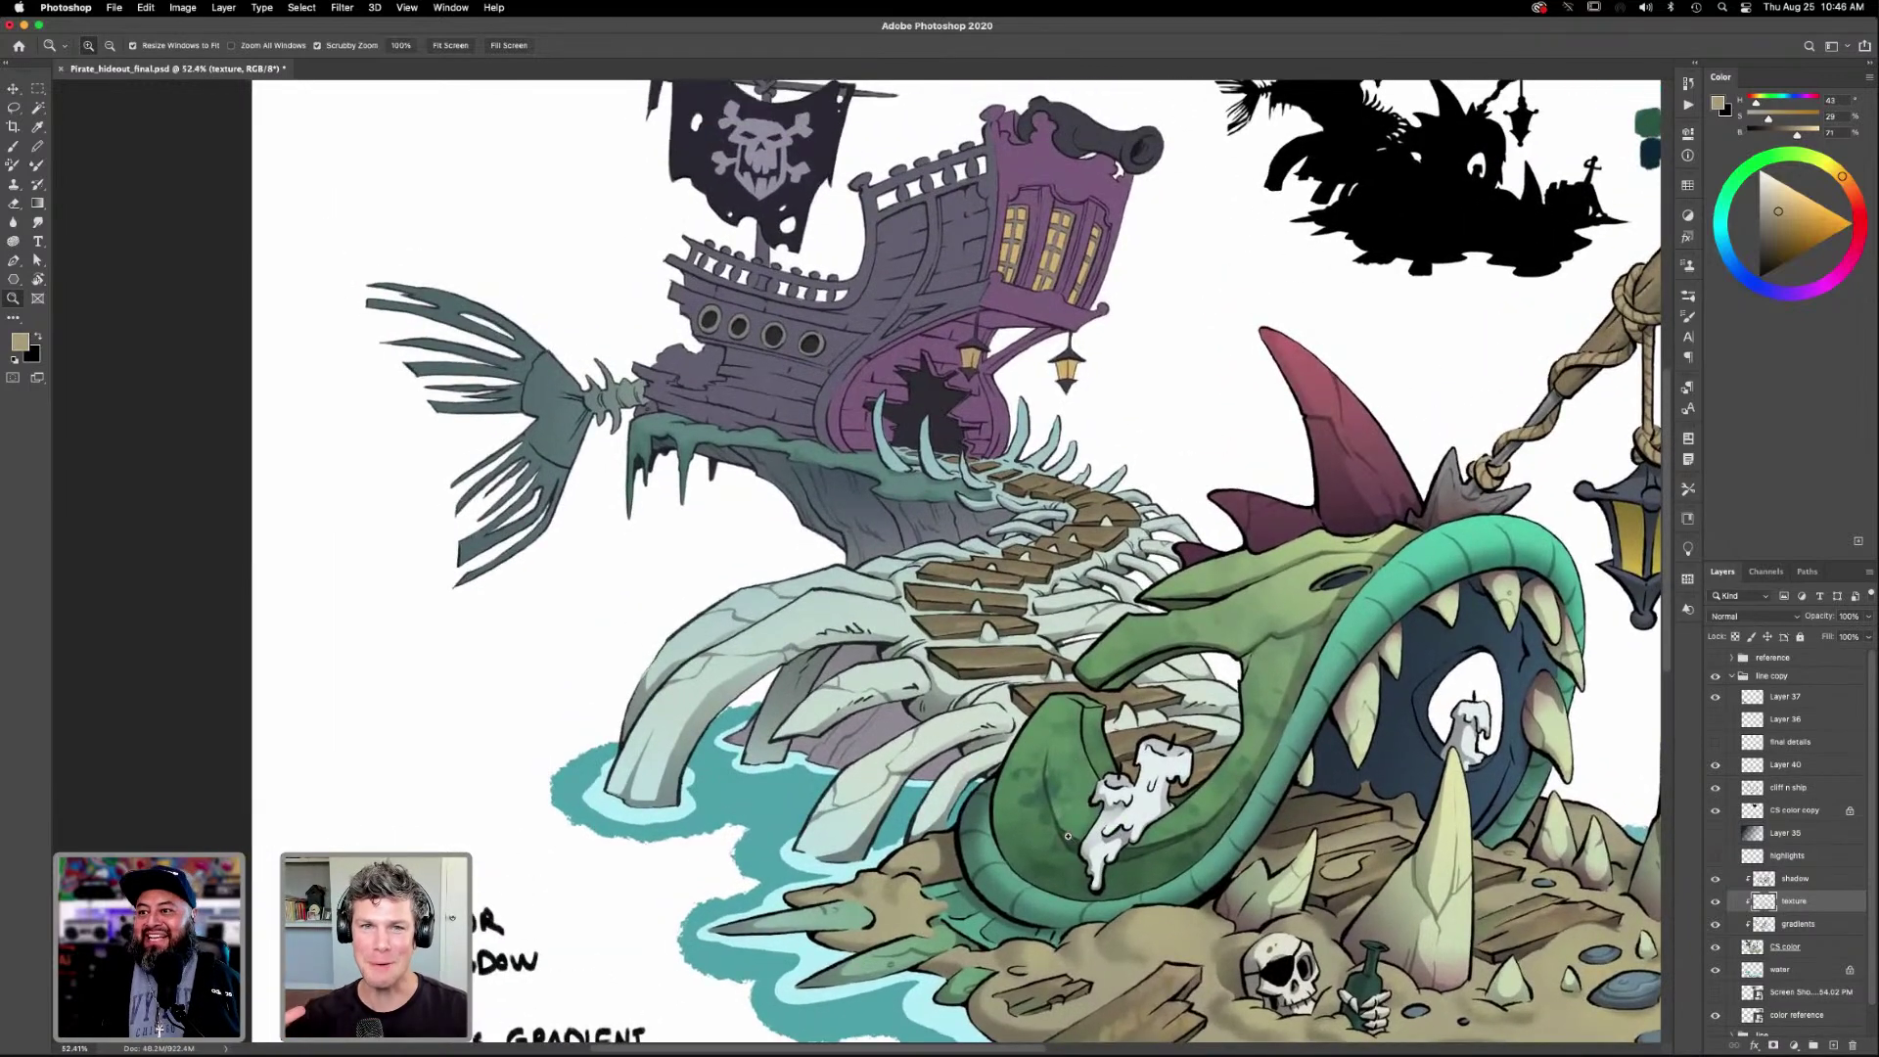
scroll(1067, 836, "right", 4)
scroll(1067, 835, "down", 2)
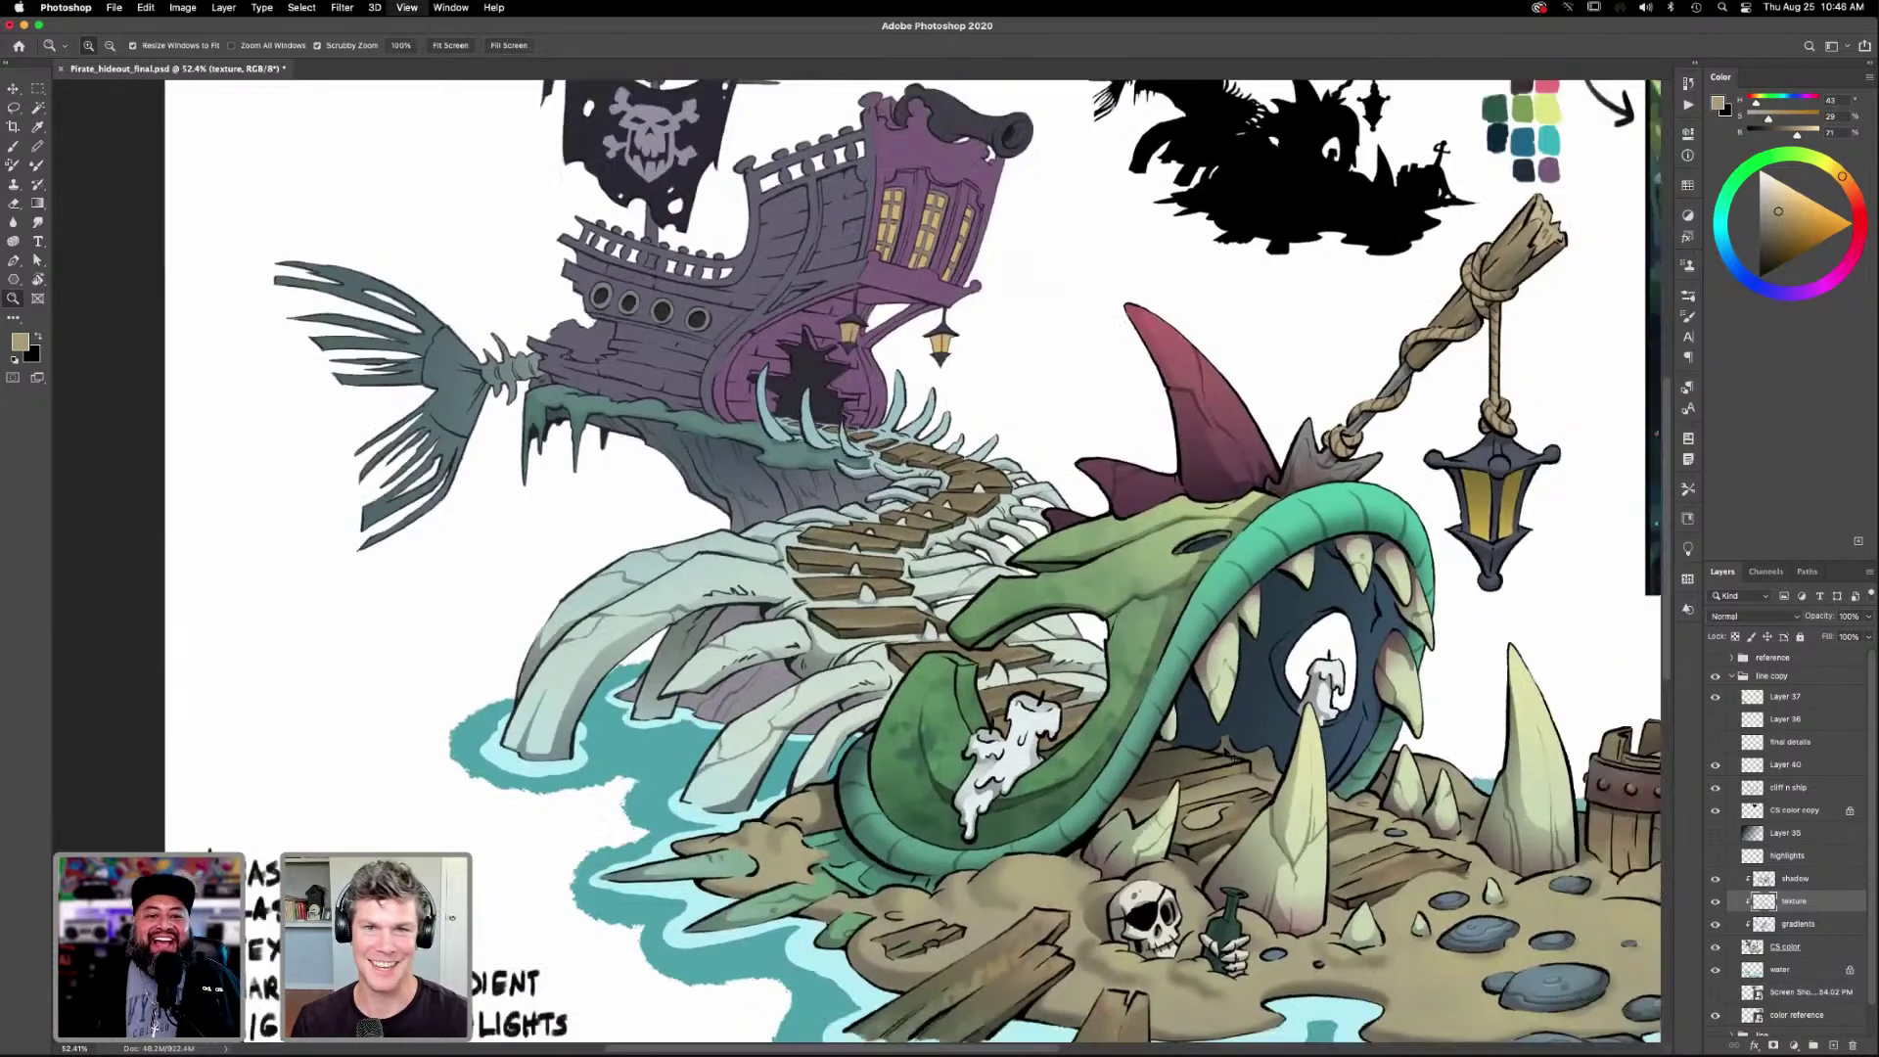
left_click_drag(1067, 836, 979, 832)
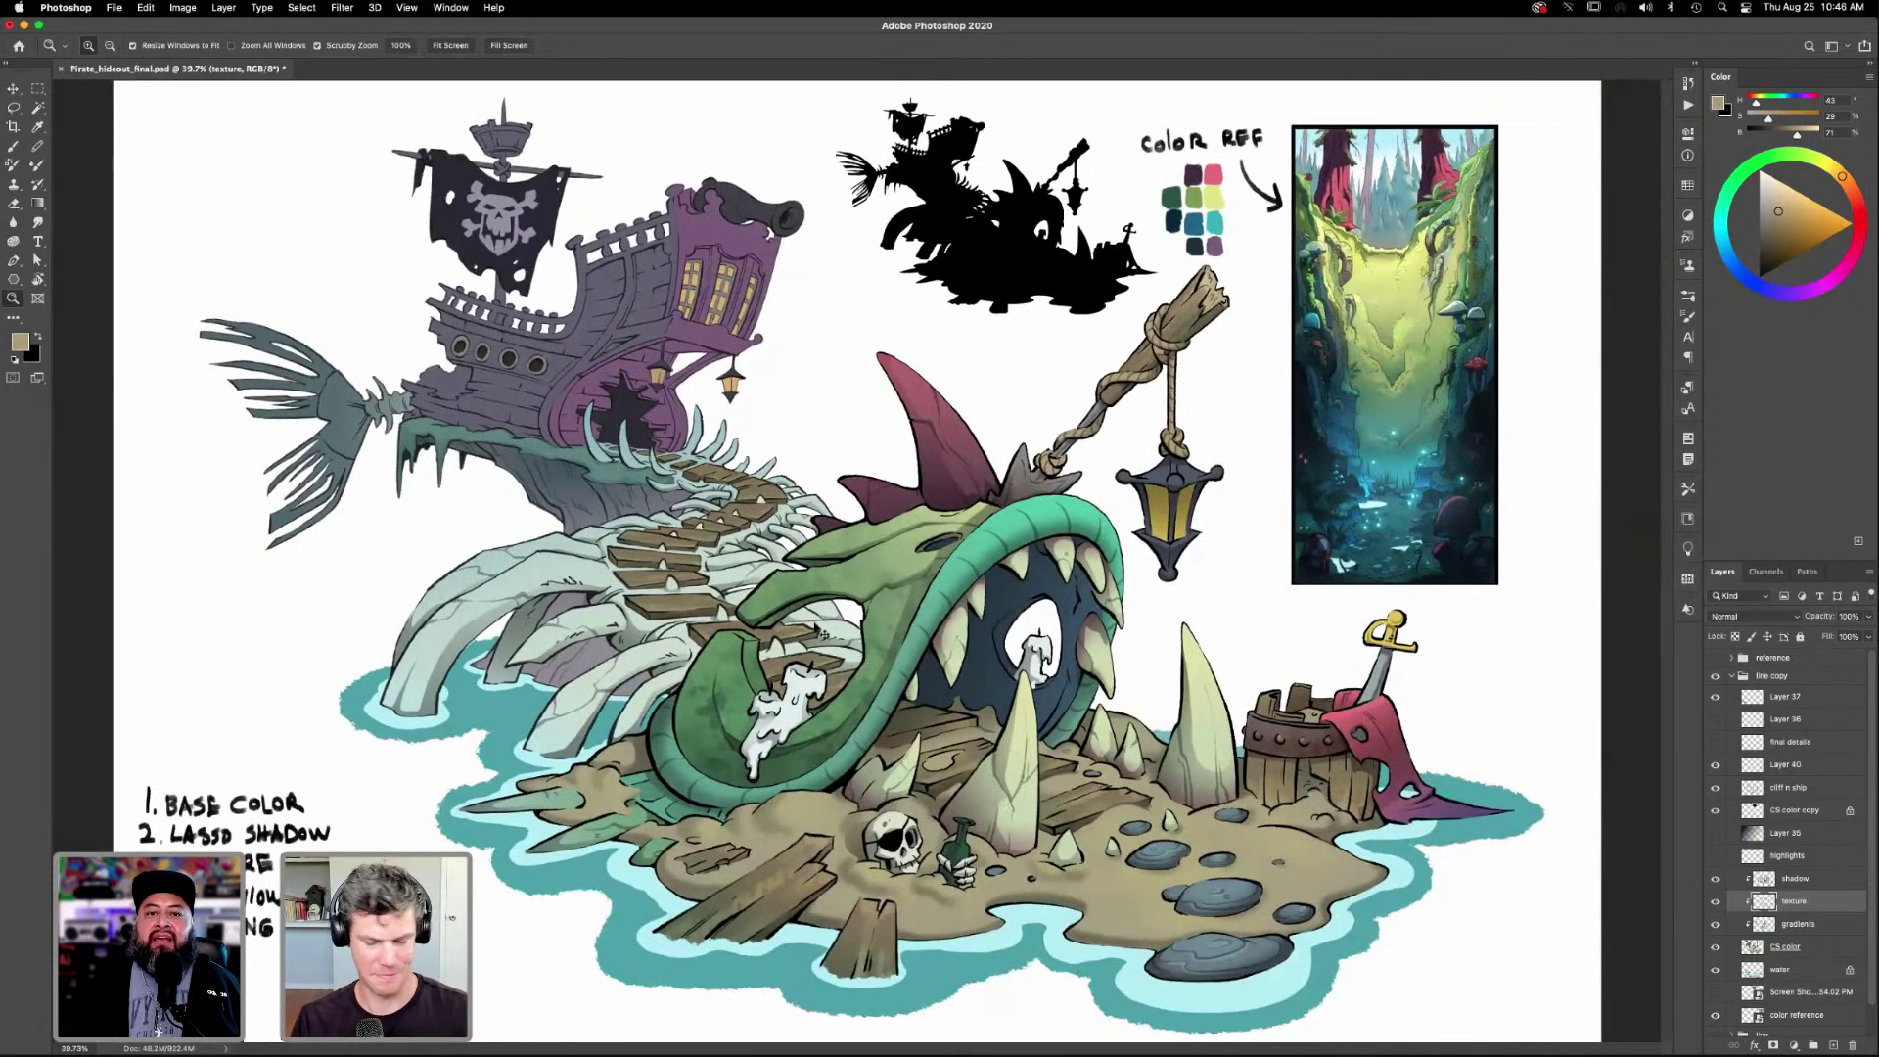
left_click_drag(825, 611, 826, 599)
scroll(1150, 665, "left", 5)
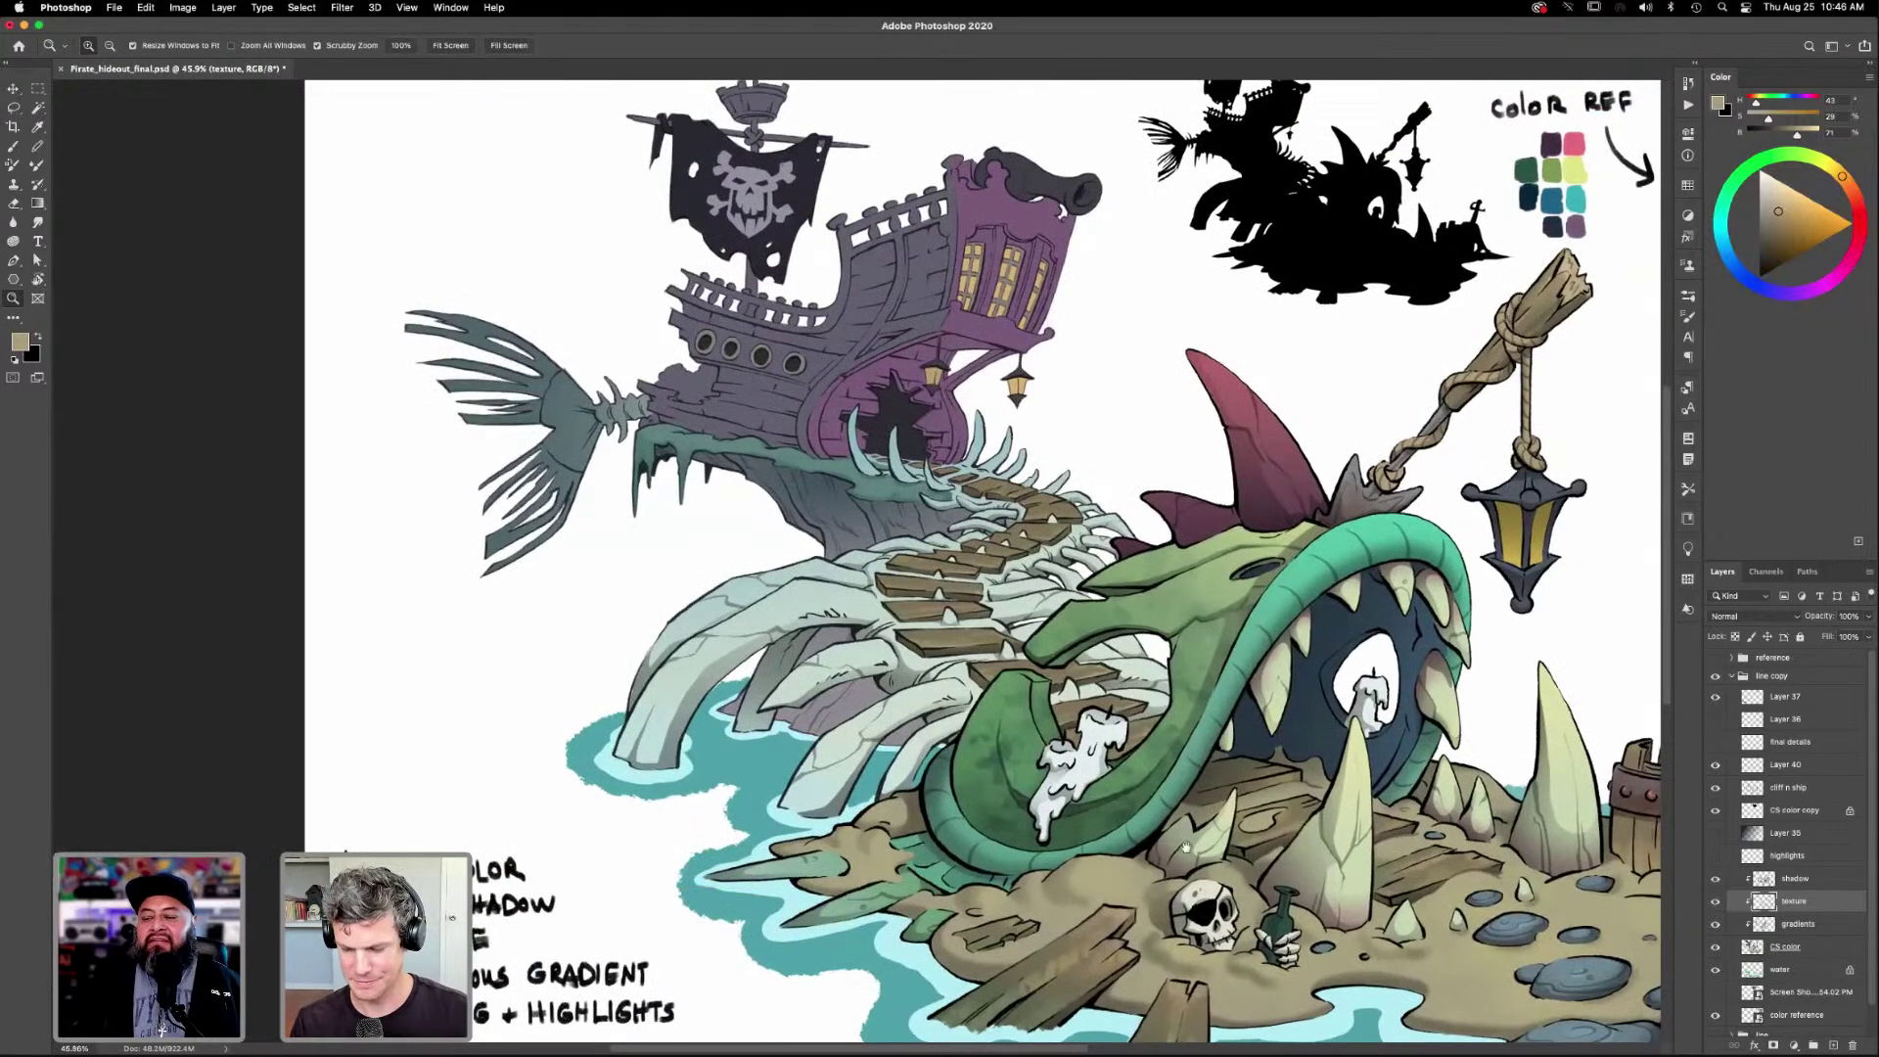
left_click_drag(1006, 719, 1008, 809)
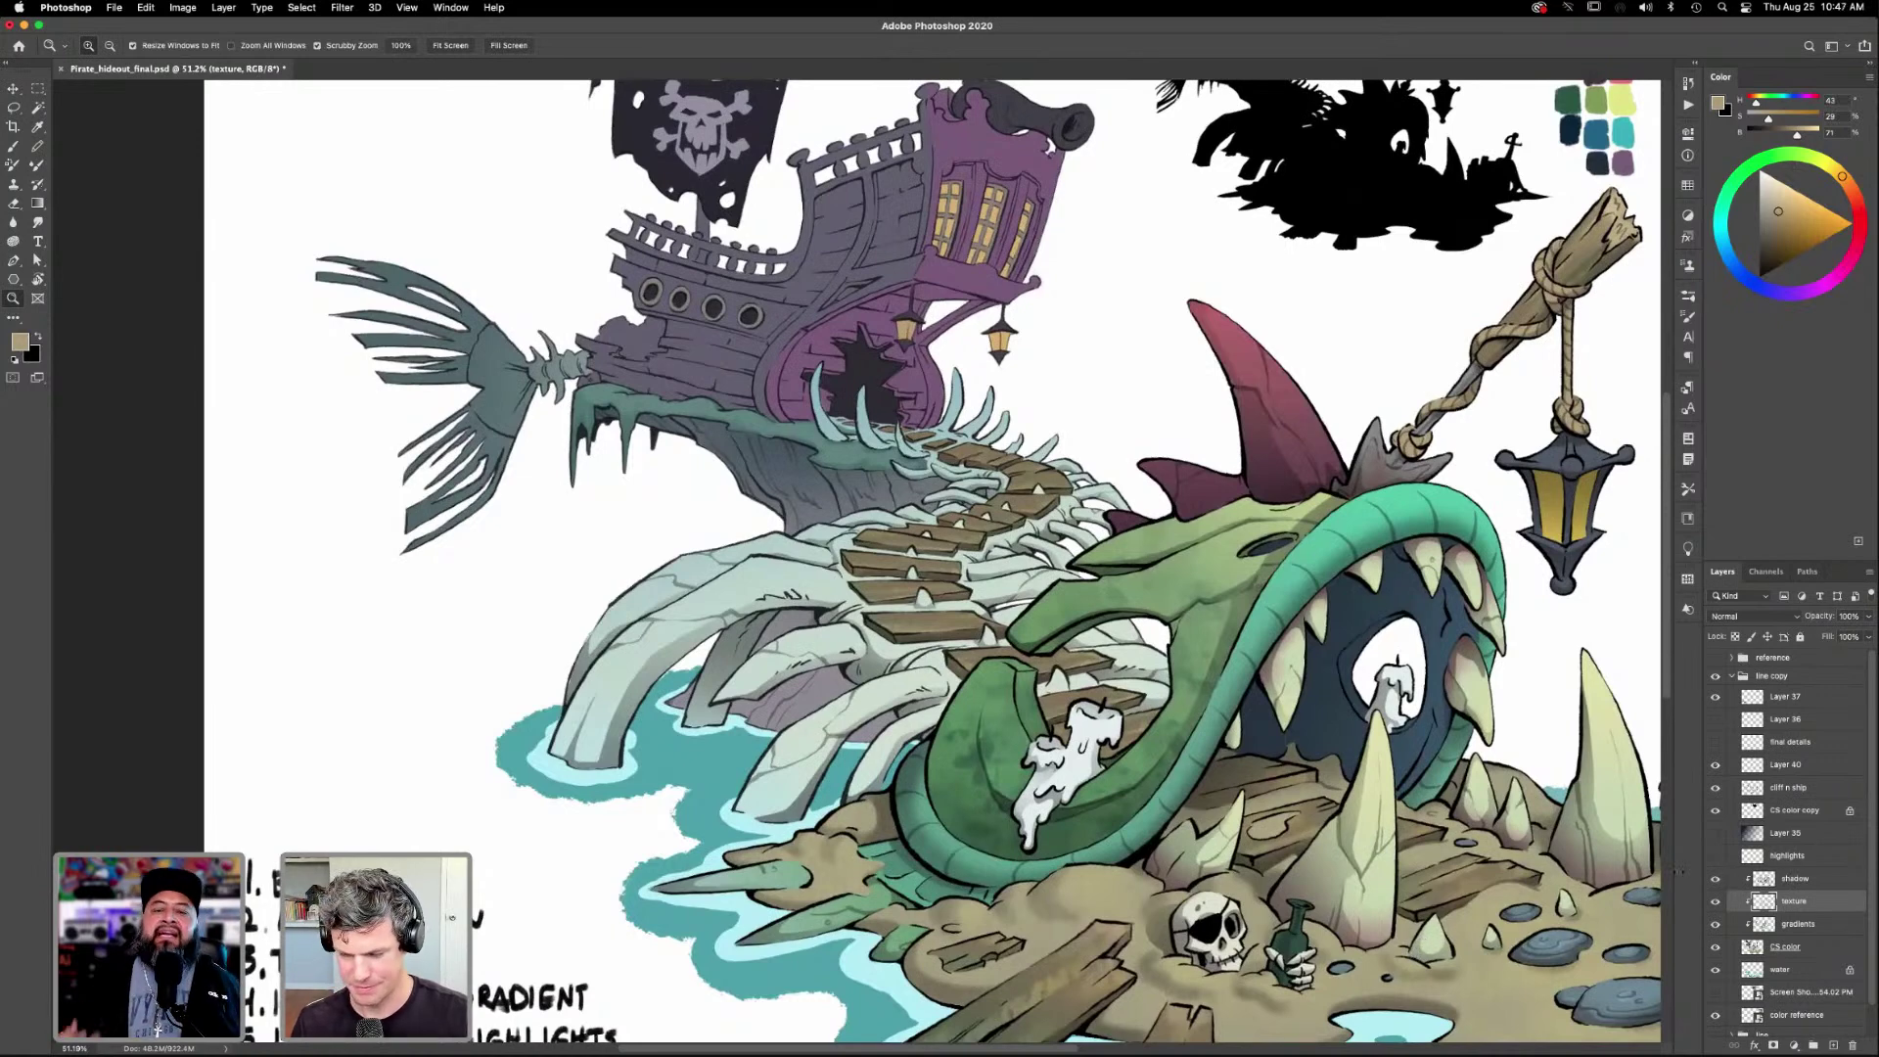
left_click_drag(1391, 846, 1324, 872)
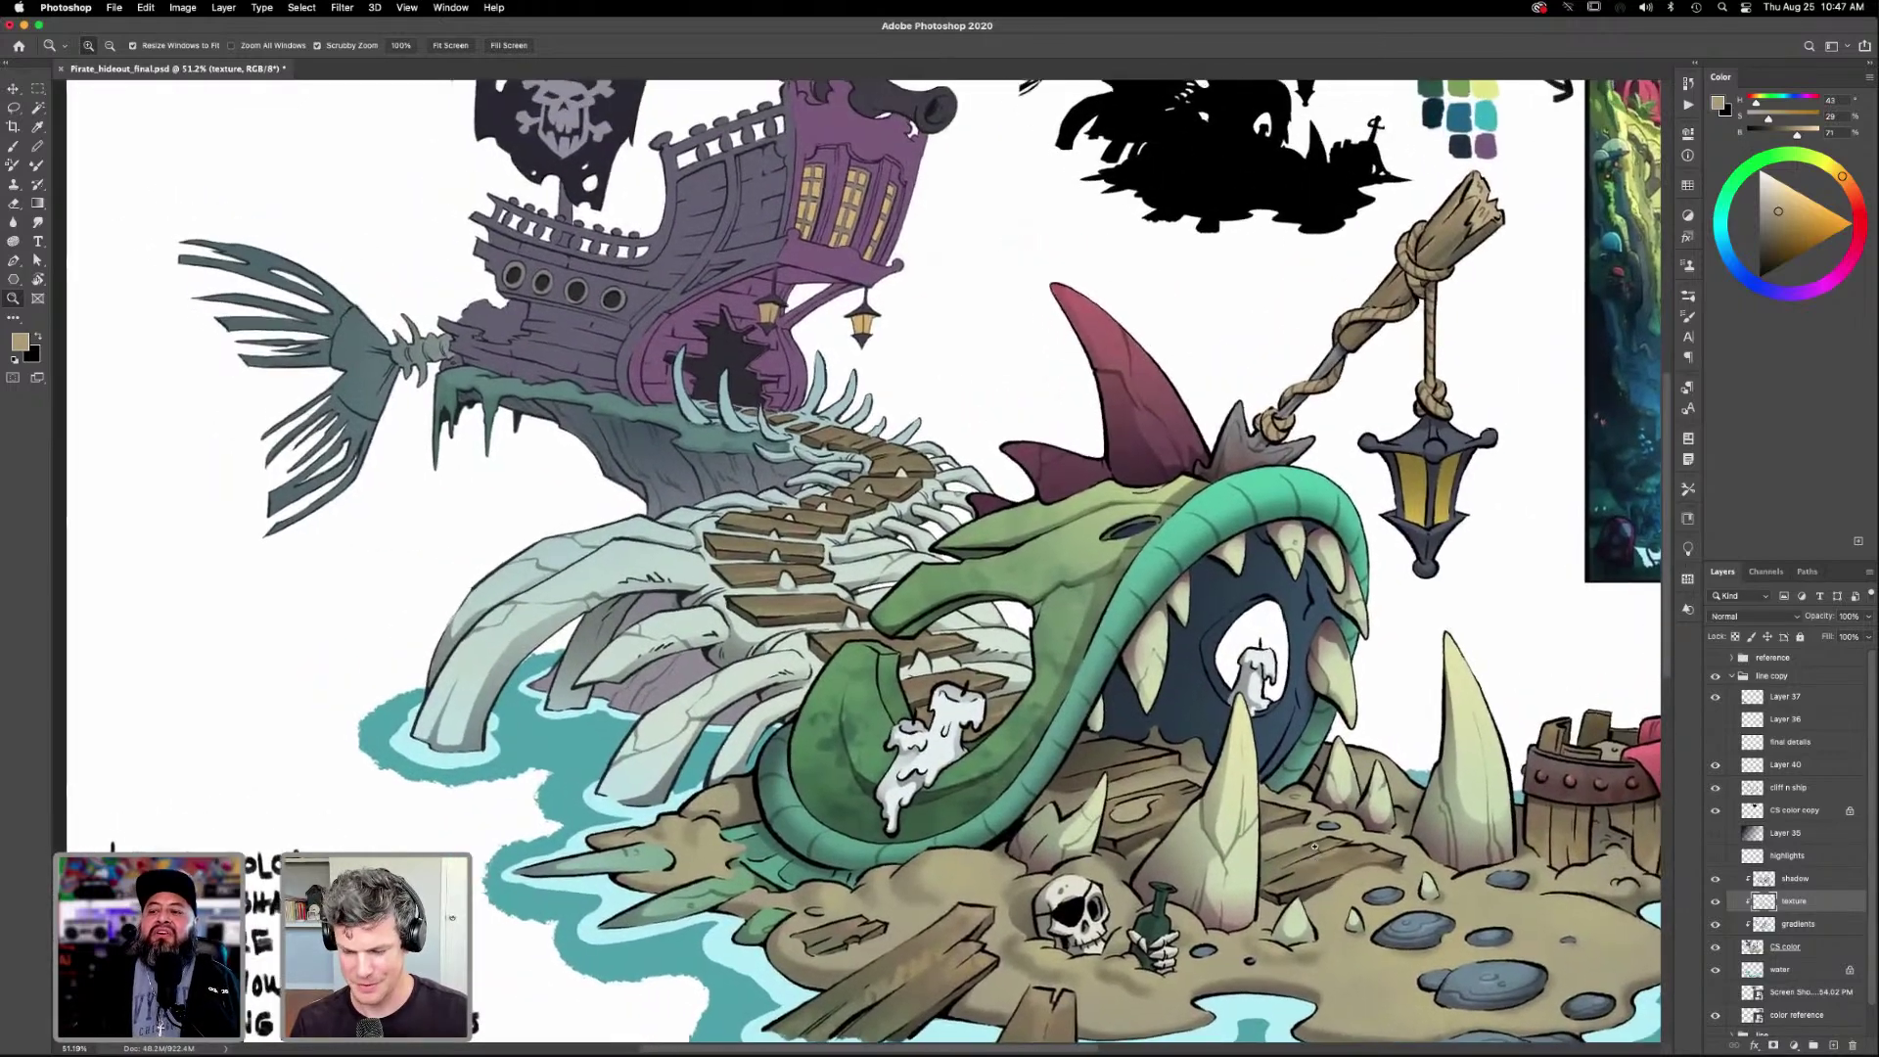
Make the shadow layer active and choose the Soft Round brush for painting on it.
left_click(1787, 949)
key("w")
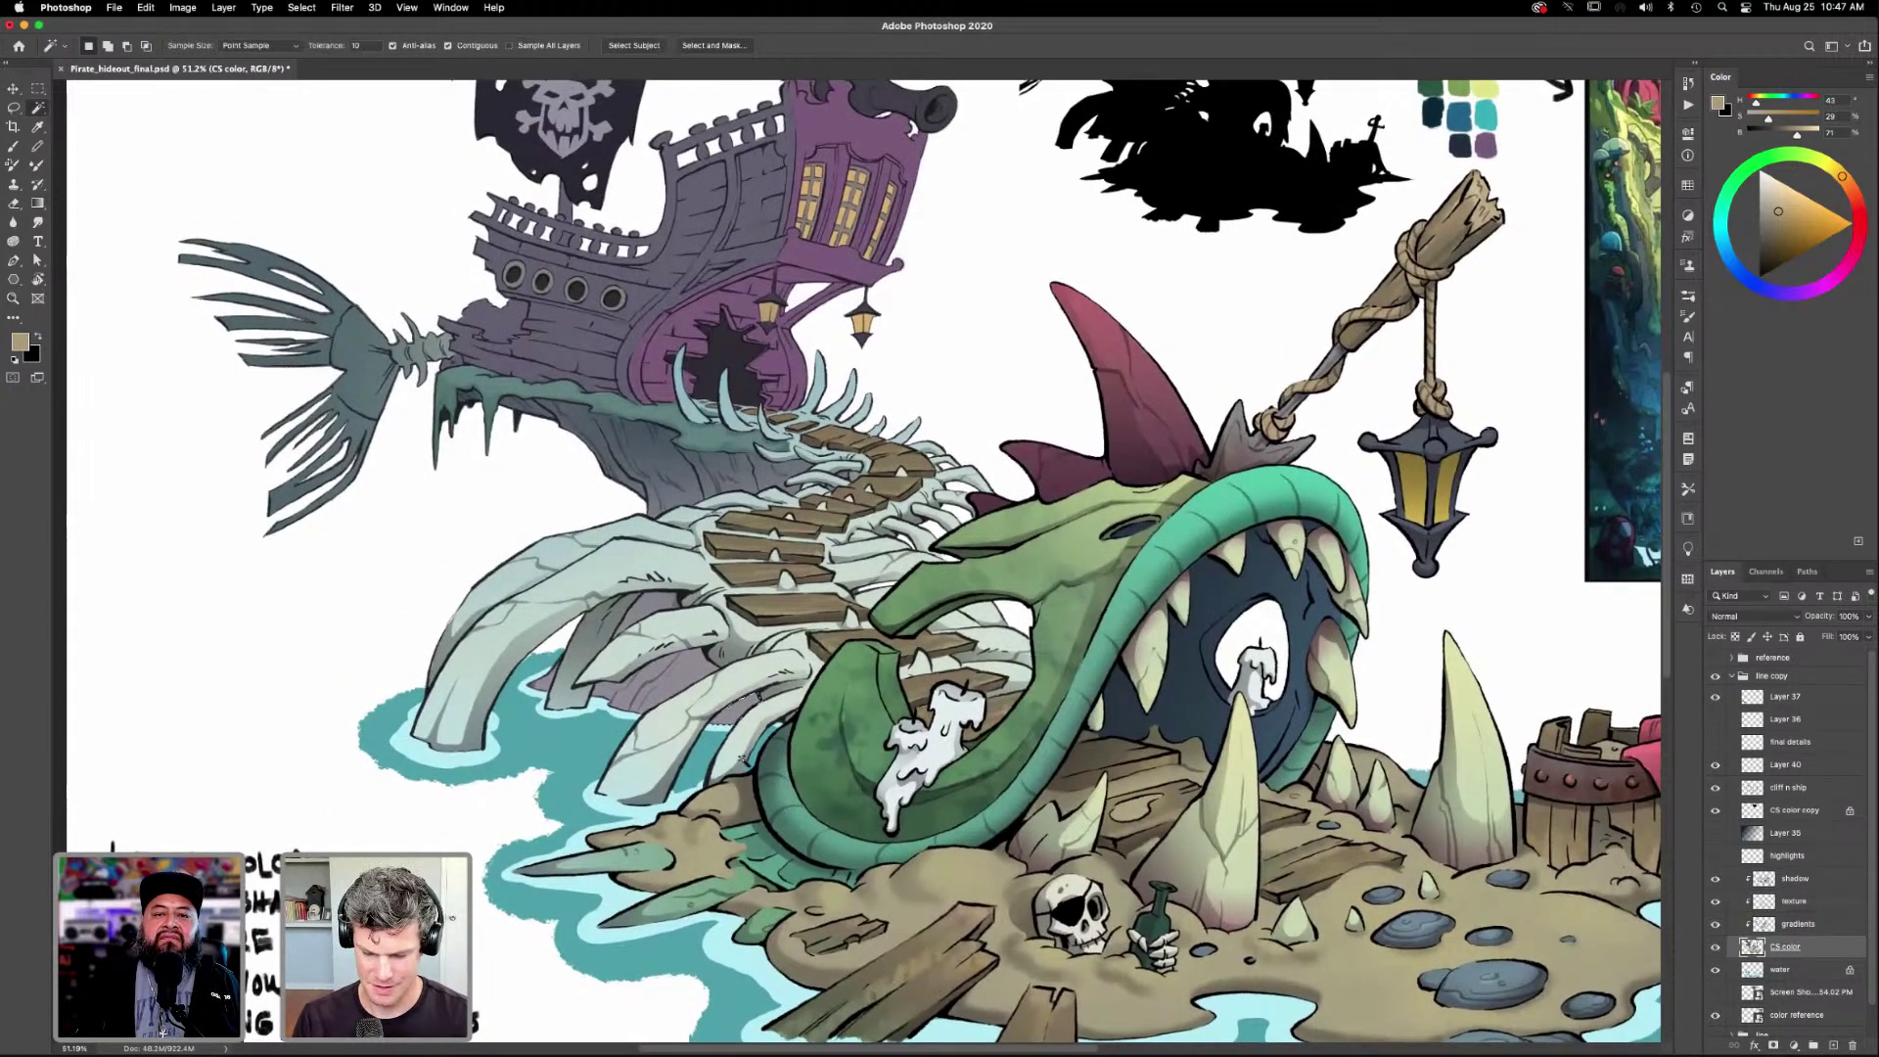
left_click(675, 690)
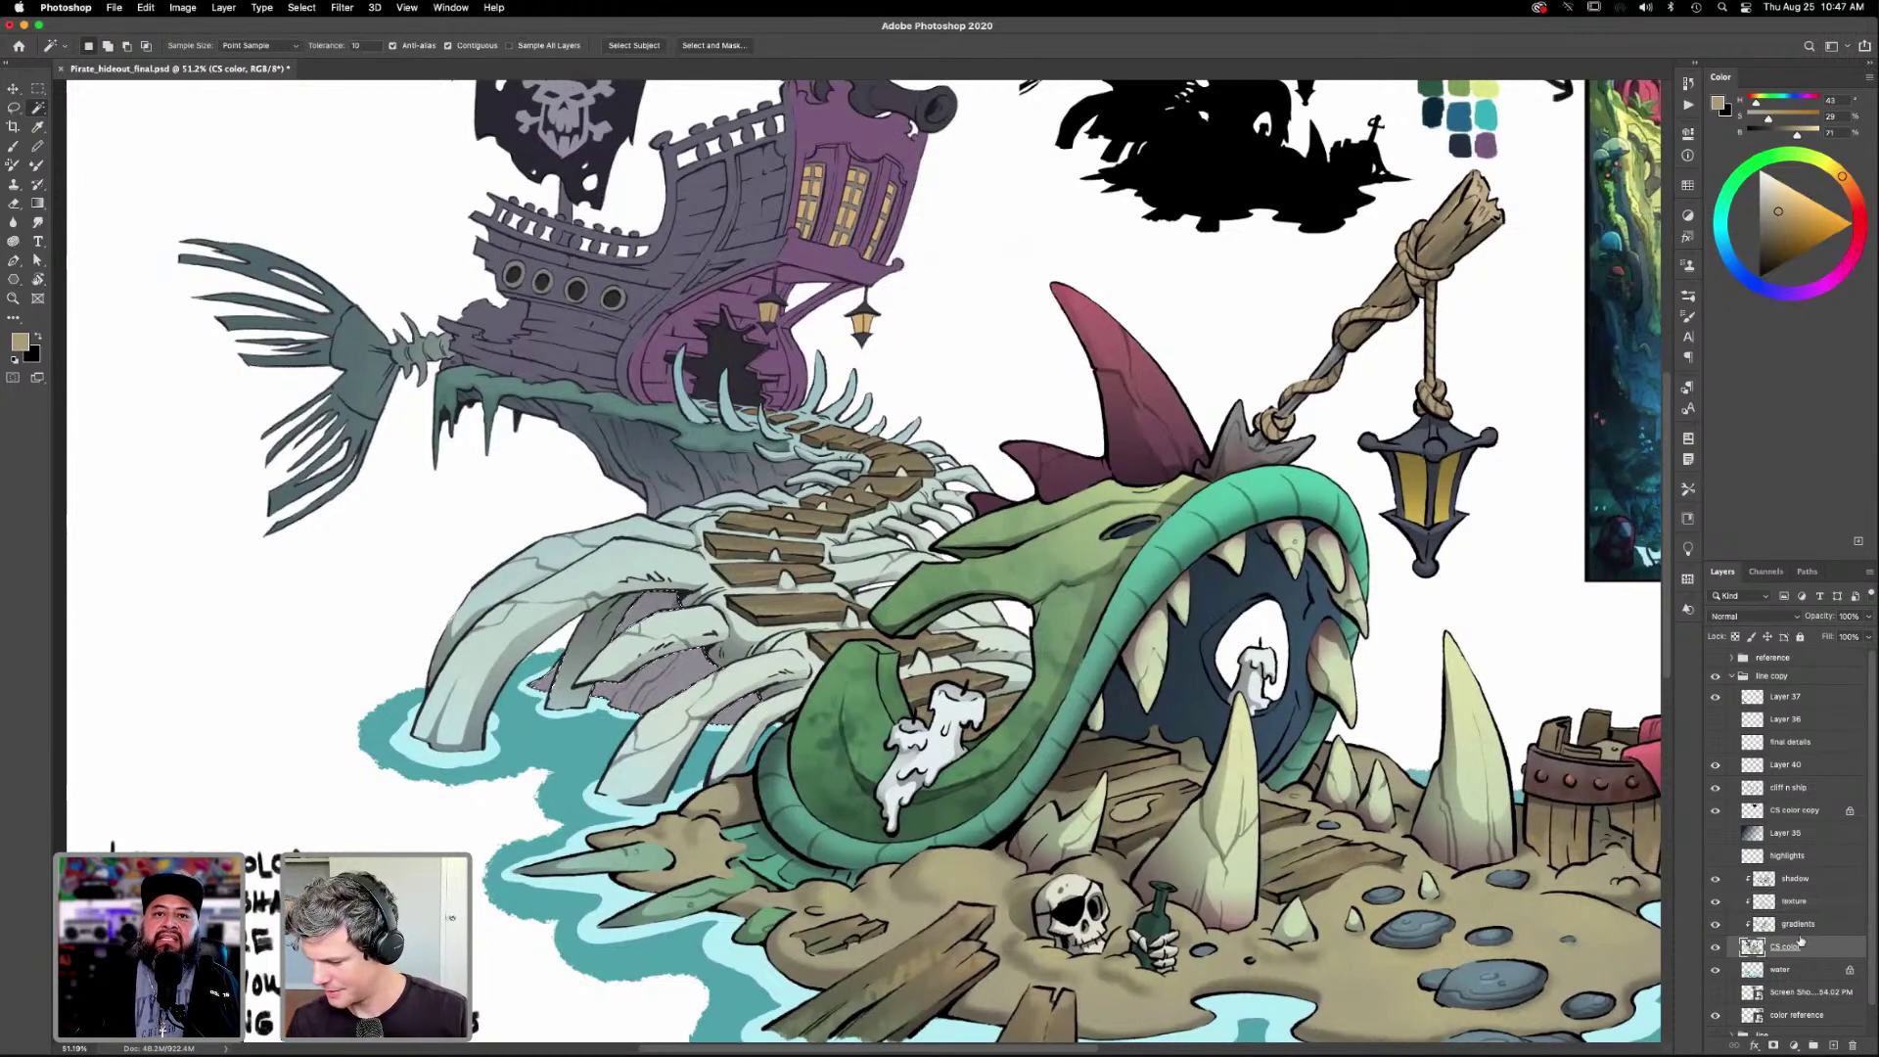
left_click(1805, 877)
key("b")
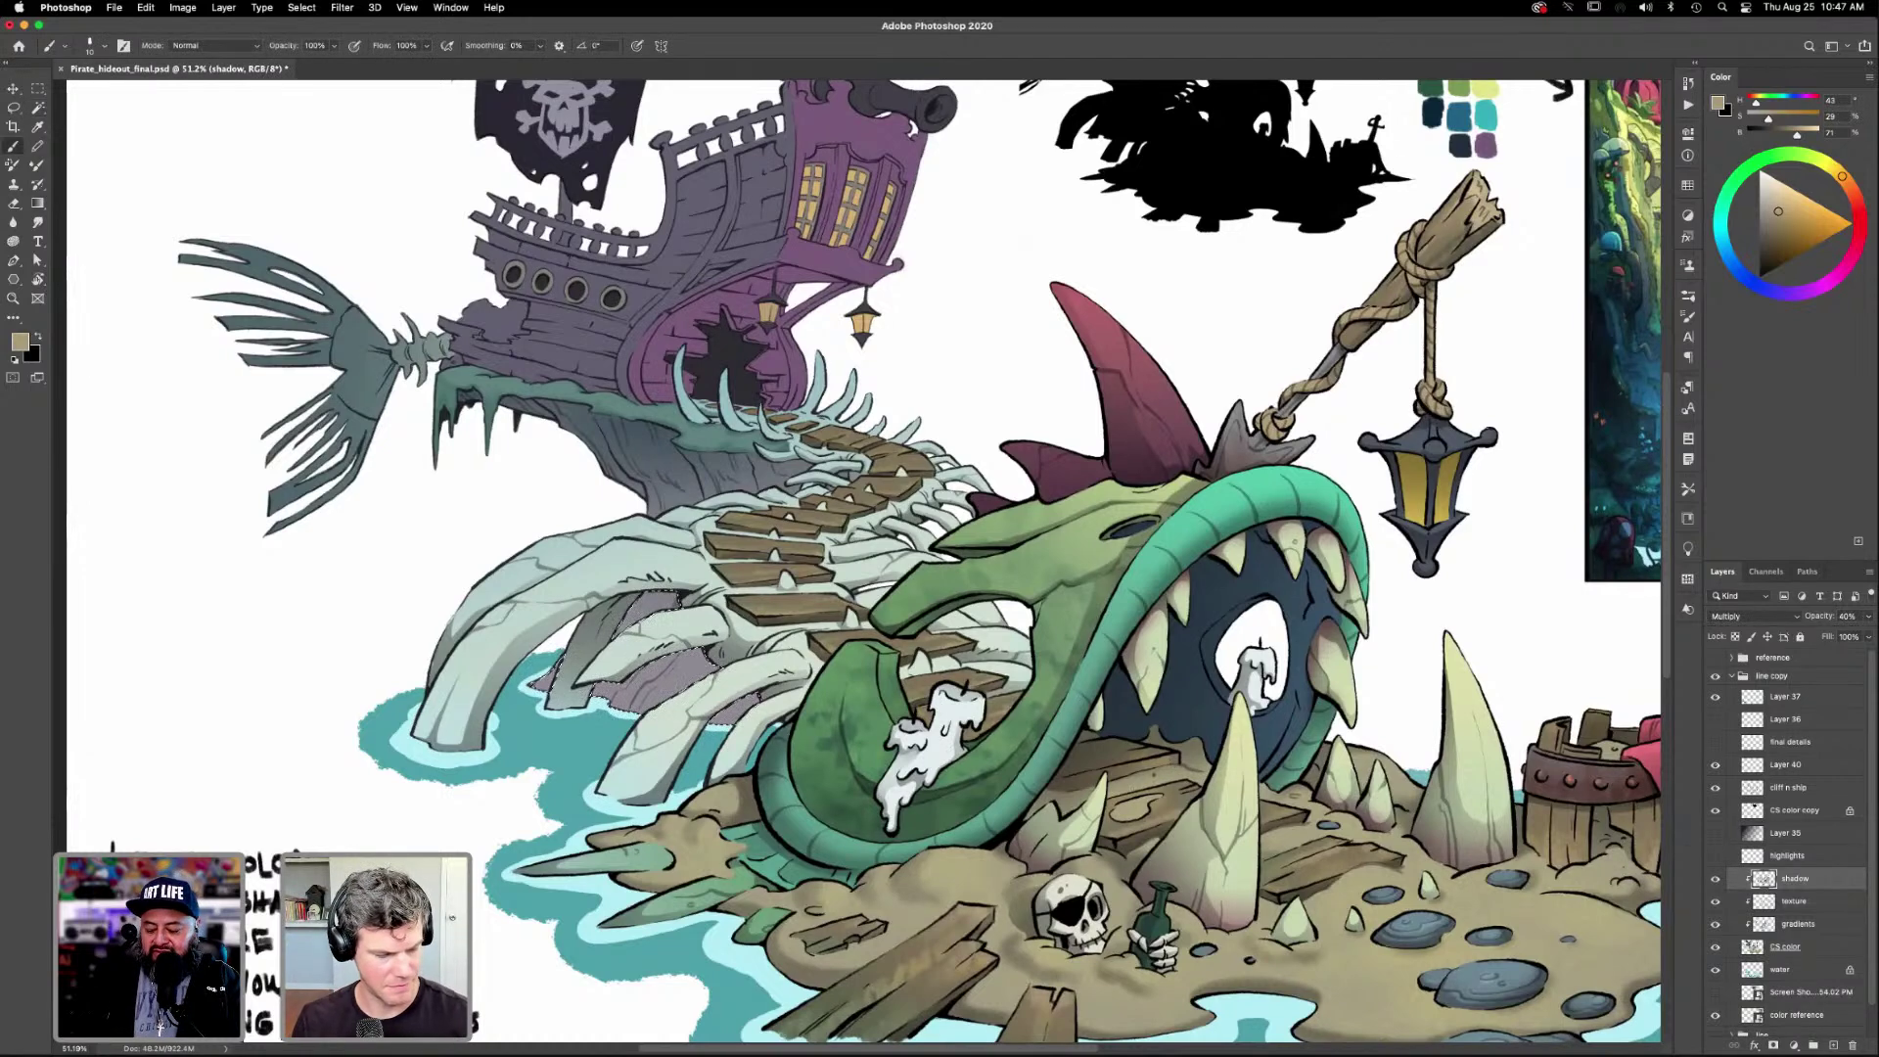
left_click(1688, 315)
left_click(1429, 292)
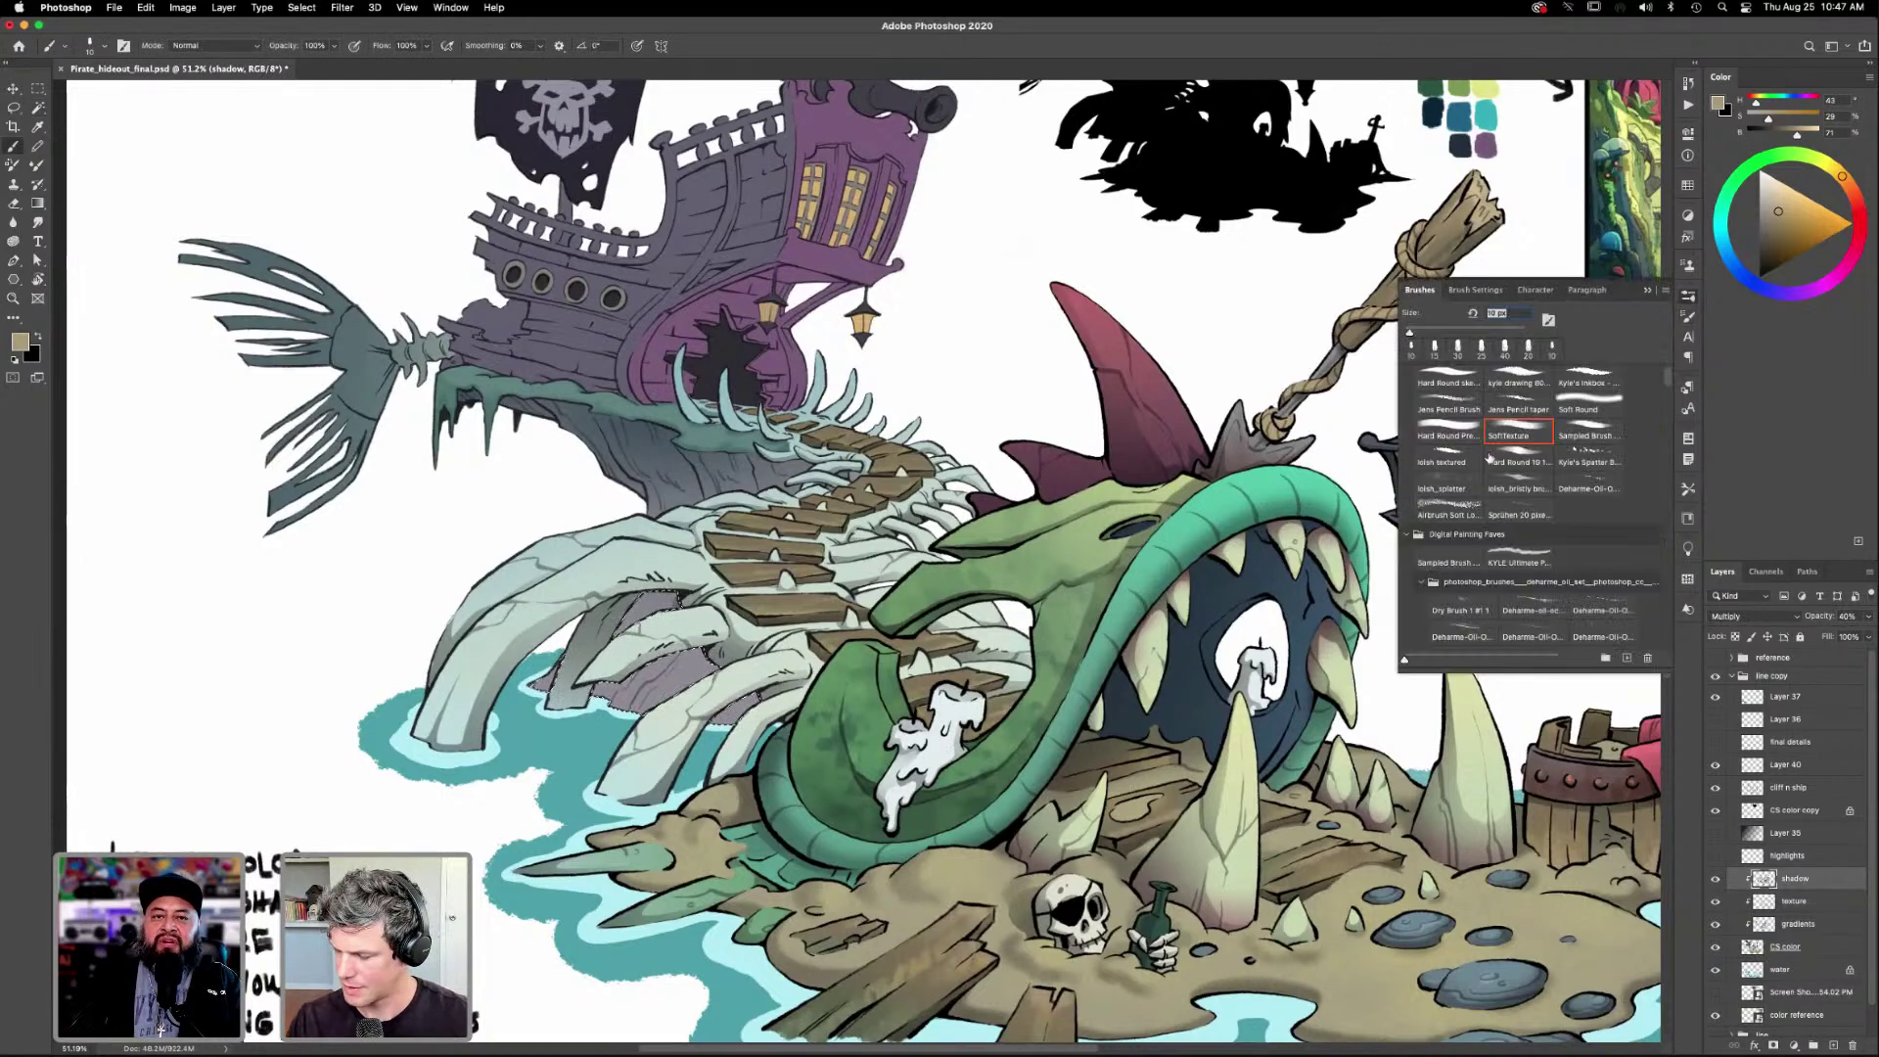
left_click(1589, 405)
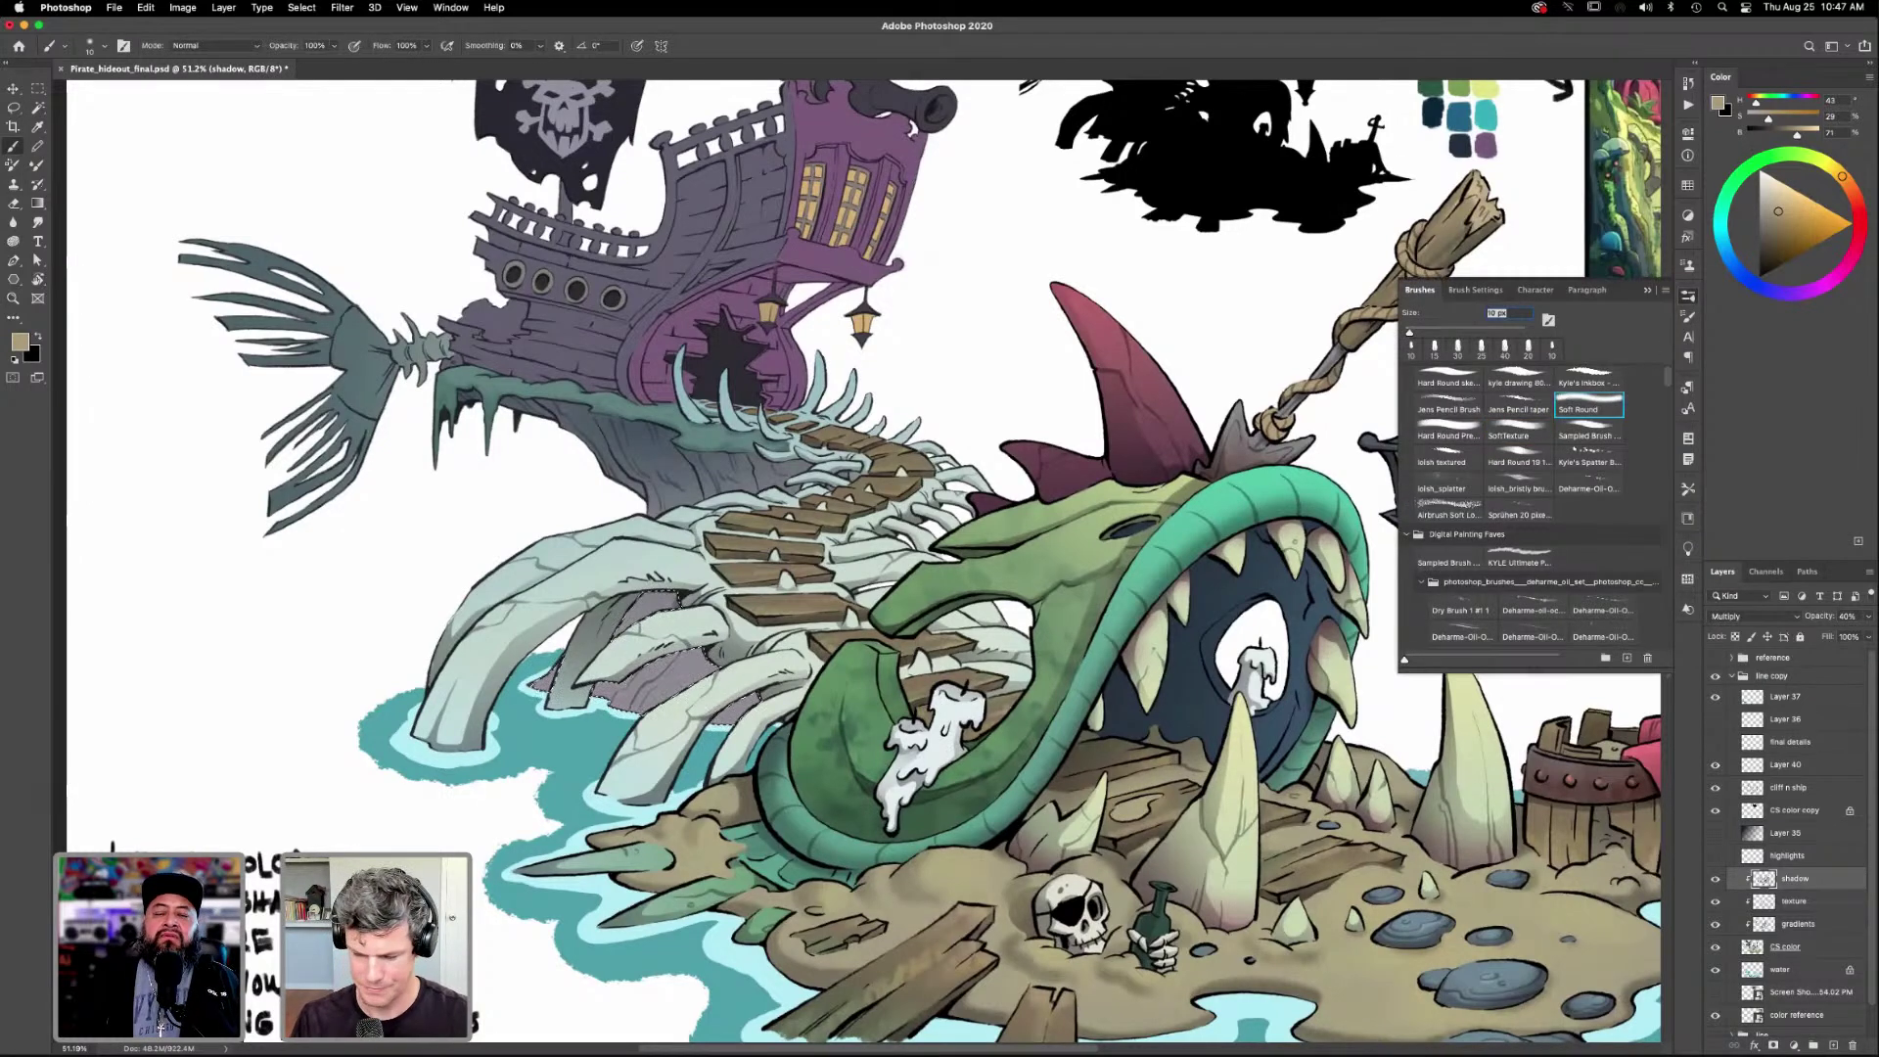
Enlarge the Soft Round brush to about 100 px and make black the foreground colour.
key("shift+Up")
key("shift+Up")
key("shift+Up")
key("shift+Up")
key("shift+Up")
key("shift+Up")
key("shift+Up")
key("shift+Up")
key("shift+Up")
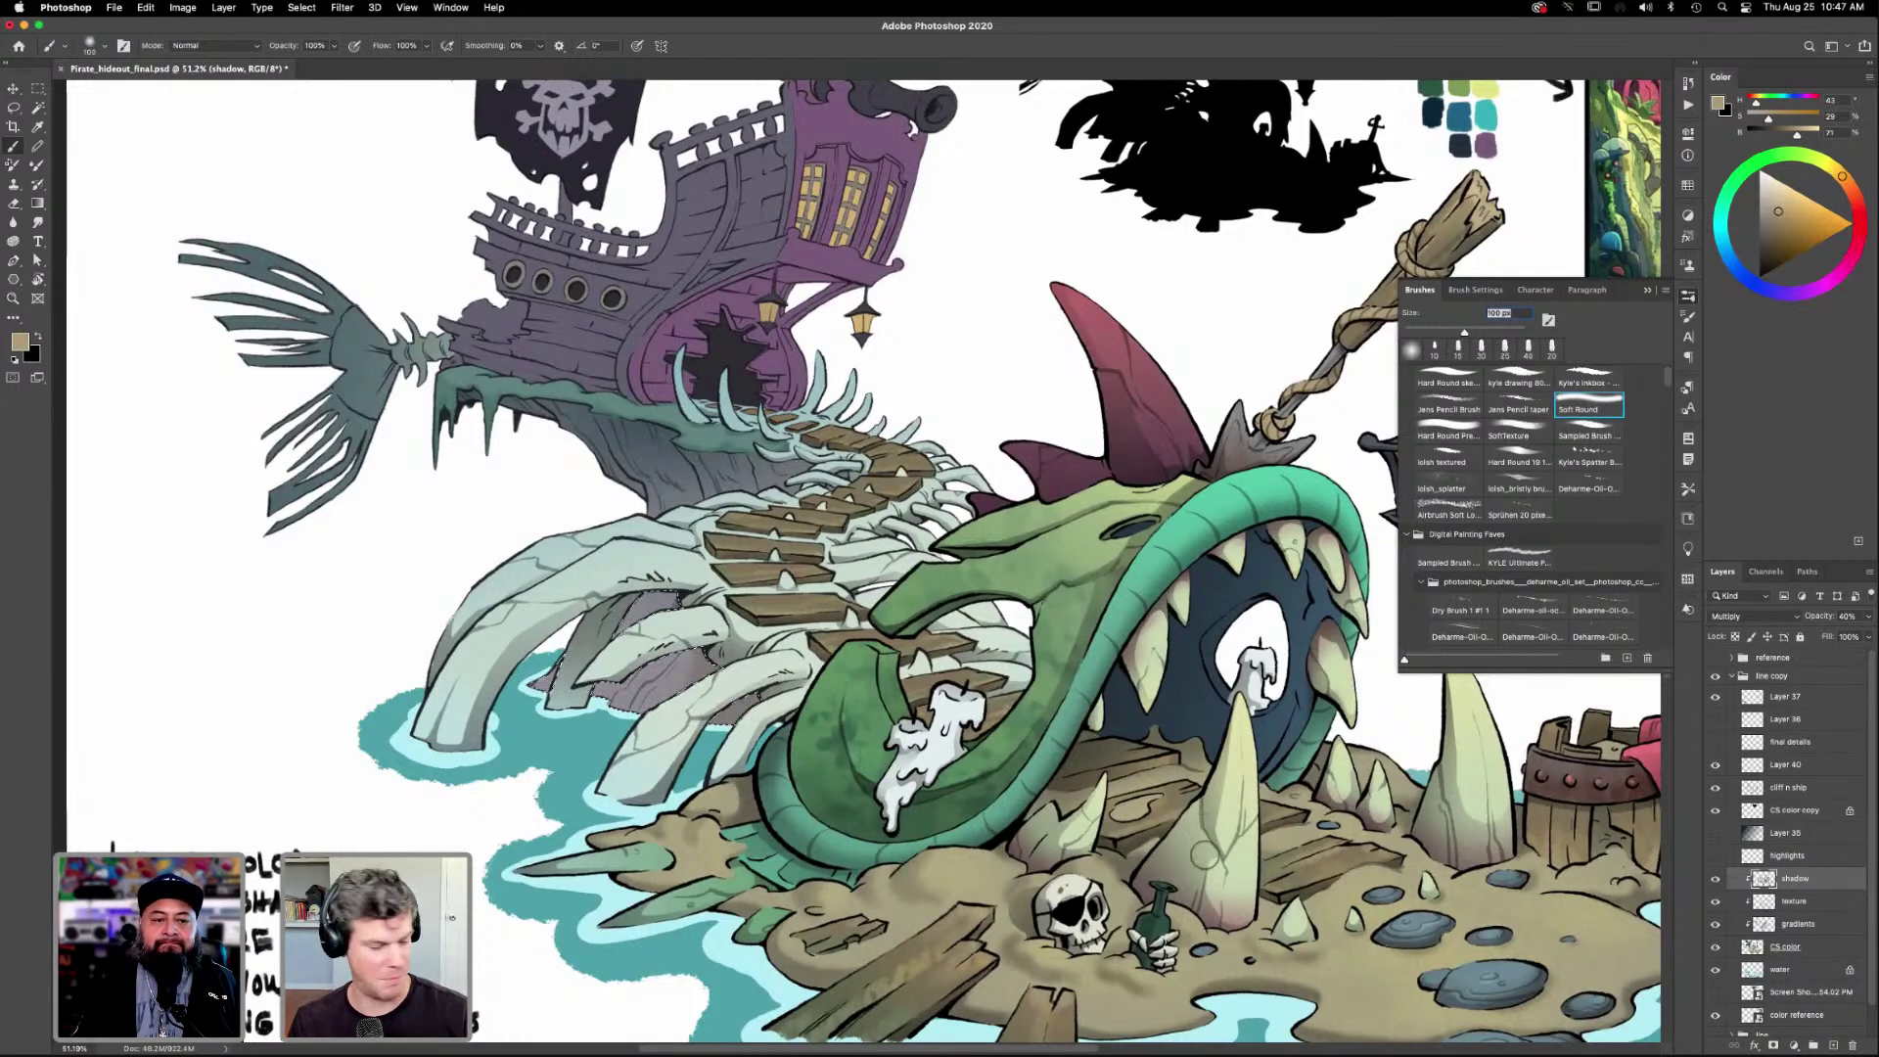
key("x")
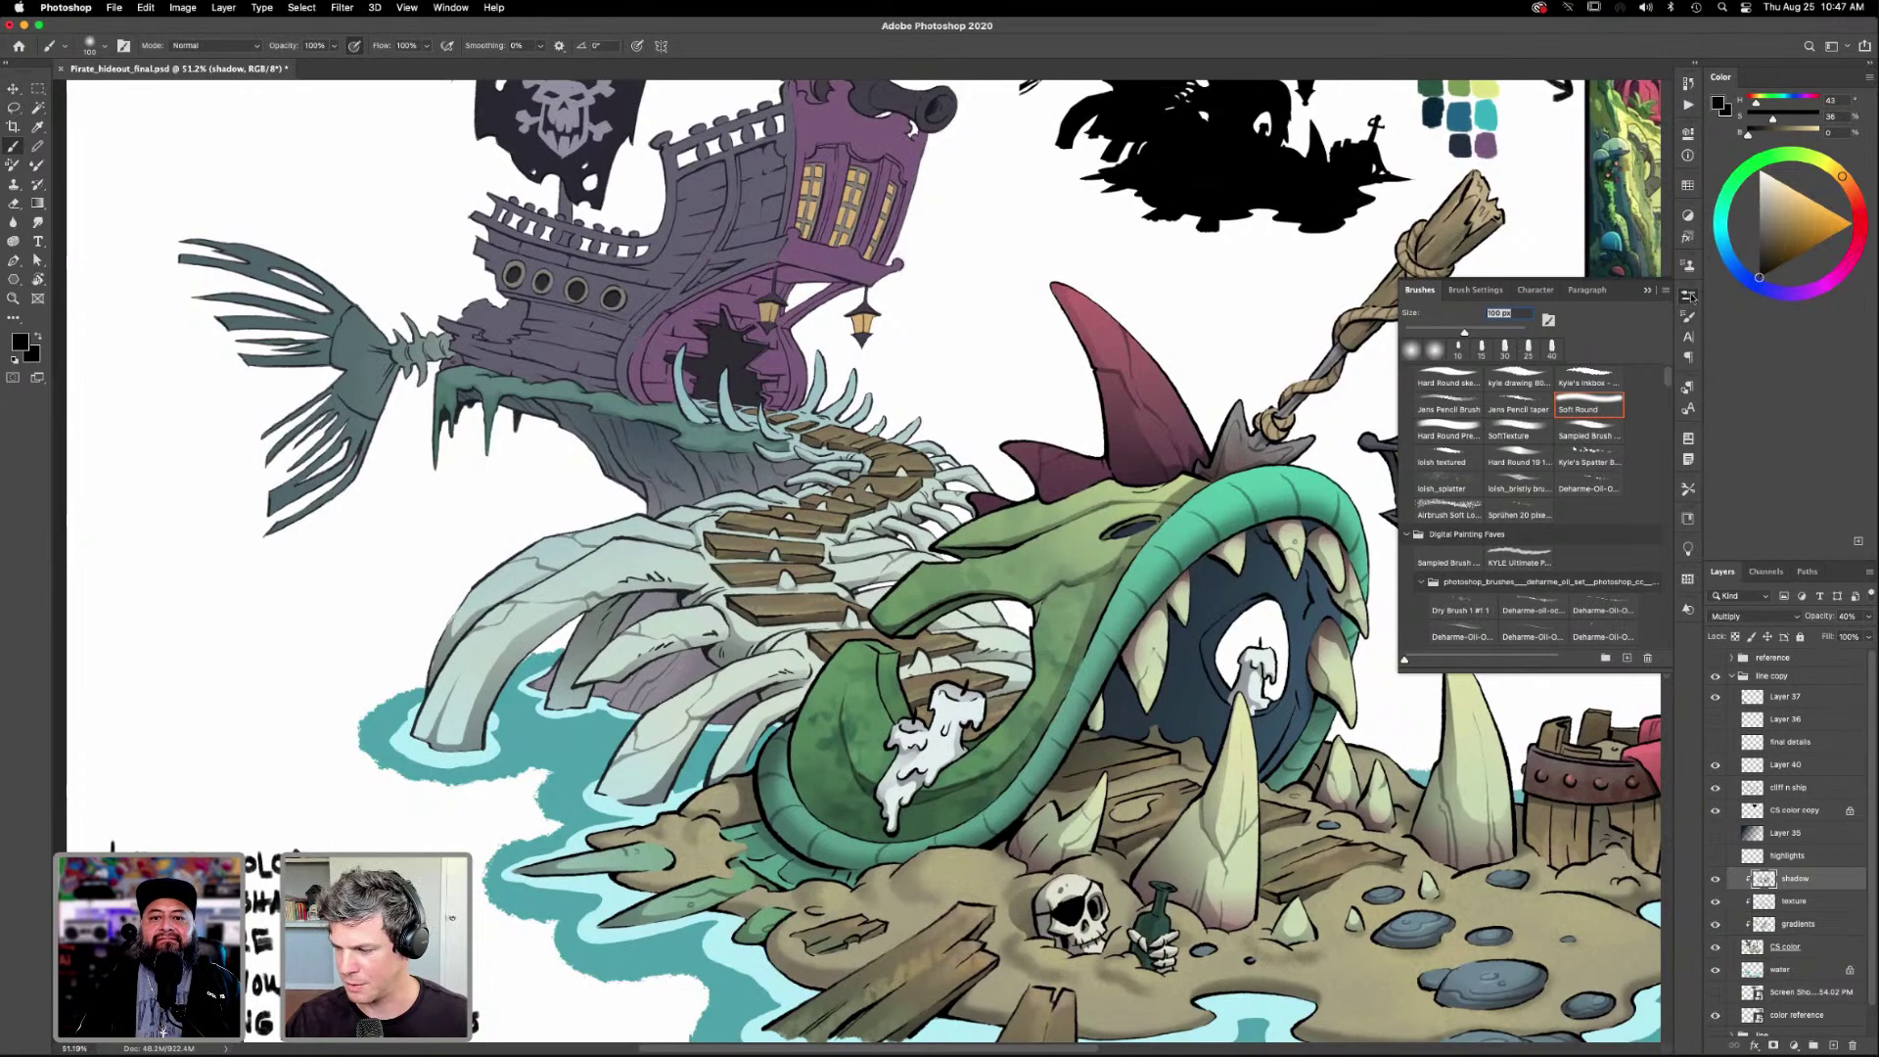
key("Return")
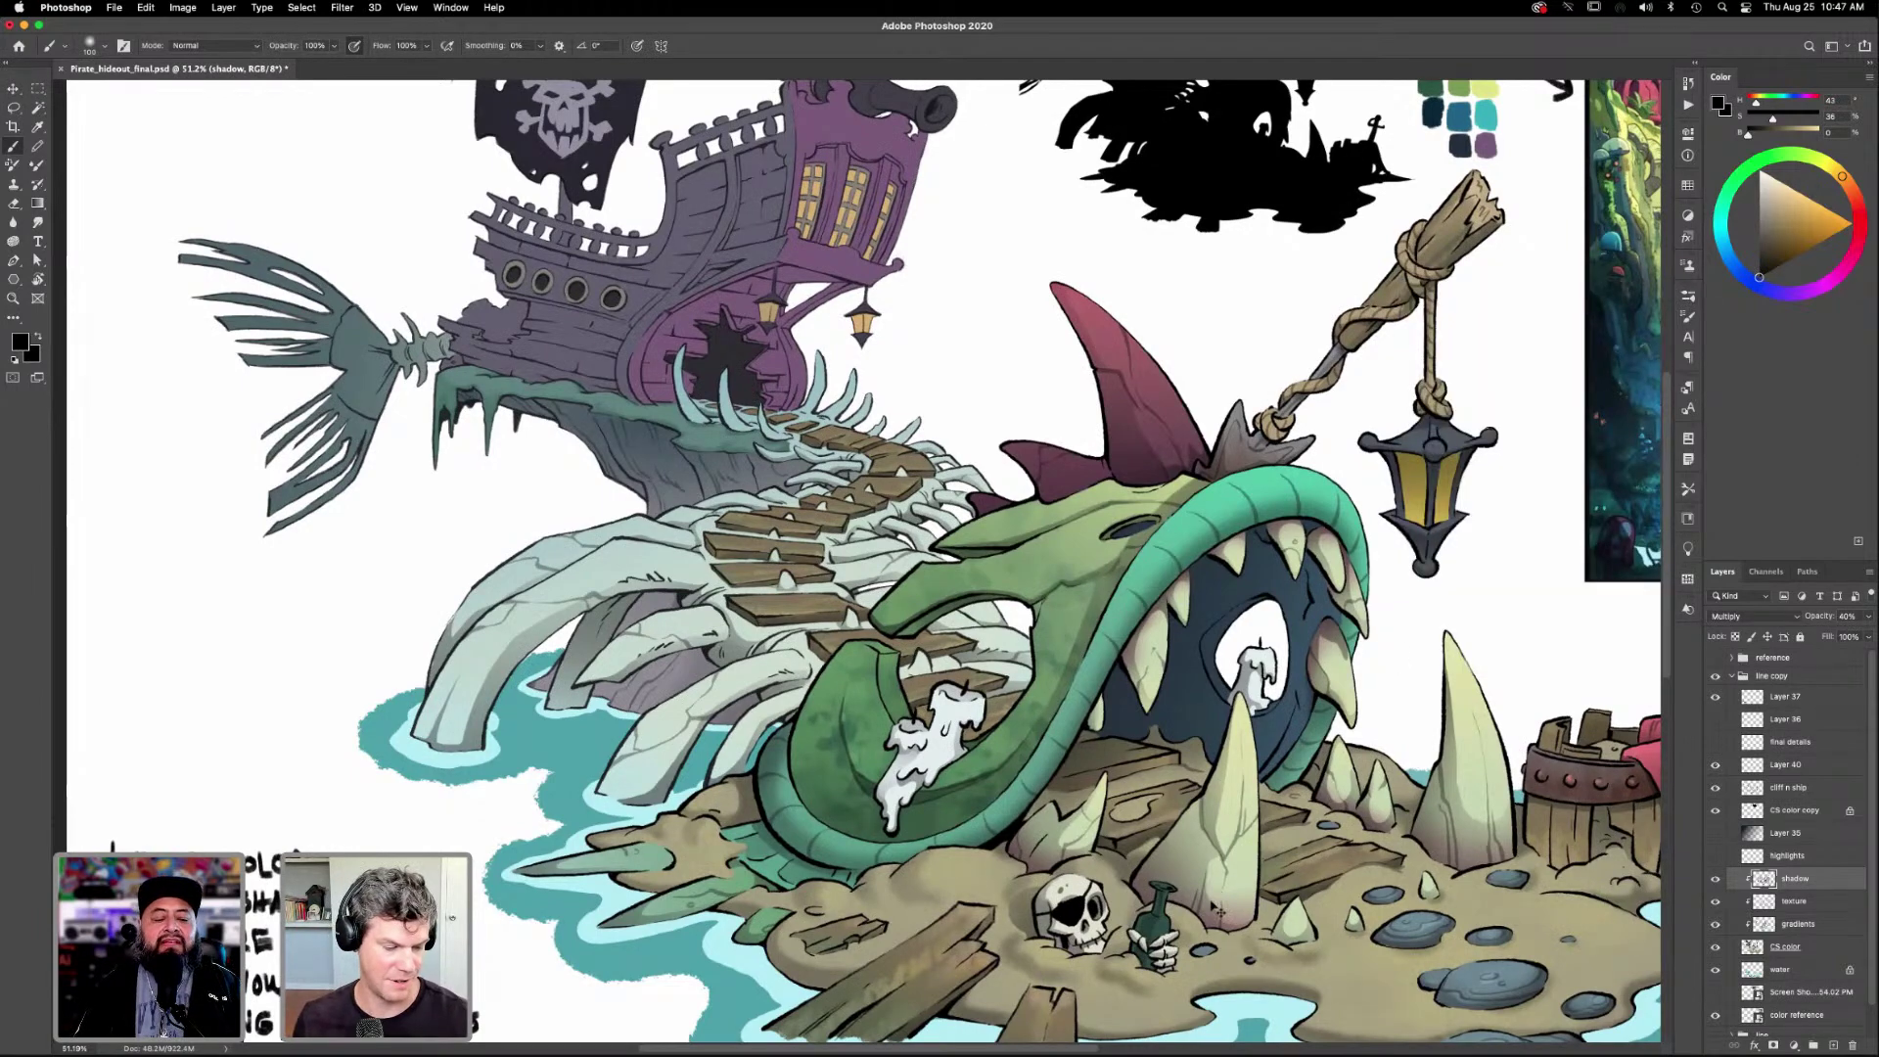
Outline the strip beneath the ship's overhanging stern on the shadow layer and shade it with a linear gradient.
scroll(1218, 910, "down", 3)
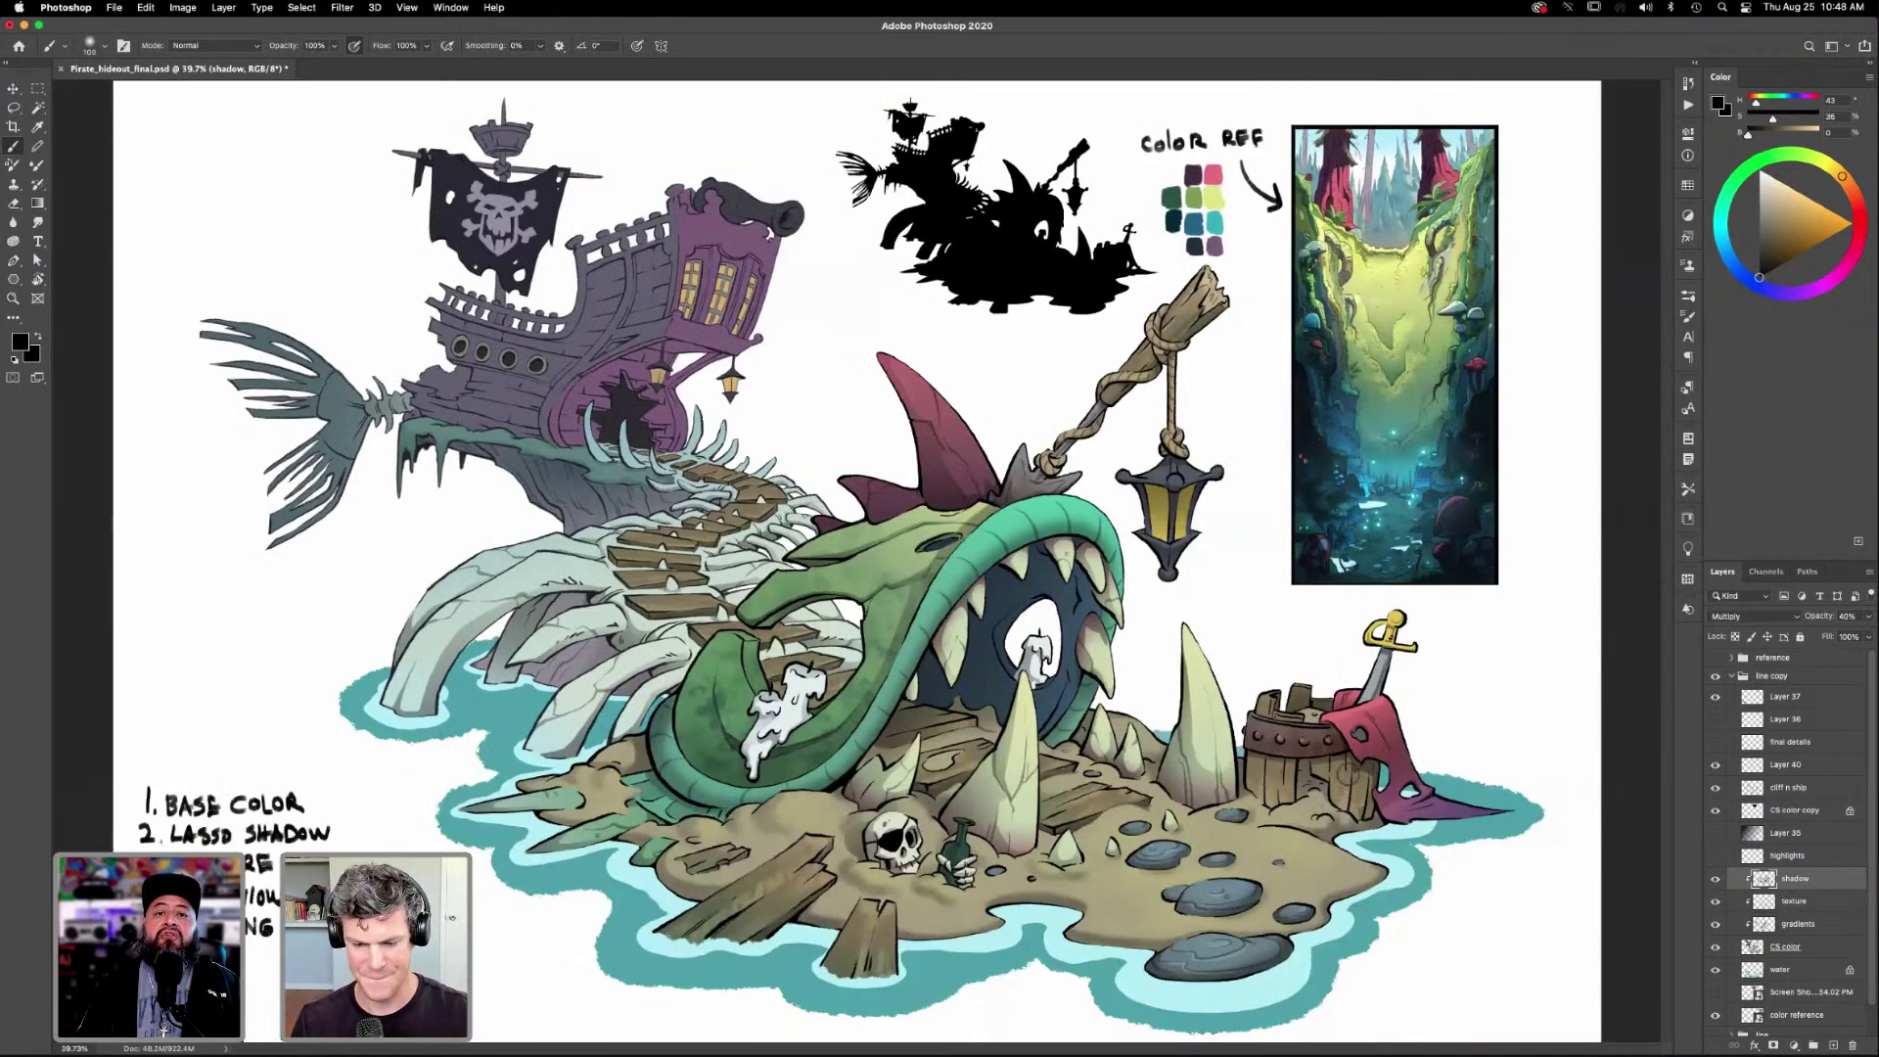
key("z")
left_click_drag(739, 419, 766, 389)
scroll(766, 389, "up", 3)
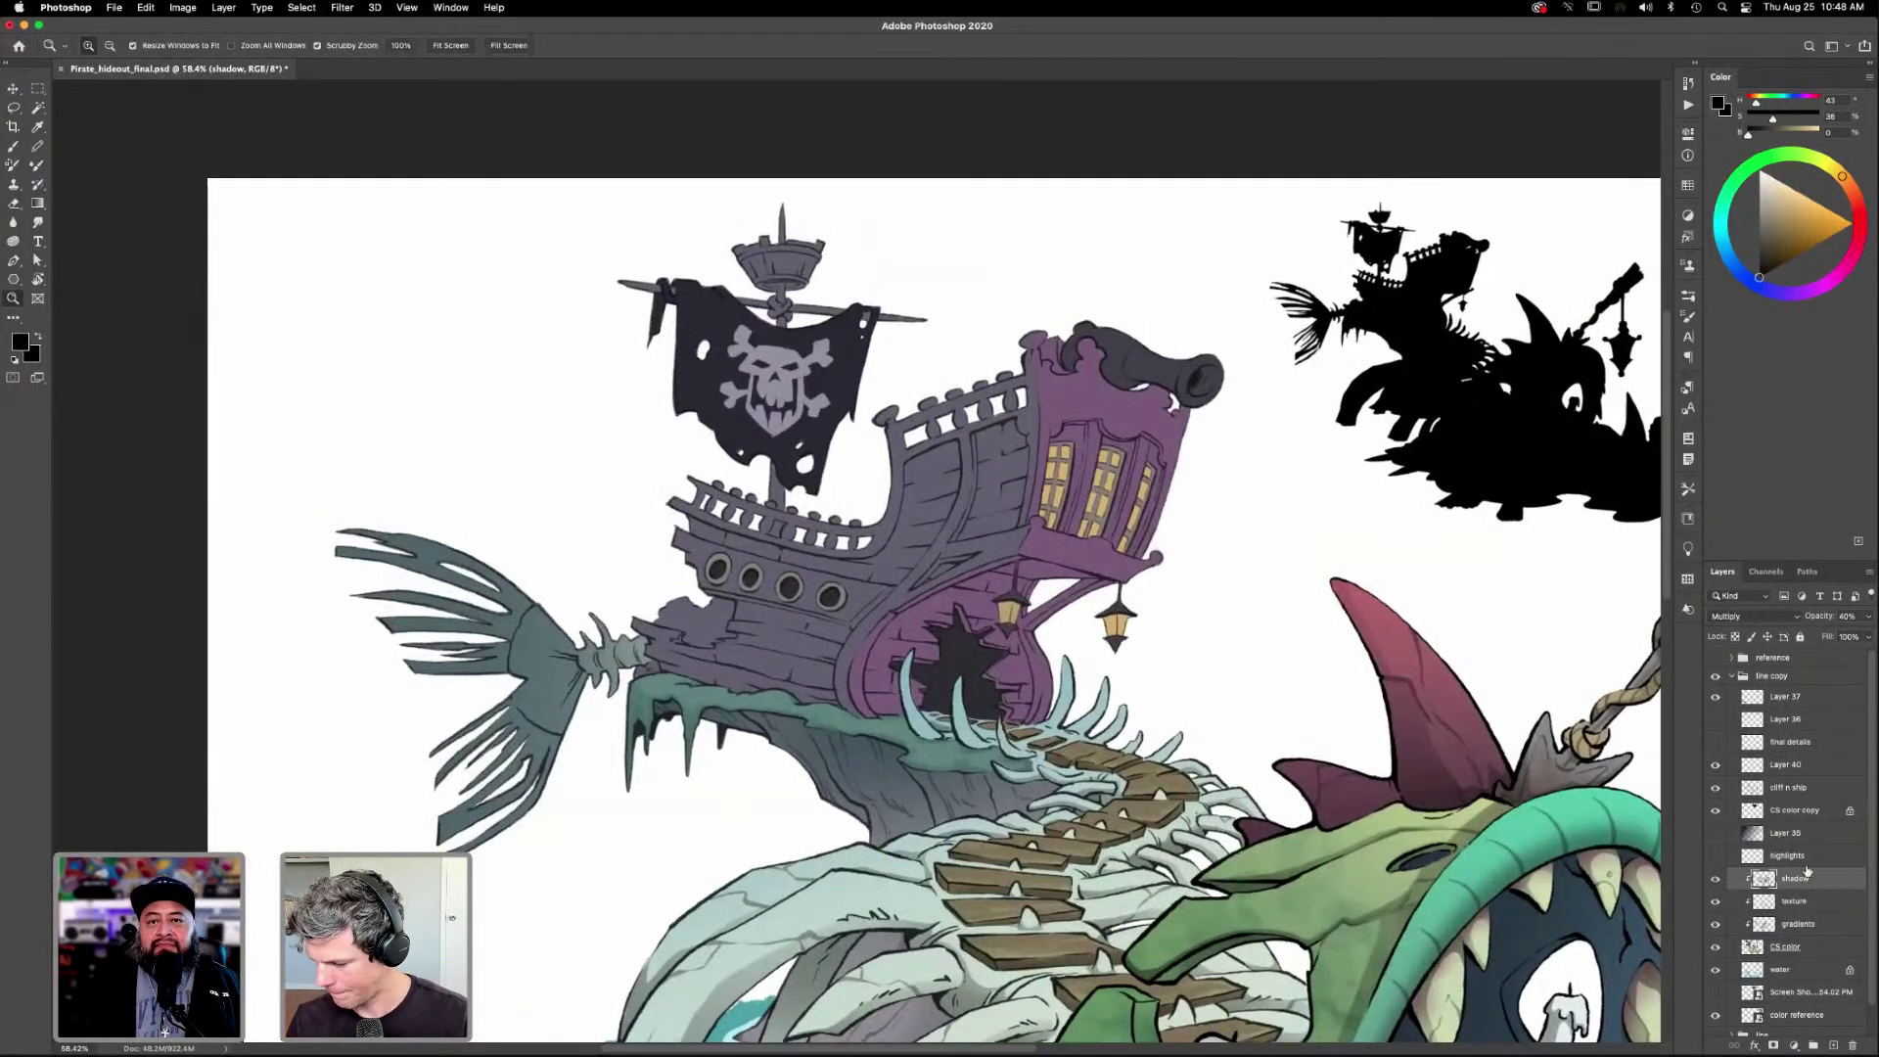
key("l")
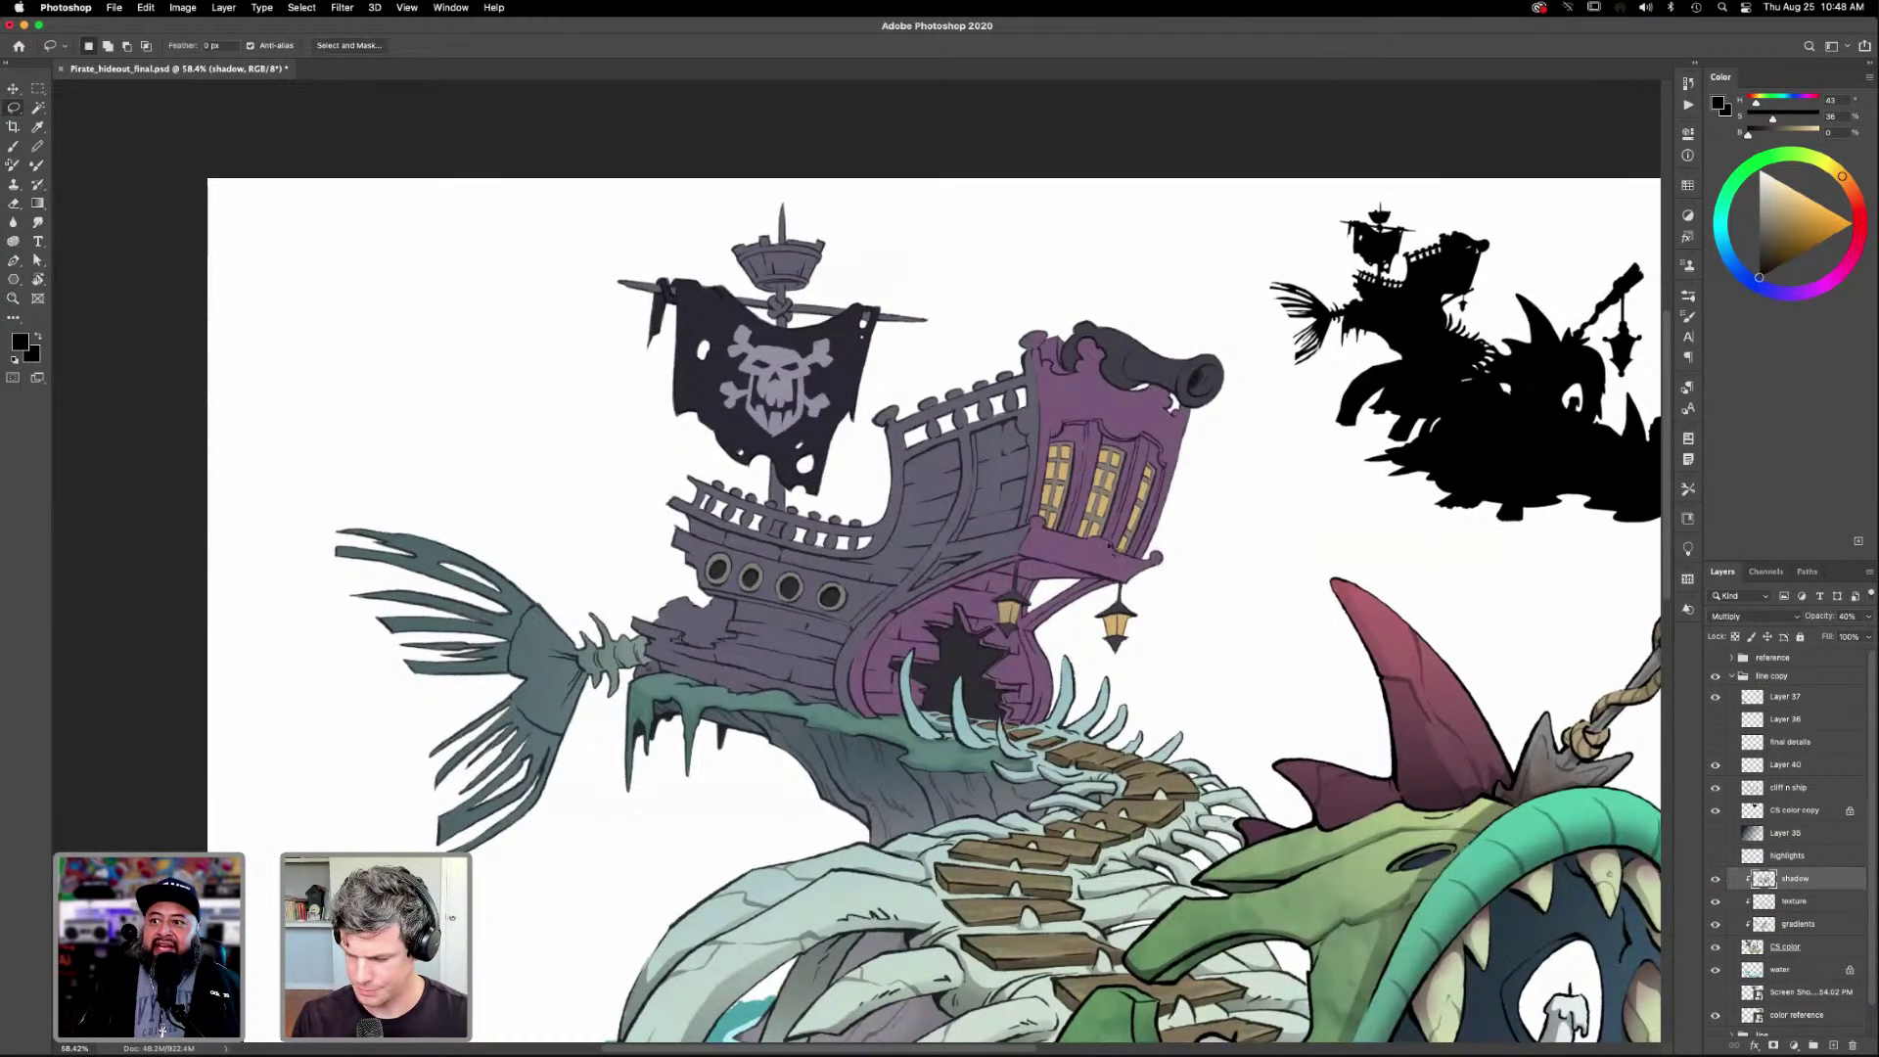
mouse_move(1120, 588)
left_mouse_down()
mouse_move(1020, 559)
mouse_move(894, 614)
mouse_move(990, 575)
mouse_move(1113, 587)
left_mouse_up()
key("g")
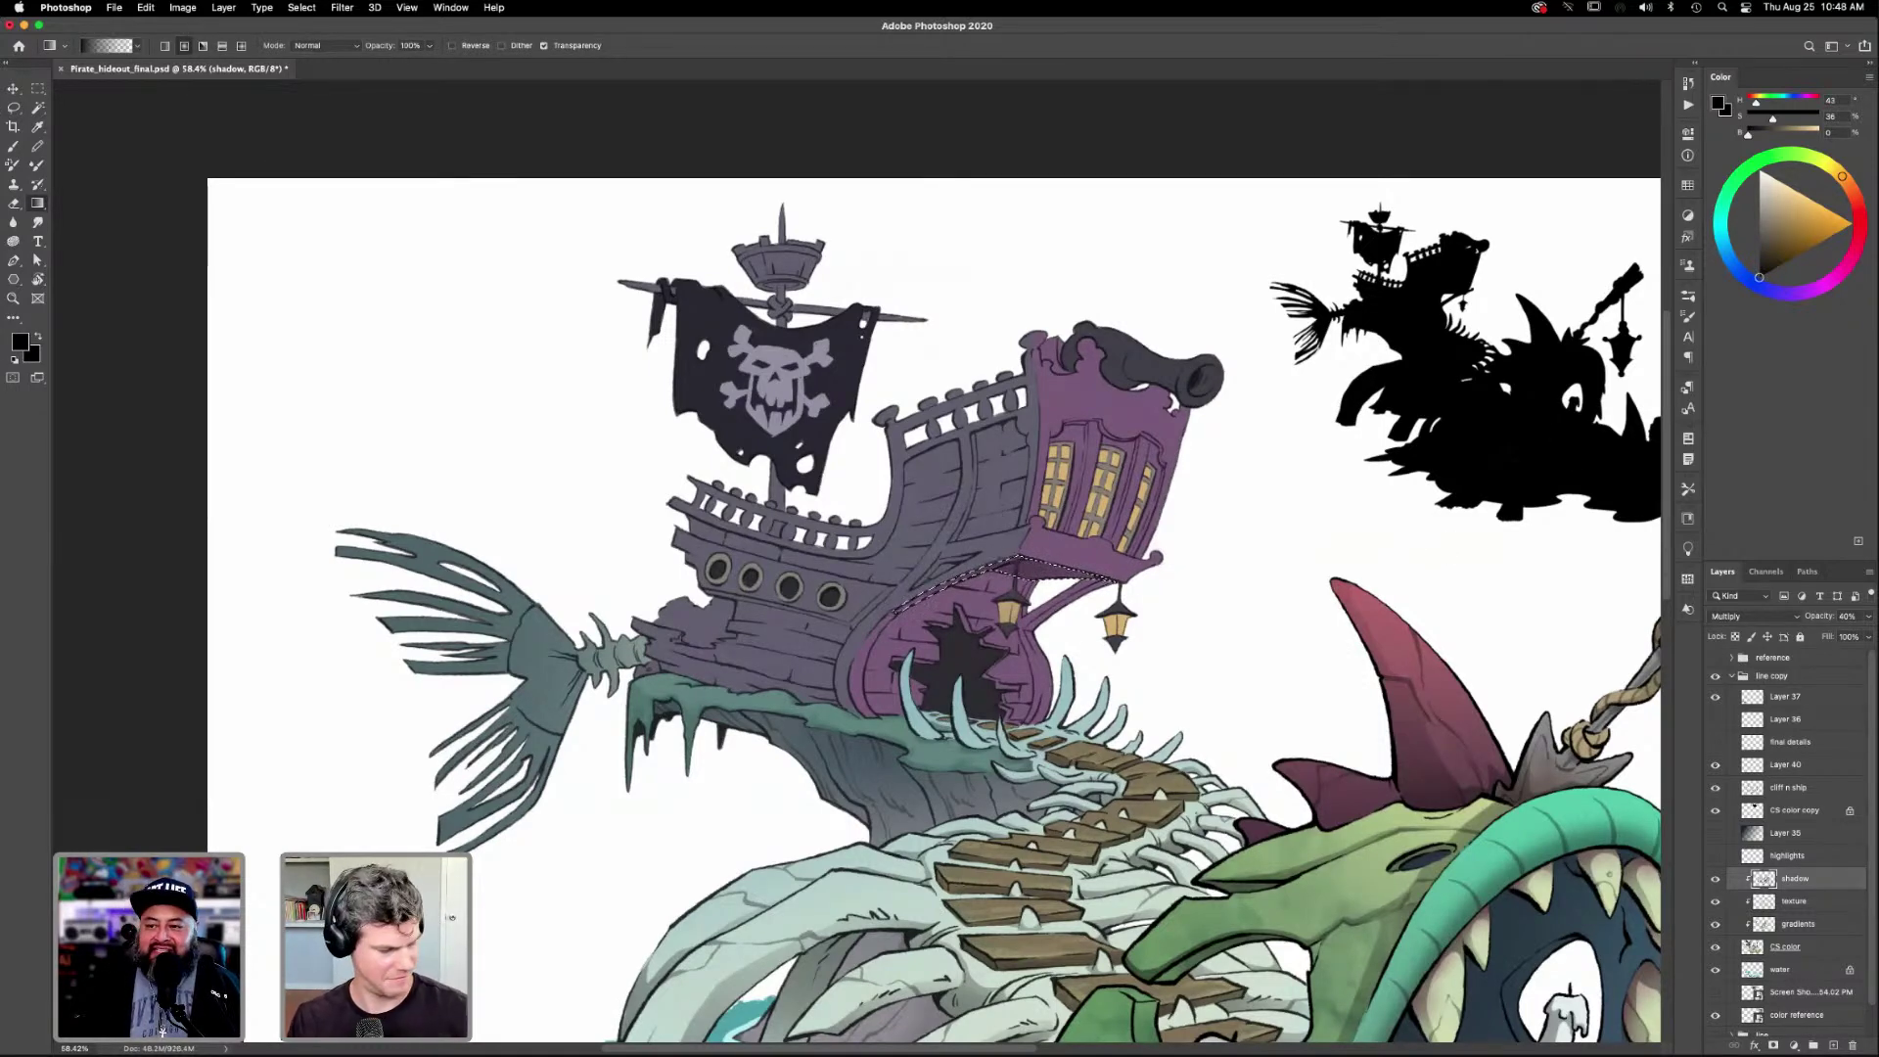
key("super+z")
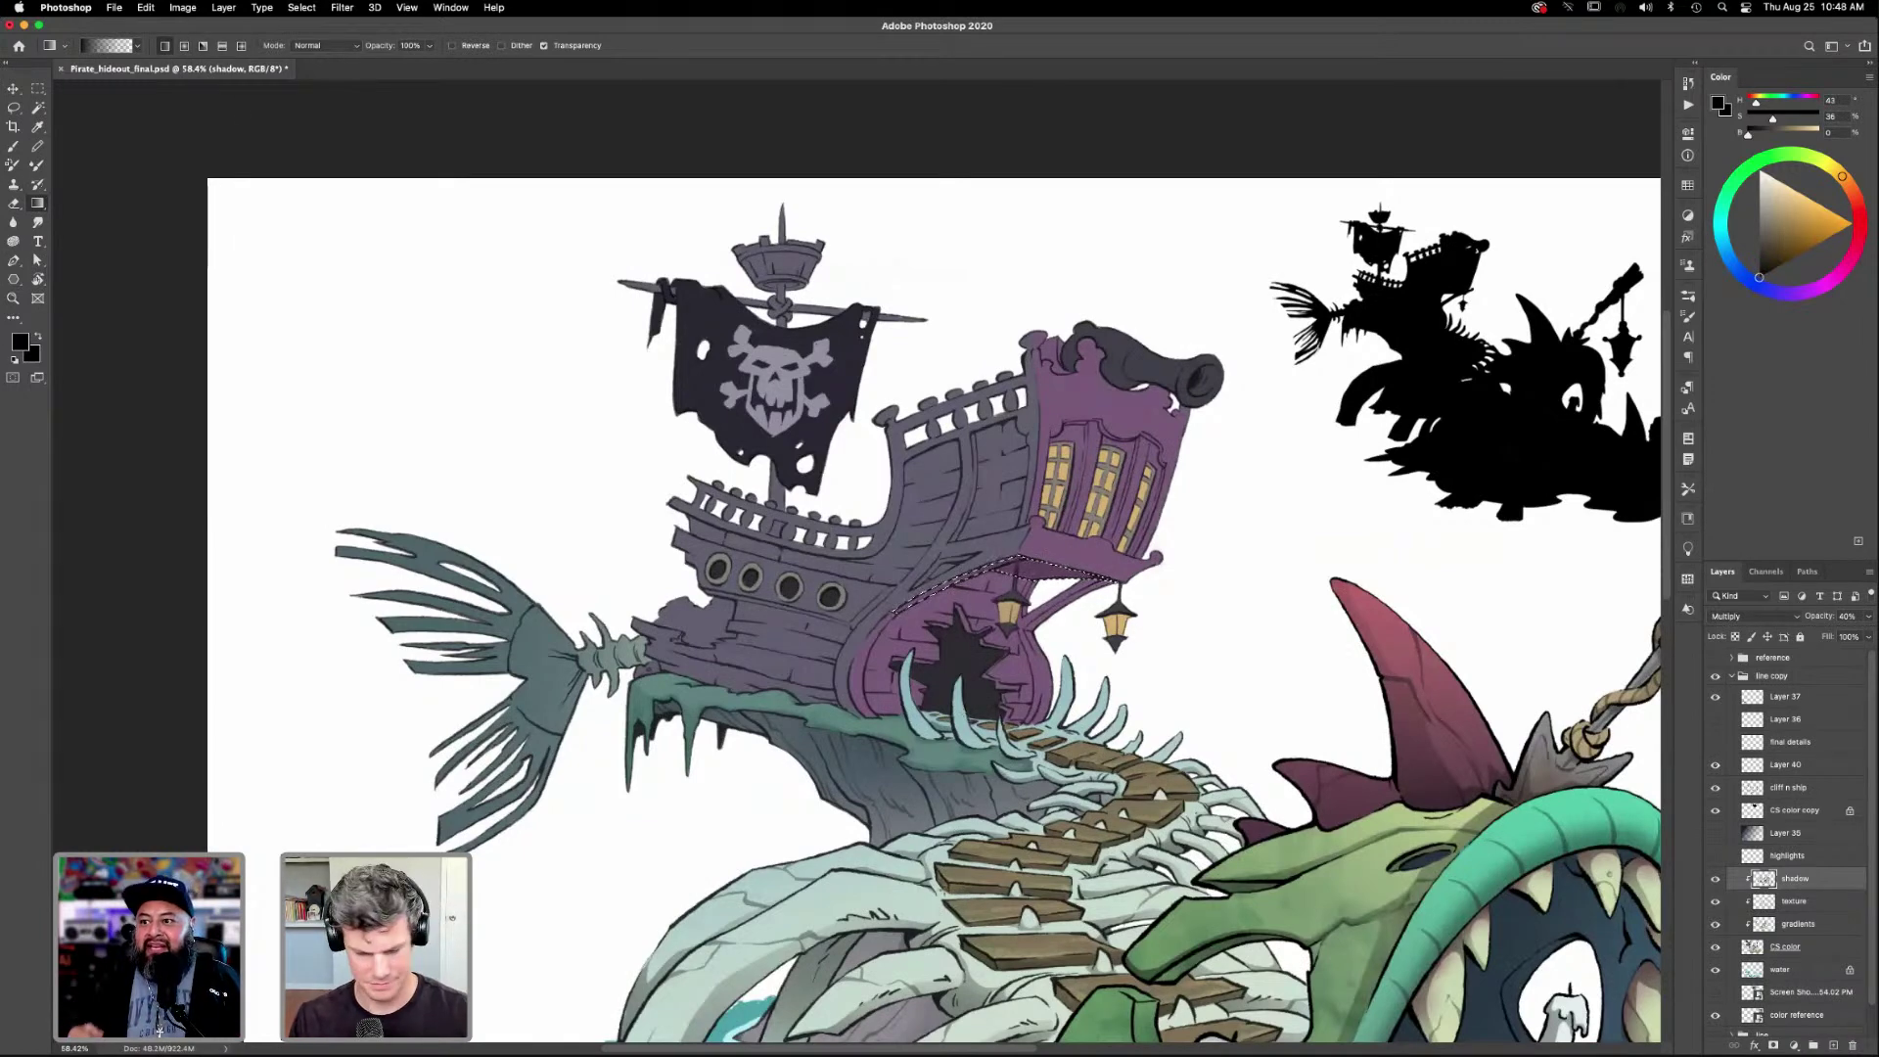
key("super+d")
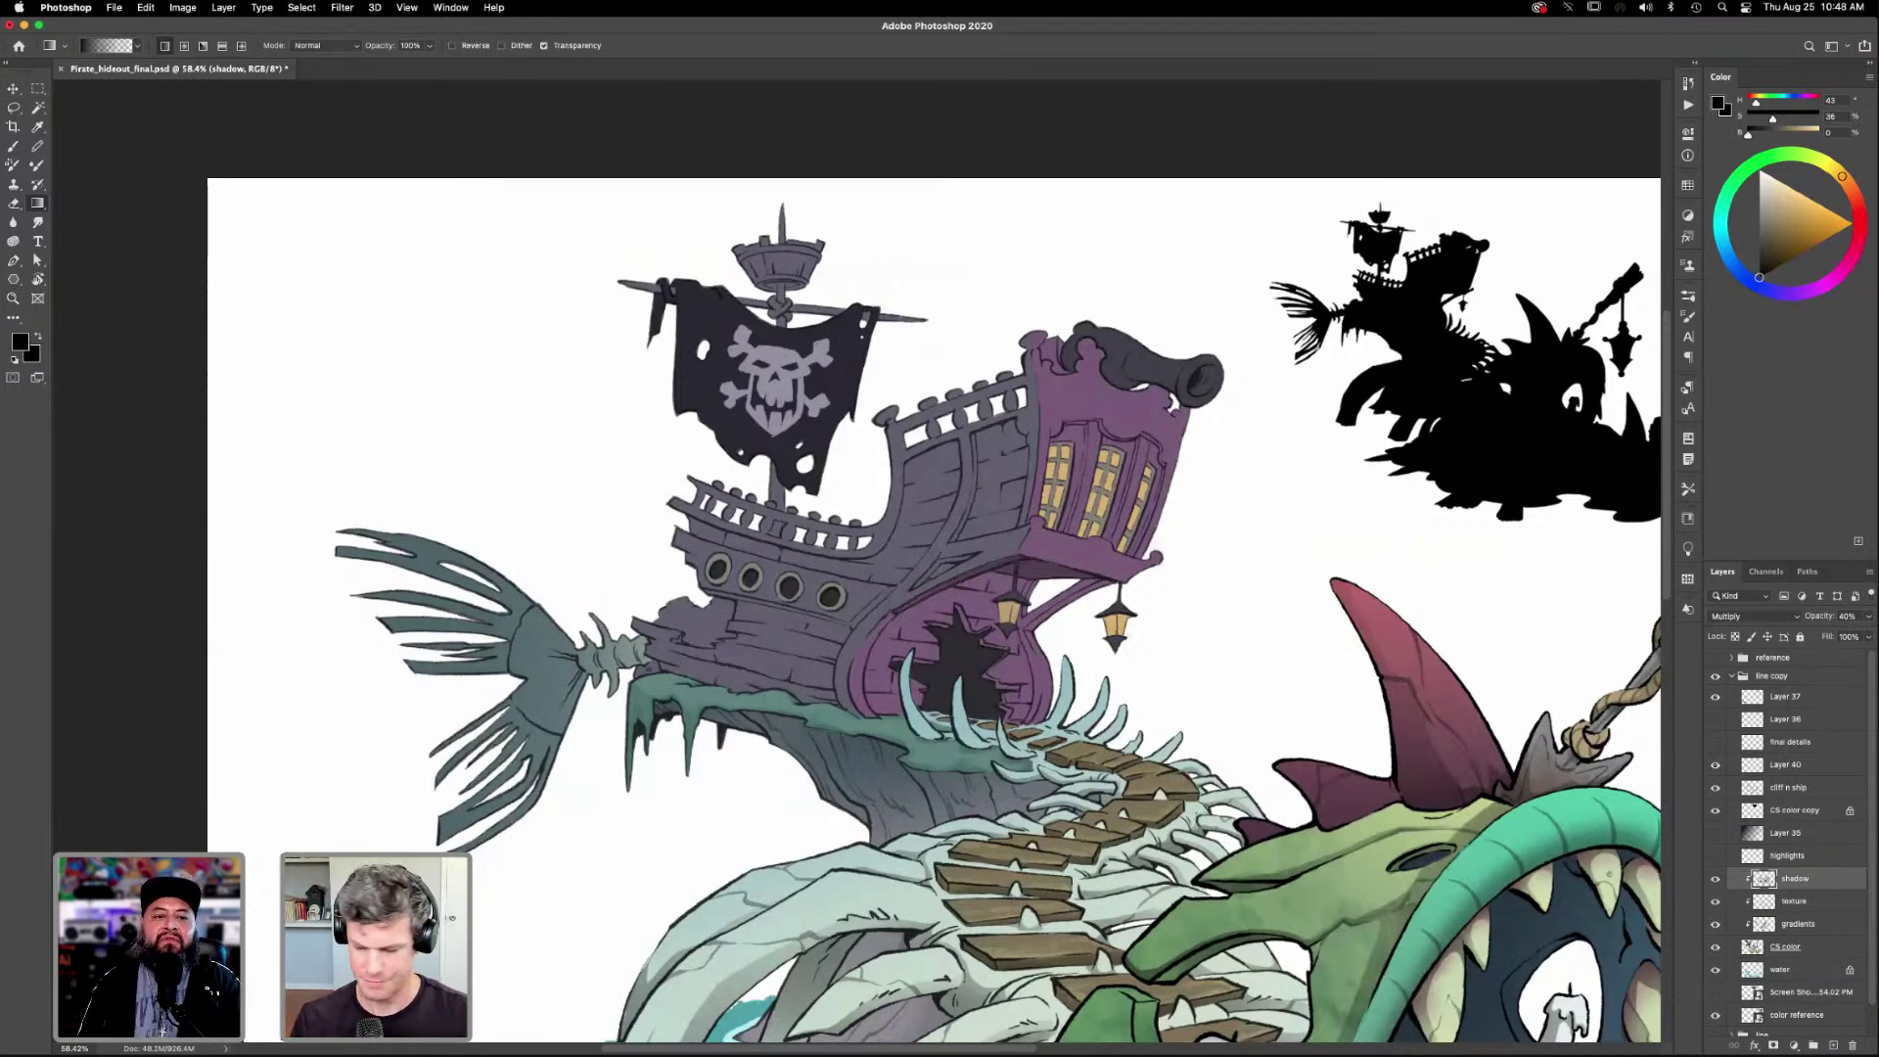
Outline the recessed purple hull around the broken entrance, exclude the hanging lantern, darken it with a gradient on the shadow layer, and deselect.
key("l")
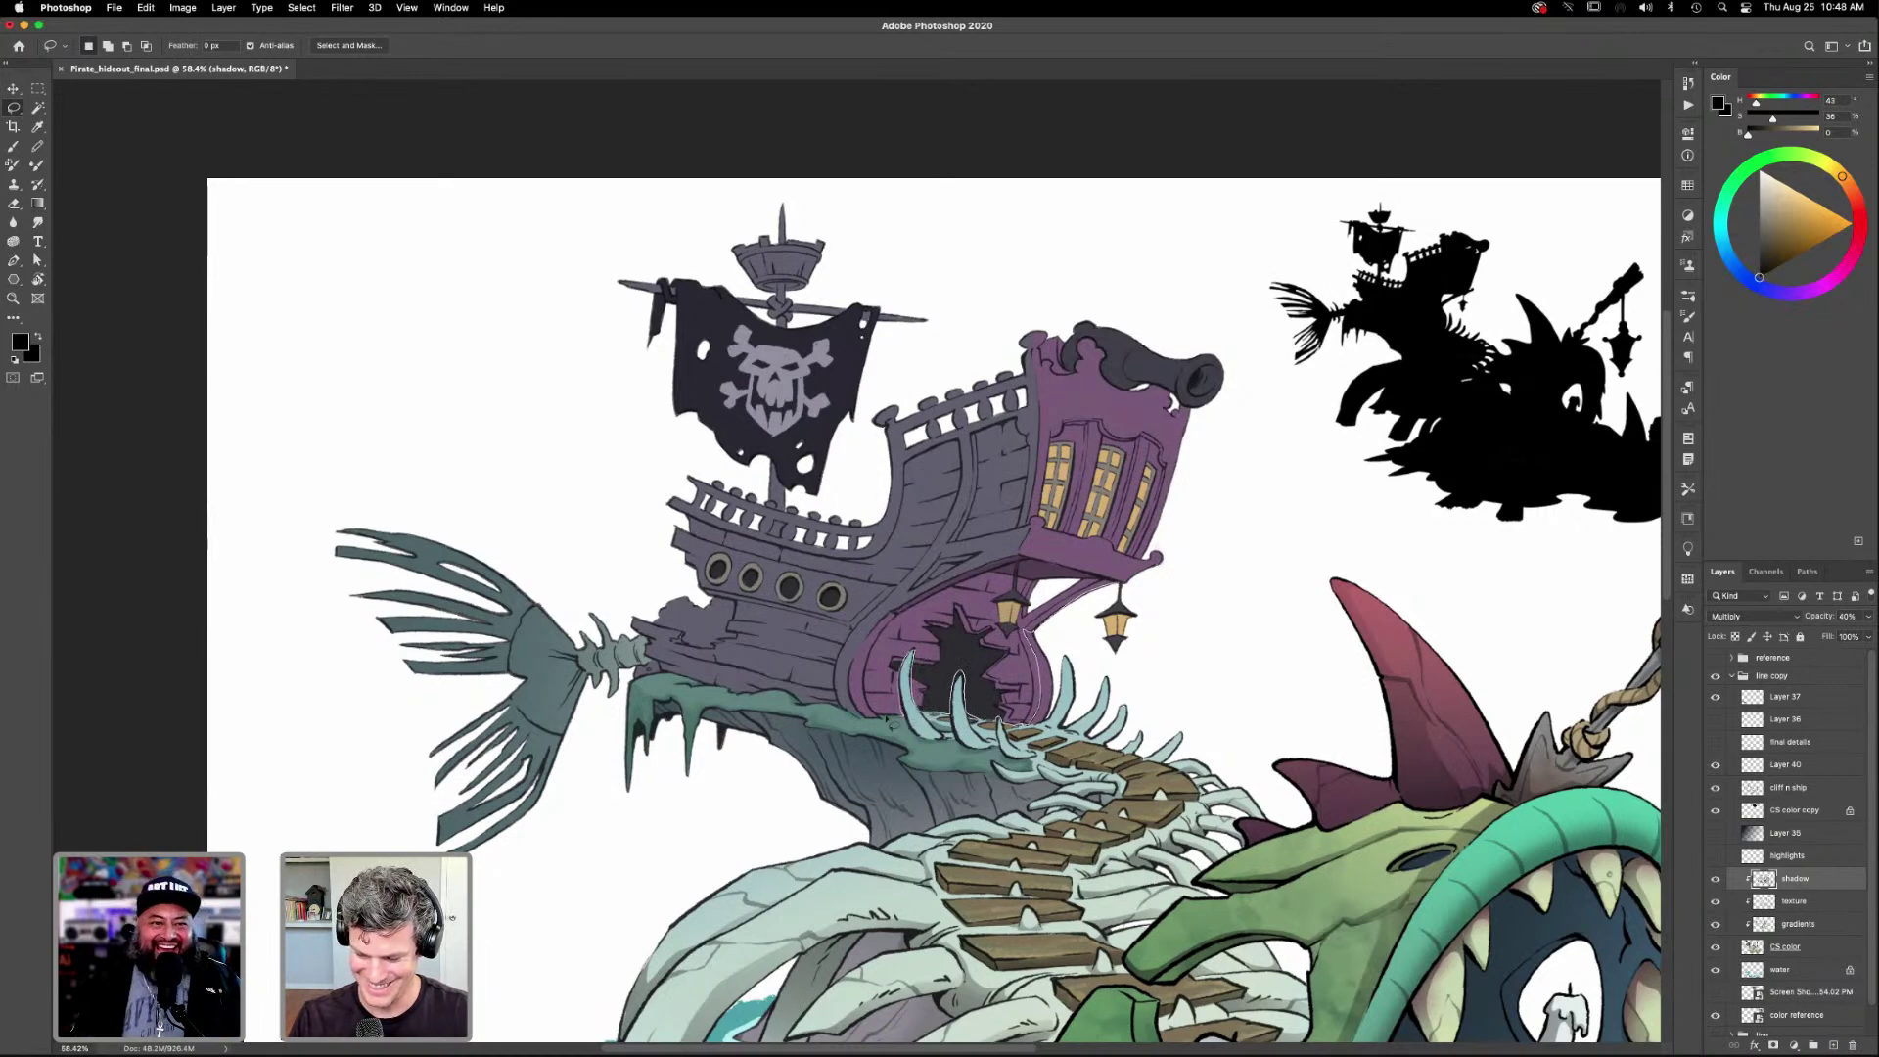
mouse_move(867, 710)
left_mouse_down()
mouse_move(884, 624)
mouse_move(929, 591)
mouse_move(1115, 584)
left_mouse_up()
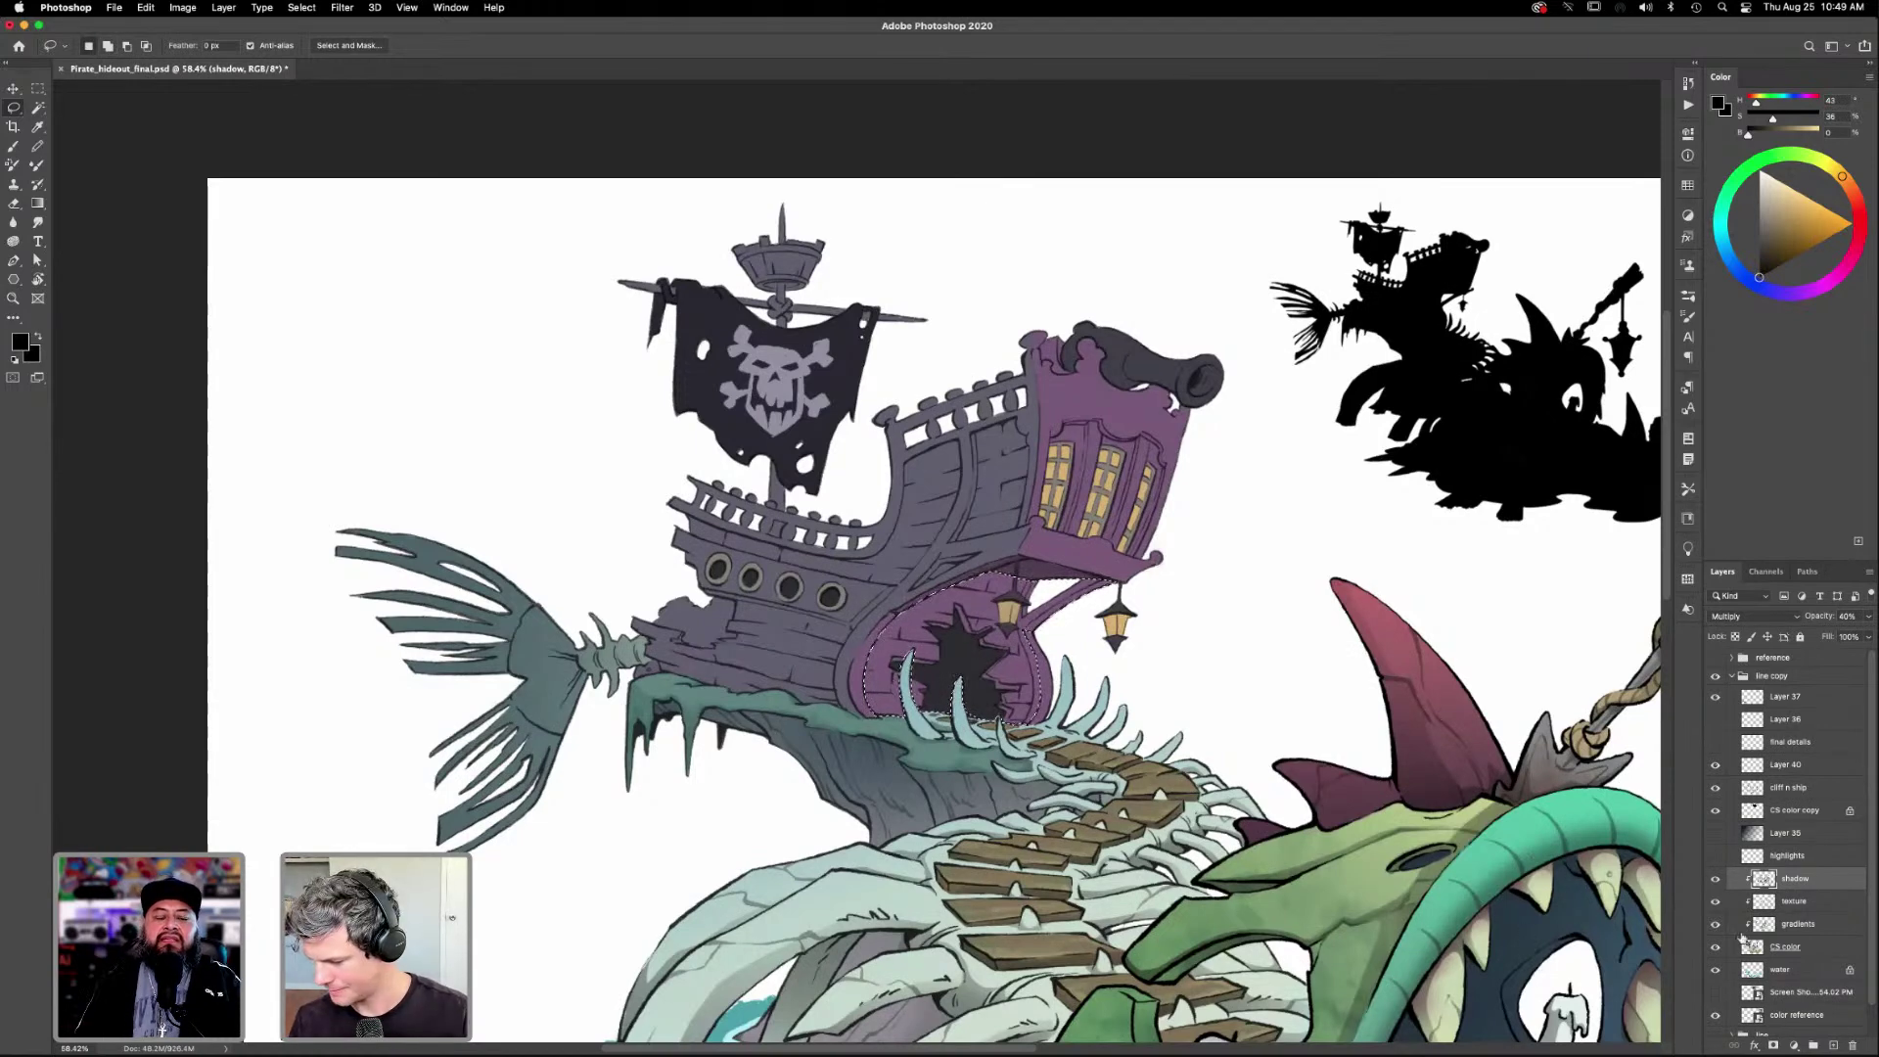
left_click(1794, 946)
key("w")
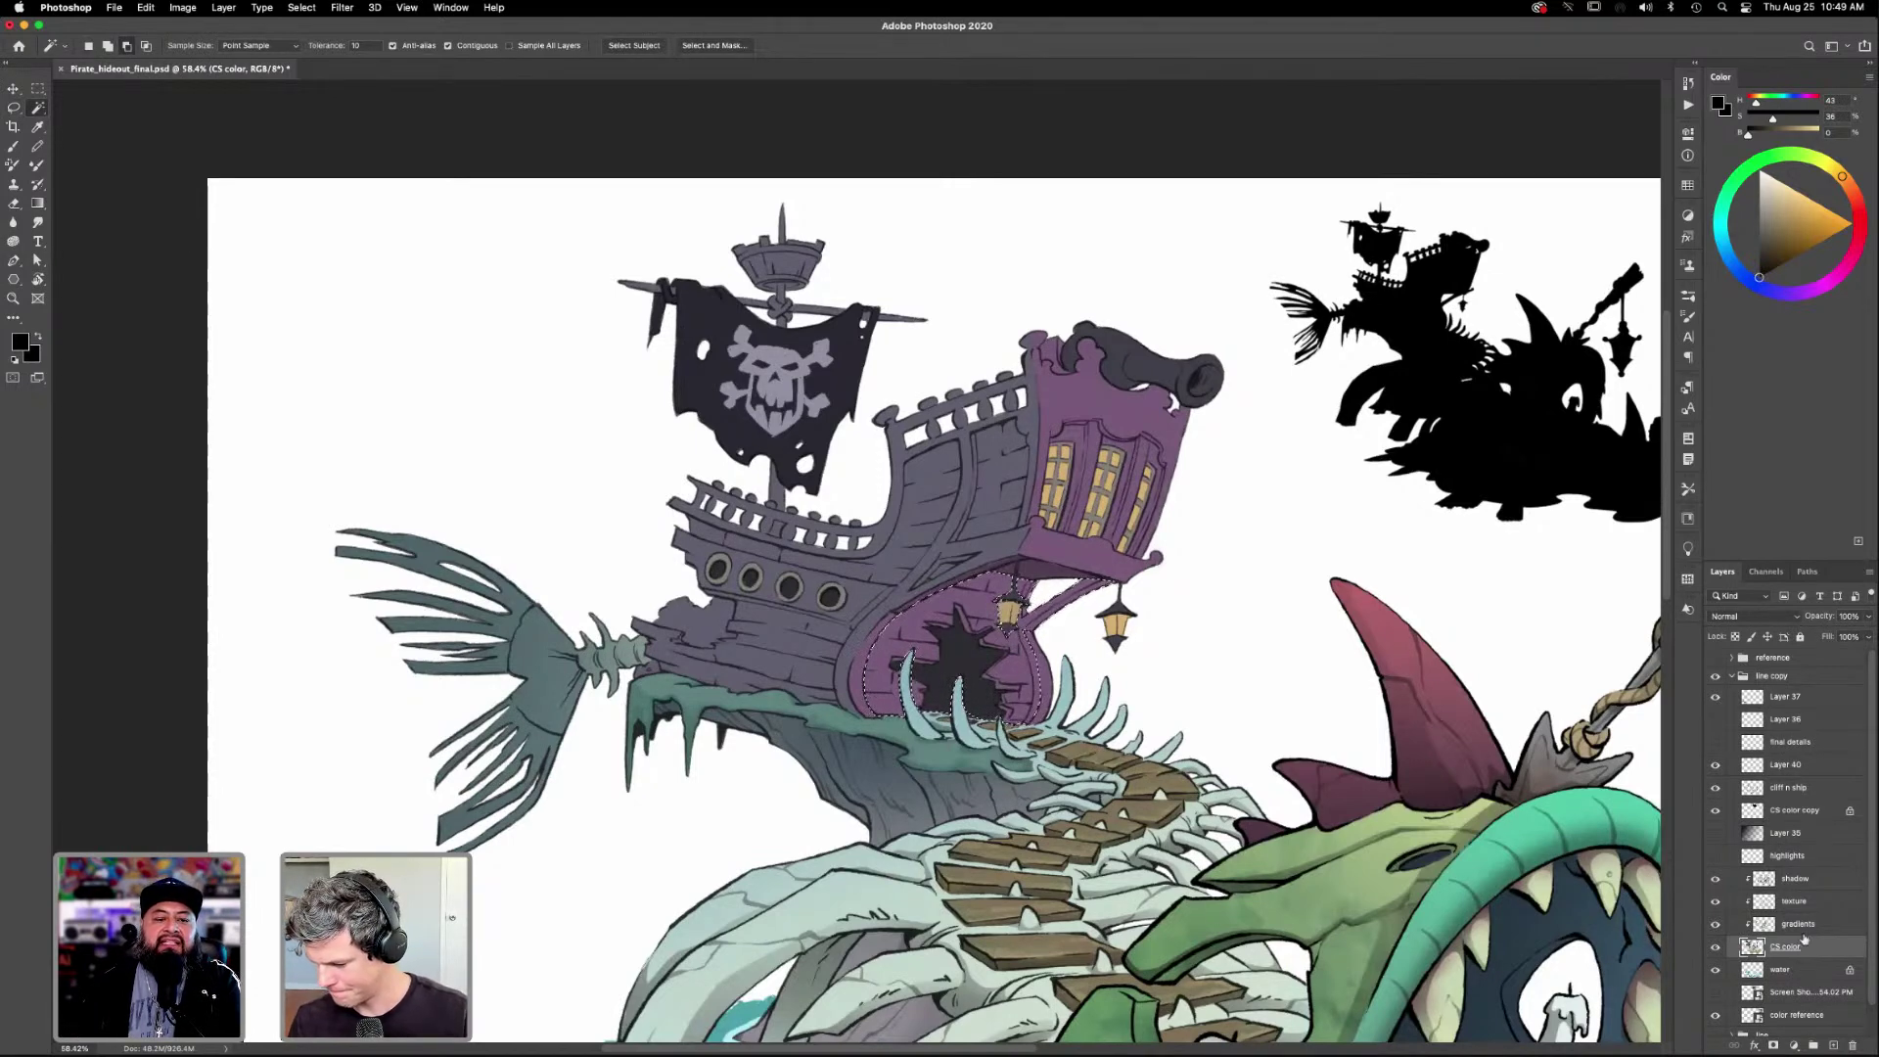
left_click(1801, 881)
key("g")
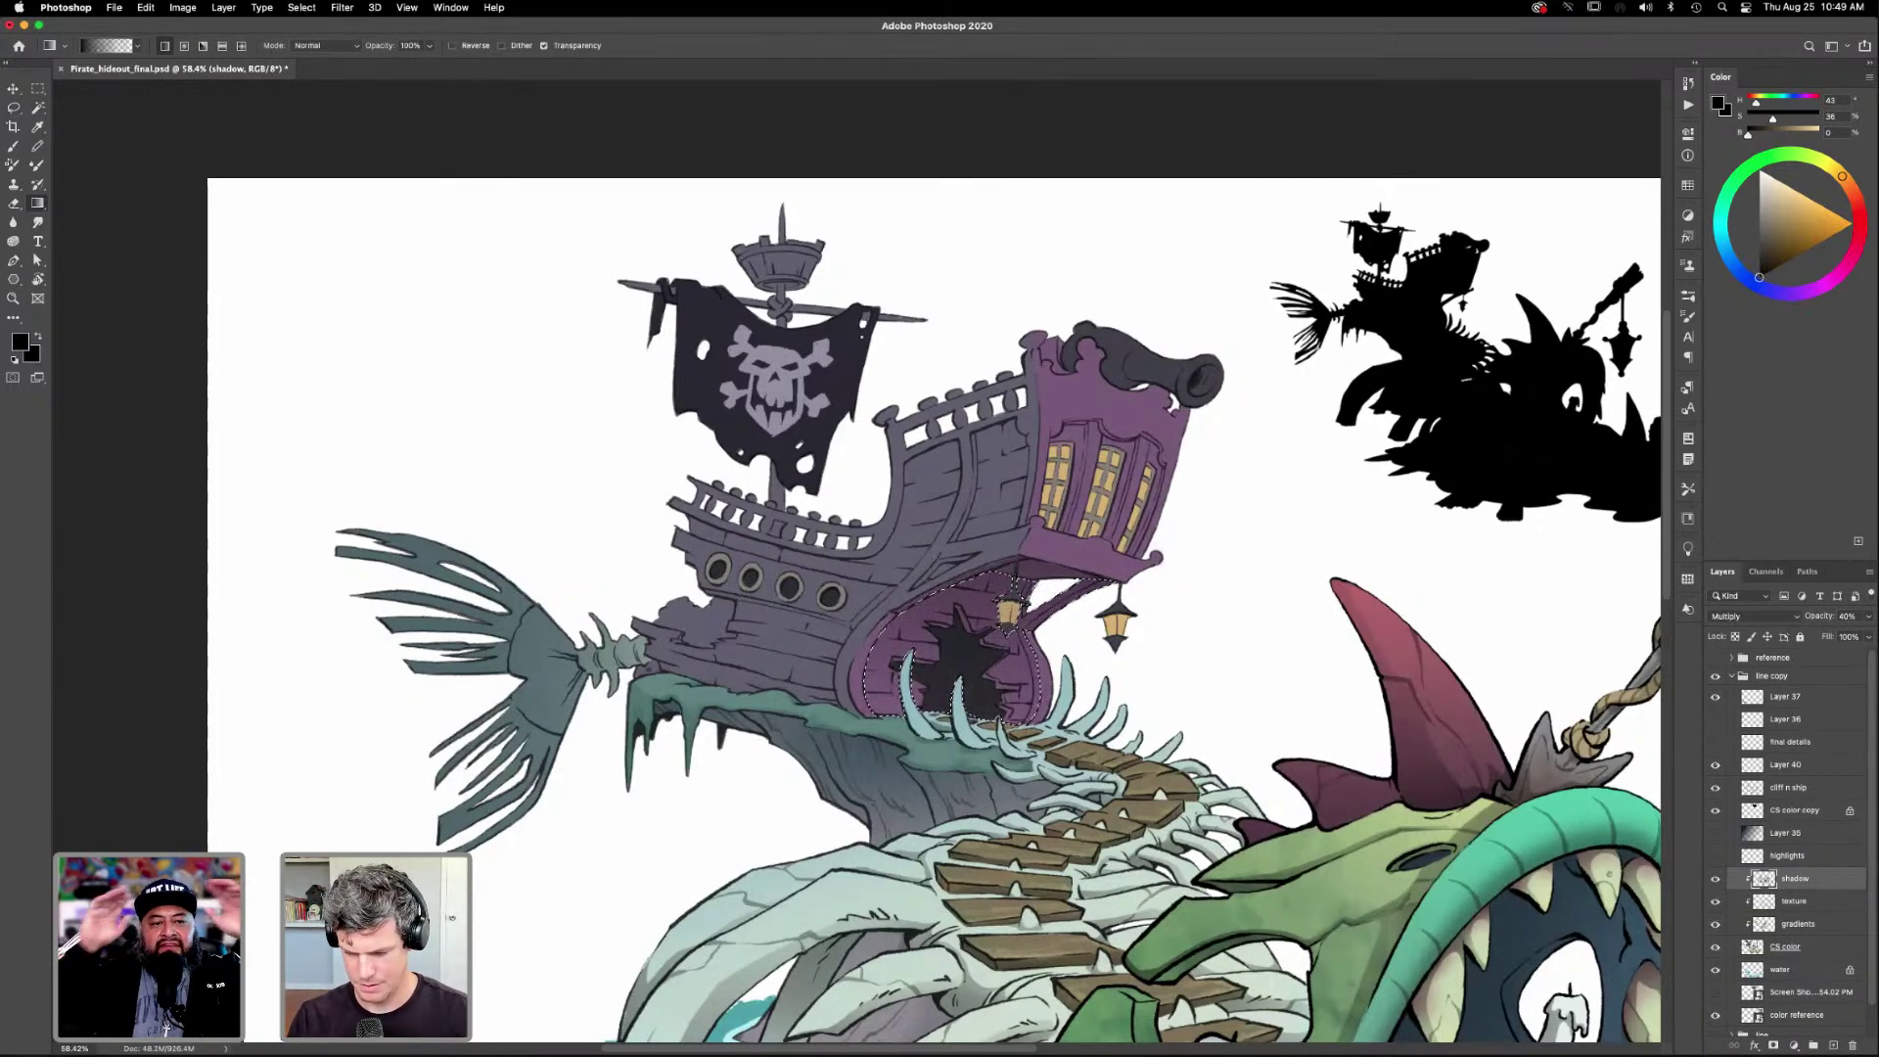
key("ctrl+d")
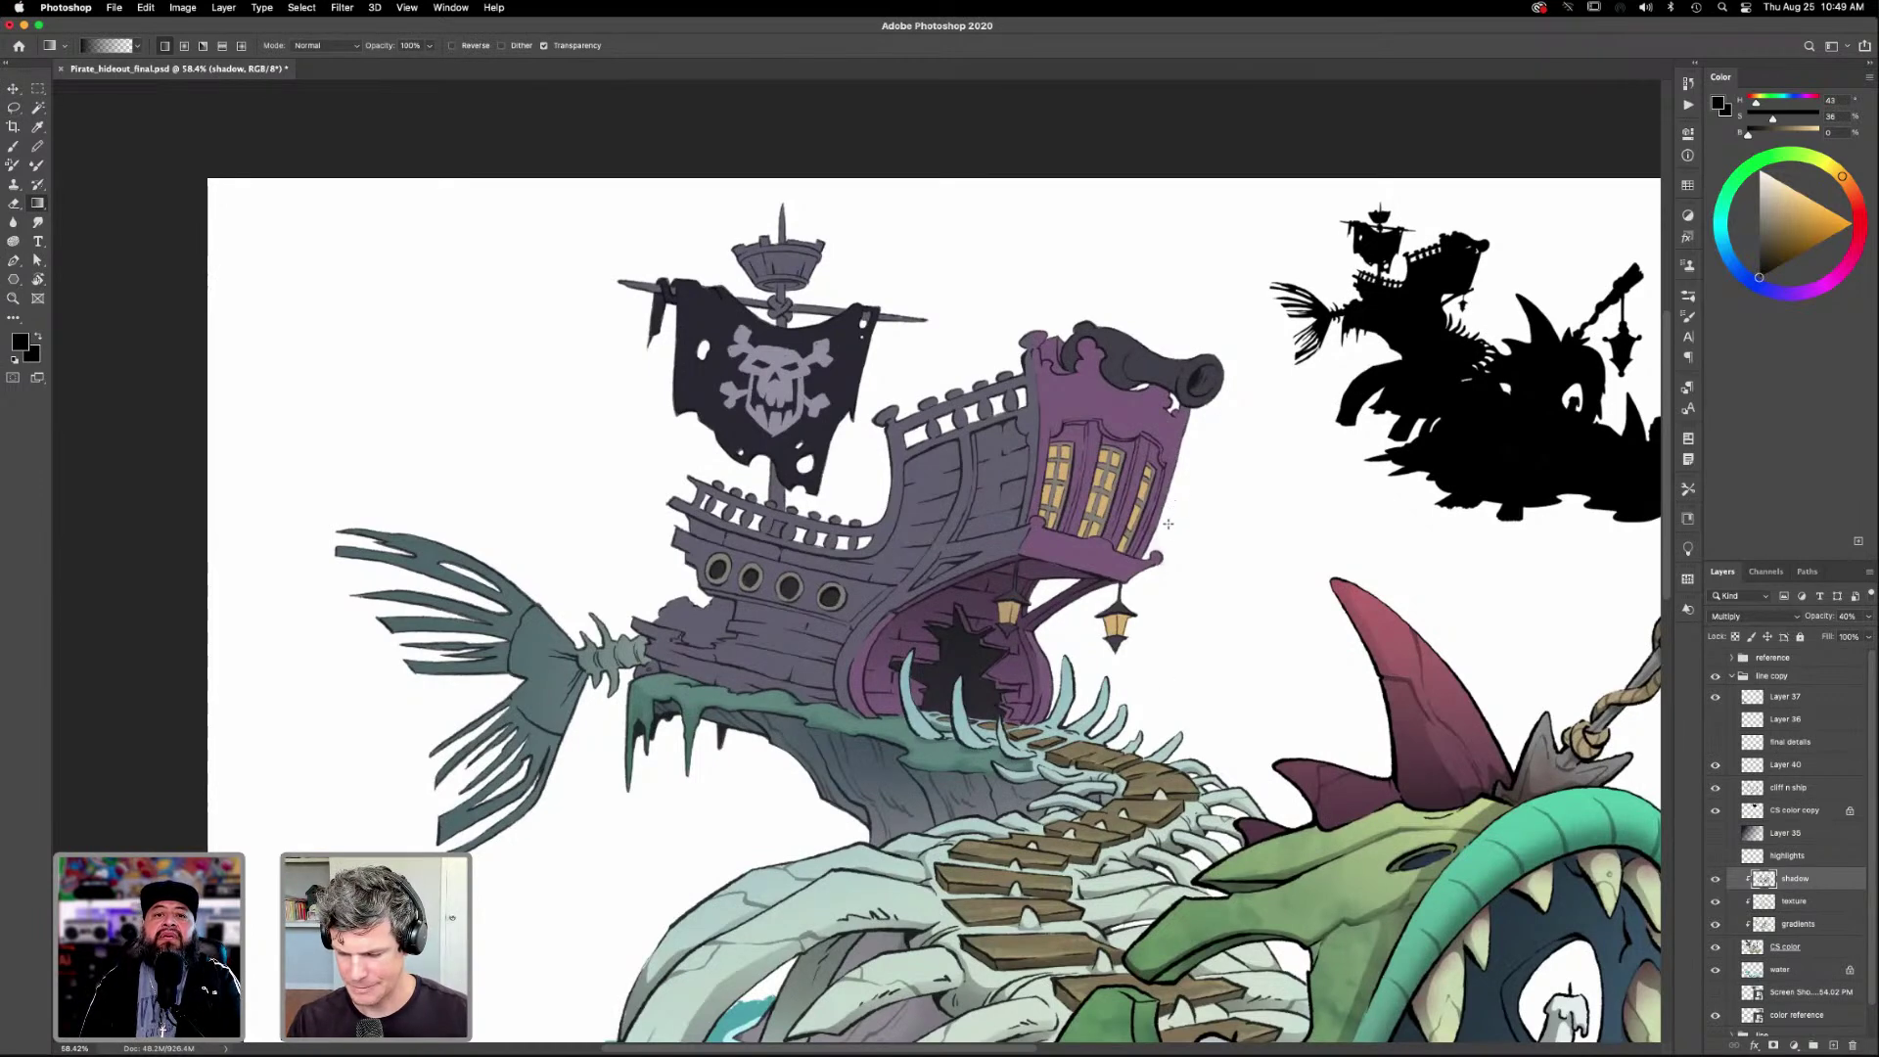
Outline the narrow outer side of the stern's window bay, shade it with a black gradient, and deselect it.
left_click_drag(1092, 711, 1149, 771)
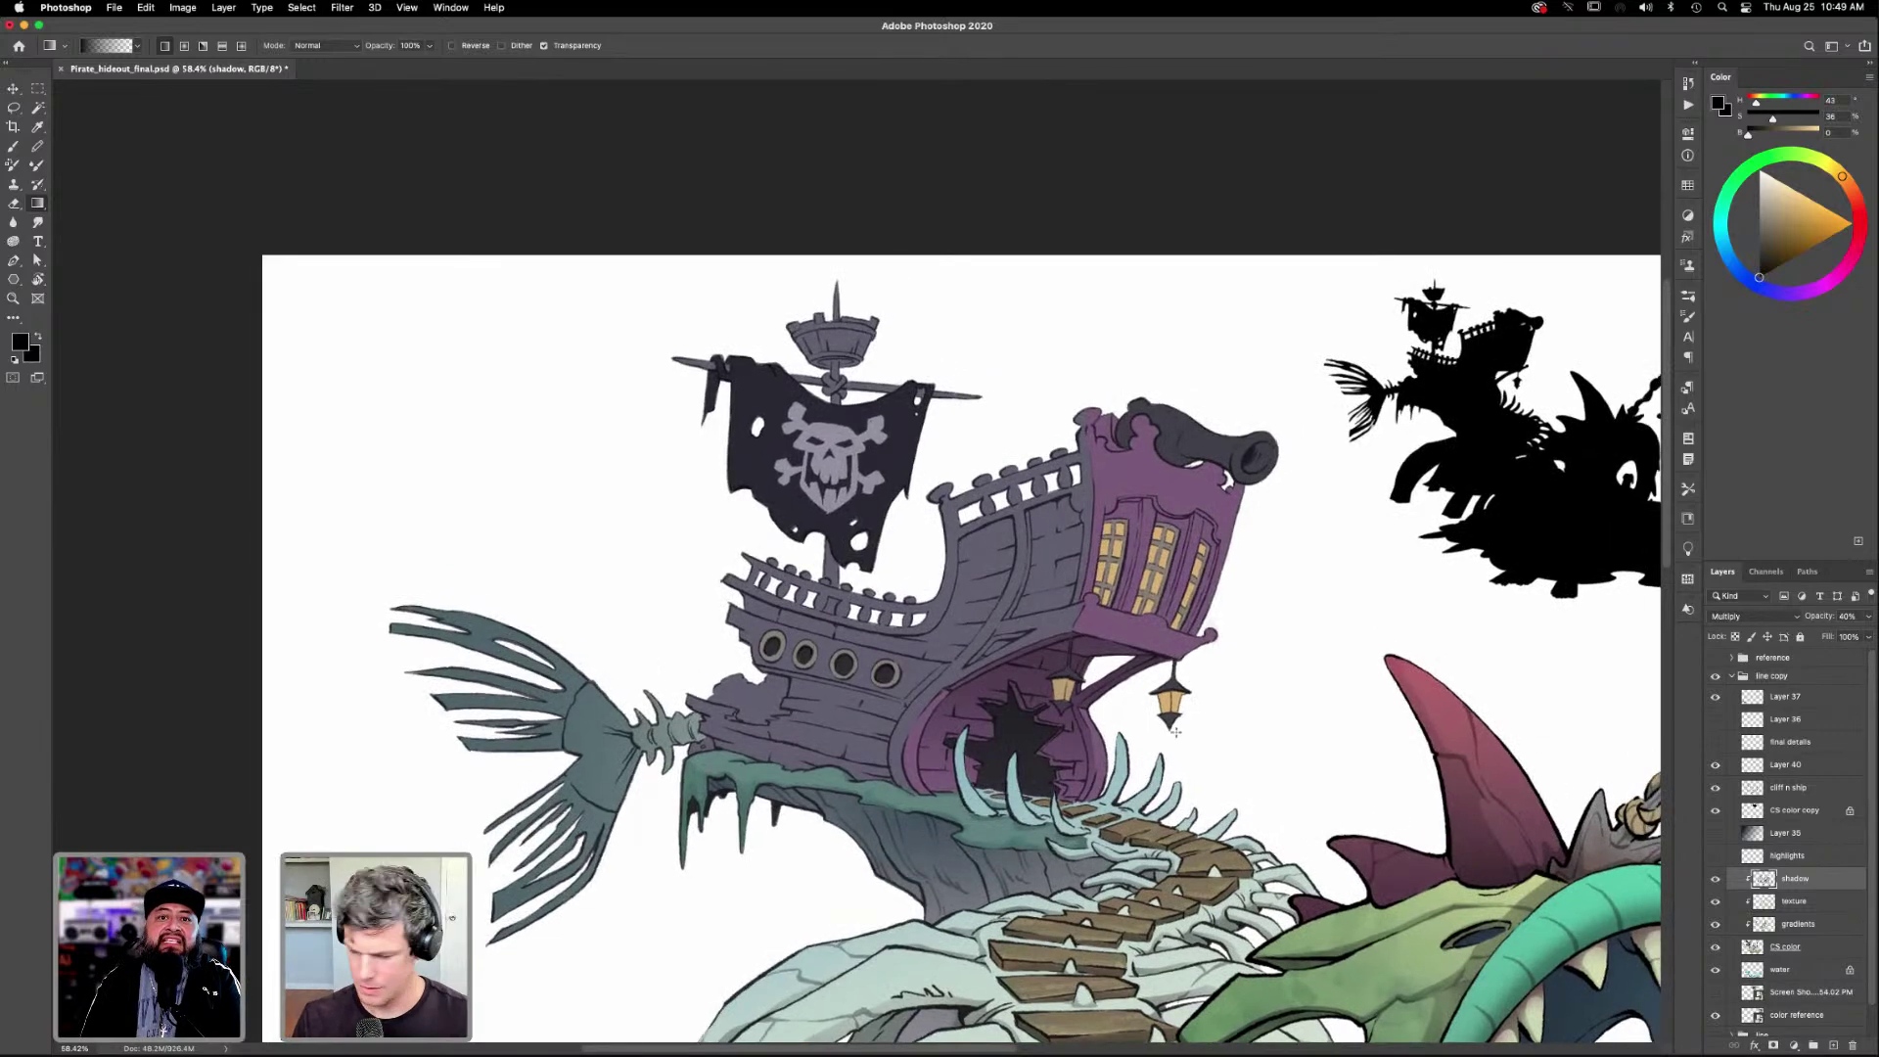
key("l")
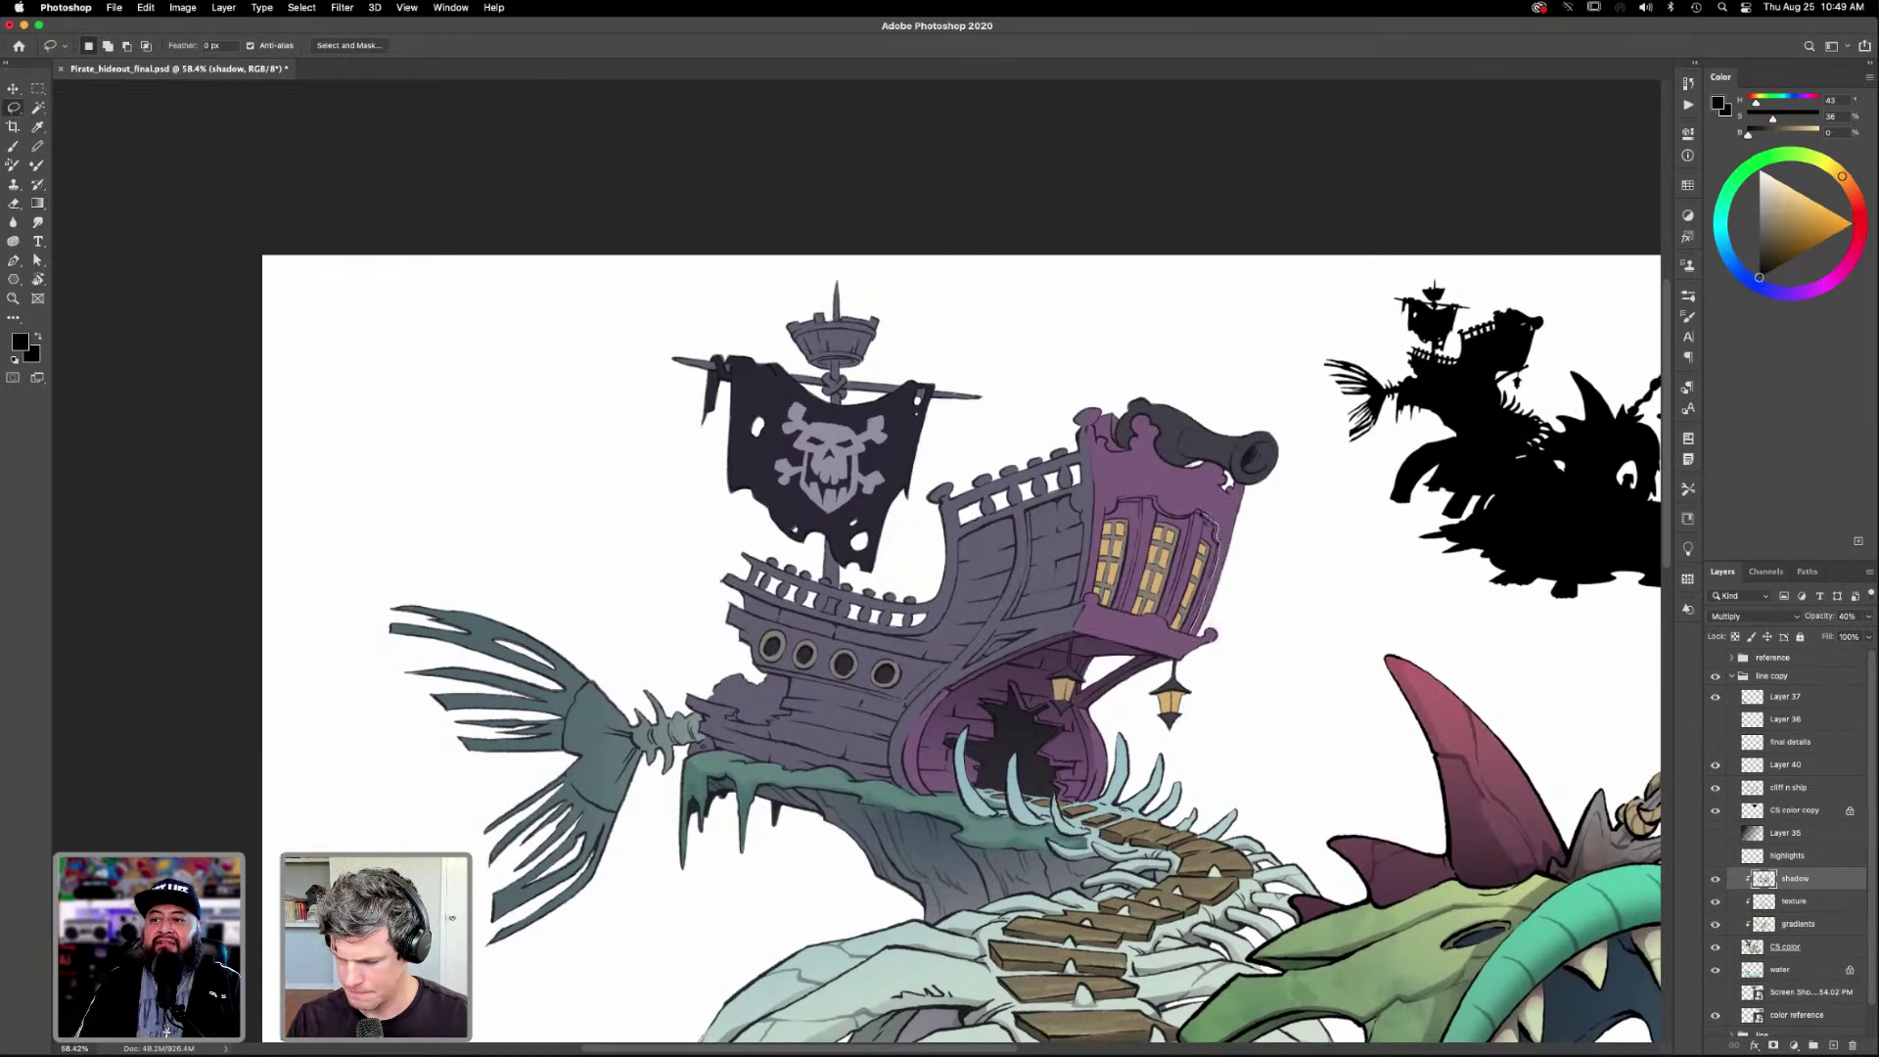
left_click_drag(1215, 528, 1202, 634)
key("g")
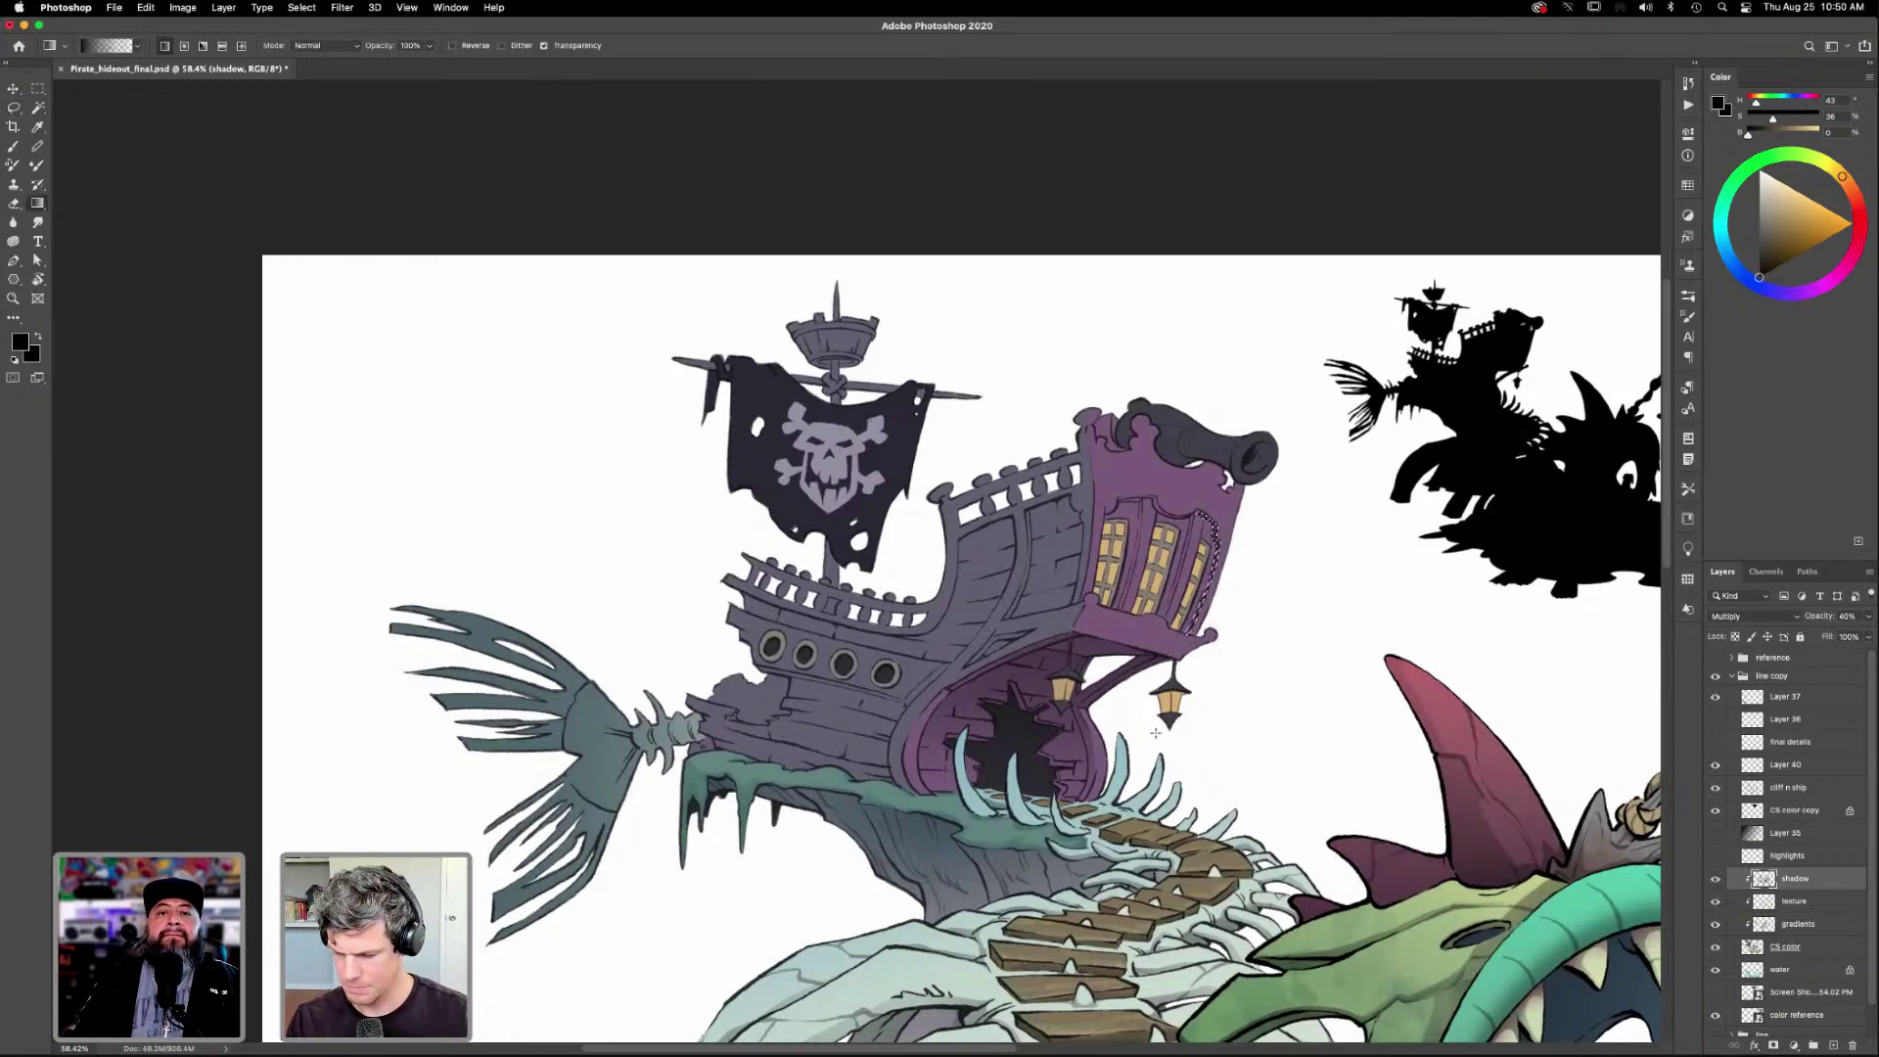
left_click_drag(1193, 712, 1286, 656)
key("ctrl+d")
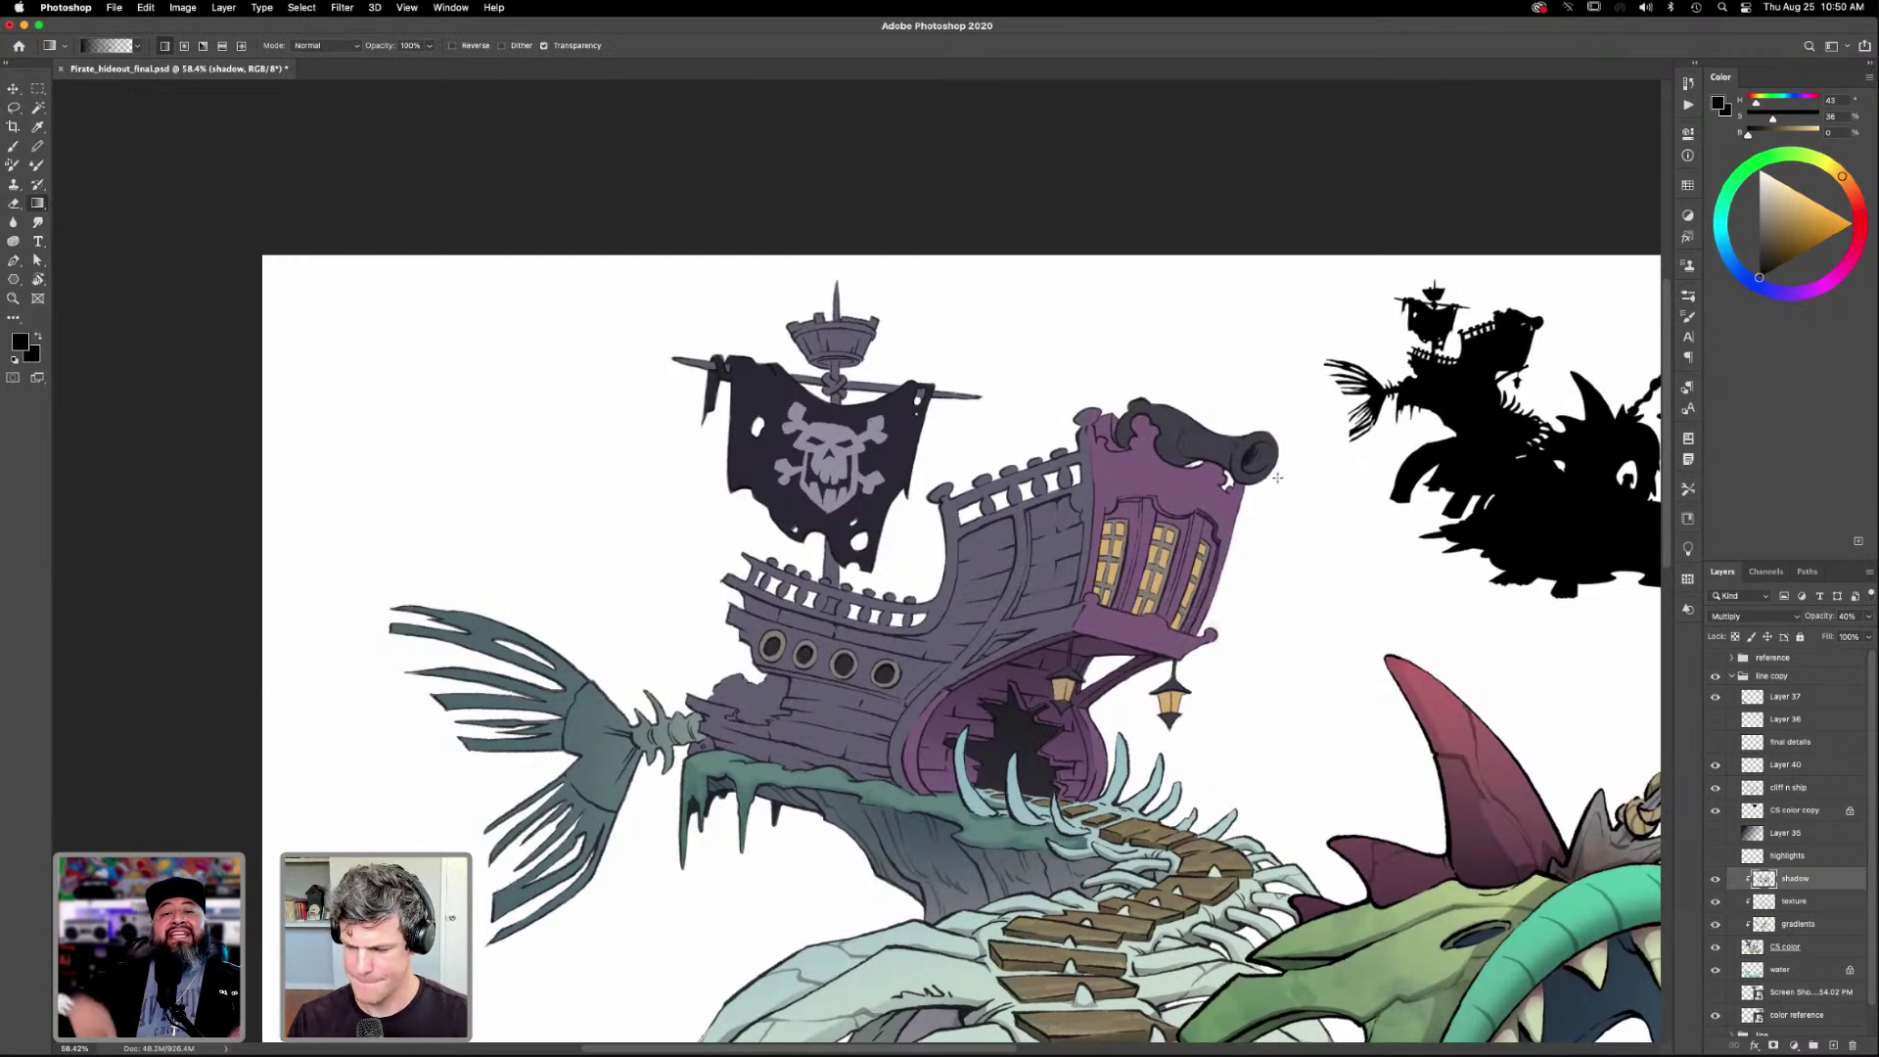
Outline the recessed panels around the stern windows beneath the scalloped trim, shade them with a black gradient, and deselect them.
key("l")
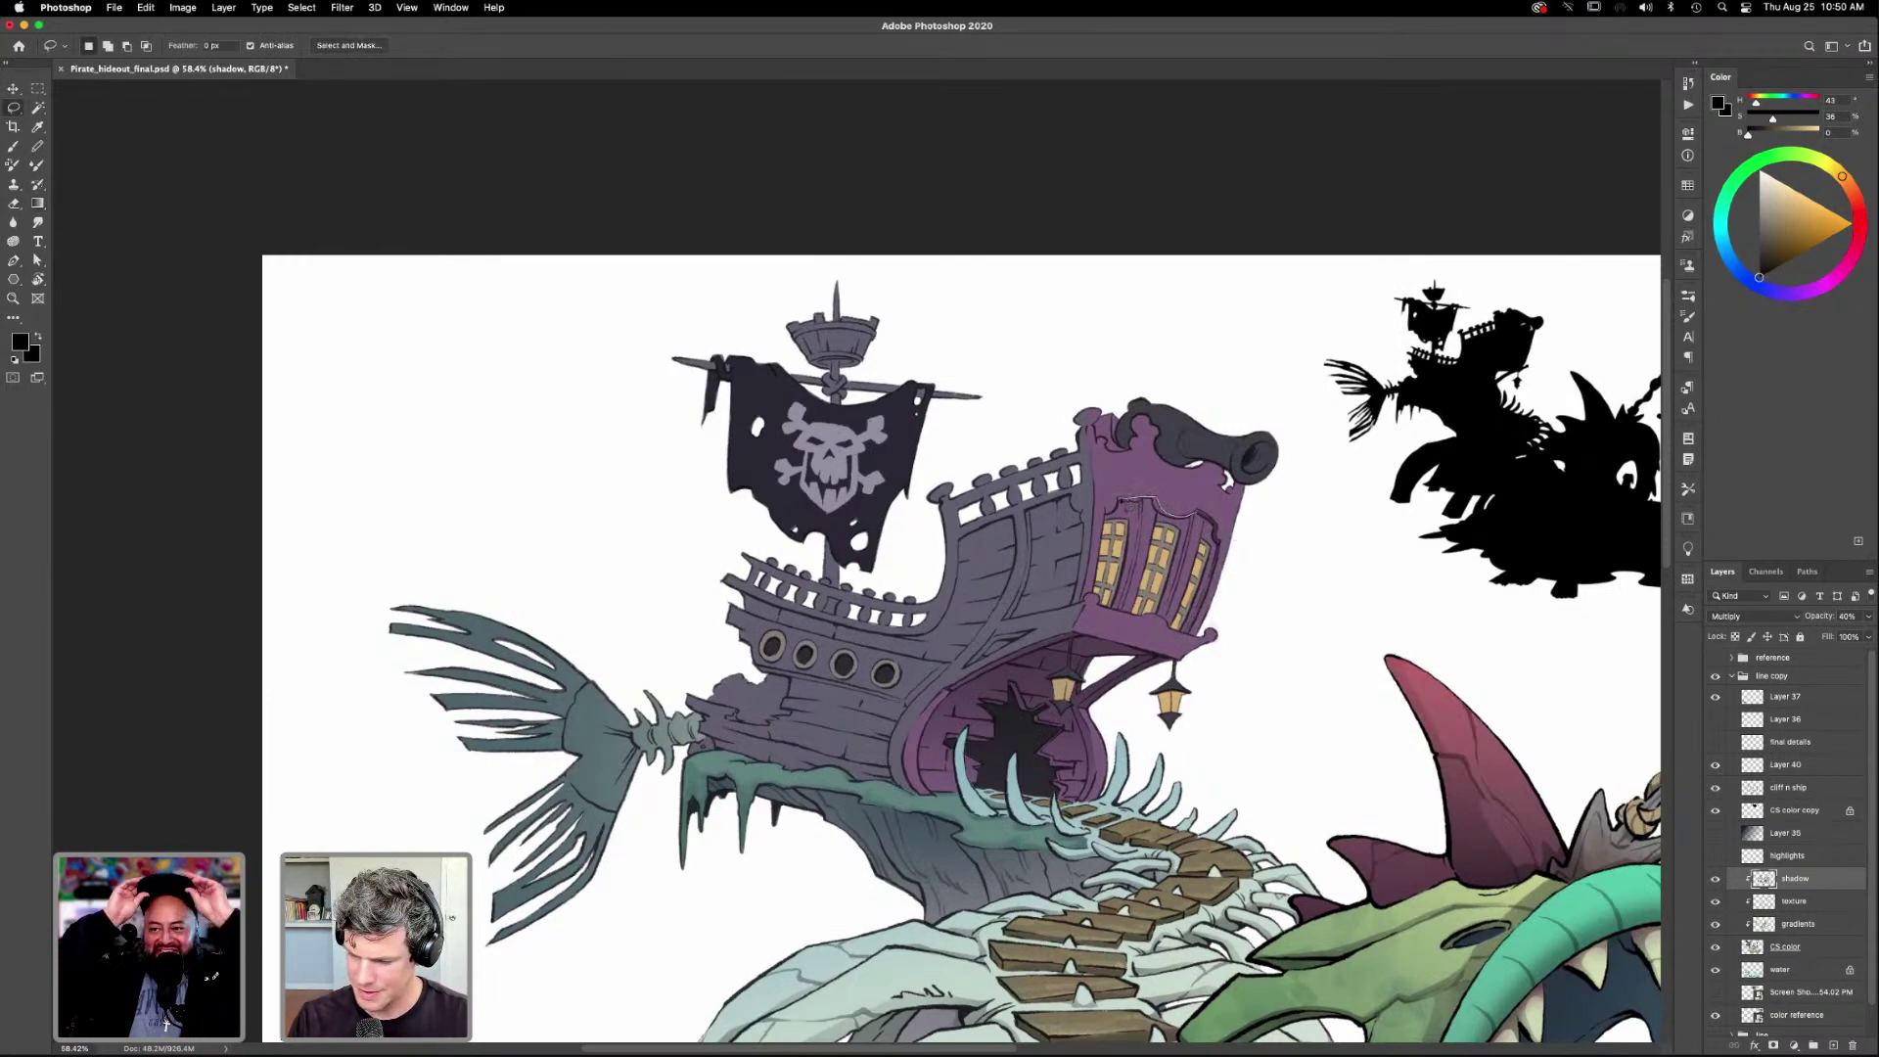
mouse_move(1117, 522)
left_mouse_down()
mouse_move(1130, 568)
mouse_move(1136, 511)
mouse_move(1141, 542)
mouse_move(1183, 525)
left_mouse_up()
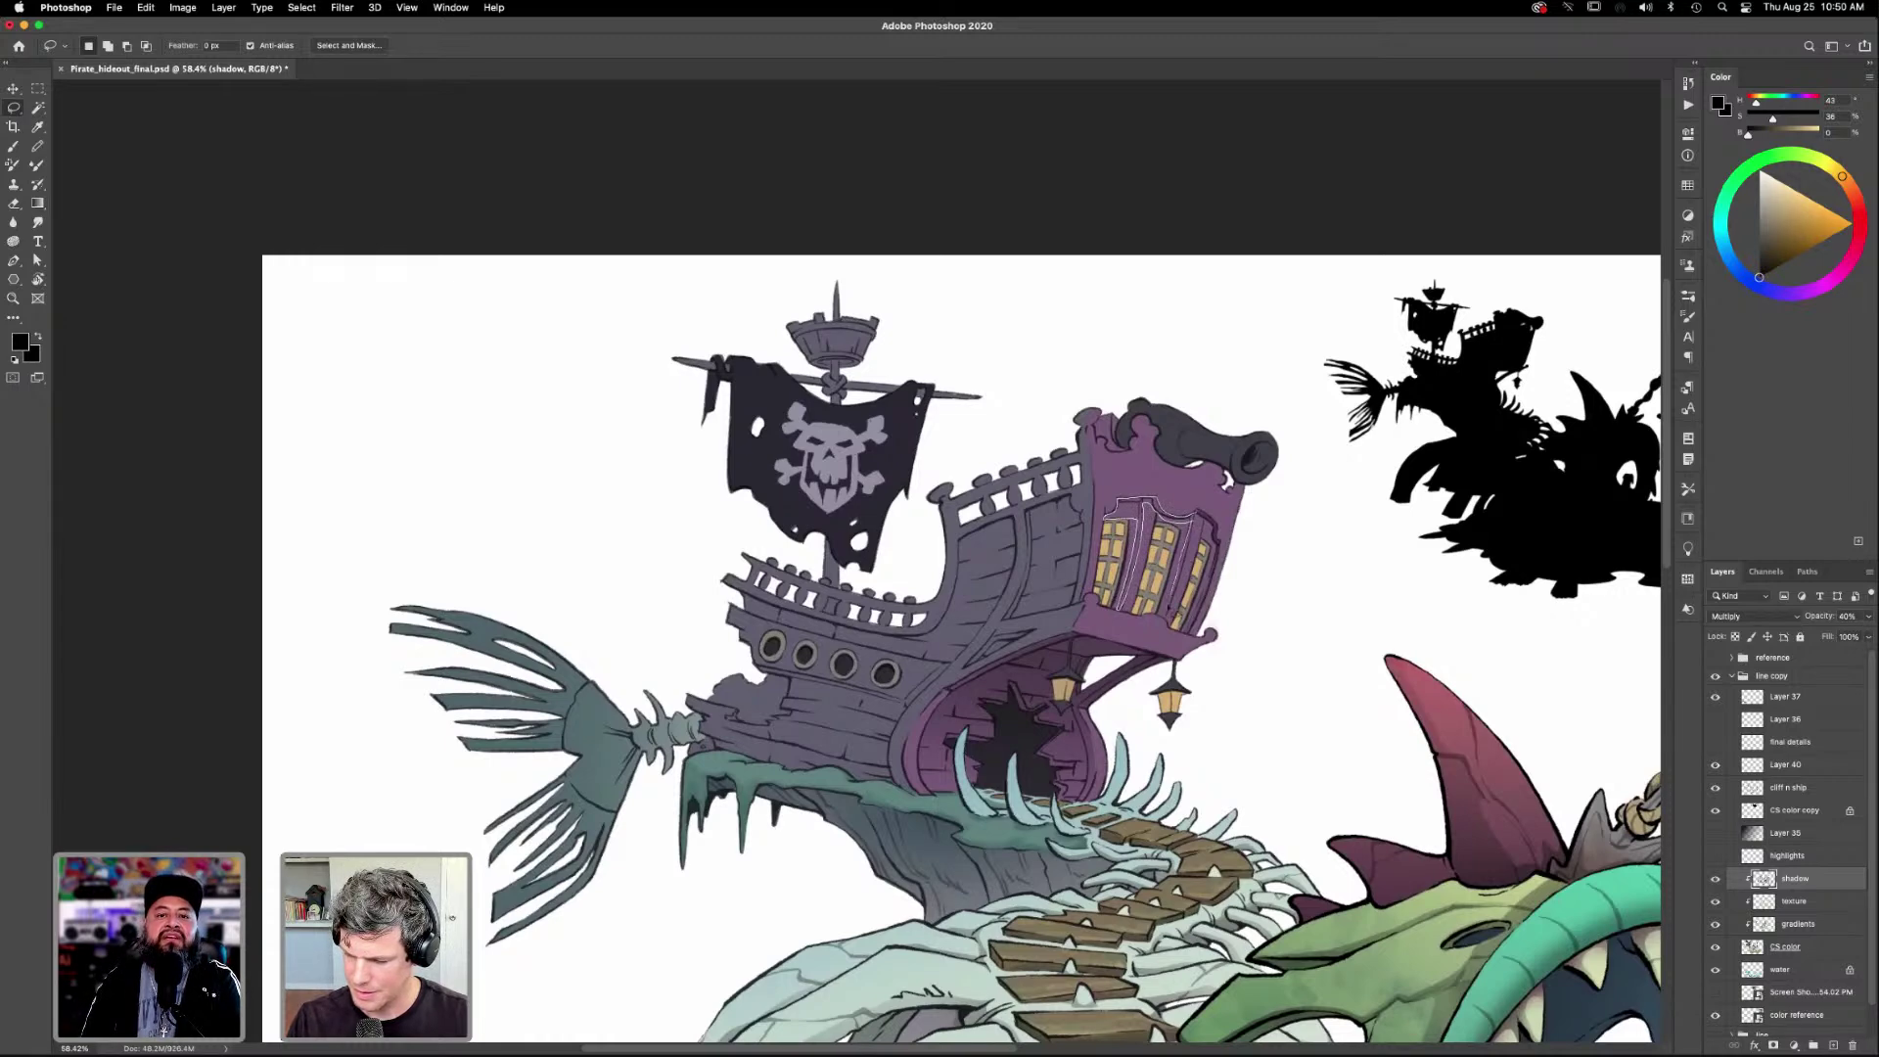
left_click_drag(1168, 614, 1202, 497)
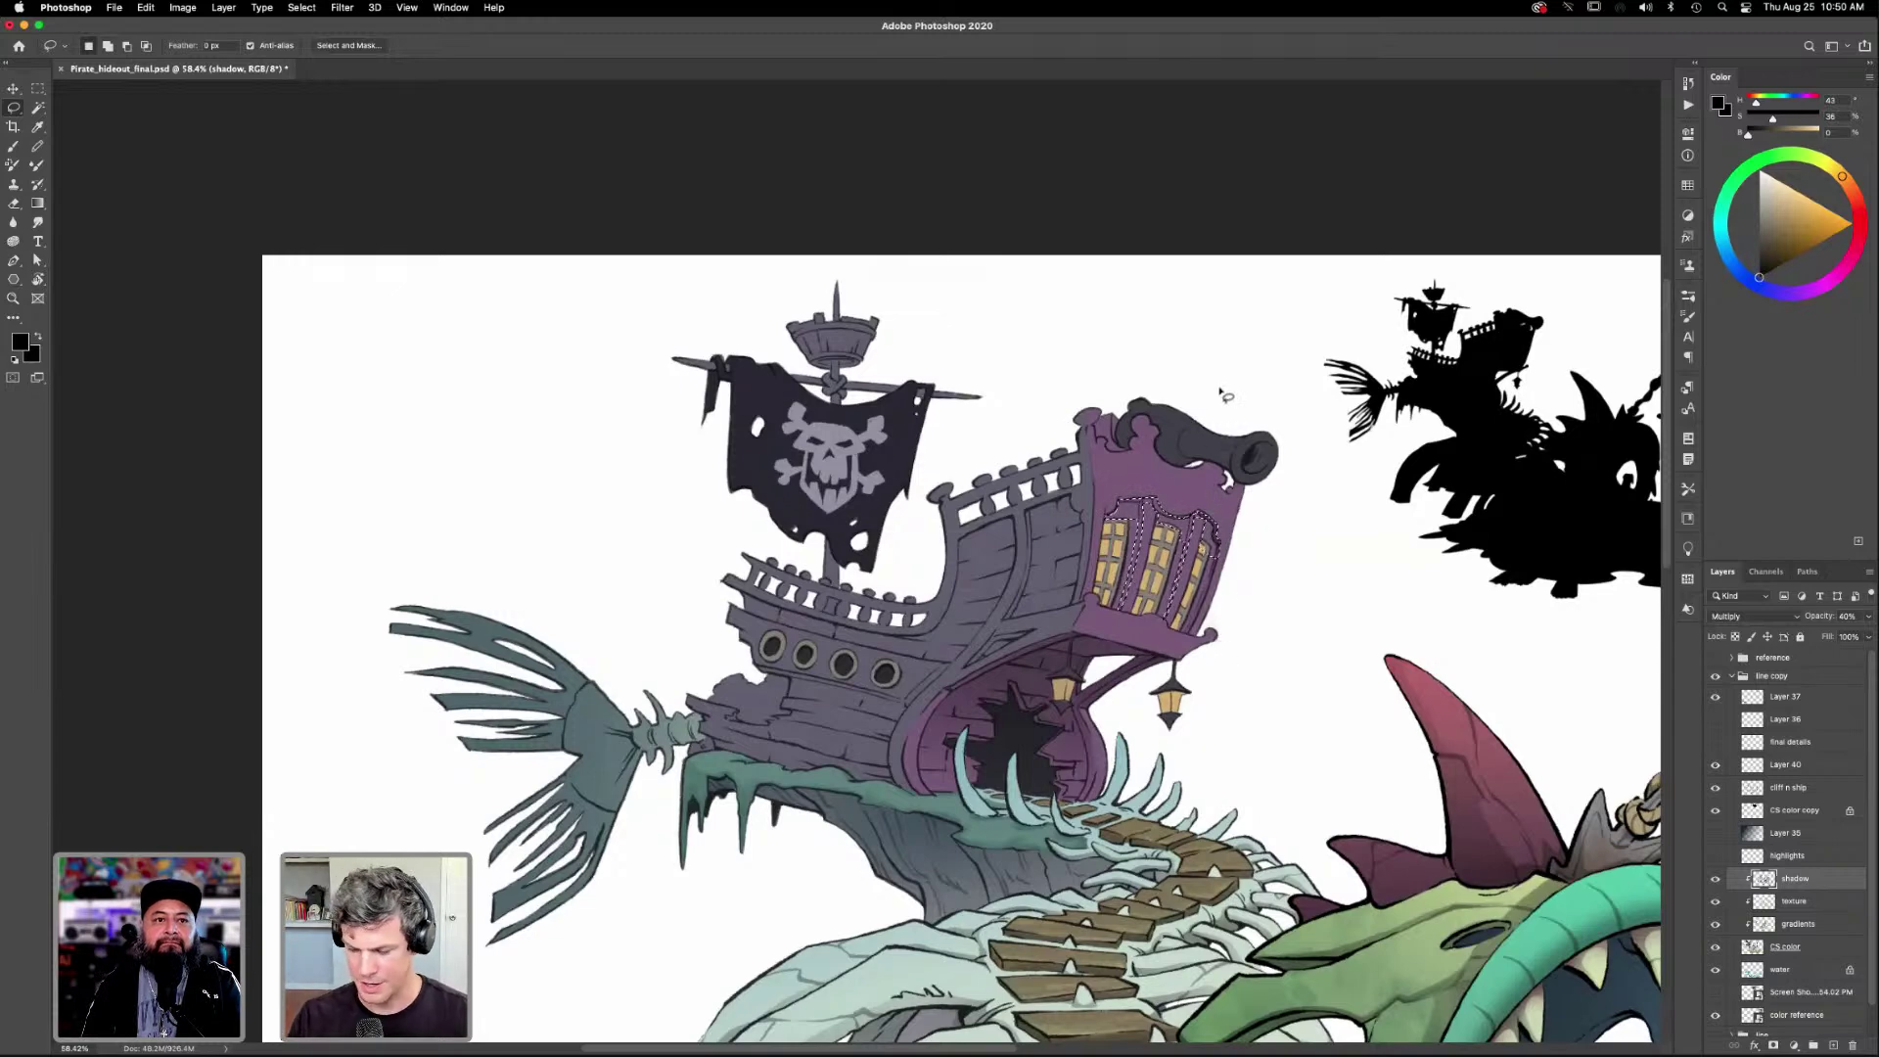
key("g")
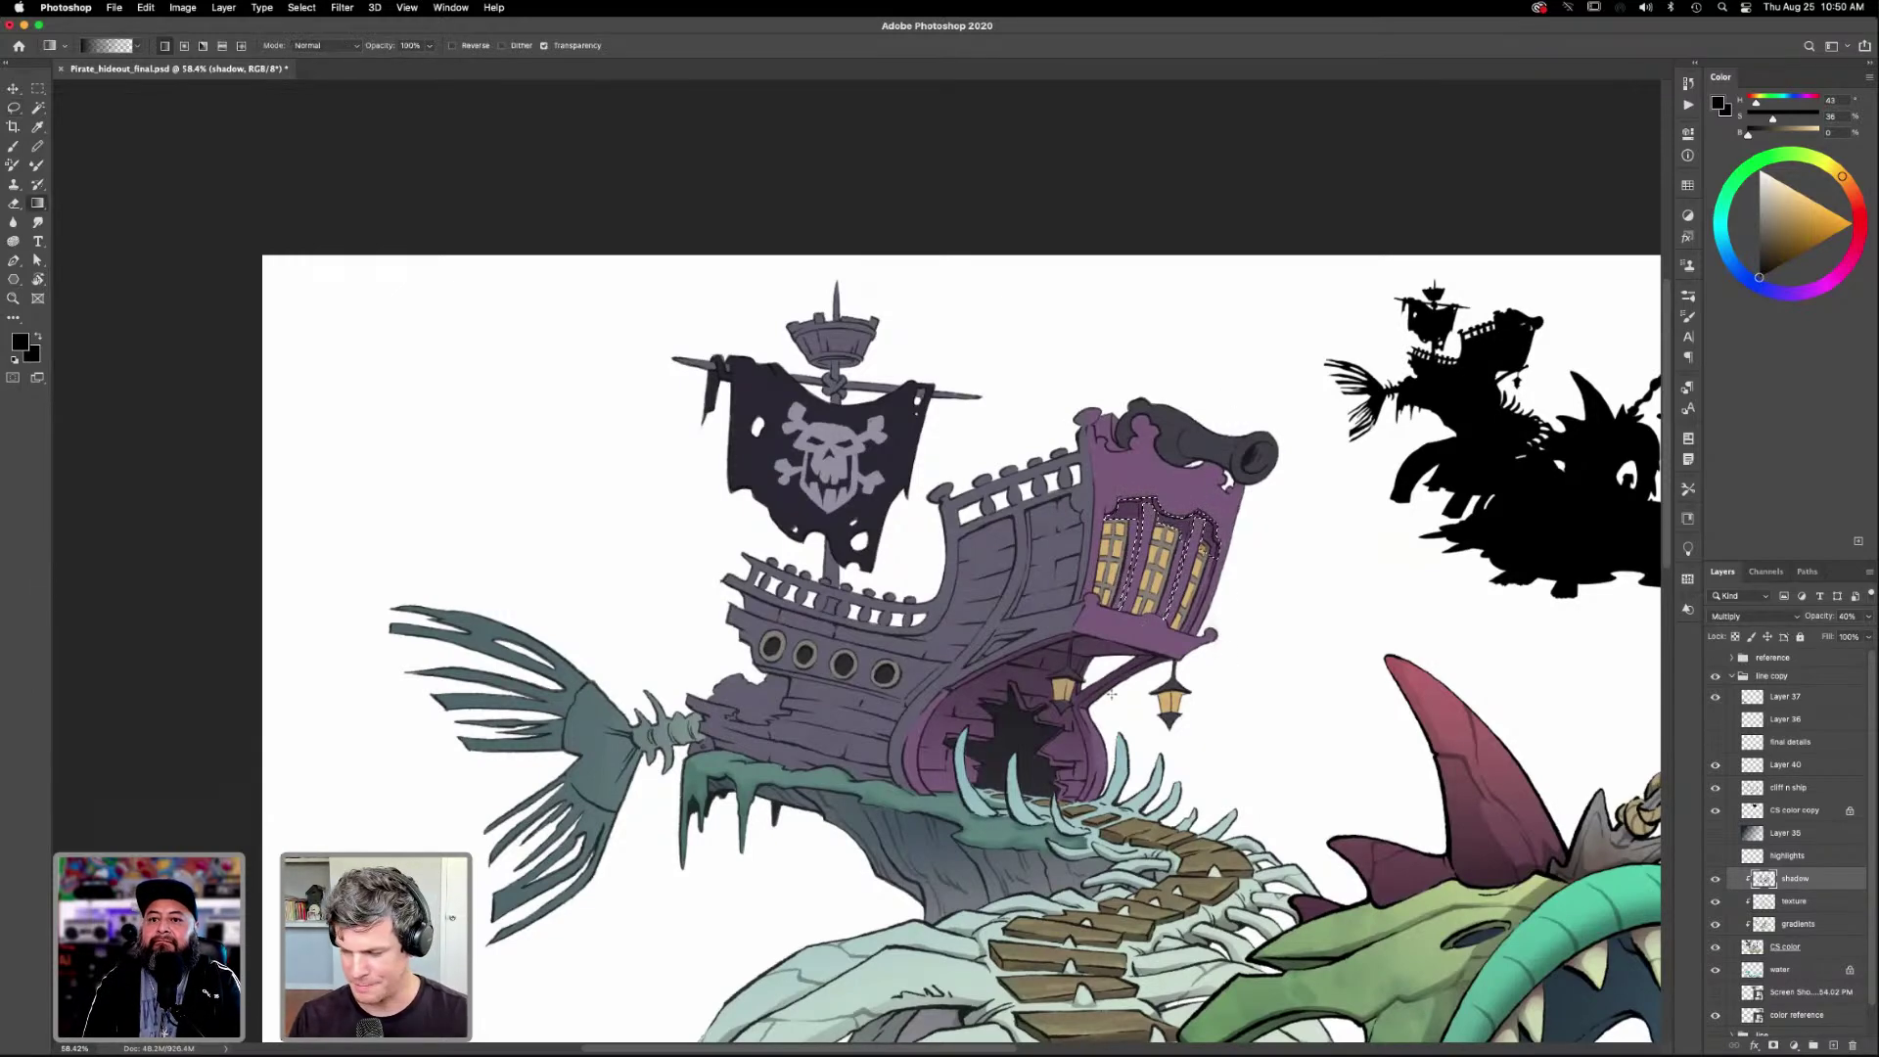
key("super+d")
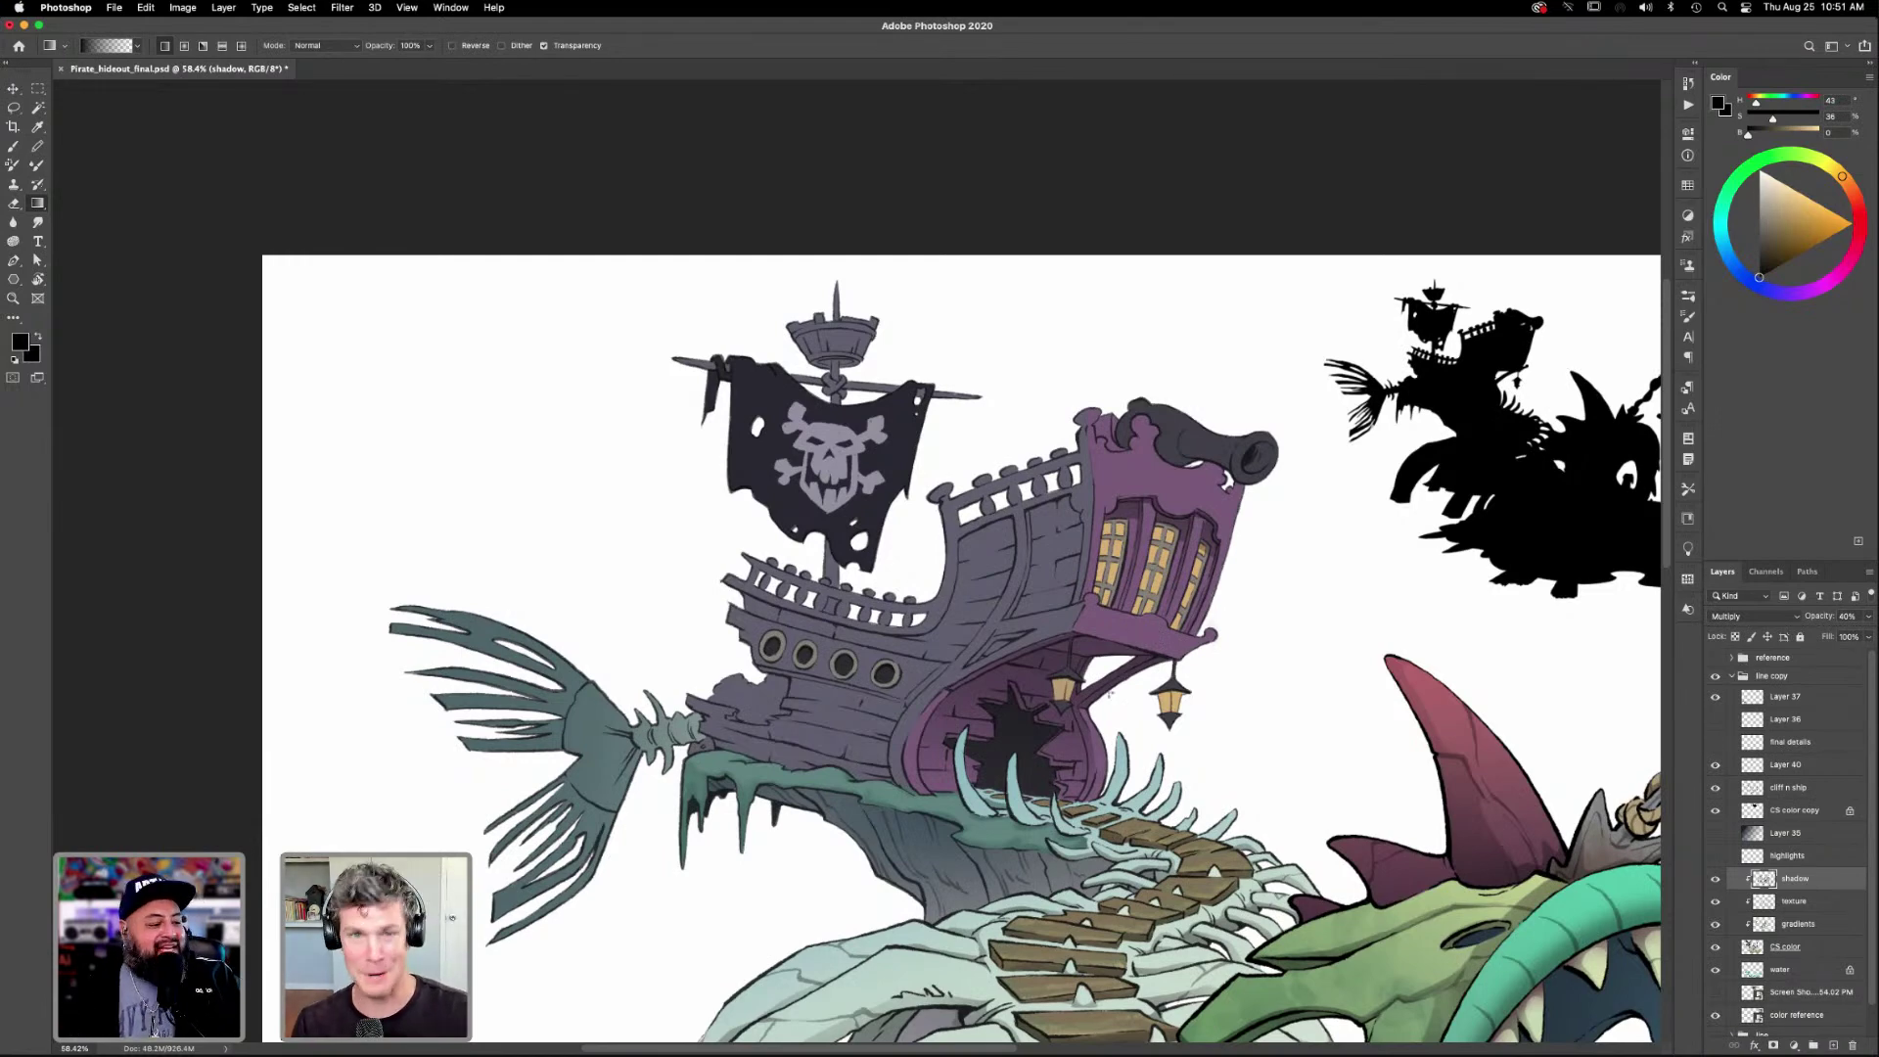
Outline the purple ledge below the stern windows, refine the selection from the CS color layer, and shade it with a gradient on the shadow layer.
key("l")
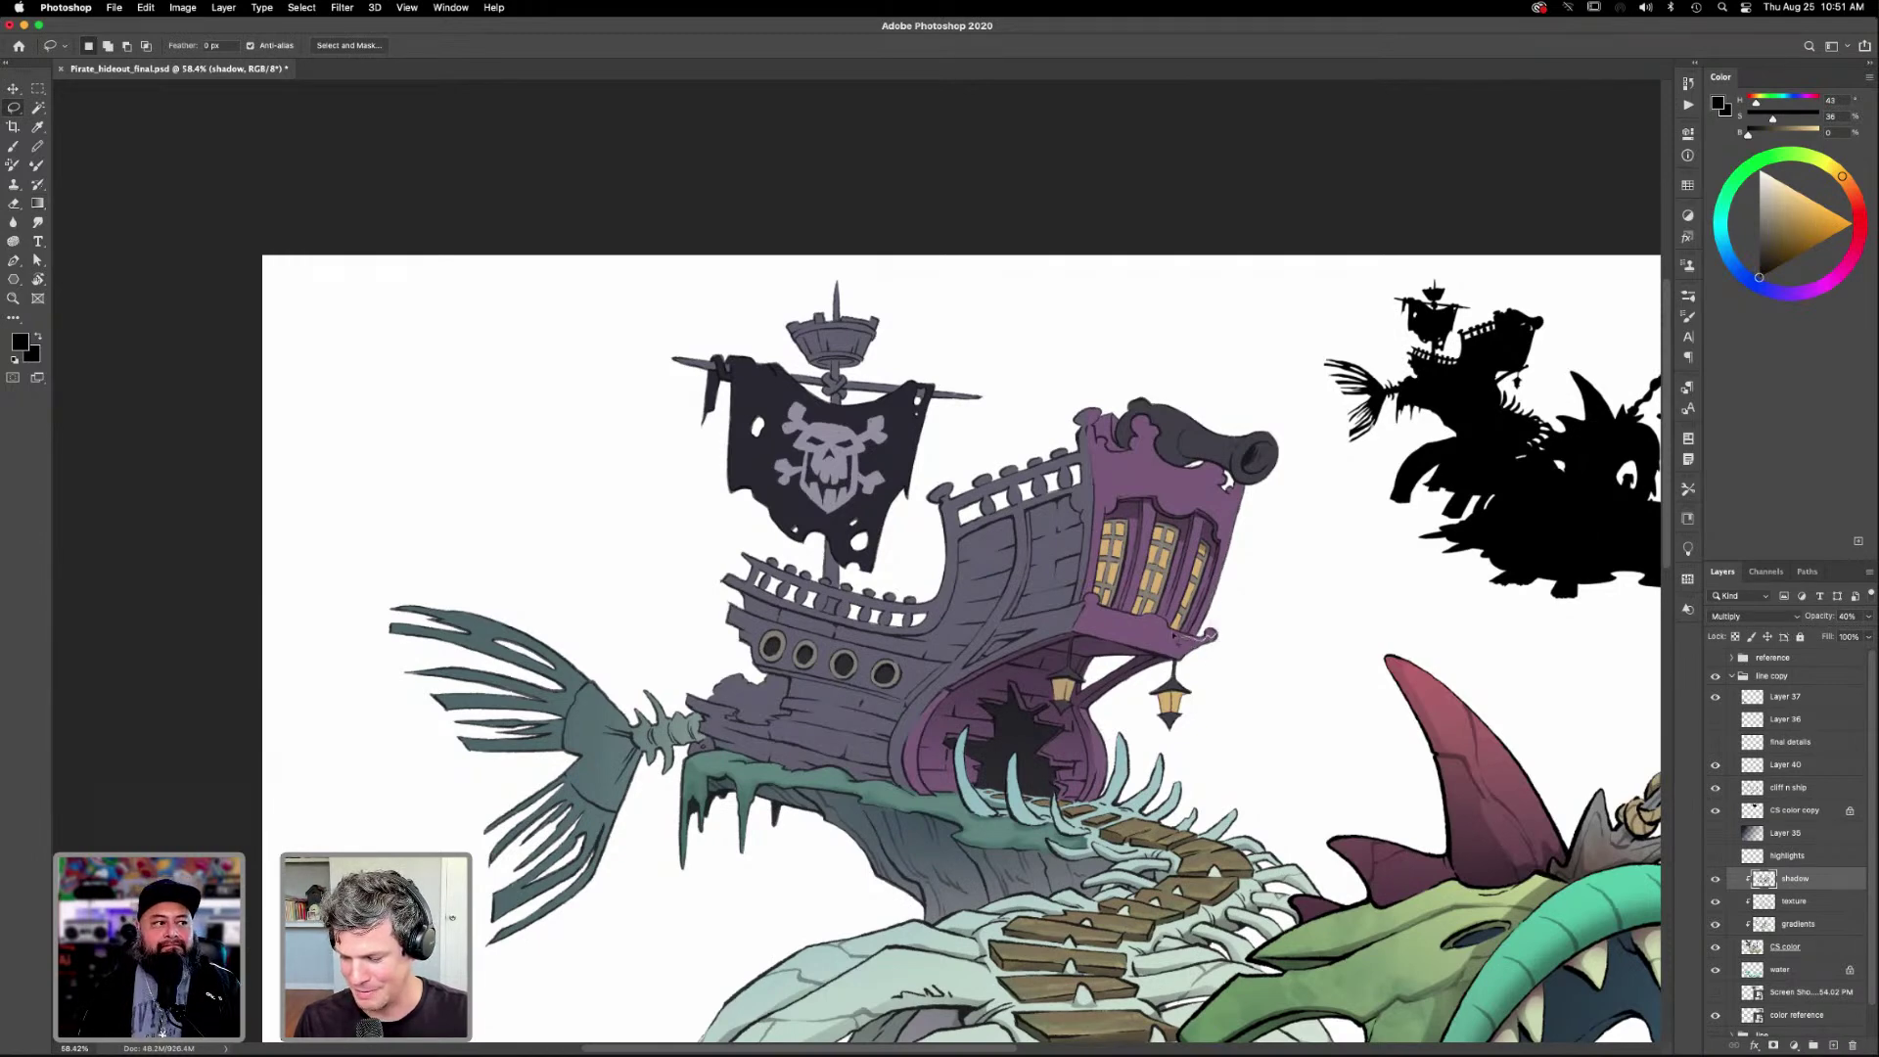
mouse_move(1143, 623)
left_mouse_down()
mouse_move(1082, 602)
mouse_move(1076, 621)
mouse_move(1155, 658)
mouse_move(1234, 627)
left_mouse_up()
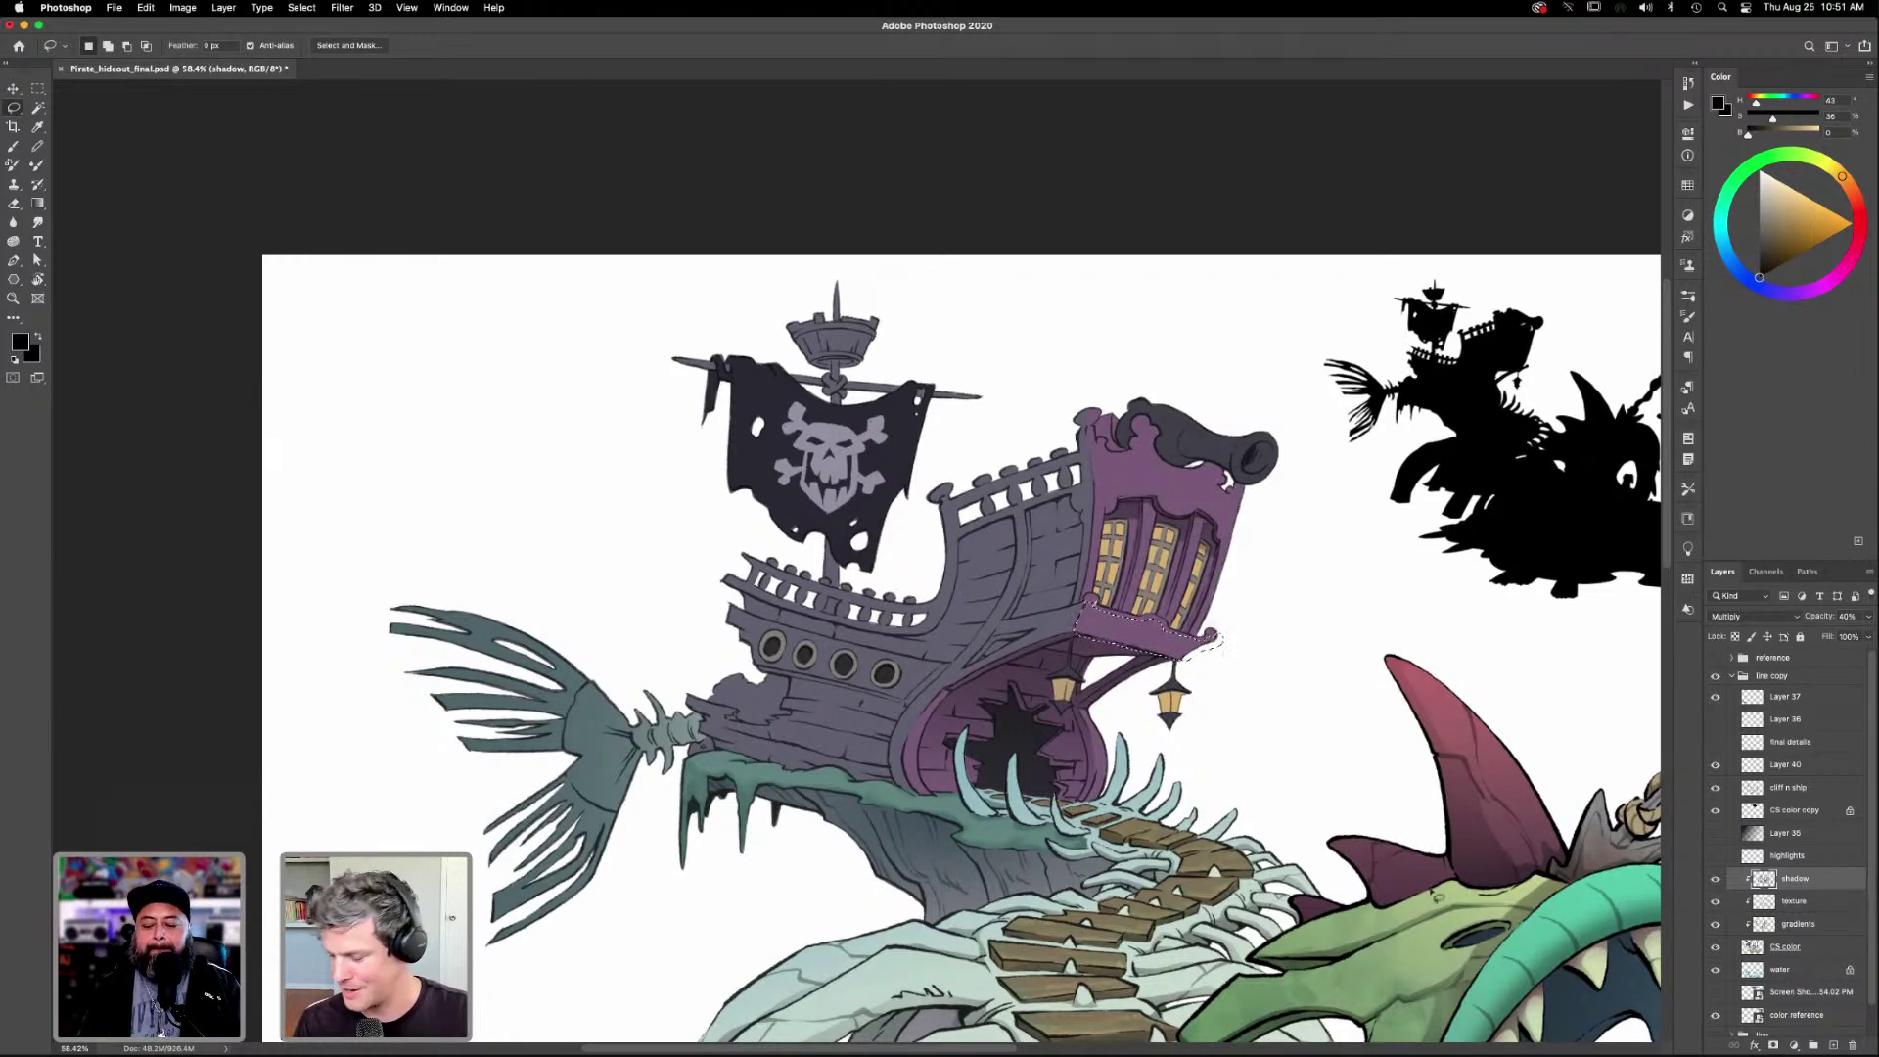
left_click(1798, 926)
left_click(1796, 947)
key("w")
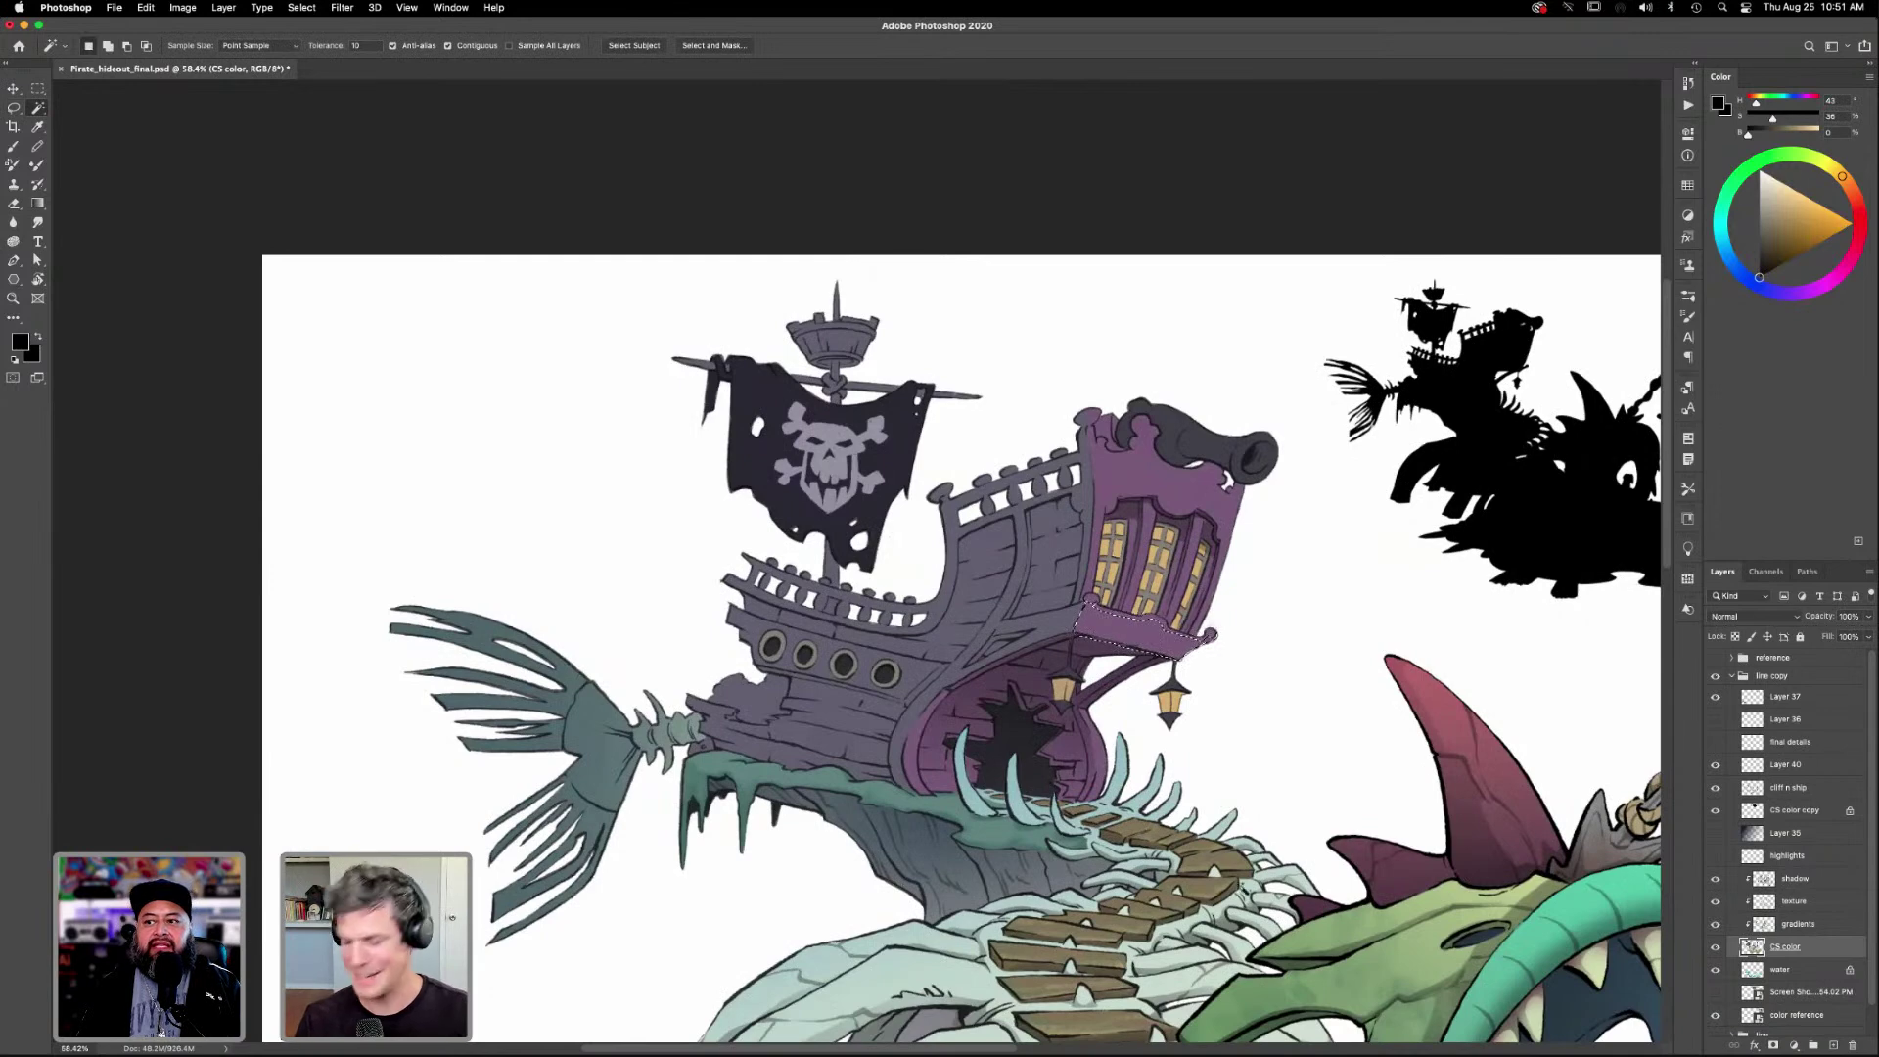
key("alt+bracketright")
key("alt+bracketright")
key("alt+bracketright")
key("g")
left_click_drag(1116, 798, 1125, 626)
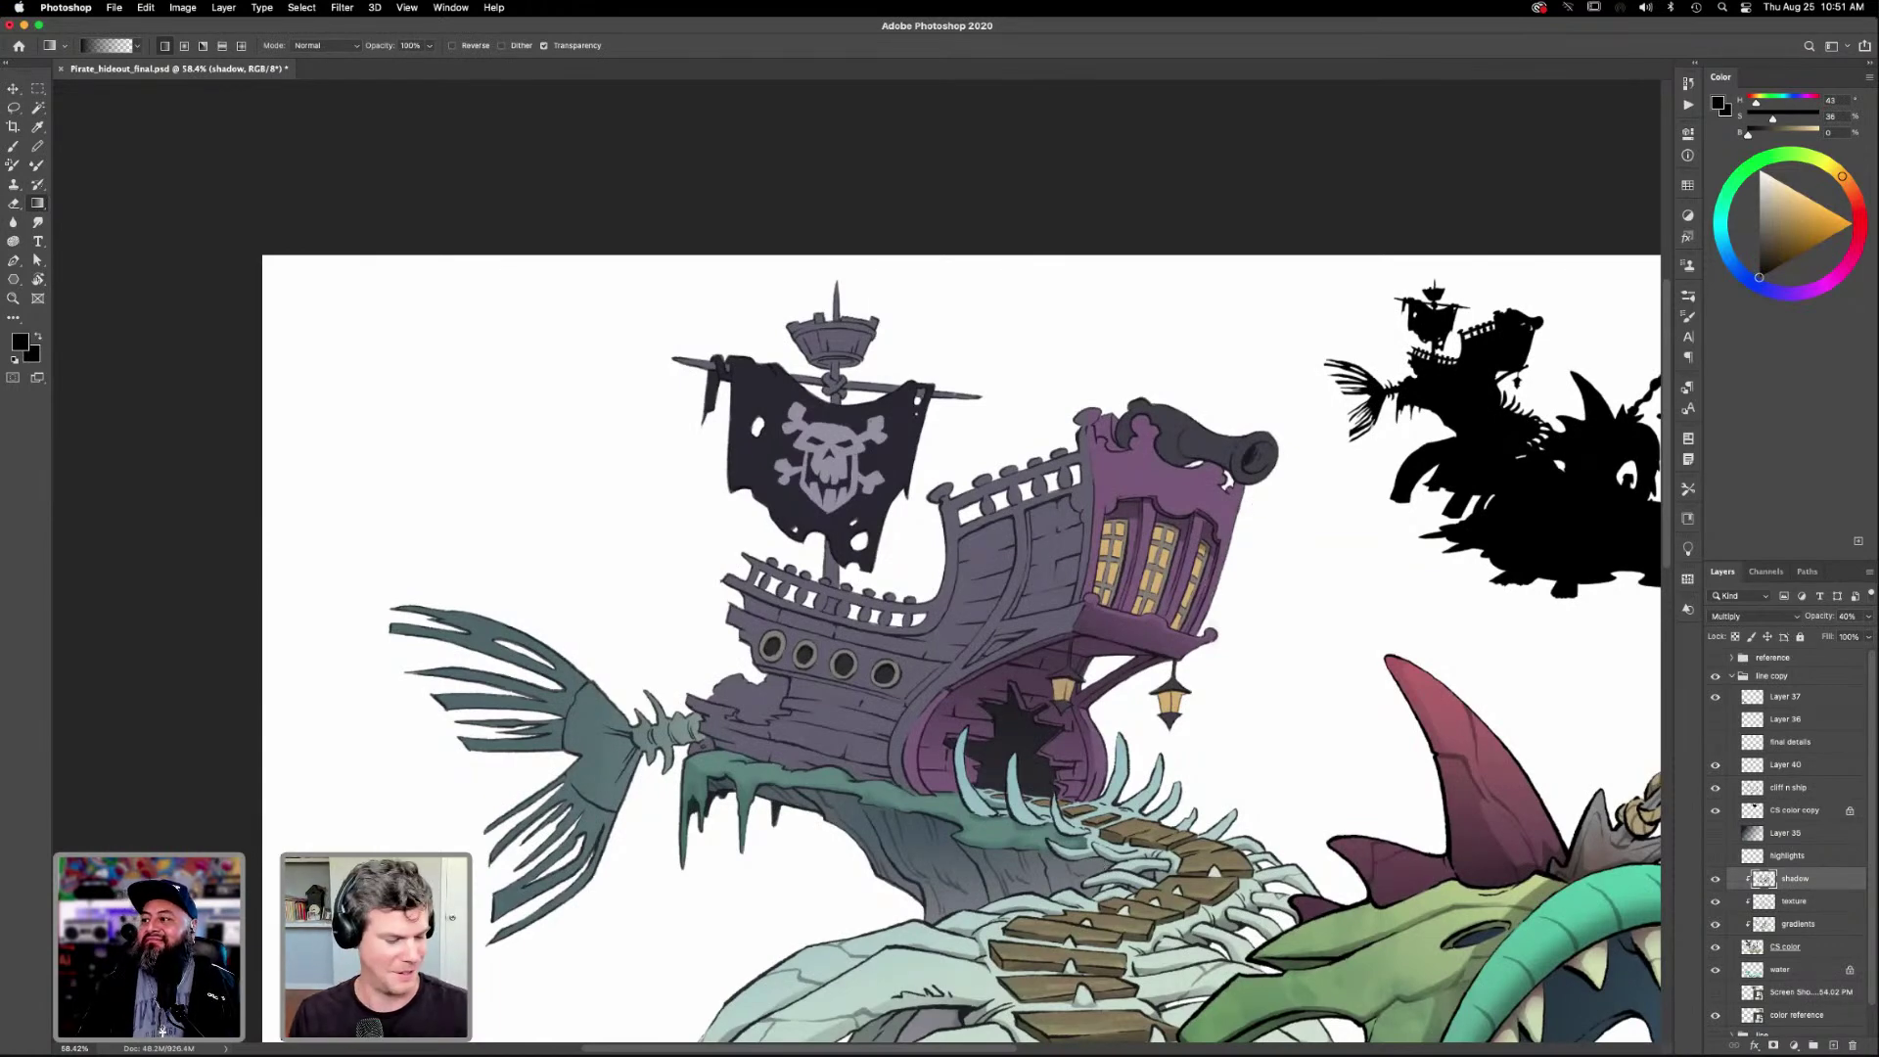
Outline the inside of the cannon's muzzle, darken it with a black gradient on the shadow layer, and deselect it.
key("l")
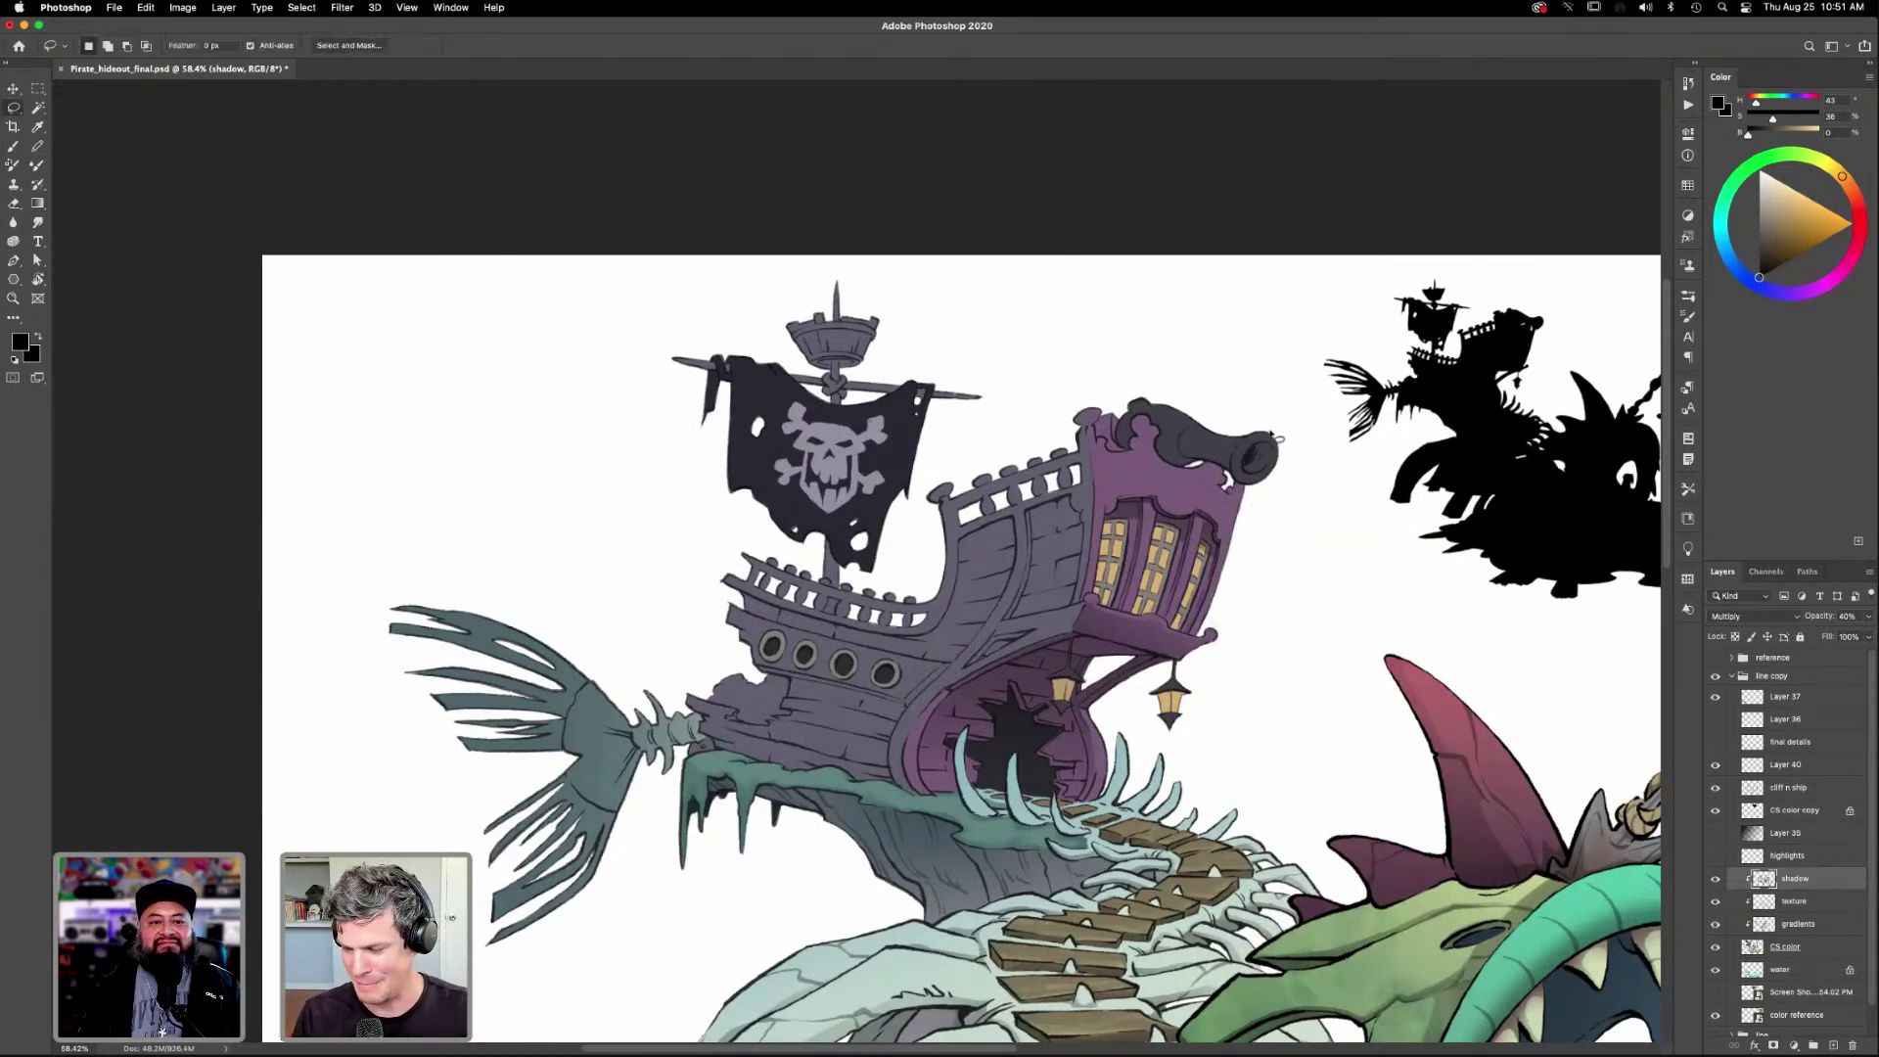
mouse_move(1245, 468)
left_mouse_down()
mouse_move(1255, 486)
mouse_move(1281, 461)
mouse_move(1251, 460)
left_mouse_up()
key("g")
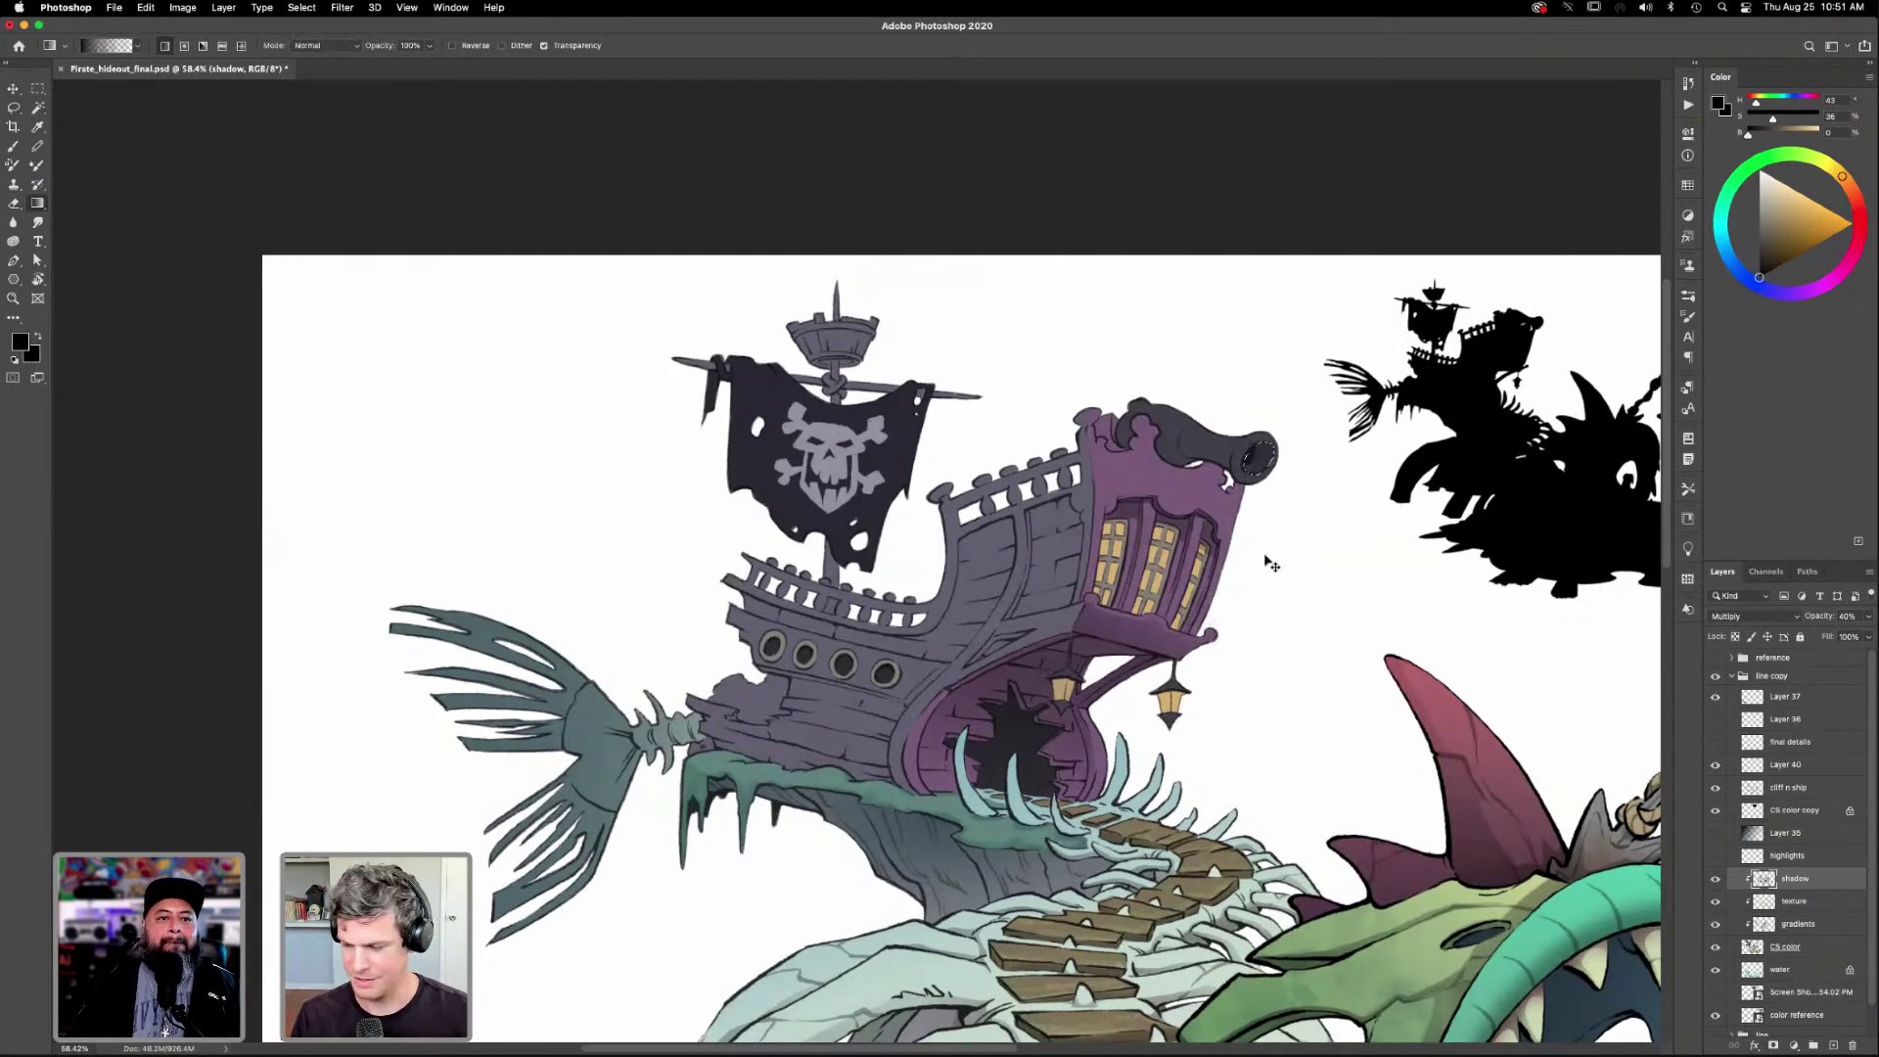
left_click_drag(1249, 413, 1249, 474)
key("ctrl+d")
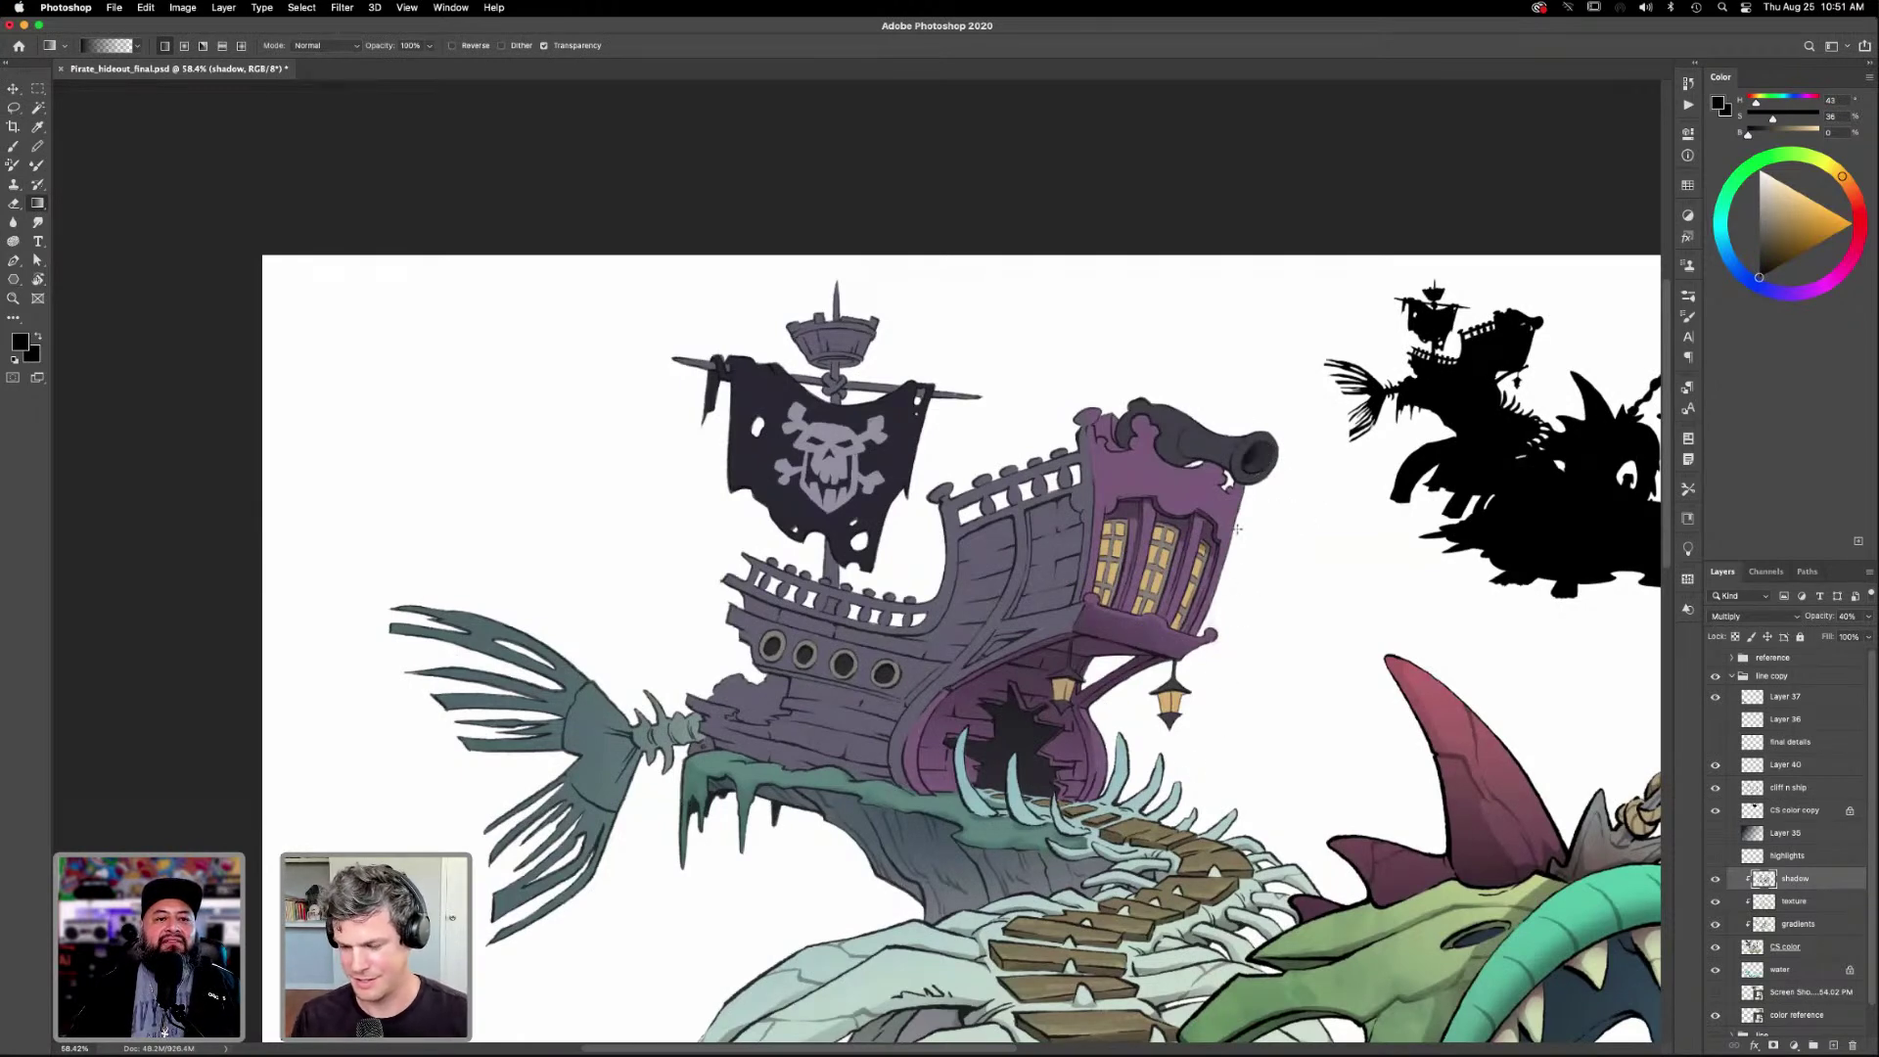
Brush a soft black shadow along the cannon's barrel on the shadow layer.
key("l")
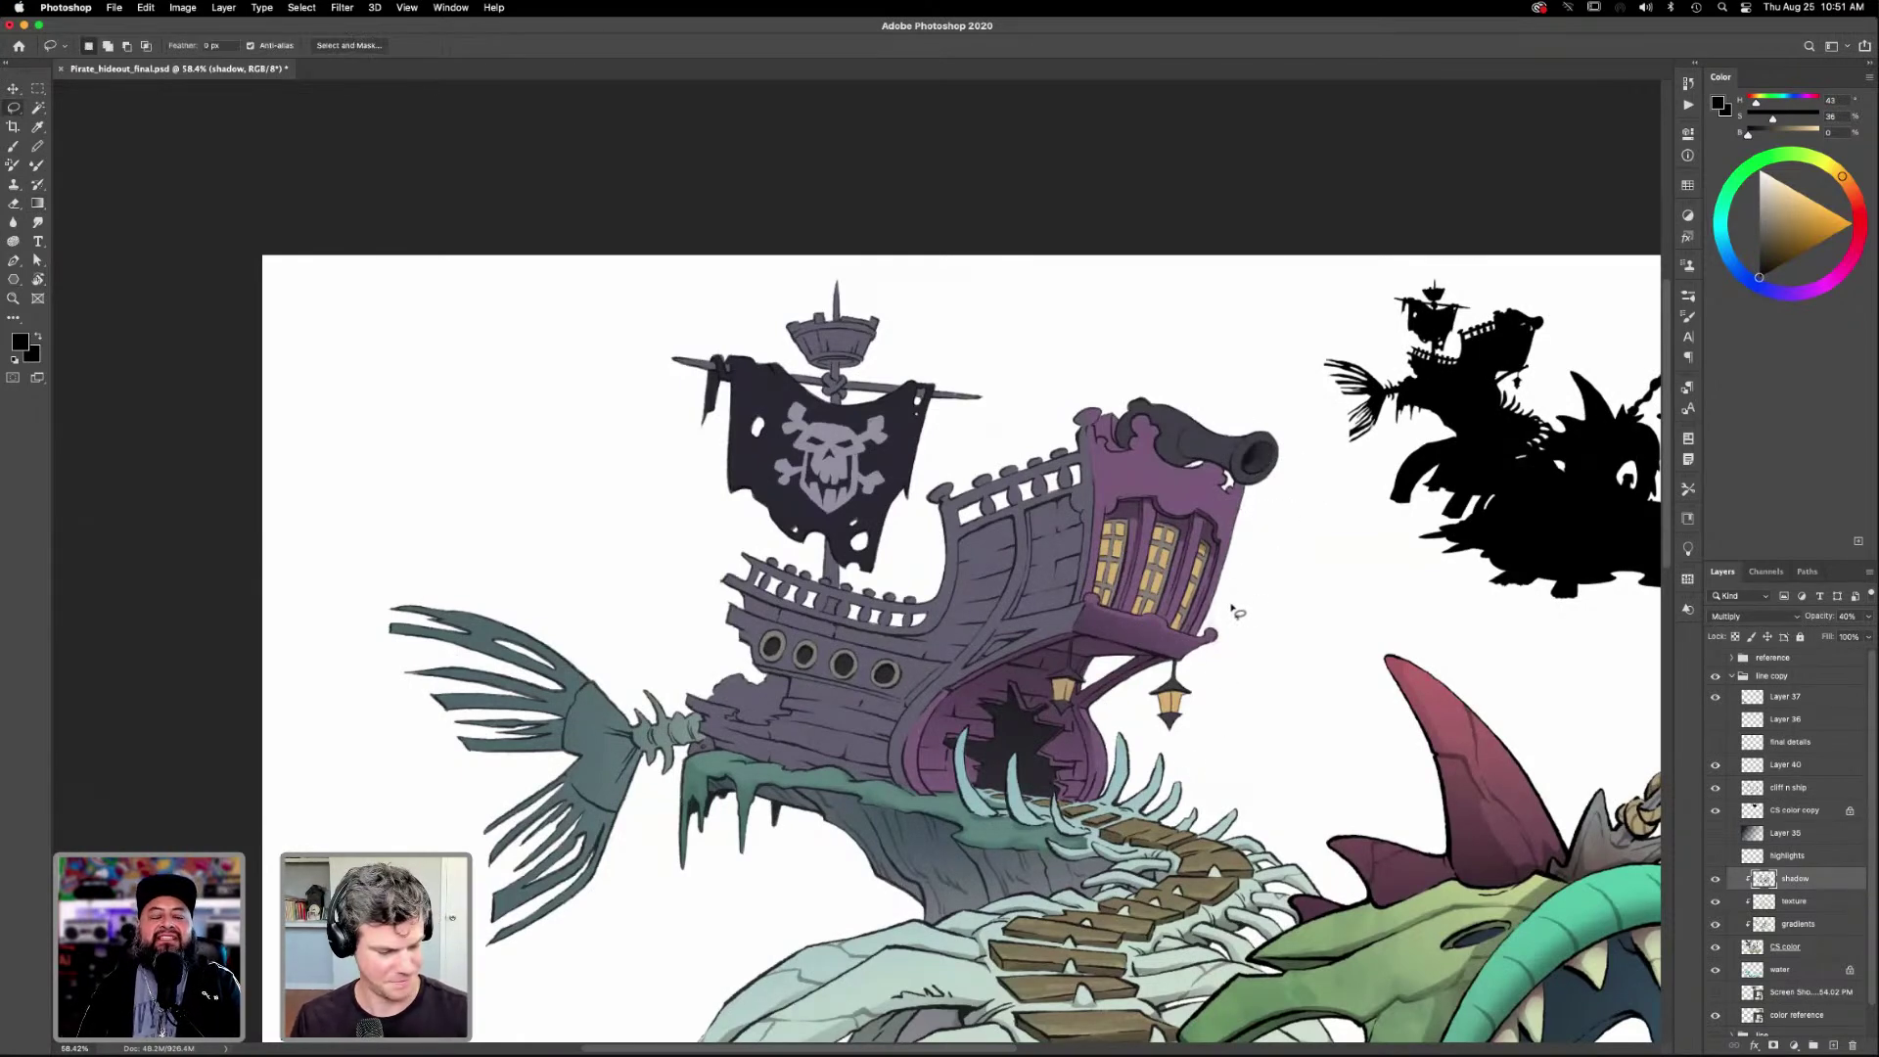
key("b")
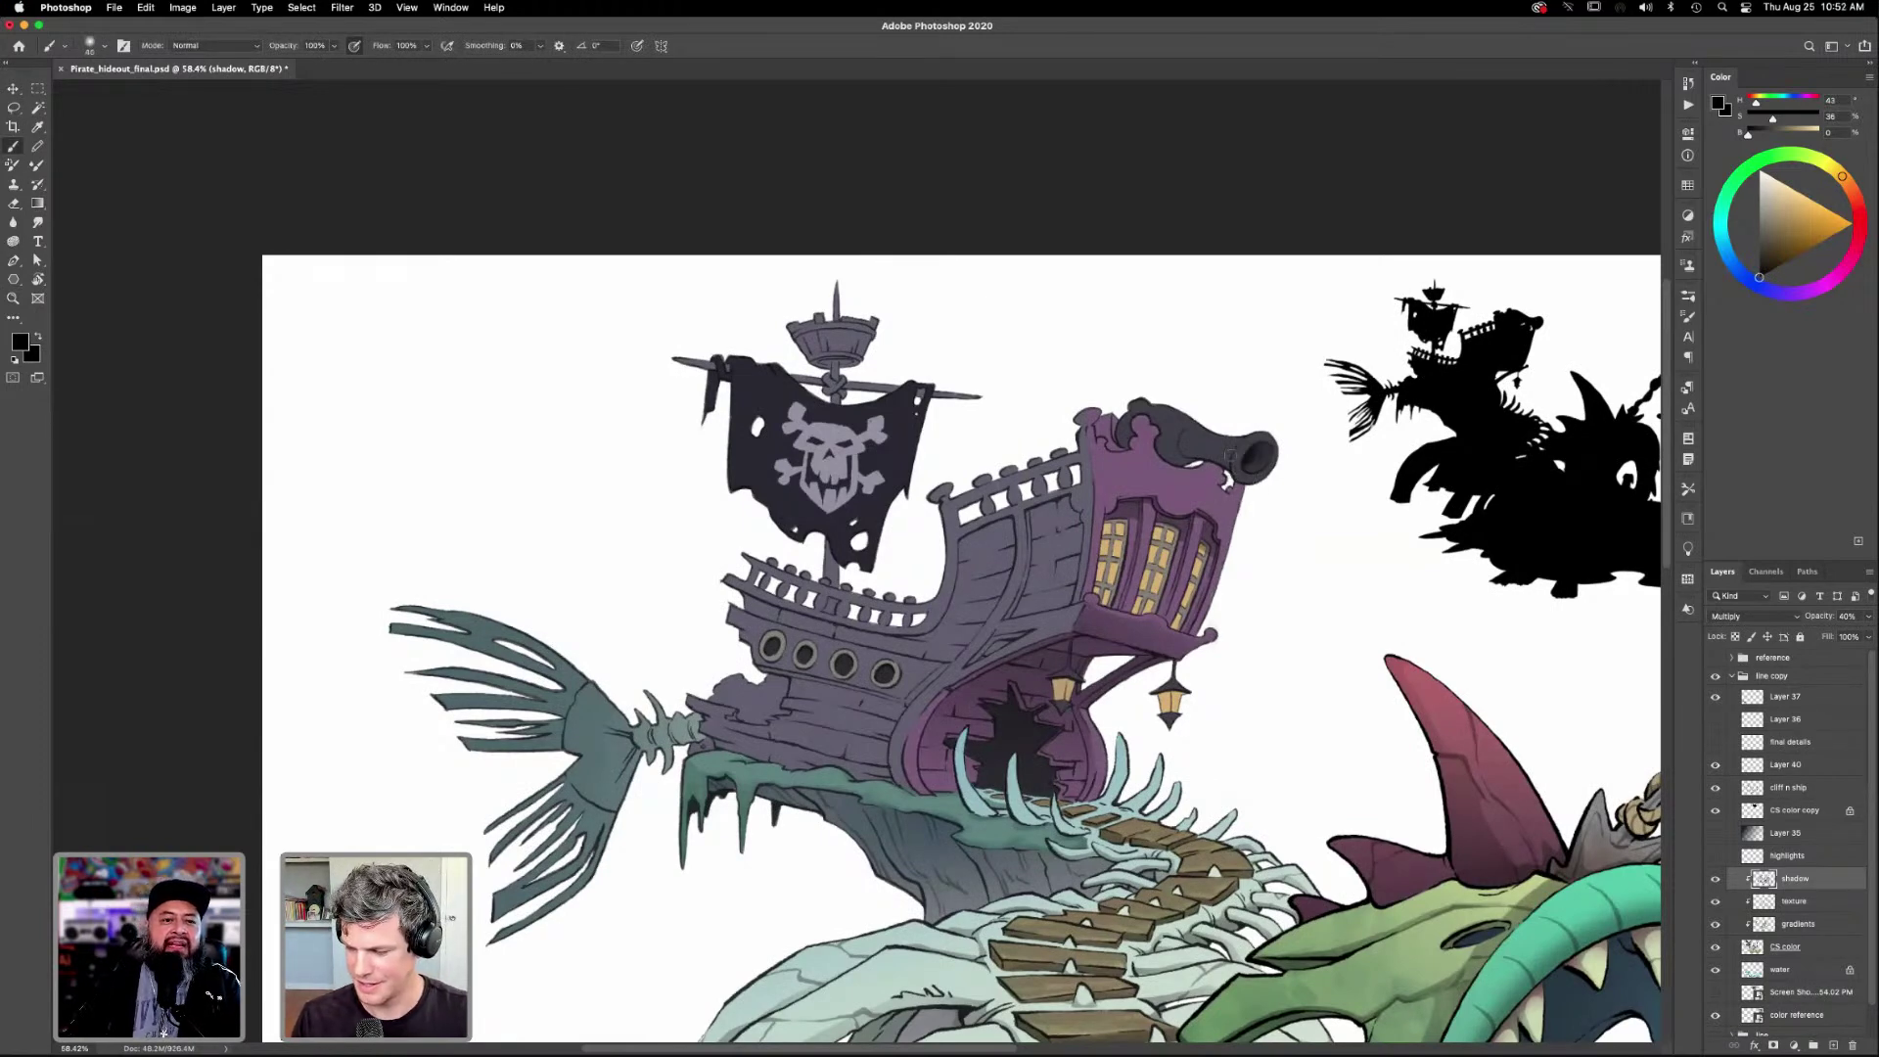
left_click_drag(1218, 449, 1182, 442)
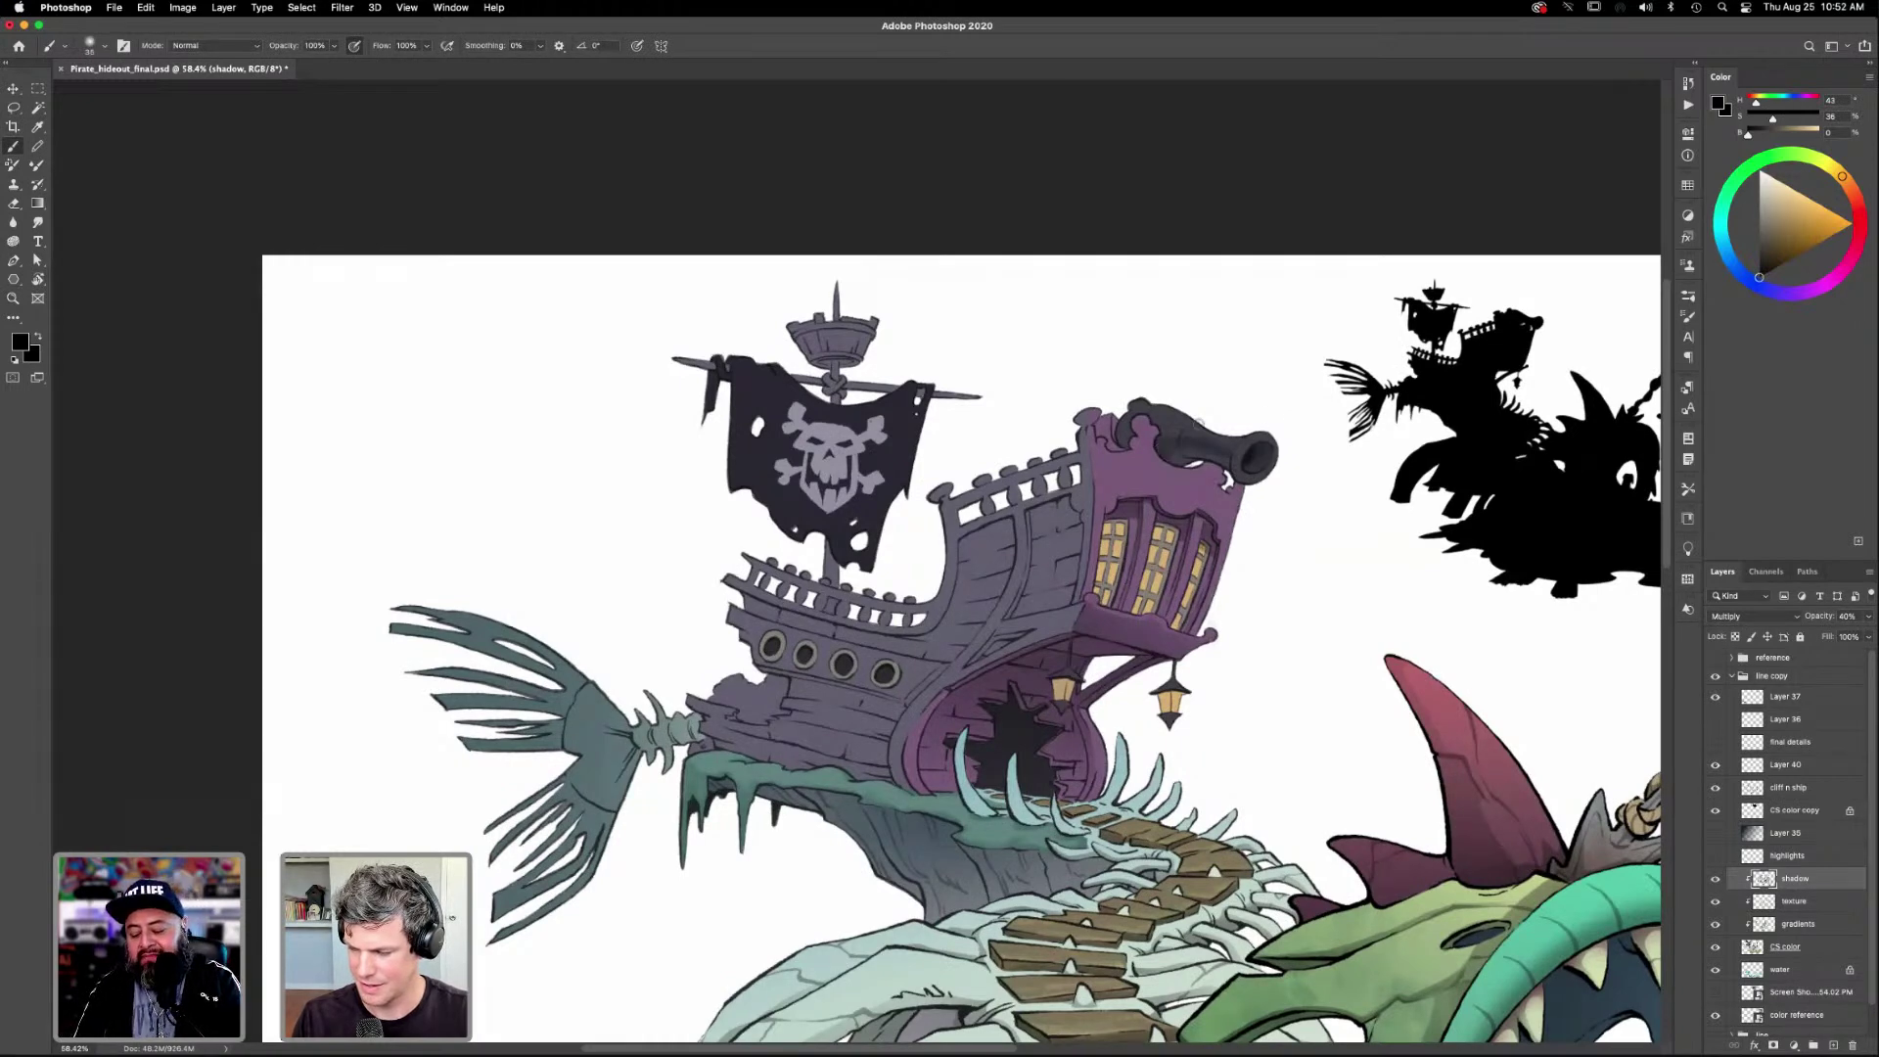
Select the cannon by its flat color on the CS color layer and ready a smaller brush for shading it on the shadow layer.
left_click(1787, 948)
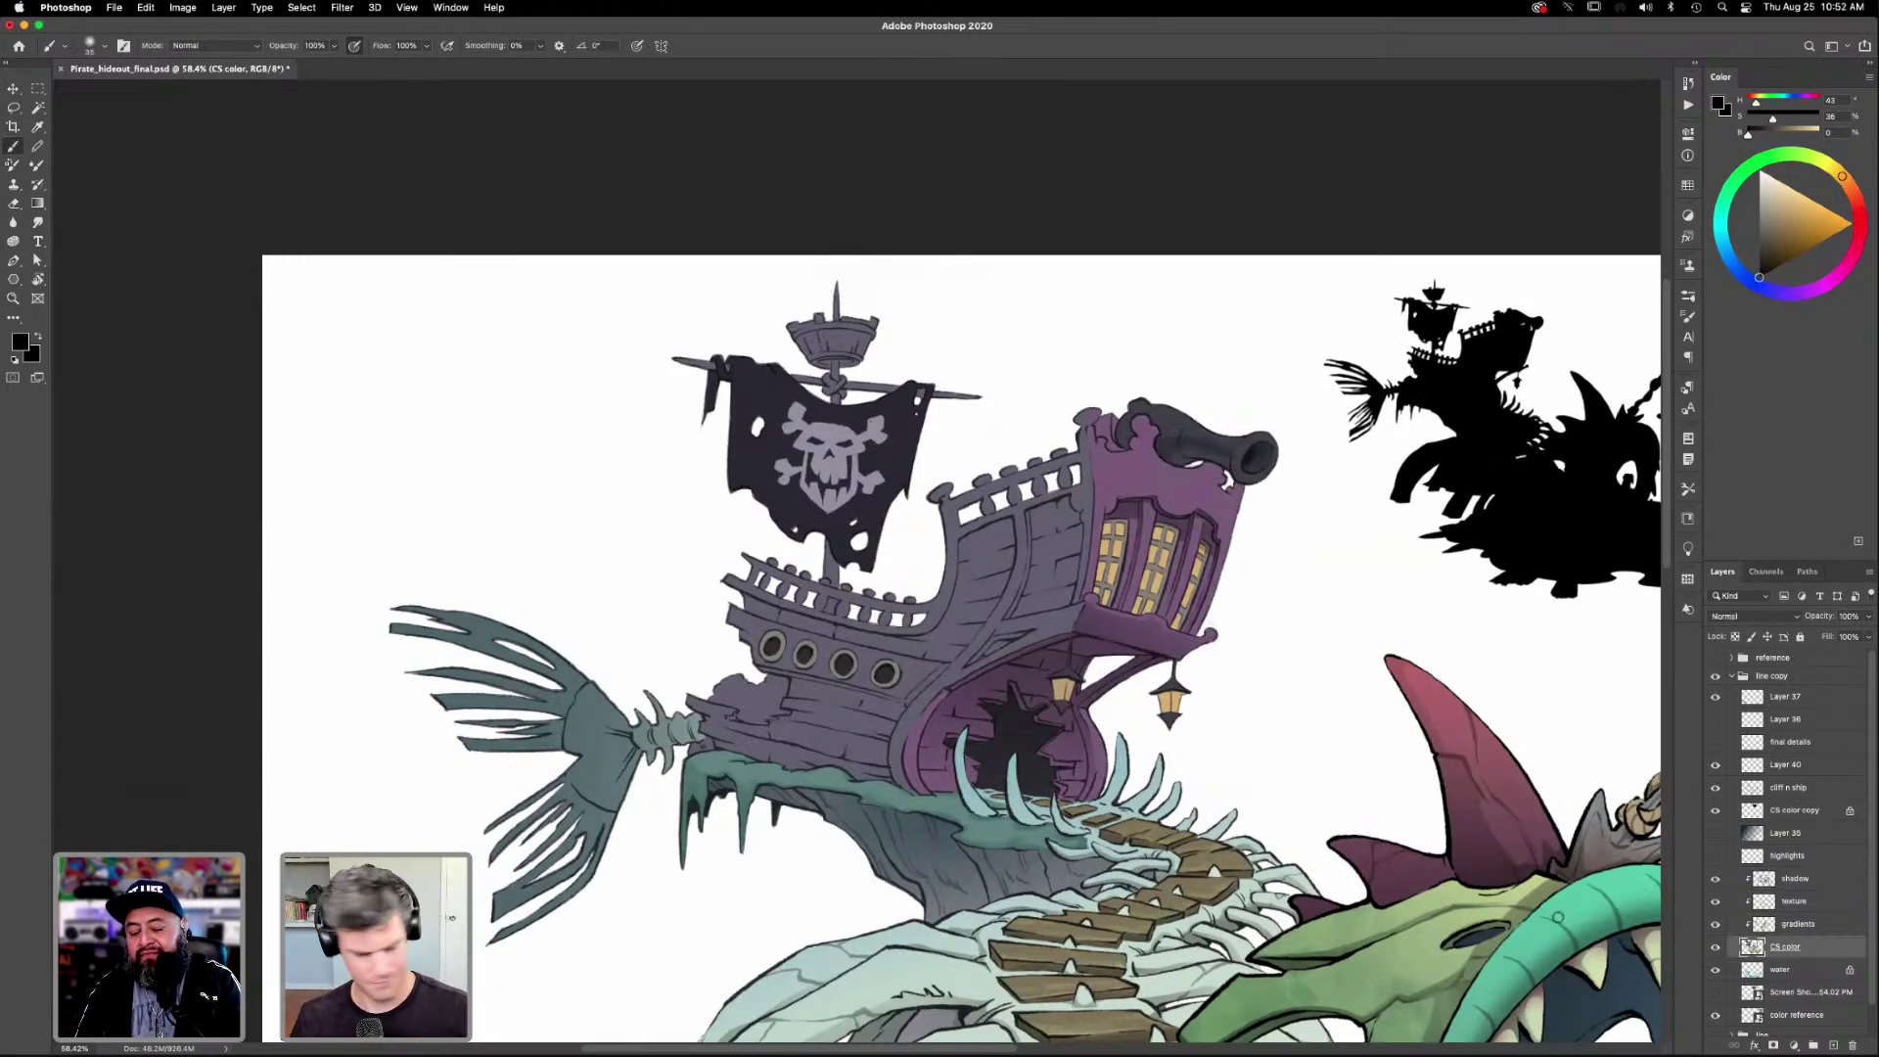
key("w")
left_click(1175, 430)
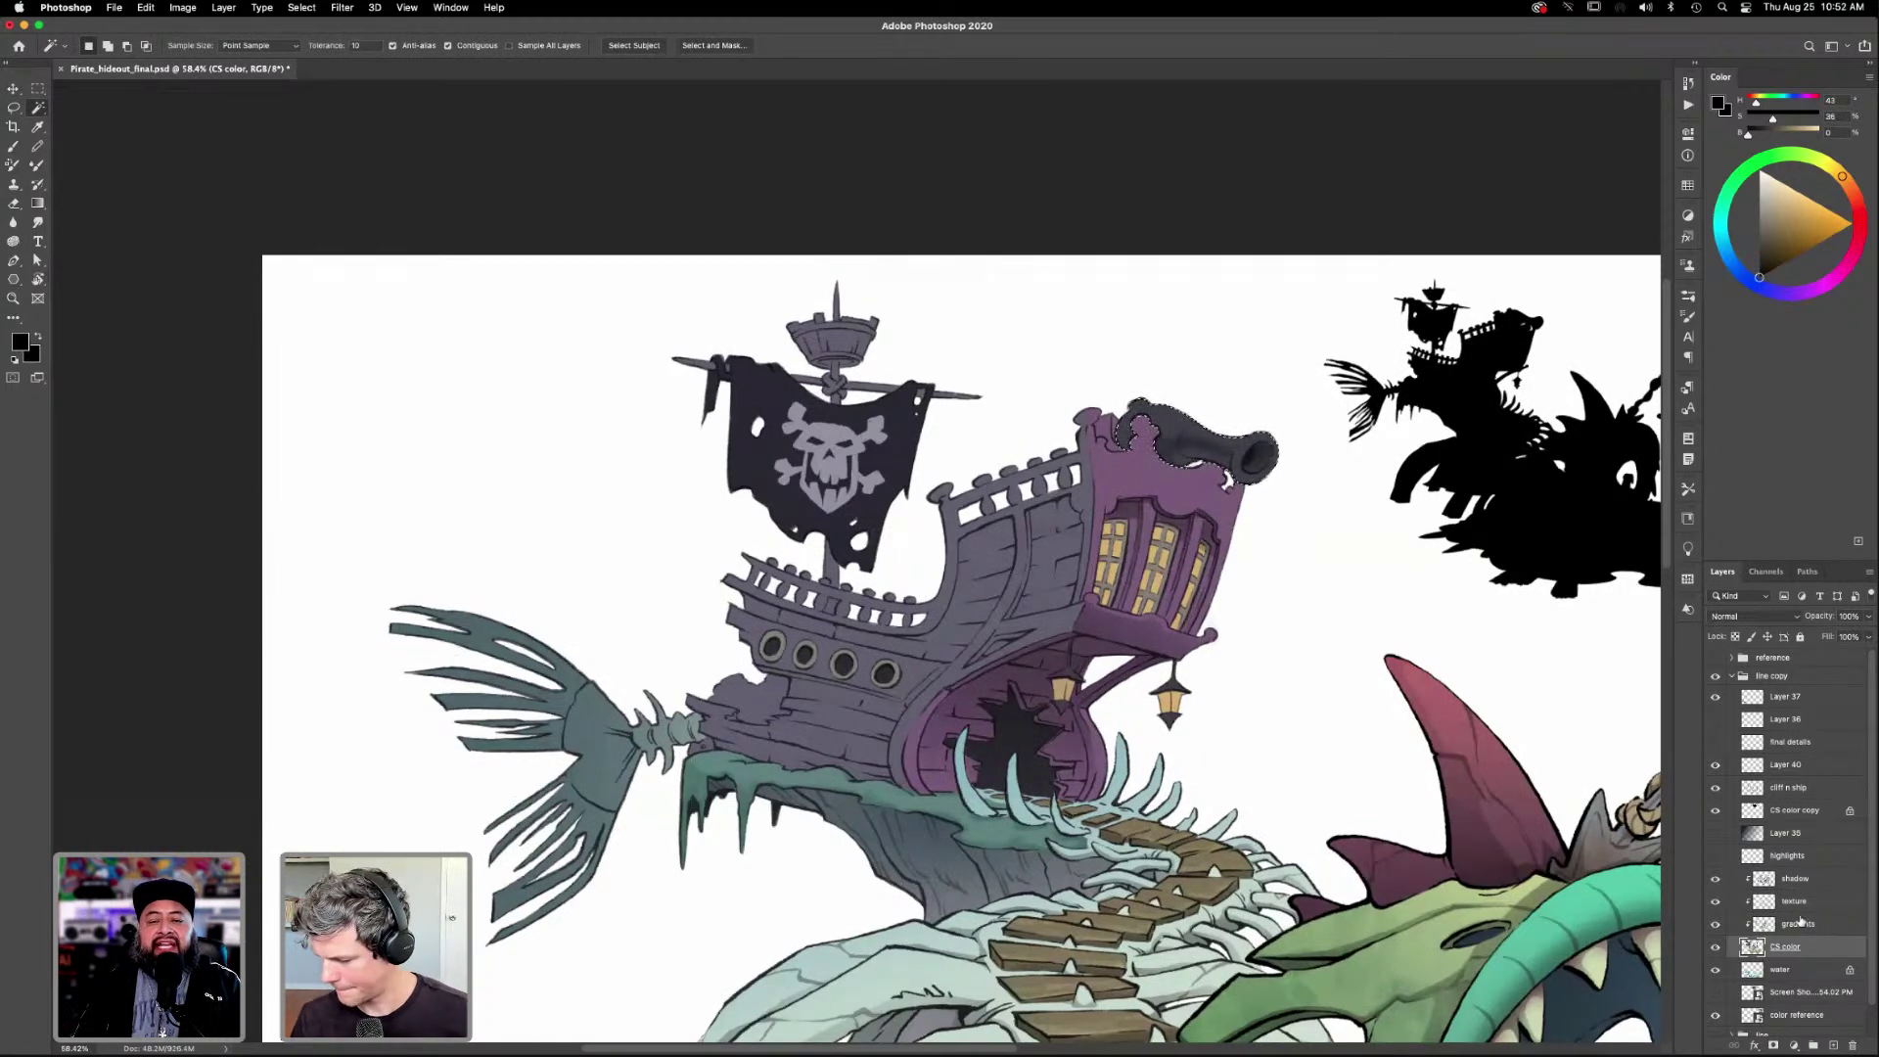
left_click(1803, 884)
key("b")
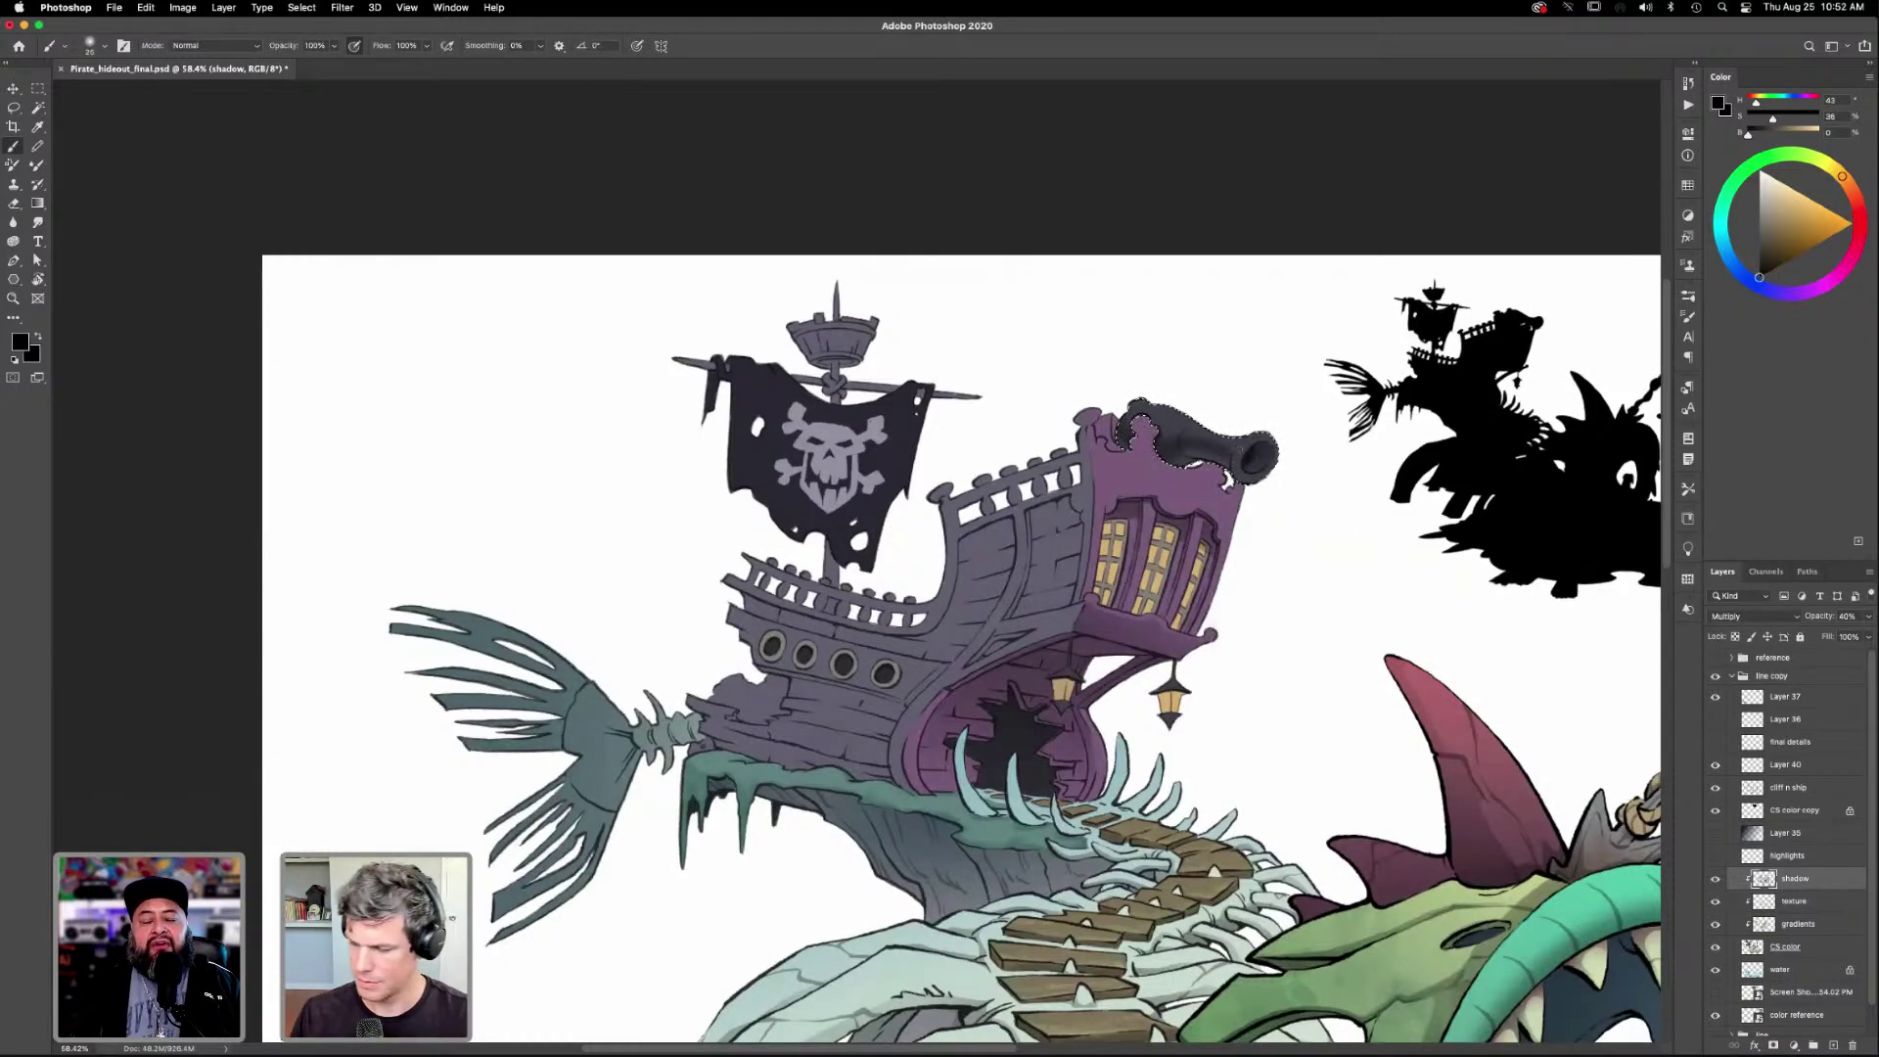
key("bracketleft")
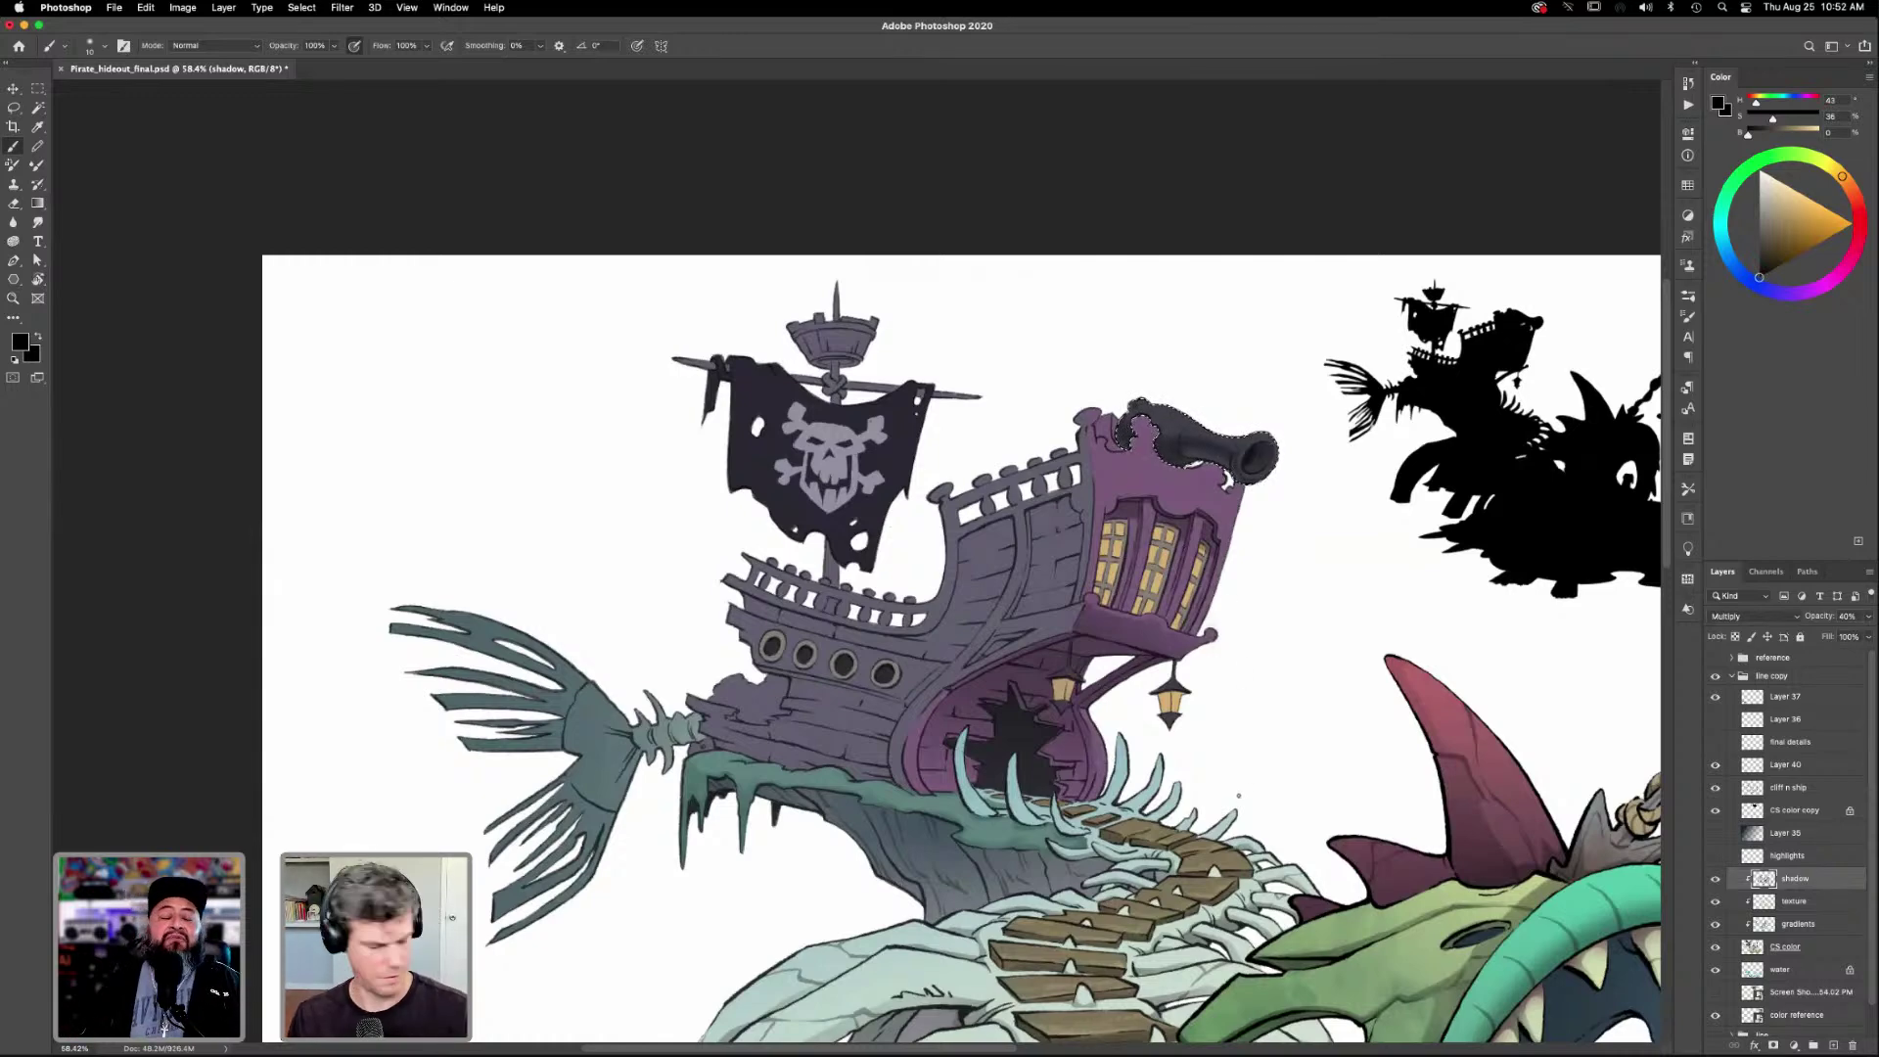
Outline the narrow recess beside the hull beam above the stern's arched opening and shade it with a black gradient.
scroll(1245, 759, "down", 3)
scroll(1245, 759, "left", 3)
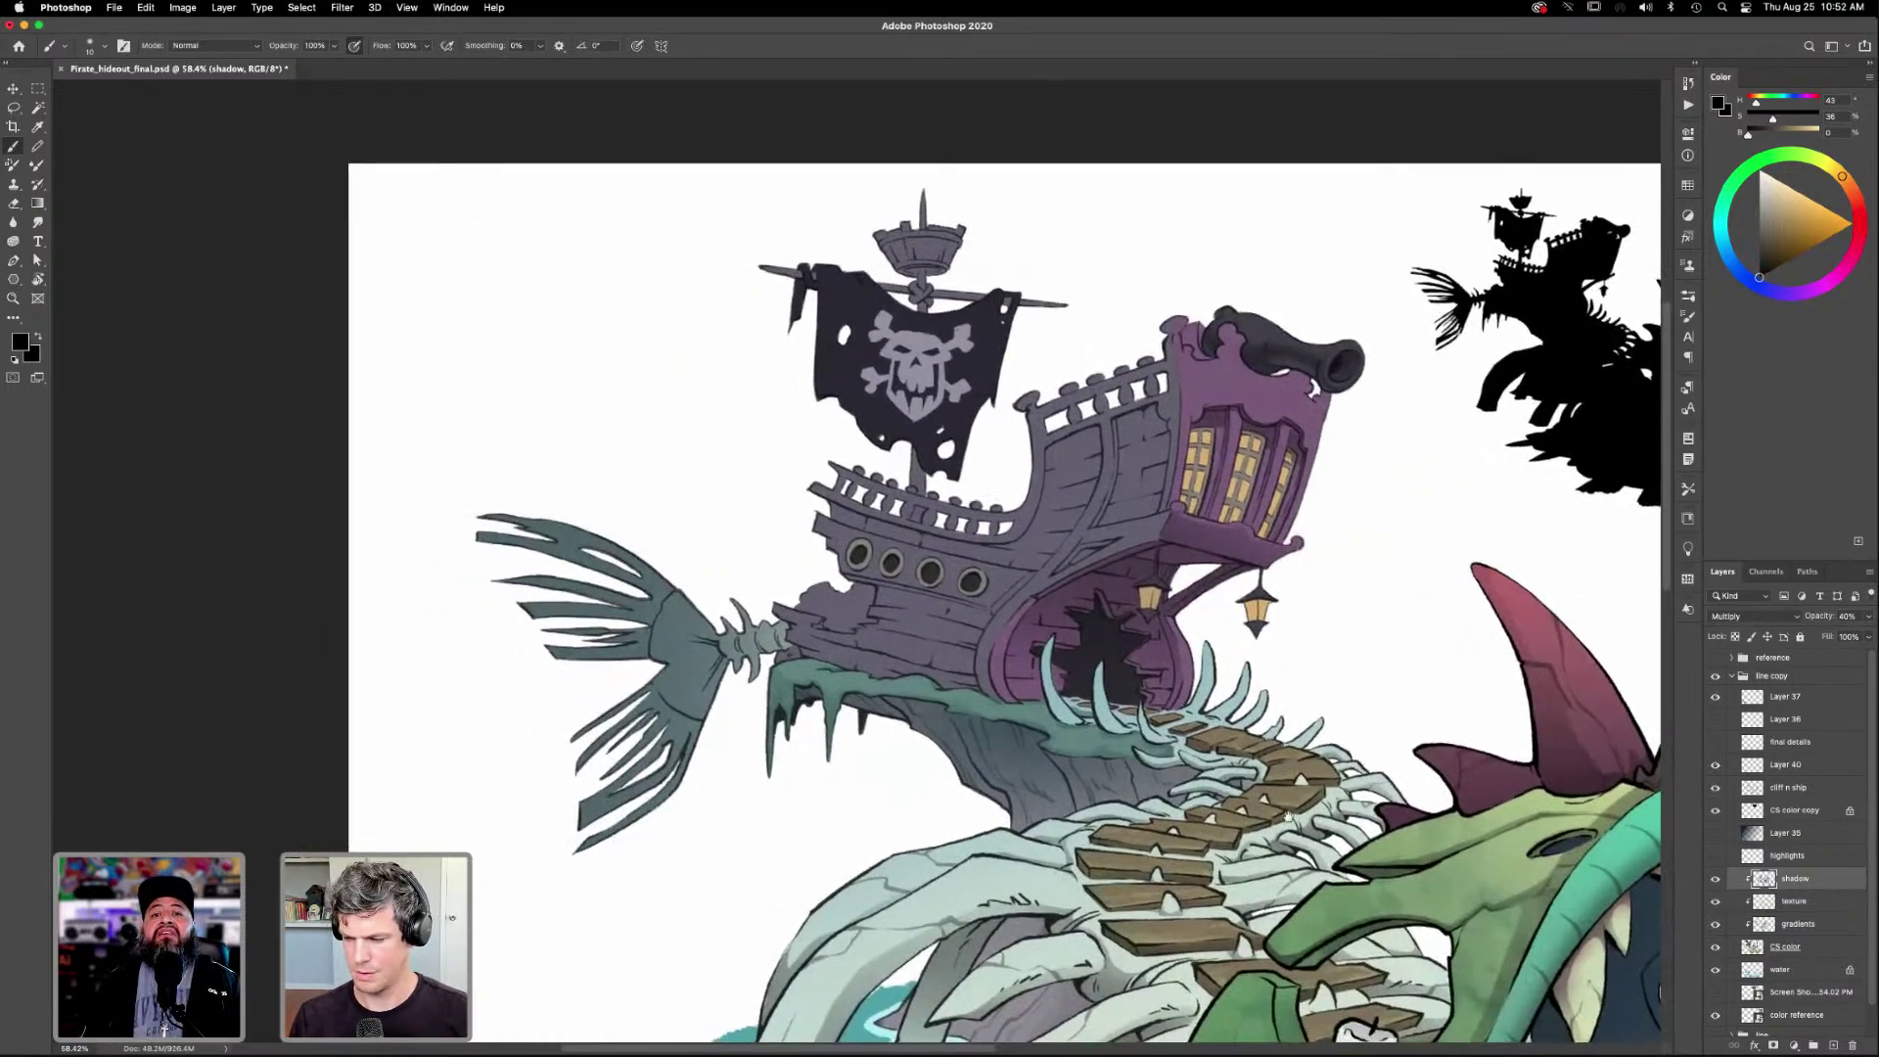
scroll(1278, 857, "up", 2)
scroll(1278, 857, "right", 1)
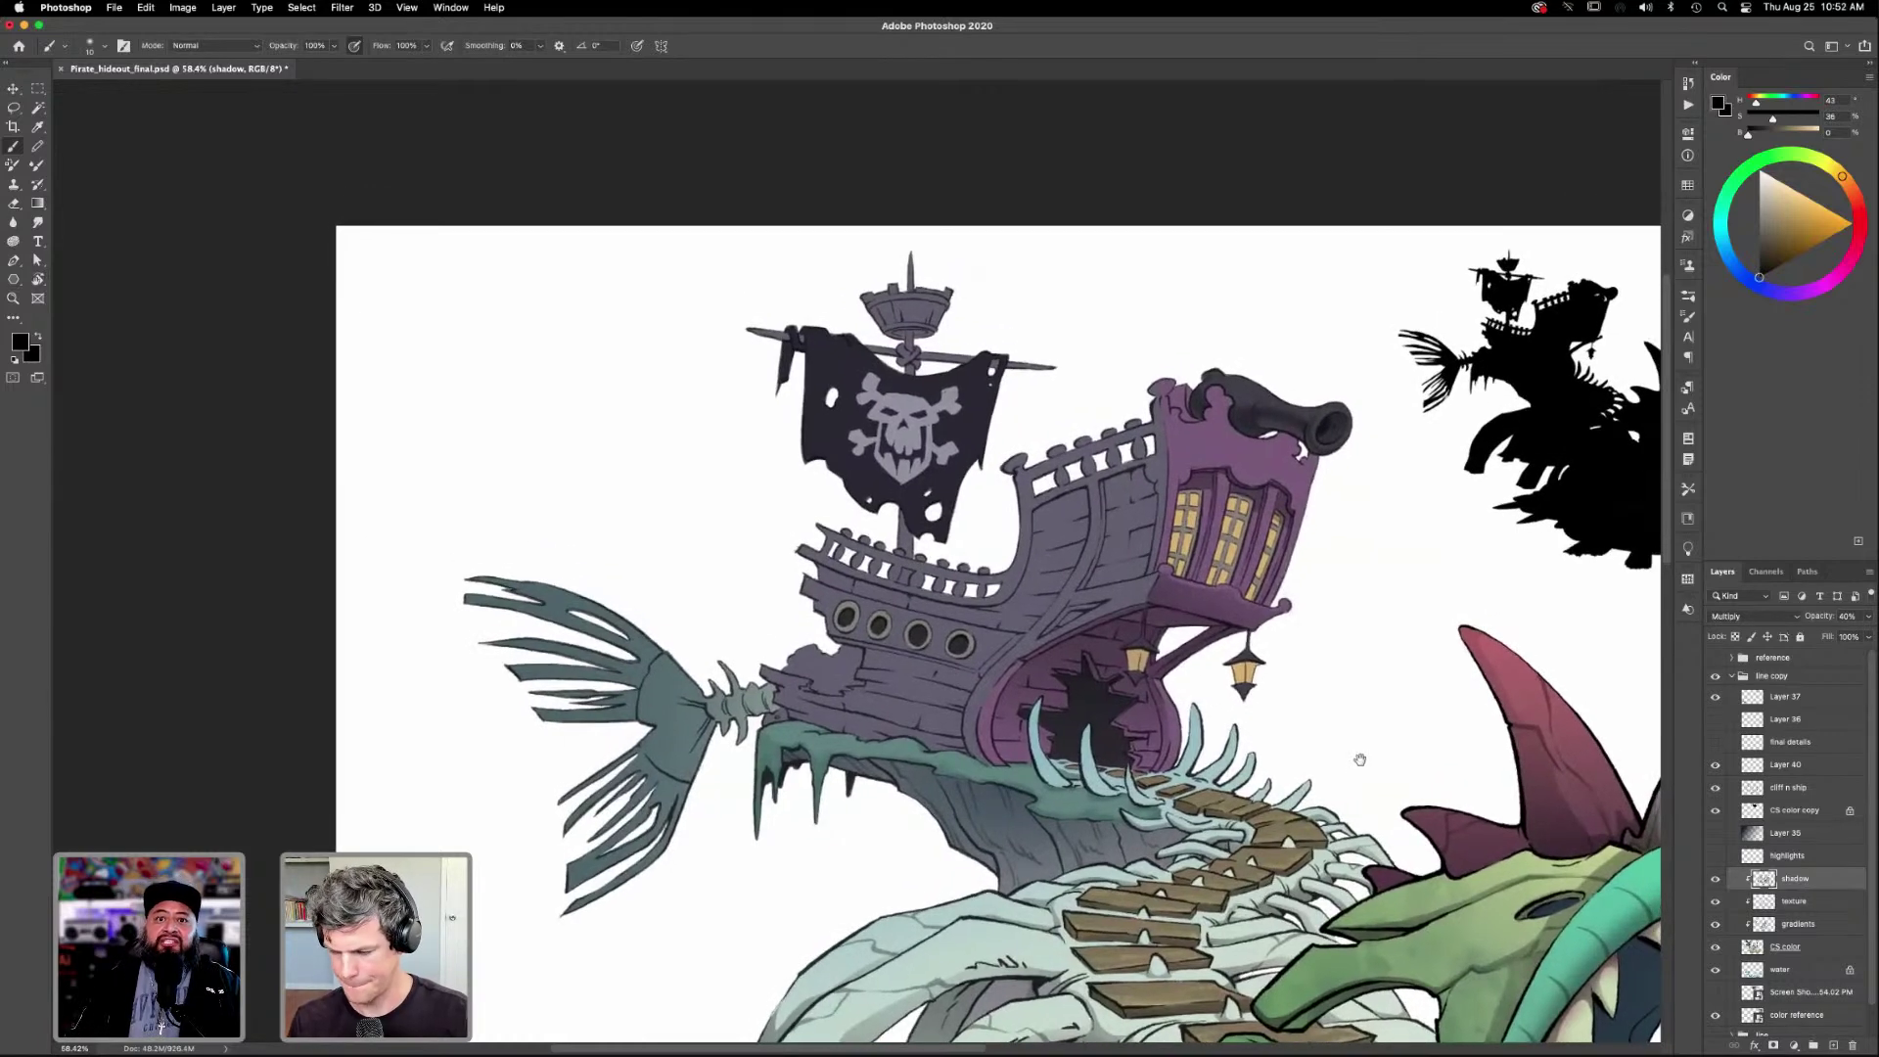
scroll(1277, 857, "down", 3)
scroll(1277, 857, "left", 2)
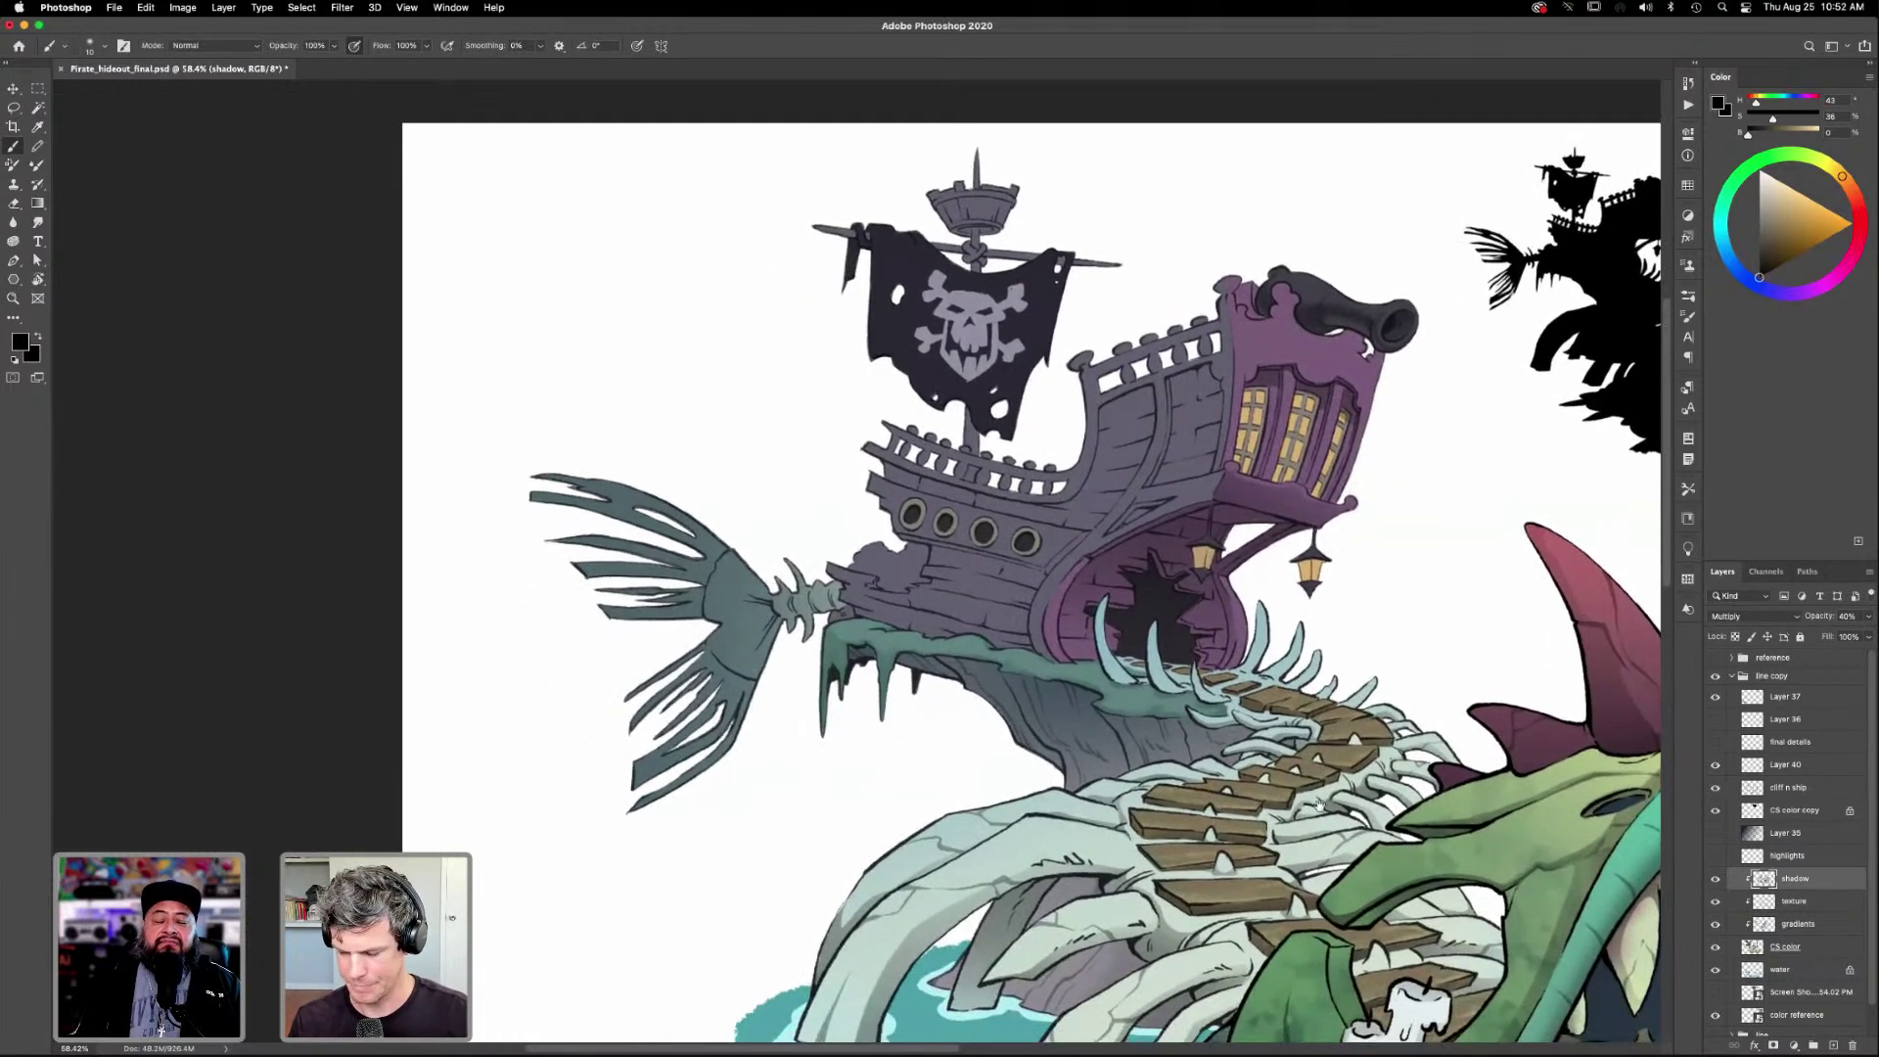
scroll(1217, 732, "up", 2)
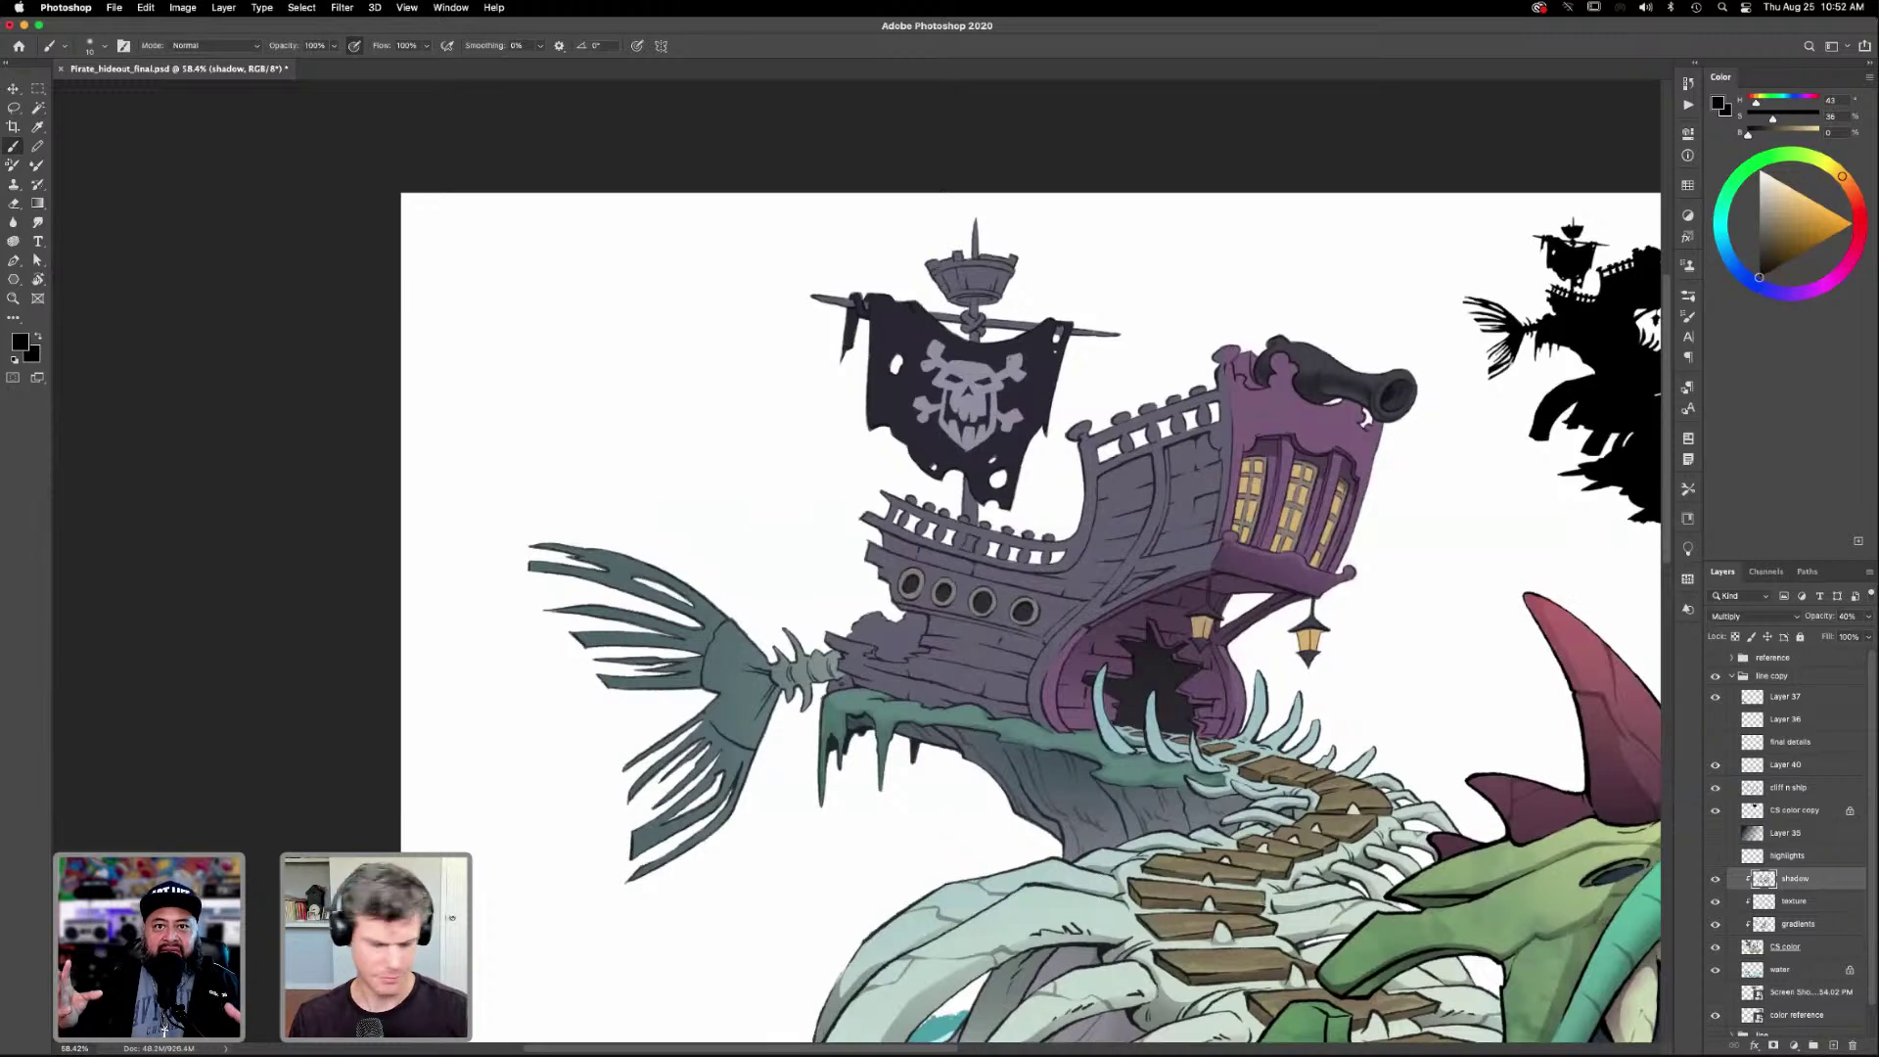
key("l")
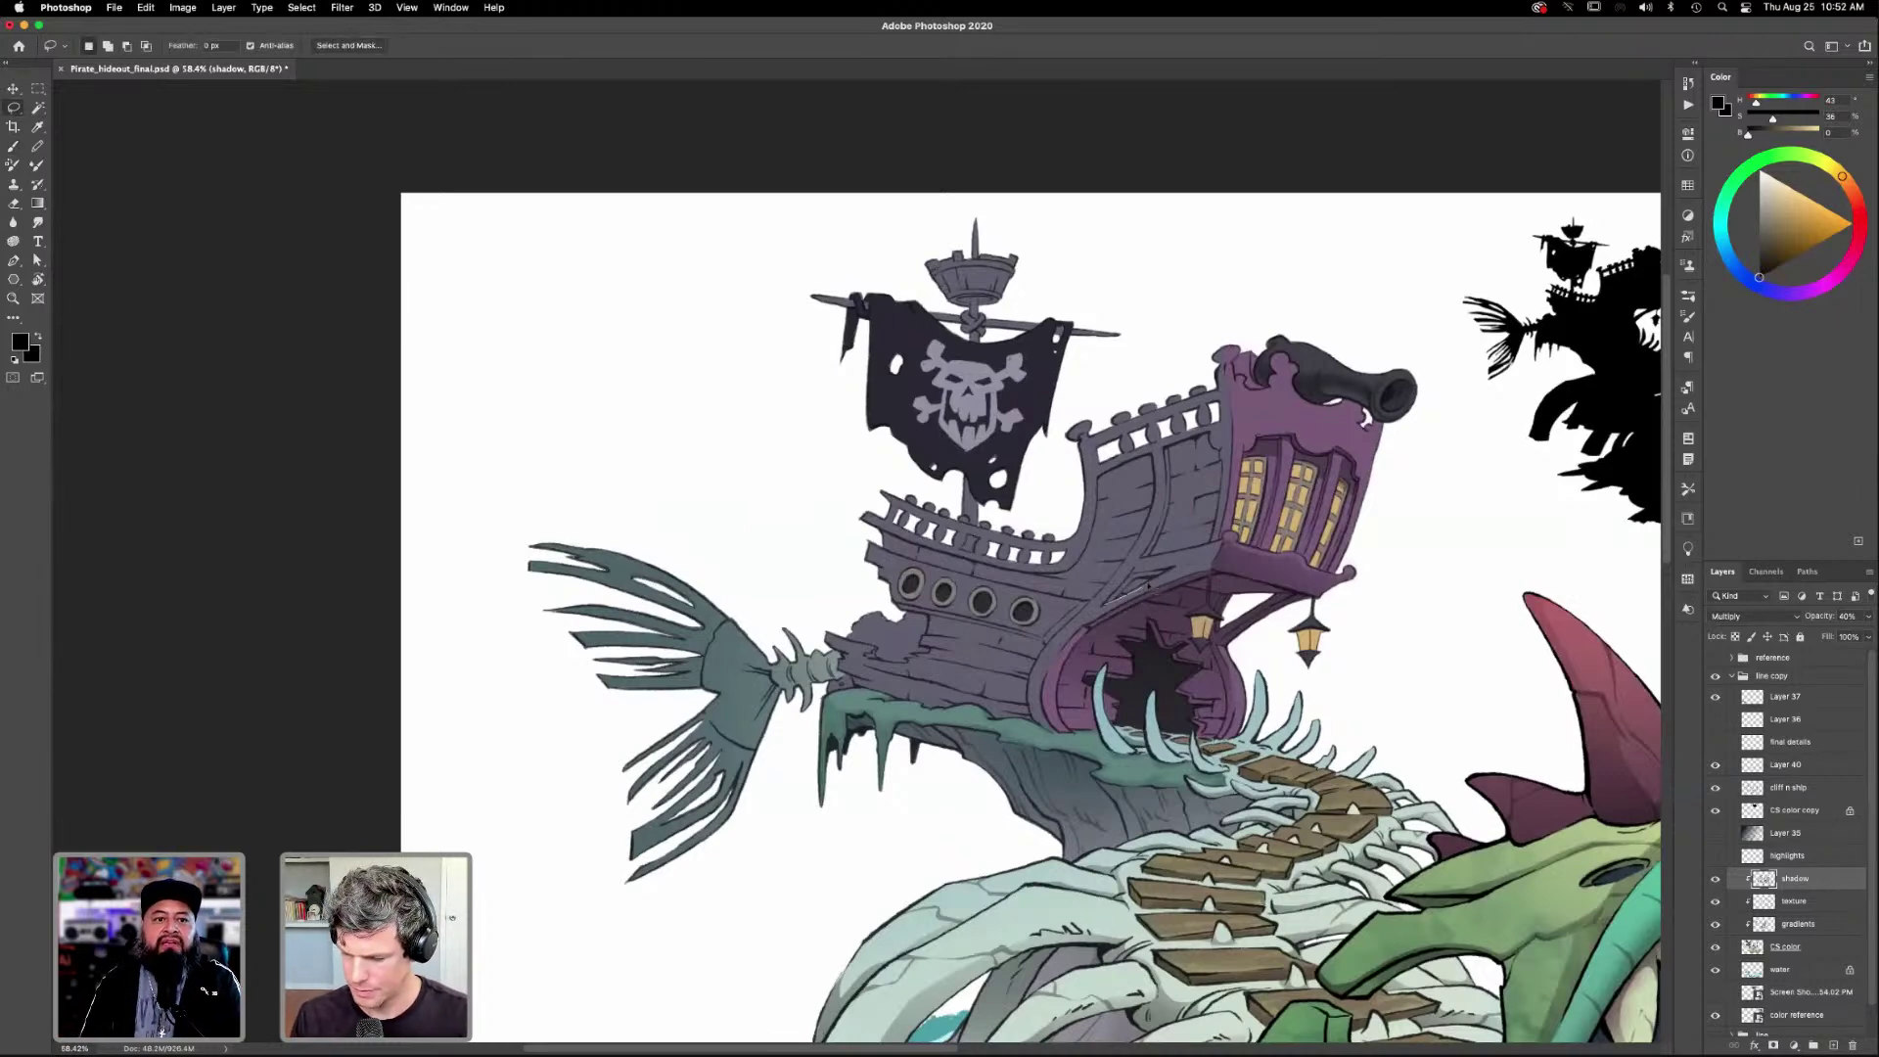
mouse_move(1125, 591)
left_mouse_down()
mouse_move(1169, 567)
mouse_move(1103, 606)
left_mouse_up()
key("g")
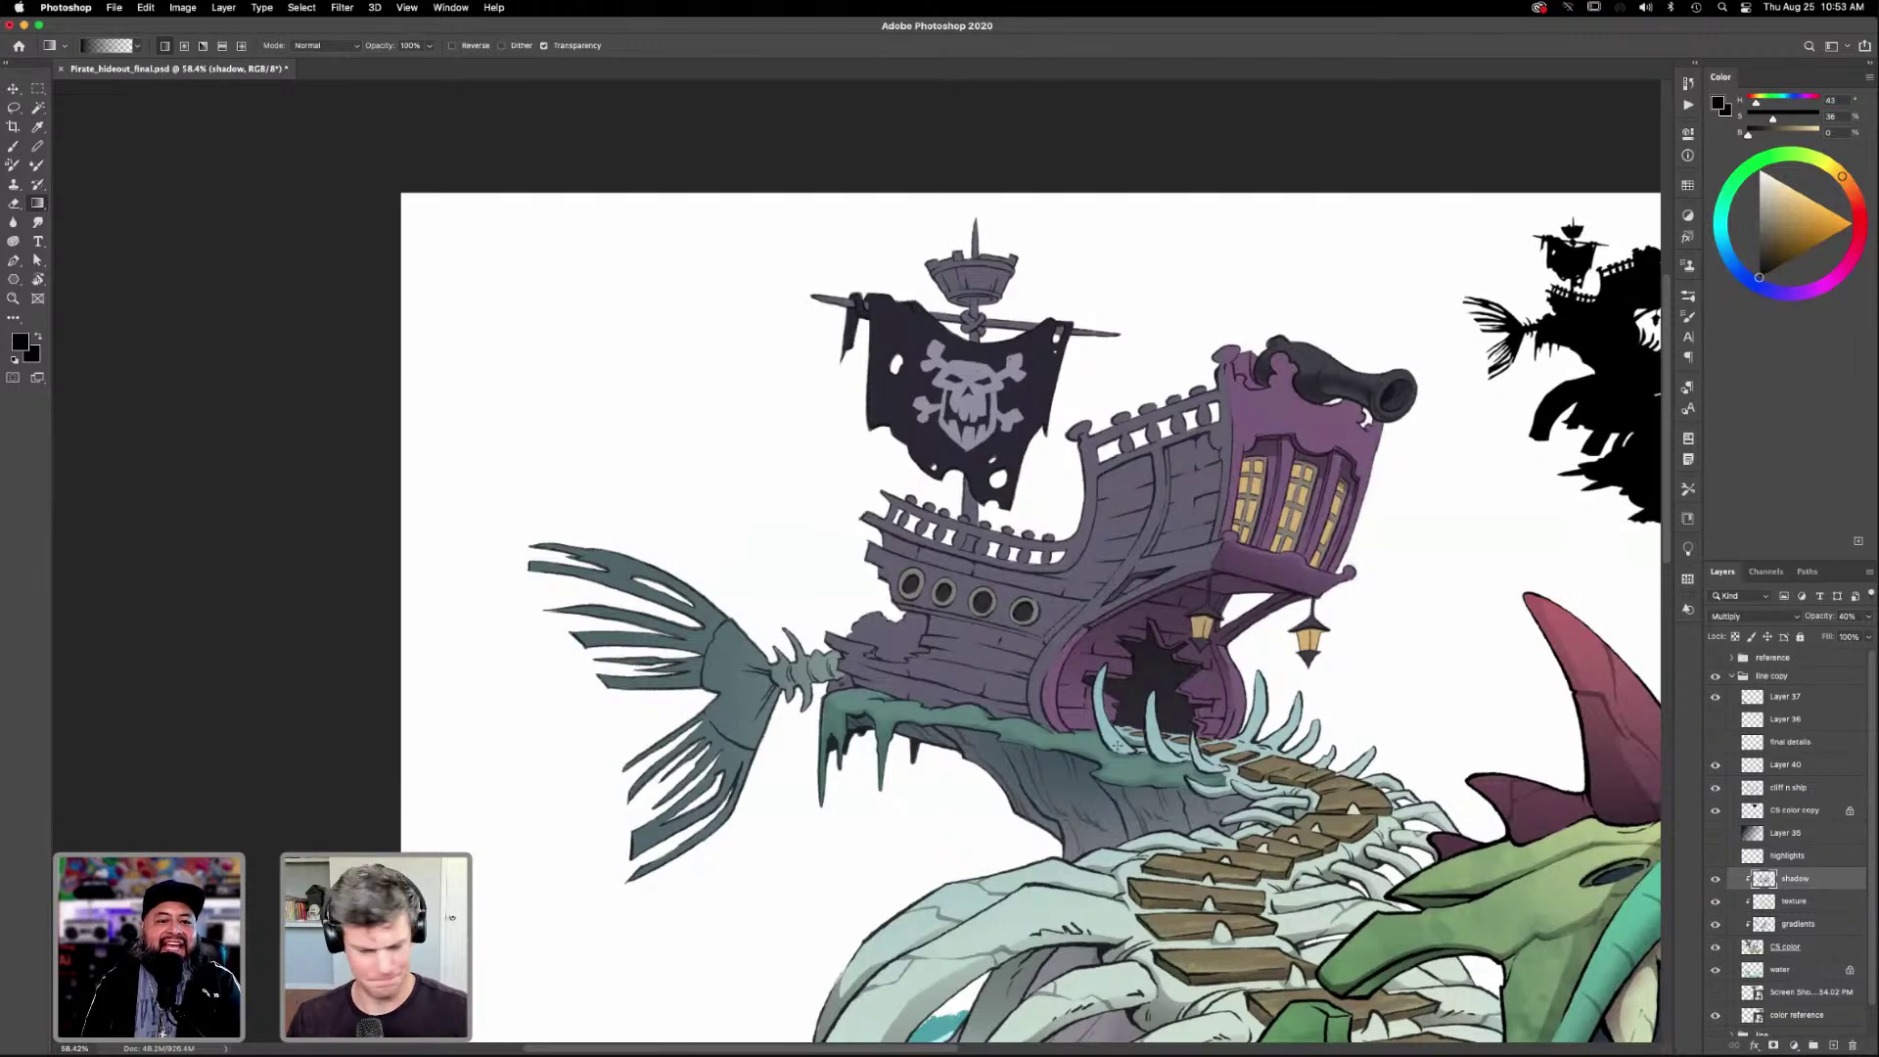
Outline the hull edge along the curved rib and beneath the railing nearest the stern, and shade it with a black gradient.
key("l")
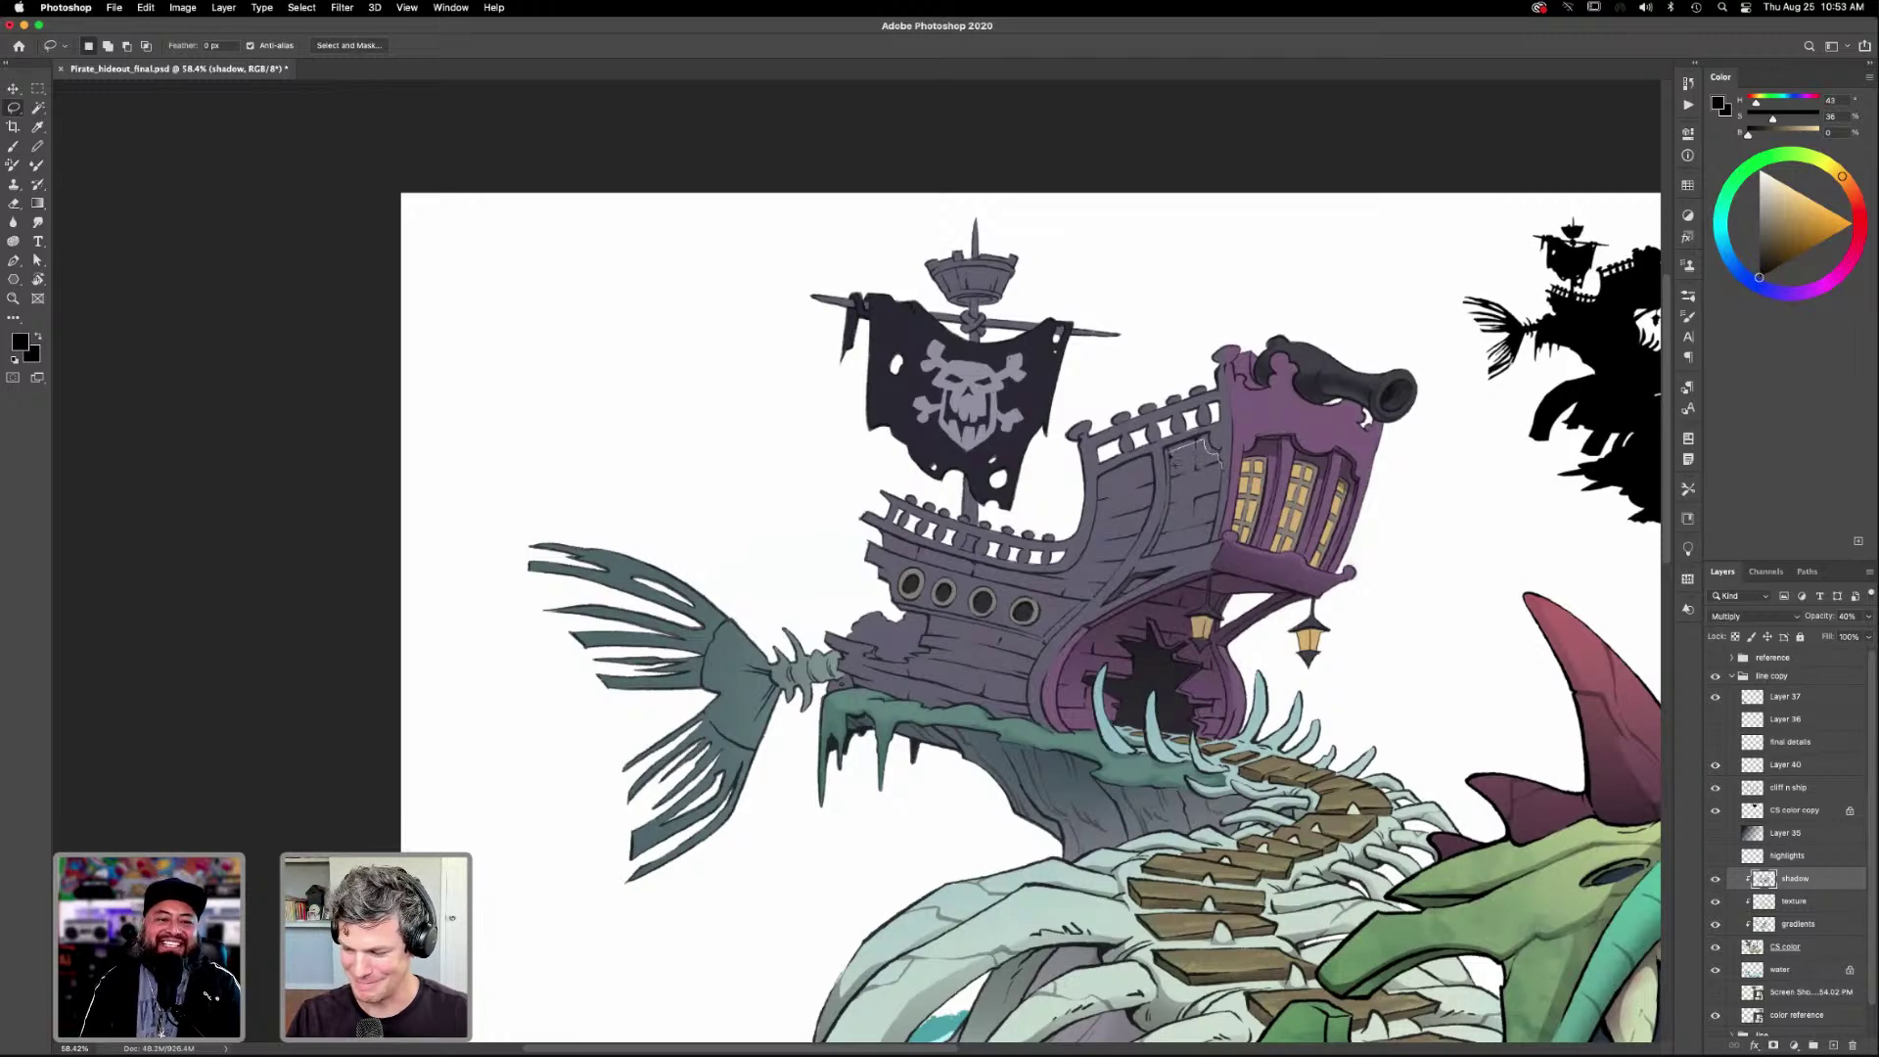
mouse_move(1174, 475)
left_mouse_down()
mouse_move(1155, 553)
mouse_move(1174, 447)
left_mouse_up()
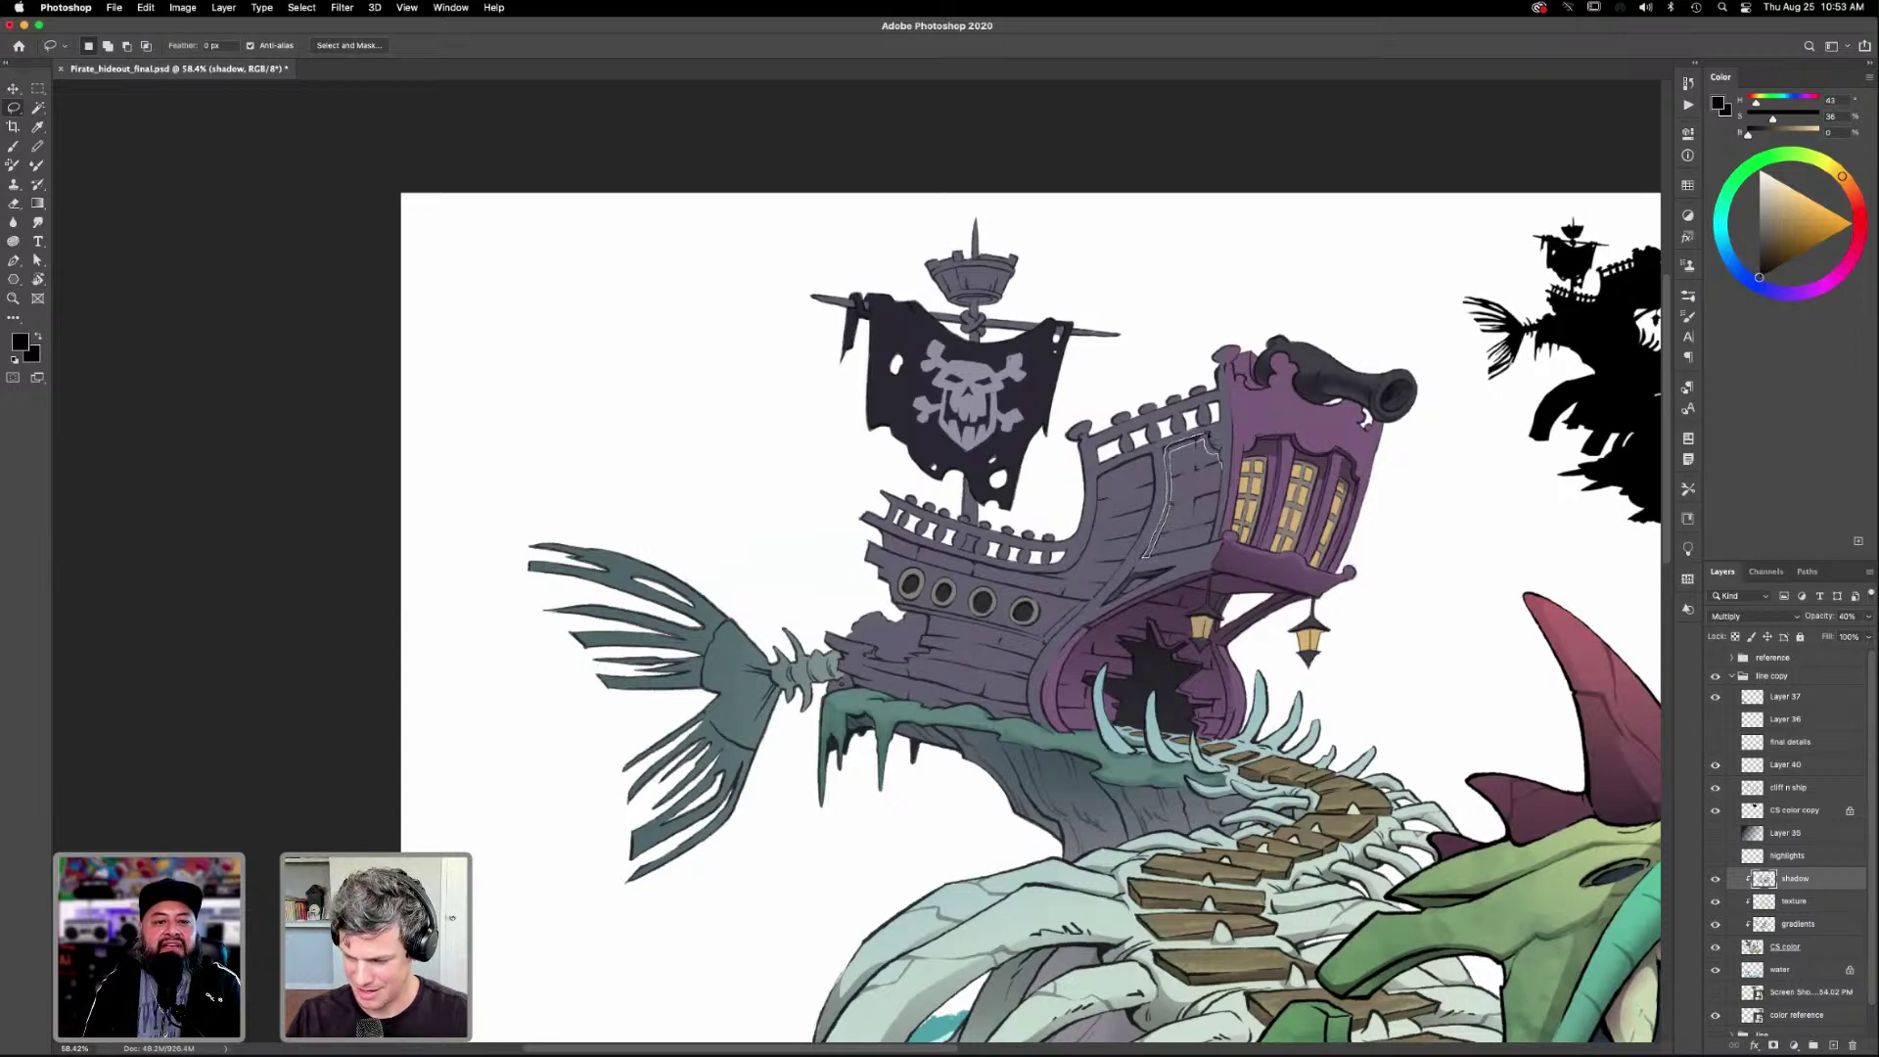
left_click_drag(1219, 468, 1217, 472)
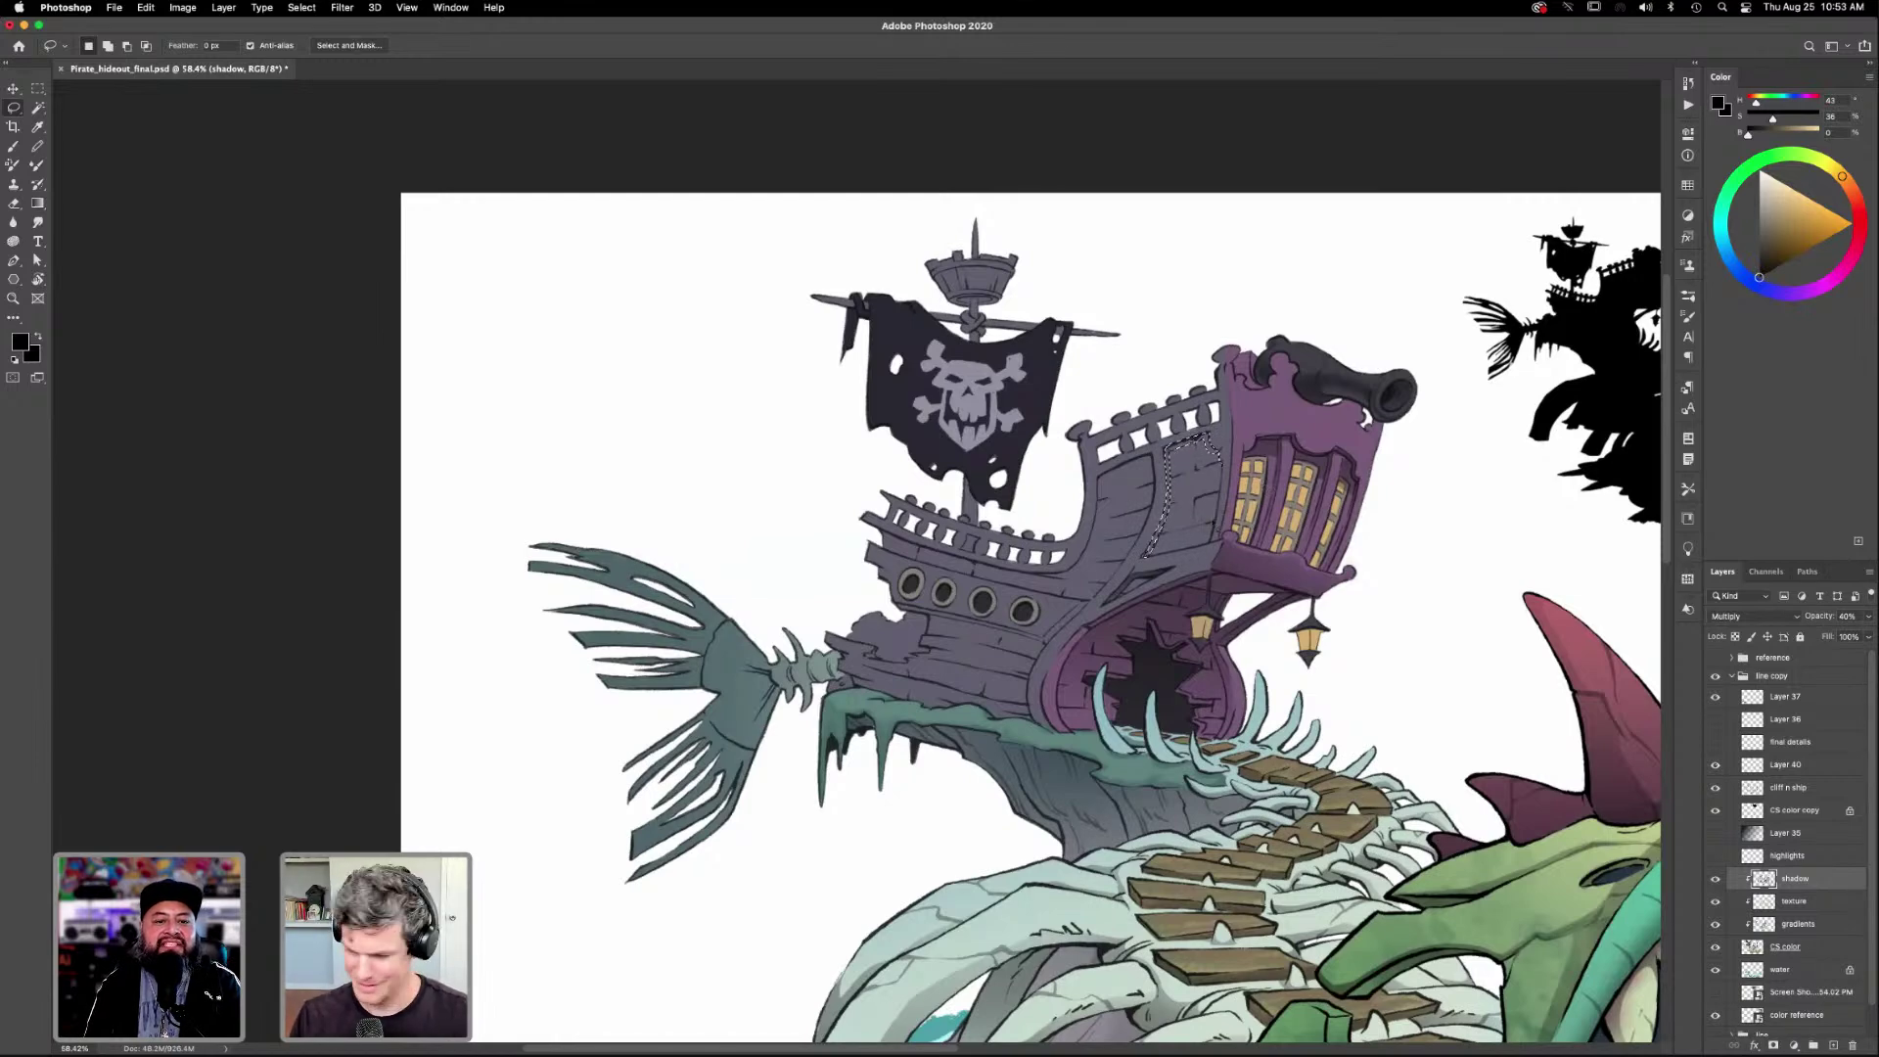
key("shift")
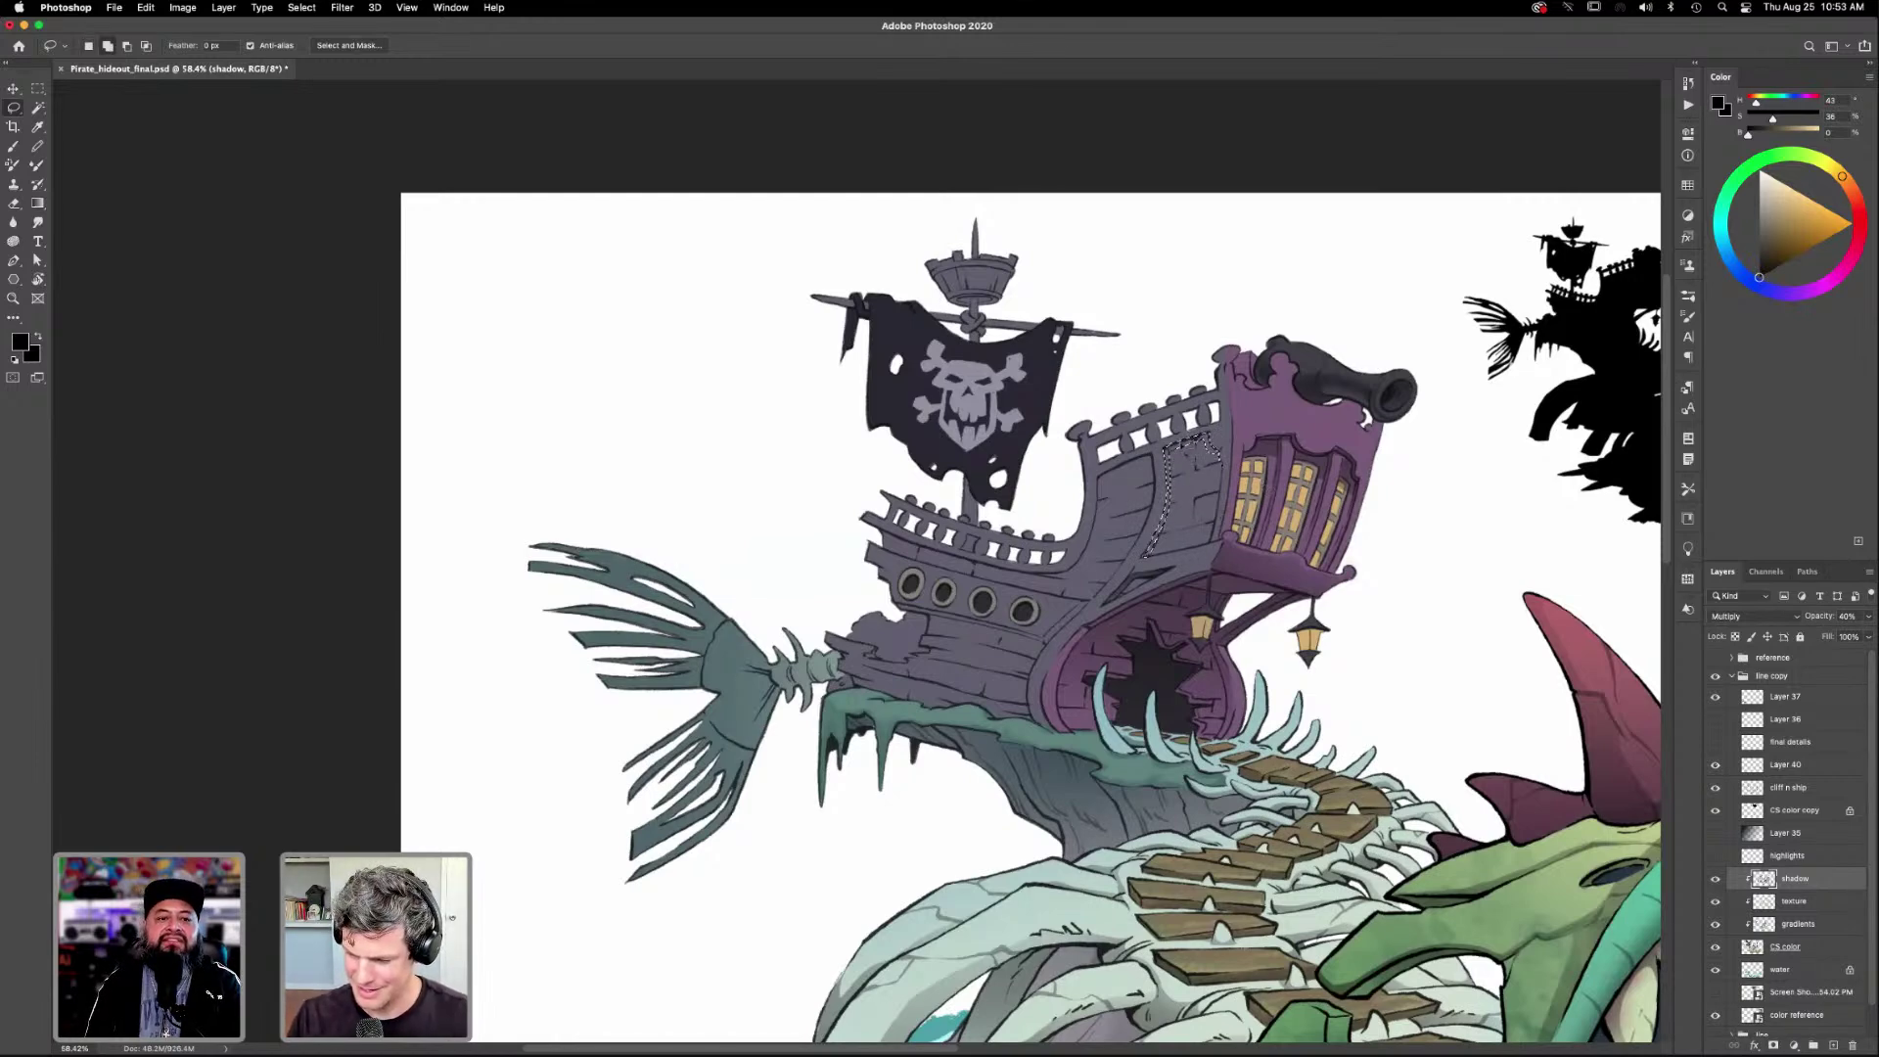
key("g")
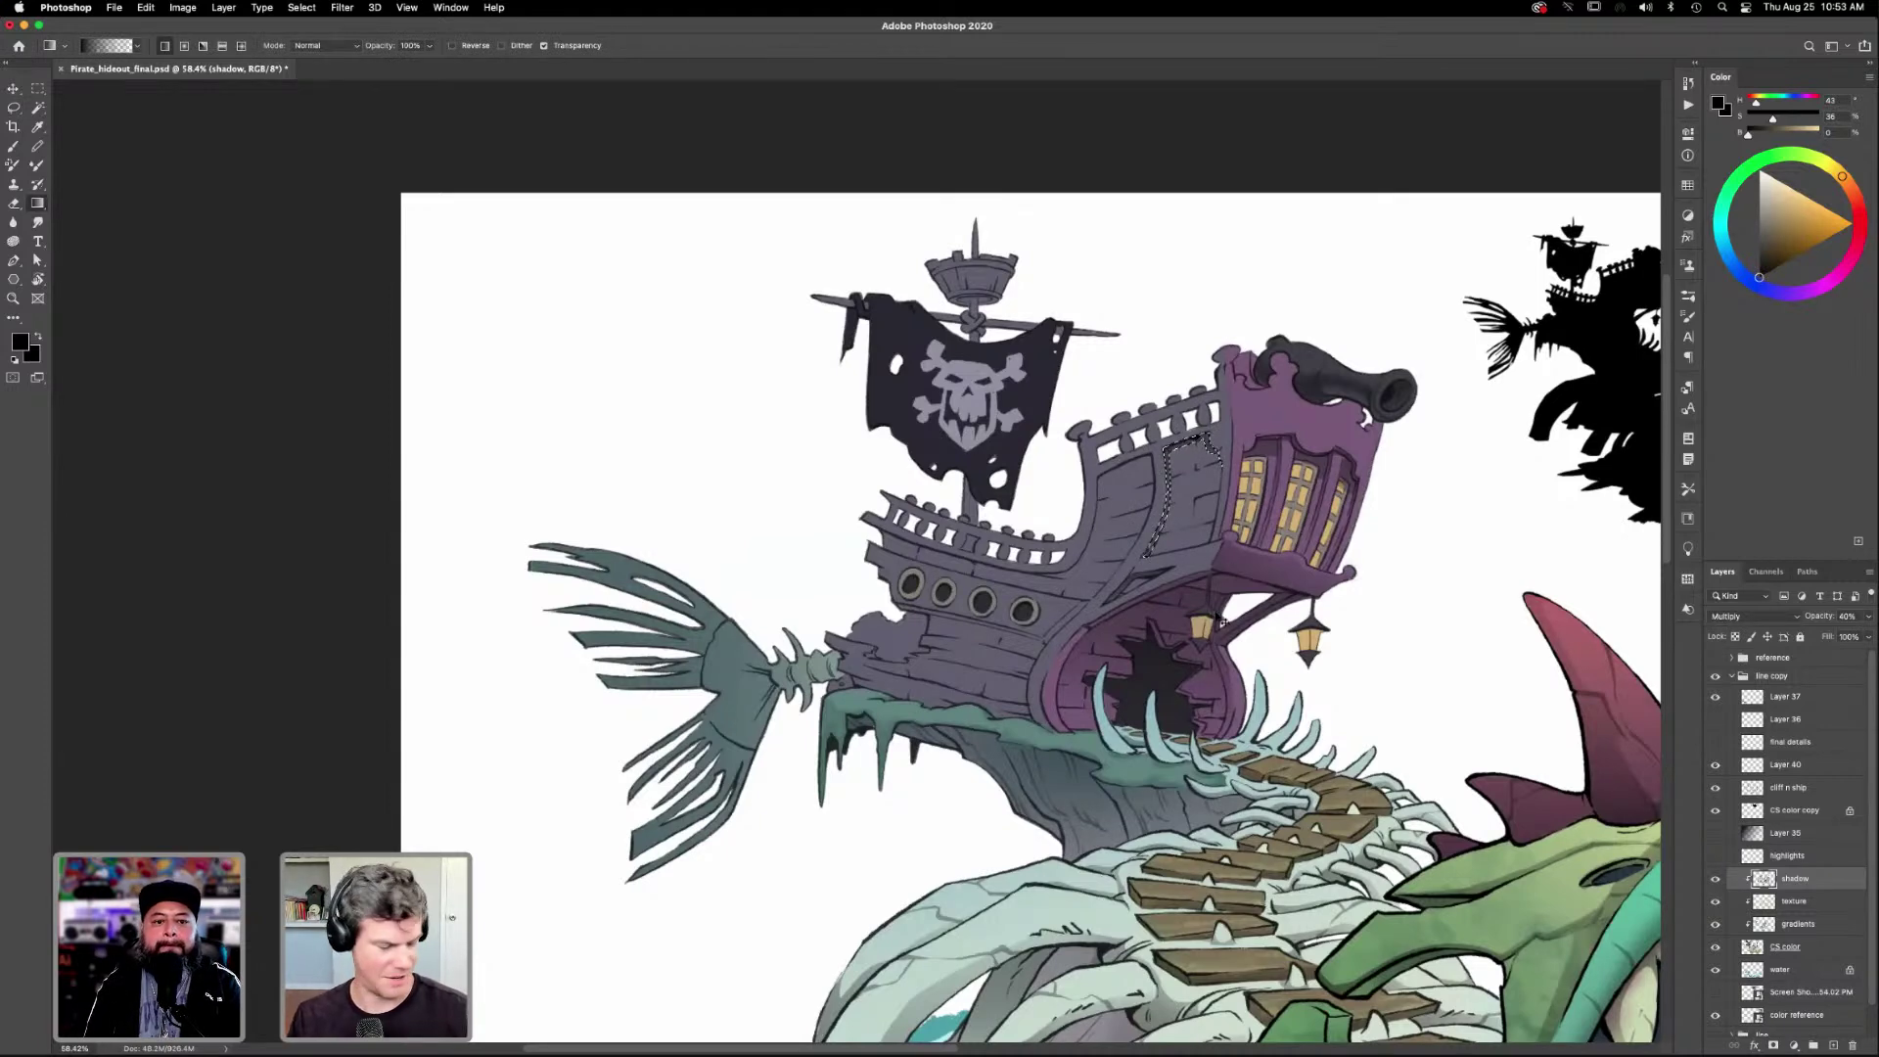
Outline the hull planks ahead of the curved rib, extend the selection beneath the lower deck railing, and shade it with a black gradient.
key("l")
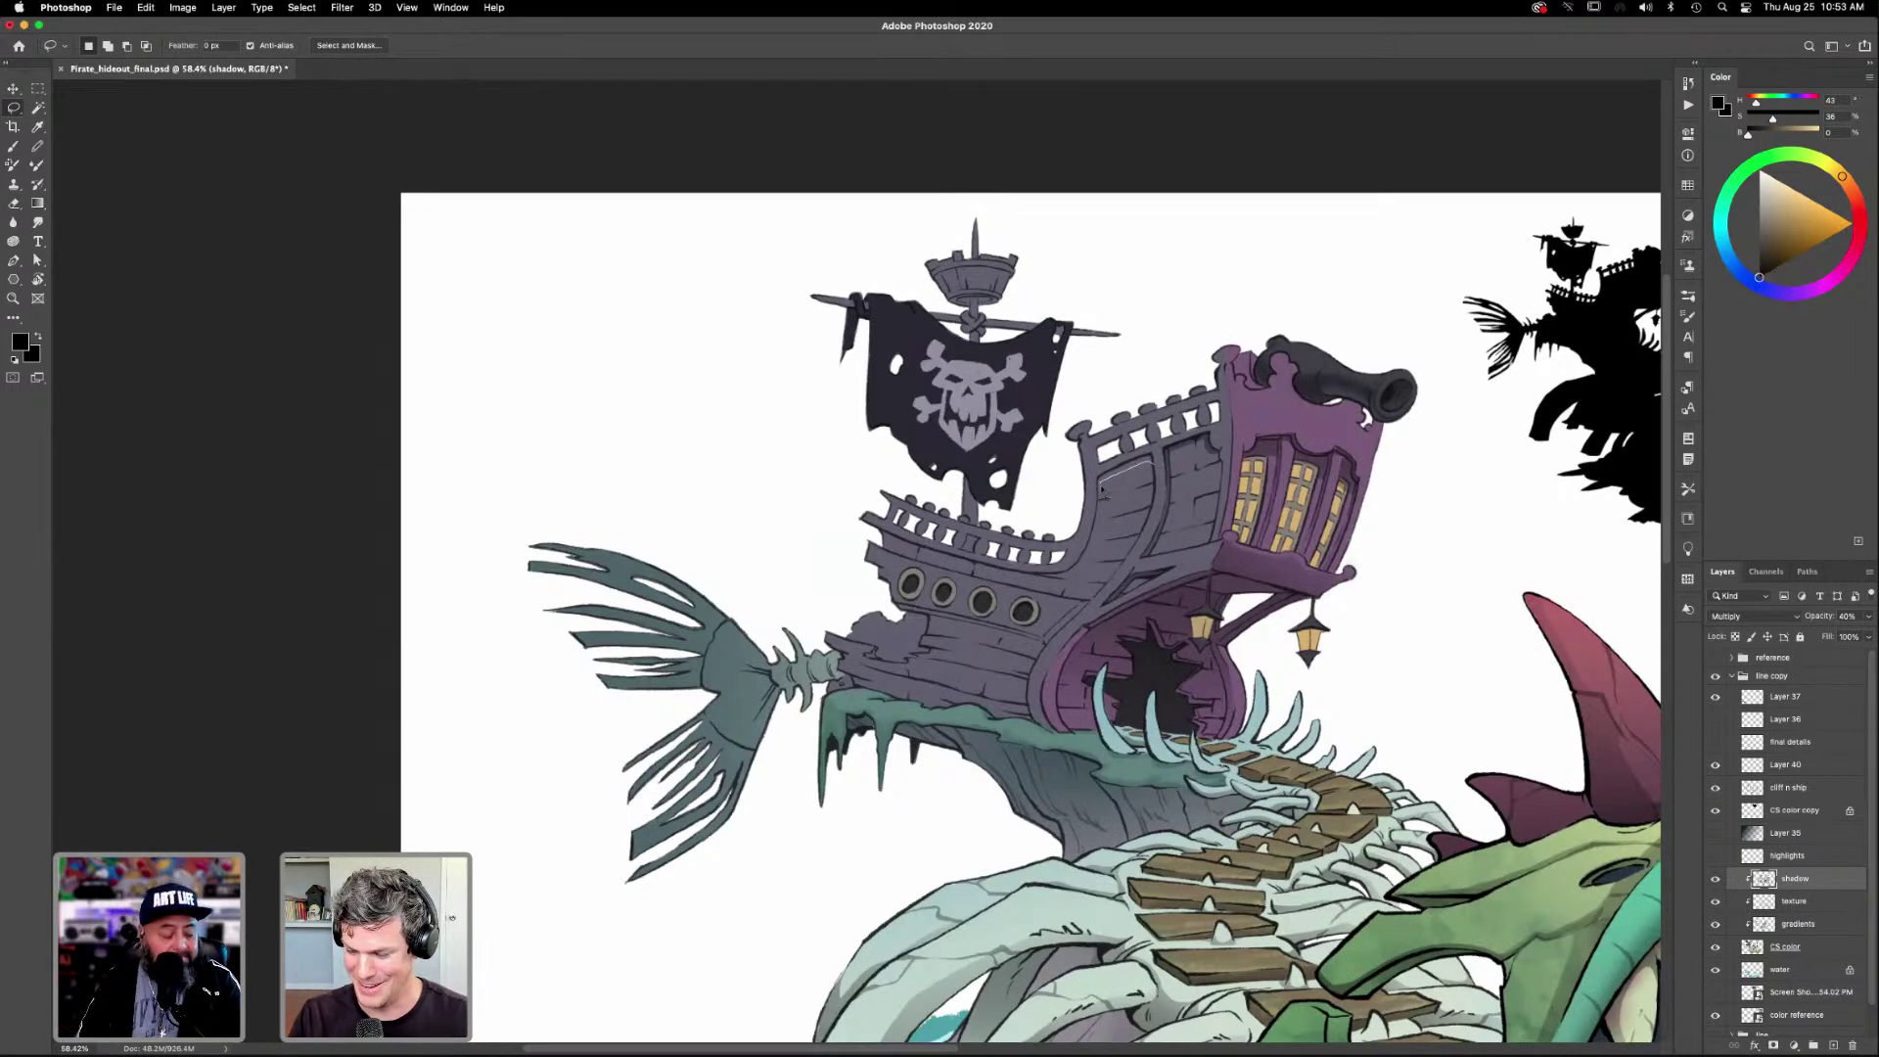
mouse_move(1095, 546)
left_mouse_down()
mouse_move(1049, 581)
mouse_move(1098, 528)
mouse_move(1102, 467)
mouse_move(1104, 494)
mouse_move(1152, 455)
left_mouse_up()
key("shift")
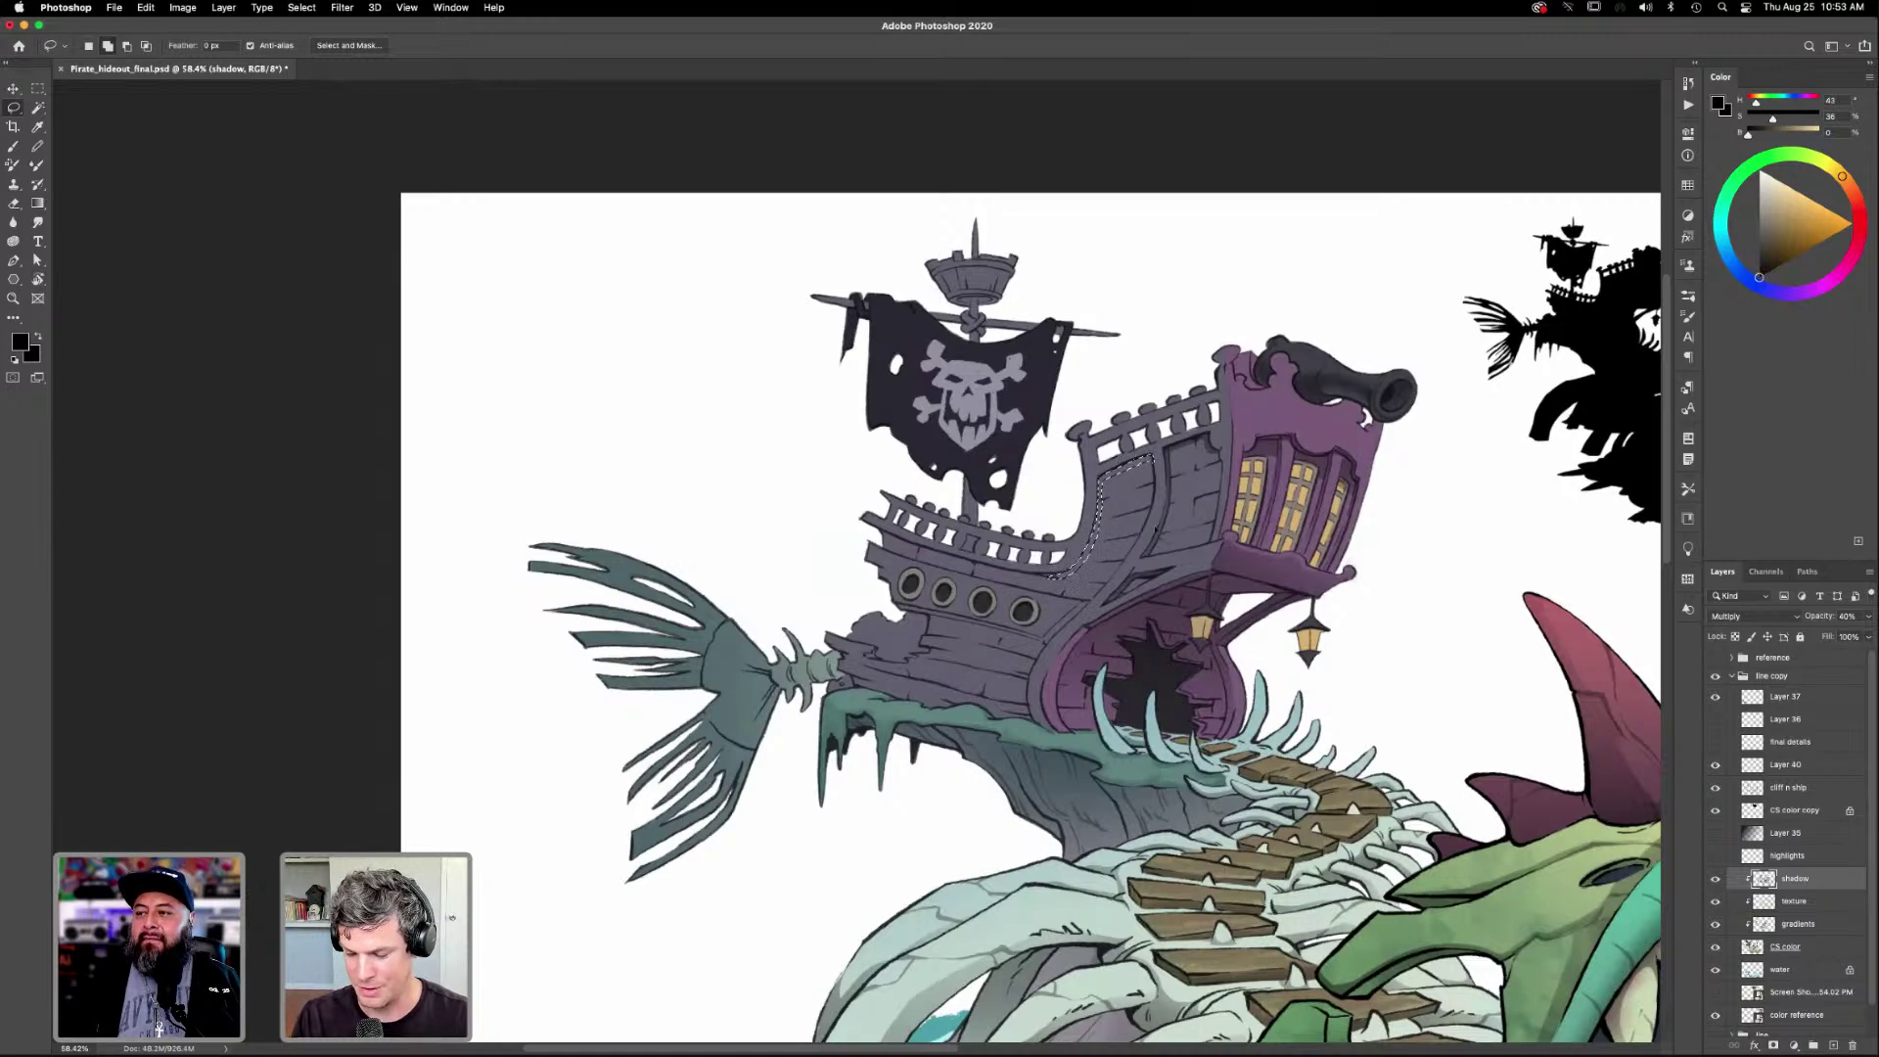
mouse_move(1047, 579)
left_mouse_down()
mouse_move(876, 536)
mouse_move(994, 571)
left_mouse_up()
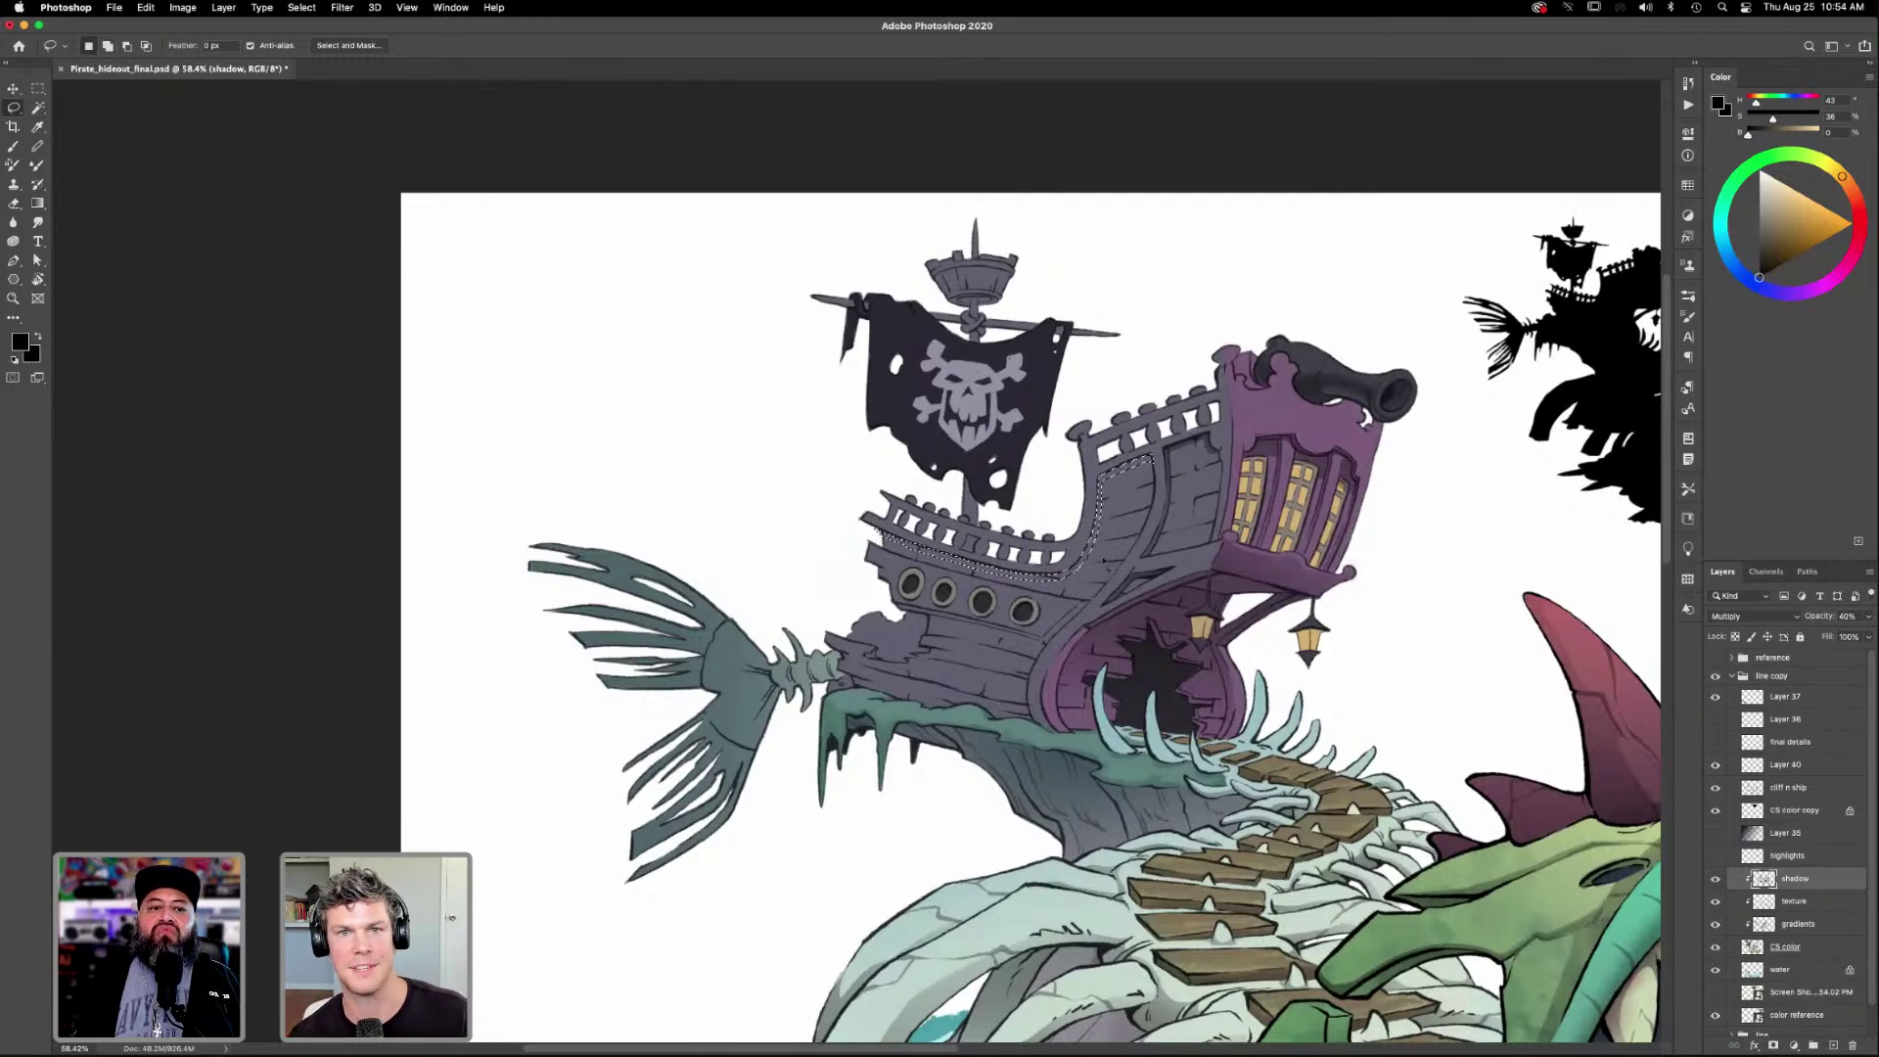
key("g")
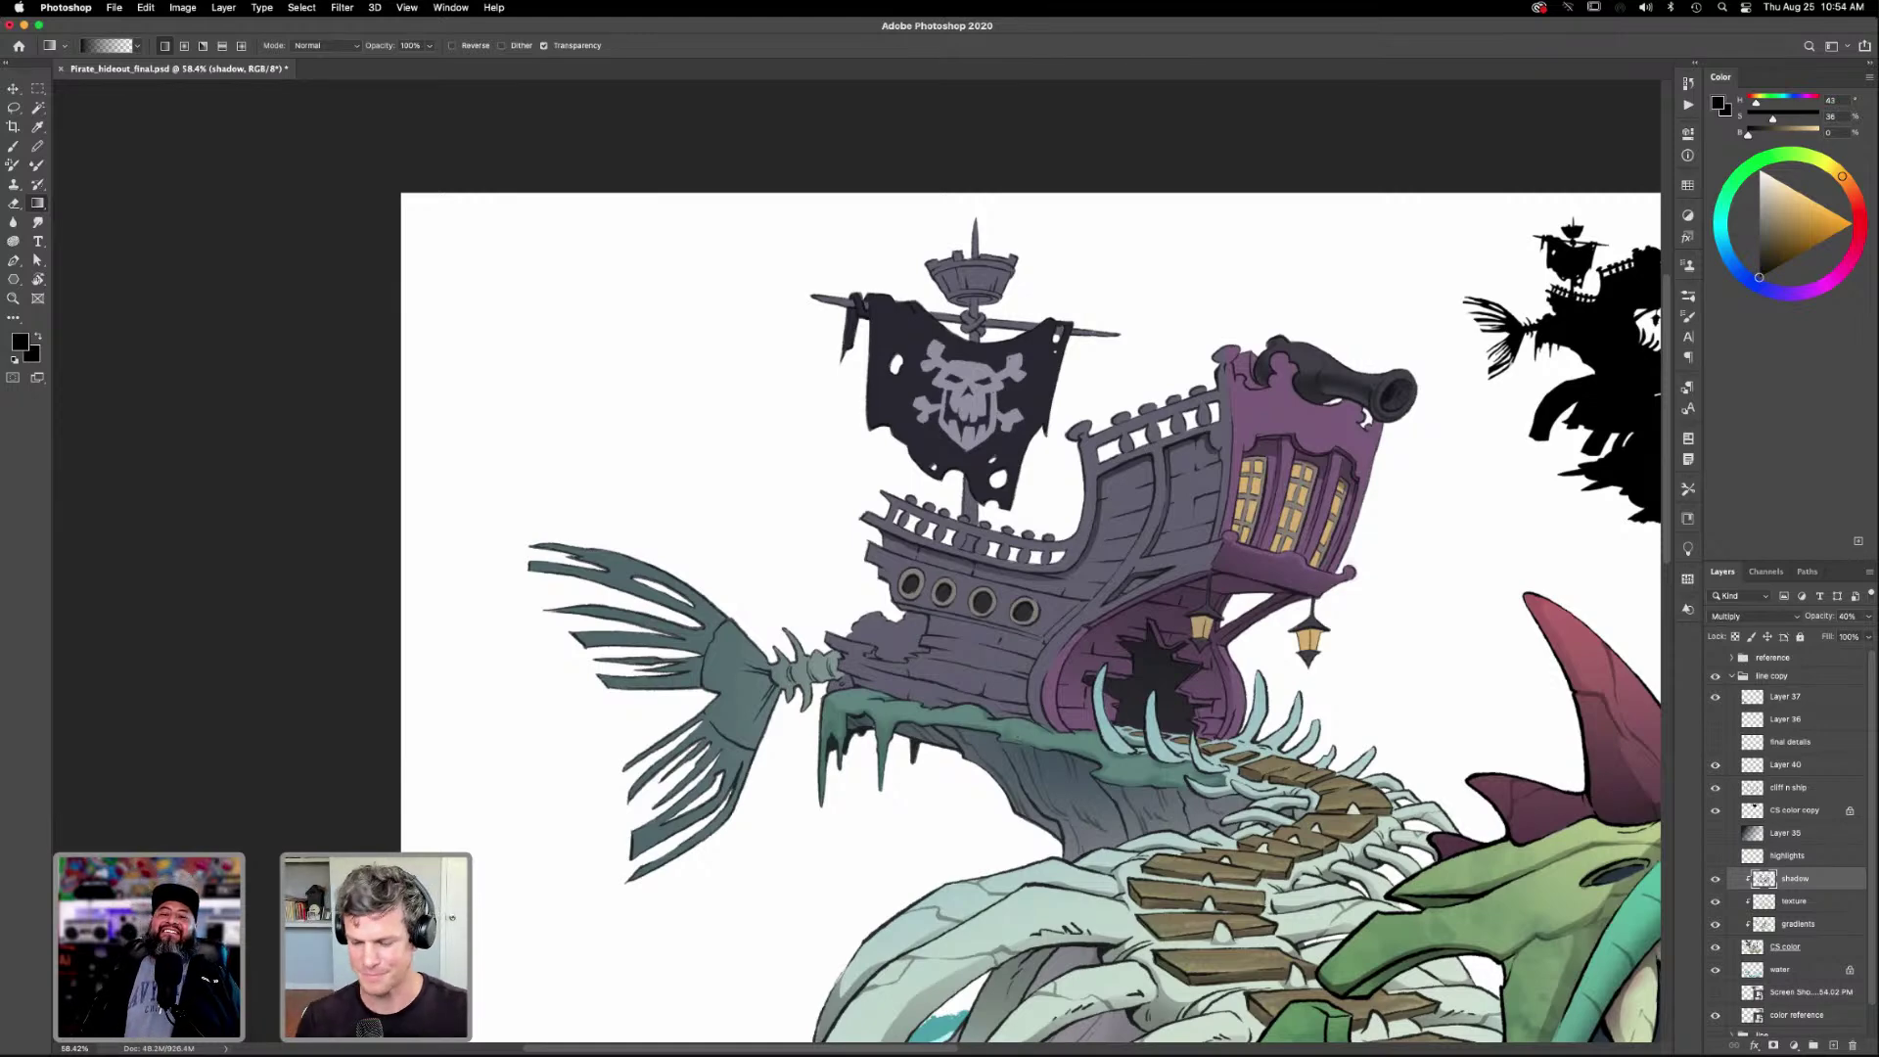
Outline the narrow strip of hull beneath the portholes, shade it with a black gradient, and deselect it.
key("l")
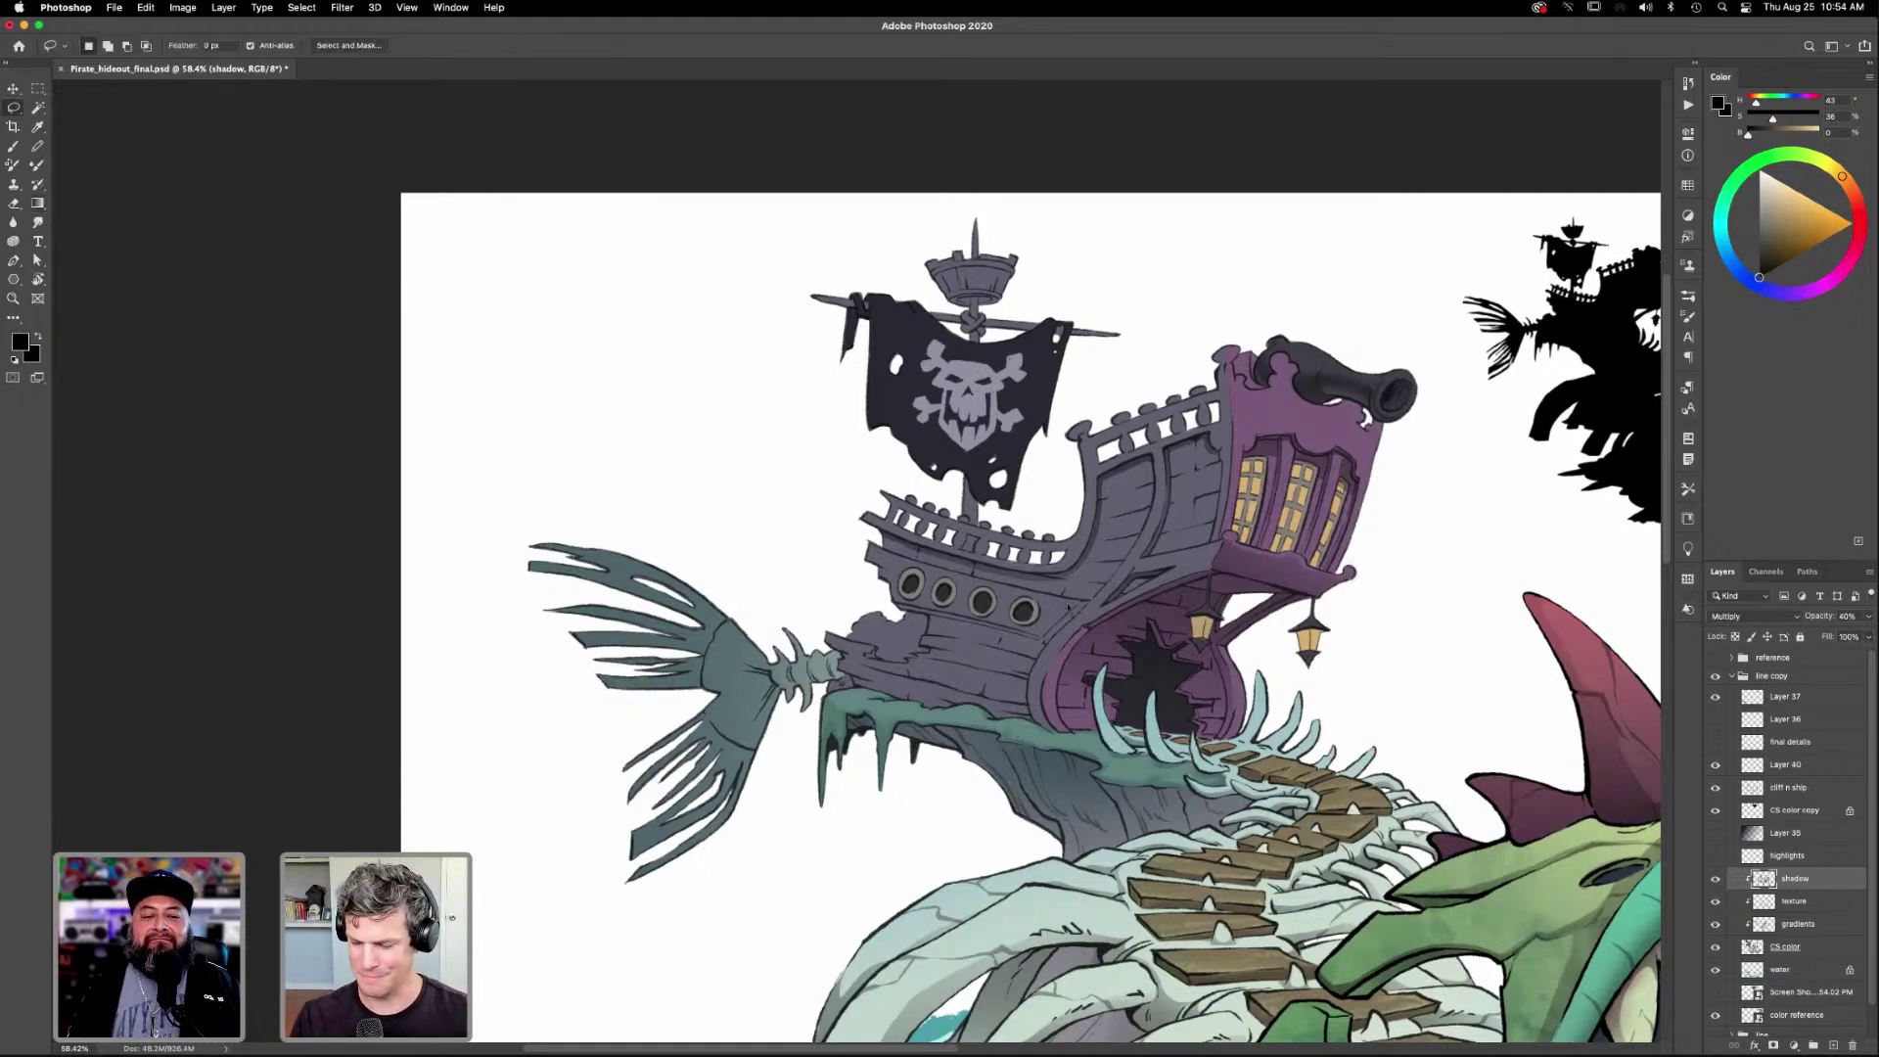
mouse_move(1057, 634)
left_mouse_down()
mouse_move(900, 611)
mouse_move(1044, 640)
mouse_move(1083, 605)
left_mouse_up()
key("g")
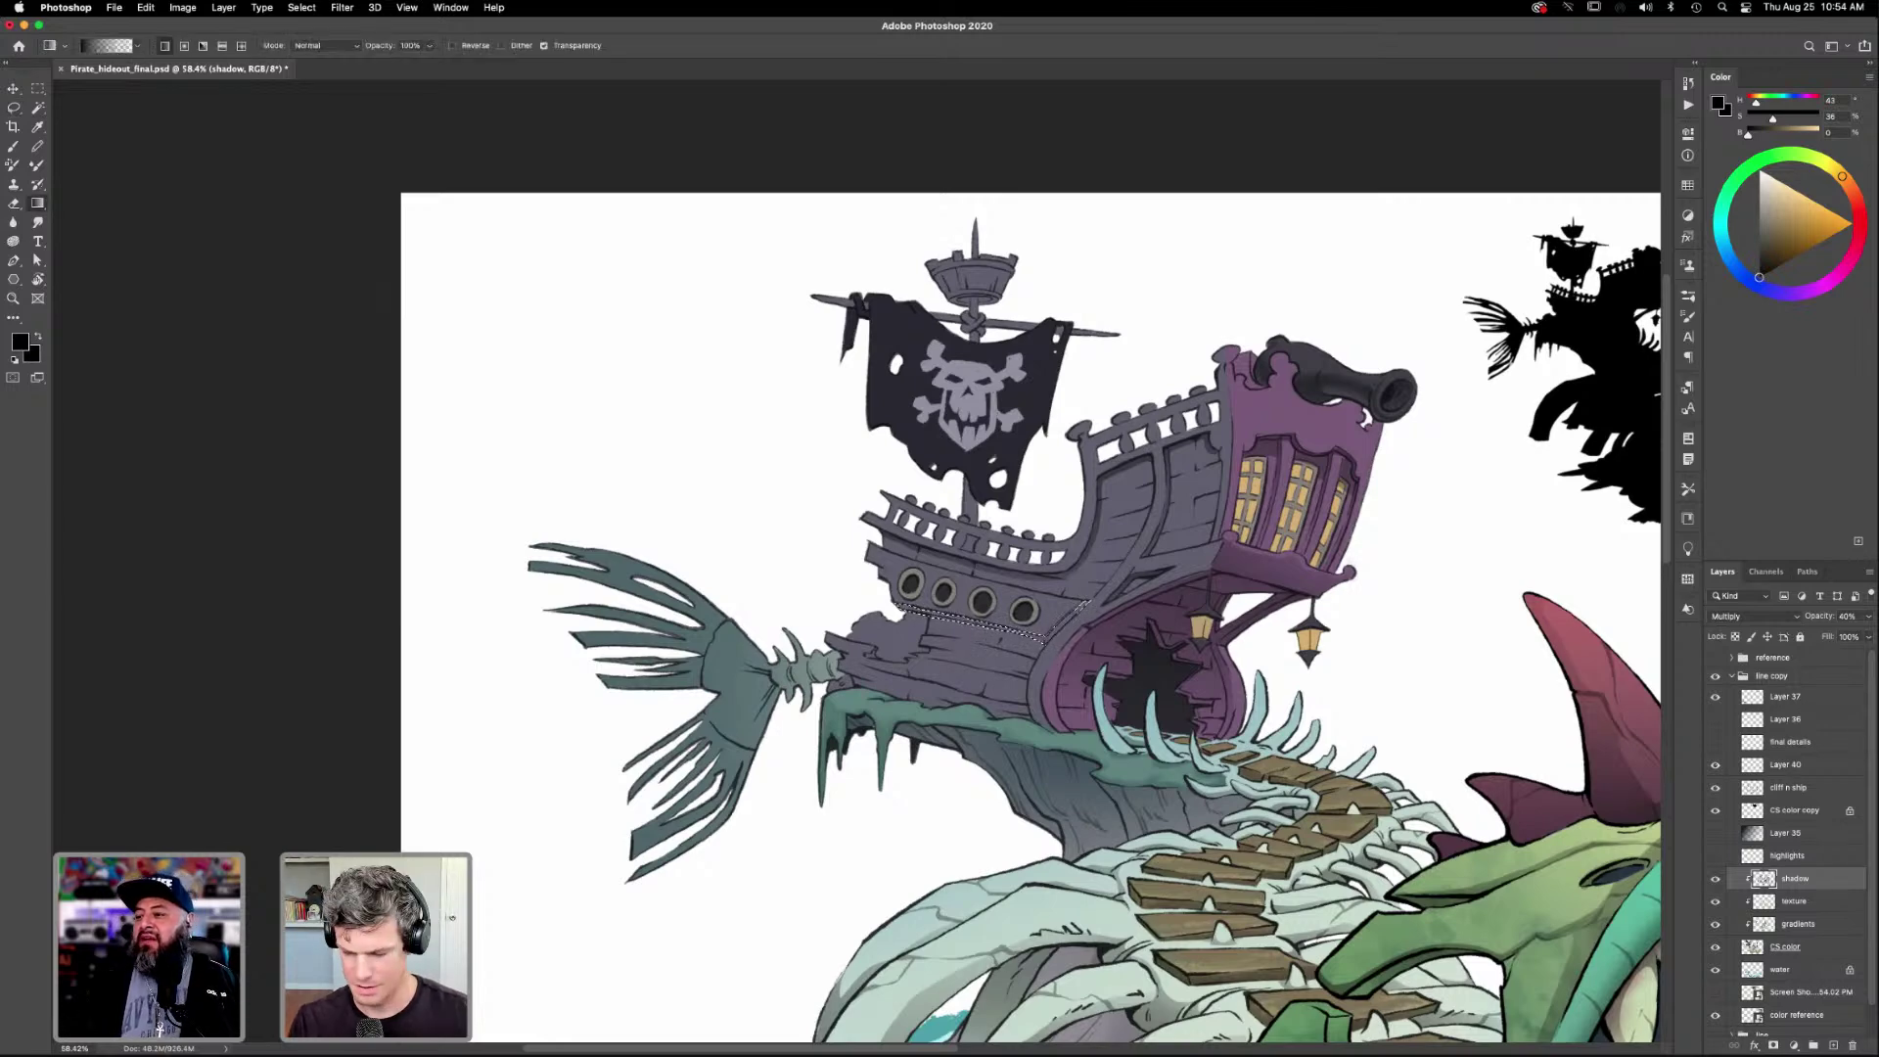
key("super+d")
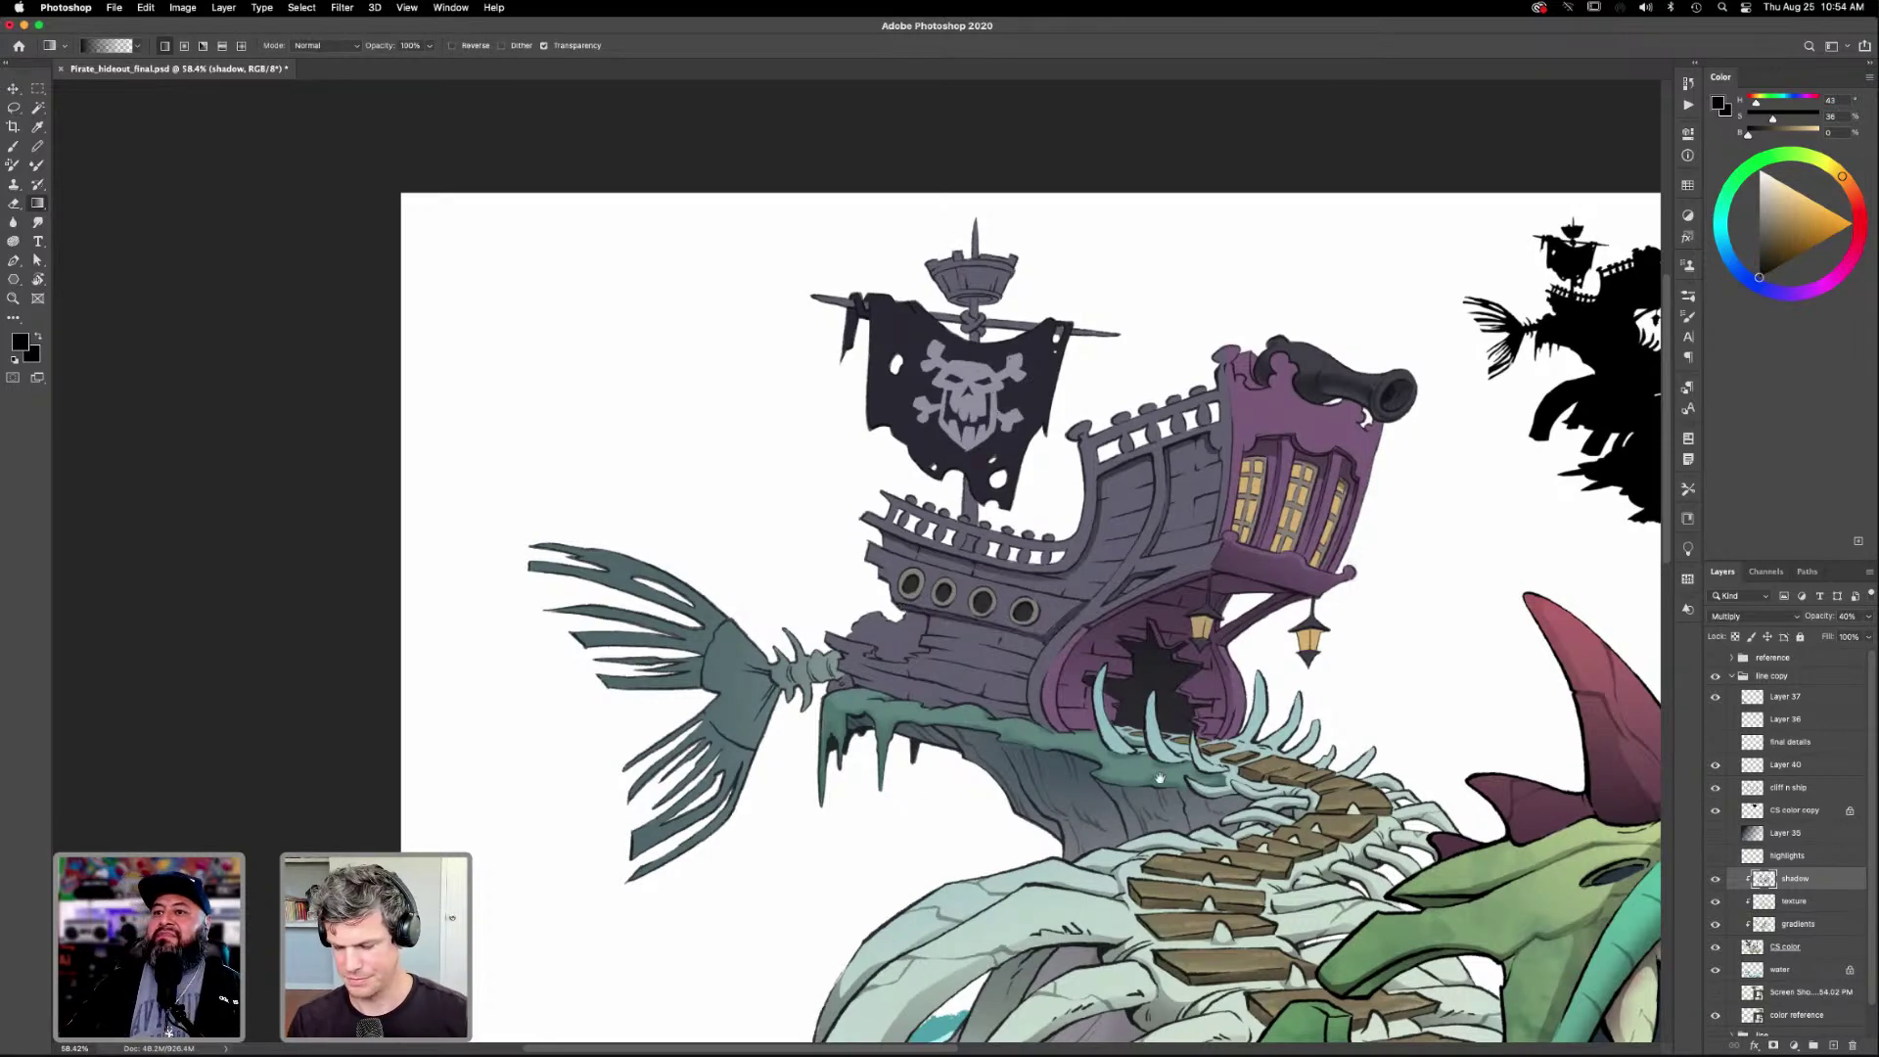
Outline the cannon's cast shadow over the purple stern trim and windows, and darken it with a black gradient on the shadow layer.
scroll(1160, 772, "right", 5)
scroll(1161, 772, "down", 1)
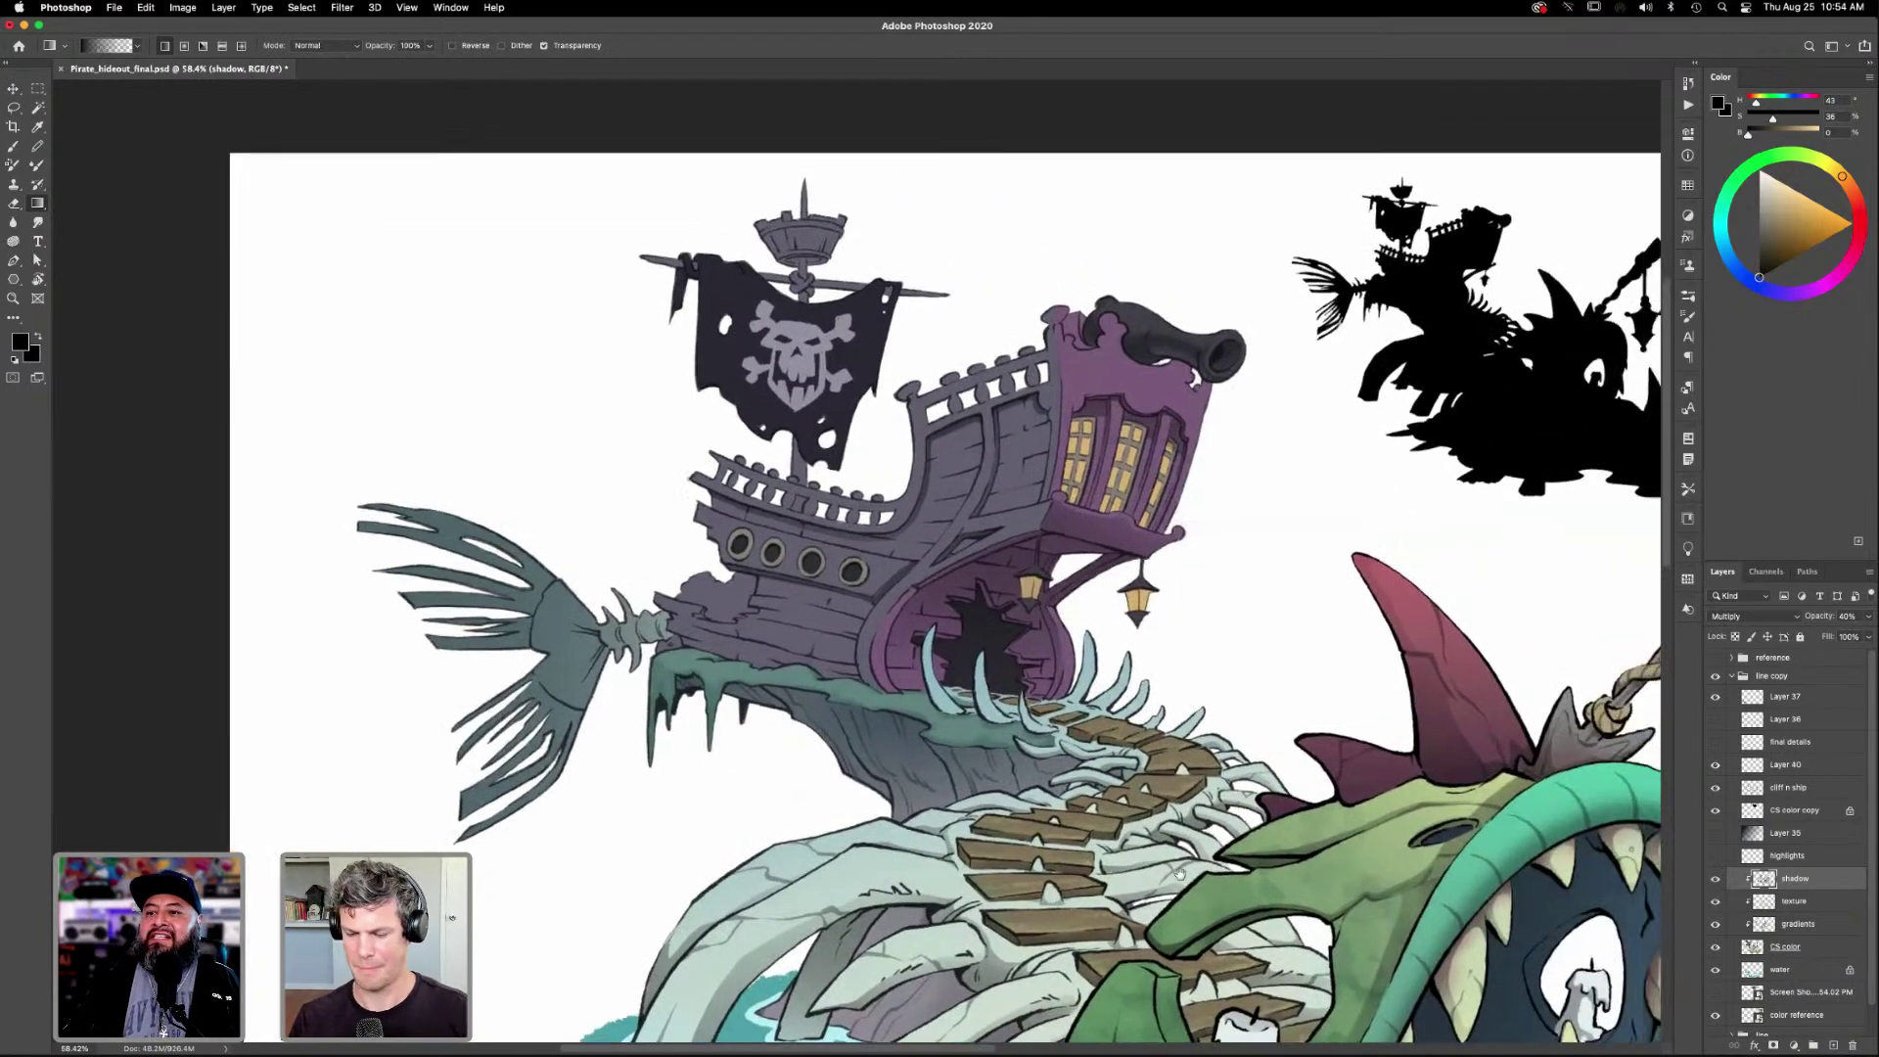
scroll(1170, 868, "up", 2)
scroll(1171, 868, "left", 2)
key("l")
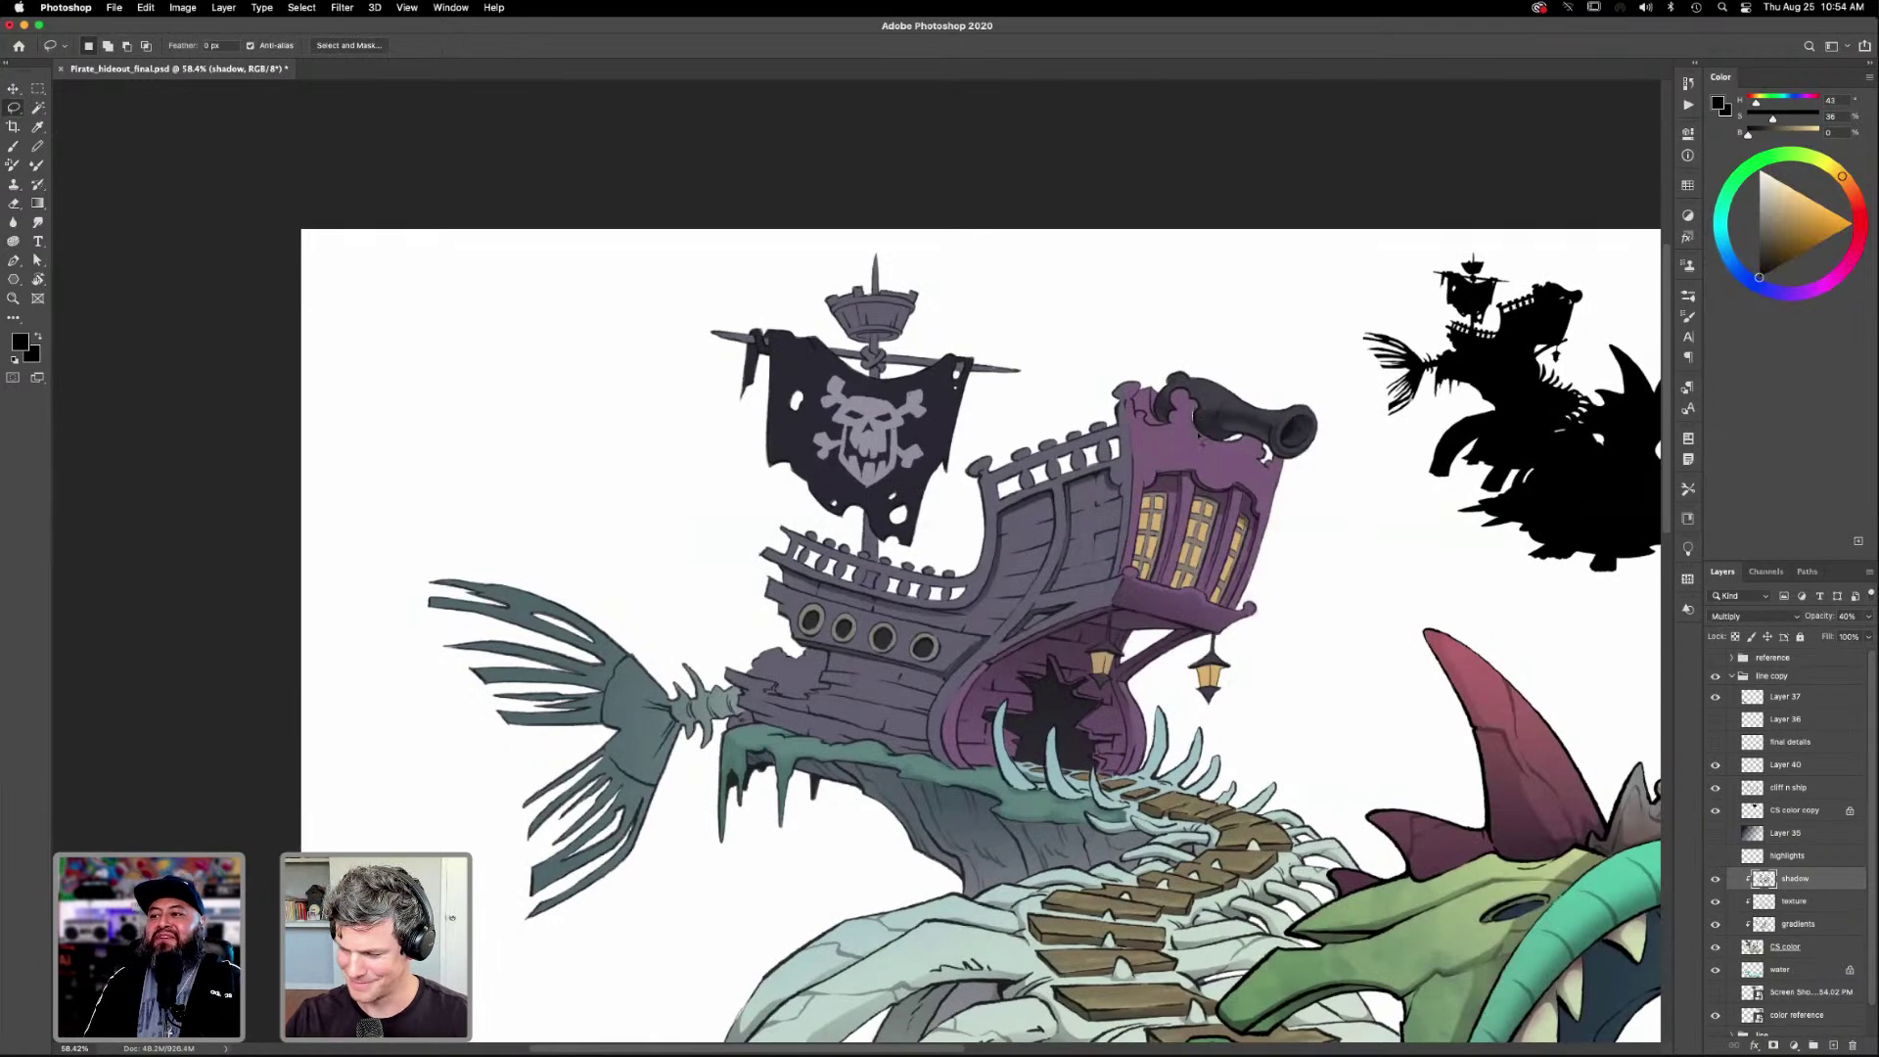
left_click_drag(1209, 453, 1205, 524)
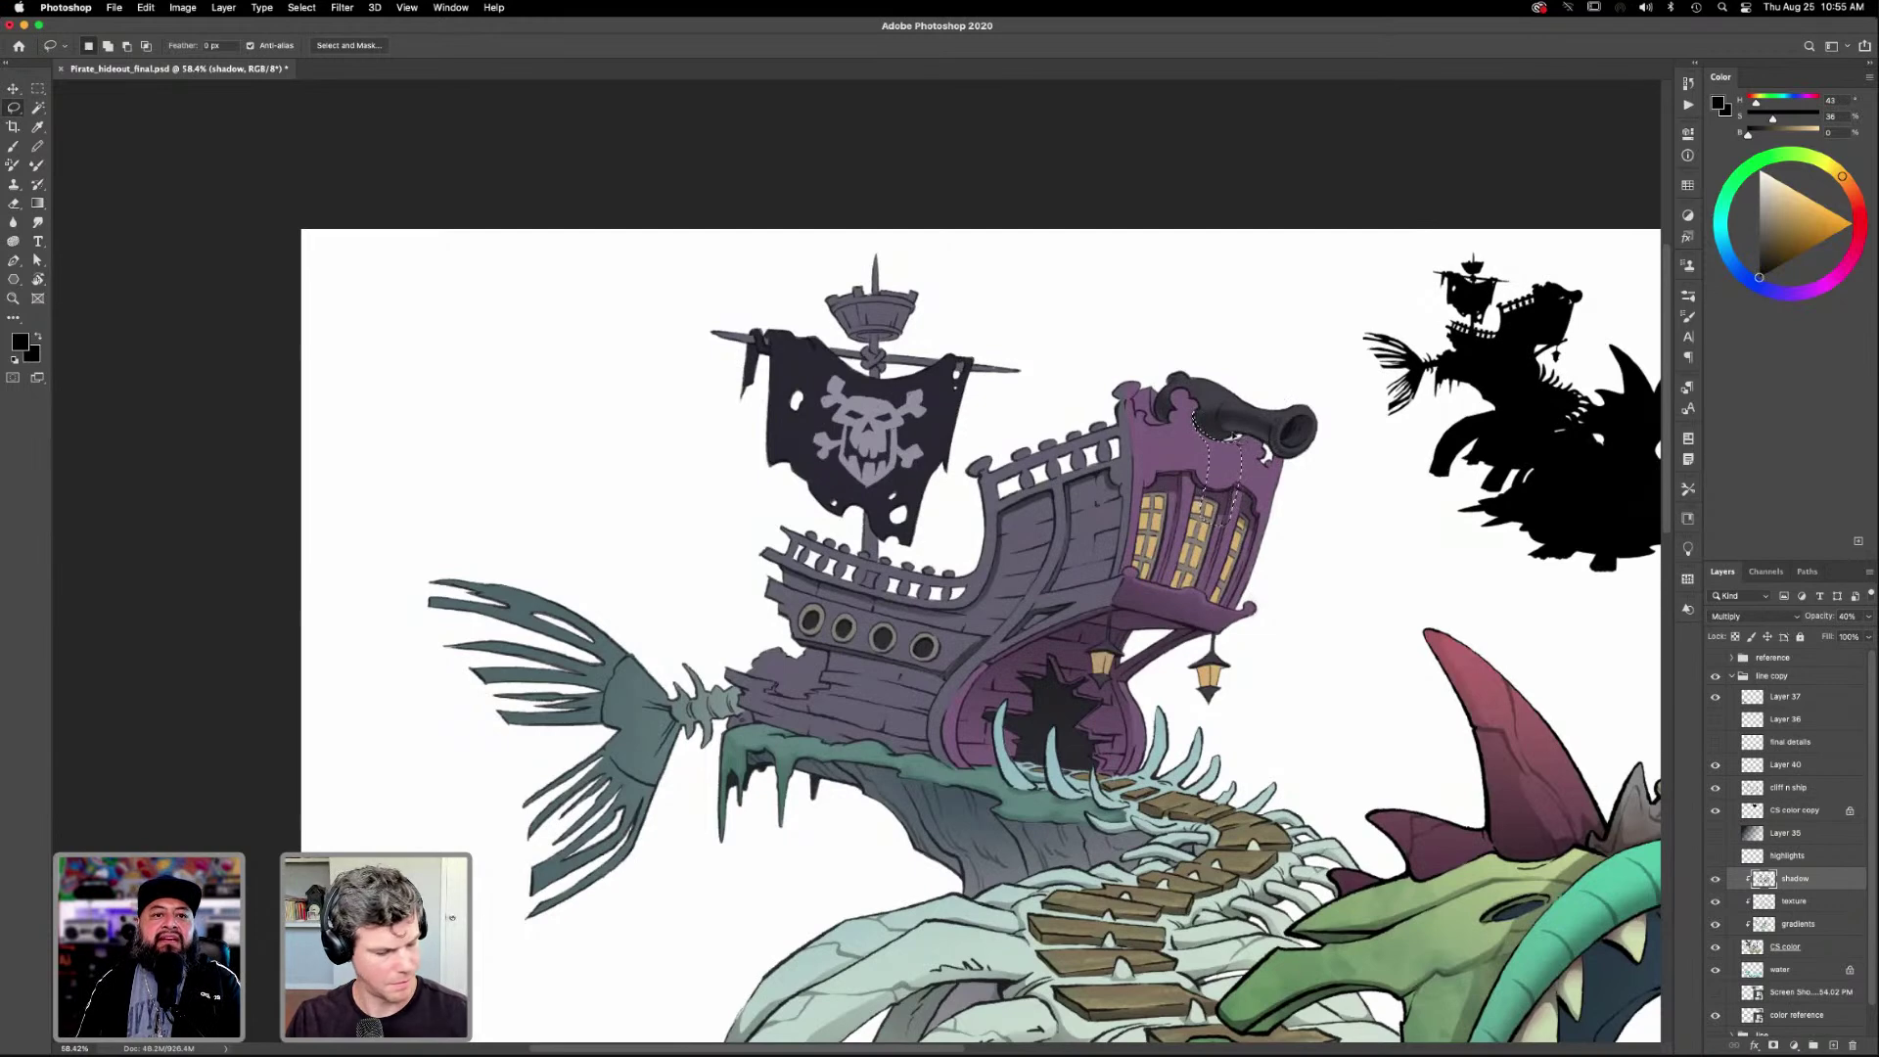
key("alt")
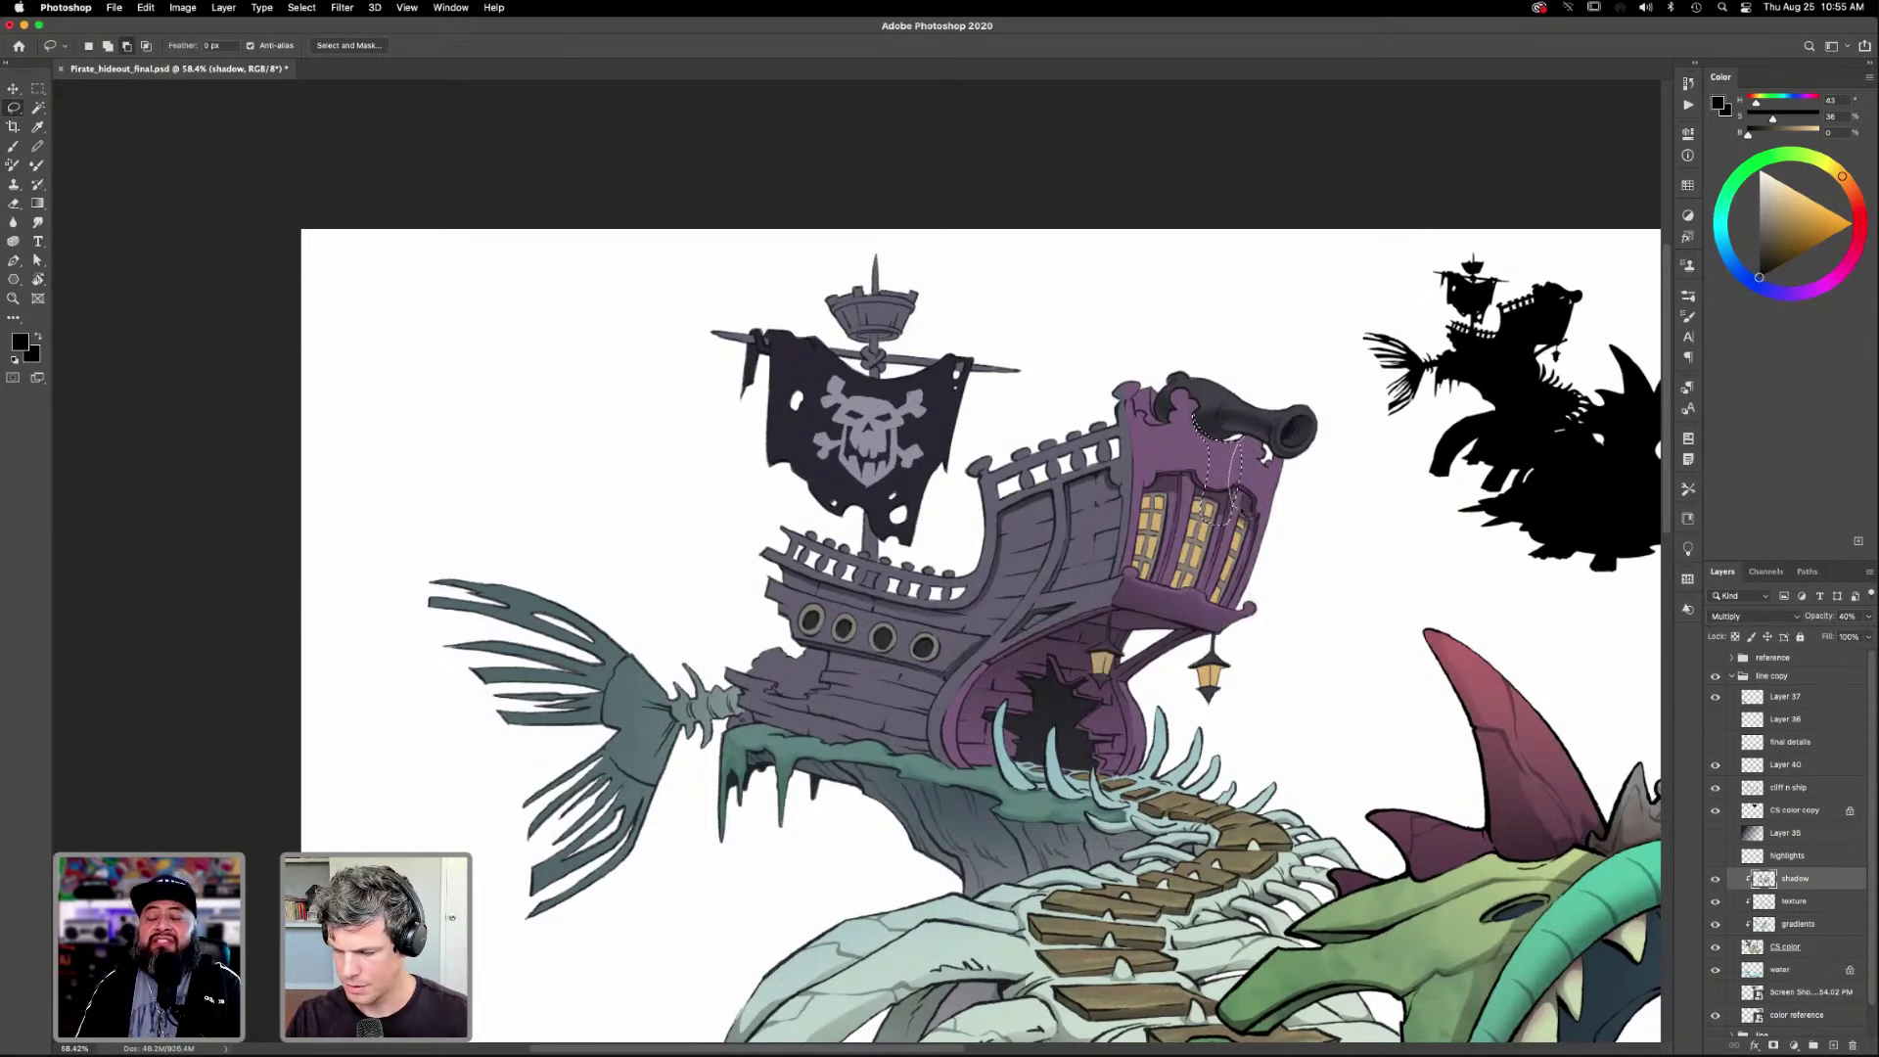
key("g")
left_click_drag(1230, 355, 1220, 437)
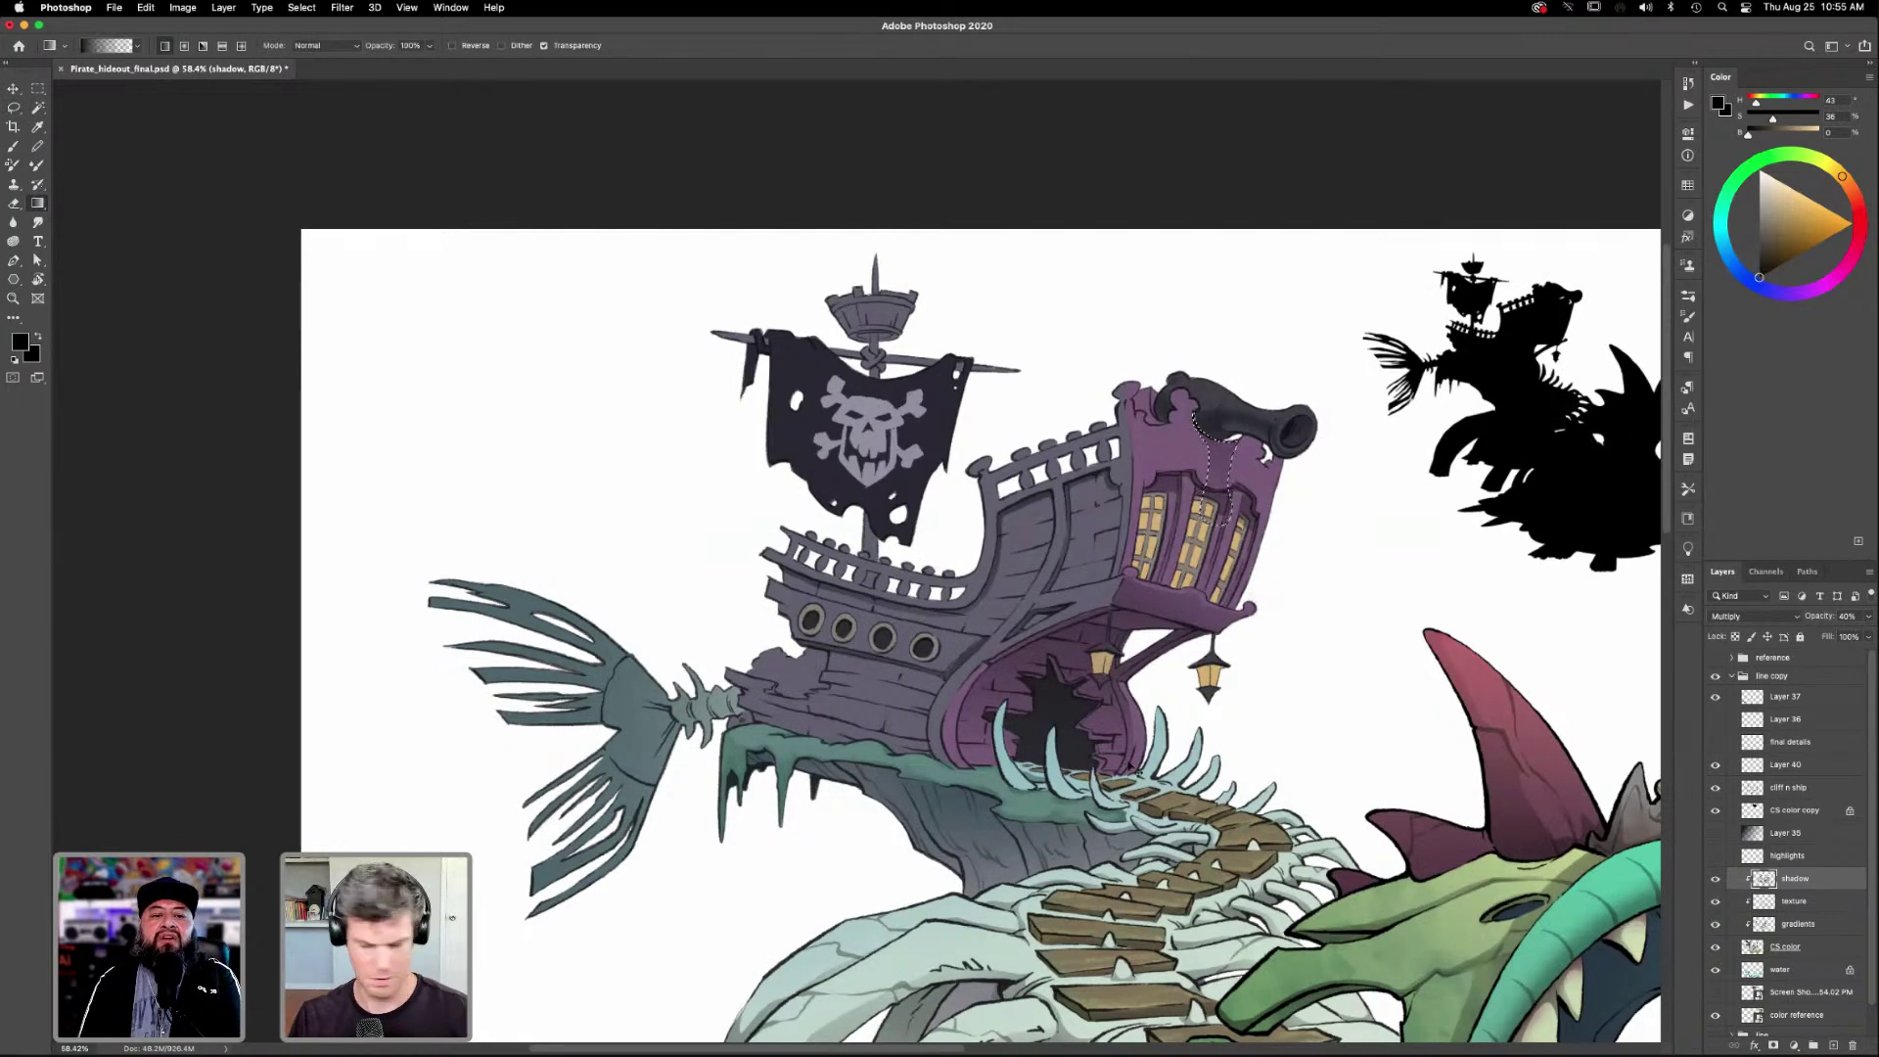
Sample tan from the lantern under the stern and try brushing it onto the rounded lump at the hull's broken end on the CS color layer.
scroll(1214, 810, "left", 3)
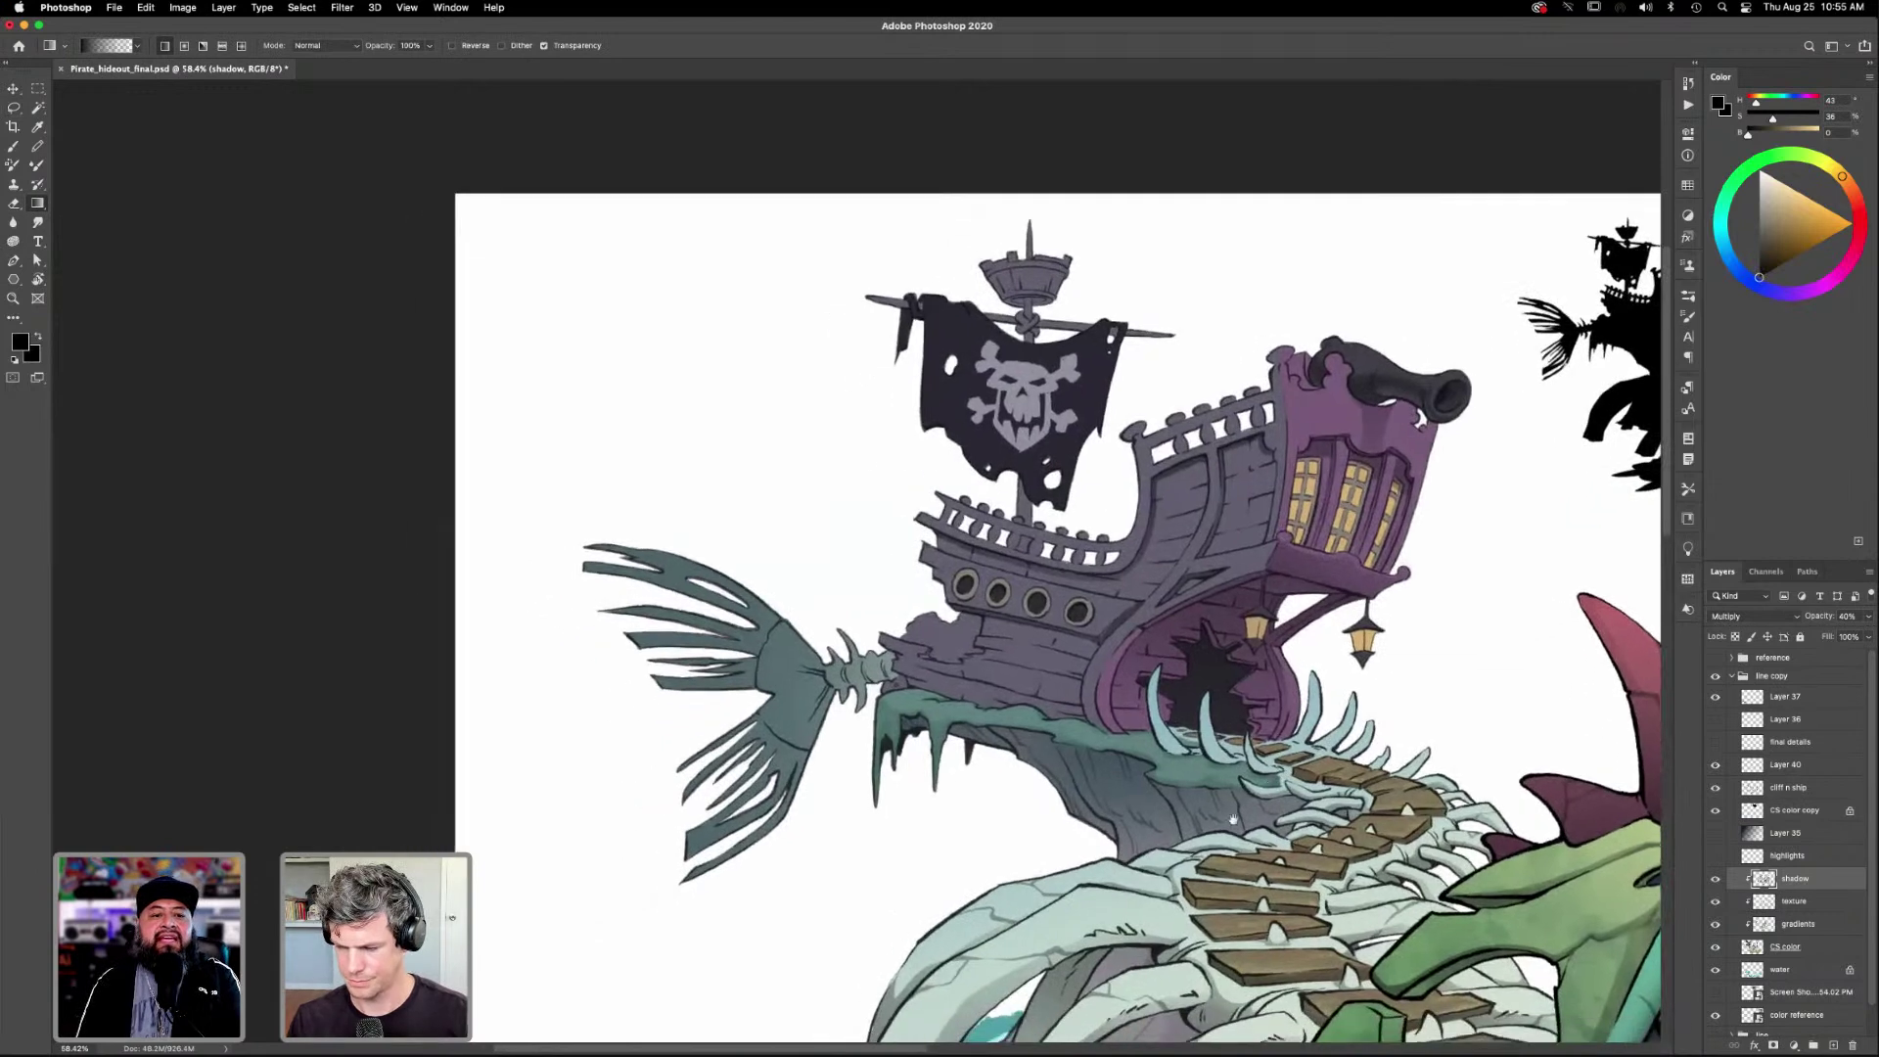
scroll(1215, 811, "left", 3)
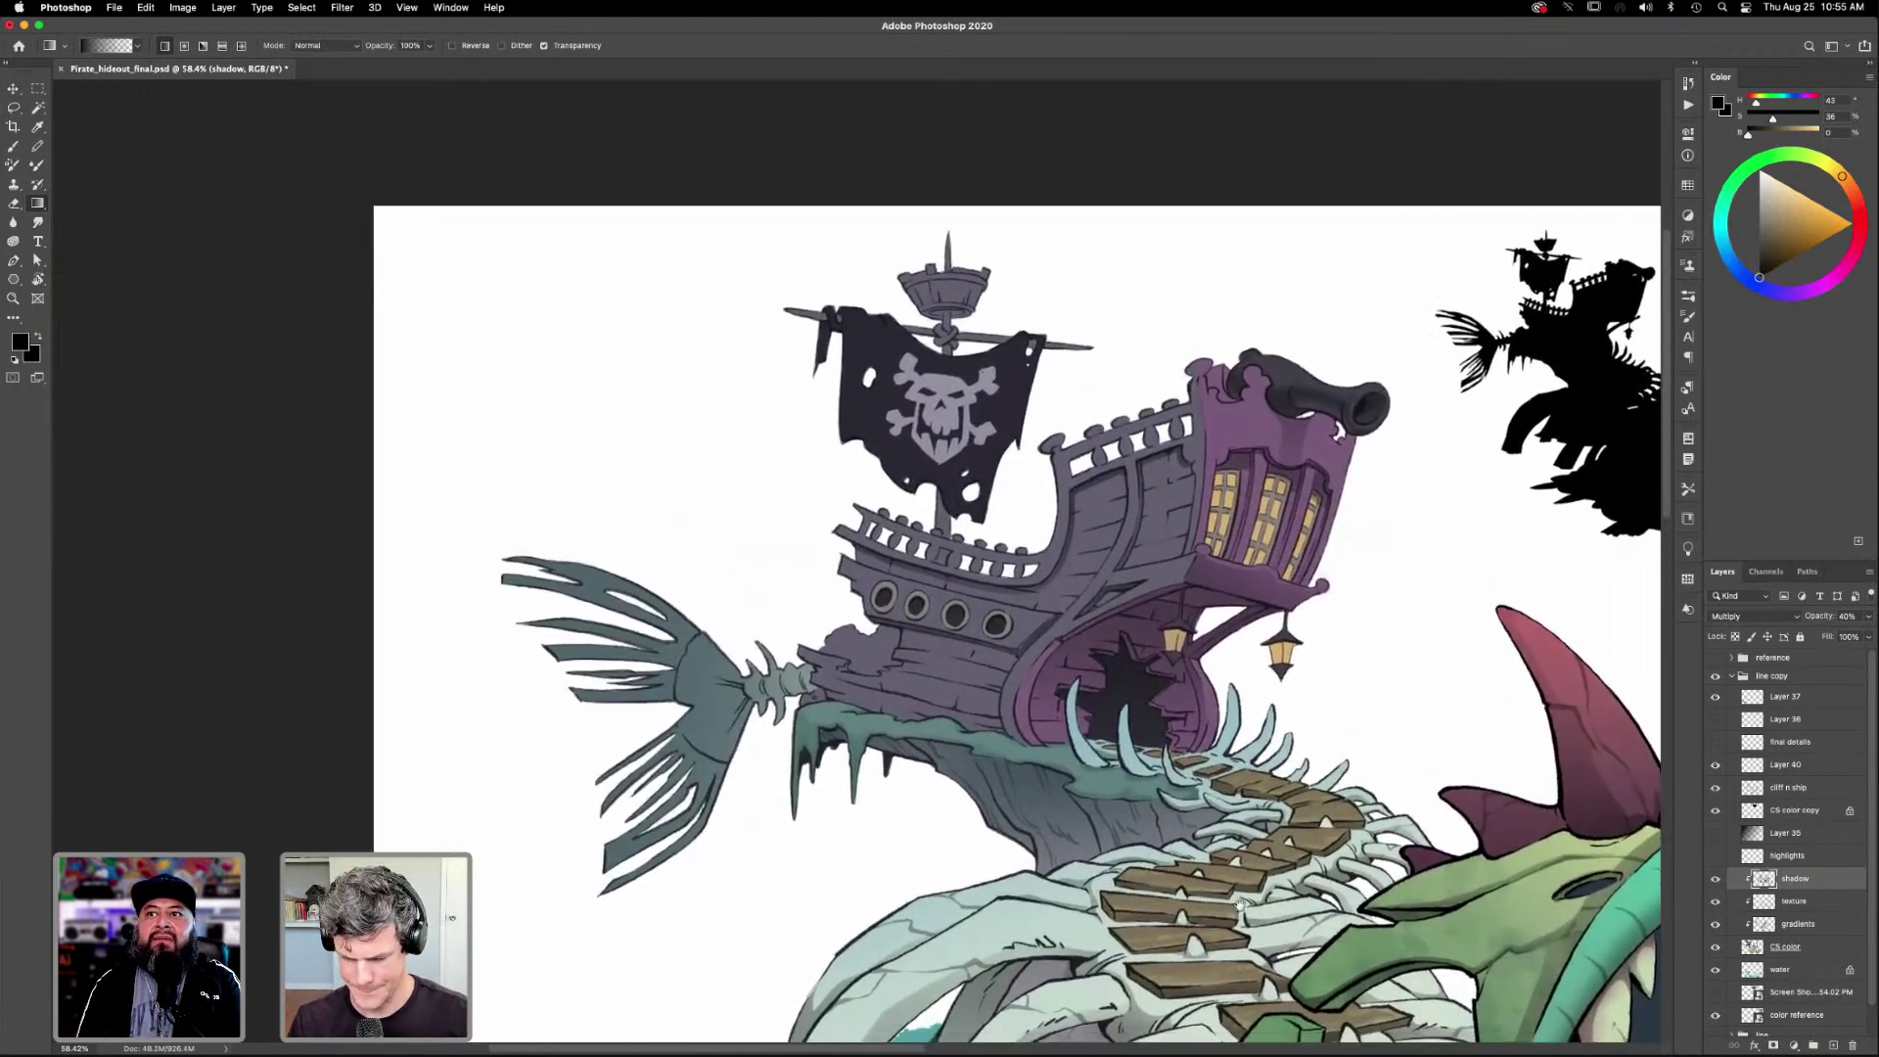
left_click(988, 954, "ctrl")
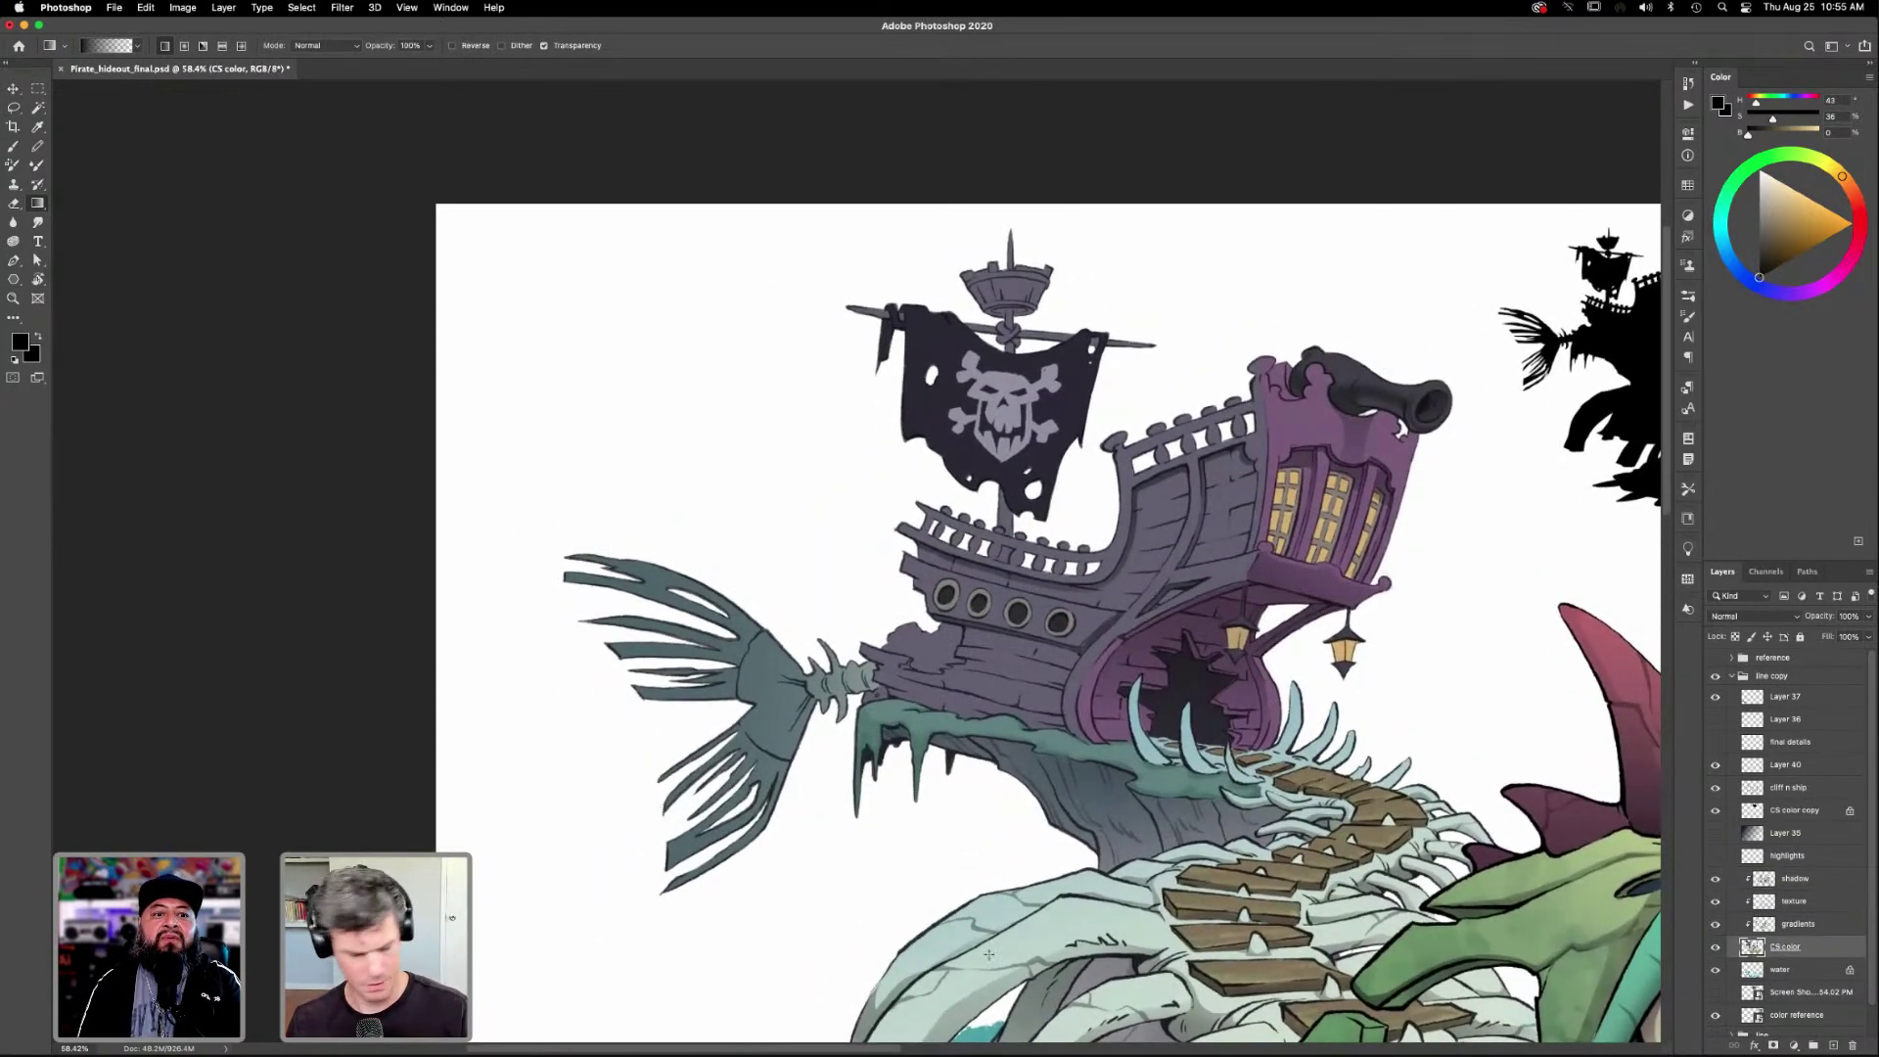
key("i")
left_click(1234, 640)
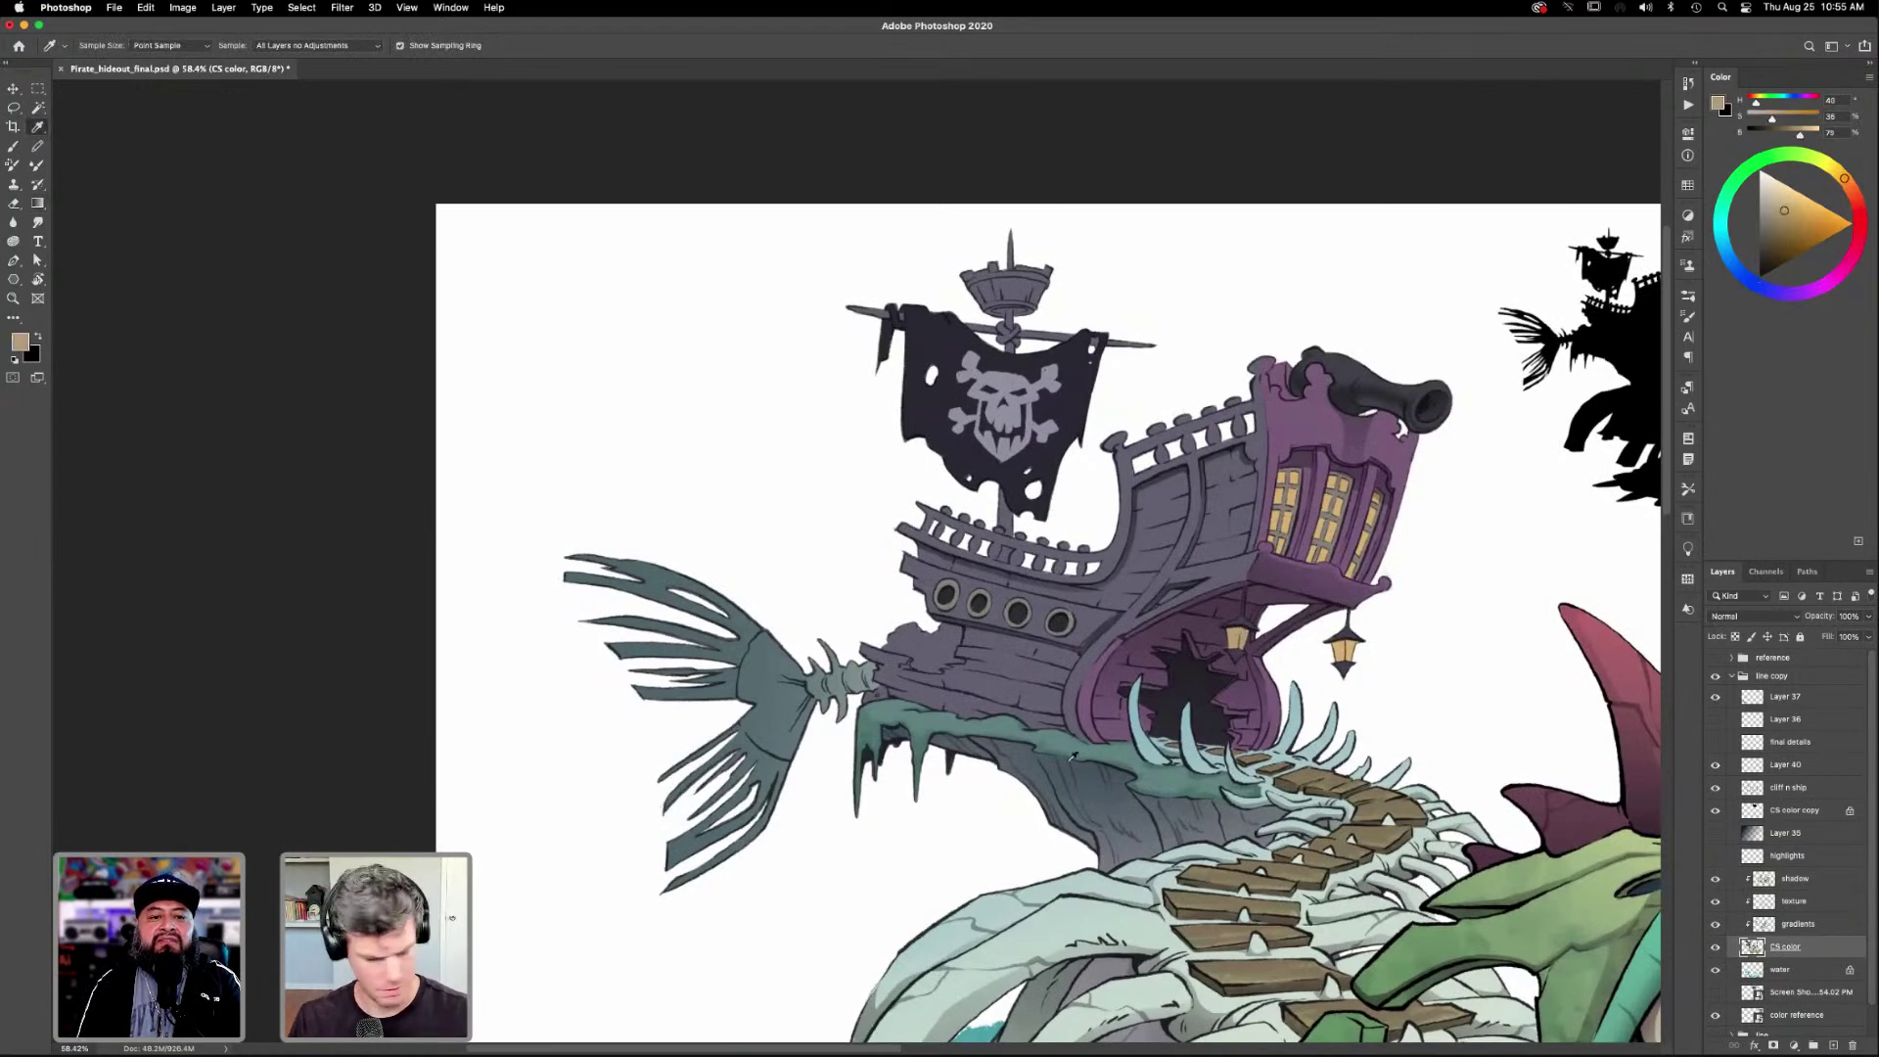
key("b")
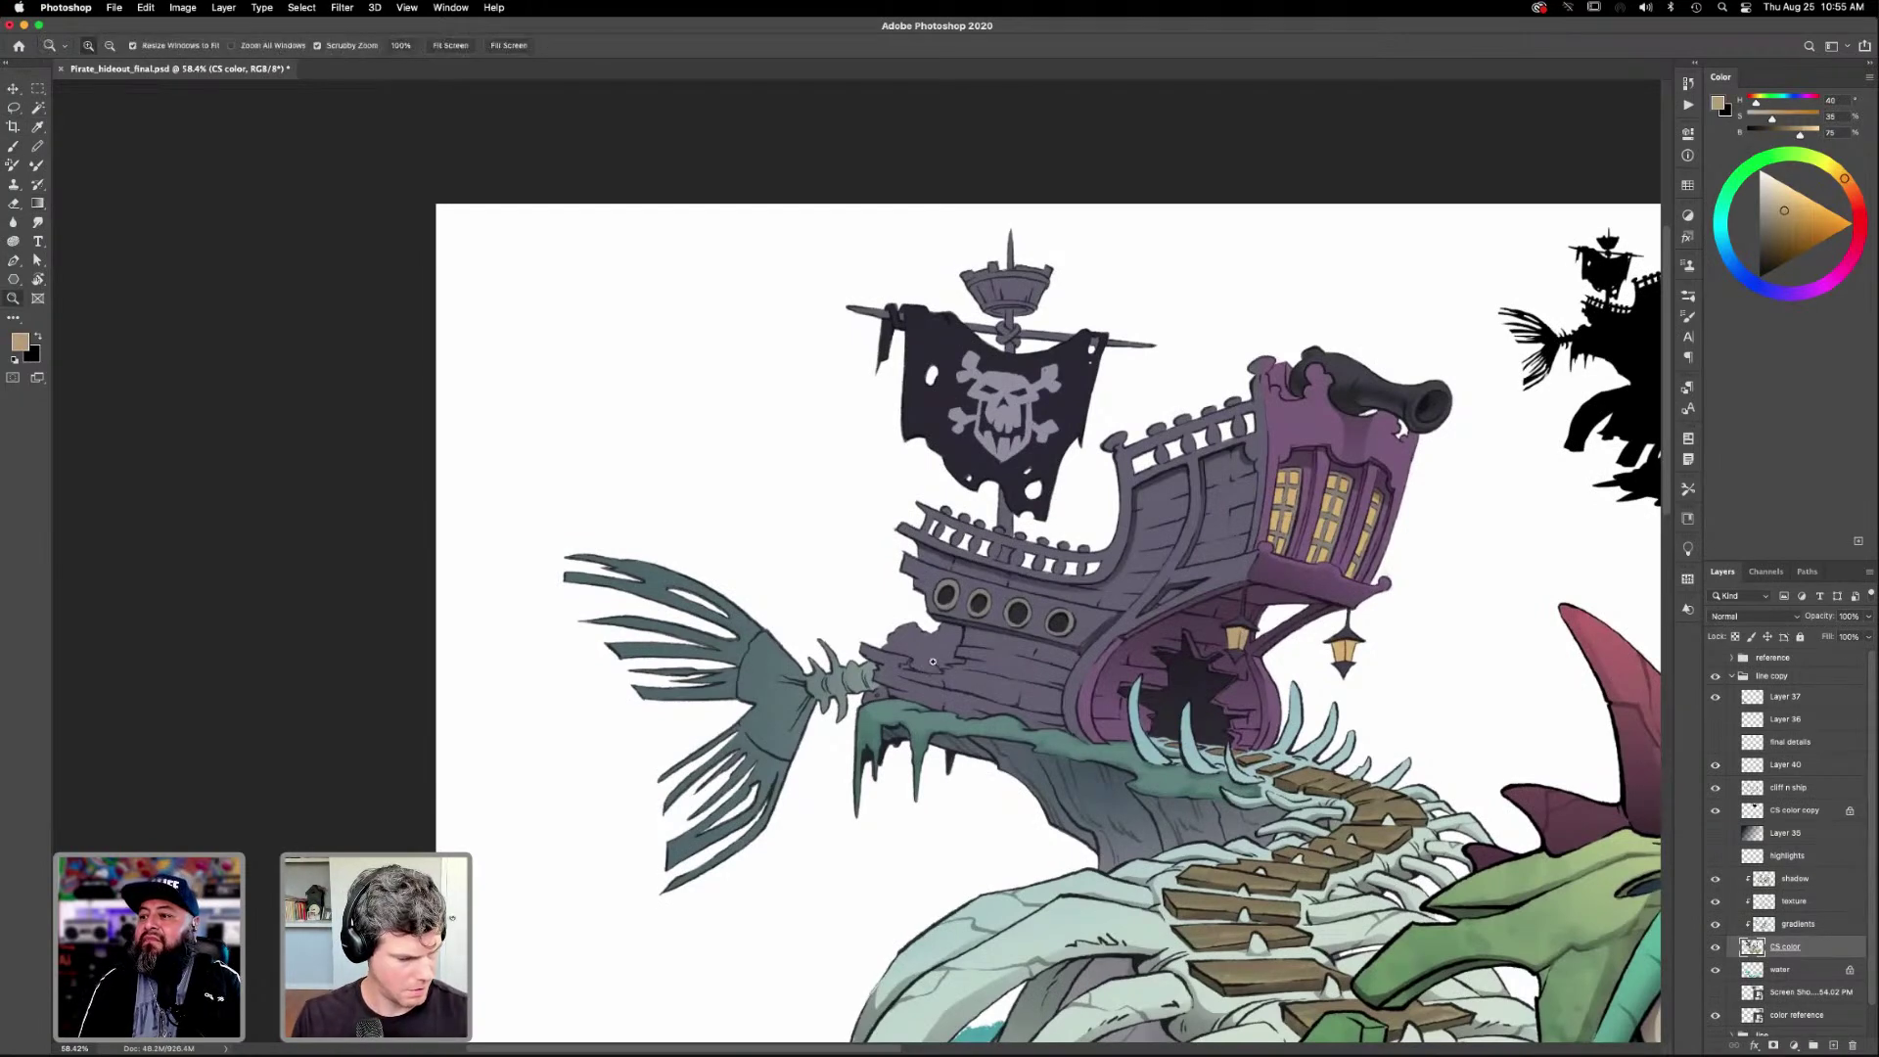
scroll(919, 667, "up", 3)
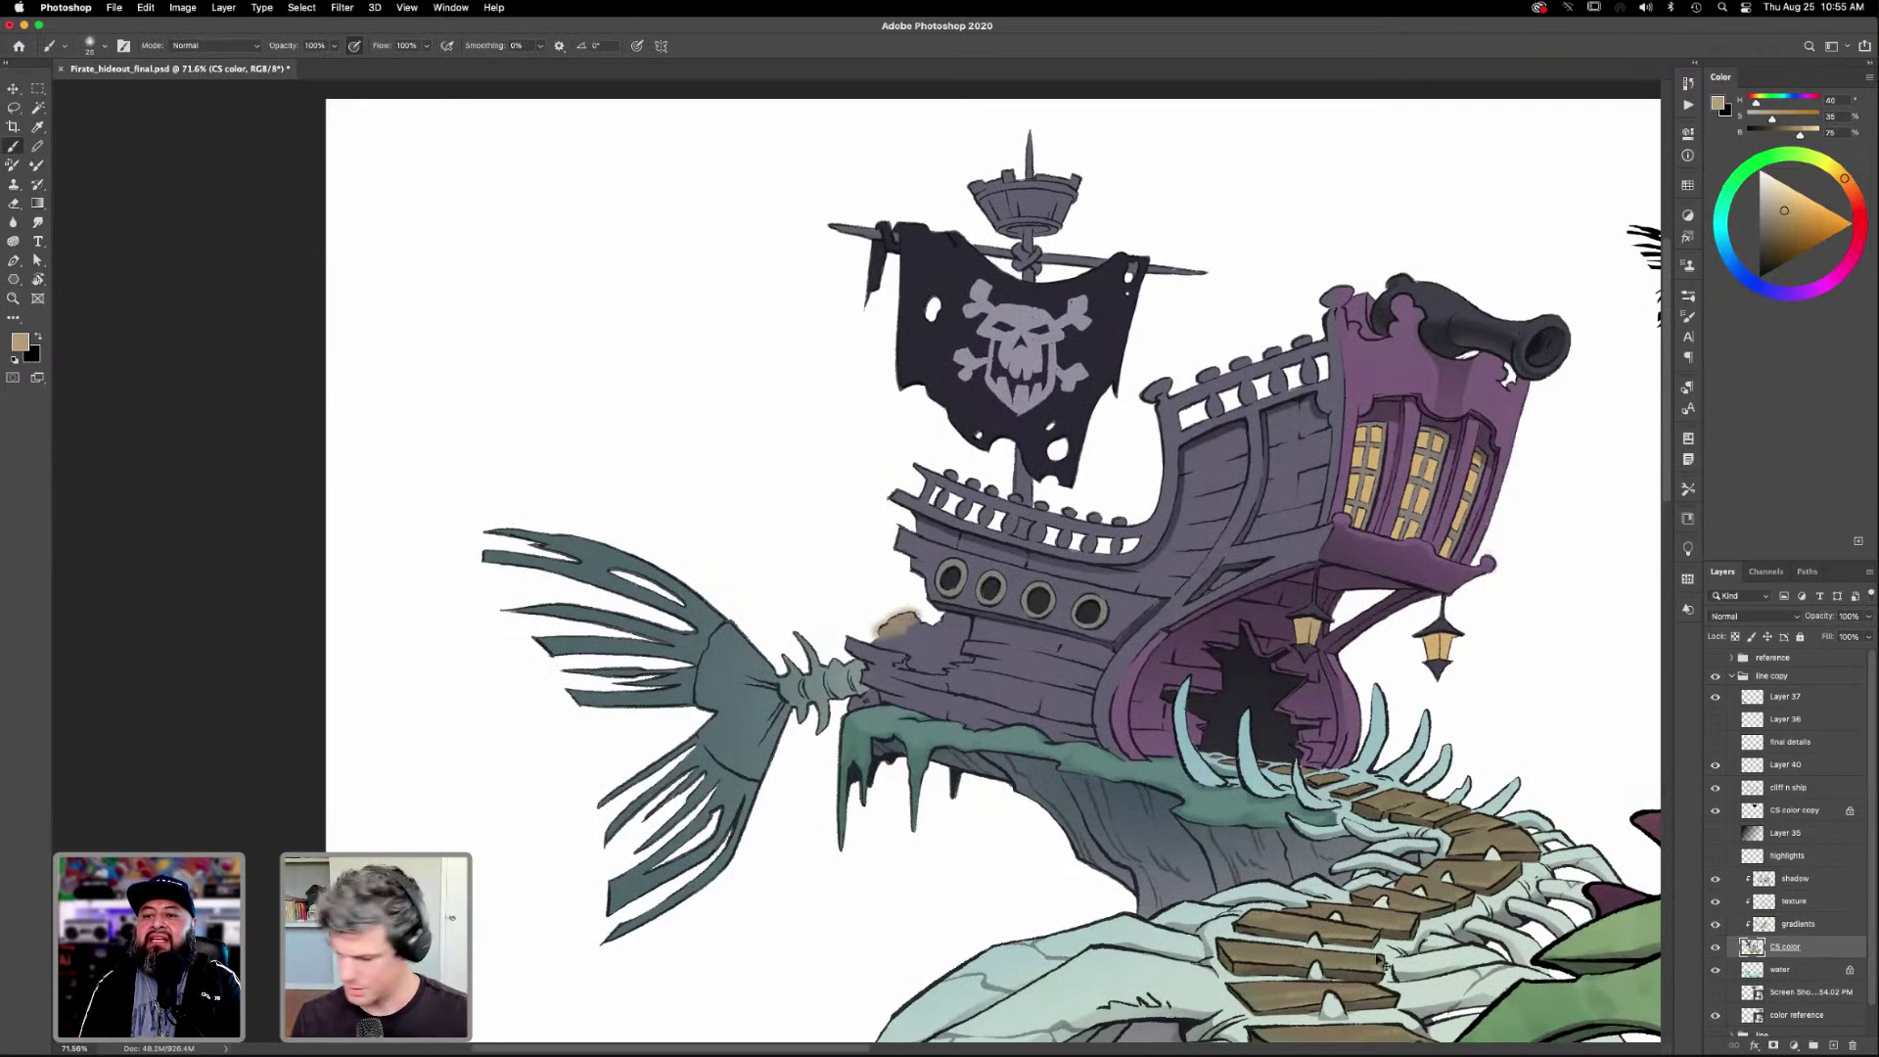
Brush soft tan over the rounded lump at the hull's broken end on the gradients layer, reducing the brush size.
left_click(1796, 925)
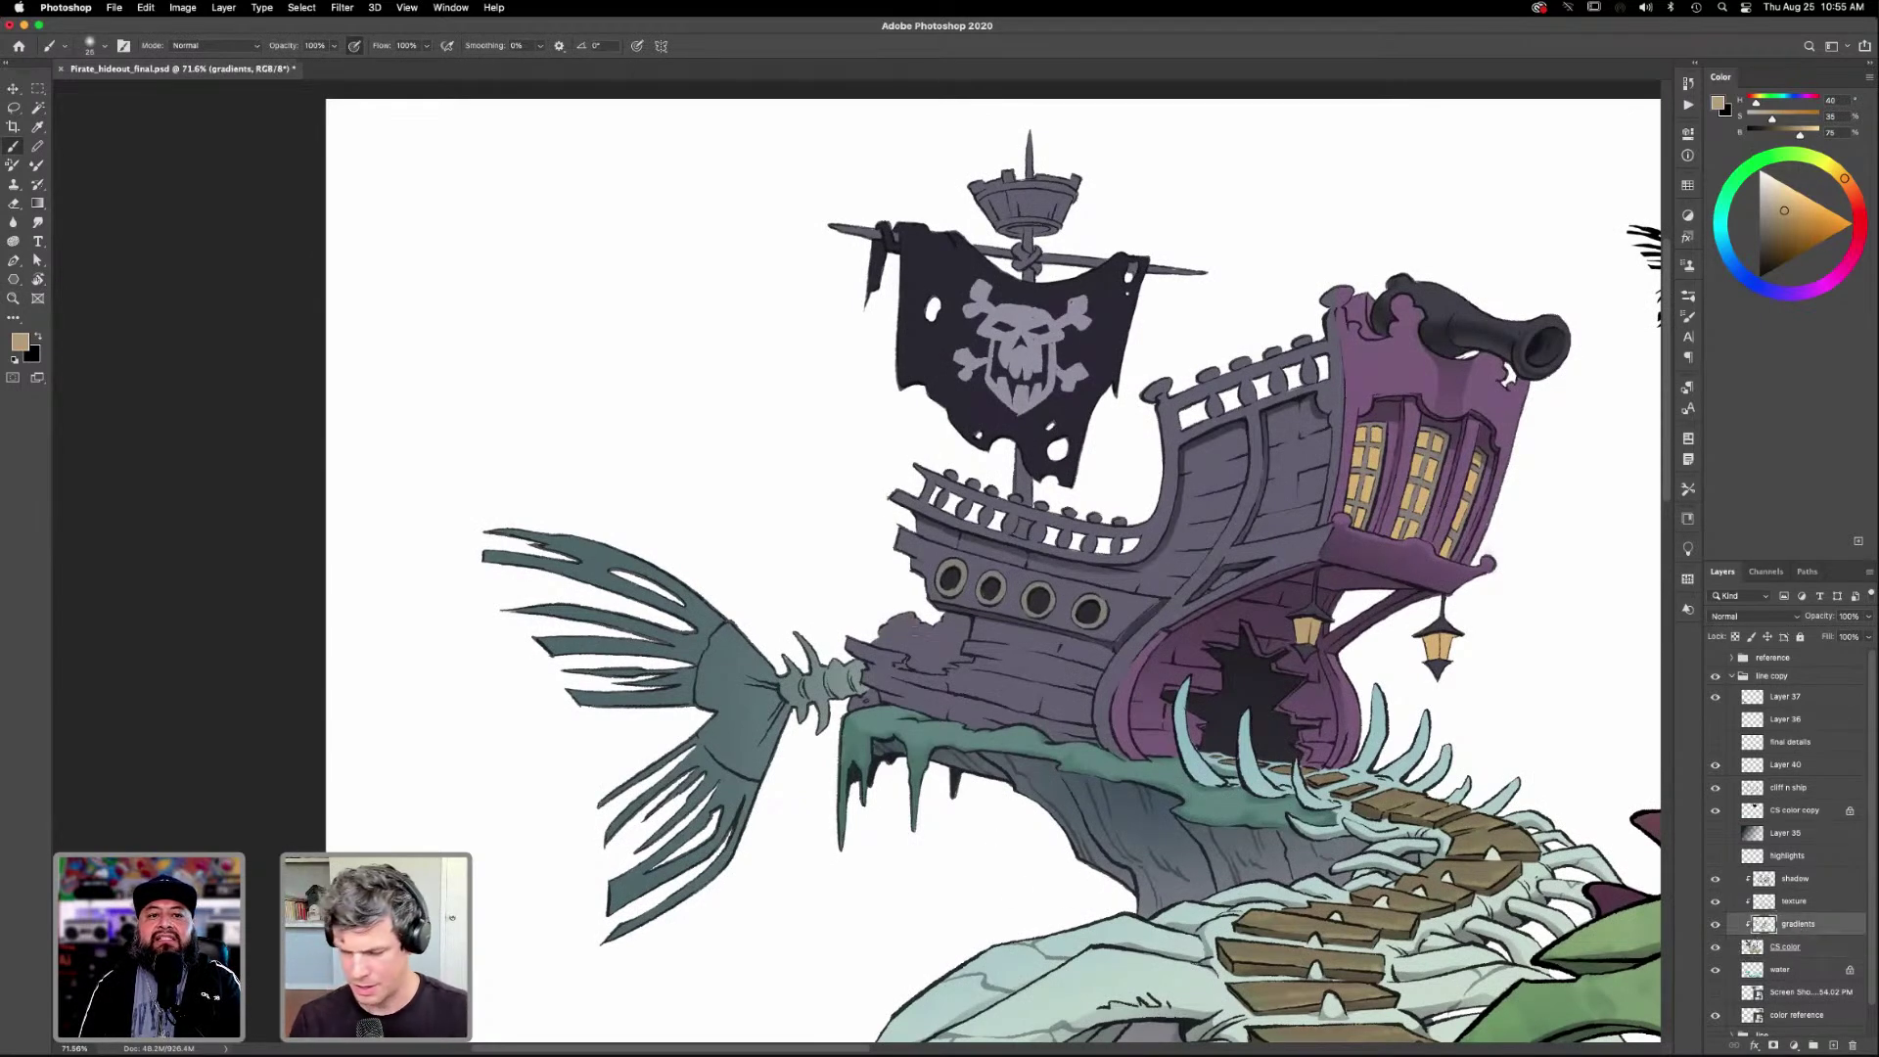
mouse_move(880, 631)
left_mouse_down()
mouse_move(915, 624)
mouse_move(900, 651)
mouse_move(940, 651)
left_mouse_up()
key("bracketleft")
key("bracketleft")
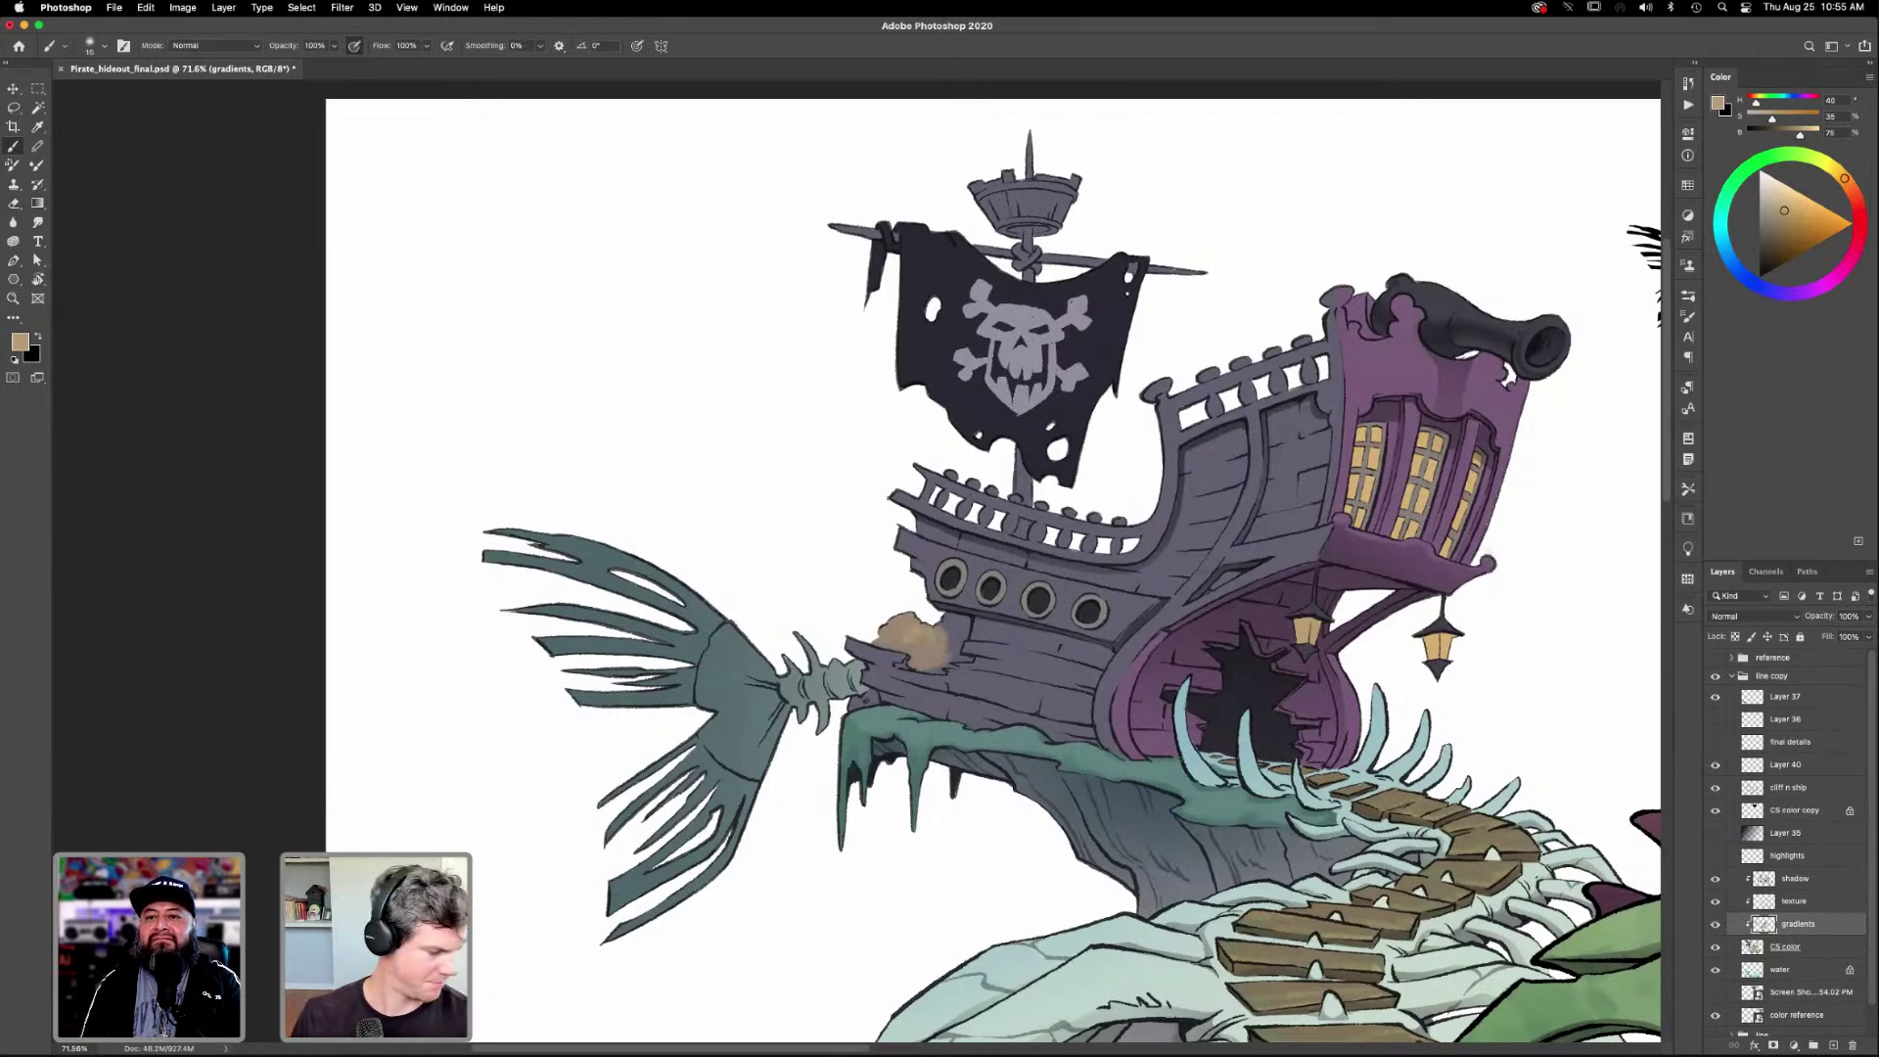
Choose a Hard Round brush and paint the rounded lump at the hull's broken end solid tan on the gradients layer.
key("F5")
left_click(1452, 317)
left_click_drag(1670, 415, 1668, 364)
left_click(1448, 402)
mouse_move(881, 623)
left_mouse_down()
mouse_move(912, 649)
mouse_move(905, 631)
mouse_move(969, 618)
mouse_move(954, 641)
mouse_move(925, 623)
mouse_move(908, 654)
mouse_move(925, 670)
mouse_move(947, 665)
mouse_move(916, 655)
mouse_move(967, 655)
mouse_move(955, 644)
left_mouse_up()
key("bracketright")
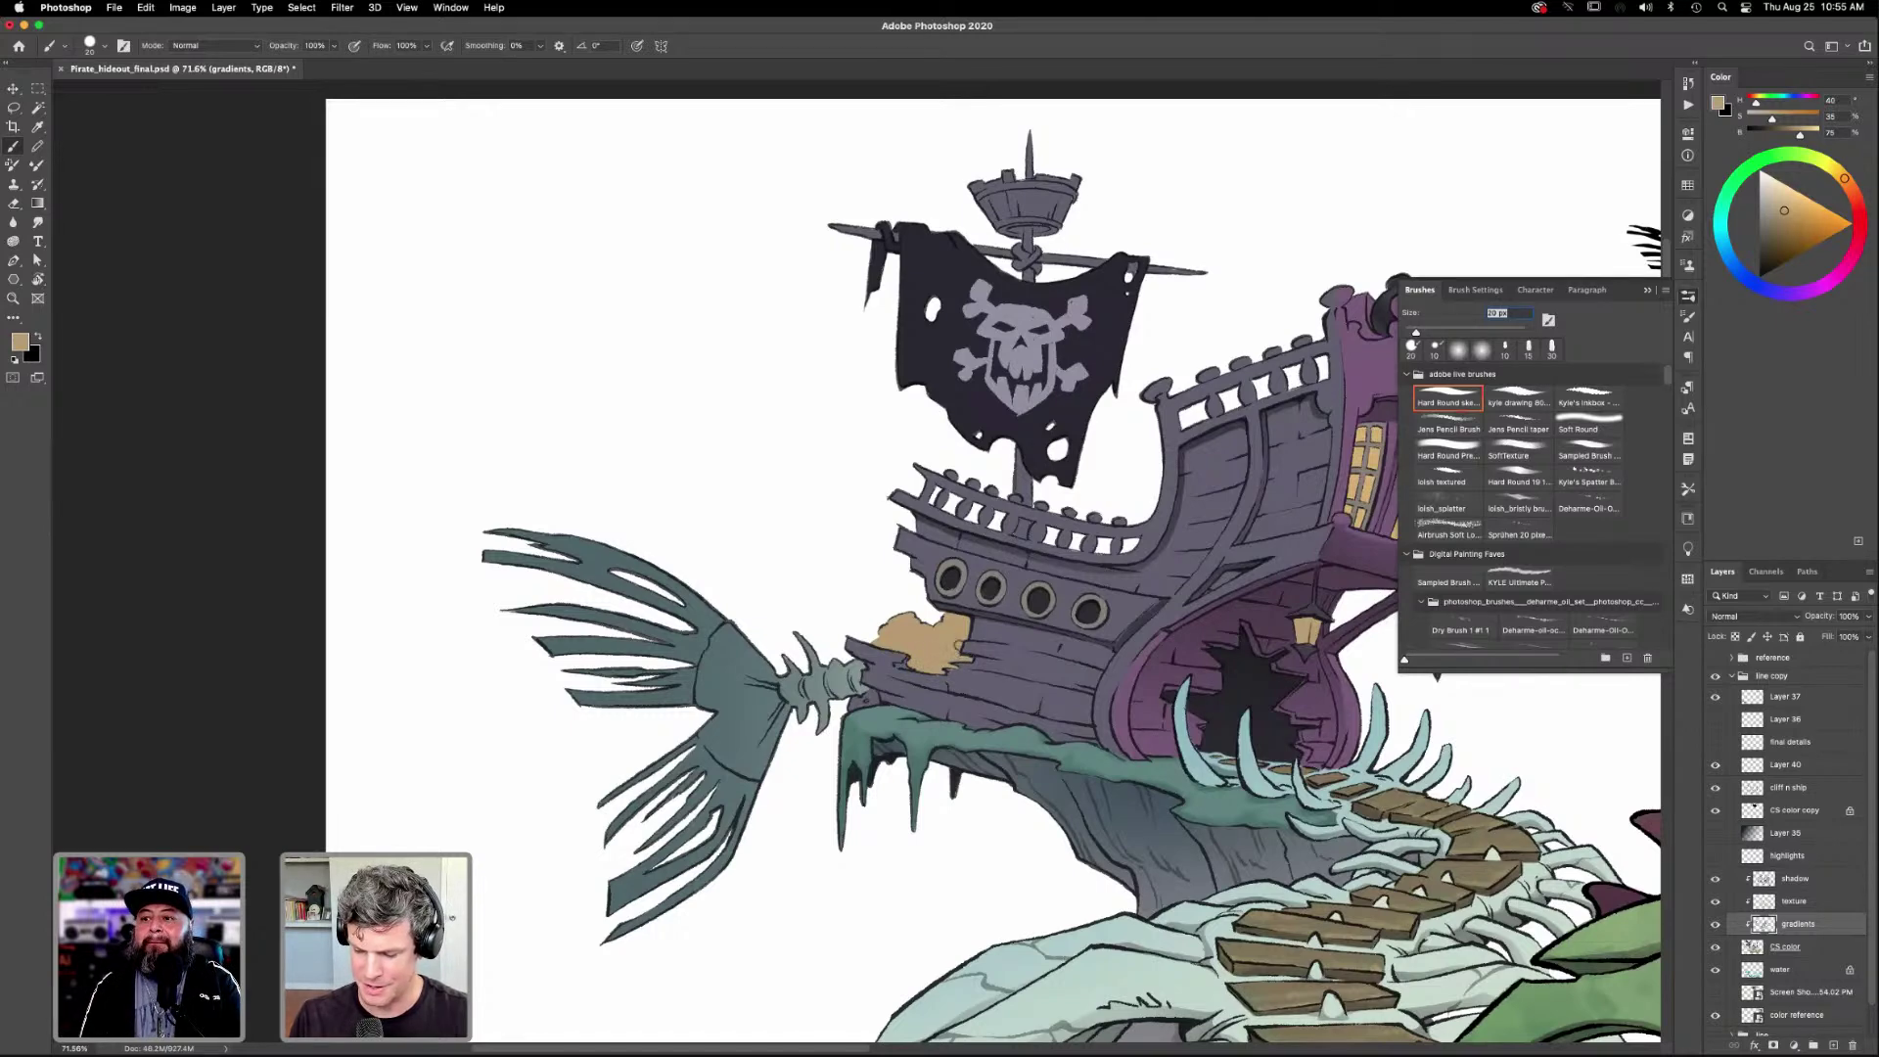
Paint a small tan patch on the broken lower end of the hull beside the fish tail's spine.
mouse_move(873, 692)
left_mouse_down()
mouse_move(847, 703)
mouse_move(875, 700)
left_mouse_up()
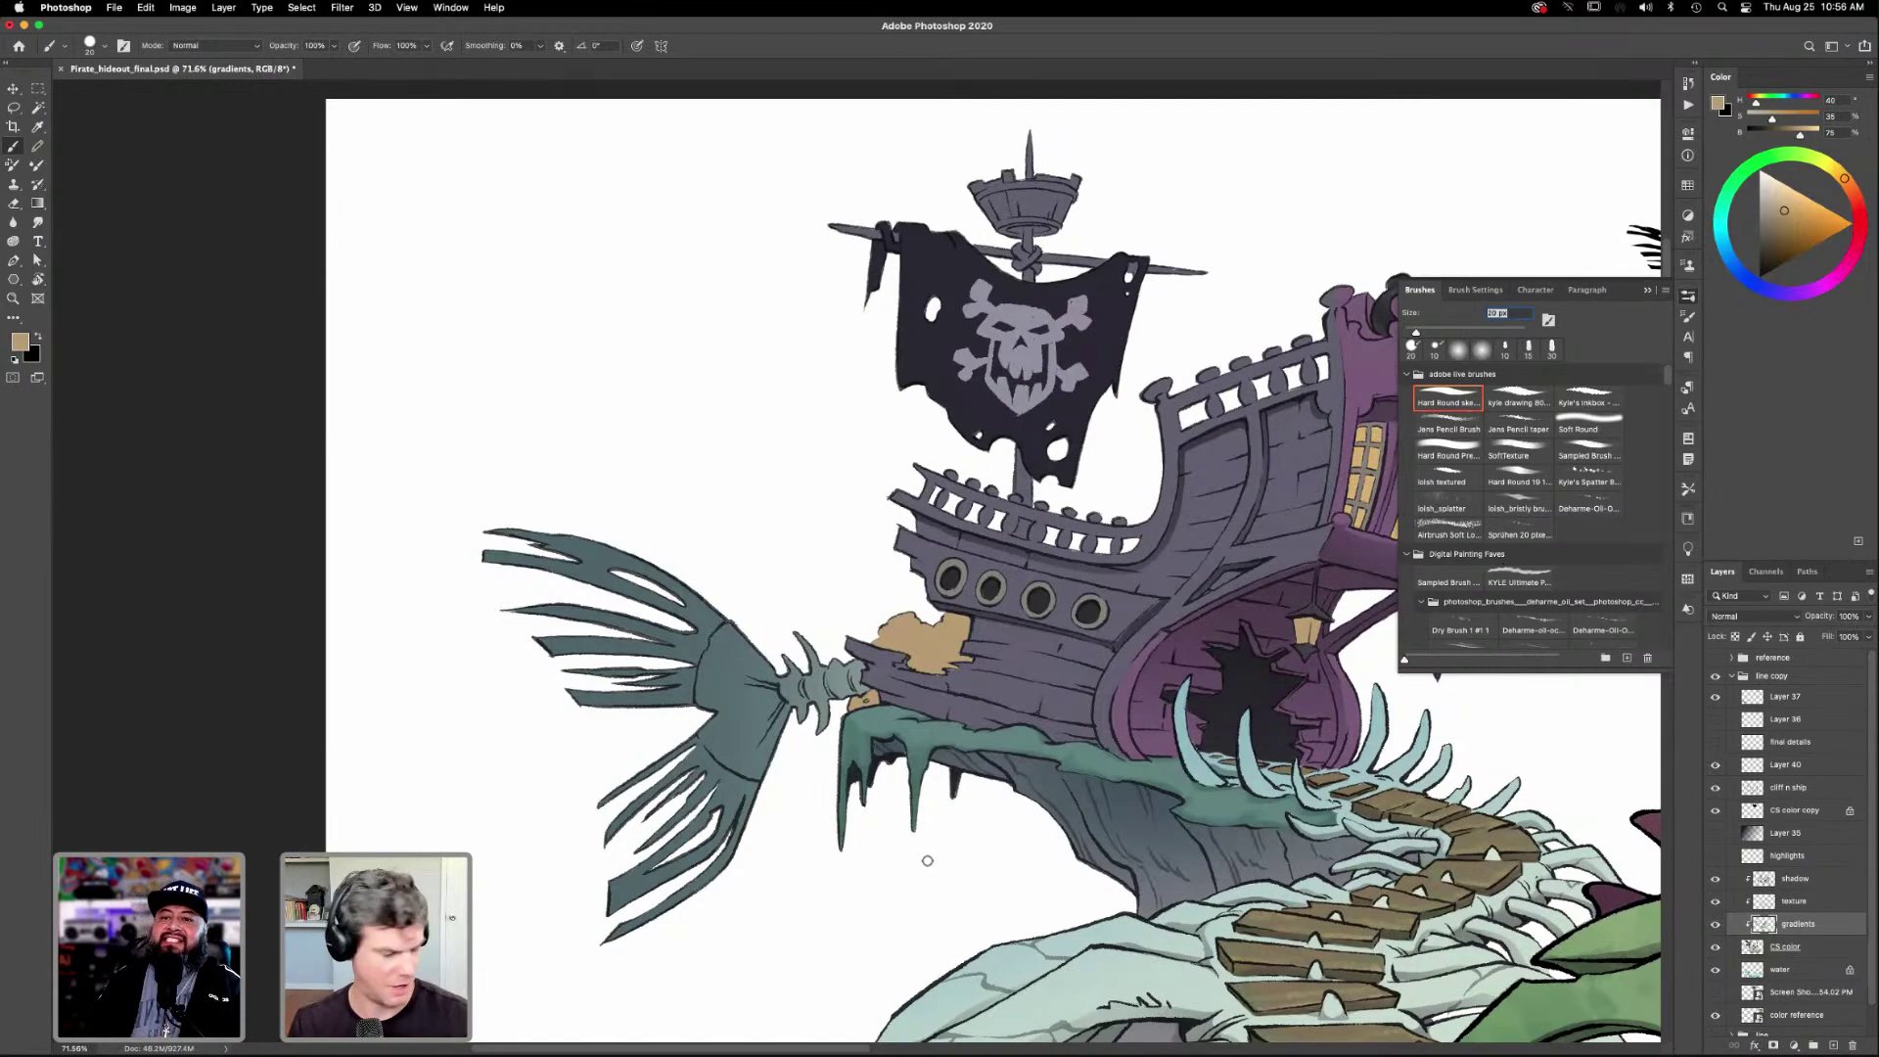
key("super+0")
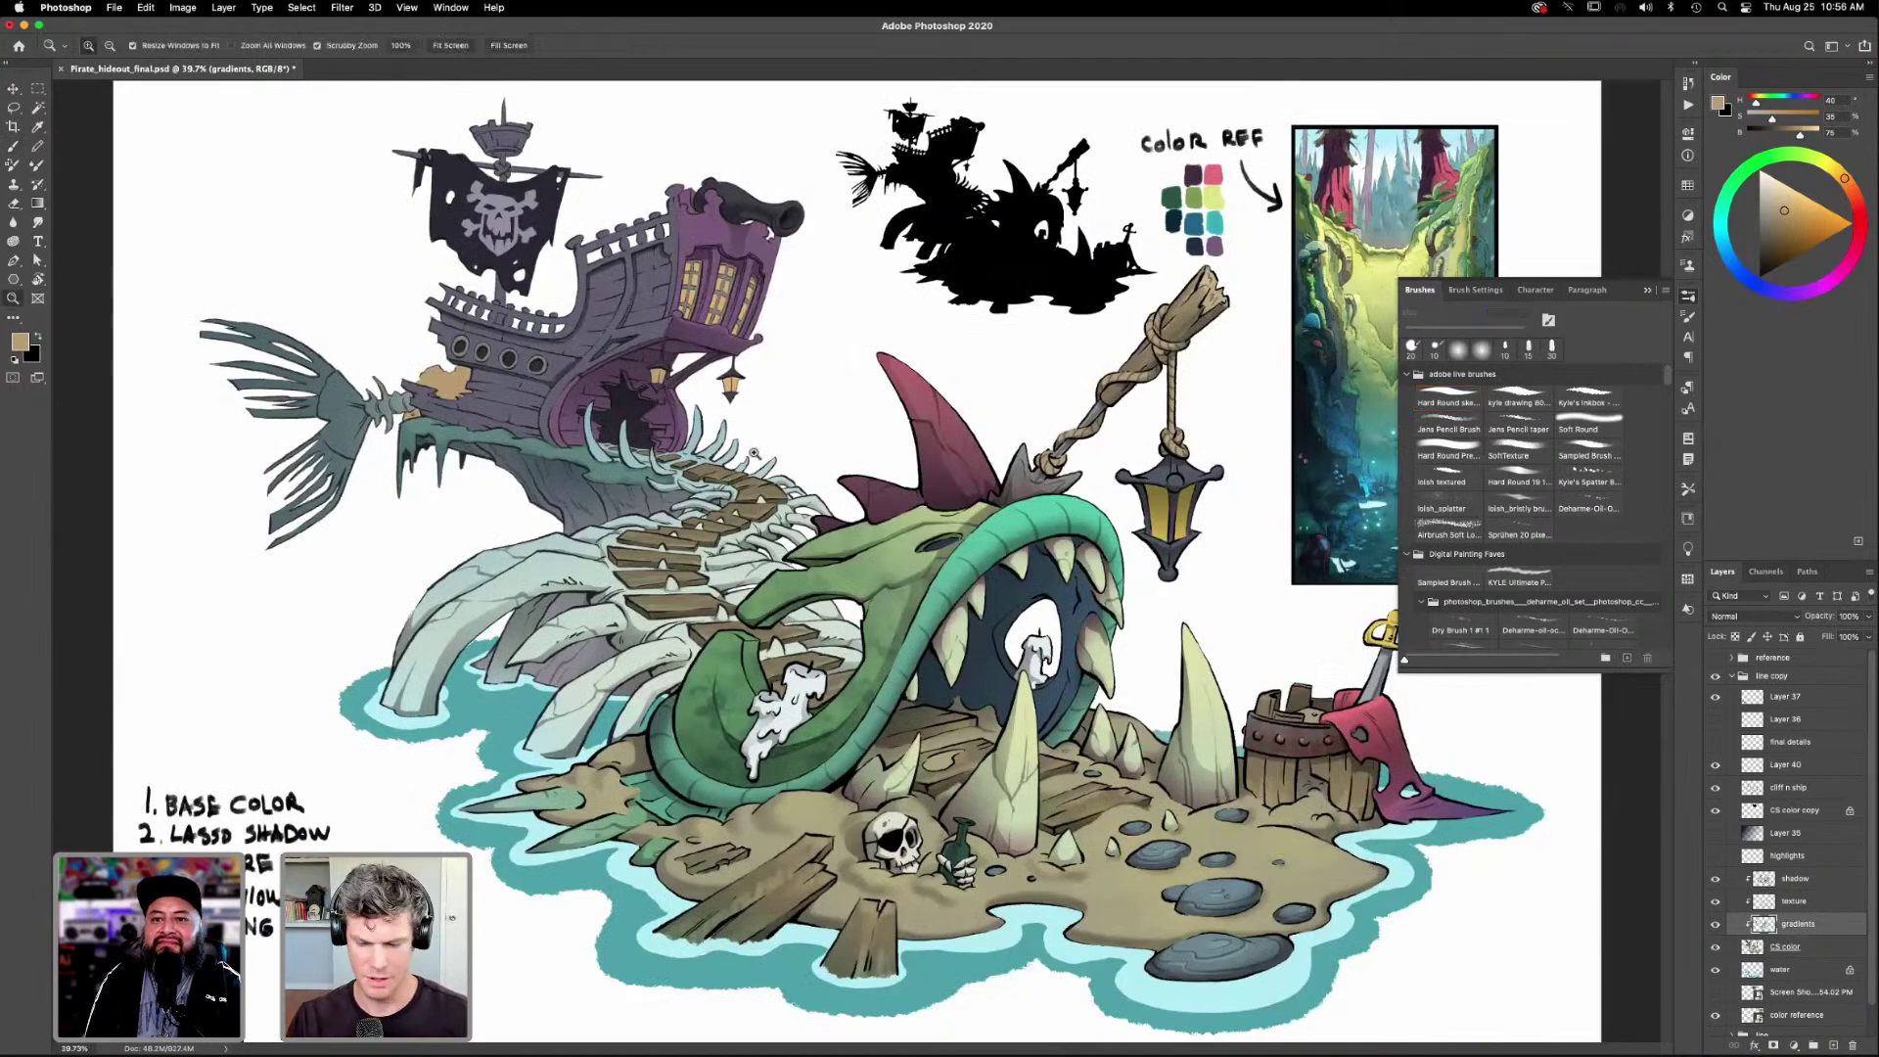
Sample the purple of the ship's stern cabin and ready the Brush on the CS color layer.
key("z")
left_click_drag(753, 465, 1086, 863)
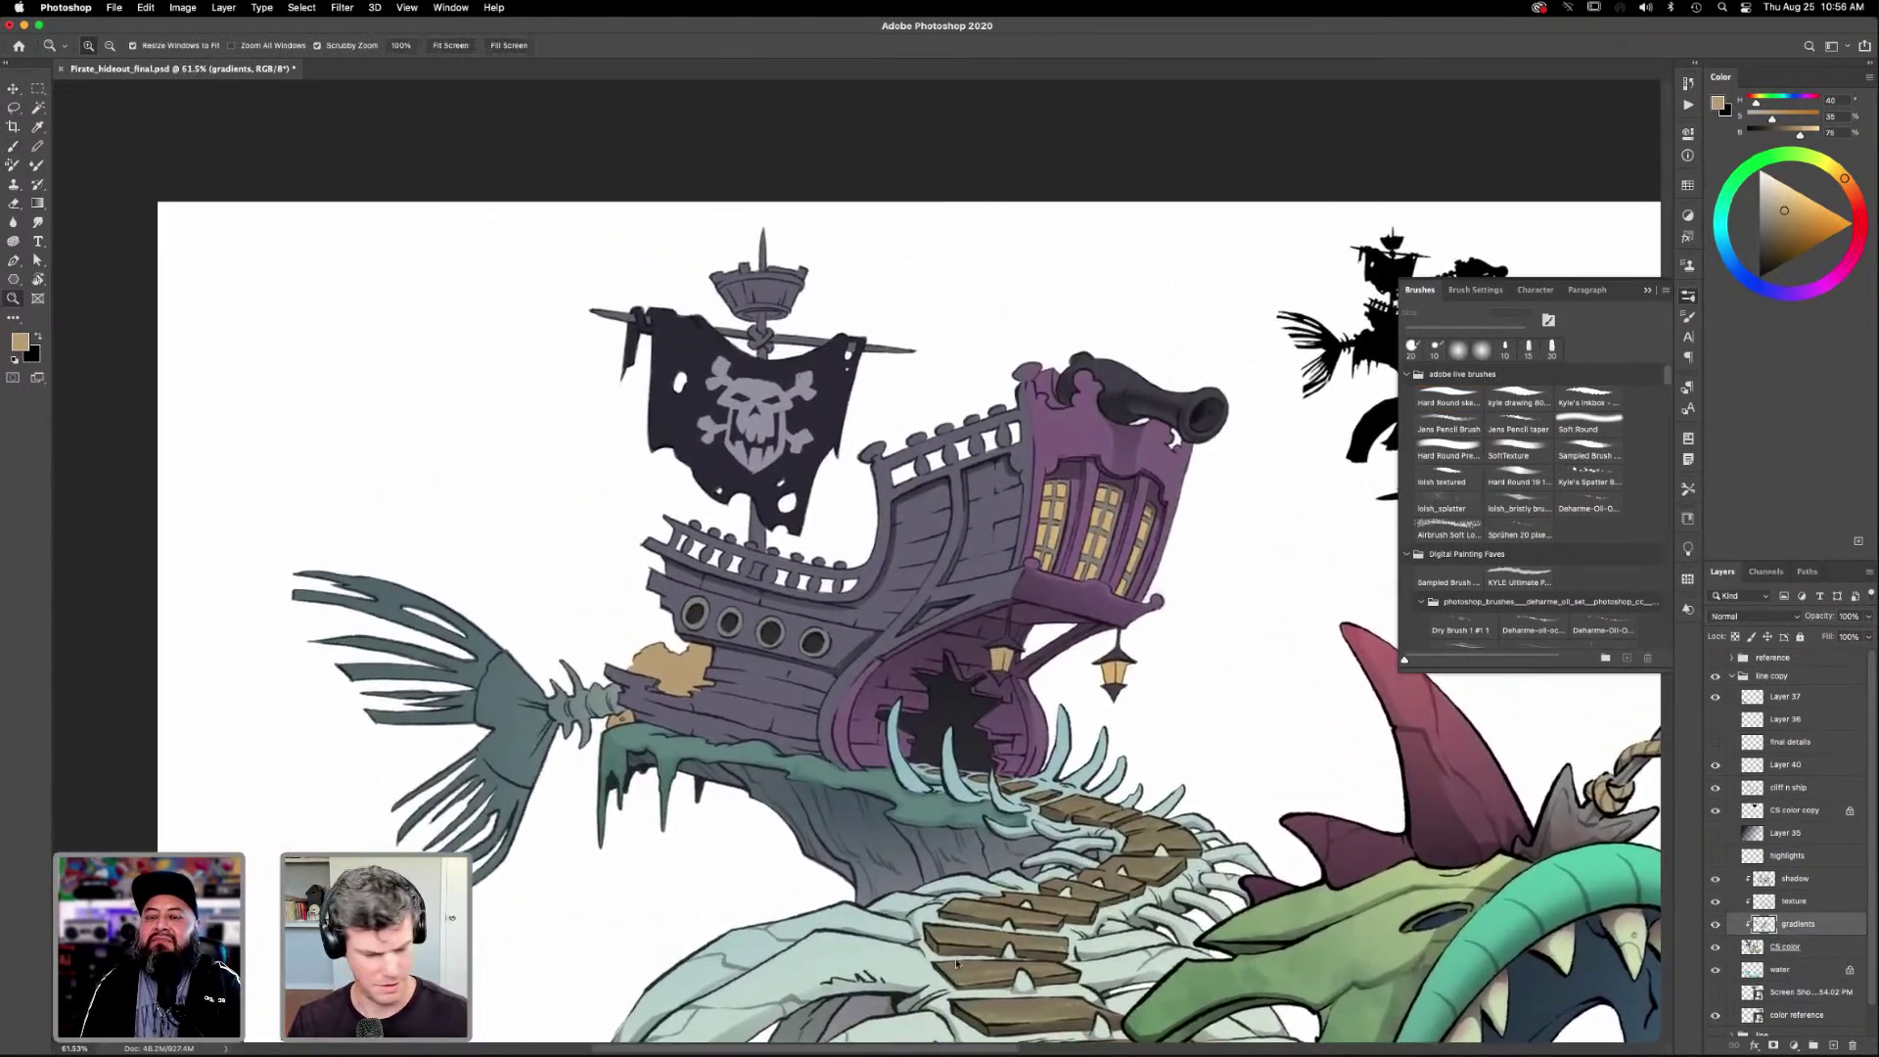
key("i")
left_click(1077, 432)
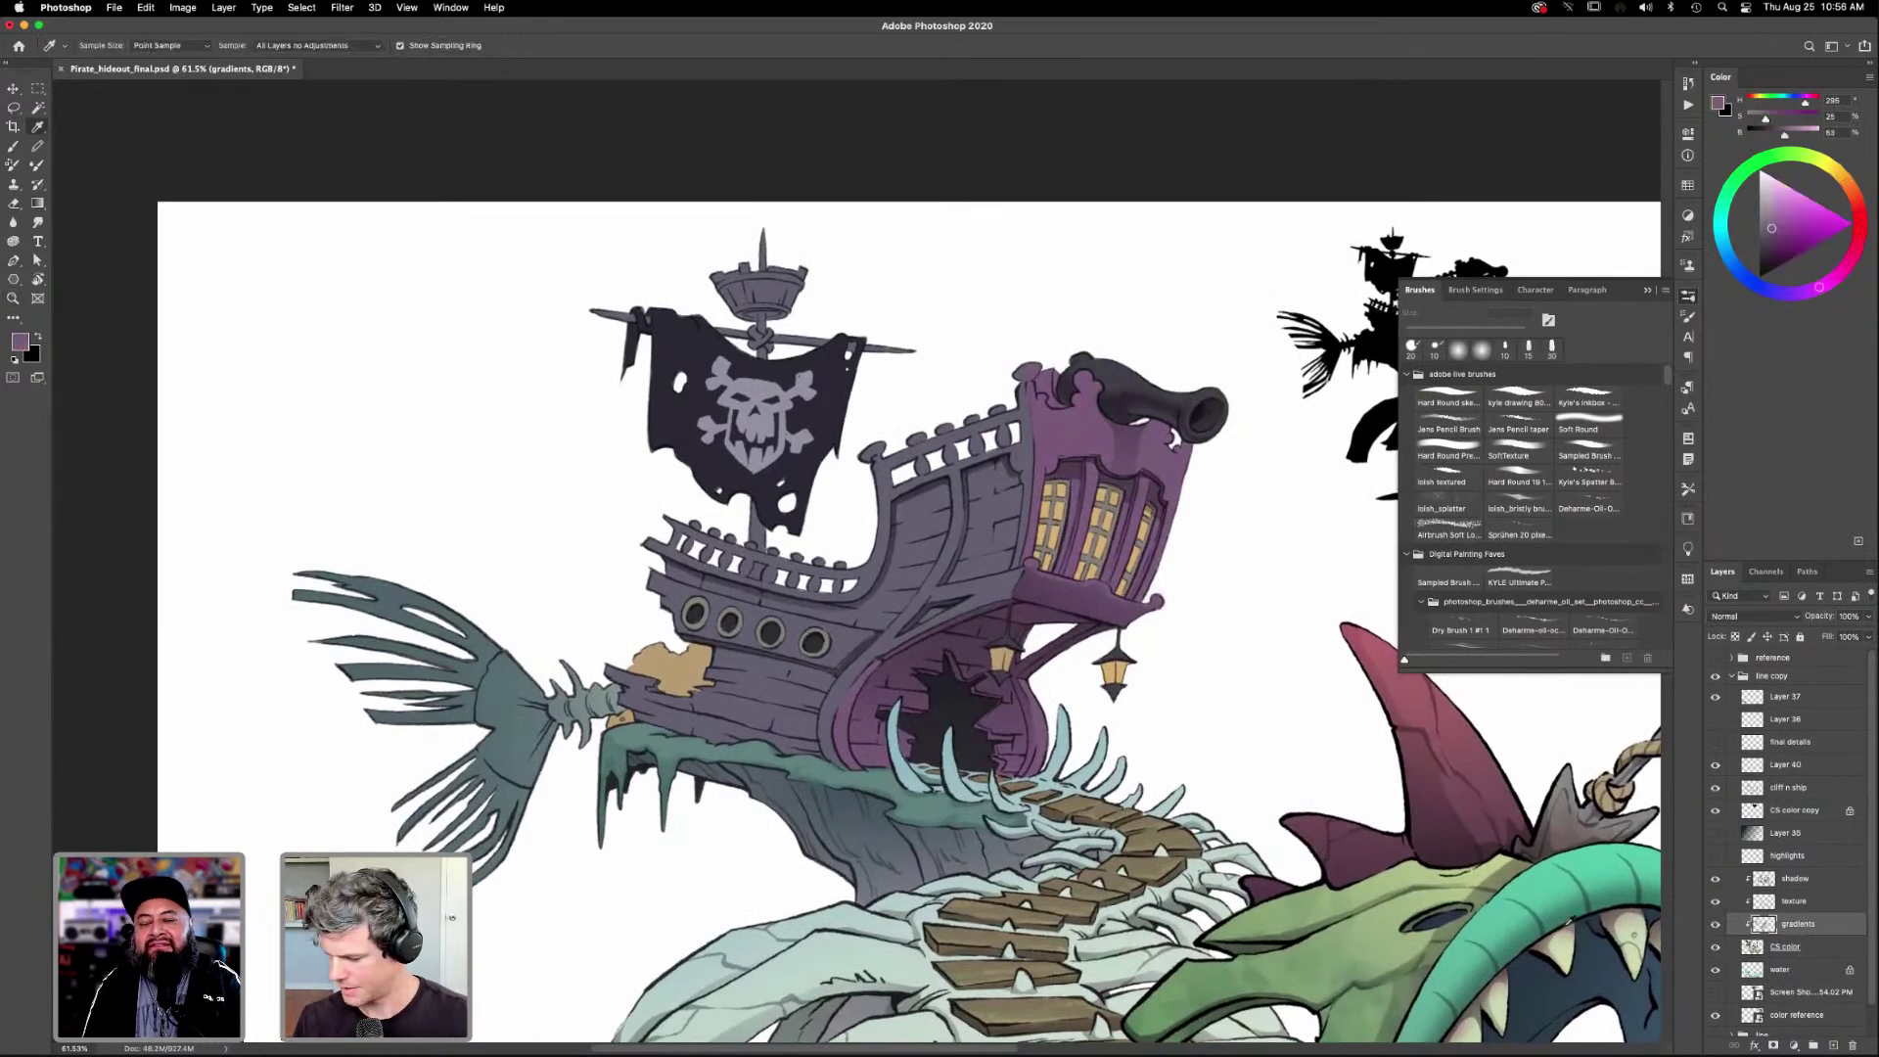
left_click(1788, 946)
key("b")
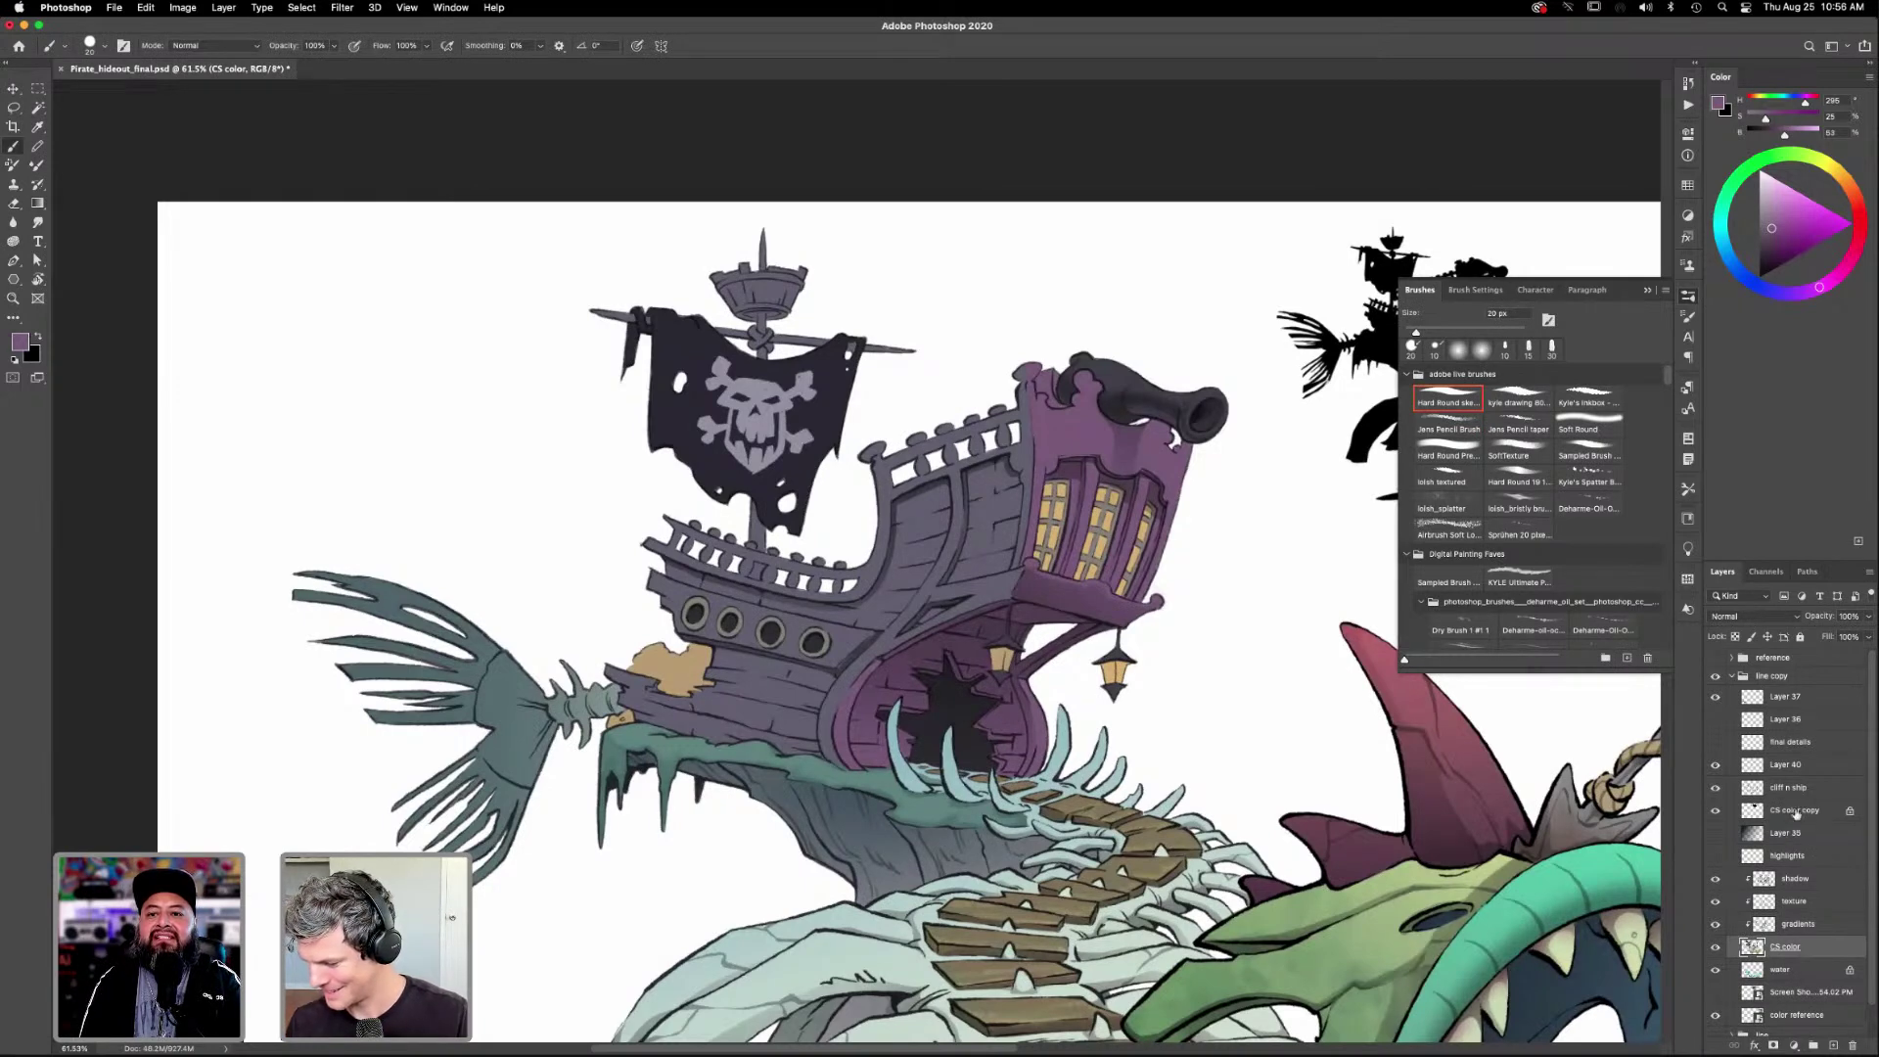
Make the shadow layer active and choose the Soft Round brush with black as the foreground color.
left_click(1797, 877)
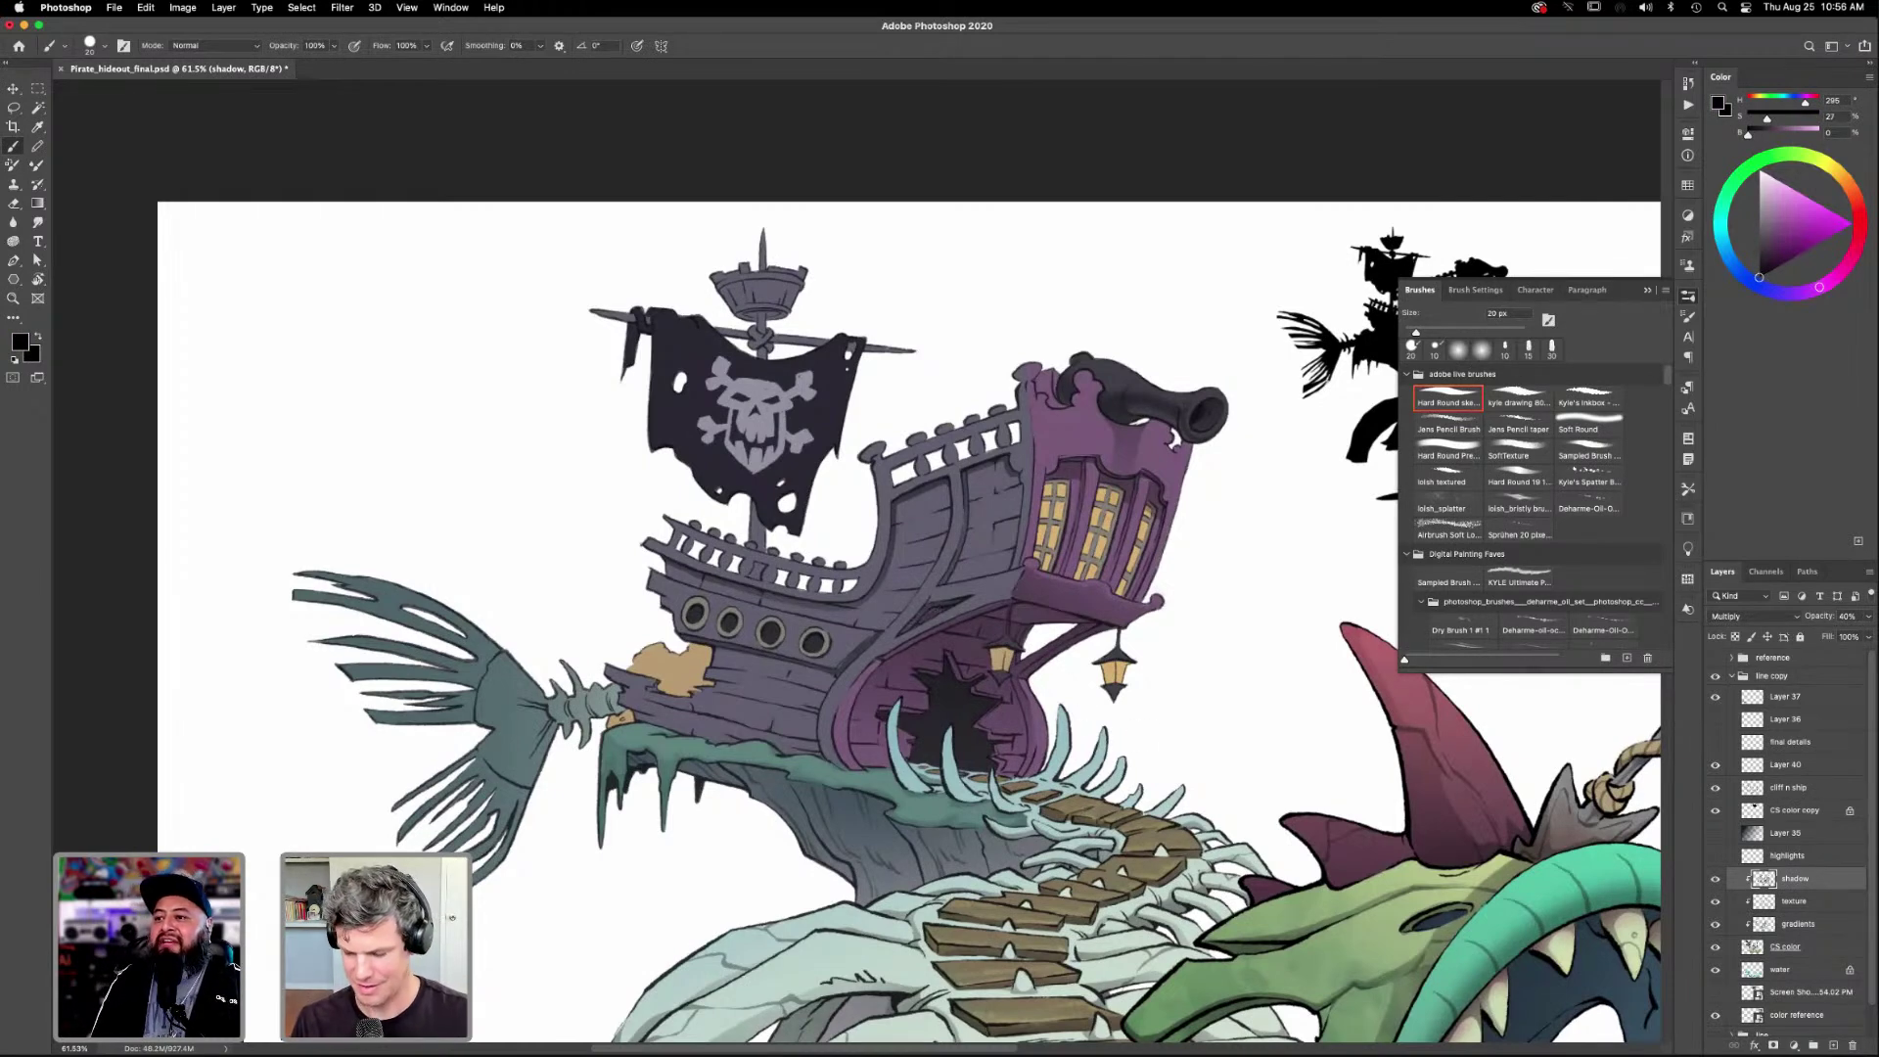
left_click_drag(1125, 778, 1123, 878)
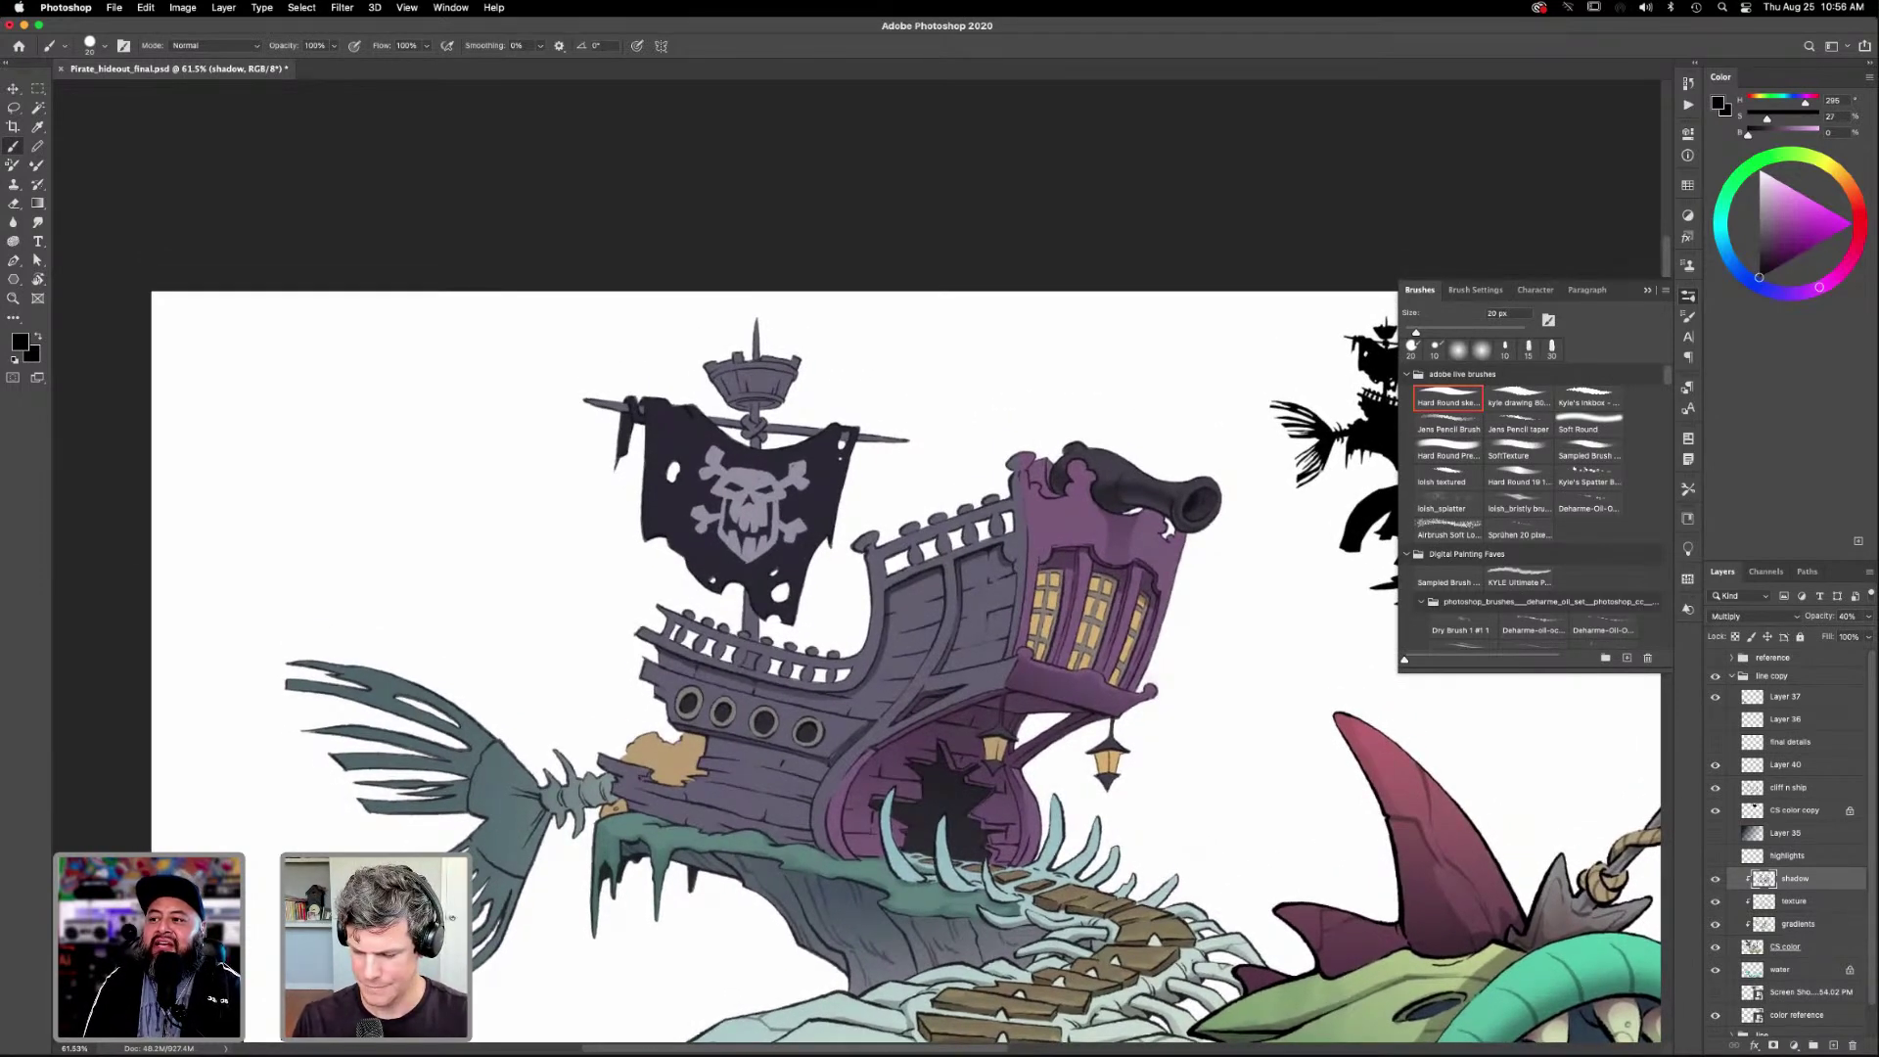
left_click(1599, 425)
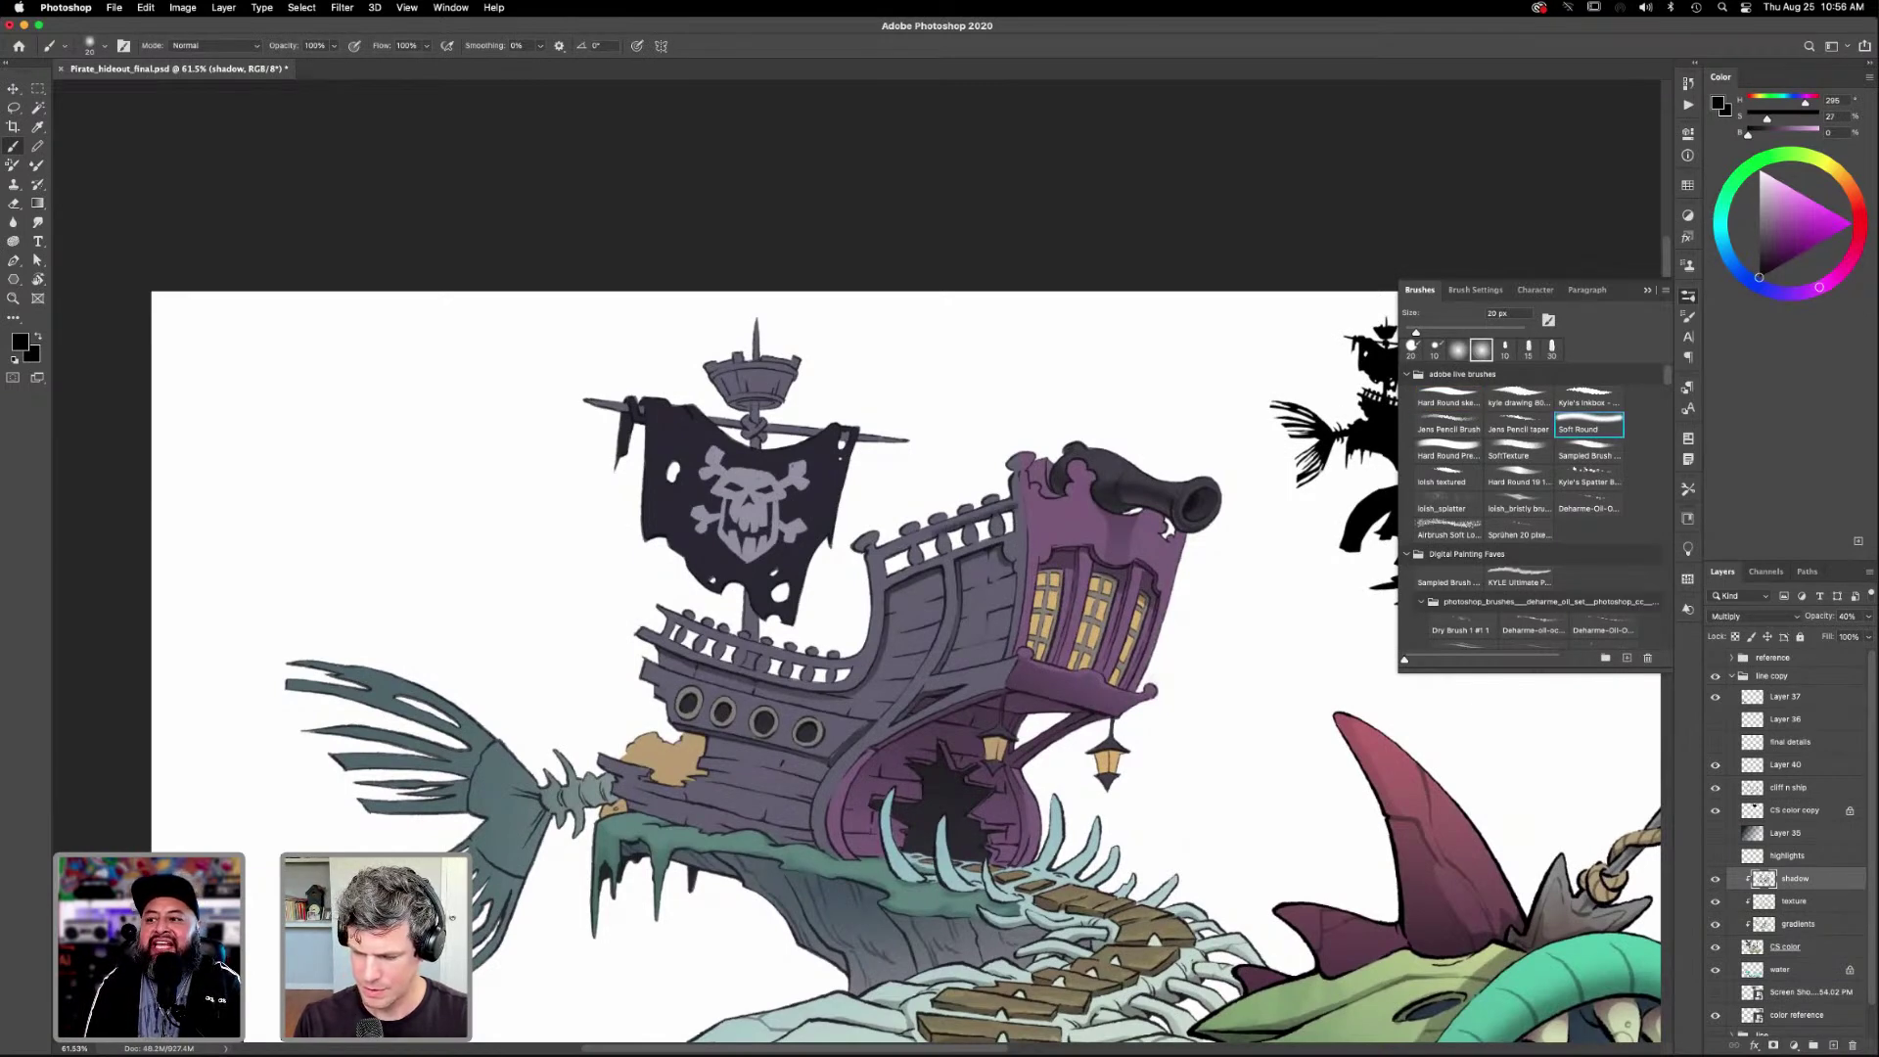
left_click(977, 731)
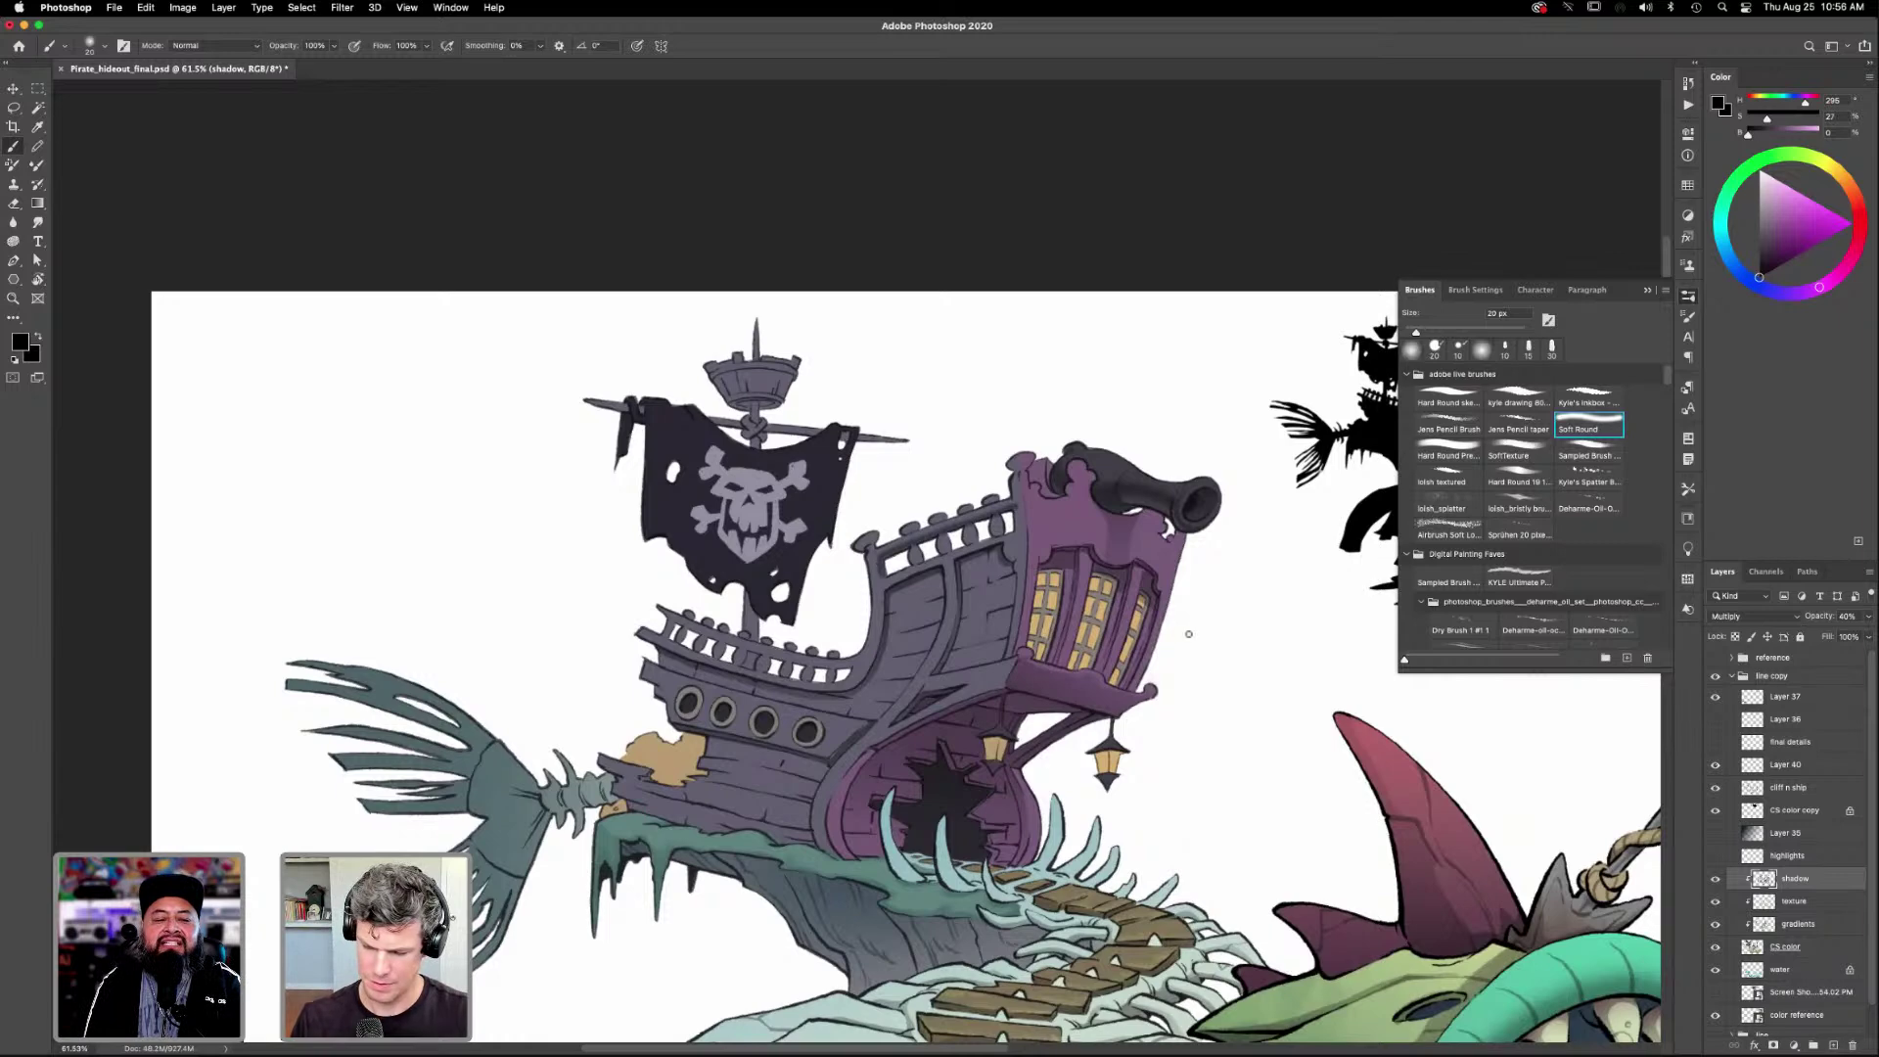
left_click_drag(1123, 793, 1217, 834)
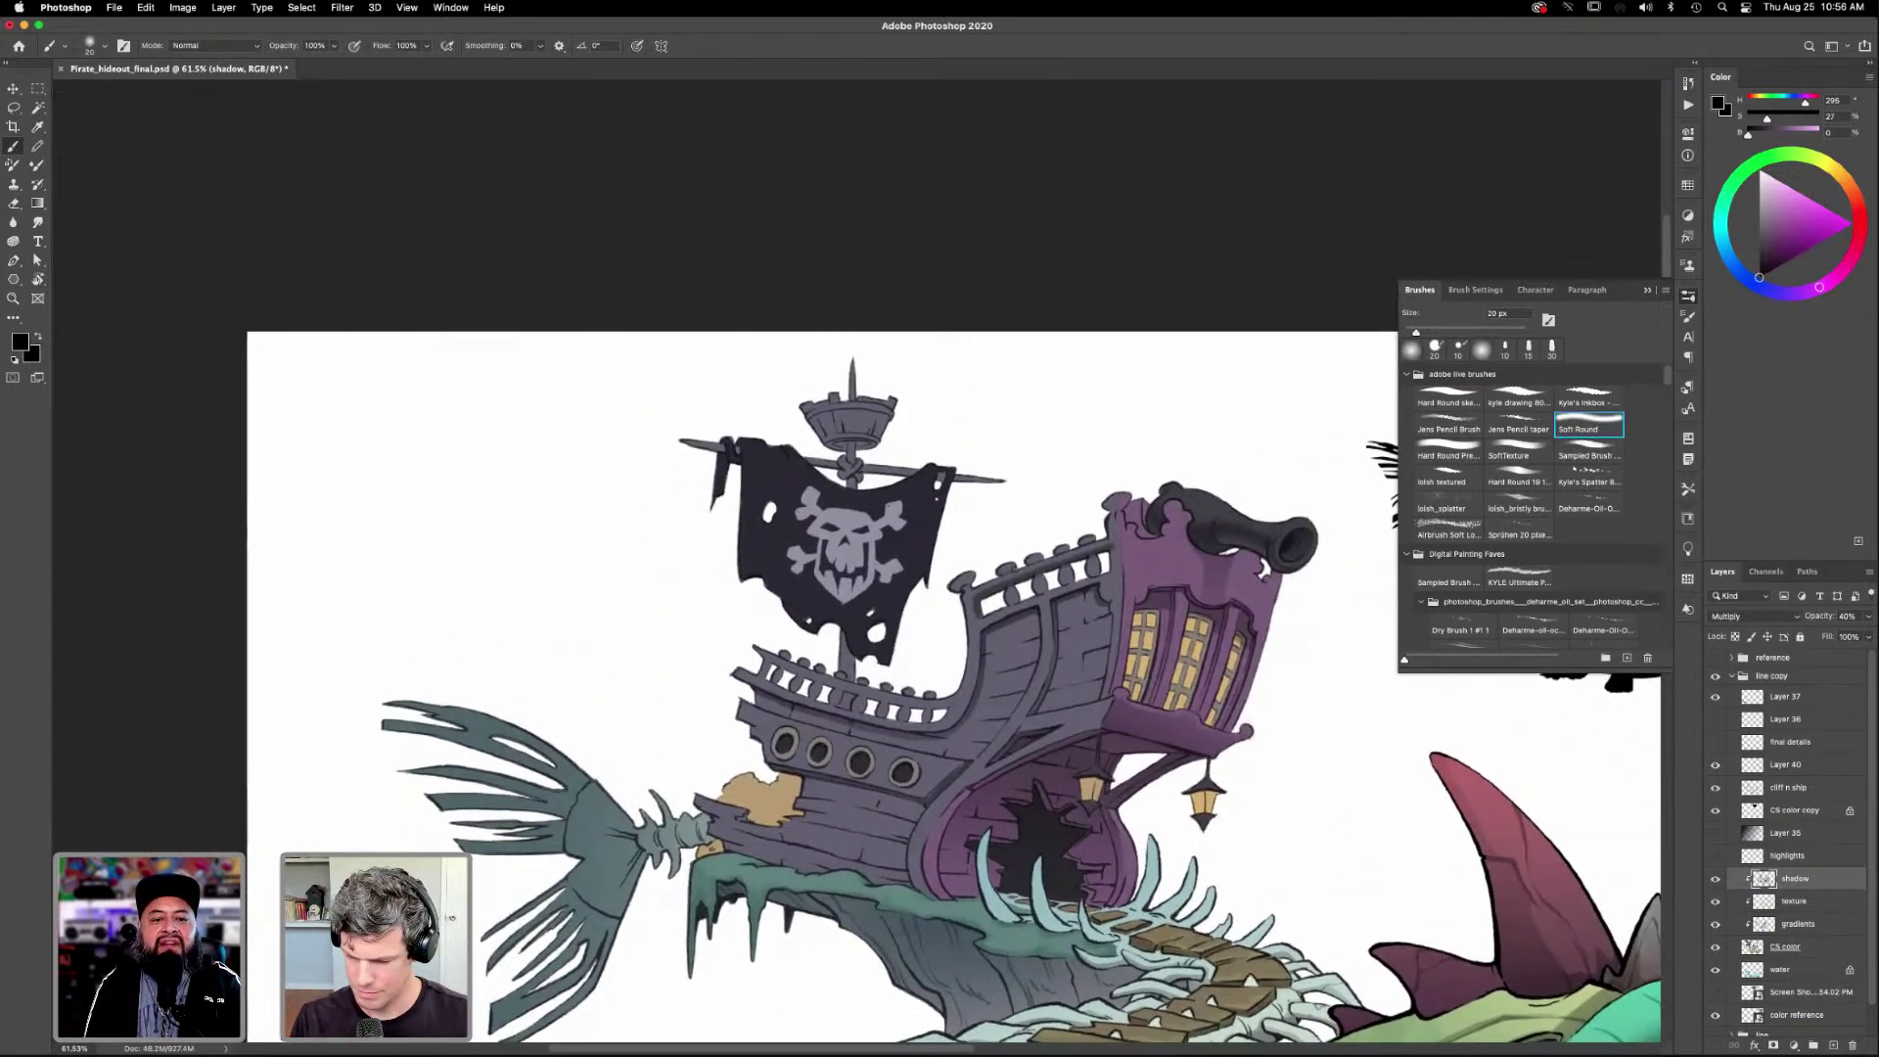
key("l")
left_click_drag(1104, 527, 986, 577)
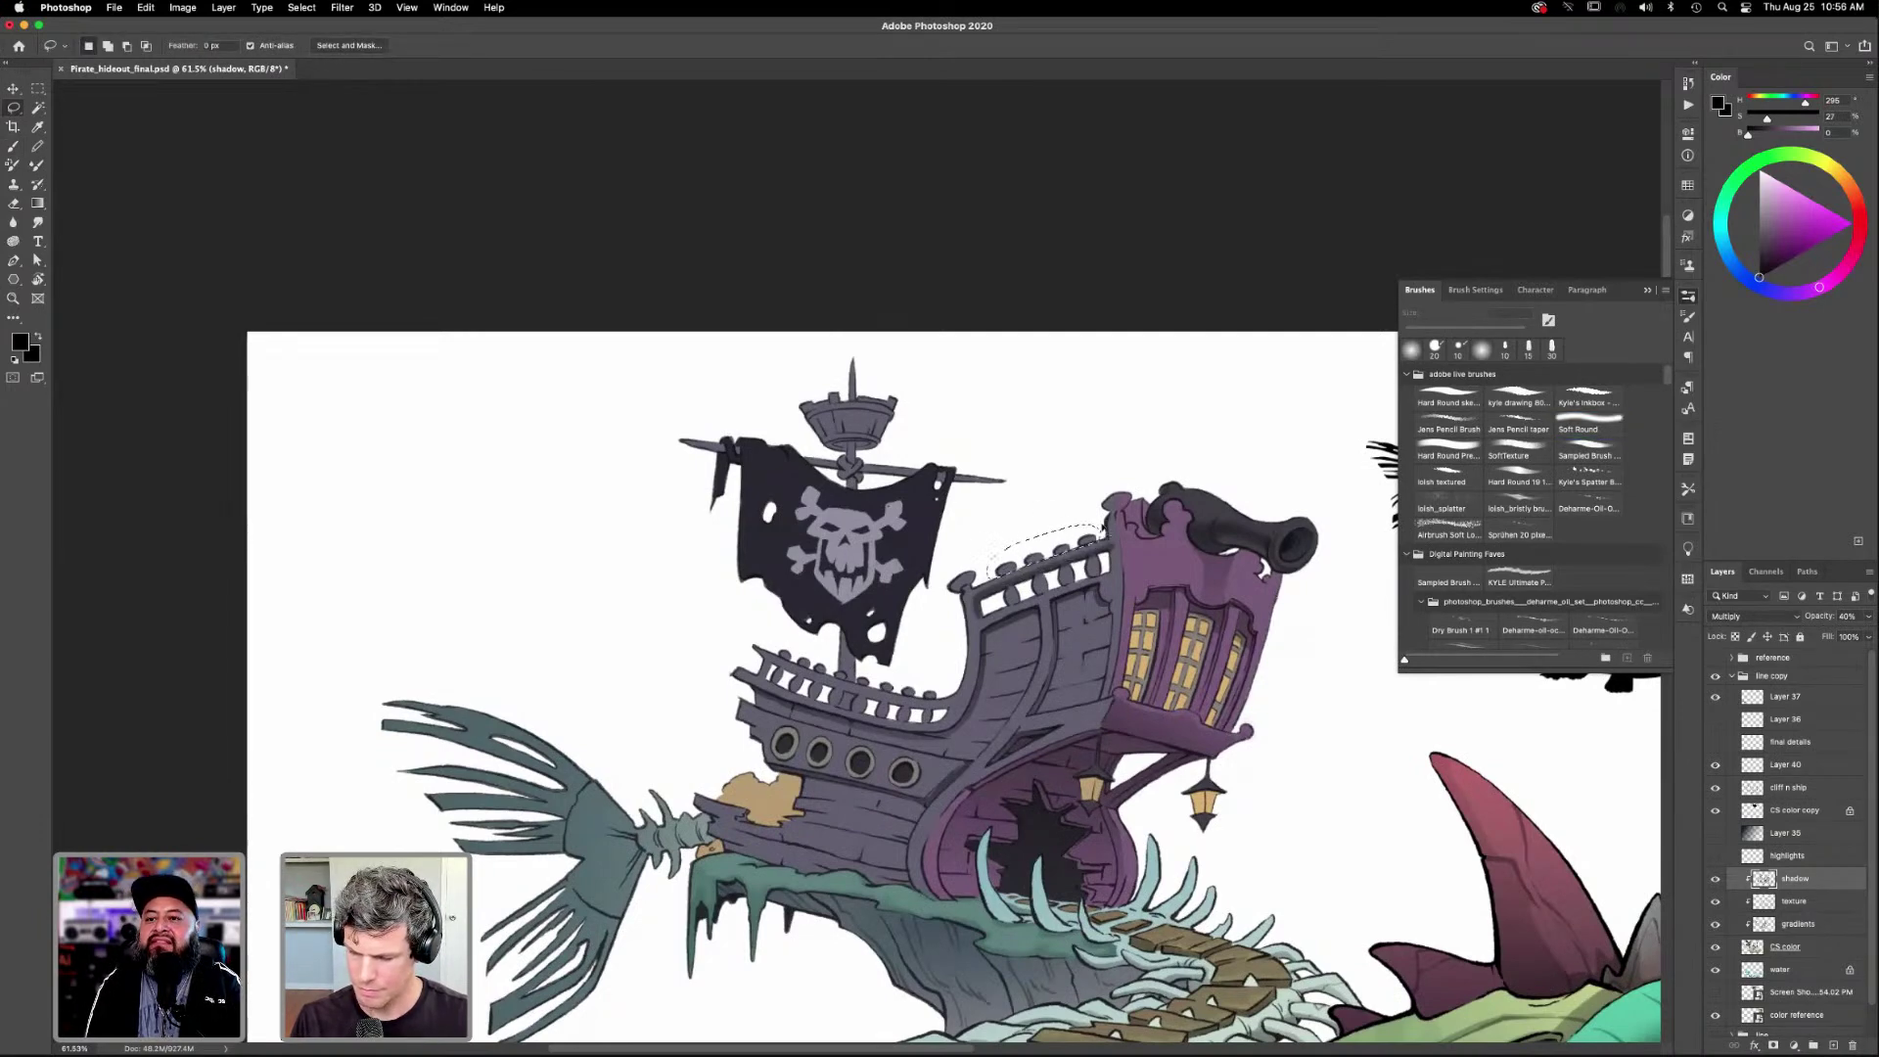
key("b")
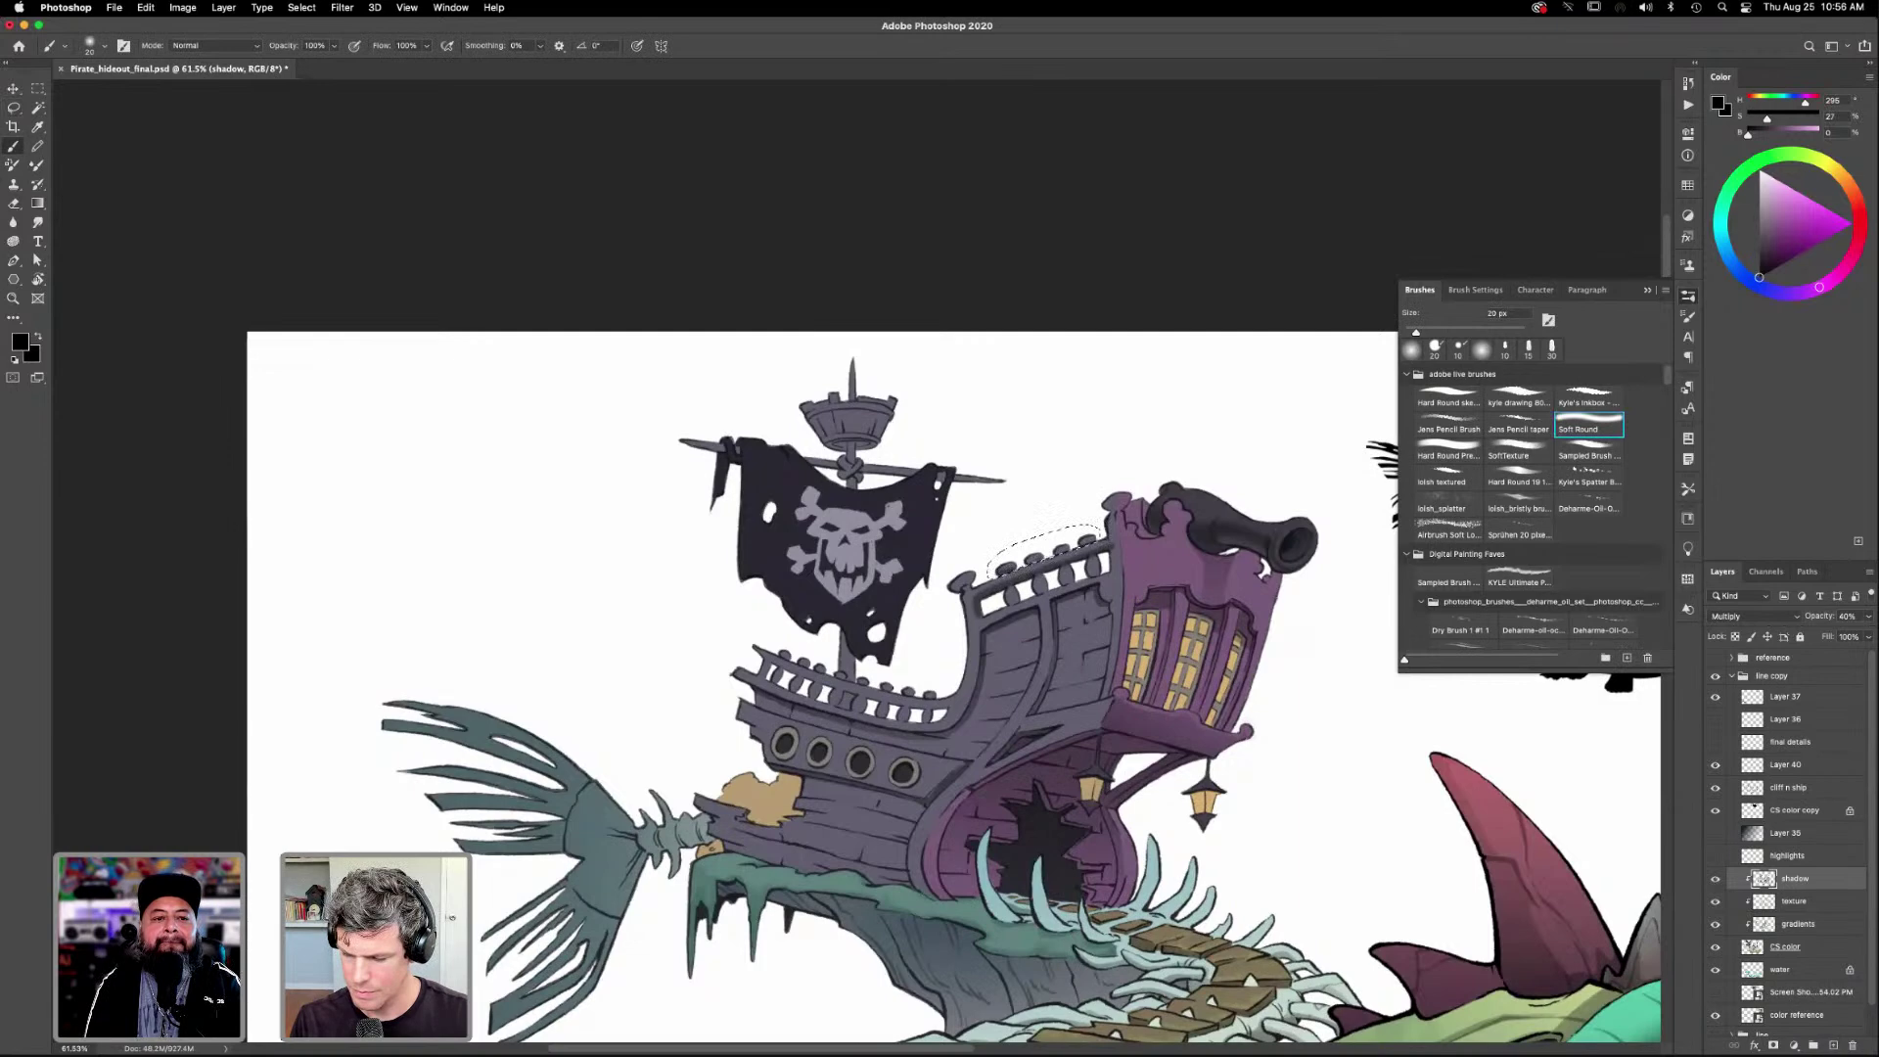
key("ctrl+d")
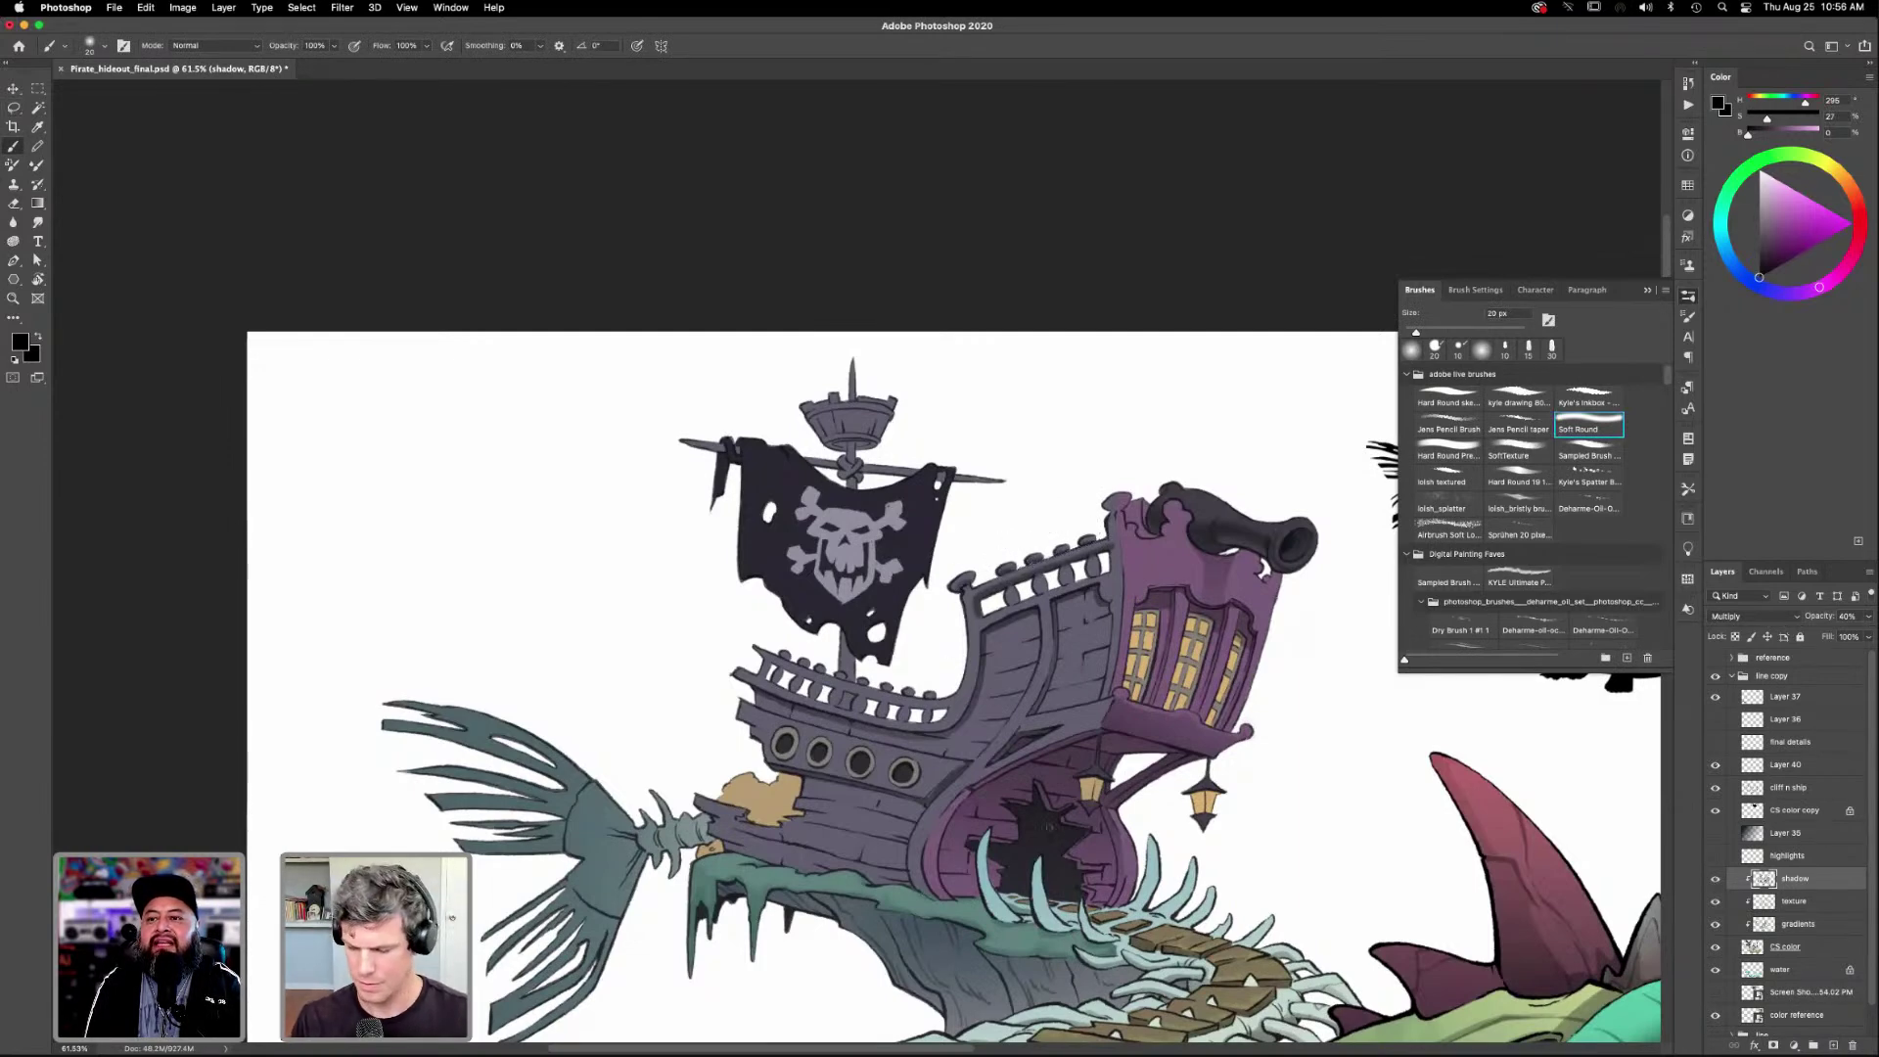
Examine the shading on the ship's hull, stern and fish tail up close and within the whole illustration.
scroll(1198, 799, "down", 2)
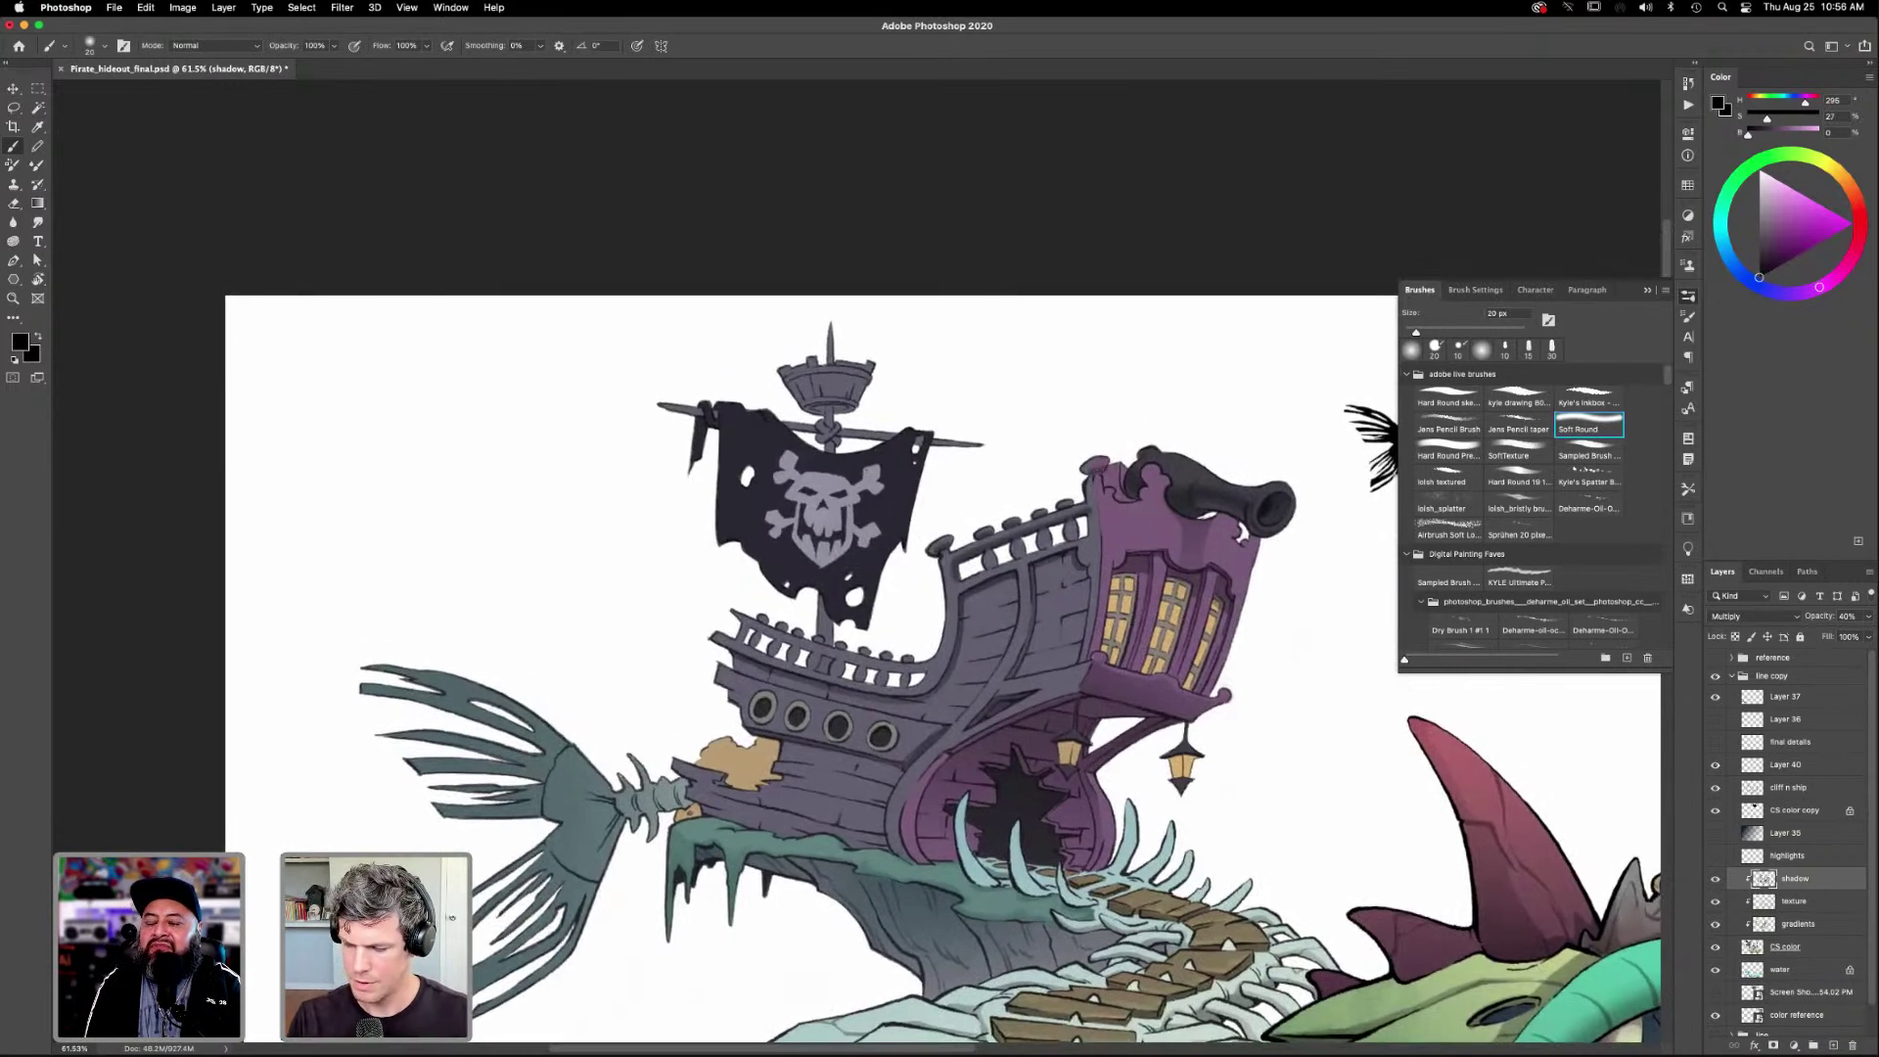
scroll(1094, 473, "up", 2)
scroll(1094, 473, "right", 2)
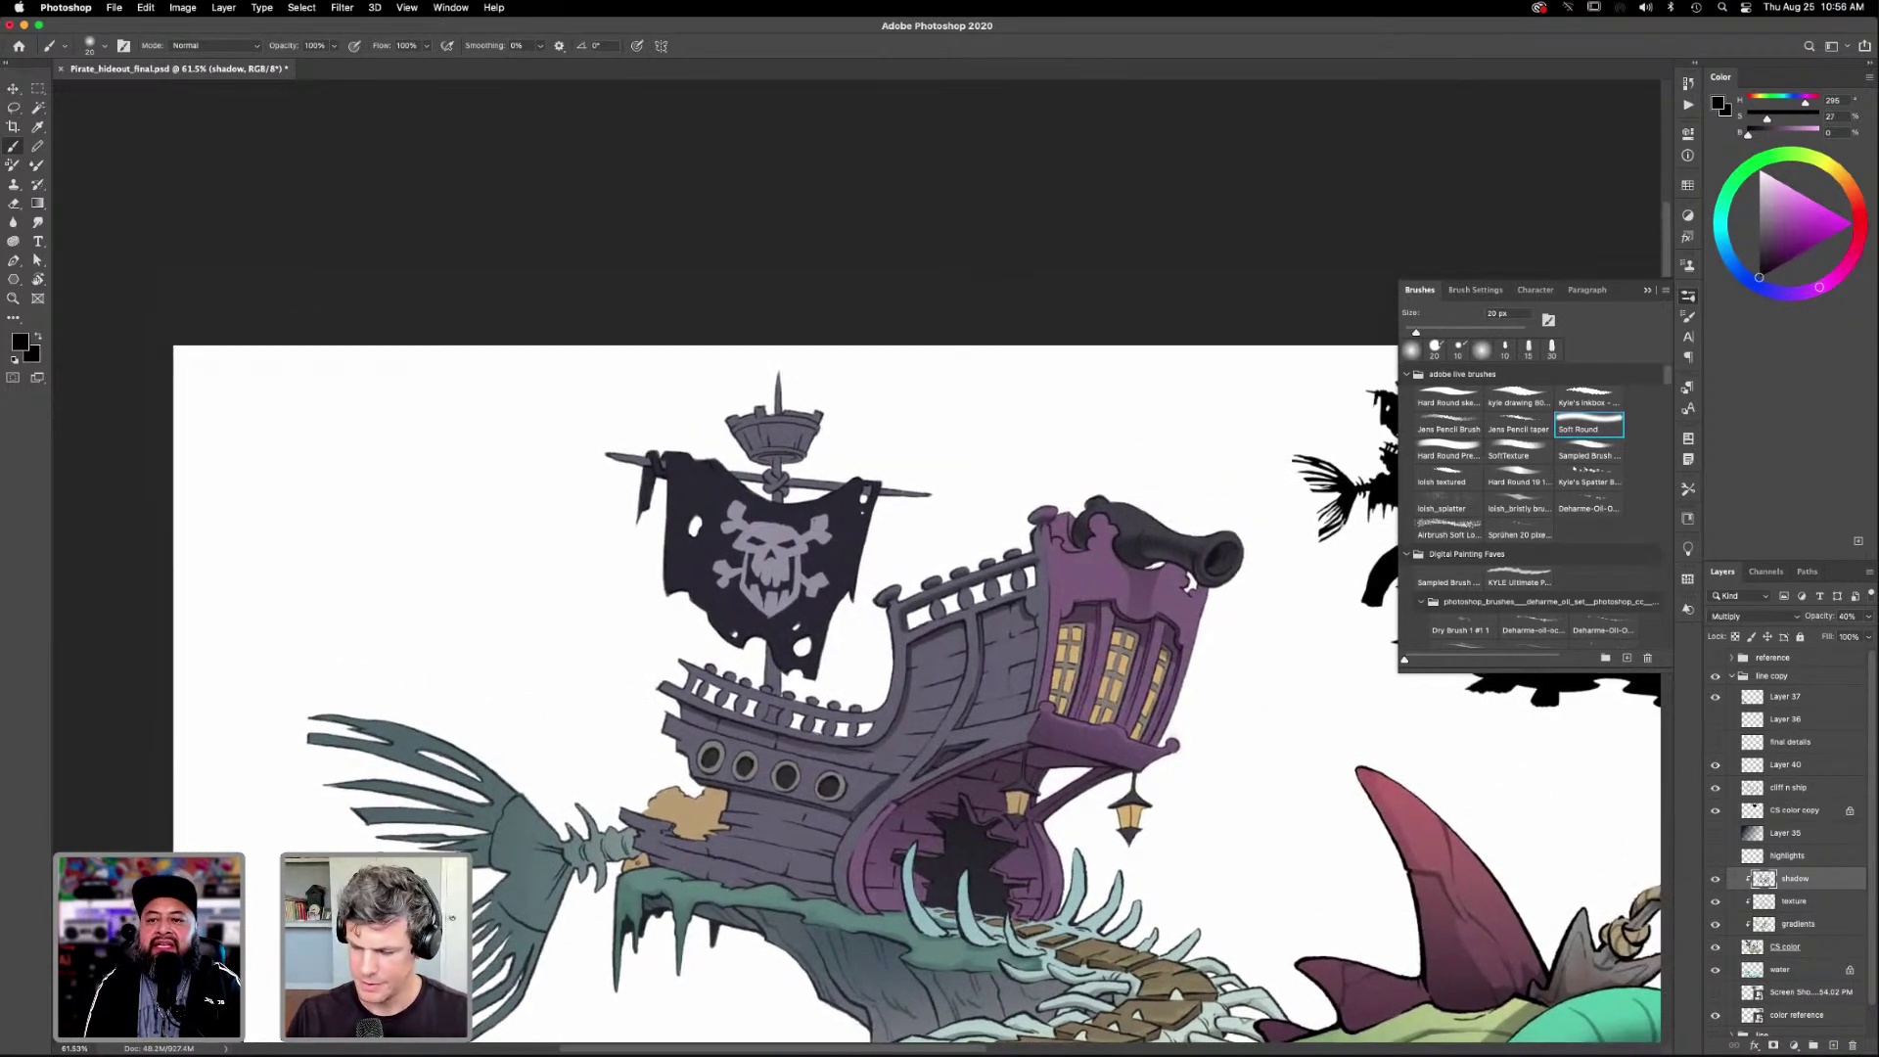
scroll(1195, 828, "down", 1)
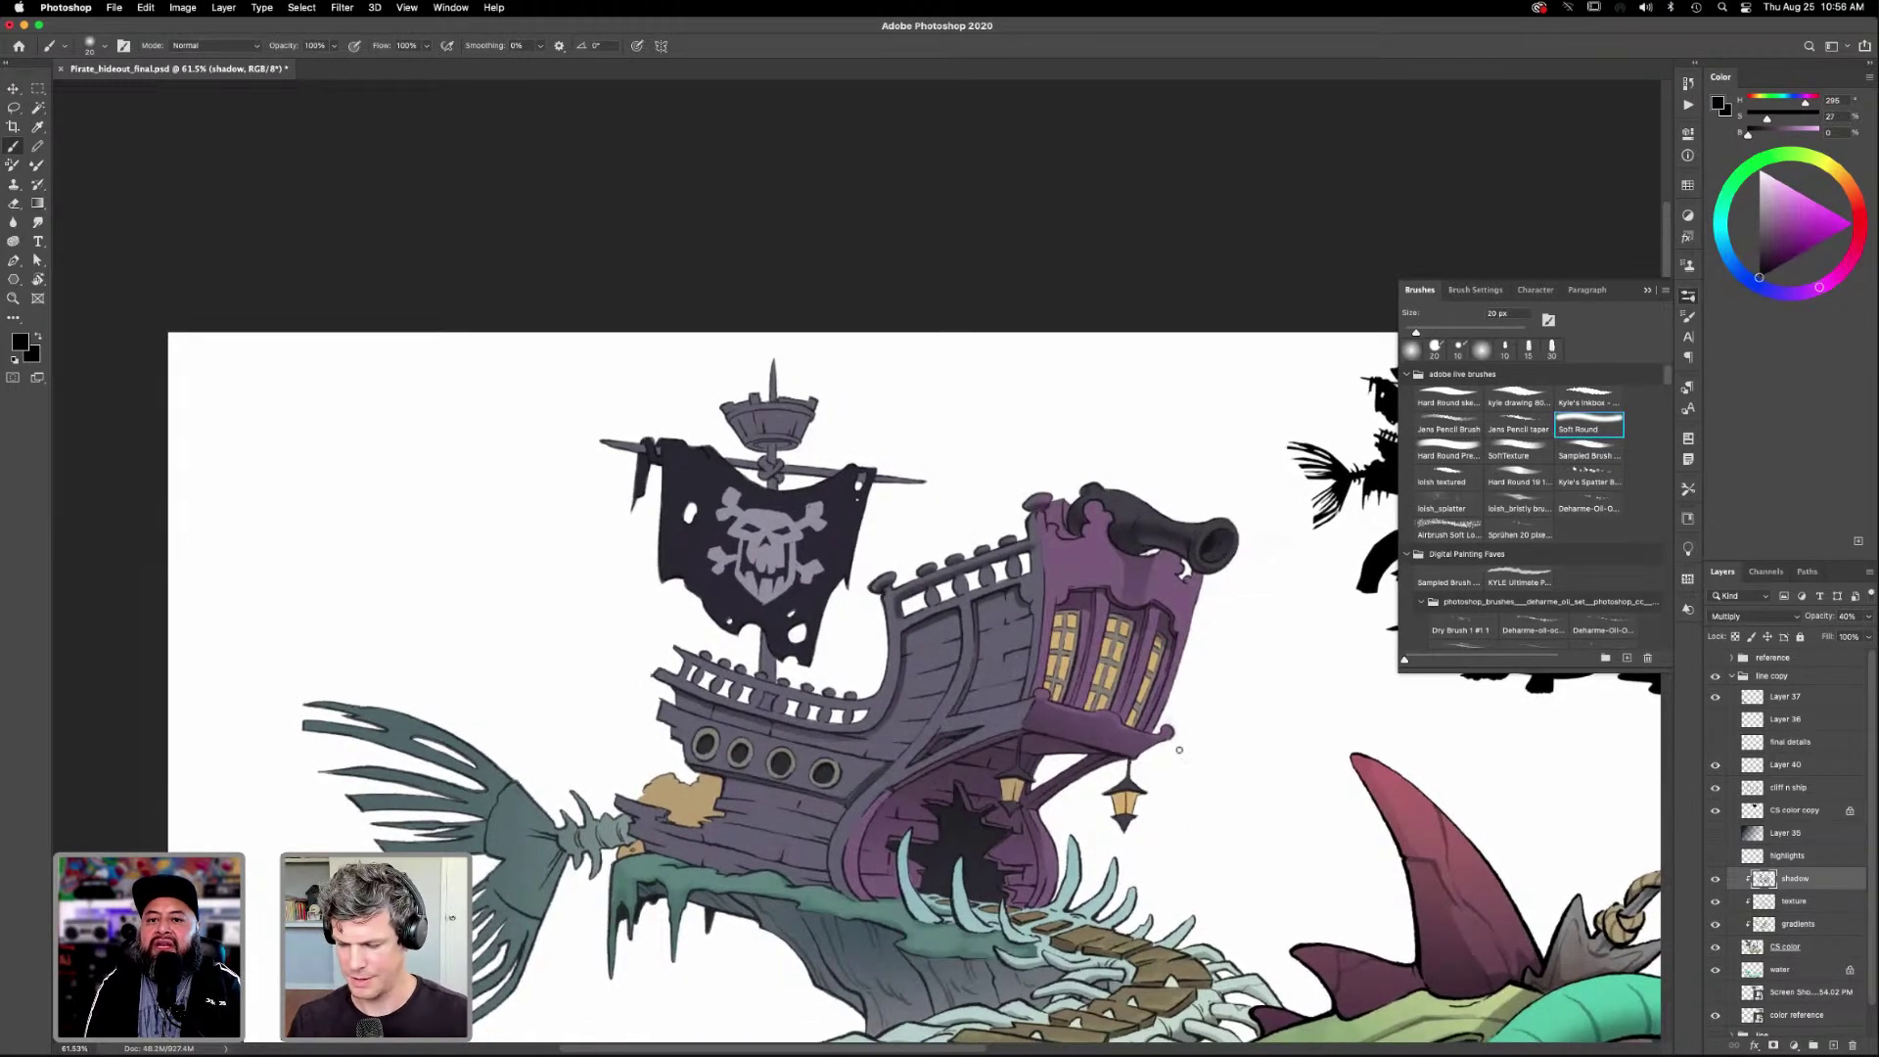
scroll(1175, 756, "down", 2)
scroll(1175, 755, "left", 2)
scroll(1182, 783, "down", 2)
scroll(1182, 783, "left", 2)
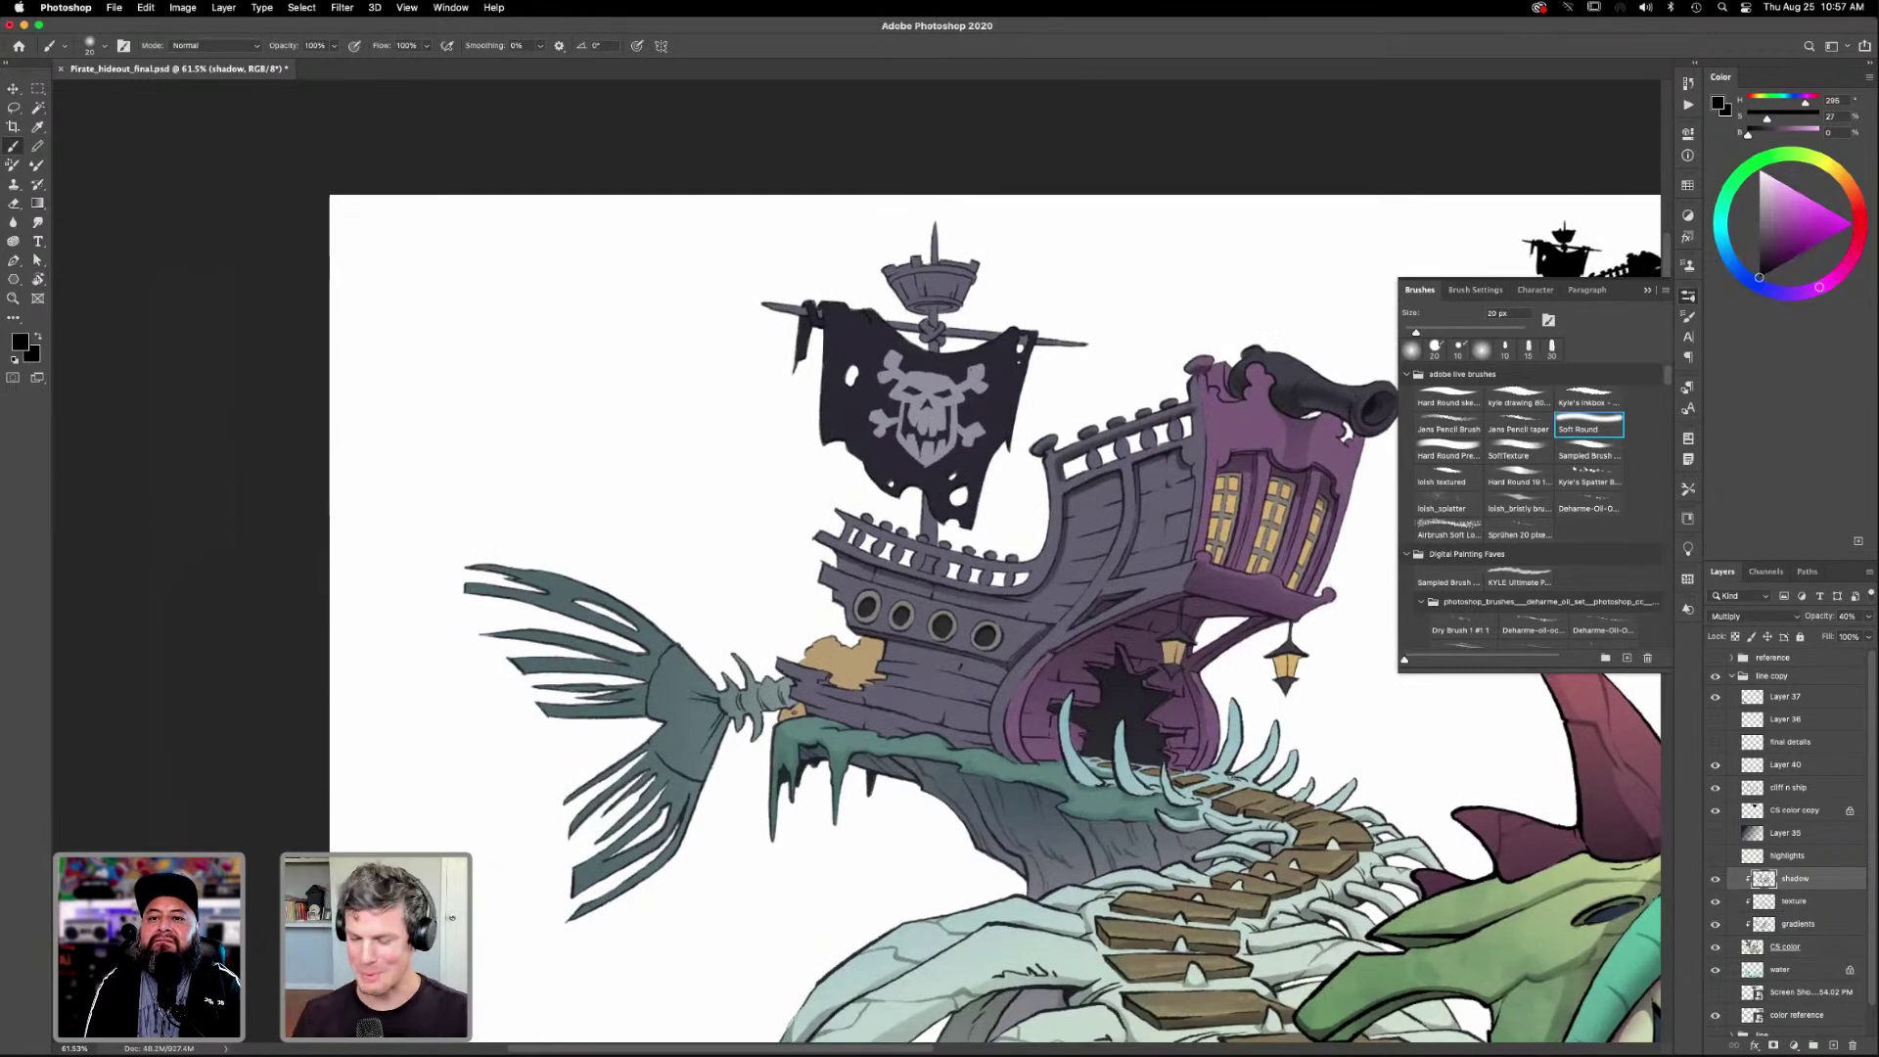
key("super+0")
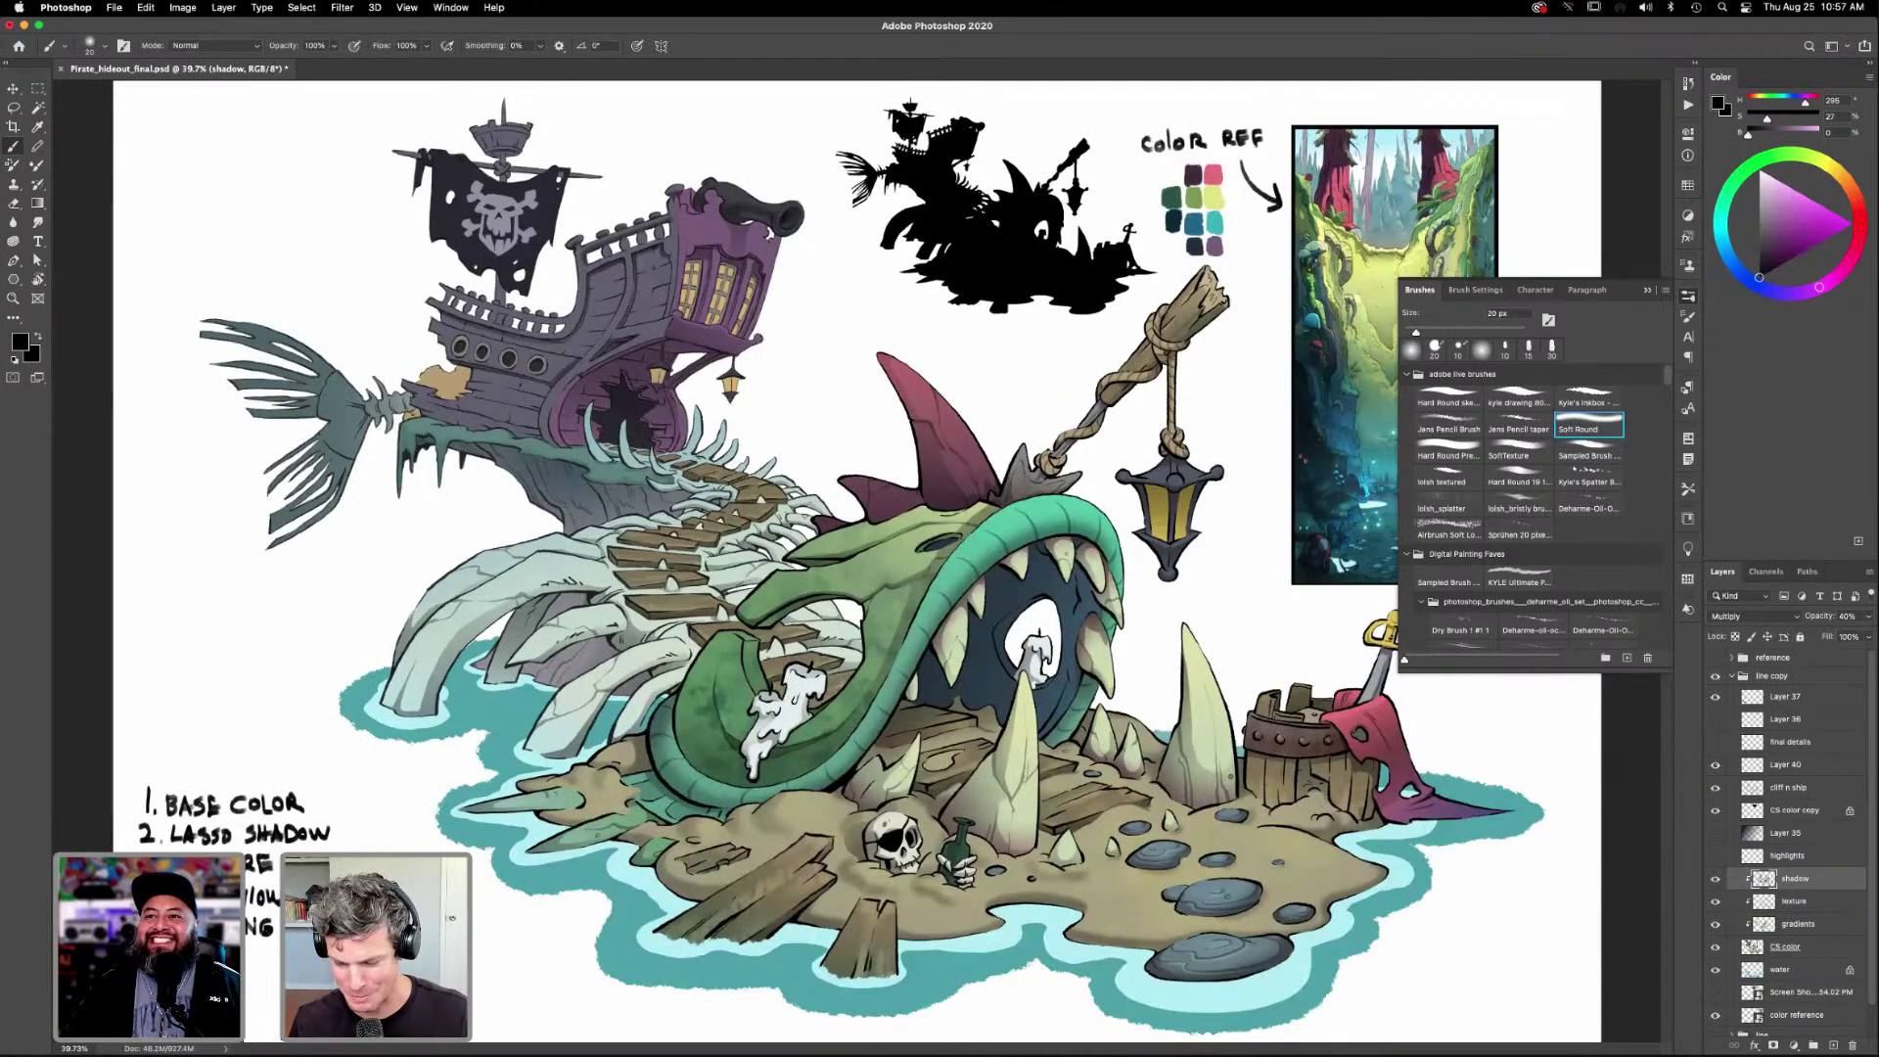
Hide the Brushes panel and review the ship and sea monster both up close and in the full composition.
left_click(1686, 298)
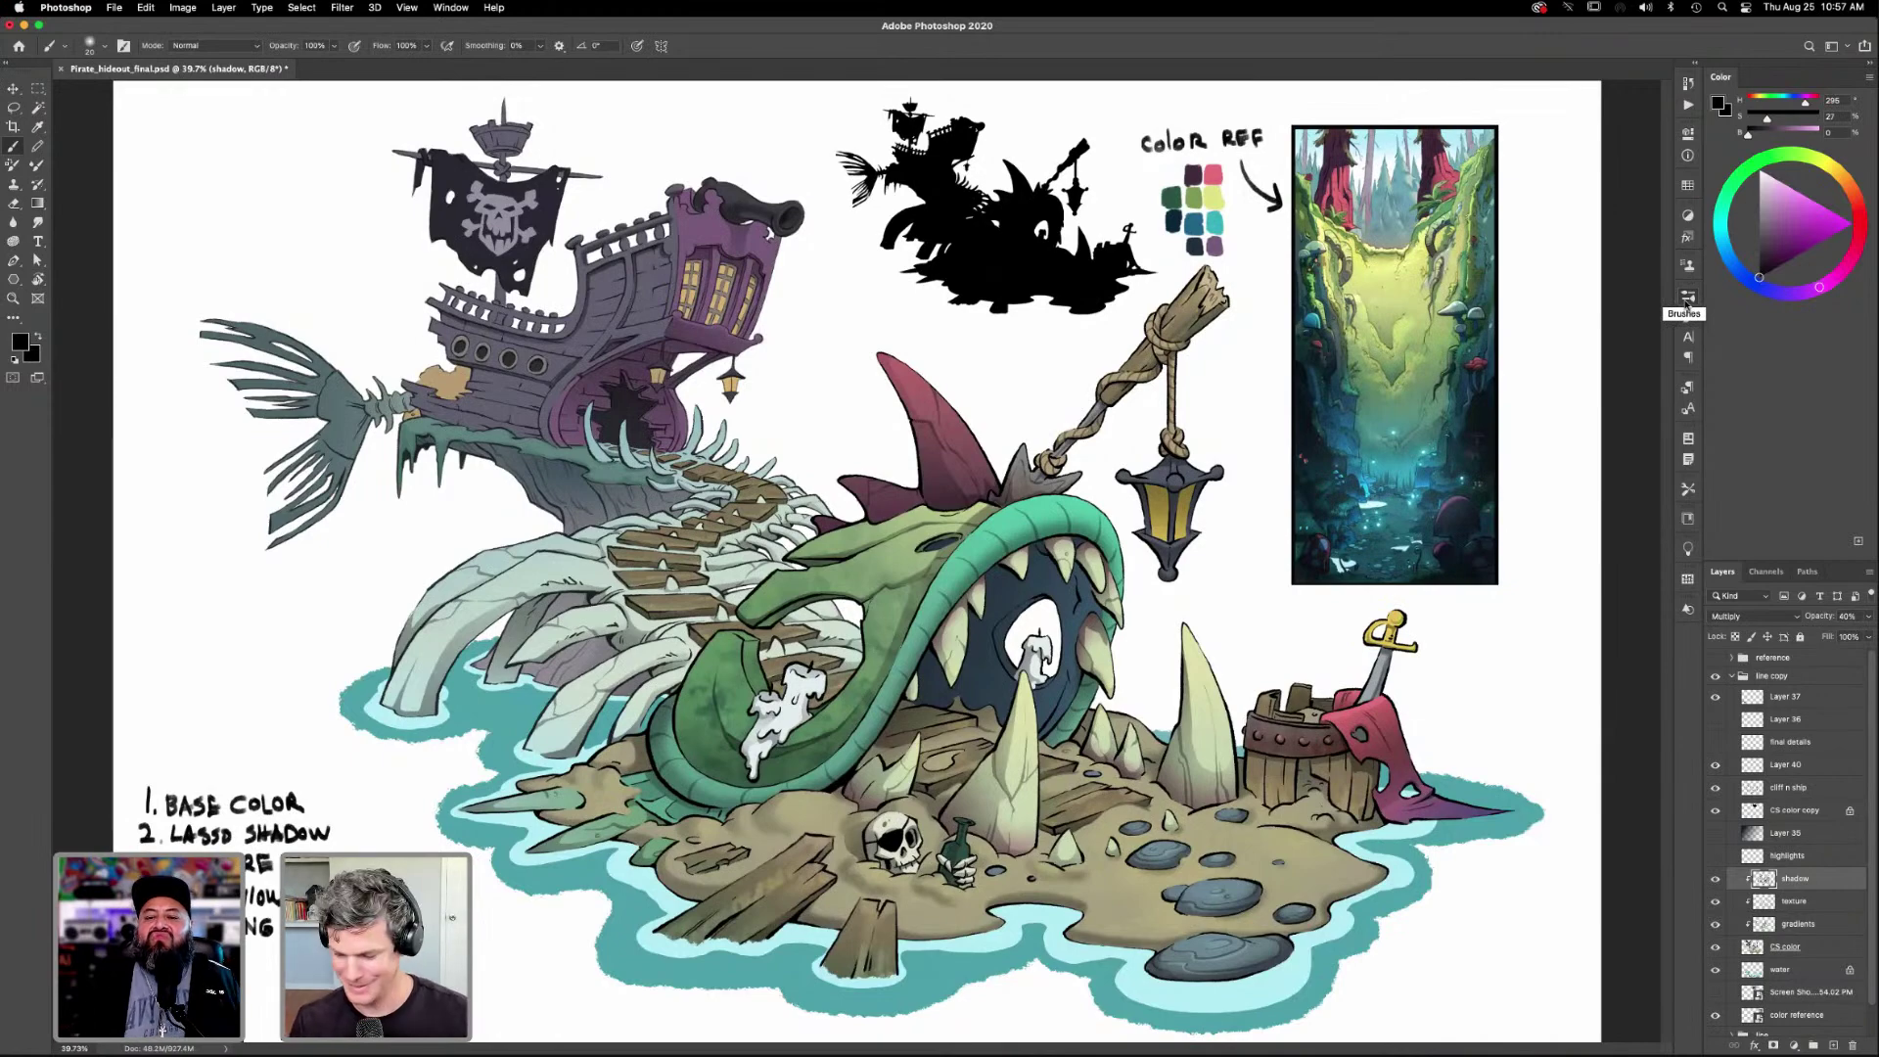
key("z")
left_click_drag(812, 558, 1133, 812)
left_click_drag(907, 743, 1217, 958)
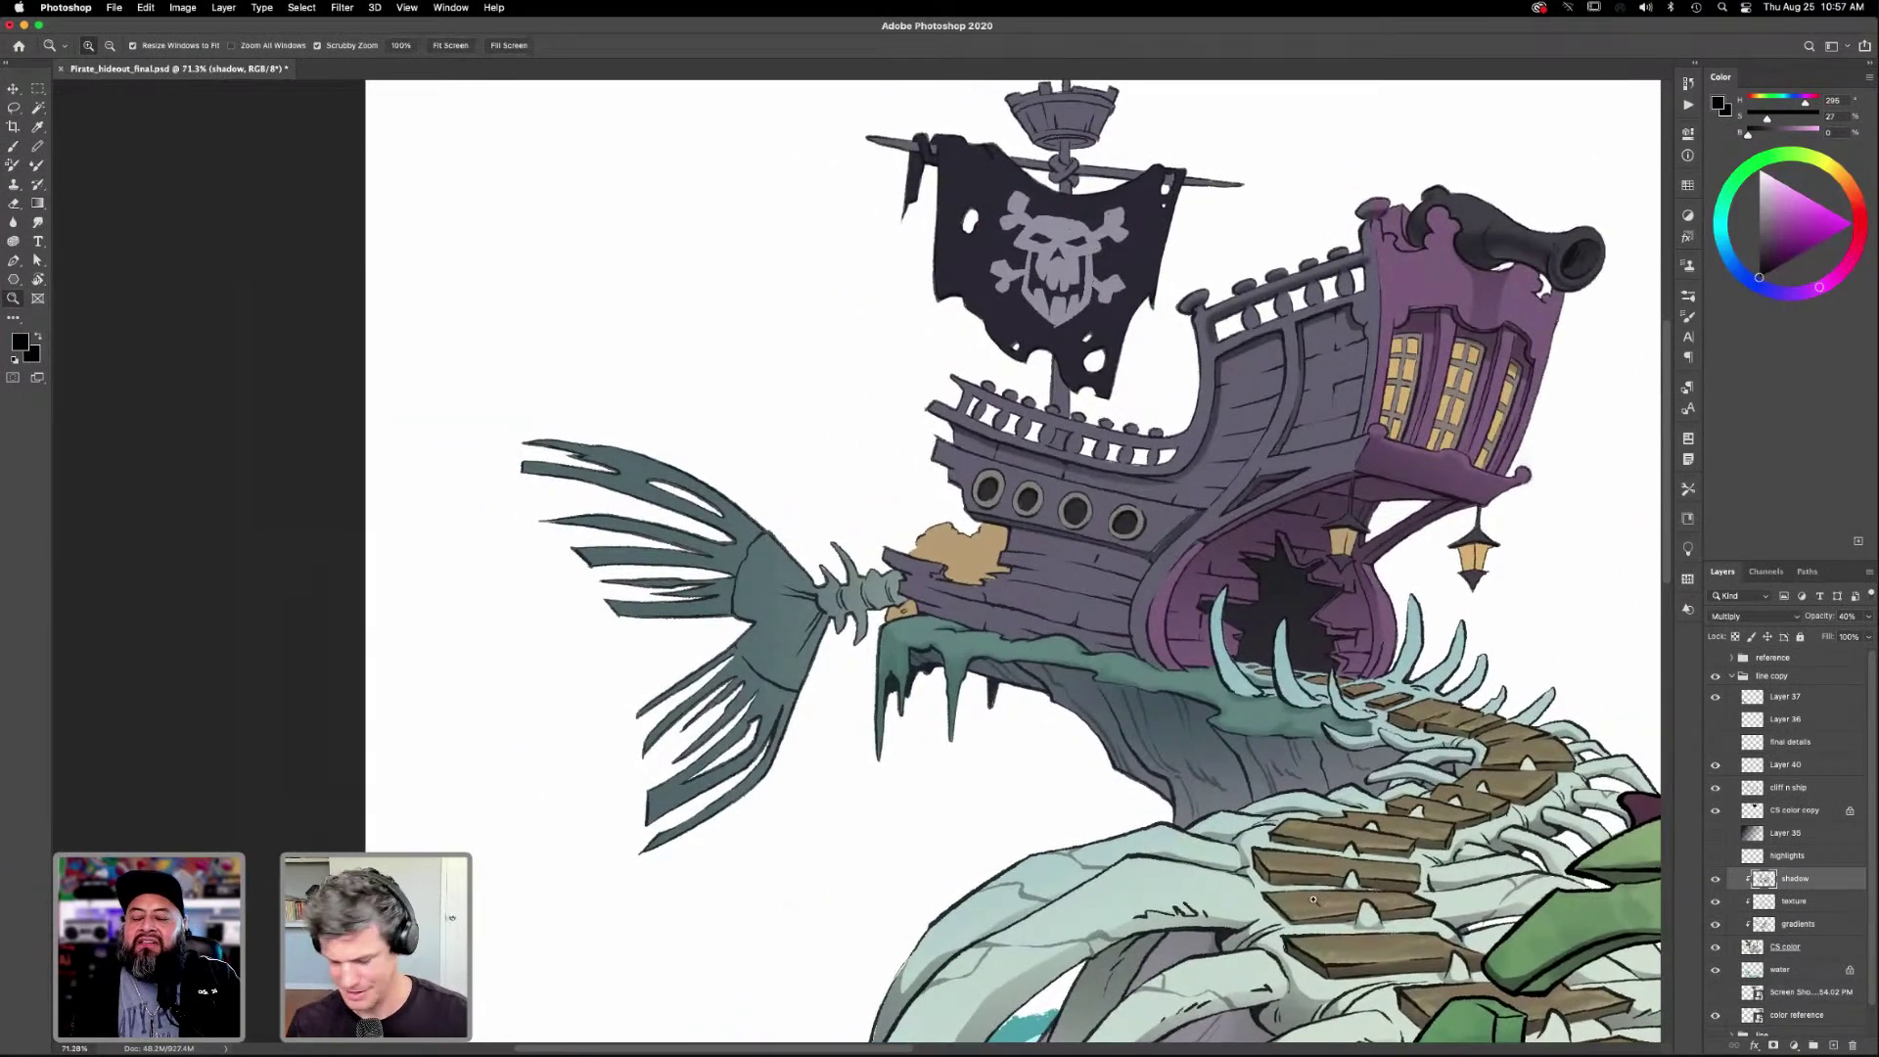
key("super+0")
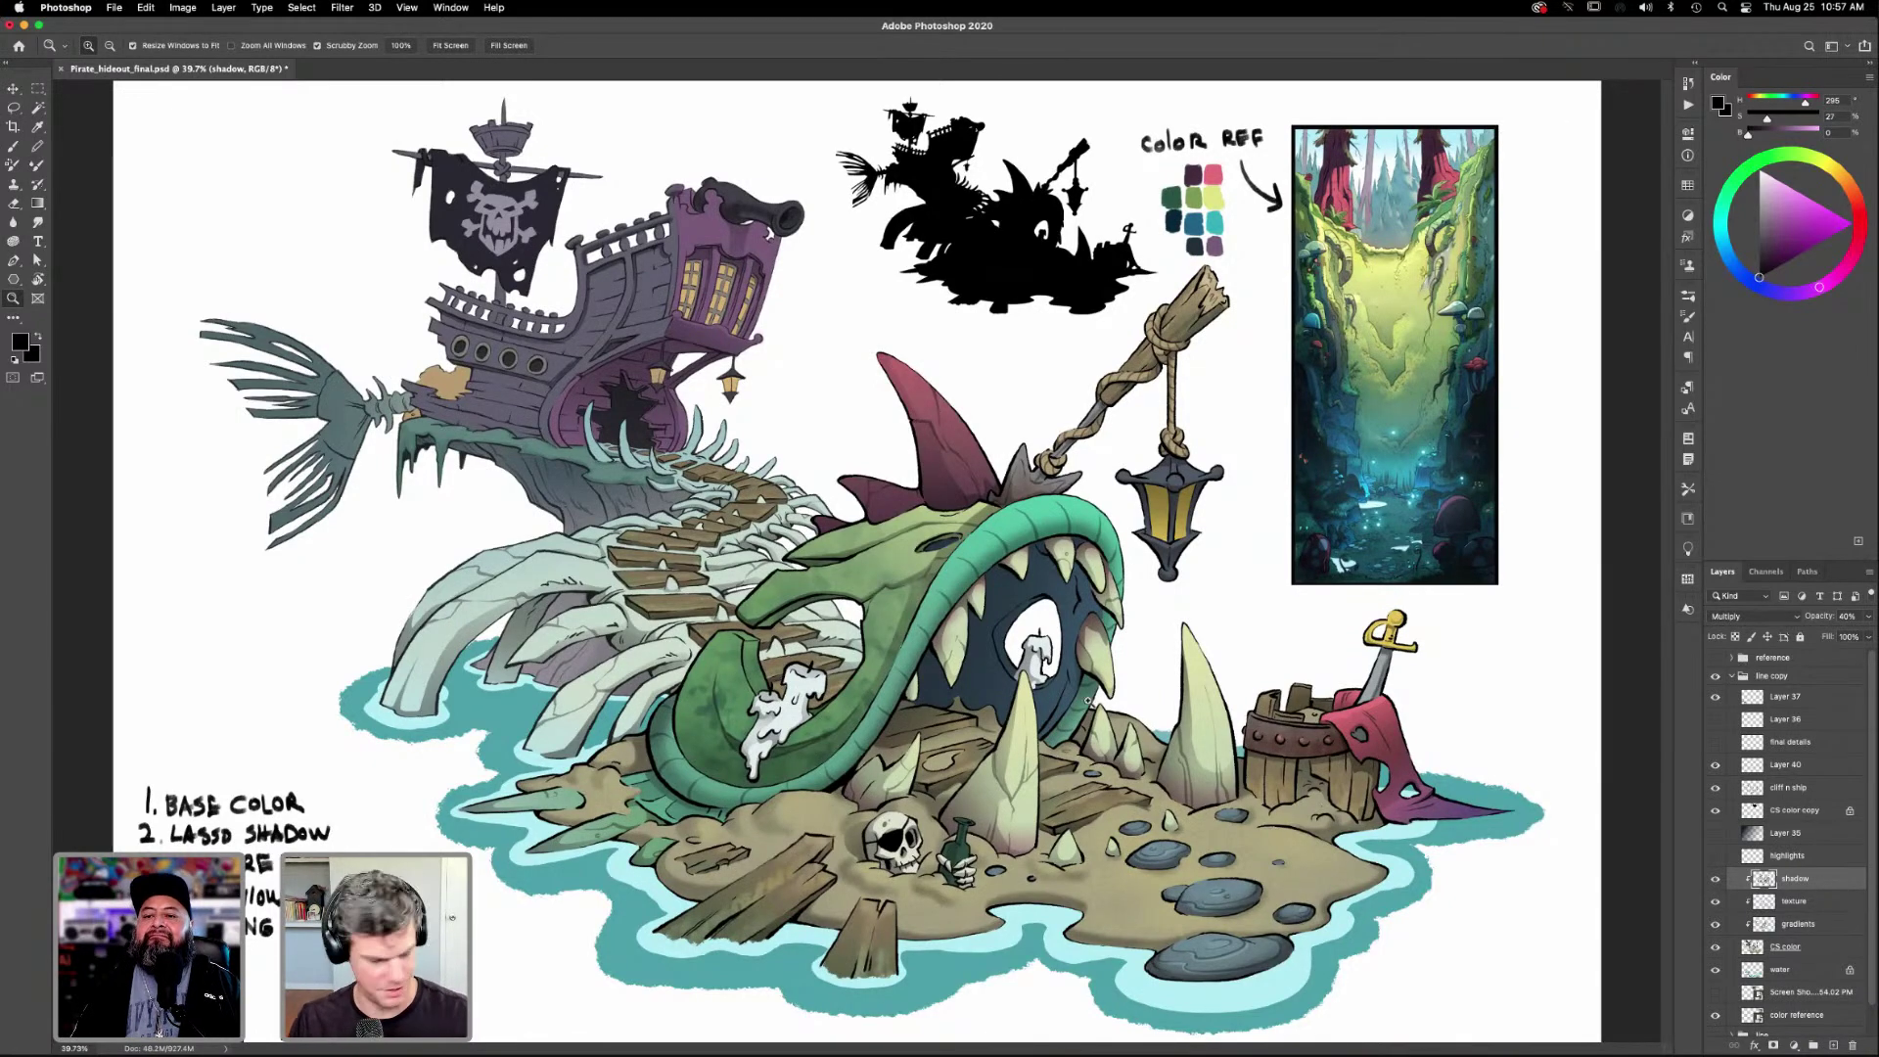
left_click_drag(1144, 736, 1271, 927)
scroll(1081, 812, "down", 5)
scroll(1081, 812, "right", 8)
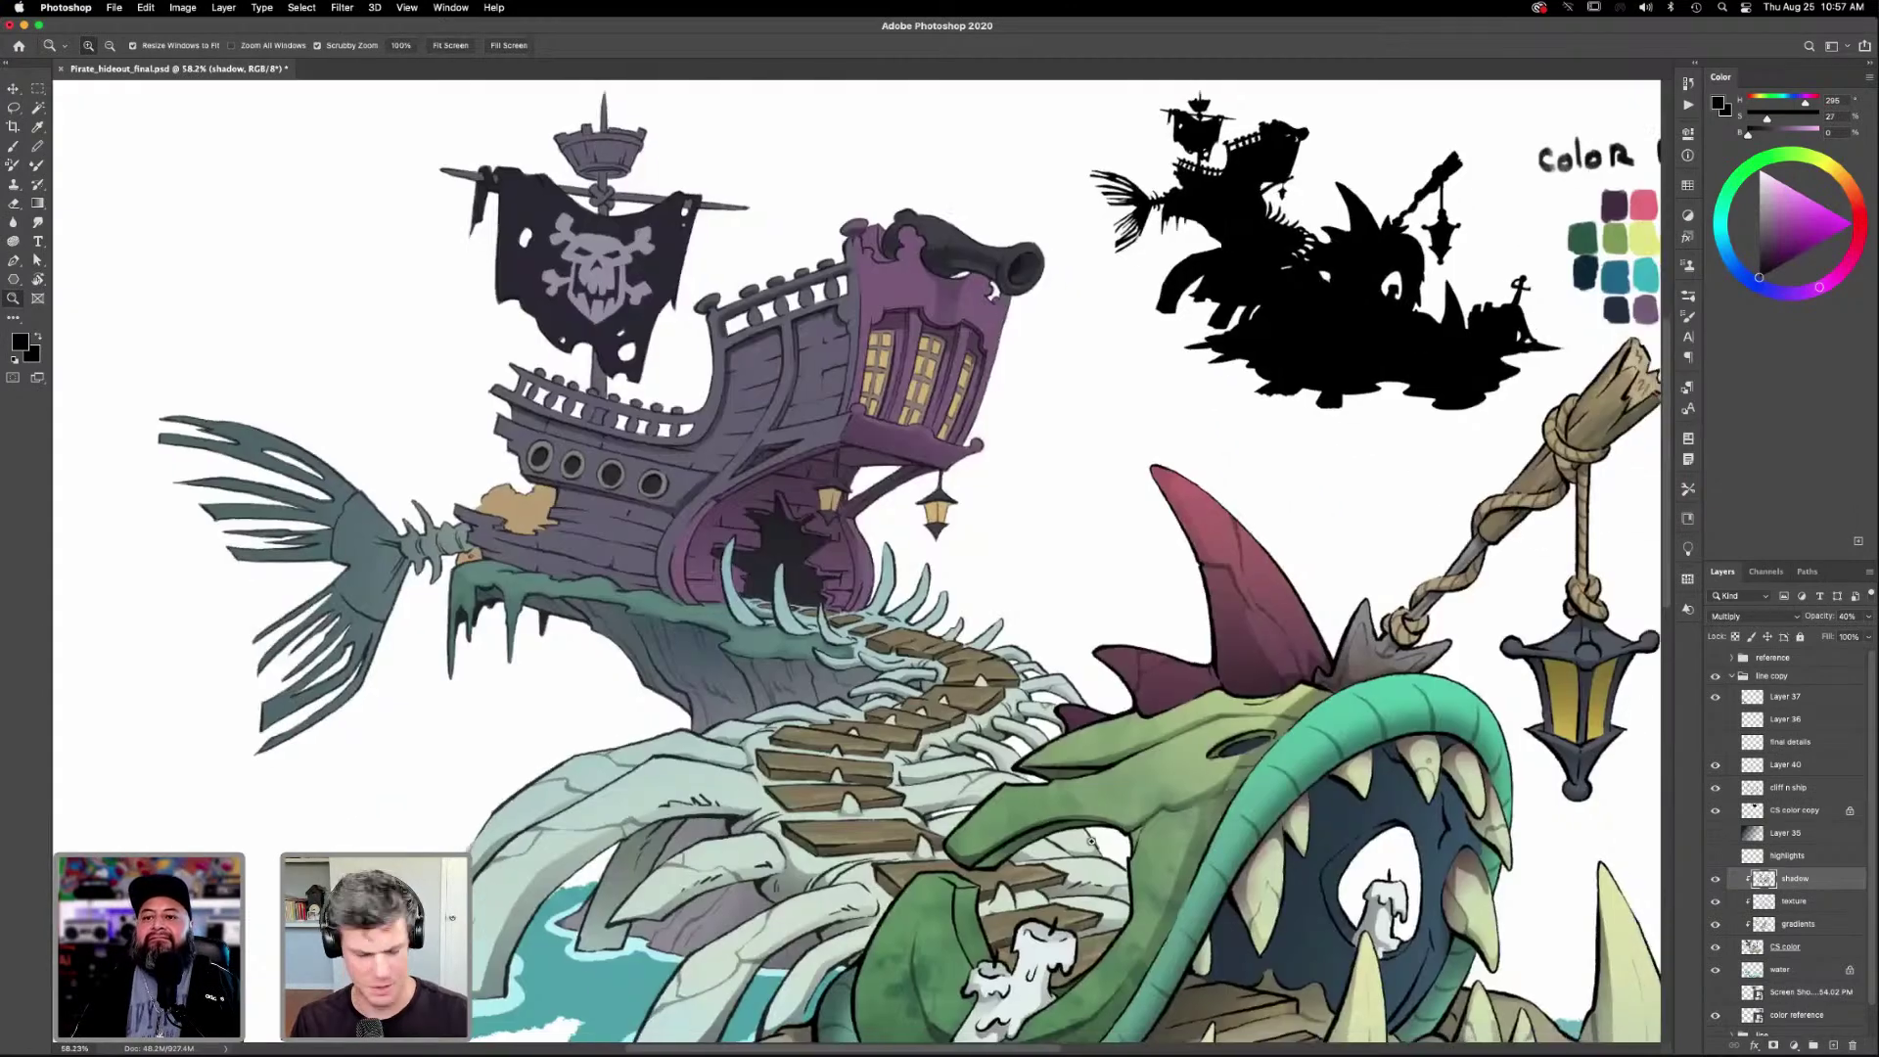
key("super+0")
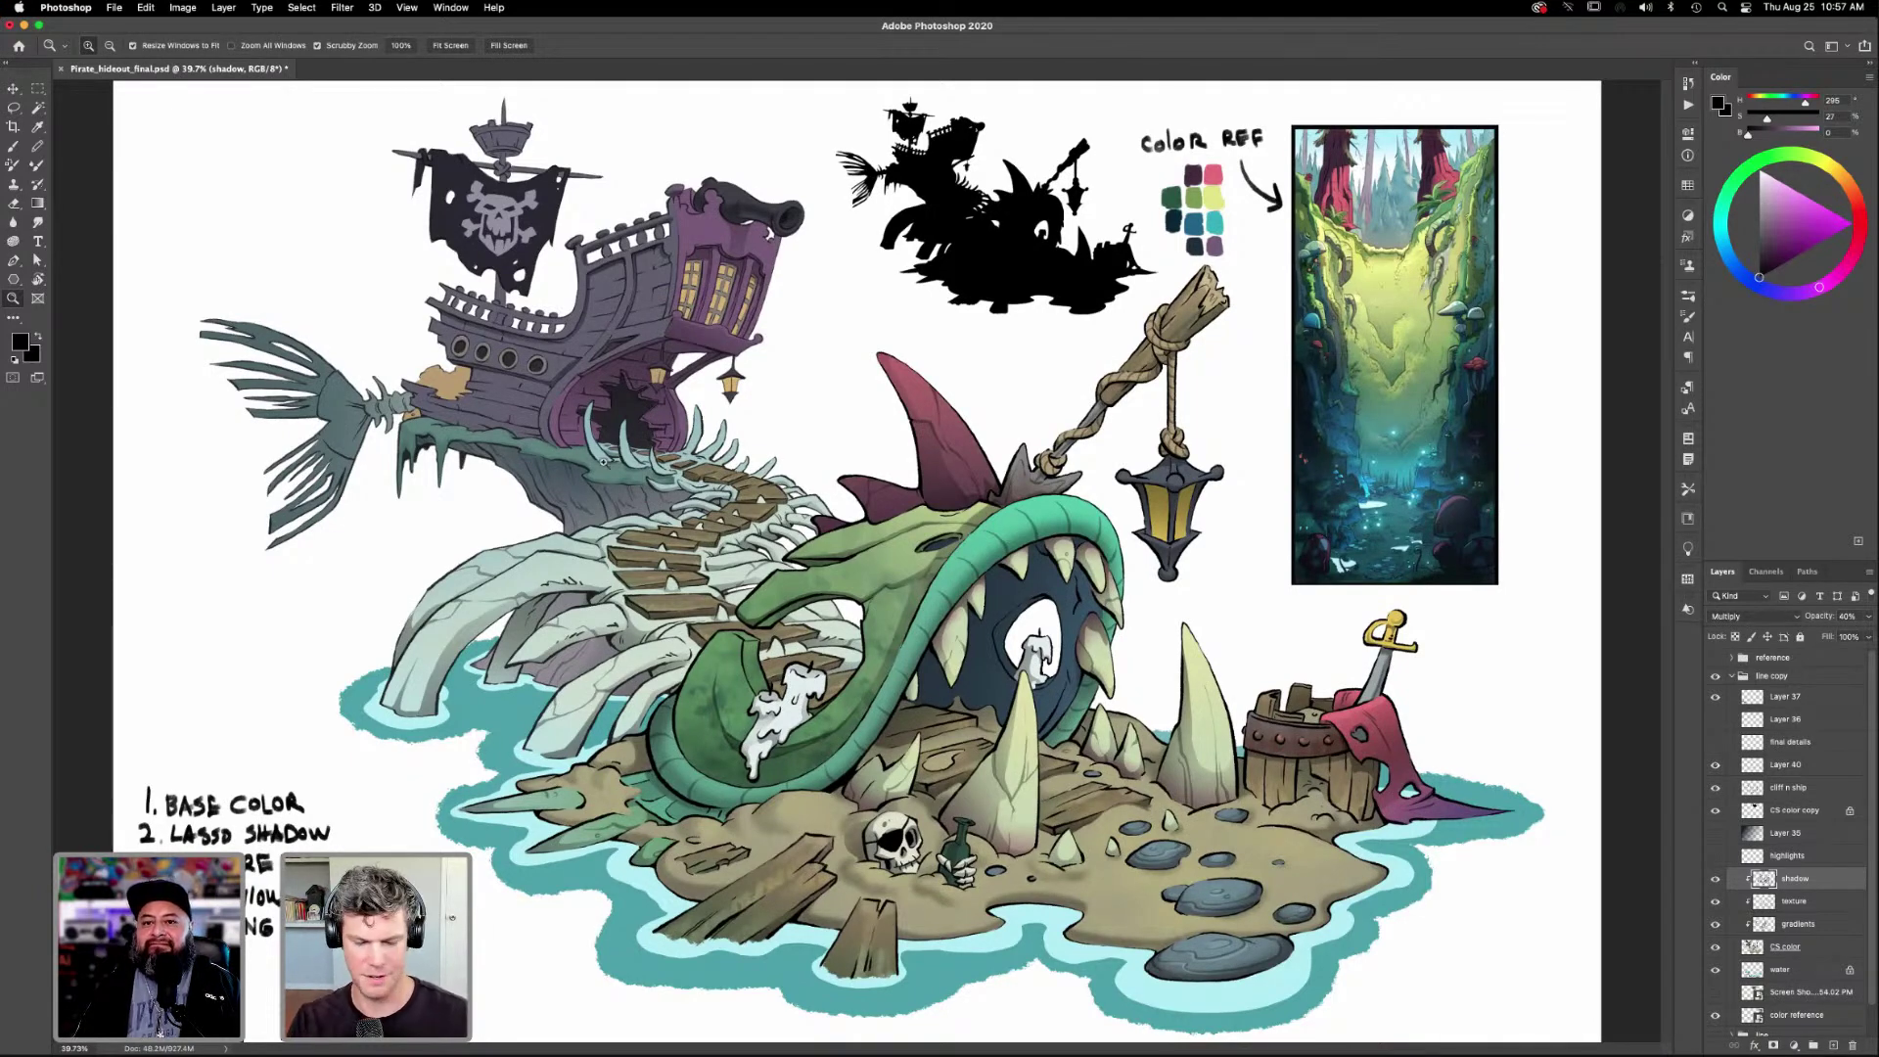
Lasso the lower hull planks between the tail spine and the purple archway, refining the selection against the CS color layer.
scroll(1039, 797, "up", 3)
scroll(1056, 664, "up", 2)
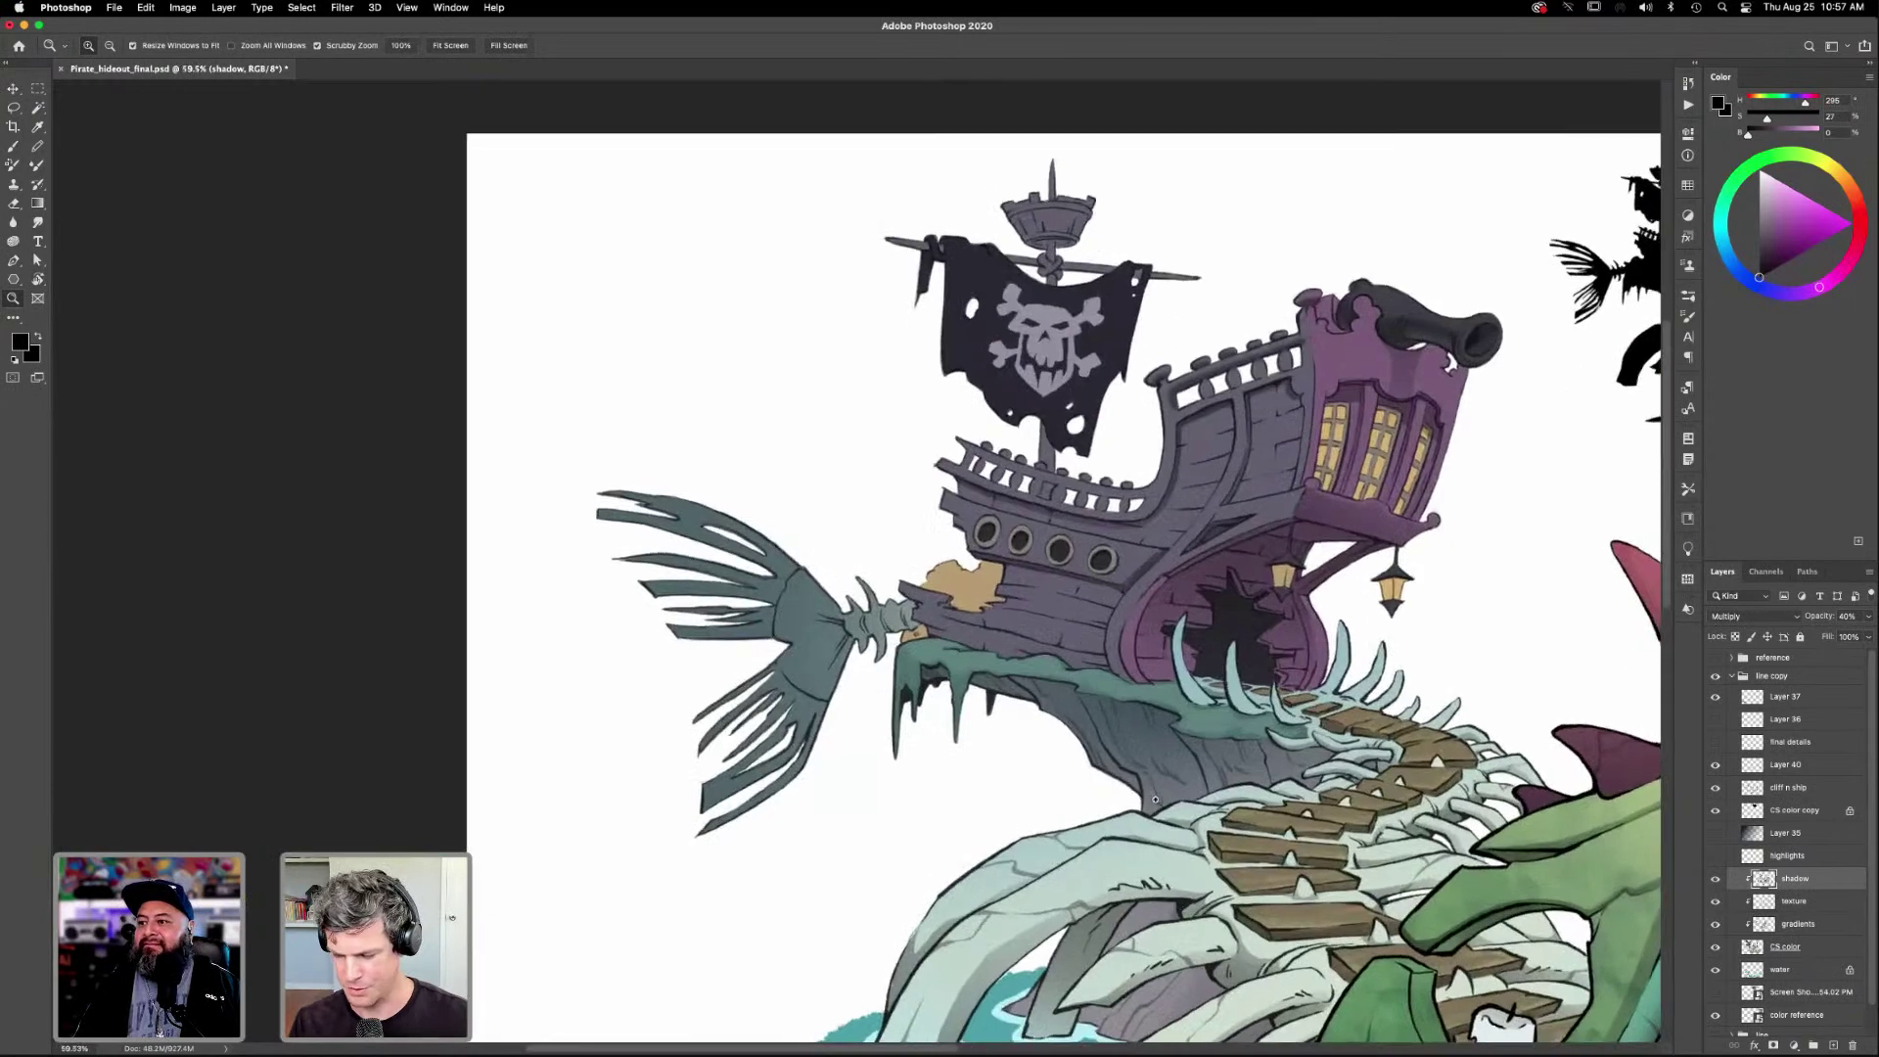
key("l")
mouse_move(1115, 679)
left_mouse_down()
mouse_move(1115, 612)
mouse_move(934, 592)
mouse_move(905, 607)
mouse_move(917, 641)
mouse_move(1115, 675)
left_mouse_up()
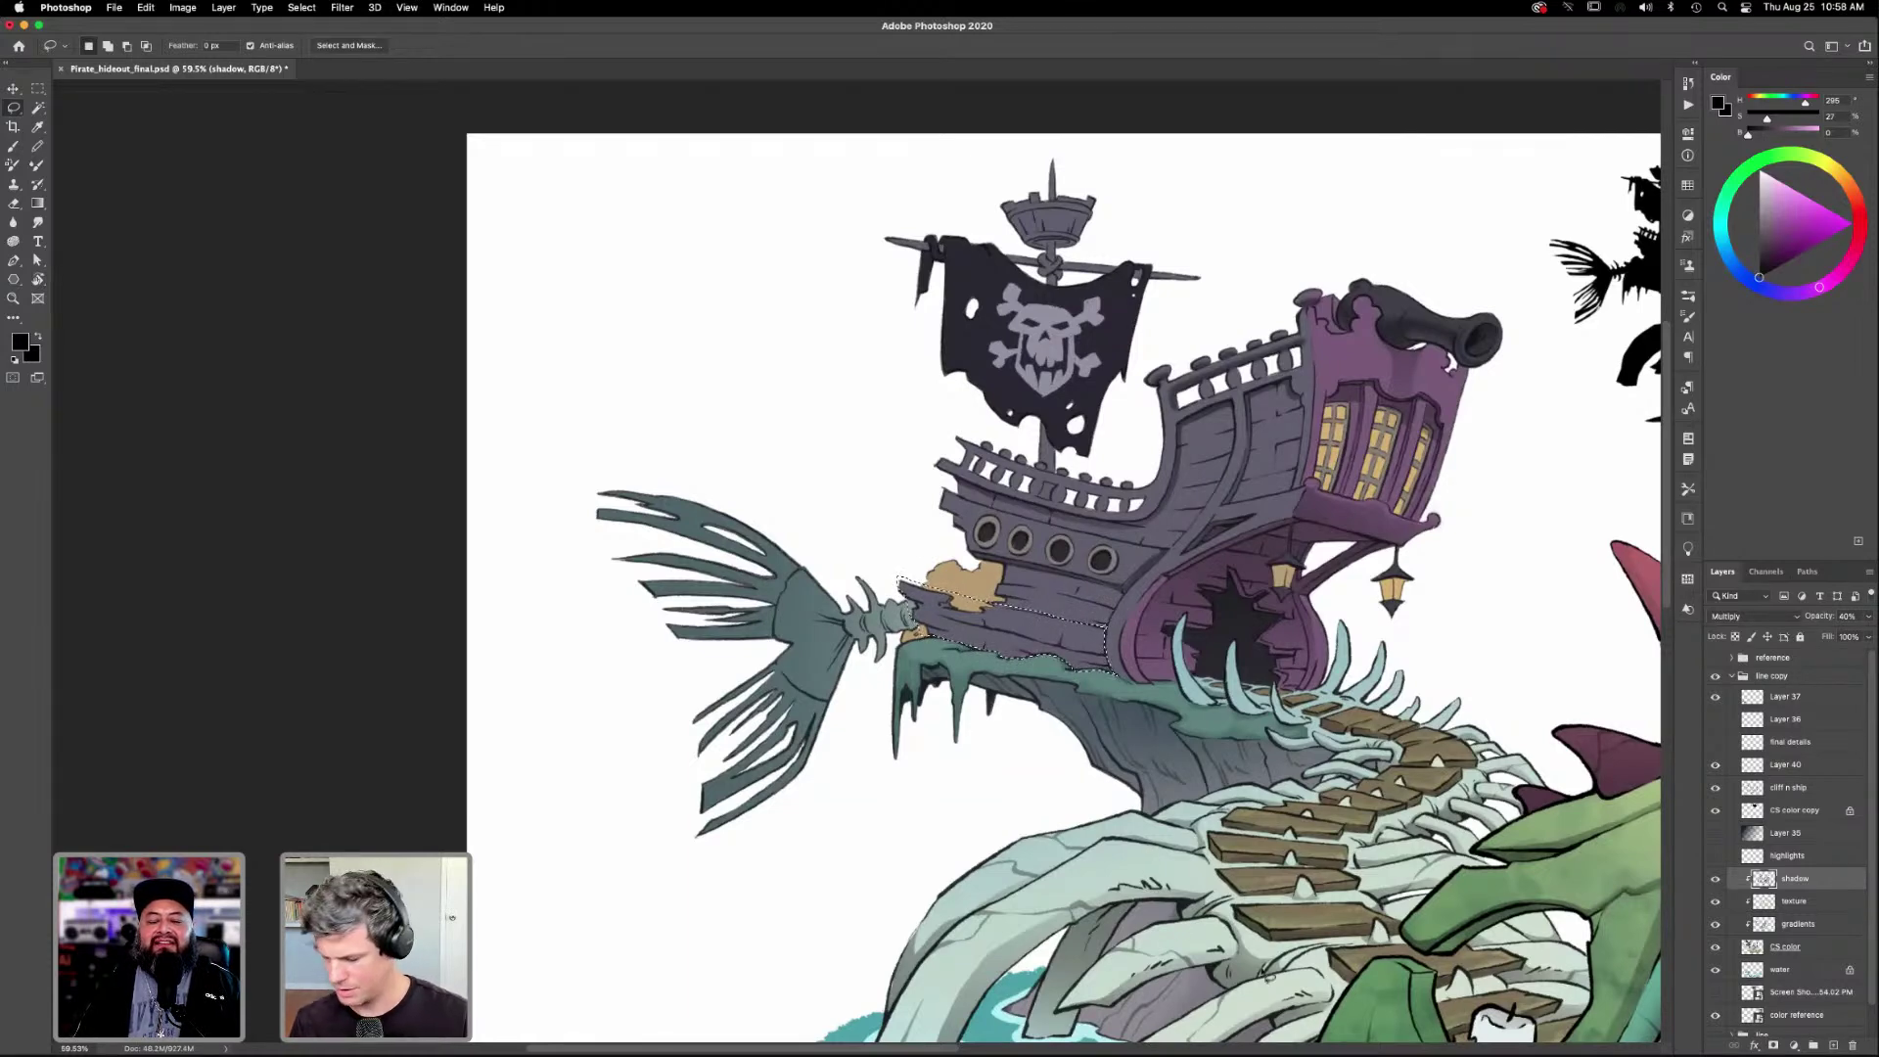
key("g")
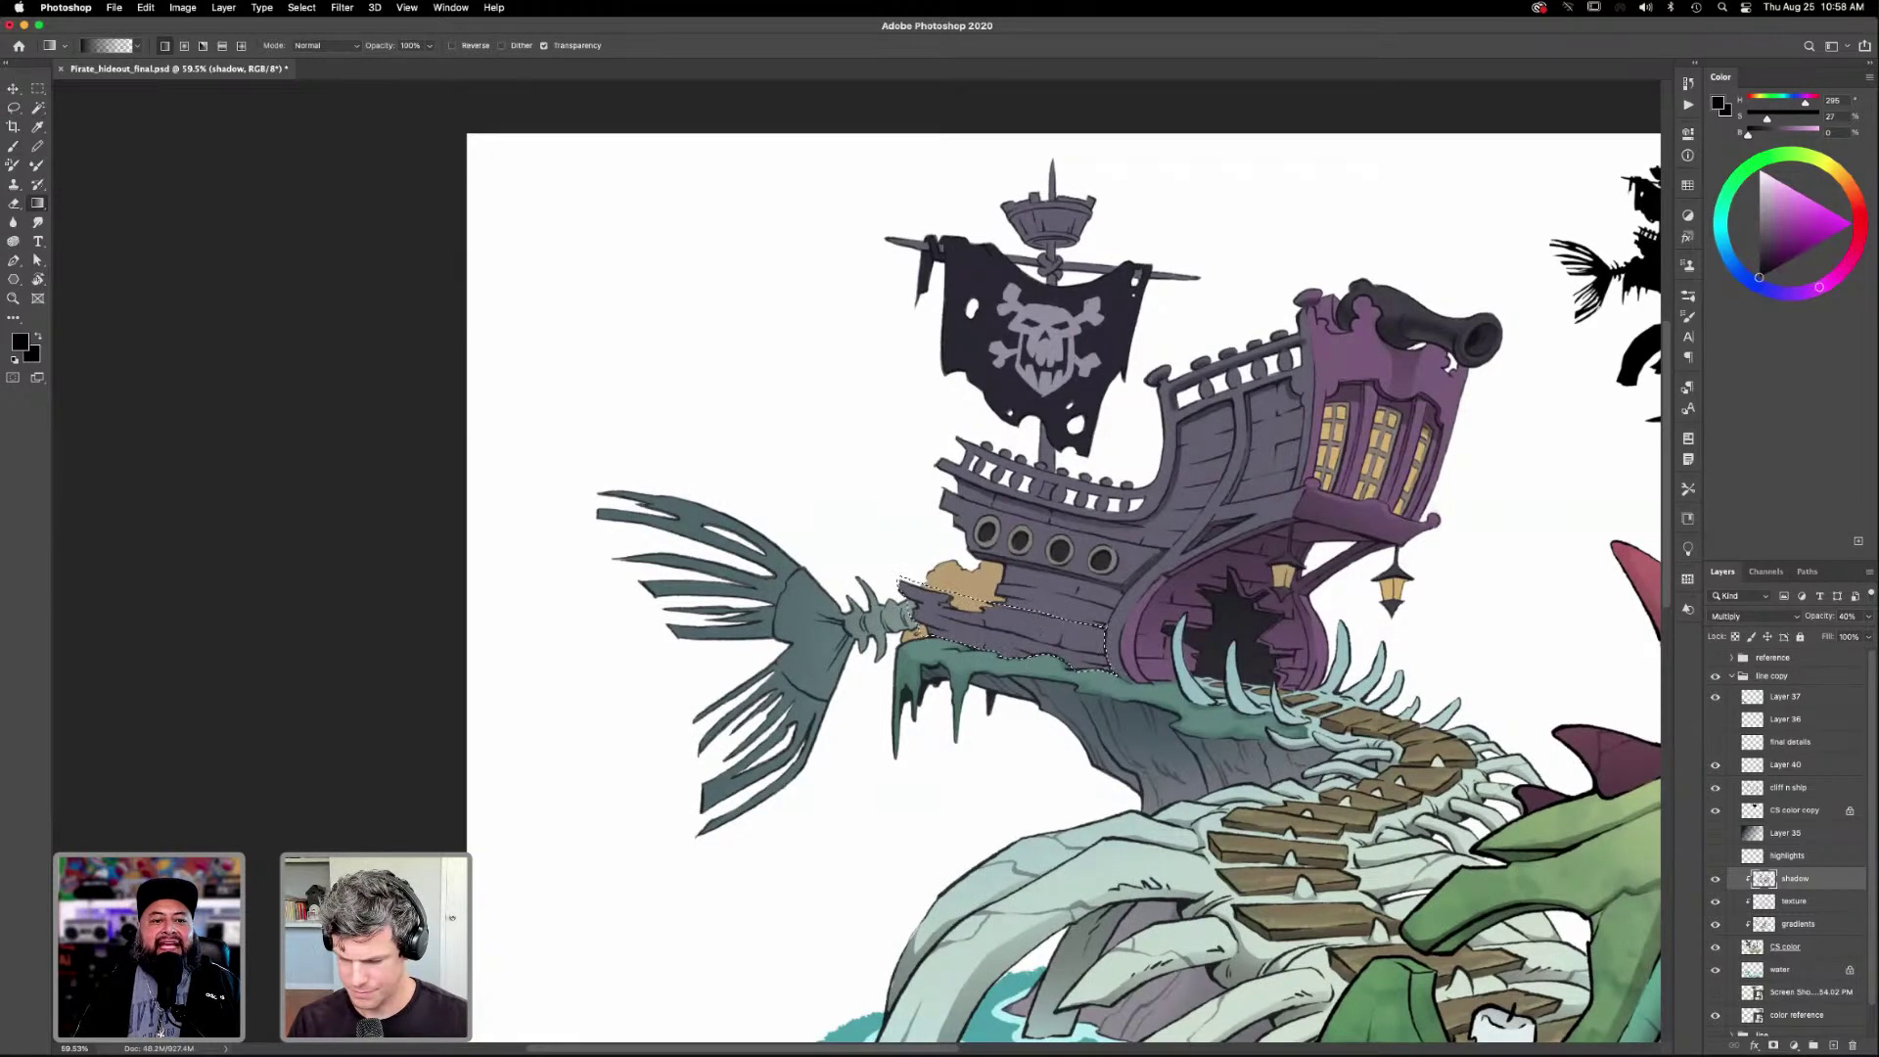
left_click(1786, 947)
key("w")
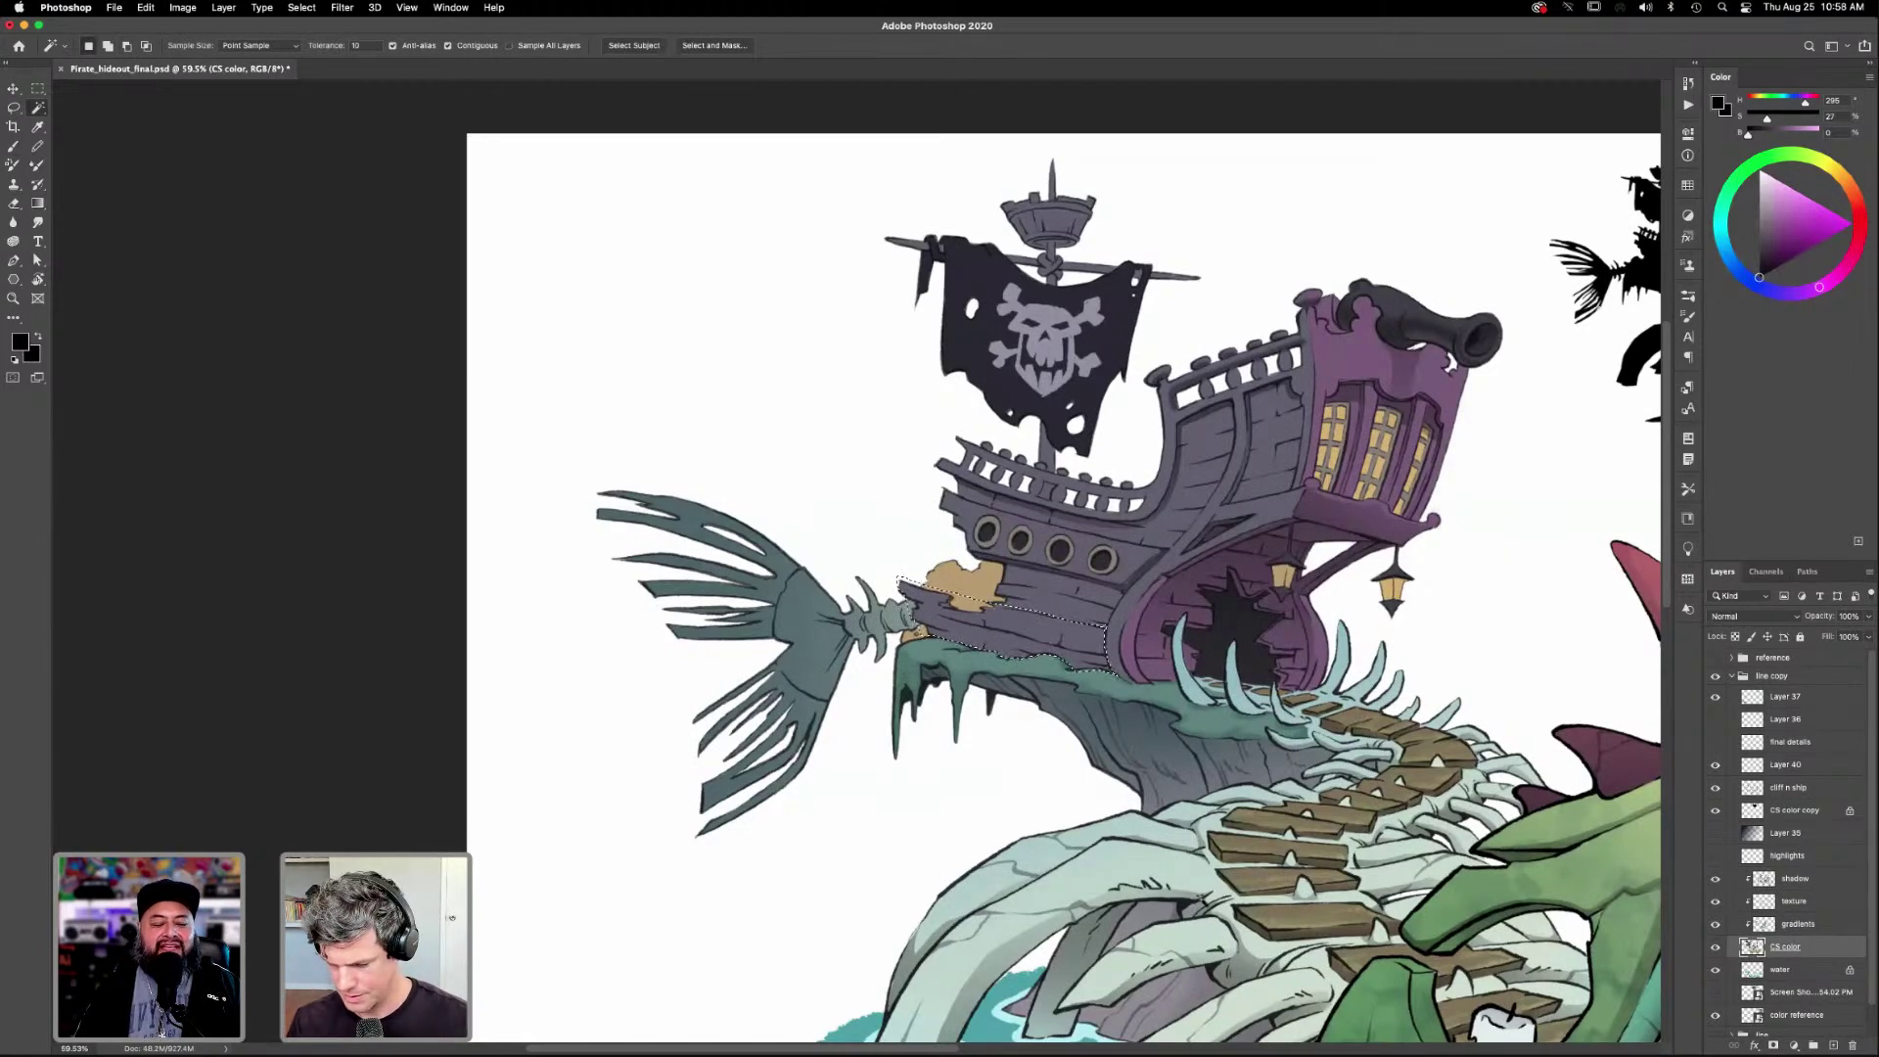
key("l")
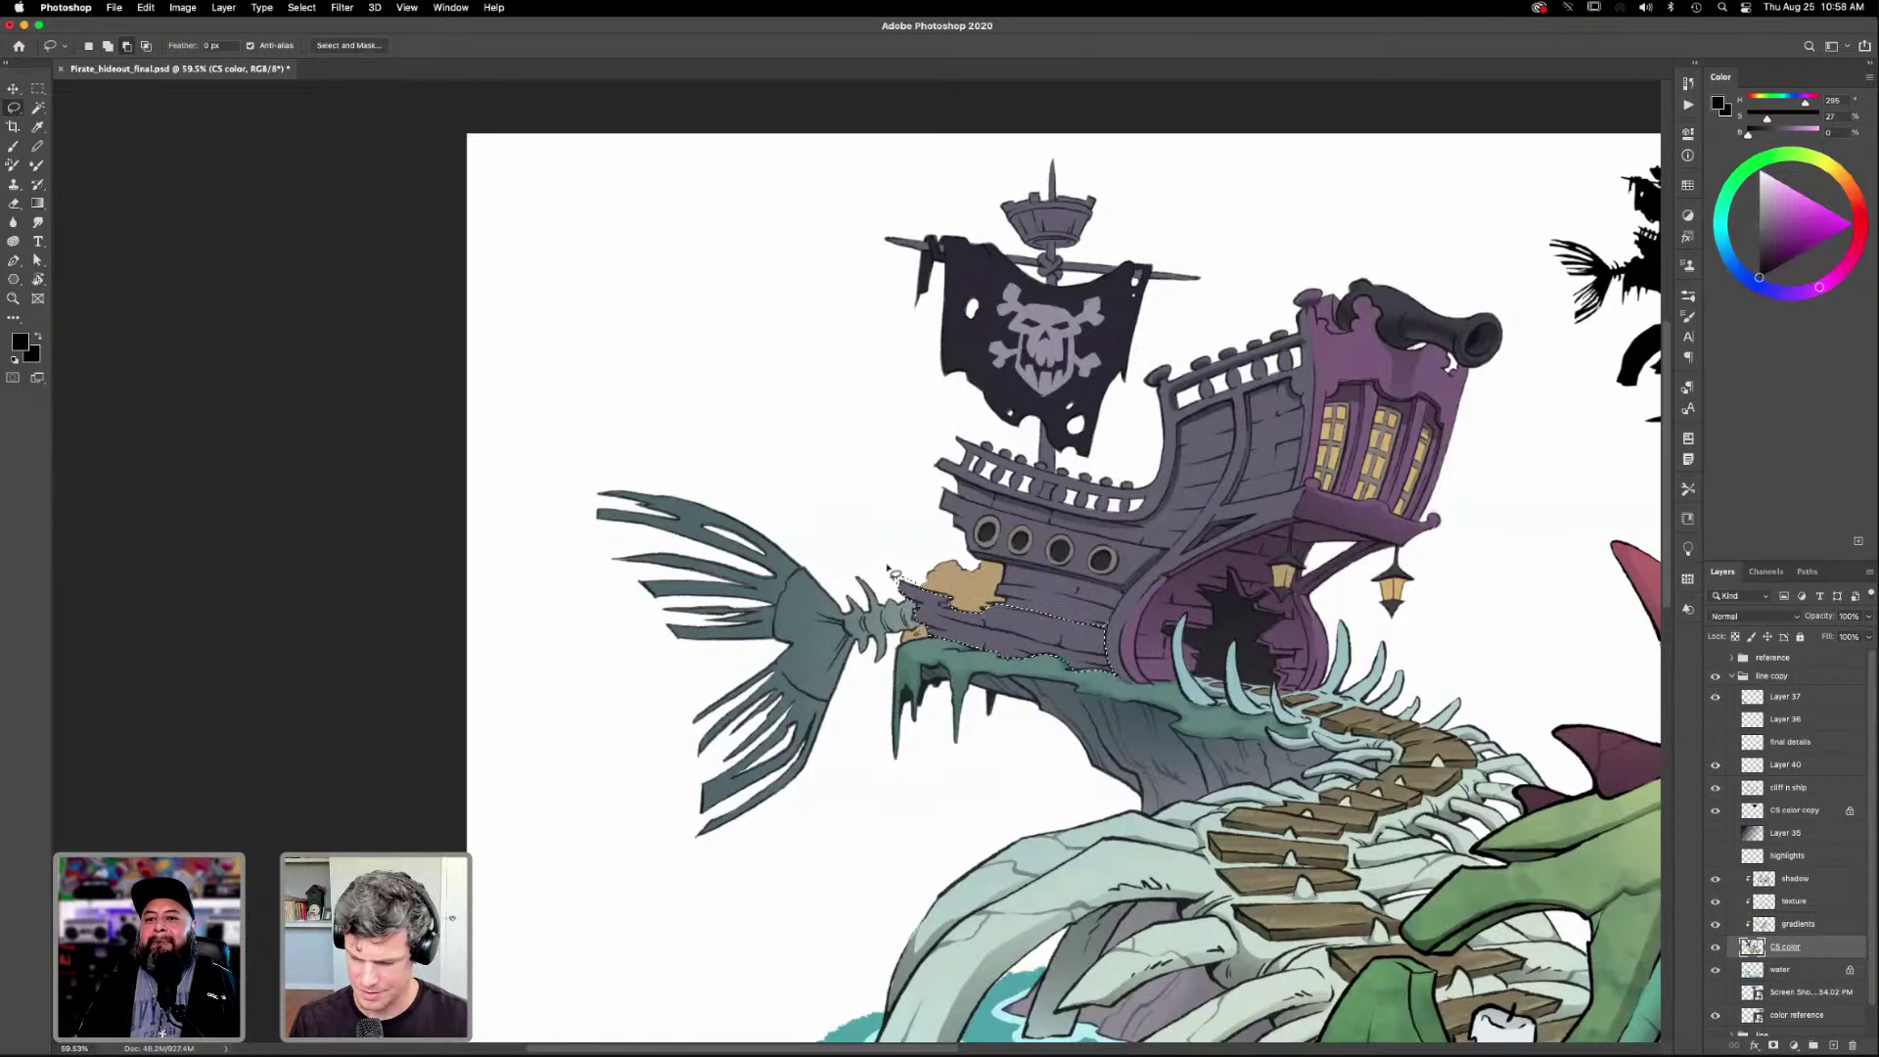
Shade the selected lower hull on the shadow layer with a black-to-transparent gradient fading upward, and clear the selection.
key("alt+bracketright")
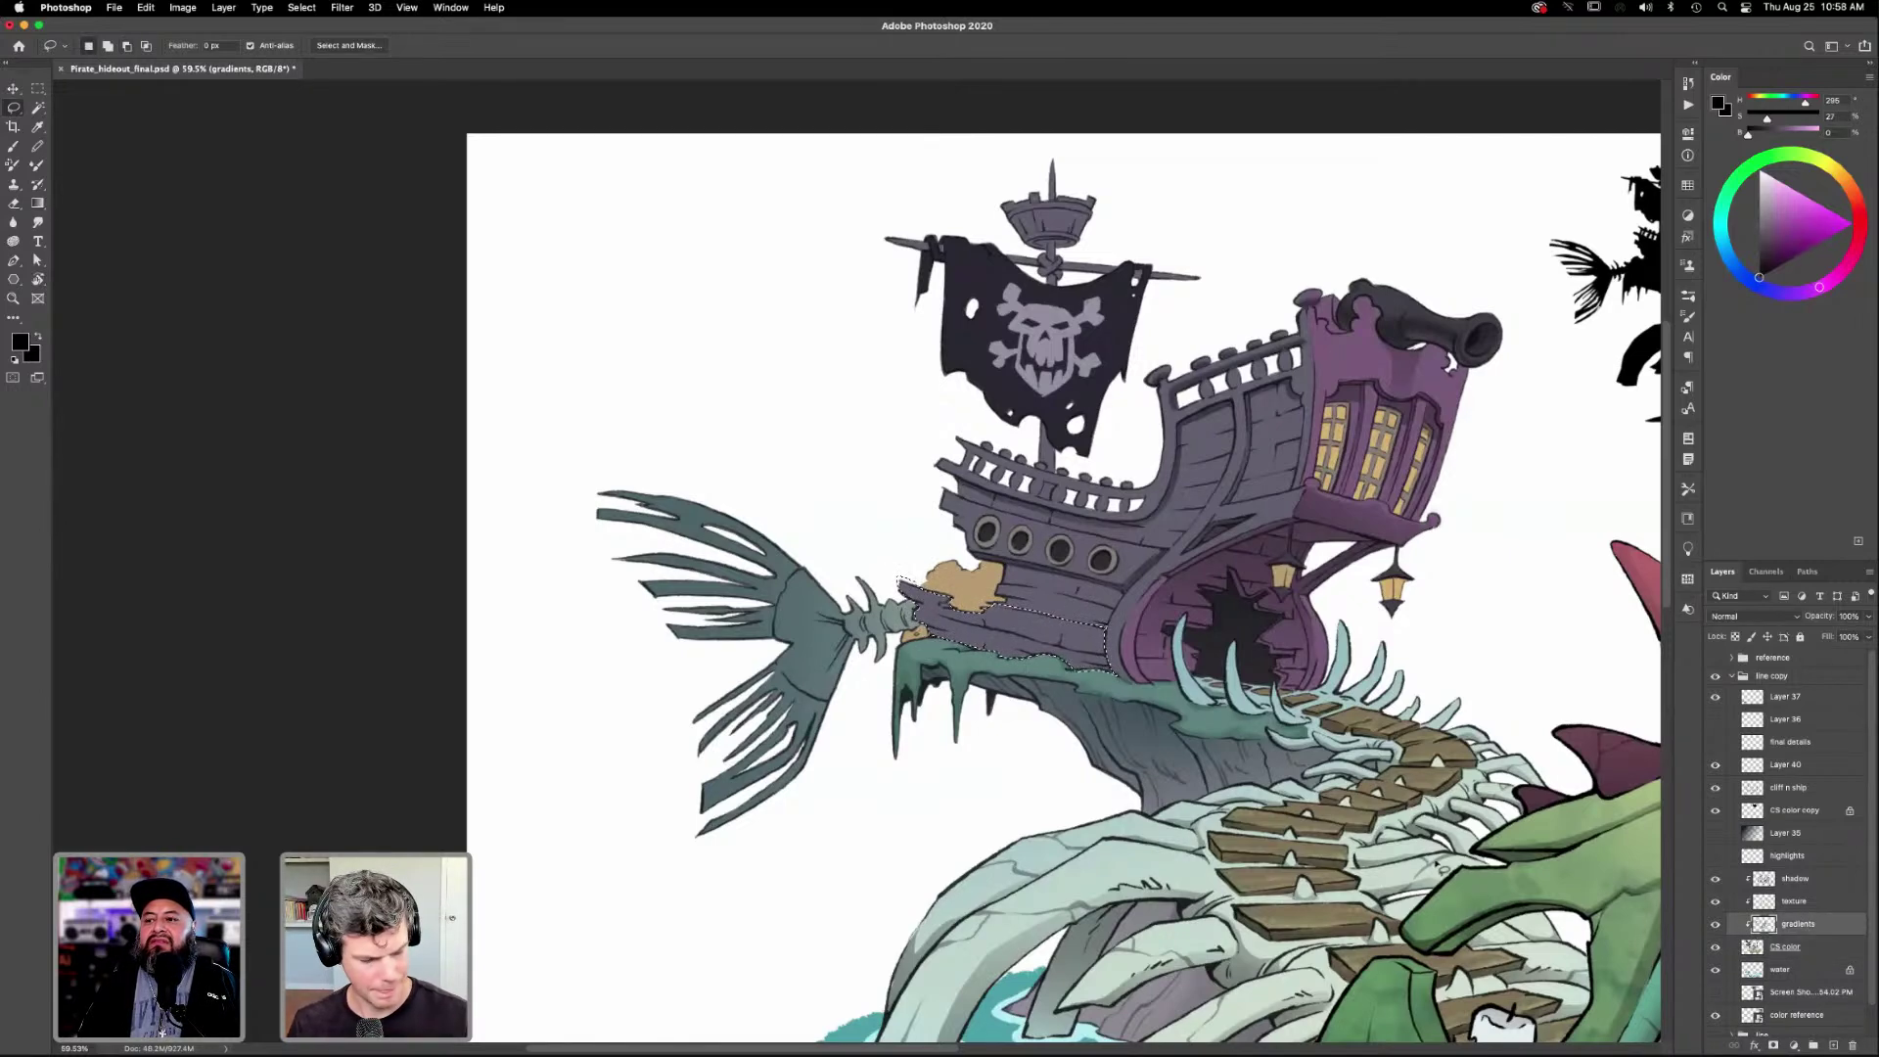
key("alt+bracketright")
key("alt+bracketright")
key("g")
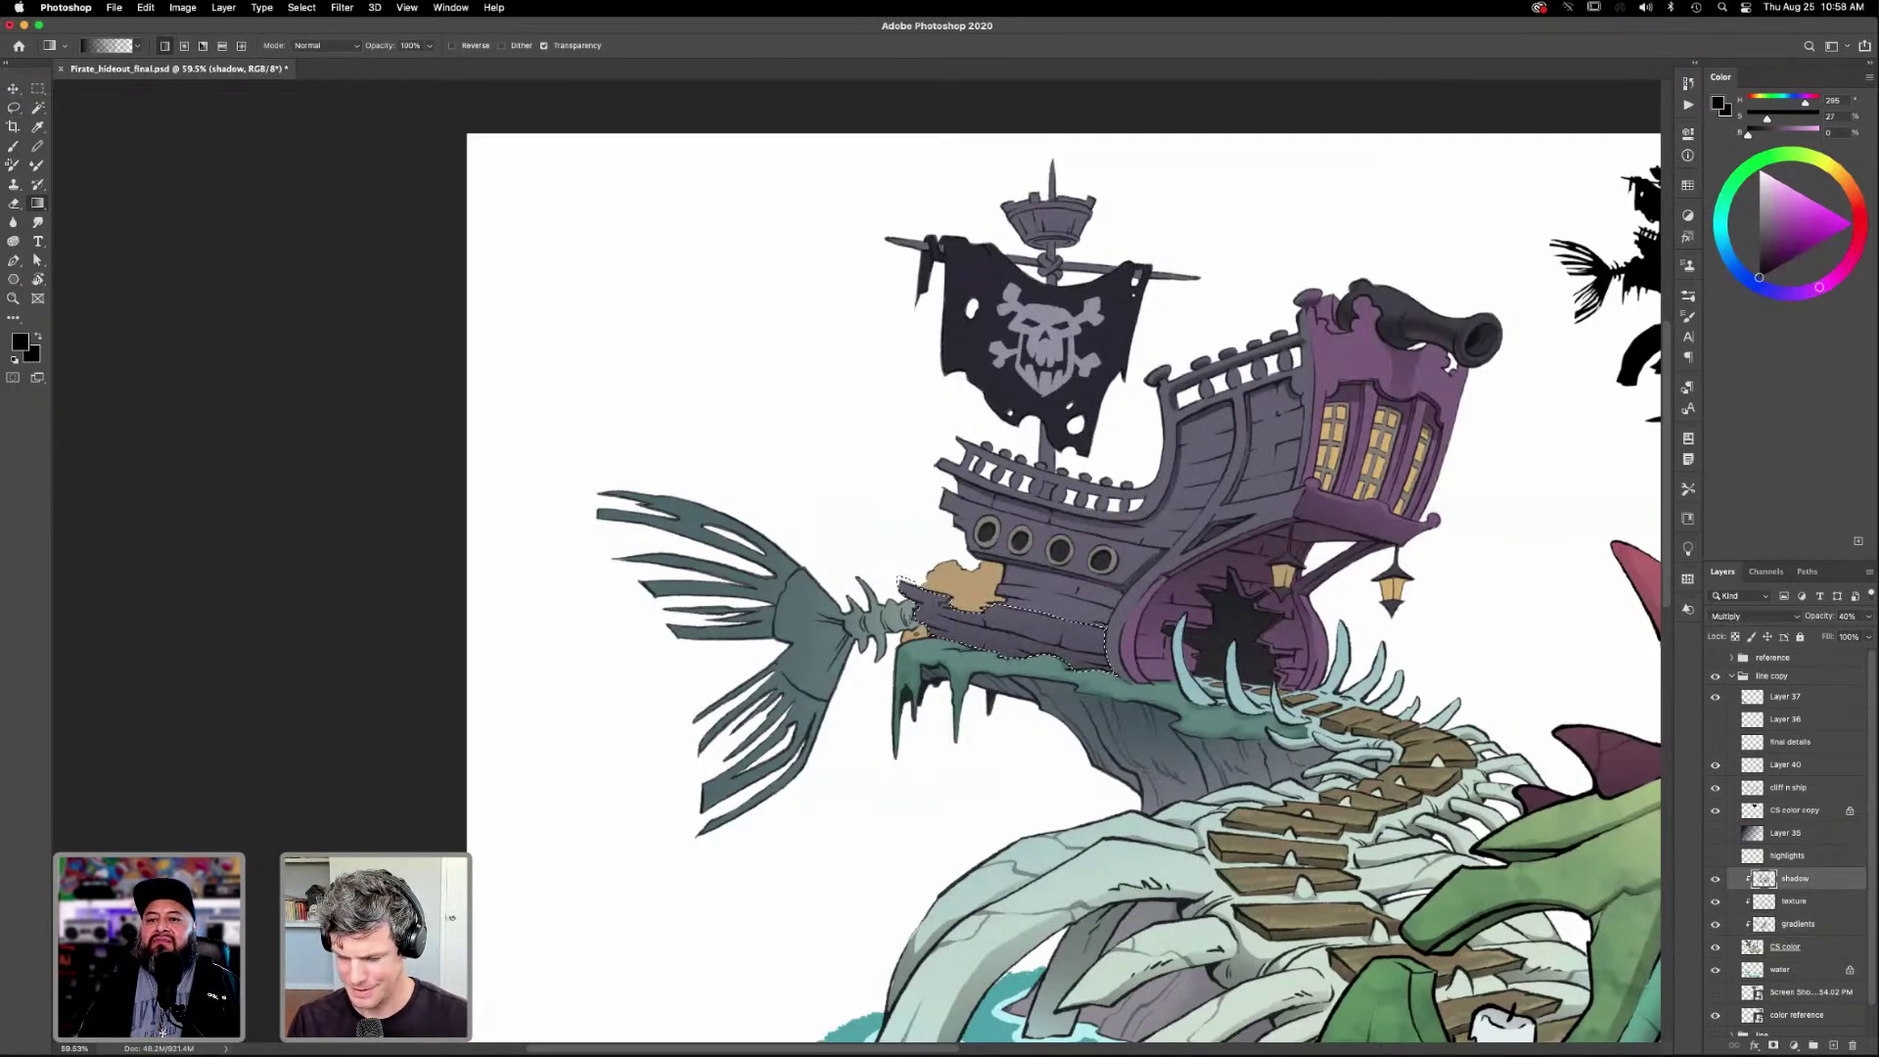
left_click_drag(1027, 716, 1028, 626)
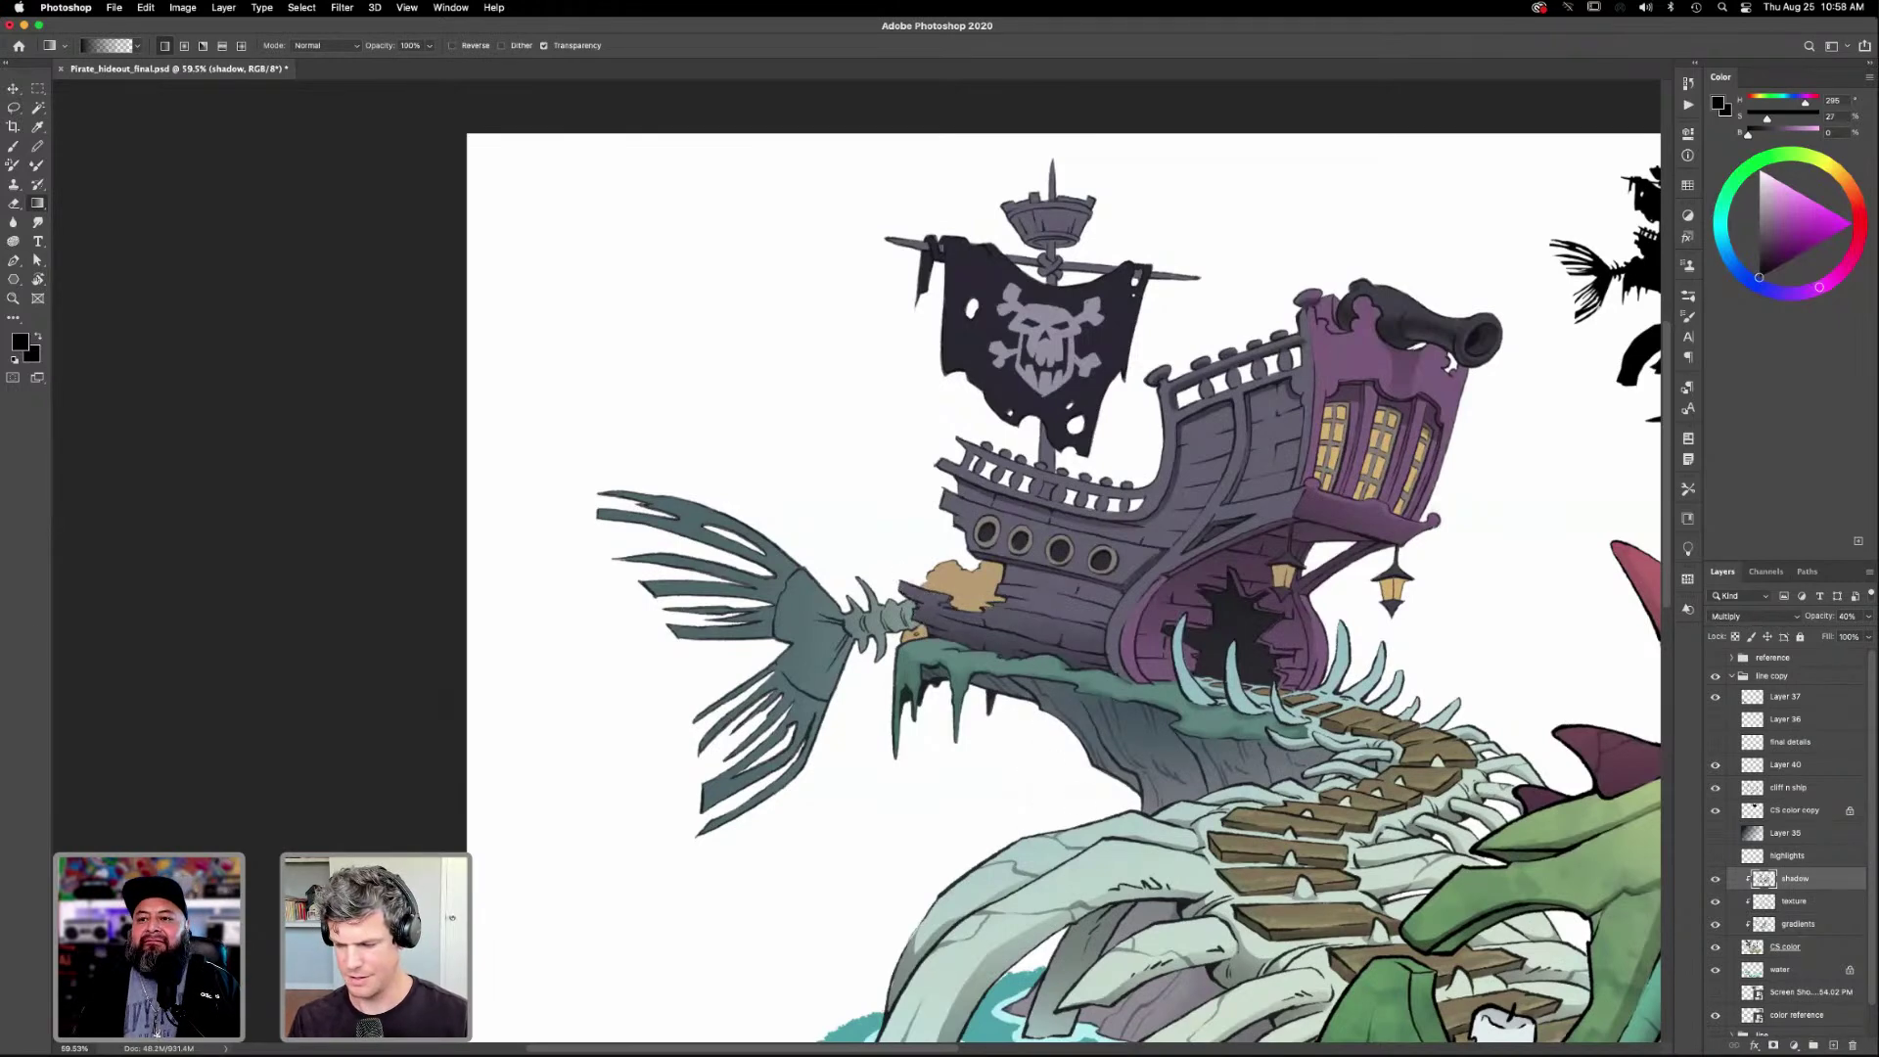
Lasso the hull edge beside the purple archway's rim and shade it with the black-to-transparent gradient on the shadow layer.
left_click_drag(1197, 820, 1043, 866)
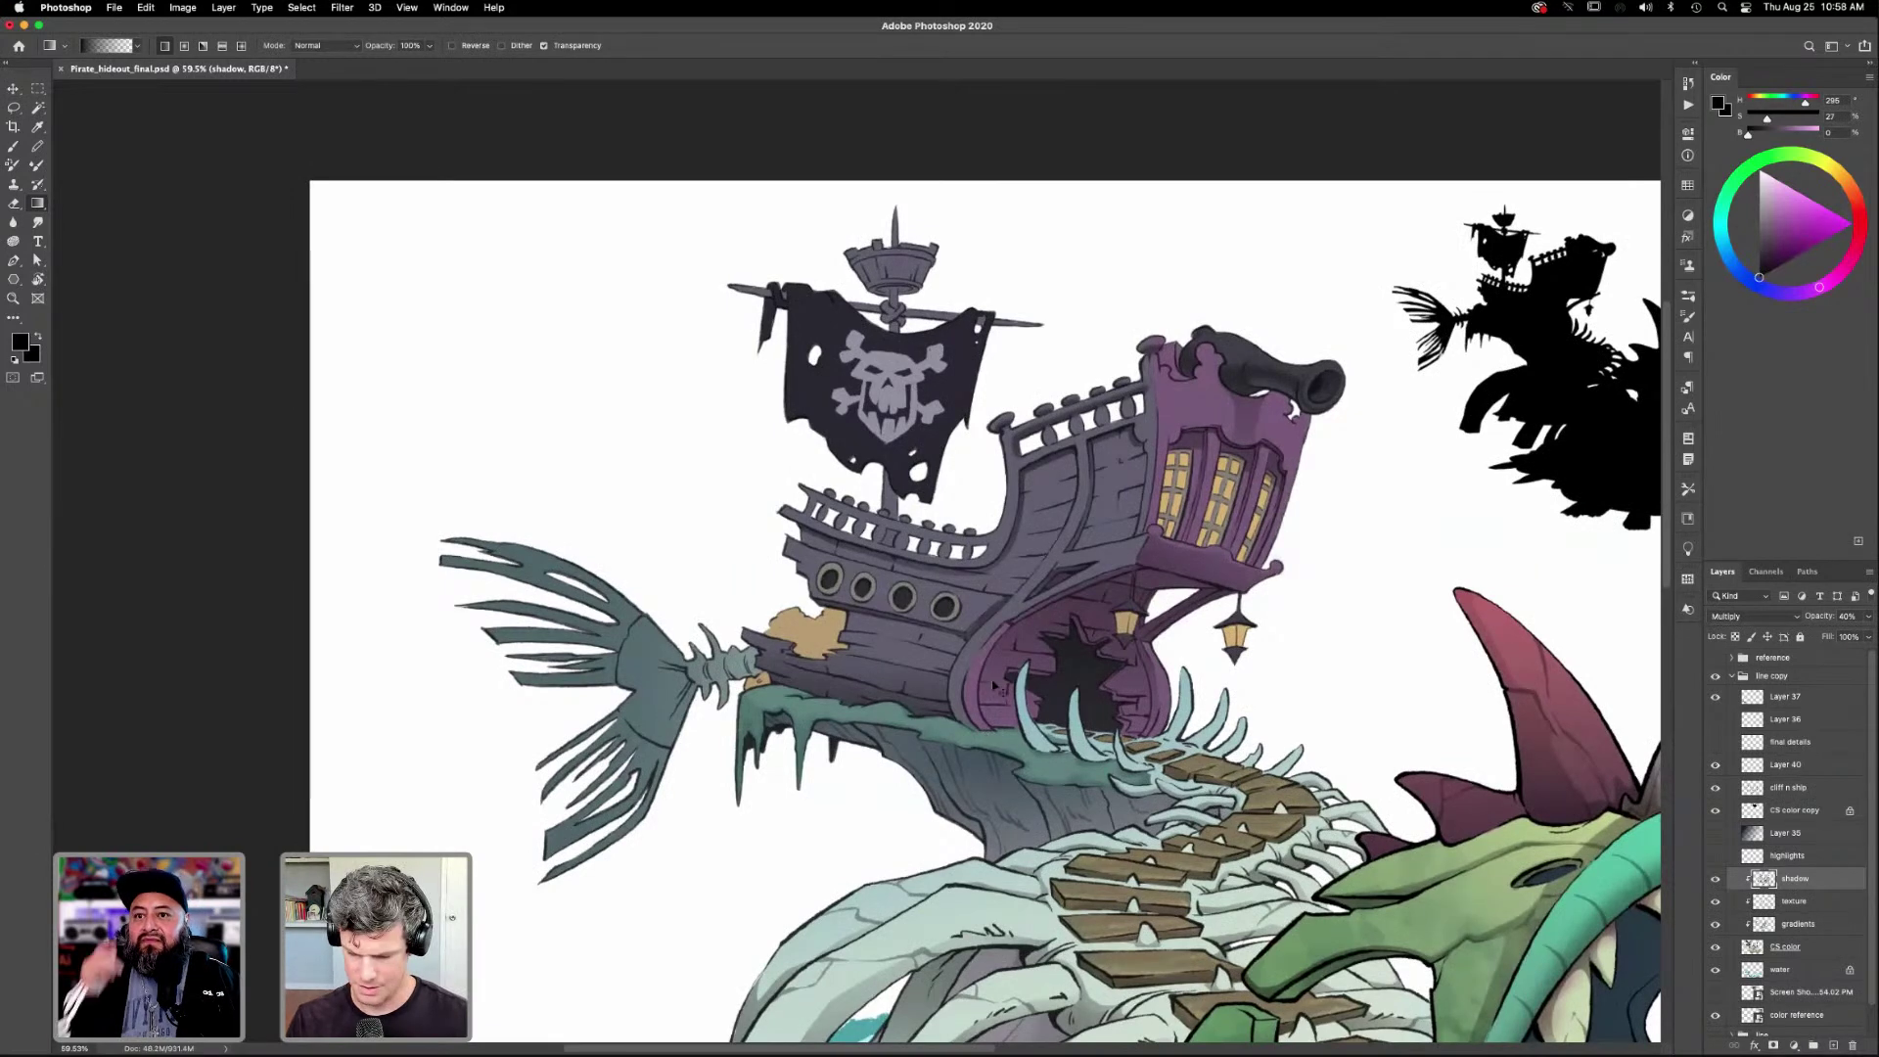
key("l")
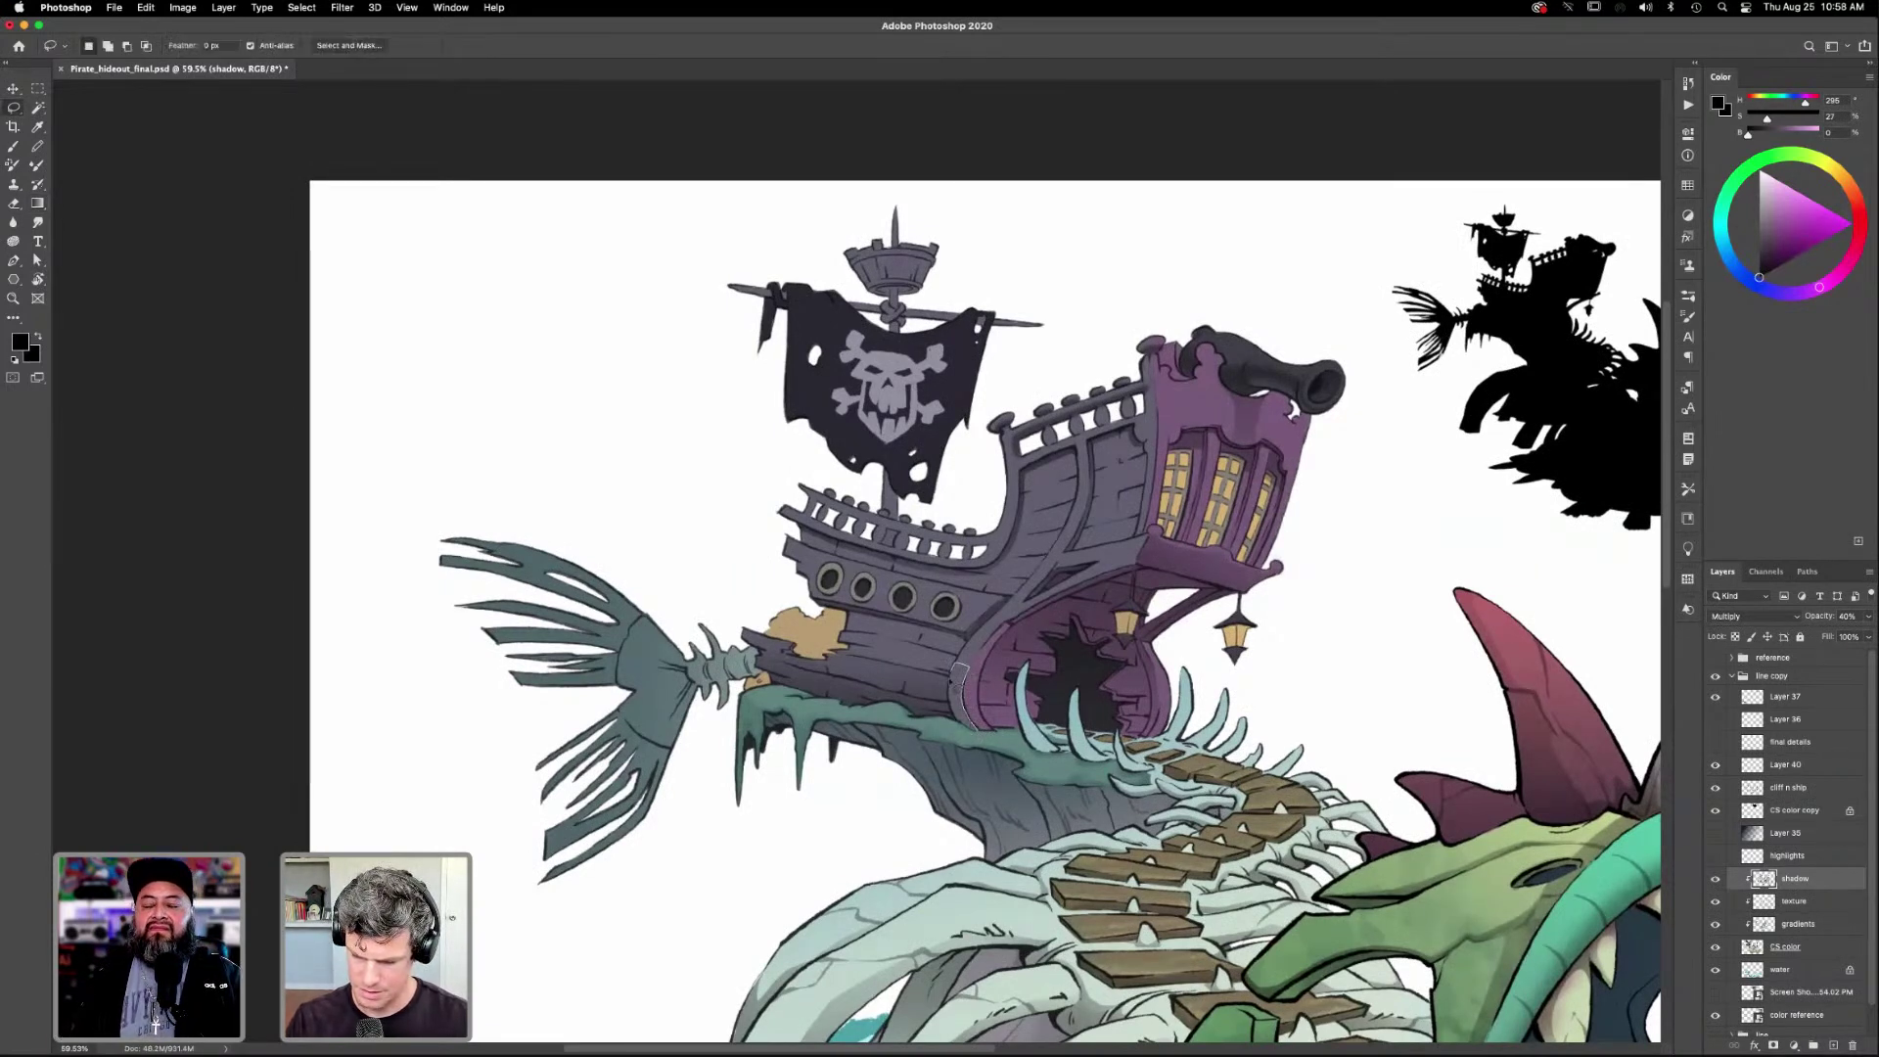
mouse_move(956, 667)
left_mouse_down()
mouse_move(975, 734)
mouse_move(949, 685)
left_mouse_up()
key("g")
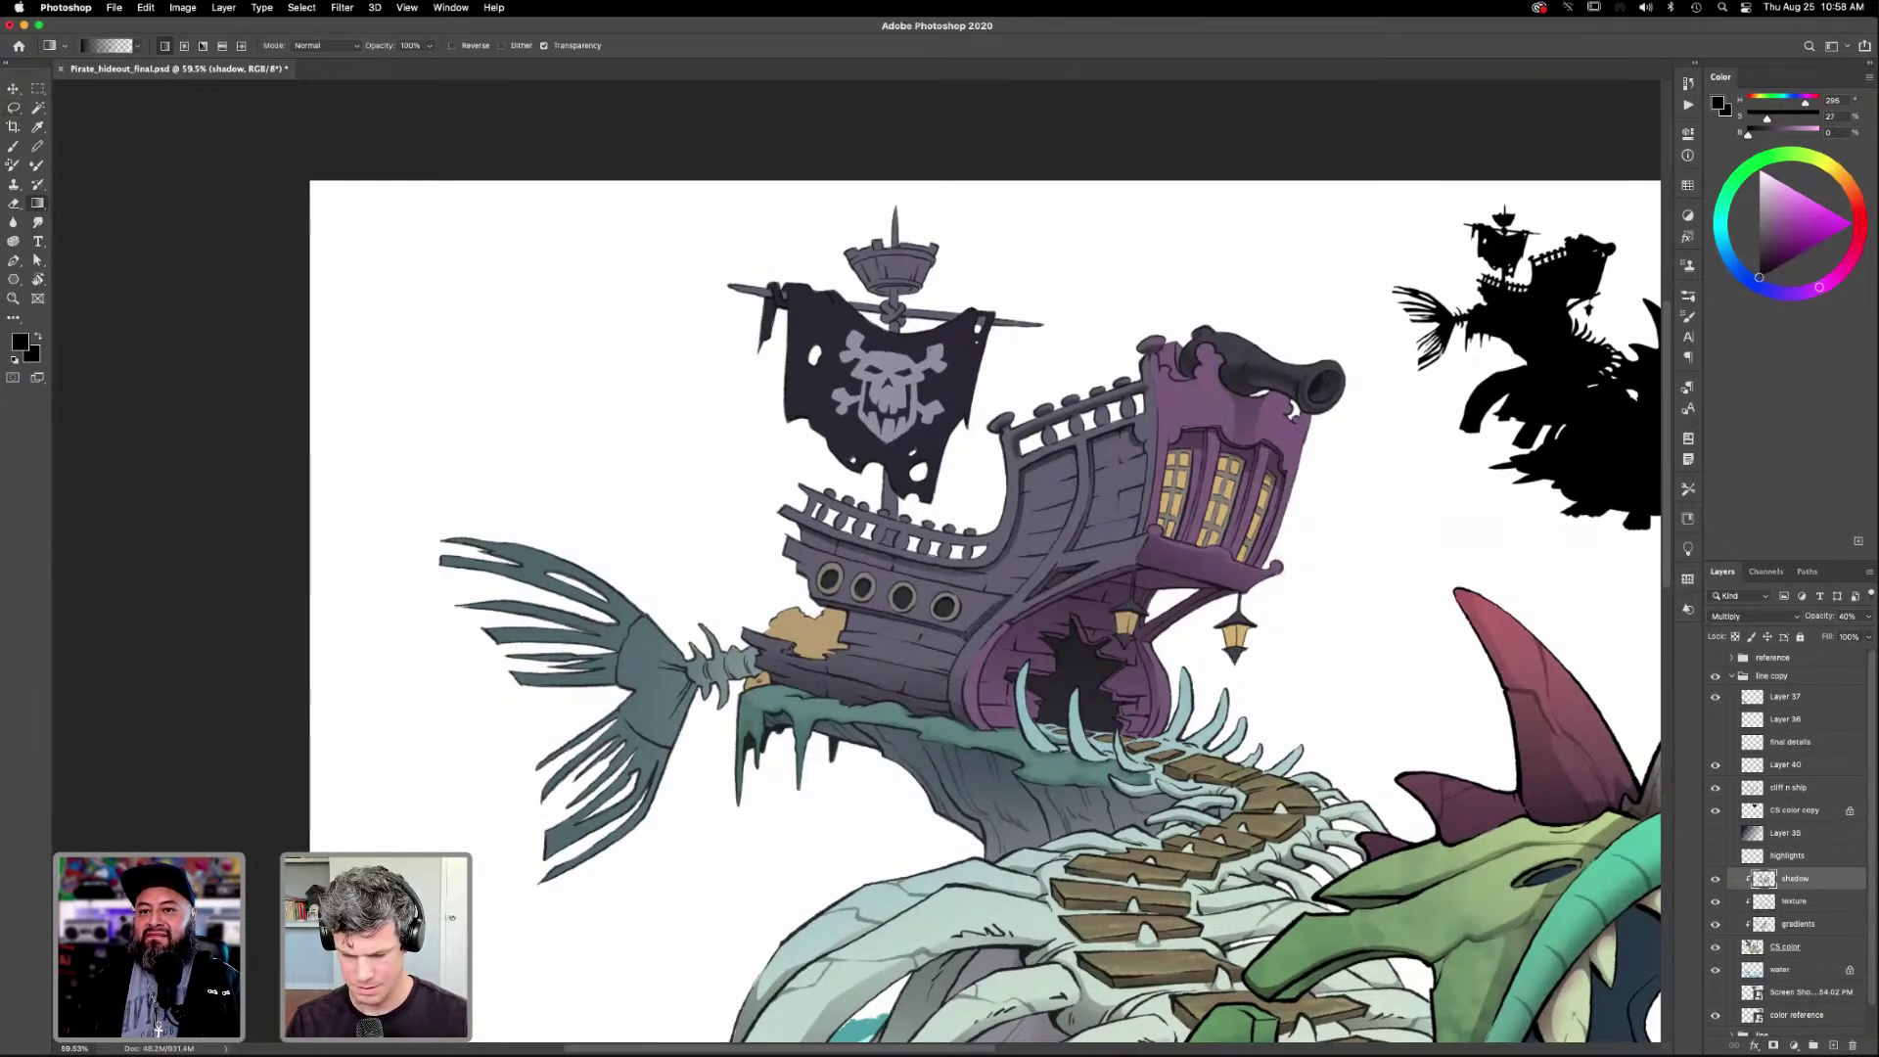
scroll(1237, 840, "left", 2)
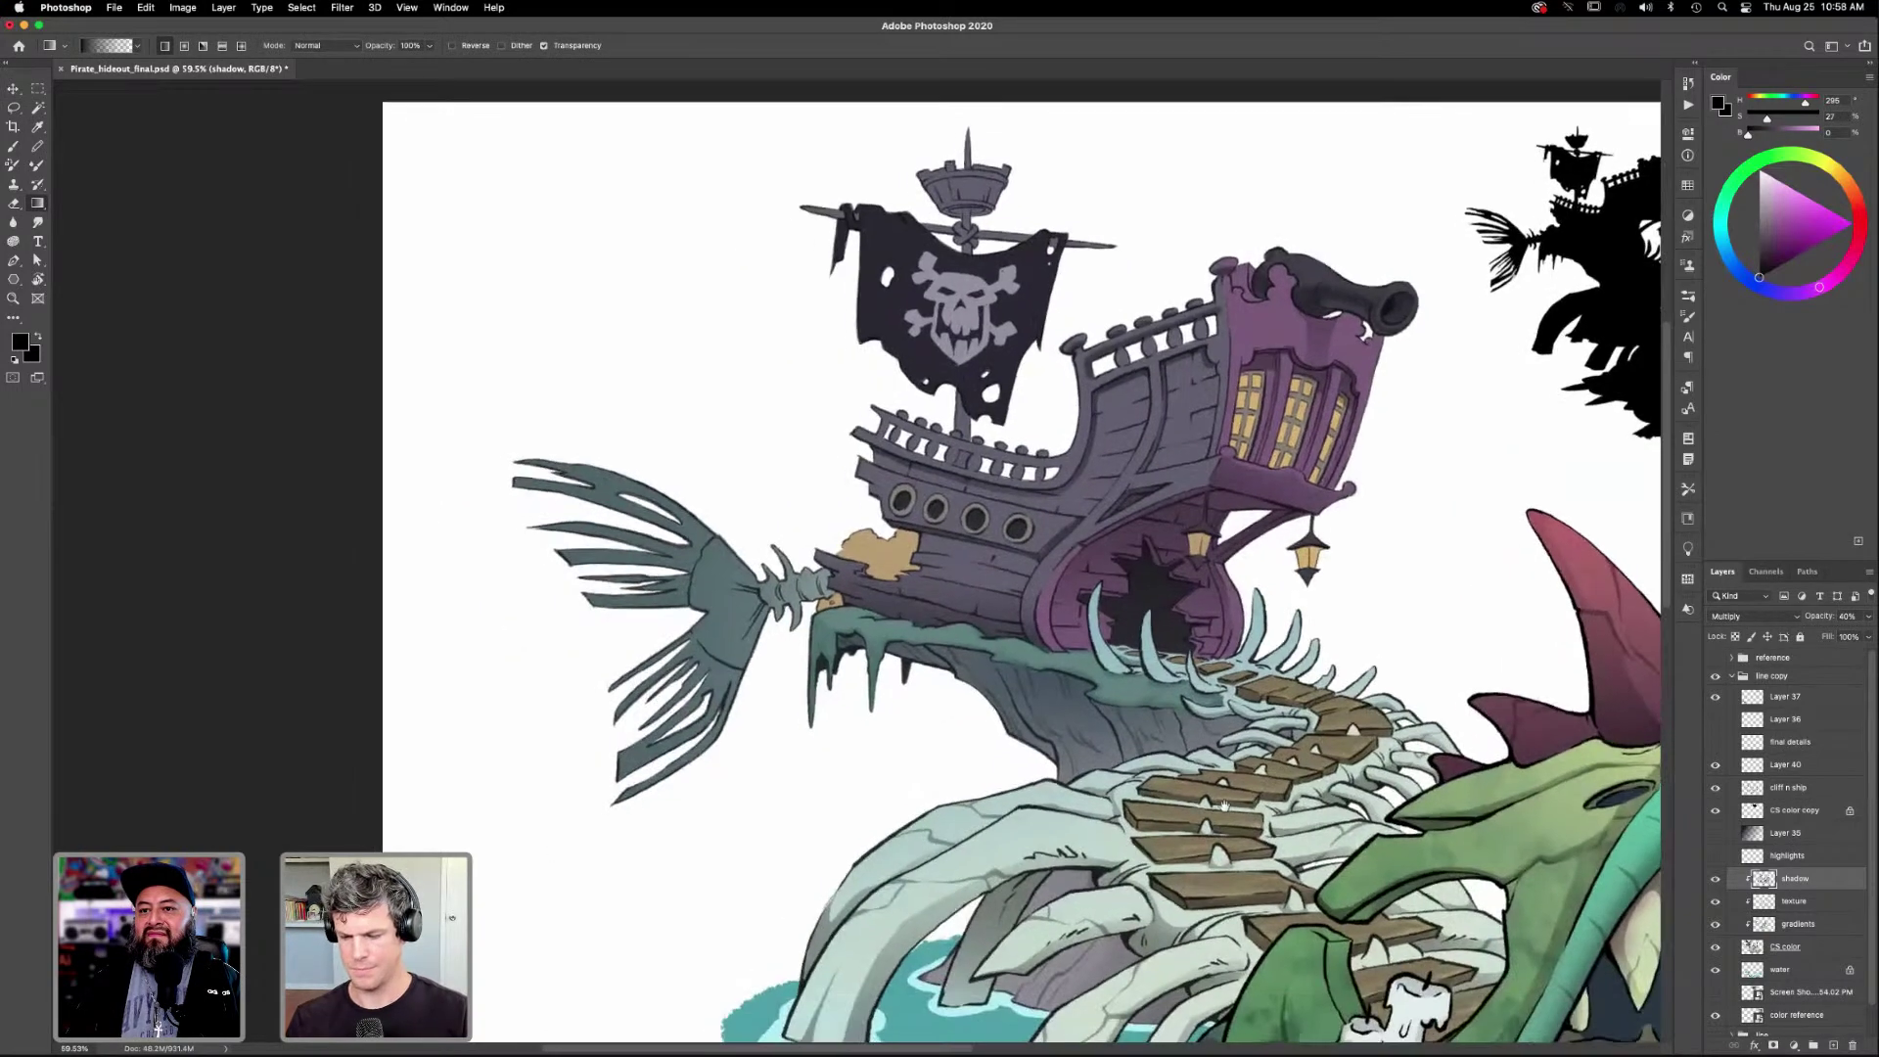
Examine the pirate ship's shaded hull up close and against the full composition.
scroll(1221, 790, "right", 2)
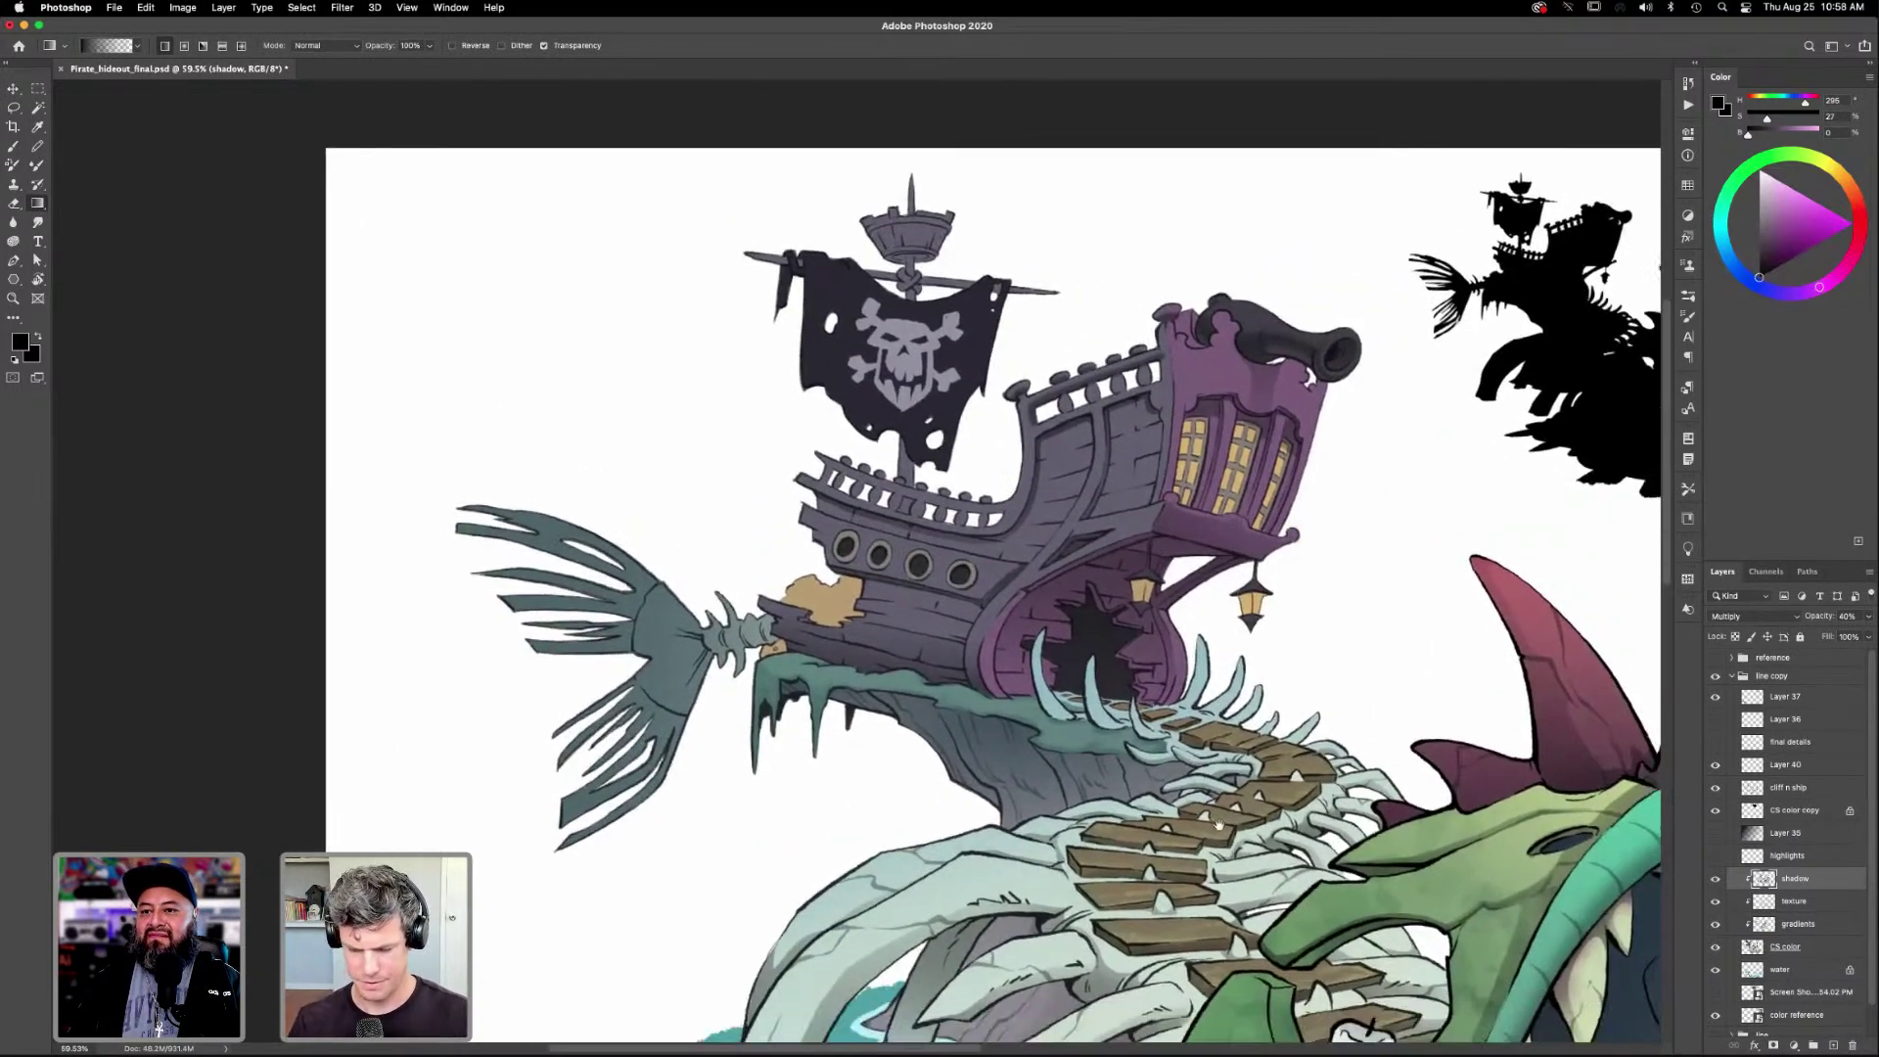
scroll(1223, 843, "down", 3)
scroll(1223, 841, "down", 3)
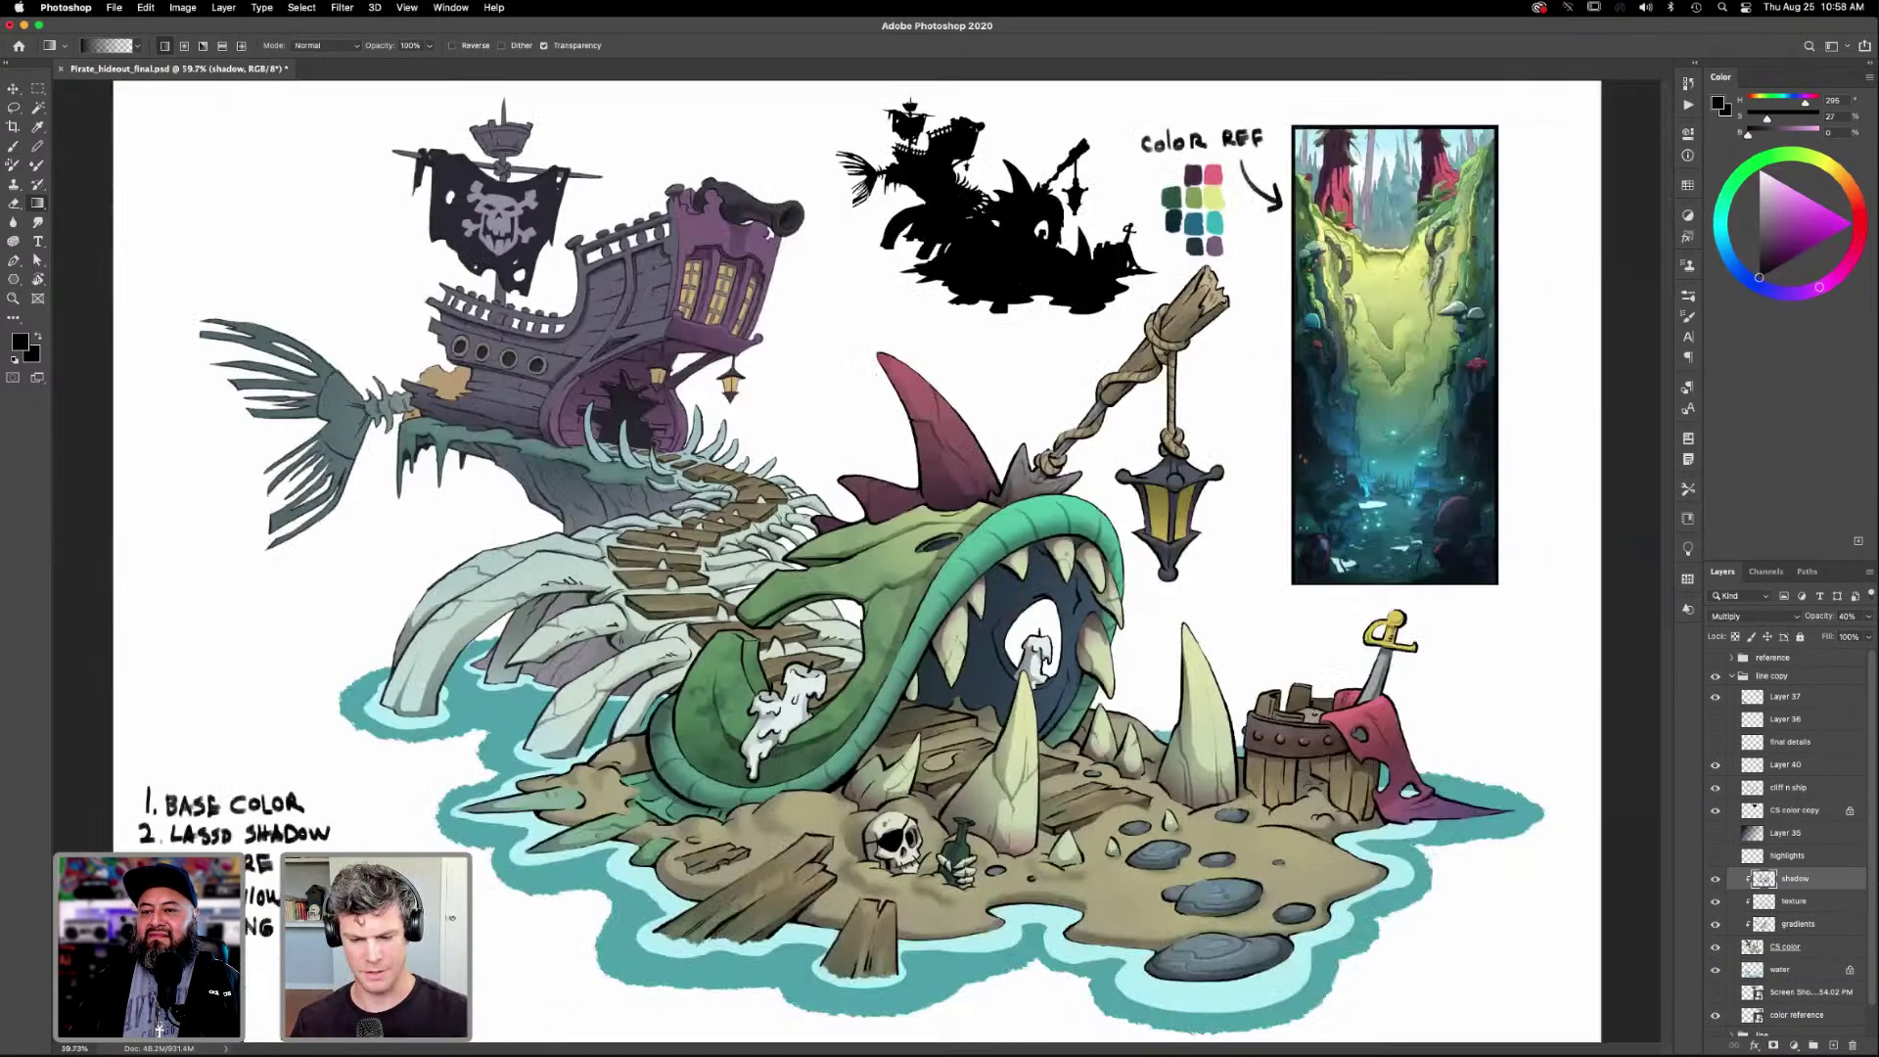
key("z")
left_click_drag(746, 394, 1116, 742)
key("l")
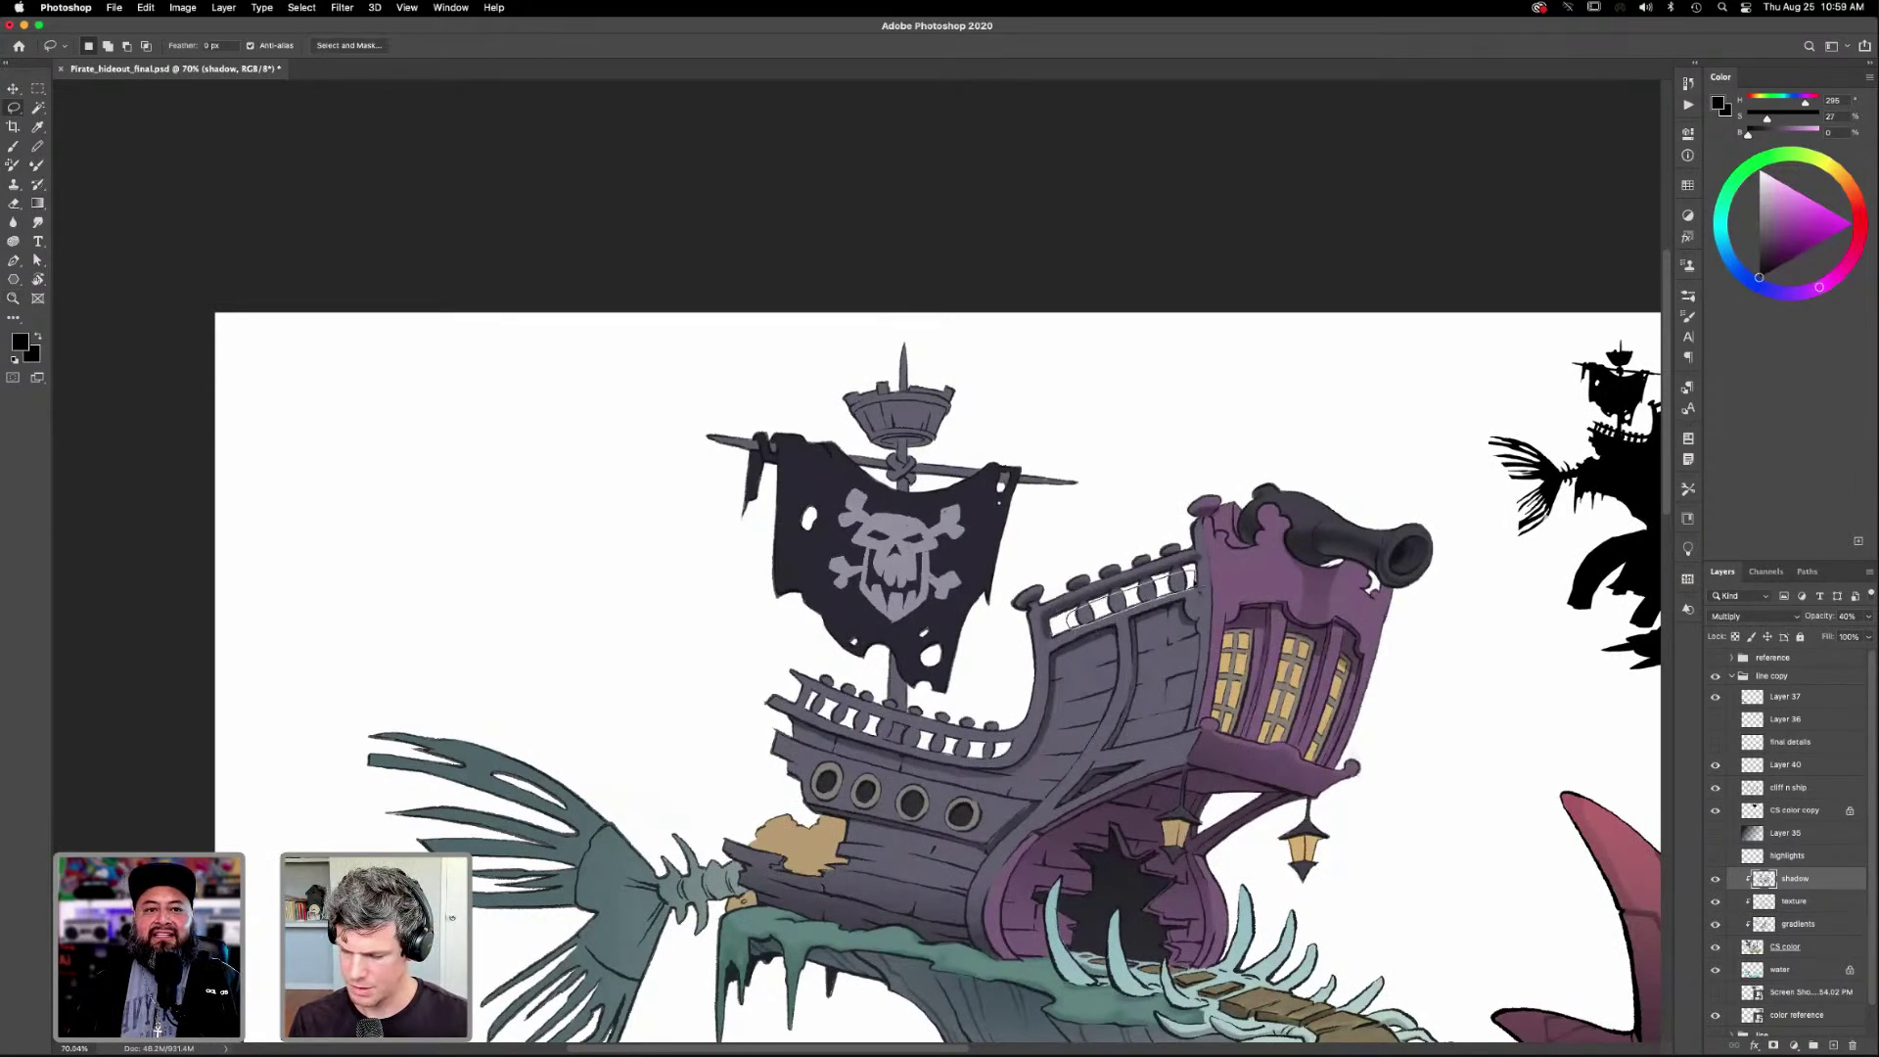
key("shift")
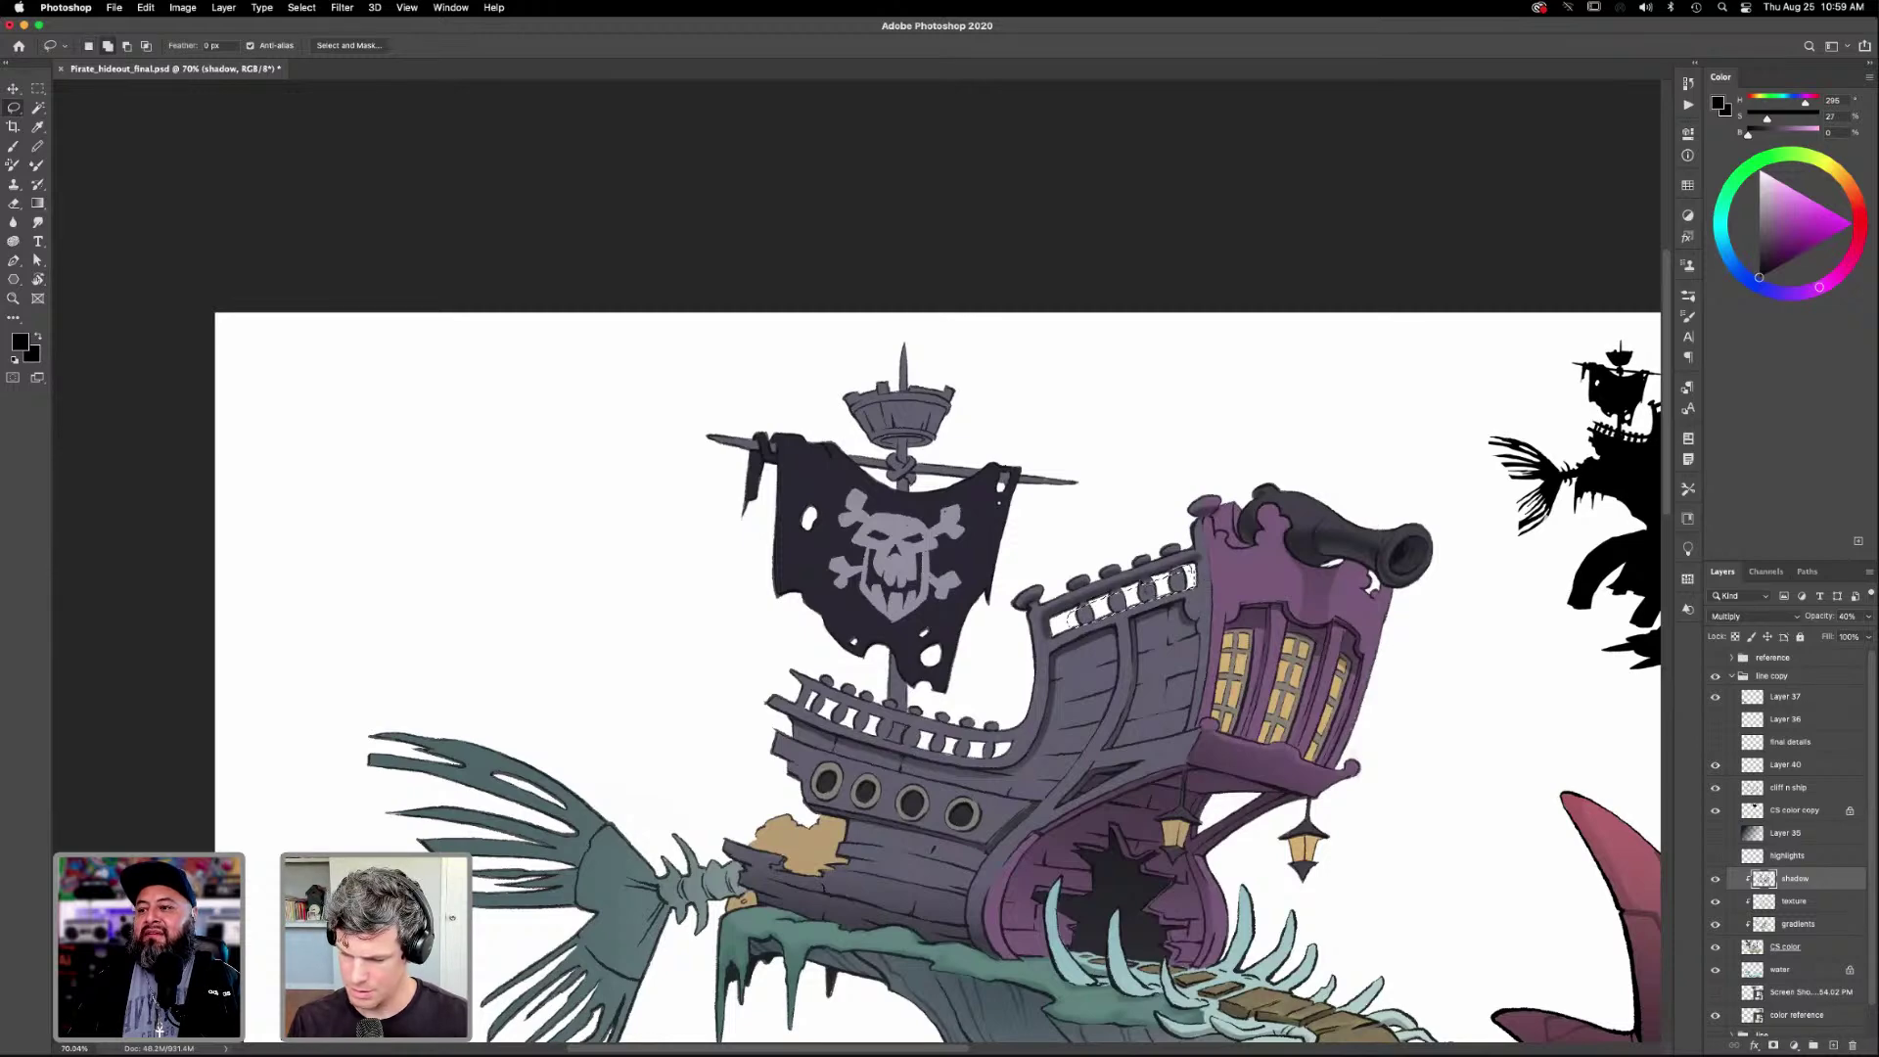
key("b")
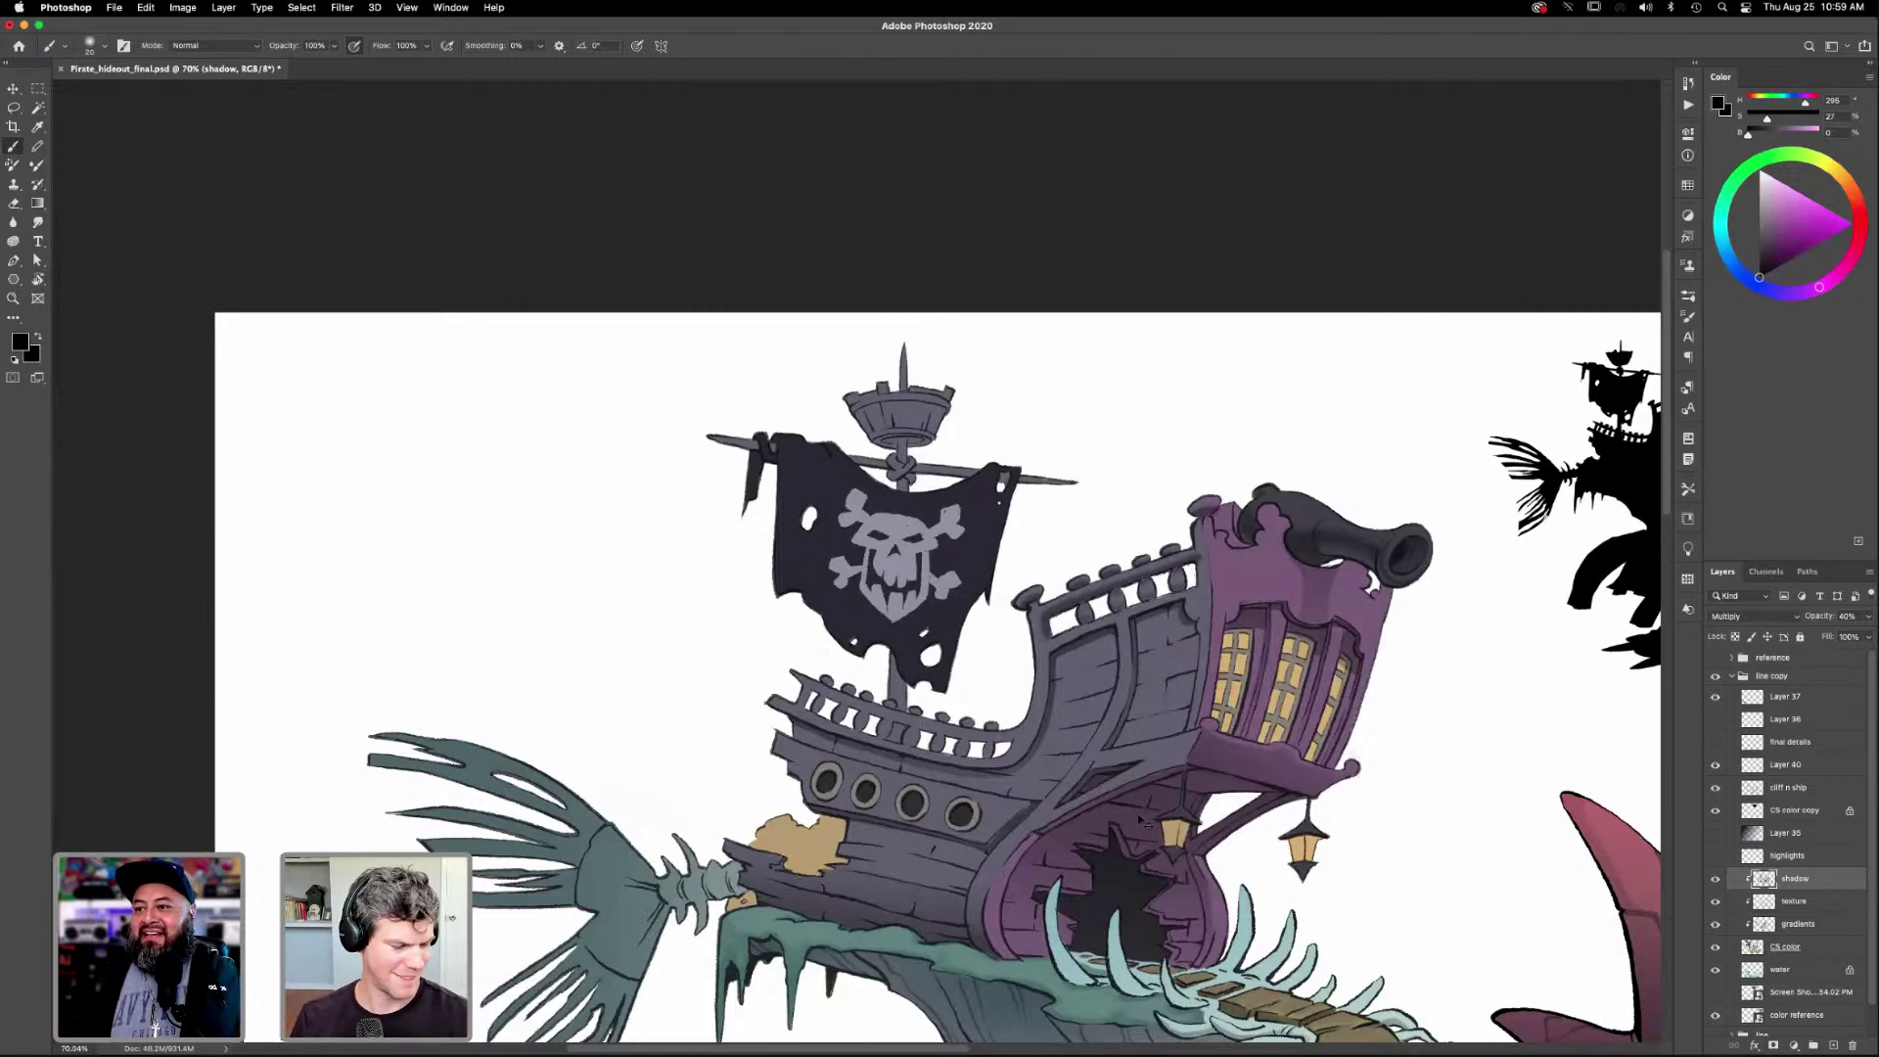
scroll(1145, 822, "down", 5)
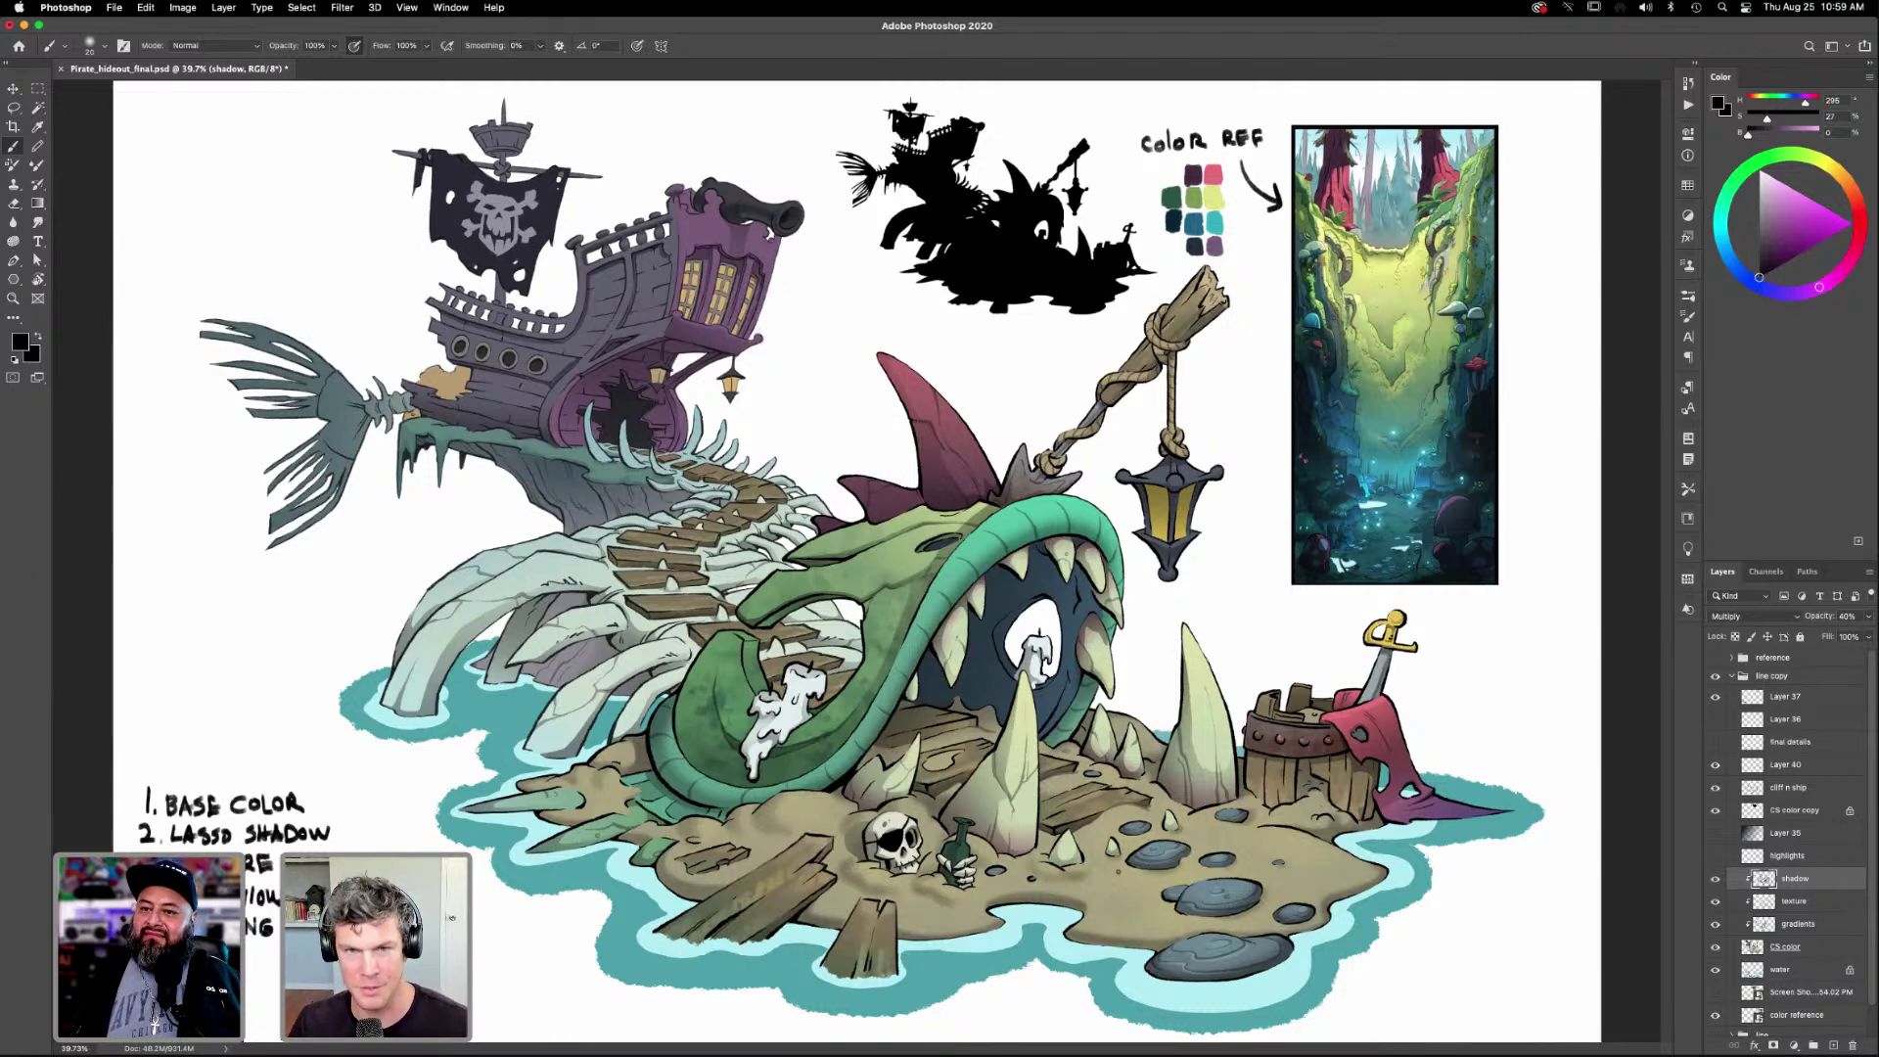
Inspect the foreground skull, bottle, planks and candles up close and compare them with the whole illustration.
key("z")
left_click_drag(955, 867, 1024, 918)
scroll(1025, 797, "down", 3)
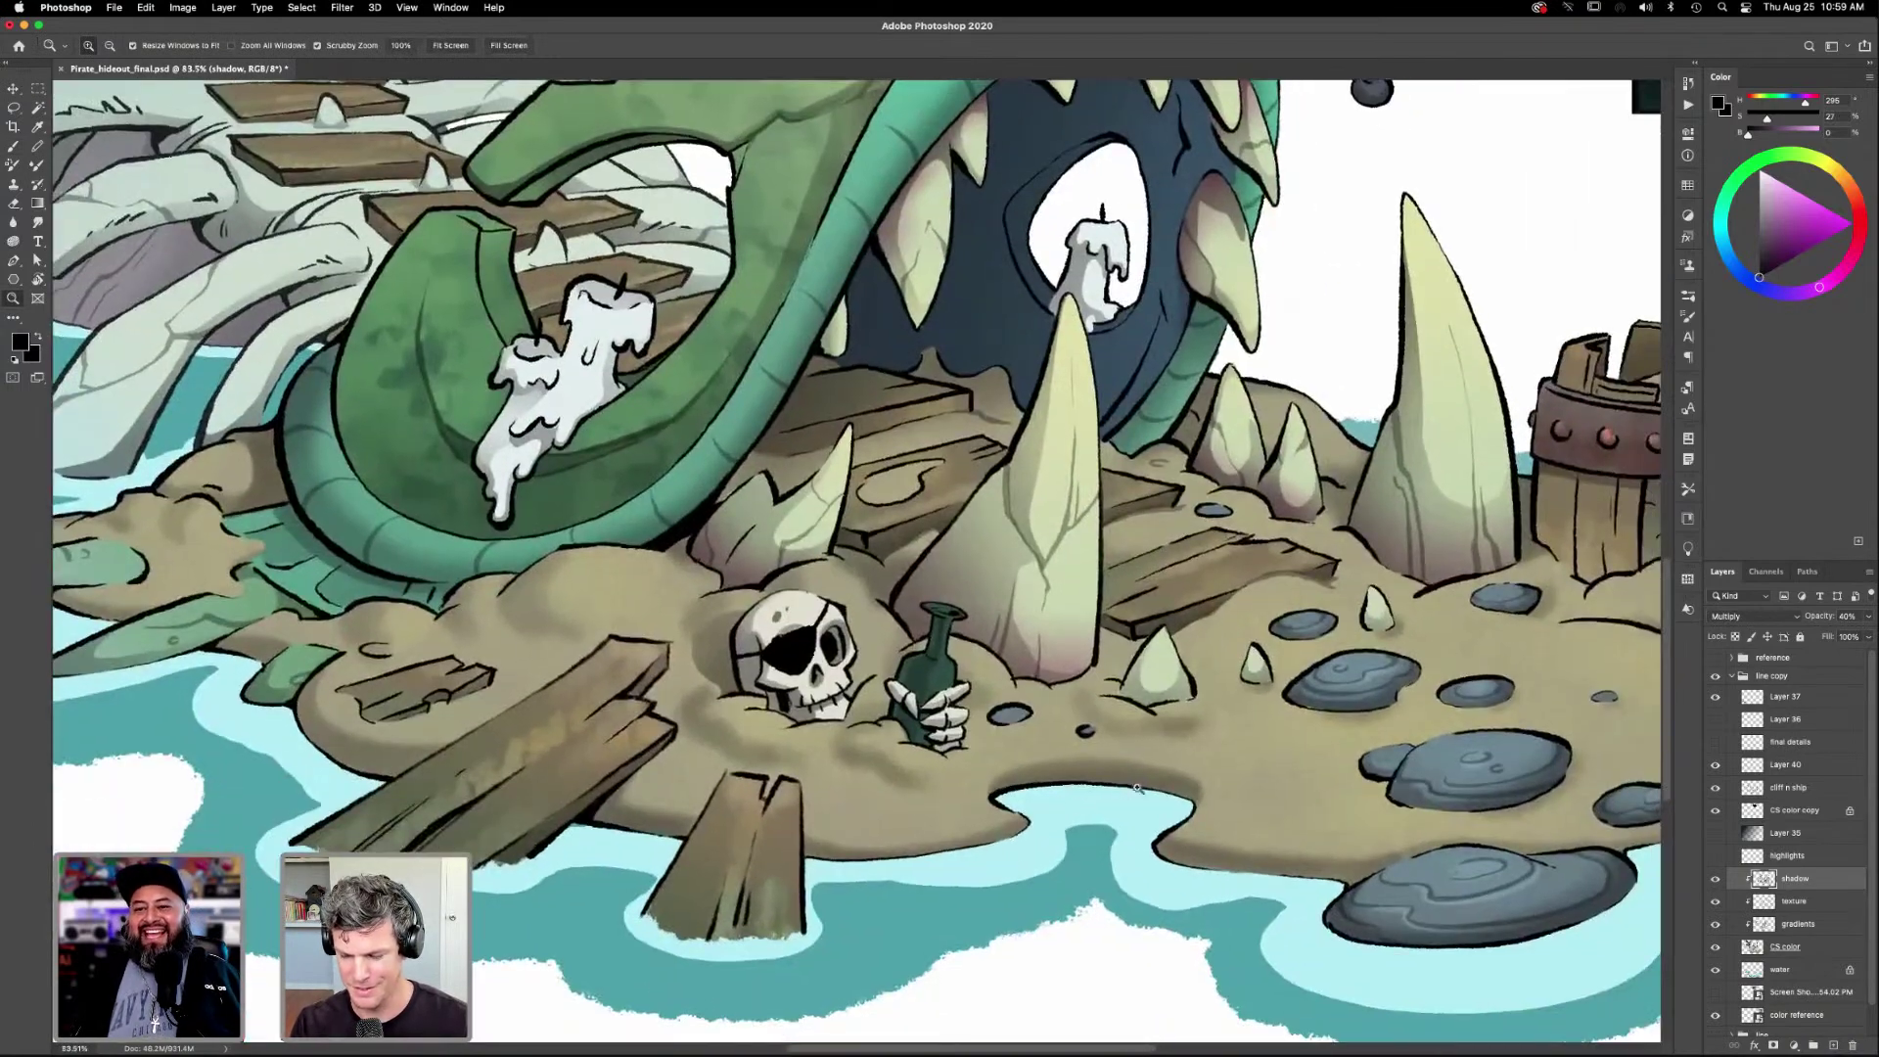
scroll(1150, 762, "down", 2)
scroll(1149, 761, "down", 4)
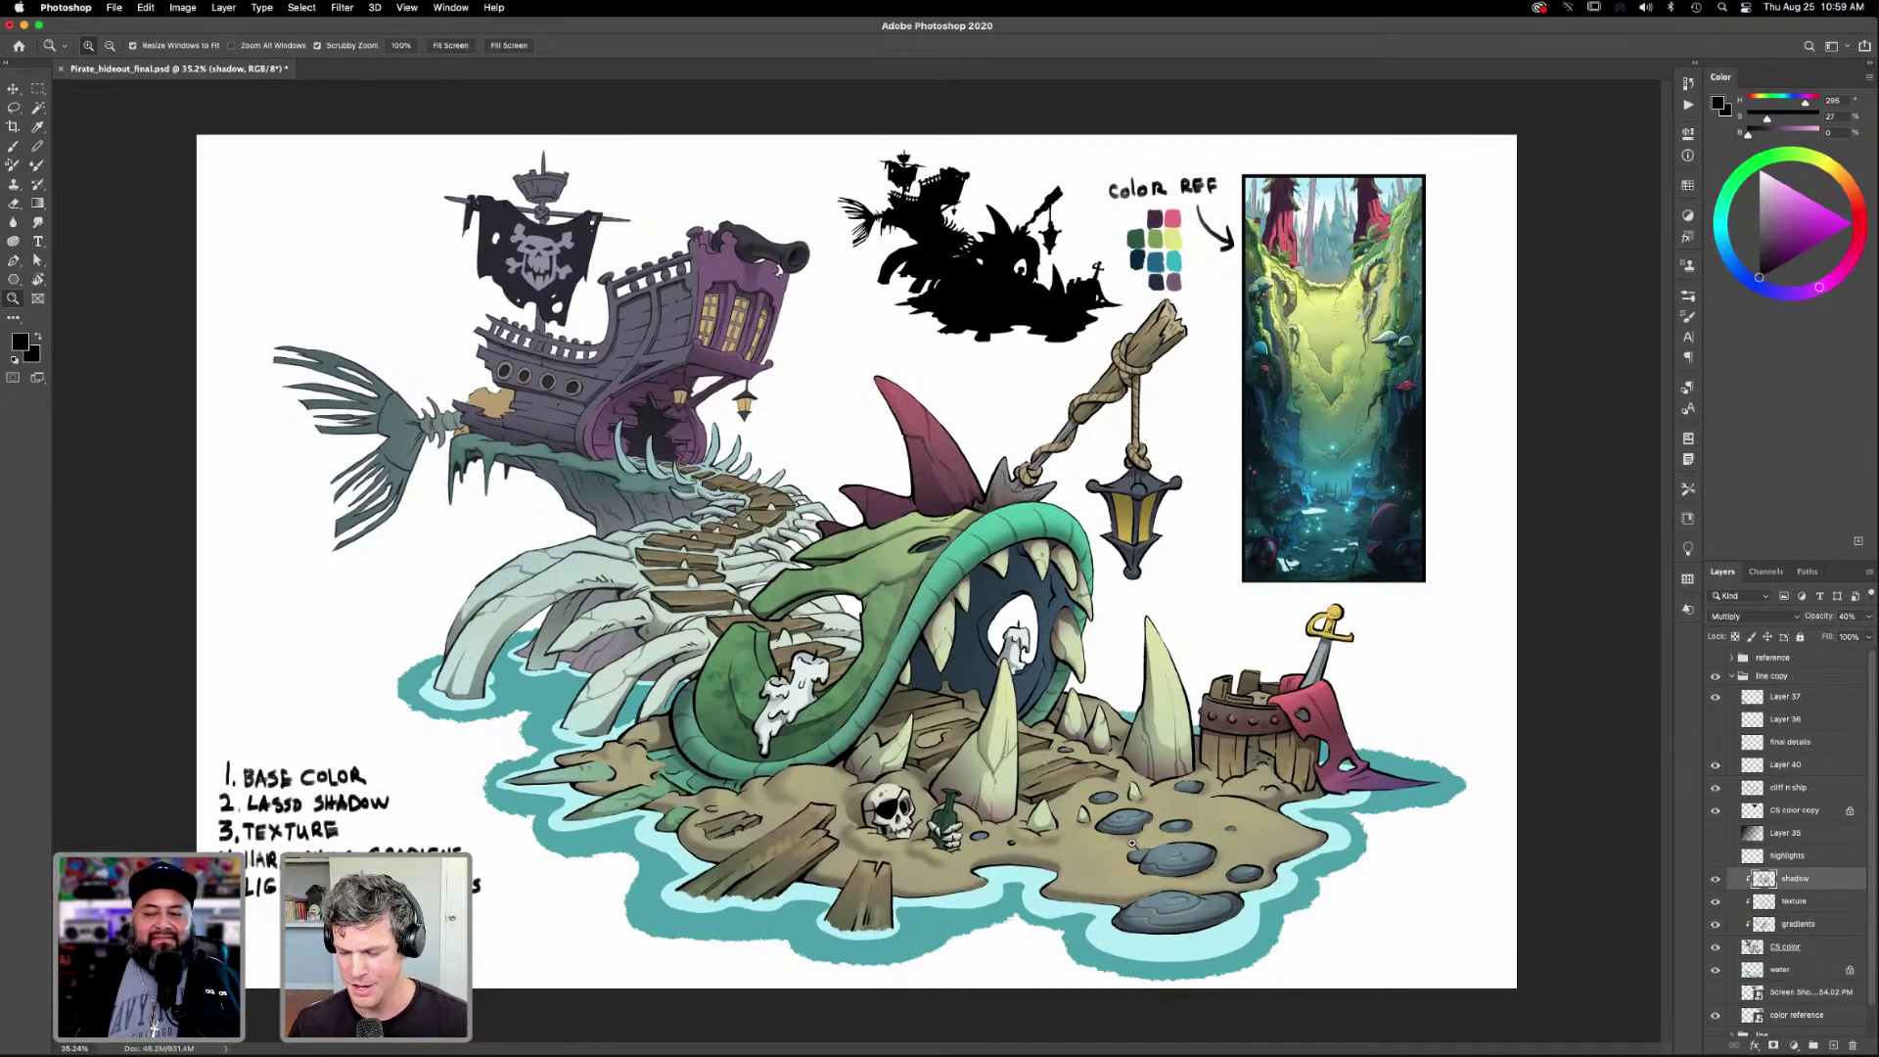
left_click_drag(923, 856, 993, 803)
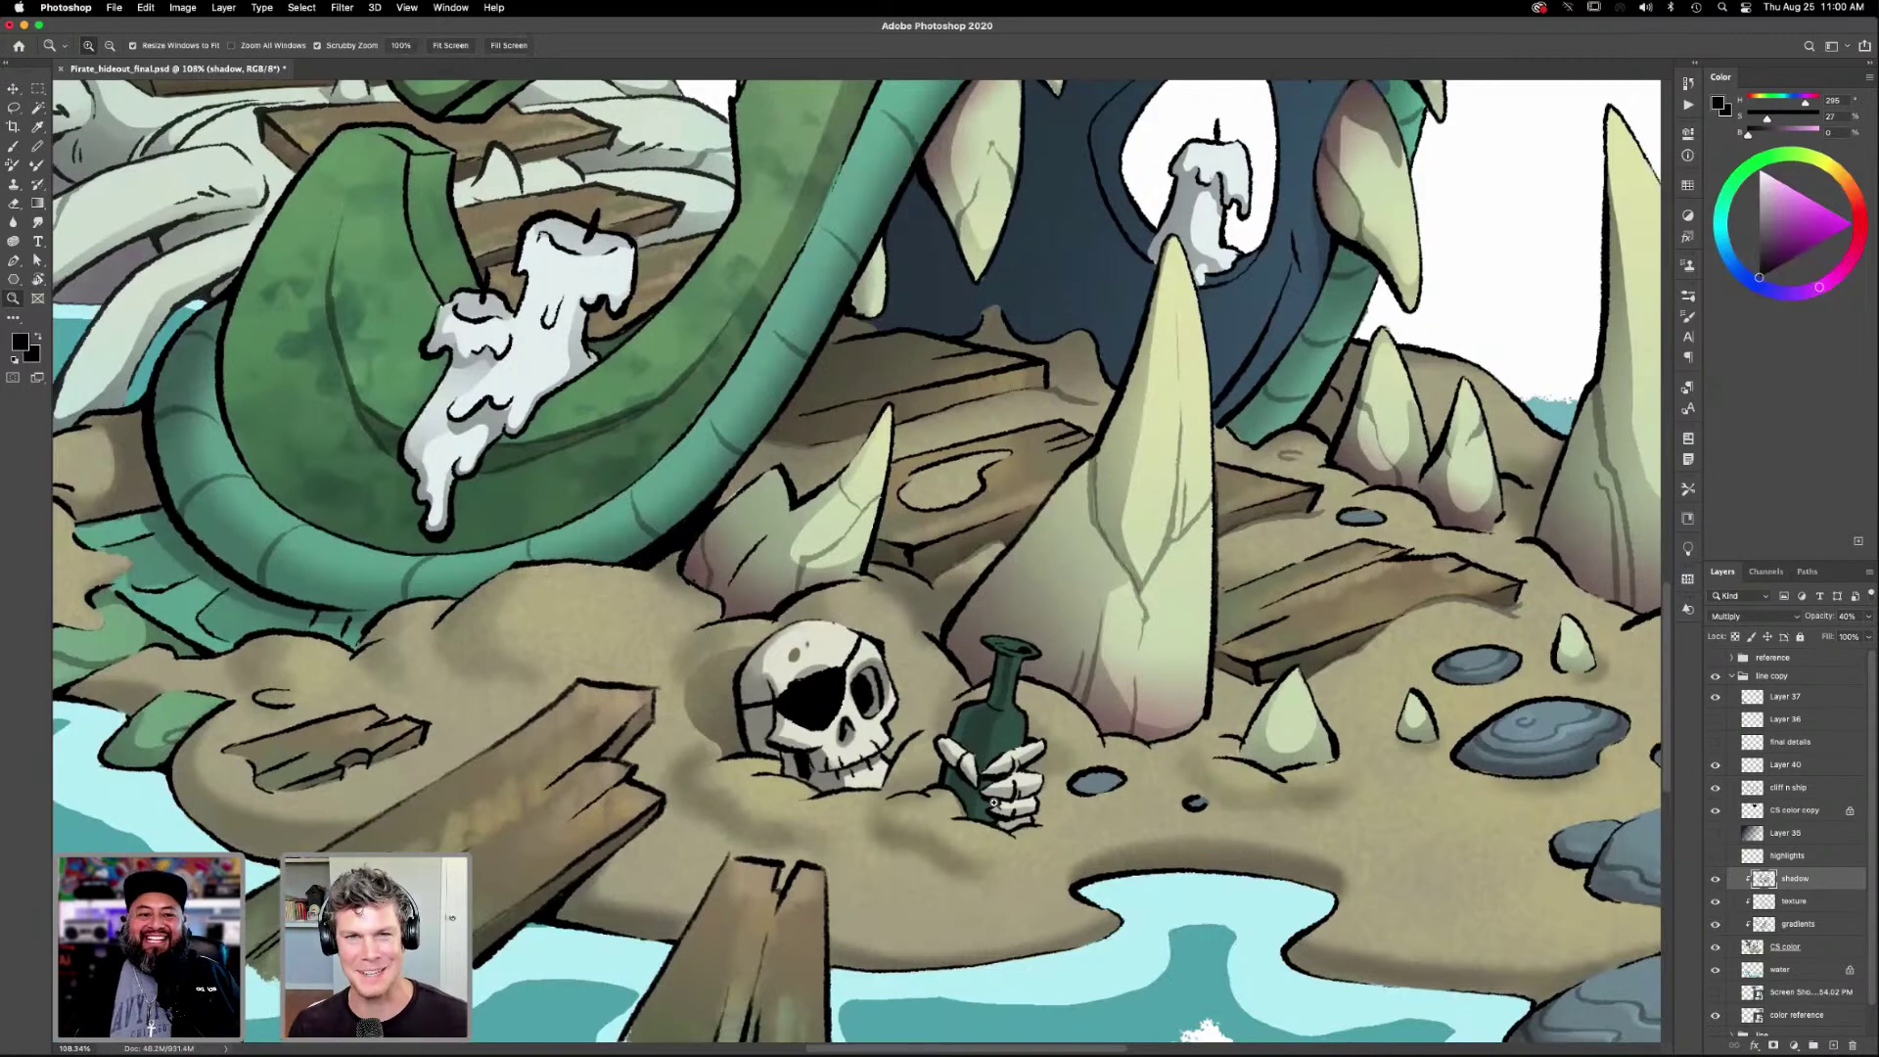
key("super+0")
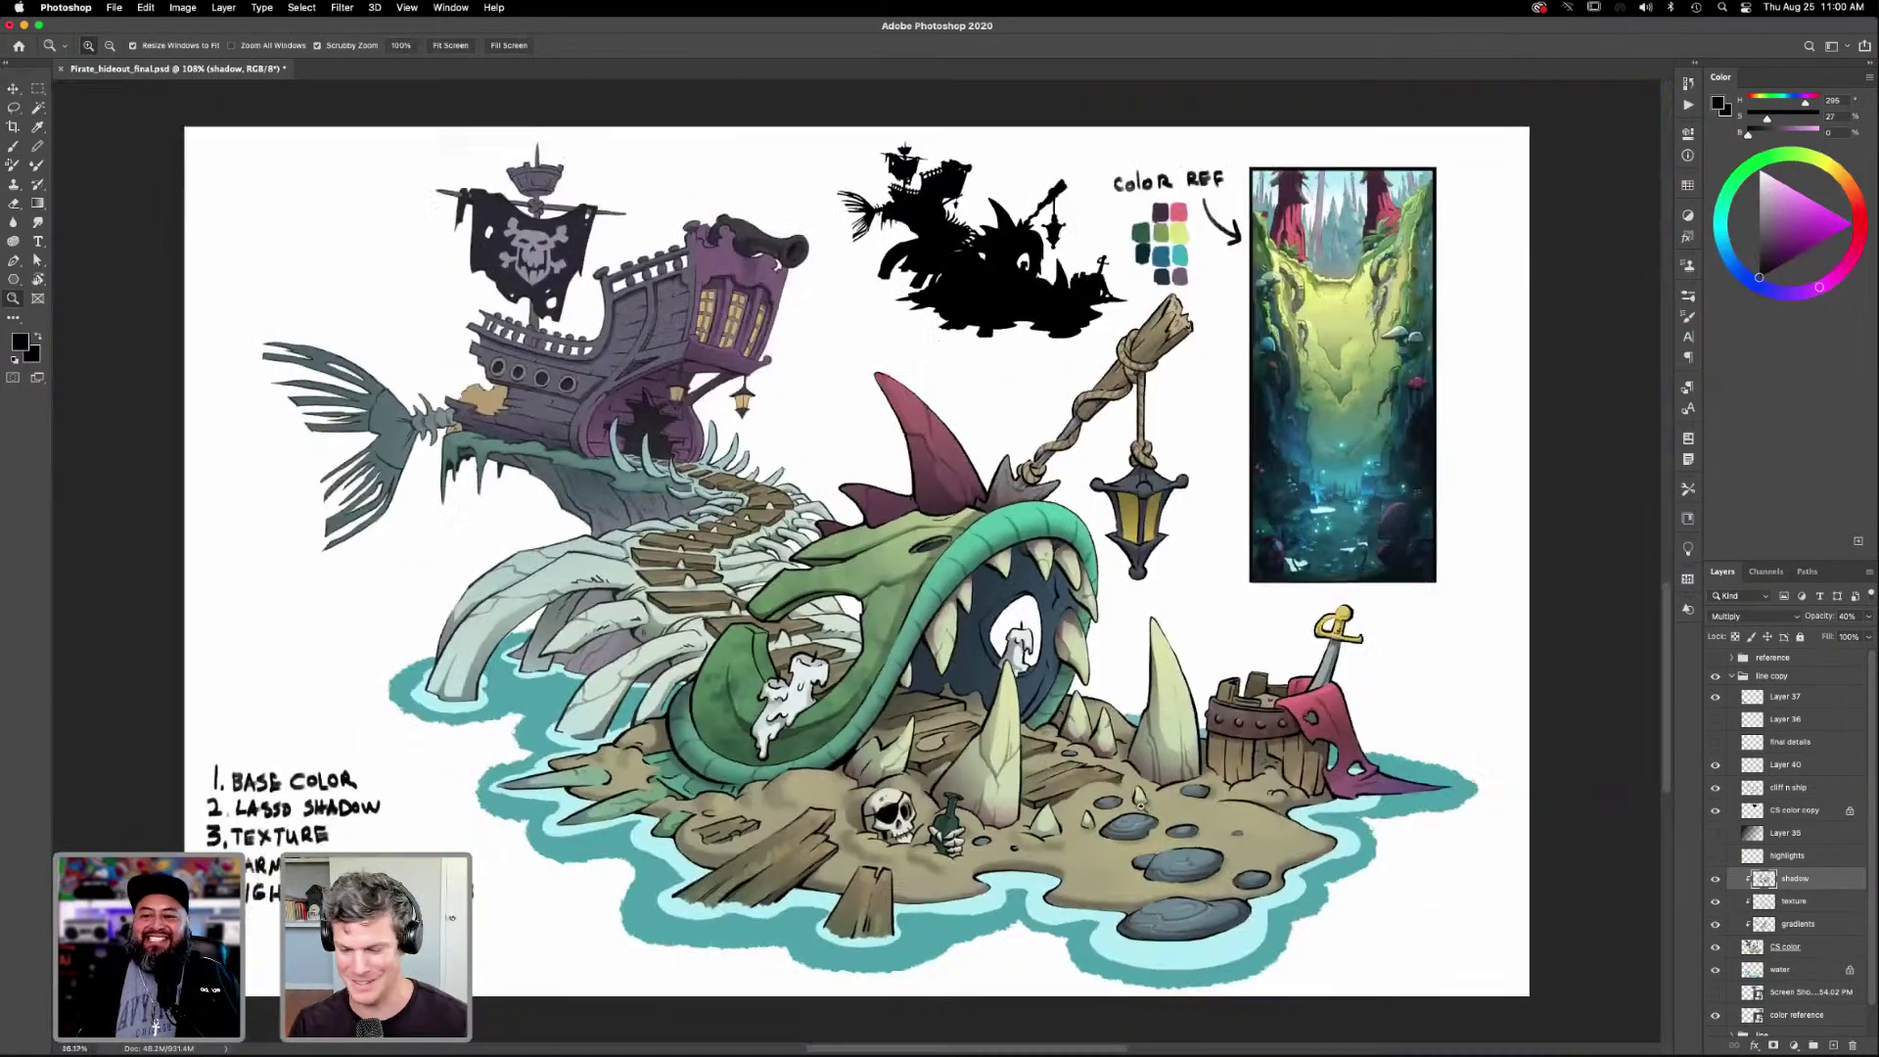
key("super+0")
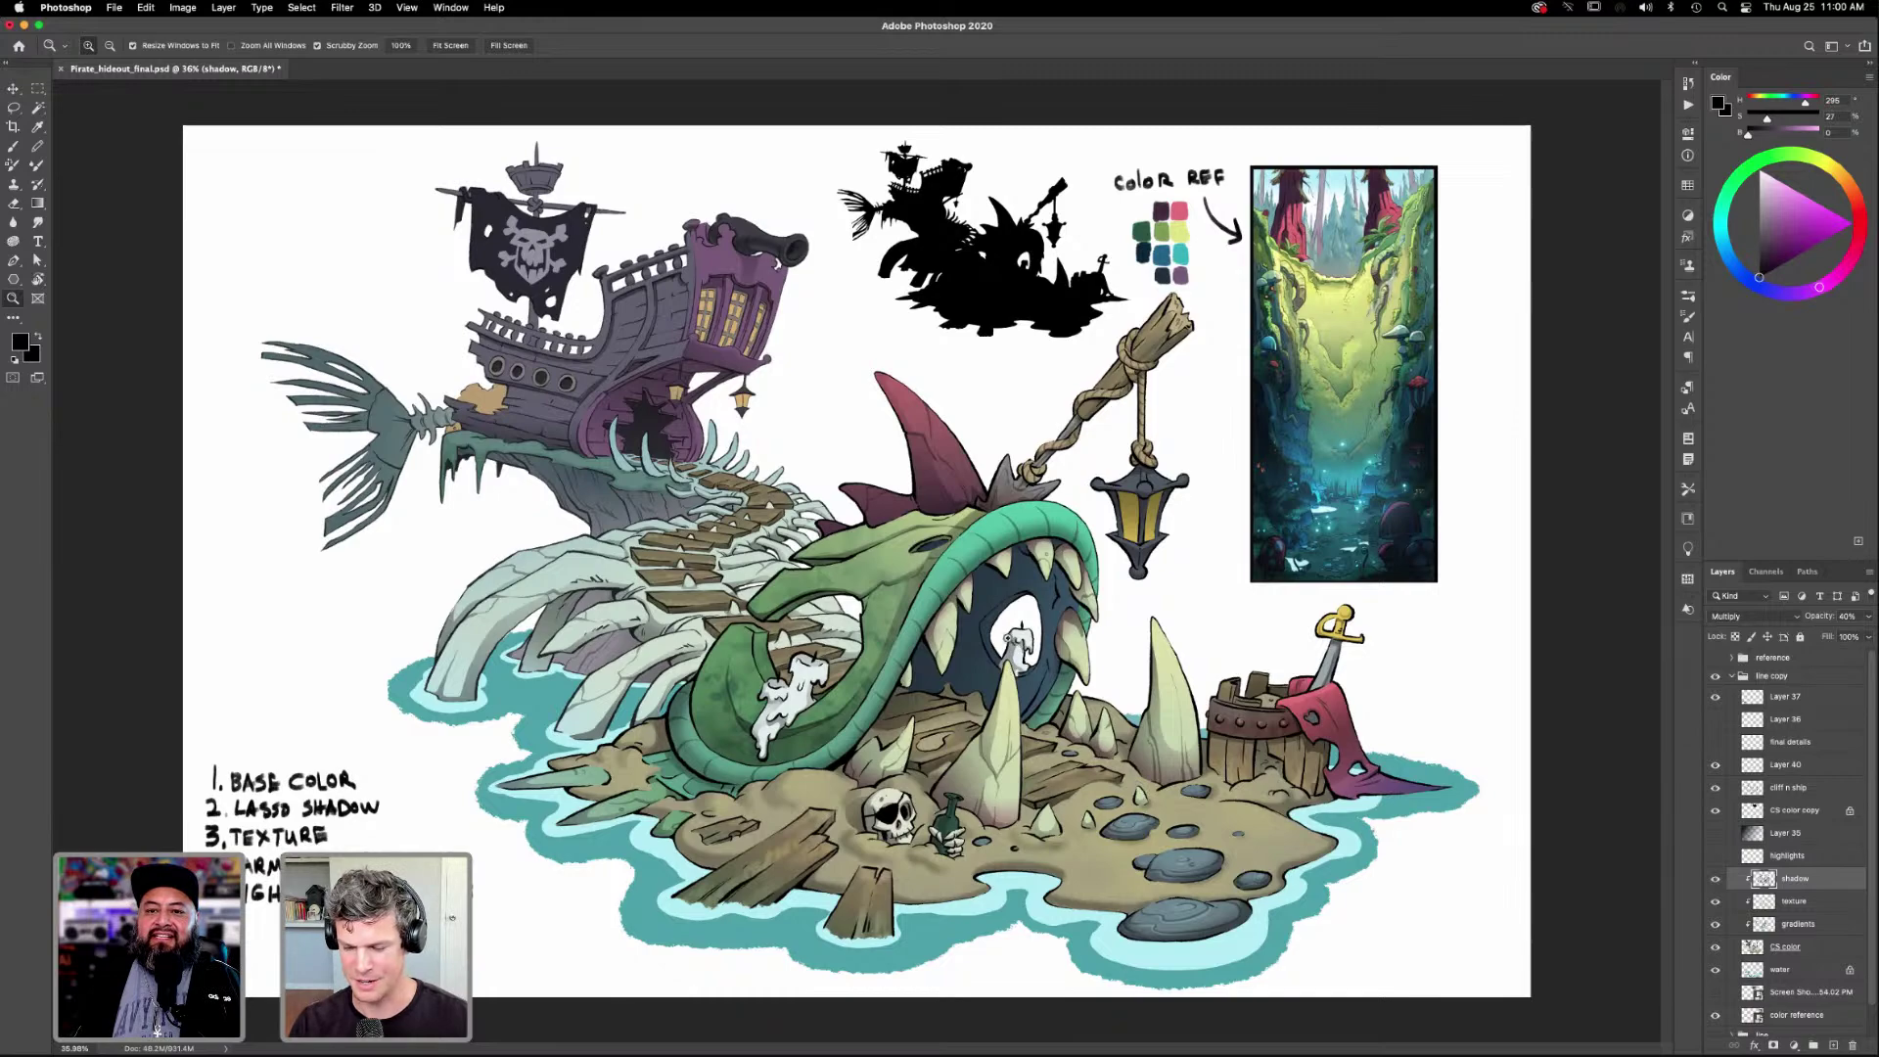
Save the pirate hideout illustration with the ship and the sea monster both in view.
left_click_drag(1021, 618, 1150, 773)
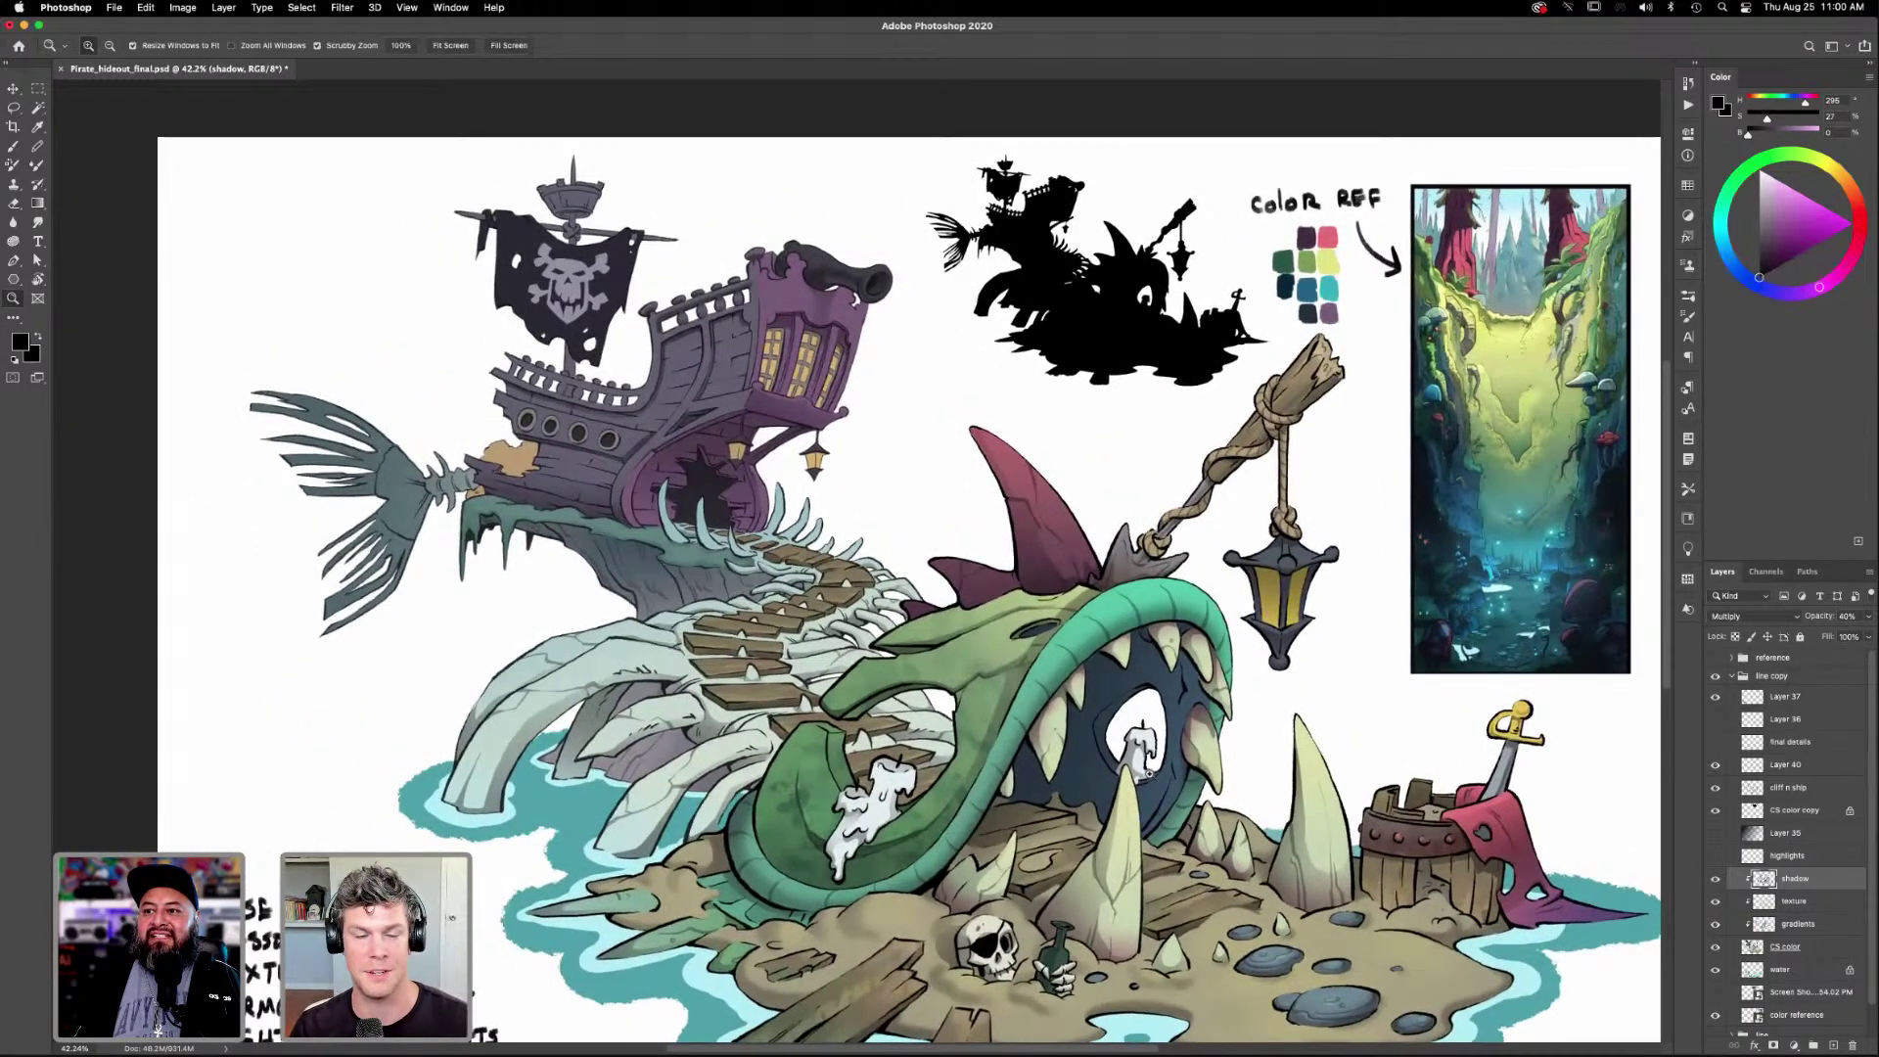
left_click_drag(1165, 827, 1194, 818)
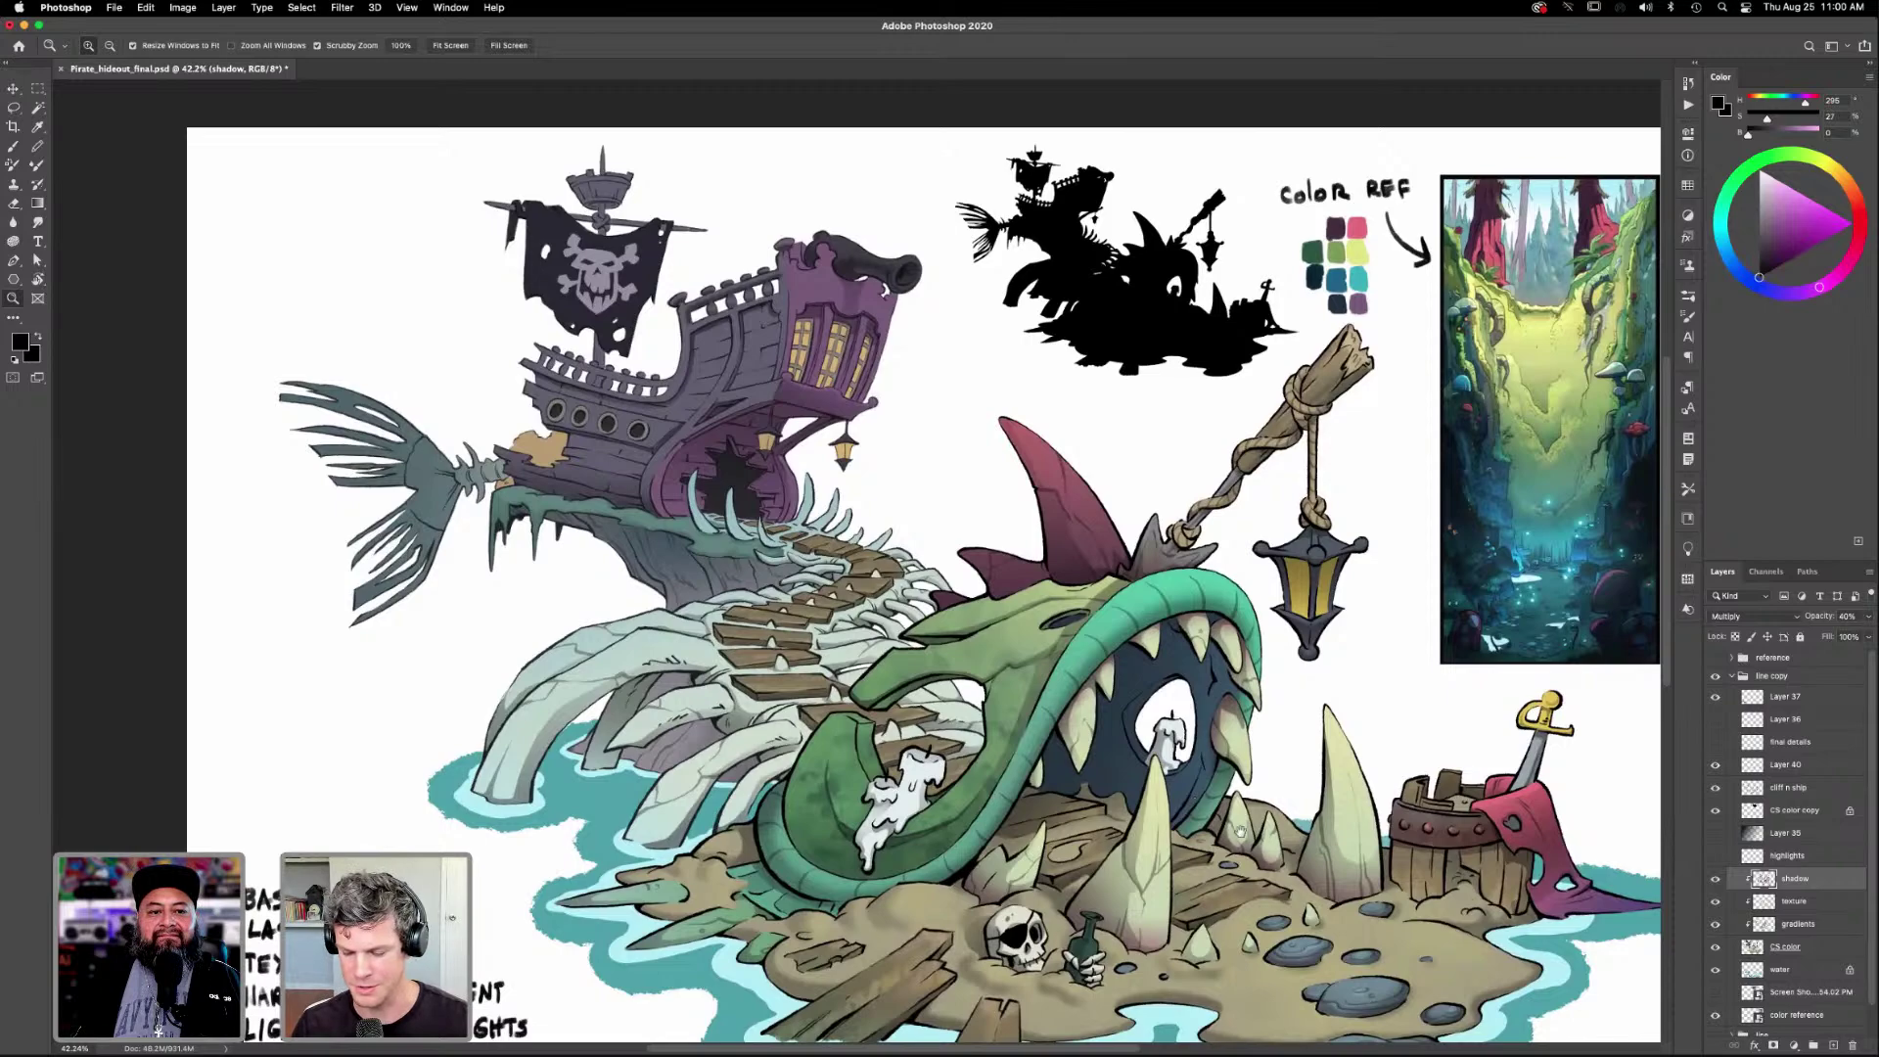
scroll(1213, 841, "down", 3)
scroll(1213, 842, "right", 3)
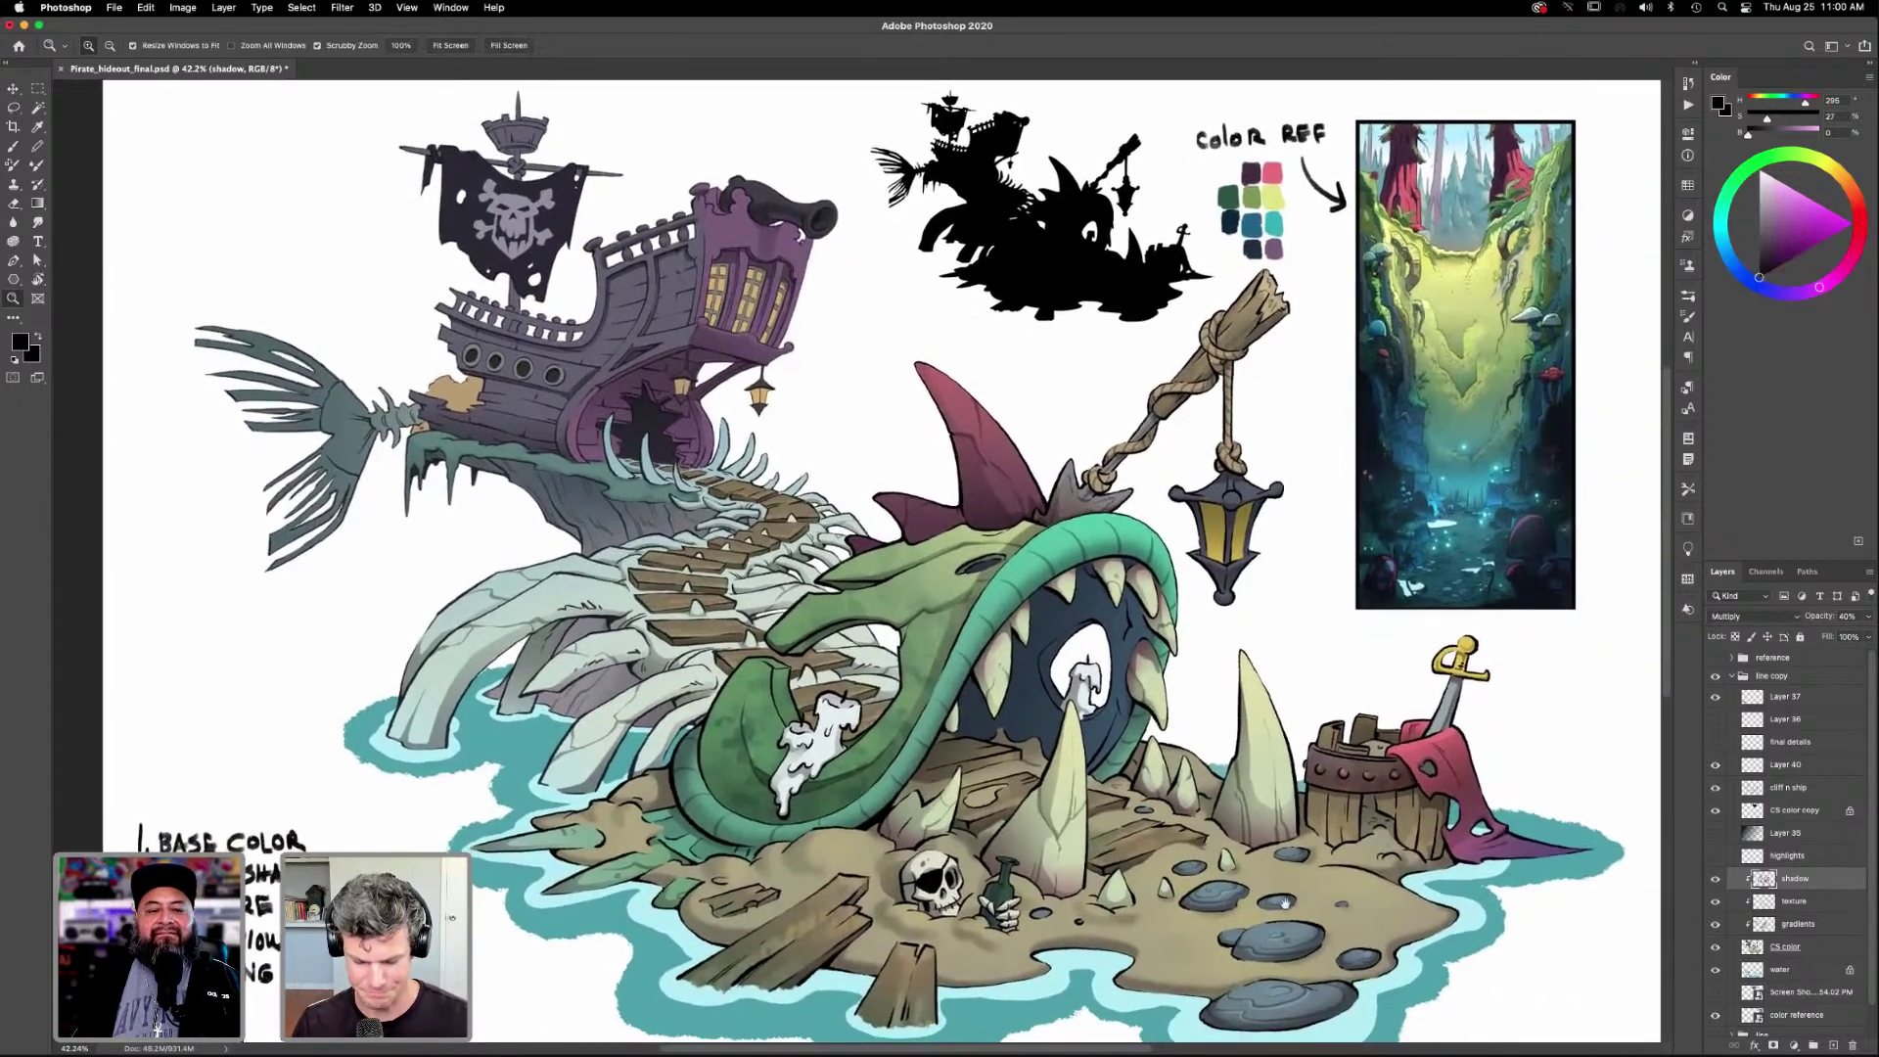
scroll(1251, 890, "left", 5)
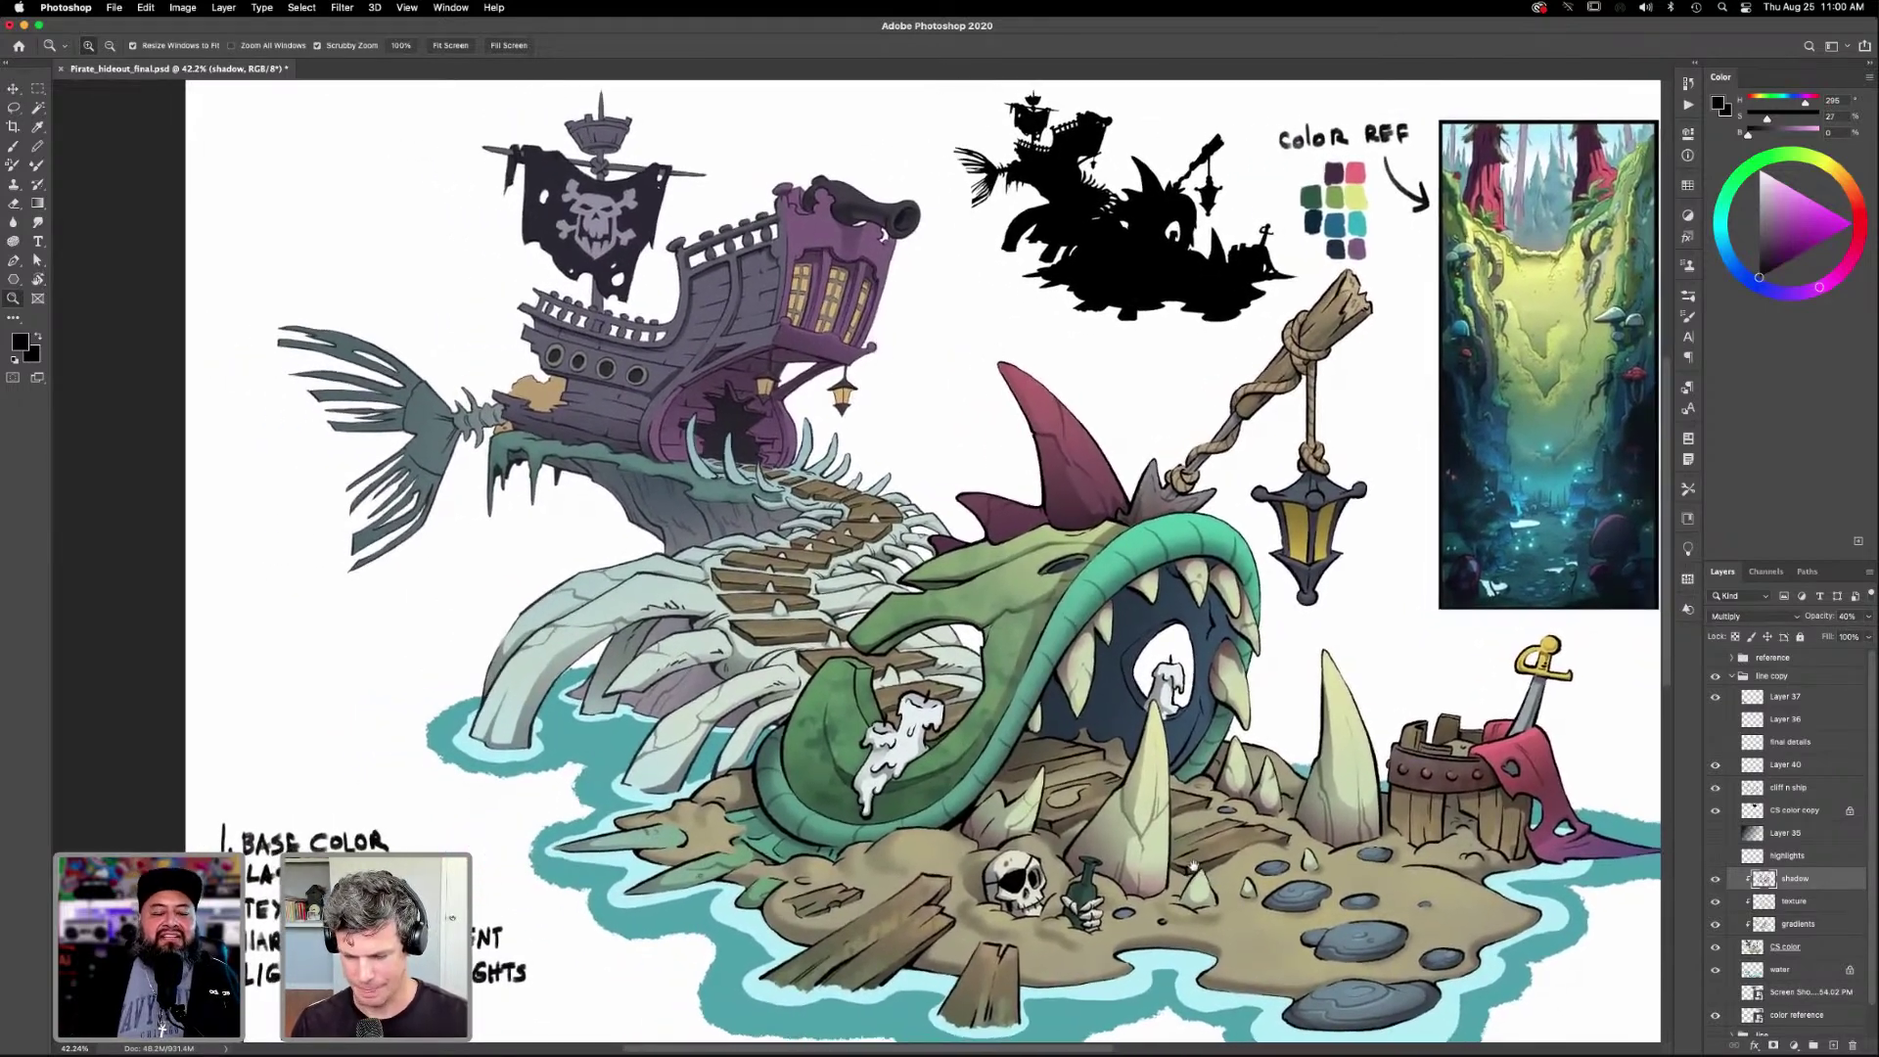
scroll(1083, 873, "right", 3)
scroll(1056, 843, "up", 1)
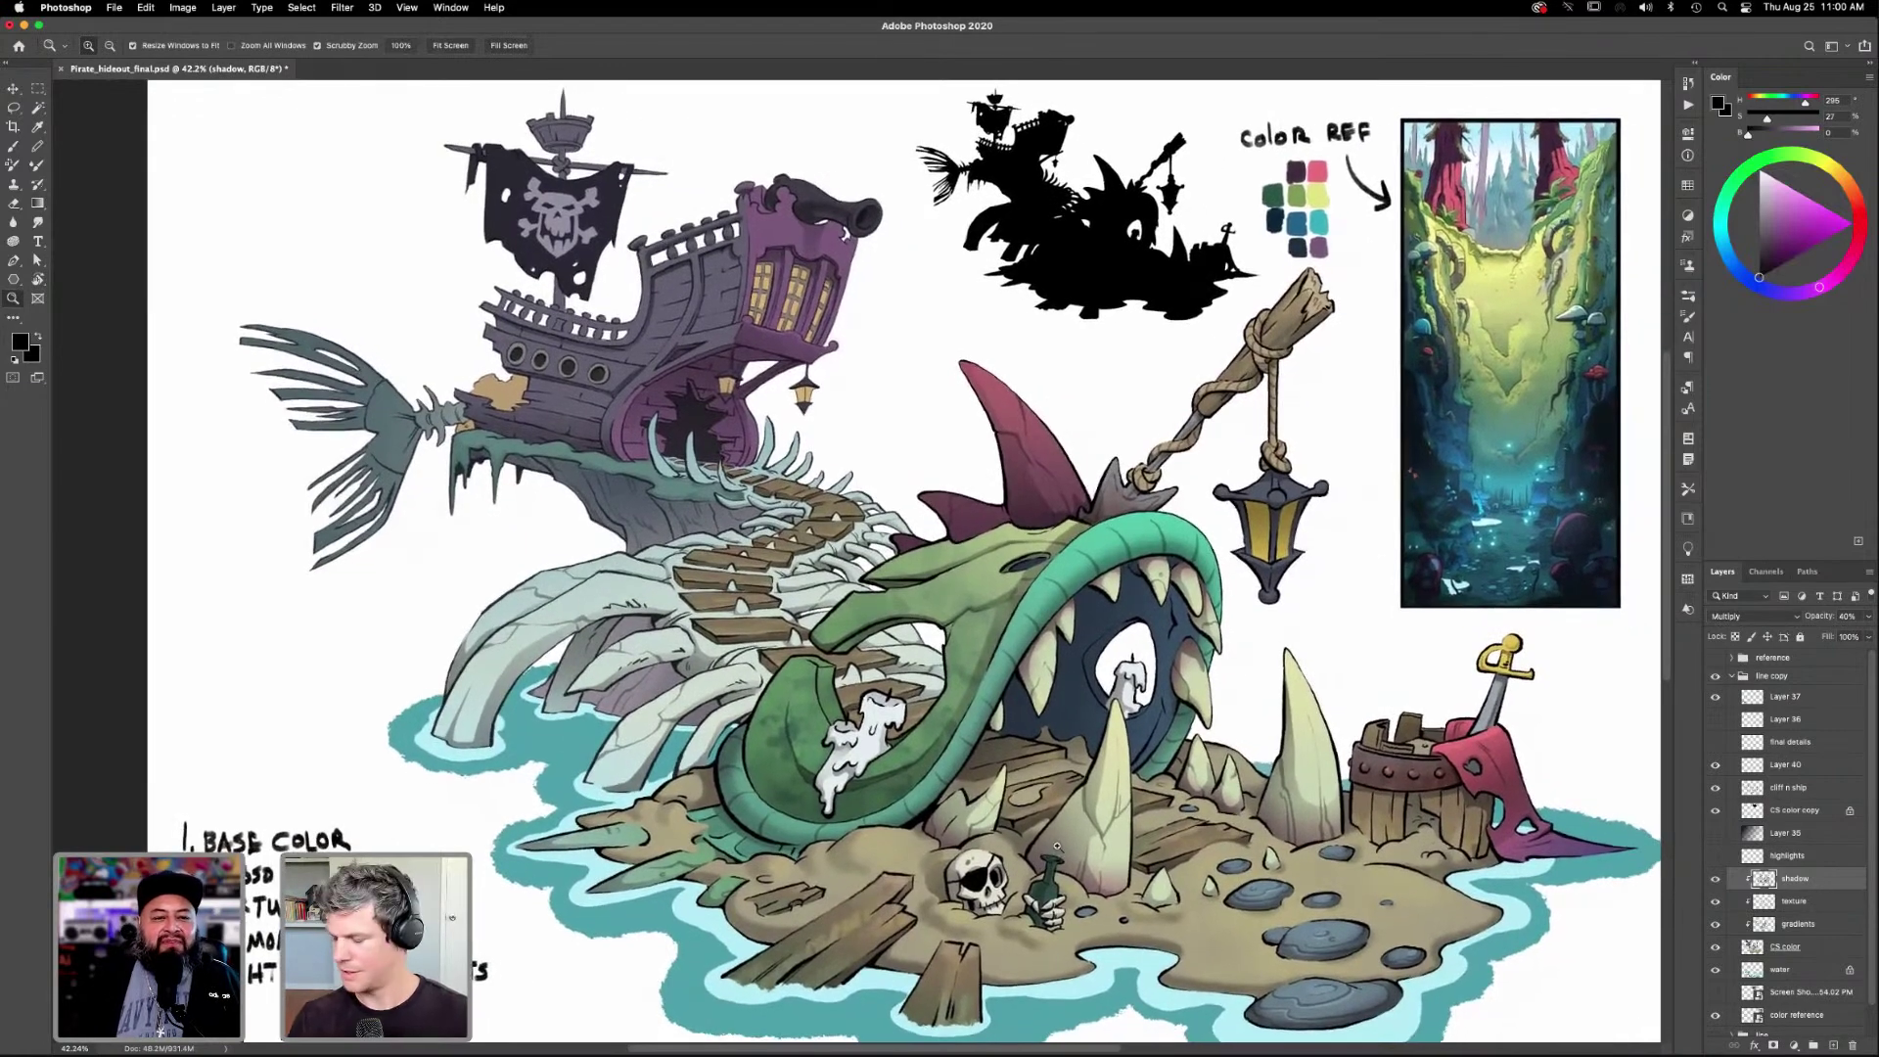
left_click(113, 7)
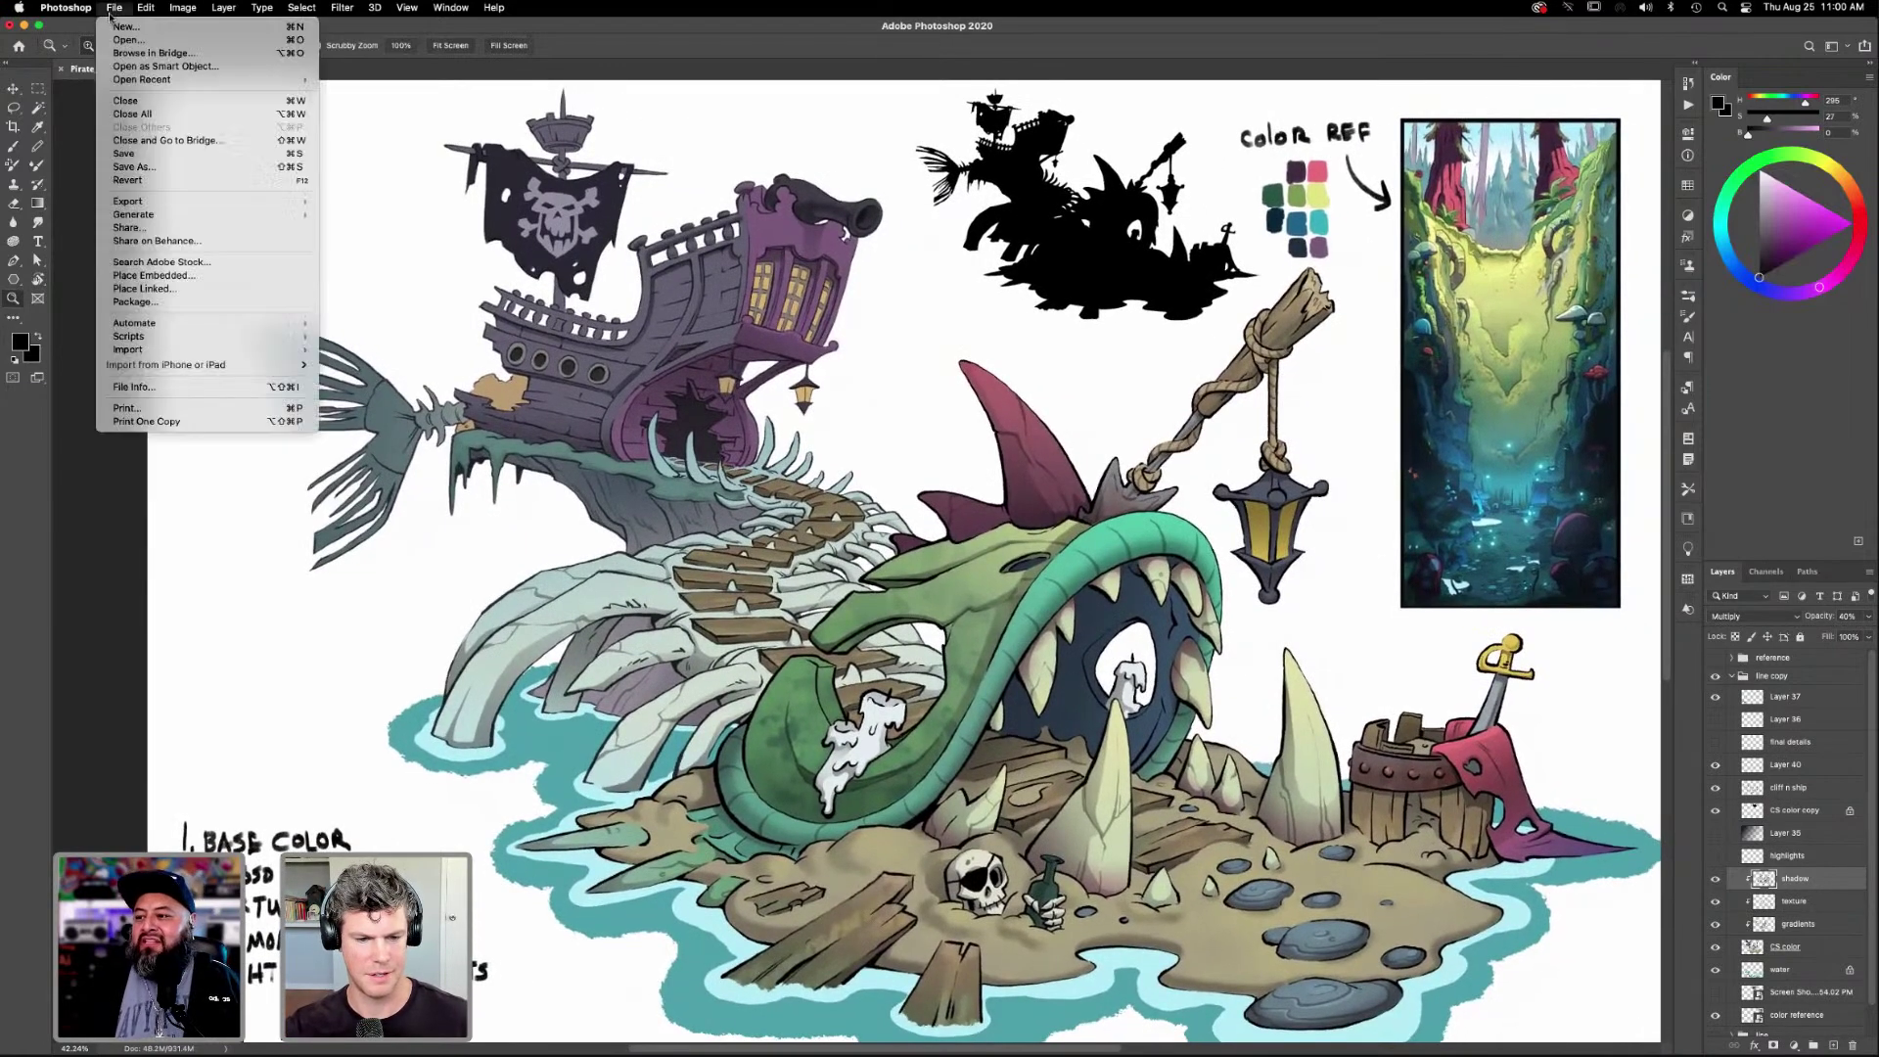
left_click(134, 153)
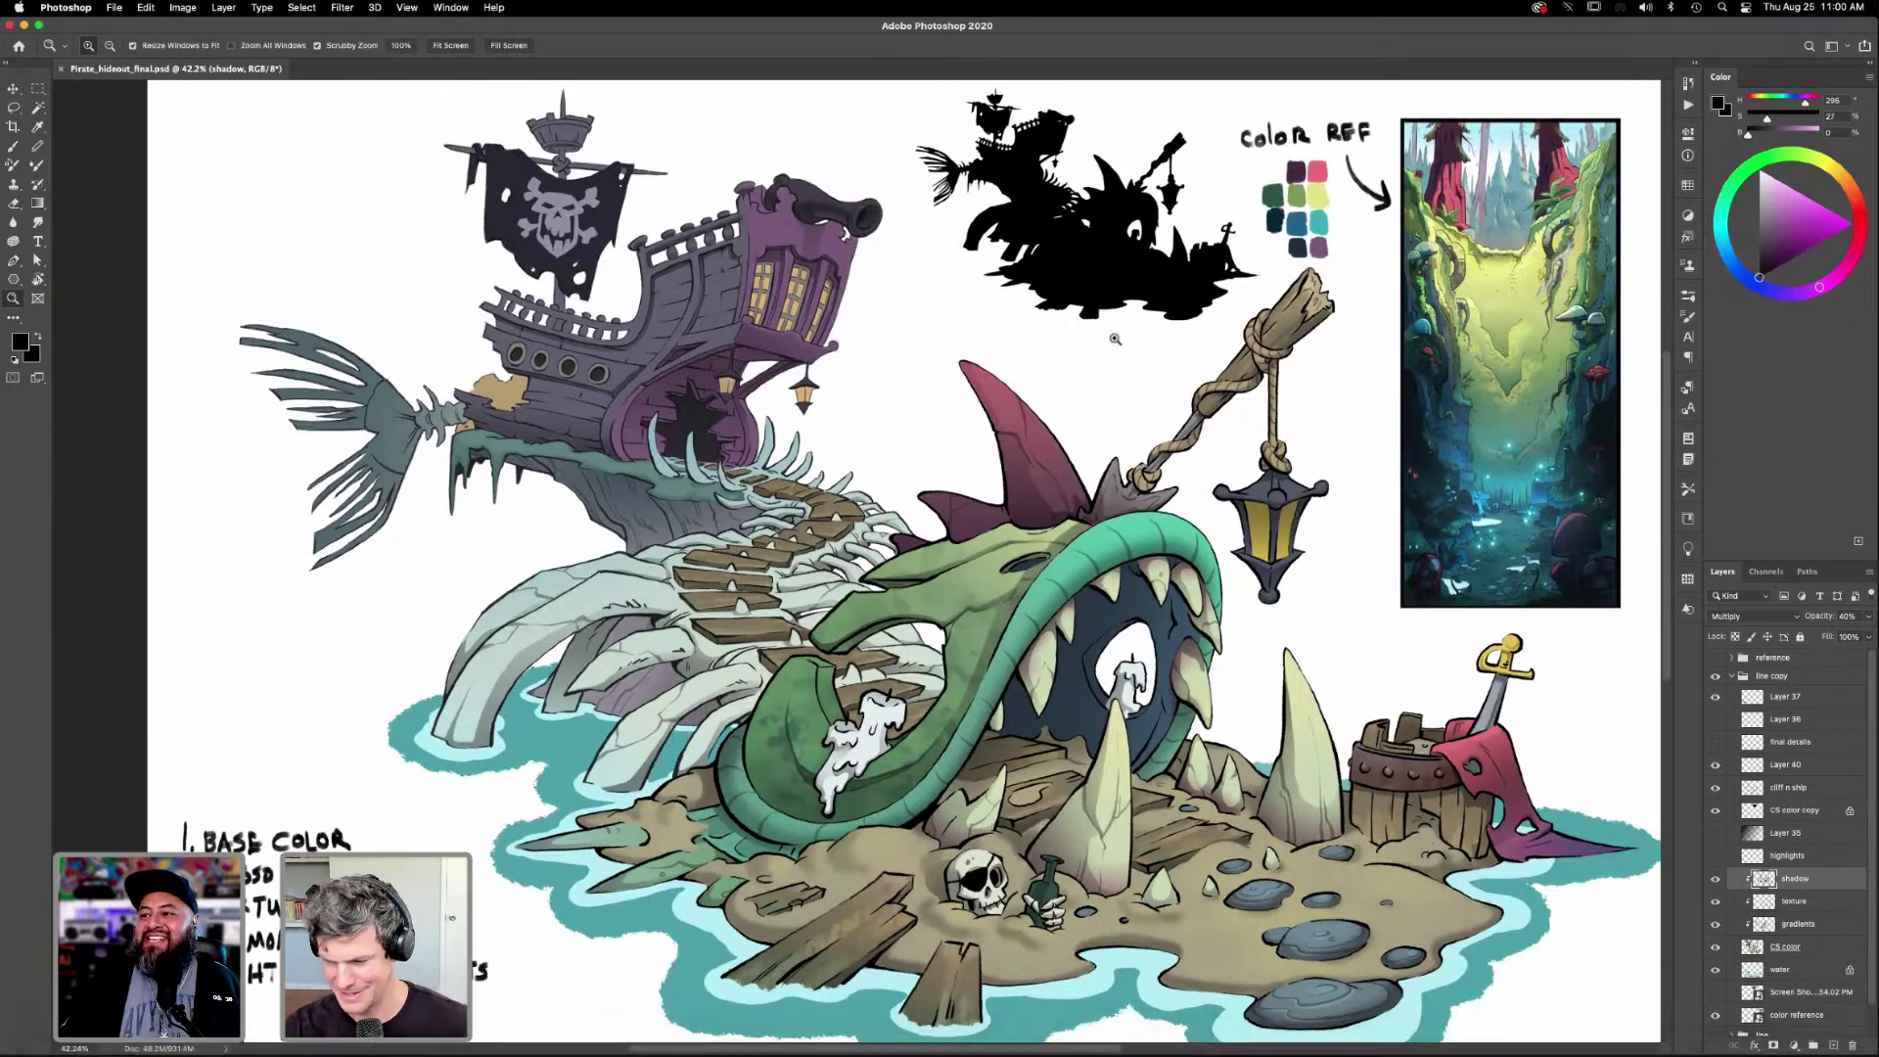
Switch to the browser's Behance artist profile, enlarge the window to fill the screen, and open the STRANDED LAND - 2020 project.
mouse_move(1262, 1051)
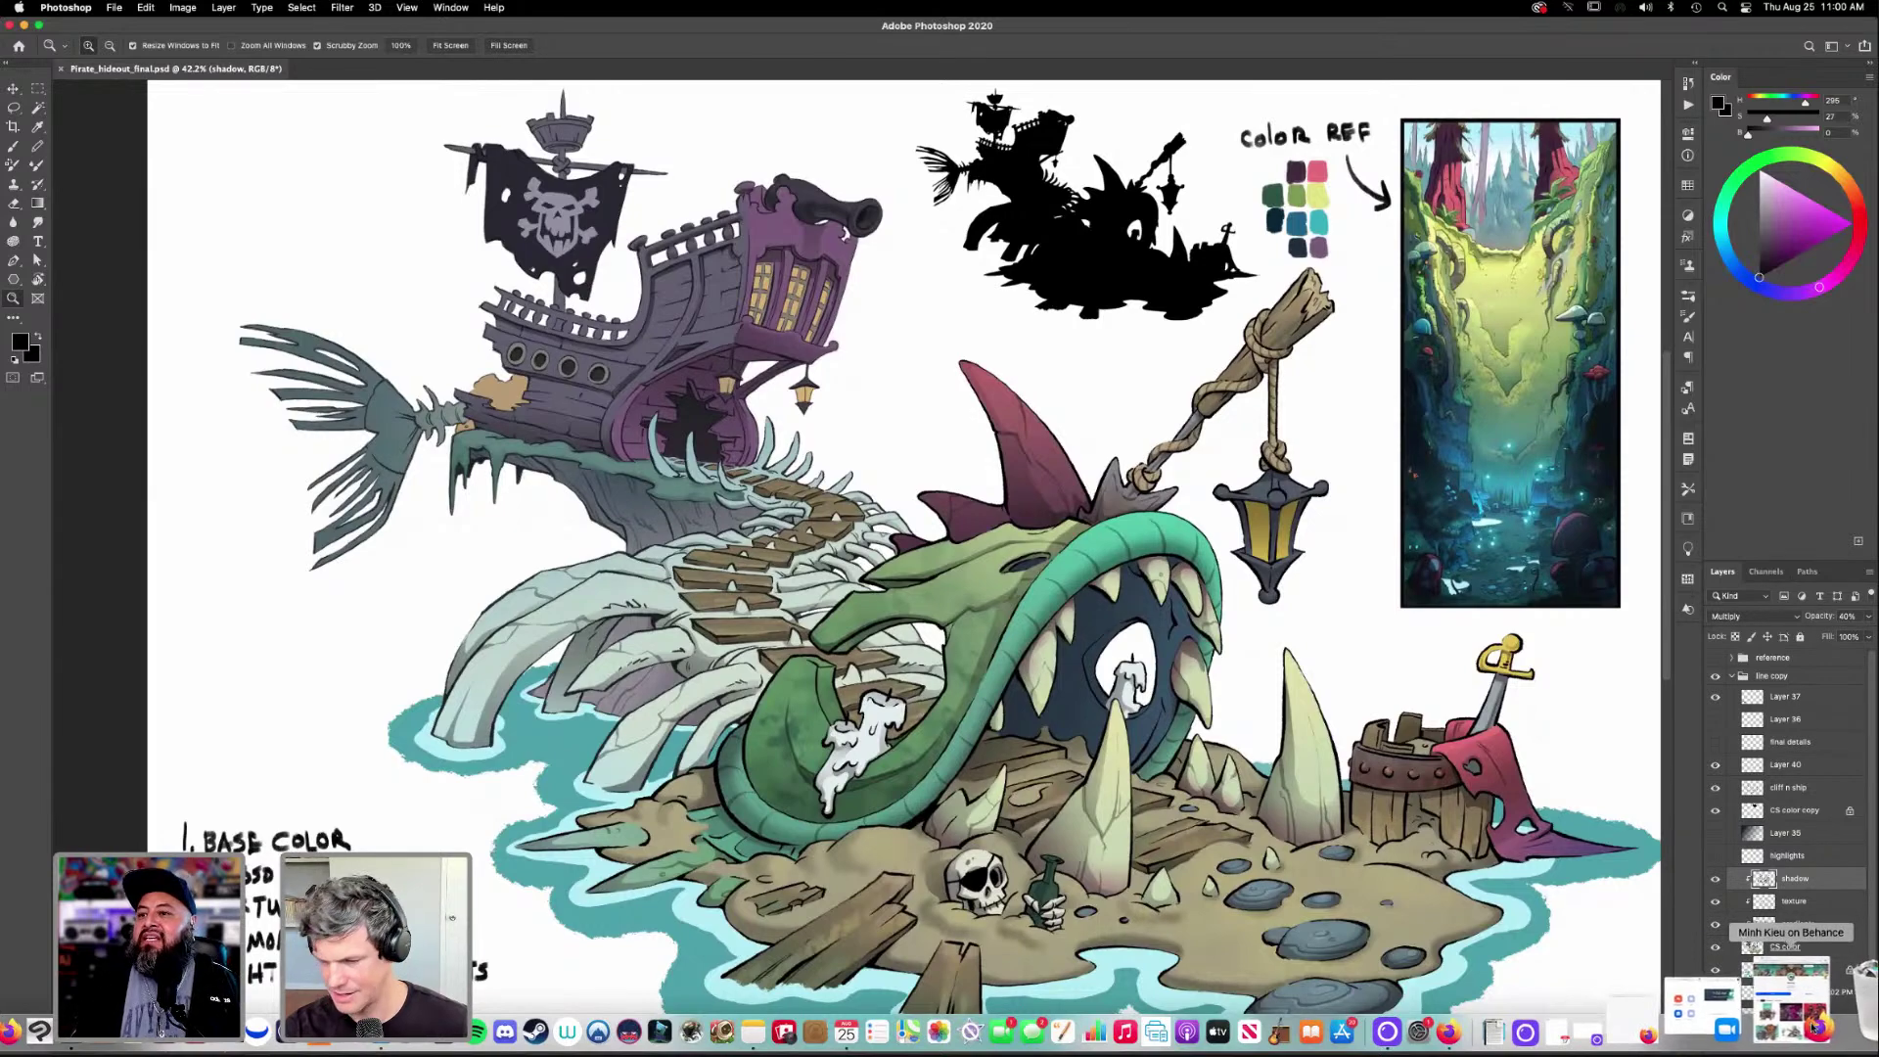
left_click(1791, 1003)
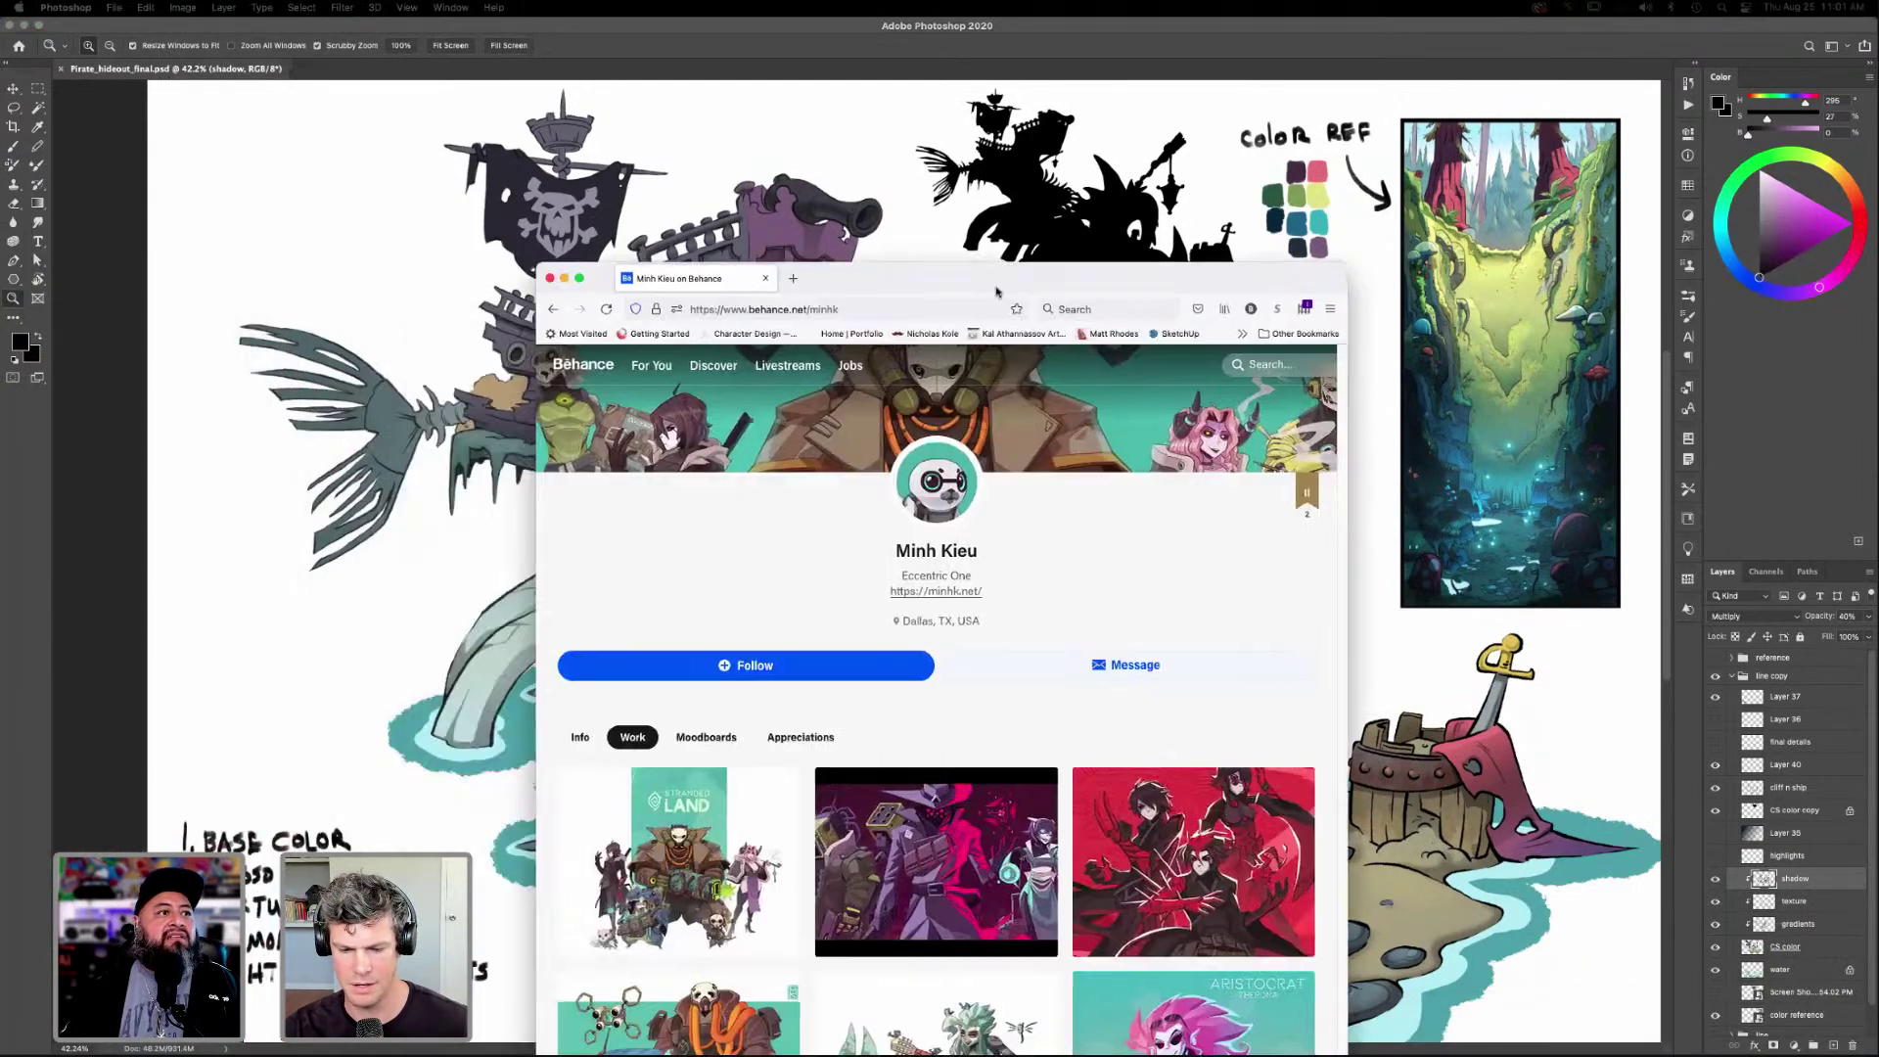
left_click(578, 278)
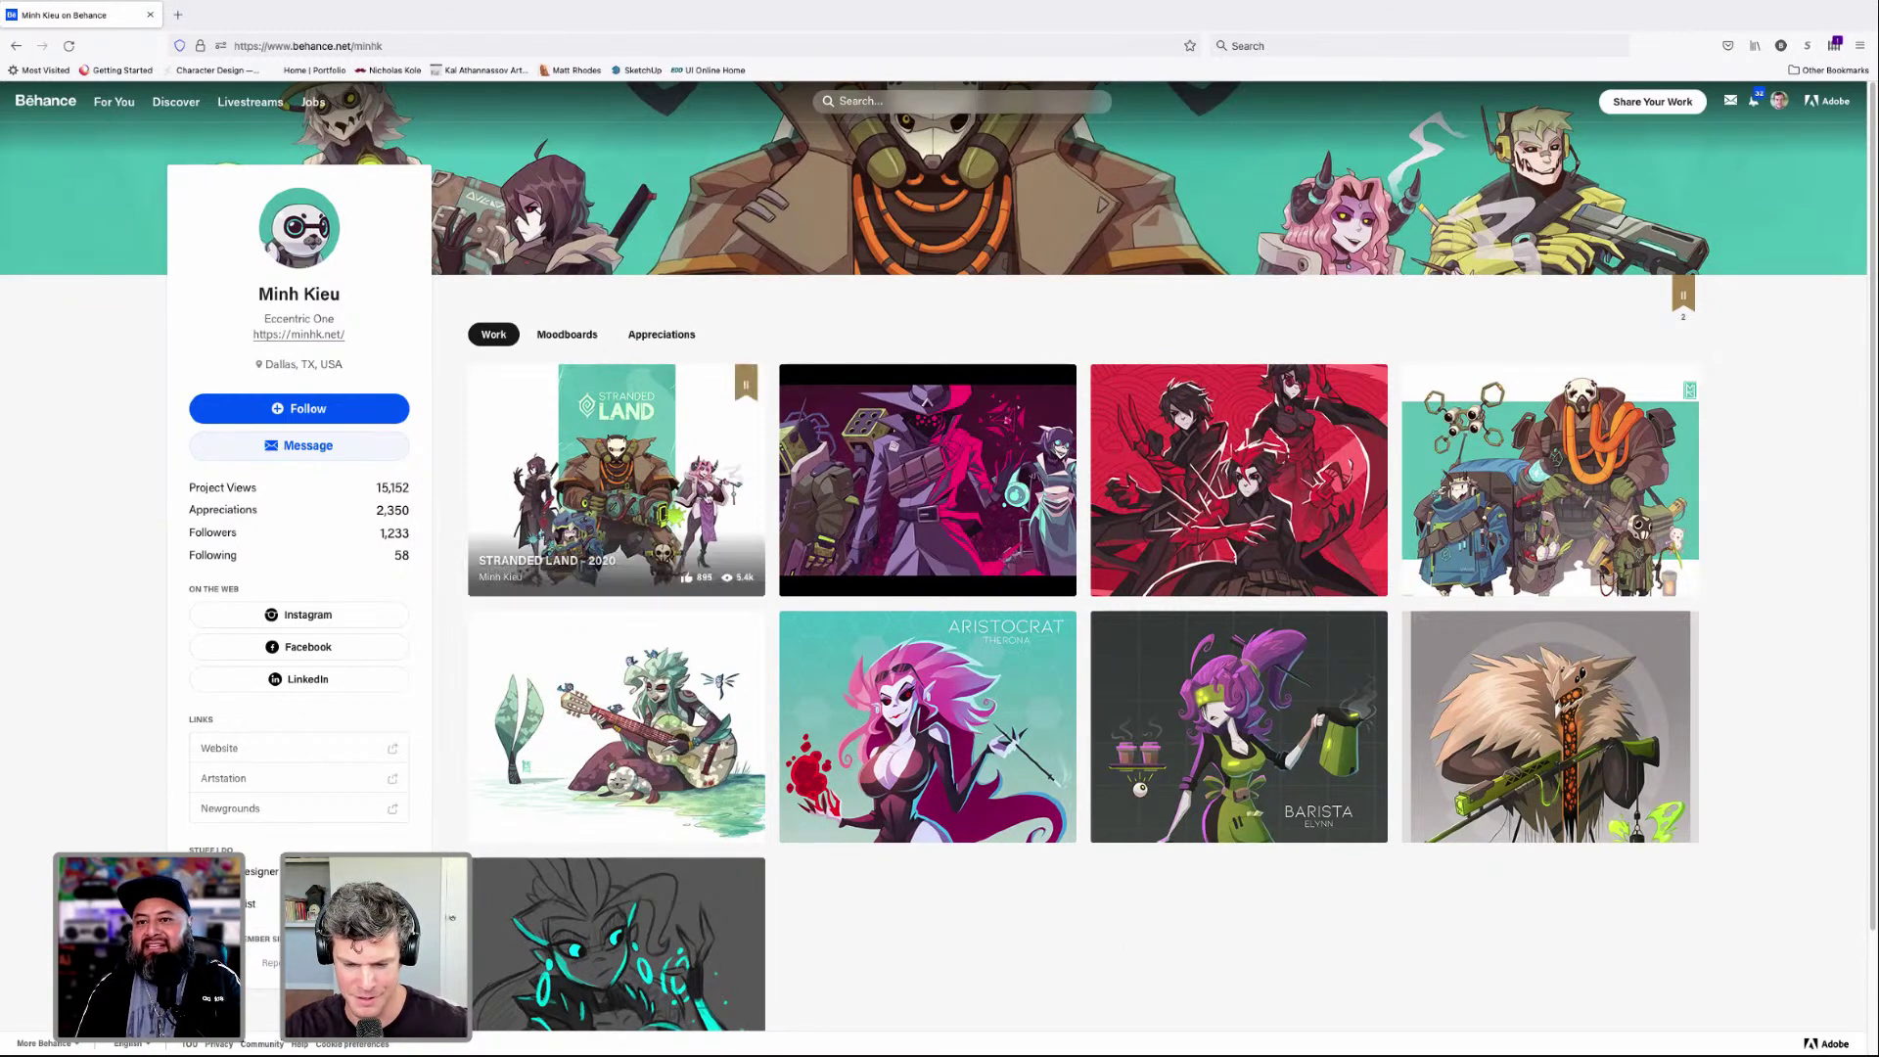
left_click(690, 479)
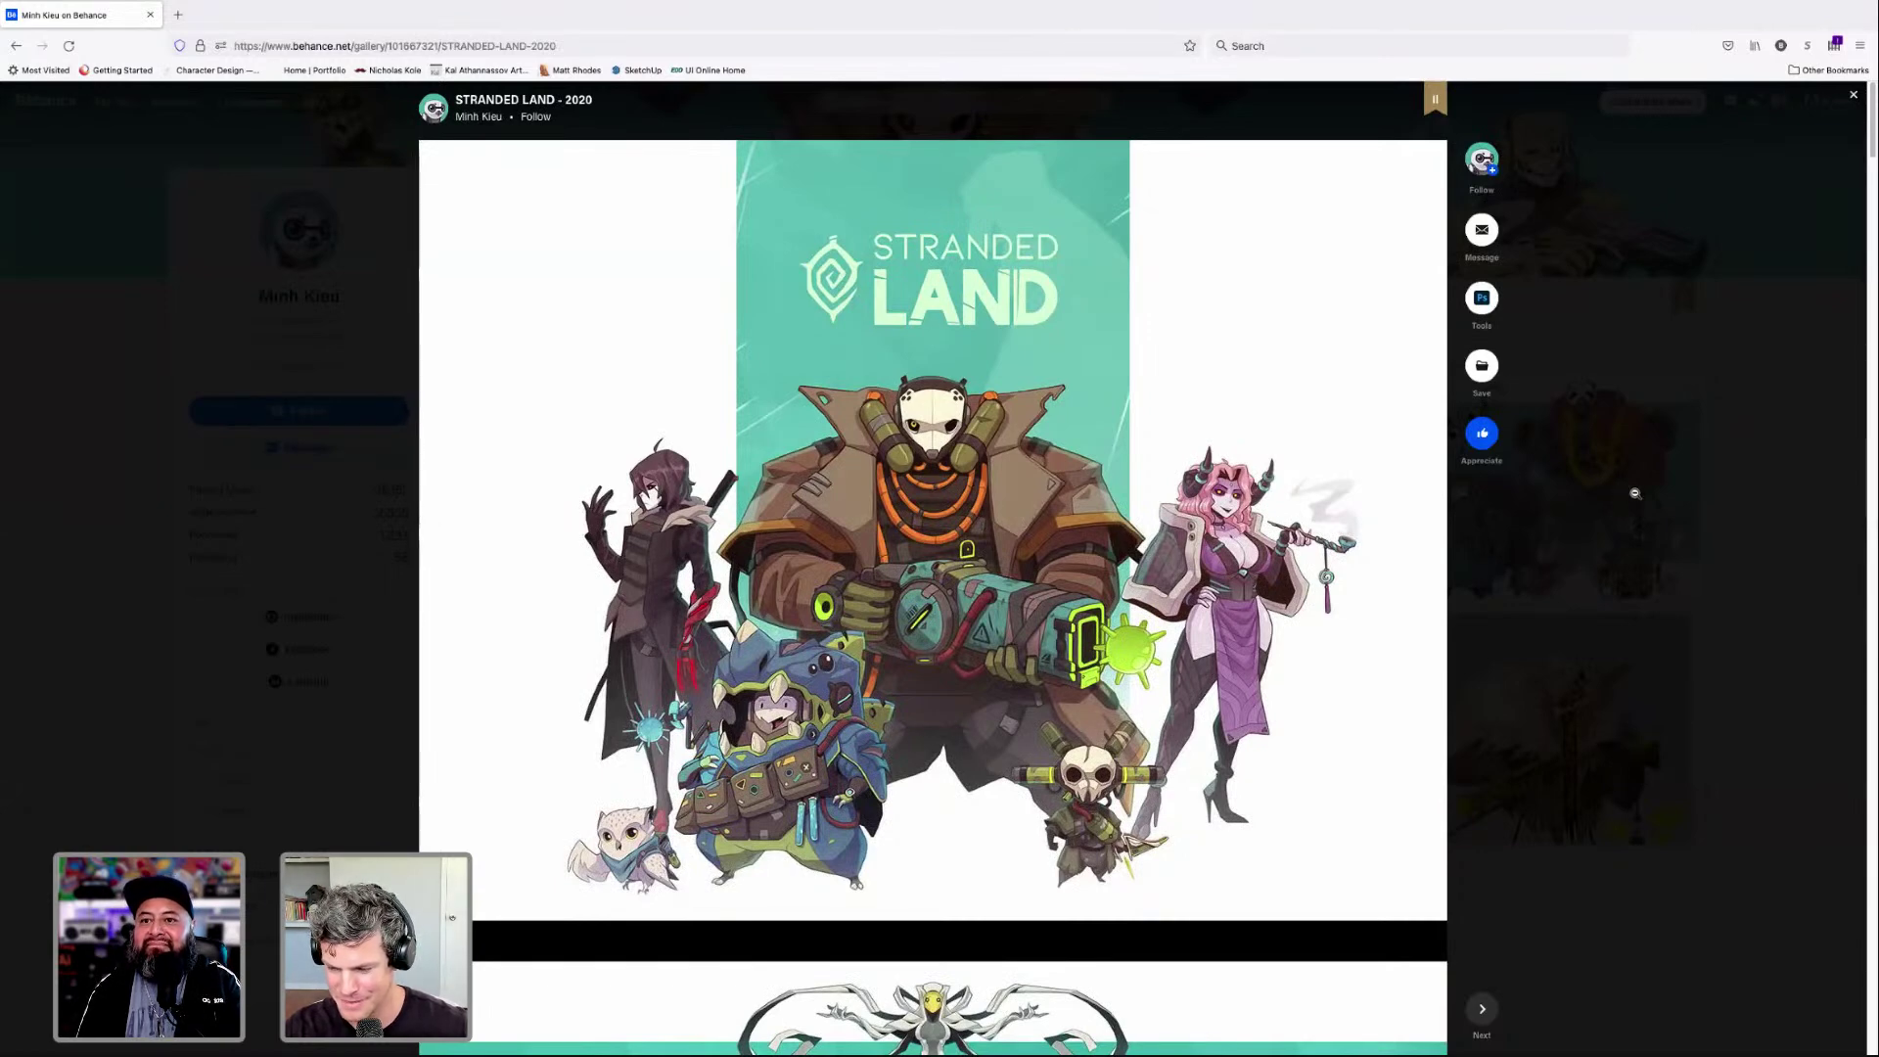
Examine the coloring and shading of the characters in the STRANDED LAND project's opening poster.
scroll(1348, 555, "down", 1)
scroll(1348, 555, "up", 1)
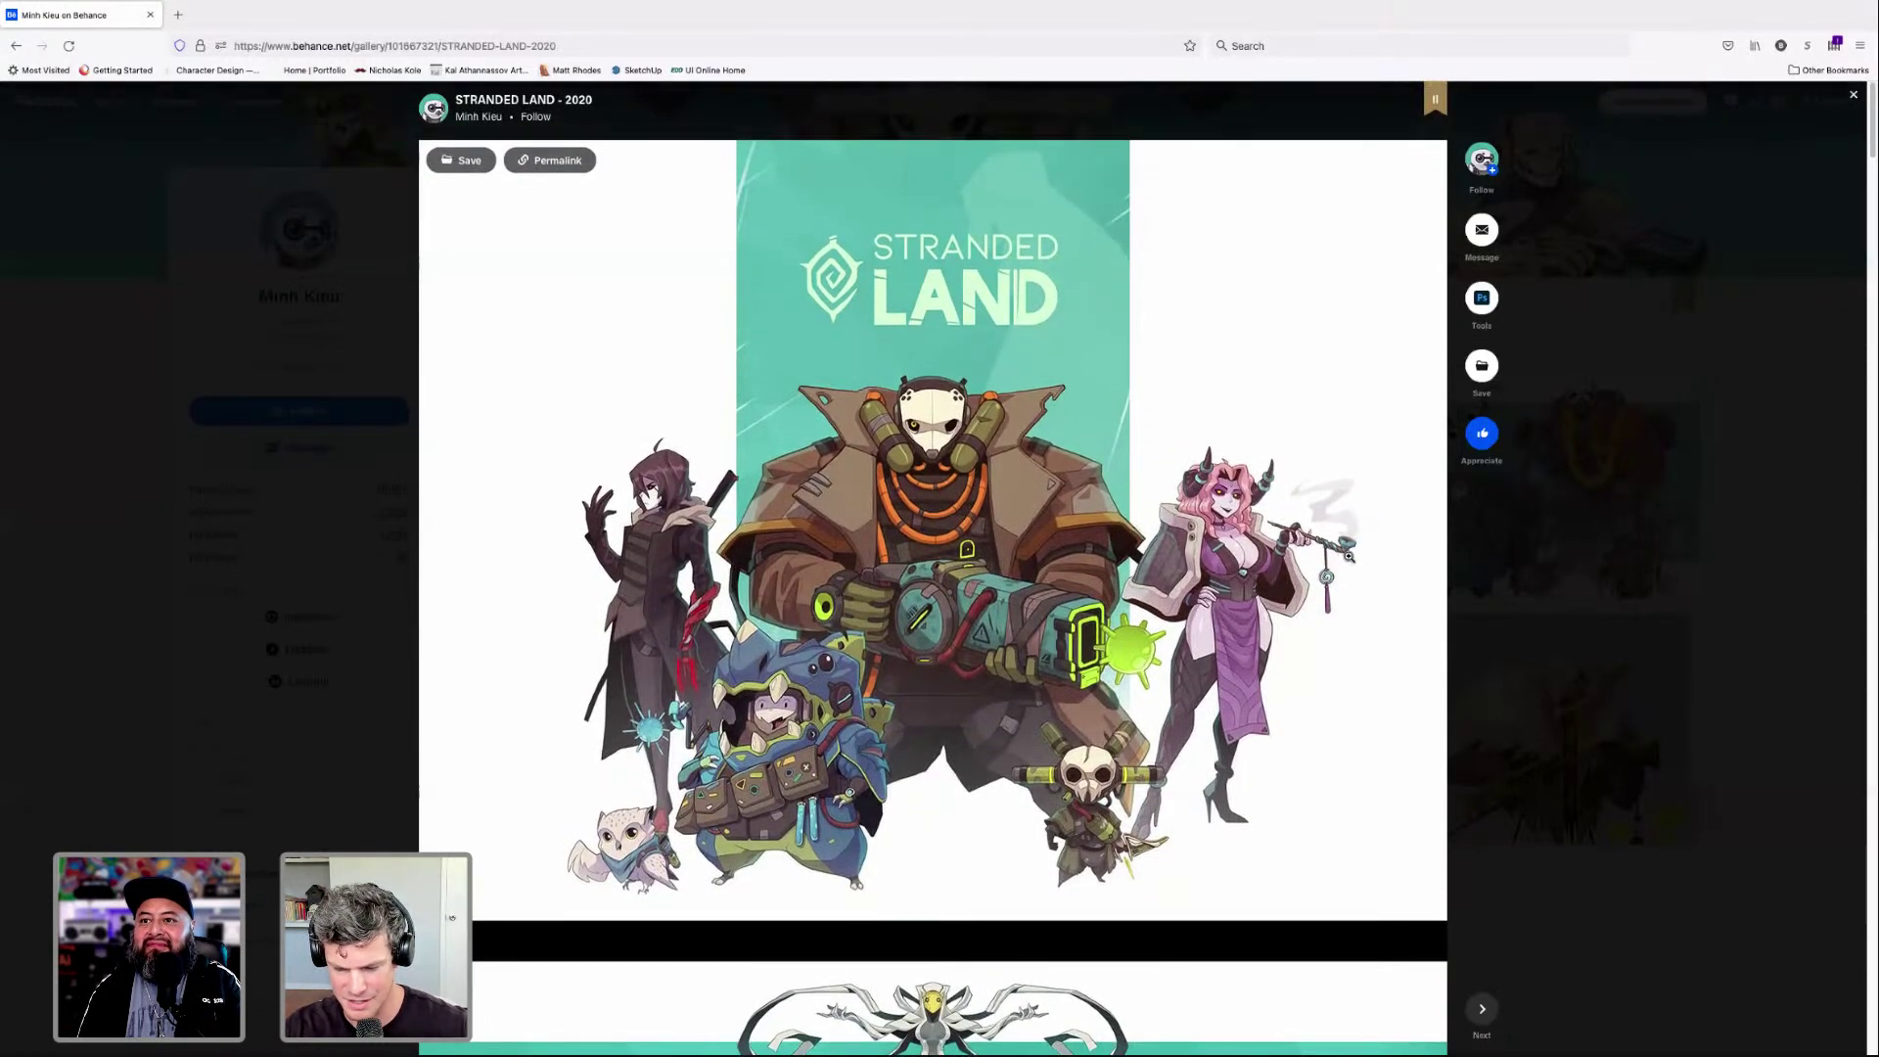
scroll(1358, 560, "down", 1)
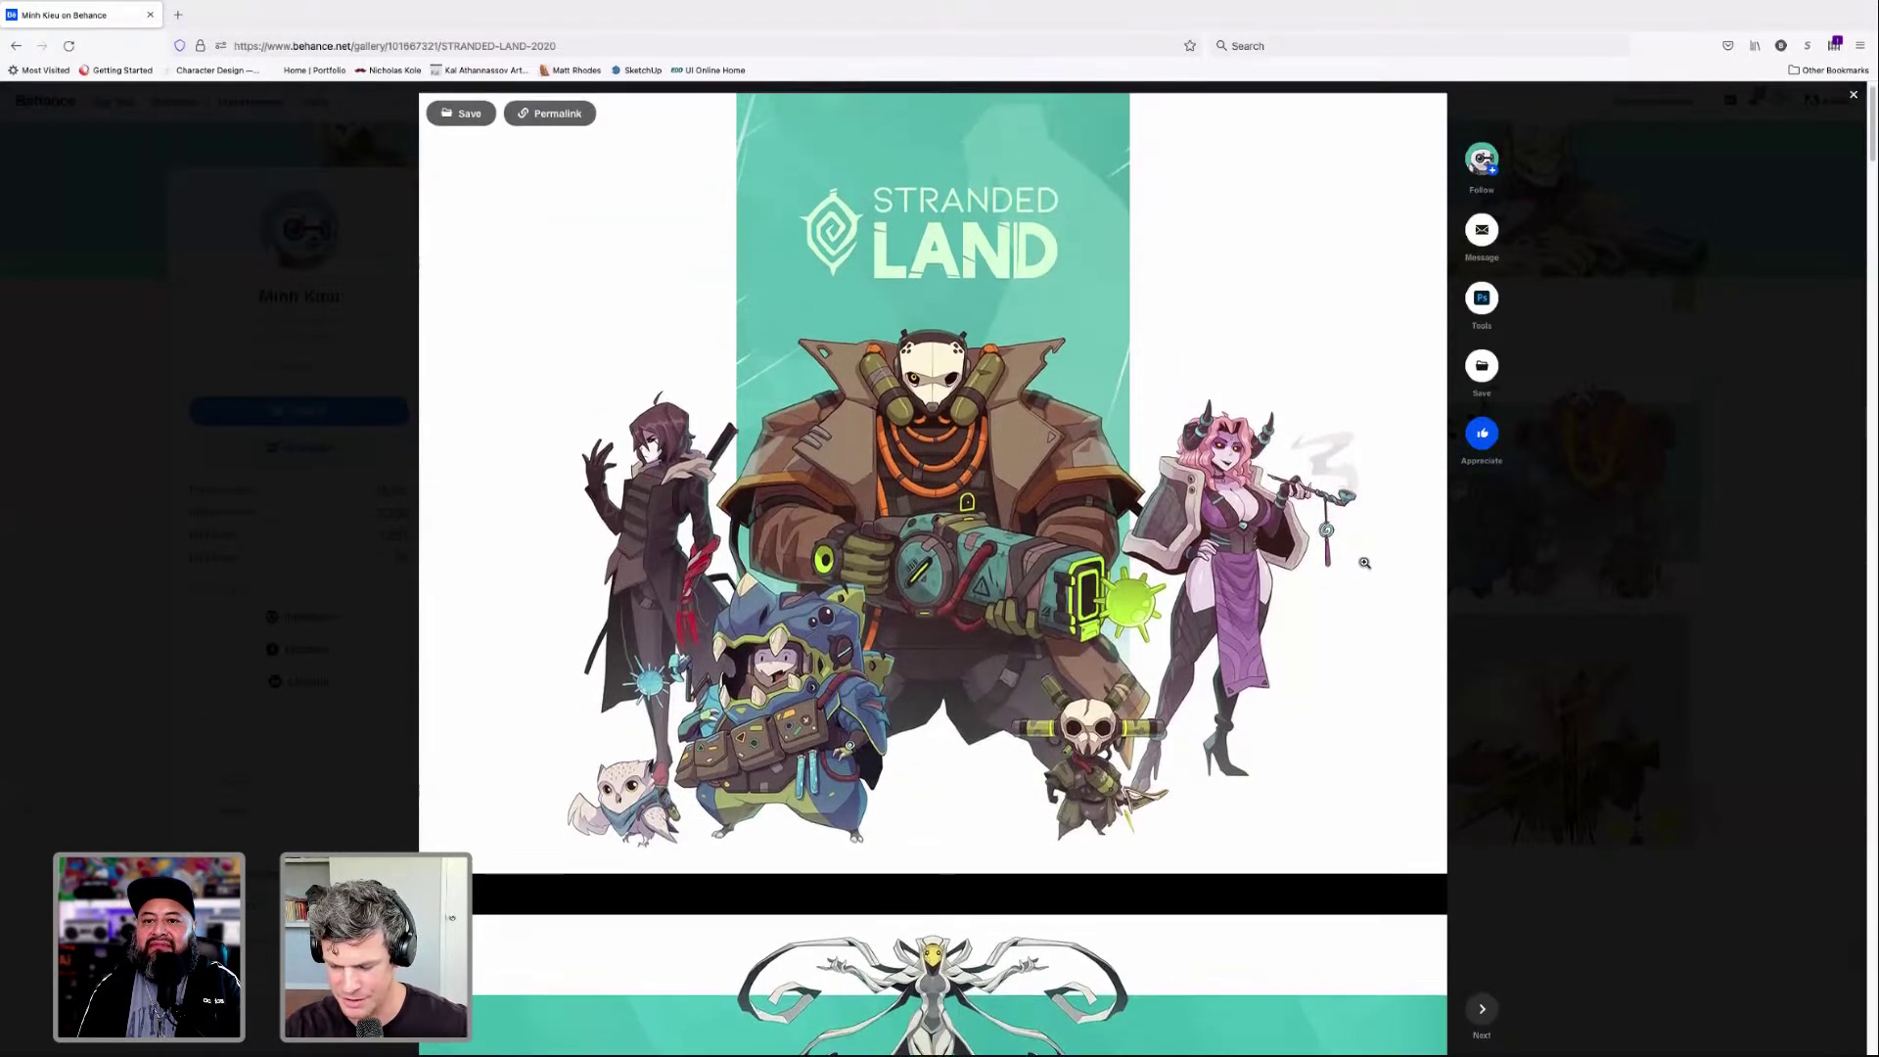
scroll(1364, 563, "up", 1)
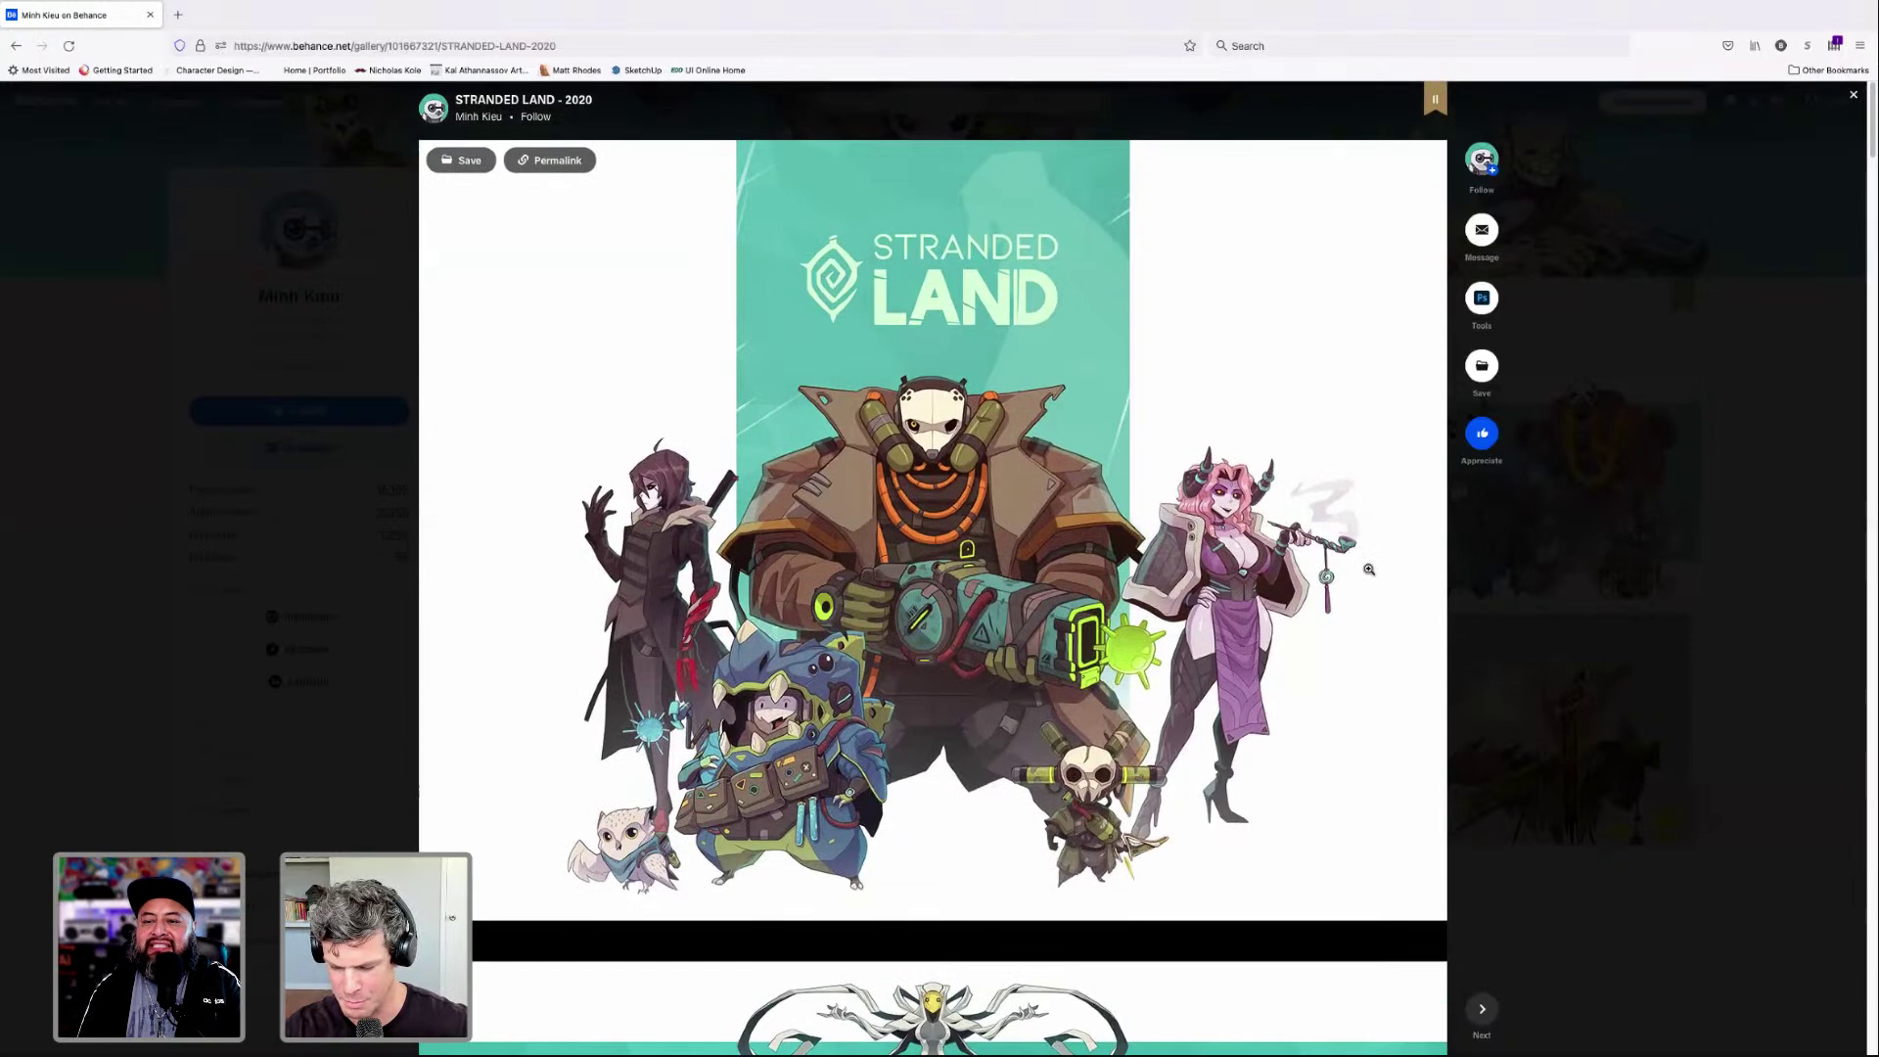
scroll(1366, 566, "down", 1)
scroll(1369, 568, "down", 1)
scroll(1368, 569, "down", 1)
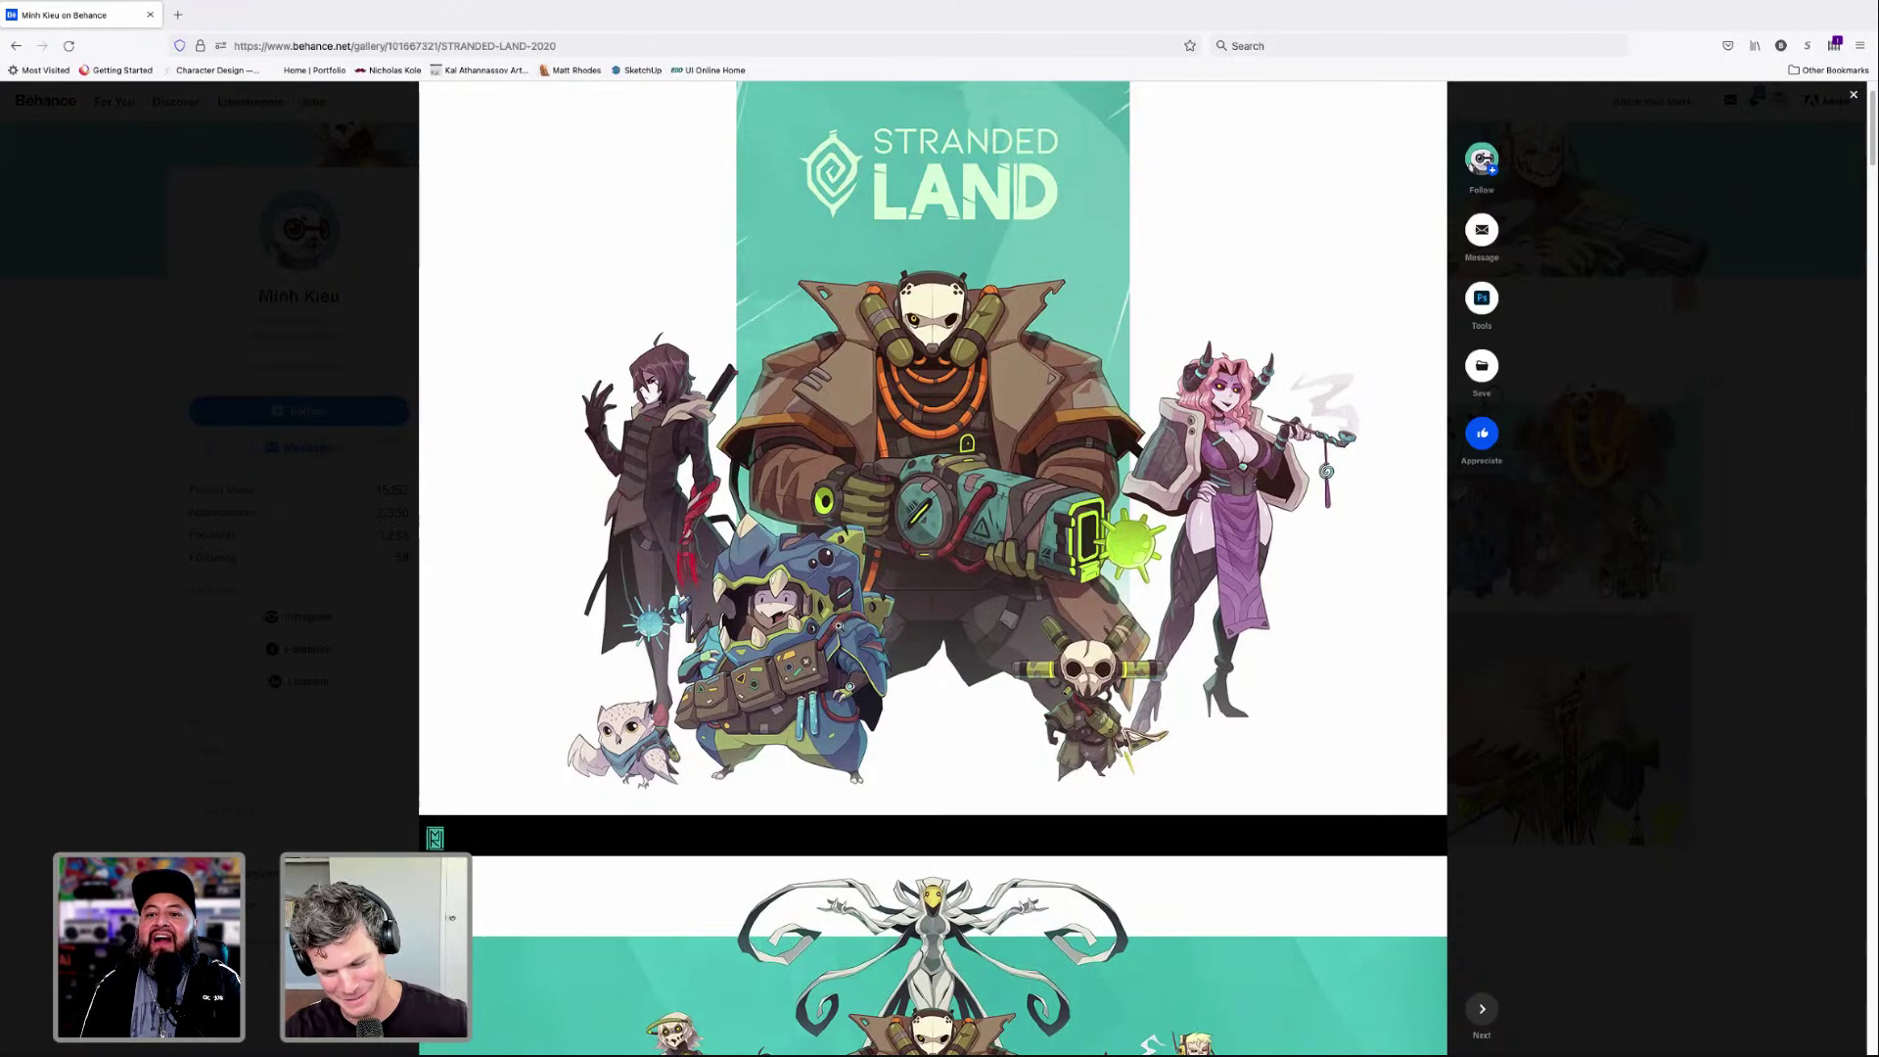
scroll(932, 568, "down", 2)
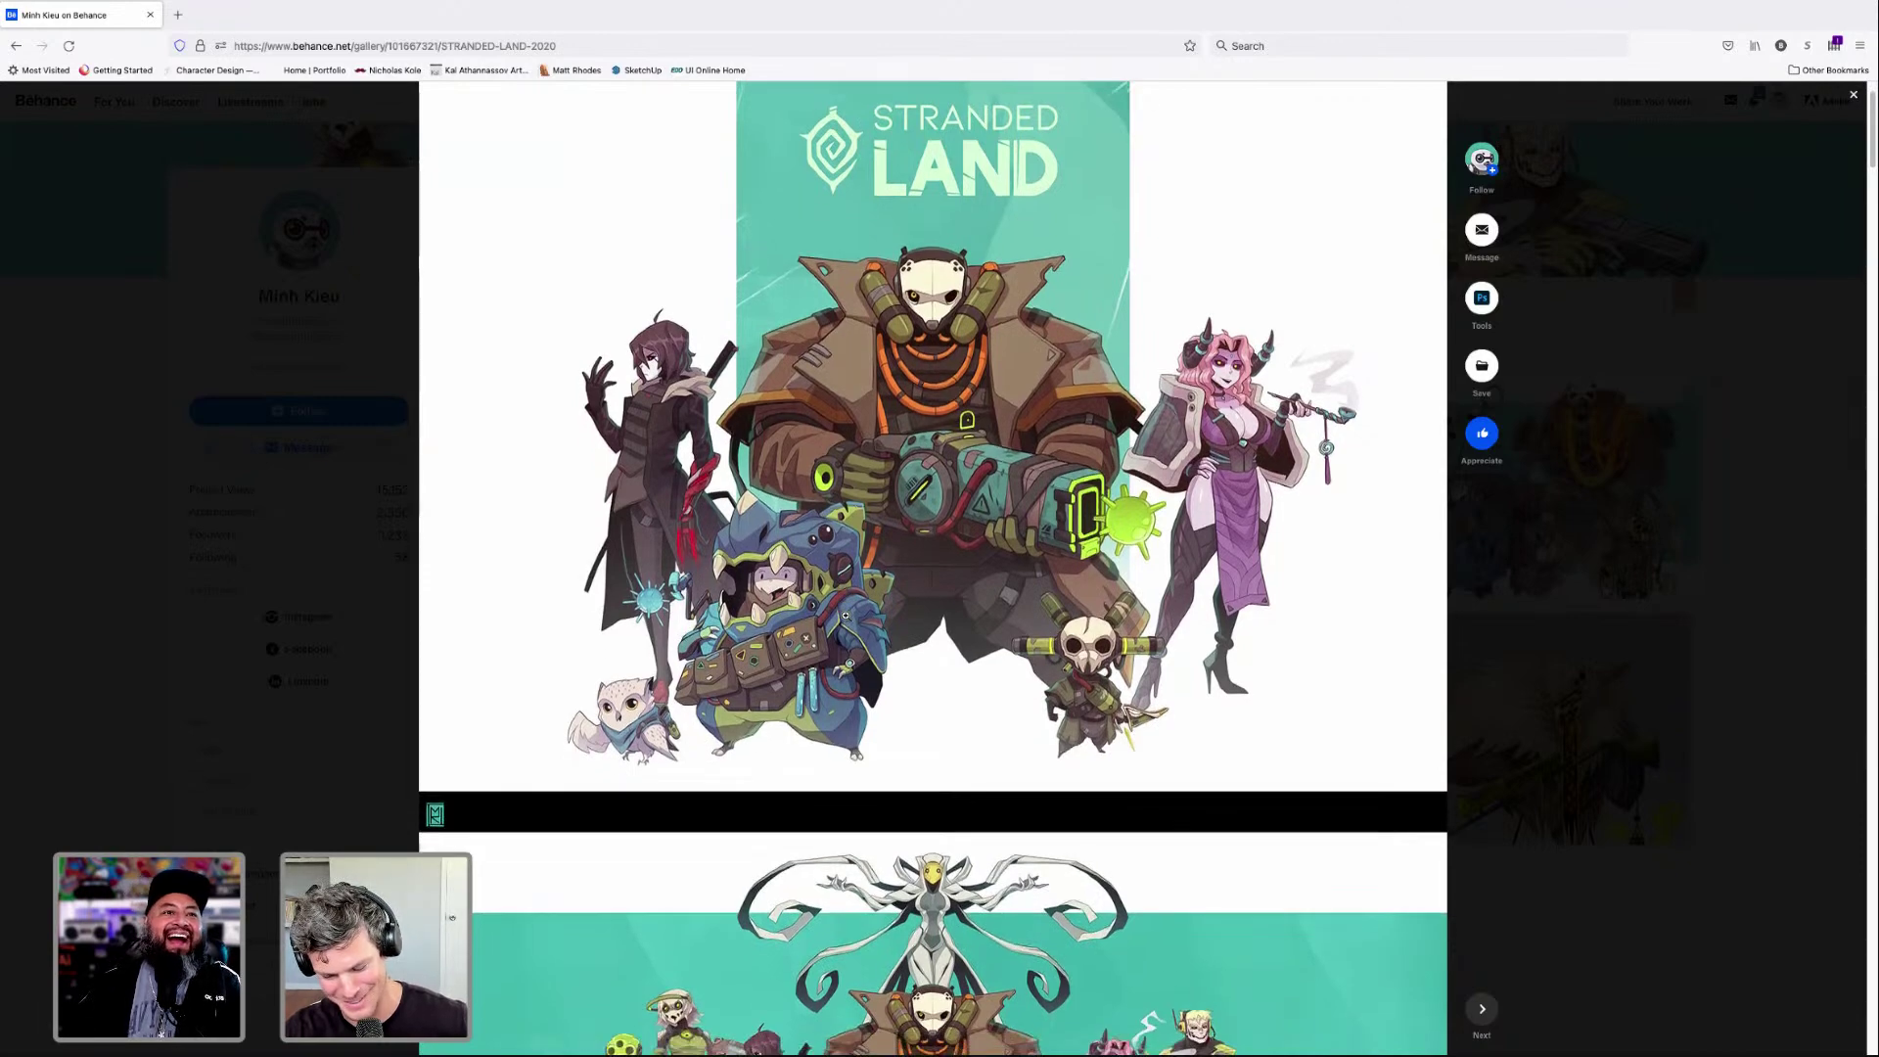
scroll(1123, 608, "down", 1)
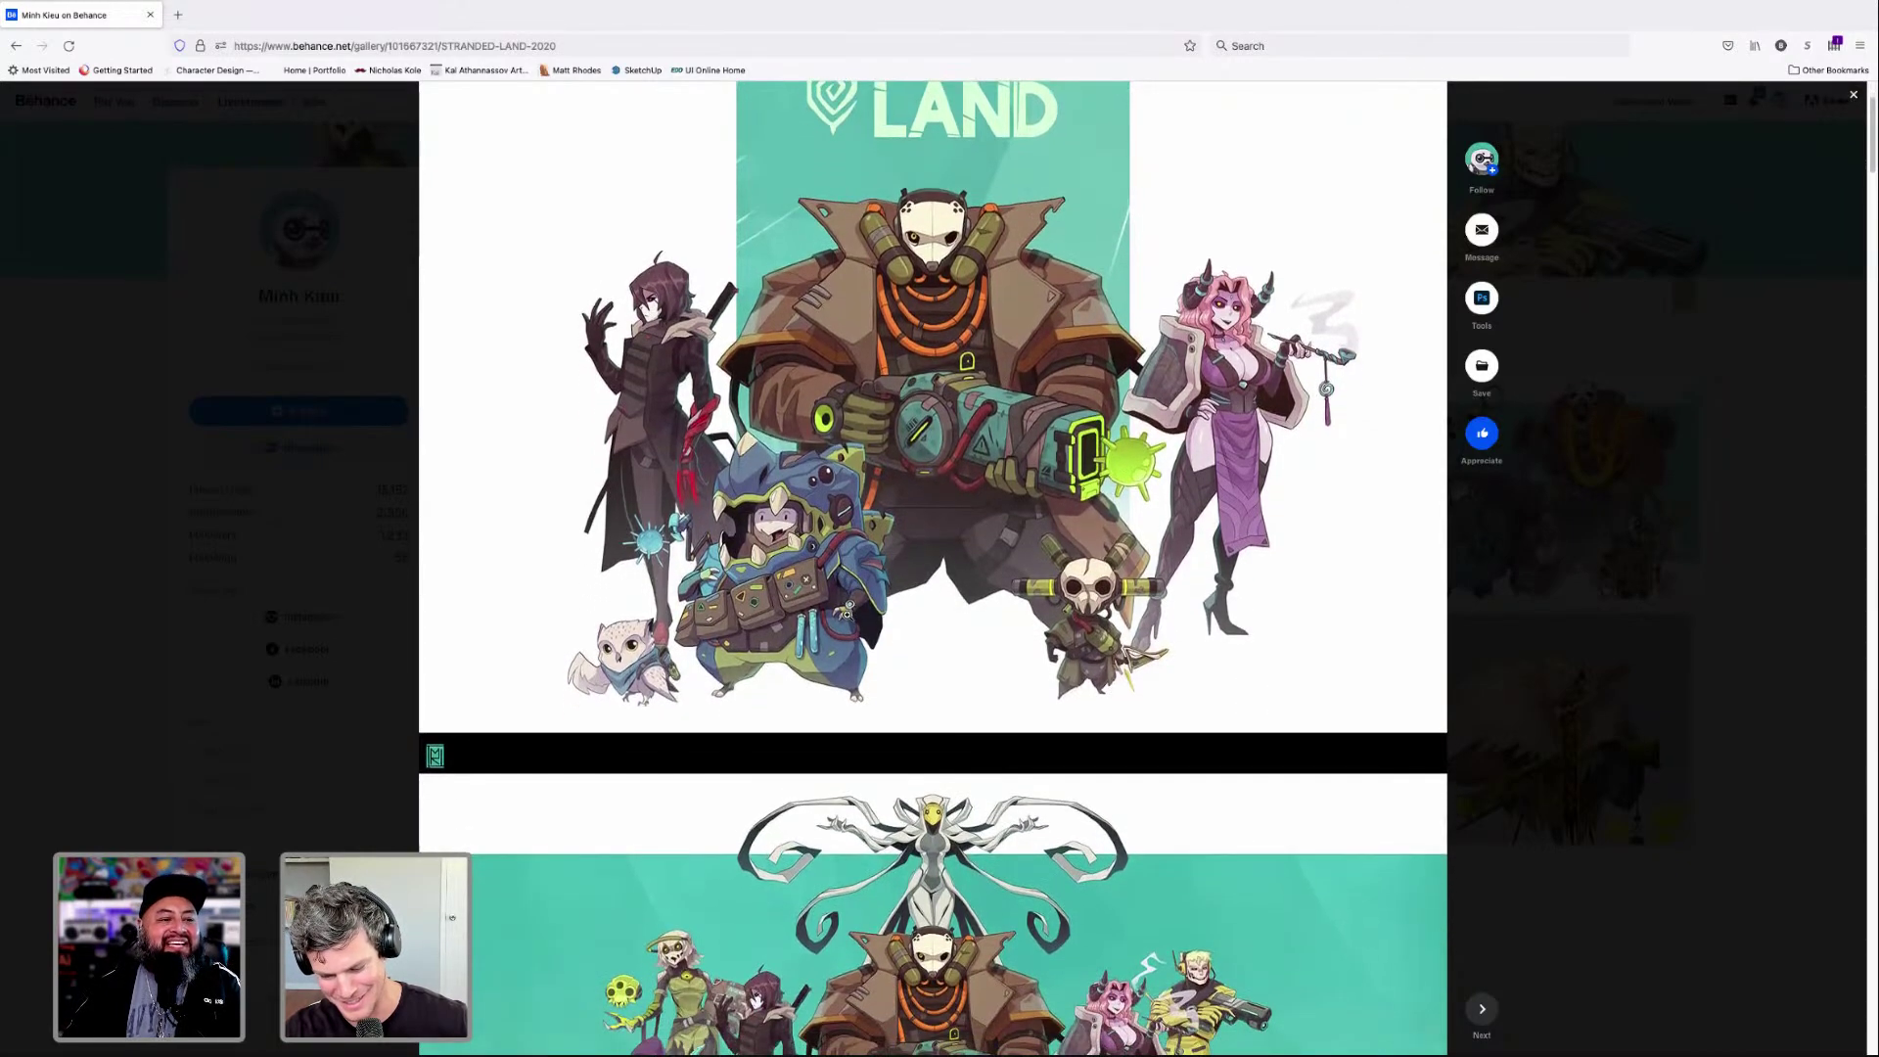
scroll(1098, 612, "up", 1)
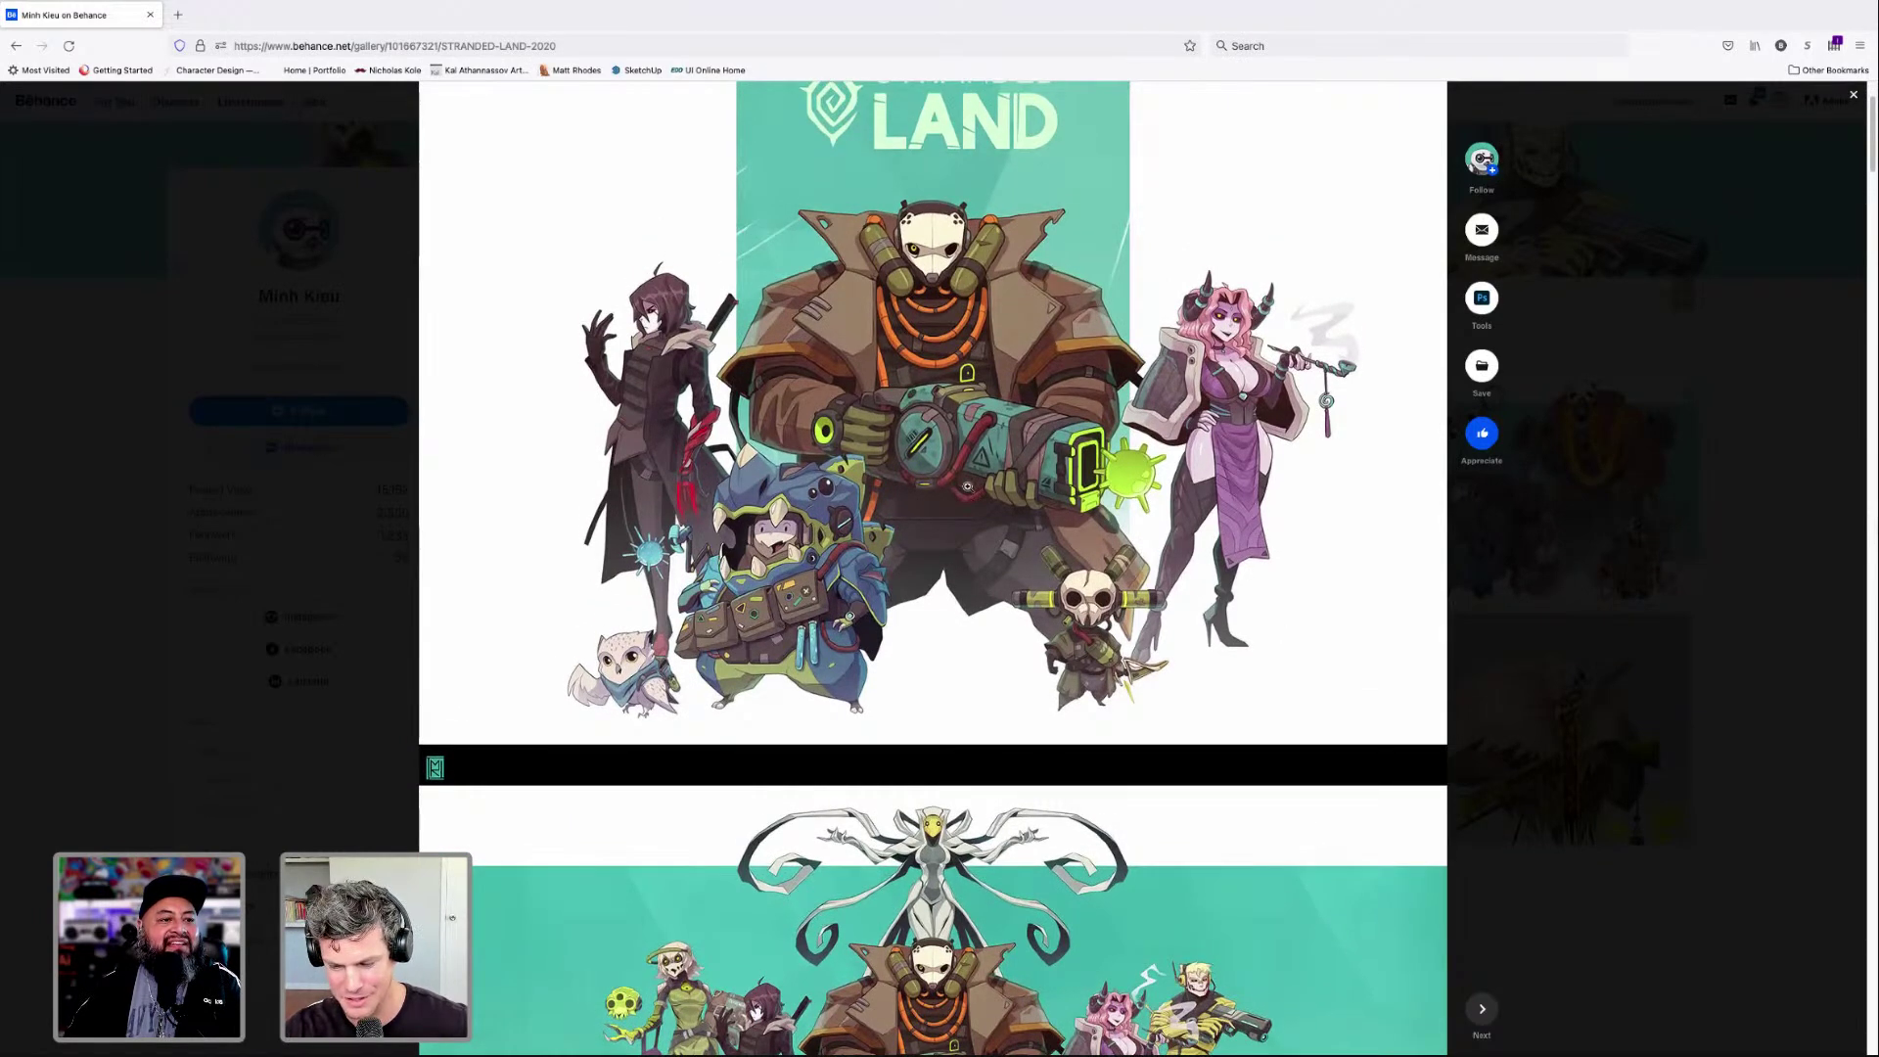
scroll(968, 487, "up", 1)
scroll(1099, 476, "down", 1)
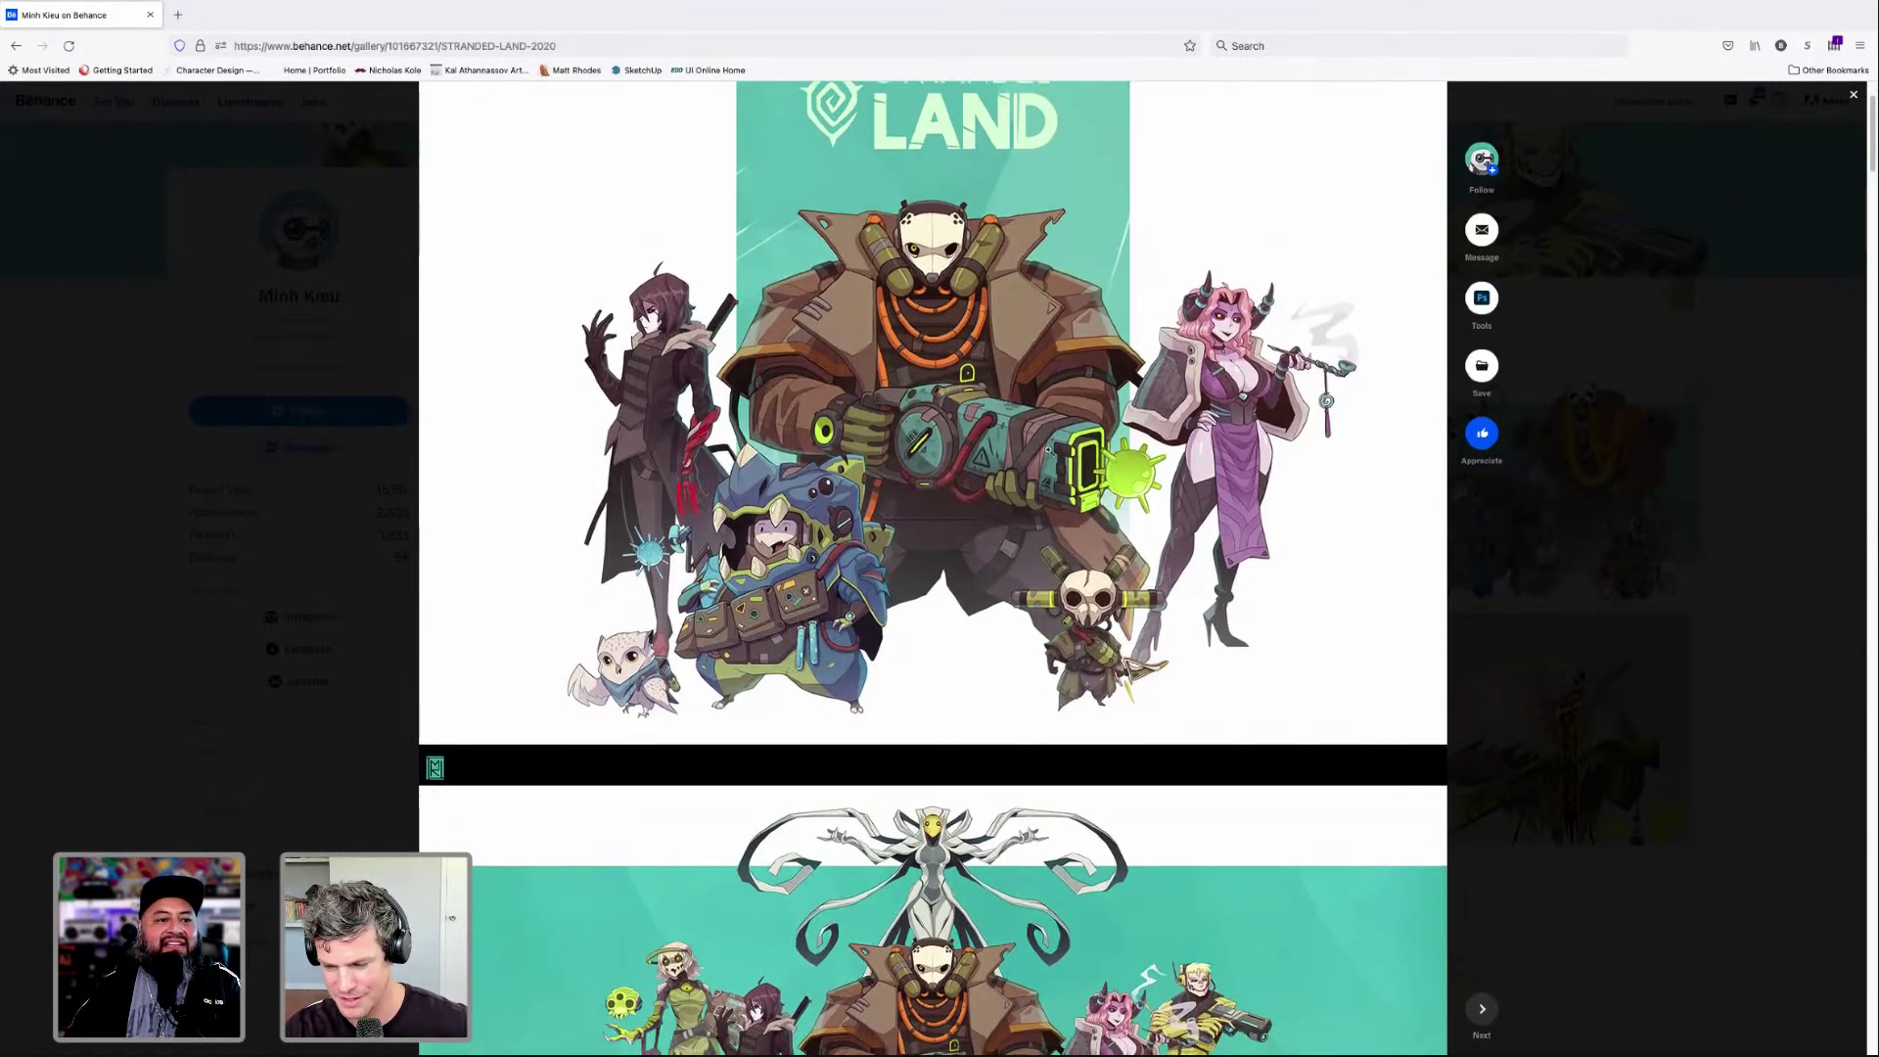
scroll(924, 417, "up", 2)
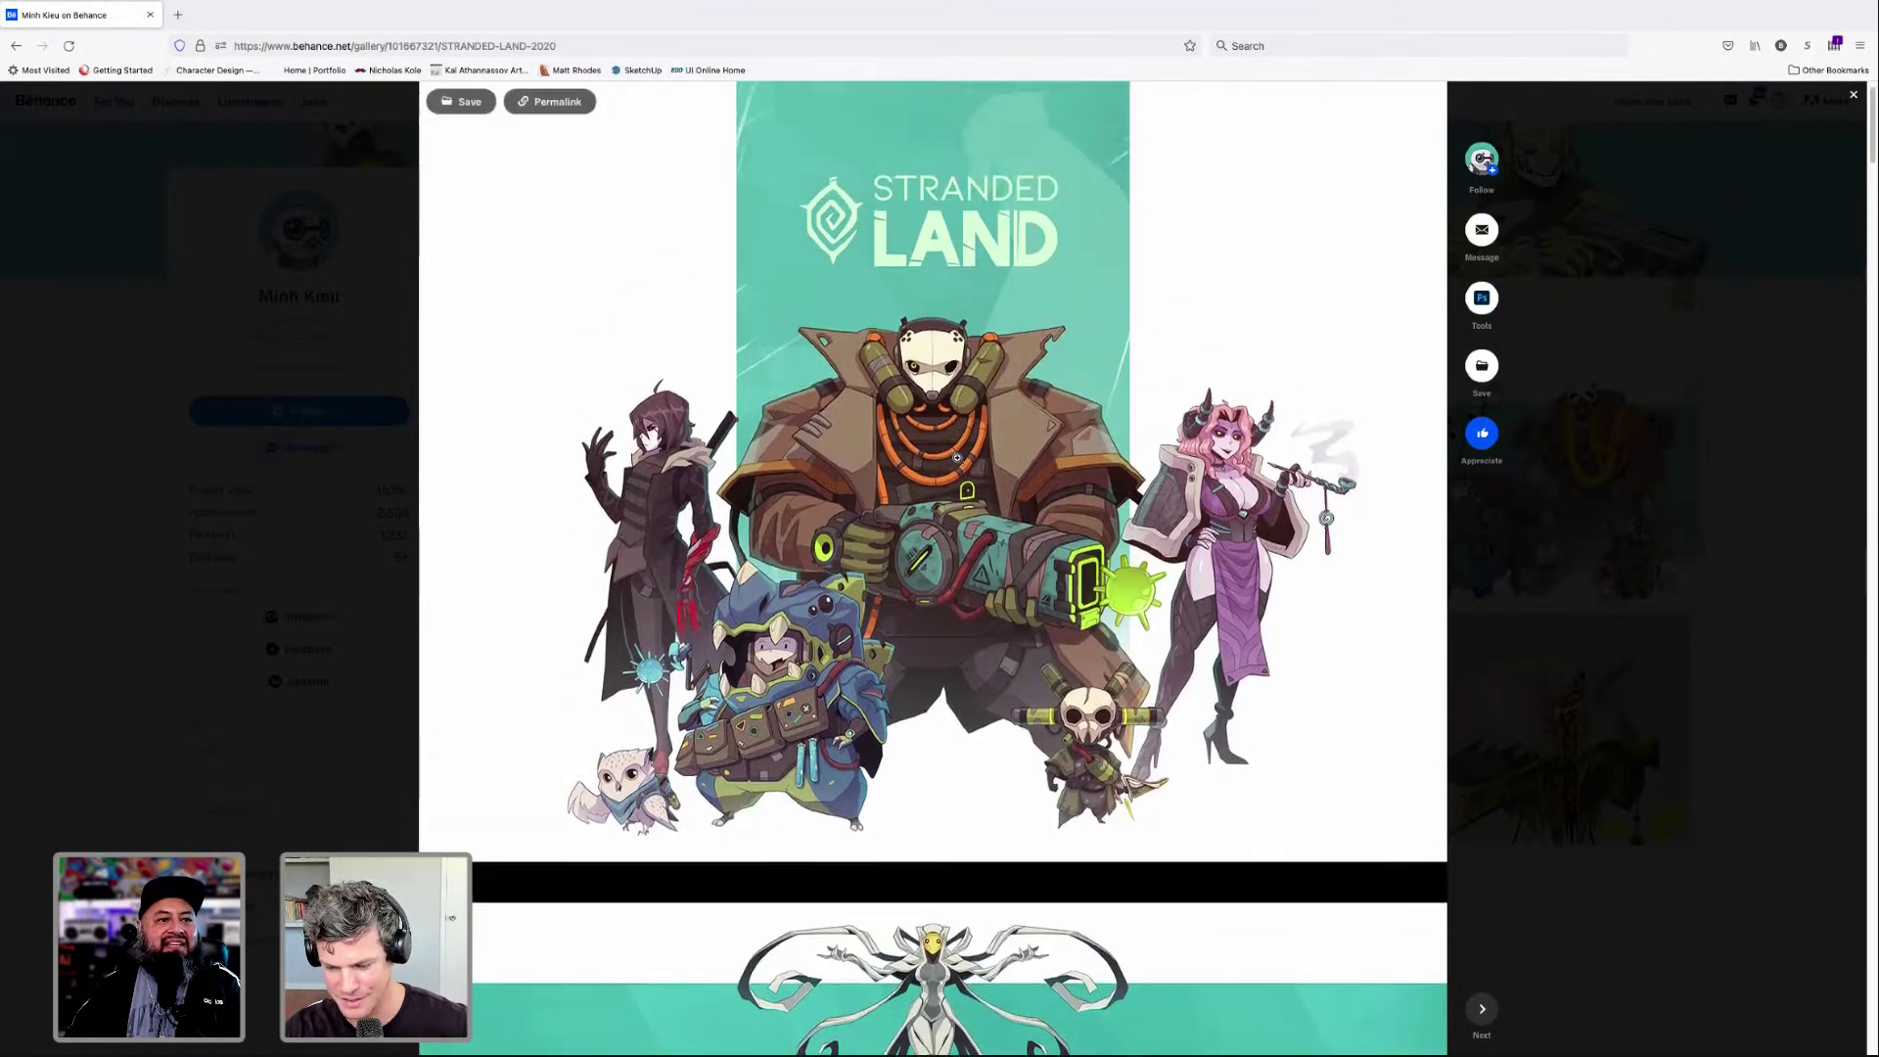
Look through the STRANDED LAND group banners and the Great One, mermaid Artist and Navy seal character art.
scroll(955, 445, "down", 3)
scroll(957, 457, "down", 4)
scroll(796, 520, "down", 1)
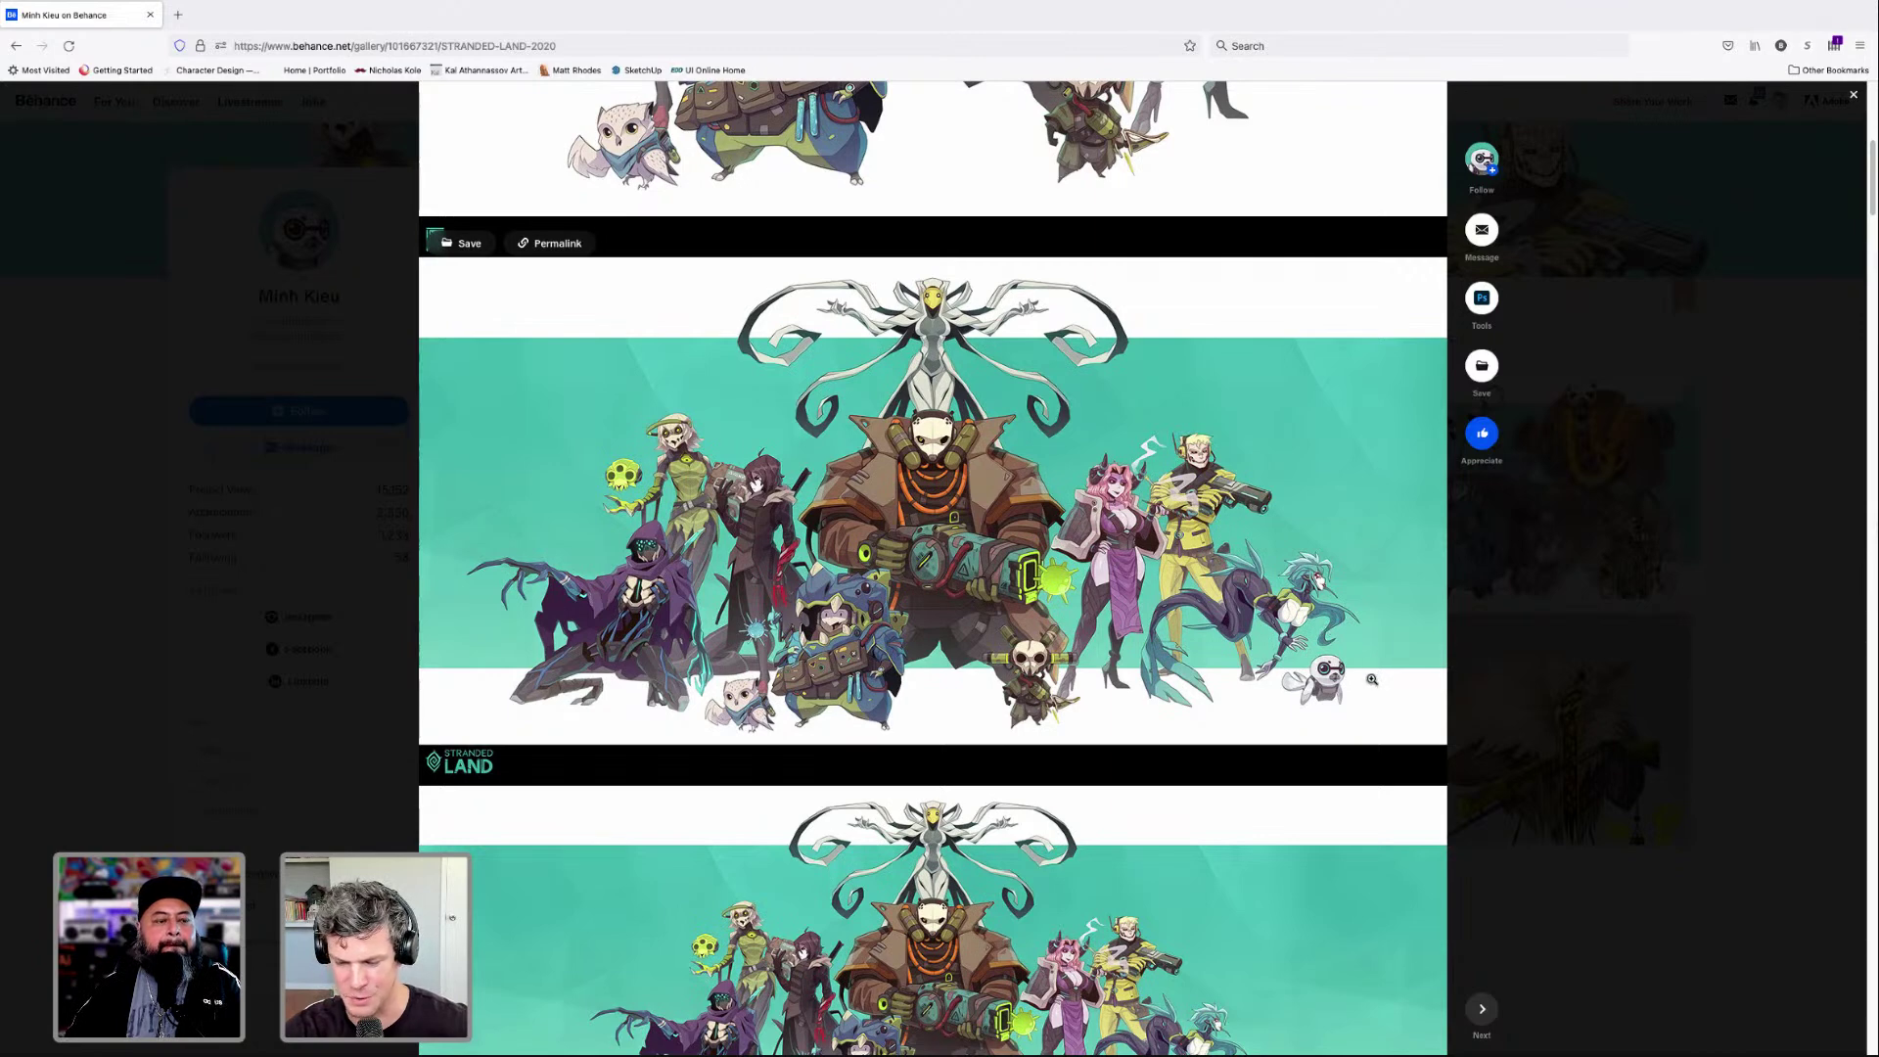
scroll(1371, 679, "down", 2)
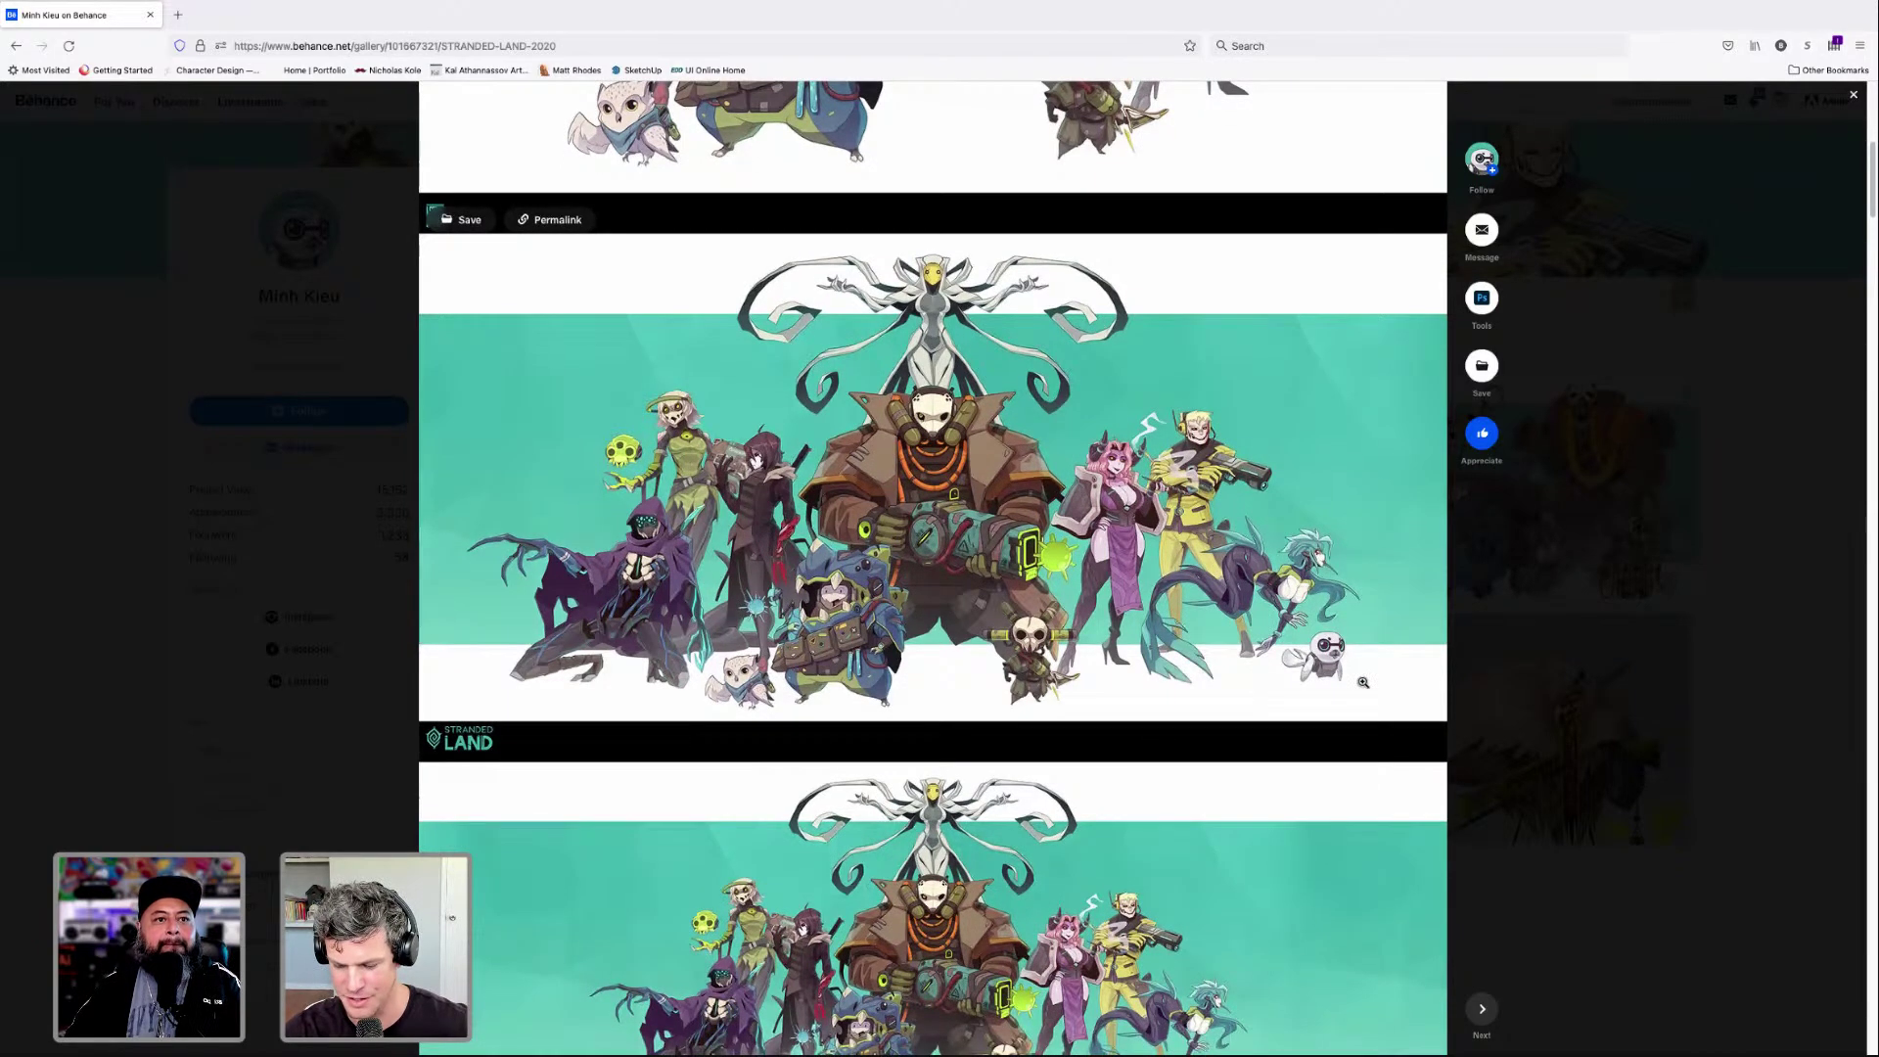
scroll(1362, 682, "down", 8)
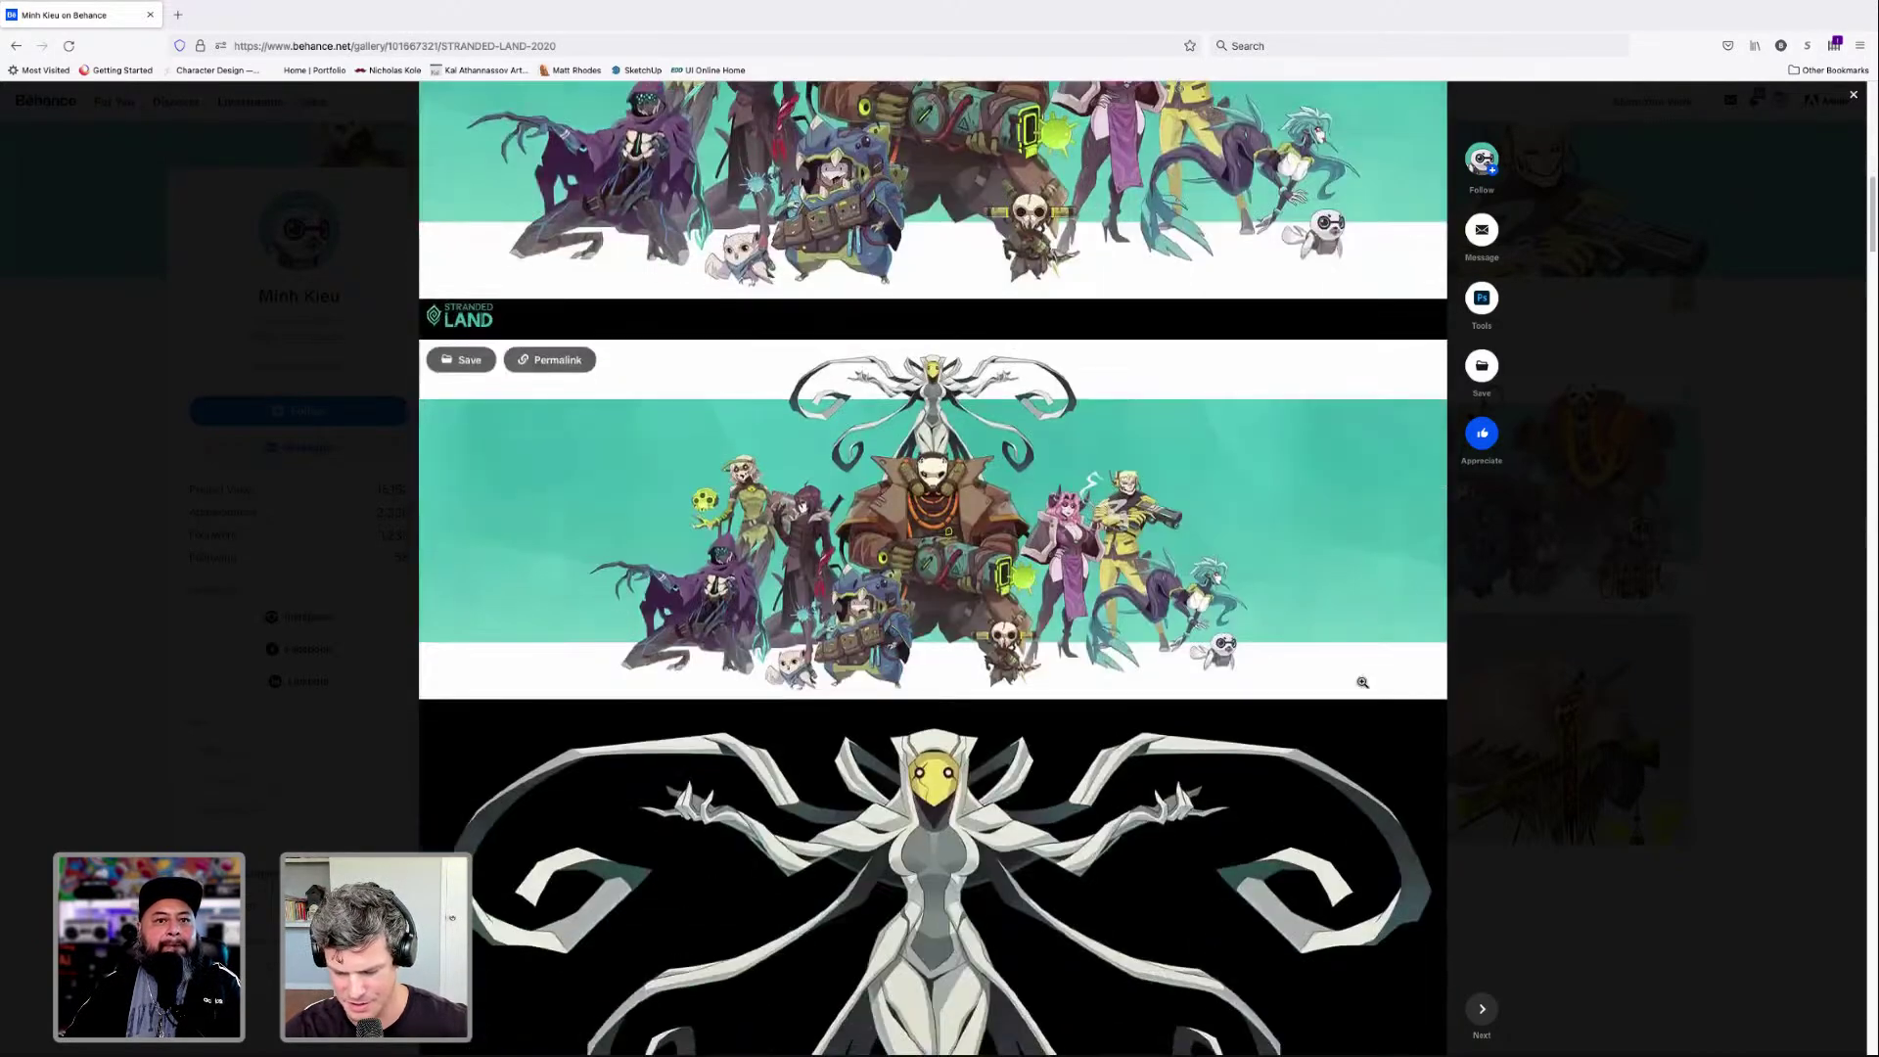
scroll(1362, 682, "down", 10)
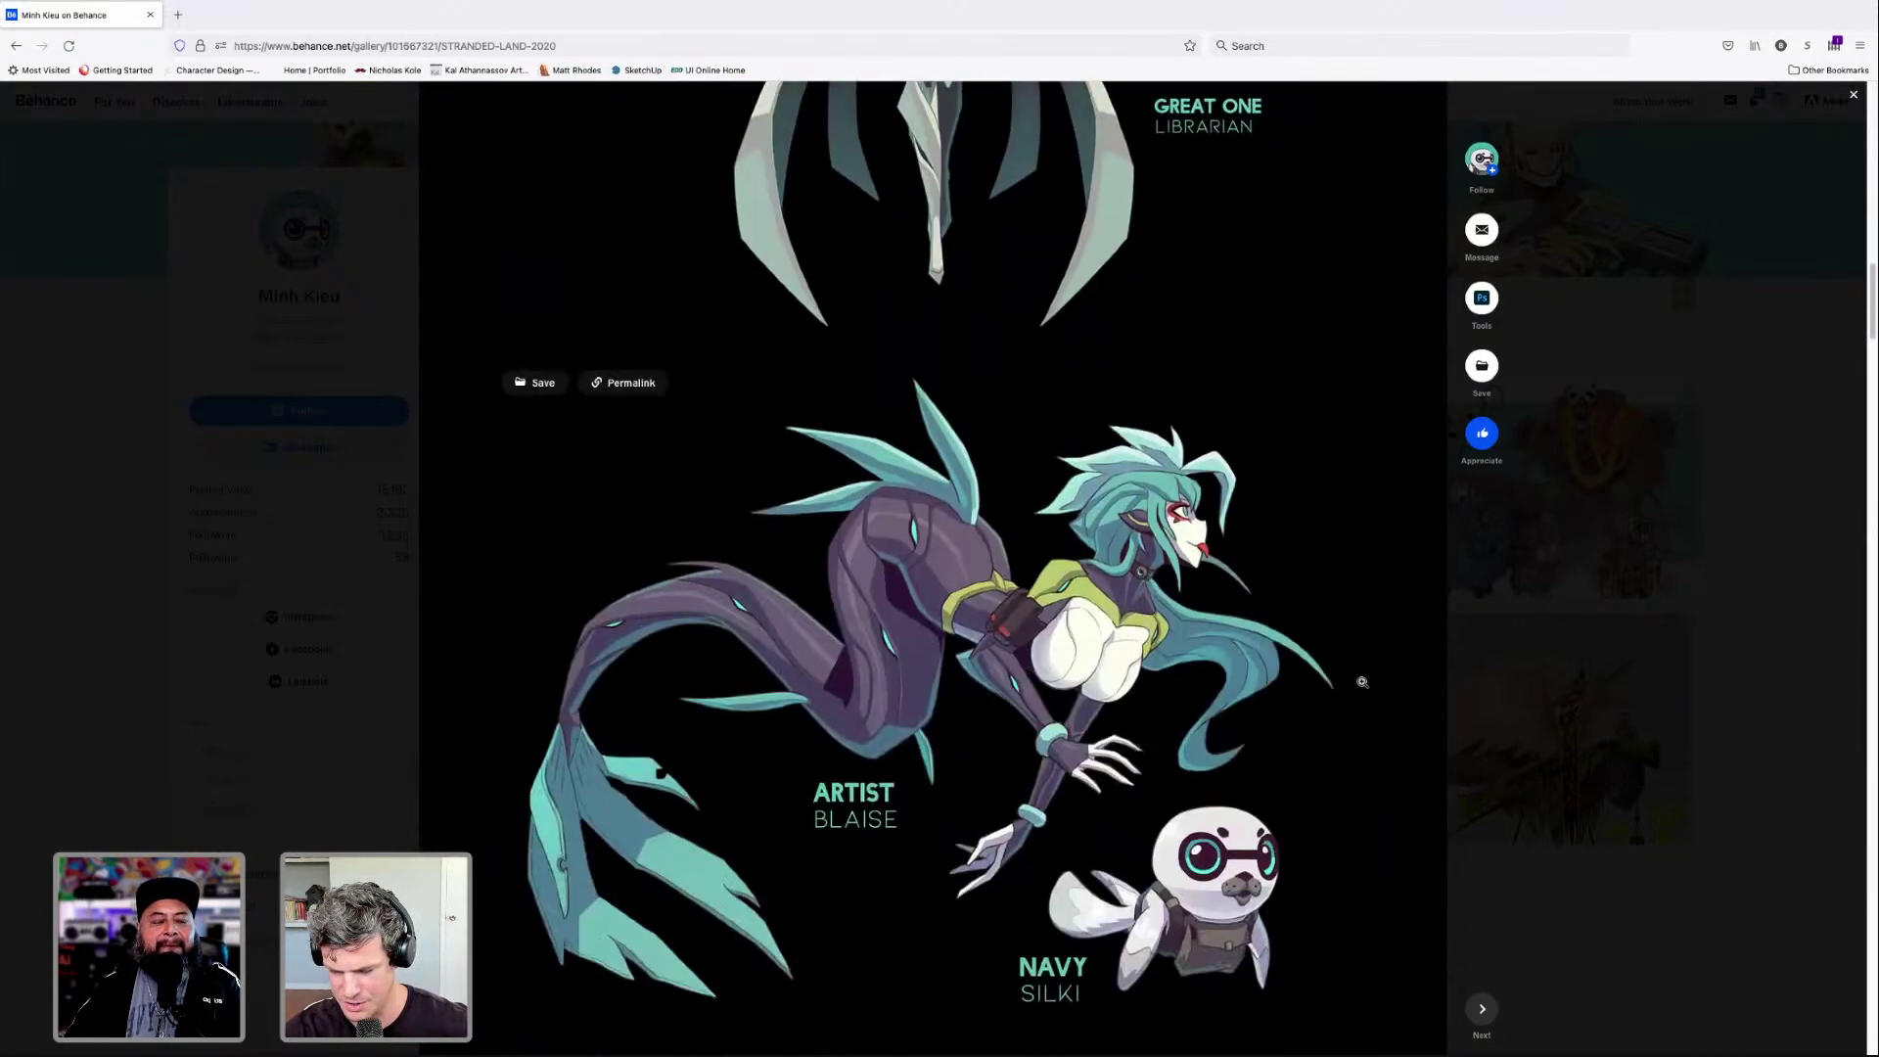
Examine the coloring and shading of the yellow-suited Criminal and the standing Artist character.
scroll(1362, 682, "down", 7)
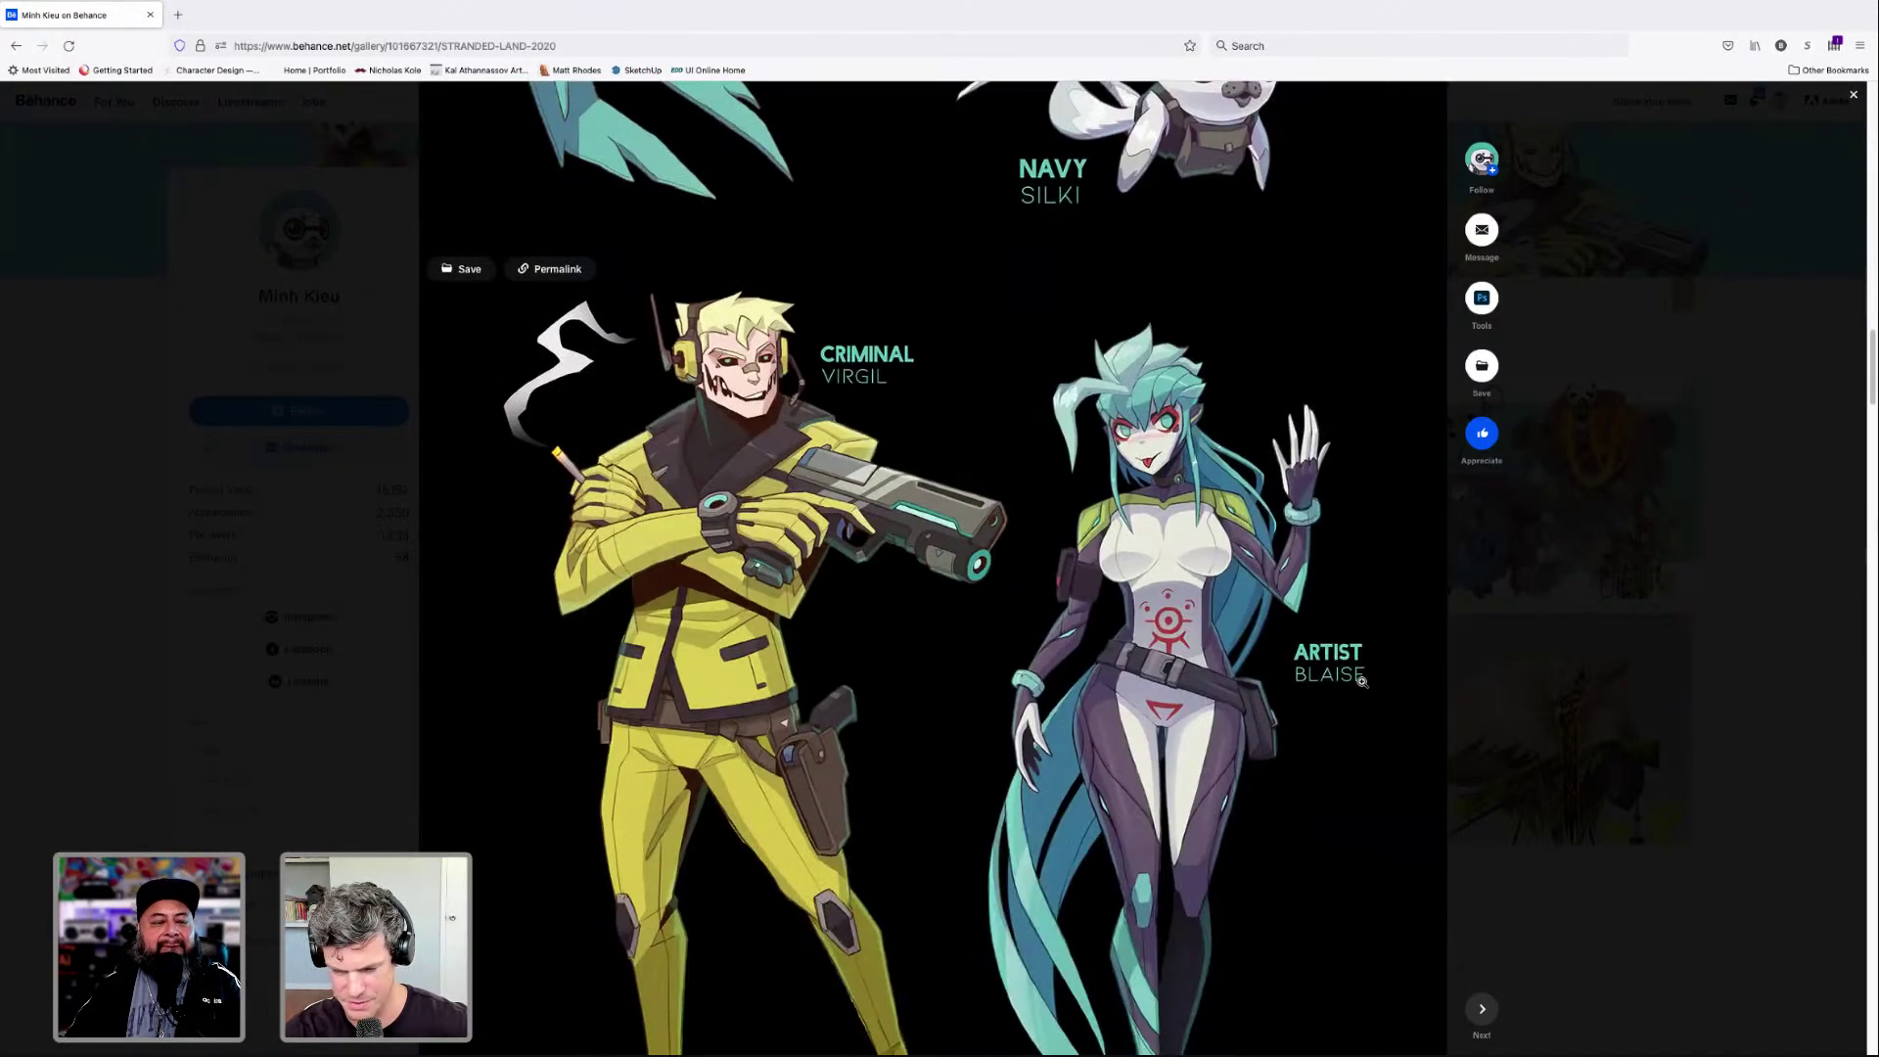
scroll(1362, 682, "down", 2)
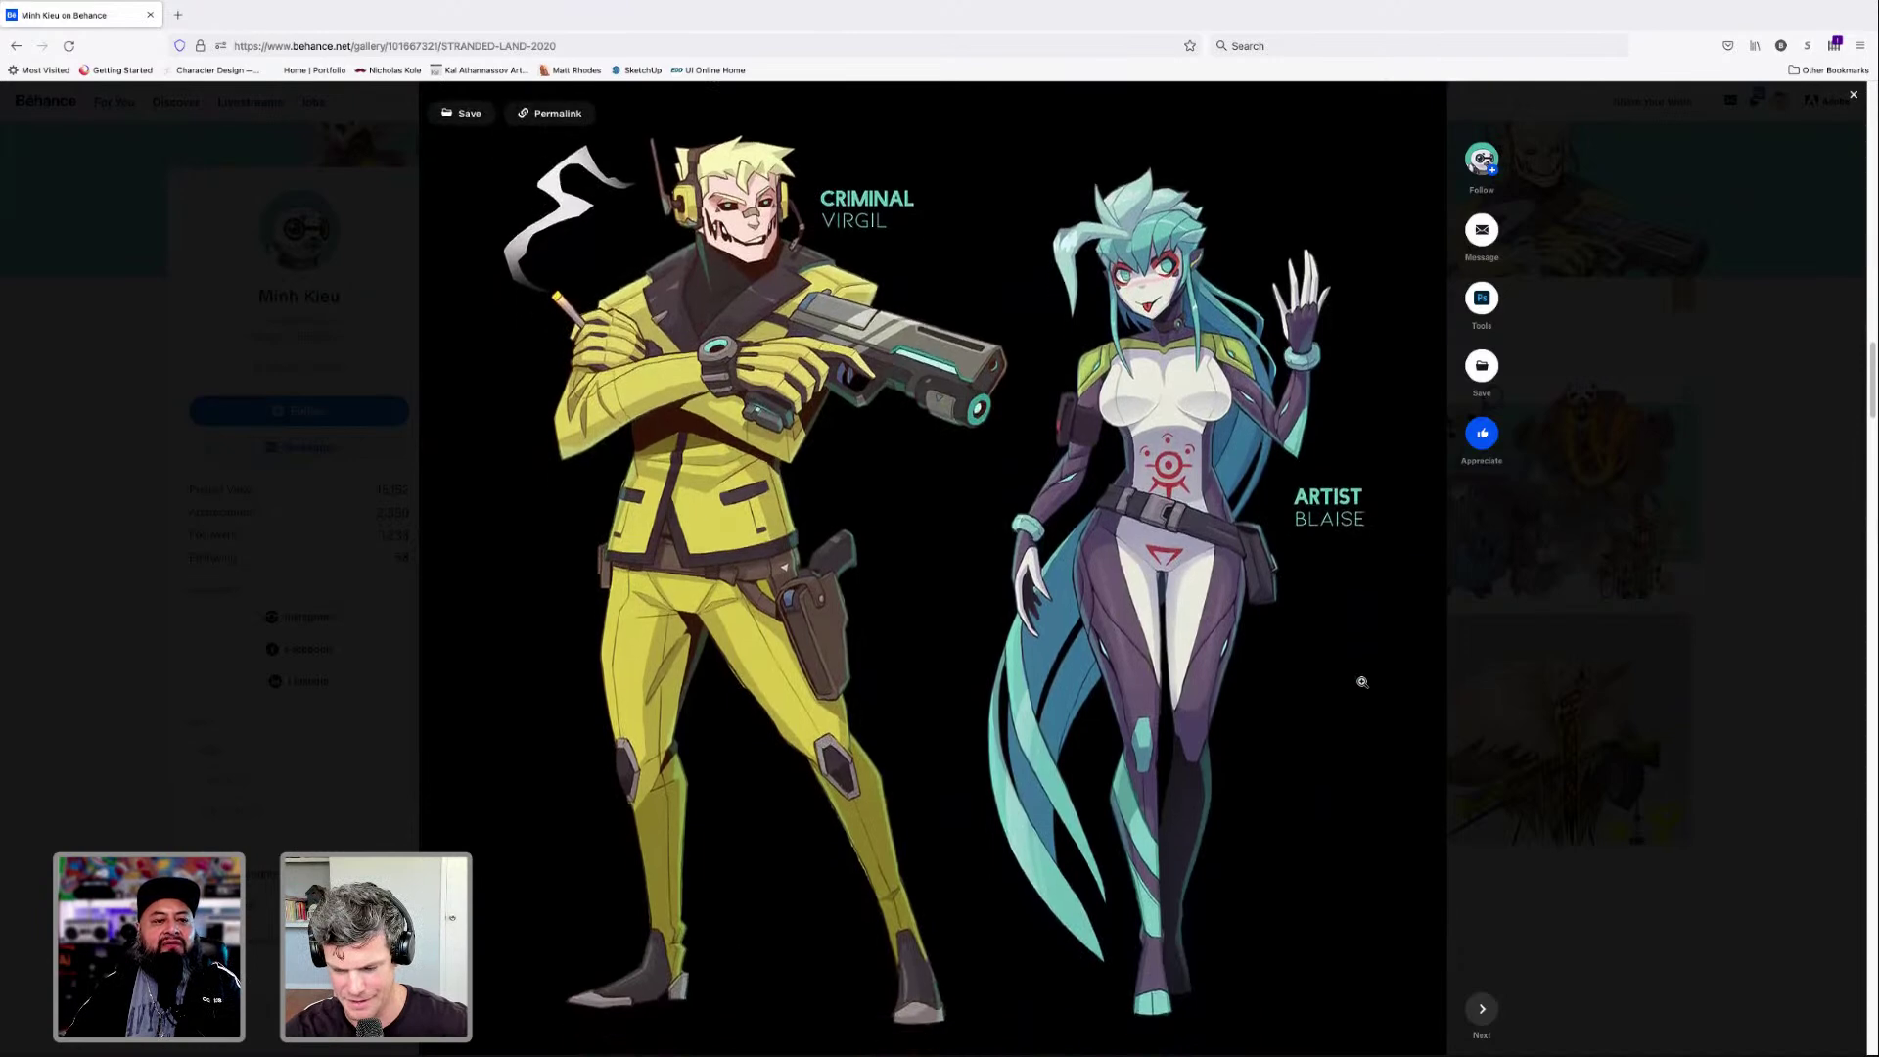
scroll(1362, 682, "up", 1)
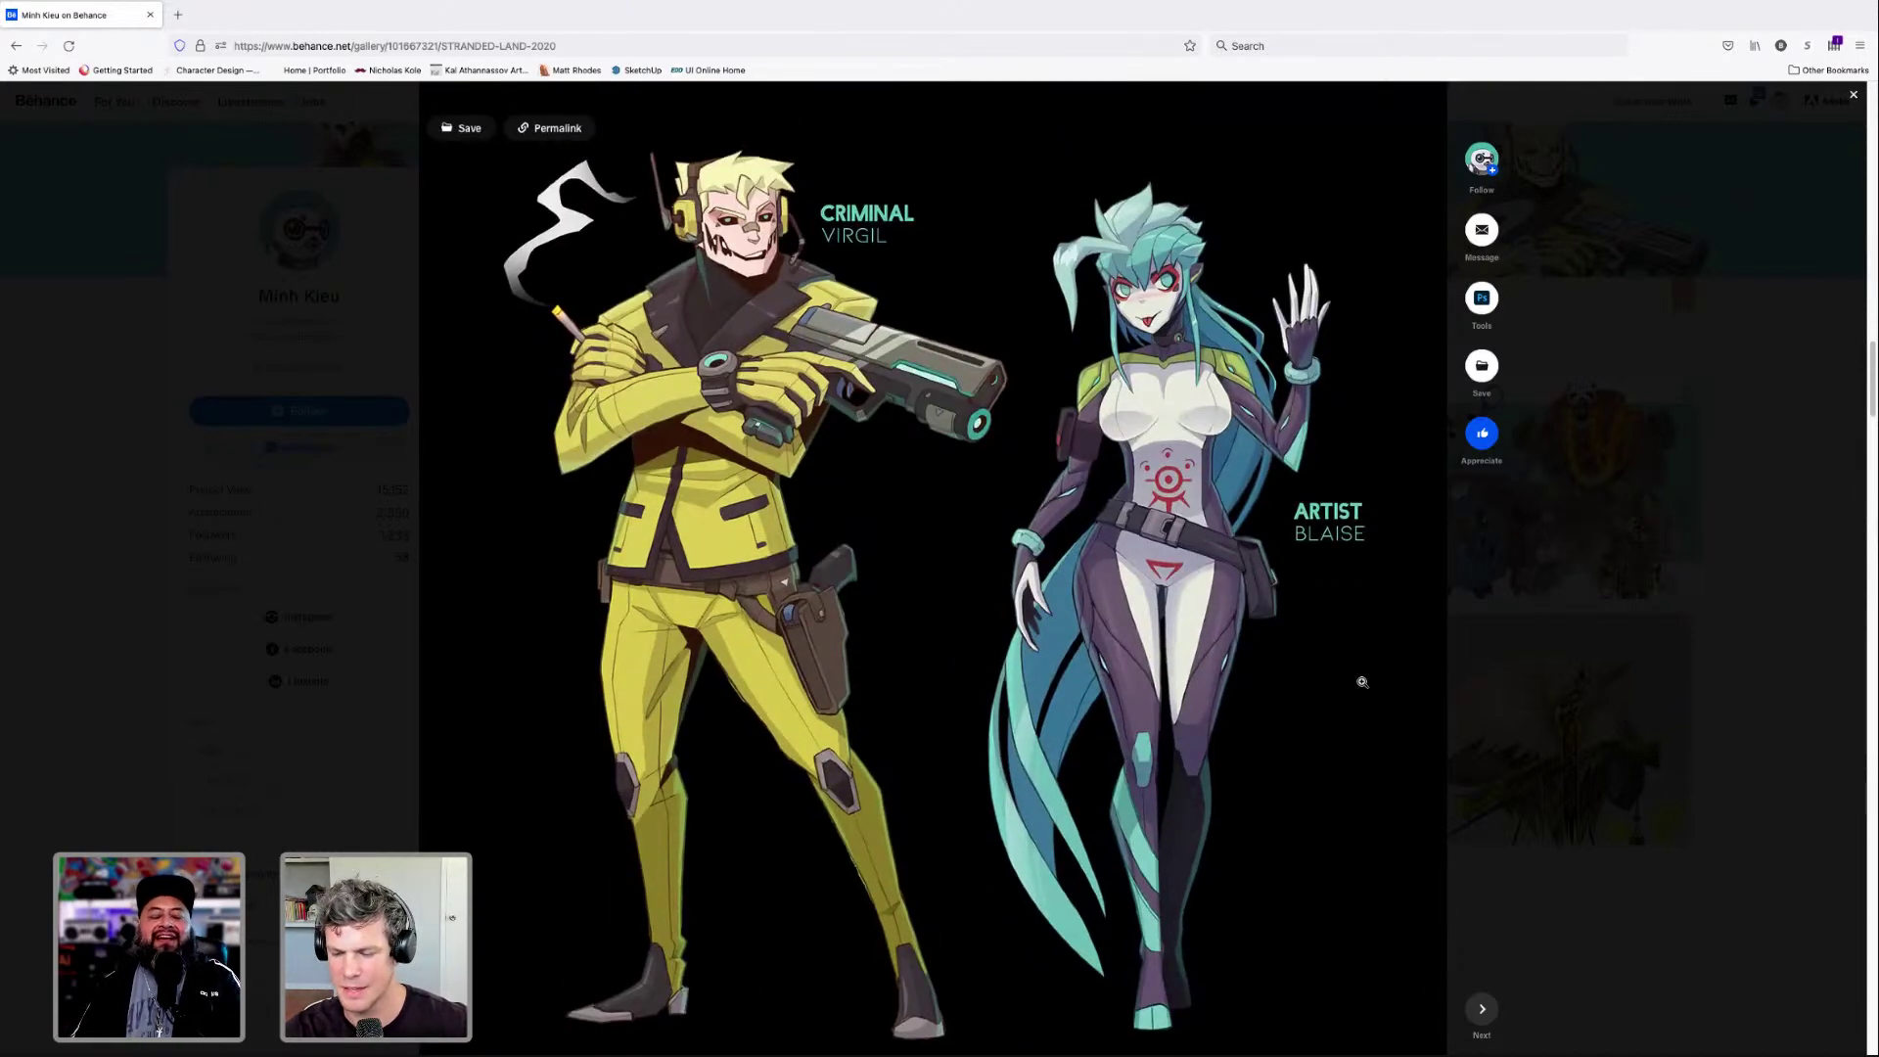
scroll(1362, 682, "down", 1)
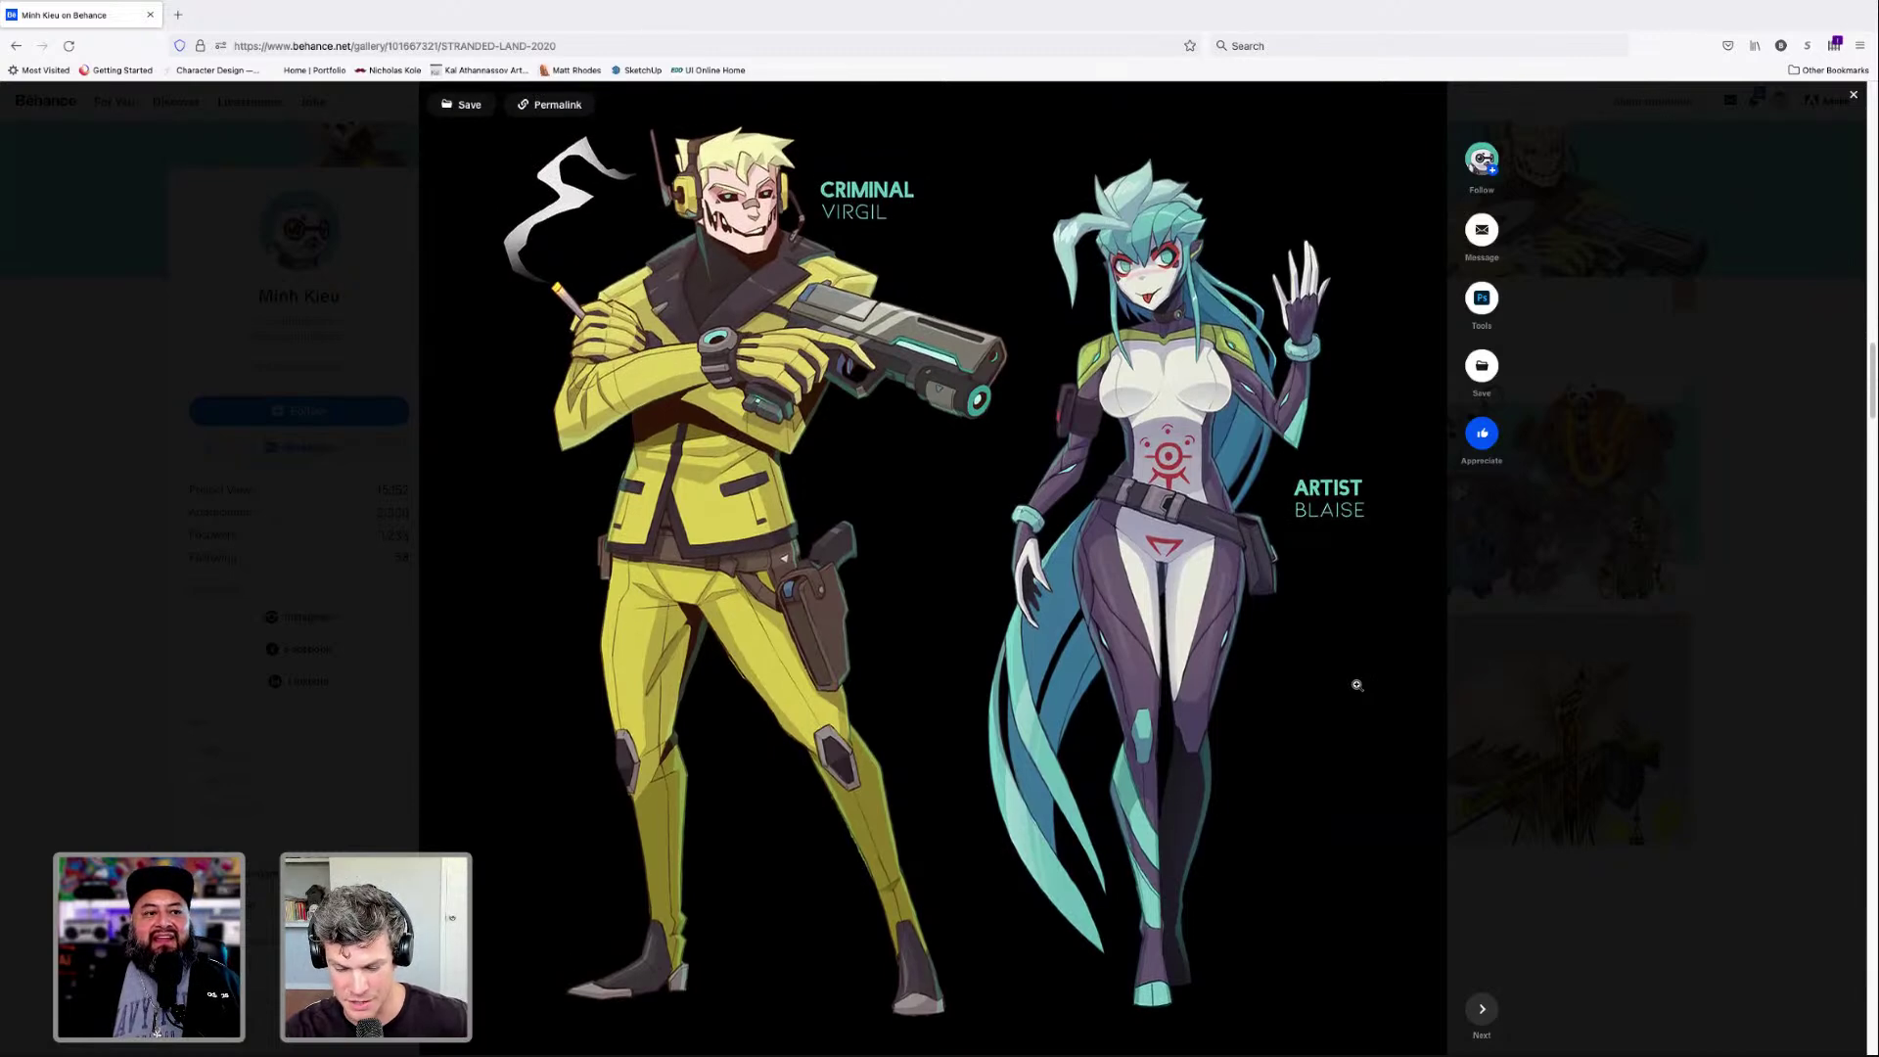
scroll(1356, 685, "down", 1)
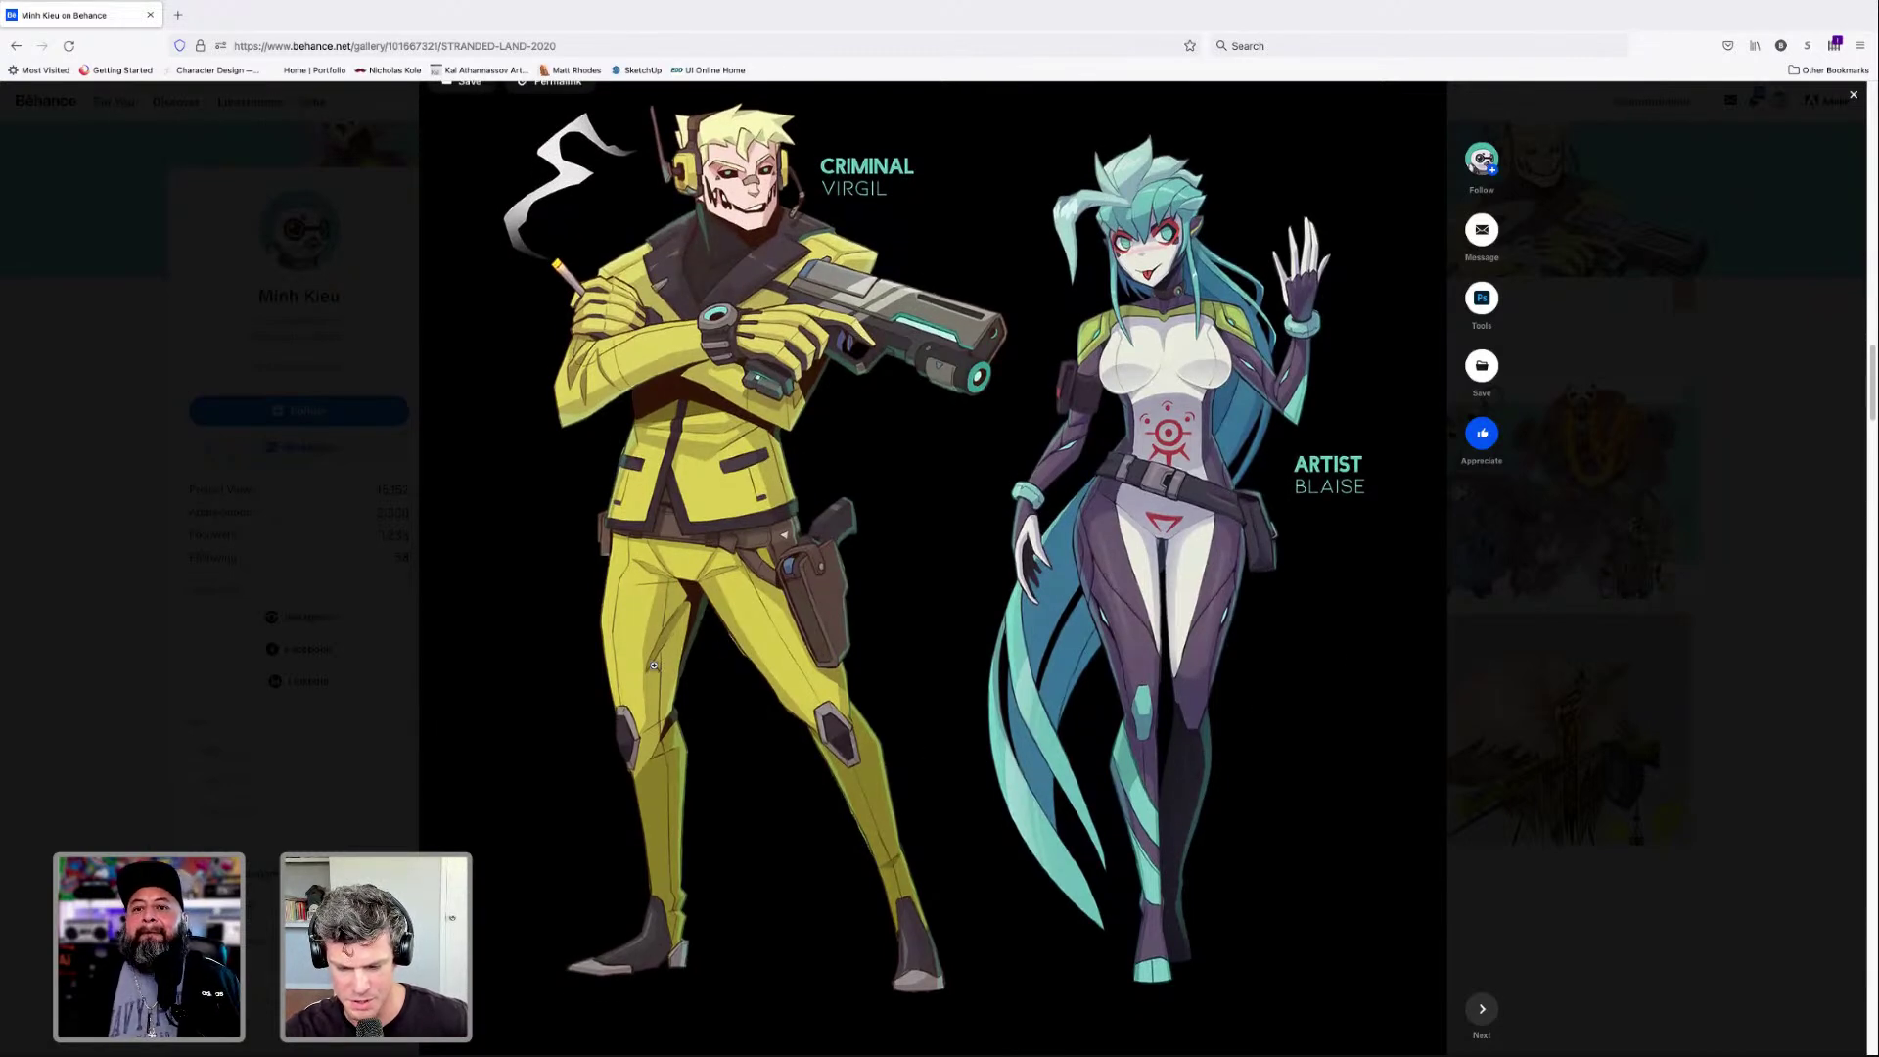
scroll(956, 643, "down", 2)
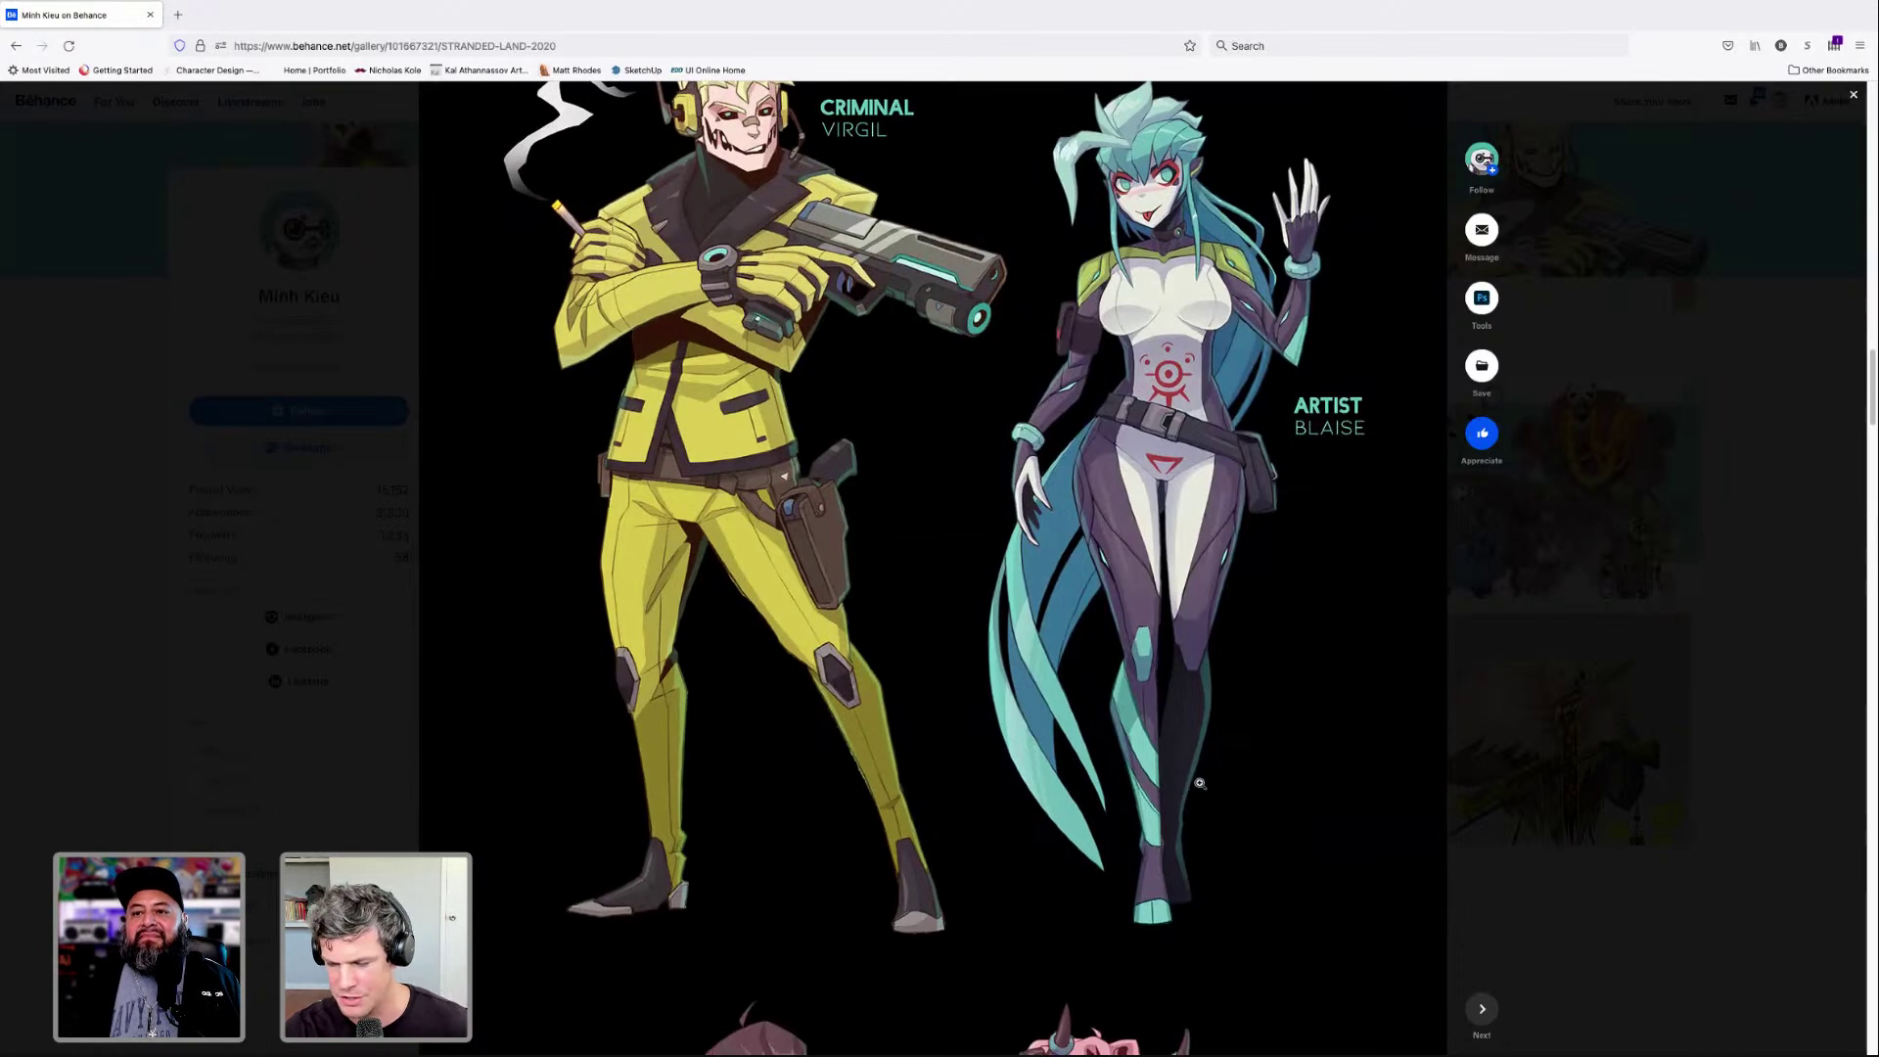
scroll(1223, 548, "up", 3)
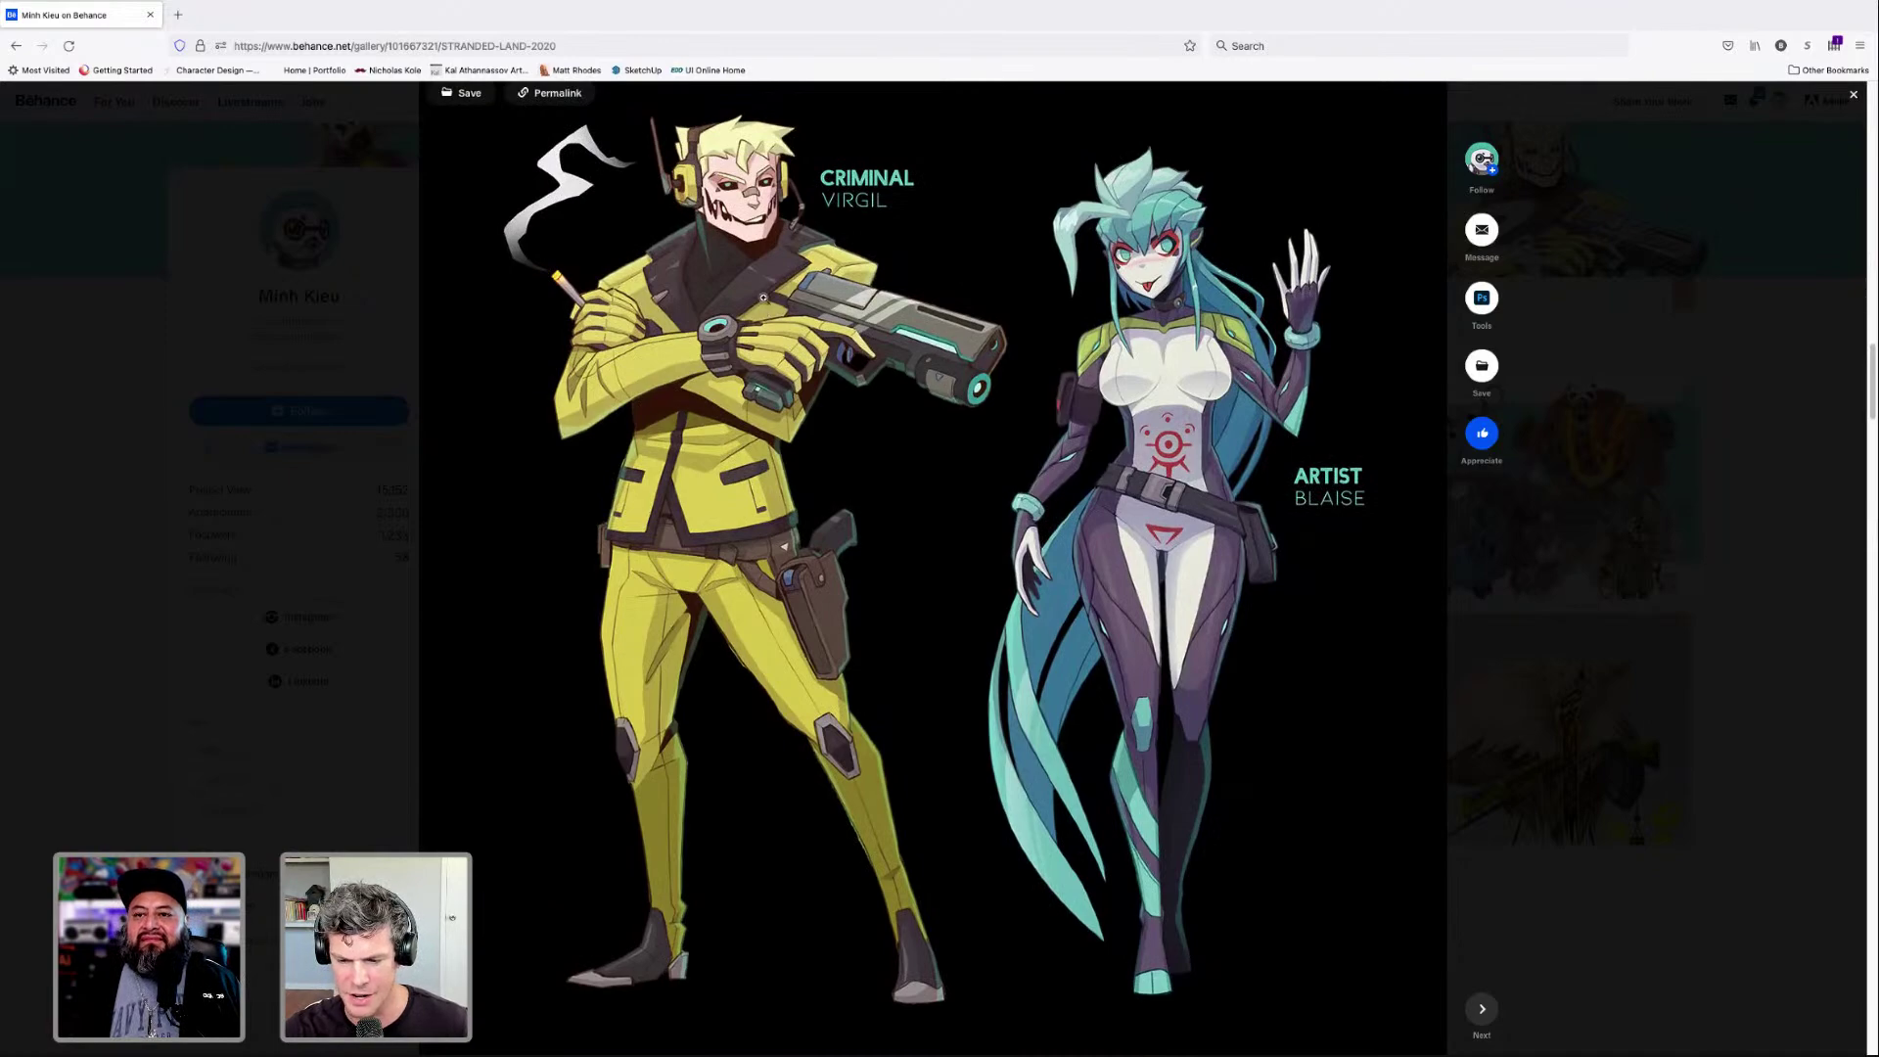
Examine the shading on the Detective and Aristocrat, and on the Scout, Academic and Rambler characters.
scroll(903, 626, "down", 3)
scroll(903, 626, "down", 6)
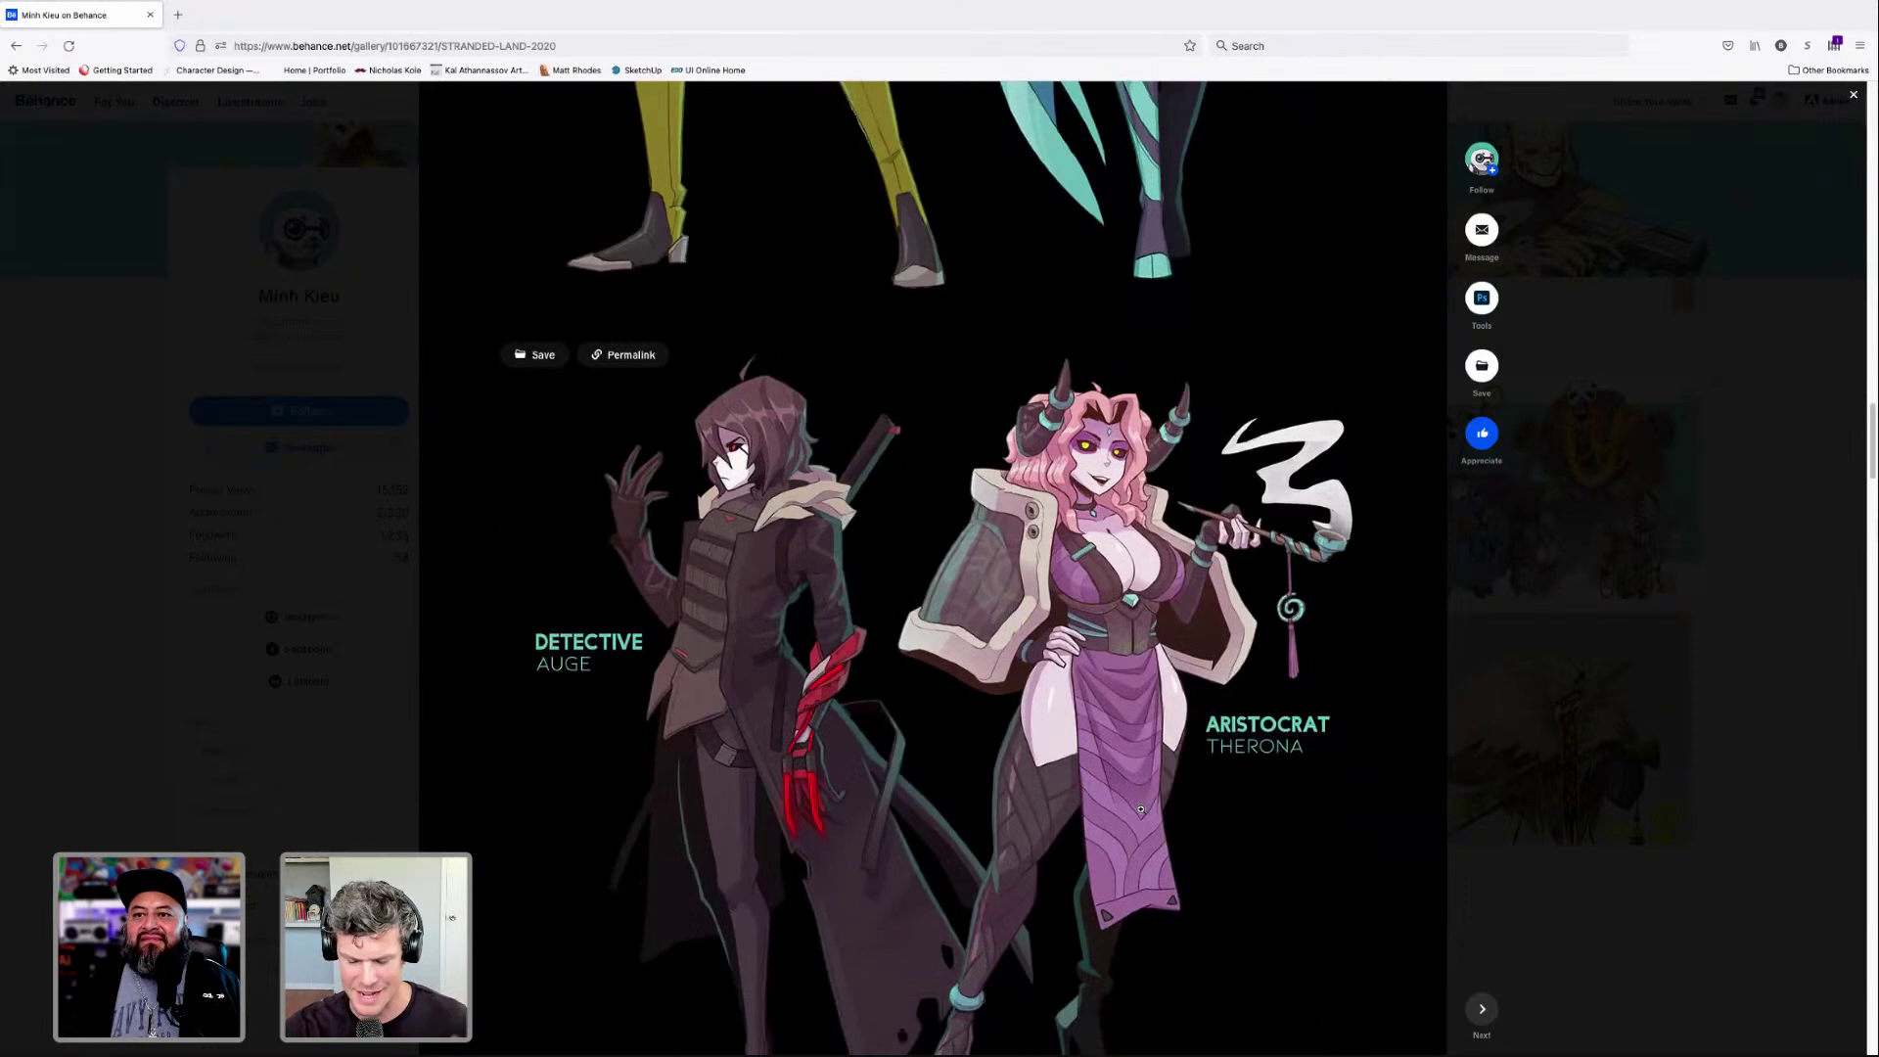
scroll(1245, 827, "down", 3)
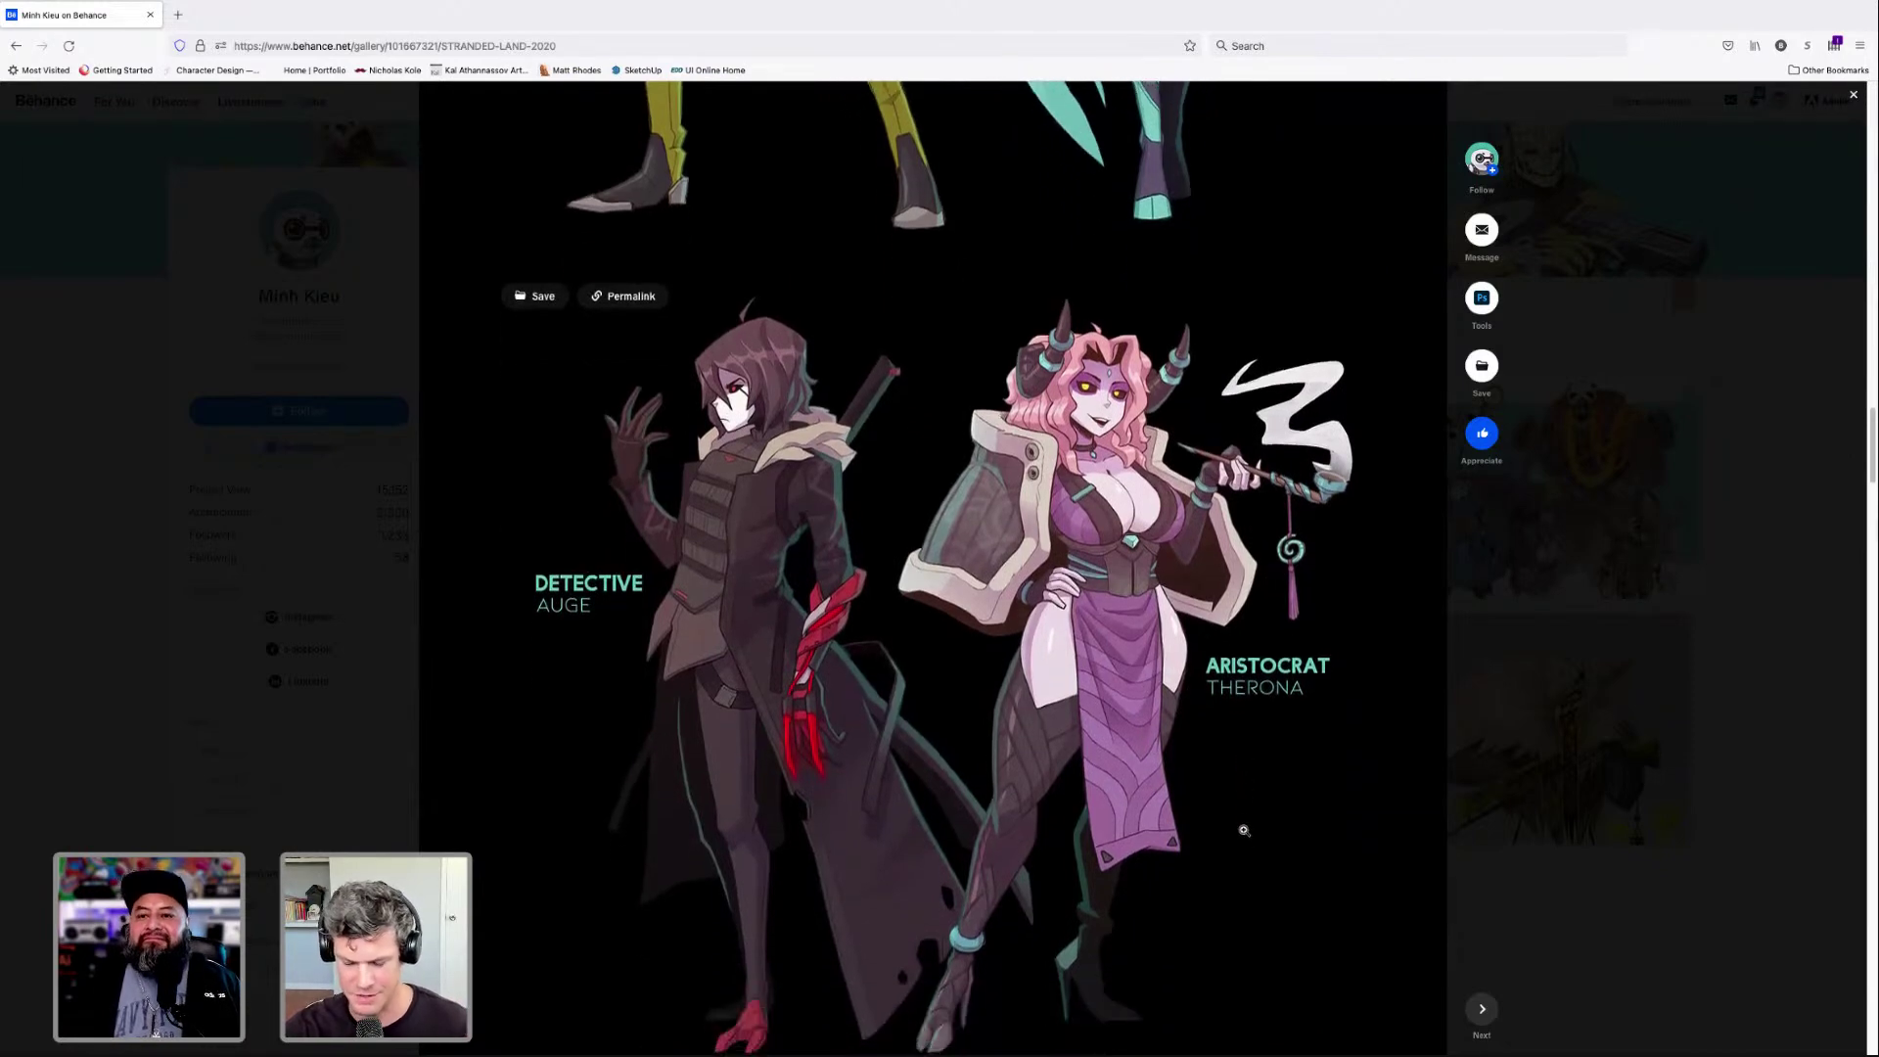
scroll(1242, 830, "down", 1)
scroll(1241, 826, "up", 1)
scroll(1242, 825, "down", 5)
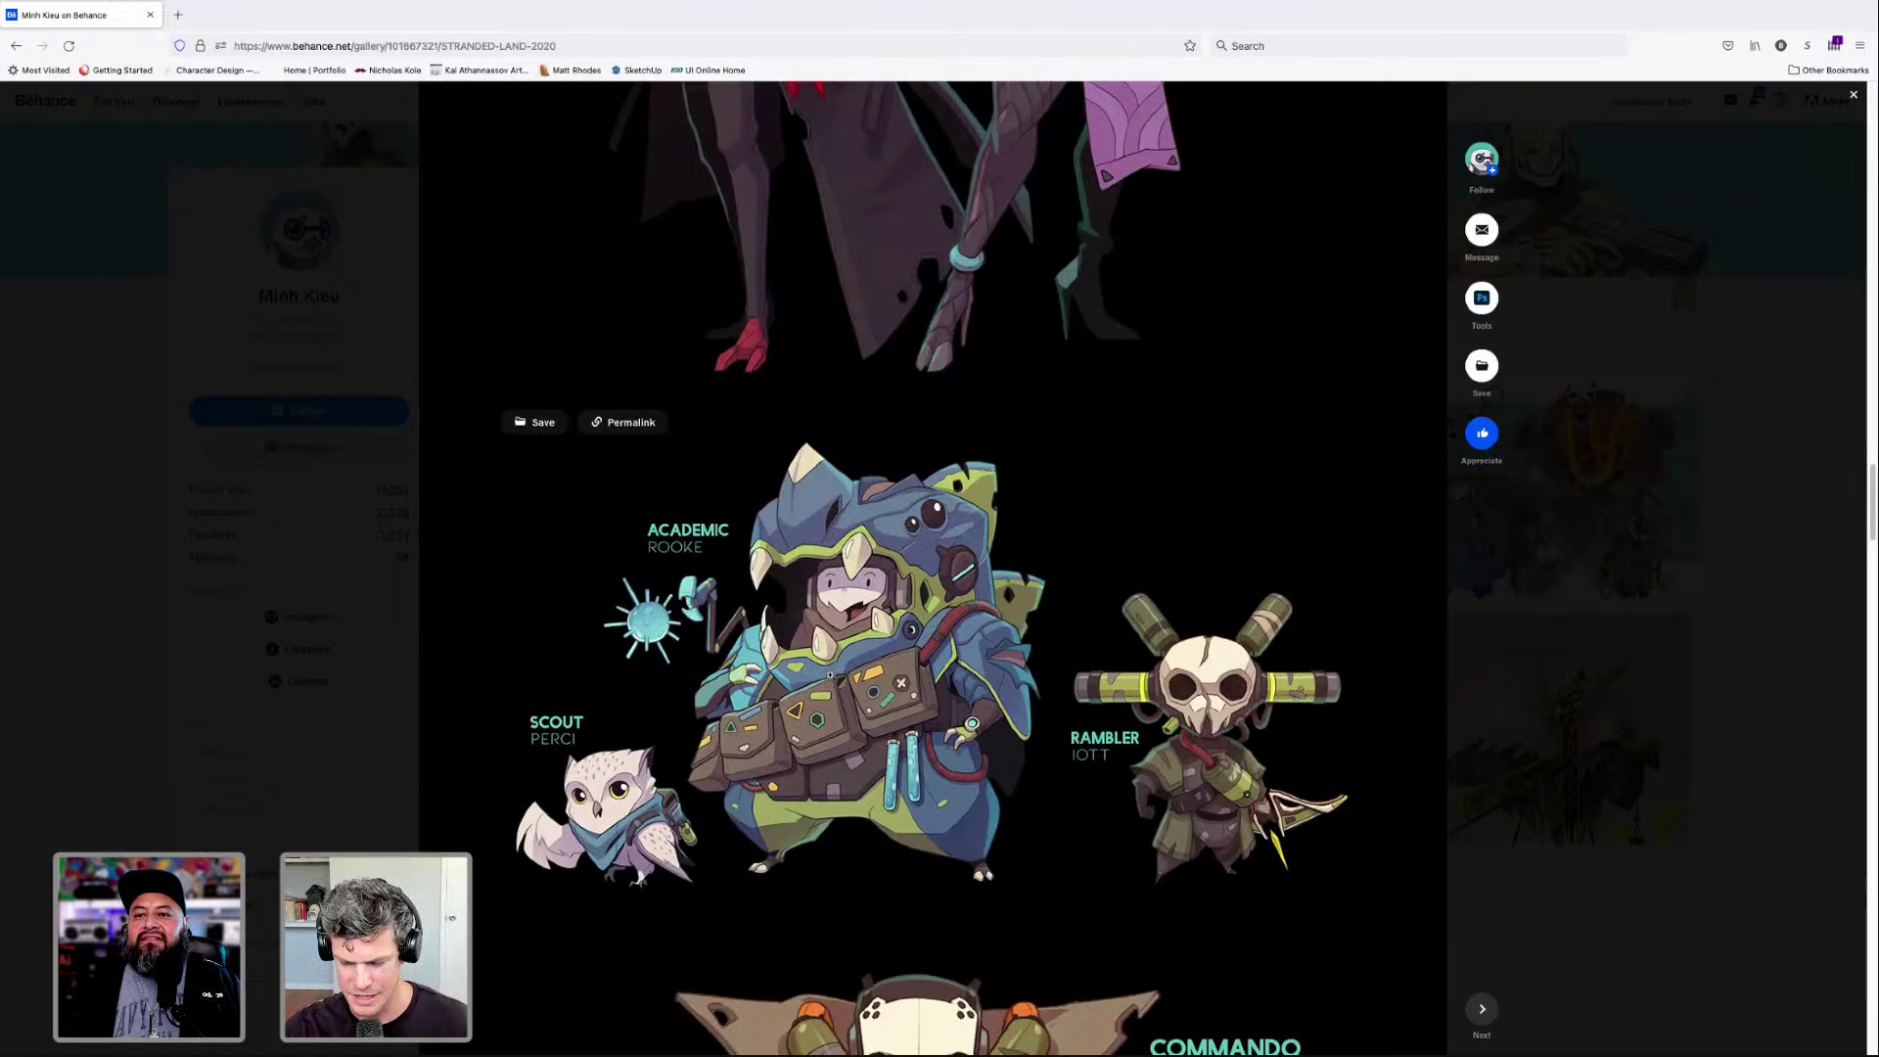
scroll(815, 650, "down", 1)
scroll(815, 651, "down", 1)
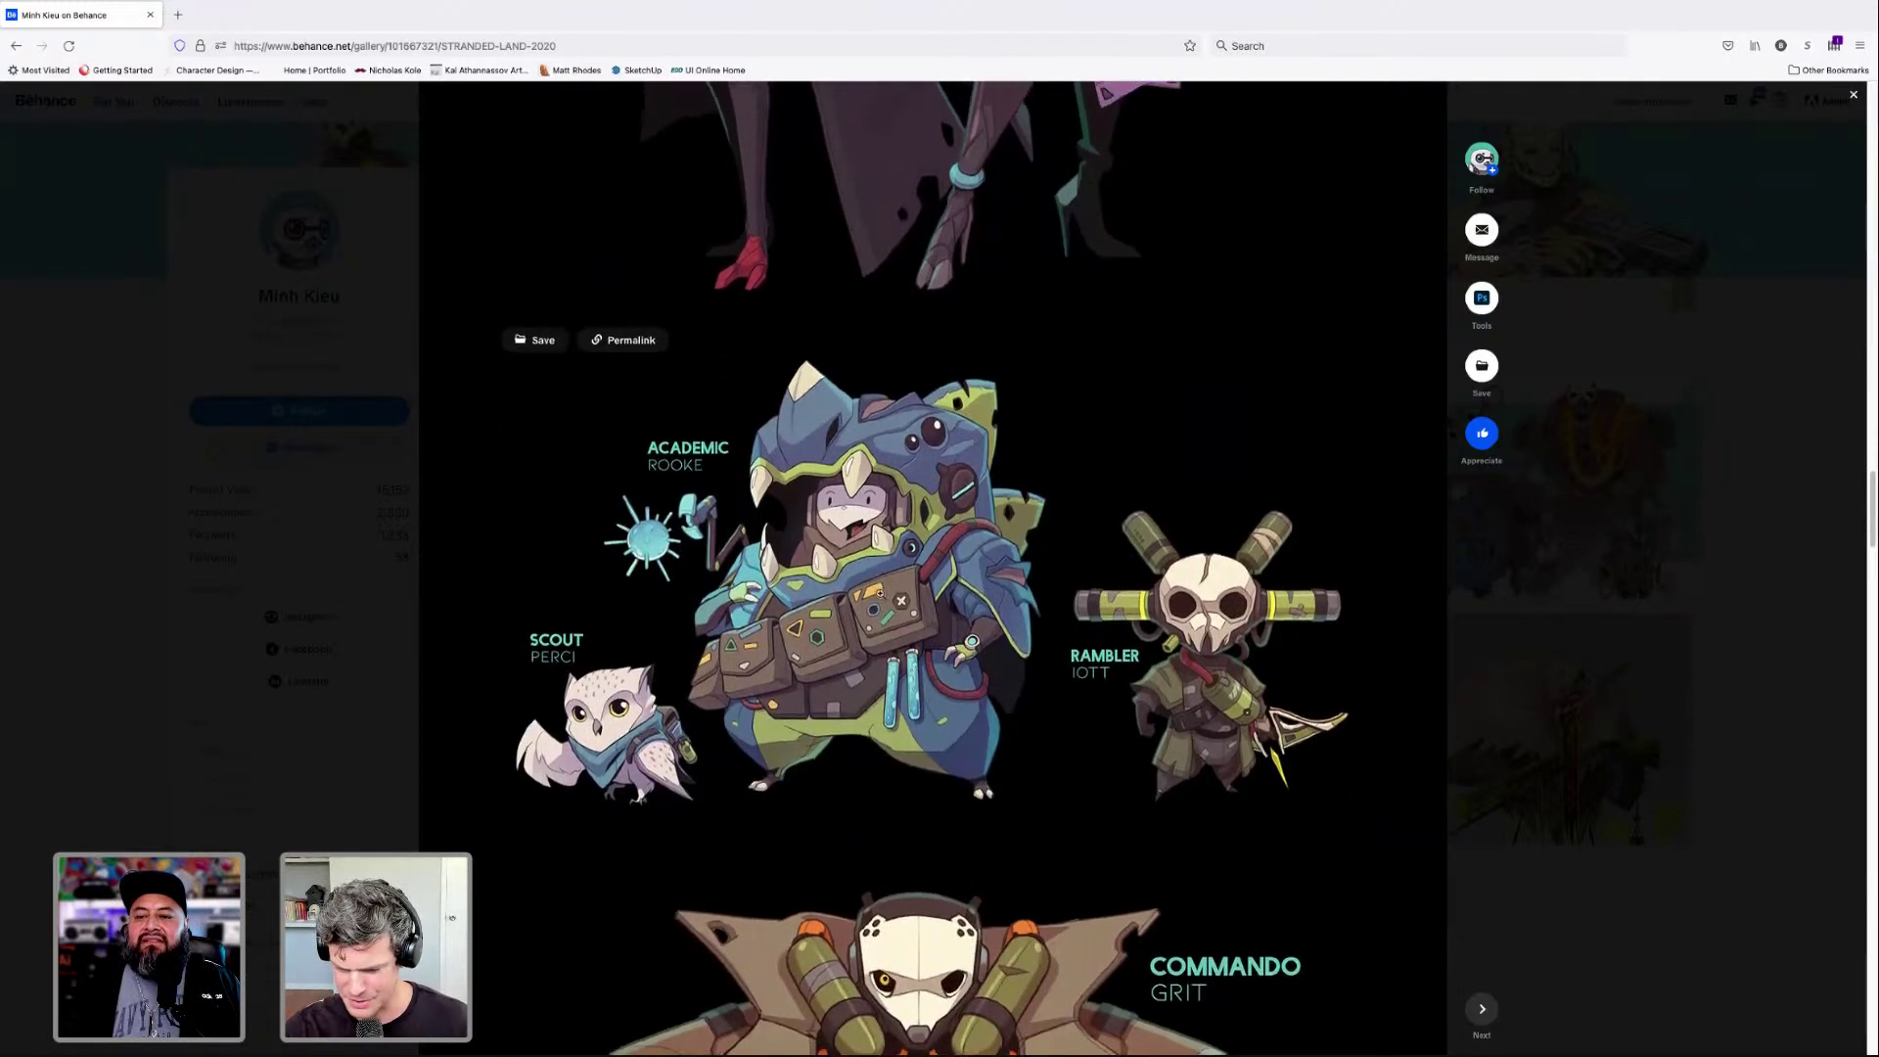
scroll(845, 499, "up", 1)
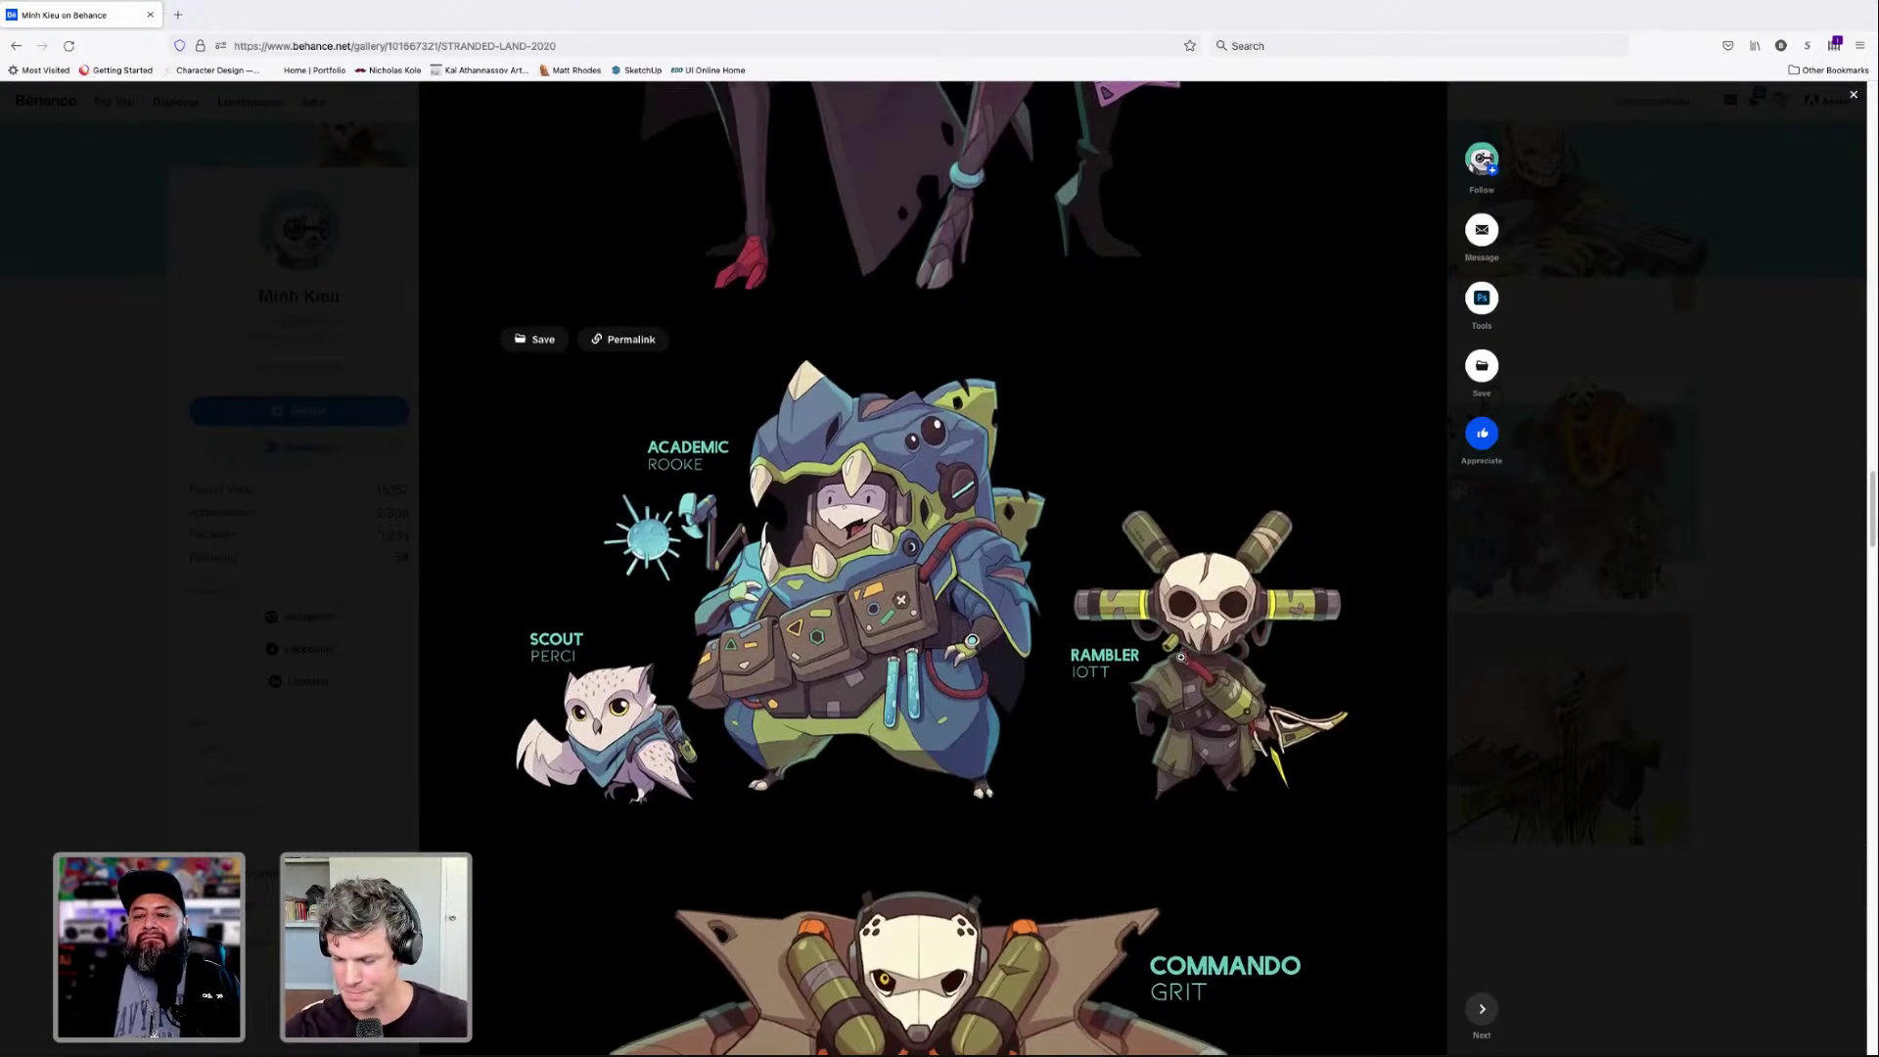
Study the coloring and shadow shapes of the Commando, Occultist and Outsider characters.
scroll(1180, 657, "down", 4)
scroll(1191, 670, "down", 3)
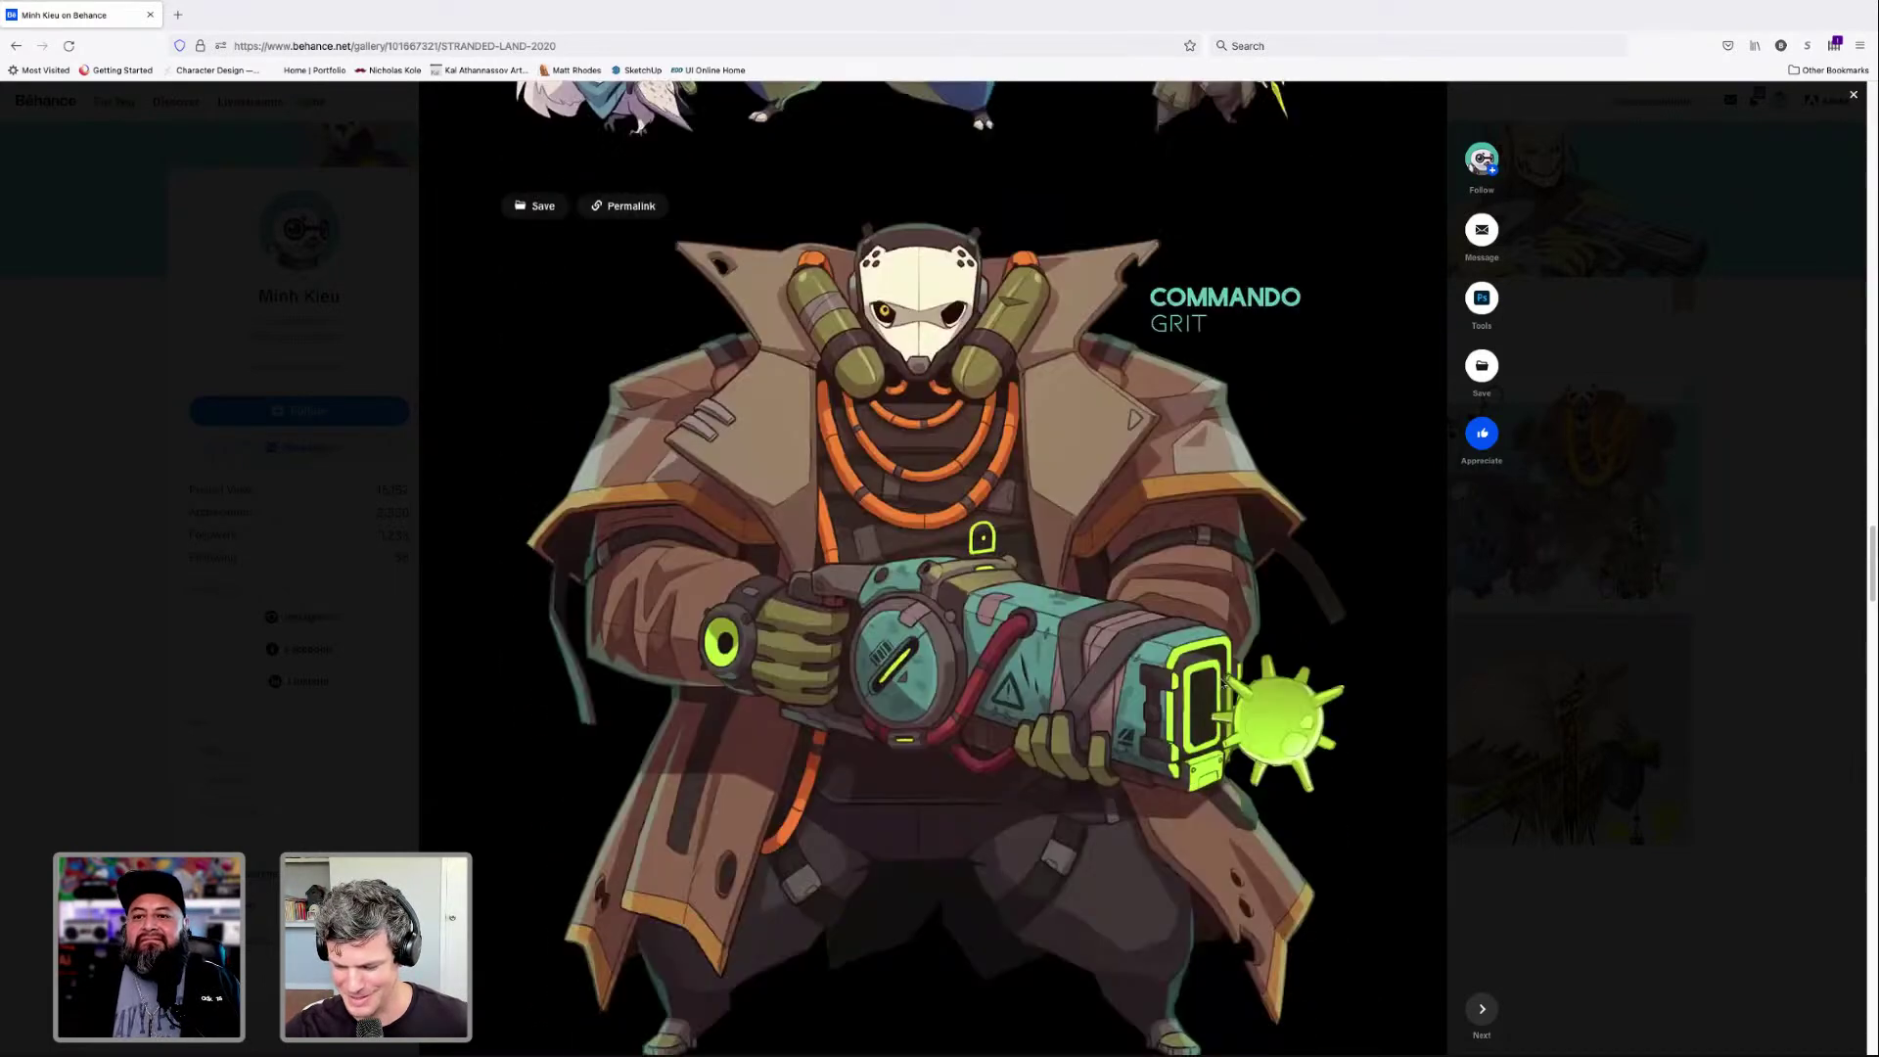
scroll(1210, 597, "down", 2)
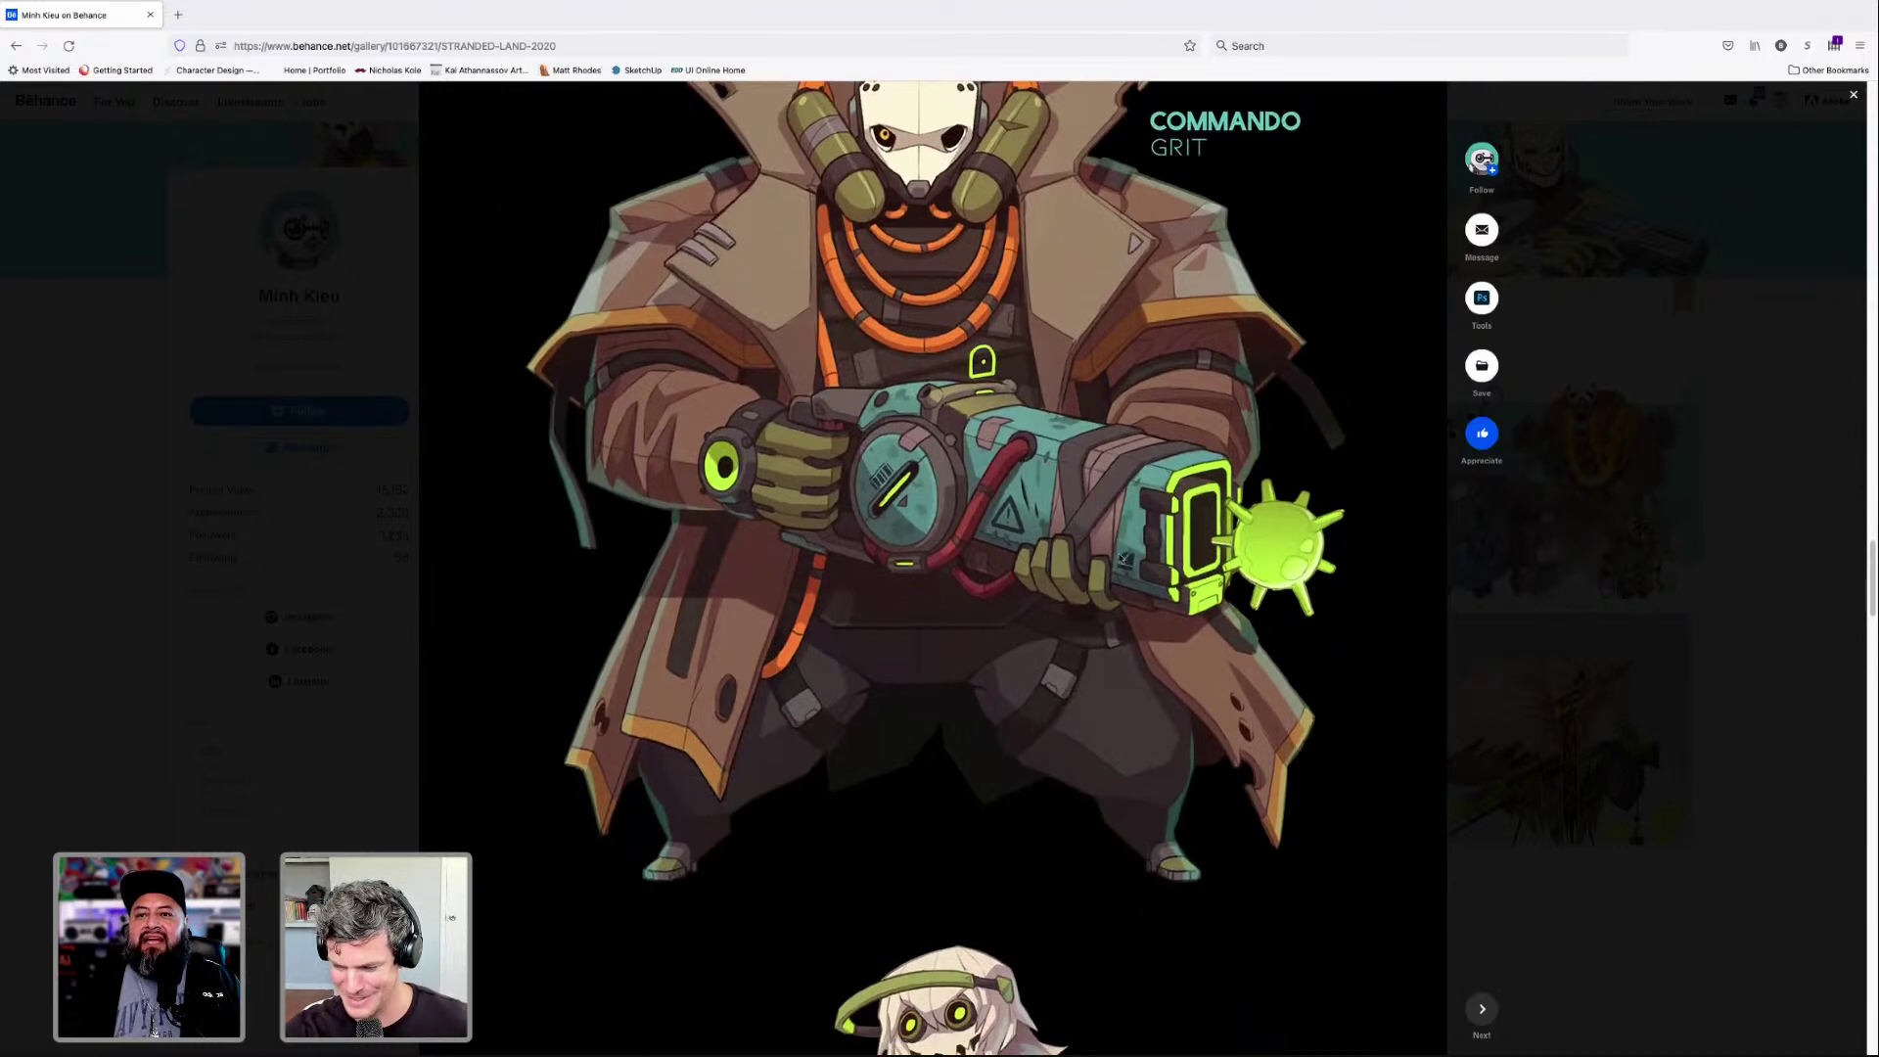
scroll(981, 279, "up", 2)
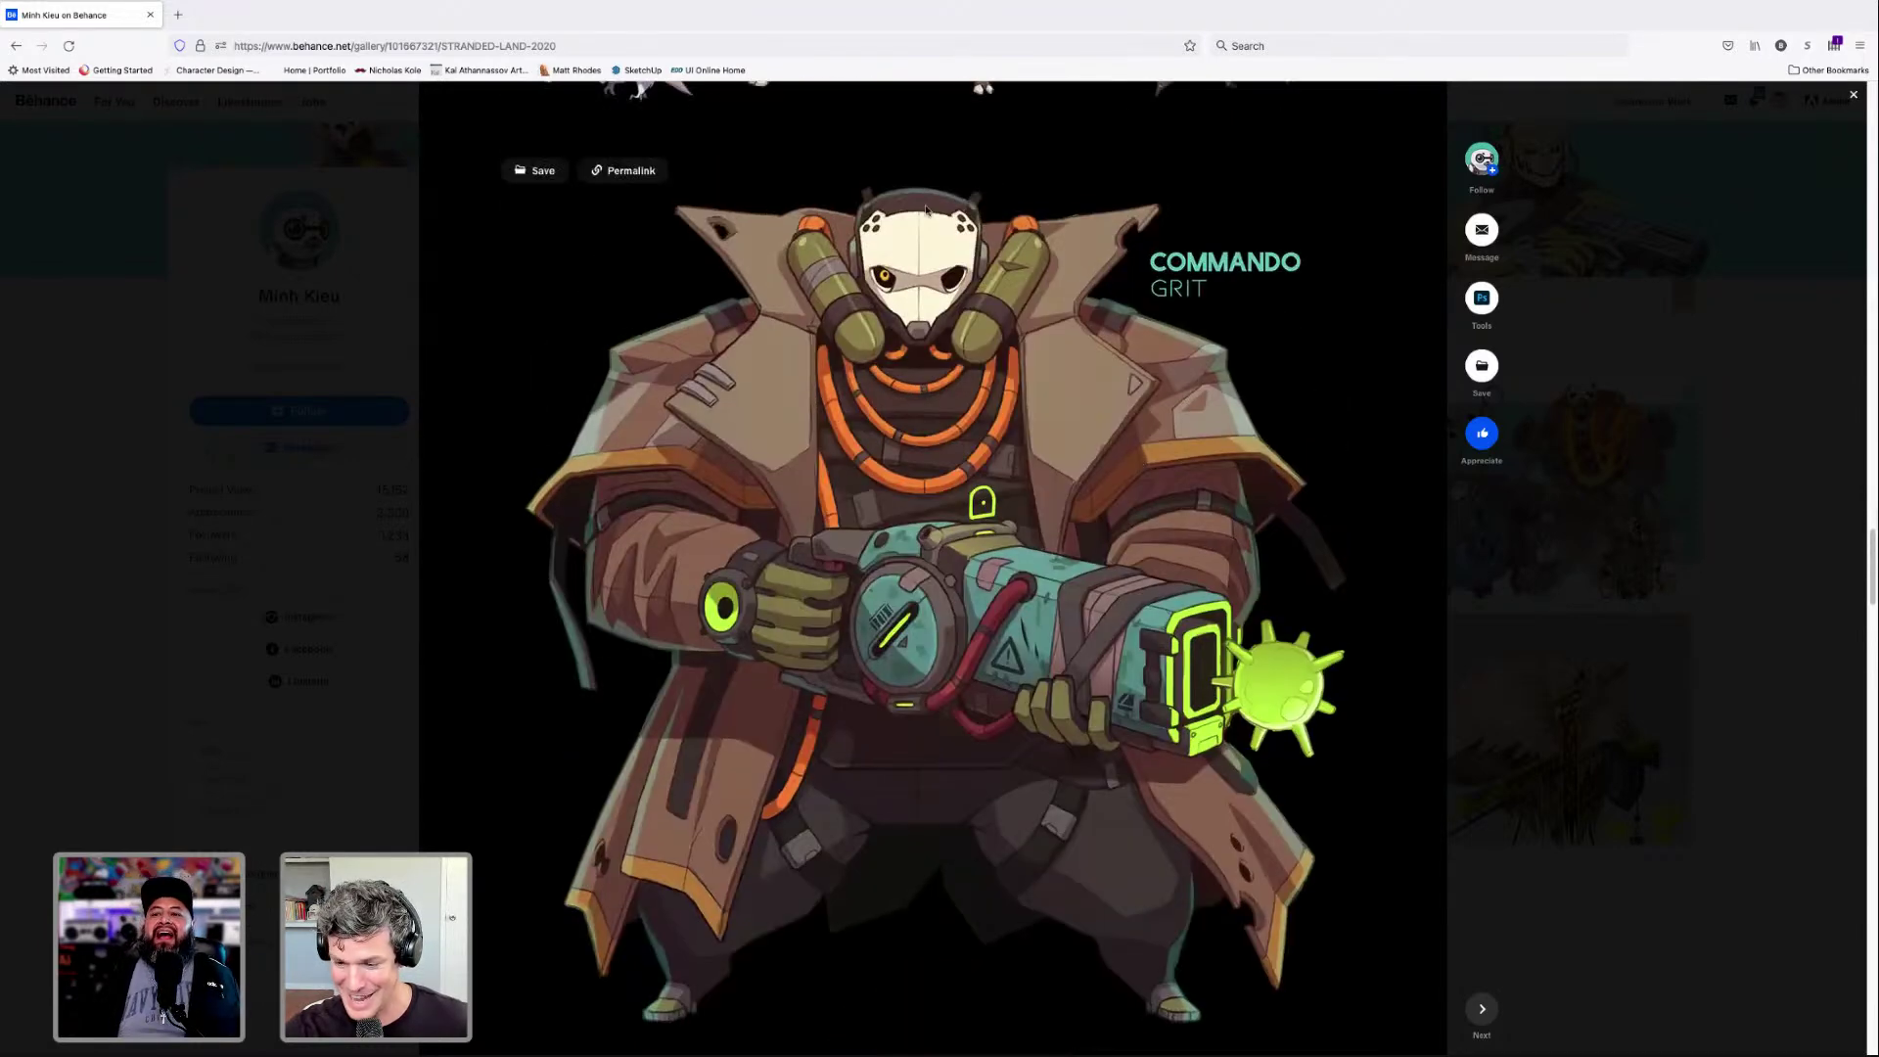
scroll(960, 402, "down", 4)
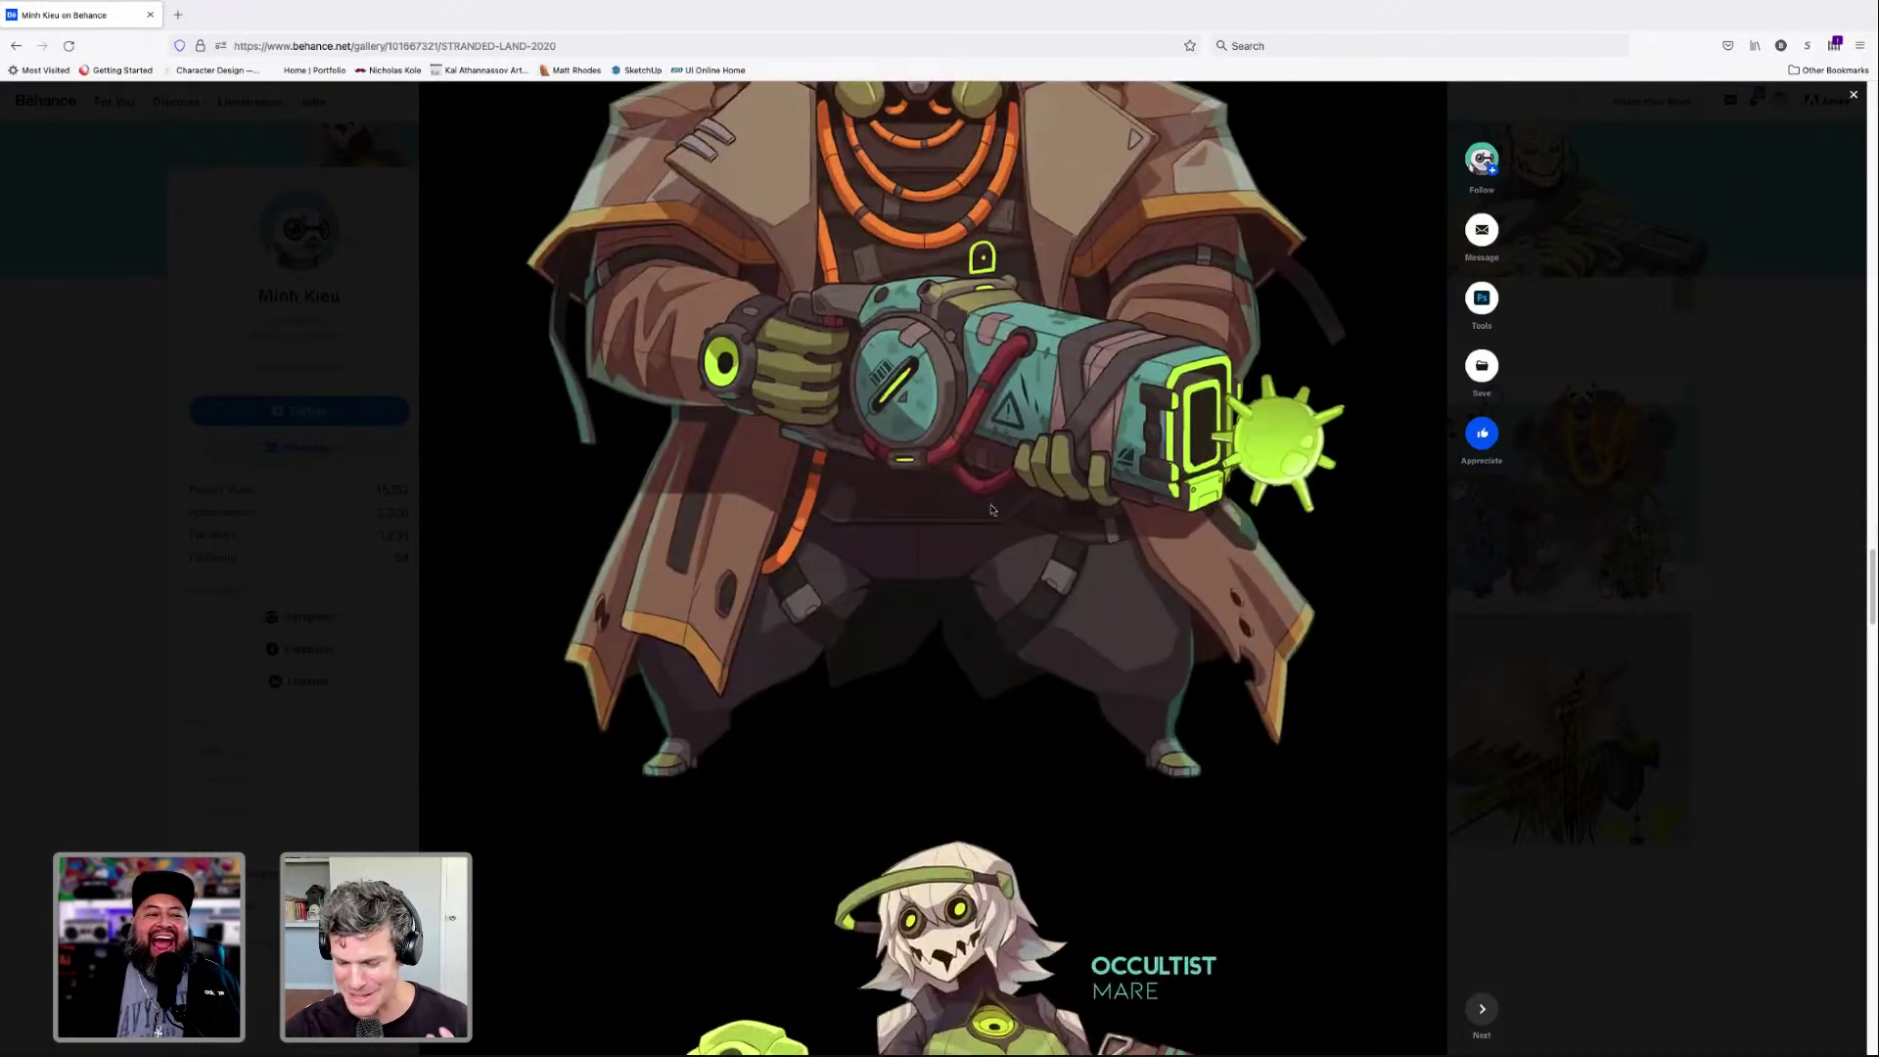
scroll(993, 509, "down", 3)
scroll(998, 517, "down", 2)
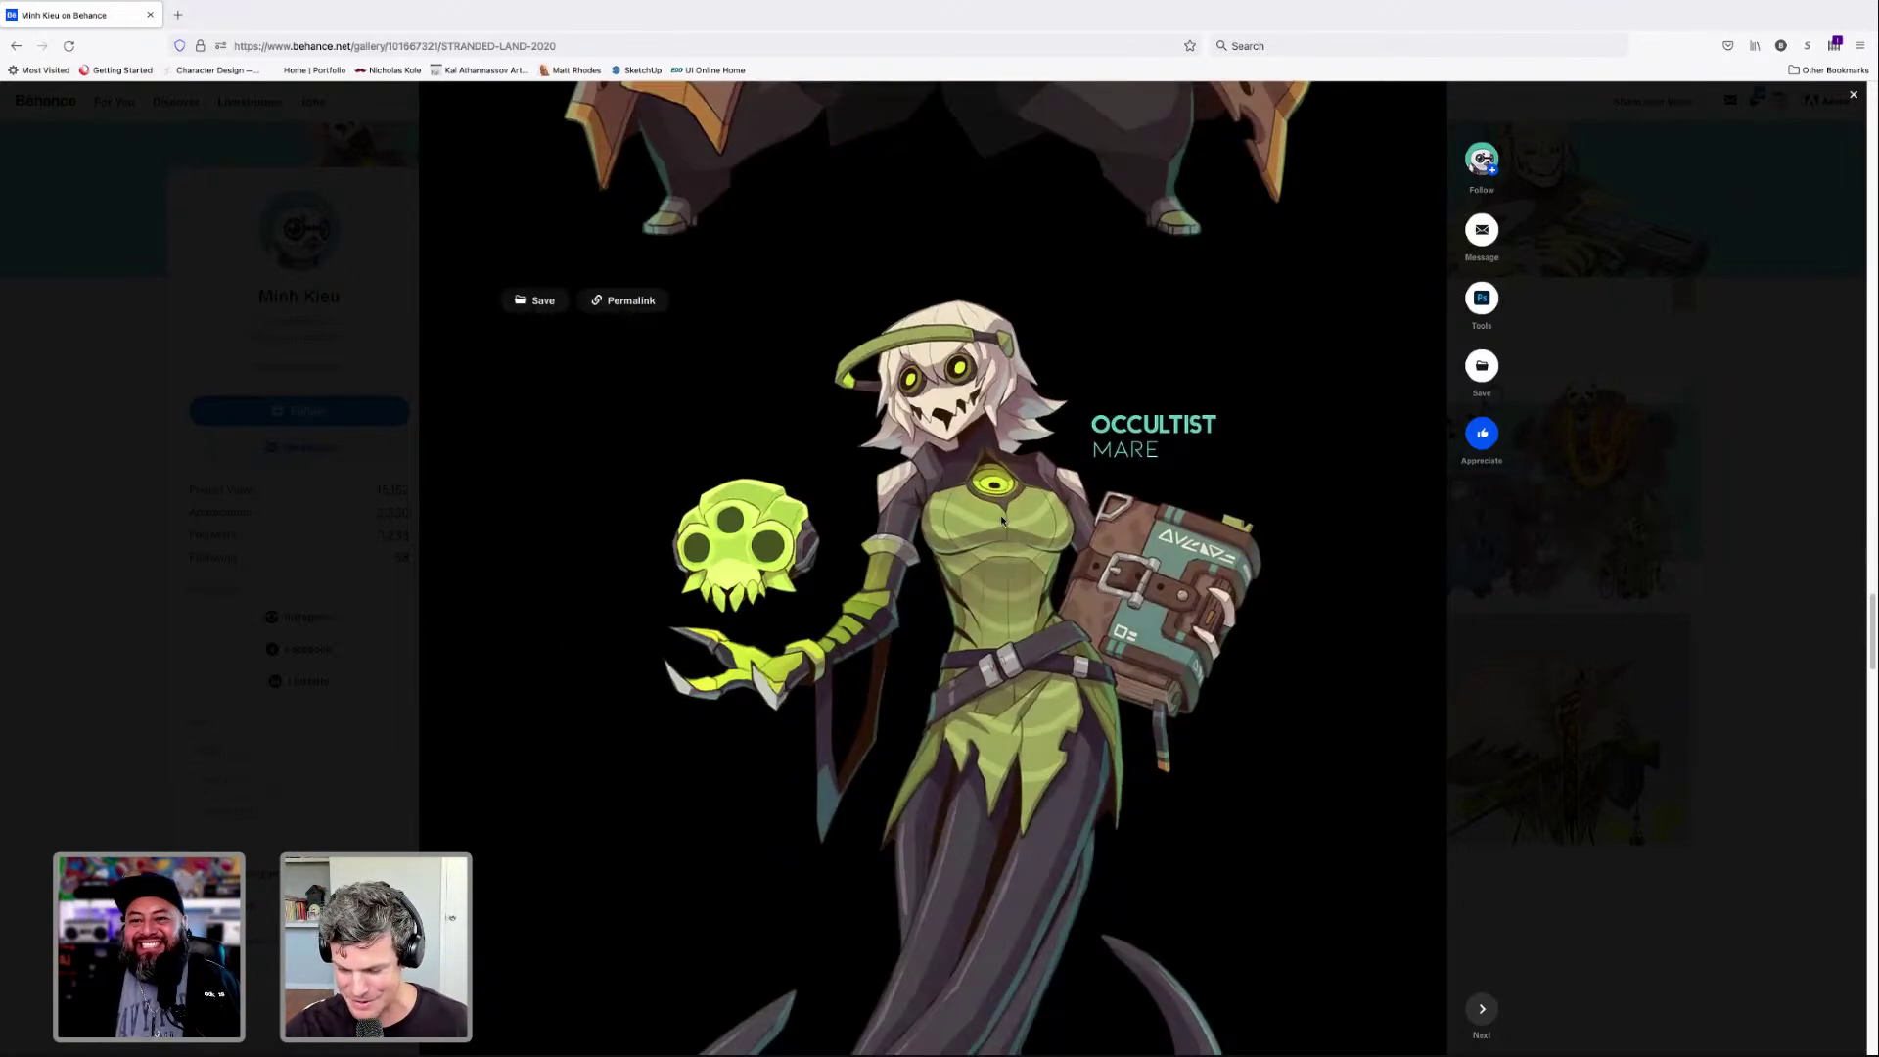
scroll(1001, 520, "down", 8)
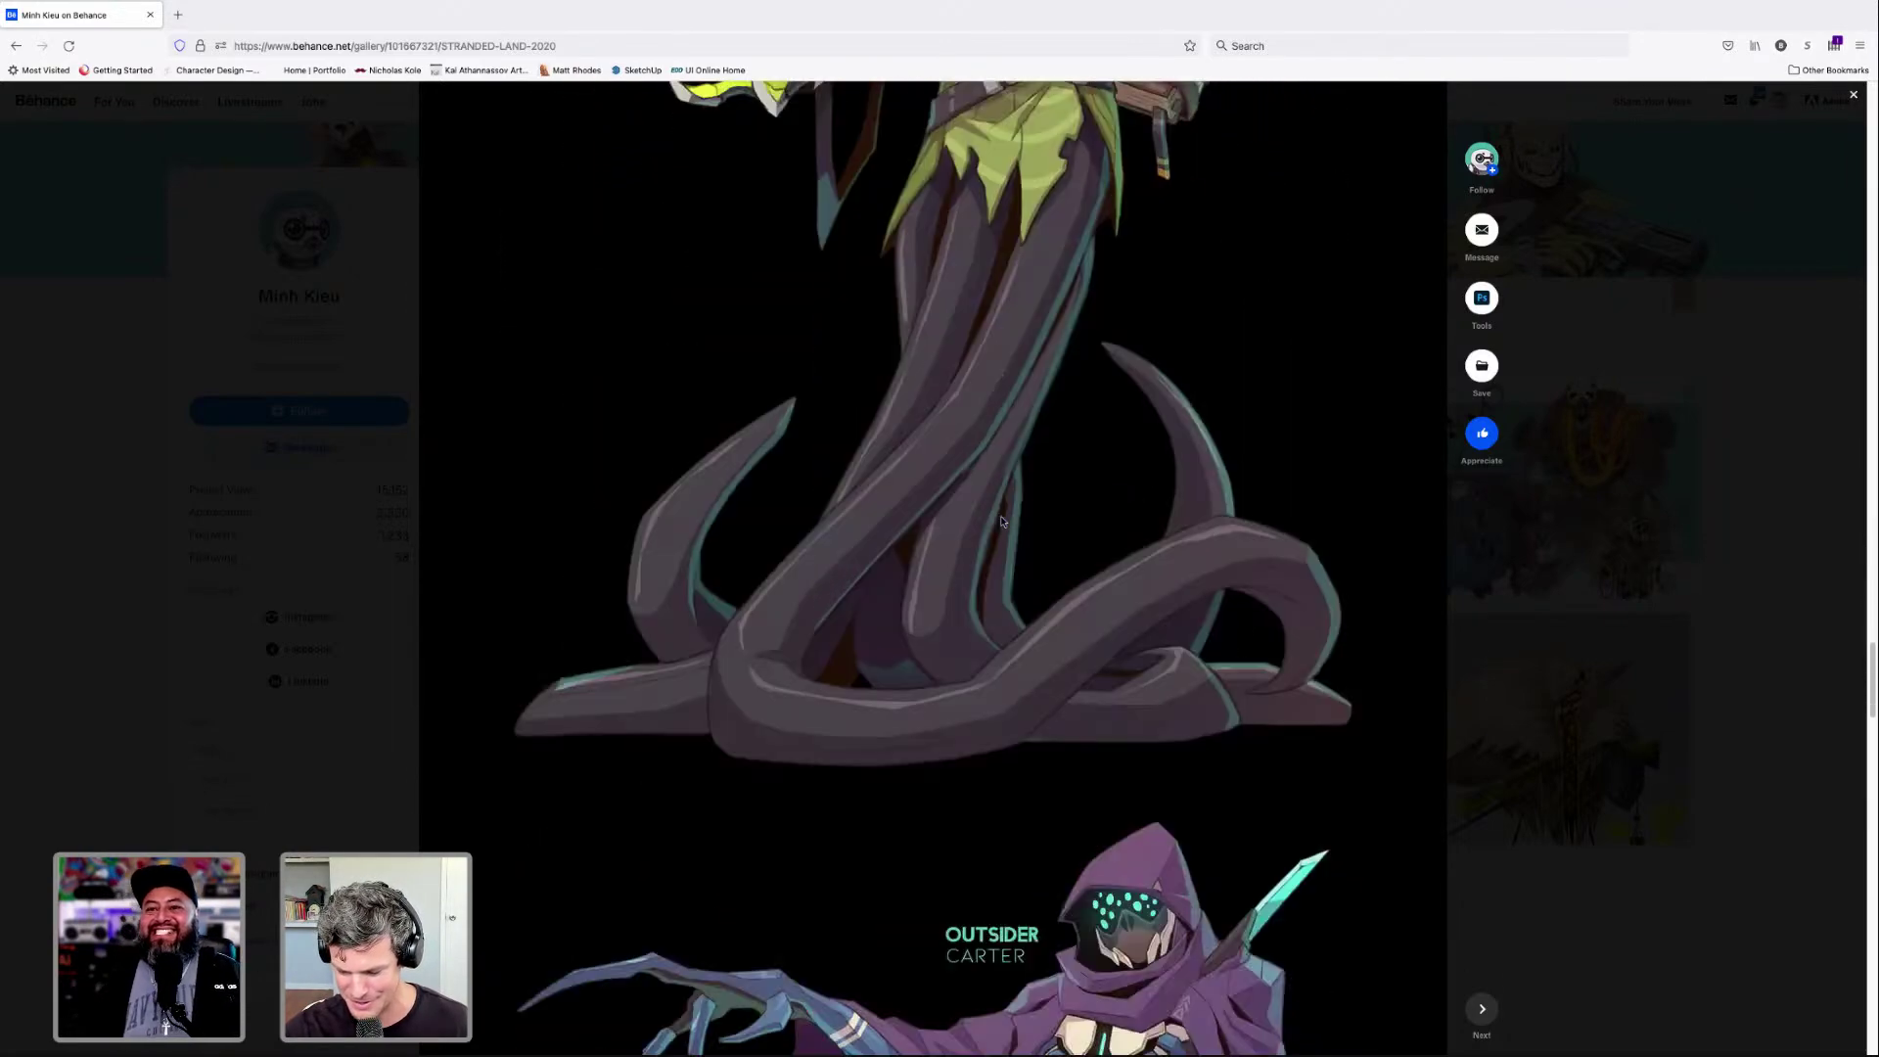
scroll(1001, 521, "down", 3)
scroll(1017, 514, "down", 2)
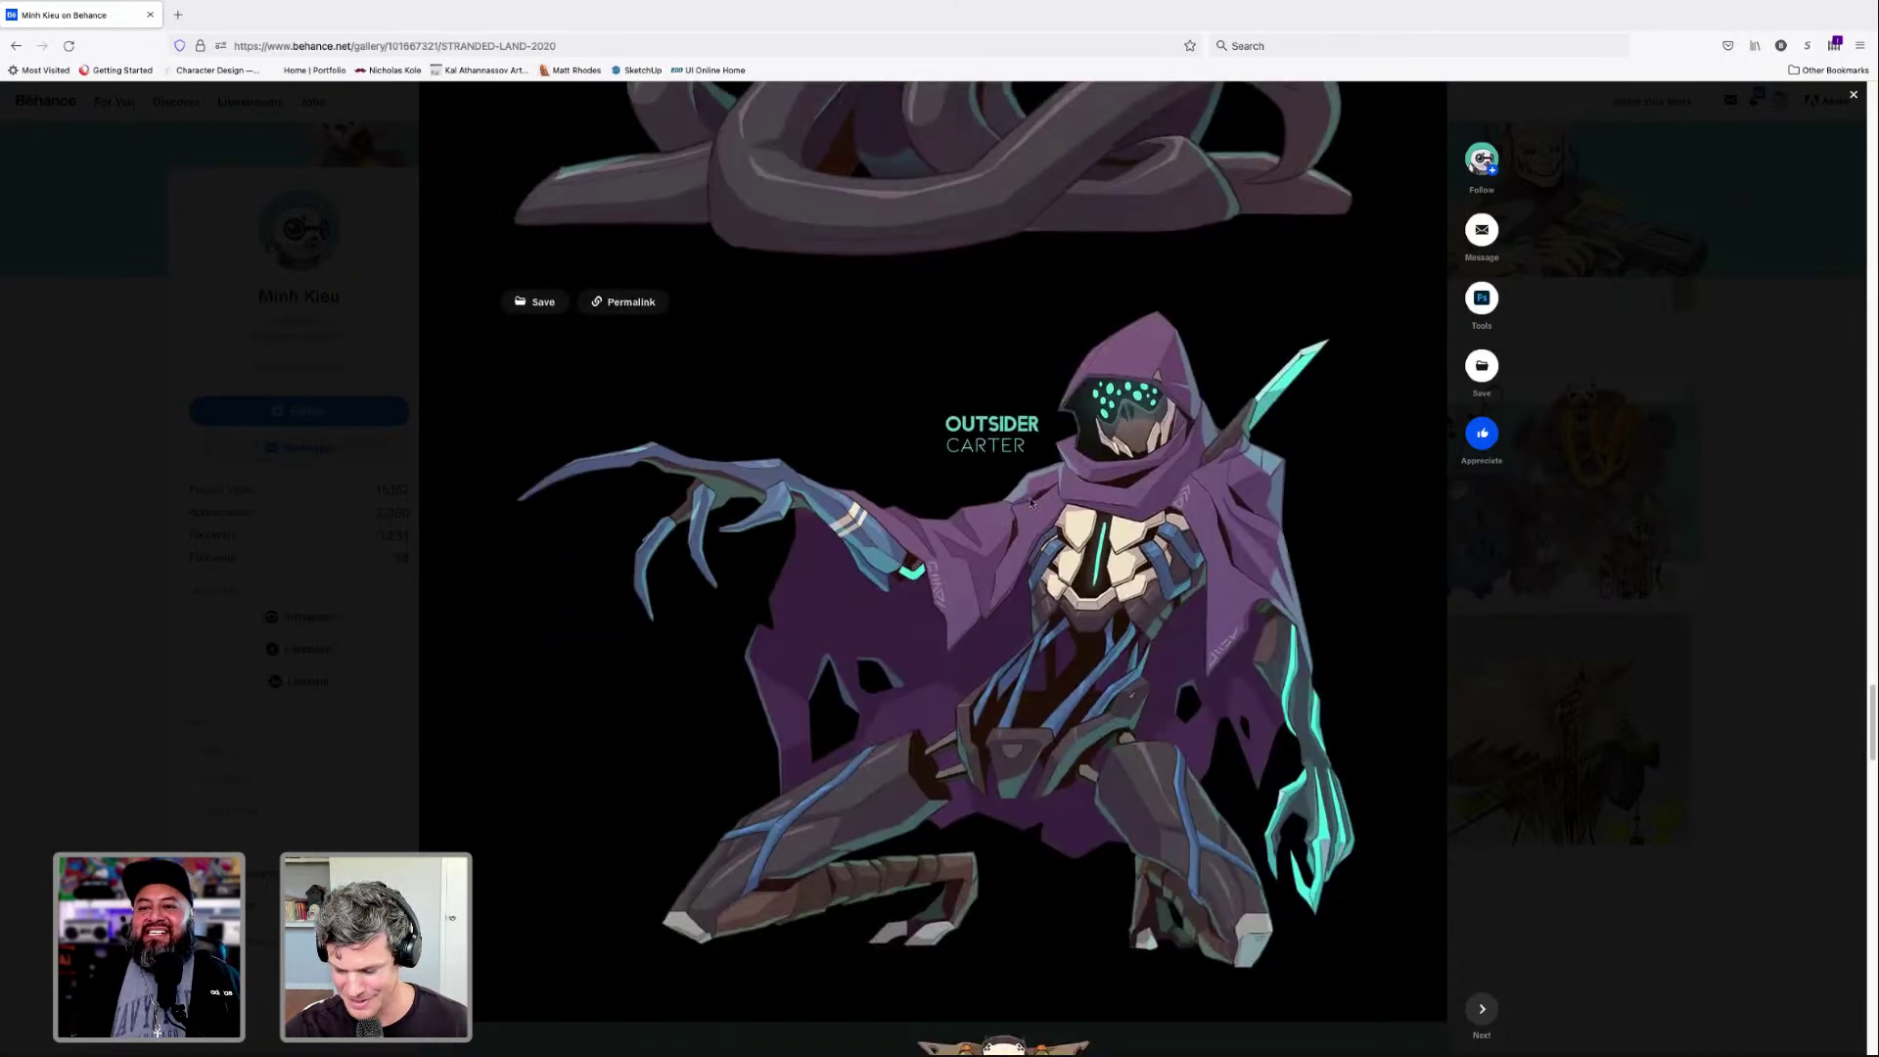
scroll(1220, 626, "down", 1)
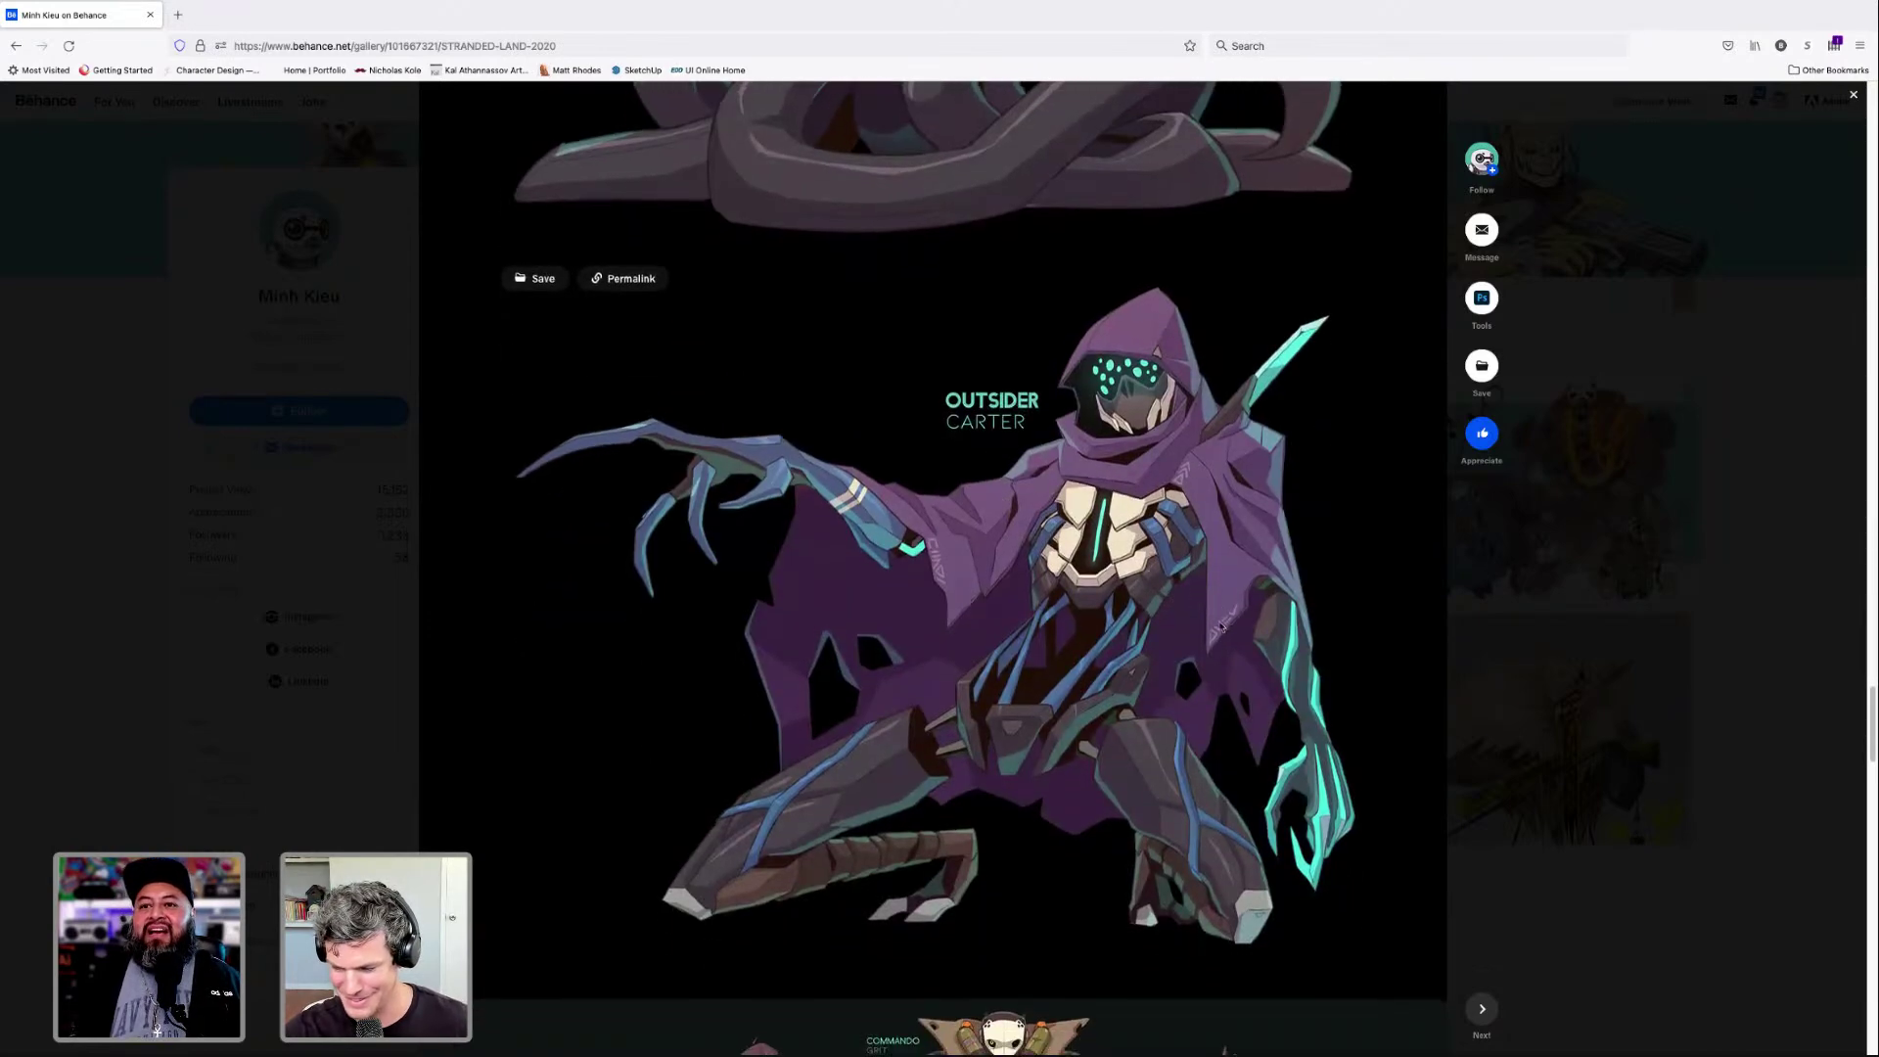
Review the colored character line-ups of The Musketeers and The Envoy.
scroll(1220, 627, "down", 5)
scroll(1222, 624, "down", 2)
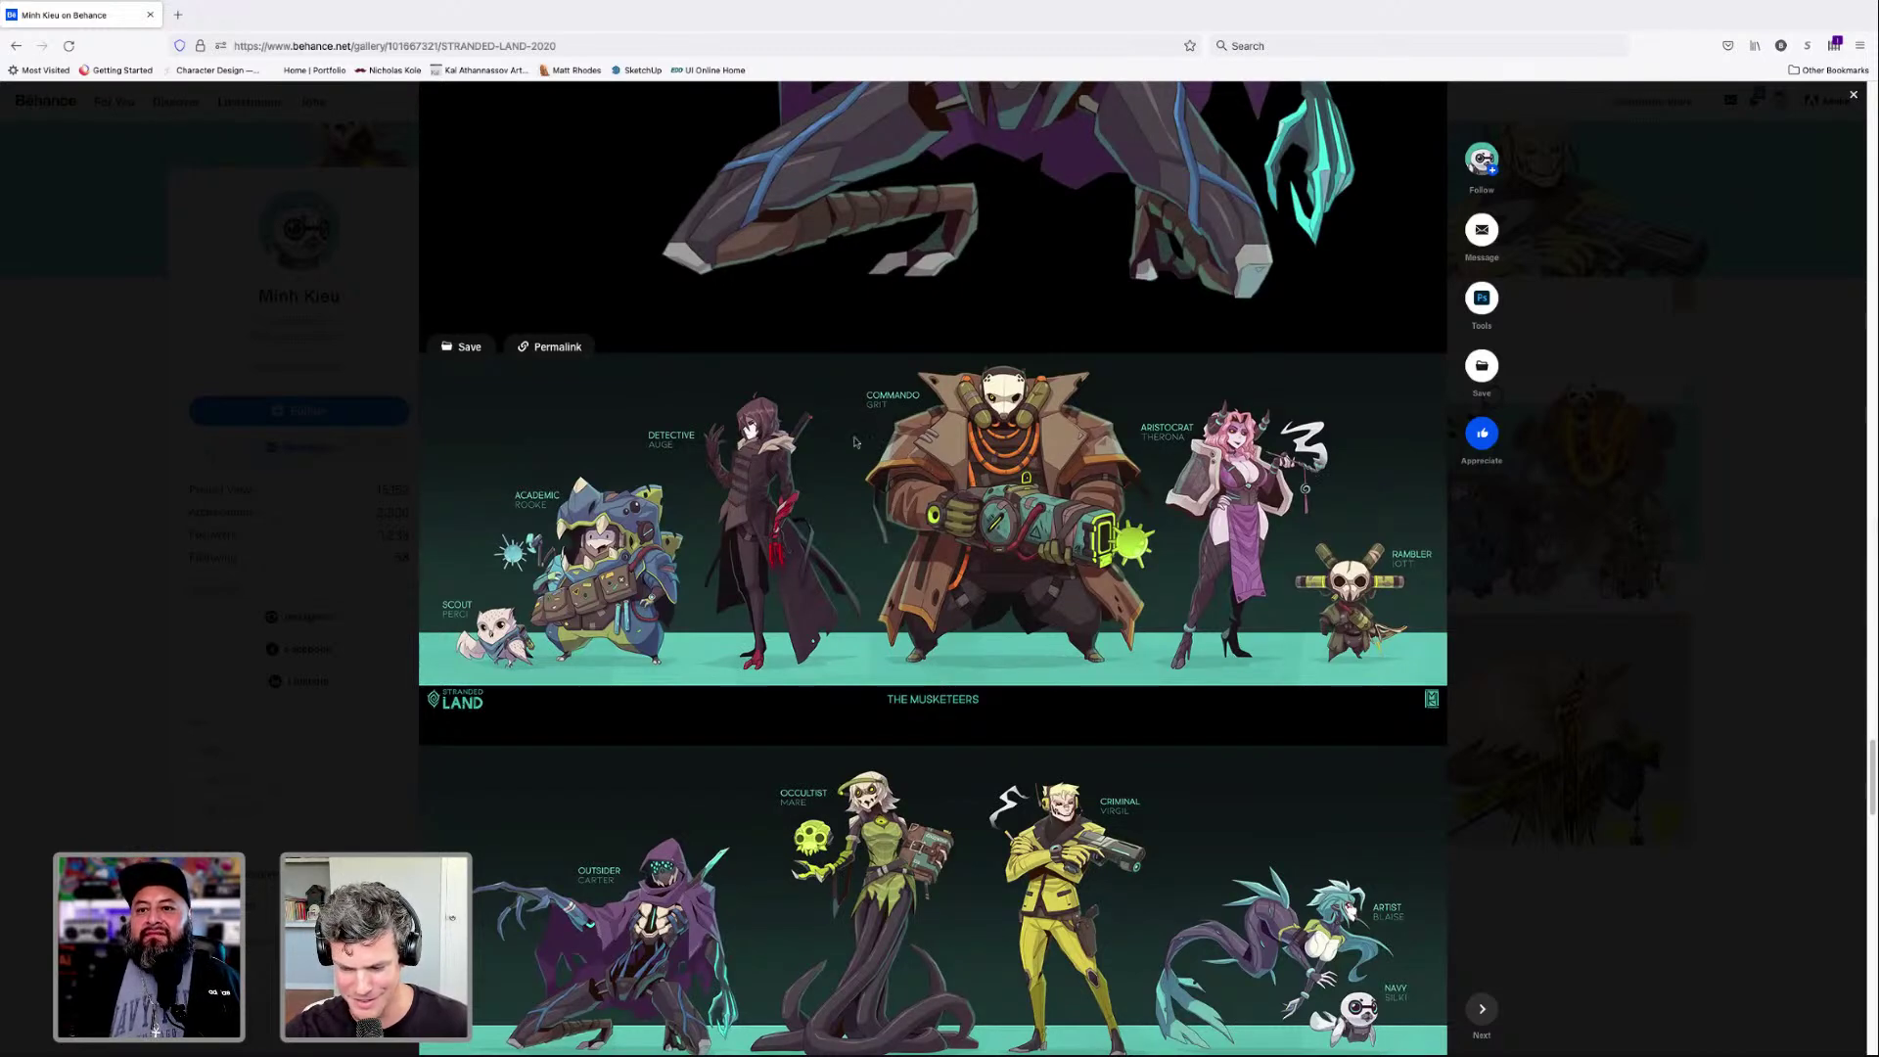
scroll(685, 577, "down", 1)
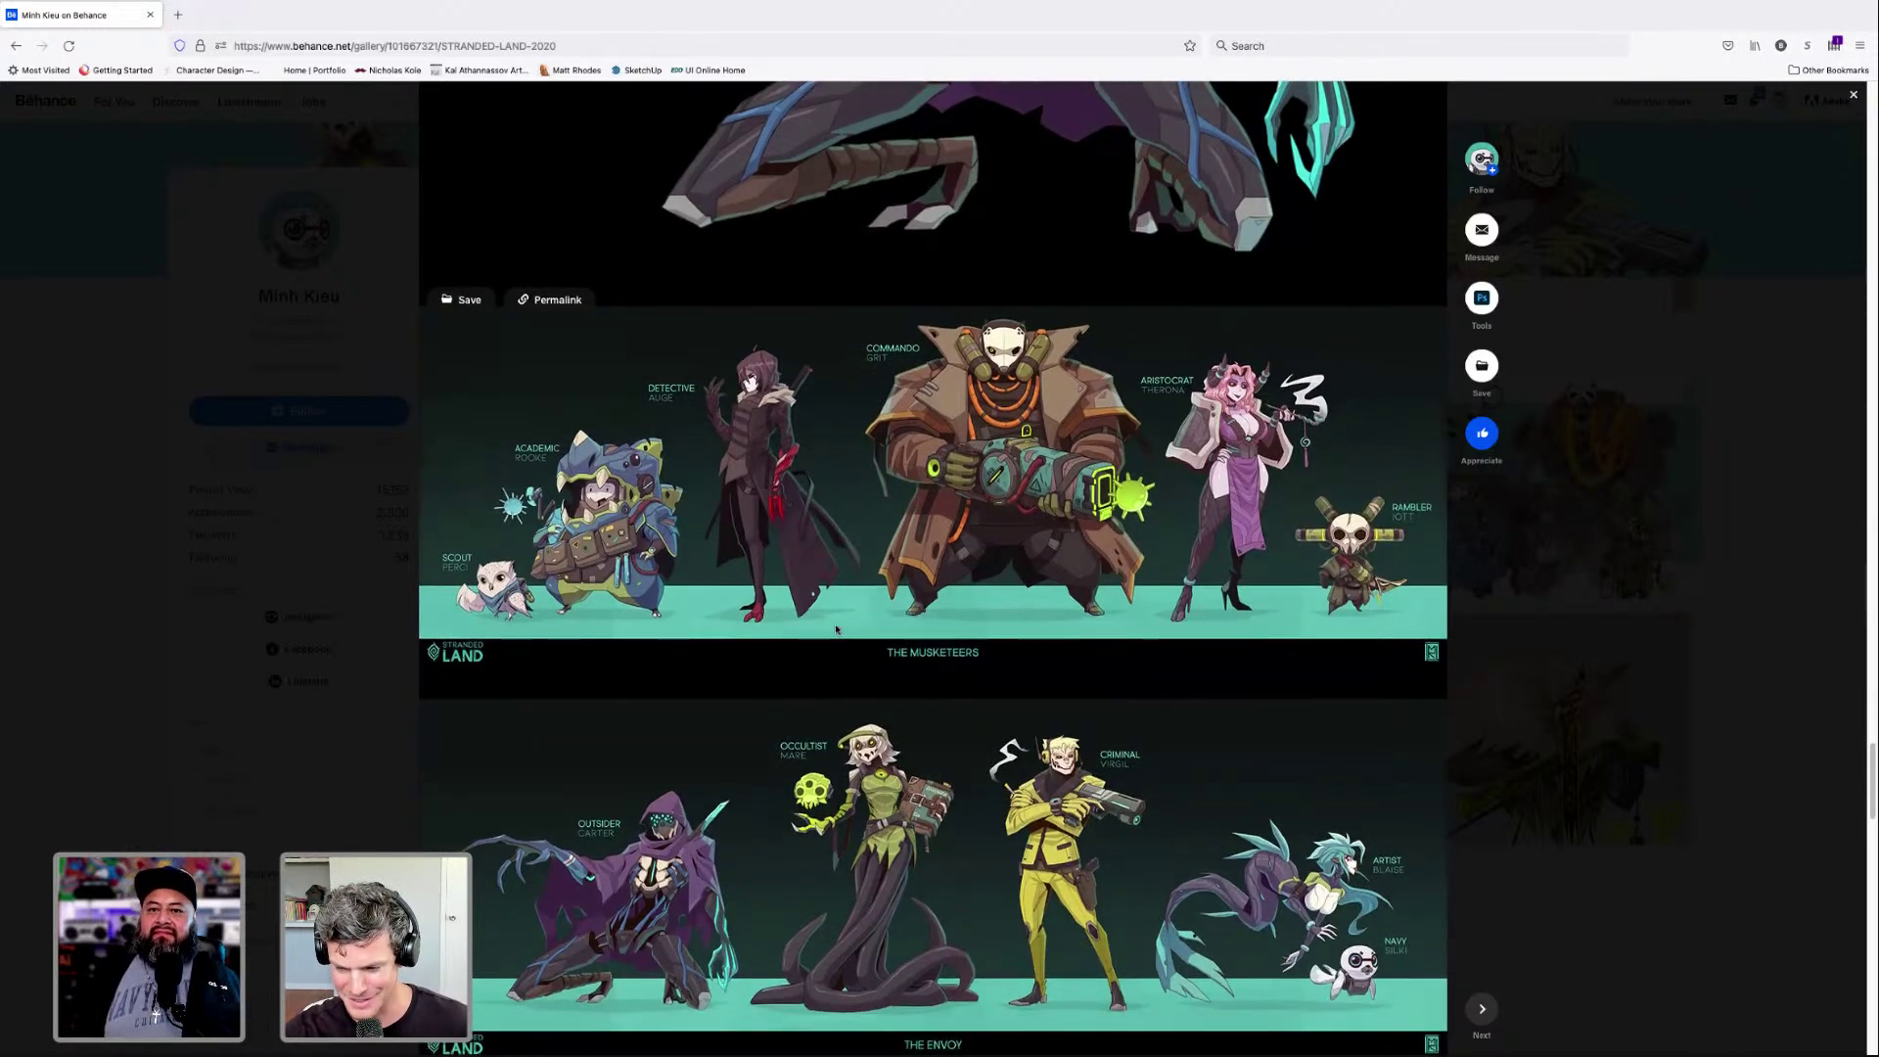
scroll(977, 695, "down", 5)
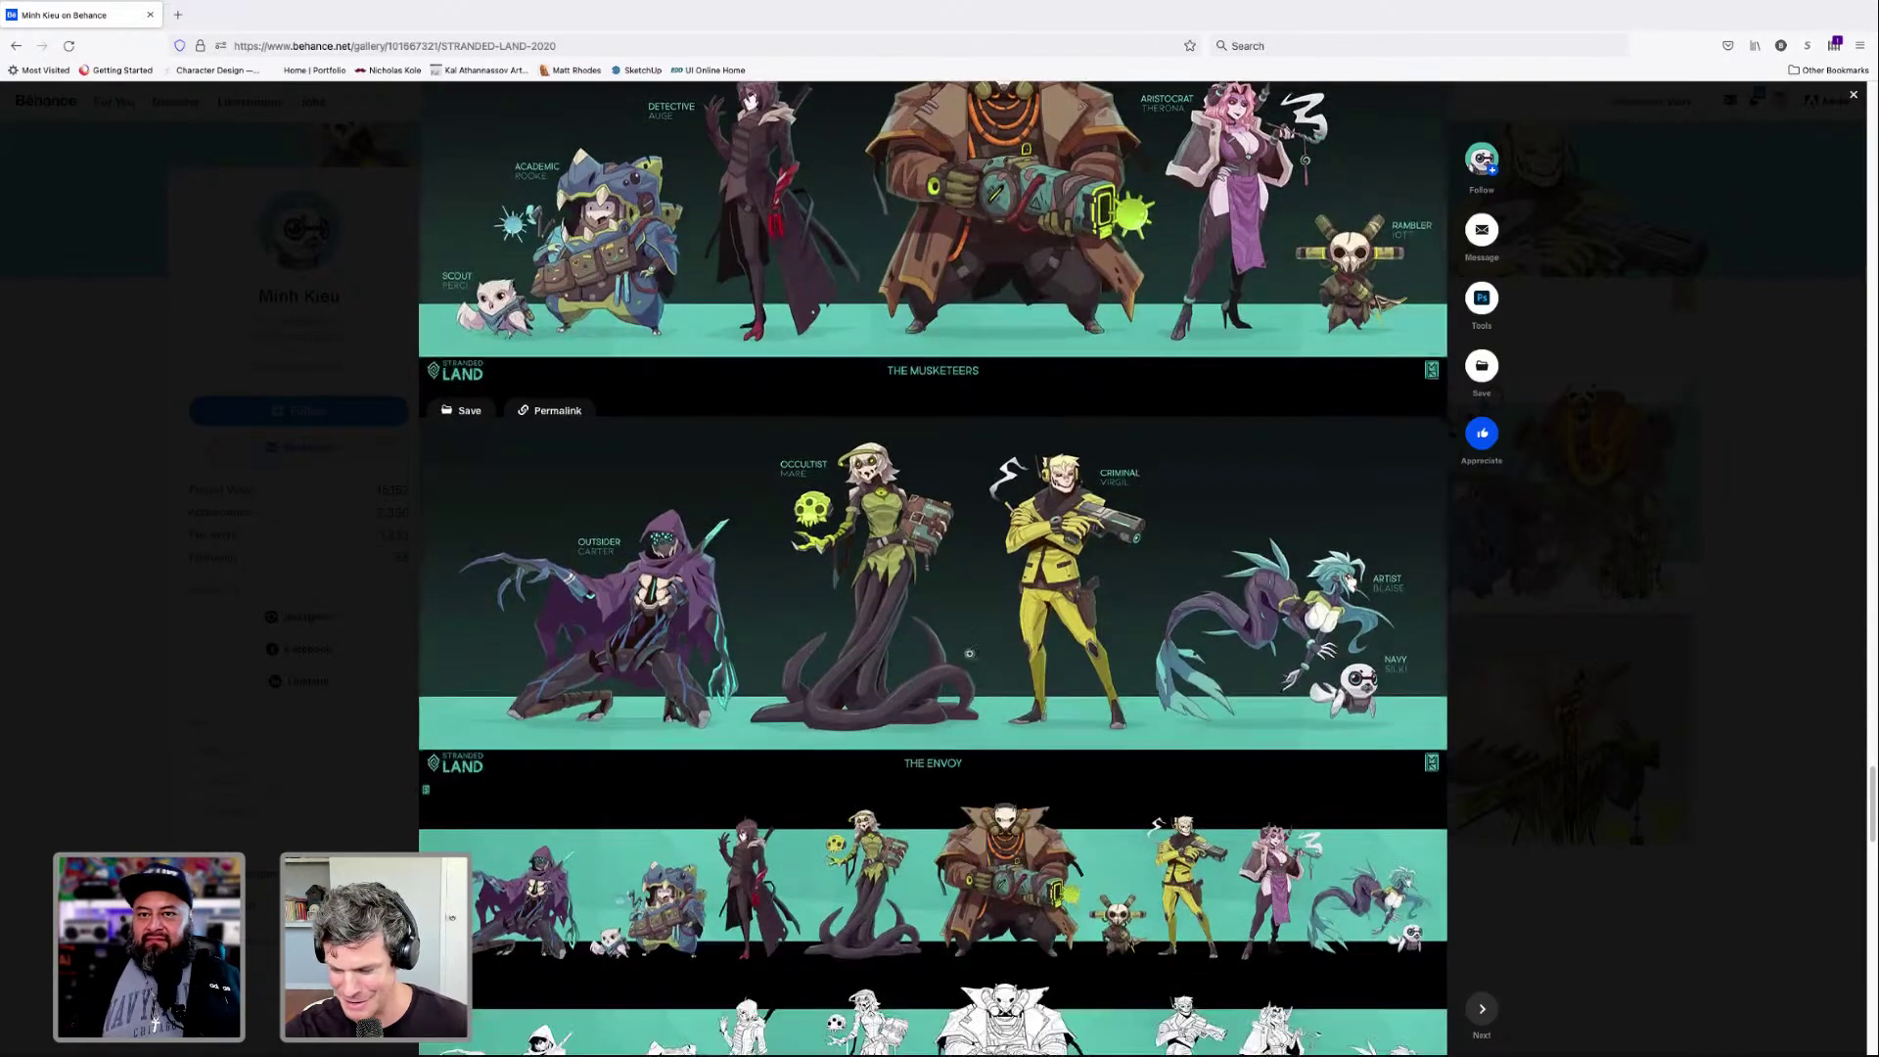
scroll(977, 695, "down", 4)
scroll(1062, 552, "up", 8)
Inspect the uncolored line art of the full cast beneath the colored line-ups.
scroll(1062, 553, "down", 15)
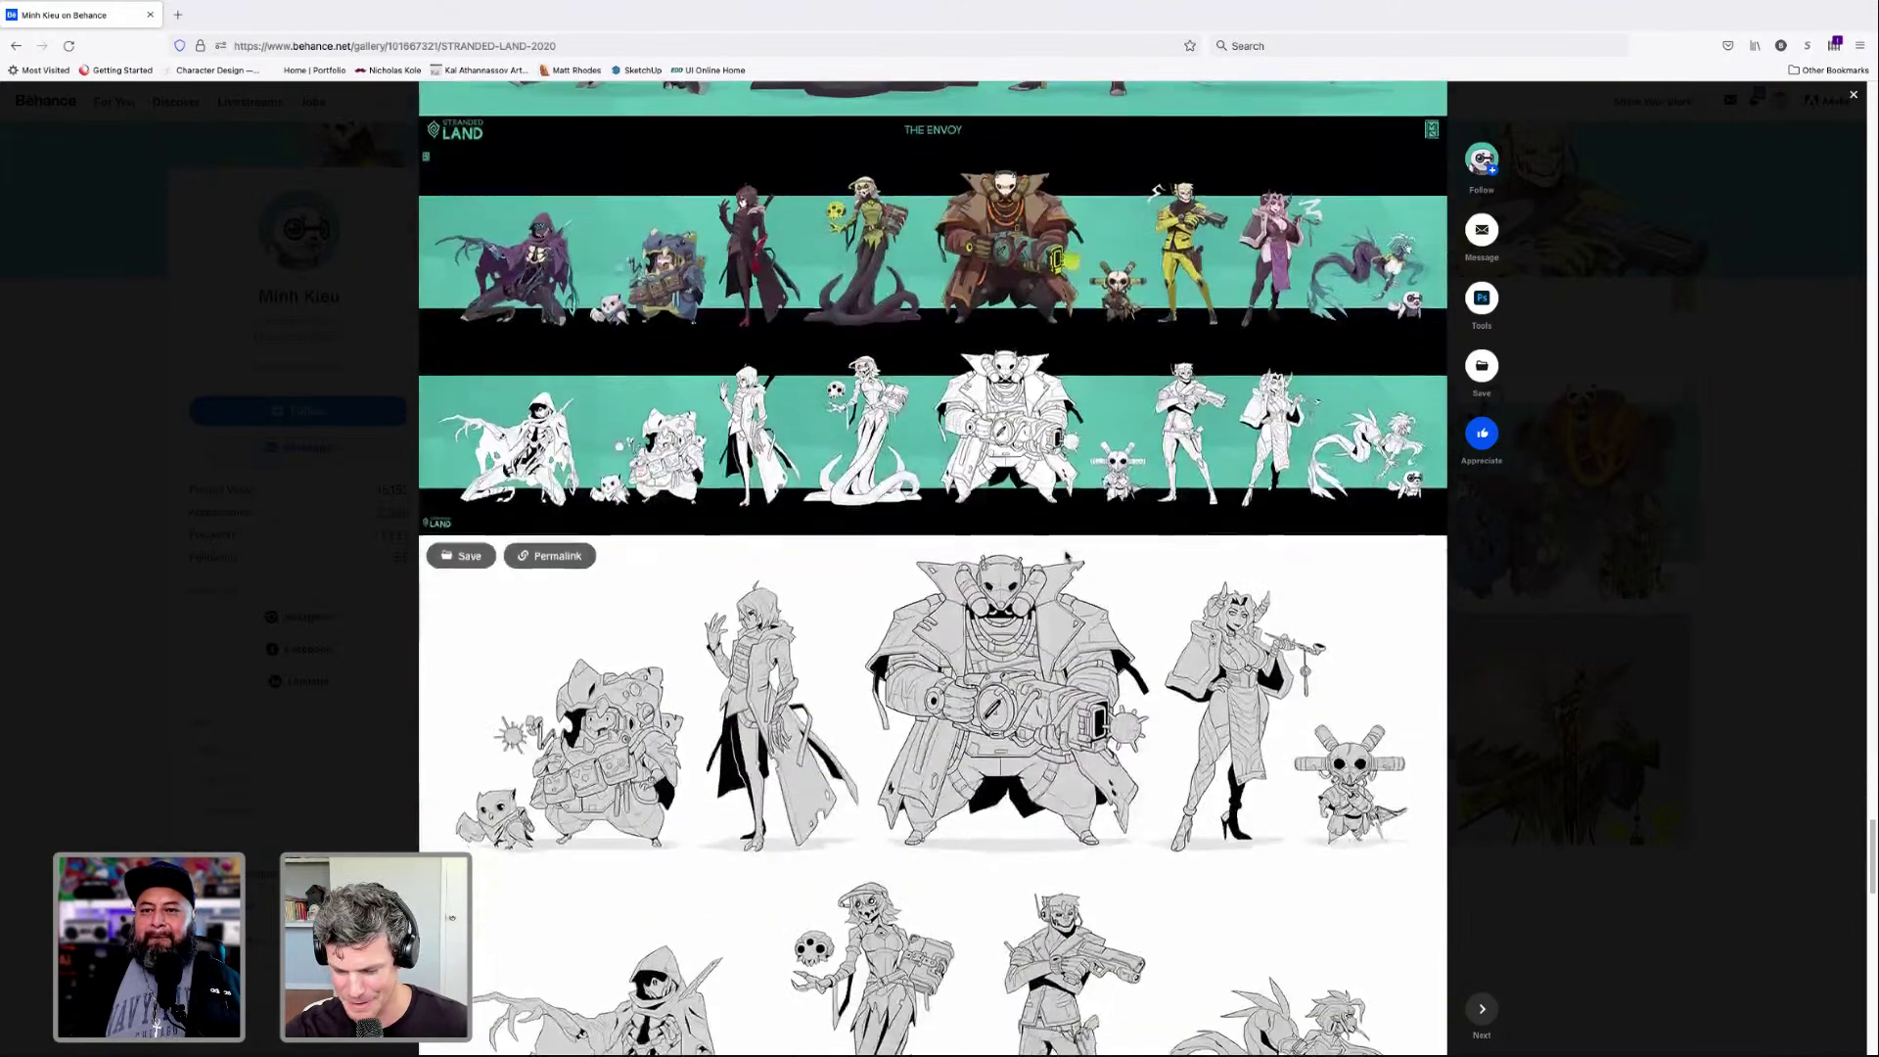
scroll(1066, 556, "down", 8)
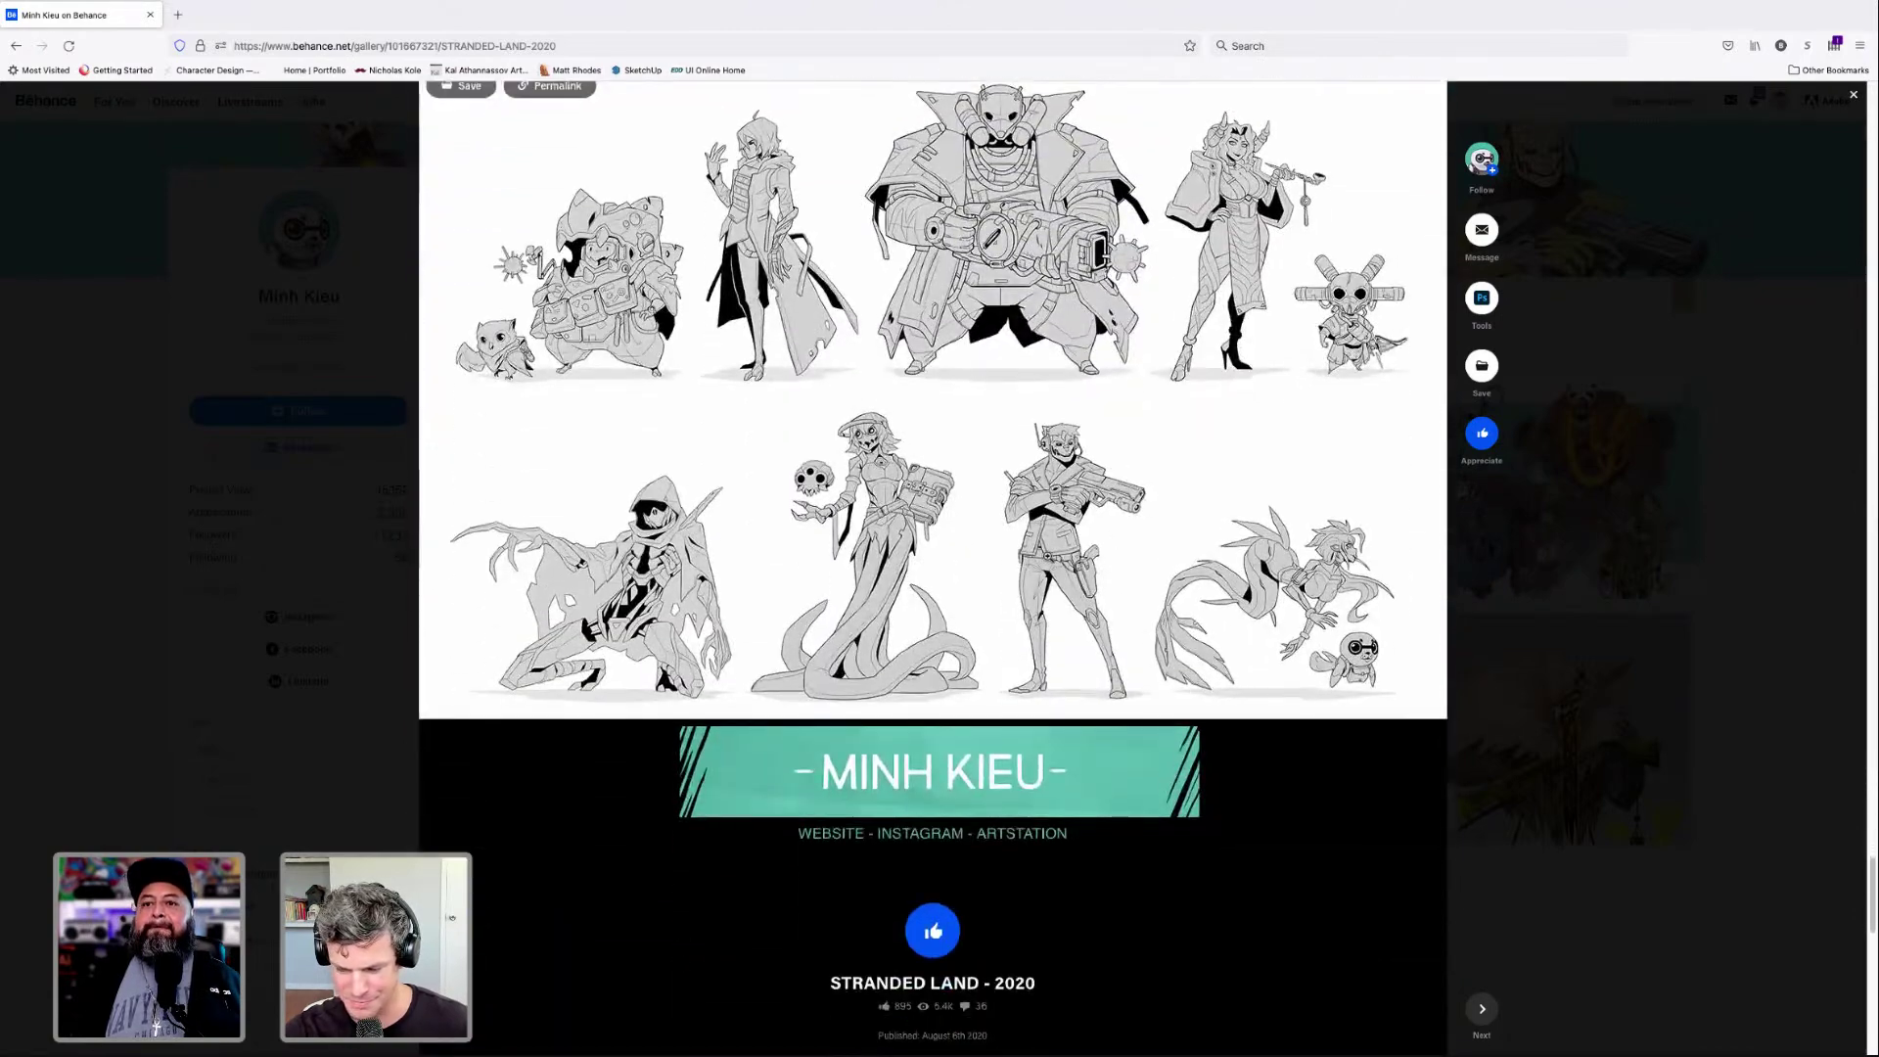
scroll(933, 411, "up", 2)
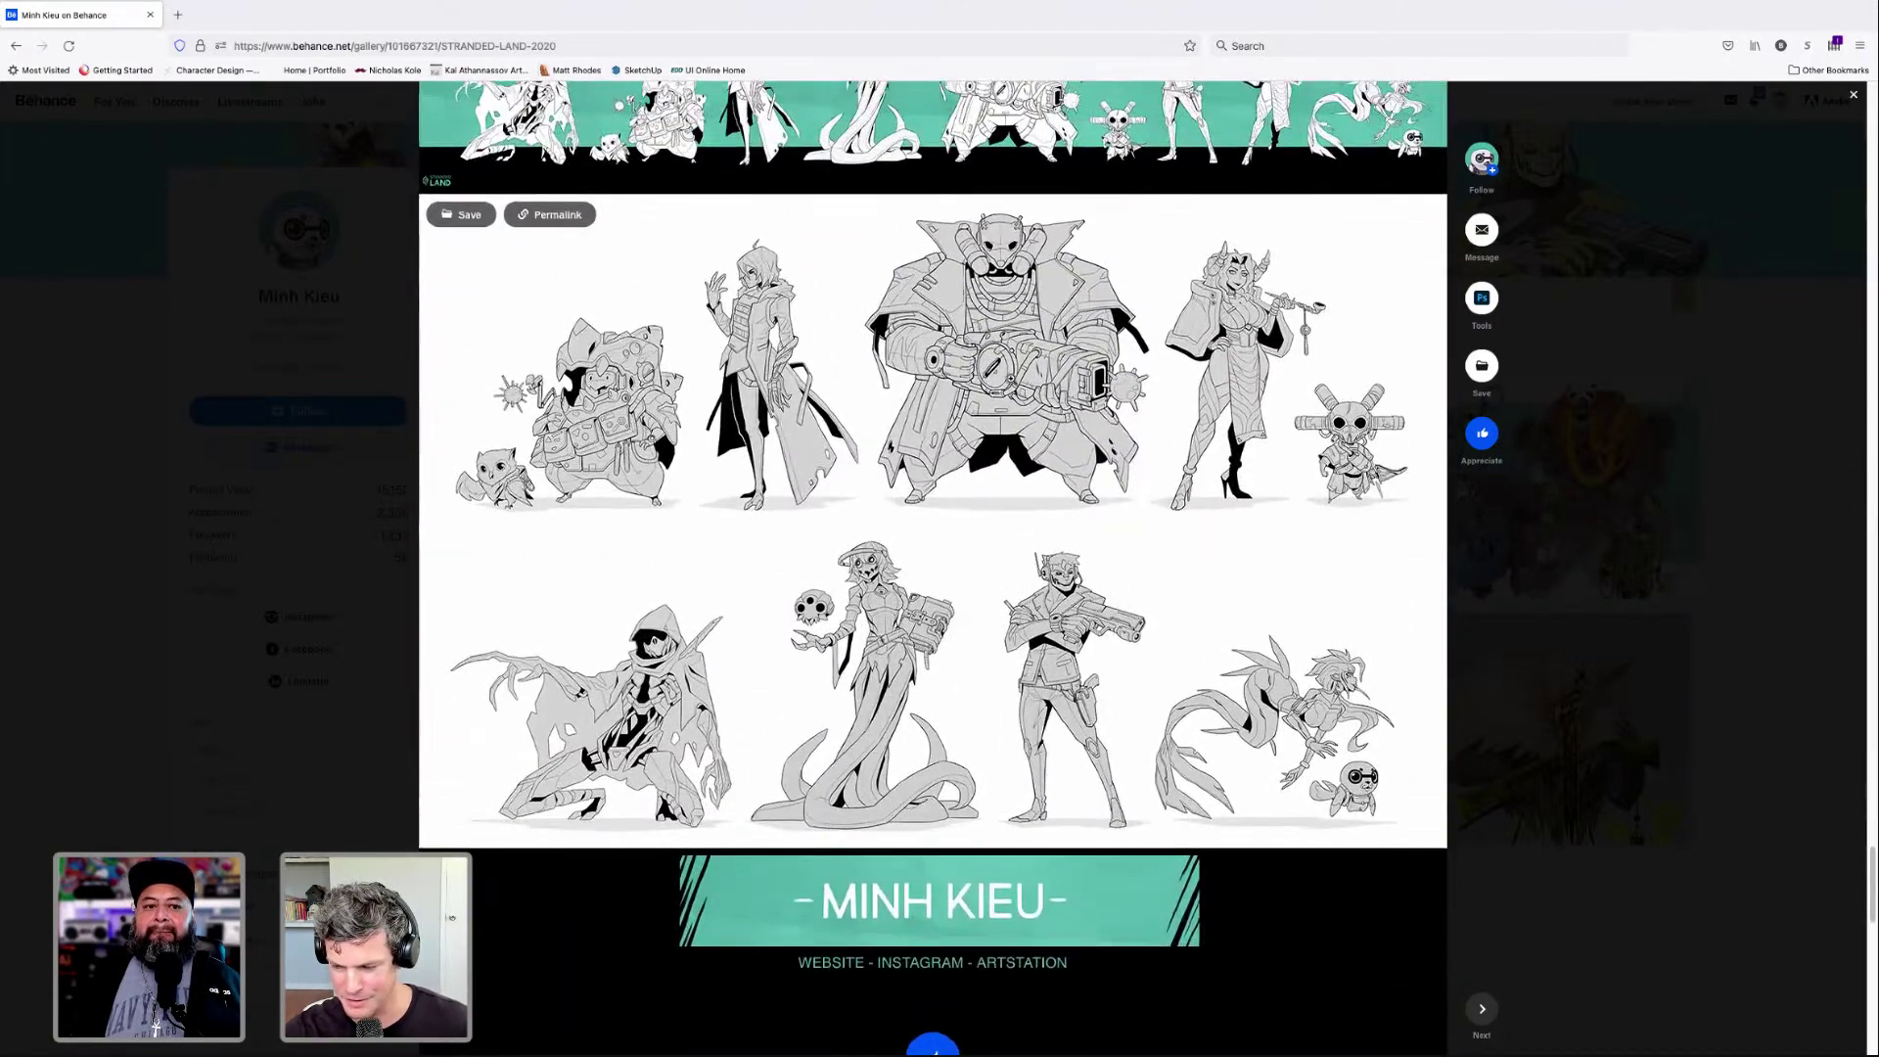
scroll(1036, 551, "down", 3)
scroll(1037, 552, "up", 15)
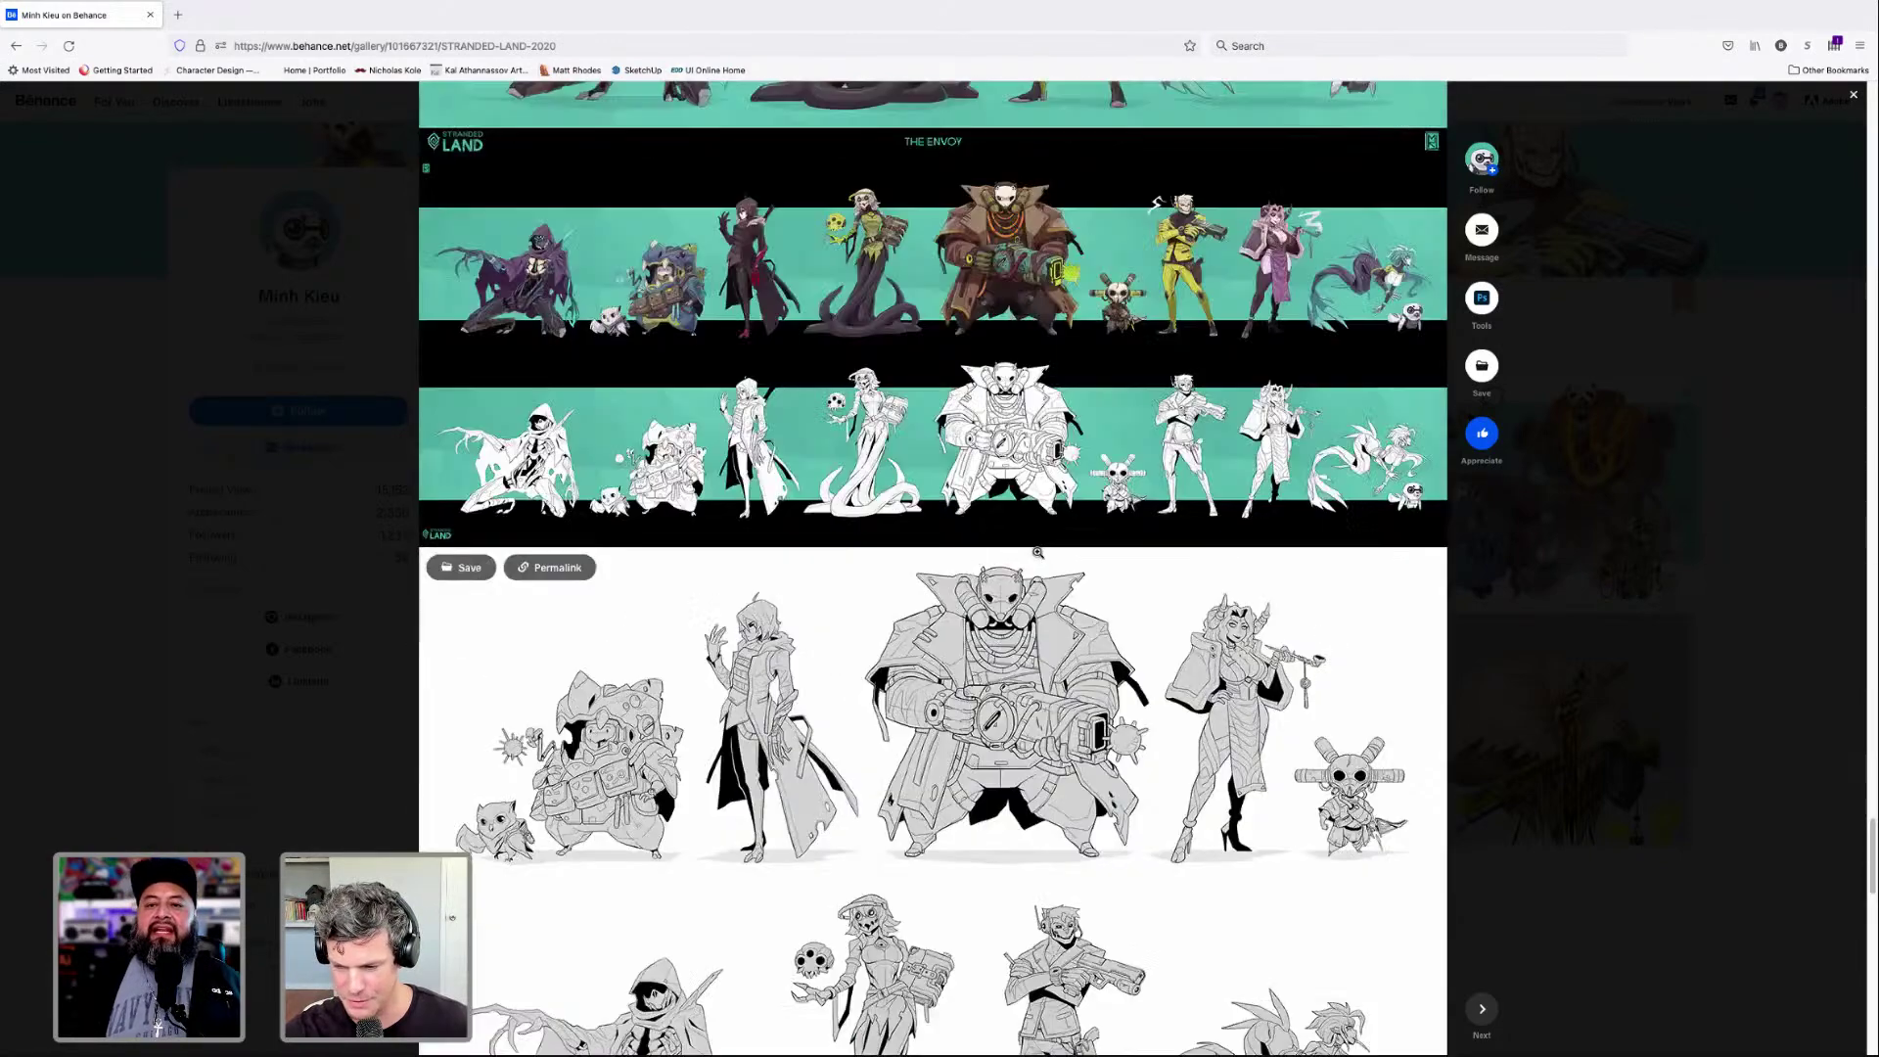
Compare the colored group posters and line-ups with the line art sheet near the project's end.
scroll(1037, 551, "up", 10)
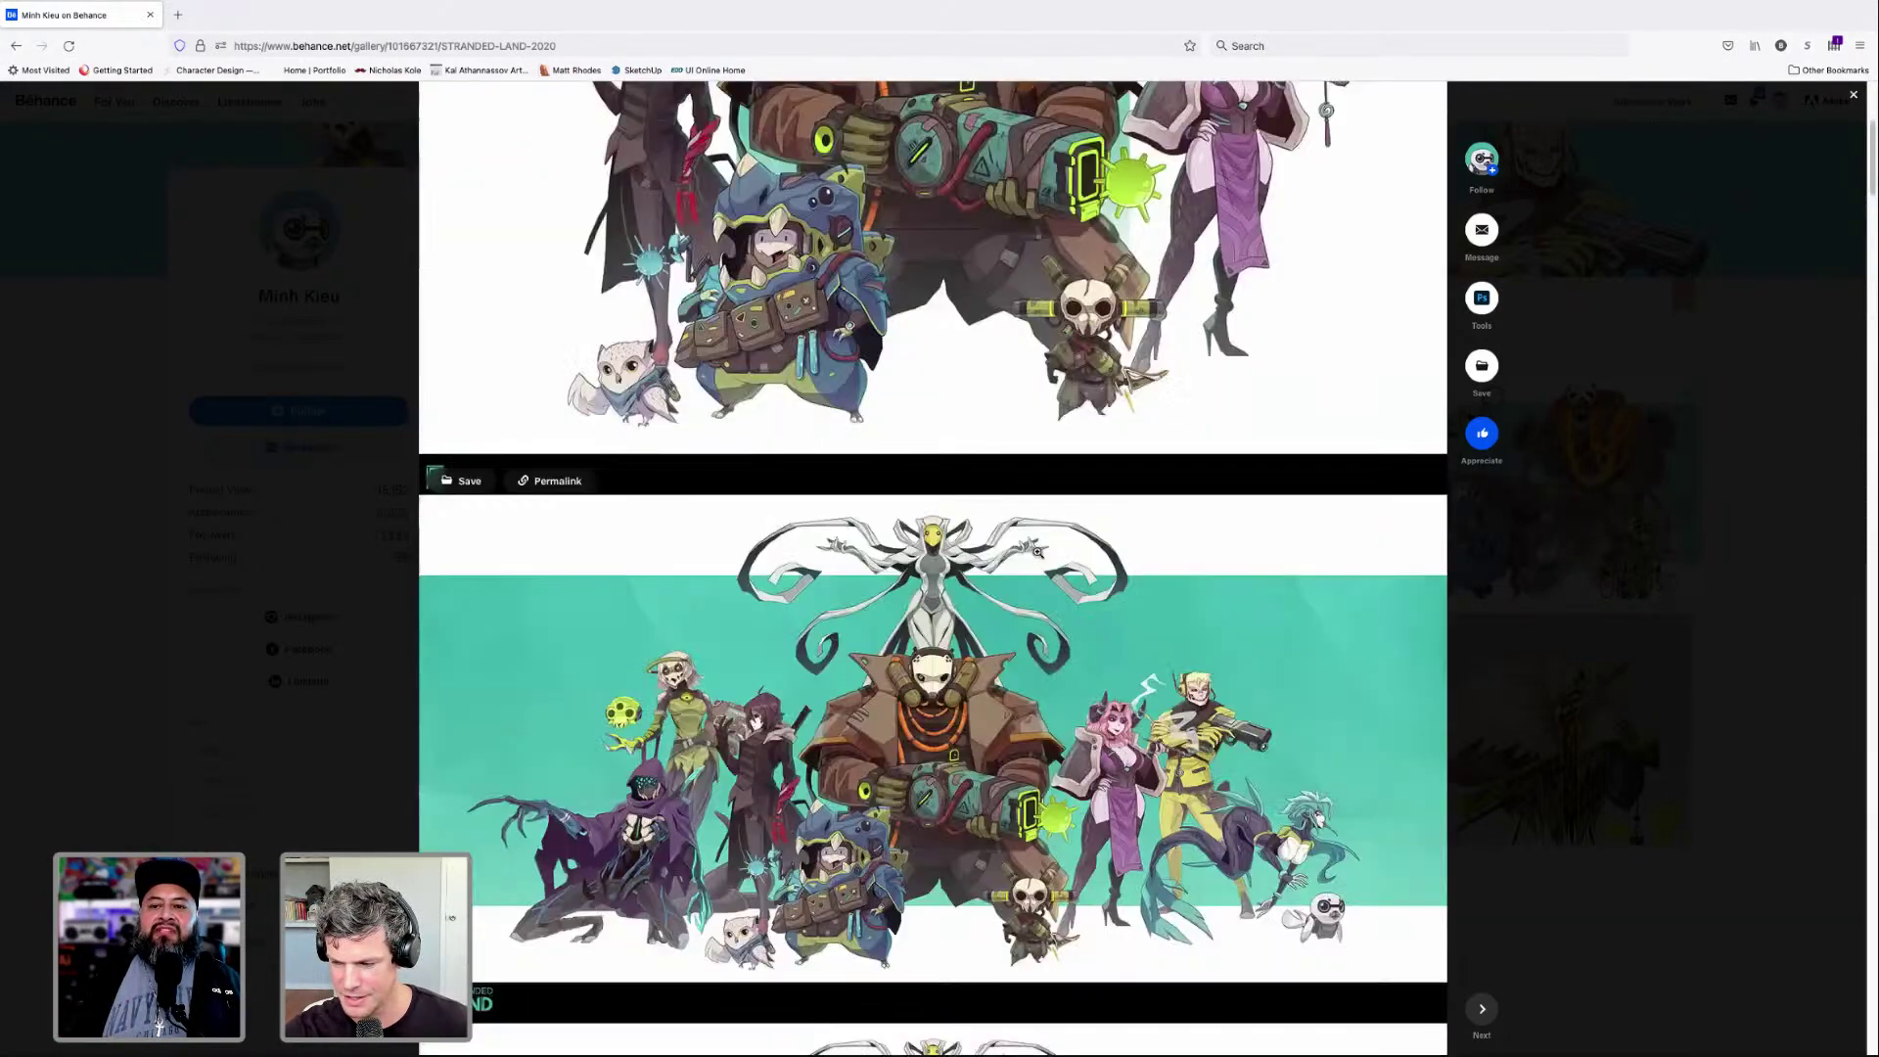
scroll(1114, 473, "down", 15)
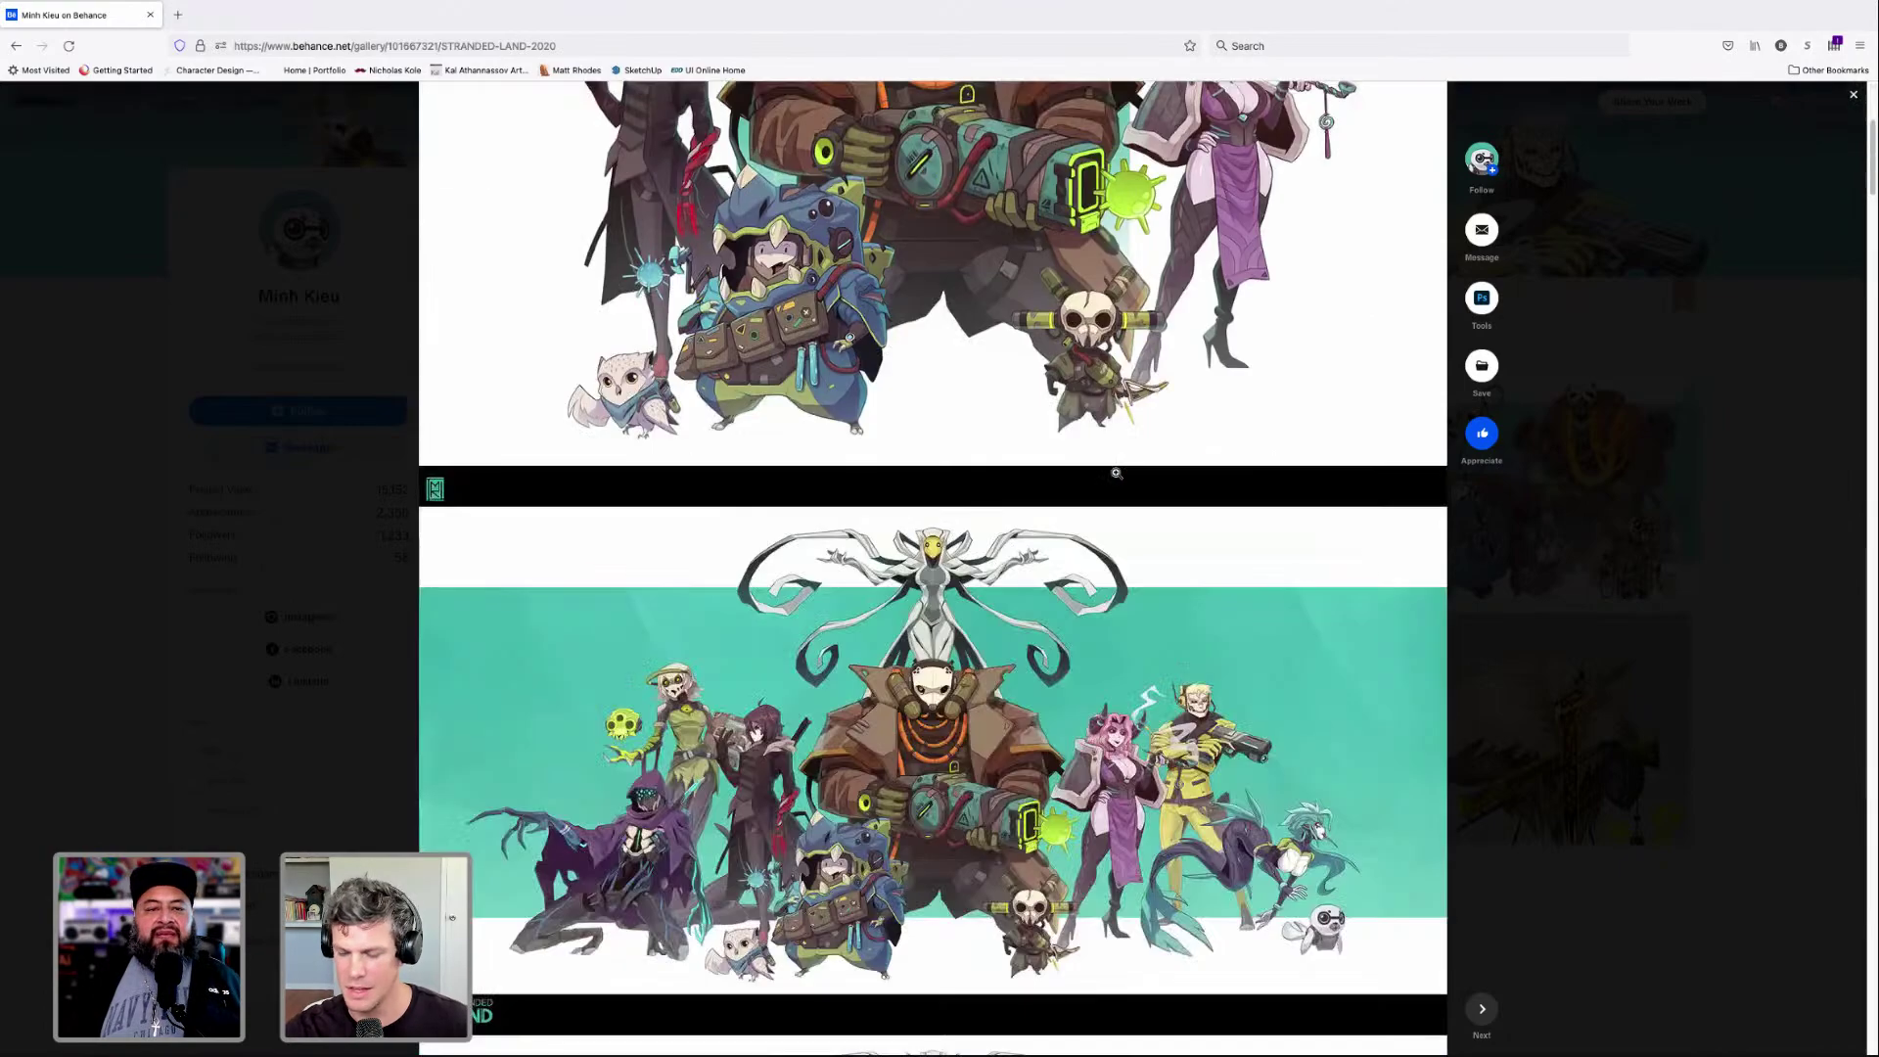
scroll(1114, 474, "down", 10)
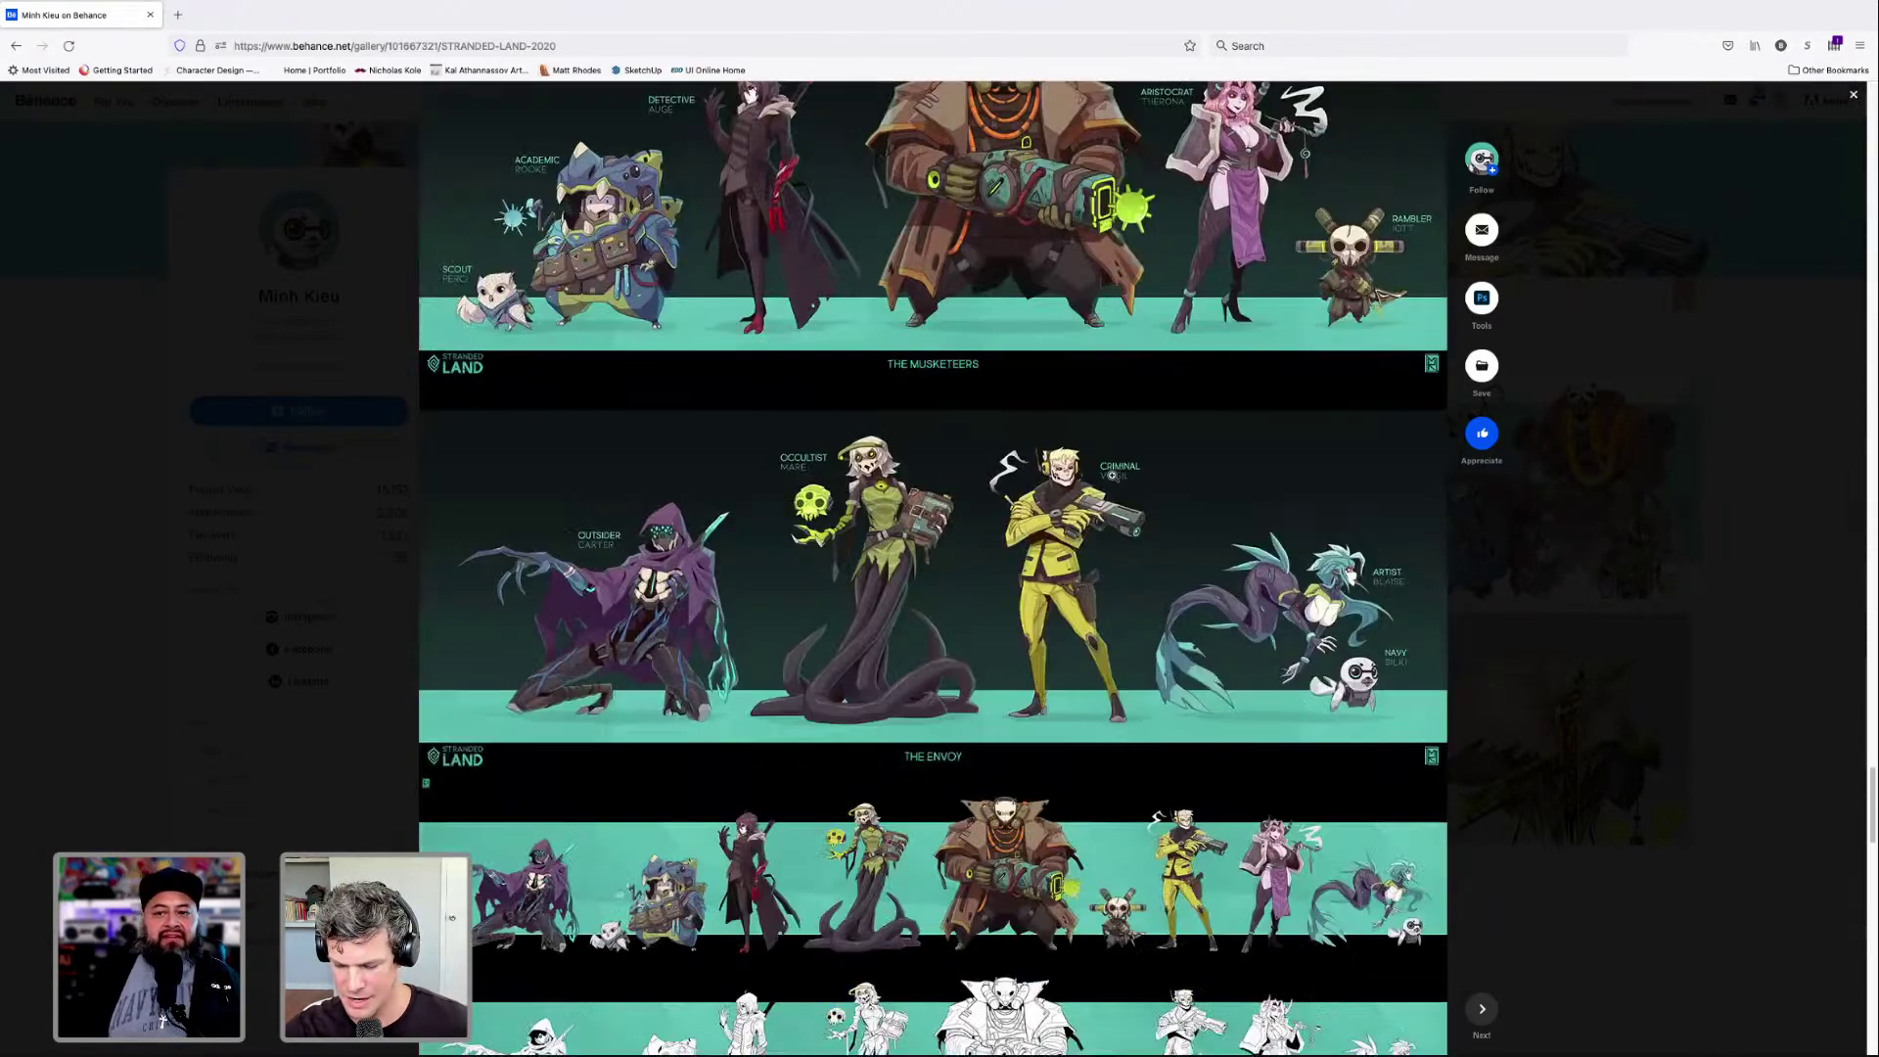
scroll(1115, 474, "up", 3)
scroll(932, 568, "up", 1)
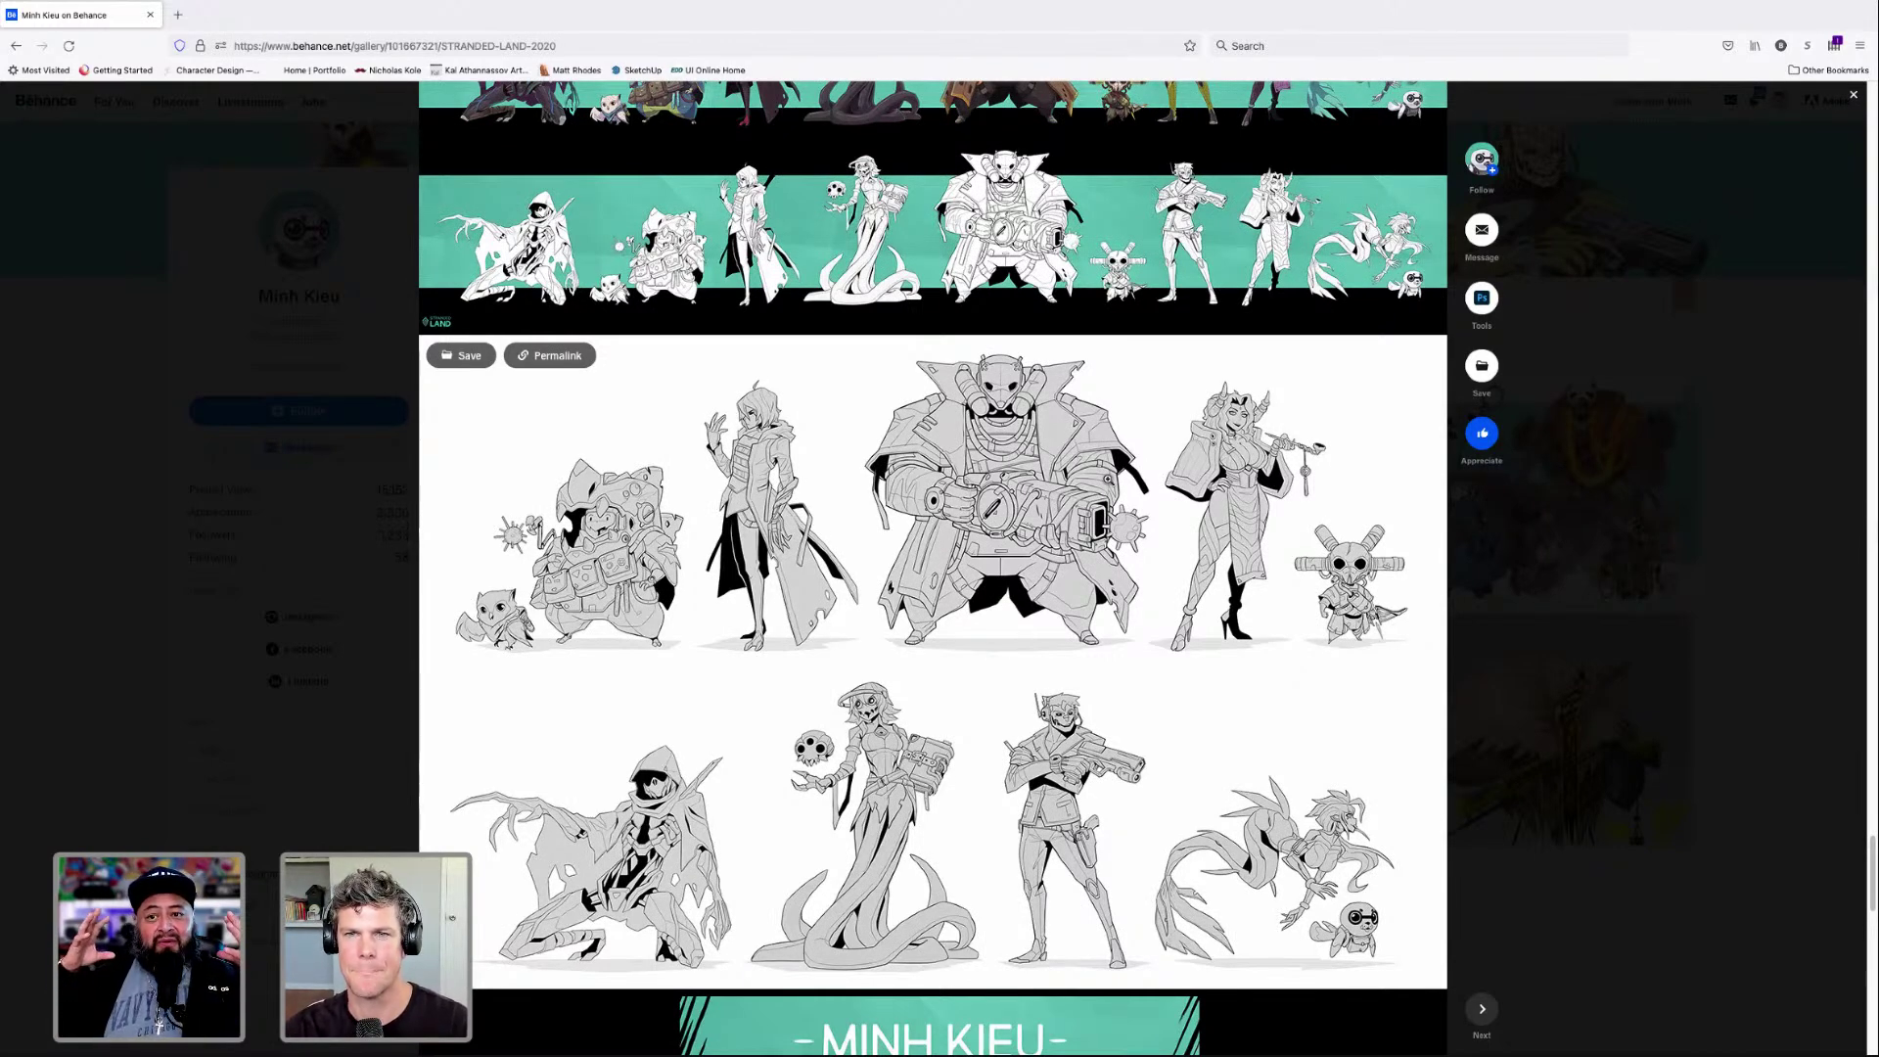
Close the STRANDED LAND project and open the Sketchdump project from the same artist's work gallery.
left_click(1852, 98)
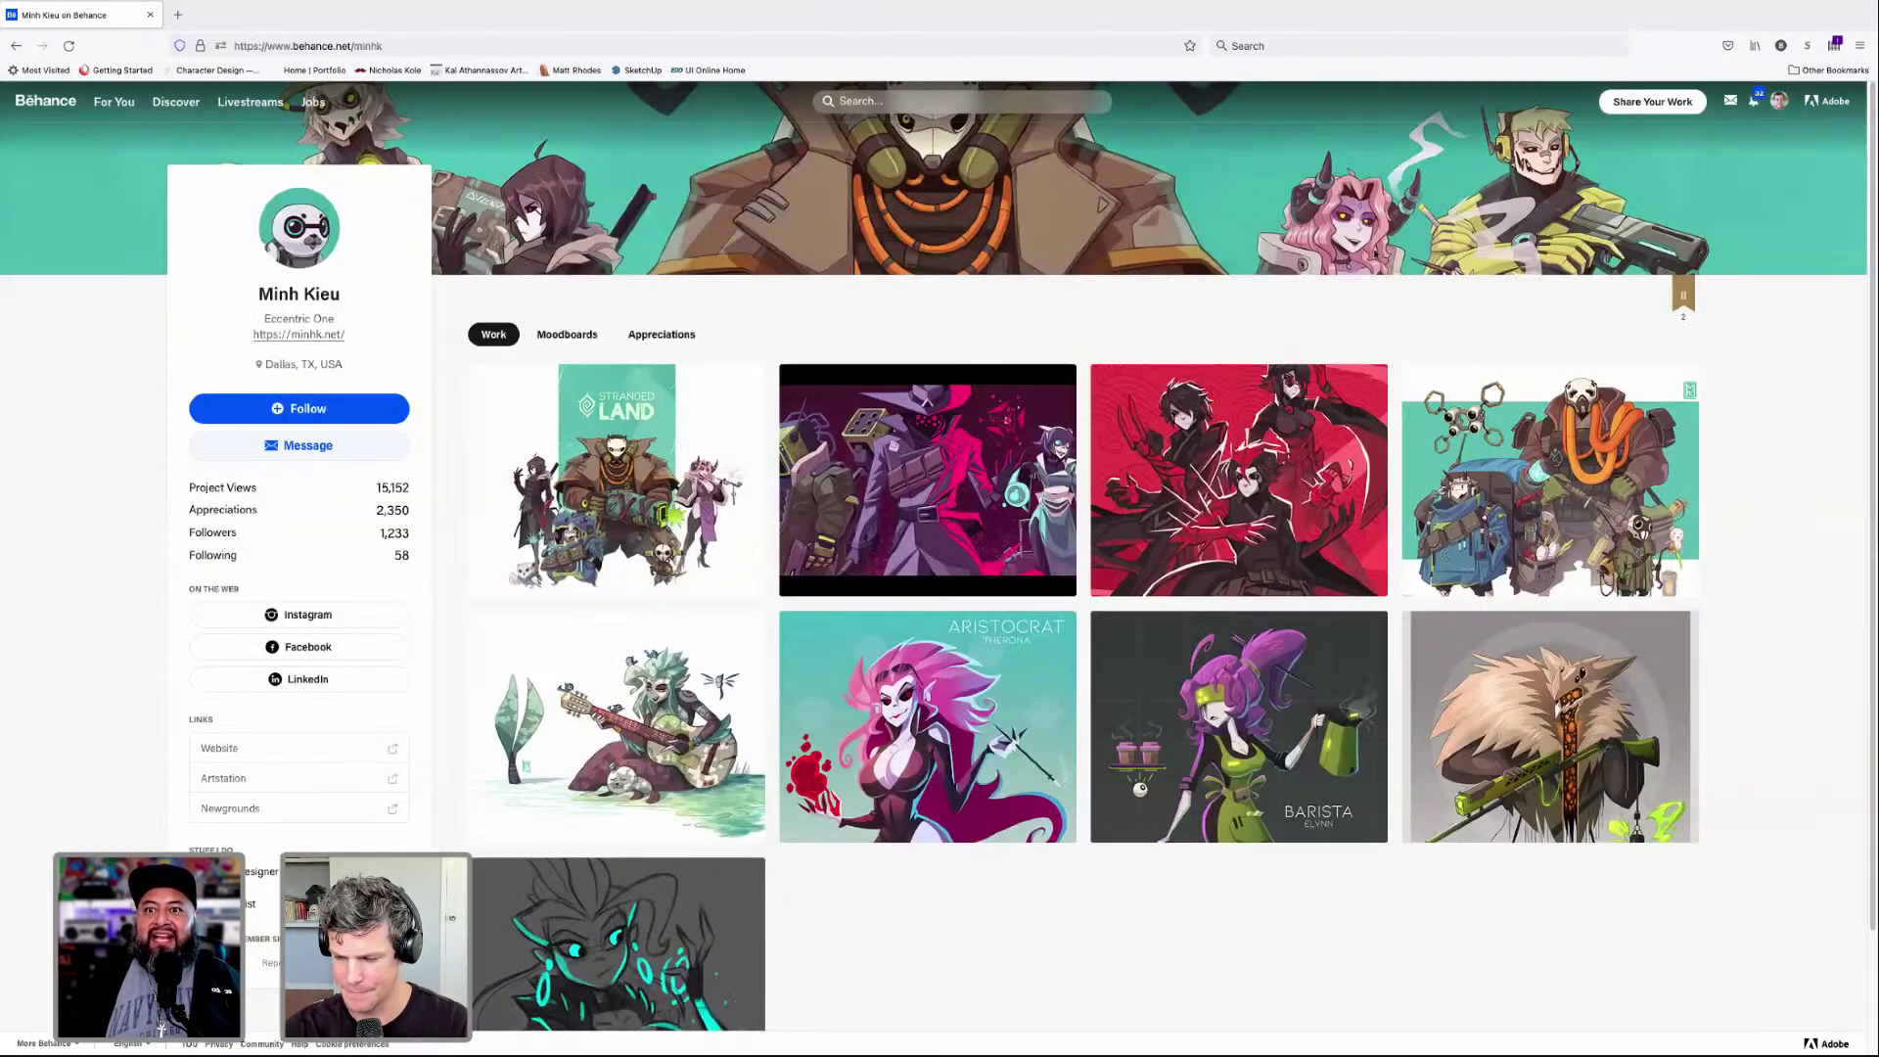
scroll(1058, 290, "down", 2)
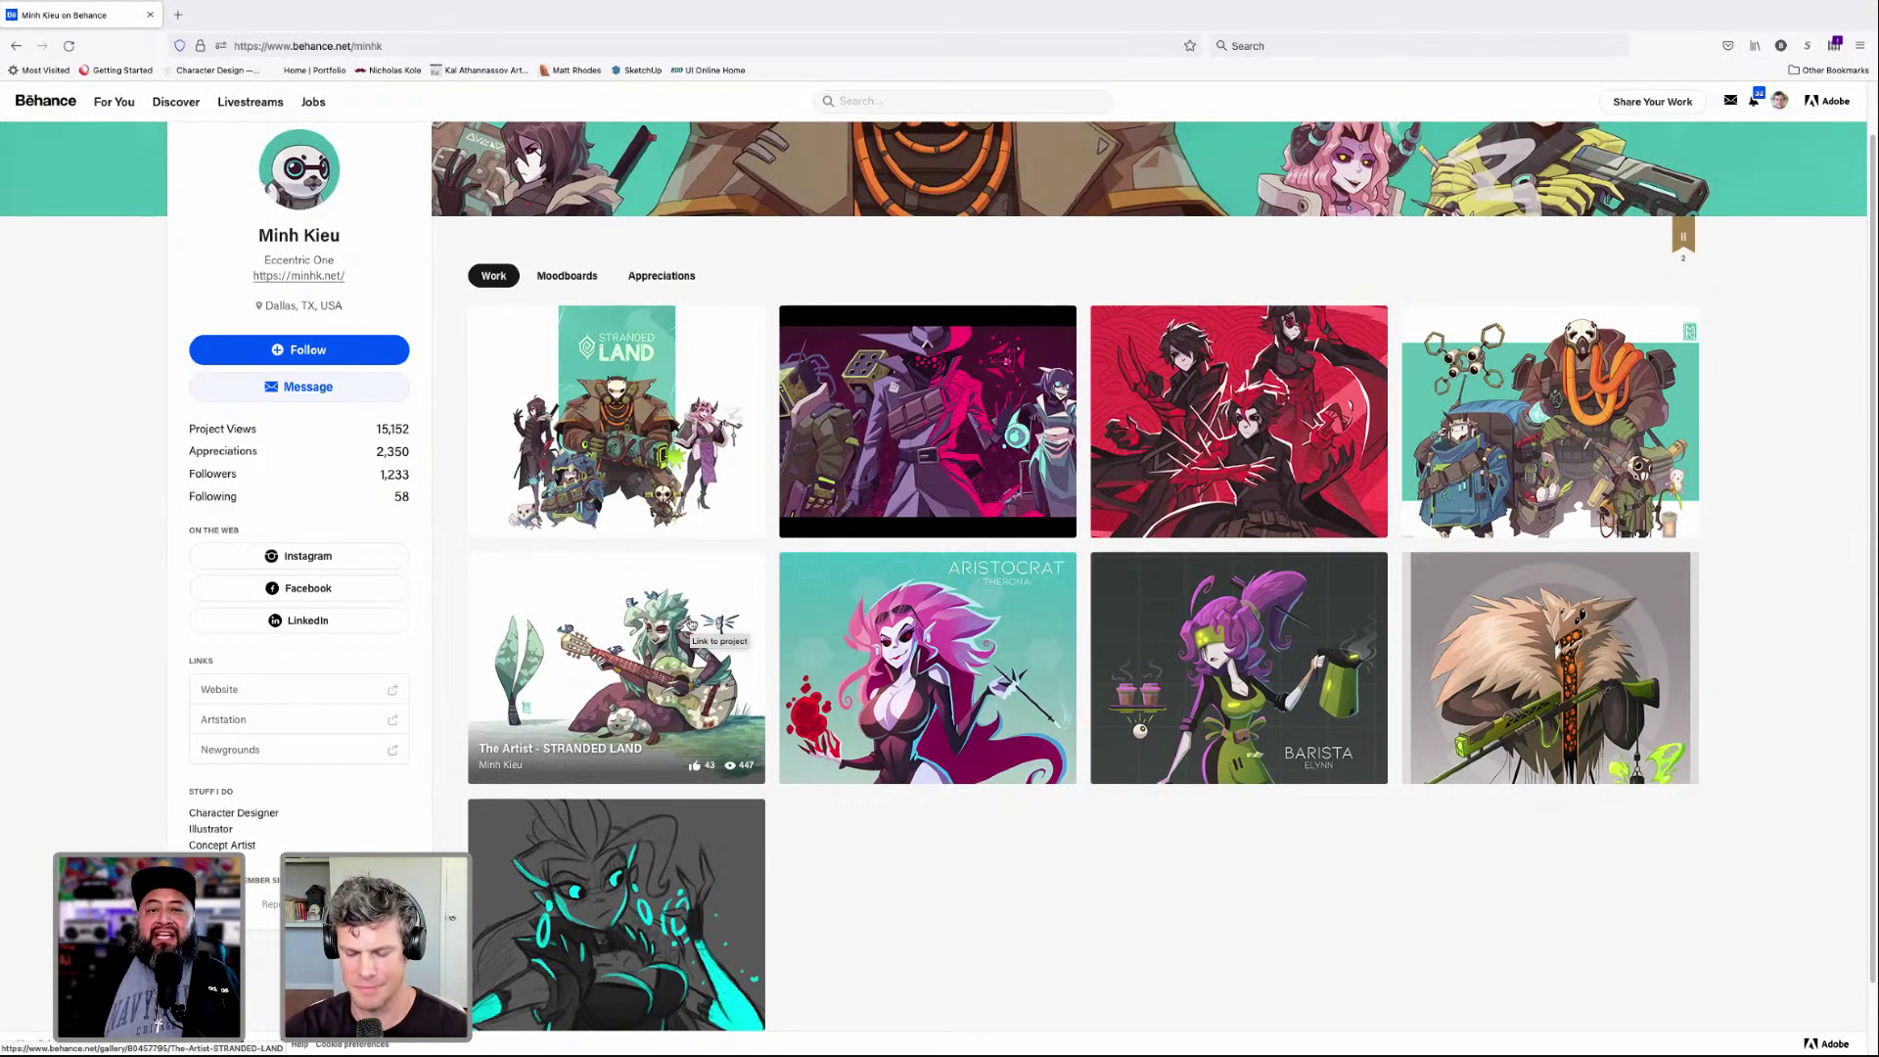
scroll(690, 623, "down", 1)
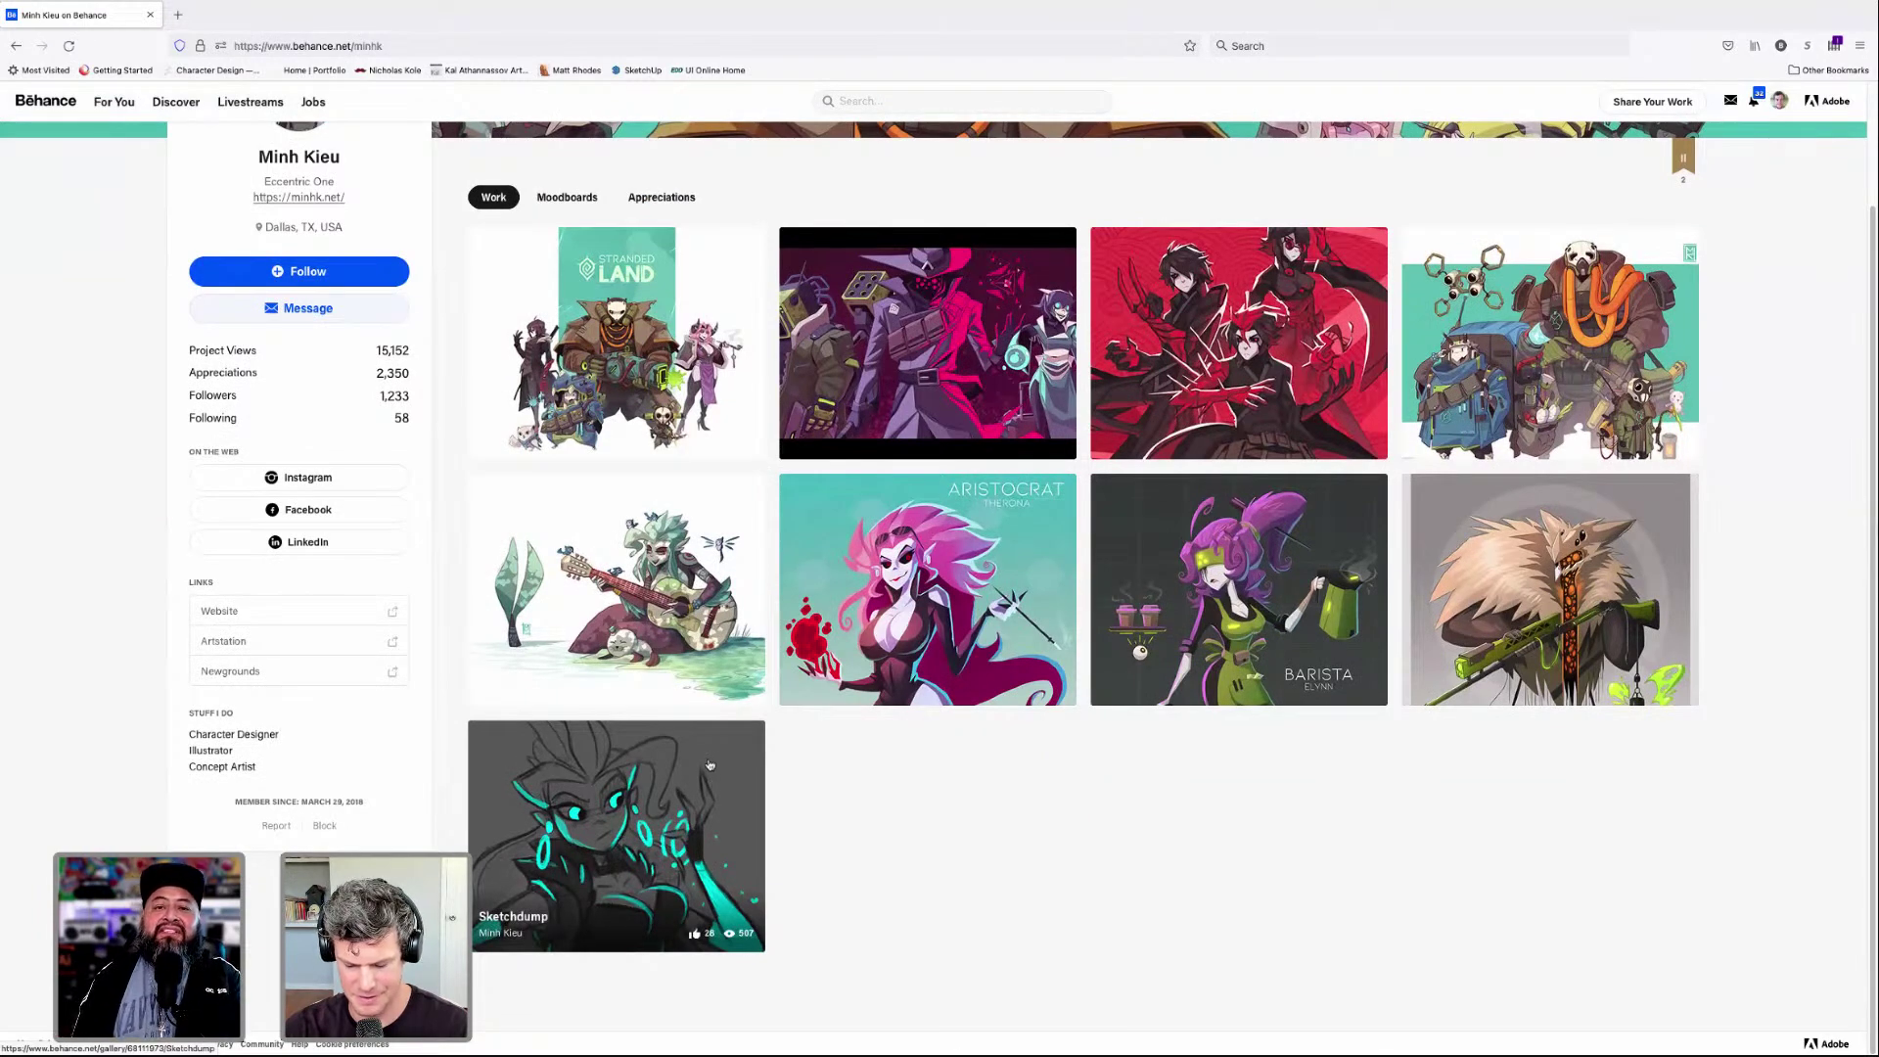
left_click(710, 765)
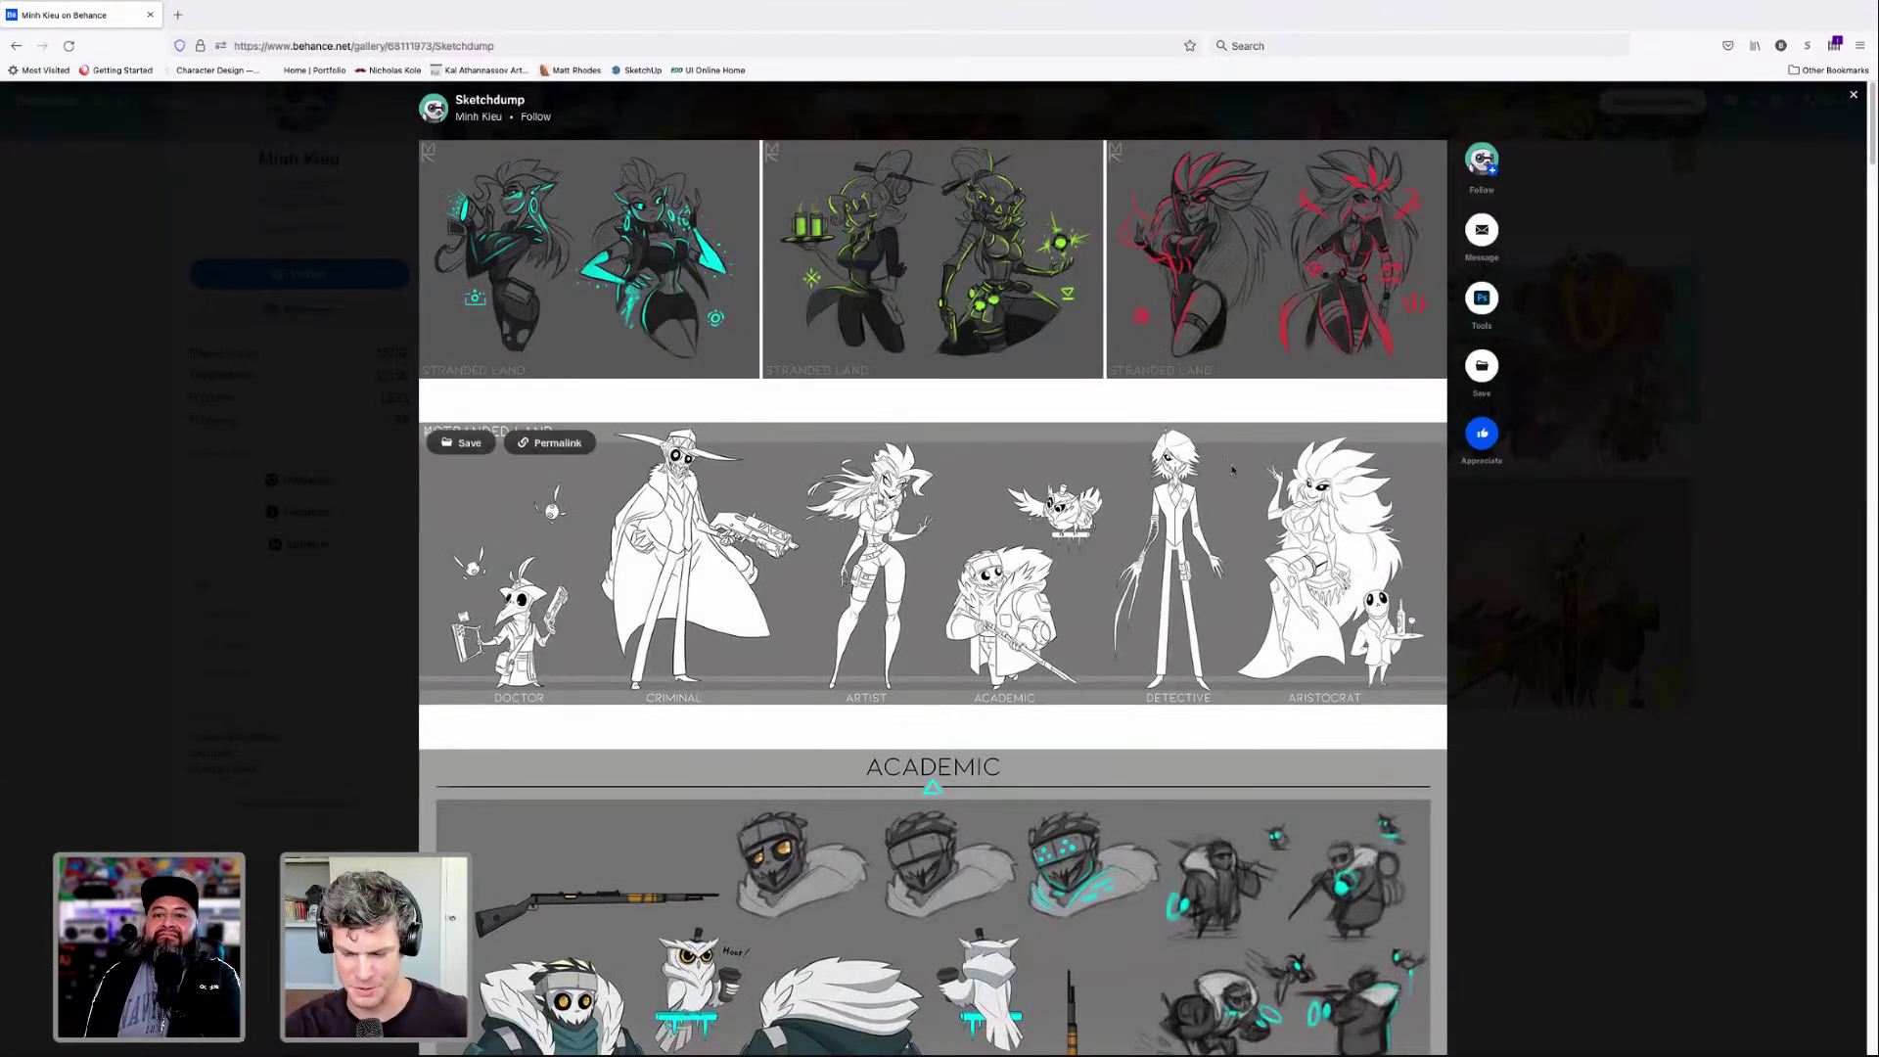
Study the uncolored character line-up and the Academic character sheet with its pose and mask sketches in Sketchdump.
scroll(973, 387, "down", 3)
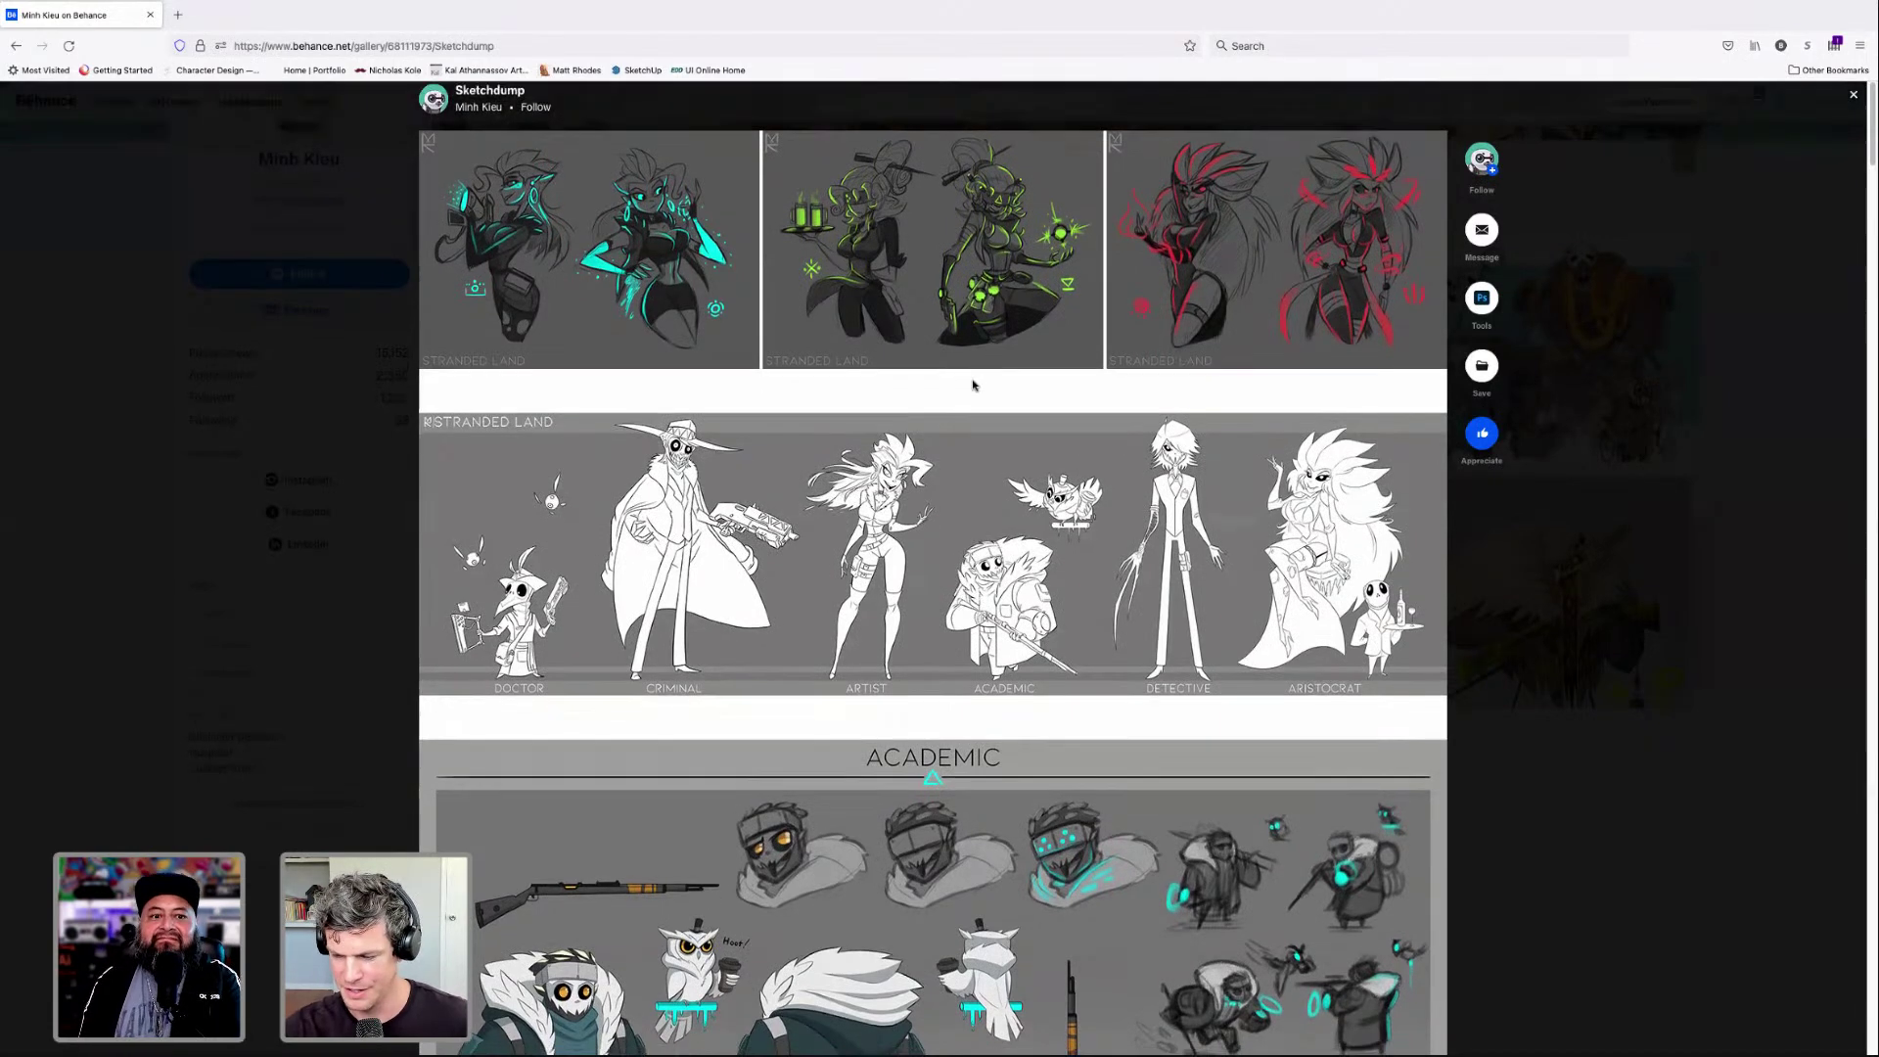
scroll(975, 392, "down", 4)
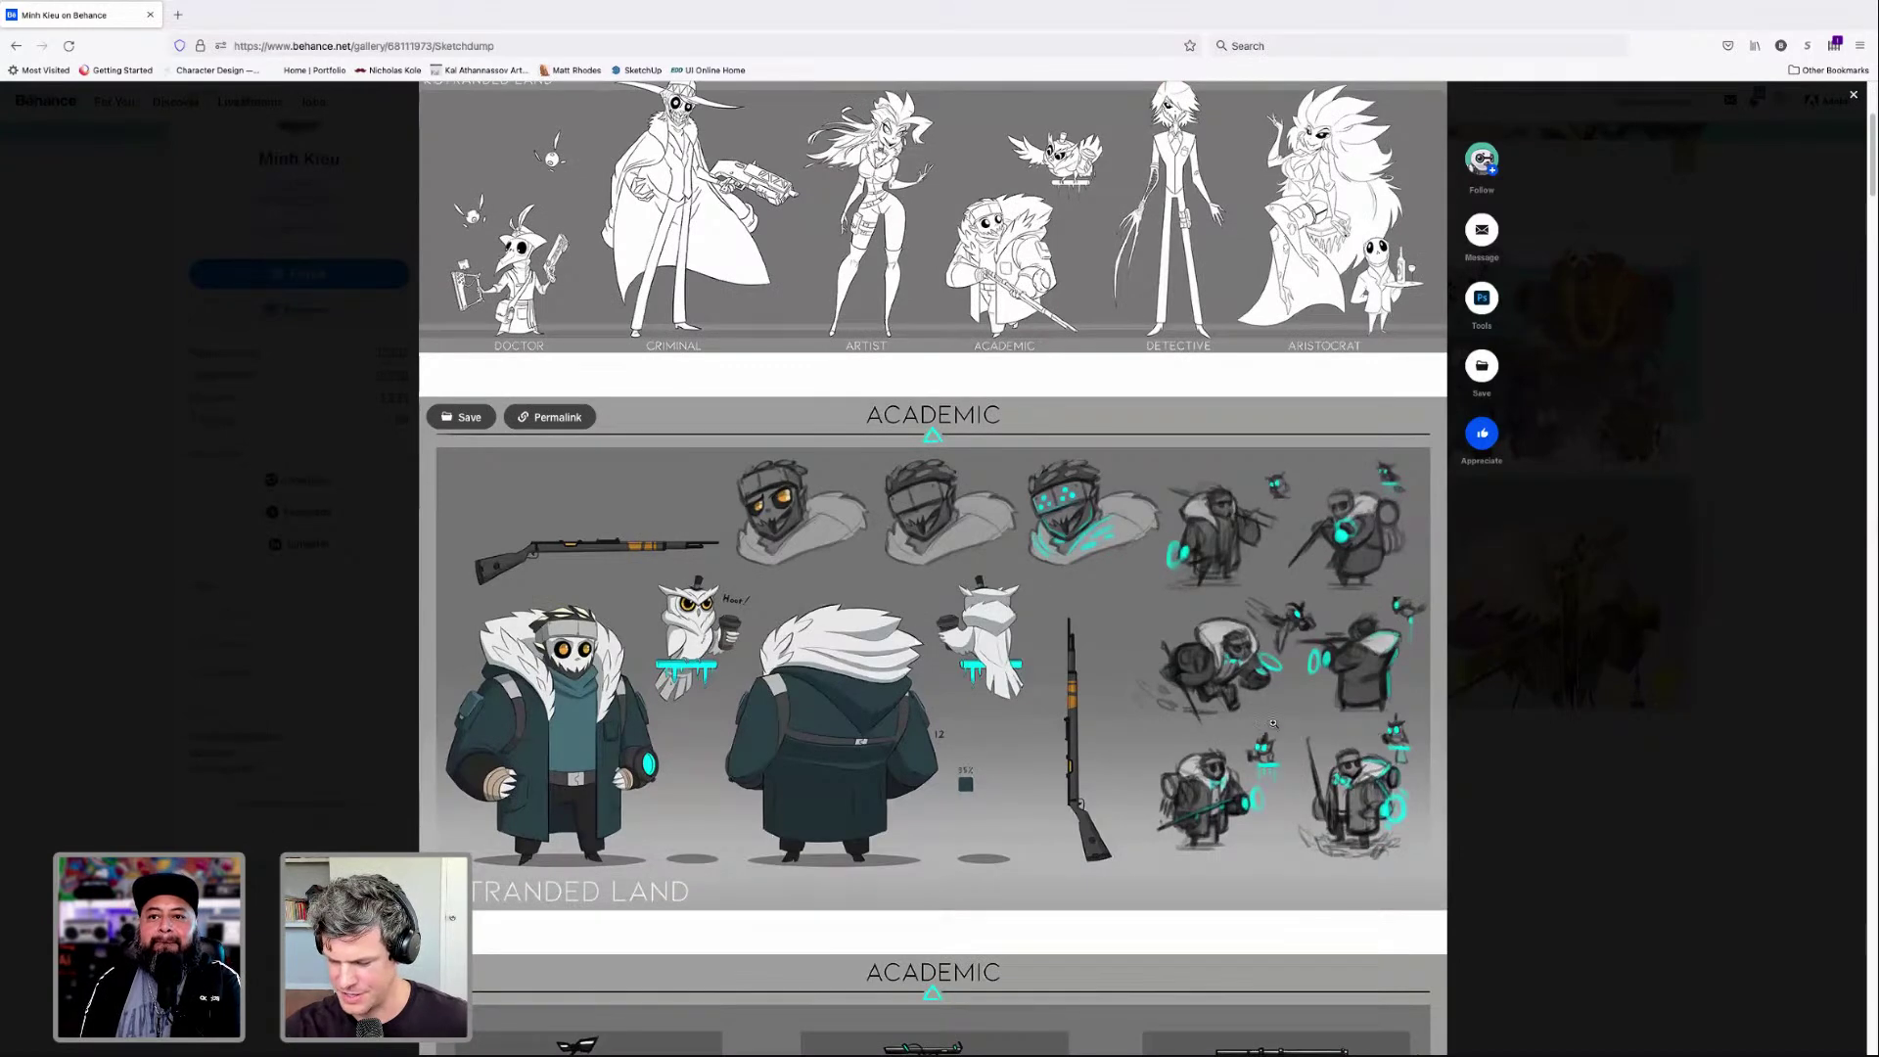
scroll(1262, 668, "down", 1)
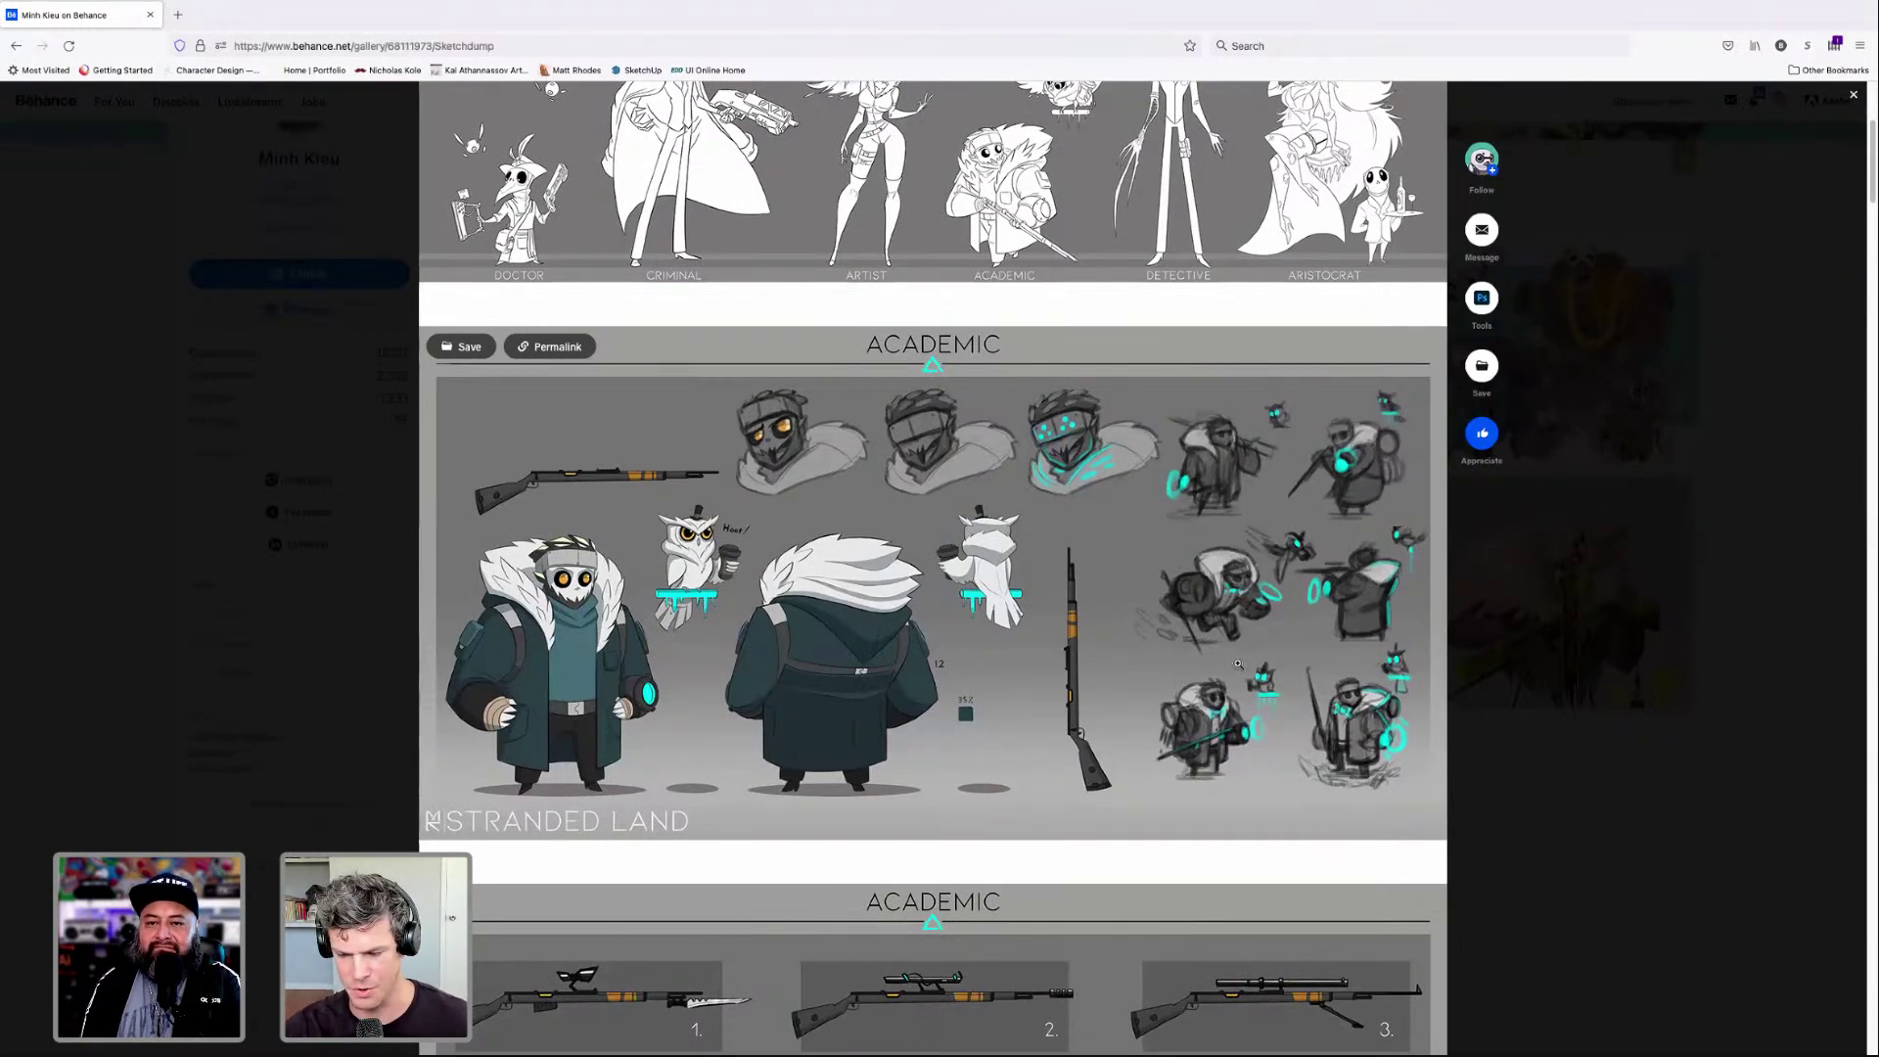
scroll(1238, 663, "up", 6)
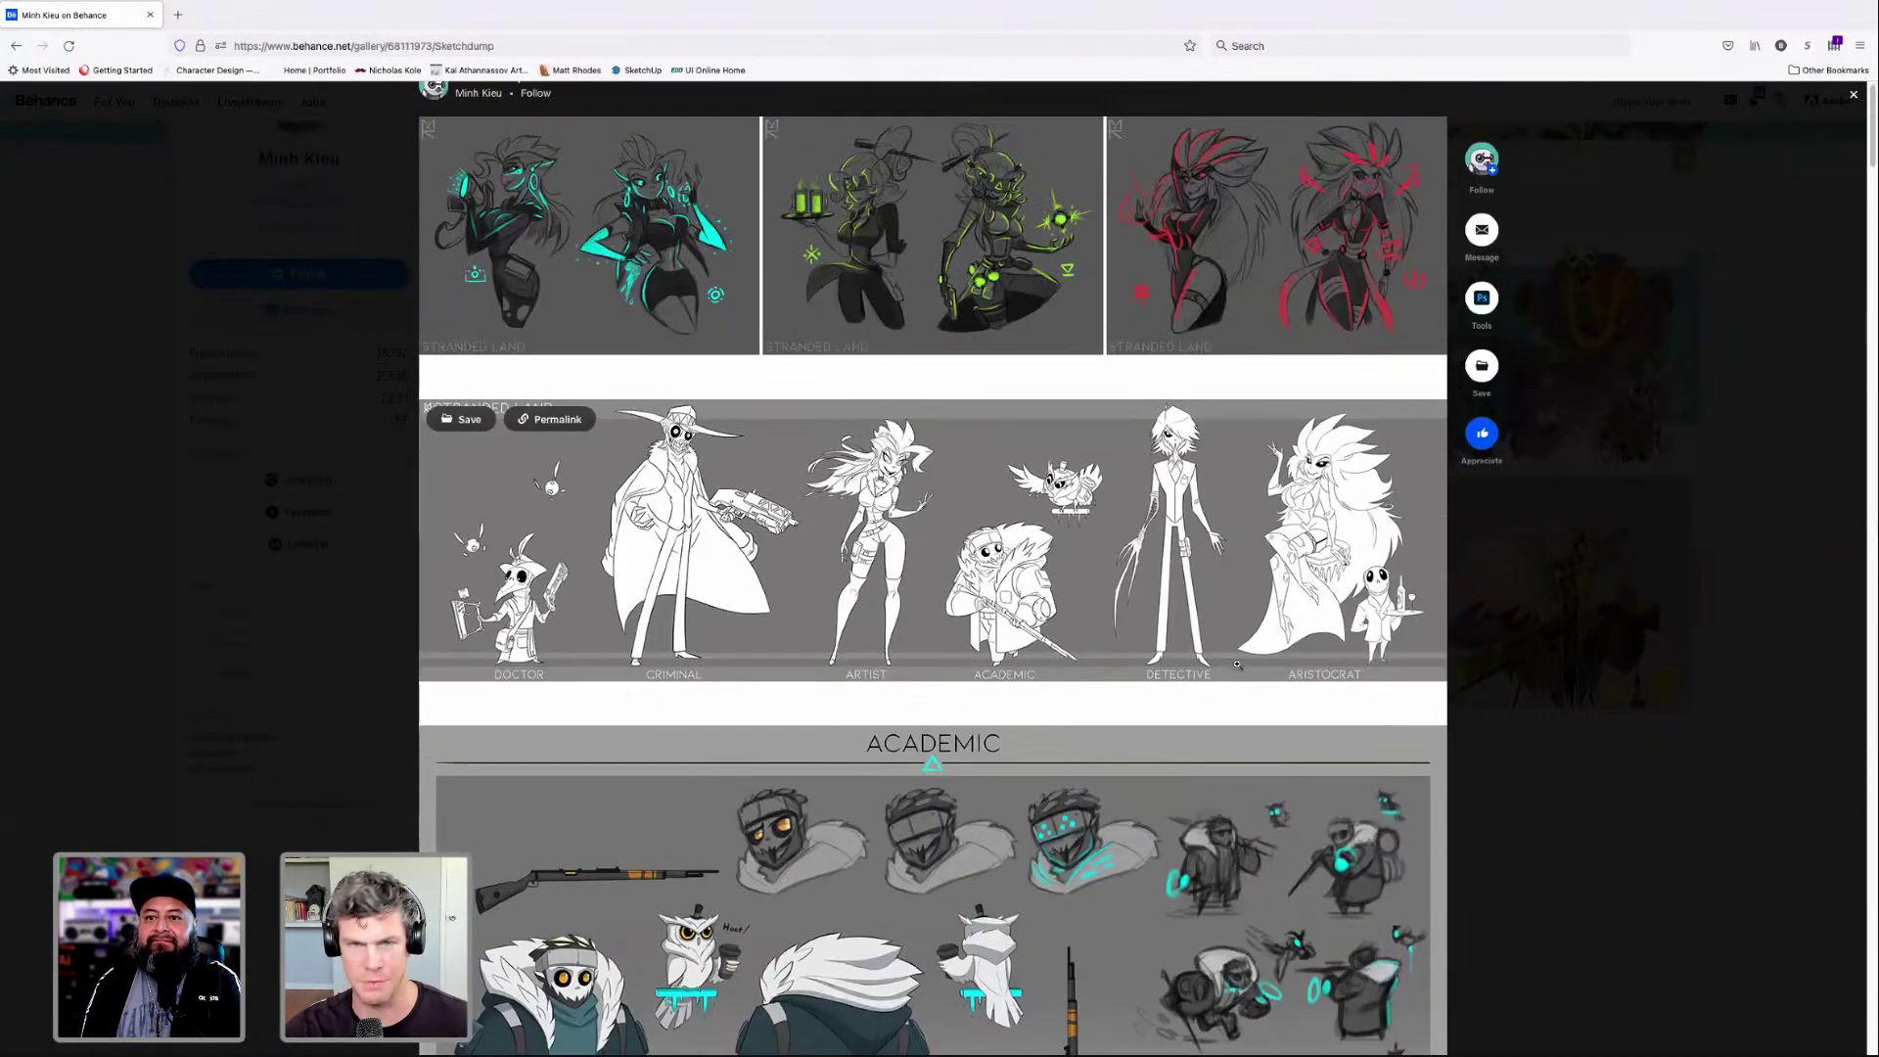
scroll(1240, 663, "down", 4)
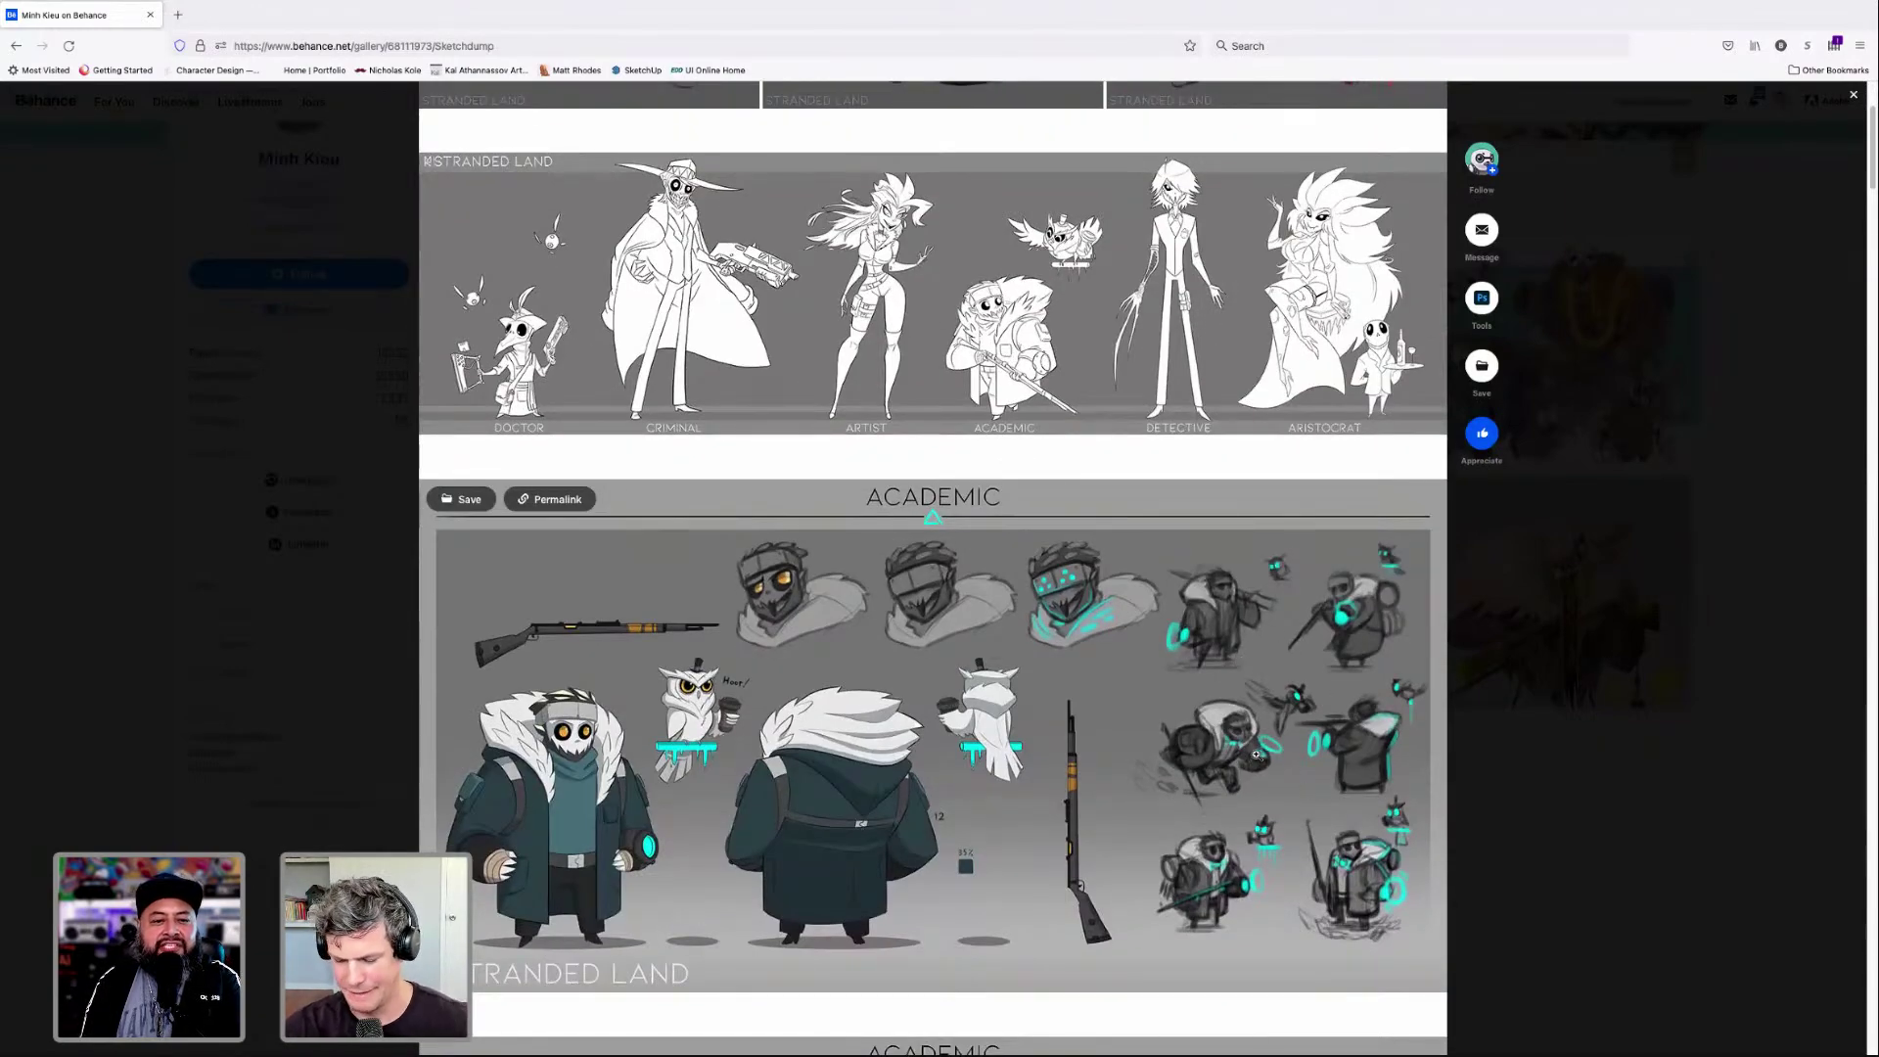
scroll(1254, 752, "down", 3)
scroll(1254, 753, "up", 7)
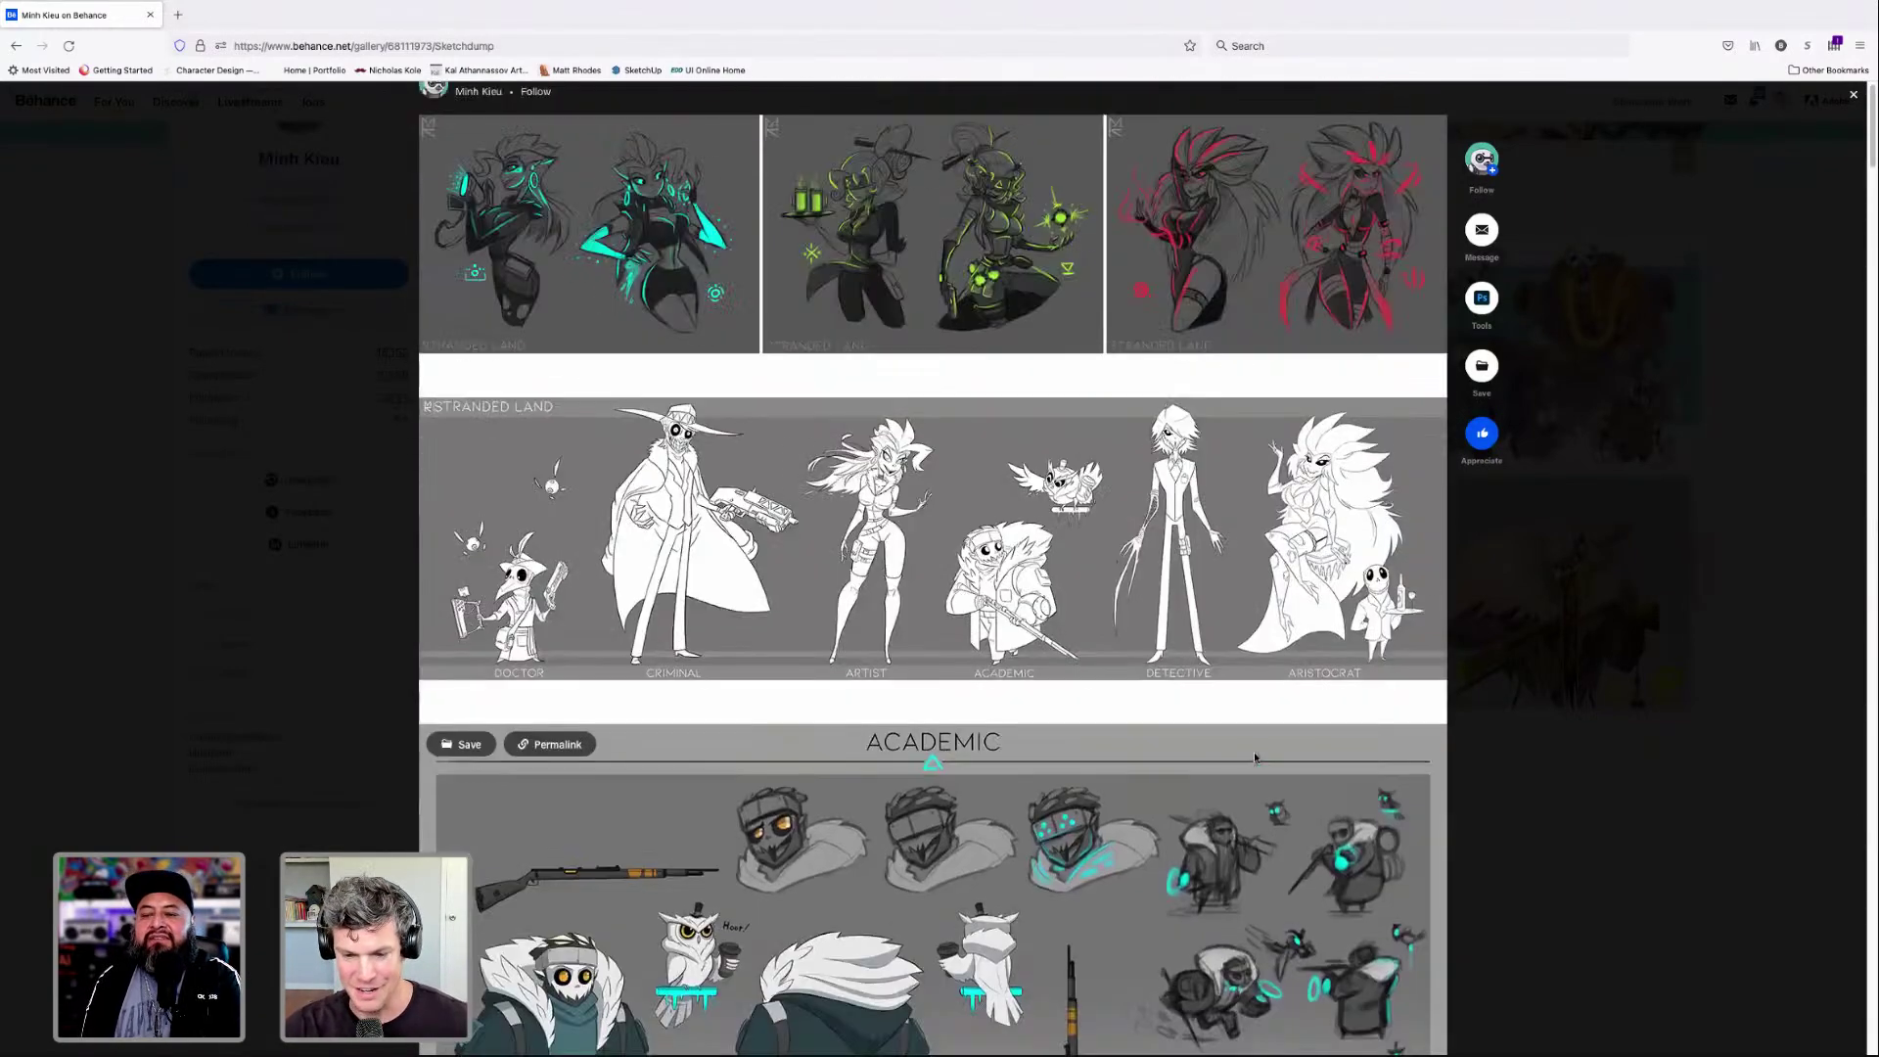
scroll(1255, 756, "down", 10)
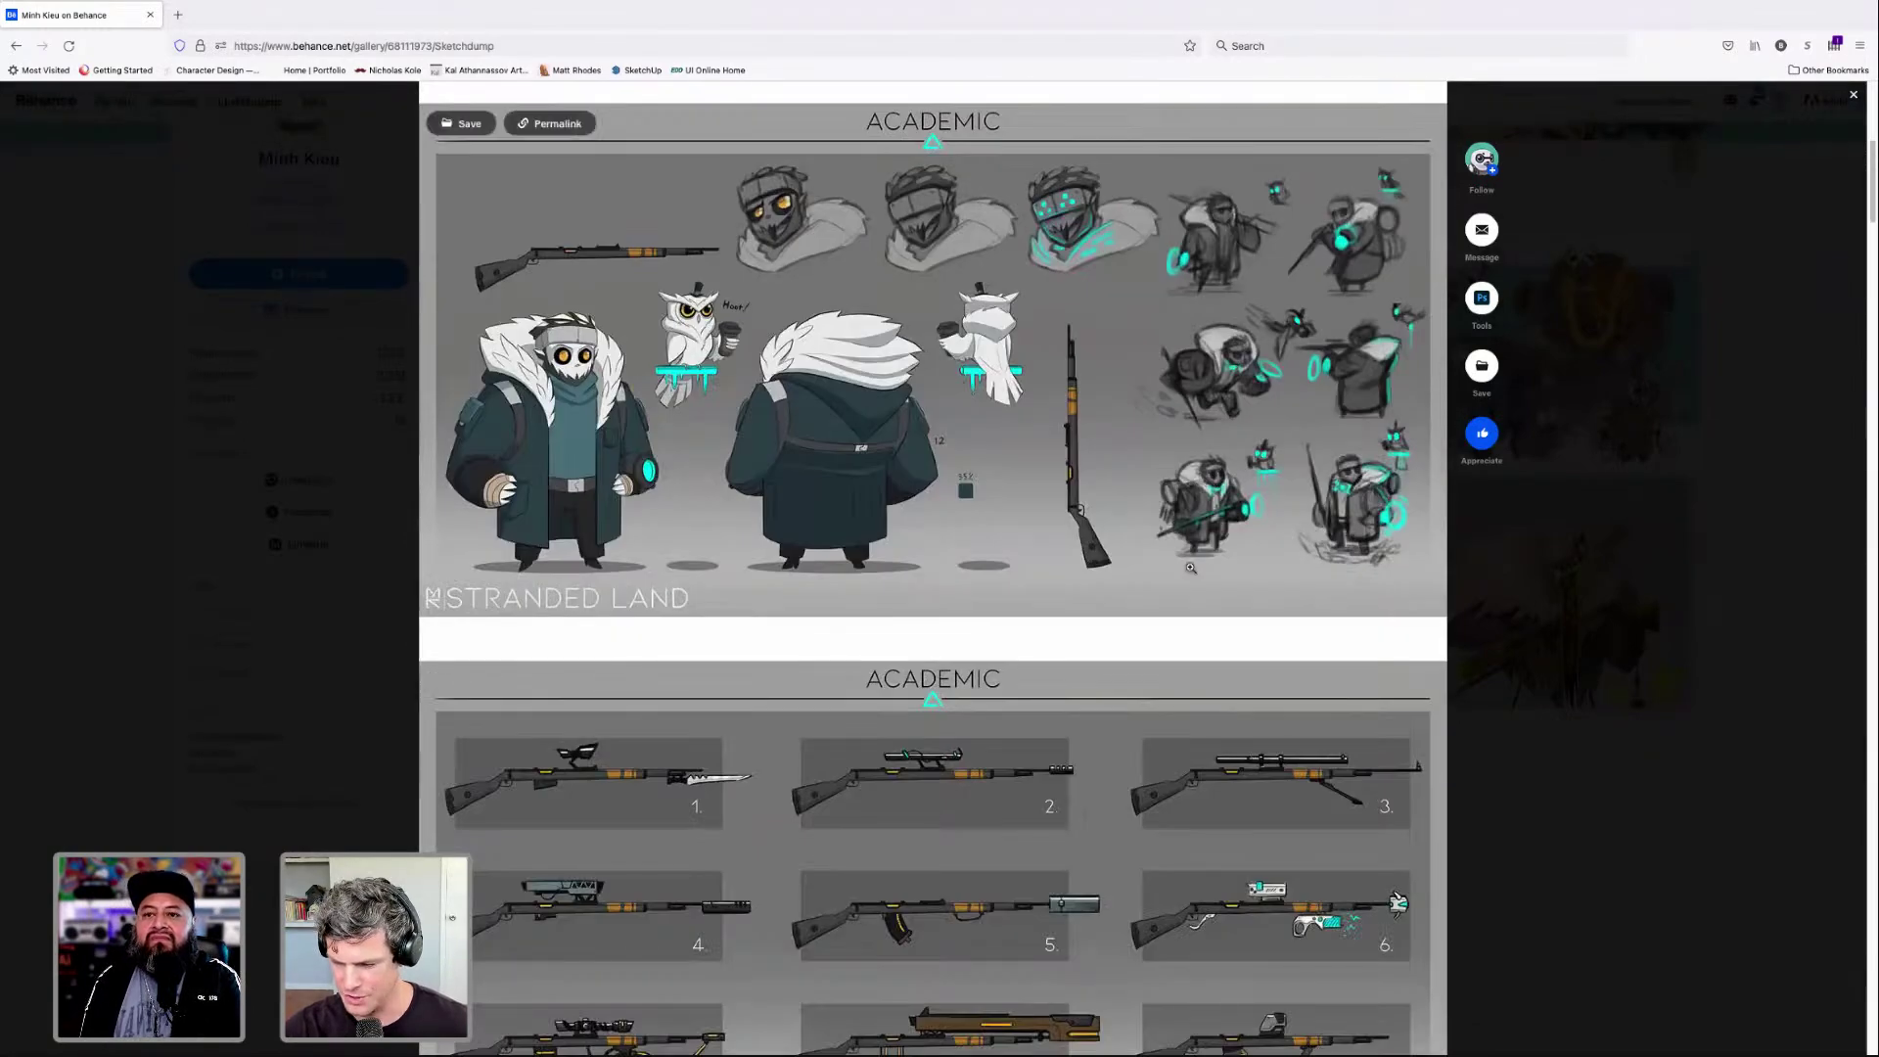
scroll(1051, 759, "down", 3)
scroll(1137, 523, "up", 5)
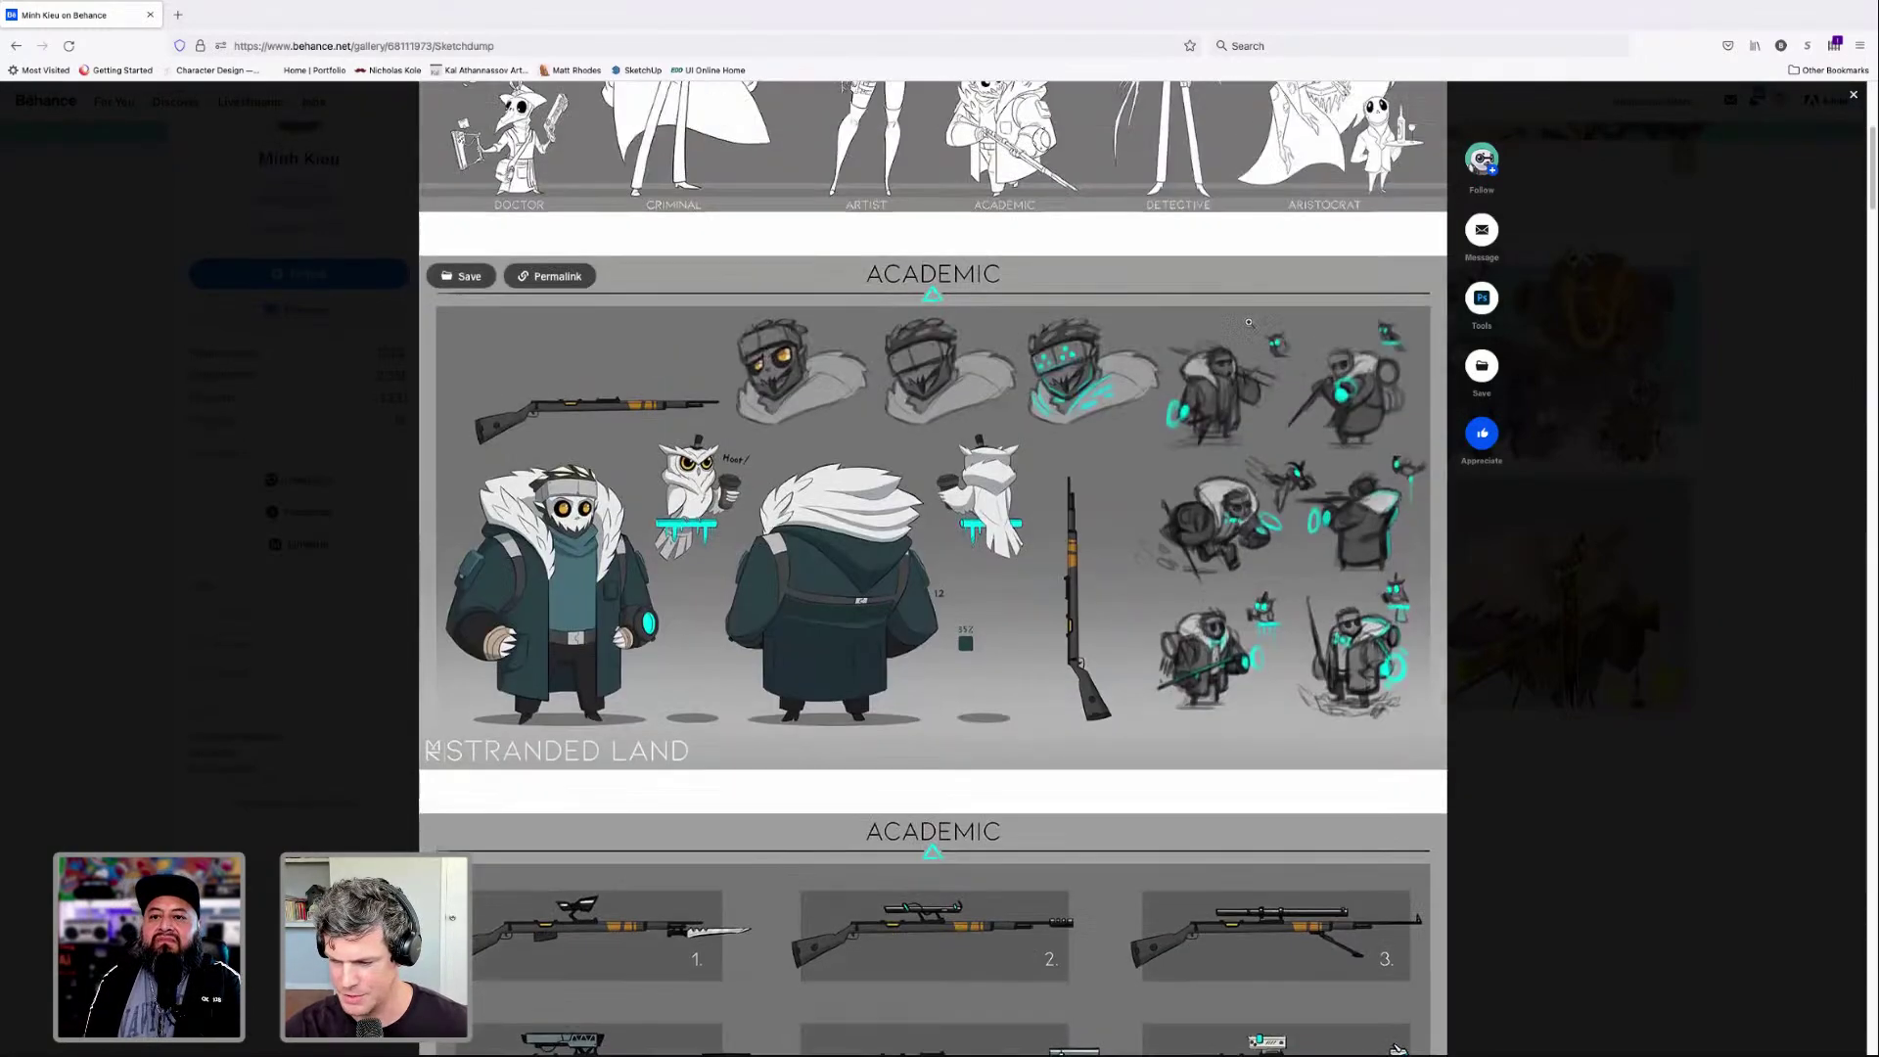
scroll(1166, 626, "down", 3)
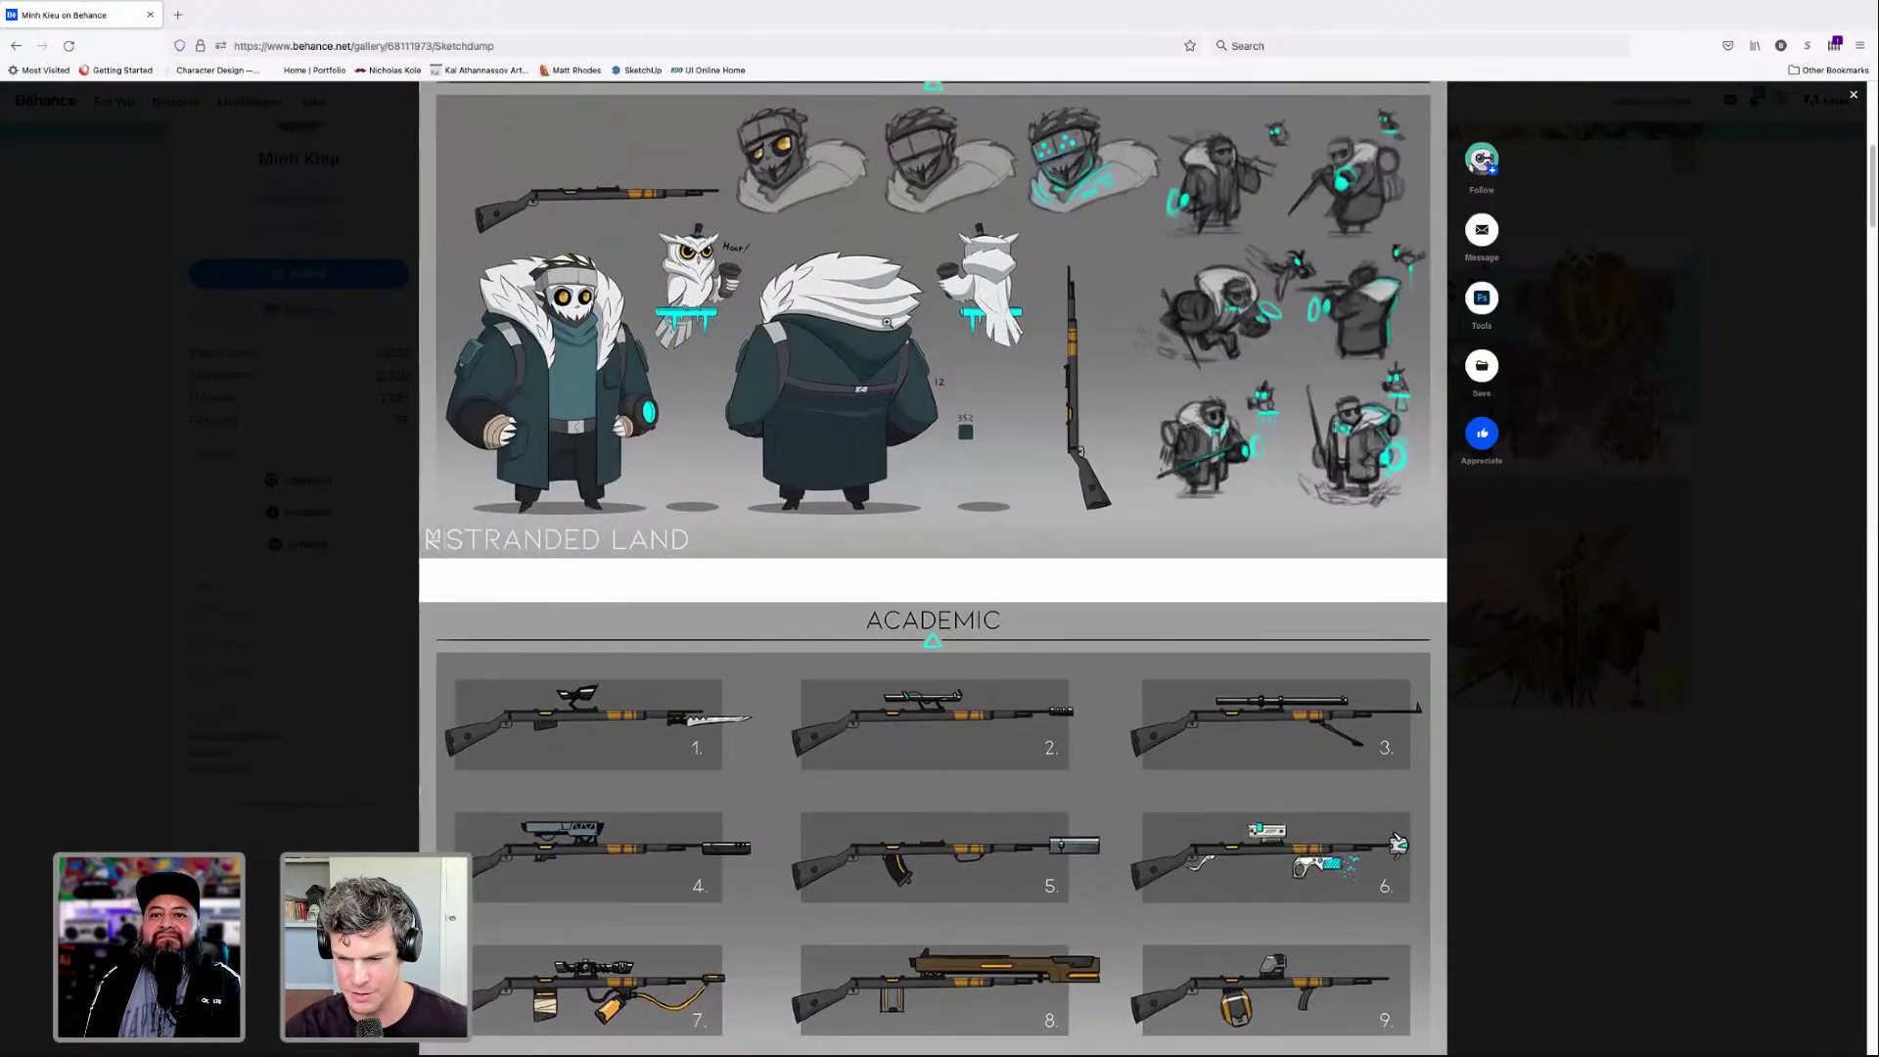
Examine the Academic's rifle design sheets, including the Auger, Marksman, Combat and Stationary rifles.
scroll(886, 322, "down", 12)
scroll(1117, 502, "down", 5)
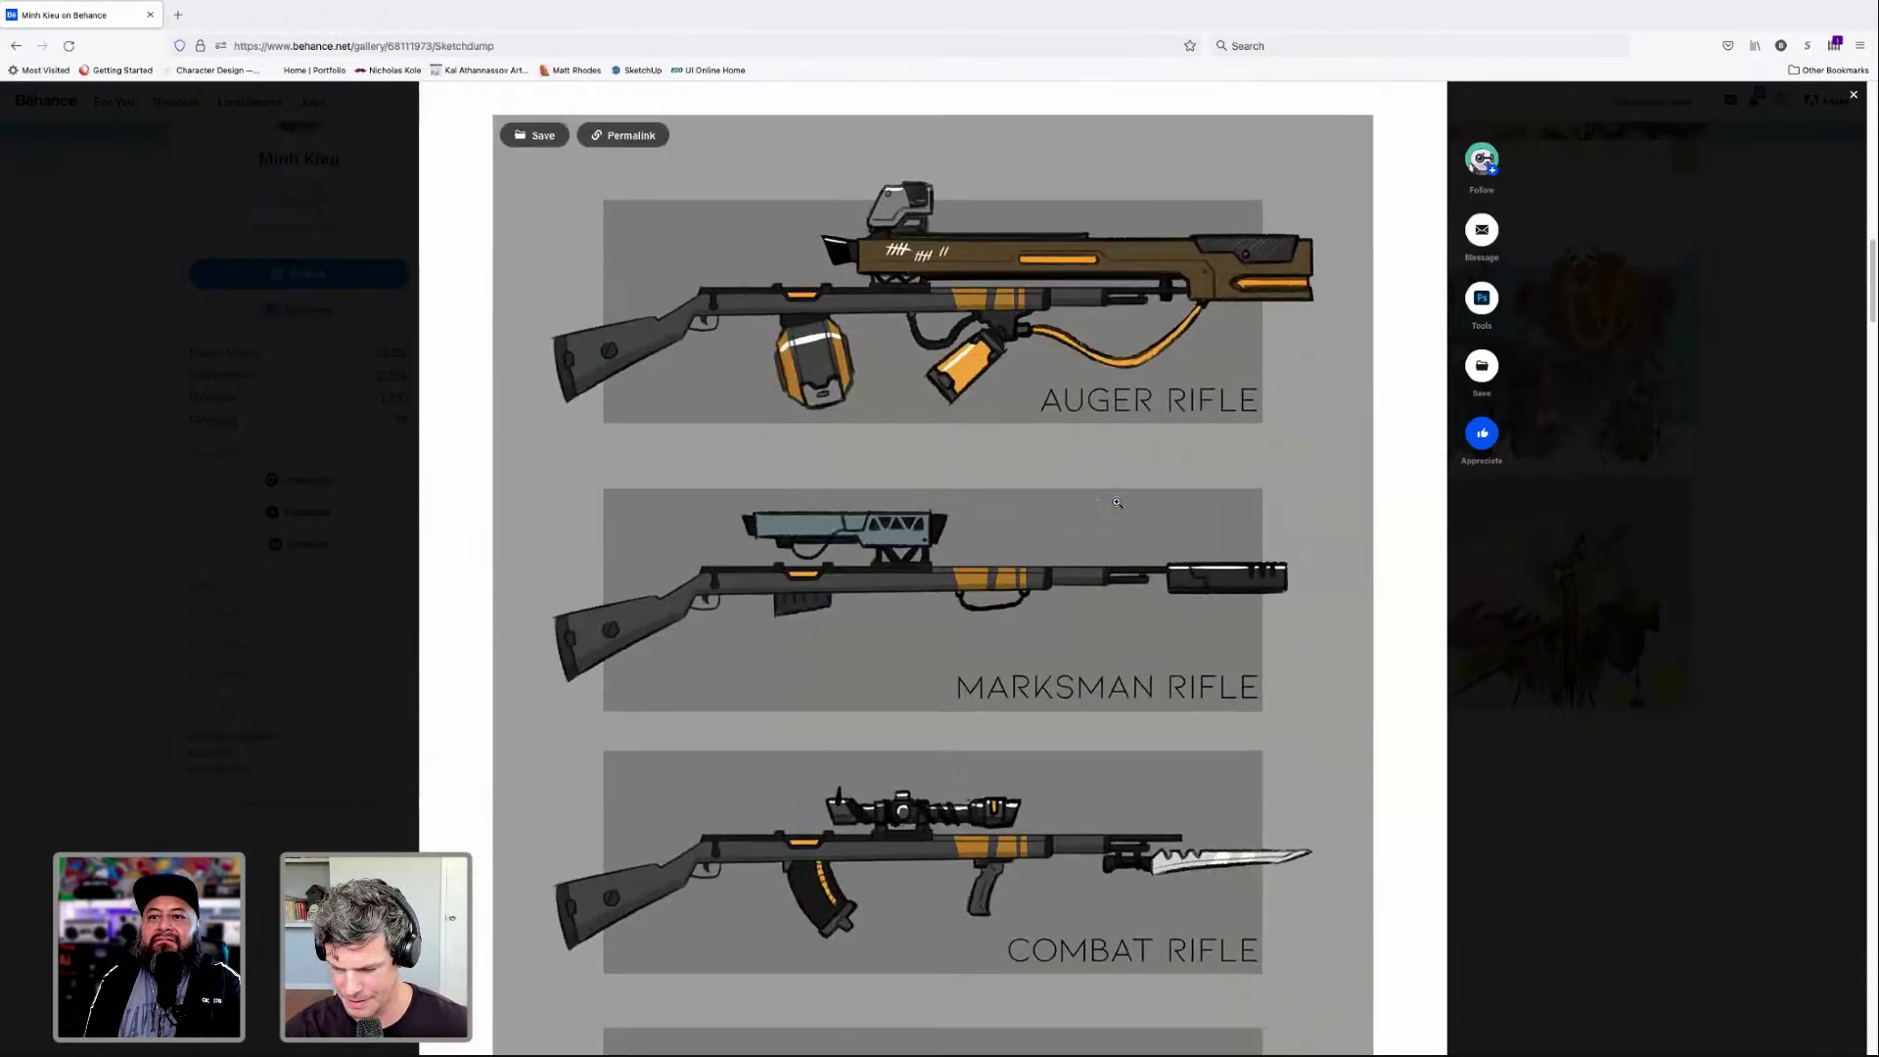
scroll(1116, 502, "up", 6)
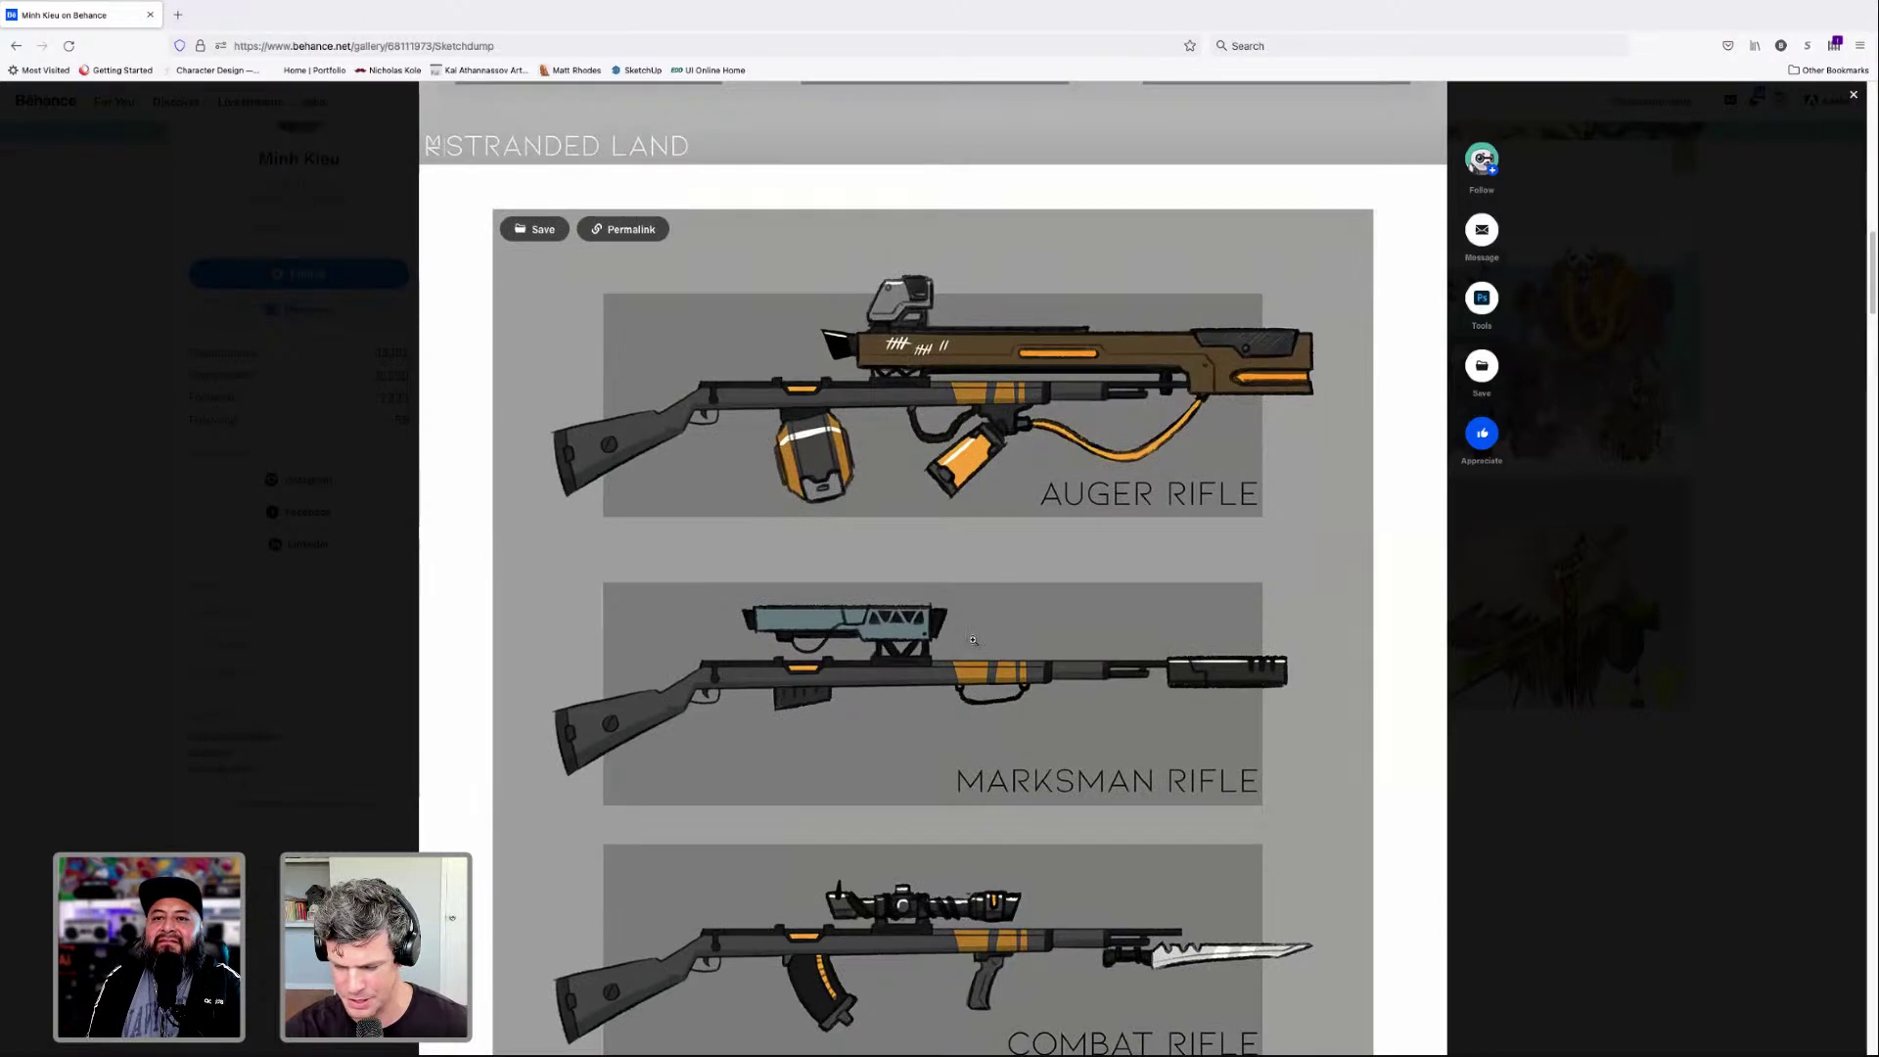
scroll(979, 609, "down", 2)
scroll(795, 592, "down", 5)
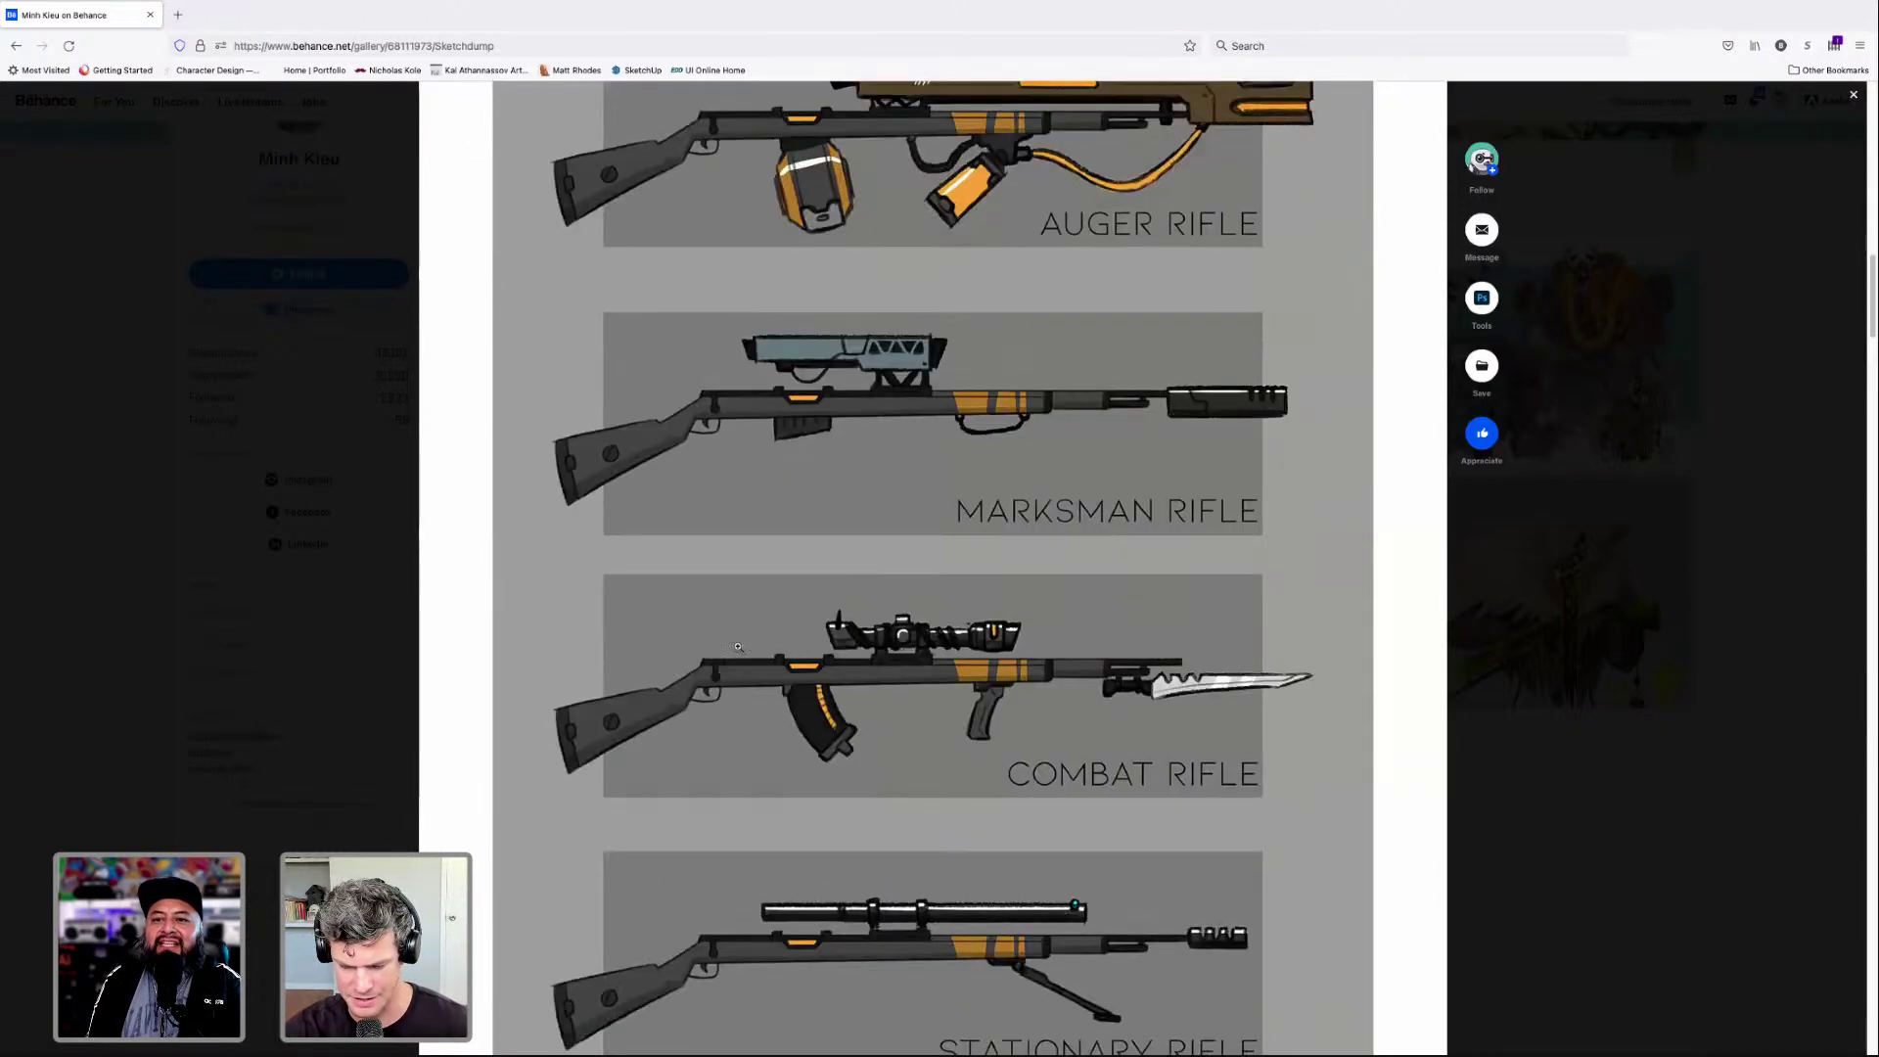
scroll(931, 650, "down", 1)
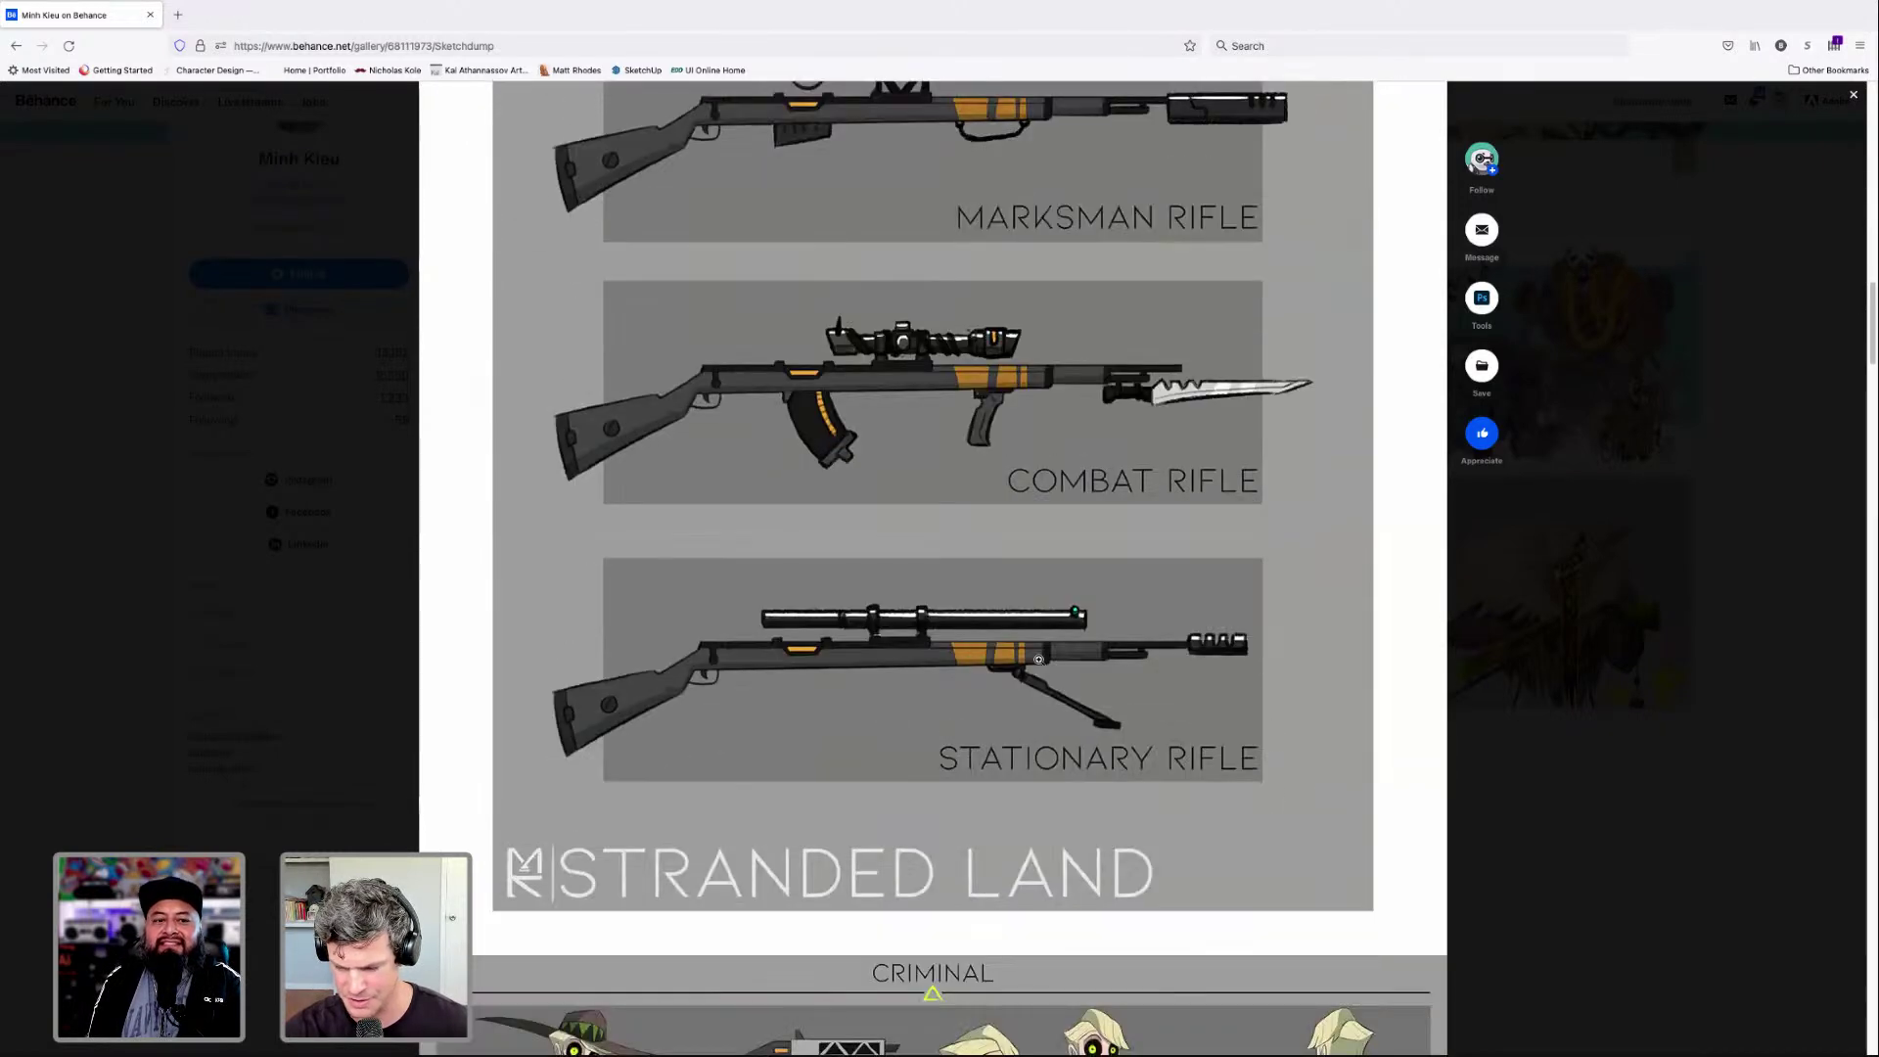
Study the Criminal character sheet and the flat-colored Caretaker, Logistic and Operative line-up.
scroll(1050, 660, "down", 1)
scroll(1185, 689, "down", 6)
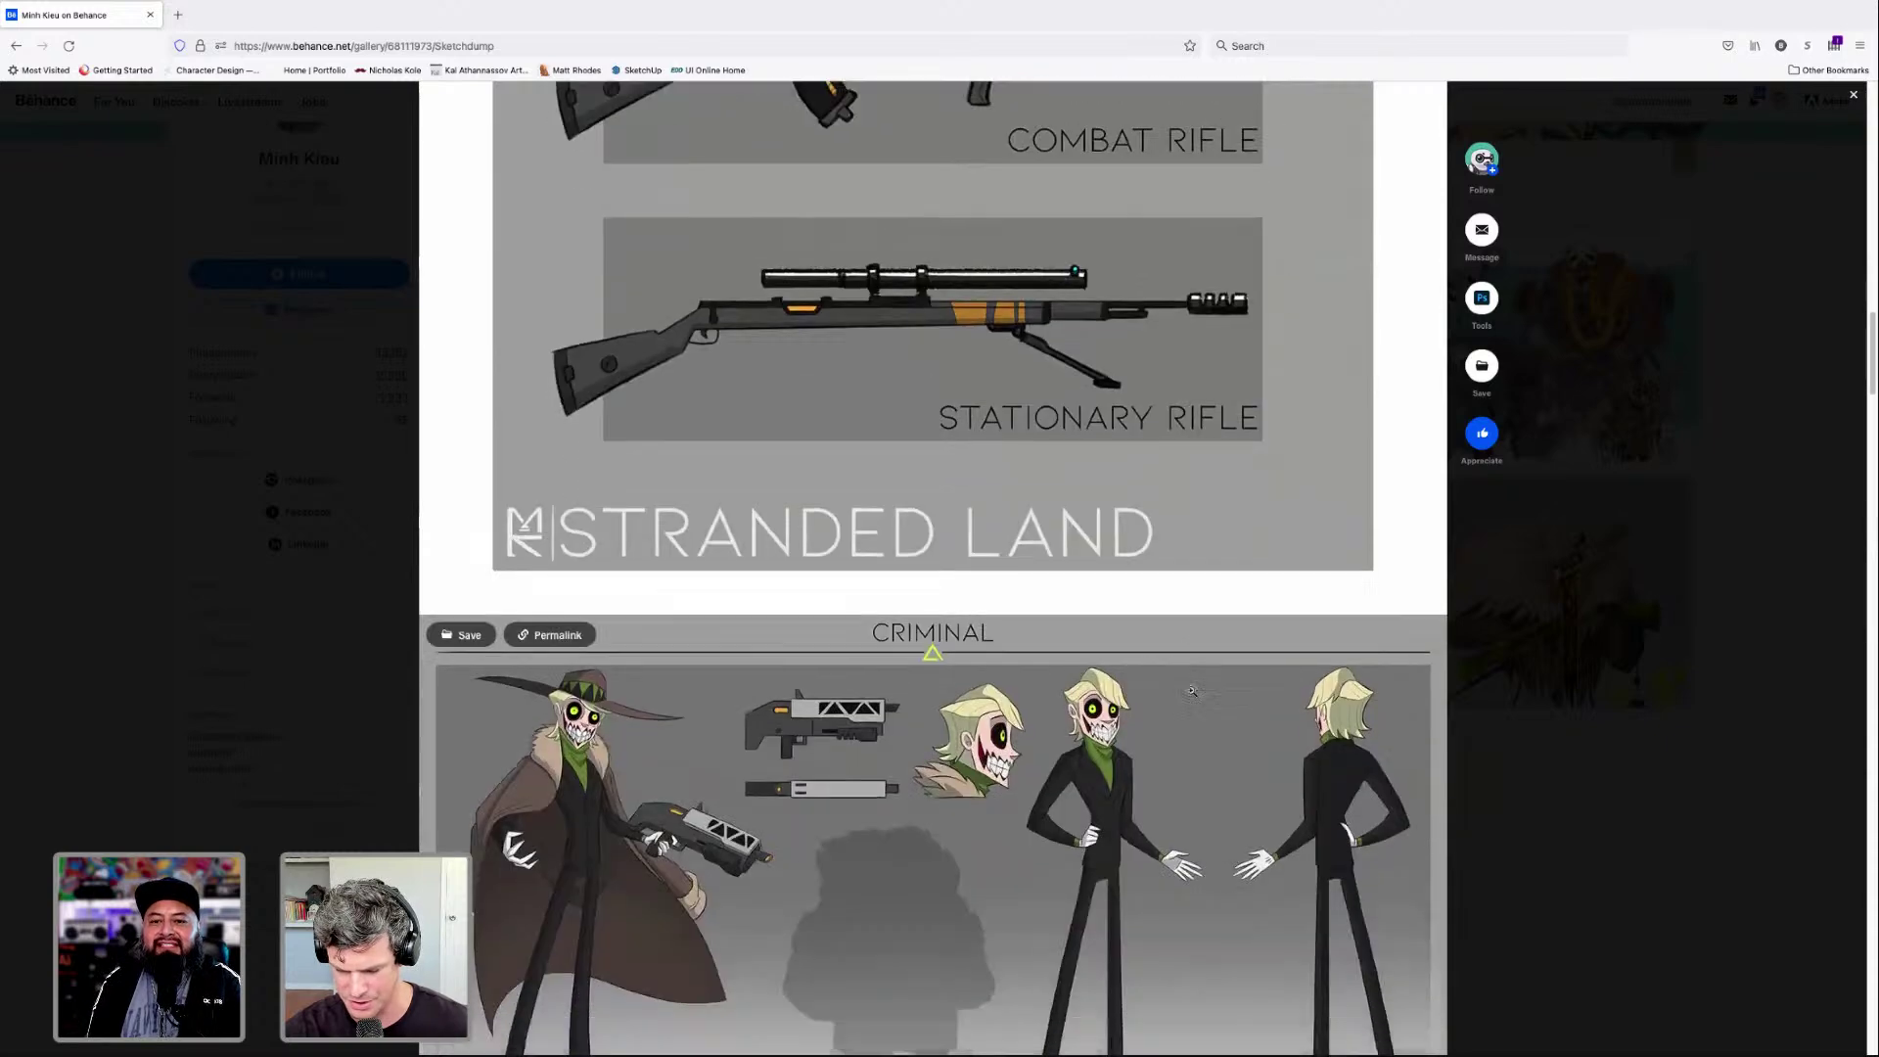
scroll(1008, 618, "down", 1)
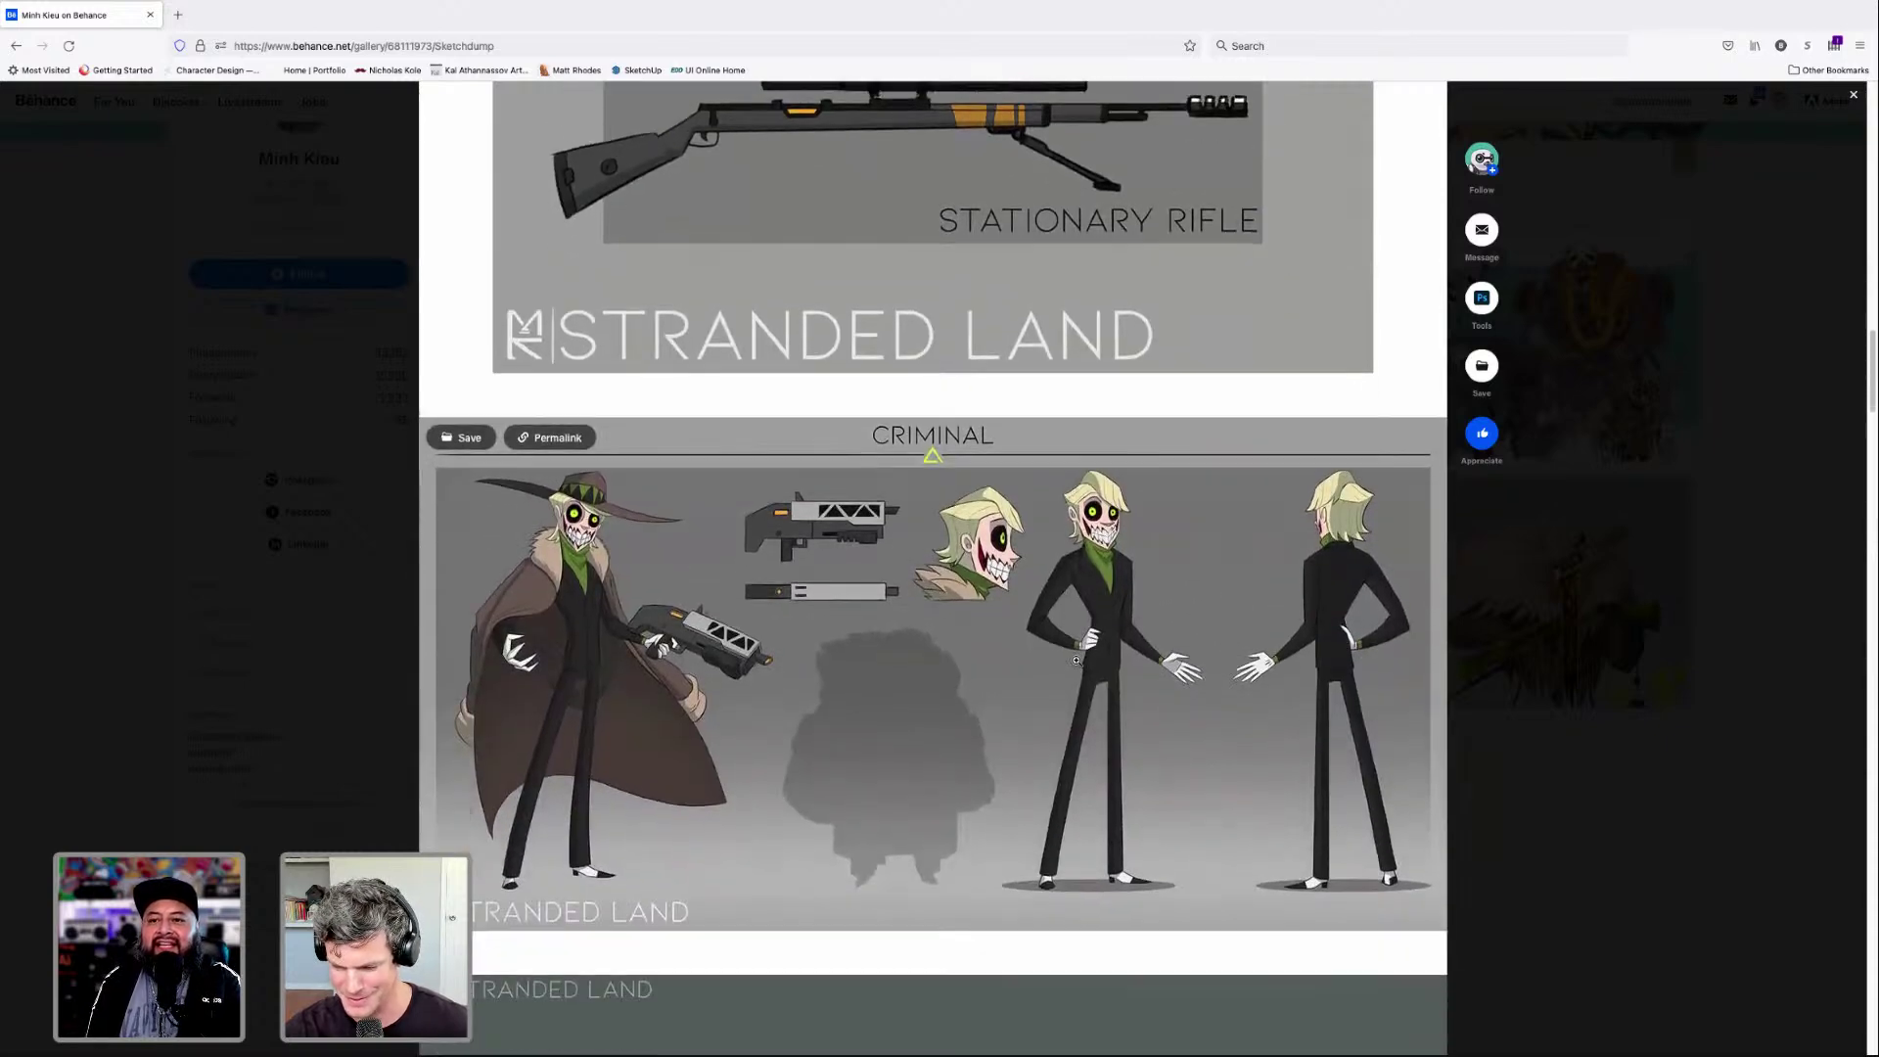
scroll(1111, 661, "down", 1)
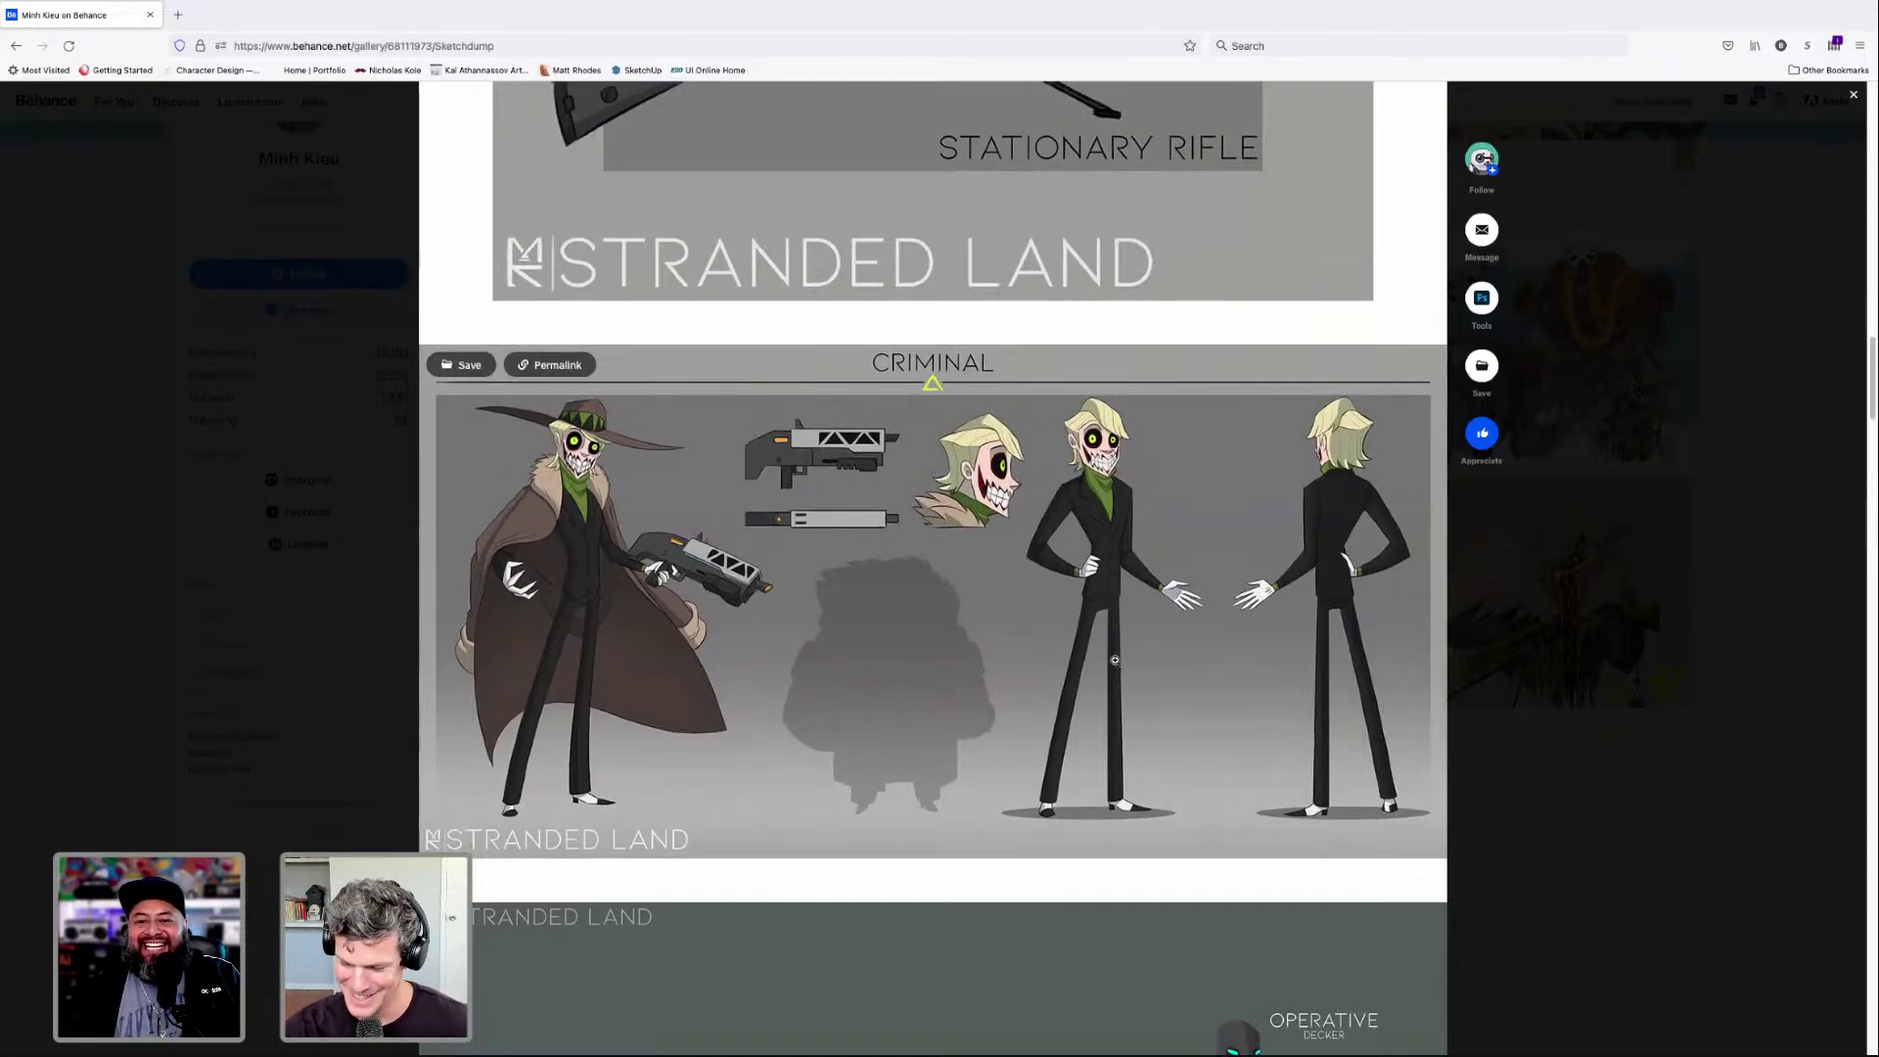
scroll(1115, 660, "down", 1)
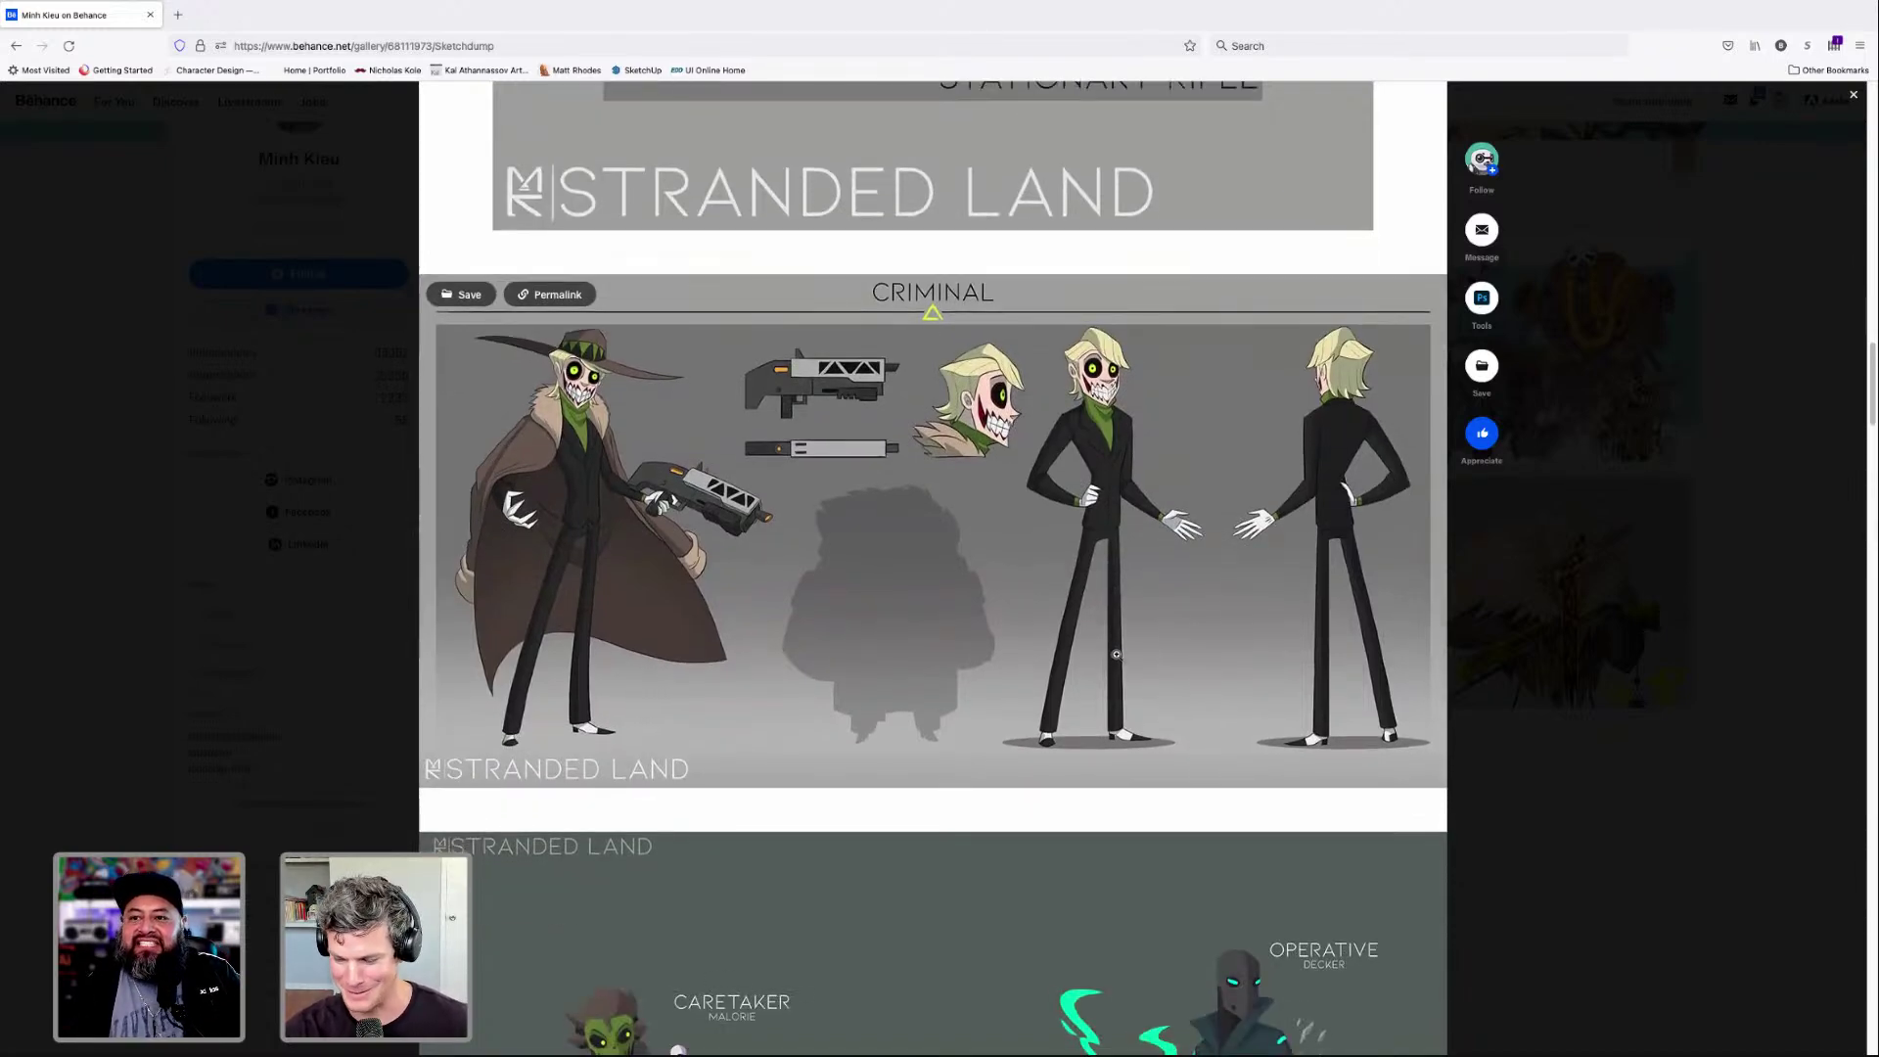
scroll(1115, 655, "up", 1)
scroll(1140, 678, "down", 8)
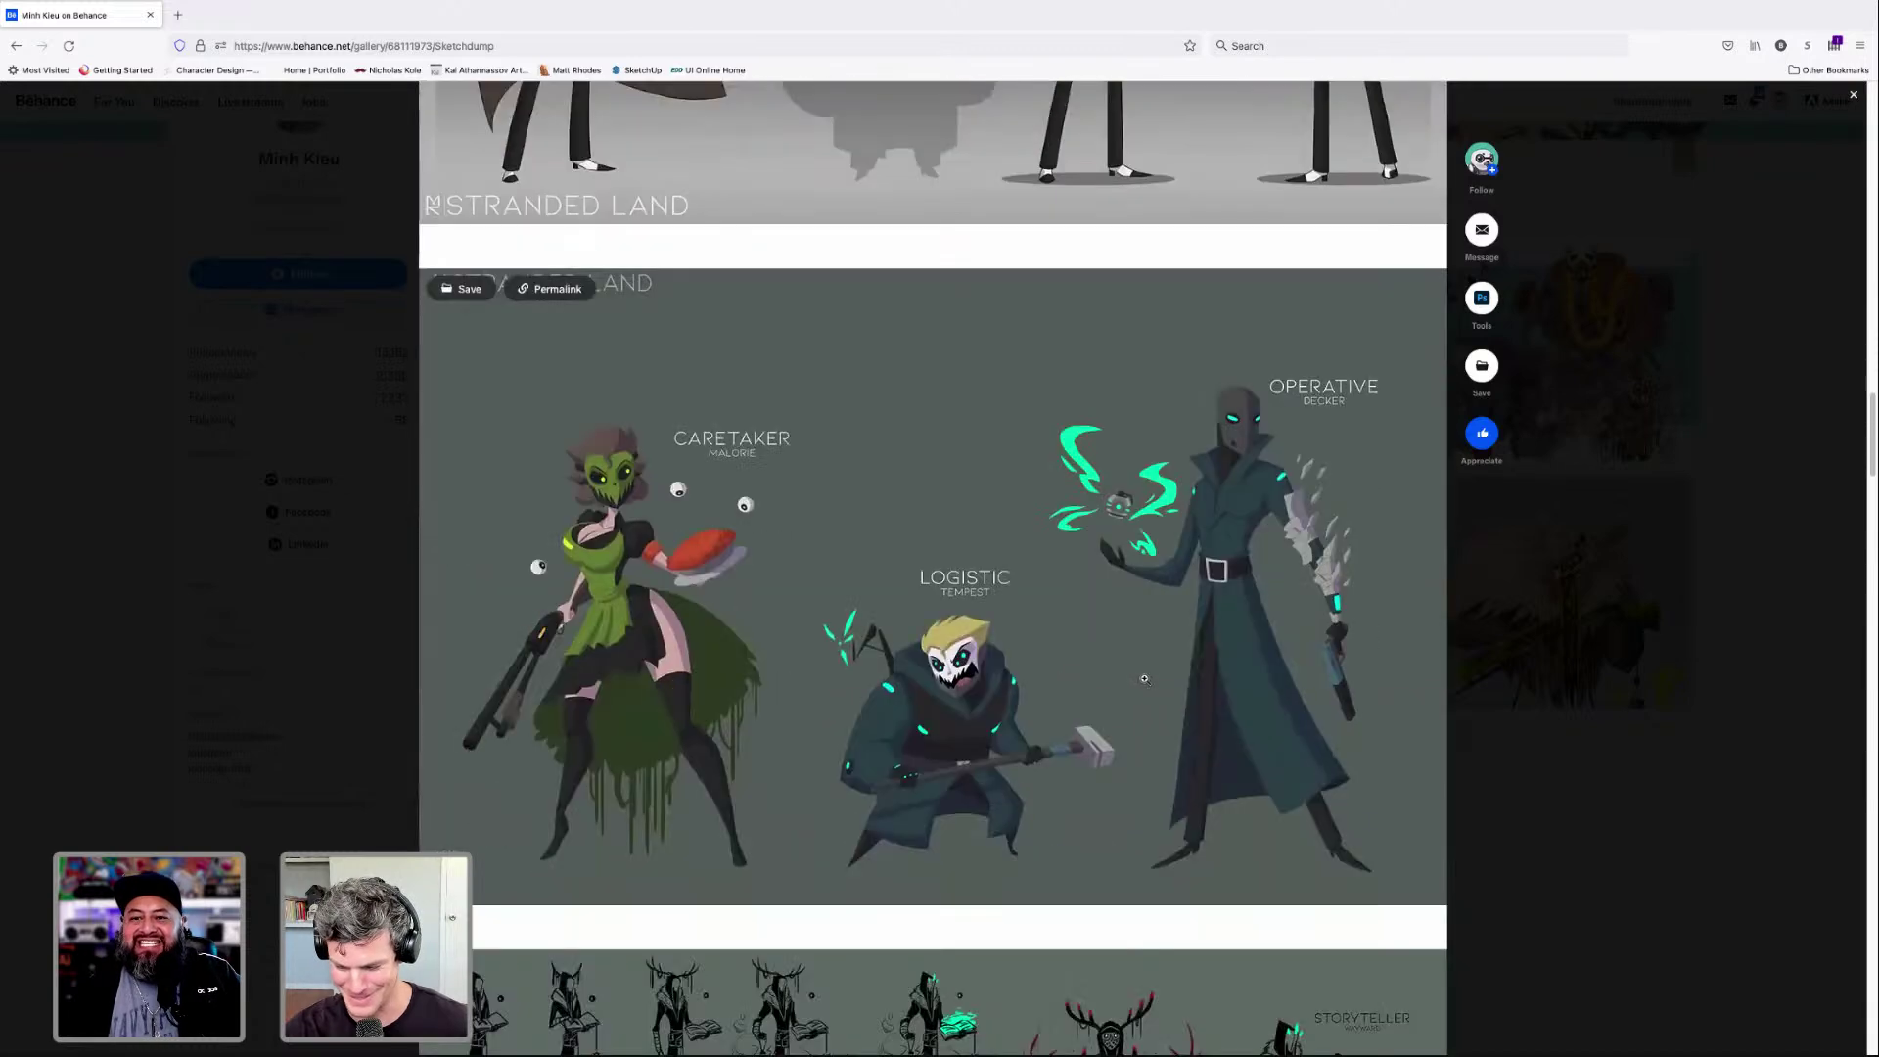
scroll(1104, 598, "down", 1)
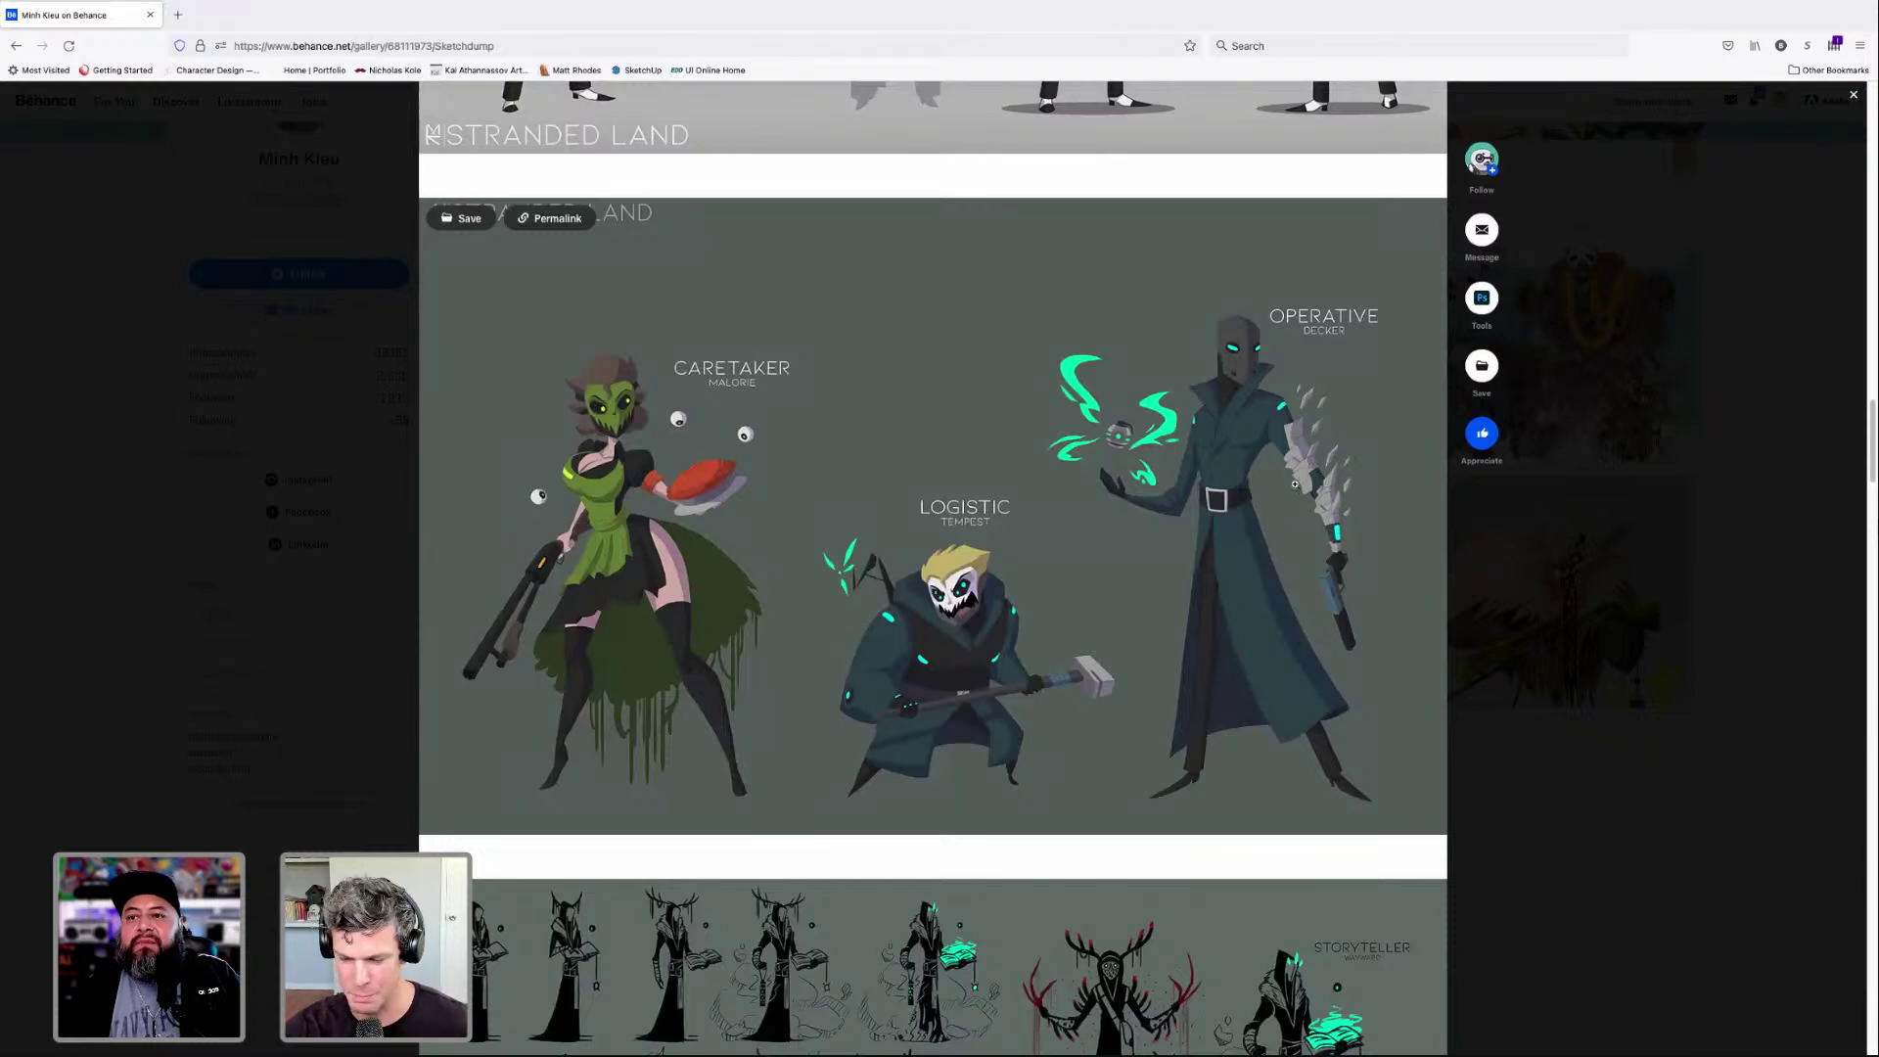
Review the silhouette and ink studies from the Storyteller and Occultist through the Puppeteer to the Aristocrat expression sheet.
scroll(1275, 535, "down", 16)
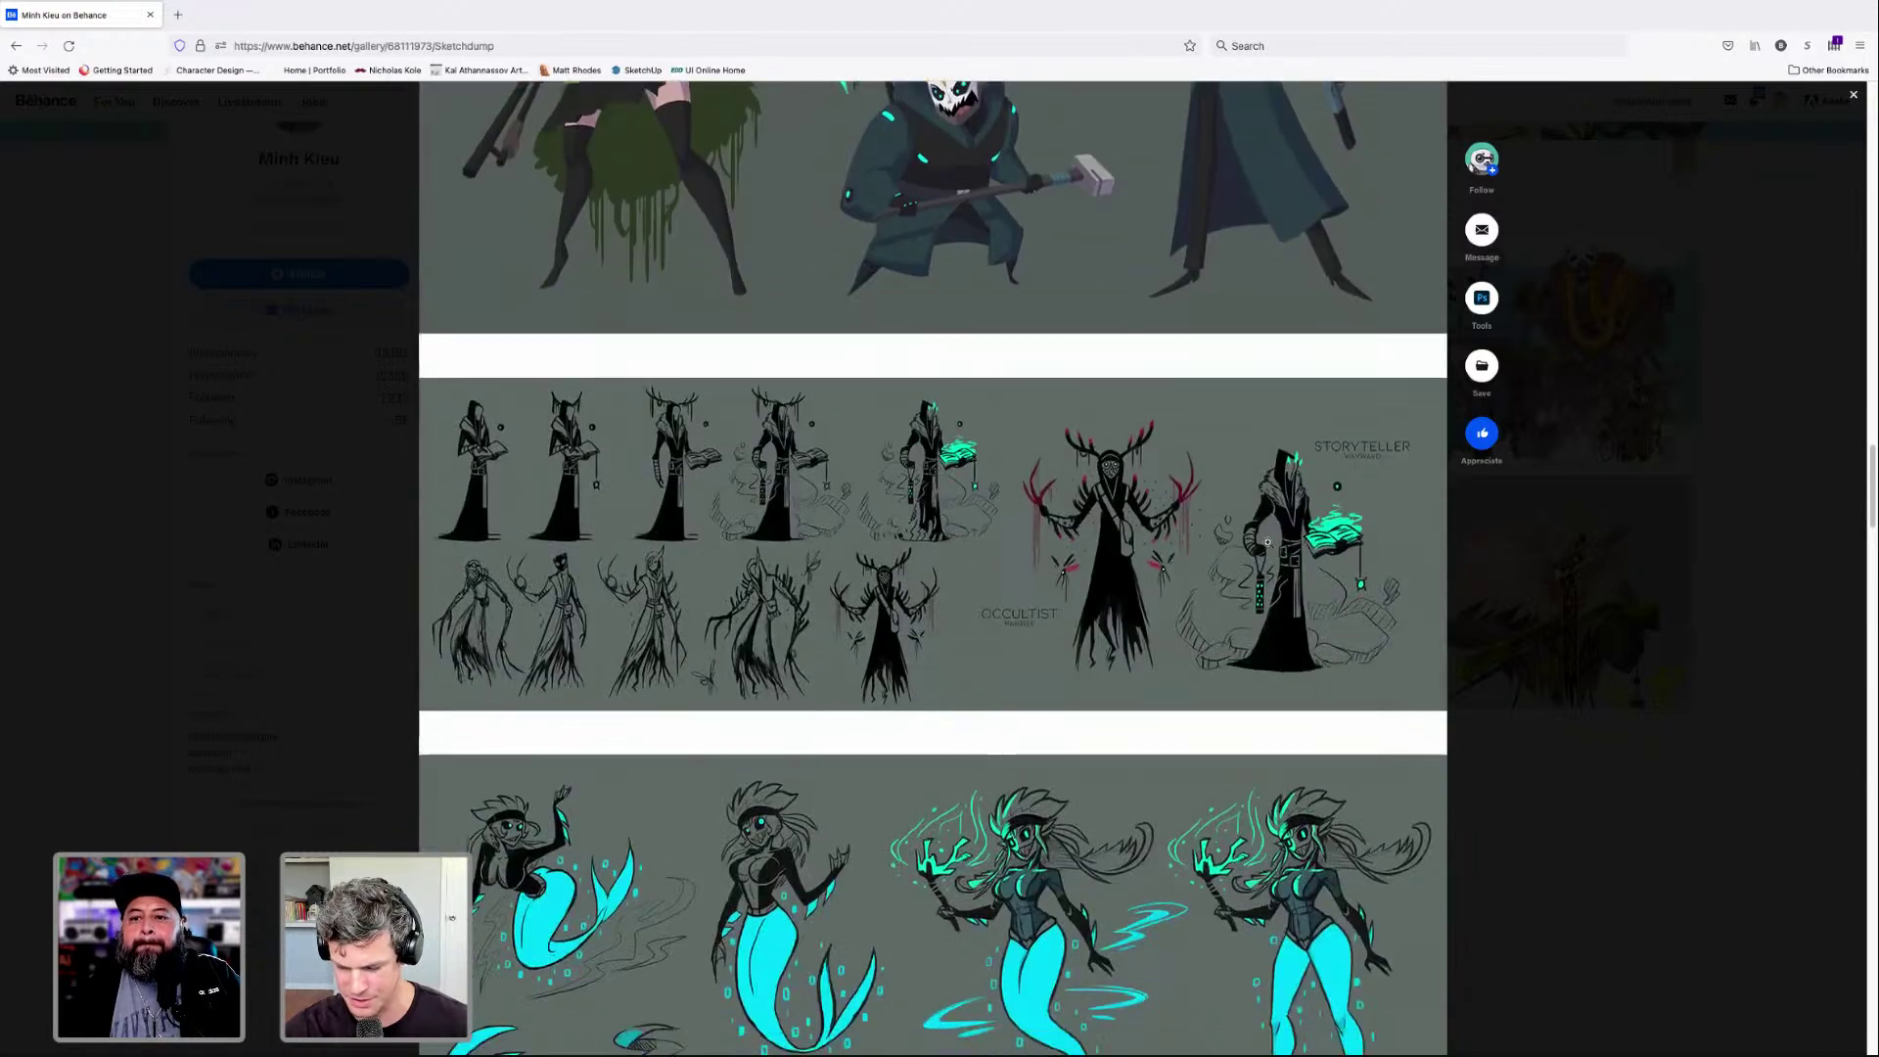
scroll(1266, 542, "down", 10)
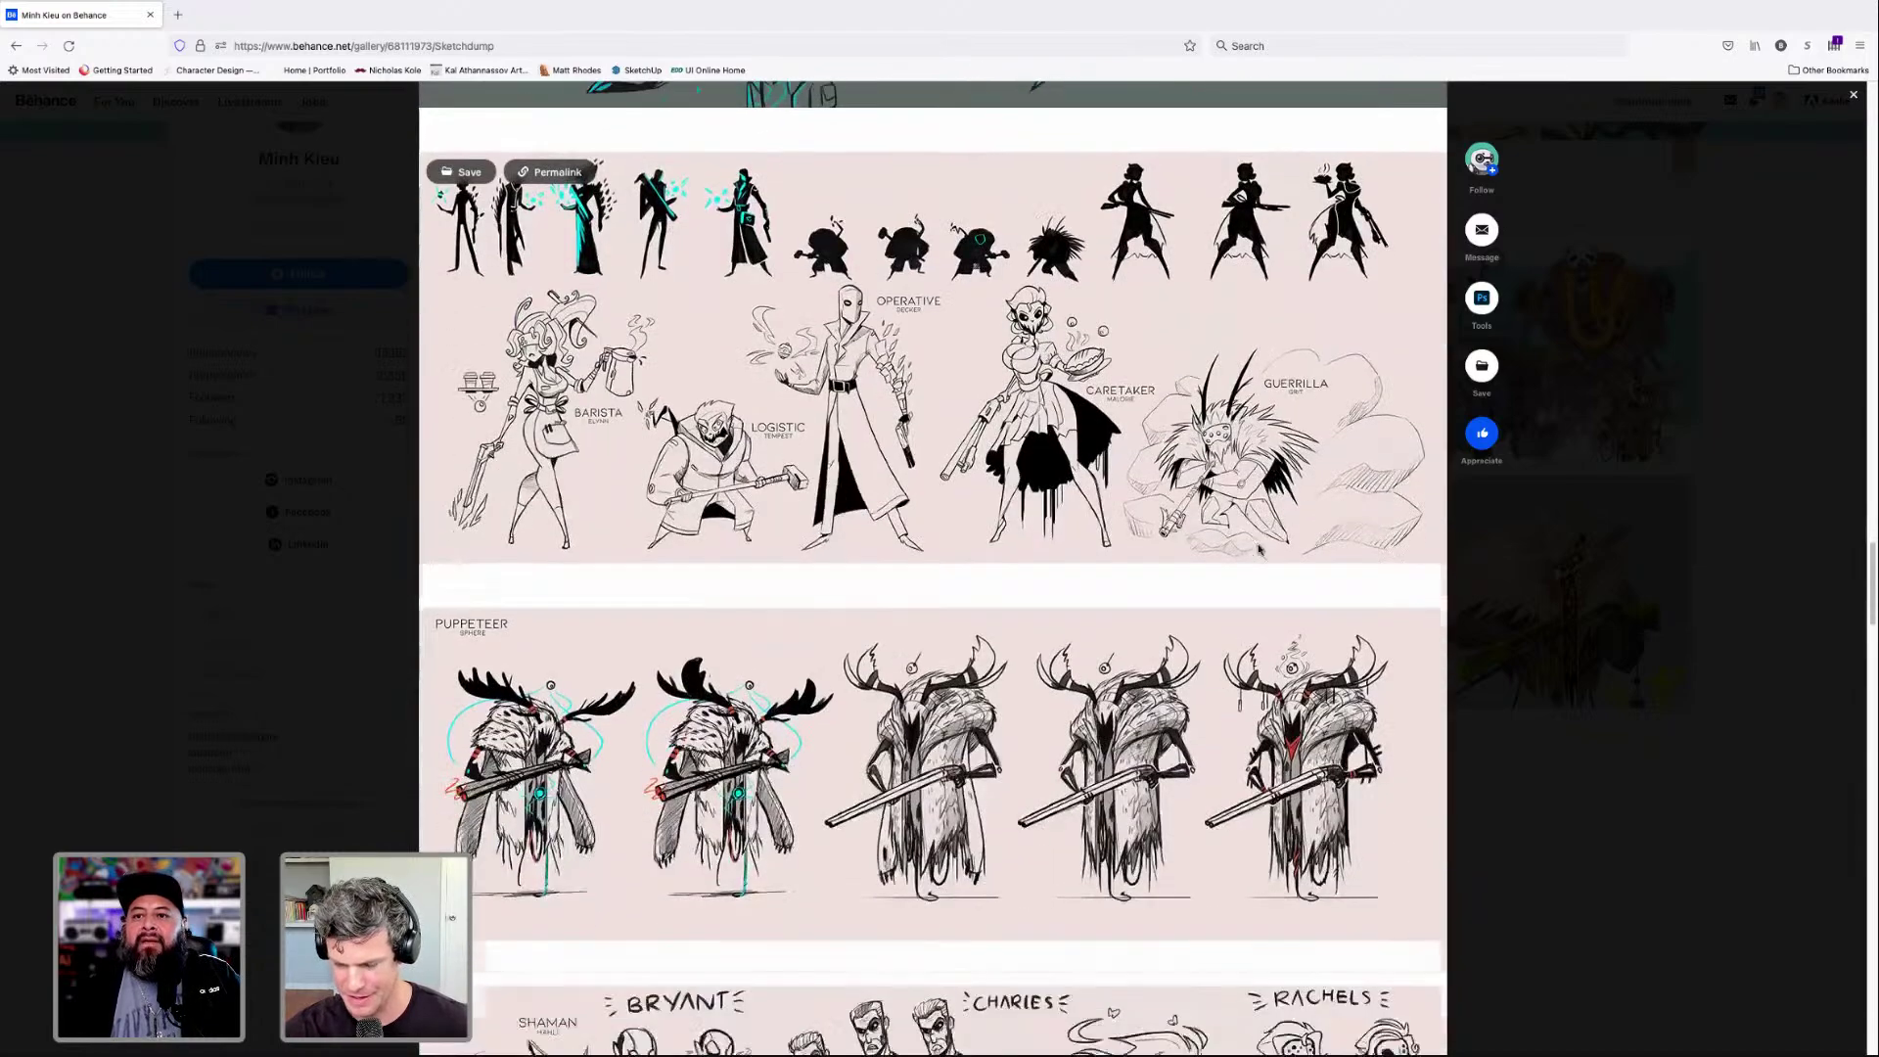
scroll(1069, 558, "down", 5)
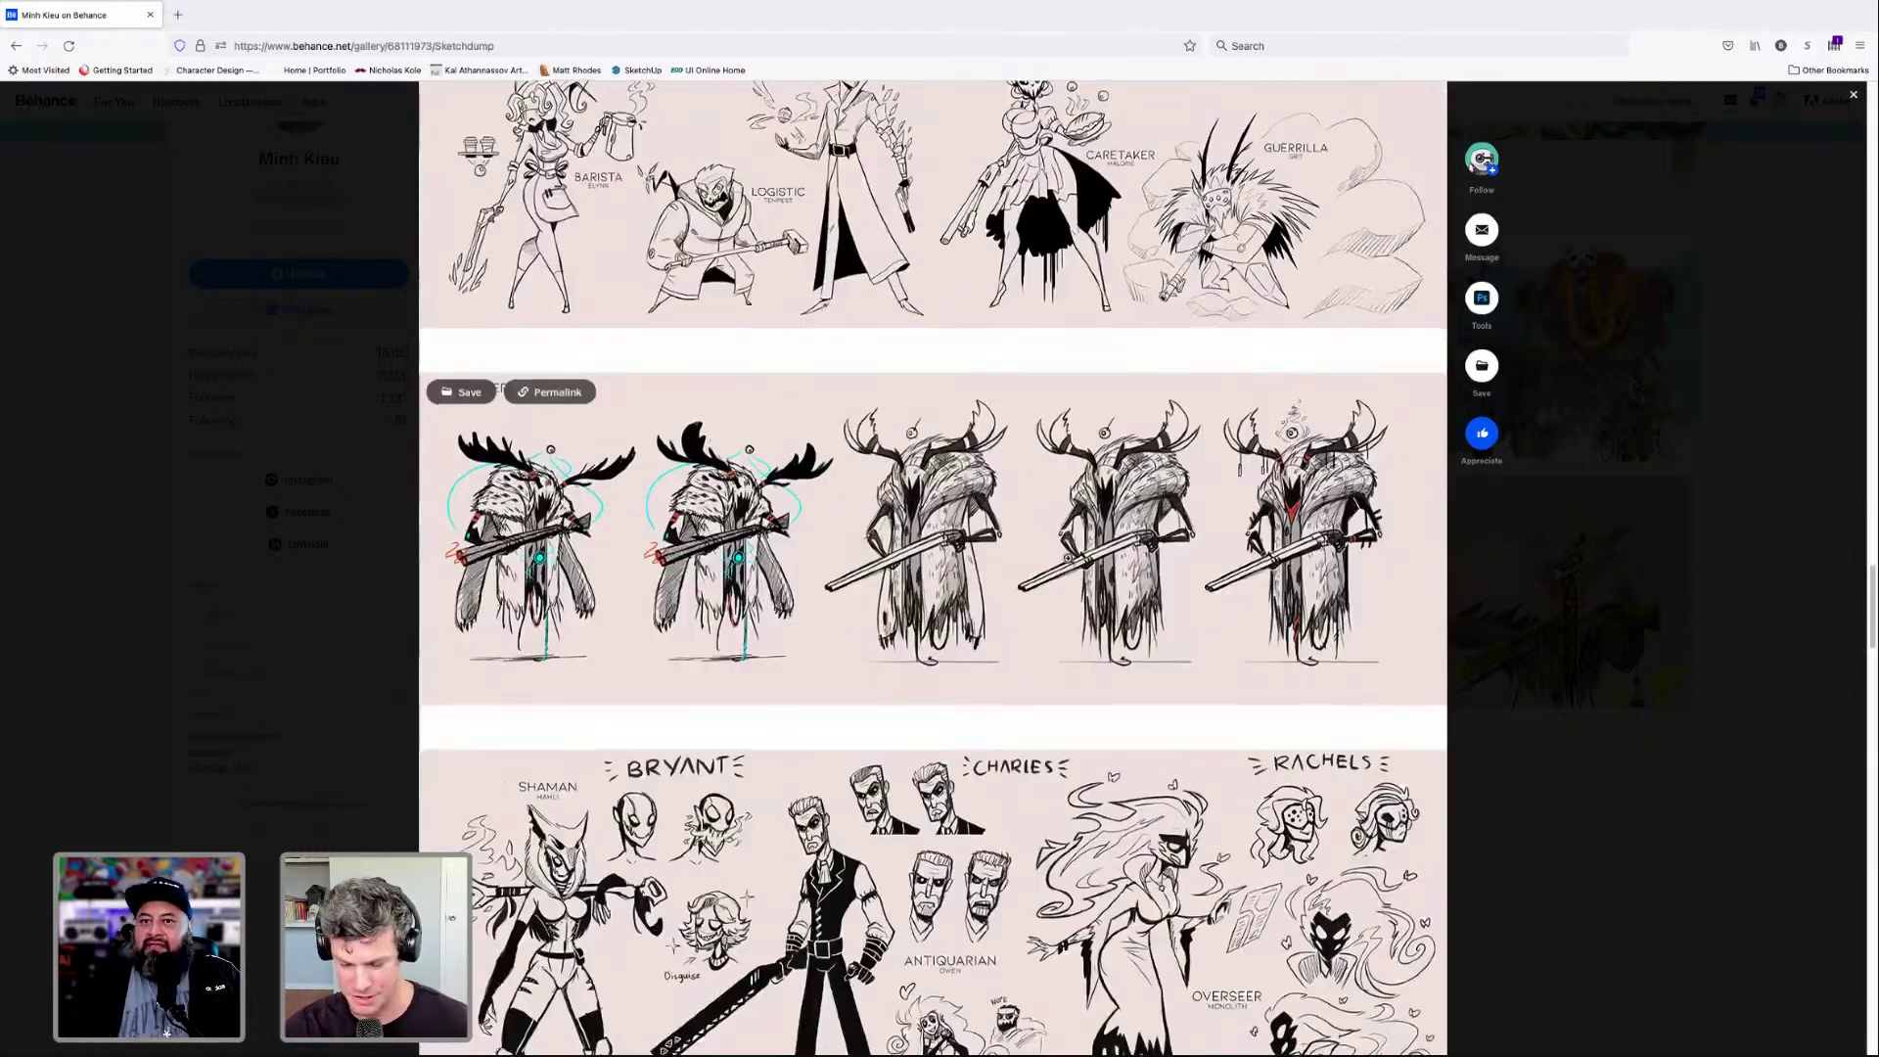
scroll(1068, 558, "down", 9)
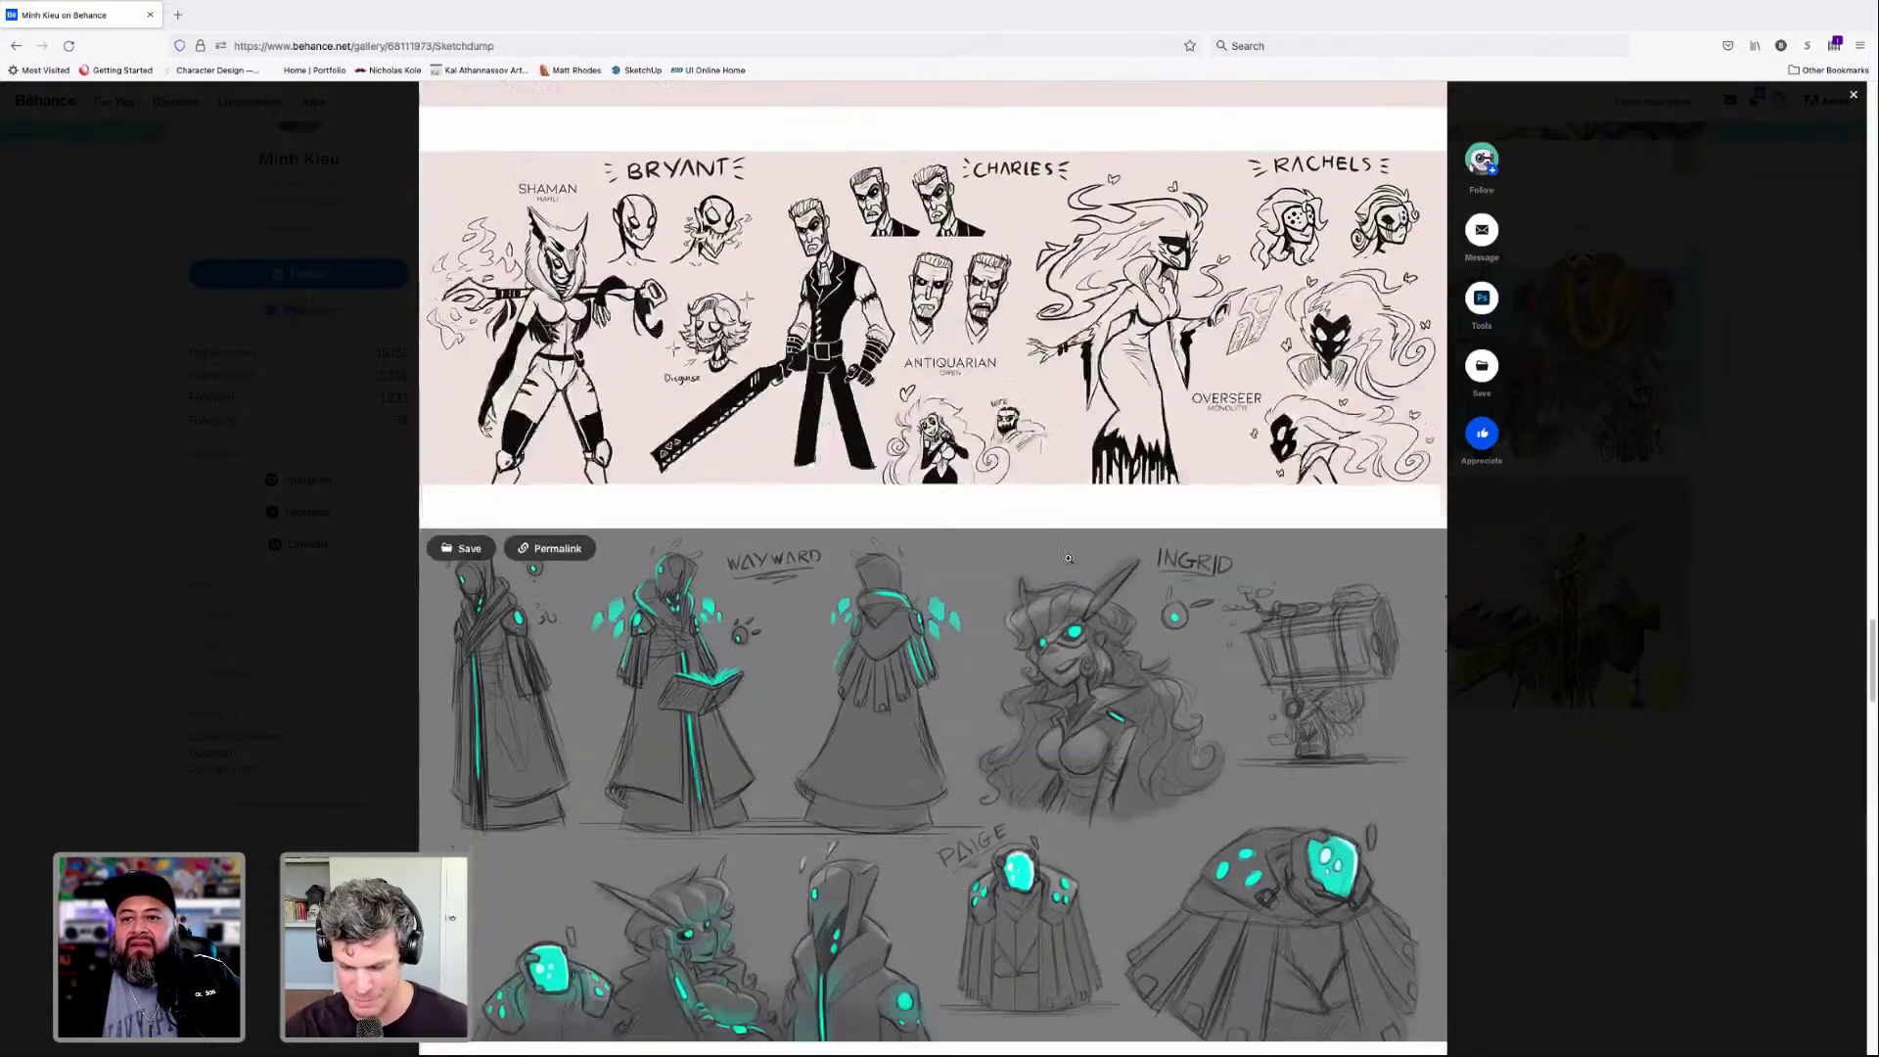
scroll(1069, 559, "down", 11)
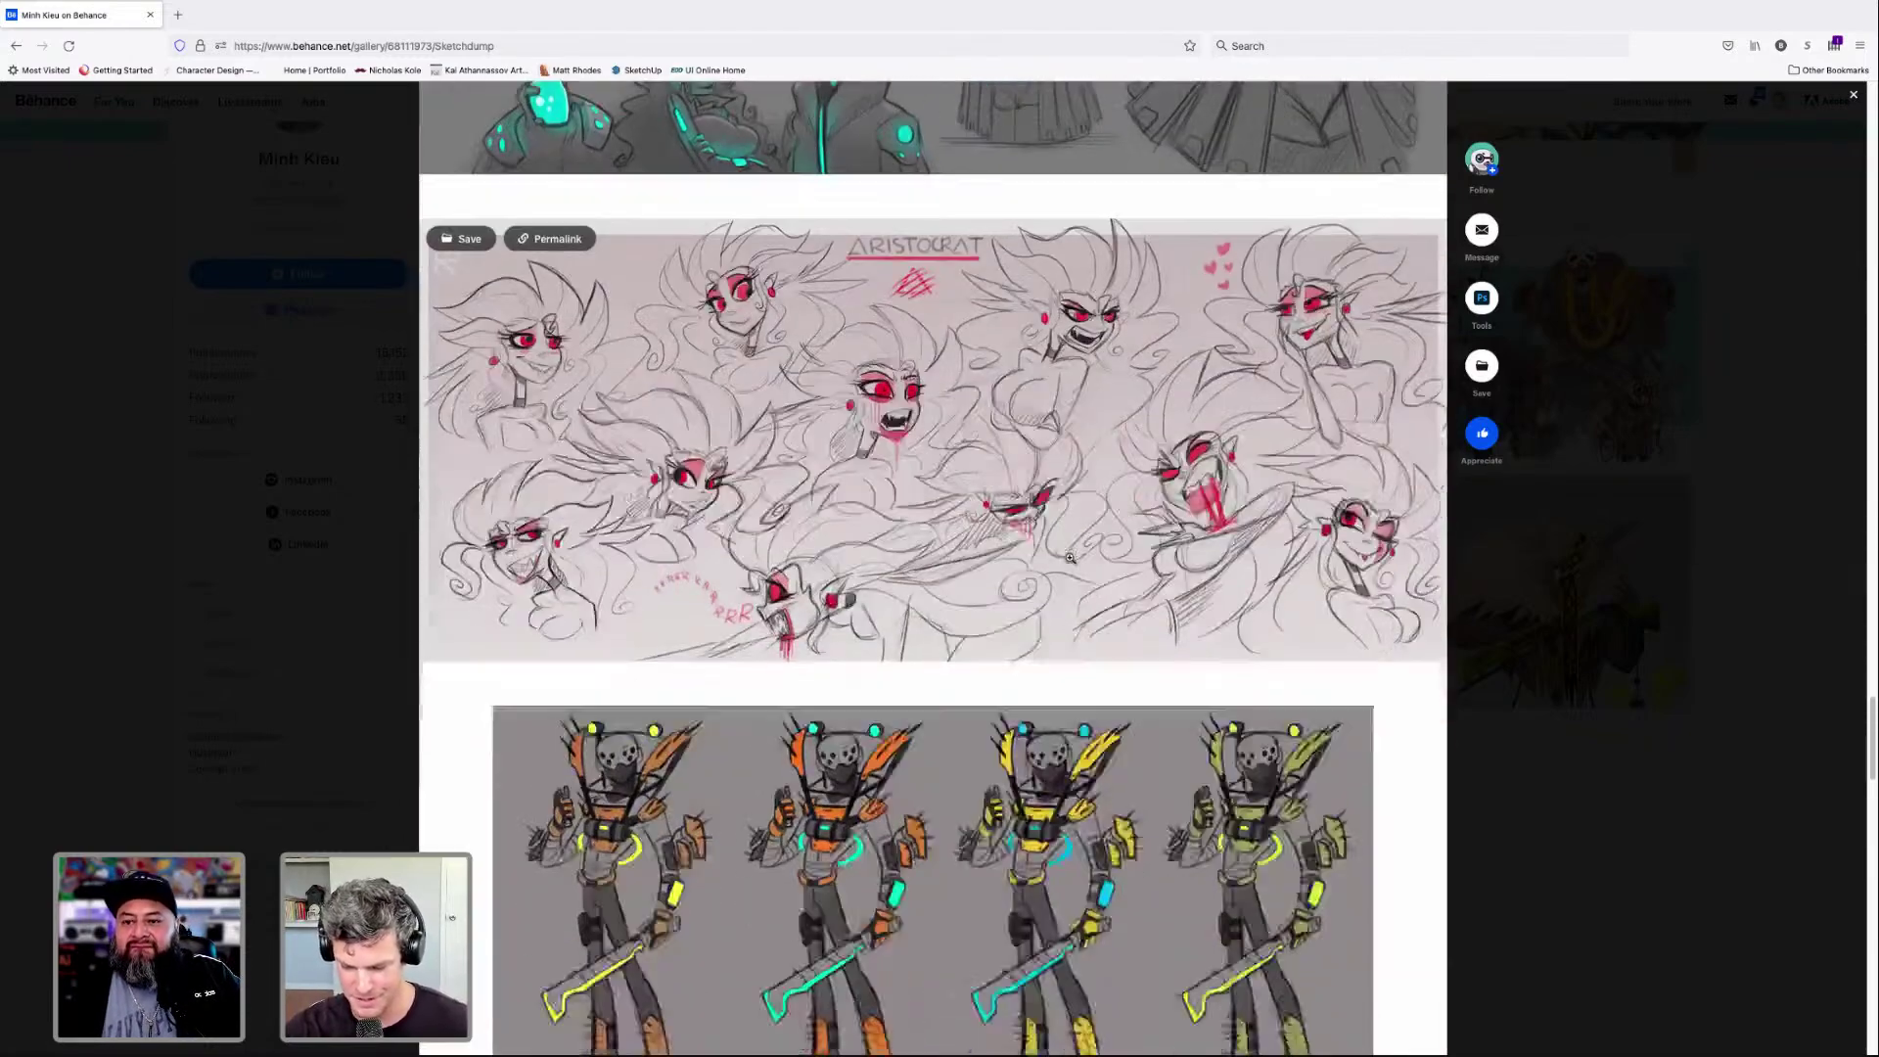
Examine the Saboteur and Regulator design progressions and the color-accented sketch pages at the end of Sketchdump.
scroll(1074, 560, "down", 8)
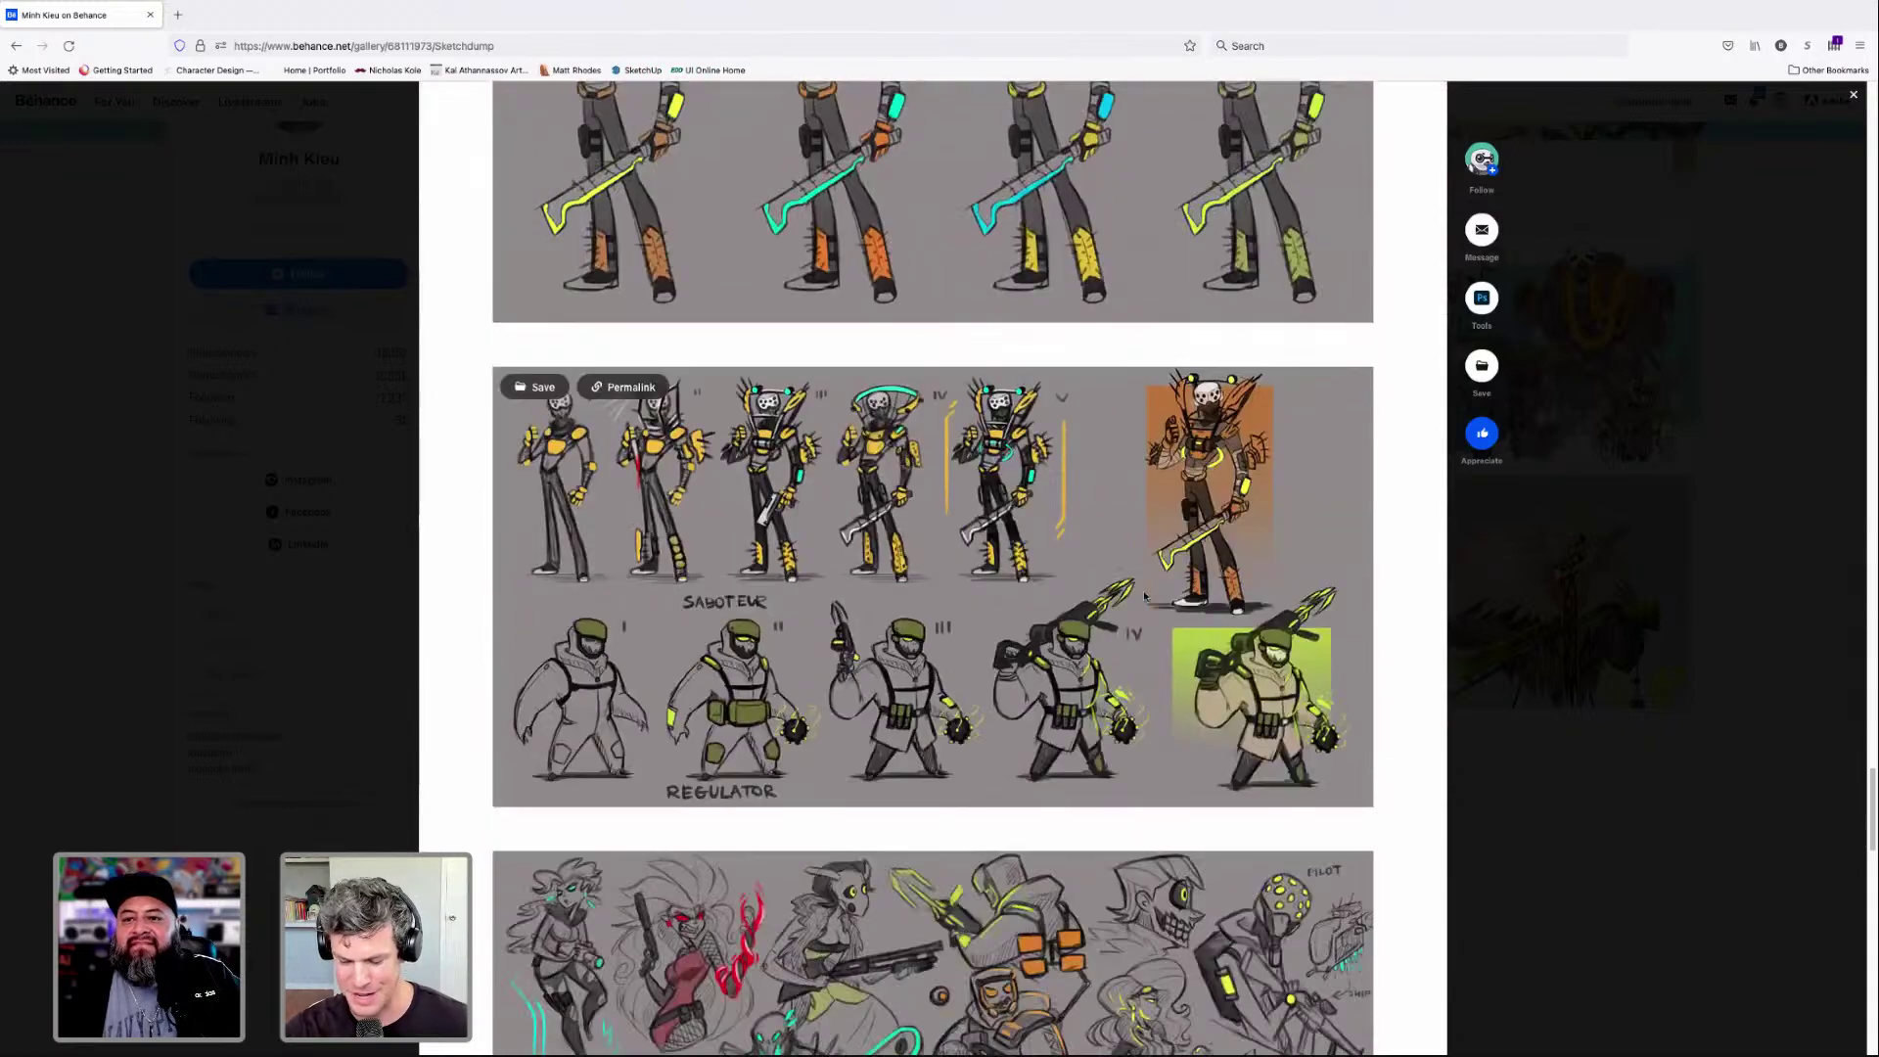
scroll(1150, 600, "down", 4)
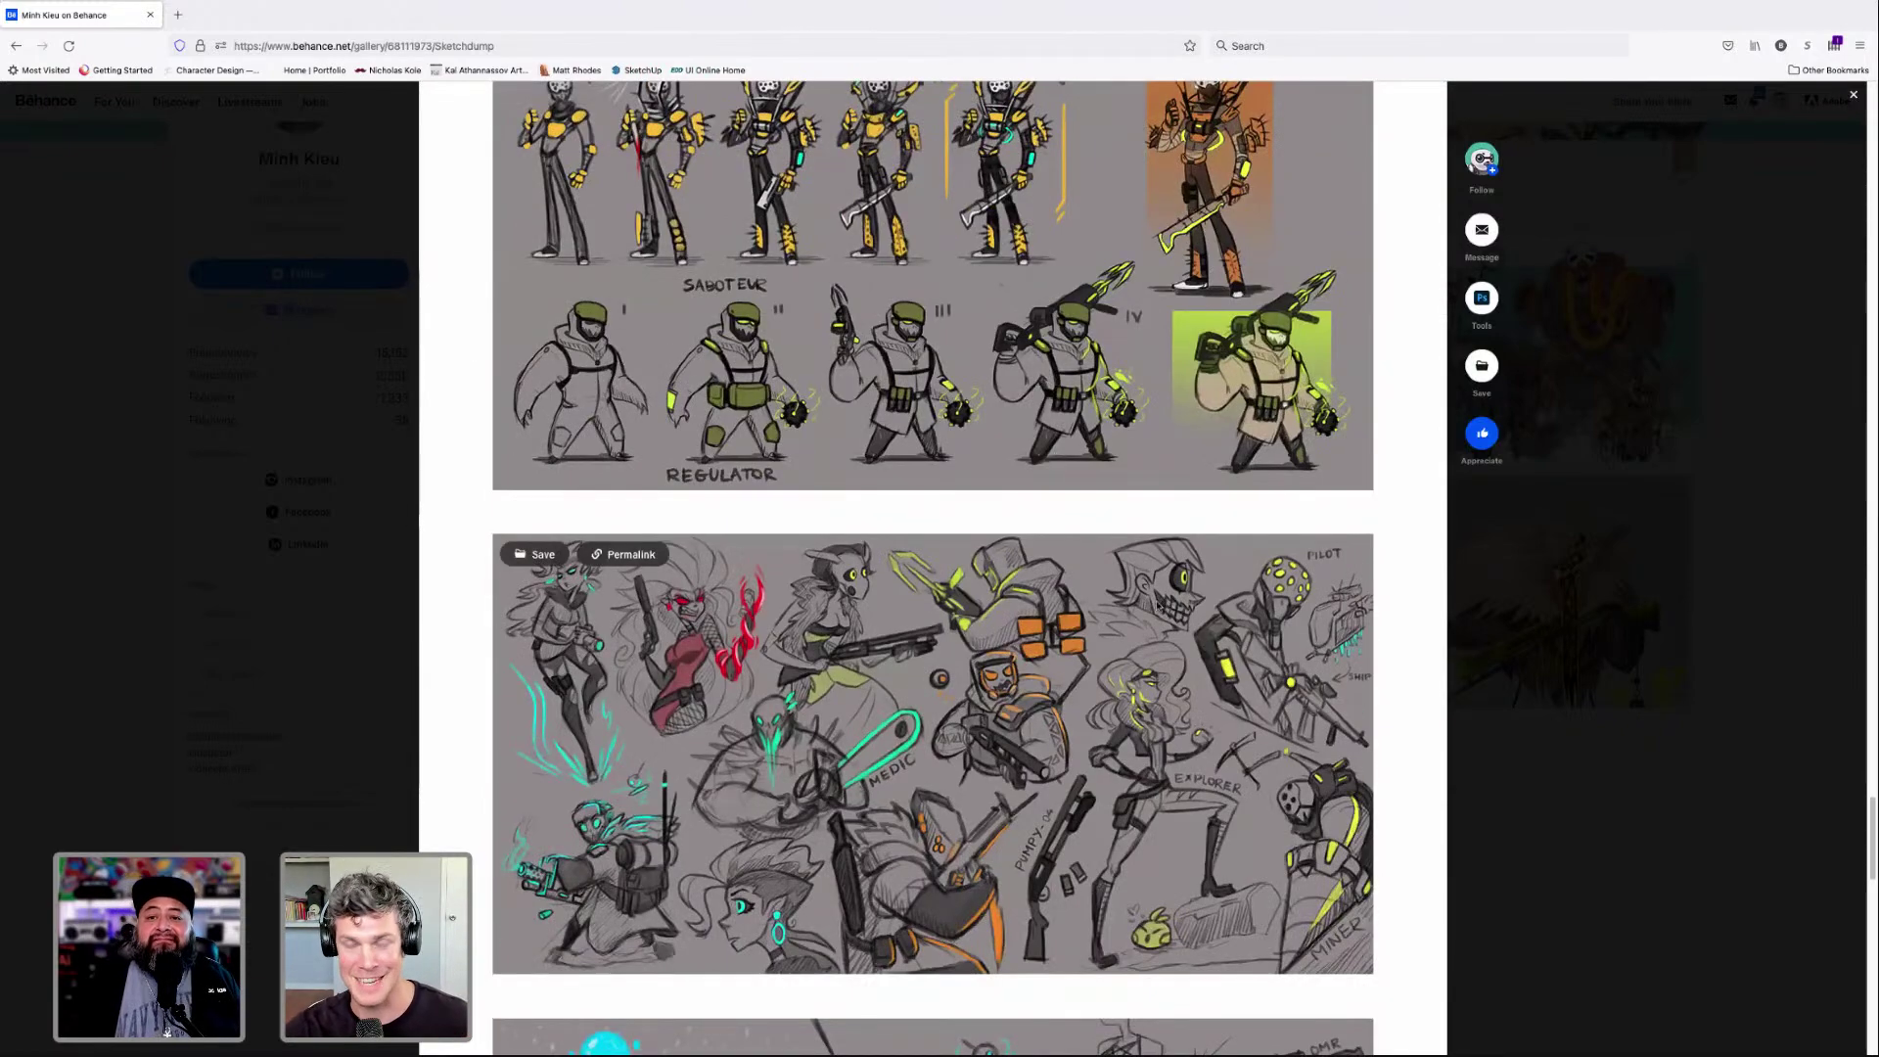
scroll(1157, 603, "down", 3)
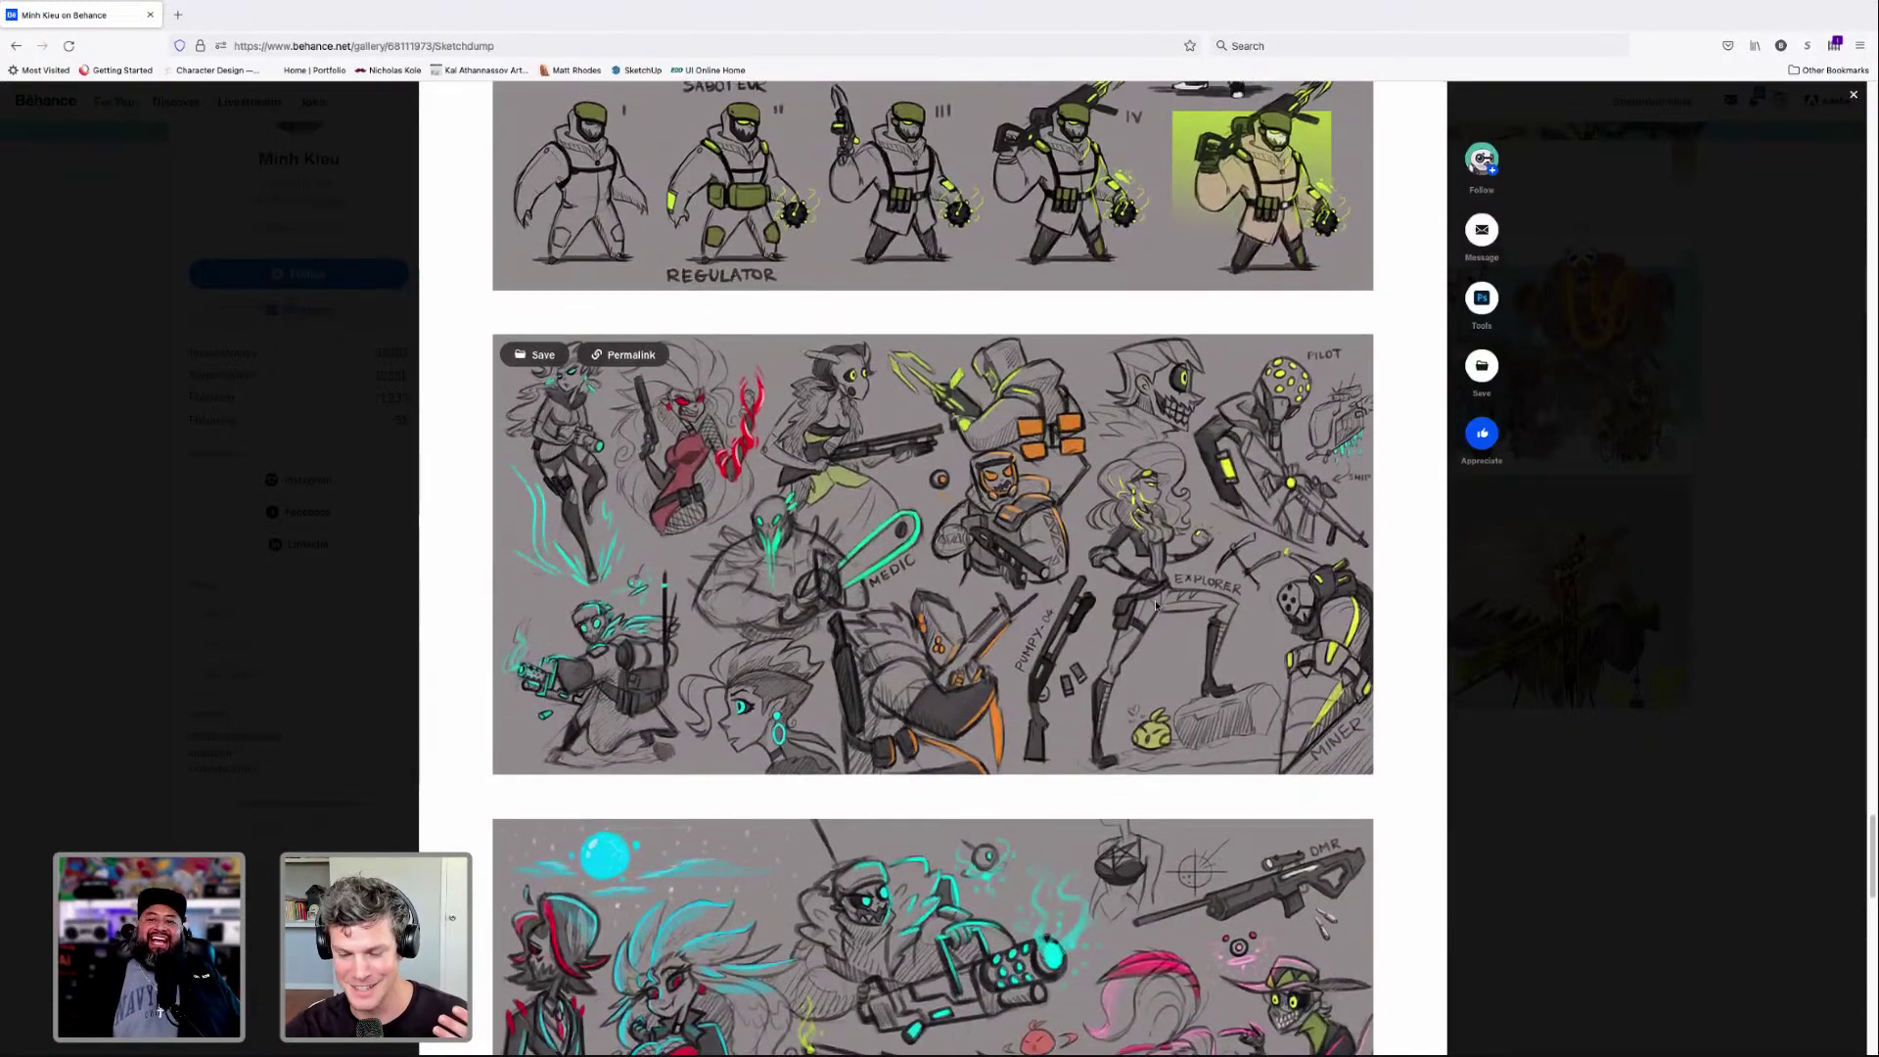
scroll(1154, 606, "down", 6)
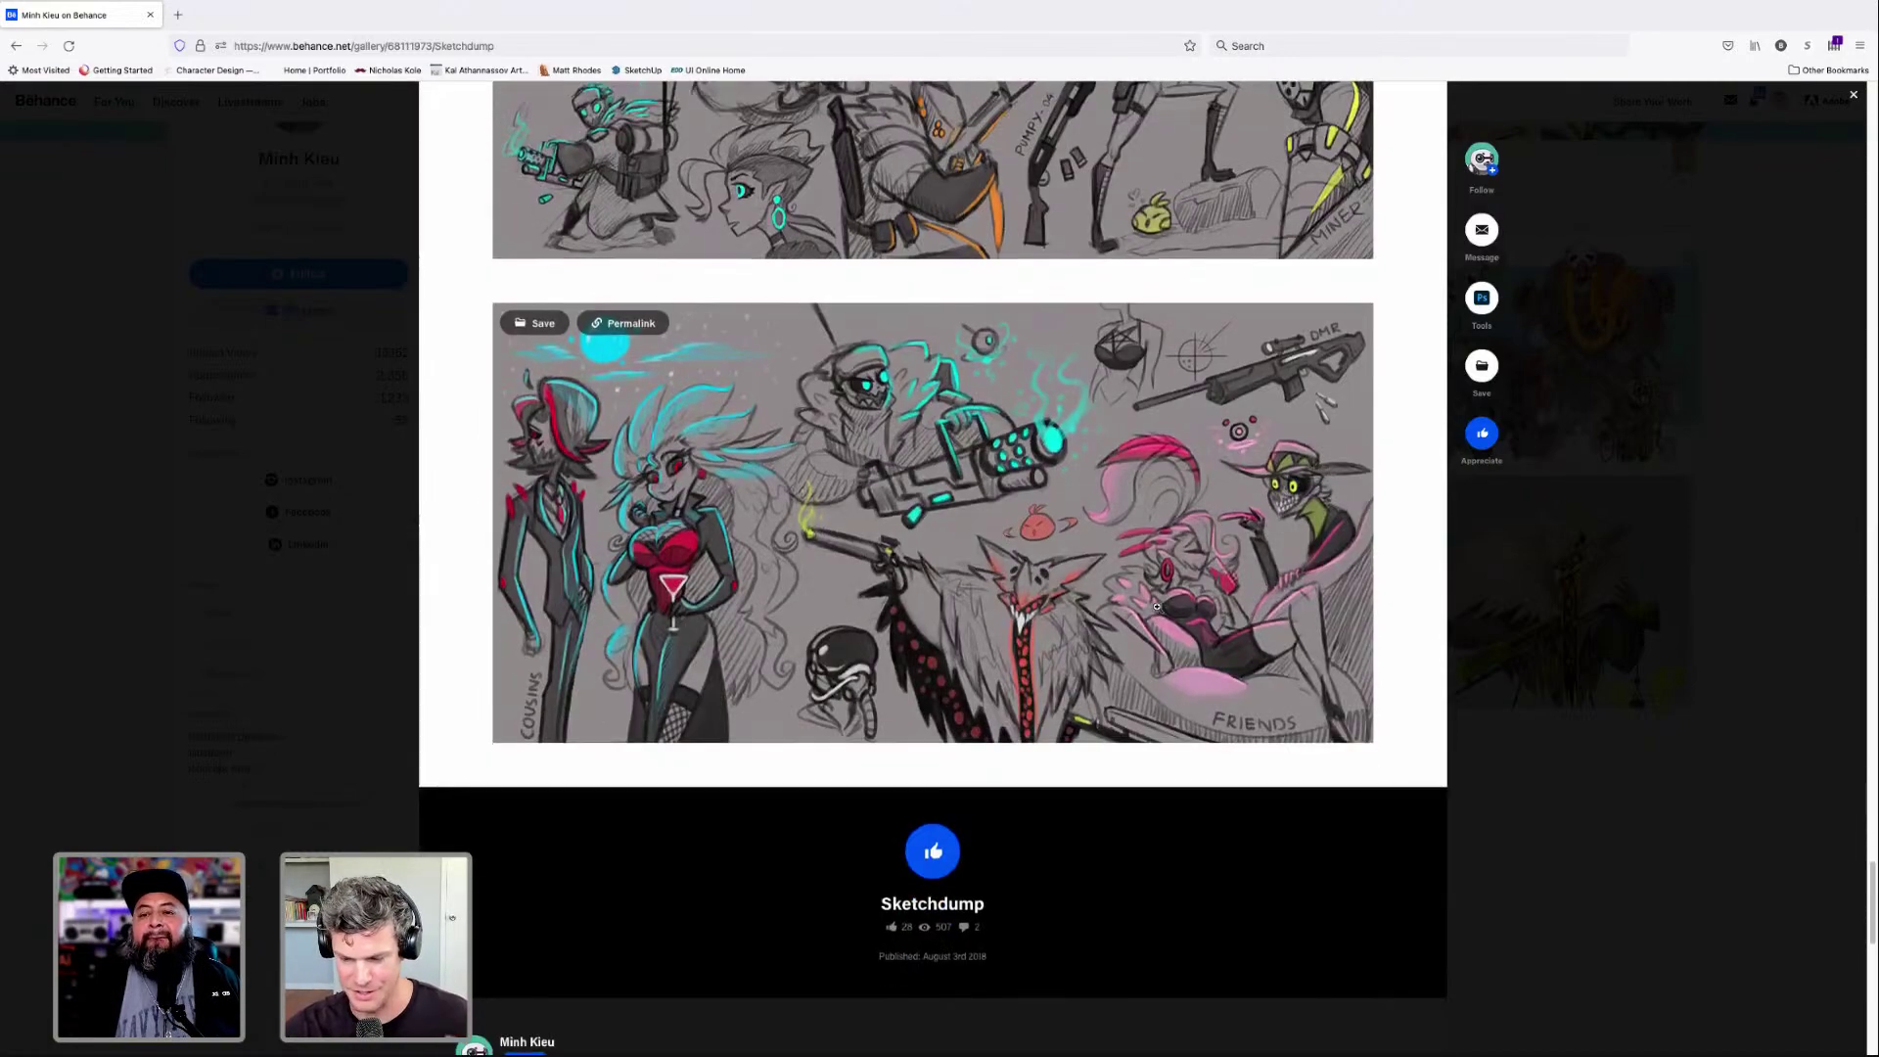
Return to the start of Sketchdump, close it, and open The Artist - STRANDED LAND project.
scroll(1157, 606, "up", 15)
scroll(1157, 607, "up", 10)
scroll(1157, 606, "up", 2)
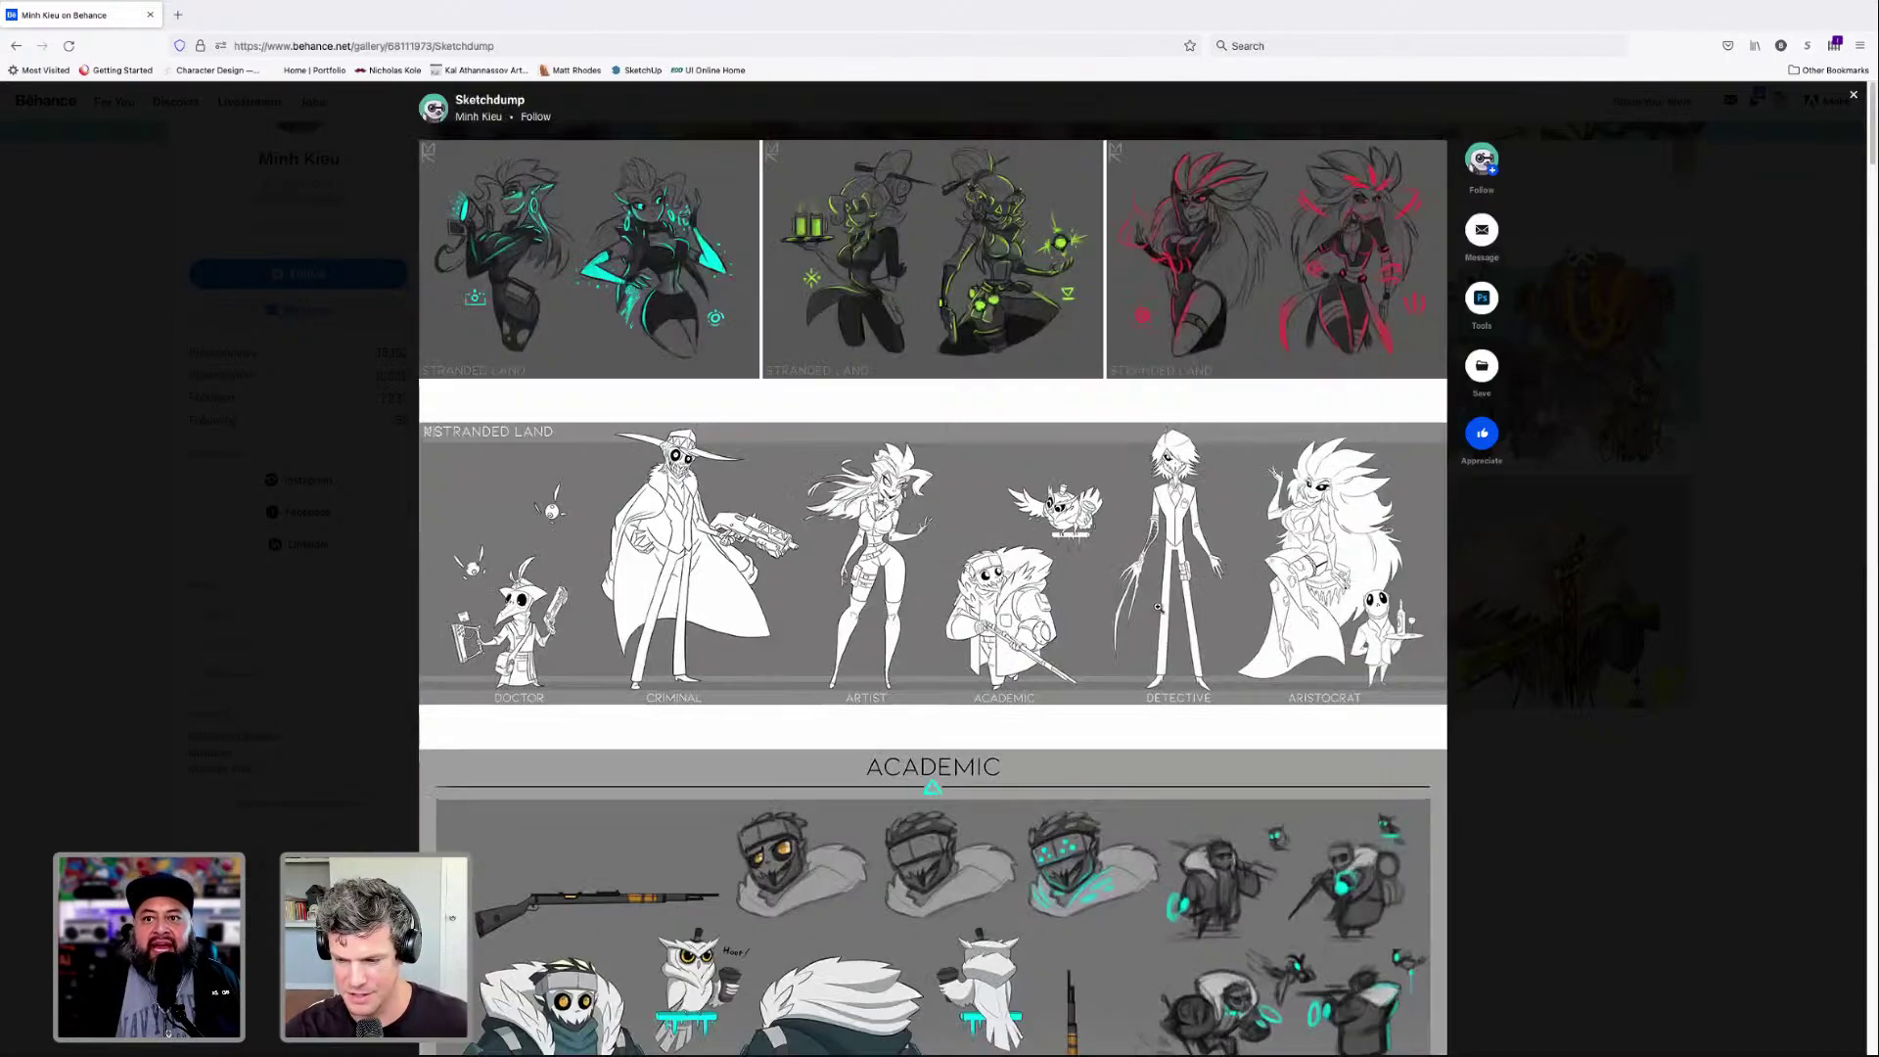
left_click(1852, 97)
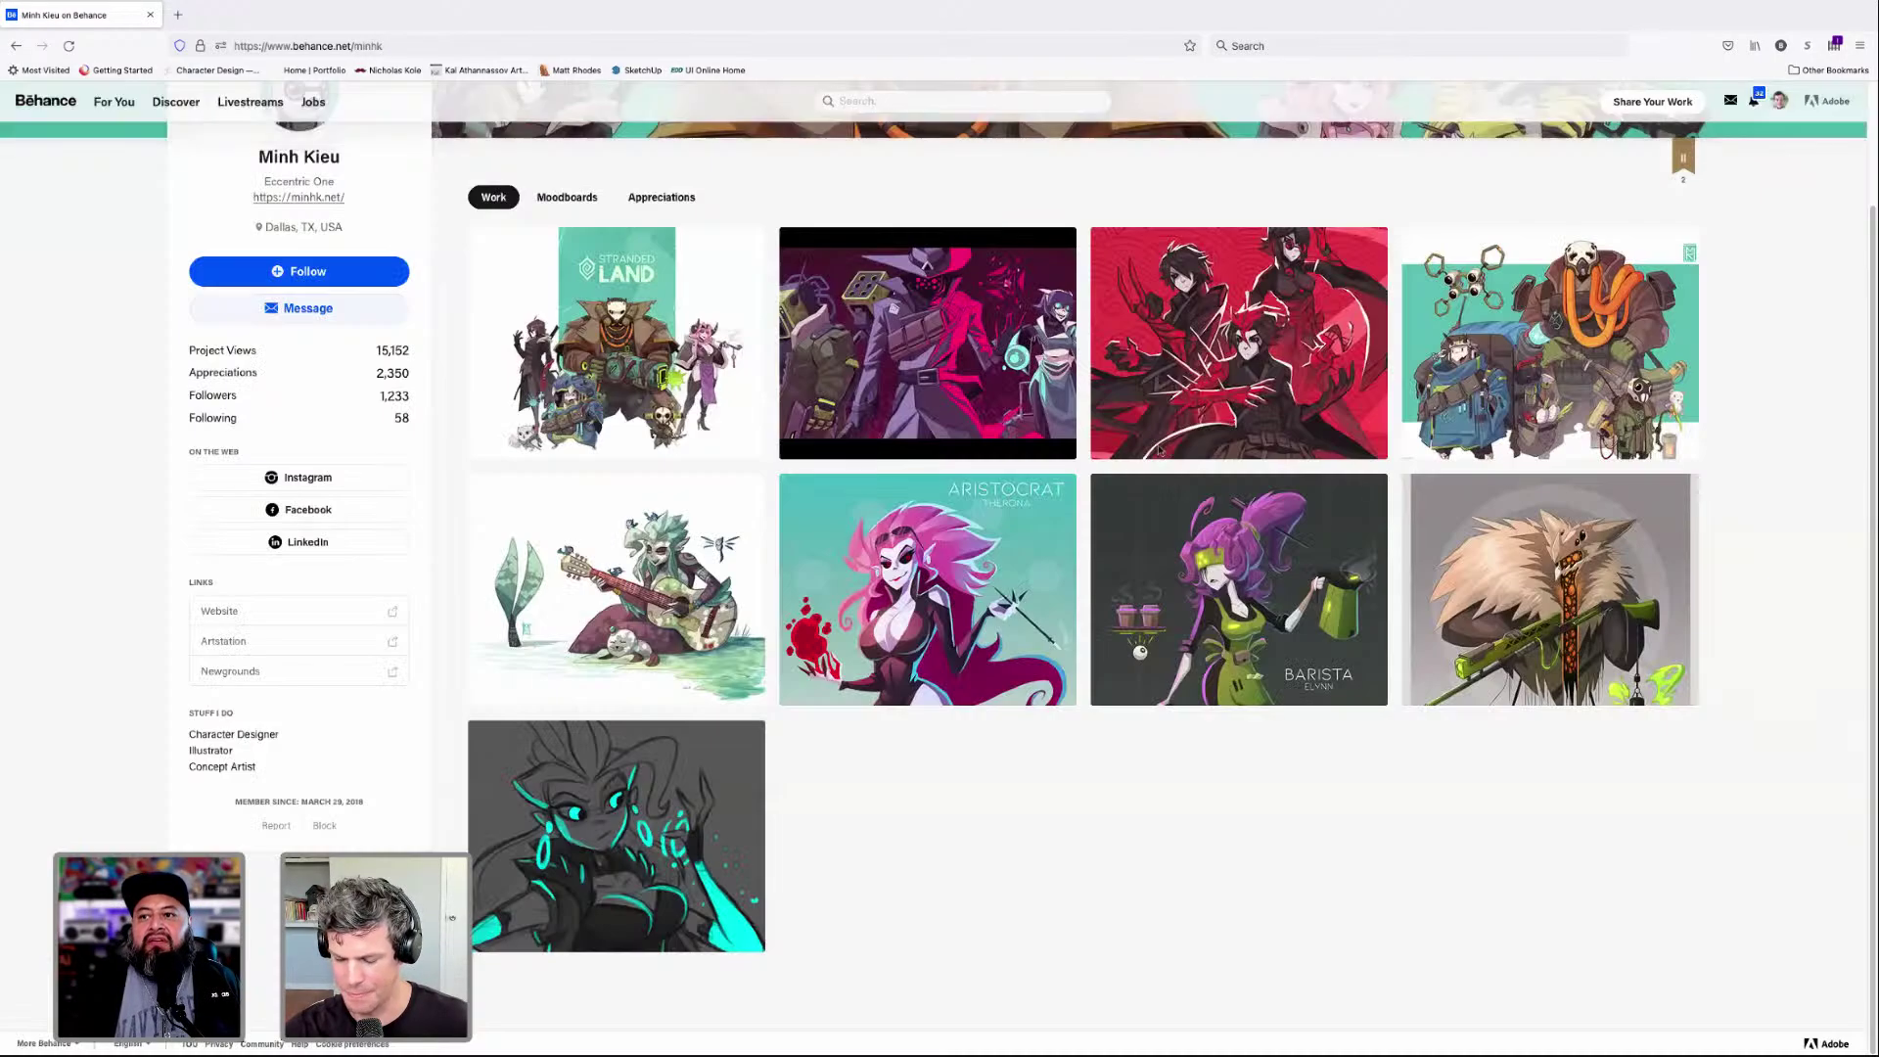
left_click(724, 567)
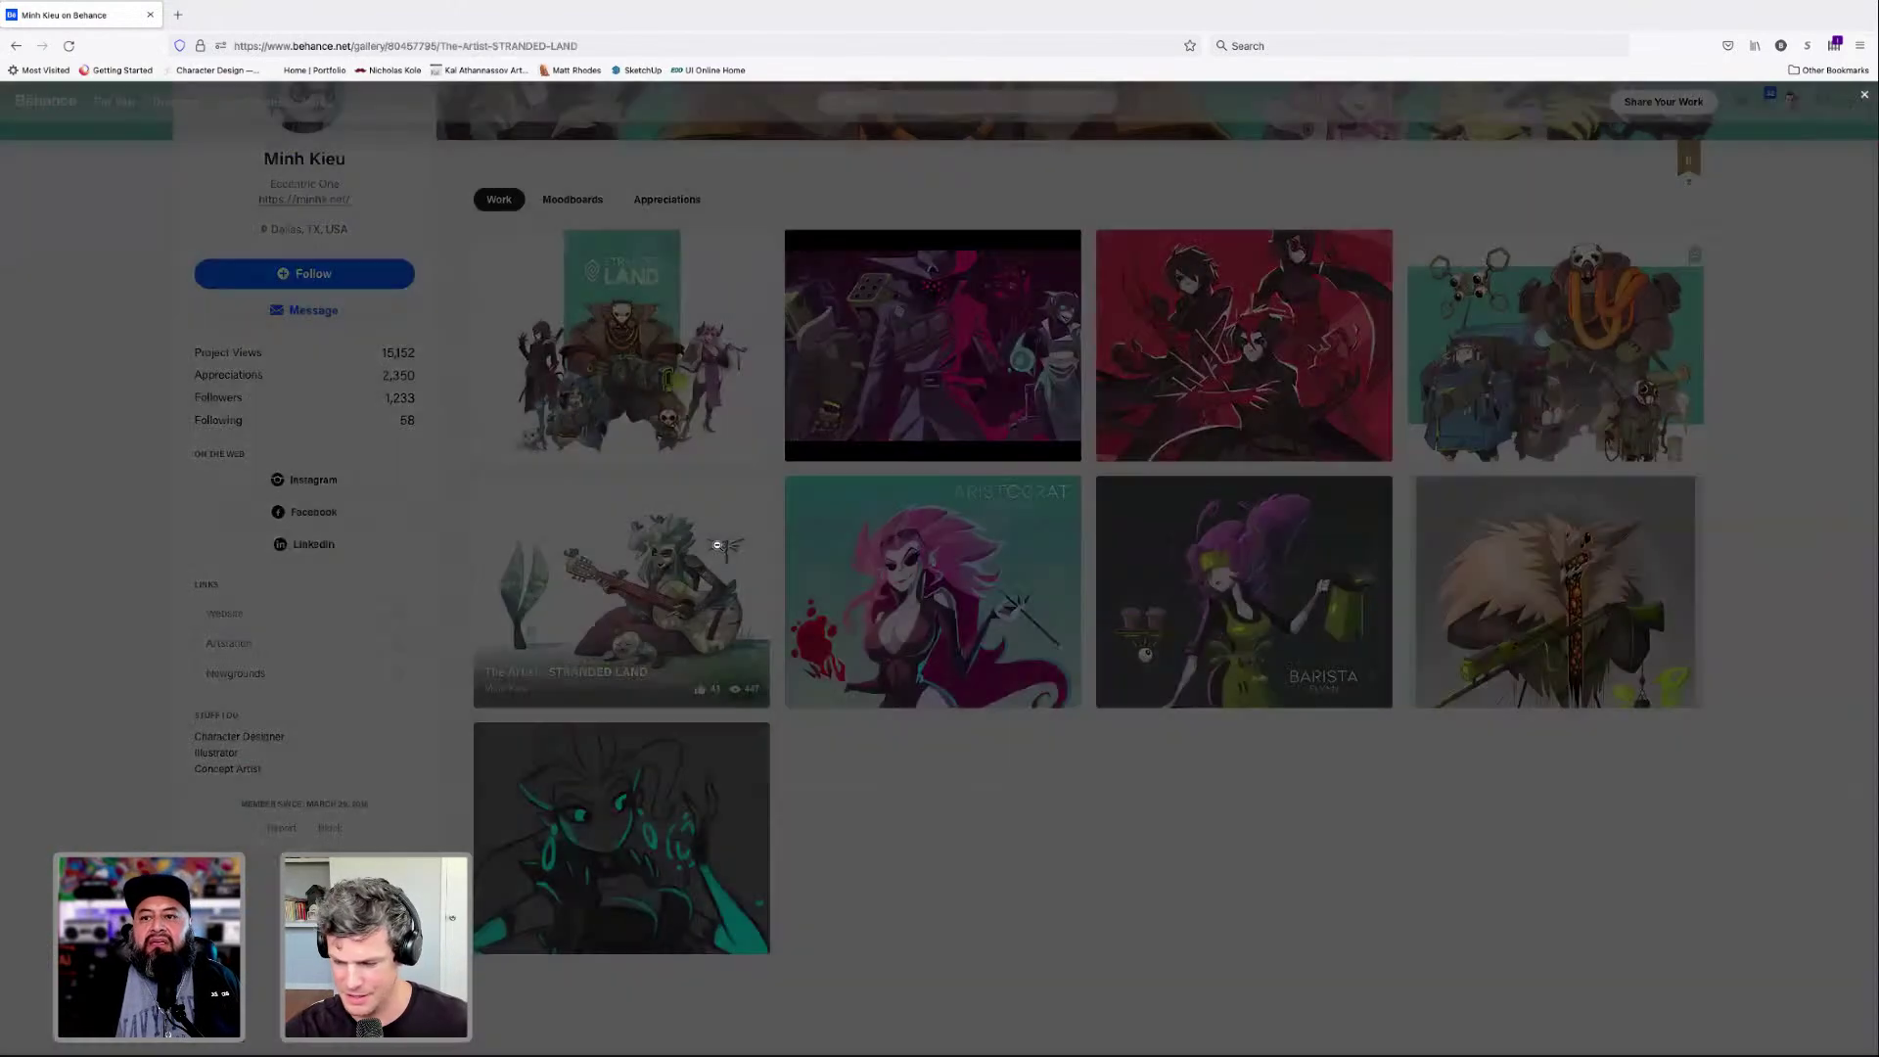
Examine the coloring and shading of the mermaid musician illustrations and the dappled-light guitar scene in The Artist - STRANDED LAND.
scroll(922, 536, "down", 5)
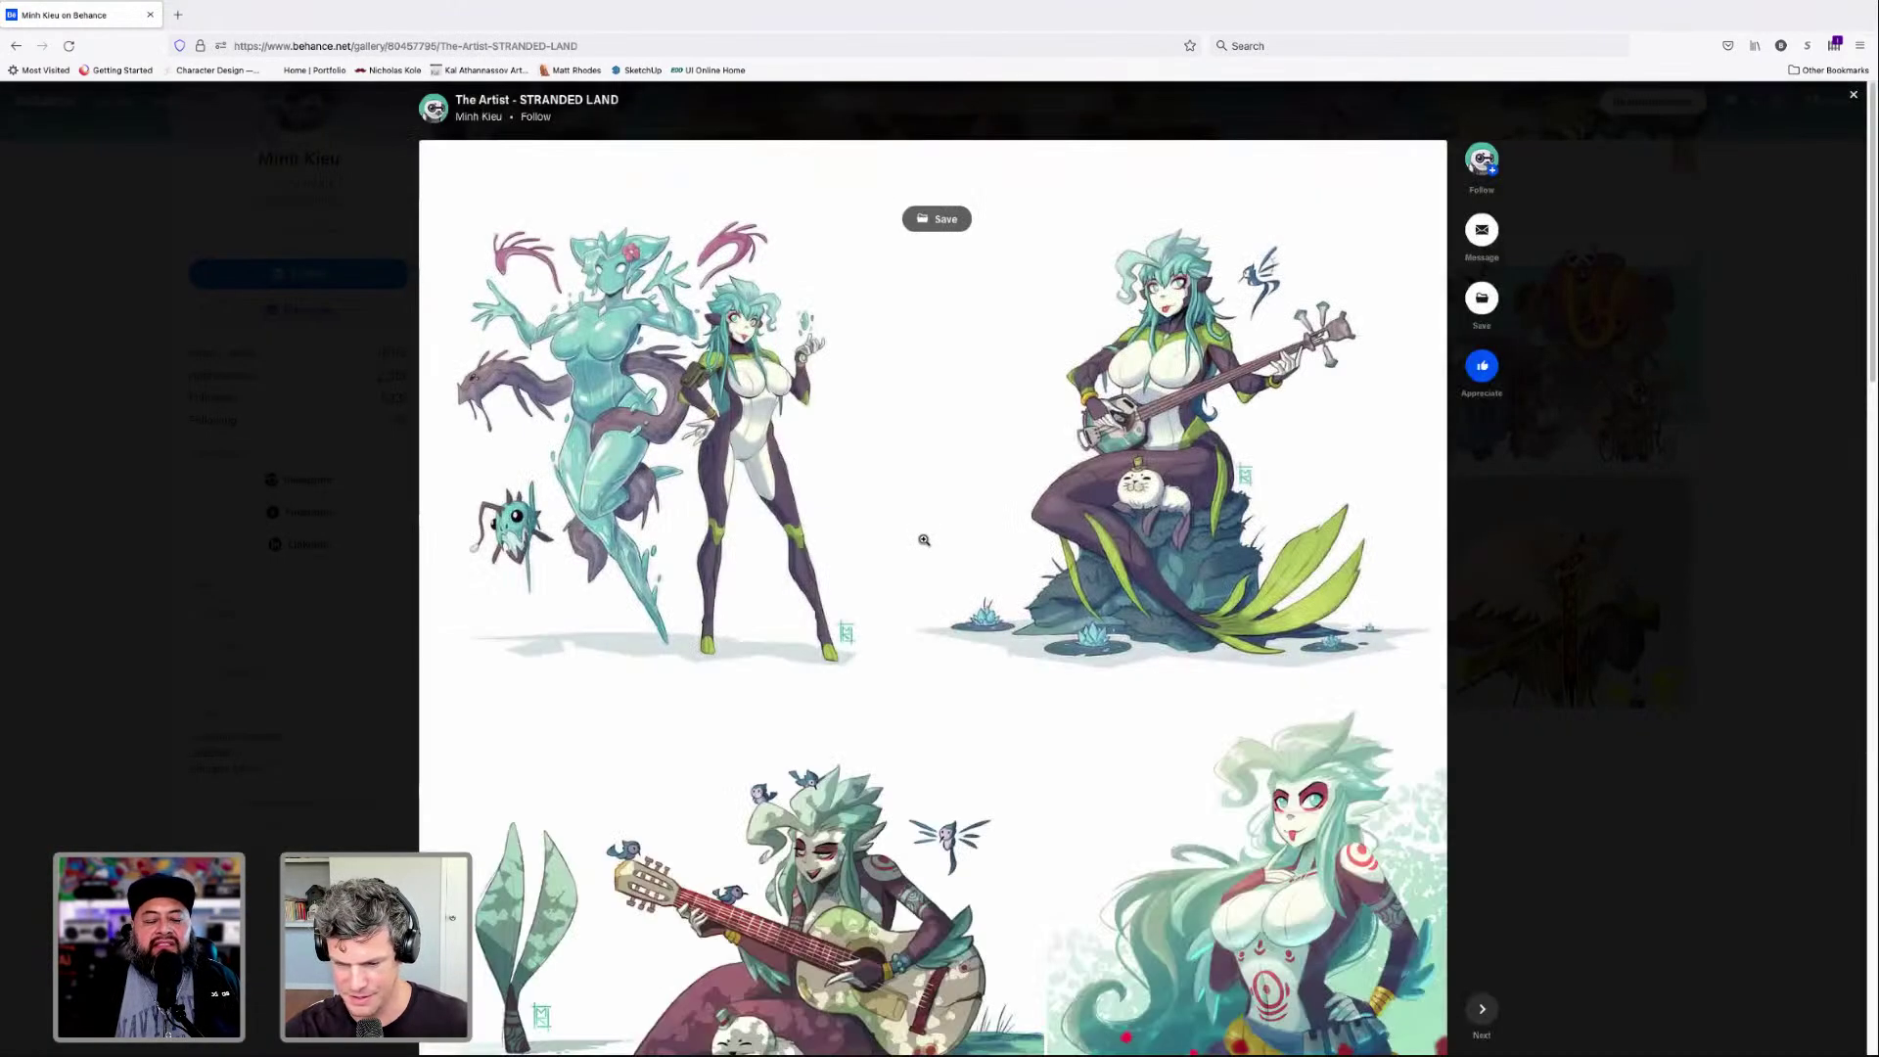
scroll(922, 538, "down", 5)
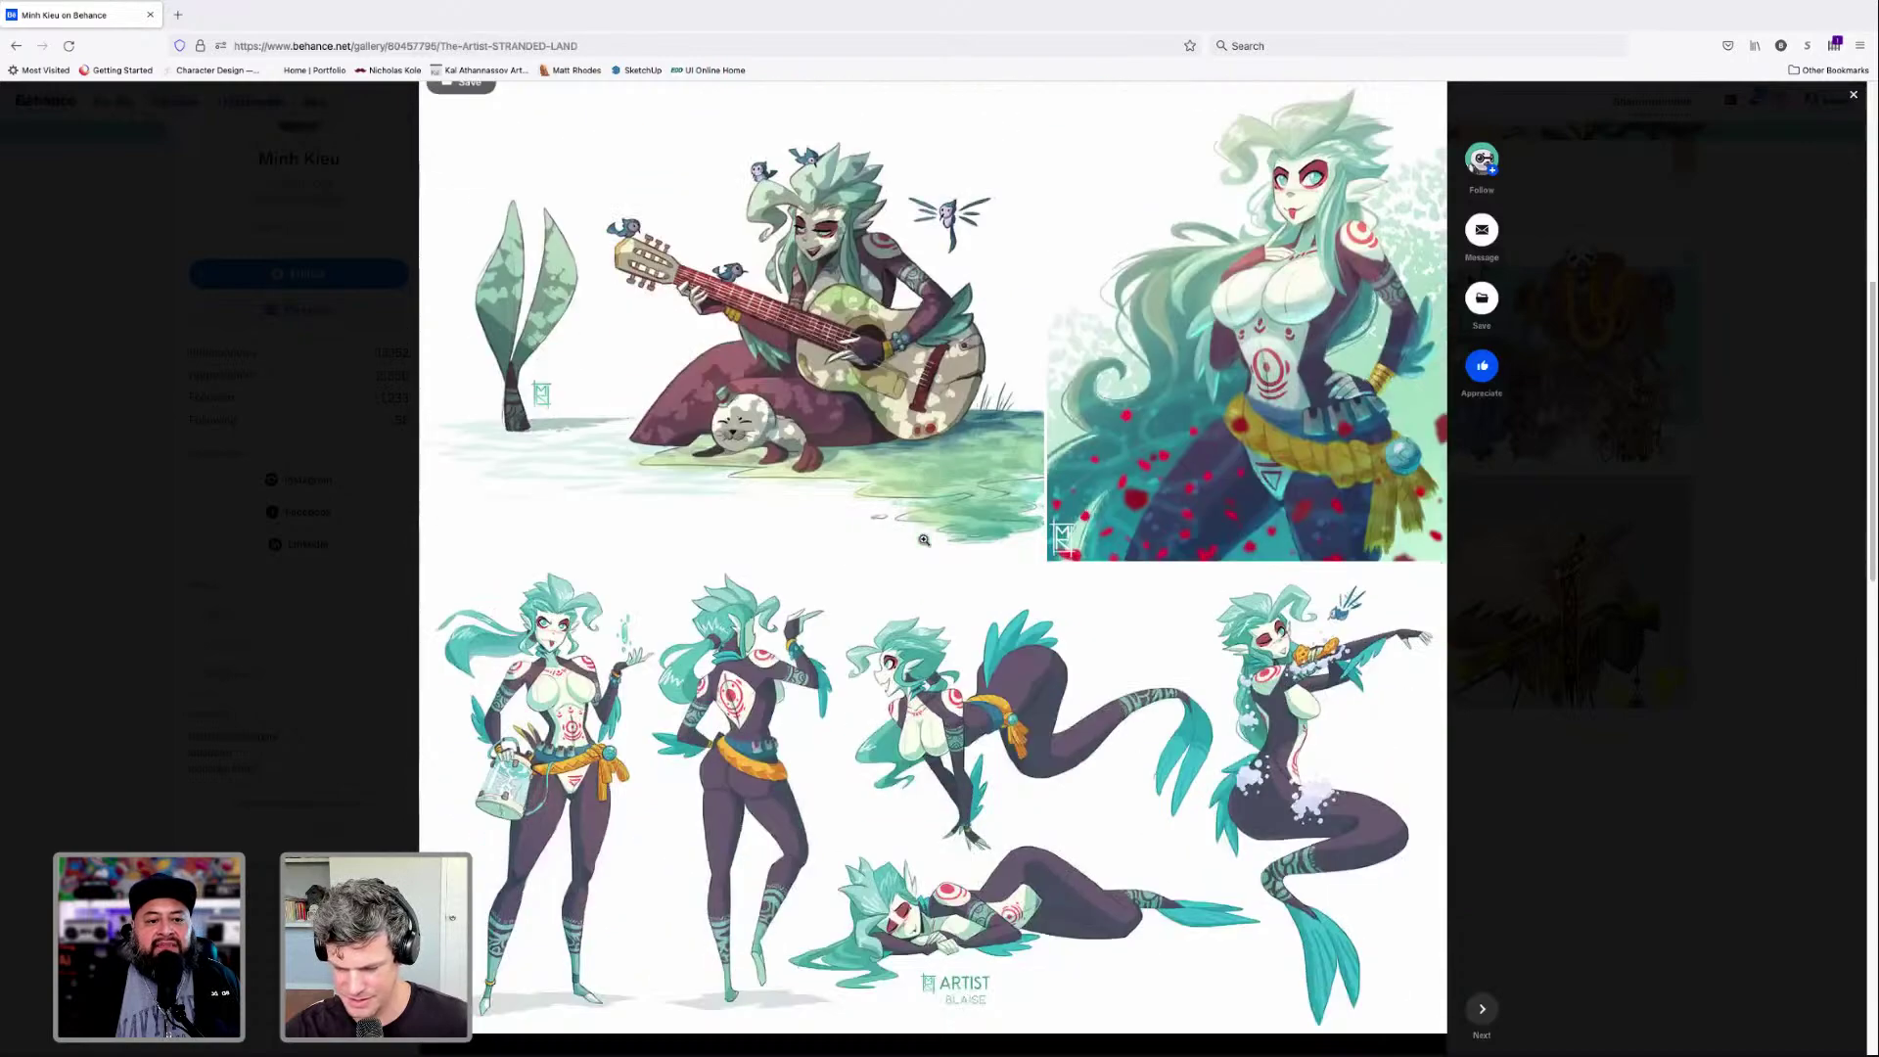
scroll(923, 540, "up", 3)
scroll(923, 539, "up", 7)
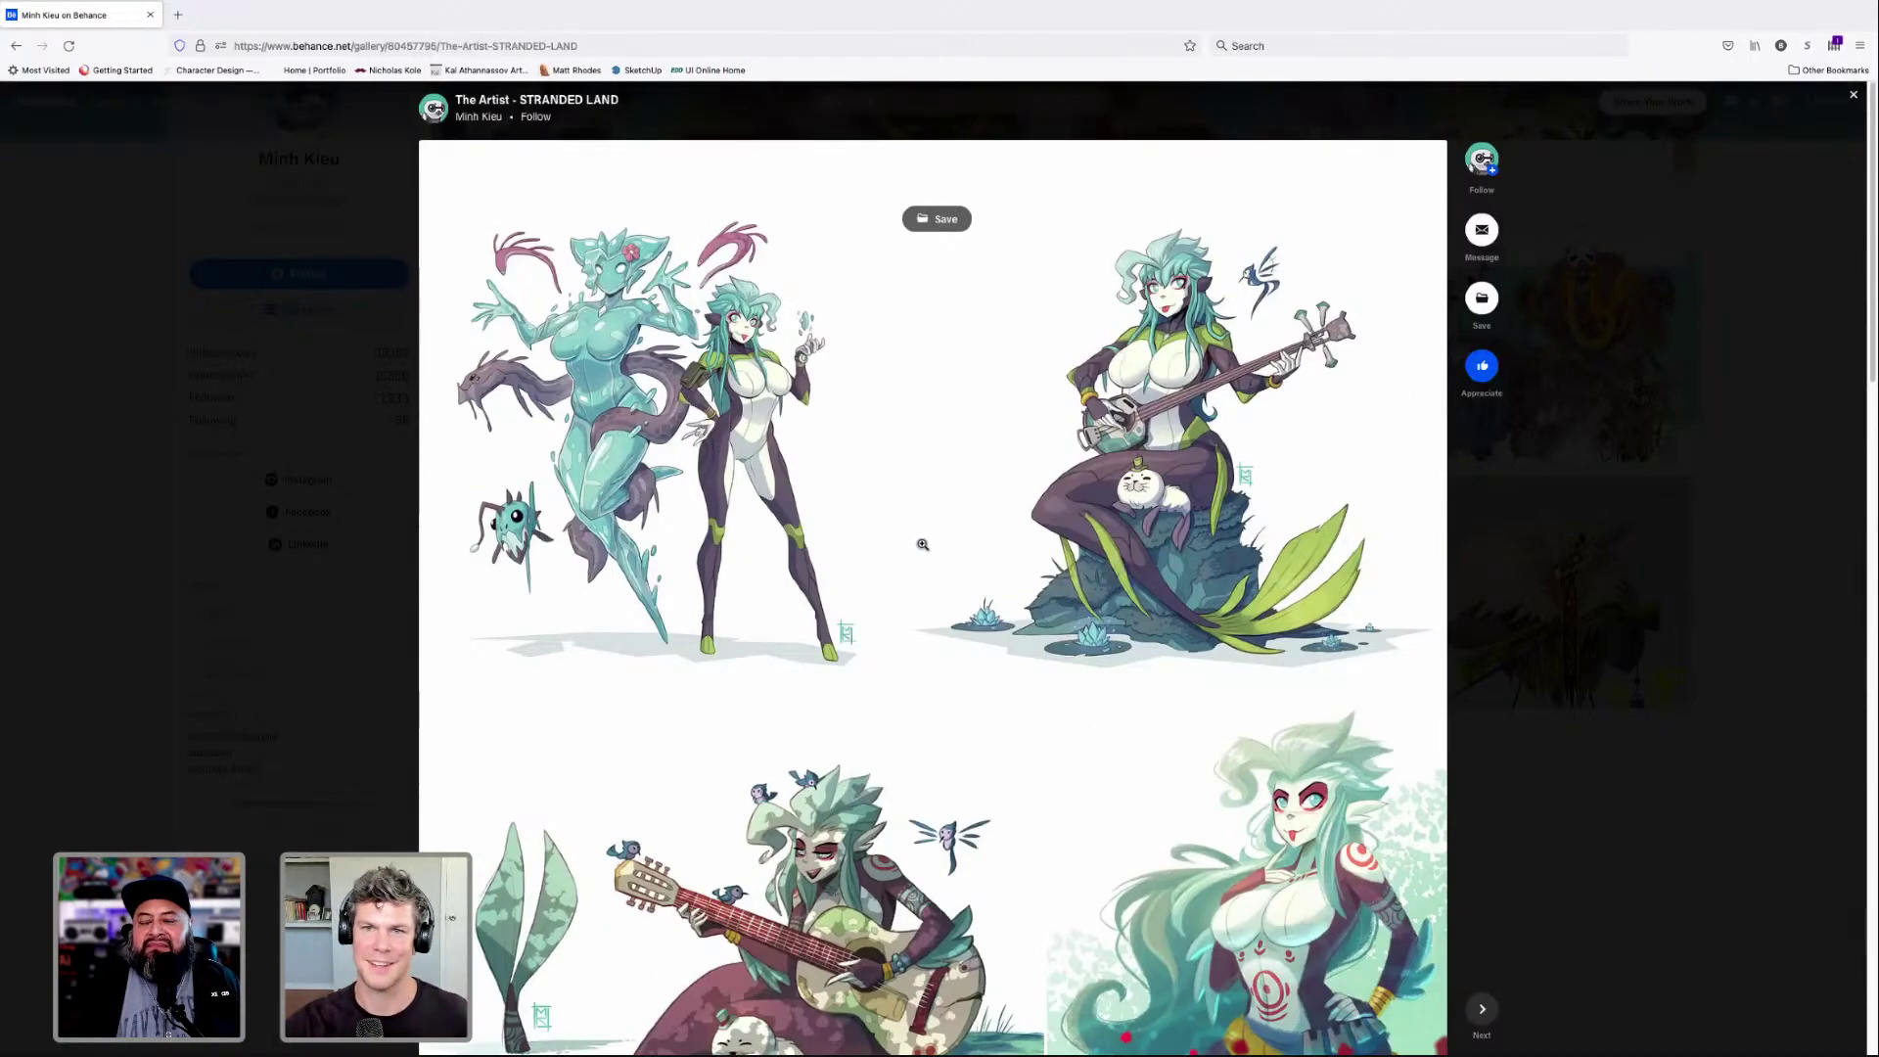
scroll(996, 439, "down", 5)
scroll(955, 436, "down", 3)
scroll(1020, 497, "up", 3)
scroll(1020, 497, "up", 5)
scroll(1020, 497, "down", 4)
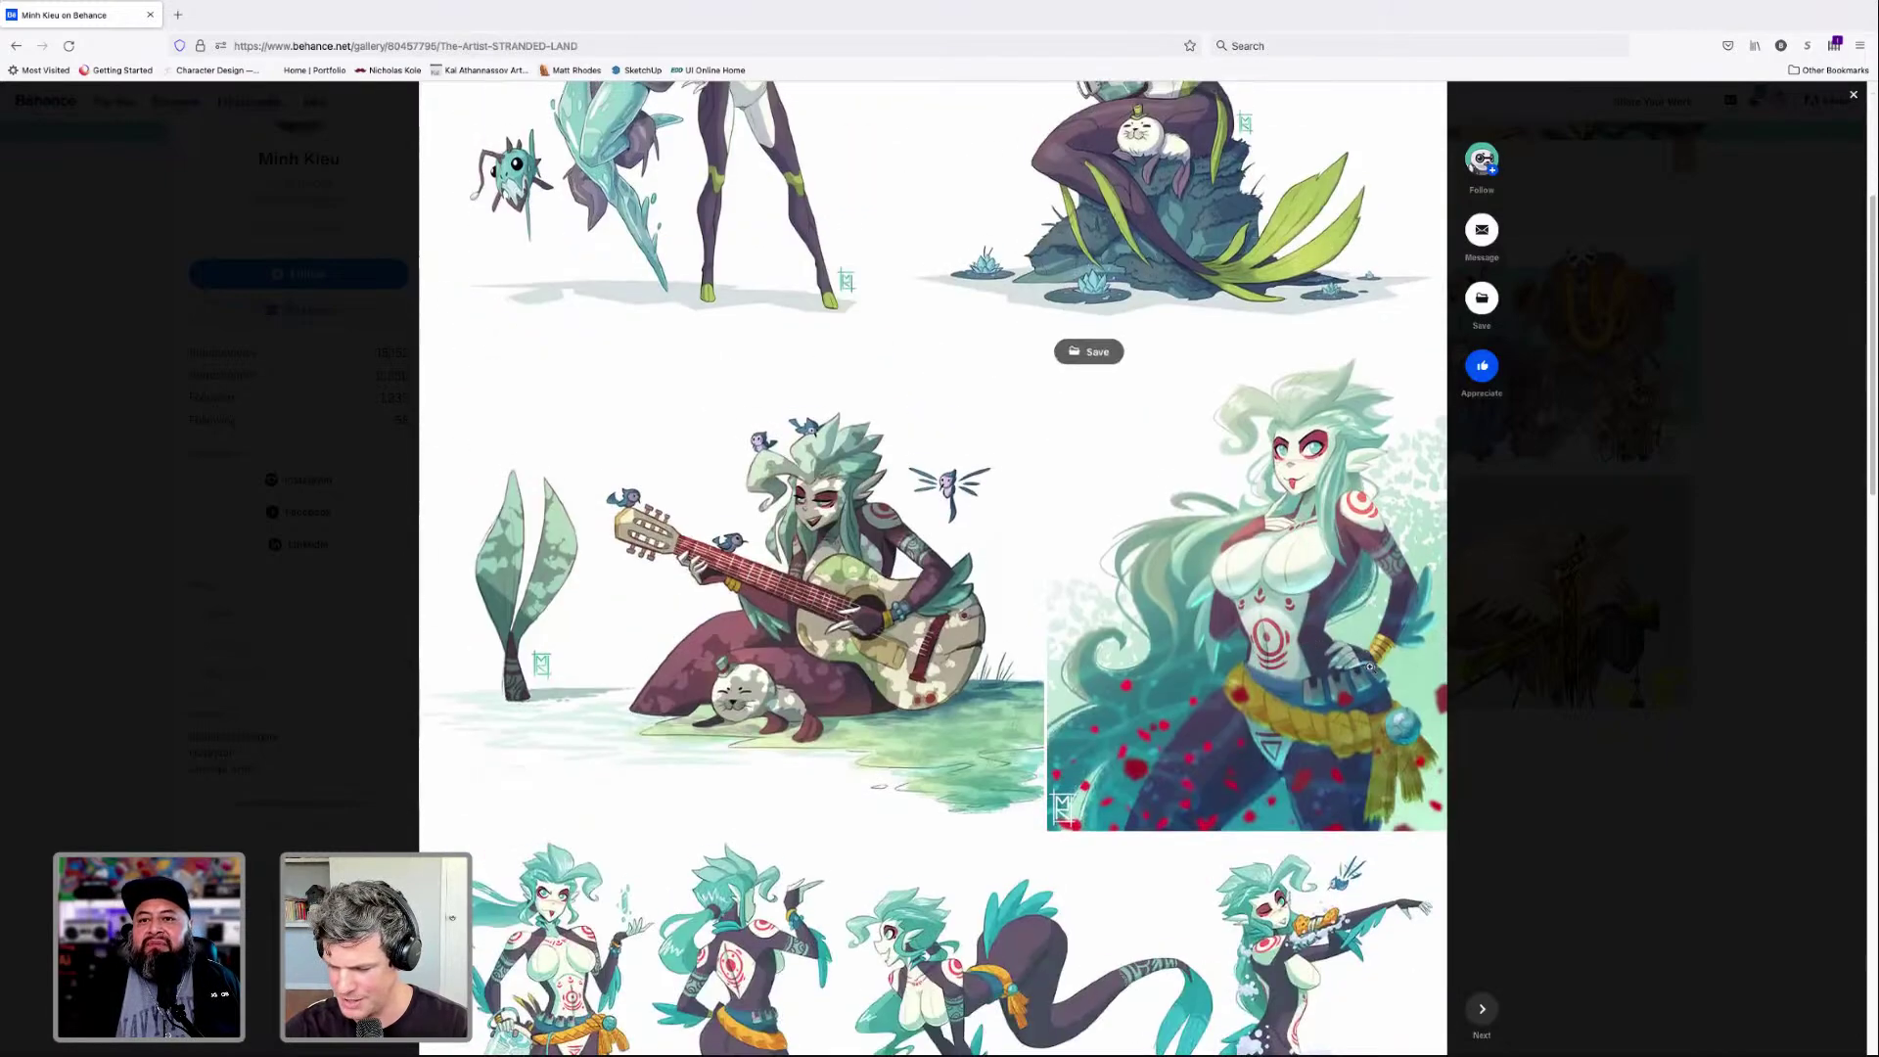
scroll(1036, 570, "up", 2)
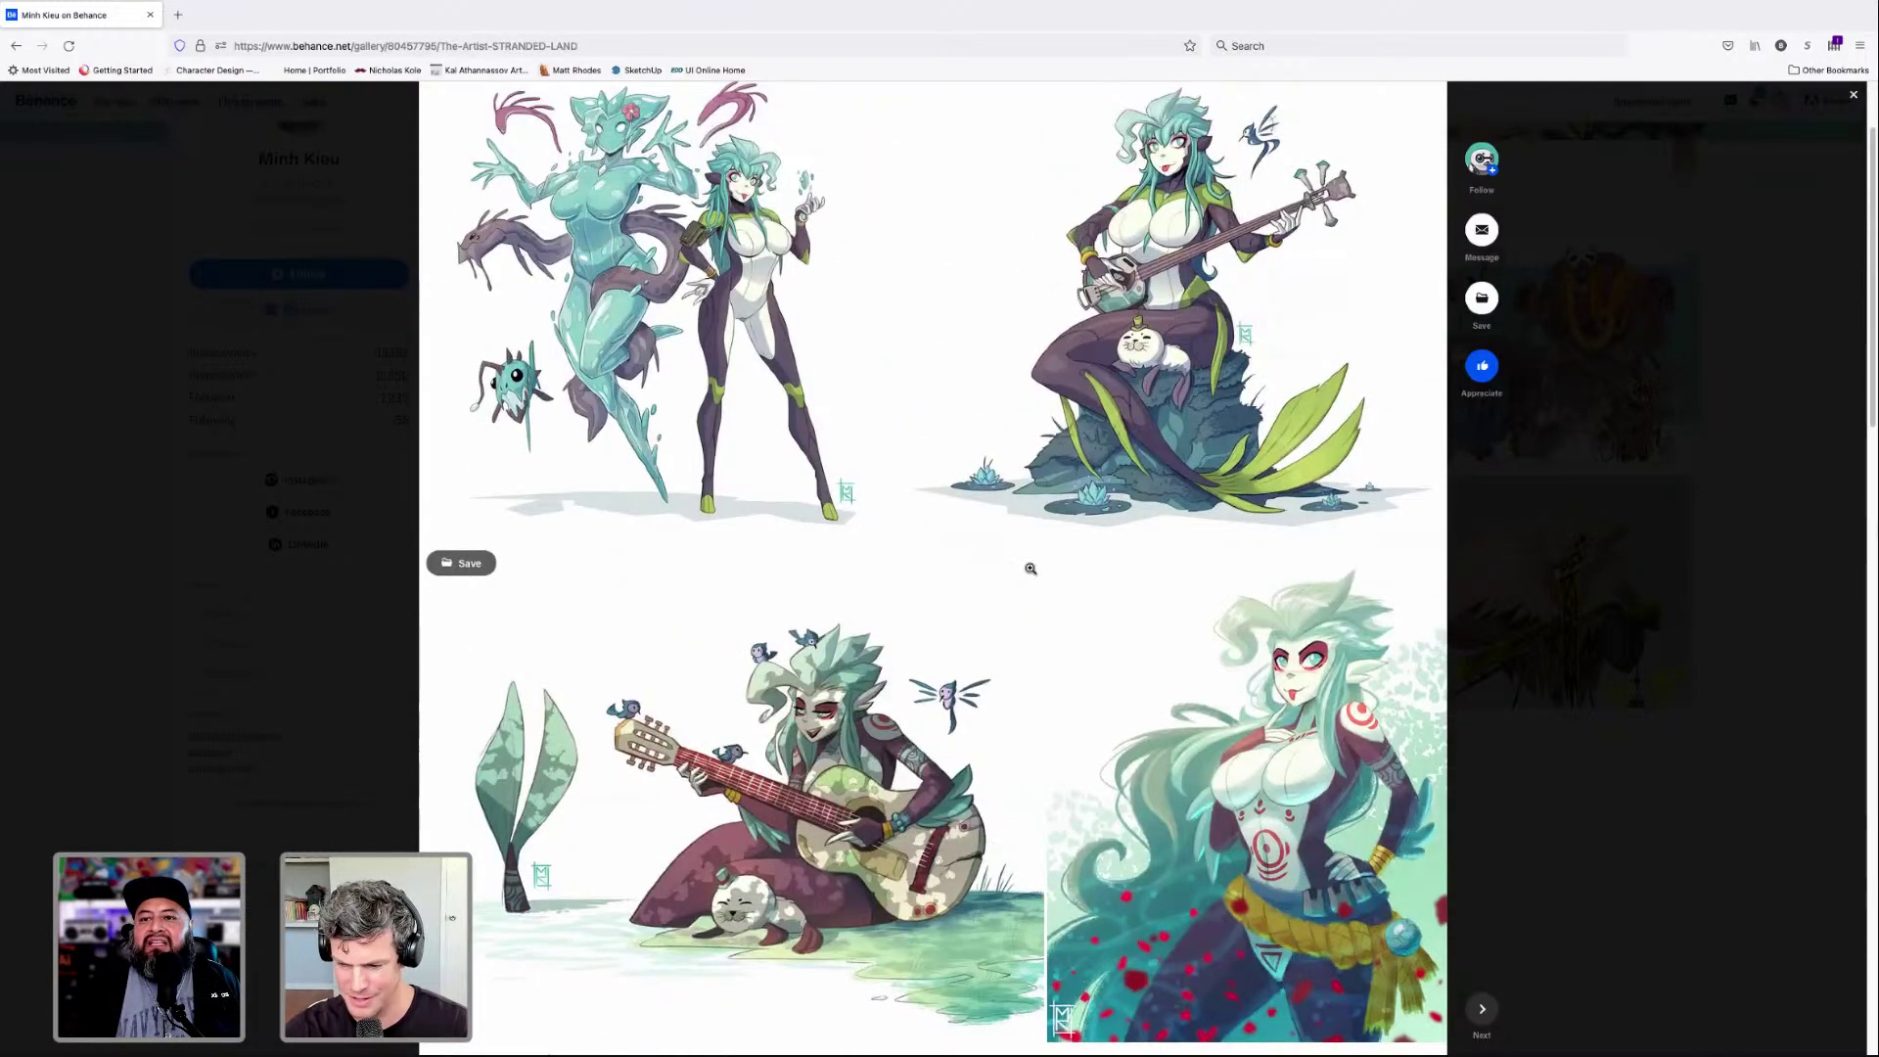
scroll(811, 422, "up", 1)
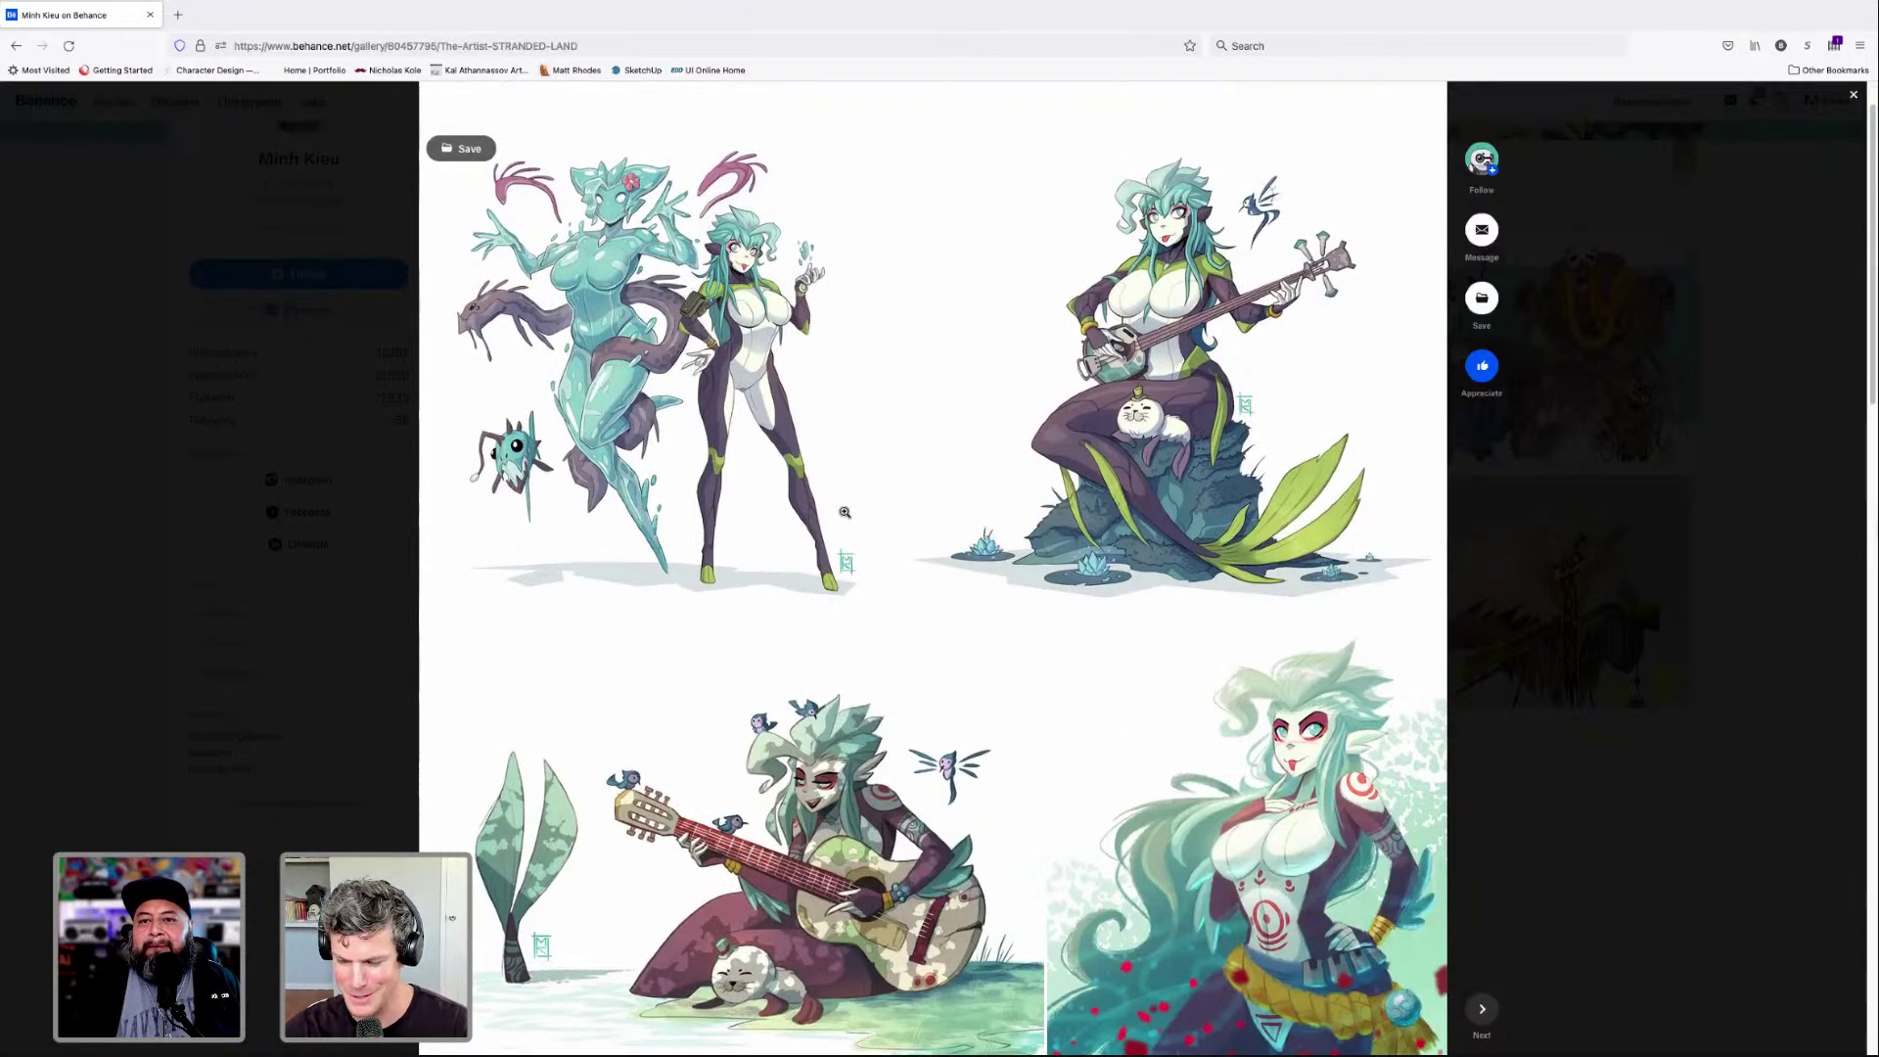
Study the Artist Blaise pose sheet, compare it with the guitar and portrait paintings, and return to the project's start.
scroll(954, 565, "down", 7)
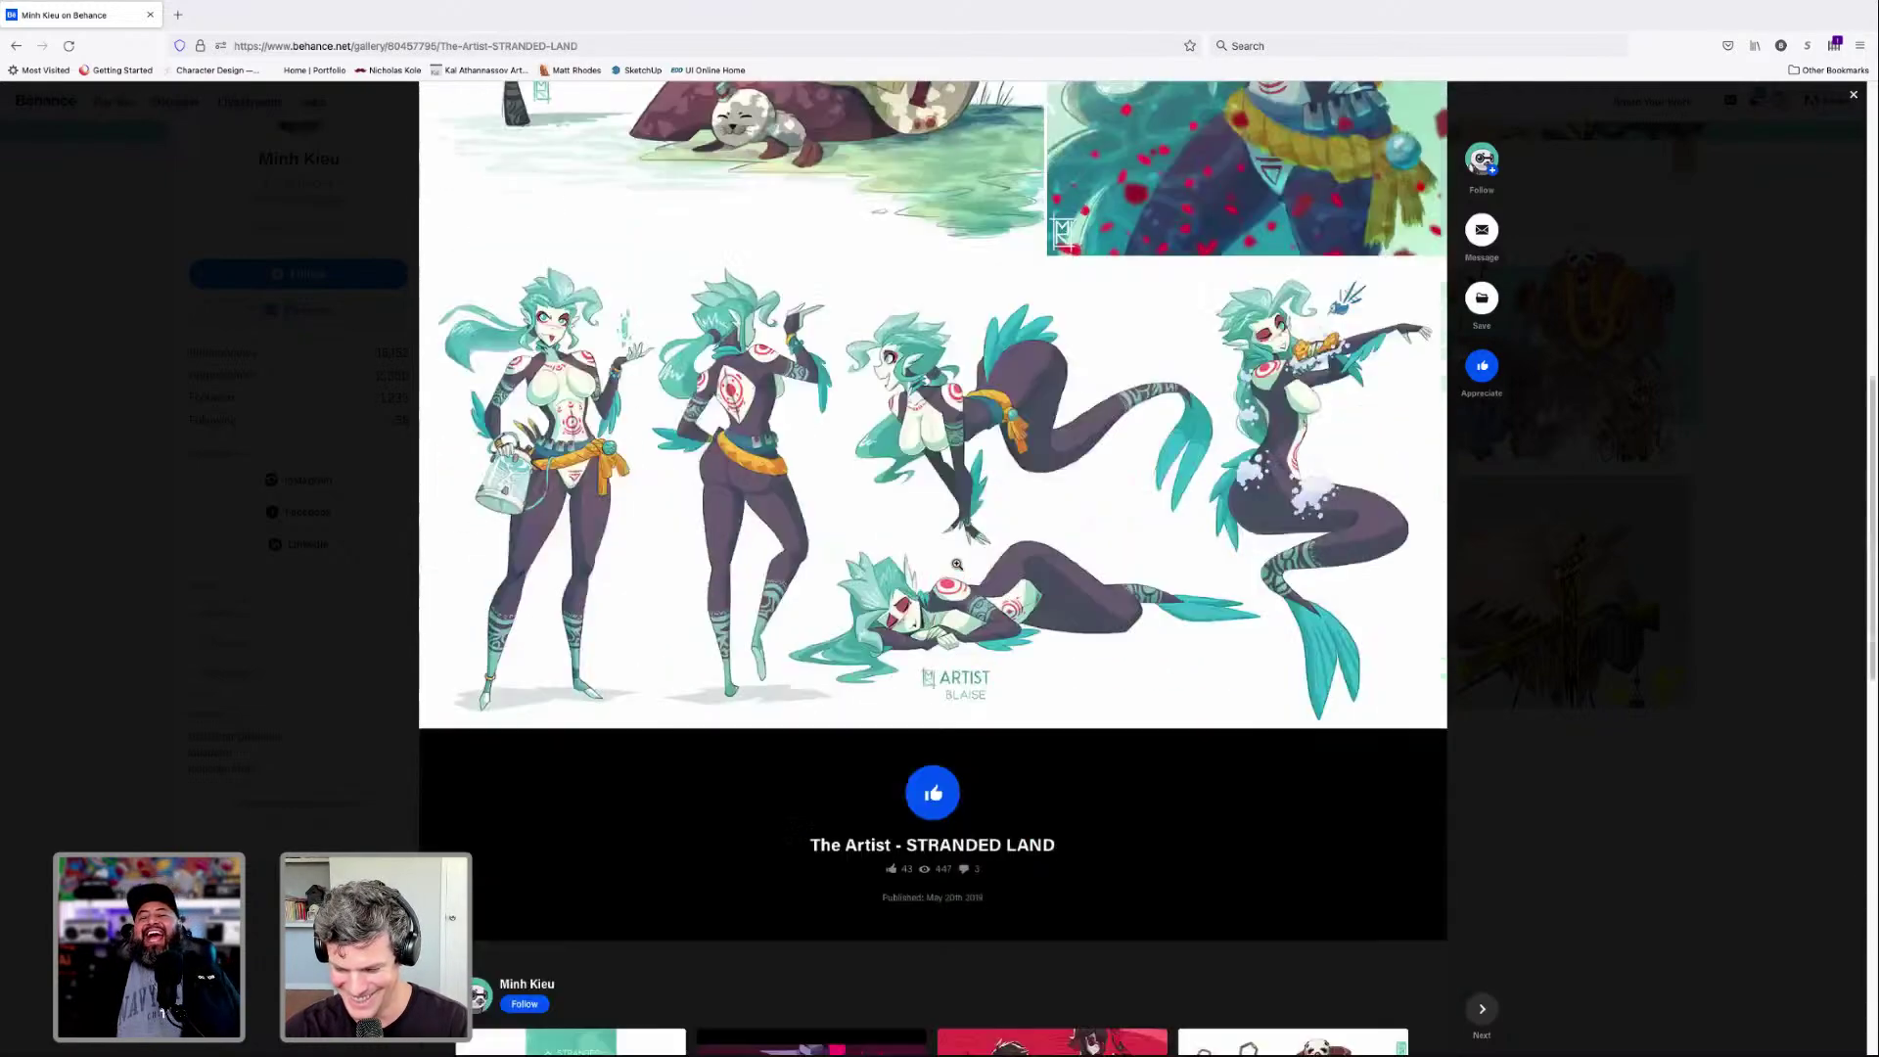
scroll(956, 563, "up", 3)
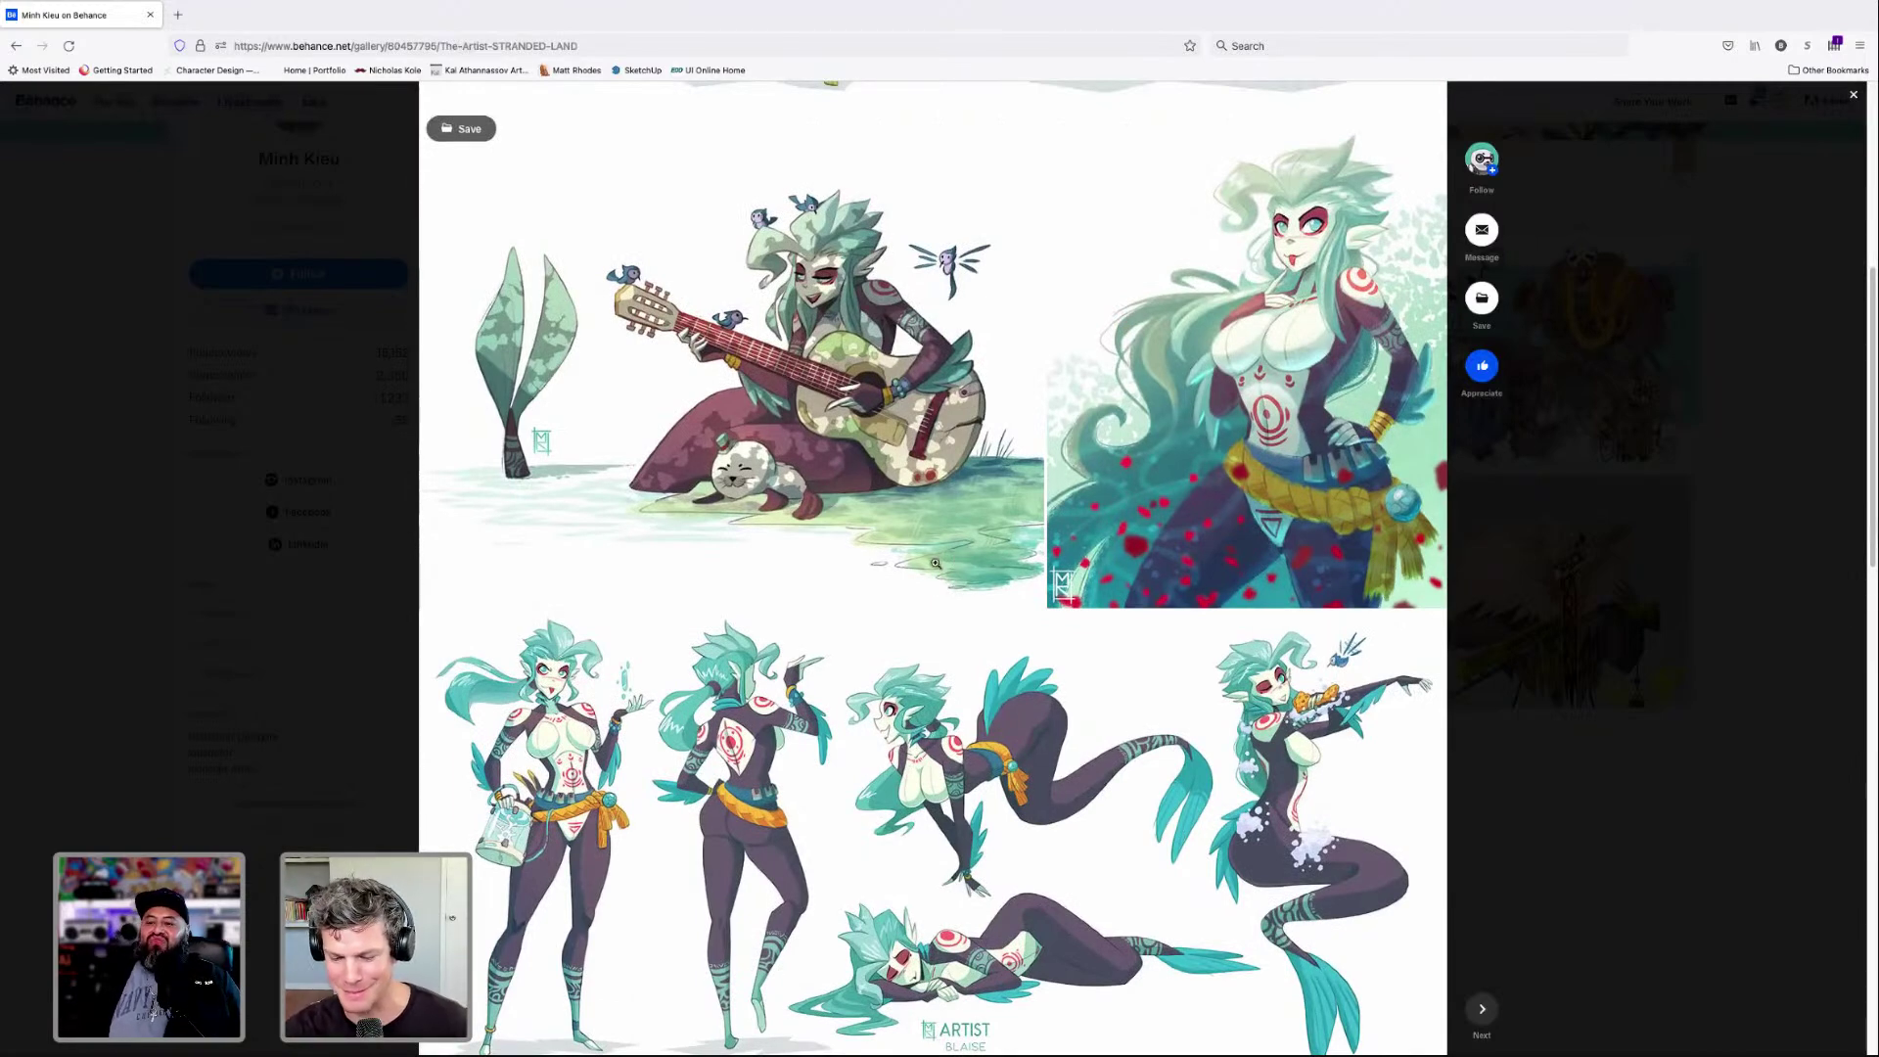
scroll(939, 575, "up", 2)
scroll(839, 668, "up", 1)
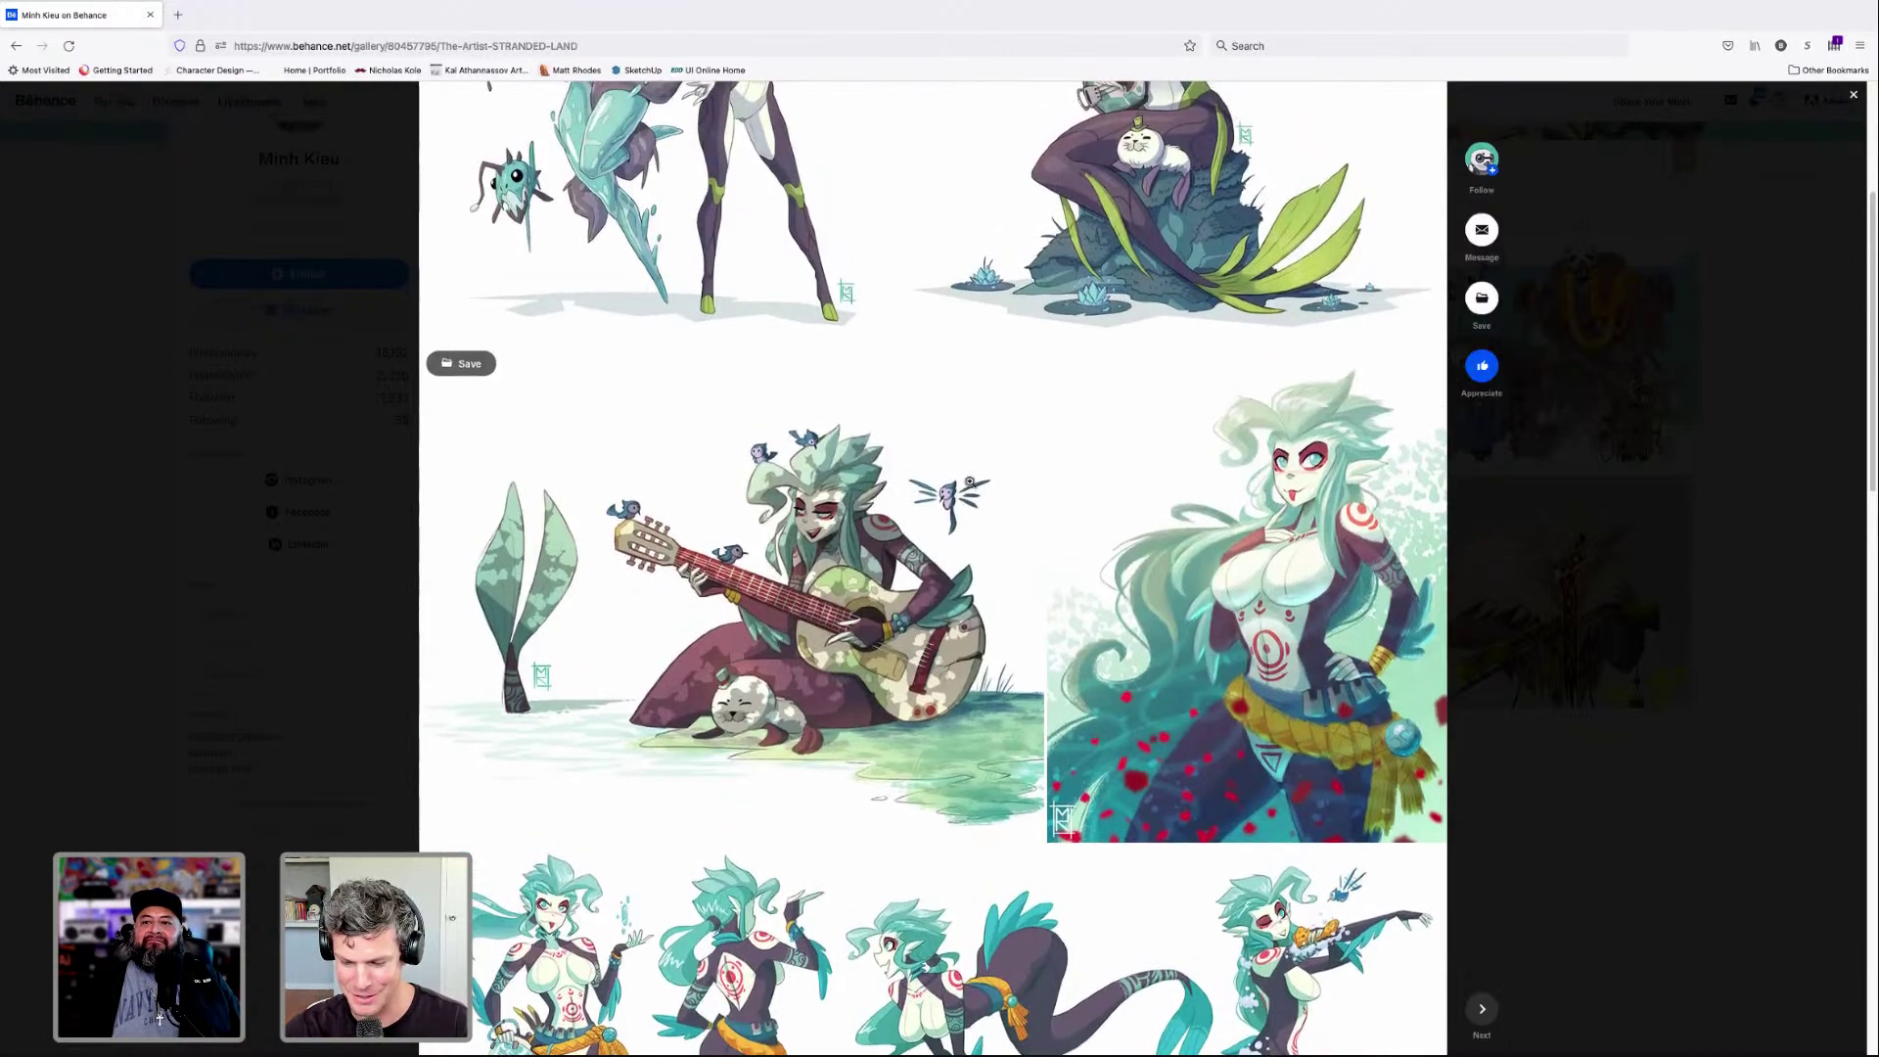
scroll(1102, 562, "up", 3)
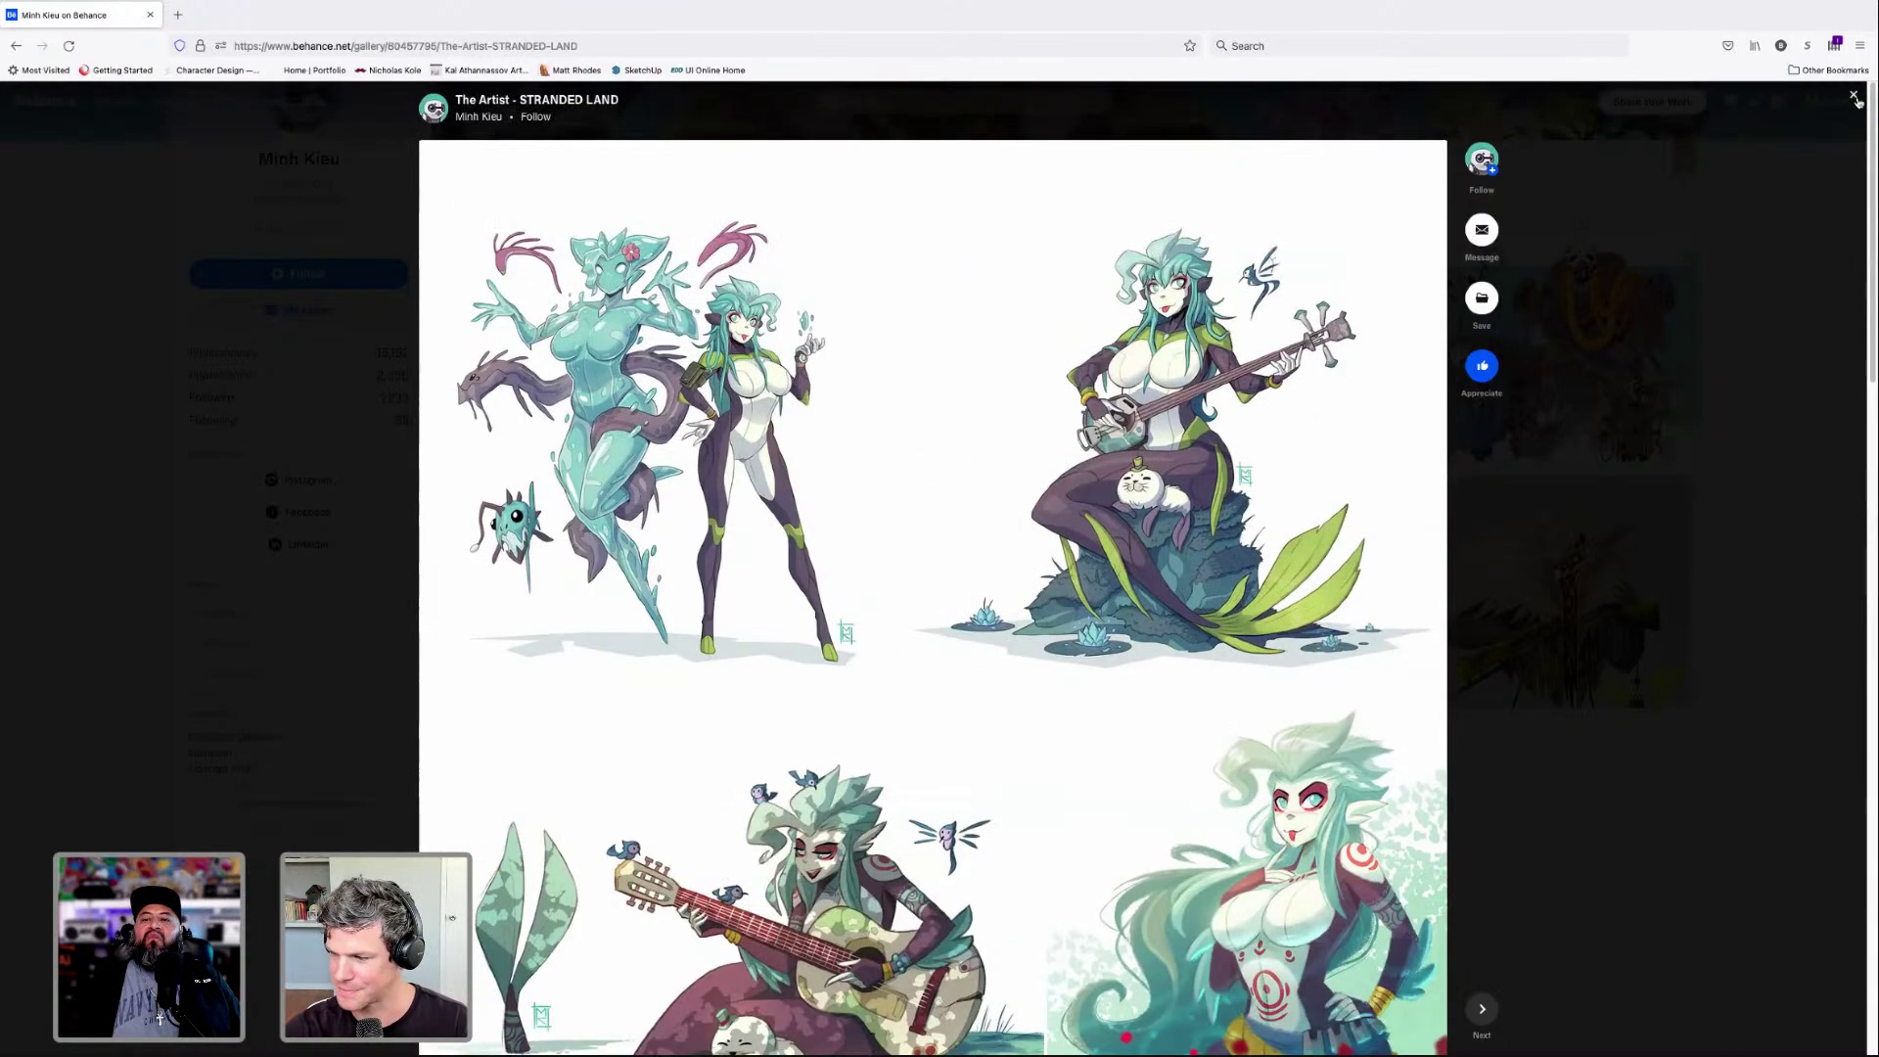
Close The Artist project, open Dreamweaver - Lightbox Expo: Box of Mystery, and examine its character banner and group line-up.
left_click(1856, 101)
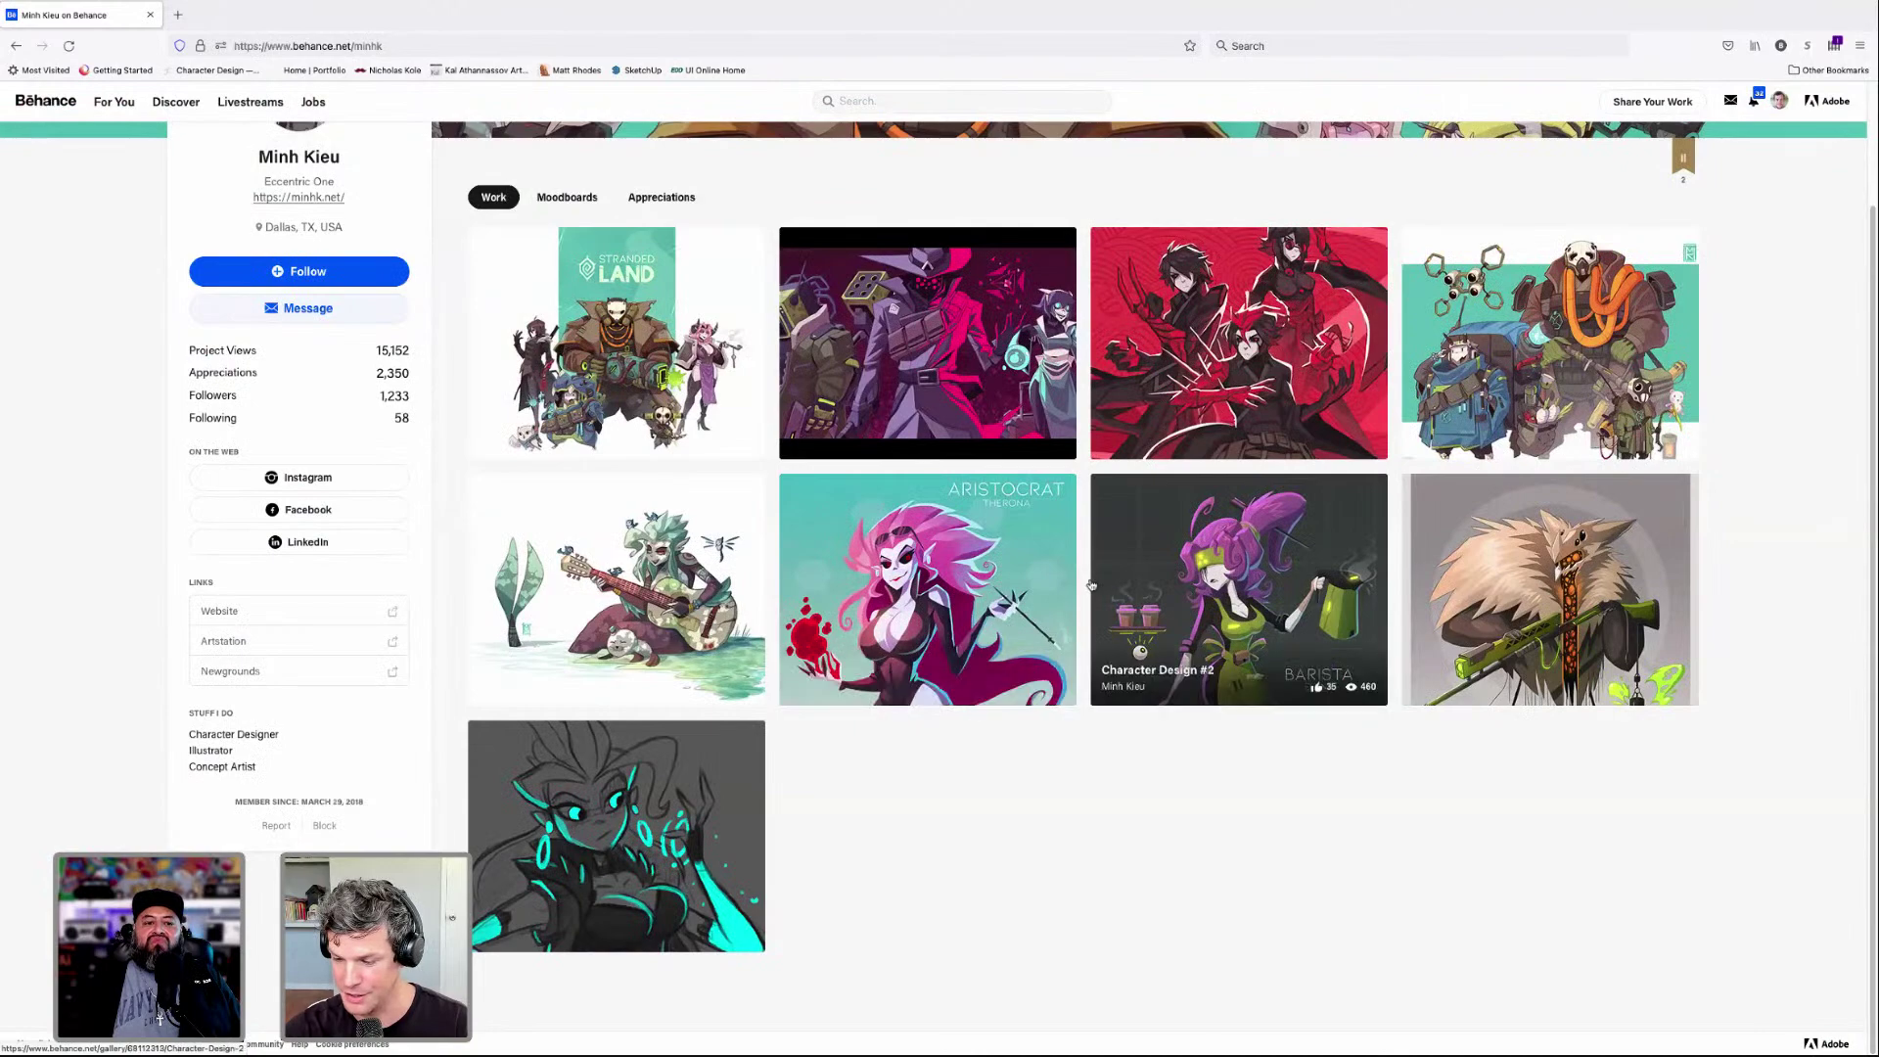
left_click(977, 367)
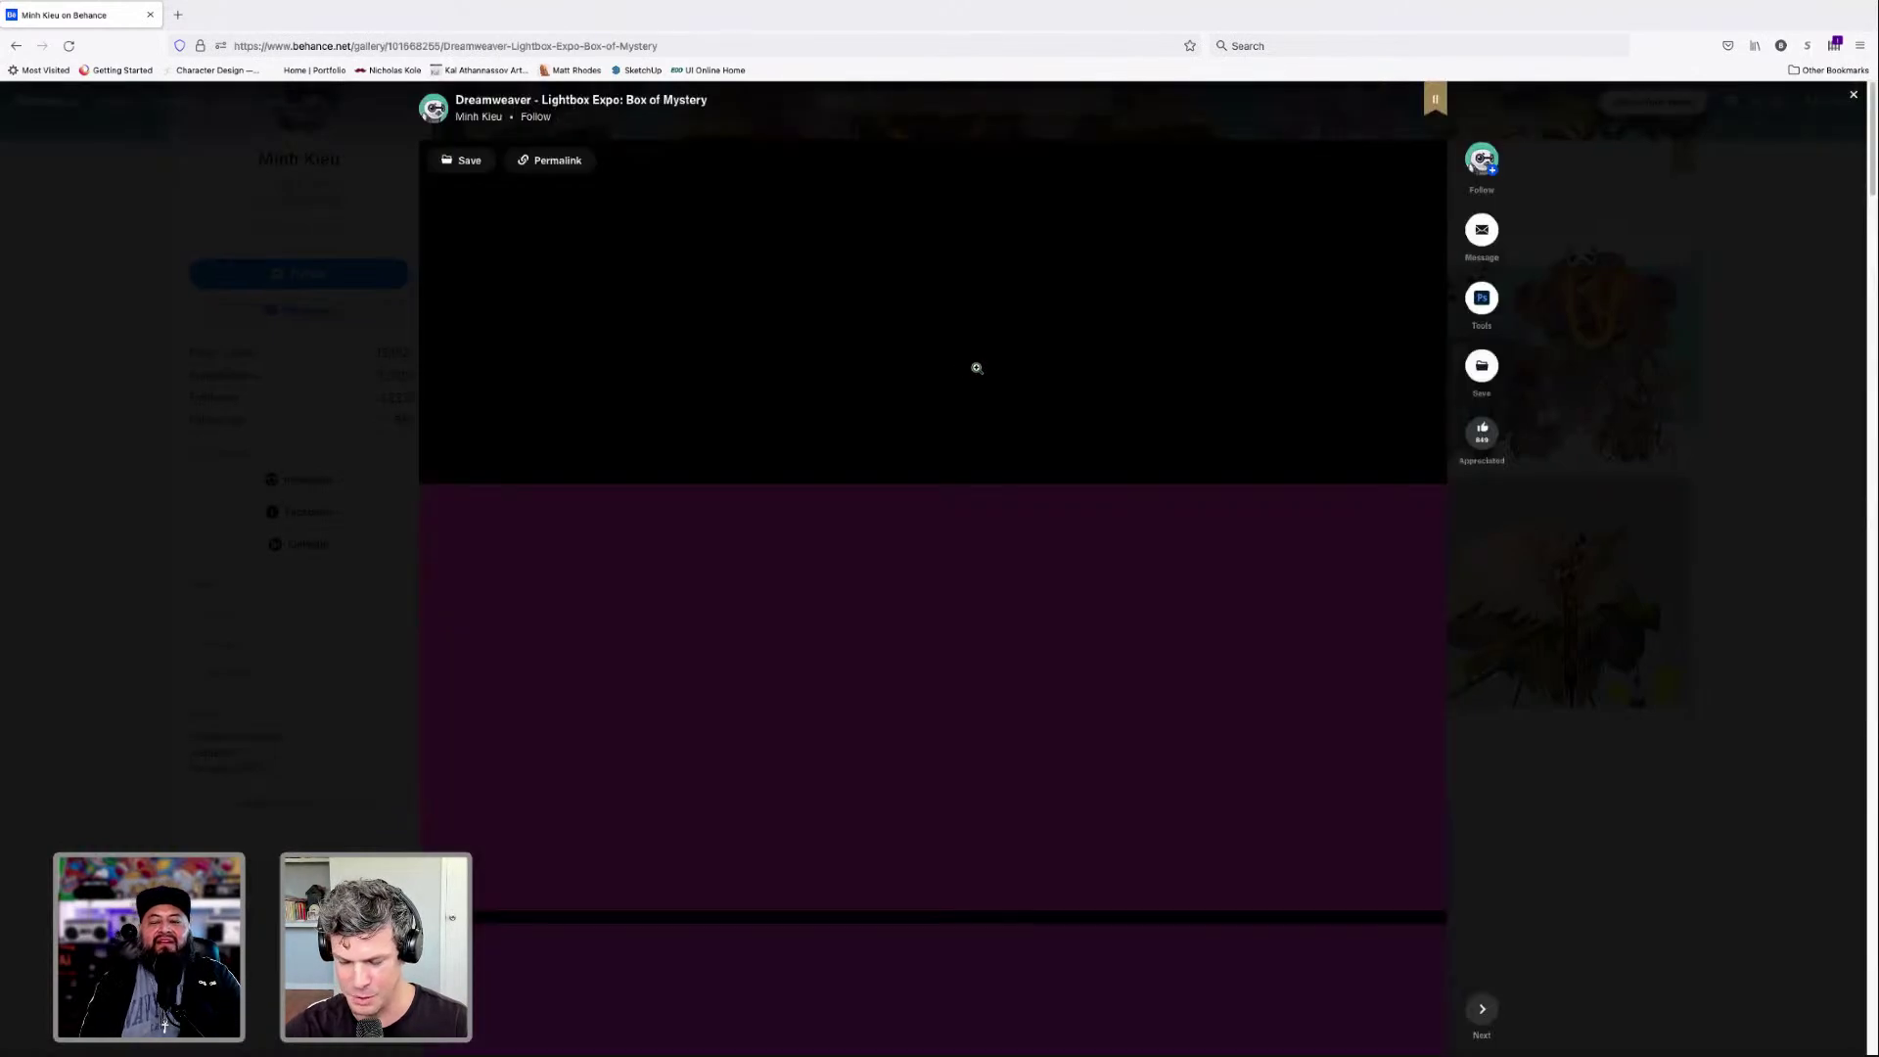
scroll(1091, 537, "down", 1)
scroll(1091, 537, "up", 1)
scroll(1086, 538, "down", 1)
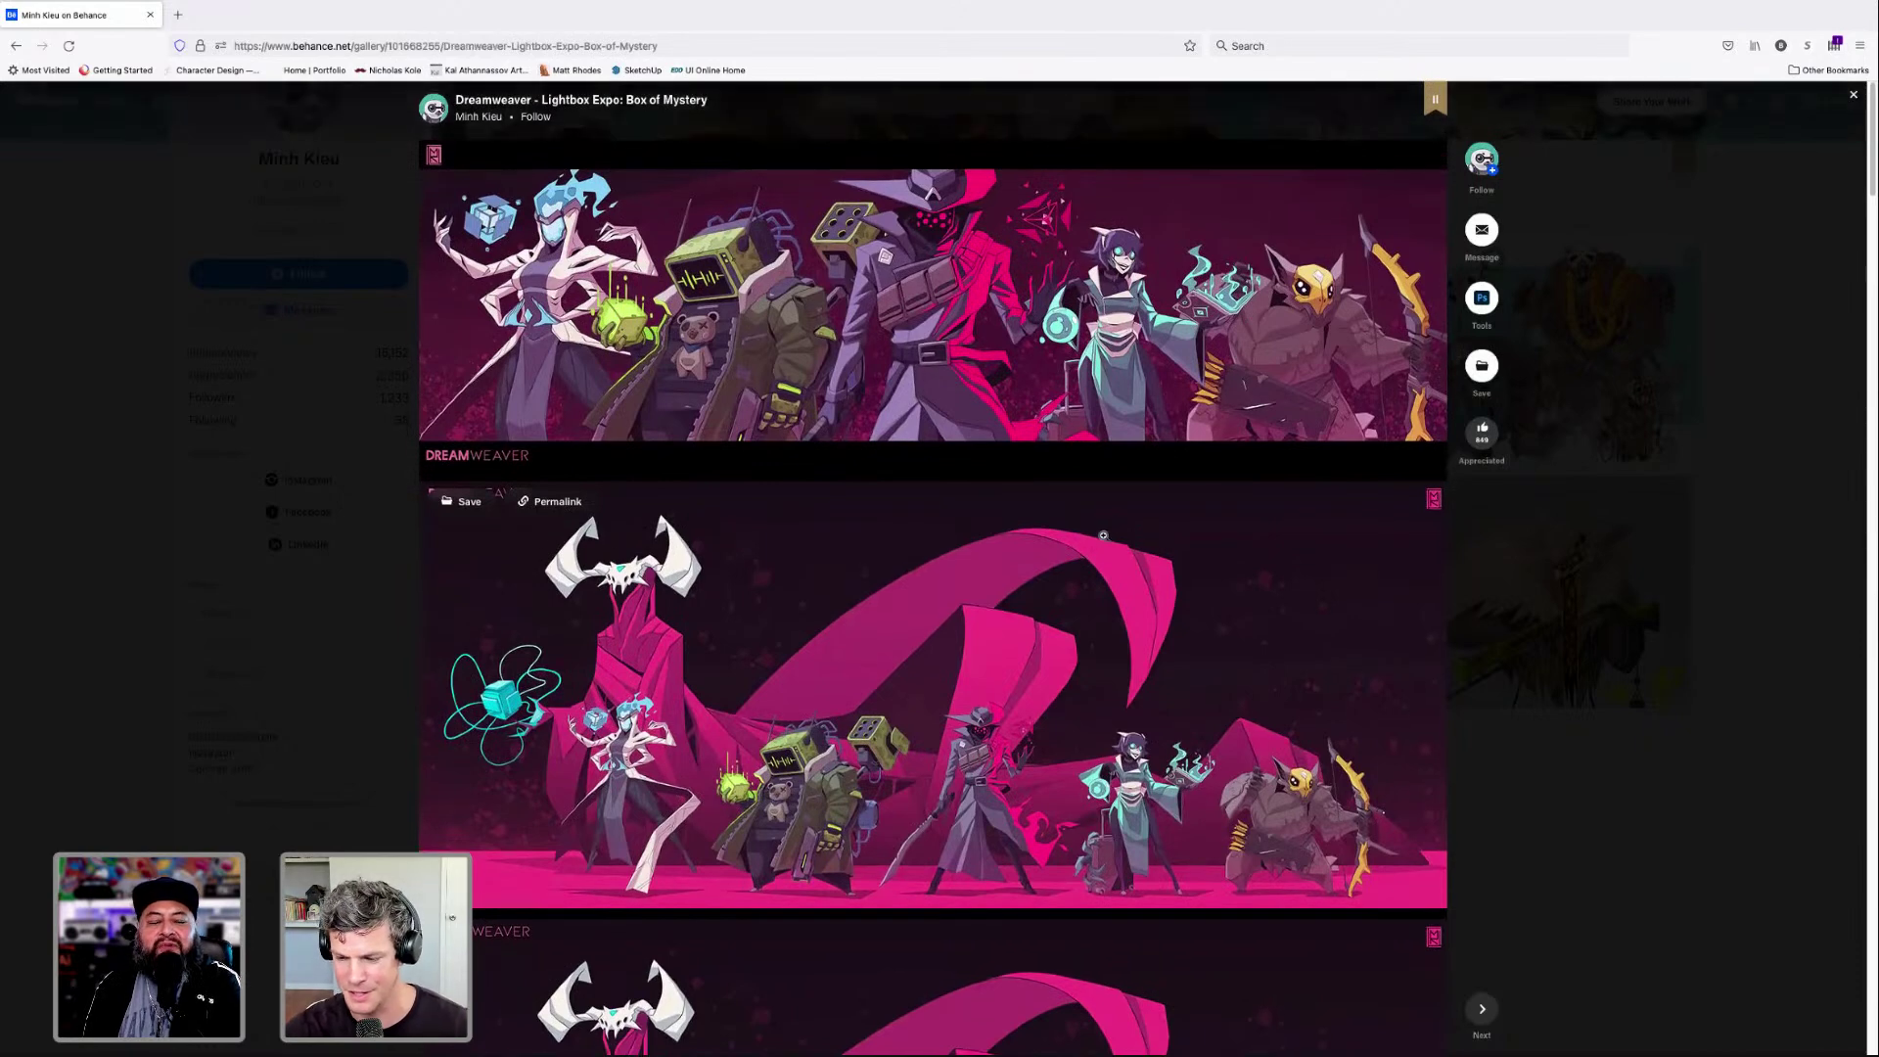
scroll(1146, 535, "up", 1)
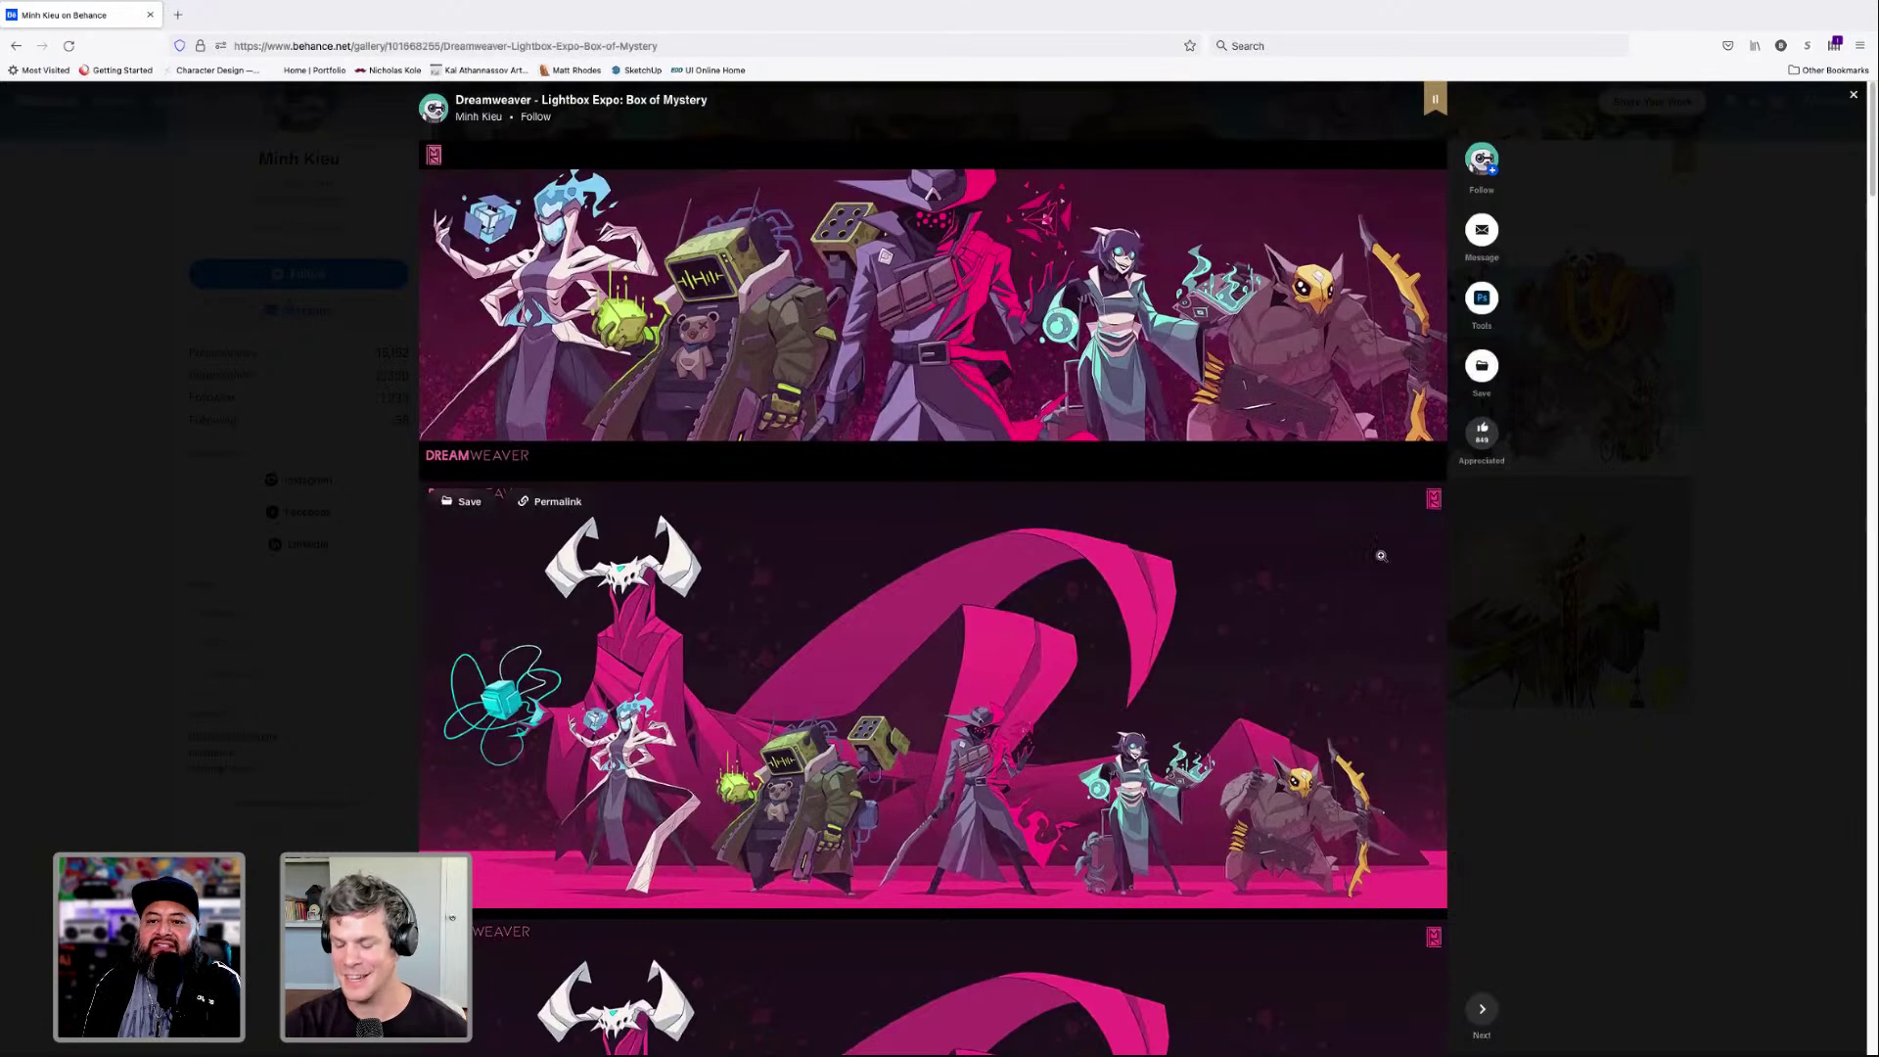
scroll(1481, 555, "down", 1)
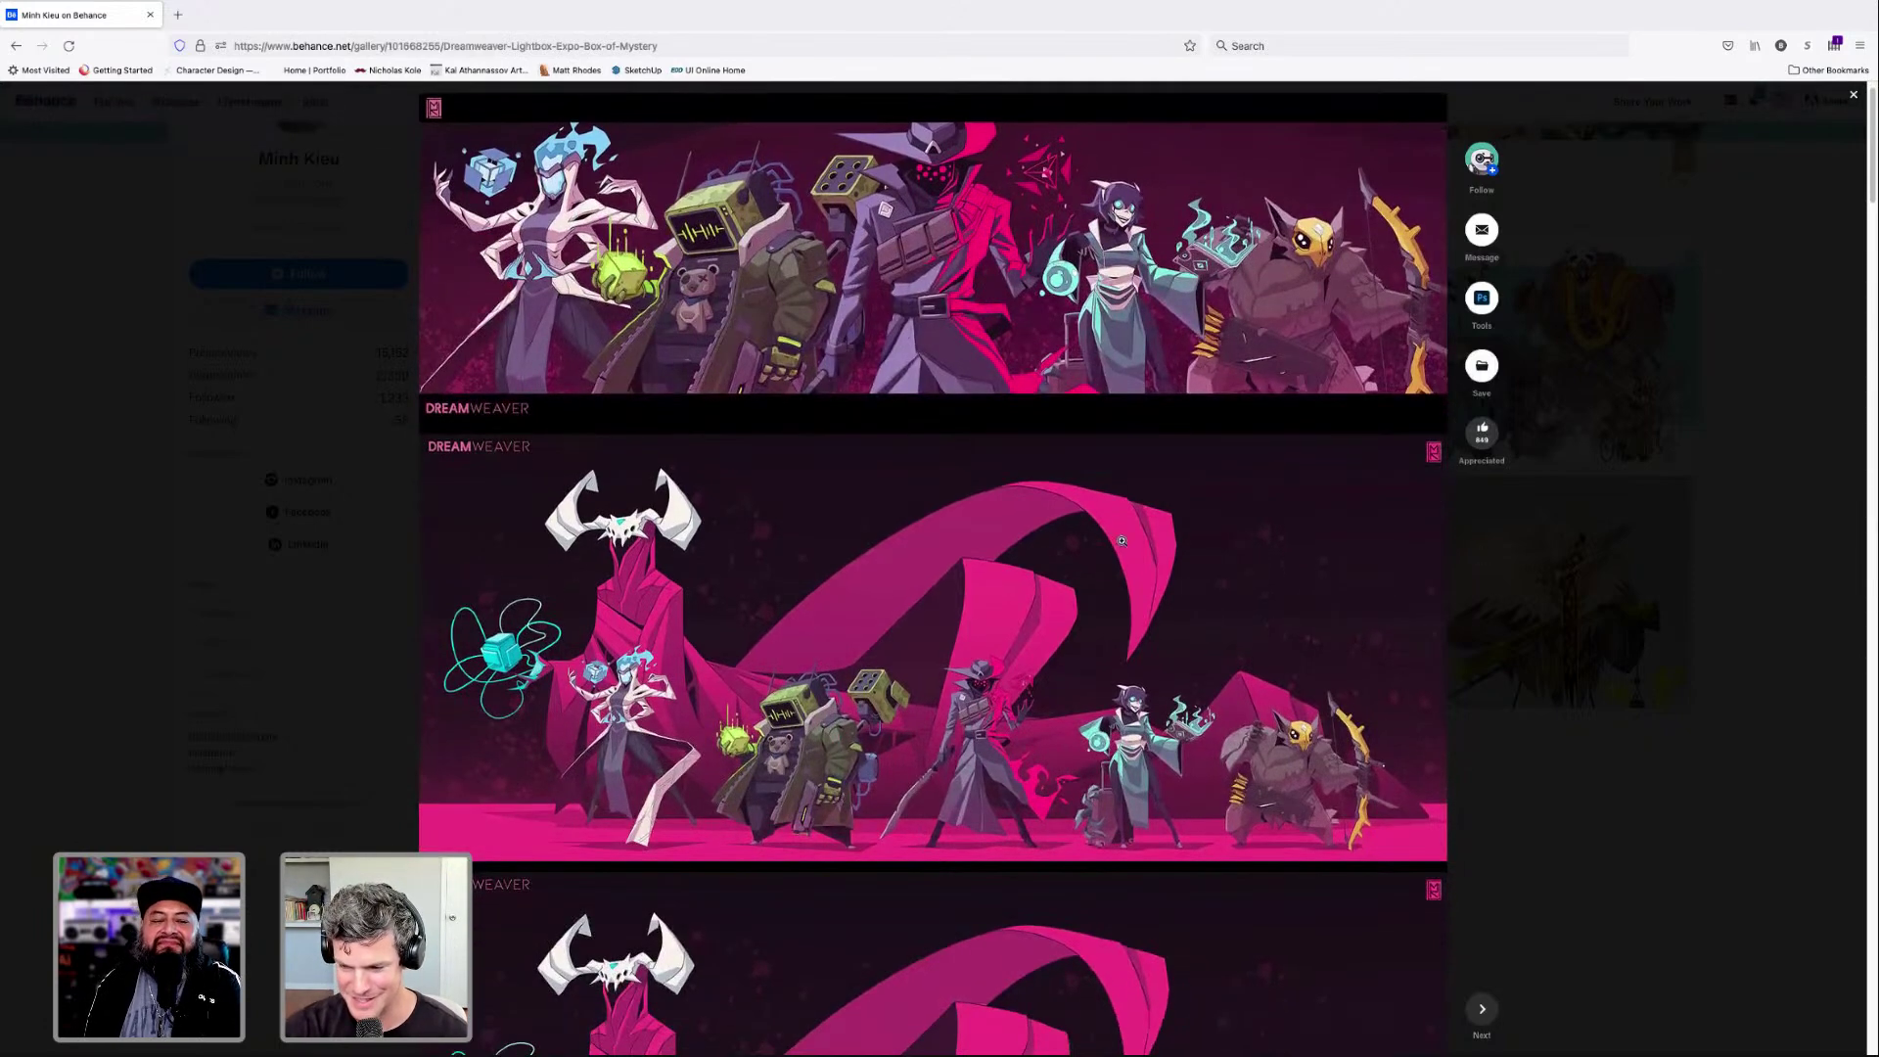
scroll(1133, 464, "up", 1)
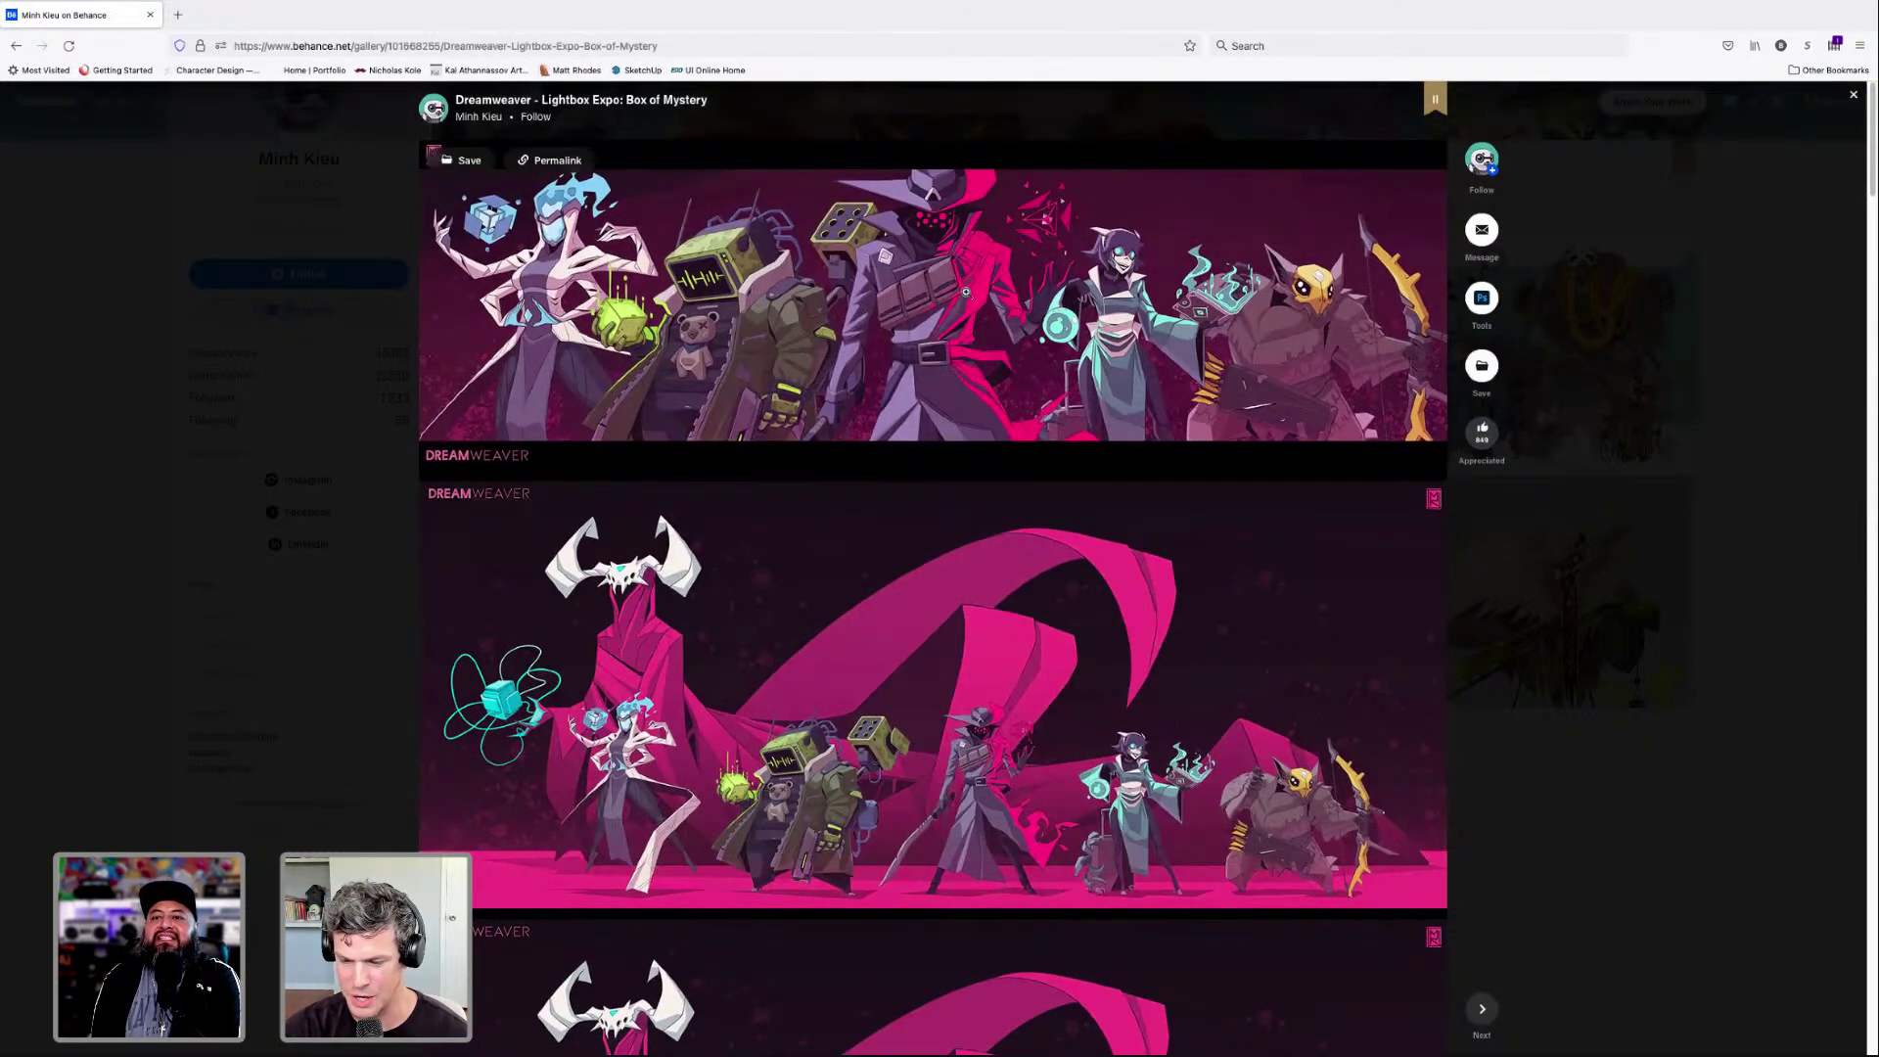
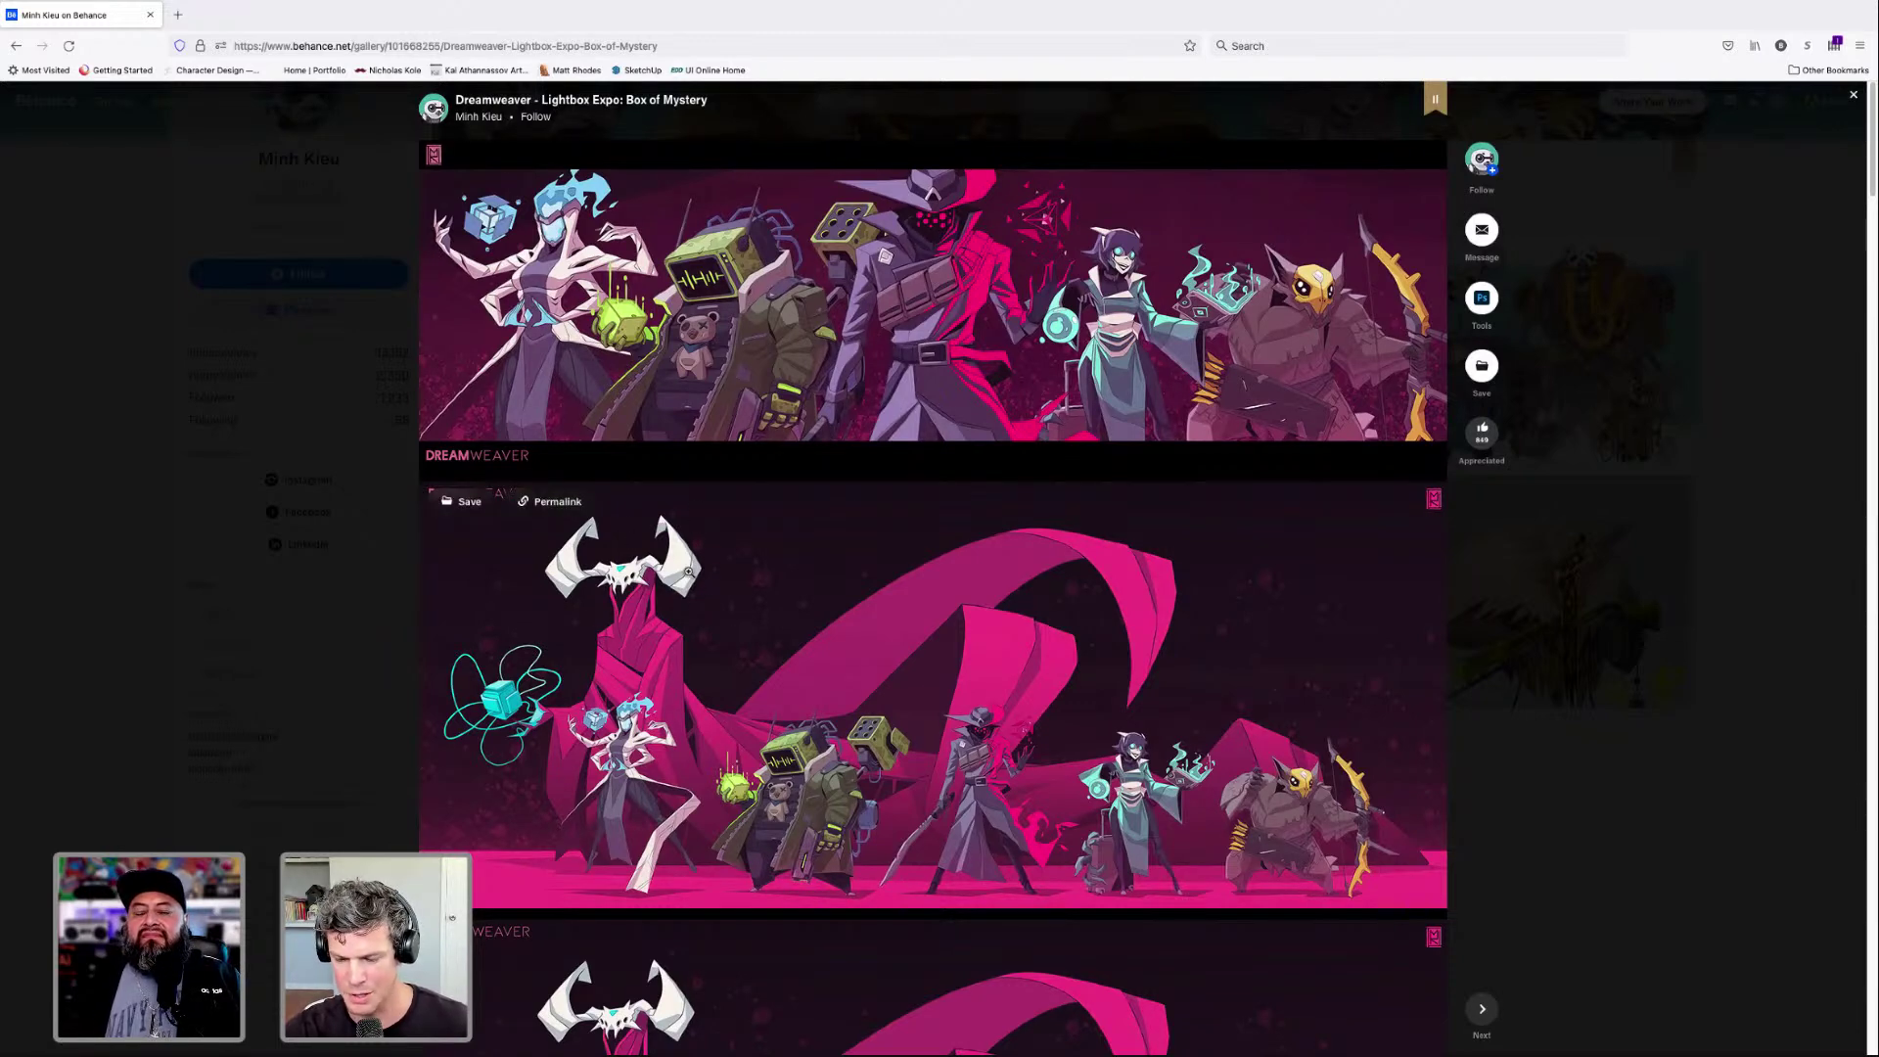
Study the horned magenta-cloaked figure and the multi-armed, blue-flame-haired character in the Dreamweaver project.
scroll(1030, 362, "down", 2)
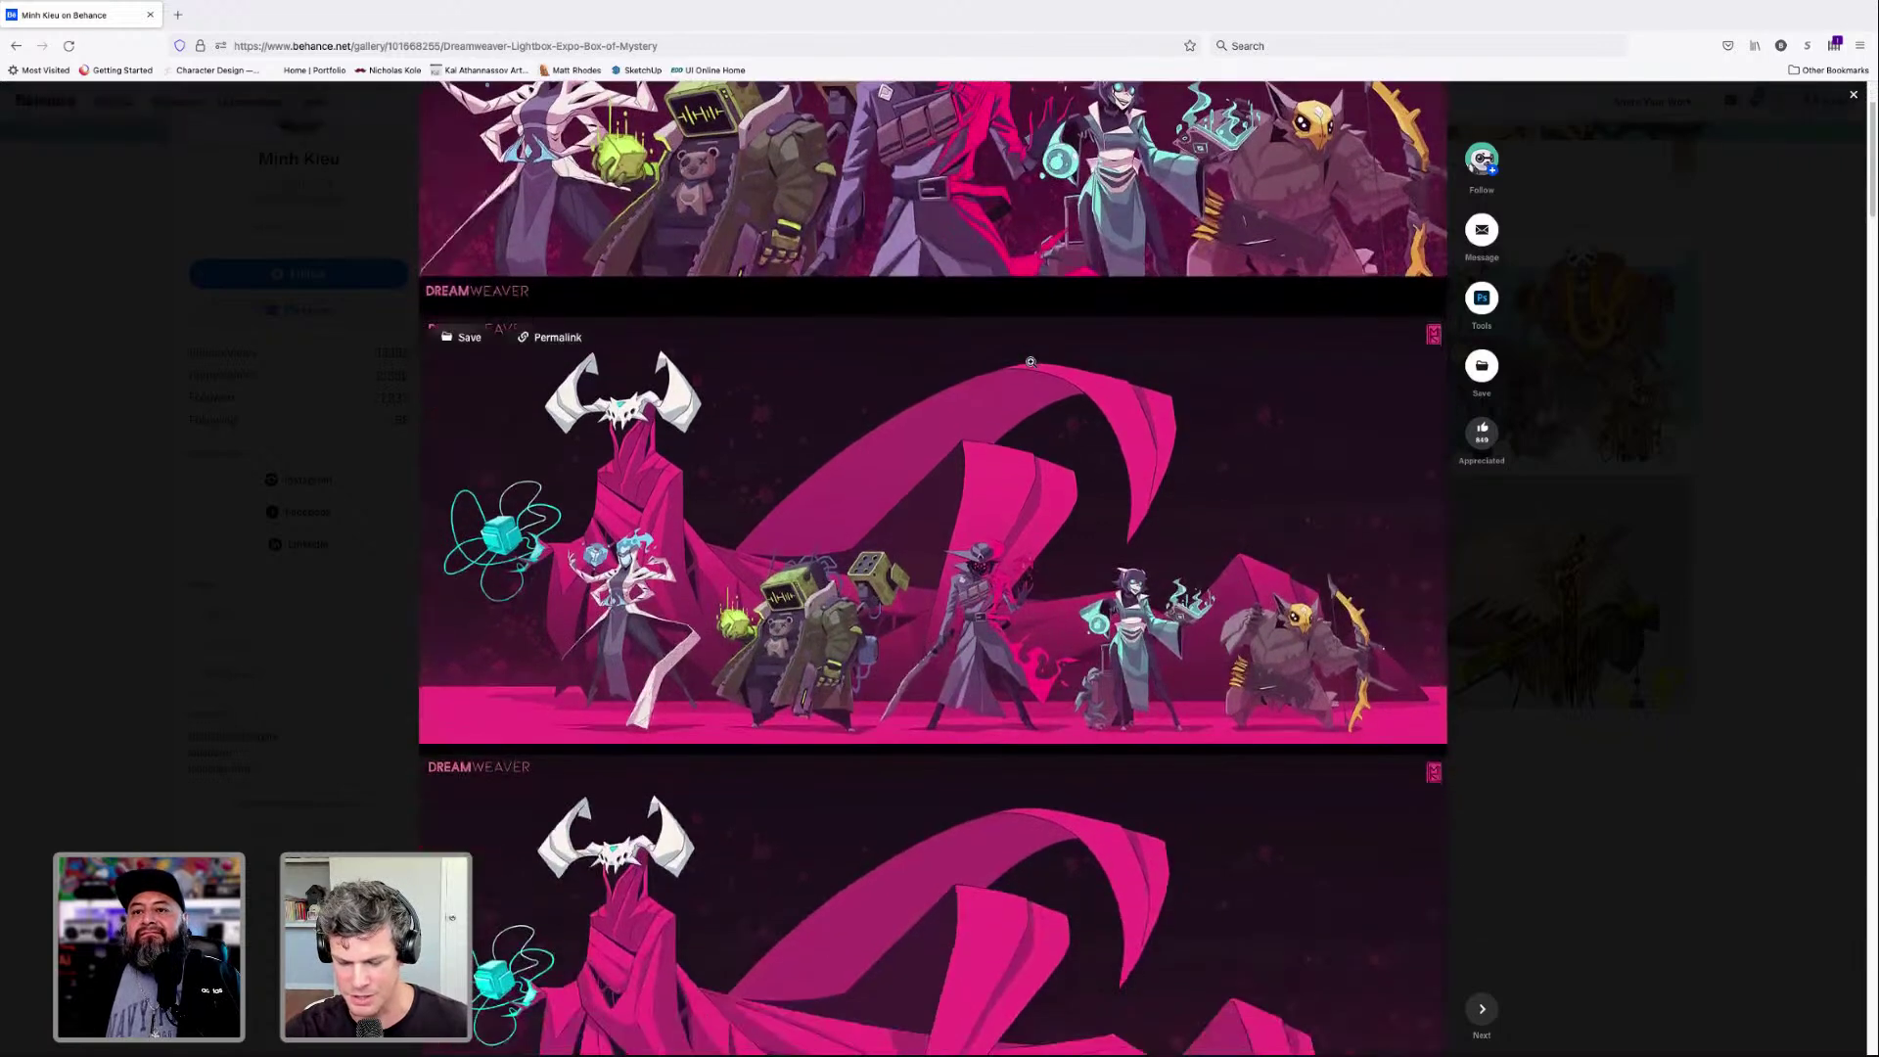
scroll(1030, 362, "down", 4)
scroll(1030, 363, "down", 3)
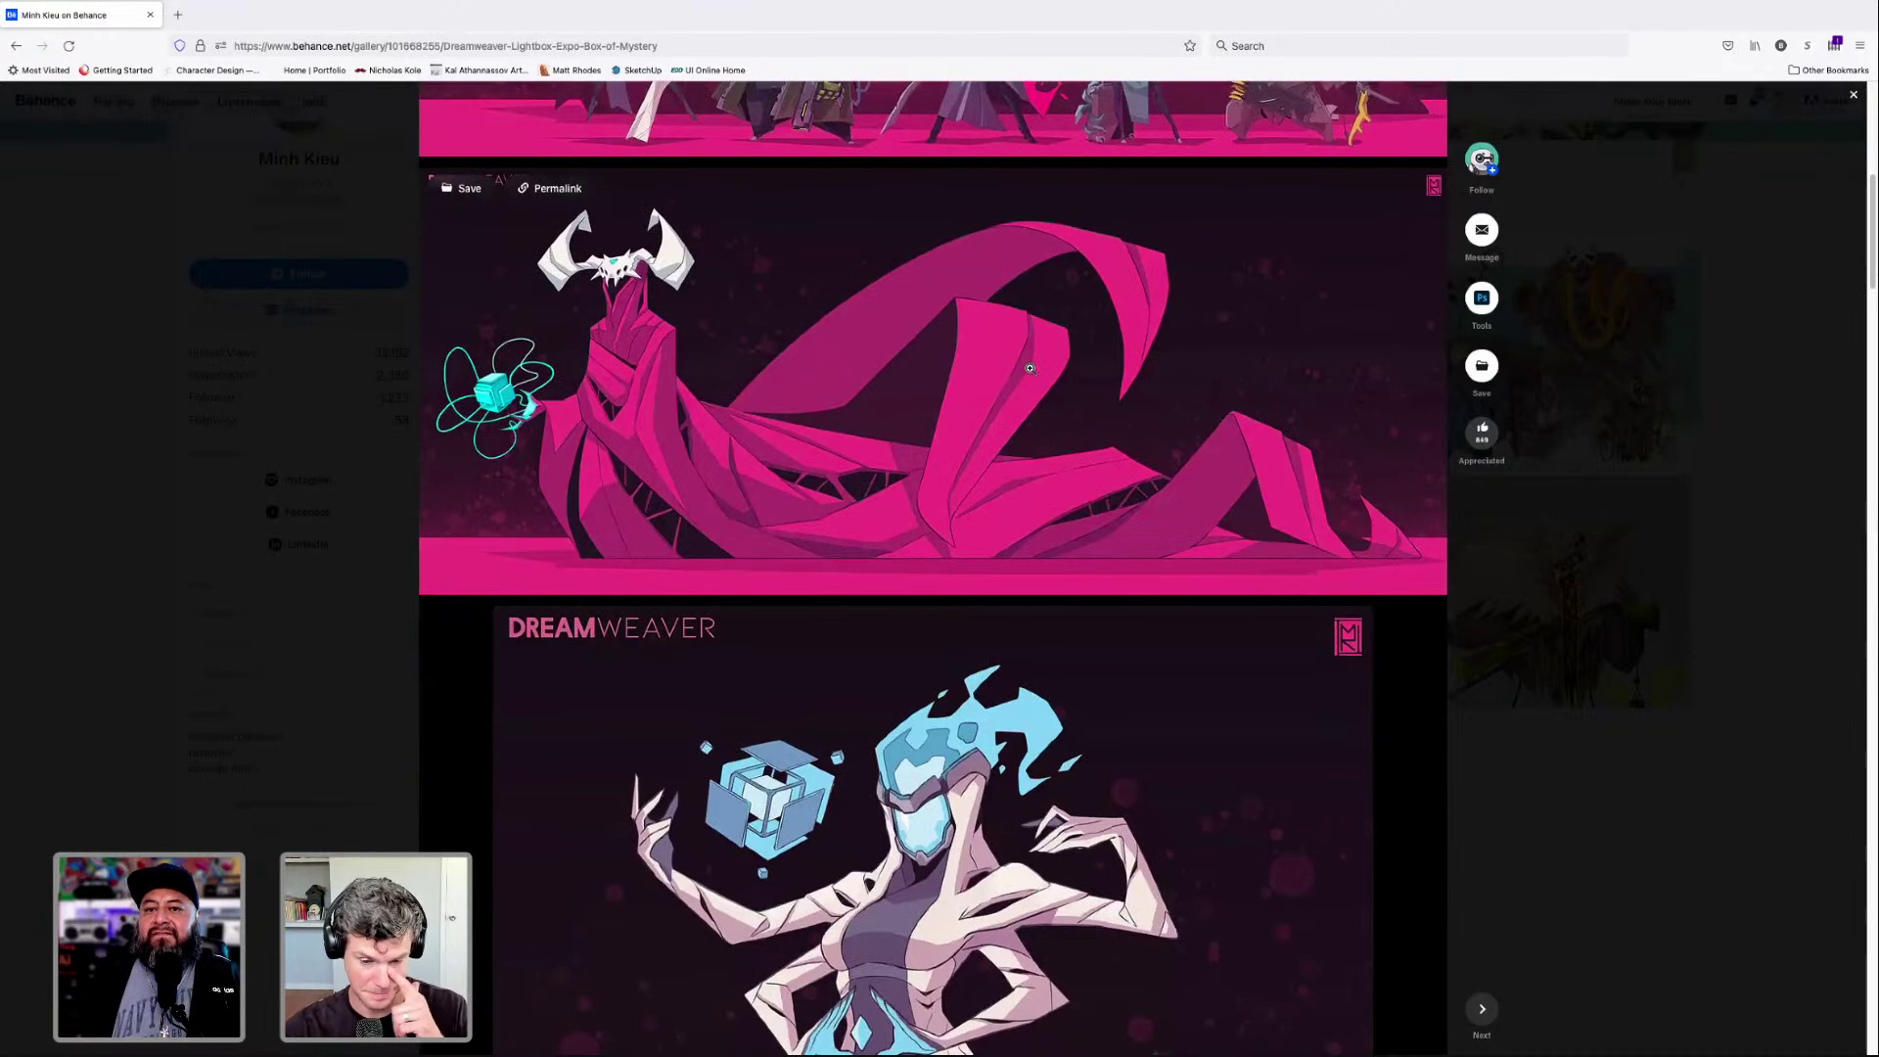
scroll(1030, 368, "down", 3)
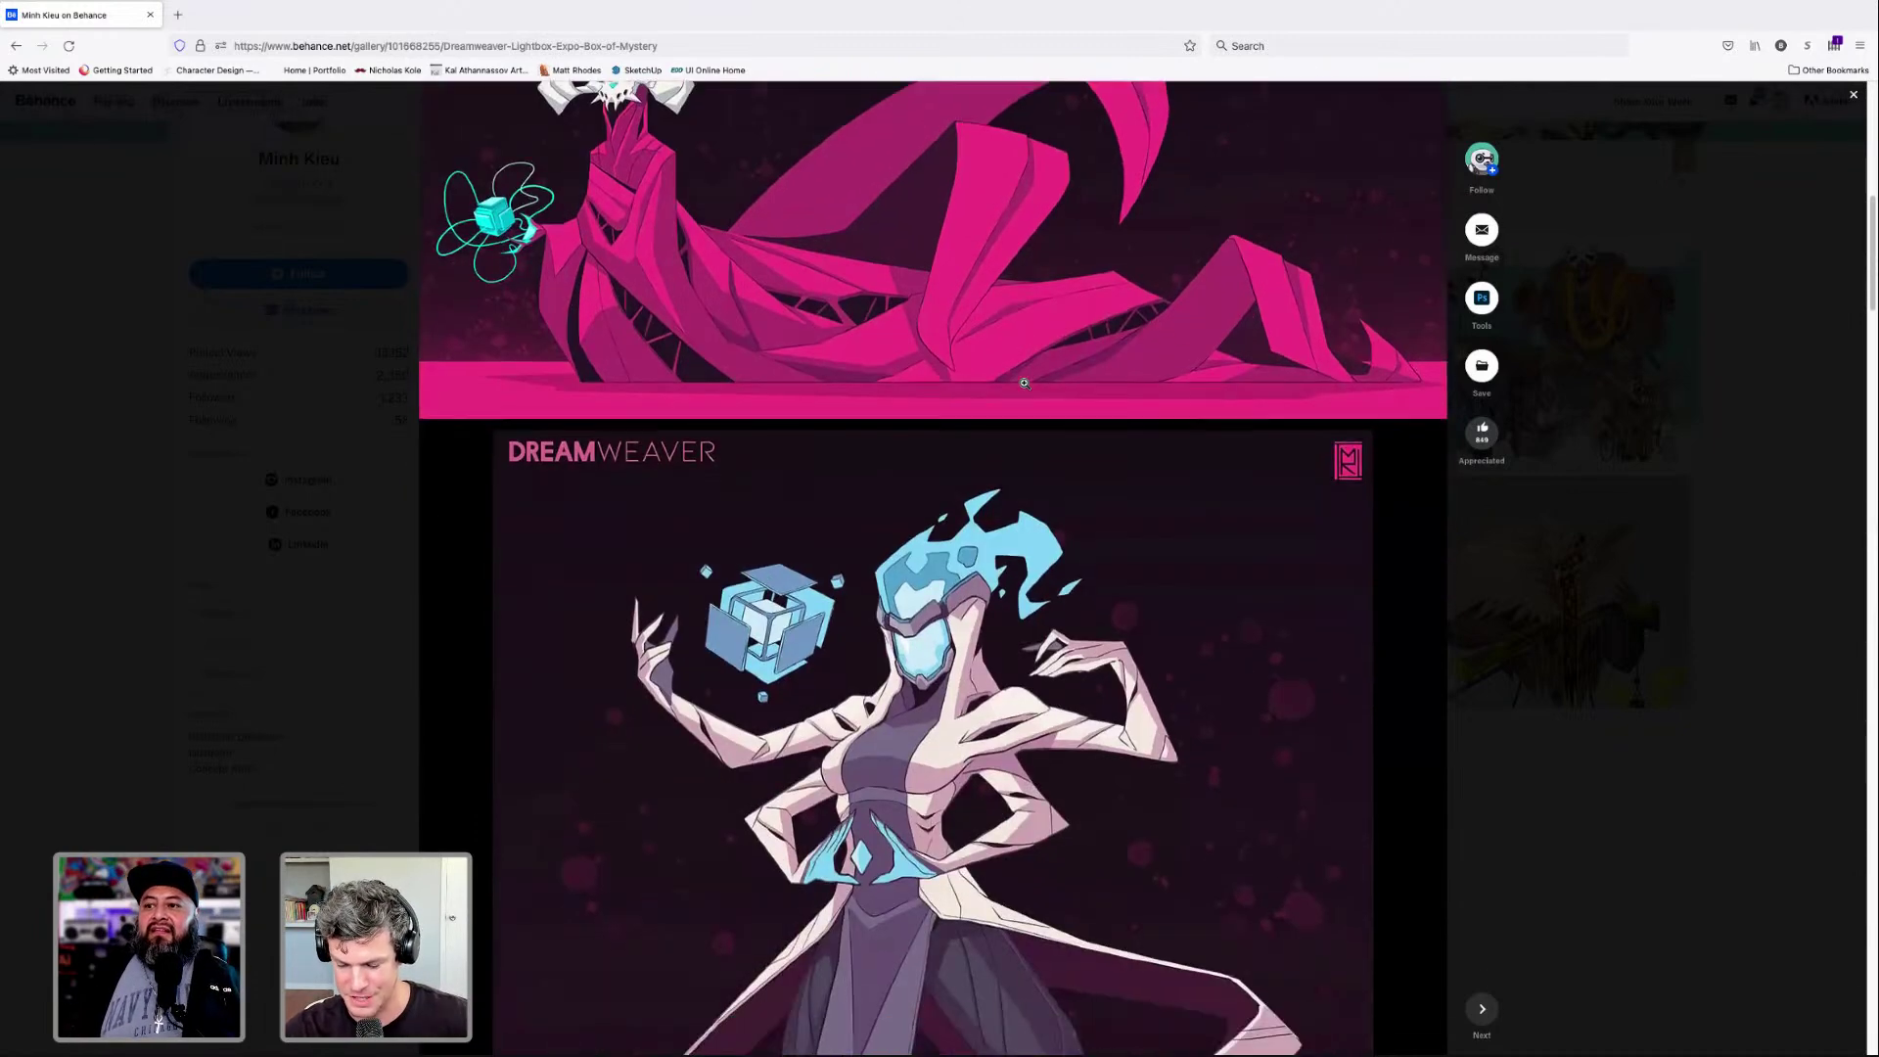
scroll(1024, 386, "down", 1)
scroll(1023, 385, "down", 3)
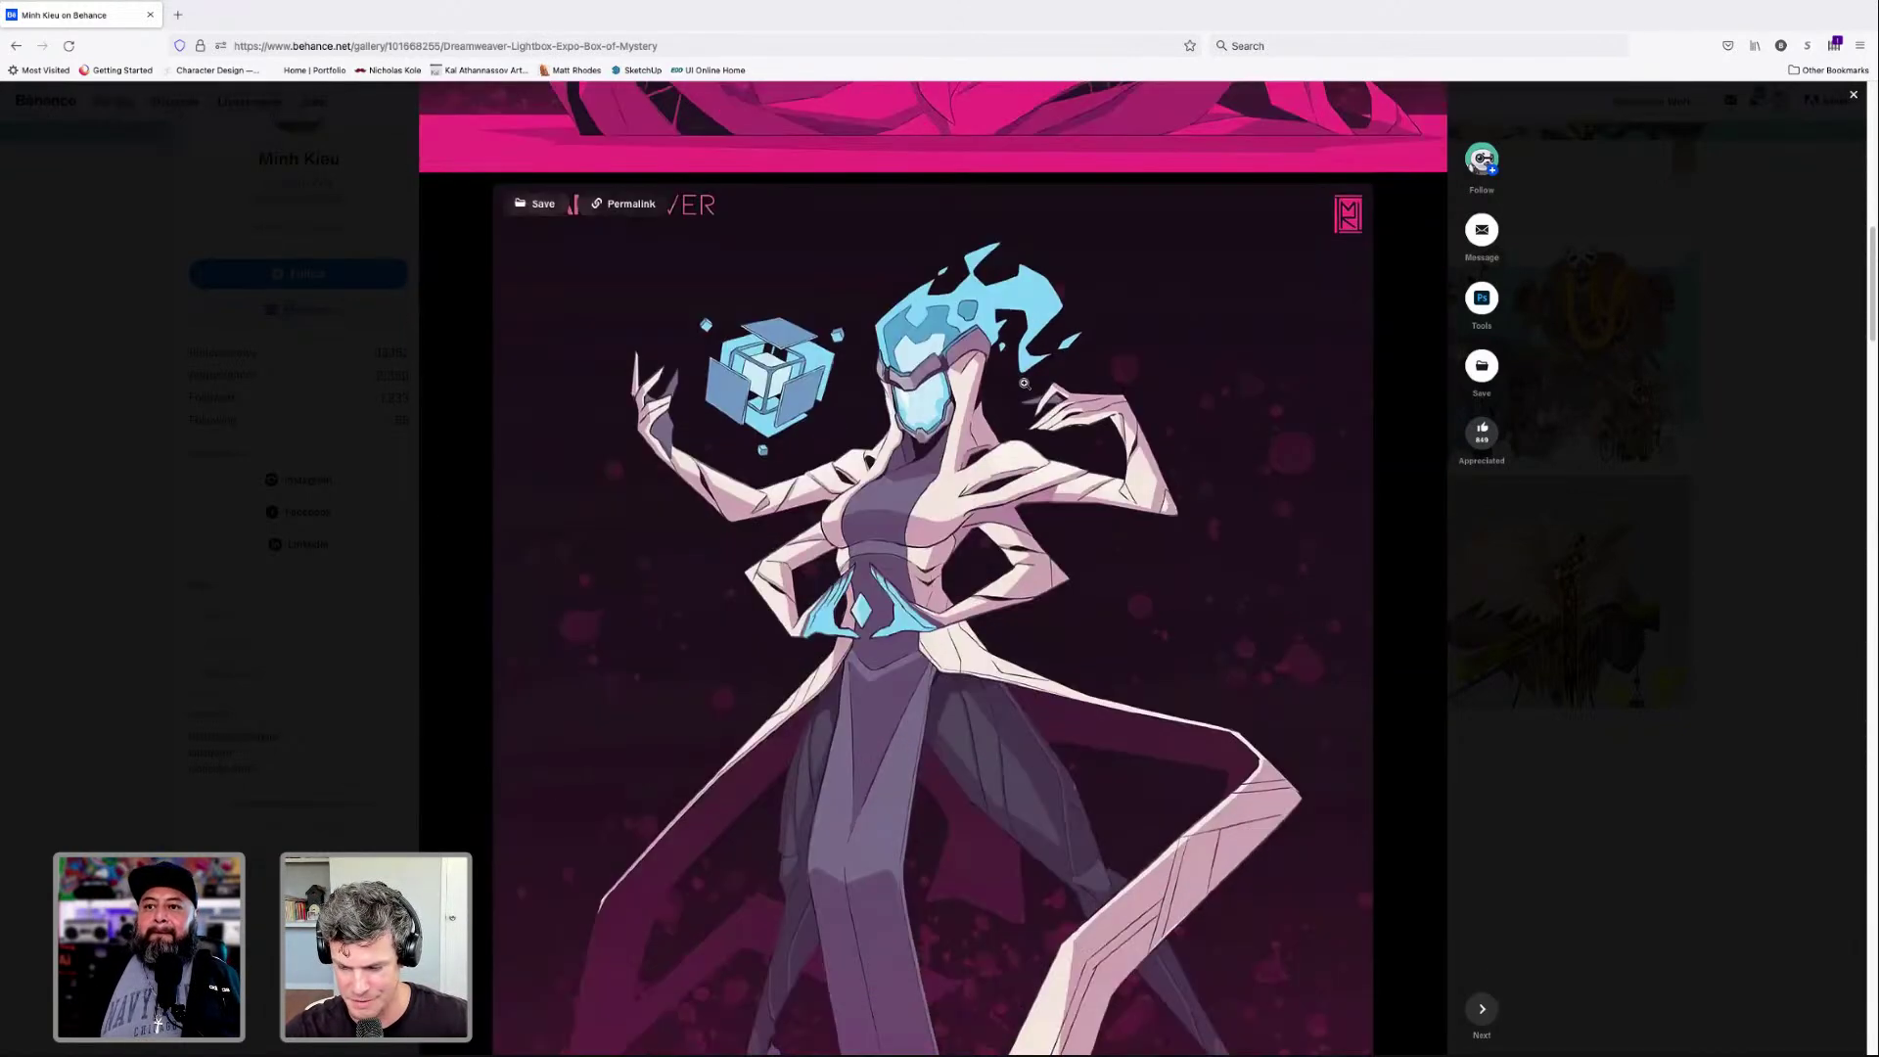
scroll(1024, 382, "down", 8)
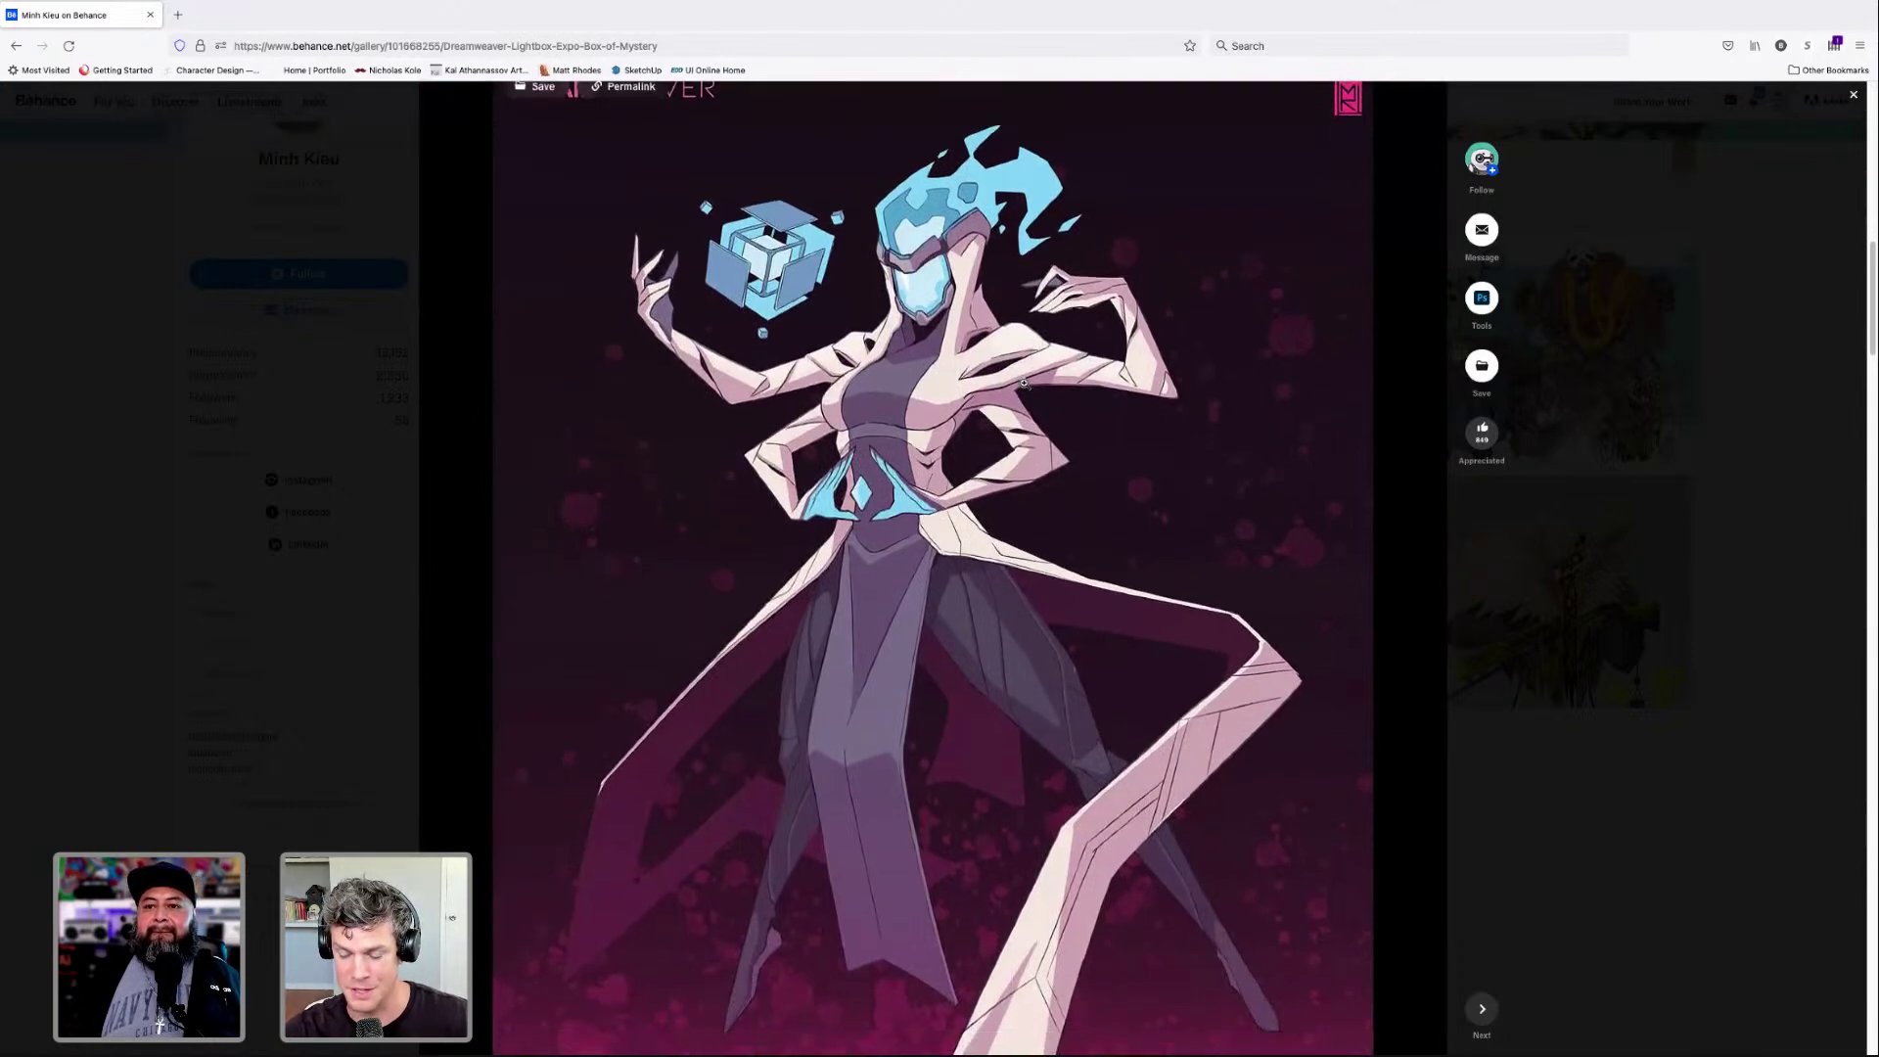
scroll(1023, 383, "up", 1)
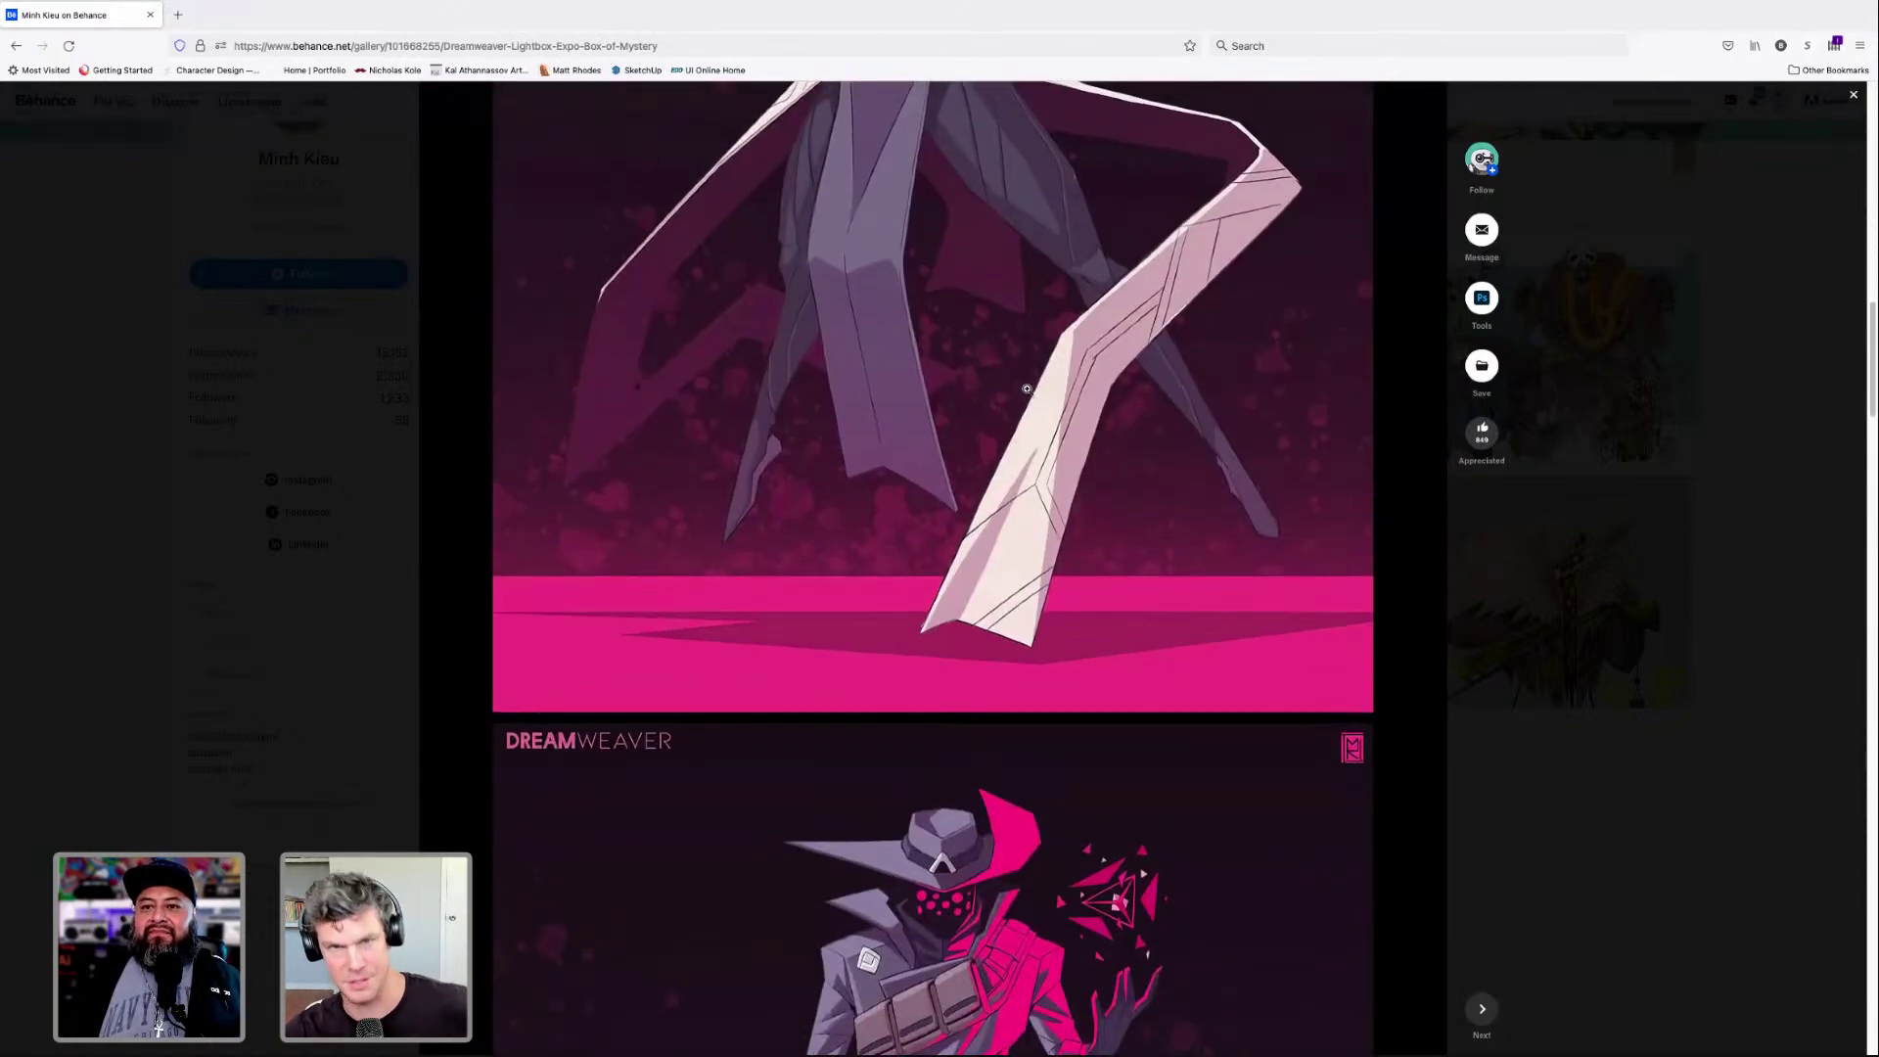
Examine the shading and color accents on the hatted swordsman and the monitor-headed character holding the green cube.
scroll(1026, 388, "down", 6)
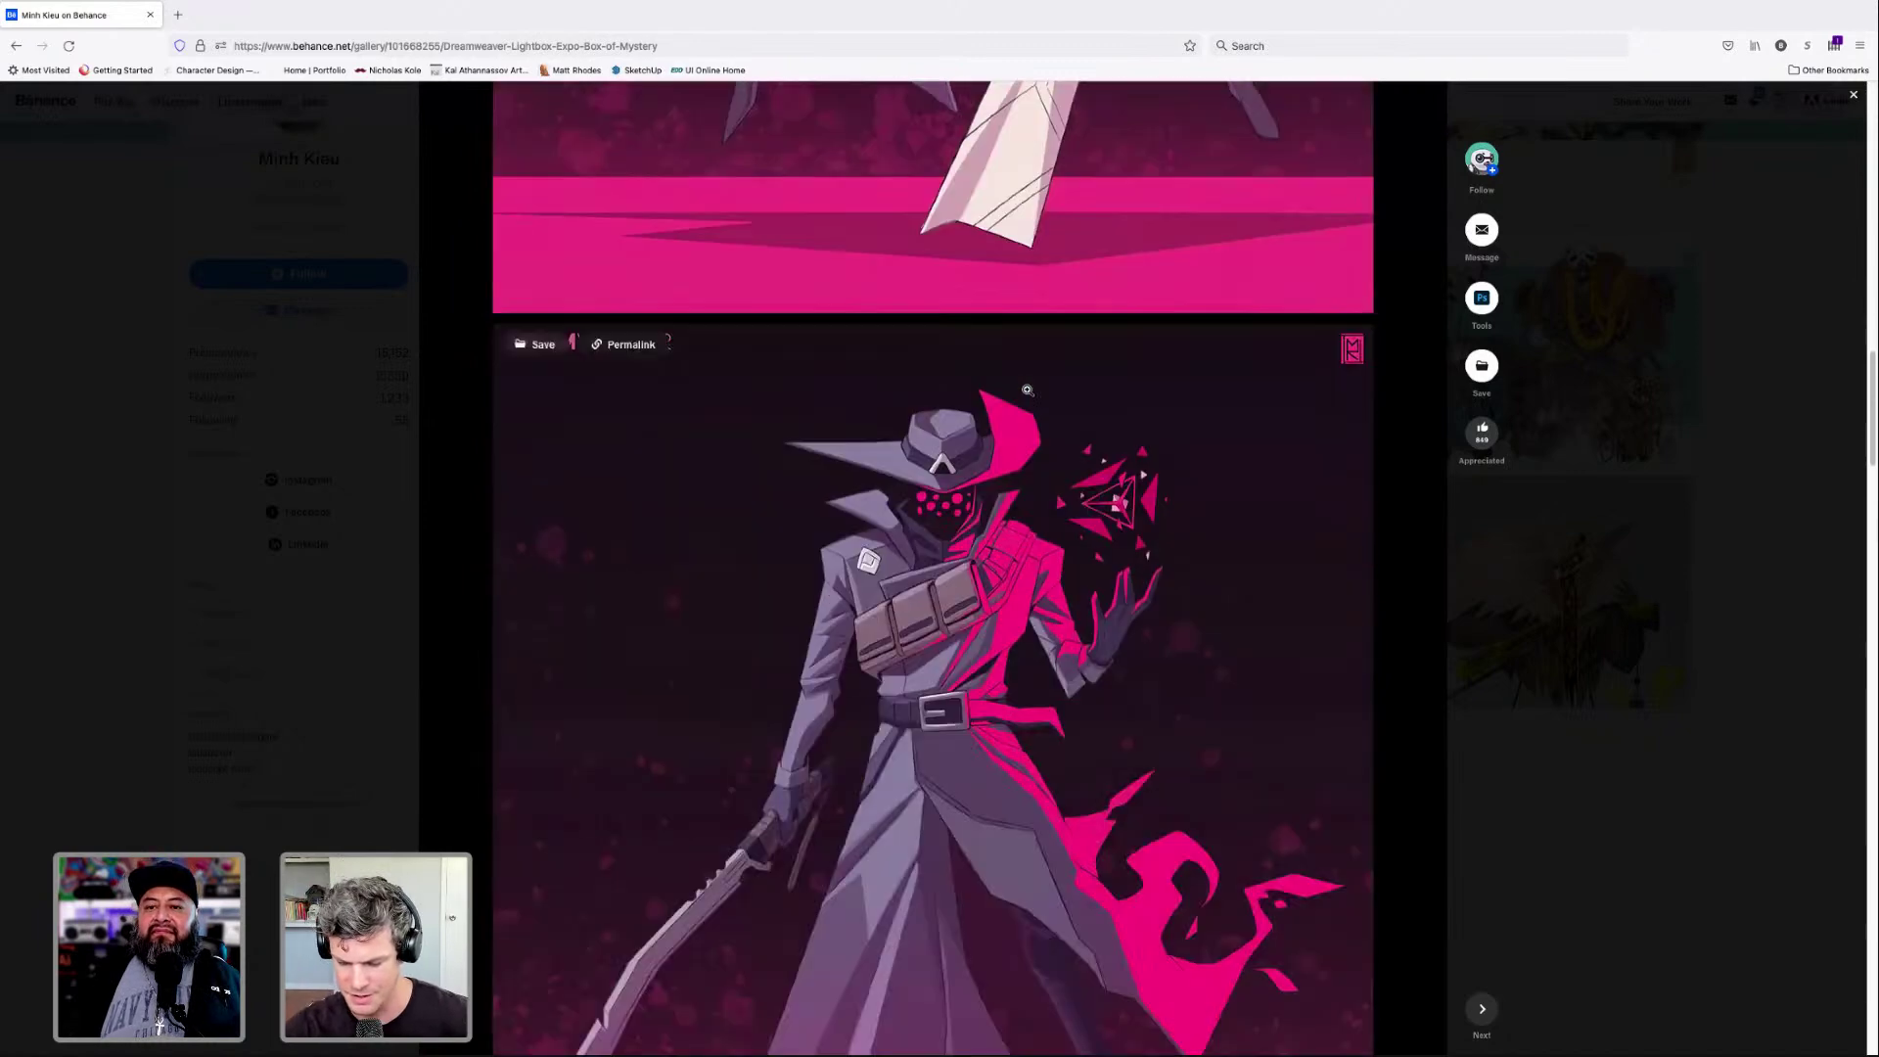
scroll(1026, 388, "down", 1)
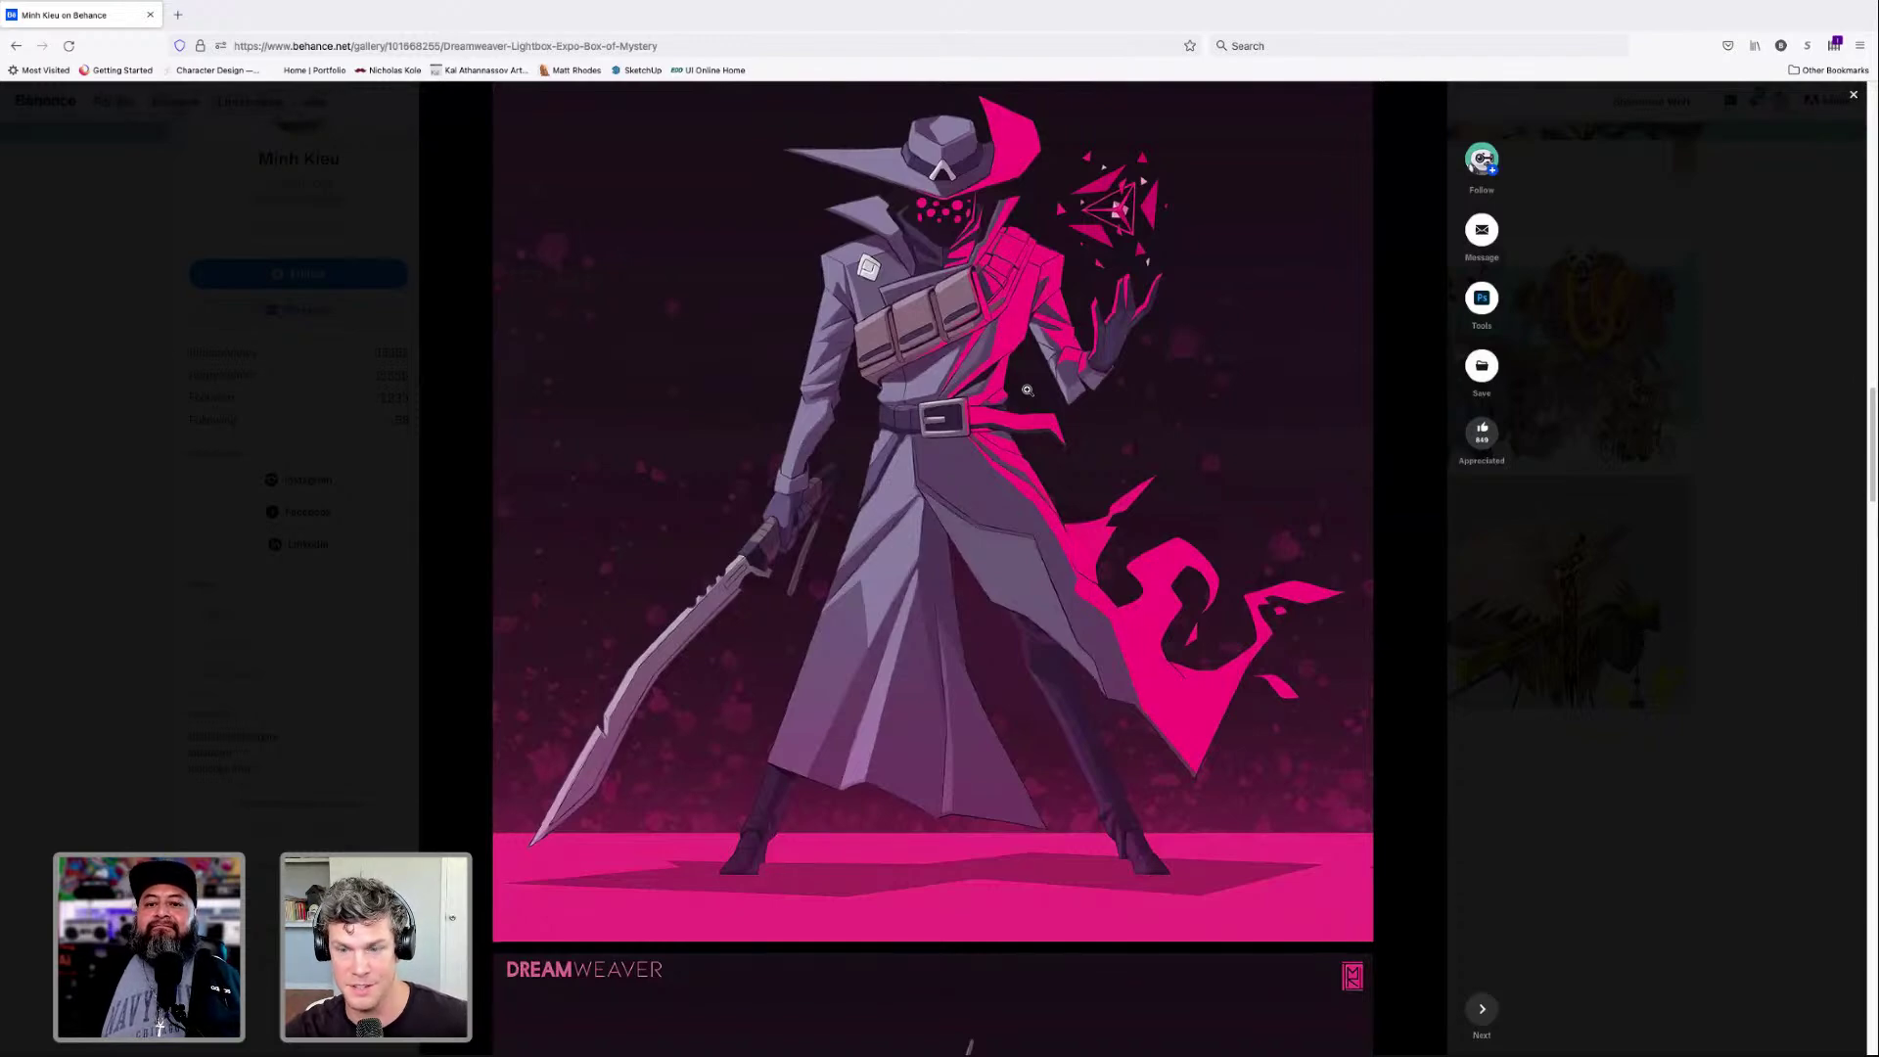
scroll(1026, 389, "down", 3)
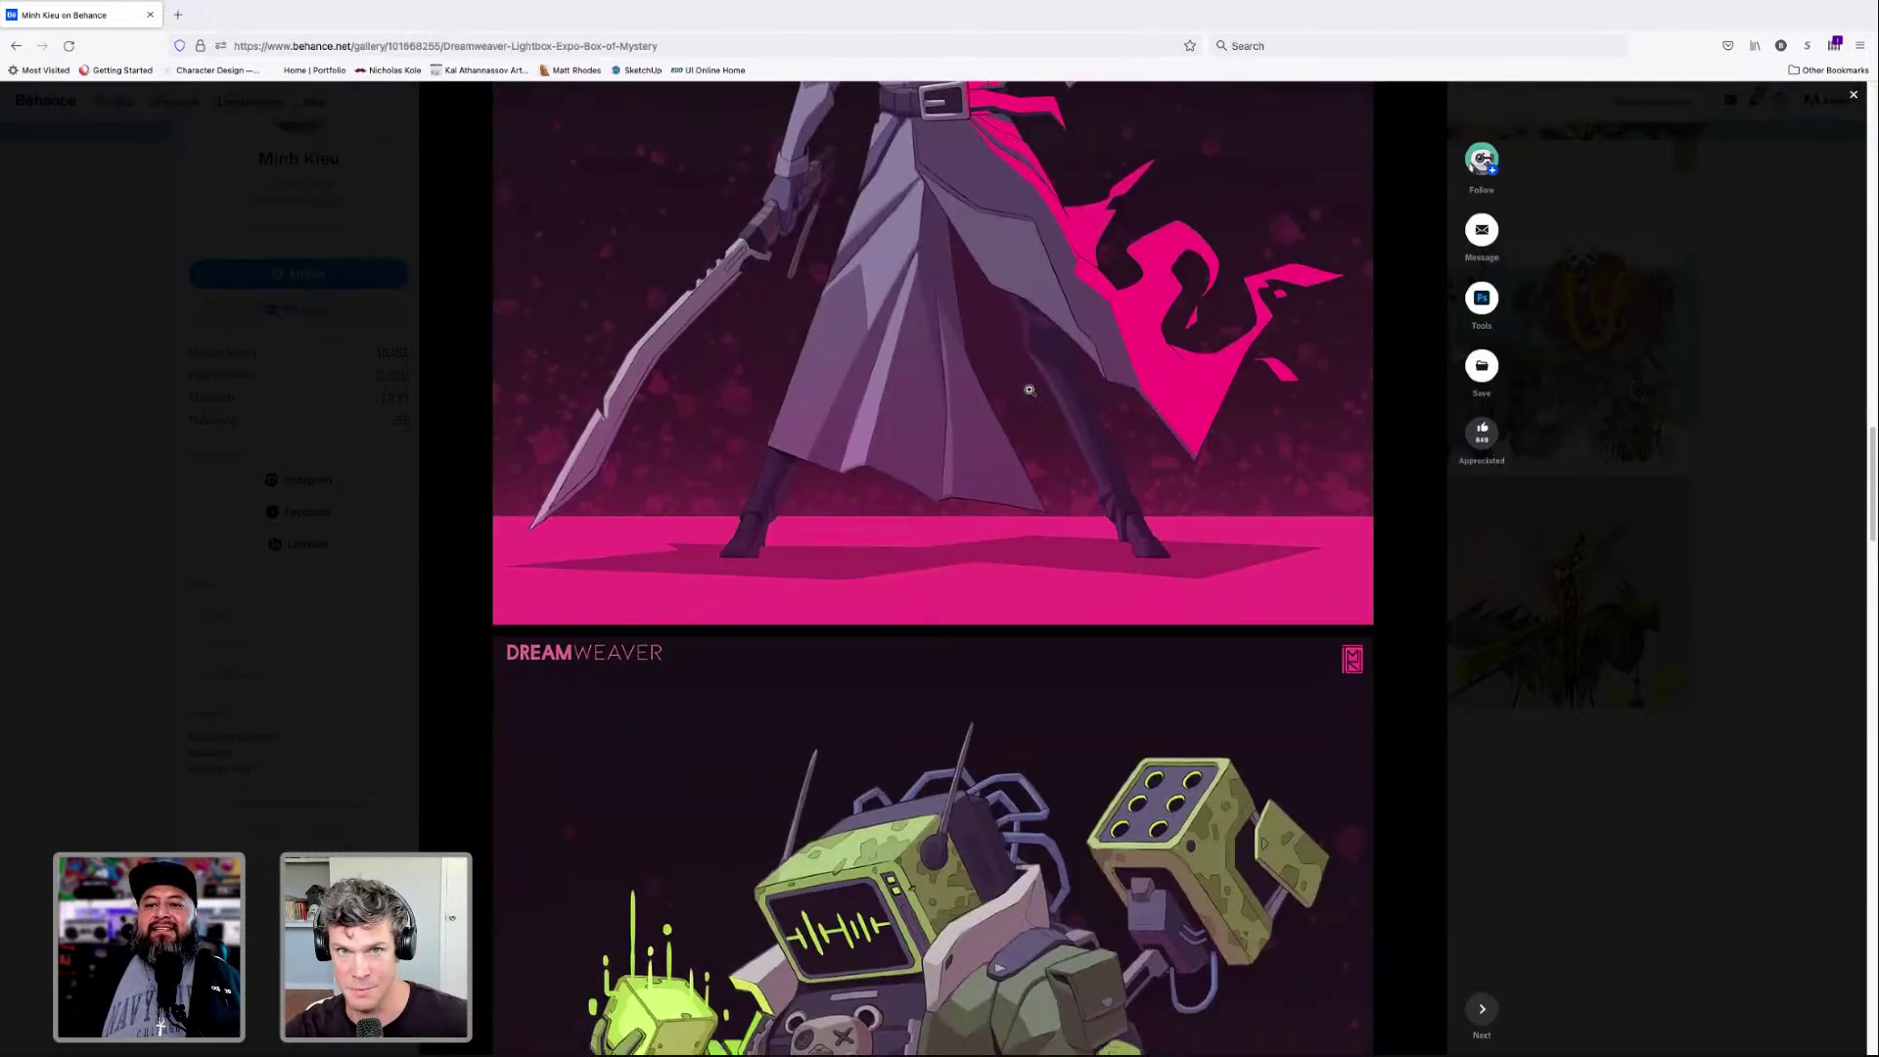
scroll(1029, 390, "down", 4)
scroll(1029, 389, "down", 2)
scroll(1028, 389, "down", 1)
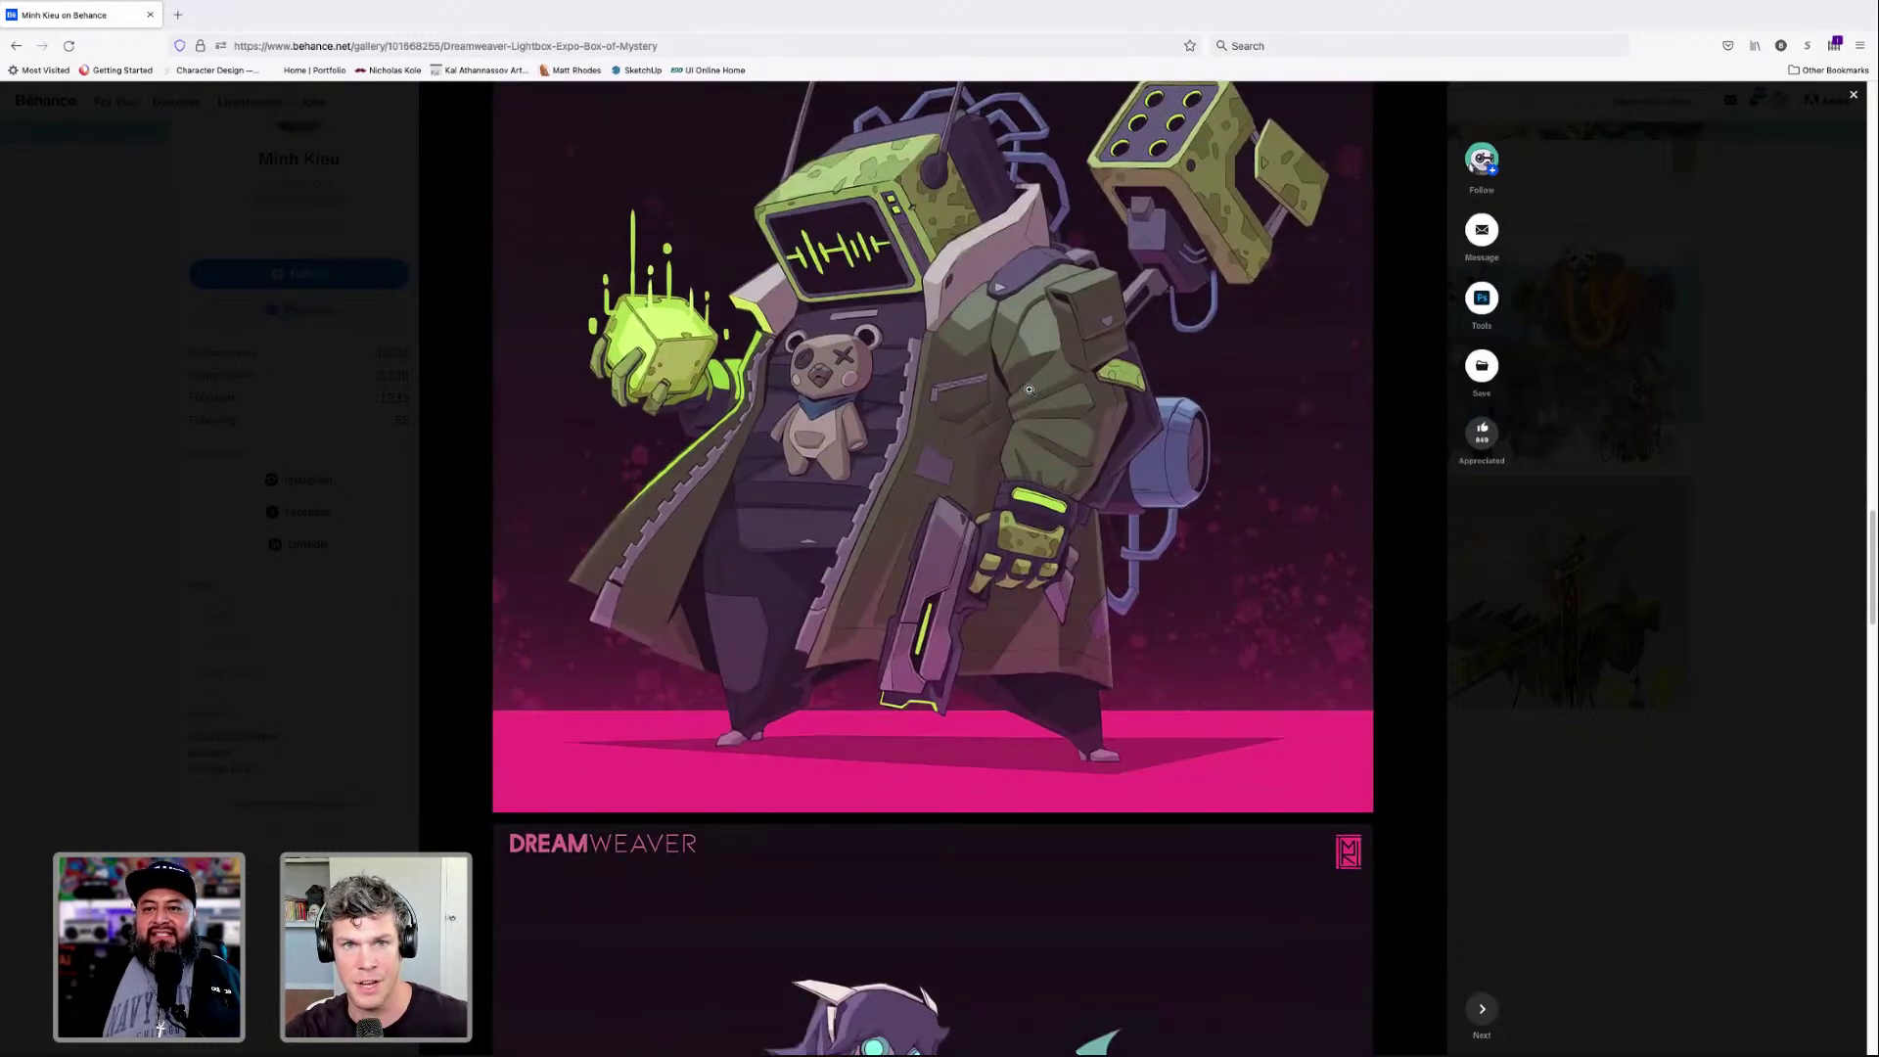
scroll(1028, 390, "up", 1)
Study the teal-robed character with the glowing book and the yellow-masked archer at the end of Dreamweaver.
scroll(1028, 389, "down", 7)
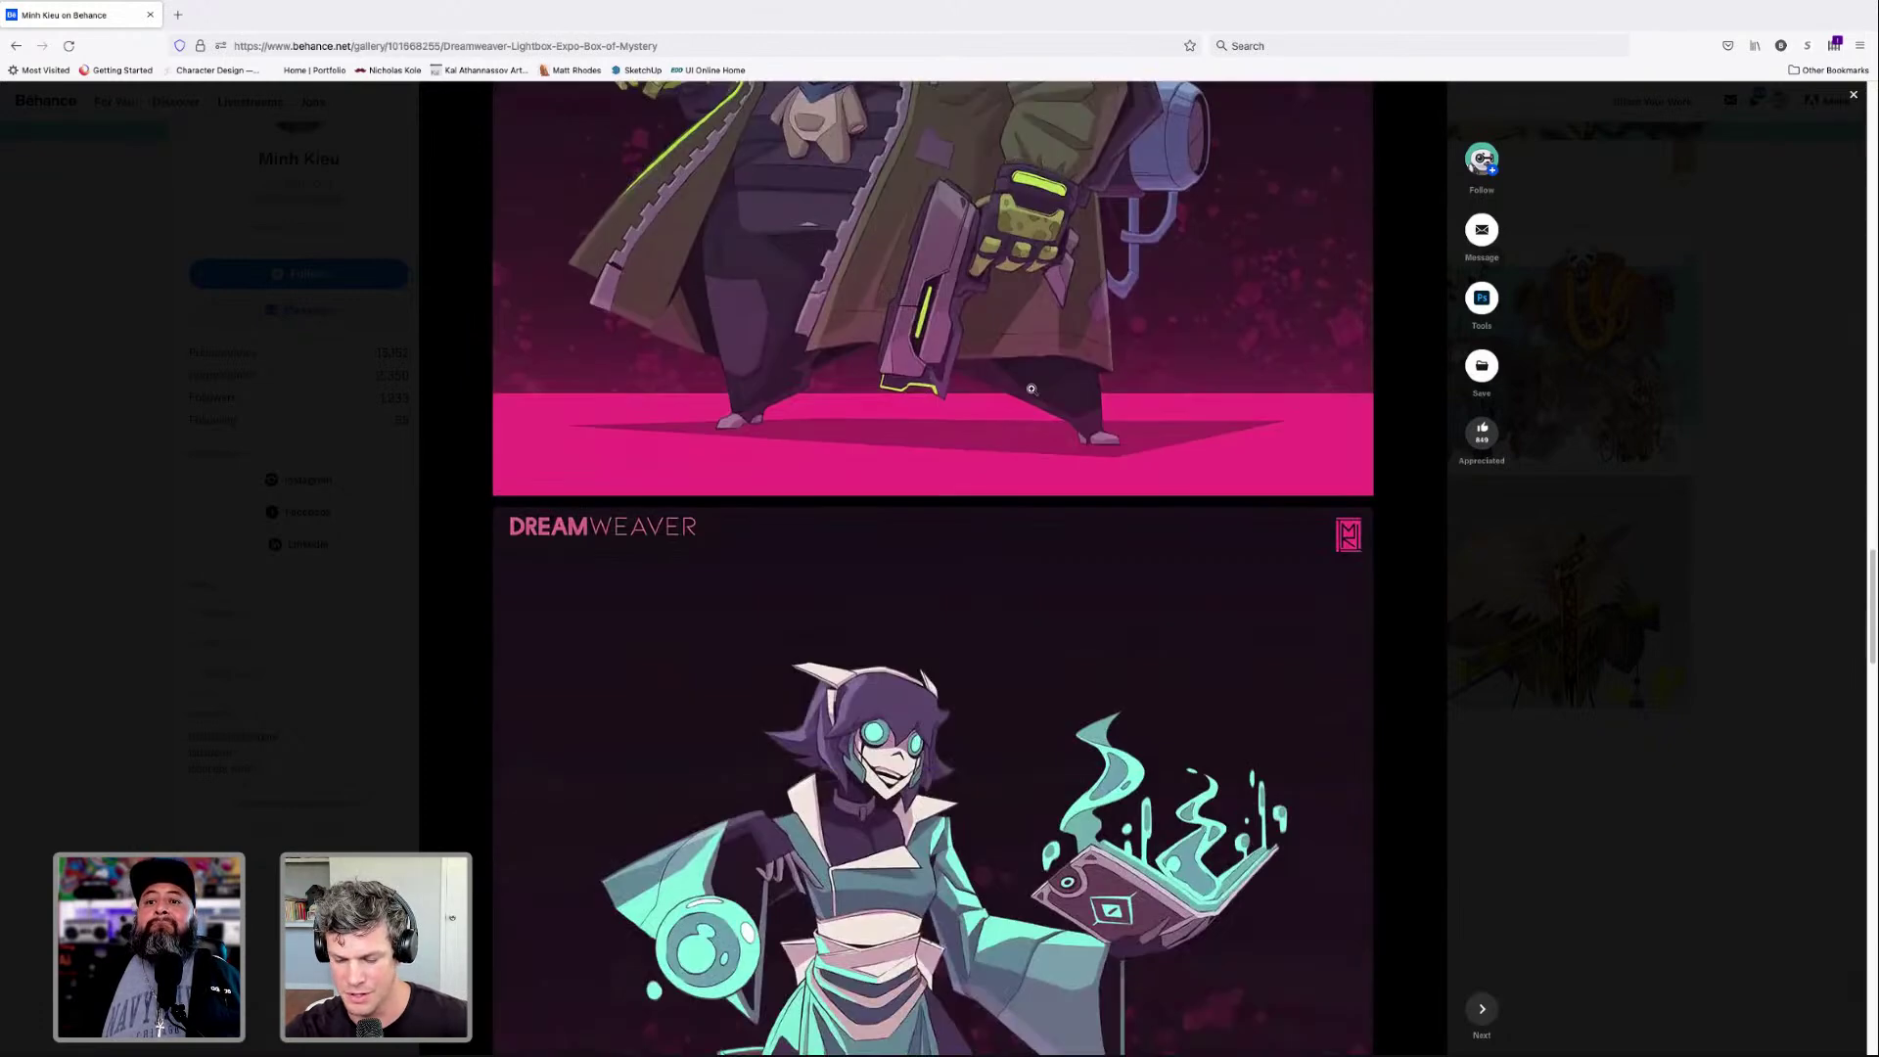
scroll(1032, 388, "down", 7)
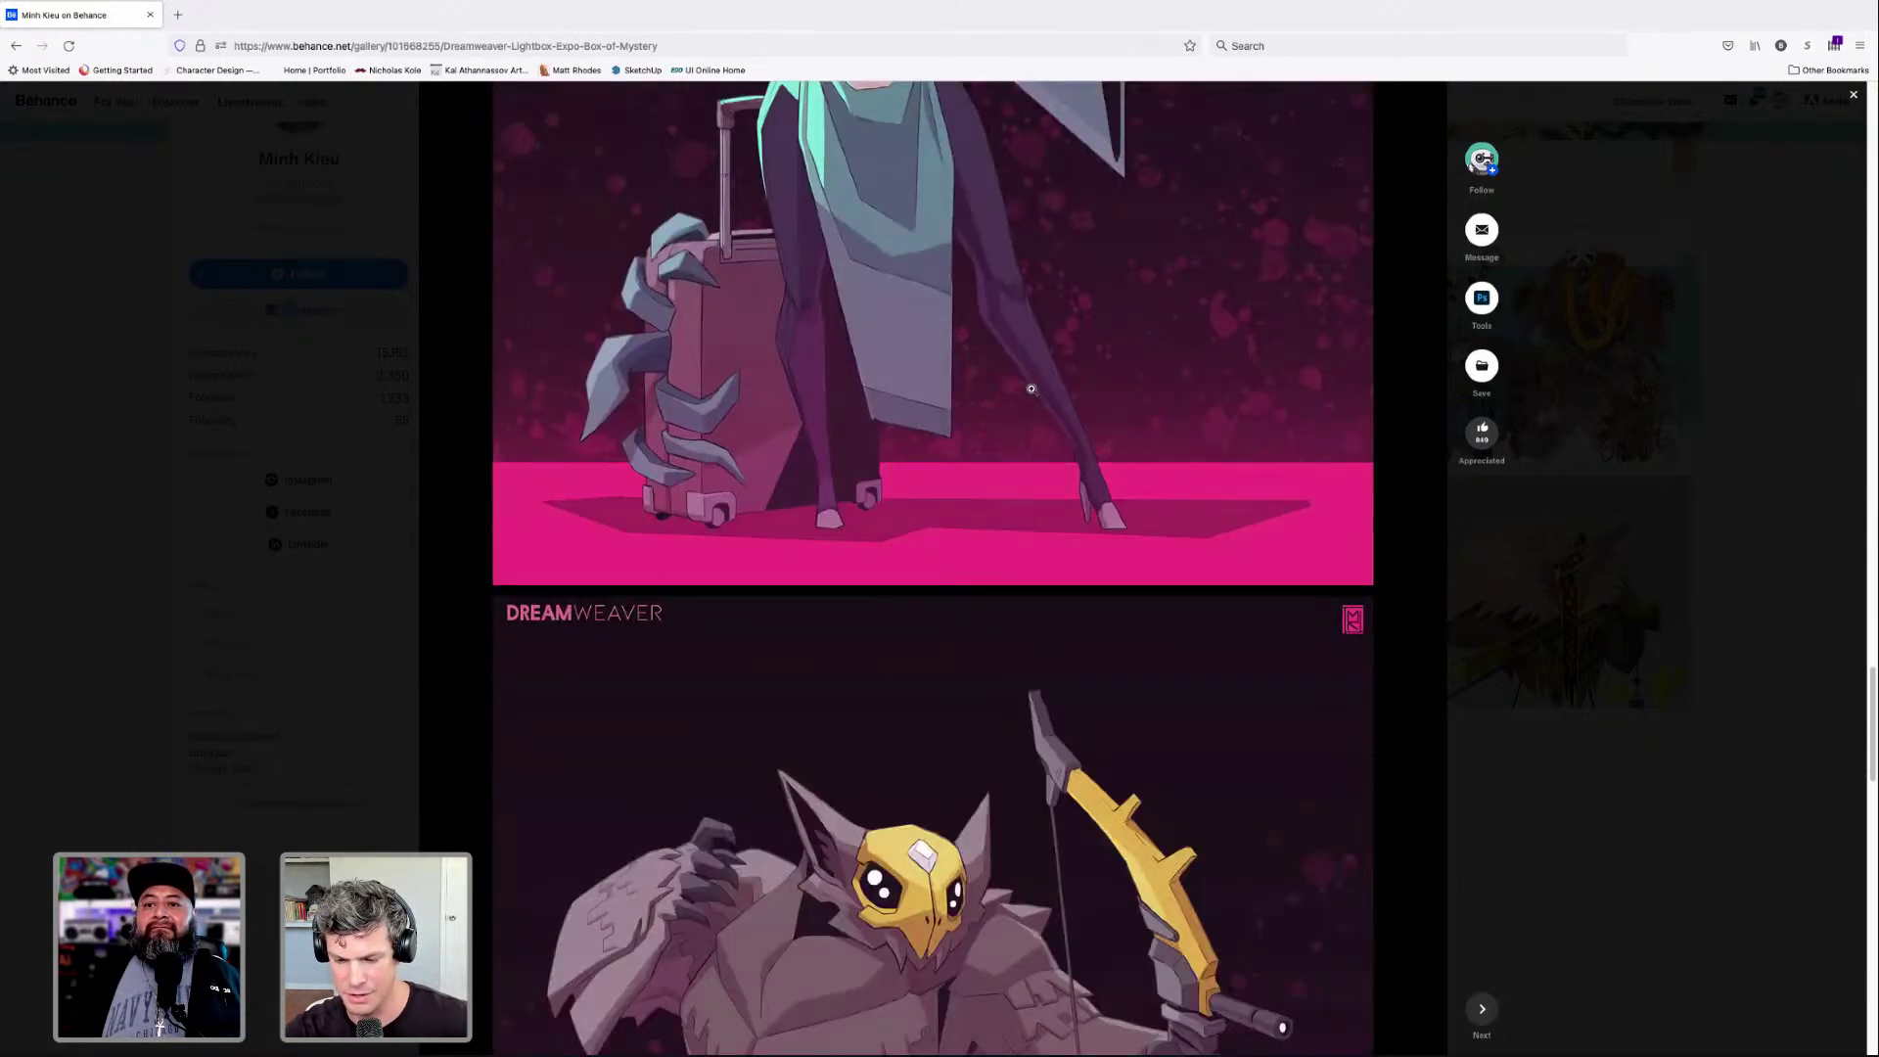
scroll(1031, 389, "up", 4)
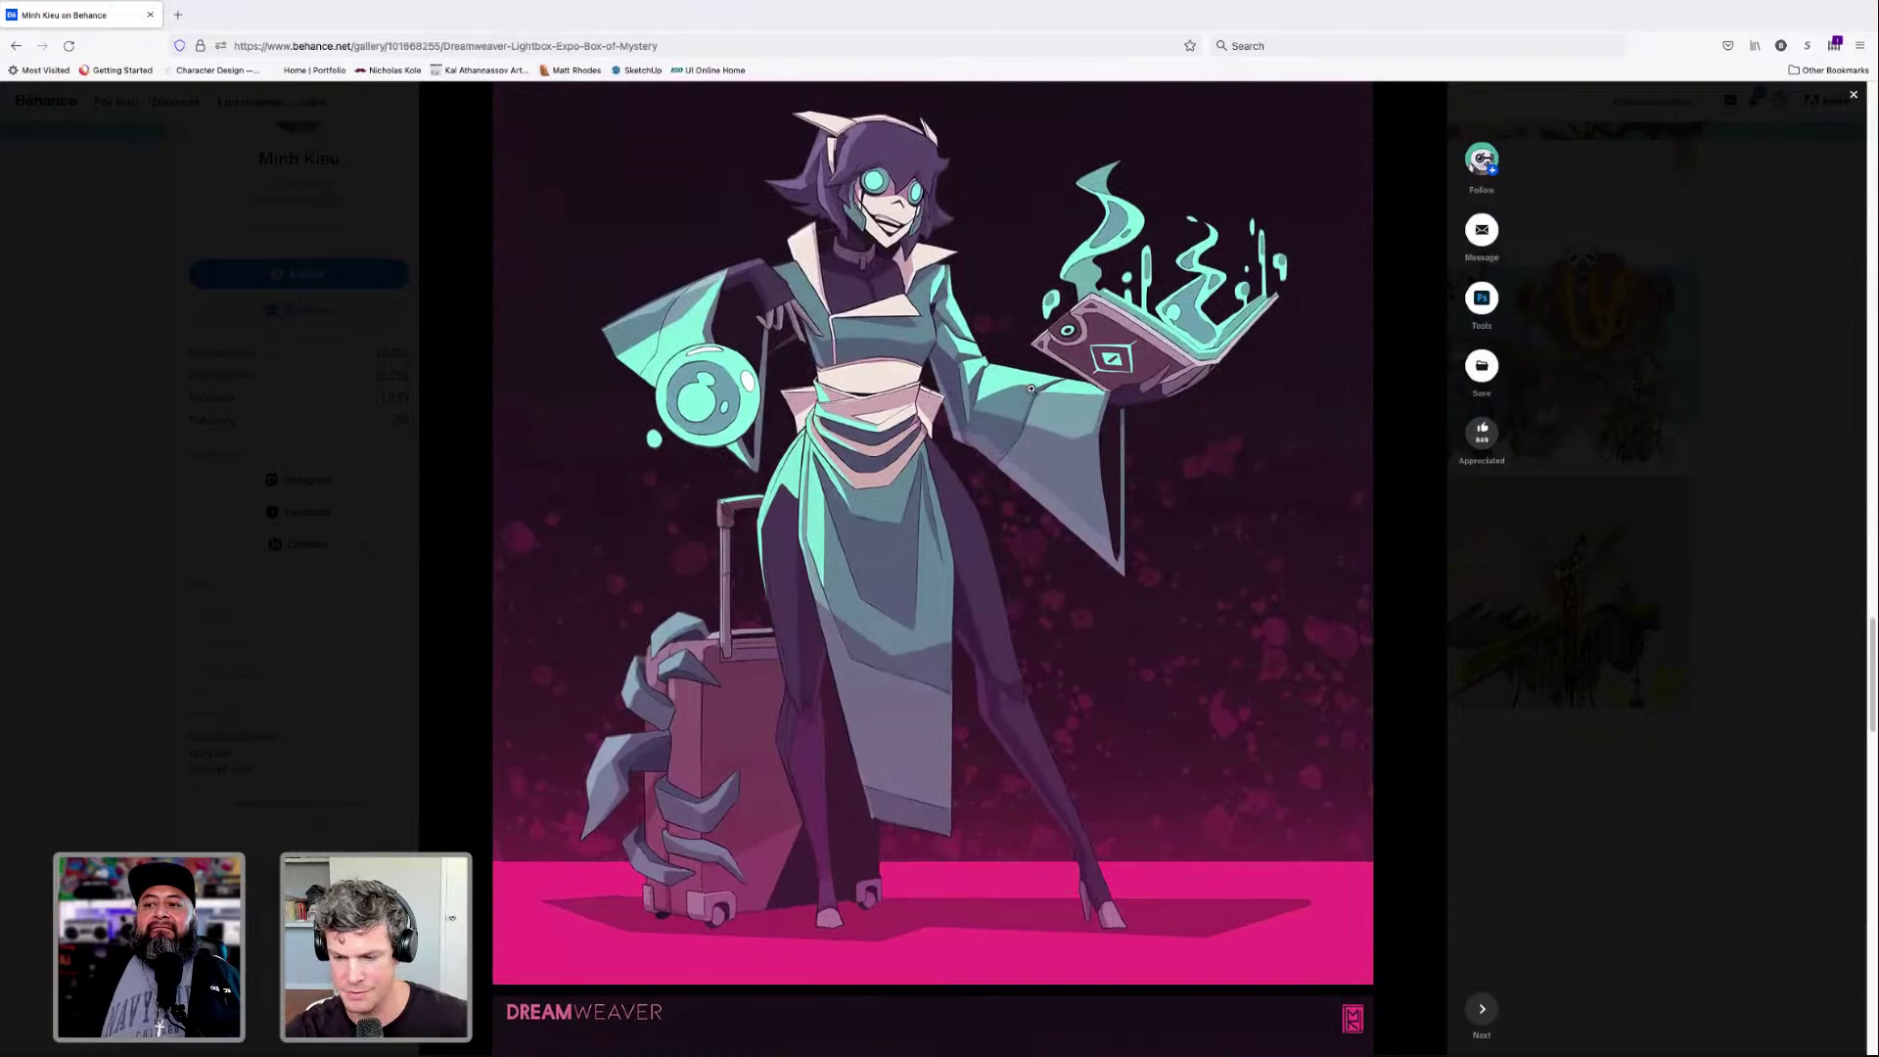
scroll(1031, 388, "down", 11)
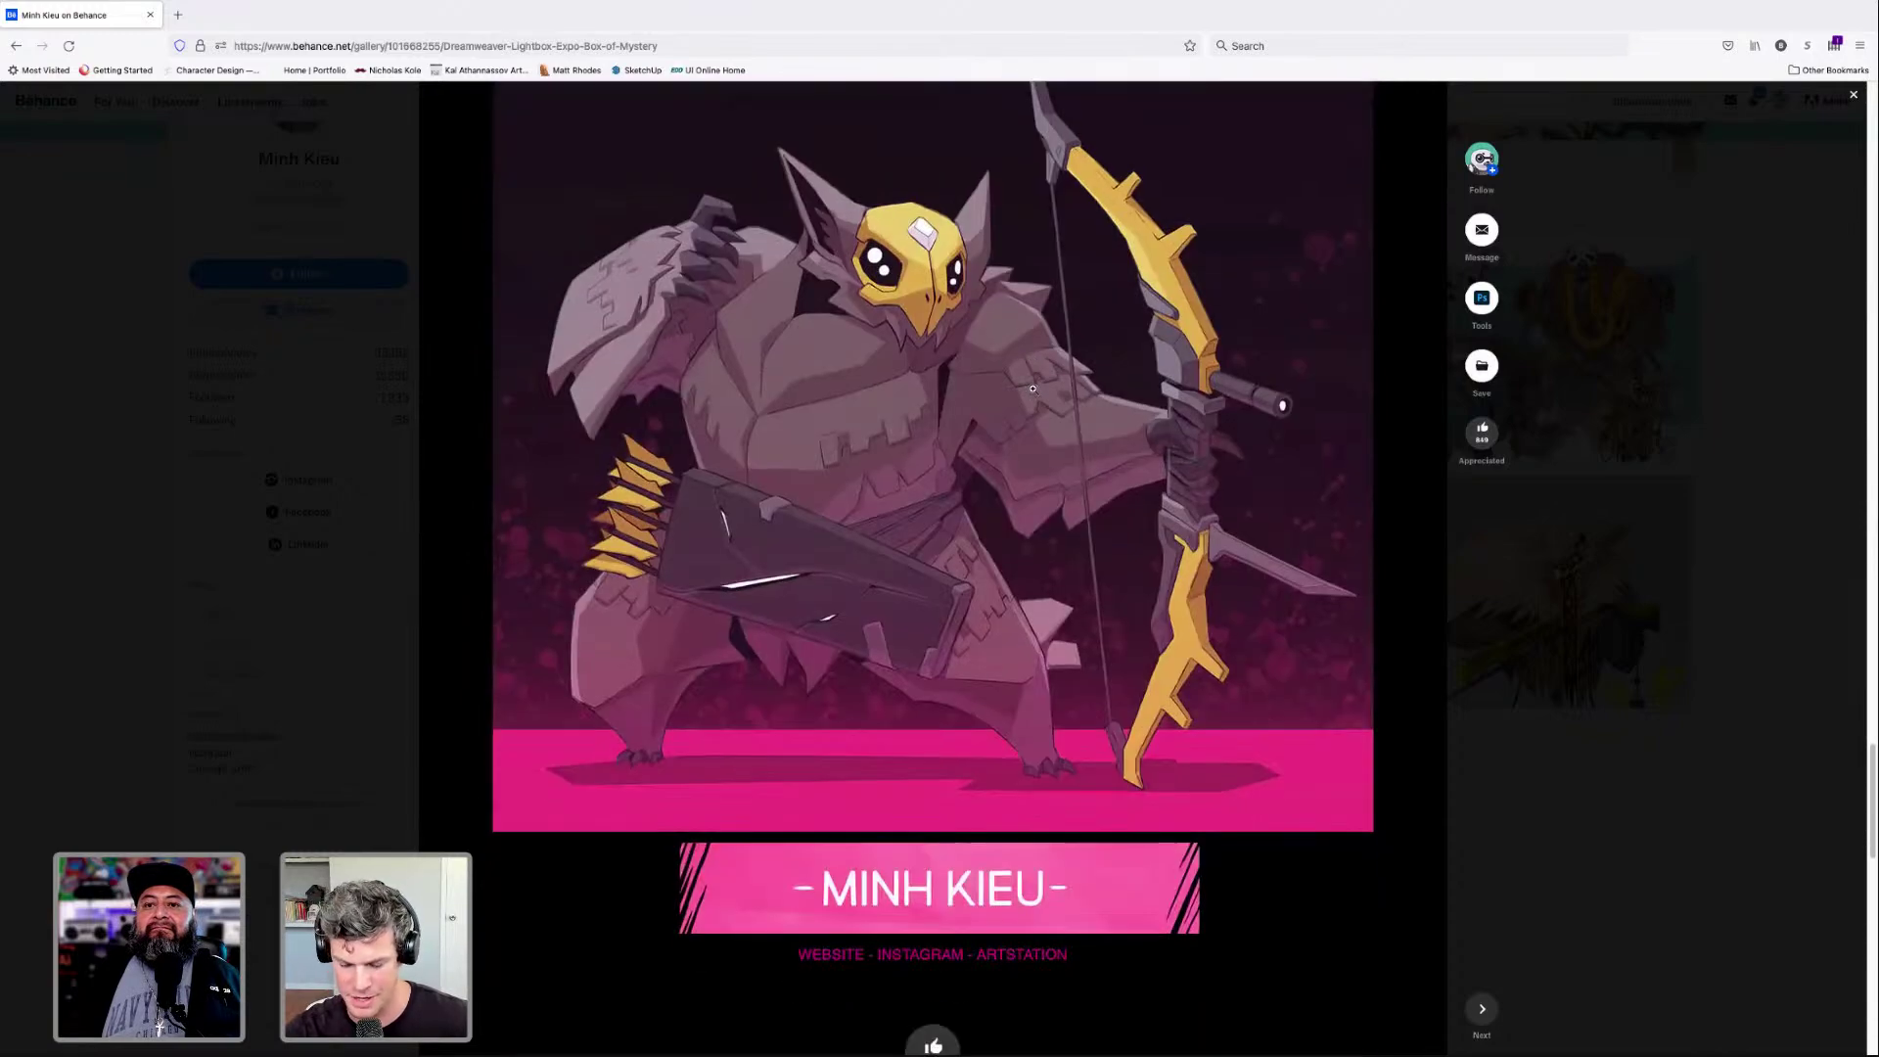
scroll(1032, 388, "down", 3)
scroll(1032, 388, "up", 2)
scroll(1032, 389, "up", 1)
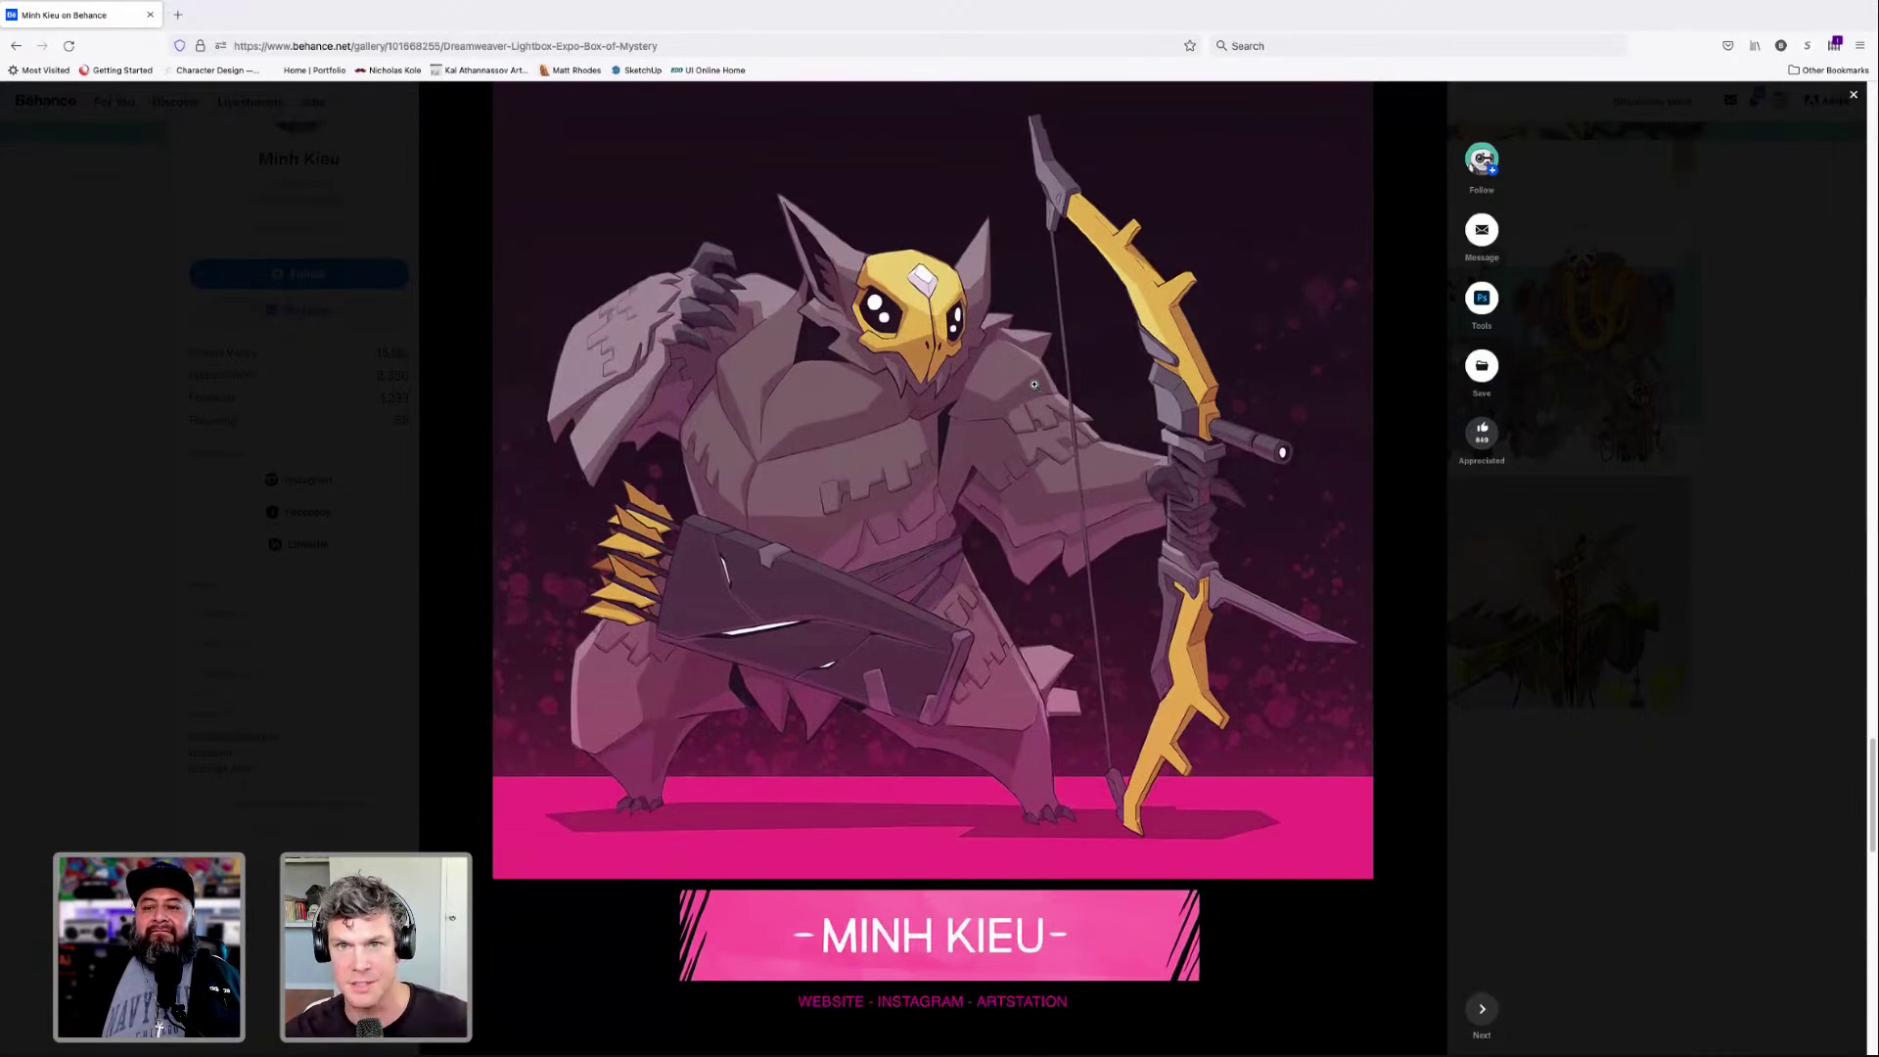
Return to the start of the Dreamweaver project and close it to get back to the artist's portfolio.
scroll(1034, 388, "up", 15)
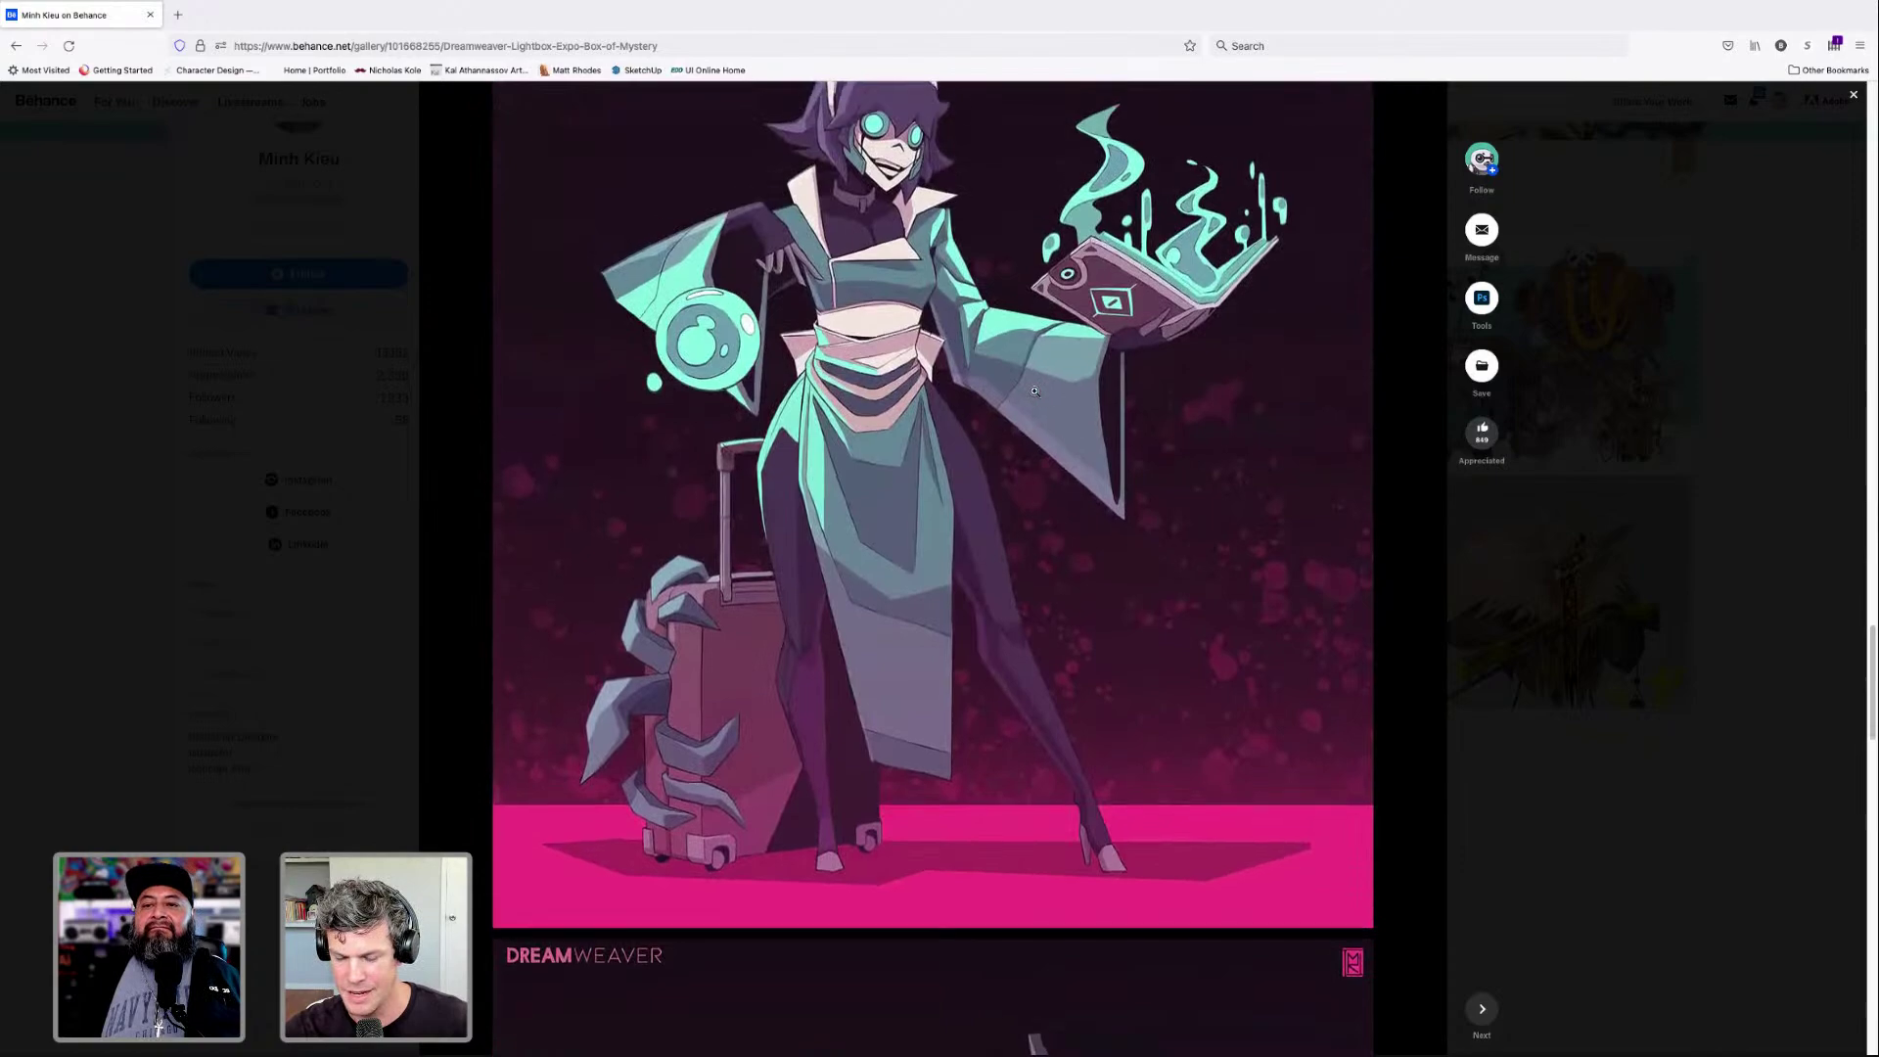
scroll(1034, 392, "up", 20)
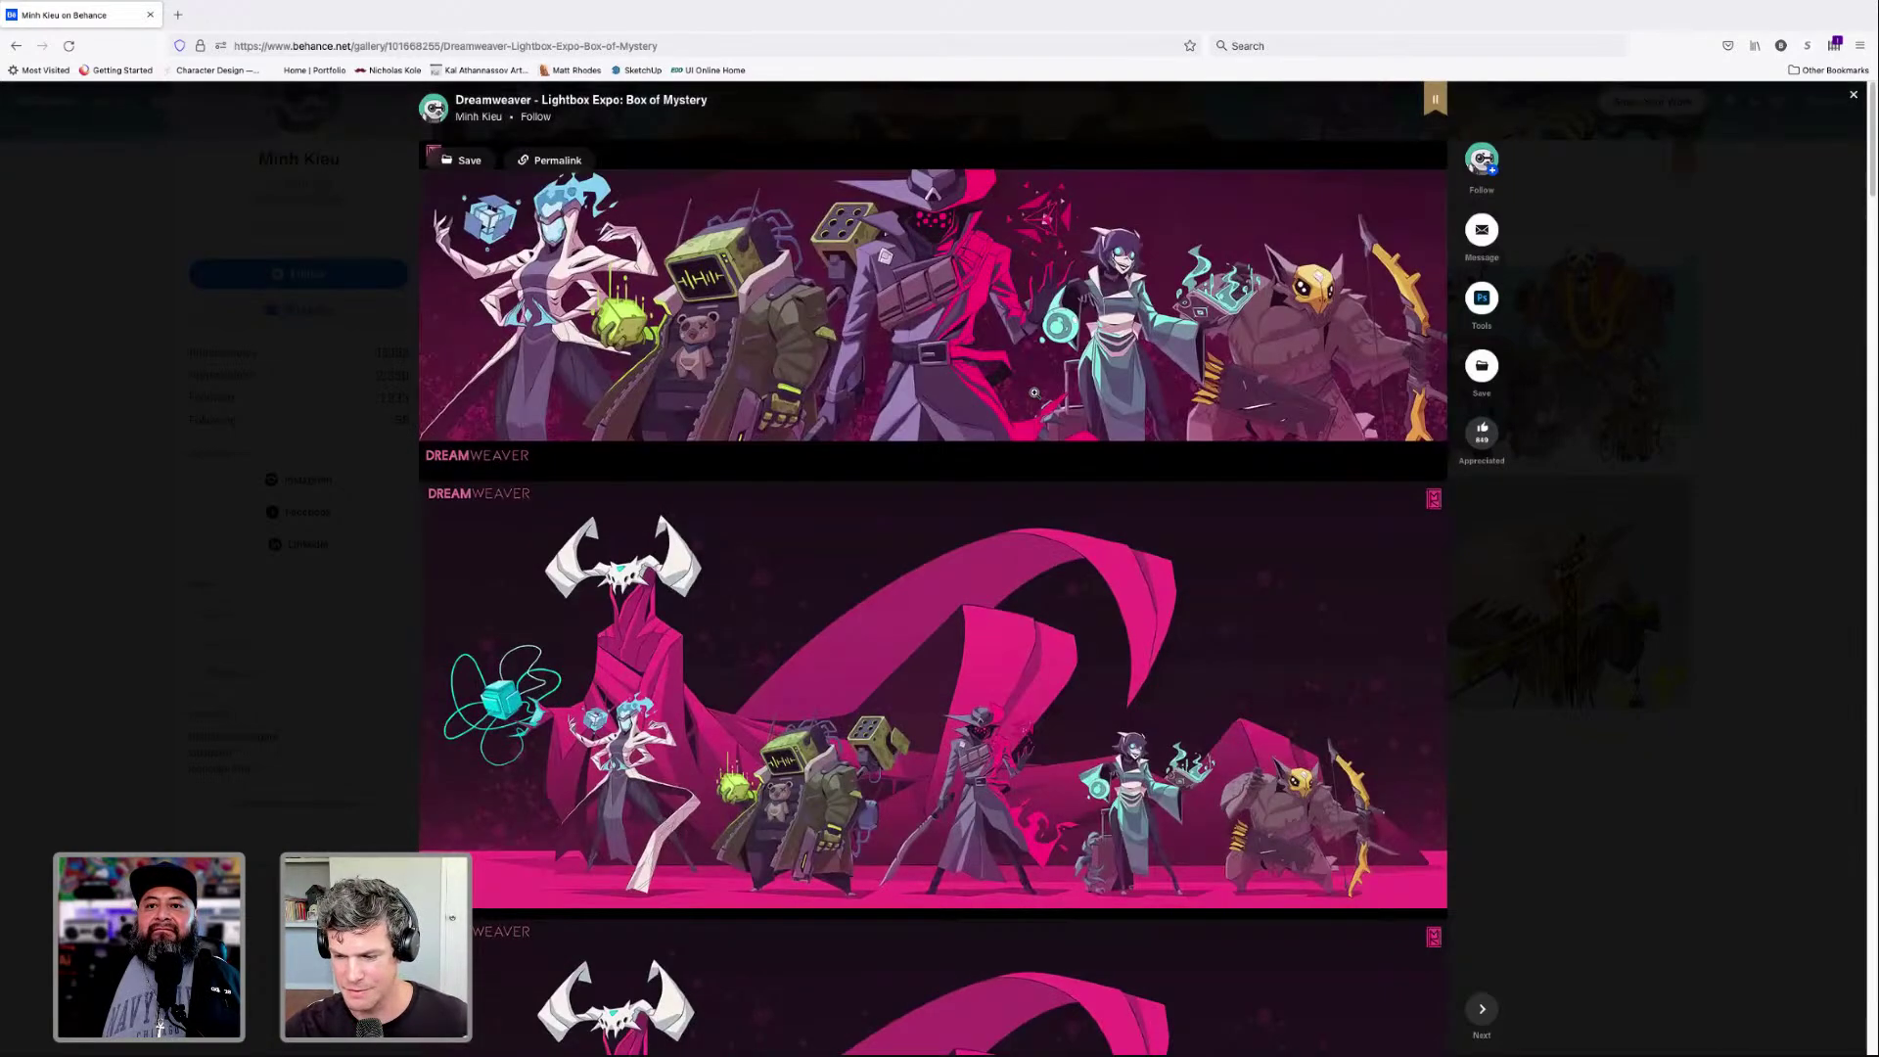
left_click(1854, 94)
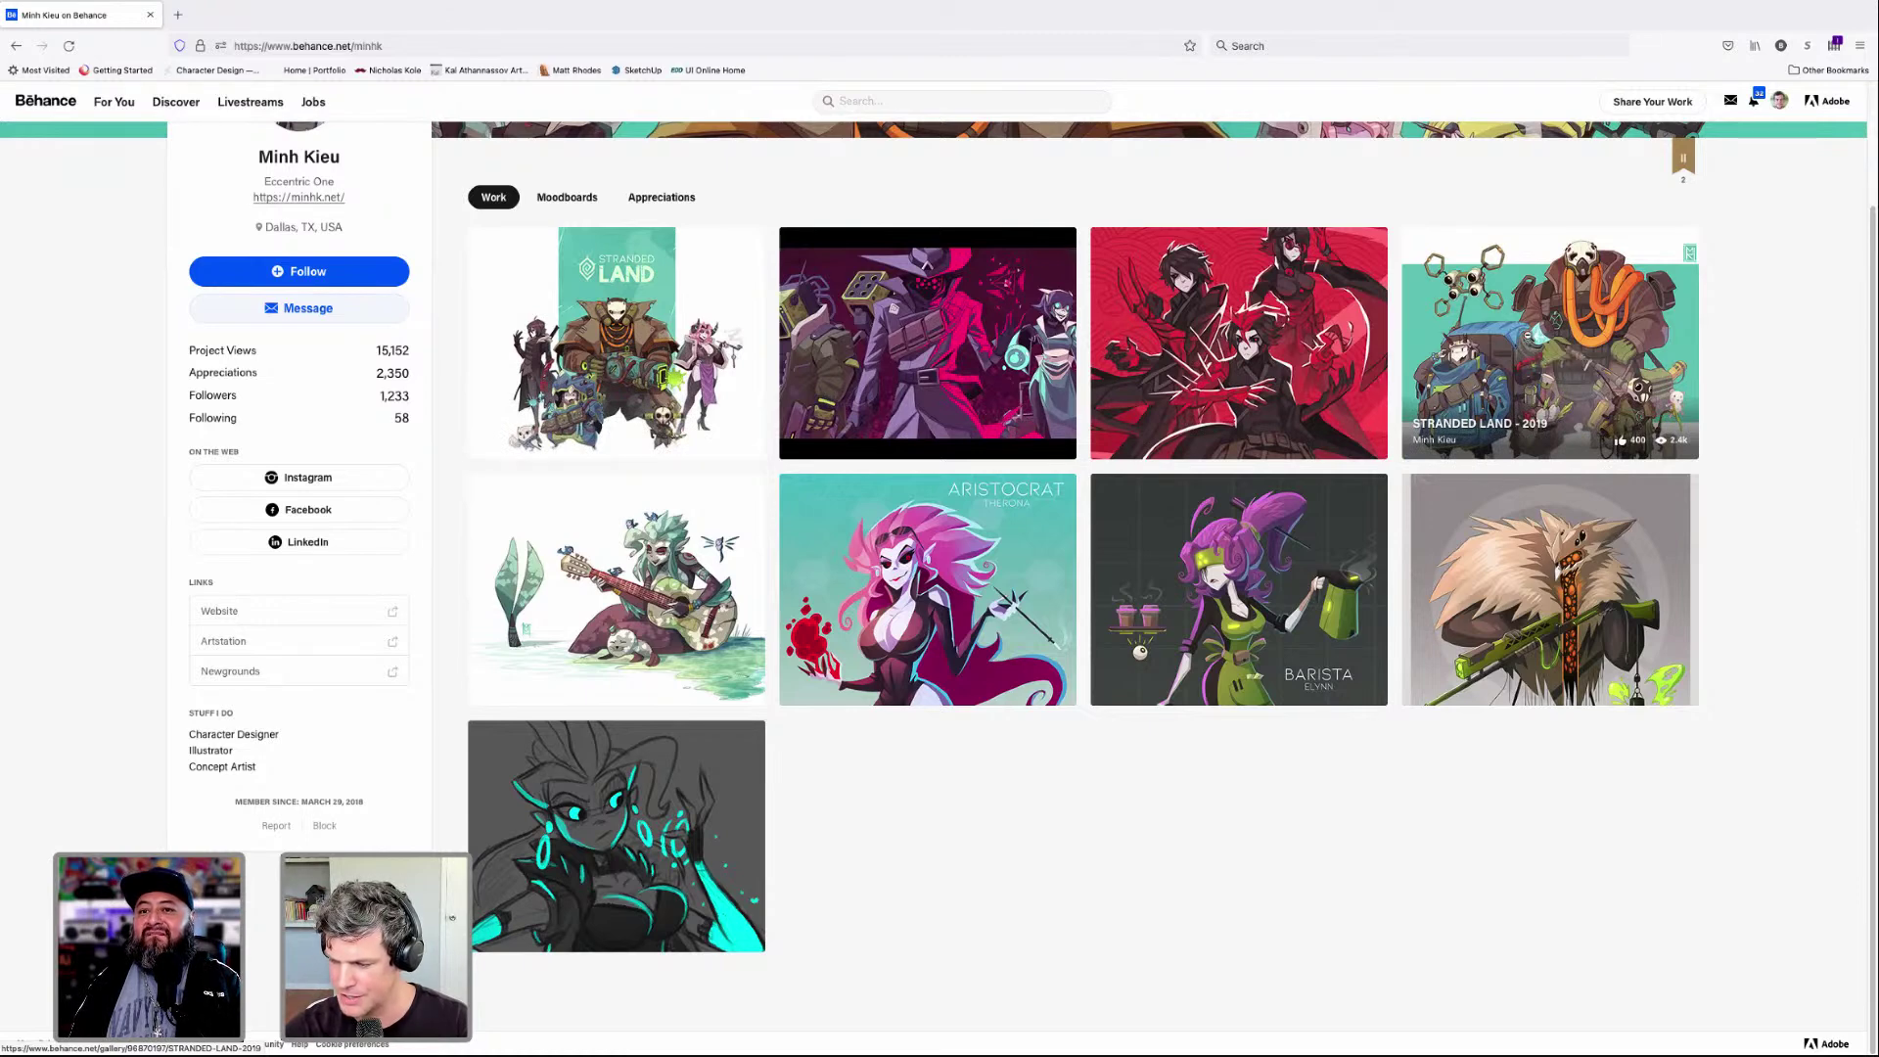
Open the STRANDED LAND - 2019 project and examine its full-color character lineups.
left_click(1526, 336)
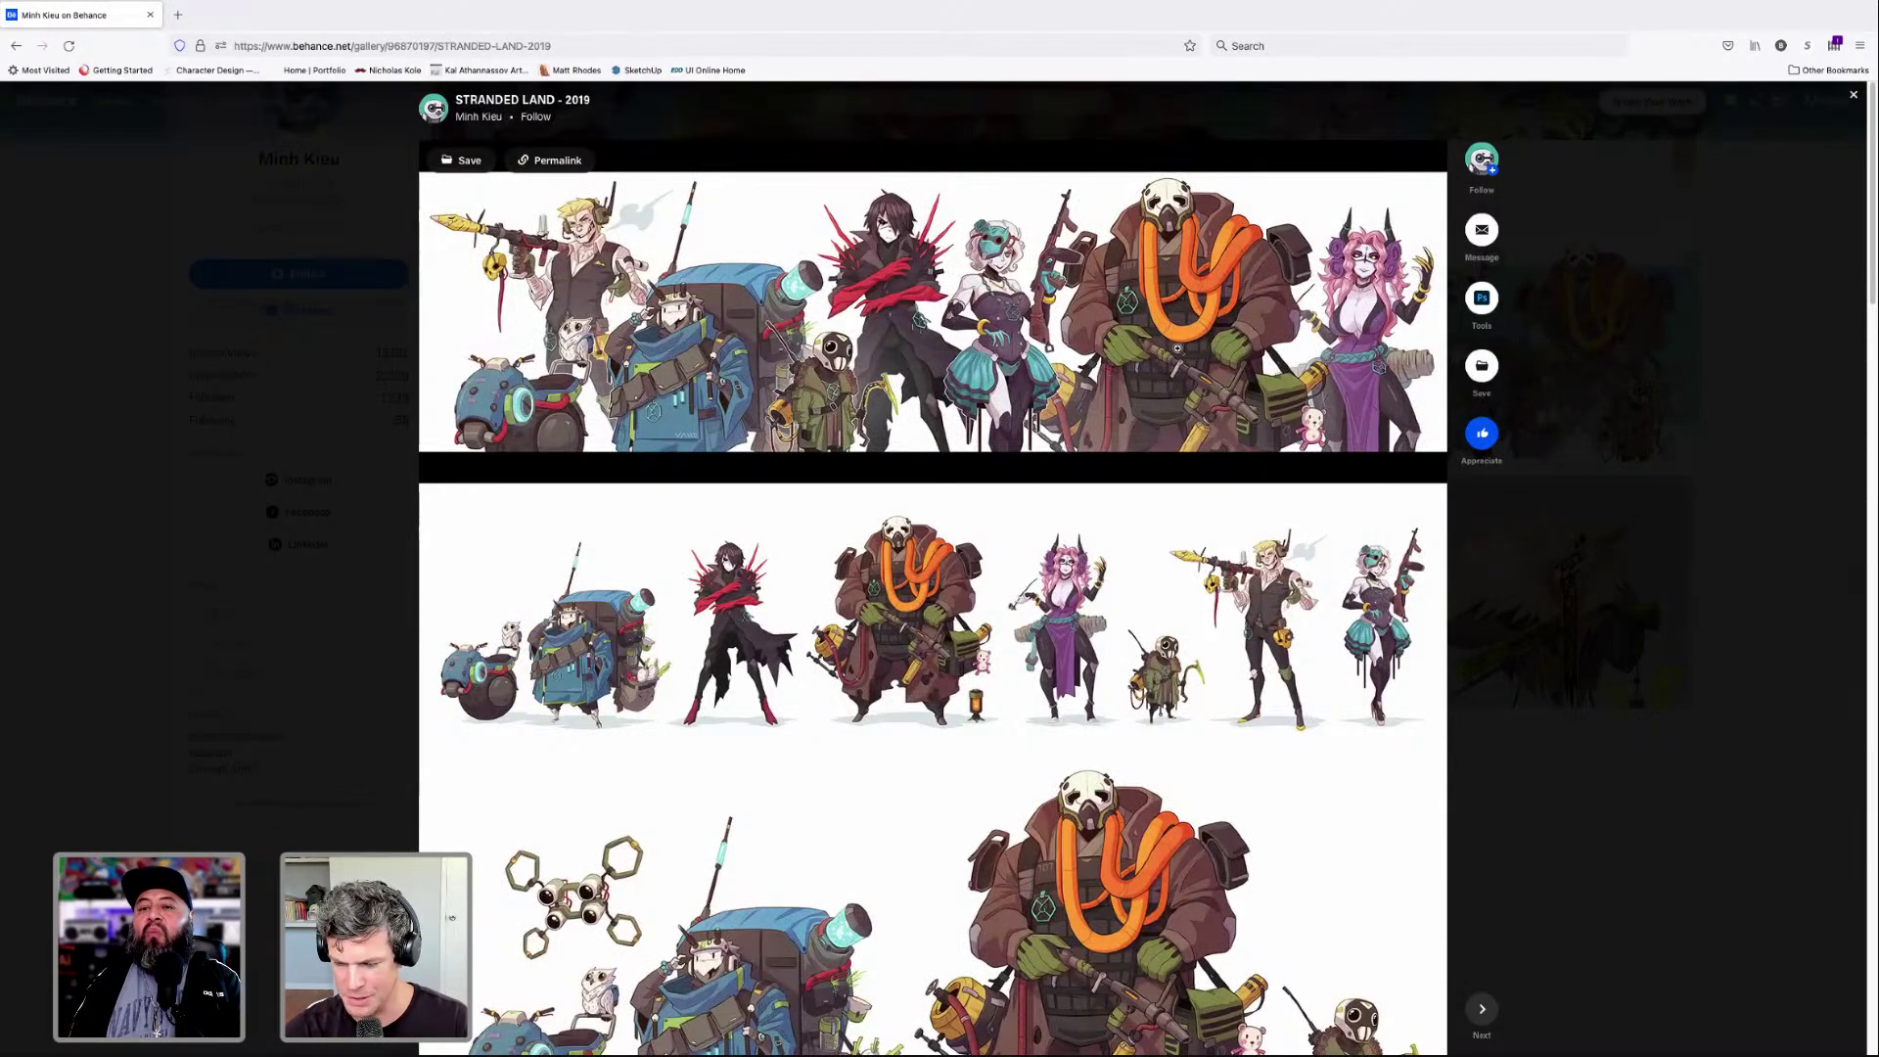
scroll(934, 370, "down", 2)
scroll(990, 381, "down", 3)
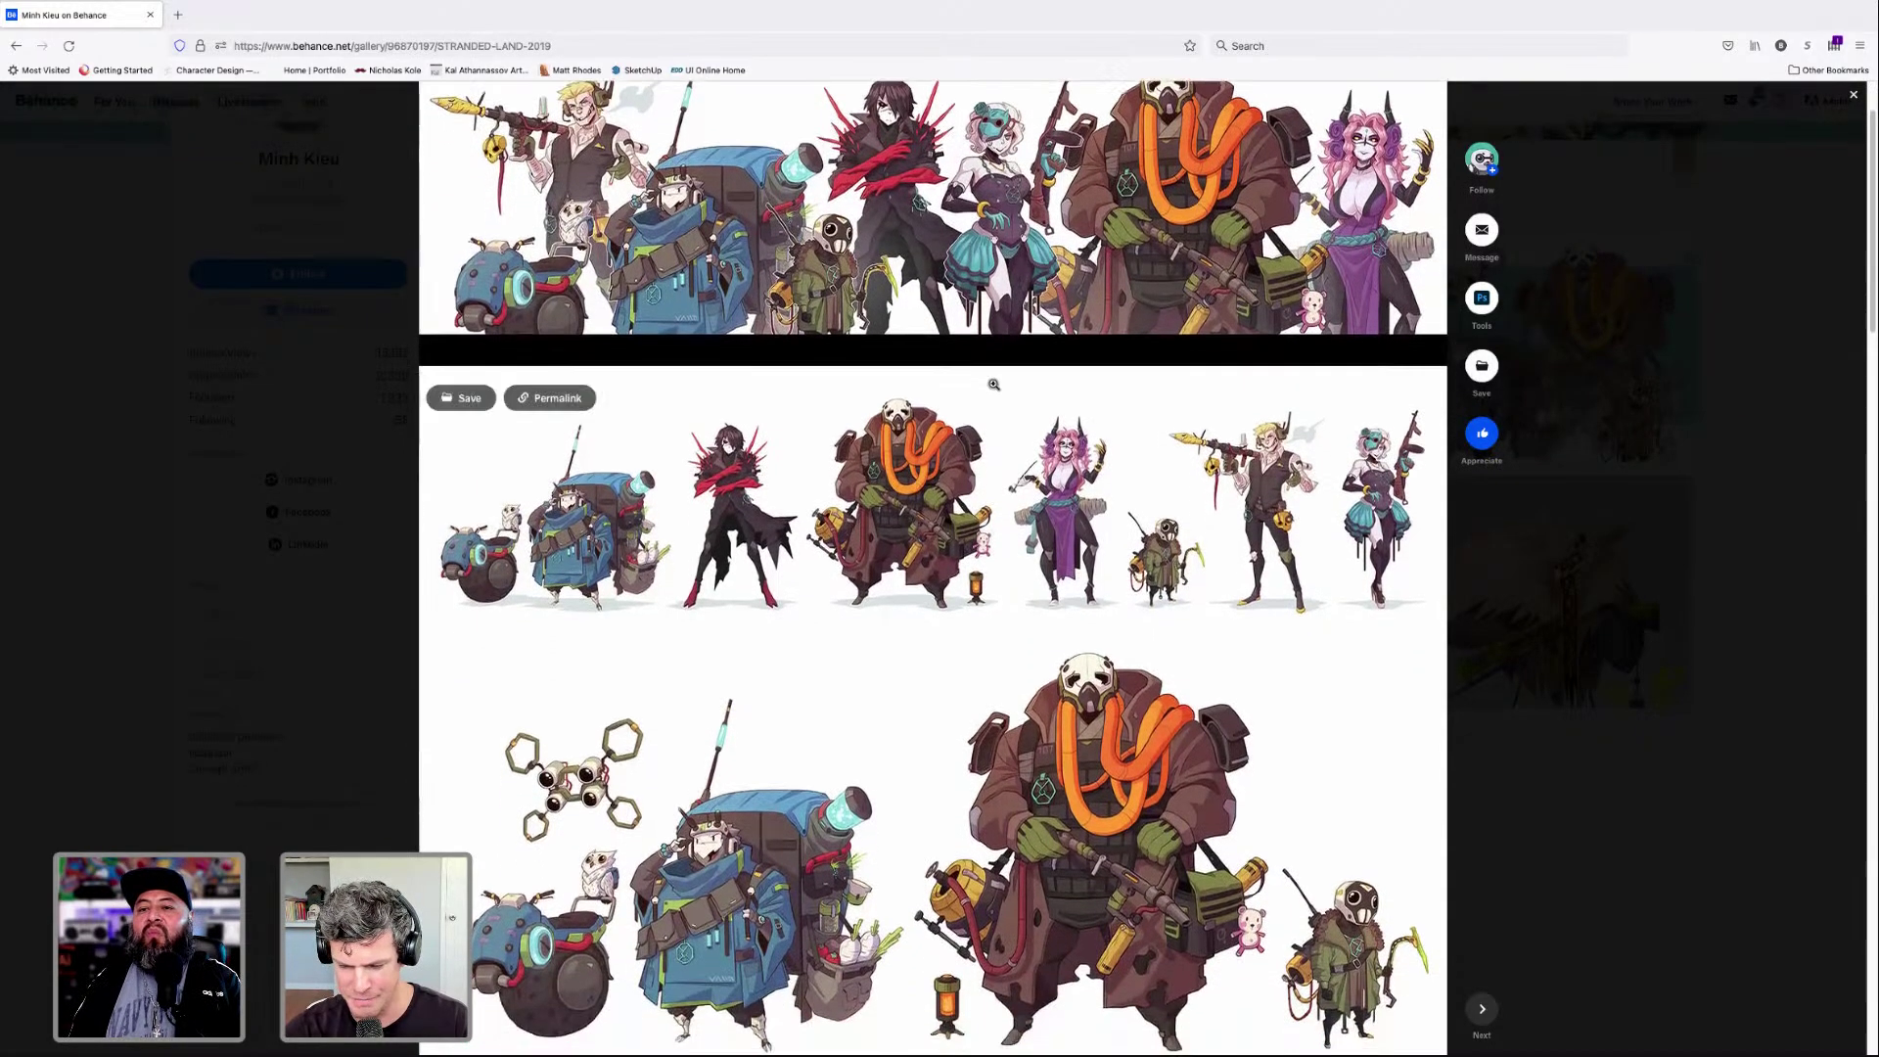
scroll(990, 387, "down", 3)
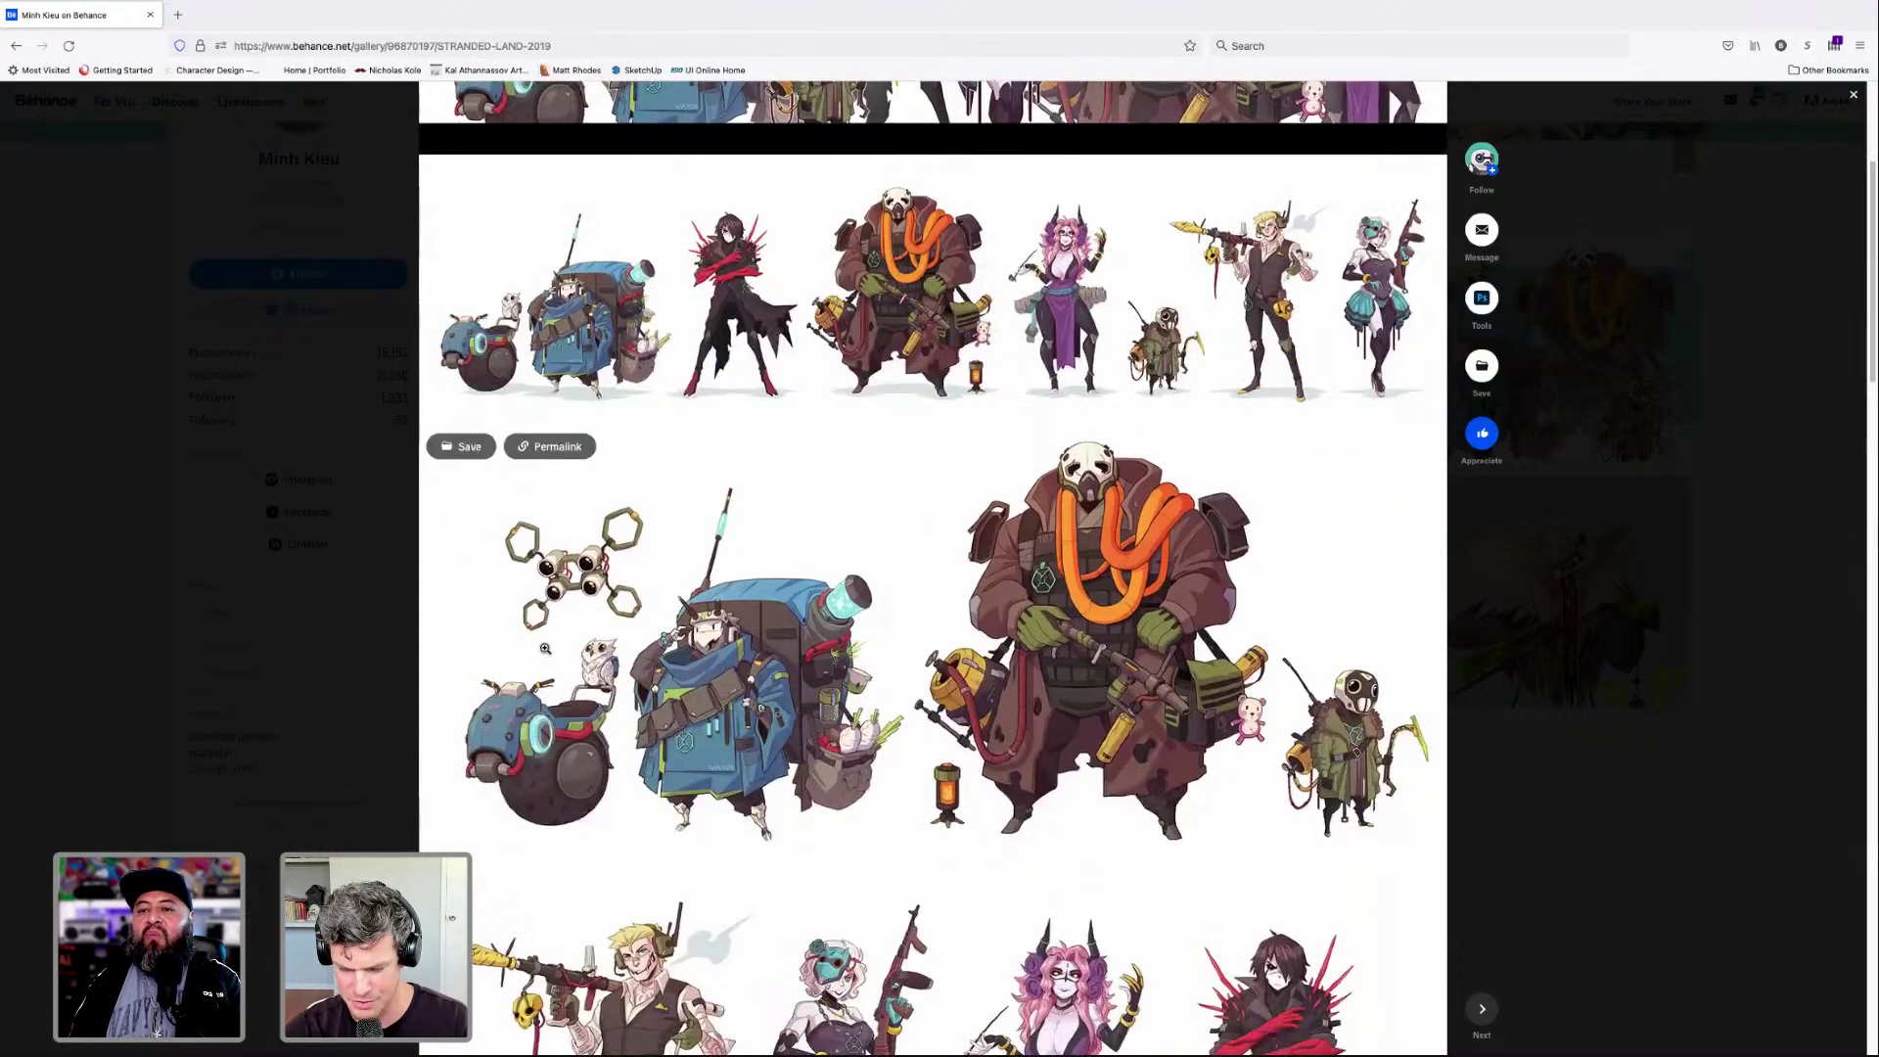
scroll(1118, 537, "up", 7)
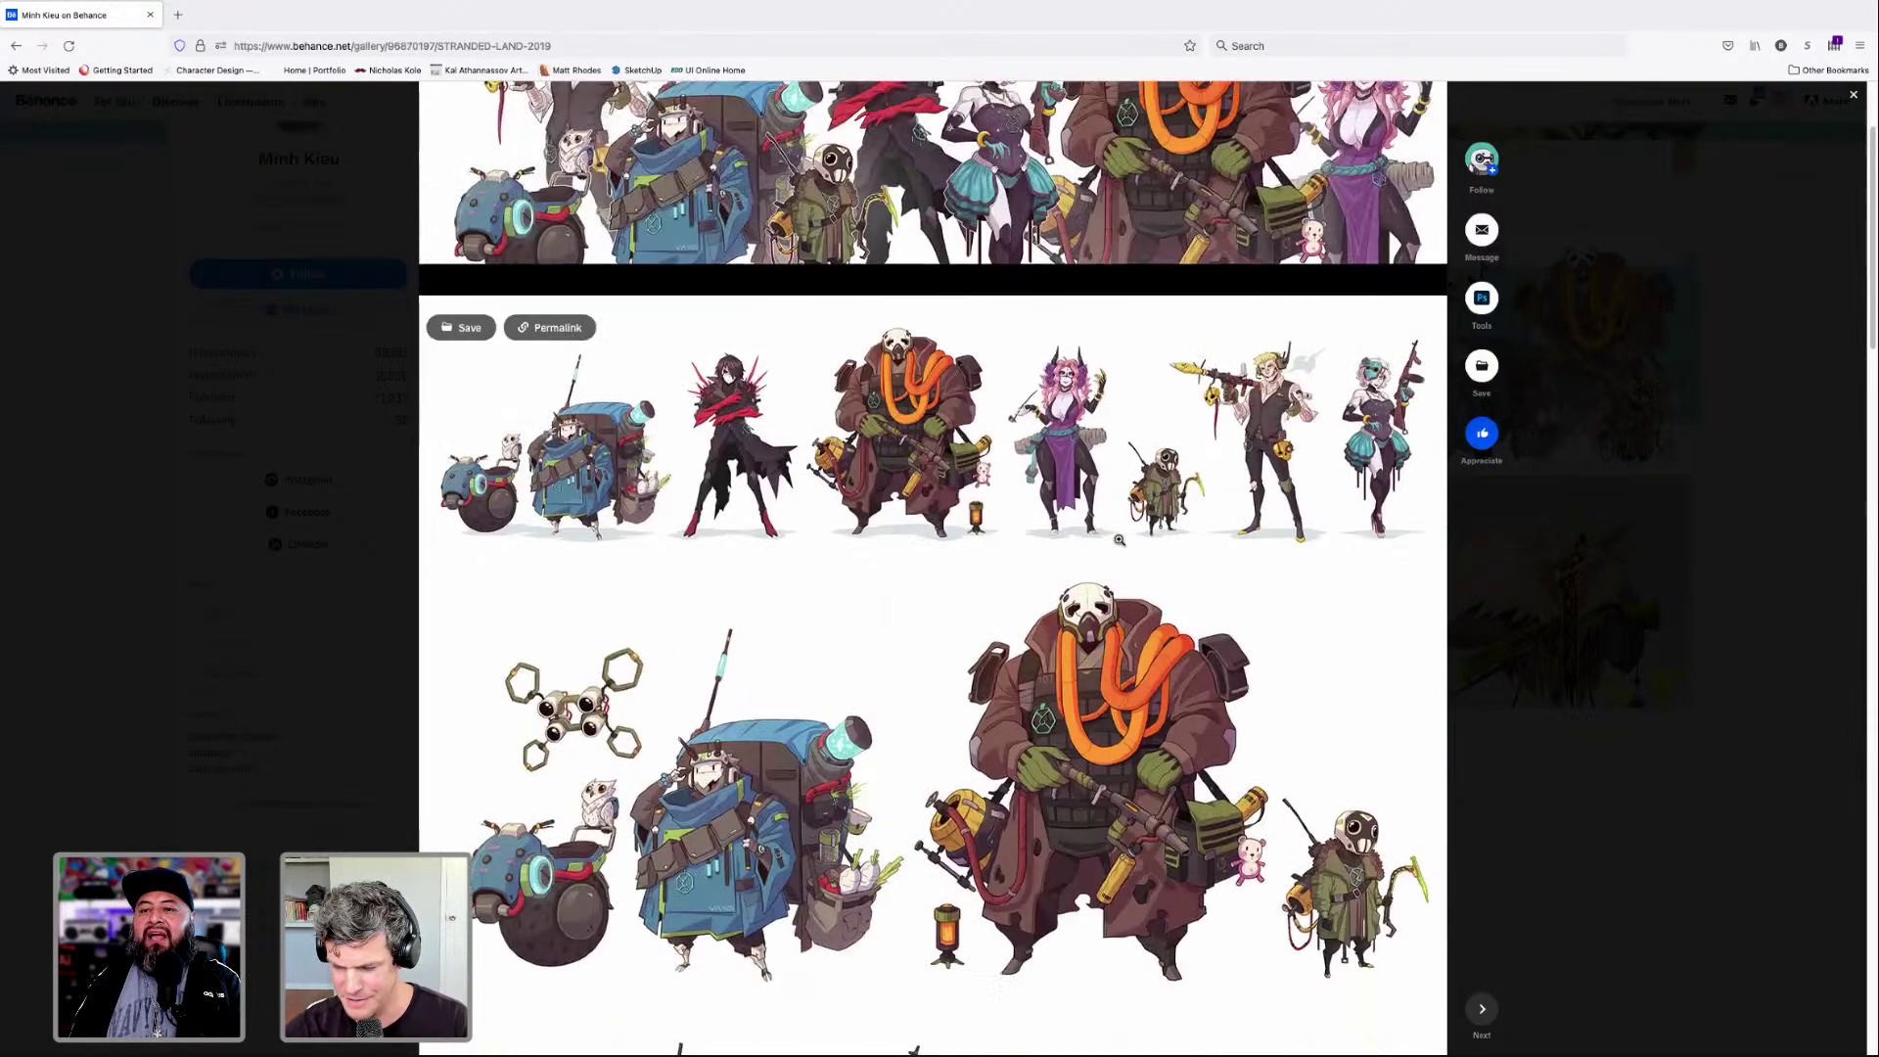
Study the blue character sketches from Rambler to Detective beneath the colored figures in STRANDED LAND - 2019.
scroll(989, 511, "down", 3)
scroll(998, 505, "down", 12)
scroll(1012, 505, "down", 4)
scroll(1018, 506, "down", 7)
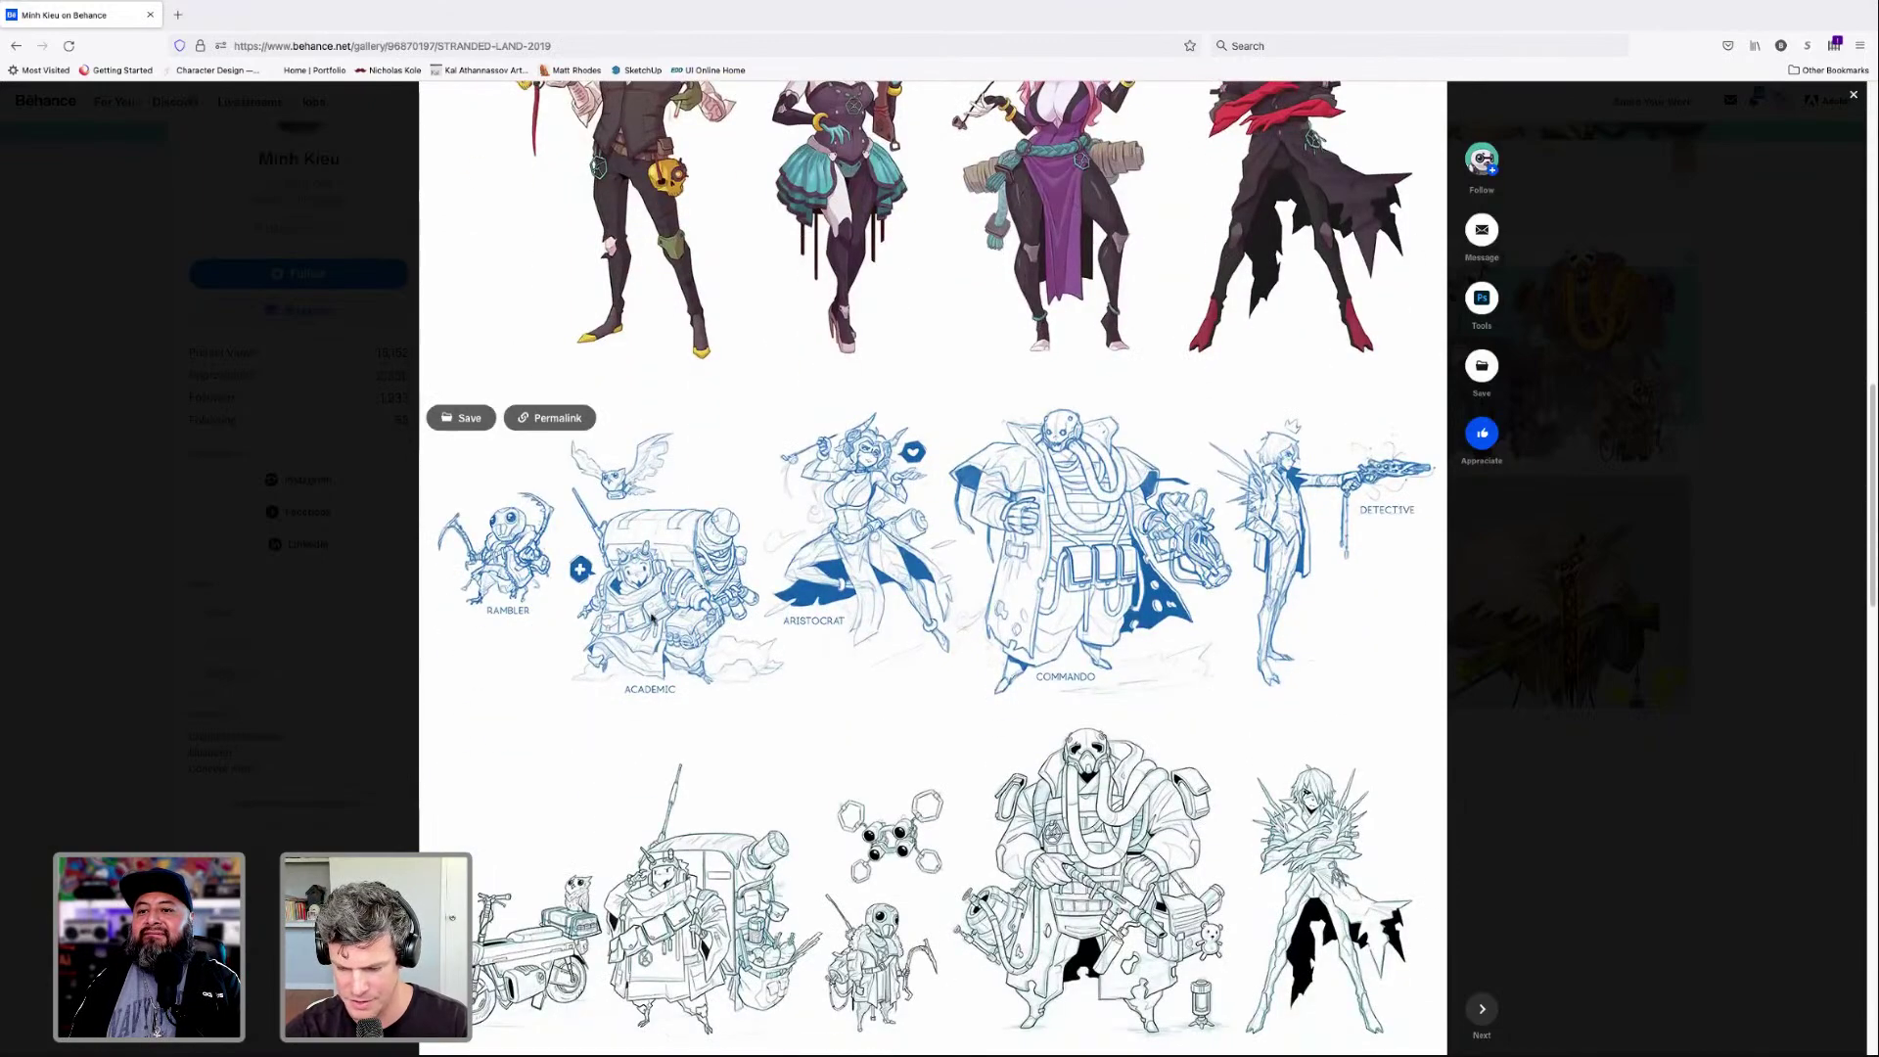
scroll(1211, 608, "down", 1)
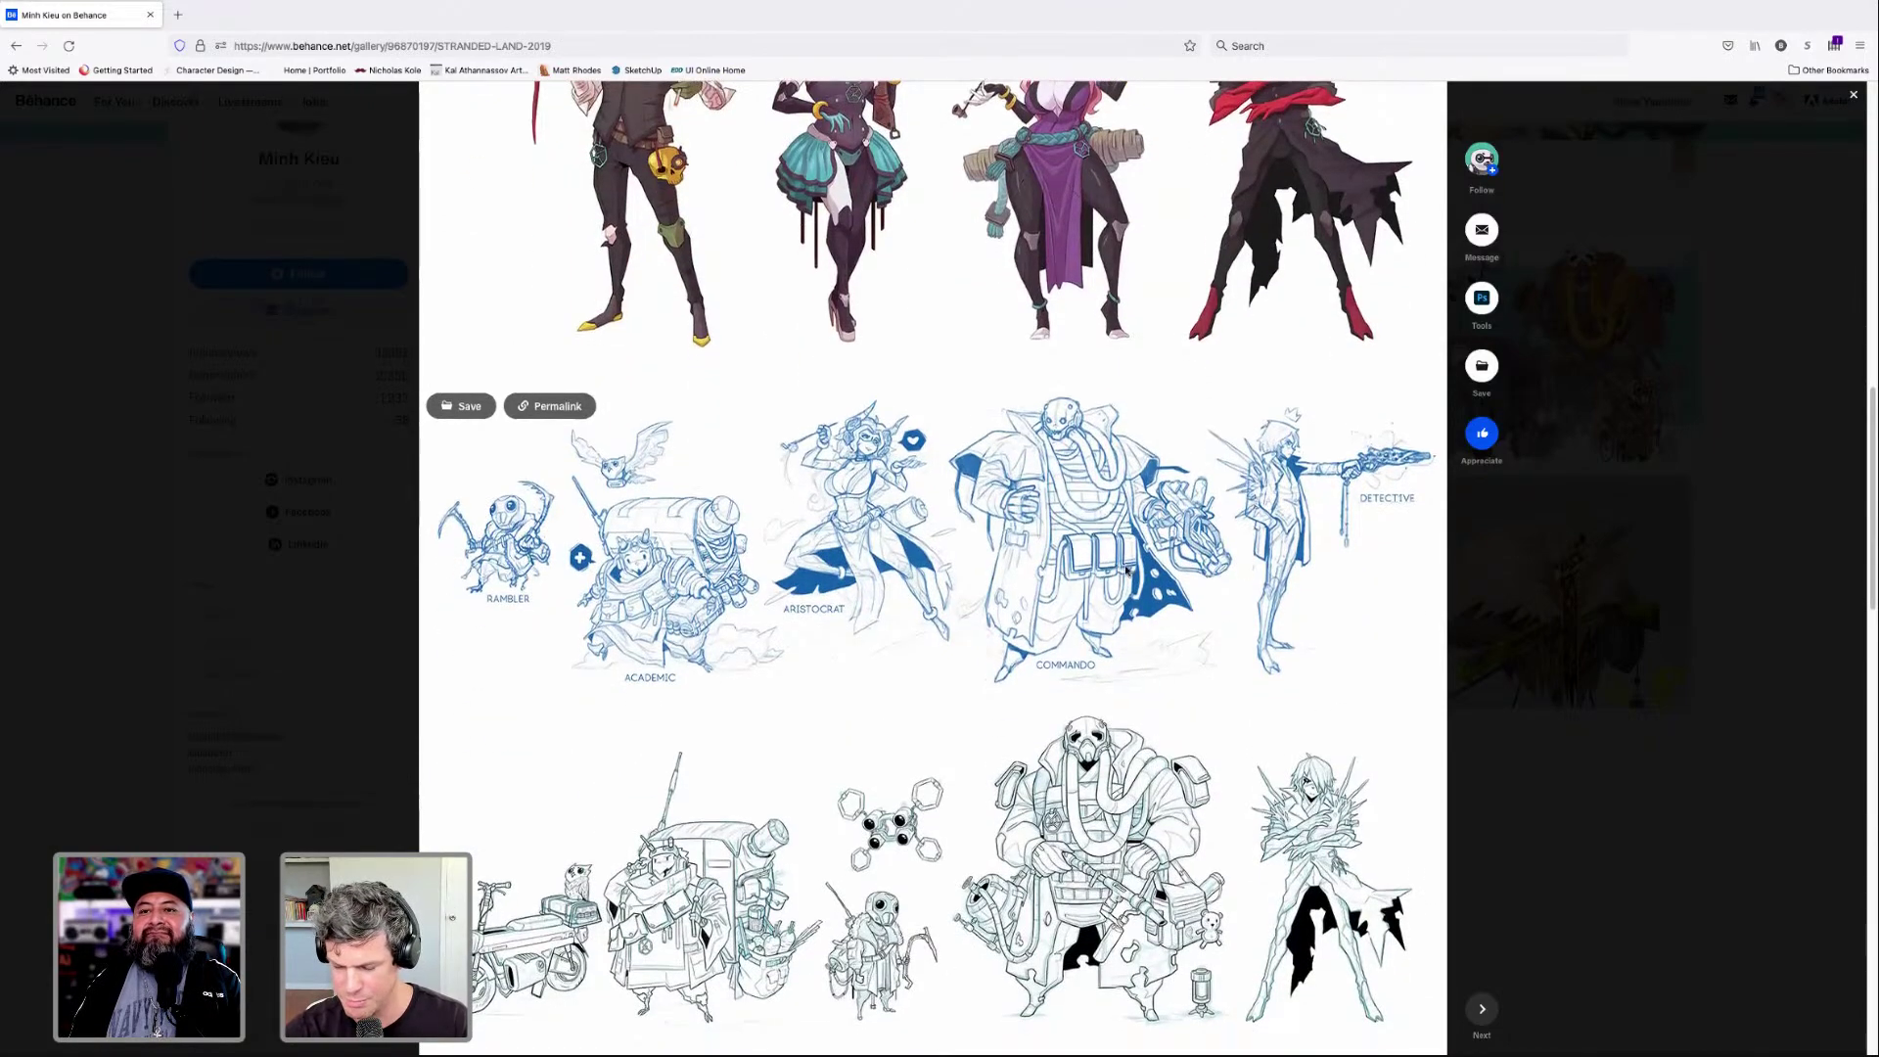
scroll(978, 597, "up", 2)
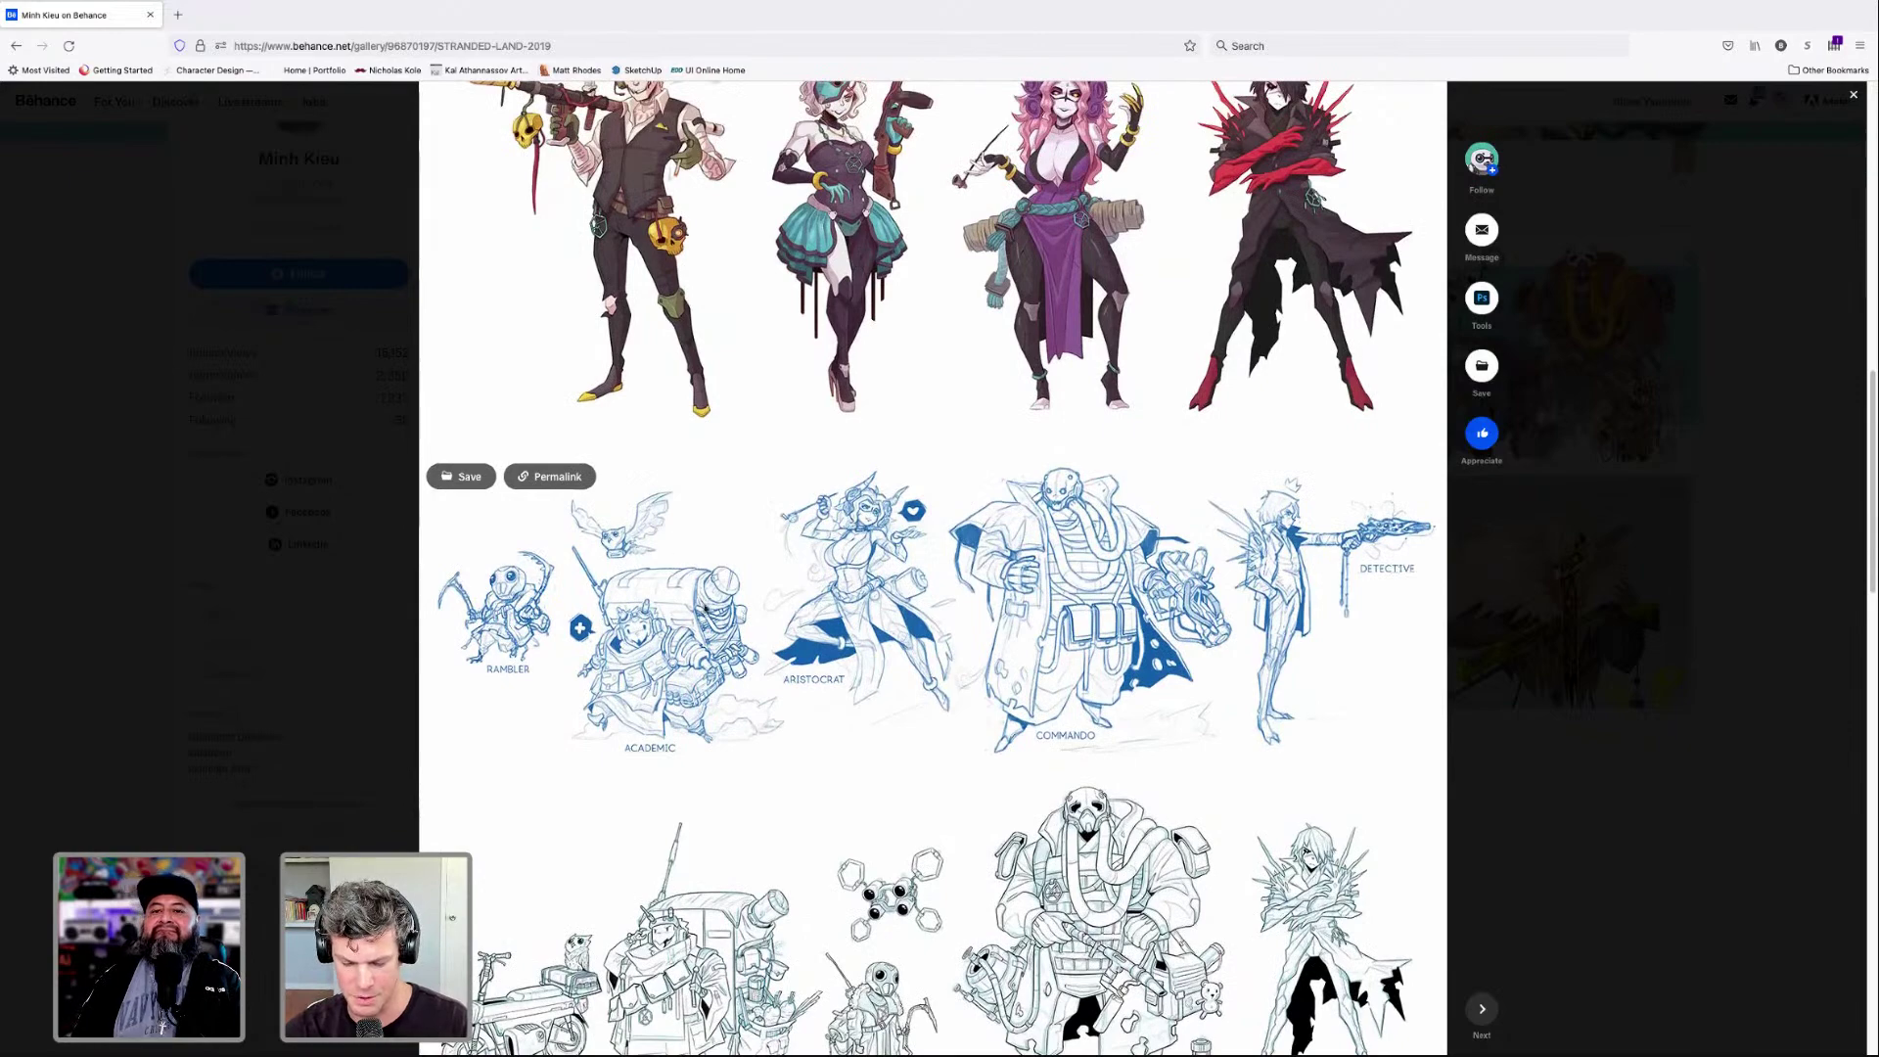
scroll(1138, 640, "down", 1)
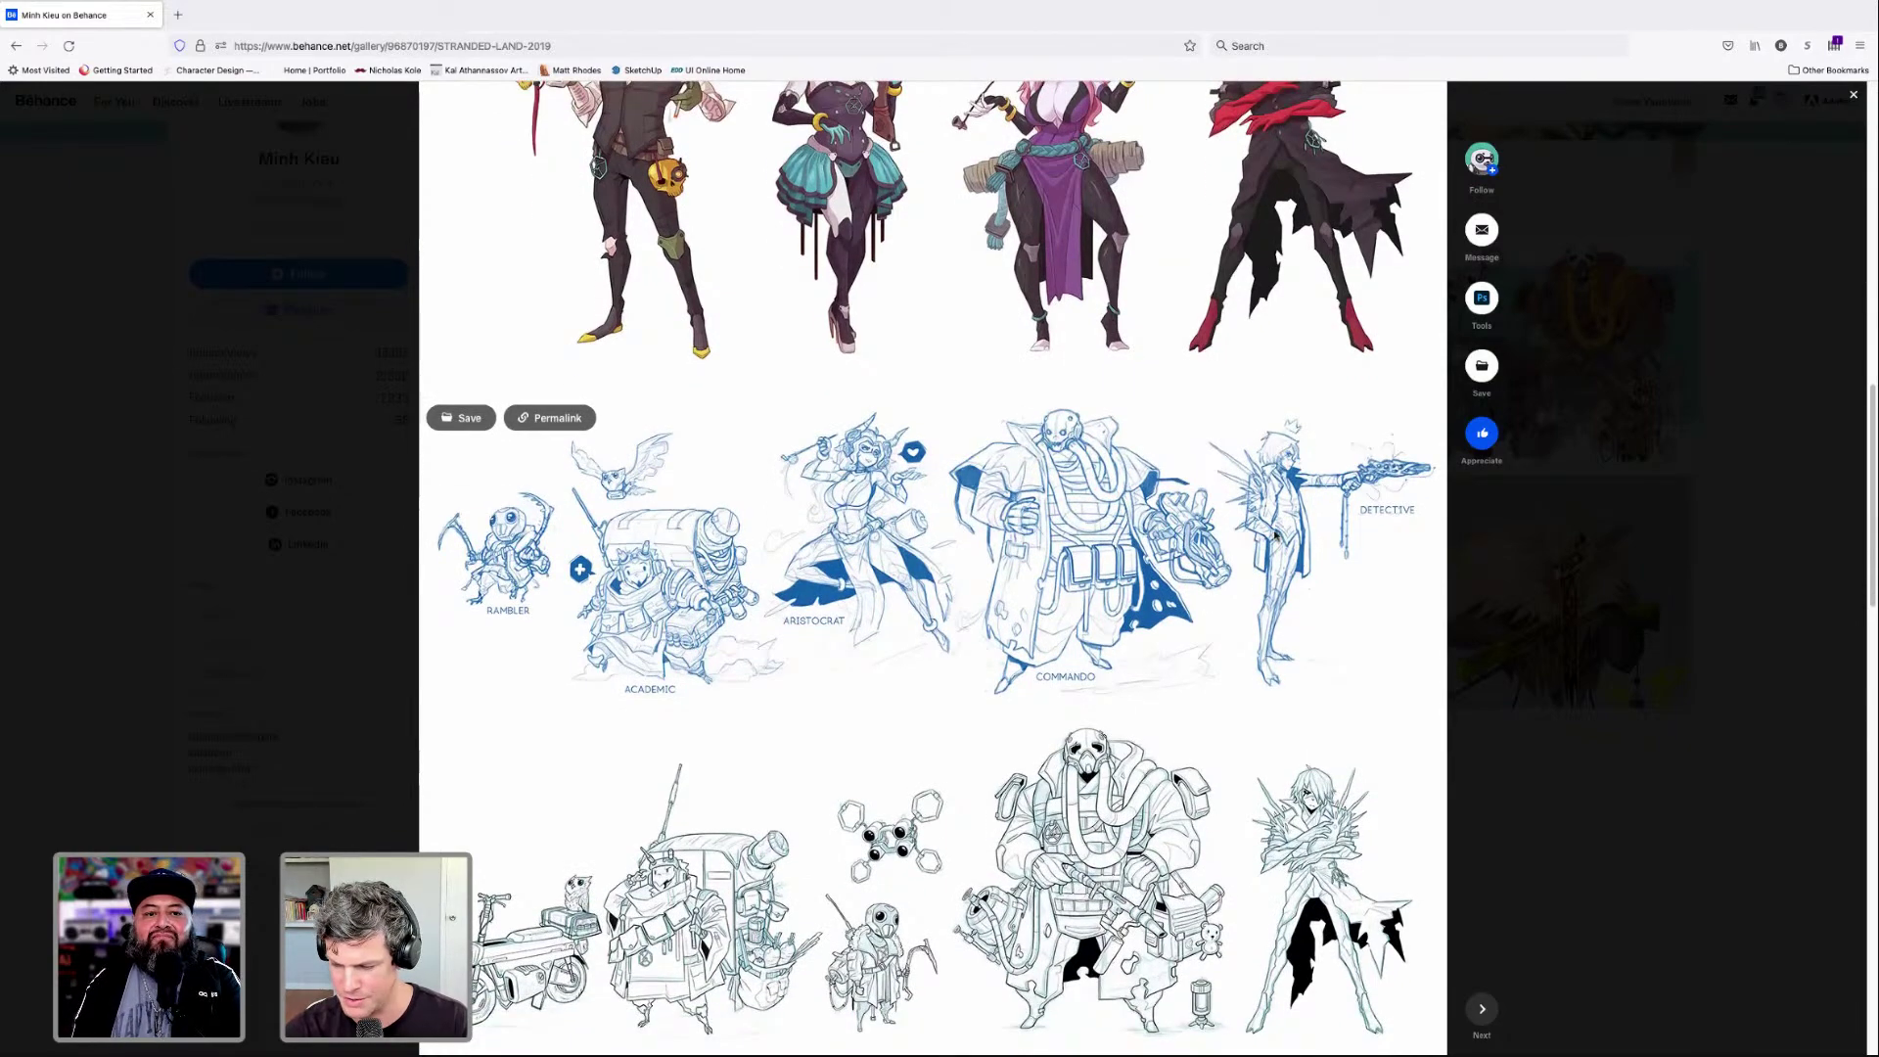
Compare the clean line art with the blue sketches at the project's end, and close STRANDED LAND - 2019.
scroll(1066, 538, "down", 5)
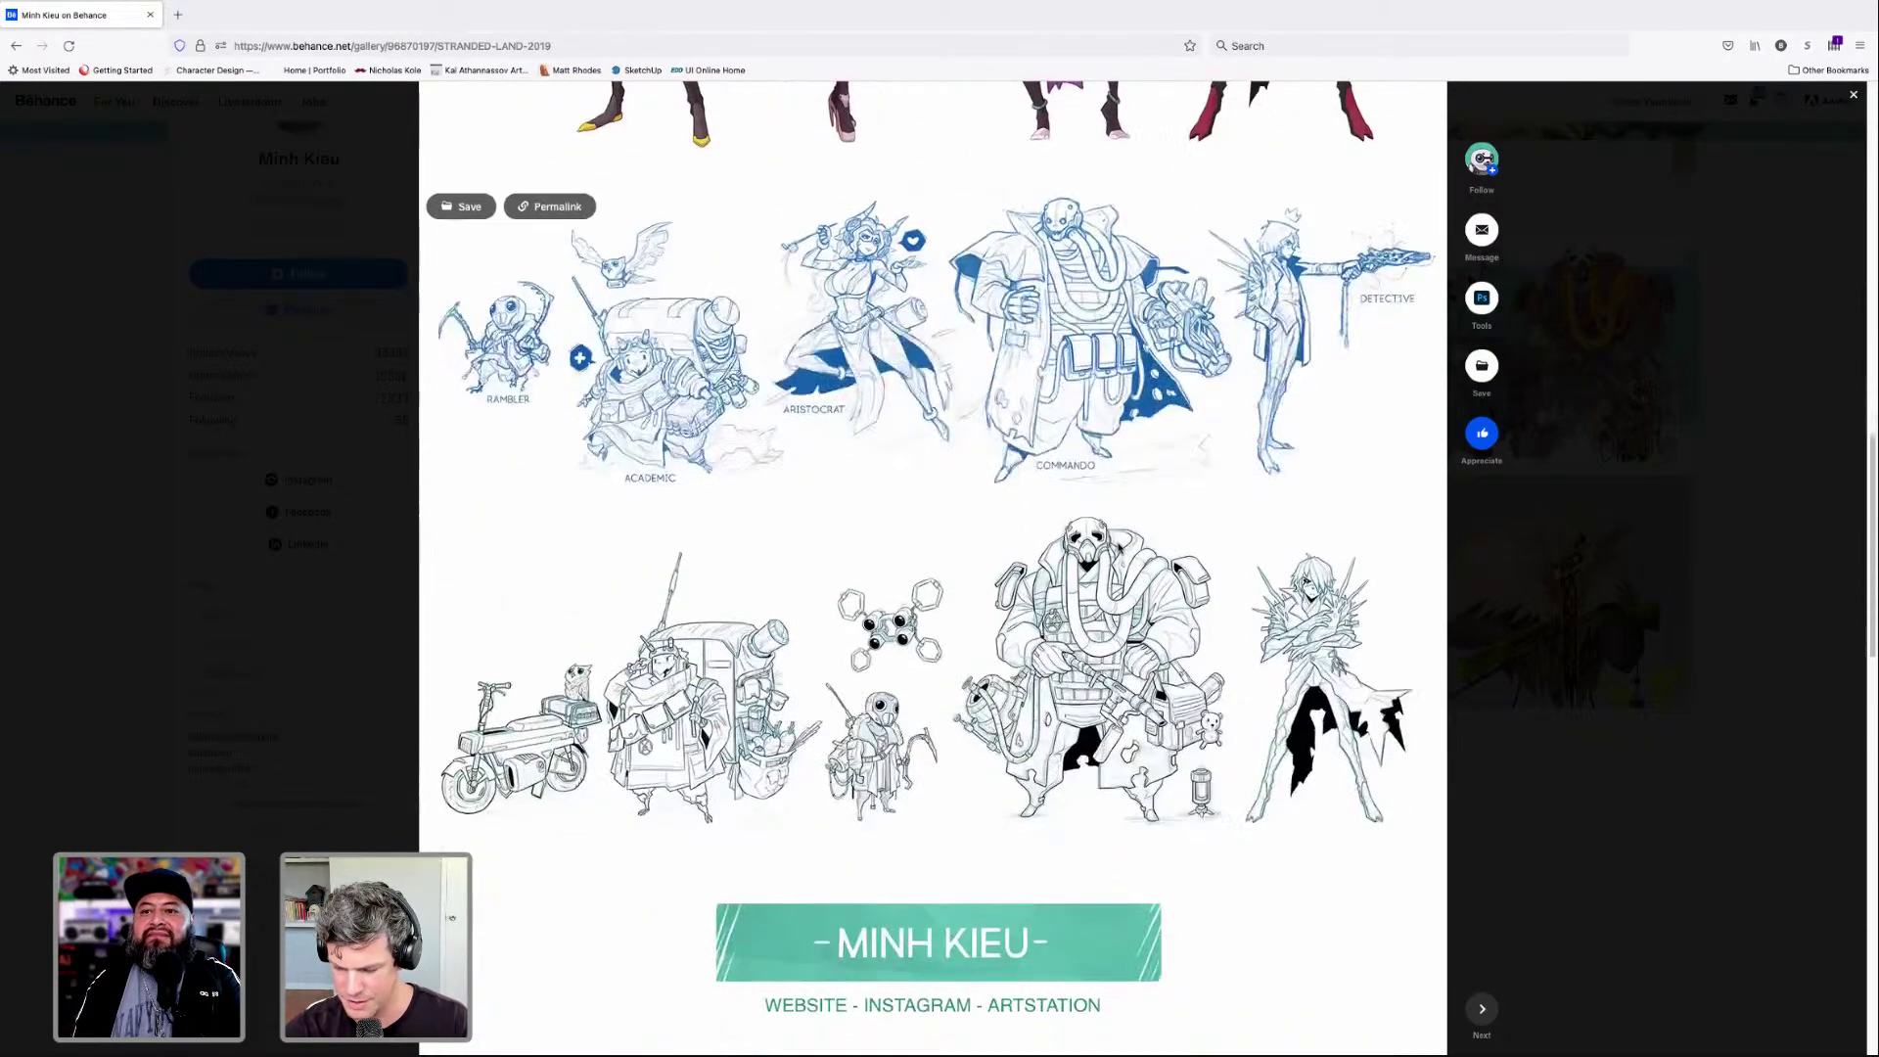
scroll(1119, 546, "up", 1)
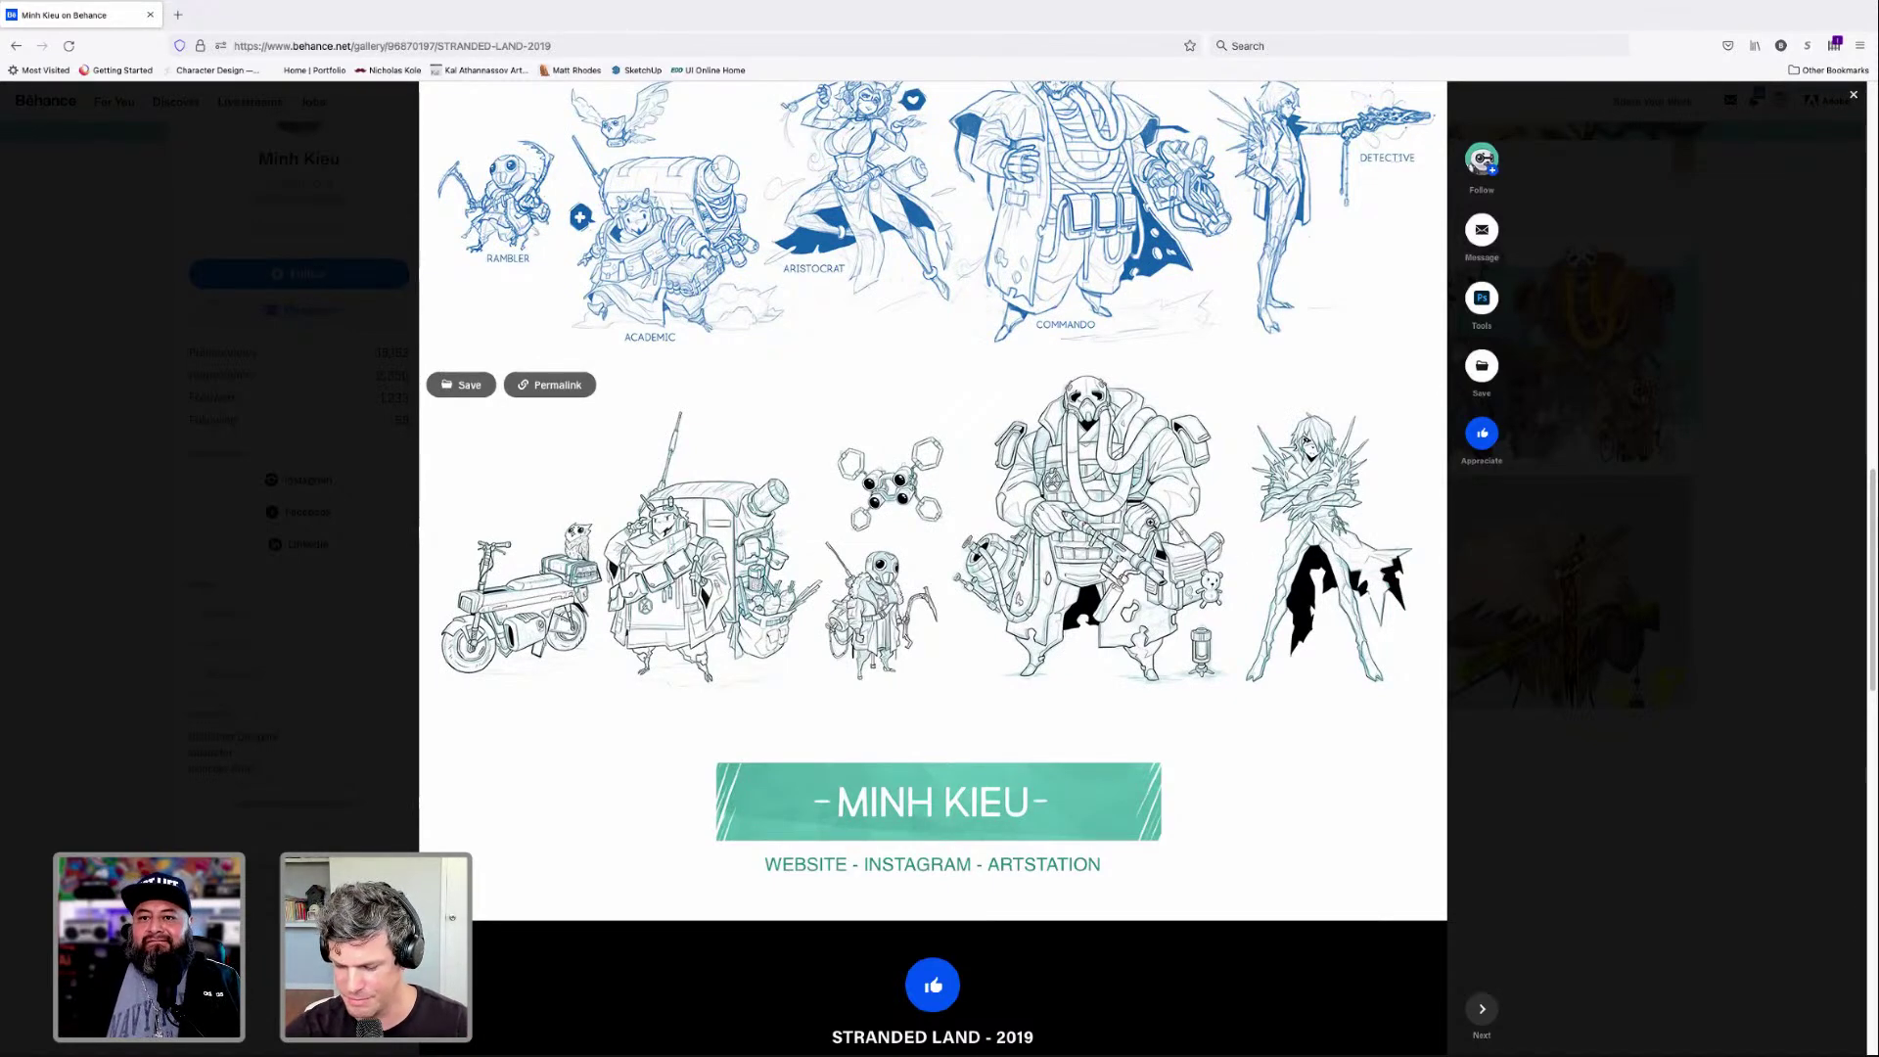
scroll(1147, 519, "down", 1)
scroll(1151, 526, "up", 8)
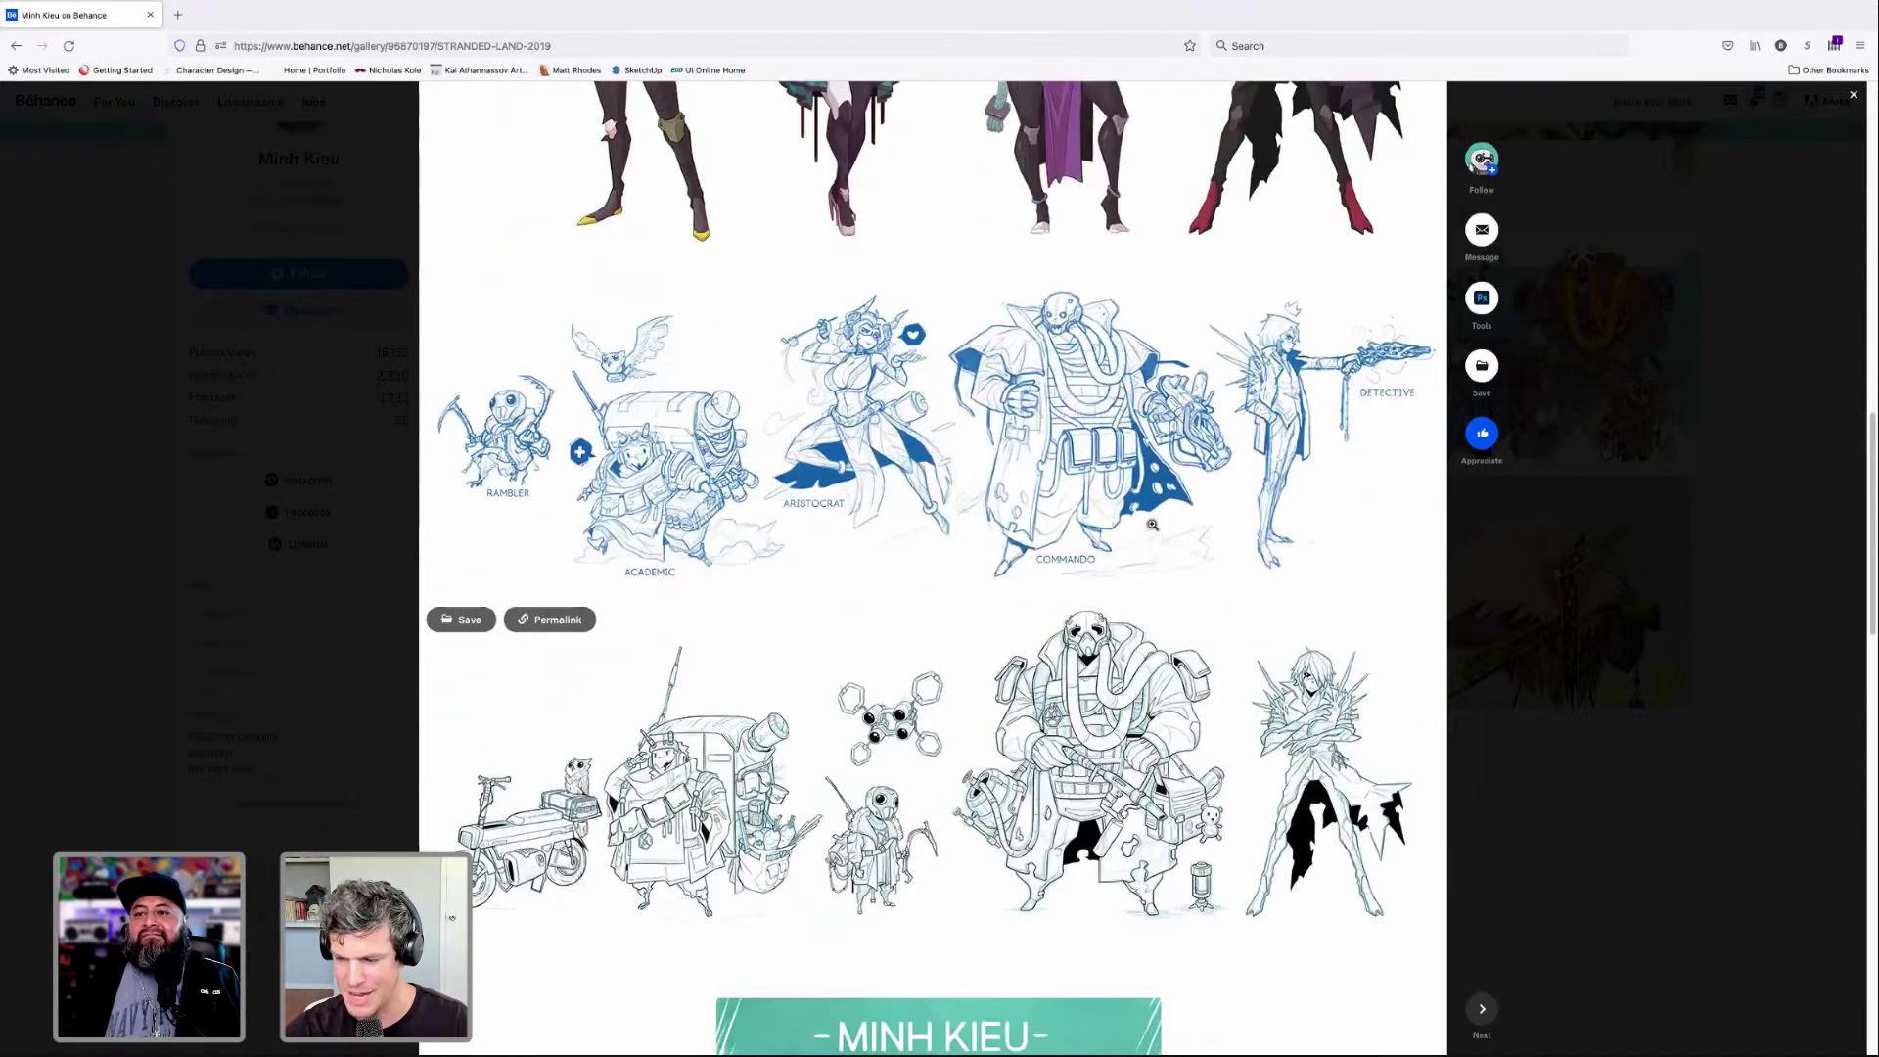
scroll(1151, 525, "up", 15)
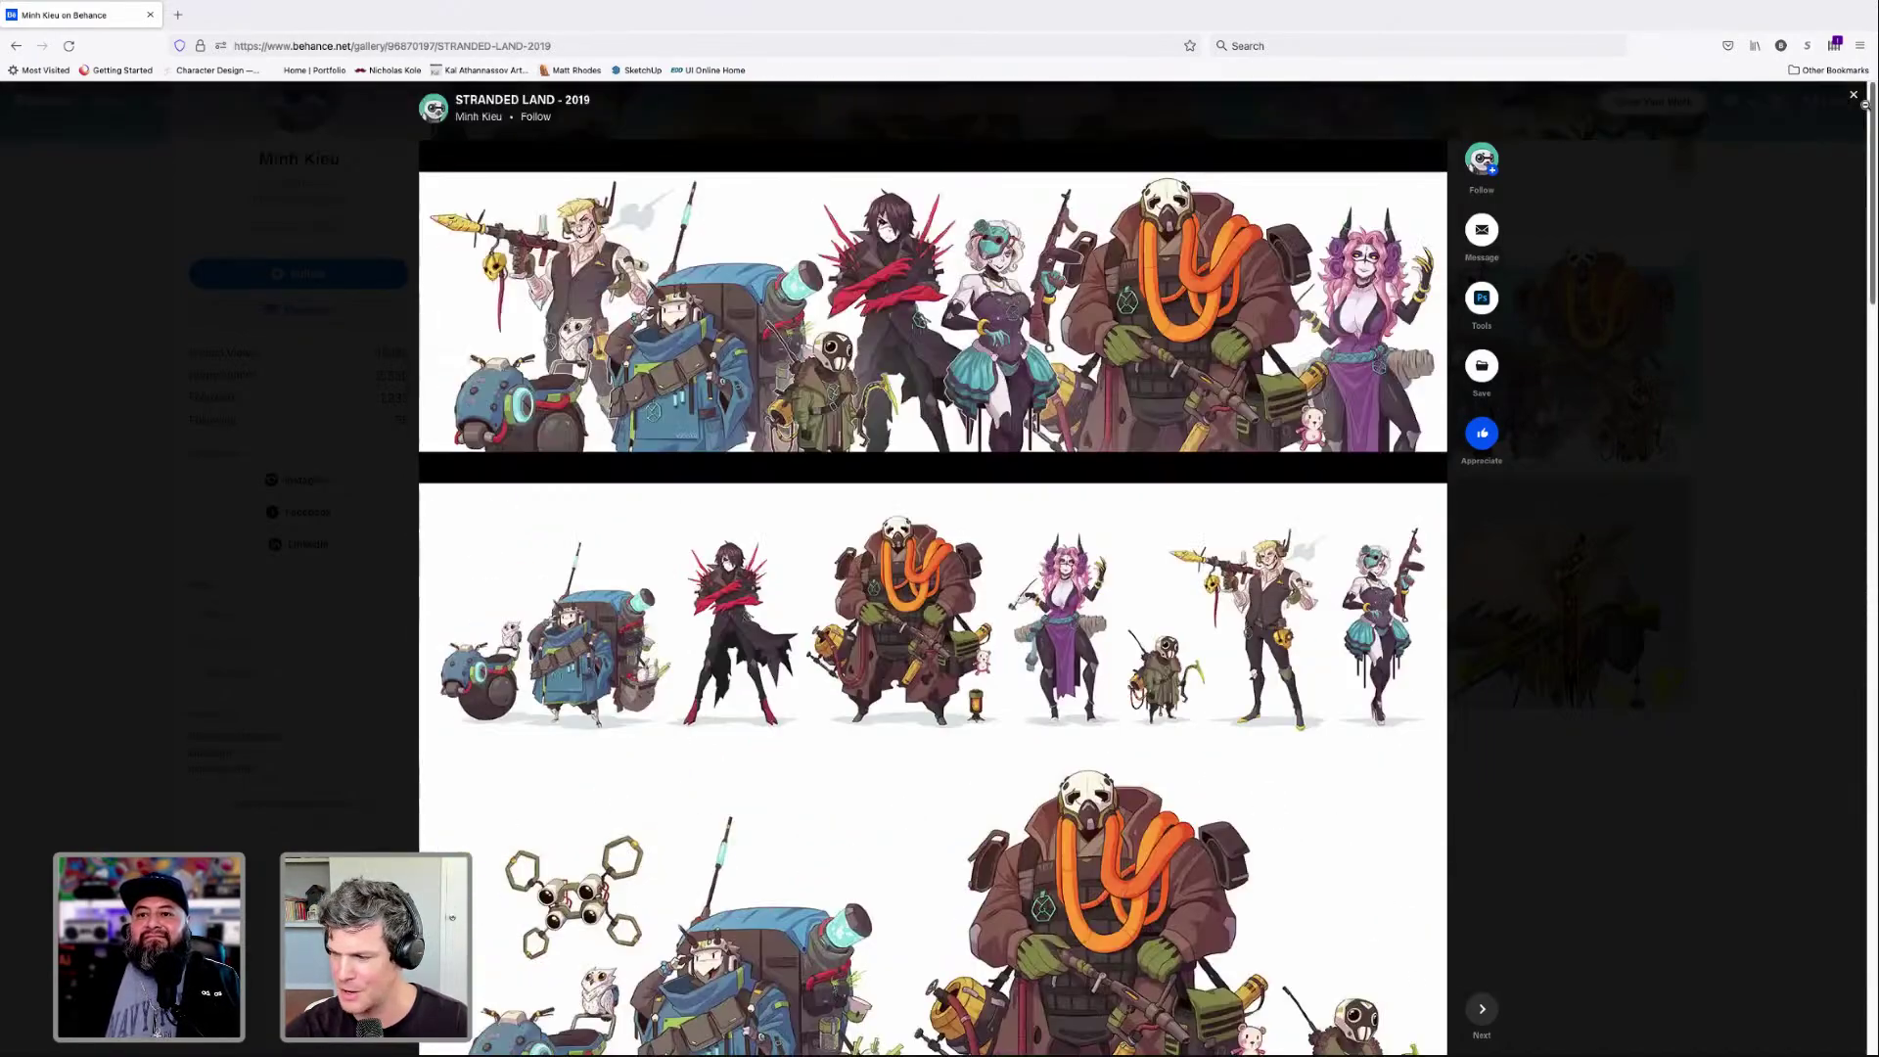
left_click(1853, 95)
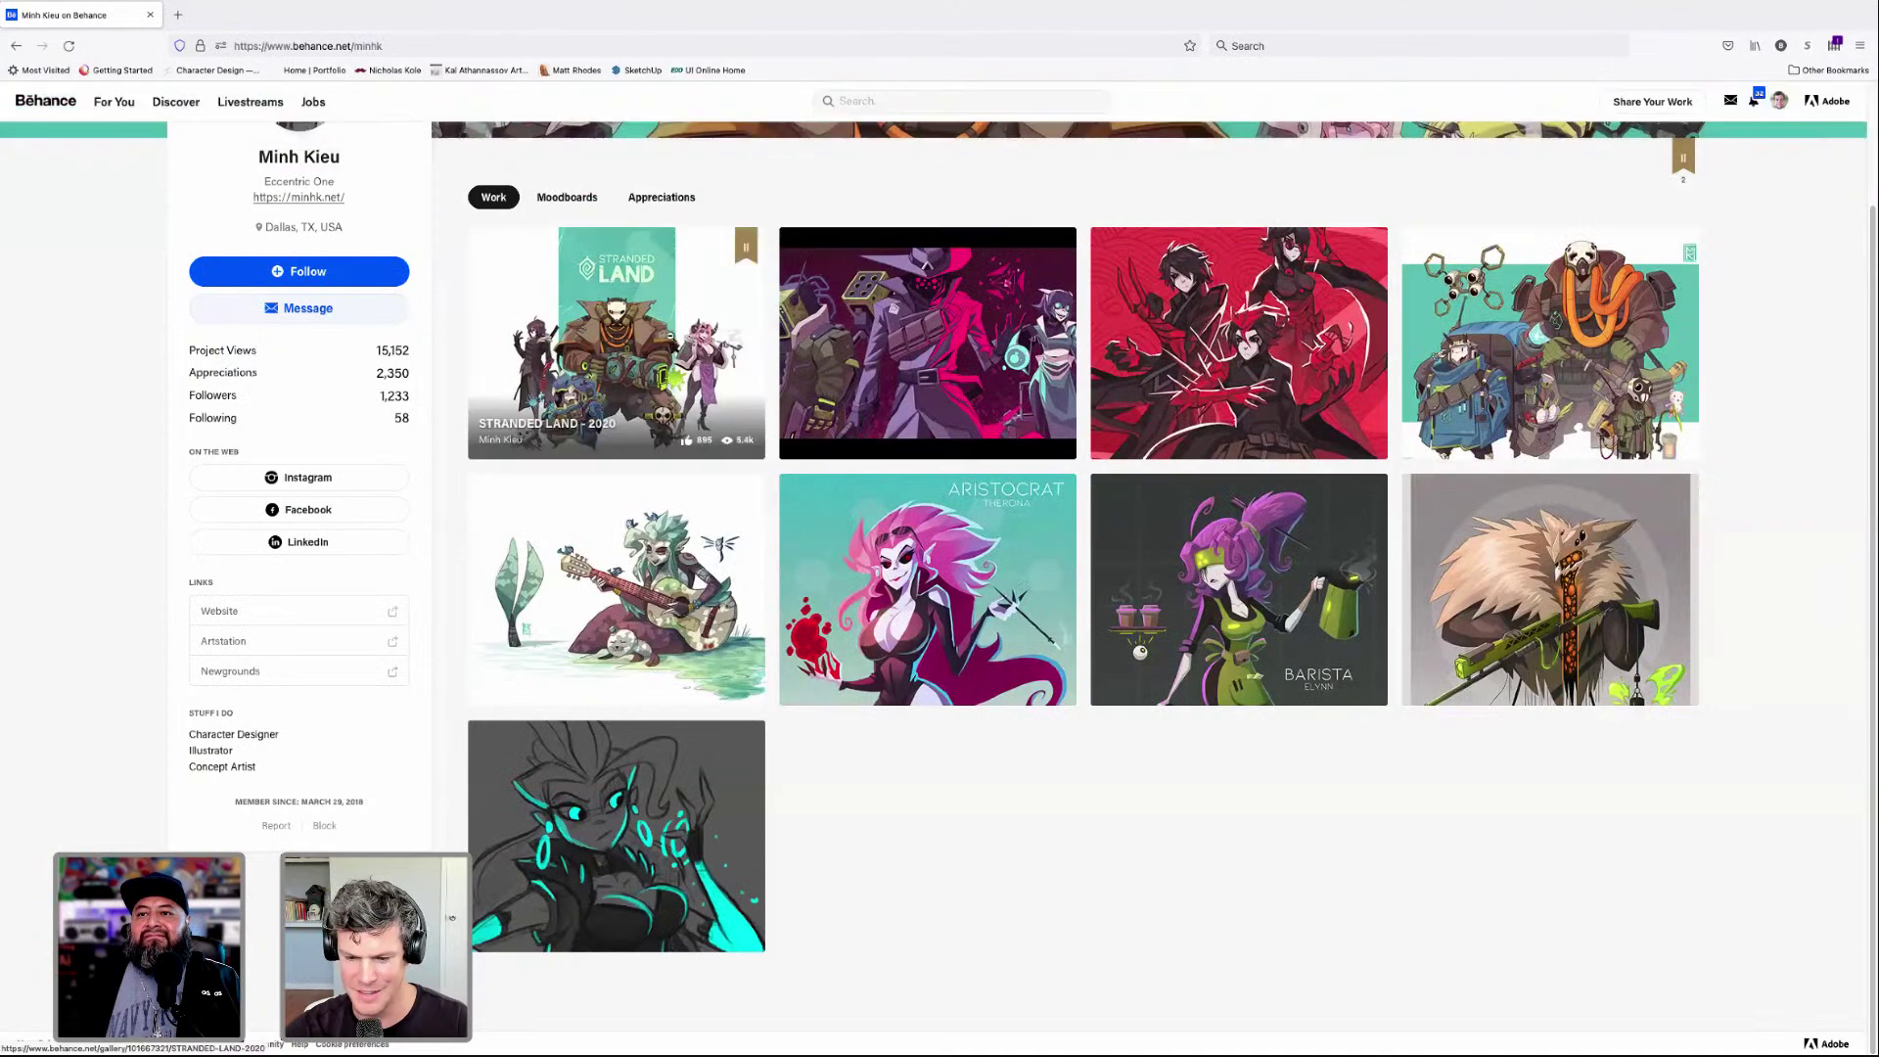
Open the STRANDED LAND - 2020 project and view the cover art and teal-backed group illustrations.
left_click(686, 335)
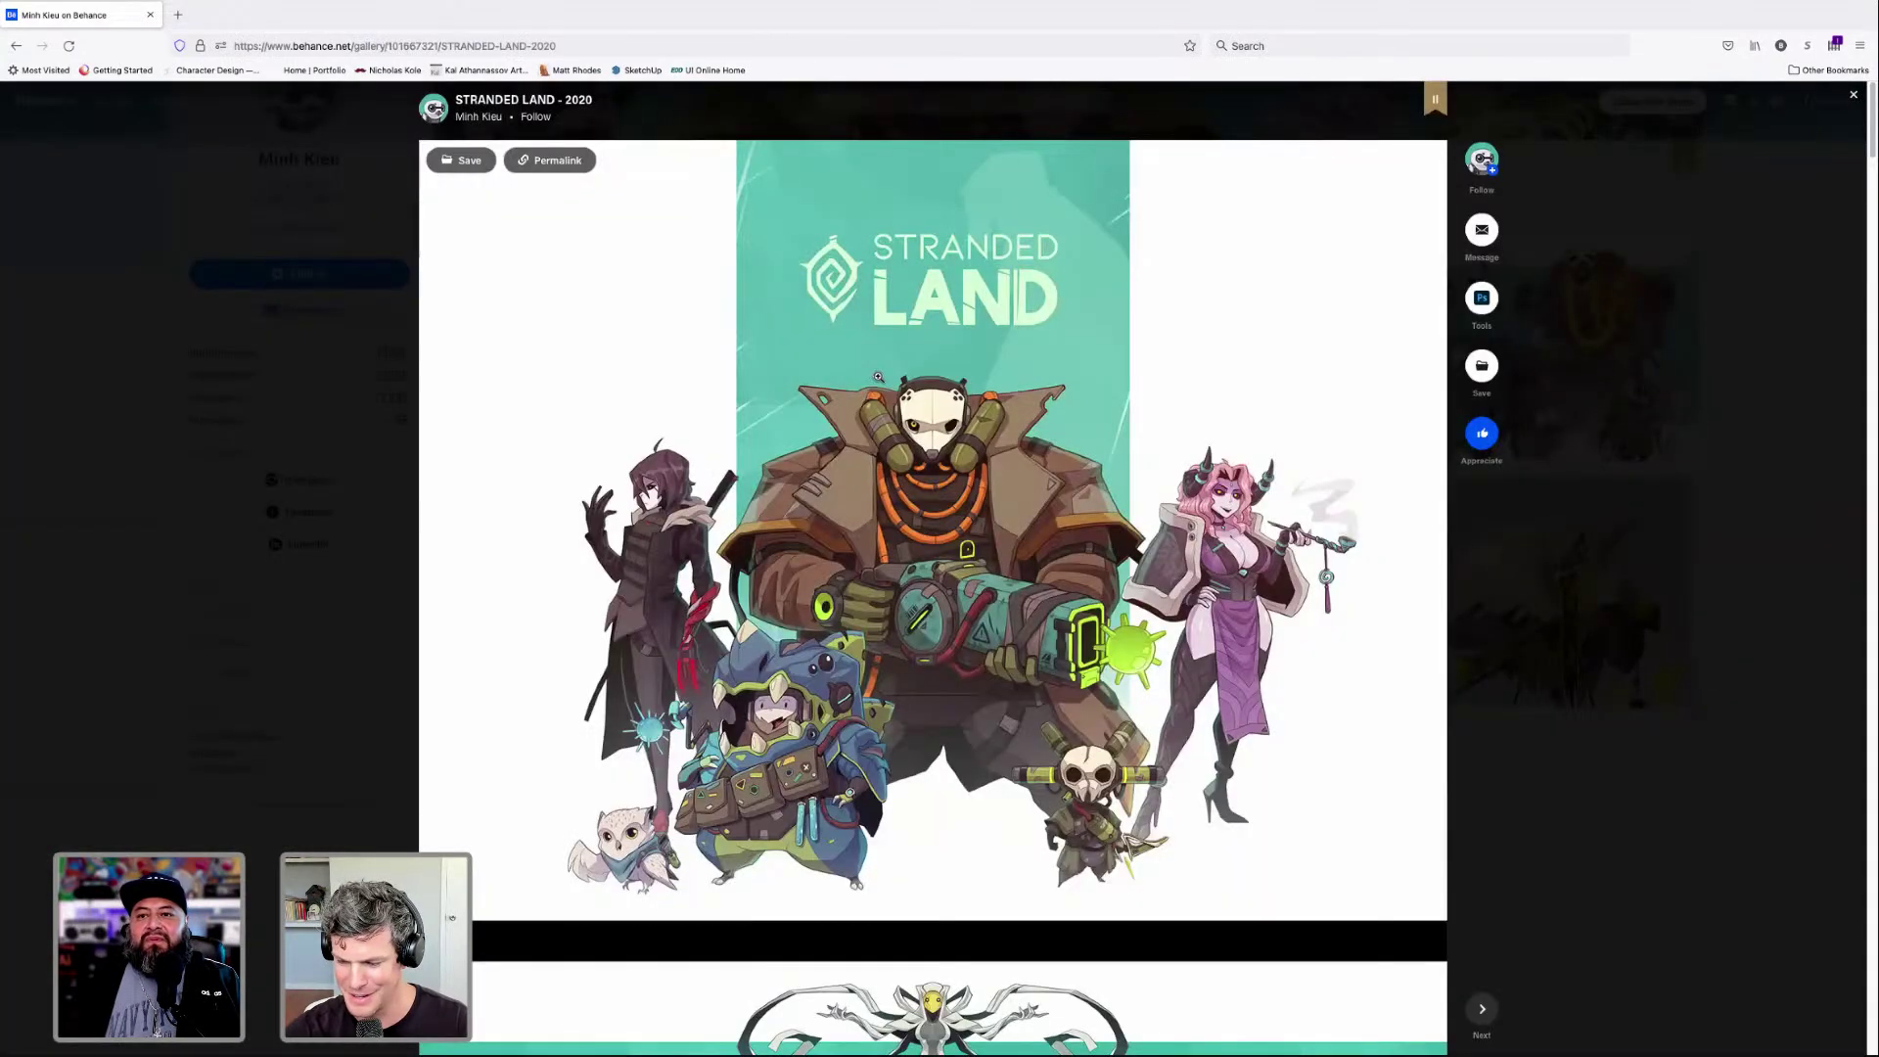
scroll(880, 391, "down", 5)
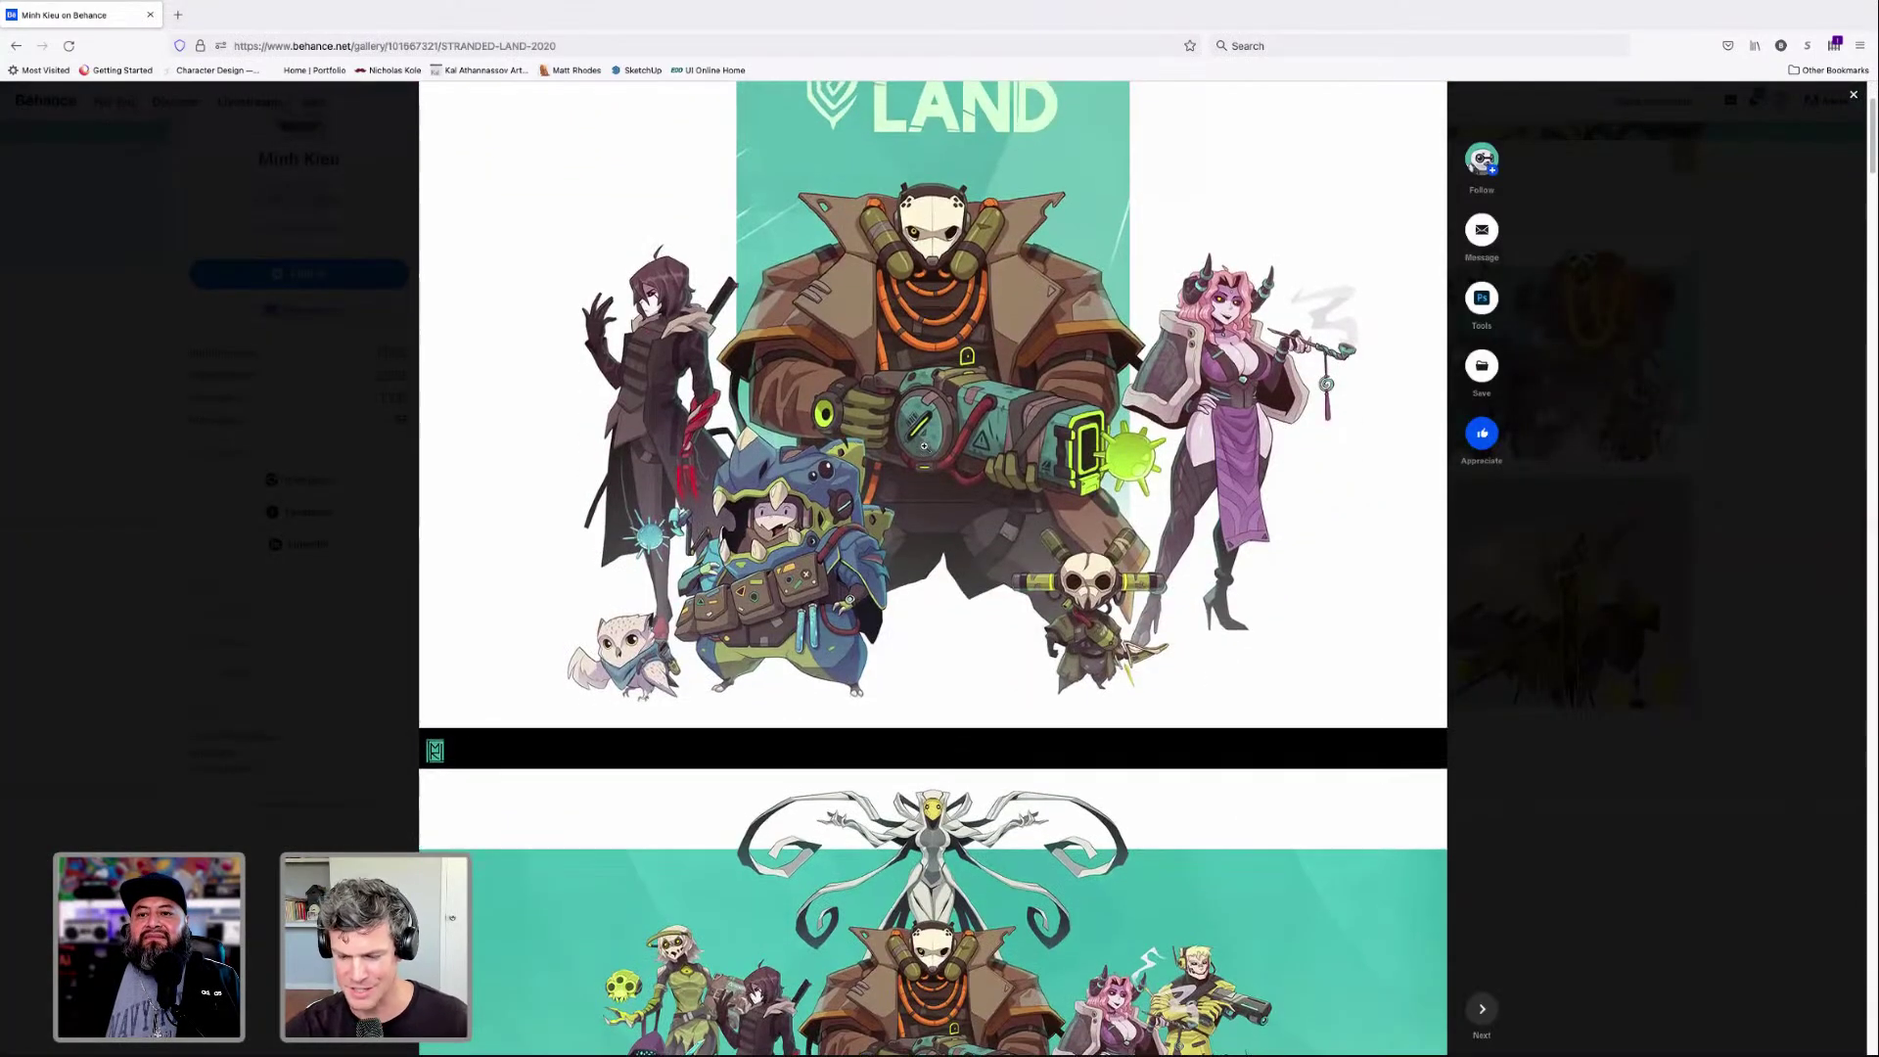
scroll(924, 446, "down", 4)
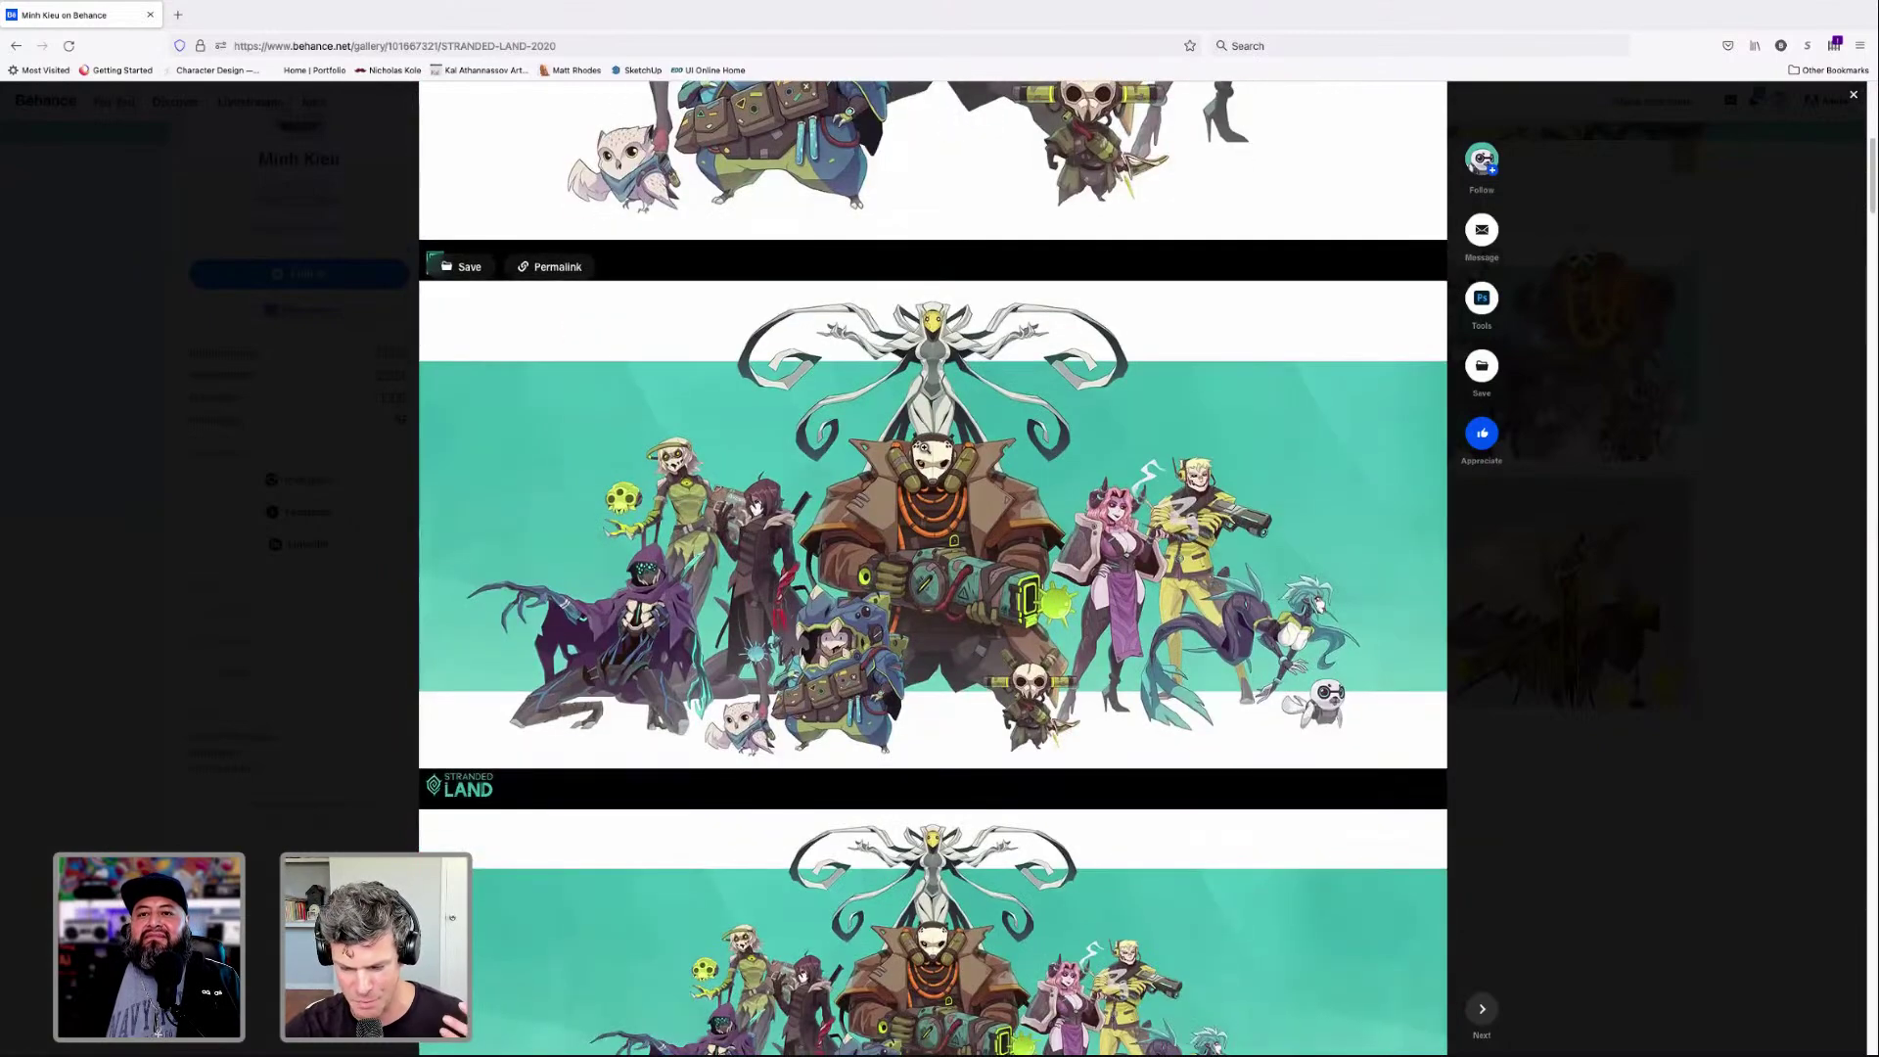
scroll(924, 448, "down", 4)
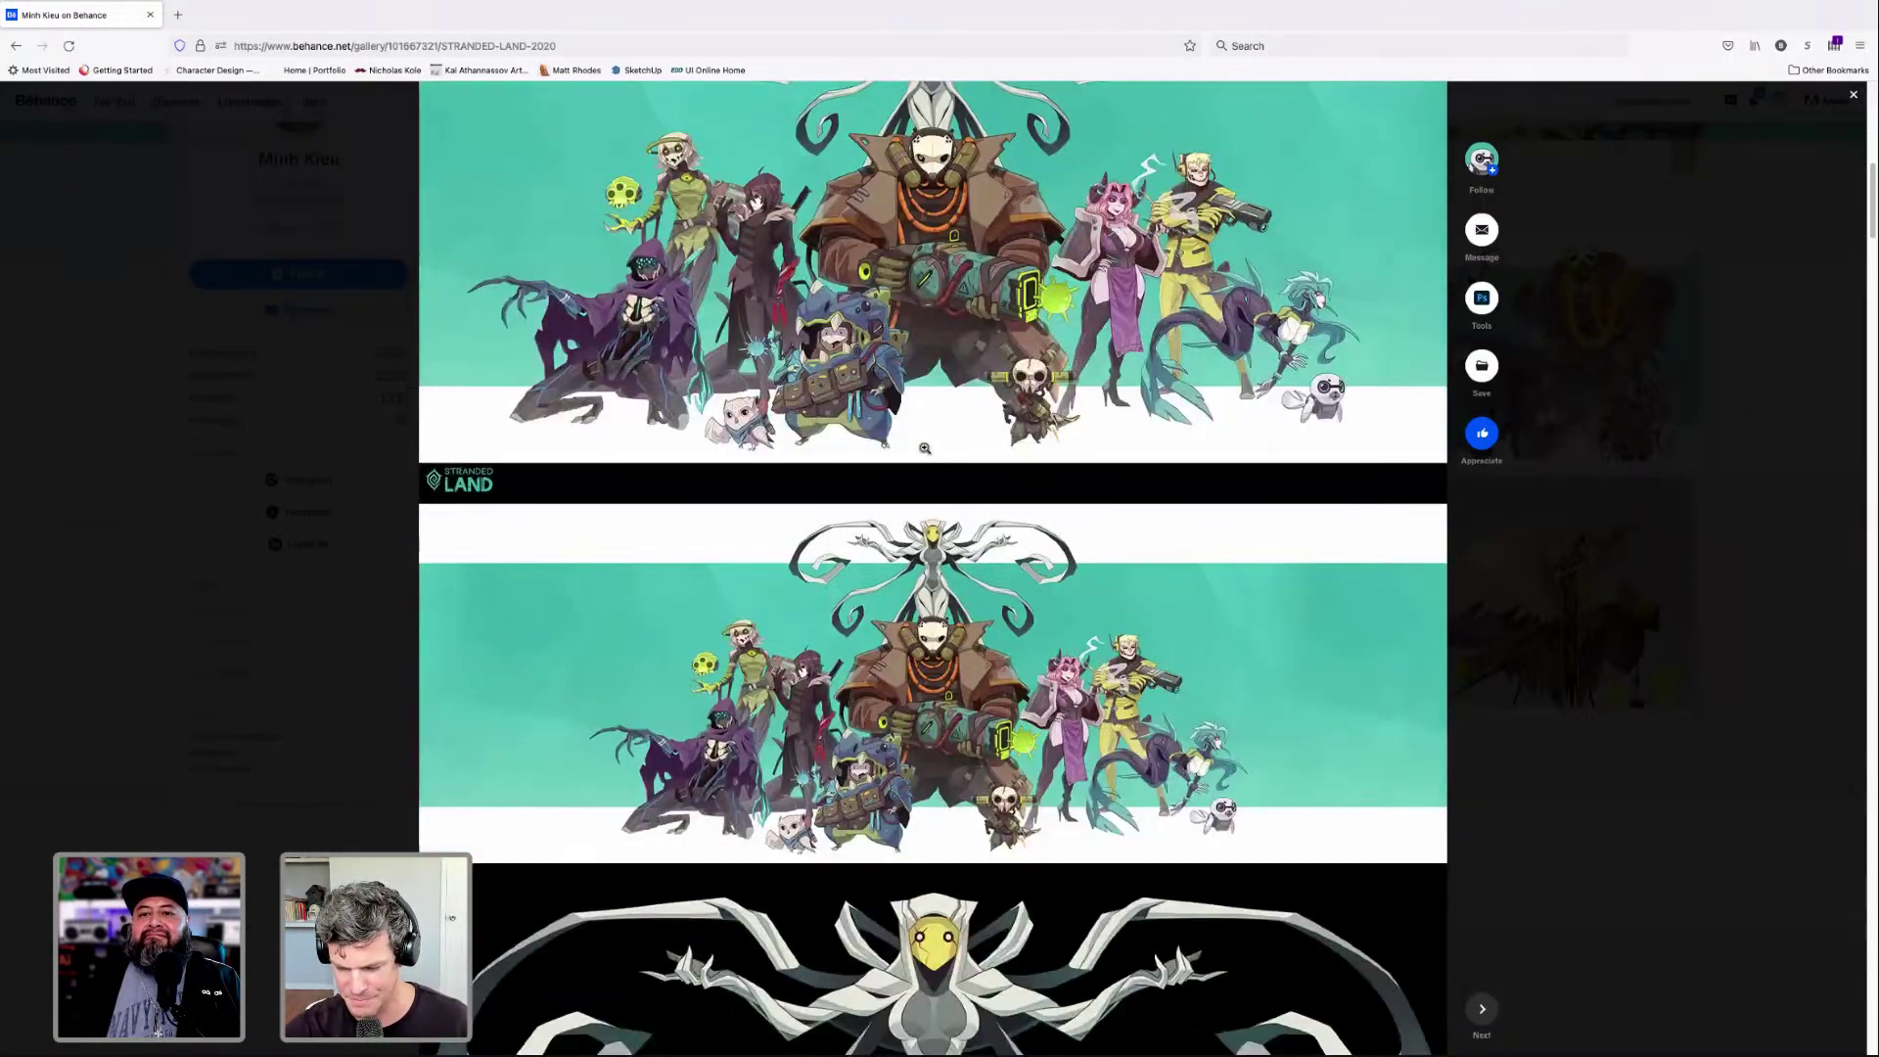
Revisit the cover illustration of STRANDED LAND - 2020 and close the project.
scroll(923, 448, "up", 3)
scroll(924, 448, "up", 4)
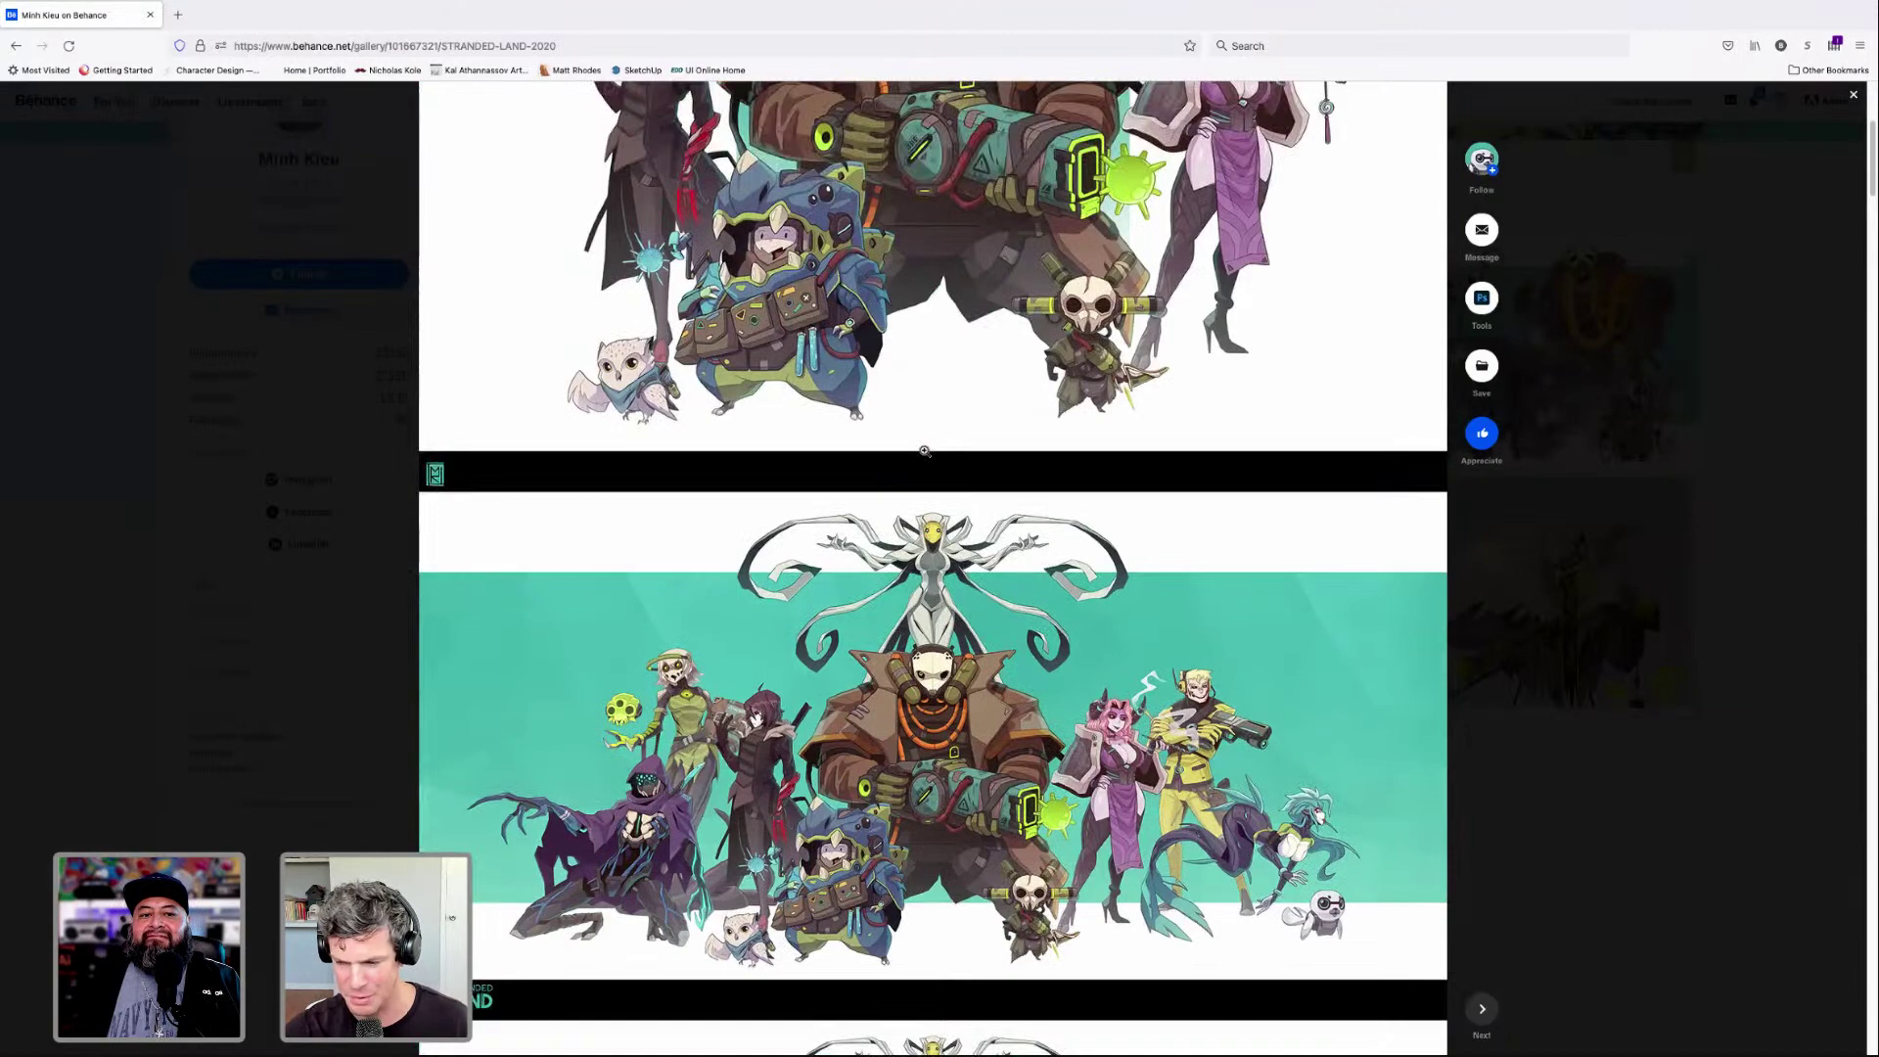
scroll(924, 449, "up", 5)
scroll(923, 450, "up", 1)
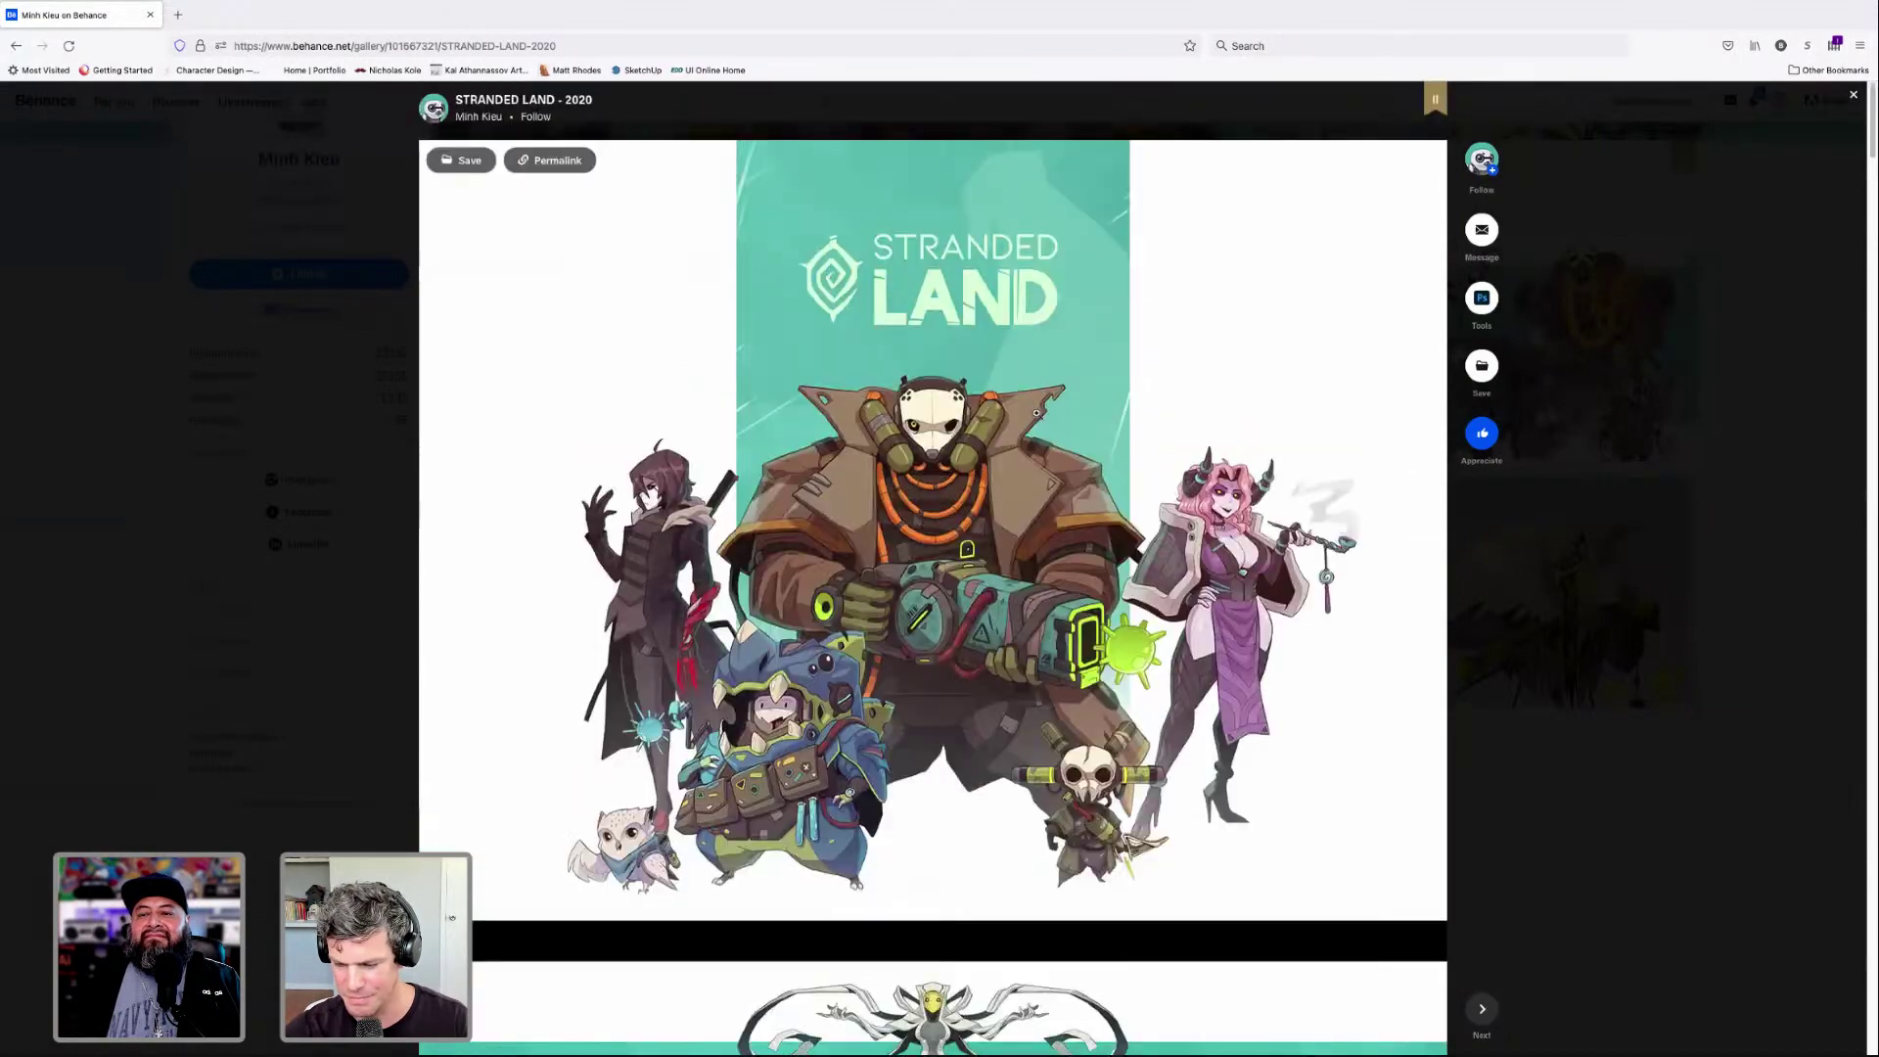
left_click(1852, 96)
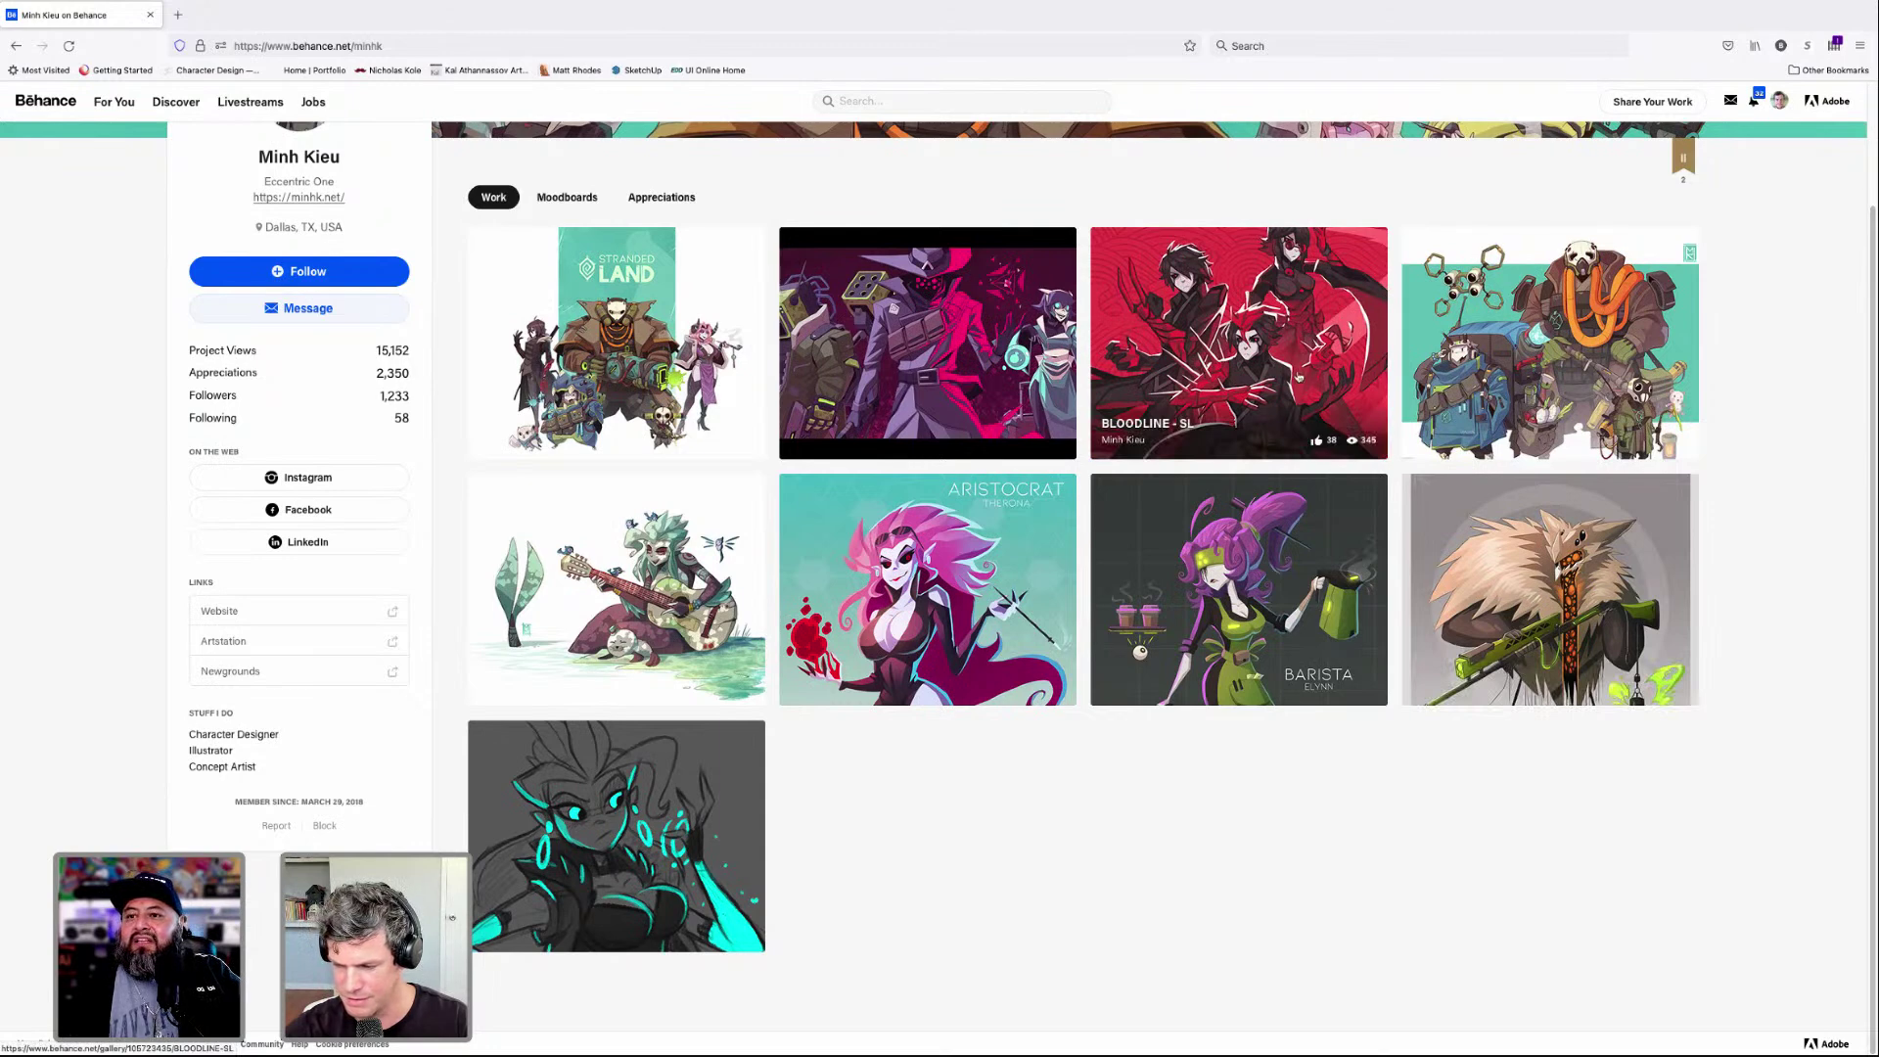
Open the Character Design #1 project and study the green Xenex row from Barista to Trapper.
left_click(1496, 557)
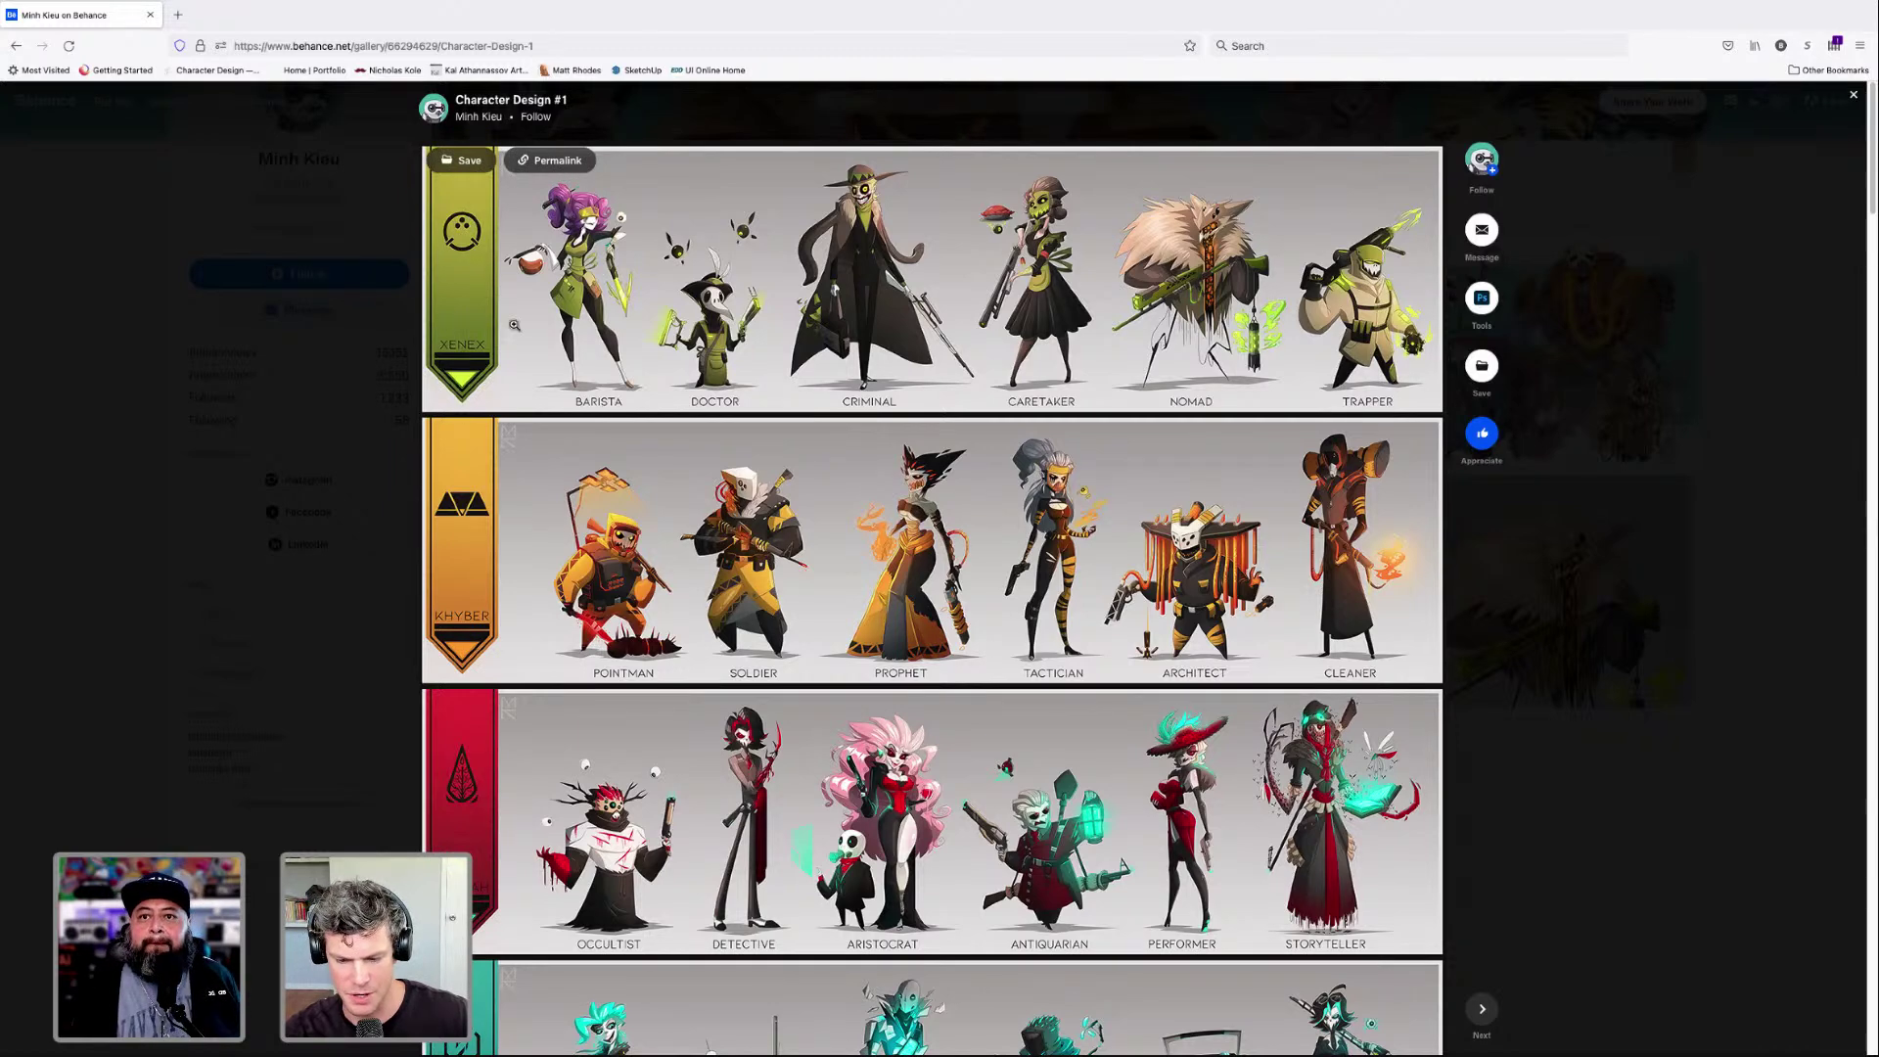
scroll(1050, 291, "down", 1)
scroll(1049, 291, "up", 1)
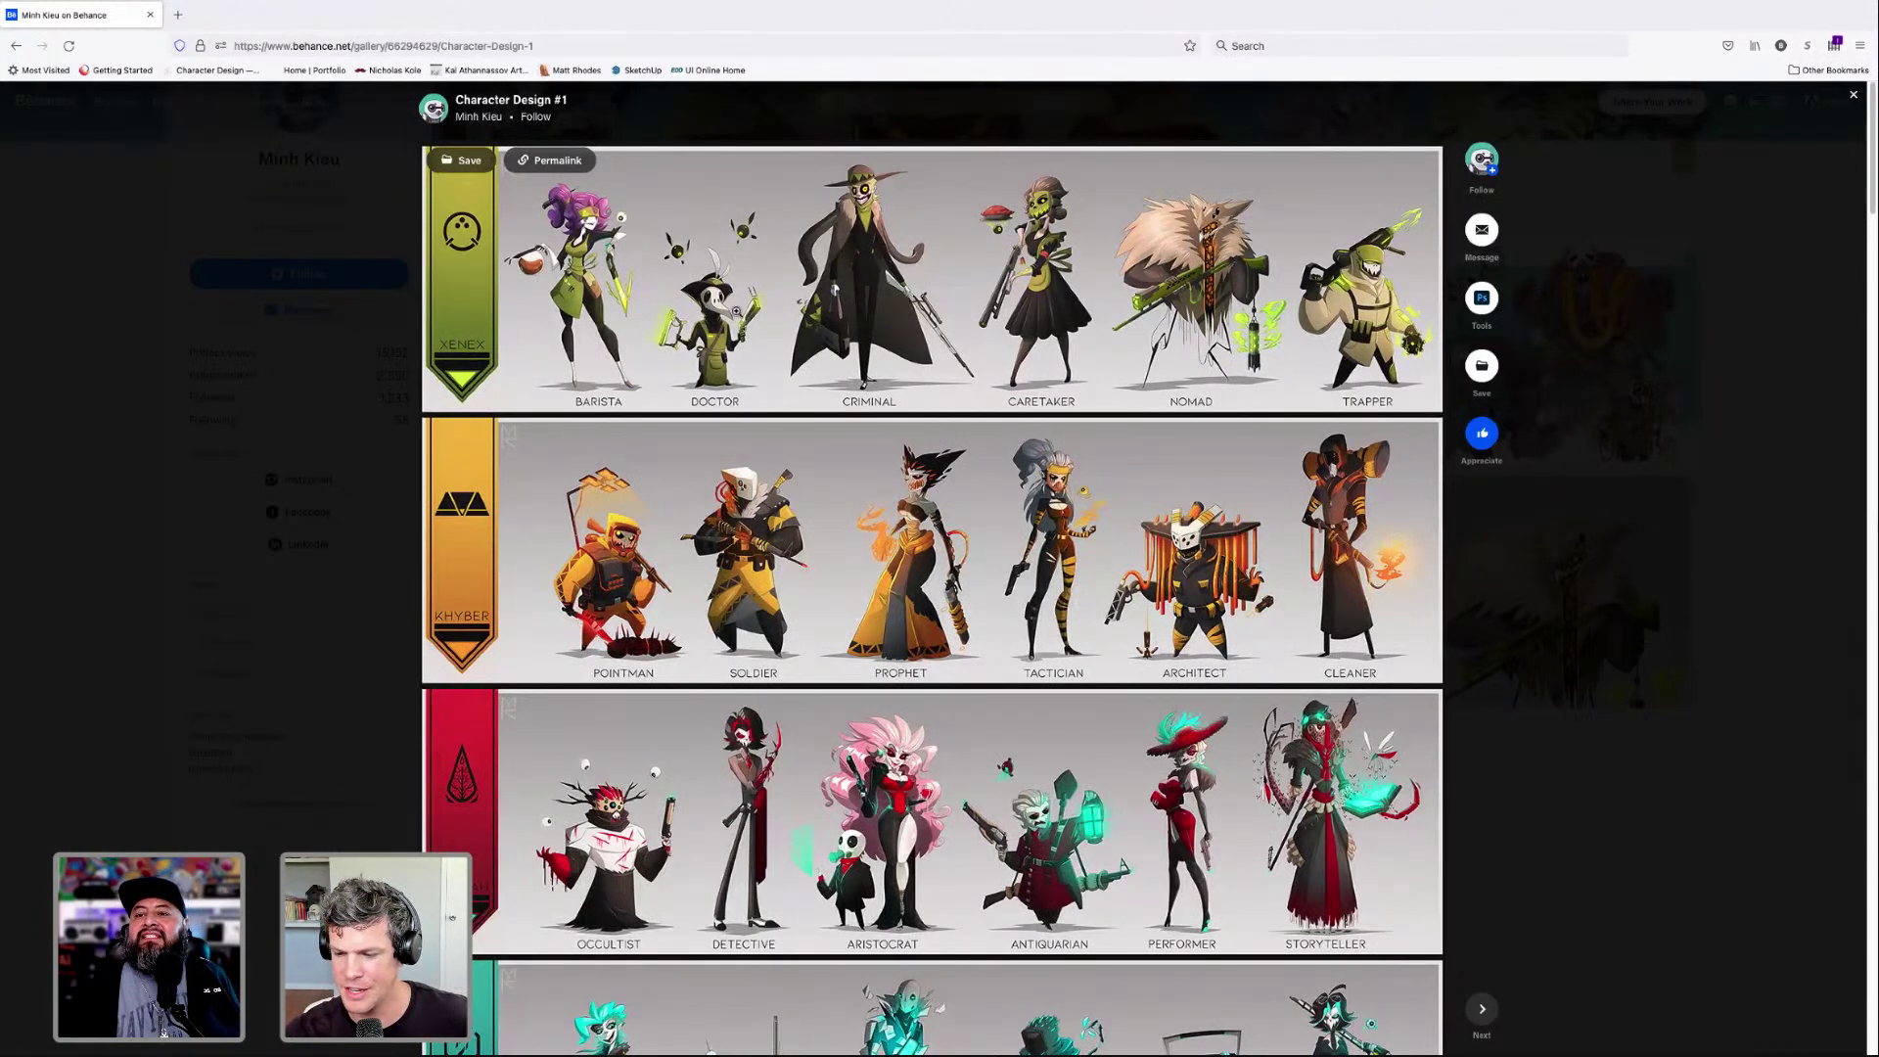
scroll(761, 333, "down", 2)
scroll(760, 333, "down", 2)
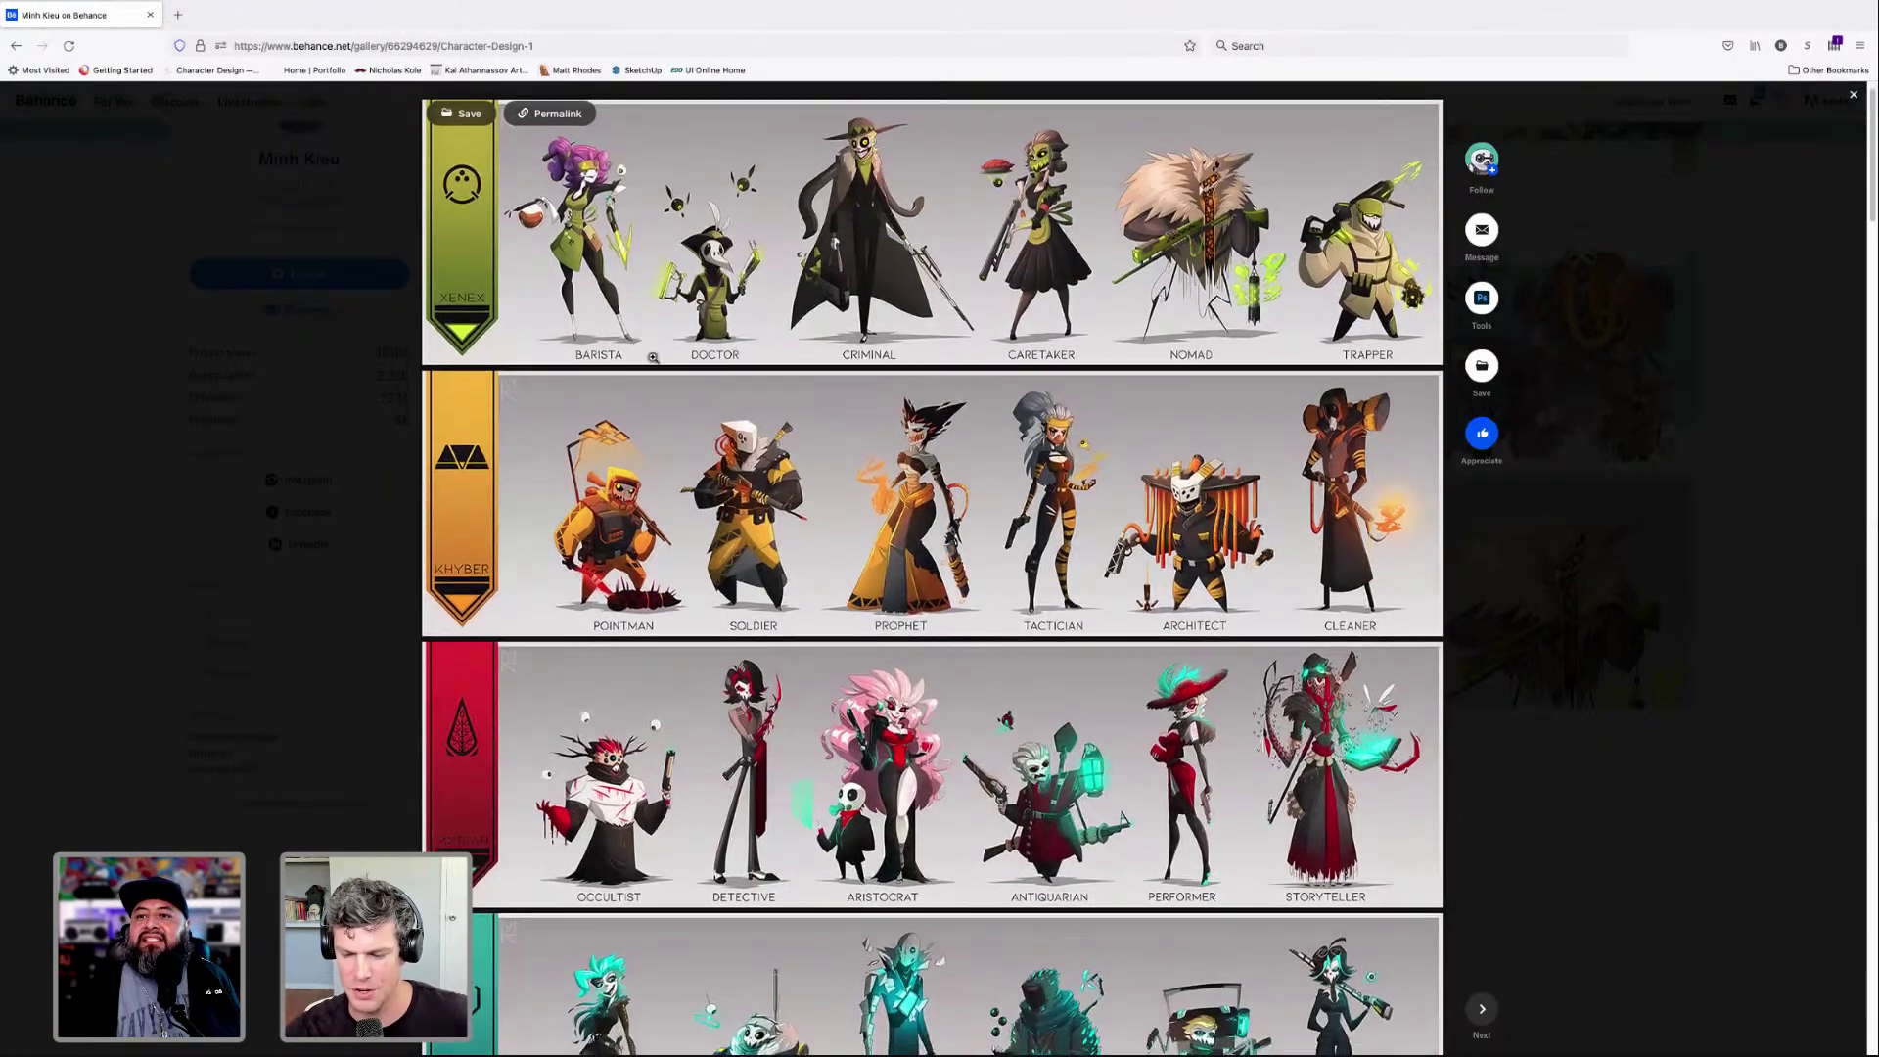
scroll(548, 381, "up", 2)
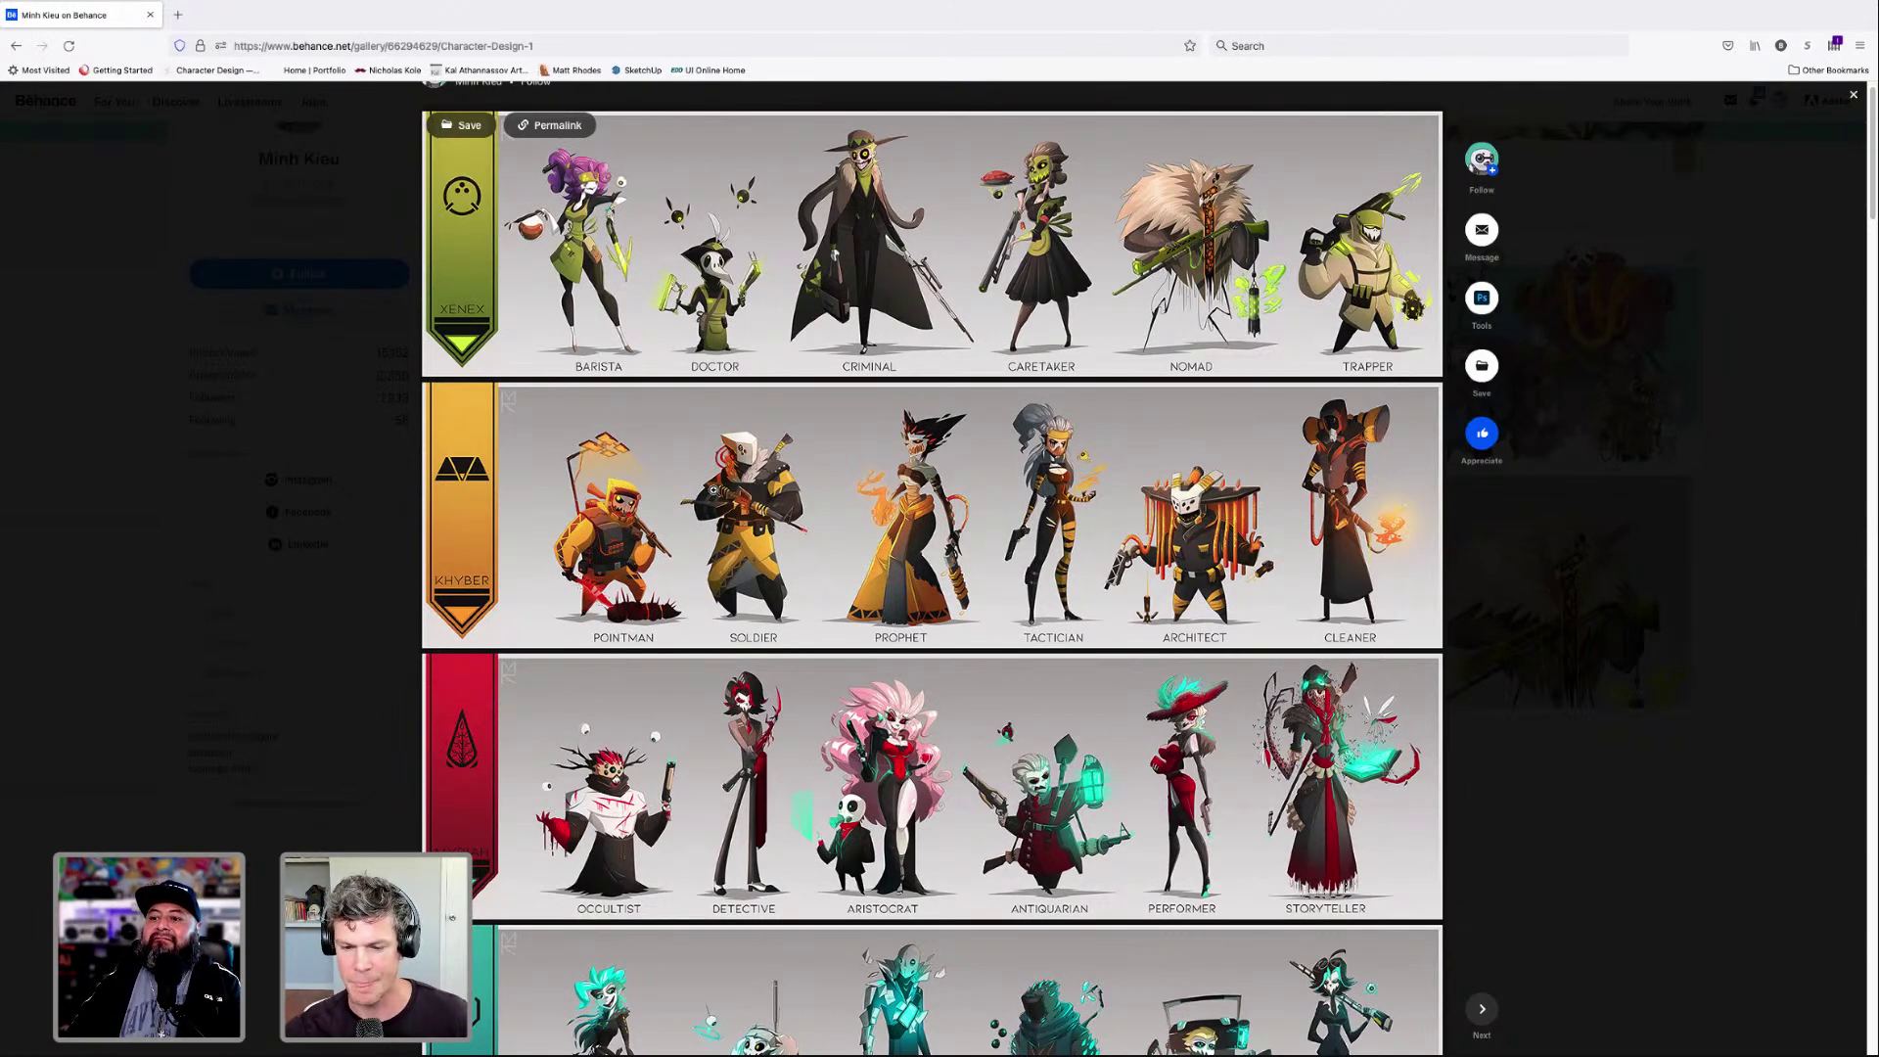
Examine the orange, red and teal faction rows and their limited color palettes in Character Design #1.
scroll(714, 490, "down", 2)
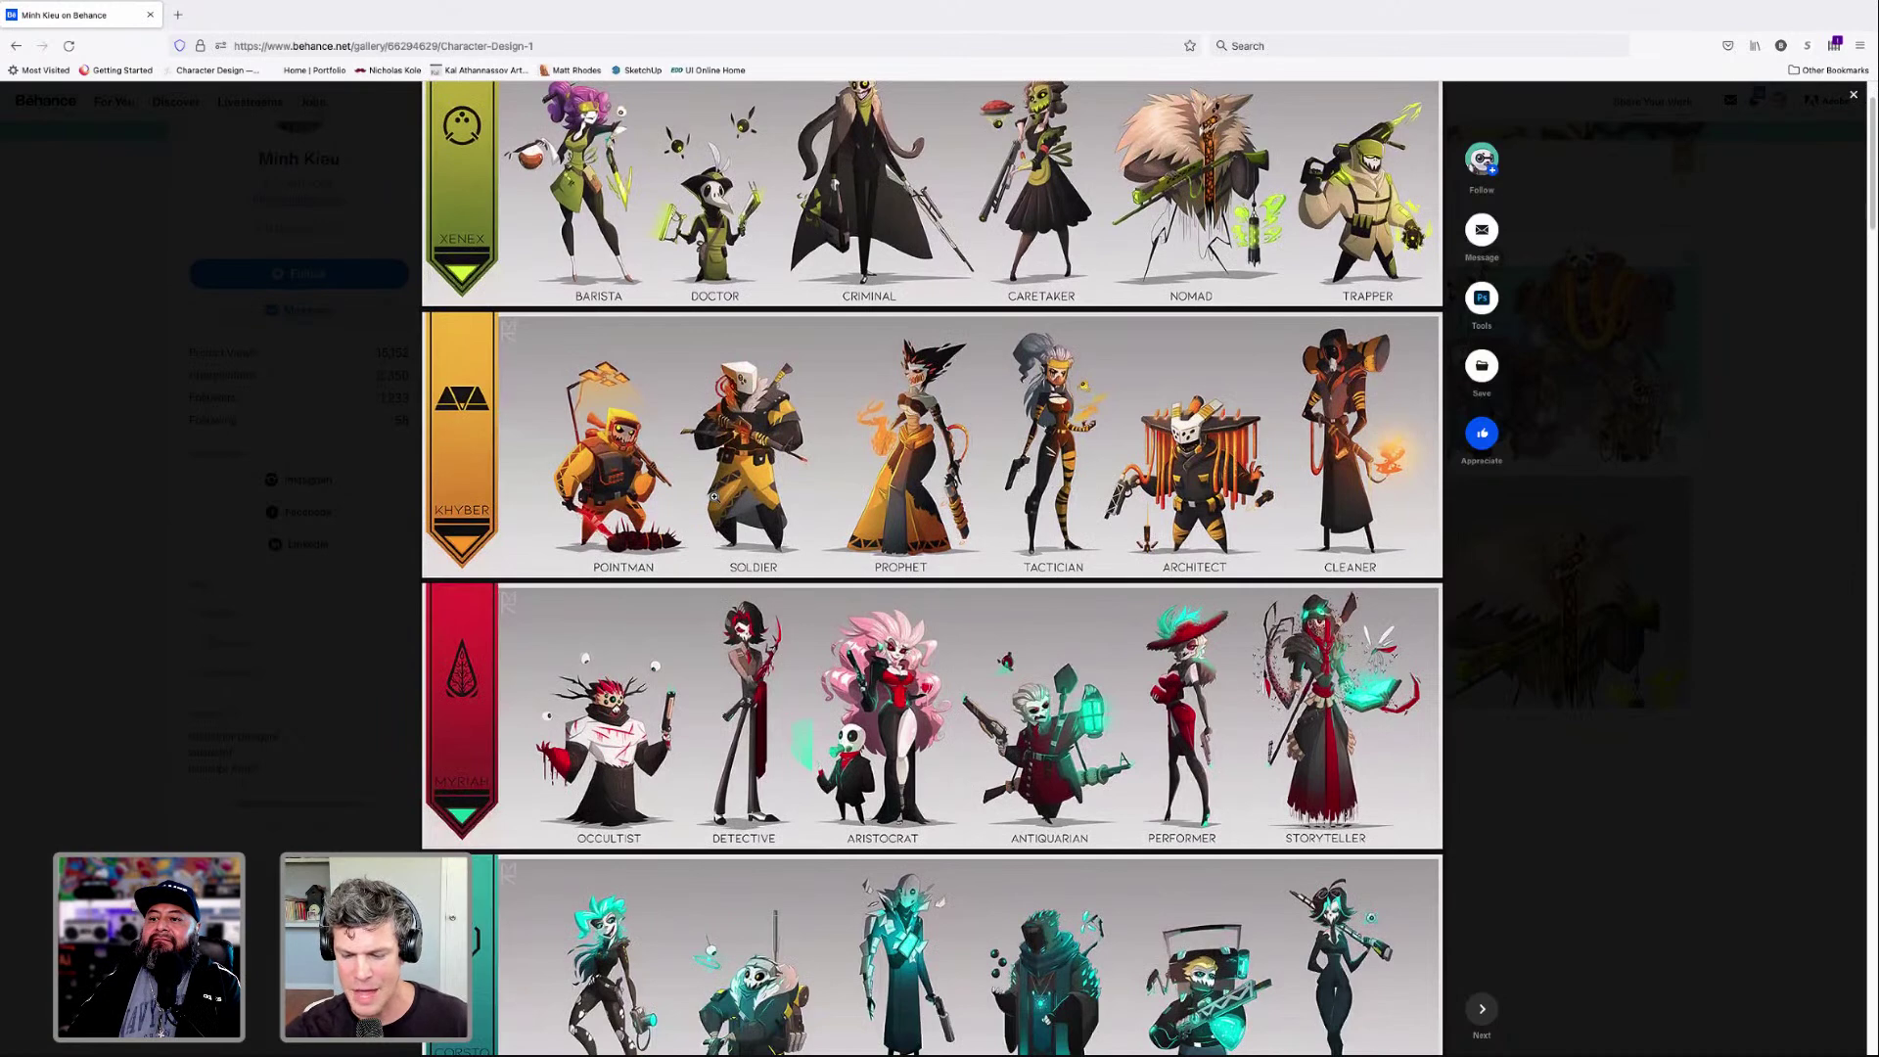
scroll(714, 496, "down", 2)
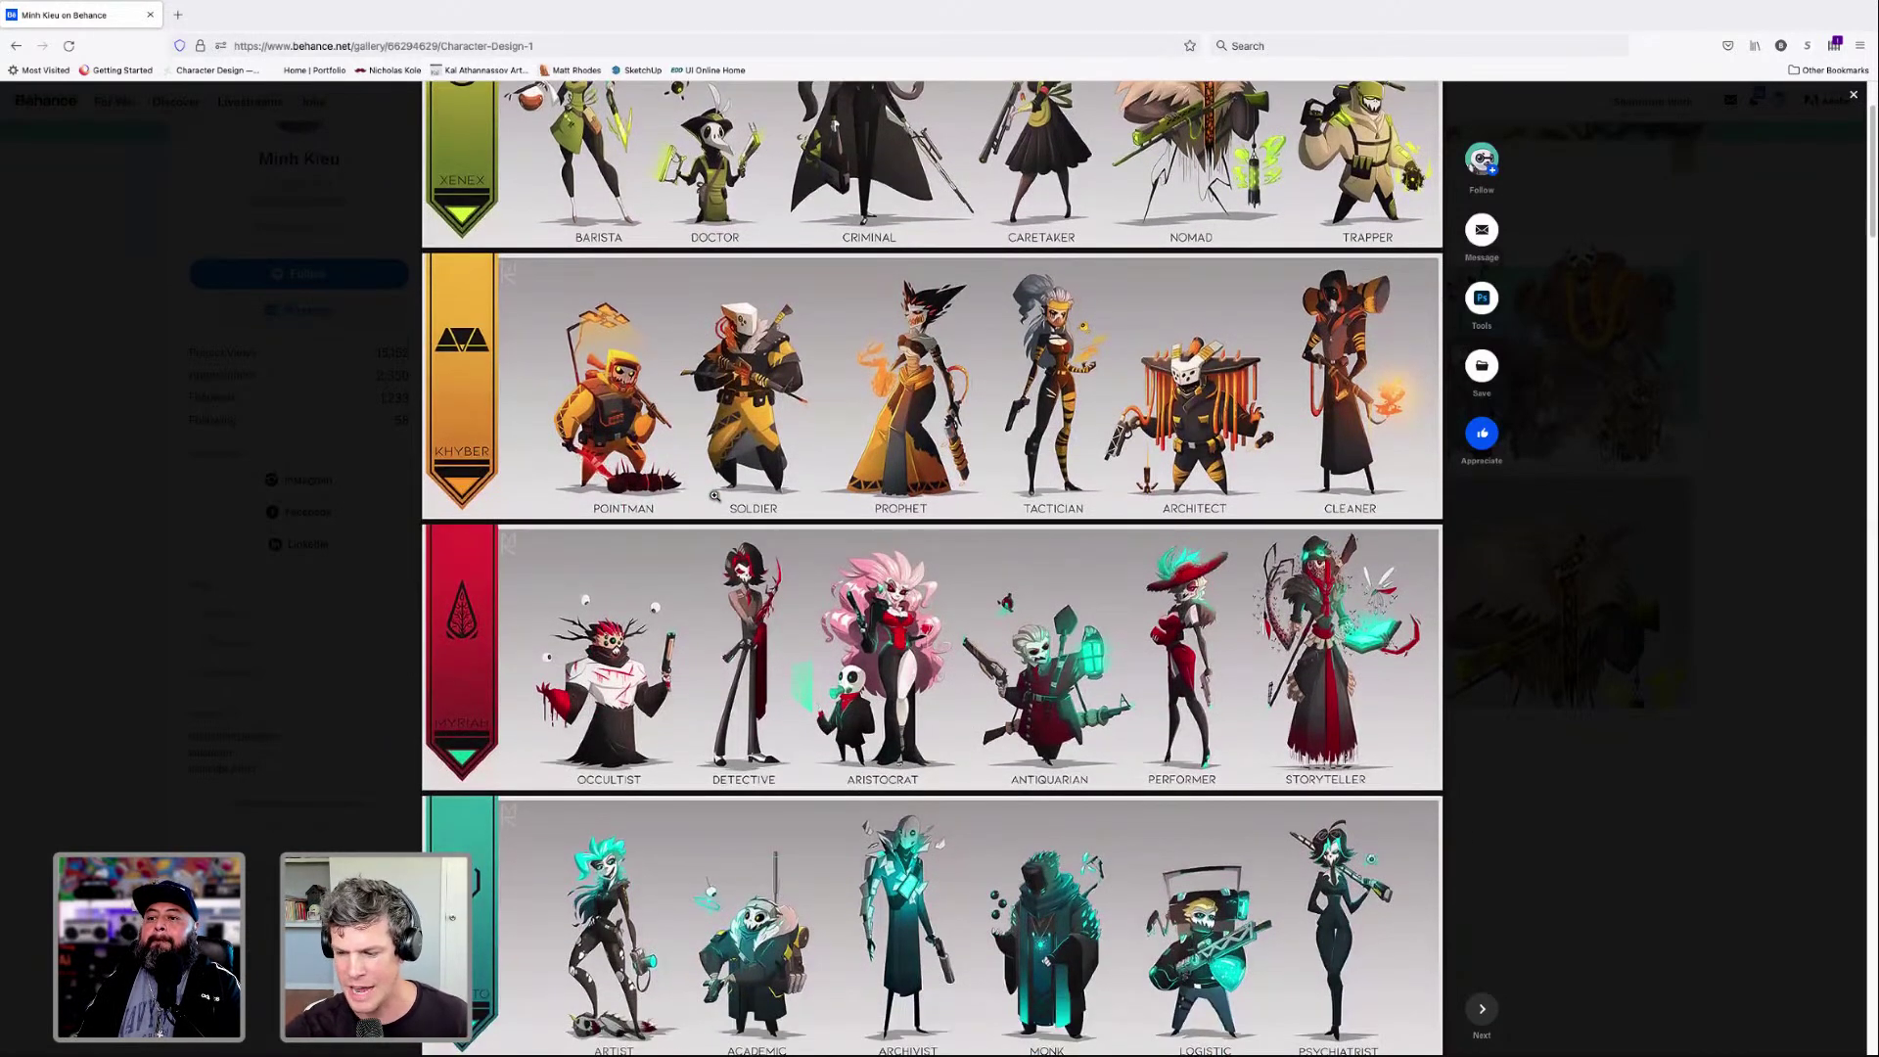
scroll(714, 495, "down", 3)
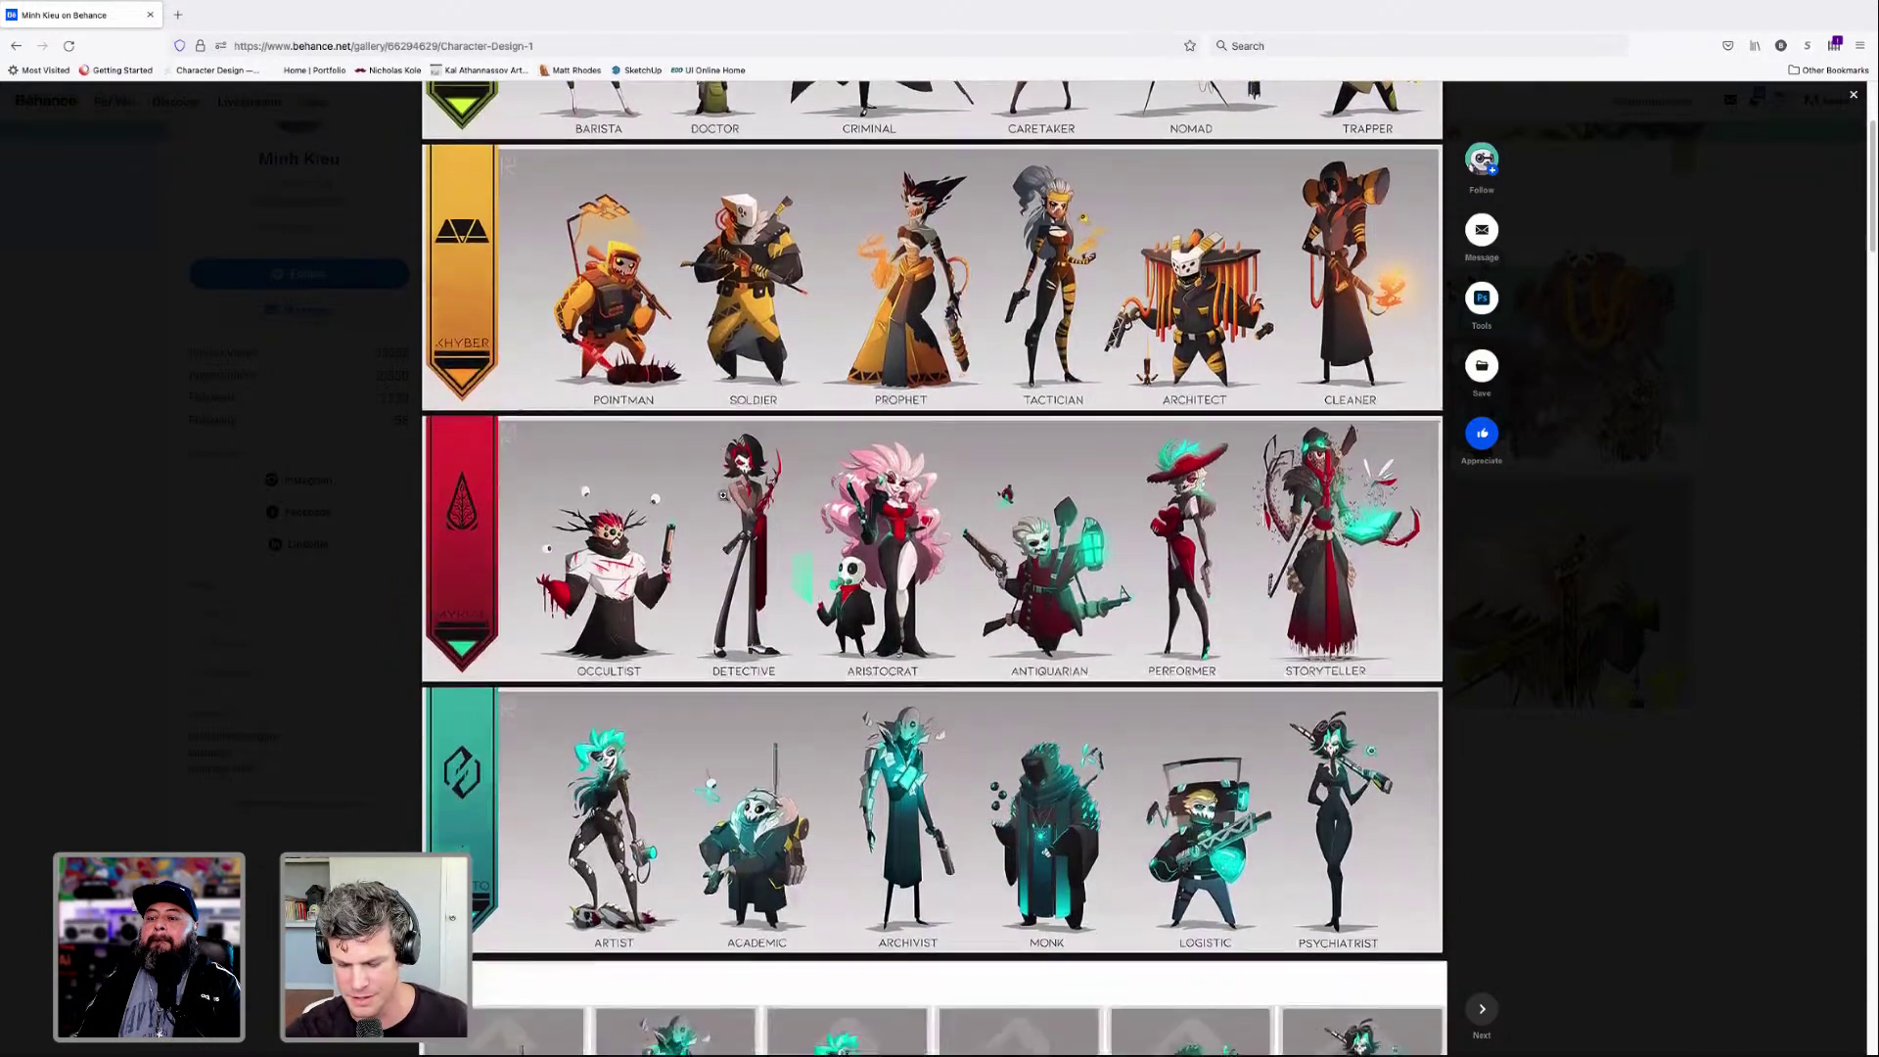
scroll(831, 695, "down", 4)
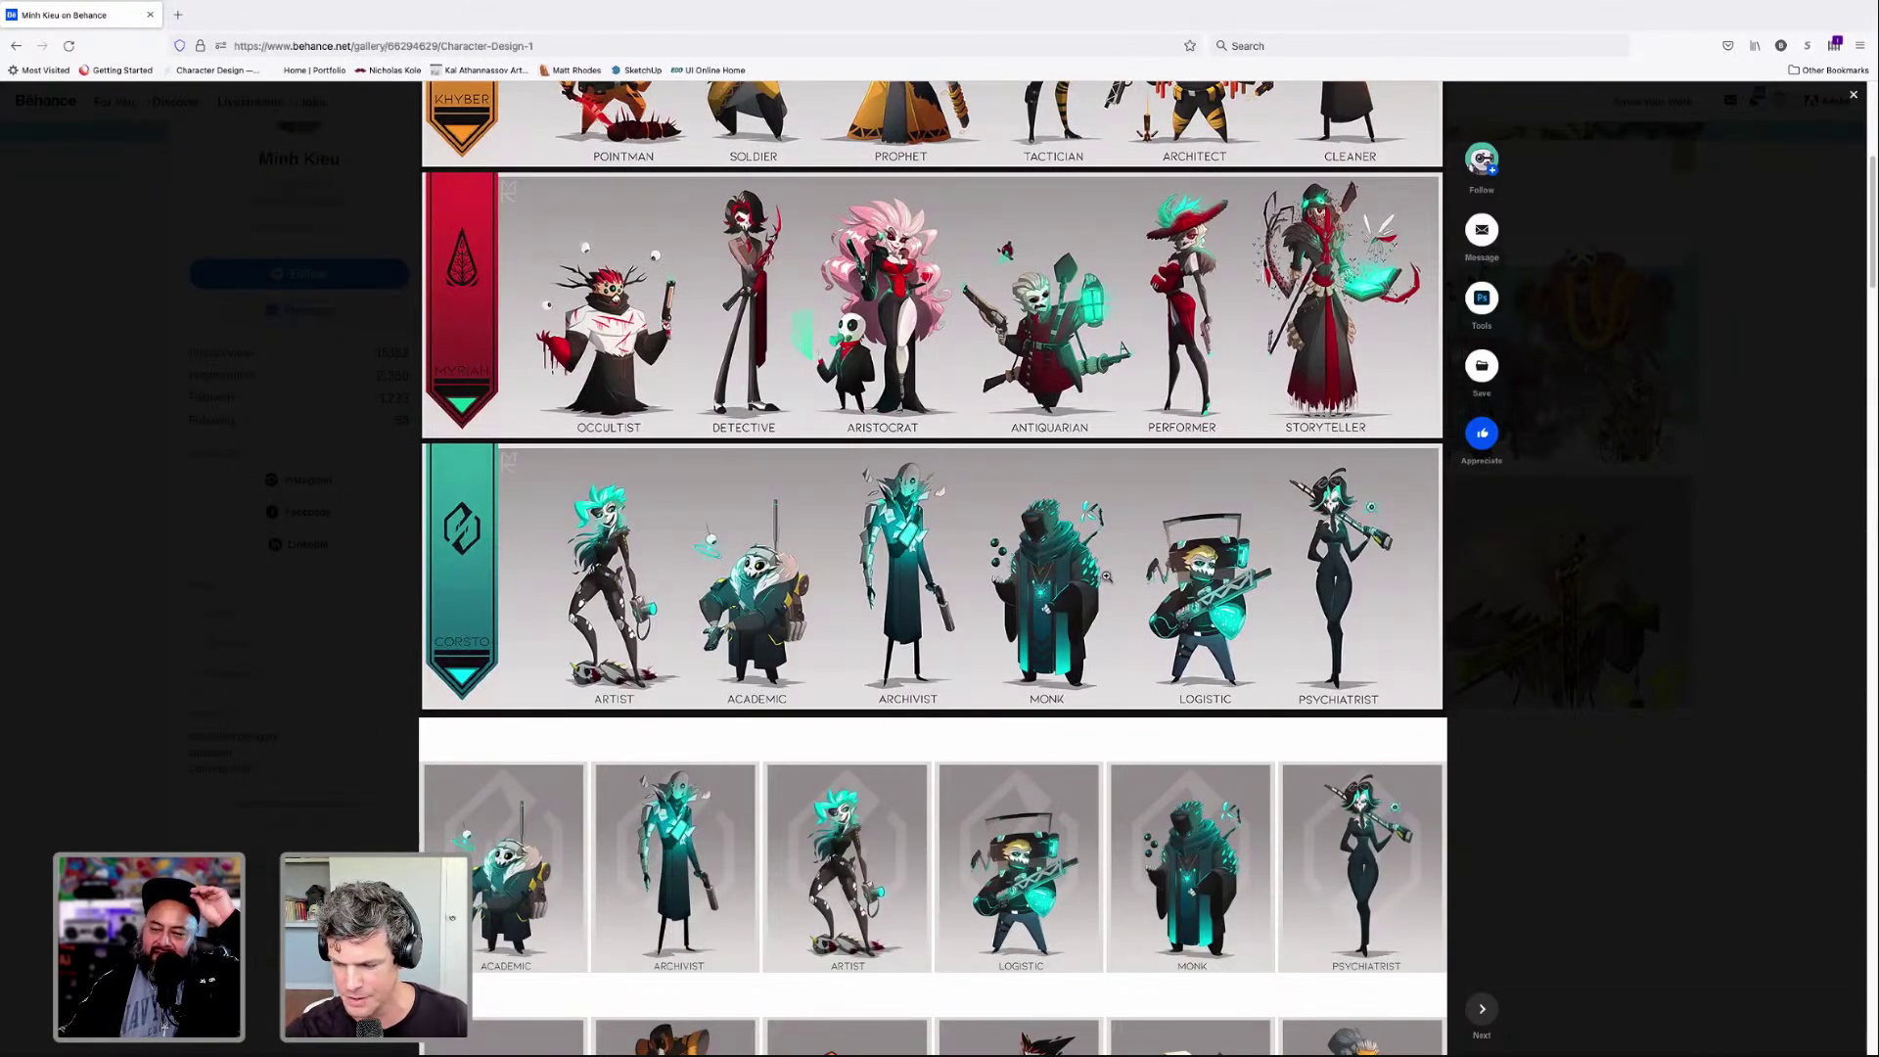
Compare the faction rows again from the teal characters back up to the green Xenex group.
scroll(1105, 567, "up", 2)
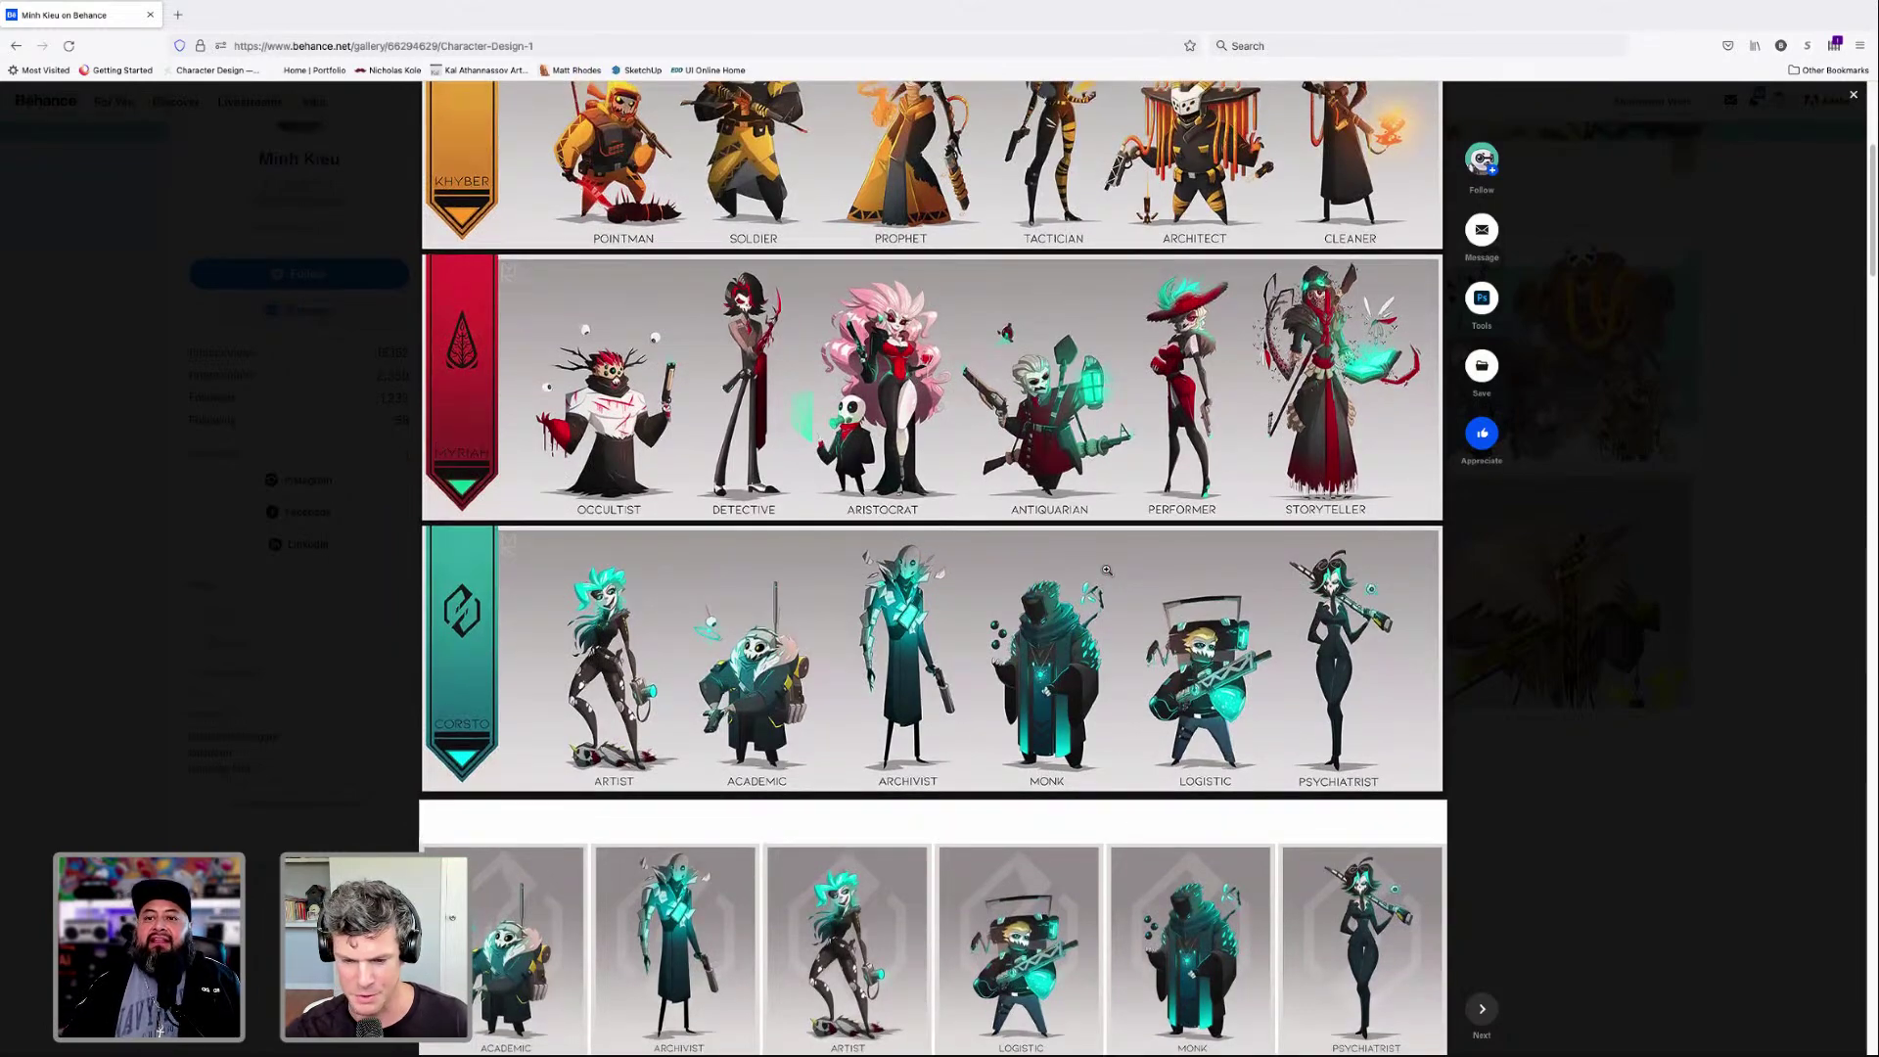
scroll(1105, 570, "up", 3)
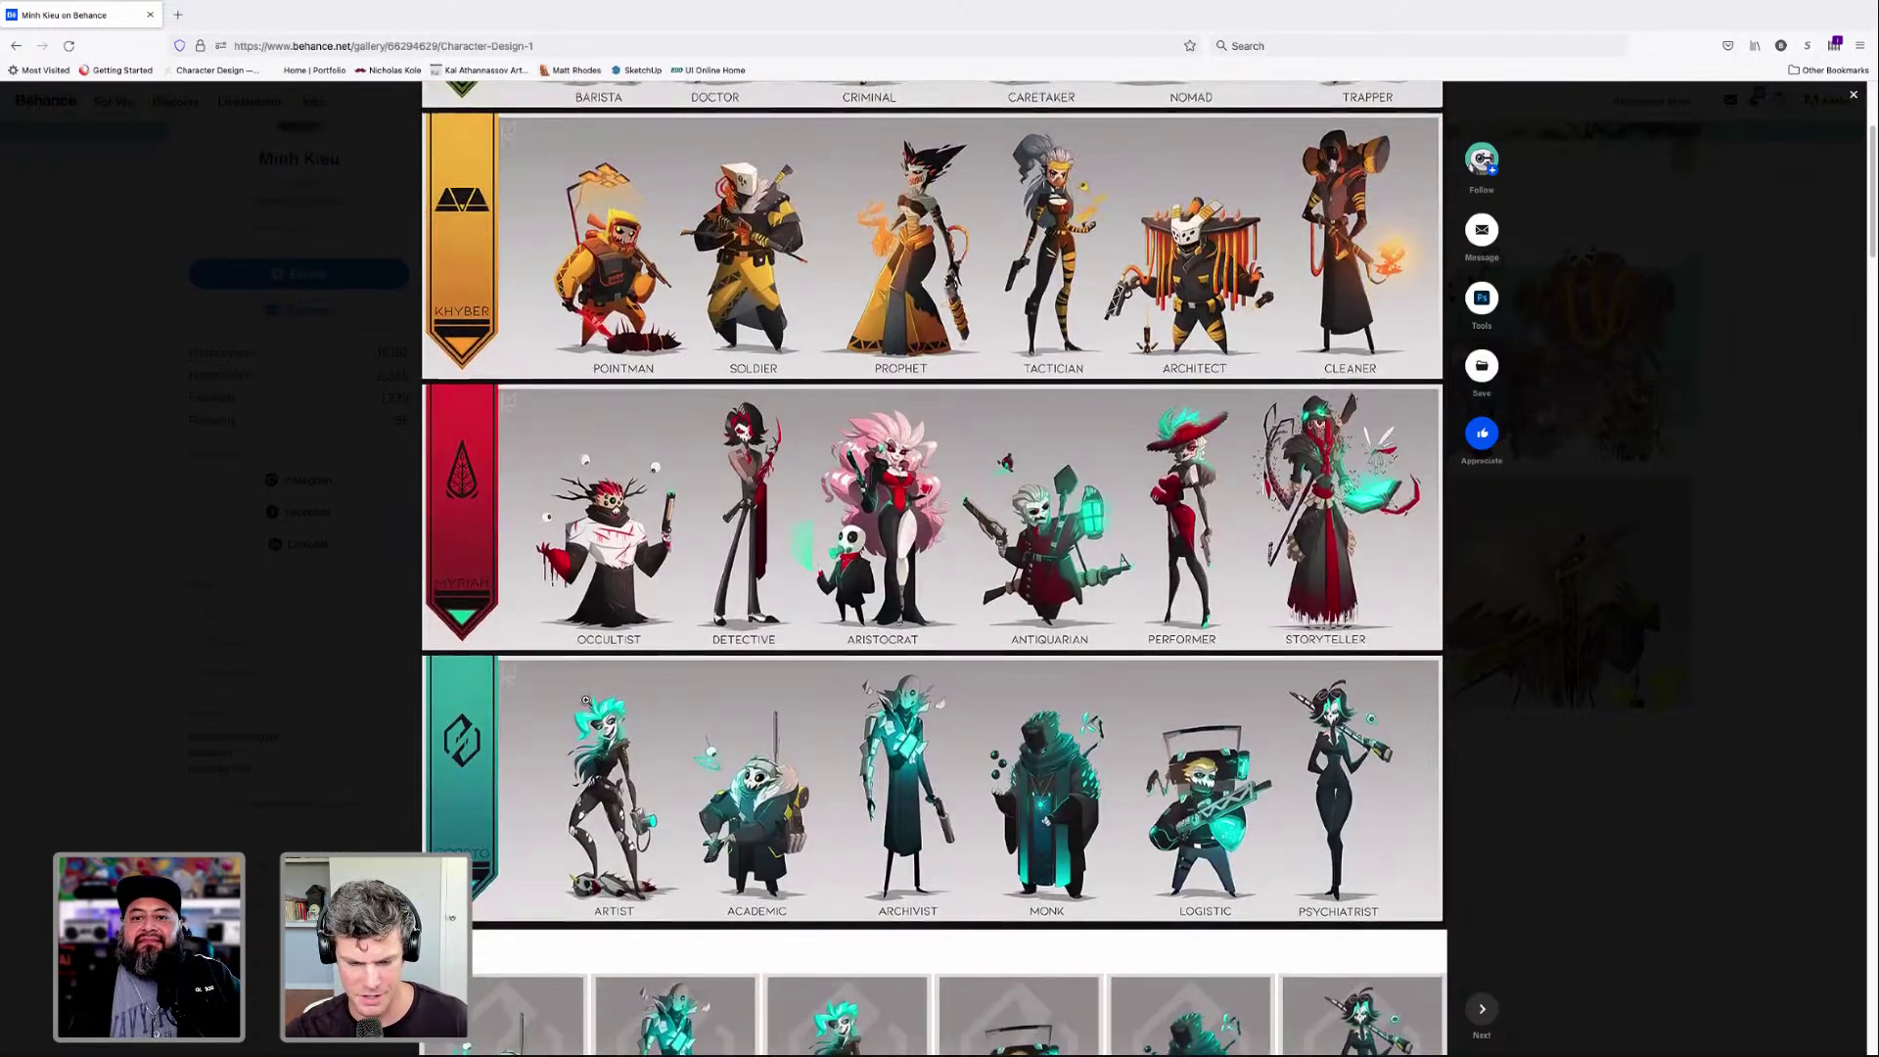
scroll(585, 700, "up", 5)
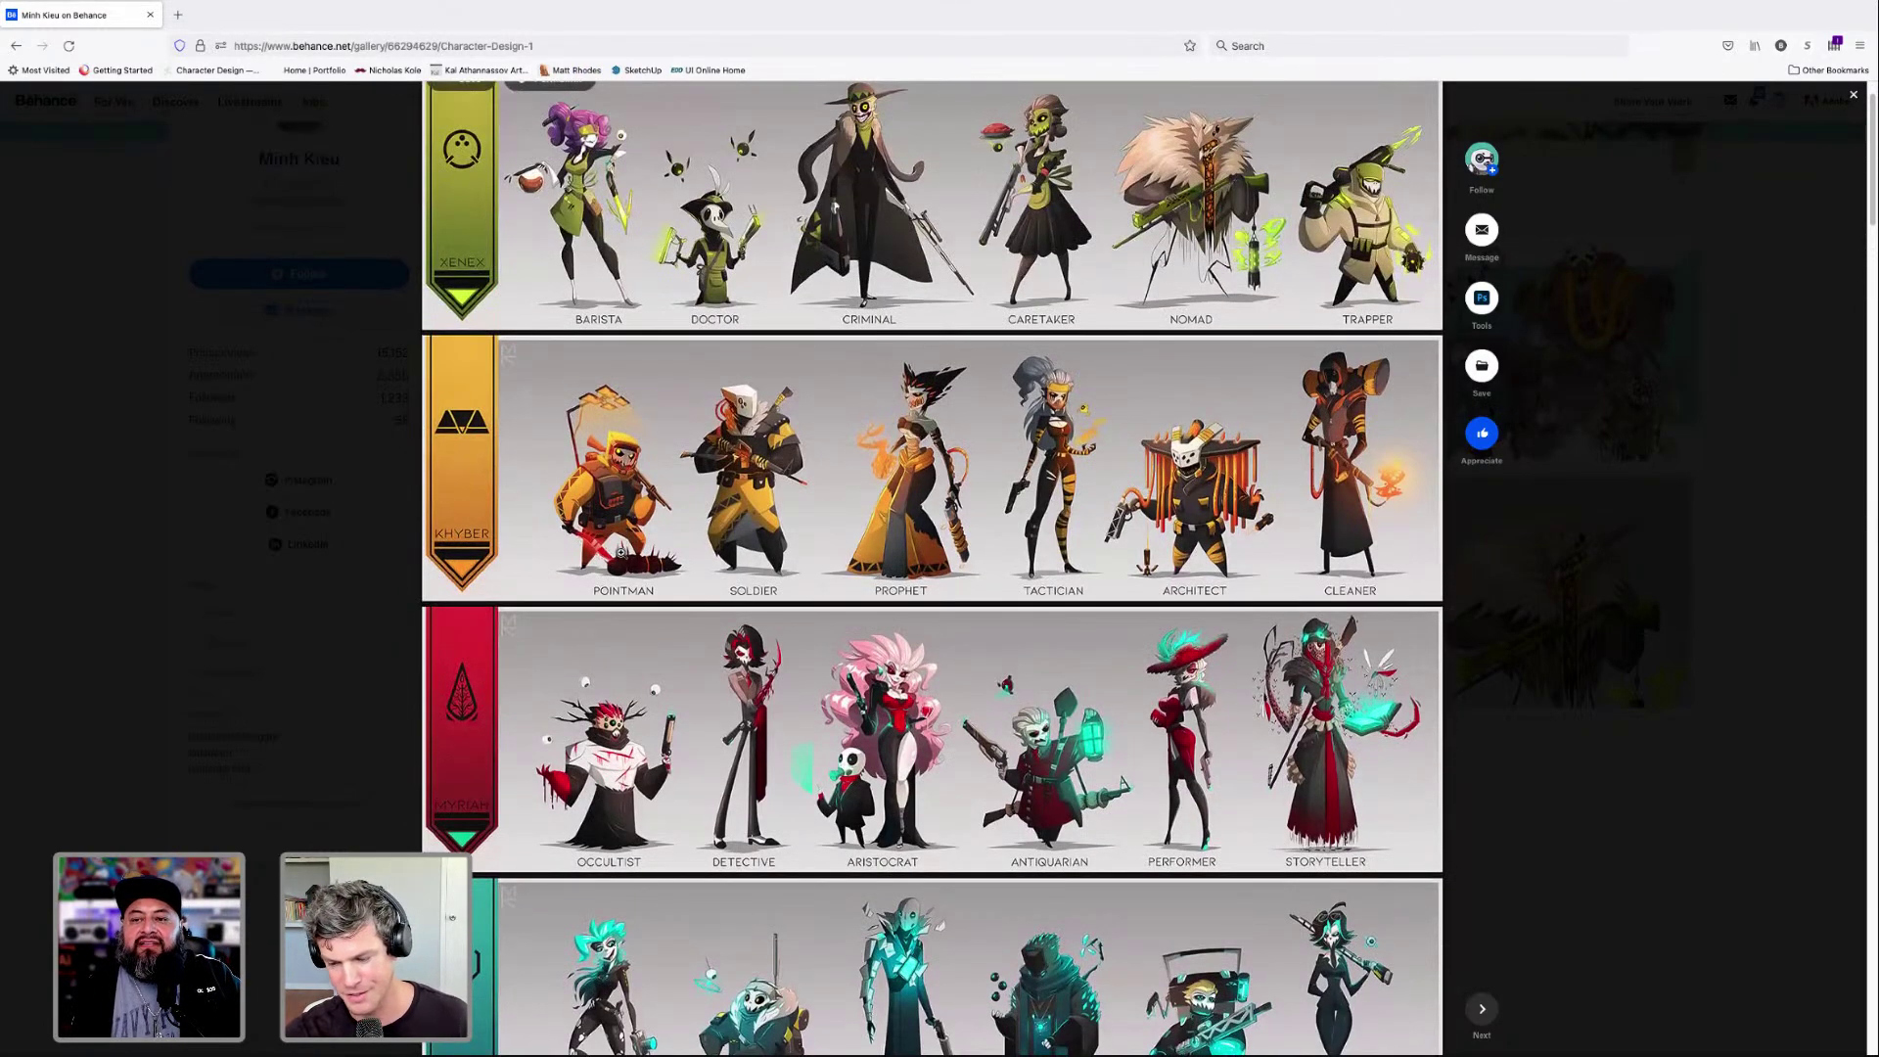
Review the red and teal faction characters and the individual teal character cards below them.
scroll(668, 567, "down", 2)
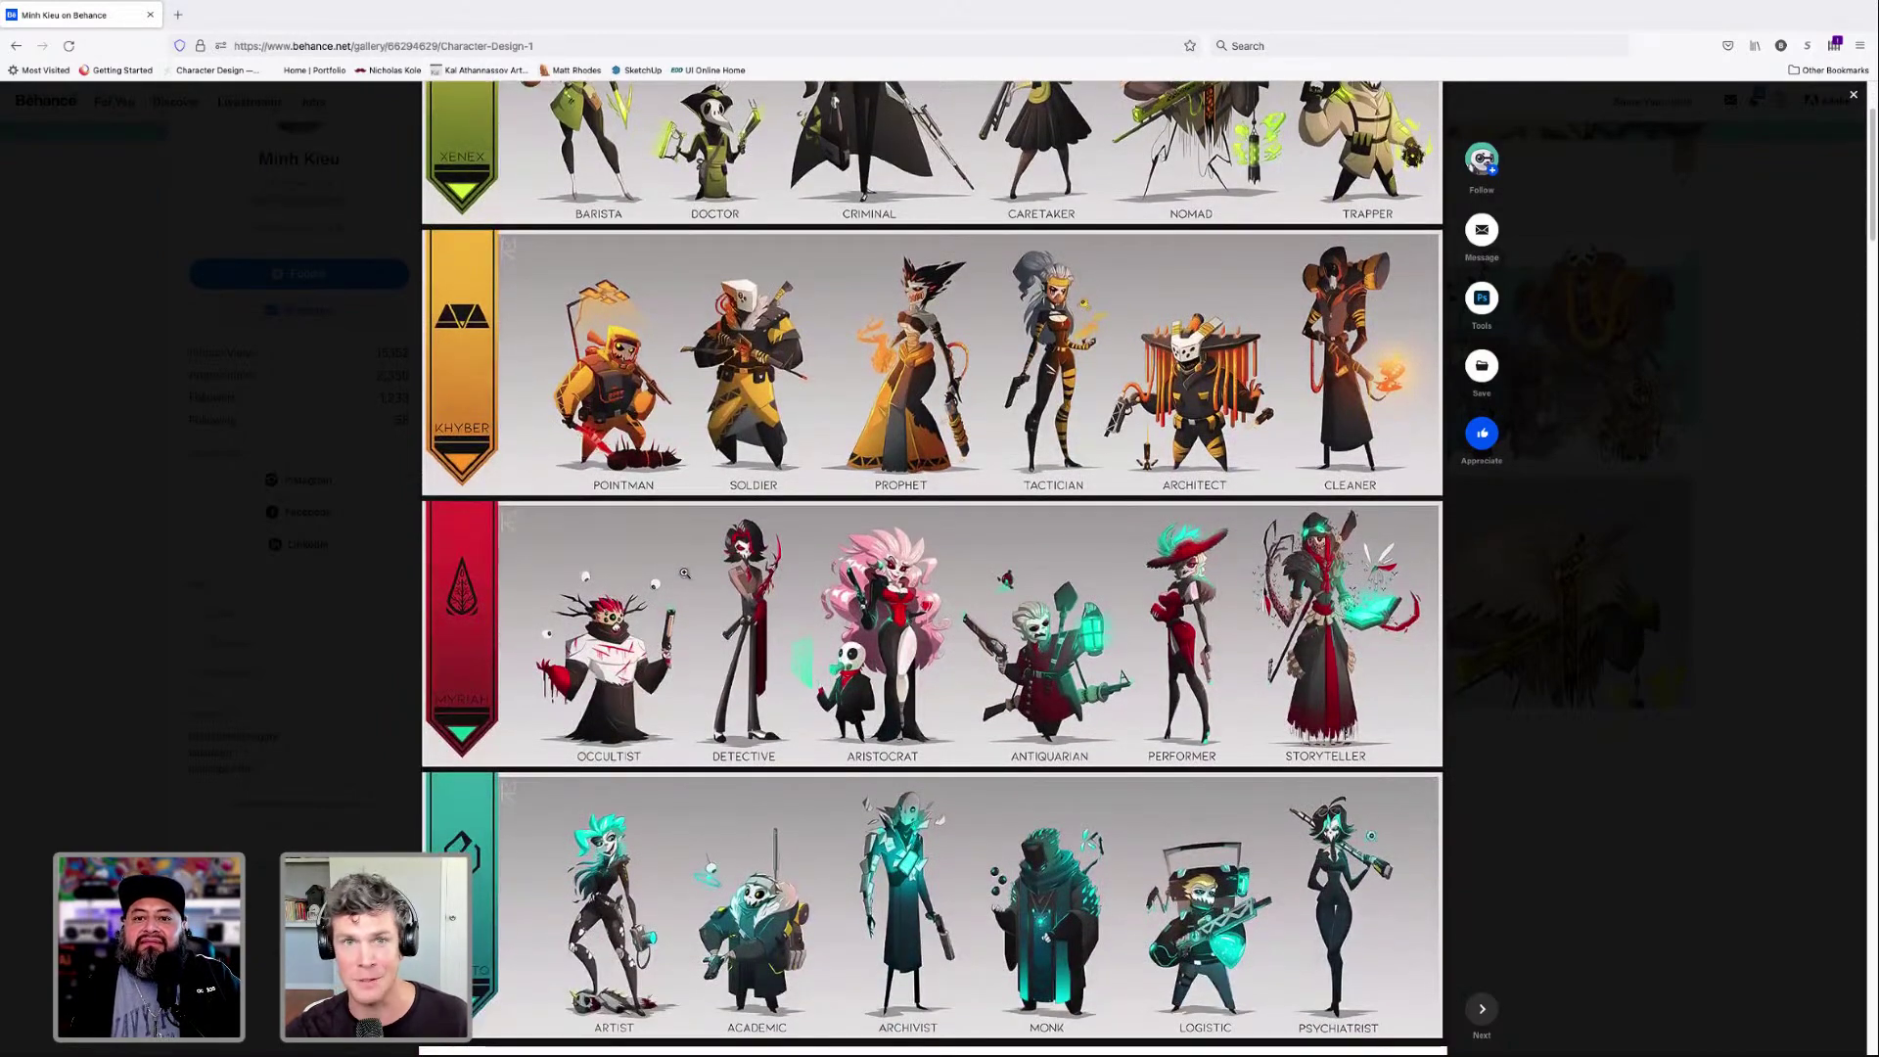
scroll(694, 575, "down", 3)
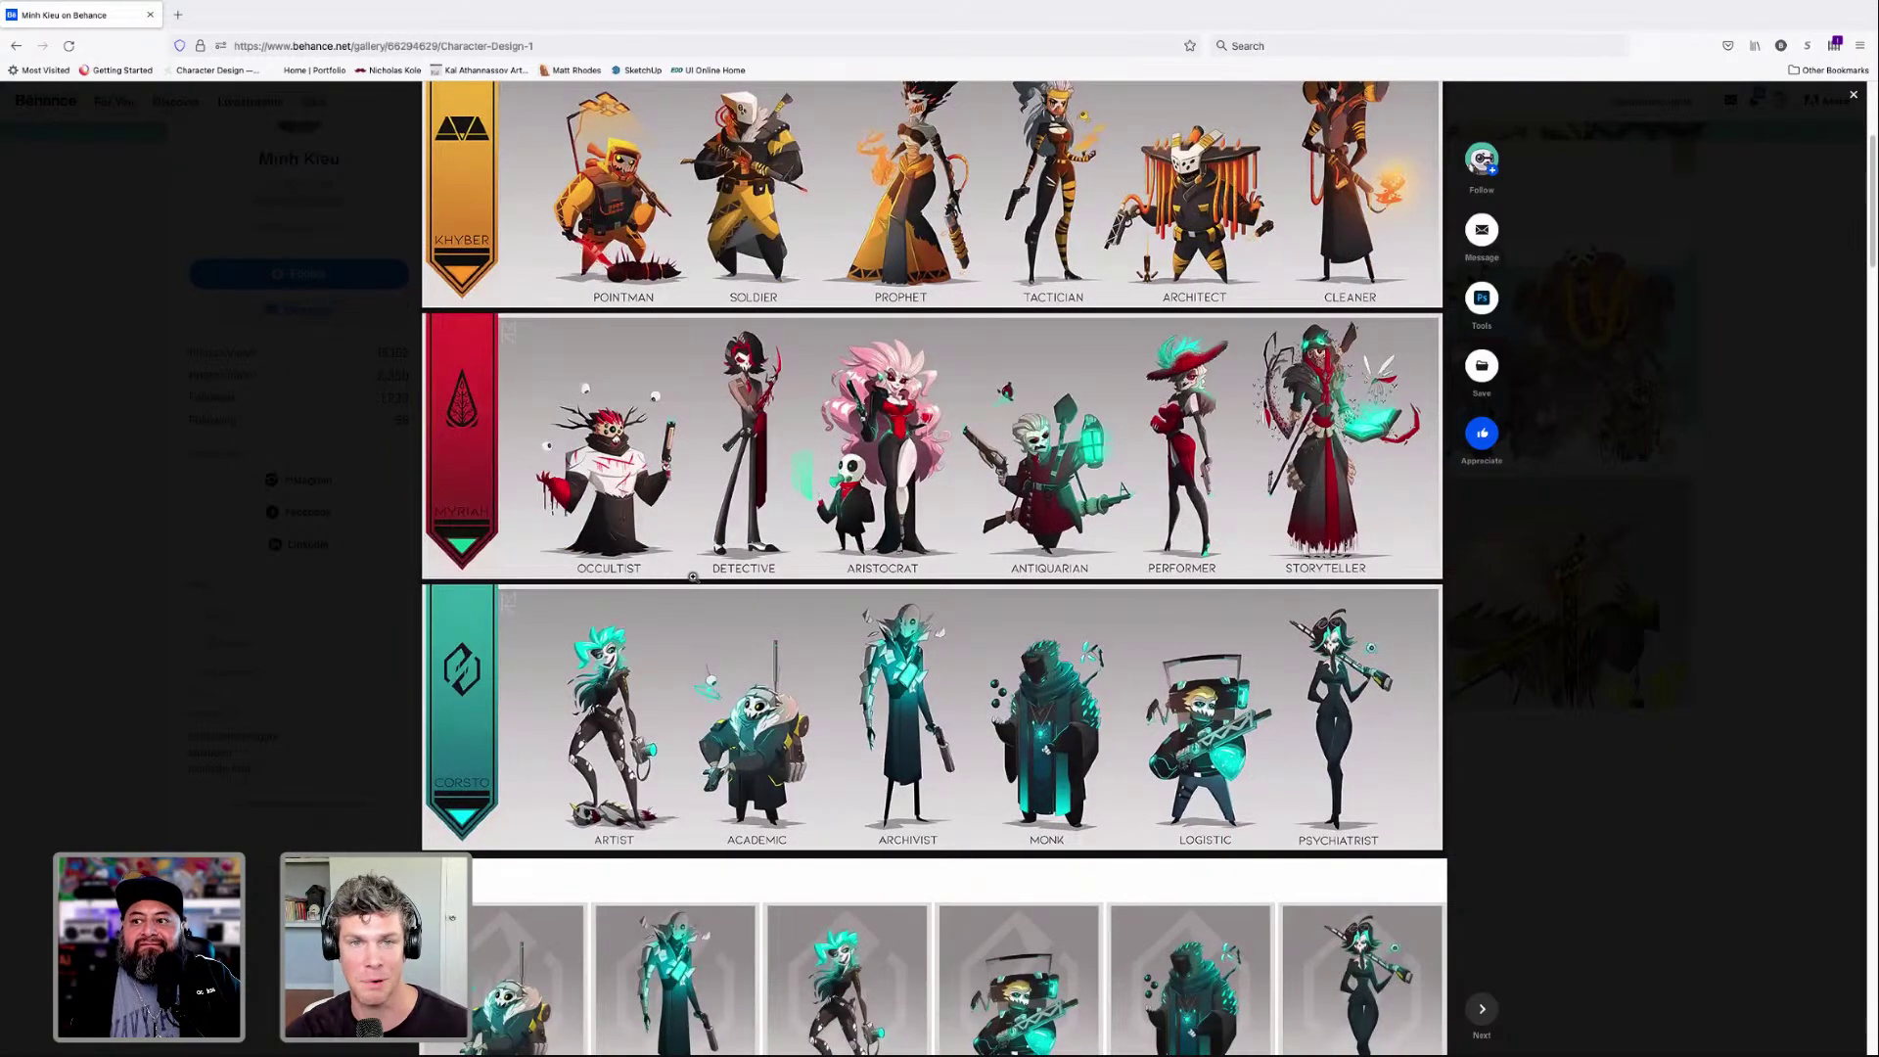
scroll(693, 576, "down", 2)
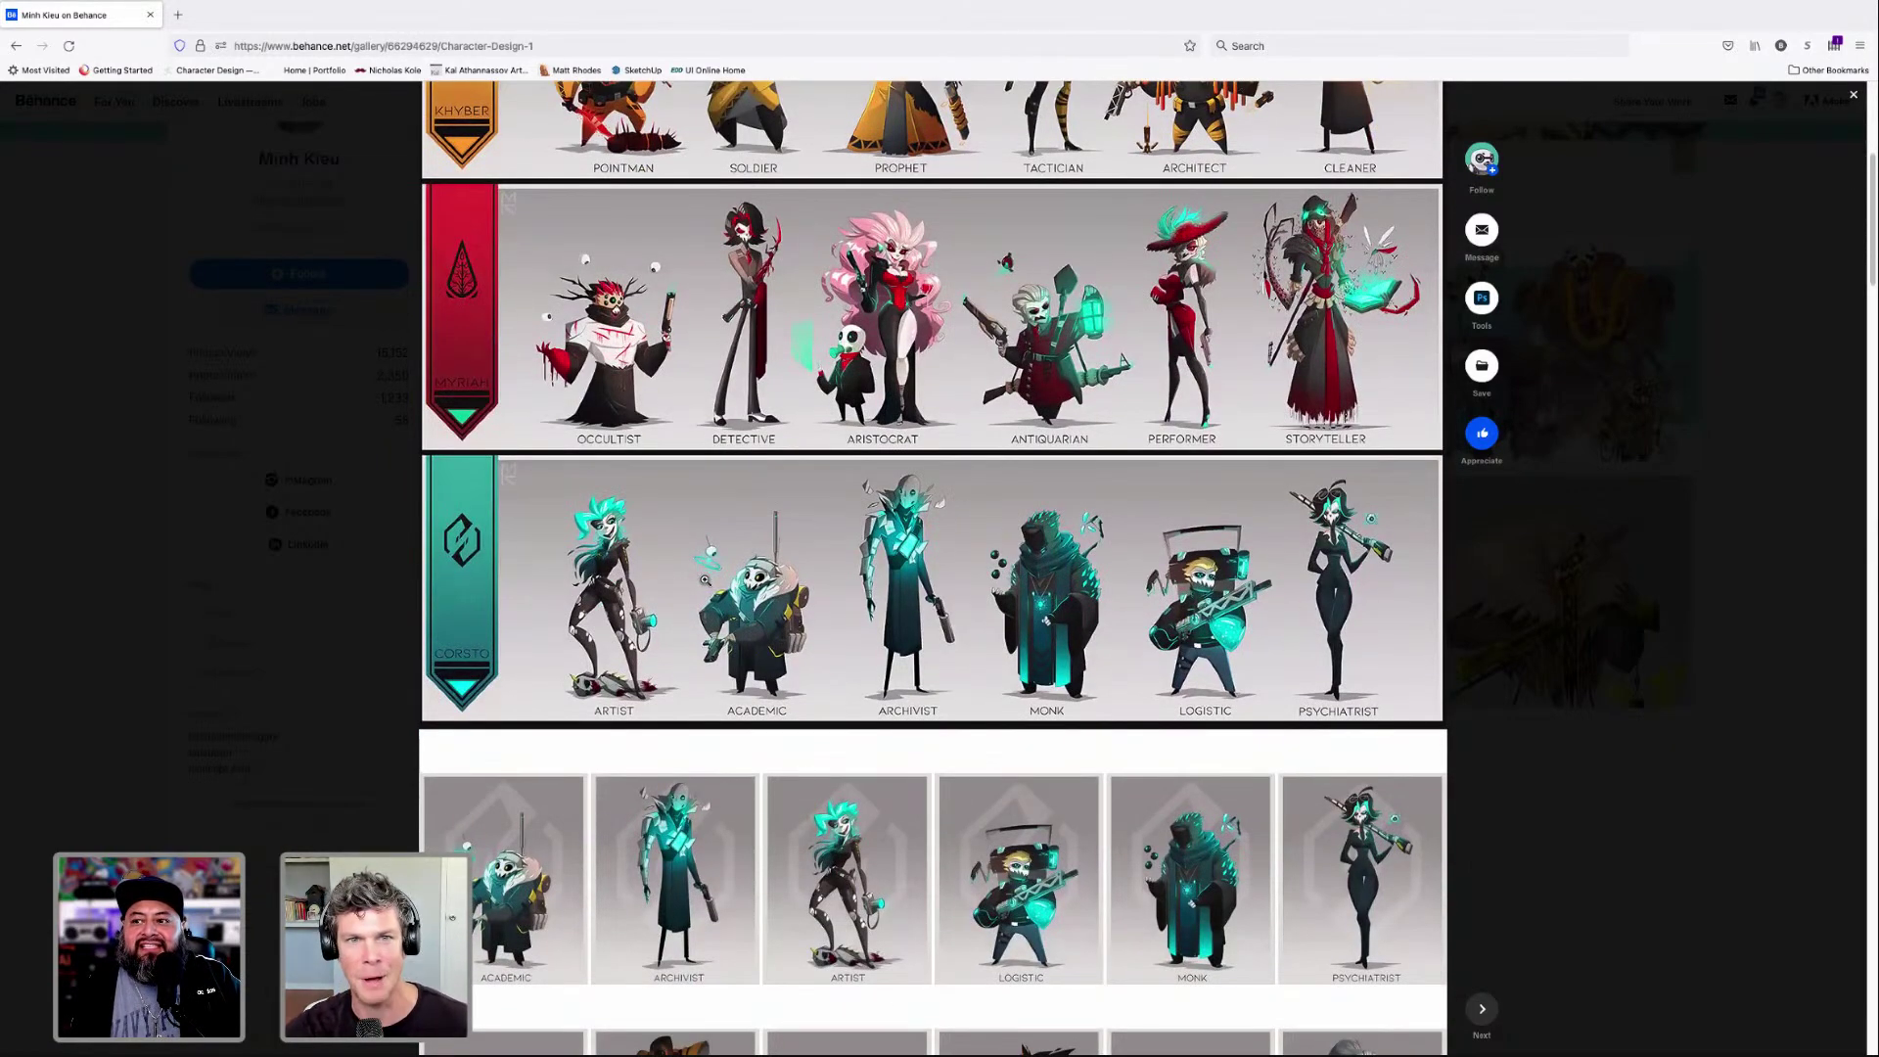
scroll(722, 579, "down", 1)
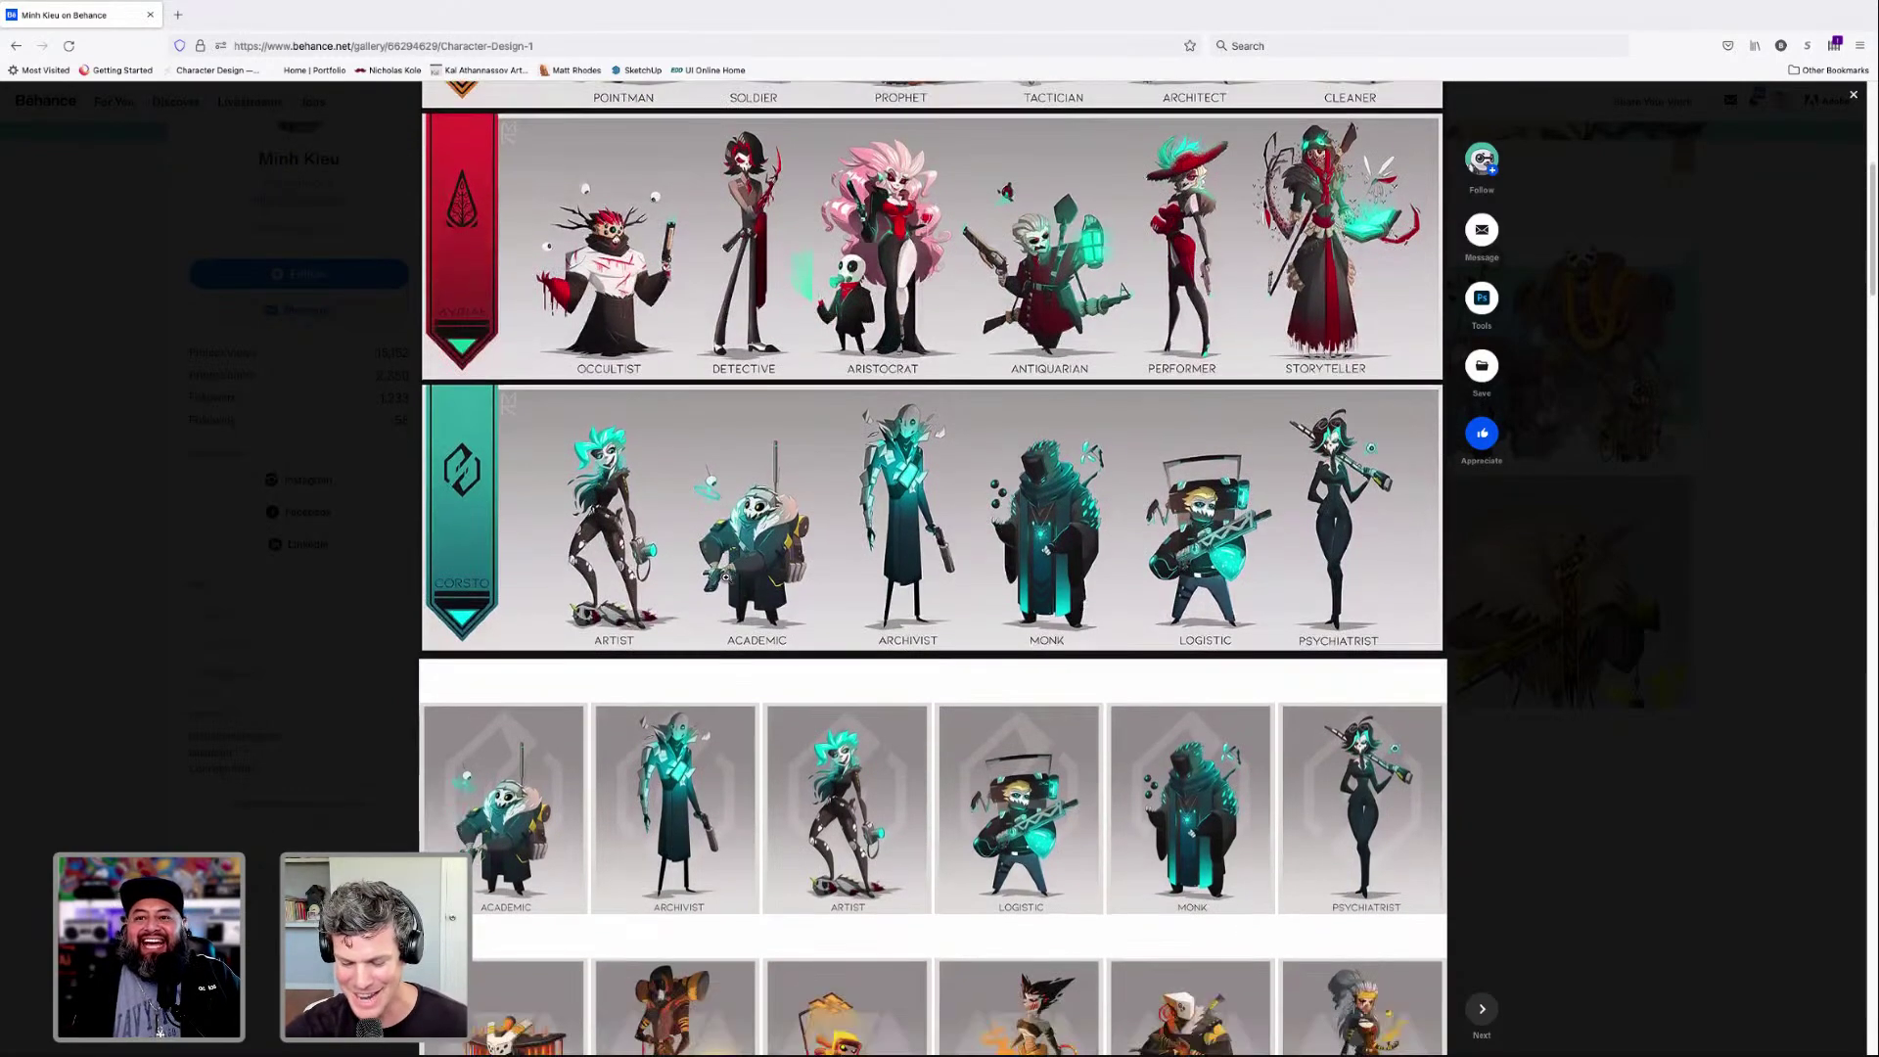
Examine the orange, red and green individual character cards, continuing to the November, 2017 section of Character Design #1.
scroll(724, 578, "down", 8)
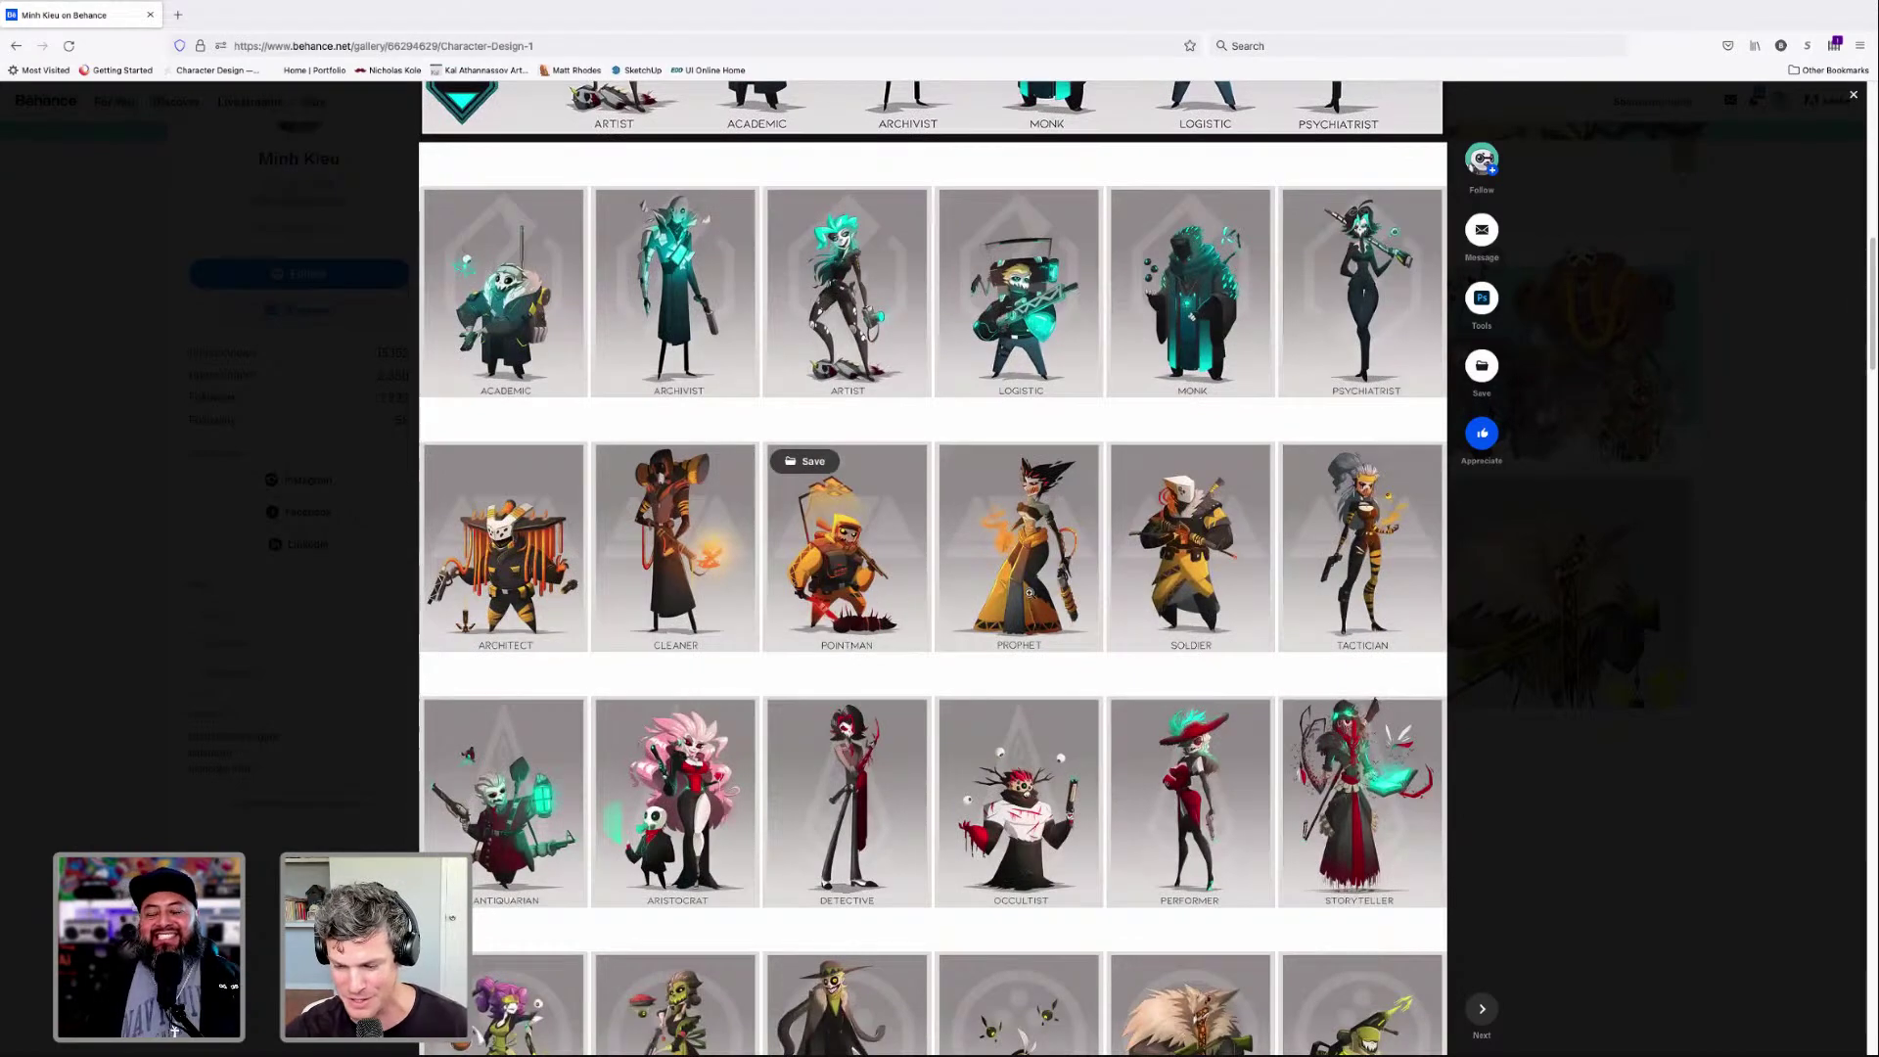
scroll(1198, 545, "down", 2)
scroll(1199, 545, "down", 1)
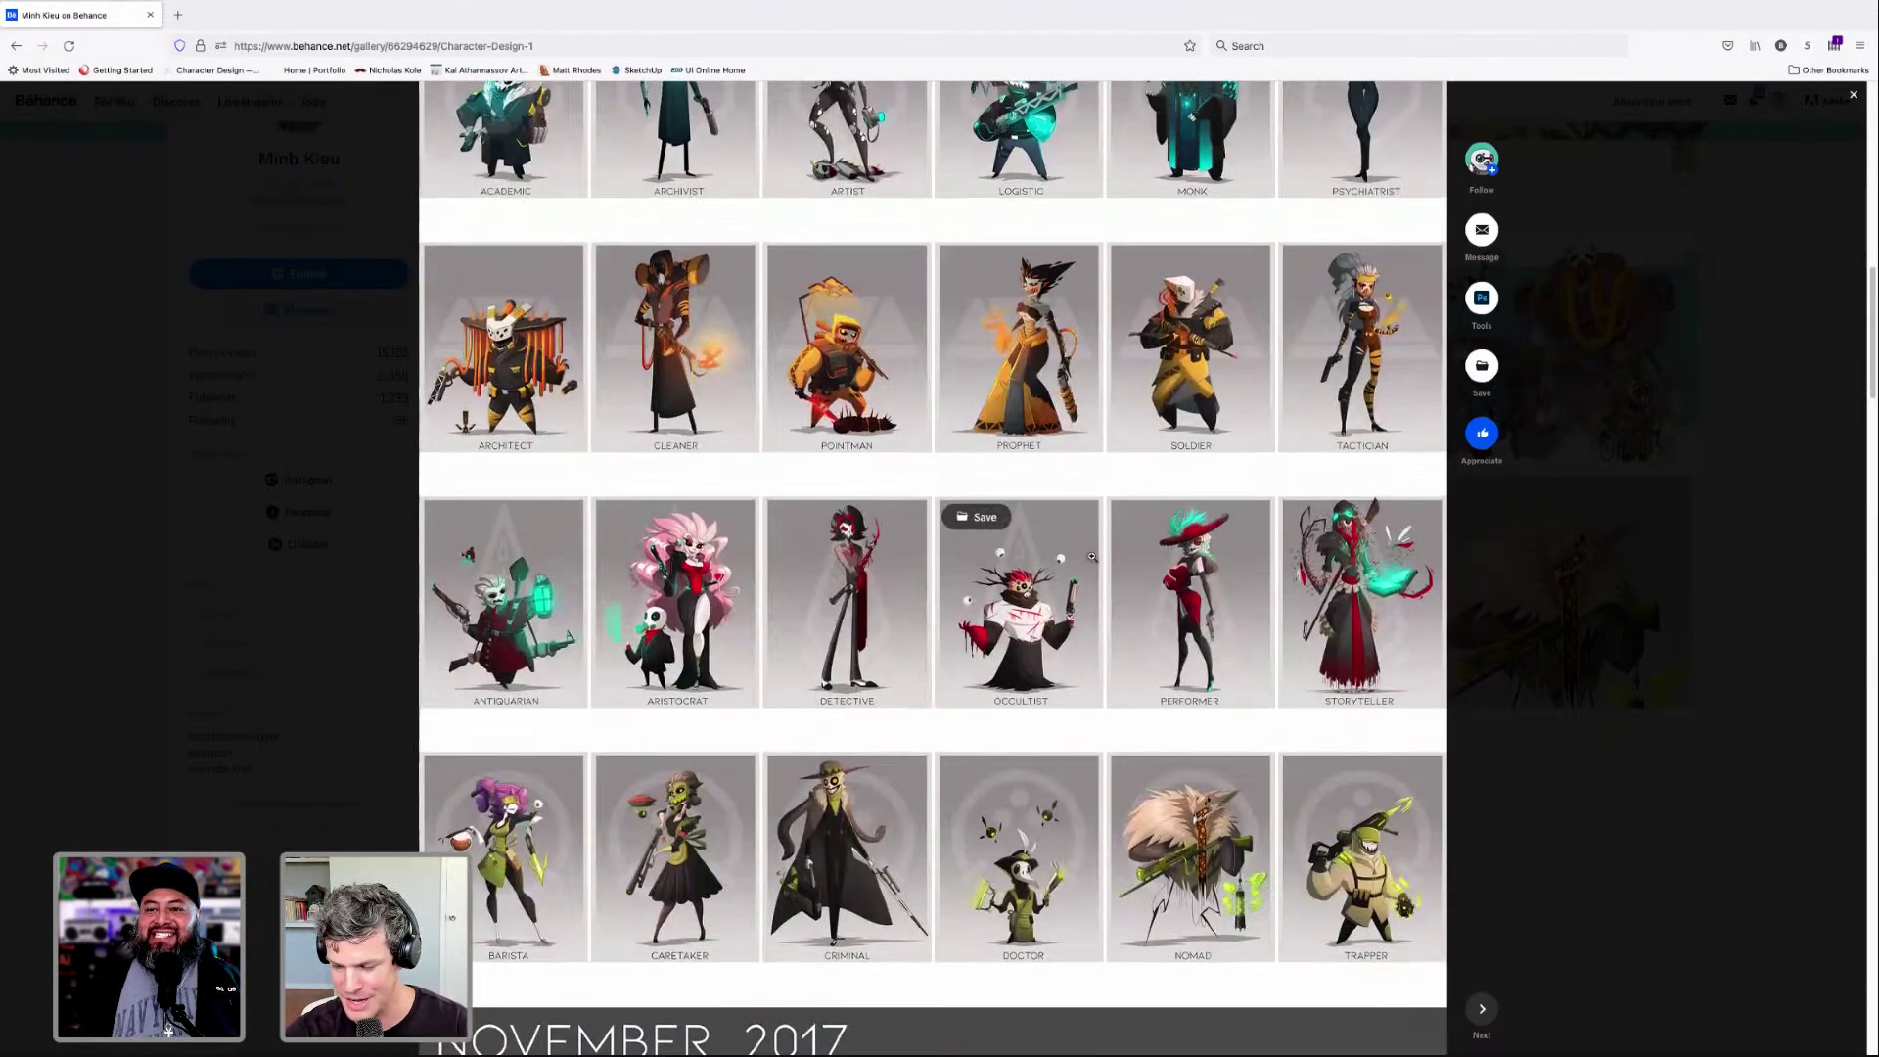
scroll(1175, 627, "down", 2)
scroll(1321, 636, "down", 8)
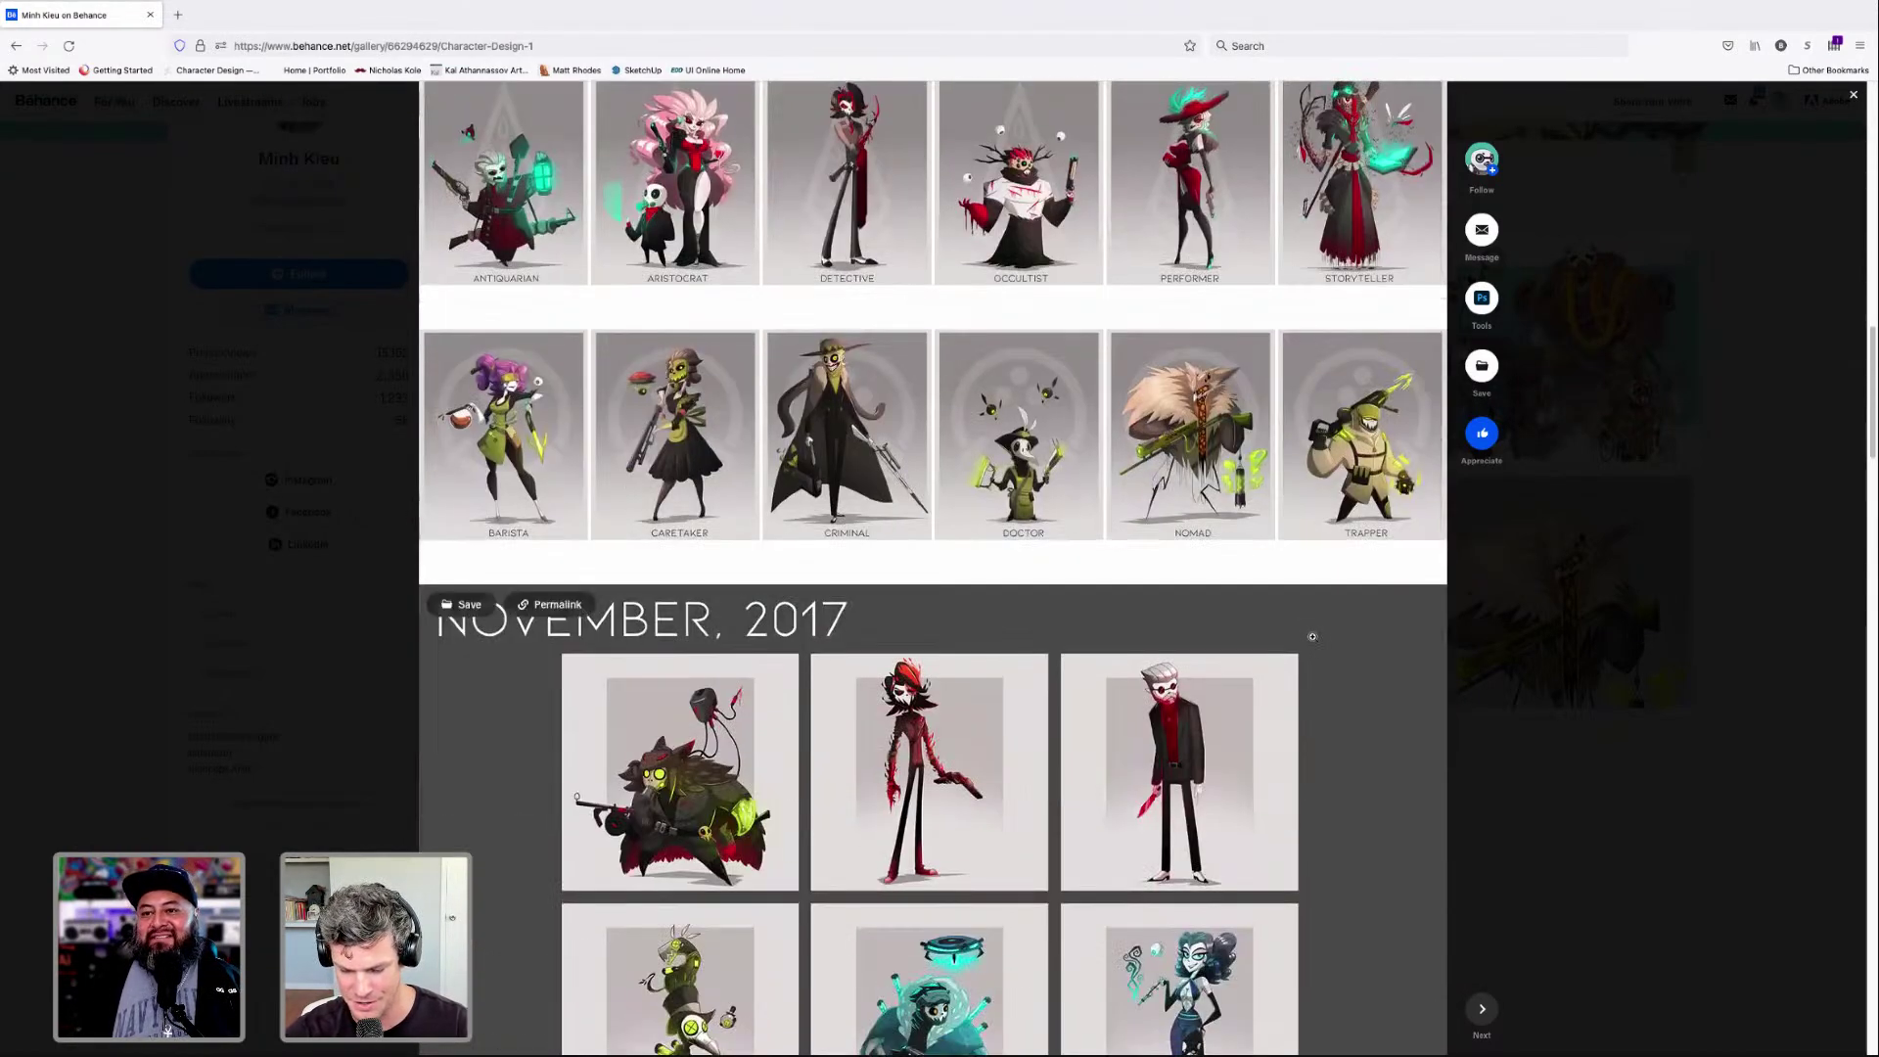
scroll(1333, 631, "down", 3)
scroll(1333, 631, "down", 2)
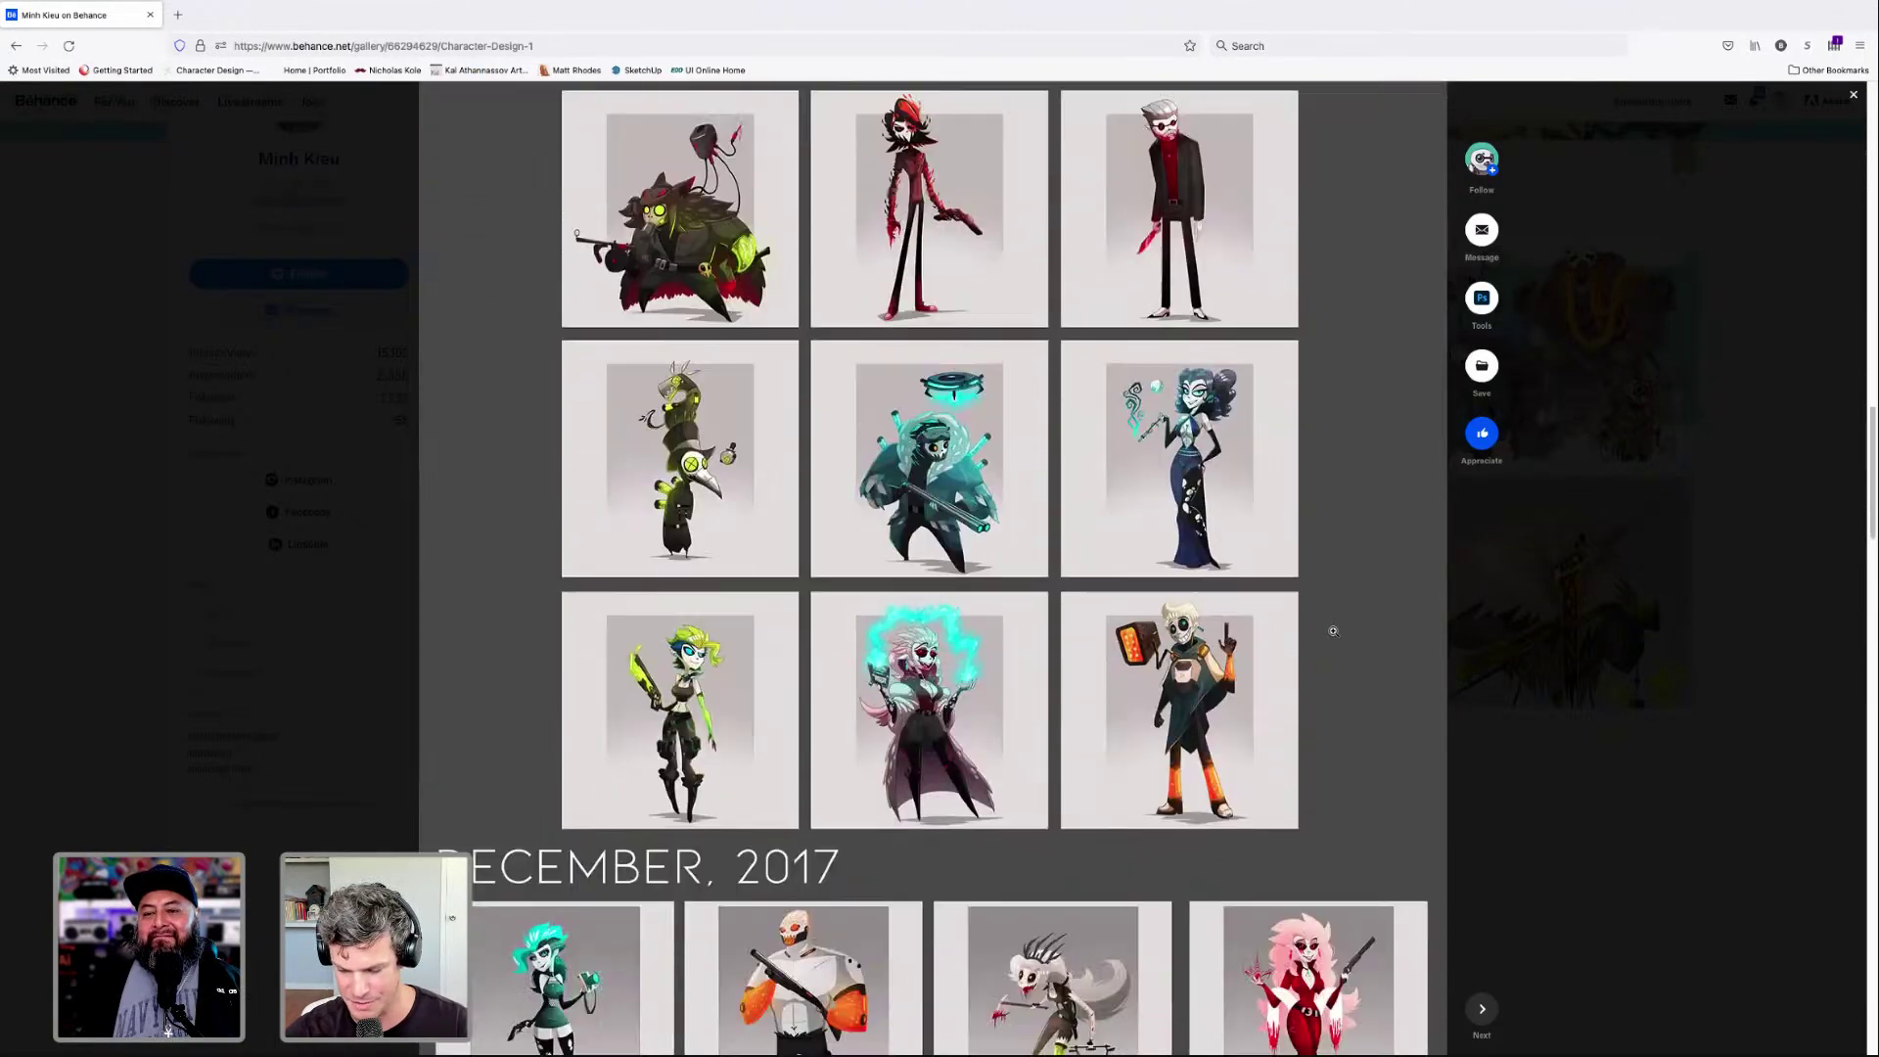
Study the November, 2017 and December, 2017 character designs down to the start of the January, 2018 section.
scroll(1364, 621, "down", 3)
scroll(1364, 621, "down", 4)
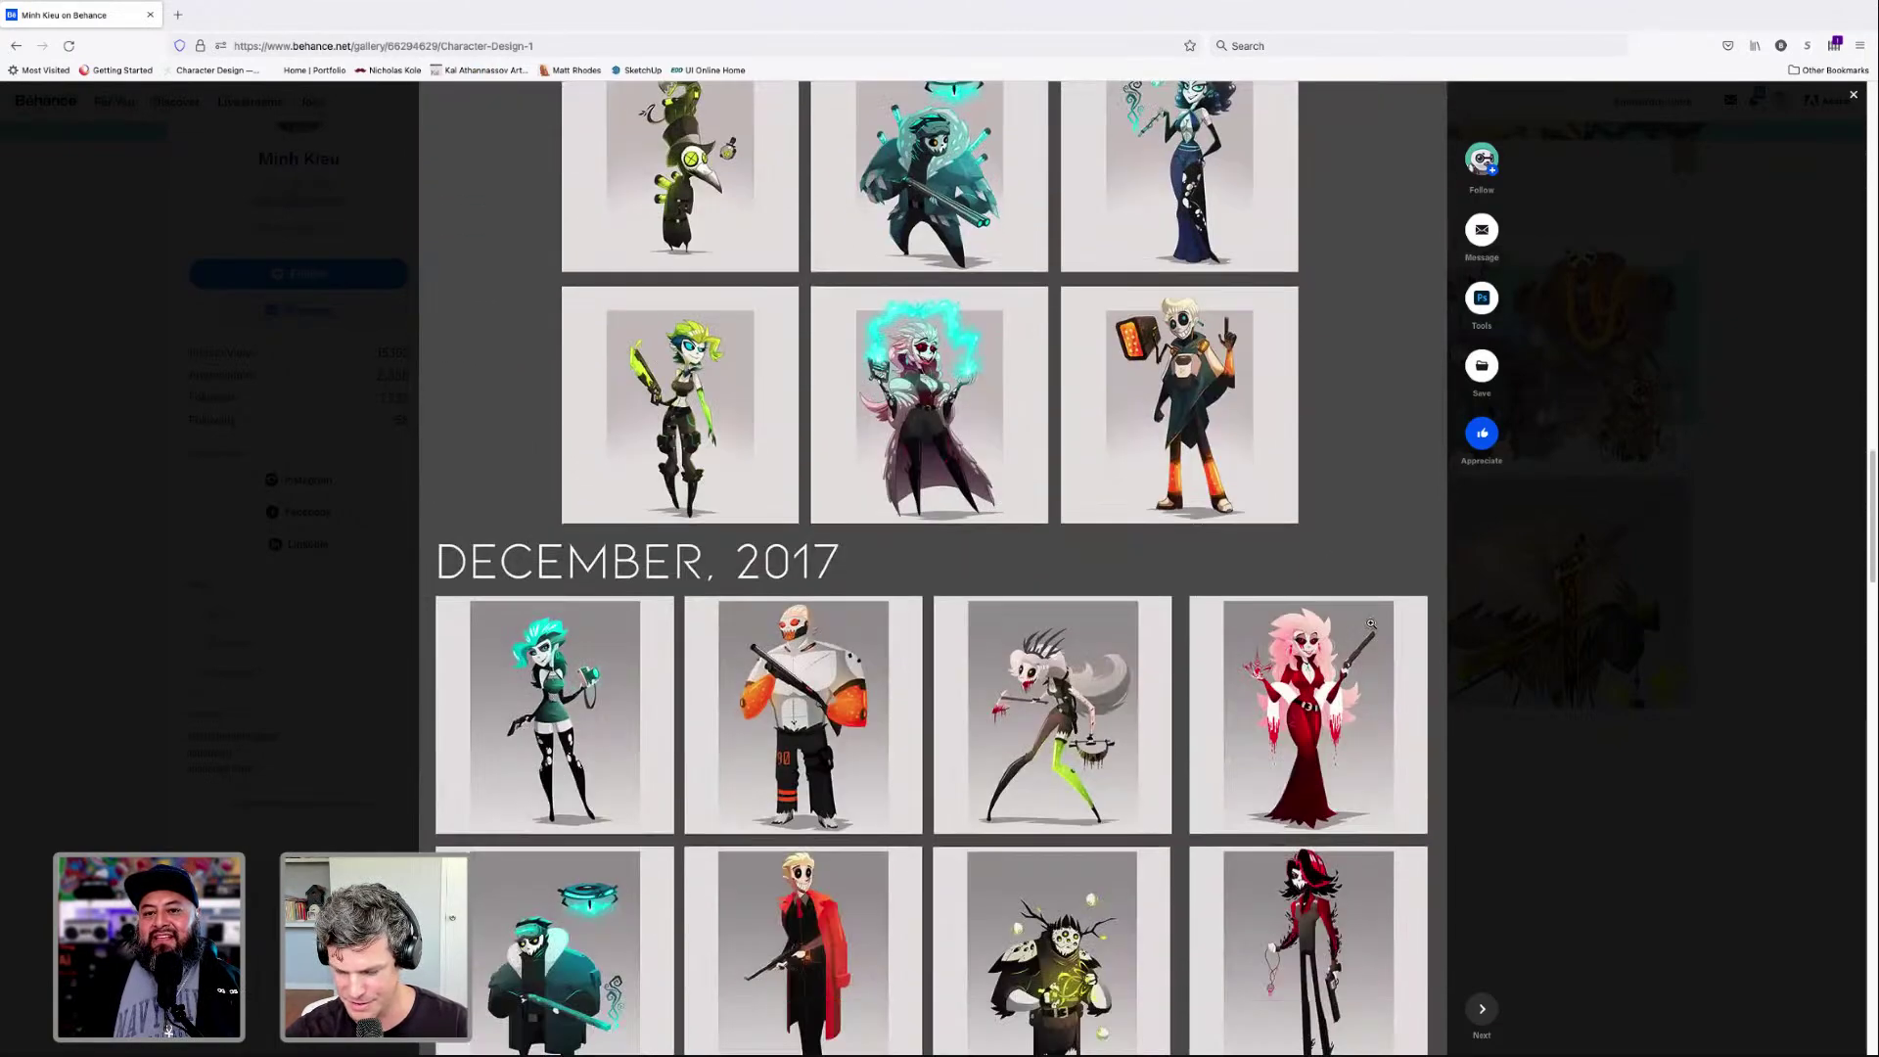
scroll(1413, 622, "down", 1)
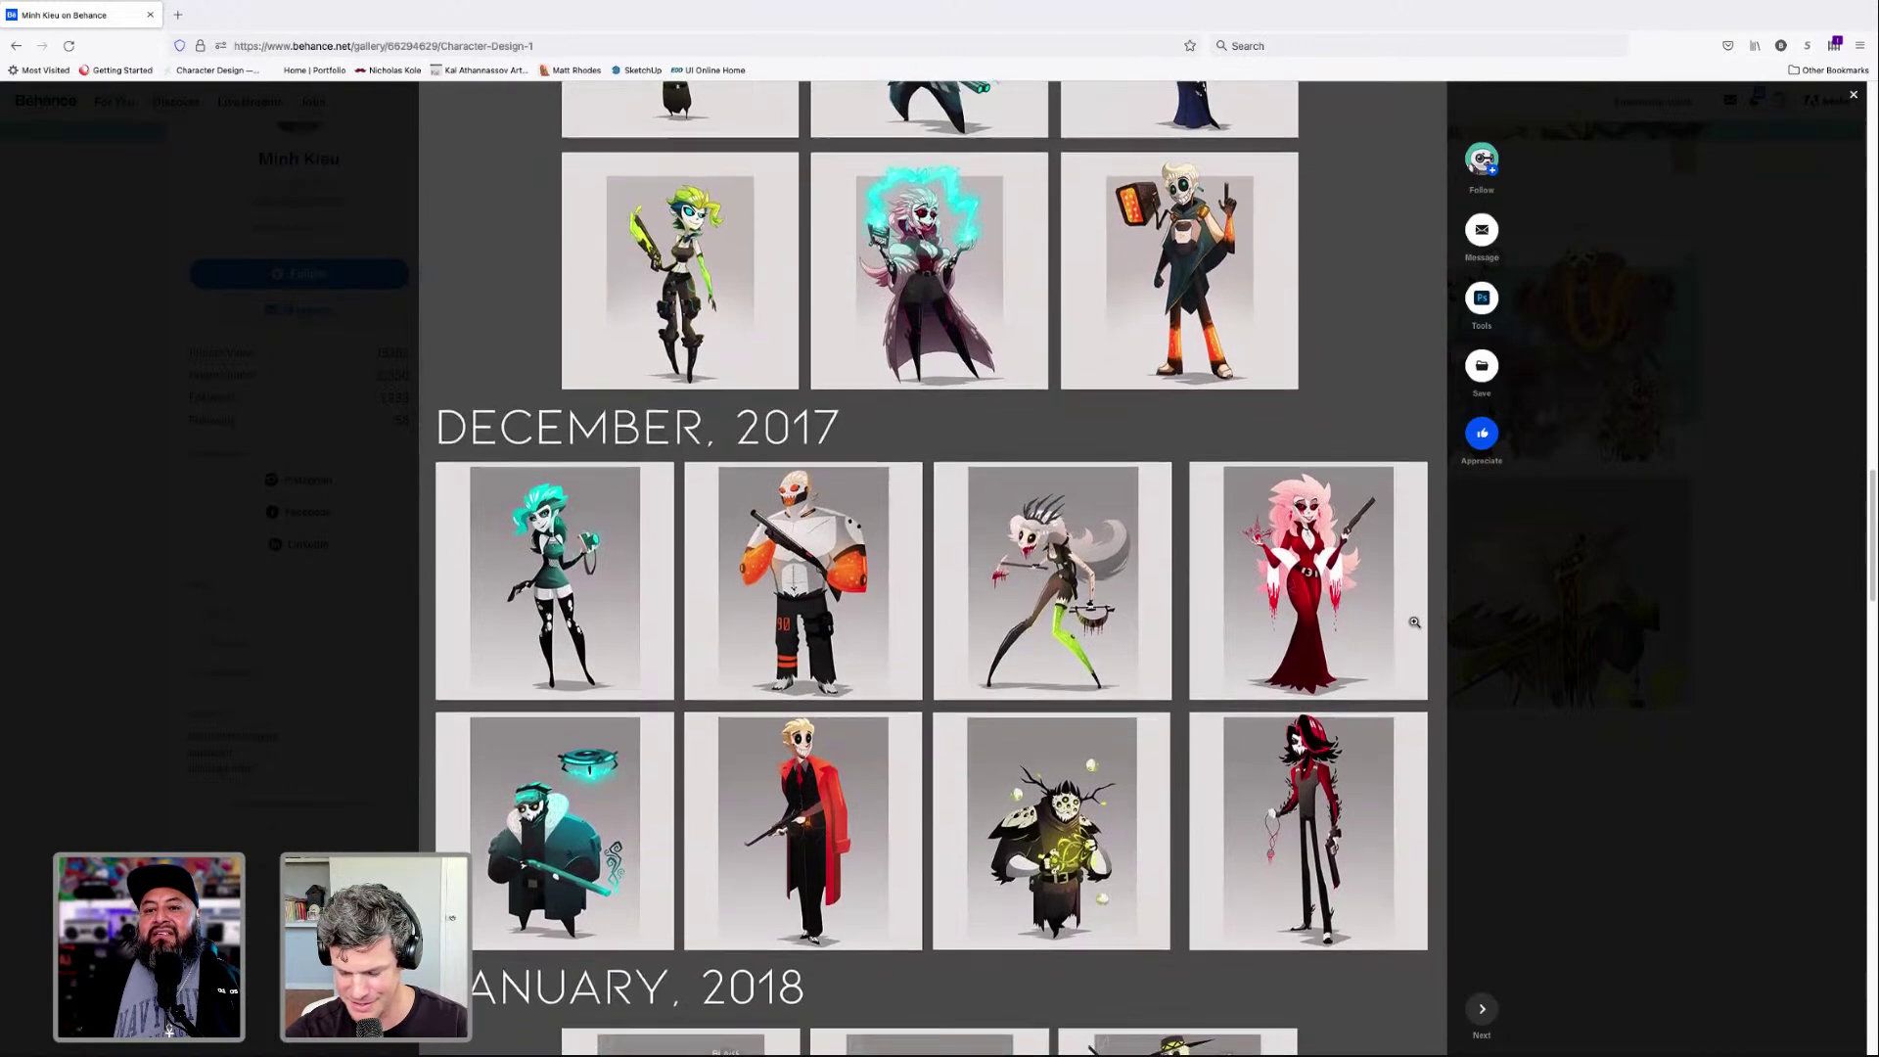
scroll(1414, 622, "down", 1)
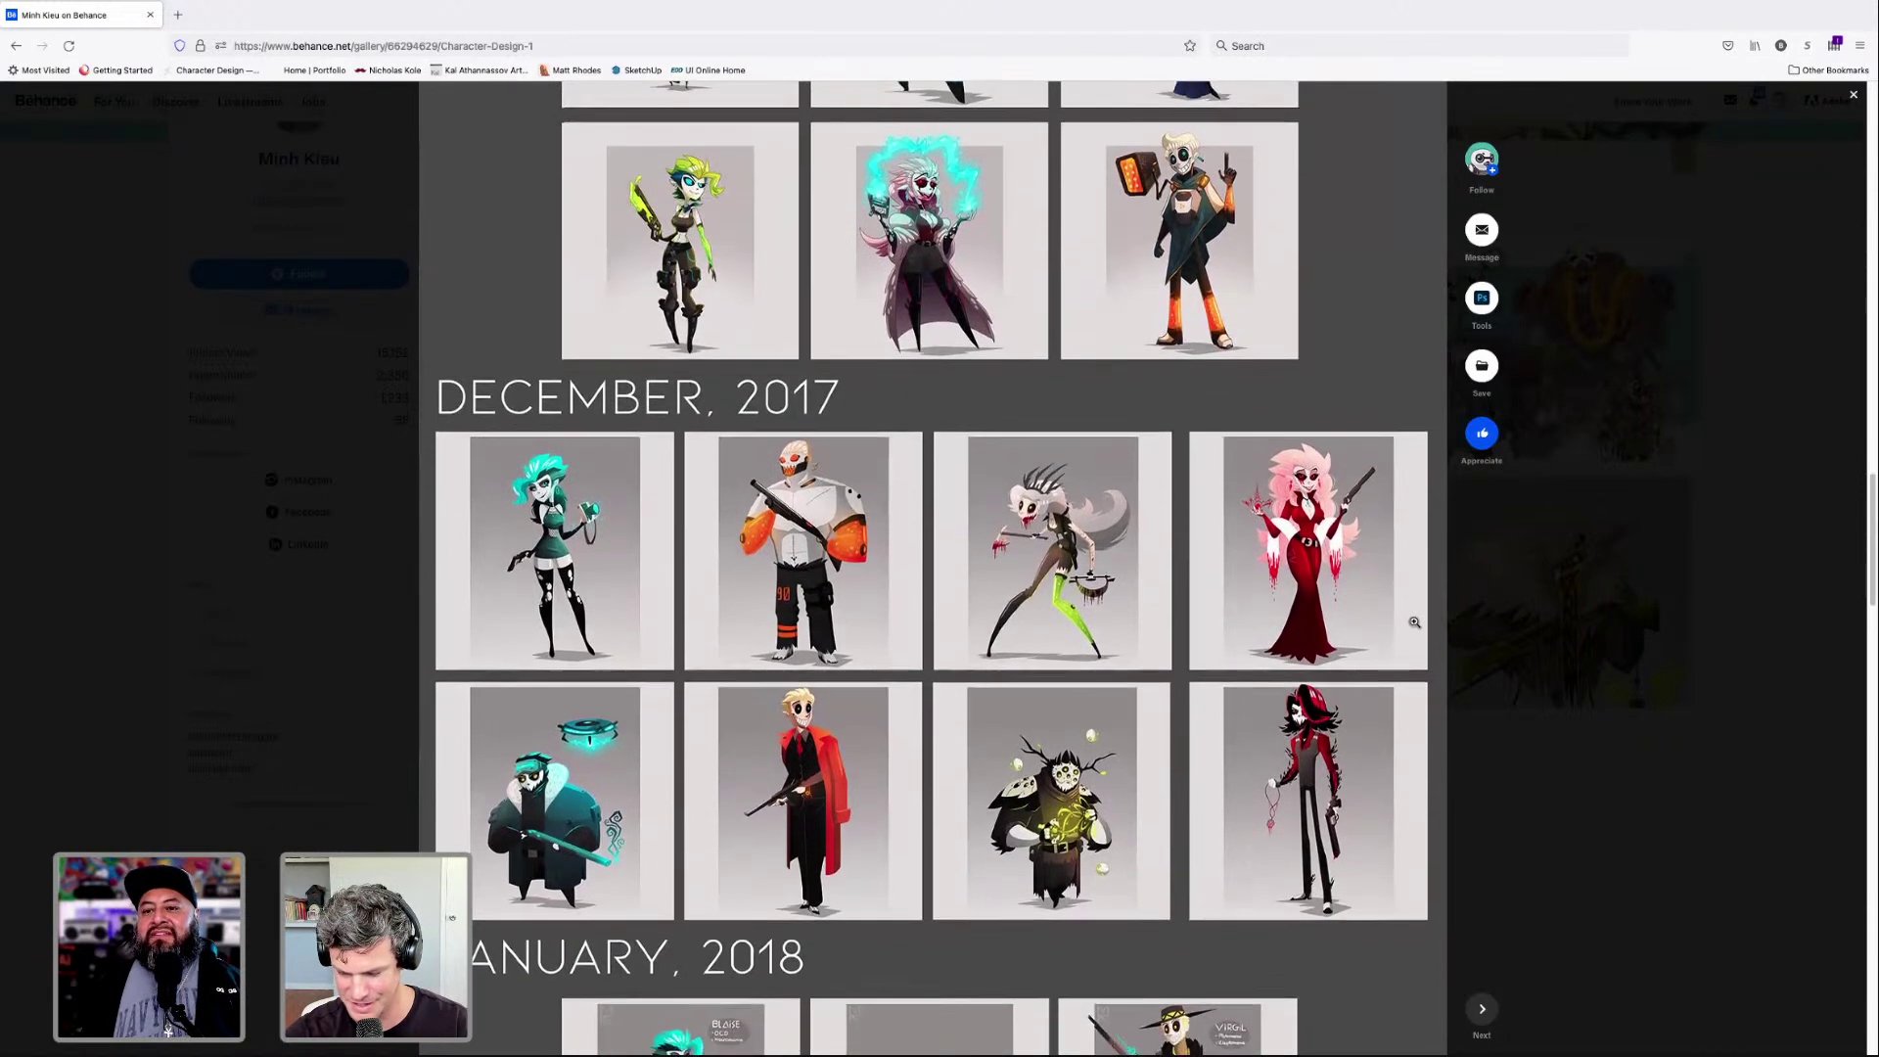
scroll(1414, 621, "down", 3)
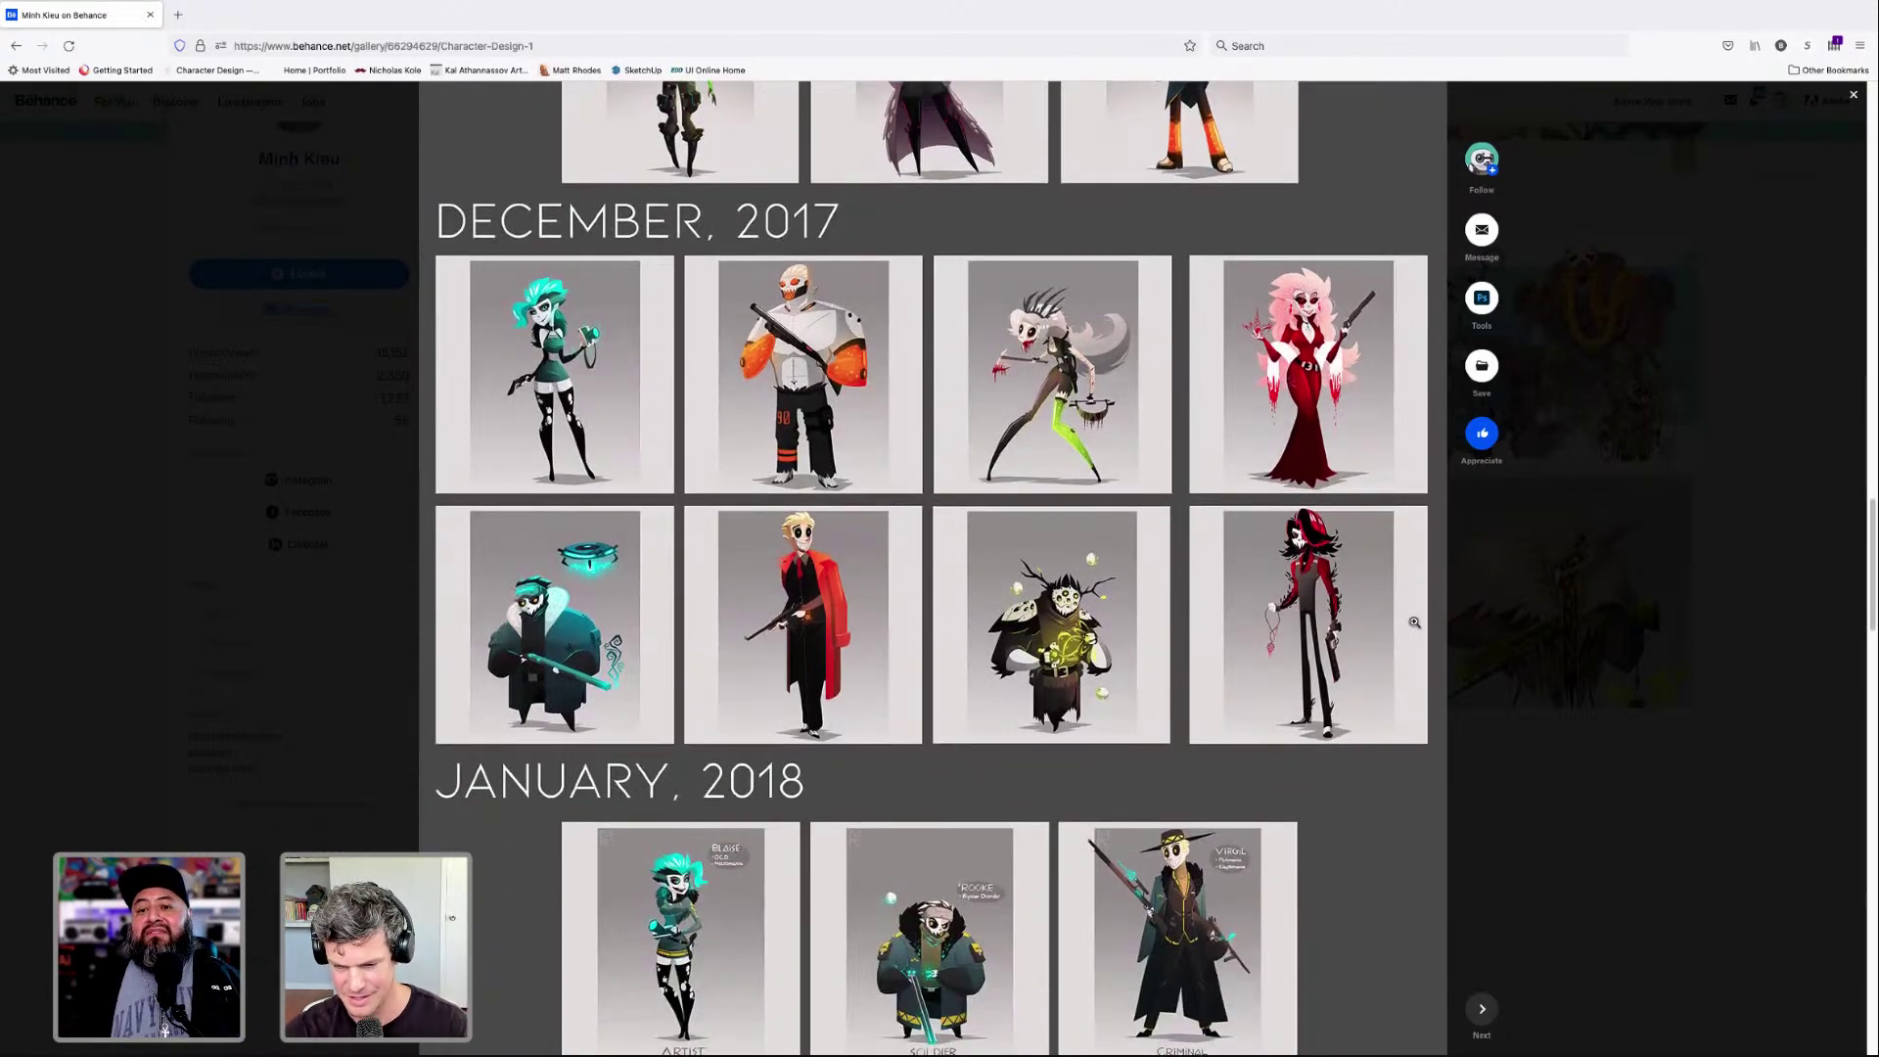
Compare the December, 2017 characters with the November, 2017 versions and the named January, 2018 designs.
scroll(1414, 622, "up", 6)
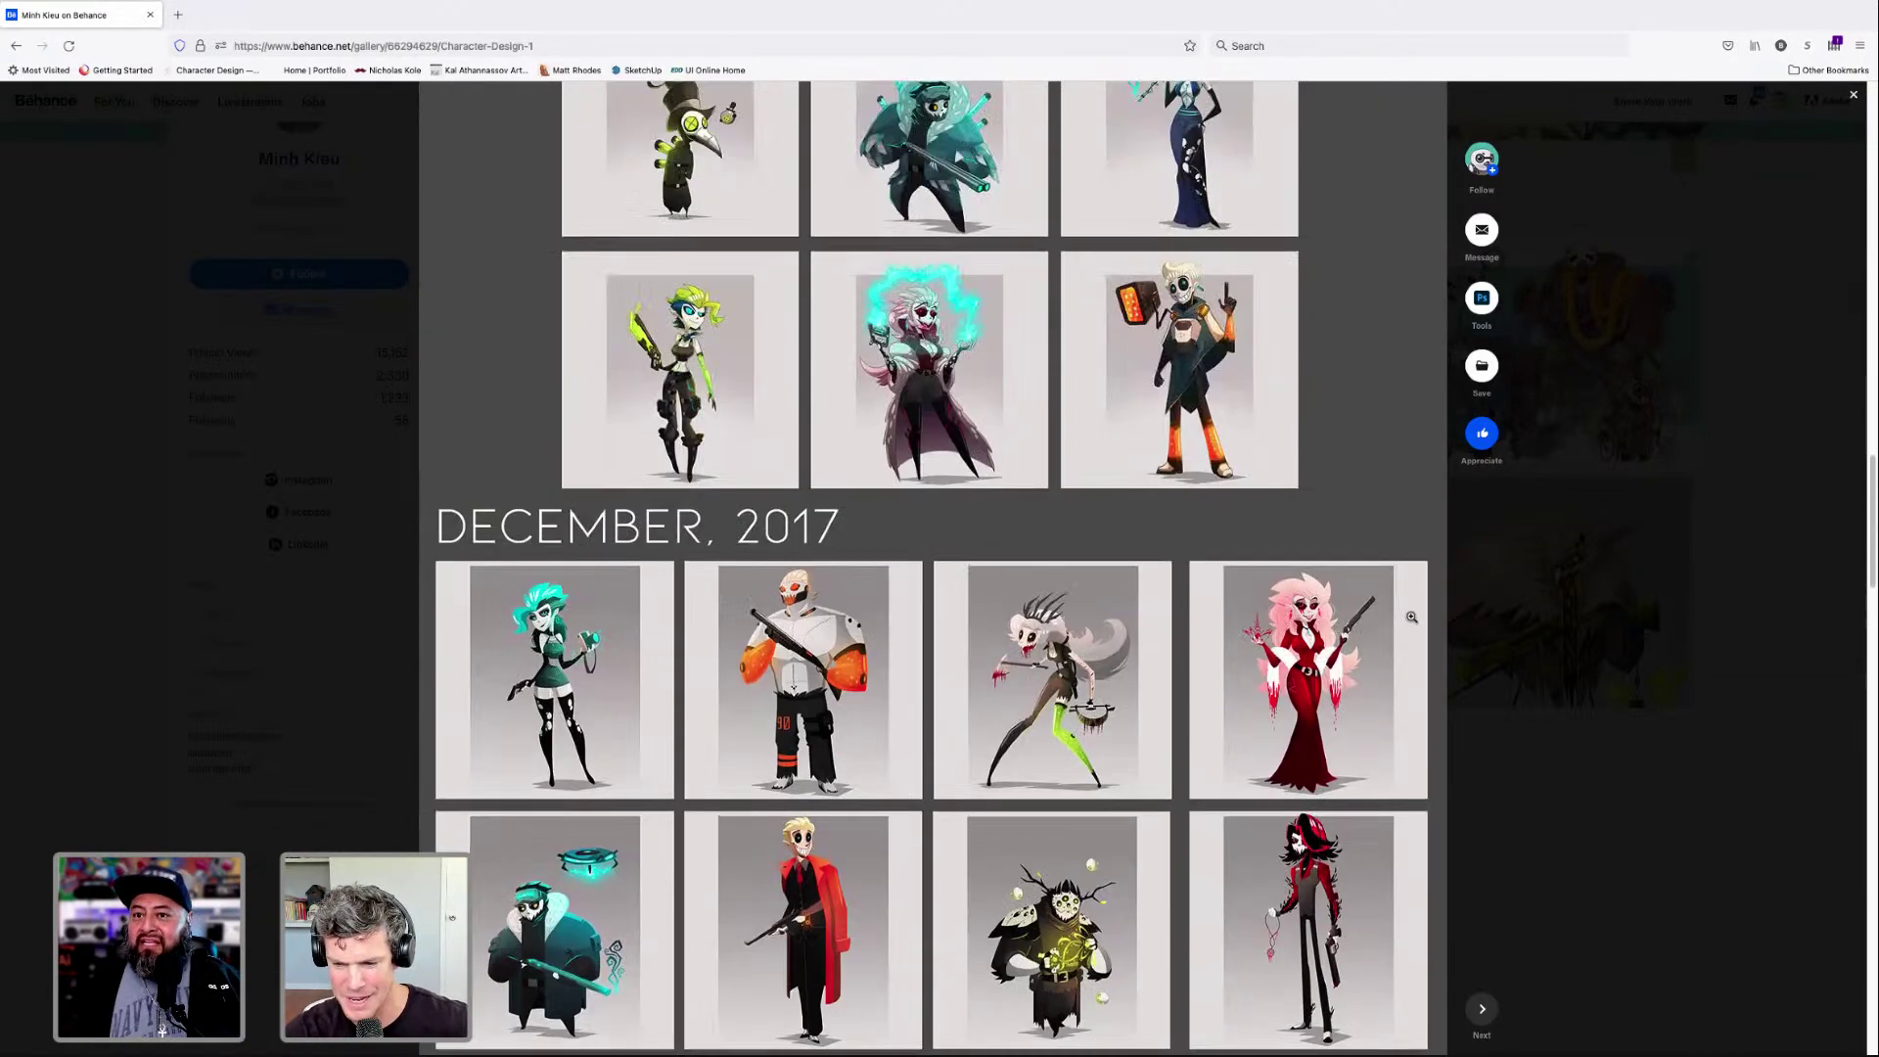
scroll(1409, 619, "up", 4)
scroll(1409, 619, "down", 6)
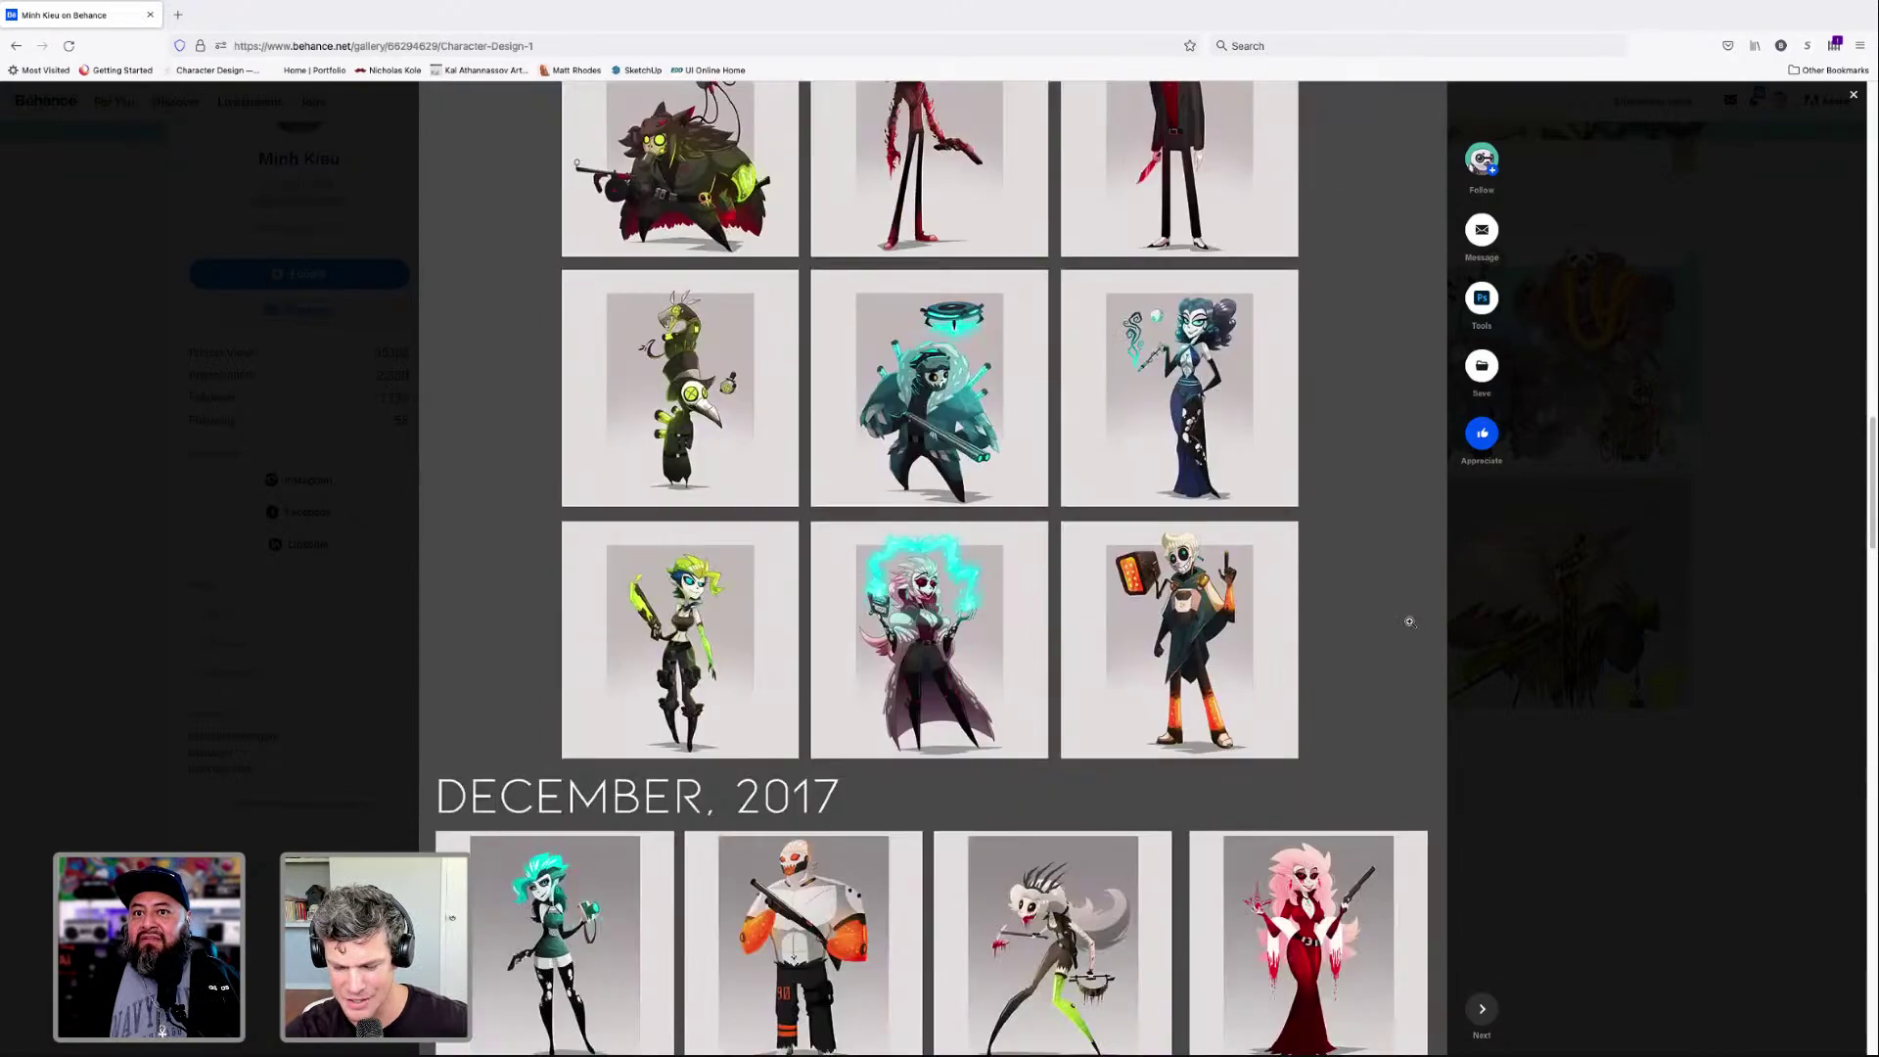
scroll(1410, 621, "down", 8)
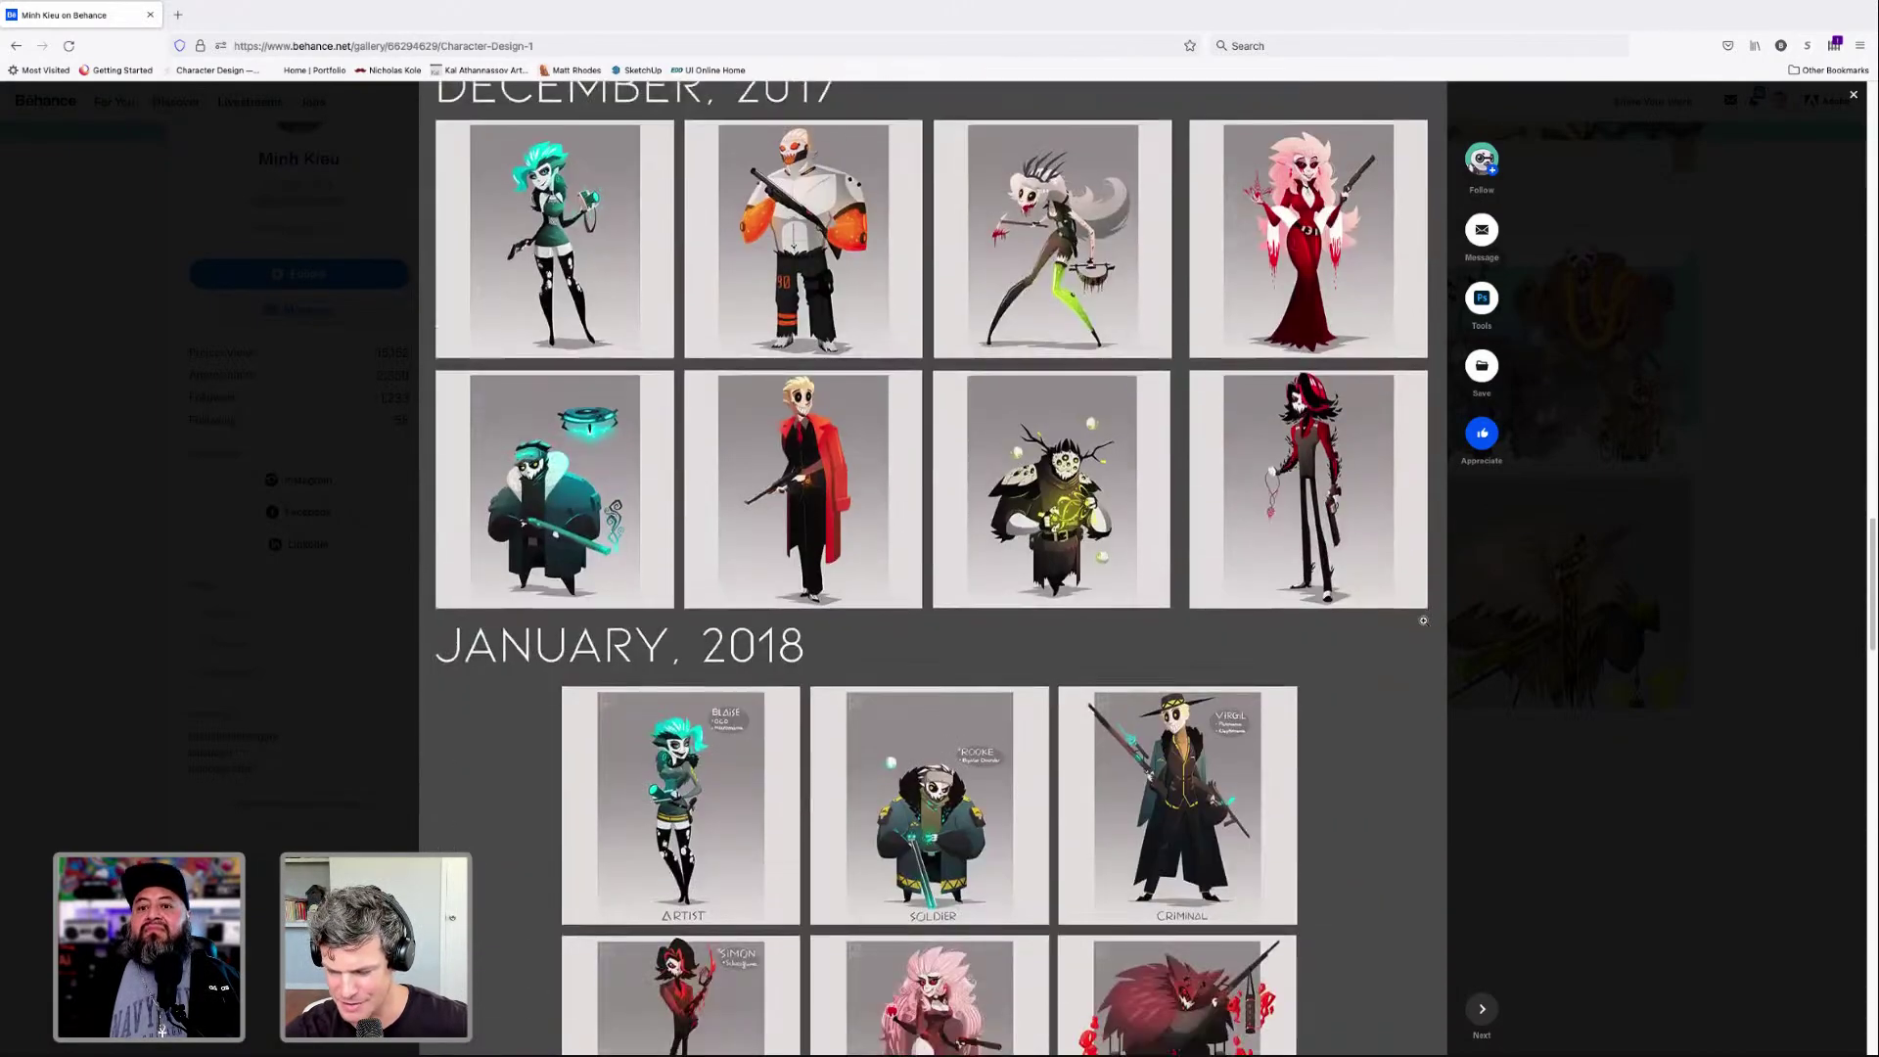
scroll(1414, 621, "up", 4)
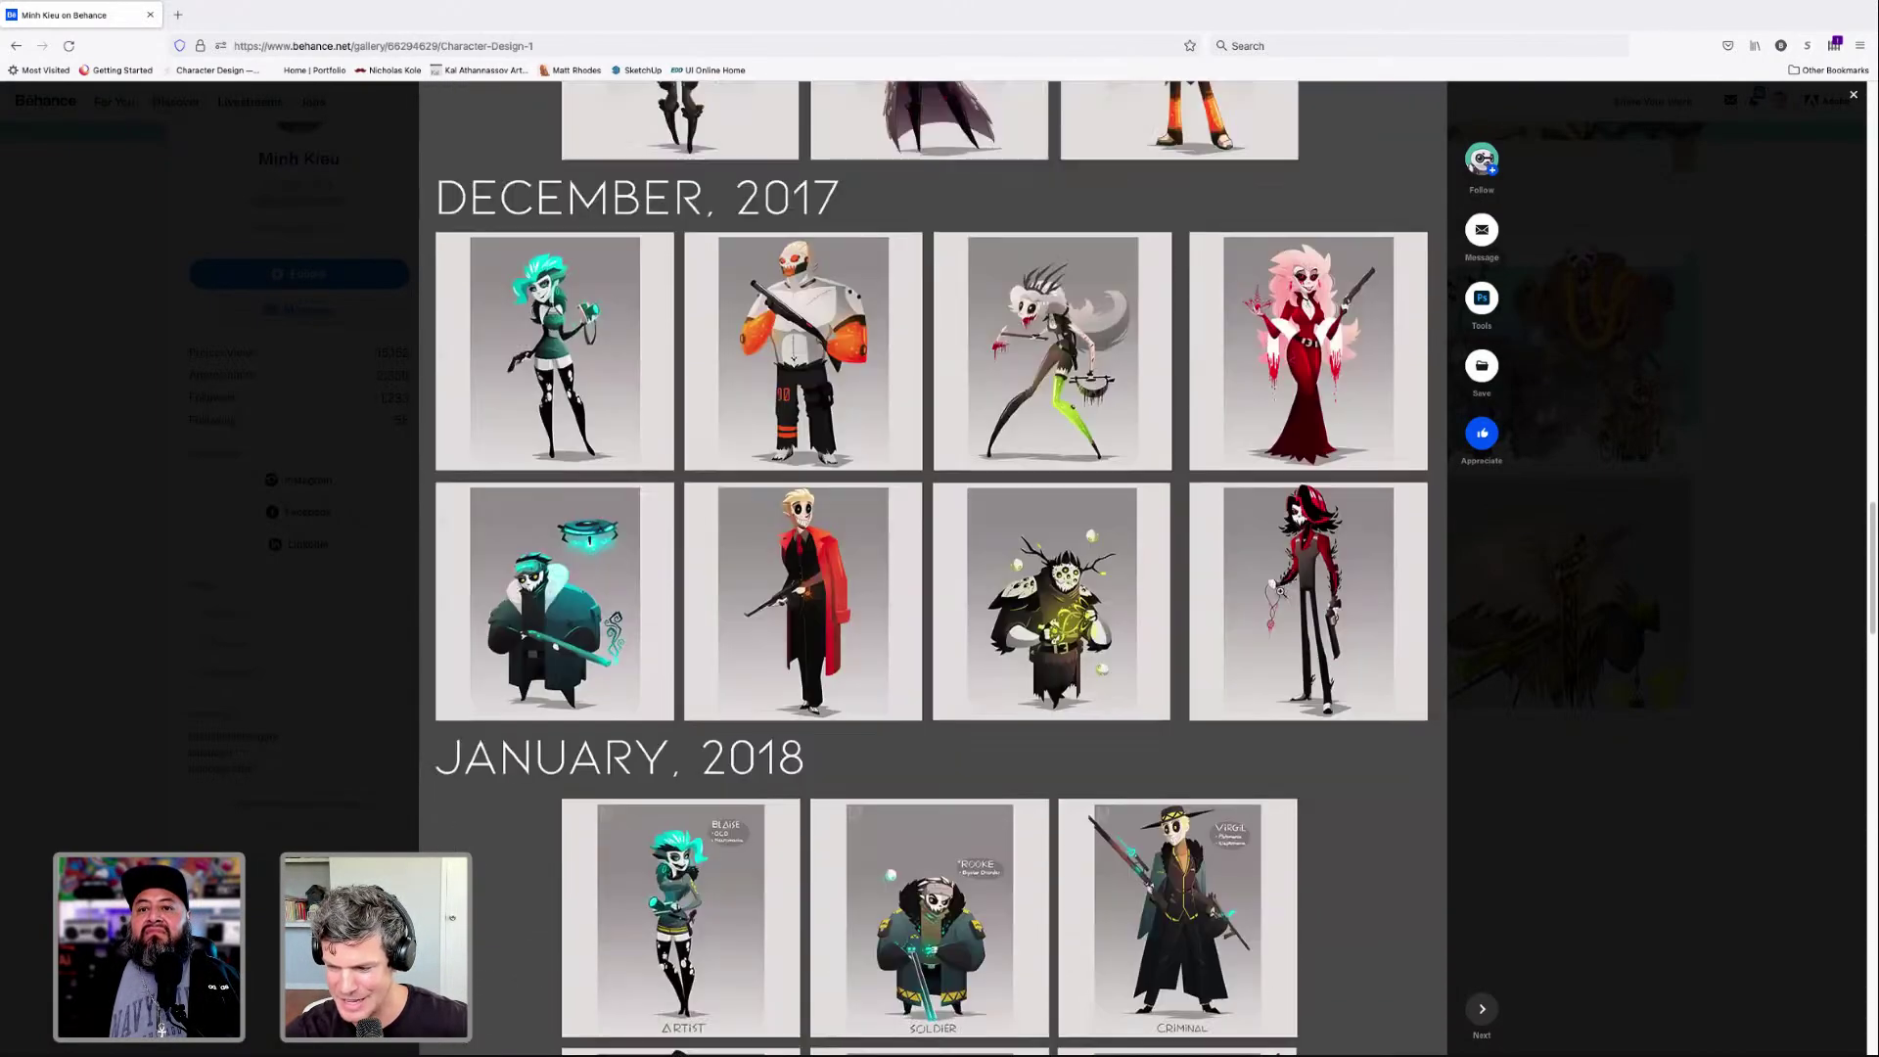
scroll(1321, 607, "down", 2)
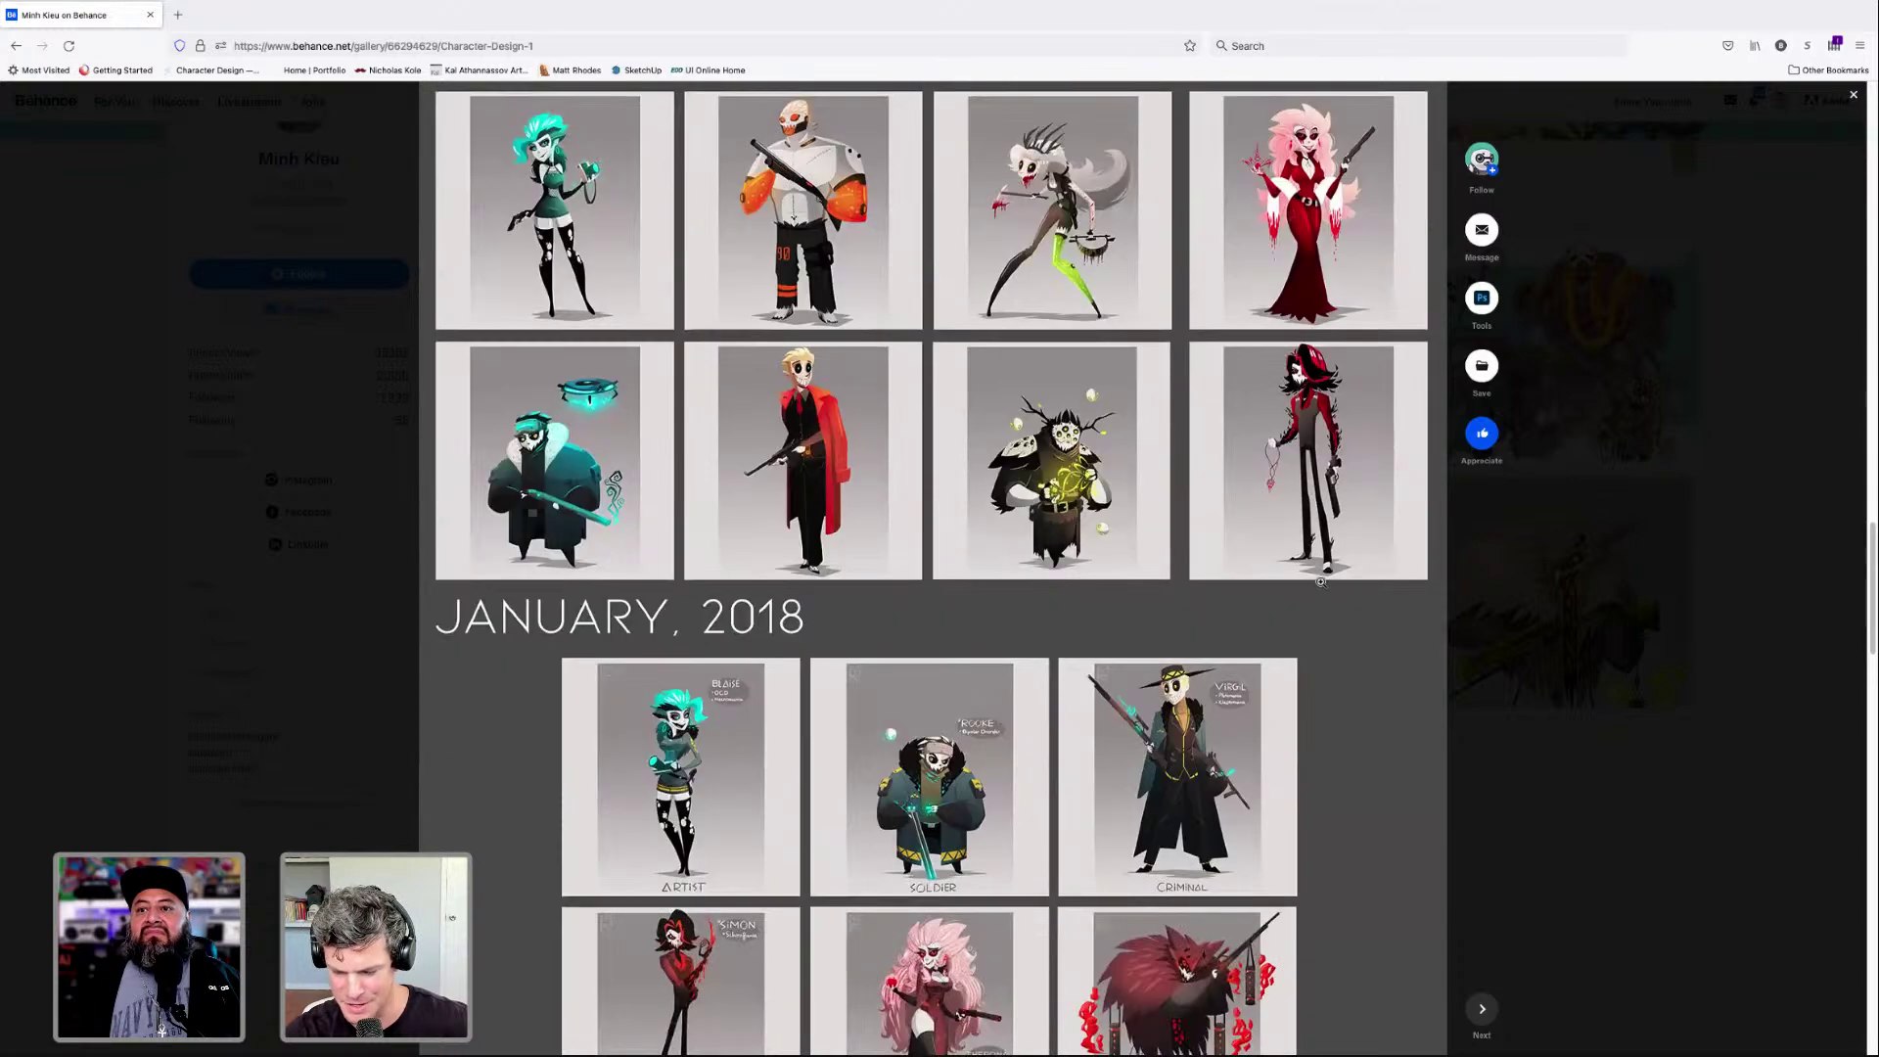
scroll(1319, 581, "down", 4)
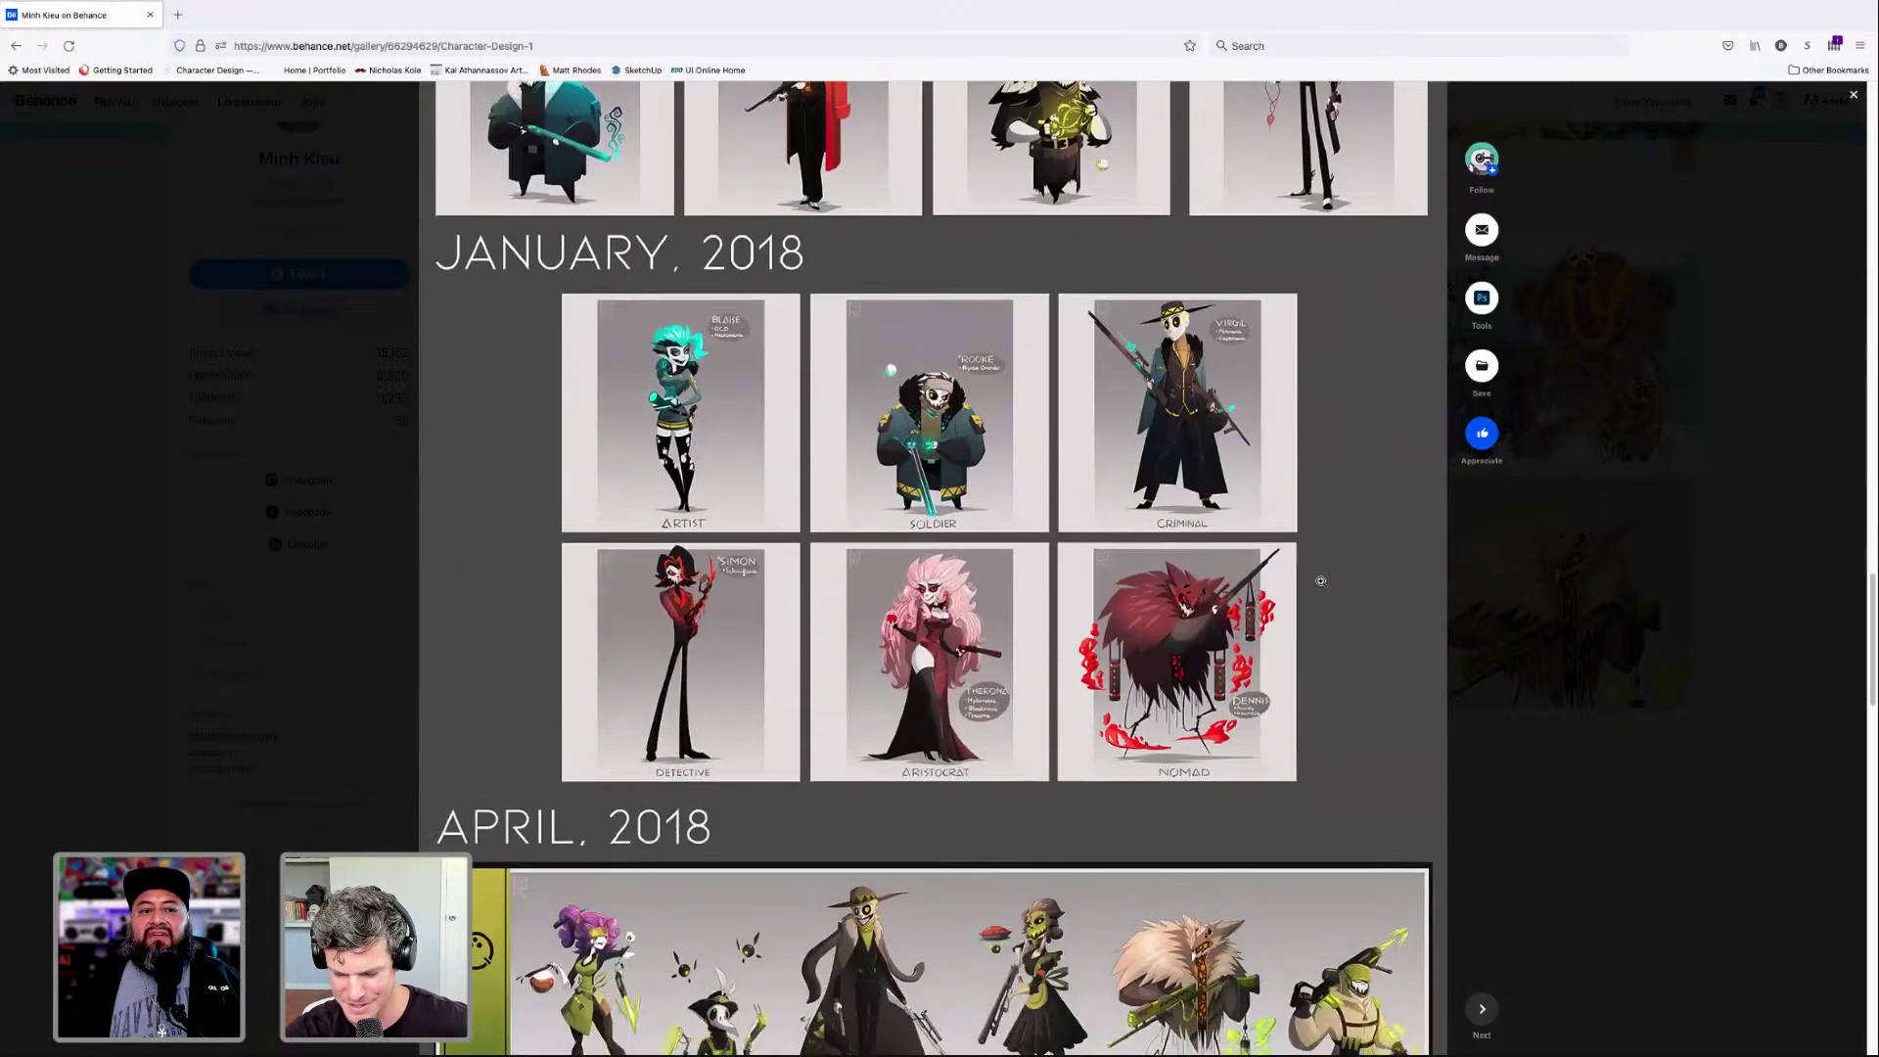
Review the April, 2018 faction lineup through to the project's end, return to its beginning and close Character Design #1.
scroll(1319, 581, "down", 7)
scroll(1319, 581, "down", 9)
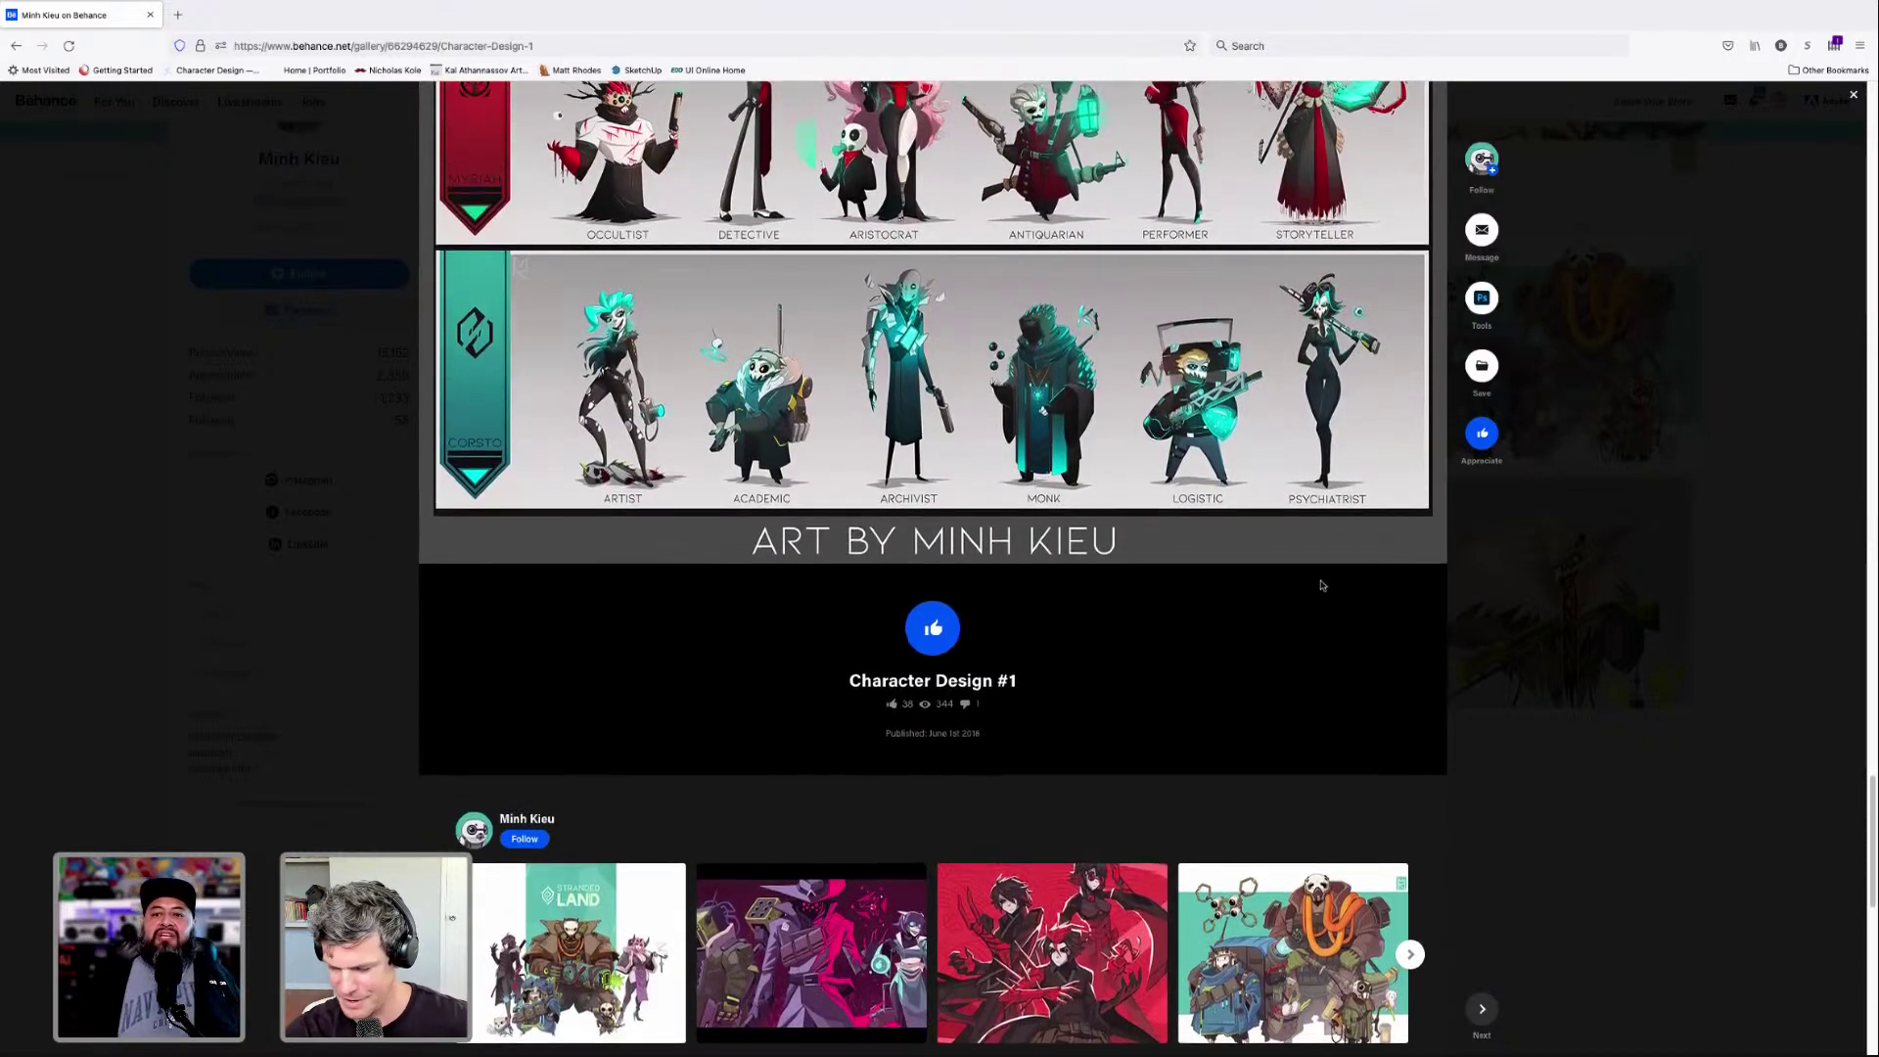
scroll(1321, 583, "up", 7)
left_click(1320, 581)
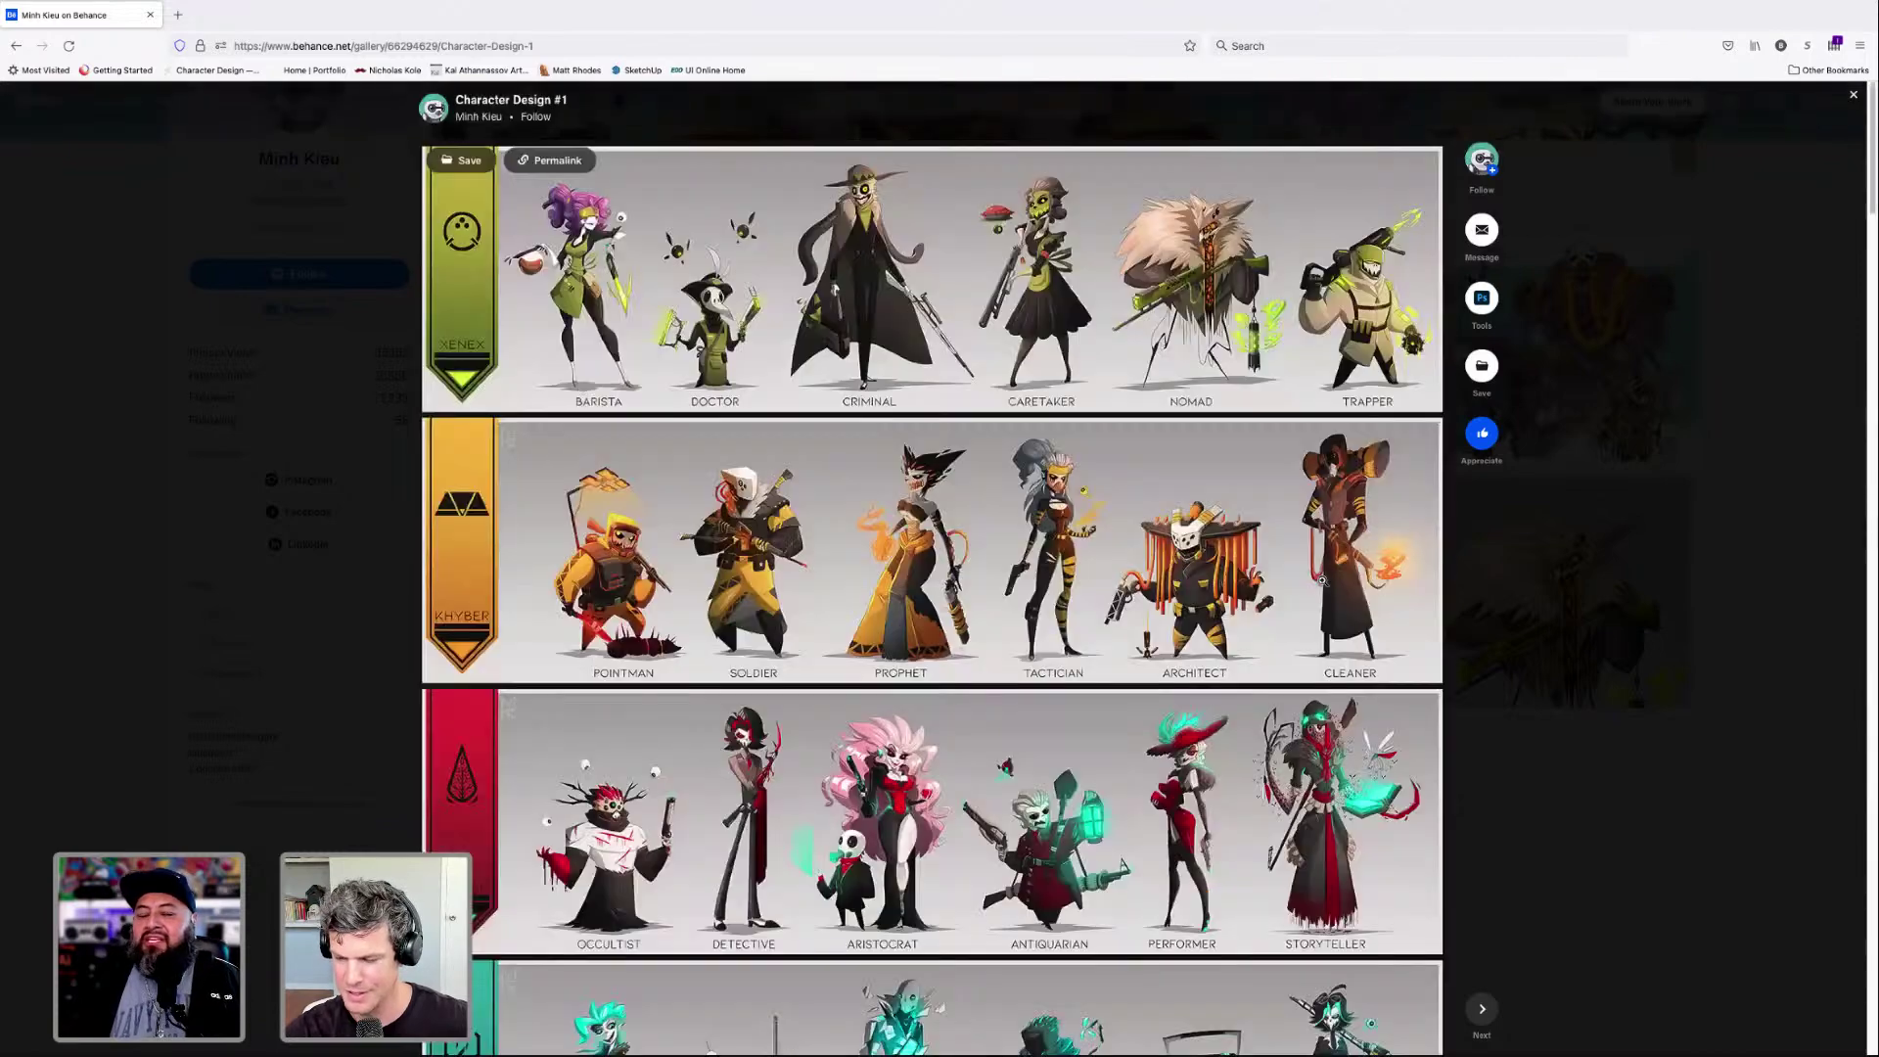
left_click(1842, 97)
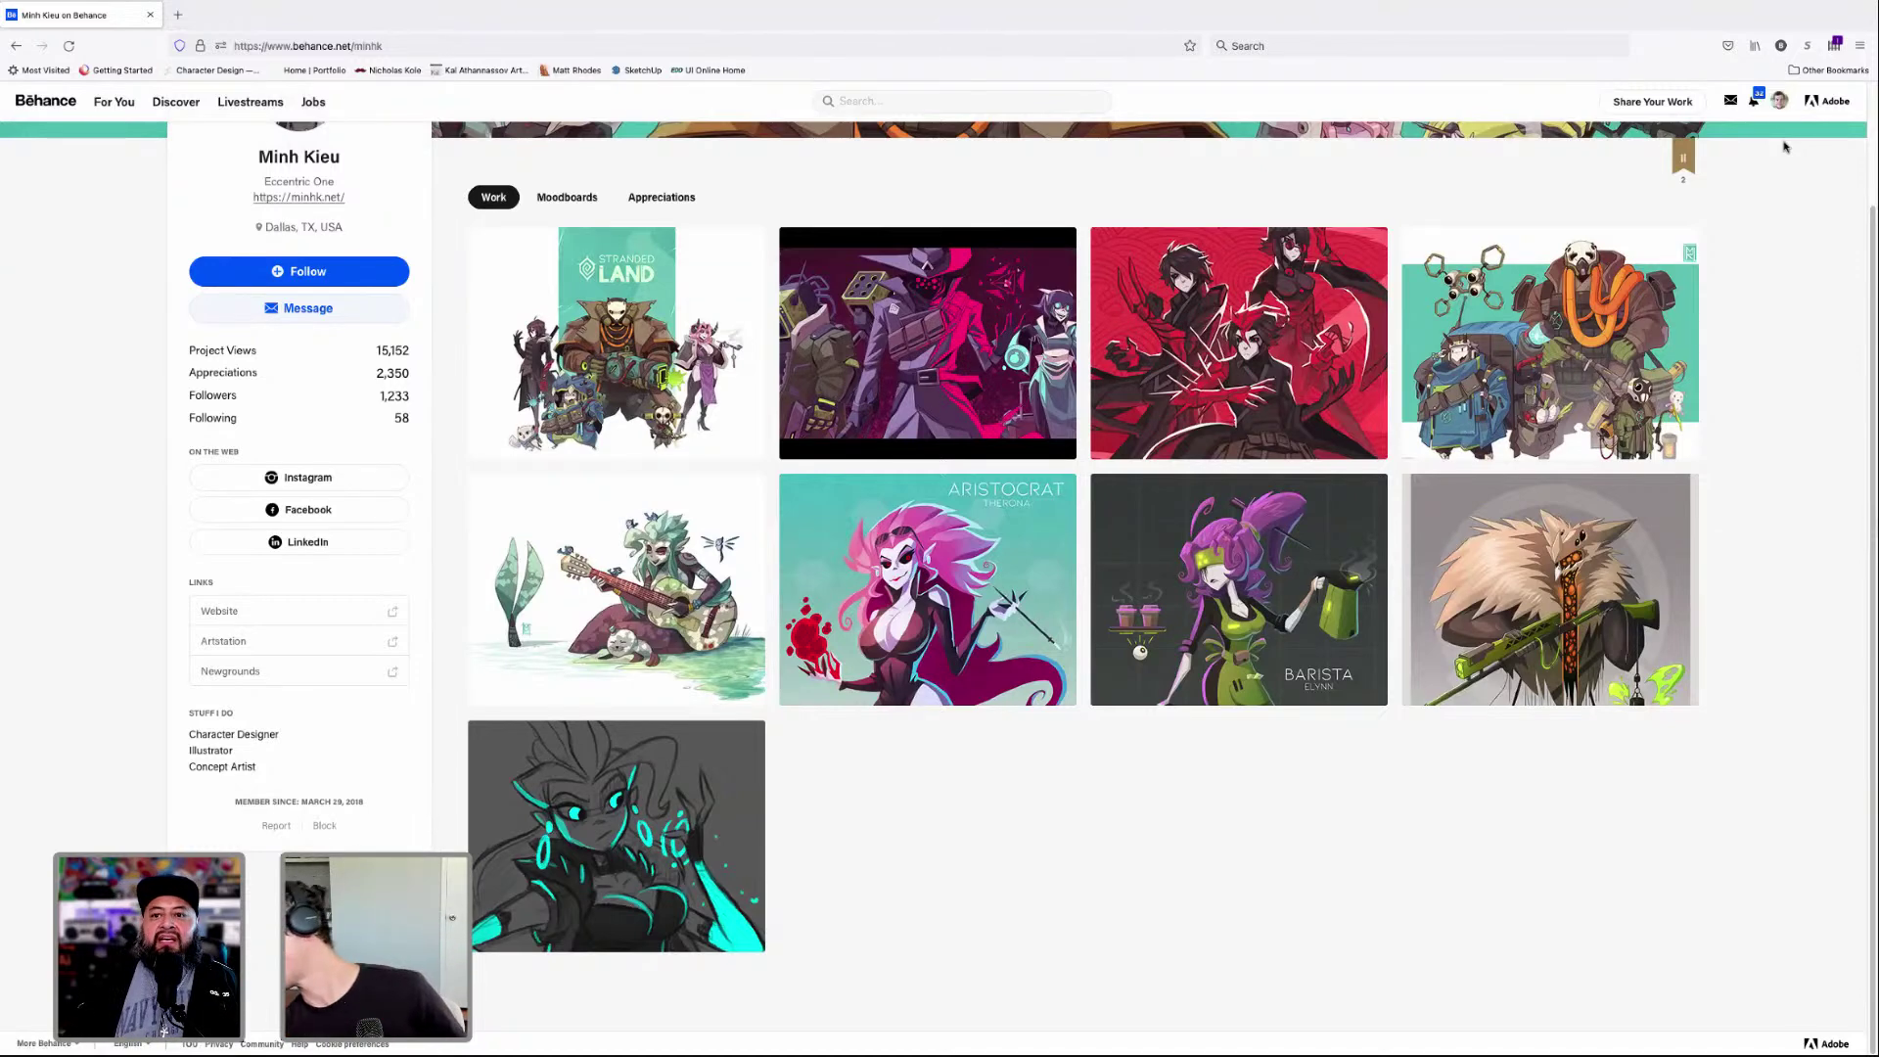
Switch to Photoshop and shade the lower tail fin and tail bones with a lassoed black-to-transparent gradient on the shadow layer.
mouse_move(37, 30)
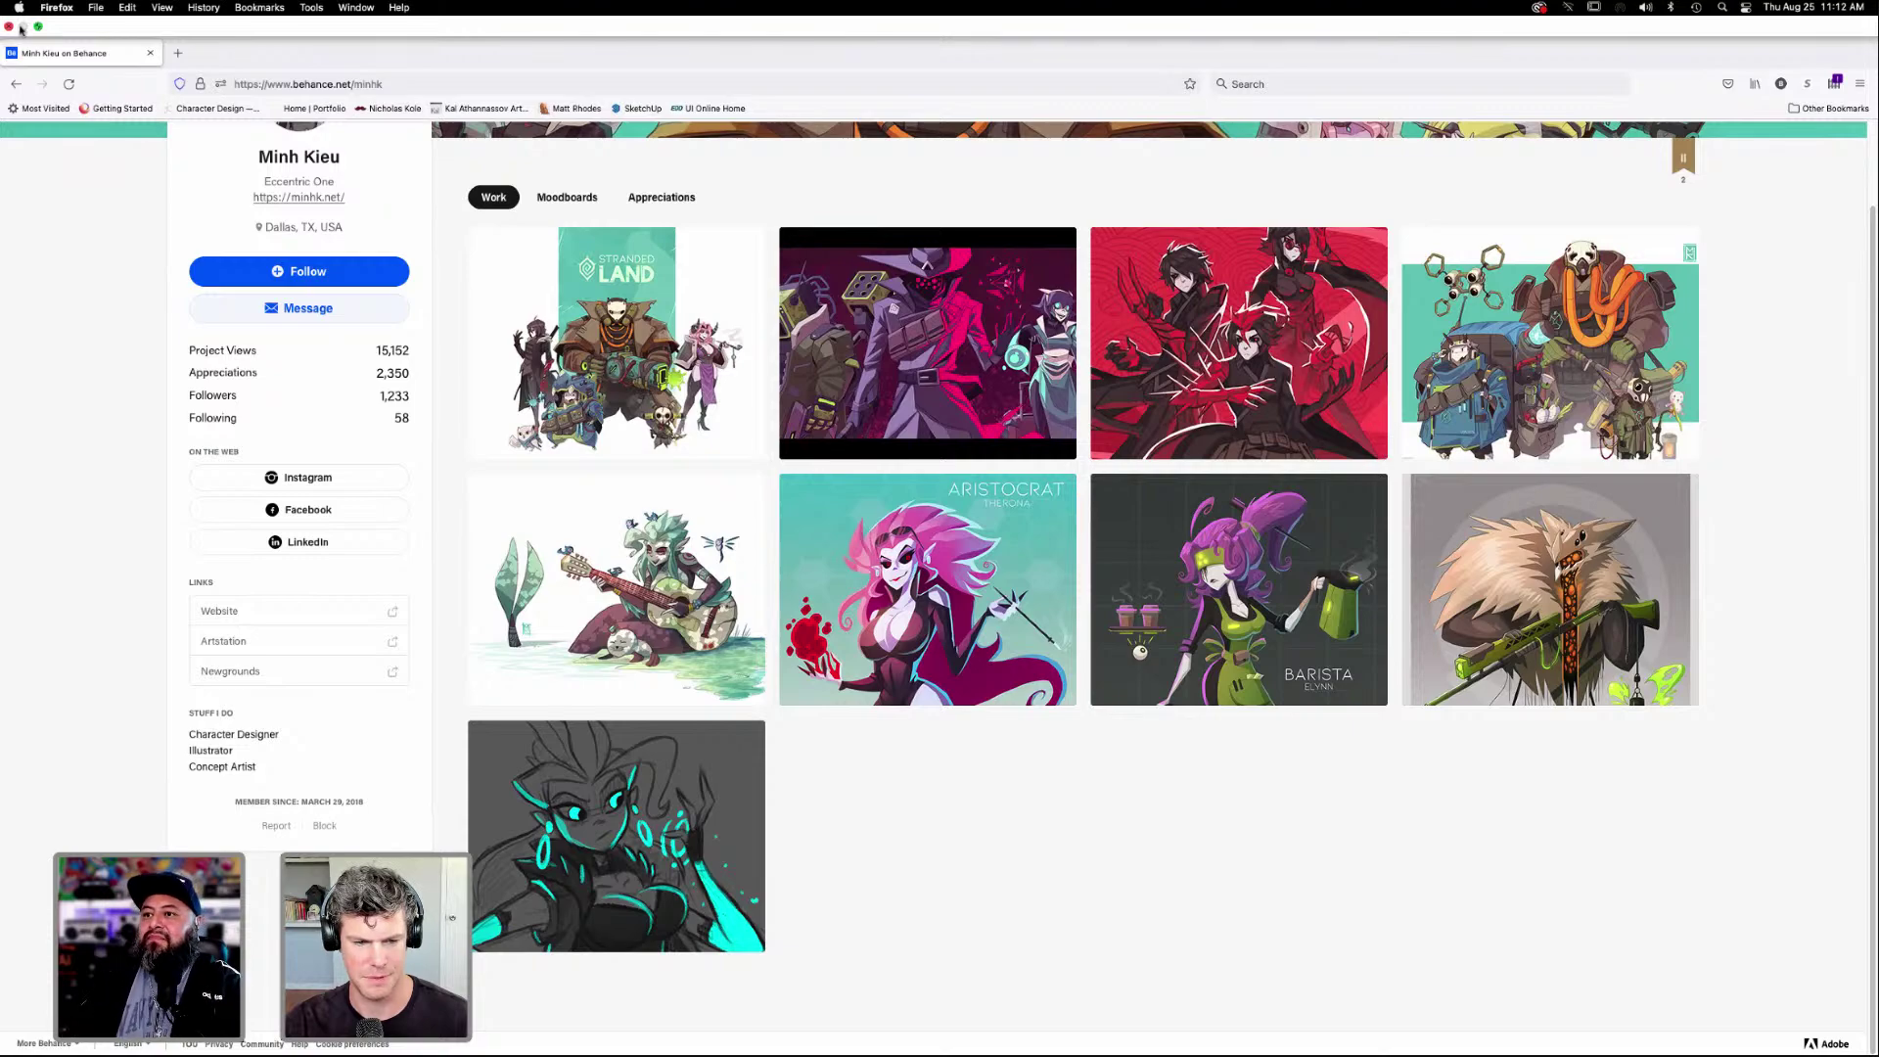
key("ctrl+Left")
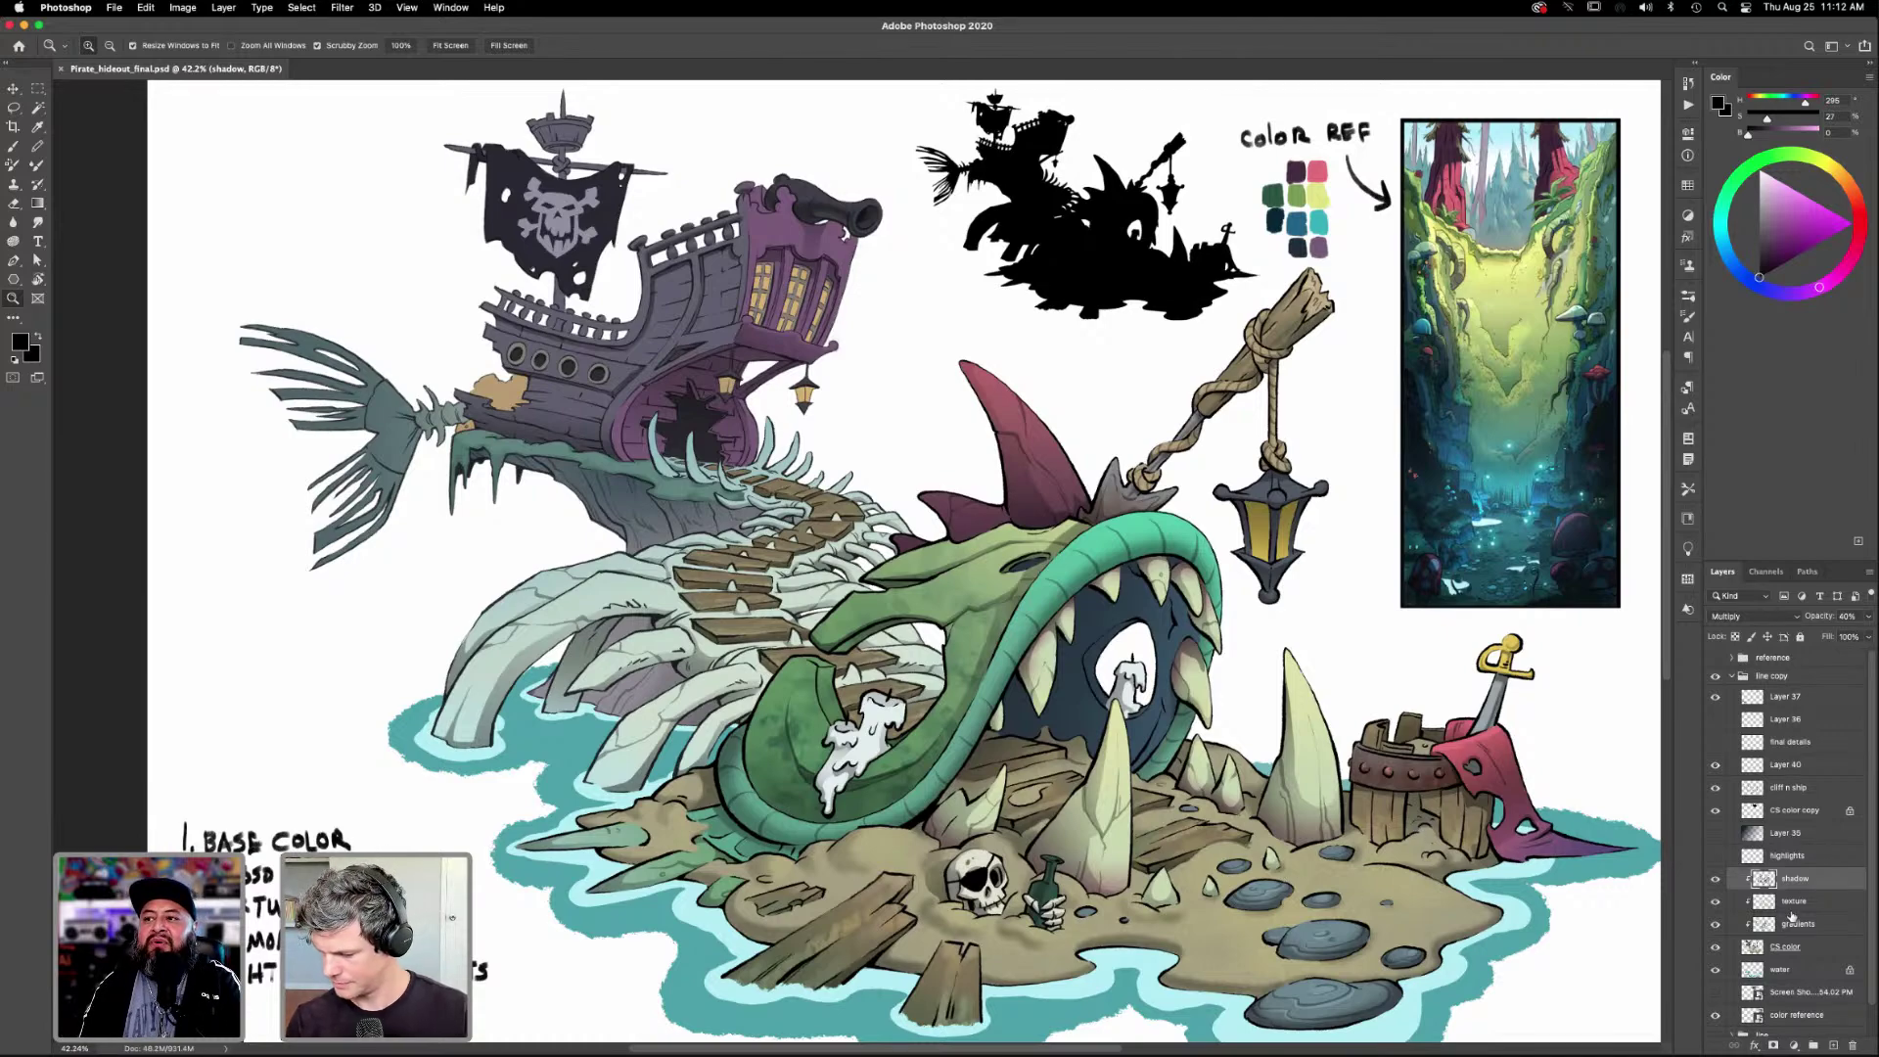
mouse_move(768, 838)
left_mouse_down()
mouse_move(1221, 900)
mouse_move(961, 711)
mouse_move(998, 714)
left_mouse_up()
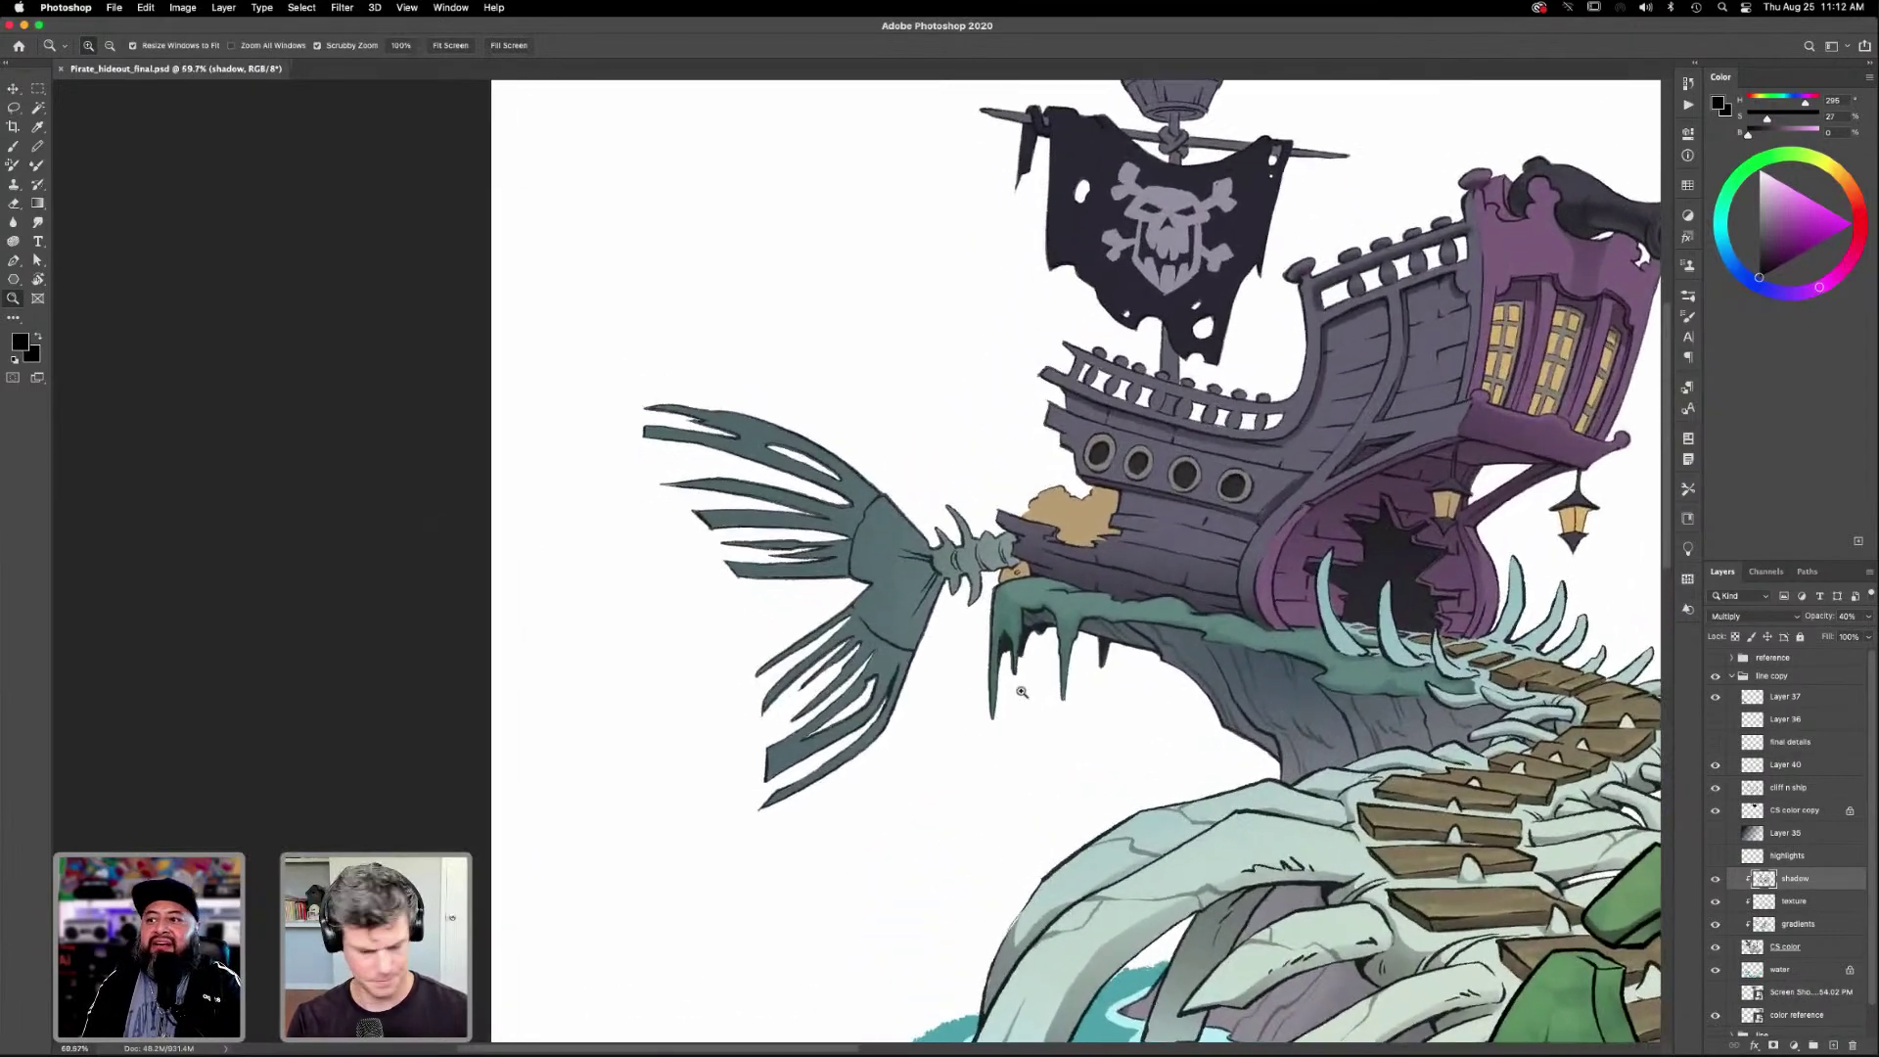
key("l")
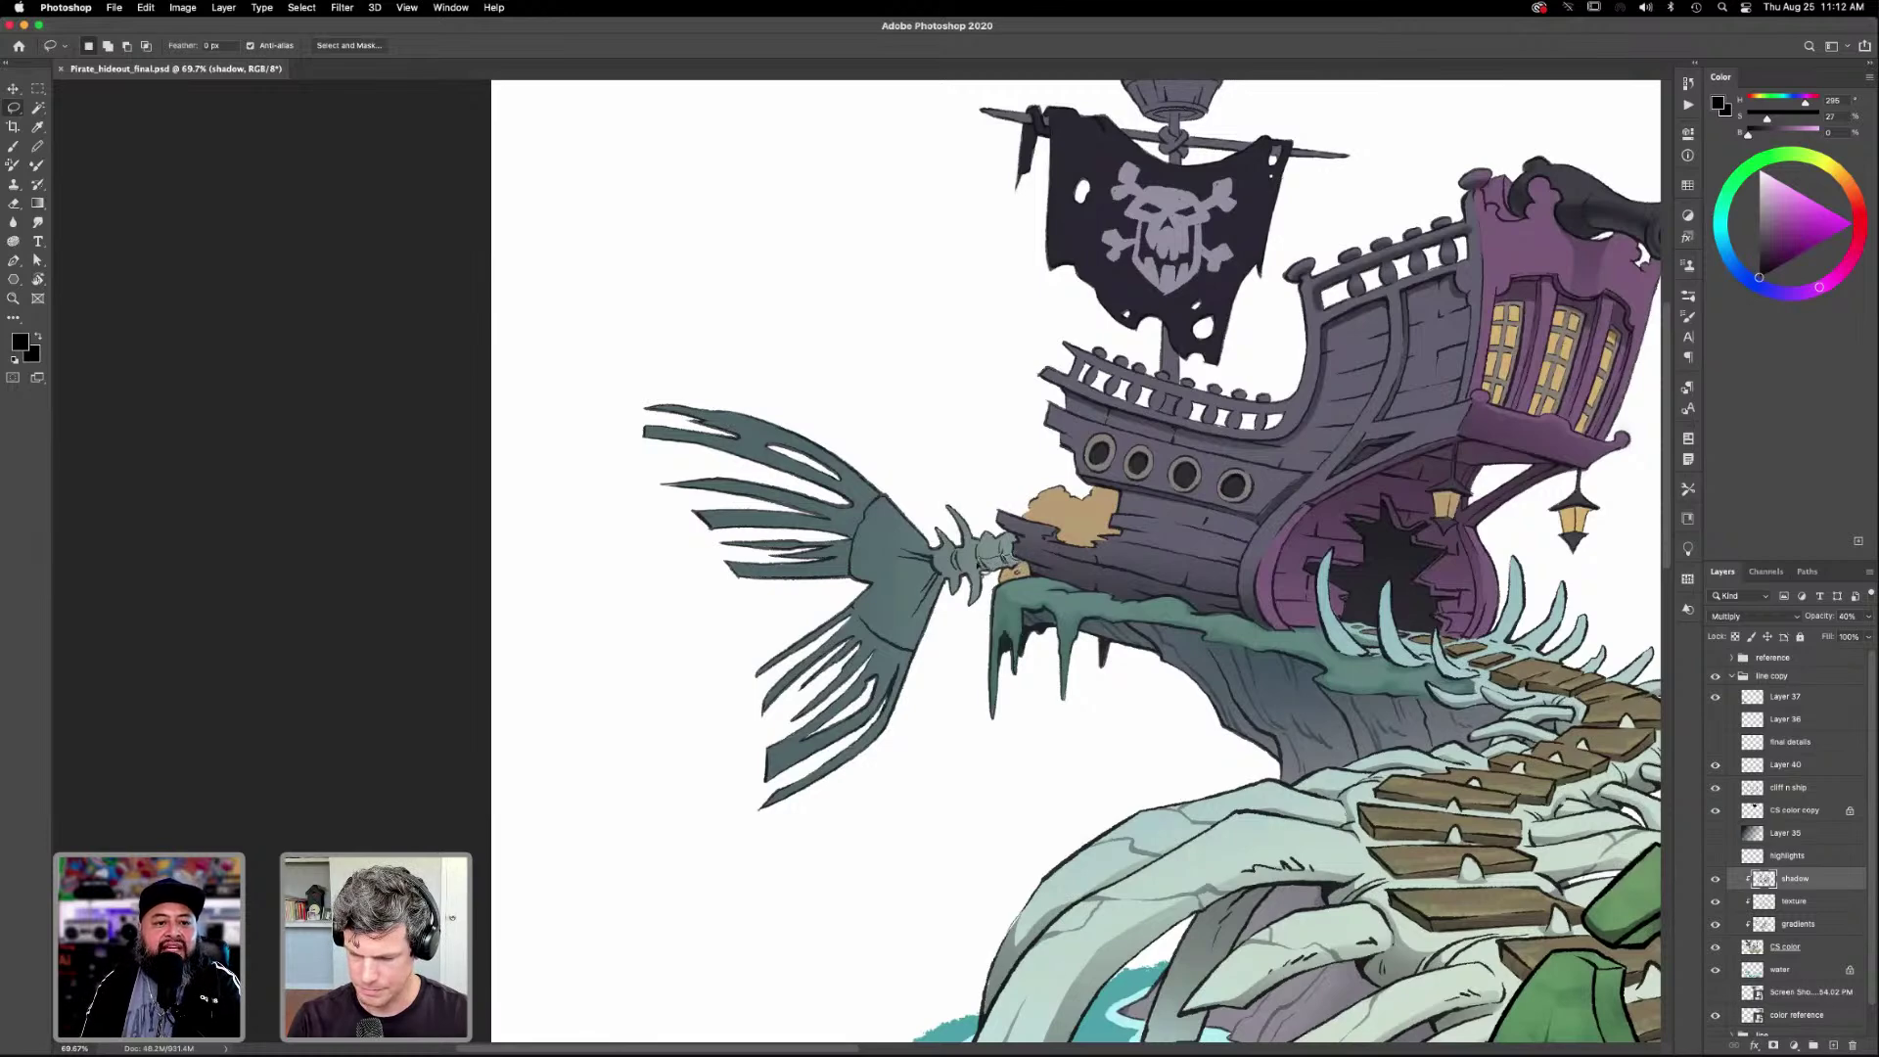
mouse_move(945, 570)
left_mouse_down()
mouse_move(895, 636)
mouse_move(855, 608)
mouse_move(908, 664)
mouse_move(993, 587)
mouse_move(1039, 577)
mouse_move(1017, 554)
left_mouse_up()
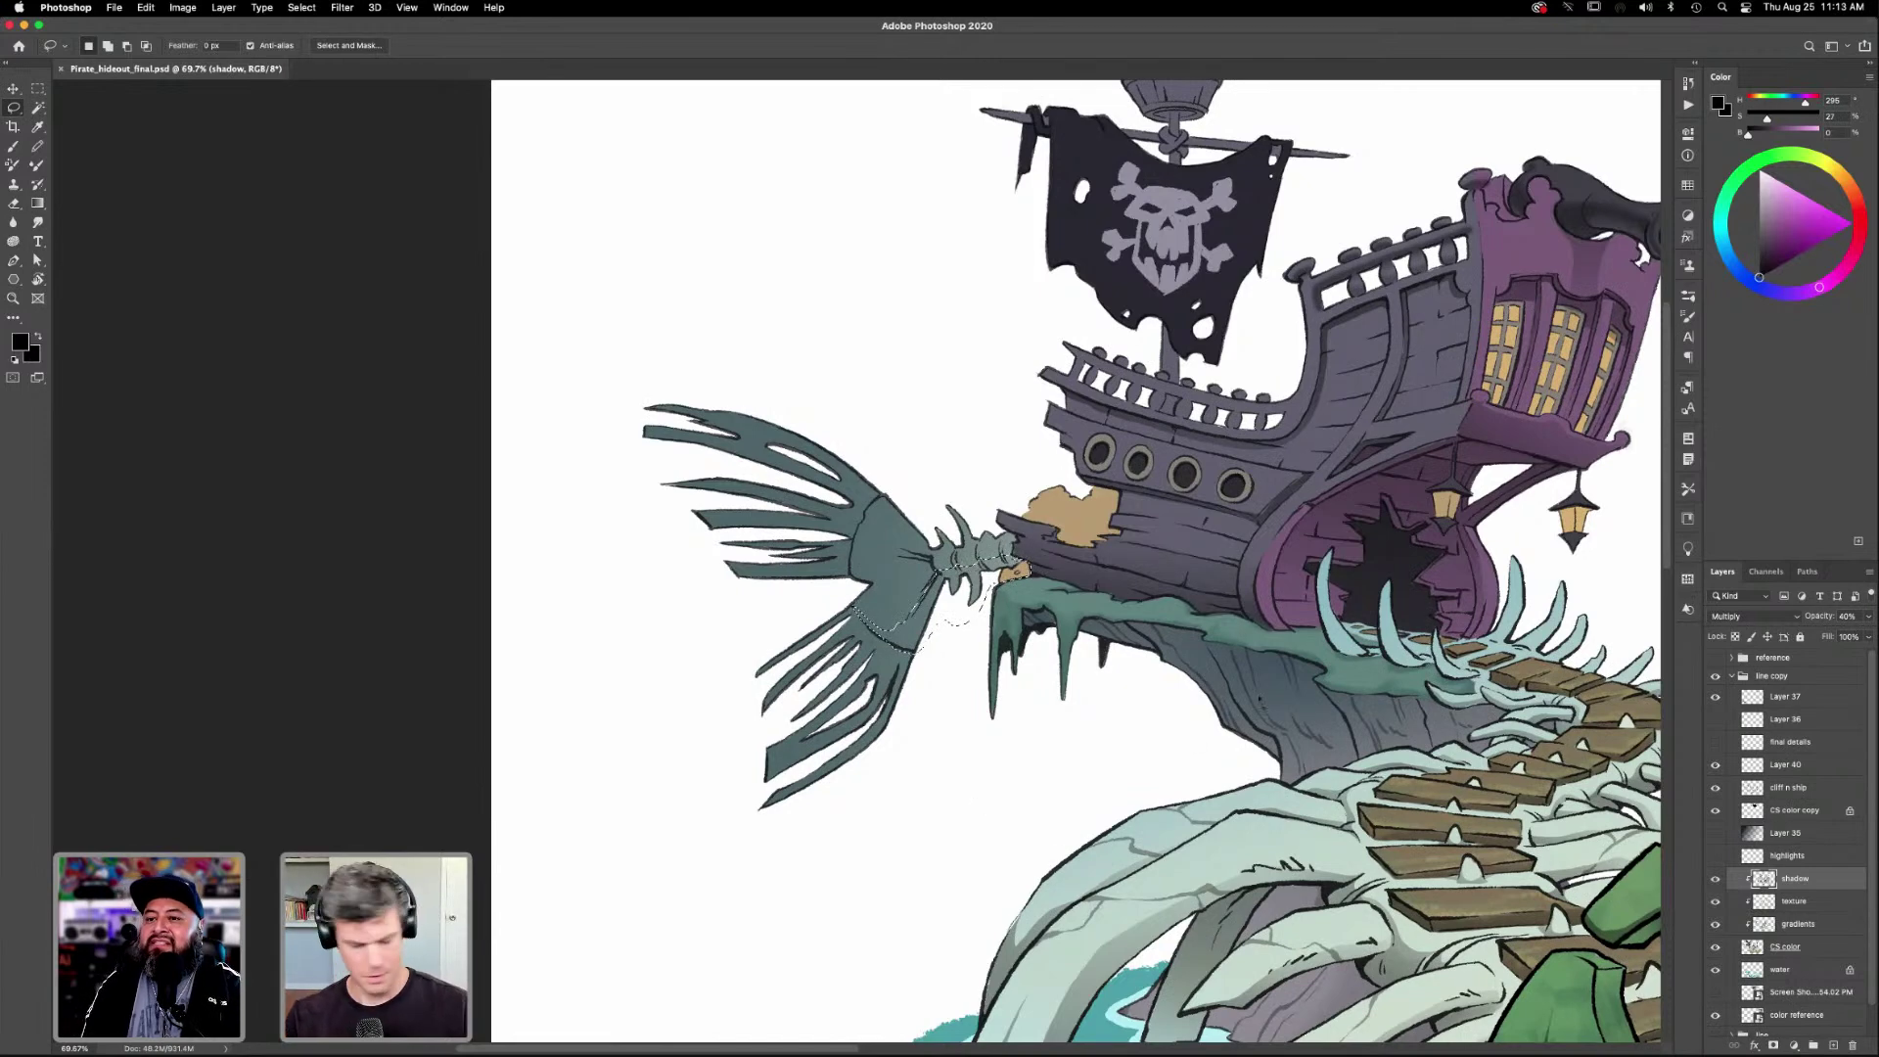
key("g")
mouse_move(988, 465)
left_mouse_down()
mouse_move(1000, 787)
mouse_move(1077, 780)
left_mouse_up()
key("ctrl+d")
scroll(1024, 815, "down", 6)
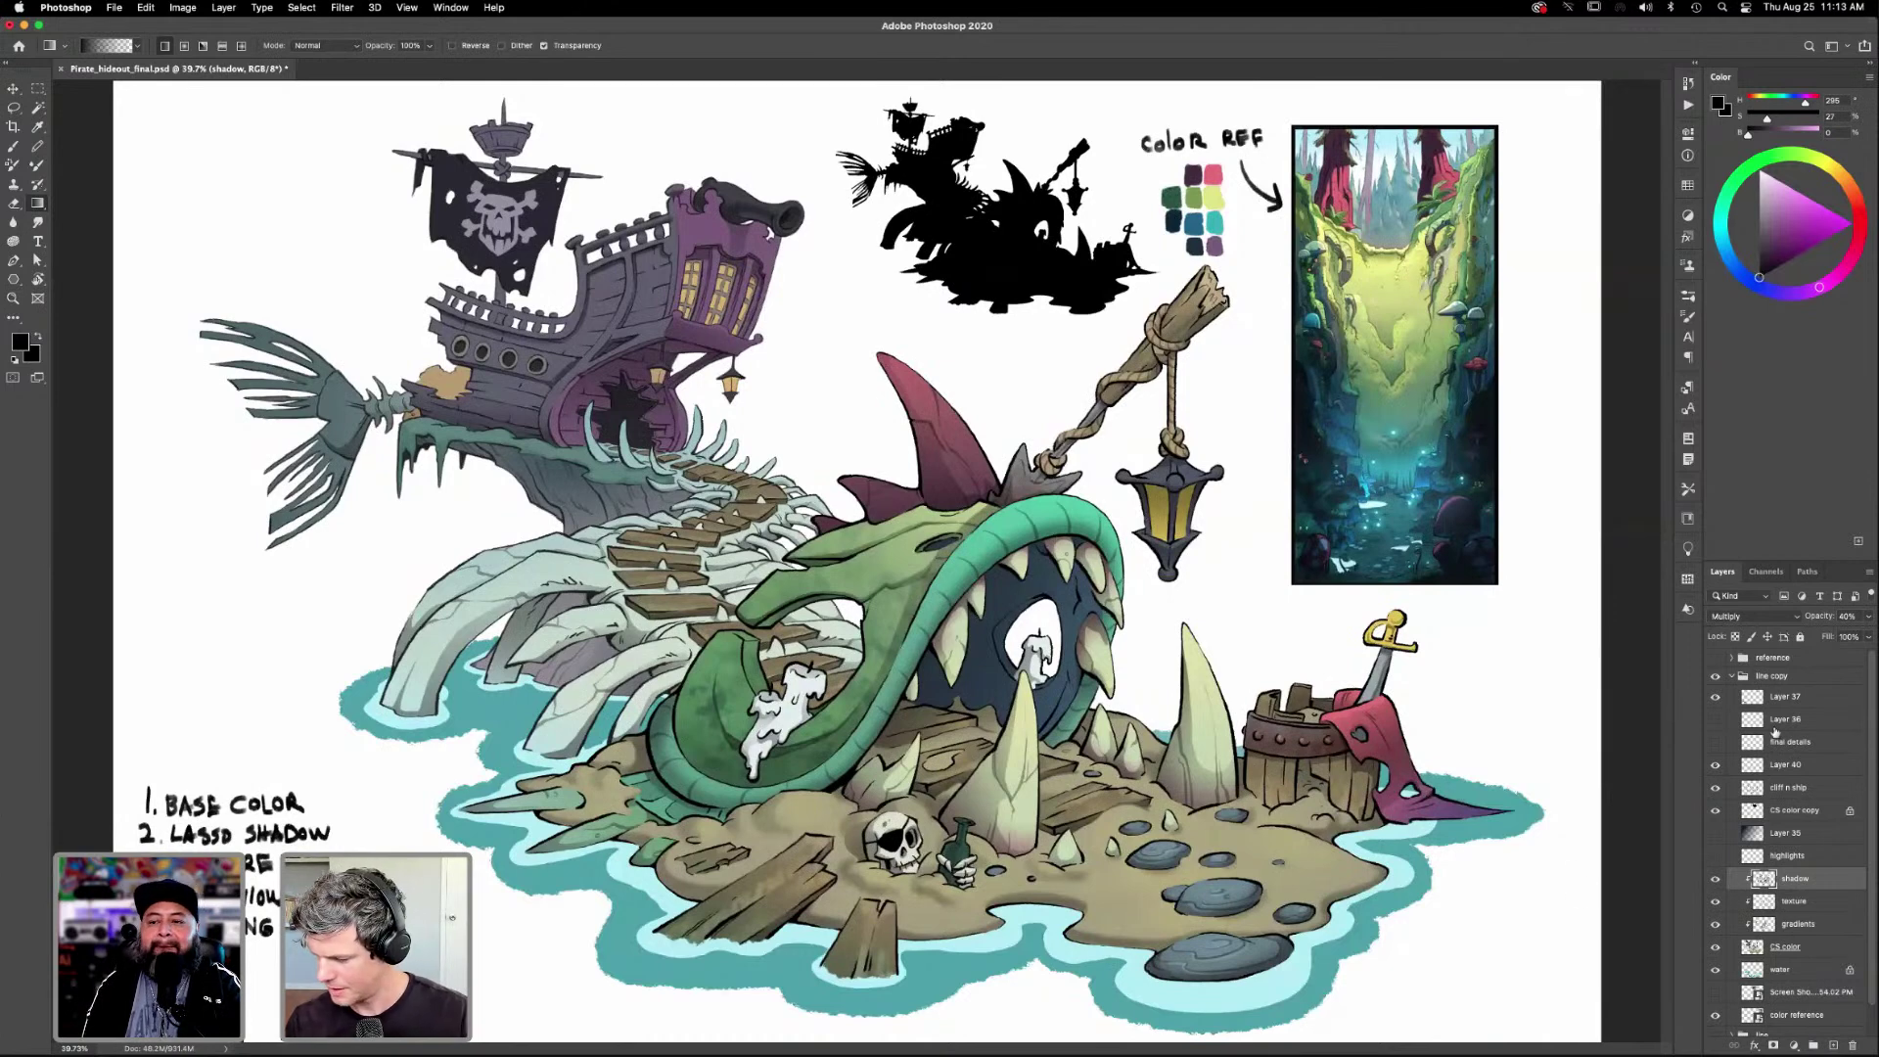
Show the final details layer and clip the highlights layer and the gradient layer above it to the color layers below.
left_click(1718, 746)
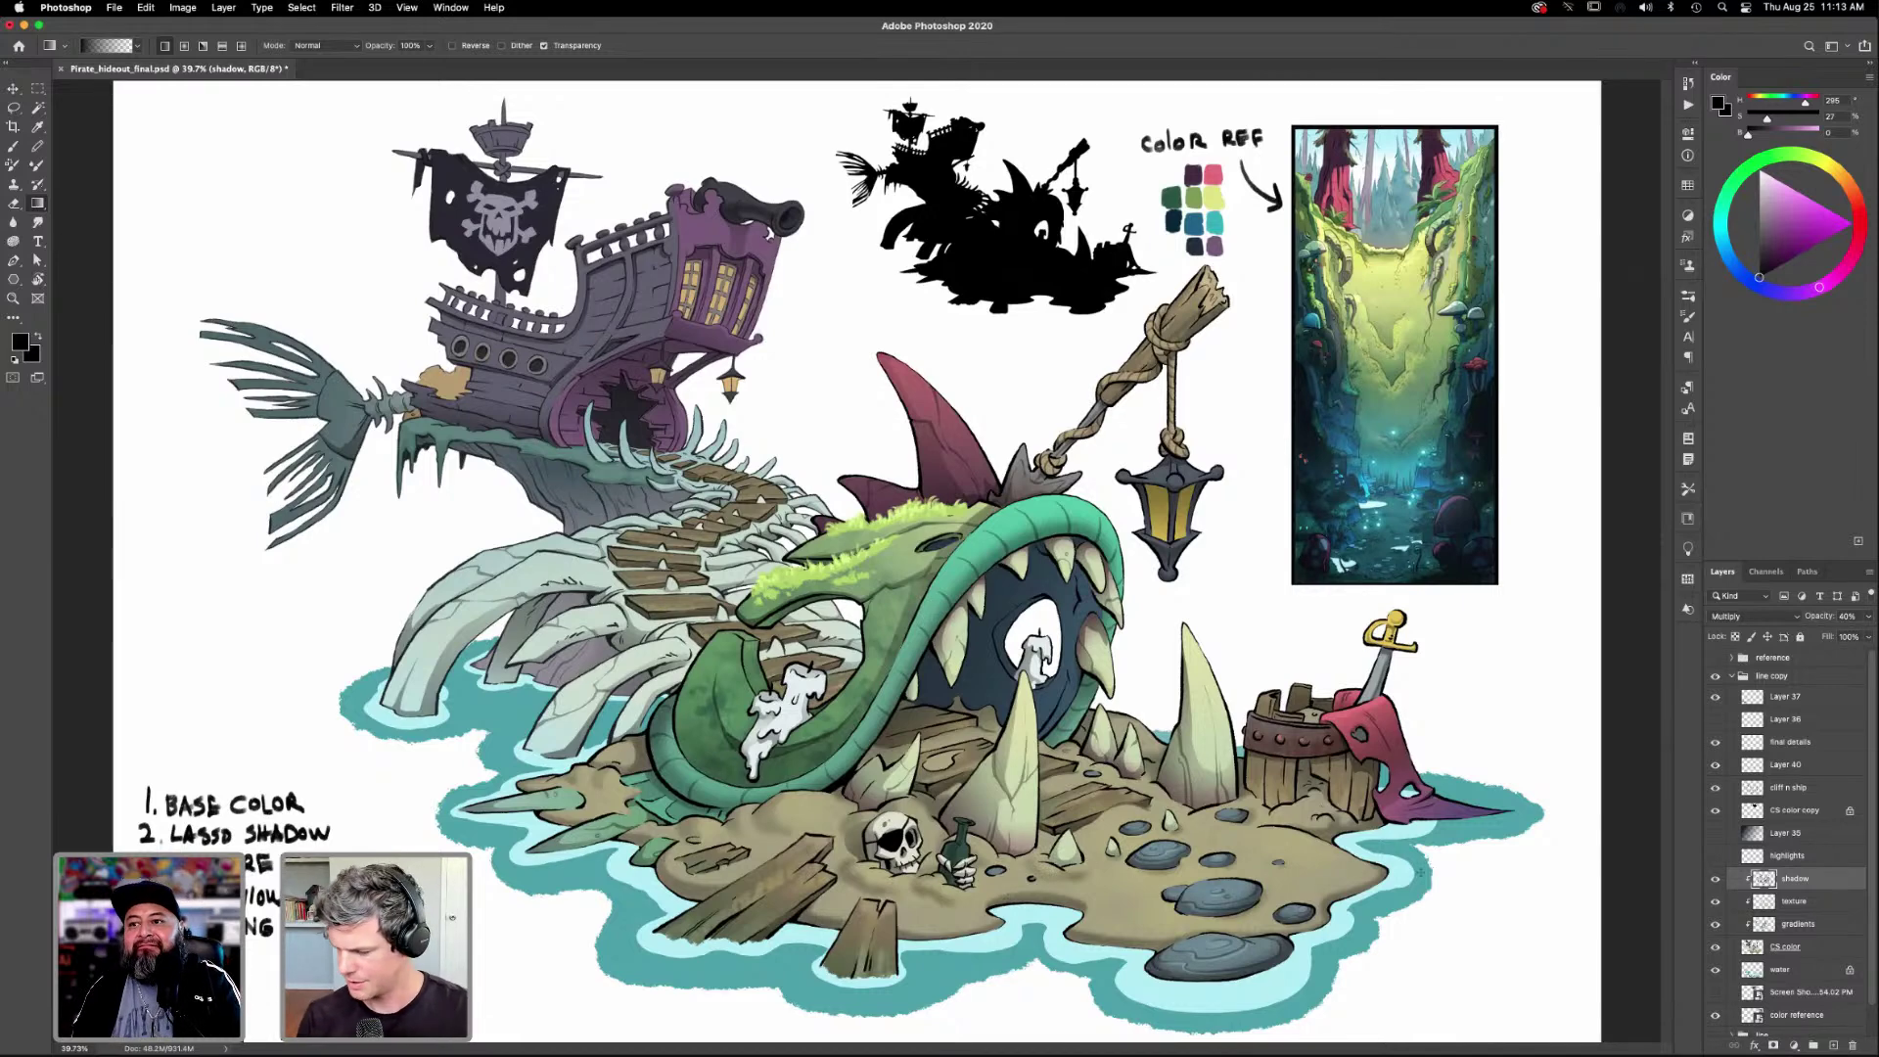
left_click(1716, 836)
left_click(1716, 835)
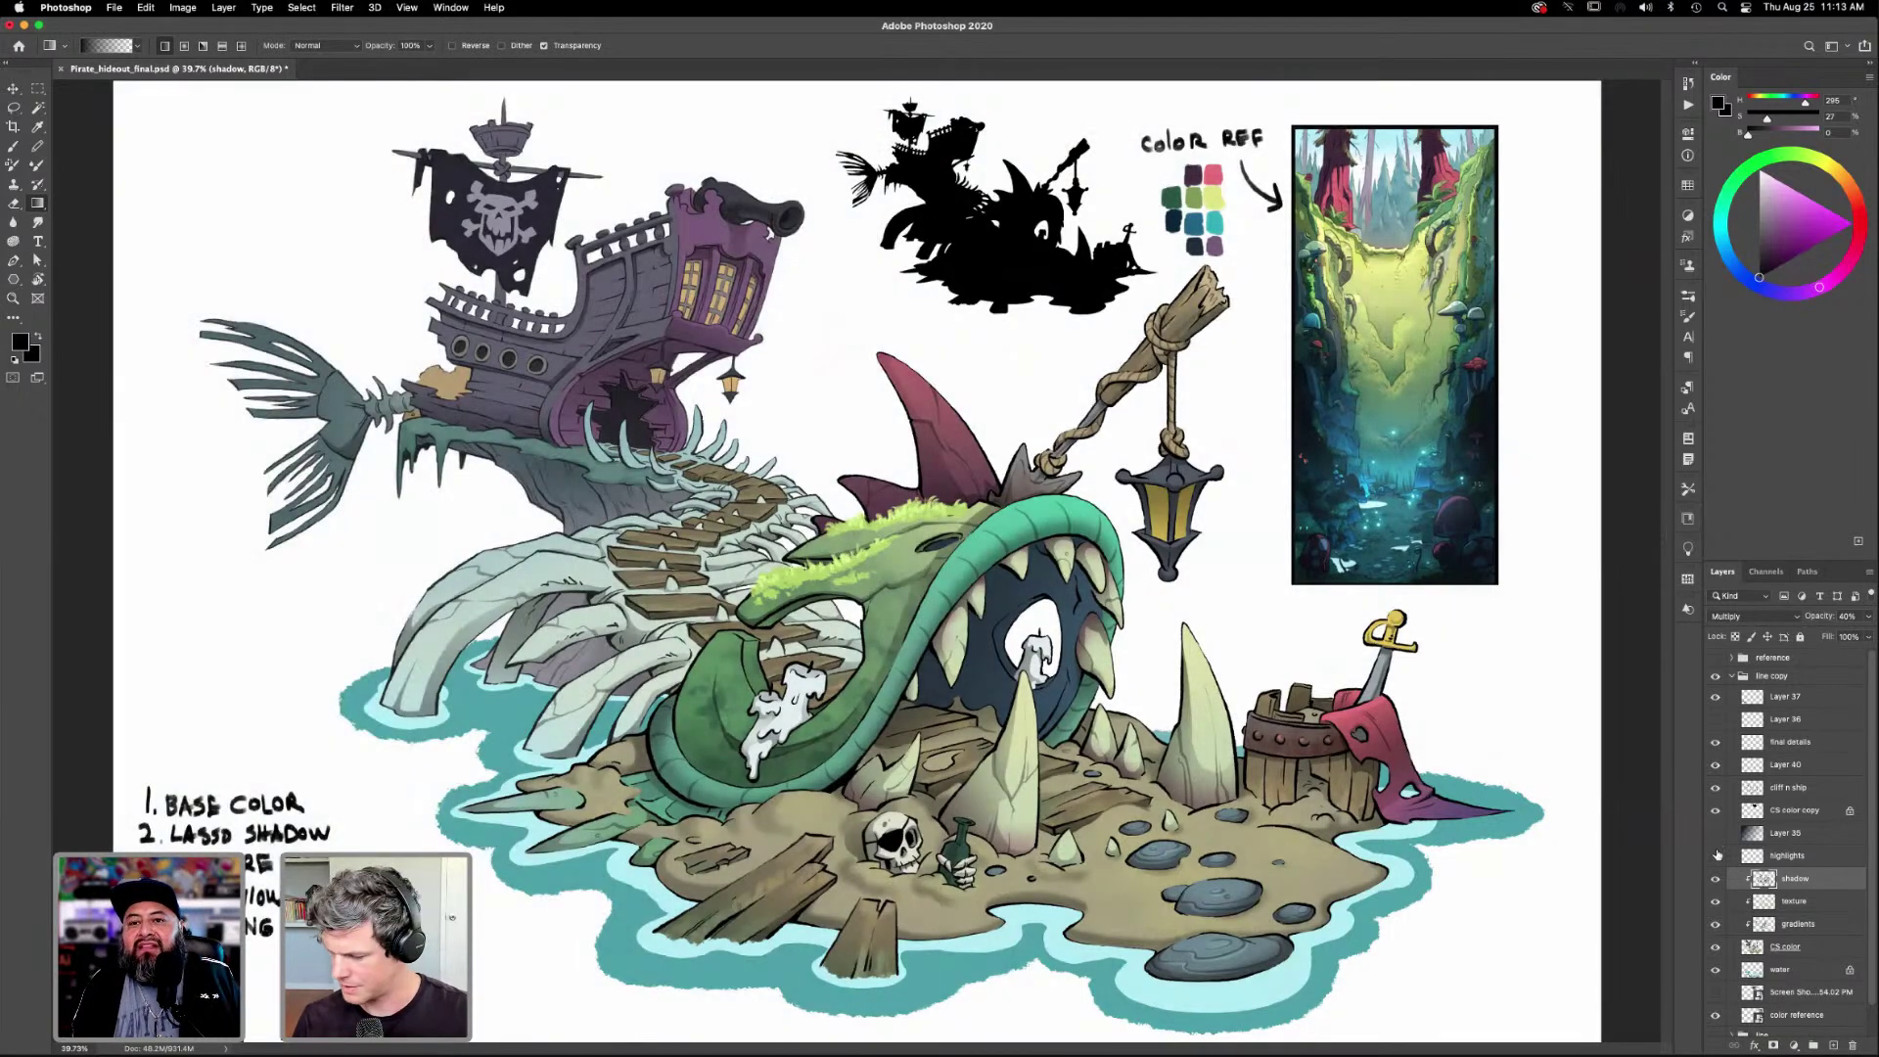
left_click(1787, 855)
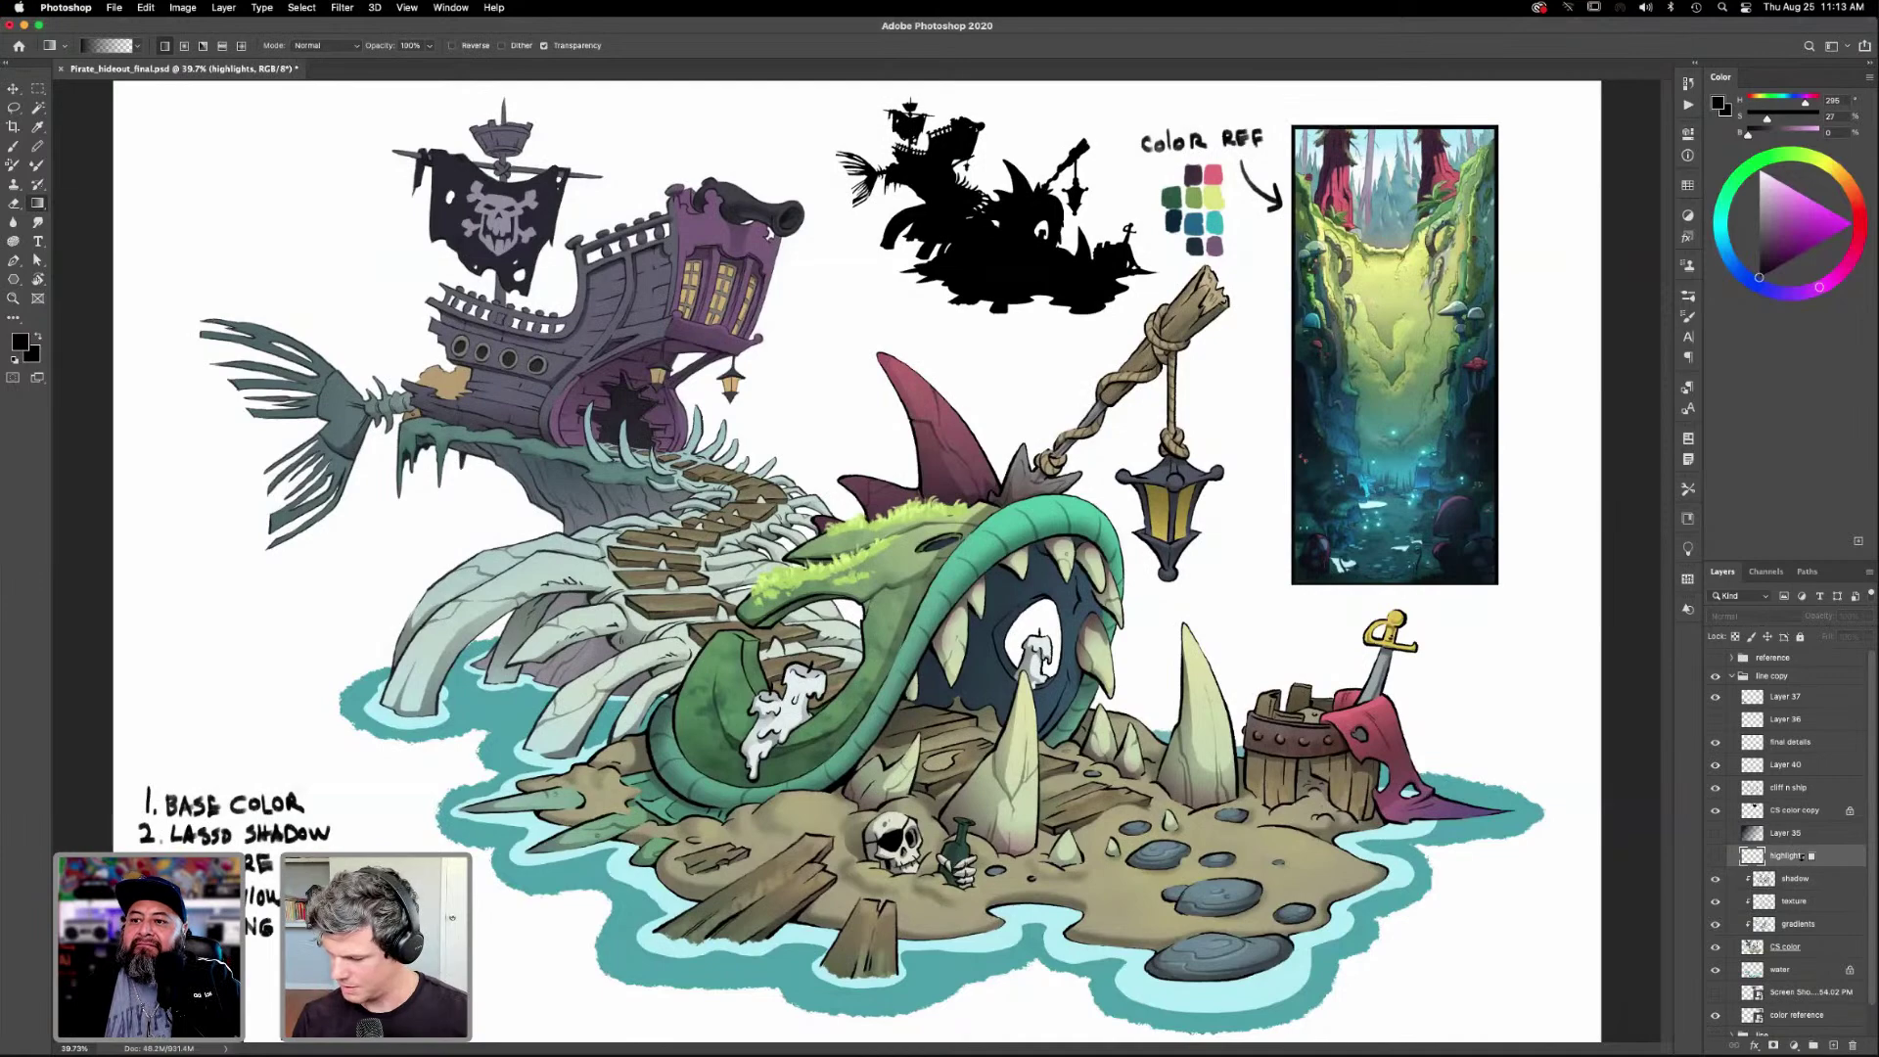
left_click(1806, 866, "alt")
left_click(1806, 843, "alt")
Compare the artwork with and without the gradient layer above highlights, leave it hidden, and show the window and lantern glow layer.
left_click(1716, 835)
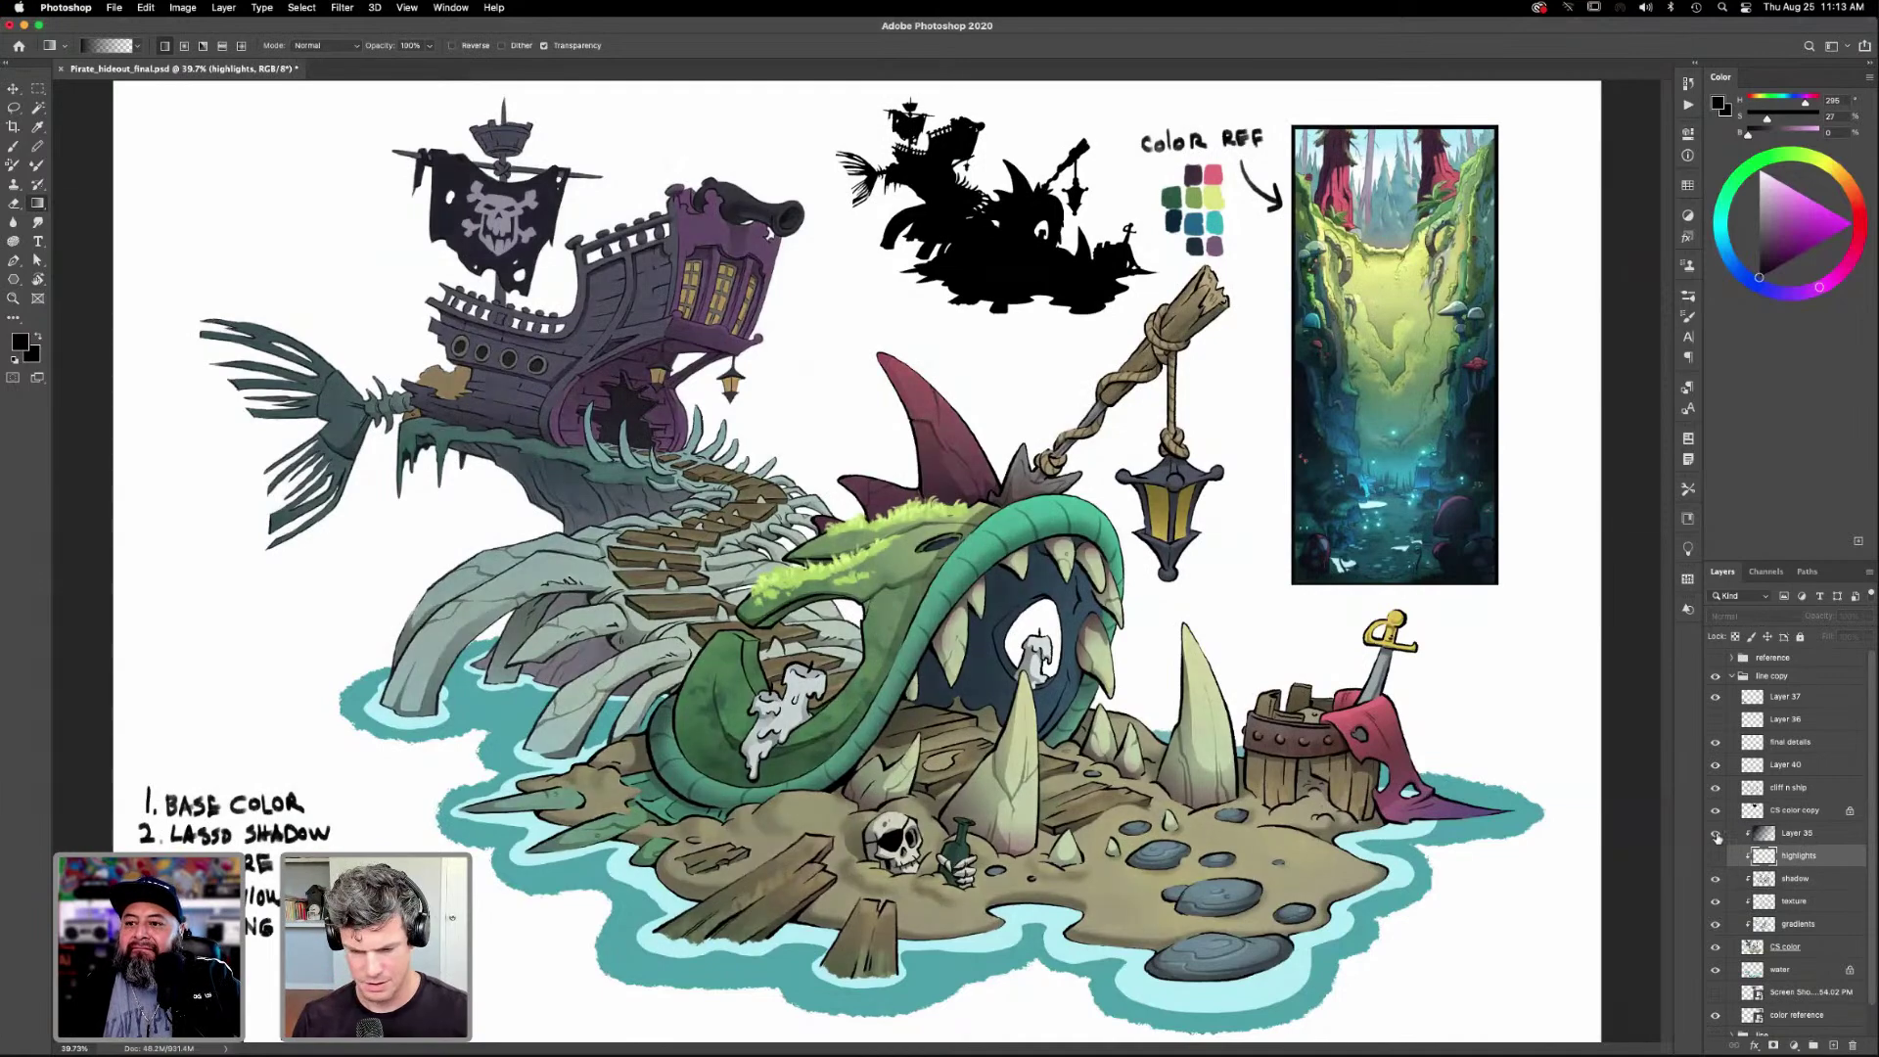
left_click(1715, 836)
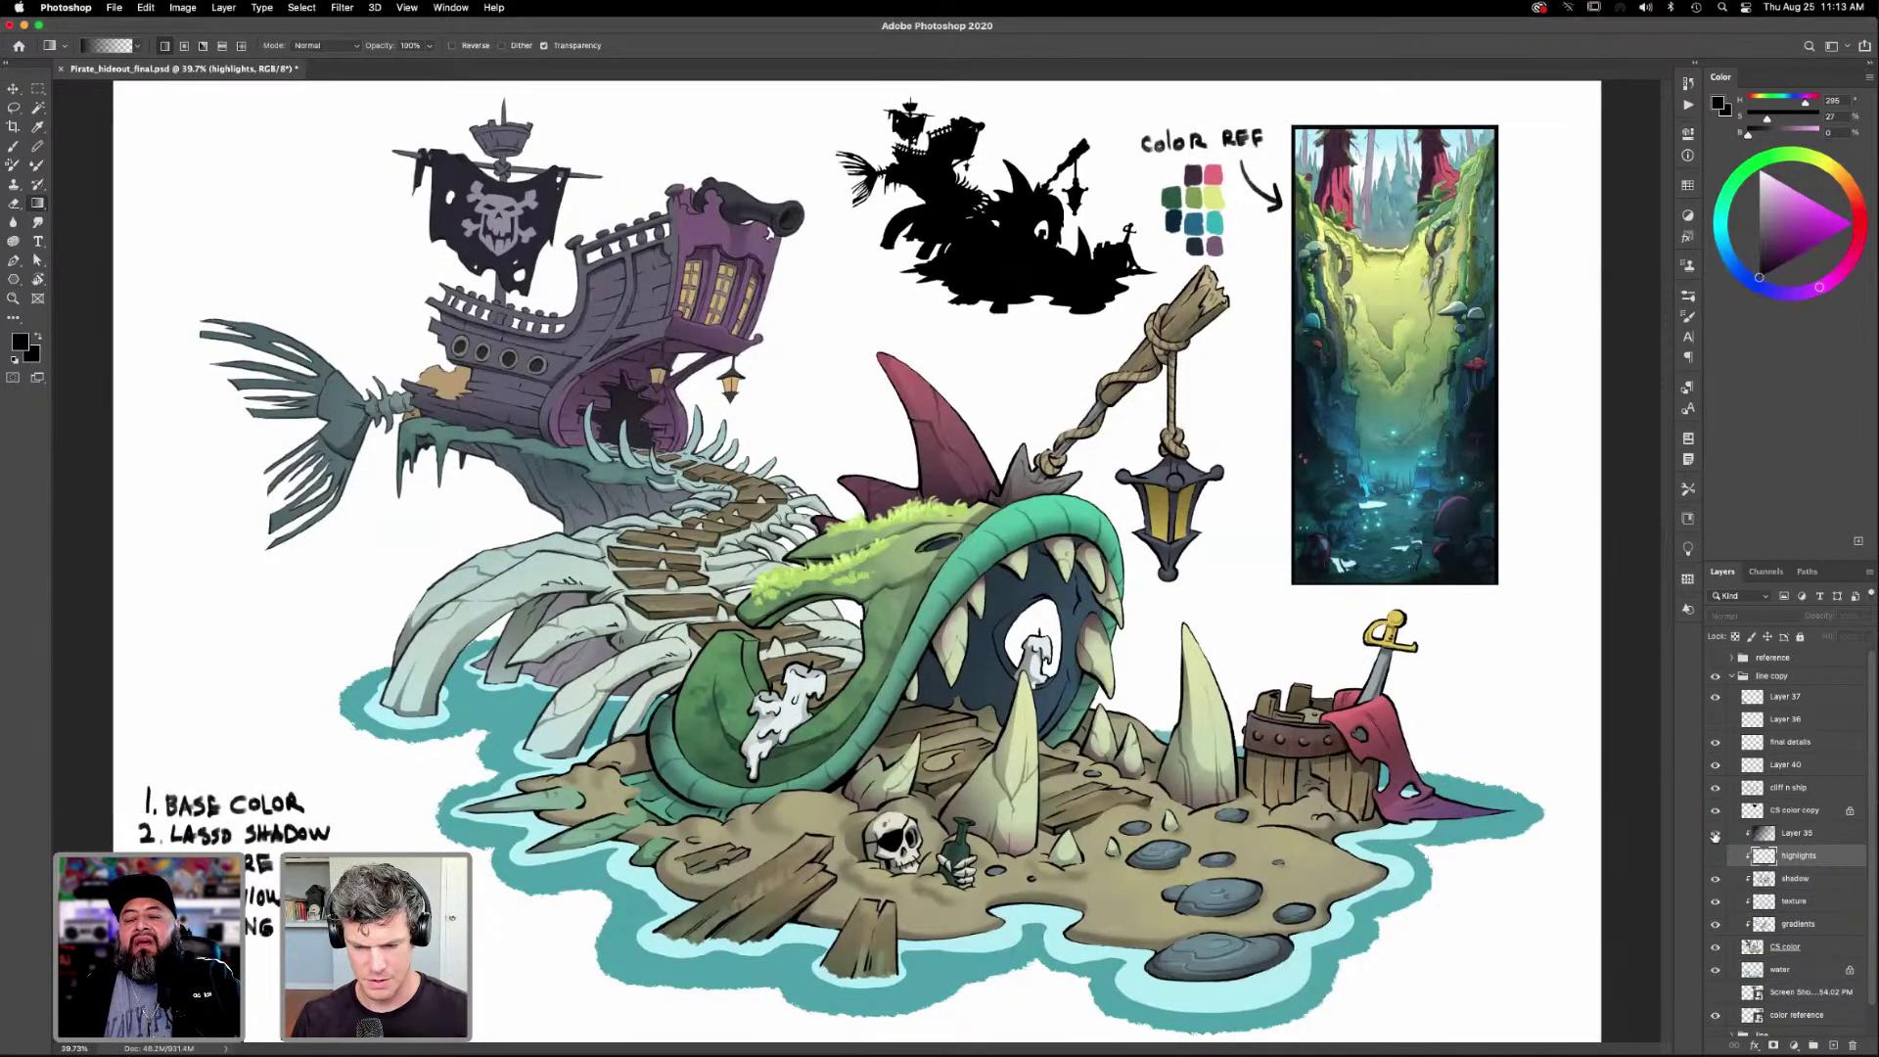
left_click(1714, 835)
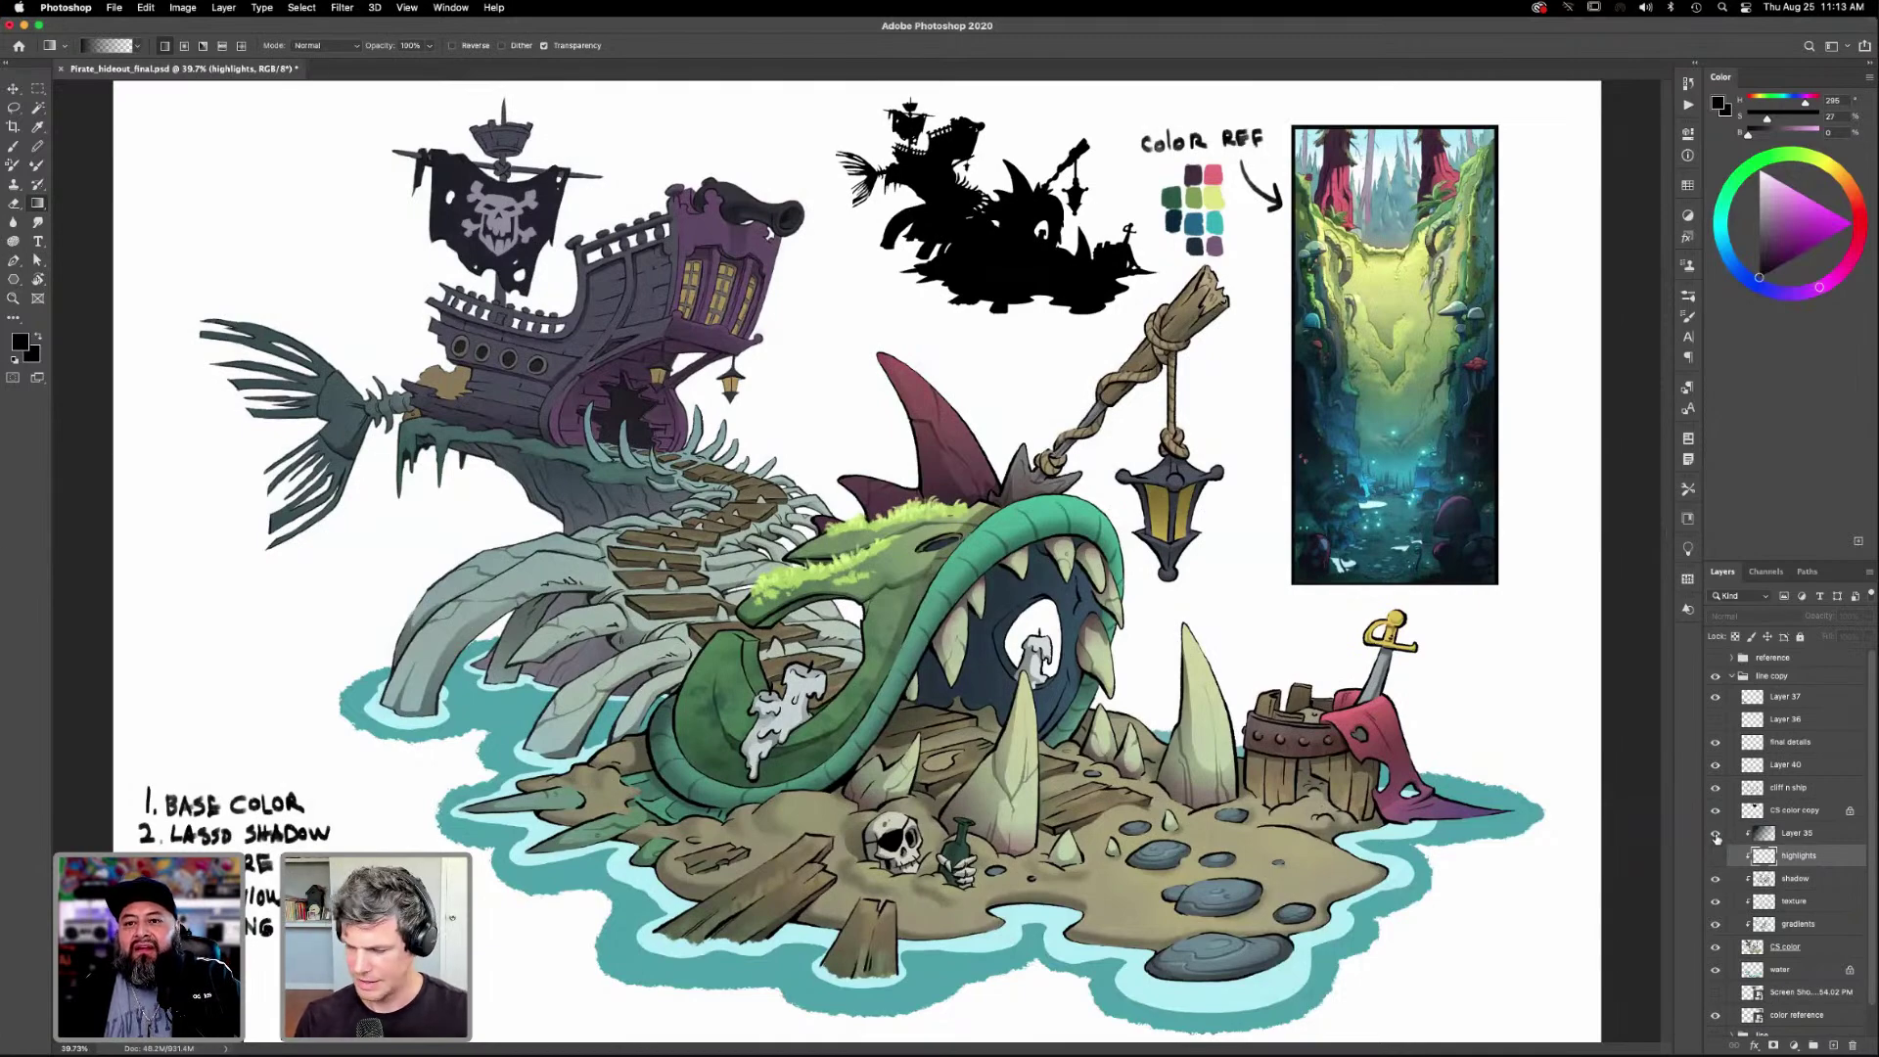
left_click(1714, 835)
left_click(1714, 835)
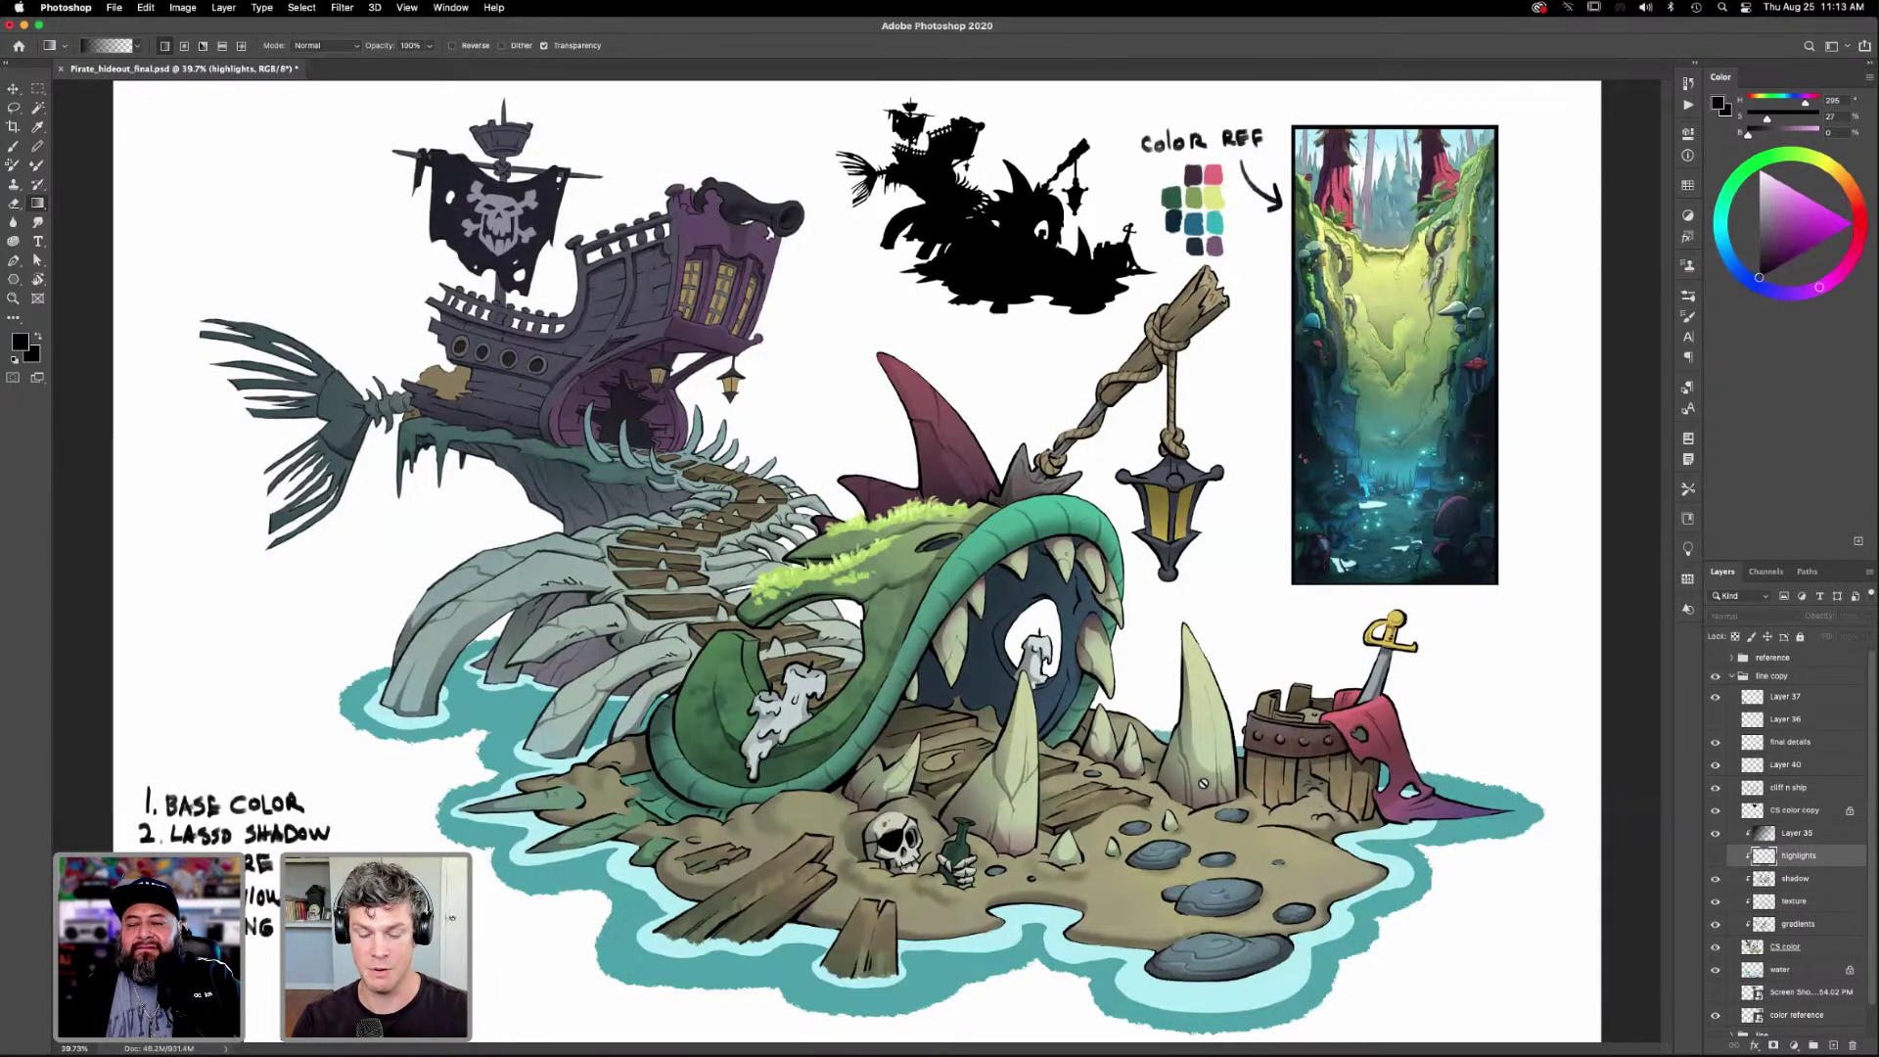
left_click(1715, 720)
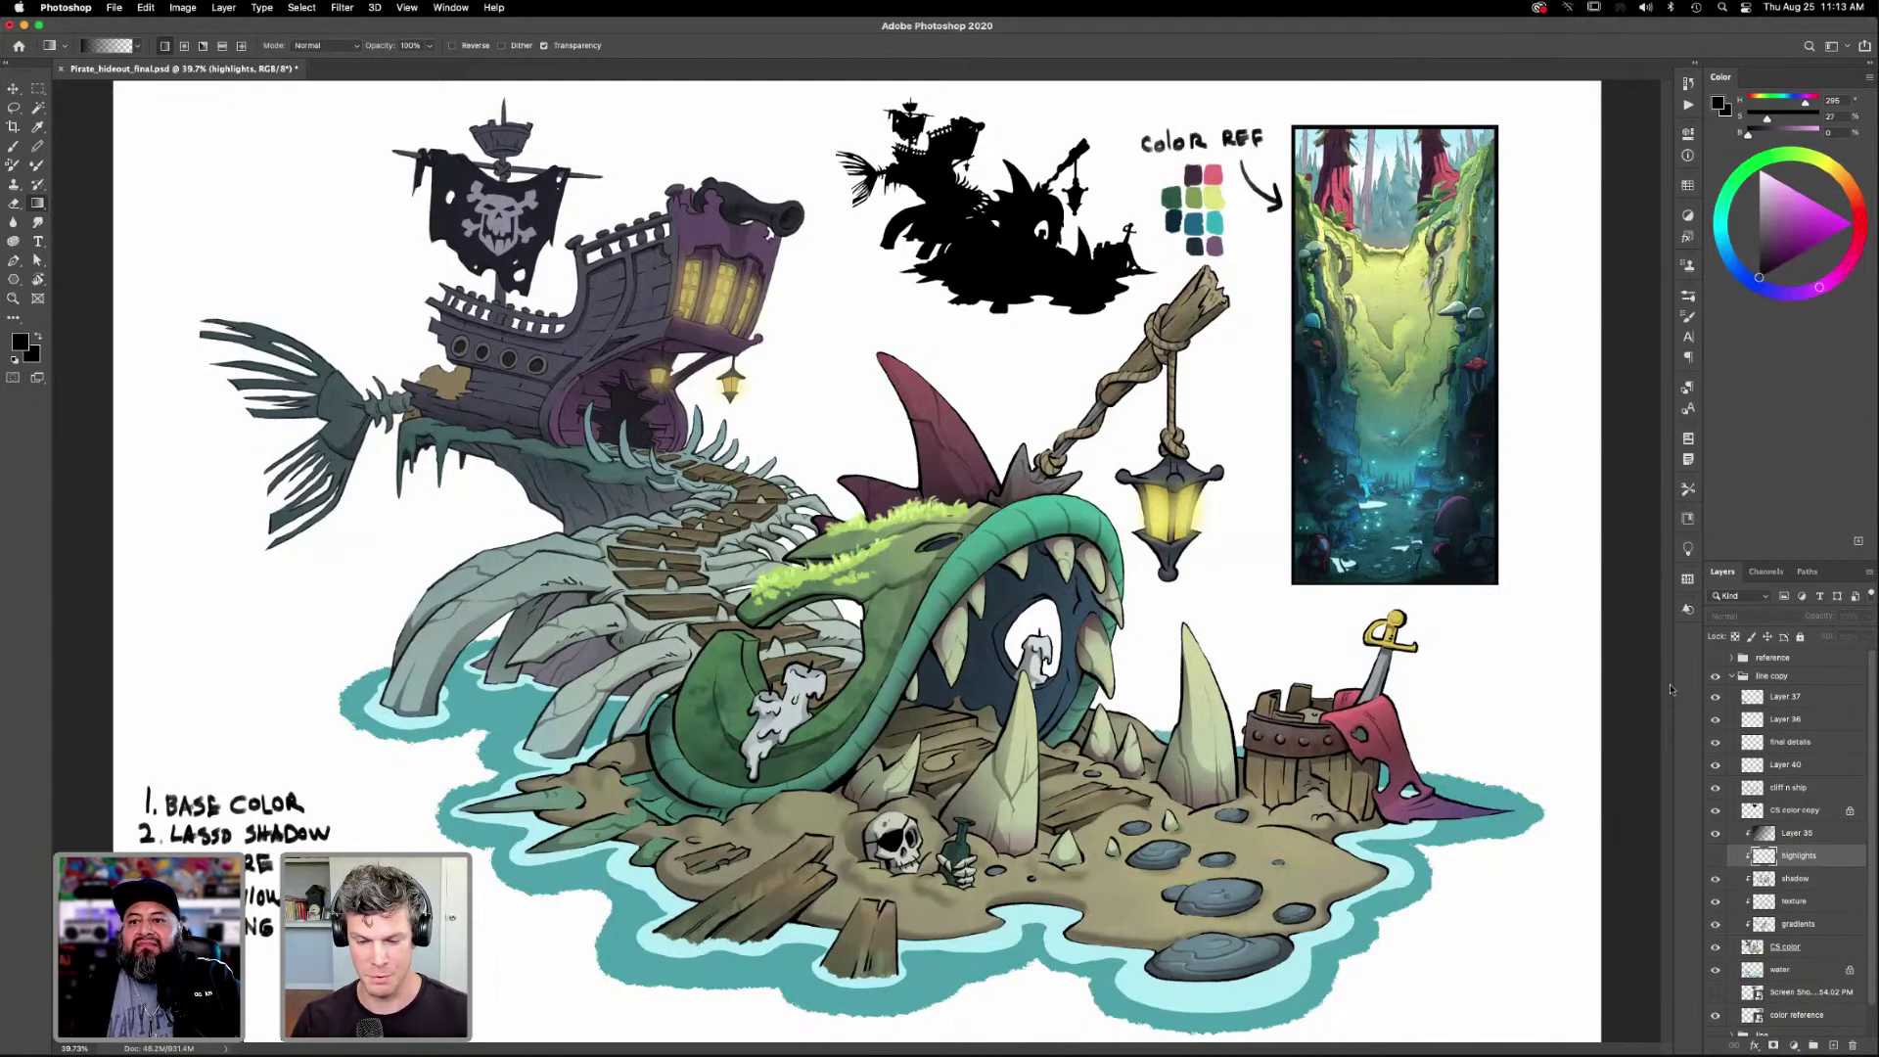
left_click(1715, 833)
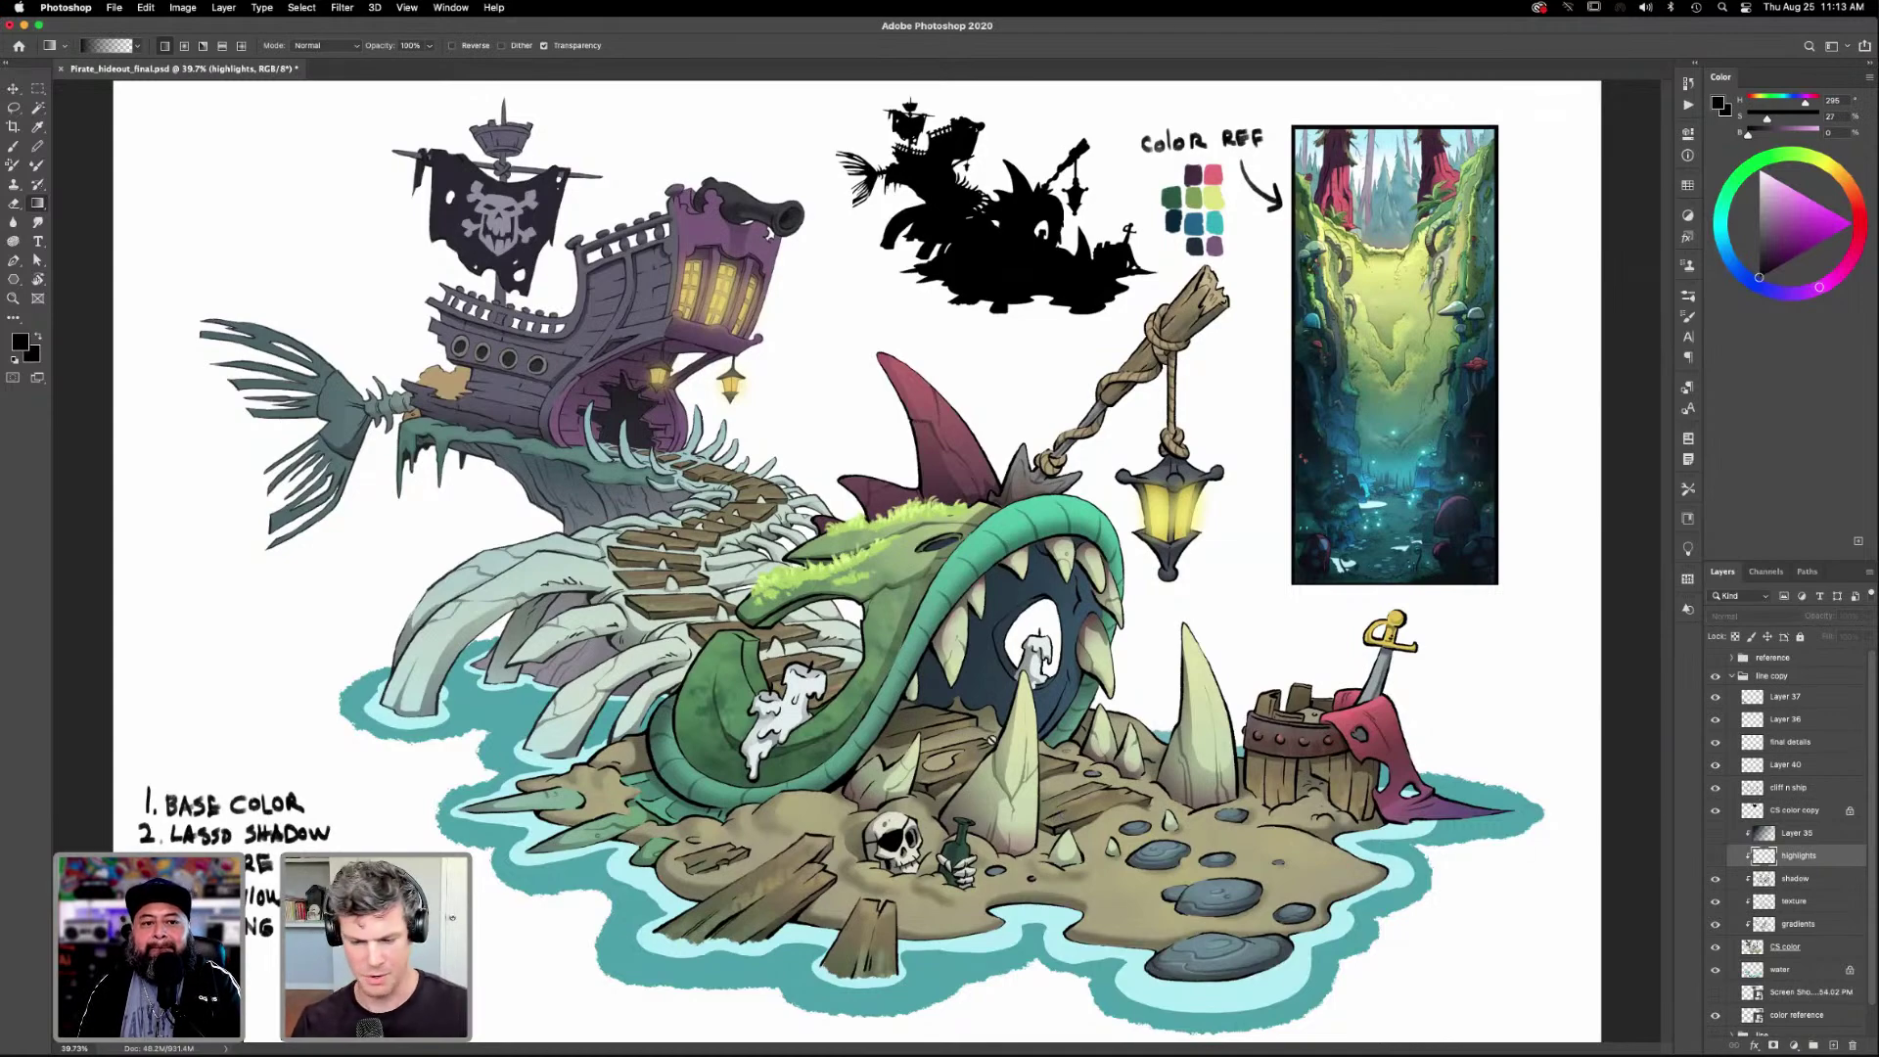
Show the brush library, pick the Spritzen brush and make the final details layer active for work on the monster's head.
key("z")
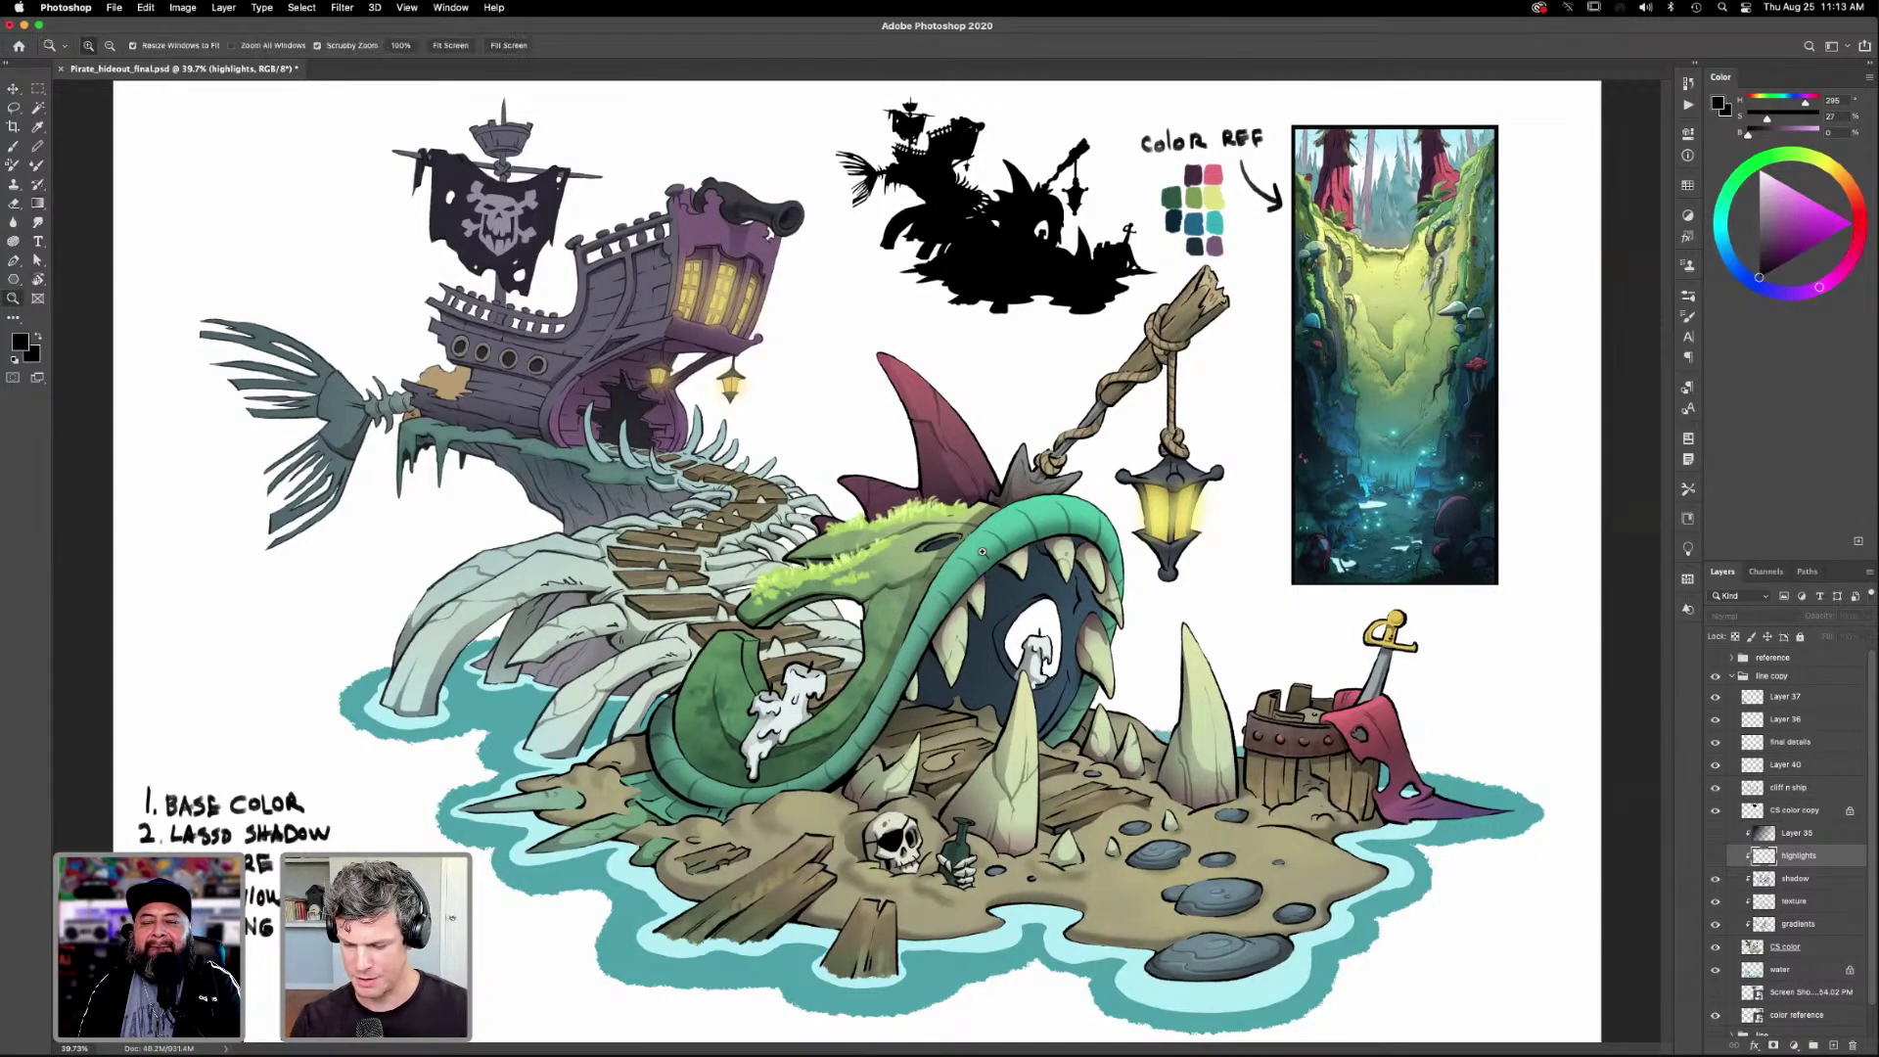
left_click_drag(986, 553, 967, 766)
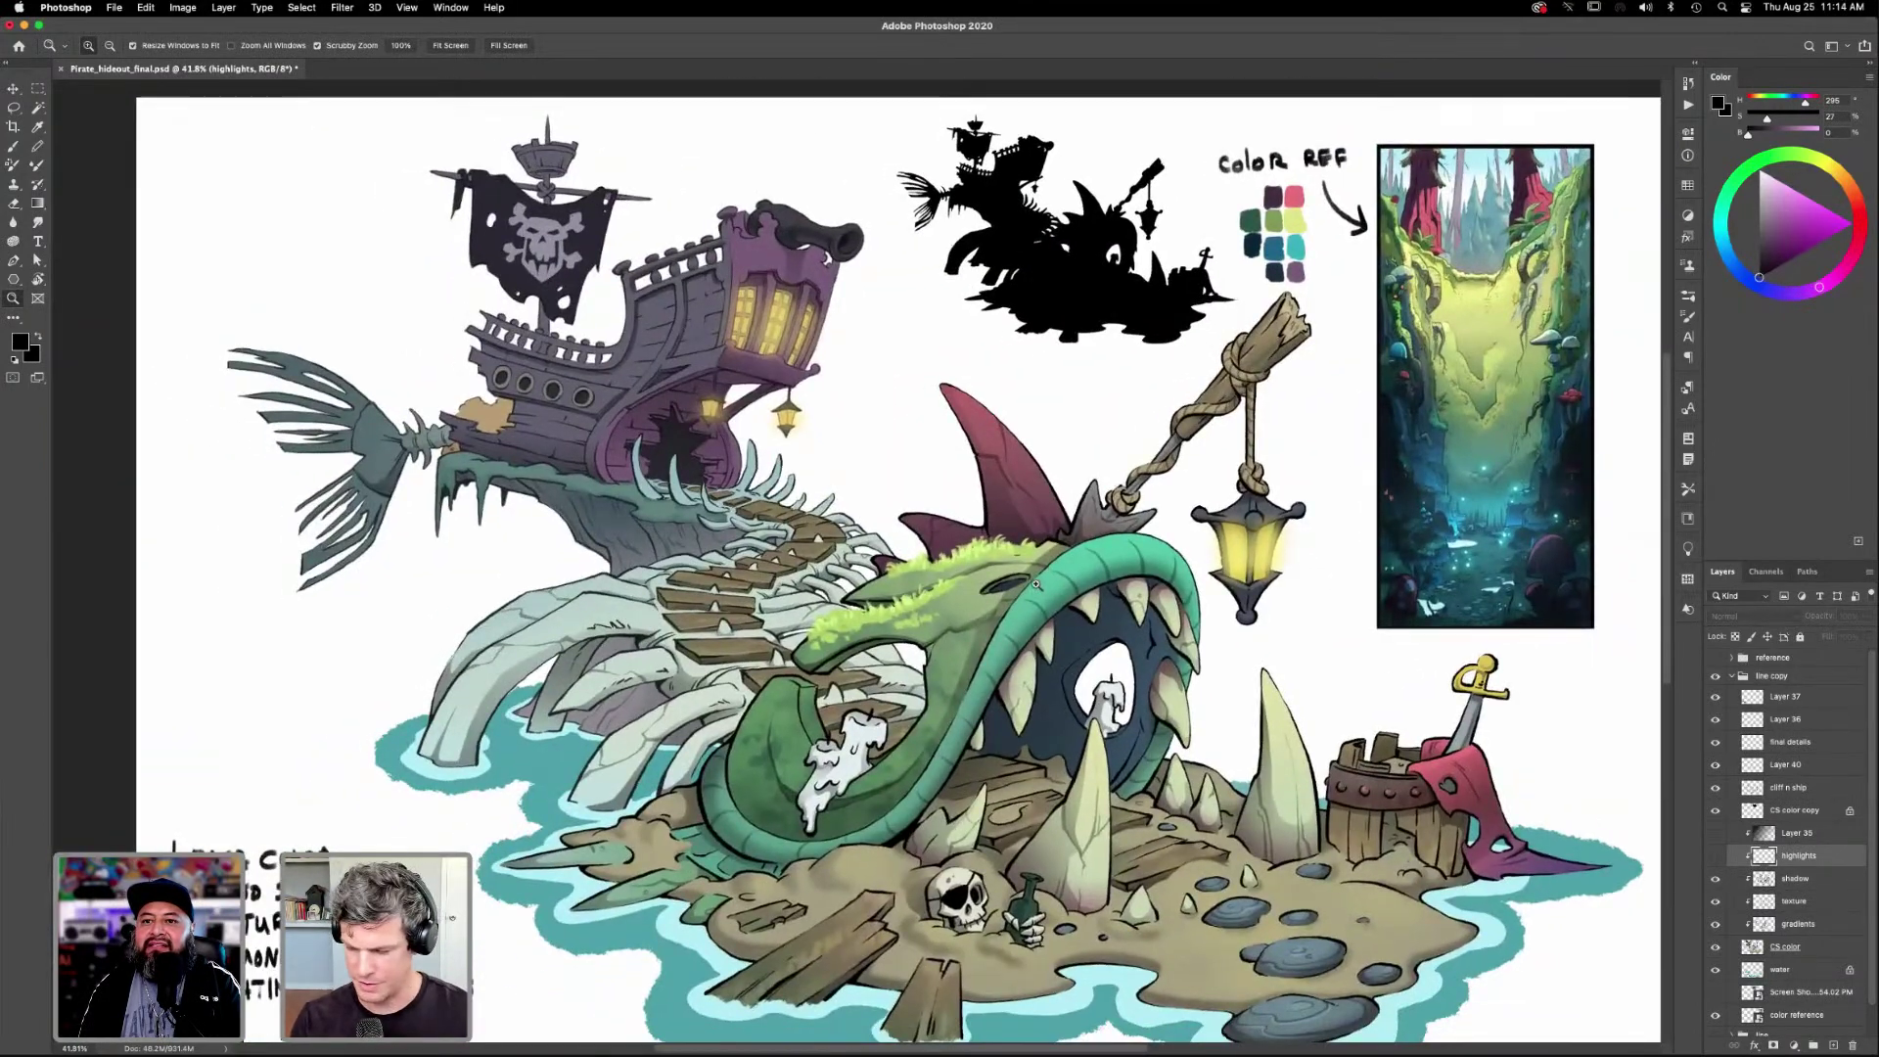
key("F5")
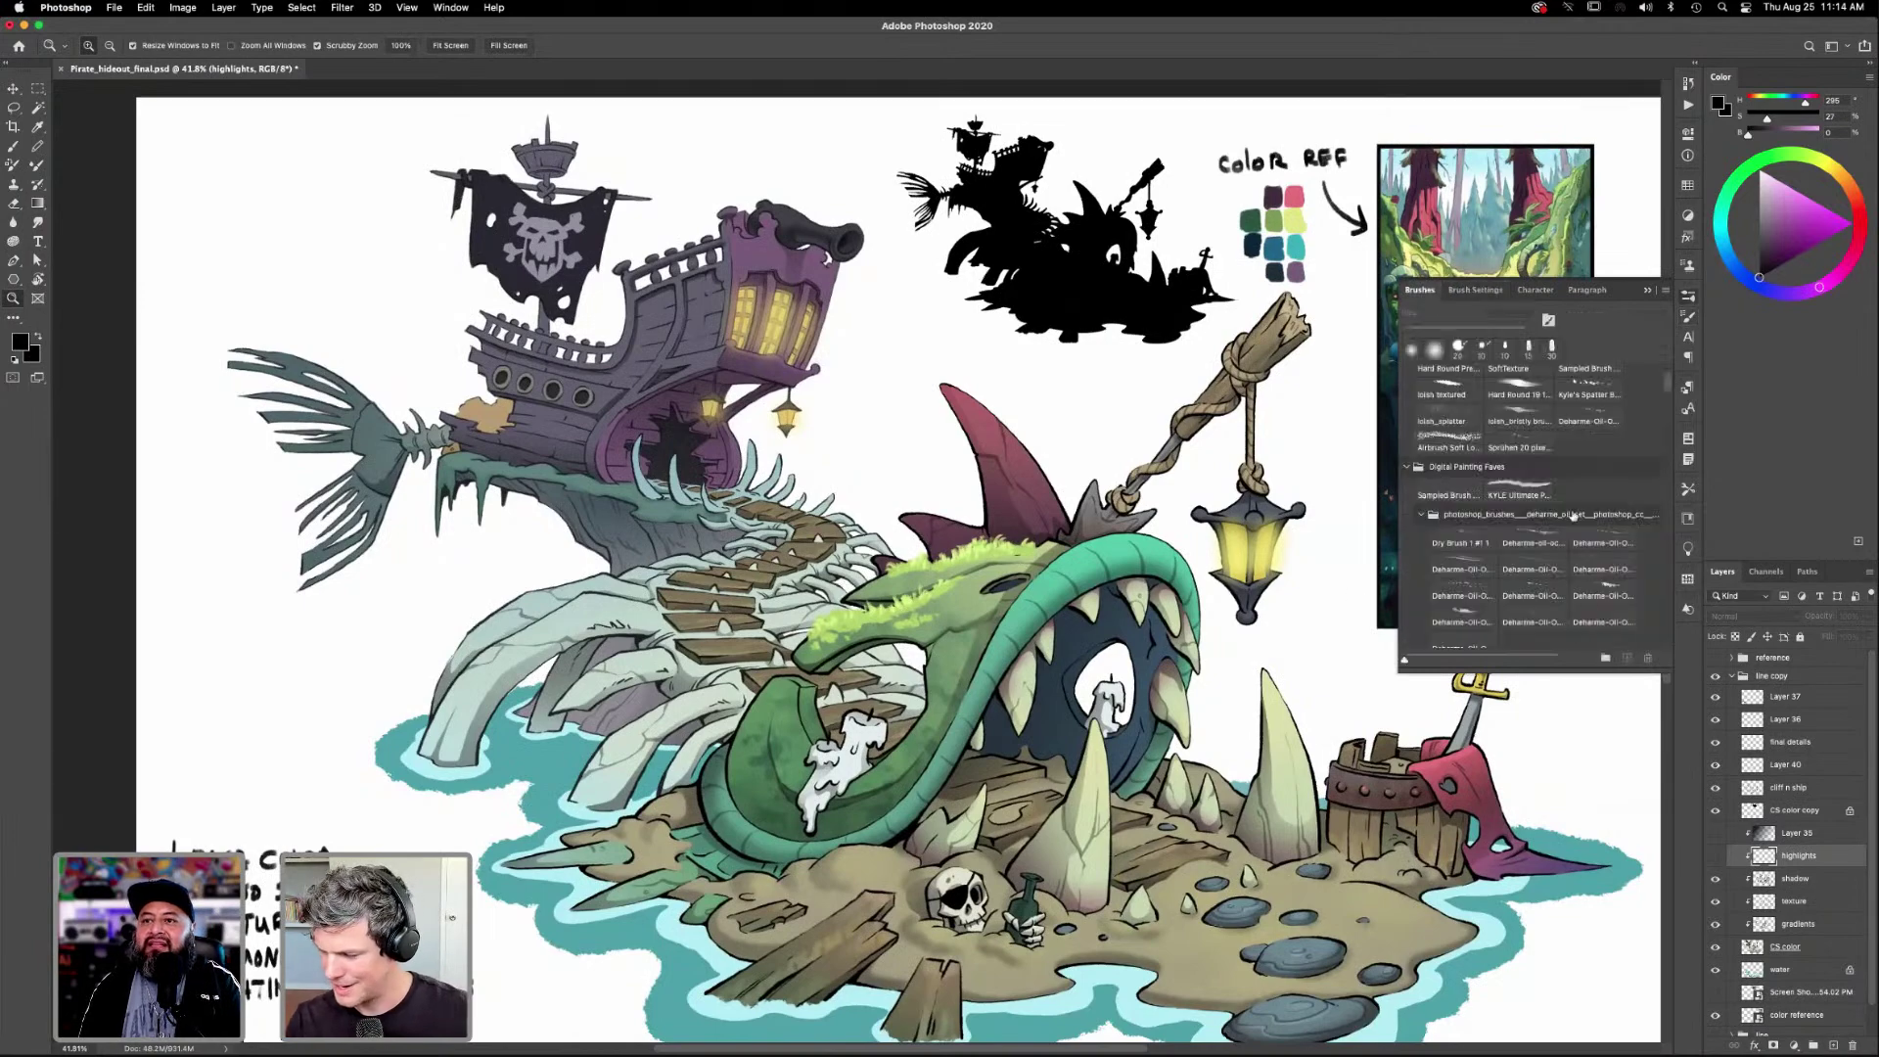
left_click(1517, 447)
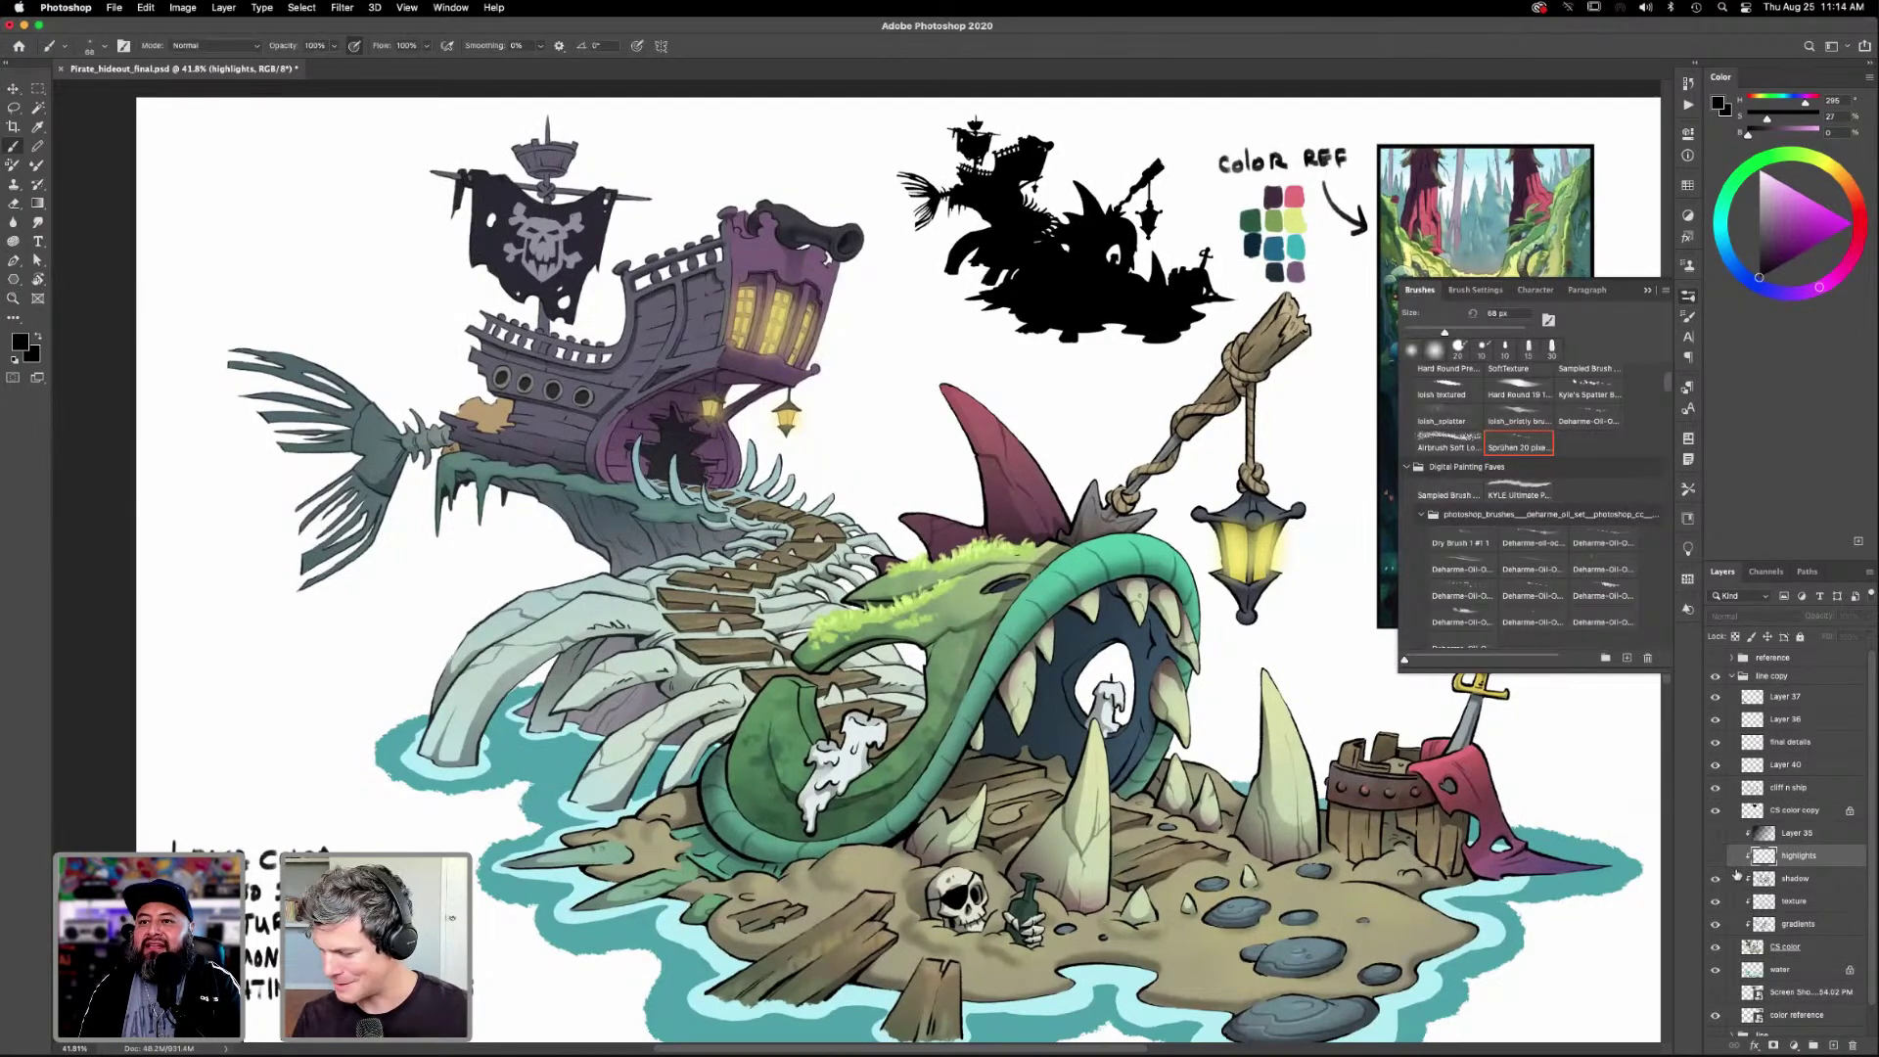
left_click(1787, 948)
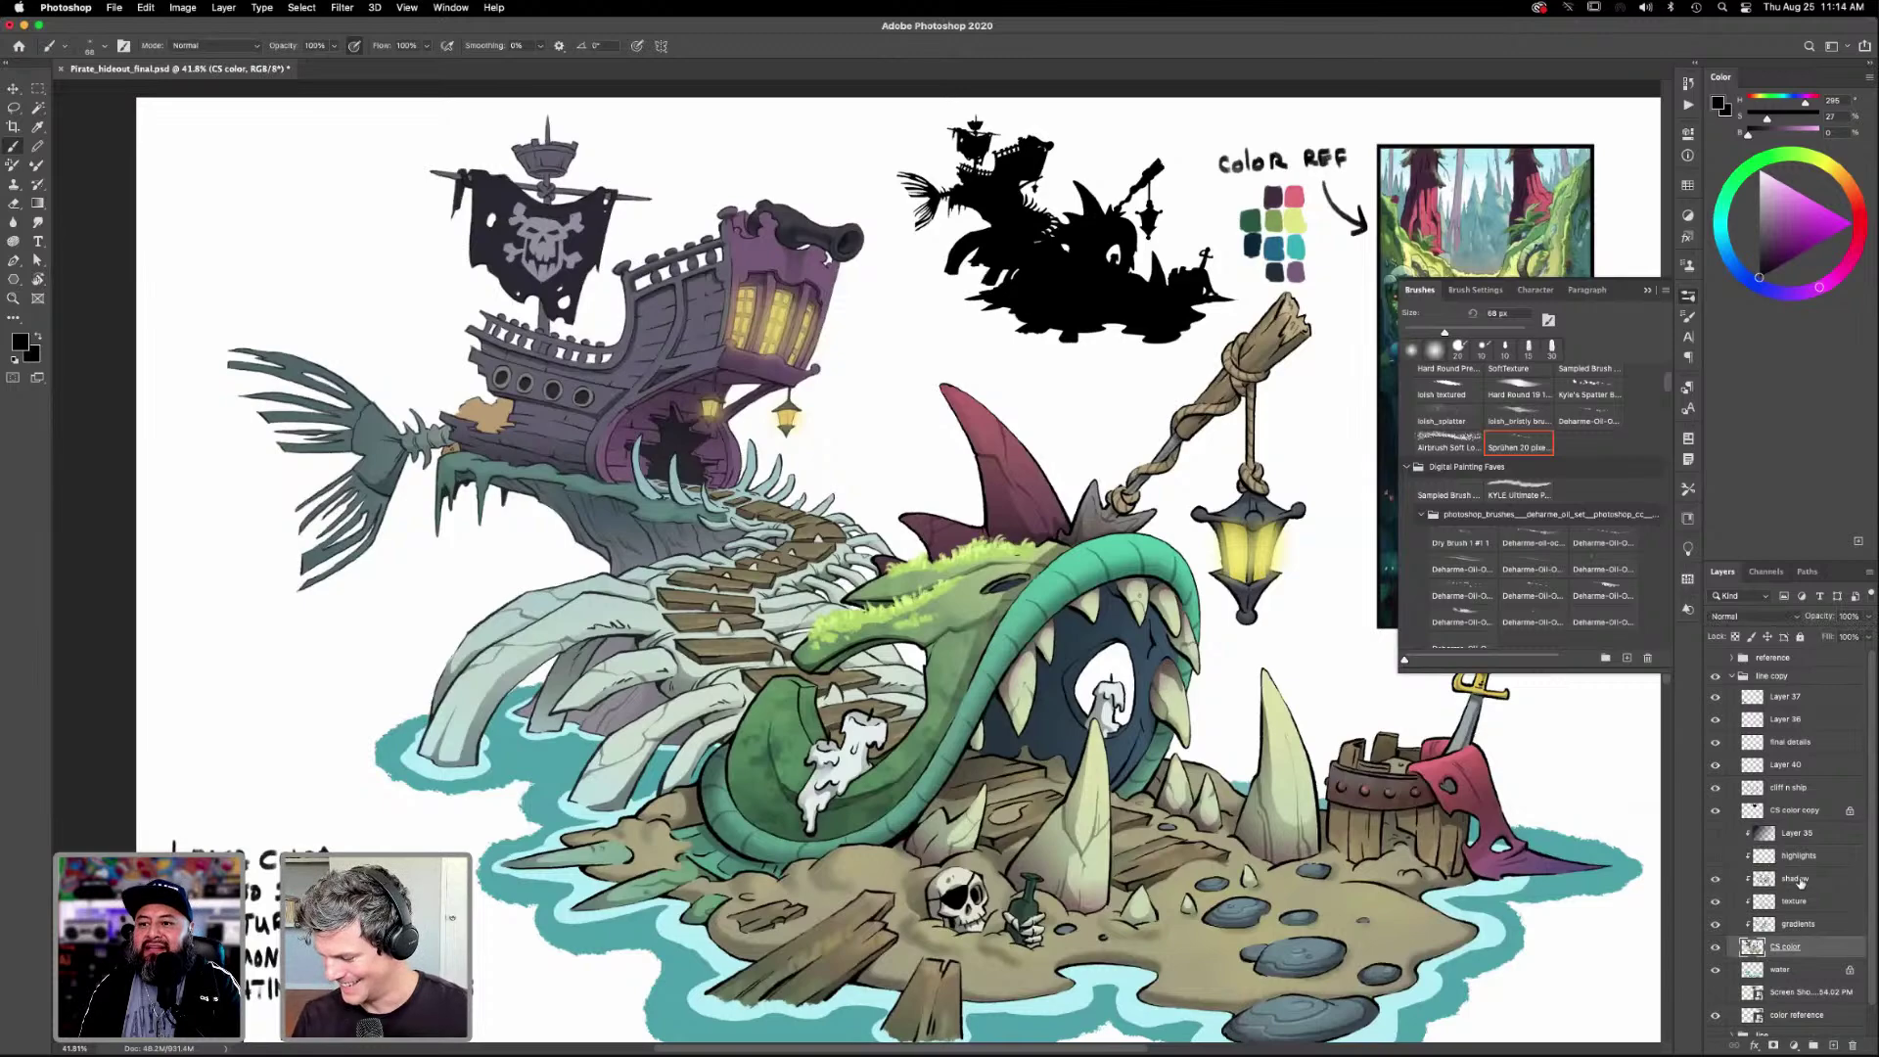
left_click(1791, 742)
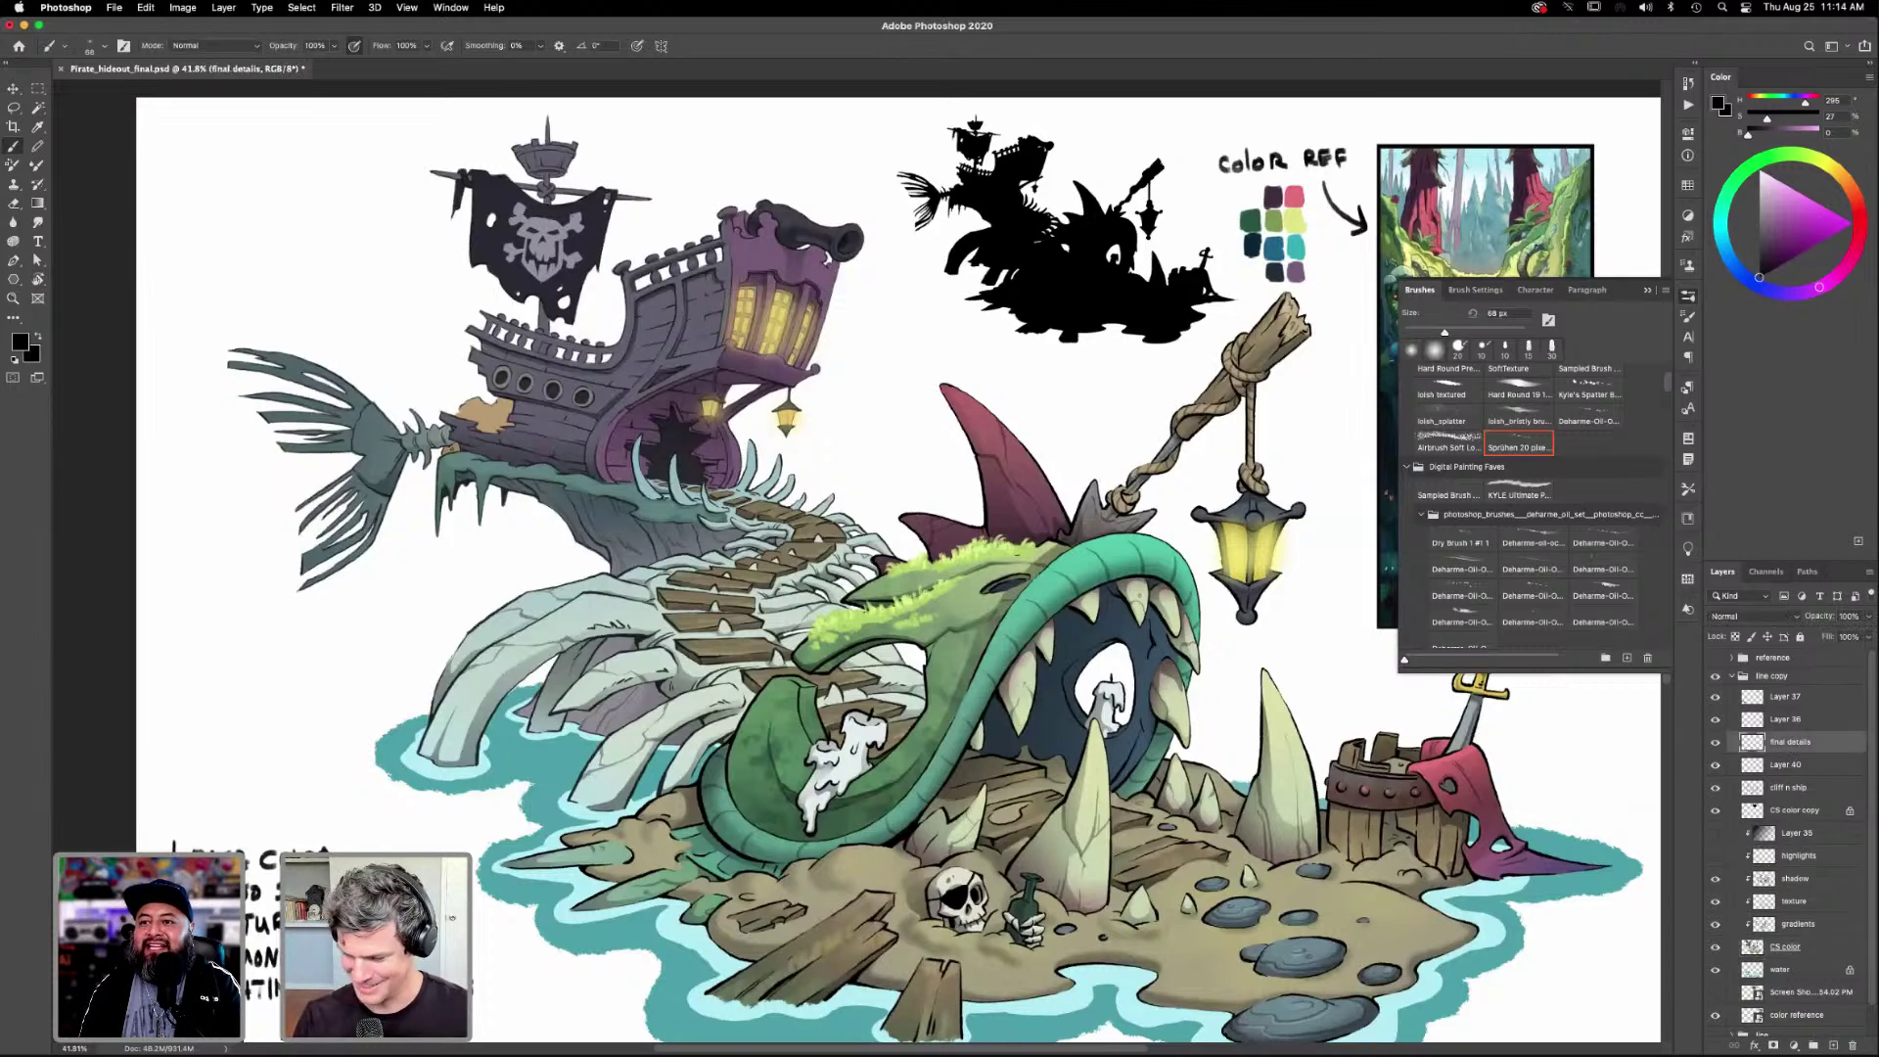
scroll(947, 644, "up", 5)
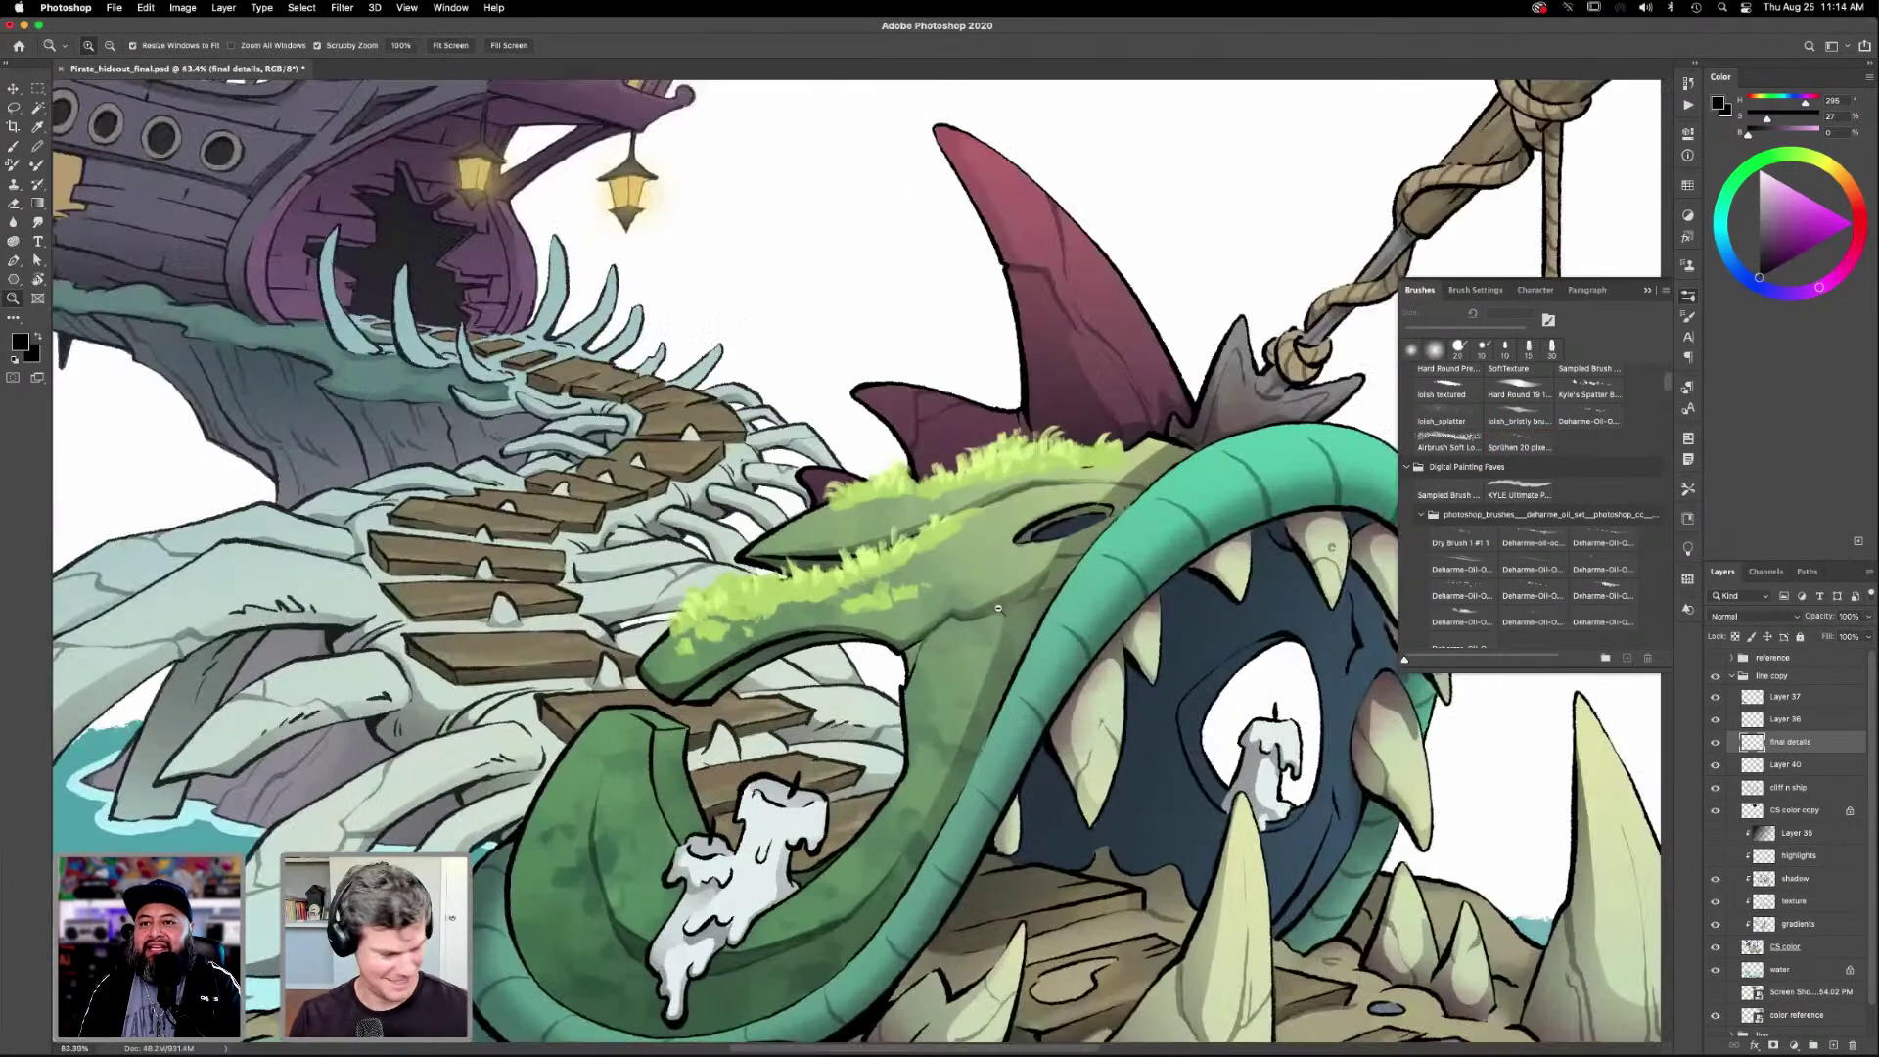
Enlarge the Spritzen brush, look through the other presets and try the TEK brush.
key("bracketright")
key("bracketright")
key("bracketright")
key("bracketright")
key("bracketright")
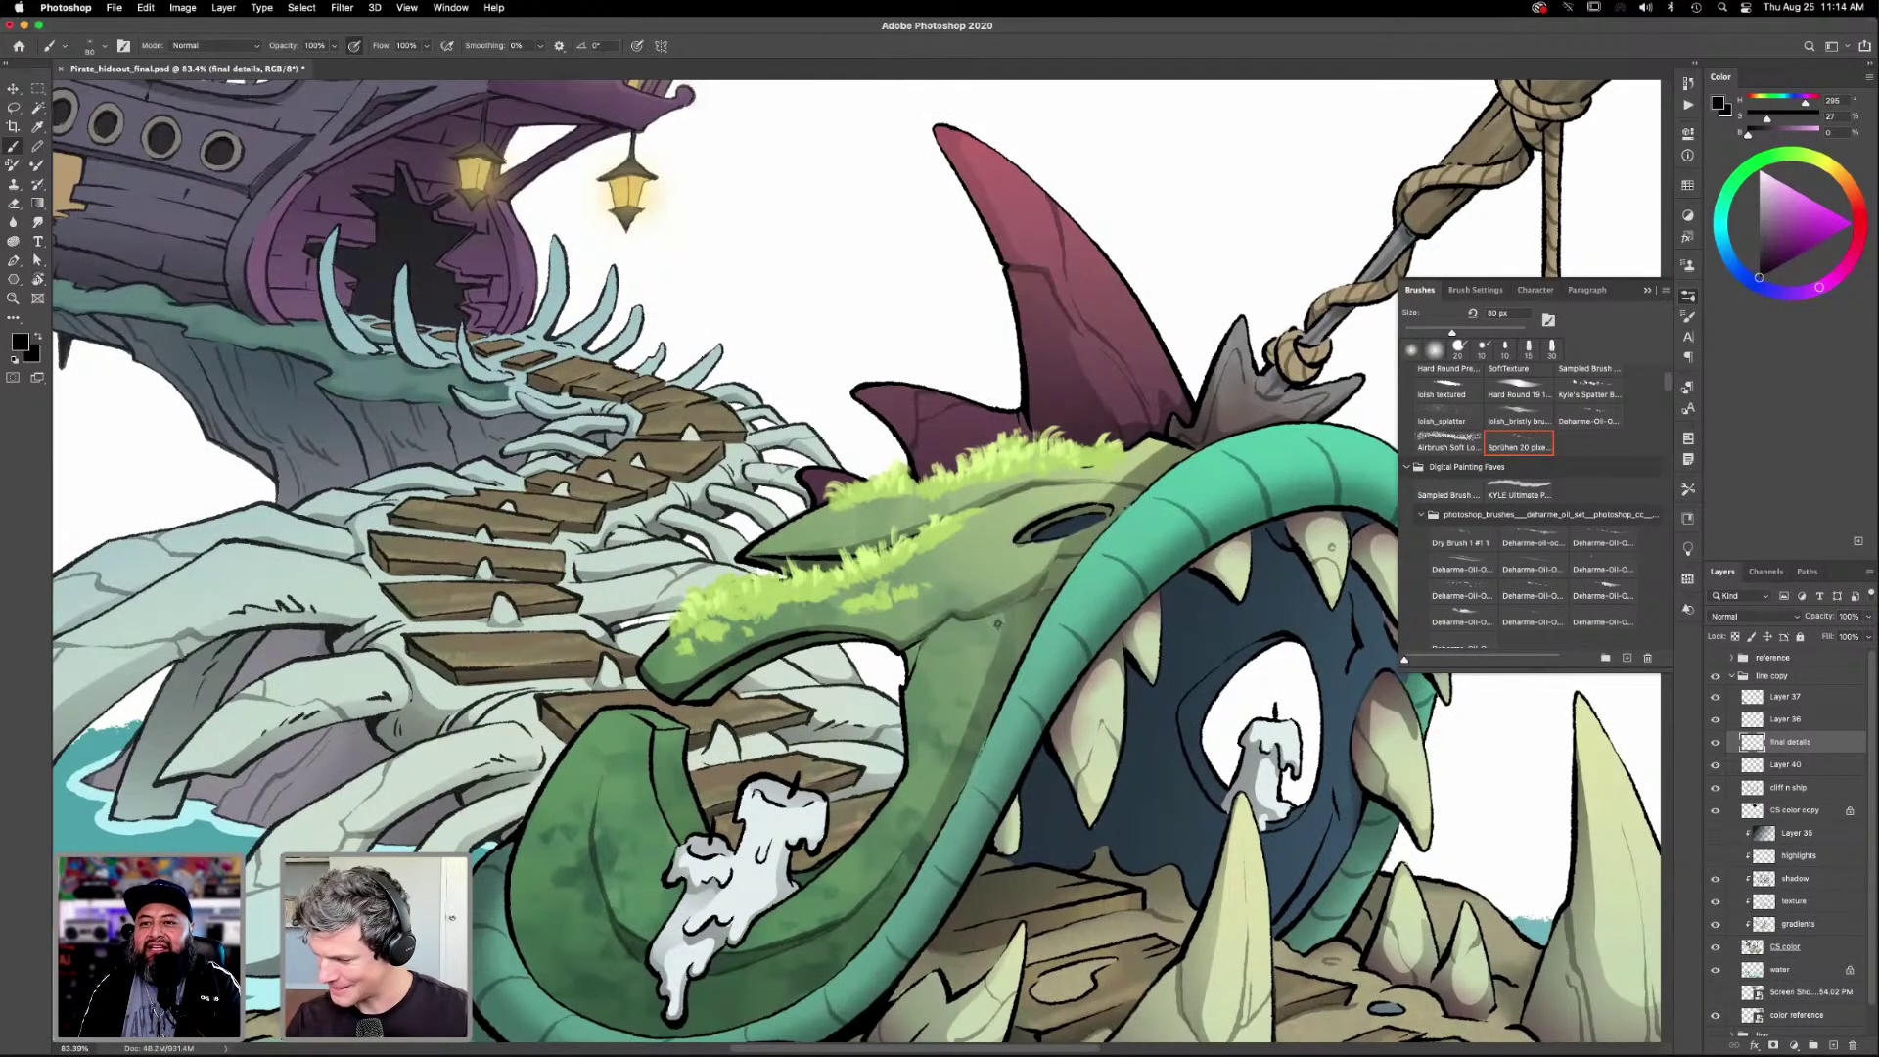
scroll(1531, 504, "up", 3)
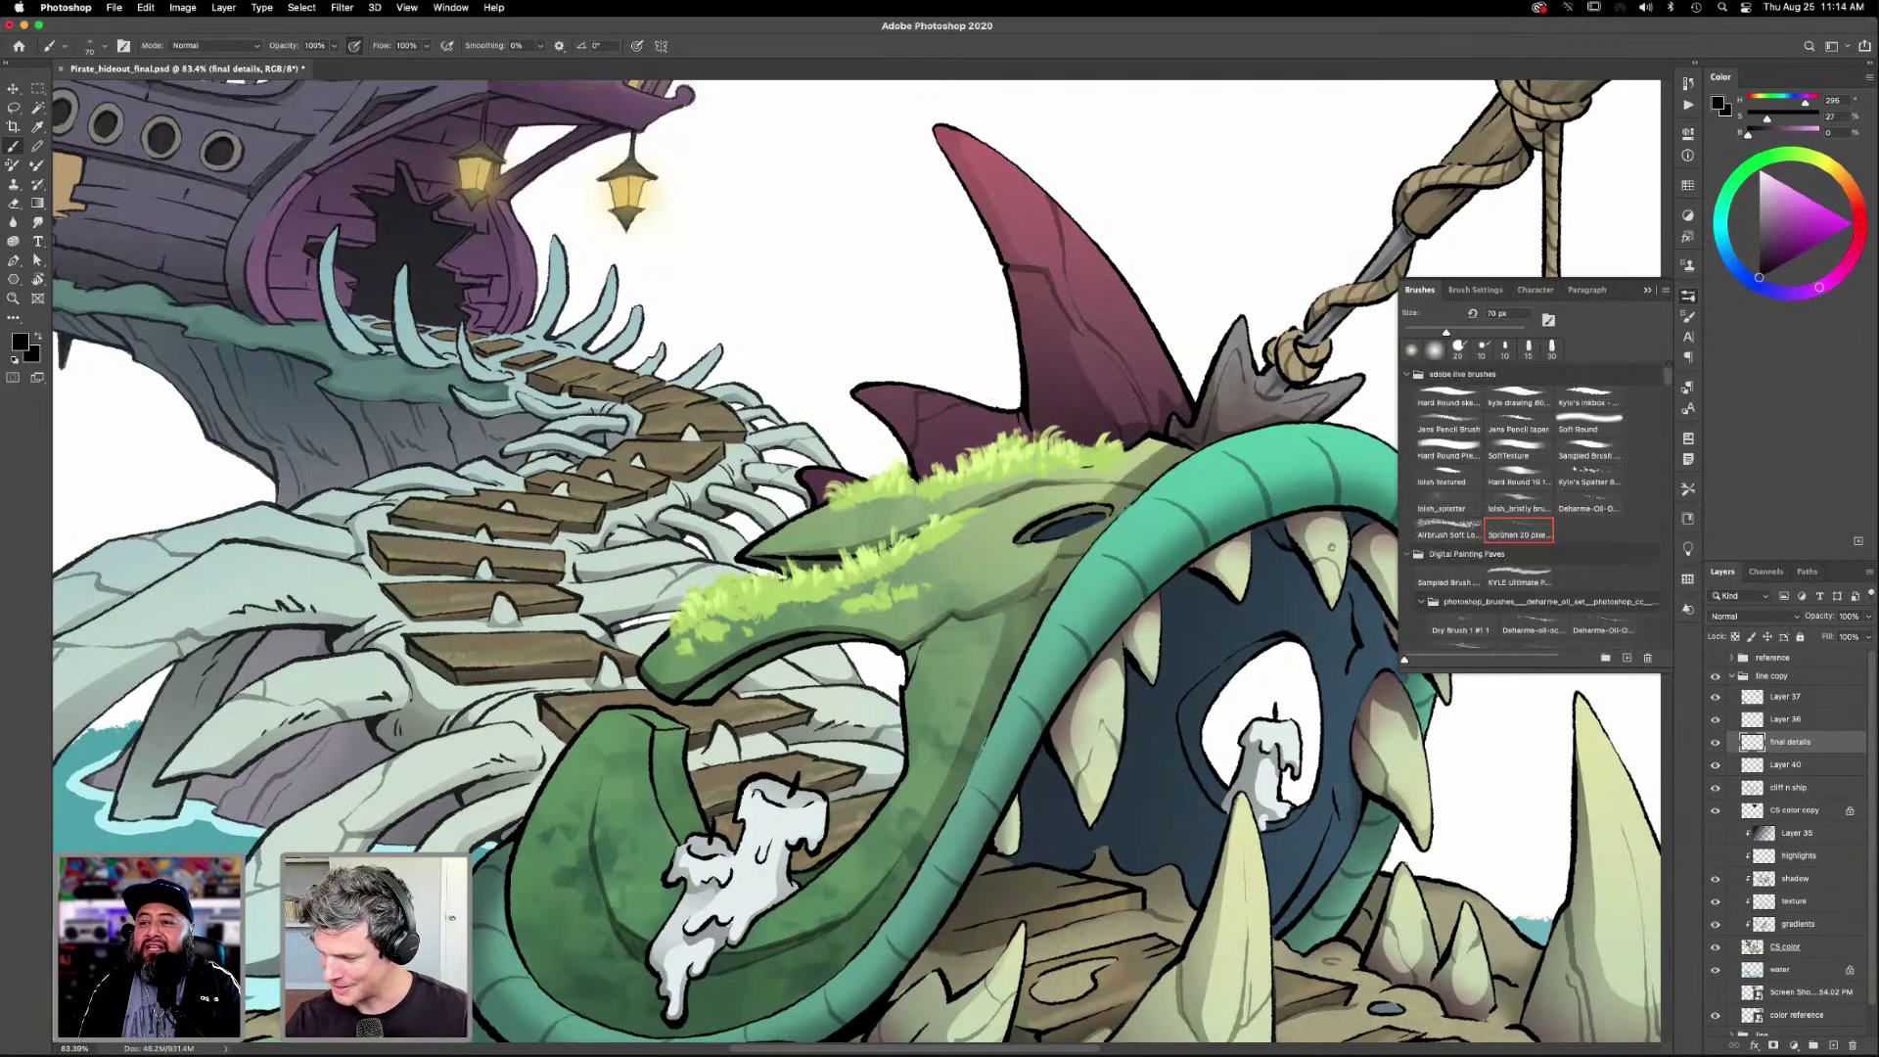
scroll(1531, 504, "down", 5)
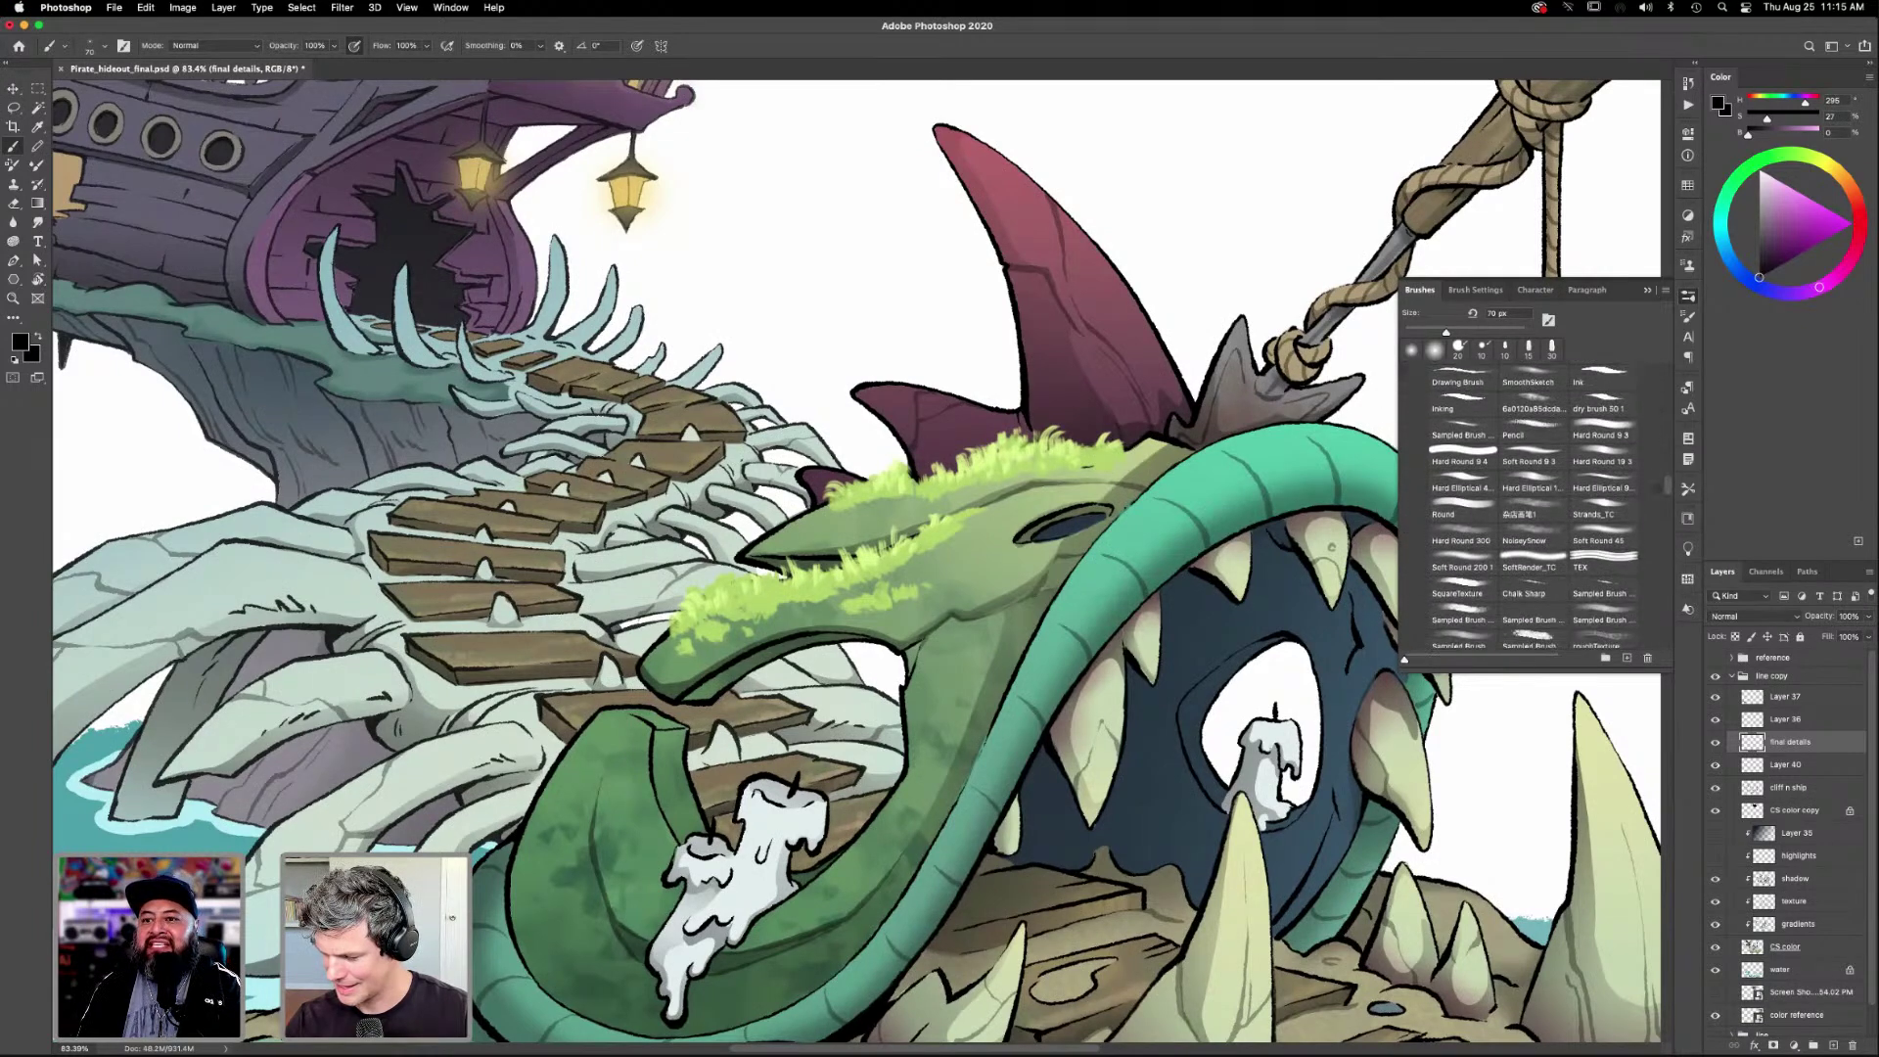
left_click(1612, 511)
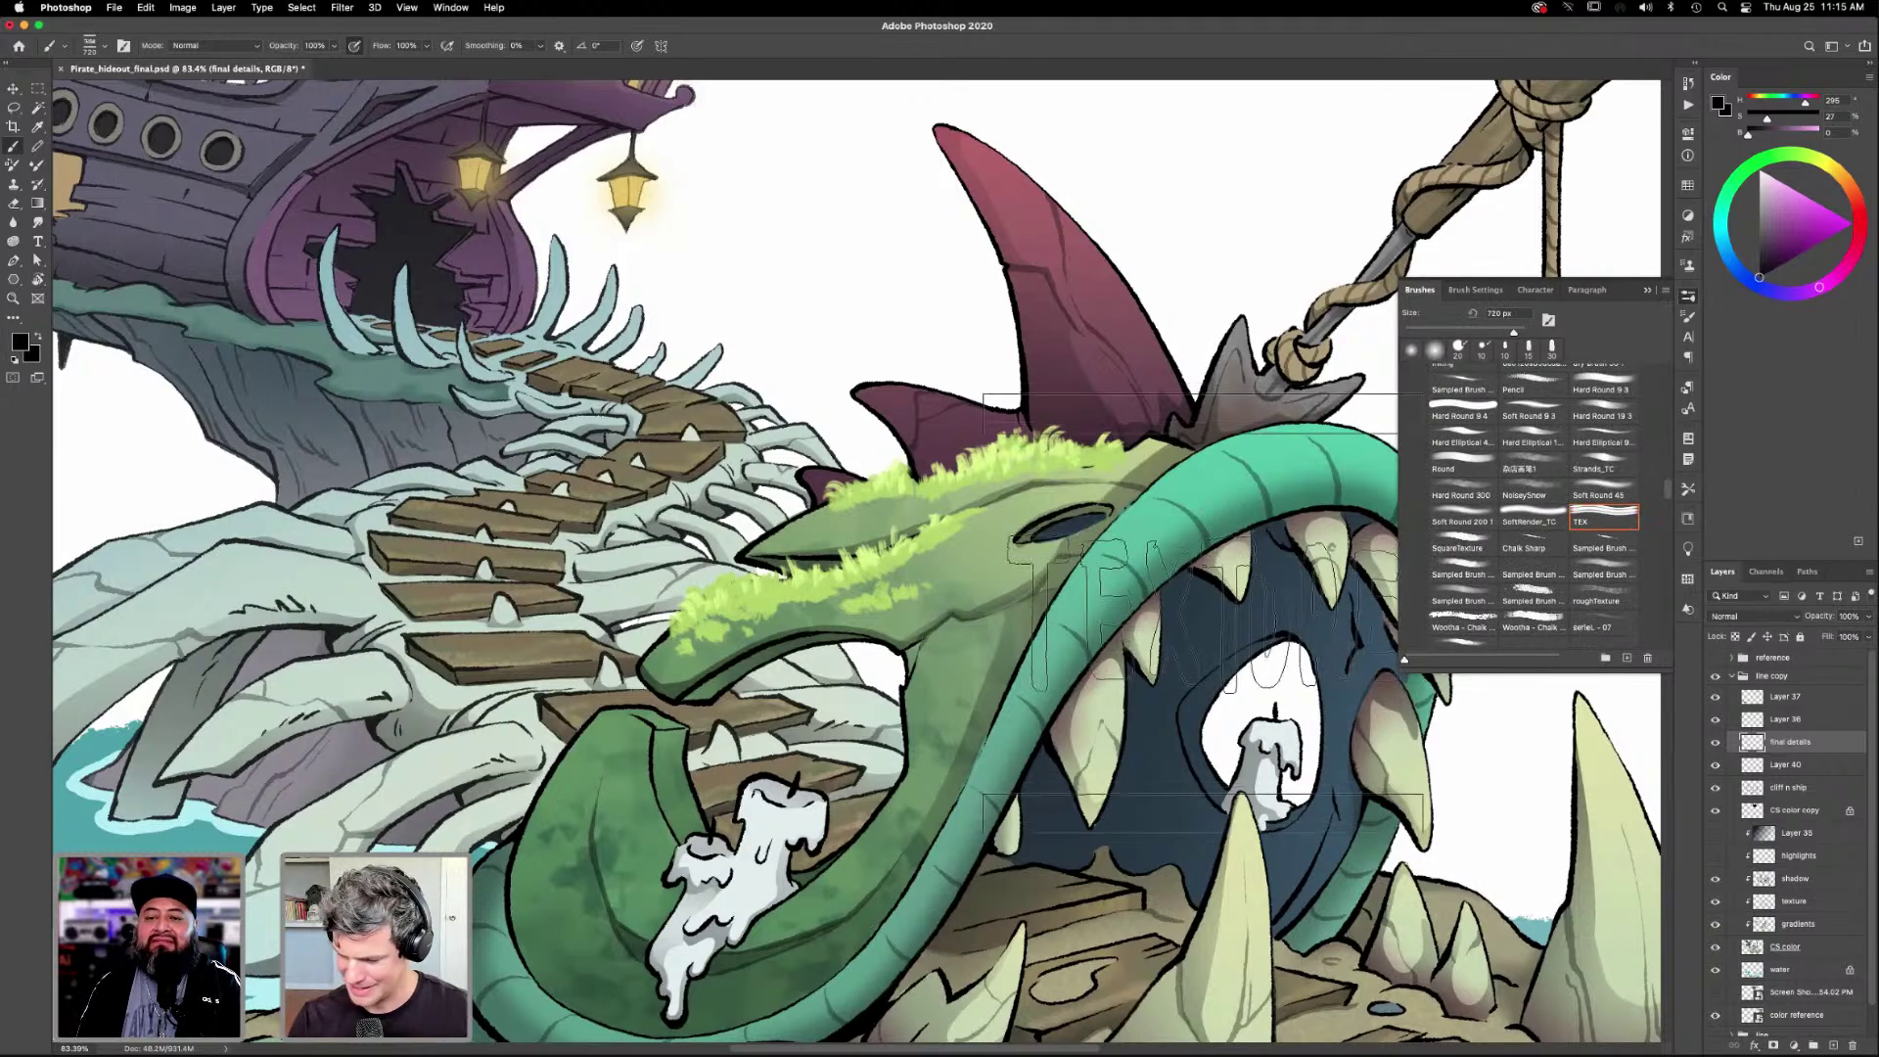
Choose the Fur_Detailer_TC brush, test a stroke in the monster's dark mouth and undo it.
left_click_drag(1667, 499, 1661, 530)
left_click(1544, 554)
left_click_drag(1264, 631, 1309, 597)
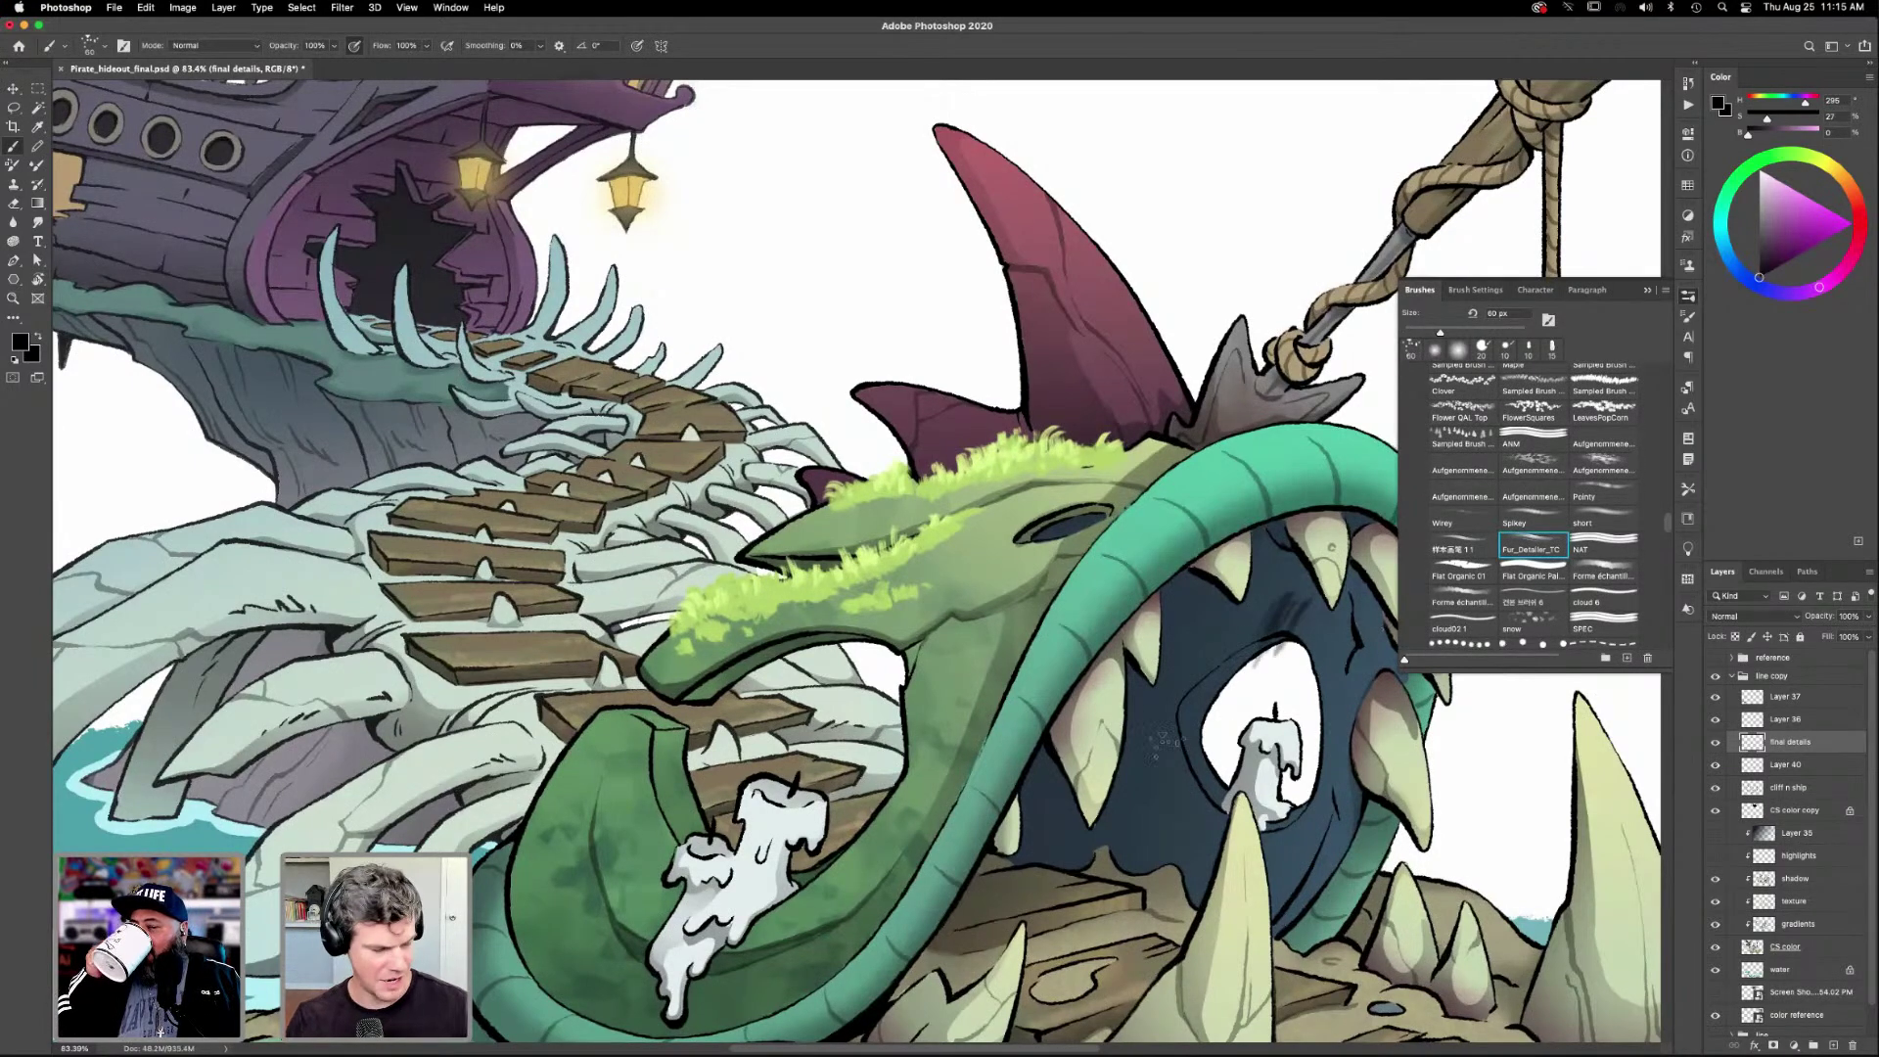
key("ctrl+z")
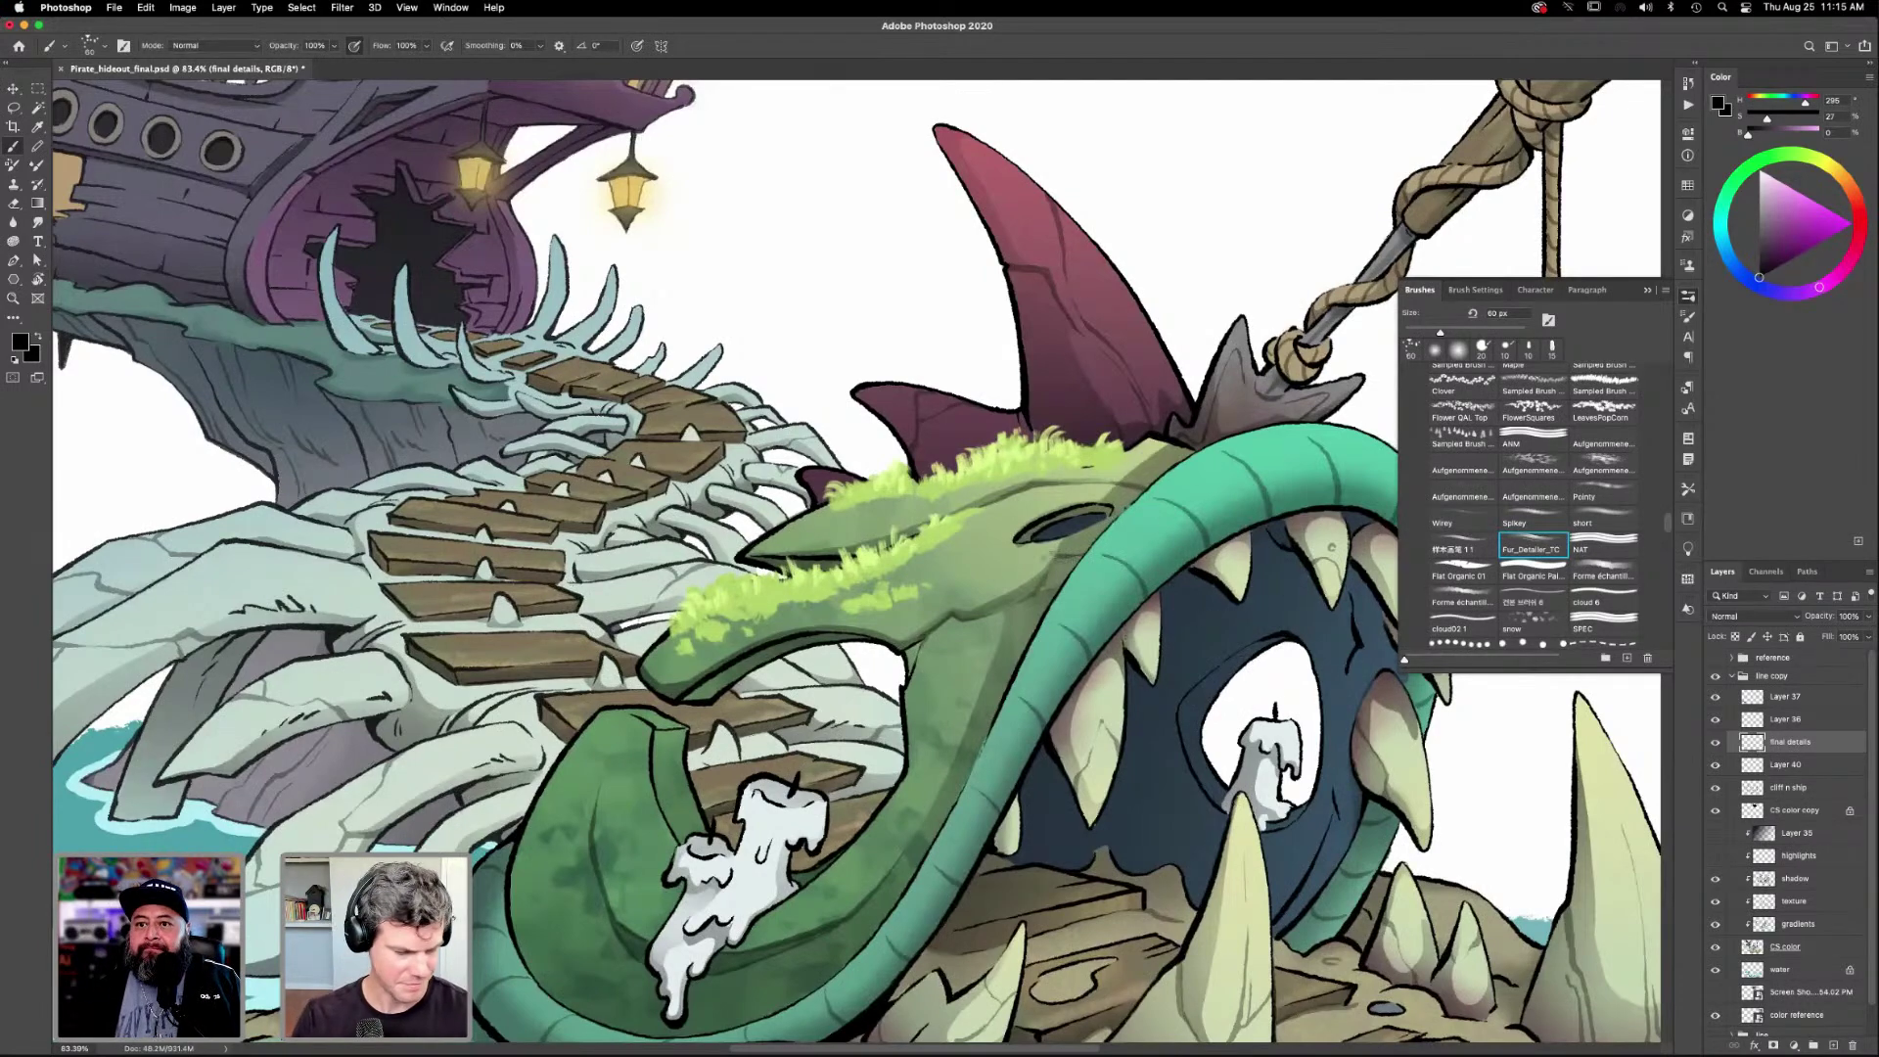
Sample light green from the grass and, with a smaller fur brush, paint more grass along the head ridge near the eye.
key("i")
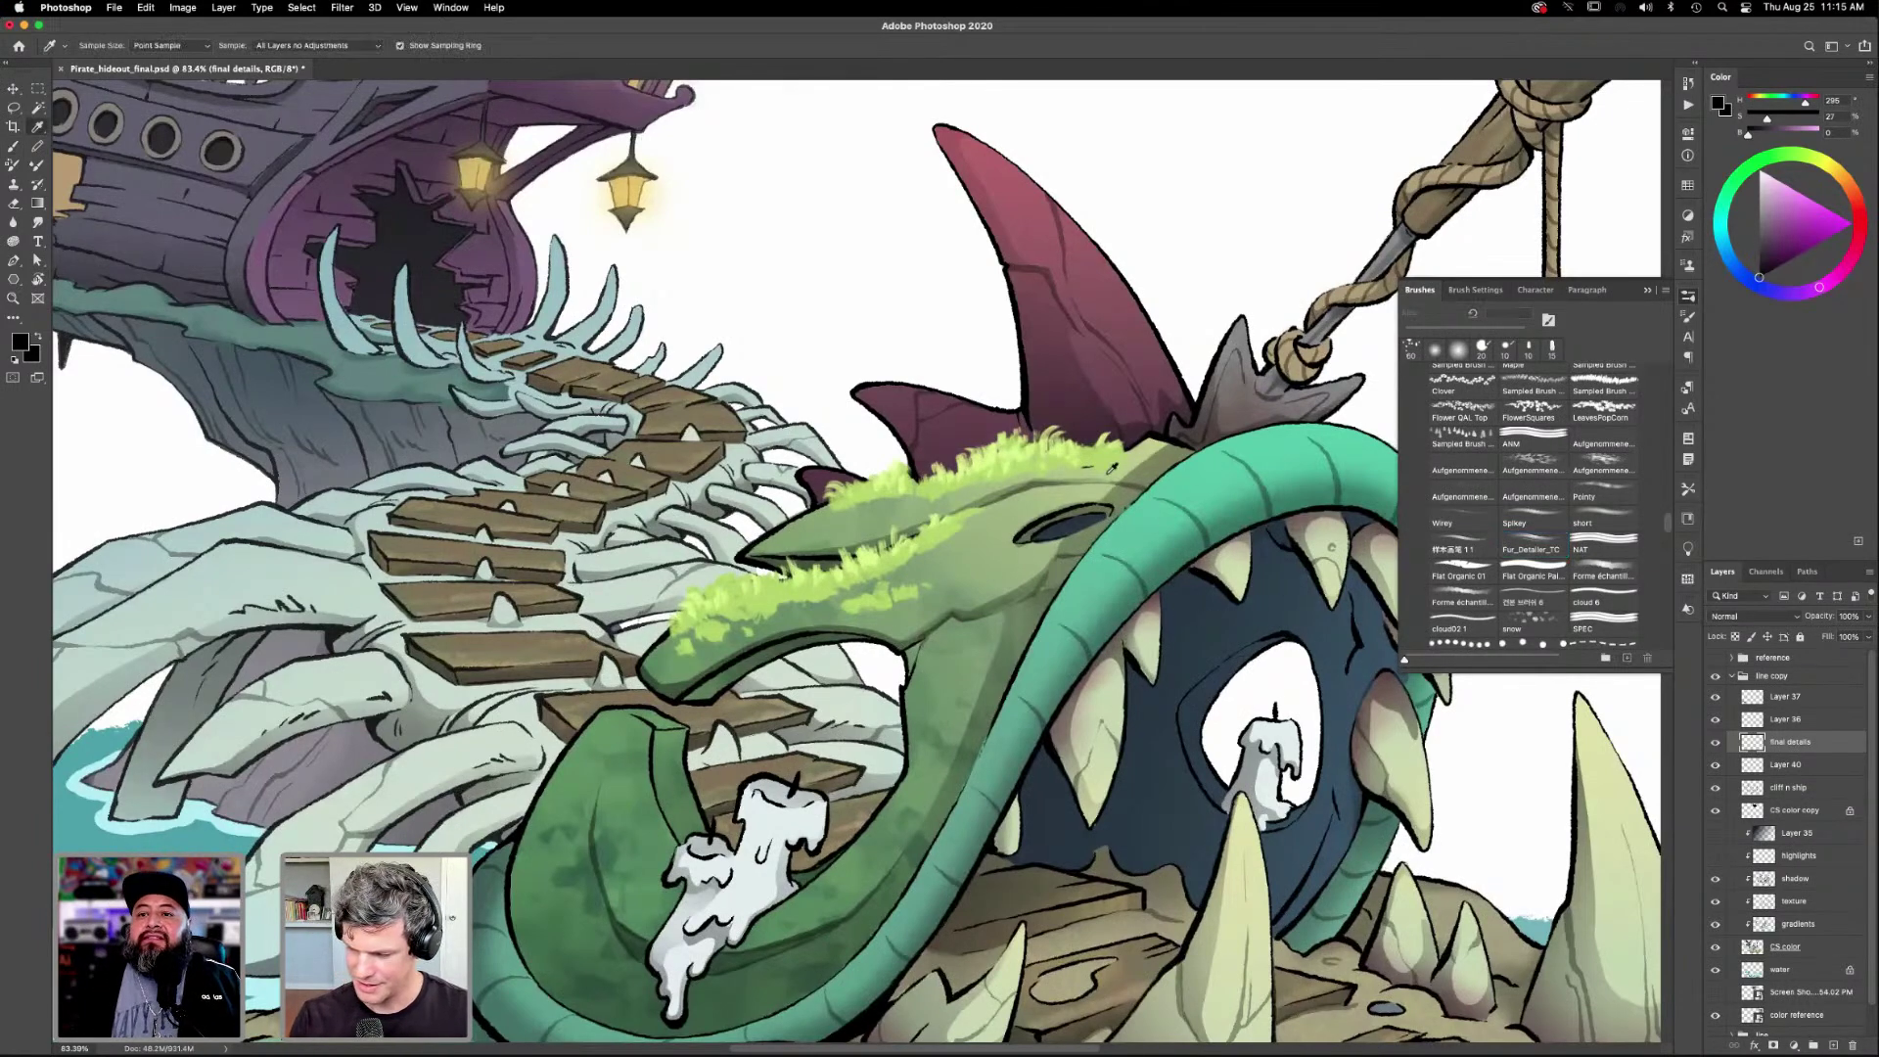
left_click(1109, 455)
key("b")
key("bracketleft")
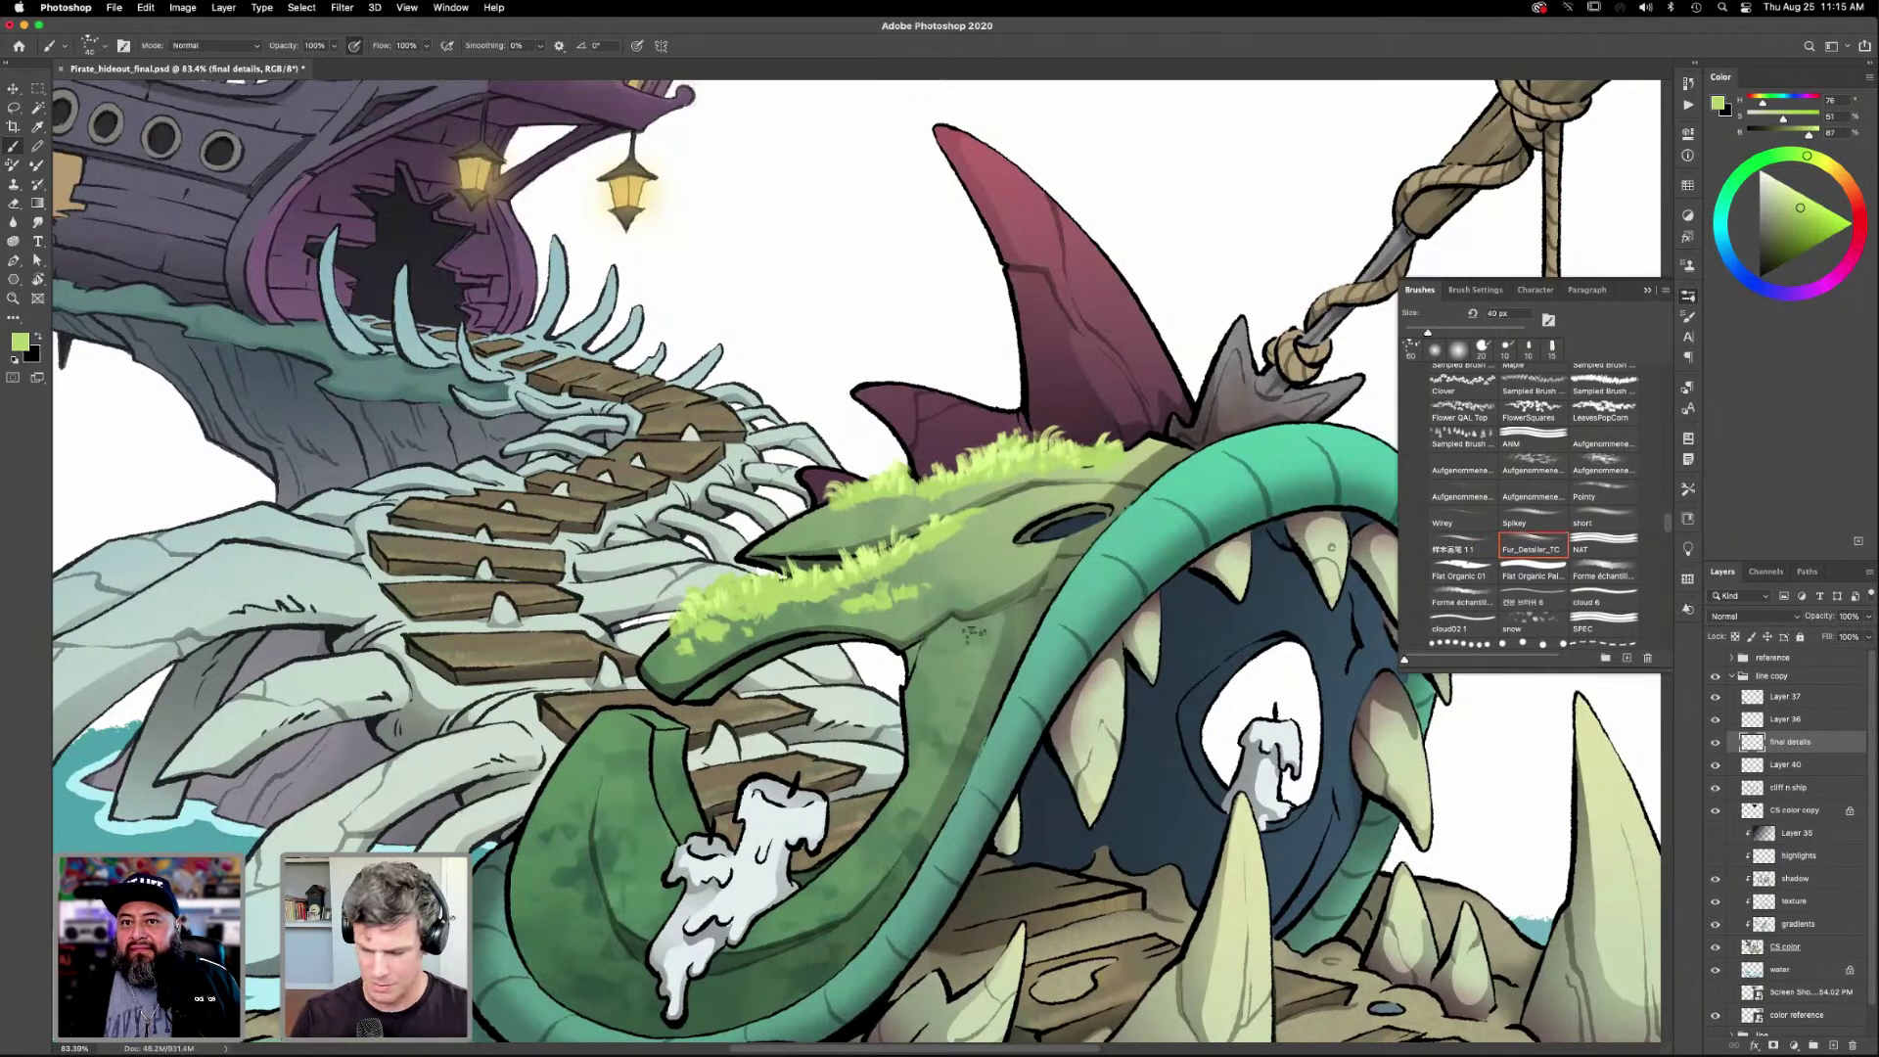
left_click(983, 513)
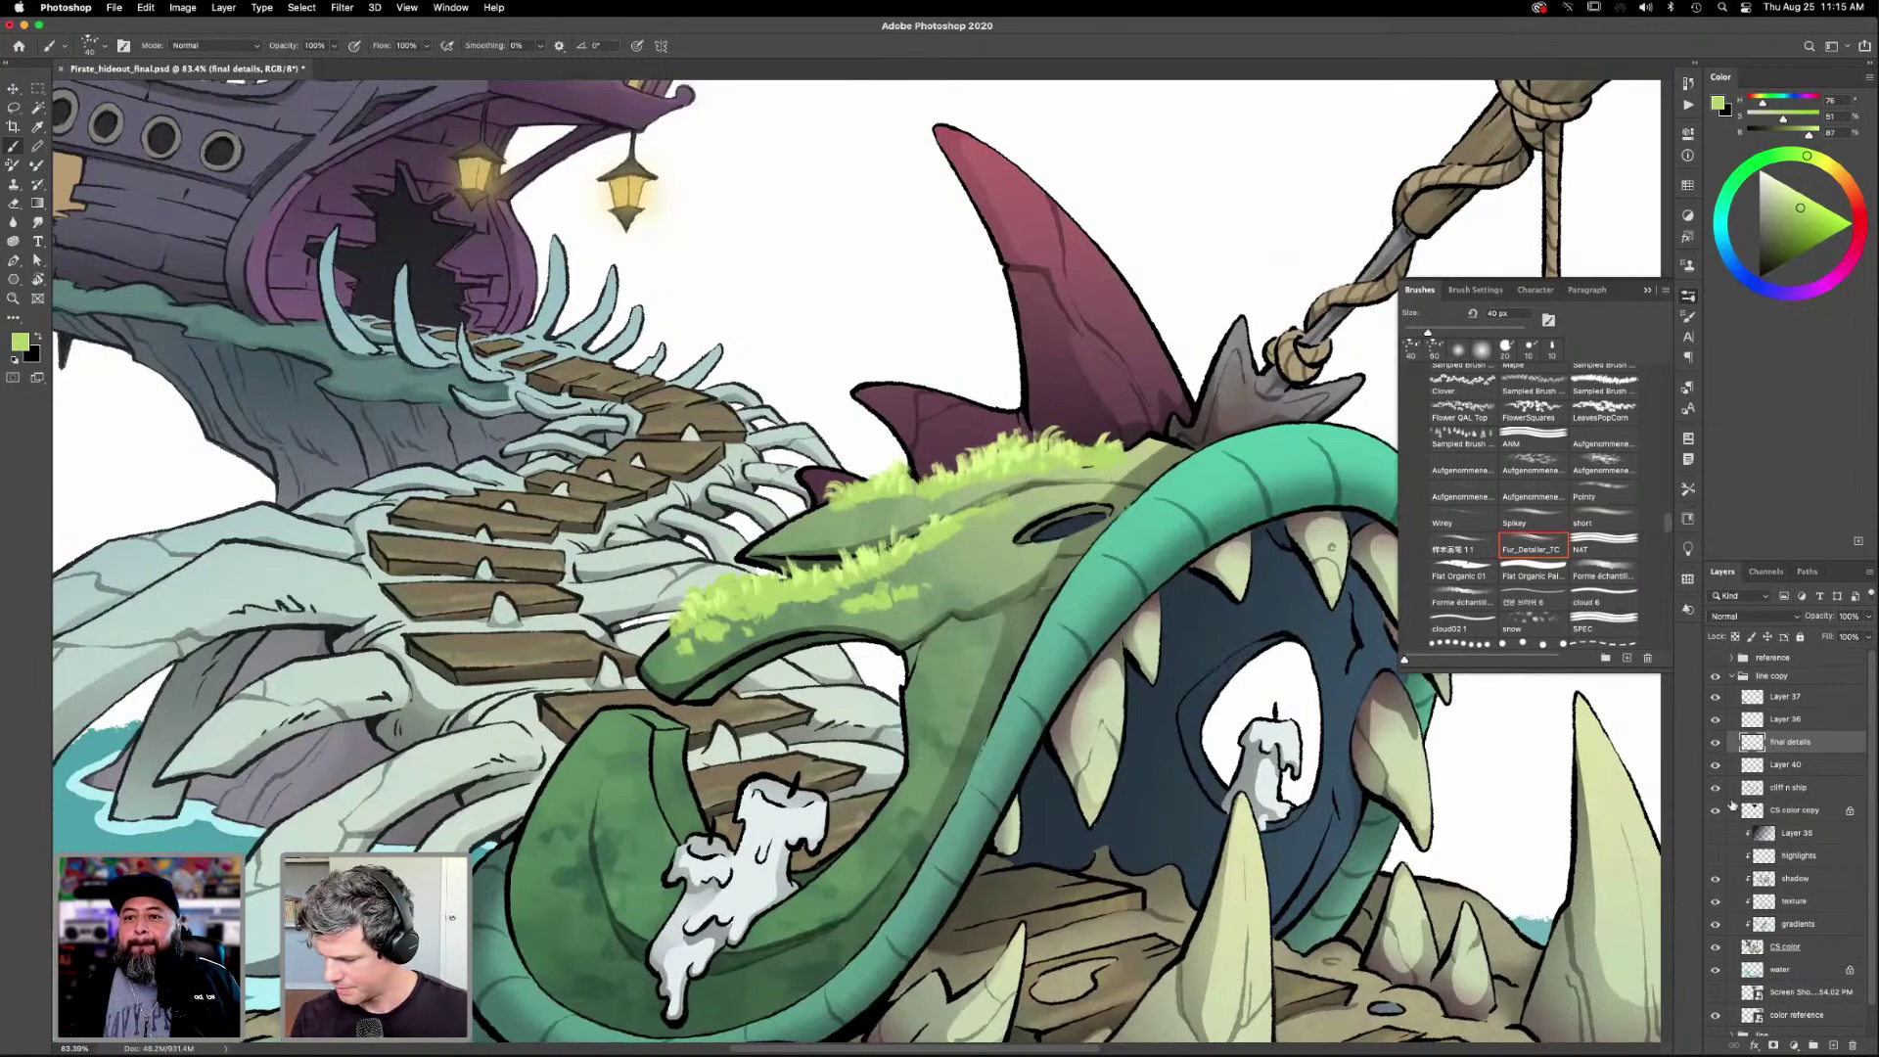
key("i")
left_click(937, 531)
key("b")
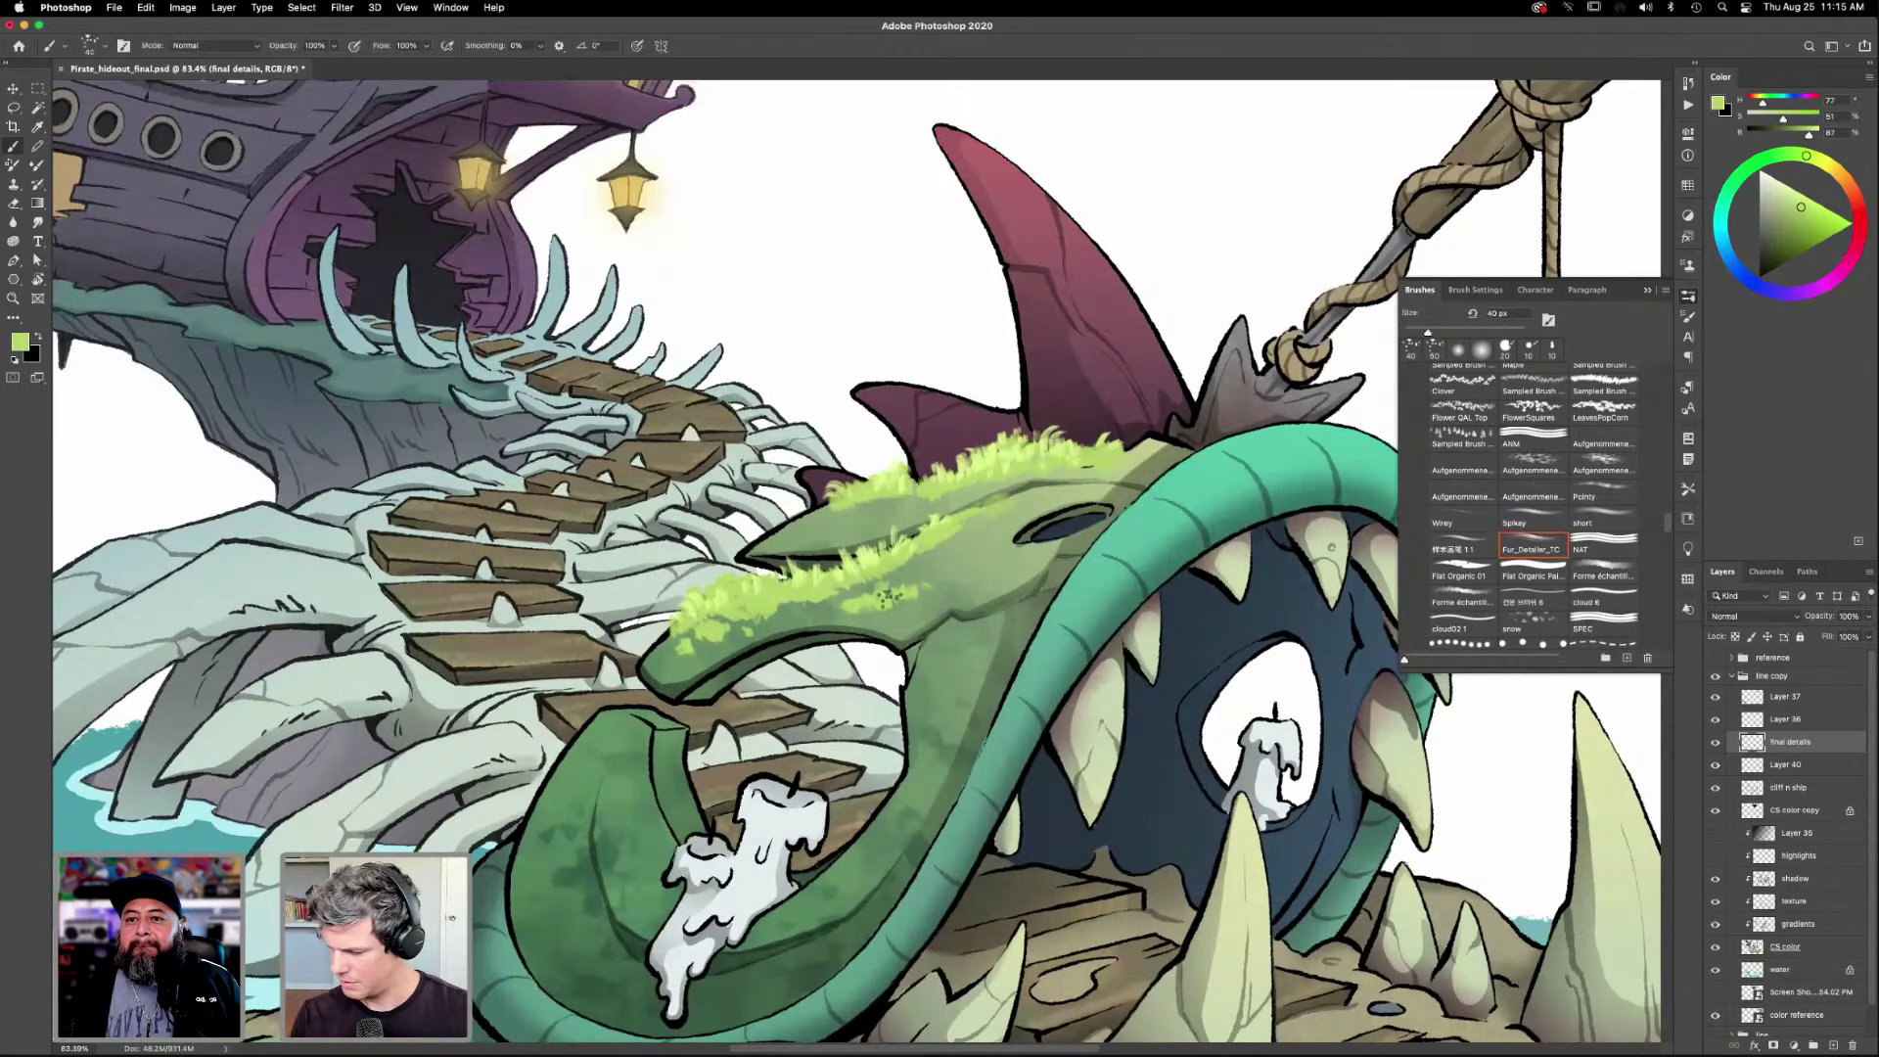
left_click_drag(967, 524, 1035, 494)
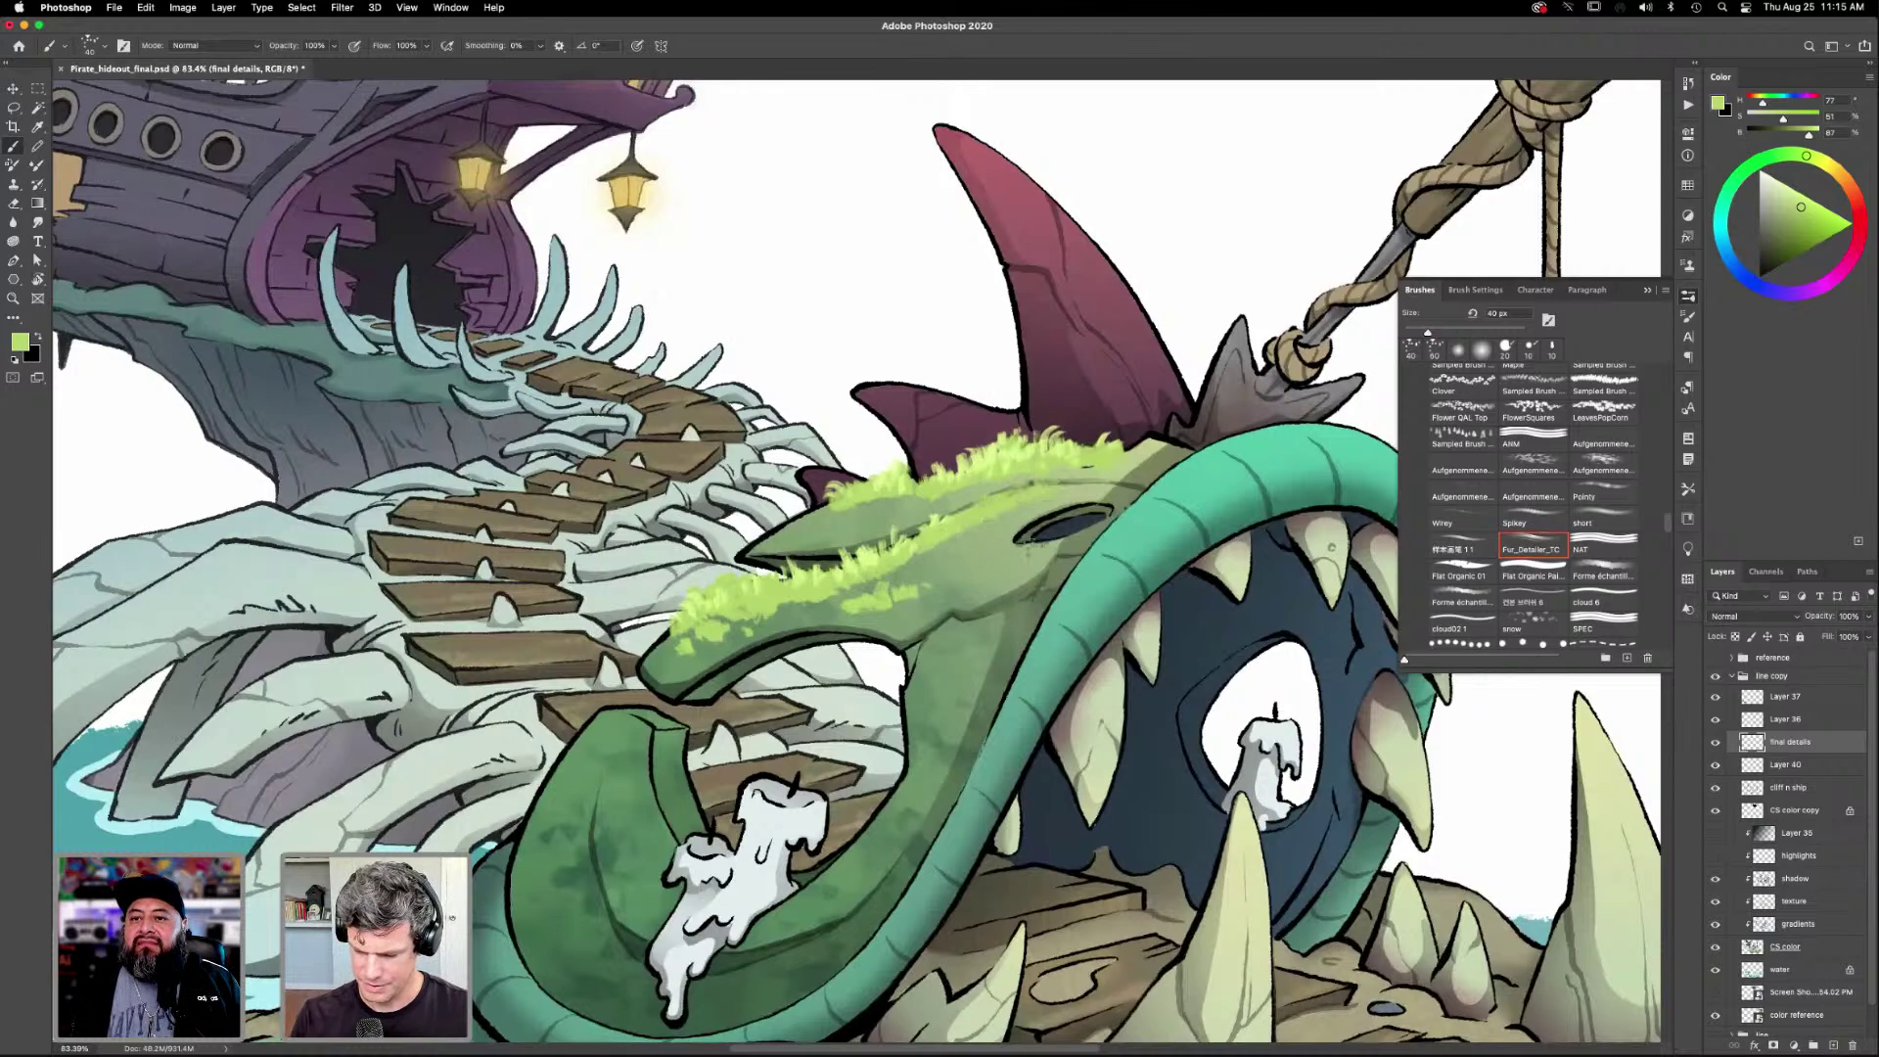
Paint a strip of light green grass down the inner edge of the monster's upturned green jaw, next to the melted candles.
scroll(996, 655, "down", 5)
scroll(996, 656, "left", 5)
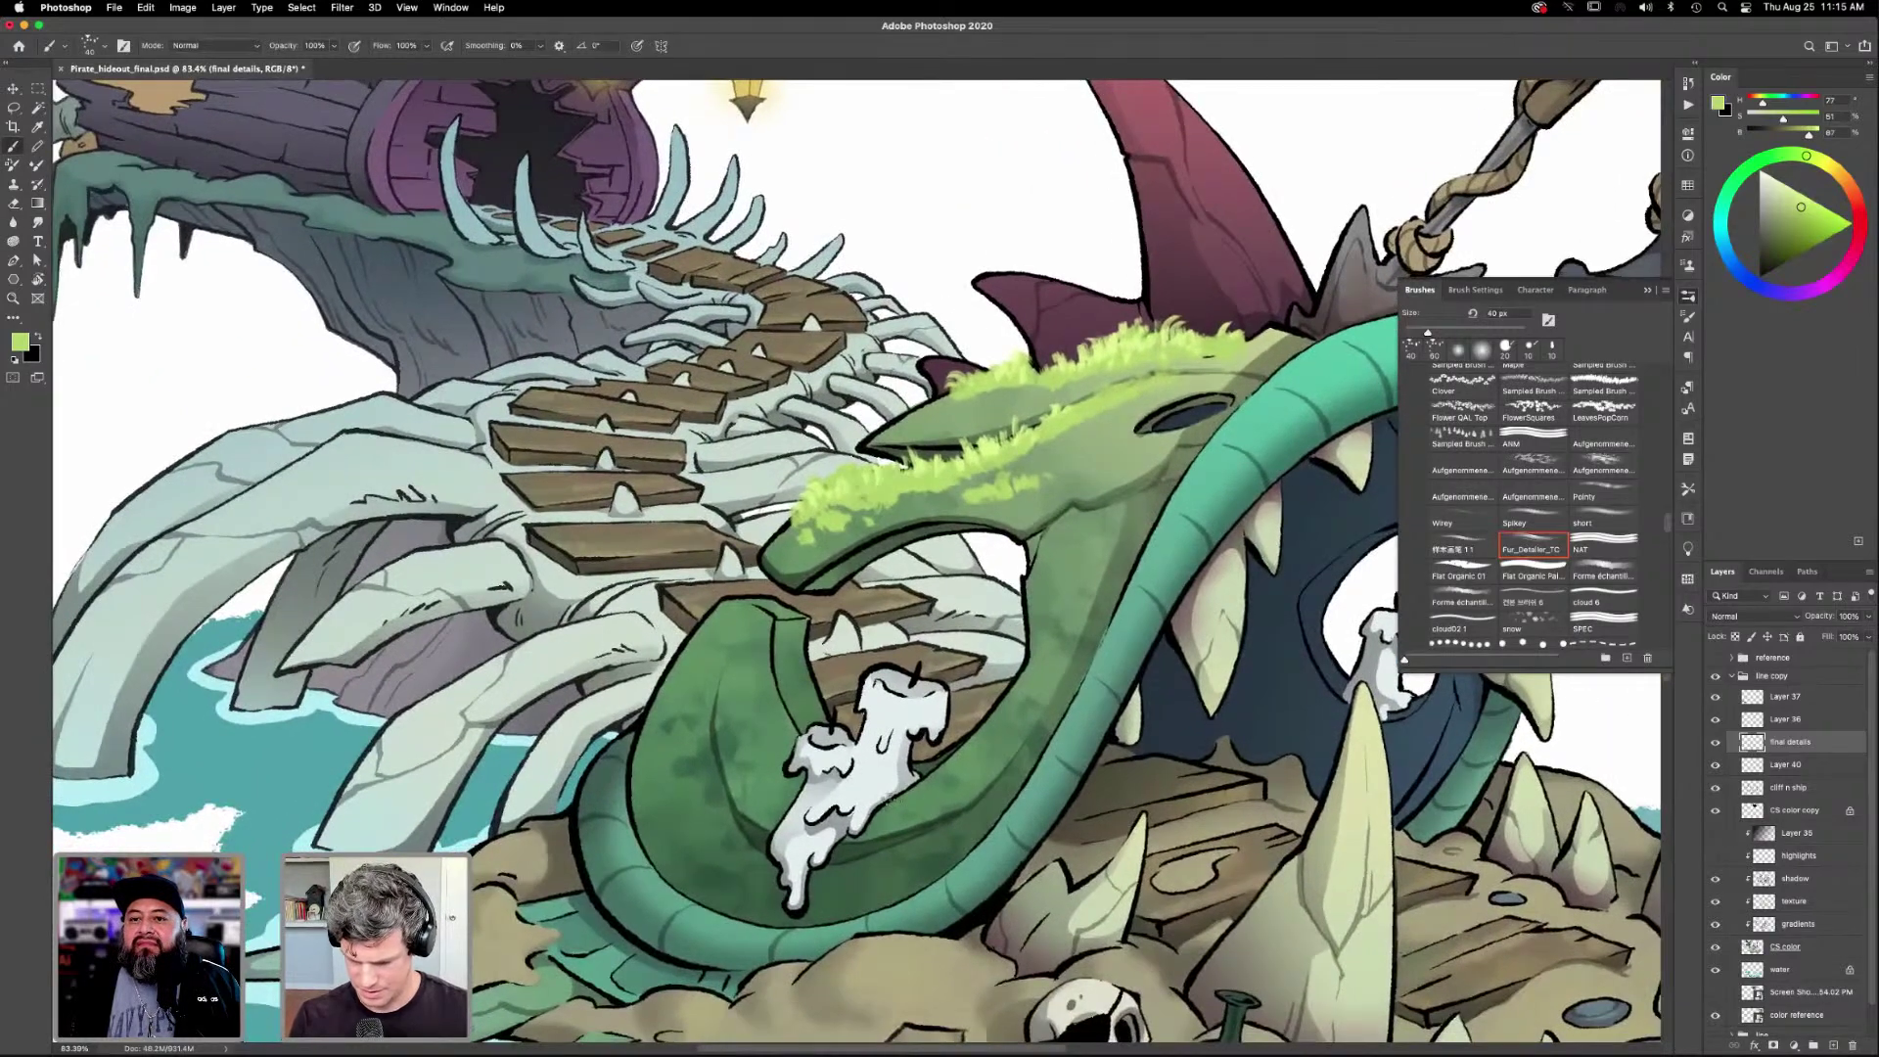
mouse_move(1021, 724)
left_mouse_down()
mouse_move(1012, 741)
mouse_move(1030, 716)
left_mouse_up()
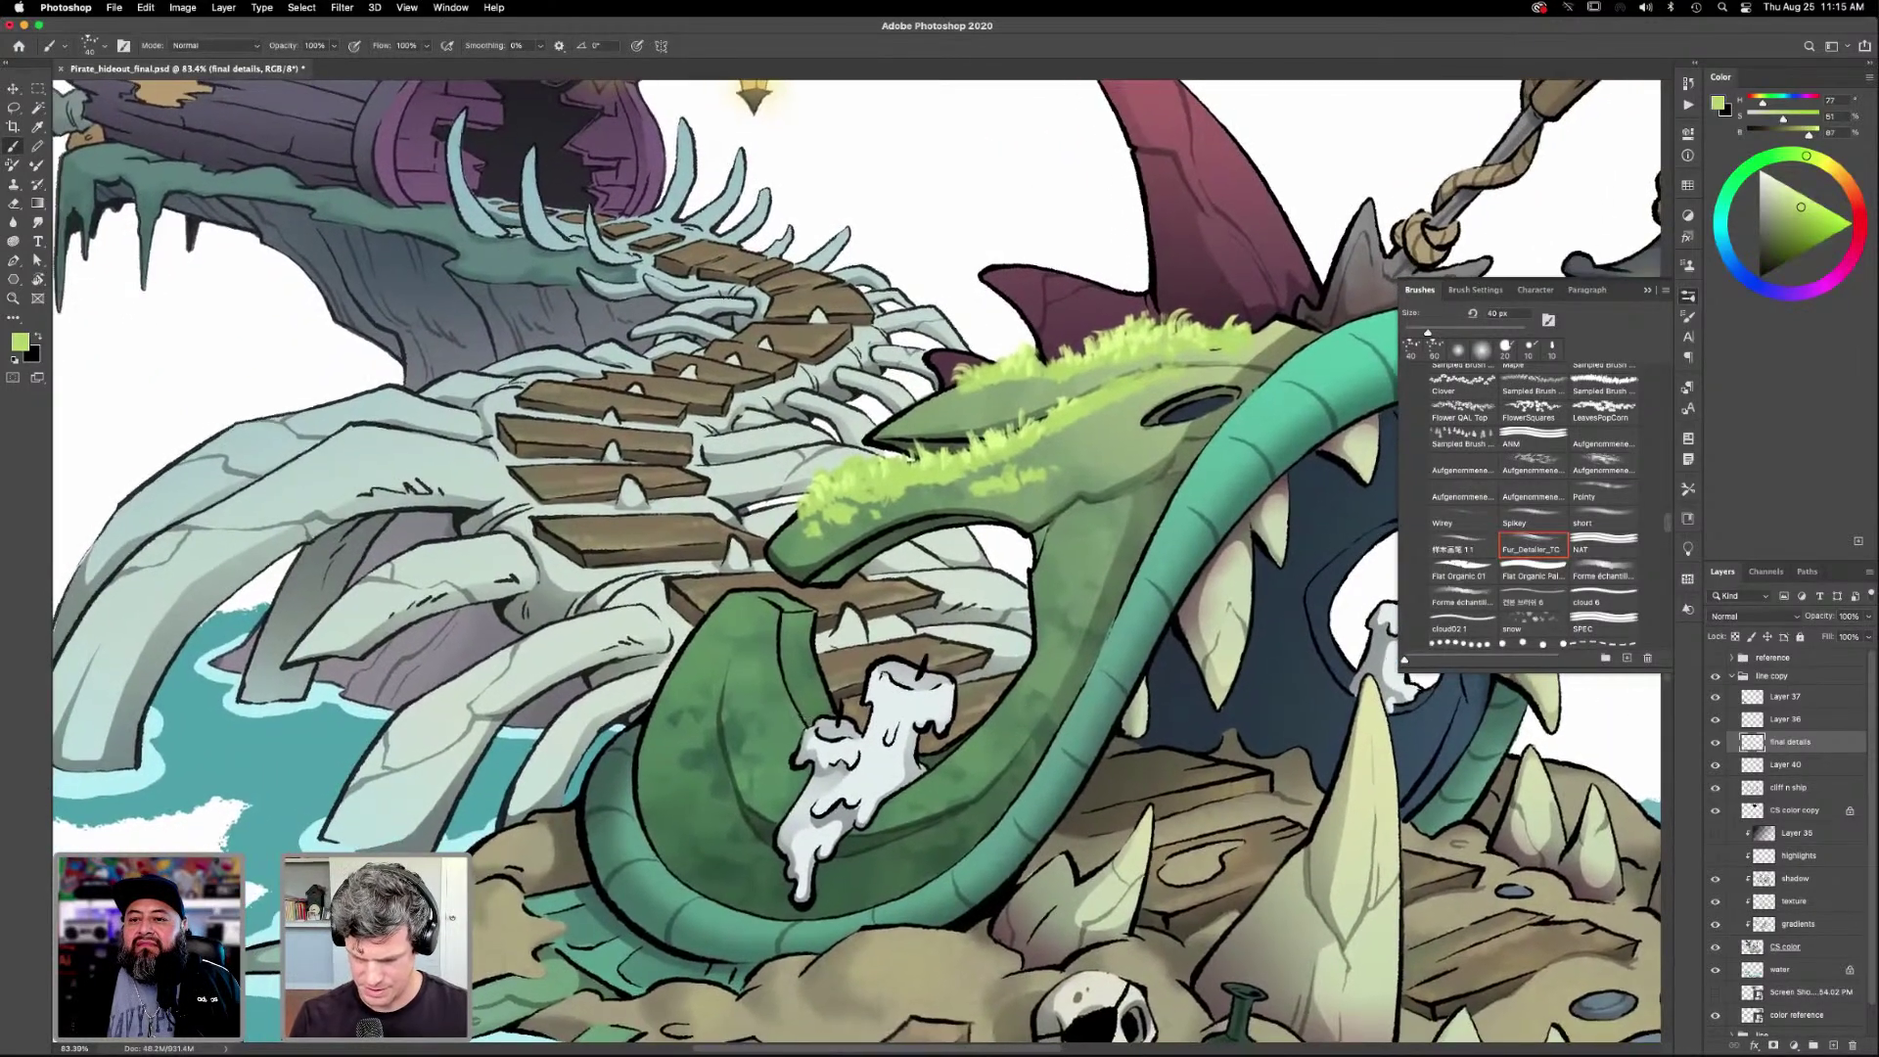
mouse_move(773, 616)
left_mouse_down()
mouse_move(757, 668)
mouse_move(771, 633)
mouse_move(788, 655)
mouse_move(779, 640)
mouse_move(777, 702)
mouse_move(781, 685)
mouse_move(803, 721)
mouse_move(772, 685)
left_mouse_up()
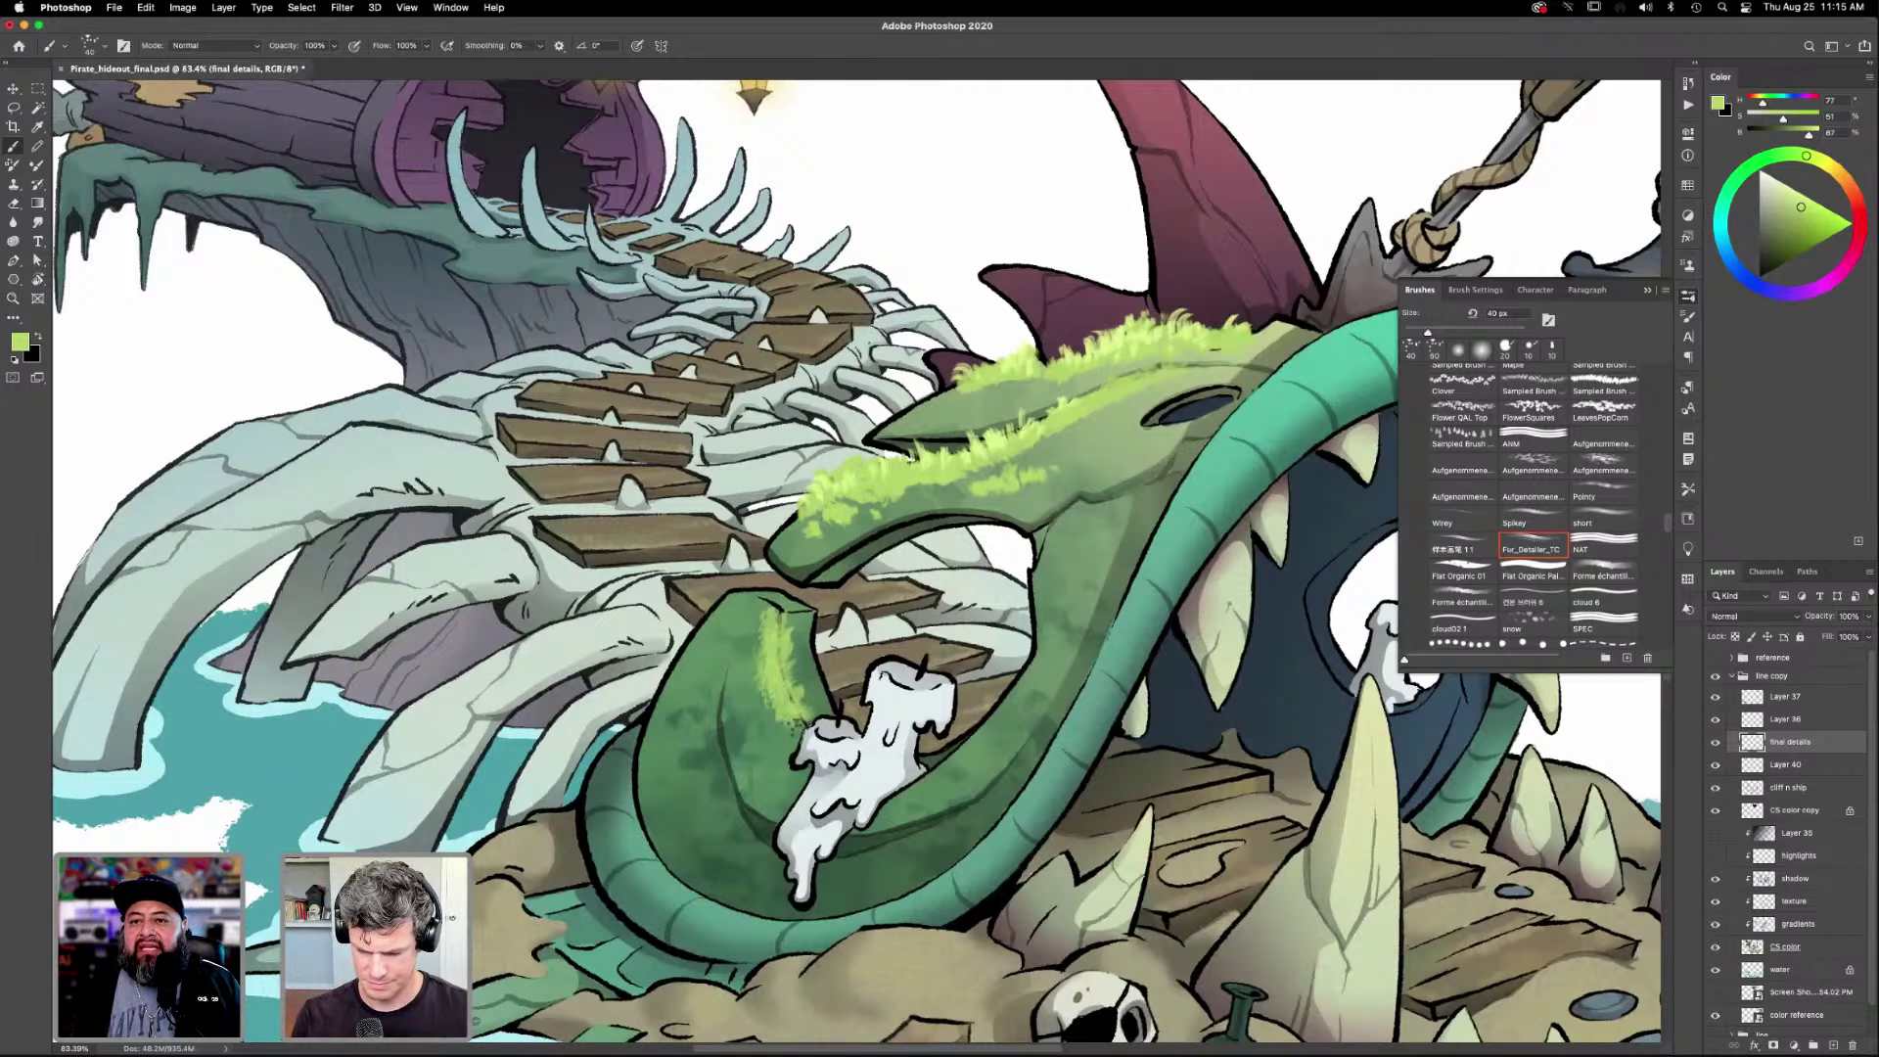
With a smaller fur brush, extend the grass to the far side of the candles and over the tip of the upturned jaw.
key("bracketleft")
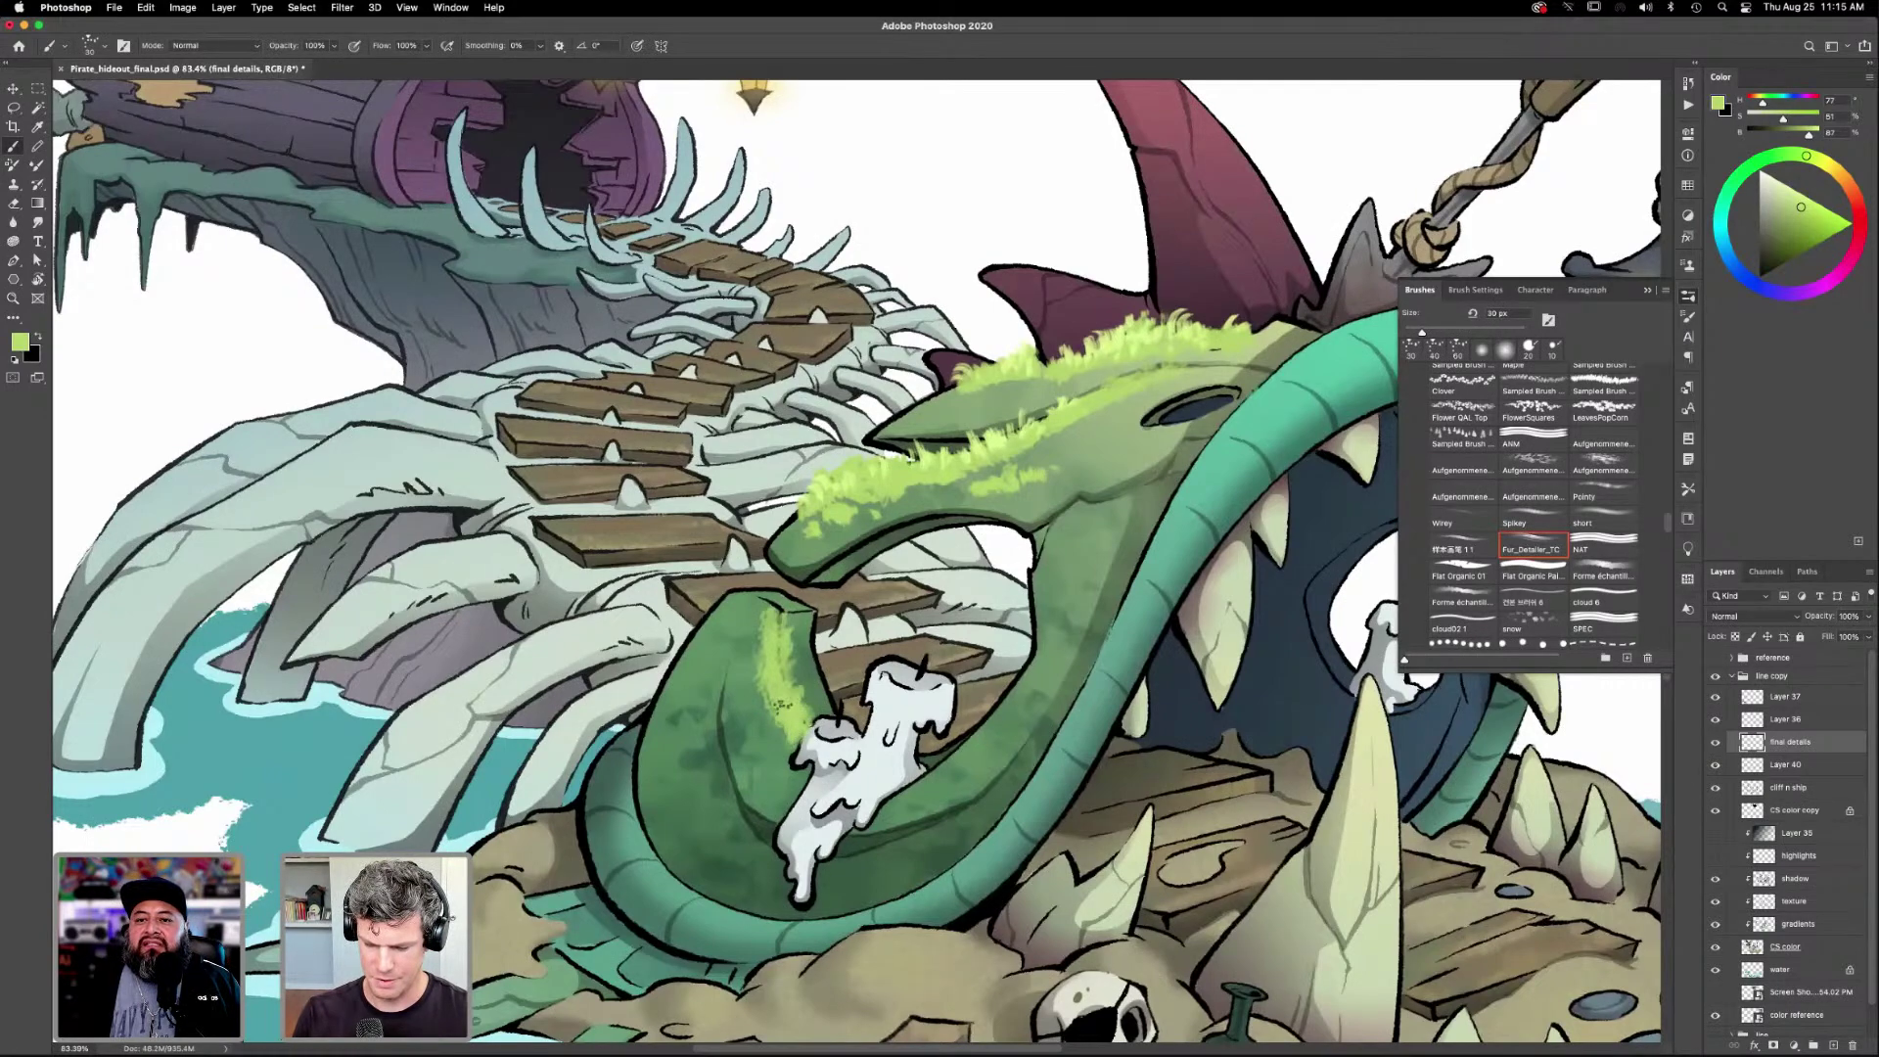
mouse_move(915, 784)
left_mouse_down()
mouse_move(934, 786)
mouse_move(1019, 675)
left_mouse_up()
mouse_move(785, 698)
left_mouse_down()
mouse_move(766, 603)
mouse_move(762, 621)
mouse_move(745, 595)
mouse_move(738, 630)
mouse_move(751, 601)
mouse_move(764, 623)
mouse_move(755, 675)
left_mouse_up()
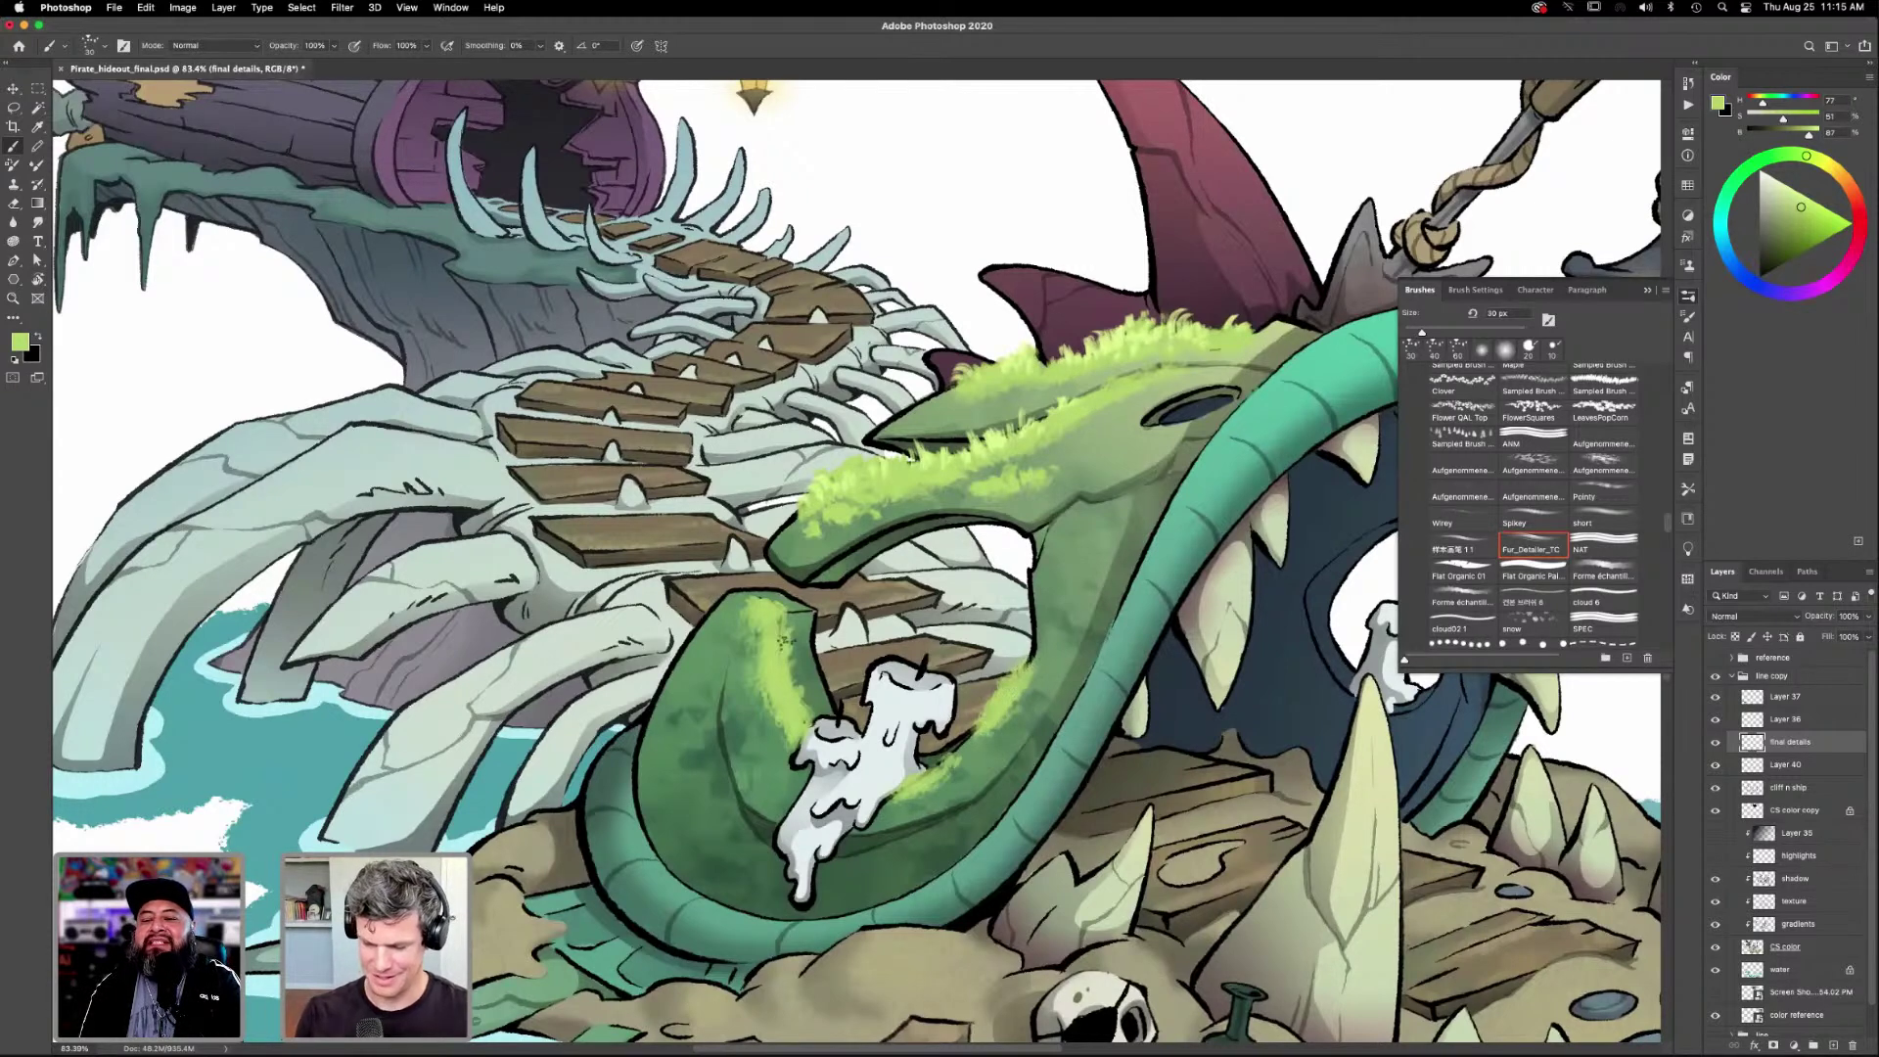
mouse_move(789, 621)
left_mouse_down()
mouse_move(806, 613)
mouse_move(739, 593)
mouse_move(753, 600)
mouse_move(729, 613)
mouse_move(737, 585)
mouse_move(751, 623)
mouse_move(714, 607)
mouse_move(778, 599)
left_mouse_up()
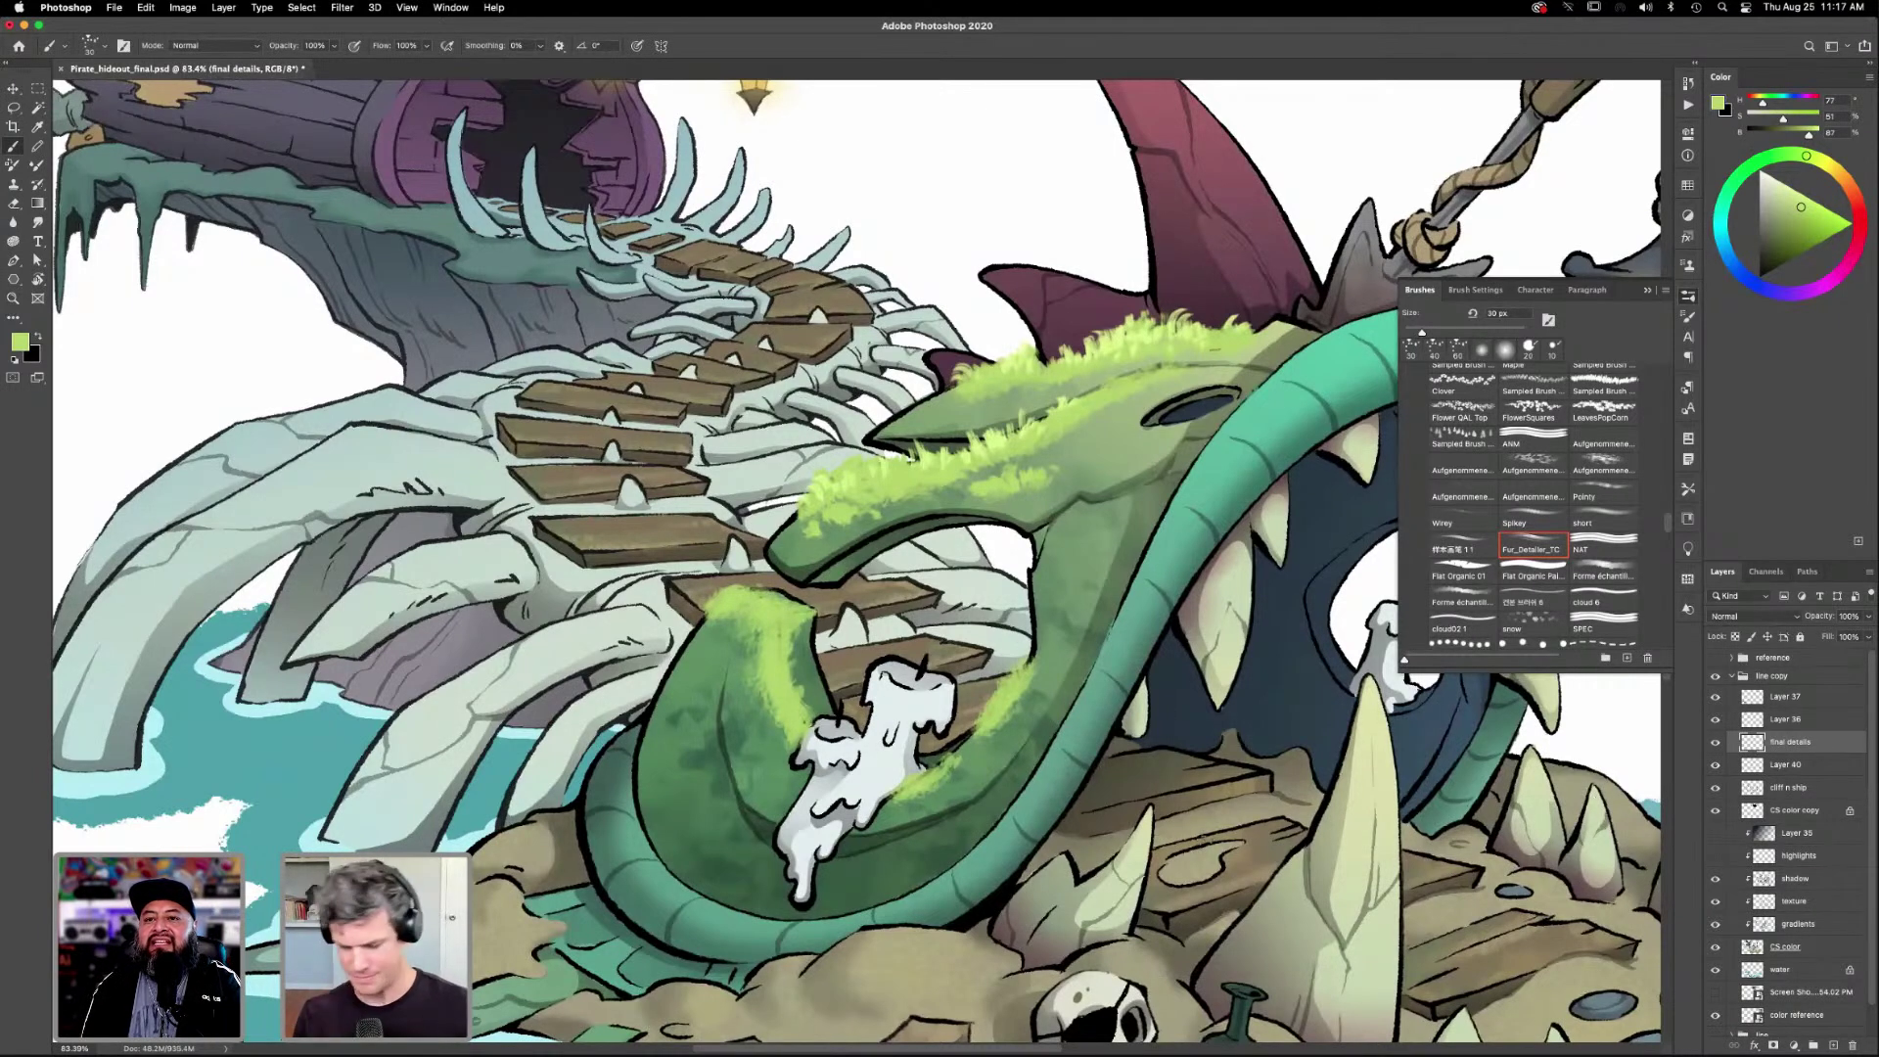
Sample a brighter yellow-green and add fine grass highlights on the jaw tip, its inner edge and beside the candles.
key("i")
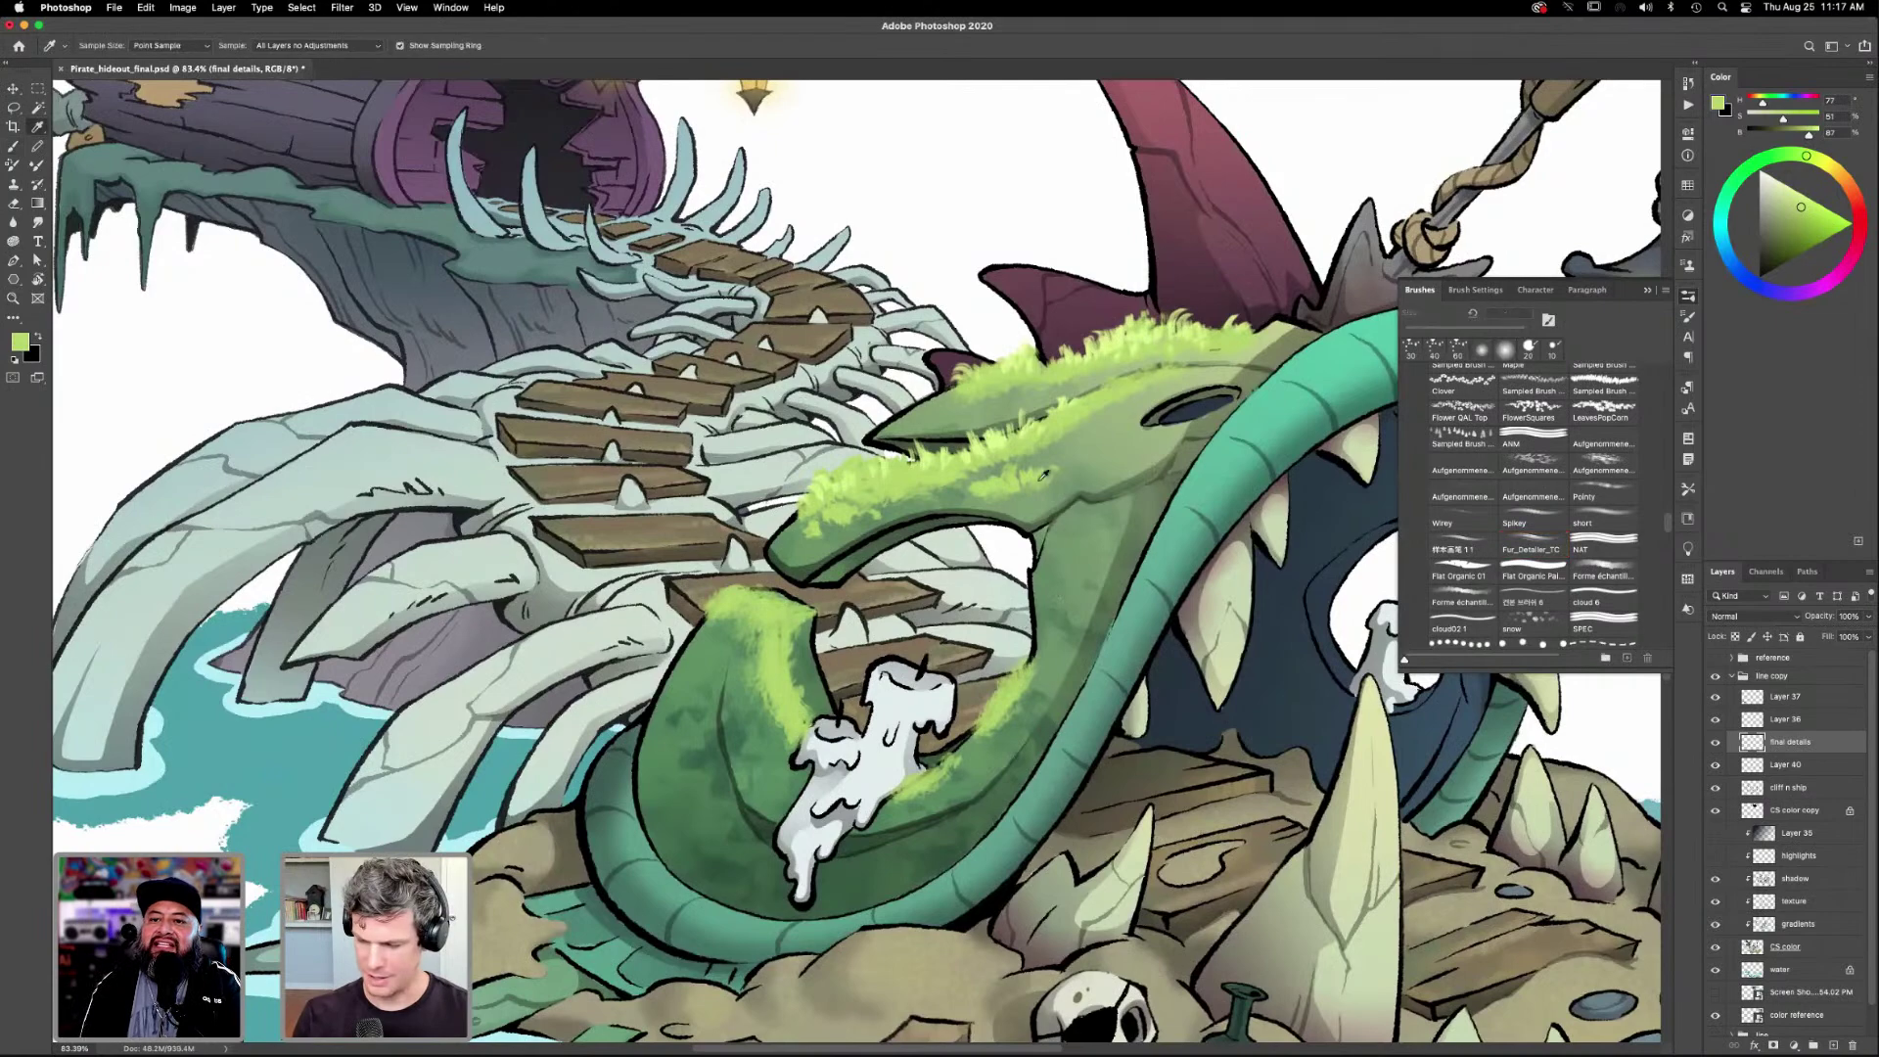
left_click(995, 437)
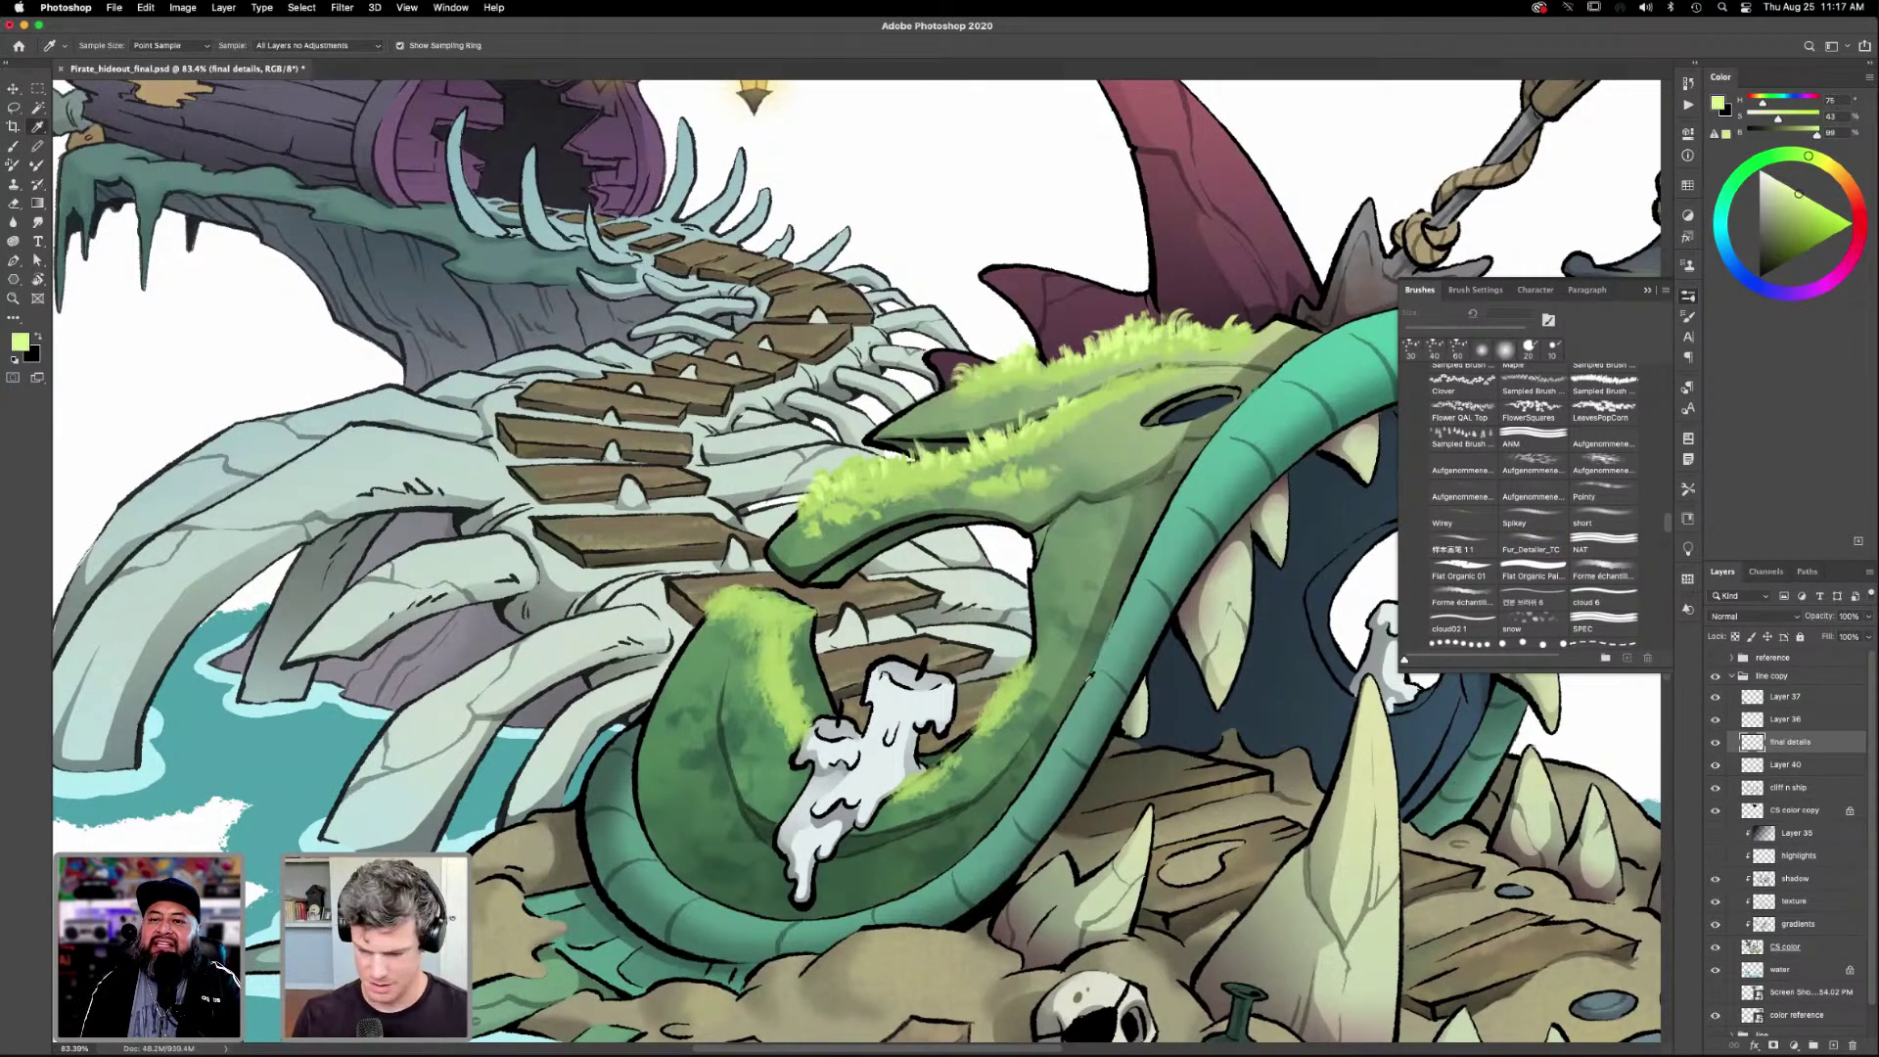
key("b")
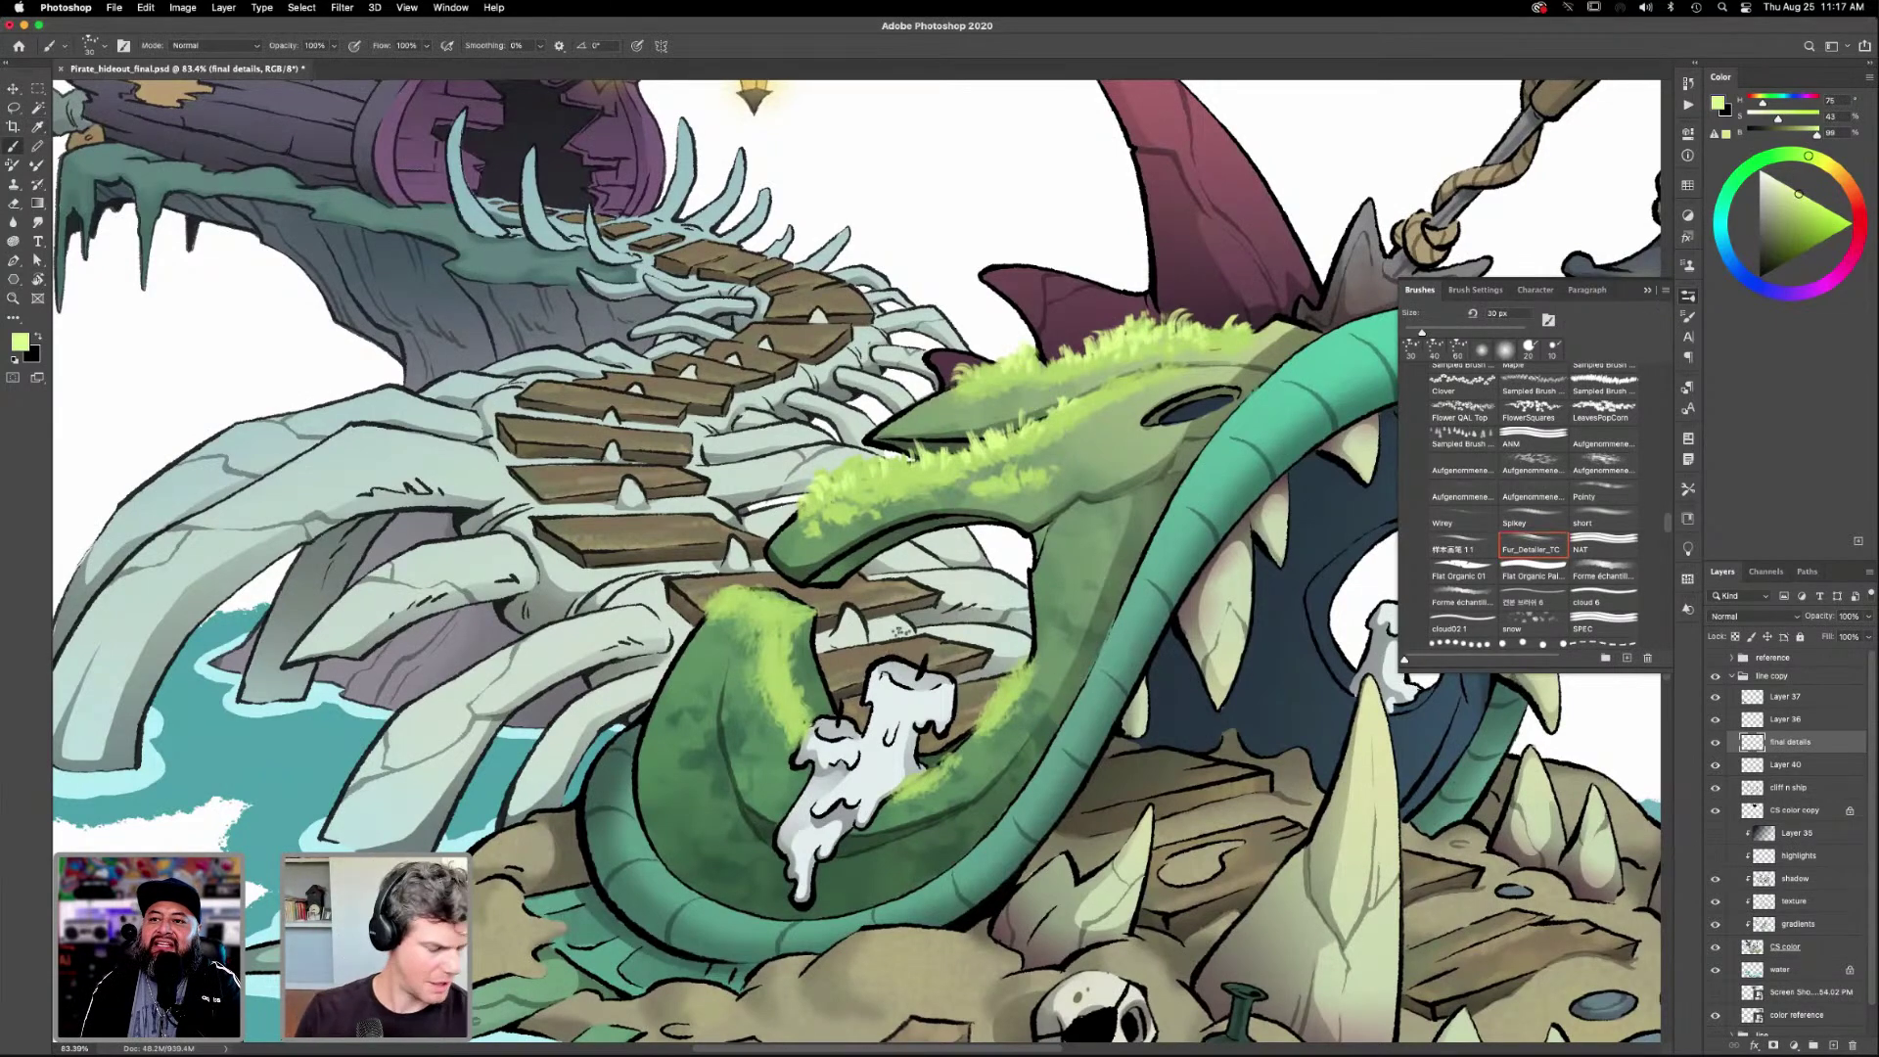
left_click(744, 599)
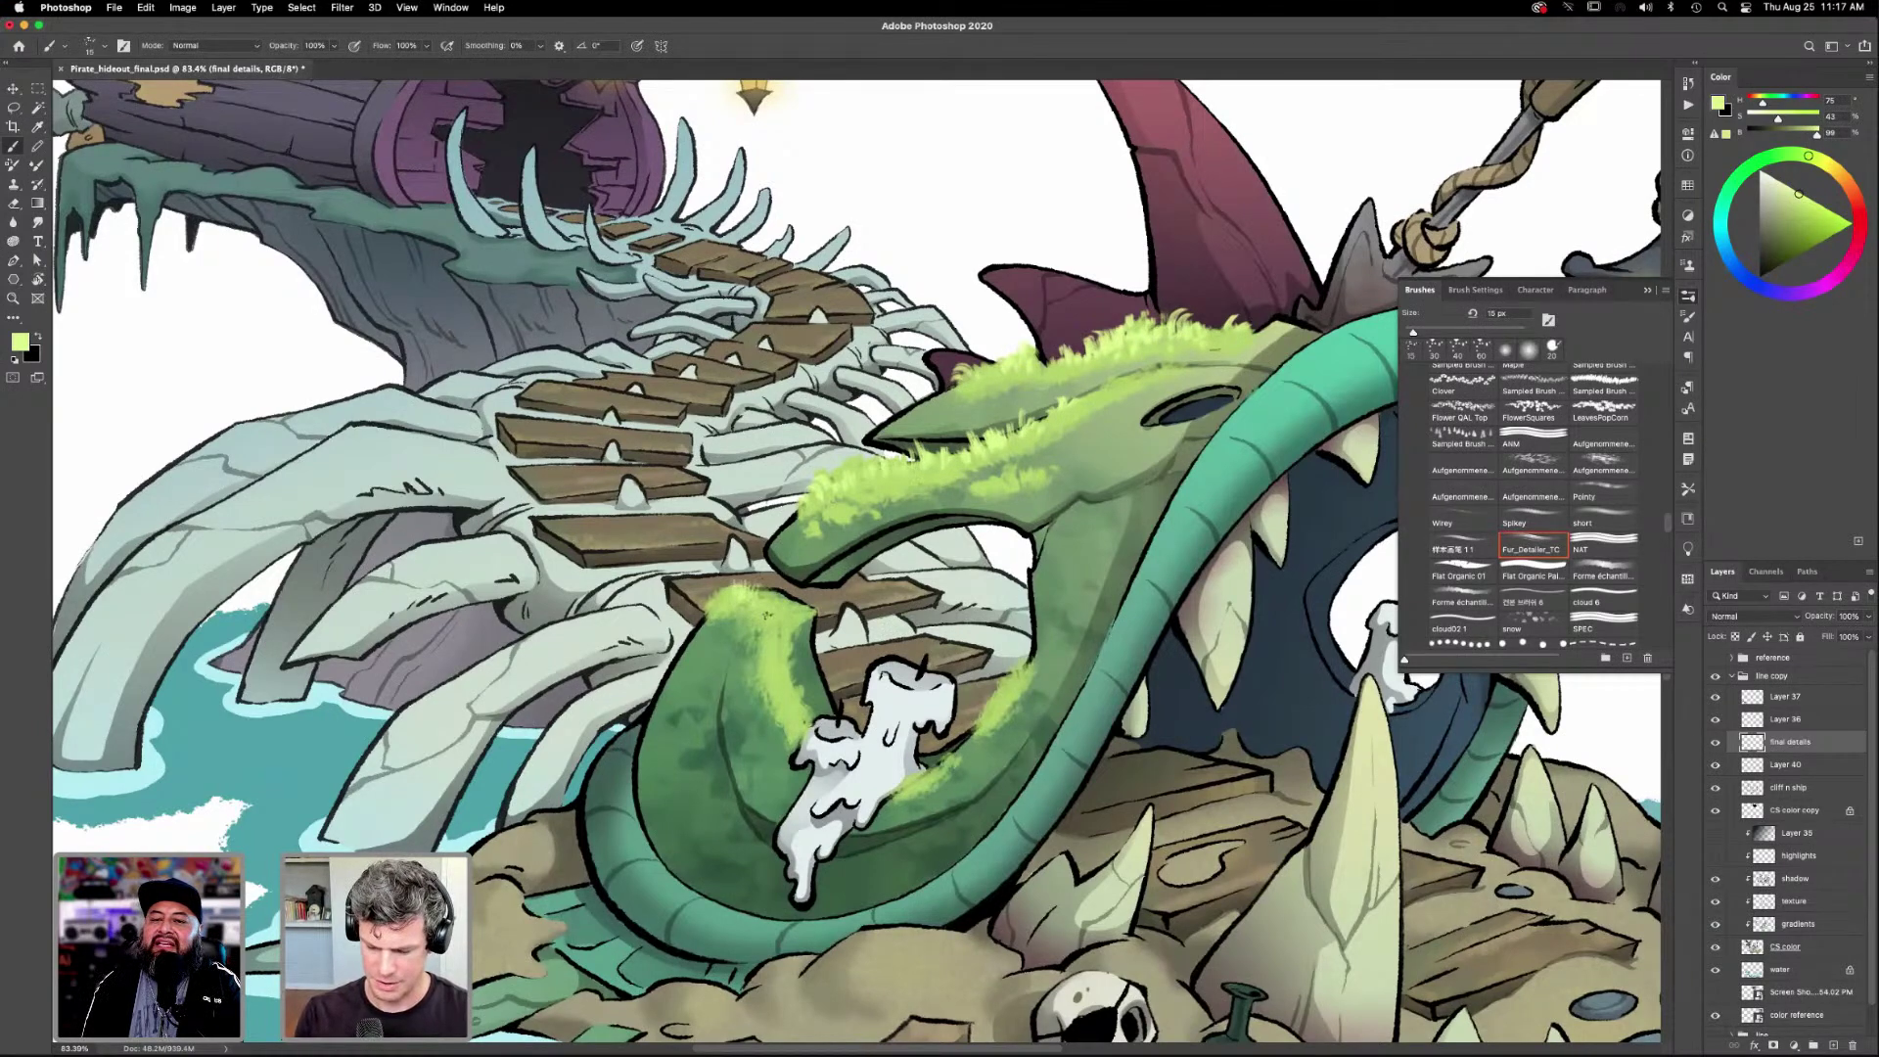
left_click_drag(782, 628, 762, 594)
mouse_move(765, 609)
left_mouse_down()
mouse_move(756, 582)
mouse_move(780, 628)
left_mouse_up()
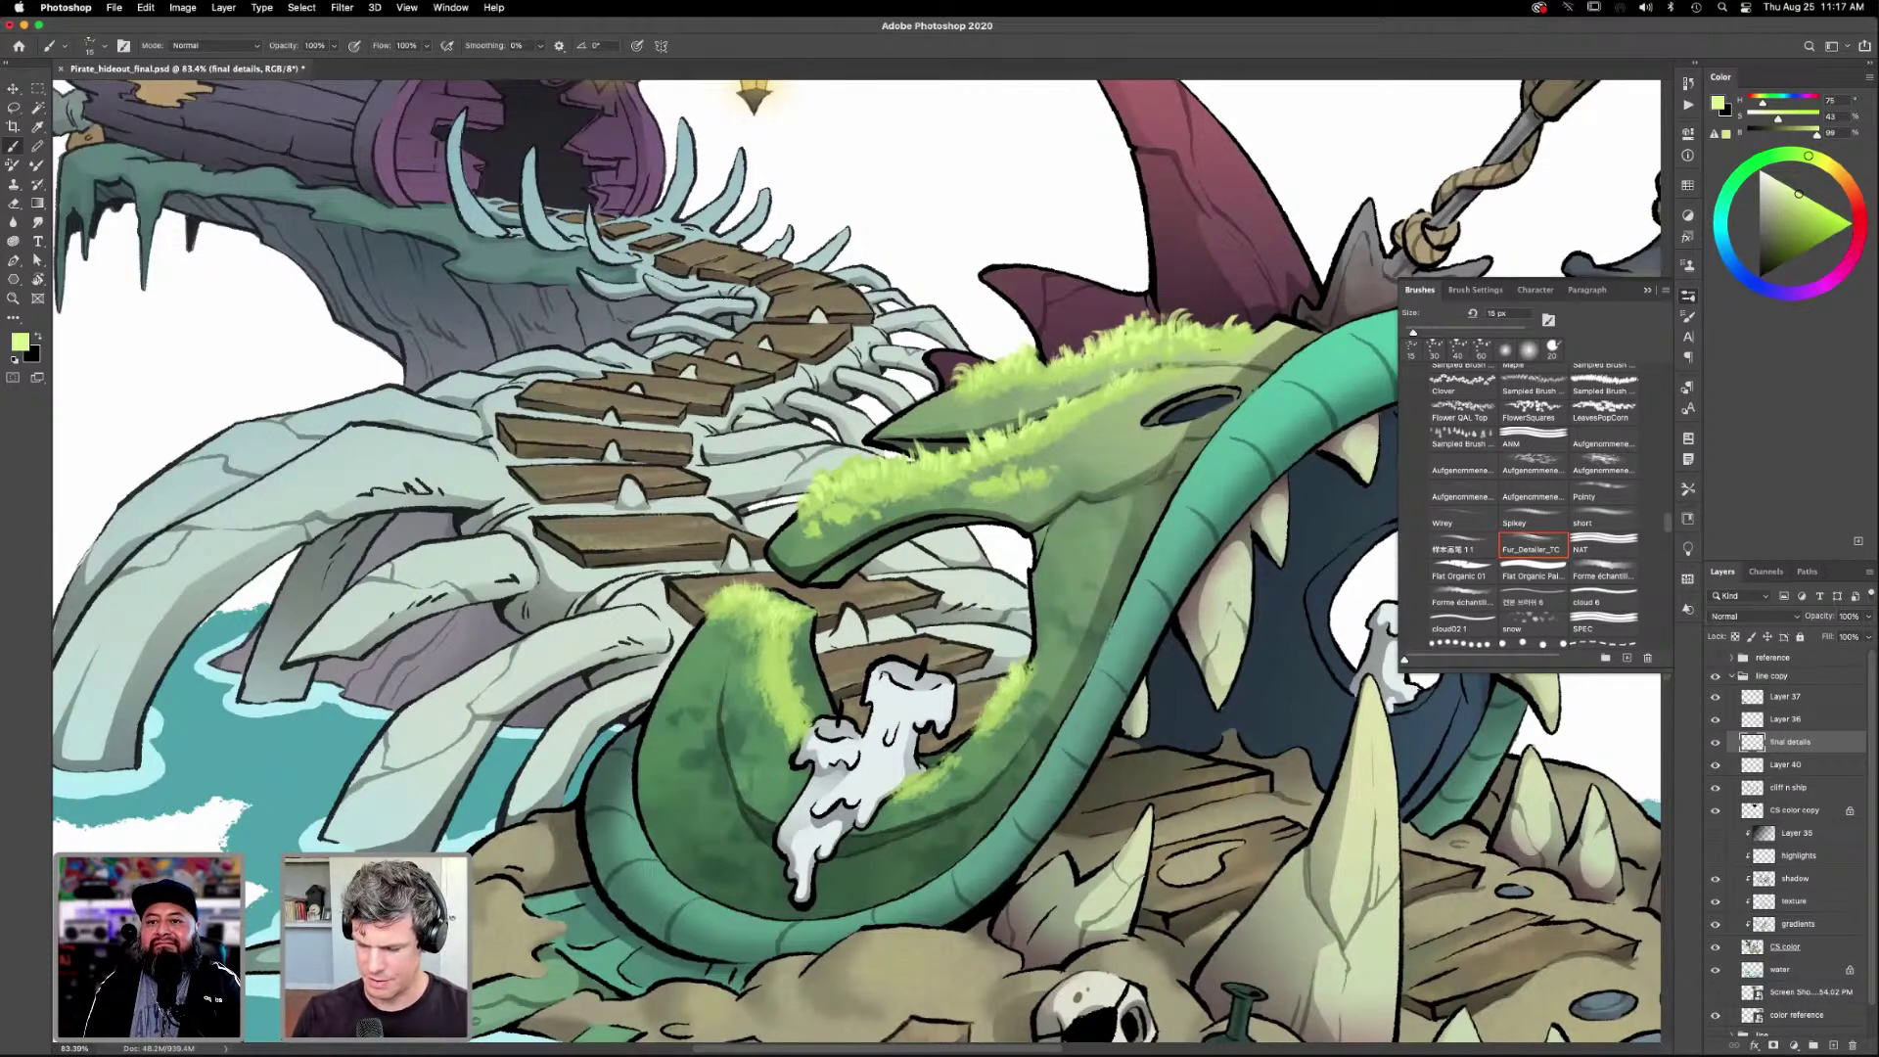
mouse_move(944, 759)
left_mouse_down()
mouse_move(898, 786)
mouse_move(935, 767)
left_mouse_up()
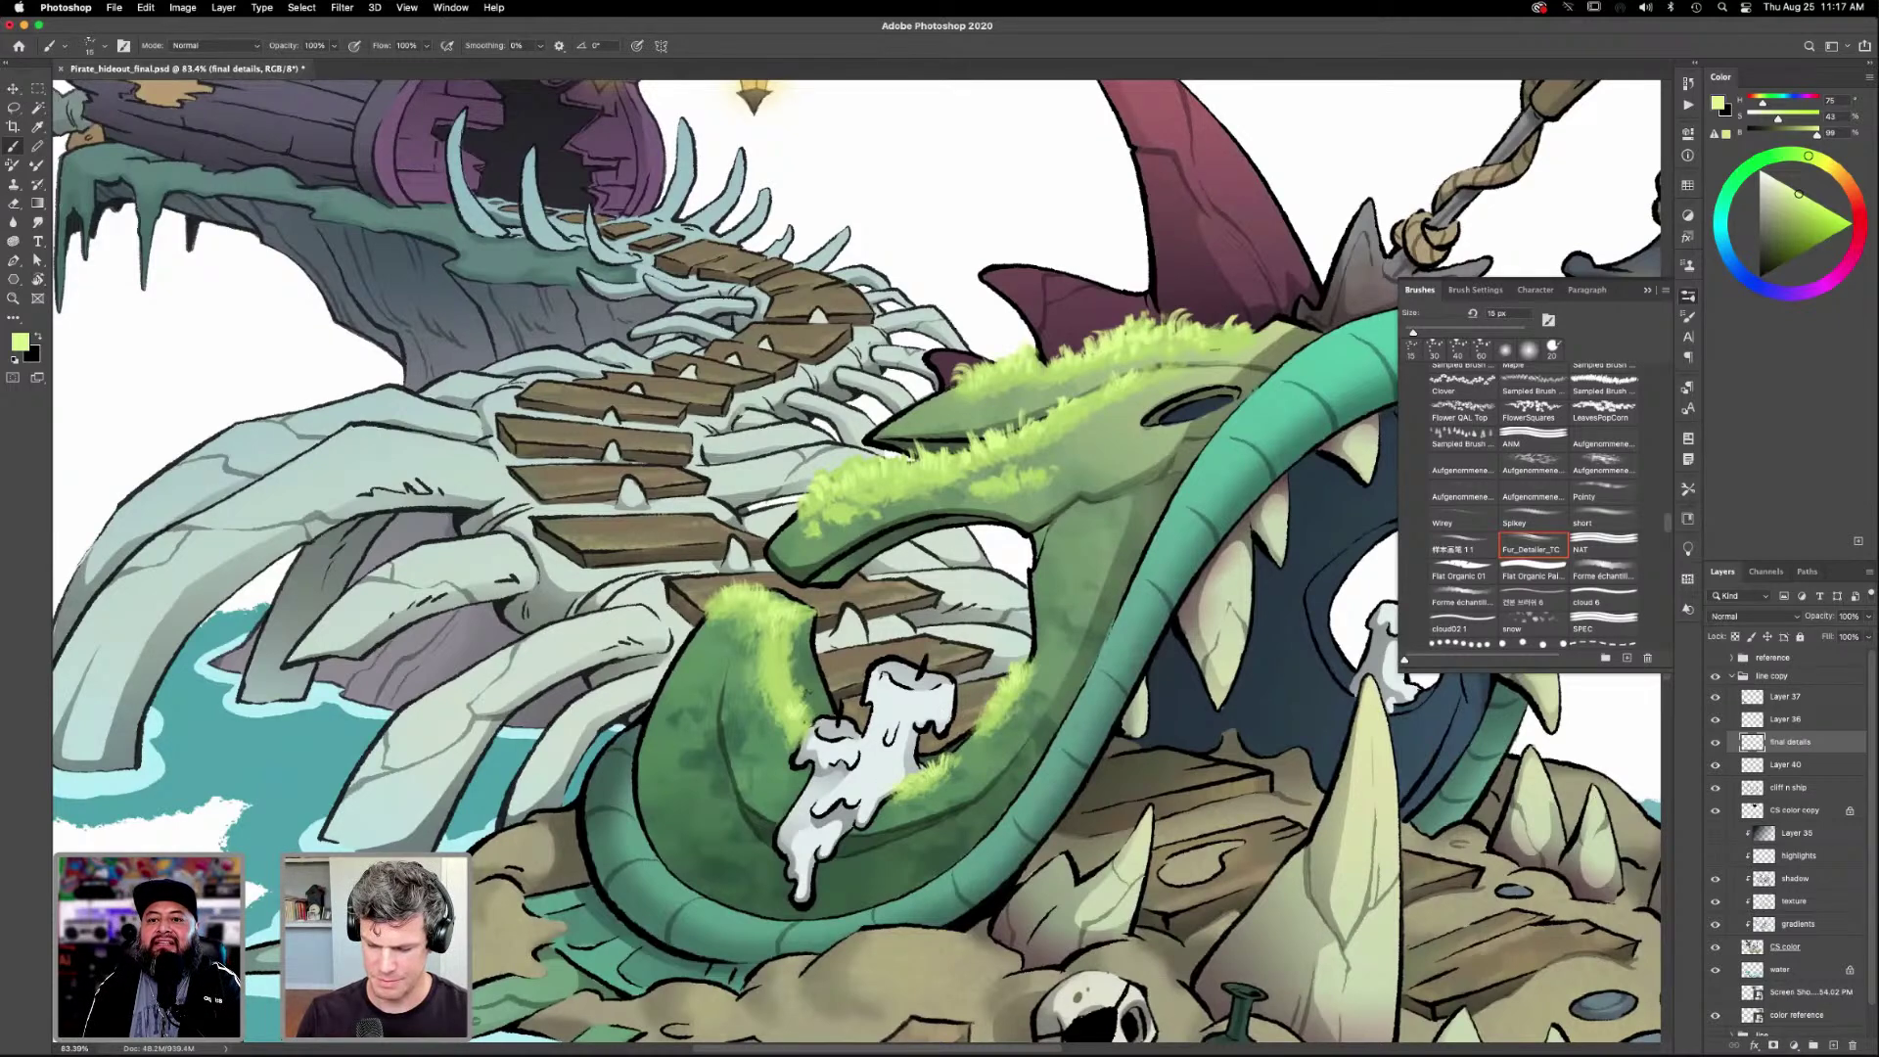
mouse_move(794, 690)
left_mouse_down()
mouse_move(777, 669)
mouse_move(804, 604)
mouse_move(724, 587)
left_mouse_up()
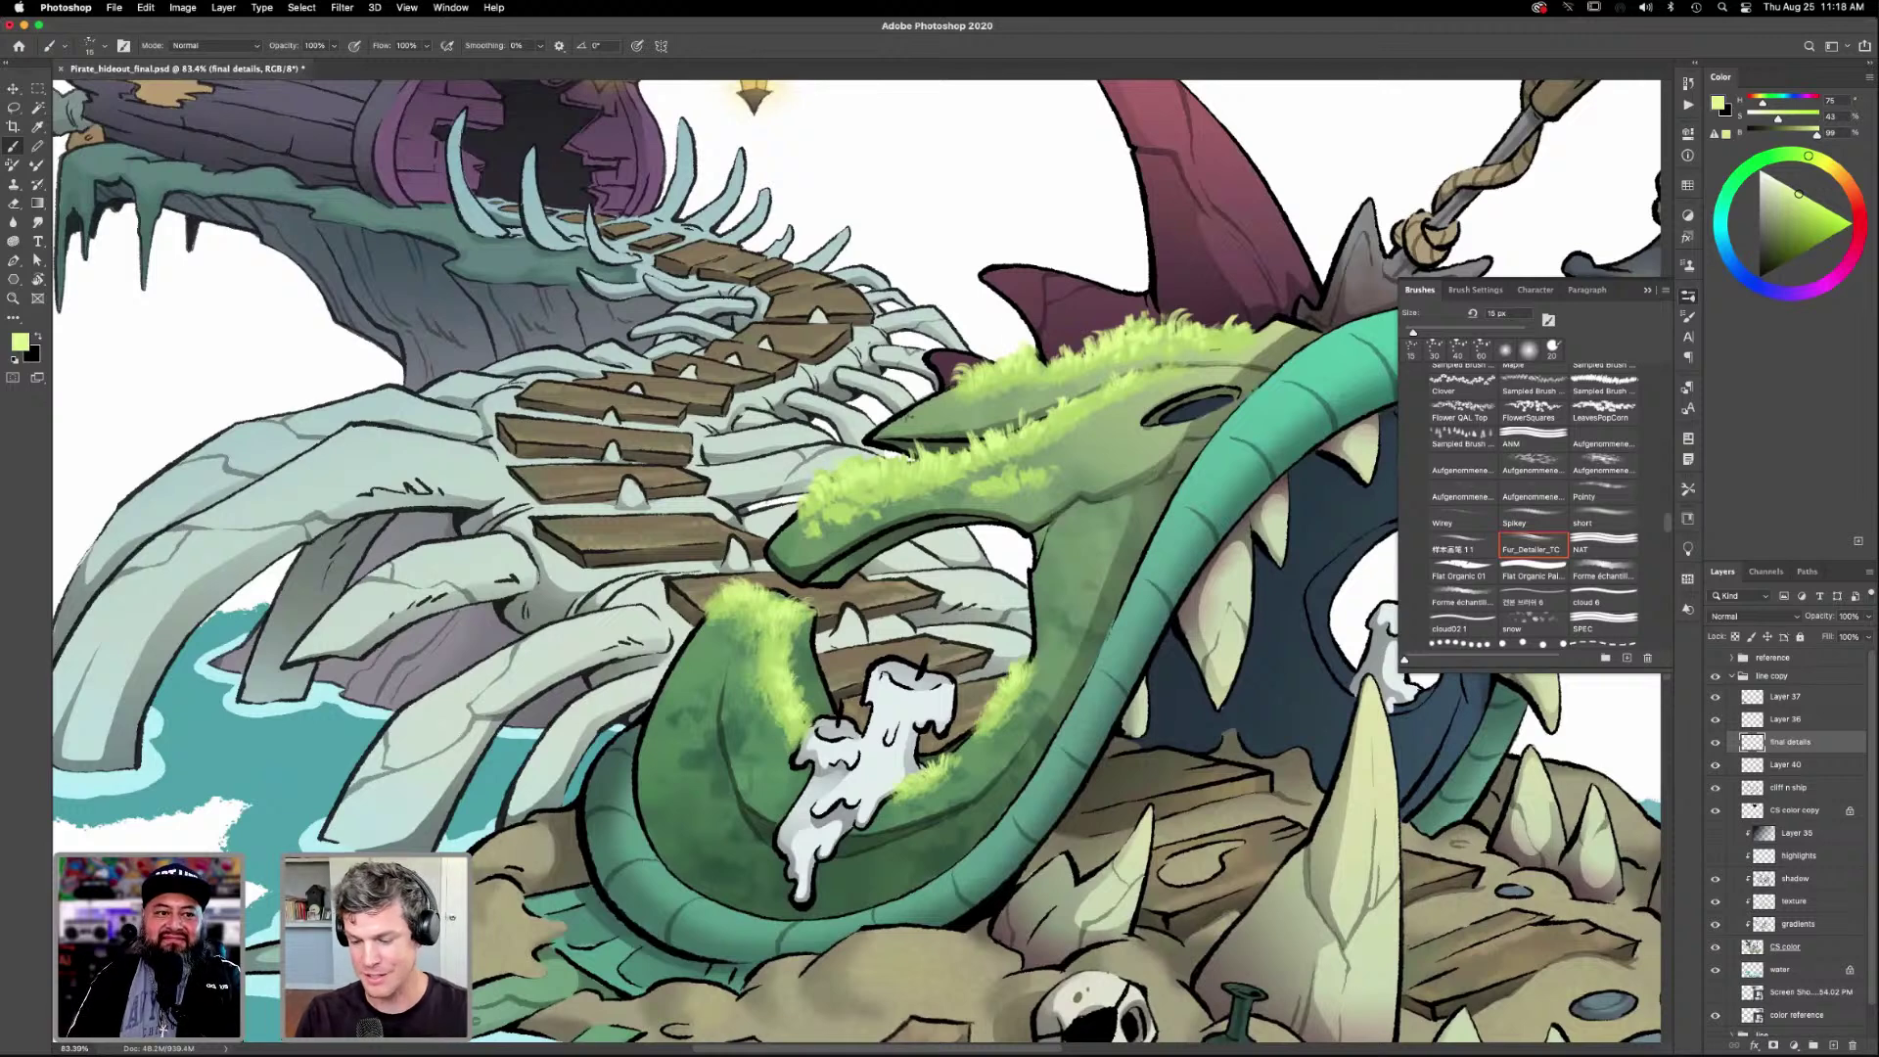
Add bright yellow-green grass strokes behind the eye, along the brow and snout, and on the patch beside the candles.
mouse_move(1241, 342)
left_mouse_down()
mouse_move(1244, 319)
mouse_move(1219, 315)
left_mouse_up()
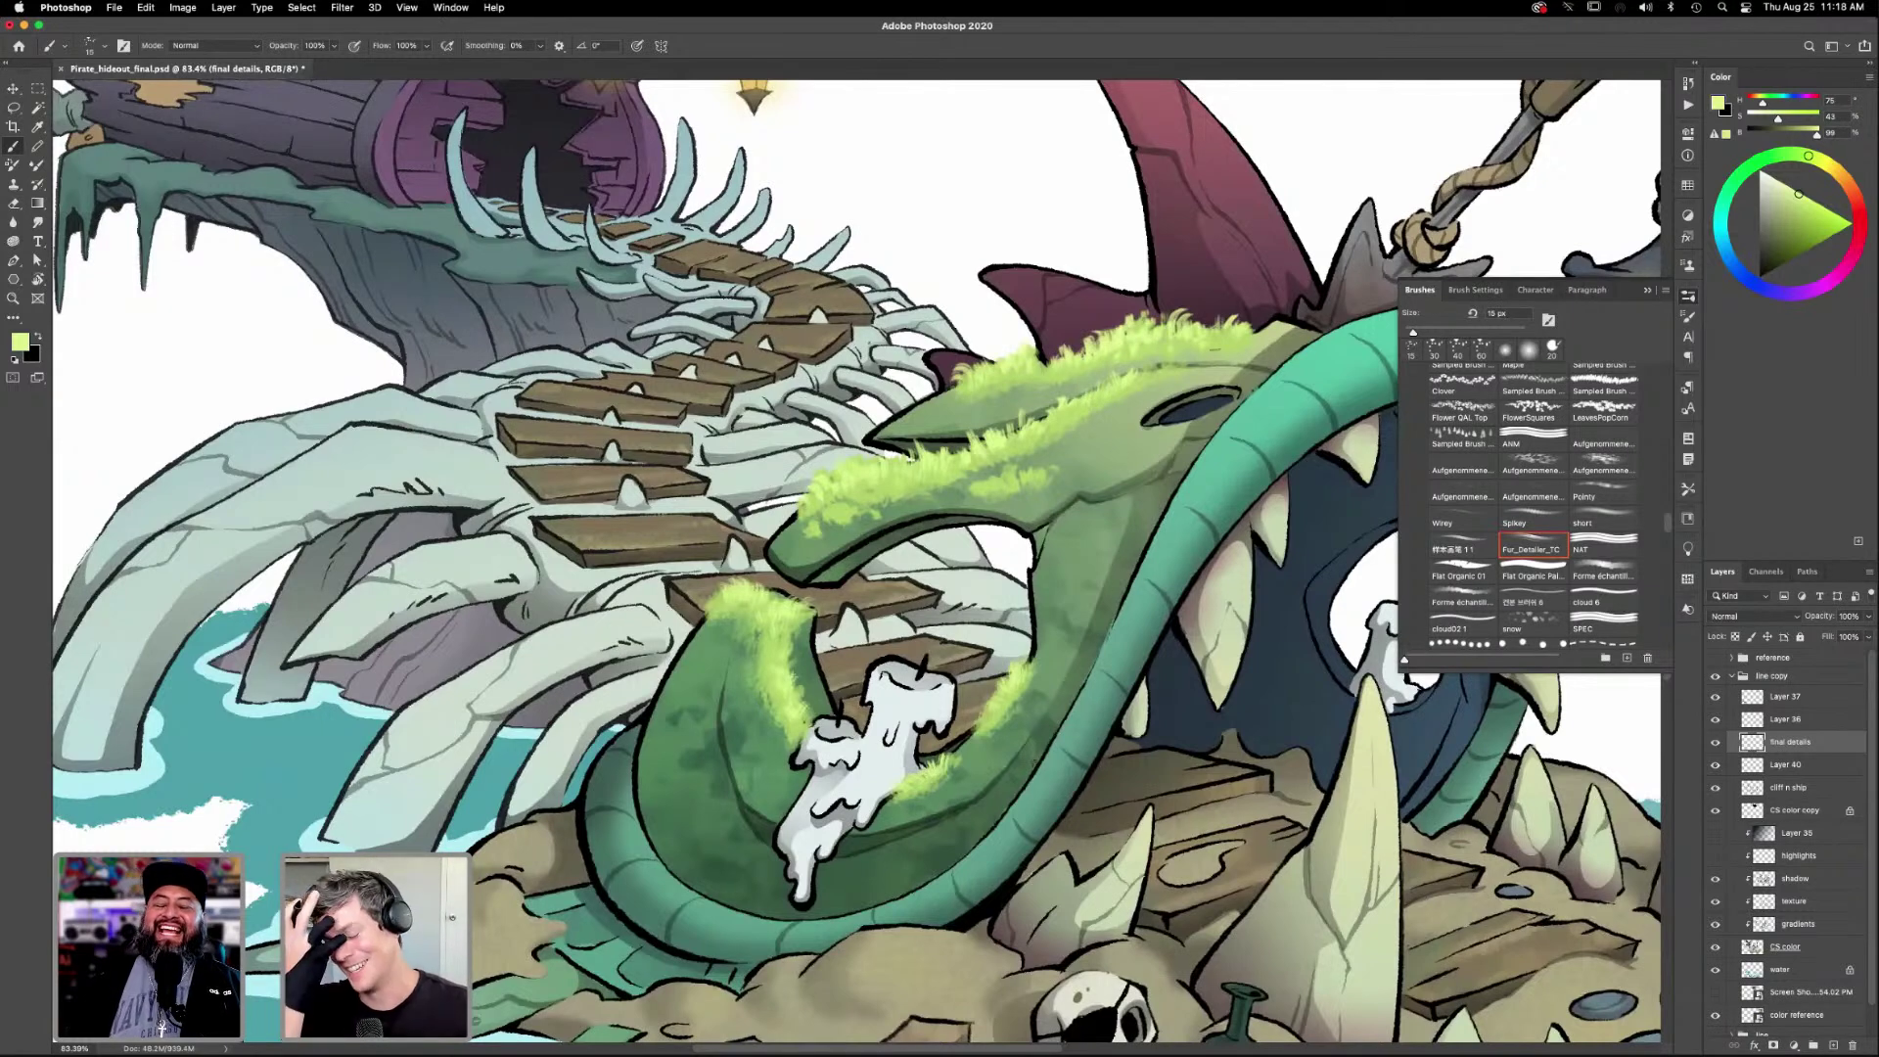
mouse_move(1010, 478)
left_mouse_down()
mouse_move(991, 477)
mouse_move(1053, 462)
left_mouse_up()
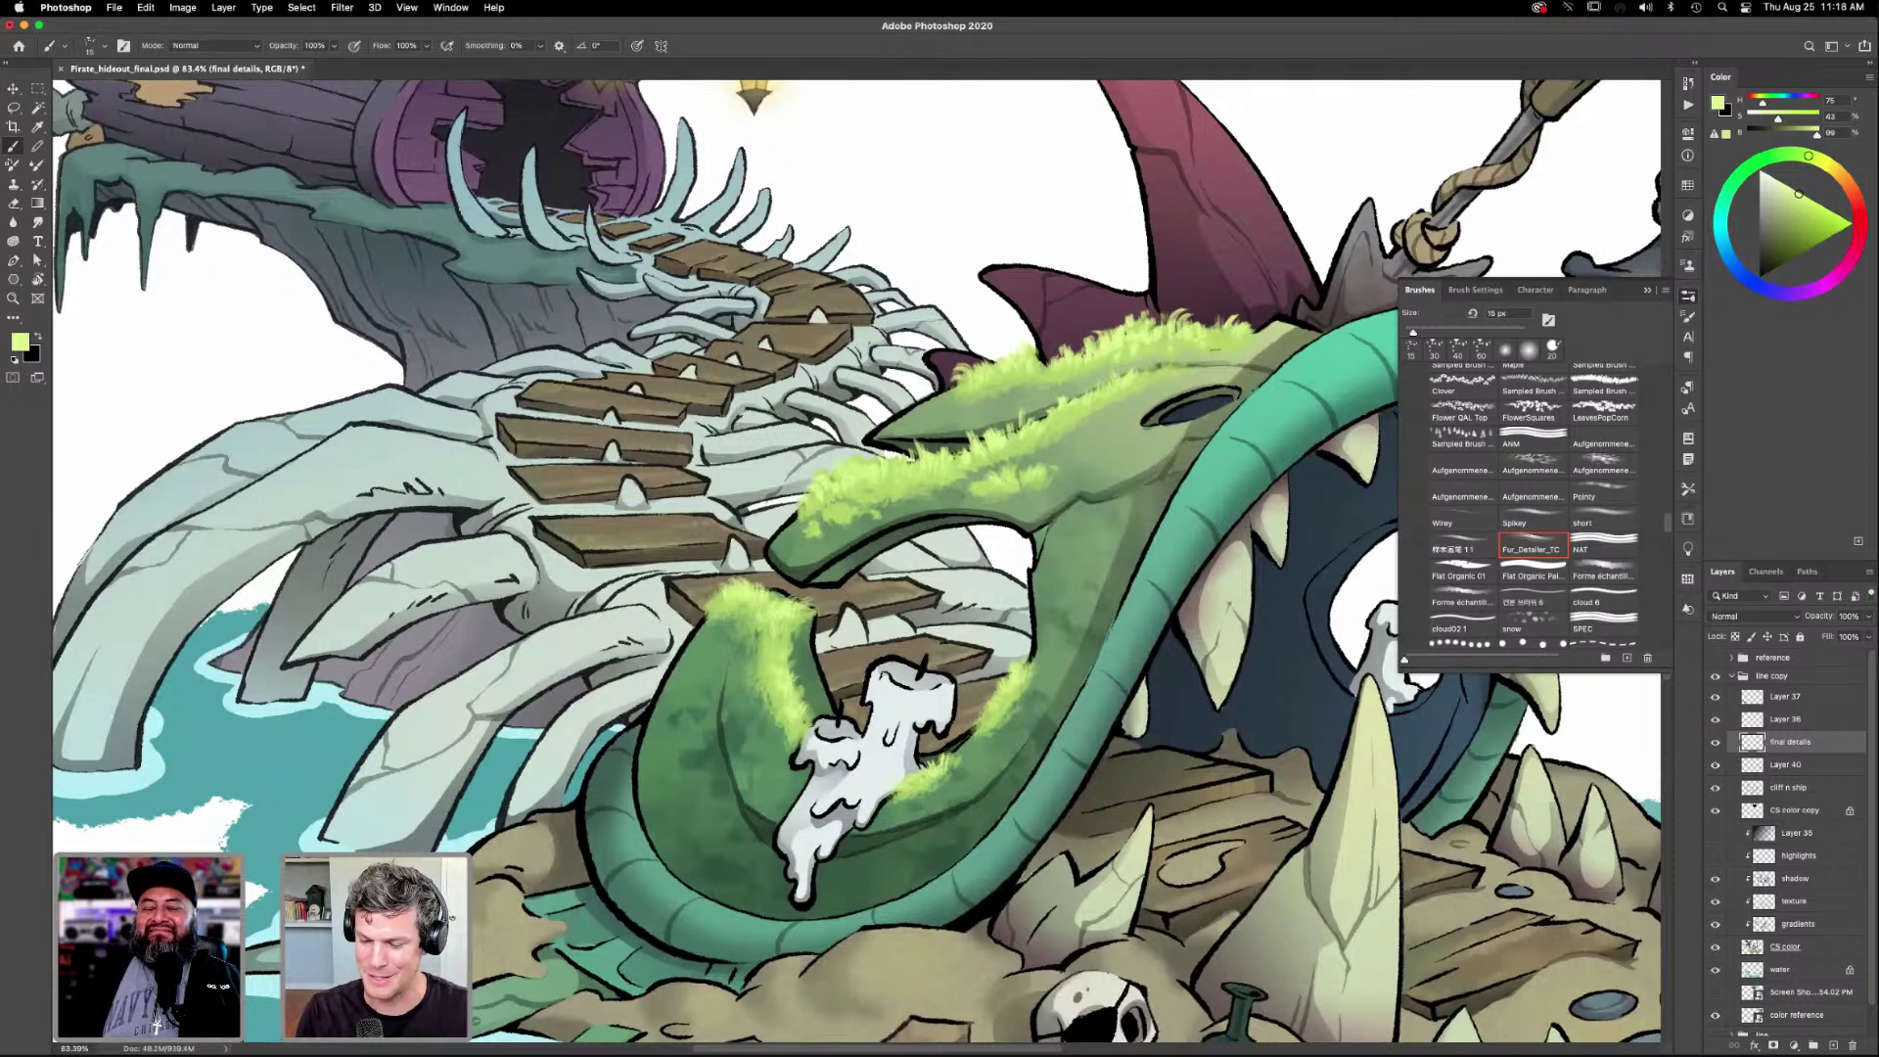
left_click_drag(847, 504, 826, 501)
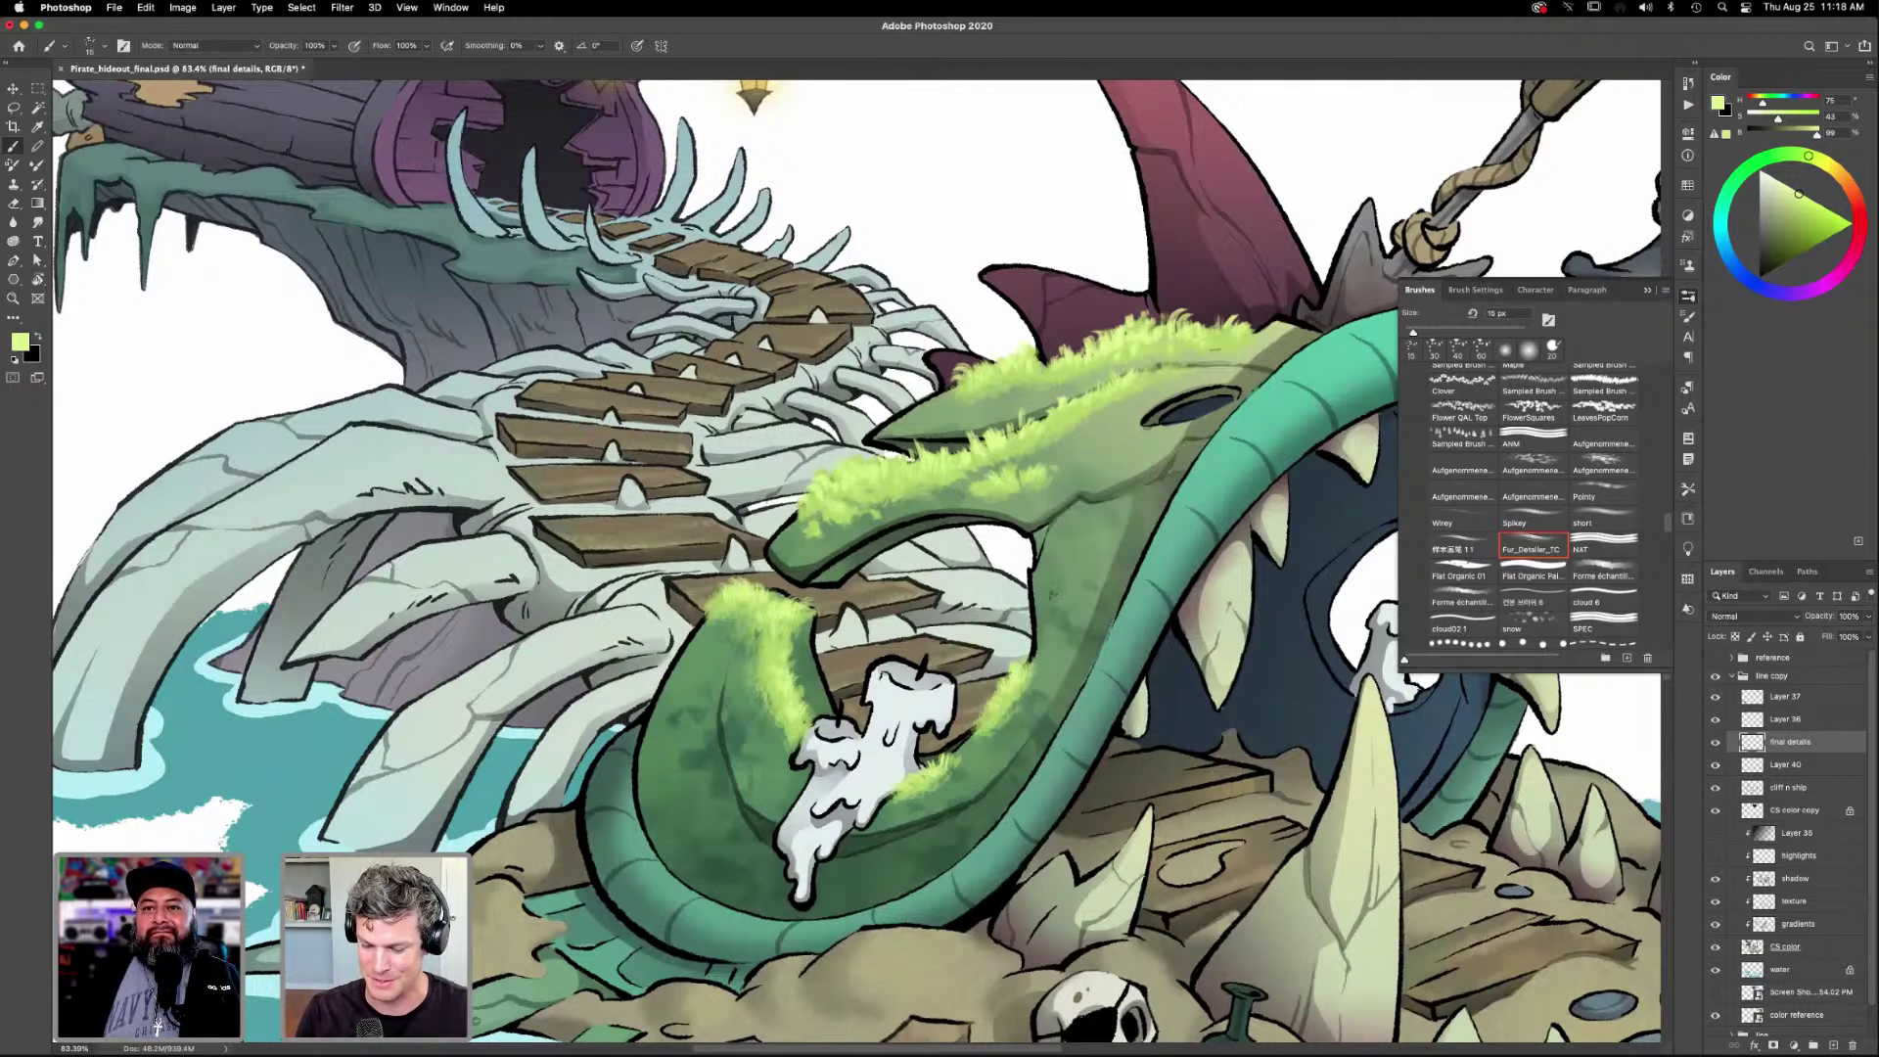
left_click_drag(994, 697, 992, 712)
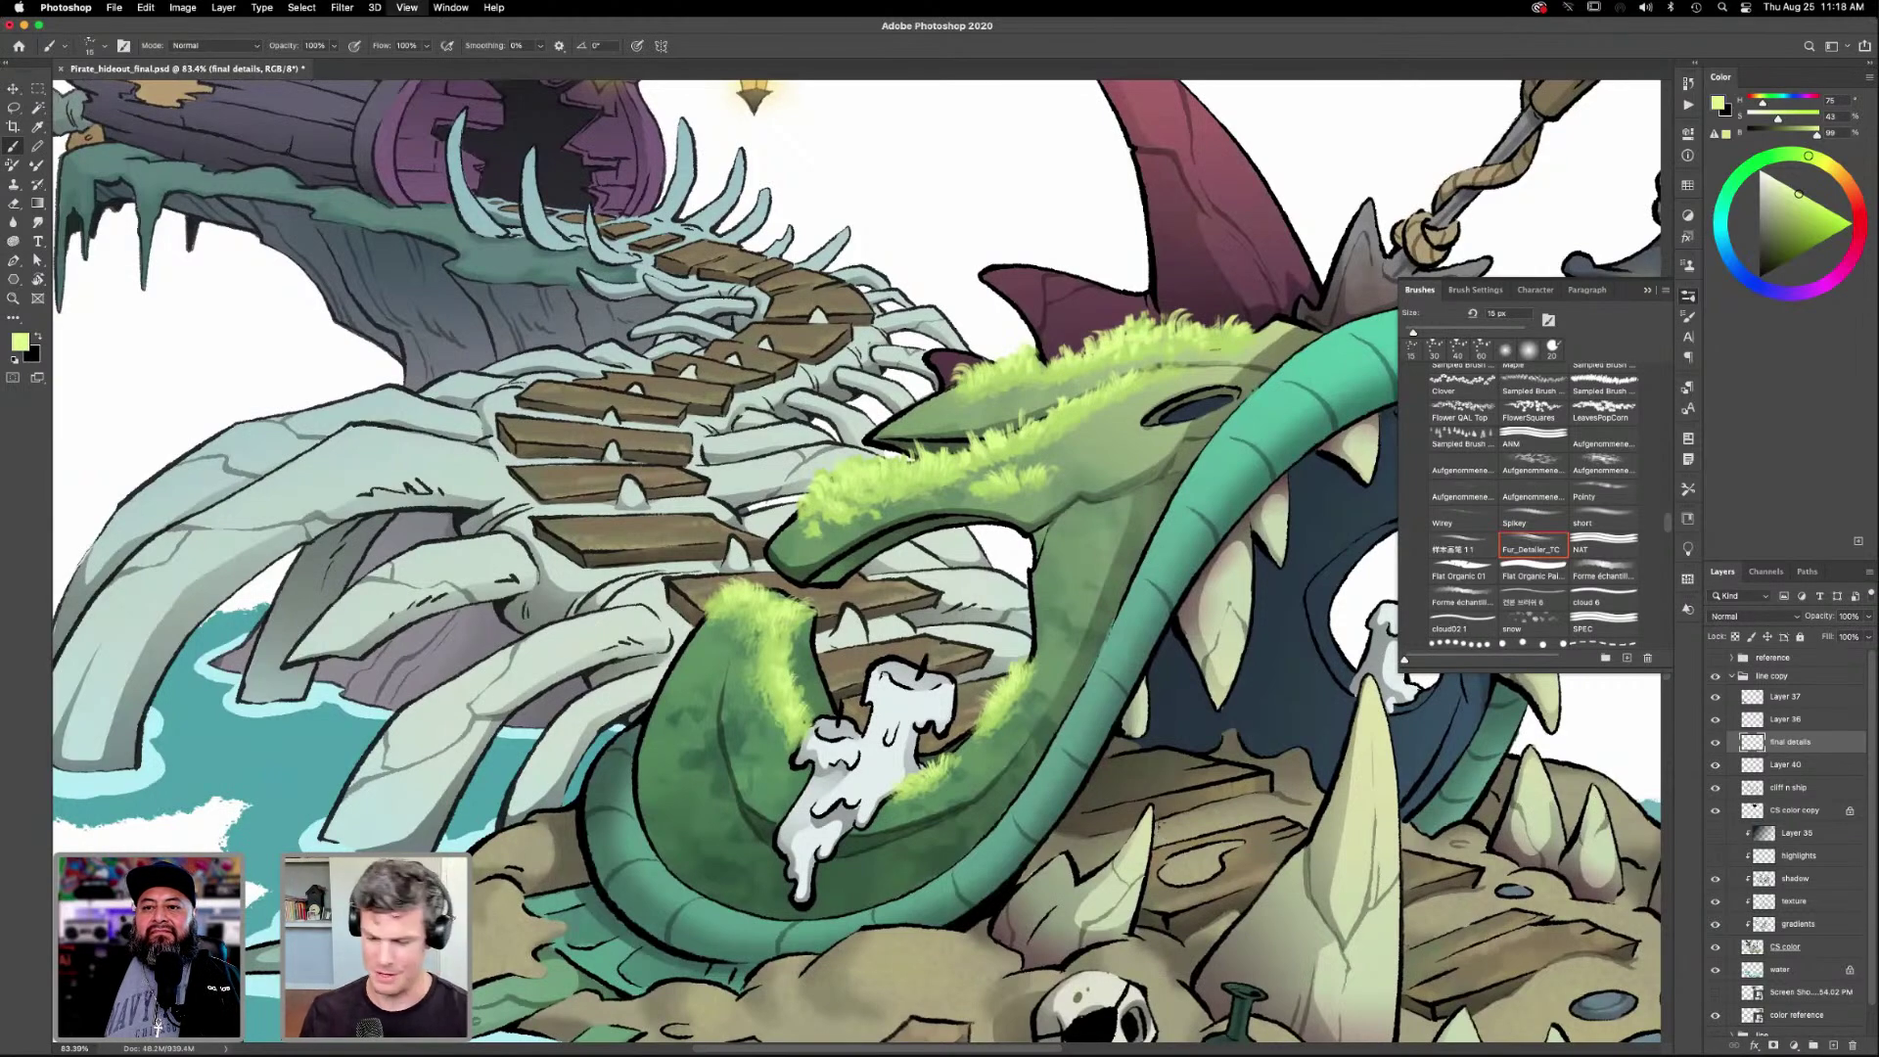
Sample a slightly darker green from the monster's snout and paint grass strokes around its eye with the fur brush.
key("ctrl+0")
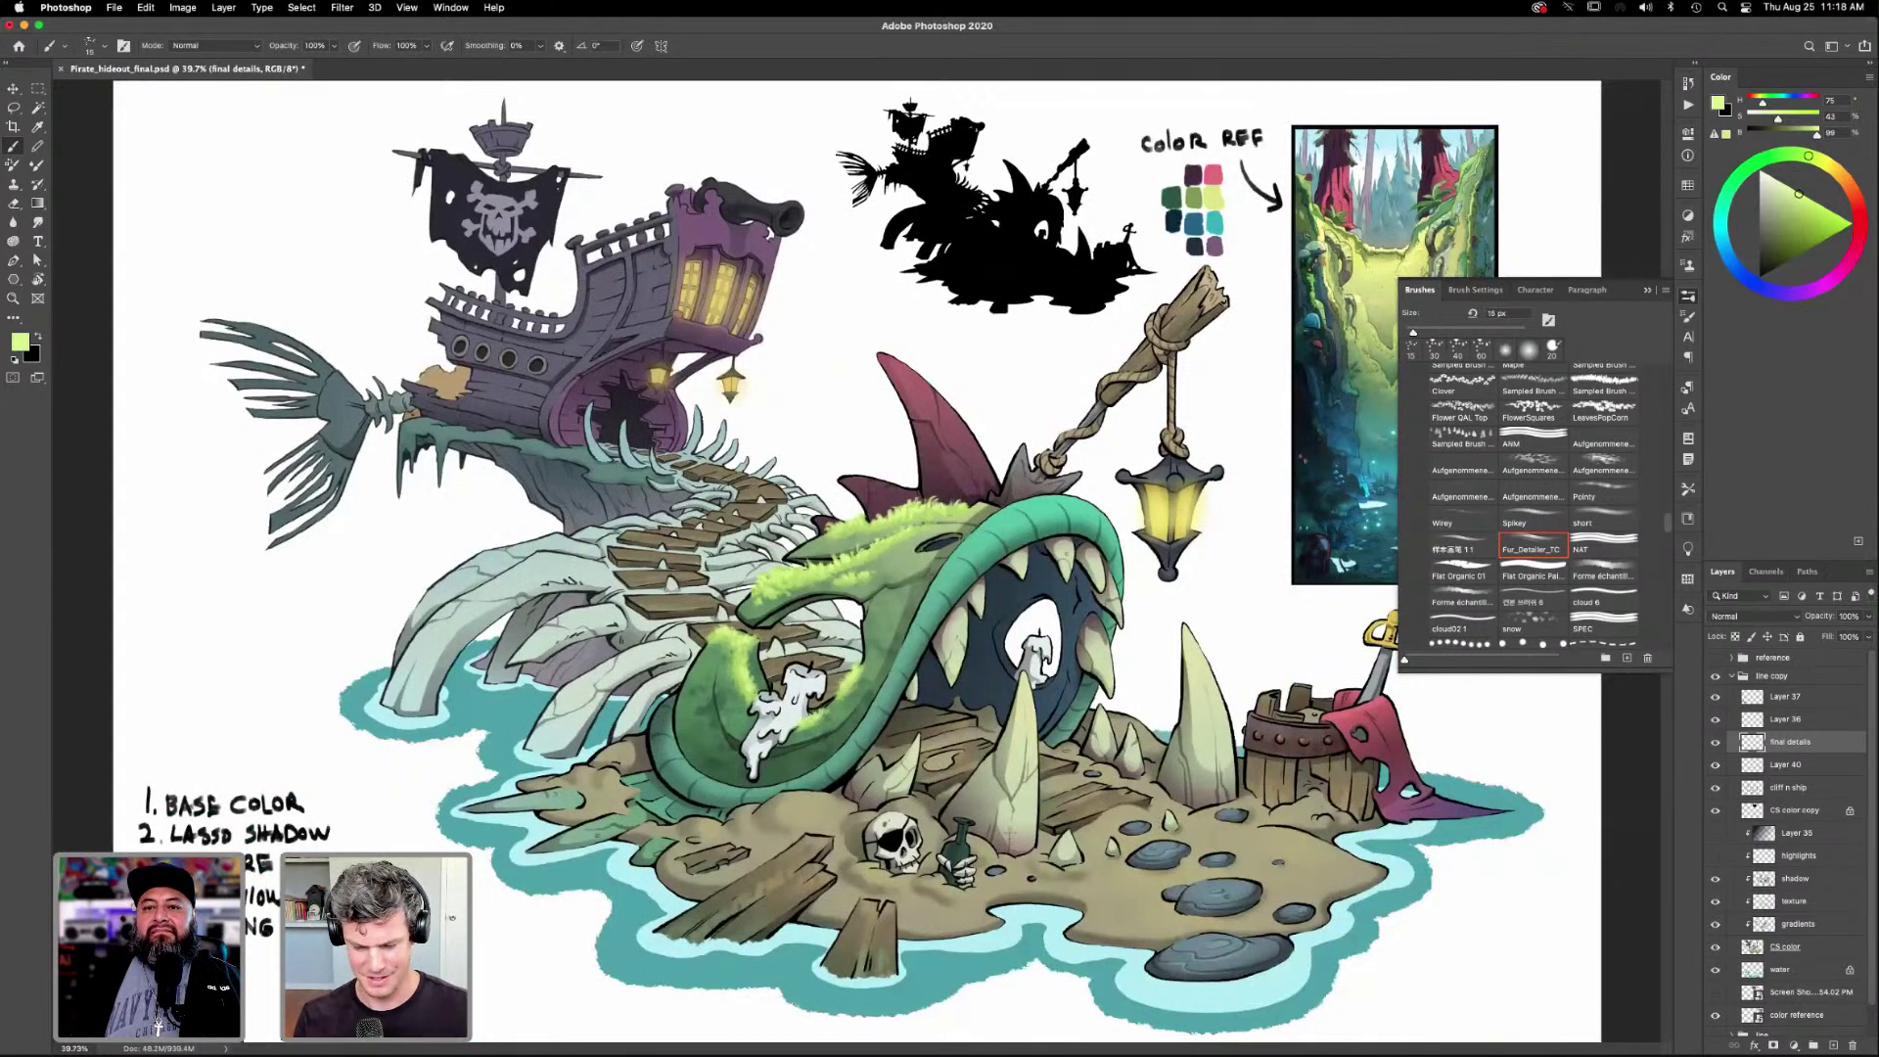
key("z")
mouse_move(935, 800)
left_mouse_down()
mouse_move(1127, 832)
mouse_move(1152, 753)
mouse_move(1218, 762)
left_mouse_up()
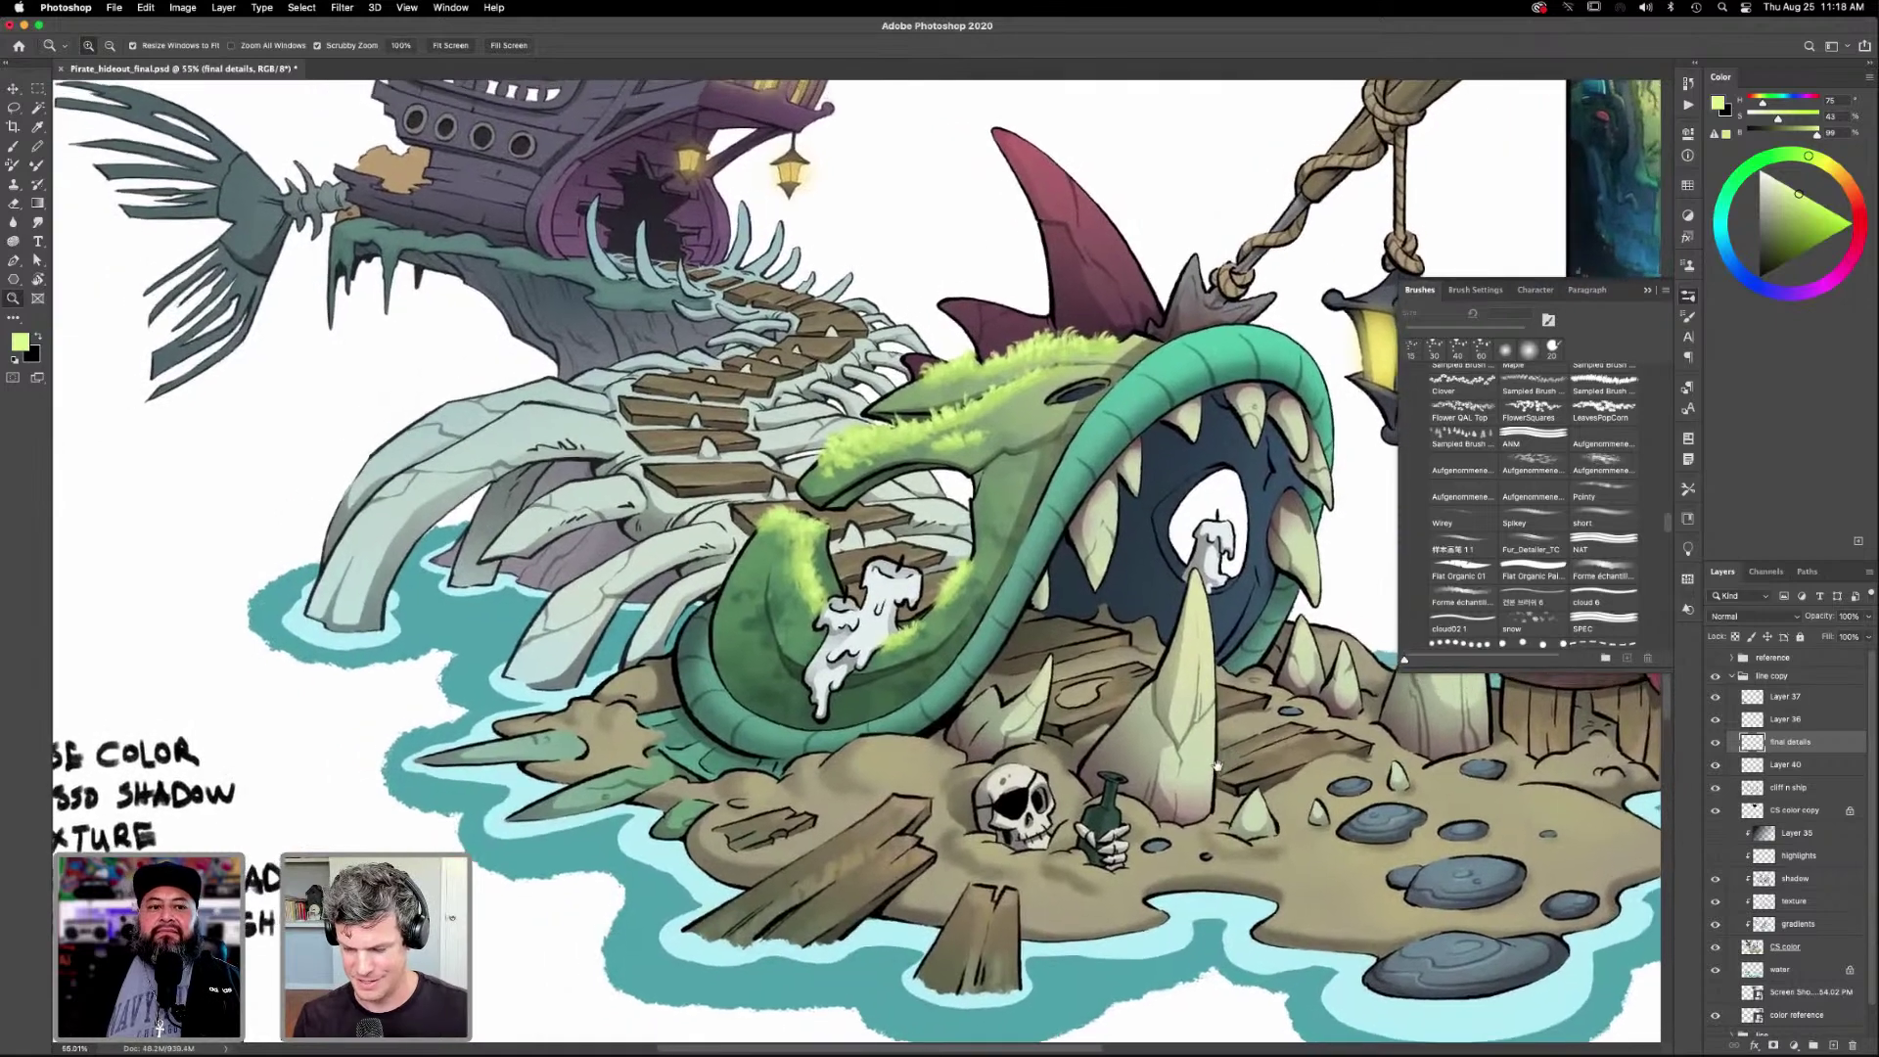
left_click_drag(1195, 644, 1157, 797)
left_click_drag(1035, 612, 1049, 592)
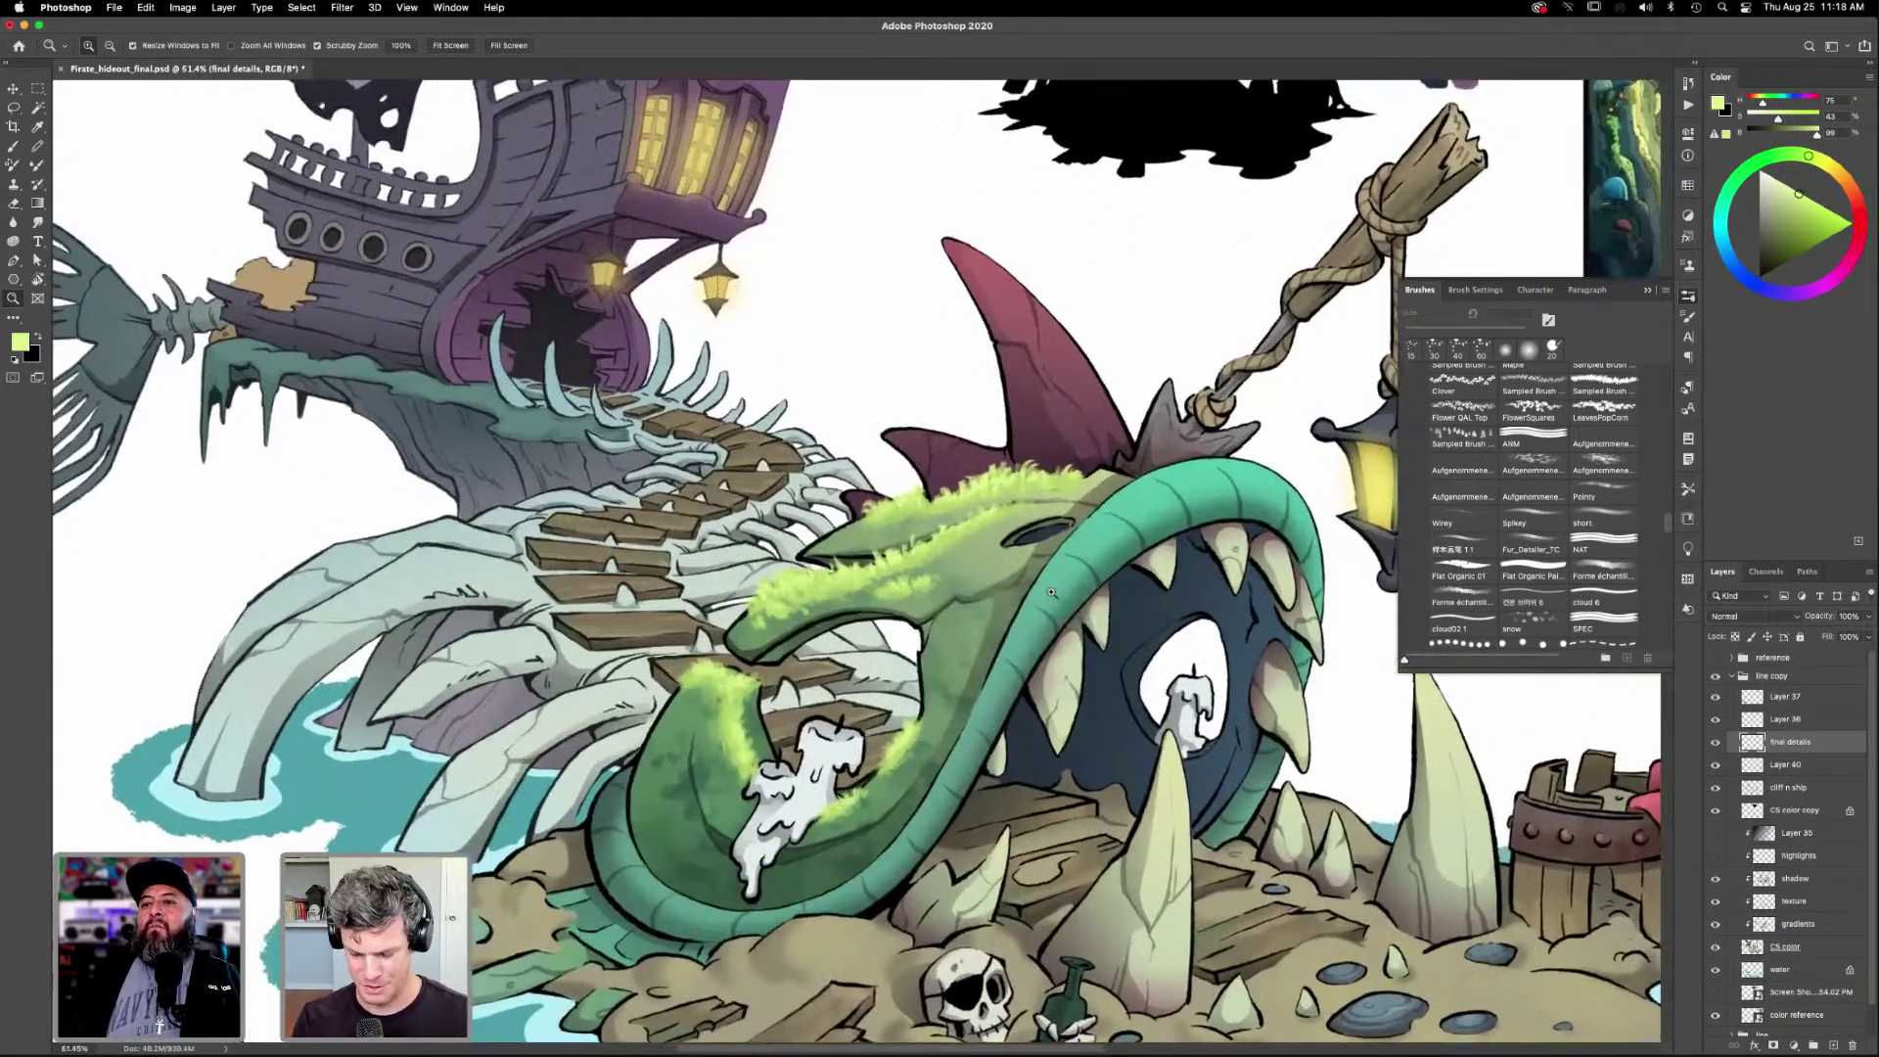
left_click_drag(1052, 798, 1104, 840)
key("i")
left_click(1006, 598)
key("b")
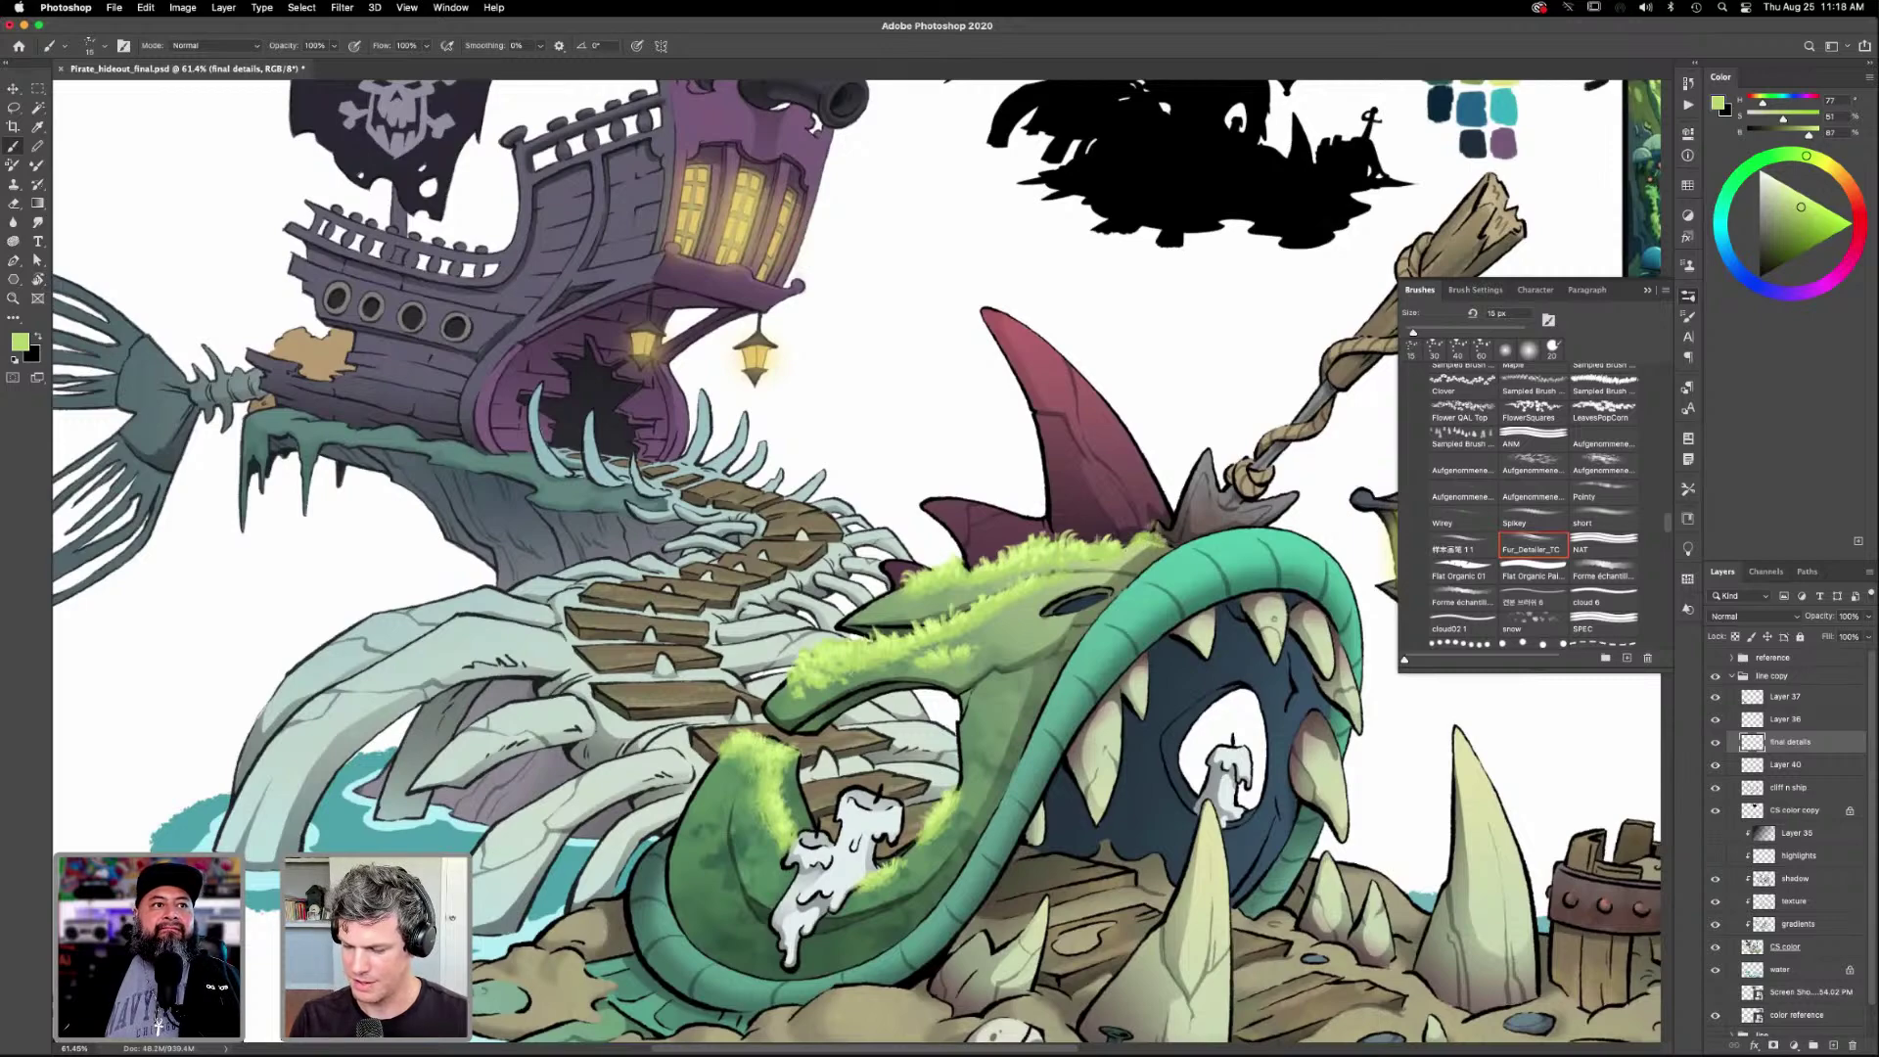
left_click_drag(1255, 690, 1191, 666)
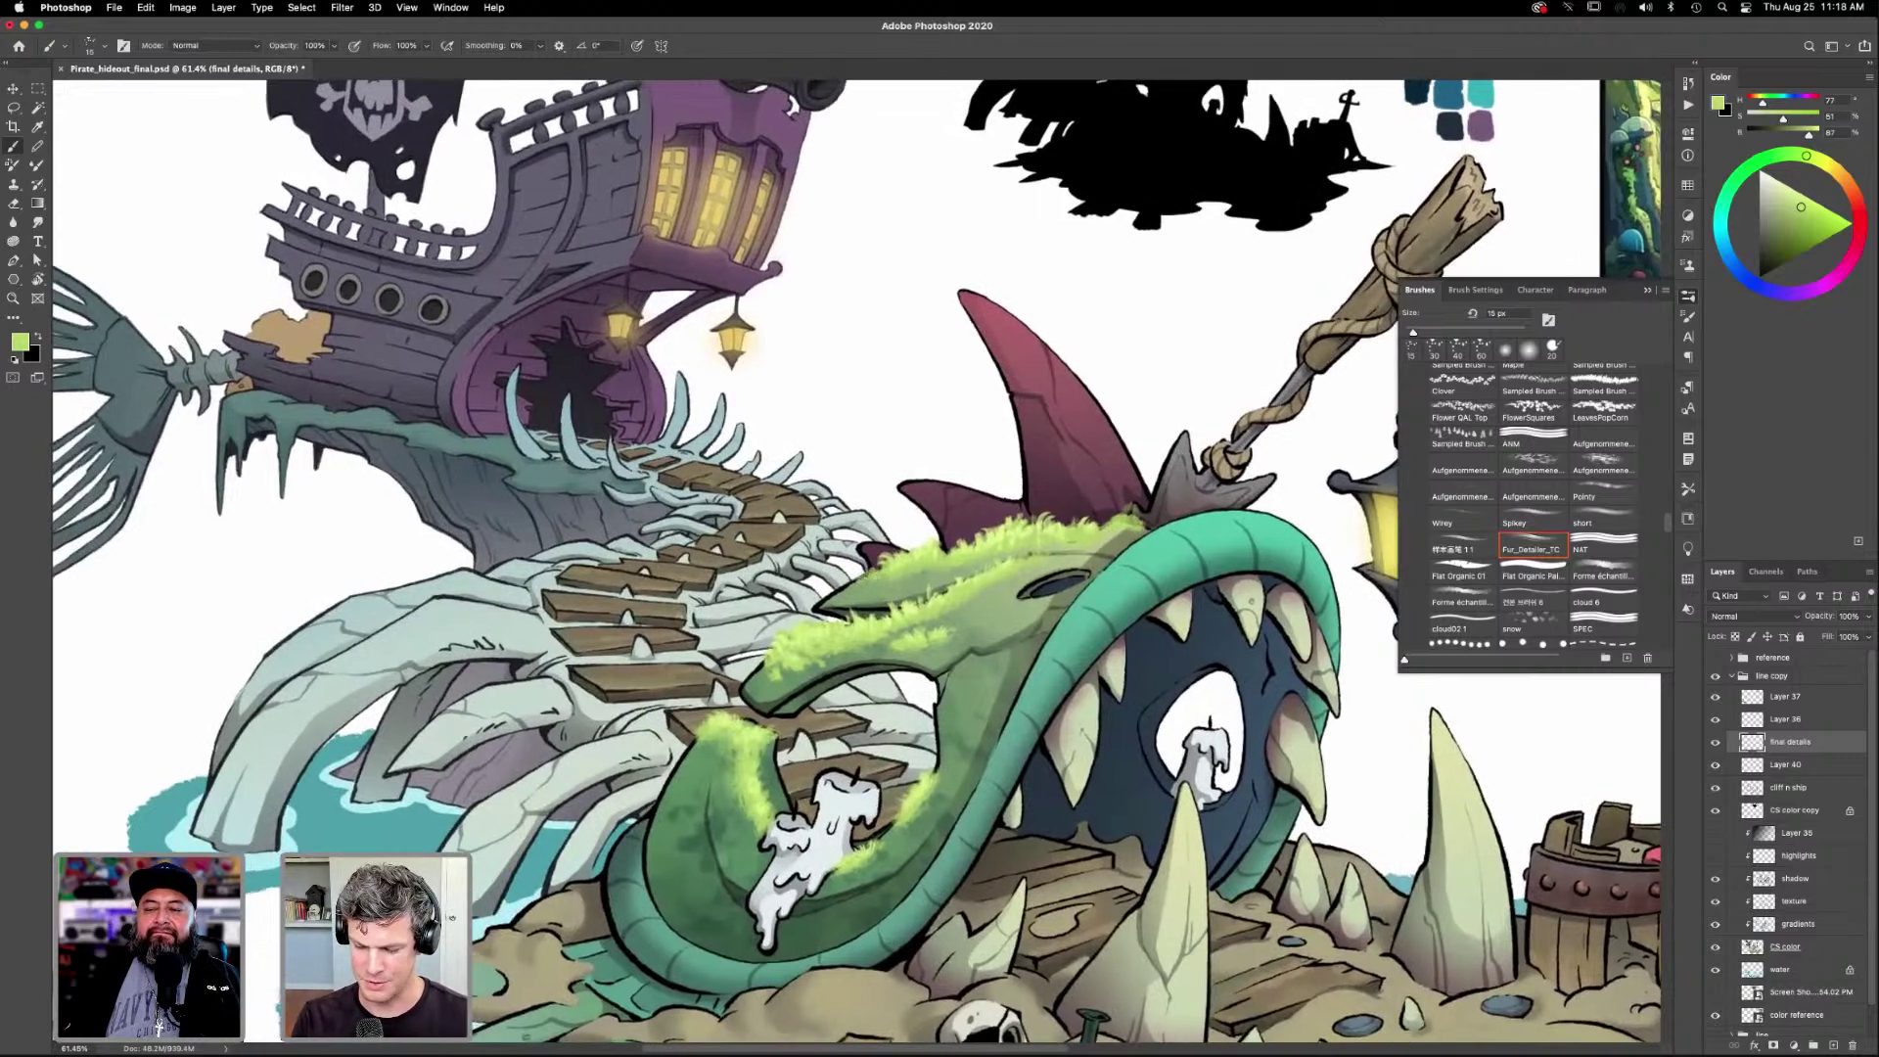
left_click_drag(1142, 502, 1152, 443)
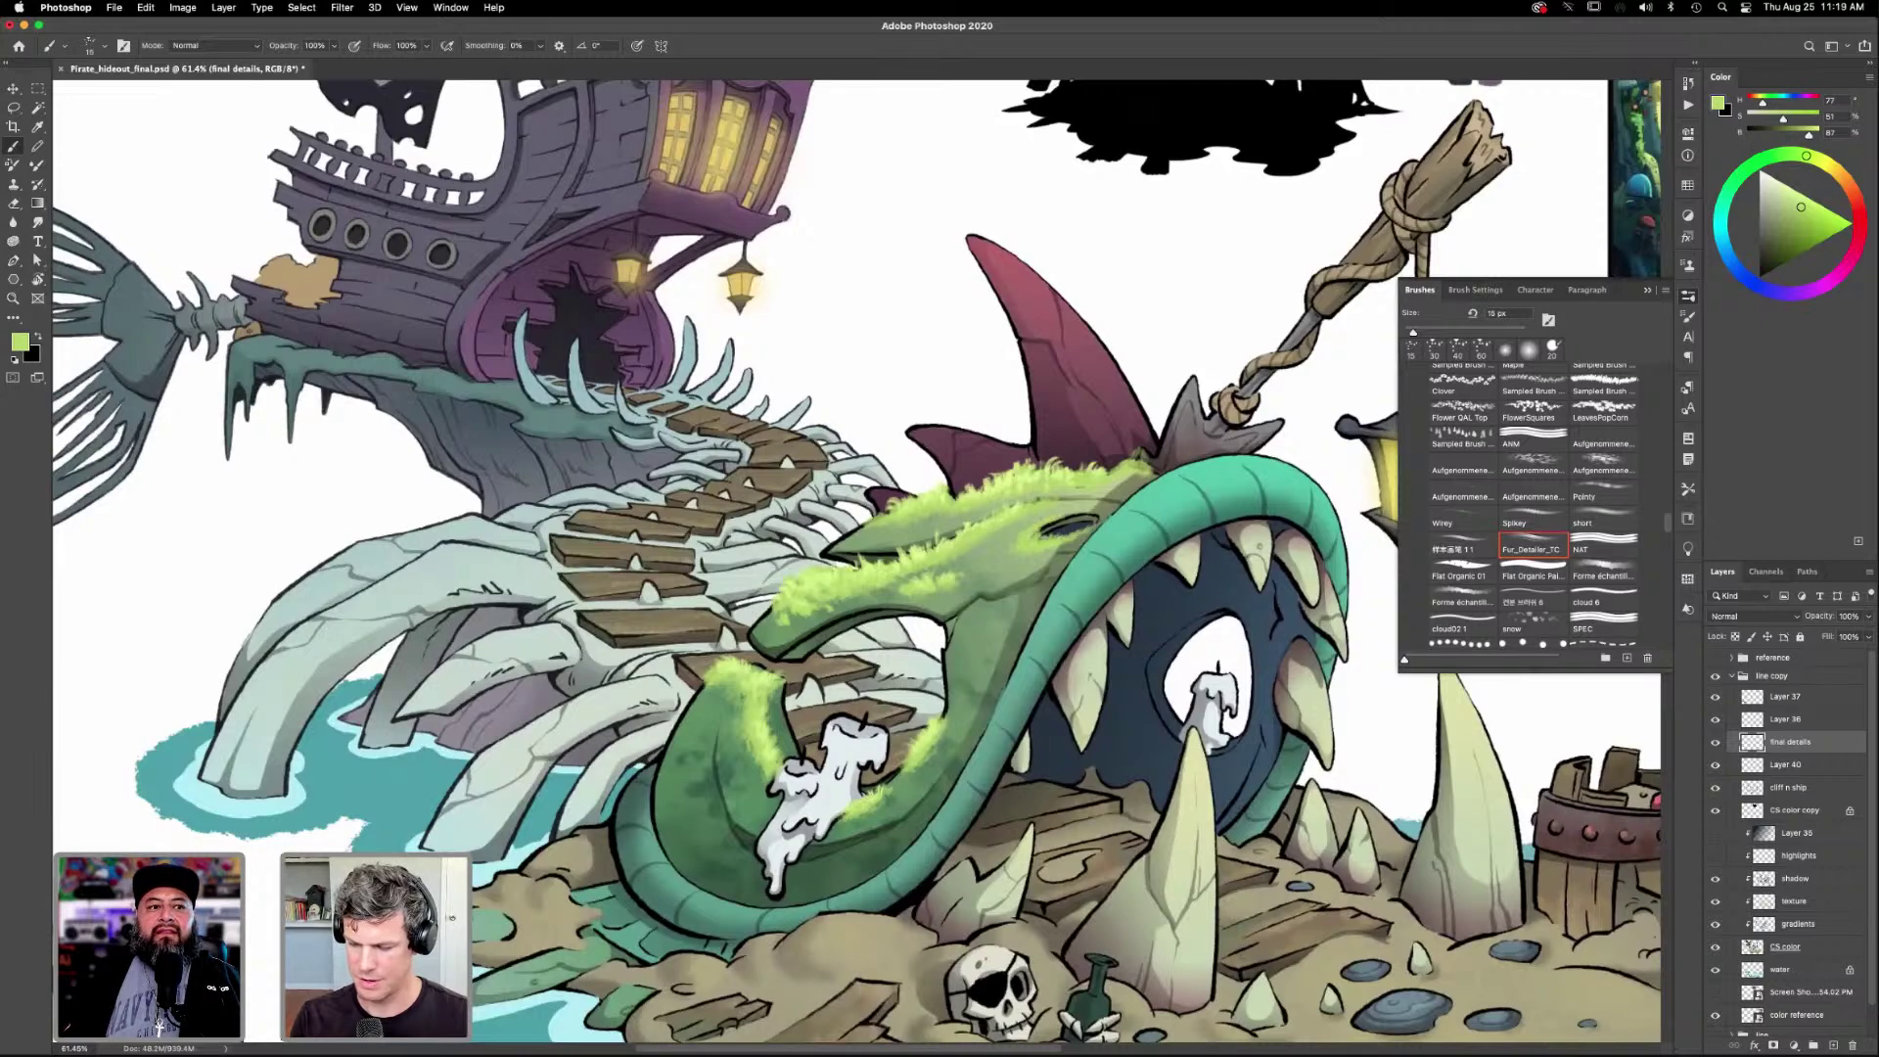
left_click_drag(1113, 636, 1113, 572)
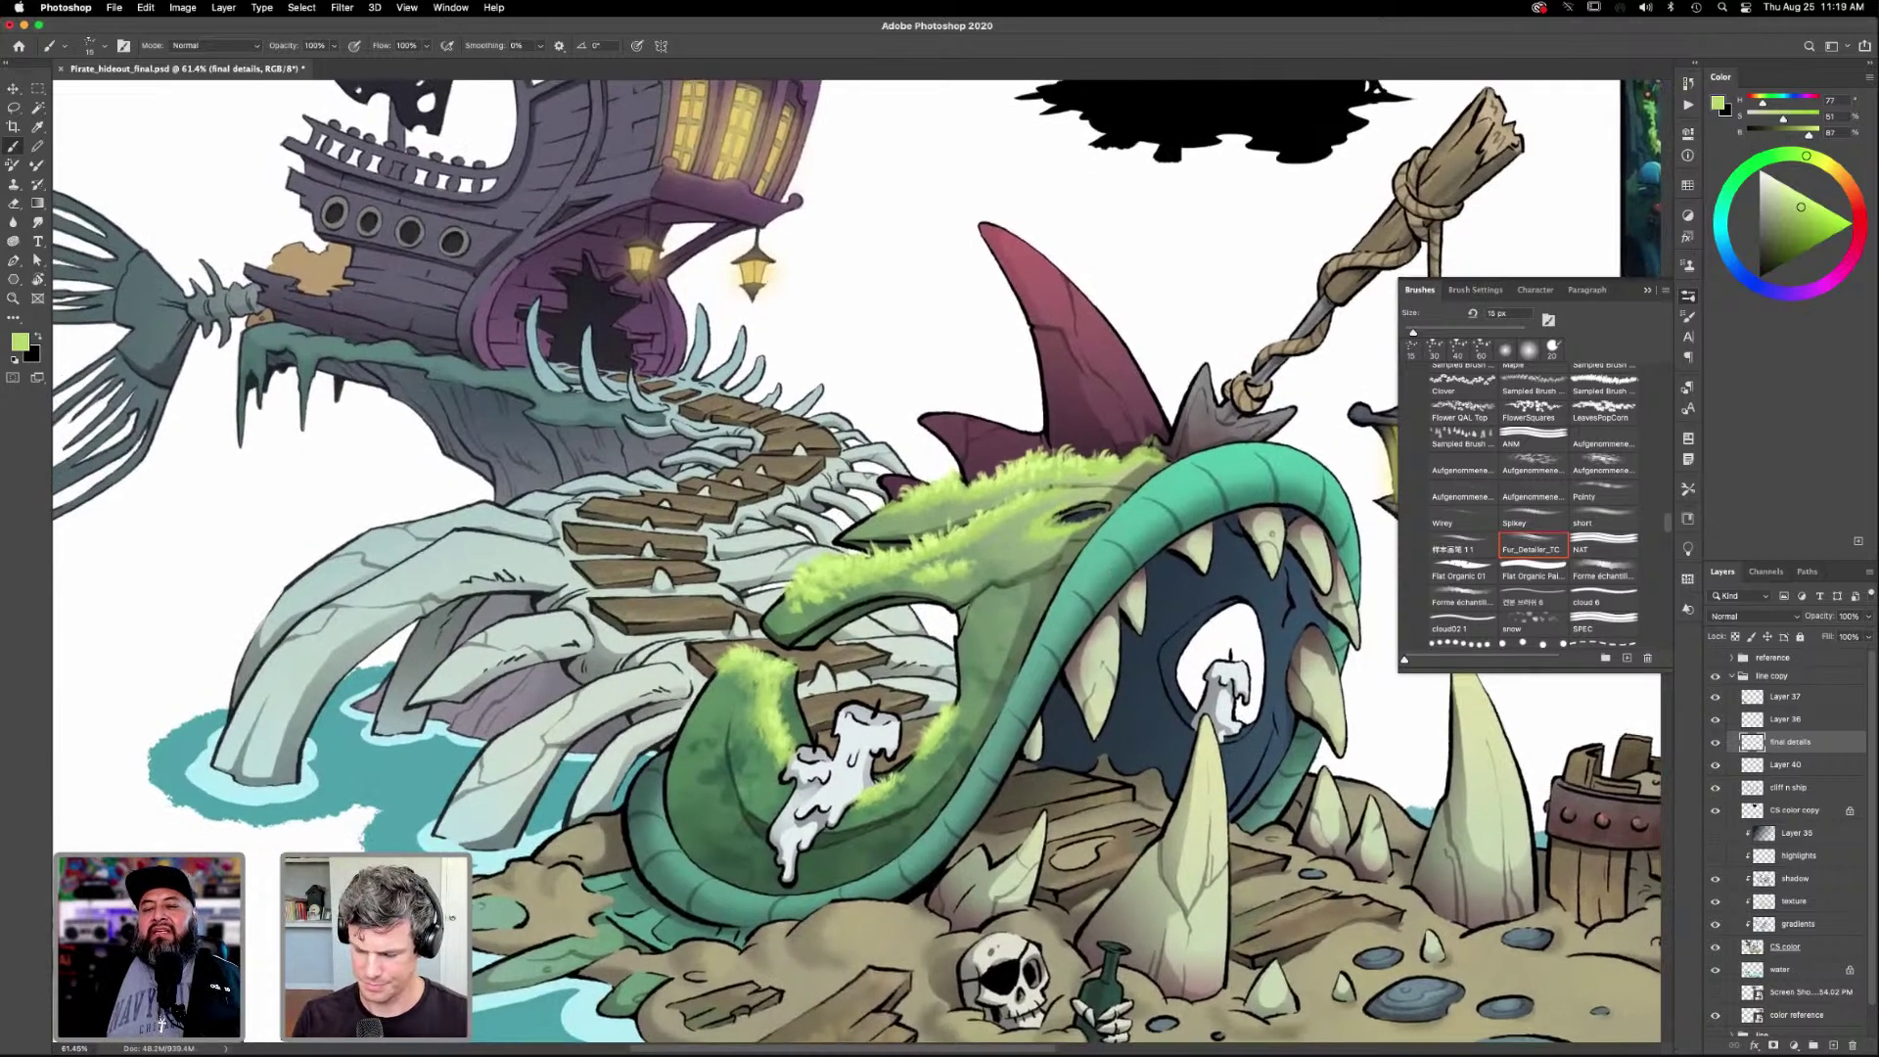
Spread the same green grass over the inner side of the upturned jaw and the patch beside the melted candles.
left_click_drag(1043, 743, 1123, 644)
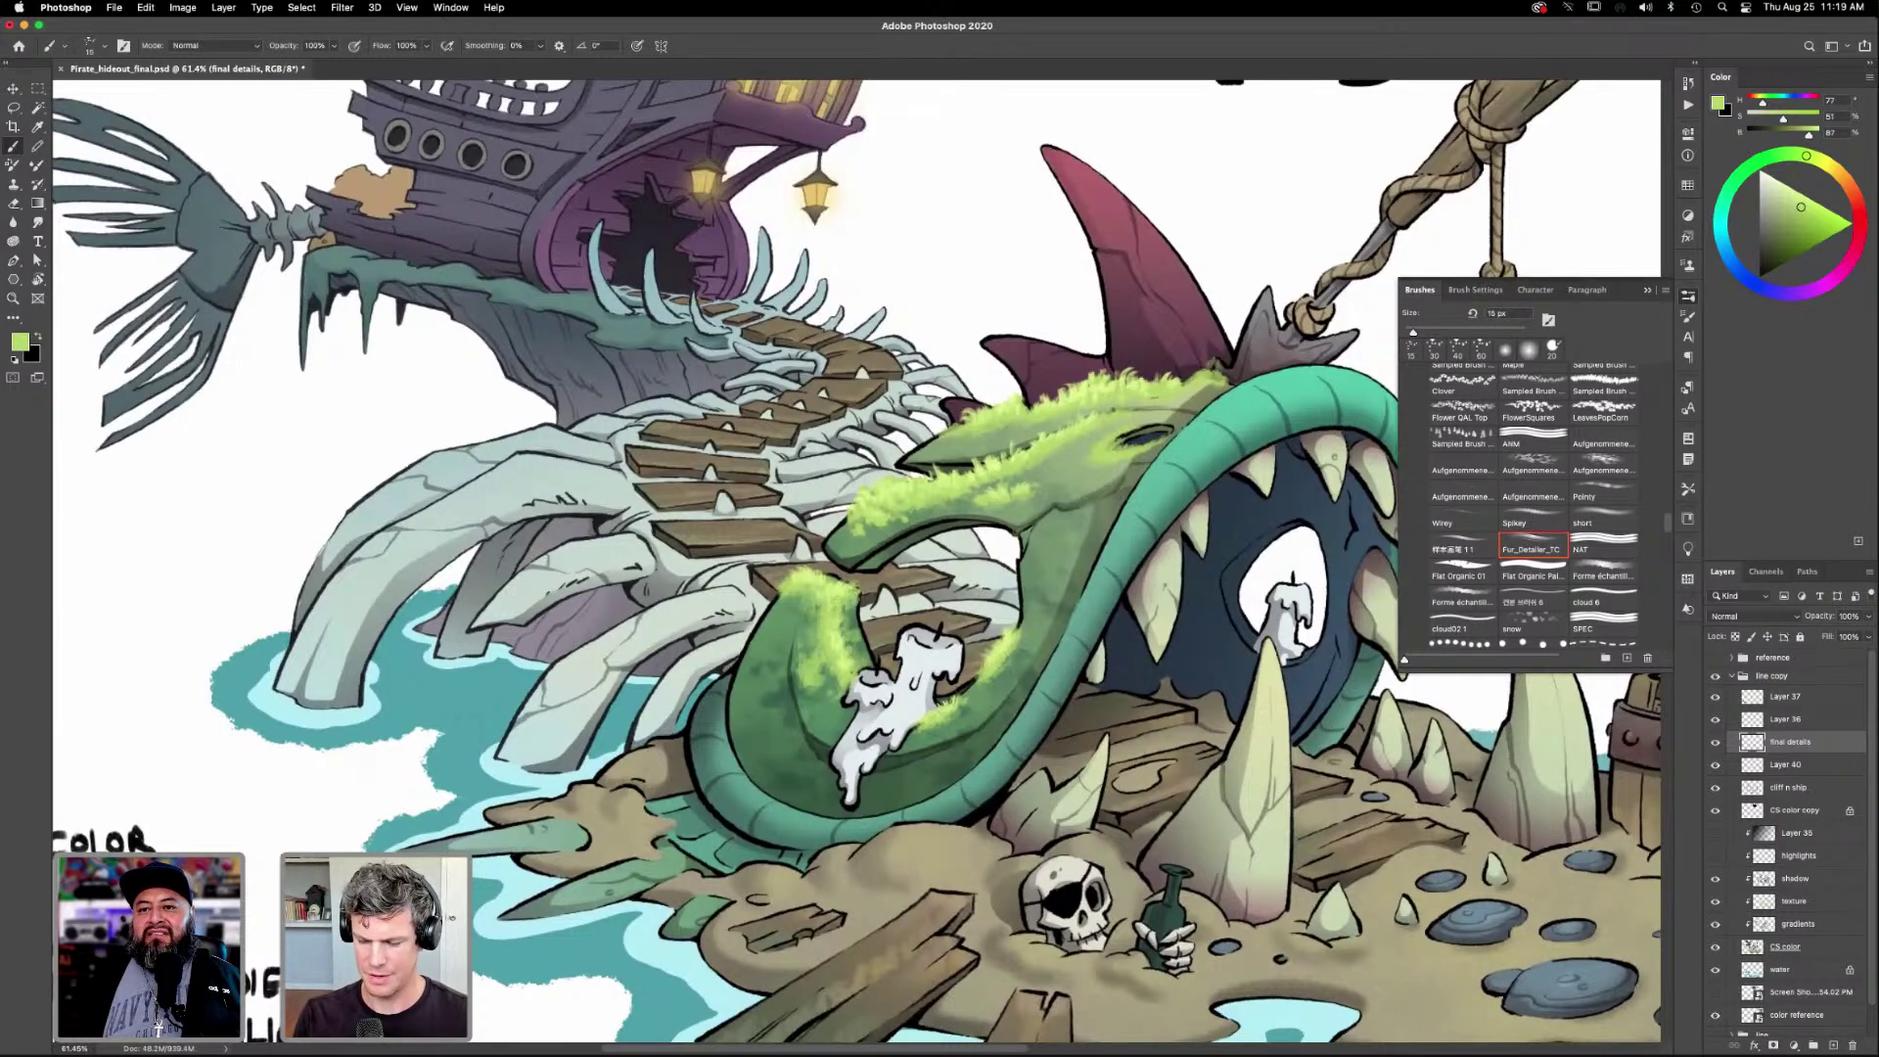
scroll(856, 563, "up", 1)
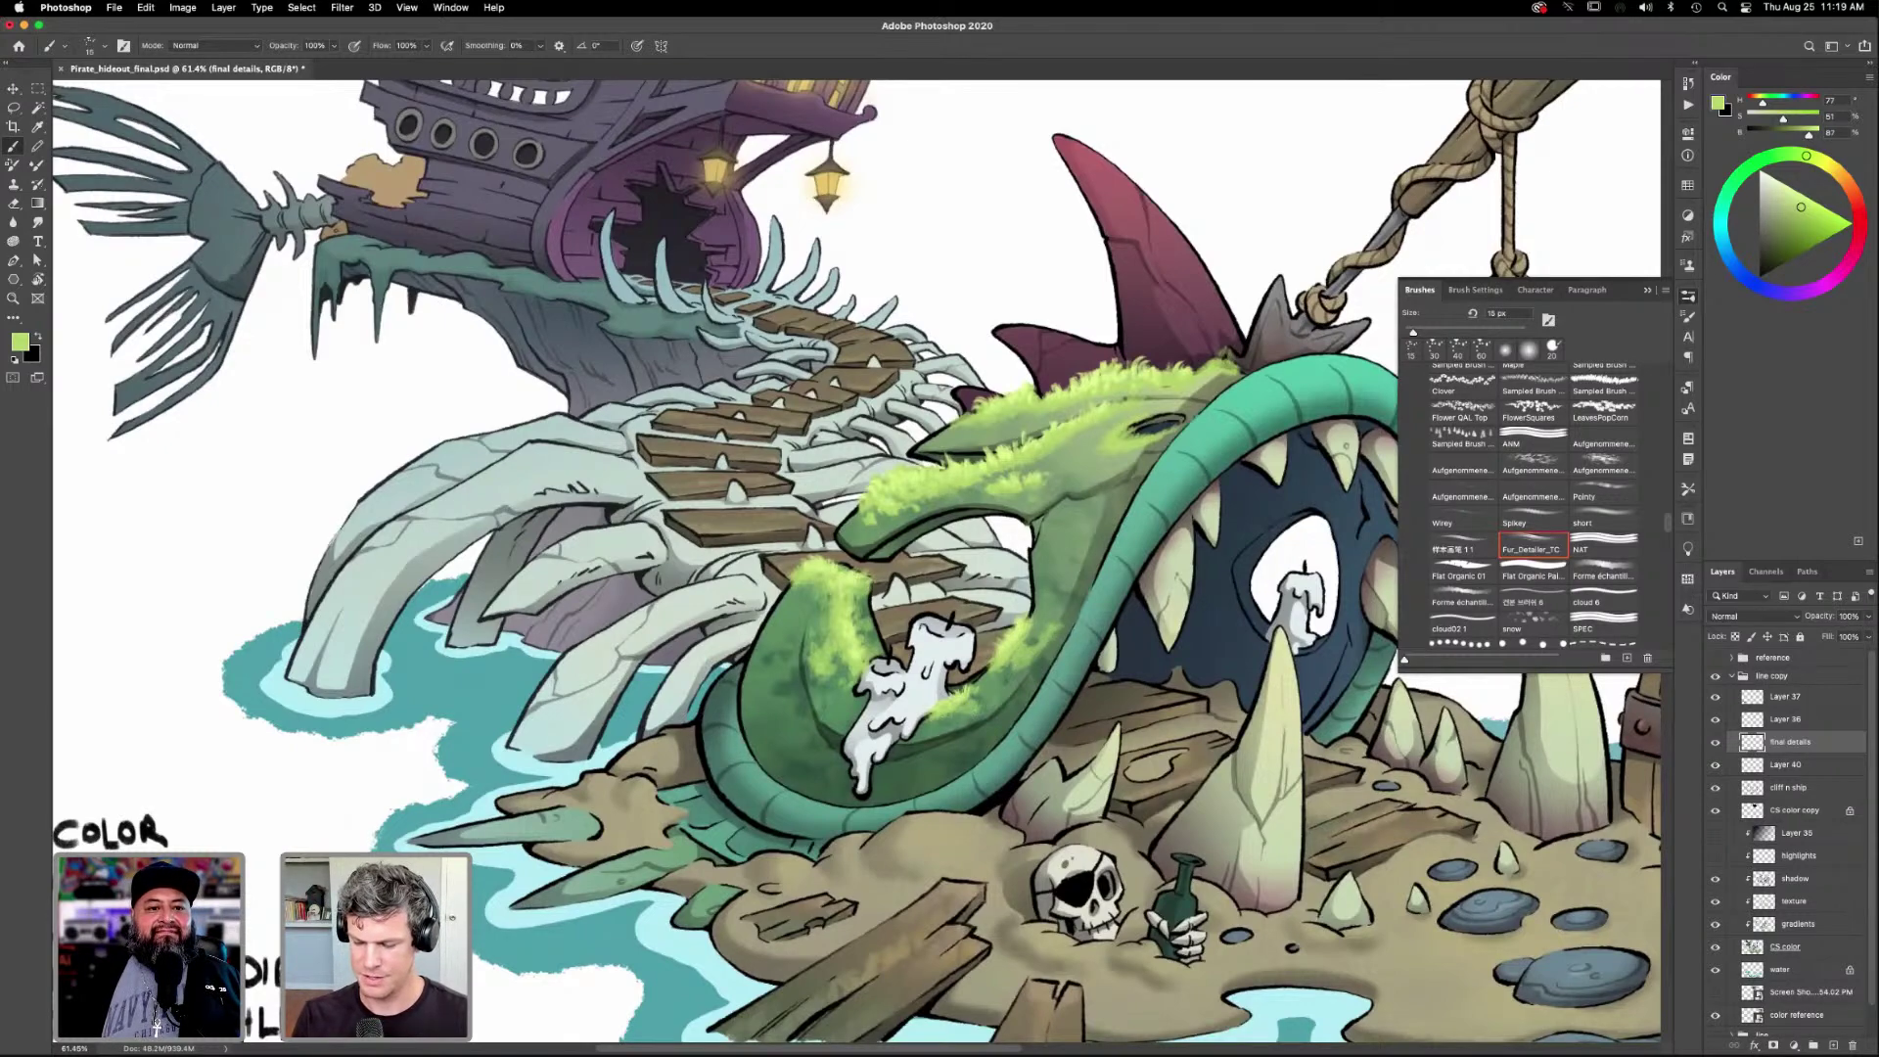
left_click_drag(1181, 719, 1144, 759)
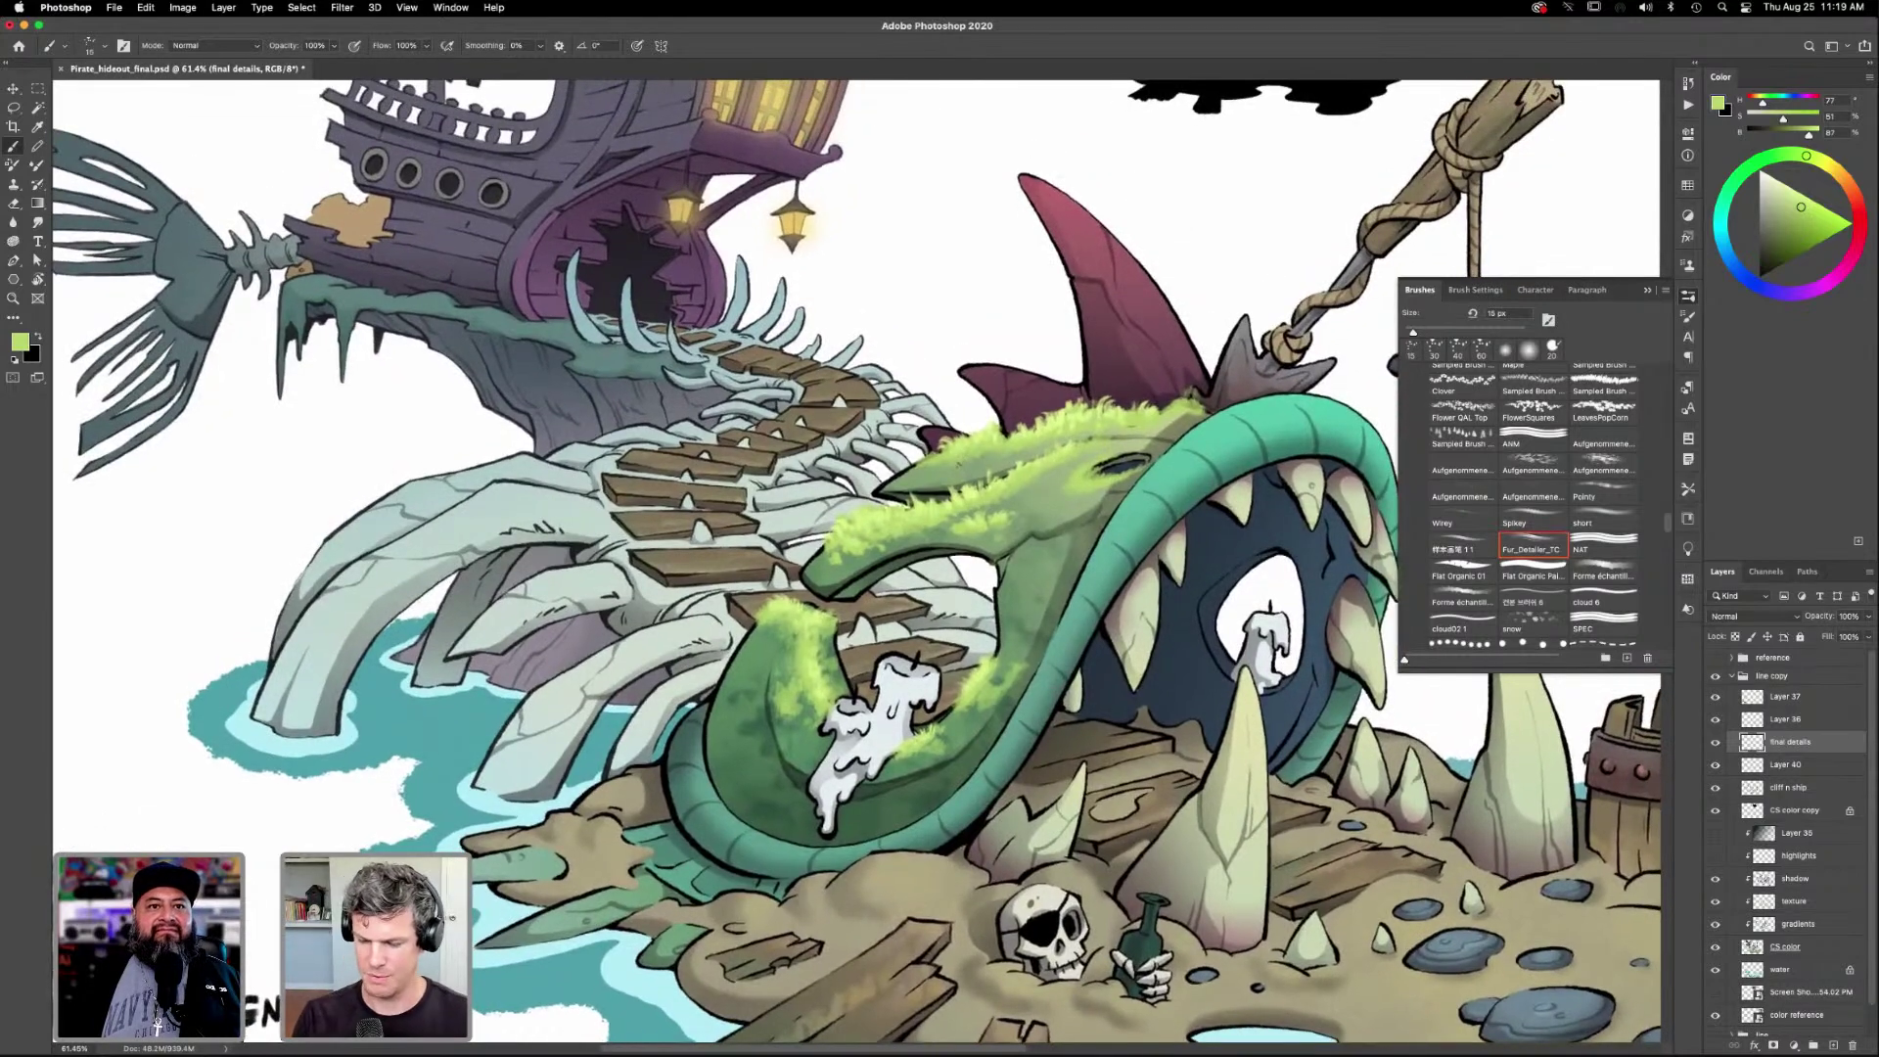
mouse_move(1156, 705)
left_mouse_down()
mouse_move(1121, 744)
mouse_move(1127, 717)
left_mouse_up()
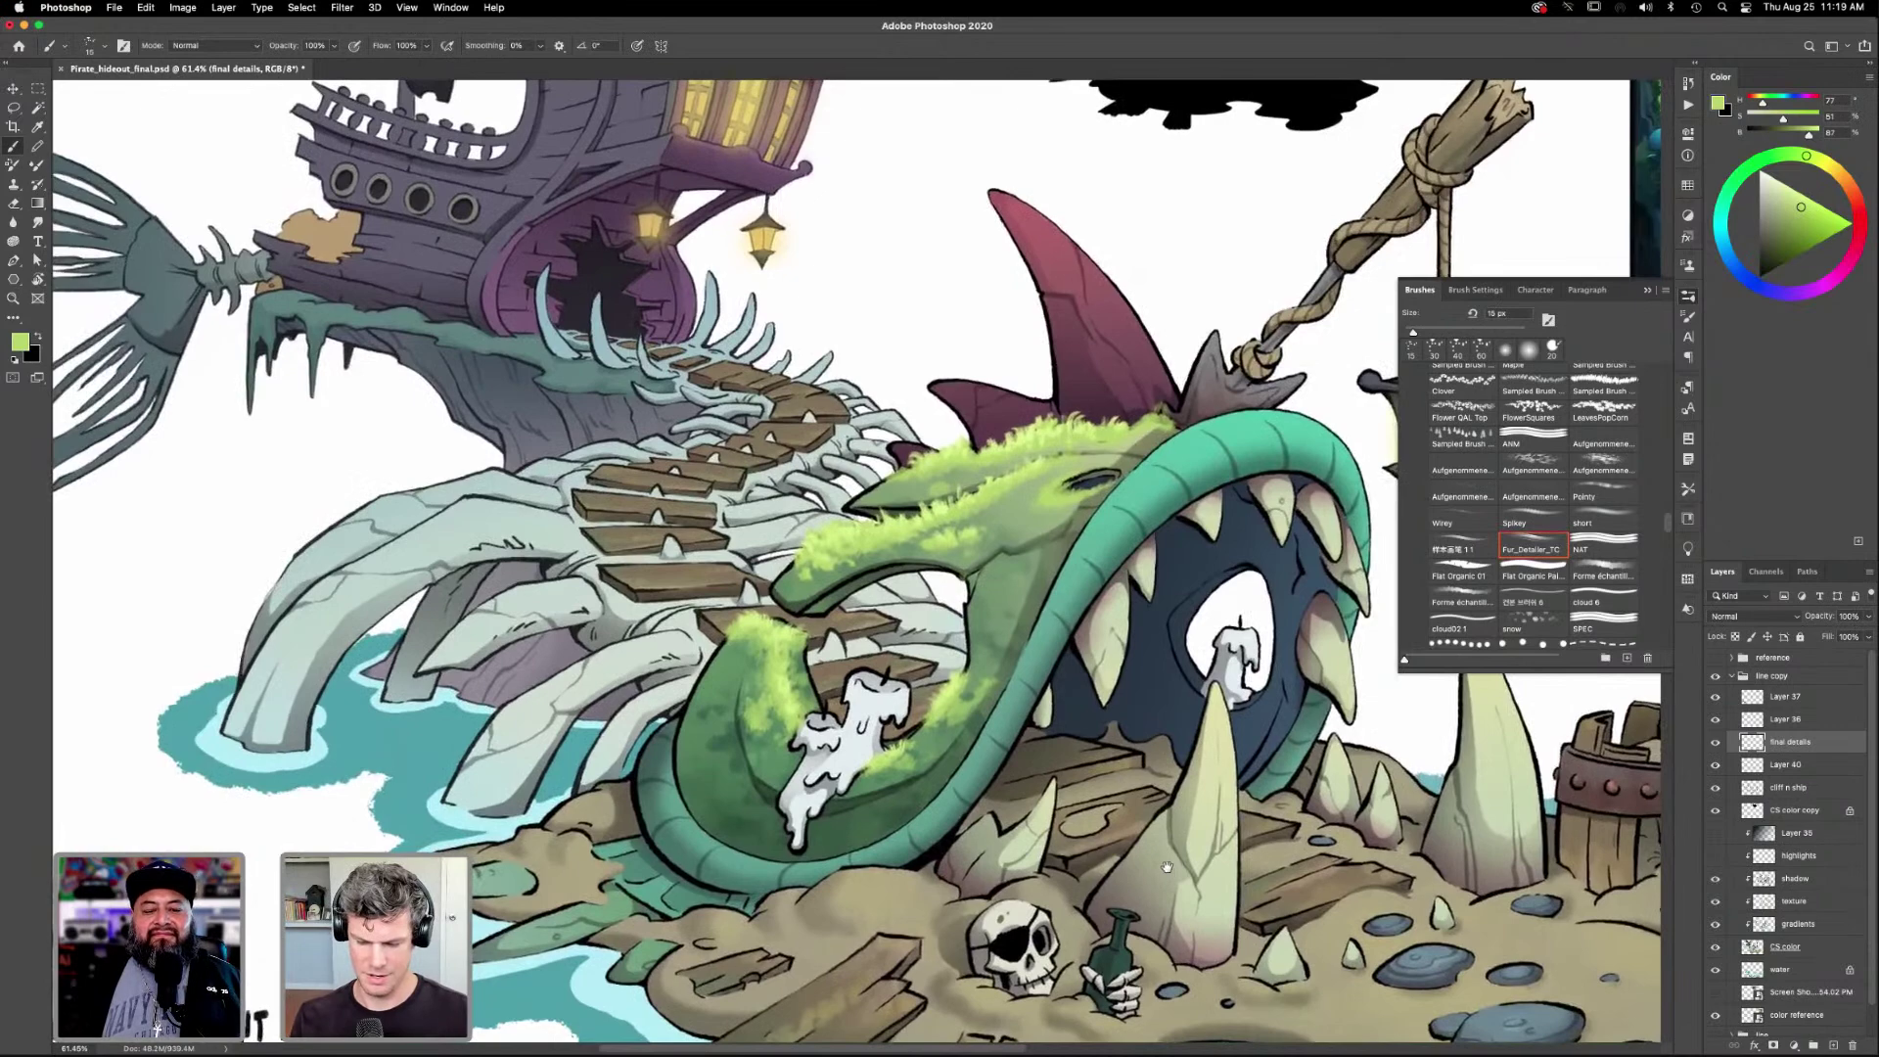
Sample the bright yellow-green from the jaw tip and add highlight strokes to the new grass by the eye, jaw and candles.
key("i")
left_click(785, 629)
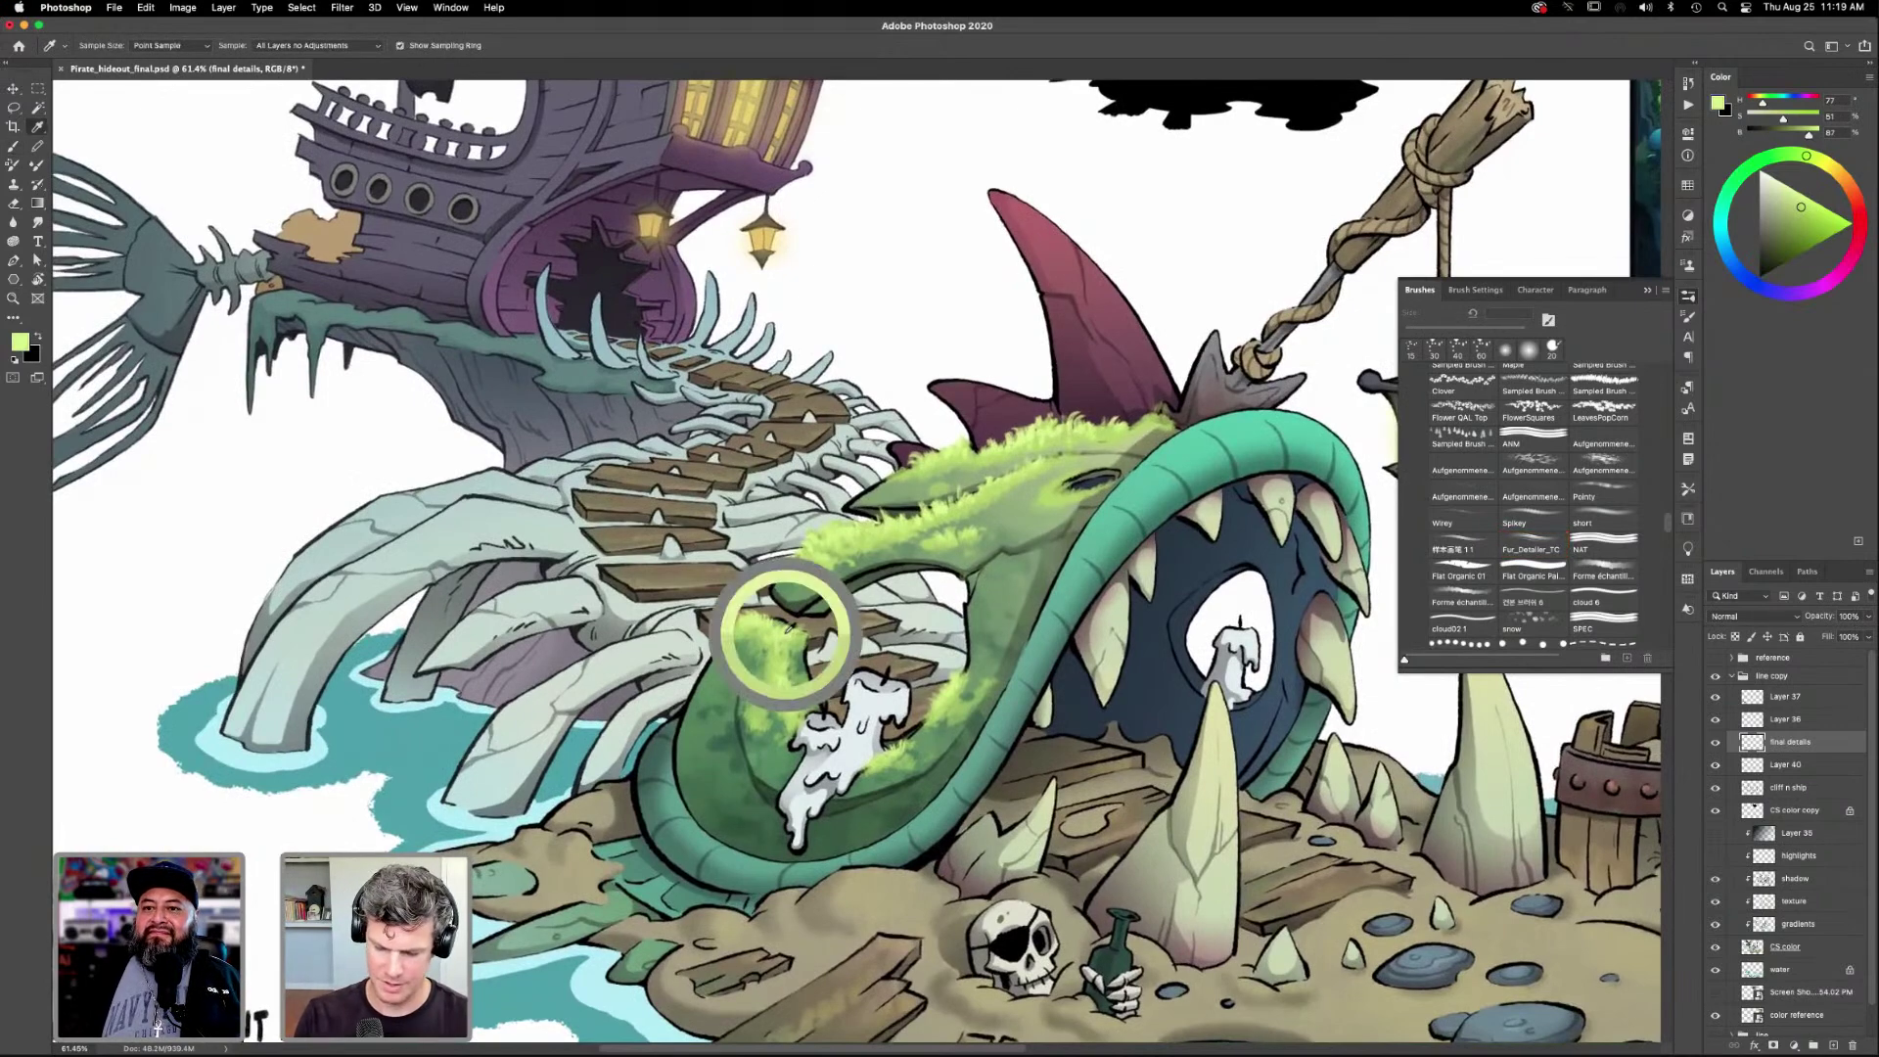
key("b")
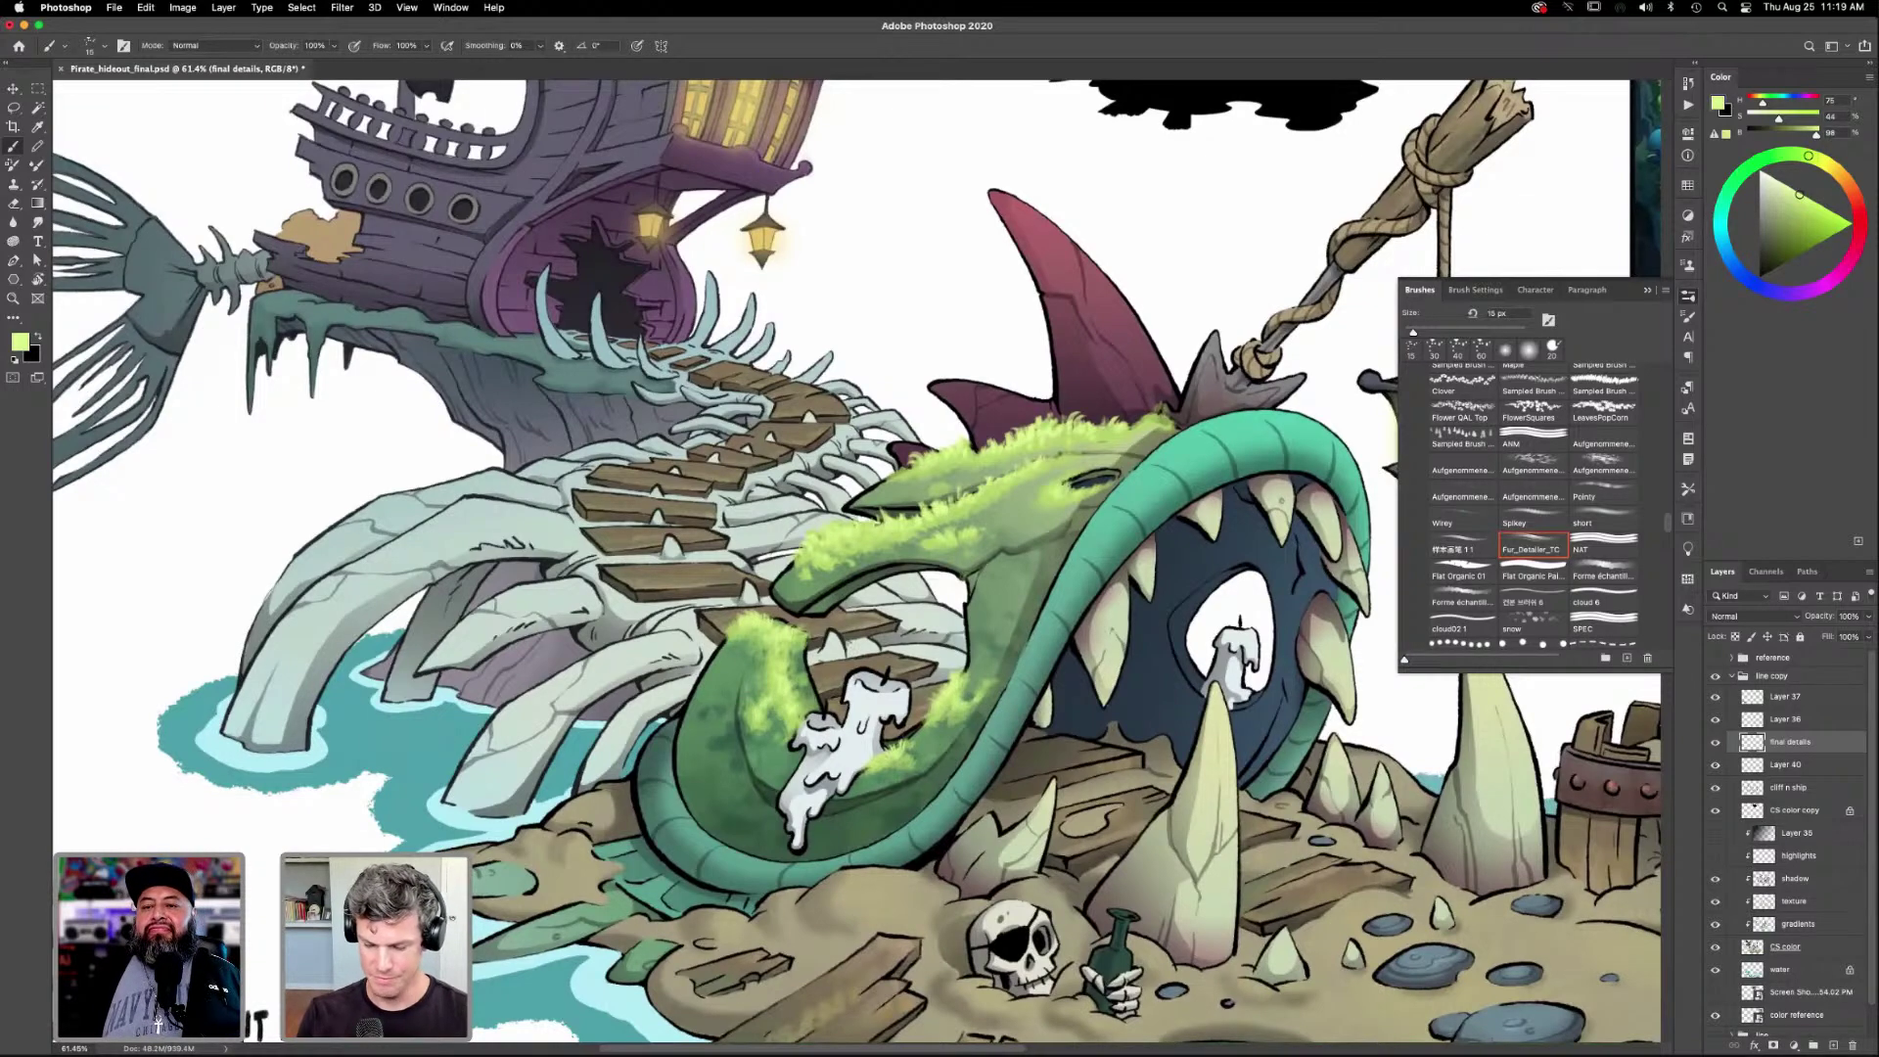
scroll(1150, 696, "up", 2)
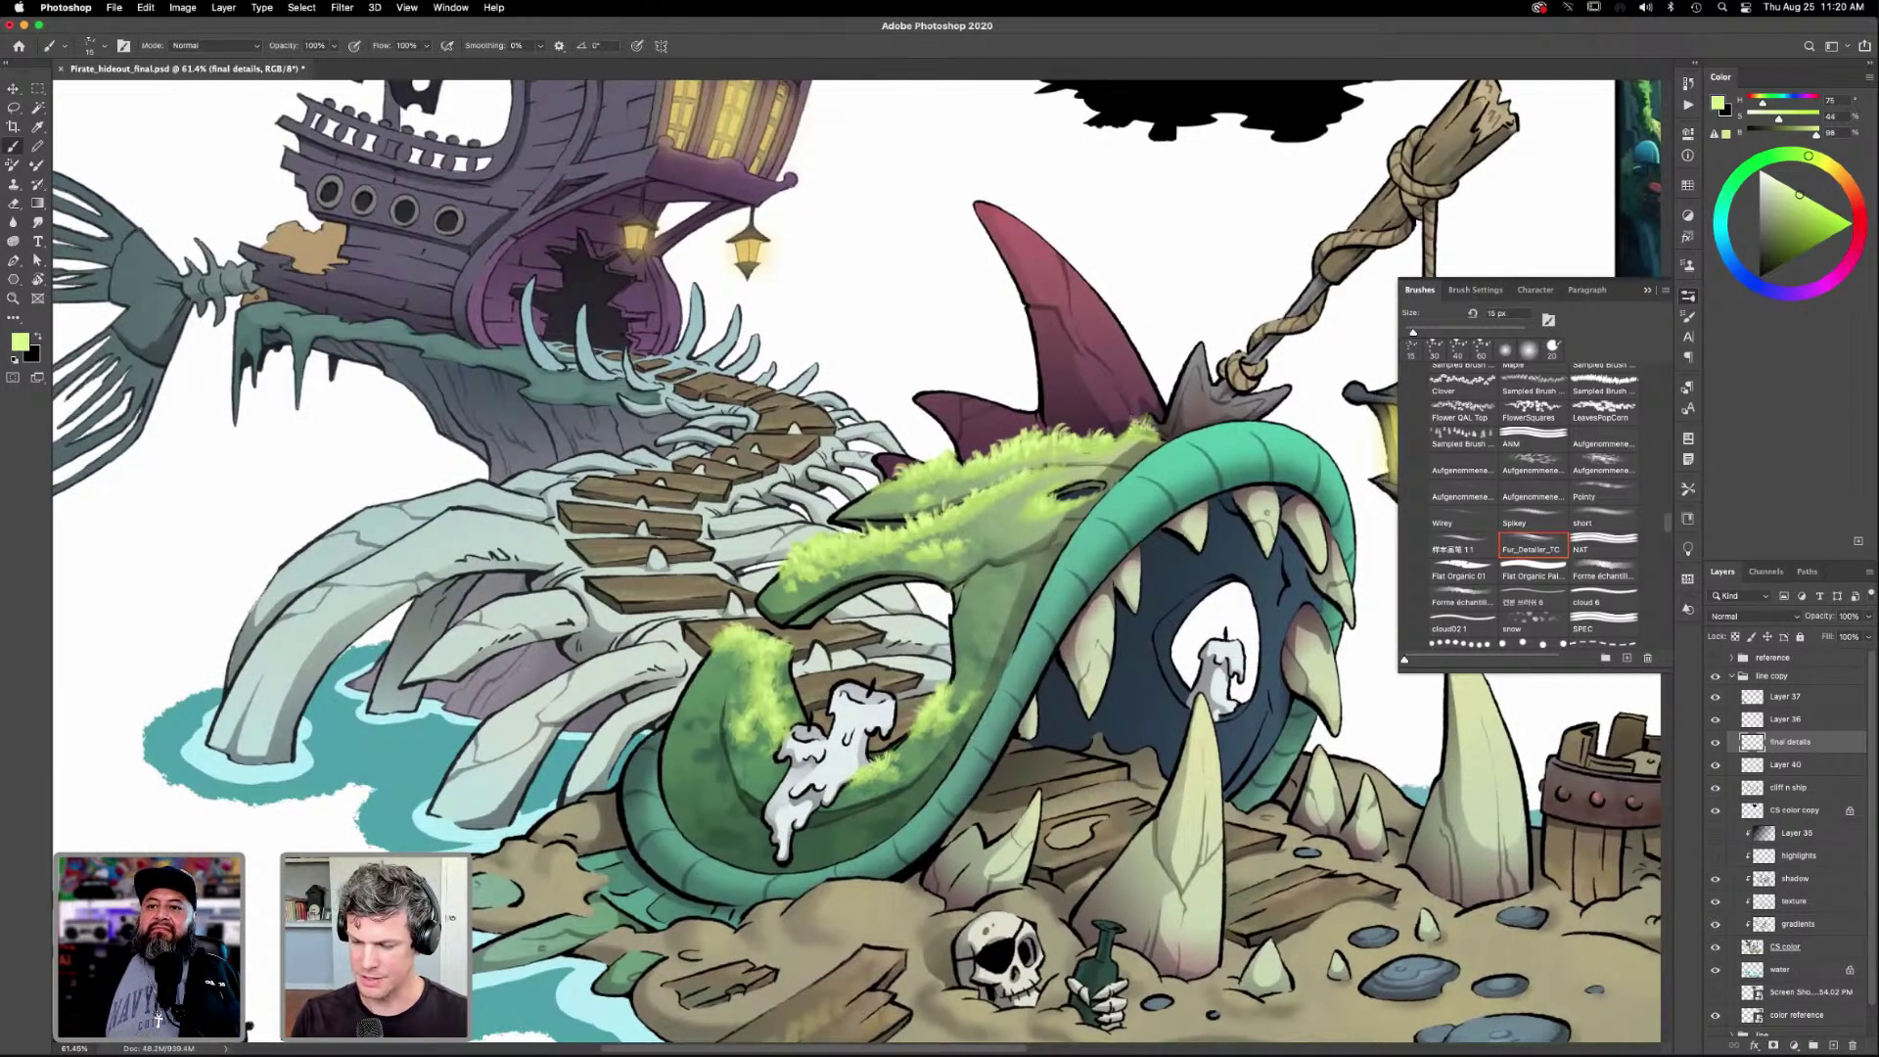
scroll(1158, 672, "down", 2)
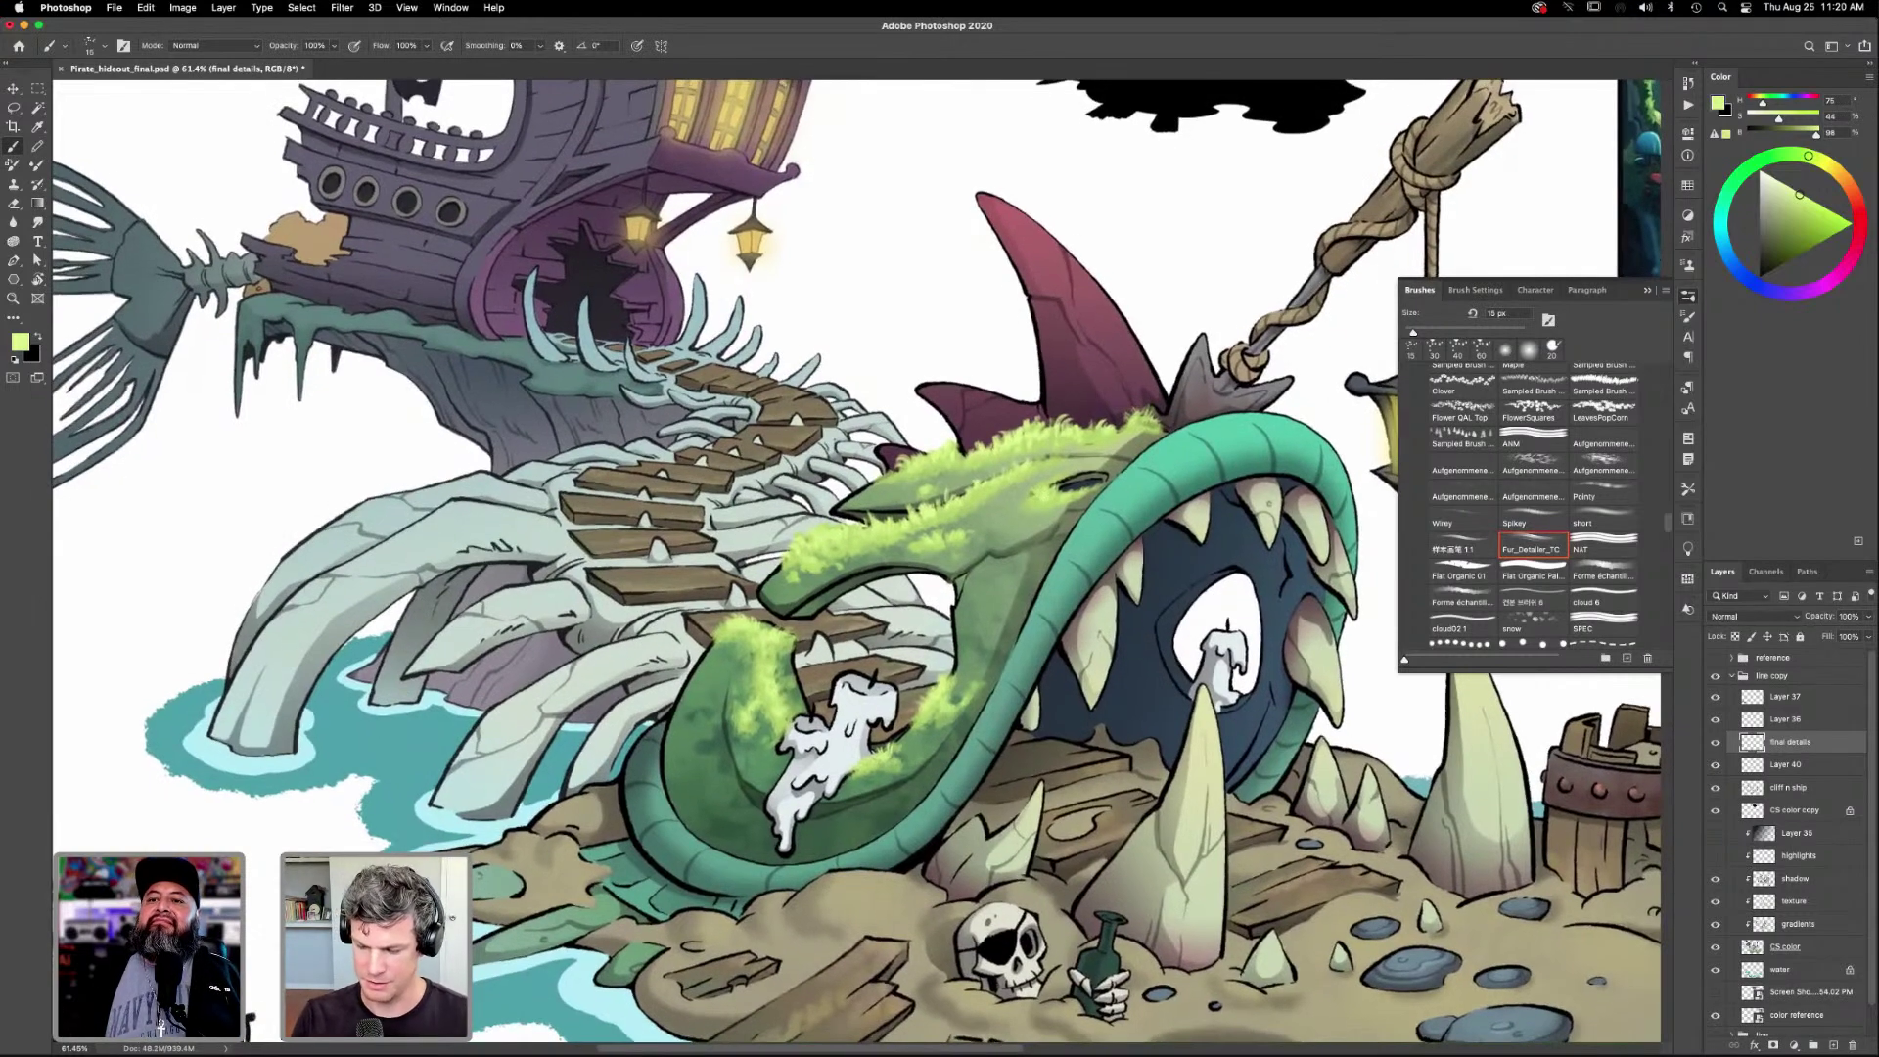
scroll(1136, 728, "down", 3)
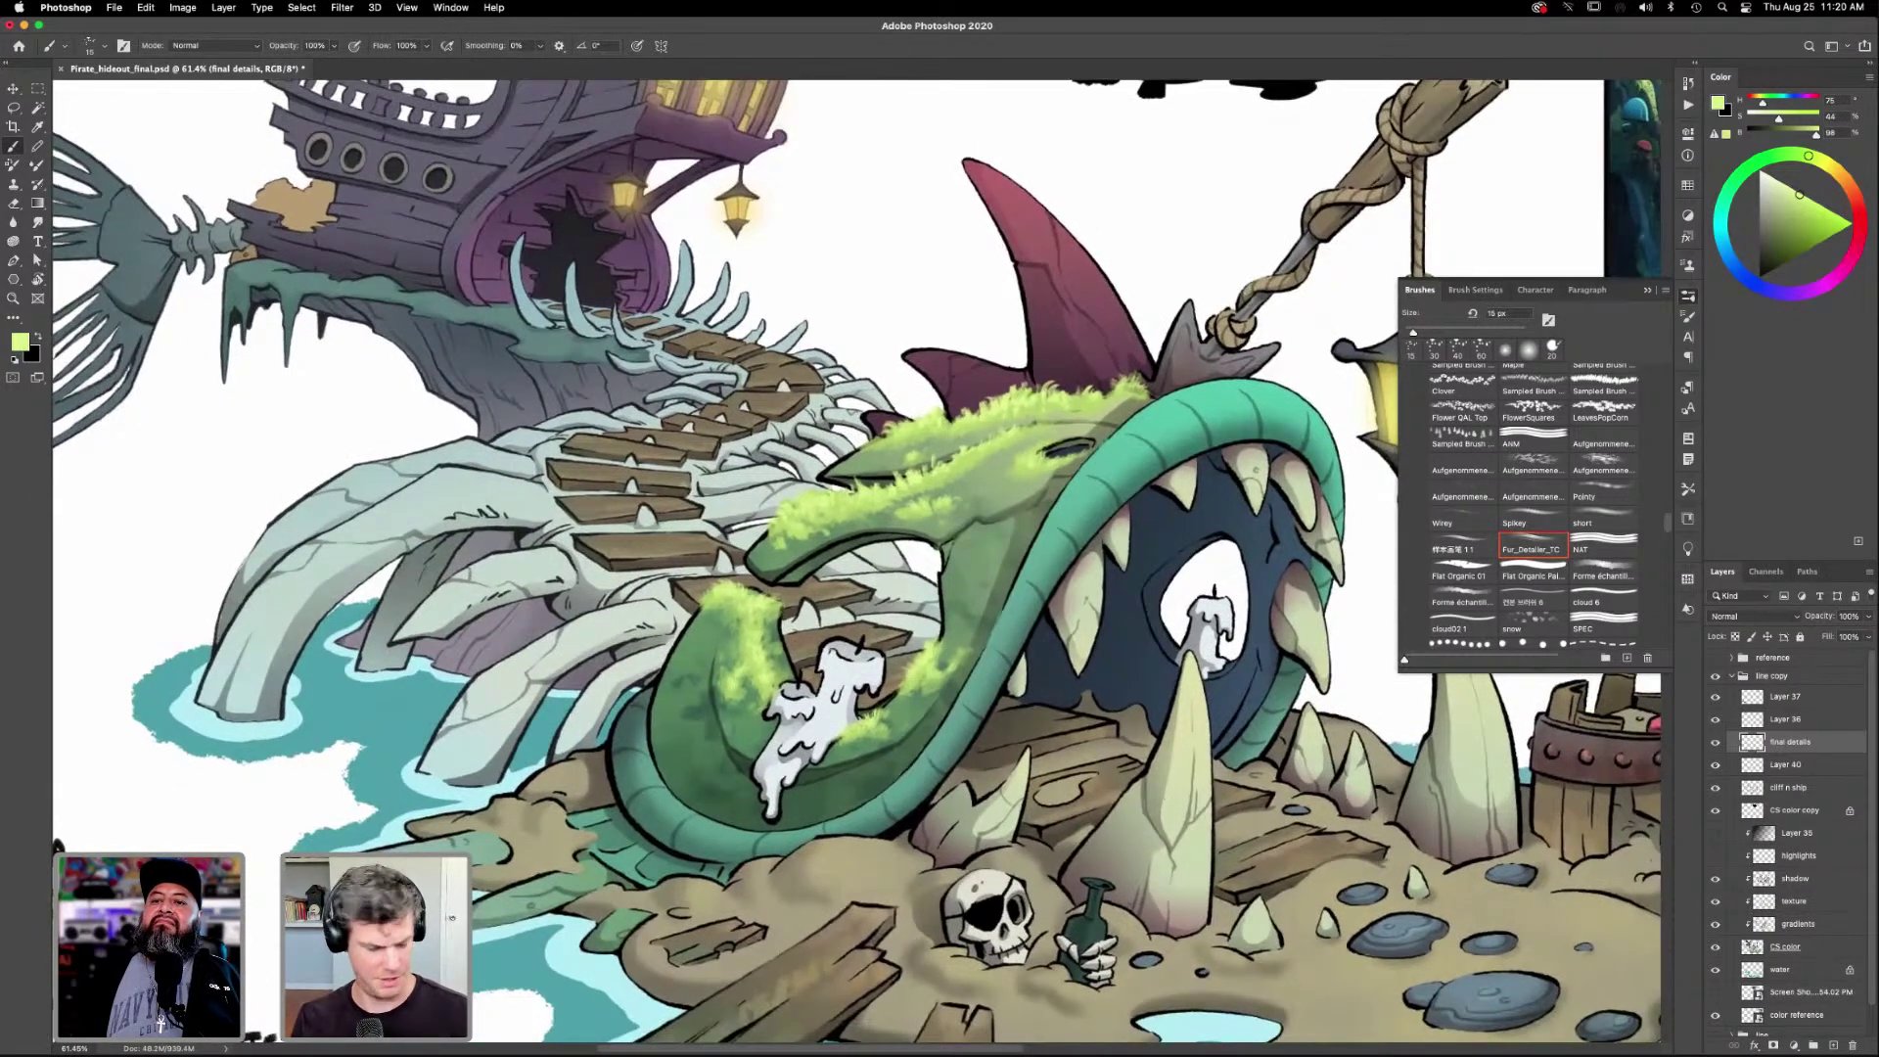
scroll(1130, 906, "up", 3)
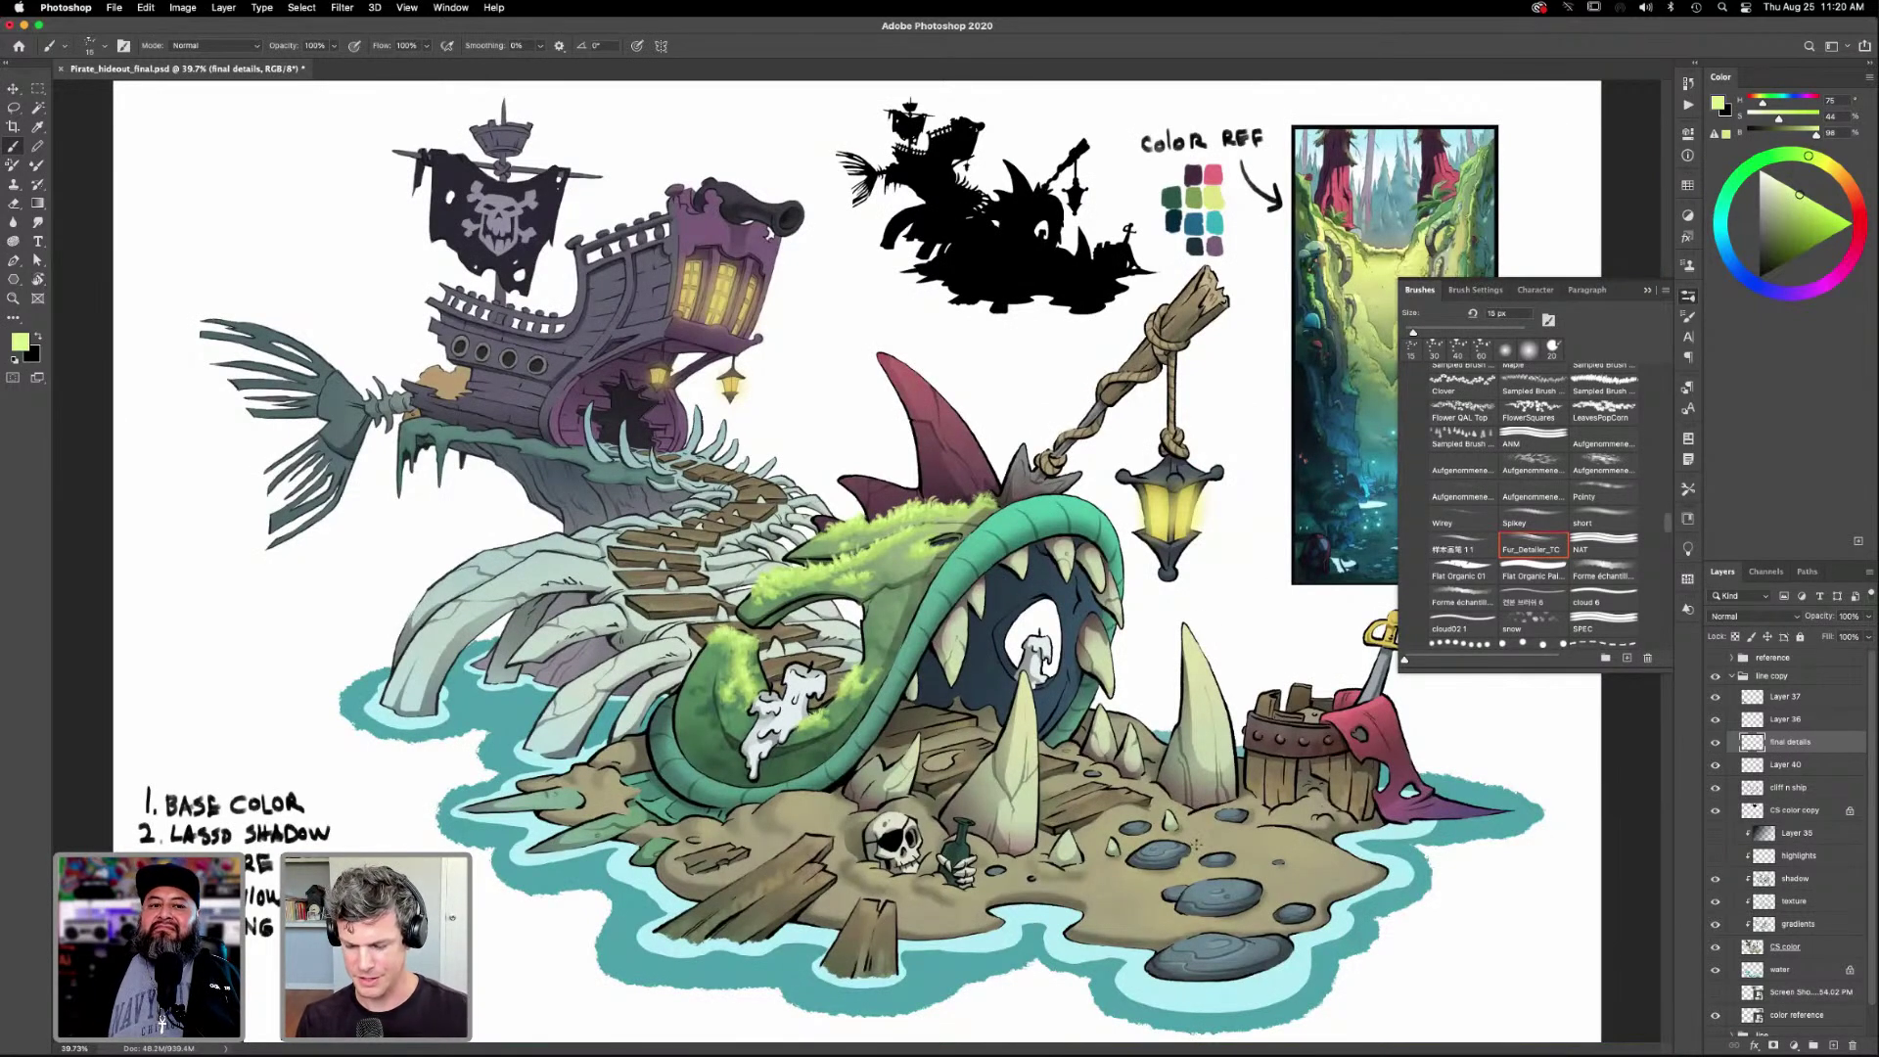
Sample the tall spike's pale green, darken it, and set up the textured brush on the texture layer for the spikes.
key("z")
left_click_drag(1111, 825, 1165, 789)
key("i")
left_click(1147, 666)
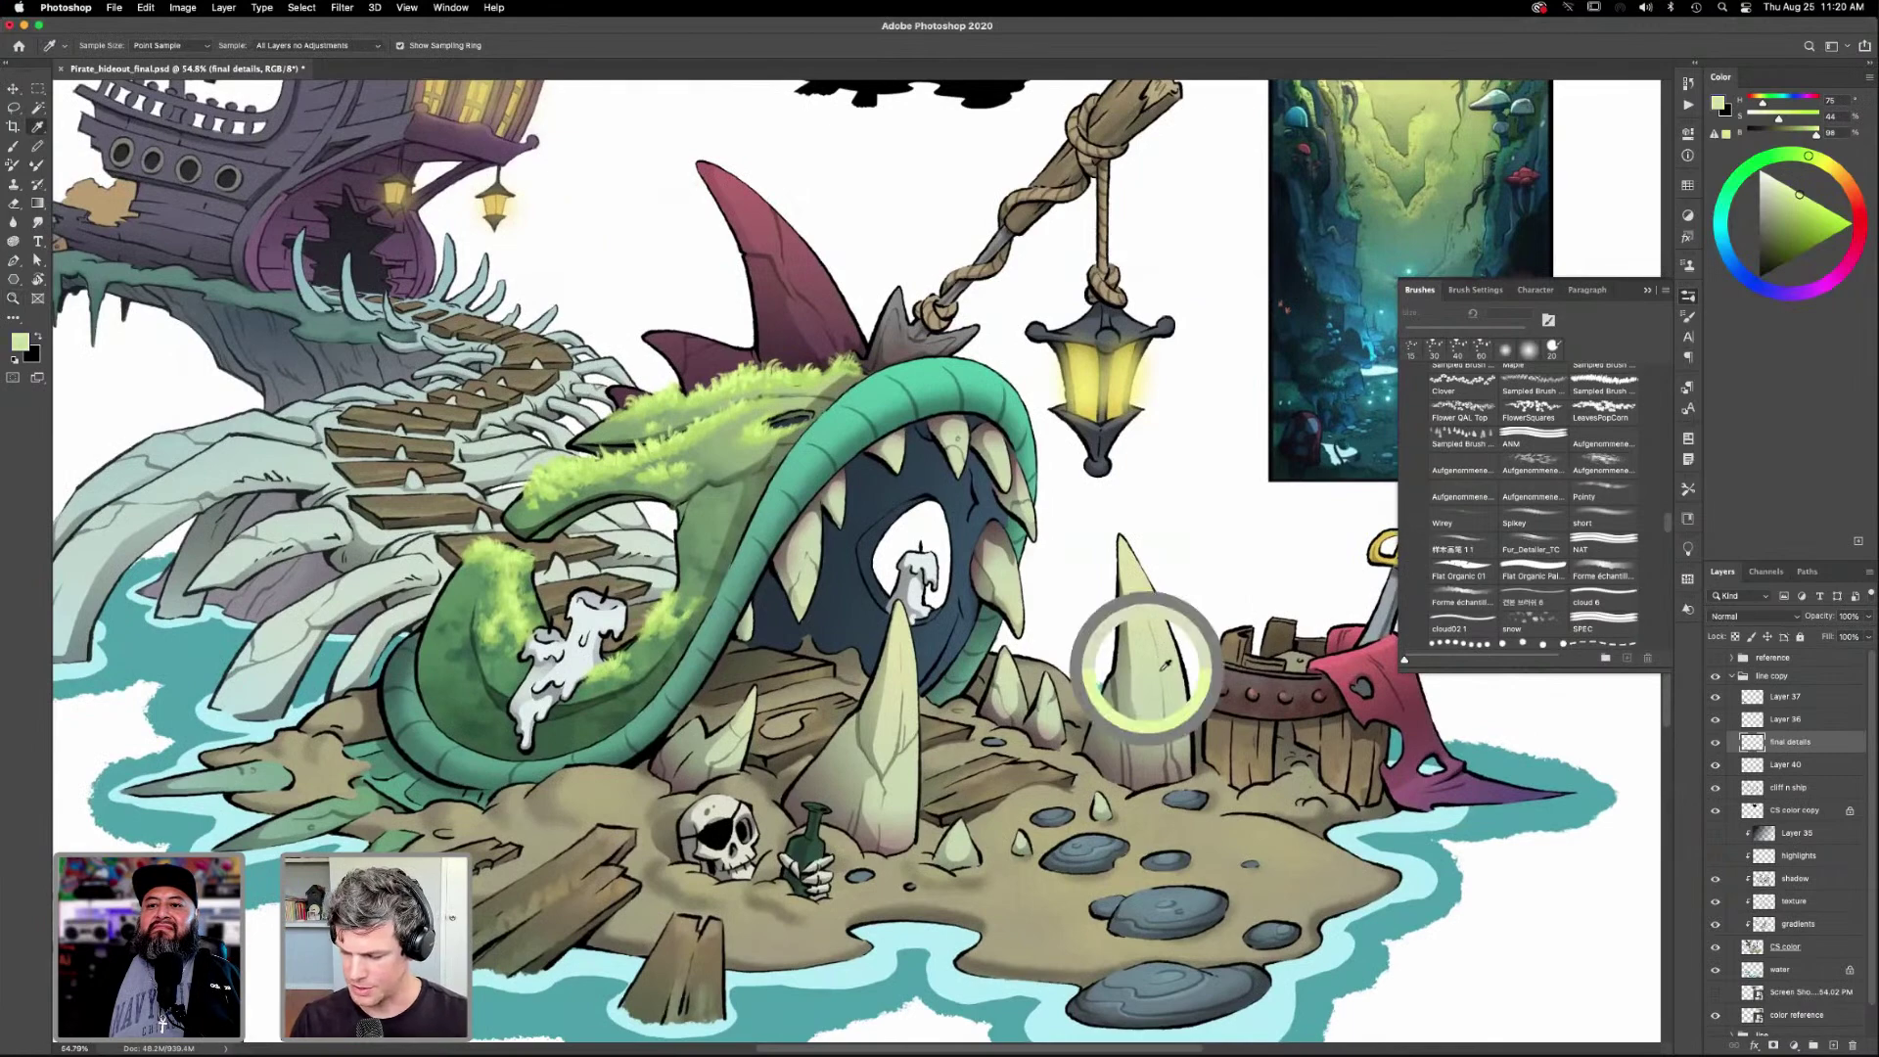
left_click_drag(1774, 191, 1774, 210)
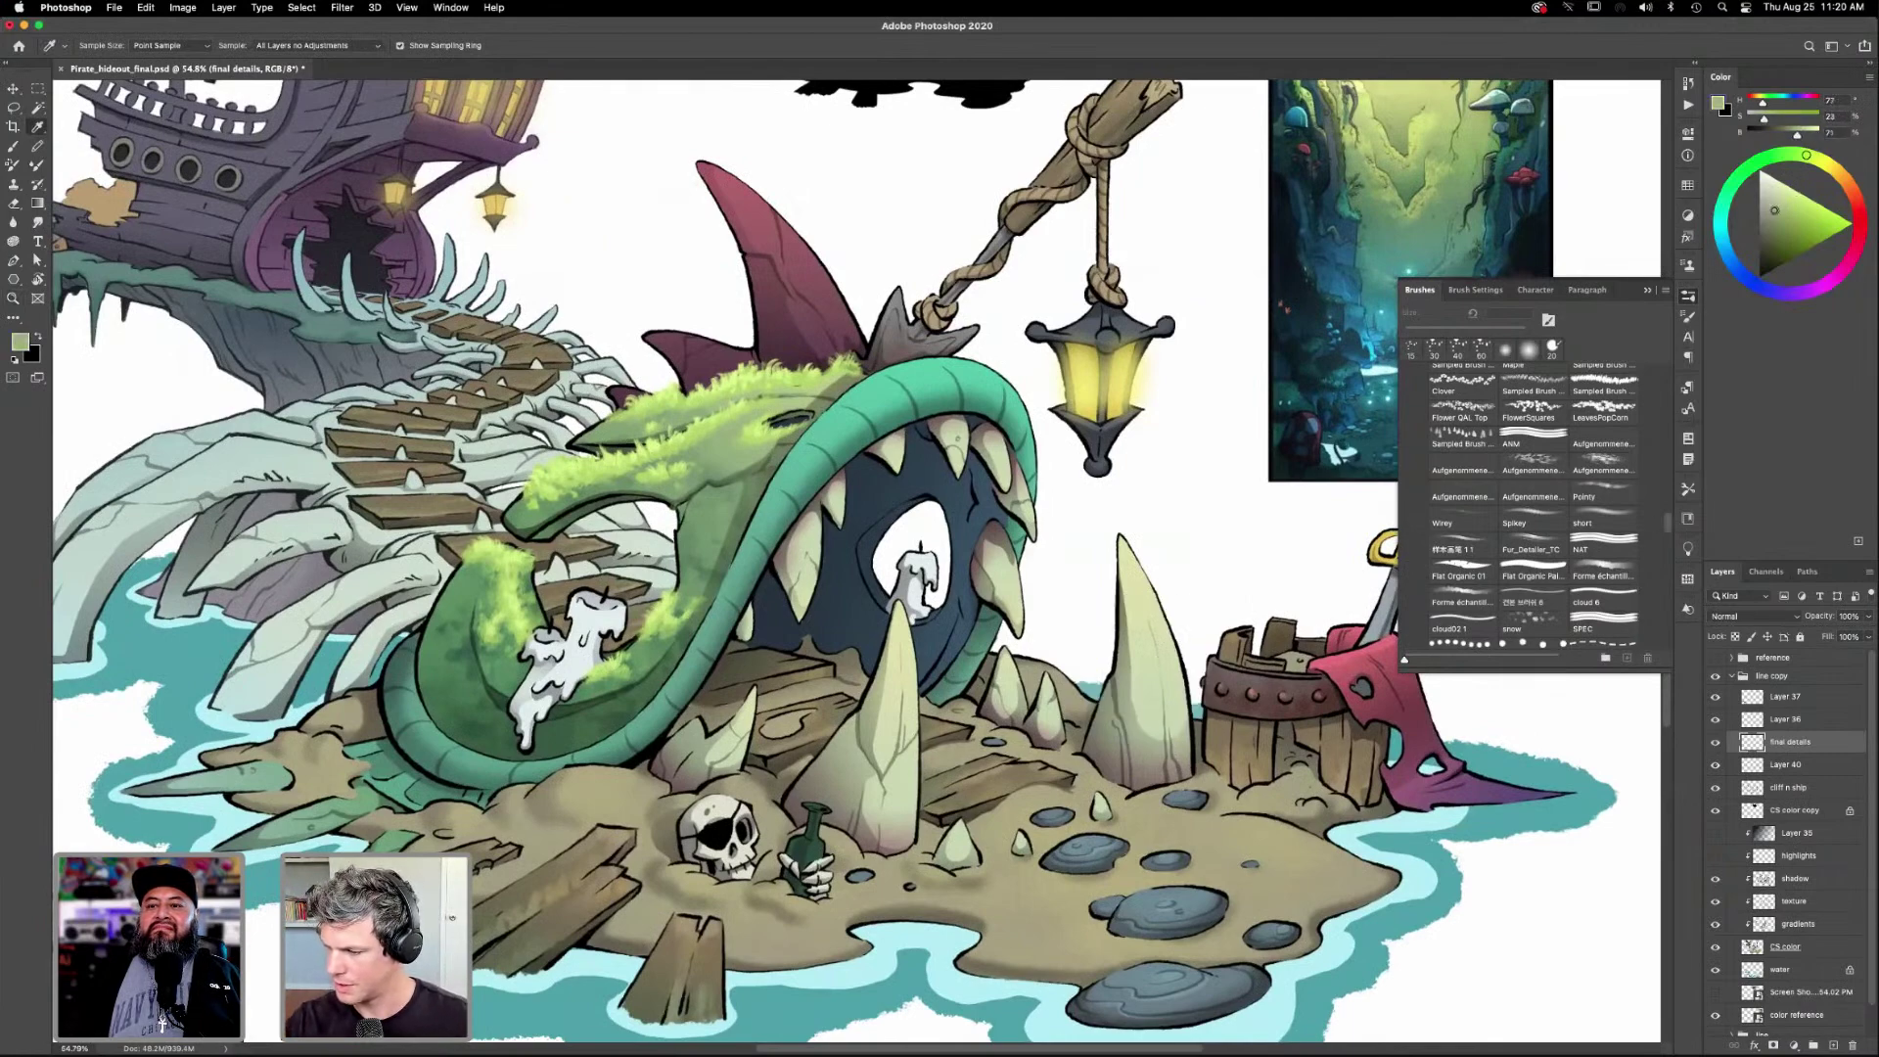
left_click(1794, 901)
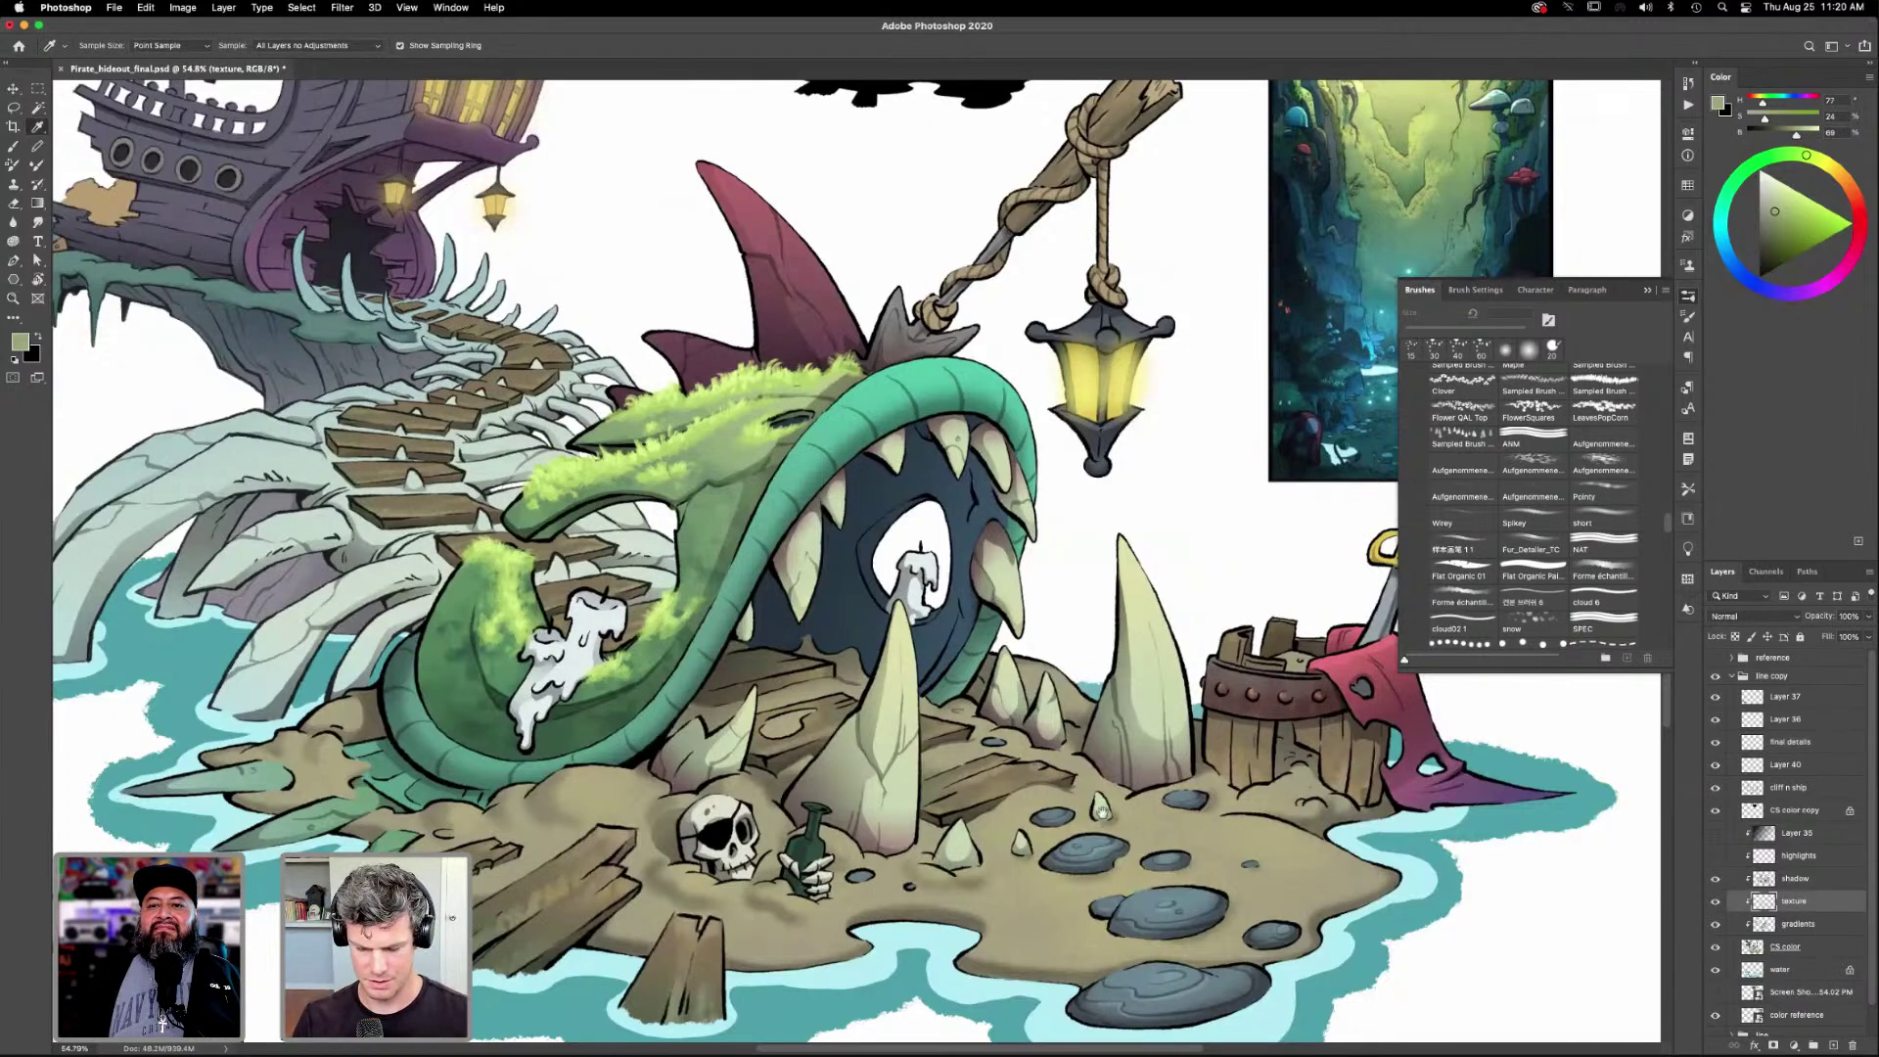
scroll(1135, 852, "up", 2)
key("b")
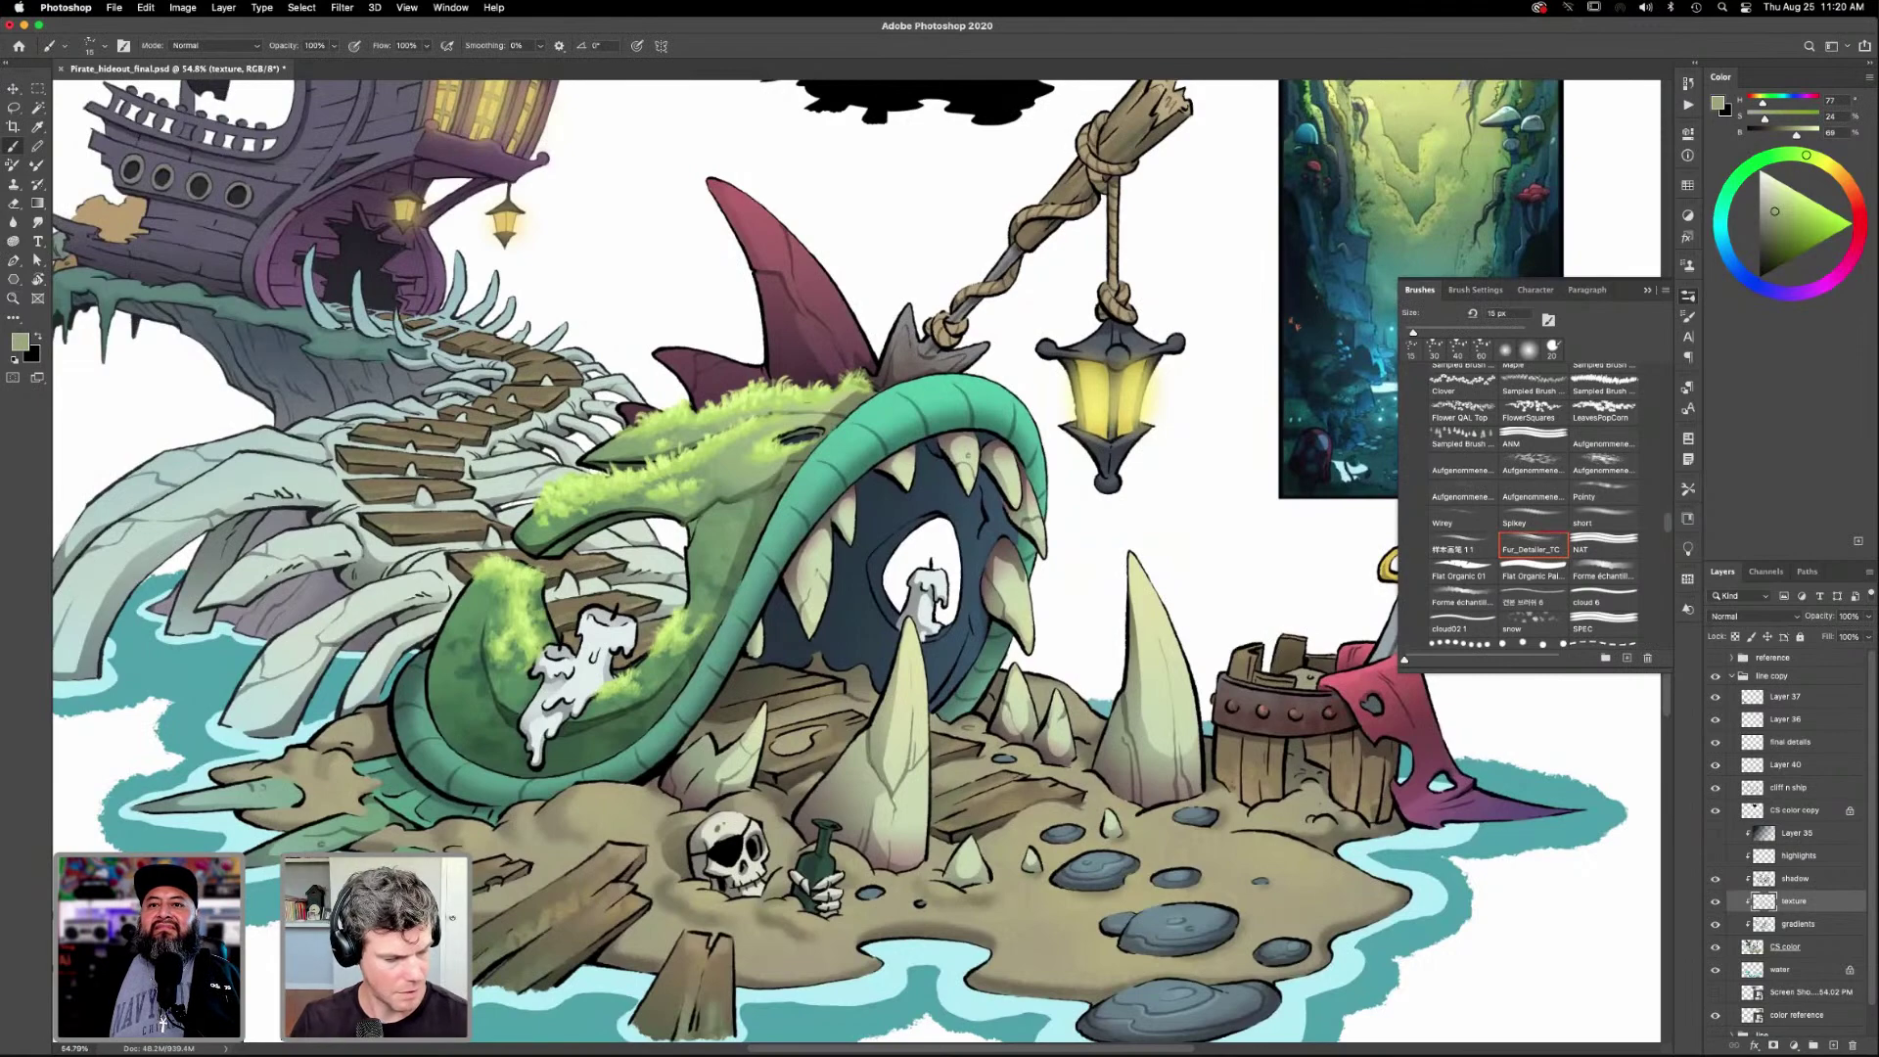
left_click(1474, 290)
left_click(1420, 290)
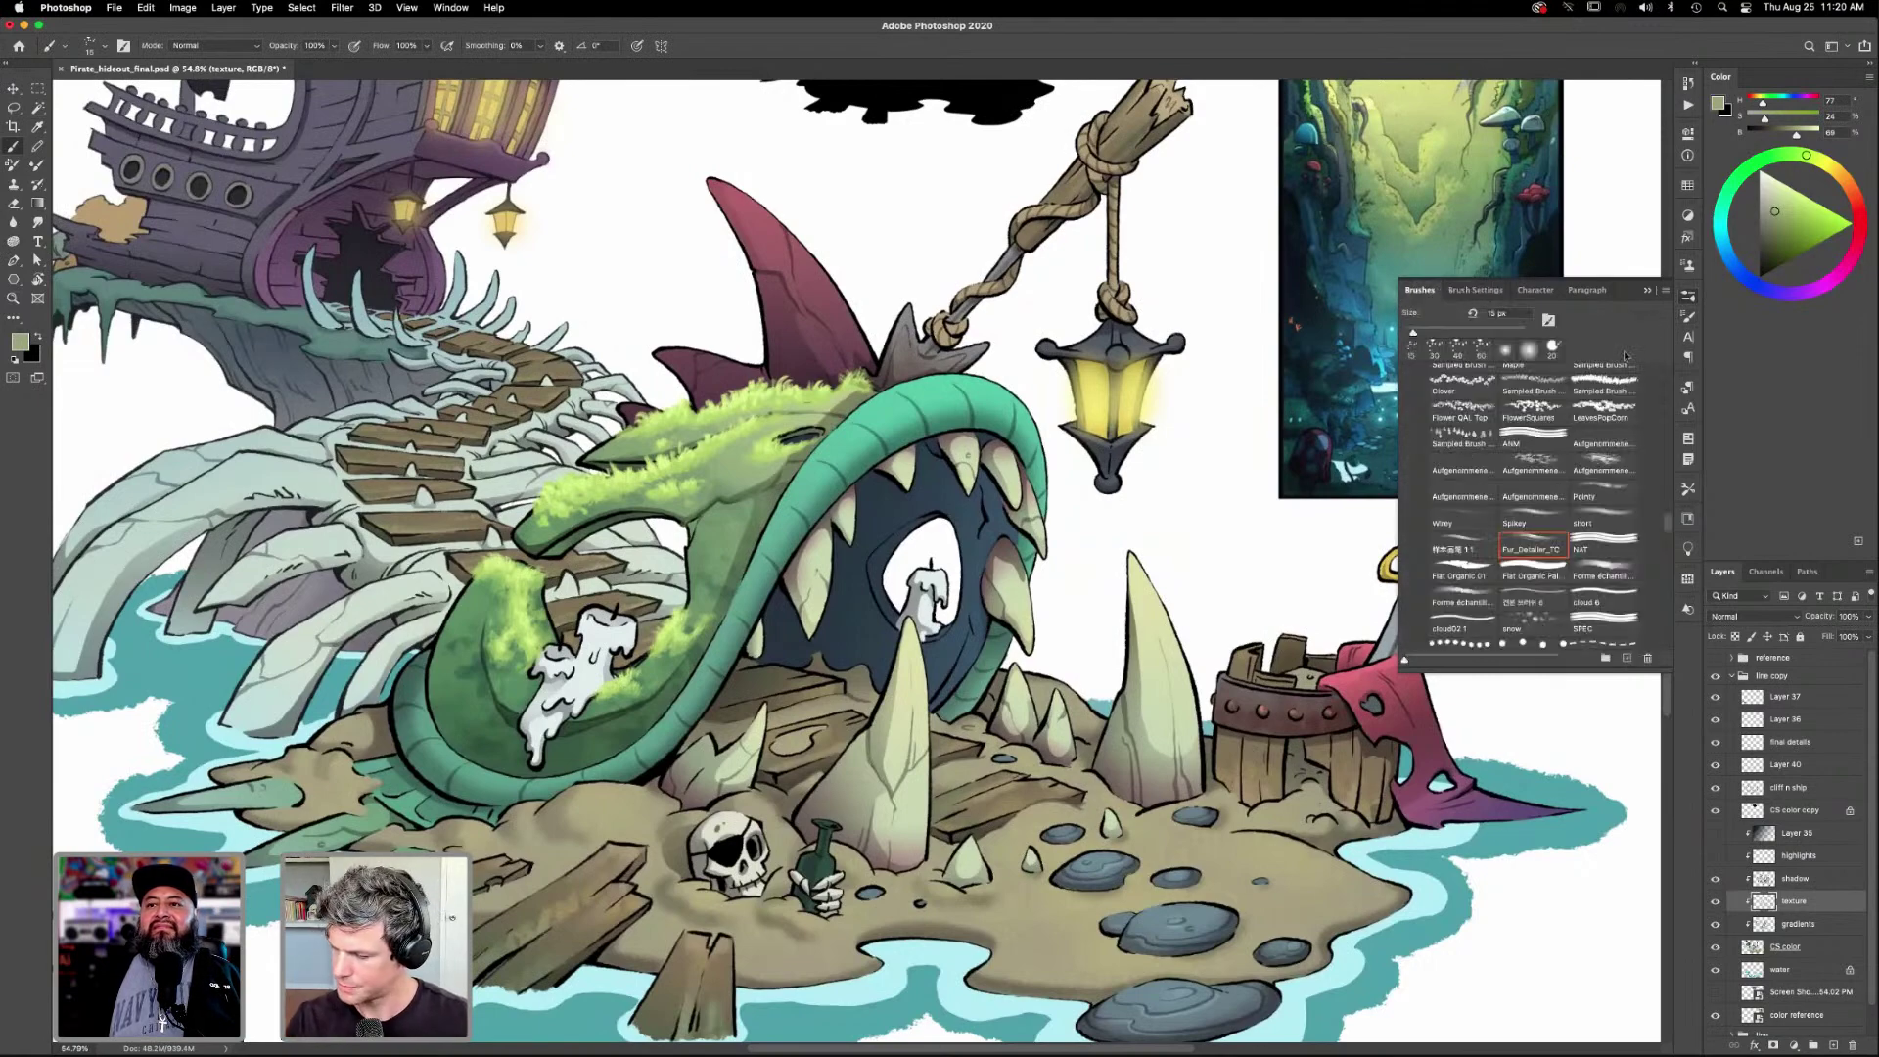
mouse_move(1536, 564)
left_mouse_down()
mouse_move(1580, 350)
mouse_move(1571, 535)
left_mouse_up()
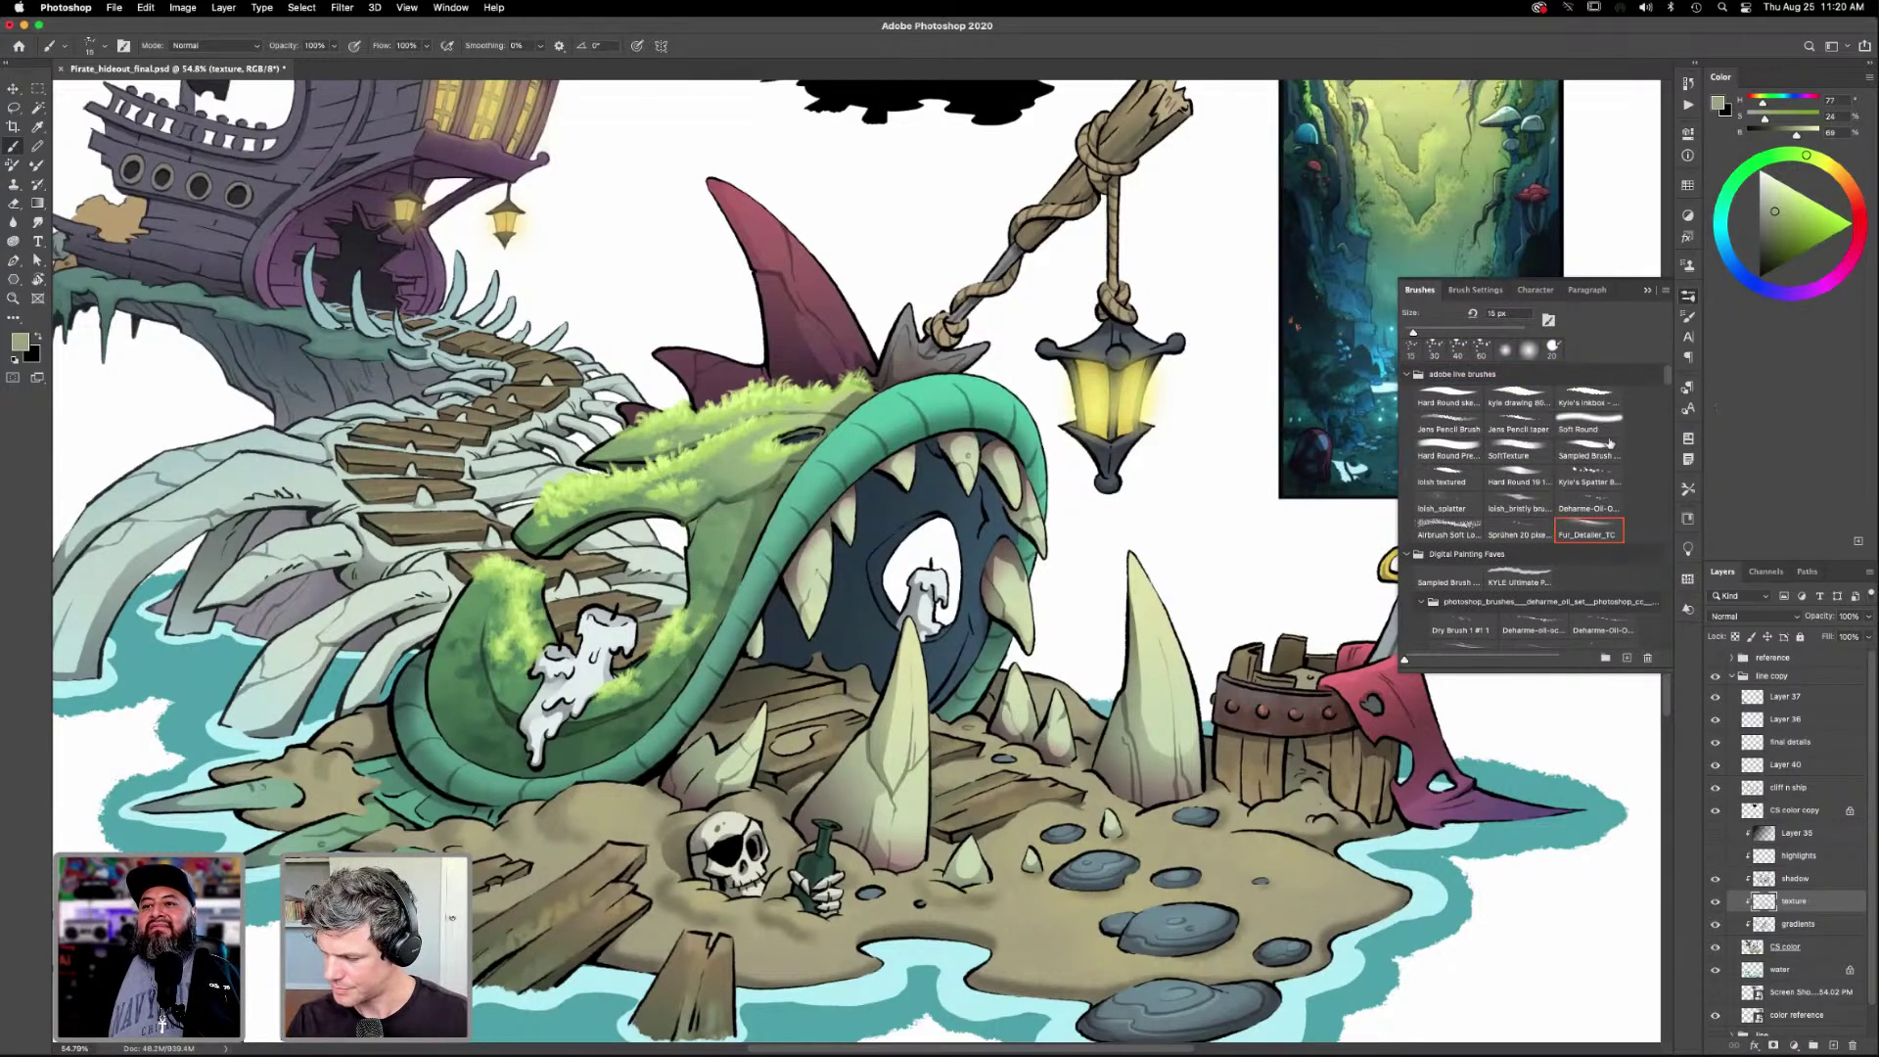
left_click(1452, 482)
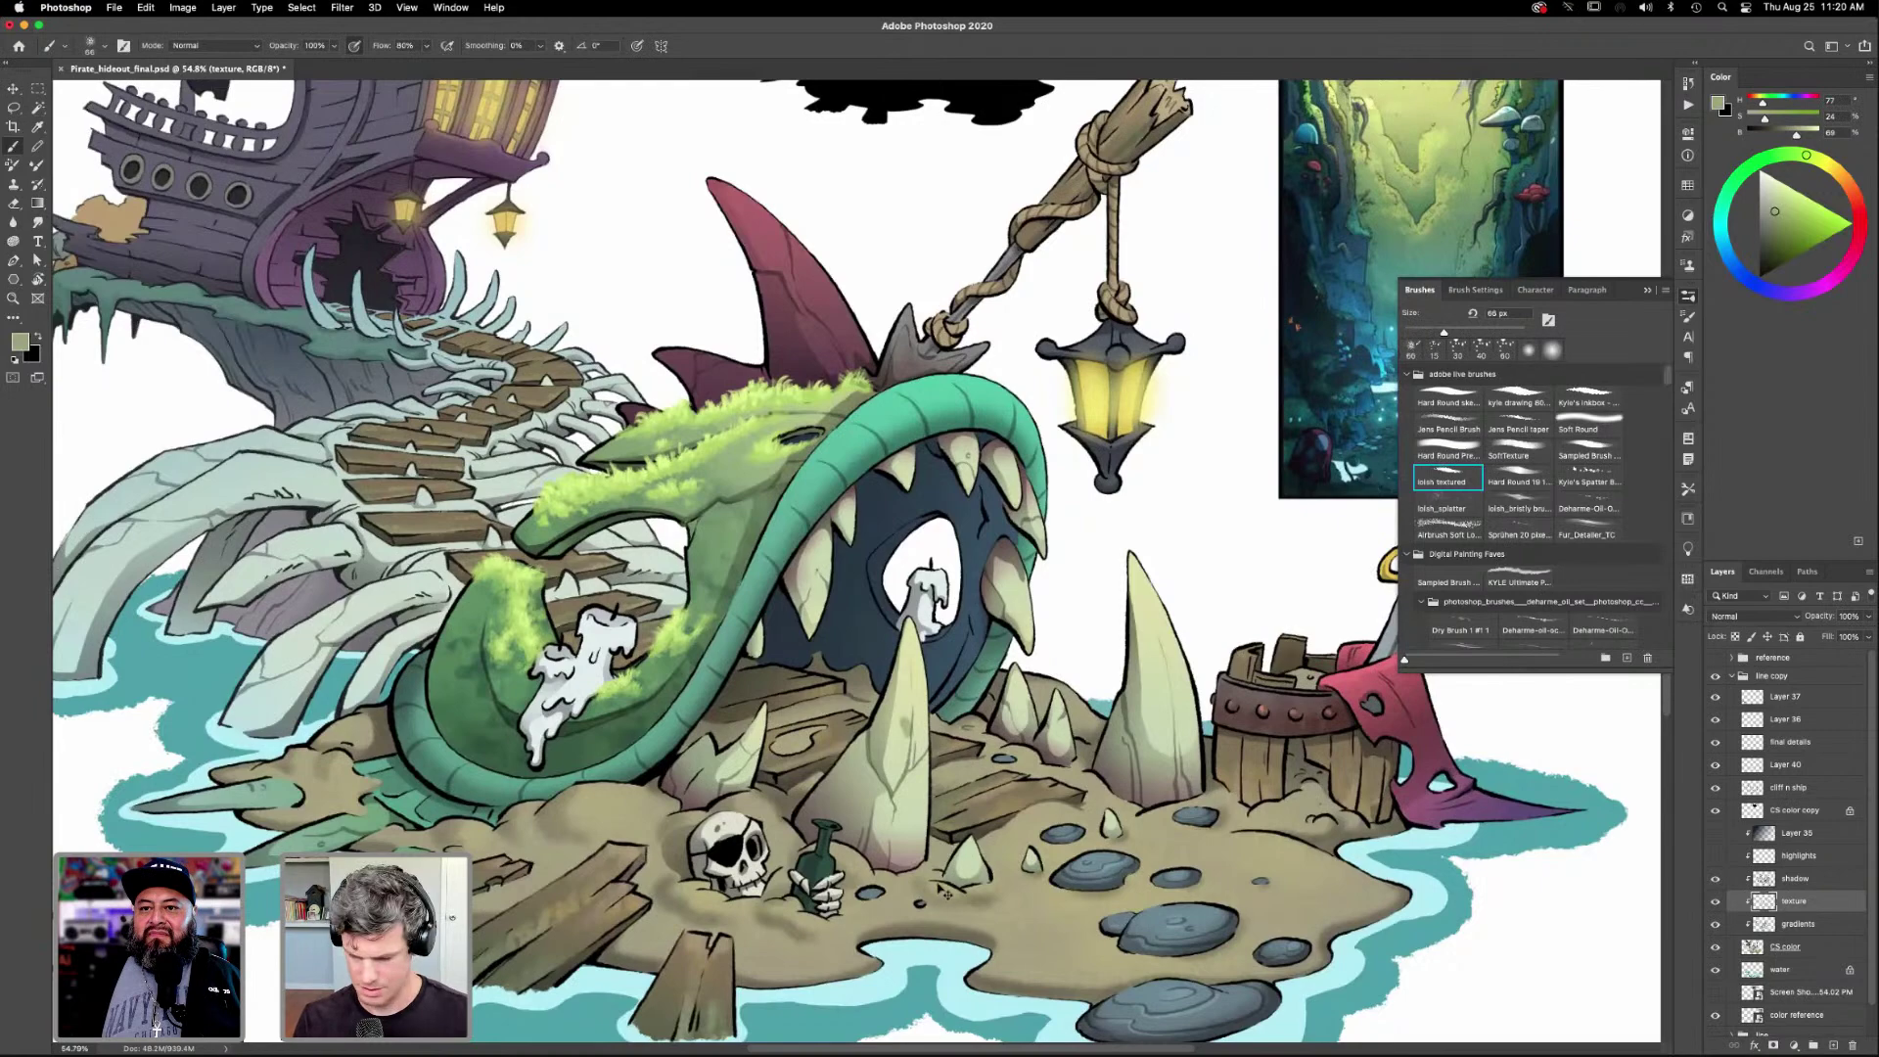
Show the highlights layer, sample and brighten the front spike's pale green, and paint highlights on it with the Hard Round sketch brush.
key("z")
left_click_drag(925, 770, 988, 775)
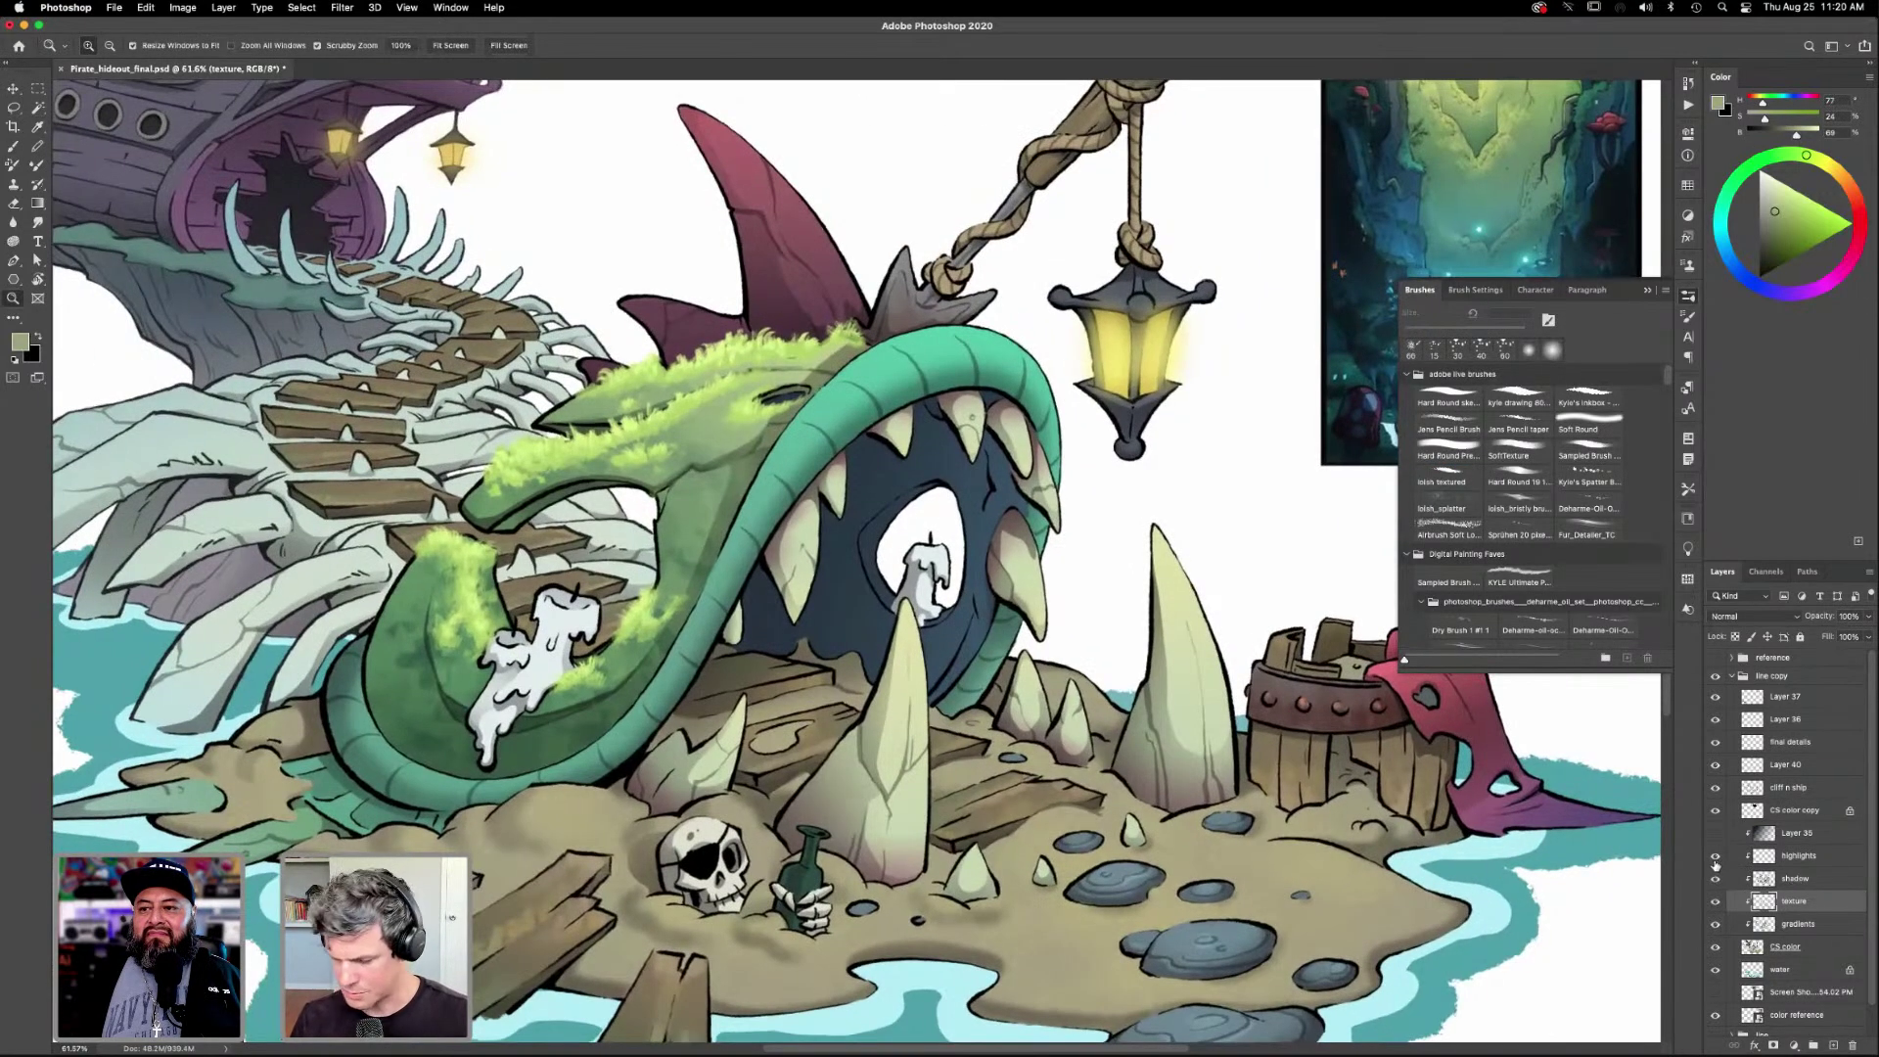
left_click(1796, 859)
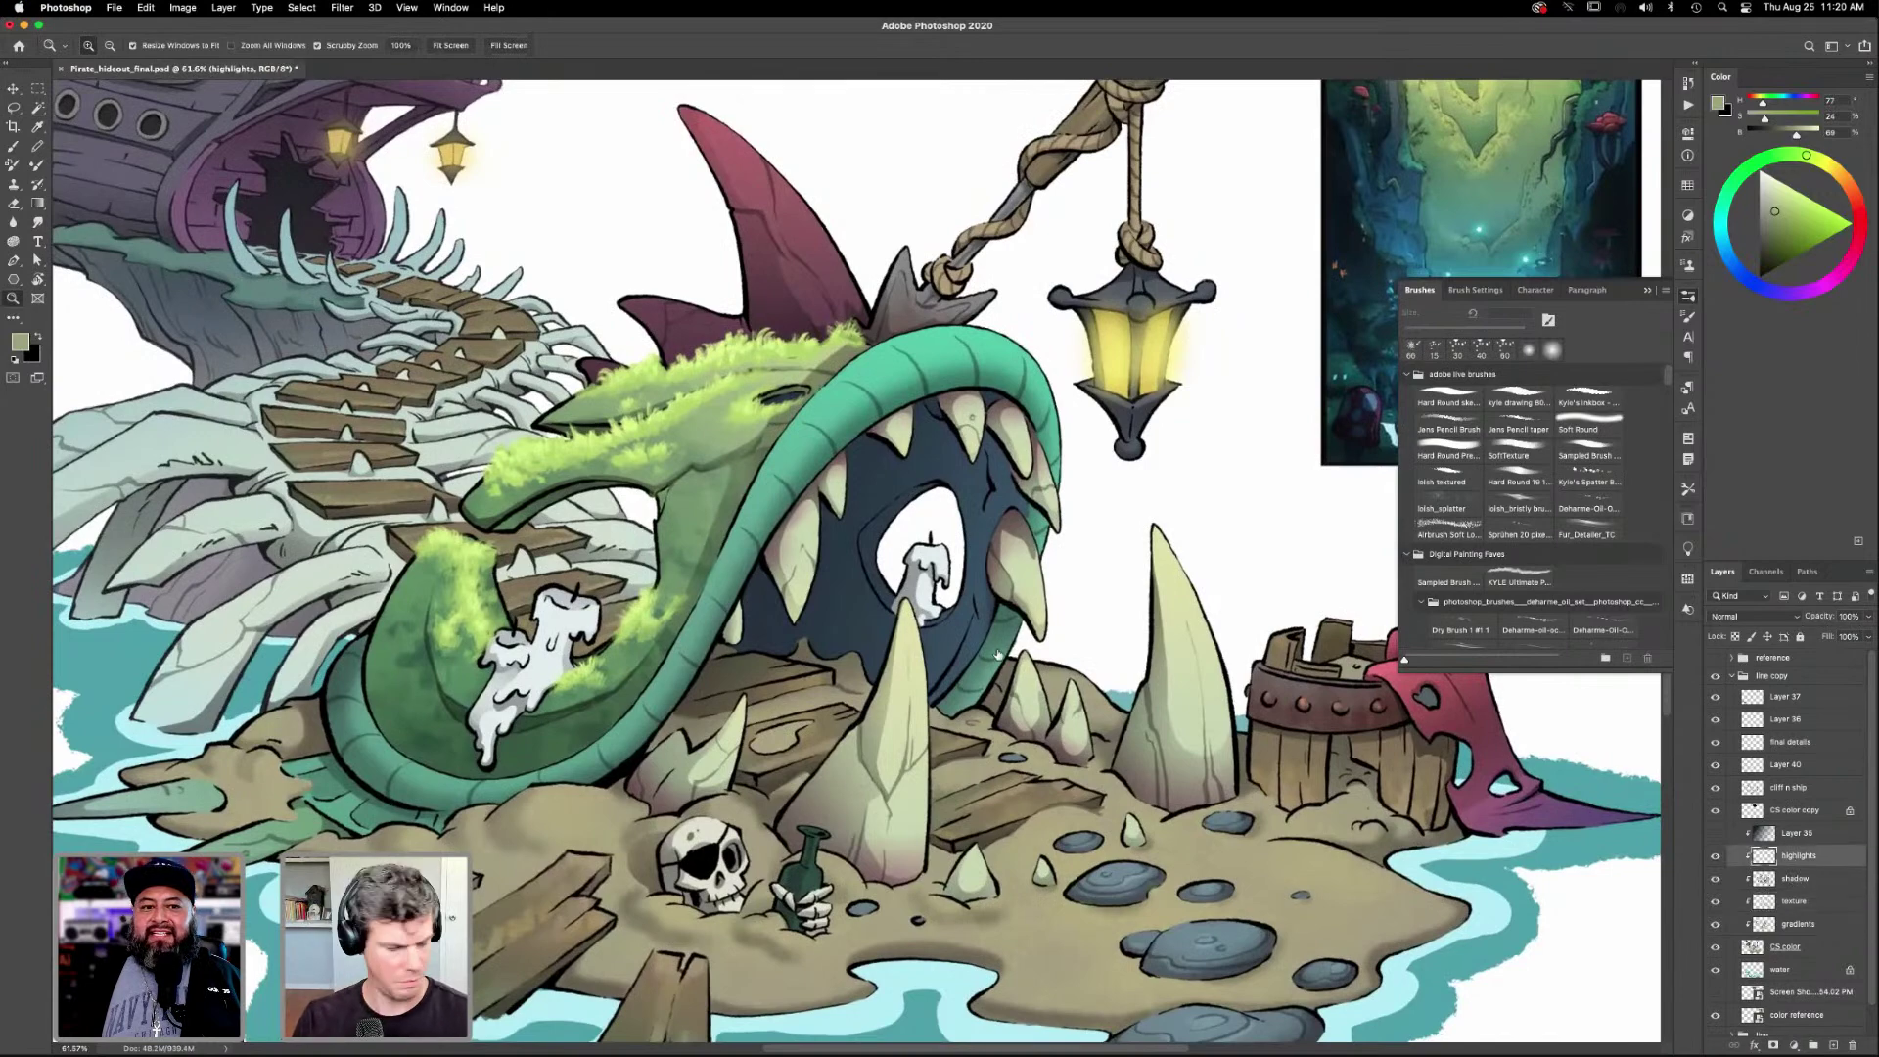
key("i")
left_click(905, 722)
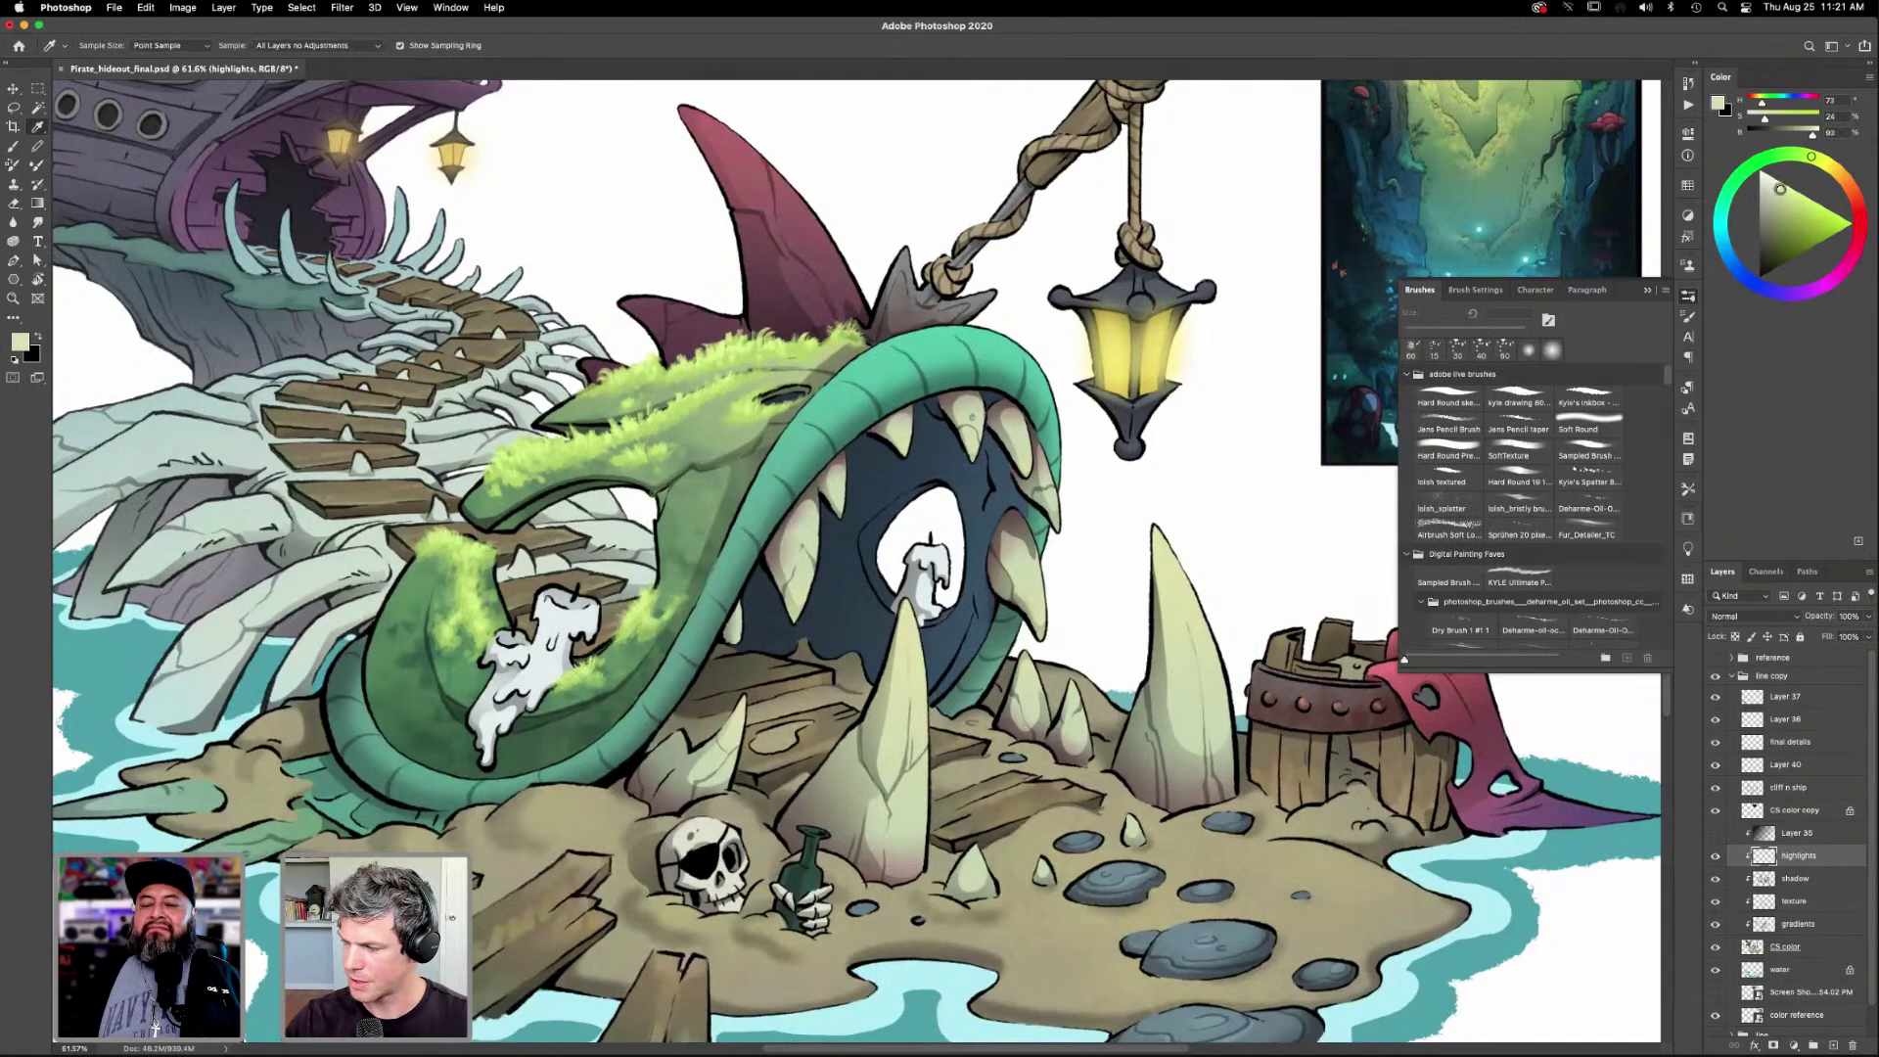
key("b")
left_click(1448, 399)
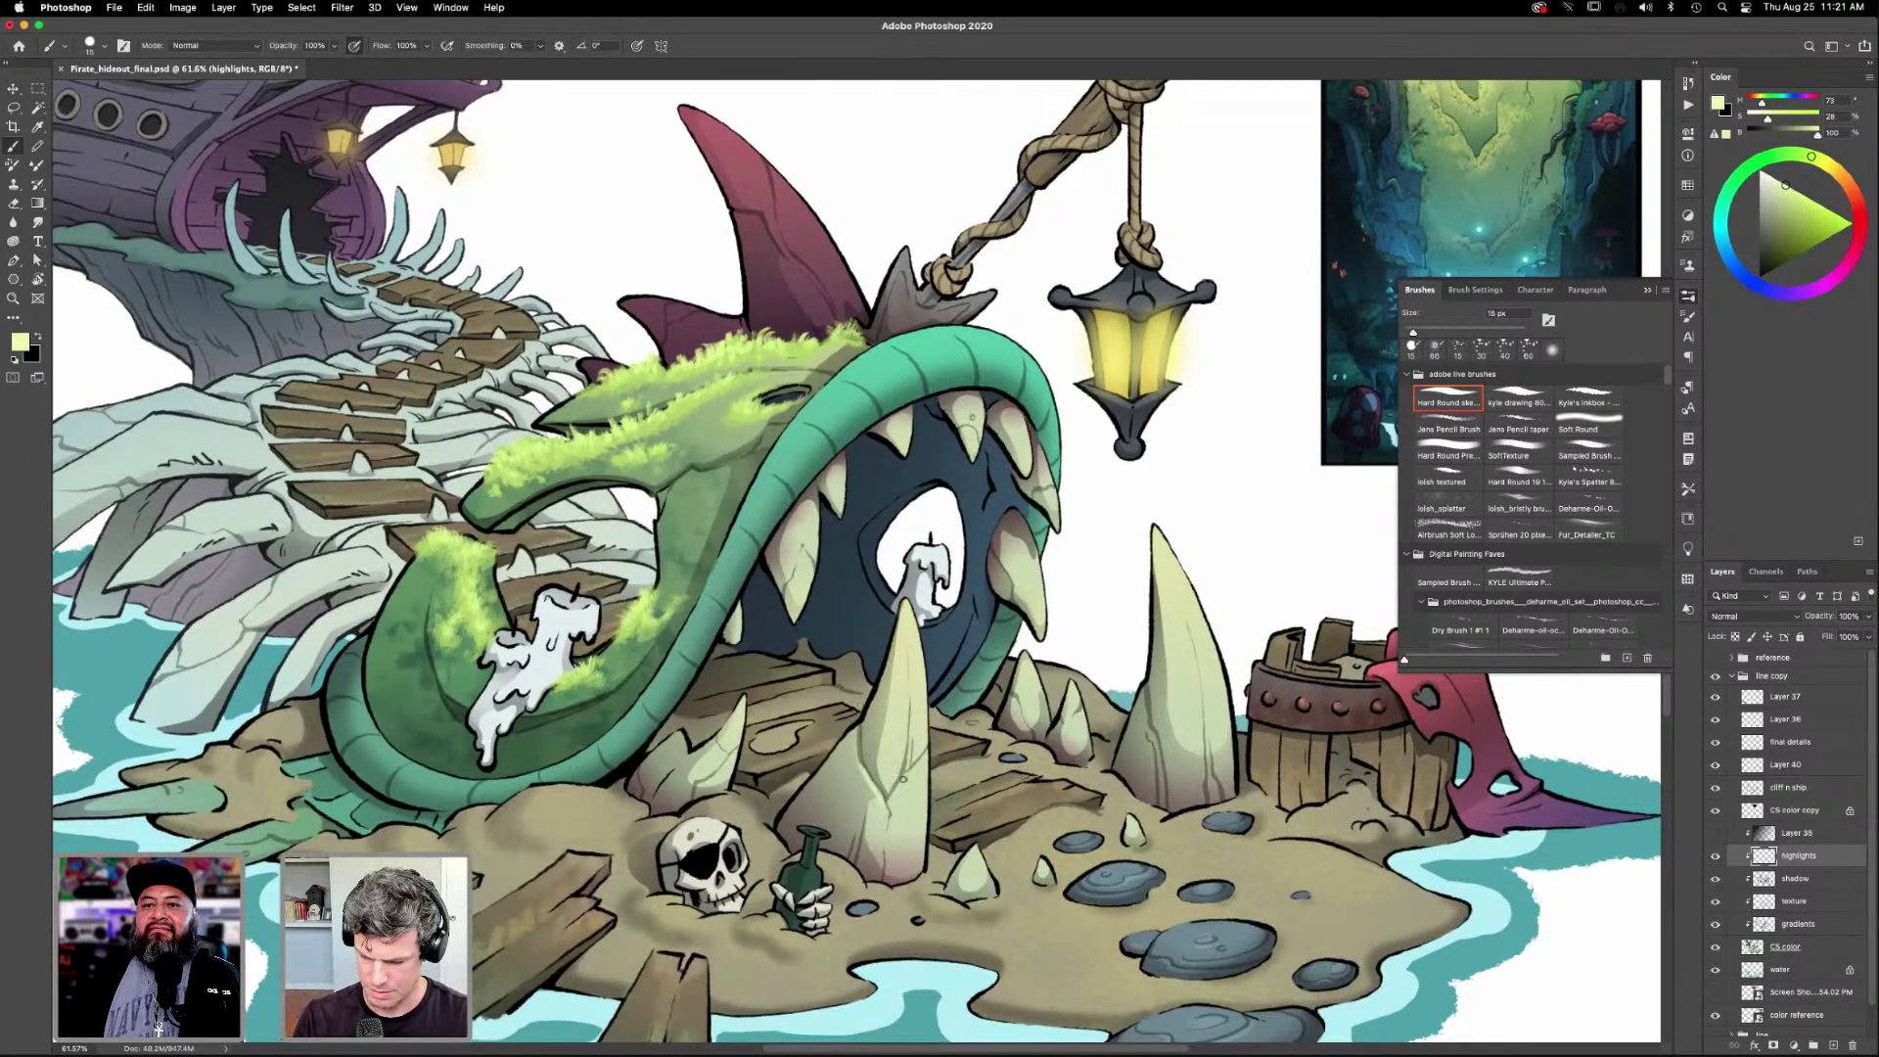
scroll(895, 725, "down", 3)
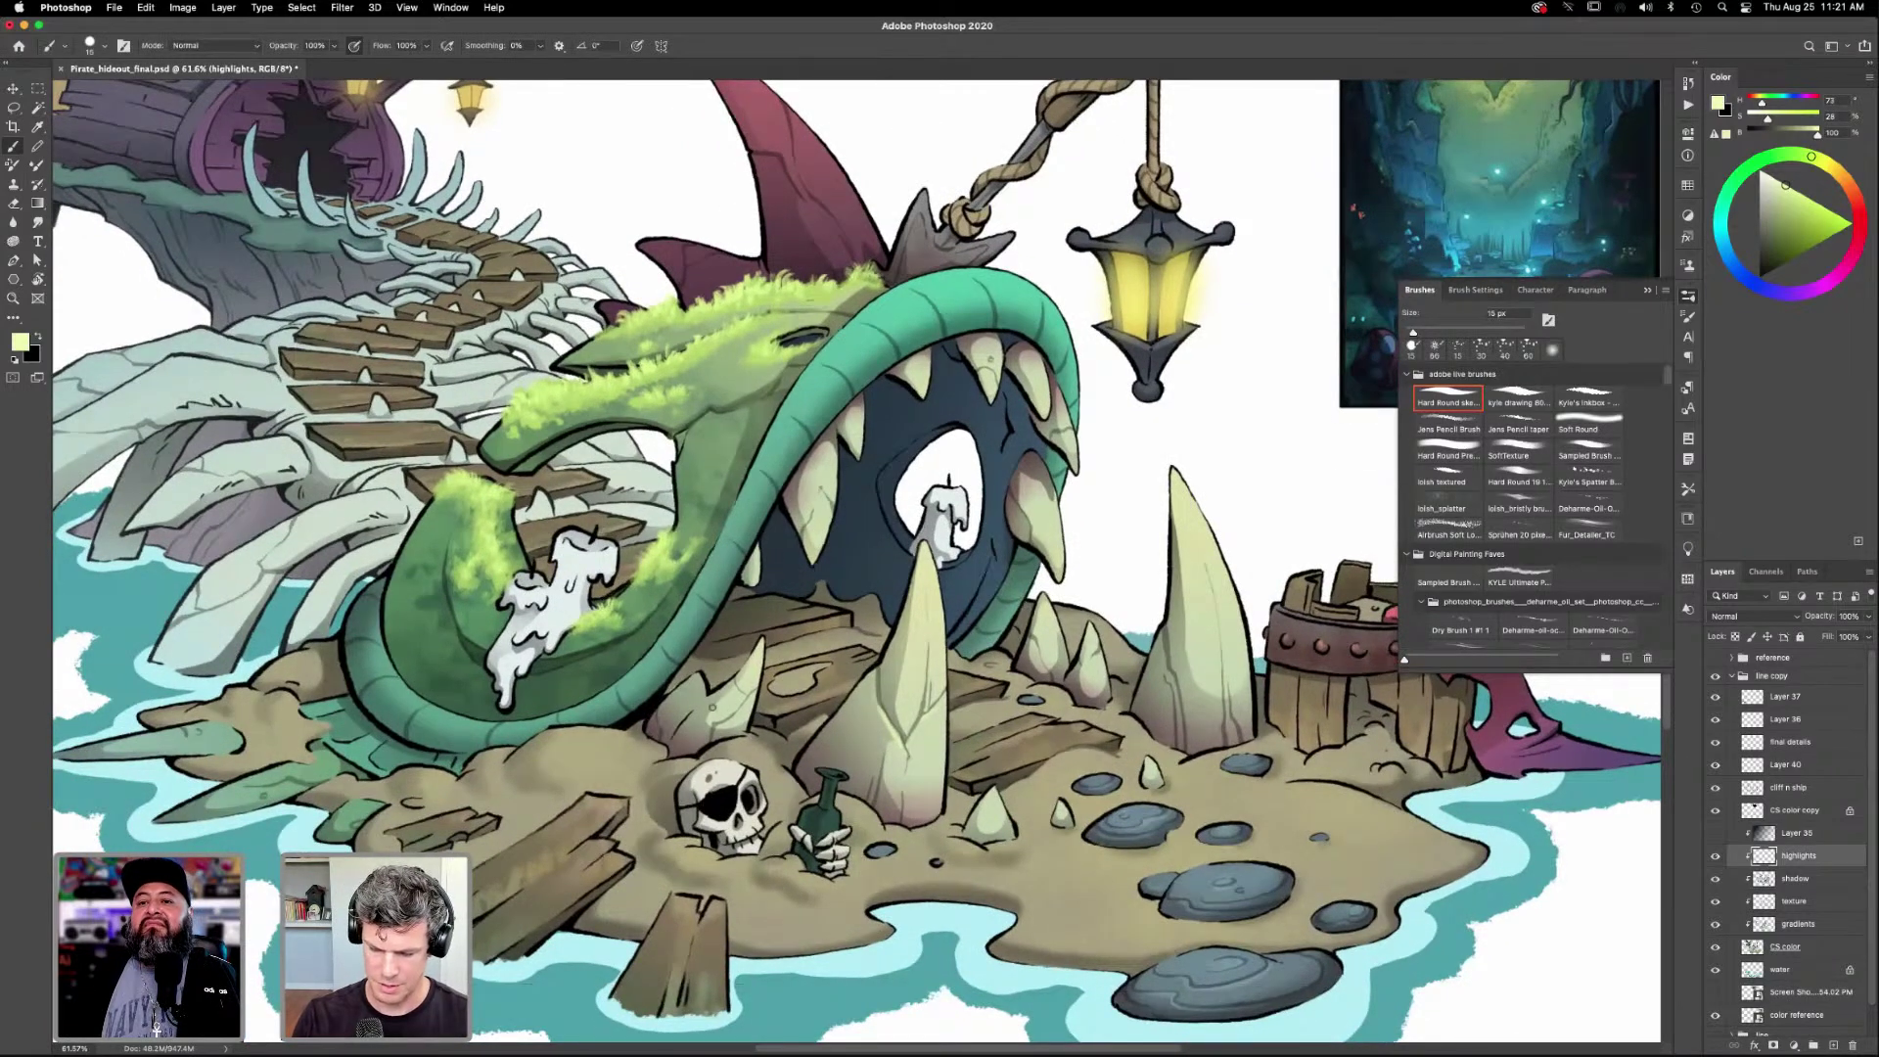
key("bracketleft")
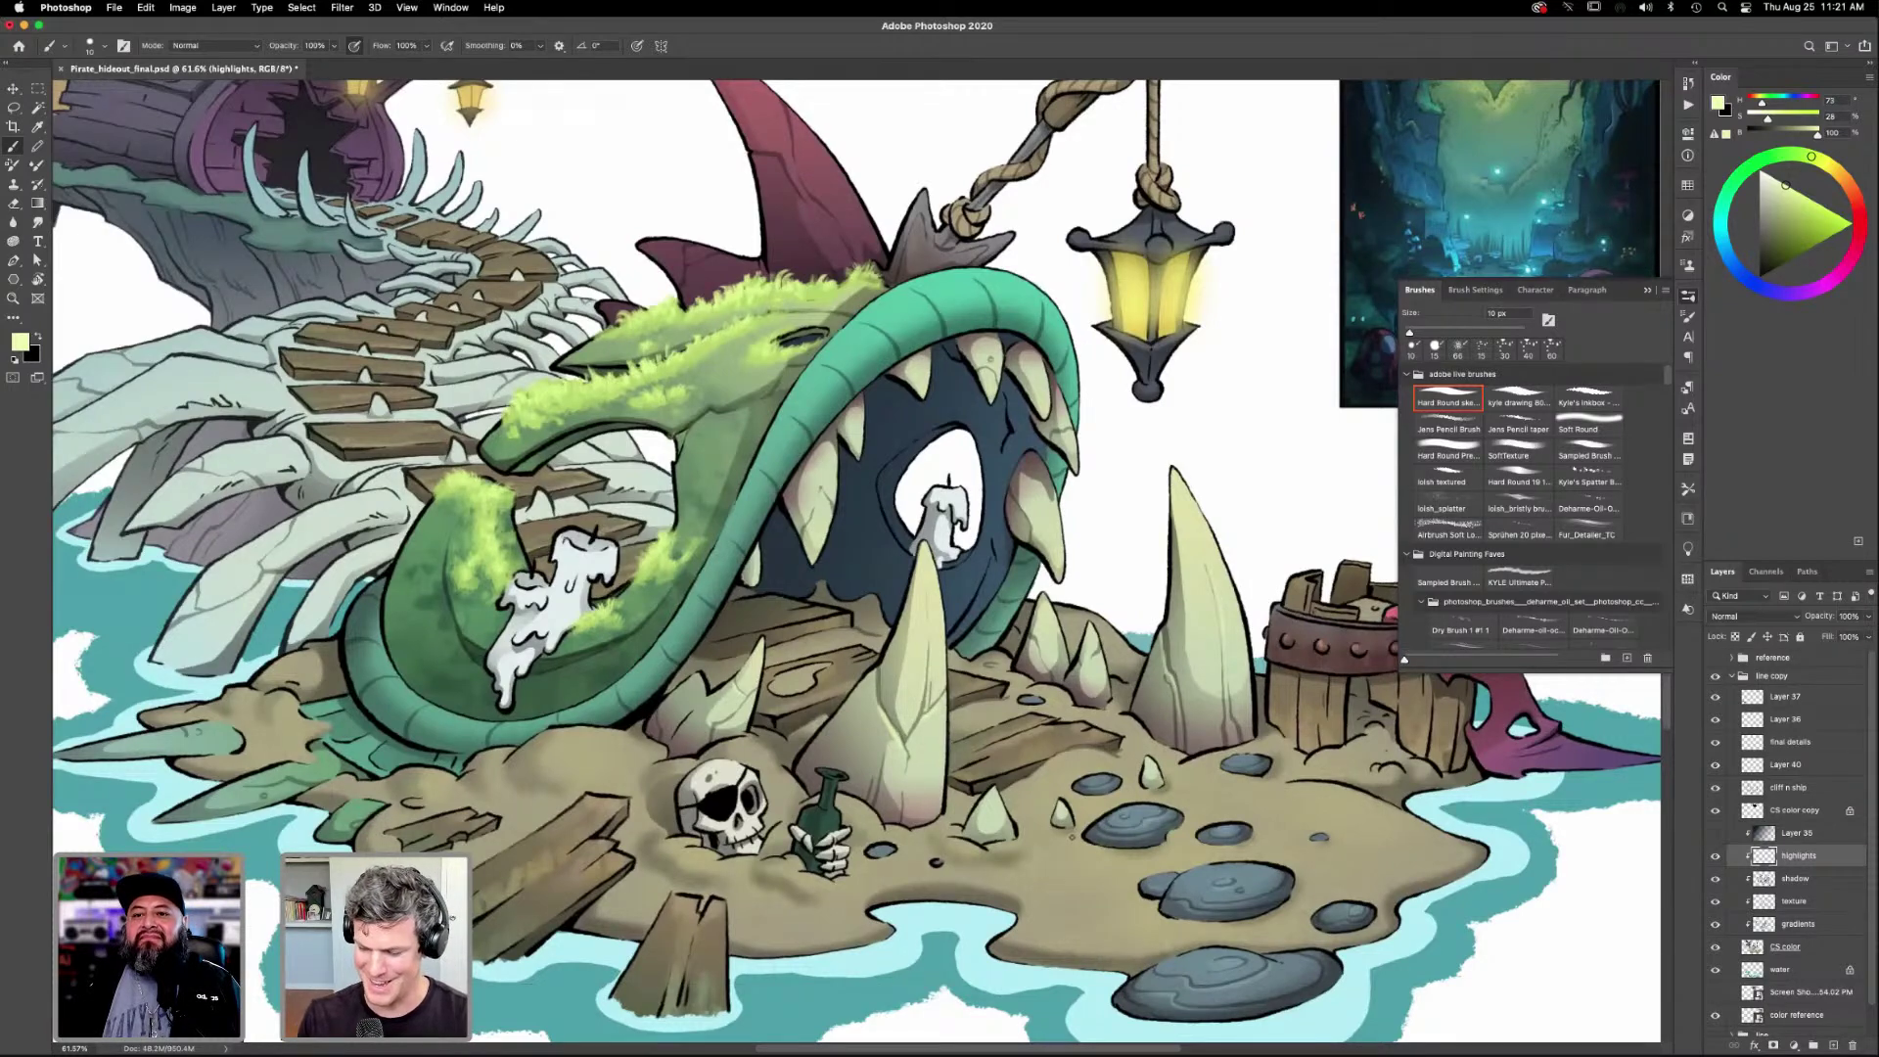
With the smaller brush, extend the pale yellow-green highlights to the tall spike near the barrel and the small spikes around it.
scroll(1287, 770, "down", 2)
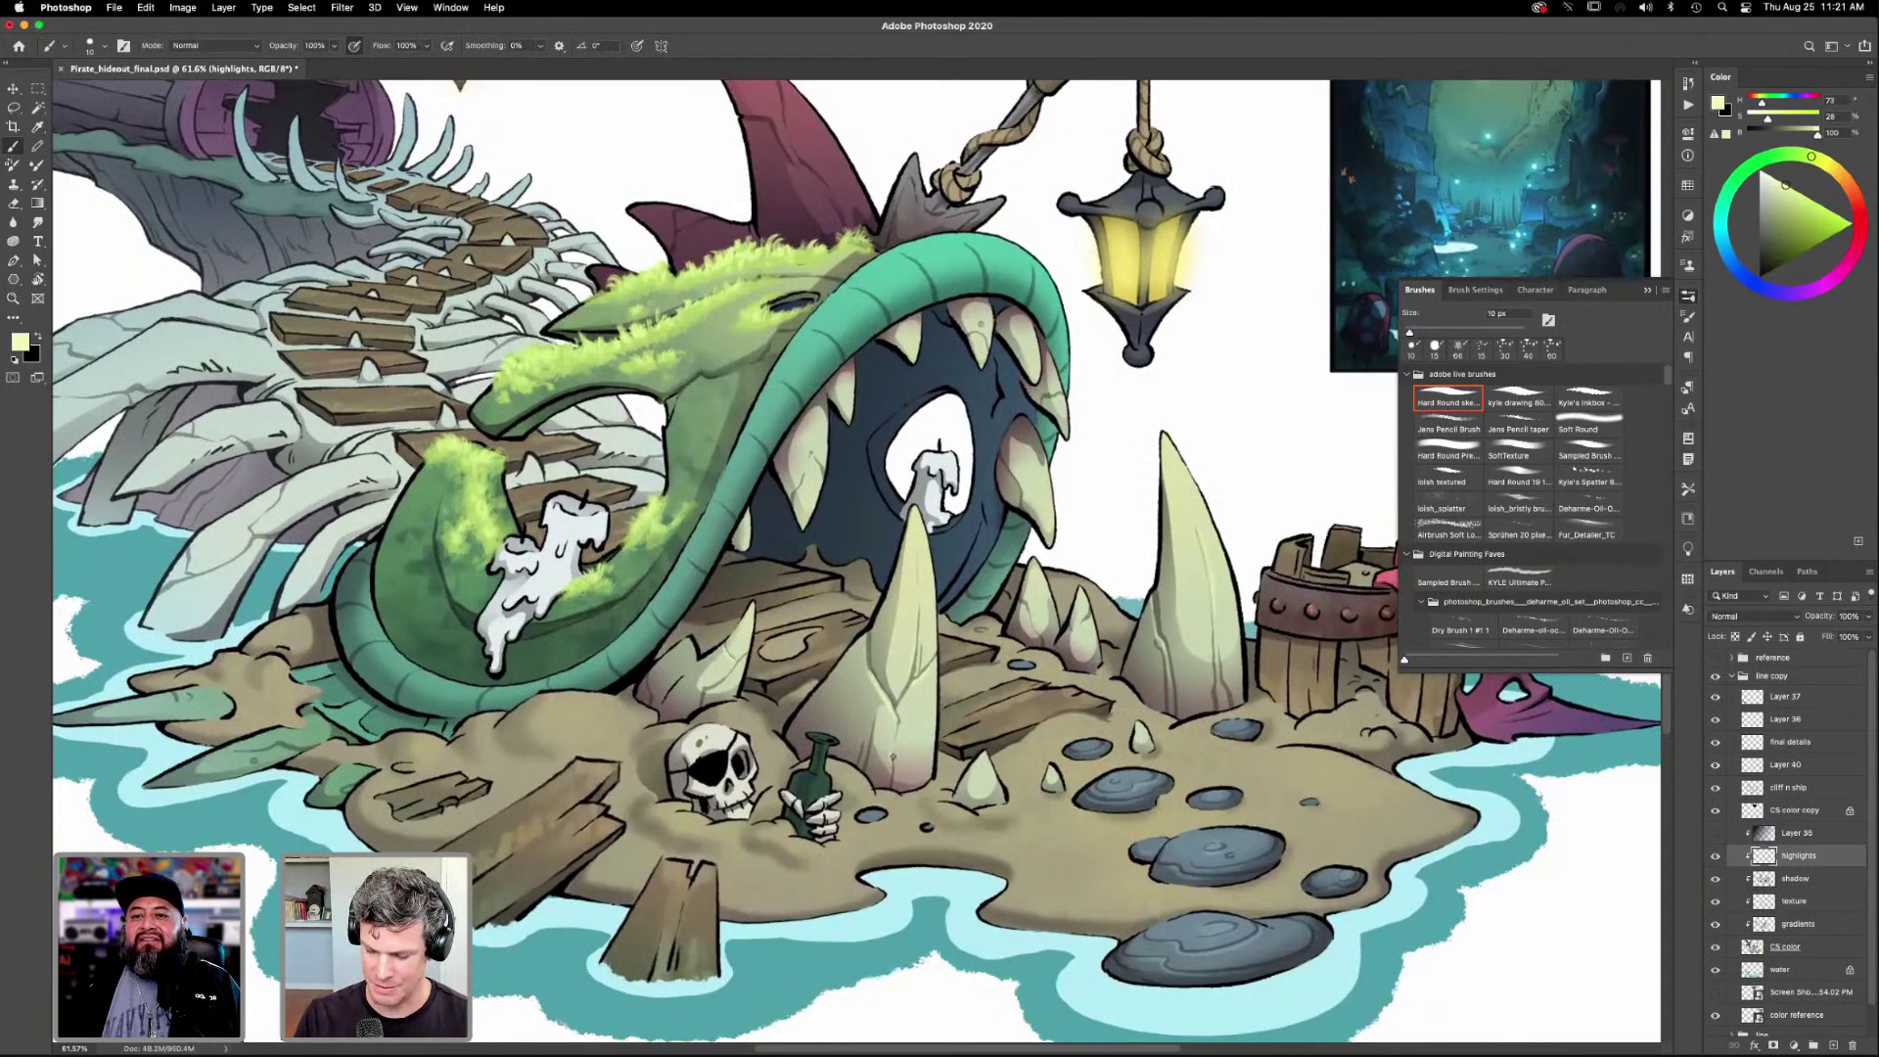
scroll(975, 679, "up", 3)
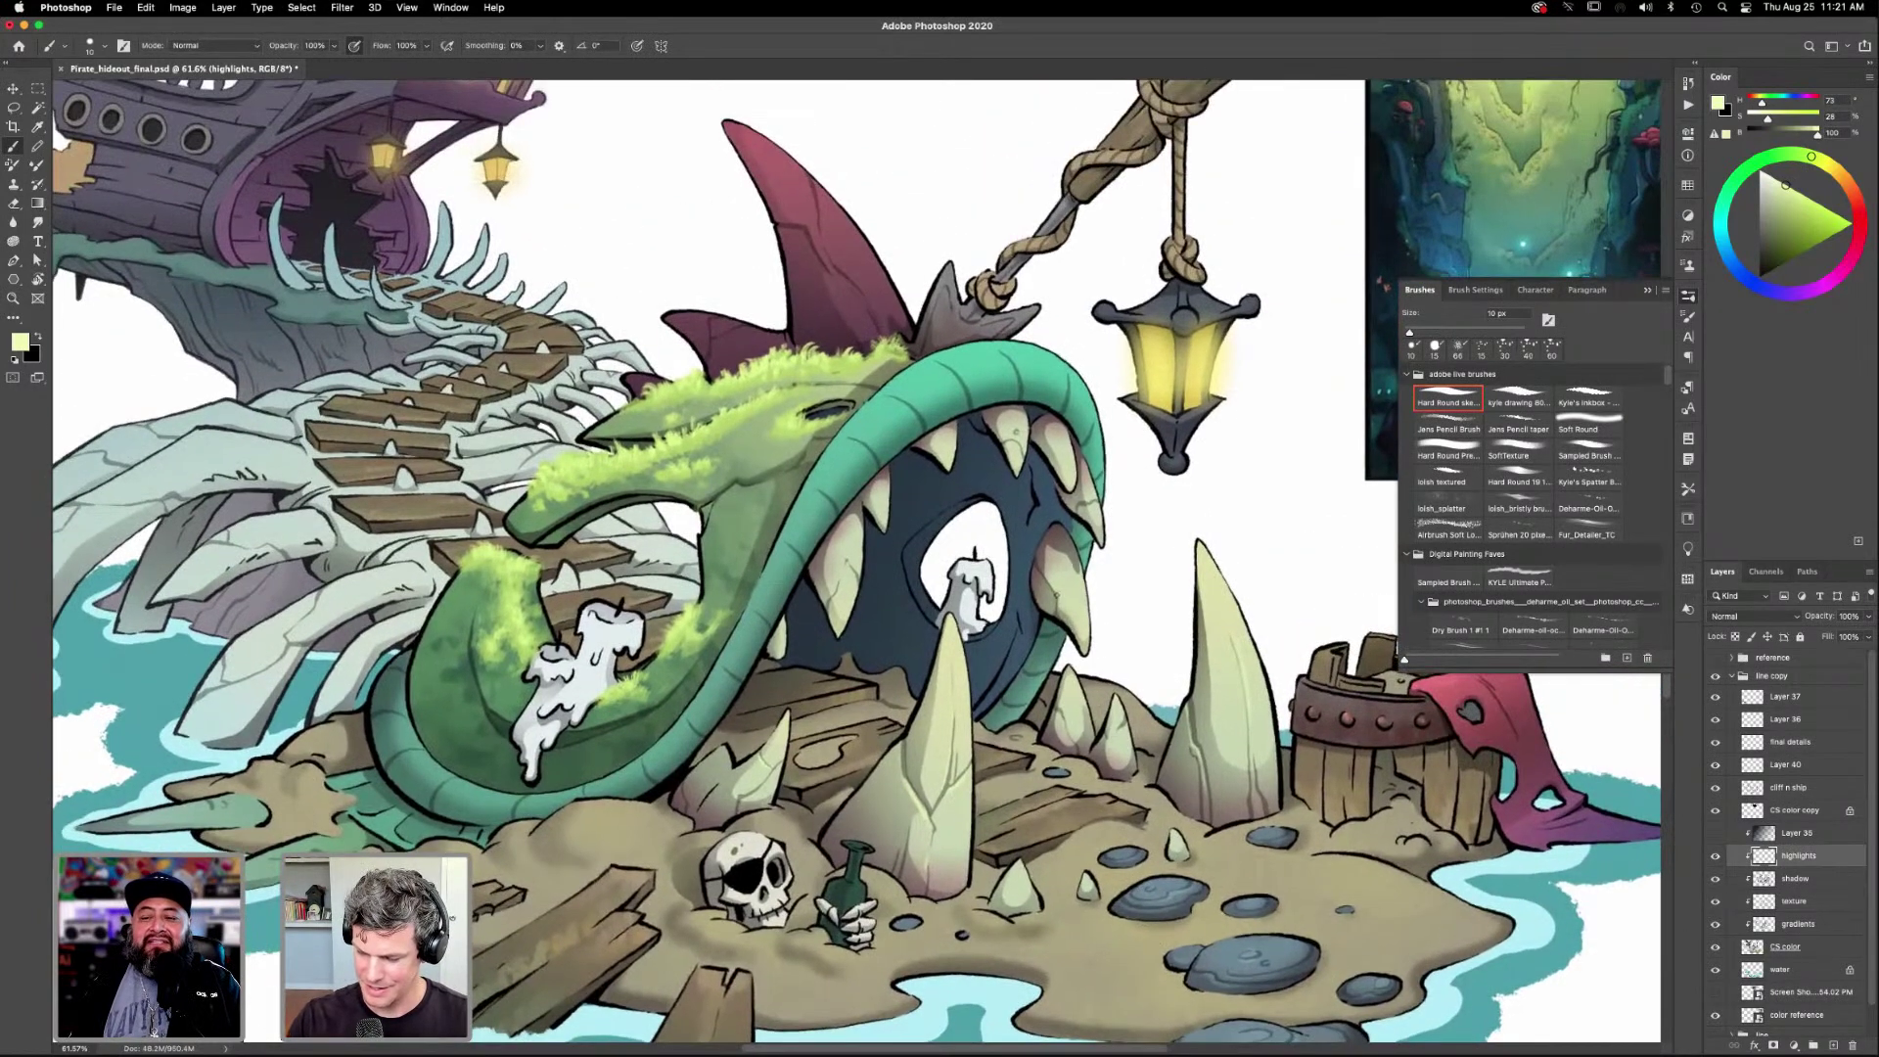
scroll(1225, 844, "down", 2)
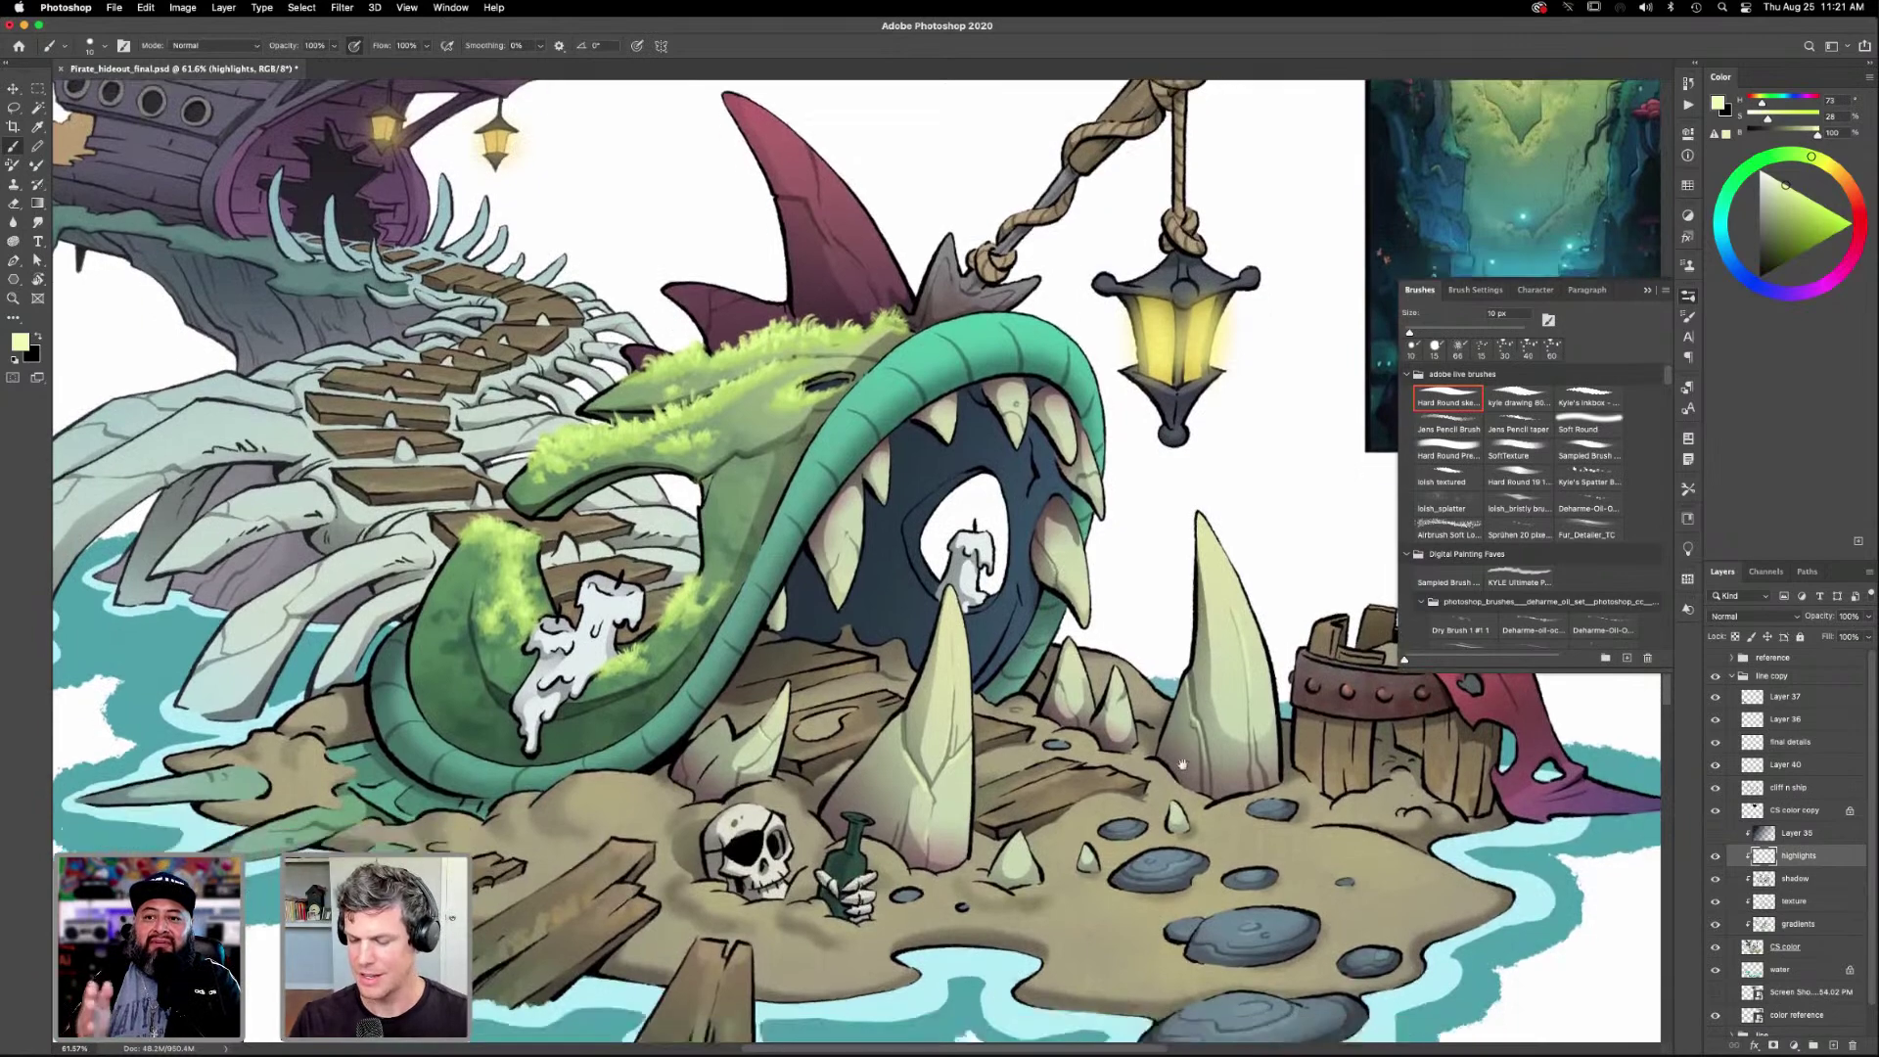
scroll(1225, 843, "right", 2)
scroll(1225, 843, "left", 3)
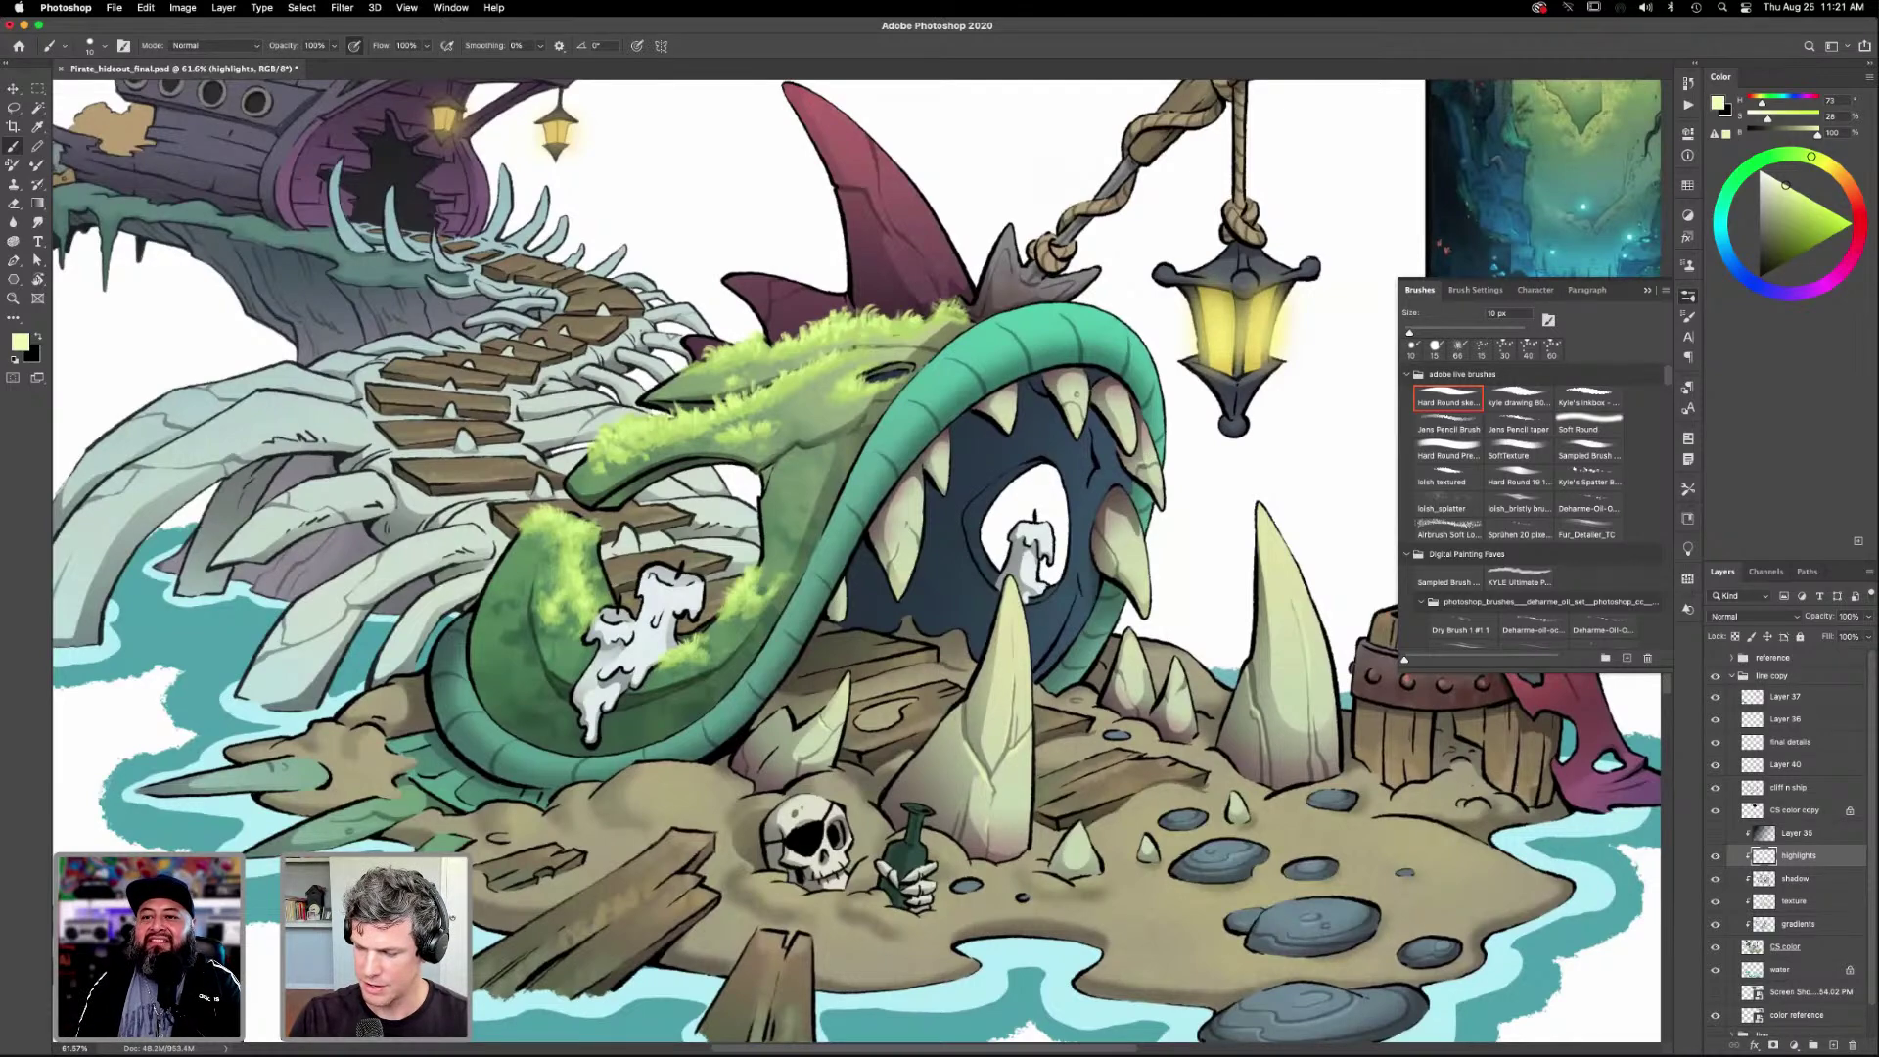
scroll(1126, 525, "down", 3)
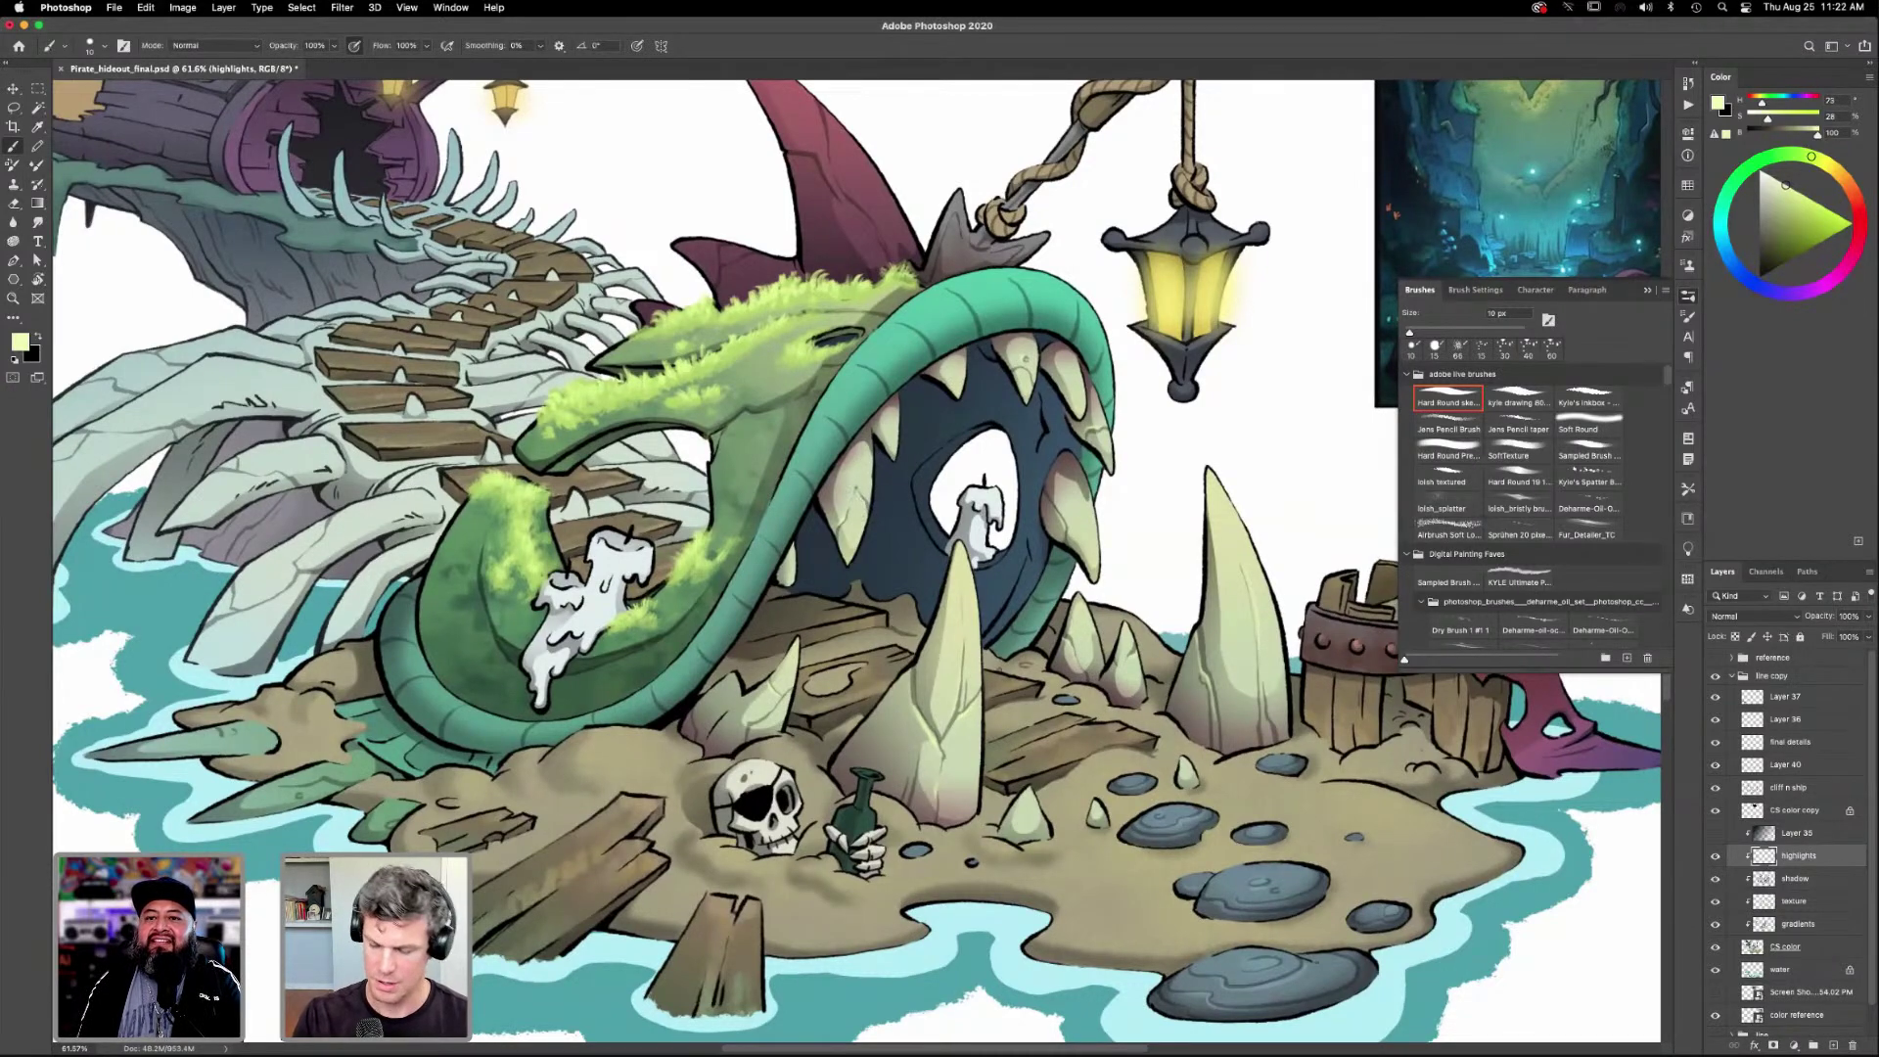
scroll(1201, 758, "down", 3)
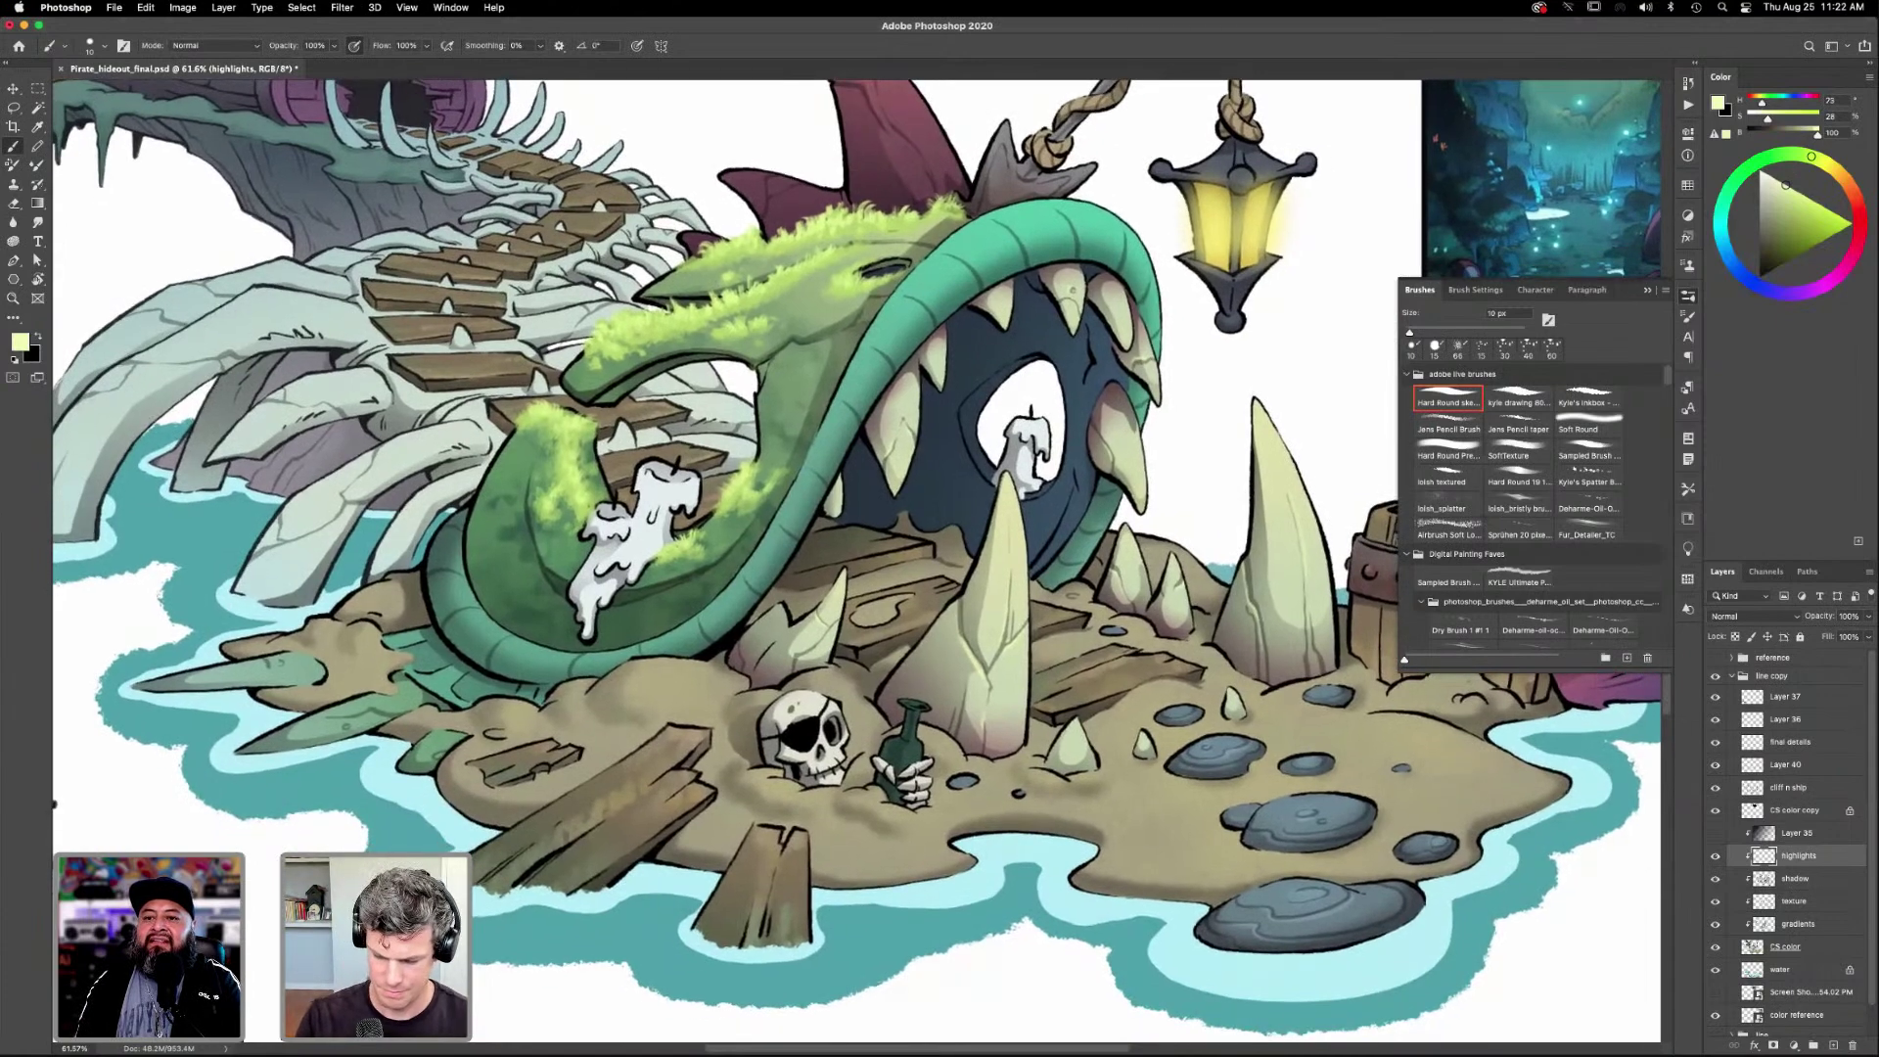
scroll(1192, 806, "up", 2)
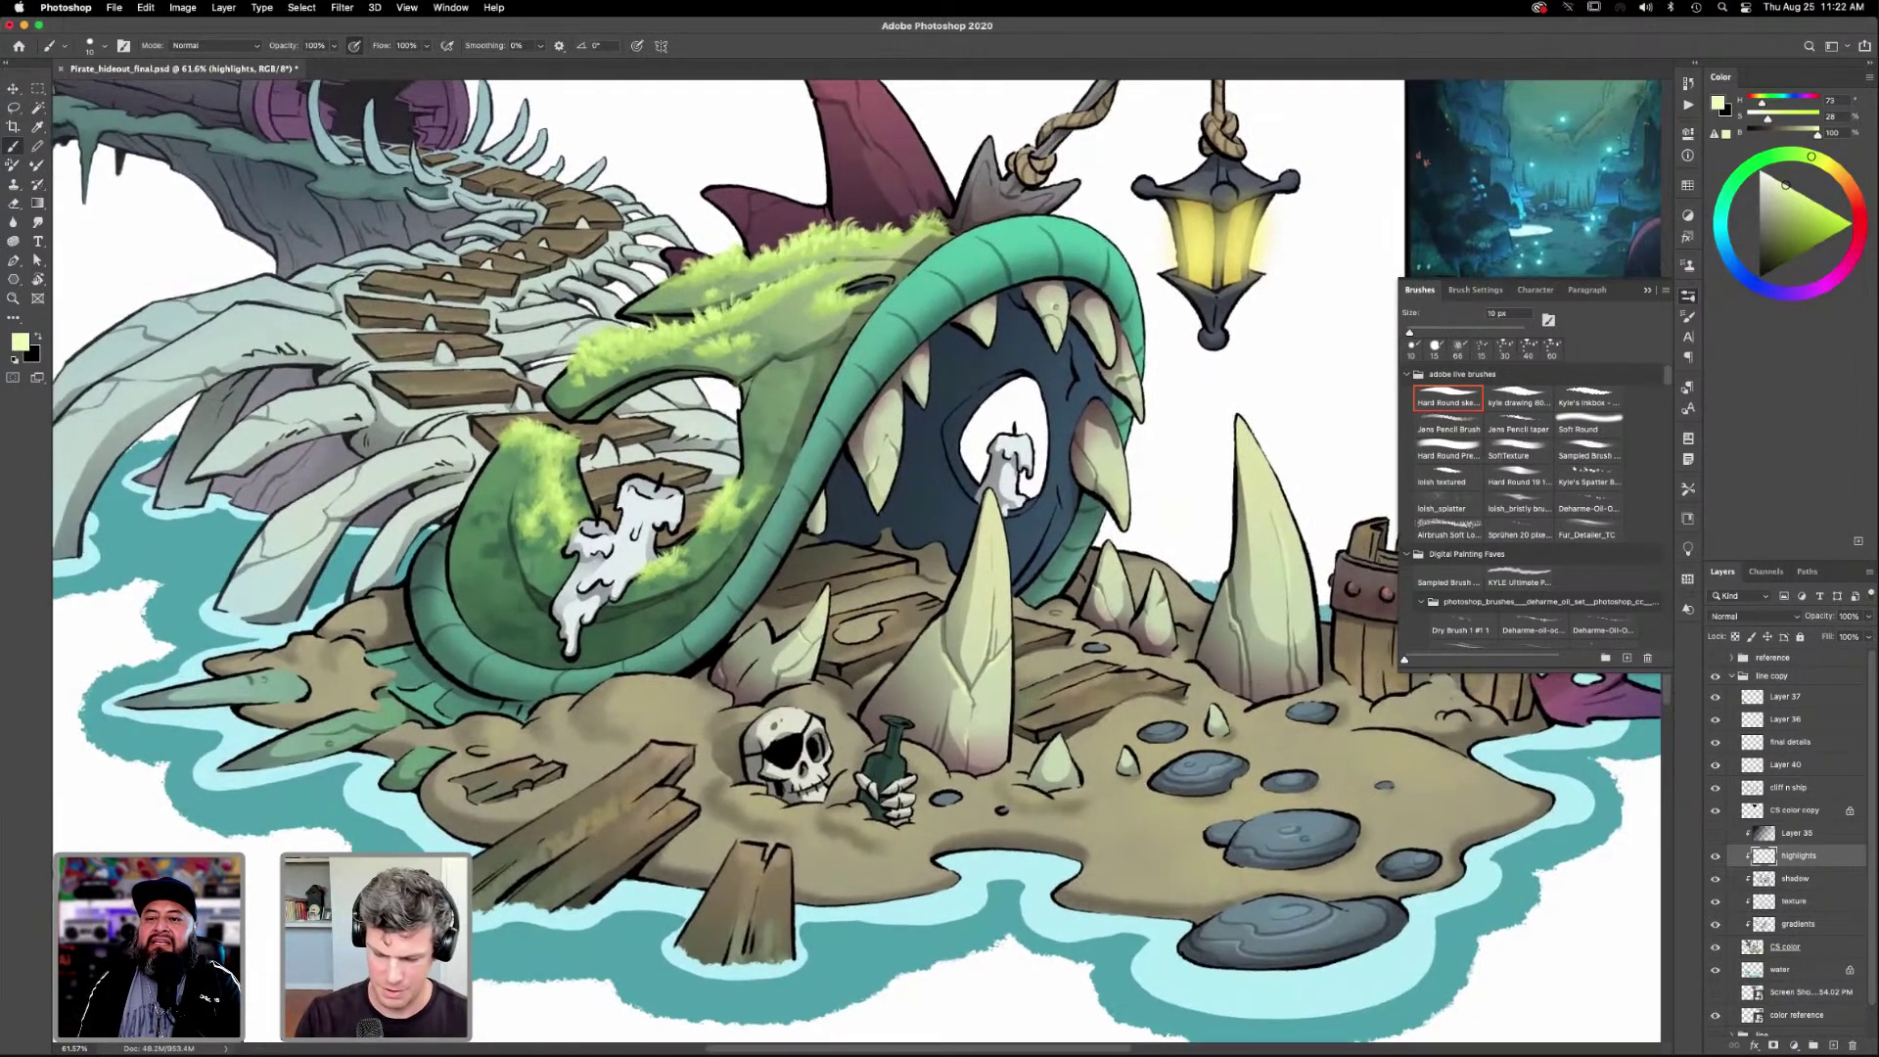
scroll(855, 561, "up", 2)
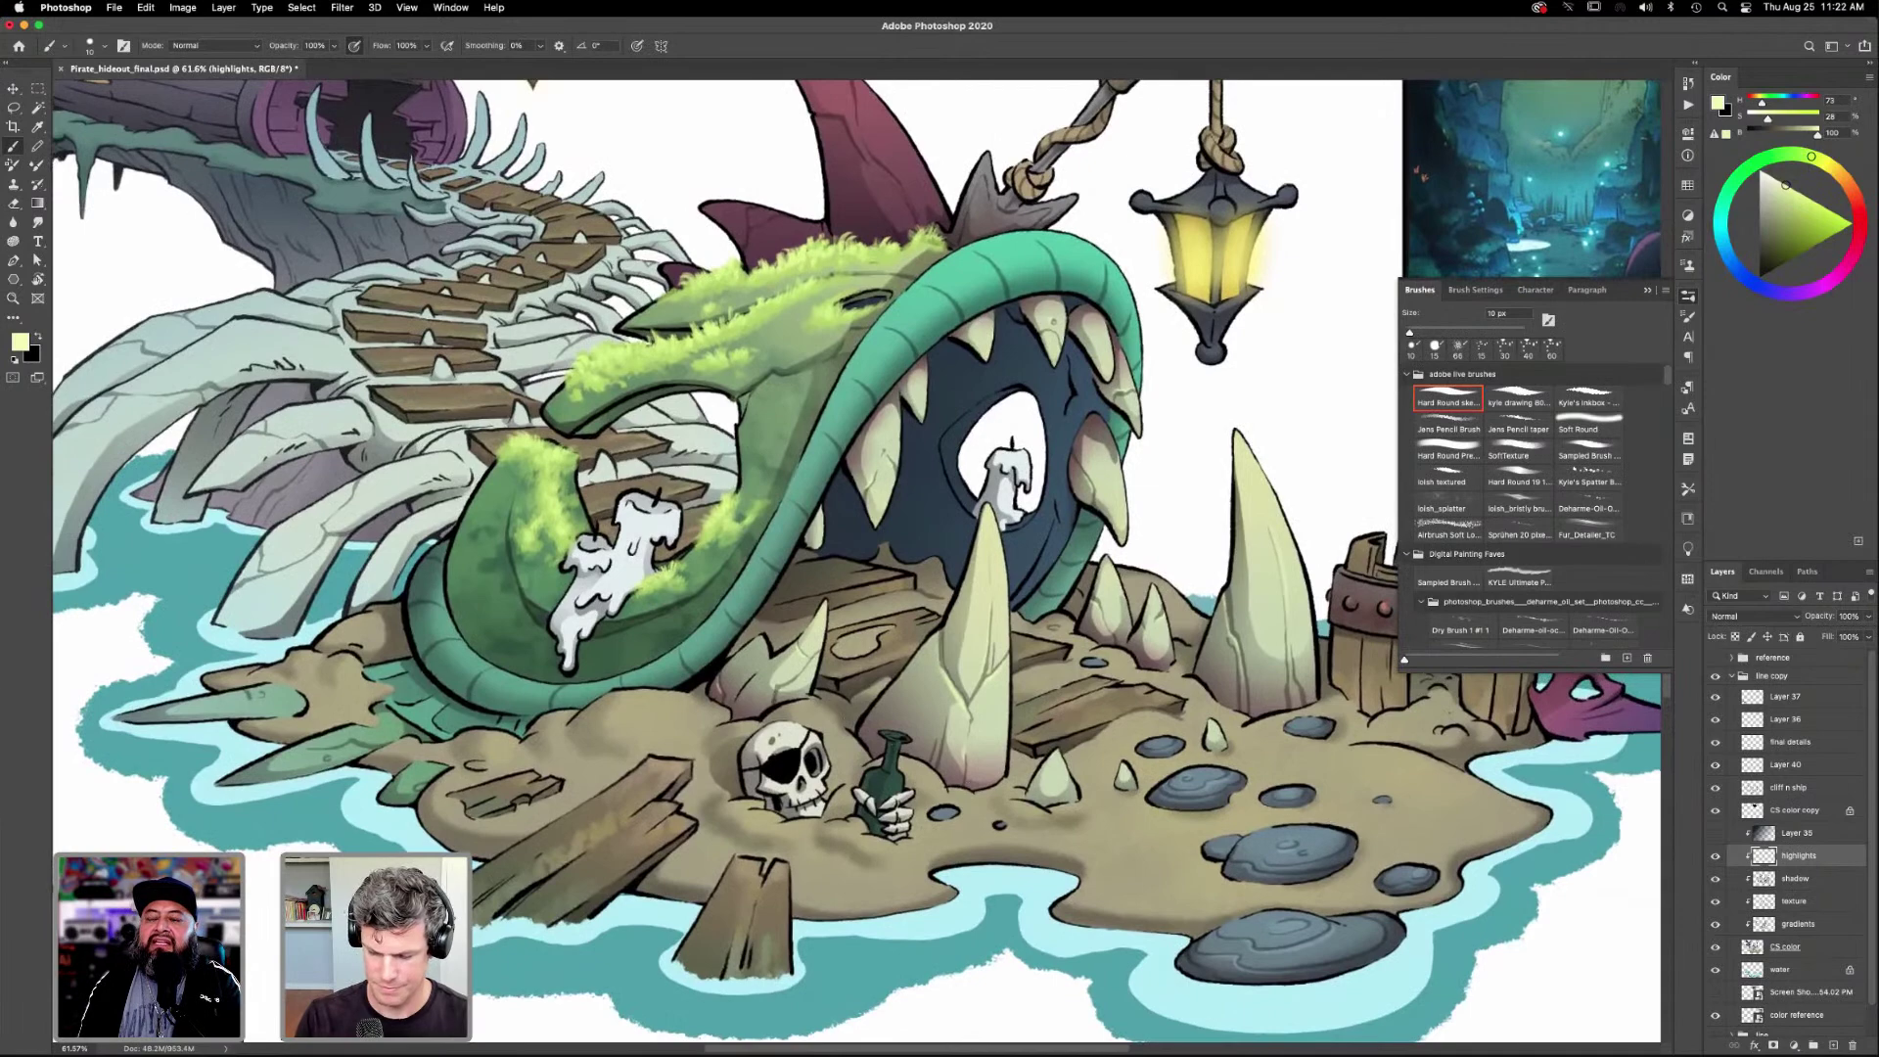
scroll(1291, 870, "right", 5)
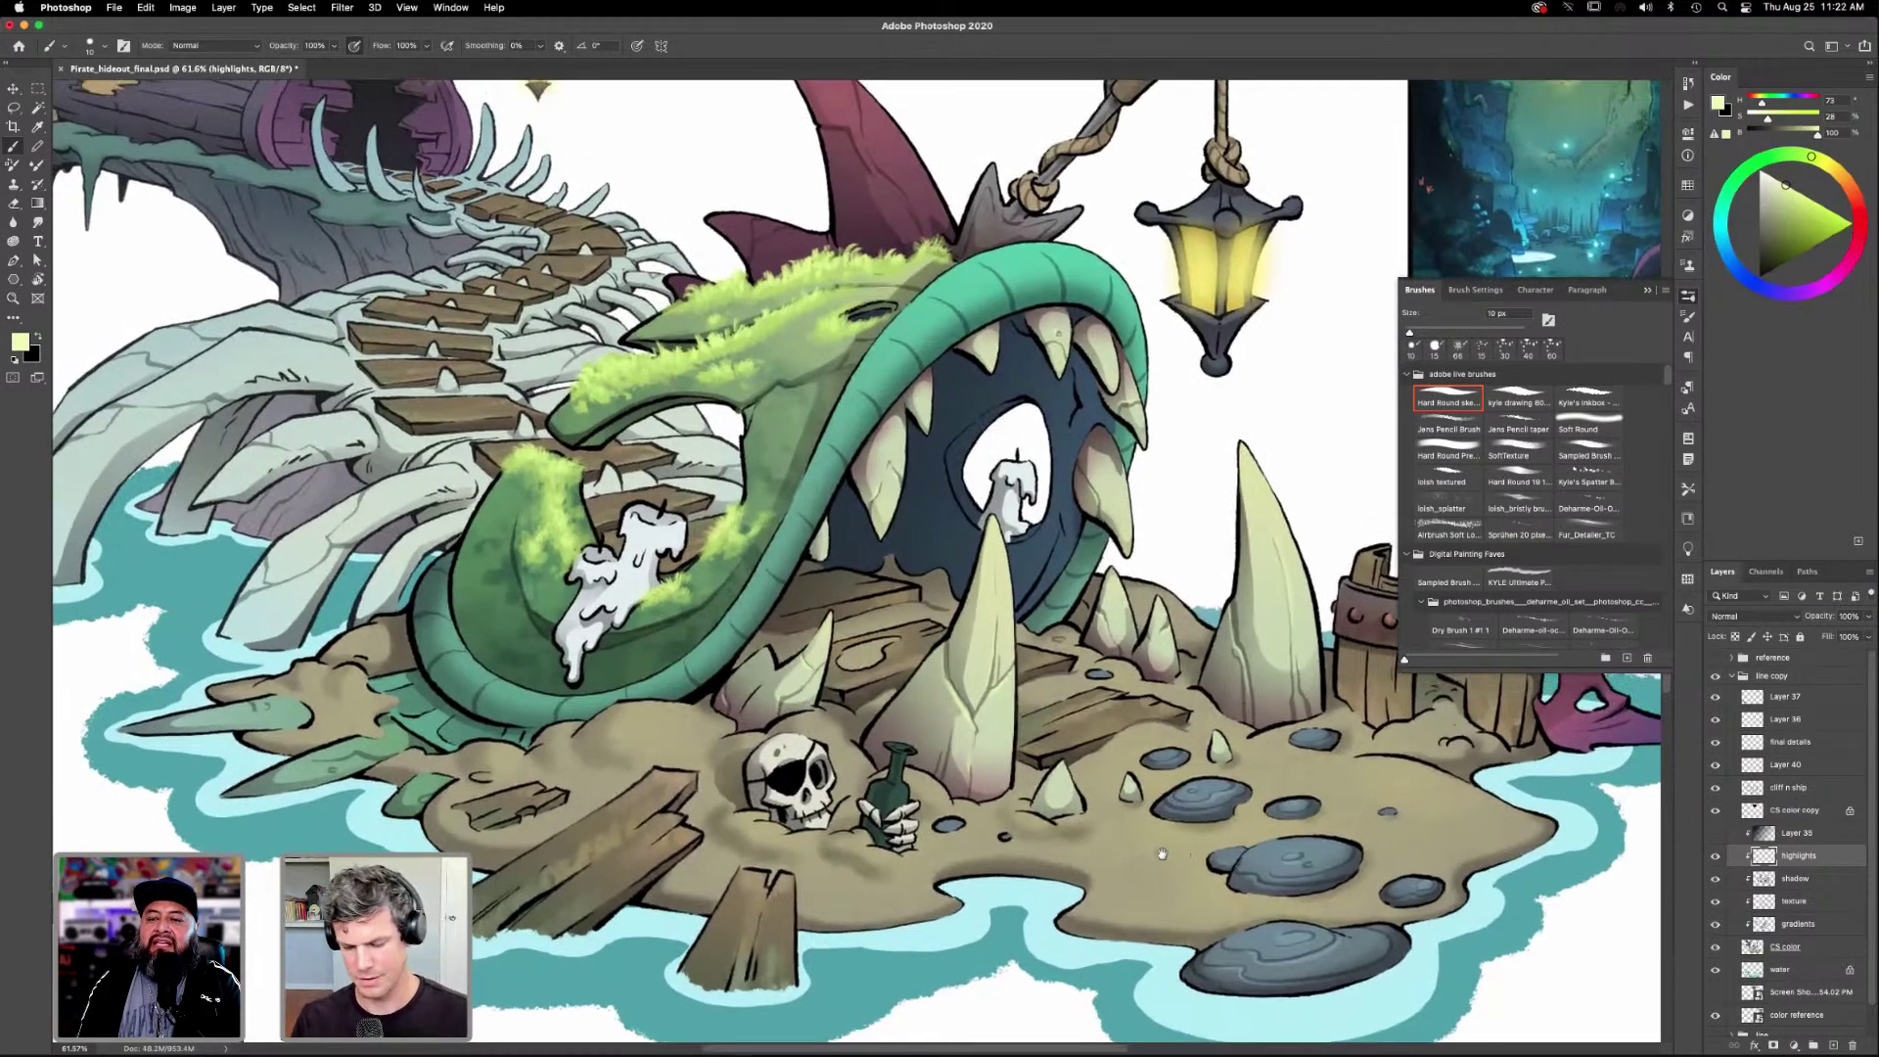
scroll(1279, 871, "up", 3)
scroll(1279, 871, "right", 3)
scroll(855, 561, "up", 3)
scroll(855, 561, "left", 3)
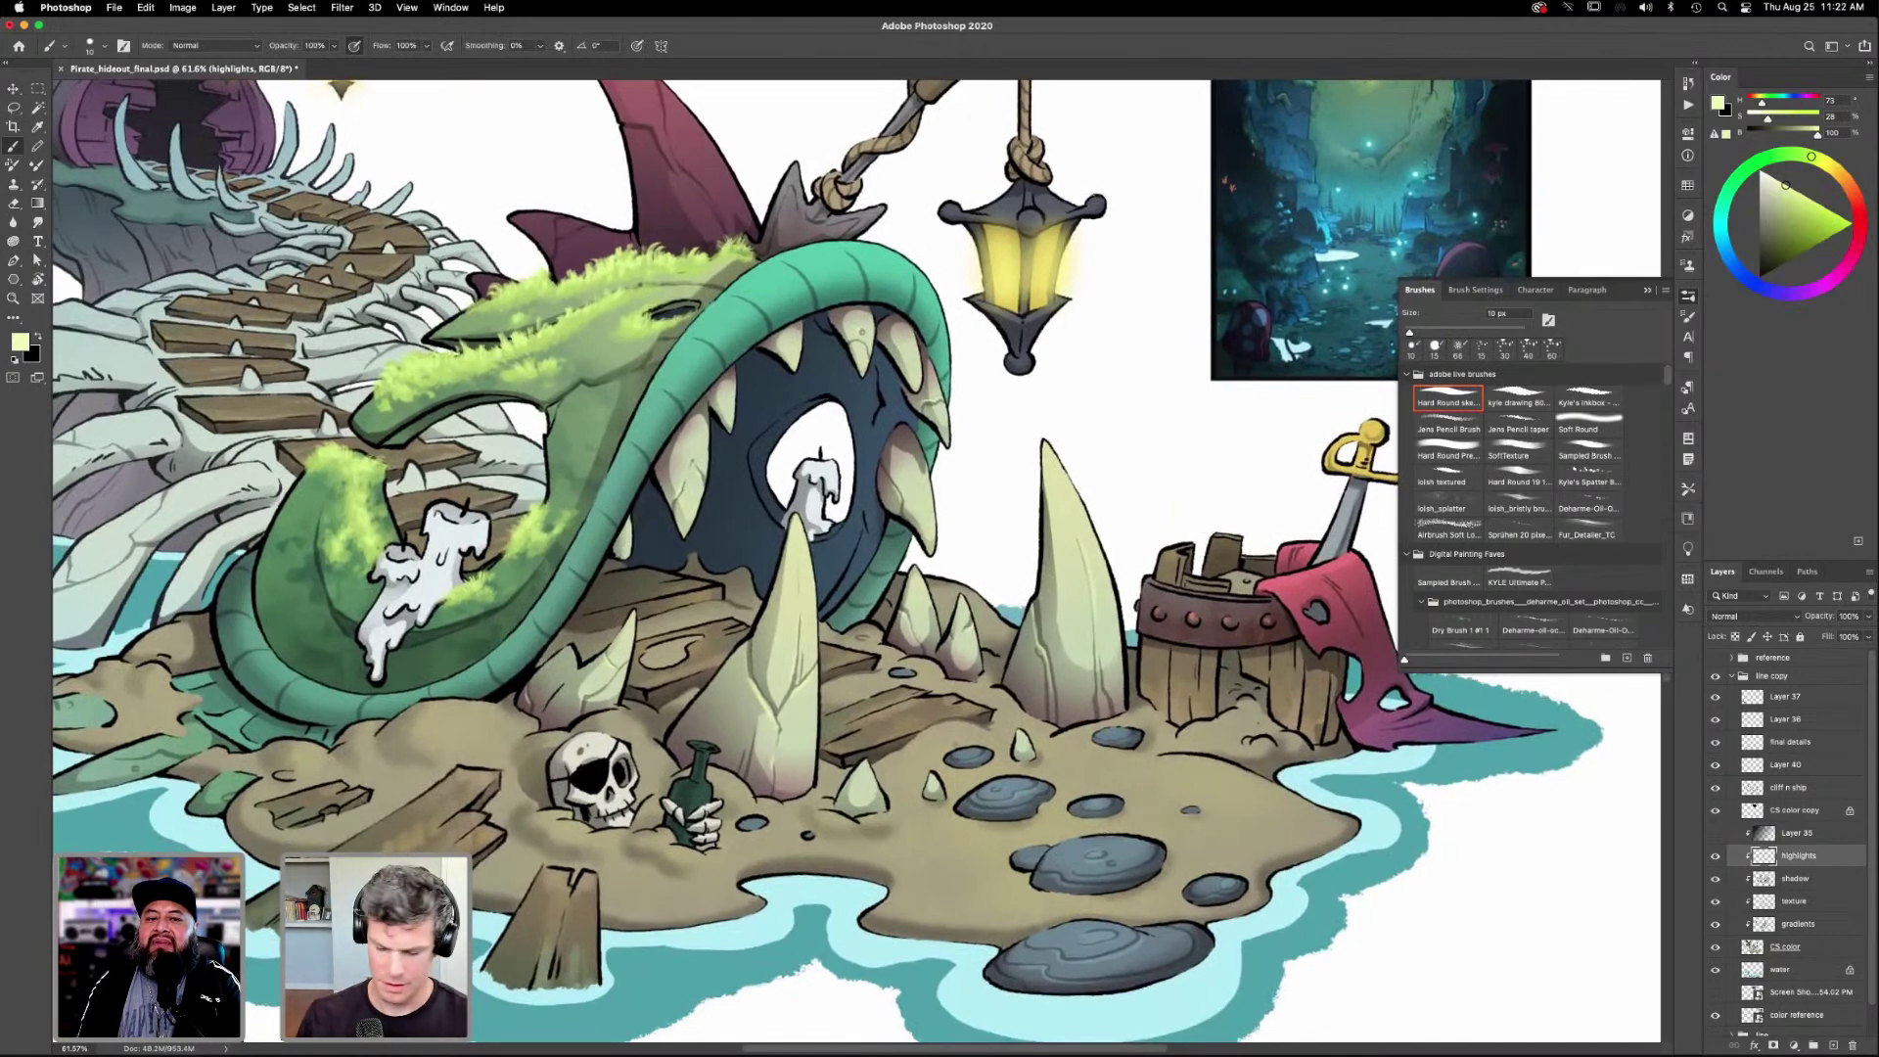
Sample a color from the front spike and shift it to a darker, muted gray-green for the spots.
key("i")
left_click(807, 704)
left_click(745, 697)
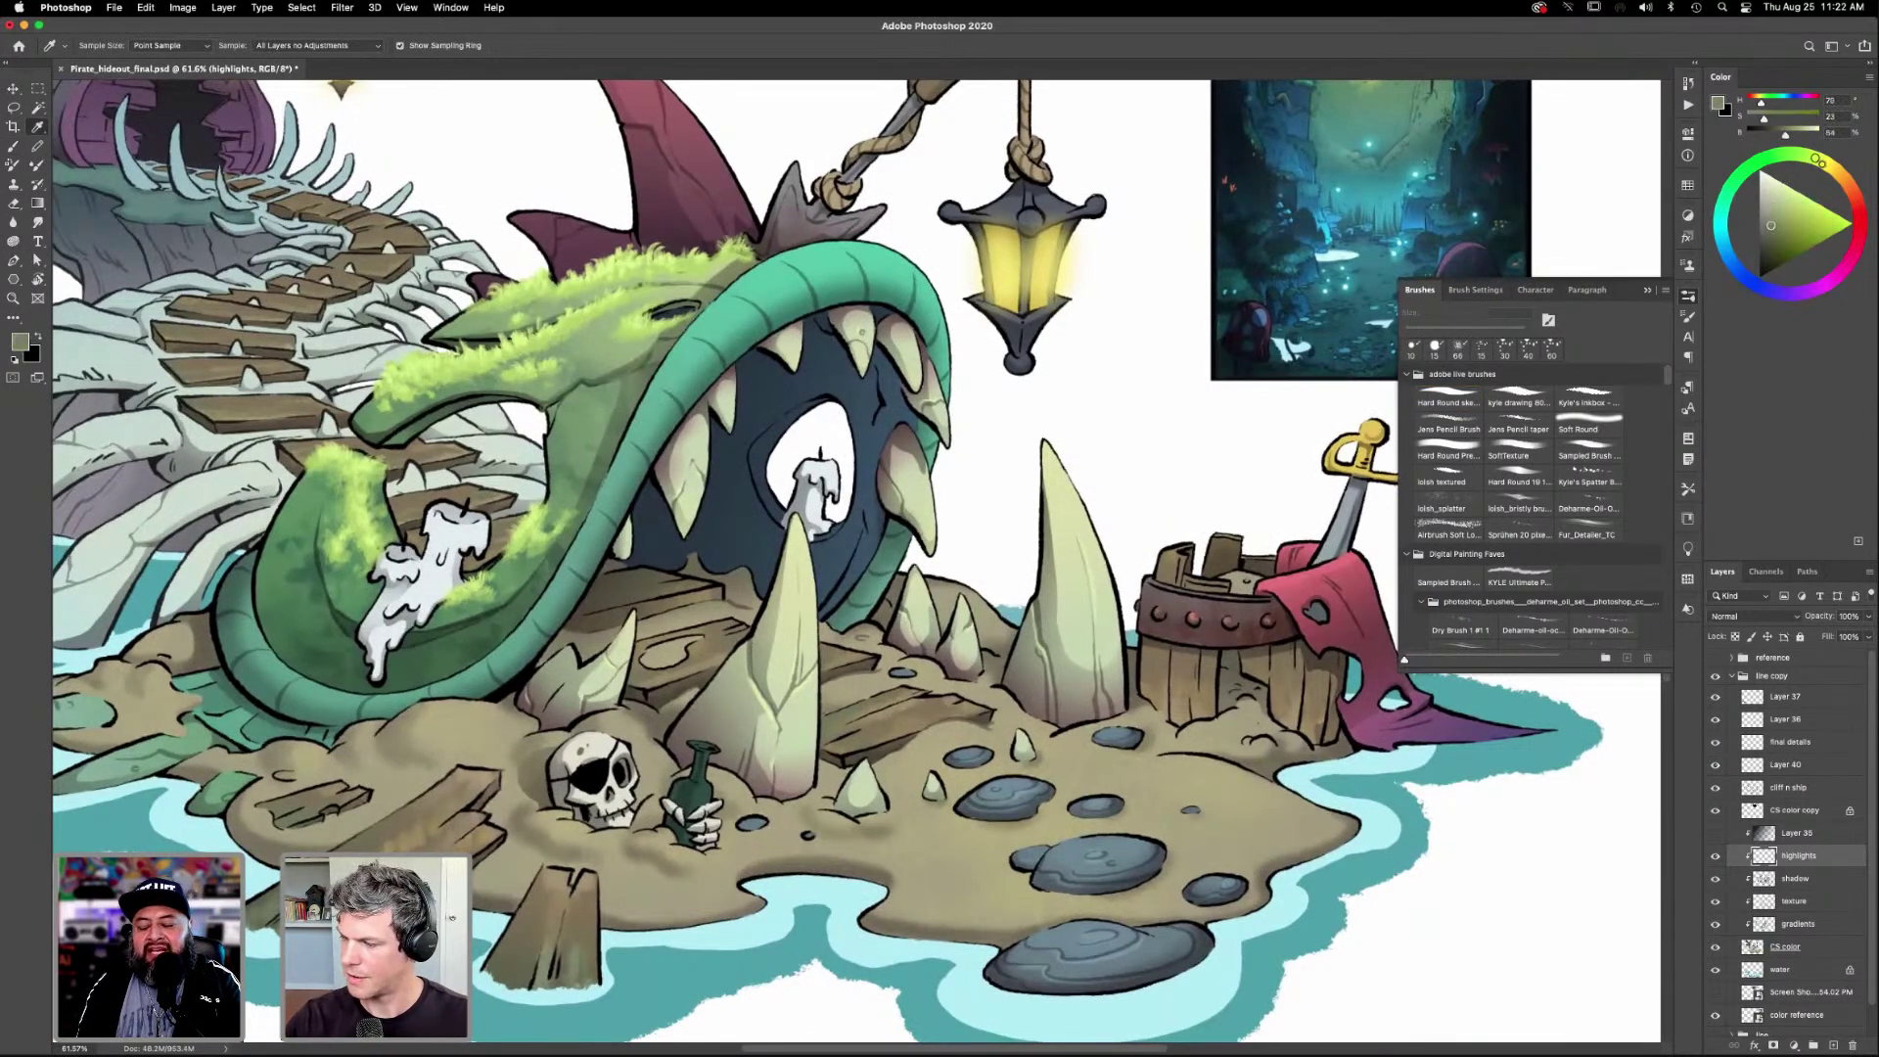
key("b")
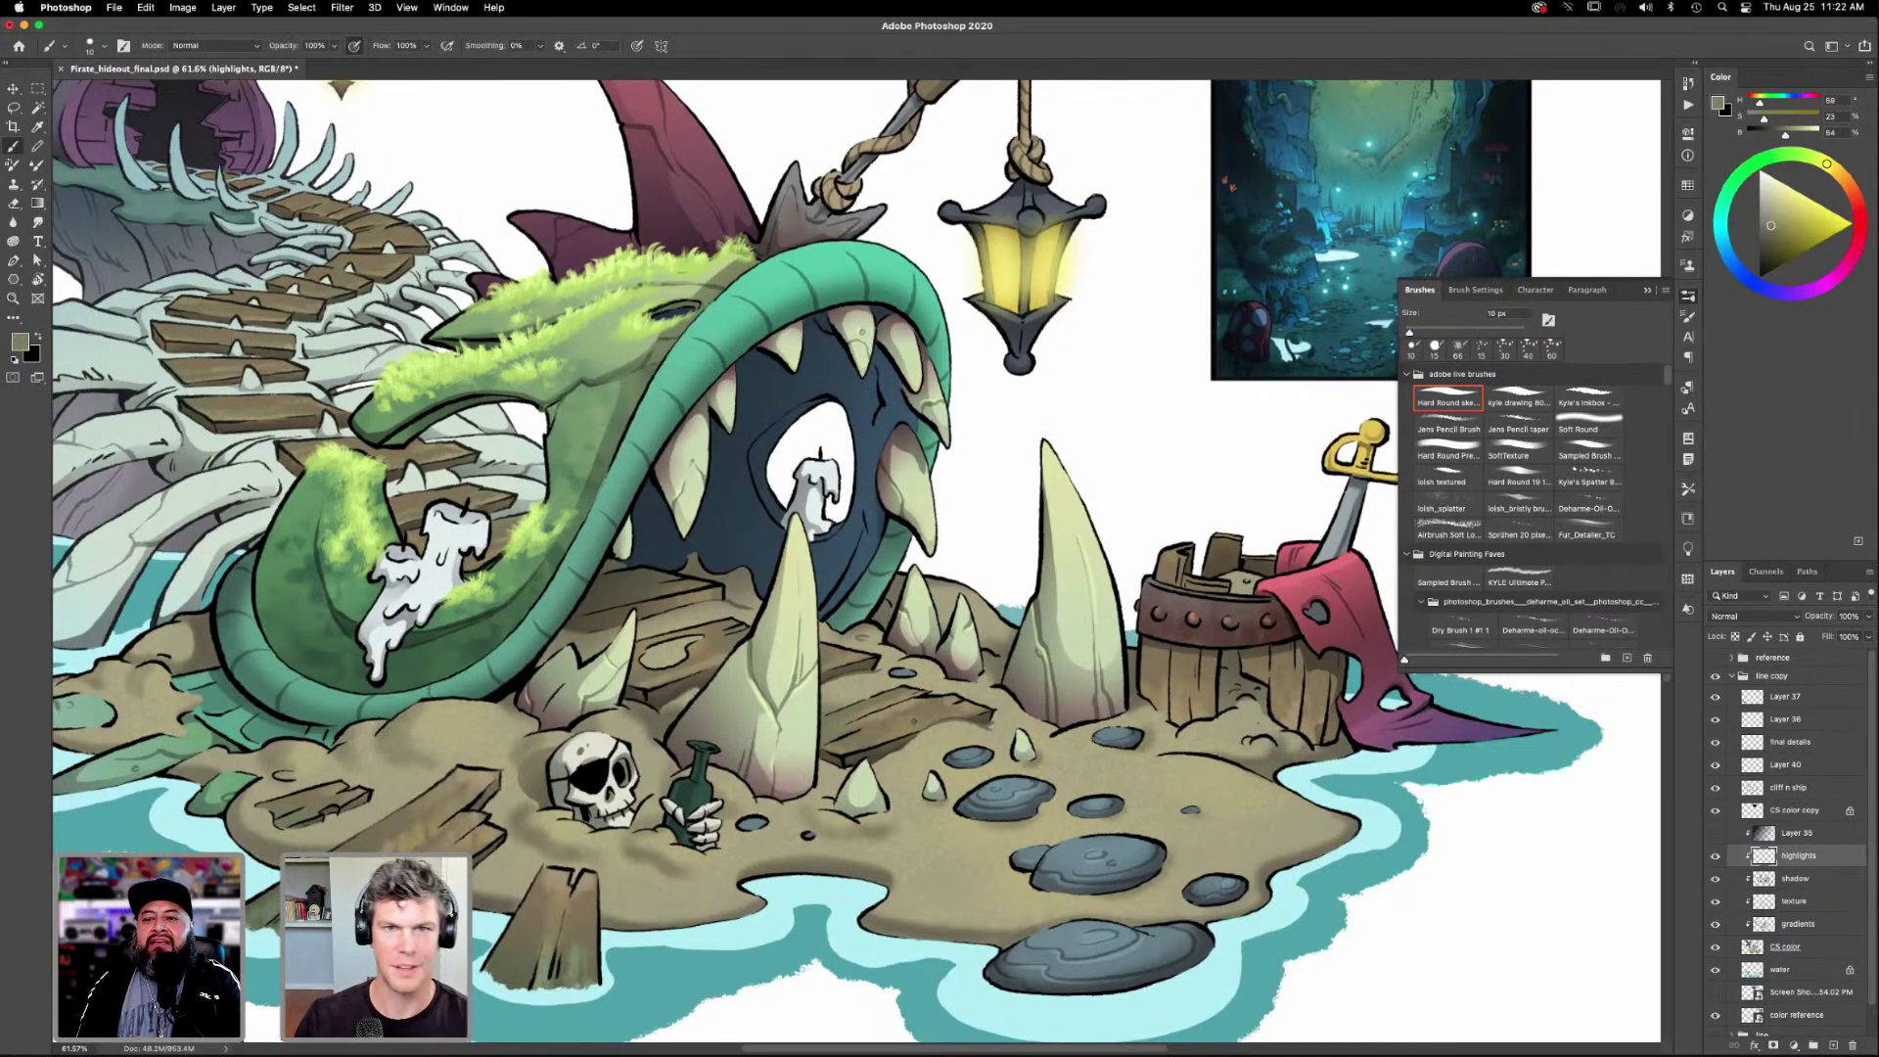
Lasso small irregular spots on the tall spike by the barrel and fill them with a gray-green gradient on the texture layer.
key("l")
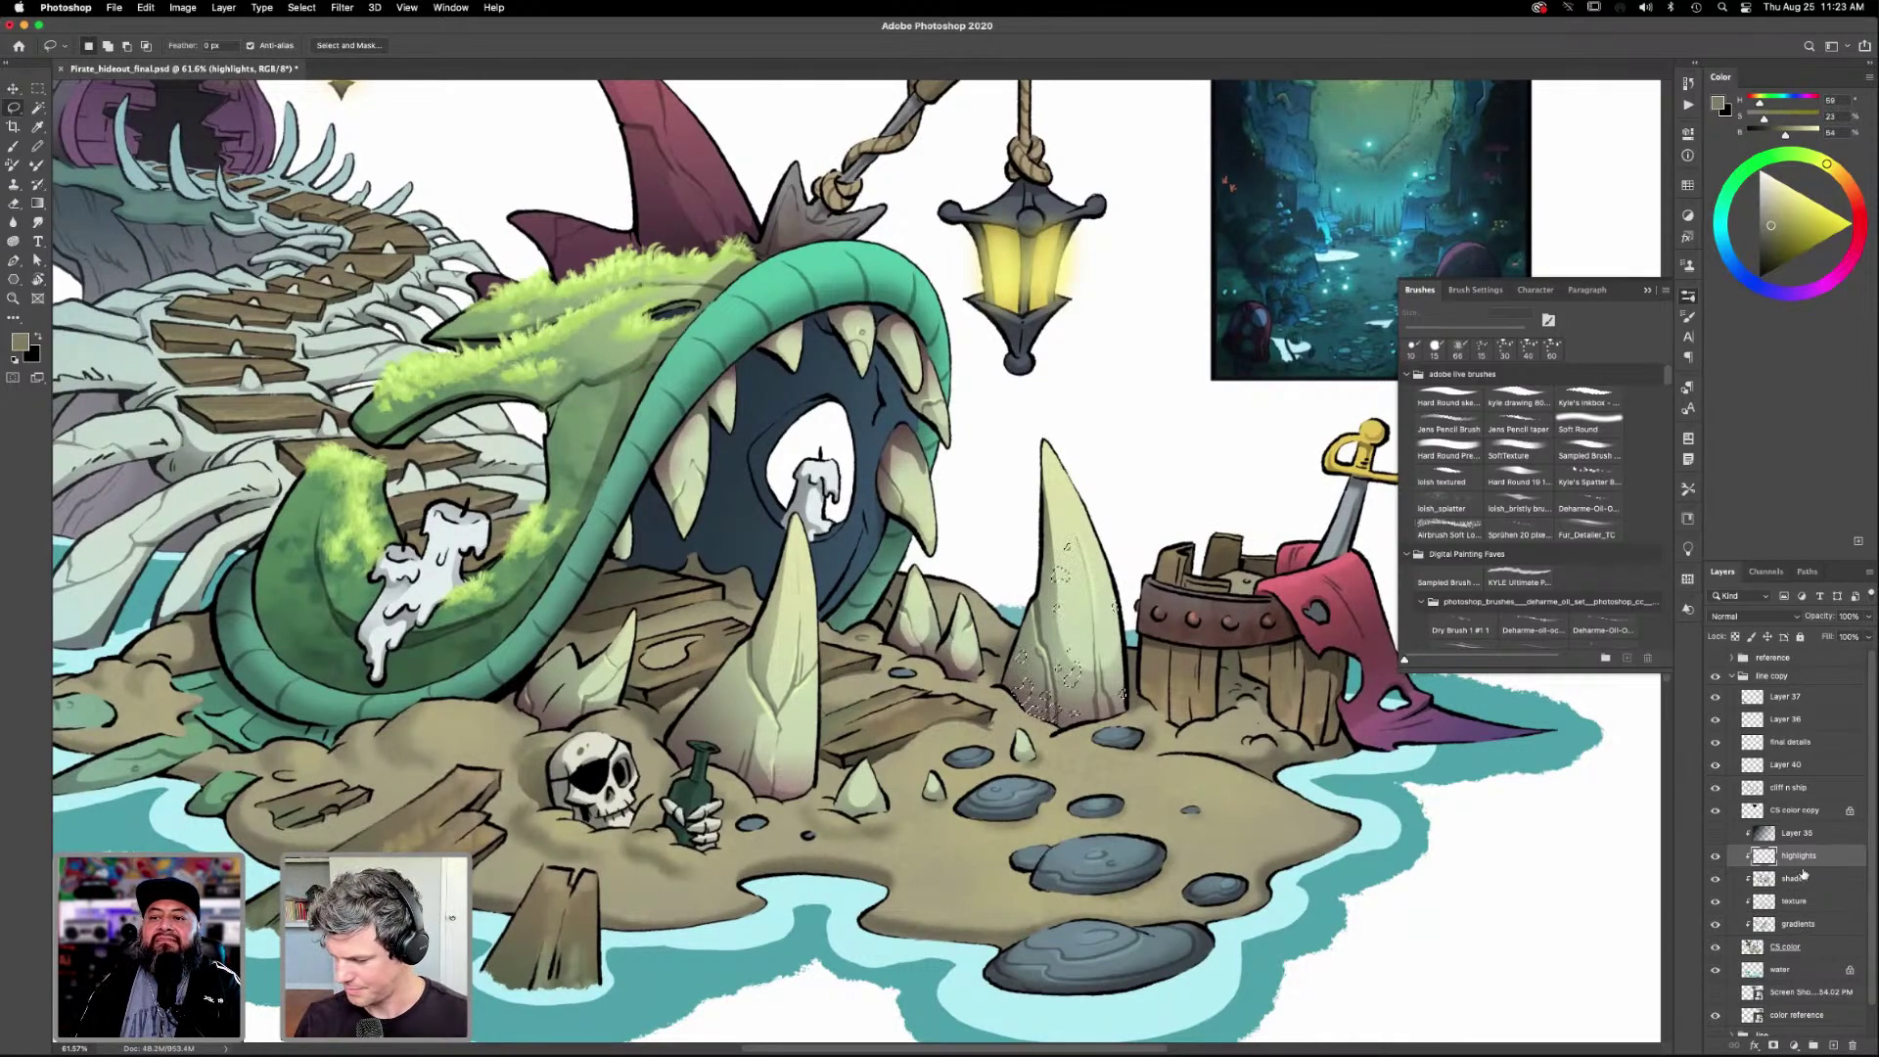
left_click(1810, 900)
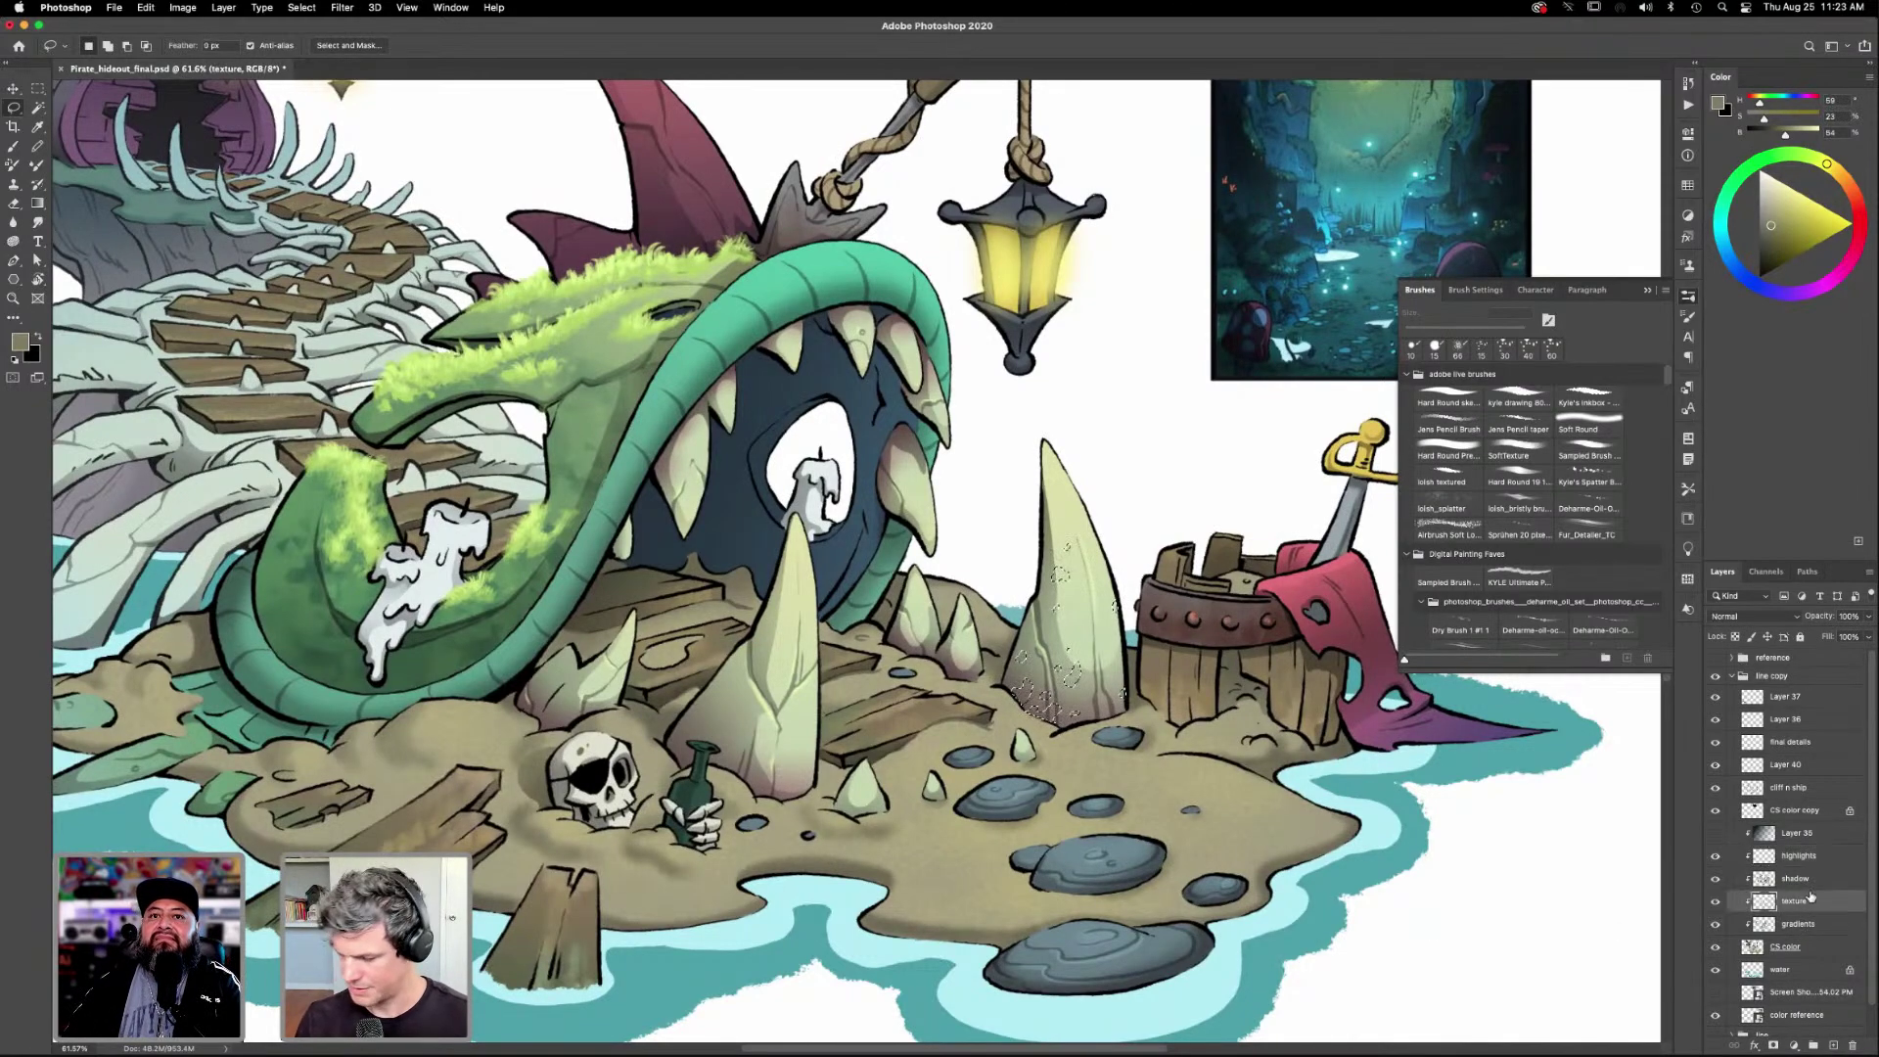
key("g")
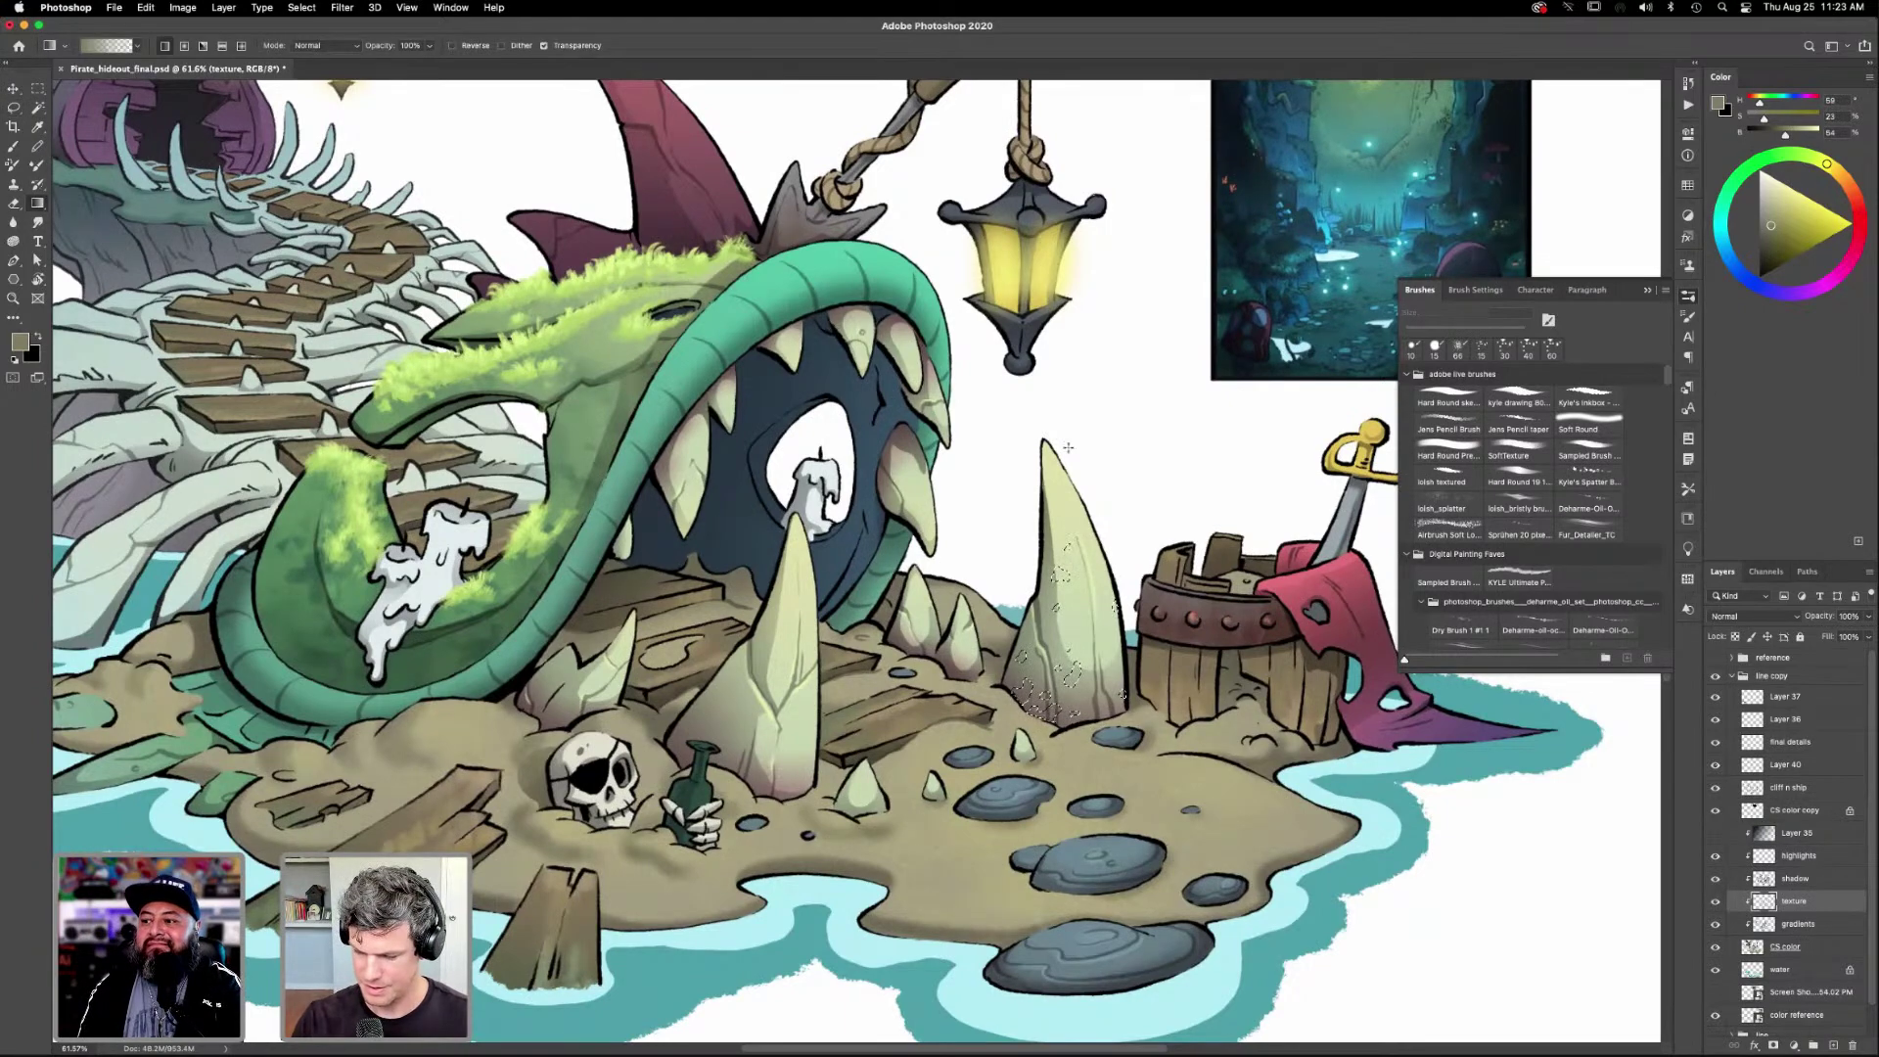
key("ctrl+d")
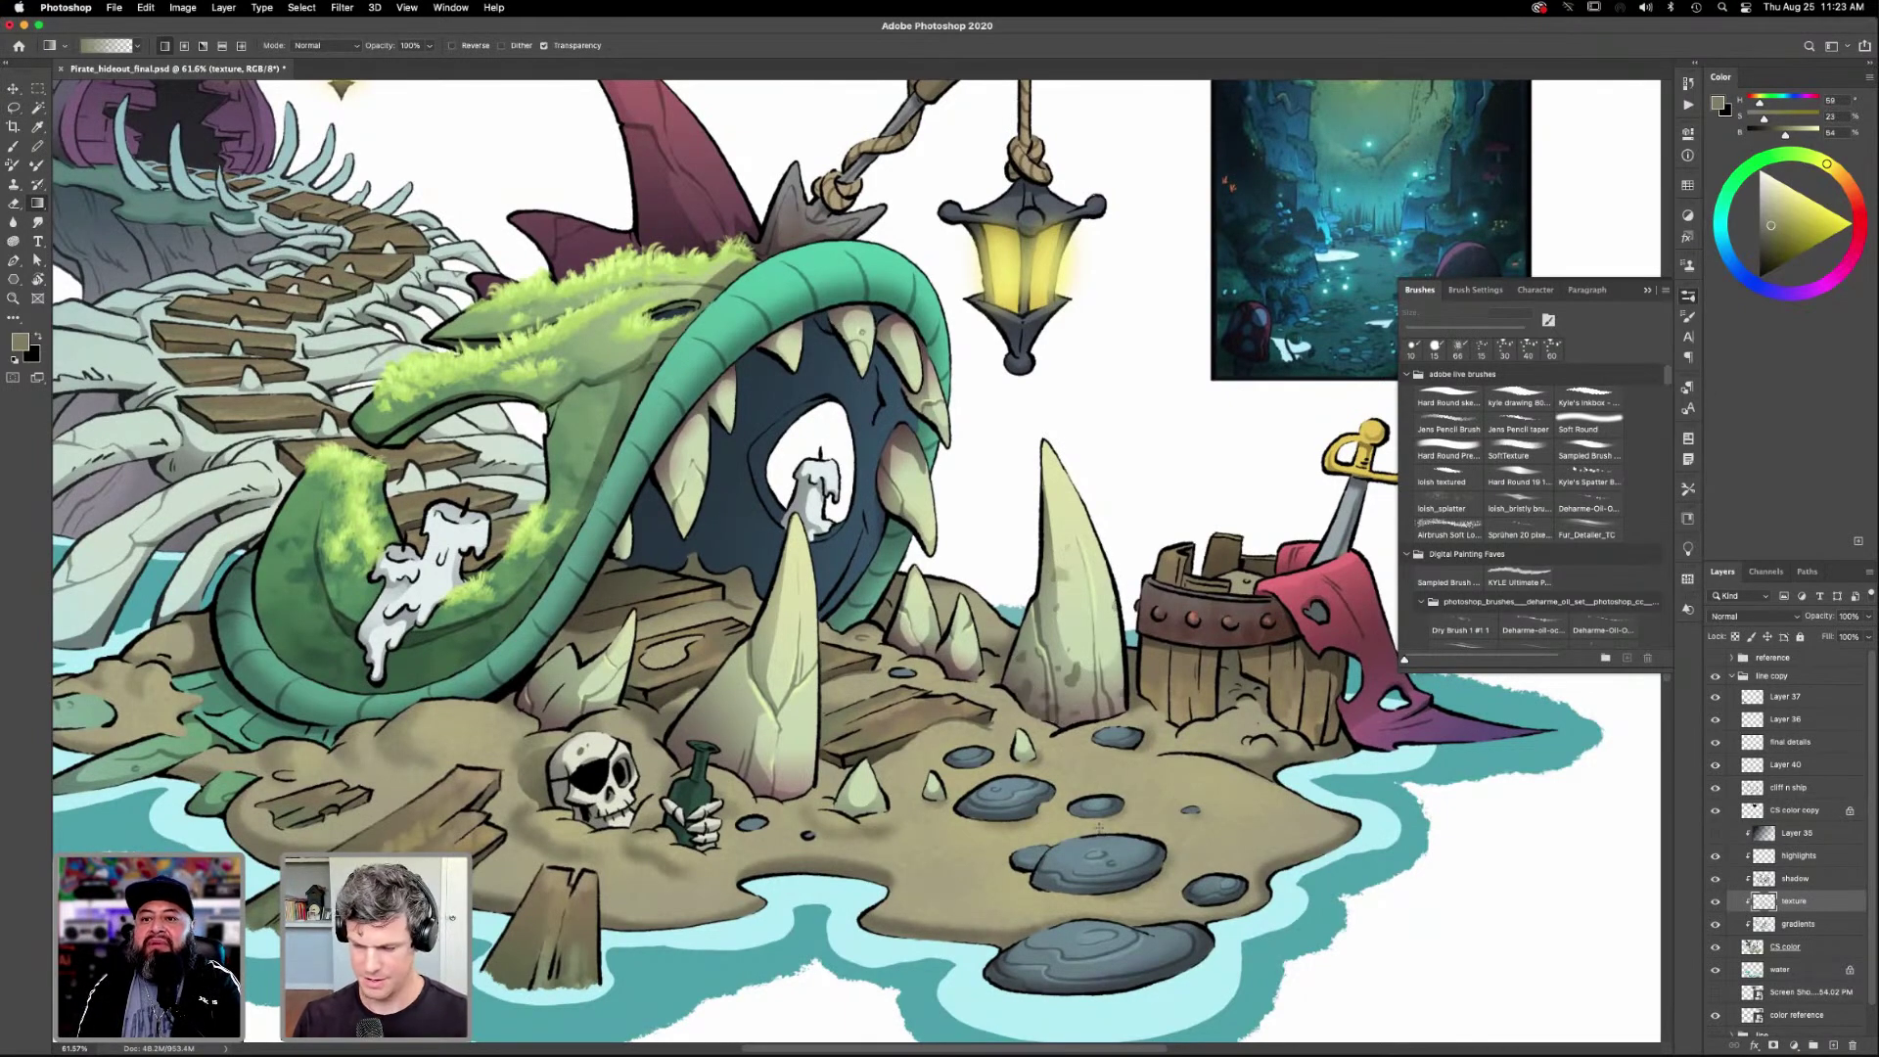
Check the tall spike's spots against the whole illustration and up close.
scroll(1093, 845, "down", 3)
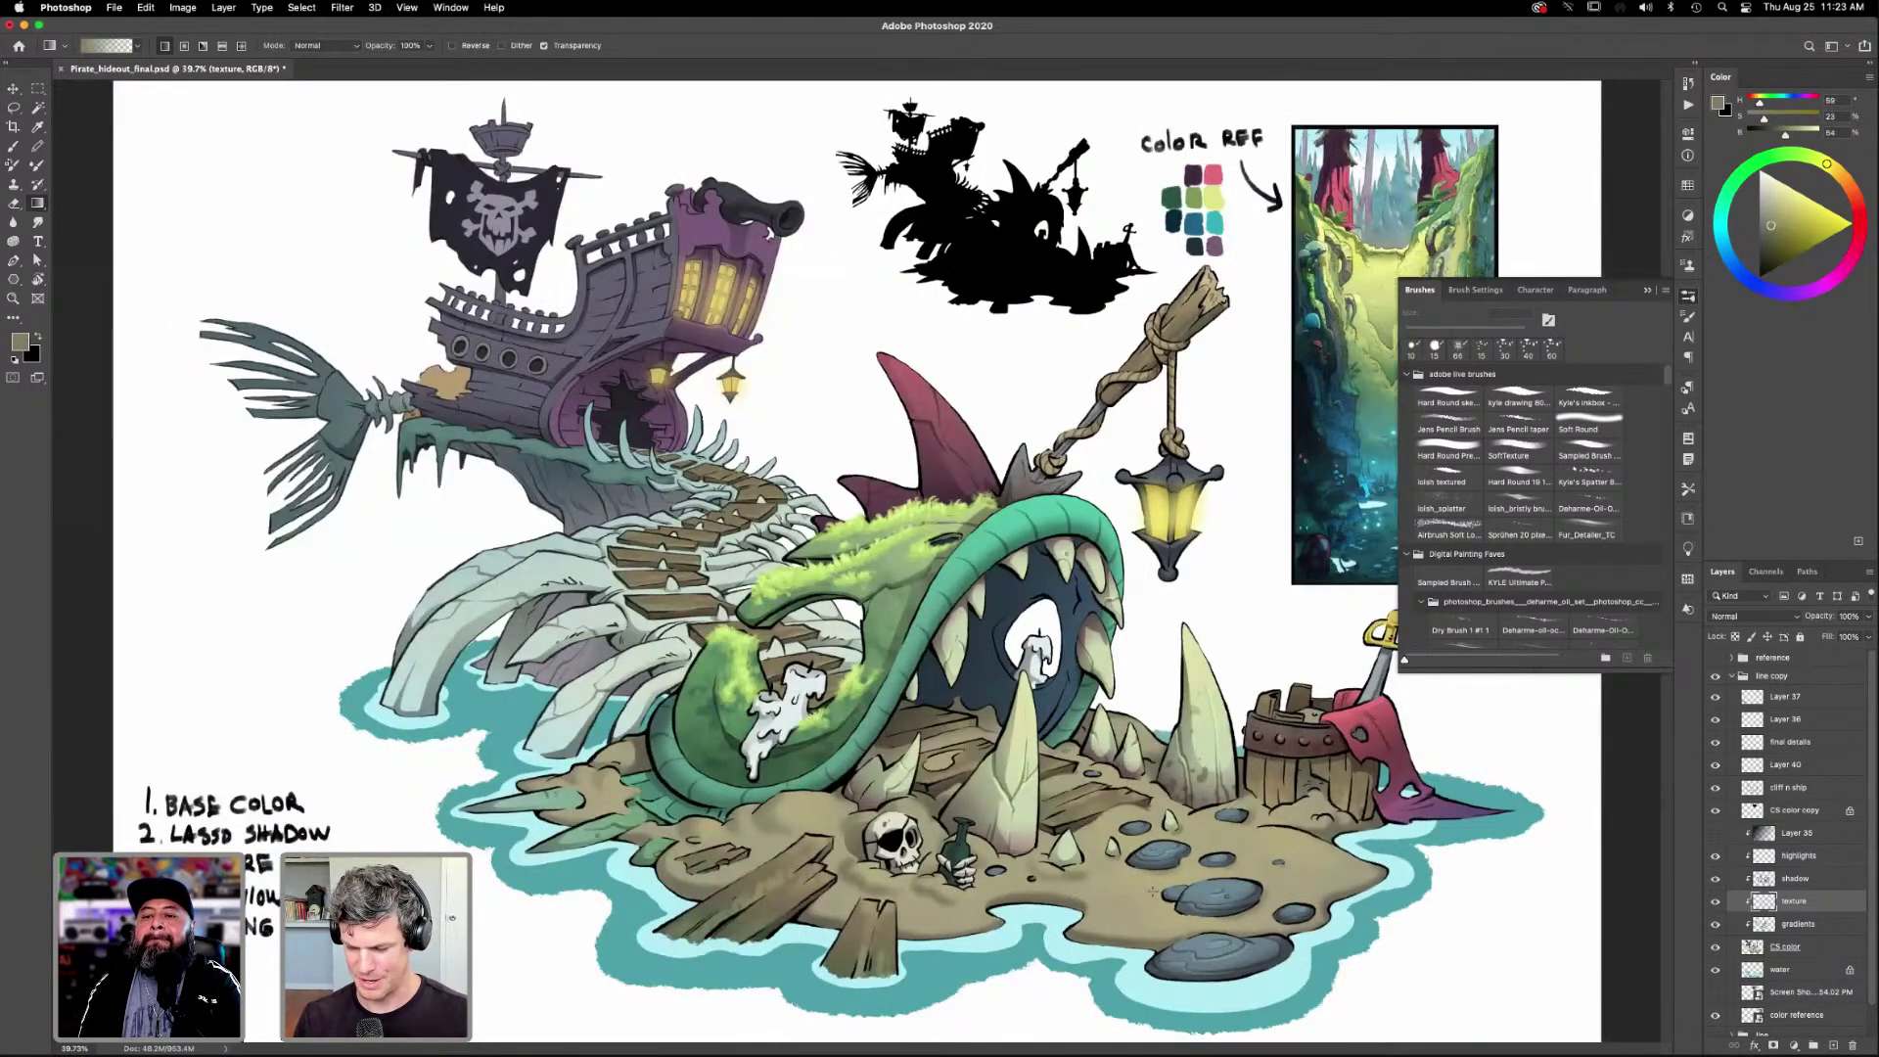
key("z")
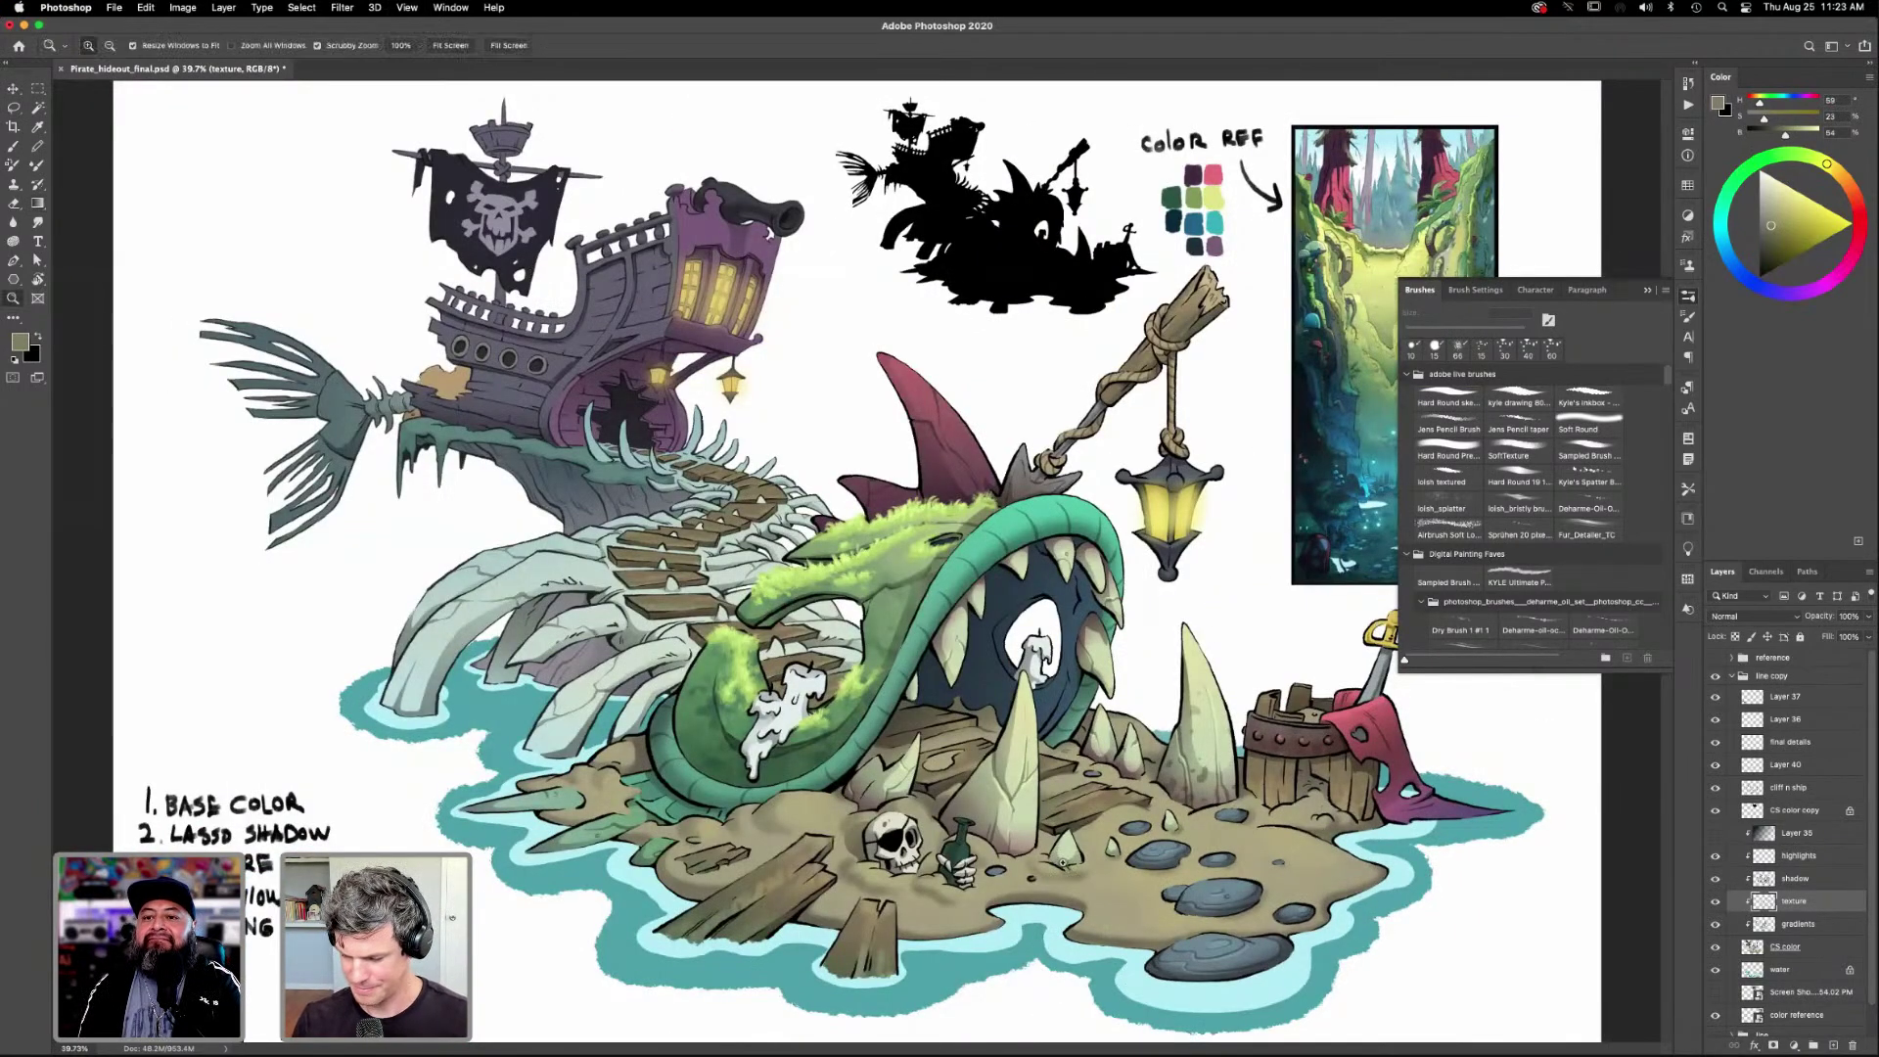
scroll(1067, 869, "up", 3)
scroll(991, 833, "up", 1)
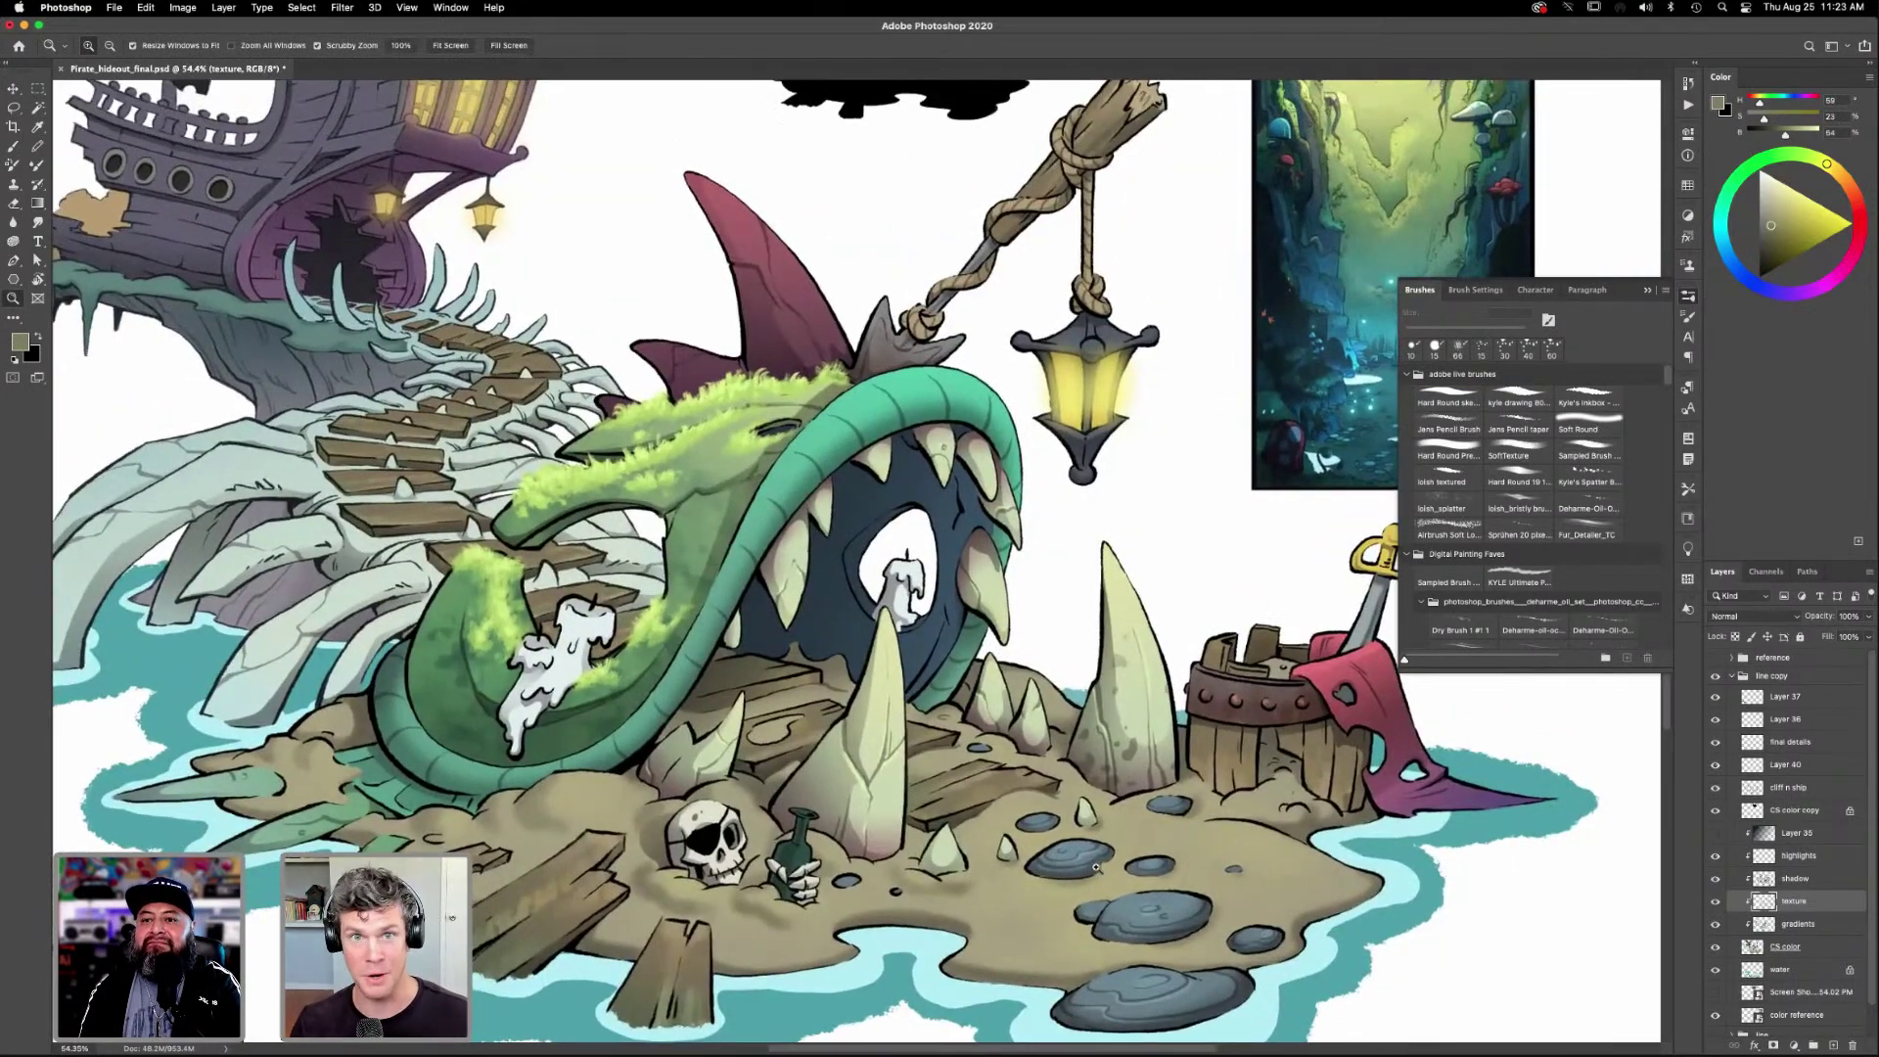
scroll(1015, 822, "up", 2)
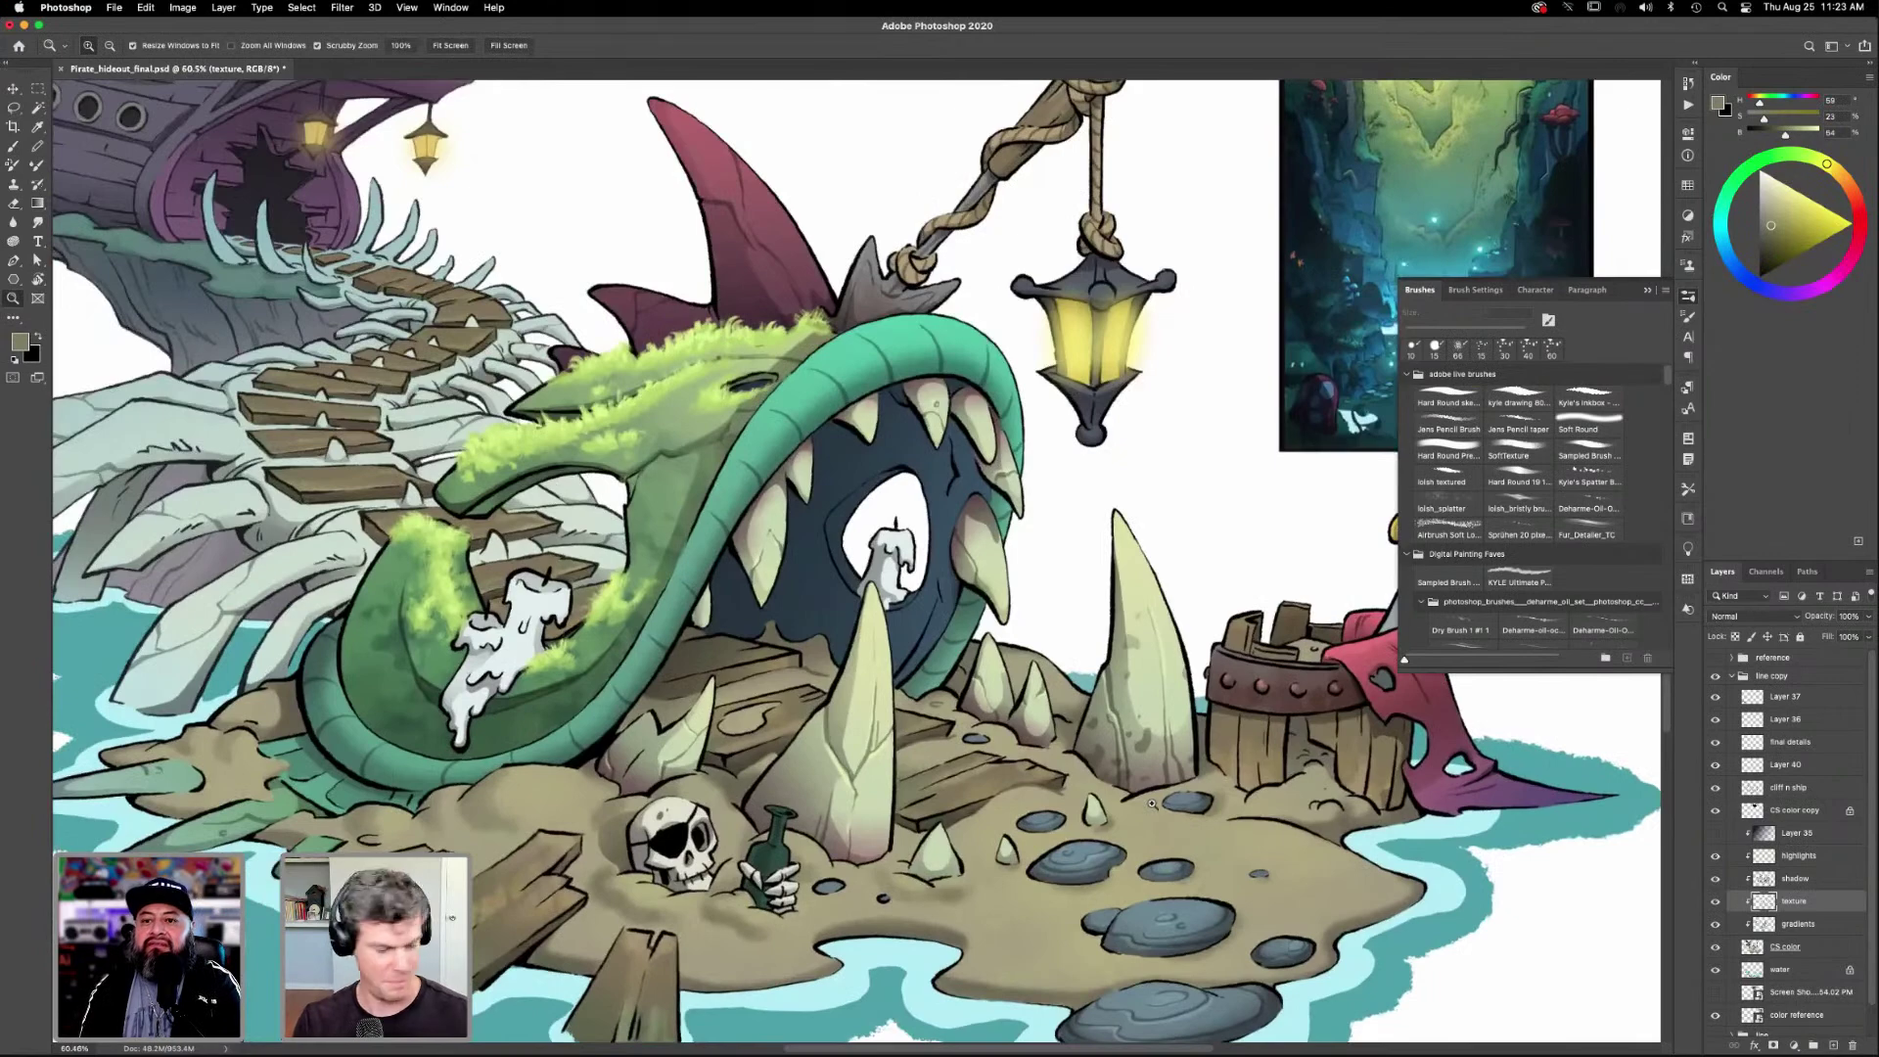
scroll(1151, 803, "down", 4)
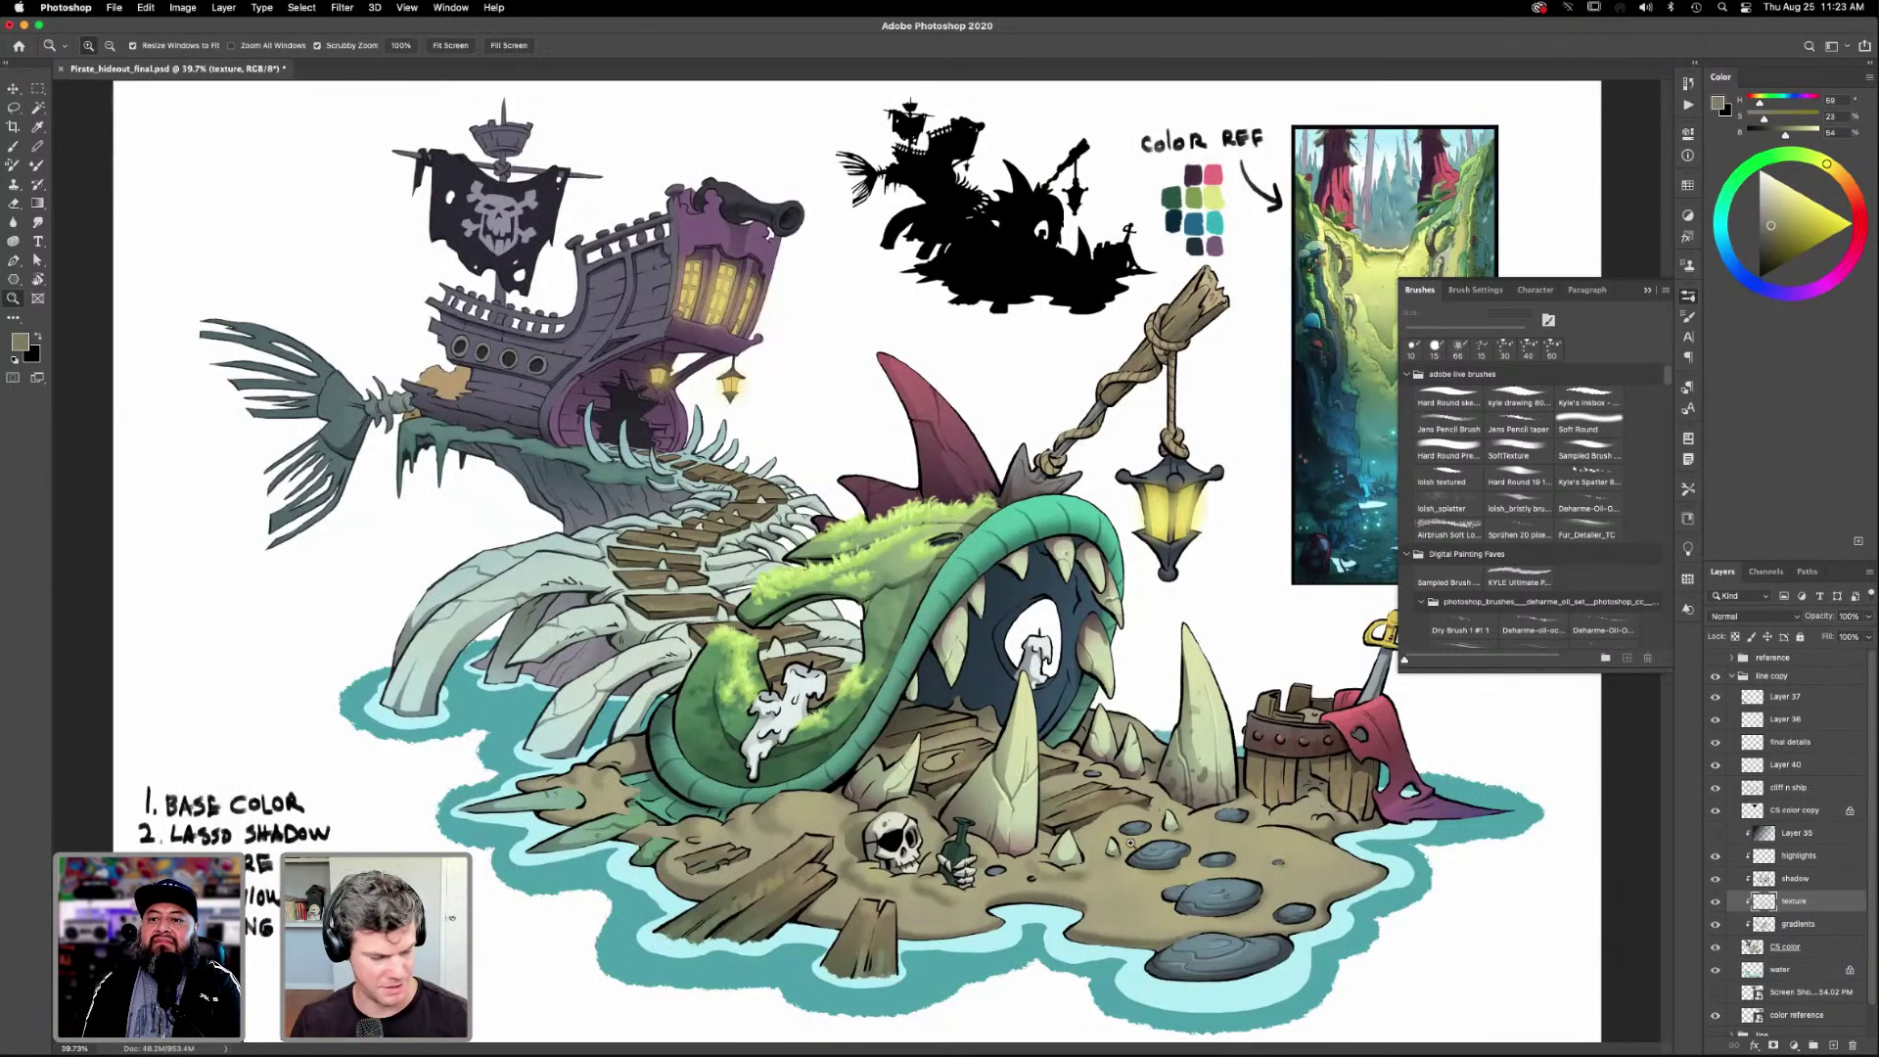
scroll(1116, 820, "up", 3)
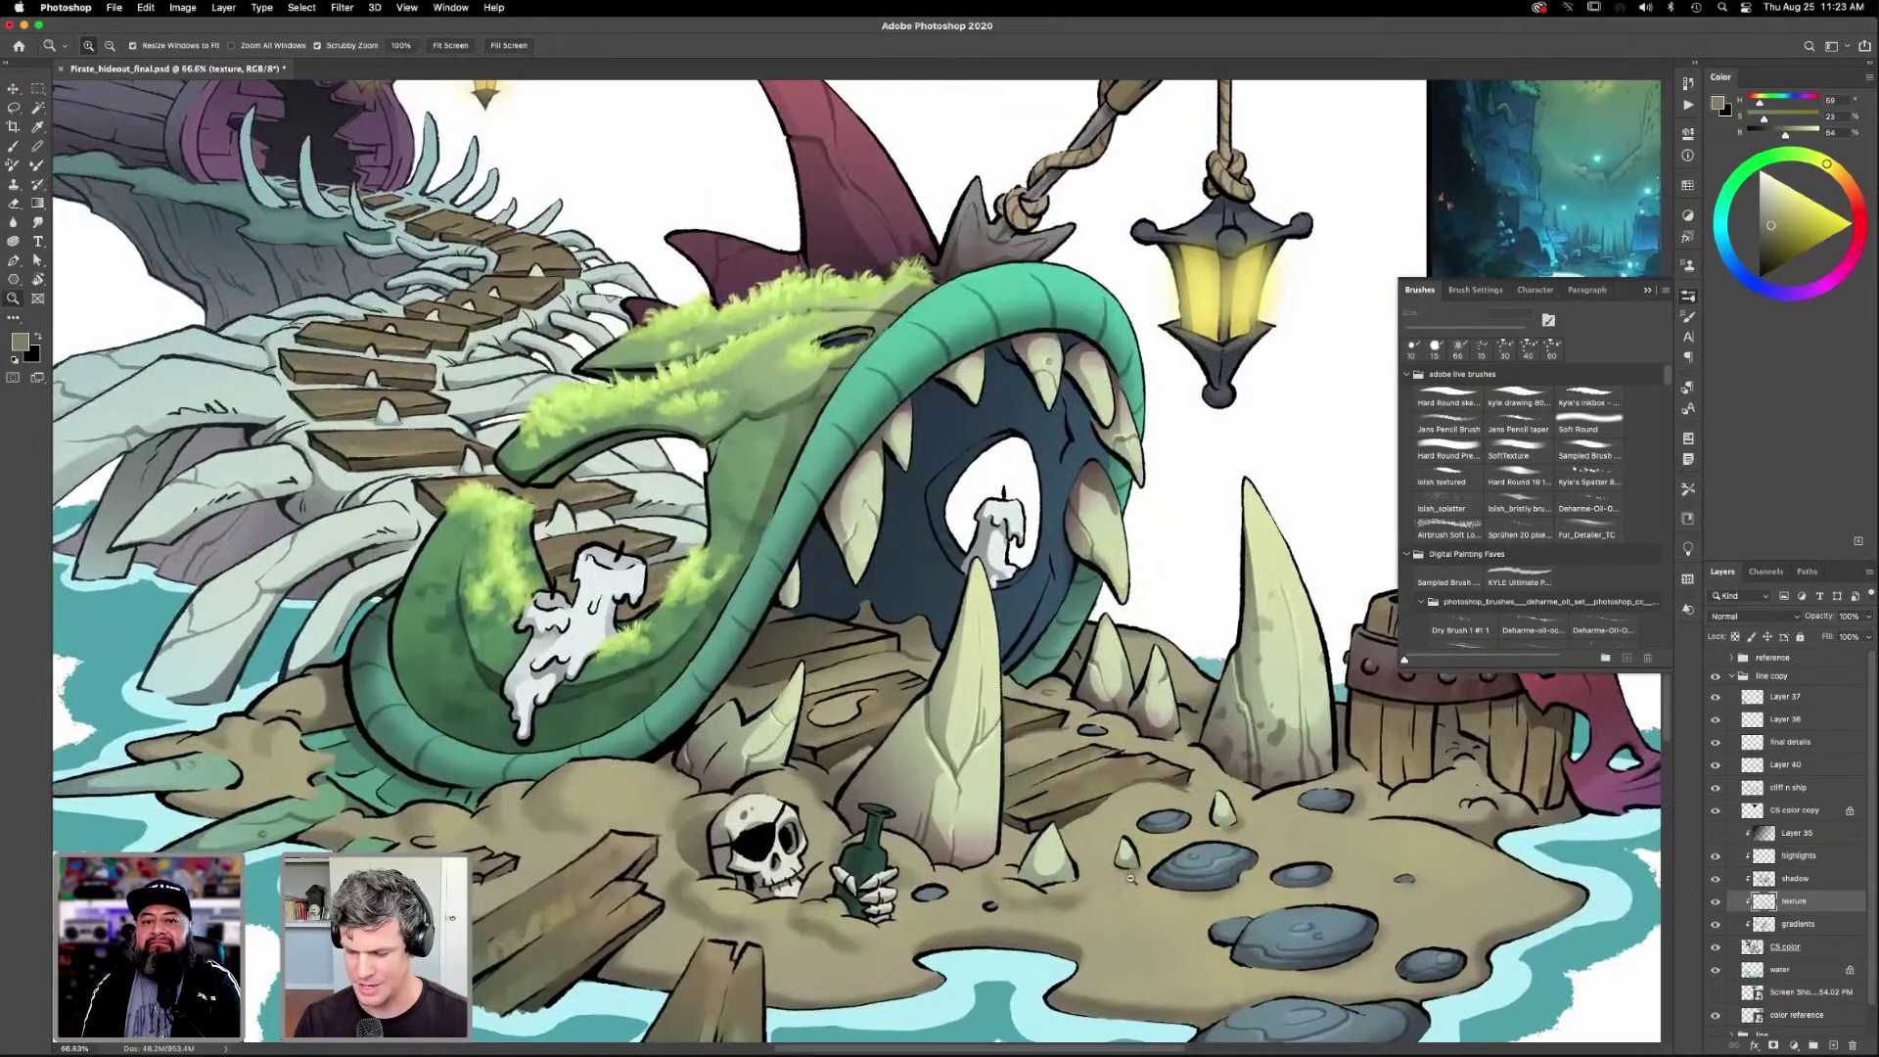
scroll(1125, 866, "up", 1)
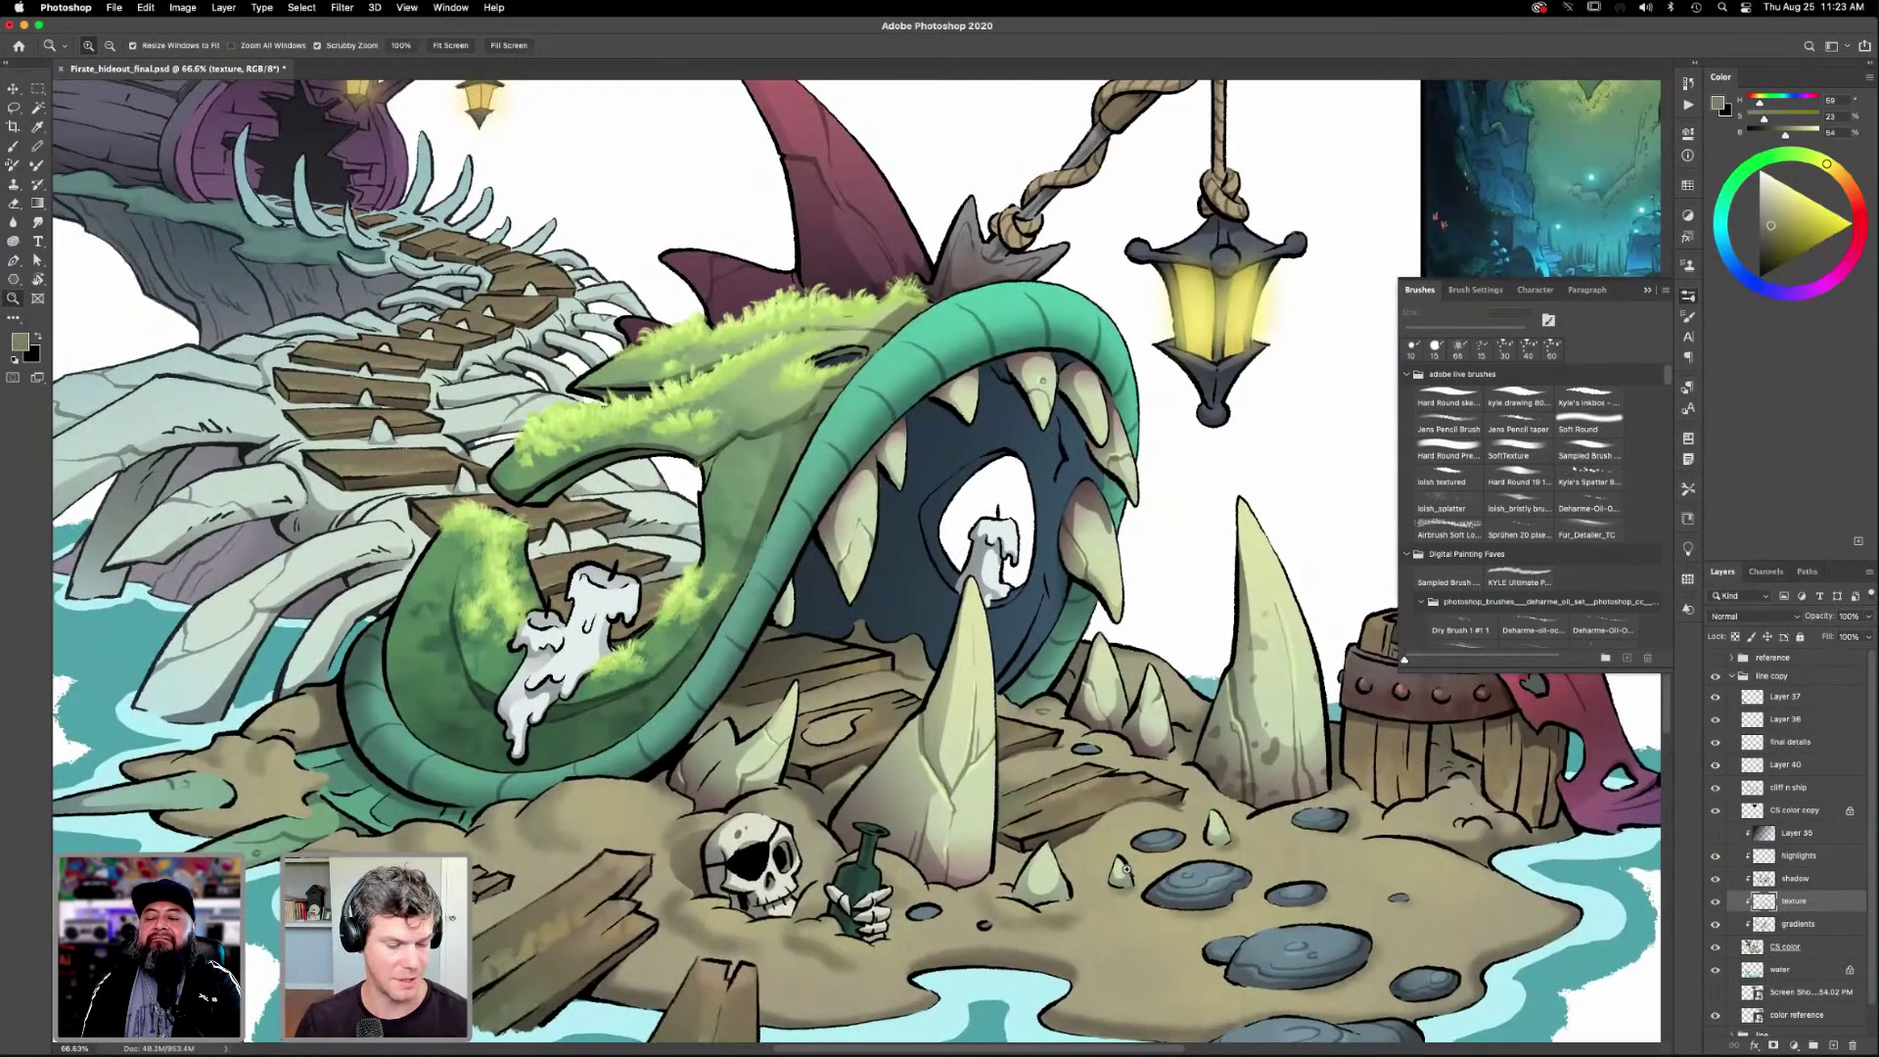
Lasso clusters of spots along the front spike's base and upper body, fill them with the gray-green gradient, and deselect.
key("l")
scroll(1114, 834, "down", 2)
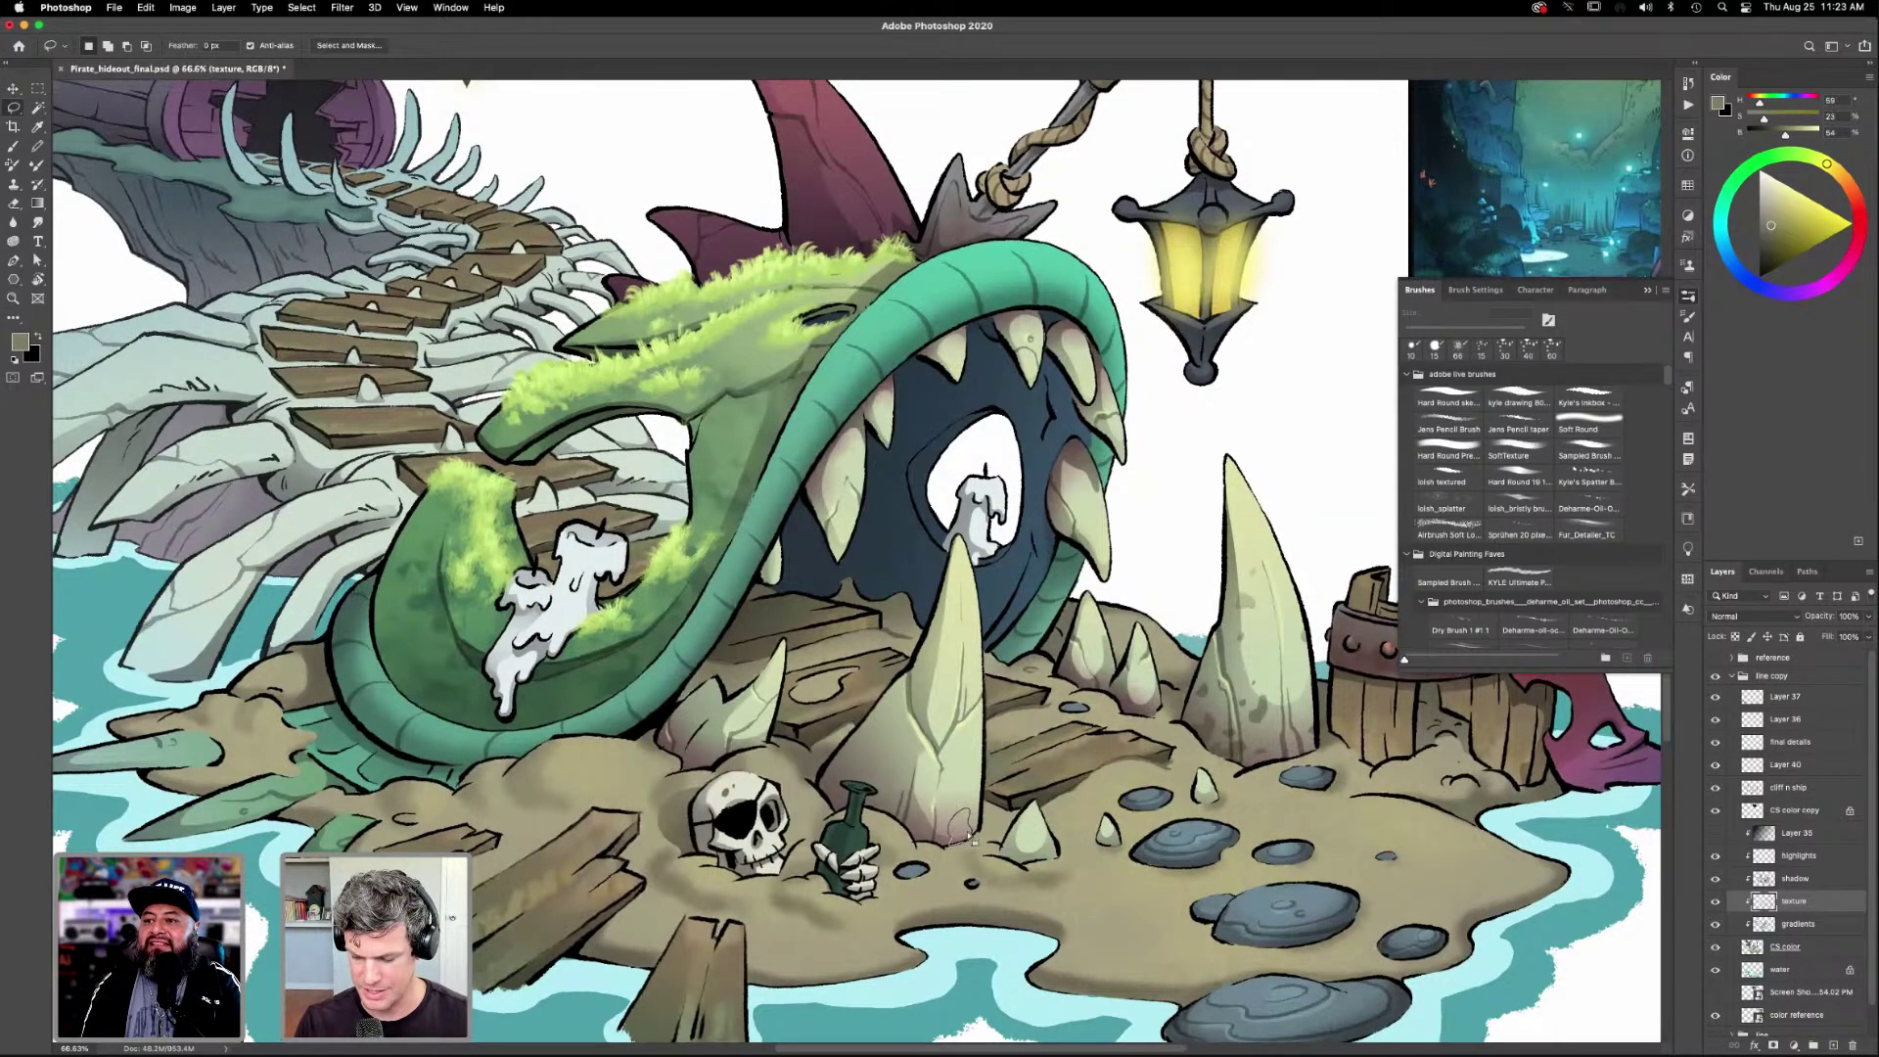
key("shift")
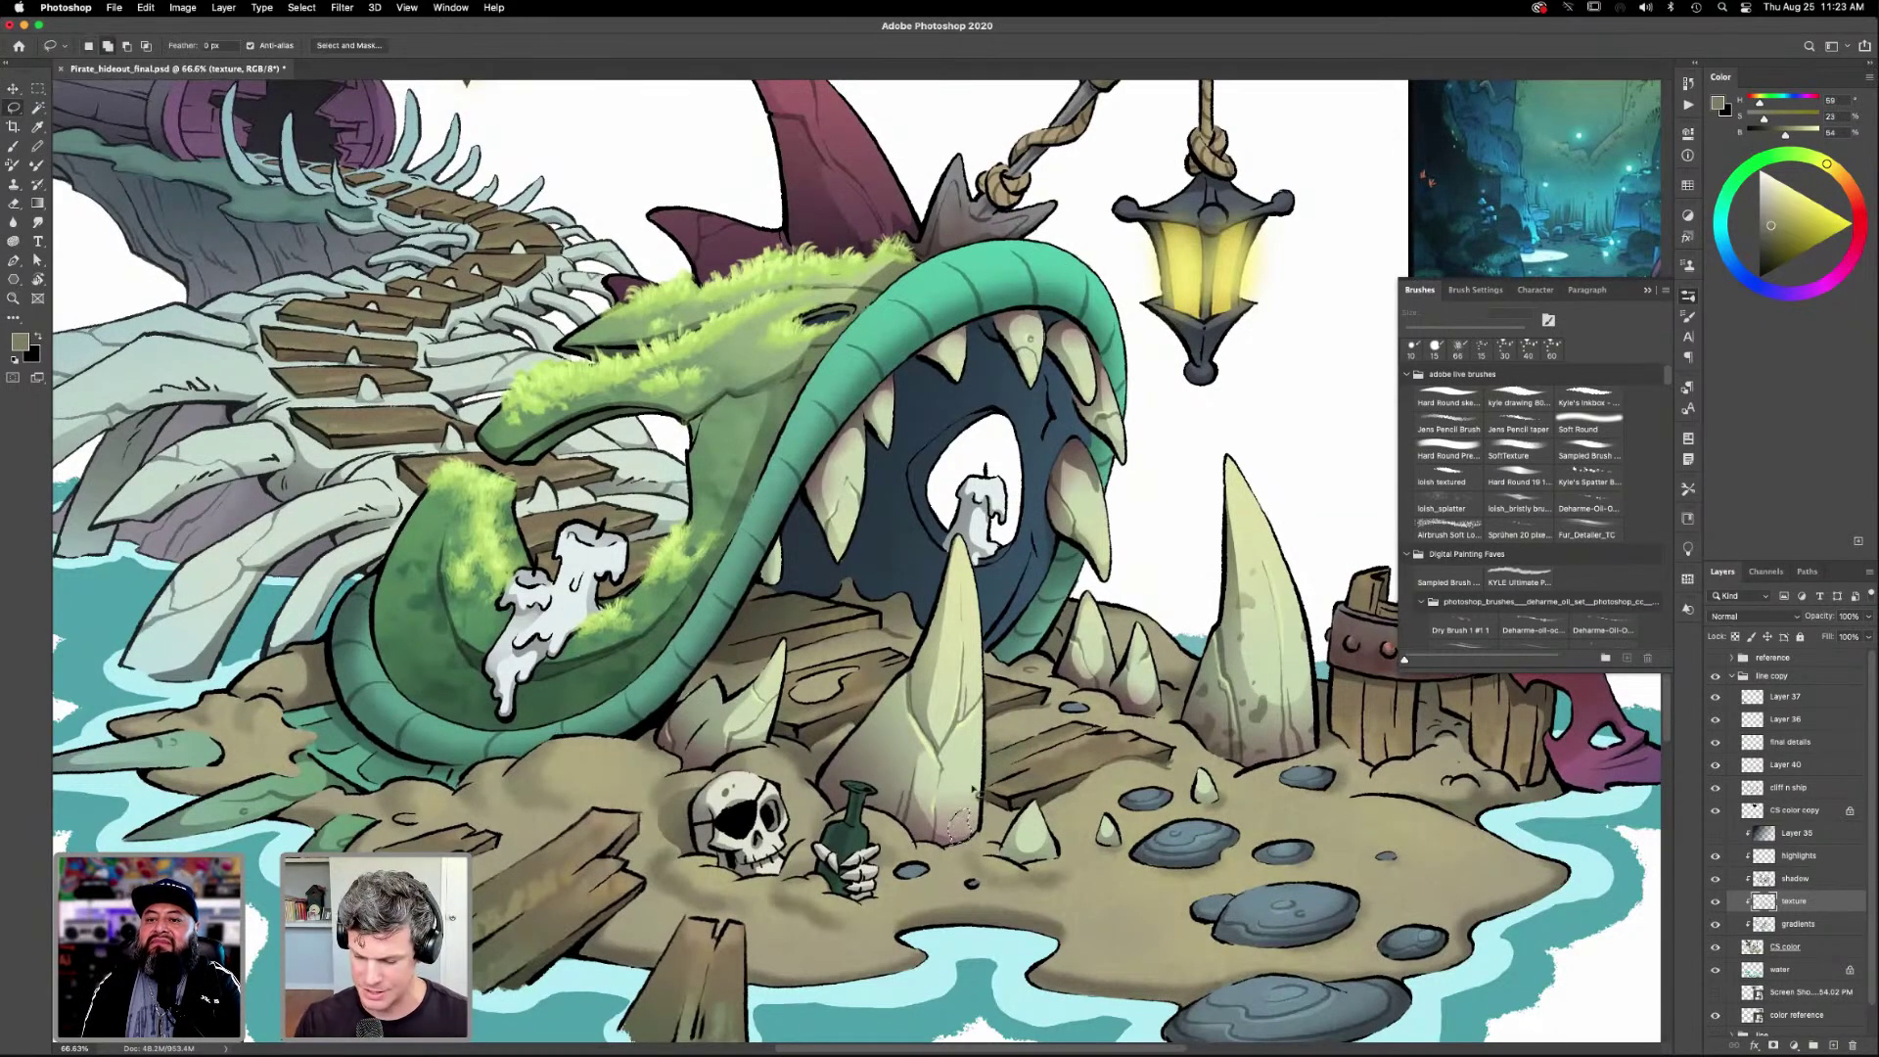
mouse_move(978, 772)
left_mouse_down()
mouse_move(885, 769)
mouse_move(903, 788)
mouse_move(910, 766)
mouse_move(861, 747)
left_mouse_up()
mouse_move(908, 829)
left_mouse_down()
mouse_move(879, 812)
mouse_move(905, 826)
left_mouse_up()
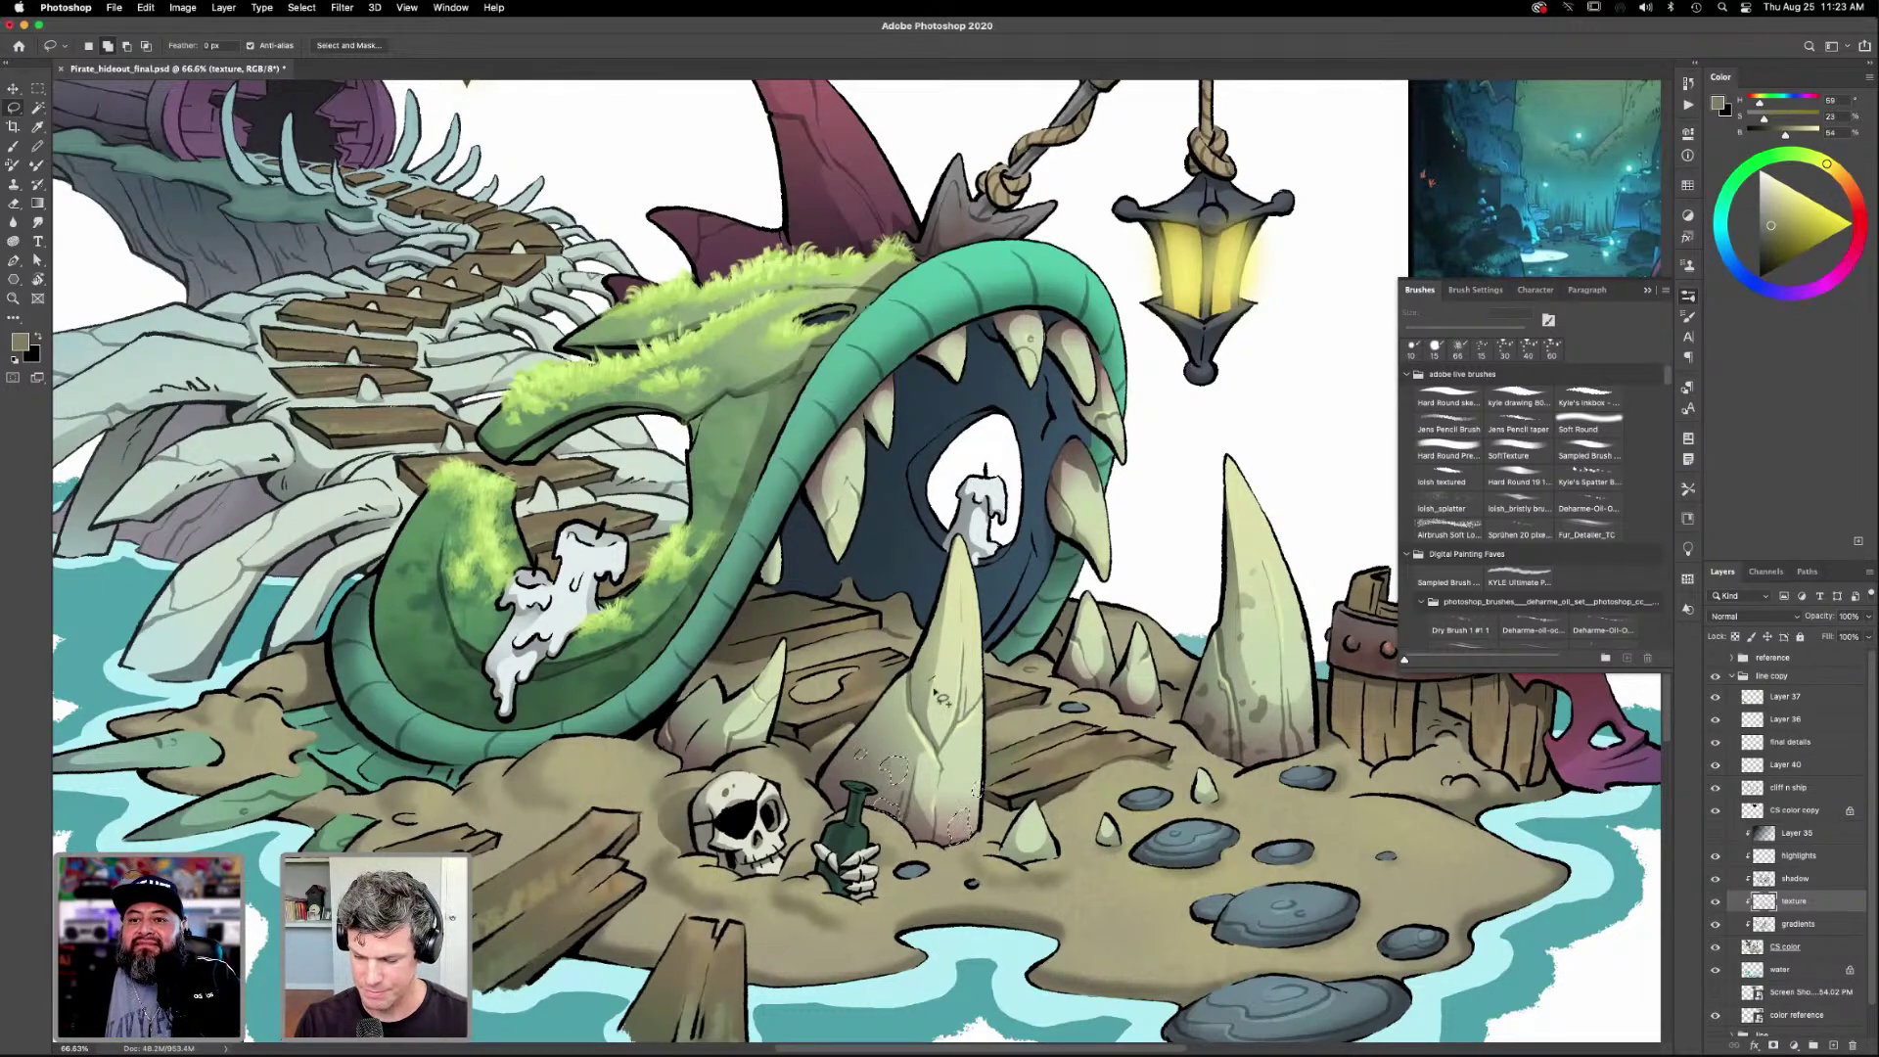
left_click_drag(971, 607, 964, 632)
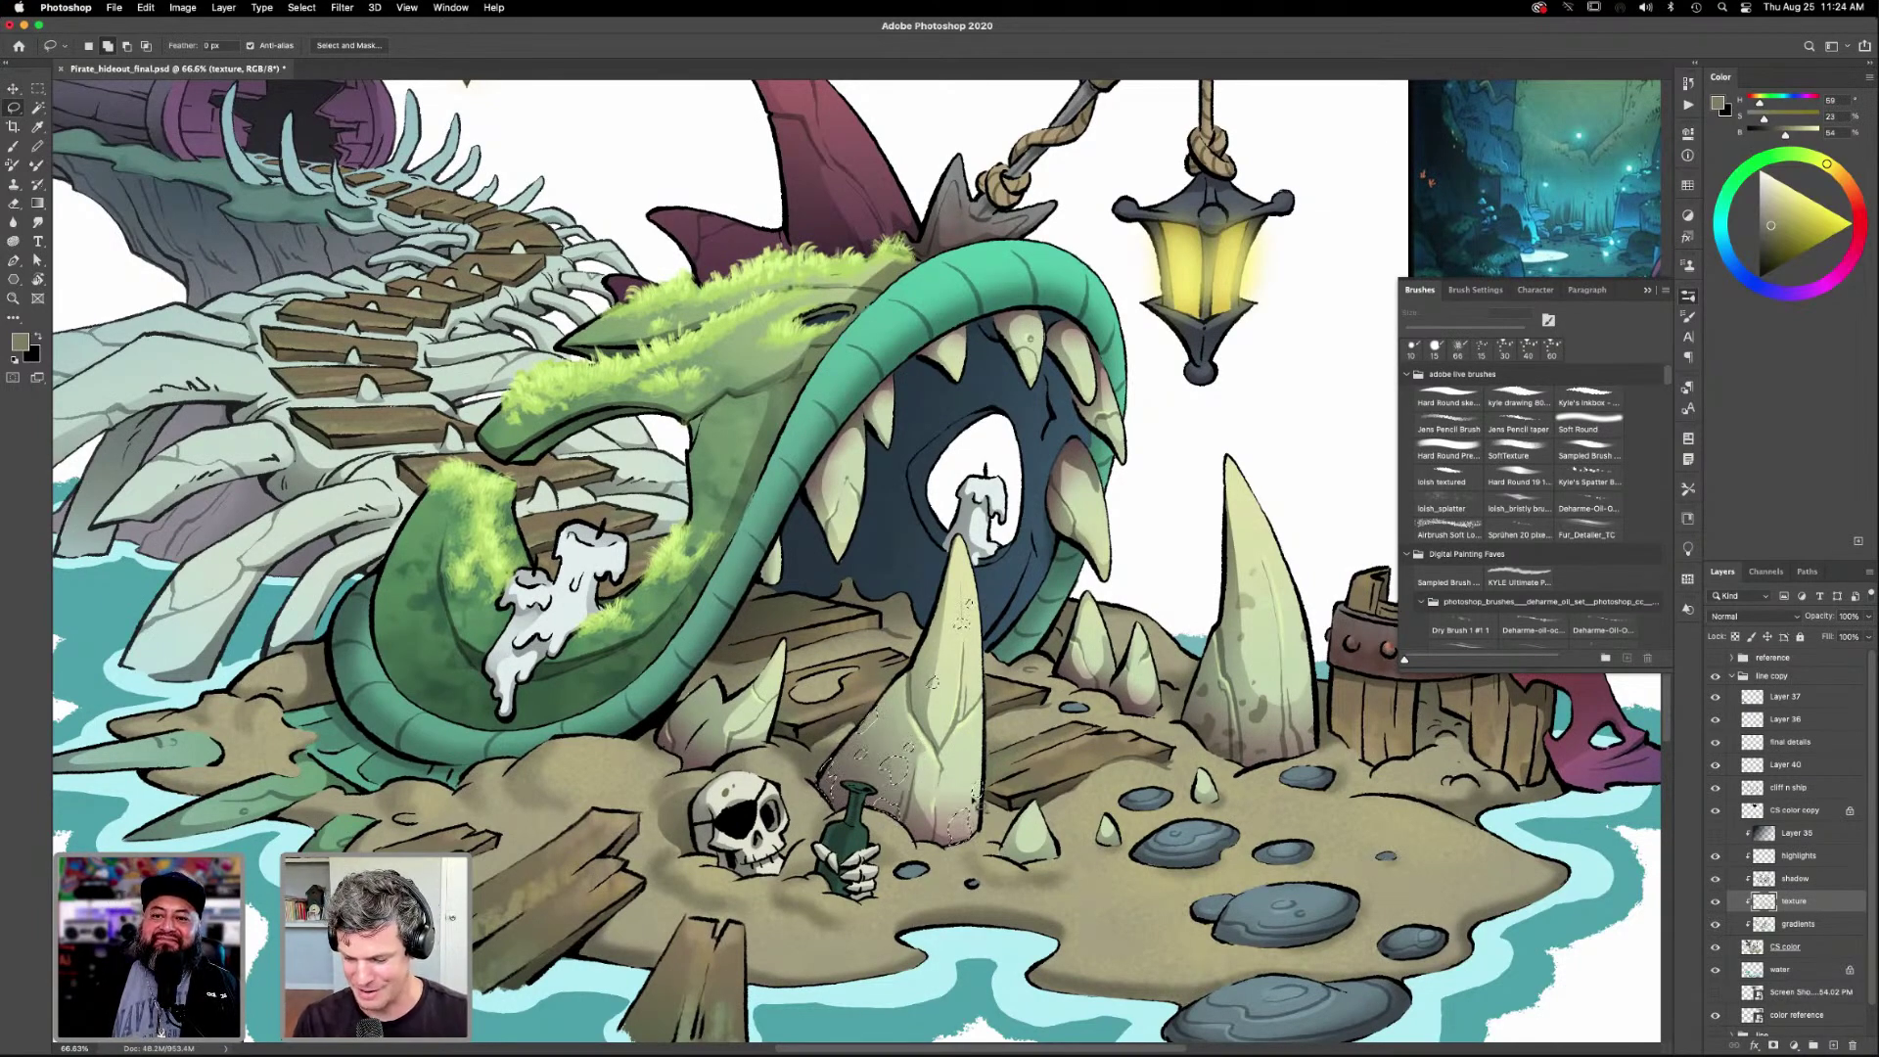
key("g")
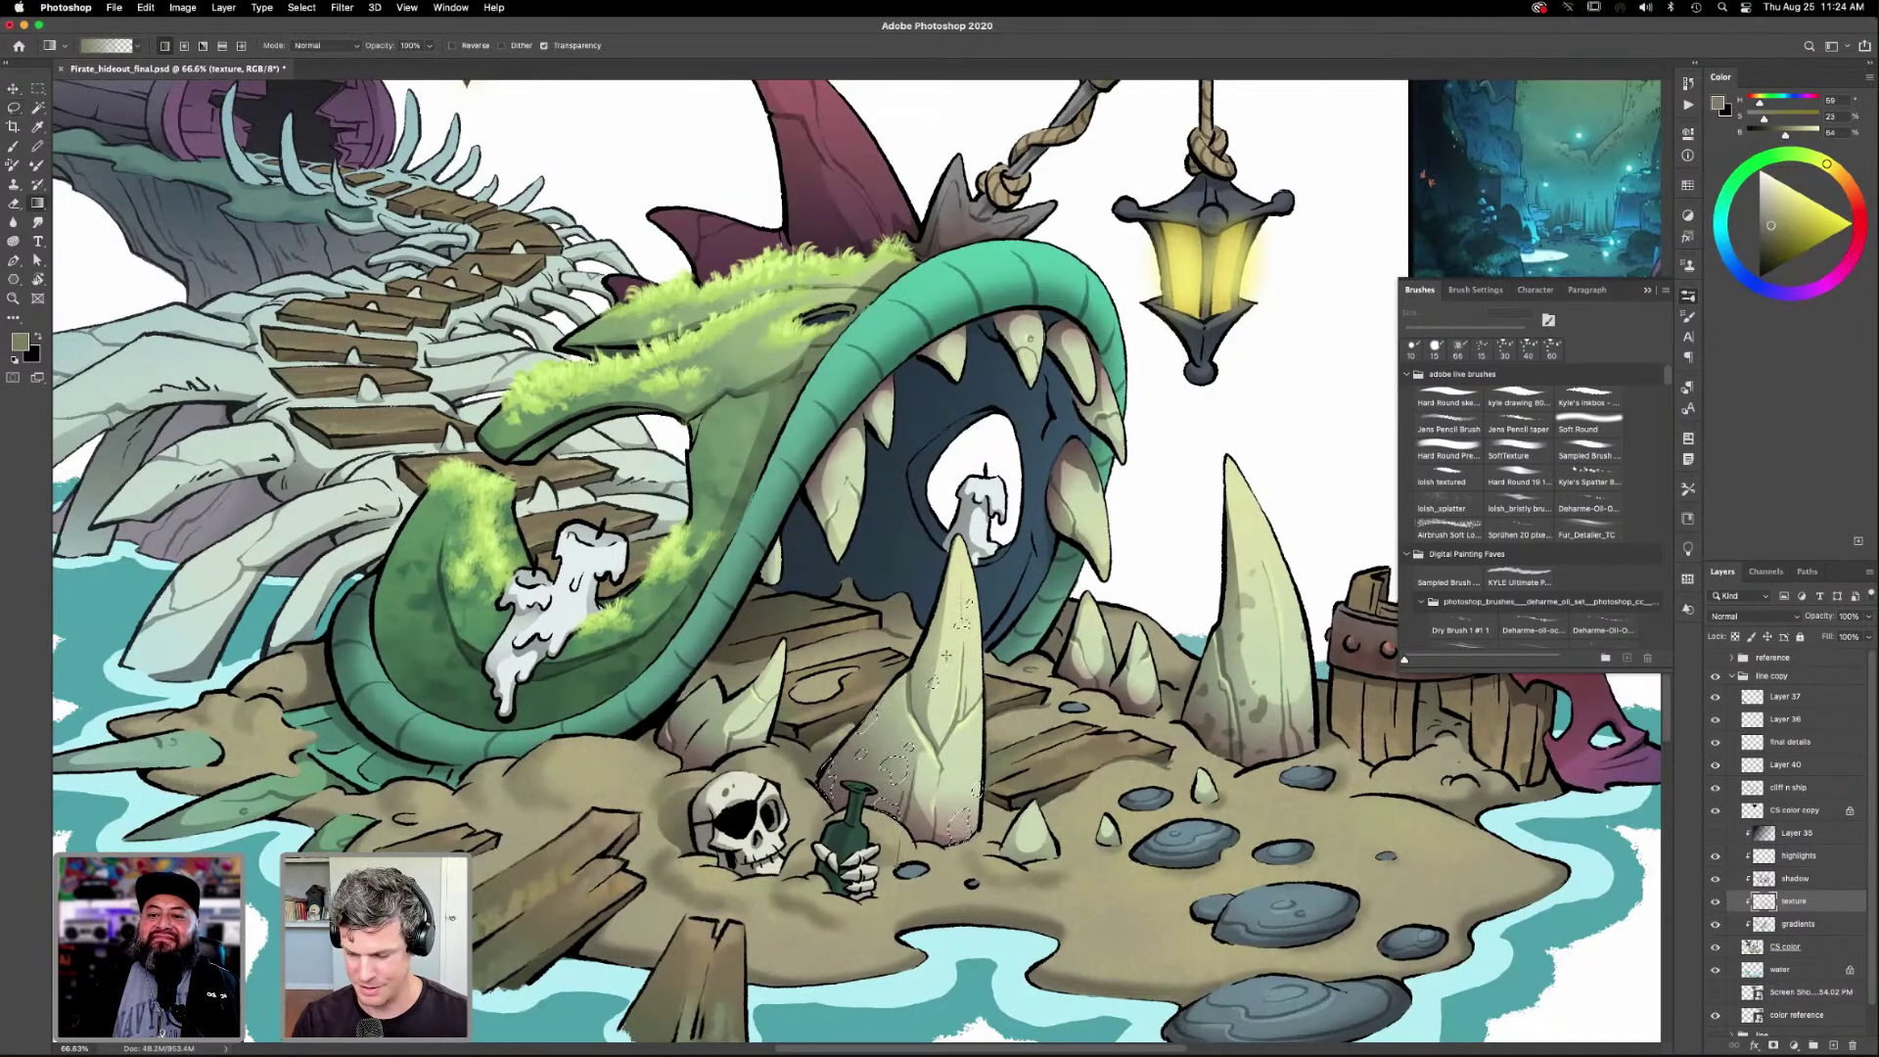
key("super+d")
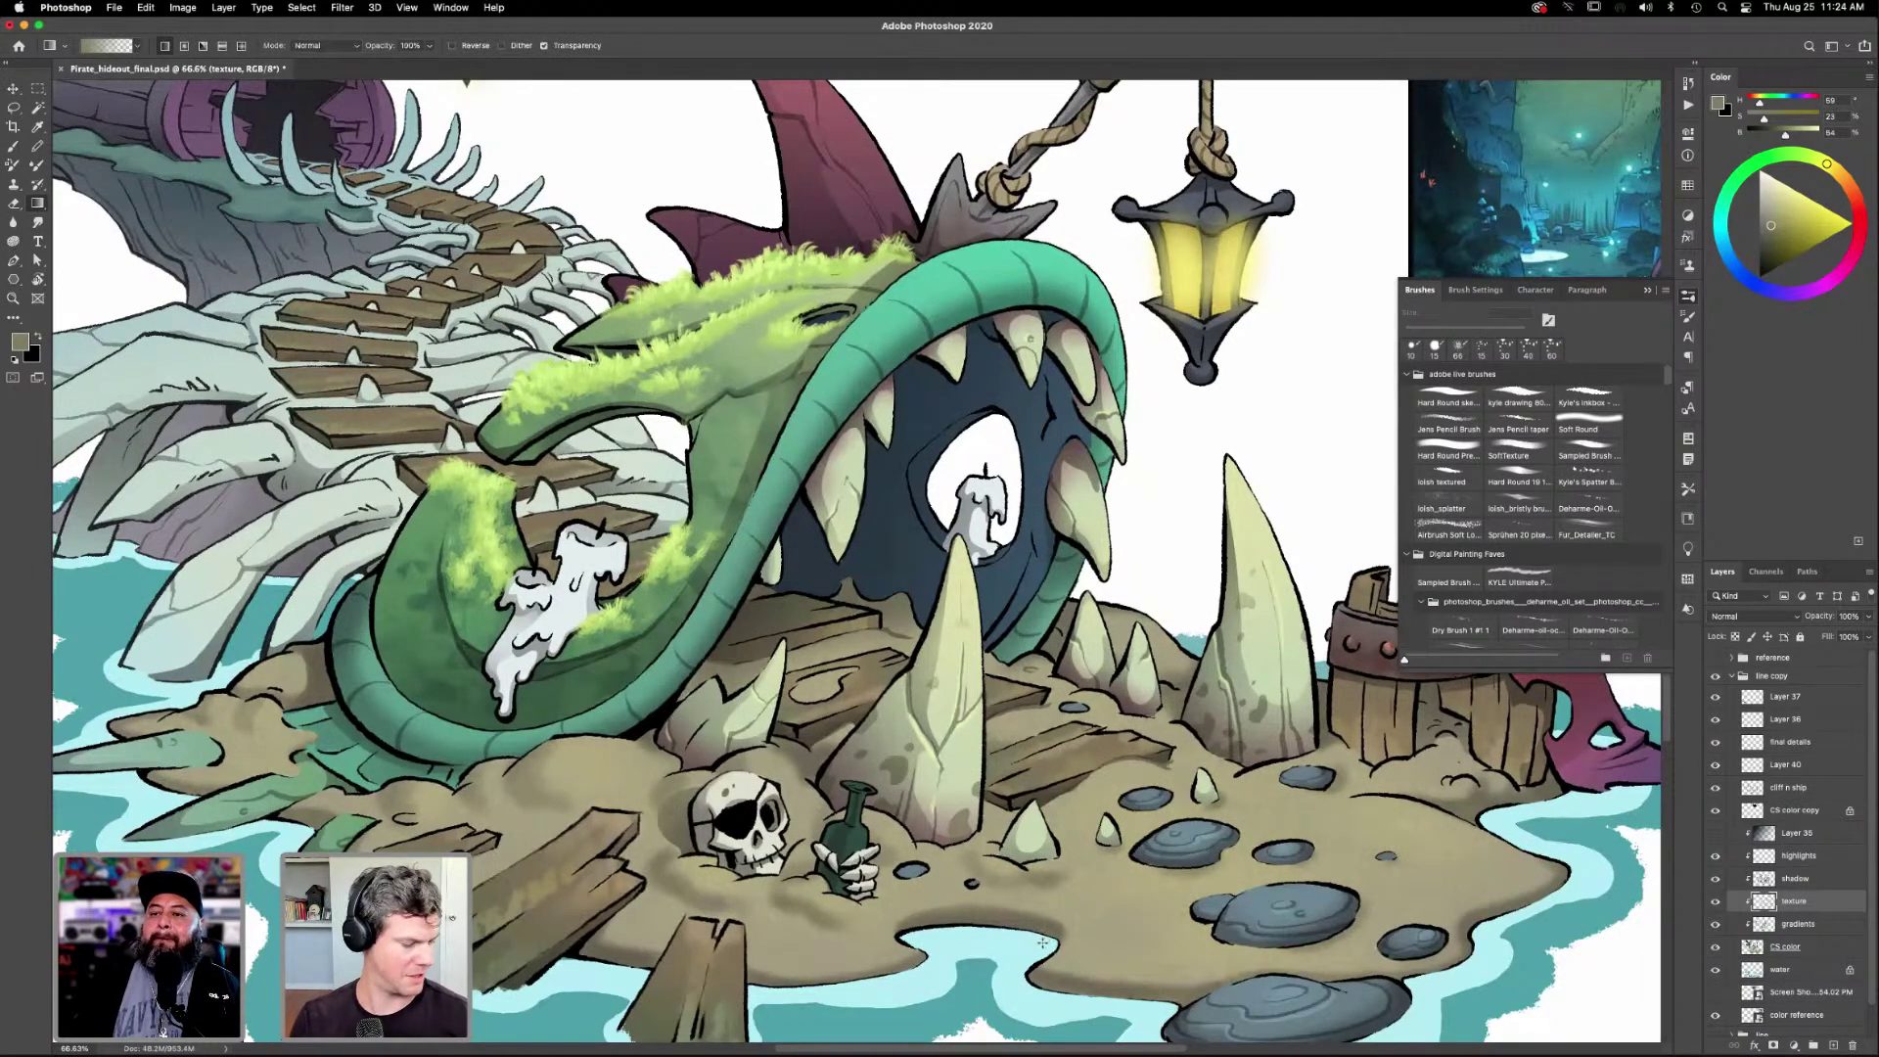
Review the spotted spikes within the whole illustration and compare them with the color reference painting.
scroll(1045, 947, "down", 3)
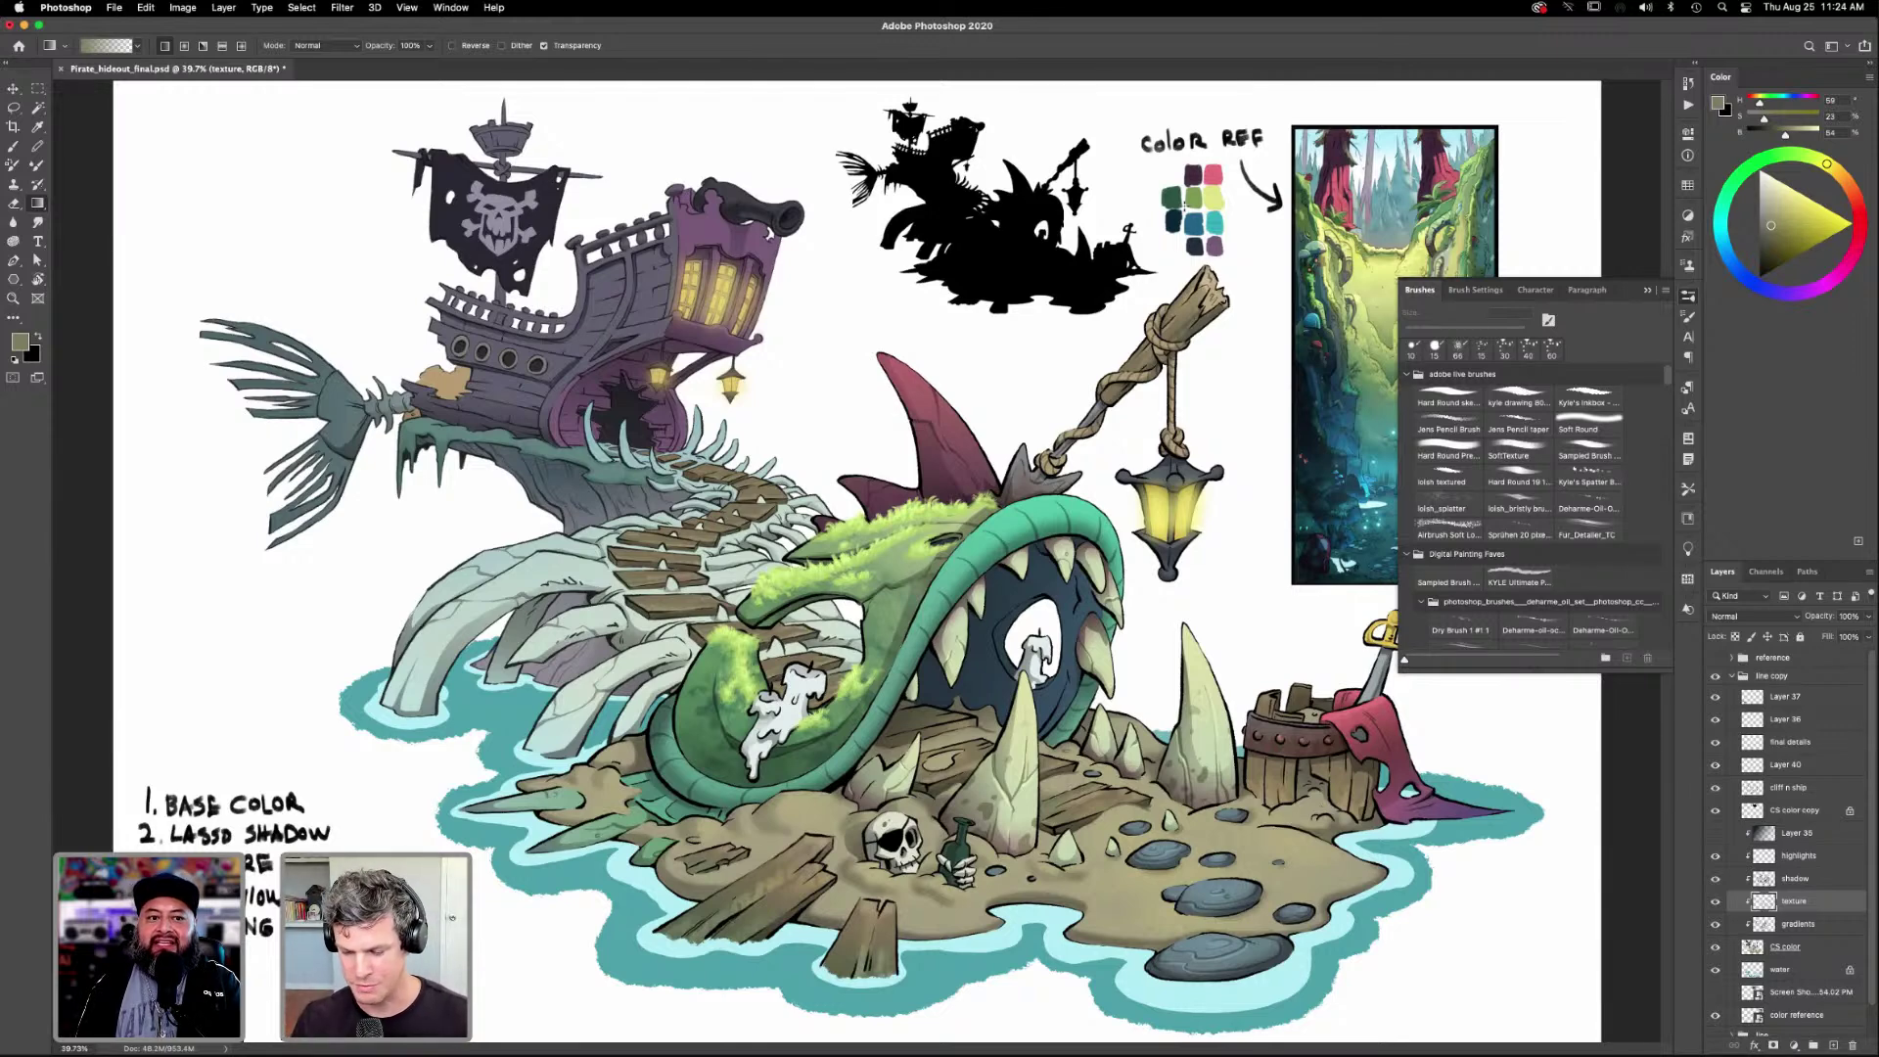
key("z")
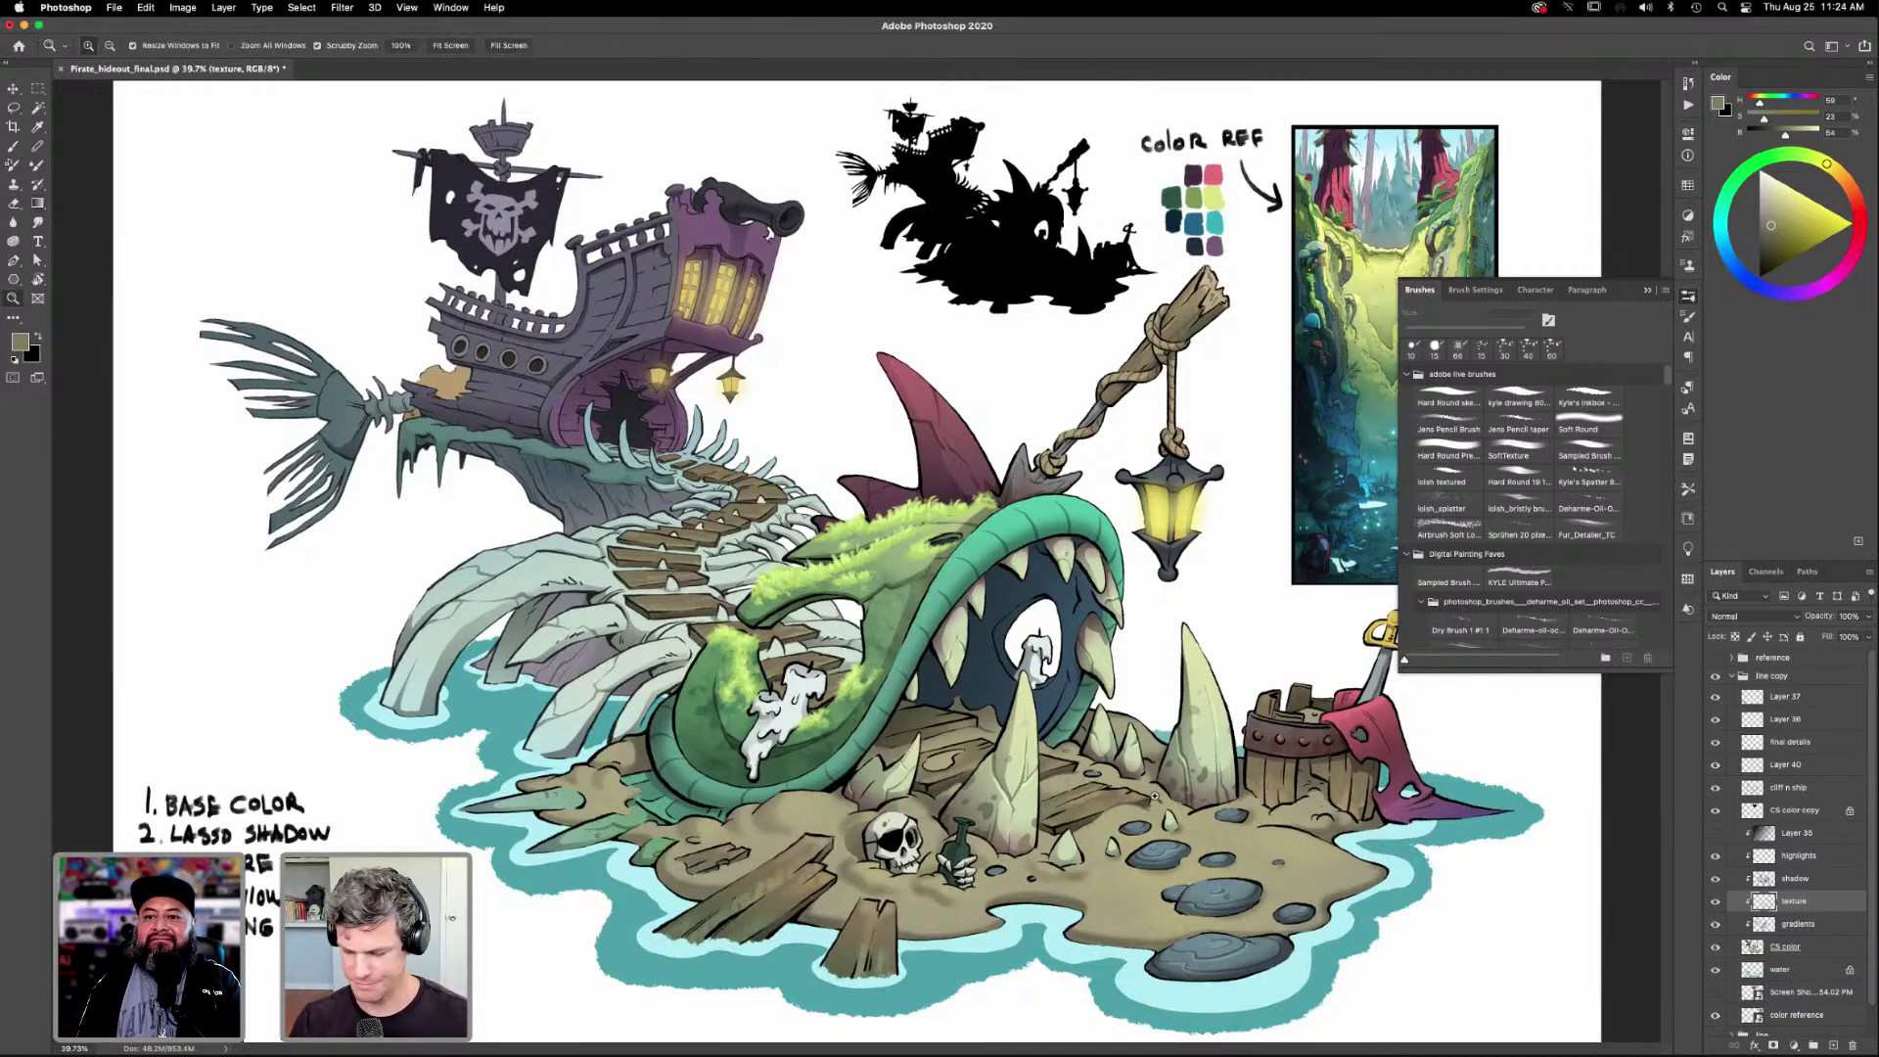
scroll(1174, 685, "up", 2)
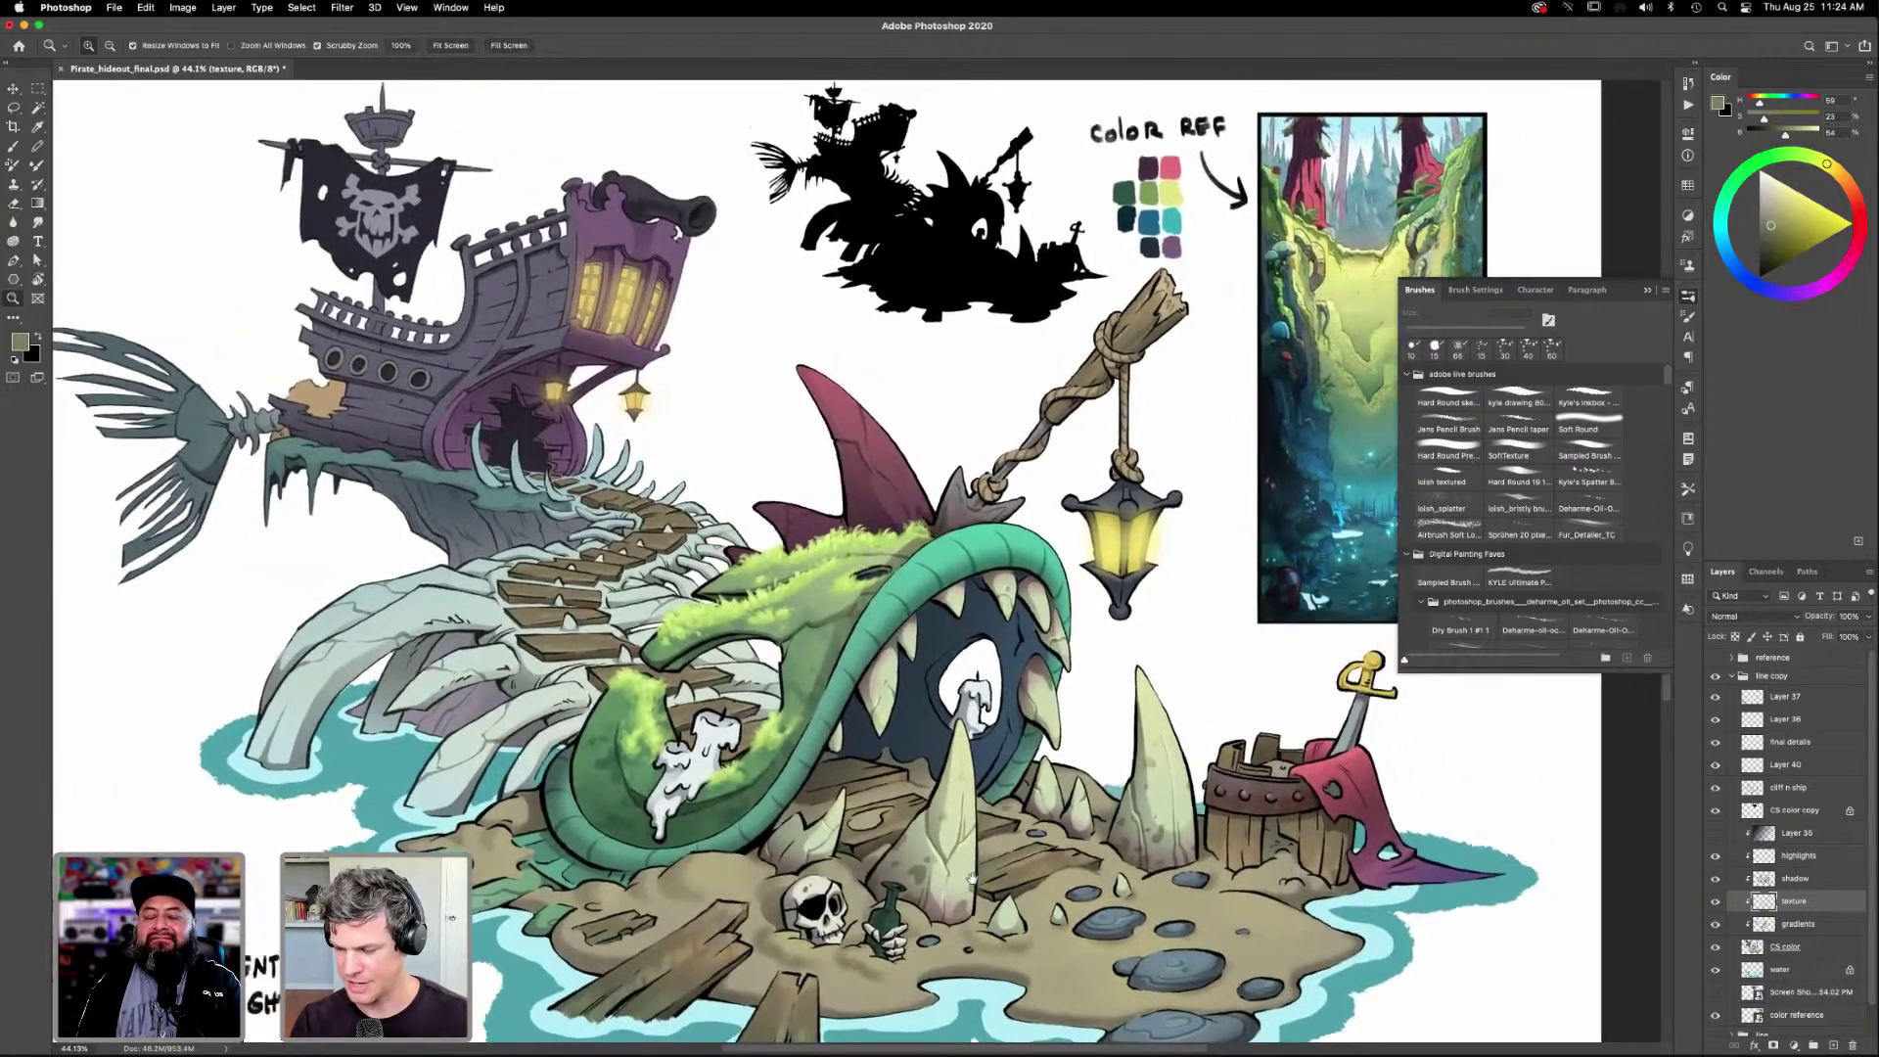
scroll(1207, 523, "right", 5)
scroll(1207, 523, "up", 5)
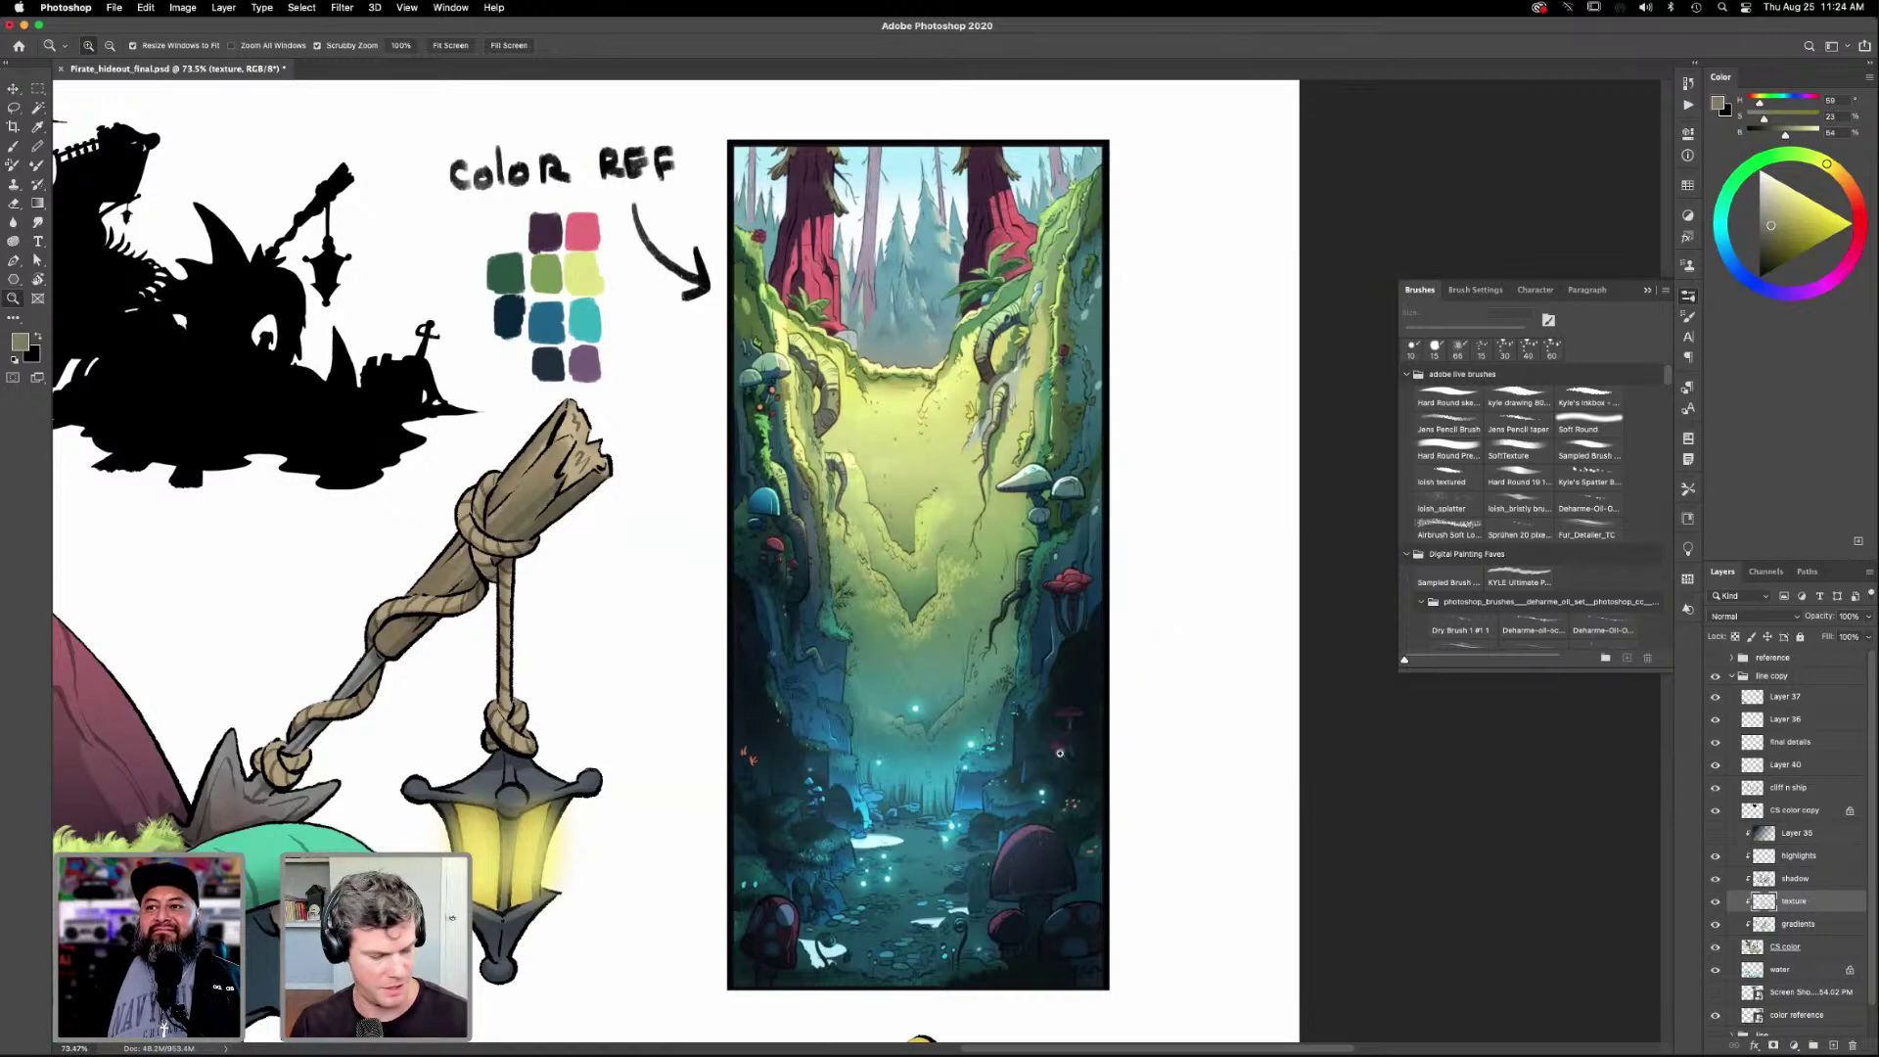
scroll(1047, 756, "down", 5)
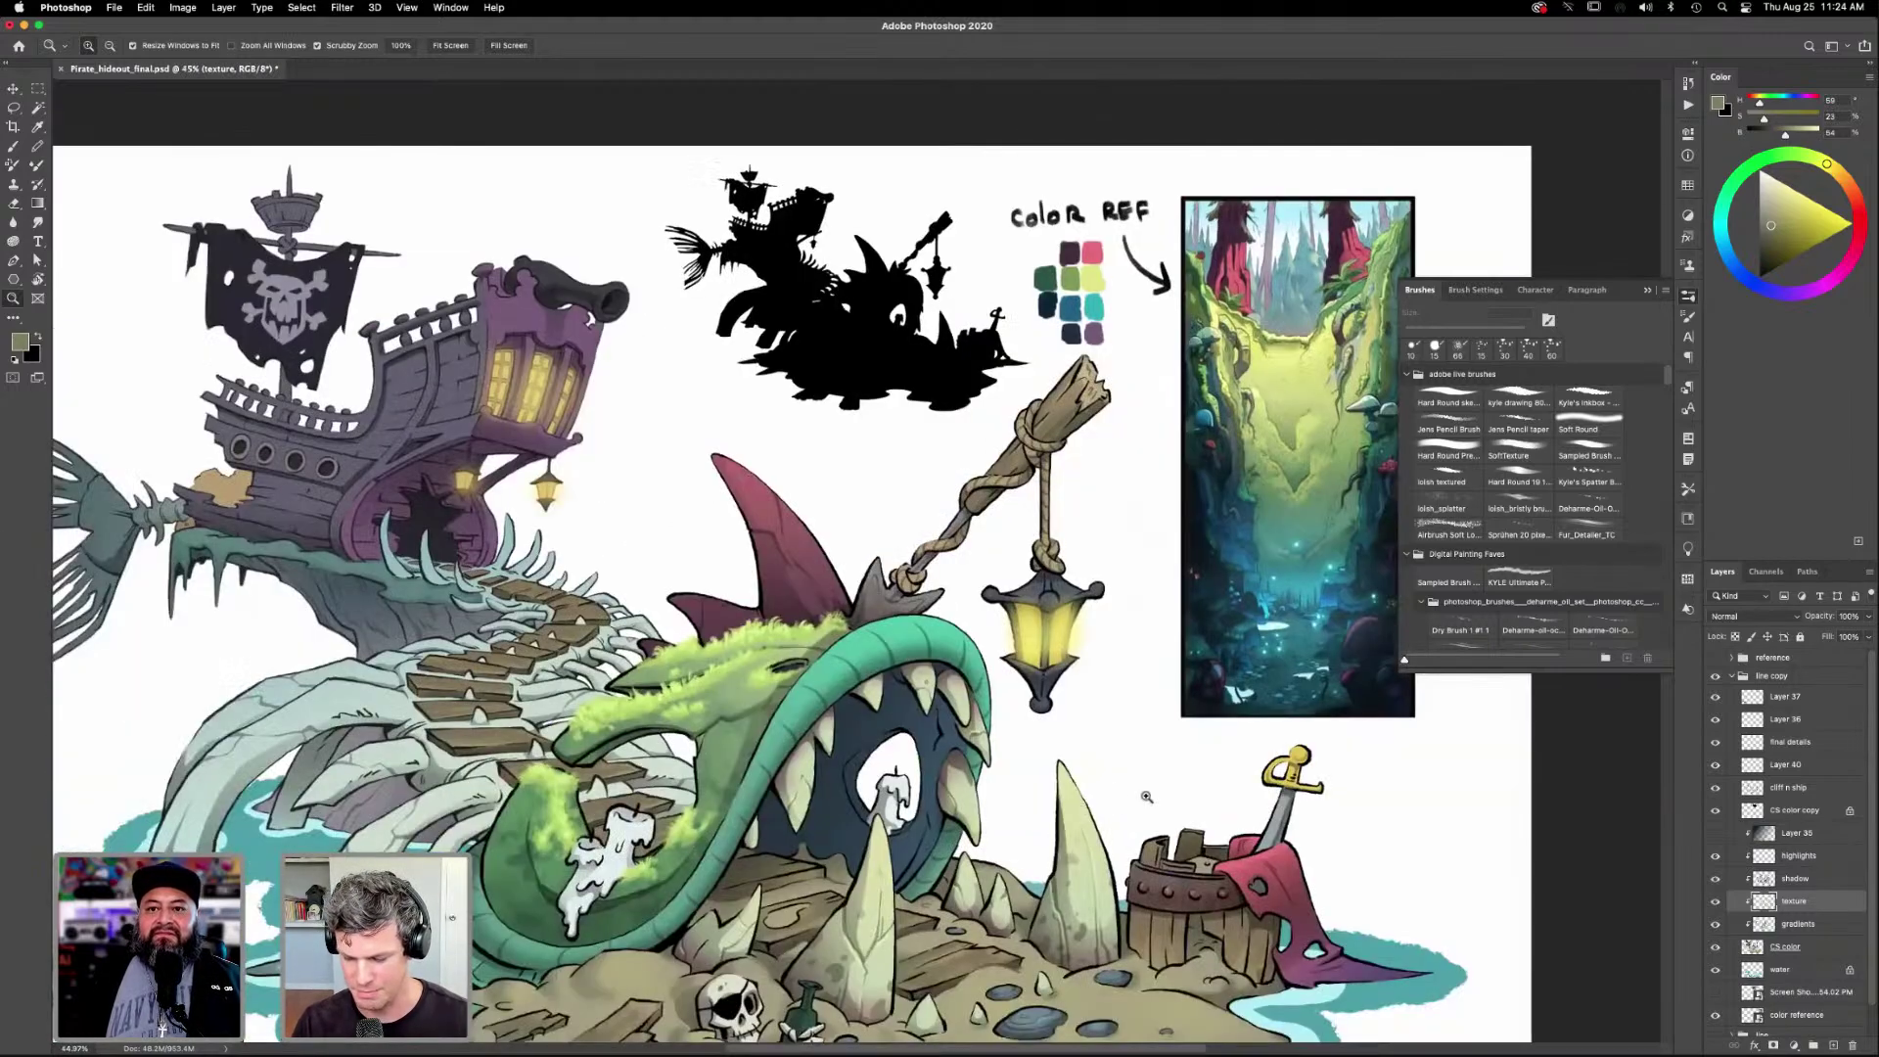
scroll(1146, 796, "up", 4)
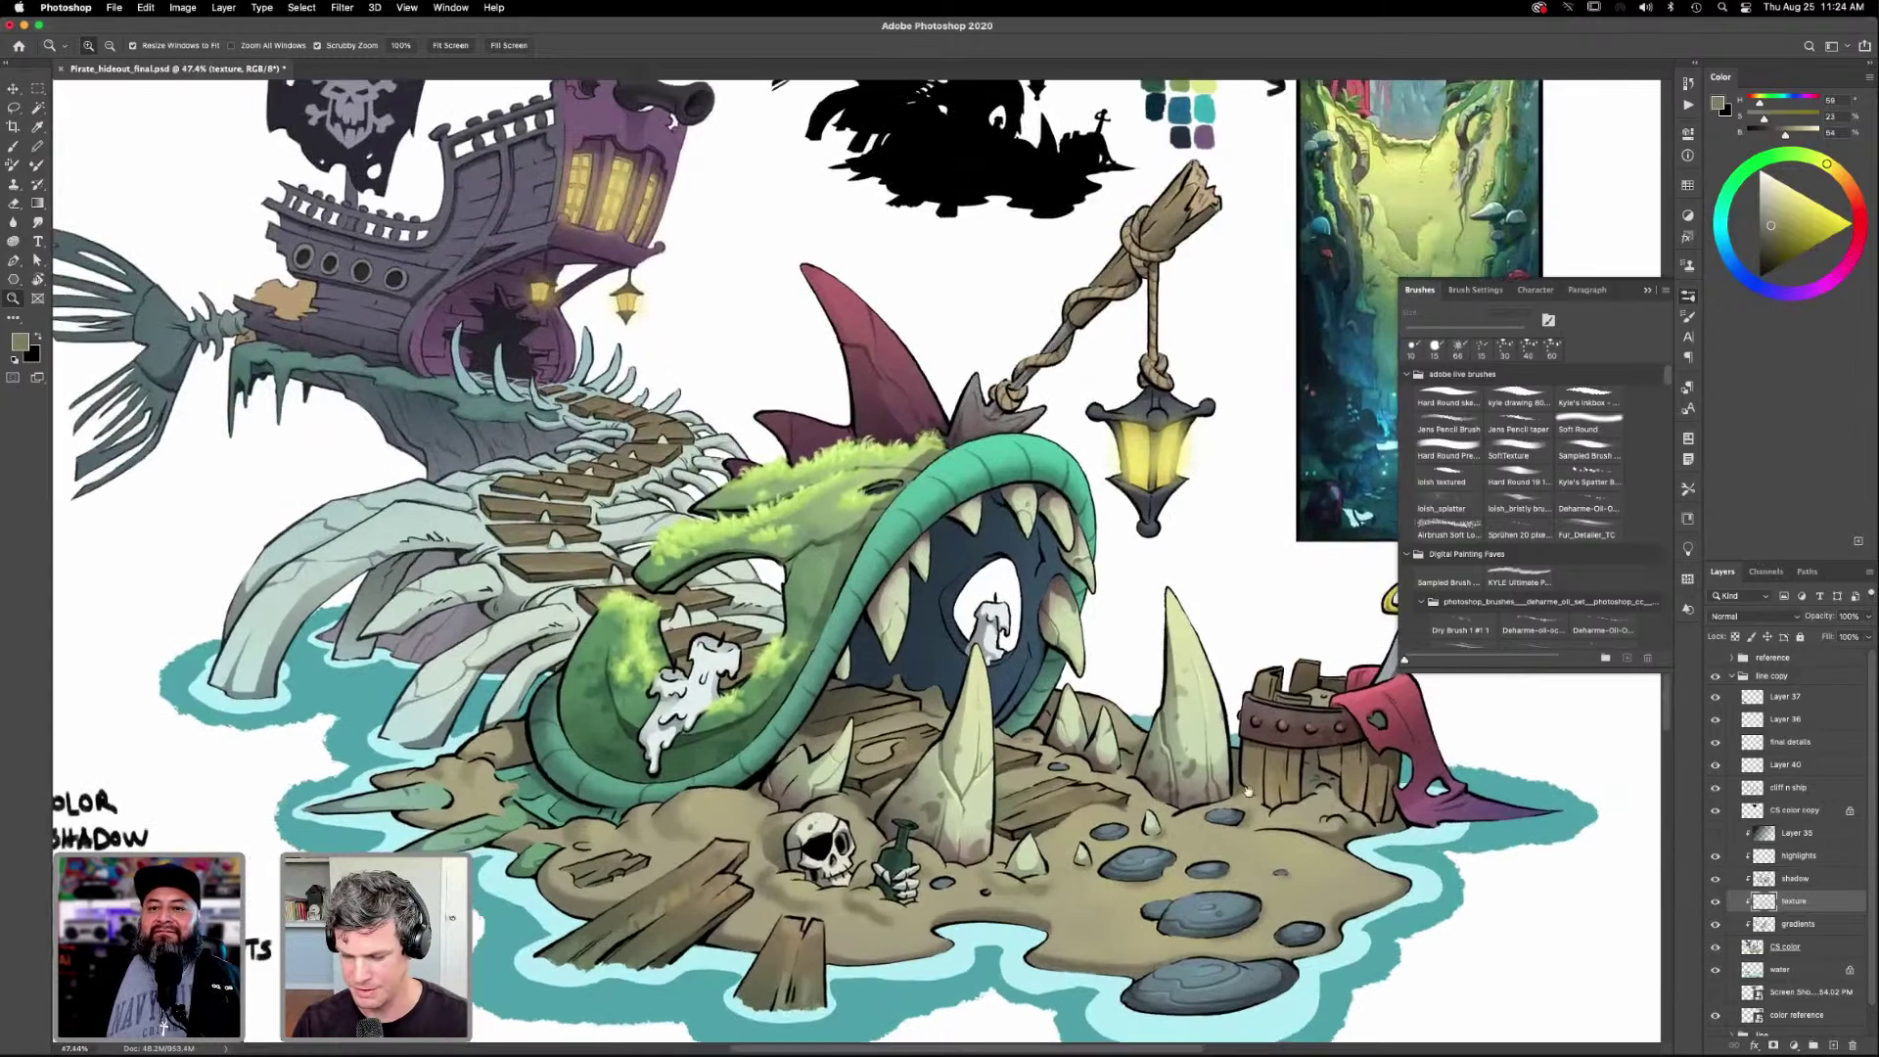
scroll(1247, 790, "up", 3)
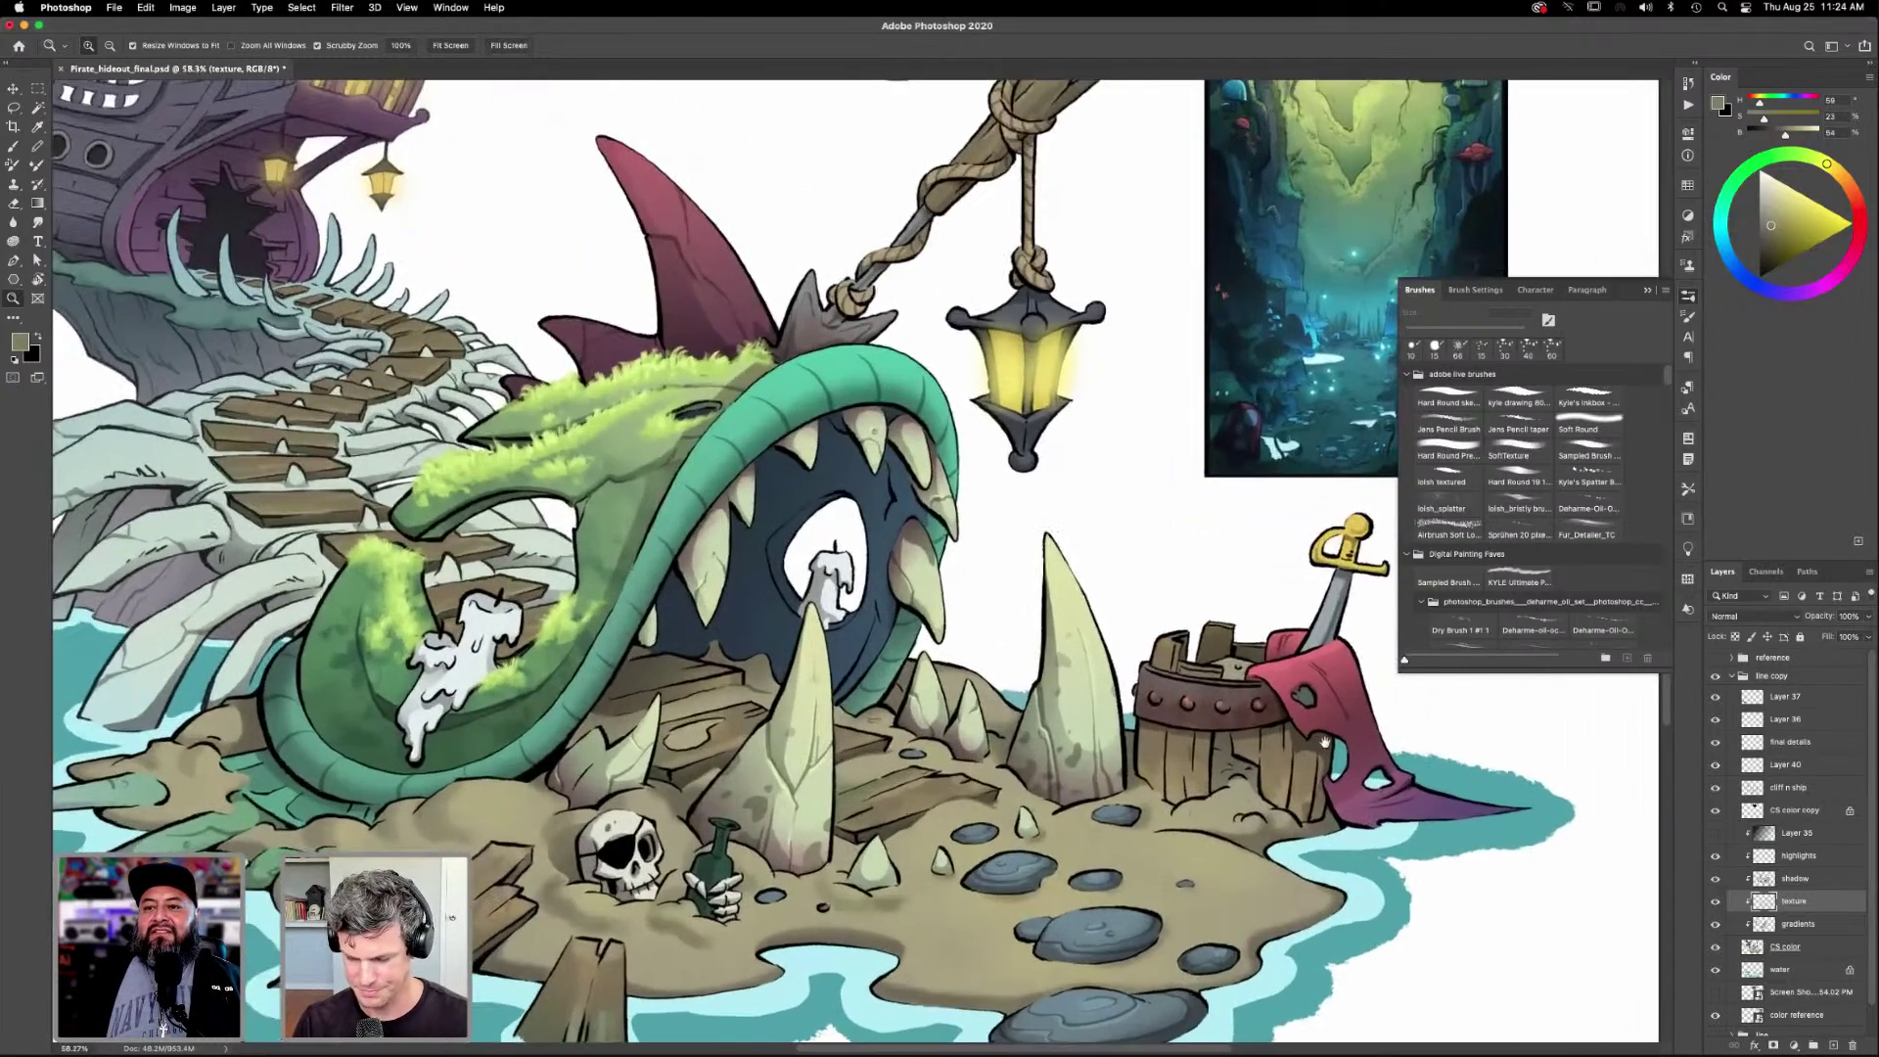
scroll(1324, 744, "left", 3)
scroll(1324, 744, "down", 2)
Lasso spots on the small spike cluster behind the skull and fill them with the gray-green gradient.
key("l")
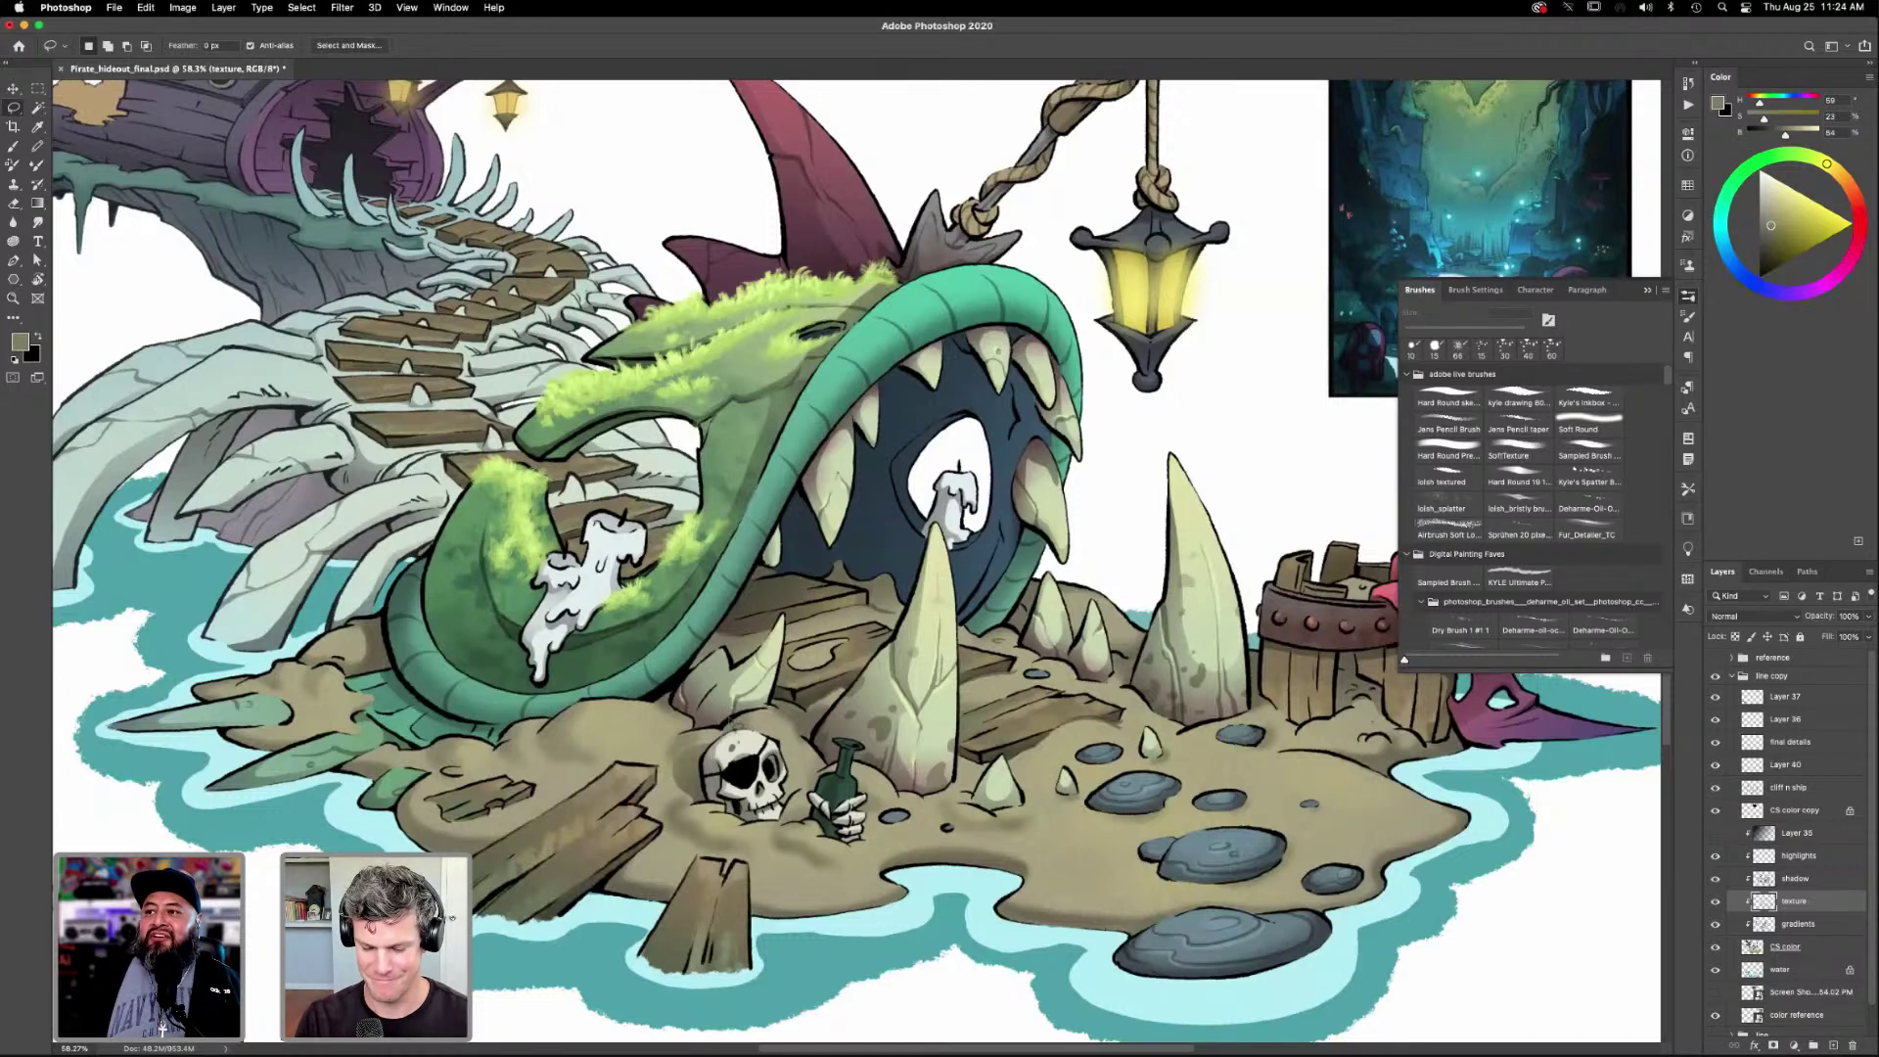
key("shift")
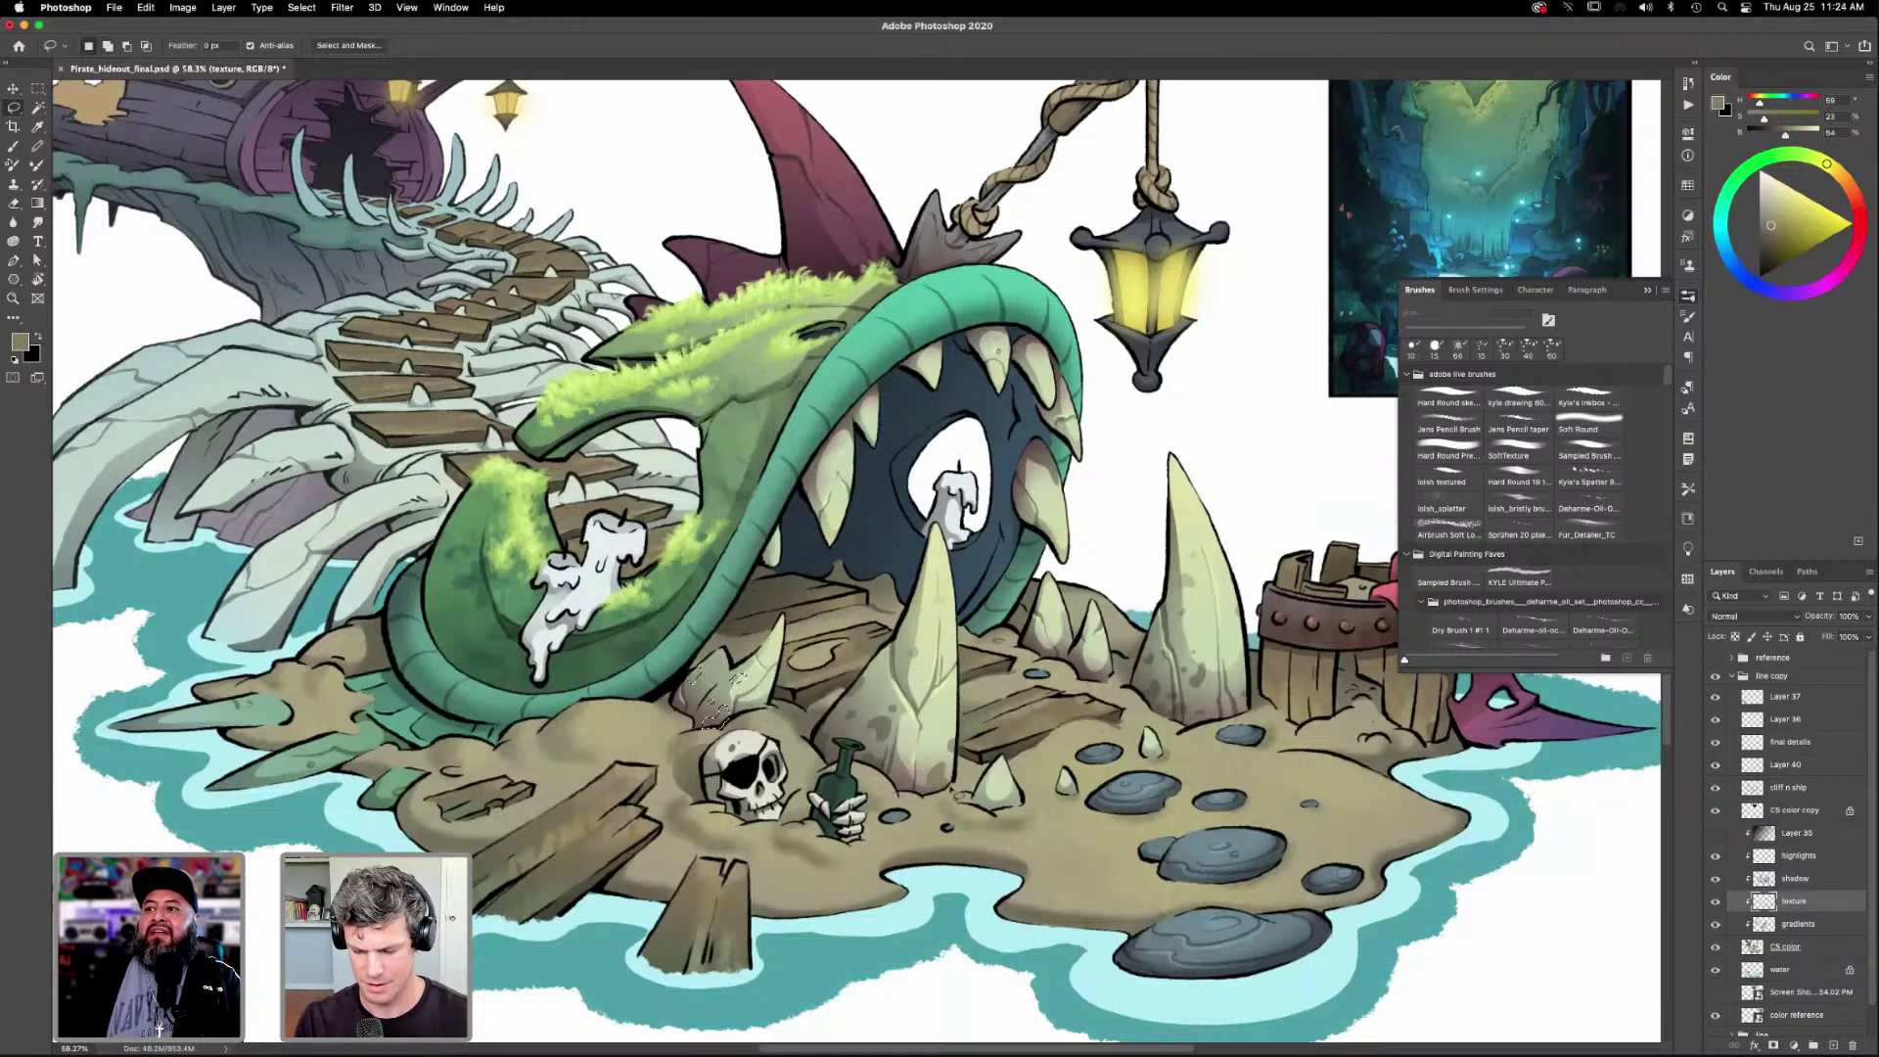
key("g")
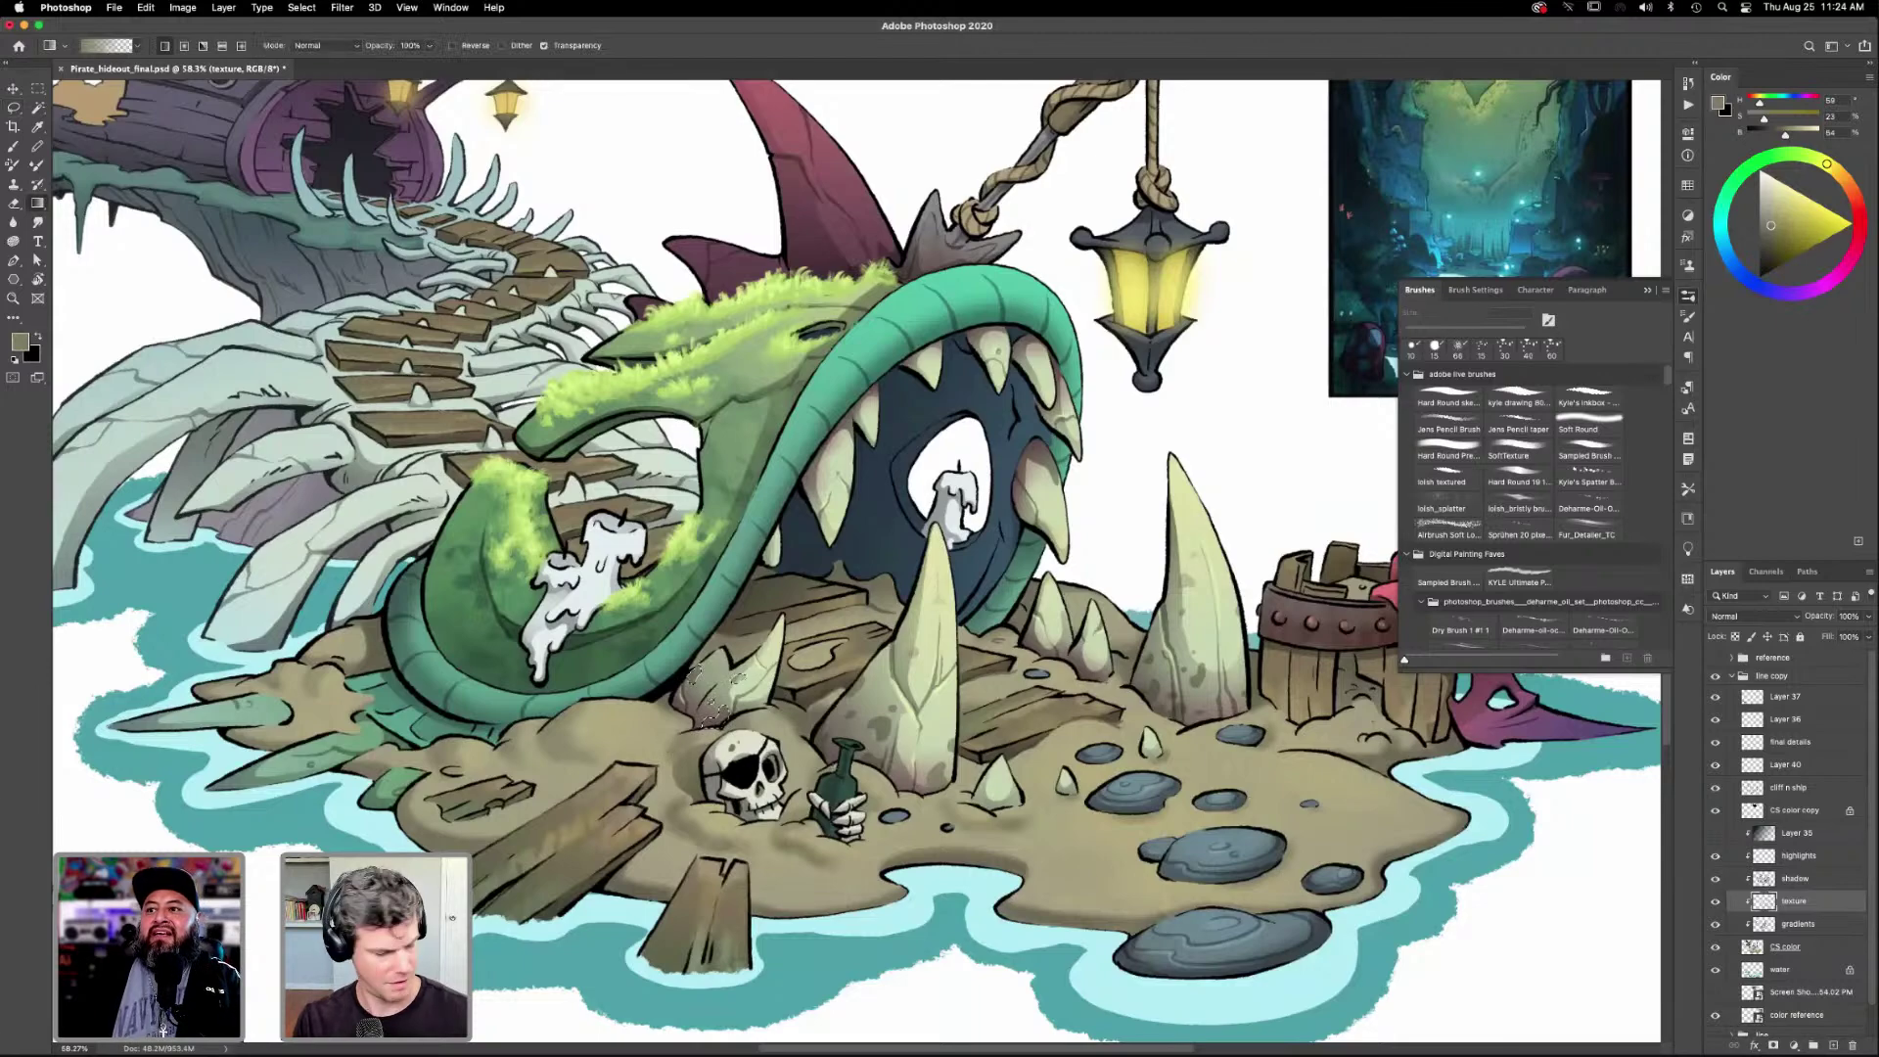
Lasso spots on the small spikes between the front spike and the tall spike, adding each to one selection.
scroll(1170, 883, "up", 2)
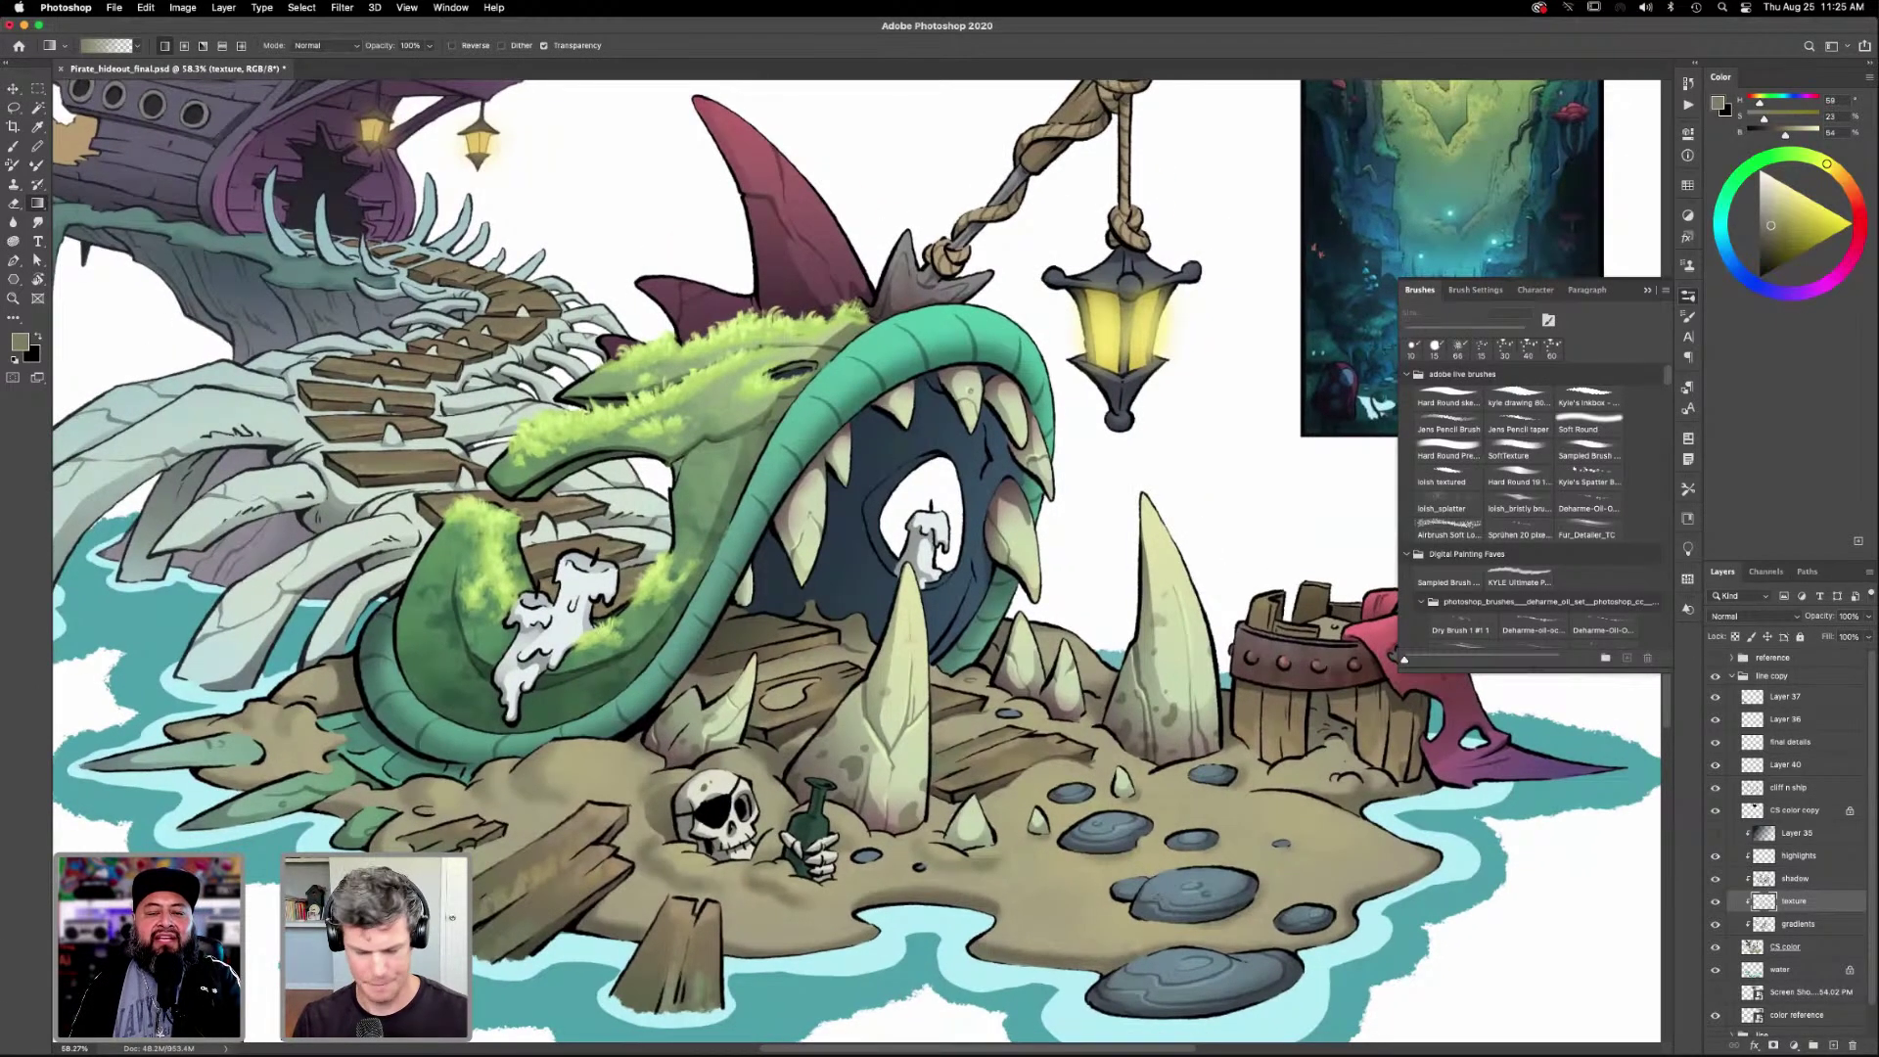
key("l")
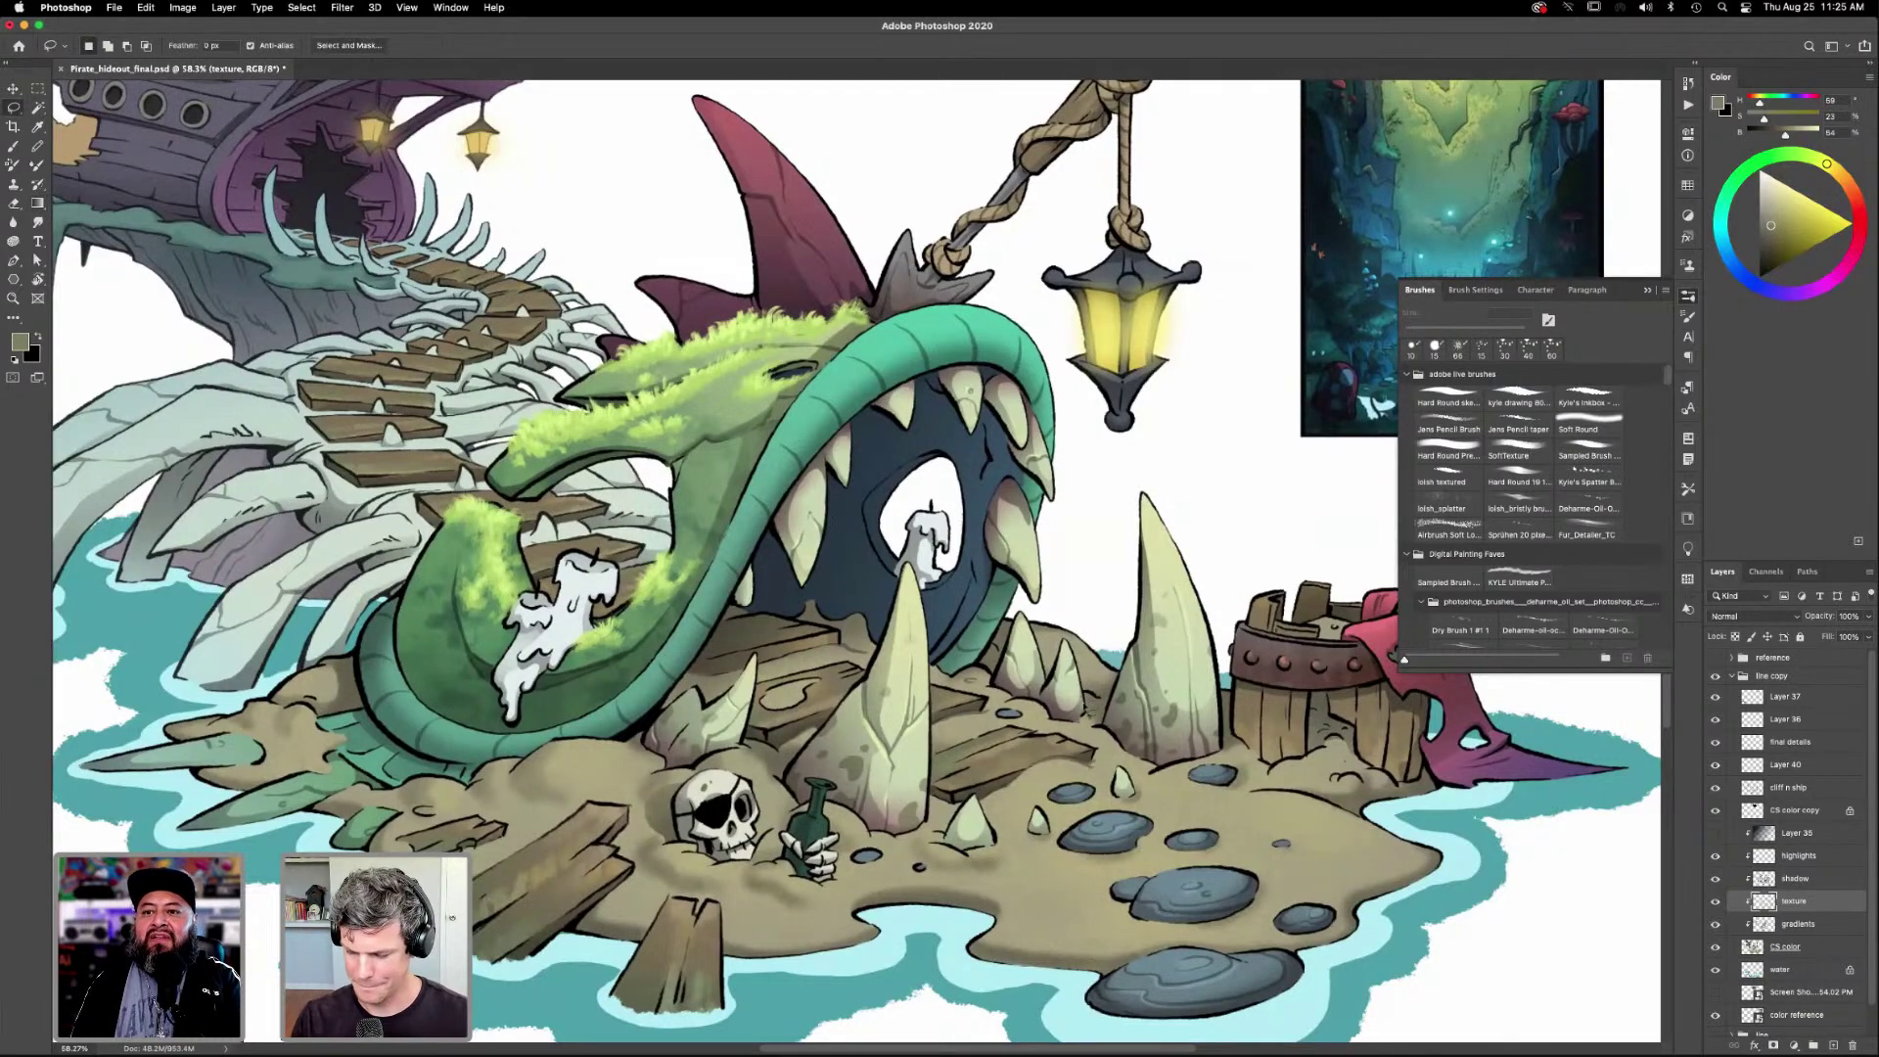
key("shift")
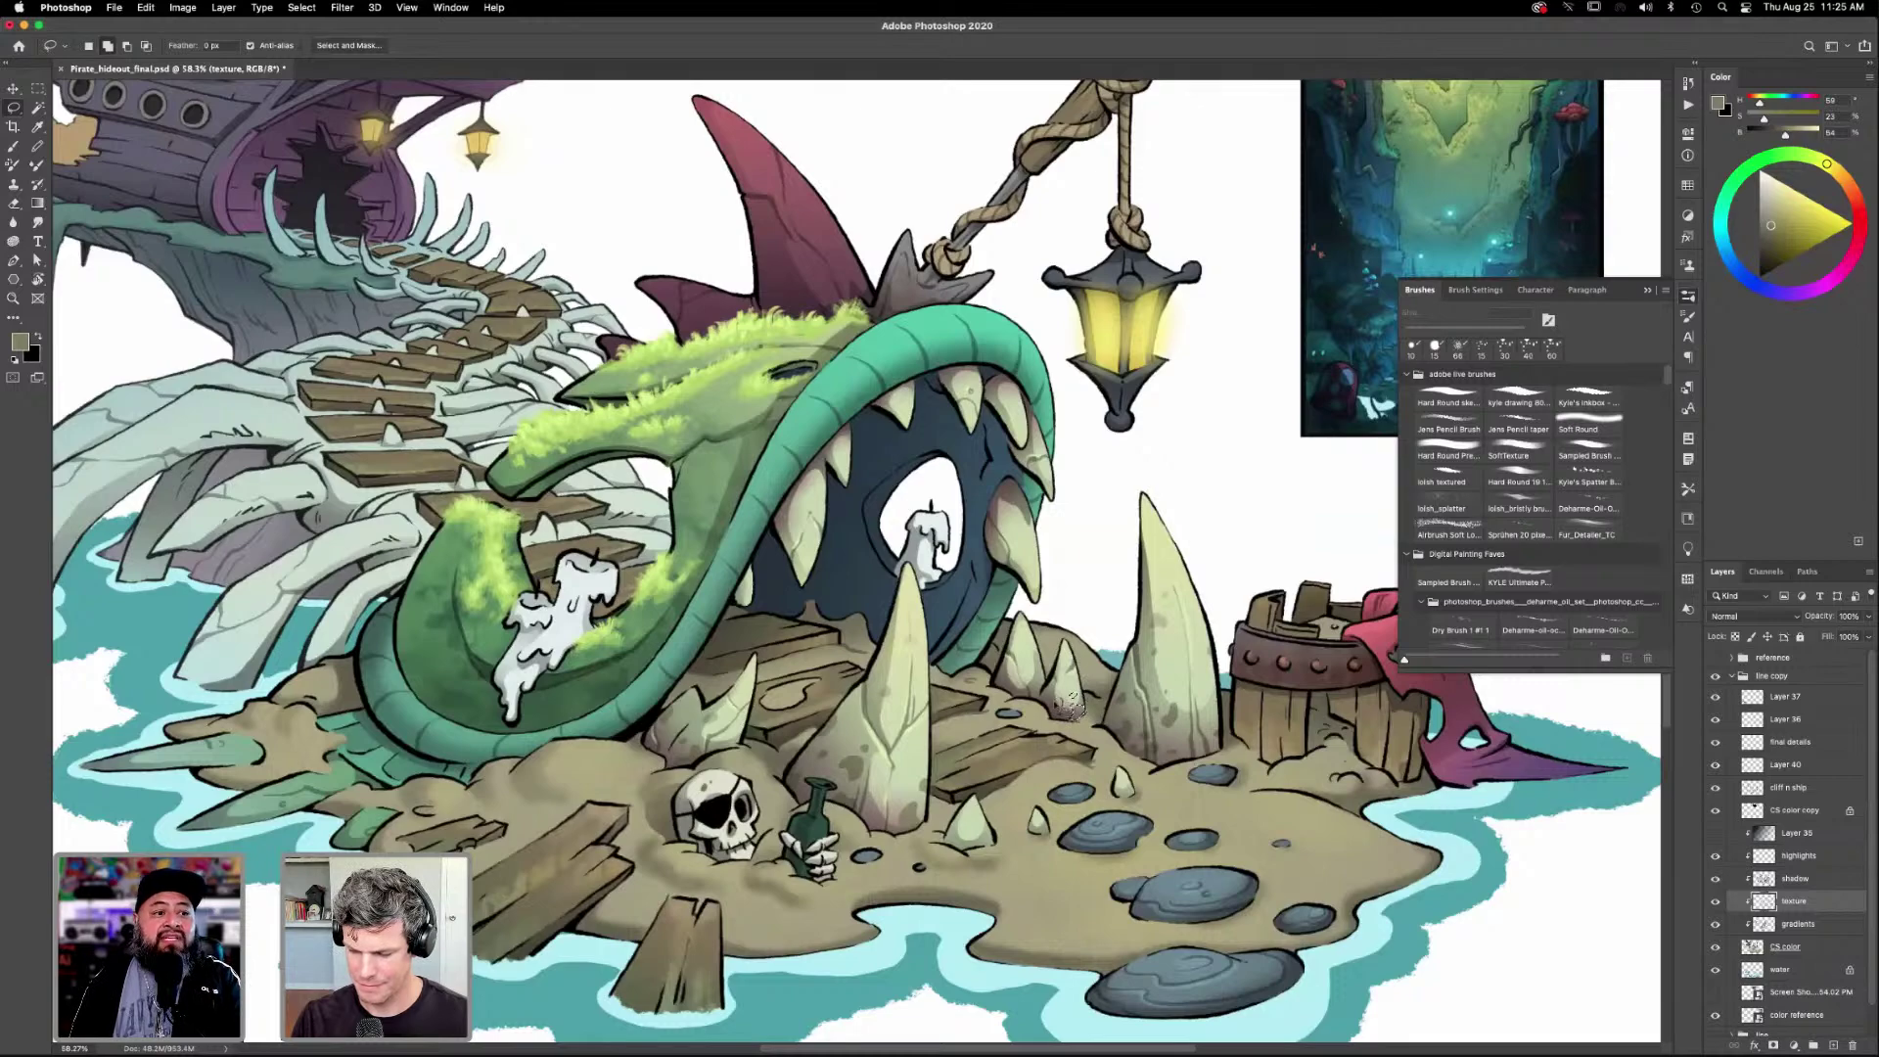